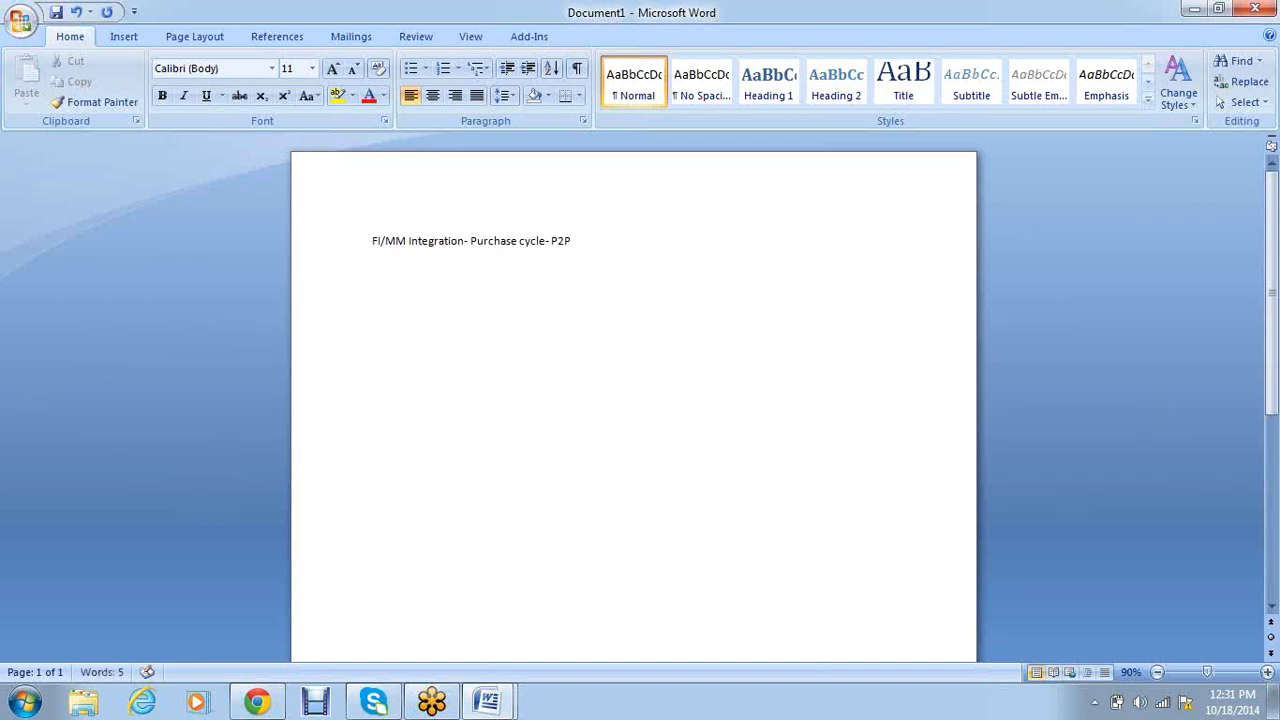
Complete the heading as "FI/MM Integration- Purchase cycle- P2P Cycle" and make it bold.
{"action": "type", "text": "le"}
{"action": "left_click_drag", "start_coordinate": [645, 248], "coordinate": [374, 246]}
{"action": "key", "text": "ctrl+b"}
{"action": "left_click", "coordinate": [414, 271]}
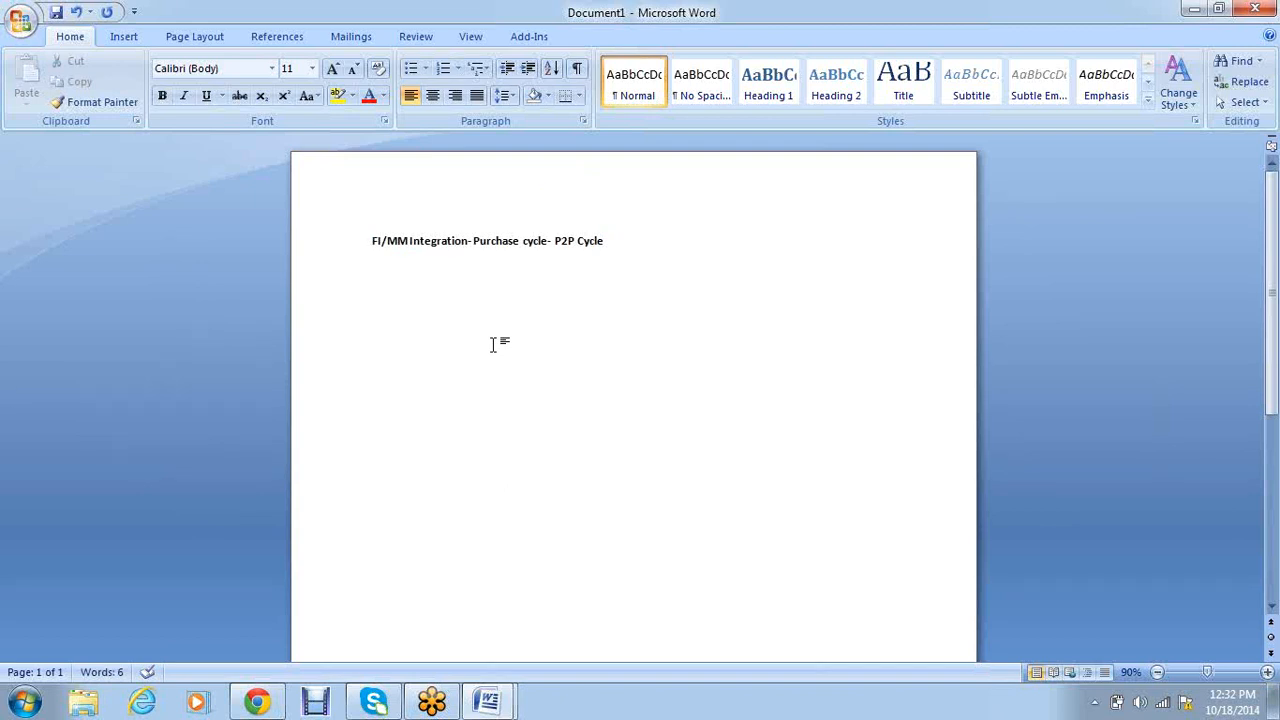
Start a numbered list below the heading with "Requirement" as the first item, spelled correctly.
{"action": "type", "text": "1. "}
{"action": "type", "text": "Requir"}
{"action": "type", "text": "ment"}
{"action": "key", "text": "Return"}
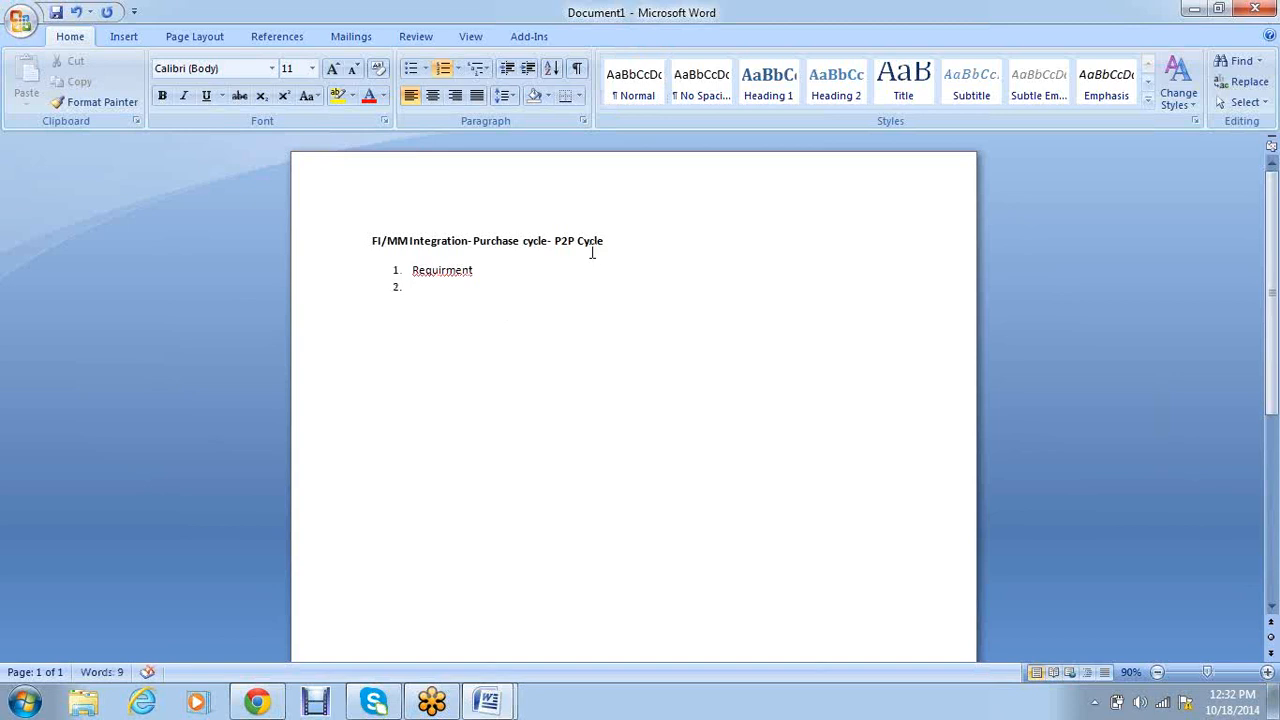
{"action": "left_click", "coordinate": [456, 275]}
{"action": "right_click", "coordinate": [456, 275]}
{"action": "left_click", "coordinate": [531, 289]}
Add "Purchase requisition", "Request for quotation" and "Quotation maintenance" as items 2 to 4 of the numbered list.
{"action": "type", "text": "Pur"}
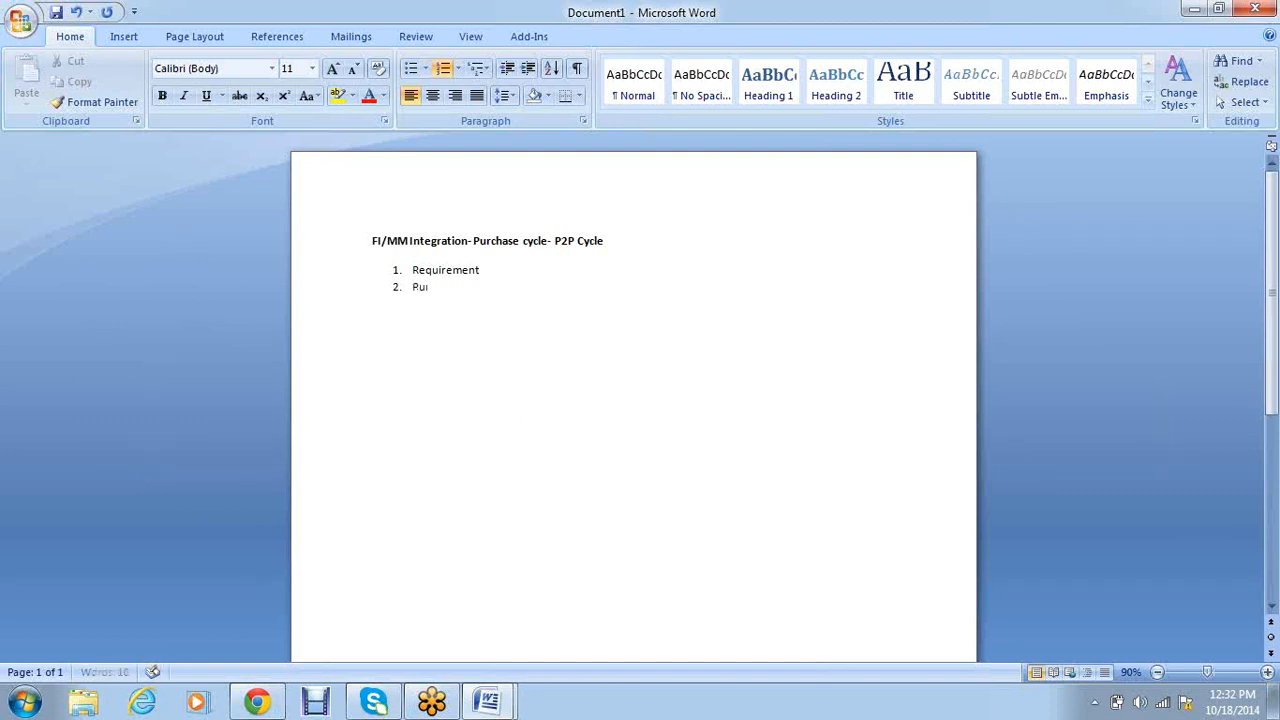
{"action": "type", "text": "chase requisition"}
{"action": "key", "text": "Return"}
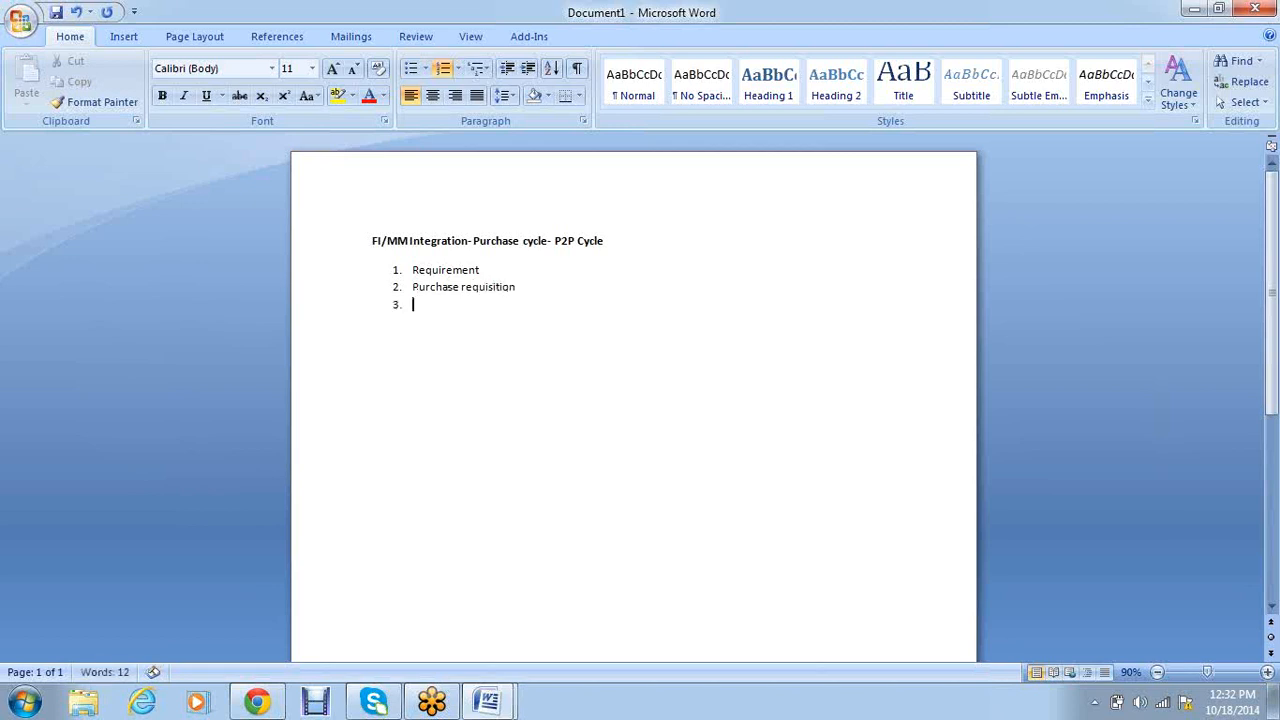
{"action": "type", "text": "Request for quotation"}
{"action": "key", "text": "Return"}
{"action": "type", "text": "Qu"}
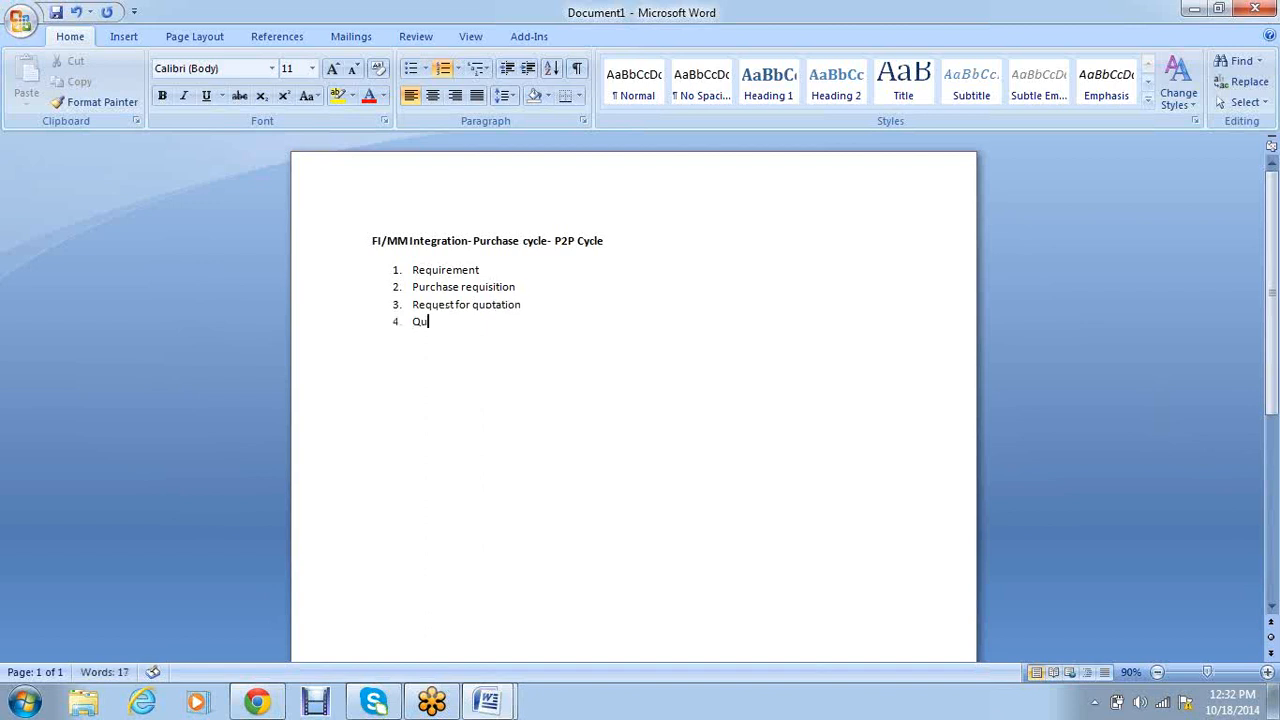
{"action": "type", "text": "otation maintenance"}
{"action": "key", "text": "Return"}
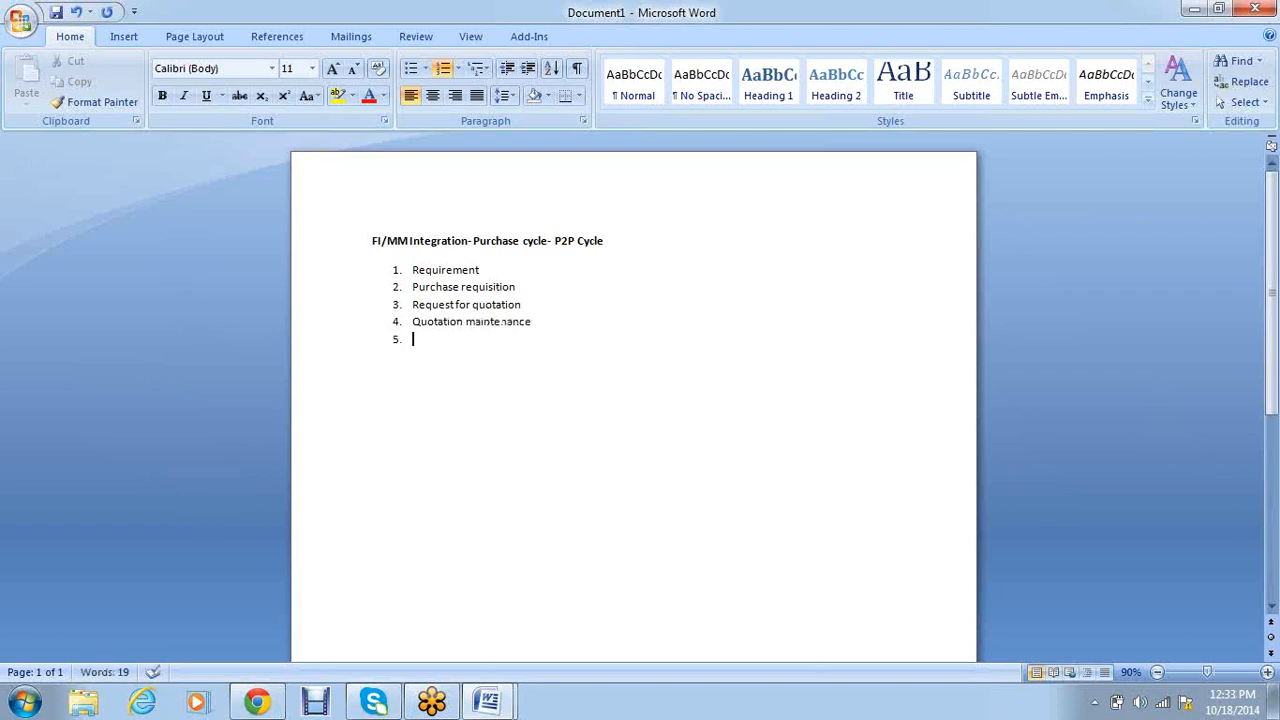
Add "Purchase order" and "Good receipt" as items 5 and 6 of the numbered list.
{"action": "type", "text": "Purchase orde"}
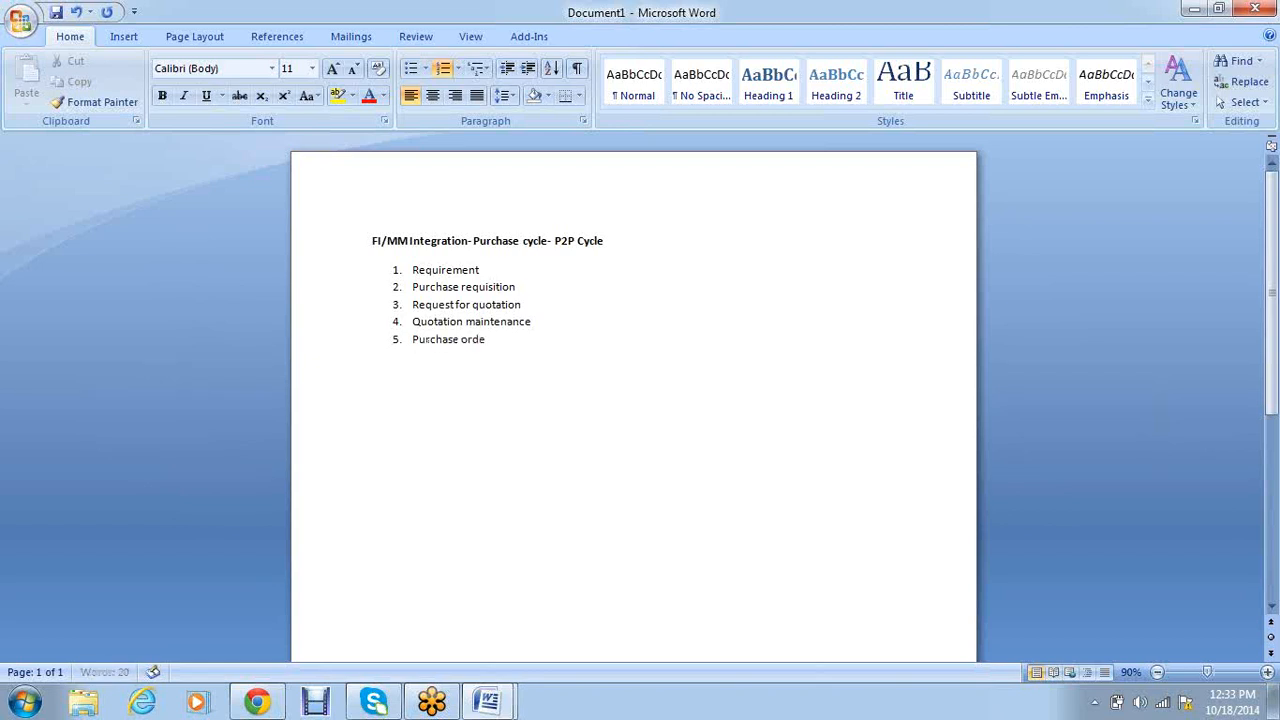
{"action": "type", "text": "r Good receio"}
{"action": "key", "text": "BackSpace"}
{"action": "type", "text": "pt"}
{"action": "key", "text": "Return"}
Add "Vendor invoice verification" and "Payment" as items 7 and 8 of the numbered list.
{"action": "type", "text": "Venoort"}
{"action": "type", "text": " invoice"}
{"action": "type", "text": " verifica"}
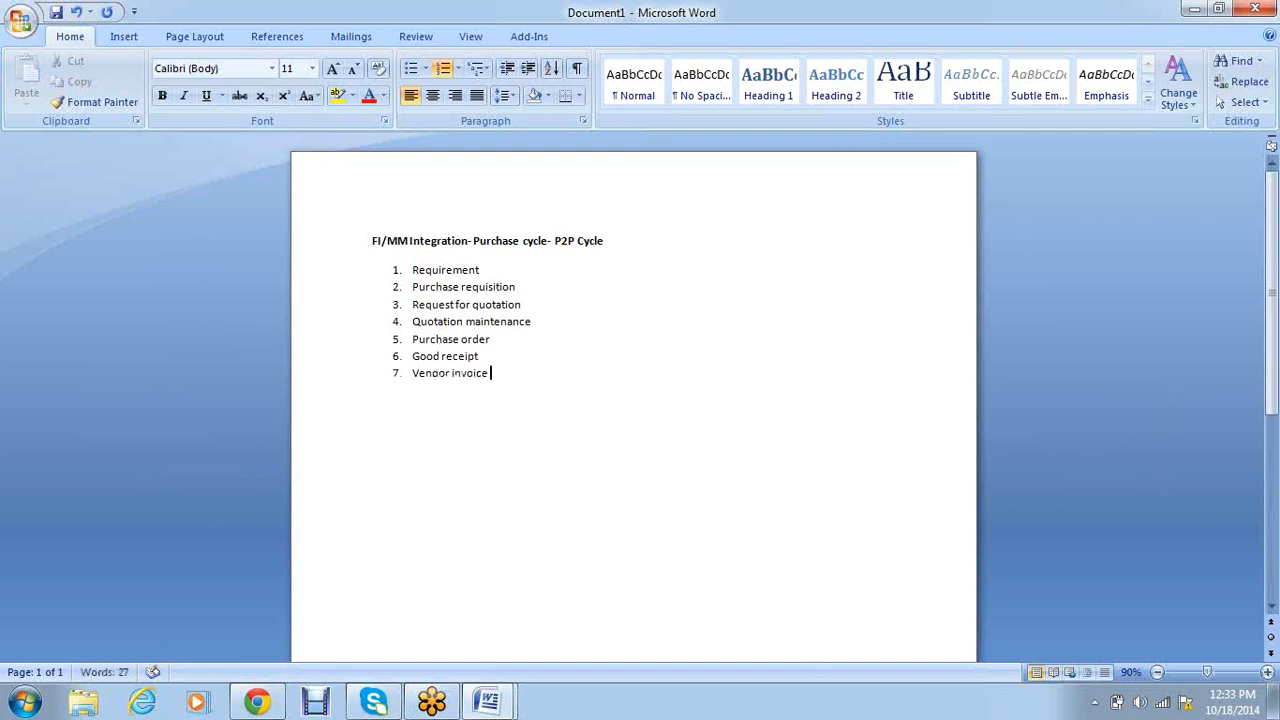
{"action": "type", "text": "tion"}
{"action": "key", "text": "Return"}
{"action": "type", "text": "Payment"}
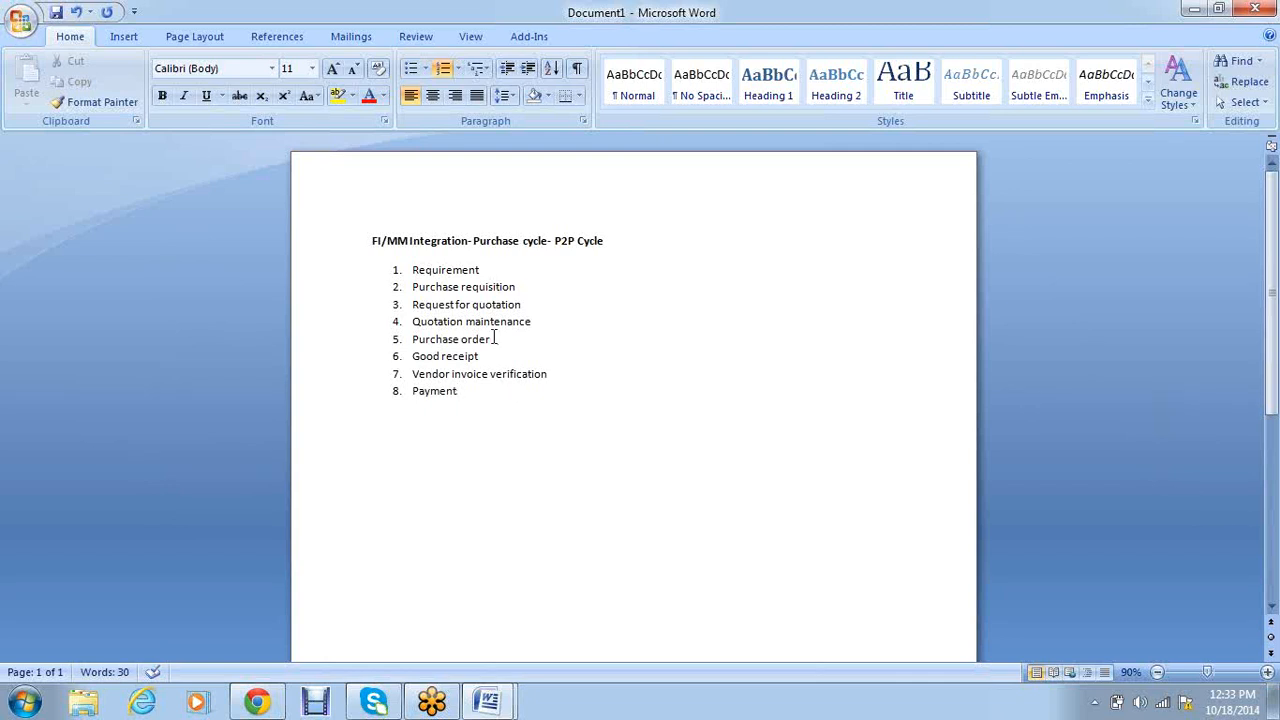
Extend the Purchase order item with "- ME21N- Cost center".
{"action": "left_click", "coordinate": [559, 341]}
{"action": "type", "text": "-"}
{"action": "type", "text": " ME2"}
{"action": "type", "text": "1N-"}
{"action": "type", "text": "Cost"}
{"action": "type", "text": " center"}
Extend the Good receipt item with "- MIGO- Inventory a/c DR to GR/IR Clearing".
{"action": "type", "text": "- M"}
{"action": "type", "text": "IG"}
{"action": "type", "text": "O- "}
{"action": "type", "text": "Inve"}
{"action": "type", "text": "r"}
{"action": "type", "text": "ntory"}
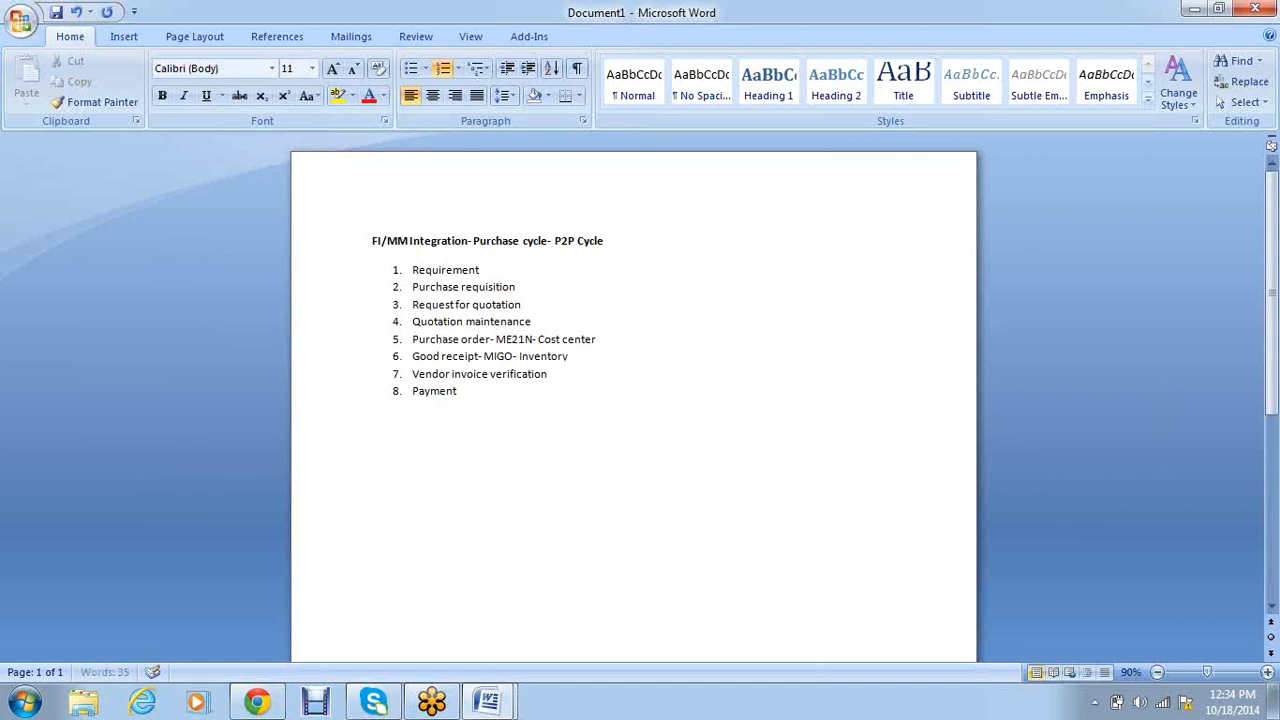
{"action": "type", "text": " a/c DR to GR/IR Clearing"}
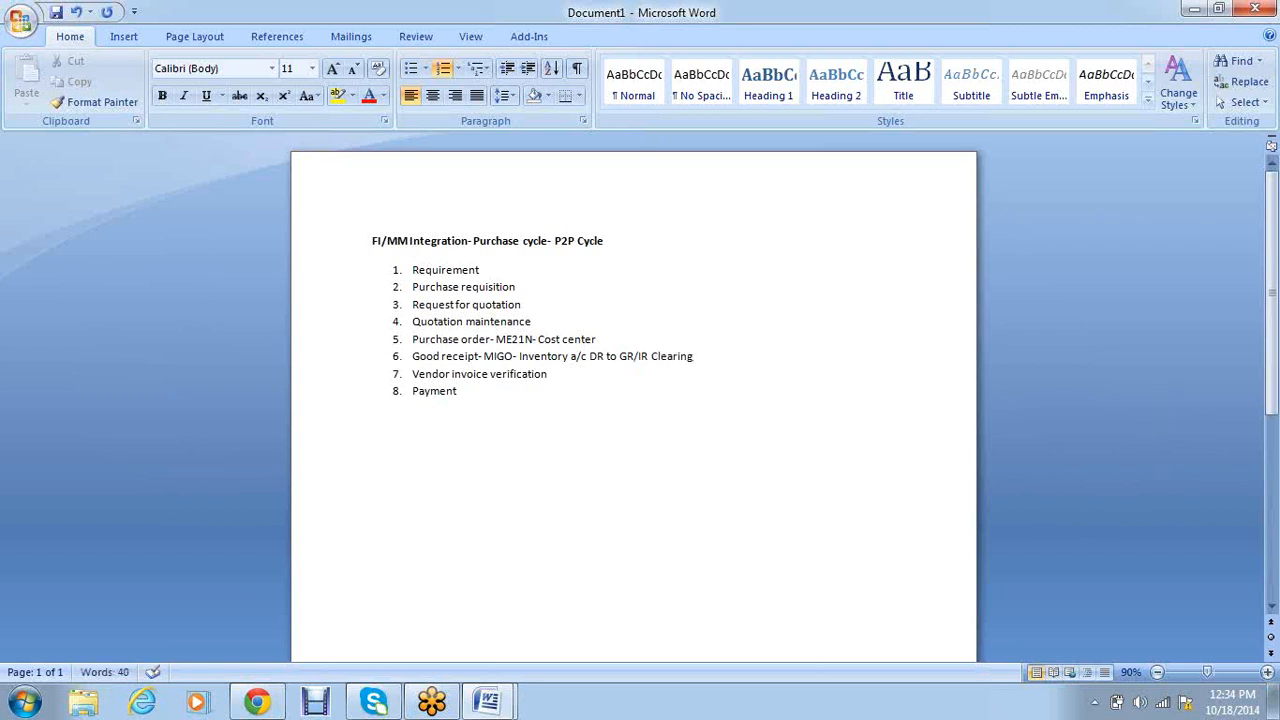
Extend the Vendor invoice verification item with "- GR/IR Clearing DR to Vendor a/c", leaving no empty line before Payment.
{"action": "type", "text": "- GR/IR Clearing DR to Vendor a/c"}
{"action": "key", "text": "Return"}
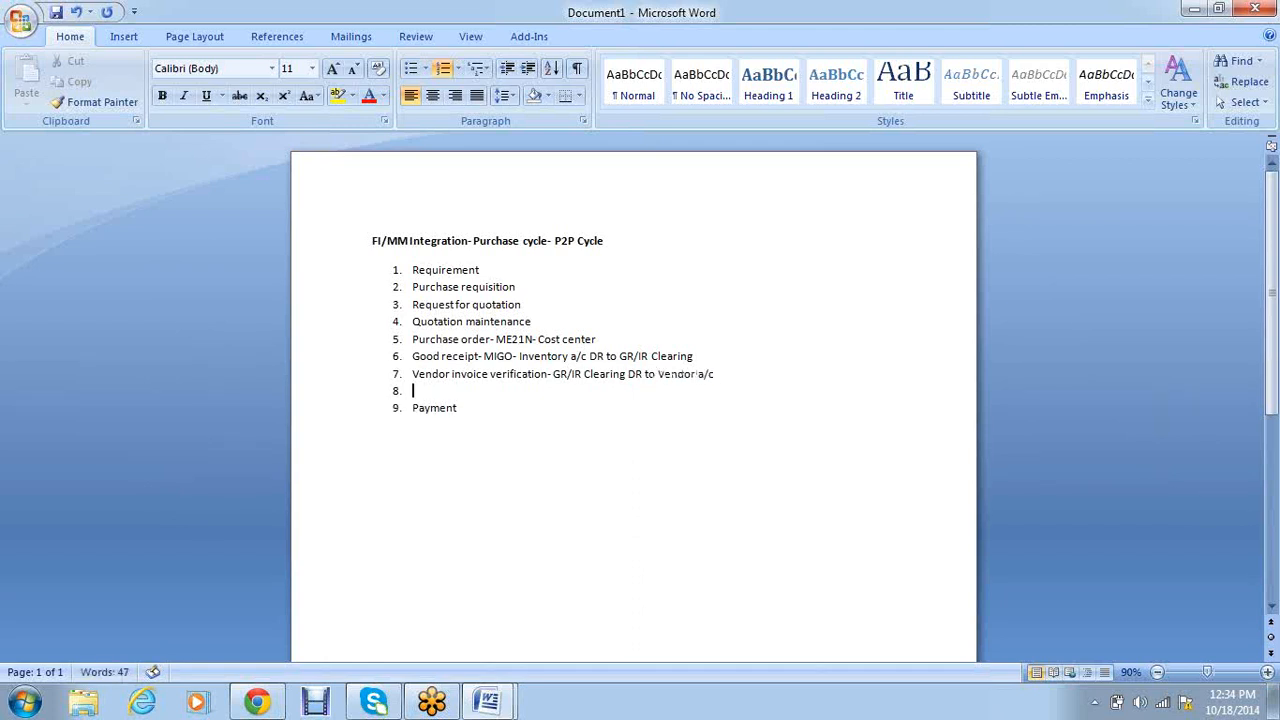
{"action": "key", "text": "ctrl+z"}
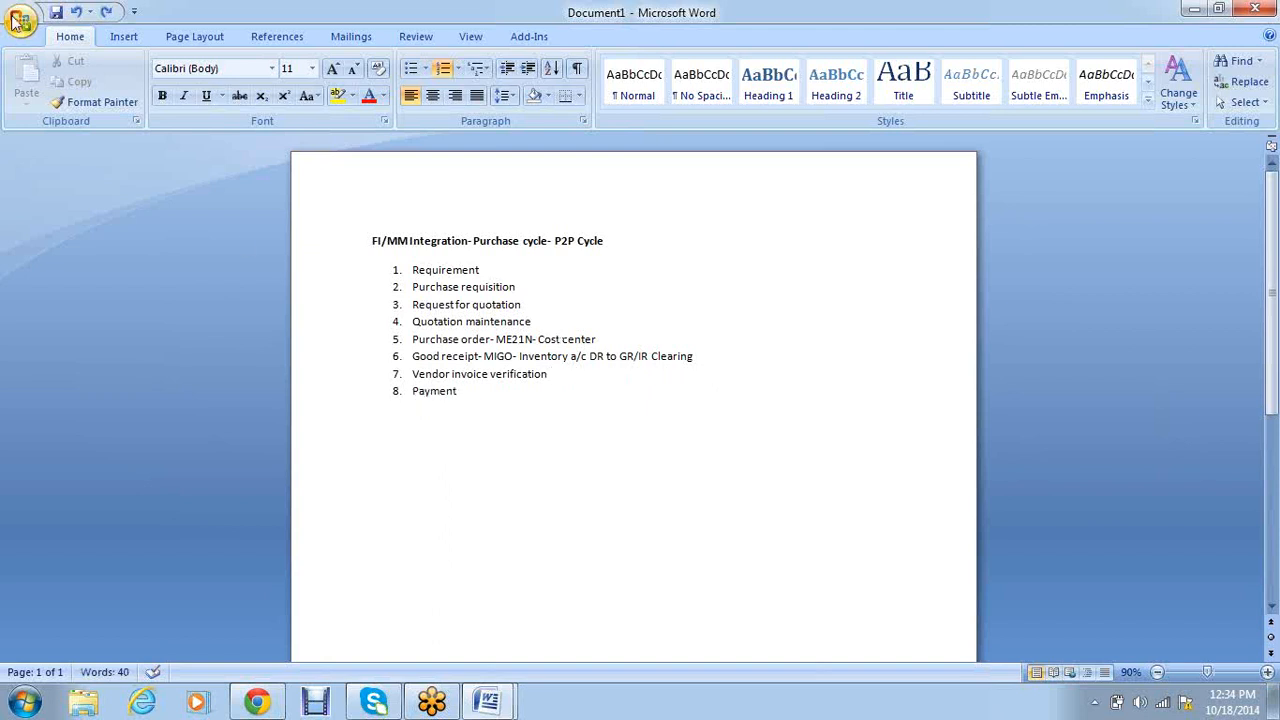
{"action": "key", "text": "ctrl+y"}
{"action": "key", "text": "BackSpace"}
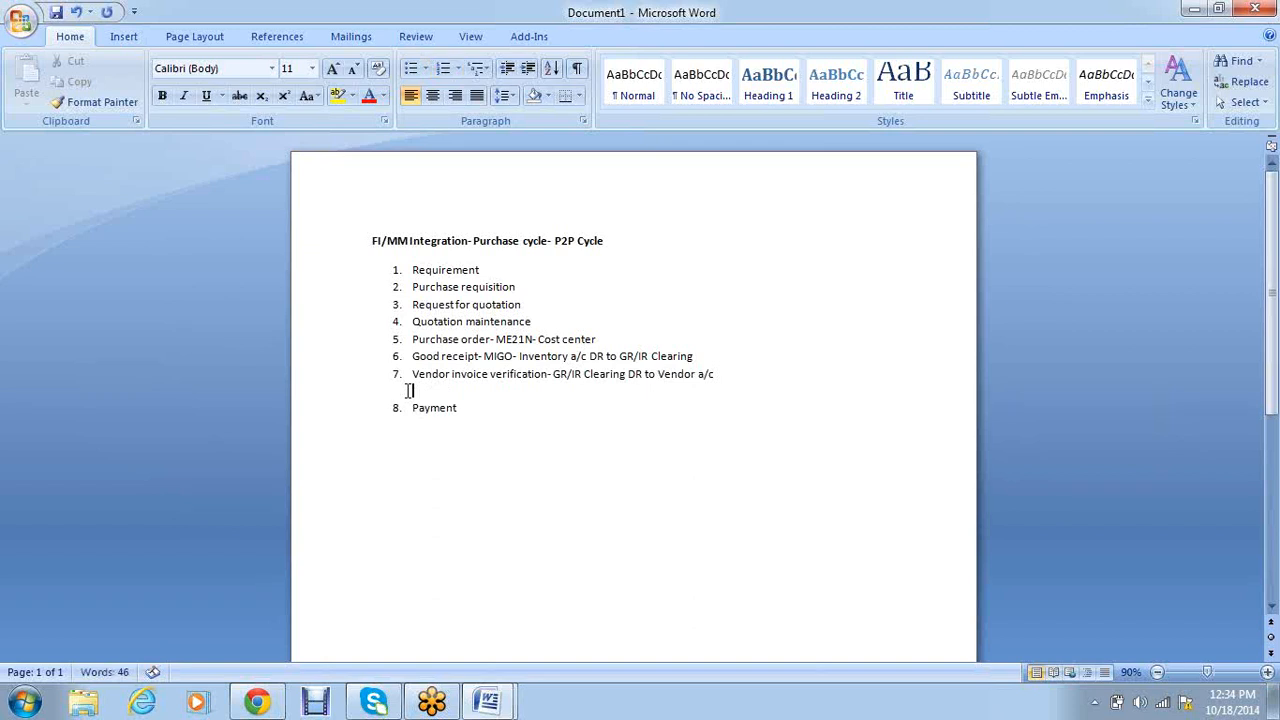
{"action": "key", "text": "Delete"}
Extend the Payment item with "- Vendor a/c DR to Bank account".
{"action": "left_click", "coordinate": [540, 390]}
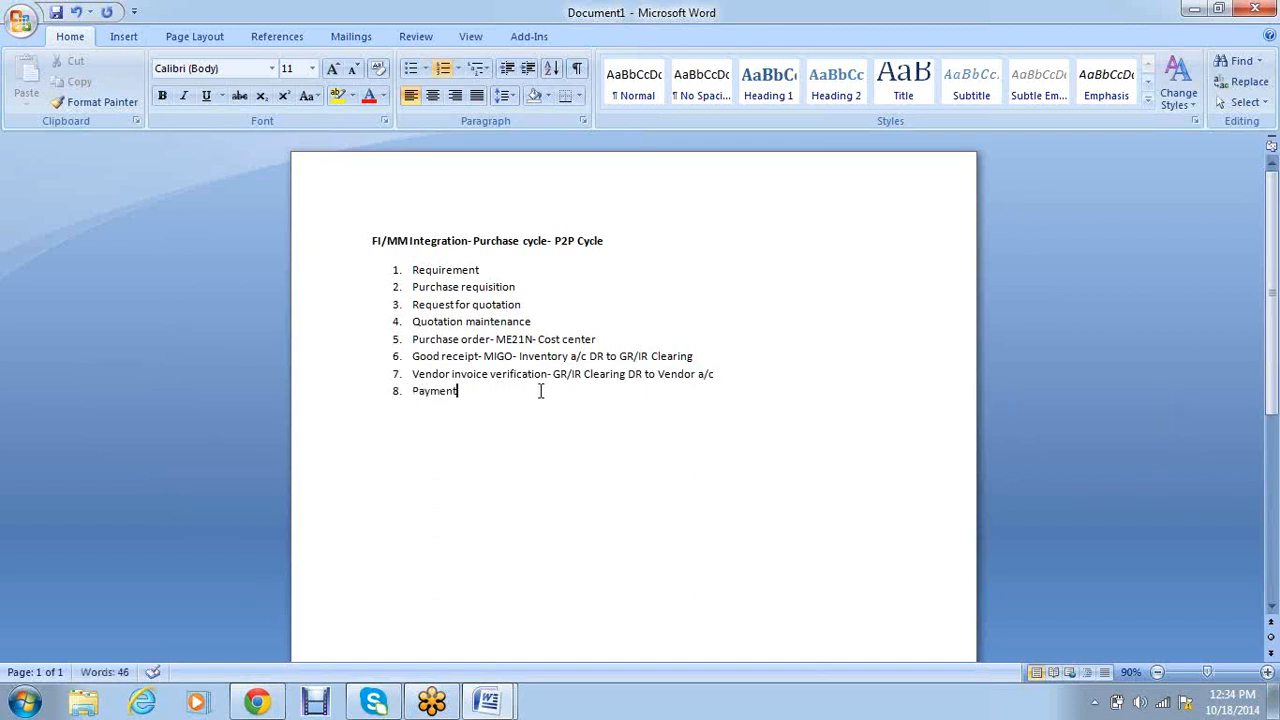
{"action": "type", "text": "- Vendor ac"}
{"action": "key", "text": "BackSpace"}
{"action": "key", "text": "BackSpace"}
{"action": "type", "text": "a/c DR to Bank accou"}
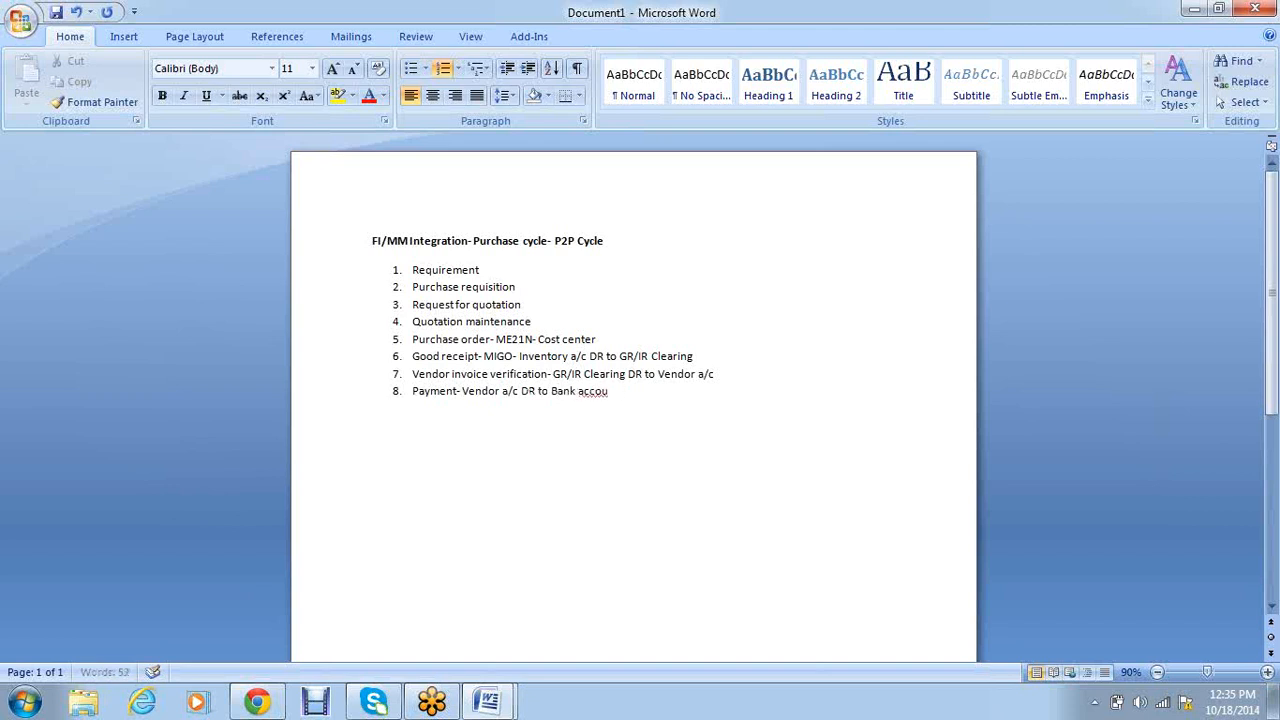
{"action": "type", "text": "nt"}
Make list items 5 to 8, from Purchase order through Payment, bold.
{"action": "left_click_drag", "start_coordinate": [640, 396], "coordinate": [413, 340]}
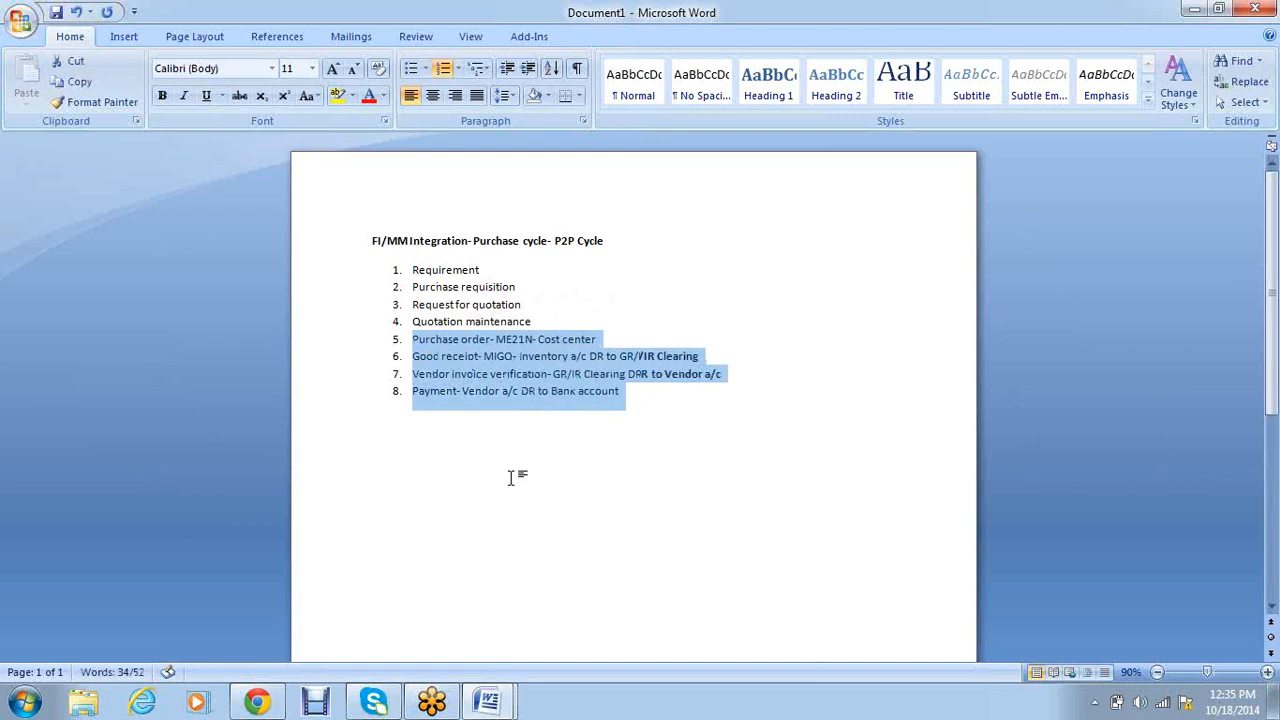
{"action": "key", "text": "ctrl+b"}
{"action": "left_click", "coordinate": [557, 514]}
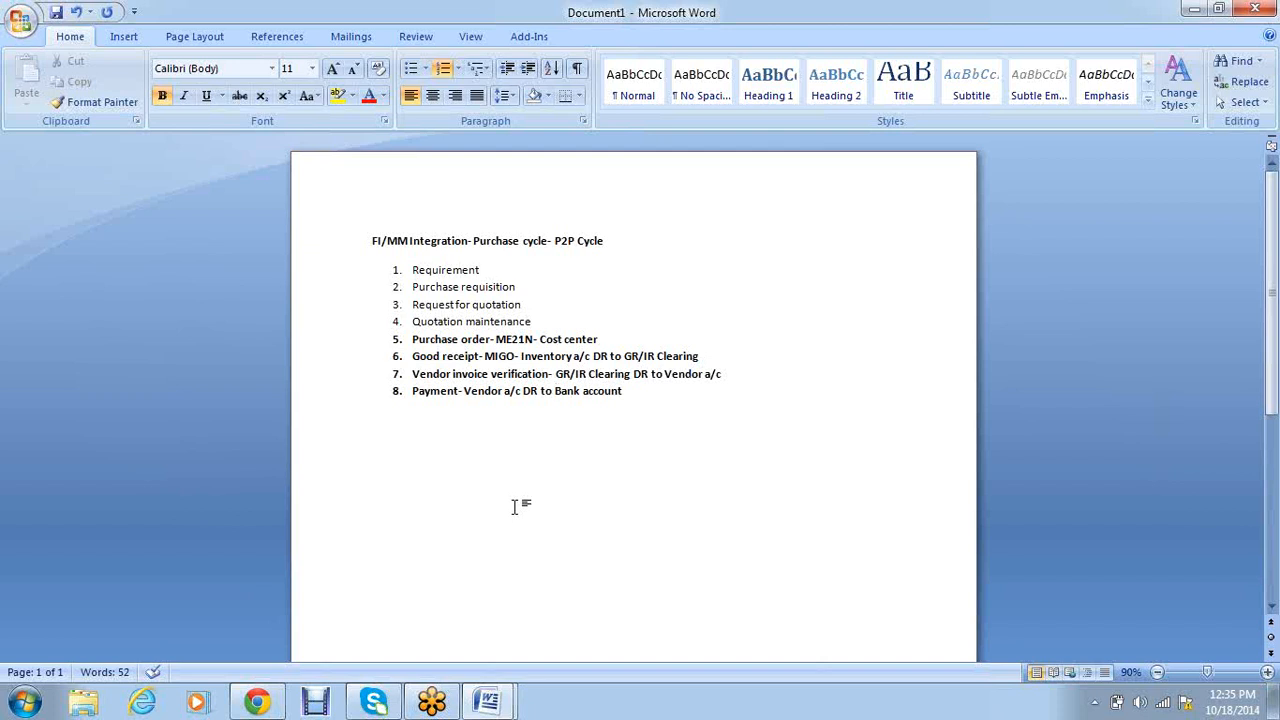
End the numbered list and add the line "Movement type-" below it, separated by a blank line.
{"action": "left_click", "coordinate": [634, 398]}
{"action": "key", "text": "Return"}
{"action": "key", "text": "Return"}
{"action": "key", "text": "Return"}
{"action": "type", "text": "Move"}
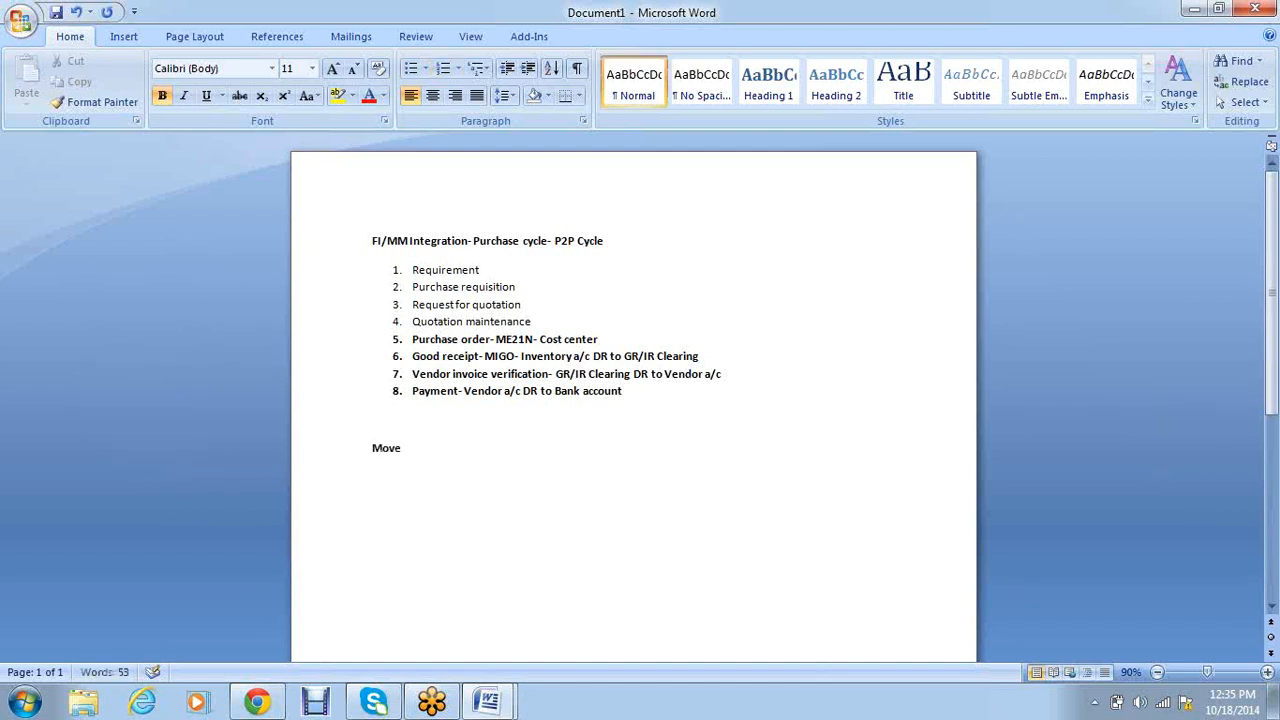
{"action": "type", "text": "ment type-"}
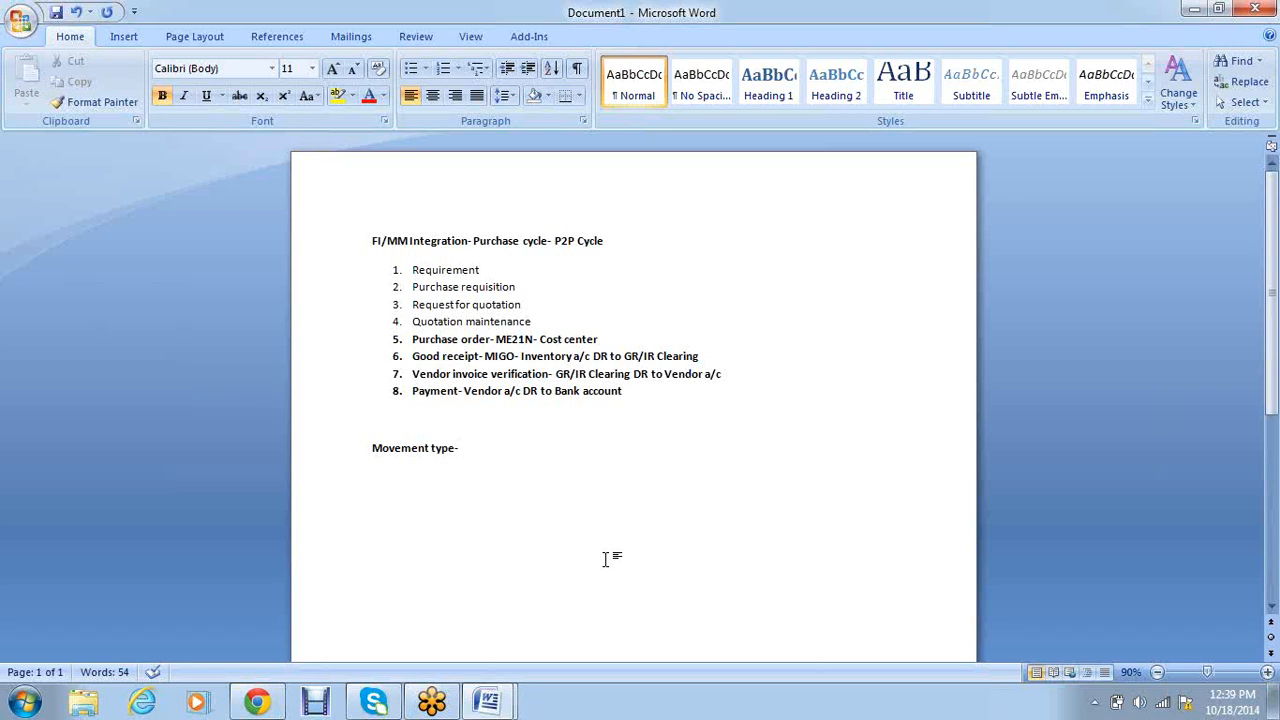
Add the lines "Transaction type/Process keys-" and "Valuation class-" below the Movement type line.
{"action": "key", "text": "Return"}
{"action": "type", "text": "Transaction type/Process keys"}
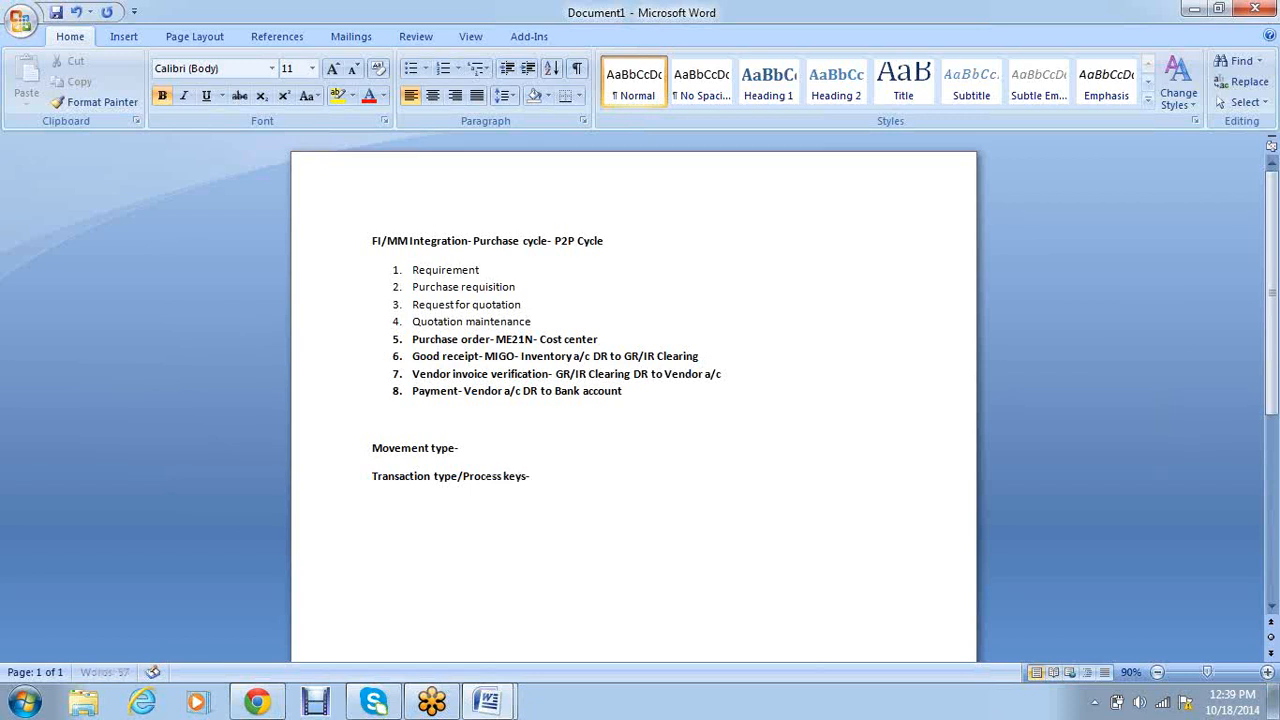
{"action": "type", "text": "-"}
{"action": "key", "text": "Return"}
{"action": "type", "text": "Valuation ca"}
{"action": "key", "text": "BackSpace"}
{"action": "type", "text": "lass-"}
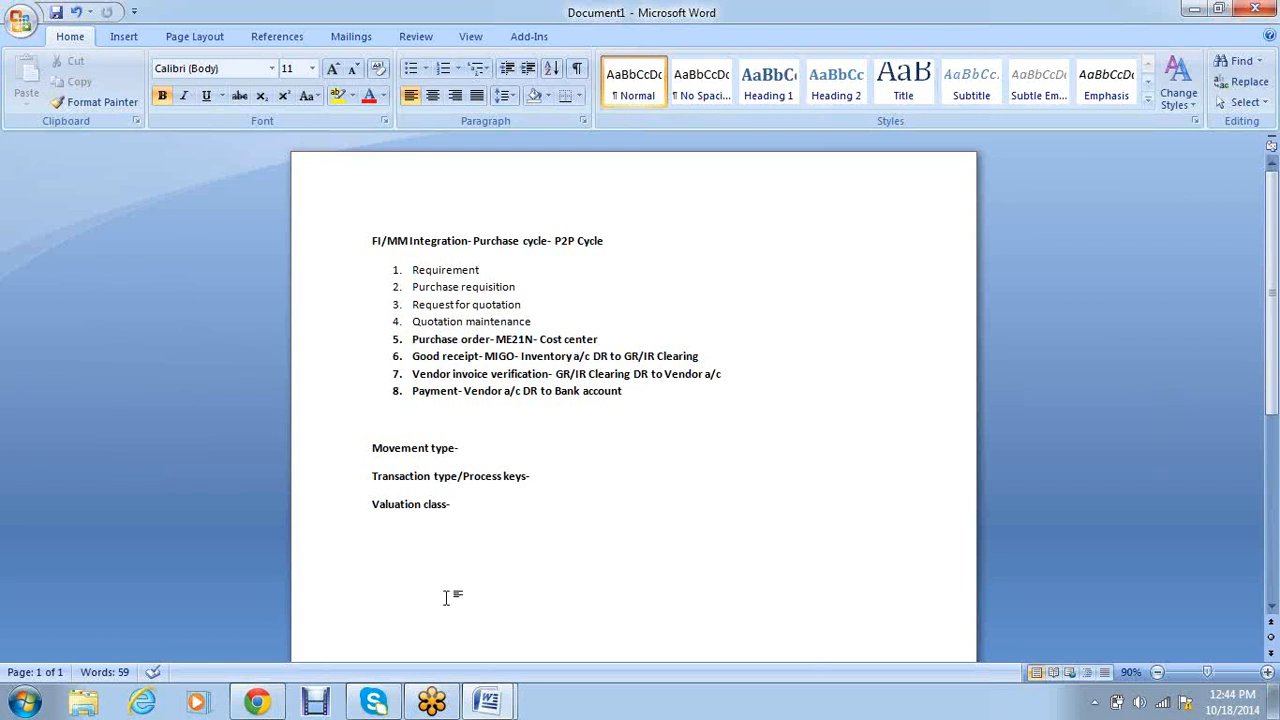
Add the example materials "IRON1" and "IRON2" on separate lines below Valuation class.
{"action": "left_click_drag", "start_coordinate": [465, 508], "coordinate": [393, 508]}
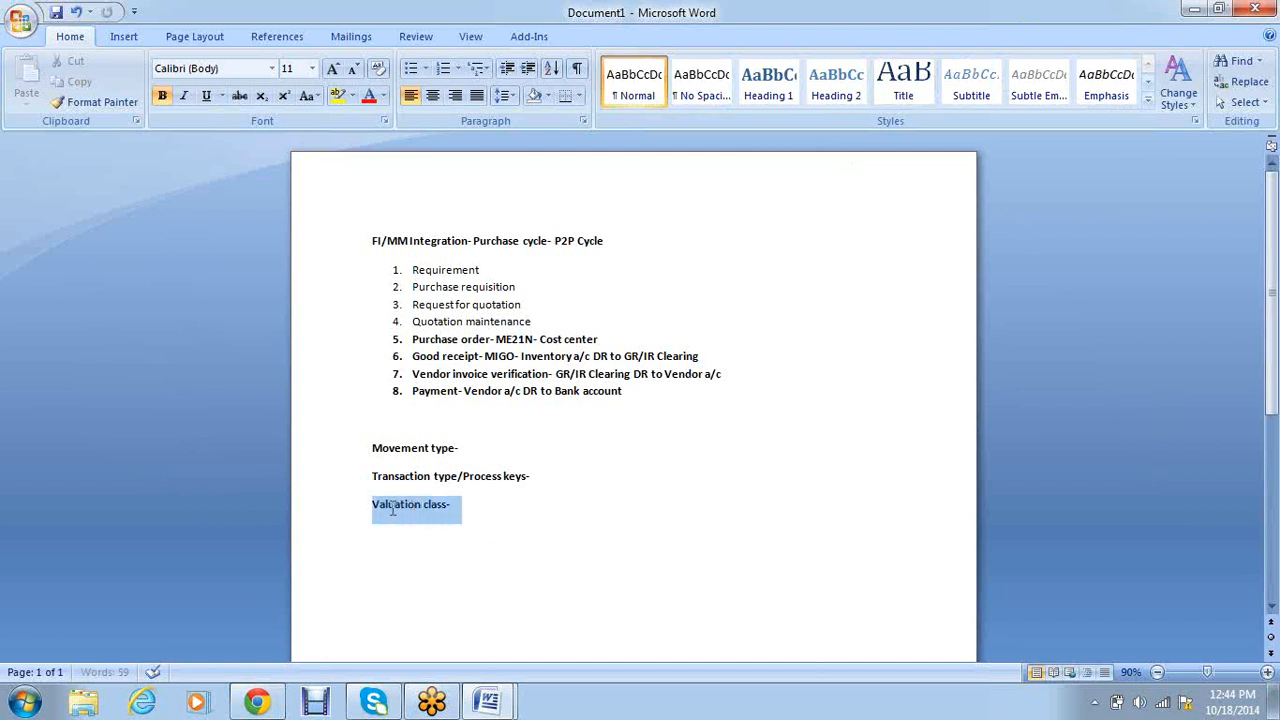
{"action": "left_click_drag", "start_coordinate": [566, 480], "coordinate": [480, 482]}
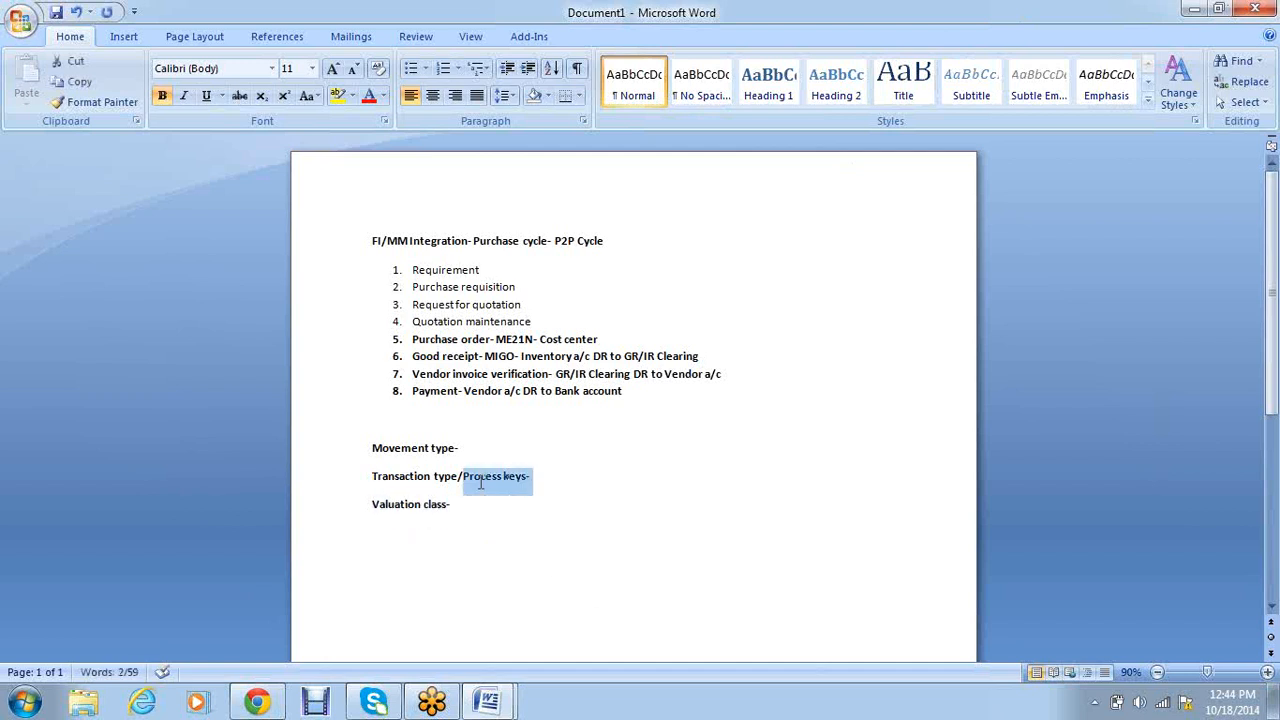
{"action": "left_click", "coordinate": [561, 532]}
{"action": "key", "text": "Return"}
{"action": "key", "text": "Return"}
{"action": "type", "text": "IR"}
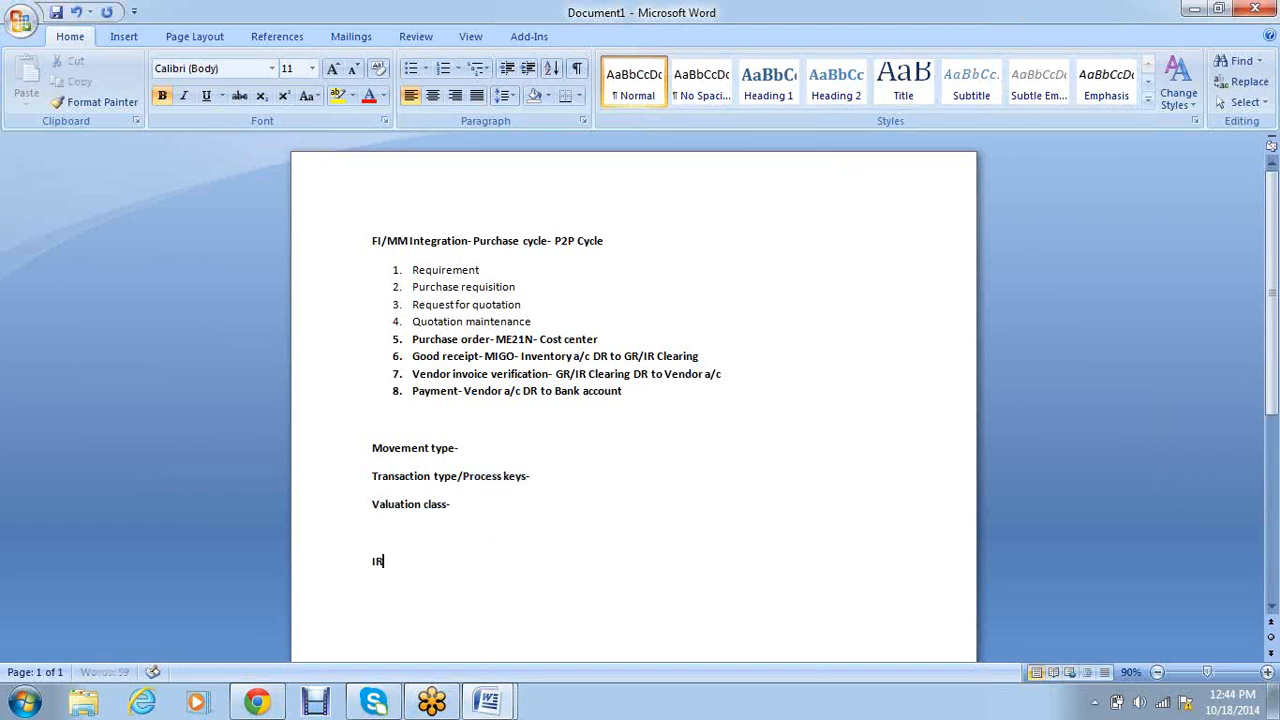
{"action": "type", "text": "ON1"}
{"action": "key", "text": "Return"}
{"action": "type", "text": "IRON2"}
Append "- VAL1" to IRON1 and "-VAL2" to IRON2, and remove the blank line above them.
{"action": "key", "text": "Up"}
{"action": "type", "text": "- VAL1"}
{"action": "key", "text": "Down"}
{"action": "type", "text": "-VAL2"}
{"action": "left_click", "coordinate": [454, 523]}
{"action": "left_click", "coordinate": [427, 534]}
{"action": "key", "text": "Delete"}
Add the line "COMPANY CODE/PLANT/MATERIAL ( VALUATION CLASS)" below the IRON2 line.
{"action": "left_click", "coordinate": [482, 563]}
{"action": "key", "text": "Return"}
{"action": "type", "text": "COMPANY OC"}
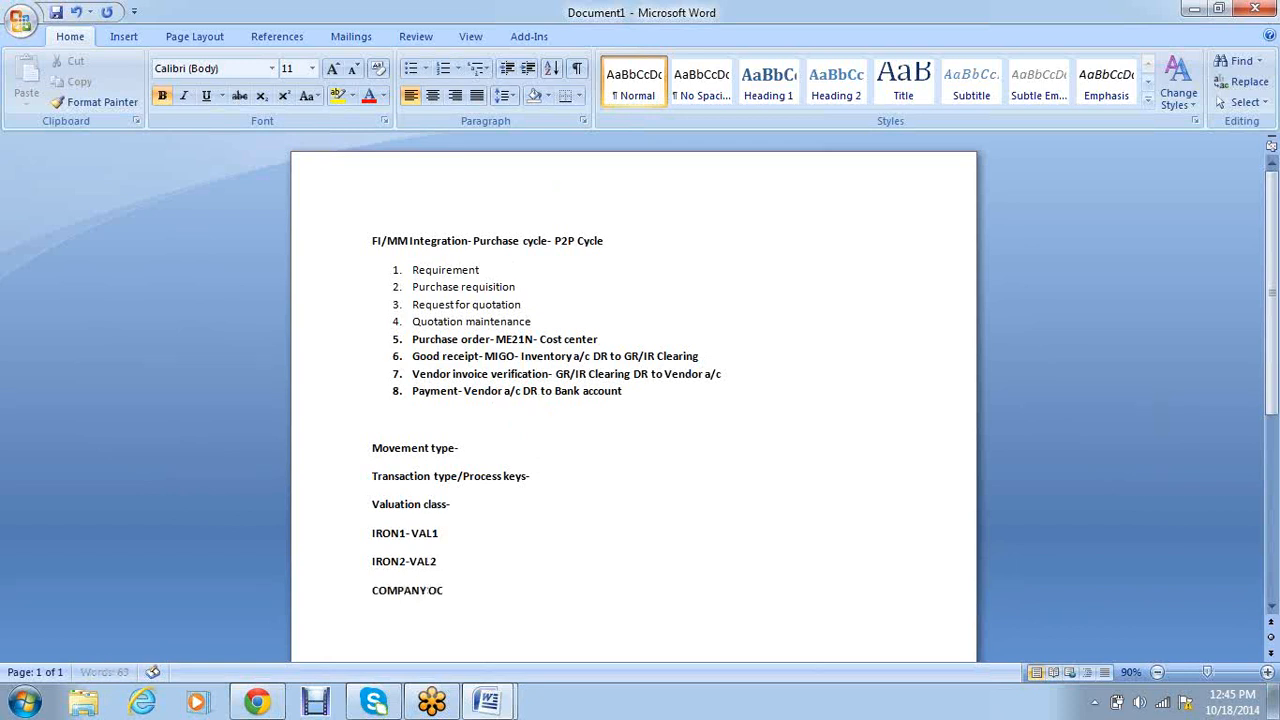
{"action": "key", "text": "BackSpace"}
{"action": "key", "text": "BackSpace"}
{"action": "type", "text": "CODE/PLAN"}
{"action": "type", "text": "T/MATERIAL"}
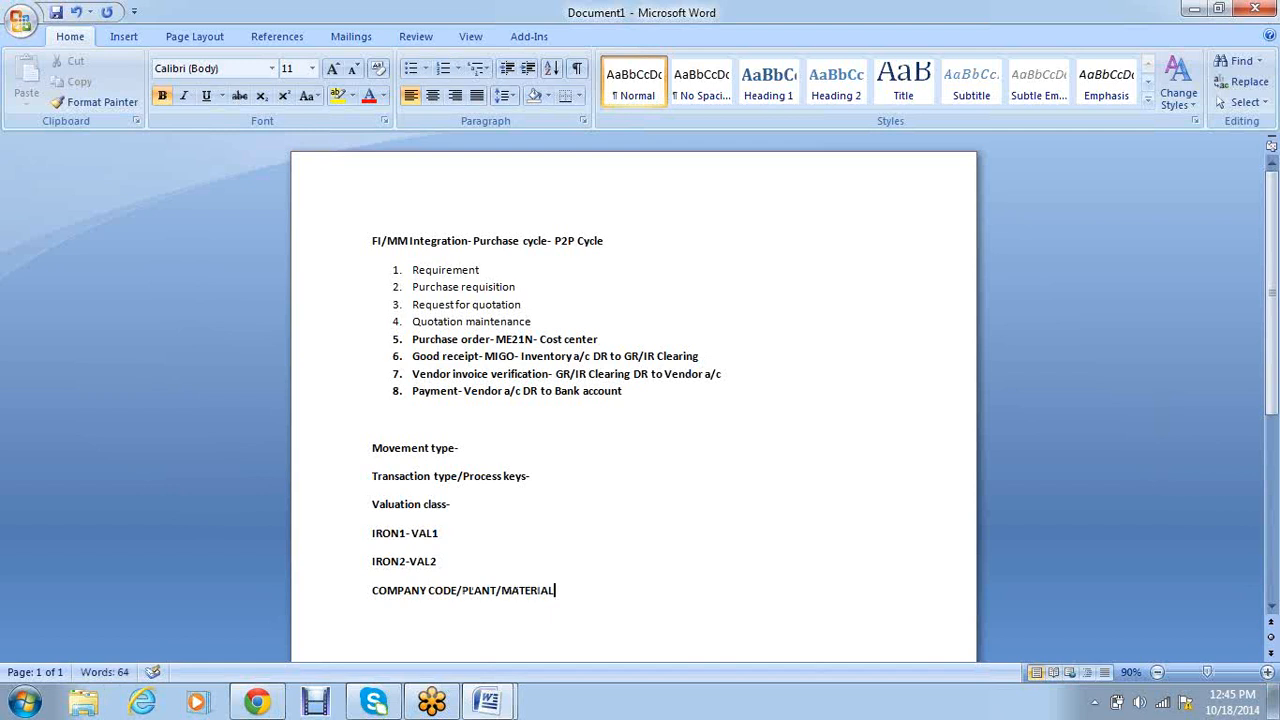
{"action": "type", "text": " ( VALUATION CLASS)"}
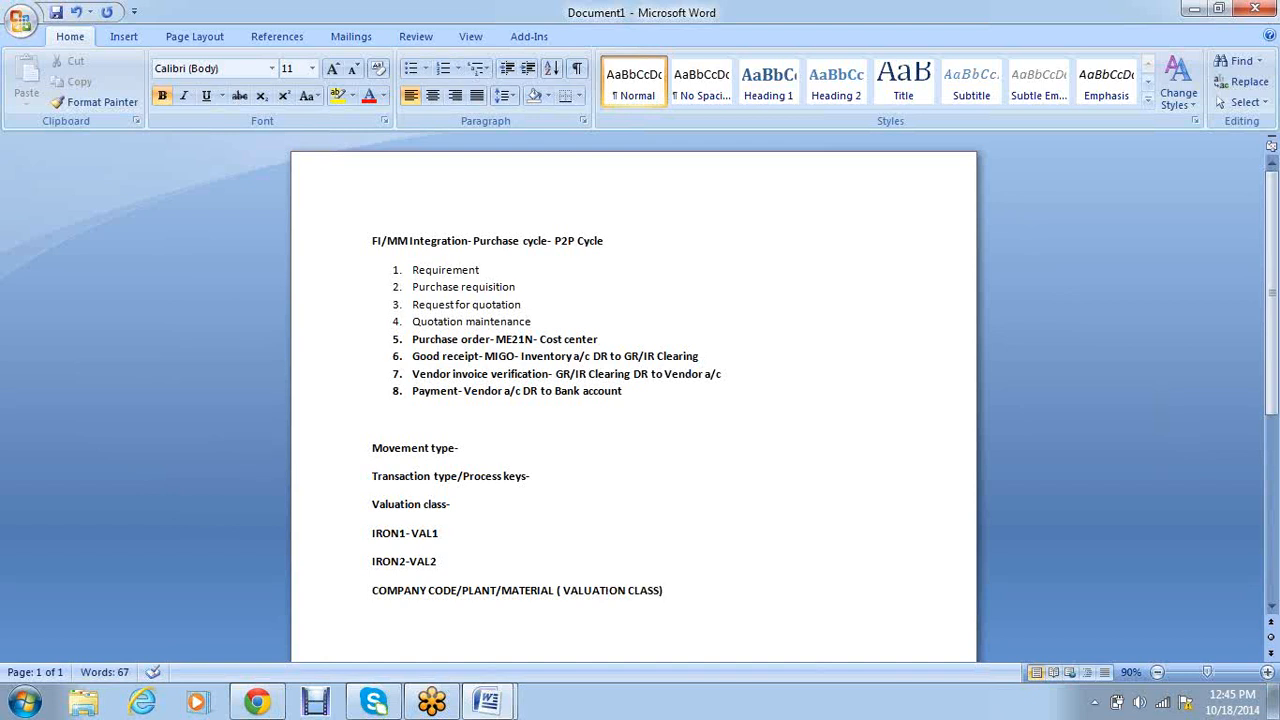
Insert the line "MOVEMENT TYPE" between the IRON2 line and the COMPANY CODE line.
{"action": "left_click", "coordinate": [506, 447]}
{"action": "left_click", "coordinate": [691, 592]}
{"action": "left_click", "coordinate": [508, 566]}
{"action": "key", "text": "Return"}
{"action": "type", "text": "MOVEMENT TYPE"}
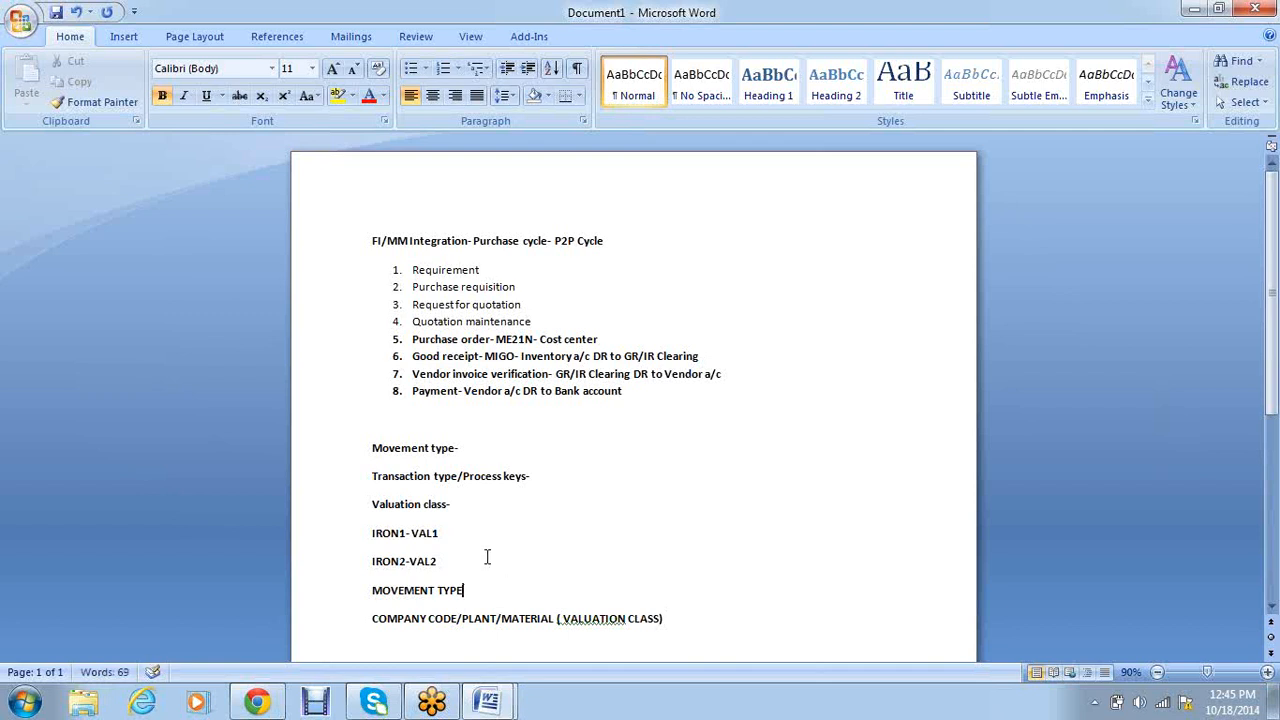
Copy the "Transaction type/Process keys-" line to a new line below the COMPANY CODE line.
{"action": "left_click_drag", "start_coordinate": [537, 477], "coordinate": [378, 482]}
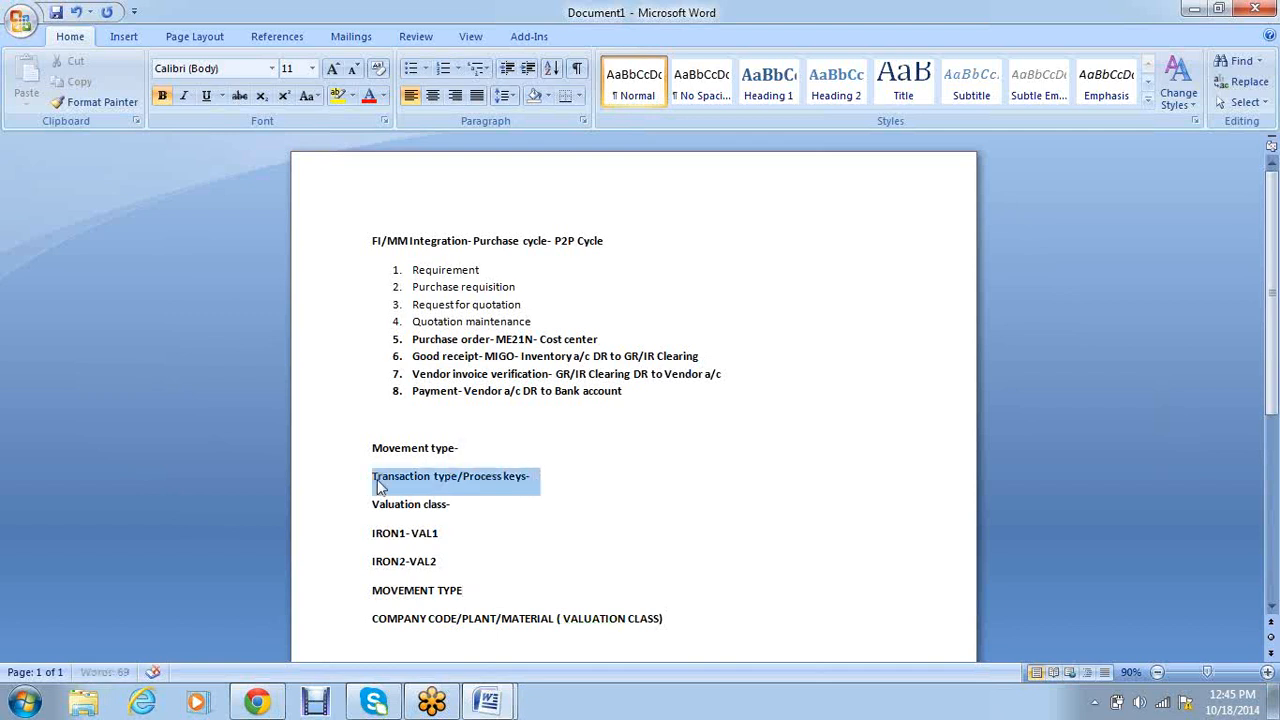
{"action": "key", "text": "ctrl+c"}
{"action": "left_click", "coordinate": [668, 616]}
{"action": "key", "text": "Return"}
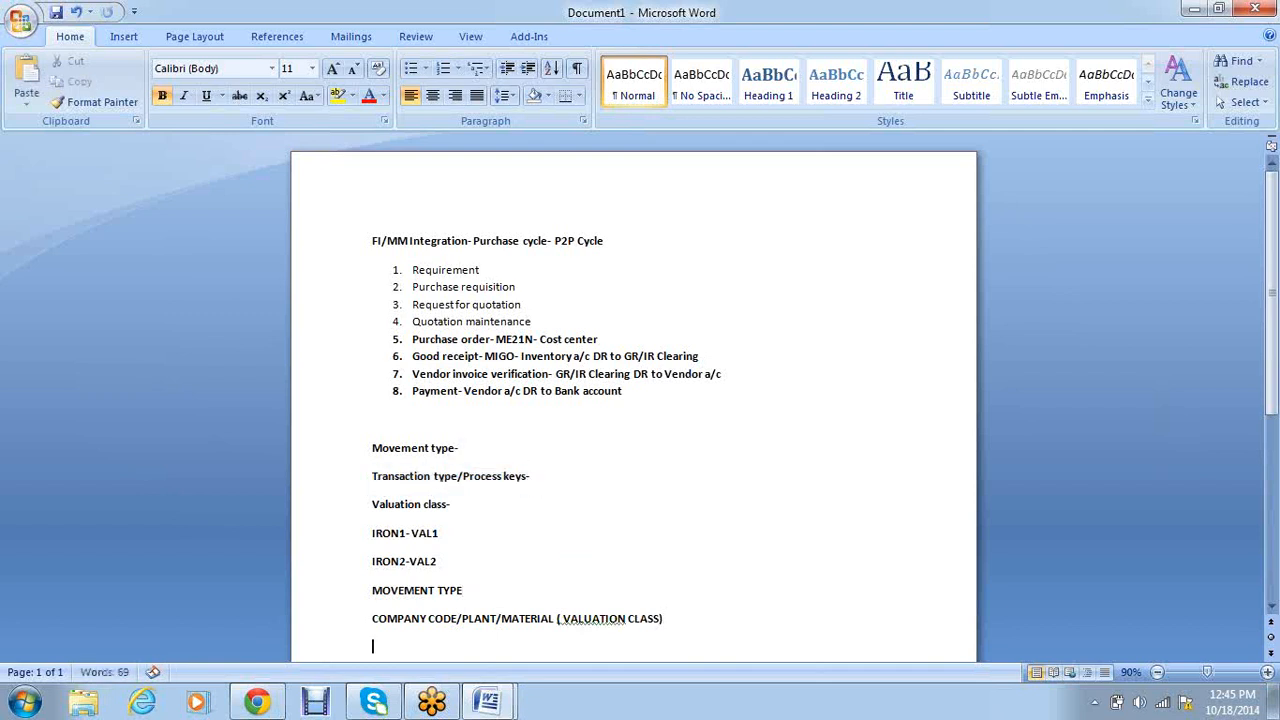
{"action": "key", "text": "ctrl+v"}
Remove the bold formatting from the COMPANY CODE line and the copied Transaction type line below it.
{"action": "left_click_drag", "start_coordinate": [648, 614], "coordinate": [375, 585]}
{"action": "key", "text": "ctrl+b"}
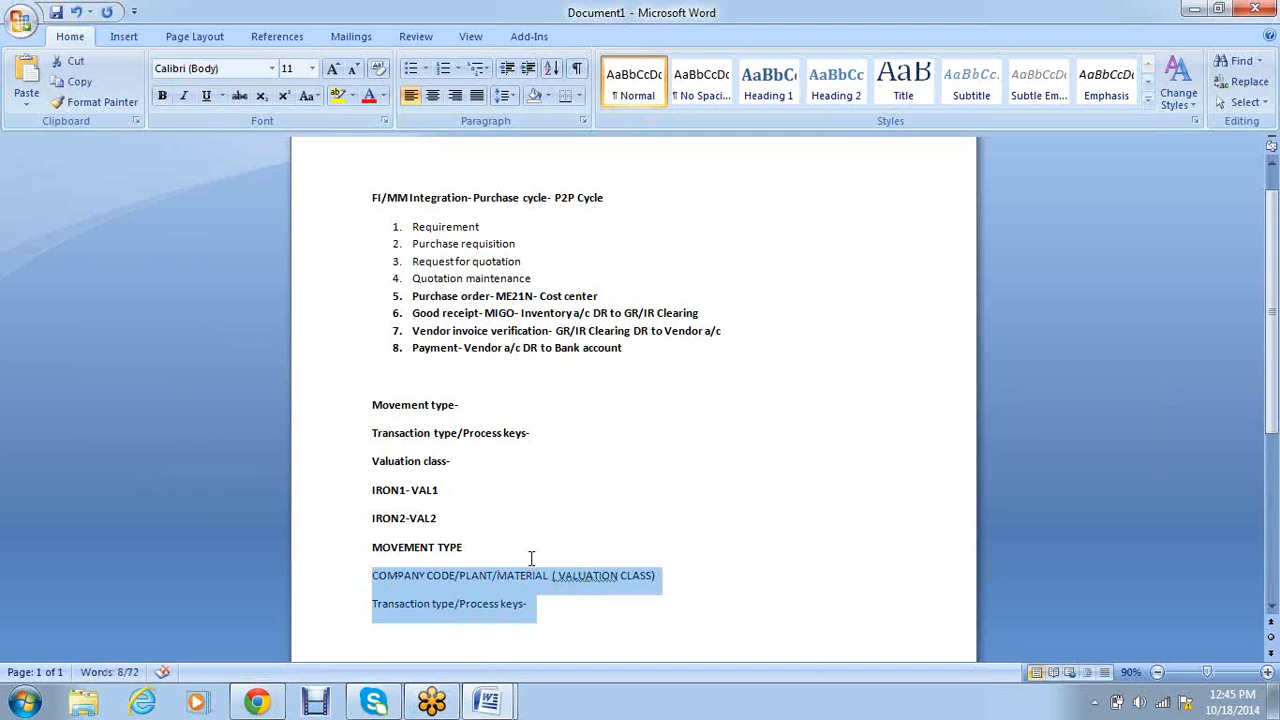
{"action": "left_click", "coordinate": [649, 647]}
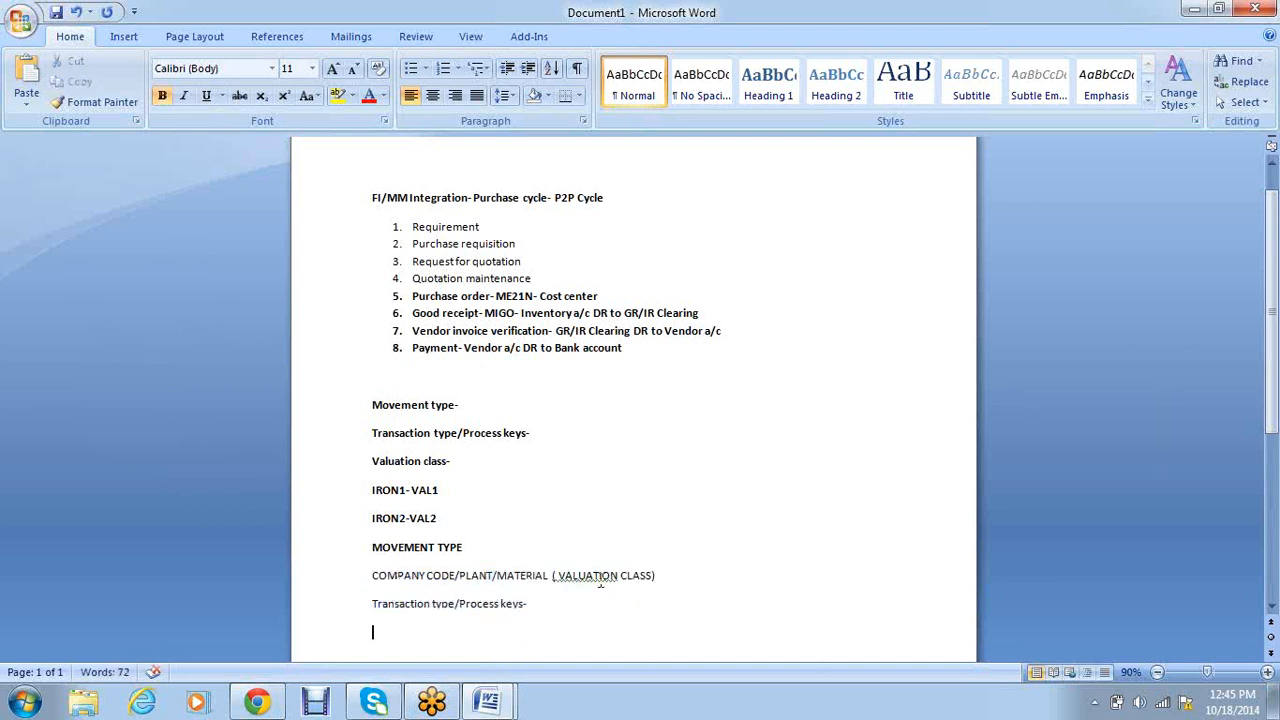
Accept the spacing correction "(VALUATION" in the COMPANY CODE line and insert "MASTER" after MATERIAL.
{"action": "right_click", "coordinate": [600, 575]}
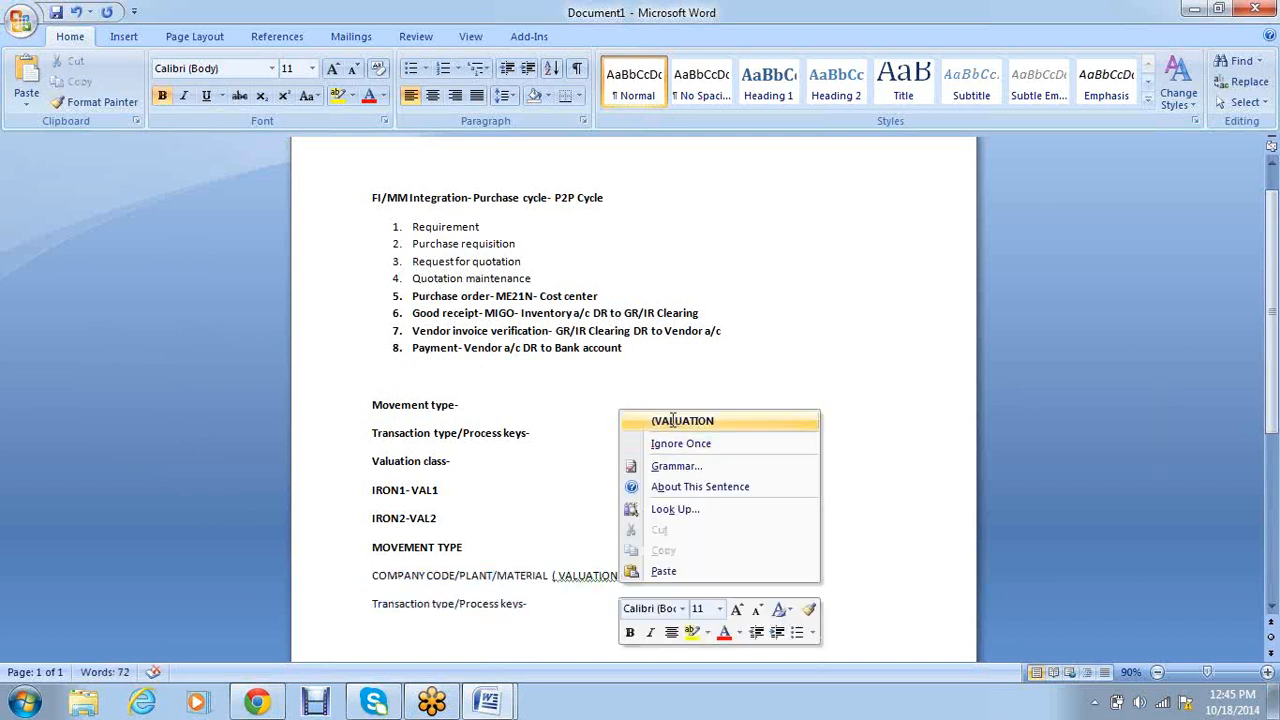
{"action": "left_click", "coordinate": [673, 421]}
{"action": "type", "text": "MASTER"}
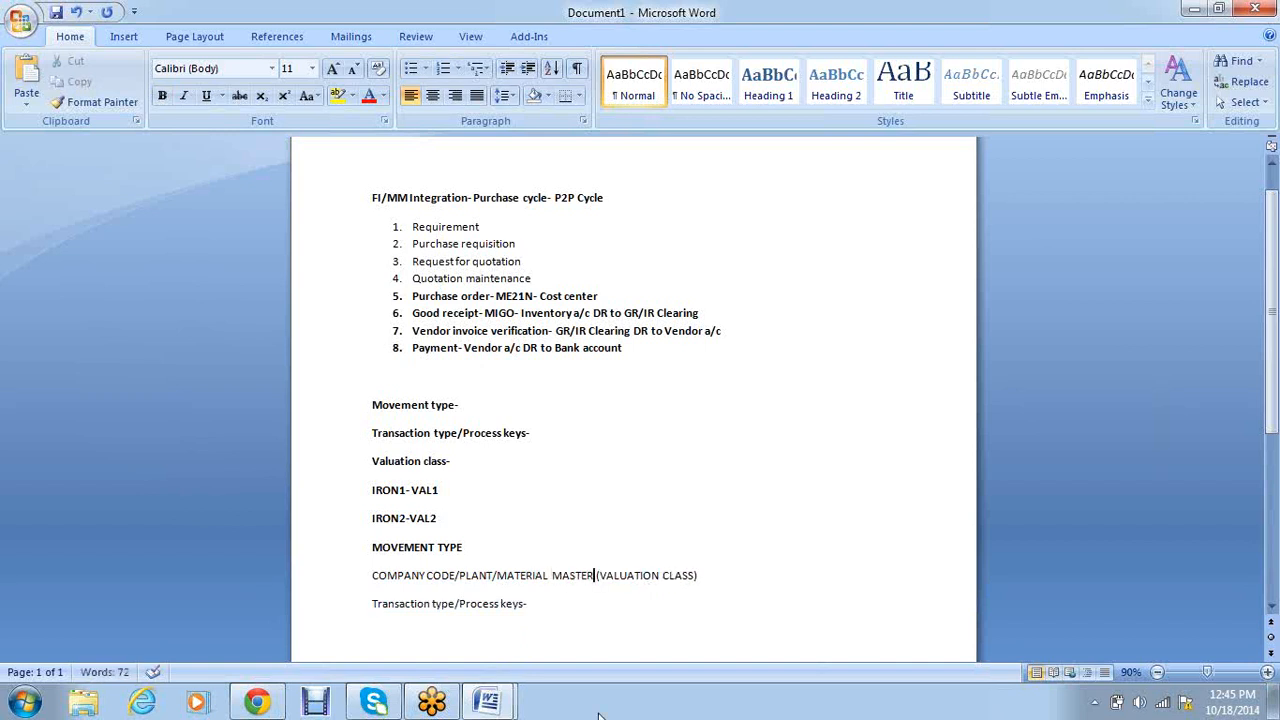
Switch from the Word notes to SAP Logon and open the highlighted DEV connection.
{"action": "scroll", "coordinate": [775, 495], "scroll_direction": "down", "scroll_amount": 3}
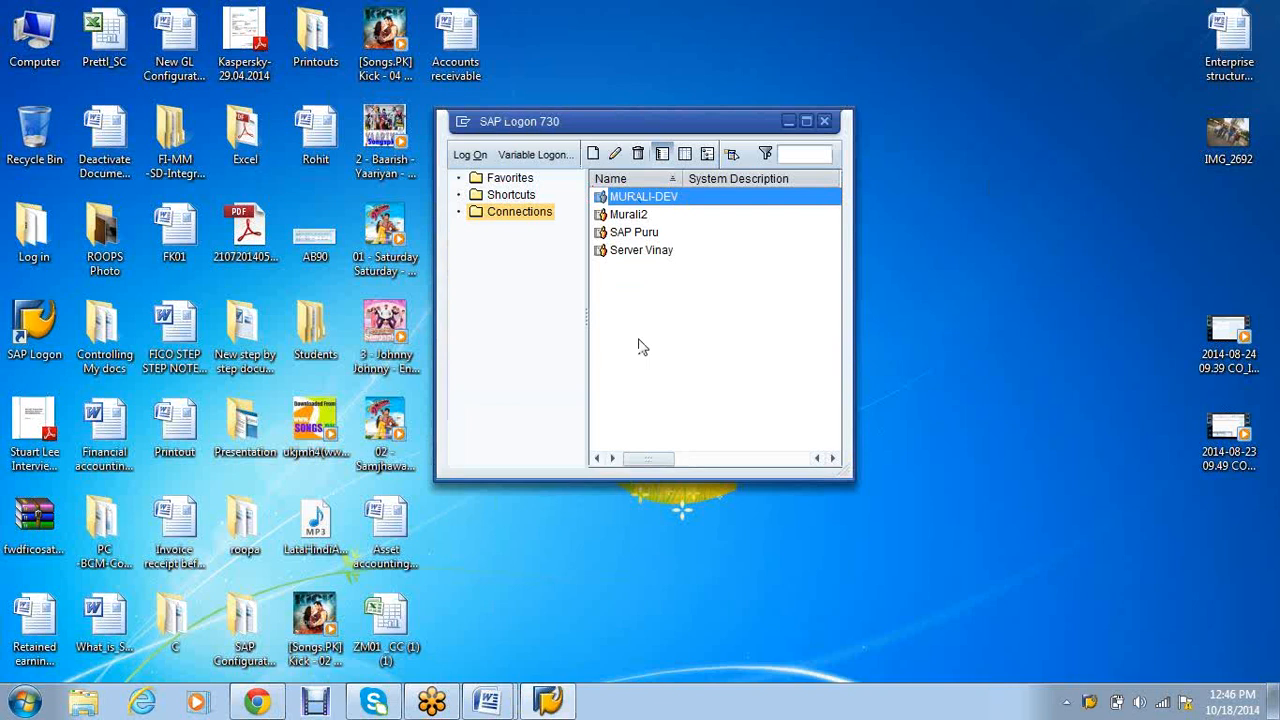
{"action": "key", "text": "Return"}
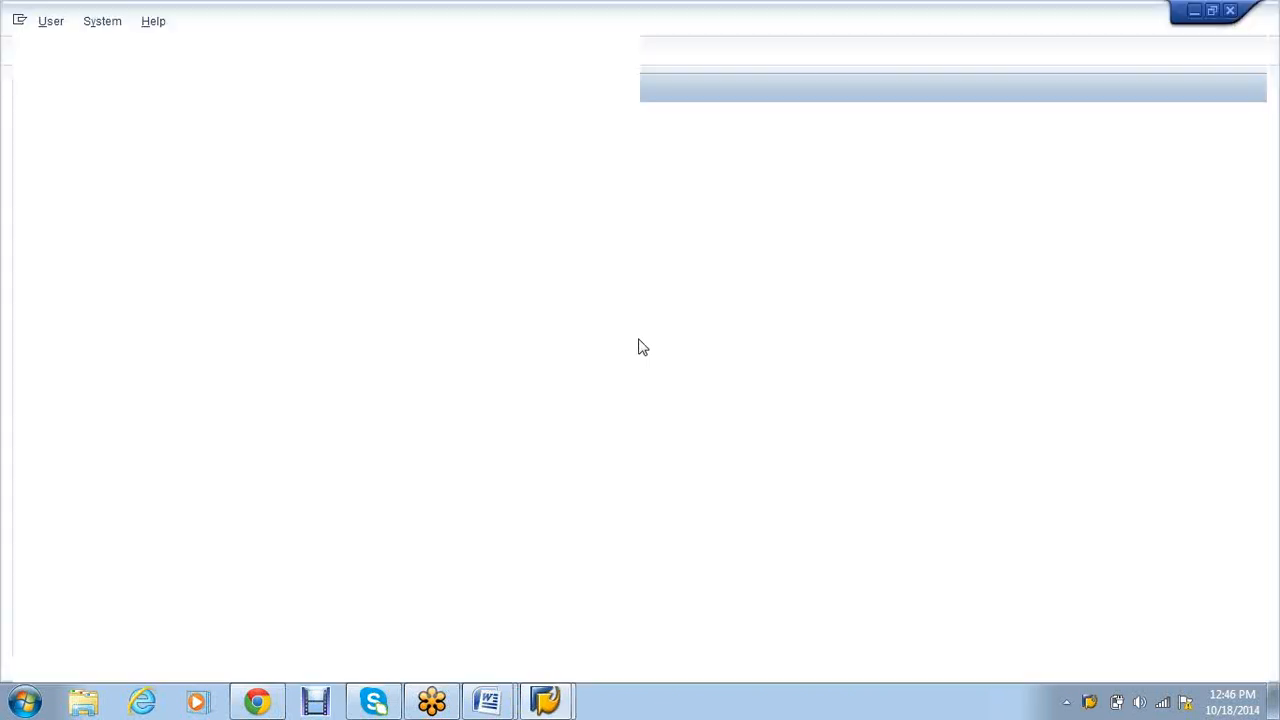
Try to log on to client 800 with the first suggested user name and the account password, and dismiss the multiple logon dialog.
{"action": "type", "text": "m"}
{"action": "key", "text": "Down"}
{"action": "key", "text": "Tab"}
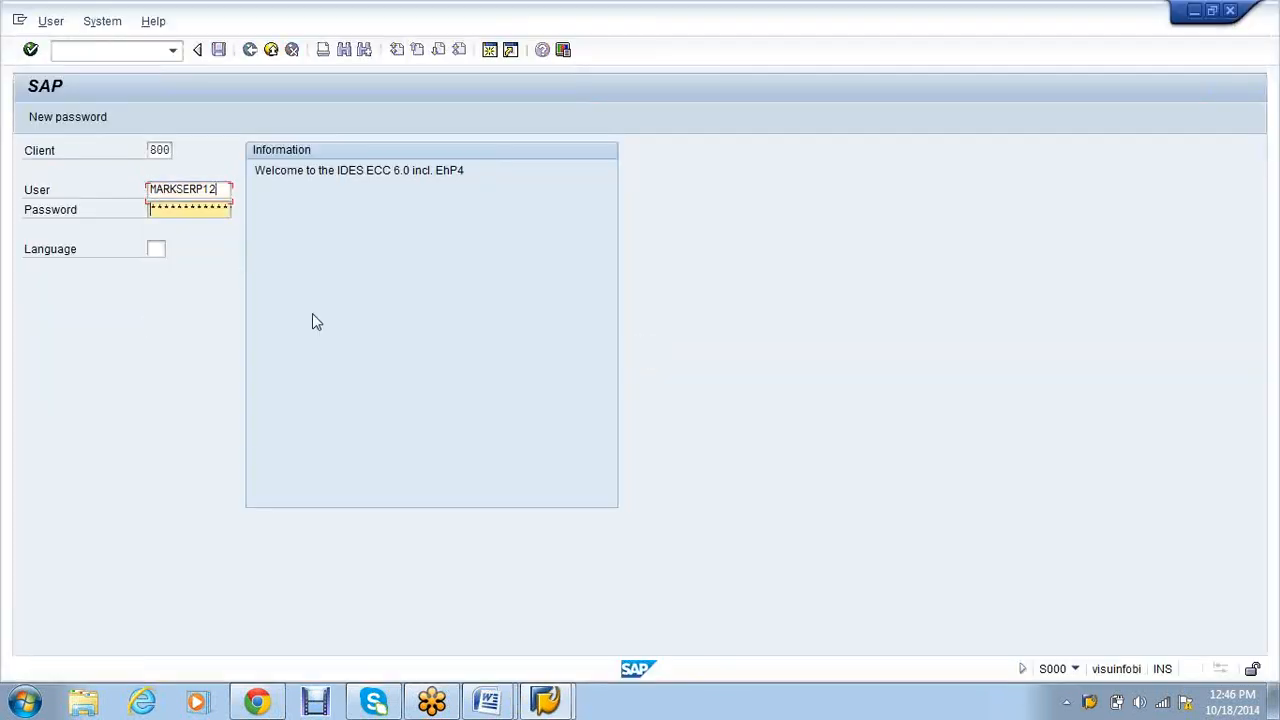
{"action": "type", "text": "******"}
{"action": "key", "text": "Return"}
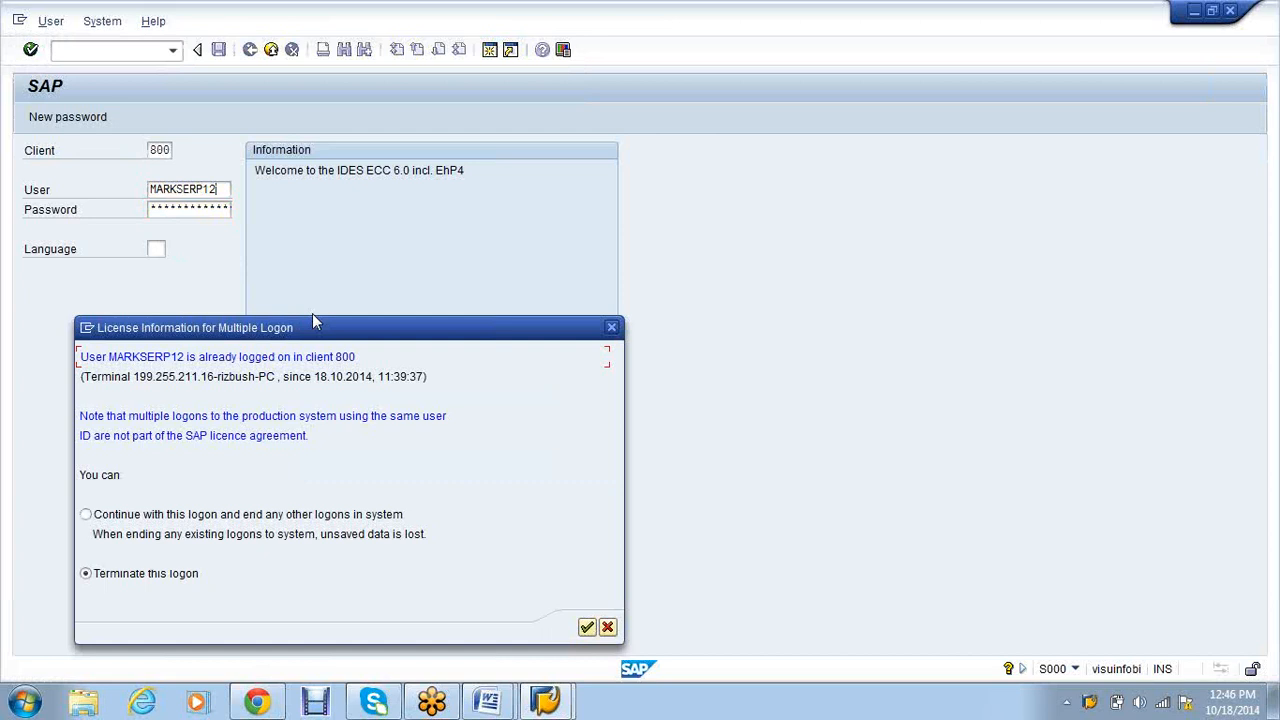
{"action": "left_click", "coordinate": [613, 330]}
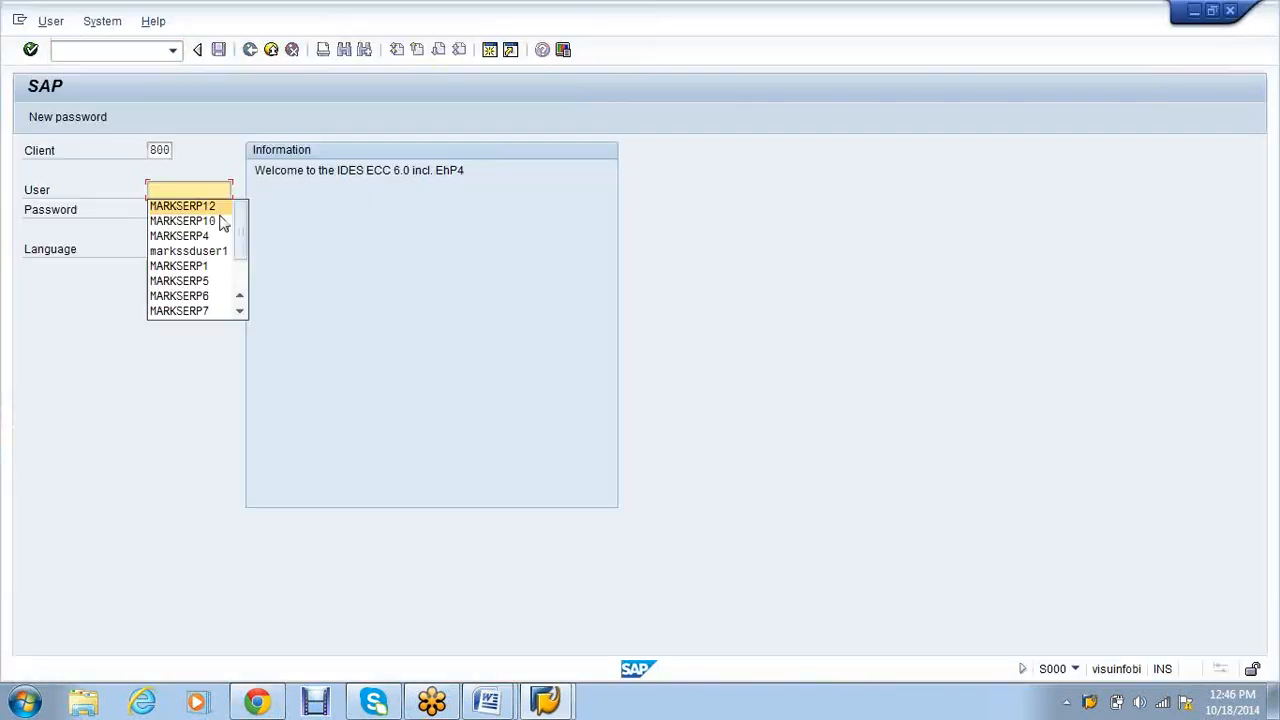
Log on to client 800 with the second suggested user name and the account password, and open transaction OBYC.
{"action": "left_click", "coordinate": [220, 219]}
{"action": "key", "text": "Tab"}
{"action": "type", "text": "******"}
{"action": "key", "text": "Return"}
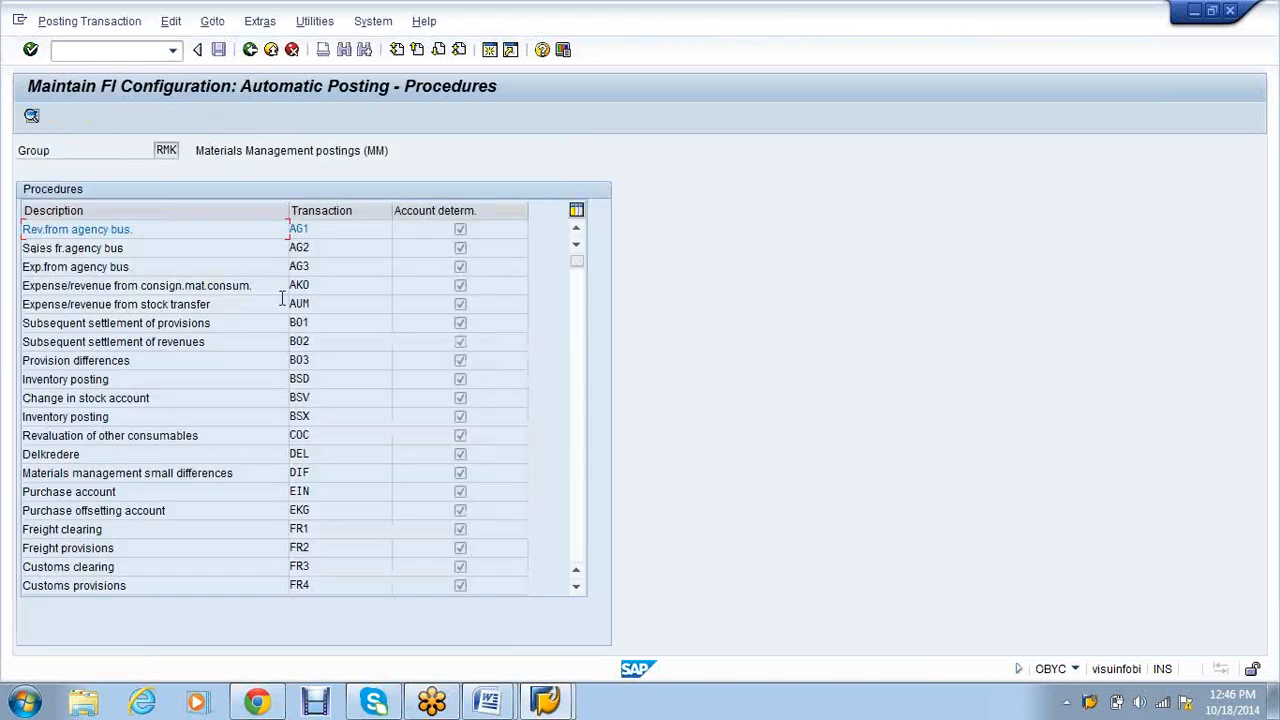
Open the account assignment of Inventory posting (BSX) for chart of accounts SA10.
{"action": "double_click", "coordinate": [222, 427]}
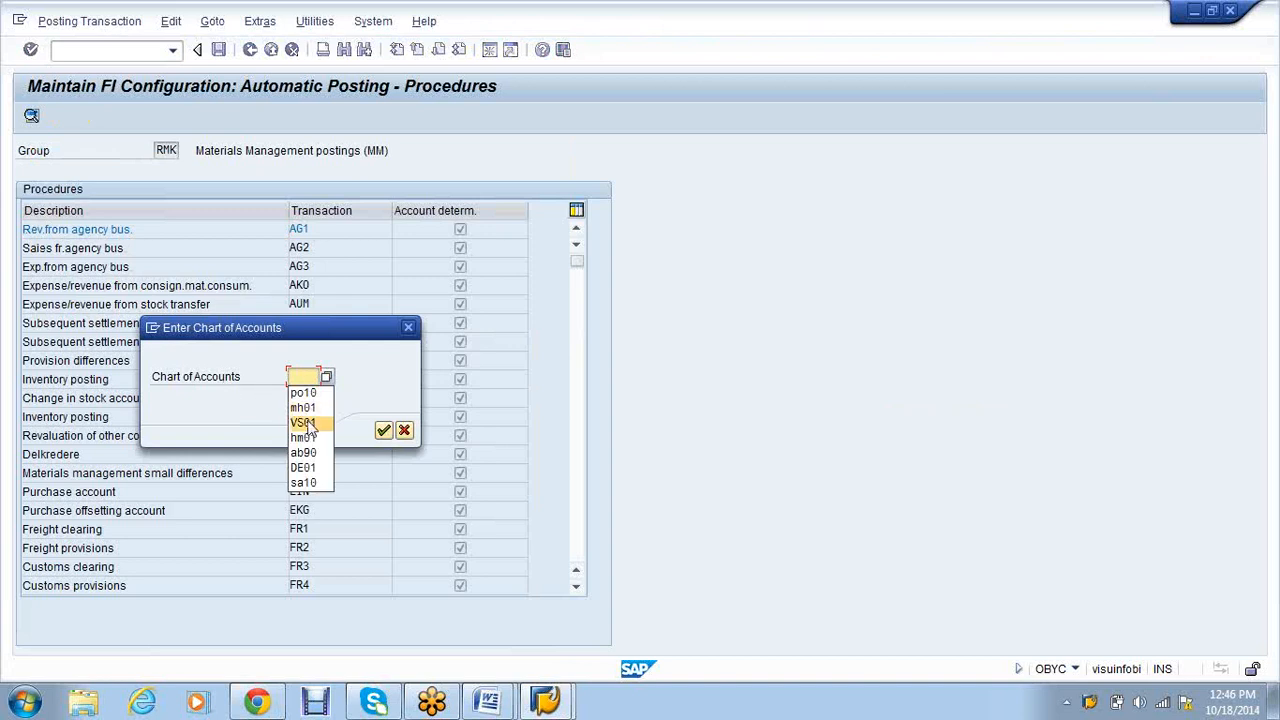
{"action": "left_click", "coordinate": [303, 482]}
{"action": "left_click", "coordinate": [383, 431]}
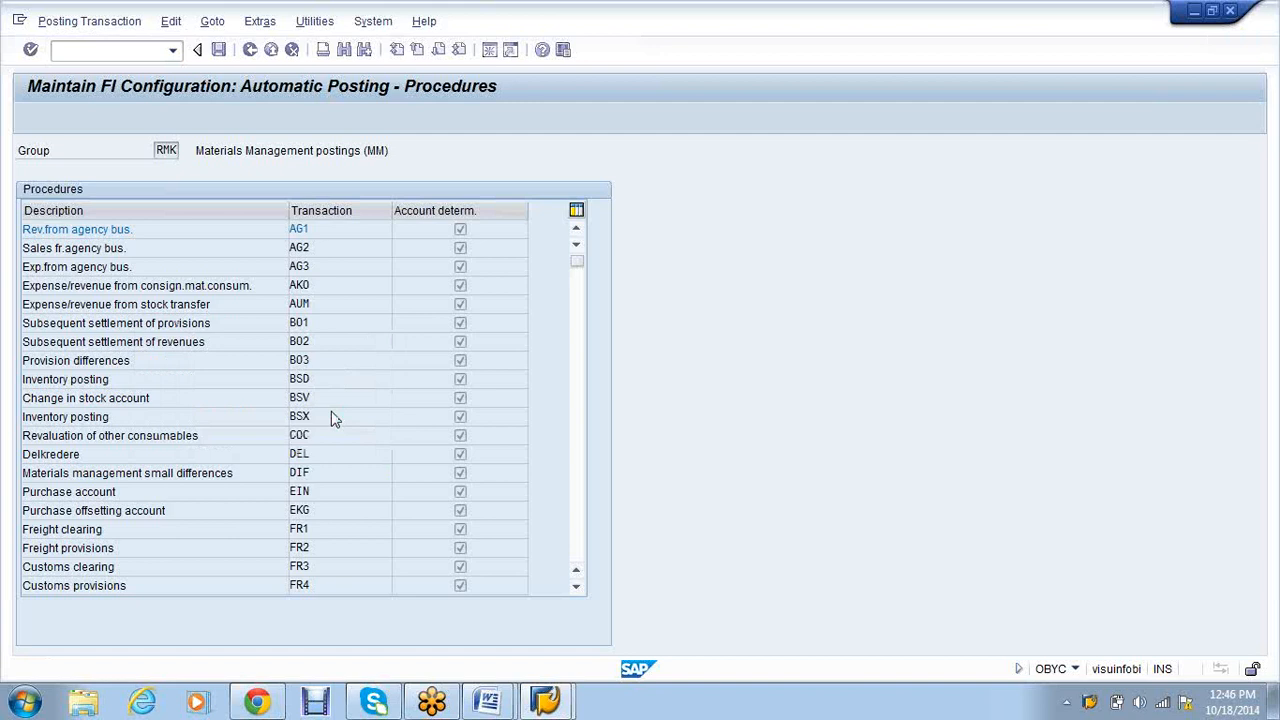
Widen the valuation class column to show its full heading and examine the SA10 and SA11 entries.
{"action": "left_click_drag", "start_coordinate": [91, 230], "coordinate": [92, 230]}
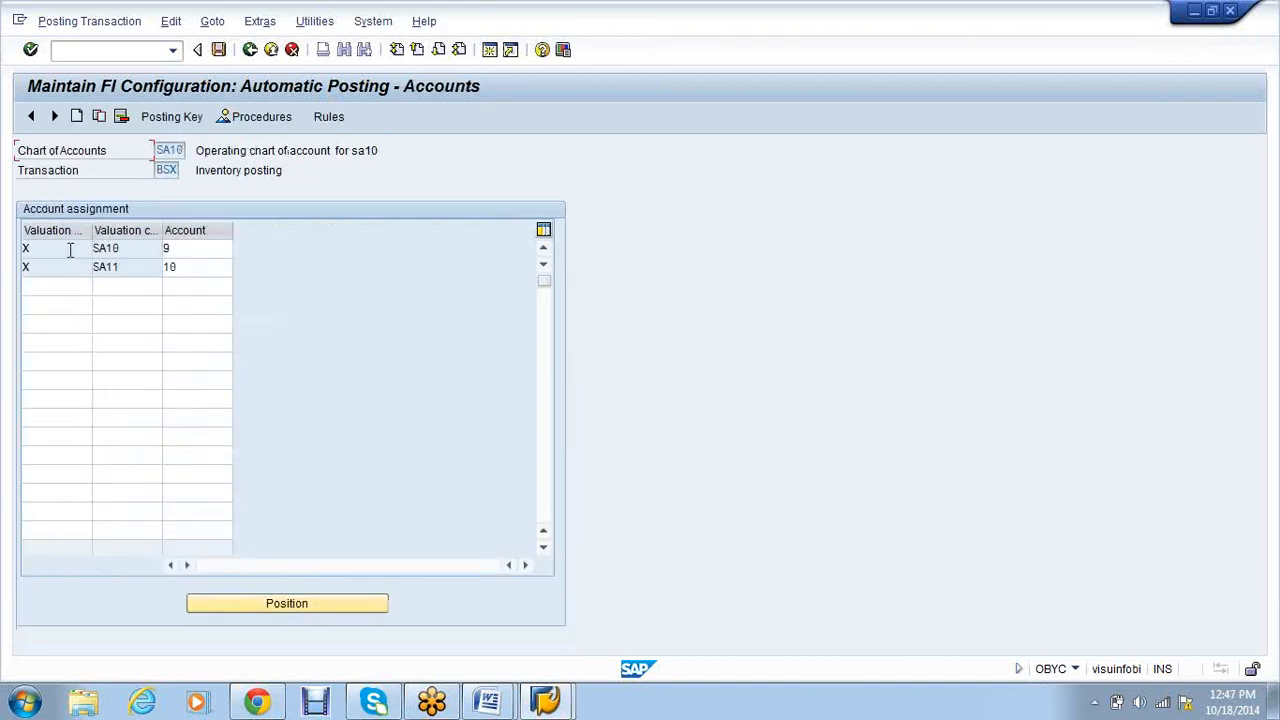
{"action": "double_click", "coordinate": [131, 248]}
{"action": "left_click", "coordinate": [94, 250]}
{"action": "left_click_drag", "start_coordinate": [162, 230], "coordinate": [175, 230]}
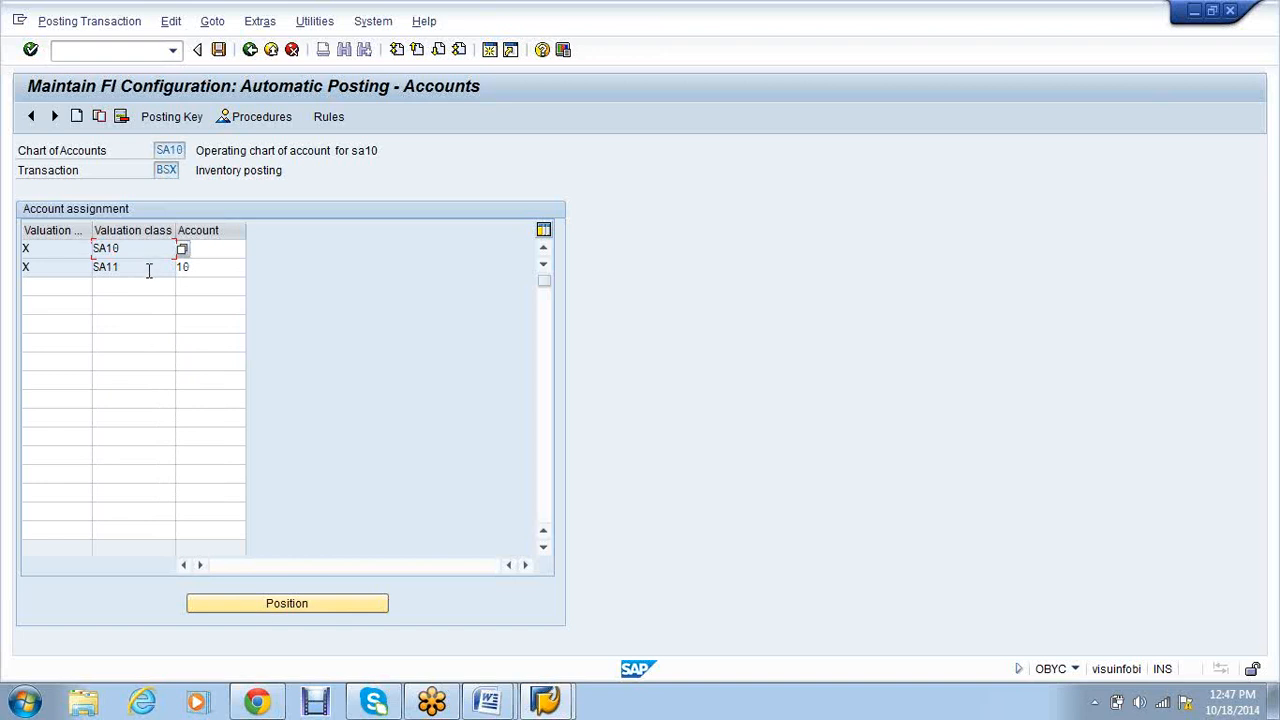
{"action": "left_click", "coordinate": [143, 269]}
{"action": "left_click", "coordinate": [138, 247]}
Check the Word notes, close the SAP Logon window and return to the BSX account assignment.
{"action": "key", "text": "alt+Tab"}
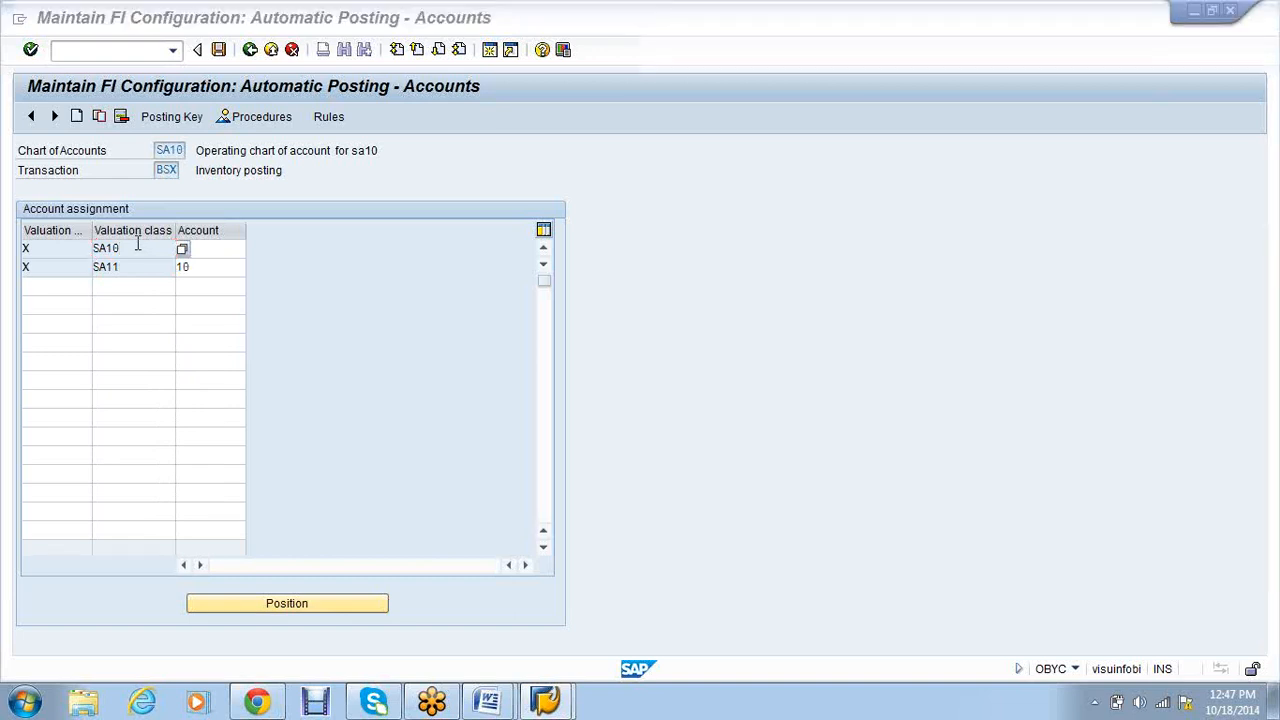
{"action": "left_click", "coordinate": [505, 705]}
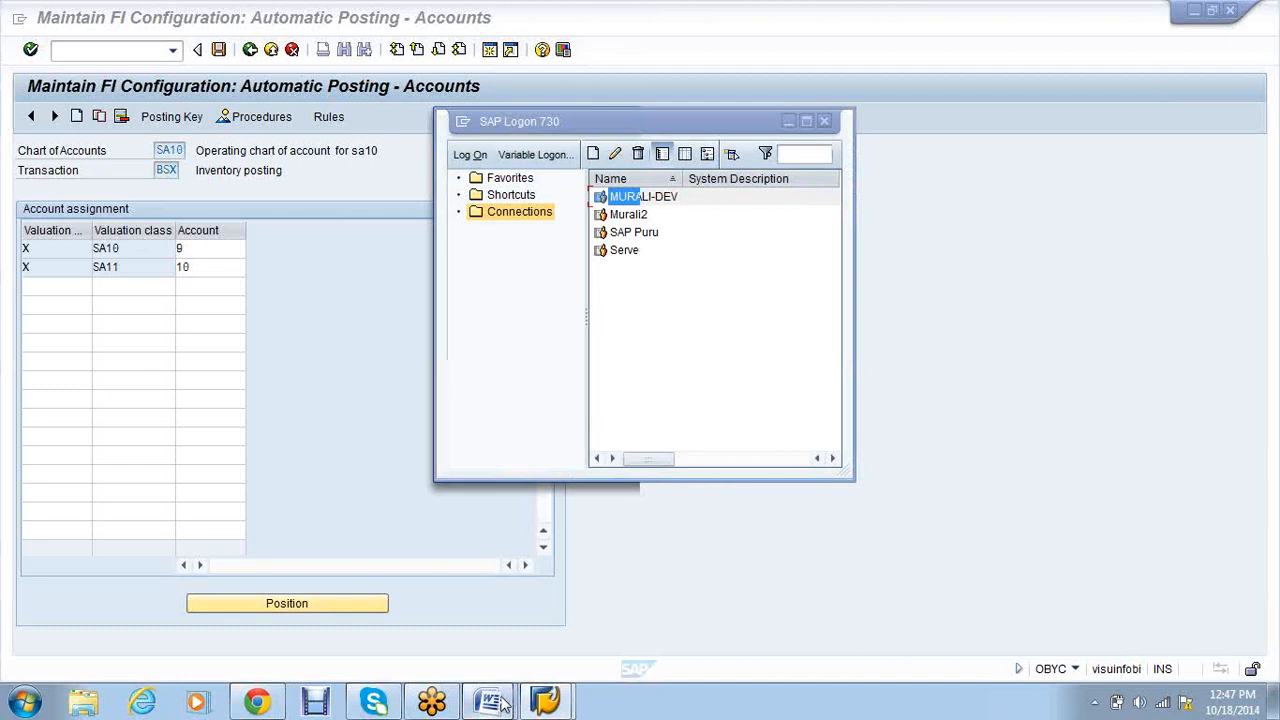
{"action": "left_click", "coordinate": [505, 705]}
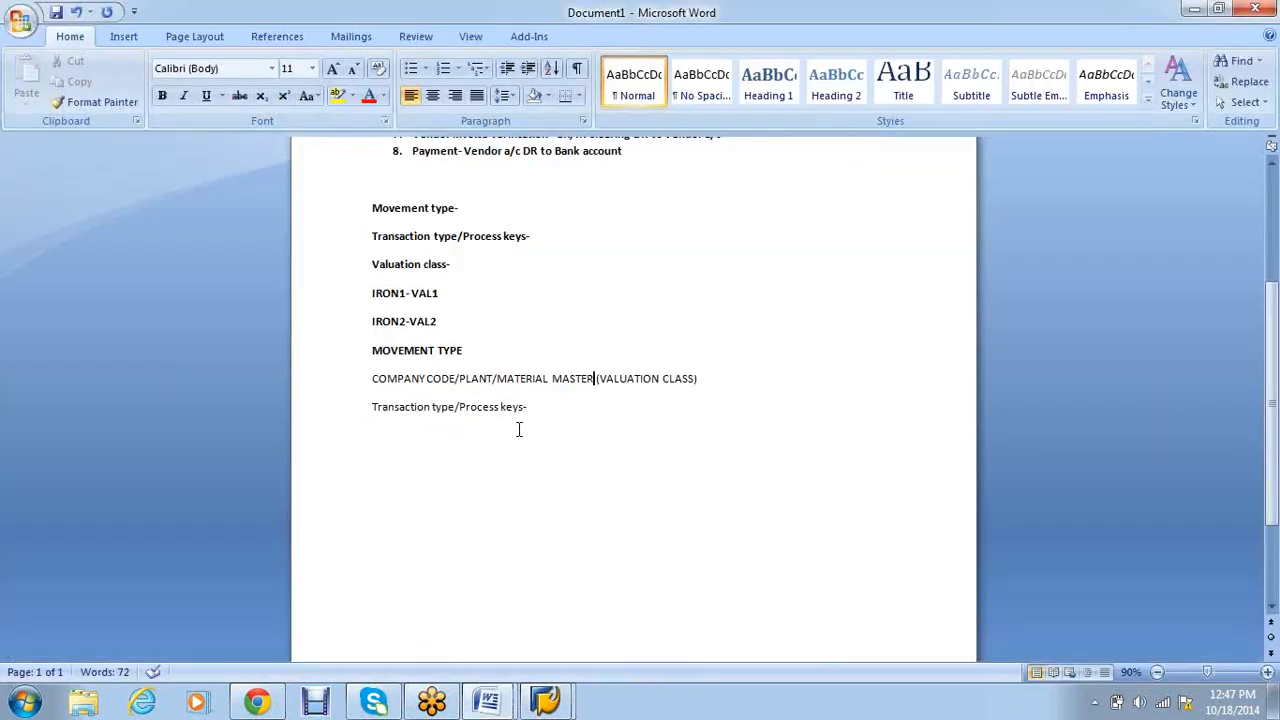
{"action": "left_click", "coordinate": [547, 701]}
{"action": "left_click", "coordinate": [828, 124]}
{"action": "left_click", "coordinate": [547, 701]}
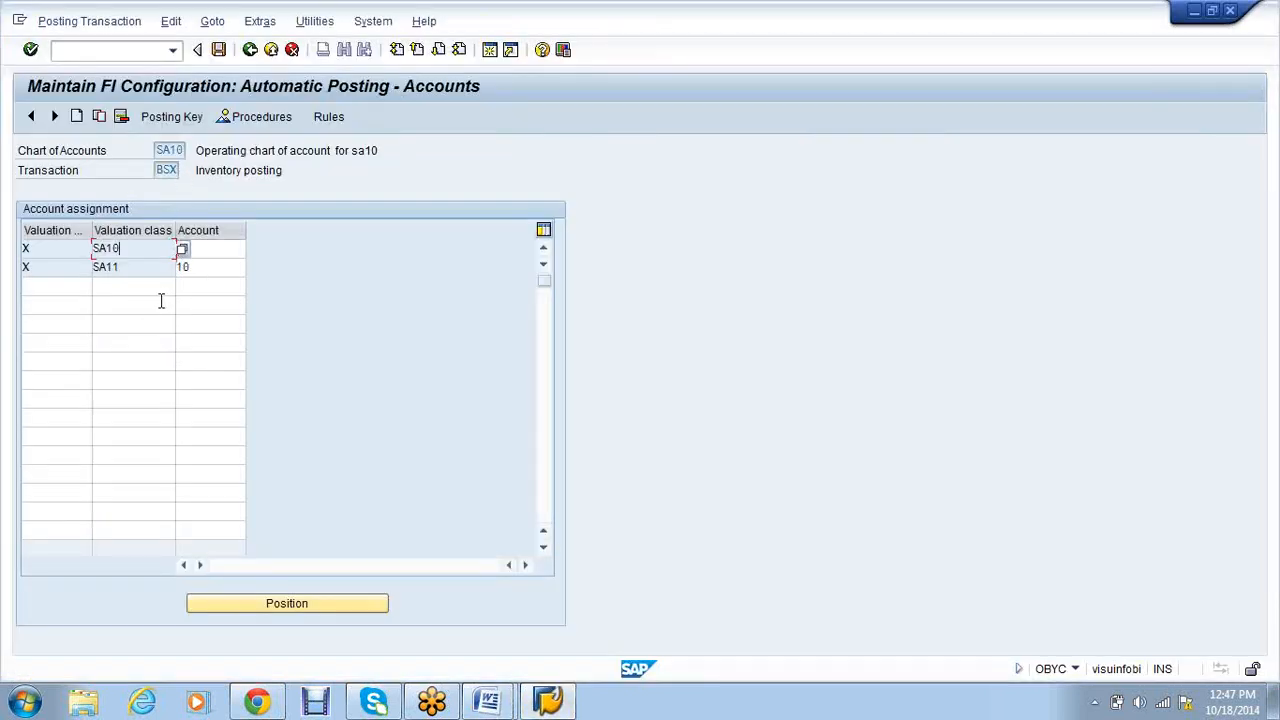
Compare valuation class SA11 with the Word notes and highlight the unbolded "Transaction type/Process keys-" line there.
{"action": "left_click", "coordinate": [147, 268]}
{"action": "key", "text": "alt+Tab"}
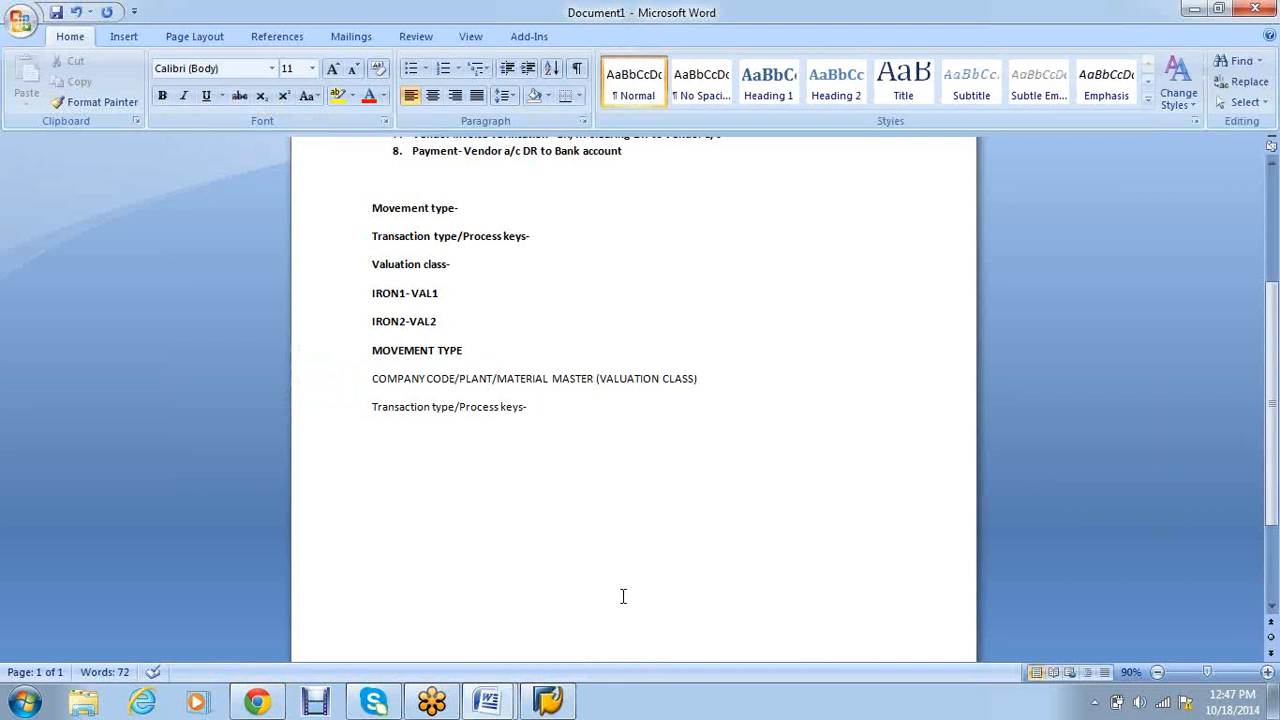
{"action": "key", "text": "alt+Tab"}
{"action": "key", "text": "alt+Tab"}
{"action": "left_click_drag", "start_coordinate": [530, 408], "coordinate": [370, 409]}
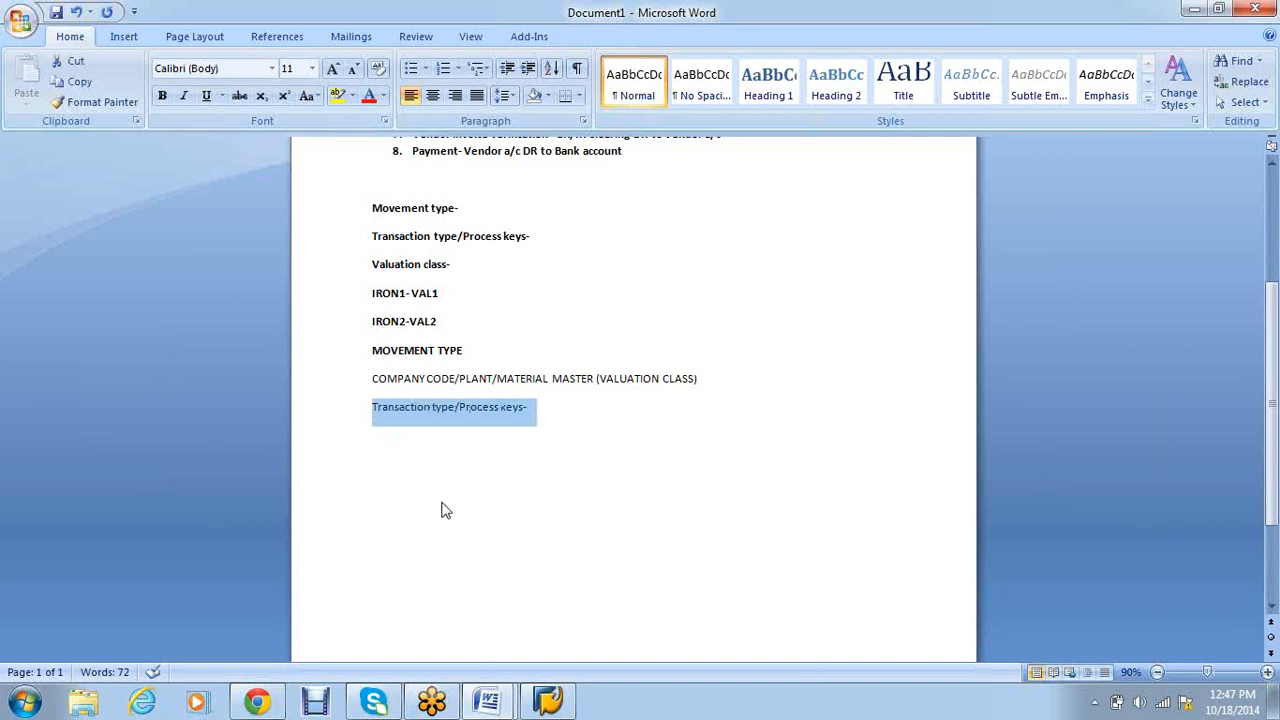
{"action": "key", "text": "alt+Tab"}
Examine the transaction key BSX and the accounts assigned to valuation classes SA10 and SA11.
{"action": "left_click_drag", "start_coordinate": [156, 171], "coordinate": [177, 170]}
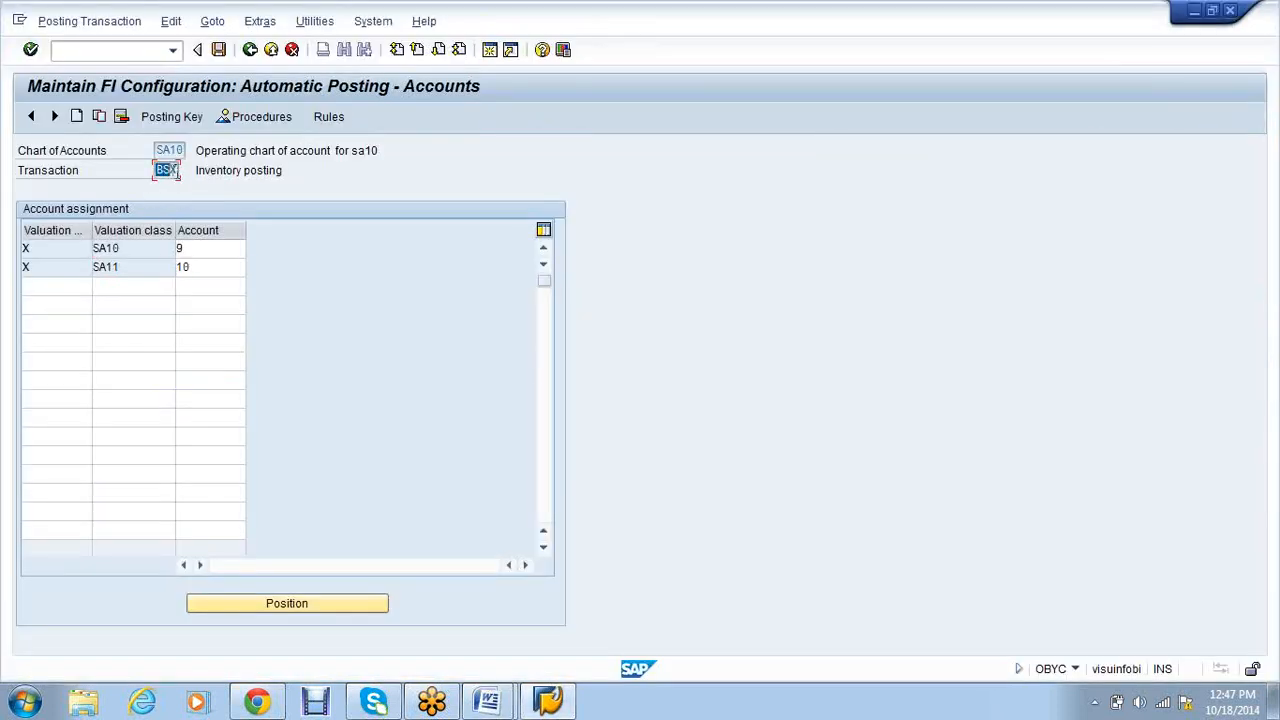
{"action": "left_click", "coordinate": [178, 193]}
{"action": "left_click", "coordinate": [206, 248]}
{"action": "left_click", "coordinate": [206, 266]}
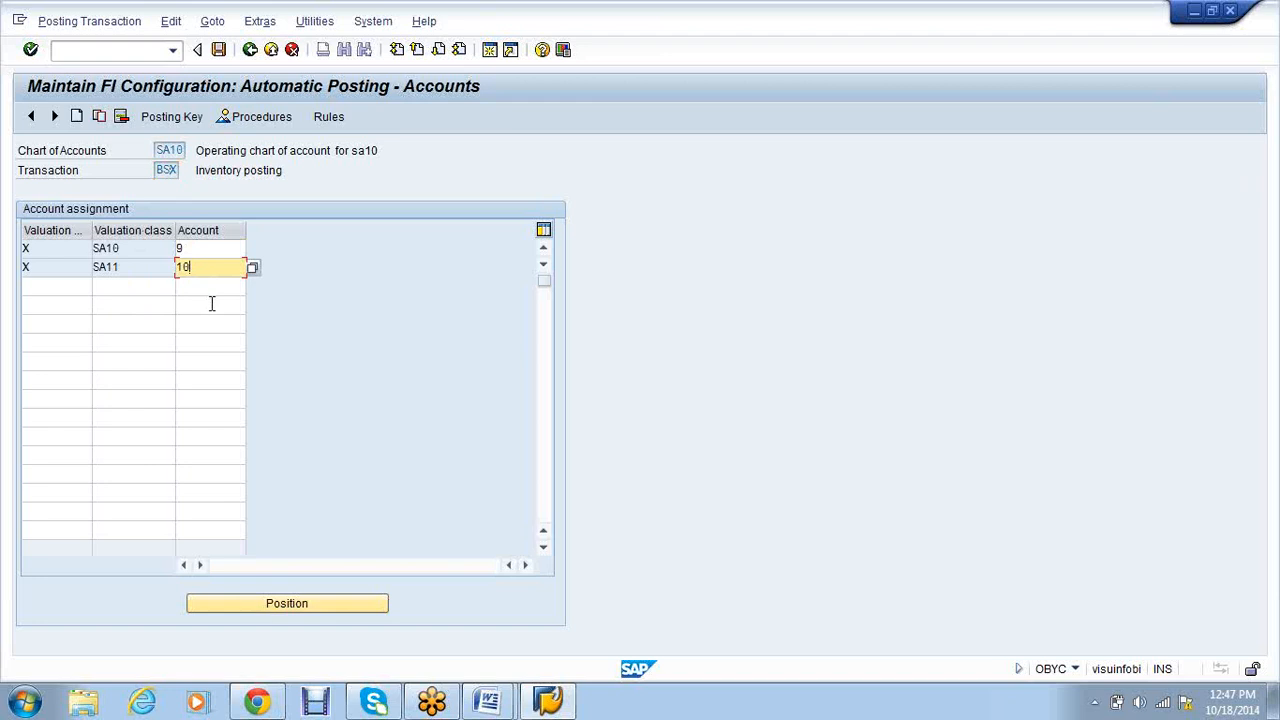
{"action": "left_click_drag", "start_coordinate": [136, 251], "coordinate": [95, 268]}
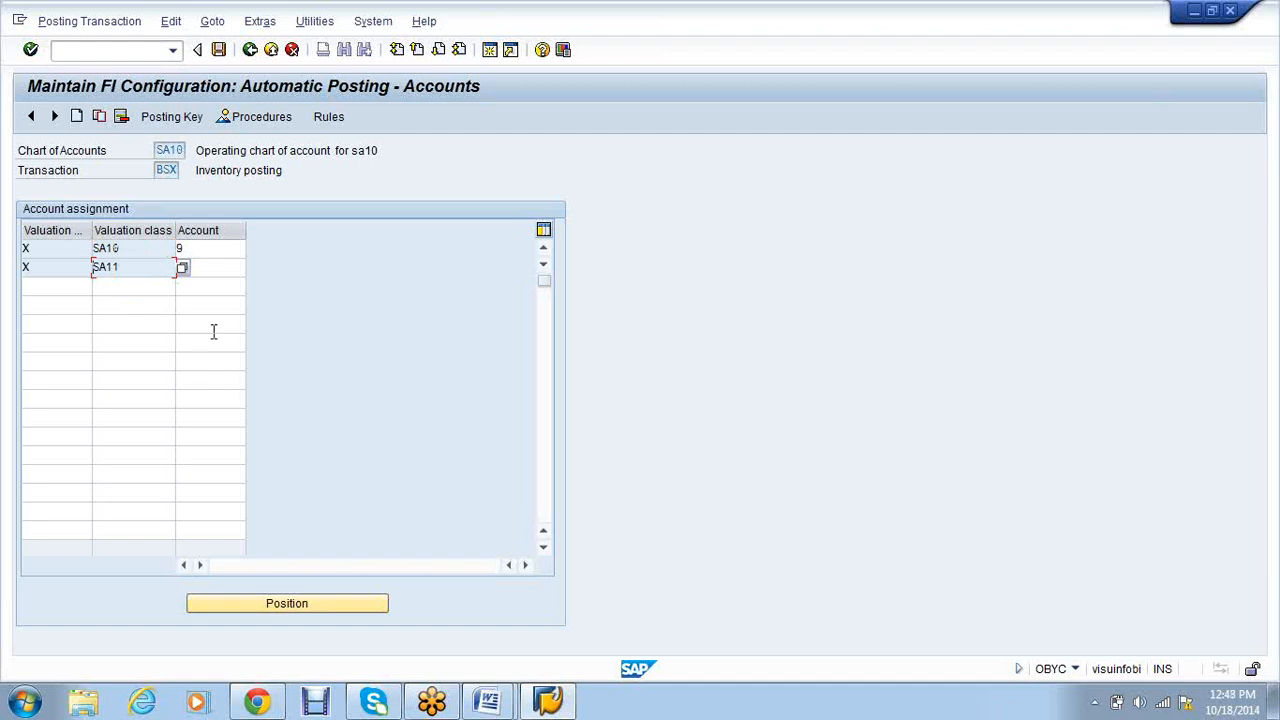
{"action": "left_click", "coordinate": [117, 290]}
{"action": "left_click_drag", "start_coordinate": [134, 251], "coordinate": [81, 248]}
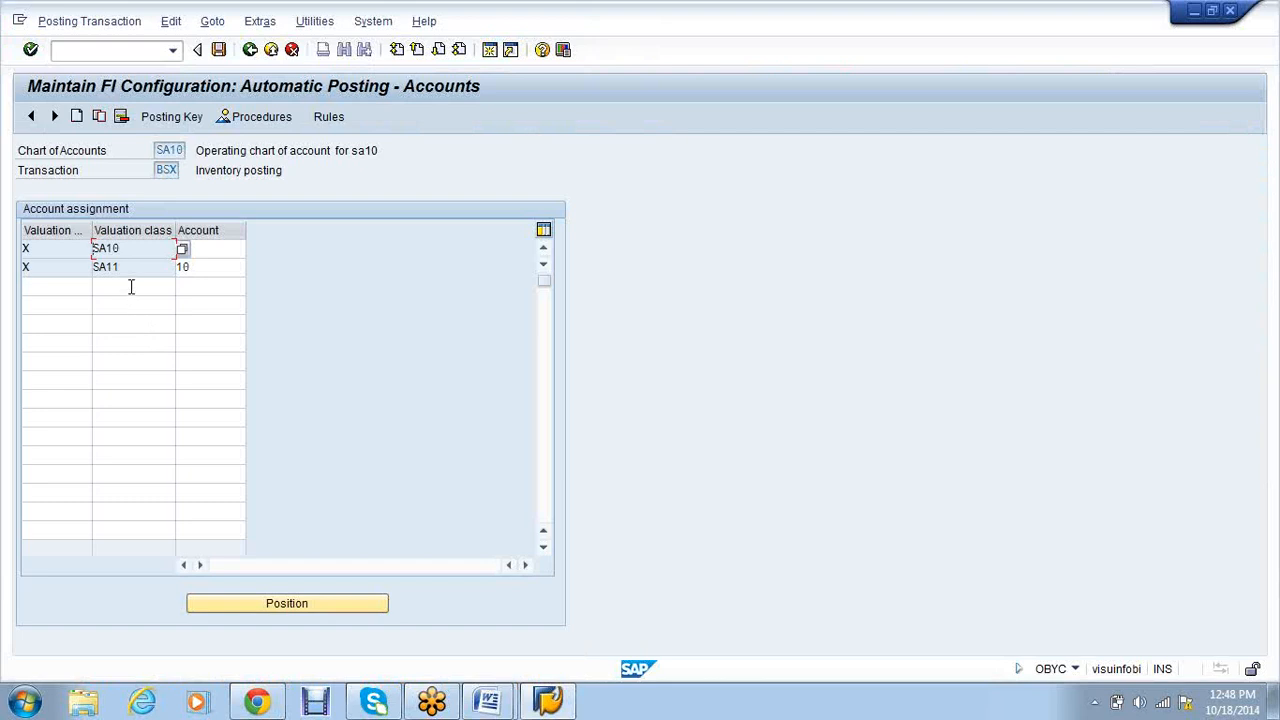
Enter valuation class SA12 in the empty row below SA11.
{"action": "left_click", "coordinate": [131, 287]}
{"action": "type", "text": "SA"}
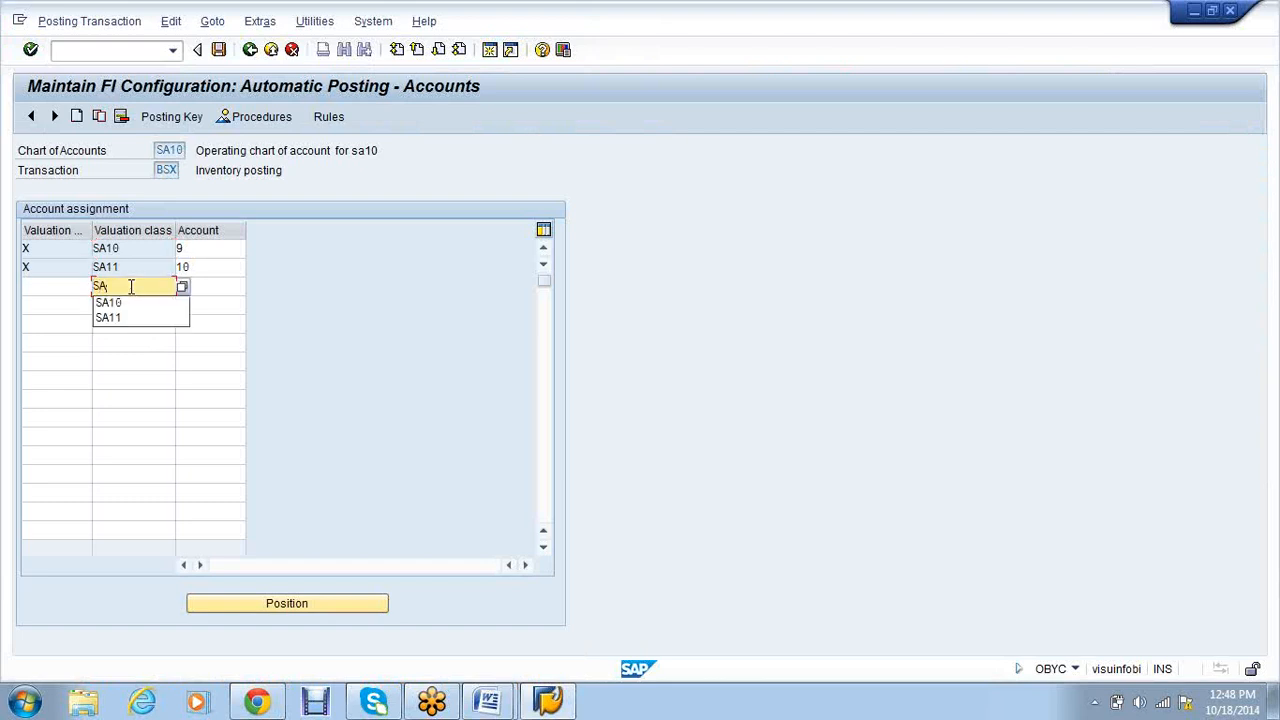
{"action": "type", "text": "12"}
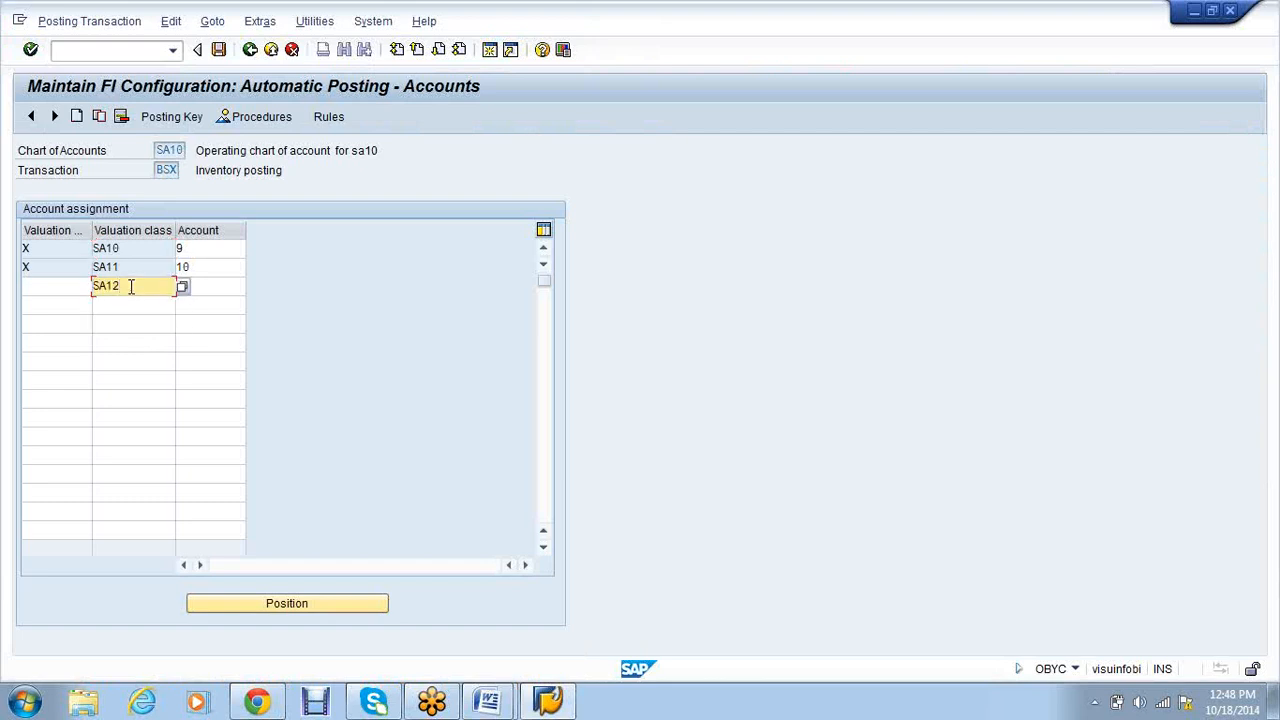
Review the MATERIAL MASTER (VALUATION CLASS) entry in the Word notes against the account assignment table.
{"action": "key", "text": "alt+Tab"}
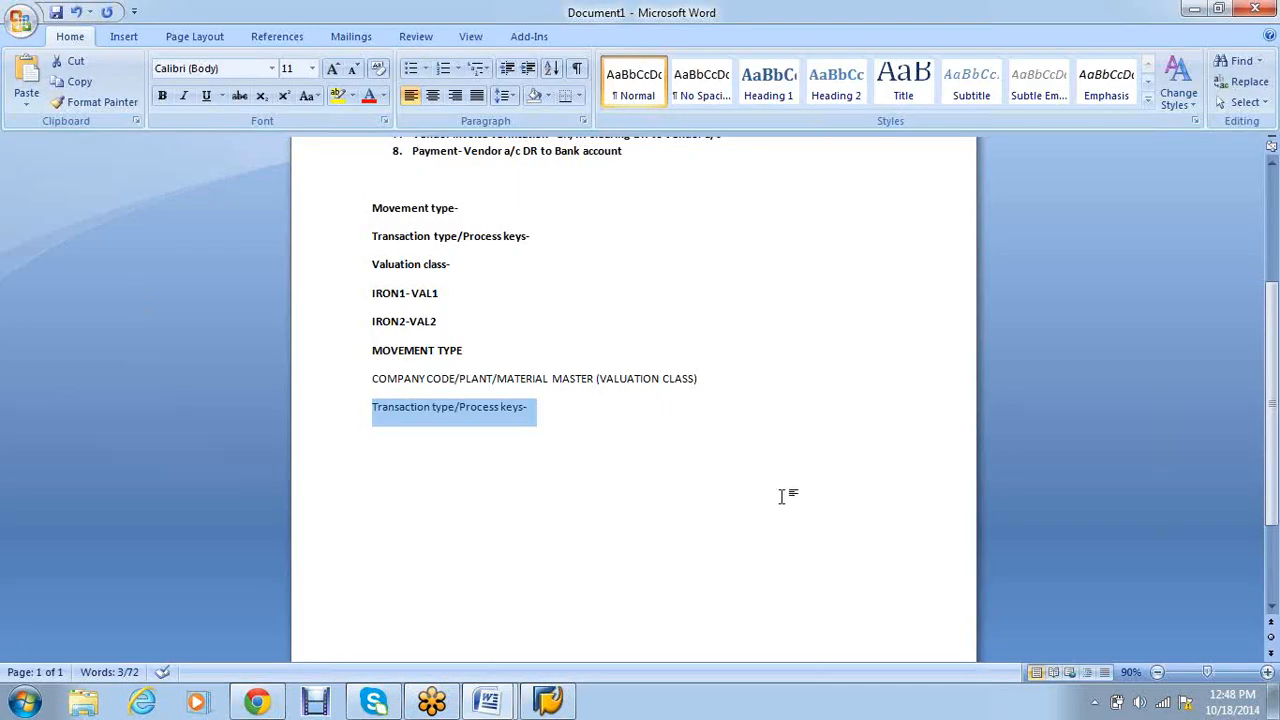
{"action": "left_click", "coordinate": [556, 377]}
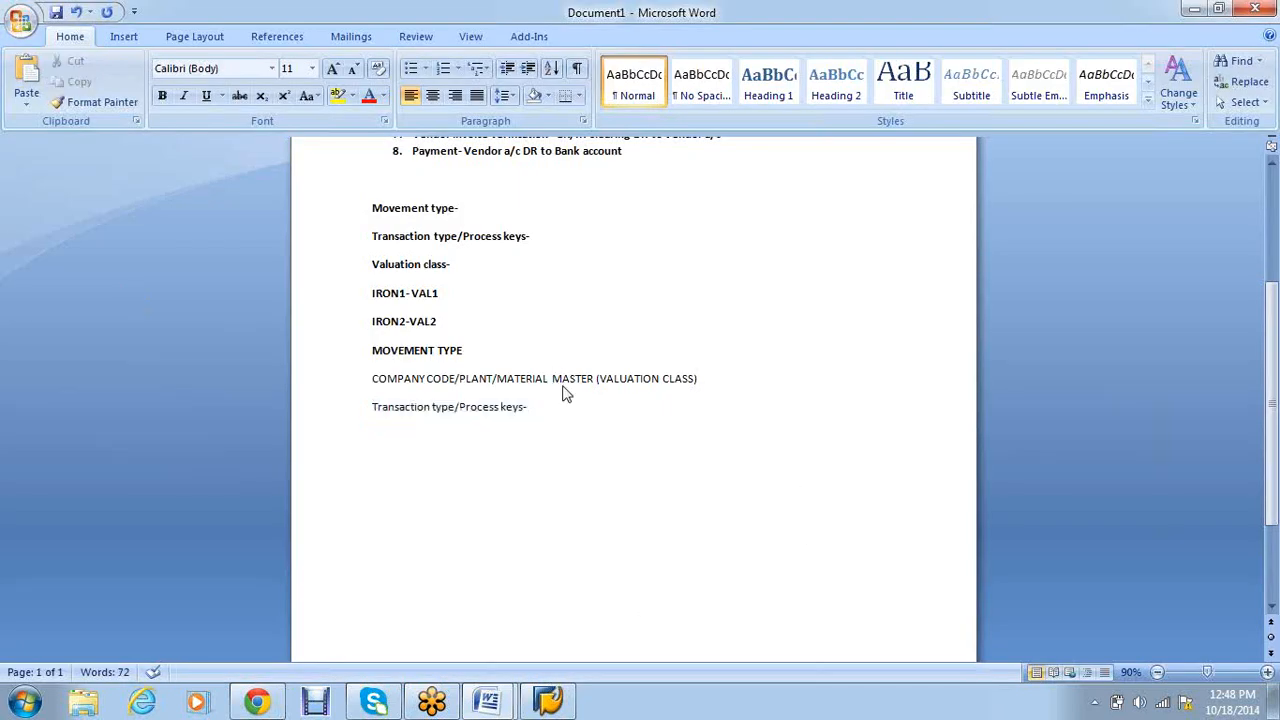
{"action": "key", "text": "alt+Tab"}
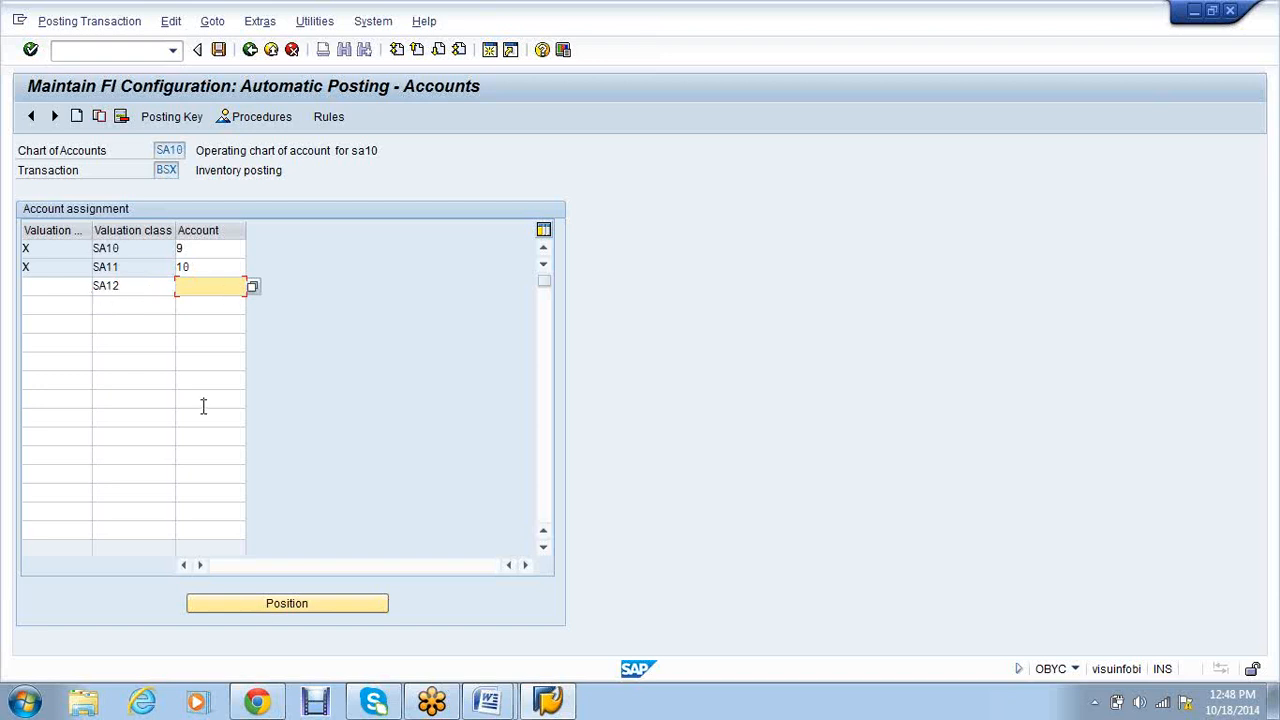
{"action": "key", "text": "alt+Tab"}
Widen the valuation modifier column to show its full heading and examine the values in the SA10 row.
{"action": "left_click", "coordinate": [156, 254]}
{"action": "left_click", "coordinate": [224, 251]}
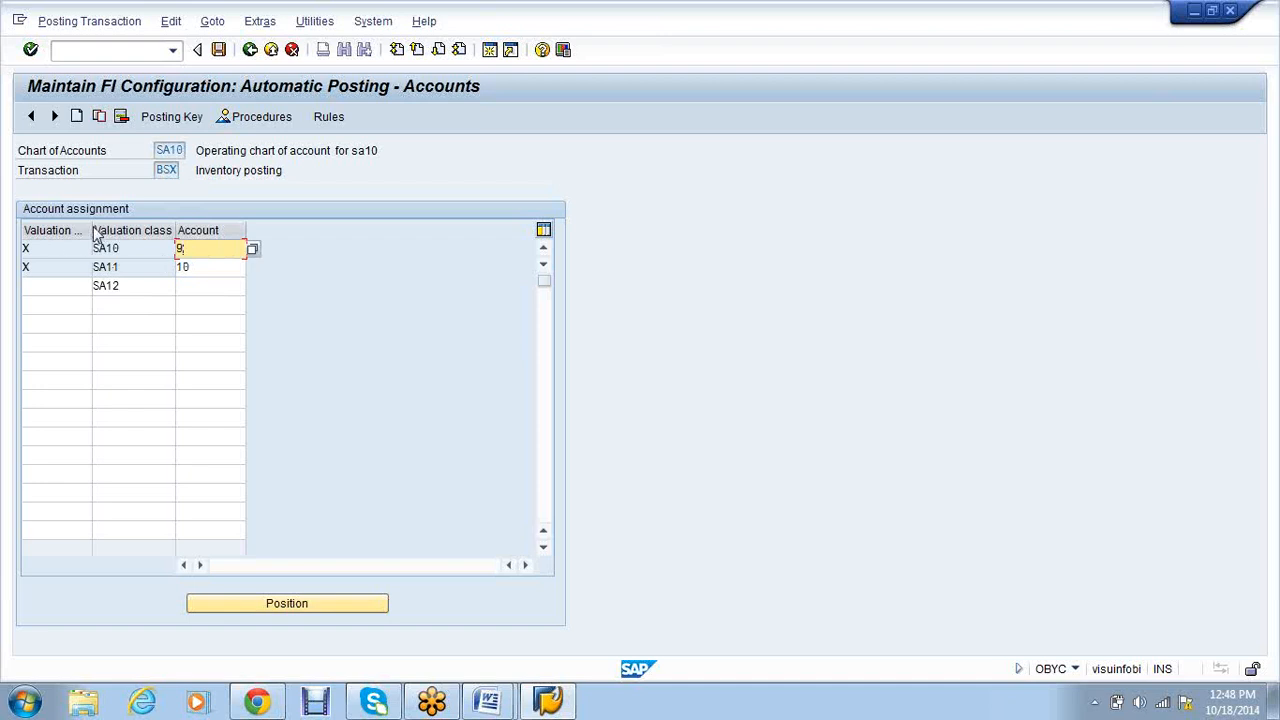
{"action": "left_click_drag", "start_coordinate": [90, 230], "coordinate": [131, 230]}
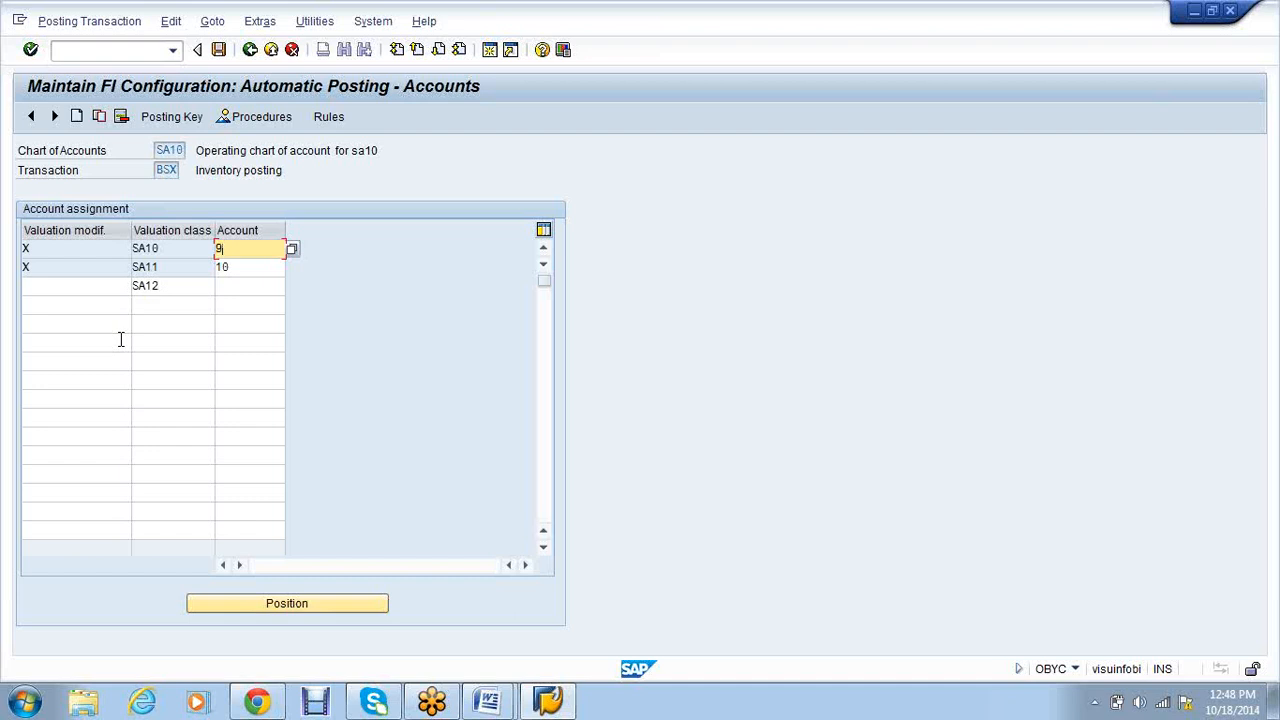
{"action": "left_click", "coordinate": [62, 248]}
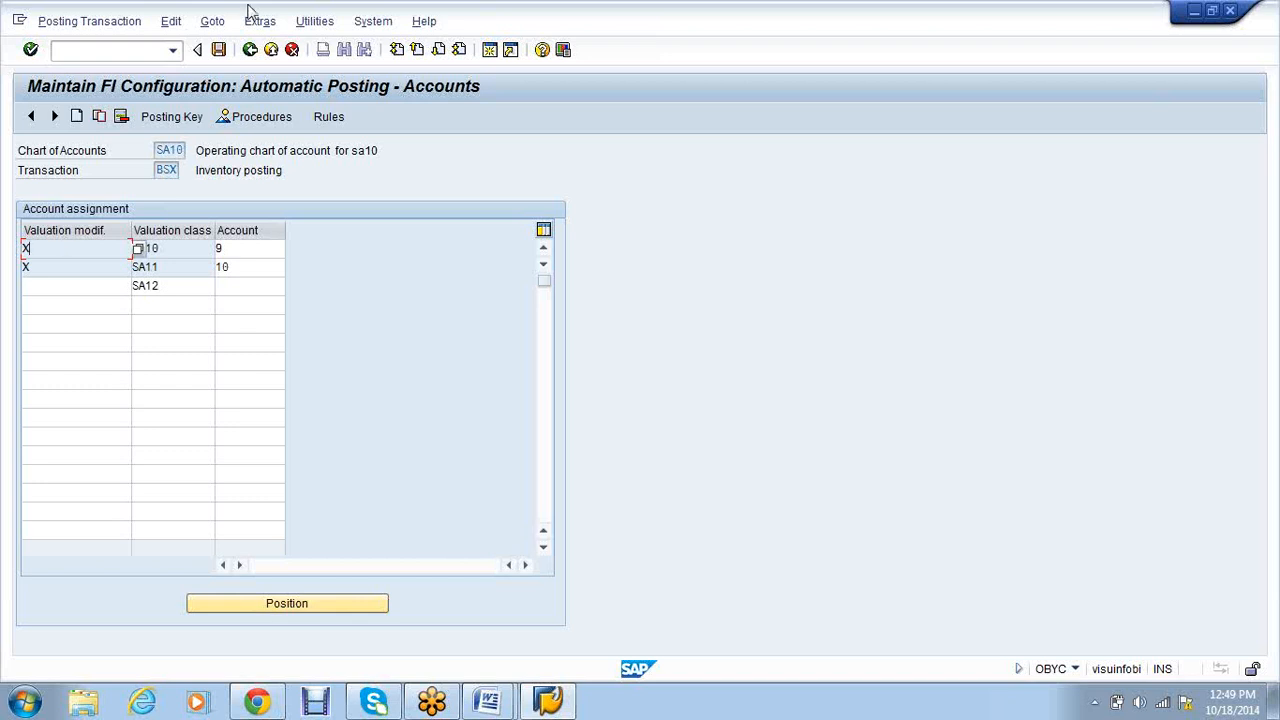
Leave the SA10 account assignment without saving and reopen transaction OBYC.
{"action": "left_click", "coordinate": [250, 50]}
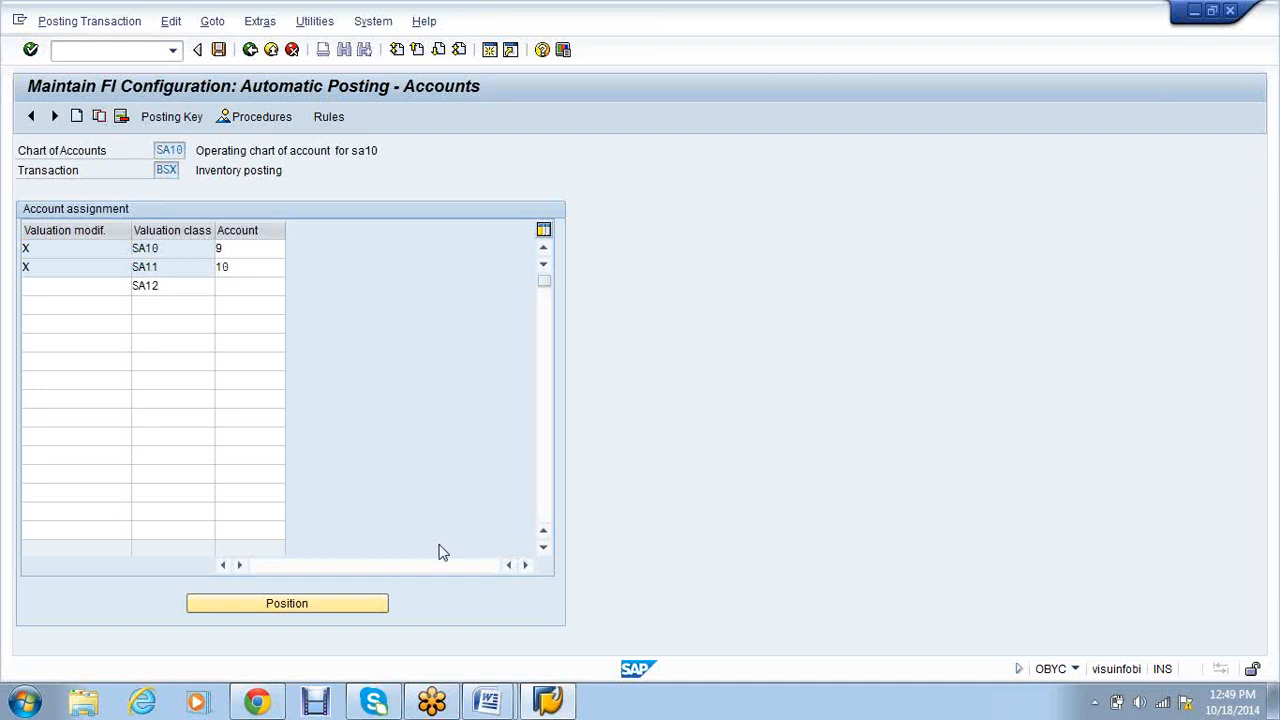
{"action": "left_click", "coordinate": [292, 50]}
{"action": "type", "text": "oby6"}
{"action": "key", "text": "Return"}
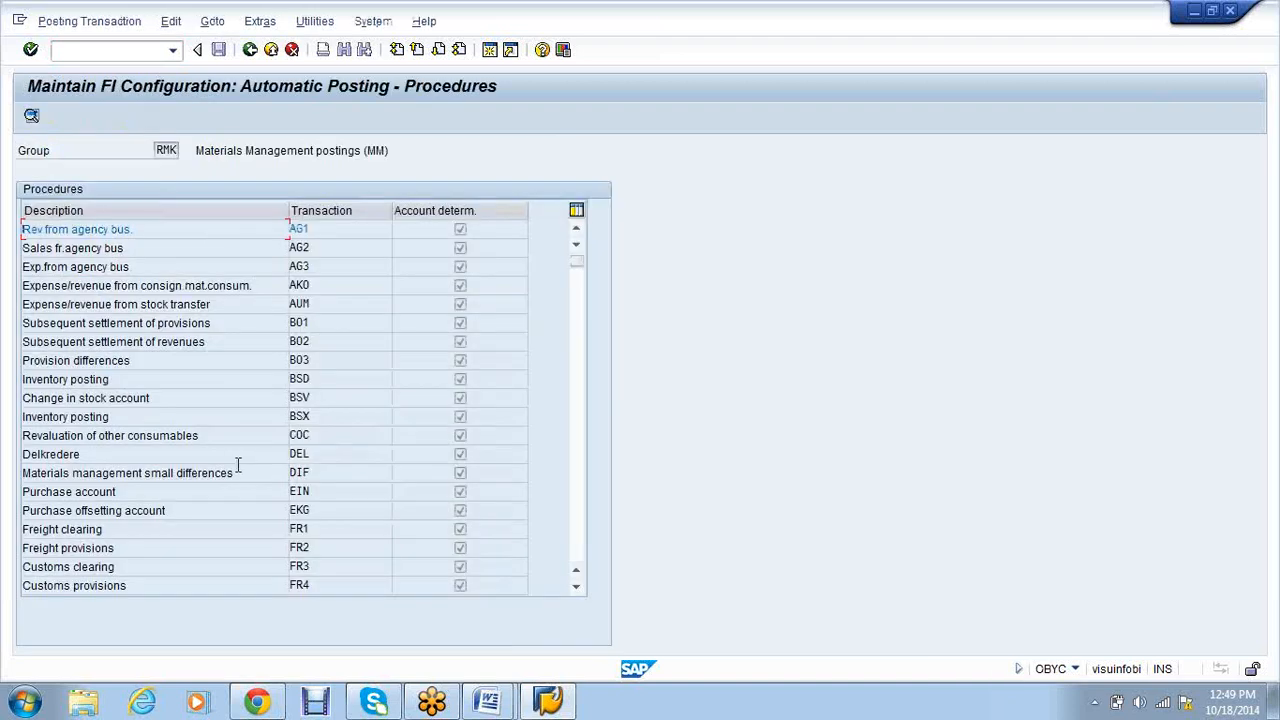
Open the account assignment of Inventory posting (BSX) for chart of accounts INT and look through its valuation entries.
{"action": "double_click", "coordinate": [258, 418]}
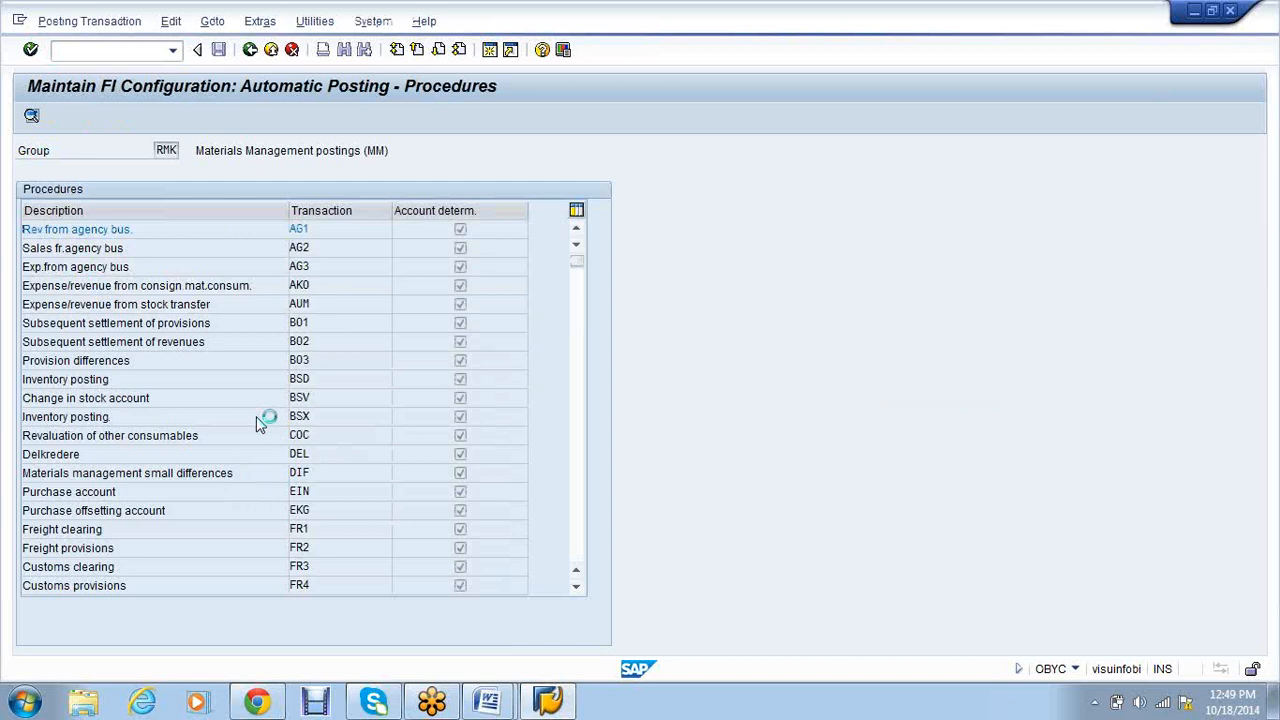
{"action": "type", "text": "1000"}
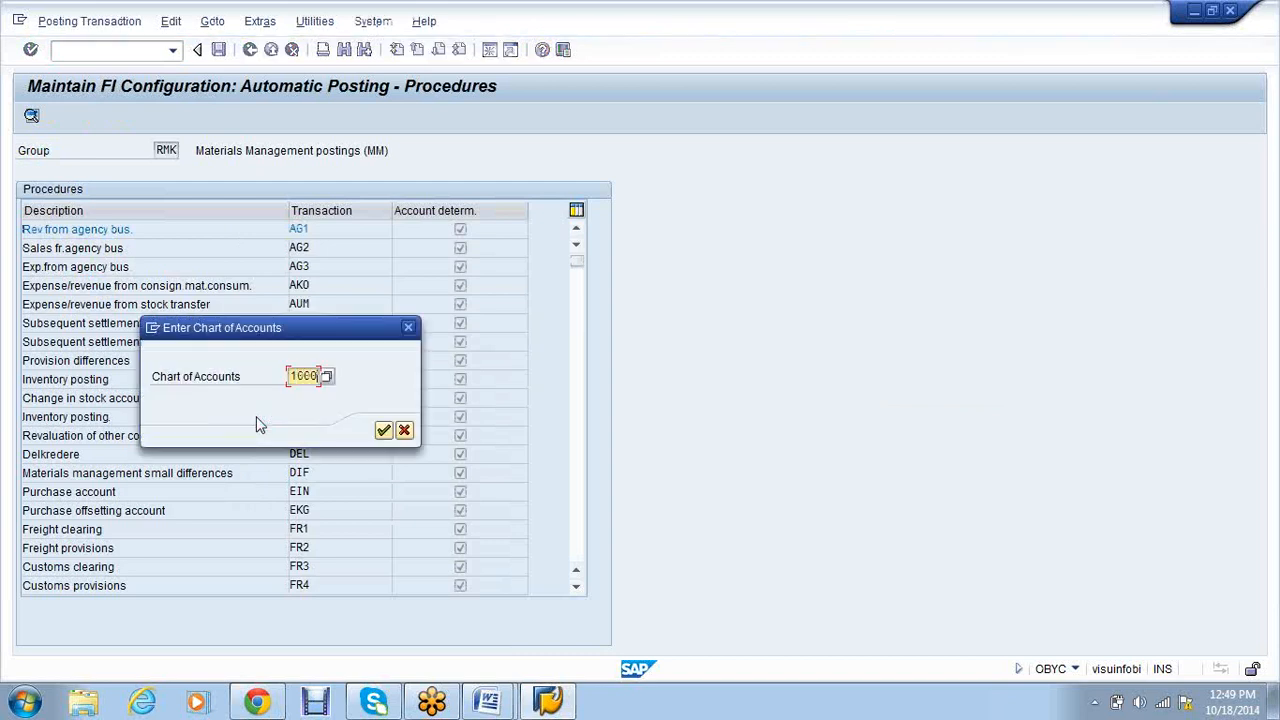
{"action": "key", "text": "BackSpace"}
{"action": "key", "text": "BackSpace"}
{"action": "key", "text": "BackSpace"}
{"action": "type", "text": "INT"}
{"action": "key", "text": "Return"}
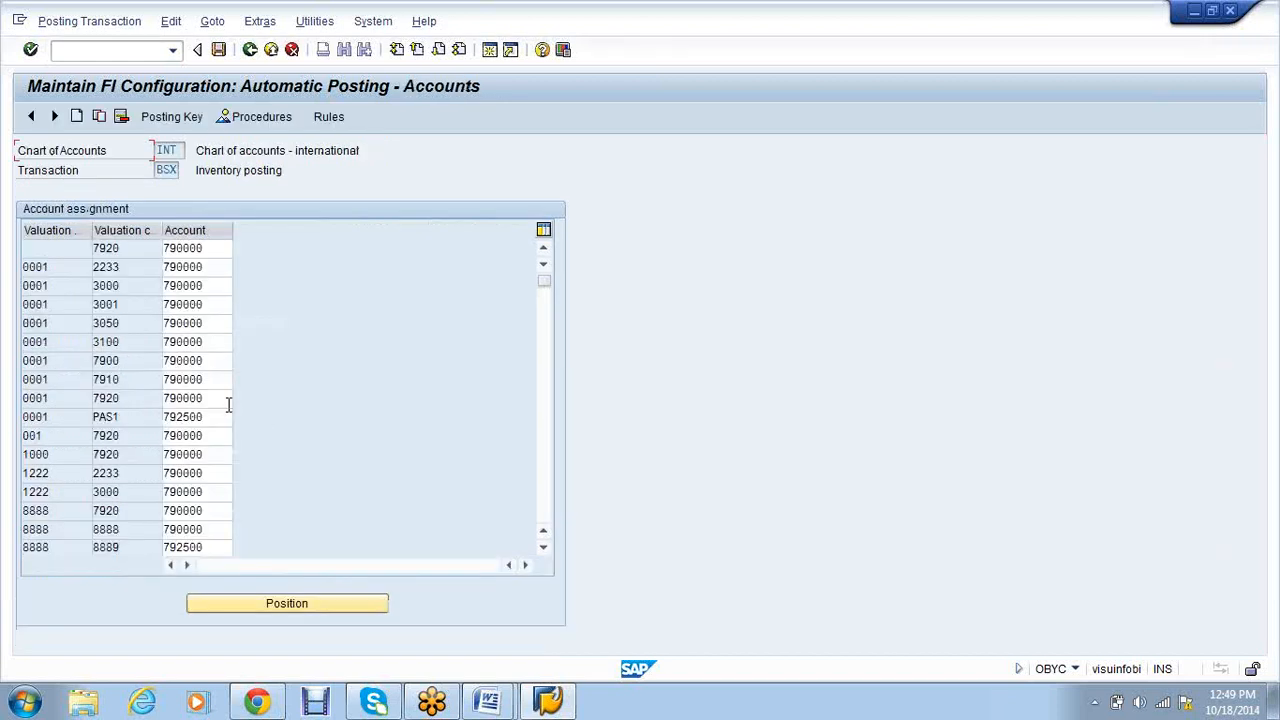
{"action": "scroll", "coordinate": [196, 394], "scroll_direction": "down", "scroll_amount": 1}
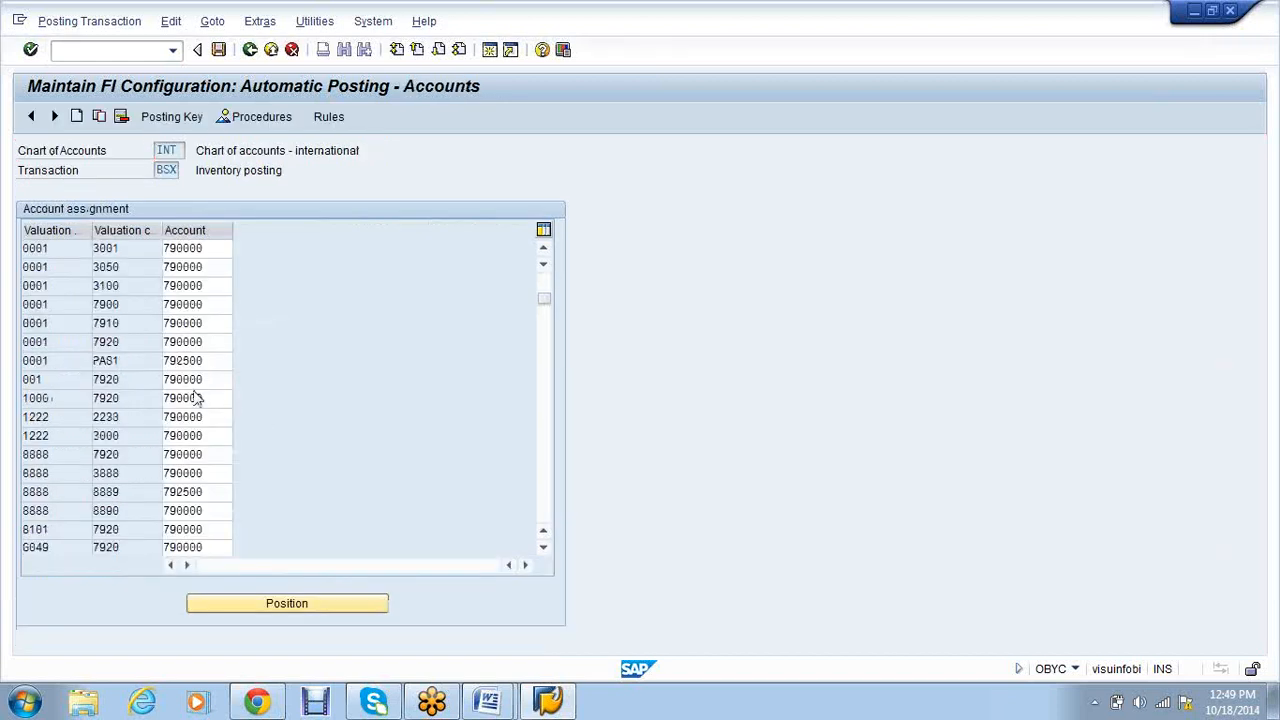
{"action": "scroll", "coordinate": [196, 390], "scroll_direction": "down", "scroll_amount": 1}
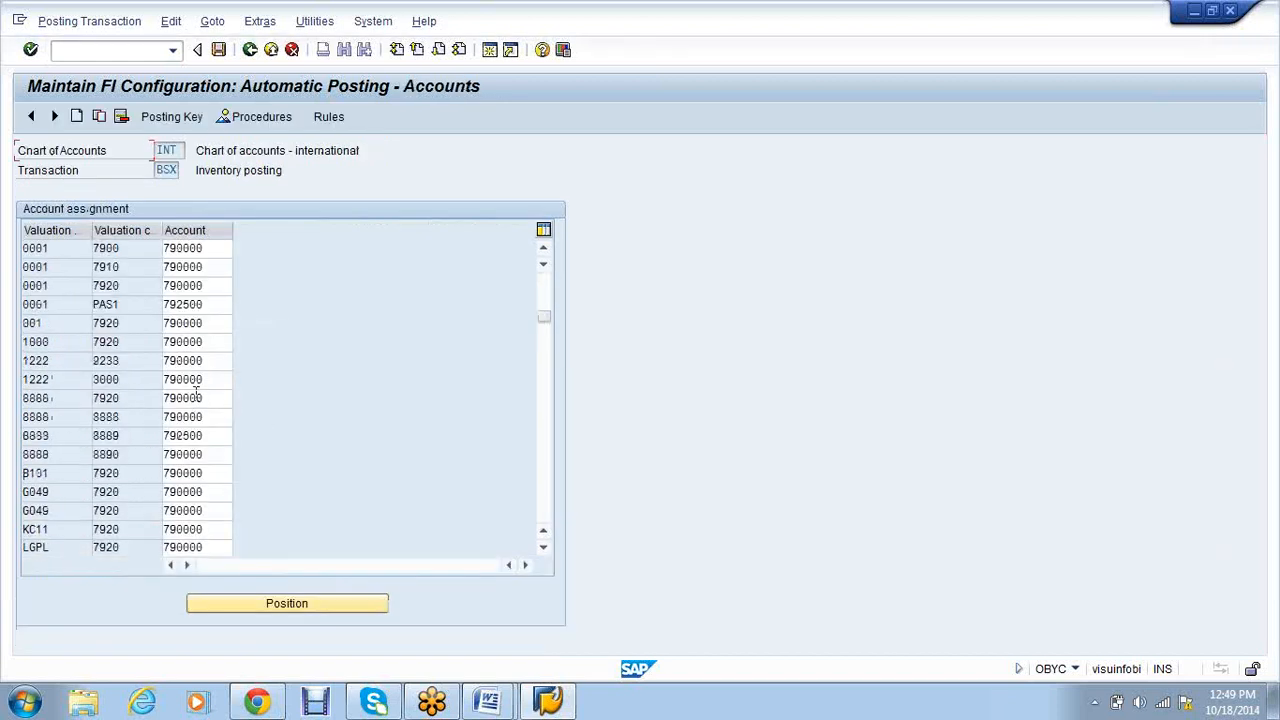
Switch to the Word notes and add a bold GR/IR Clearing account heading directly below the last Transaction type/Process keys line.
{"action": "scroll", "coordinate": [196, 392], "scroll_direction": "up", "scroll_amount": 2}
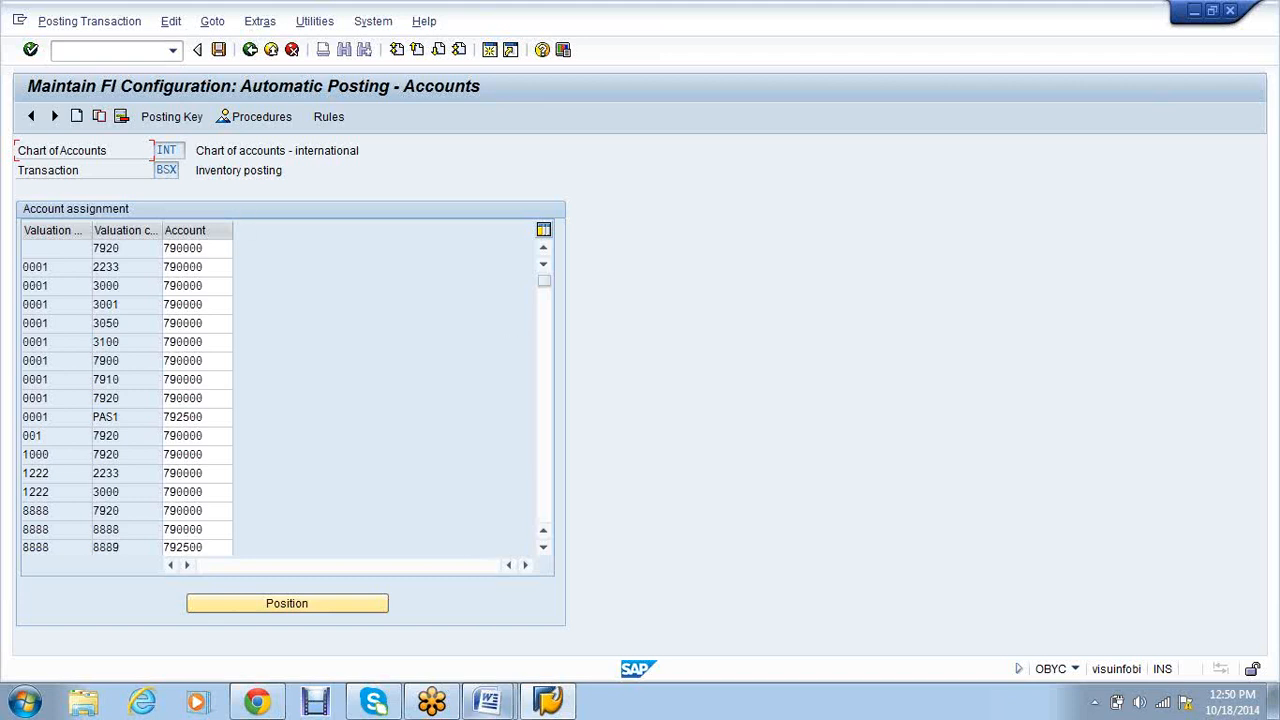
{"action": "mouse_move", "coordinate": [488, 700]}
{"action": "left_click", "coordinate": [649, 593]}
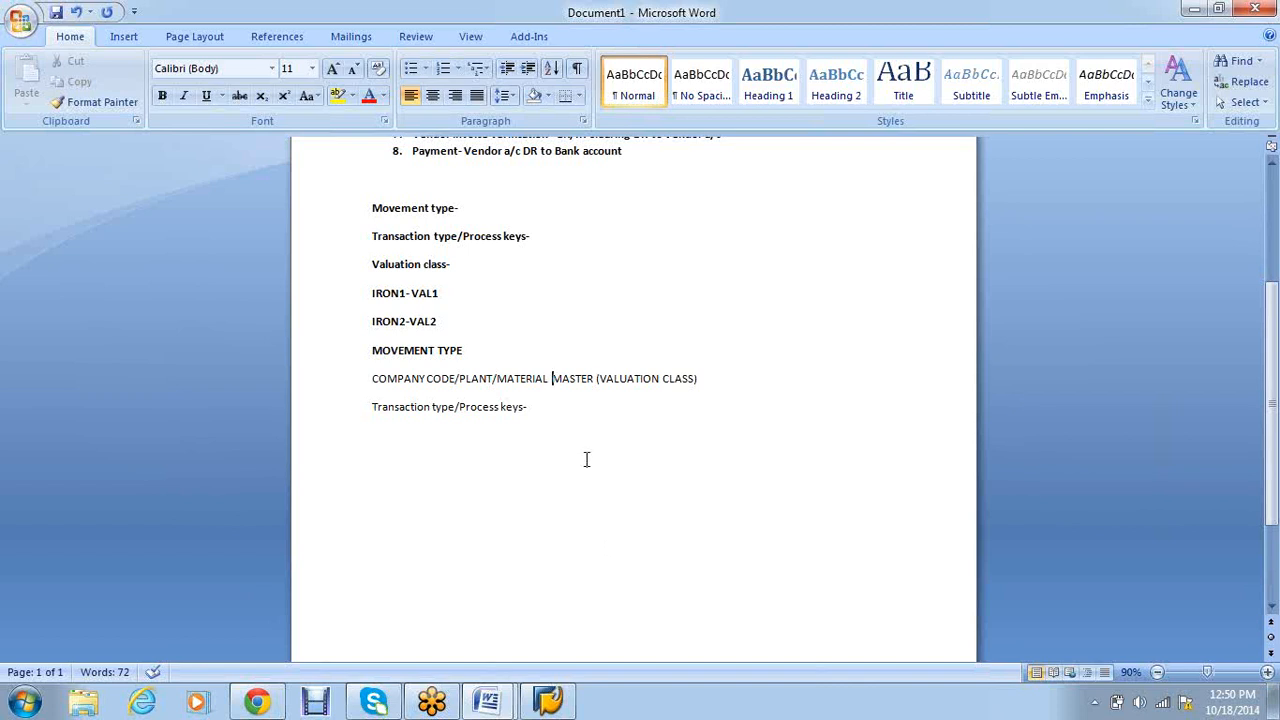
{"action": "left_click", "coordinate": [566, 420]}
{"action": "key", "text": "Return"}
{"action": "key", "text": "Return"}
{"action": "type", "text": "GR/IR Clearing account"}
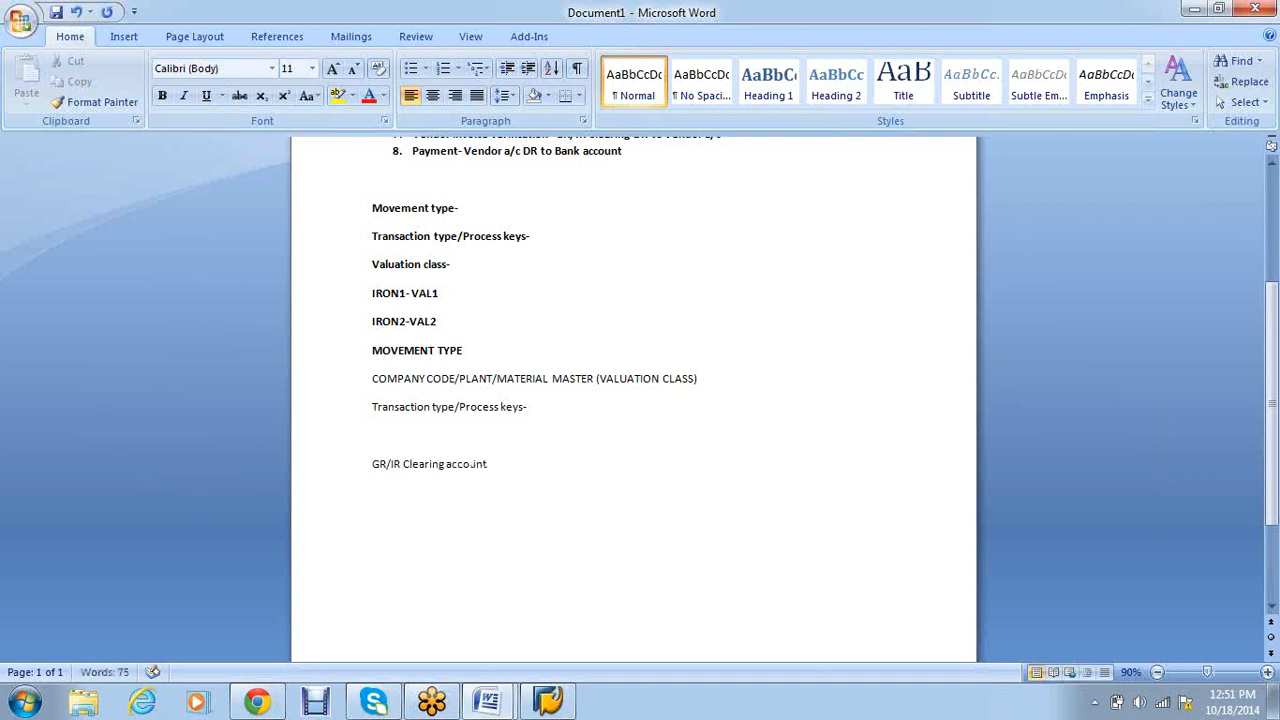
{"action": "key", "text": "Return"}
{"action": "left_click_drag", "start_coordinate": [487, 464], "coordinate": [375, 469]}
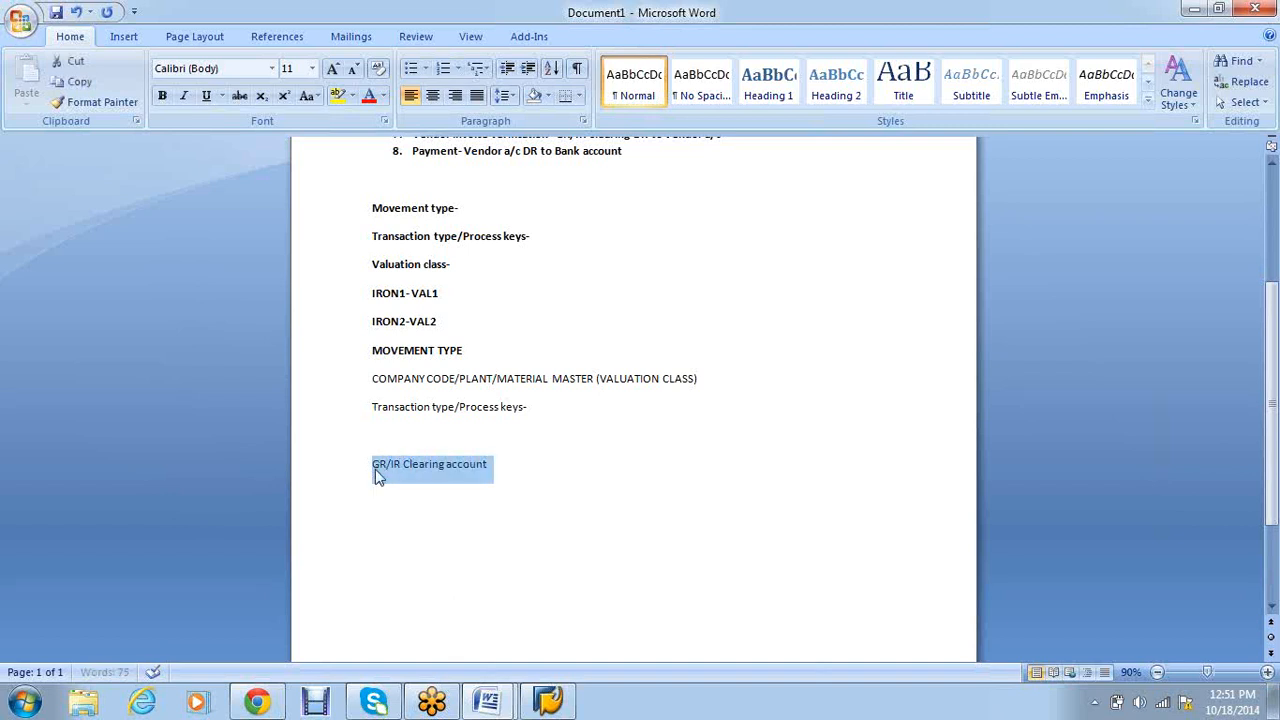
{"action": "left_click", "coordinate": [431, 429]}
{"action": "key", "text": "Delete"}
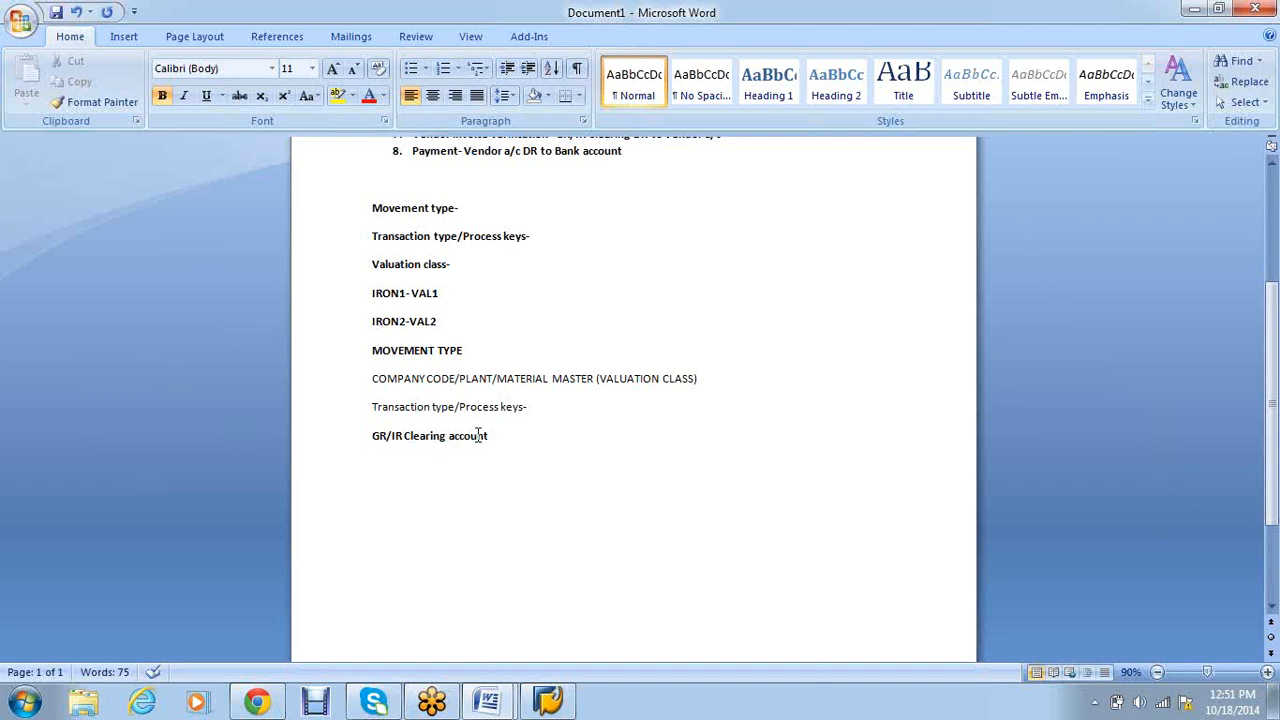
Color the GR/IR Clearing text red in the Good receipt and Vendor invoice verification items of the numbered list.
{"action": "scroll", "coordinate": [477, 436], "scroll_direction": "up", "scroll_amount": 3}
{"action": "left_click_drag", "start_coordinate": [698, 274], "coordinate": [624, 275]}
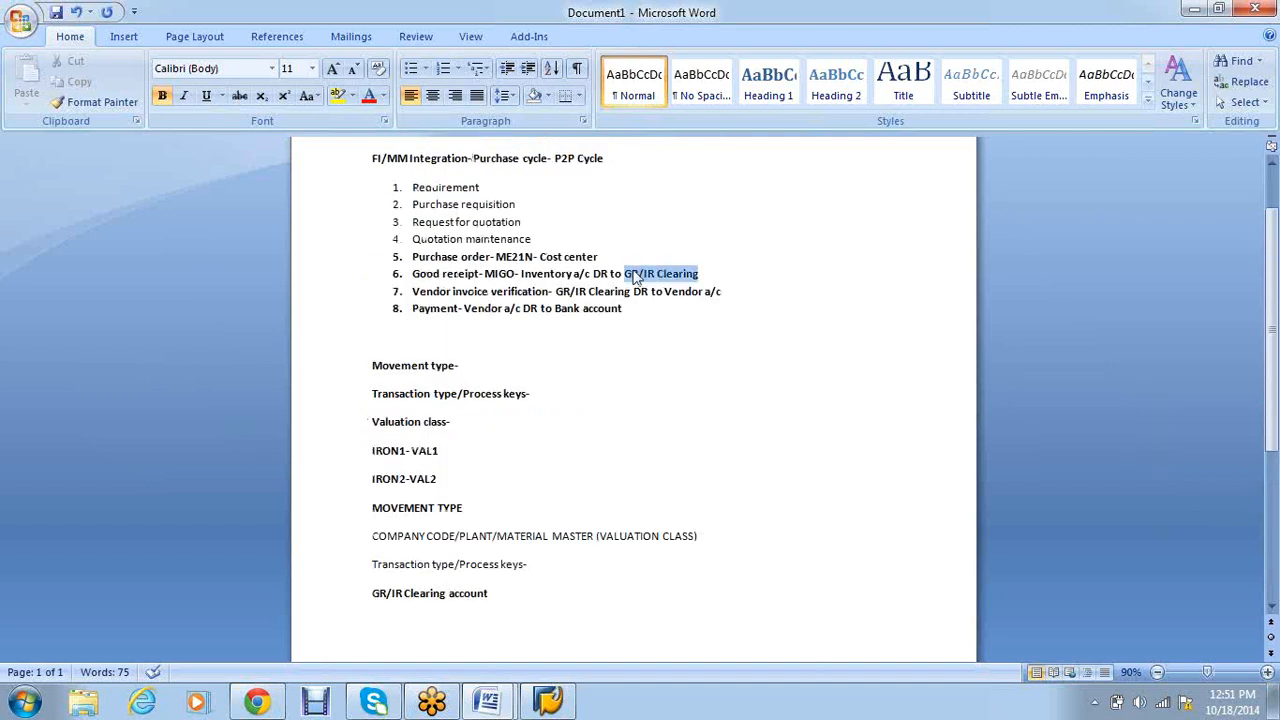
{"action": "left_click", "coordinate": [382, 97]}
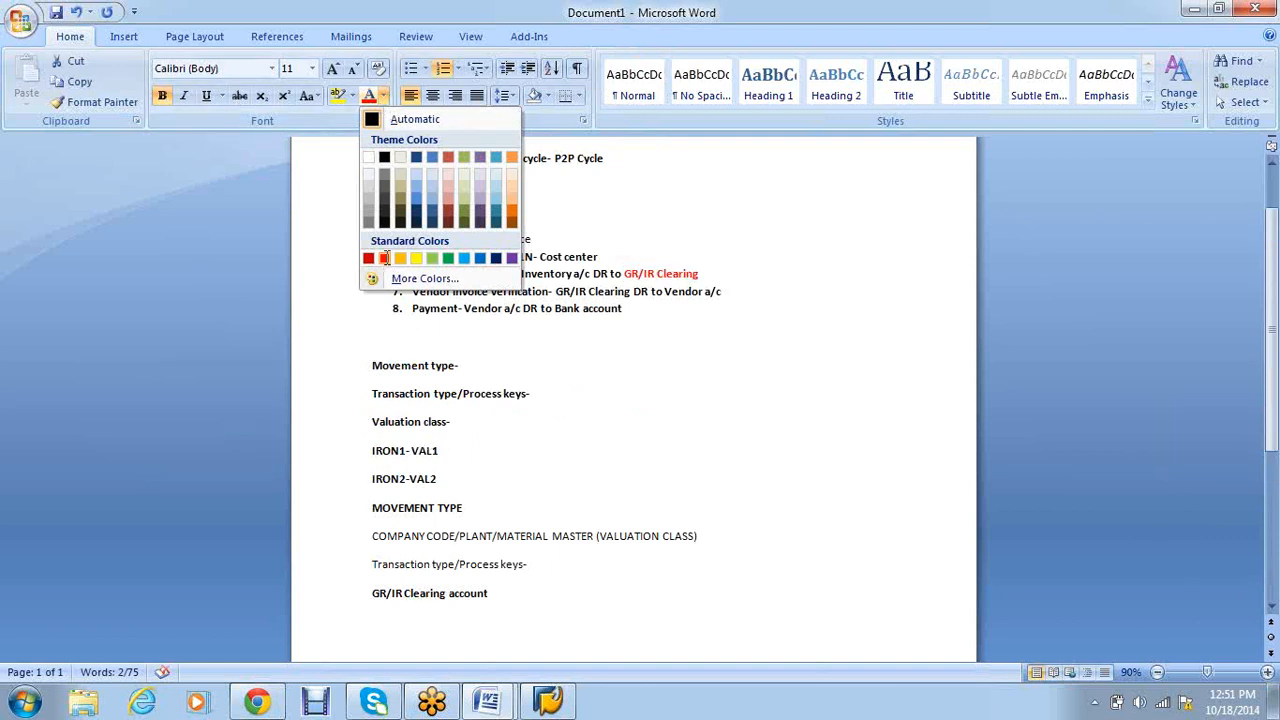
{"action": "left_click", "coordinate": [383, 258]}
{"action": "left_click_drag", "start_coordinate": [632, 291], "coordinate": [556, 293]}
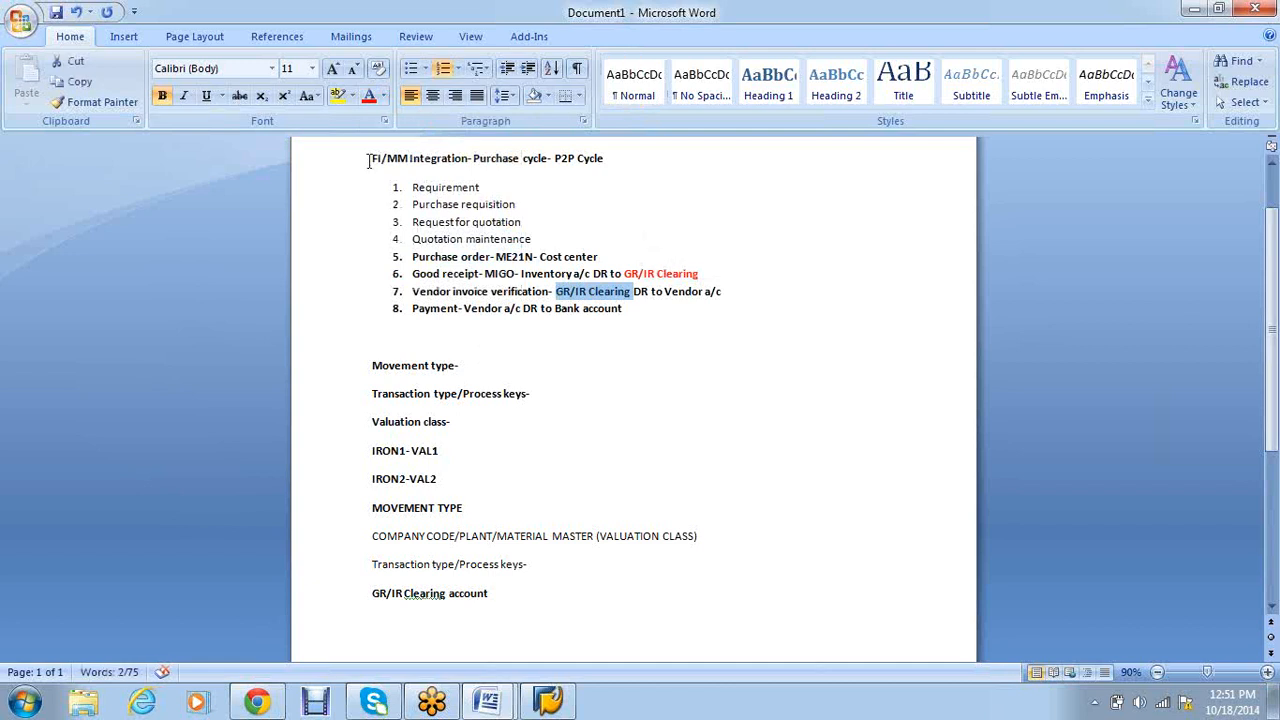
{"action": "left_click", "coordinate": [367, 97]}
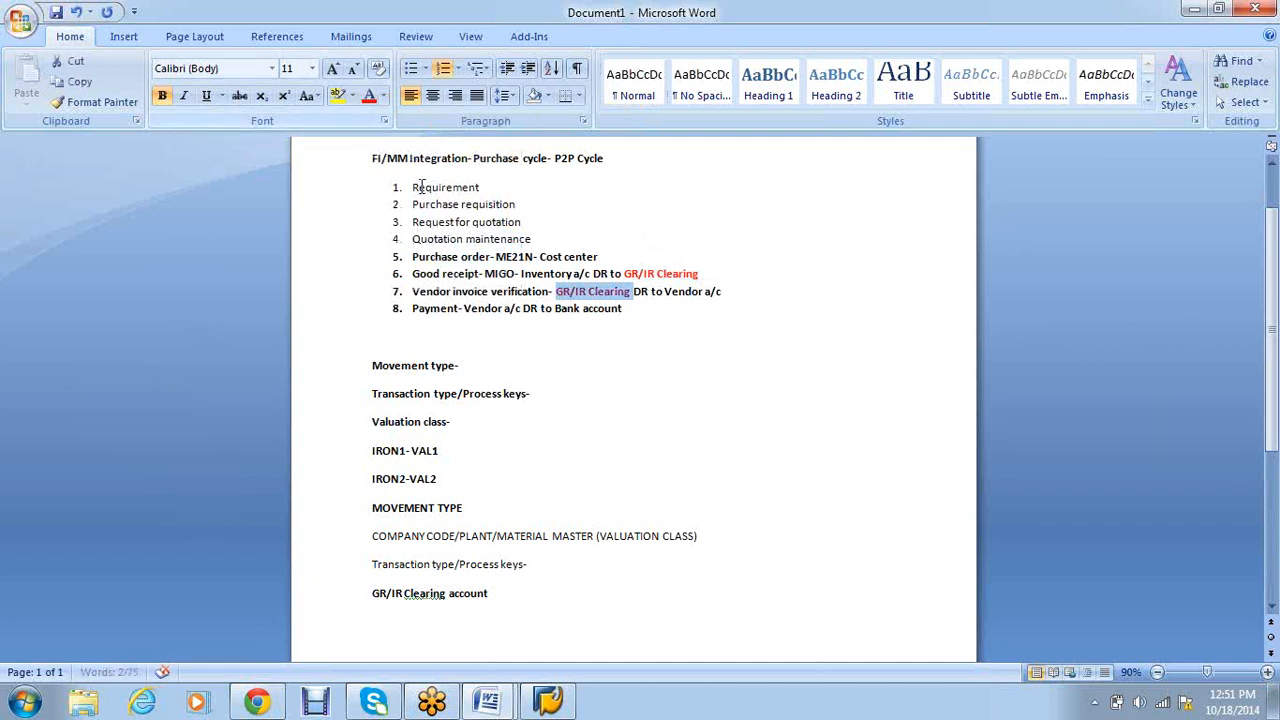
{"action": "left_click", "coordinate": [642, 390]}
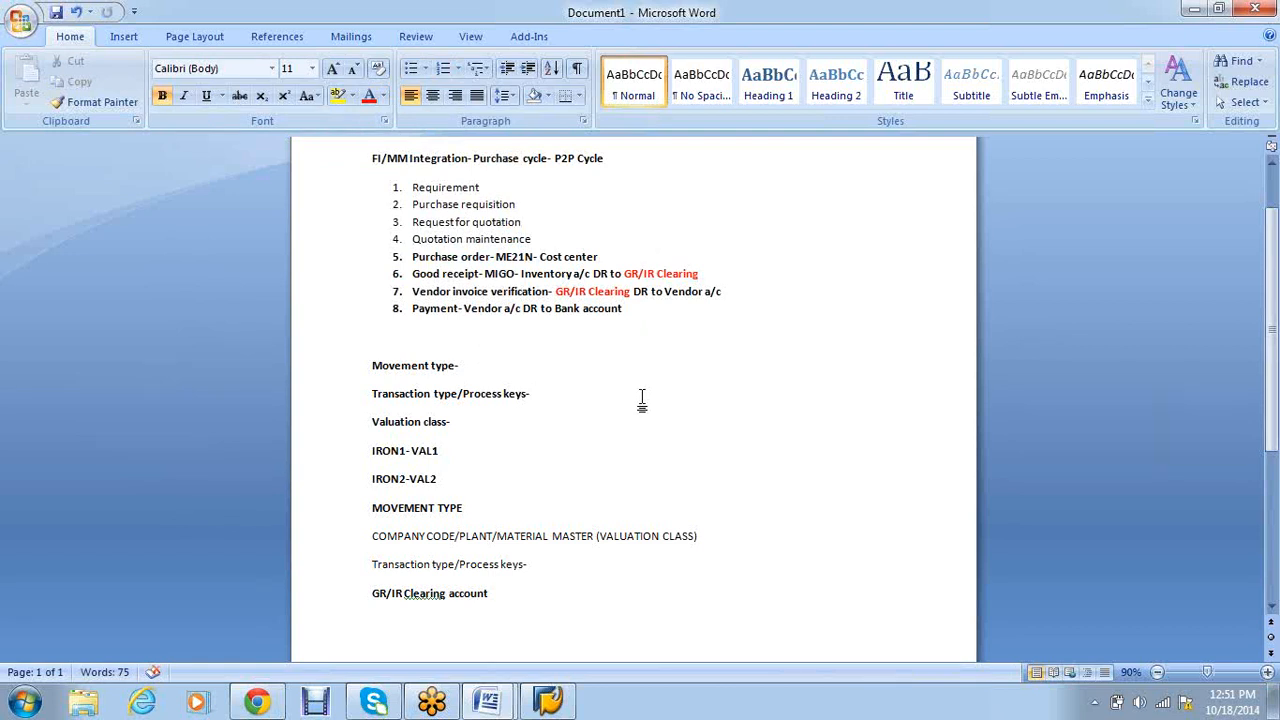
Add the bold line GOOD RECEIPT- 100 below the GR/IR Clearing account heading, leaving a blank line between them.
{"action": "scroll", "coordinate": [651, 455], "scroll_direction": "down", "scroll_amount": 1}
{"action": "scroll", "coordinate": [652, 460], "scroll_direction": "down", "scroll_amount": 1}
{"action": "left_click", "coordinate": [400, 573]}
{"action": "type", "text": "G"}
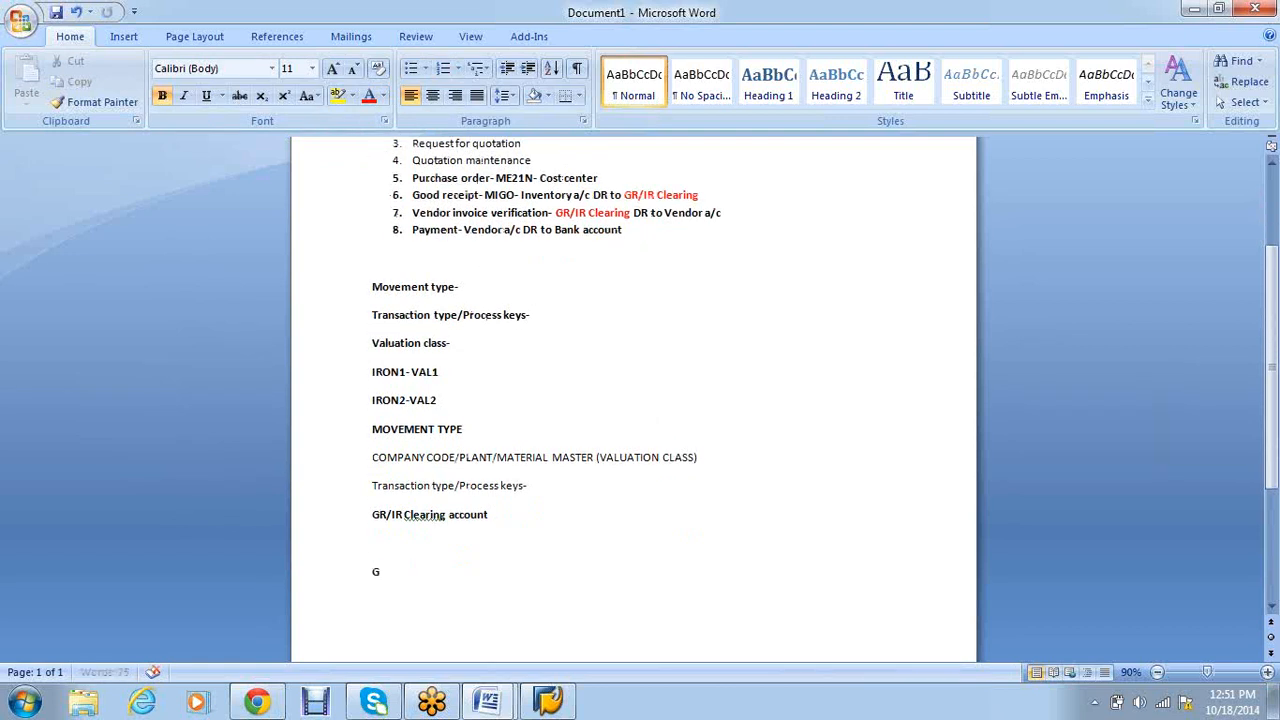
{"action": "type", "text": "OOD RECEIPT-  100"}
{"action": "key", "text": "Return"}
Write the goods receipt posting as INVENOTORY DR 100, followed by an indented To GR/IR Clearing 100.
{"action": "type", "text": "INVENOR"}
{"action": "key", "text": "BackSpace"}
{"action": "type", "text": "TORY"}
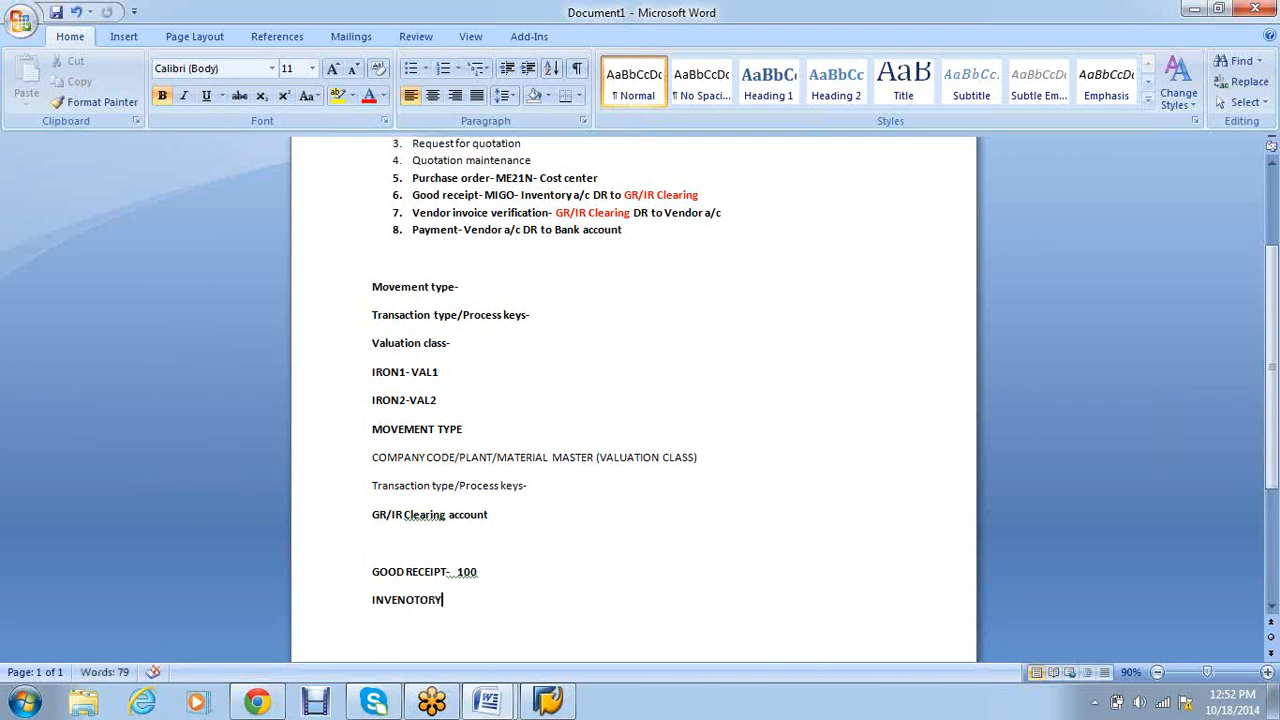
{"action": "type", "text": "'DR 100"}
{"action": "key", "text": "Return"}
{"action": "type", "text": "To GR/IR Cl"}
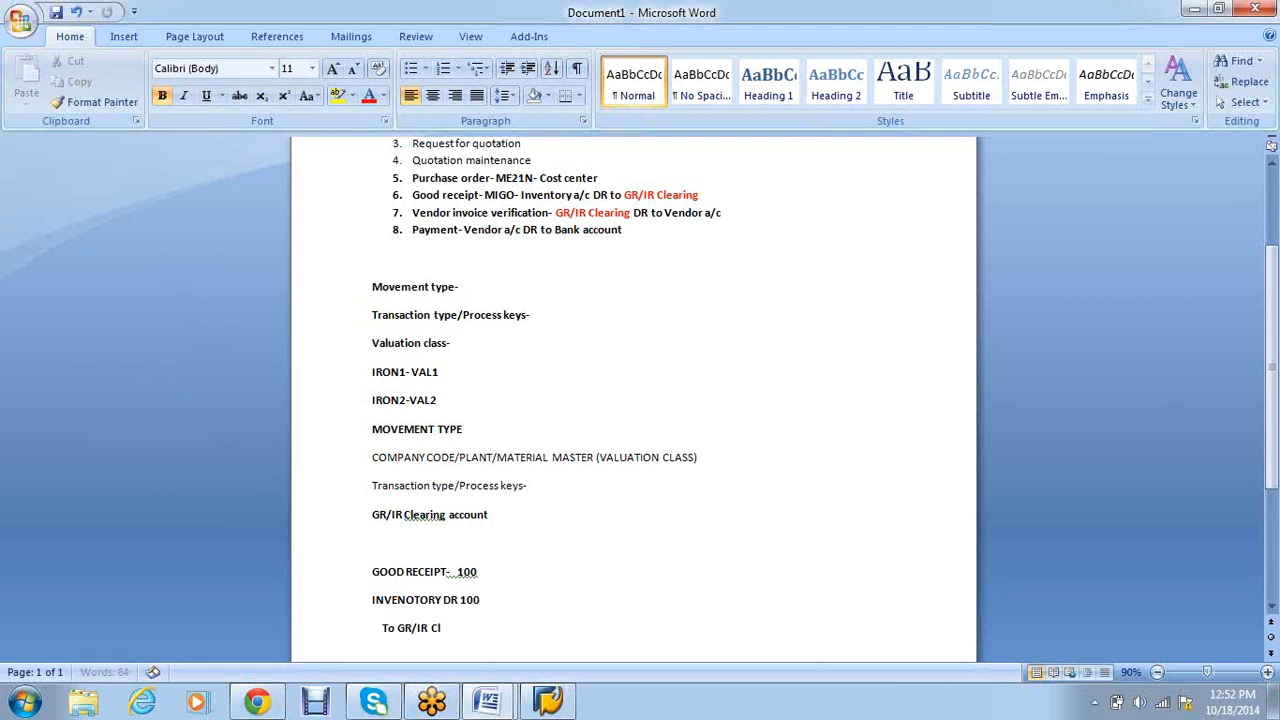
{"action": "type", "text": "earing 100"}
Remove the bold formatting from the two posting lines under GOOD RECEIPT.
{"action": "scroll", "coordinate": [501, 537], "scroll_direction": "down", "scroll_amount": 2}
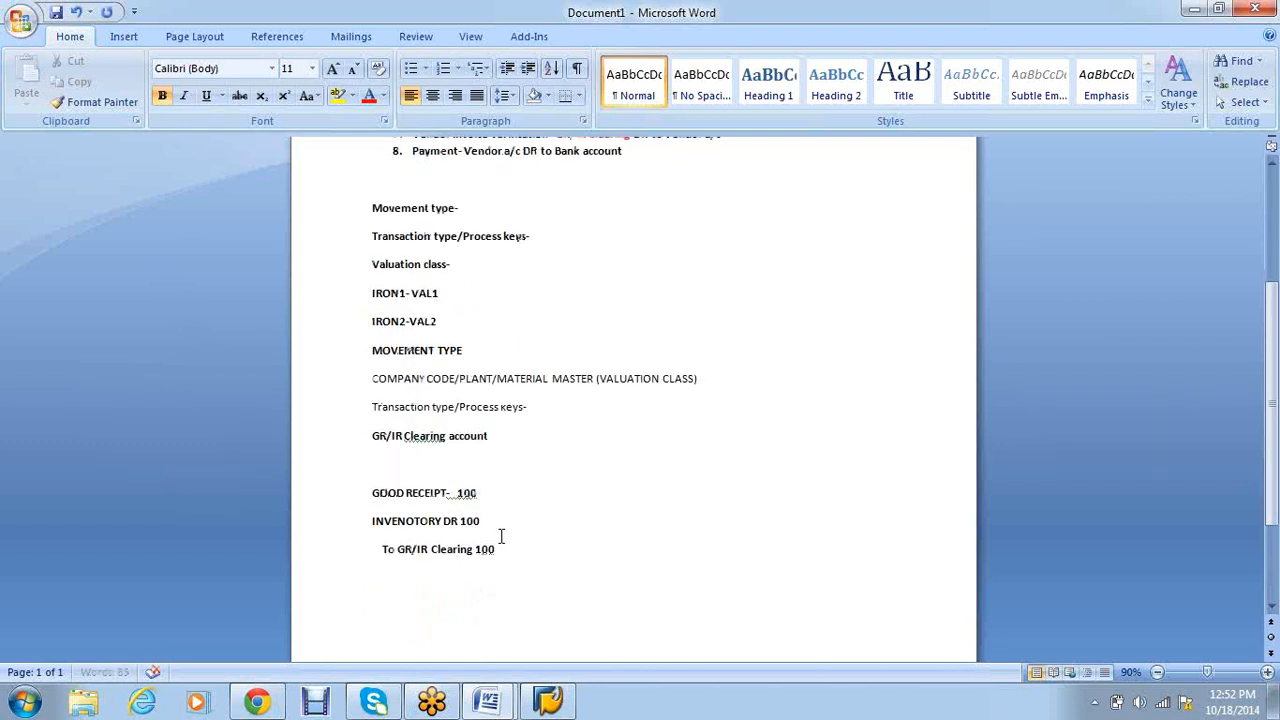
{"action": "scroll", "coordinate": [502, 537], "scroll_direction": "down", "scroll_amount": 1}
{"action": "left_click_drag", "start_coordinate": [503, 537], "coordinate": [373, 483]}
{"action": "key", "text": "ctrl+b"}
{"action": "left_click", "coordinate": [439, 592]}
Add a bold INVOICE VERFICATION heading below the To GR/IR Clearing 100 line.
{"action": "left_click", "coordinate": [513, 514]}
{"action": "key", "text": "Return"}
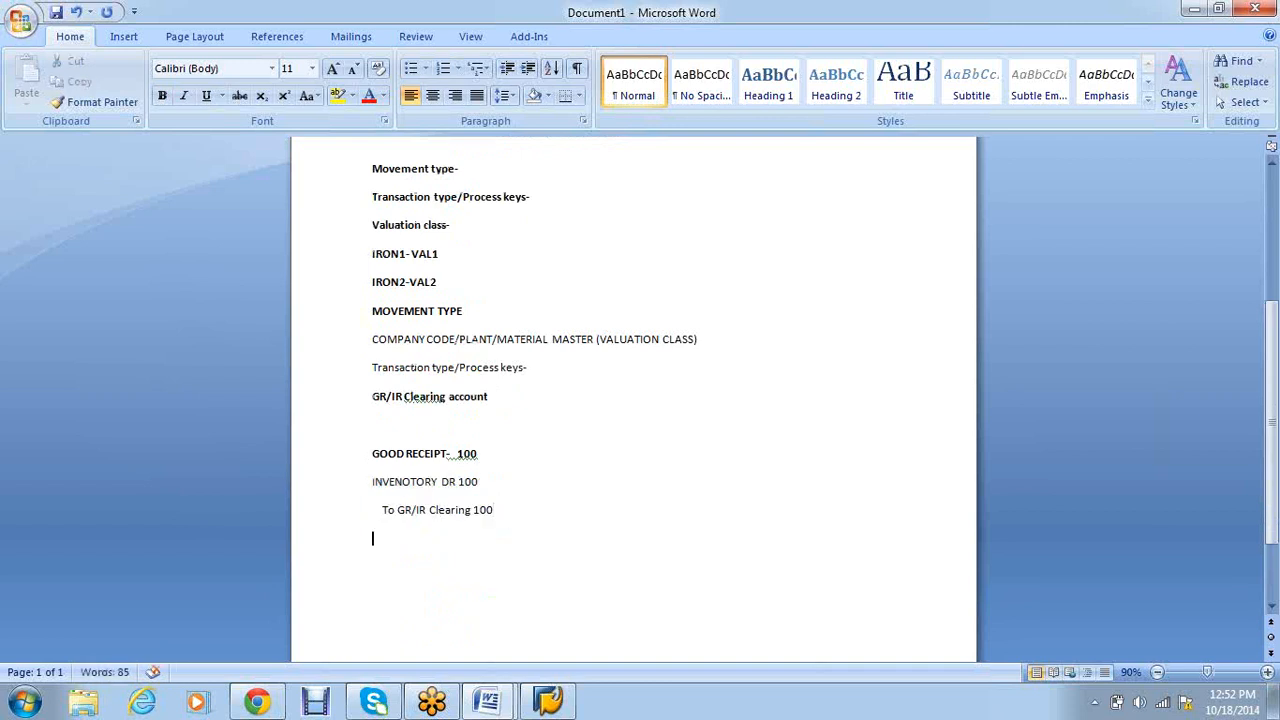
{"action": "type", "text": "IN"}
{"action": "key", "text": "BackSpace"}
{"action": "type", "text": "NVOICE VERFICATION"}
{"action": "left_click_drag", "start_coordinate": [490, 540], "coordinate": [360, 537]}
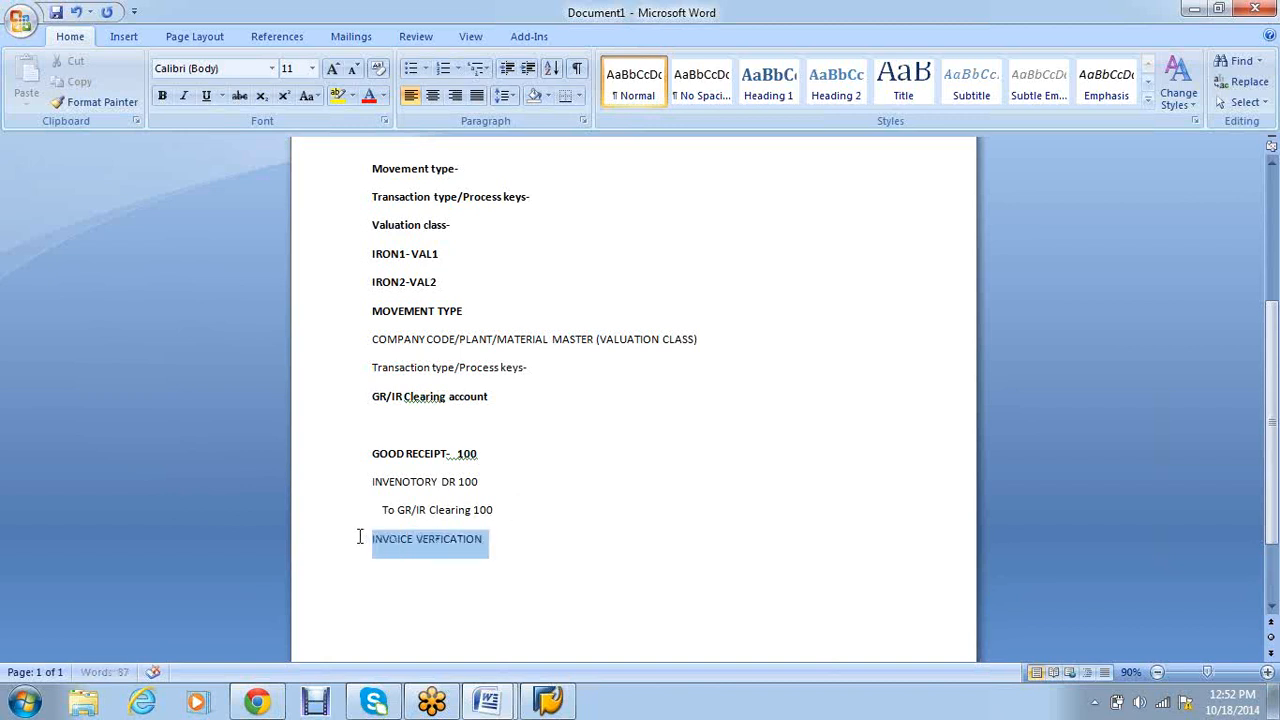
{"action": "key", "text": "ctrl+b"}
{"action": "left_click", "coordinate": [400, 566]}
Write the invoice posting under INVOICE VERFICATION as GR/IR Clearing DR 100, followed by an indented To Vendor.
{"action": "left_click", "coordinate": [520, 543]}
{"action": "key", "text": "Return"}
{"action": "type", "text": "GR"}
{"action": "key", "text": "BackSpace"}
{"action": "key", "text": "BackSpace"}
{"action": "type", "text": "GR/IR Clearing"}
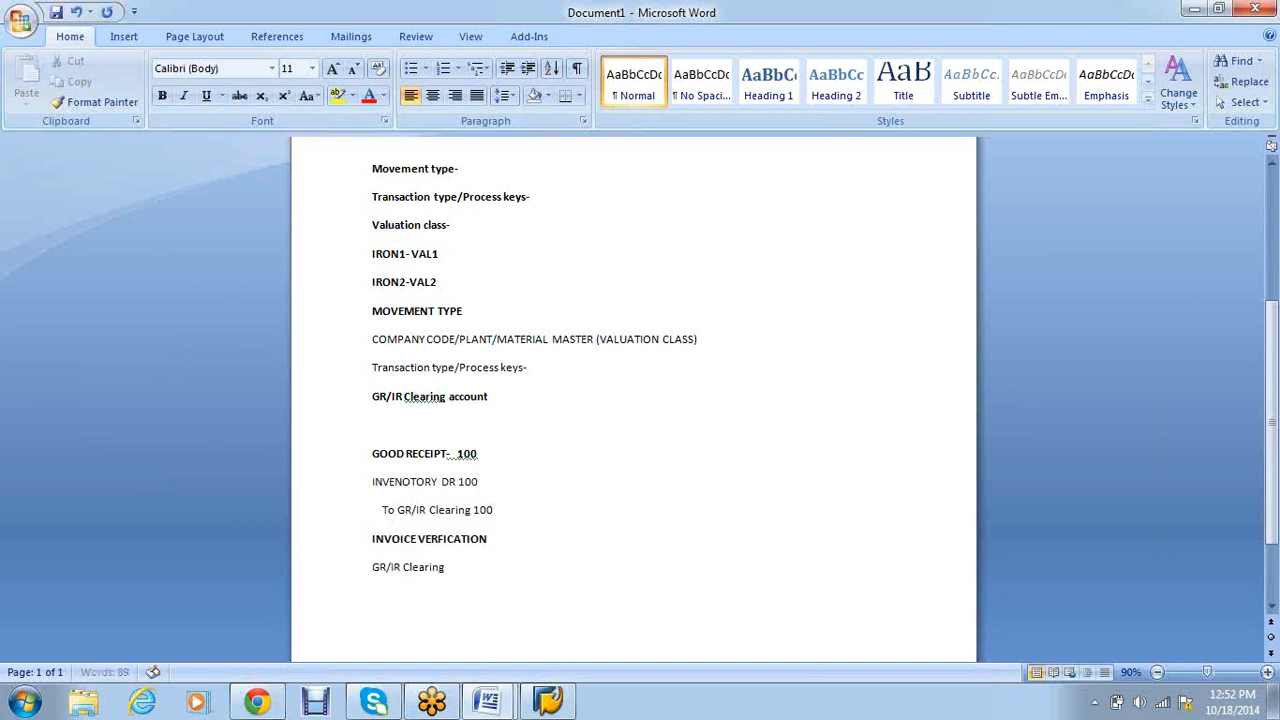
{"action": "type", "text": " 100"}
{"action": "left_click", "coordinate": [447, 567]}
{"action": "type", "text": "R"}
{"action": "key", "text": "BackSpace"}
{"action": "type", "text": "DR"}
{"action": "key", "text": "Return"}
{"action": "key", "text": "Tab"}
{"action": "type", "text": "O"}
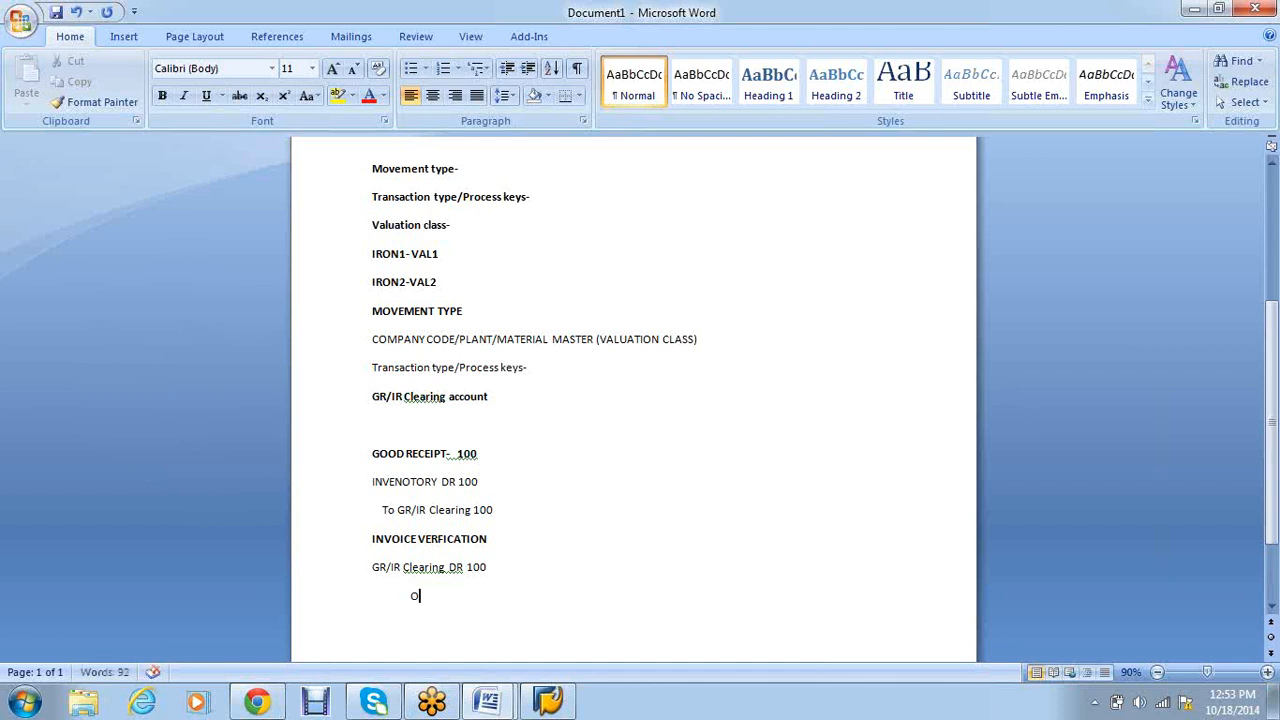
{"action": "key", "text": "BackSpace"}
{"action": "type", "text": "To Vendor"}
Highlight the GR/IR Clearing DR 100 and To GR/IR Clearing 100 lines in yellow.
{"action": "scroll", "coordinate": [488, 575], "scroll_direction": "down", "scroll_amount": 2}
{"action": "left_click_drag", "start_coordinate": [489, 488], "coordinate": [372, 488]}
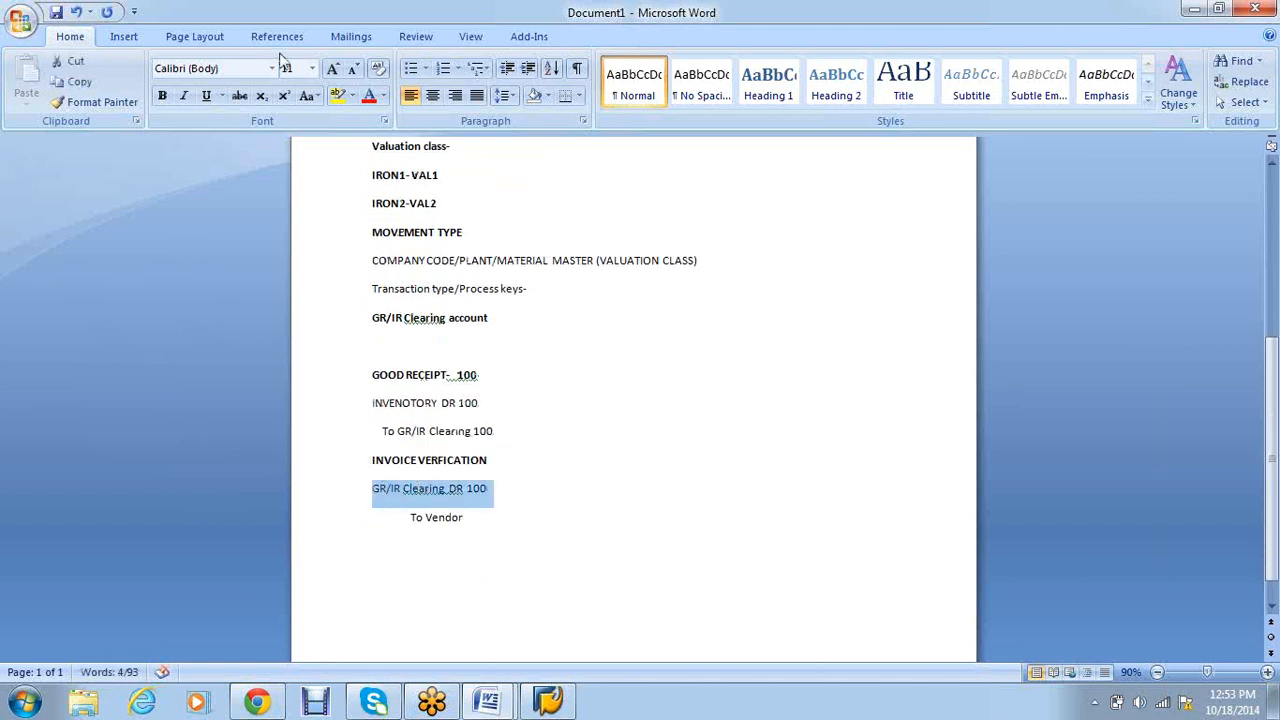
{"action": "left_click", "coordinate": [325, 92]}
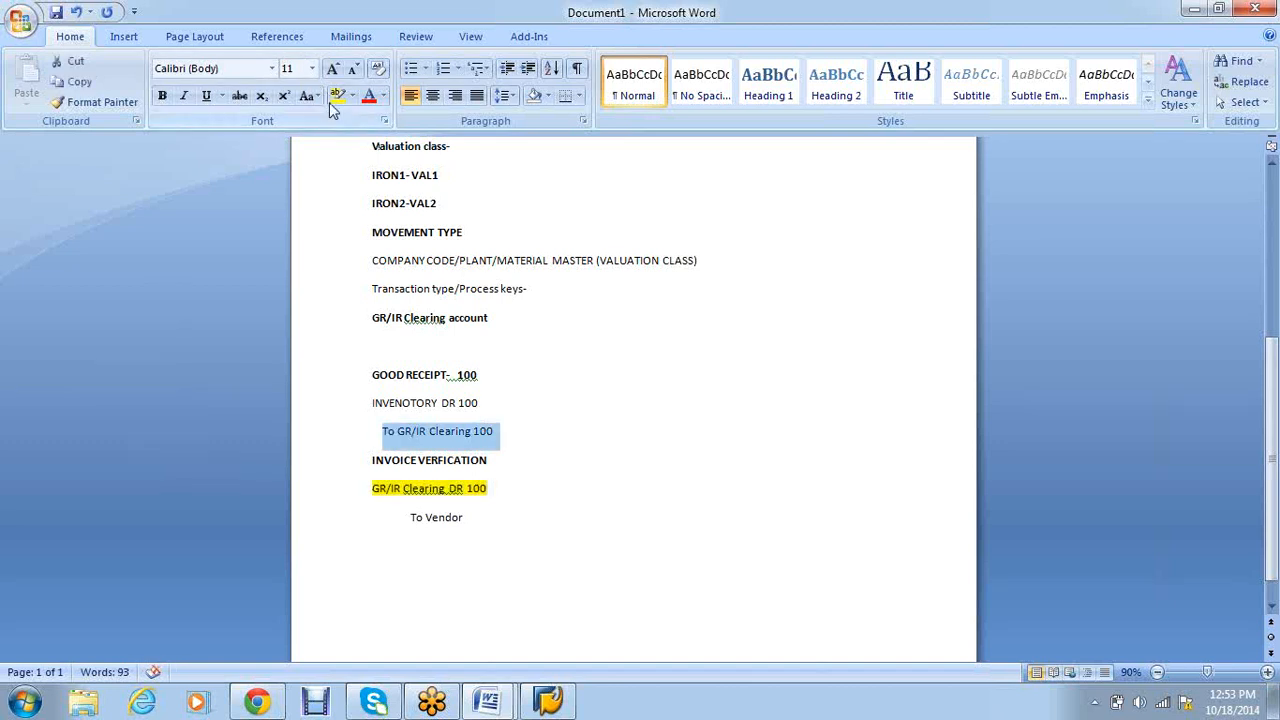
{"action": "left_click", "coordinate": [337, 96]}
Delete the blank line above GOOD RECEIPT and accept the correction for the flagged text in the GR/IR Clearing DR 100 line.
{"action": "scroll", "coordinate": [583, 443], "scroll_direction": "down", "scroll_amount": 1}
{"action": "left_click", "coordinate": [360, 328]}
{"action": "key", "text": "BackSpace"}
{"action": "left_click", "coordinate": [492, 454]}
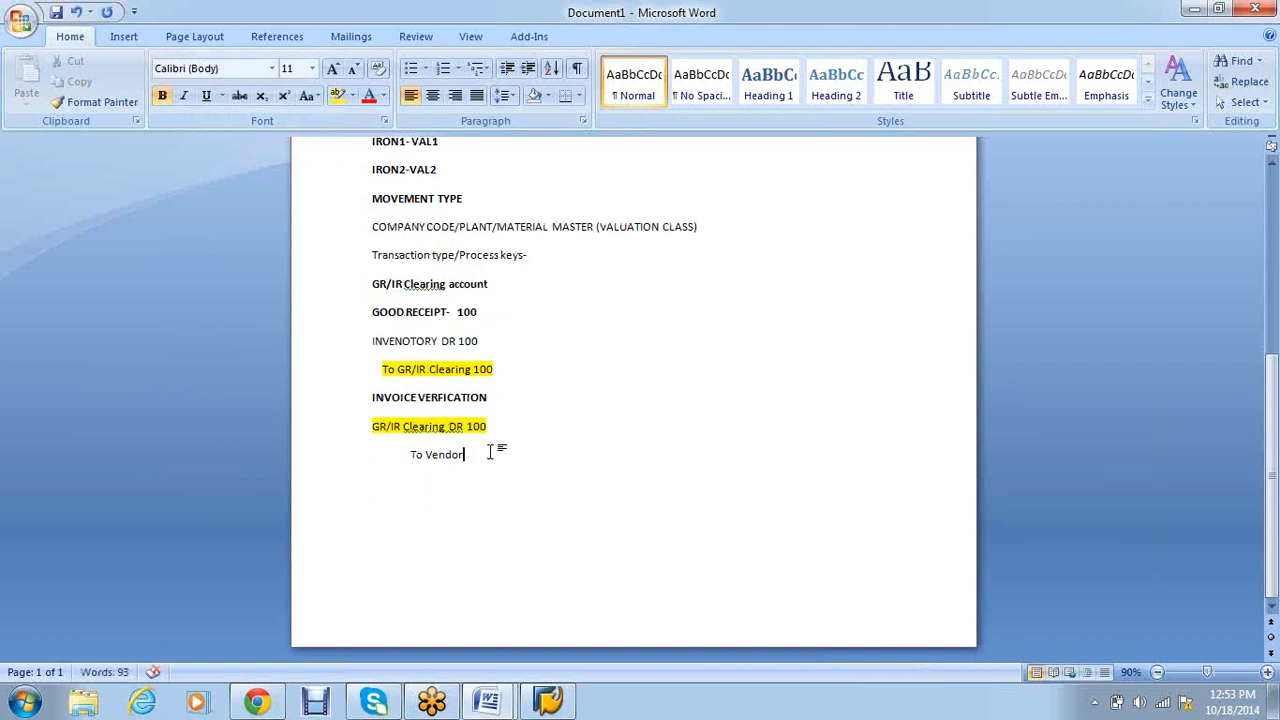
{"action": "right_click", "coordinate": [472, 429]}
{"action": "left_click", "coordinate": [506, 445]}
Add the alternative invoice amounts 90 - 110- after GR/IR Clearing DR 100.
{"action": "left_click", "coordinate": [491, 456]}
{"action": "key", "text": "Return"}
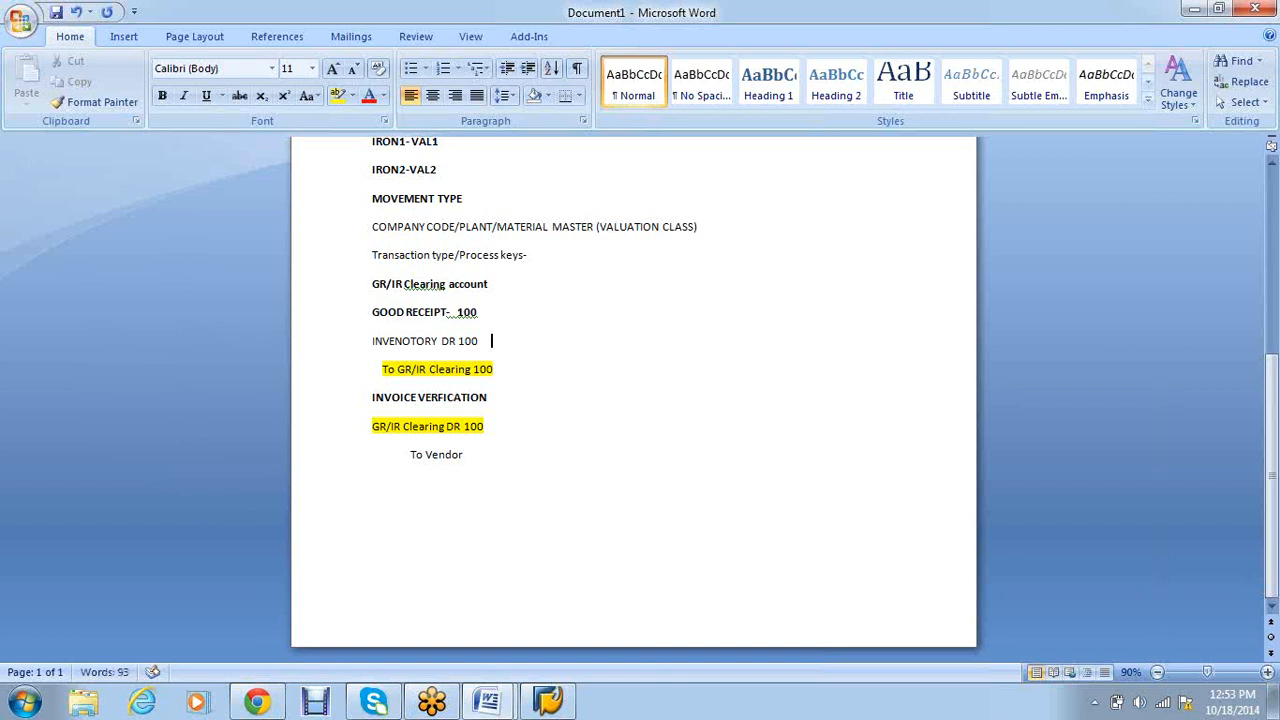
{"action": "key", "text": "BackSpace"}
{"action": "key", "text": "Down"}
{"action": "key", "text": "Down"}
{"action": "key", "text": "Down"}
{"action": "type", "text": "90"}
{"action": "type", "text": "-"}
{"action": "type", "text": "110"}
{"action": "type", "text": "-"}
Examine the INVOICE VERFICATION entry with its alternative amounts and compare the GR/IR Clearing lines of both postings.
{"action": "left_click_drag", "start_coordinate": [488, 397], "coordinate": [370, 397]}
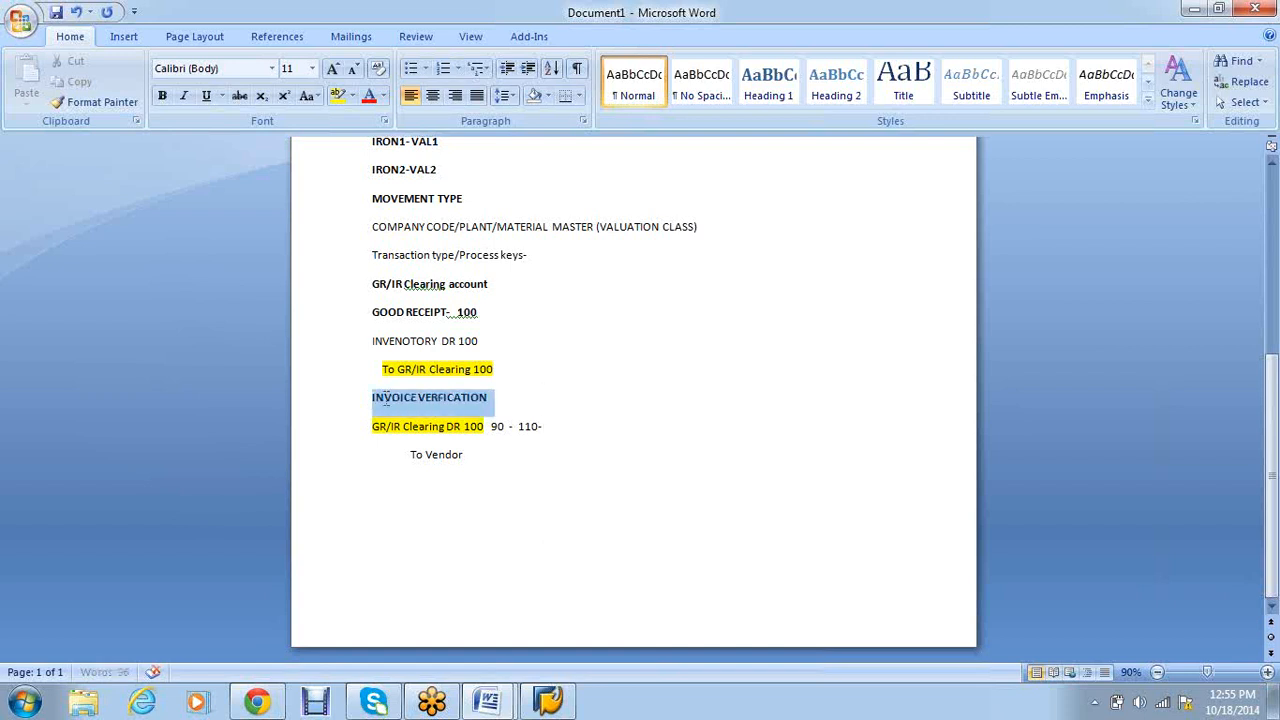
{"action": "left_click", "coordinate": [576, 418]}
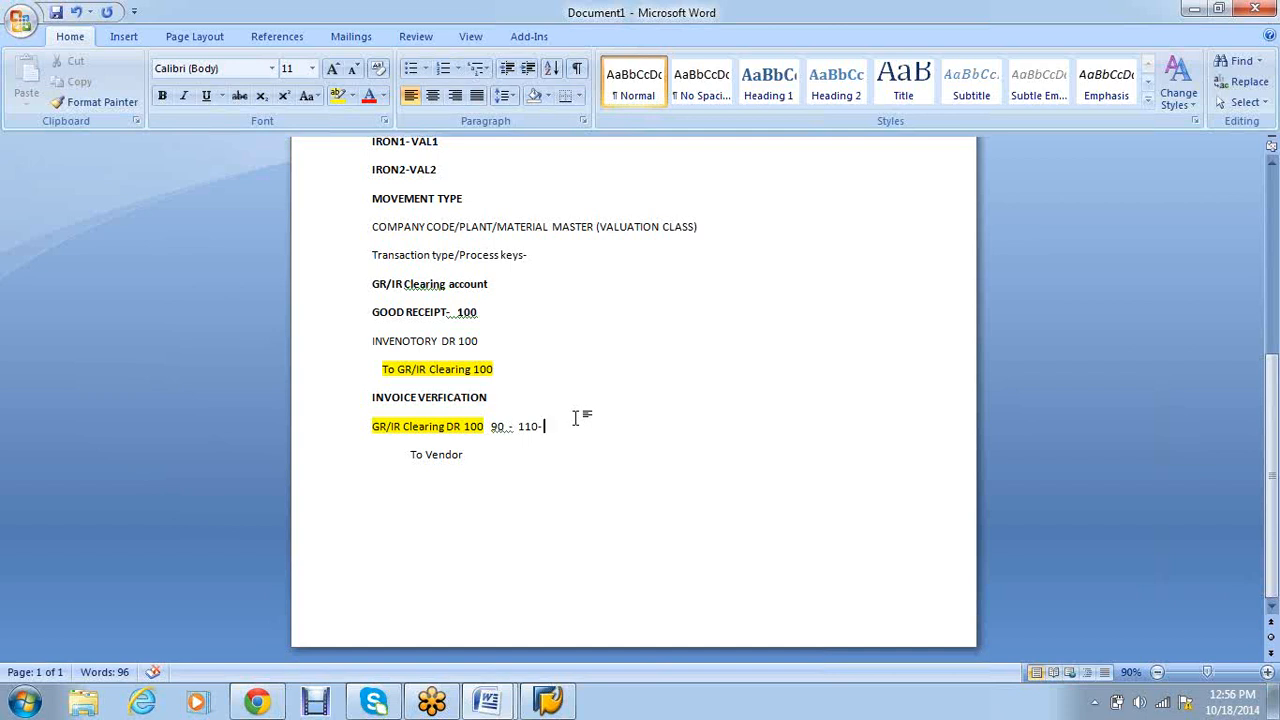
{"action": "left_click_drag", "start_coordinate": [505, 426], "coordinate": [372, 397]}
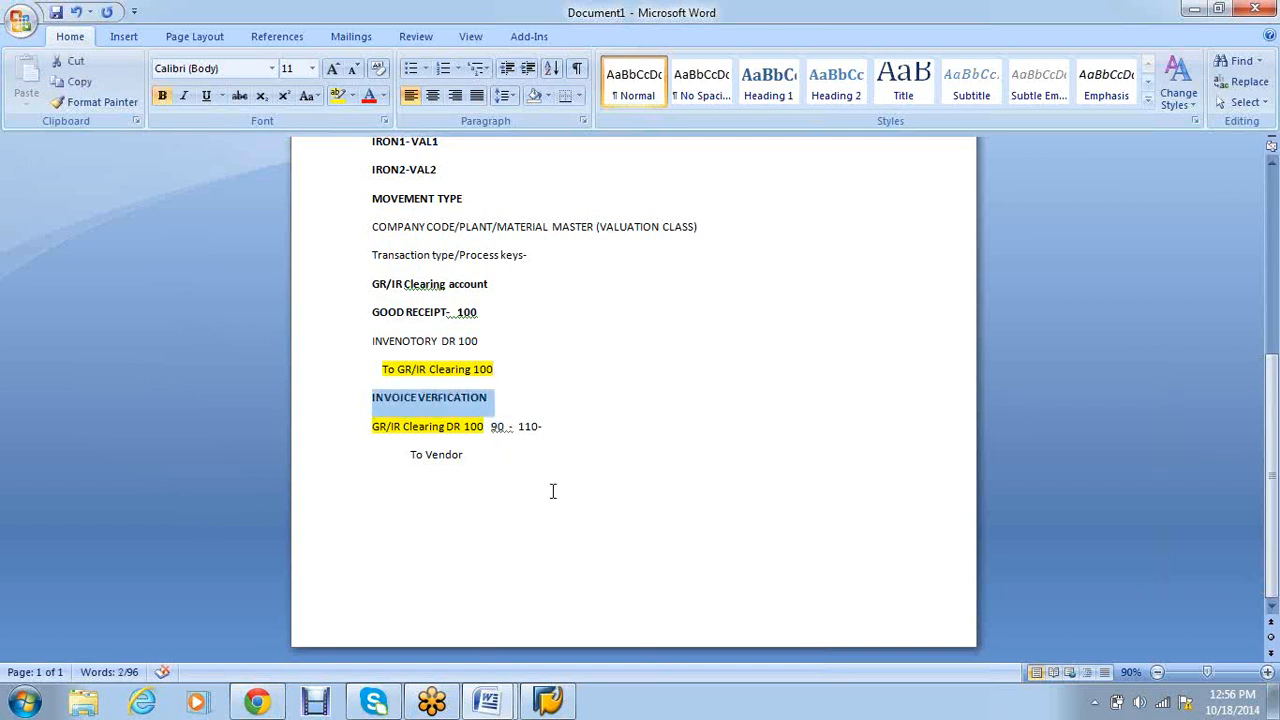
{"action": "left_click", "coordinate": [529, 368]}
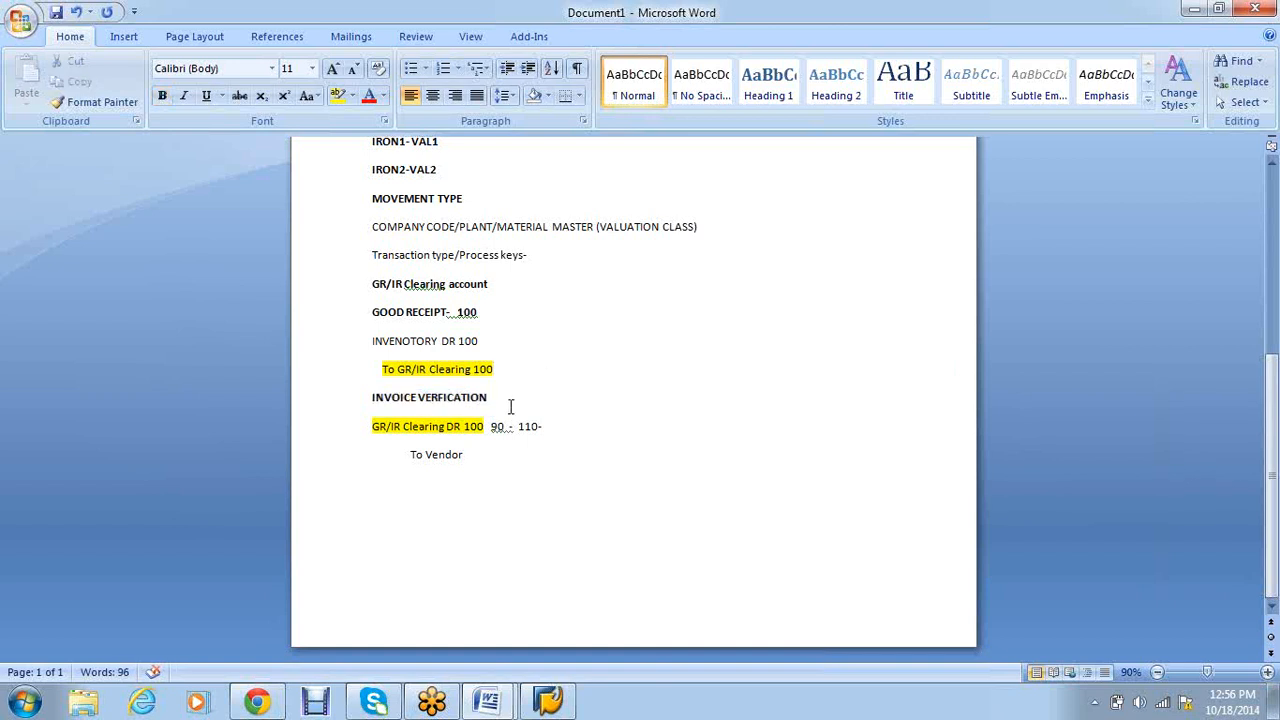
{"action": "left_click_drag", "start_coordinate": [489, 399], "coordinate": [419, 398]}
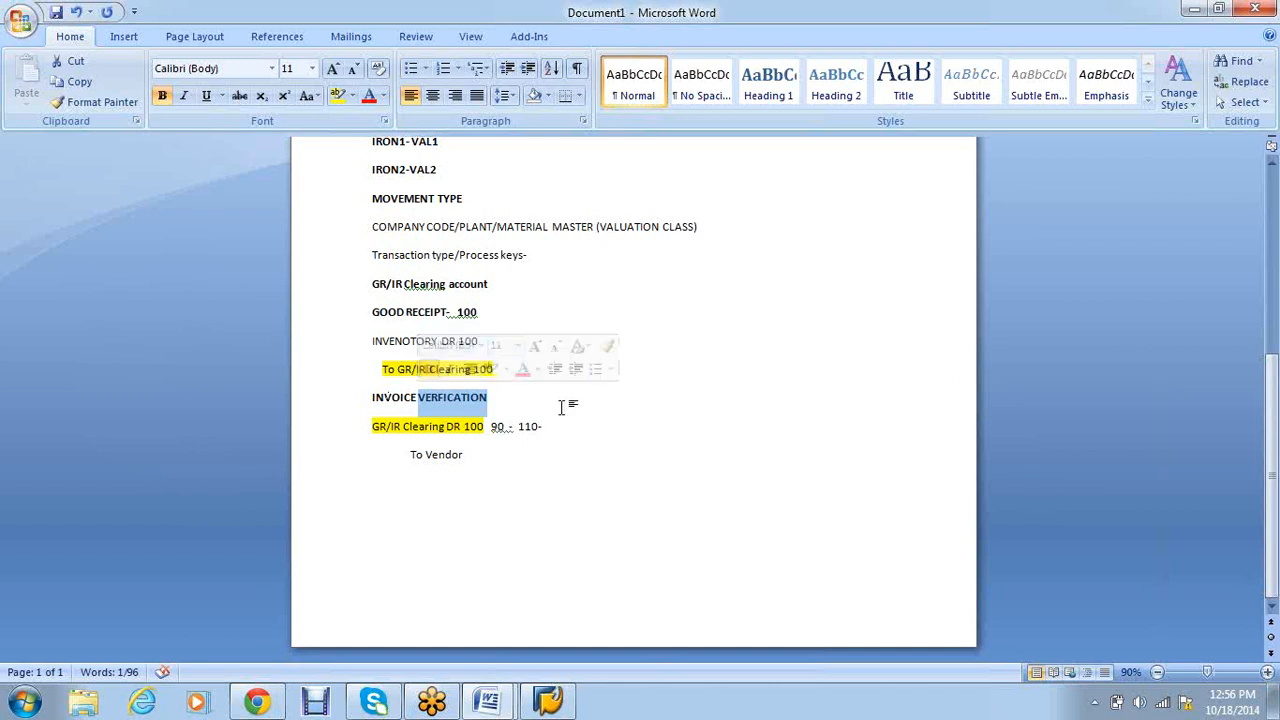
{"action": "double_click", "coordinate": [496, 422]}
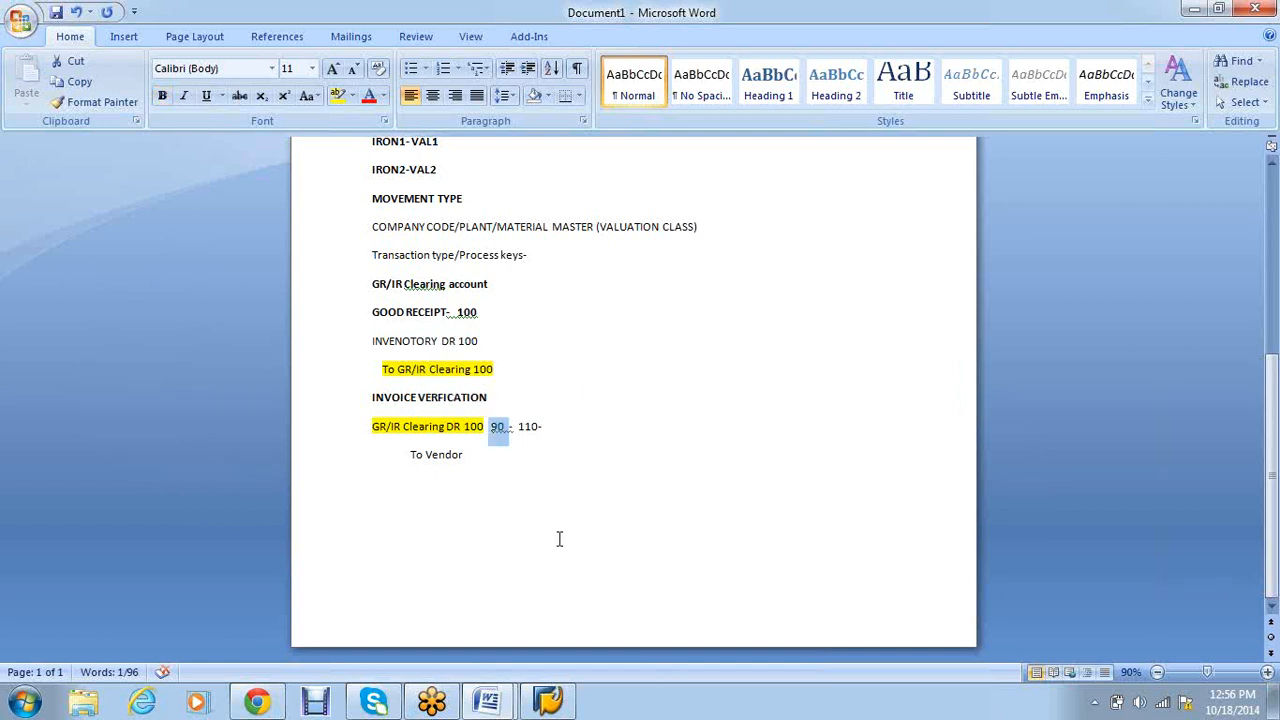
{"action": "double_click", "coordinate": [538, 428]}
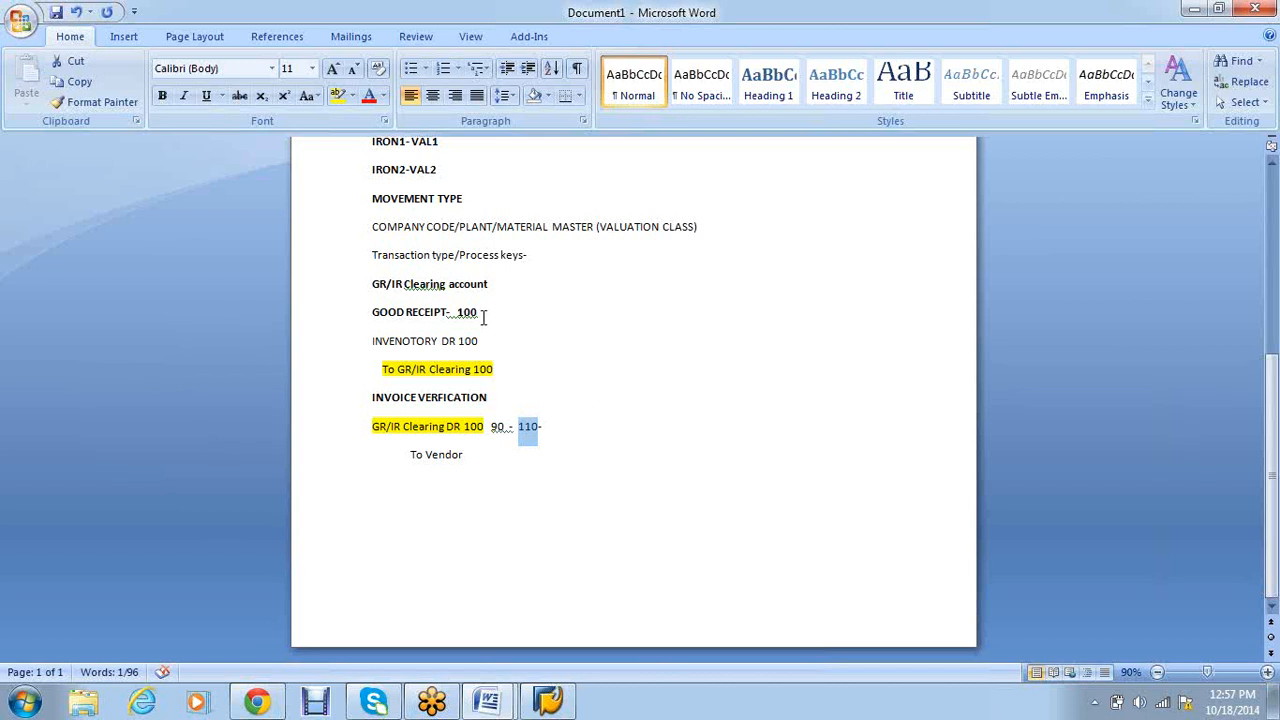
{"action": "left_click", "coordinate": [502, 397]}
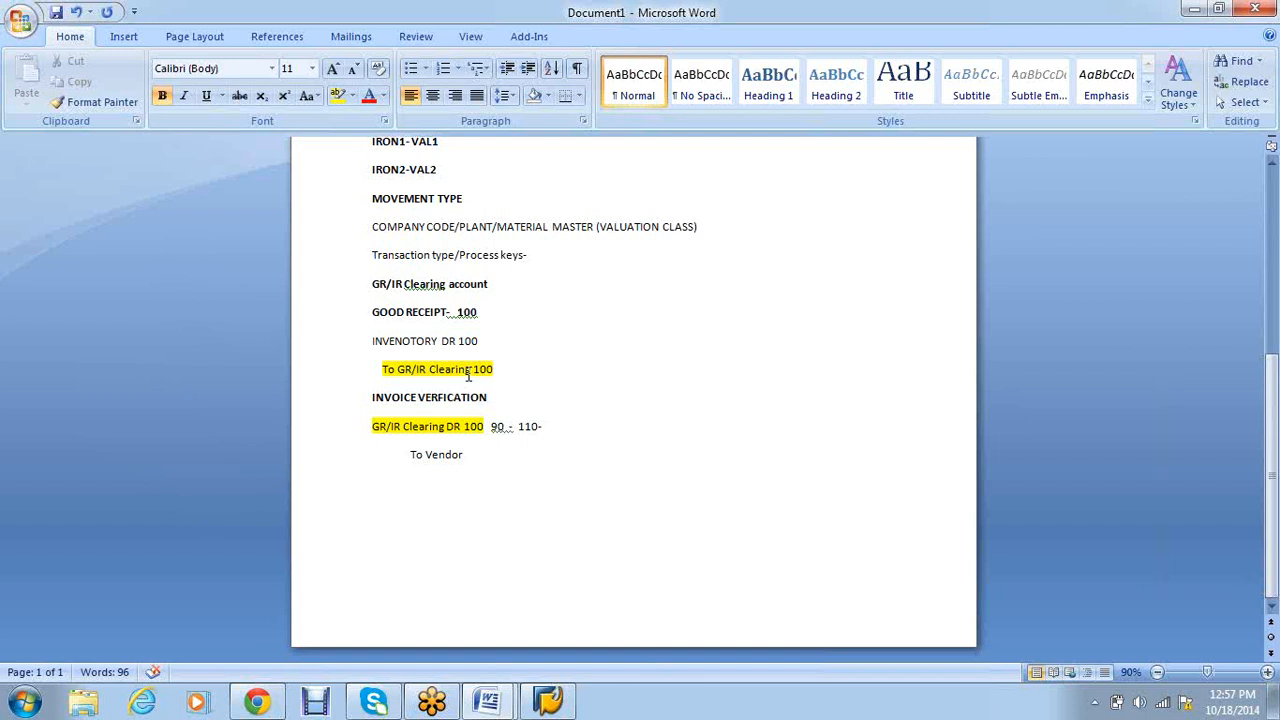
{"action": "left_click_drag", "start_coordinate": [470, 370], "coordinate": [398, 371]}
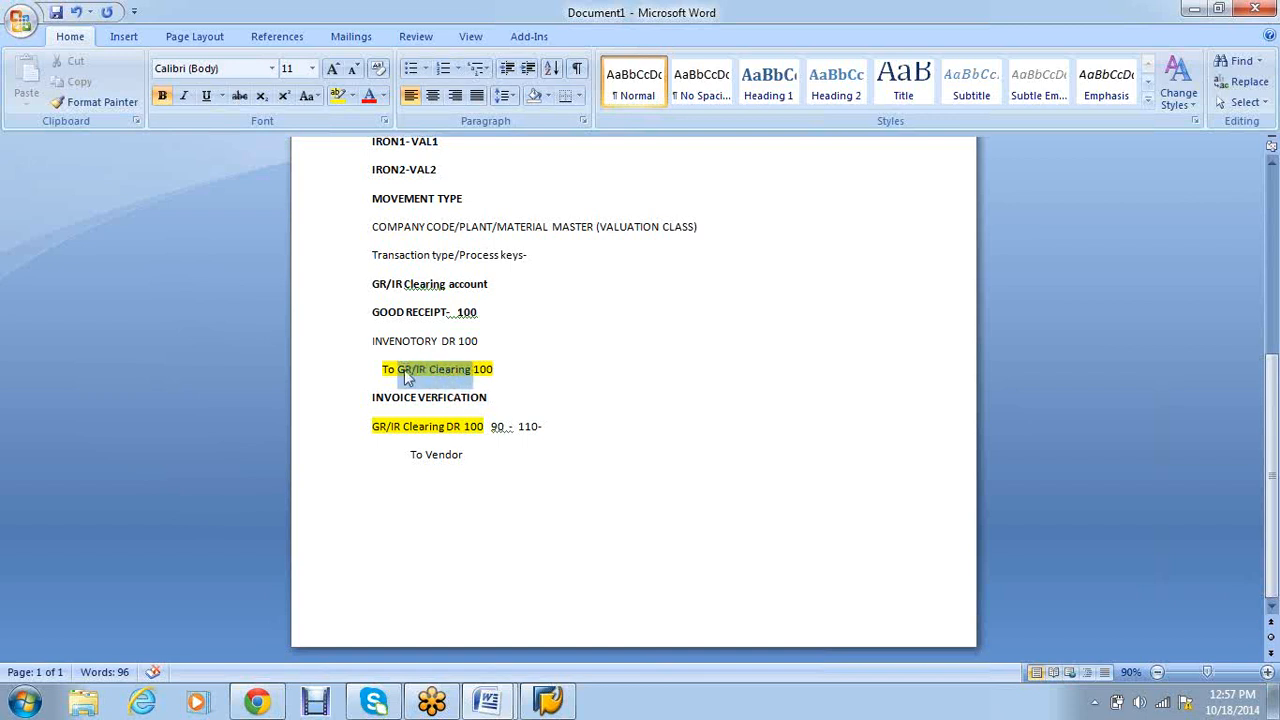
{"action": "left_click_drag", "start_coordinate": [445, 426], "coordinate": [372, 426]}
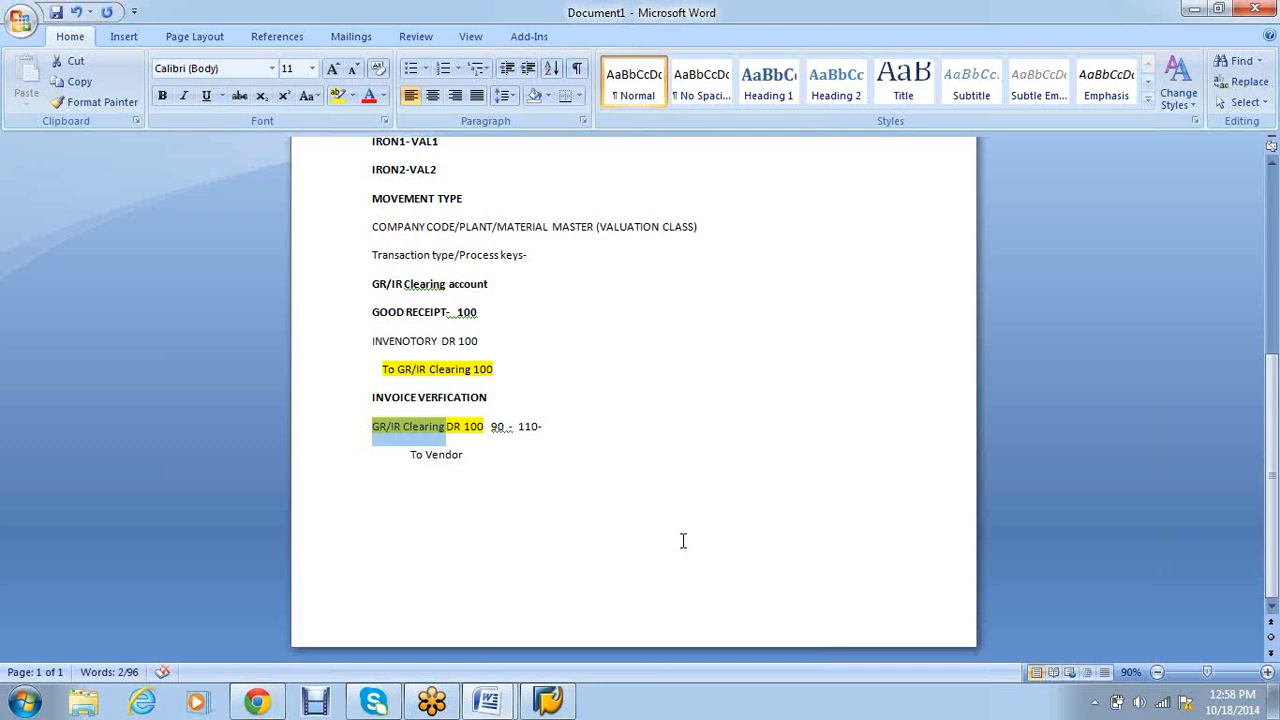
{"action": "left_click", "coordinate": [554, 518]}
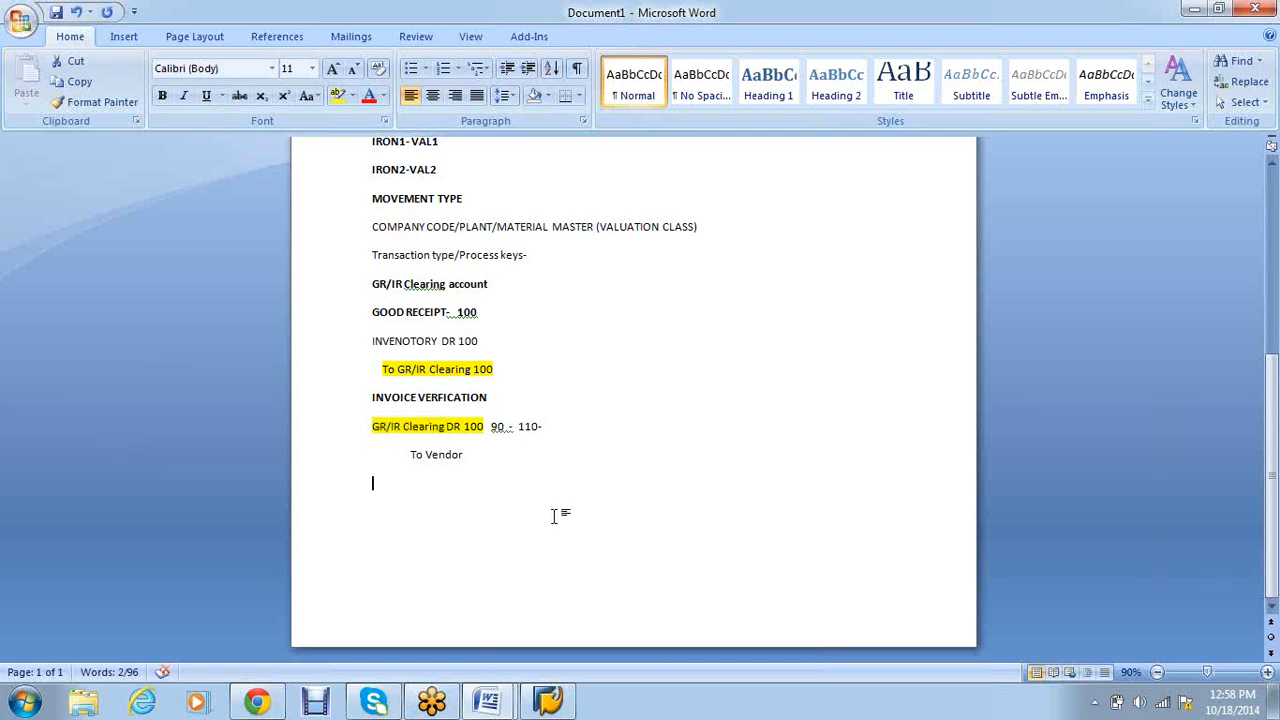
{"action": "left_click_drag", "start_coordinate": [432, 430], "coordinate": [360, 431]}
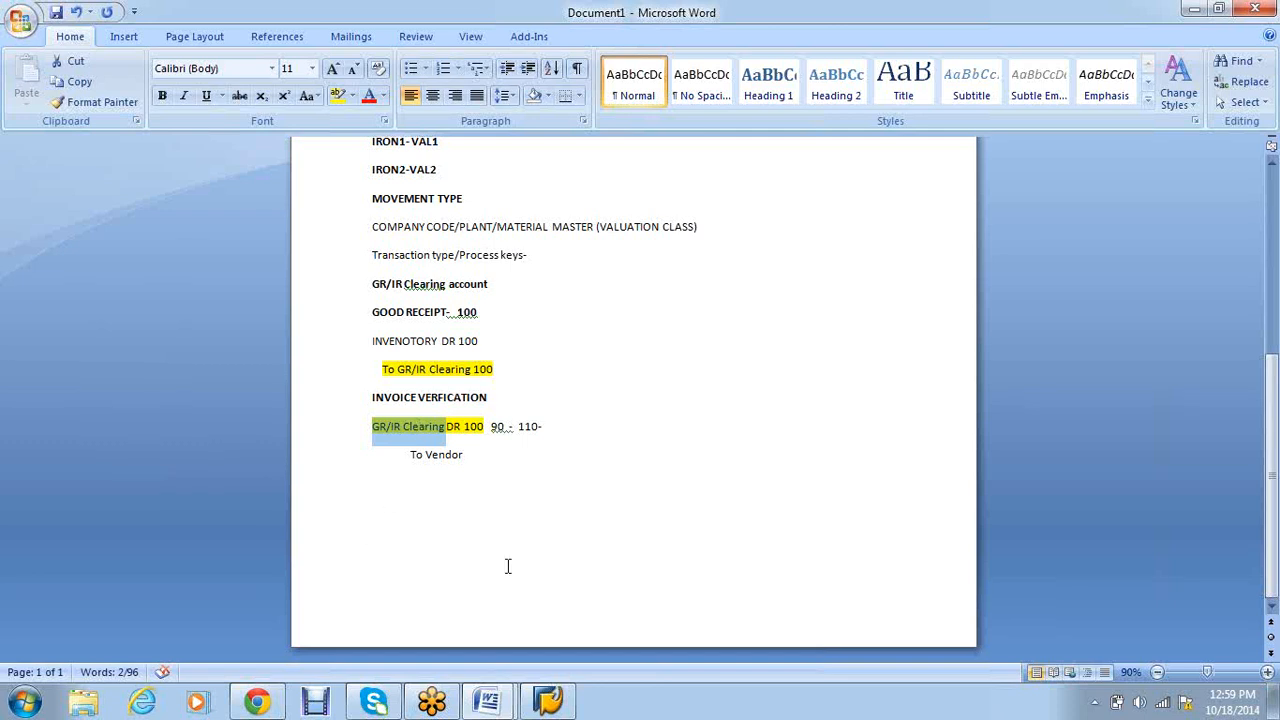
Add a bold line reading Valuation area below the To Vendor line.
{"action": "left_click", "coordinate": [408, 494]}
{"action": "type", "text": "Va"}
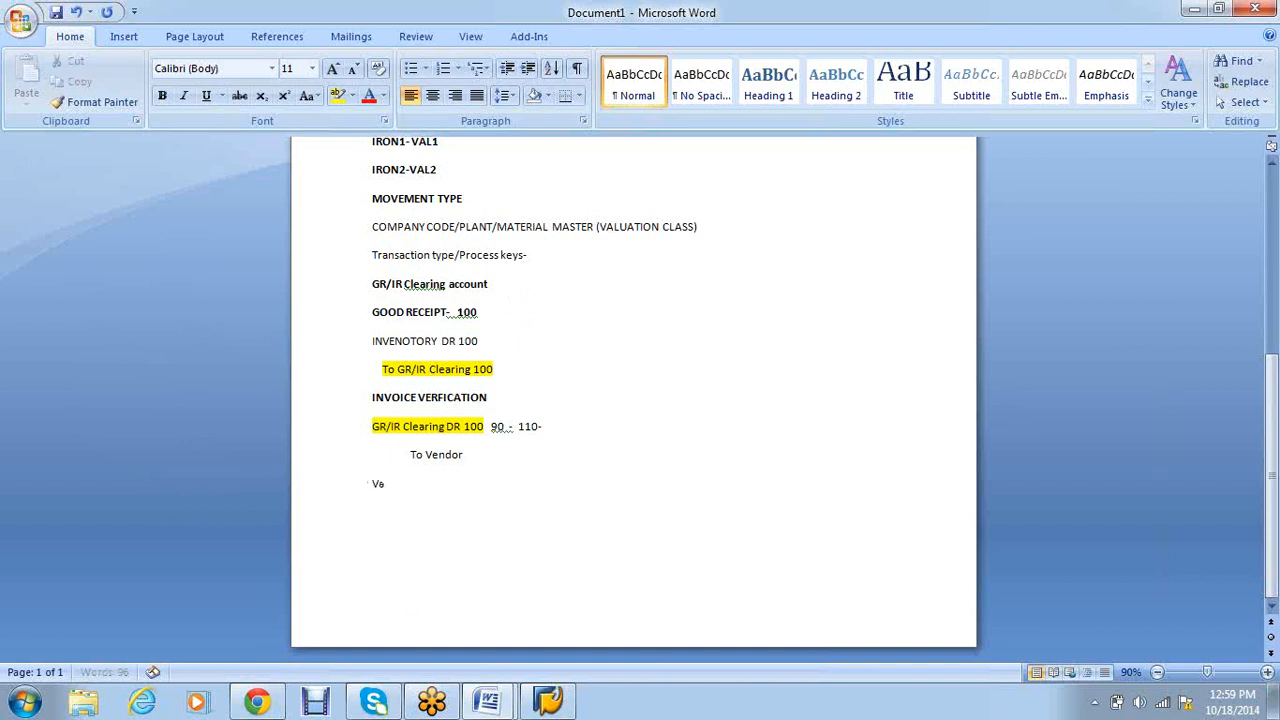
{"action": "type", "text": "luation area"}
{"action": "left_click", "coordinate": [351, 494]}
{"action": "key", "text": "ctrl+b"}
{"action": "left_click", "coordinate": [480, 545]}
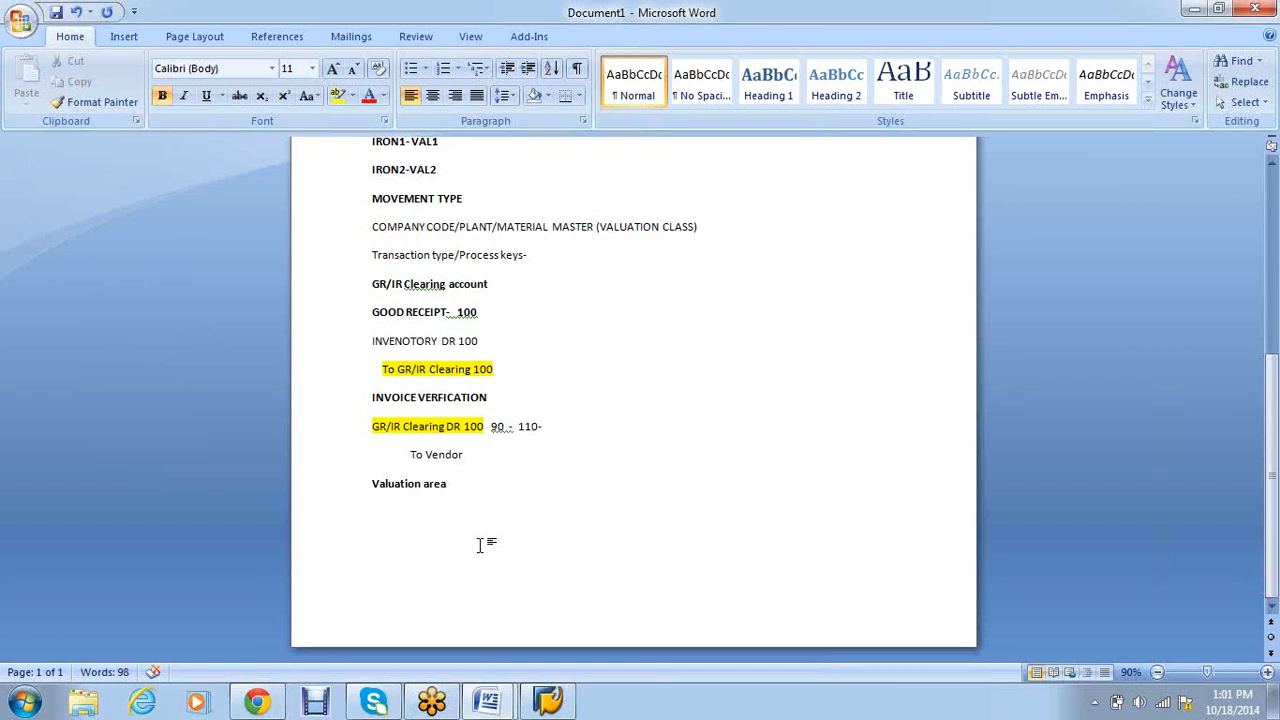
Append a dash to the Valuation area line and add Valuation grouping code on a new line below it.
{"action": "type", "text": "-"}
{"action": "key", "text": "Return"}
{"action": "type", "text": "Valuation grouping code"}
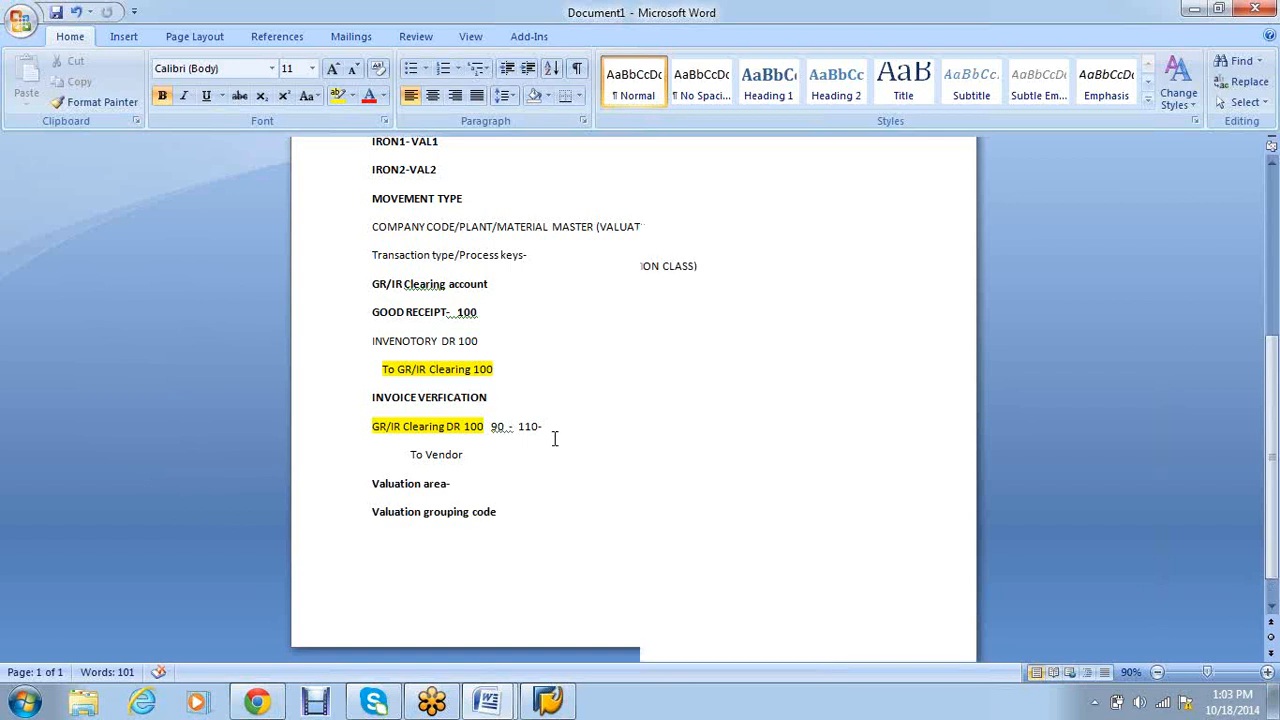
Insert the lines PLANT1 and PLANT2 between Transaction type/Process keys- and Valuation class-.
{"action": "scroll", "coordinate": [554, 438], "scroll_direction": "up", "scroll_amount": 2}
{"action": "left_click_drag", "start_coordinate": [439, 260], "coordinate": [372, 258]}
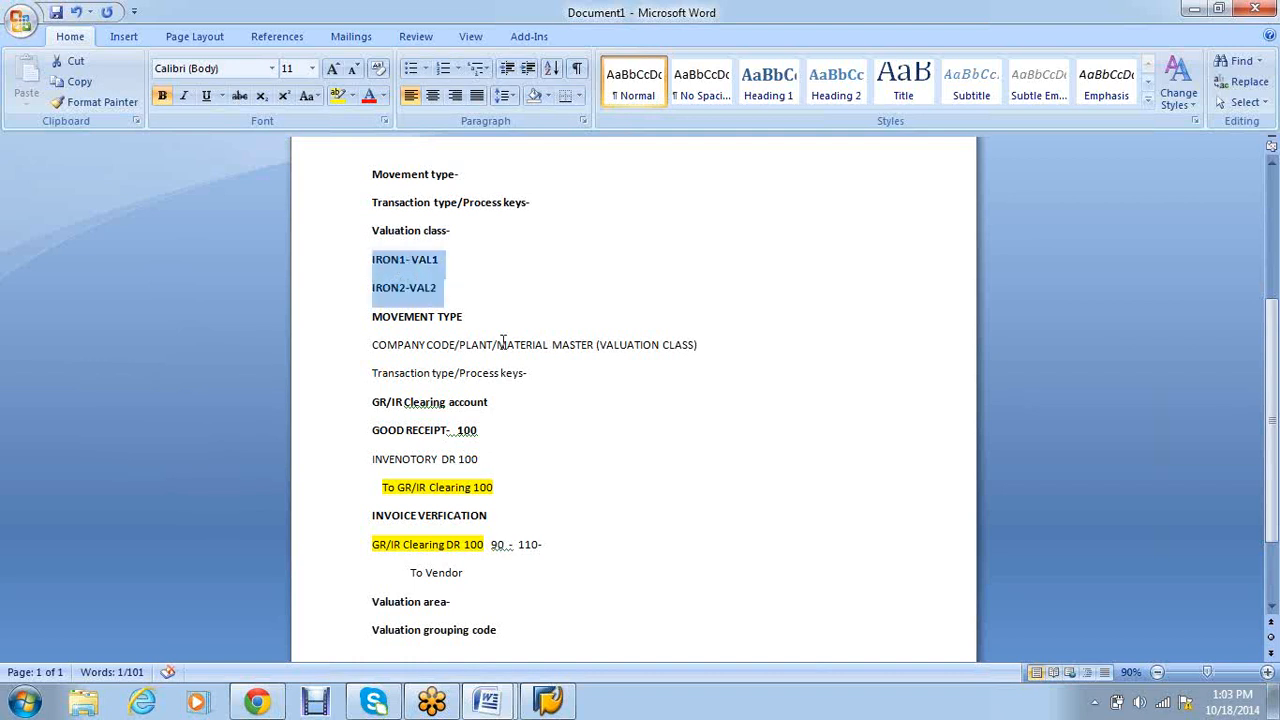
{"action": "left_click", "coordinate": [553, 289]}
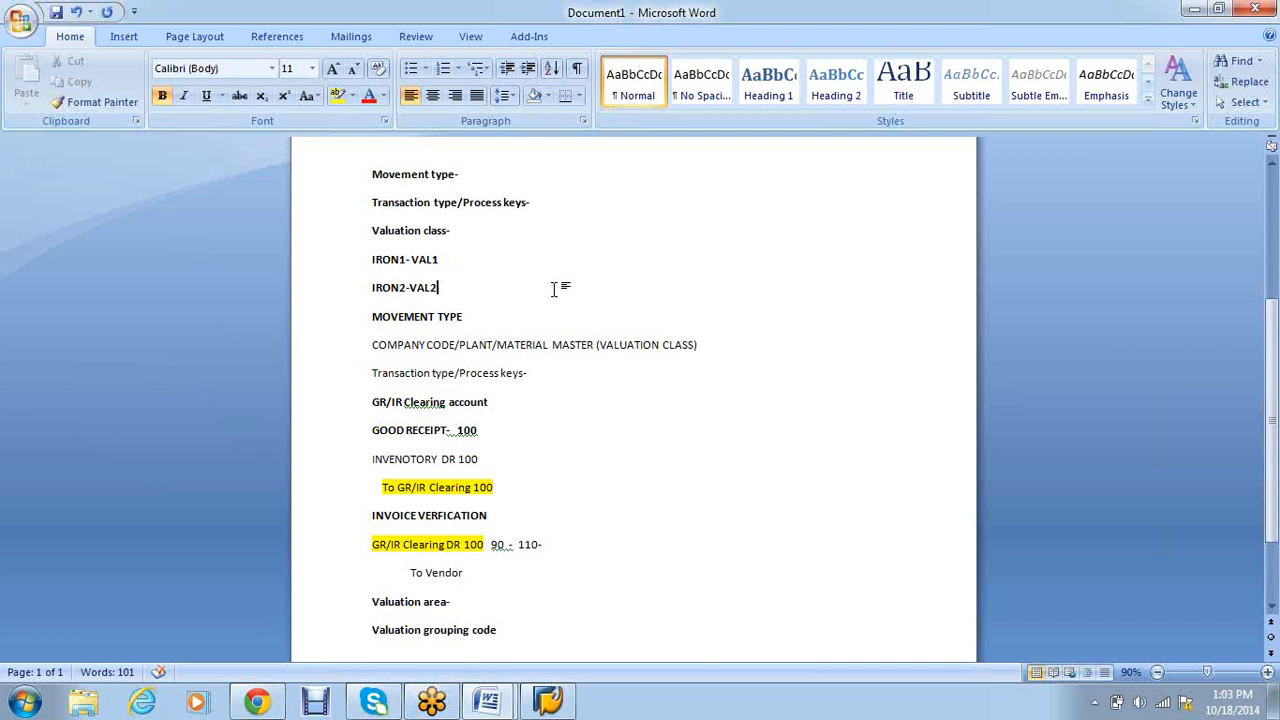
{"action": "left_click", "coordinate": [557, 203]}
{"action": "key", "text": "Return"}
{"action": "type", "text": "PLANT1"}
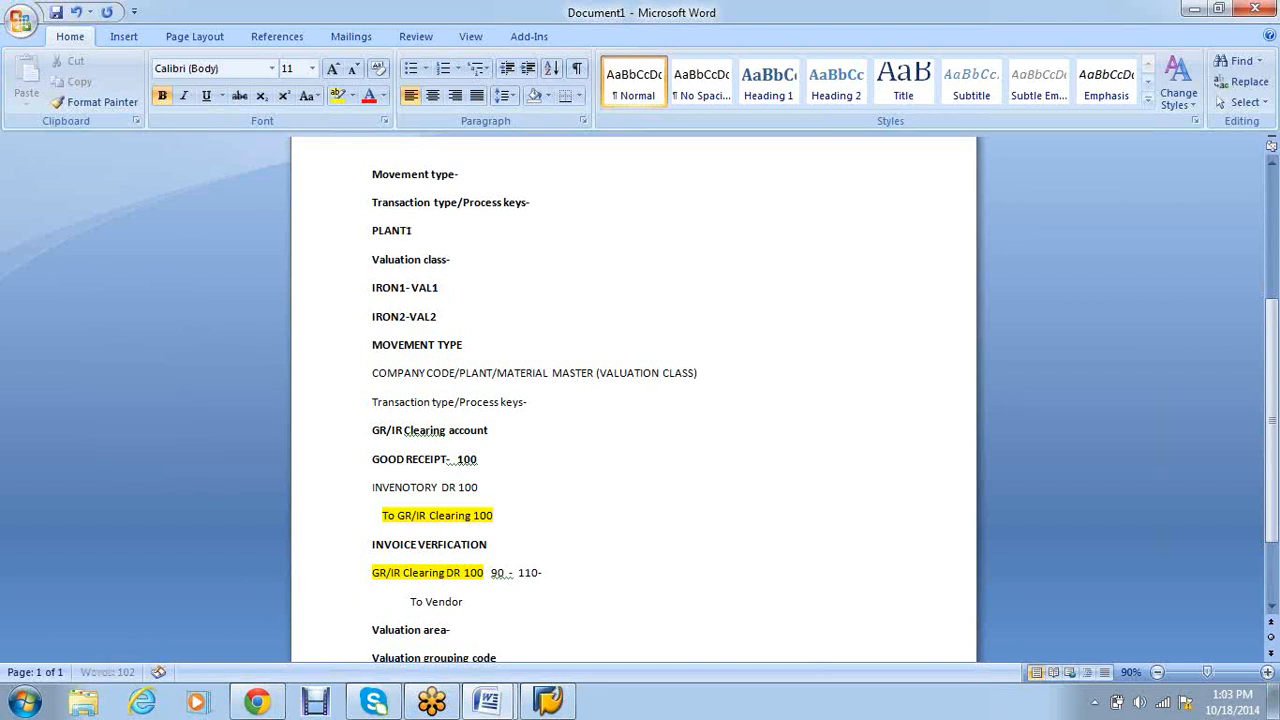
{"action": "key", "text": "Return"}
{"action": "type", "text": "PLANT2"}
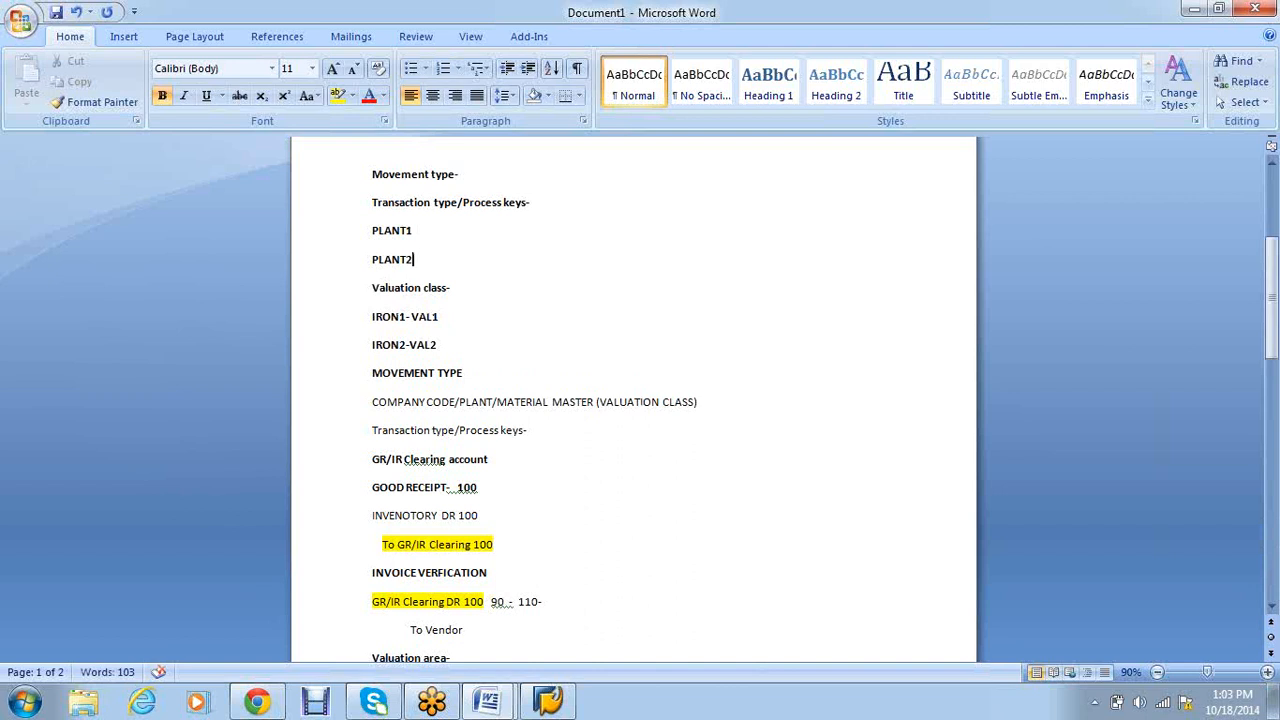
Add a VALUATION CLASS heading below IRON2-VAL2, followed by the lines GOLD1 and GOLD2.
{"action": "left_click", "coordinate": [488, 345]}
{"action": "key", "text": "Return"}
{"action": "key", "text": "Return"}
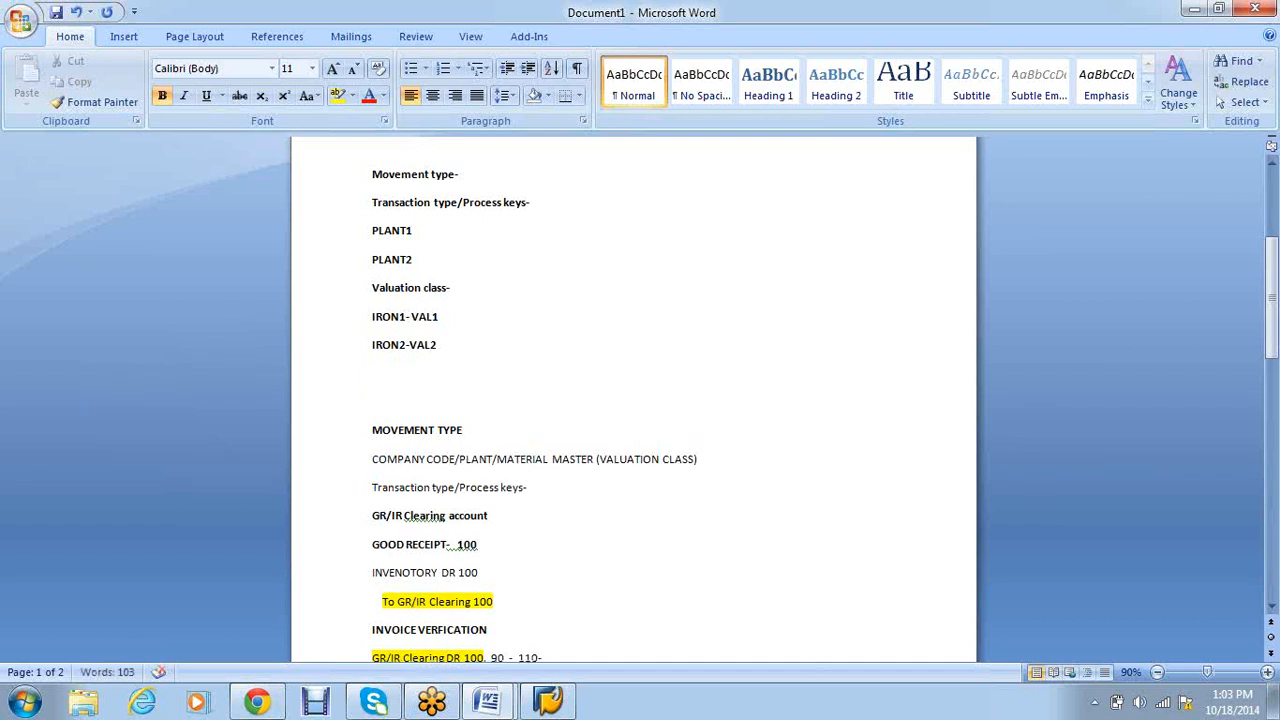
{"action": "type", "text": "VALU"}
{"action": "key", "text": "BackSpace"}
{"action": "key", "text": "BackSpace"}
{"action": "key", "text": "BackSpace"}
{"action": "key", "text": "BackSpace"}
{"action": "key", "text": "Up"}
{"action": "key", "text": "Return"}
{"action": "type", "text": "VALUATION CLASS"}
{"action": "key", "text": "Return"}
{"action": "type", "text": "GOLD1"}
{"action": "key", "text": "Return"}
{"action": "type", "text": "GOLD"}
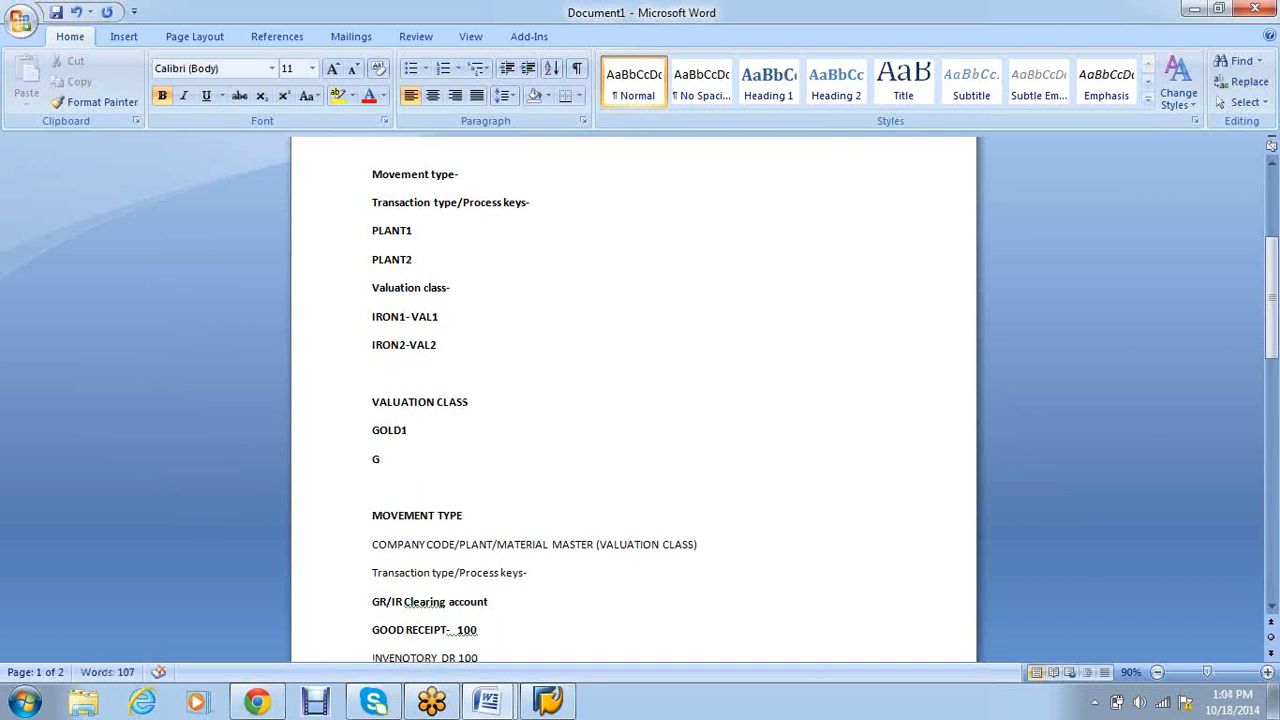
{"action": "type", "text": "2"}
Complete the gold lines with their valuation classes so they read GOLD1-VALG1 and GOLD2-VALG2.
{"action": "type", "text": "-"}
{"action": "type", "text": "VAL1"}
{"action": "left_click", "coordinate": [409, 459]}
{"action": "type", "text": "-VLA"}
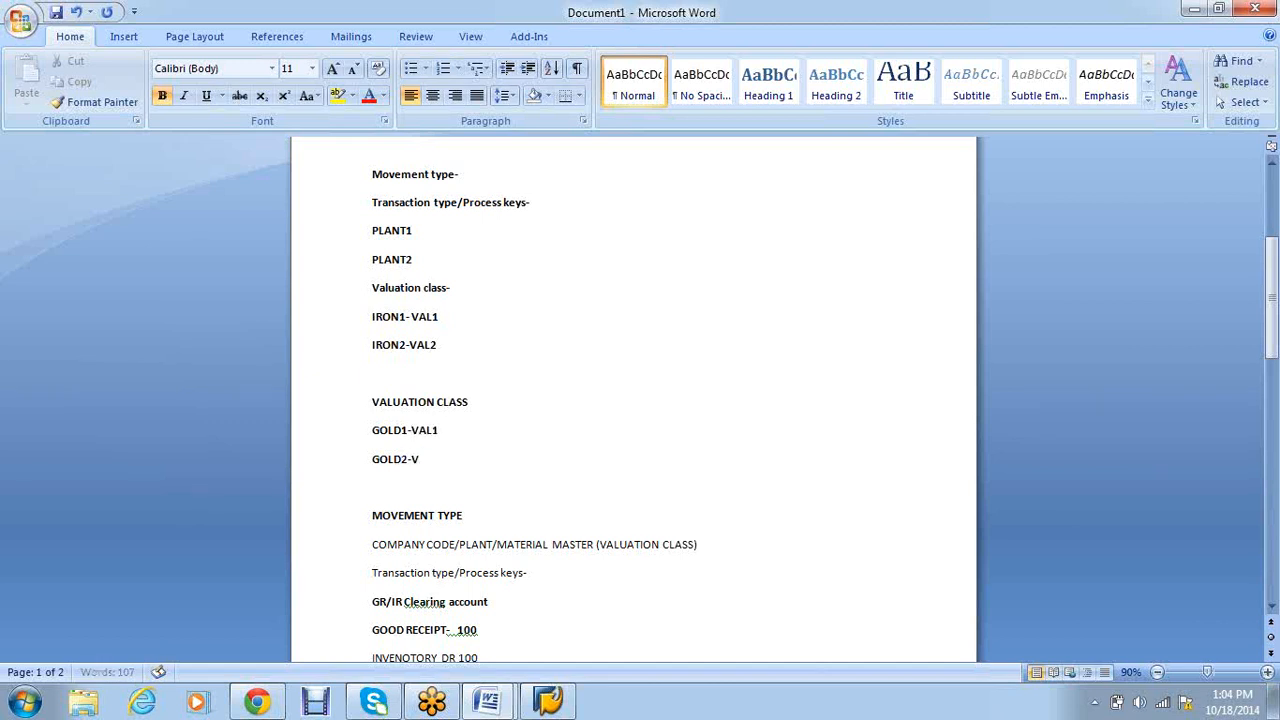
{"action": "key", "text": "BackSpace"}
{"action": "key", "text": "BackSpace"}
{"action": "type", "text": "AL"}
{"action": "key", "text": "Up"}
{"action": "type", "text": "G"}
{"action": "key", "text": "Down"}
{"action": "type", "text": "G2"}
{"action": "key", "text": "Return"}
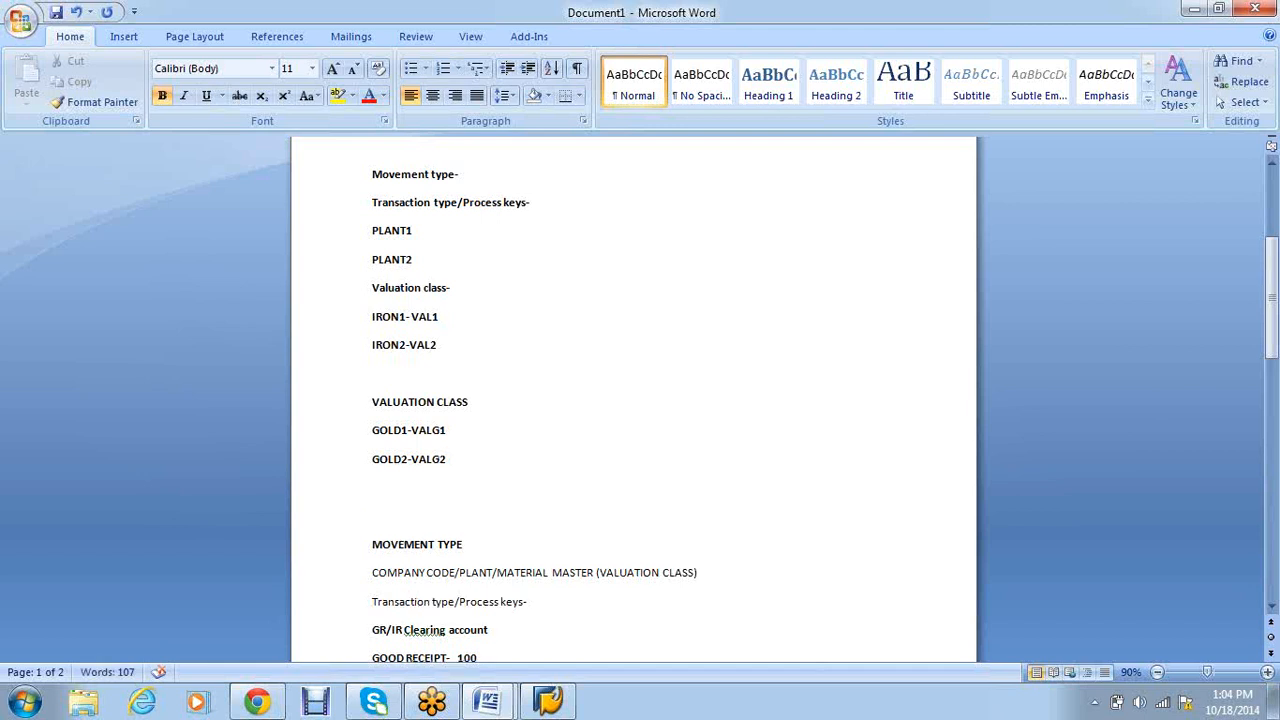
Assign valuation grouping codes to the plants by appending X to PLANT1 and Y to PLANT2.
{"action": "left_click", "coordinate": [465, 229]}
{"action": "type", "text": "- X"}
{"action": "key", "text": "Left"}
{"action": "key", "text": "Down"}
{"action": "type", "text": "-"}
{"action": "type", "text": "T"}
{"action": "key", "text": "BackSpace"}
{"action": "type", "text": "Y"}
Delete the blank line between IRON2-VAL2 and VALUATION CLASS.
{"action": "left_click", "coordinate": [420, 373]}
{"action": "key", "text": "Delete"}
{"action": "left_click", "coordinate": [489, 437]}
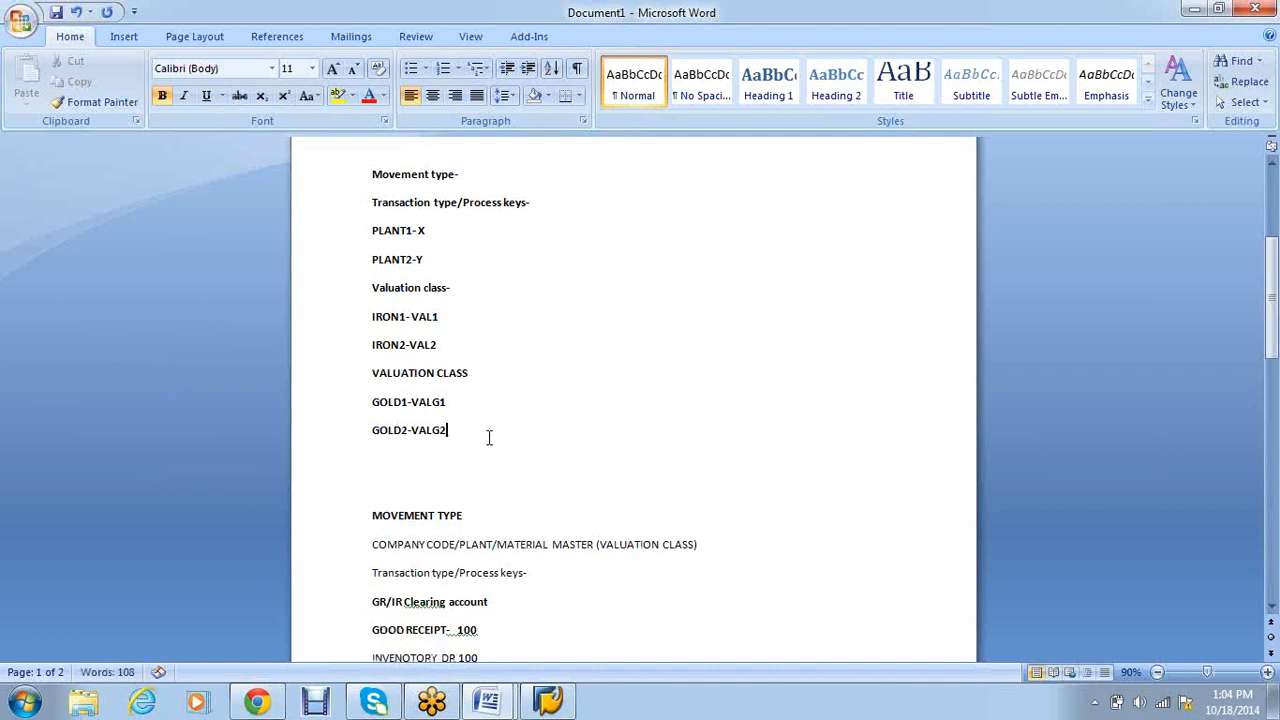
{"action": "key", "text": "Return"}
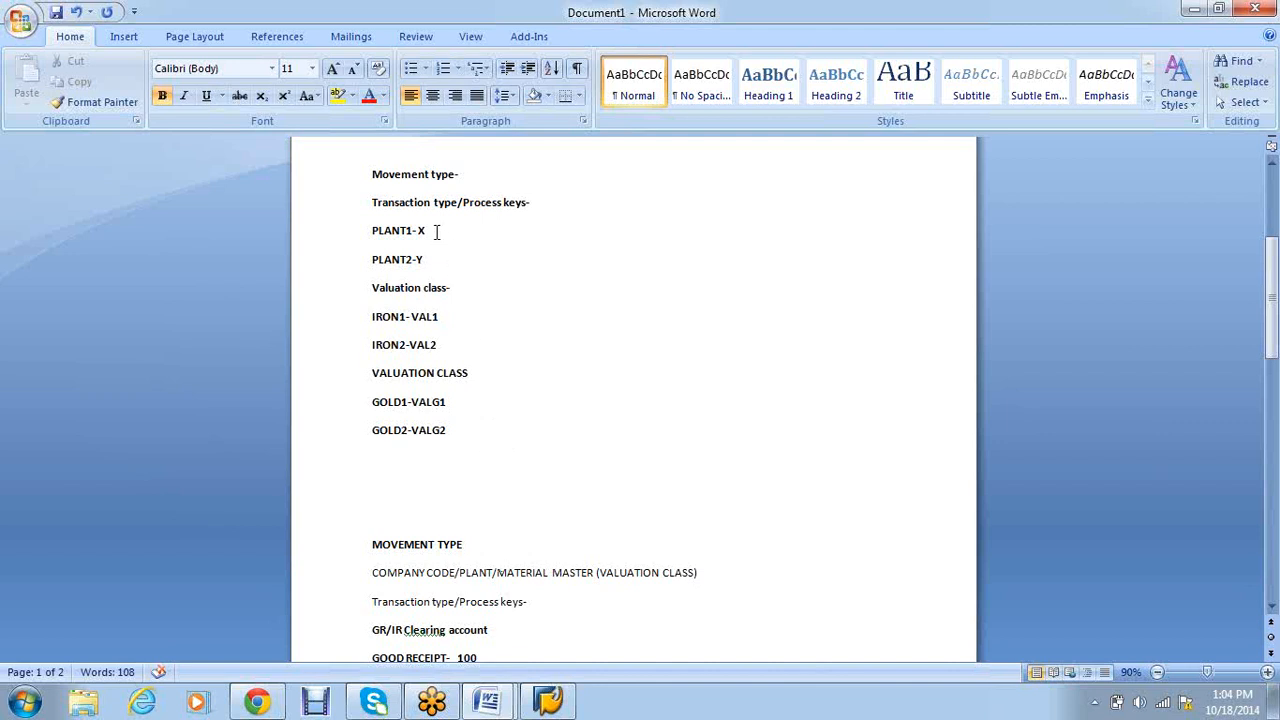
{"action": "left_click", "coordinate": [466, 297]}
Switch to SAP, leave the BSX accounts of chart INT and return to the automatic posting procedures list.
{"action": "left_click", "coordinate": [558, 705]}
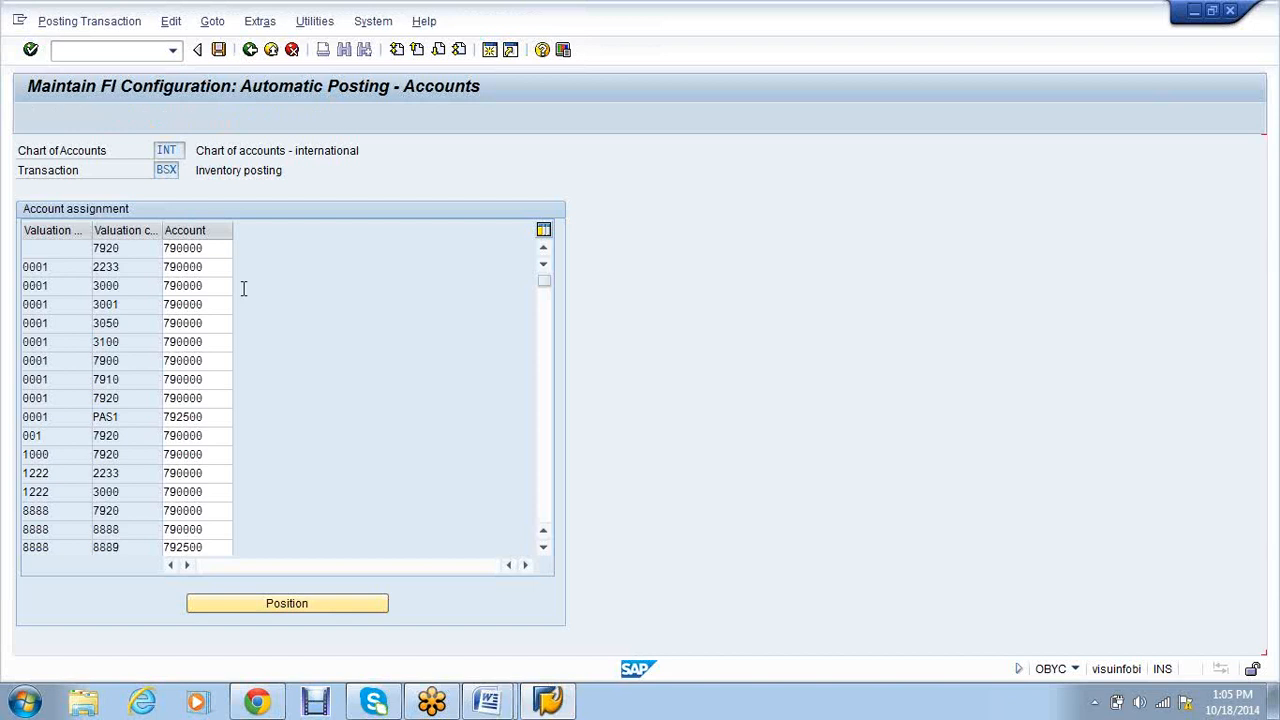
{"action": "key", "text": "F3"}
{"action": "double_click", "coordinate": [190, 417]}
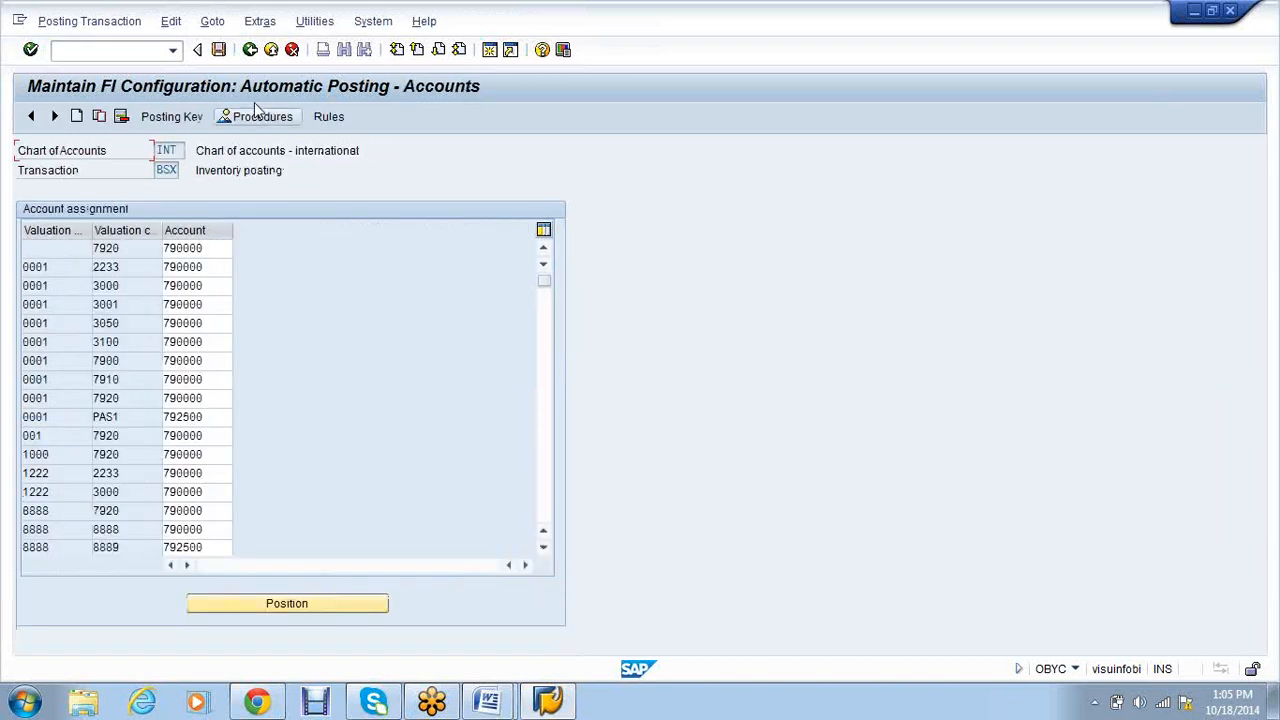
{"action": "left_click", "coordinate": [250, 50]}
{"action": "left_click", "coordinate": [124, 54]}
{"action": "type", "text": "/nmigo"}
{"action": "key", "text": "Return"}
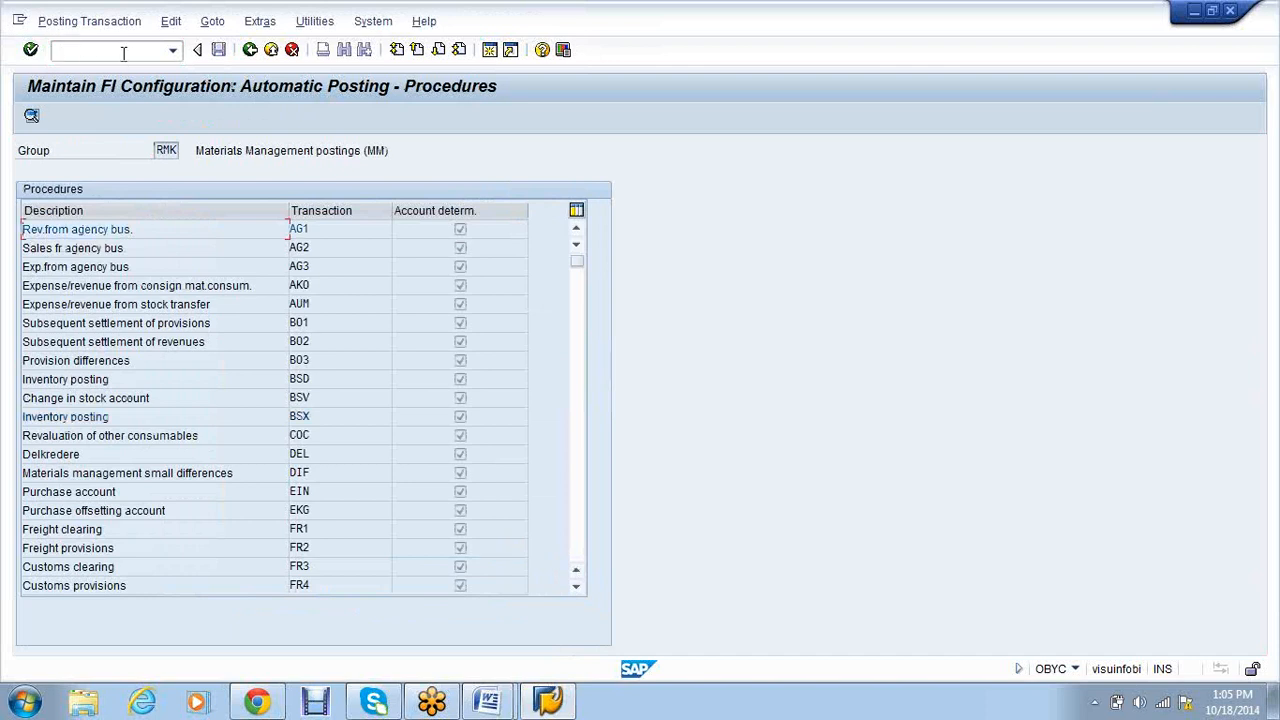
Open the Inventory posting procedure BSX for chart of accounts SA10.
{"action": "left_click", "coordinate": [286, 416]}
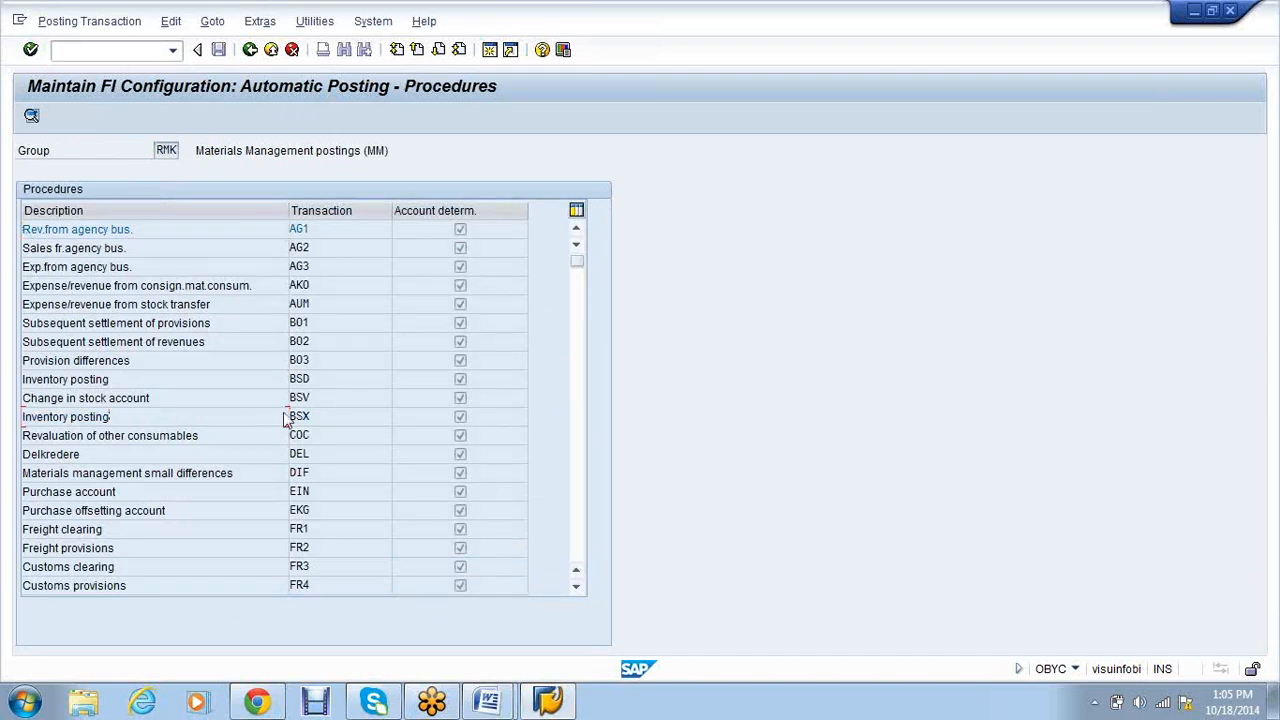
{"action": "double_click", "coordinate": [286, 418]}
{"action": "type", "text": "S"}
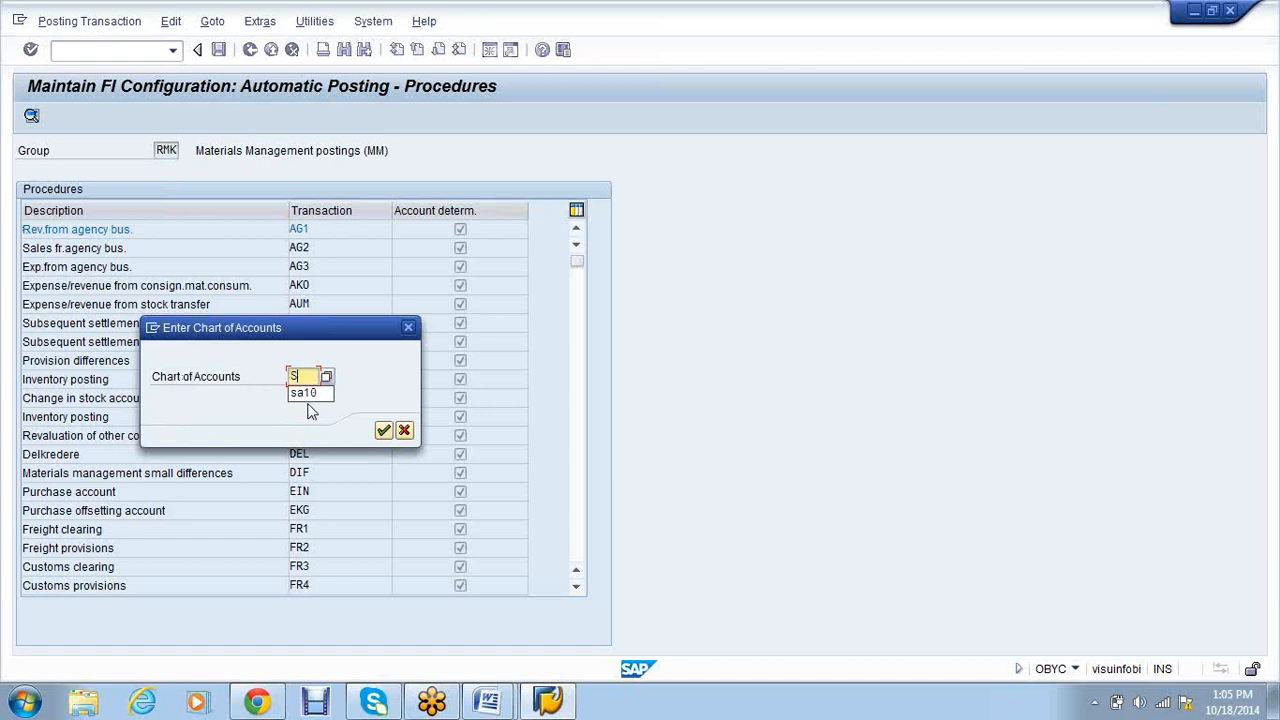
{"action": "type", "text": "A10"}
{"action": "key", "text": "Return"}
Widen the valuation modifier column and examine the modifier, valuation class and account of the first assignment row.
{"action": "left_click_drag", "start_coordinate": [93, 232], "coordinate": [113, 232]}
{"action": "left_click", "coordinate": [79, 258]}
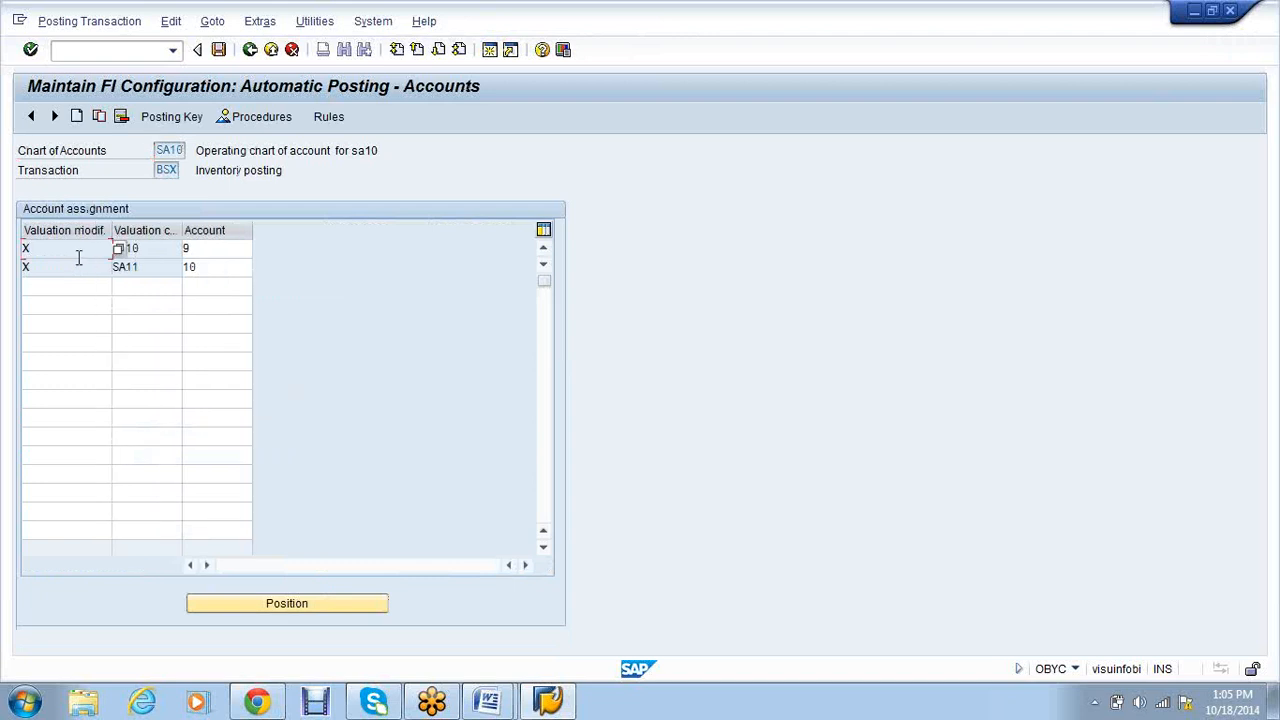
{"action": "left_click", "coordinate": [160, 248]}
{"action": "left_click", "coordinate": [208, 246]}
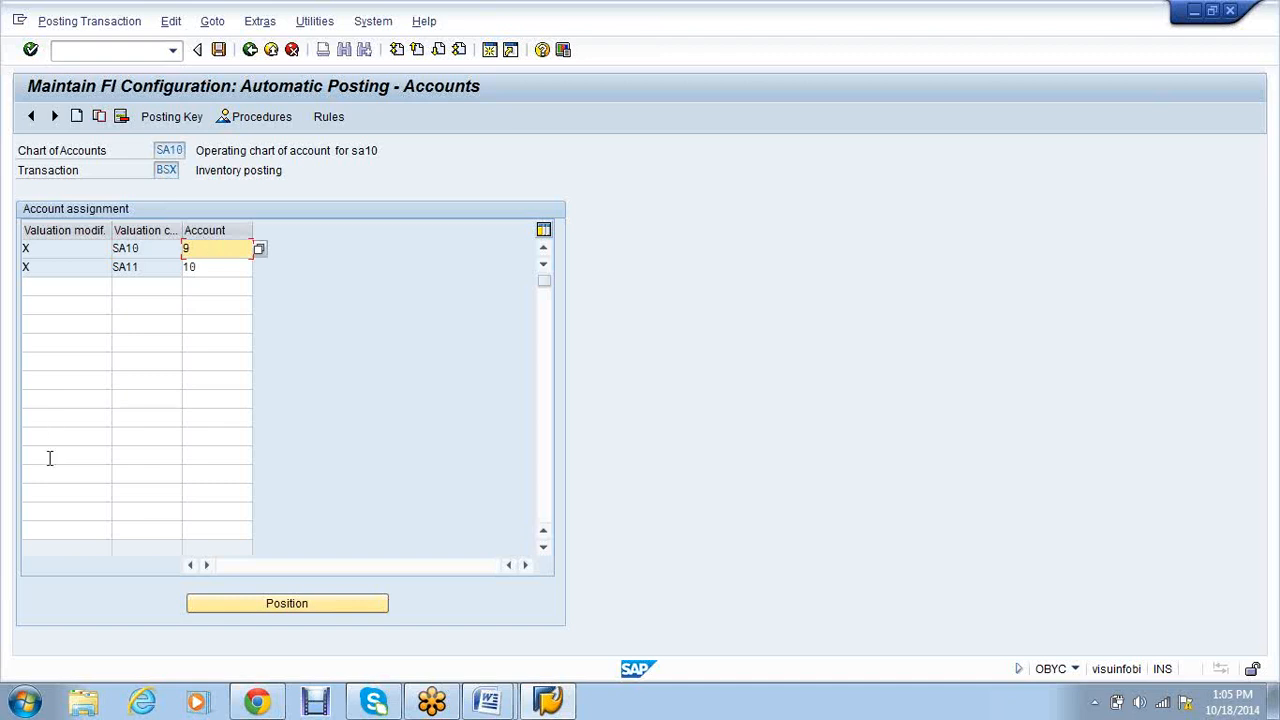
Enter a third account assignment row with valuation modifier Y and valuation class VAG1.
{"action": "left_click", "coordinate": [32, 289]}
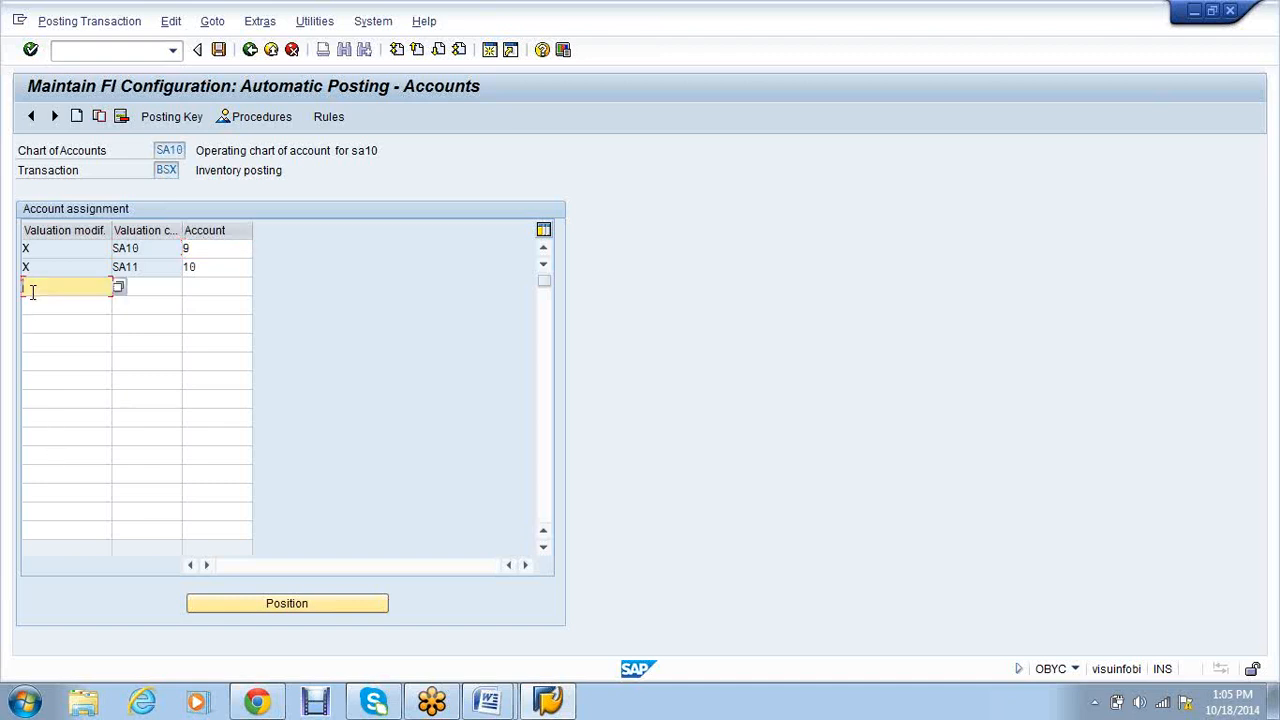
{"action": "type", "text": "Y"}
{"action": "key", "text": "Tab"}
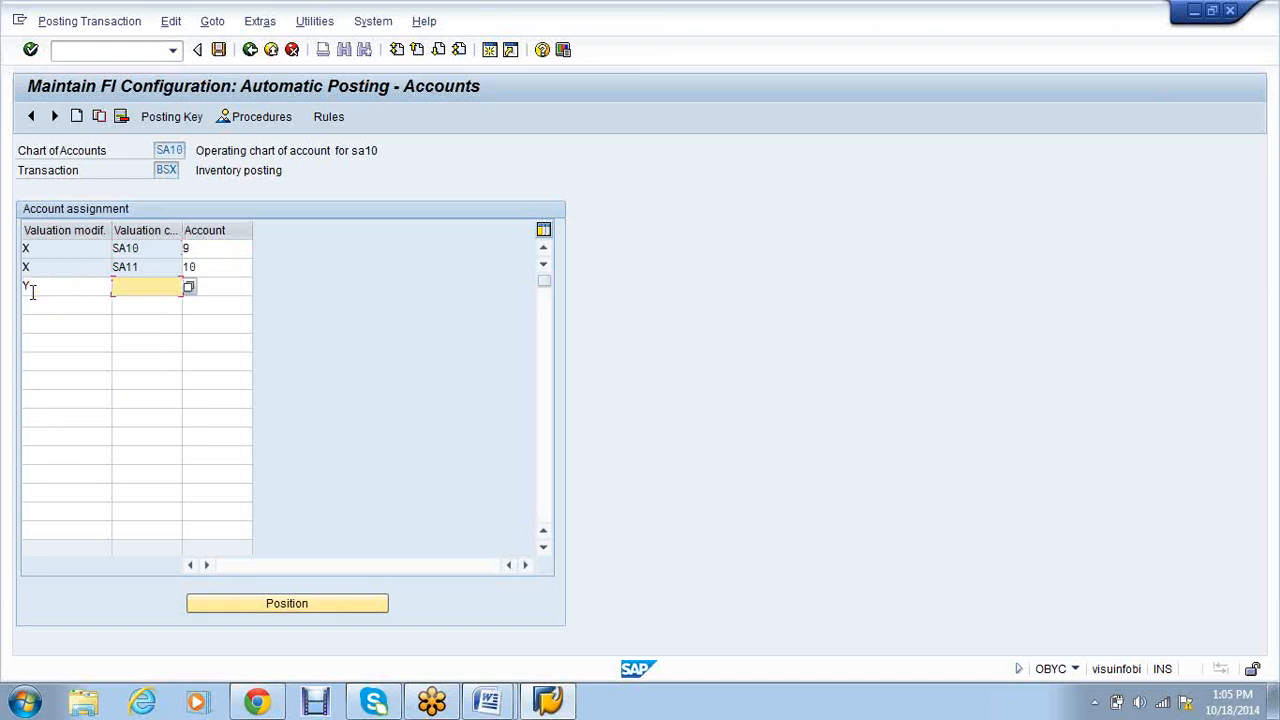
{"action": "type", "text": "VAL3"}
{"action": "key", "text": "BackSpace"}
{"action": "key", "text": "BackSpace"}
{"action": "type", "text": "G1"}
{"action": "left_click", "coordinate": [45, 309]}
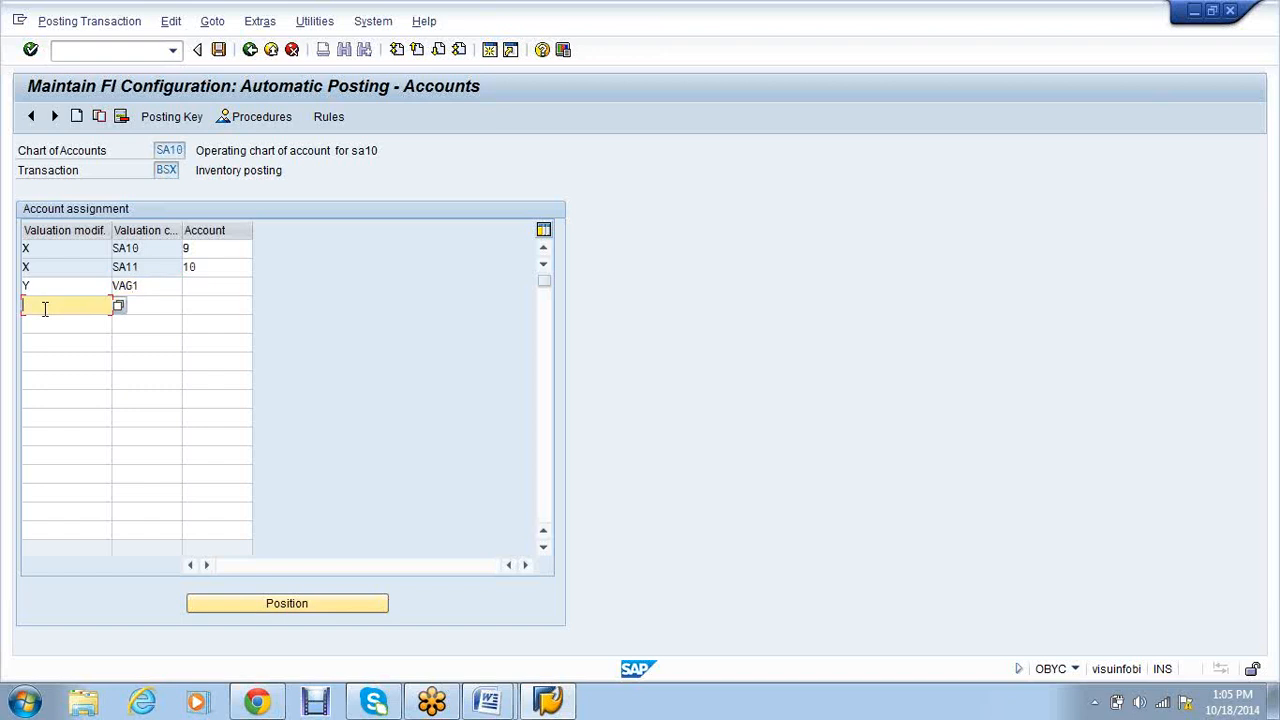
Enter a fourth row with valuation modifier Y and valuation class VAG2, and point out the account fields of both Y rows.
{"action": "type", "text": "Y"}
{"action": "key", "text": "Tab"}
{"action": "type", "text": "VAG2"}
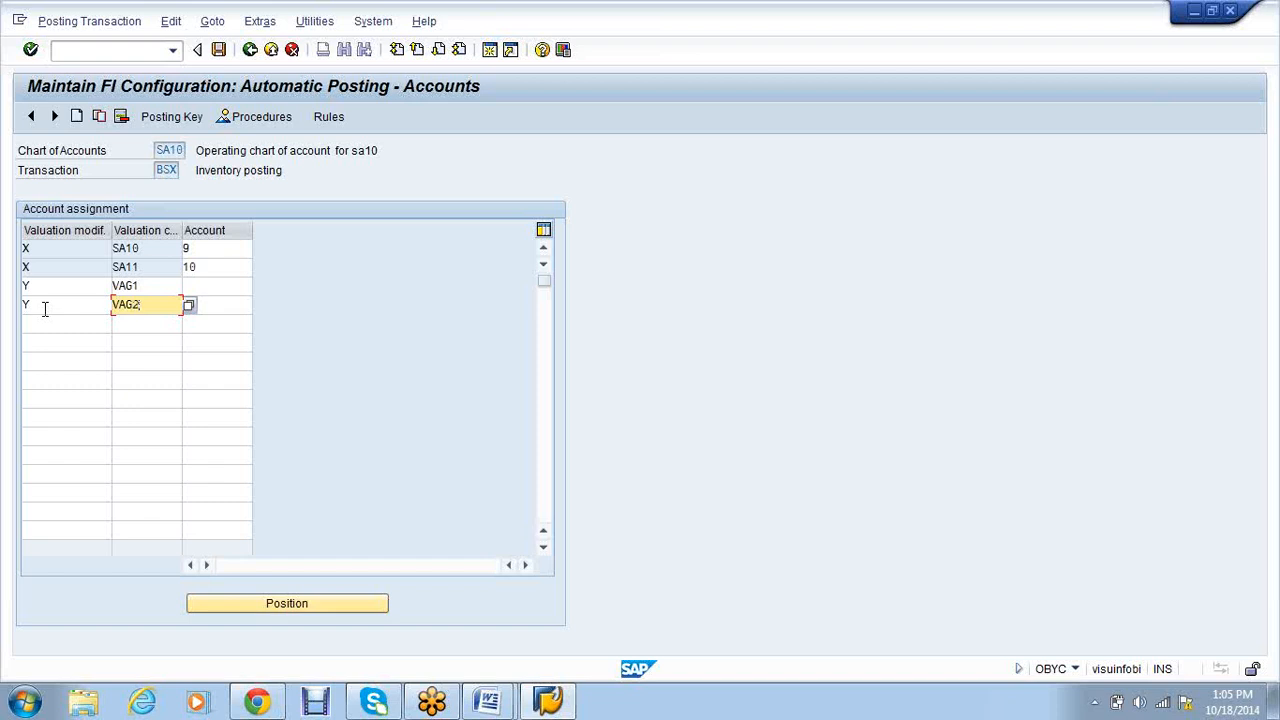
{"action": "left_click", "coordinate": [211, 284]}
{"action": "left_click", "coordinate": [212, 303]}
{"action": "left_click", "coordinate": [214, 291]}
{"action": "left_click", "coordinate": [213, 306]}
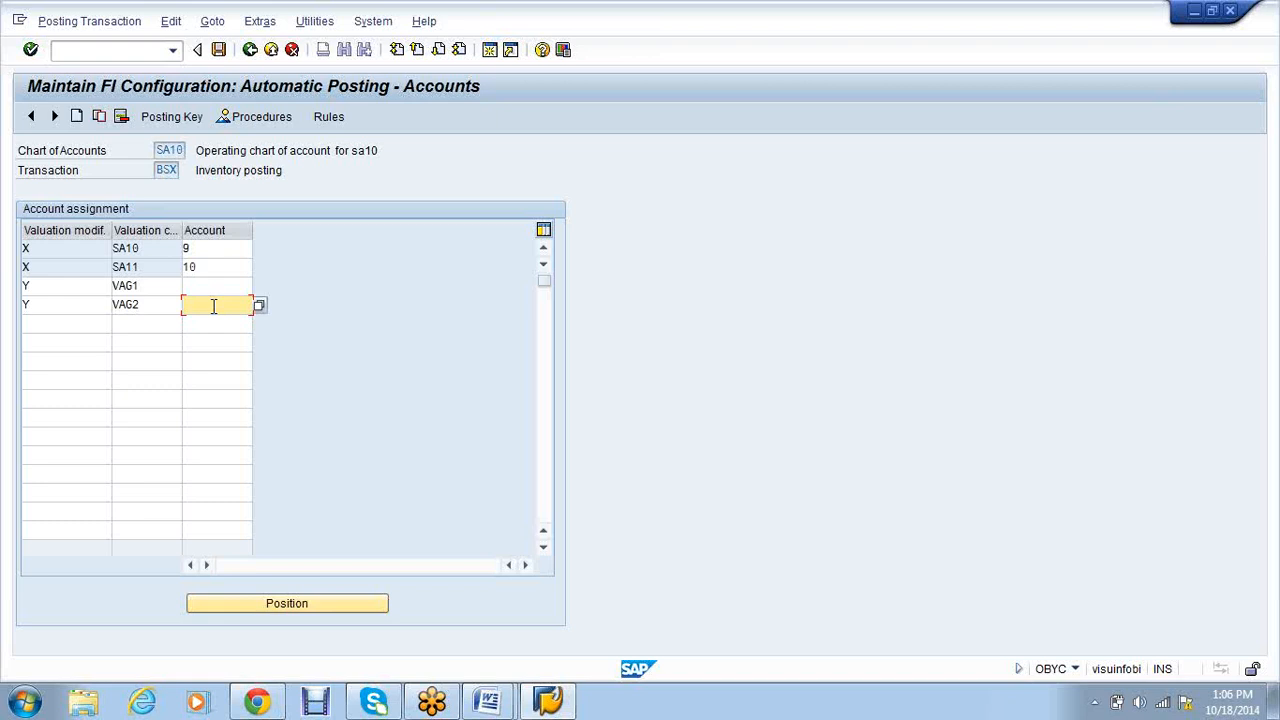
Switch to the Word notes and delete the blank lines between GOLD2-VALG2 and MOVEMENT TYPE.
{"action": "left_click", "coordinate": [488, 704]}
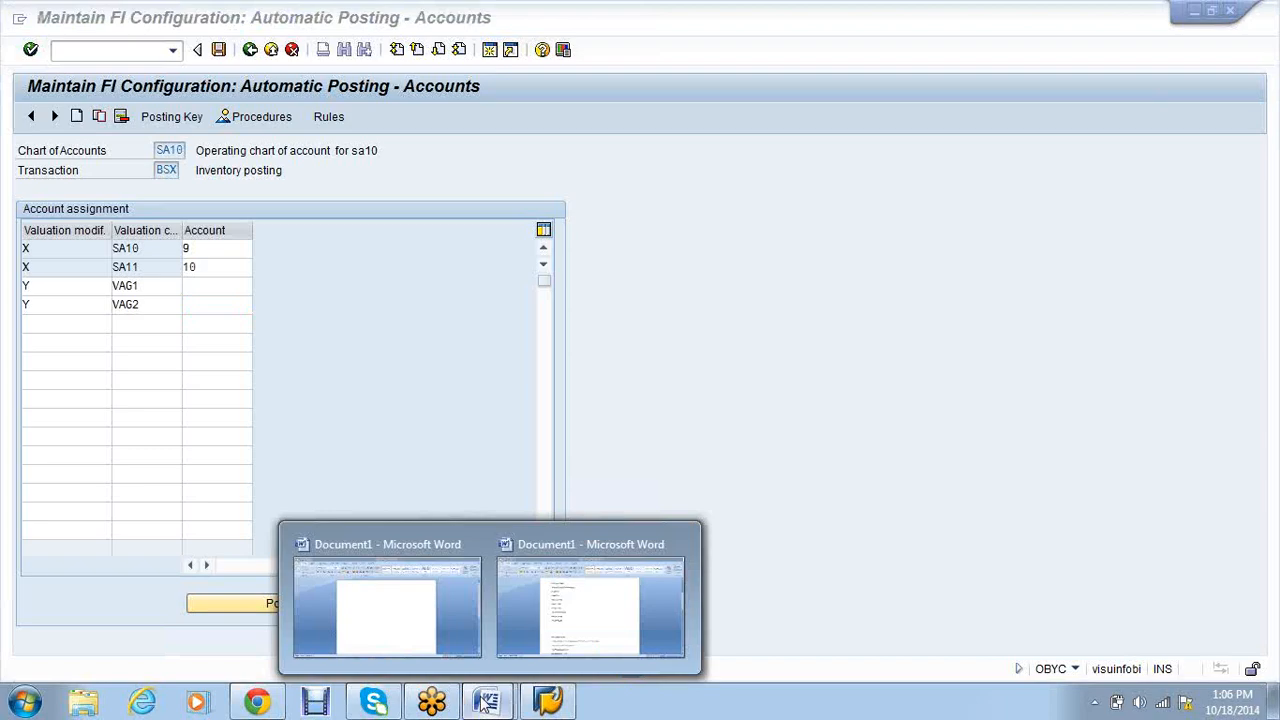
{"action": "left_click", "coordinate": [534, 603]}
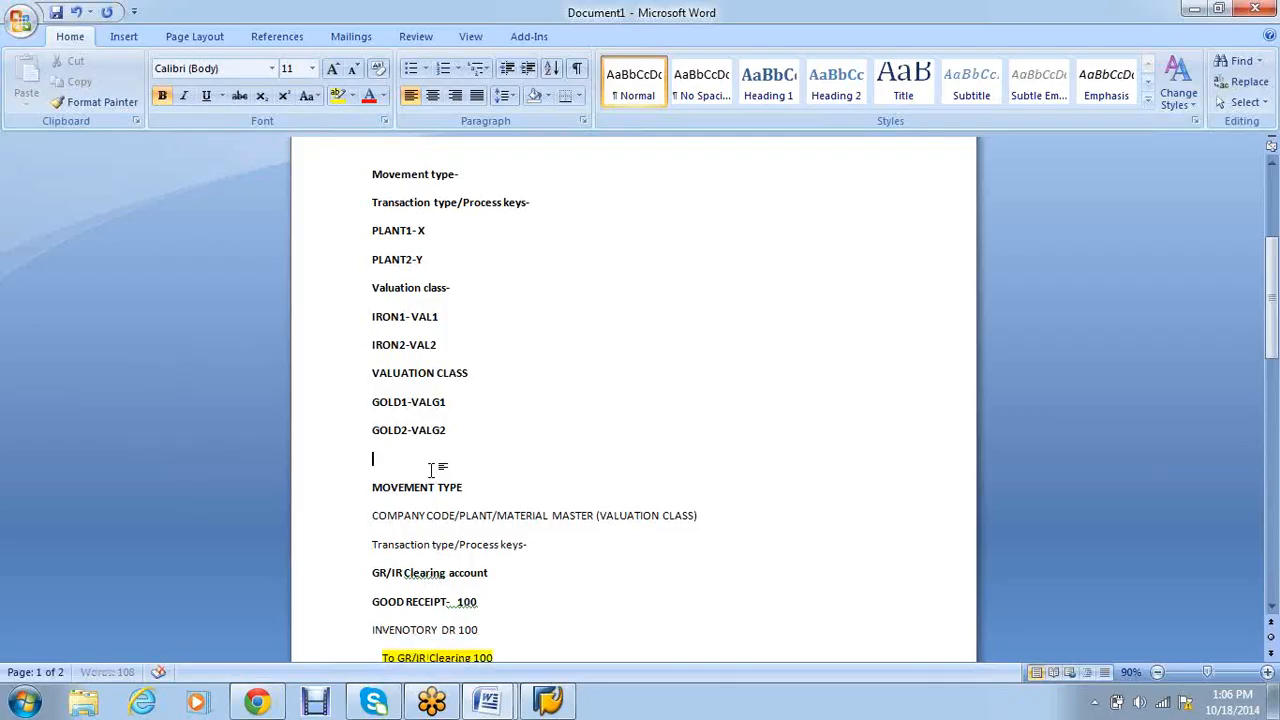
{"action": "key", "text": "Delete"}
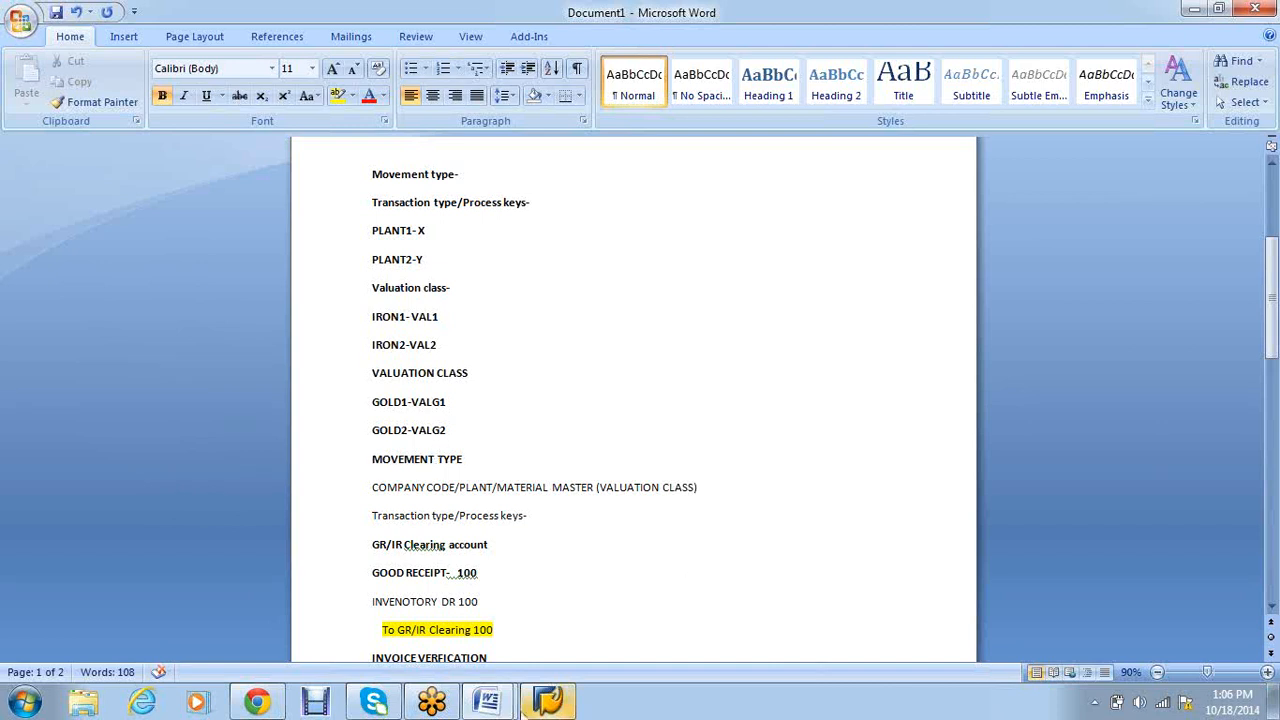
Switch back to SAP, discard the unsaved BSX entries and restart transaction OBYC.
{"action": "left_click", "coordinate": [530, 704]}
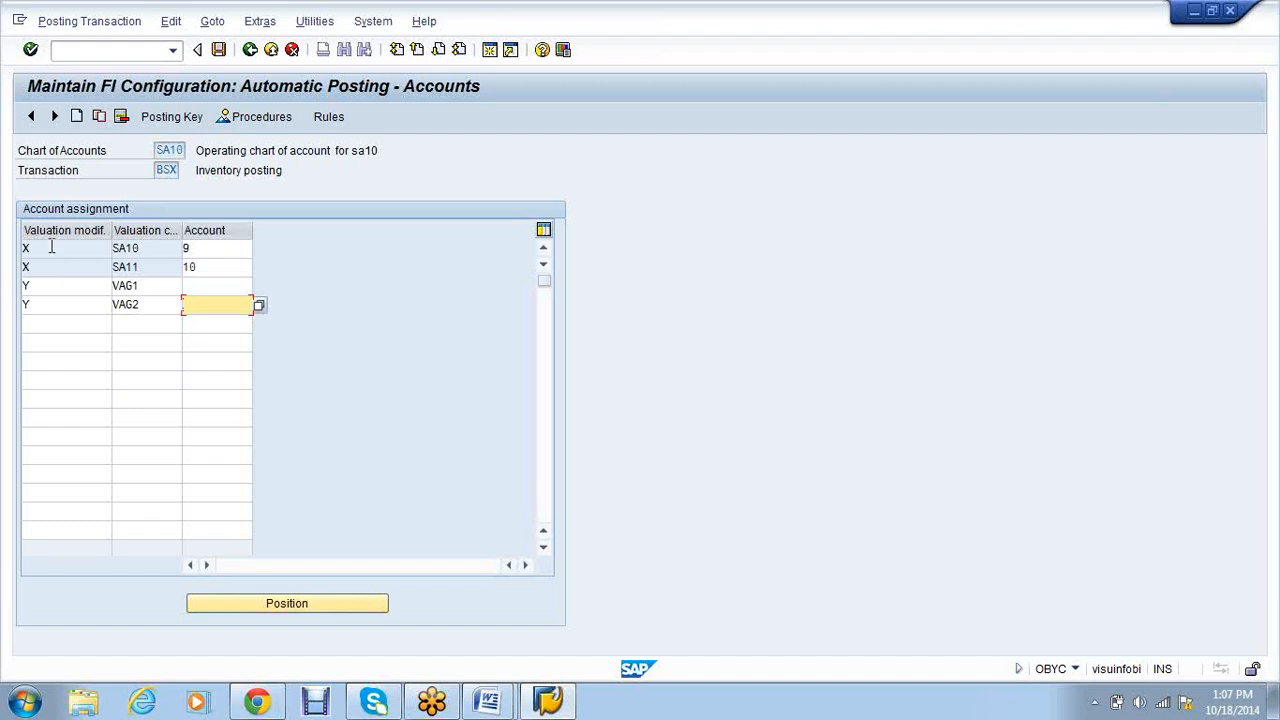
{"action": "left_click", "coordinate": [118, 248]}
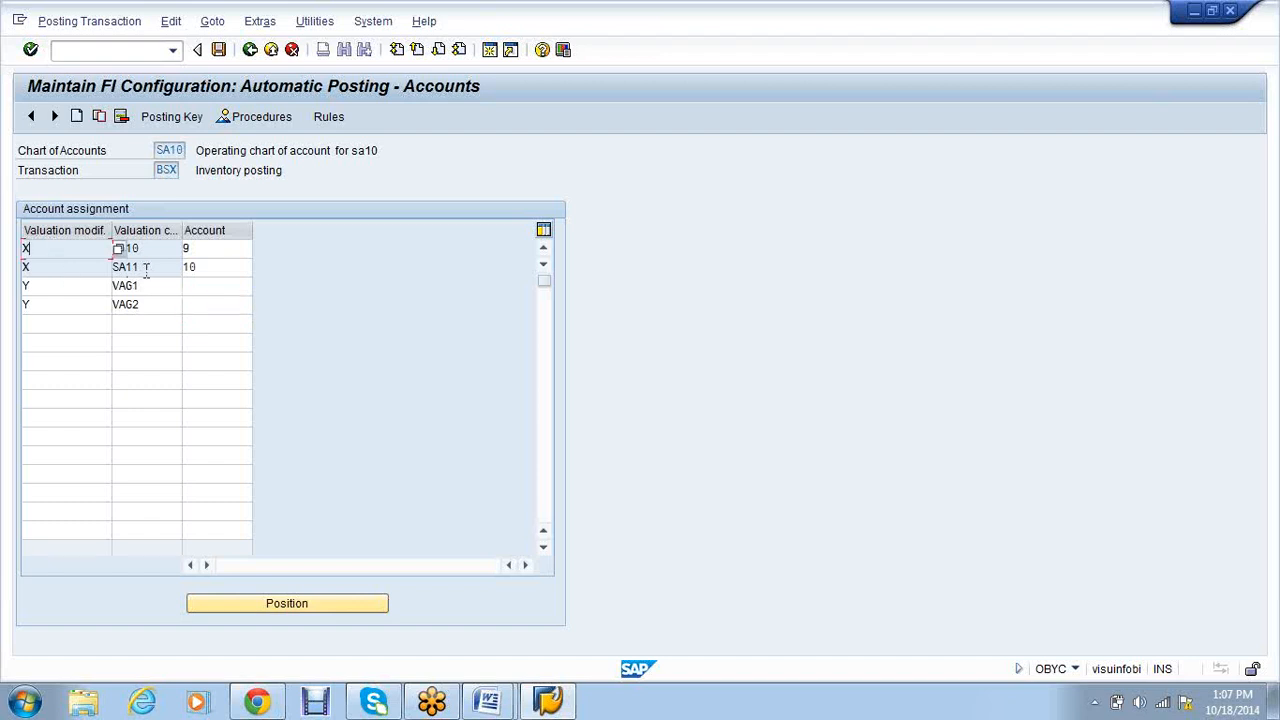
{"action": "left_click", "coordinate": [248, 50]}
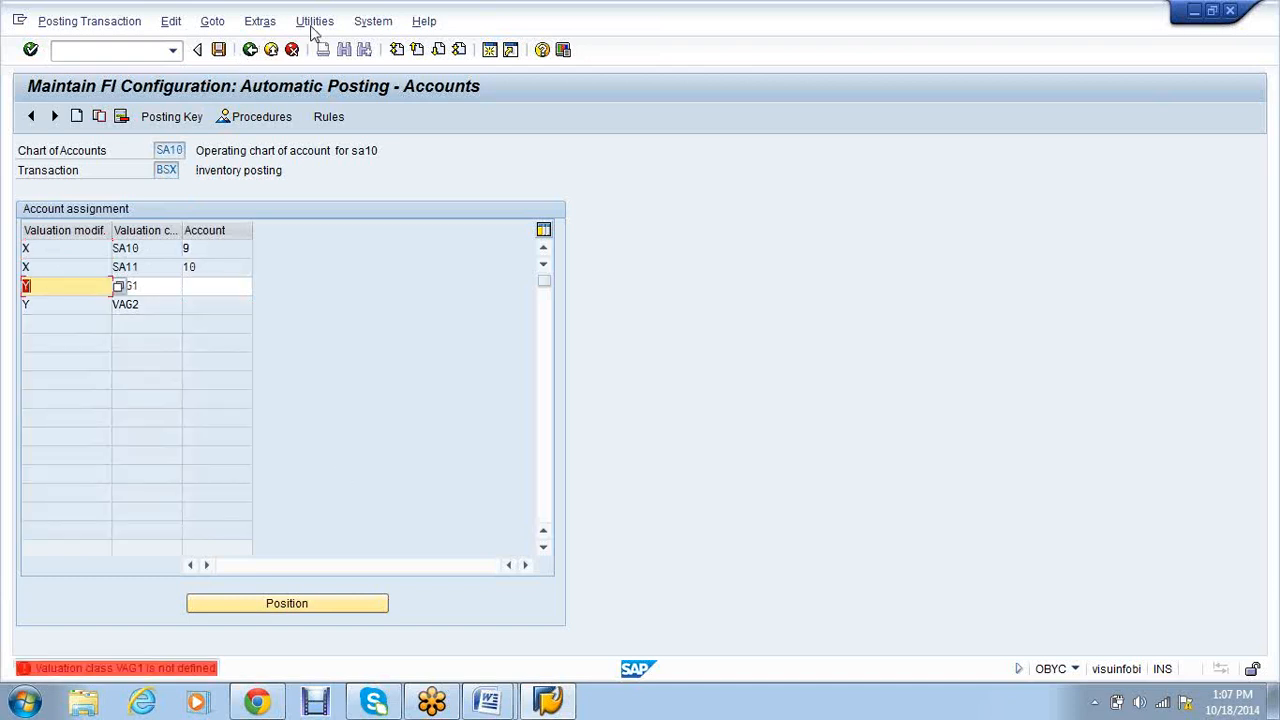
{"action": "left_click", "coordinate": [292, 50]}
{"action": "left_click", "coordinate": [292, 50]}
{"action": "type", "text": "obyc"}
{"action": "key", "text": "Return"}
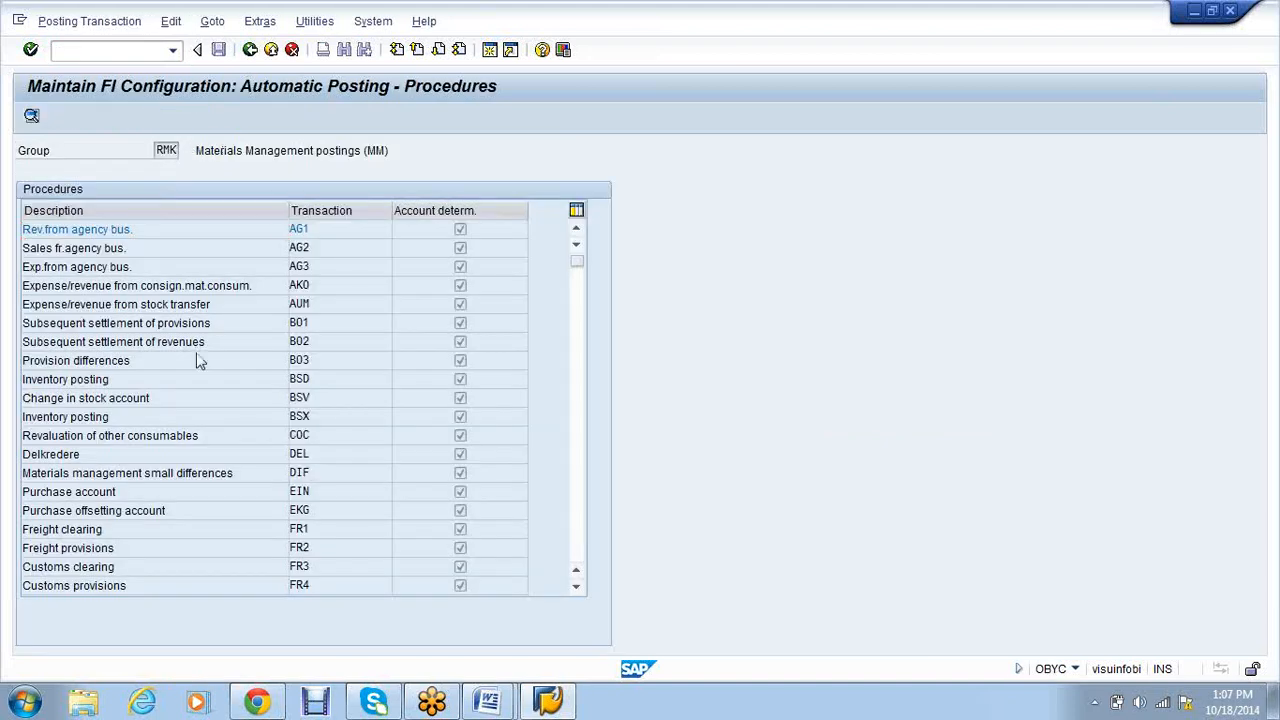
Open the GBB offsetting entry for inventory posting procedure for chart SA10 and display the field help for the AUF key.
{"action": "scroll", "coordinate": [198, 362], "scroll_direction": "down", "scroll_amount": 3}
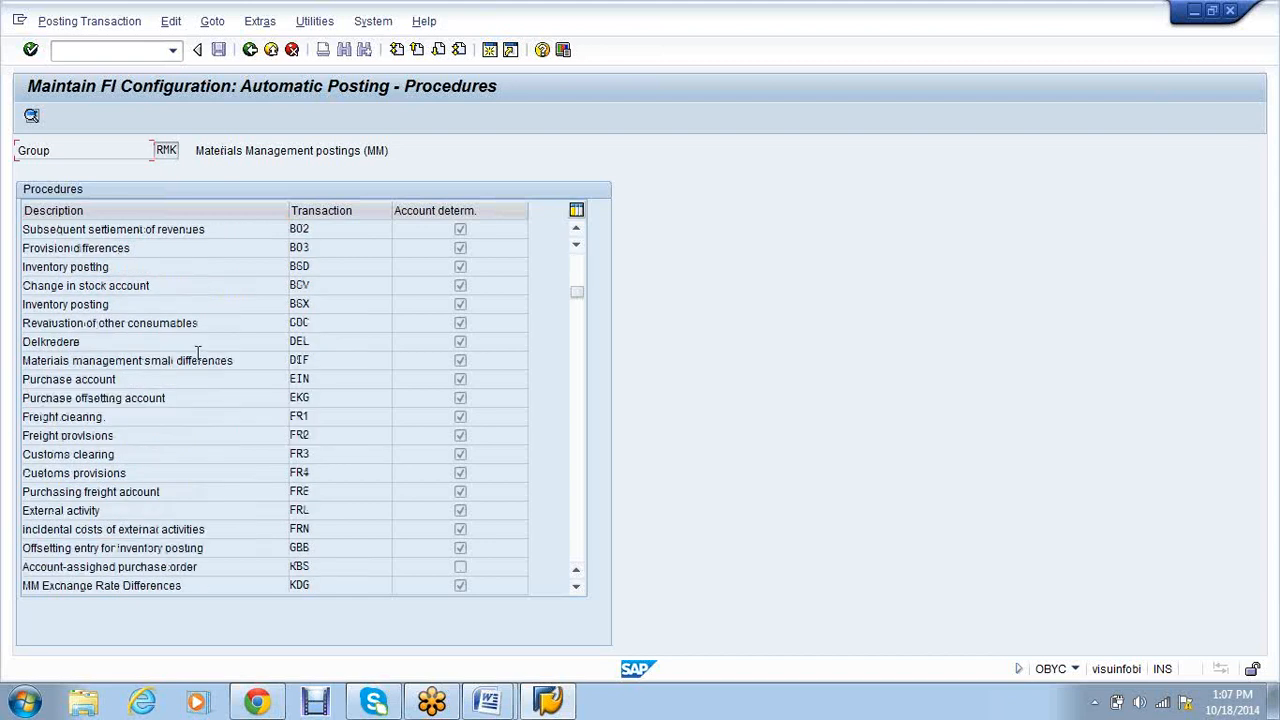
{"action": "double_click", "coordinate": [200, 491]}
{"action": "left_click", "coordinate": [382, 429]}
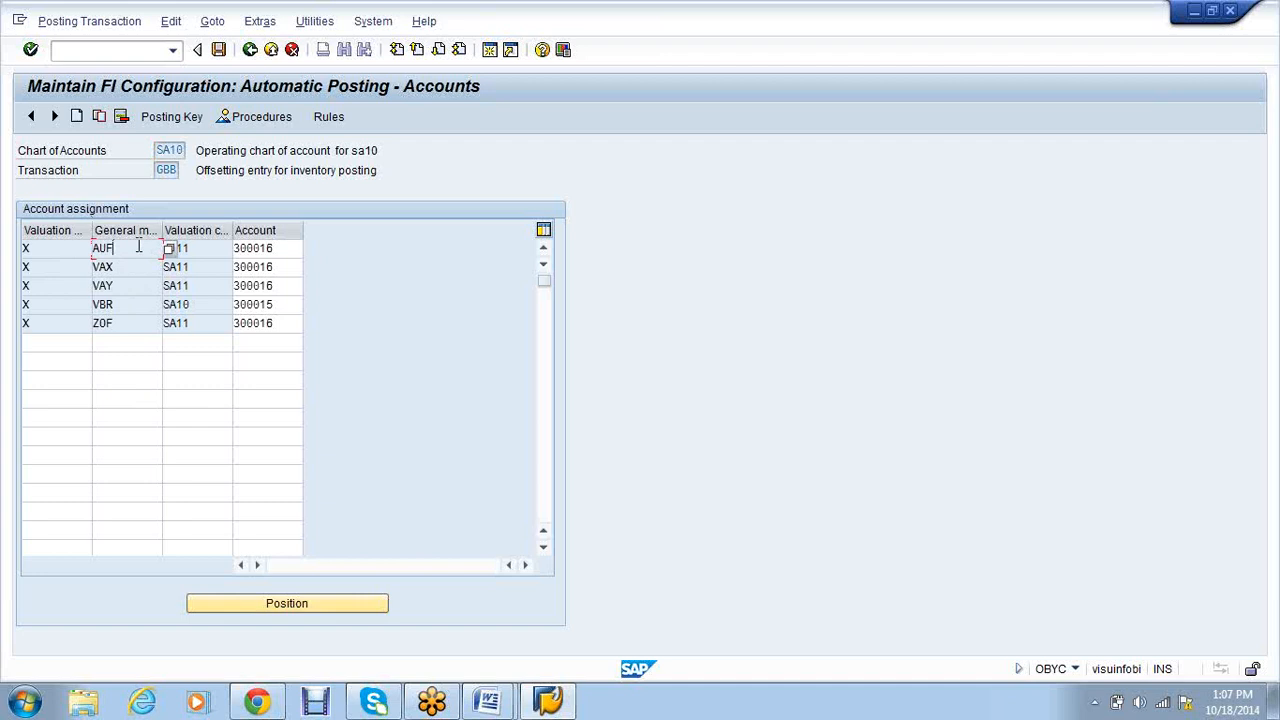
{"action": "key", "text": "F1"}
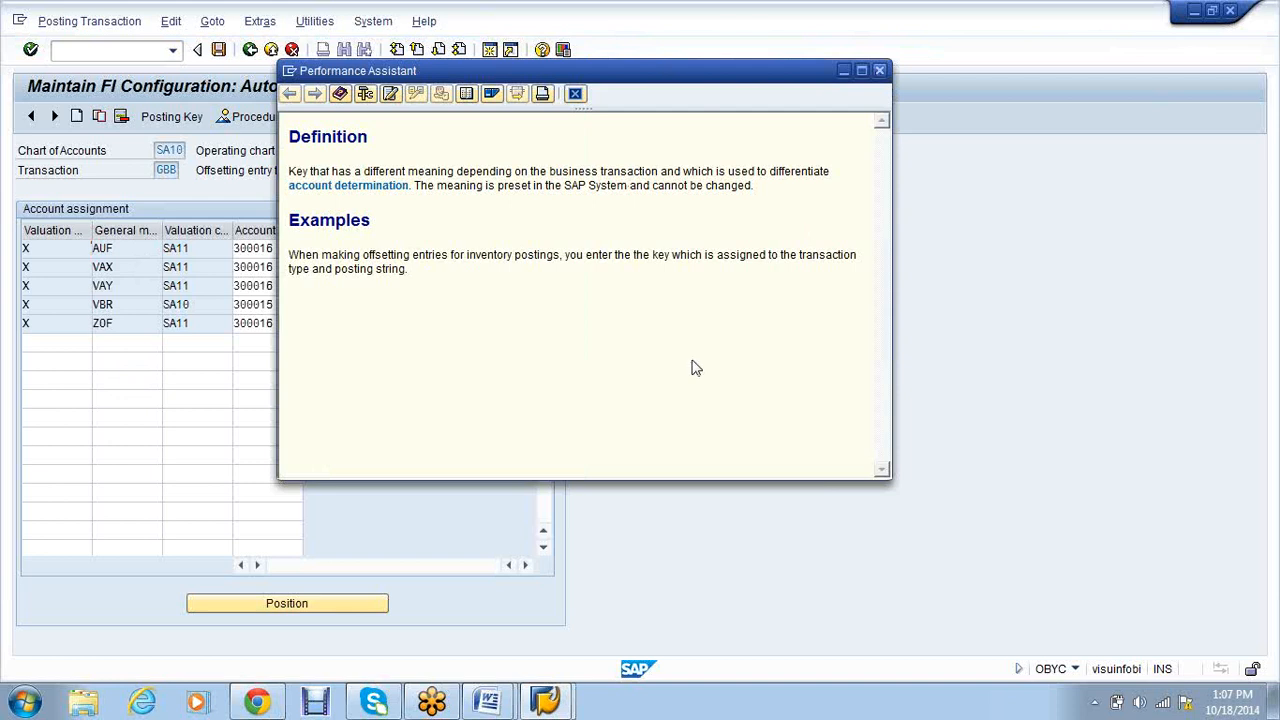
Close the field help, widen the general modification column and point out the AUF row's valuation modifier, valuation class and account.
{"action": "key", "text": "Escape"}
{"action": "left_click_drag", "start_coordinate": [162, 231], "coordinate": [188, 231]}
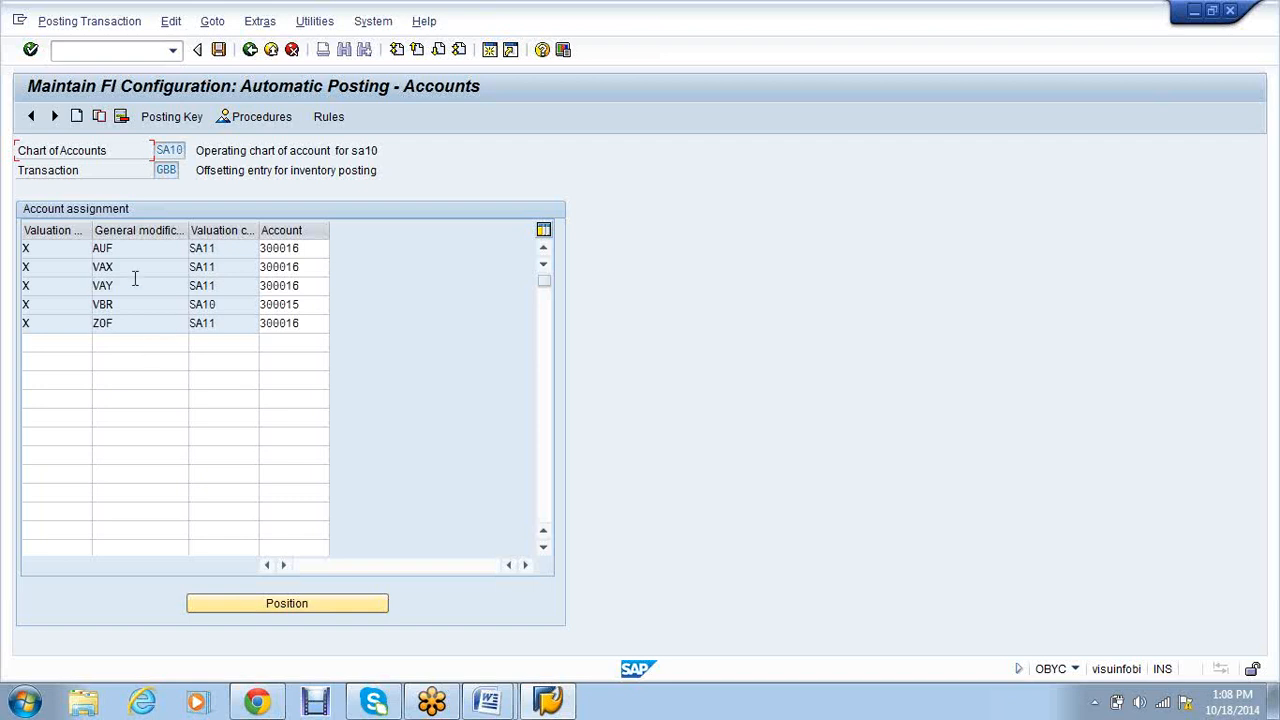
{"action": "left_click", "coordinate": [63, 250]}
{"action": "left_click", "coordinate": [170, 170]}
{"action": "left_click", "coordinate": [212, 248]}
{"action": "left_click", "coordinate": [311, 248]}
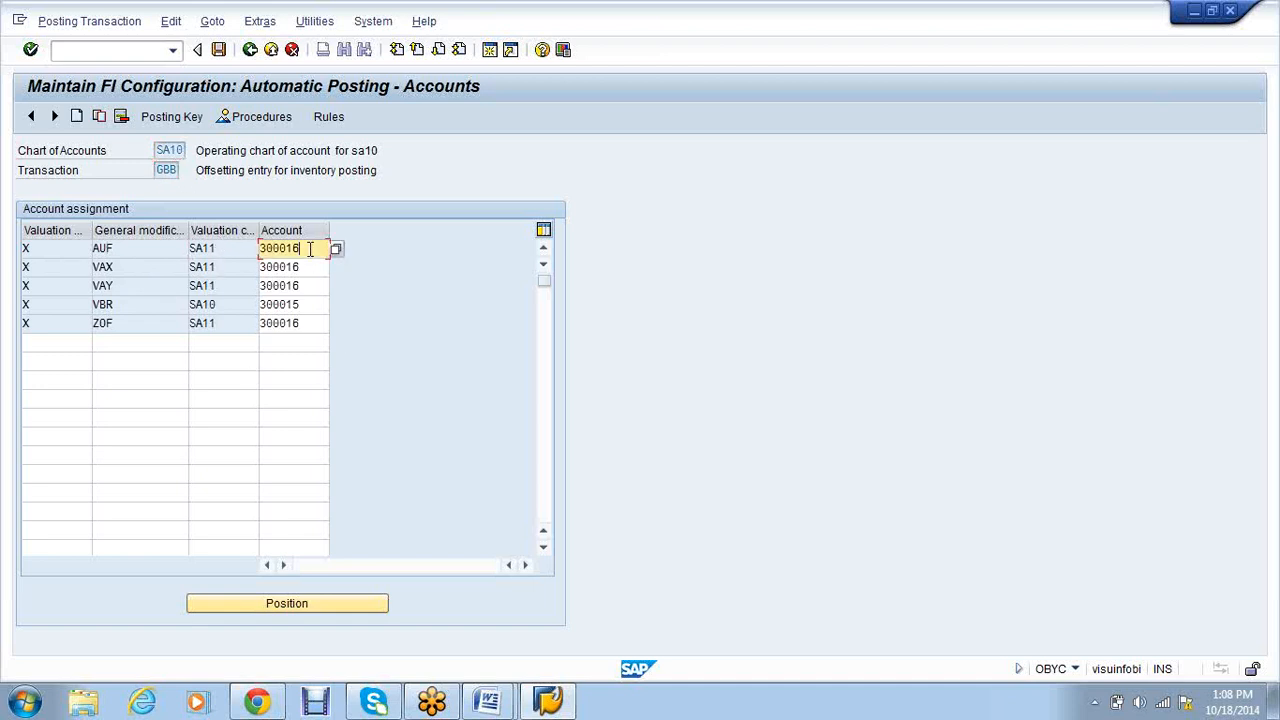
{"action": "left_click", "coordinate": [127, 248]}
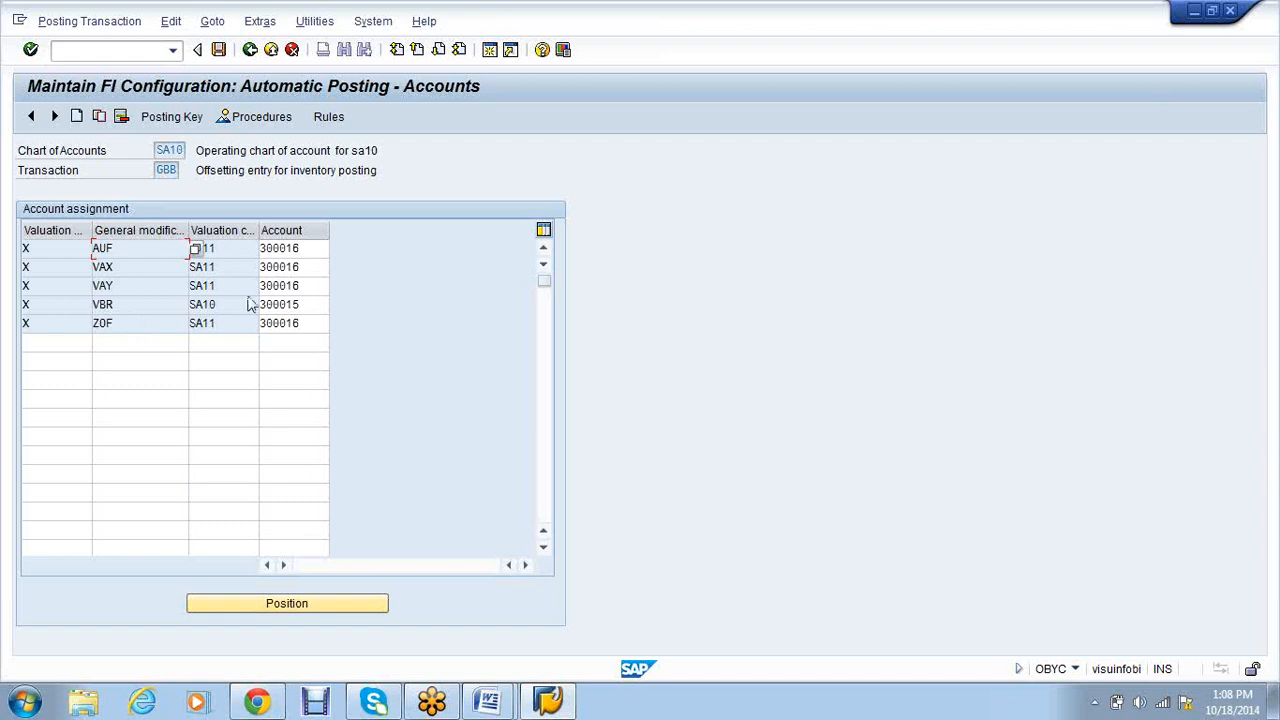
Point out the transaction key GBB and the general modification keys AUF, VAX, VAY, VBR and ZOF.
{"action": "left_click", "coordinate": [170, 170]}
{"action": "left_click", "coordinate": [138, 251]}
{"action": "left_click", "coordinate": [138, 270]}
{"action": "left_click", "coordinate": [137, 286]}
{"action": "left_click", "coordinate": [134, 304]}
{"action": "left_click", "coordinate": [133, 322]}
Open blank rows for new GBB entries, leave them unfilled and restart transaction OBYC.
{"action": "left_click", "coordinate": [76, 117]}
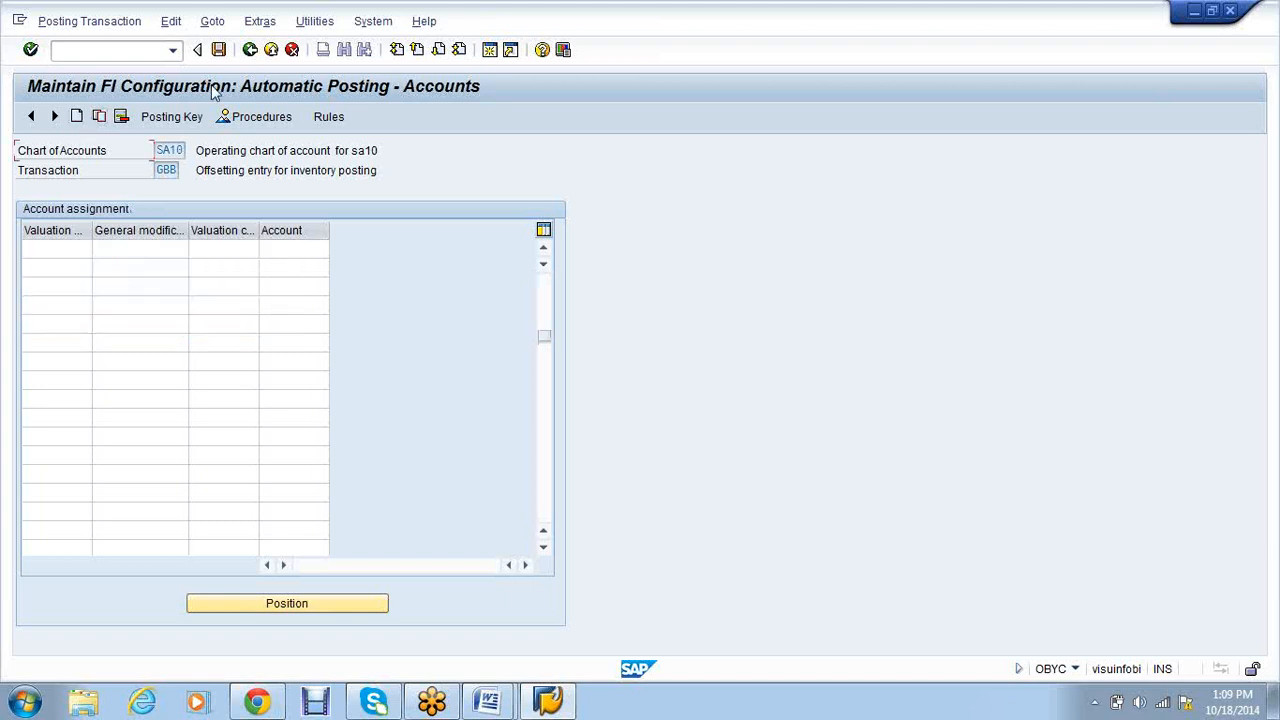
{"action": "left_click", "coordinate": [291, 50]}
{"action": "left_click", "coordinate": [110, 50]}
{"action": "type", "text": "o"}
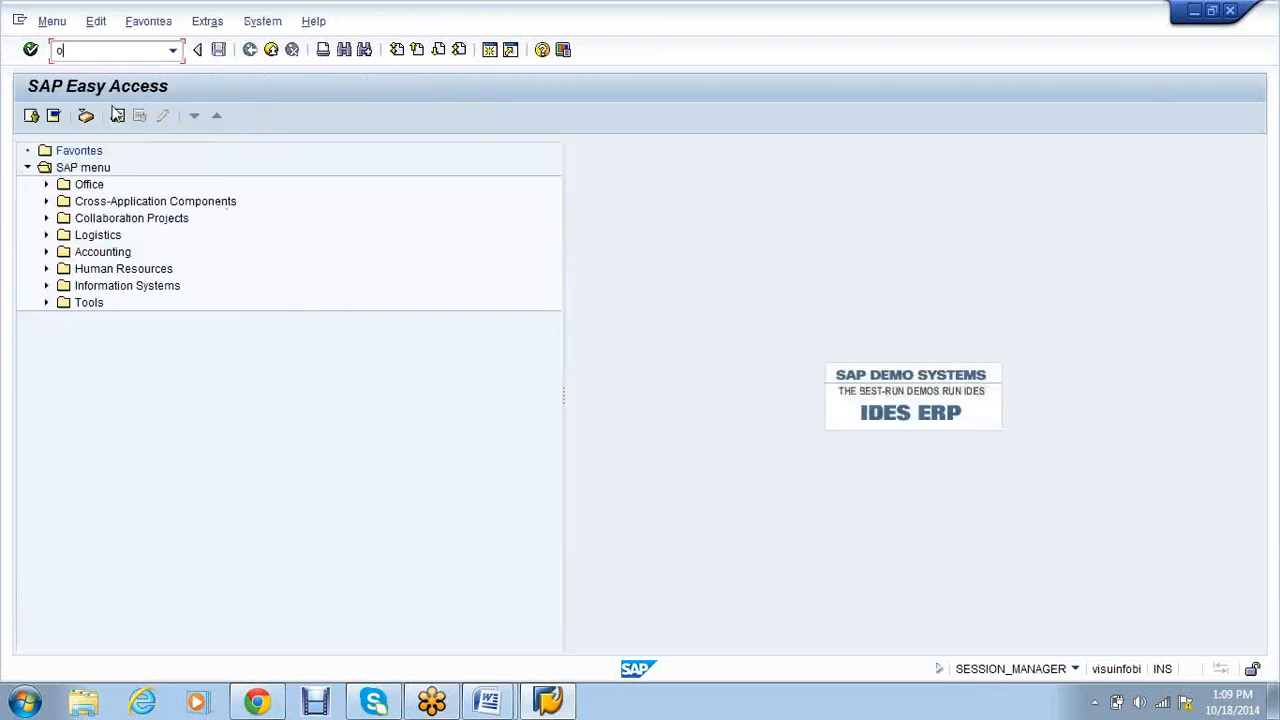
{"action": "type", "text": "byc"}
{"action": "key", "text": "Return"}
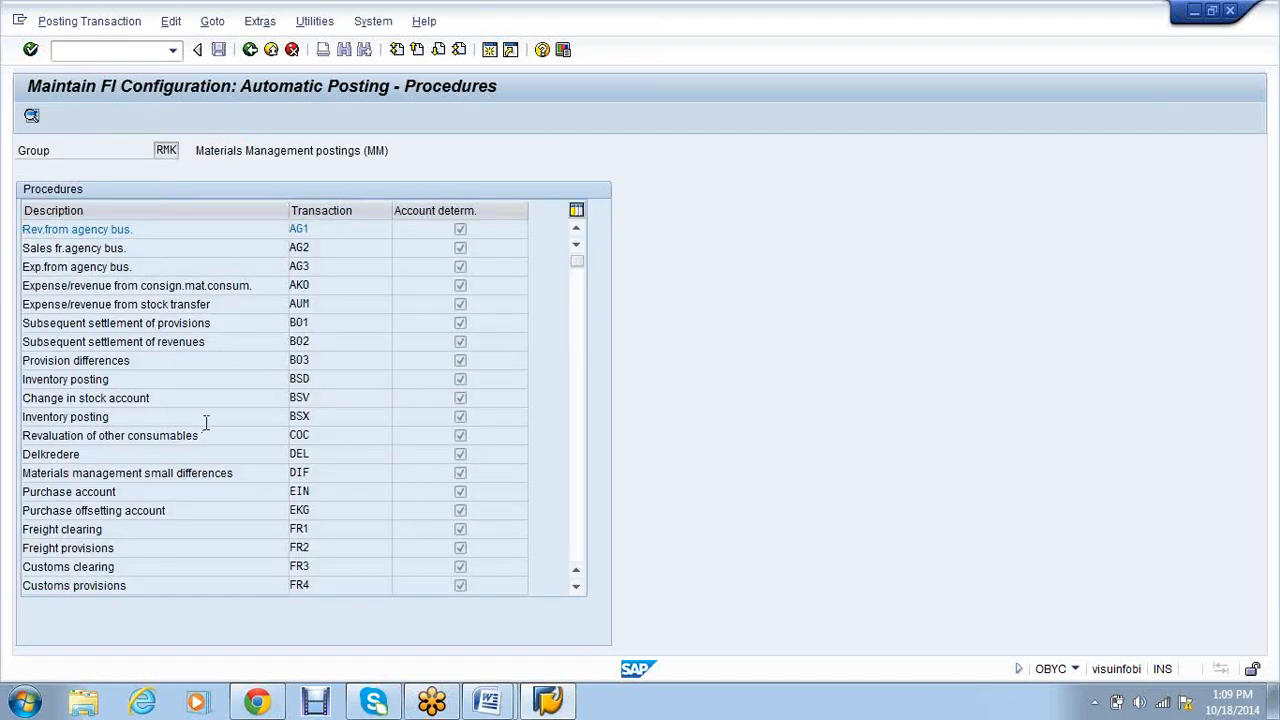
Open the GBB offsetting entry for inventory posting procedure for chart SA10 and display its account determination rules.
{"action": "scroll", "coordinate": [205, 422], "scroll_direction": "down", "scroll_amount": 3}
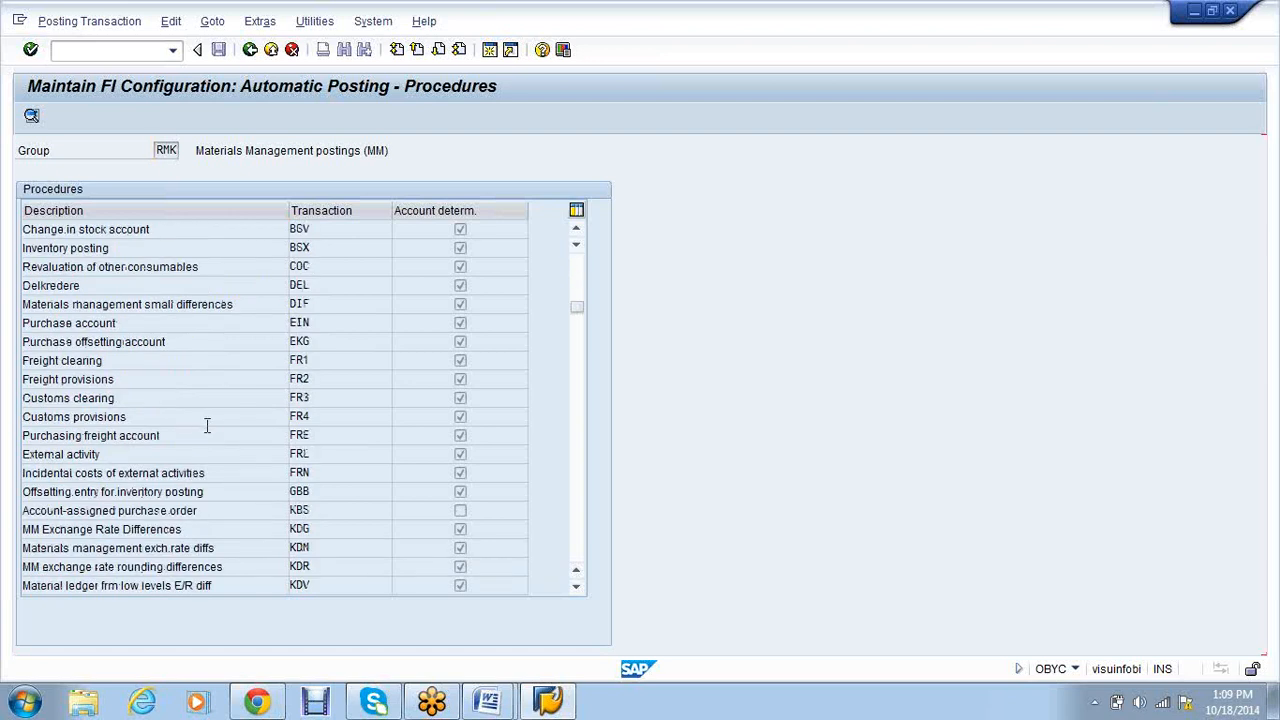
{"action": "scroll", "coordinate": [207, 426], "scroll_direction": "down", "scroll_amount": 1}
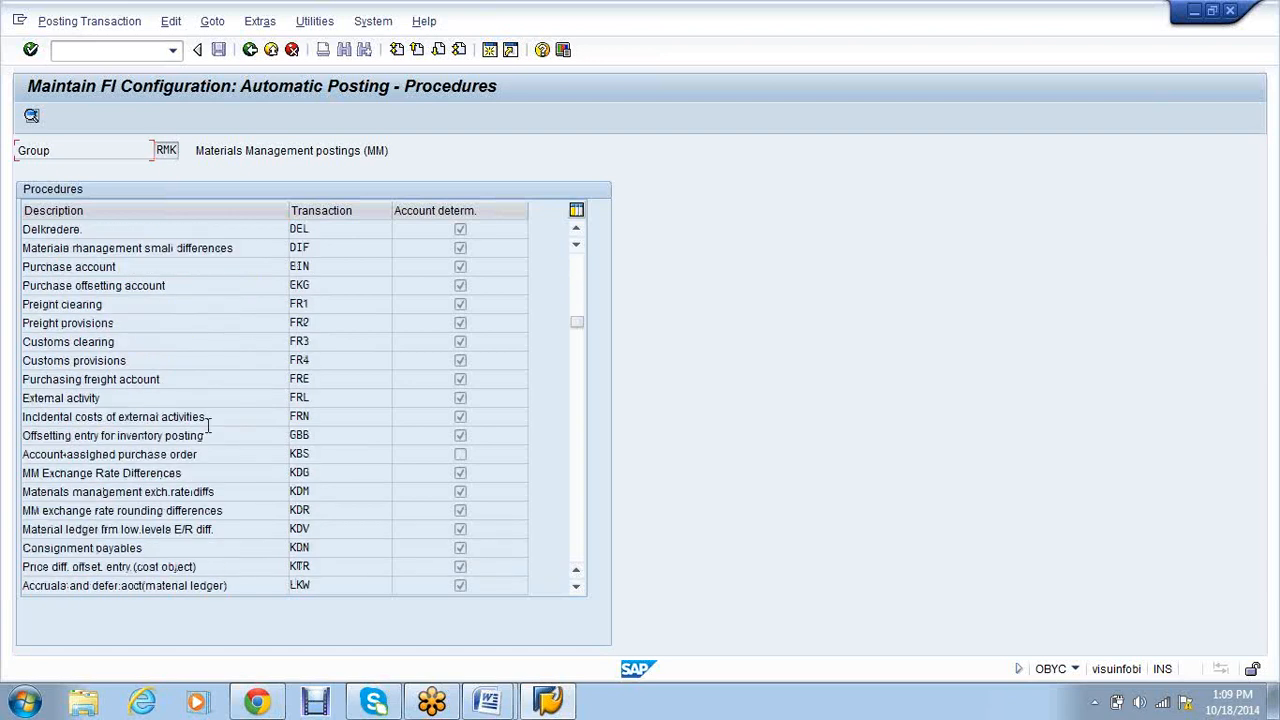
{"action": "scroll", "coordinate": [210, 430], "scroll_direction": "down", "scroll_amount": 1}
{"action": "scroll", "coordinate": [210, 430], "scroll_direction": "down", "scroll_amount": 1}
{"action": "scroll", "coordinate": [209, 429], "scroll_direction": "up", "scroll_amount": 3}
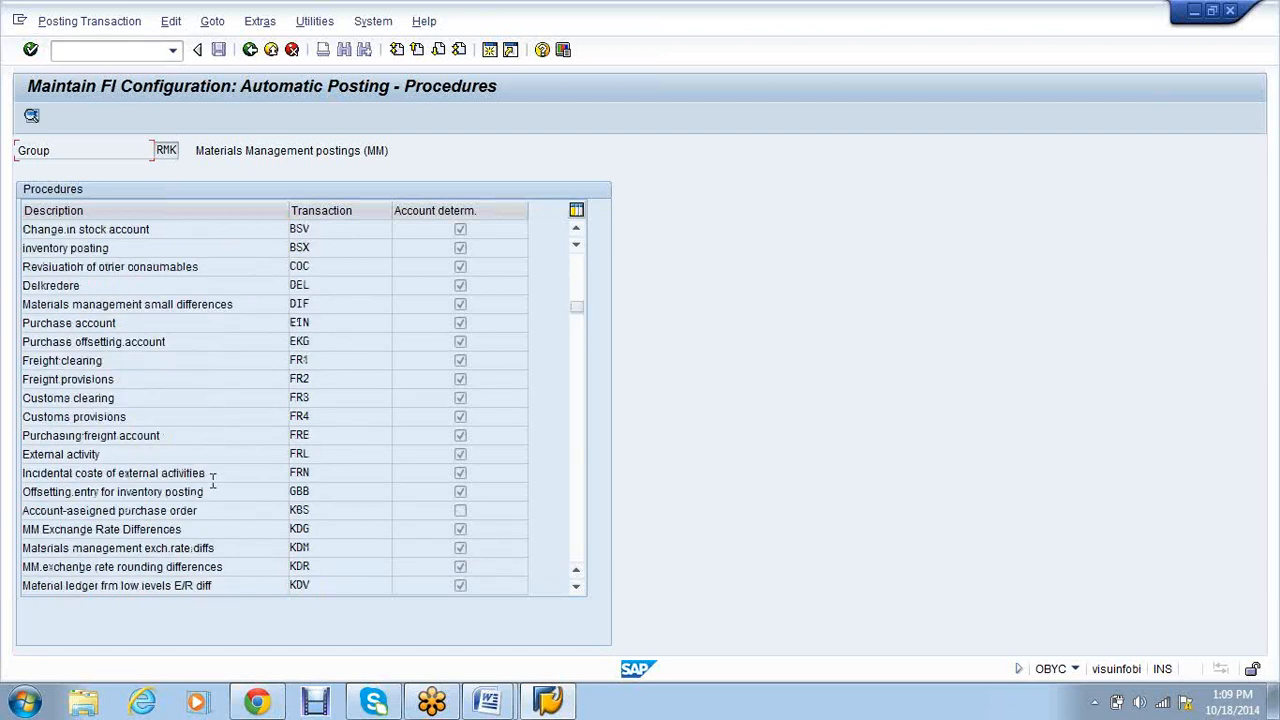
{"action": "left_click", "coordinate": [203, 491]}
{"action": "left_click", "coordinate": [378, 432]}
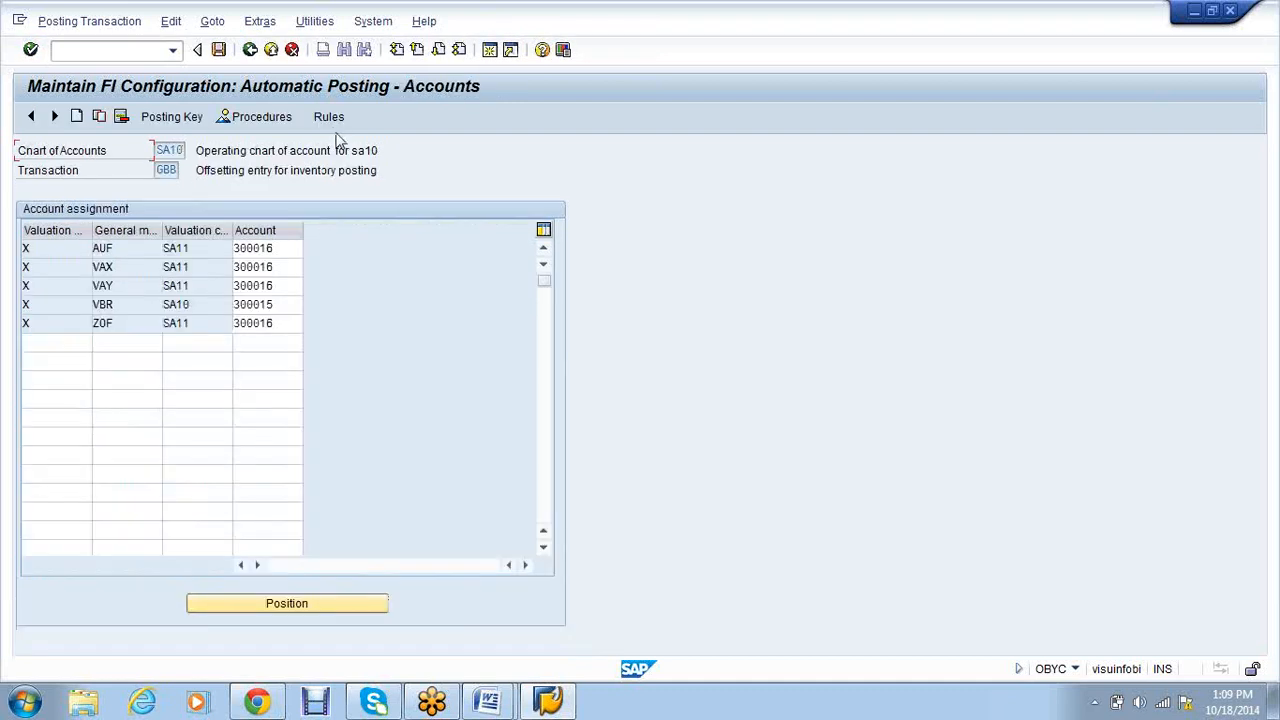
{"action": "left_click", "coordinate": [331, 120]}
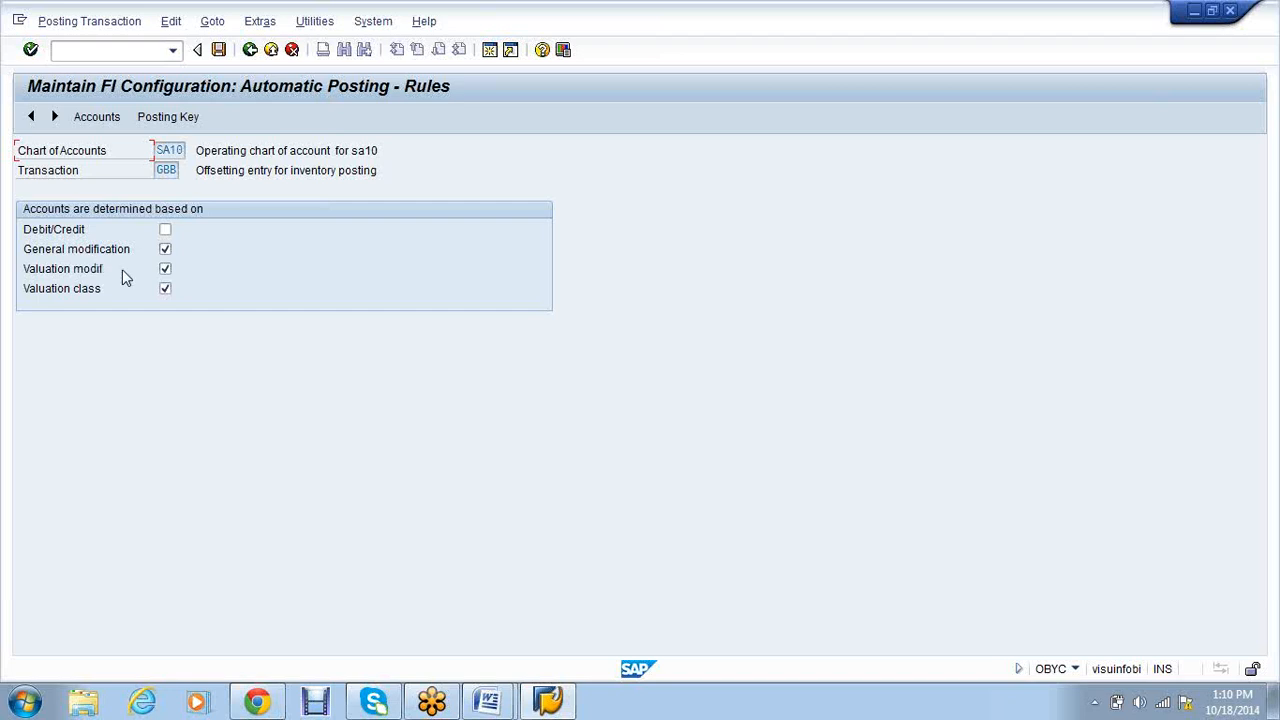
Reopen the GBB account assignments, check the determination rules again and return to the procedures list.
{"action": "left_click", "coordinate": [251, 52]}
{"action": "double_click", "coordinate": [234, 492]}
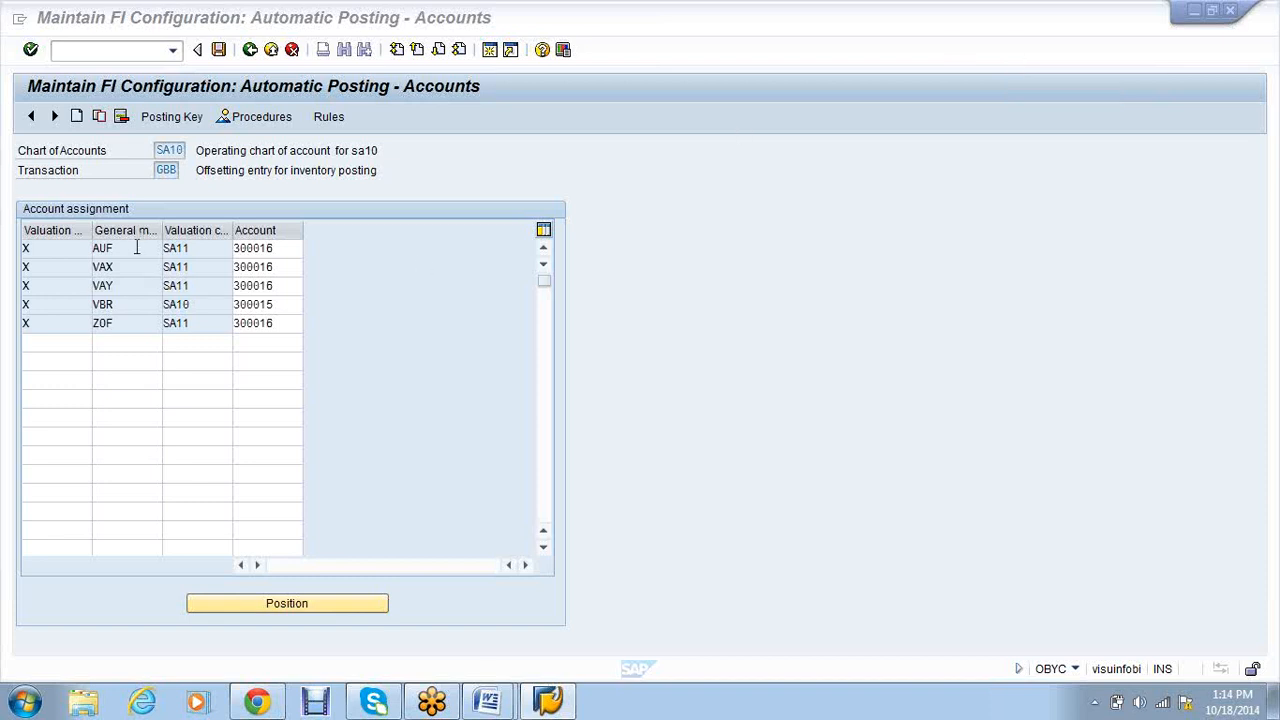
{"action": "left_click", "coordinate": [330, 117]}
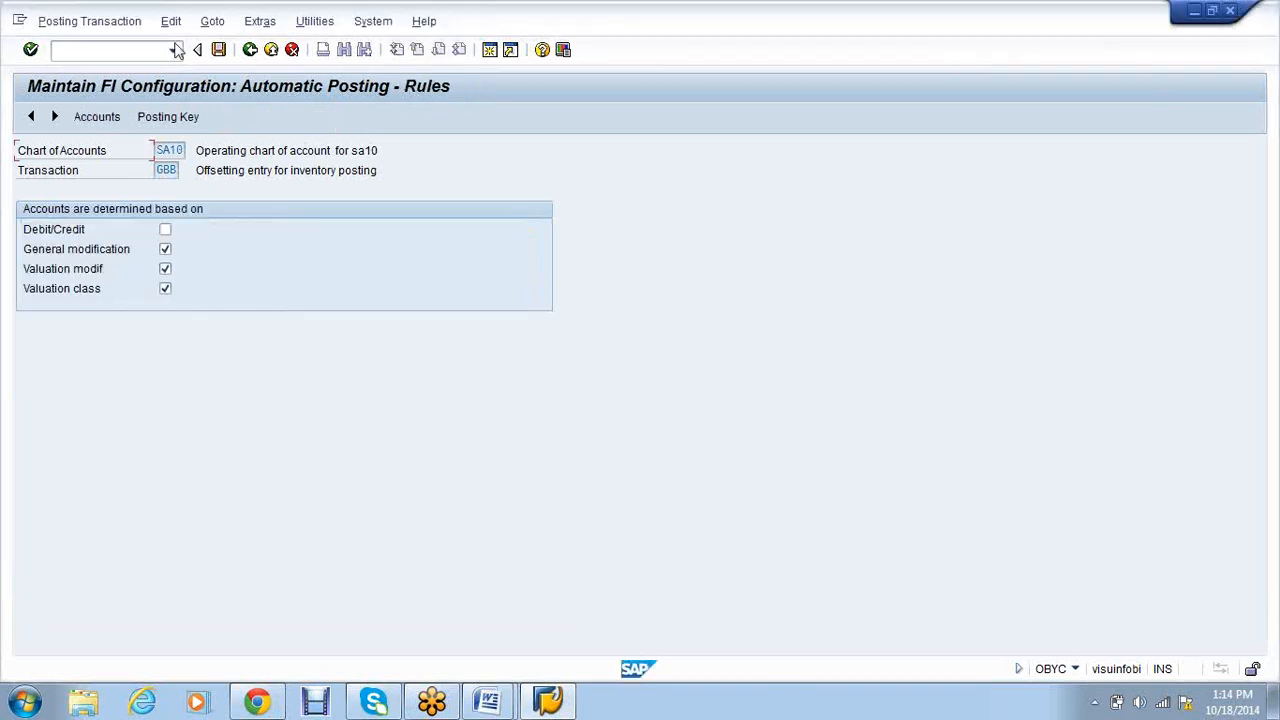
{"action": "left_click", "coordinate": [271, 50]}
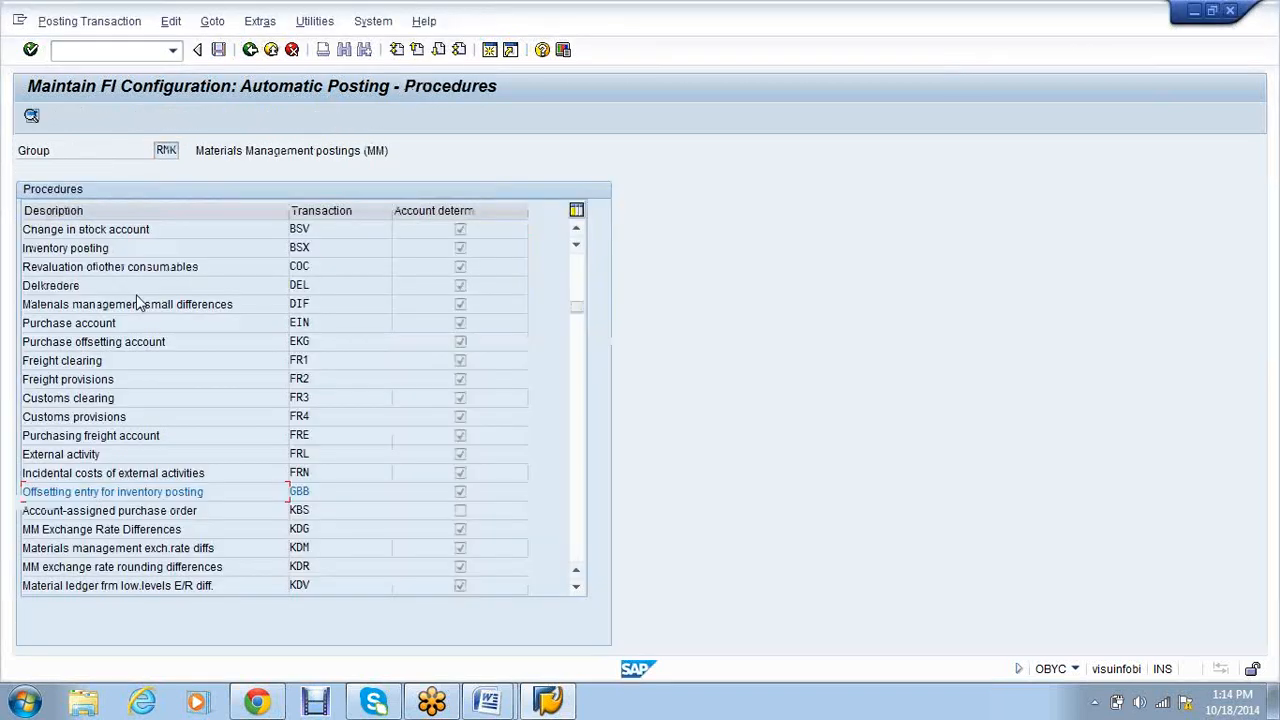
Open the GBB account assignments and point out the VBR key and its assigned account.
{"action": "double_click", "coordinate": [192, 490]}
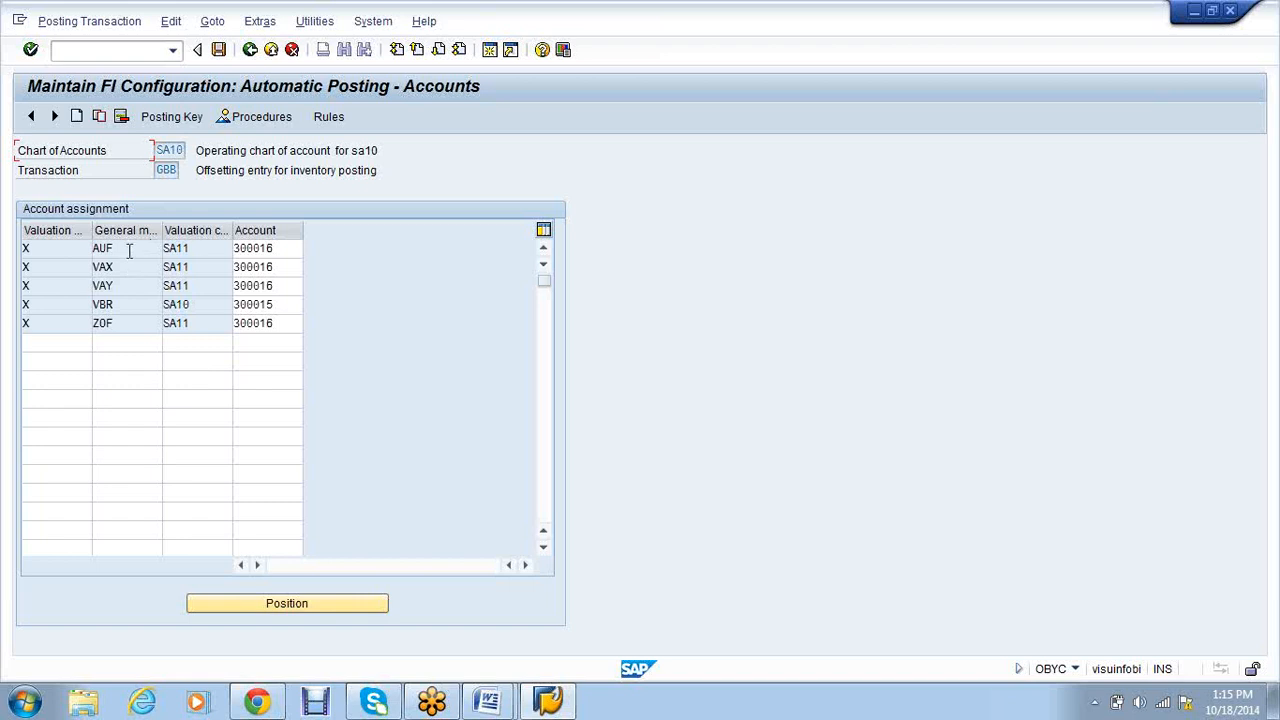
{"action": "left_click", "coordinate": [116, 308]}
{"action": "left_click_drag", "start_coordinate": [290, 305], "coordinate": [238, 305]}
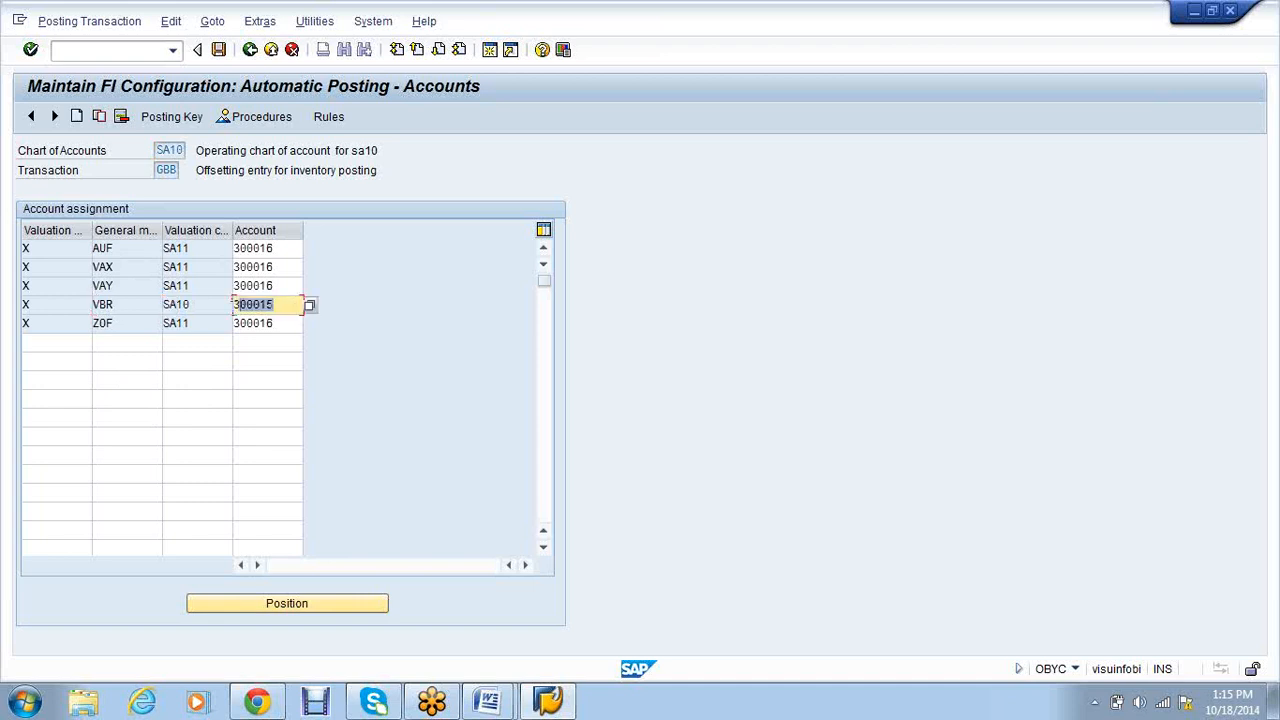
{"action": "left_click", "coordinate": [200, 475]}
Review the GBB account determination rules once more and reopen the account assignments.
{"action": "left_click", "coordinate": [318, 127]}
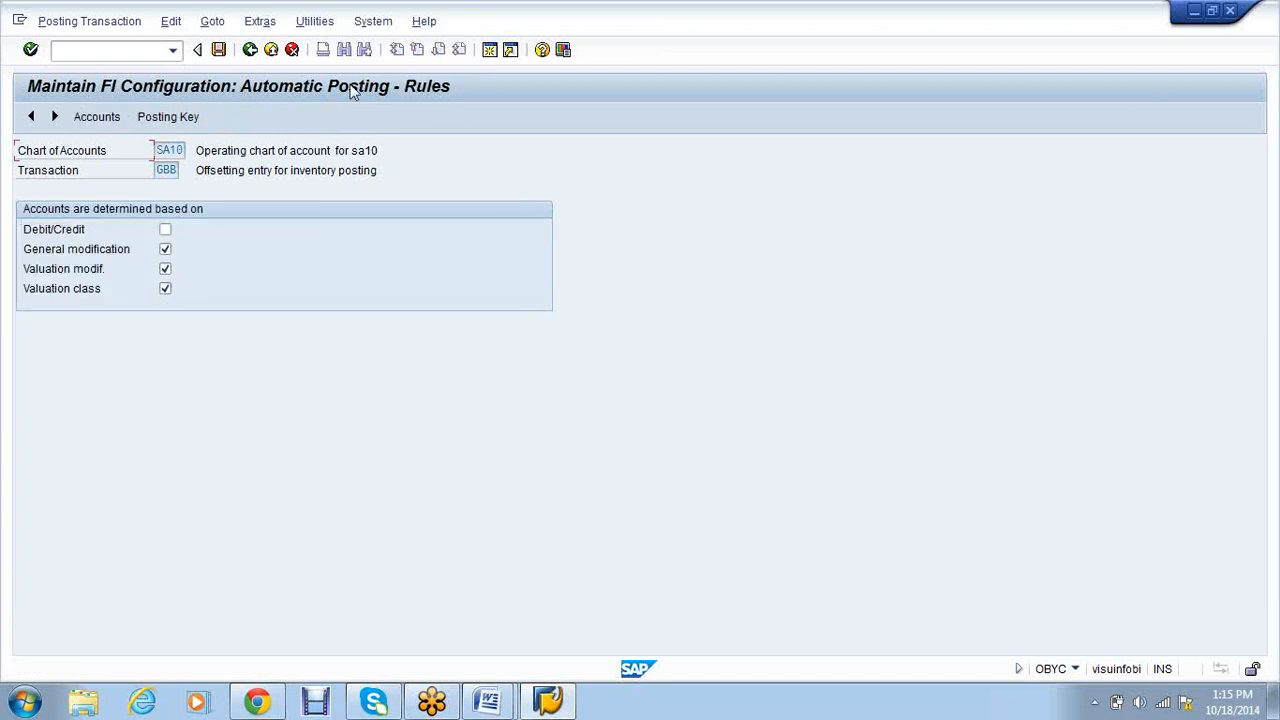
{"action": "left_click", "coordinate": [250, 49]}
{"action": "double_click", "coordinate": [168, 491]}
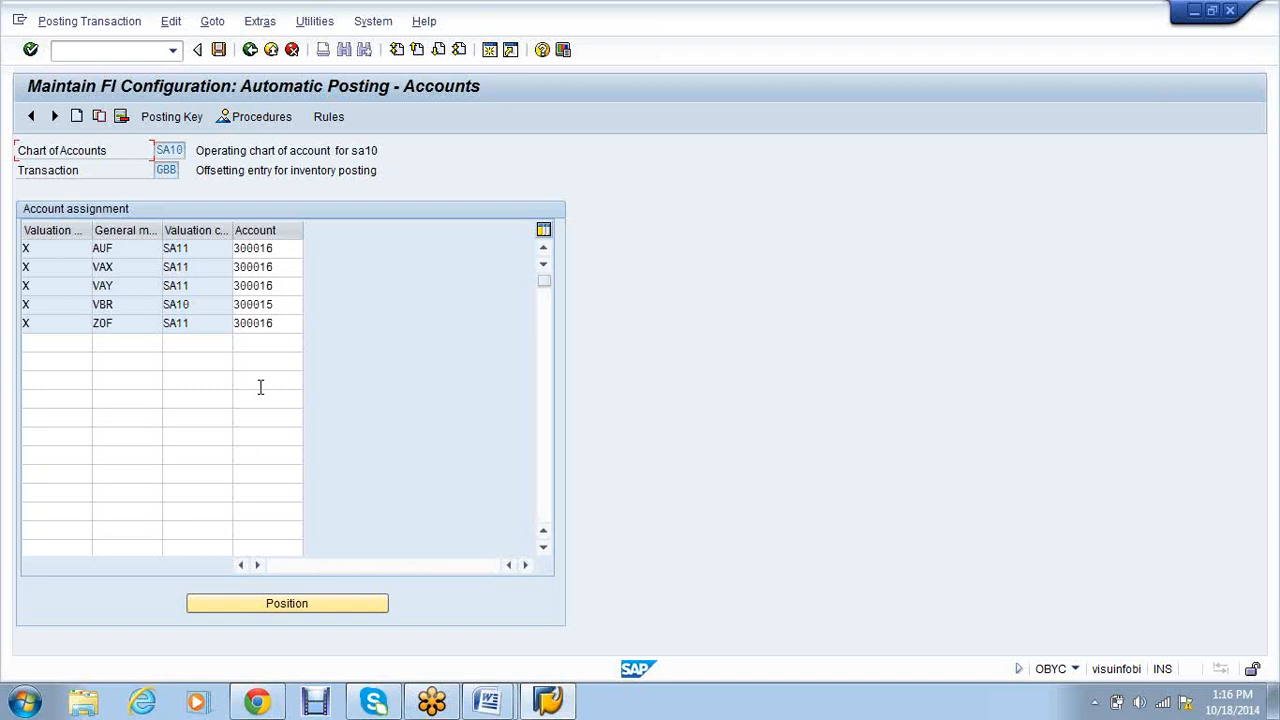
Switch to the Word notes and review the P2P cycle list and the movement type and valuation class notes.
{"action": "left_click", "coordinate": [505, 703]}
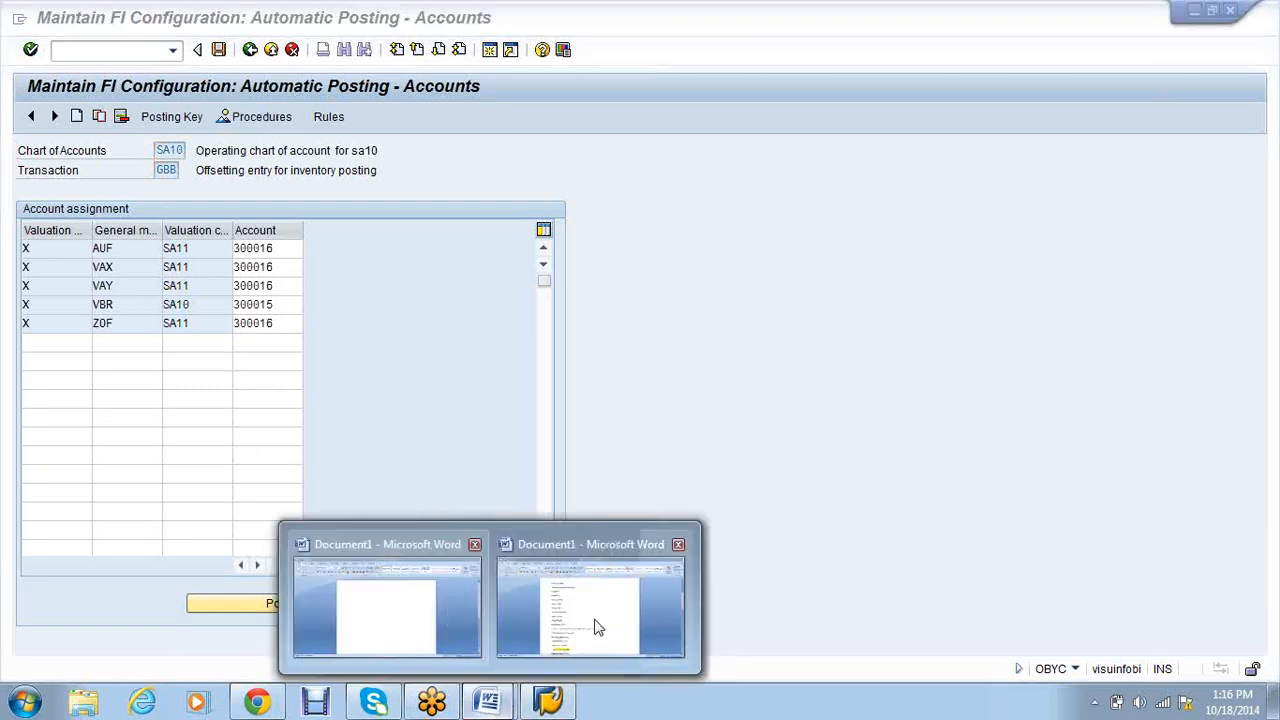
{"action": "left_click", "coordinate": [597, 627]}
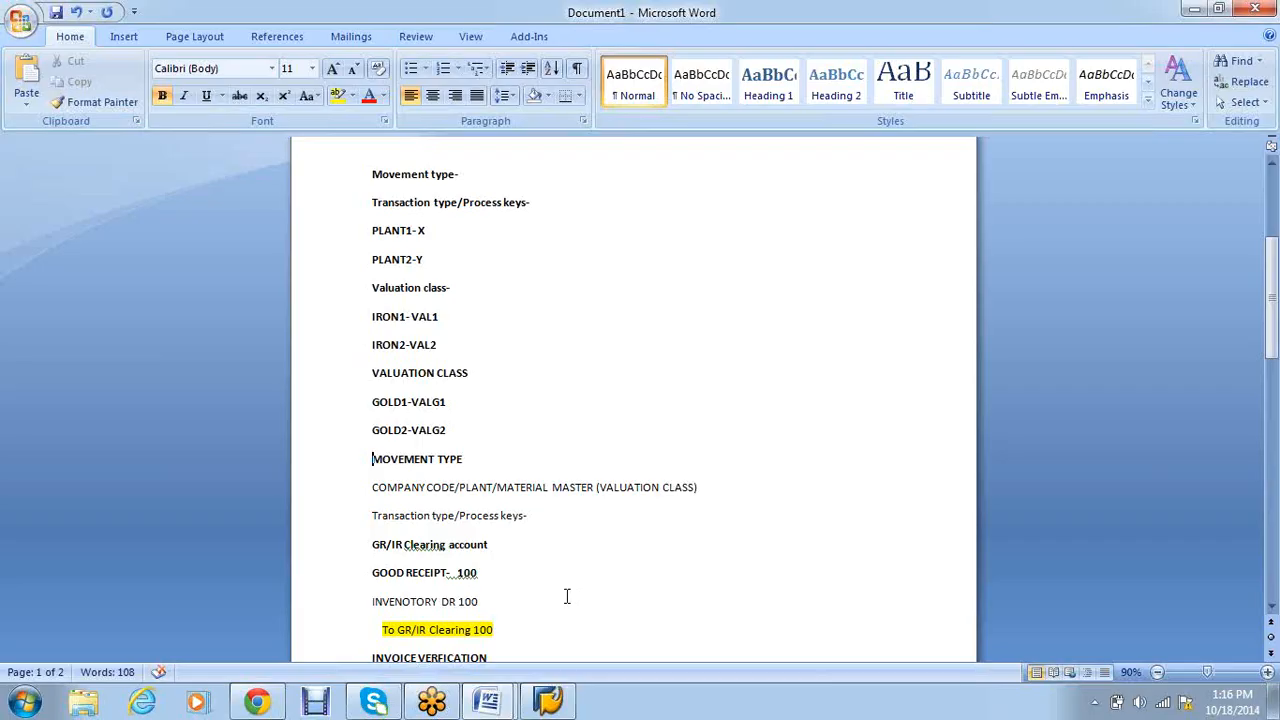
{"action": "scroll", "coordinate": [658, 467], "scroll_direction": "up", "scroll_amount": 4}
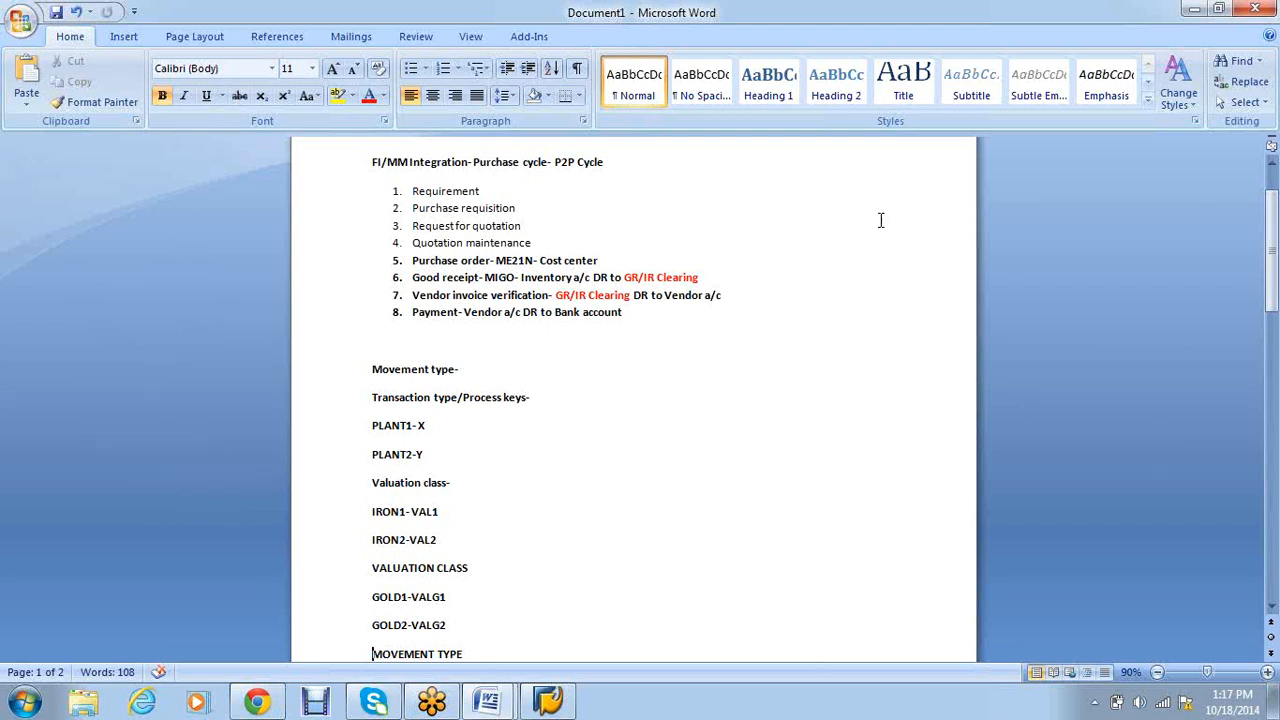
Switch back to SAP, point out the VAX row's valuation modifier and widen the valuation modifier column.
{"action": "left_click", "coordinate": [548, 702]}
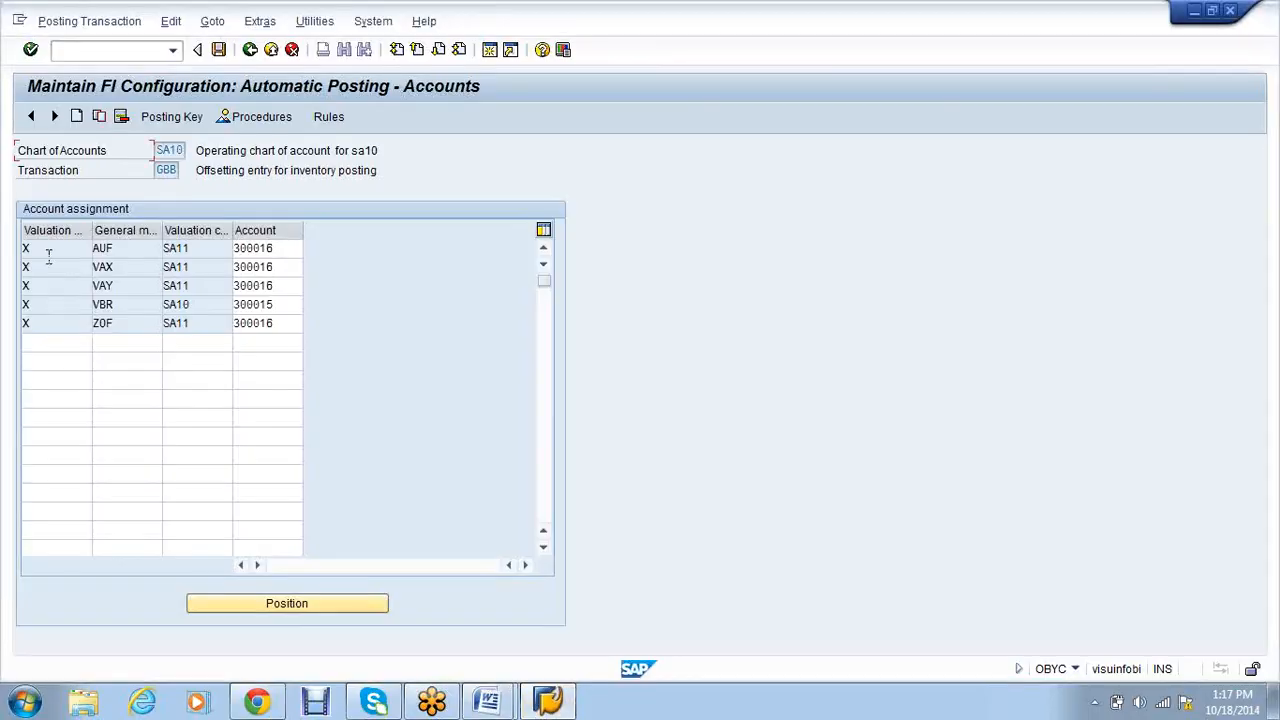
{"action": "left_click", "coordinate": [44, 267]}
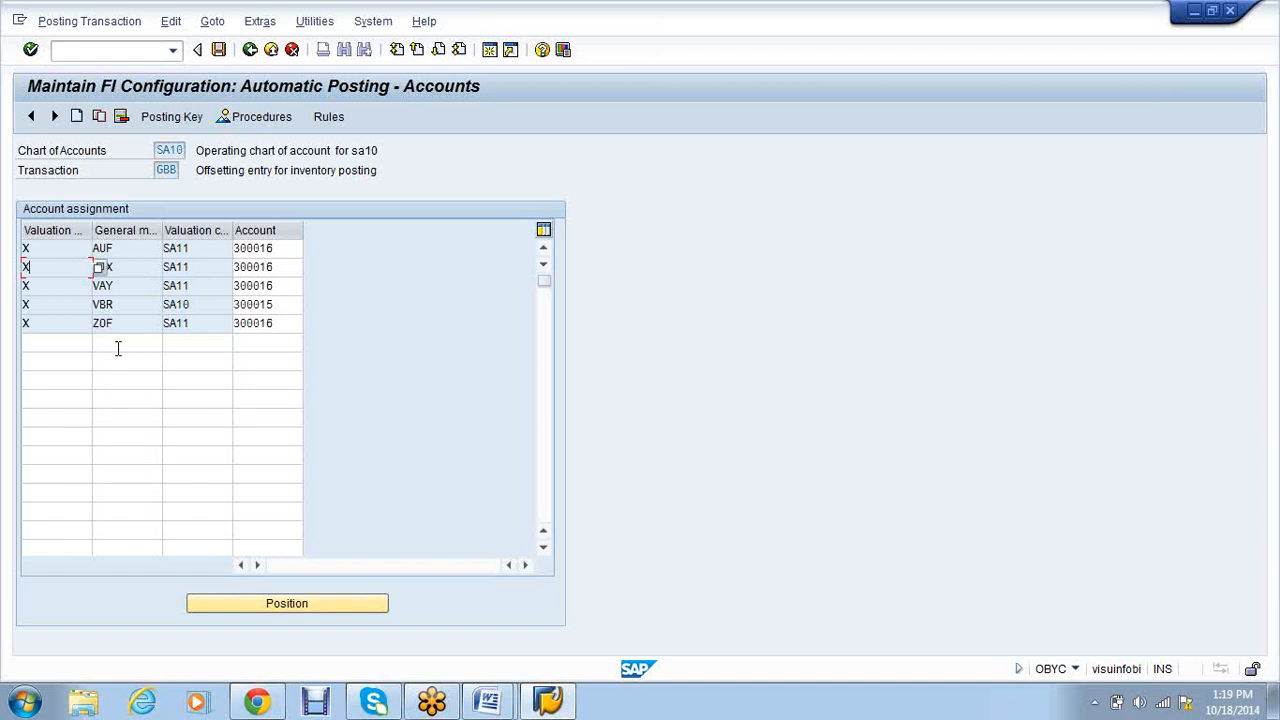
{"action": "left_click_drag", "start_coordinate": [91, 232], "coordinate": [148, 234]}
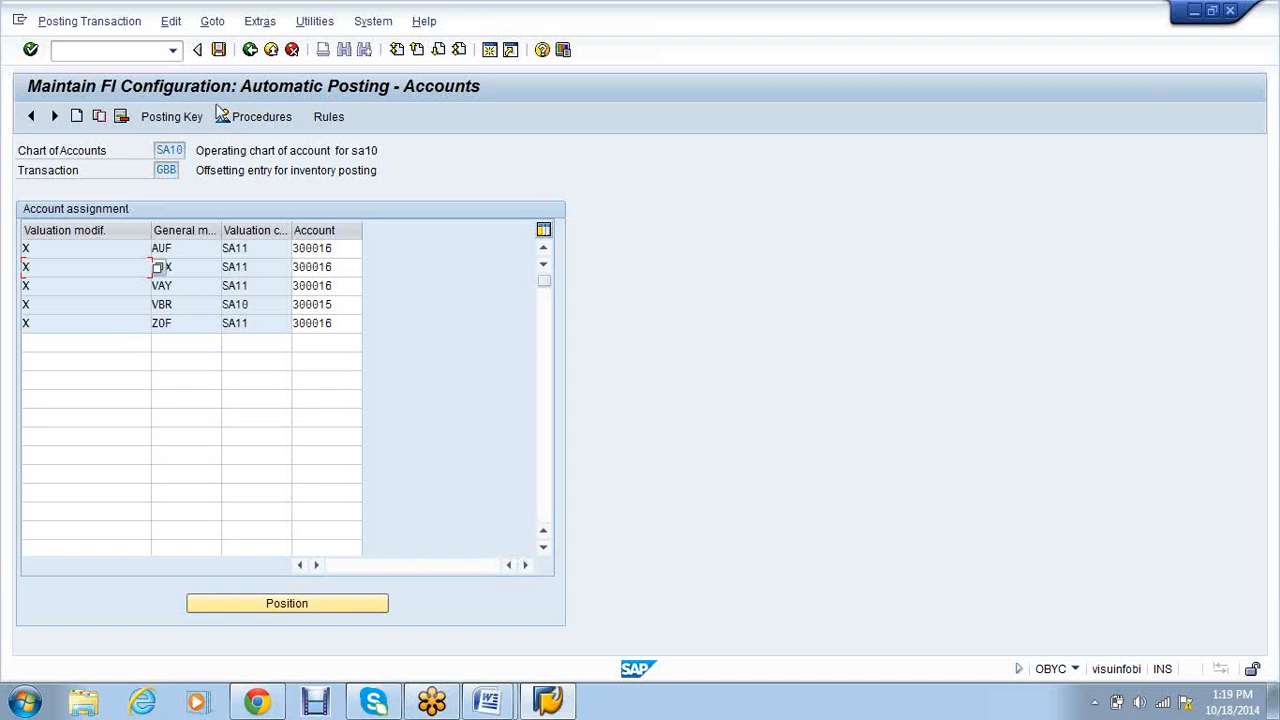
Return to the OBYC procedures list, browse its entries and point out the inventory posting procedure BSX.
{"action": "left_click", "coordinate": [250, 50]}
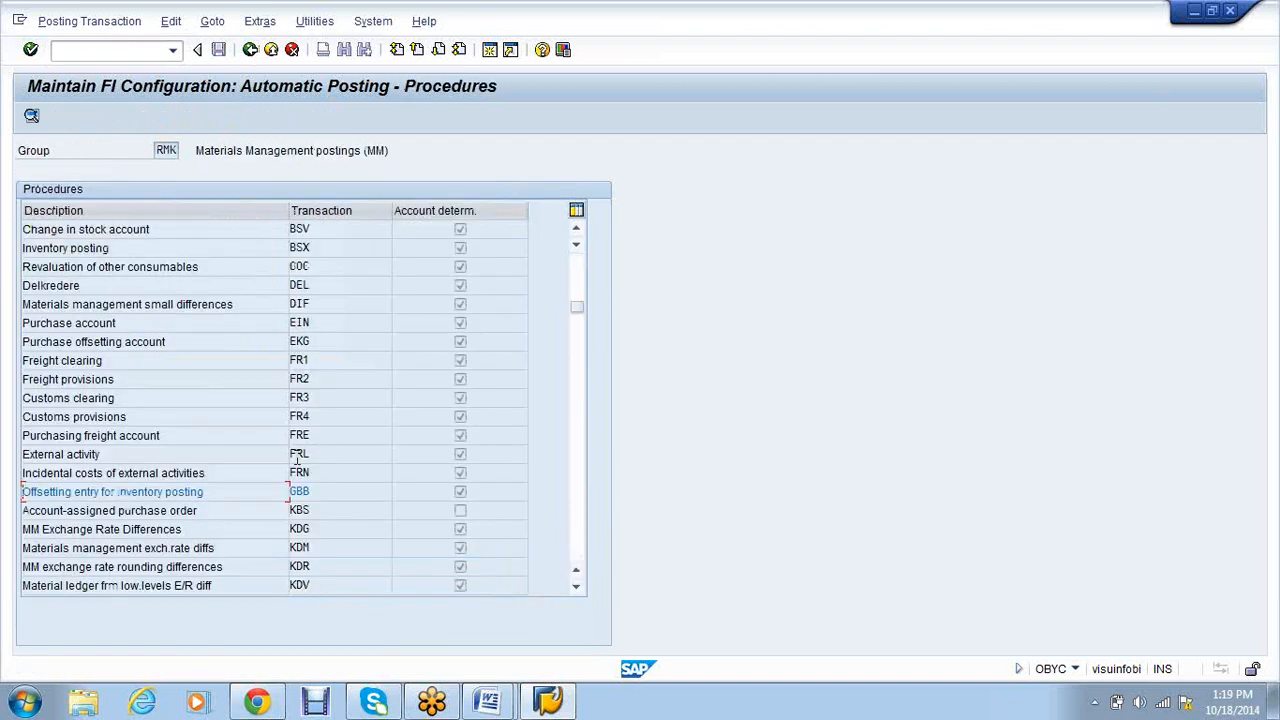
{"action": "scroll", "coordinate": [277, 400], "scroll_direction": "up", "scroll_amount": 1}
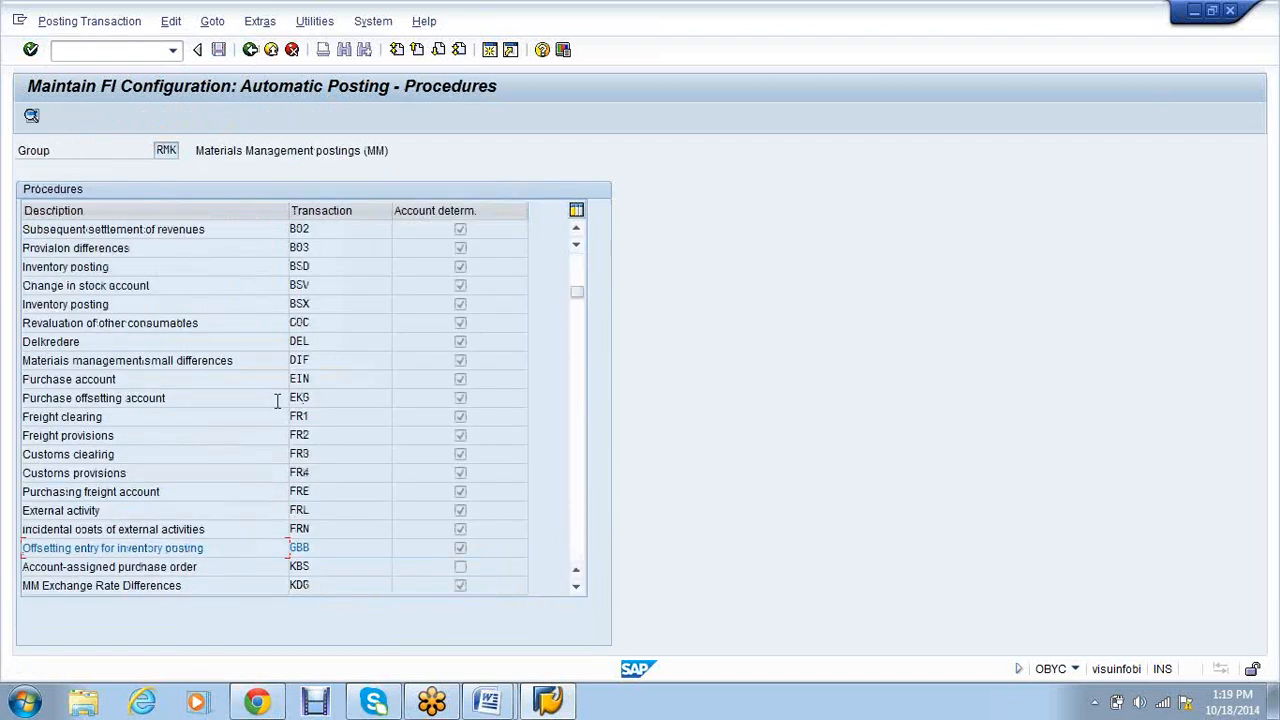
{"action": "scroll", "coordinate": [277, 401], "scroll_direction": "down", "scroll_amount": 1}
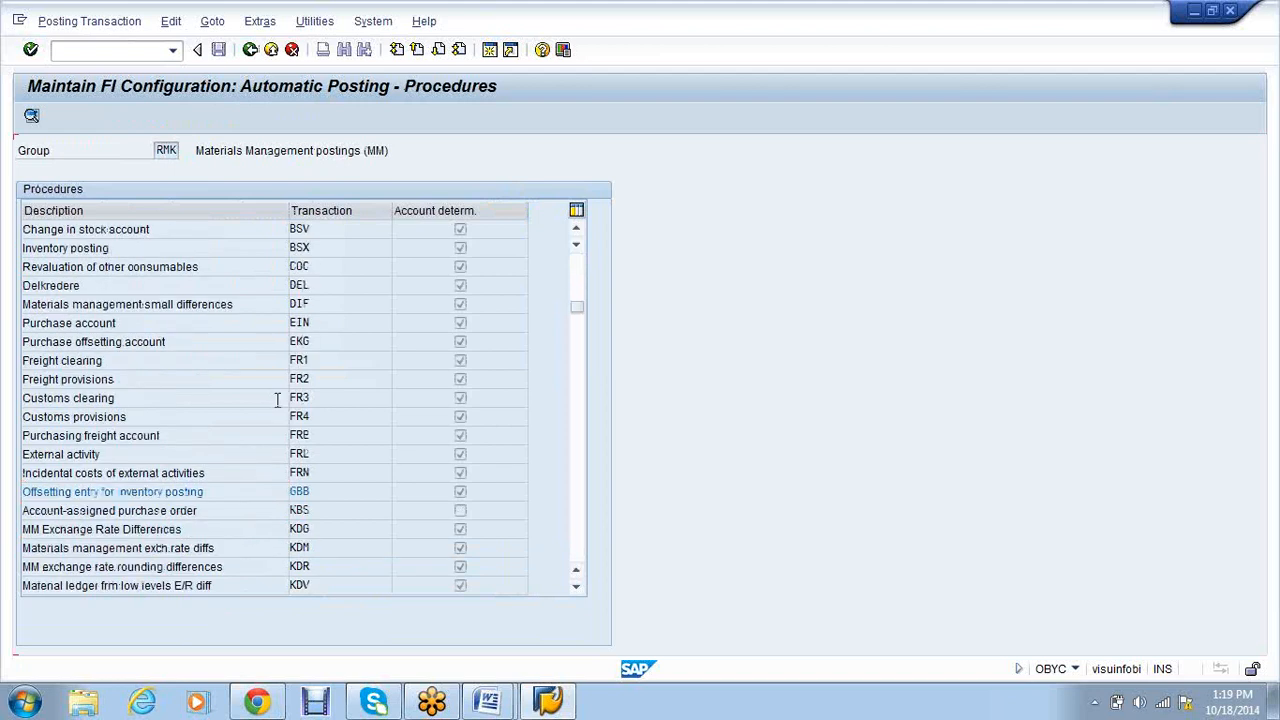
{"action": "scroll", "coordinate": [279, 404], "scroll_direction": "down", "scroll_amount": 1}
{"action": "scroll", "coordinate": [280, 405], "scroll_direction": "down", "scroll_amount": 1}
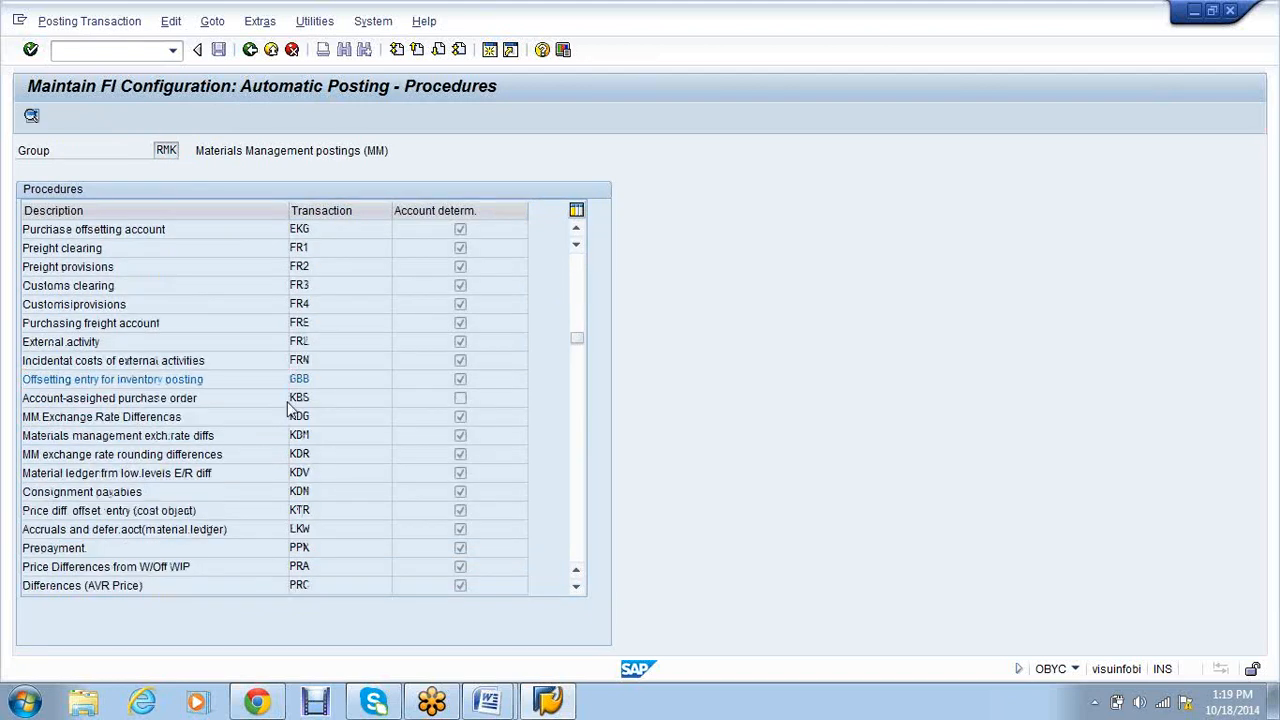
{"action": "scroll", "coordinate": [368, 452], "scroll_direction": "down", "scroll_amount": 1}
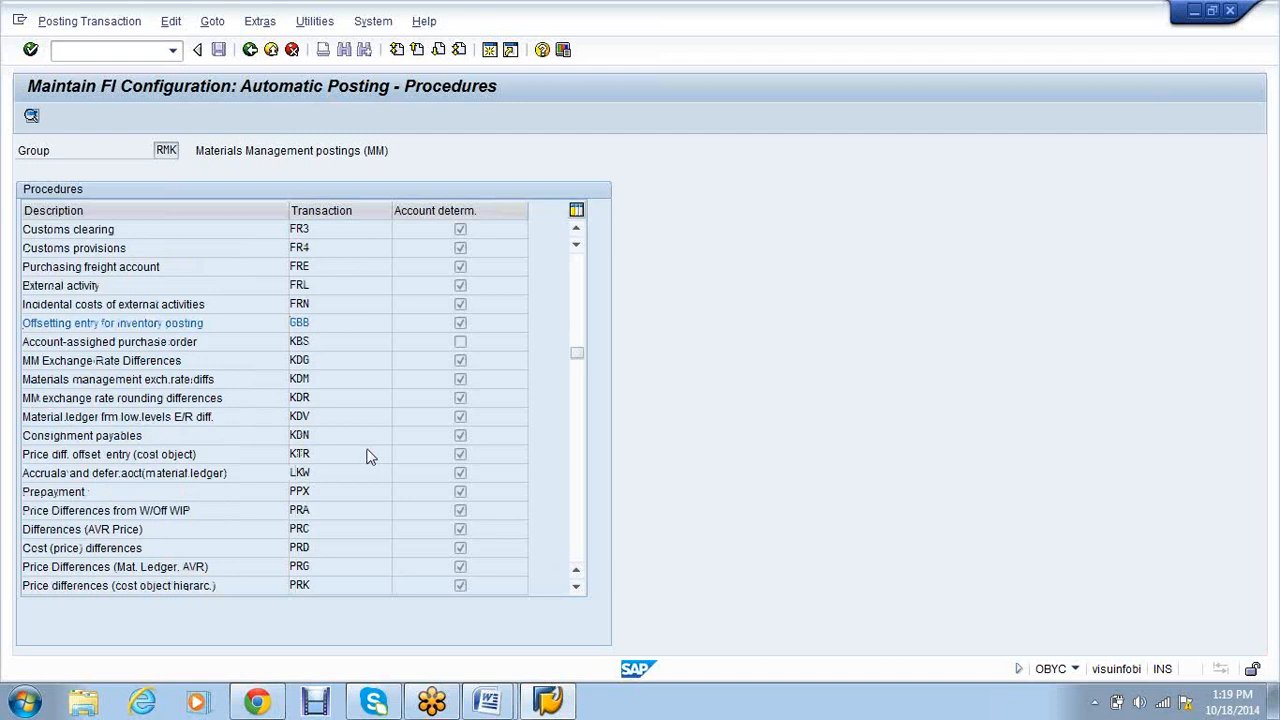
{"action": "scroll", "coordinate": [366, 456], "scroll_direction": "down", "scroll_amount": 2}
{"action": "scroll", "coordinate": [366, 456], "scroll_direction": "up", "scroll_amount": 7}
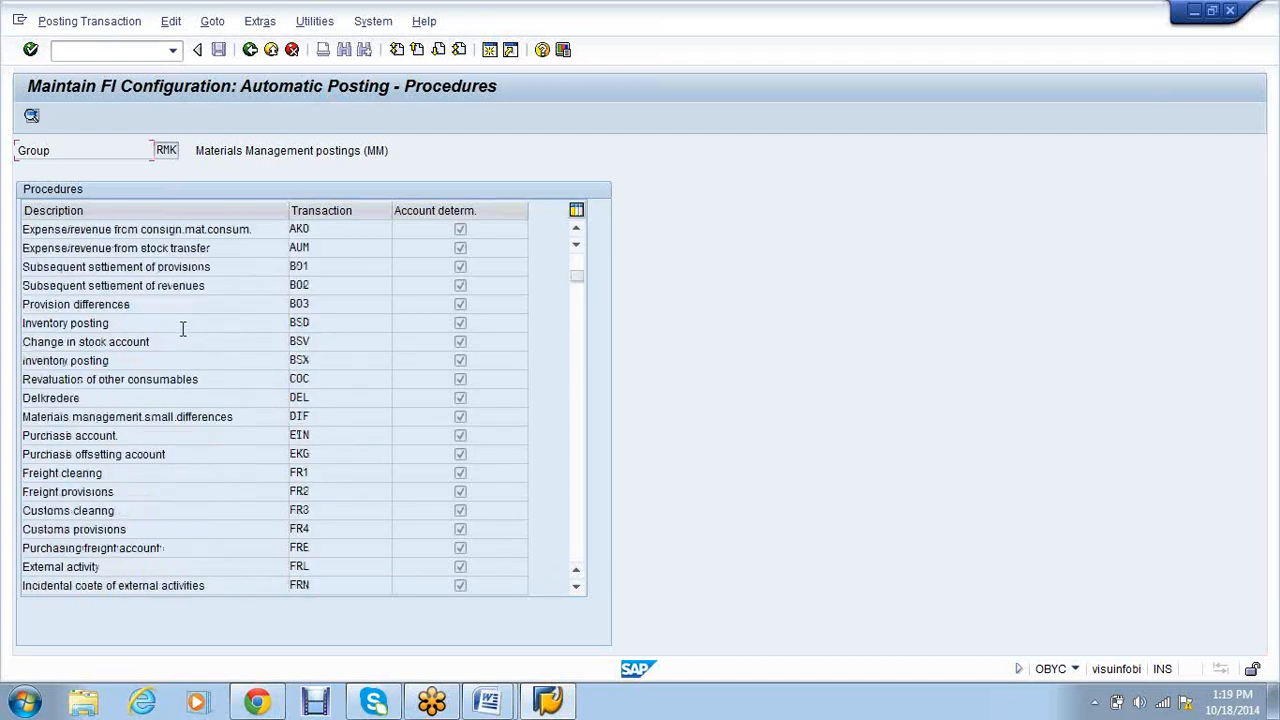
{"action": "left_click", "coordinate": [128, 362]}
Browse the rest of the automatic posting procedures and point out the GR/IR clearing account procedure WRX.
{"action": "scroll", "coordinate": [128, 362], "scroll_direction": "down", "scroll_amount": 1}
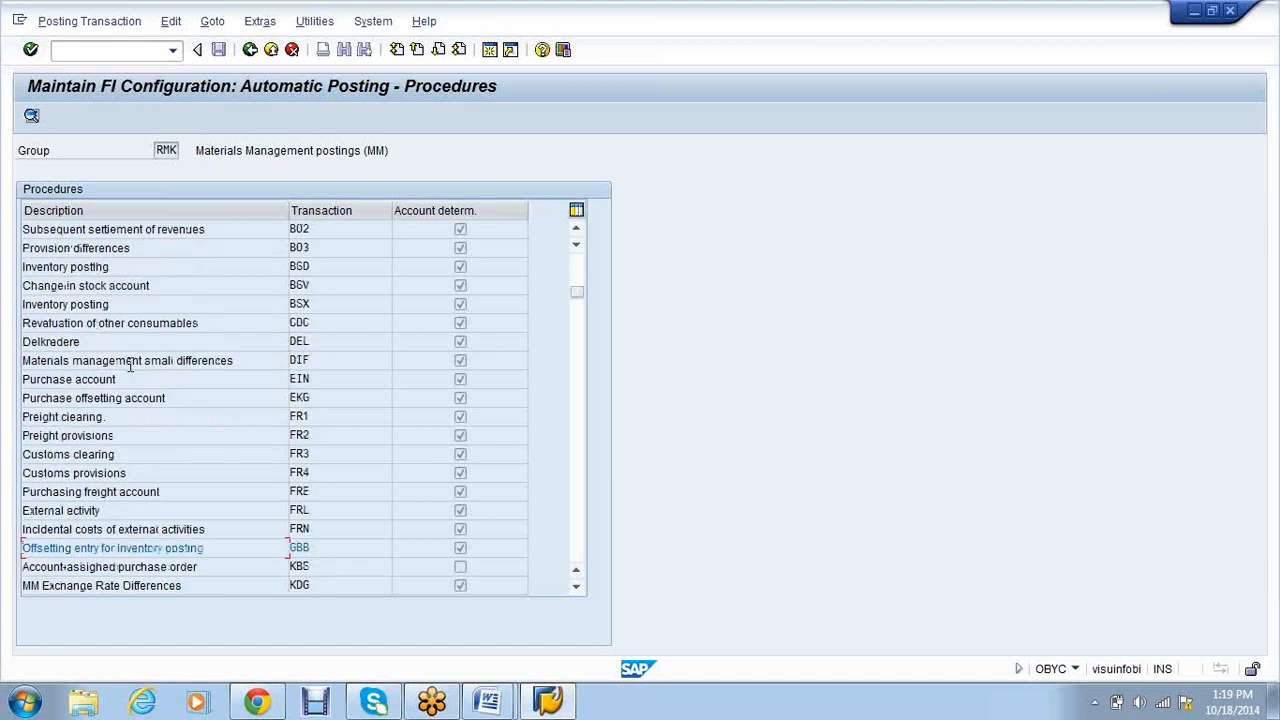
{"action": "scroll", "coordinate": [133, 360], "scroll_direction": "down", "scroll_amount": 1}
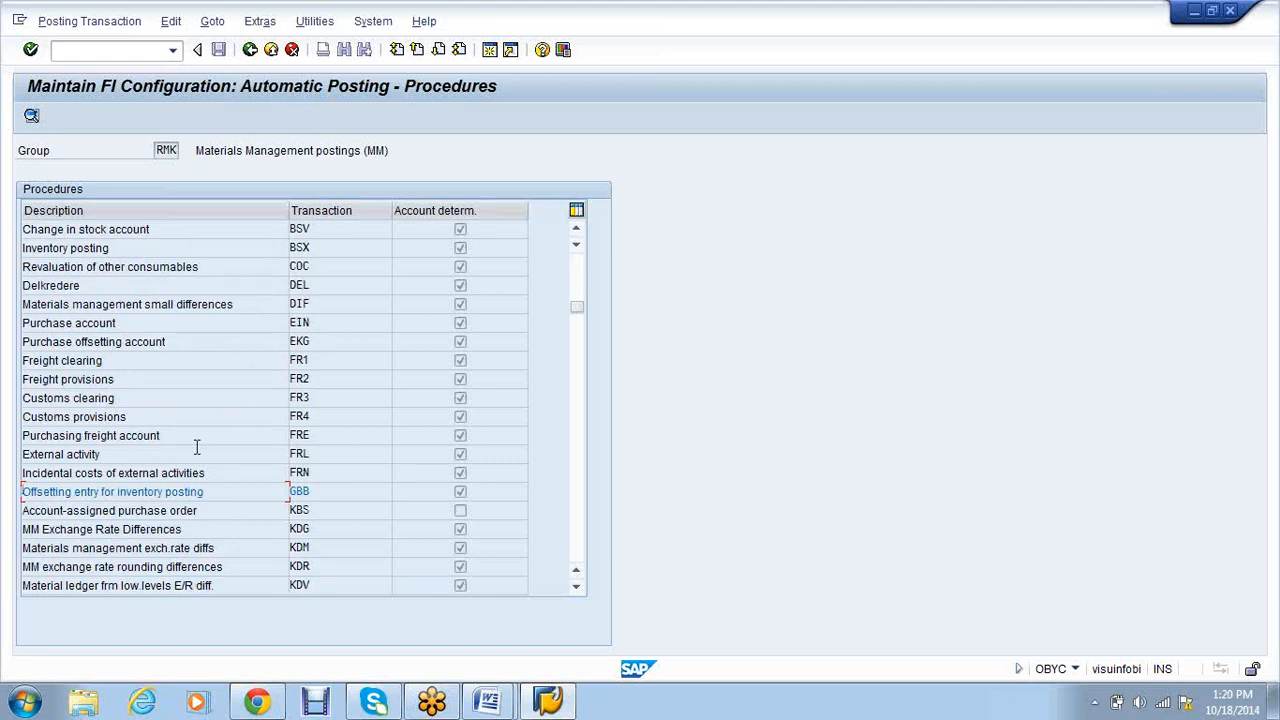
{"action": "scroll", "coordinate": [197, 447], "scroll_direction": "down", "scroll_amount": 2}
{"action": "scroll", "coordinate": [197, 447], "scroll_direction": "down", "scroll_amount": 3}
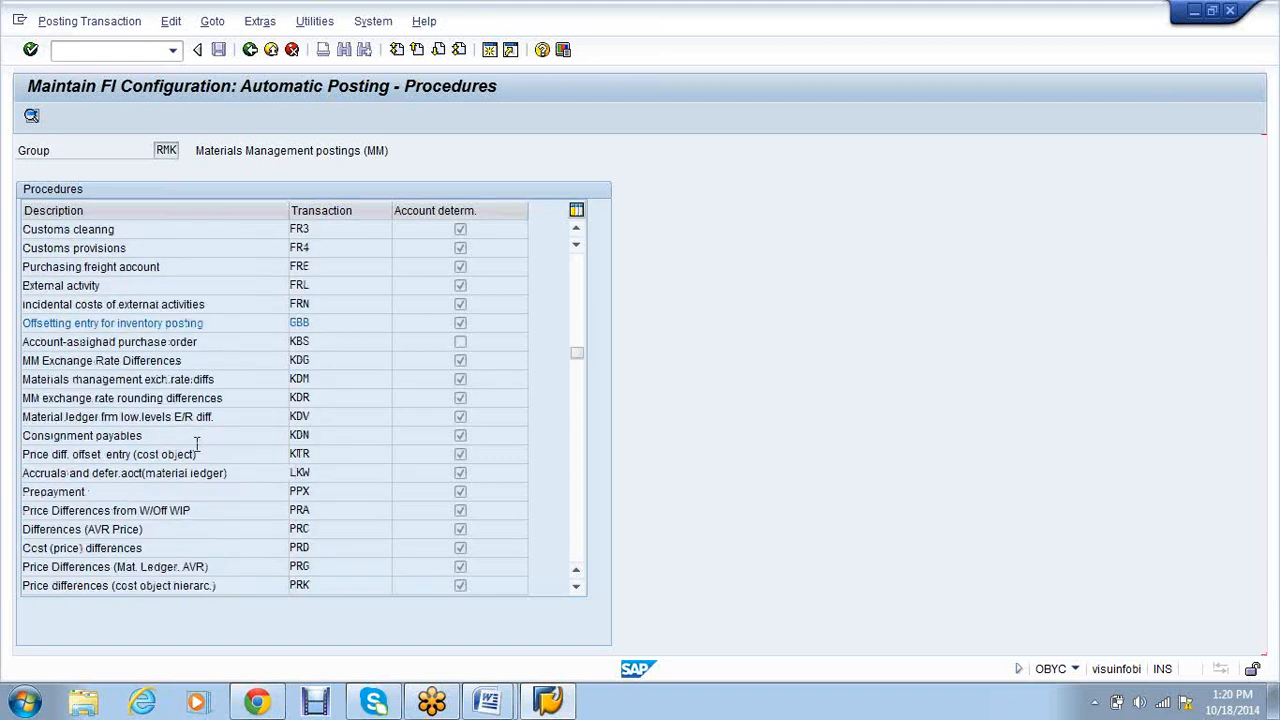
{"action": "scroll", "coordinate": [197, 447], "scroll_direction": "down", "scroll_amount": 1}
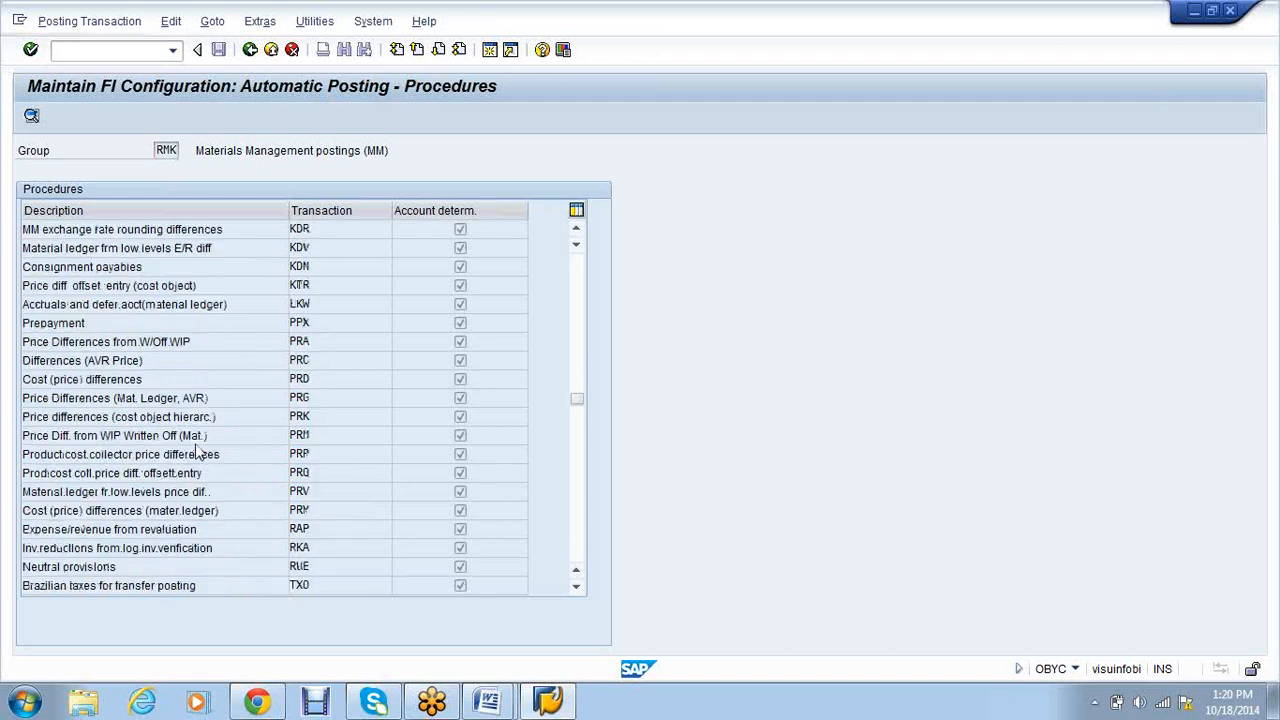
{"action": "scroll", "coordinate": [197, 447], "scroll_direction": "down", "scroll_amount": 1}
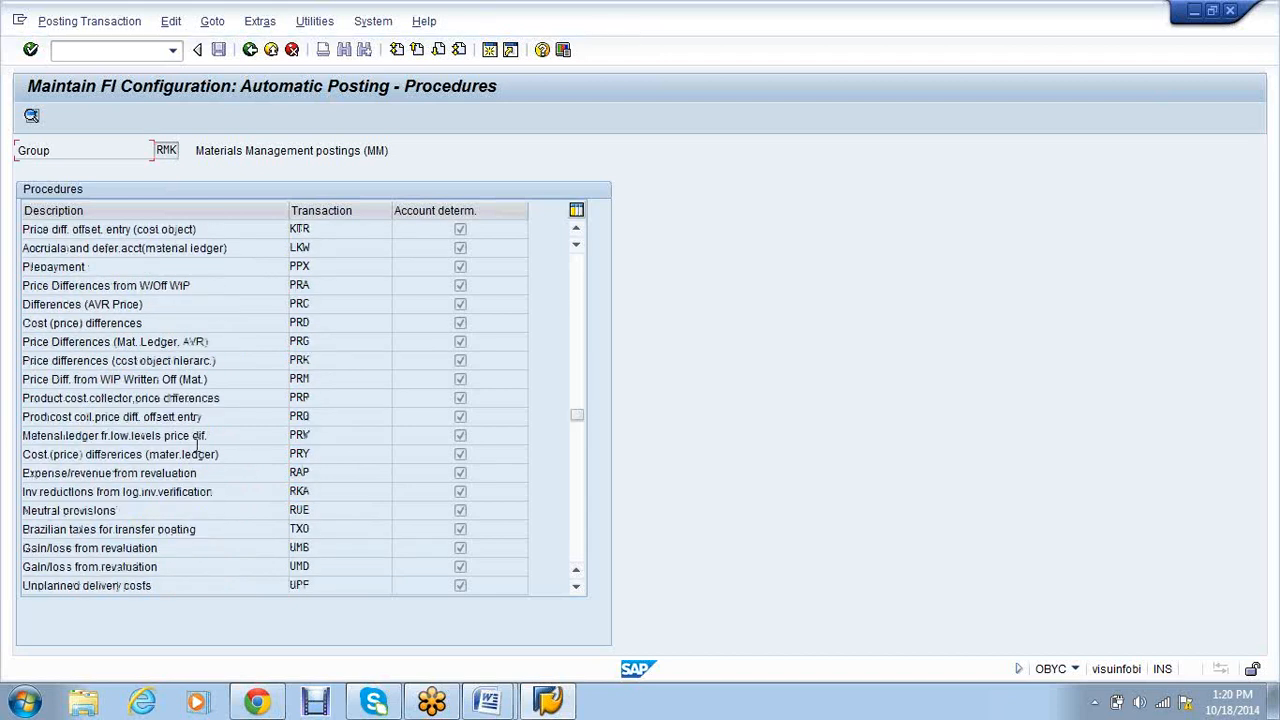
{"action": "scroll", "coordinate": [197, 450], "scroll_direction": "down", "scroll_amount": 2}
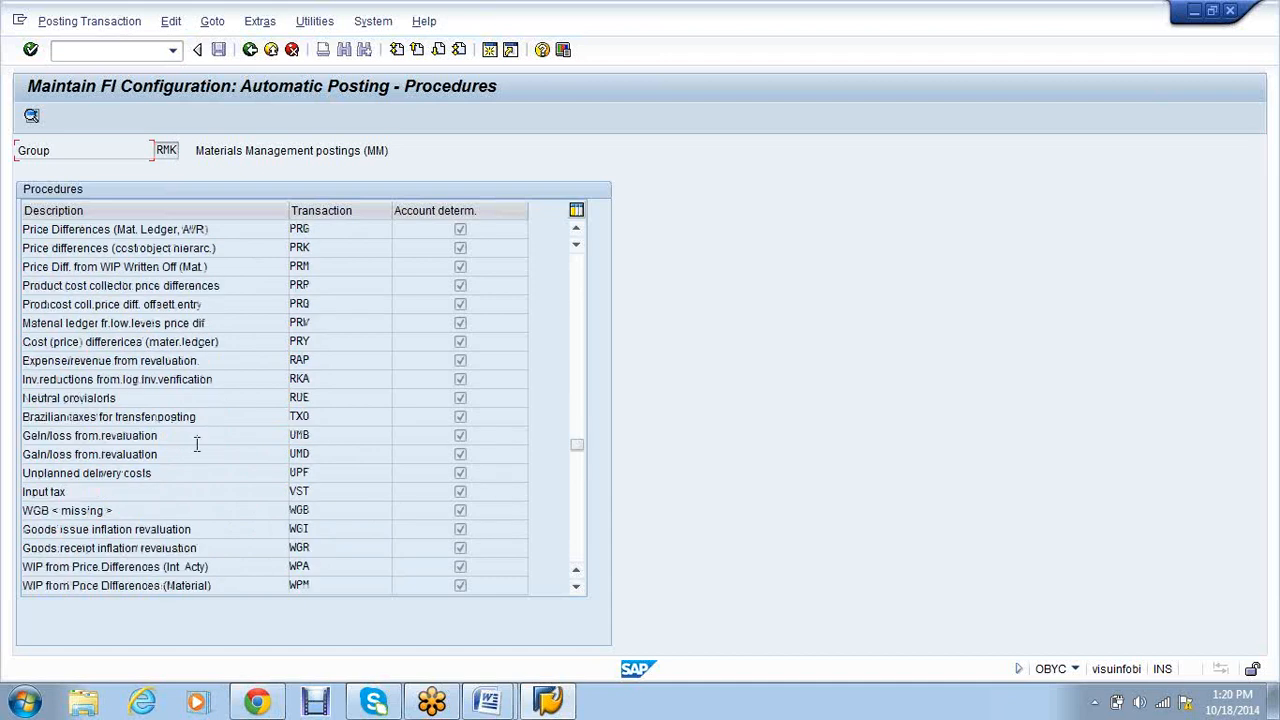
{"action": "scroll", "coordinate": [197, 447], "scroll_direction": "down", "scroll_amount": 1}
{"action": "left_click", "coordinate": [153, 548]}
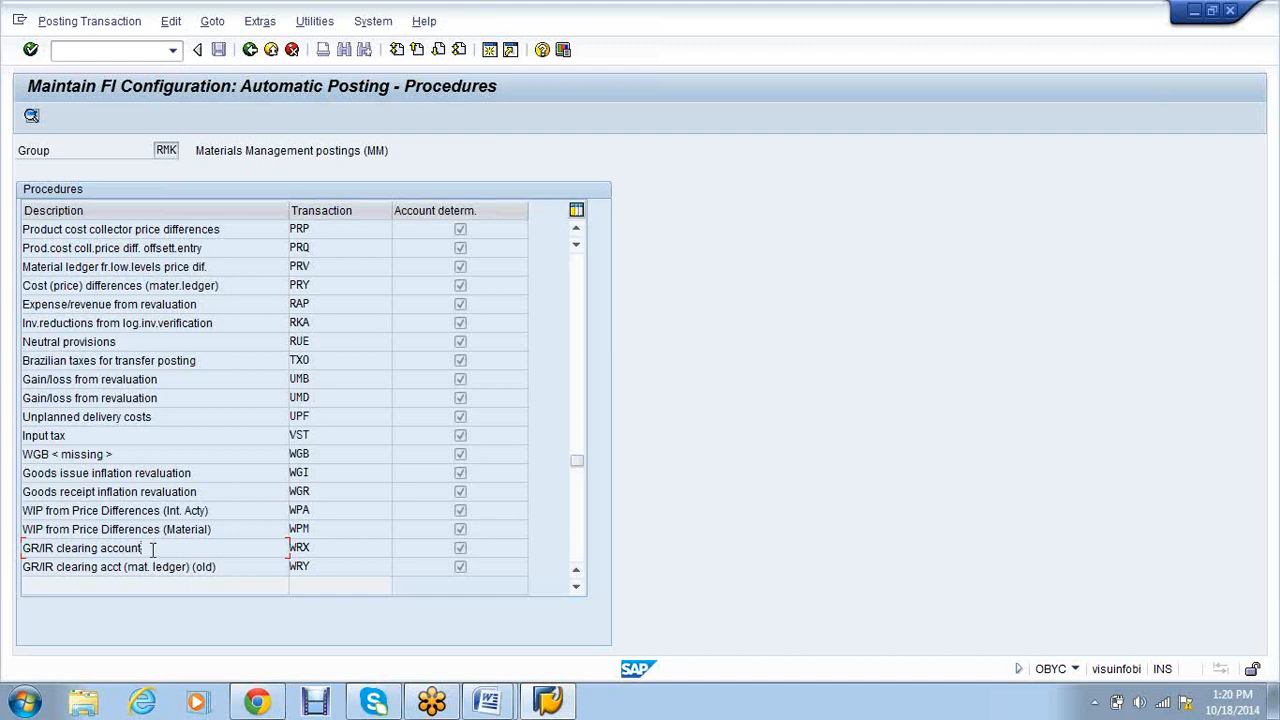
Switch to the Word notes and append "- BSX/WRX" to the good receipt line of the P2P cycle list.
{"action": "left_click", "coordinate": [476, 705]}
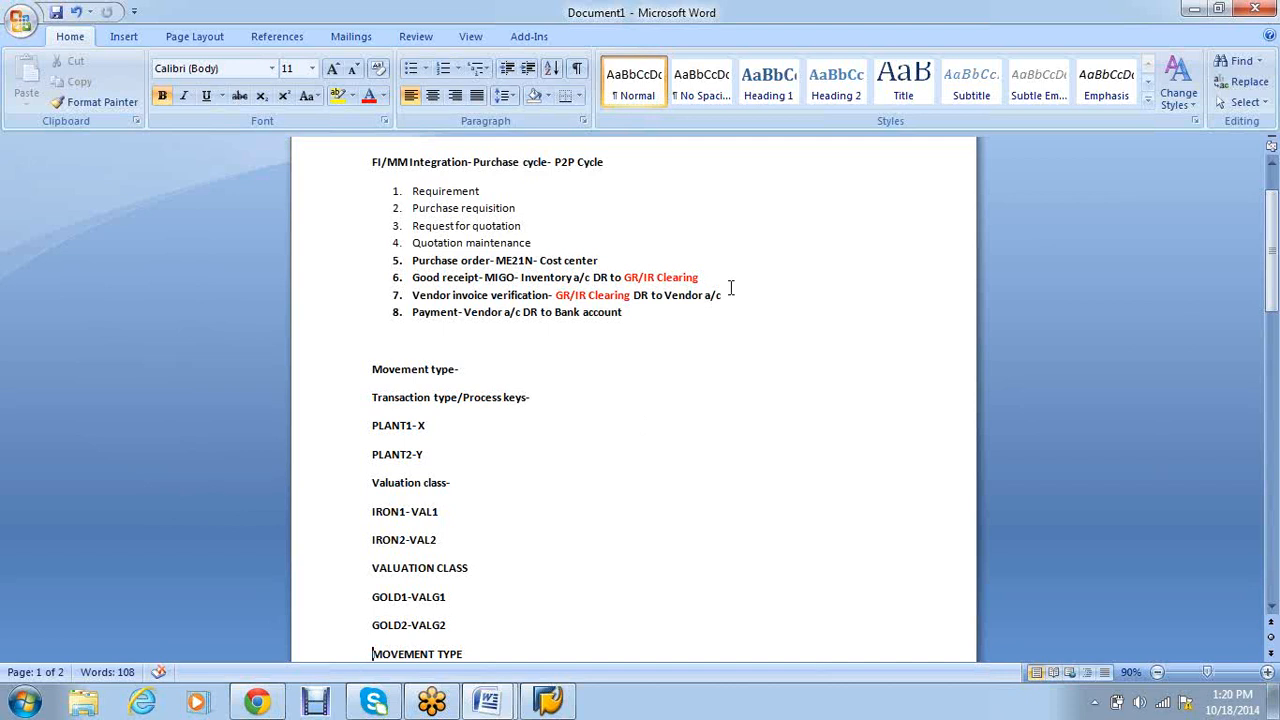
{"action": "left_click_drag", "start_coordinate": [717, 280], "coordinate": [444, 279]}
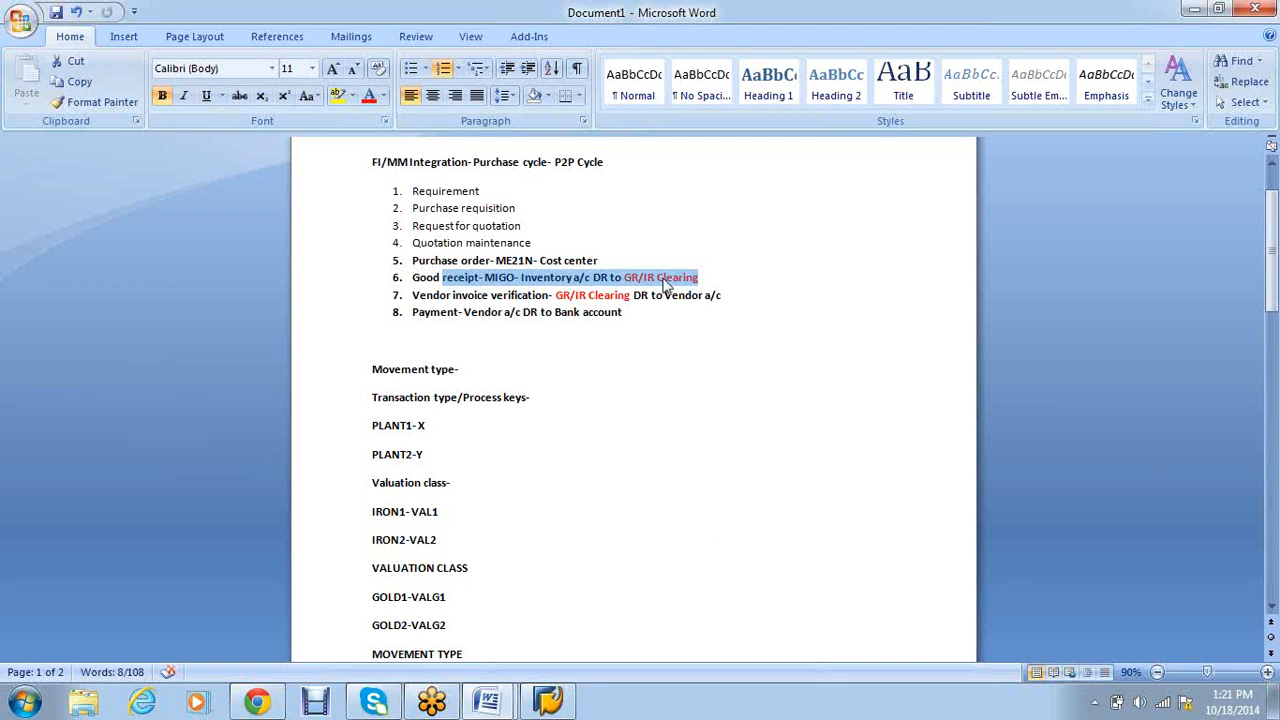
{"action": "left_click", "coordinate": [724, 277]}
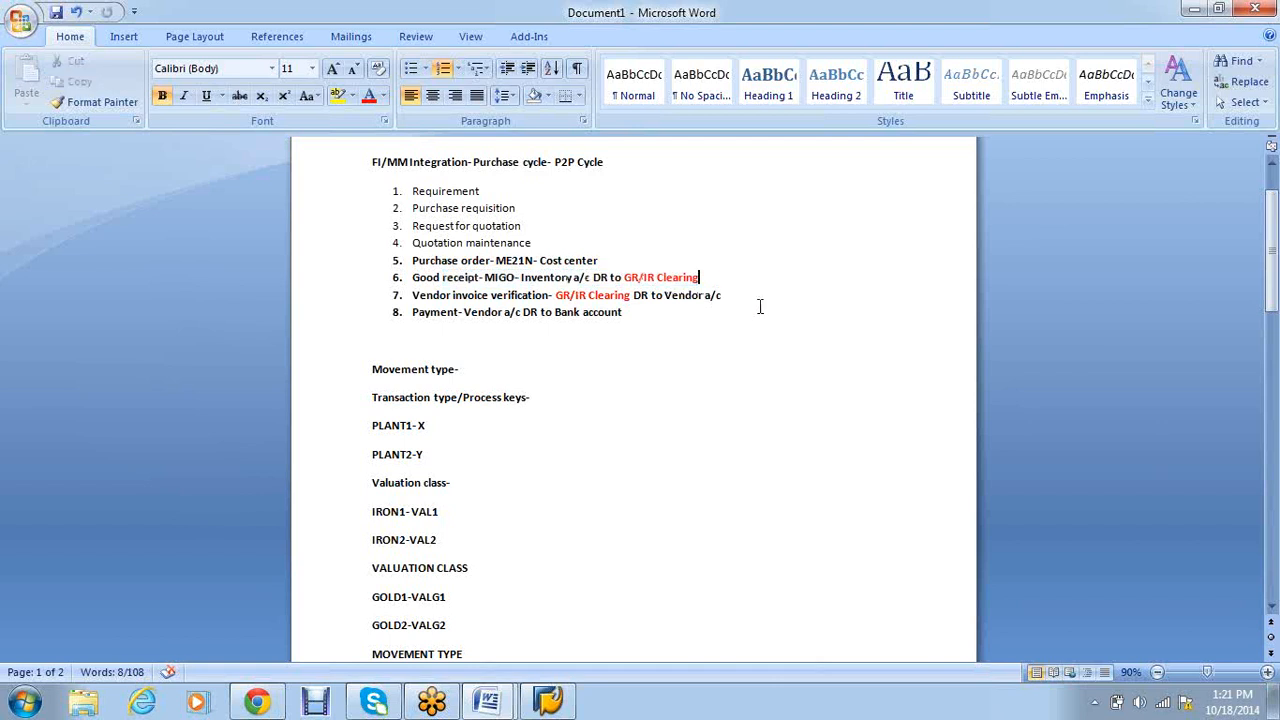
{"action": "type", "text": "- BSX/WRX"}
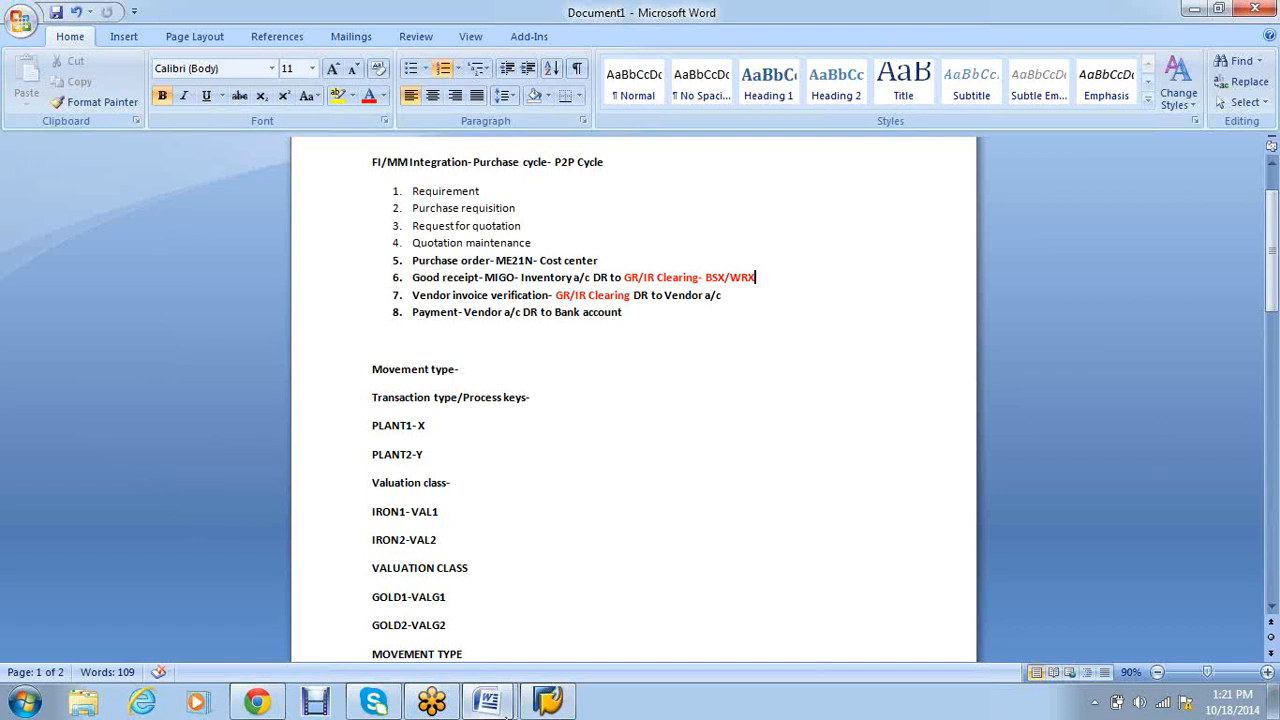
Switch back to SAP, open transaction OX10 and create plant VS01 named "Plant for VS01" with factory calendar 01.
{"action": "left_click", "coordinate": [505, 705]}
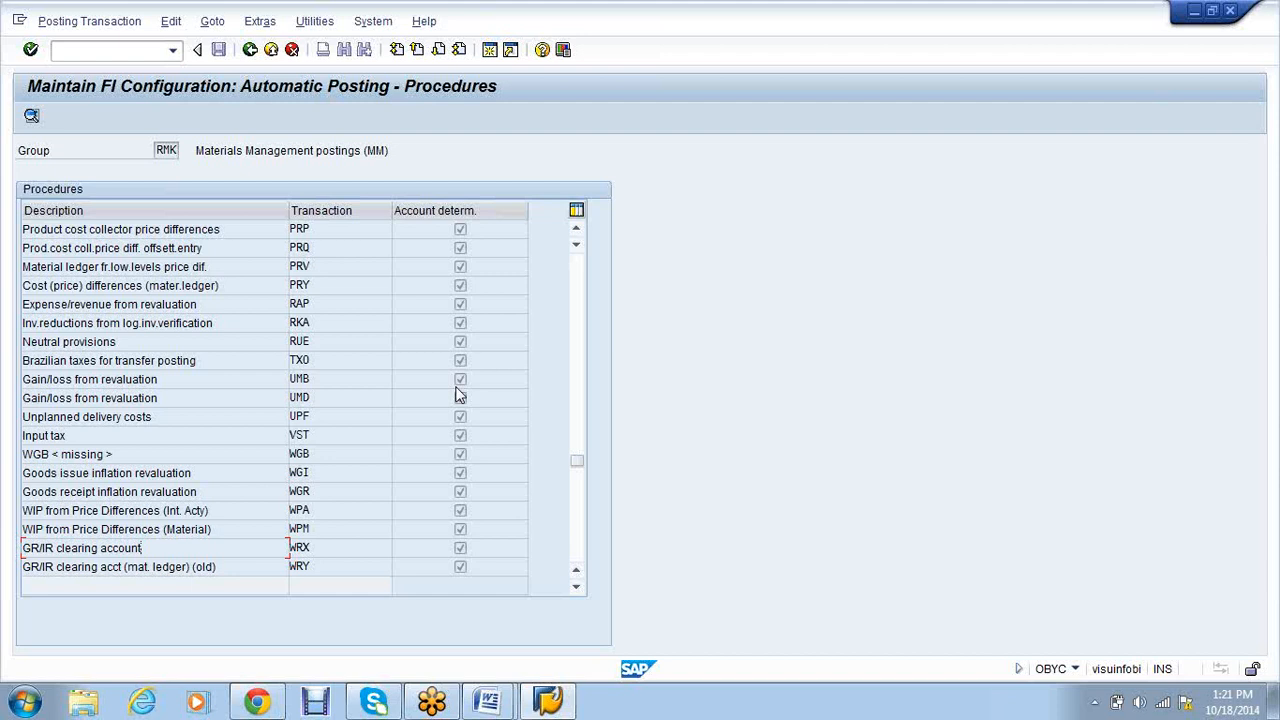
{"action": "left_click", "coordinate": [133, 52]}
{"action": "type", "text": "/nox"}
{"action": "key", "text": "Return"}
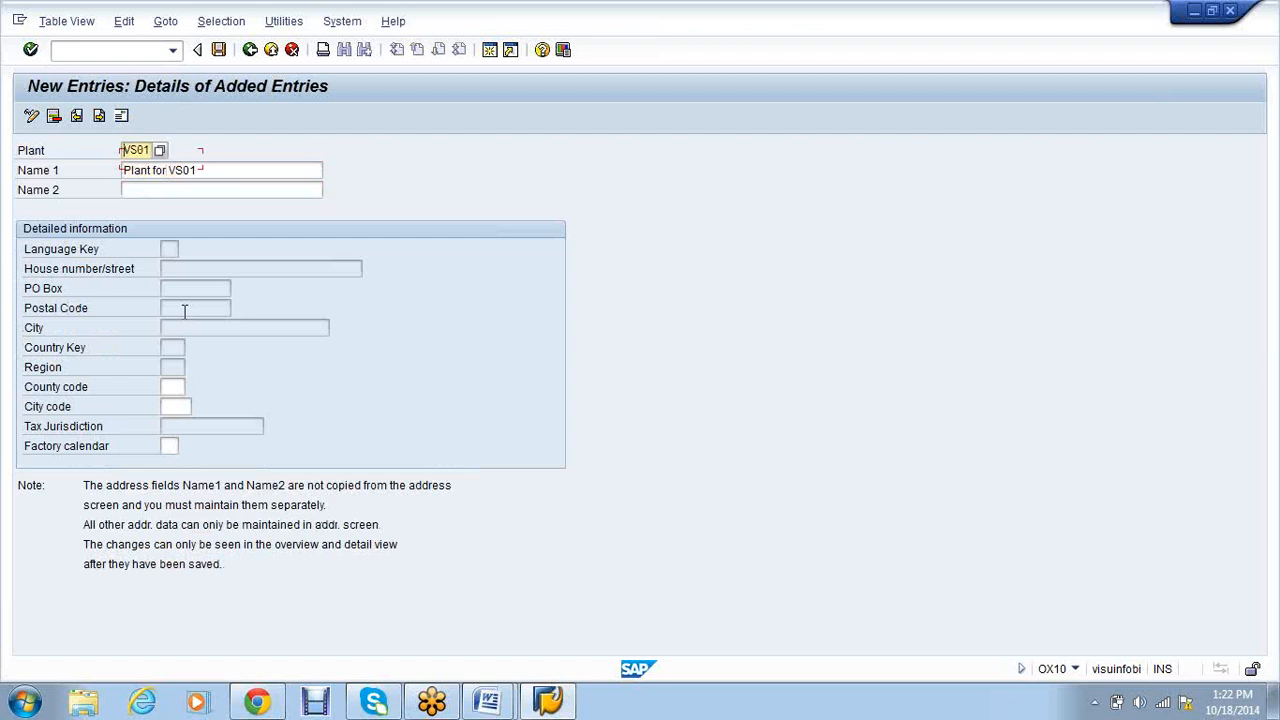
{"action": "left_click", "coordinate": [170, 447]}
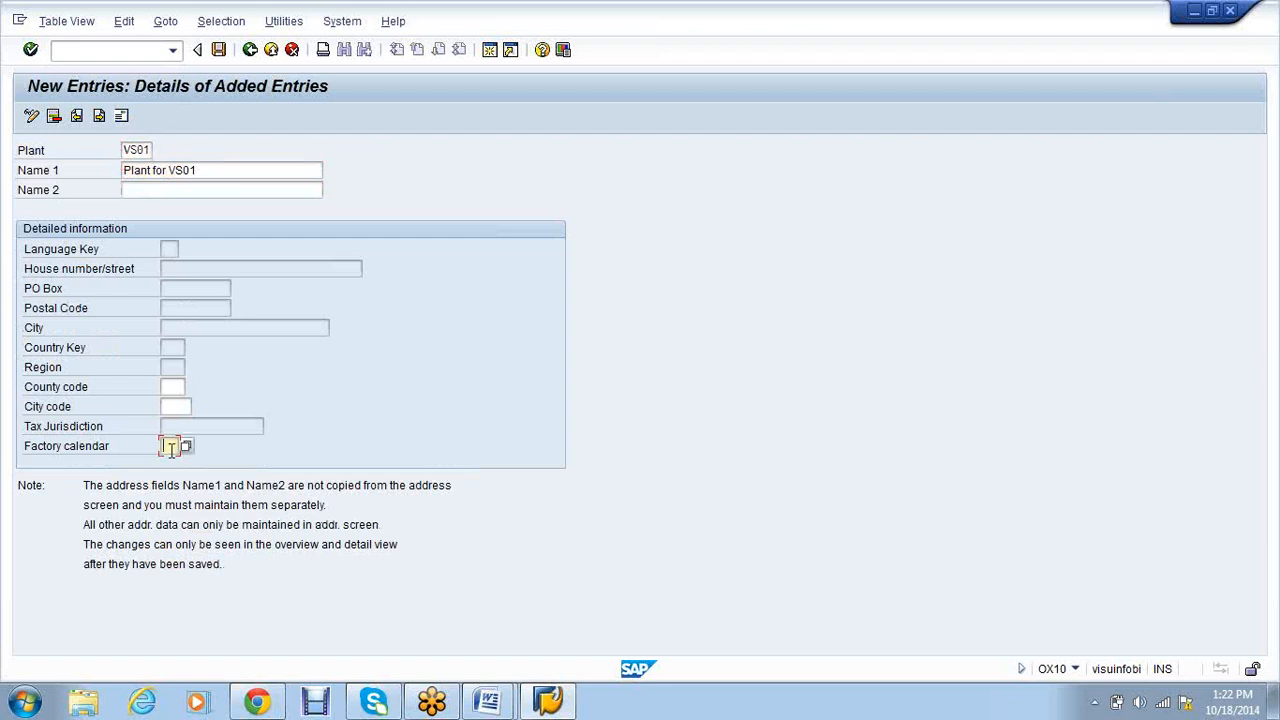
{"action": "left_click", "coordinate": [175, 462]}
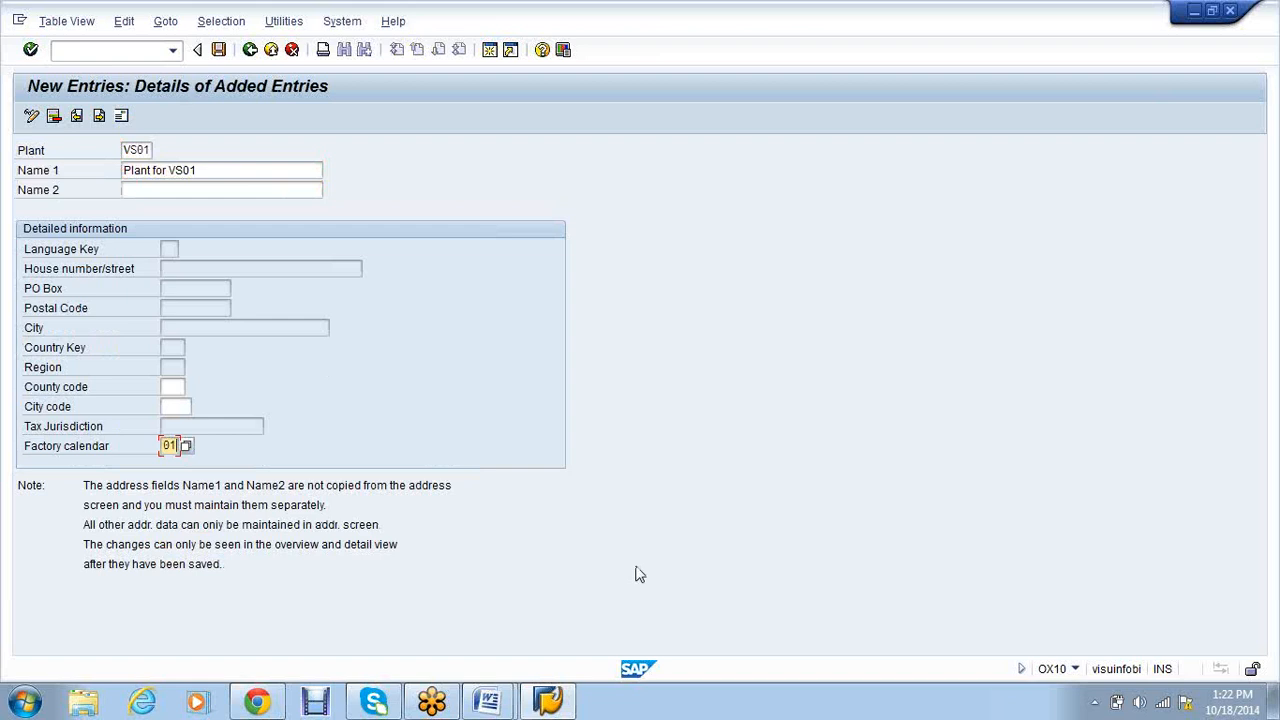
Open FS00 in a separate session, change its company code to VS01 and return to the new plant entry.
{"action": "left_click", "coordinate": [491, 52]}
{"action": "type", "text": "FS00"}
{"action": "key", "text": "Return"}
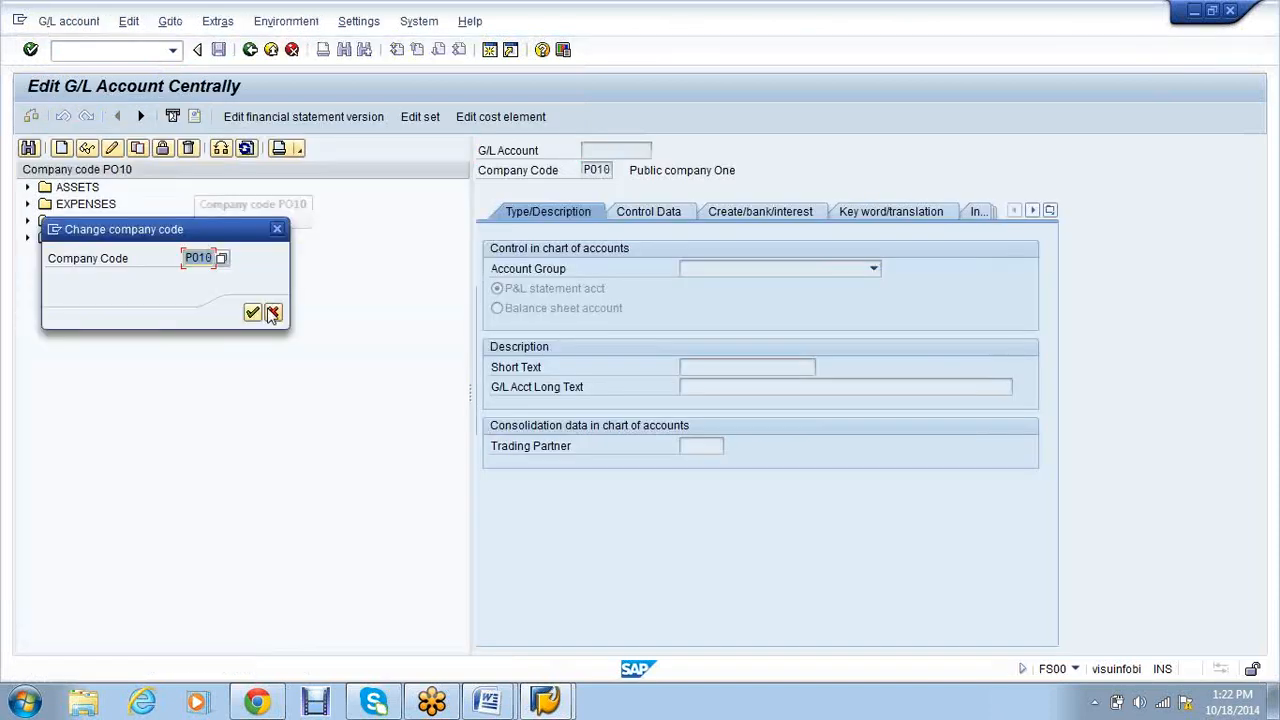
{"action": "type", "text": "vs01"}
{"action": "key", "text": "Return"}
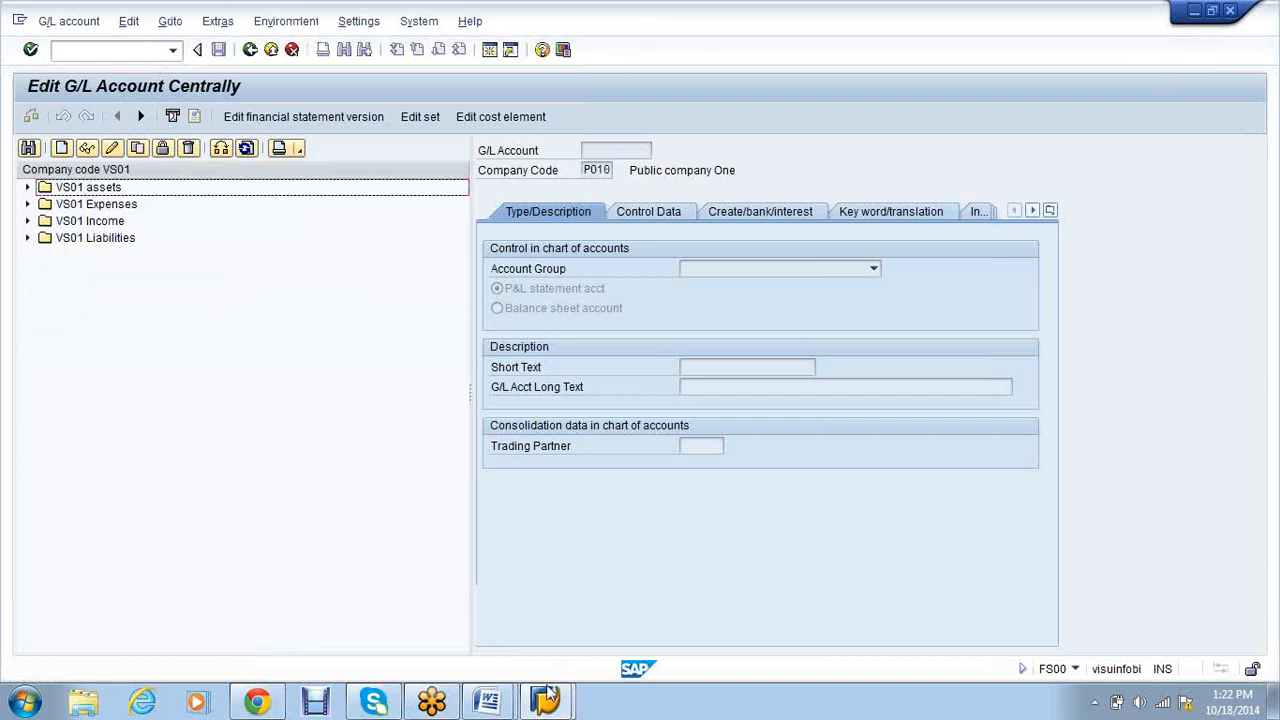
{"action": "left_click", "coordinate": [555, 702]}
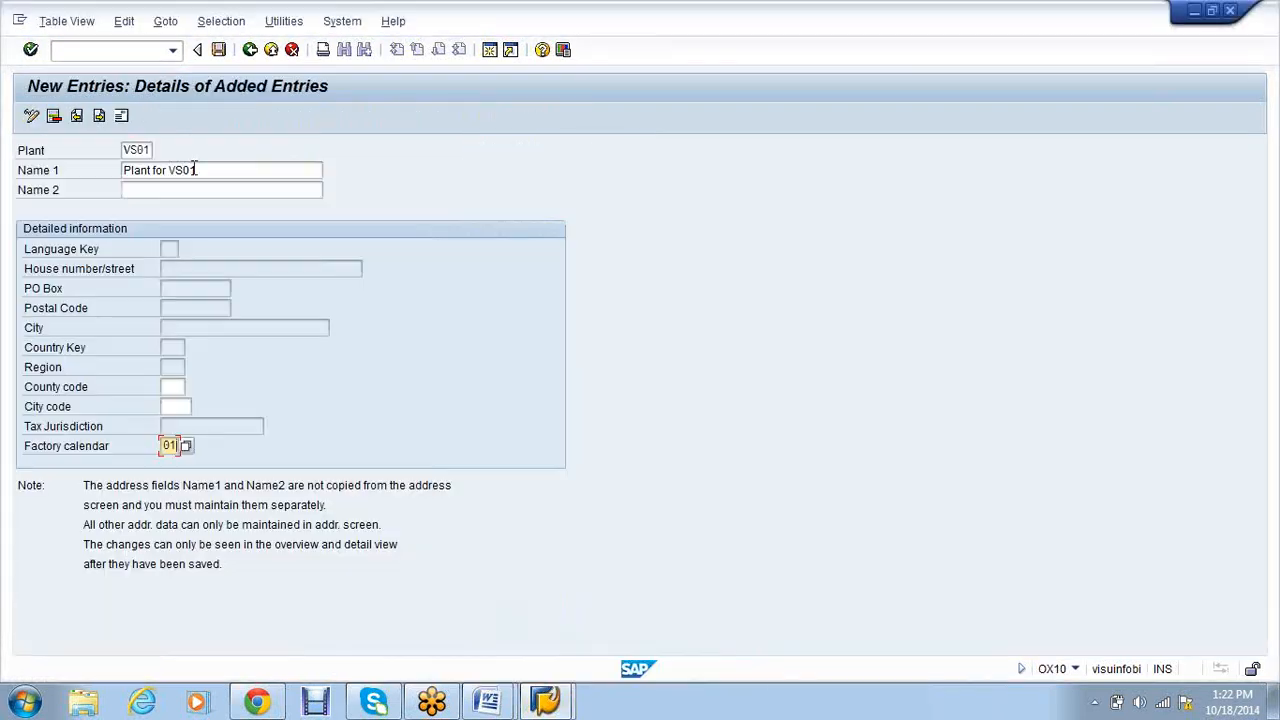
Open the plant's address details, enter VS01 as the name and fill in the street and house number.
{"action": "left_click", "coordinate": [122, 118]}
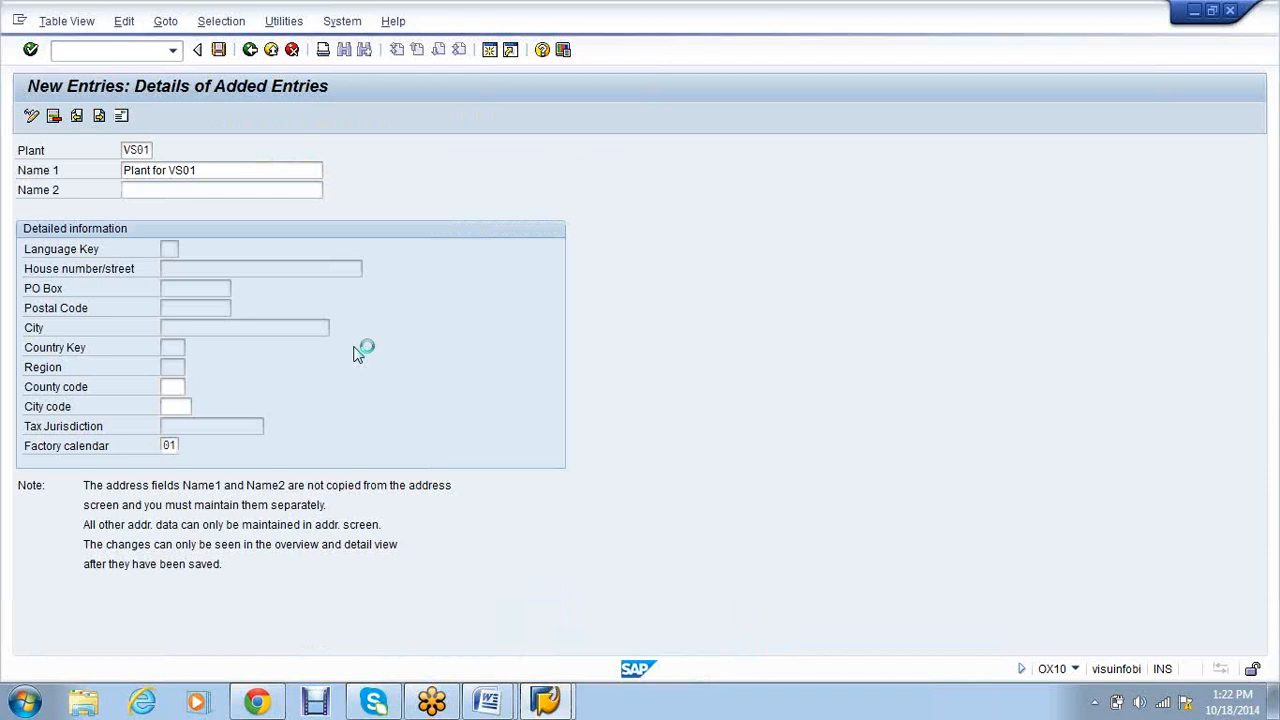
{"action": "type", "text": "VS01"}
{"action": "key", "text": "Tab"}
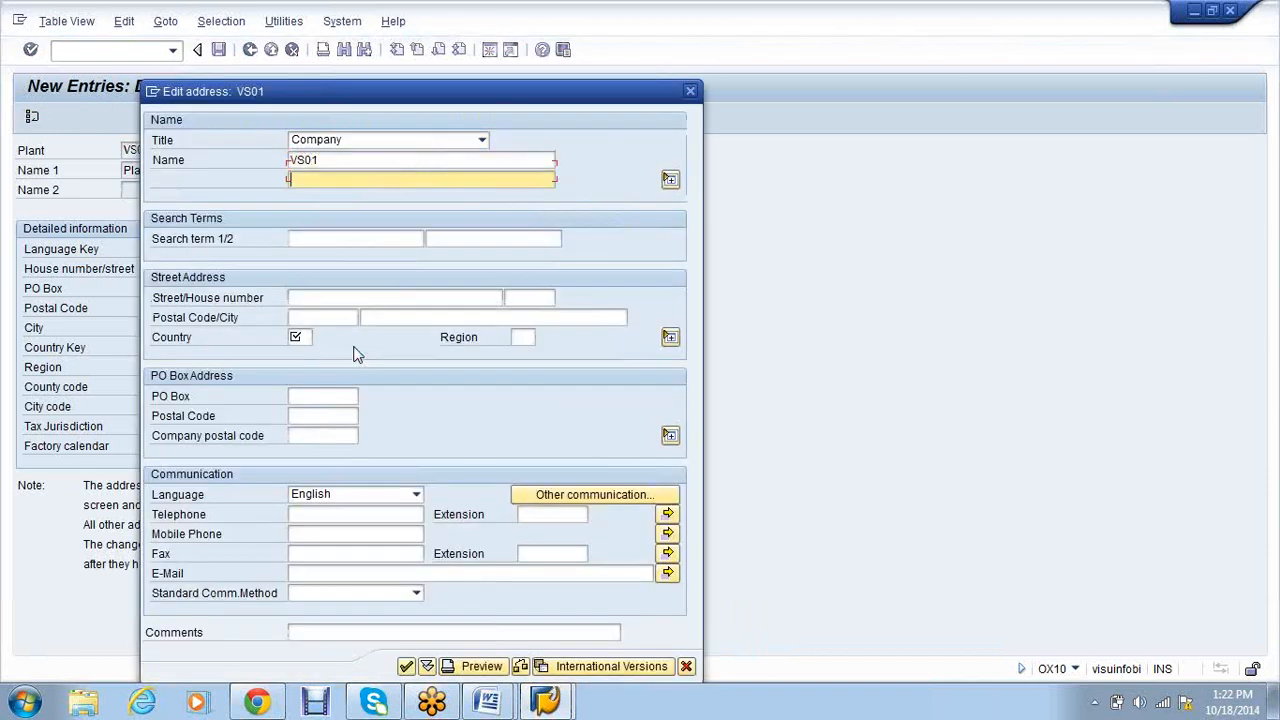
{"action": "key", "text": "Tab"}
{"action": "key", "text": "Tab"}
{"action": "key", "text": "Tab"}
{"action": "type", "text": "12"}
{"action": "key", "text": "Tab"}
{"action": "type", "text": "21"}
{"action": "key", "text": "Tab"}
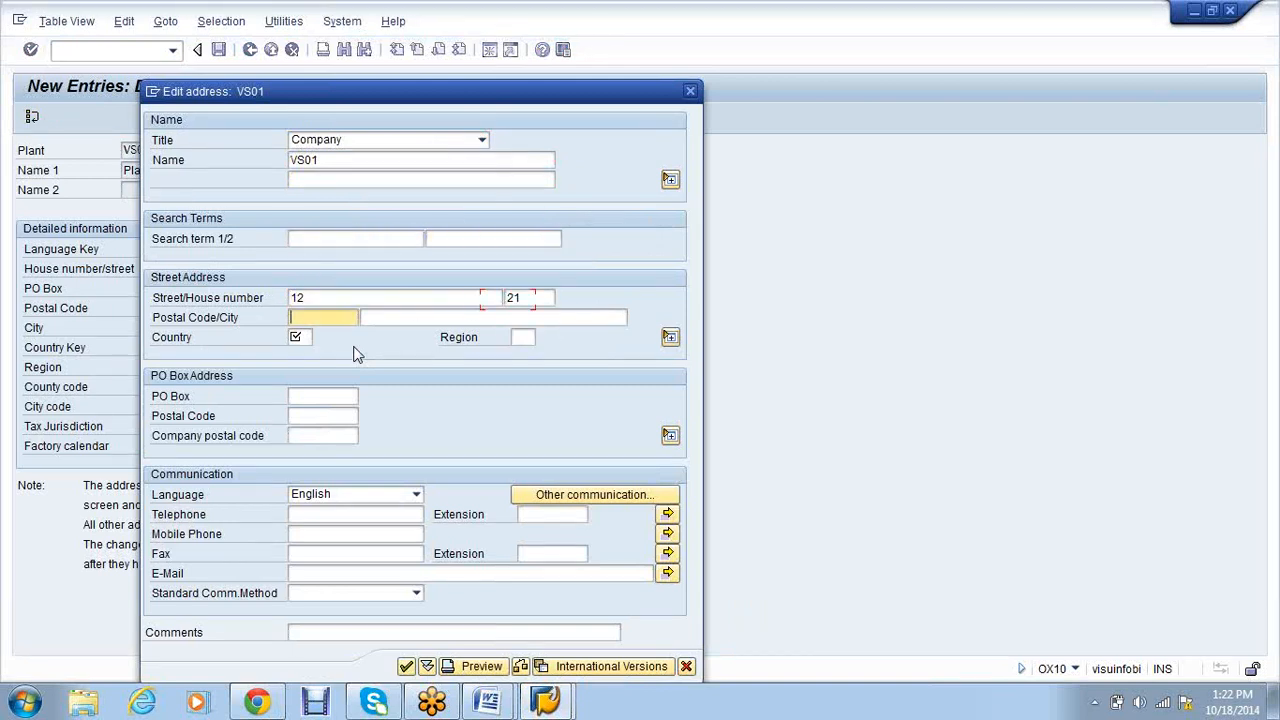
Fill in the postal code and city of the plant's address and set the country to IN.
{"action": "type", "text": "999"}
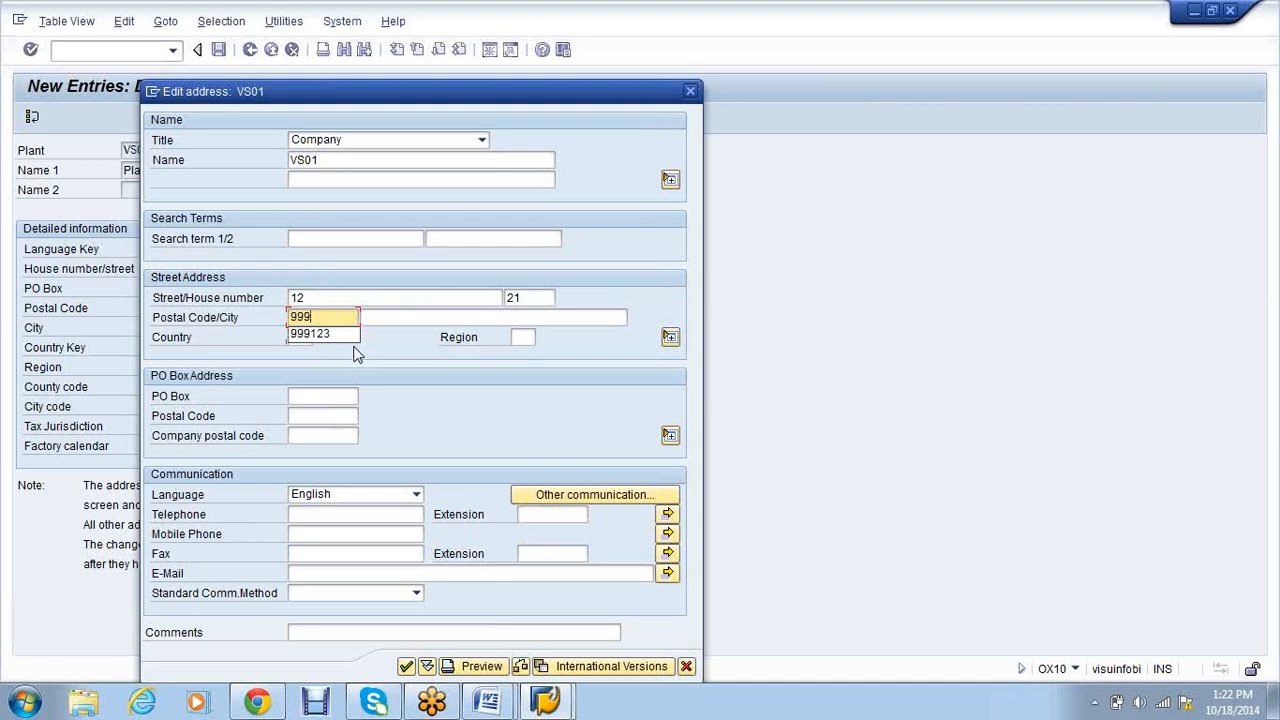
{"action": "key", "text": "Down"}
{"action": "key", "text": "Return"}
{"action": "key", "text": "Tab"}
{"action": "type", "text": "B"}
{"action": "key", "text": "Down"}
{"action": "key", "text": "Return"}
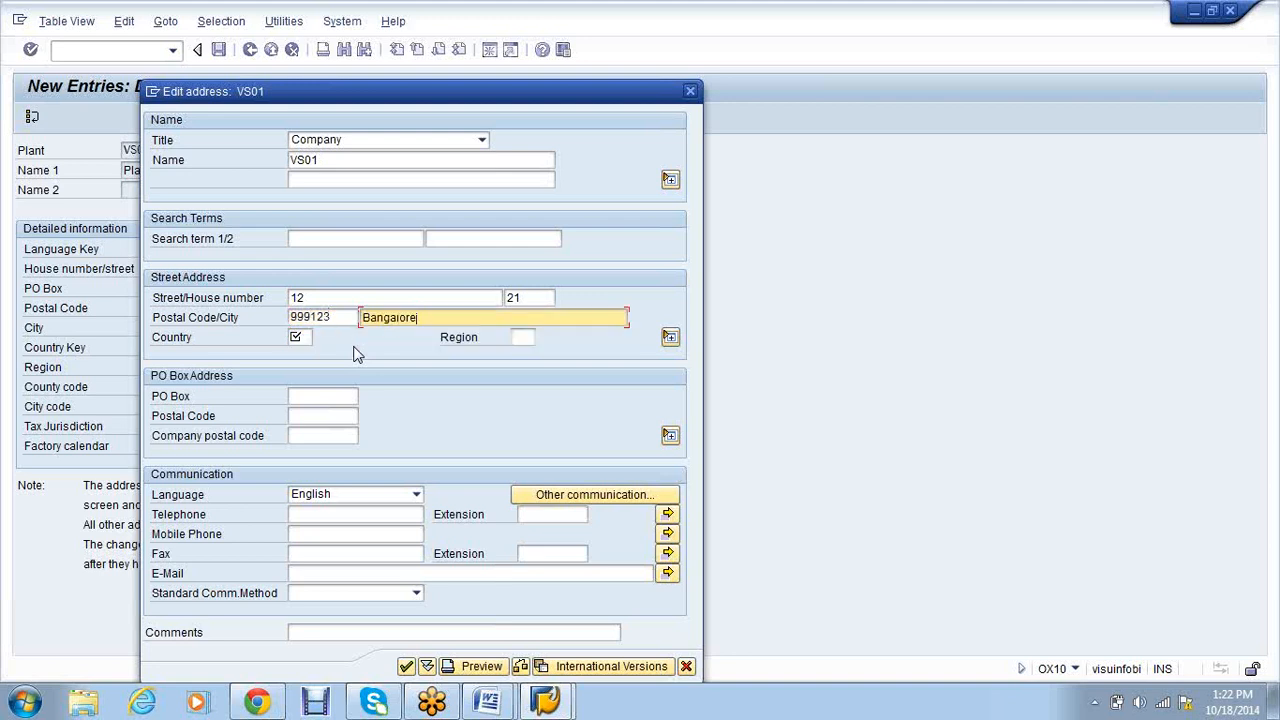
{"action": "key", "text": "Tab"}
{"action": "type", "text": "I"}
{"action": "key", "text": "Down"}
{"action": "key", "text": "Return"}
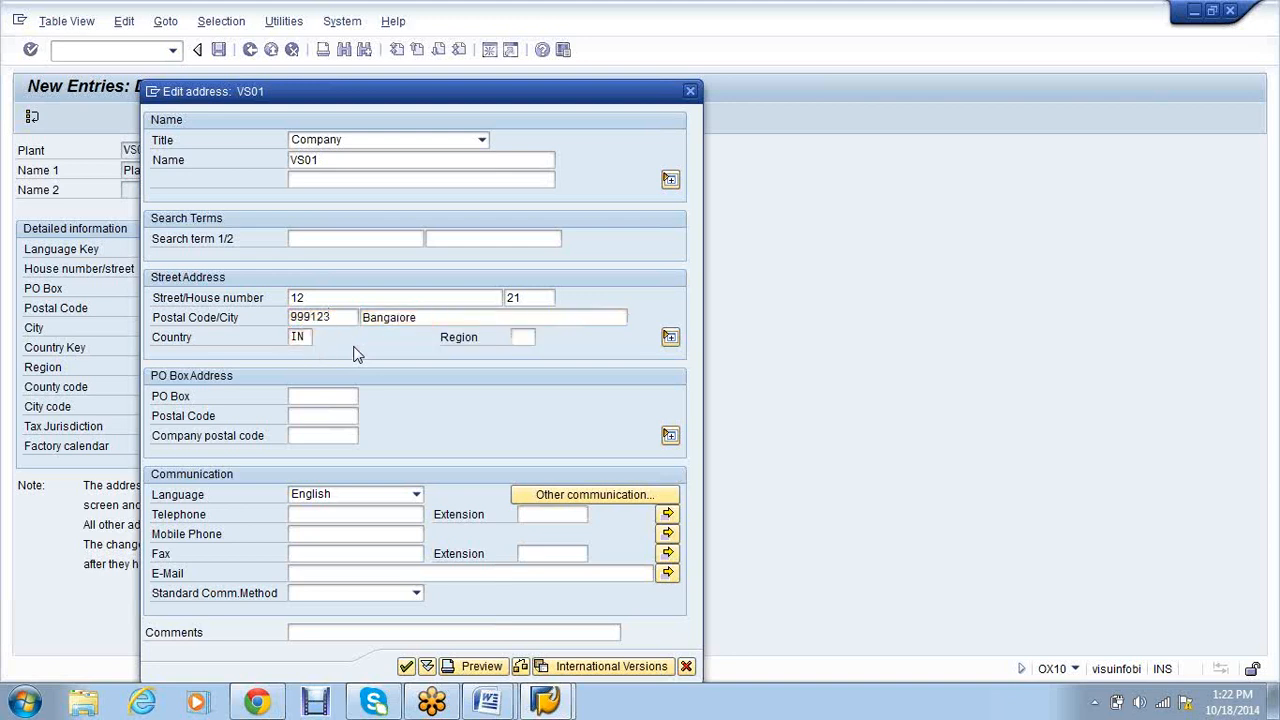
{"action": "key", "text": "Return"}
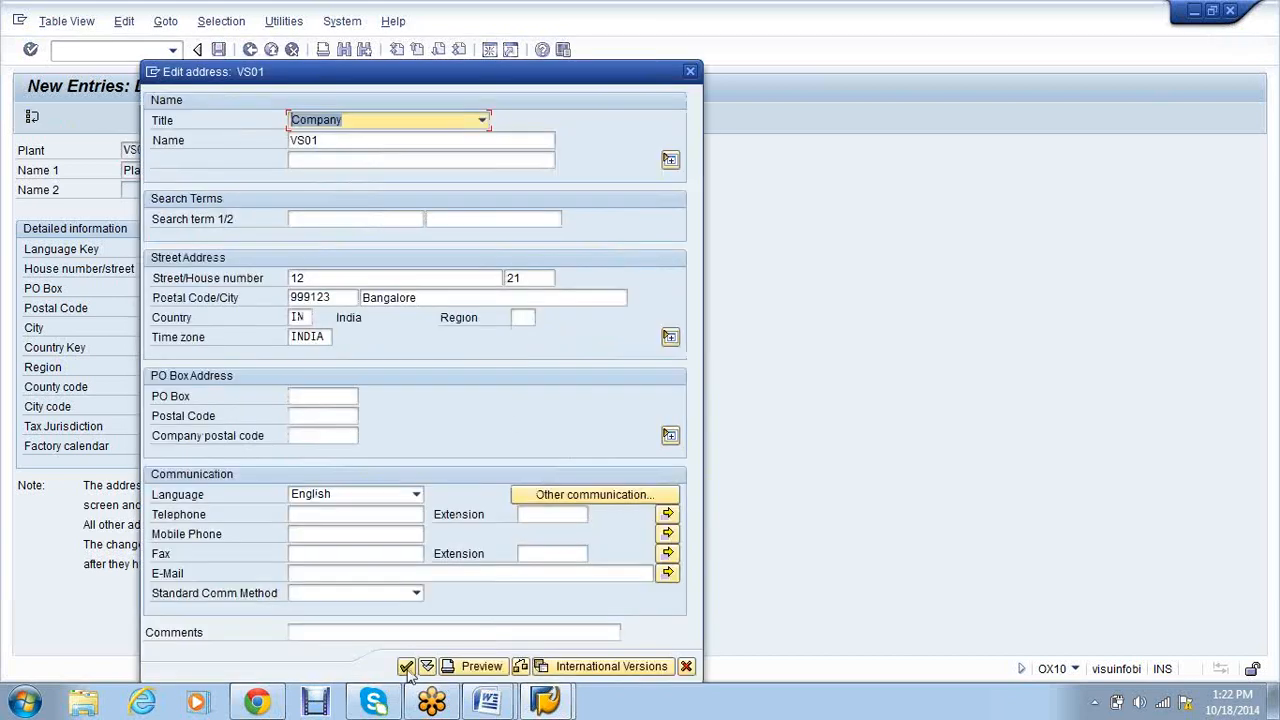
Accept the plant address and save the plant under the customizing request VS01-Project.
{"action": "left_click", "coordinate": [406, 667]}
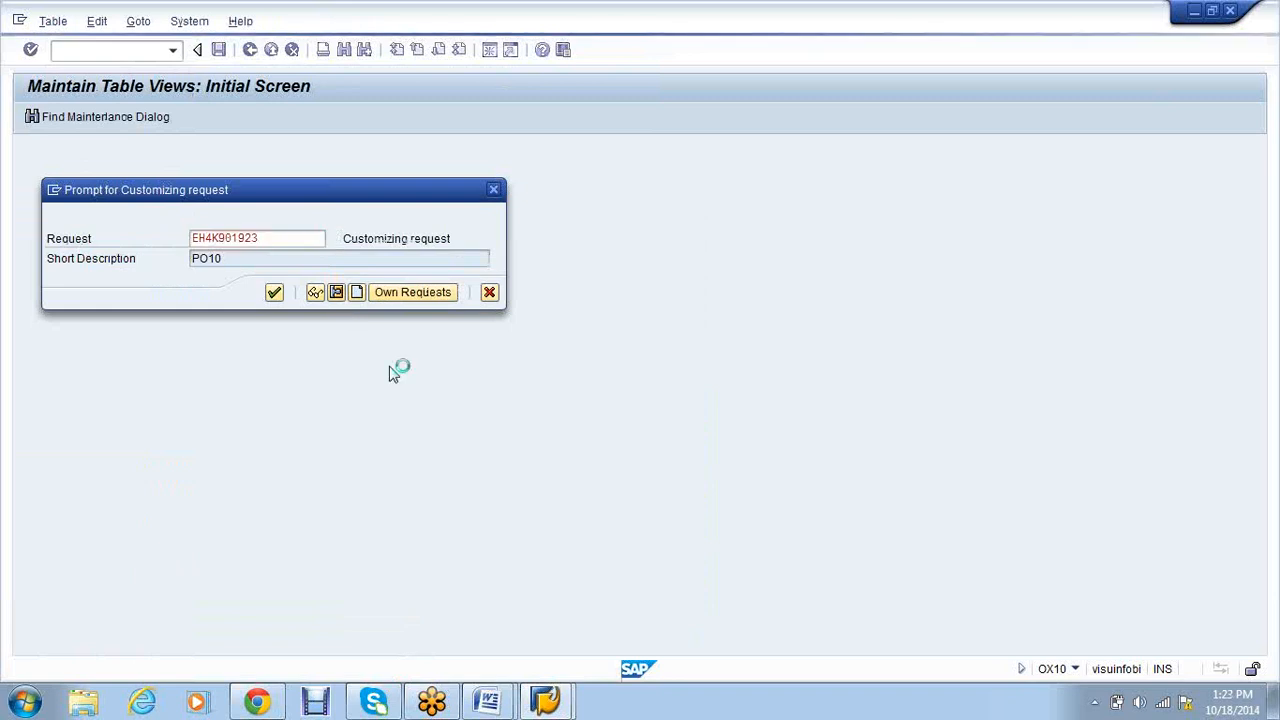
{"action": "double_click", "coordinate": [147, 339]}
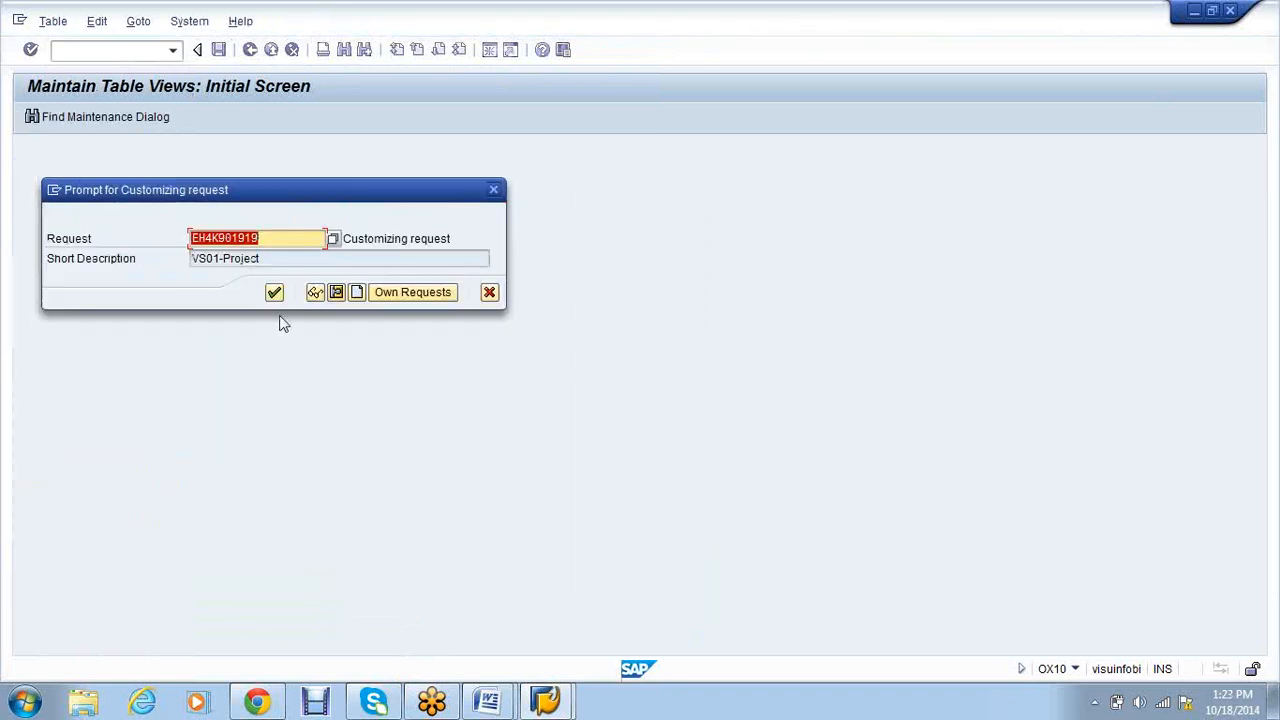
{"action": "left_click", "coordinate": [278, 299]}
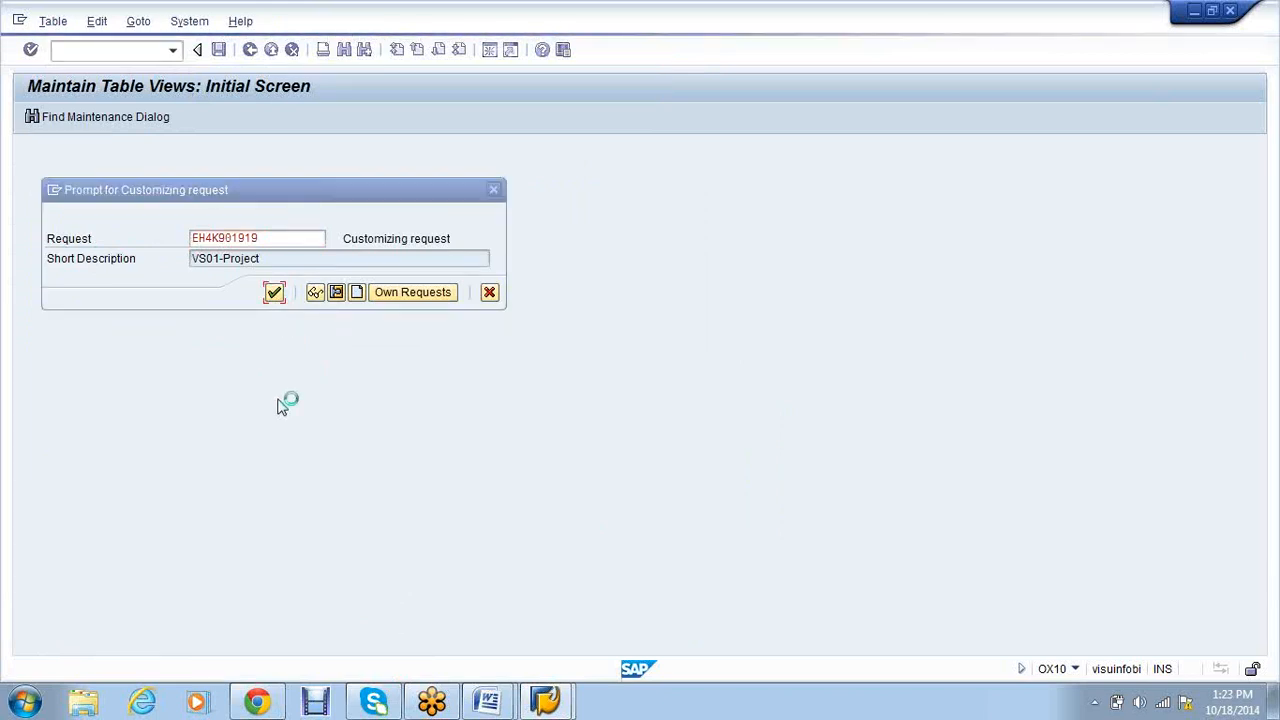
Open the storage location maintenance with transaction OX09 for plant VS01.
{"action": "left_click", "coordinate": [117, 44]}
{"action": "type", "text": "/n"}
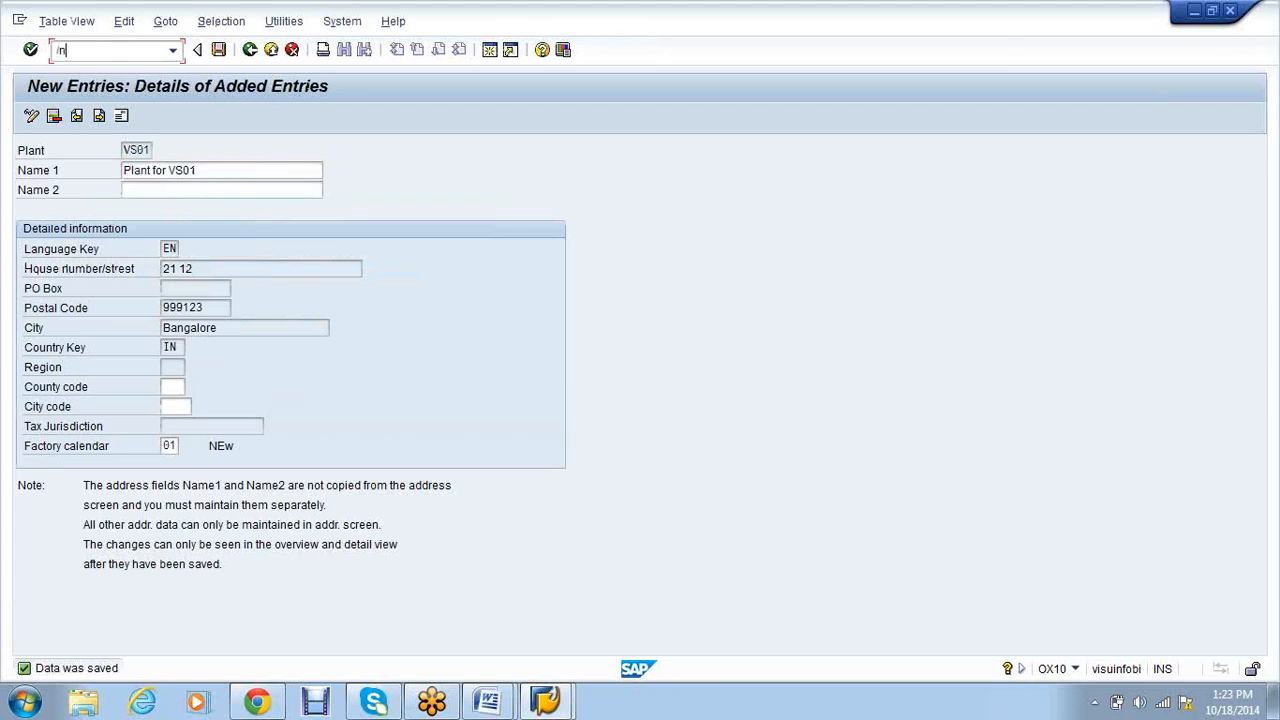
{"action": "type", "text": "ox10"}
{"action": "key", "text": "Return"}
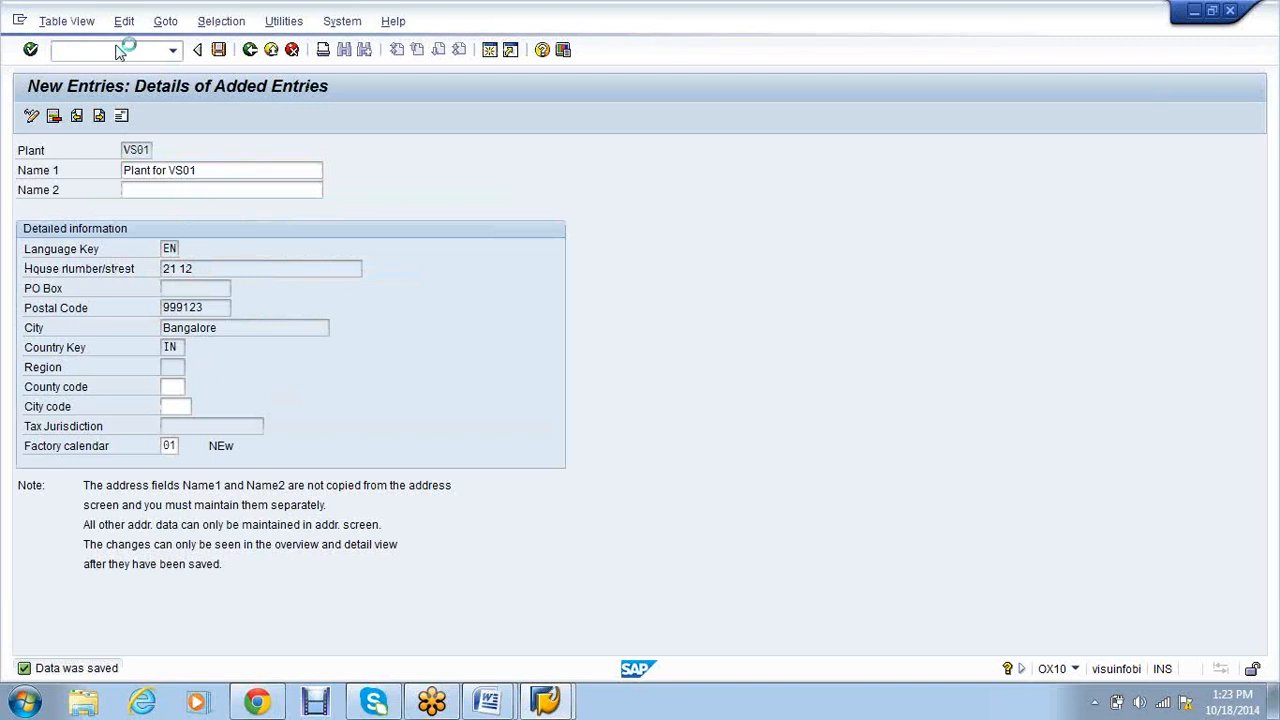
{"action": "type", "text": "vs01"}
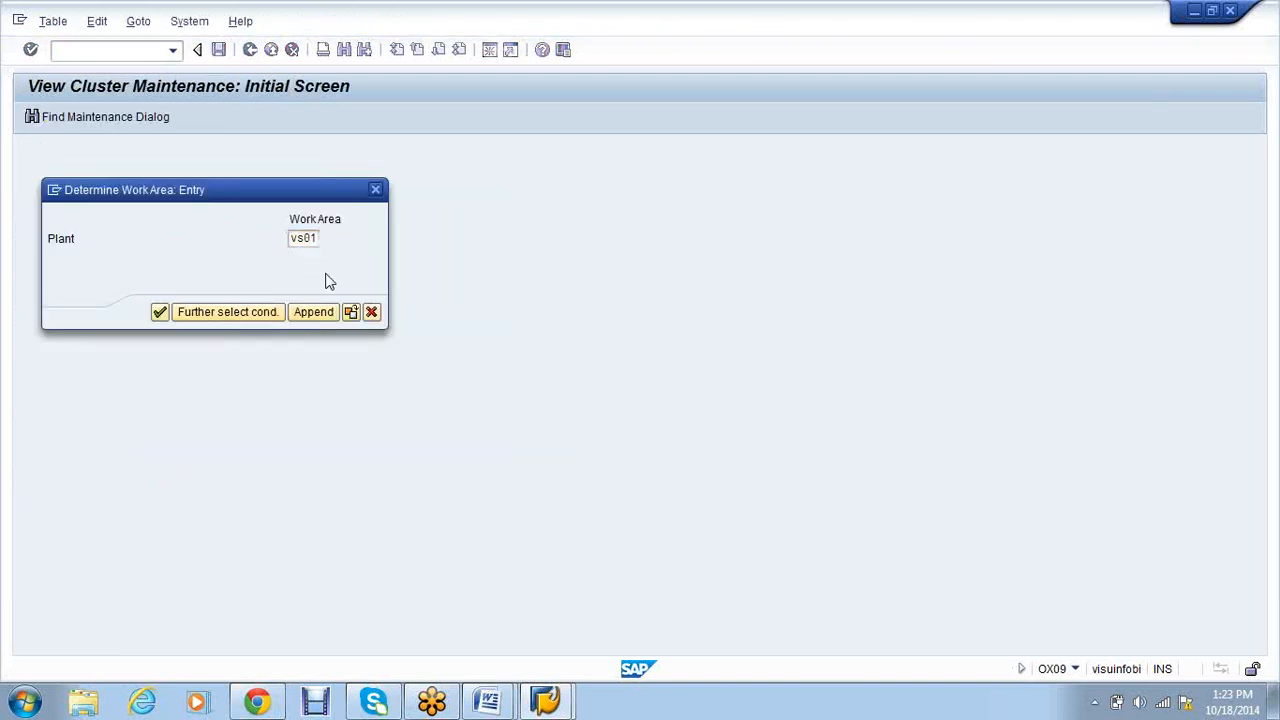
{"action": "key", "text": "Return"}
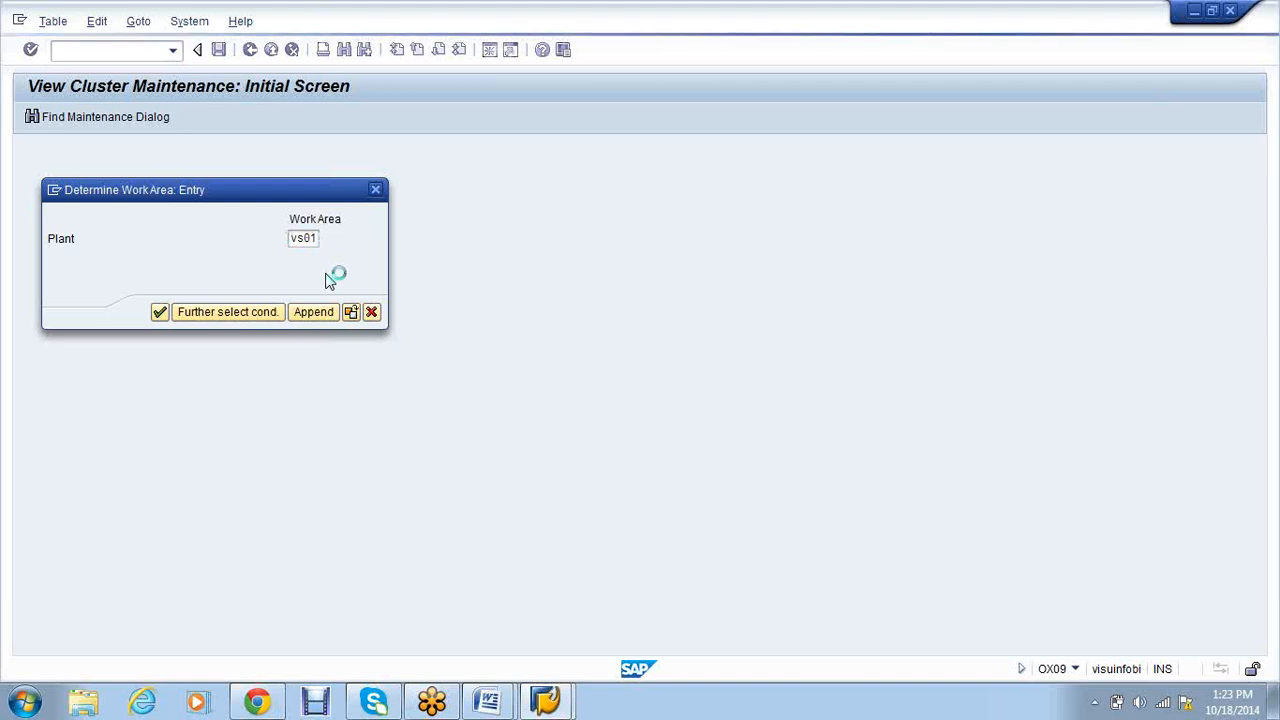
Add storage location VS01 with the description "STR LOC- VS01" to the plant and save it.
{"action": "left_click", "coordinate": [78, 117]}
{"action": "type", "text": "VS01"}
{"action": "key", "text": "Tab"}
{"action": "type", "text": "s"}
{"action": "key", "text": "Down"}
{"action": "key", "text": "Return"}
{"action": "key", "text": "BackSpace"}
{"action": "key", "text": "BackSpace"}
{"action": "key", "text": "BackSpace"}
{"action": "key", "text": "BackSpace"}
{"action": "type", "text": "V"}
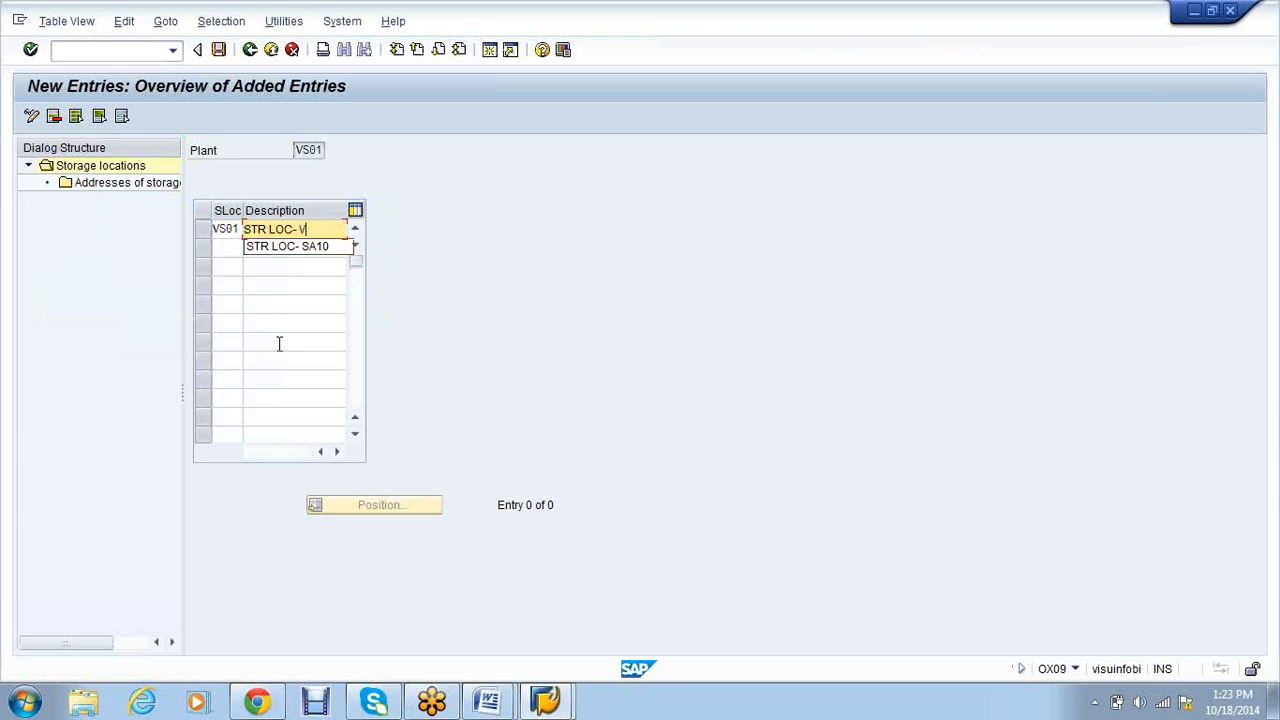
{"action": "type", "text": "S01"}
{"action": "key", "text": "Return"}
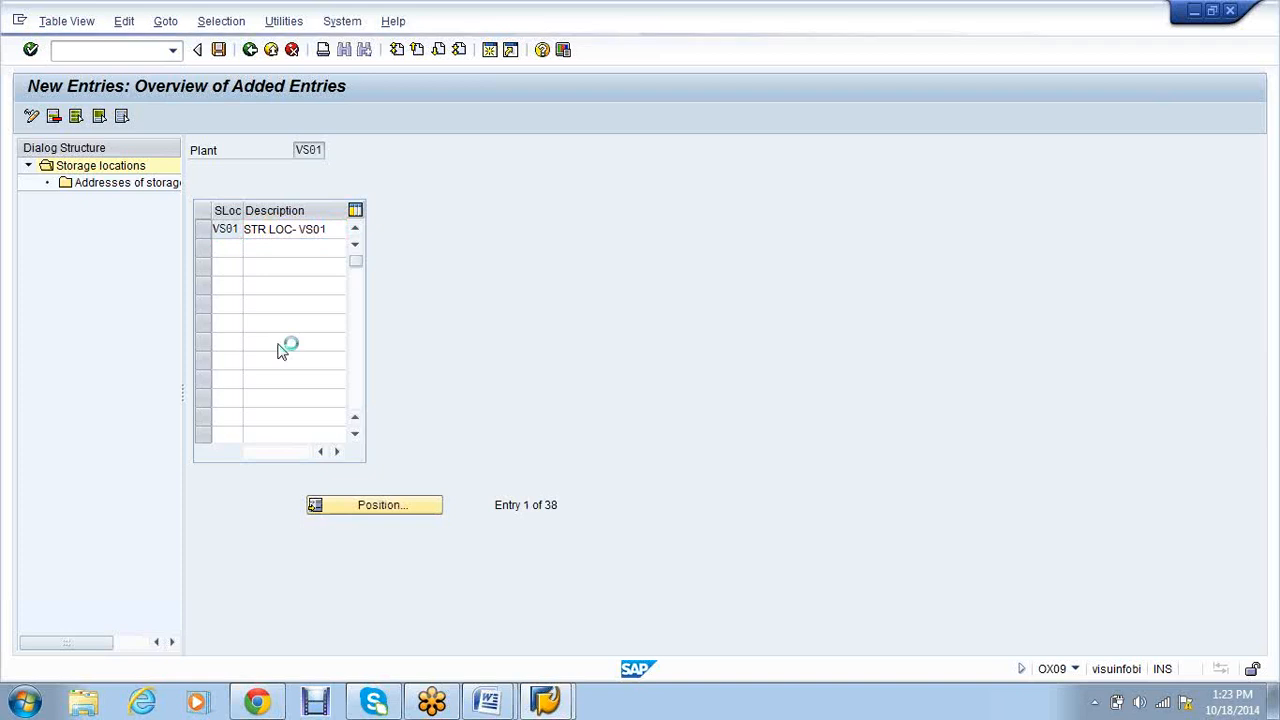
{"action": "key", "text": "Return"}
Open the purchasing organization maintenance with transaction OX08 and start a new entry with the code VS01.
{"action": "left_click", "coordinate": [109, 49]}
{"action": "type", "text": "/nox09"}
{"action": "key", "text": "Return"}
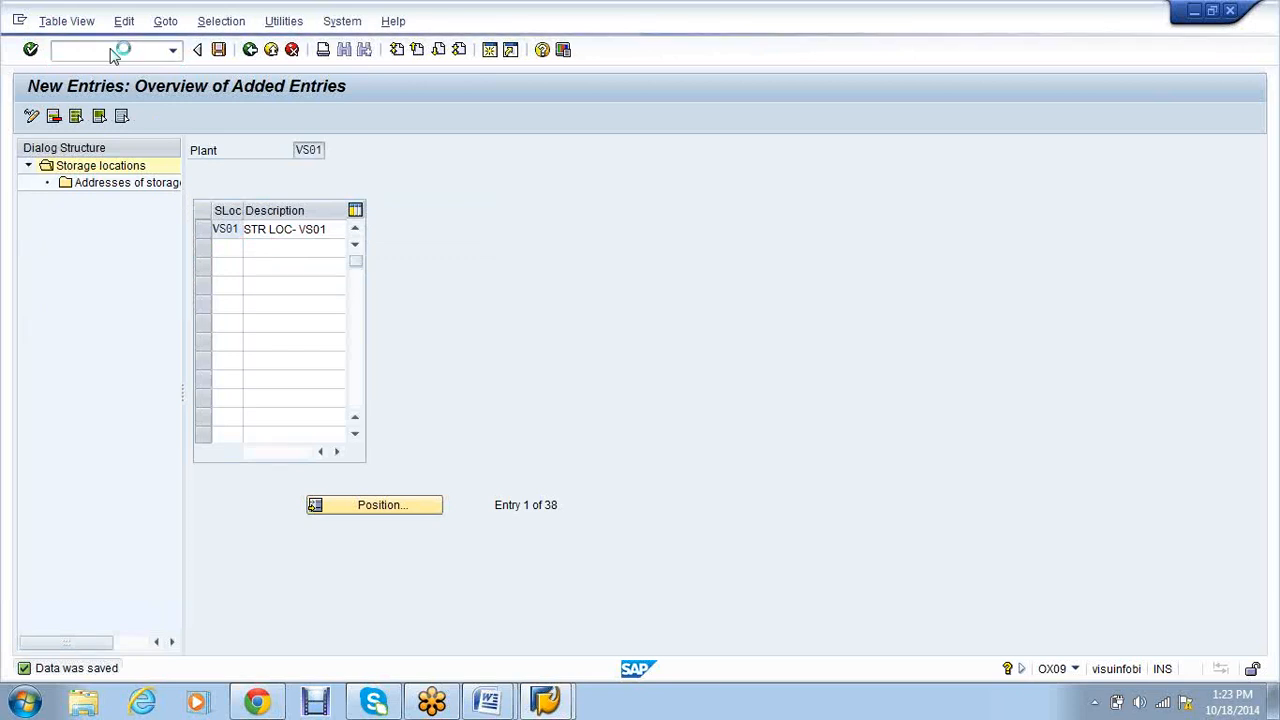
{"action": "left_click", "coordinate": [90, 116]}
{"action": "type", "text": "VS01"}
{"action": "key", "text": "Tab"}
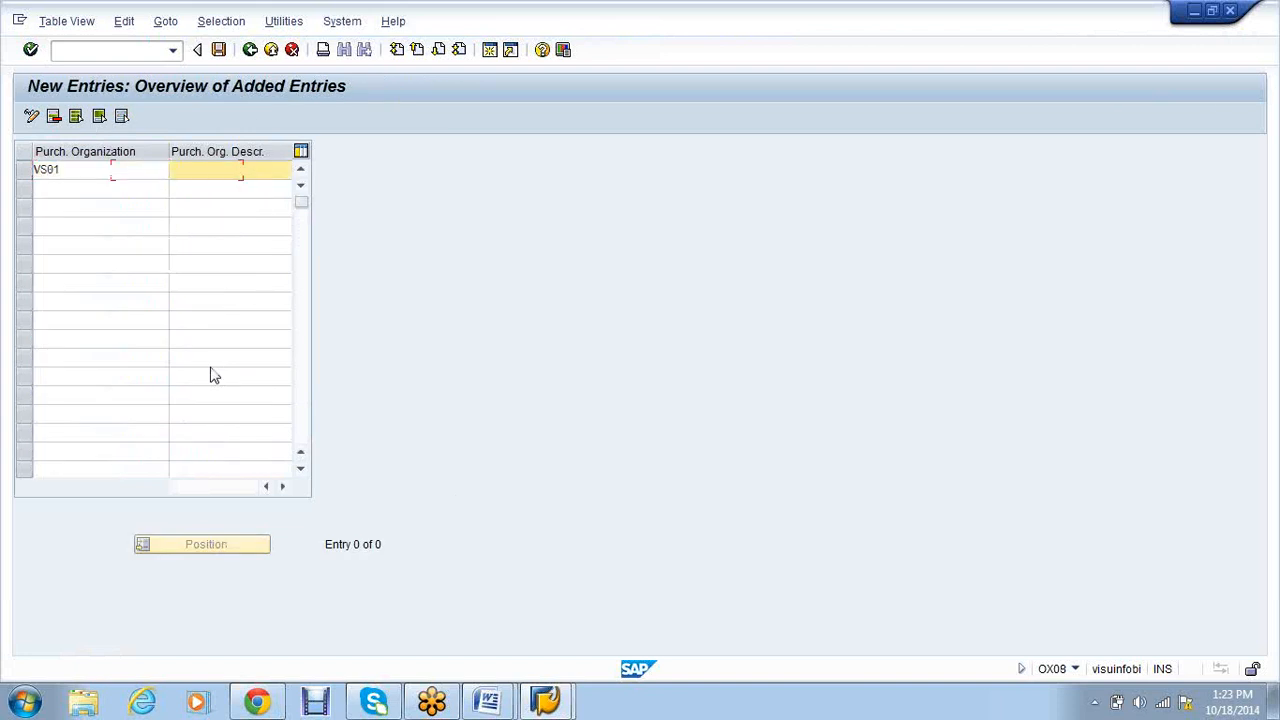
Describe the new purchasing organization as "PO for VS01" and save it.
{"action": "type", "text": "P"}
{"action": "key", "text": "Down"}
{"action": "key", "text": "Return"}
{"action": "key", "text": "BackSpace"}
{"action": "key", "text": "BackSpace"}
{"action": "key", "text": "BackSpace"}
{"action": "key", "text": "BackSpace"}
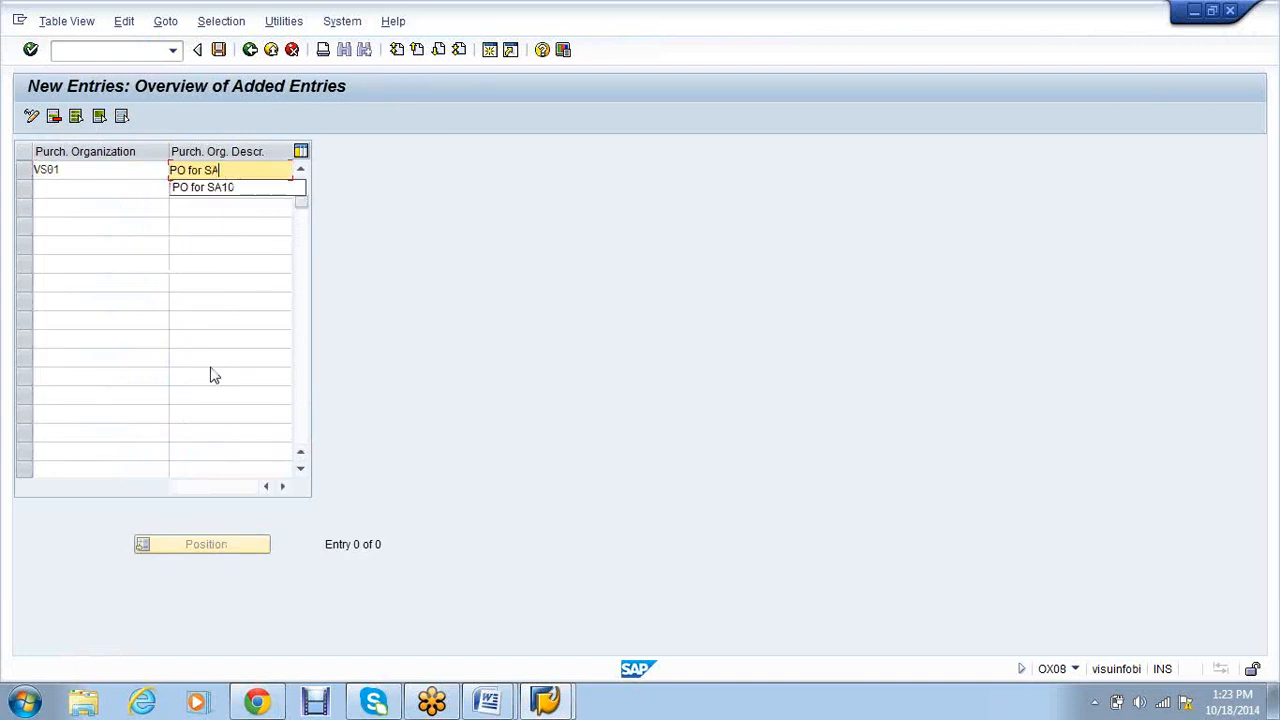
{"action": "type", "text": "VS01"}
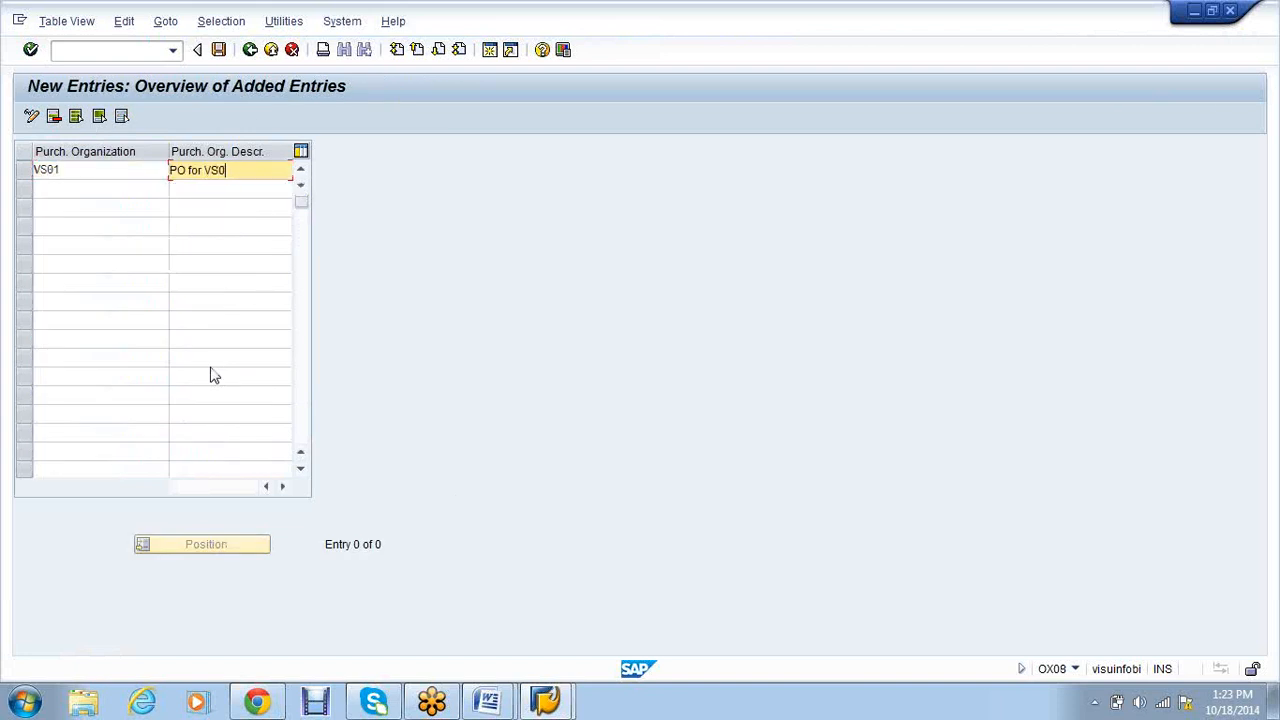
{"action": "key", "text": "Return"}
{"action": "key", "text": "ctrl+s"}
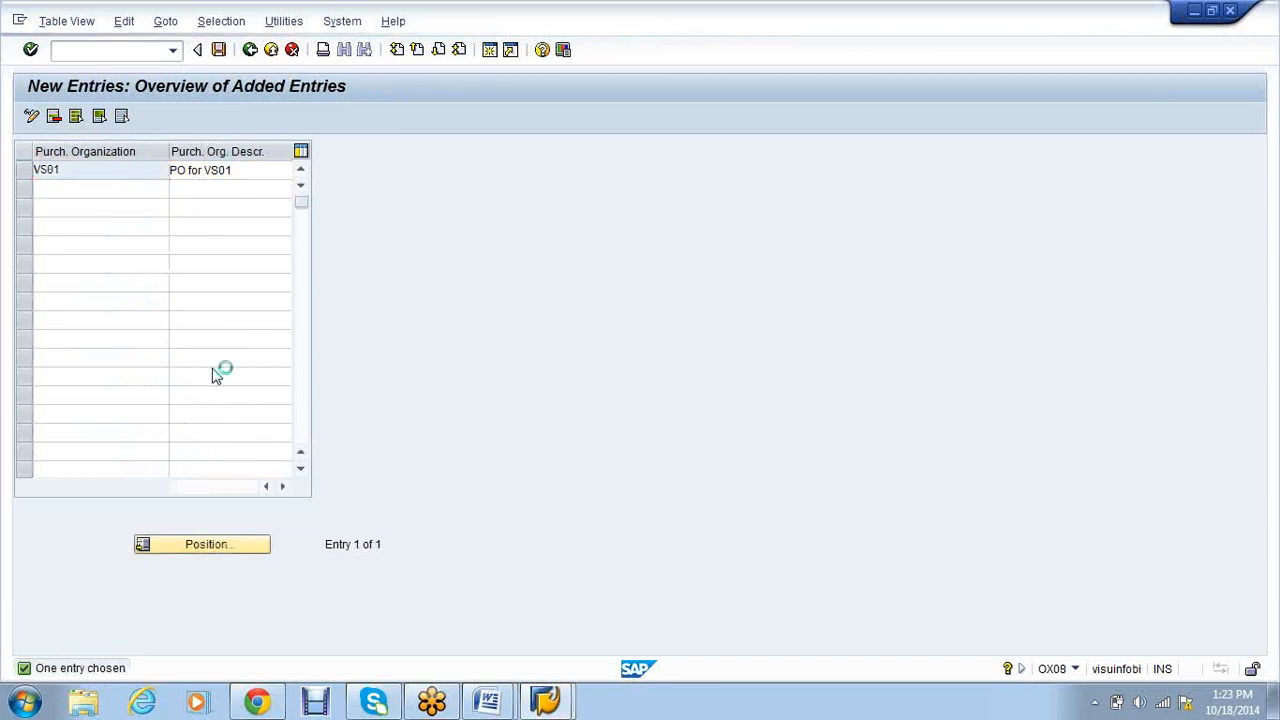
{"action": "left_click", "coordinate": [274, 312]}
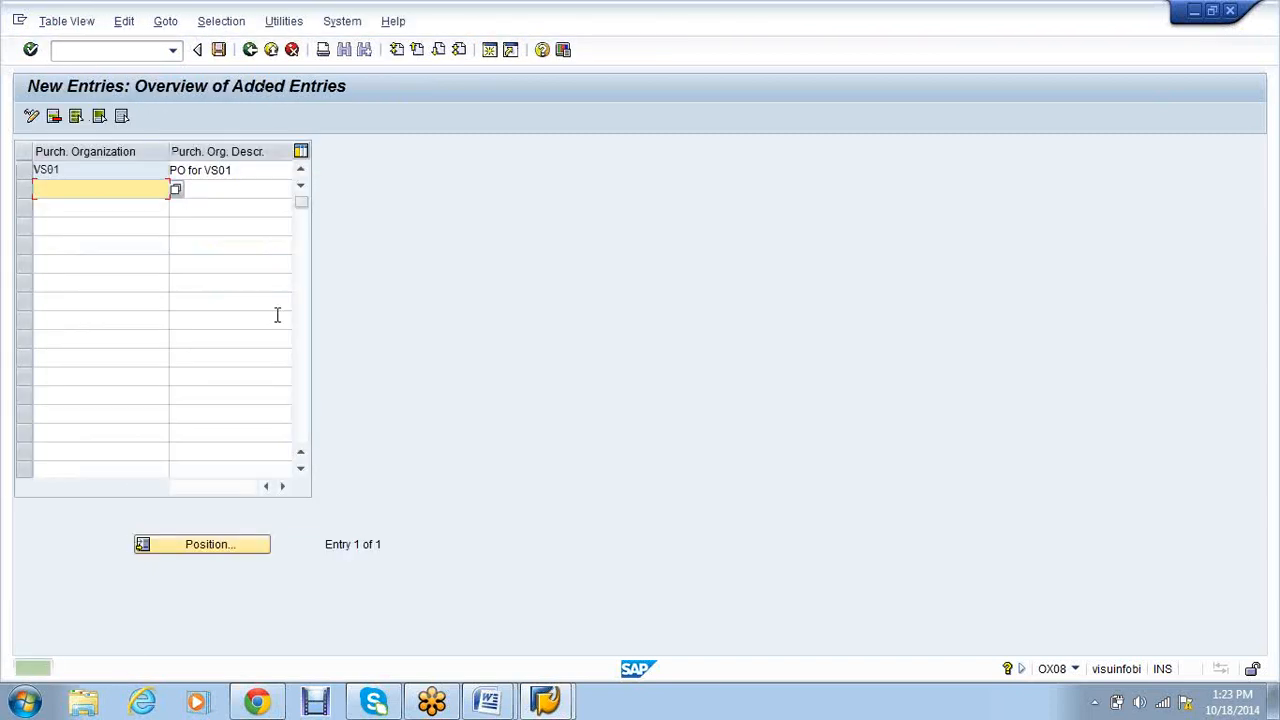
Open the division maintenance with transaction OVXB and start a new entry with the division code VS.
{"action": "left_click", "coordinate": [100, 50]}
{"action": "type", "text": "/nox"}
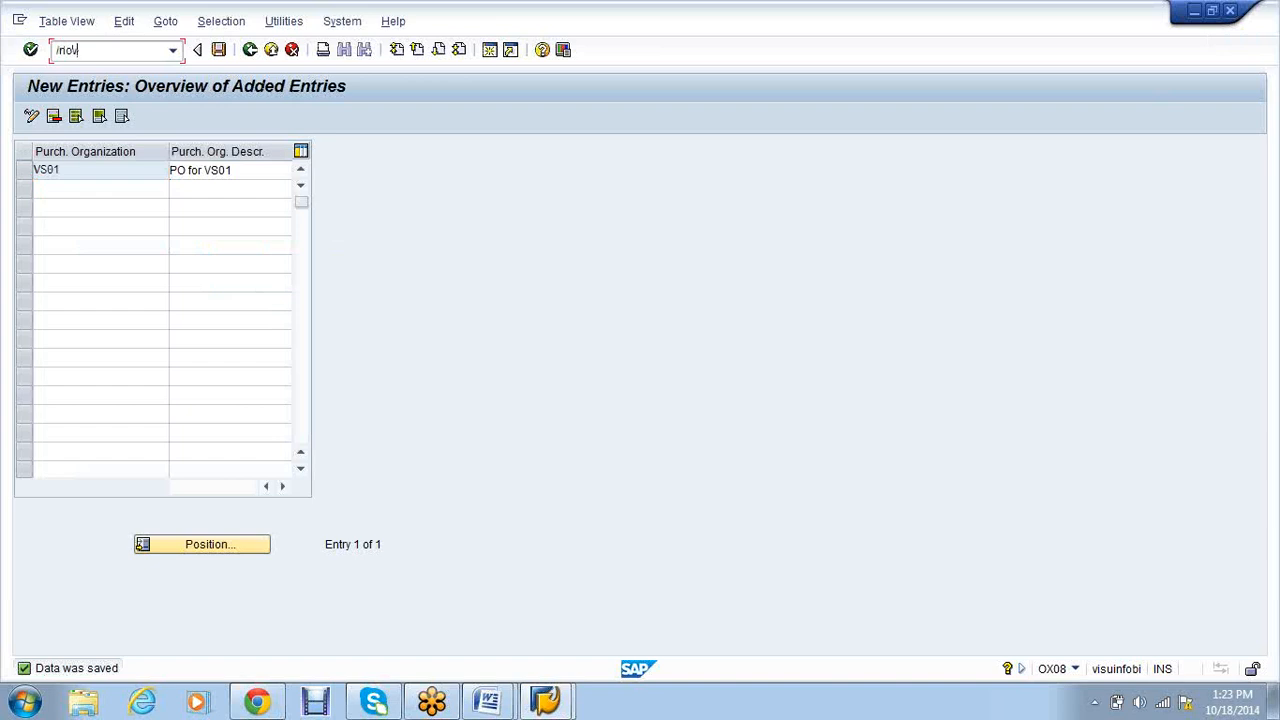
{"action": "type", "text": "08"}
{"action": "key", "text": "Return"}
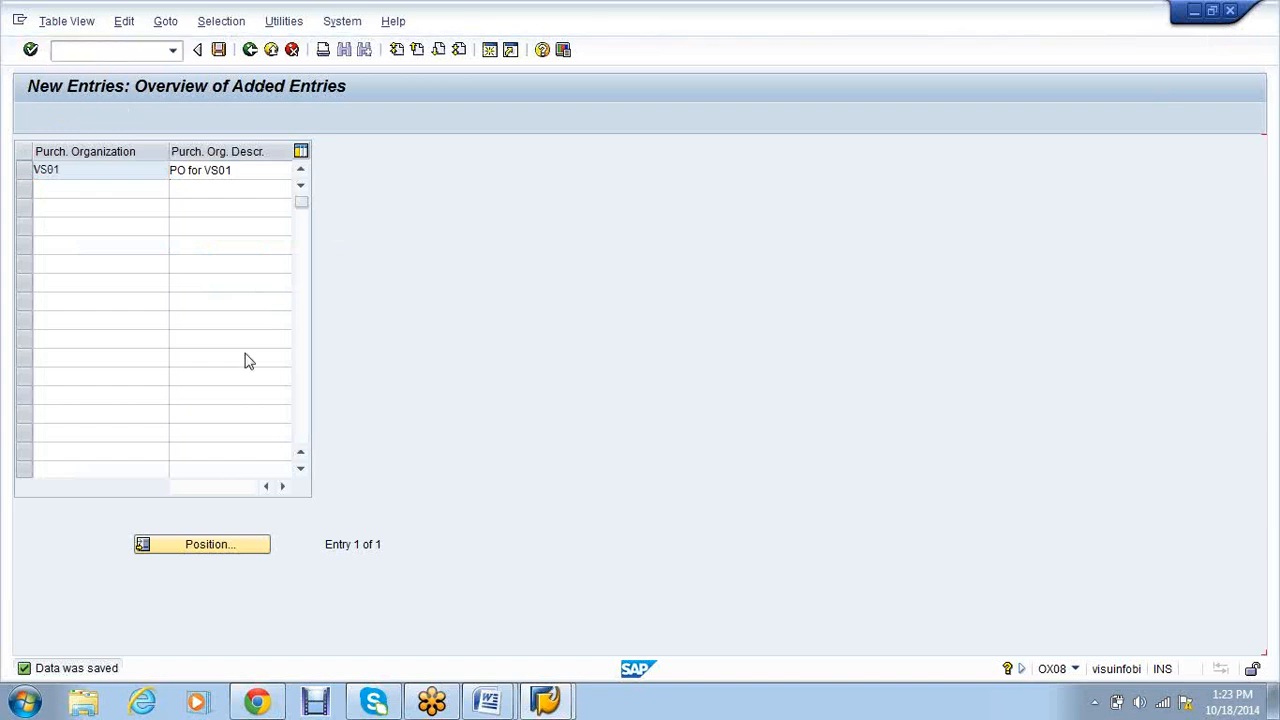
{"action": "key", "text": "F5"}
{"action": "type", "text": "VS"}
{"action": "key", "text": "Tab"}
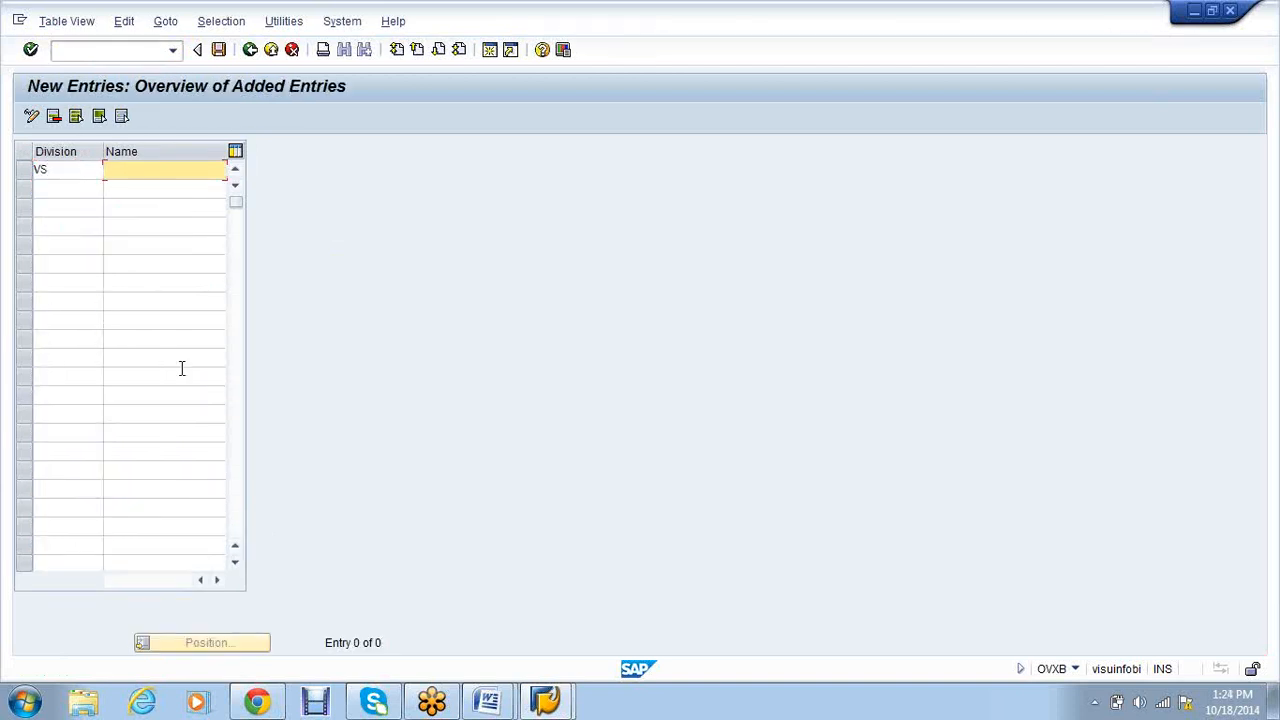
{"action": "left_click", "coordinate": [21, 706]}
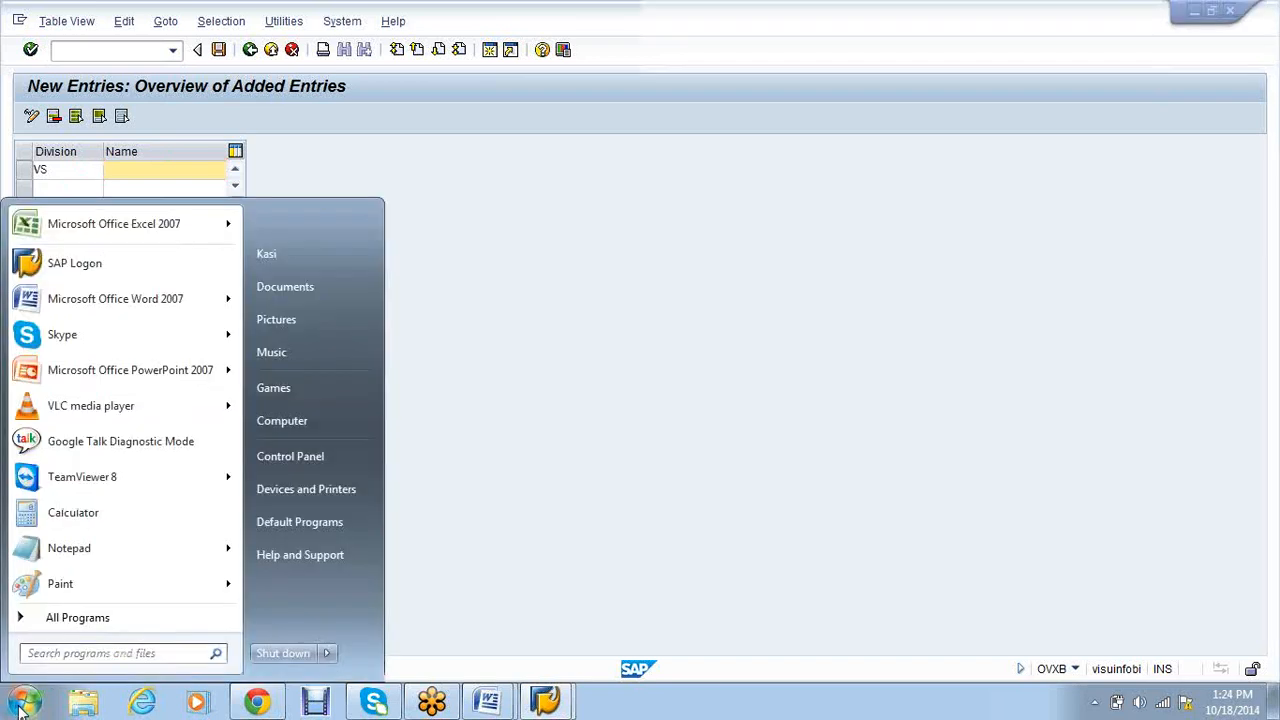
{"action": "left_click", "coordinate": [62, 297]}
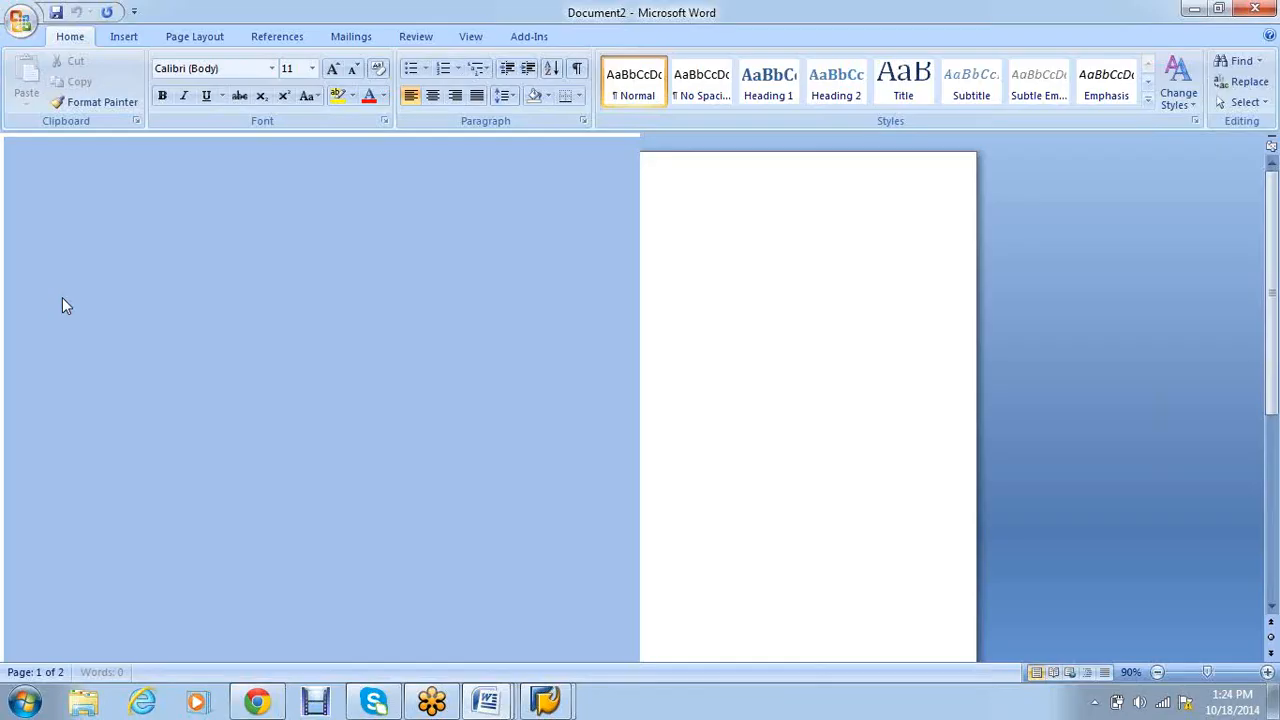
{"action": "type", "text": "DIV- VS"}
{"action": "key", "text": "alt+Tab"}
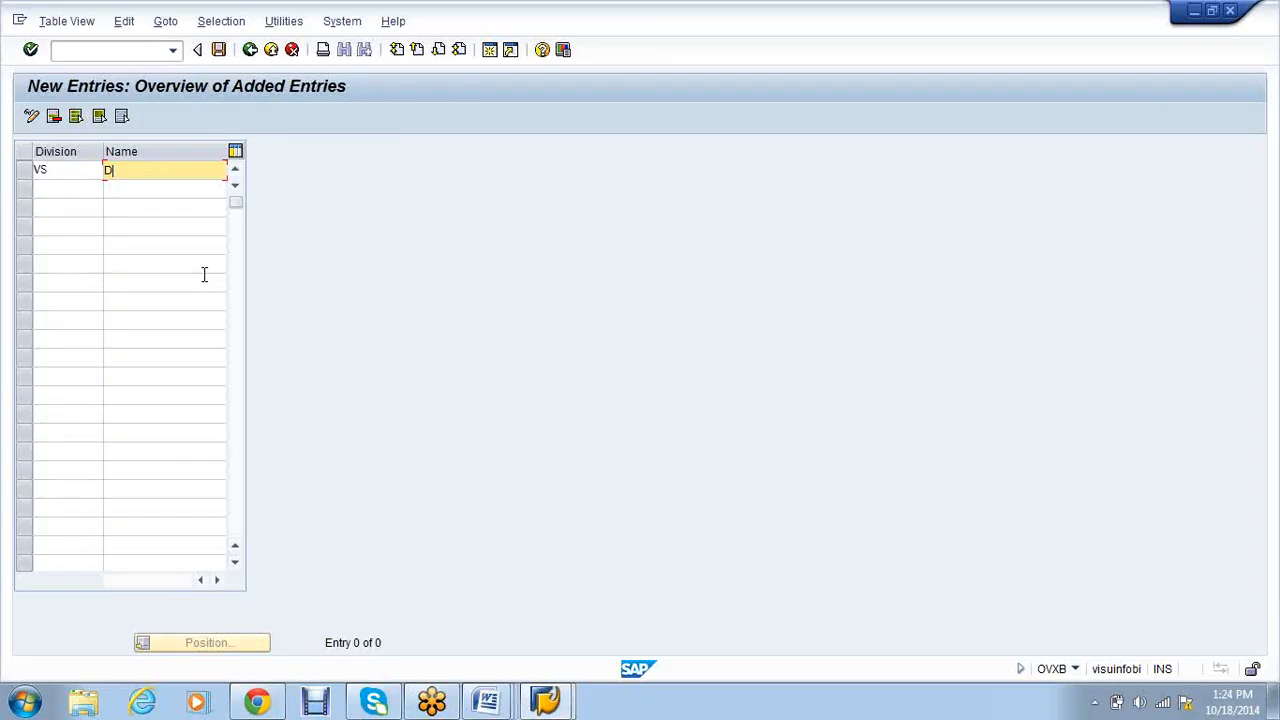
Name division VS "VS01-Division" and save the entry.
{"action": "left_click", "coordinate": [140, 187]}
{"action": "left_click", "coordinate": [117, 170]}
{"action": "key", "text": "BackSpace"}
{"action": "key", "text": "BackSpace"}
{"action": "type", "text": "VS"}
{"action": "key", "text": "Down"}
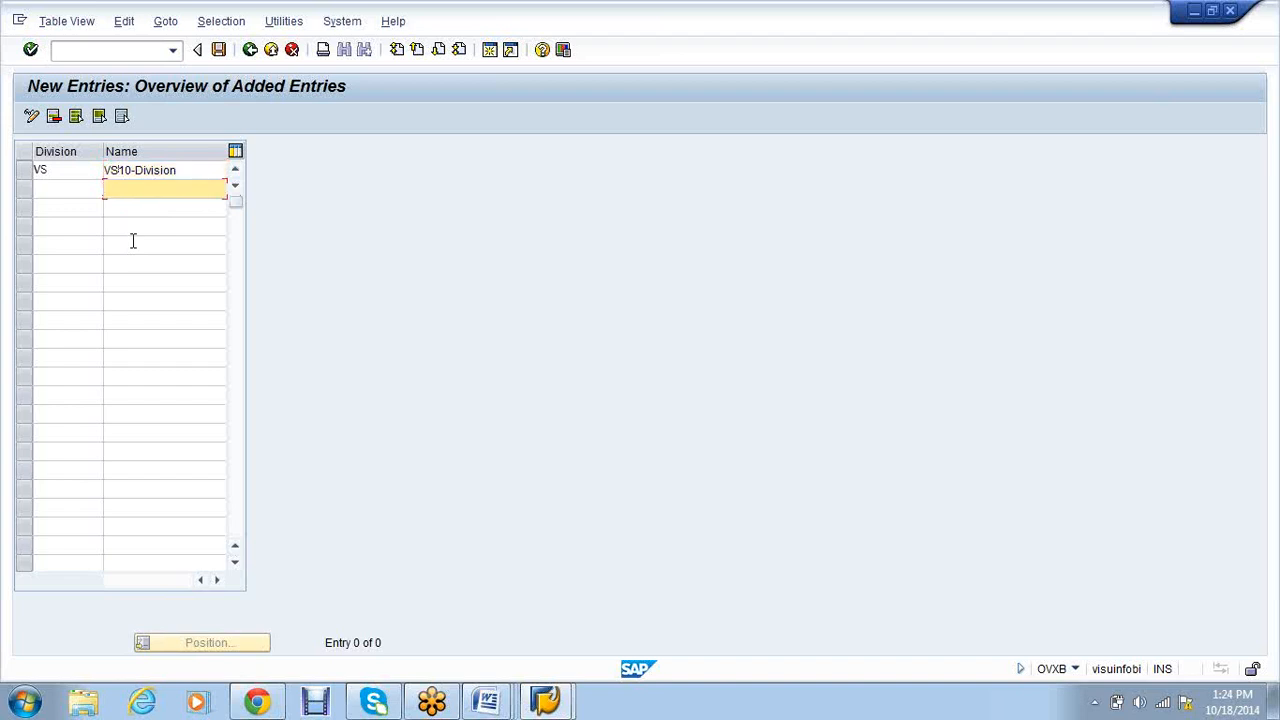
{"action": "left_click", "coordinate": [125, 170]}
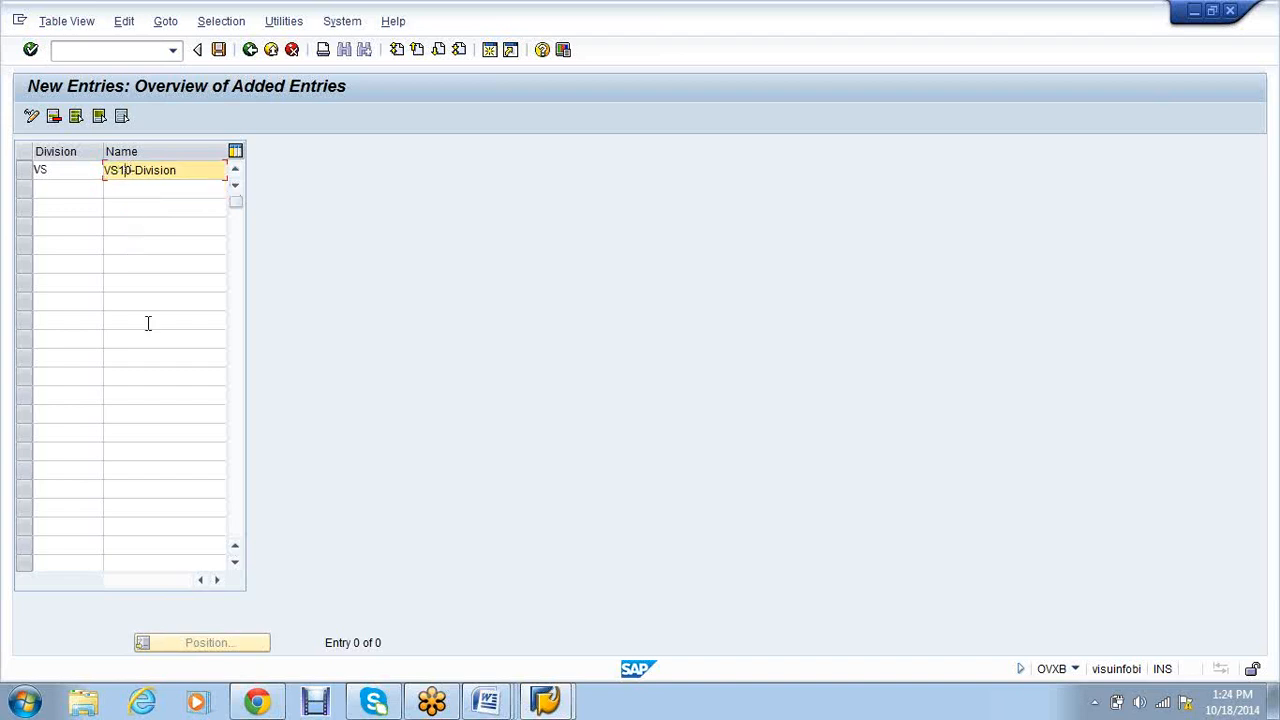
{"action": "key", "text": "BackSpace"}
{"action": "key", "text": "BackSpace"}
{"action": "type", "text": "01"}
{"action": "key", "text": "Return"}
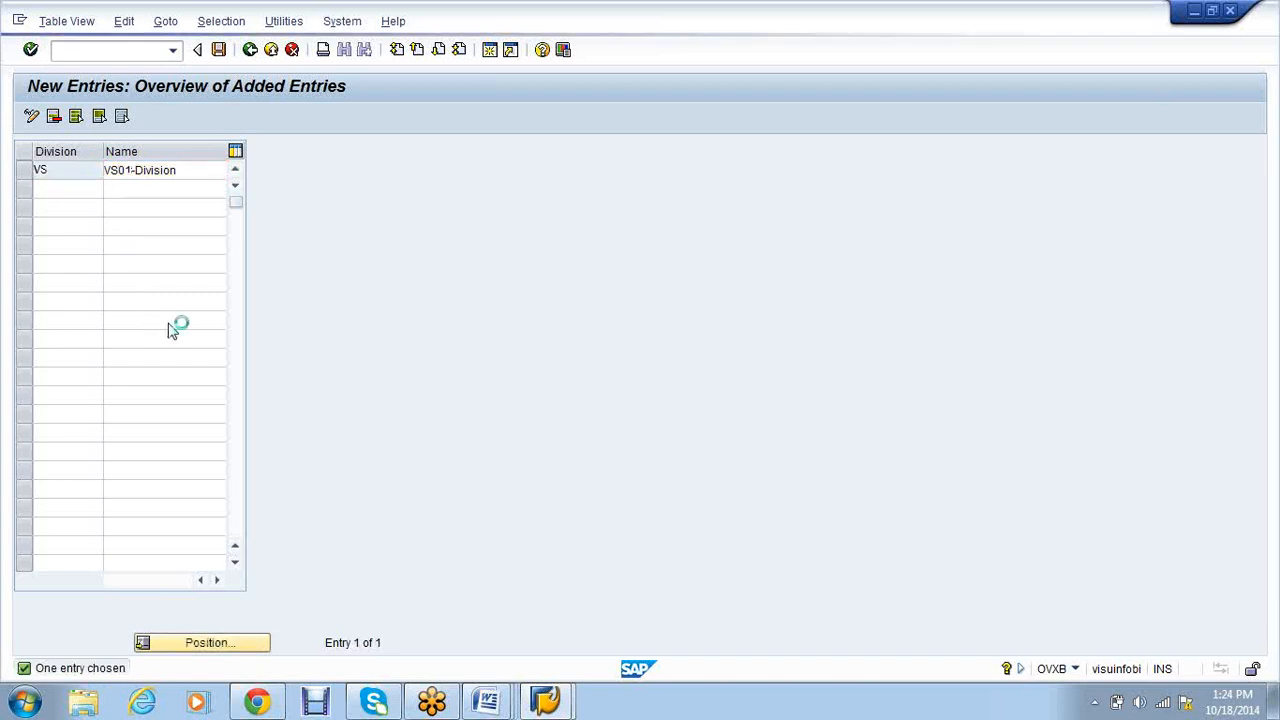
Open the assignment of plants to company codes with transaction OX18 and start a new entry.
{"action": "left_click", "coordinate": [74, 46]}
{"action": "type", "text": "/nox18"}
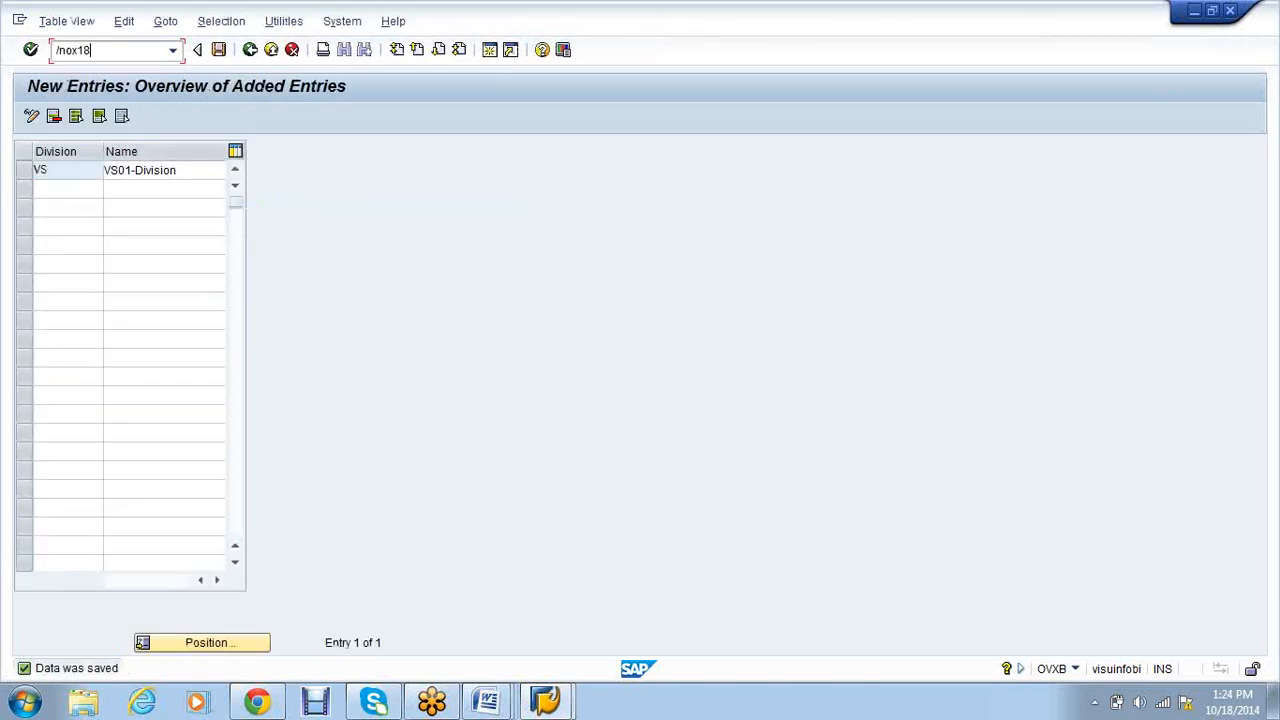
{"action": "key", "text": "Return"}
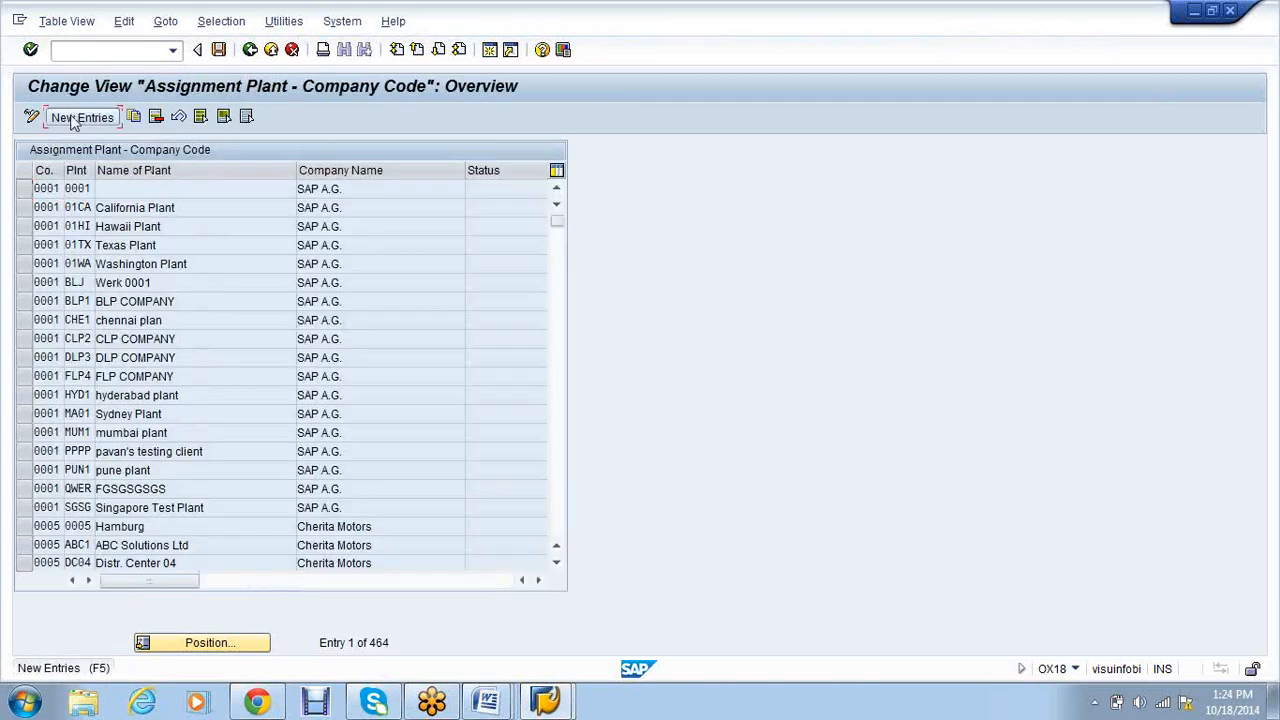
{"action": "left_click", "coordinate": [80, 118]}
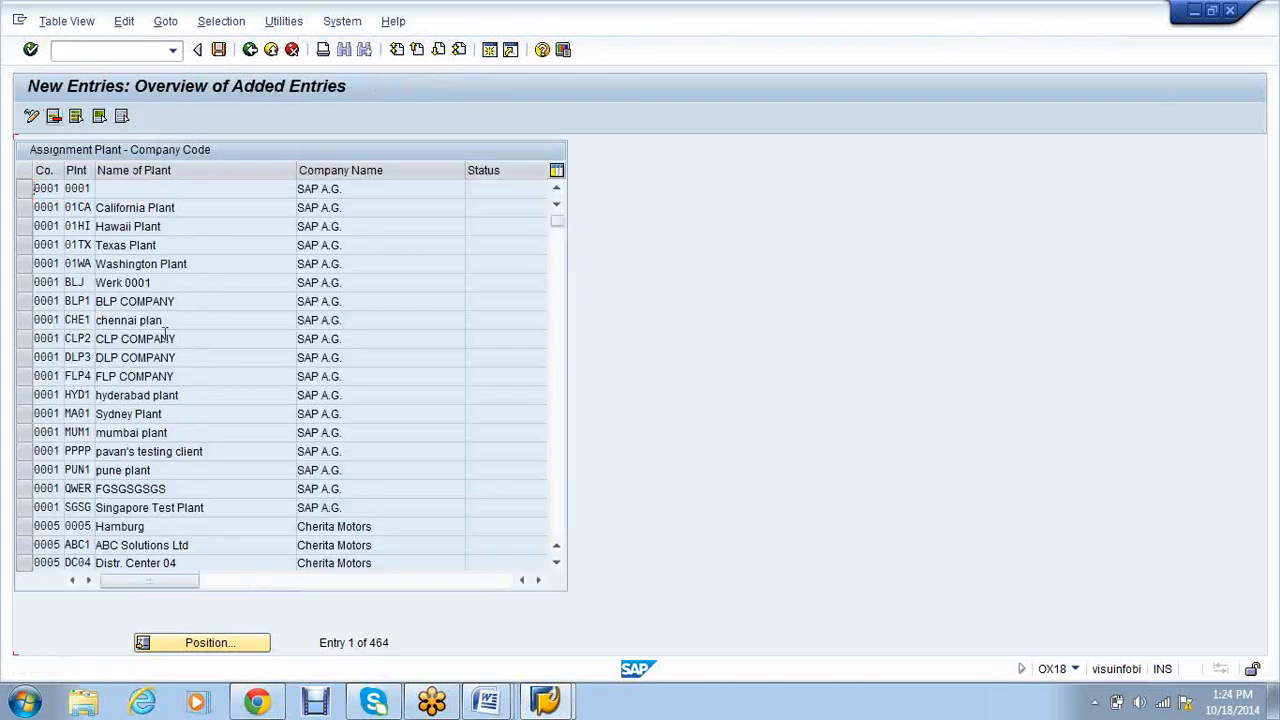
Assign plant VS01 to company code VS01 and save the assignment.
{"action": "type", "text": "vs01"}
{"action": "key", "text": "Tab"}
{"action": "type", "text": "vs01"}
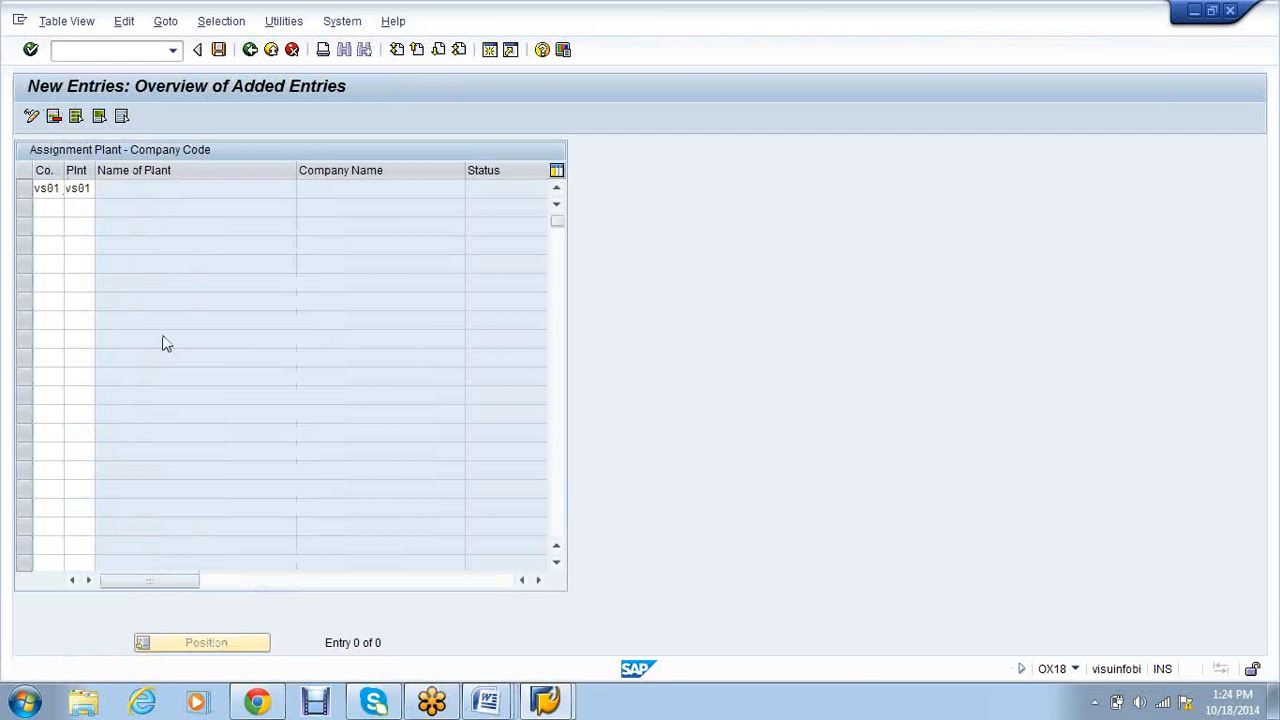
{"action": "key", "text": "Return"}
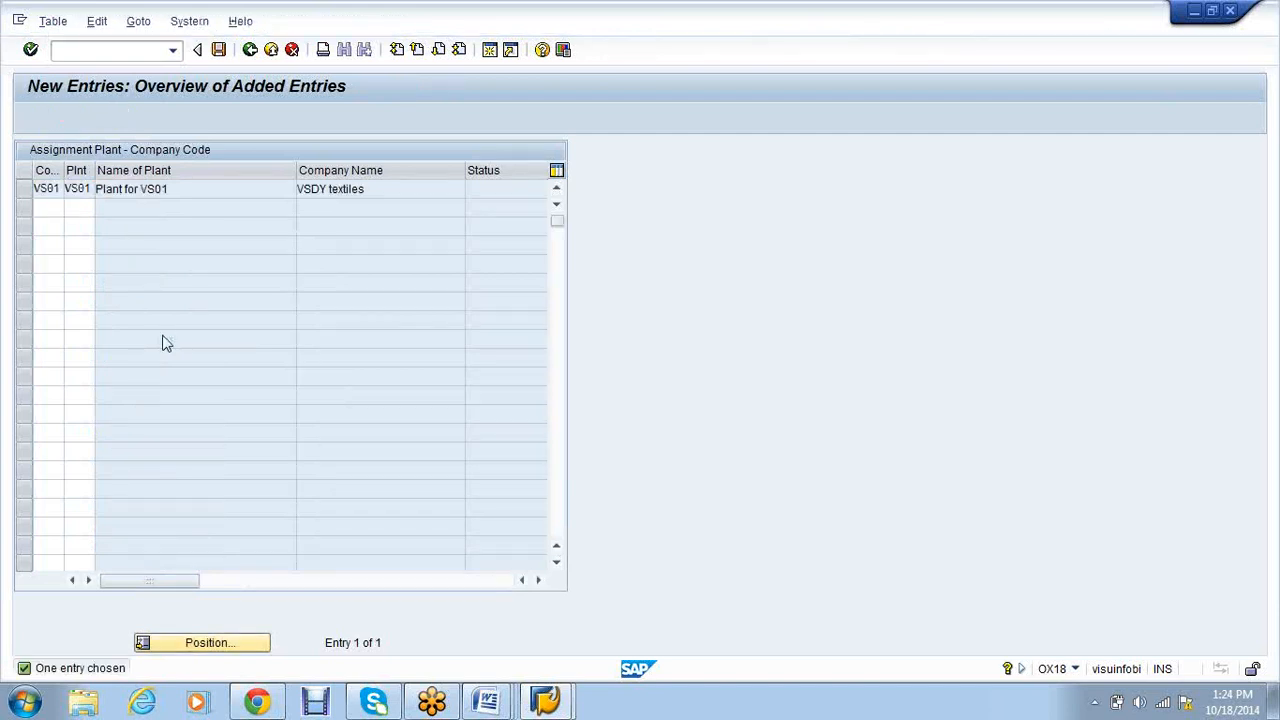
{"action": "key", "text": "ctrl+s"}
{"action": "key", "text": "Return"}
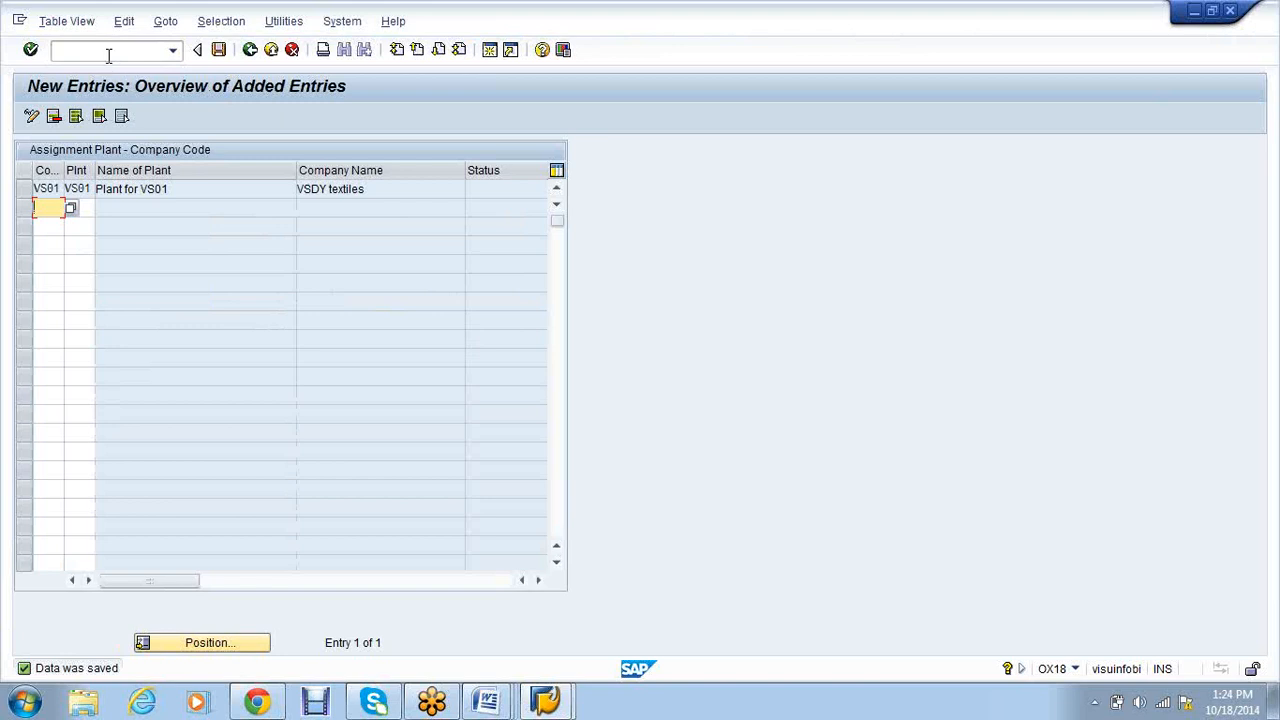
Open the assignment of purchasing organizations to company codes with transaction OX01 and start positioning to an entry.
{"action": "key", "text": "F3"}
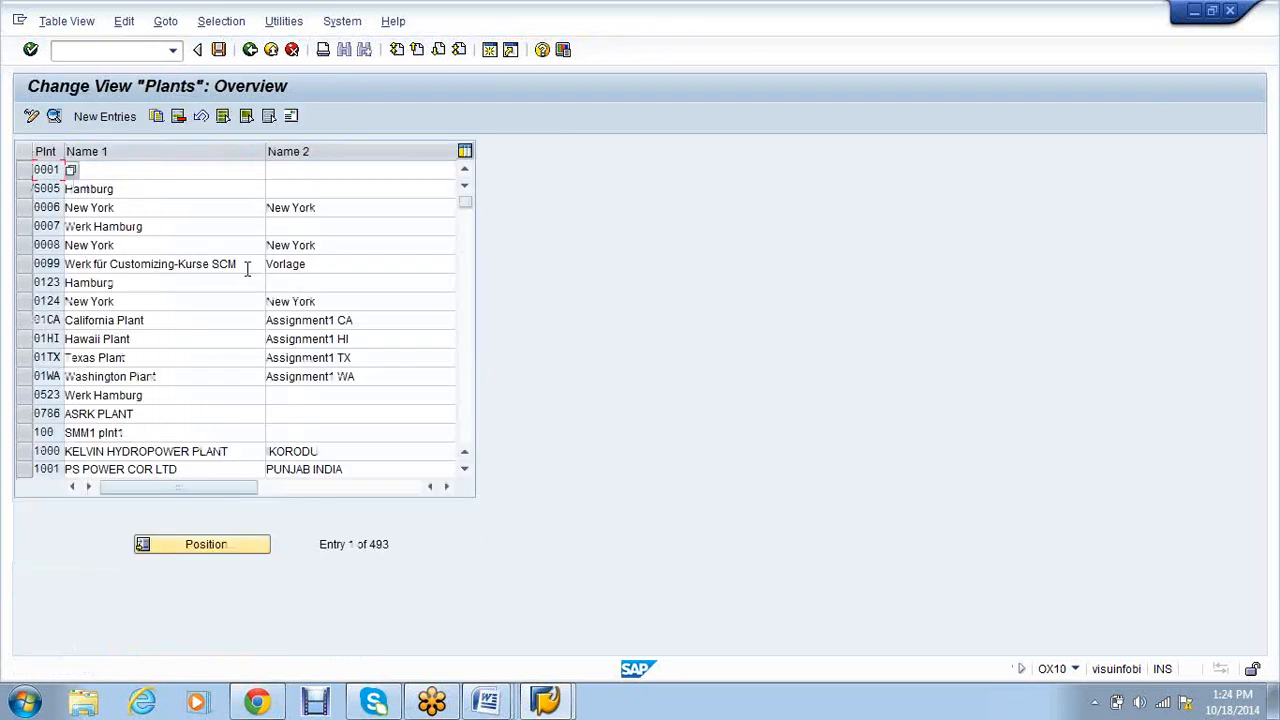
{"action": "key", "text": "F5"}
{"action": "left_click", "coordinate": [291, 49]}
{"action": "left_click", "coordinate": [110, 50]}
{"action": "type", "text": "/nox10"}
{"action": "key", "text": "Return"}
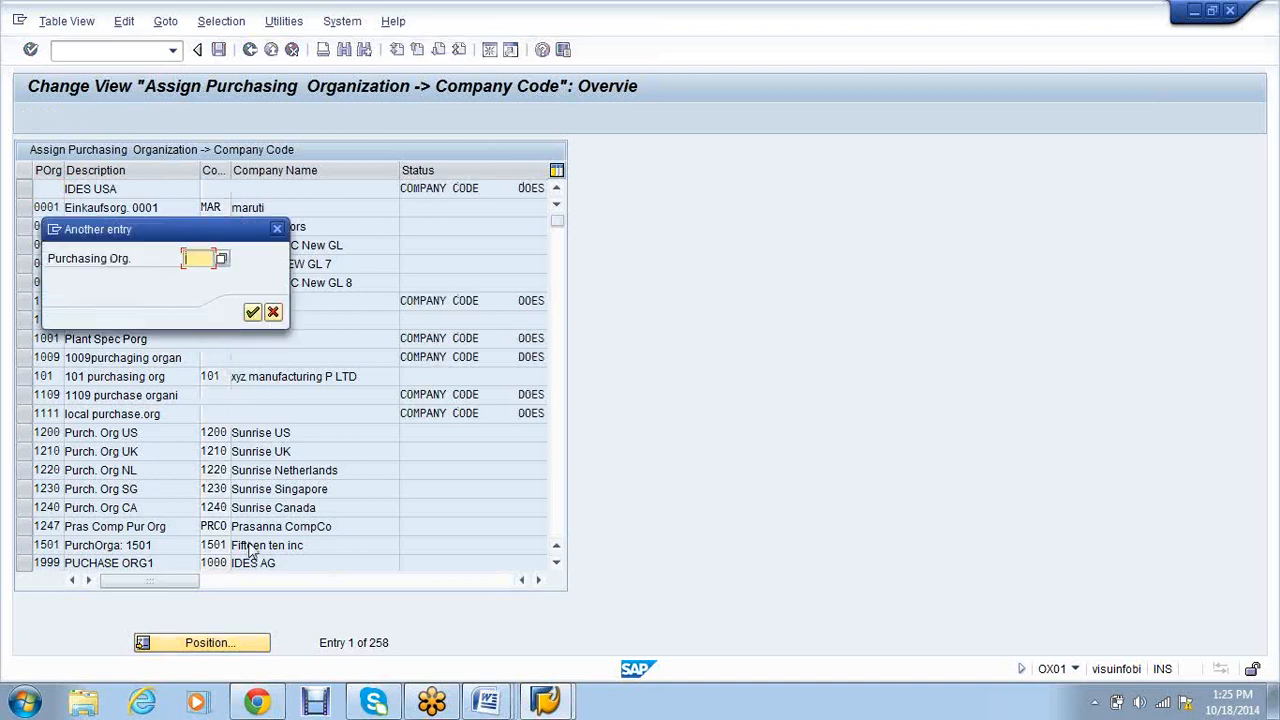
Locate purchasing organization VS01, assign it to company code VS01 and save the assignment.
{"action": "type", "text": "vs01"}
{"action": "key", "text": "Return"}
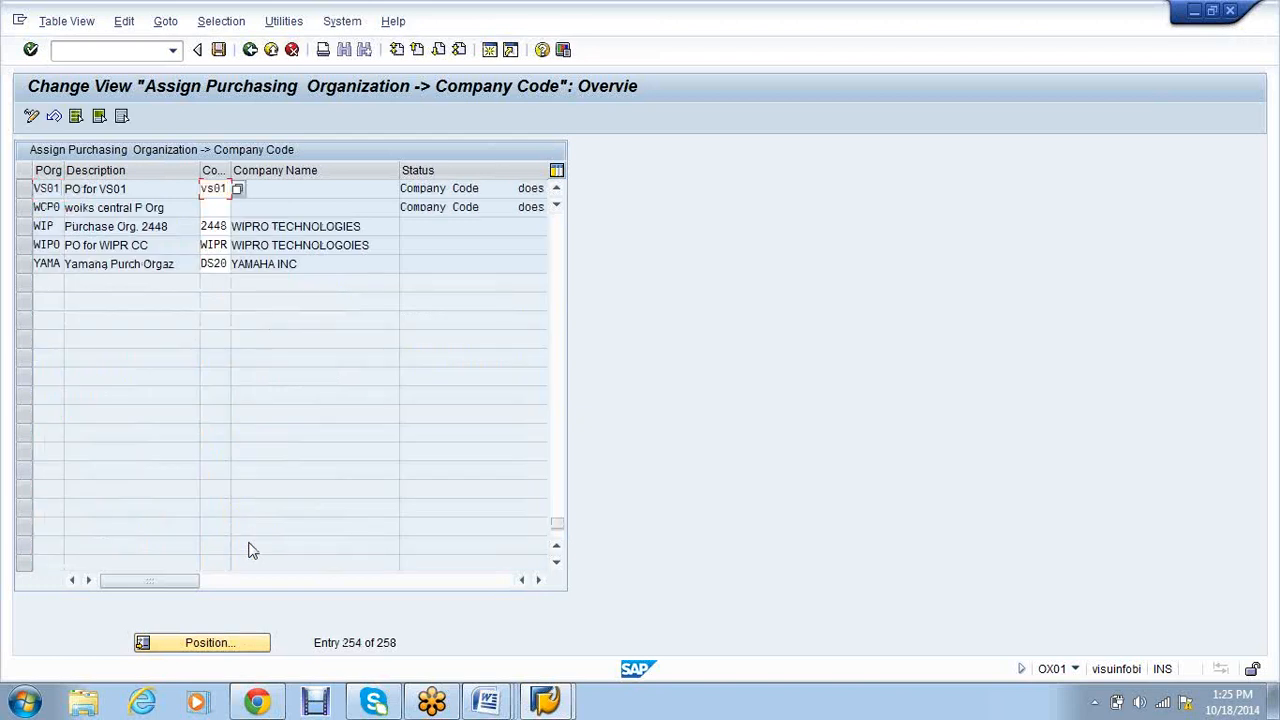
{"action": "key", "text": "Return"}
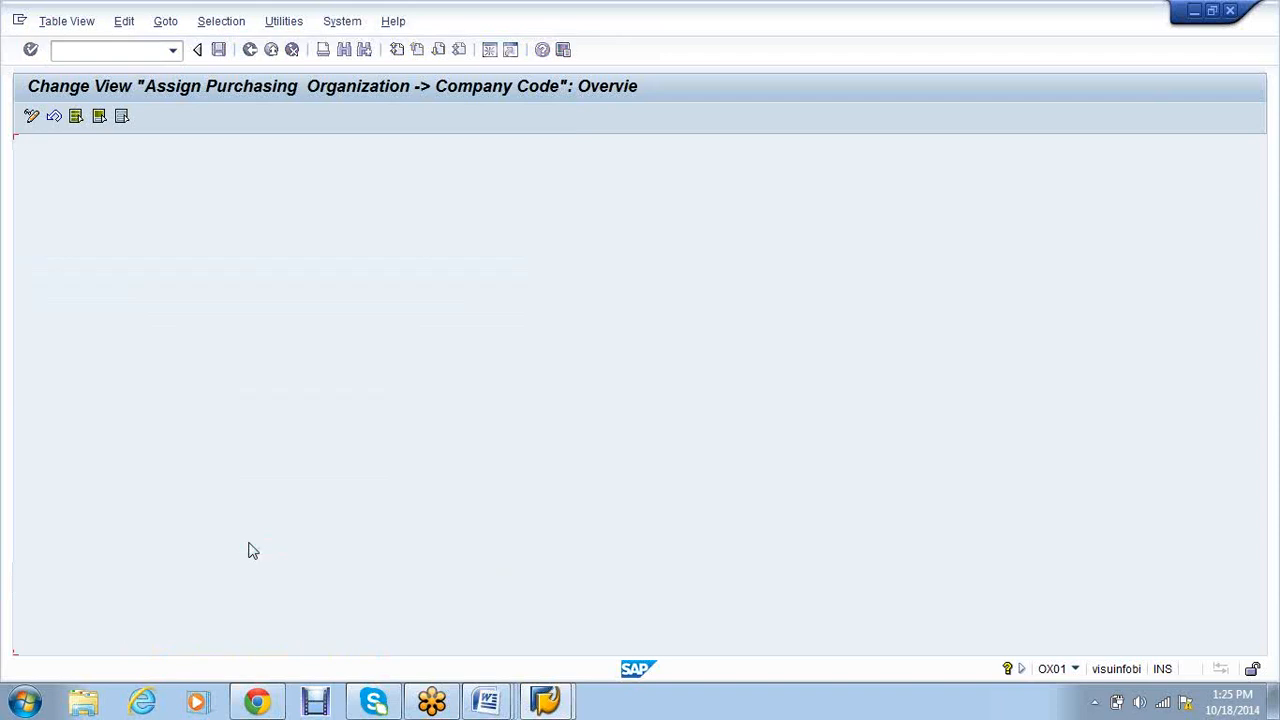
Open the assignment of purchasing organizations to plants with transaction OX17 and start a new entry.
{"action": "left_click", "coordinate": [80, 47]}
{"action": "type", "text": "/nox17"}
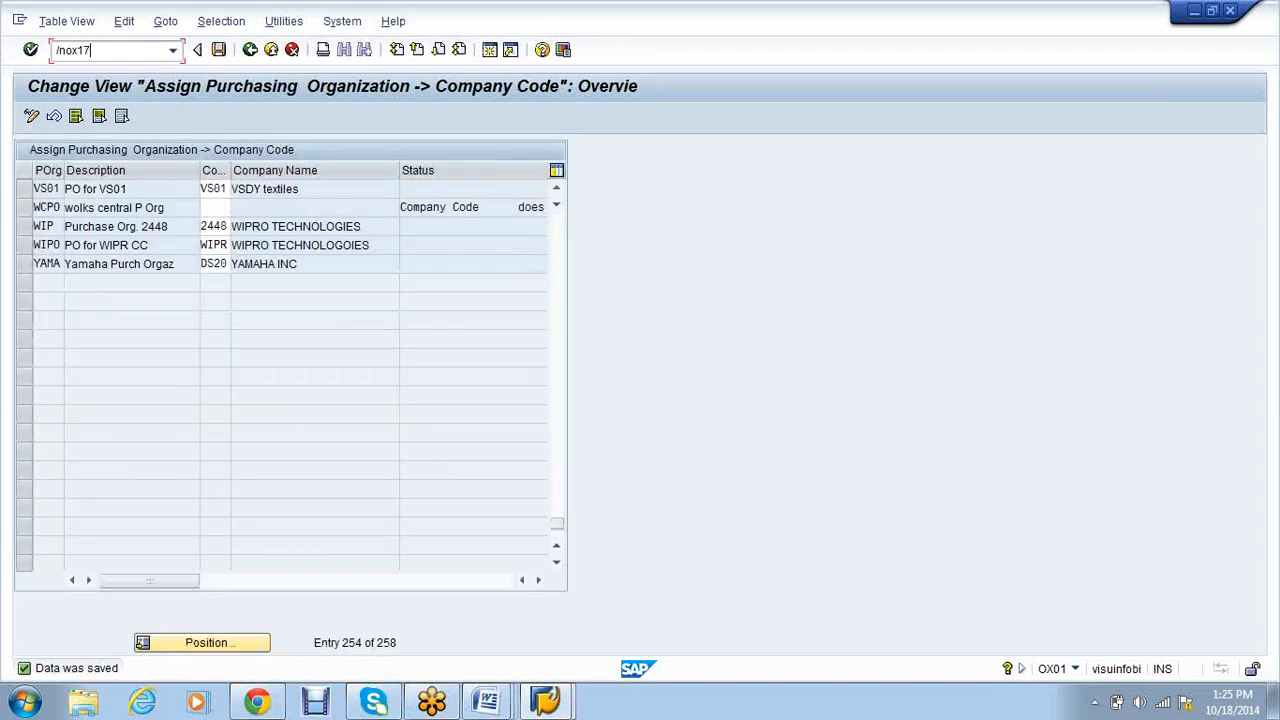
{"action": "key", "text": "Return"}
{"action": "left_click", "coordinate": [31, 116]}
Assign purchasing organization VS01 to plant VS01 and save the assignment.
{"action": "type", "text": "vs01"}
{"action": "key", "text": "Tab"}
{"action": "type", "text": "vs01"}
{"action": "key", "text": "Return"}
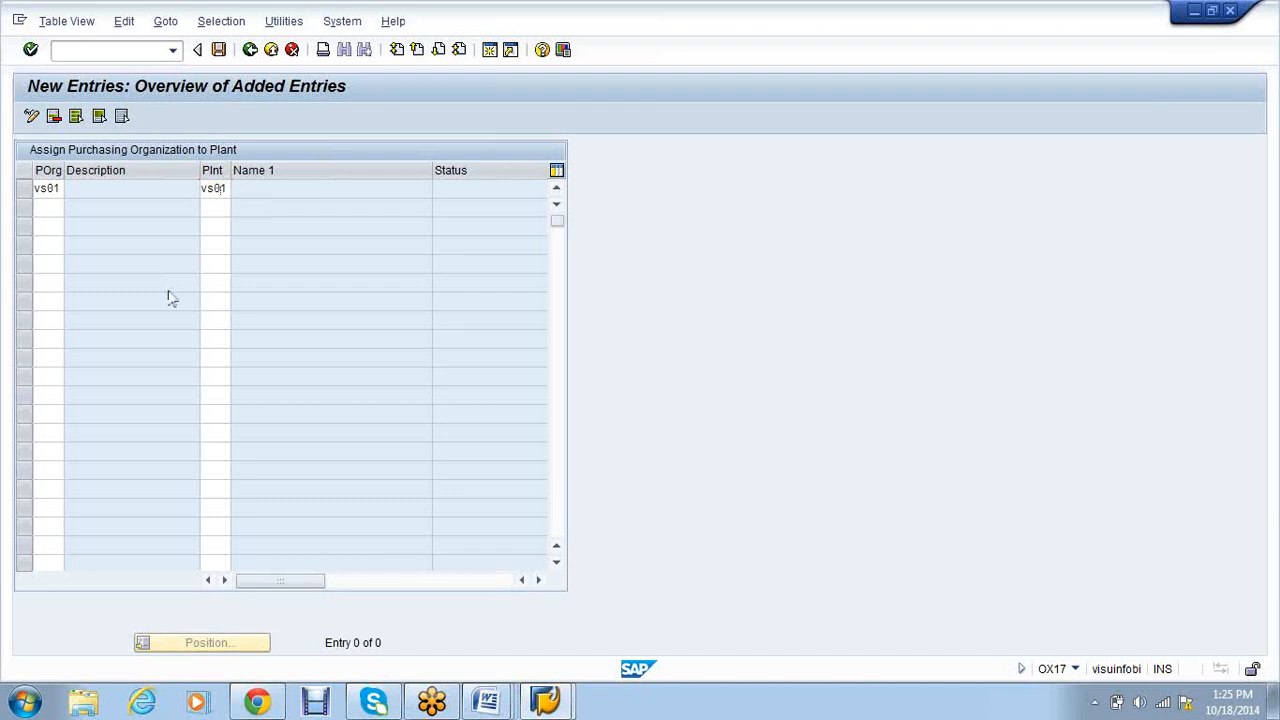
{"action": "key", "text": "ctrl+s"}
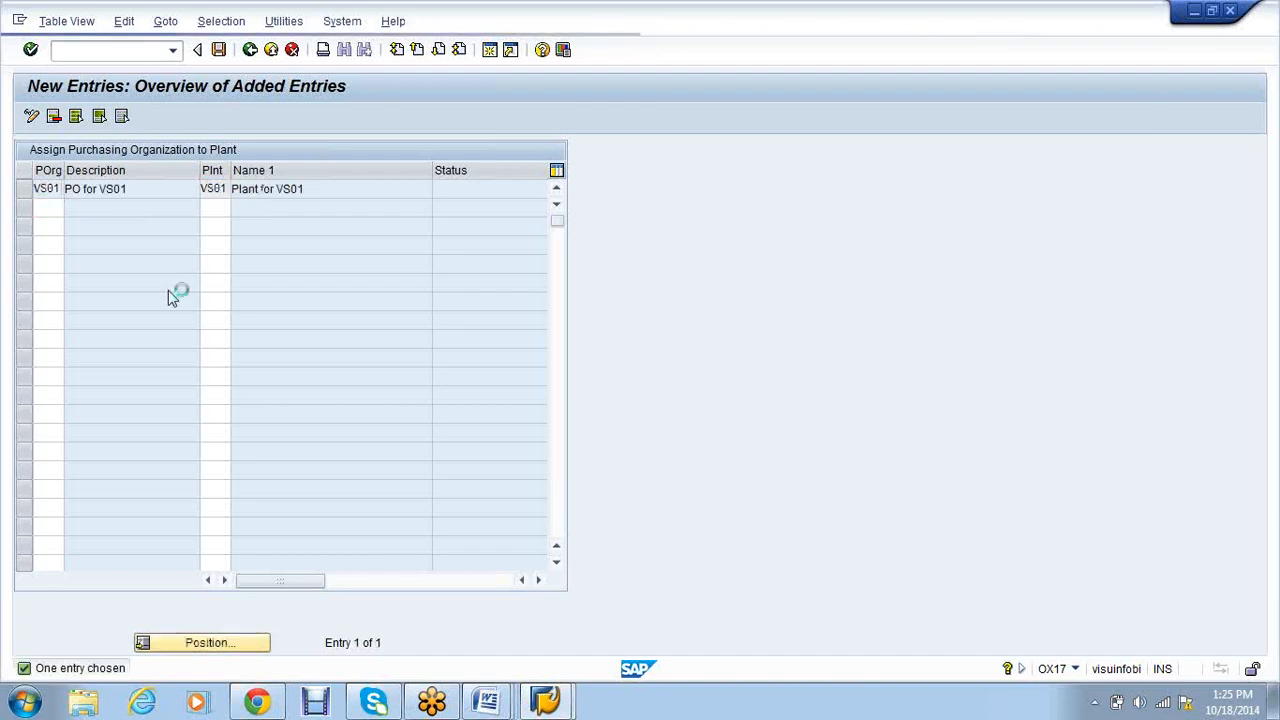
{"action": "key", "text": "Return"}
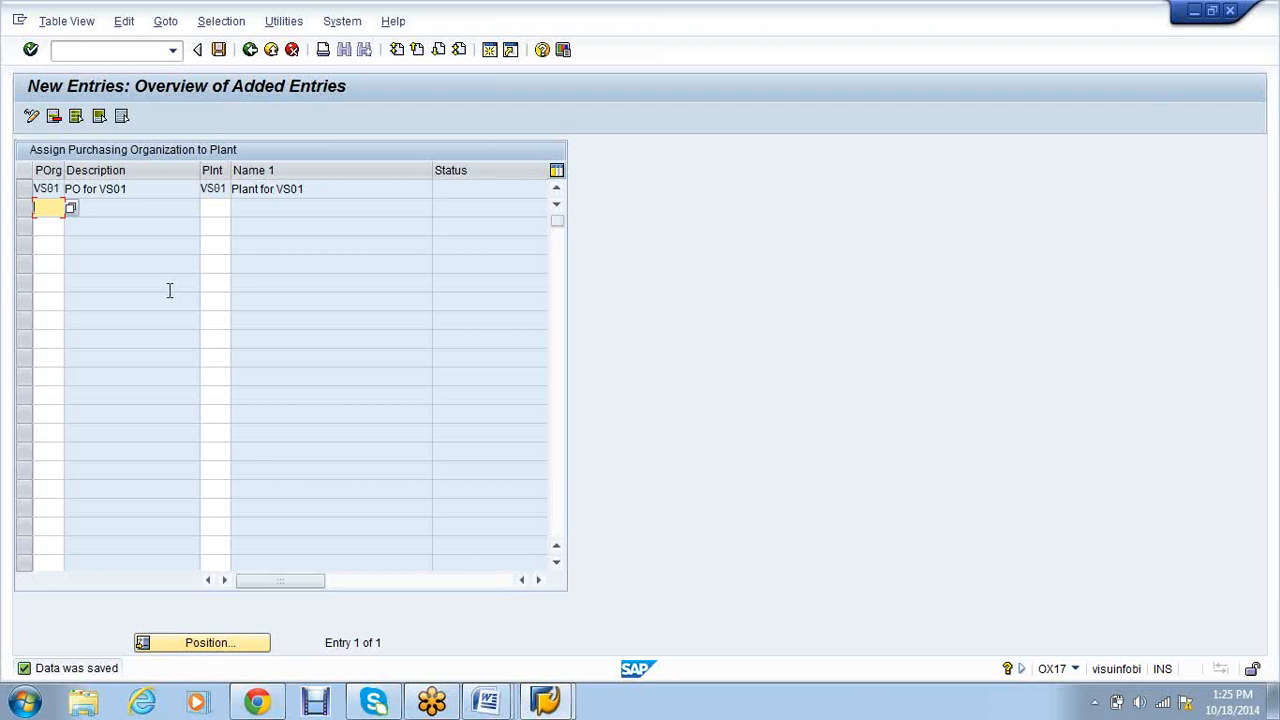
Open transaction OMJ7 and choose the plant/valuation area - division allocation to business areas.
{"action": "left_click", "coordinate": [77, 50]}
{"action": "type", "text": "/nox17"}
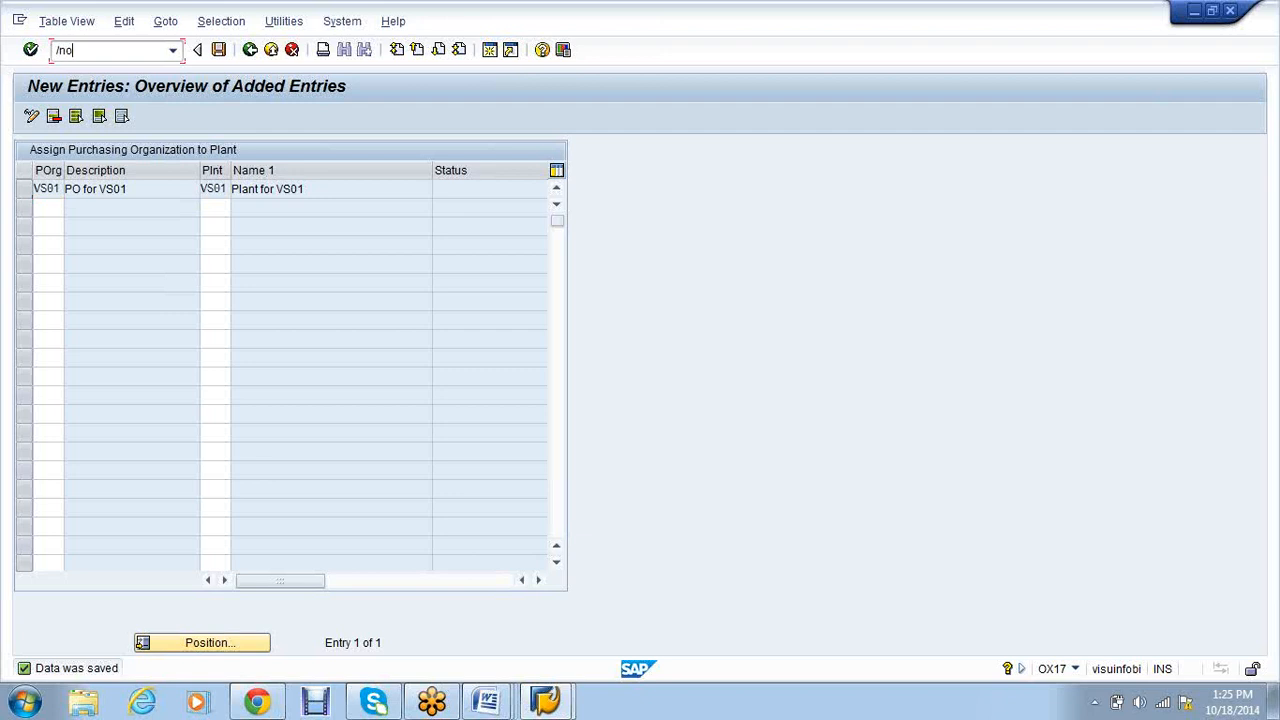
{"action": "key", "text": "Return"}
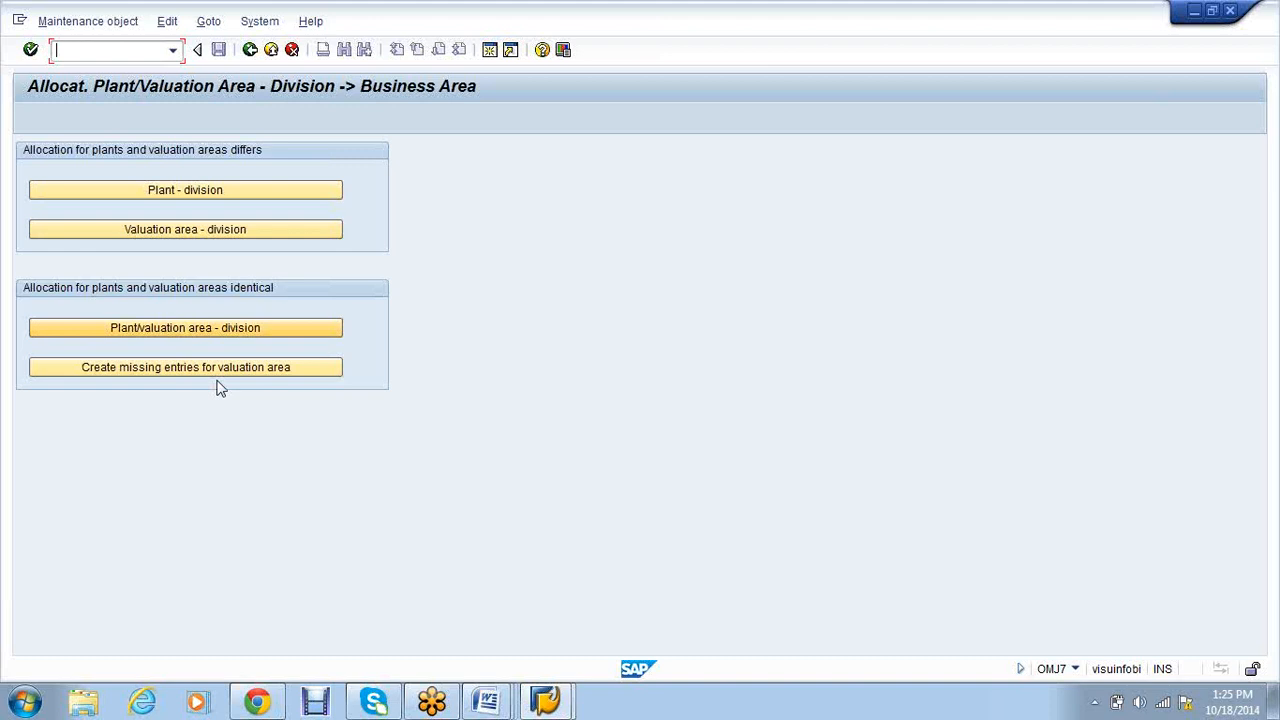
{"action": "left_click", "coordinate": [135, 338]}
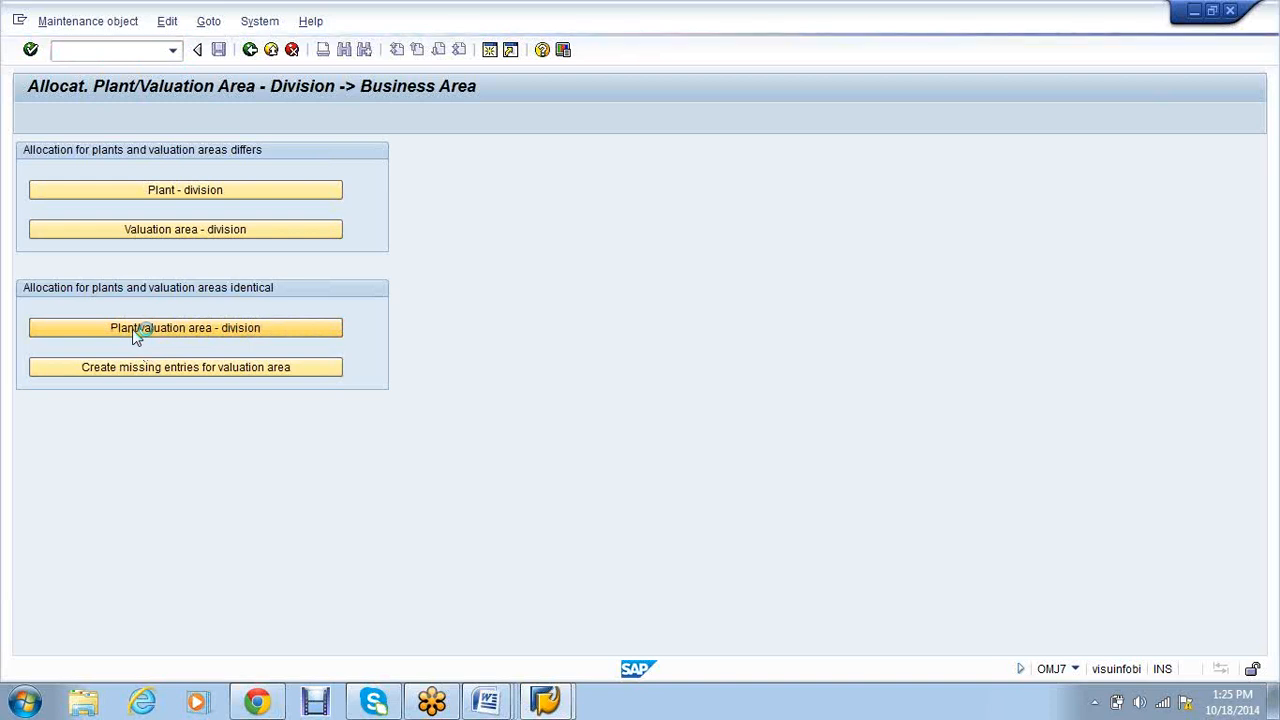
Add a new allocation entry for plant VS01 and division VS with business area VS01.
{"action": "left_click", "coordinate": [45, 116]}
{"action": "type", "text": "vs01"}
{"action": "key", "text": "Tab"}
{"action": "type", "text": "vs"}
{"action": "key", "text": "Tab"}
{"action": "type", "text": "vs01"}
{"action": "key", "text": "Return"}
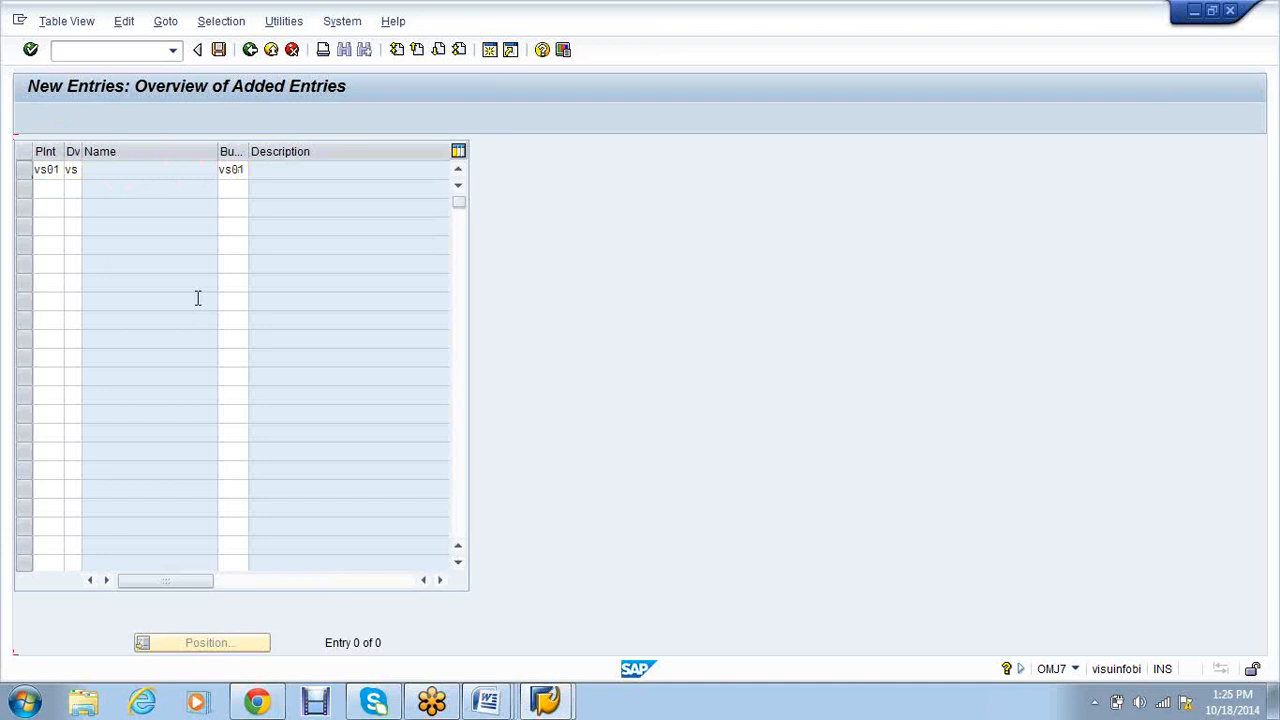
Set the business area of the plant VS01 and division VS allocation to SA10.
{"action": "key", "text": "BackSpace"}
{"action": "left_click", "coordinate": [241, 200]}
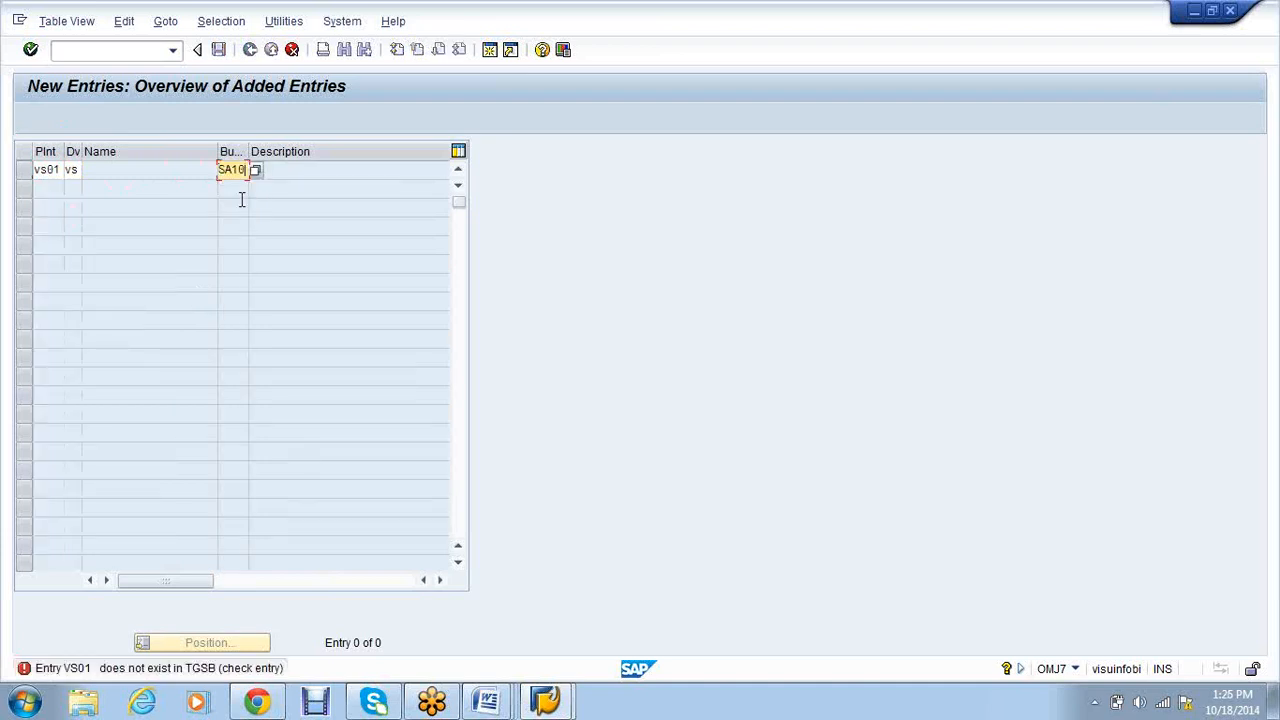
{"action": "key", "text": "Return"}
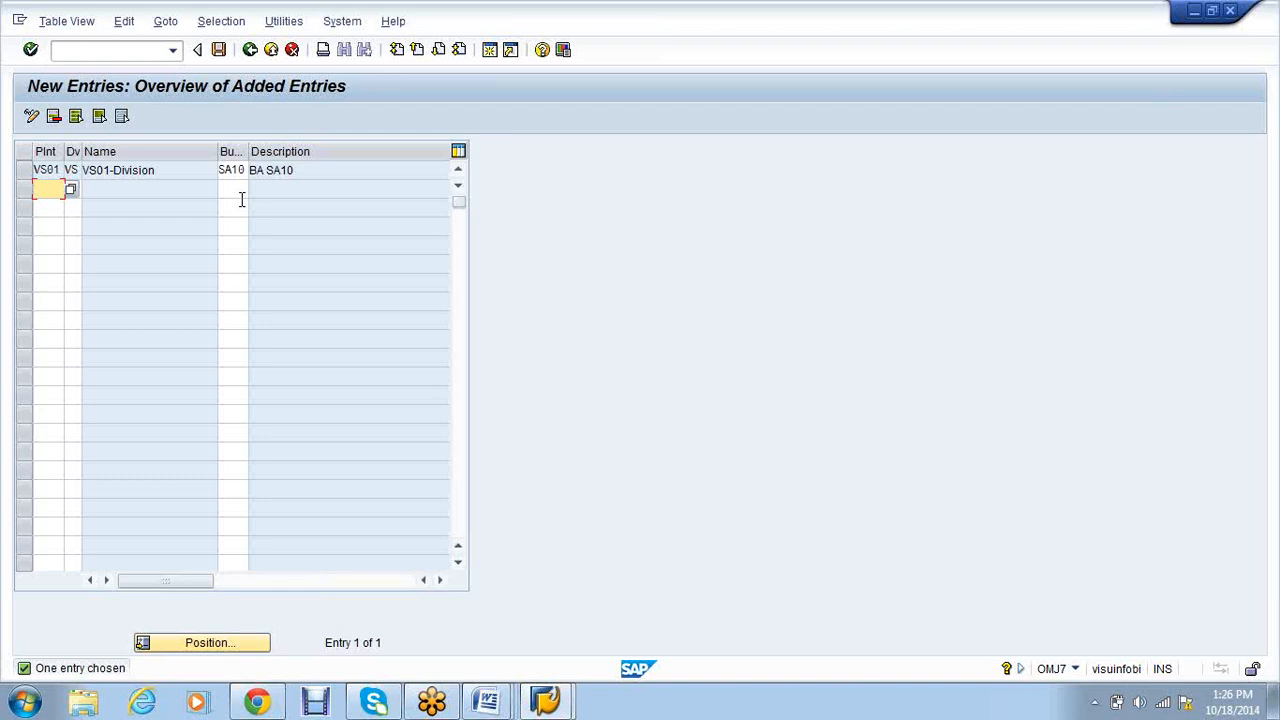
Save the plant VS01 and division VS allocation to business area SA10 in the VS01-Project customizing request.
{"action": "key", "text": "ctrl+s"}
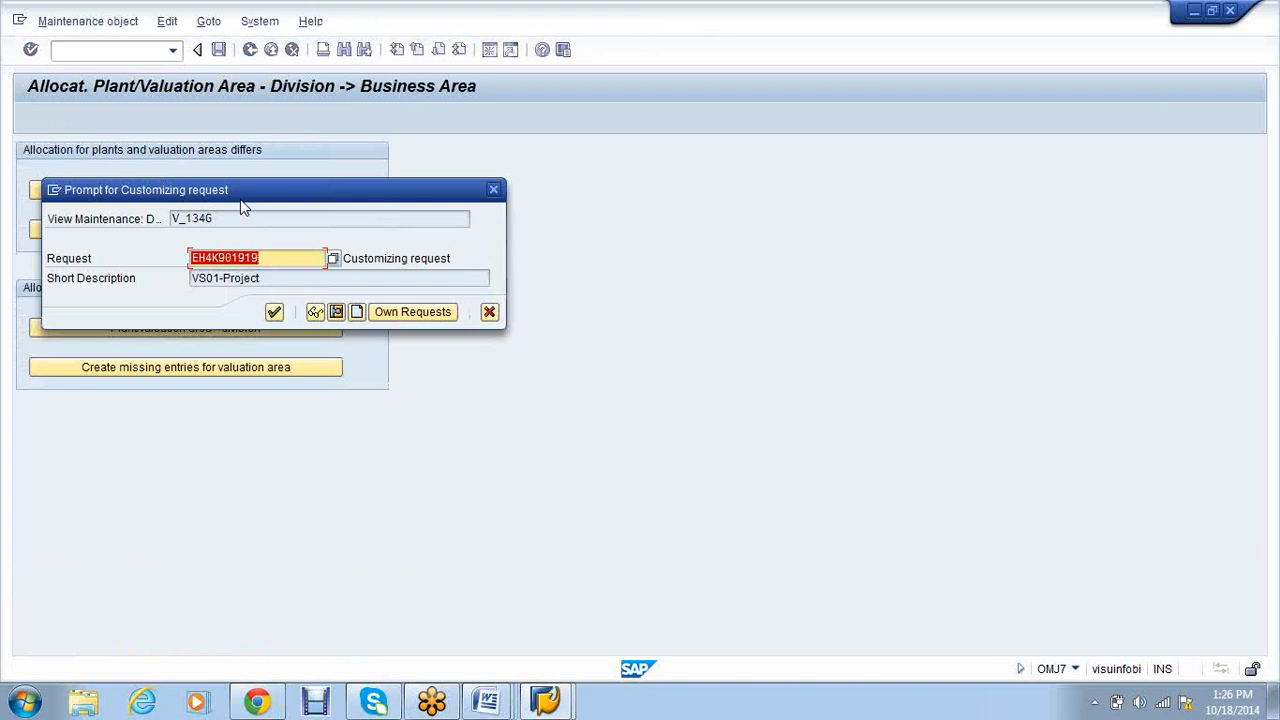
{"action": "key", "text": "Return"}
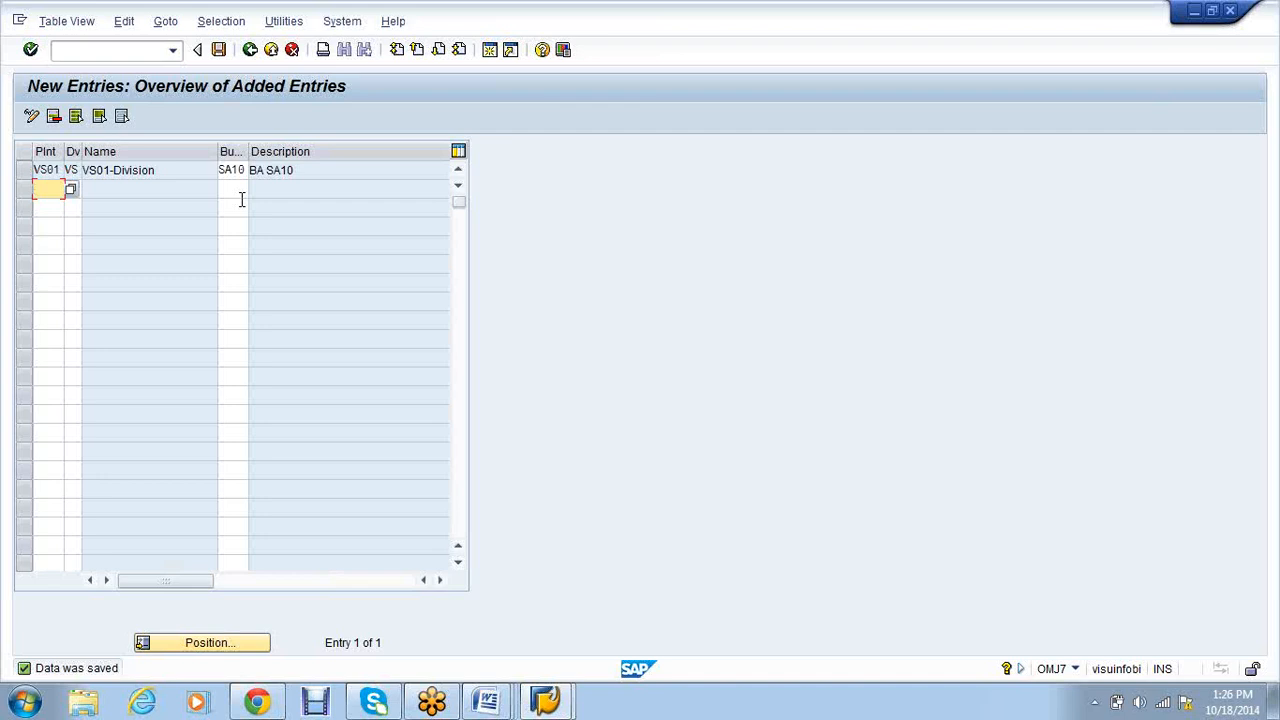
Locate company code VS01 in transaction OMSY and set its year to 2014.
{"action": "left_click", "coordinate": [113, 50]}
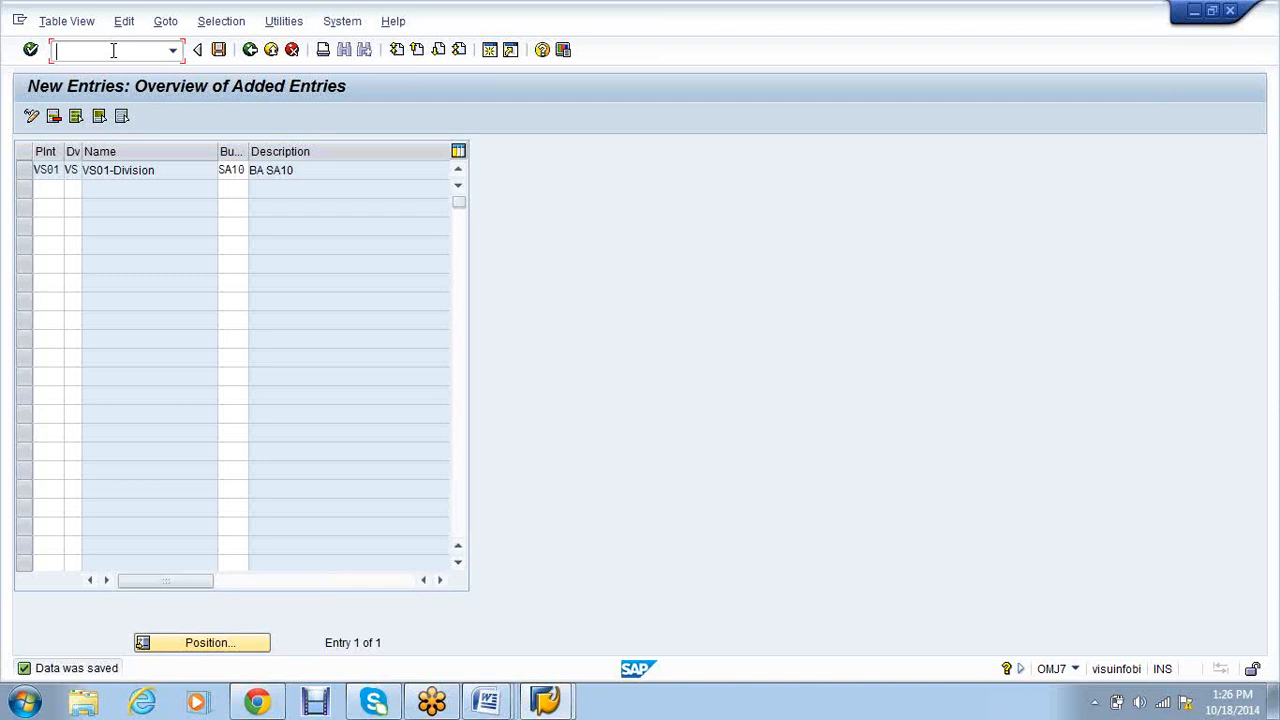
{"action": "type", "text": "/nomsy"}
{"action": "key", "text": "Return"}
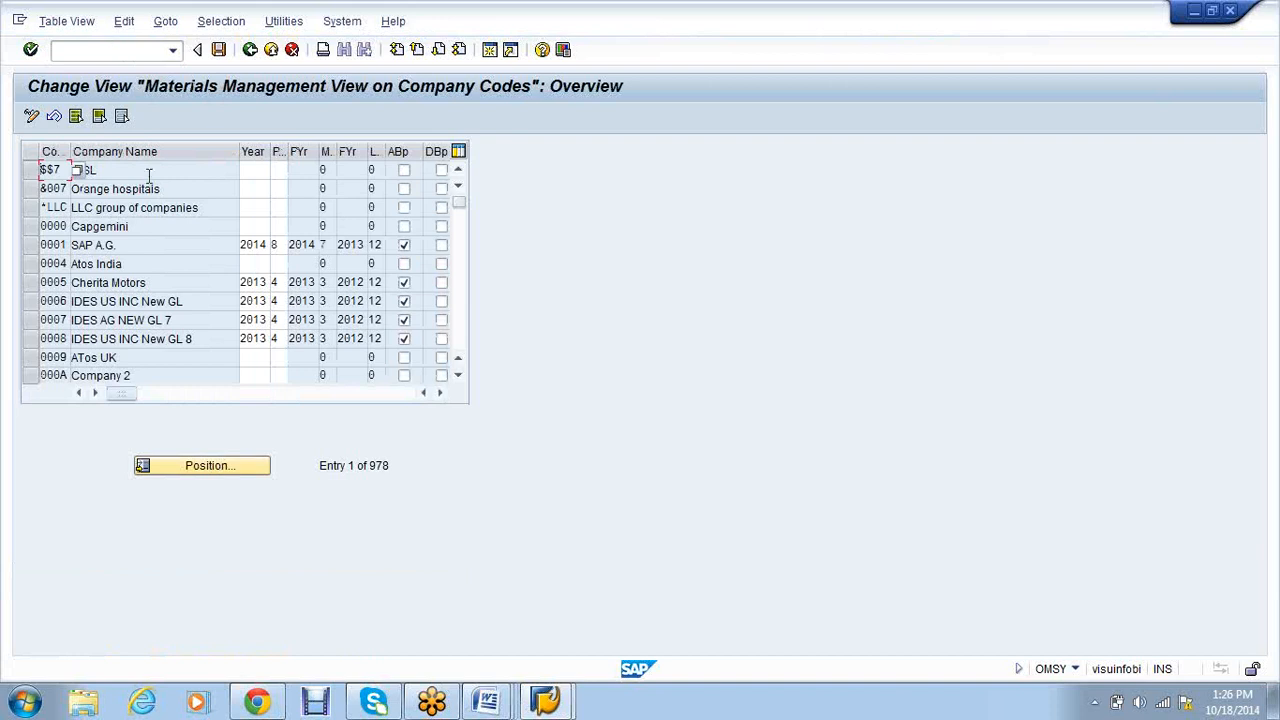
{"action": "left_click", "coordinate": [200, 476]}
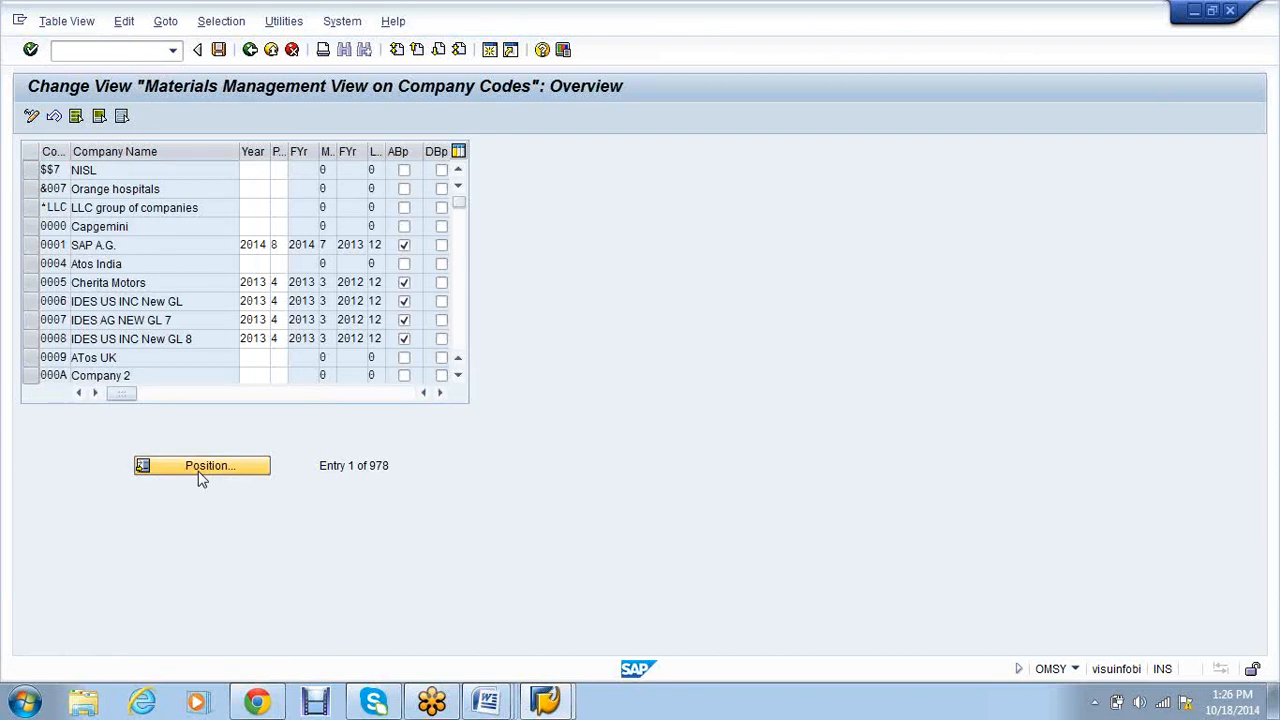
{"action": "type", "text": "vs"}
{"action": "key", "text": "Down"}
{"action": "key", "text": "Return"}
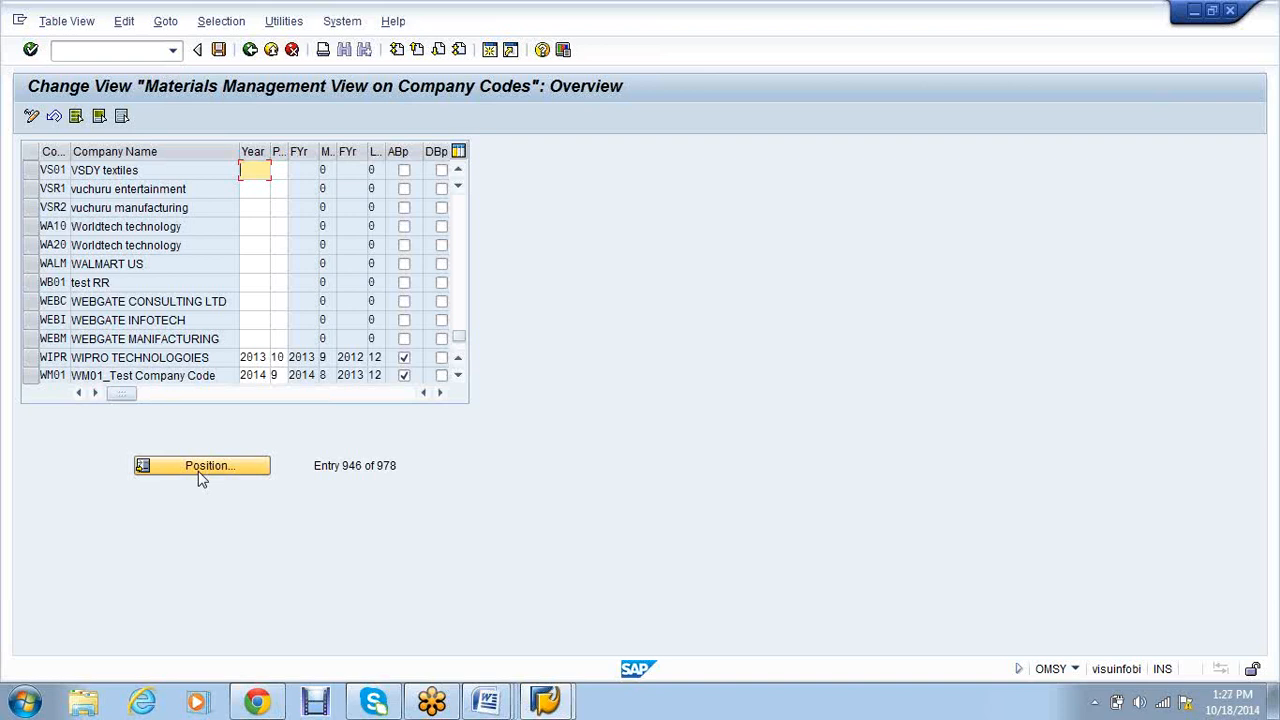
{"action": "type", "text": "2014"}
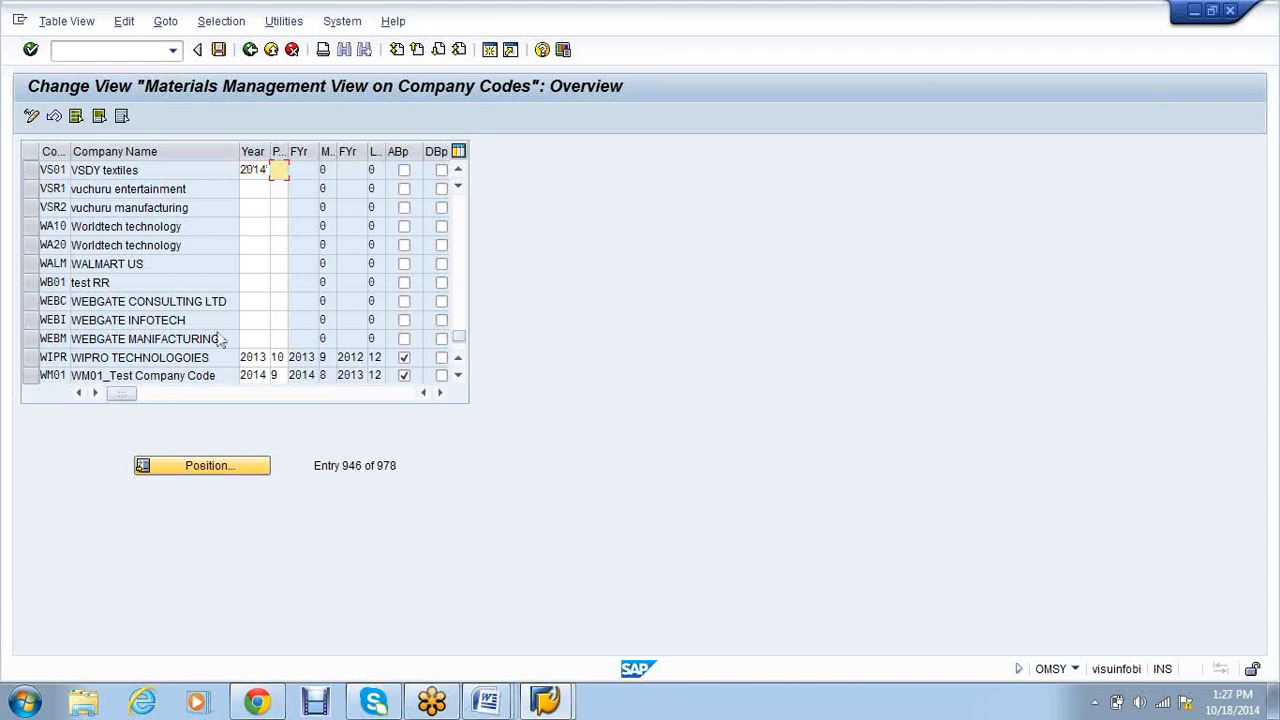
Switch to another SAP session and open G/L account posting with transaction F-02.
{"action": "left_click", "coordinate": [547, 712]}
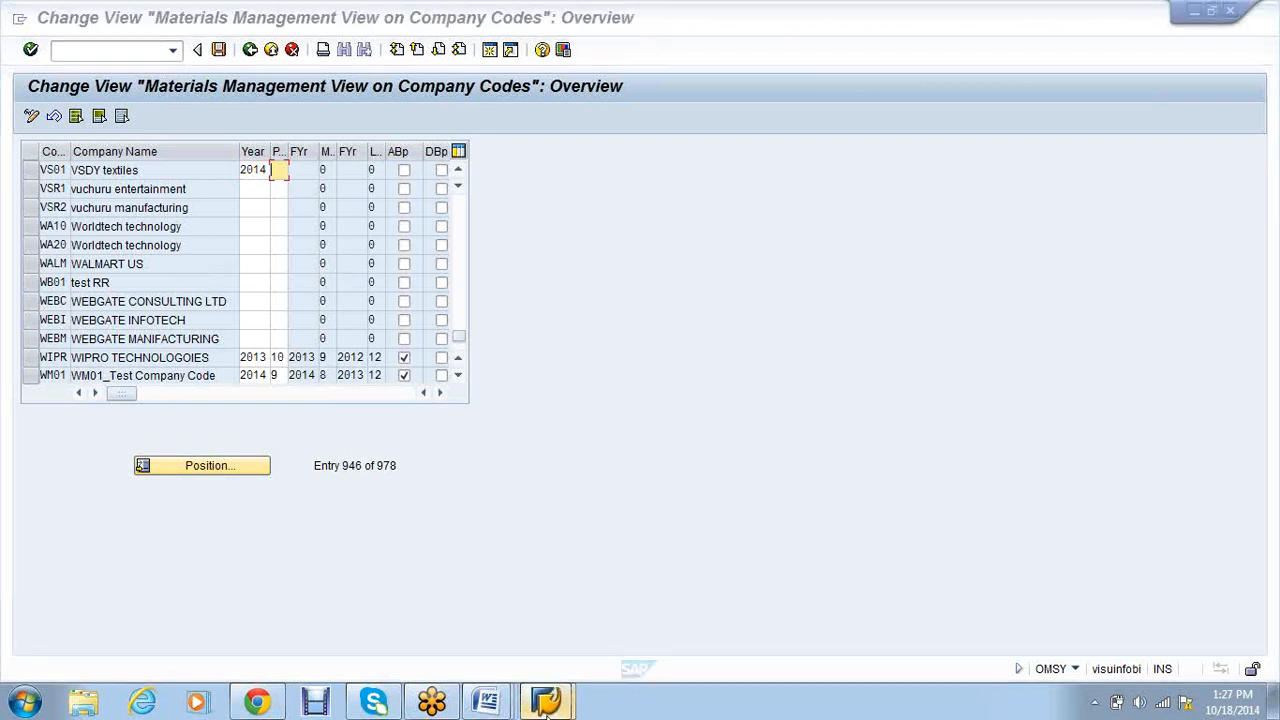
{"action": "left_click", "coordinate": [490, 630]}
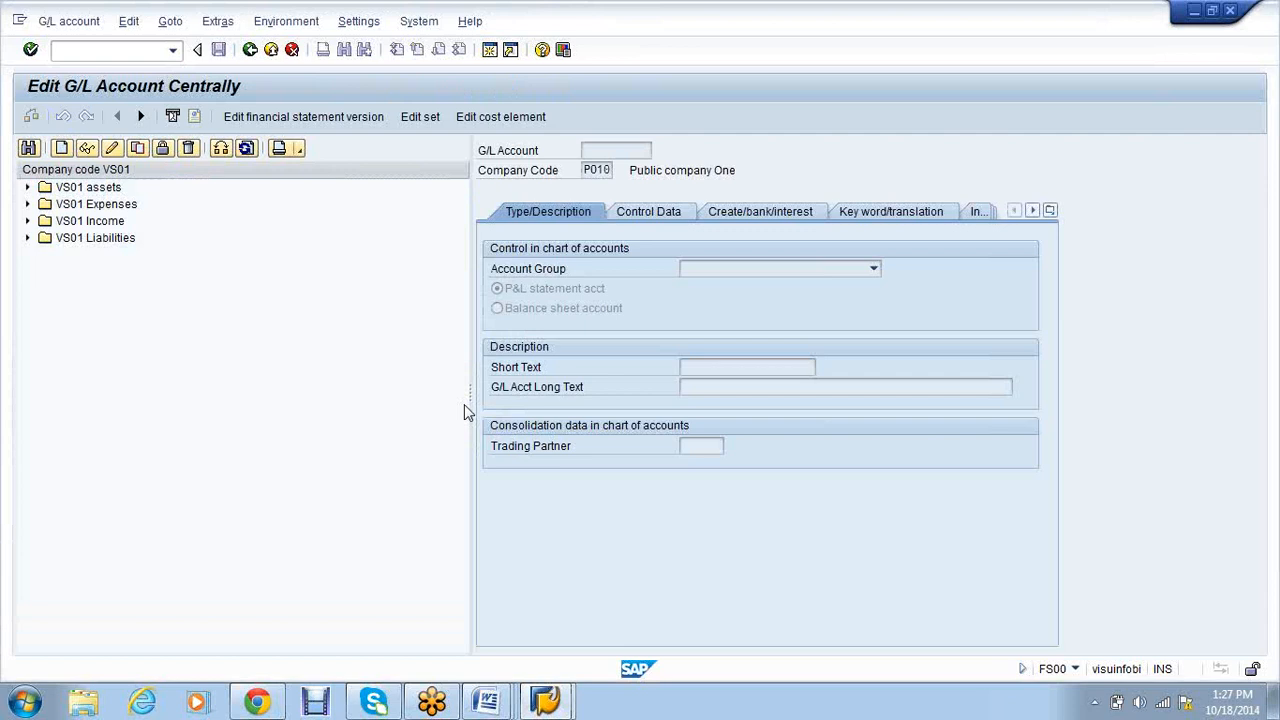
{"action": "key", "text": "F3"}
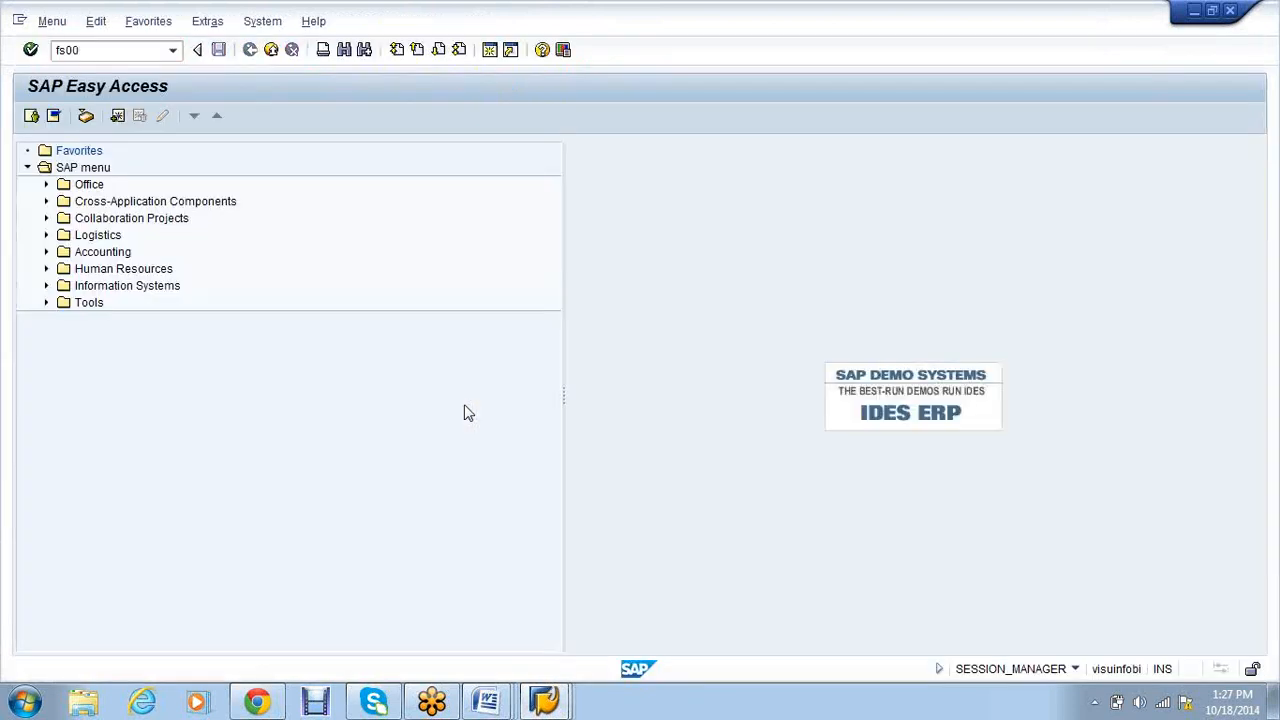
{"action": "key", "text": "Return"}
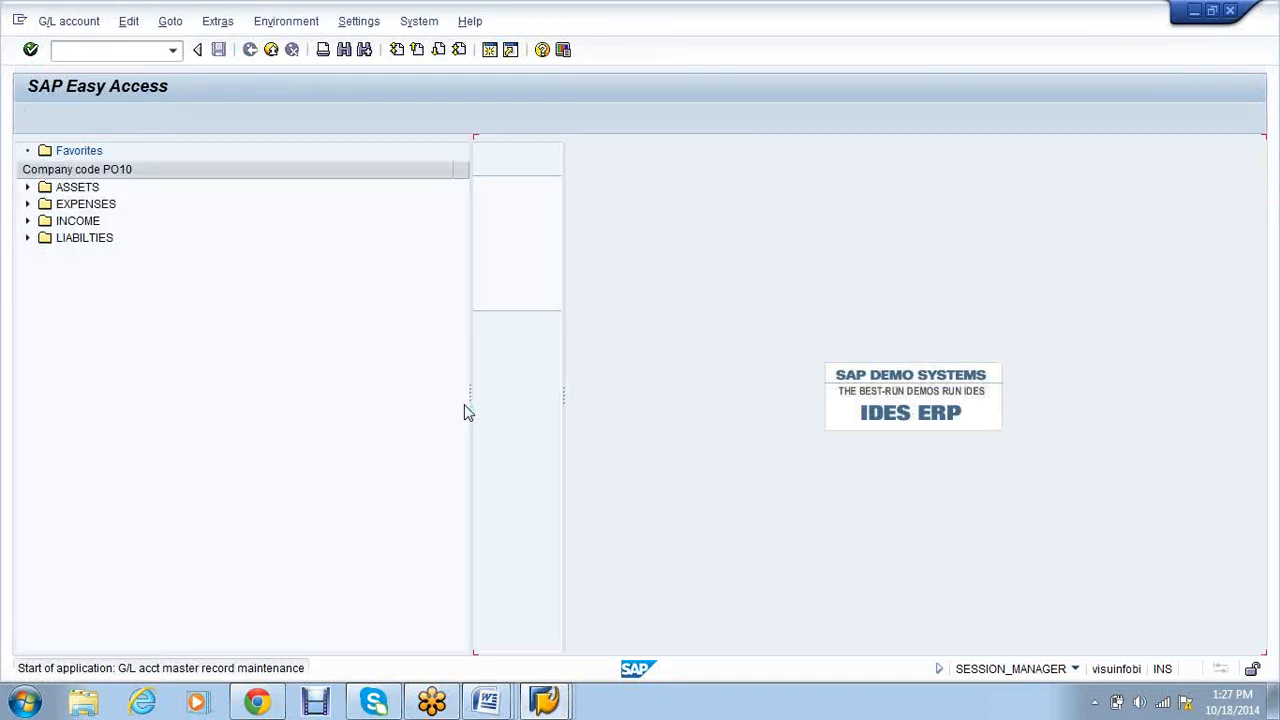
{"action": "type", "text": "/nf-0"}
{"action": "key", "text": "Return"}
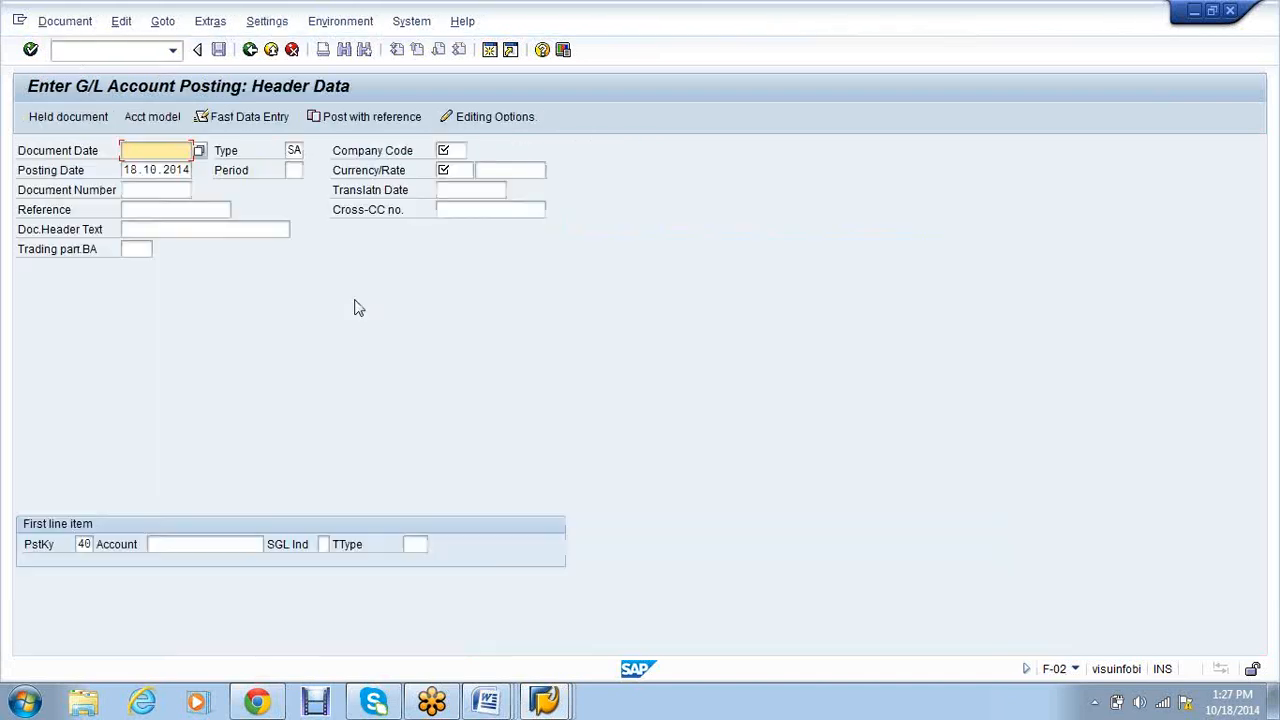
Run the G/L account line item display FBL3N for G/L account 1 and company code VS01.
{"action": "key", "text": "alt+Tab"}
{"action": "left_click", "coordinate": [100, 56]}
{"action": "type", "text": "/nf"}
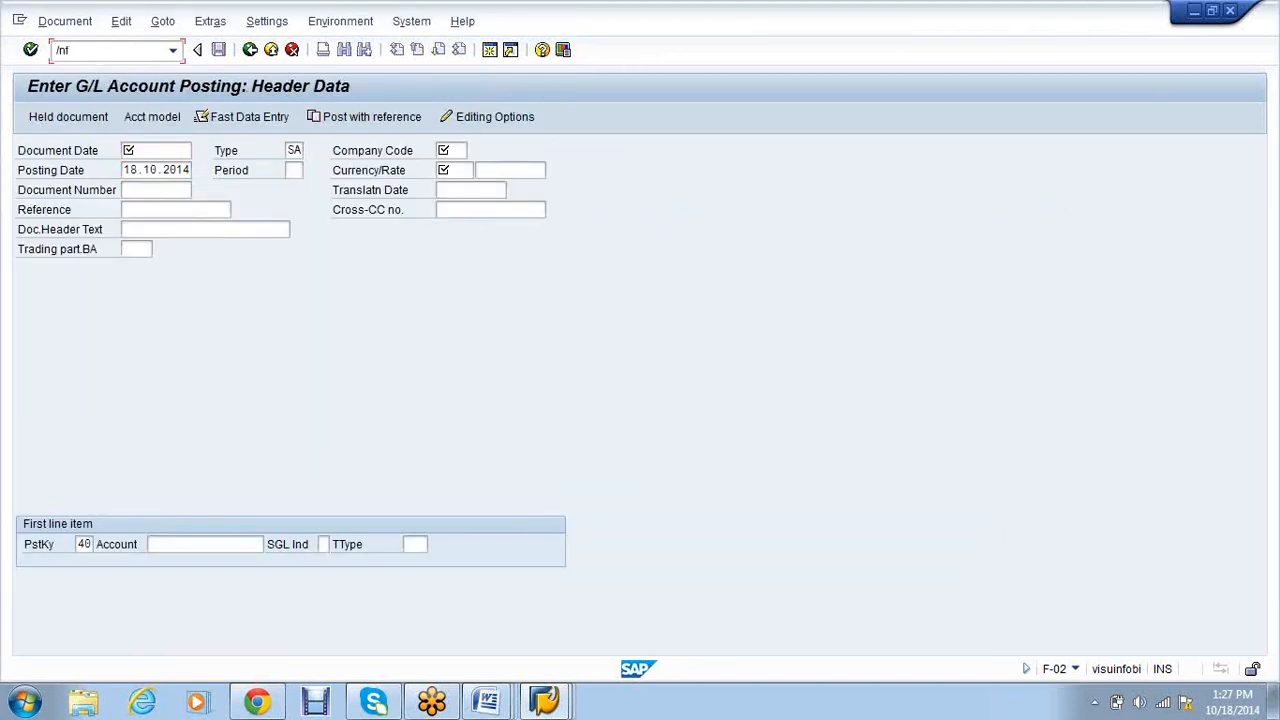
{"action": "type", "text": "s10n"}
{"action": "key", "text": "Return"}
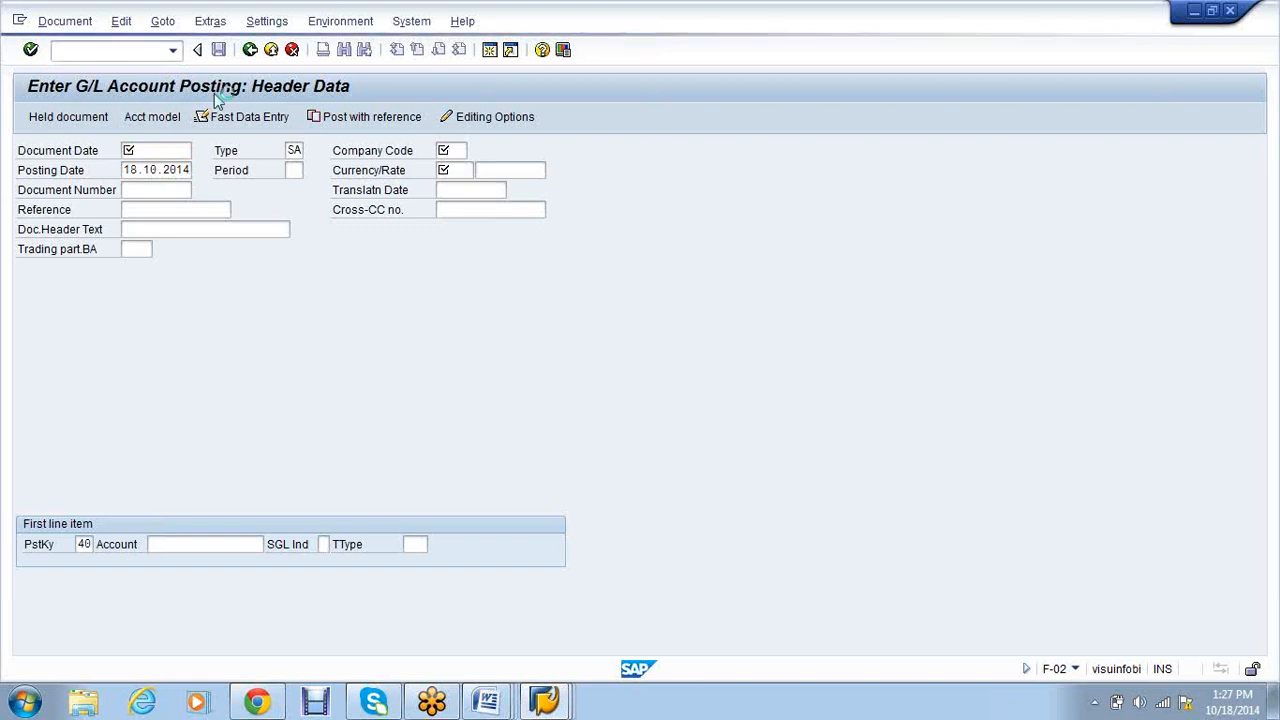
{"action": "type", "text": "vs01"}
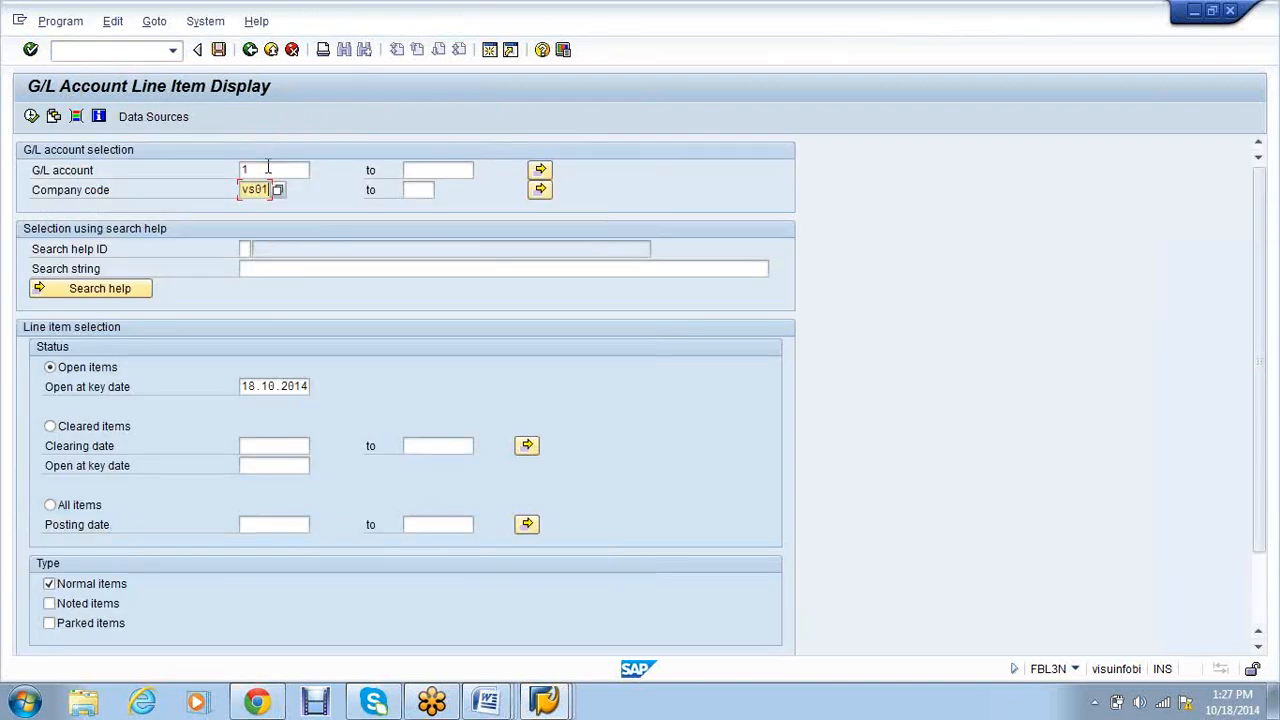
{"action": "left_click", "coordinate": [32, 117]}
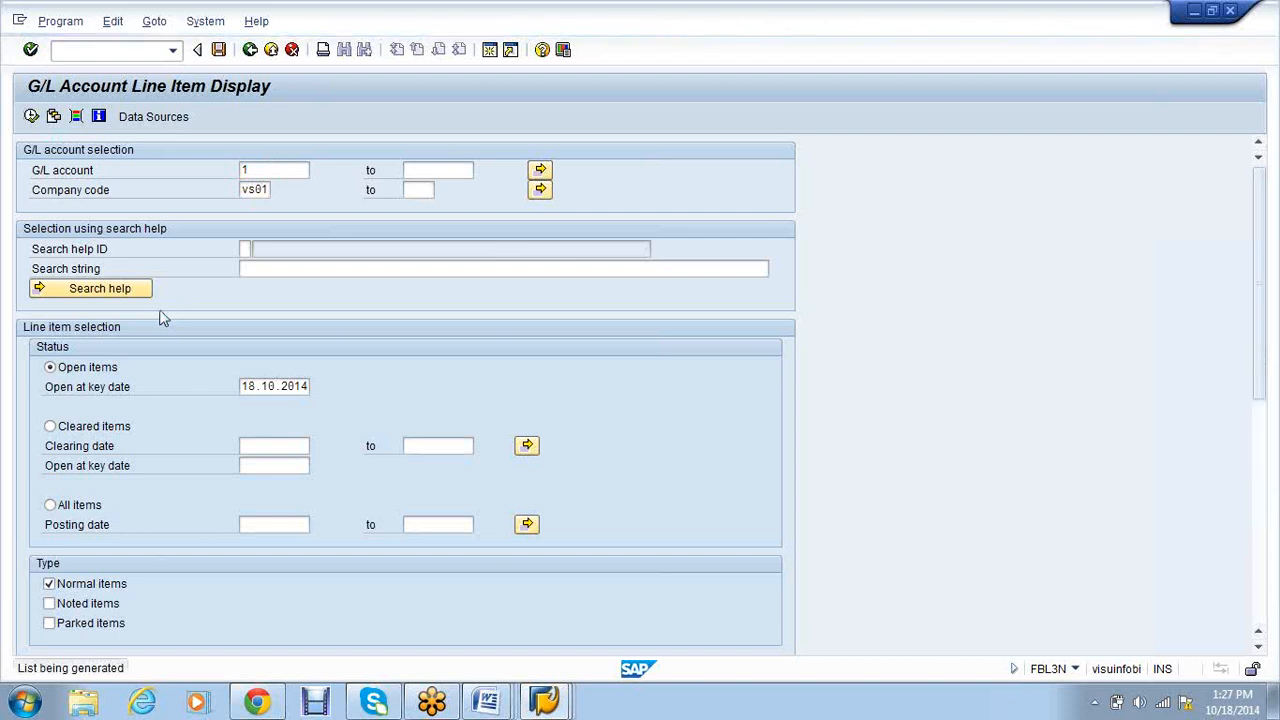
Reopen transaction F-02 to check the current posting period for company code VS01.
{"action": "left_click", "coordinate": [88, 51]}
{"action": "type", "text": "/nf-02"}
{"action": "key", "text": "Return"}
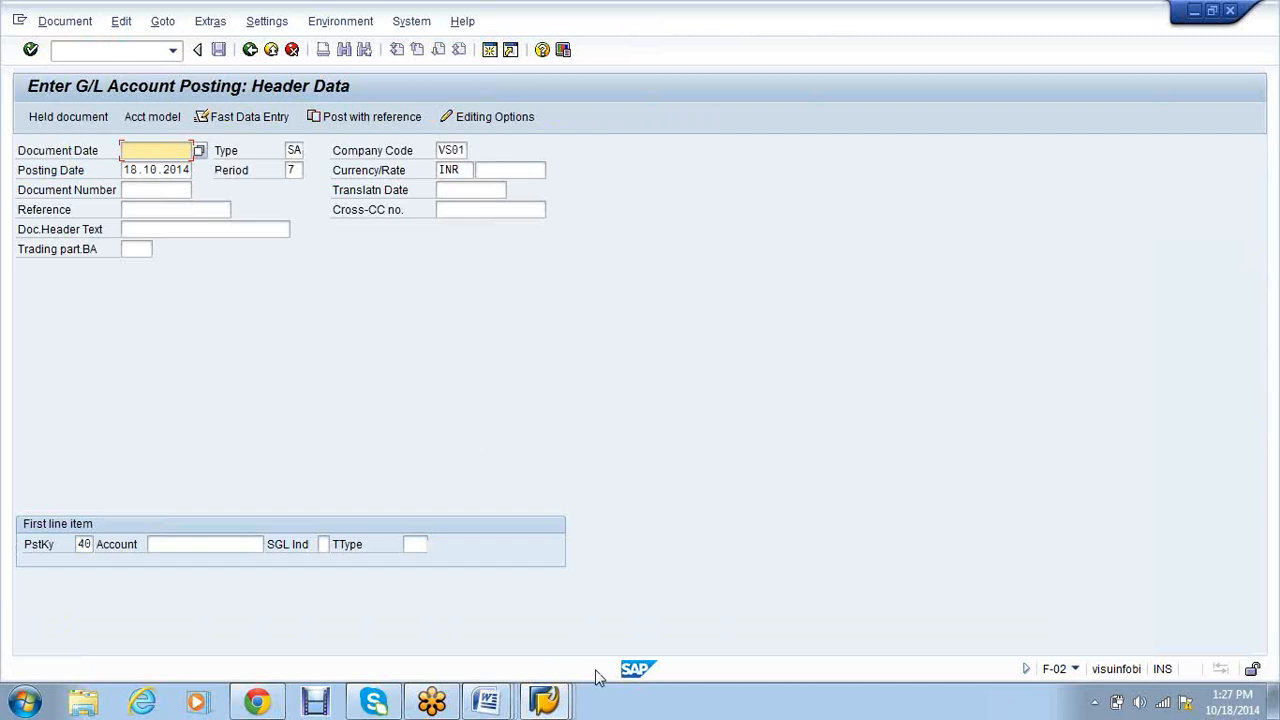
In the OMSY session, set the period of company code VS01 to 7, enable ABp and save.
{"action": "left_click", "coordinate": [567, 700]}
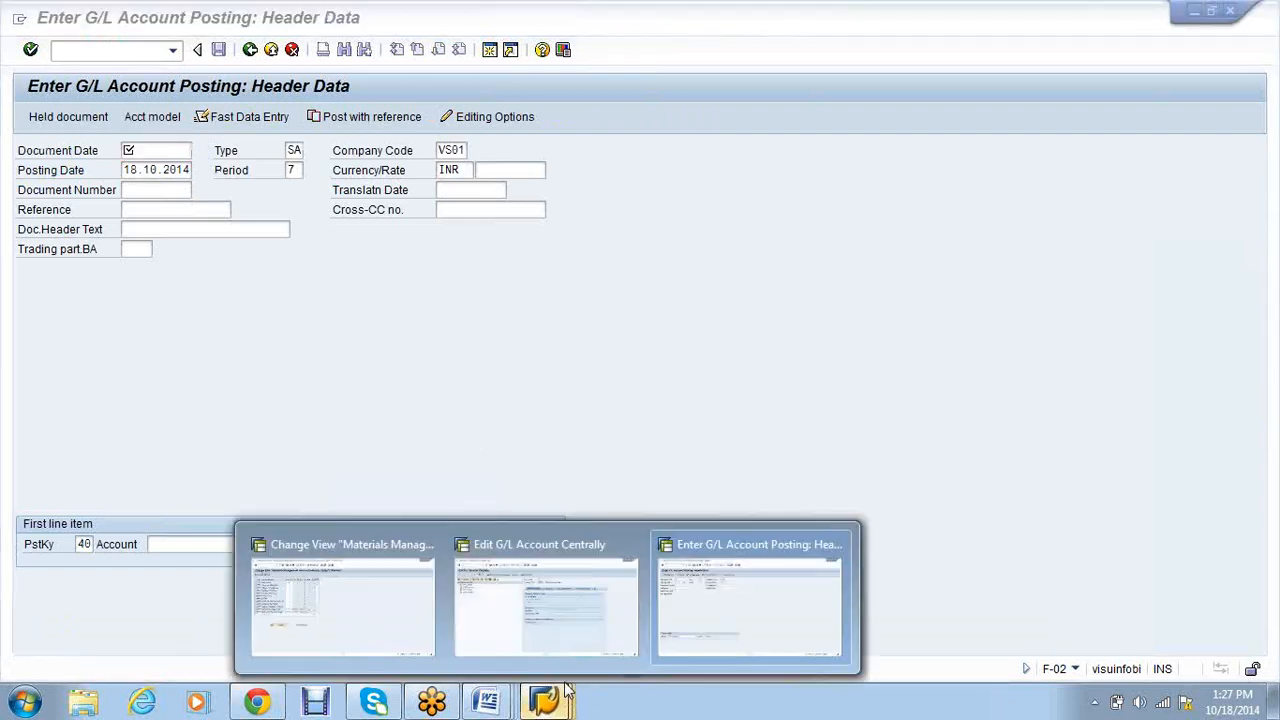
{"action": "left_click", "coordinate": [359, 570]}
{"action": "type", "text": "7"}
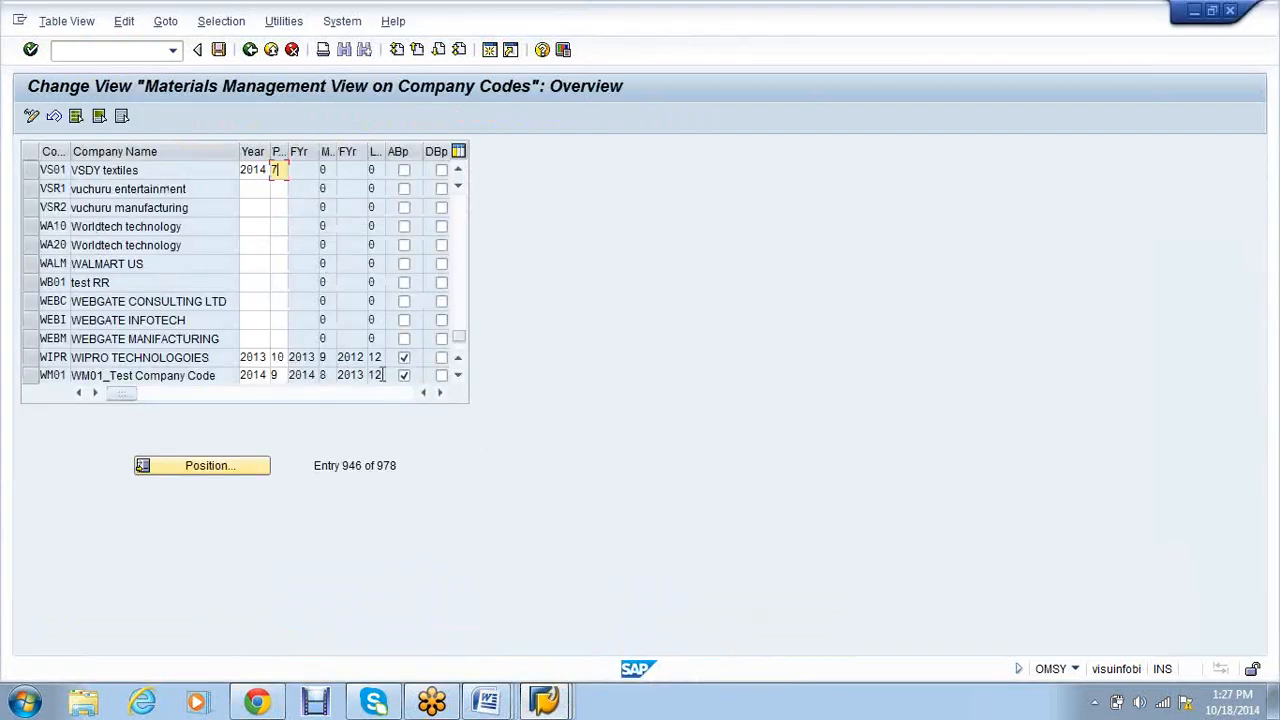
{"action": "left_click", "coordinate": [403, 169]}
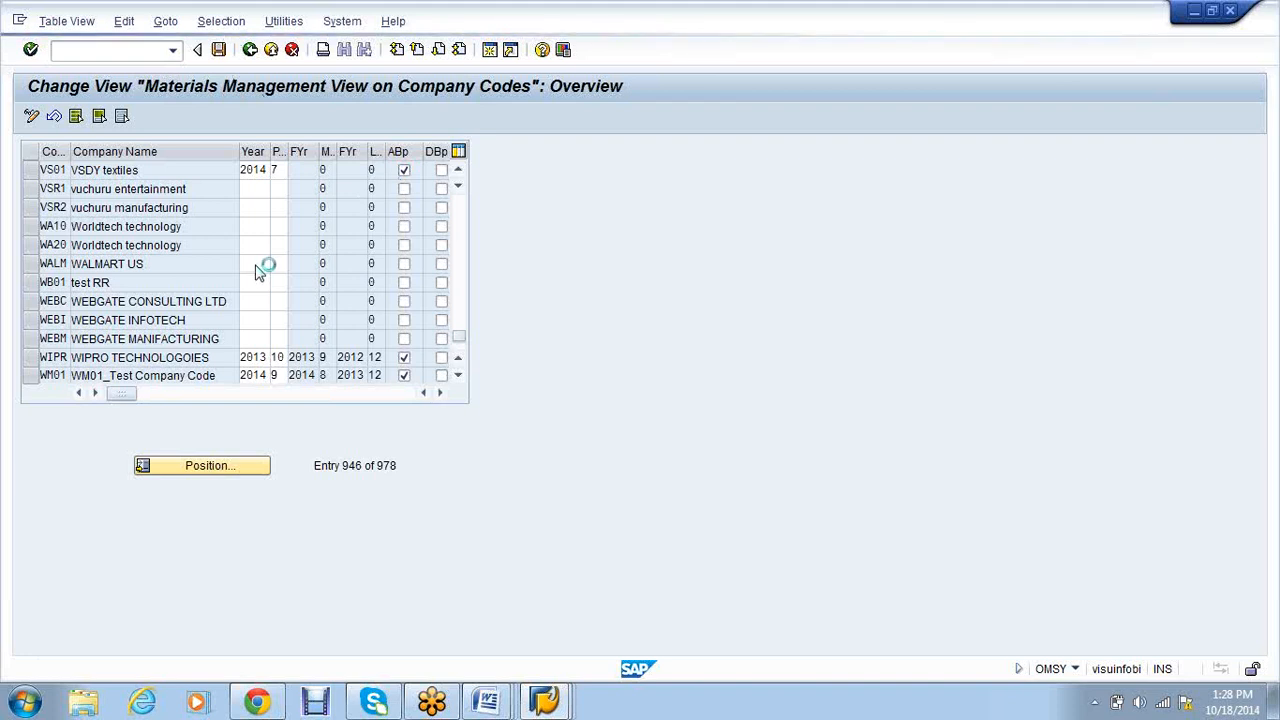
{"action": "left_click", "coordinate": [274, 312]}
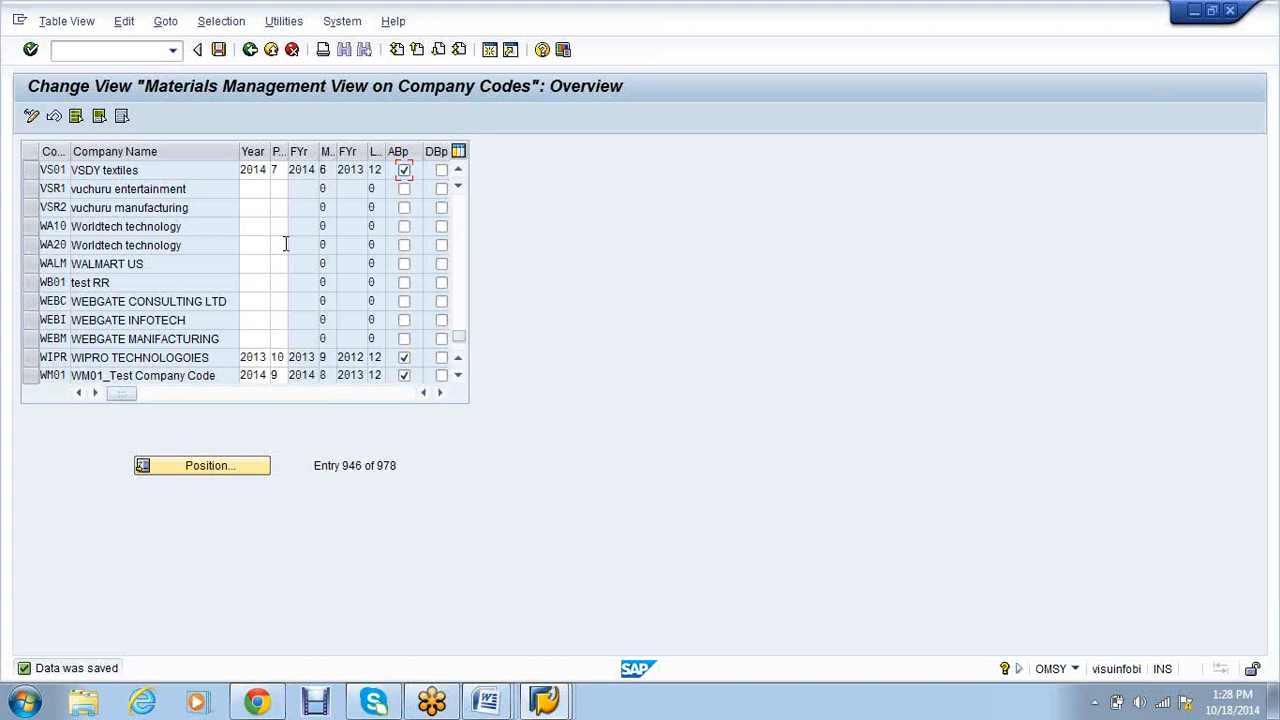
Open transaction OMS2 for material types and position the list at material type ROH.
{"action": "left_click", "coordinate": [78, 57]}
{"action": "type", "text": "/noms2"}
{"action": "key", "text": "Return"}
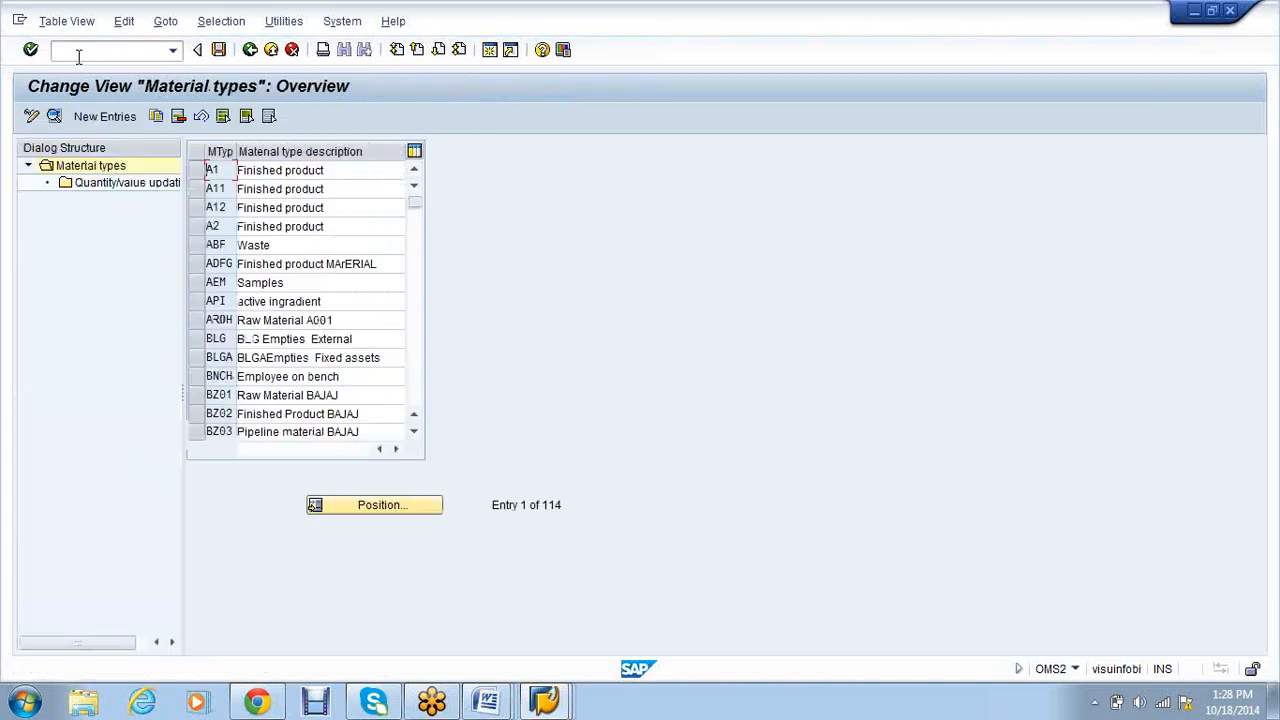
{"action": "left_click", "coordinate": [381, 510]}
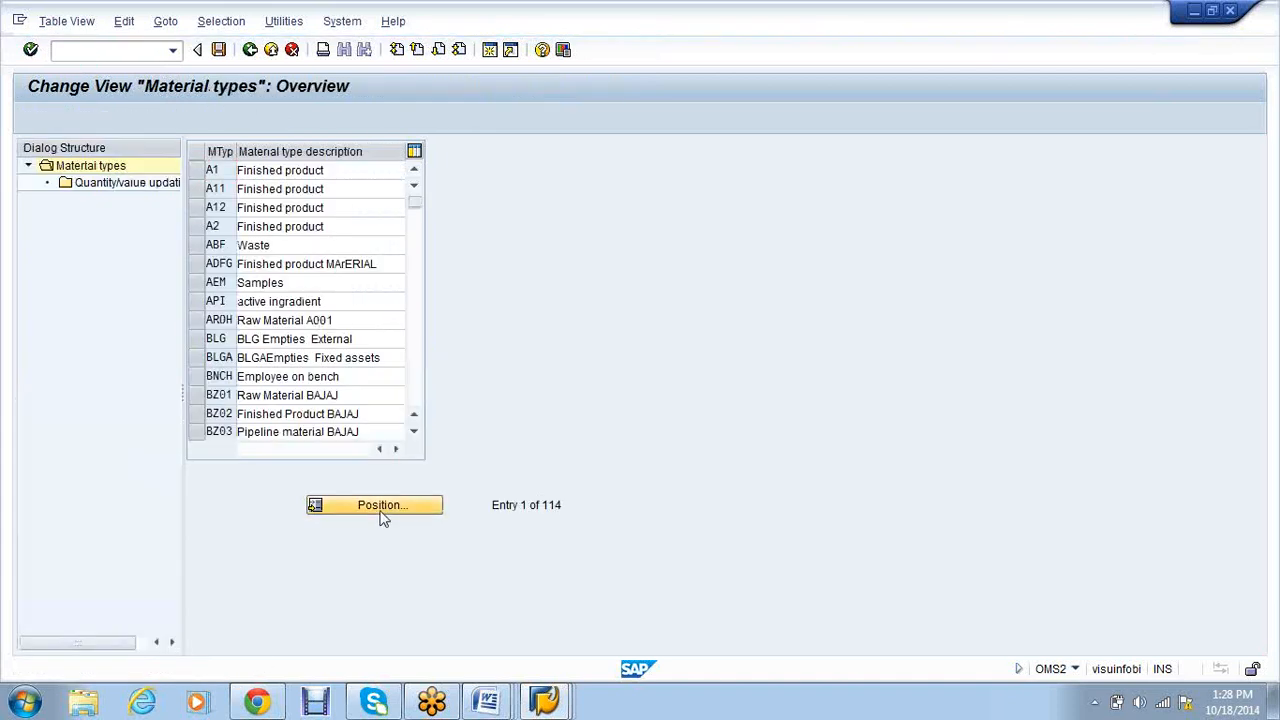
{"action": "type", "text": "roh"}
{"action": "key", "text": "Return"}
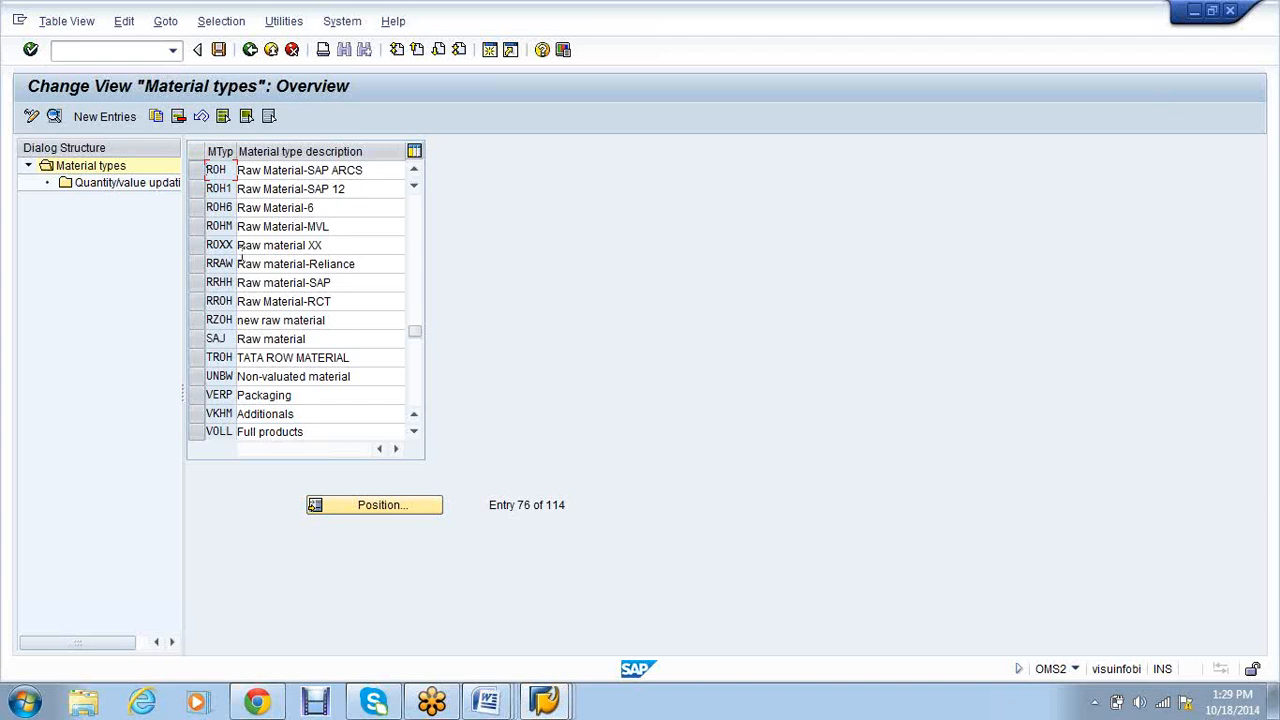
Copy material type ROH with its dependent entries to a new material type VSR1 and save it.
{"action": "left_click", "coordinate": [196, 172]}
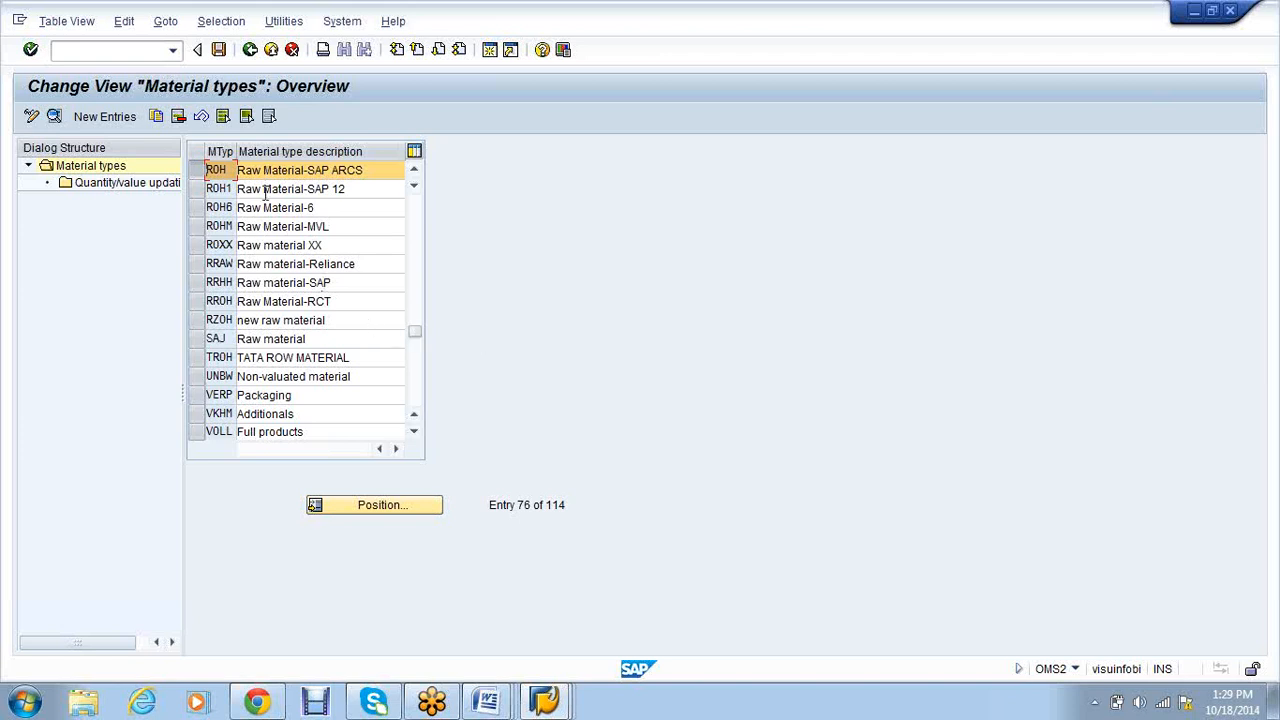
{"action": "left_click", "coordinate": [157, 118]}
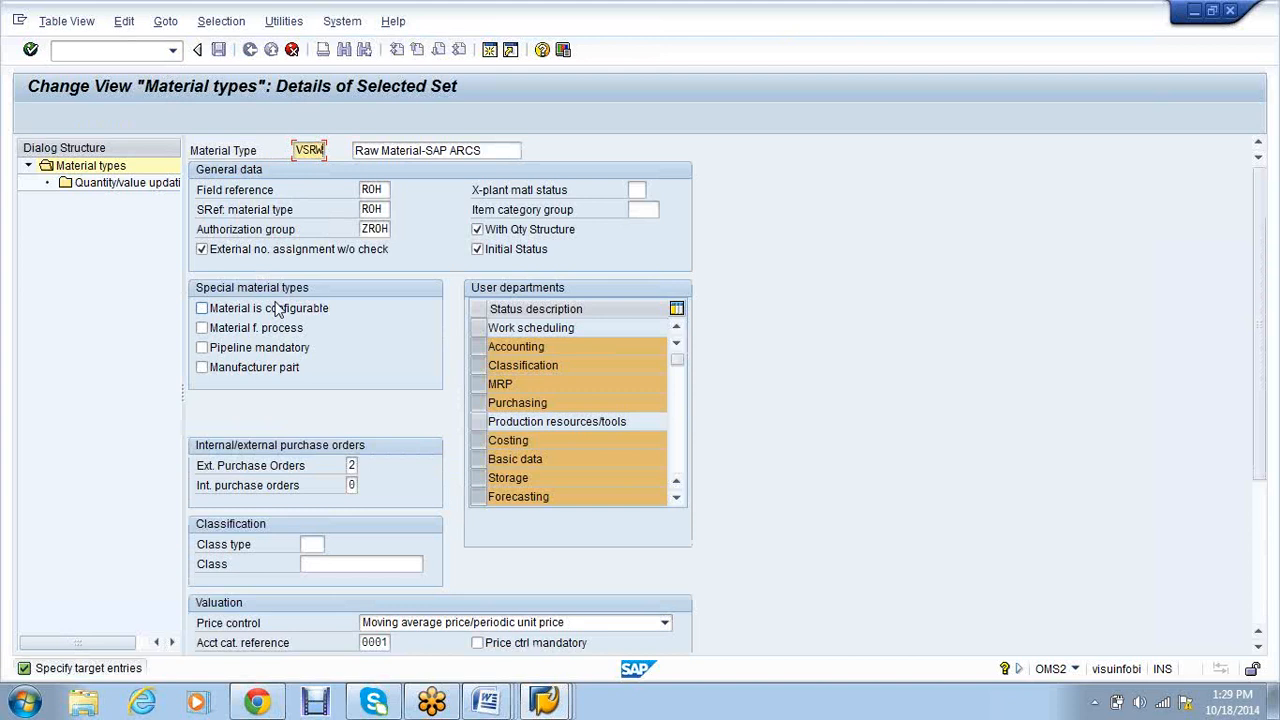
{"action": "key", "text": "BackSpace"}
{"action": "key", "text": "BackSpace"}
{"action": "type", "text": "R1"}
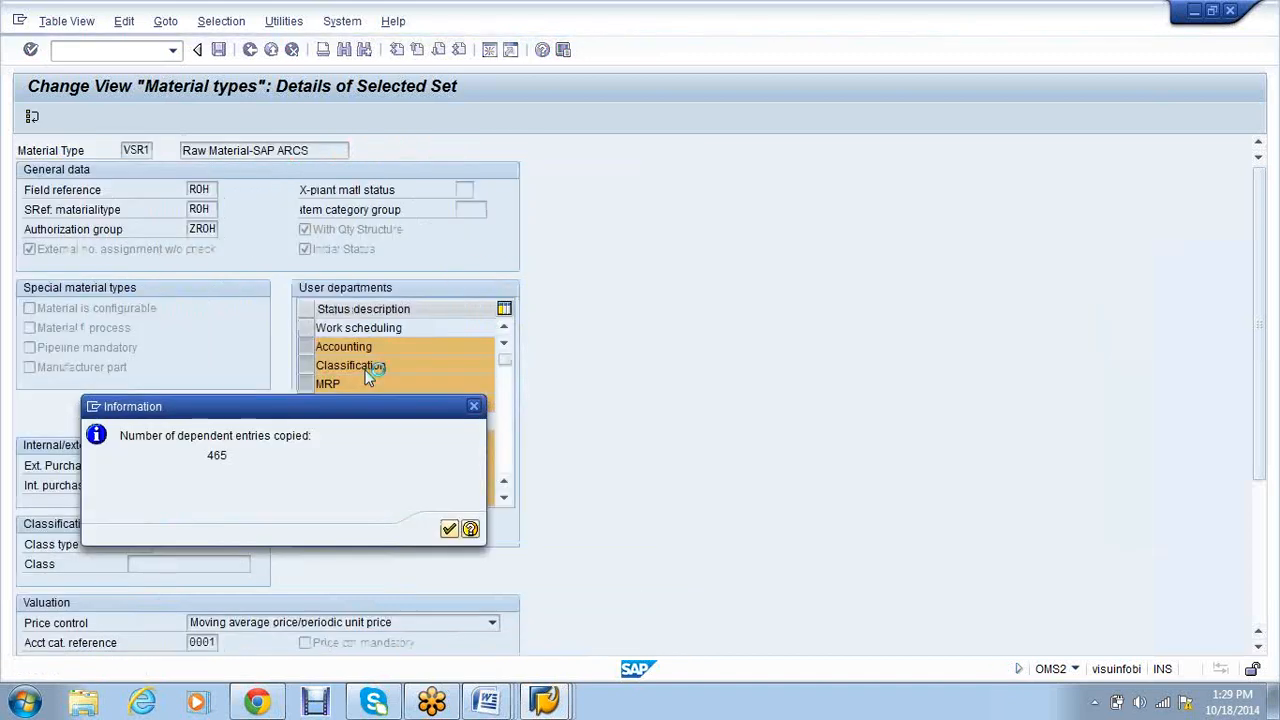
{"action": "key", "text": "Return"}
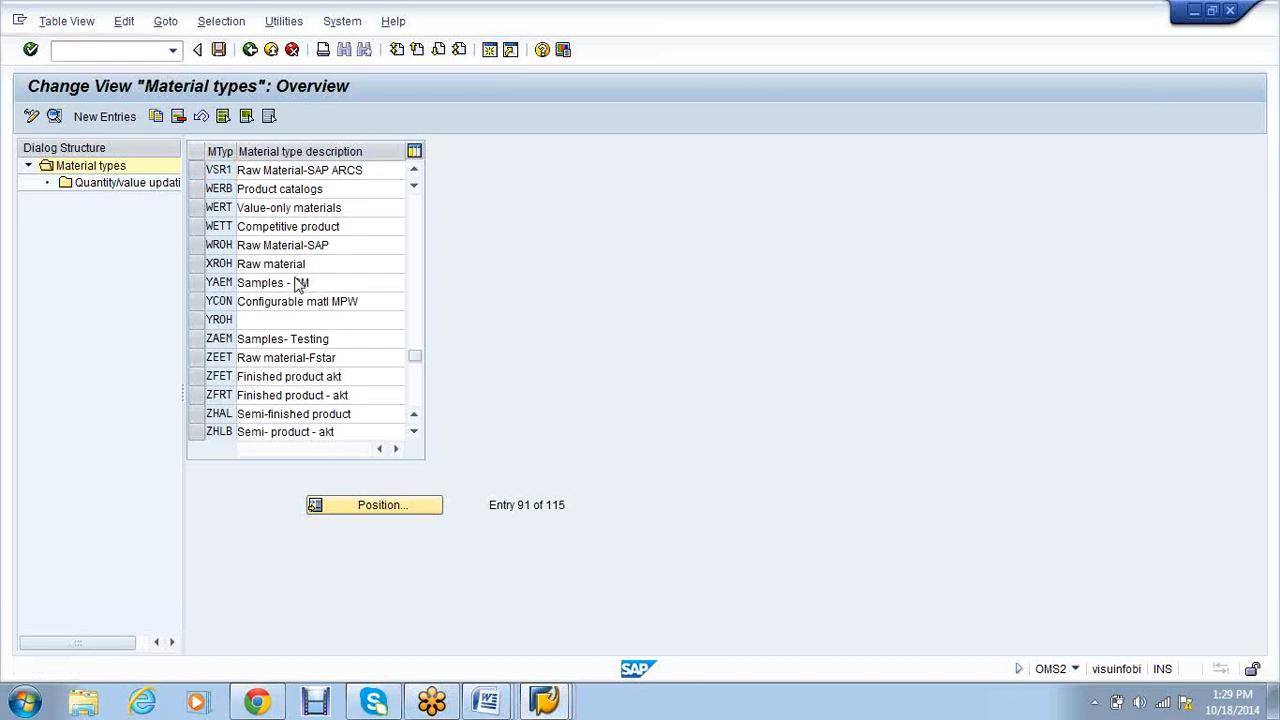
{"action": "left_click", "coordinate": [276, 314]}
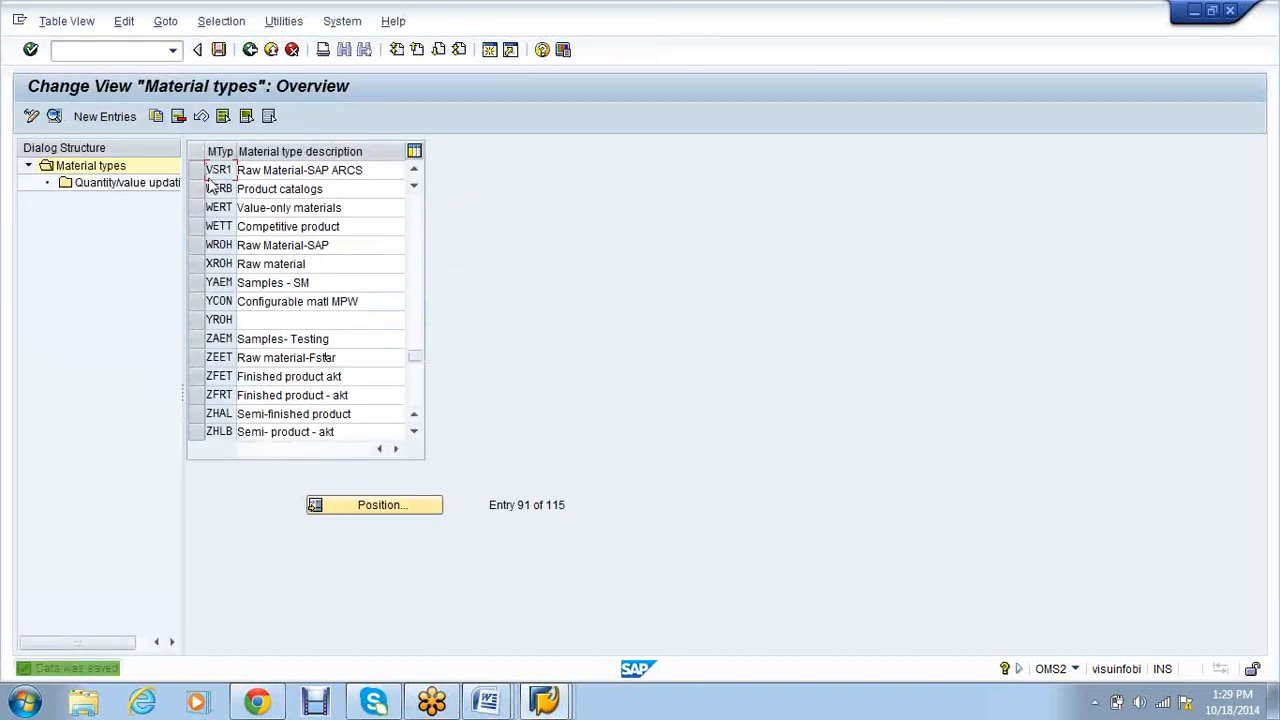
Enable quantity and value updating for valuation area VS01 of material type VSR1, save, and return to the material types overview.
{"action": "left_click", "coordinate": [196, 170]}
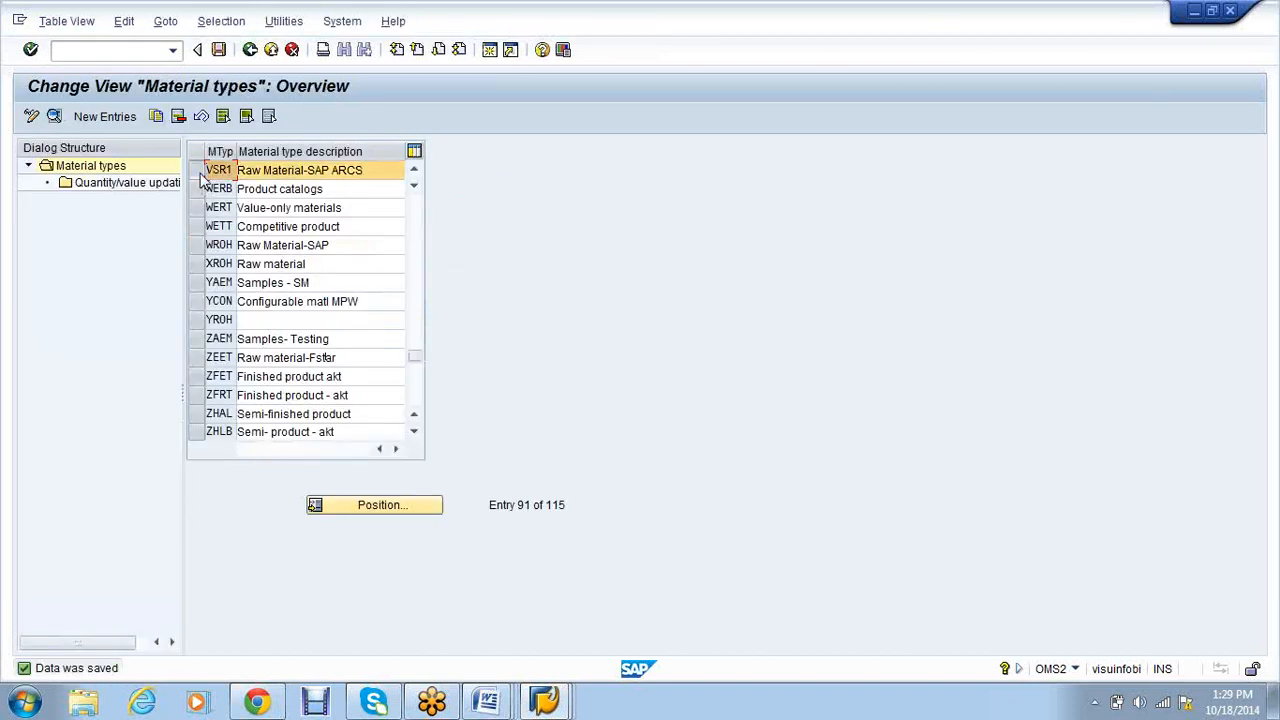
{"action": "left_click", "coordinate": [110, 185]}
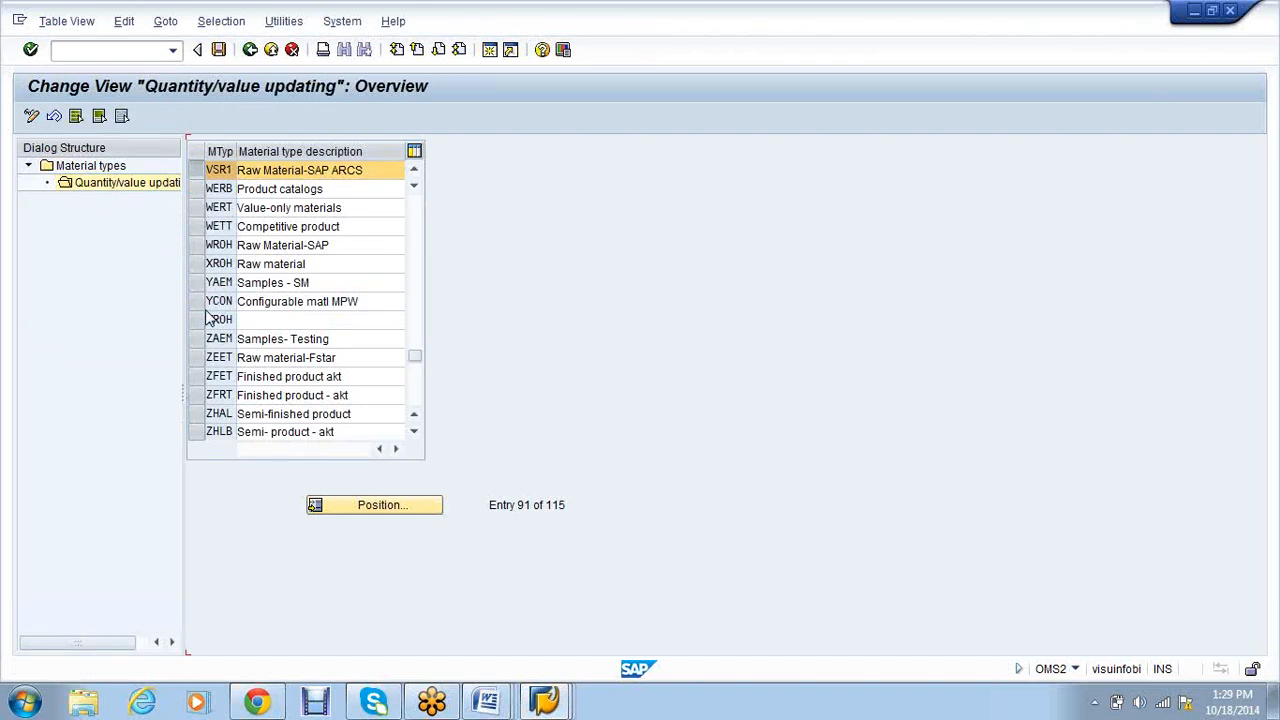
{"action": "left_click", "coordinate": [390, 508]}
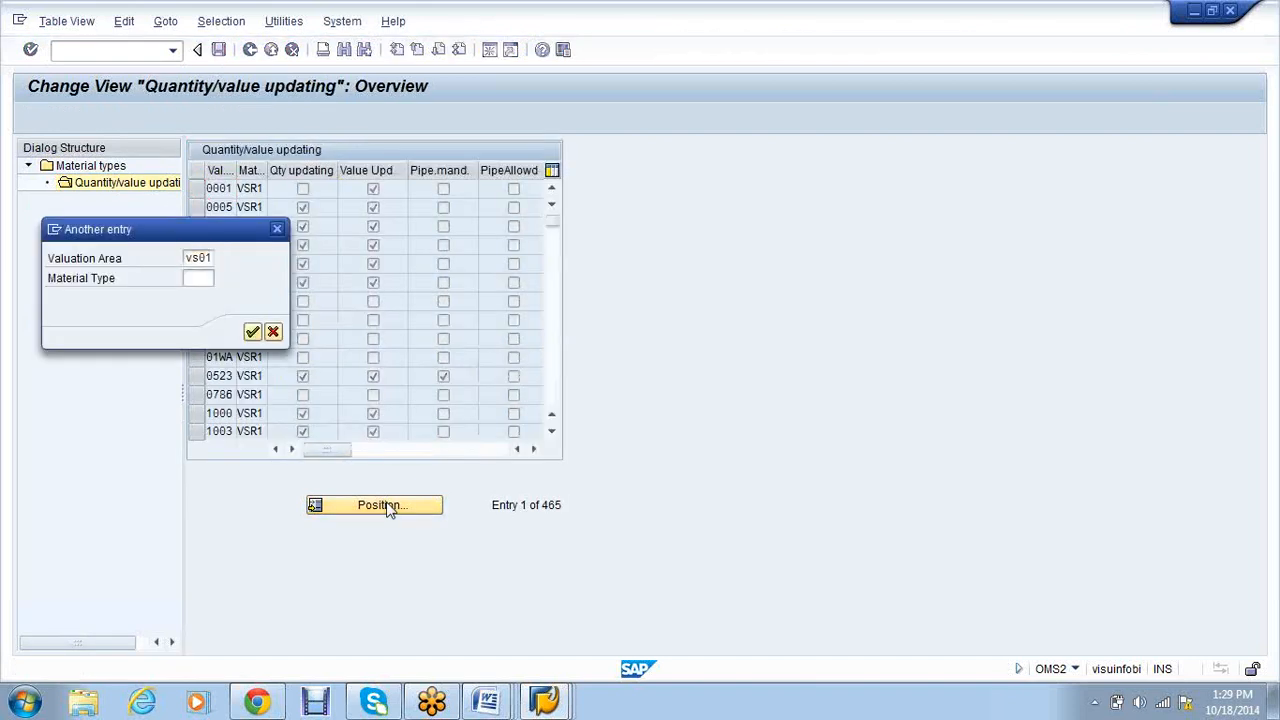
{"action": "key", "text": "Return"}
{"action": "left_click", "coordinate": [373, 190]}
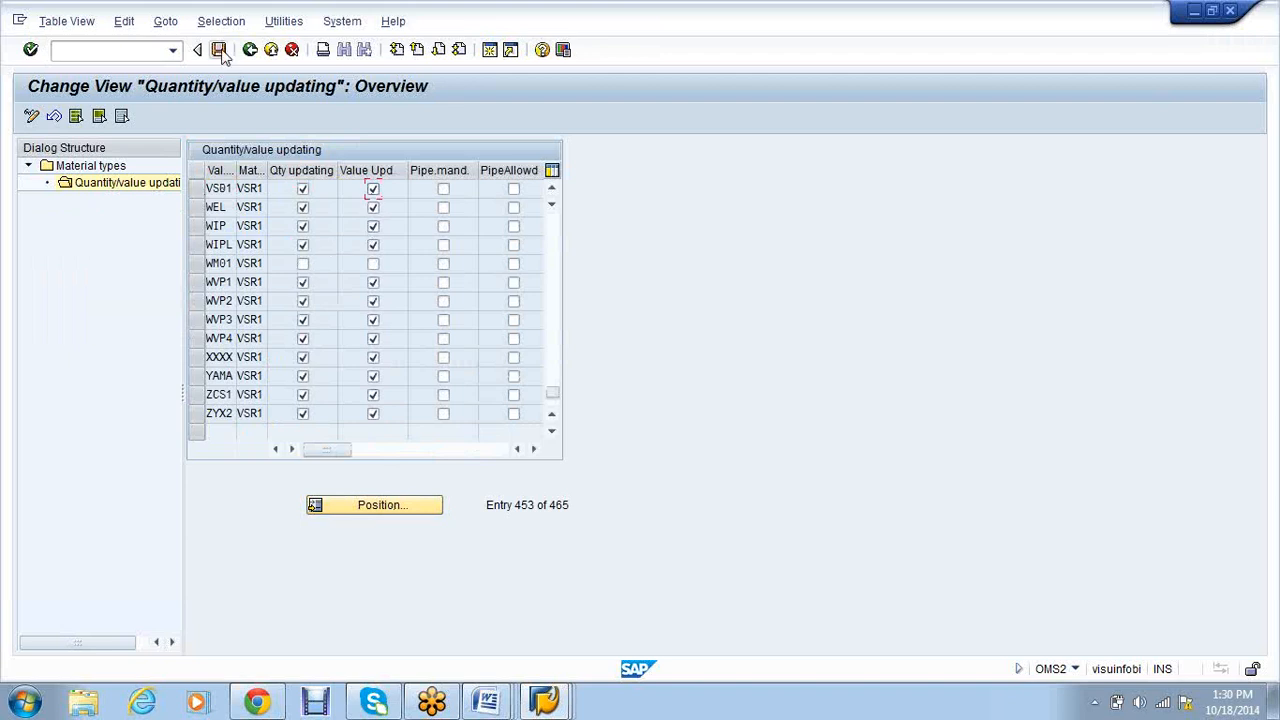
{"action": "key", "text": "ctrl+s"}
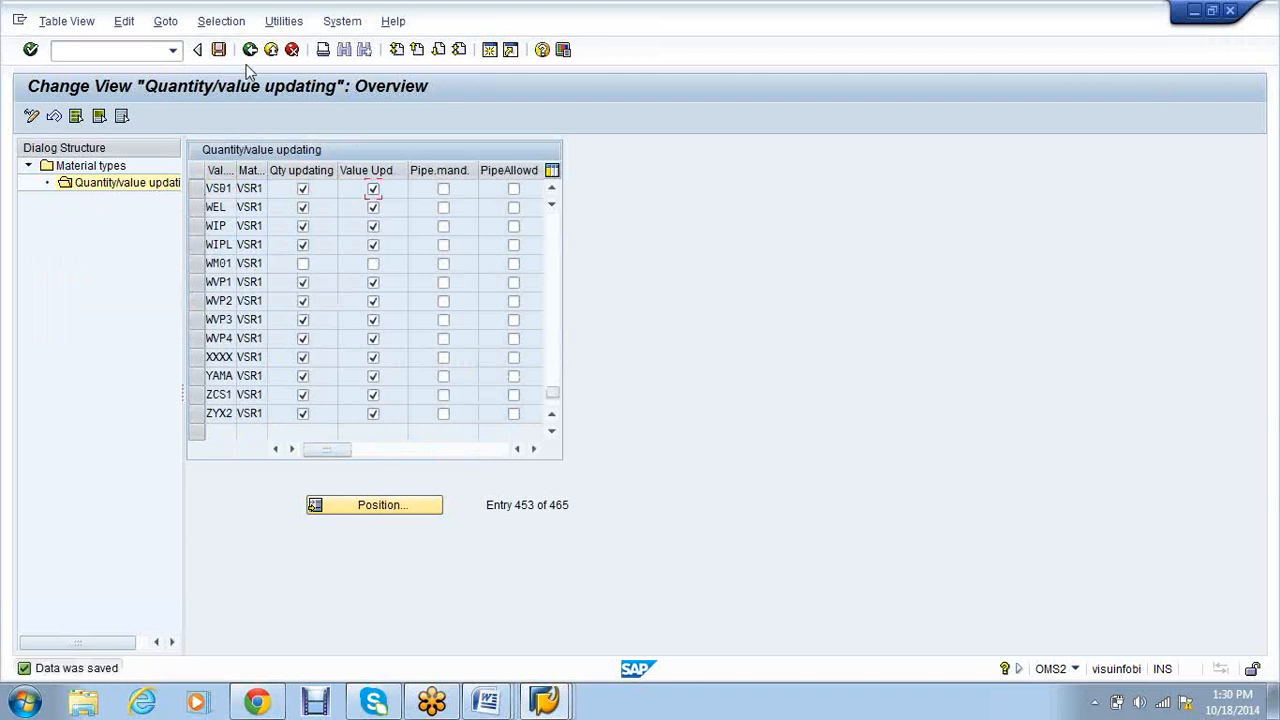
{"action": "left_click", "coordinate": [250, 50]}
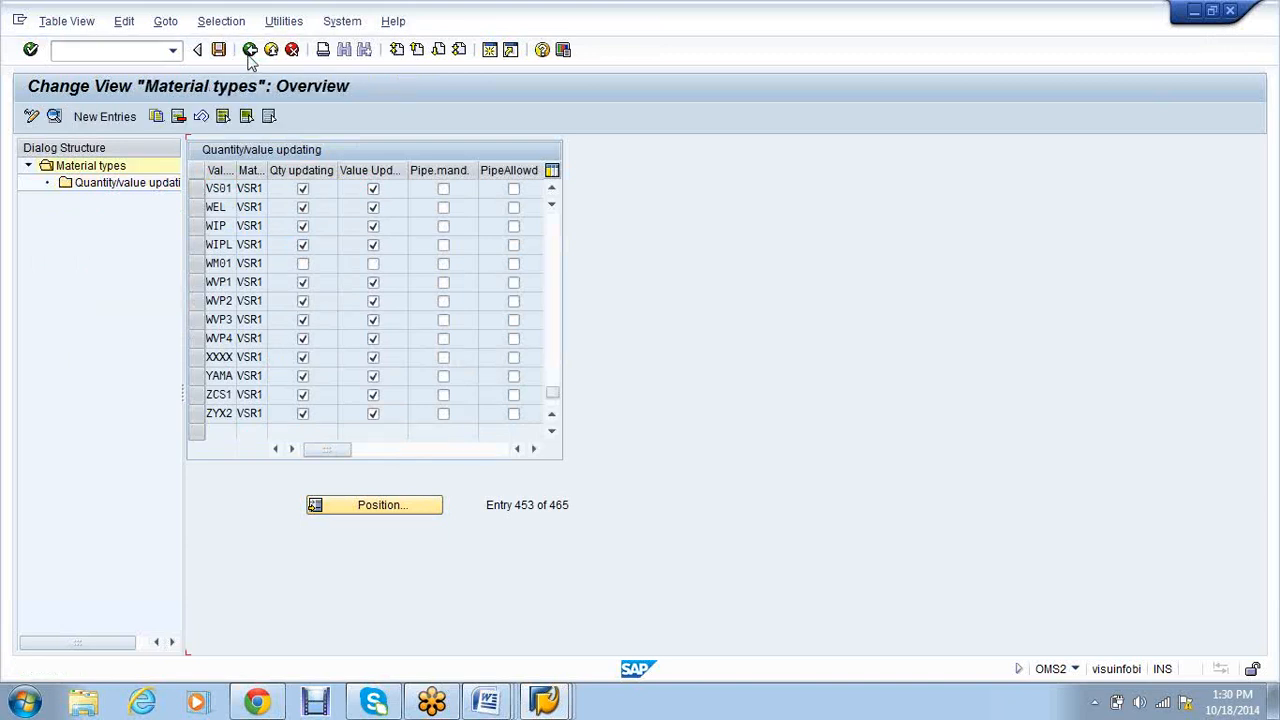
Position the material types list at FERT and copy that entry, entering VSR2 as the target material type.
{"action": "left_click", "coordinate": [378, 505]}
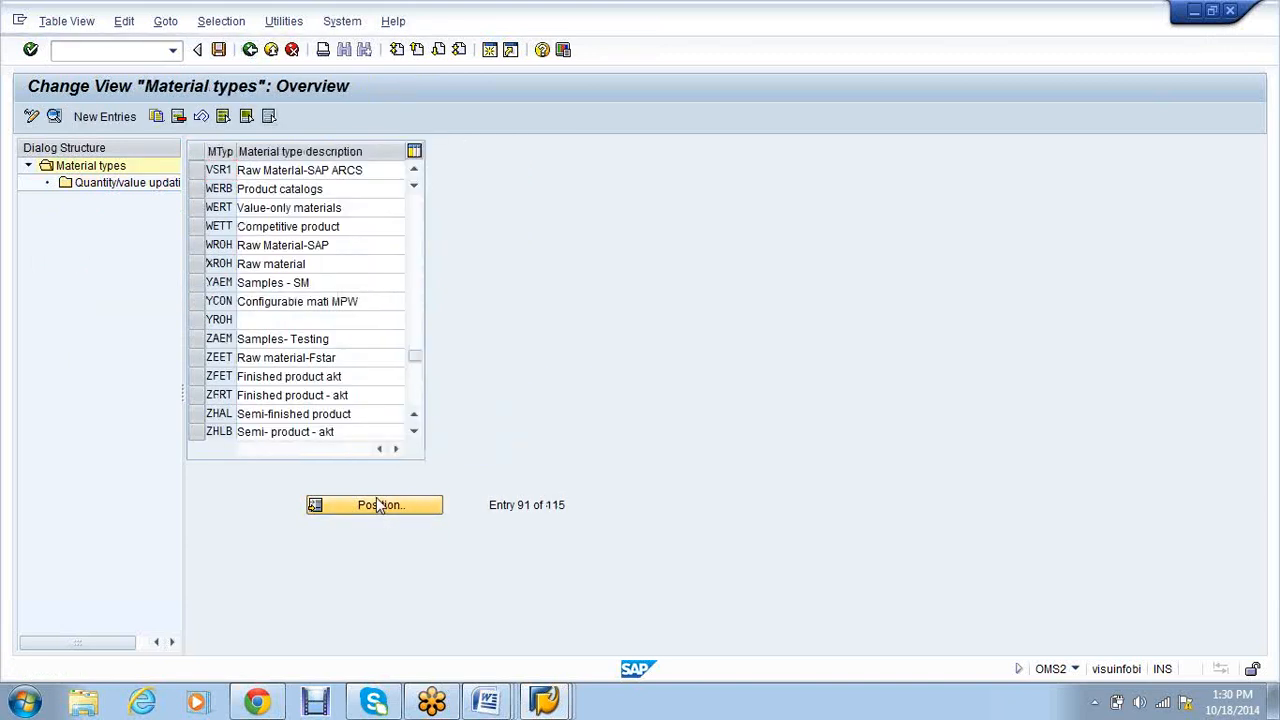
{"action": "type", "text": "fert"}
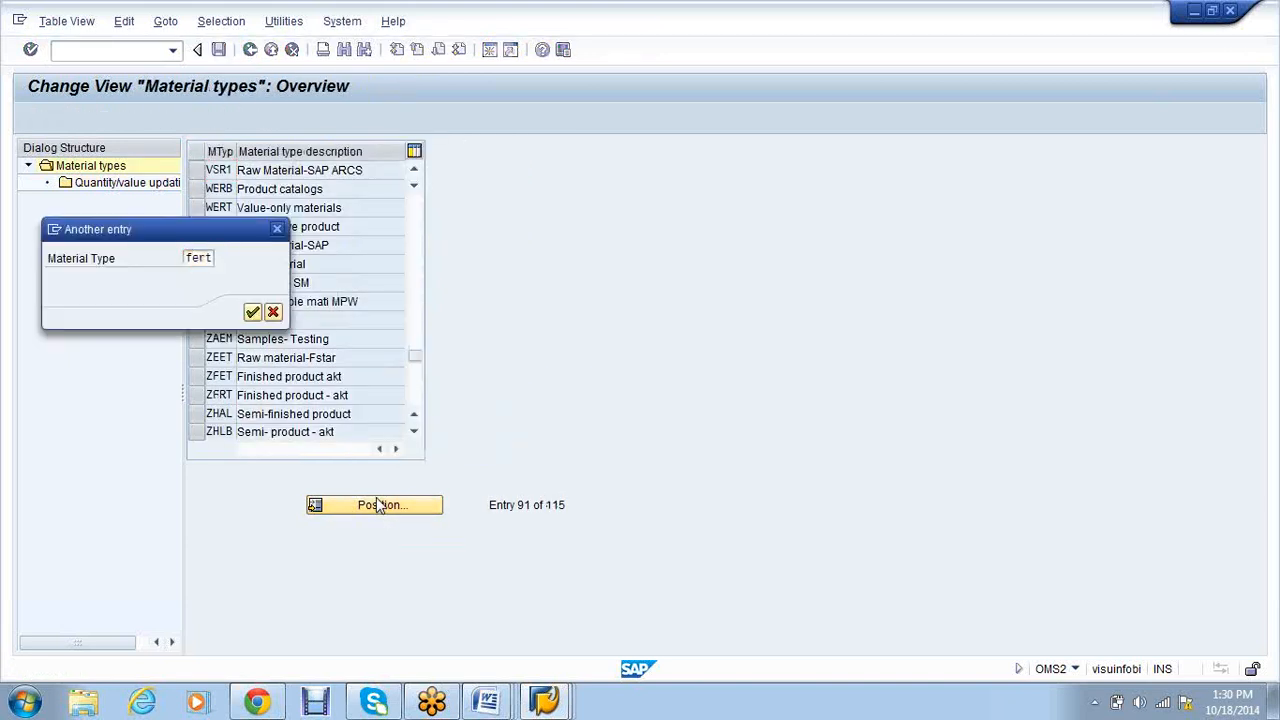
{"action": "key", "text": "Return"}
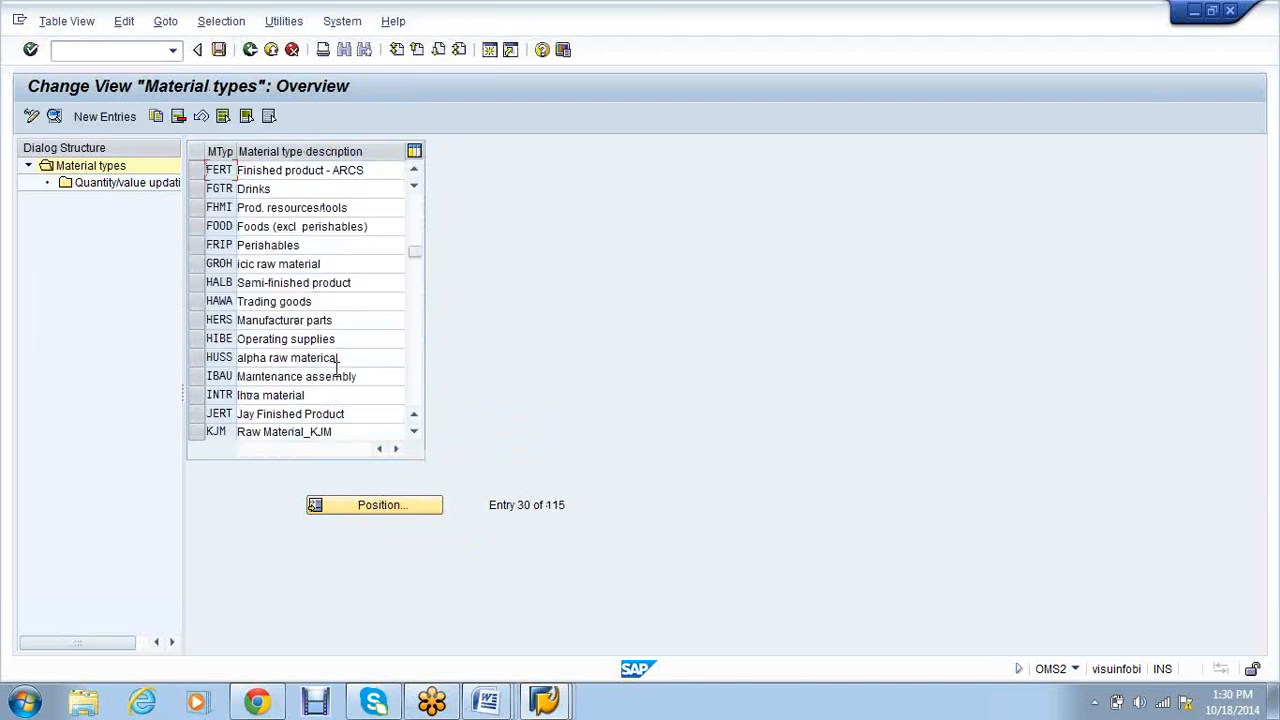
{"action": "left_click", "coordinate": [196, 172]}
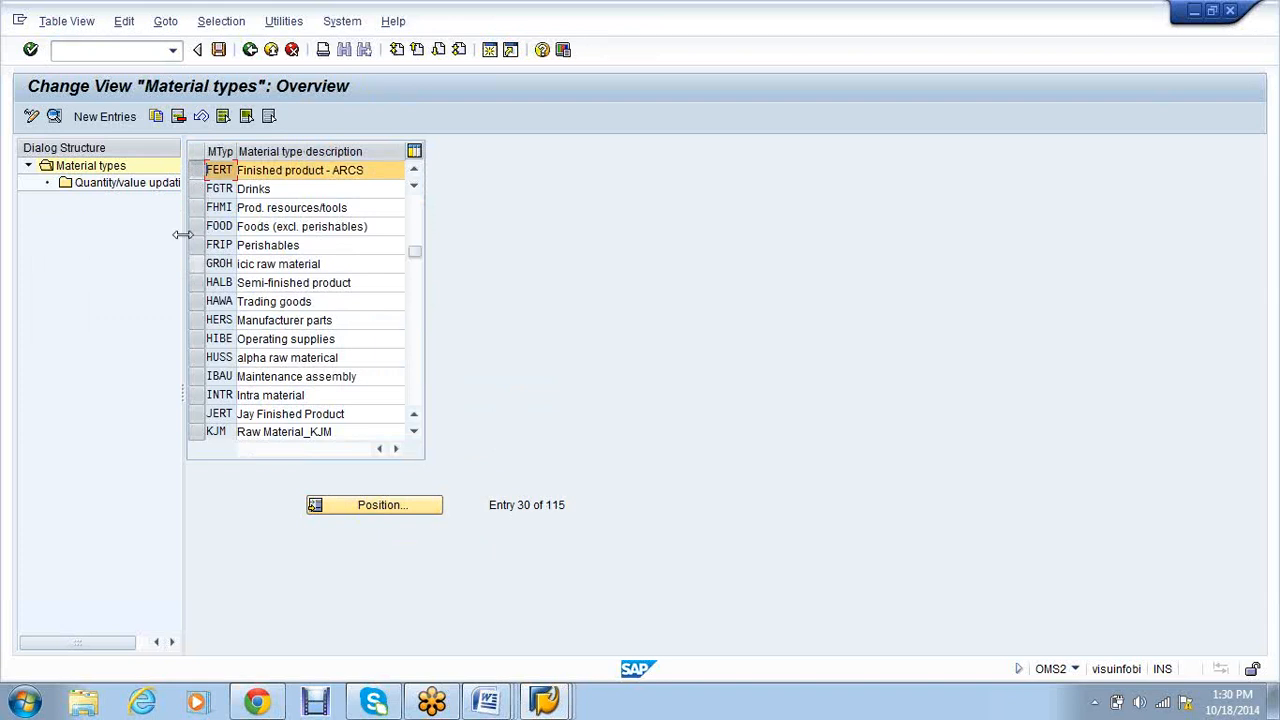
{"action": "left_click", "coordinate": [157, 117]}
{"action": "type", "text": "VSR2"}
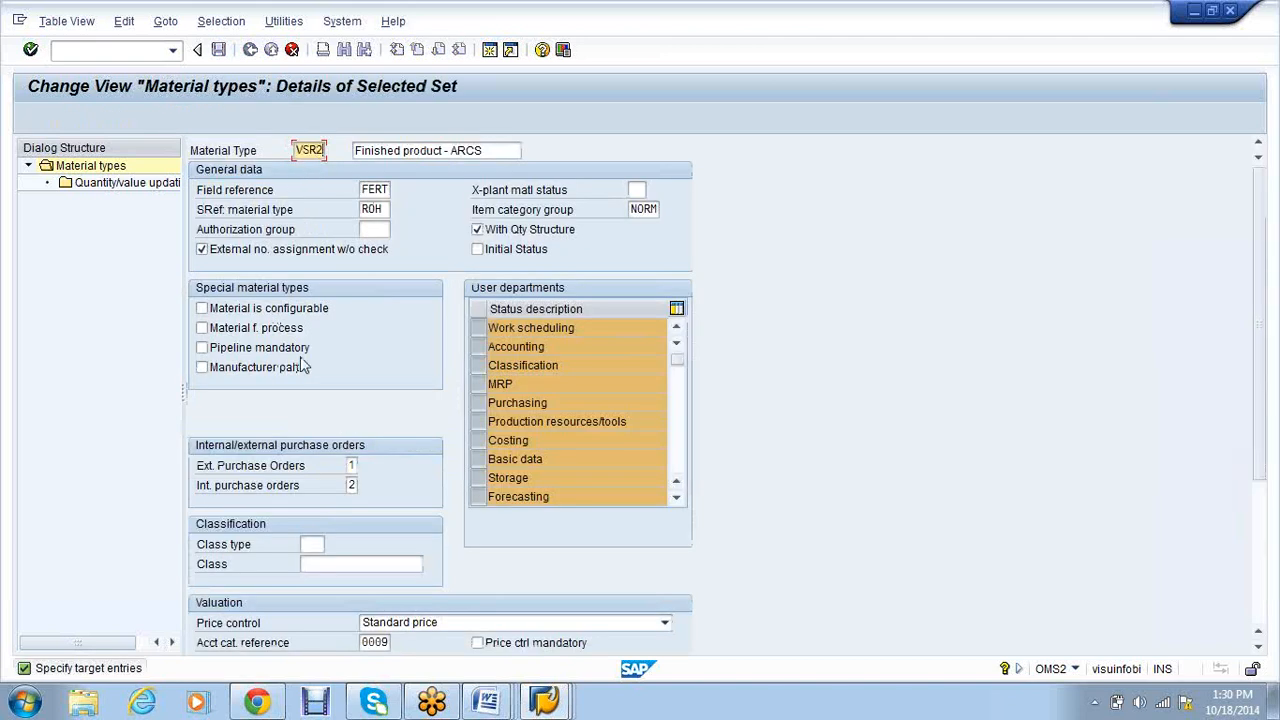
Switch to the Document2 notes in Word and add the lines "R1- RAW" and "R2-FINI".
{"action": "left_click", "coordinate": [485, 703]}
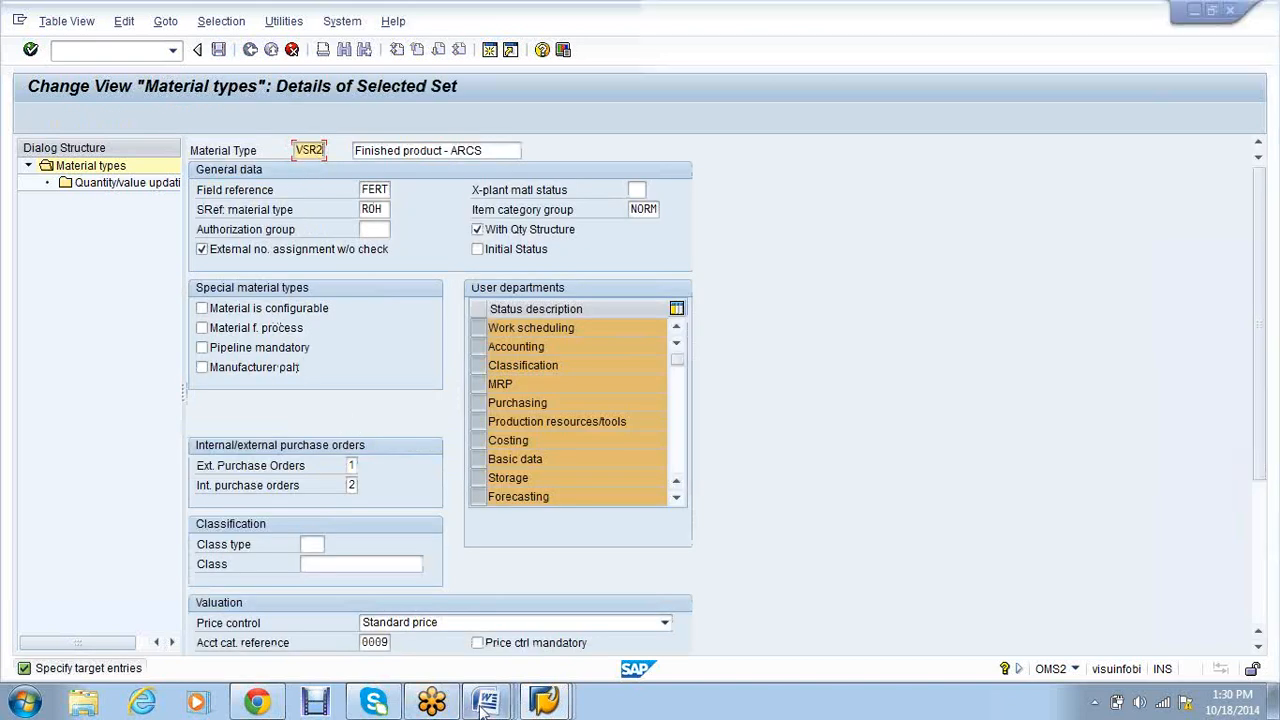
{"action": "left_click", "coordinate": [485, 703]}
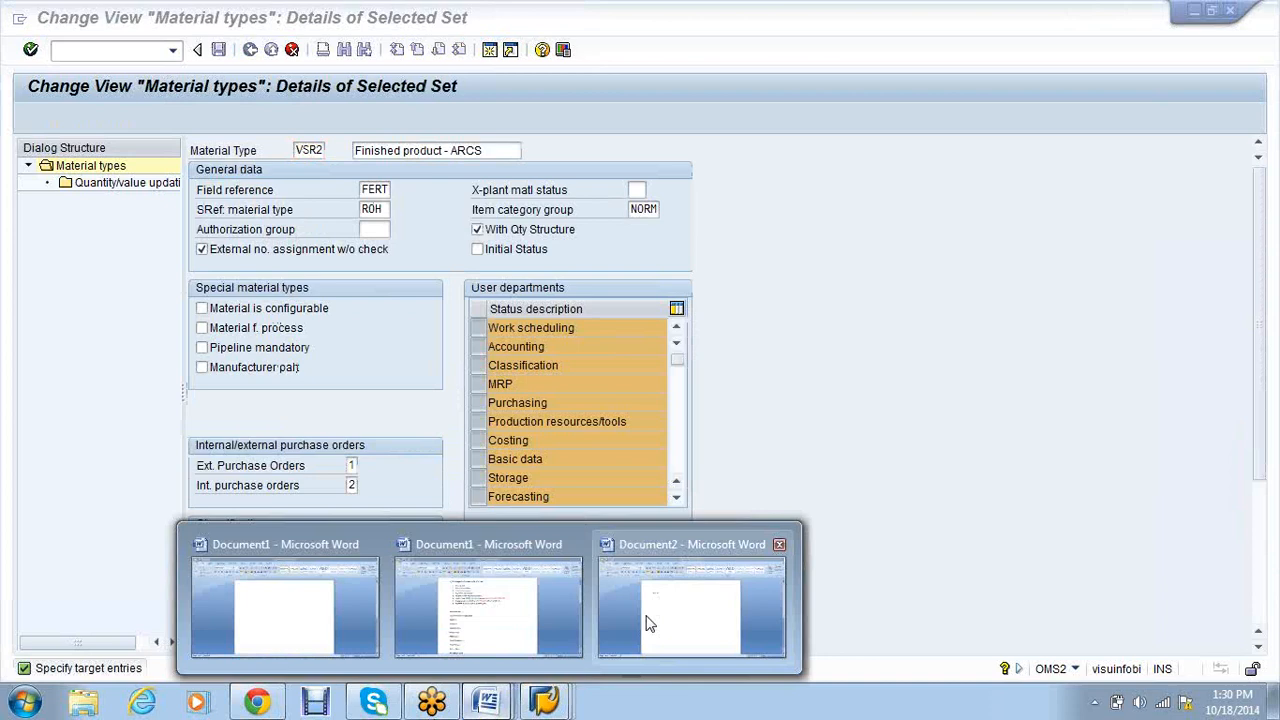
{"action": "left_click", "coordinate": [646, 624]}
{"action": "type", "text": "AW"}
{"action": "key", "text": "Return"}
{"action": "type", "text": "R1"}
{"action": "key", "text": "BackSpace"}
{"action": "type", "text": "2-FINI"}
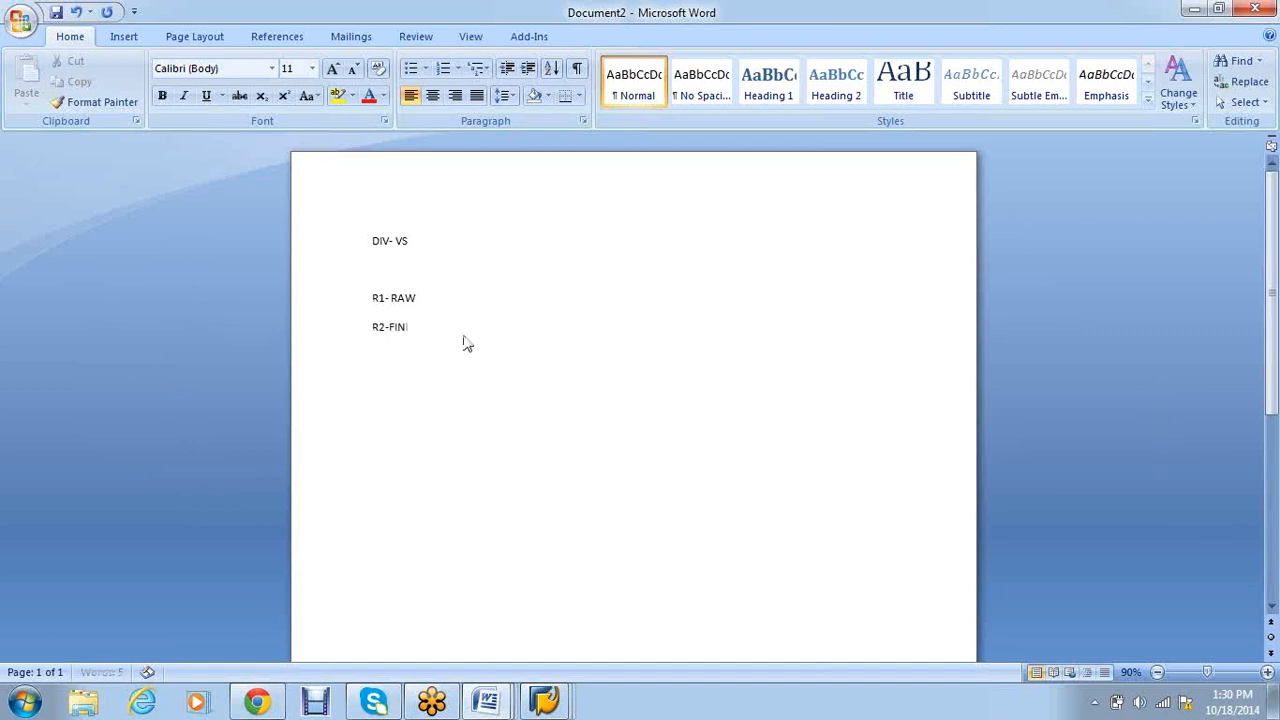
Return to SAP, complete the copy of material type FERT to VSR2 and save it.
{"action": "key", "text": "alt+Tab"}
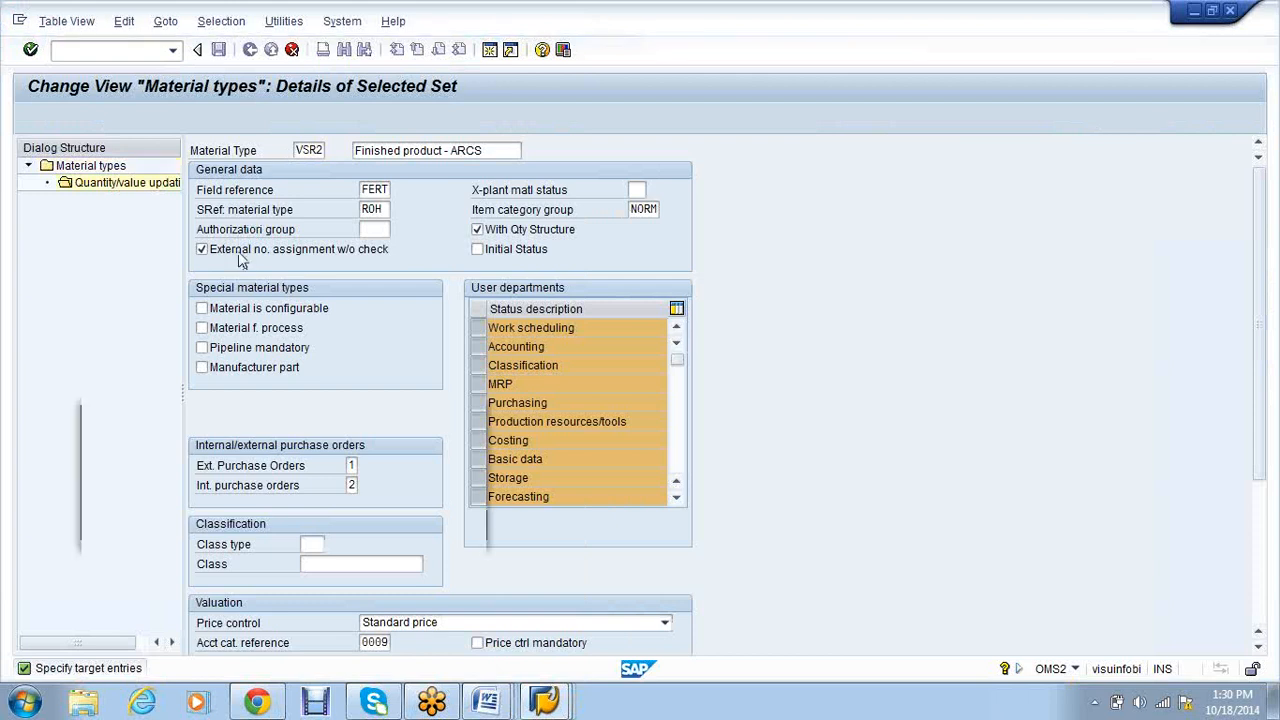
{"action": "key", "text": "Return"}
{"action": "key", "text": "Return"}
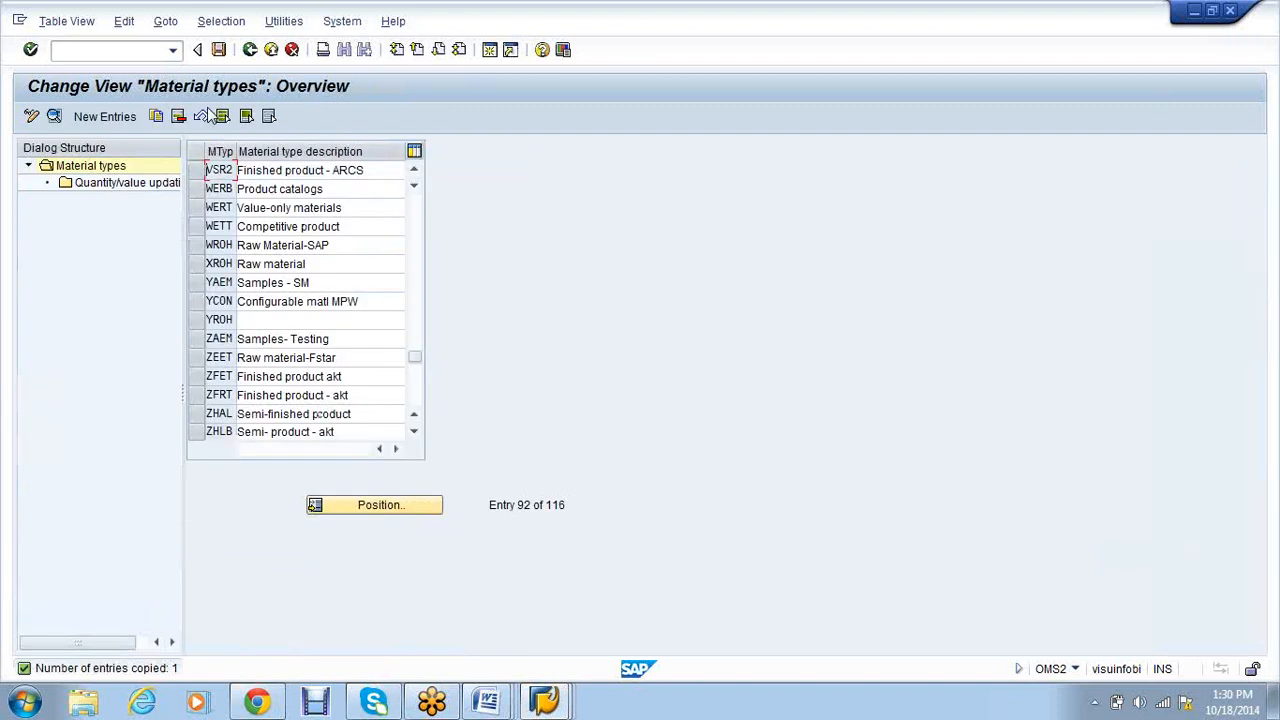
{"action": "key", "text": "ctrl+s"}
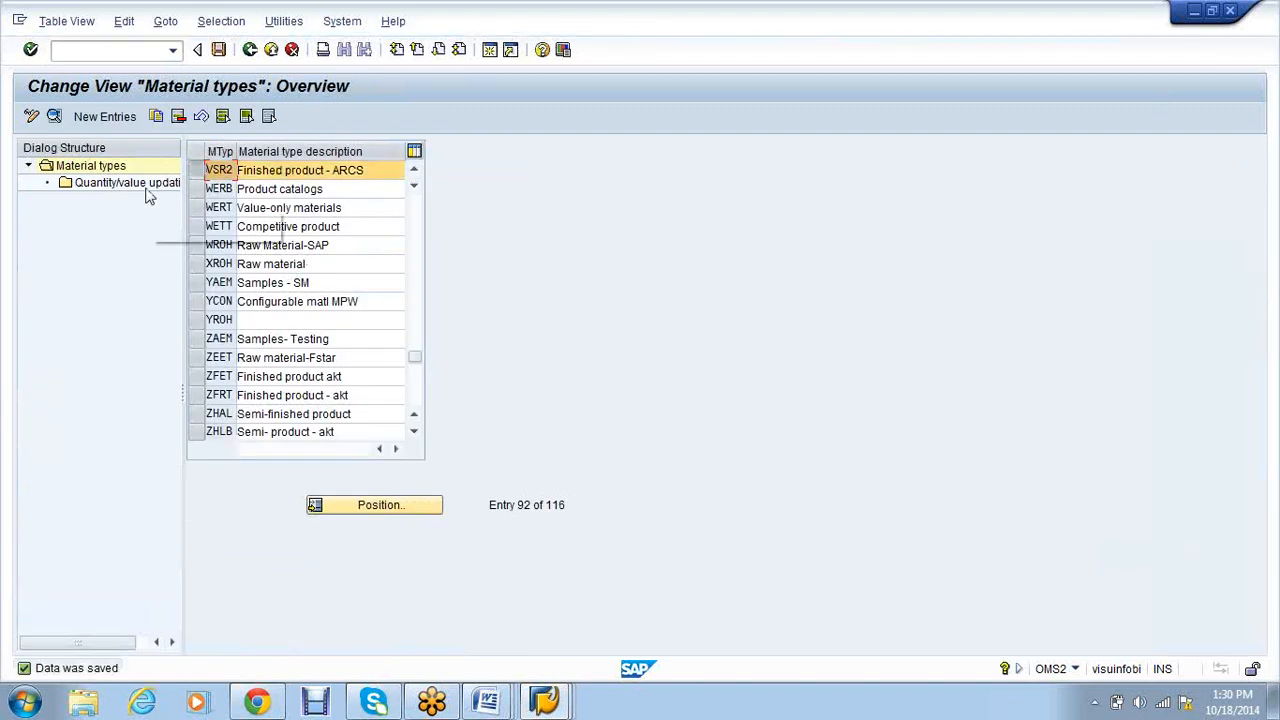
Enable quantity and value updating for valuation area VS01 of material type VSR2 and save.
{"action": "left_click", "coordinate": [144, 187]}
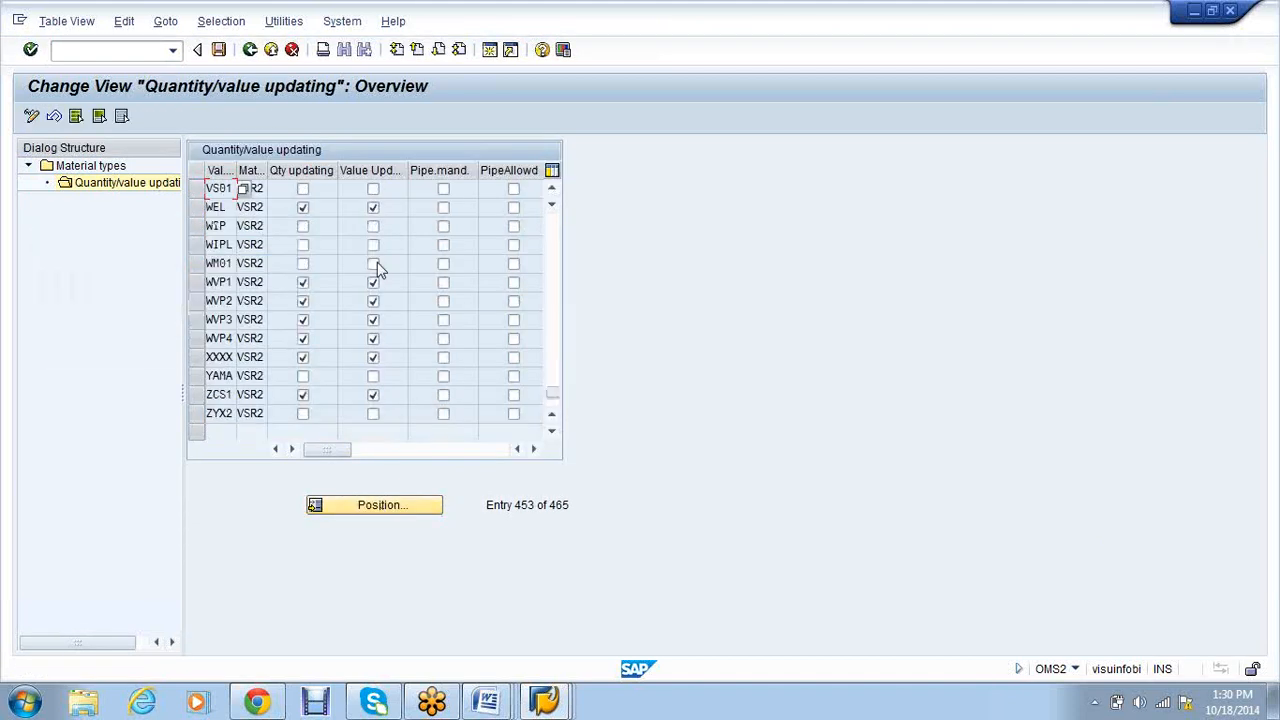
{"action": "left_click", "coordinate": [303, 189]}
{"action": "left_click", "coordinate": [373, 189]}
{"action": "left_click", "coordinate": [218, 50]}
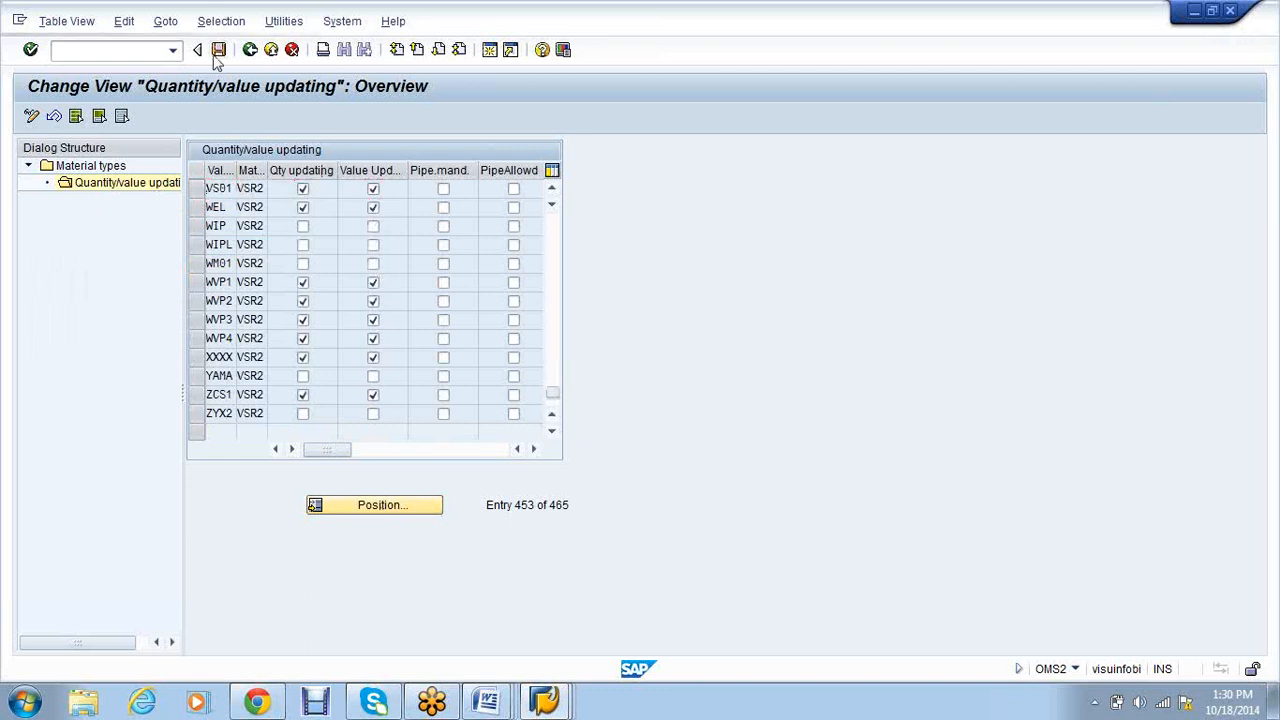
Switch to the G/L account posting session and open the SAP Reference IMG there through transaction SPRO.
{"action": "left_click", "coordinate": [110, 50]}
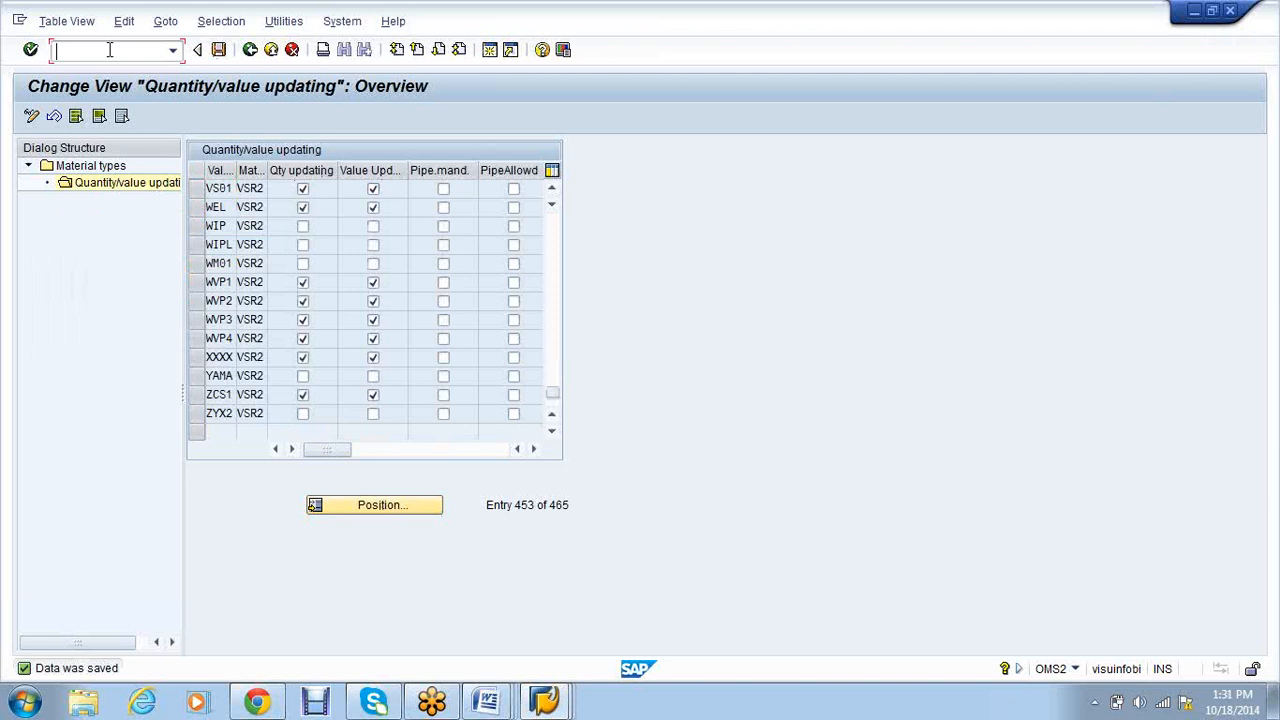
{"action": "key", "text": "ctrl+n"}
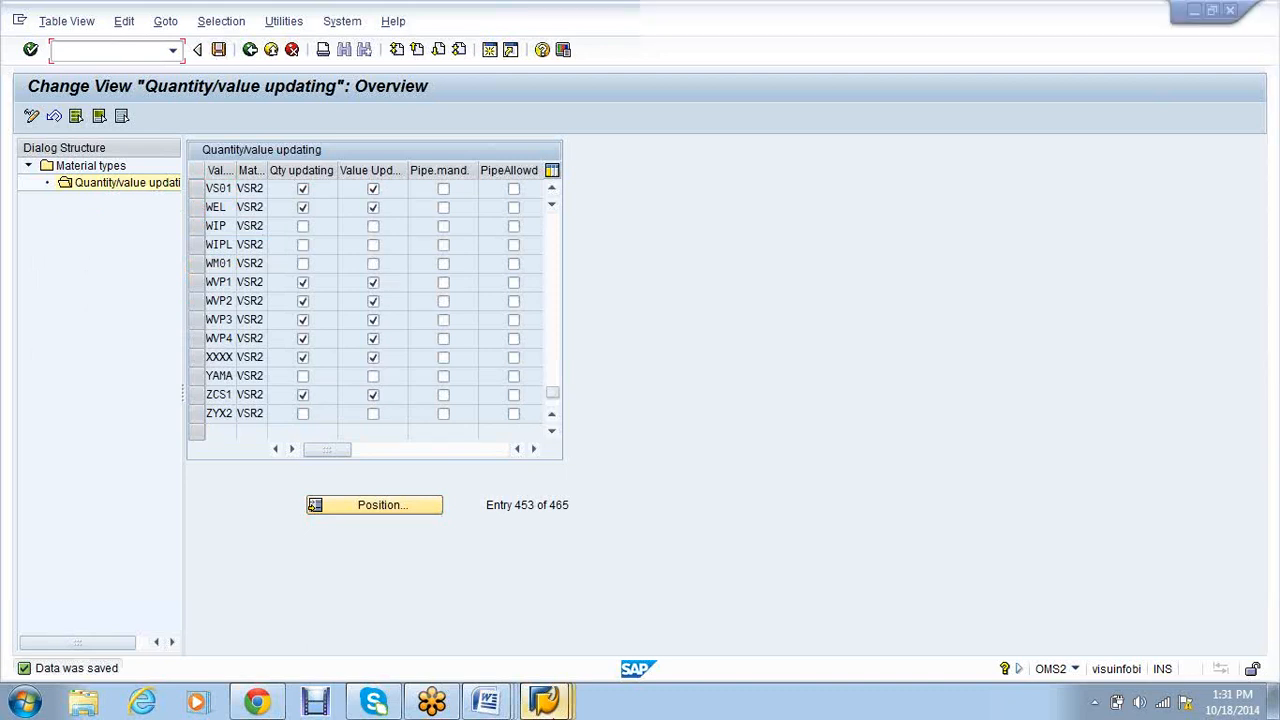
{"action": "left_click", "coordinate": [545, 701]}
{"action": "left_click", "coordinate": [749, 605]}
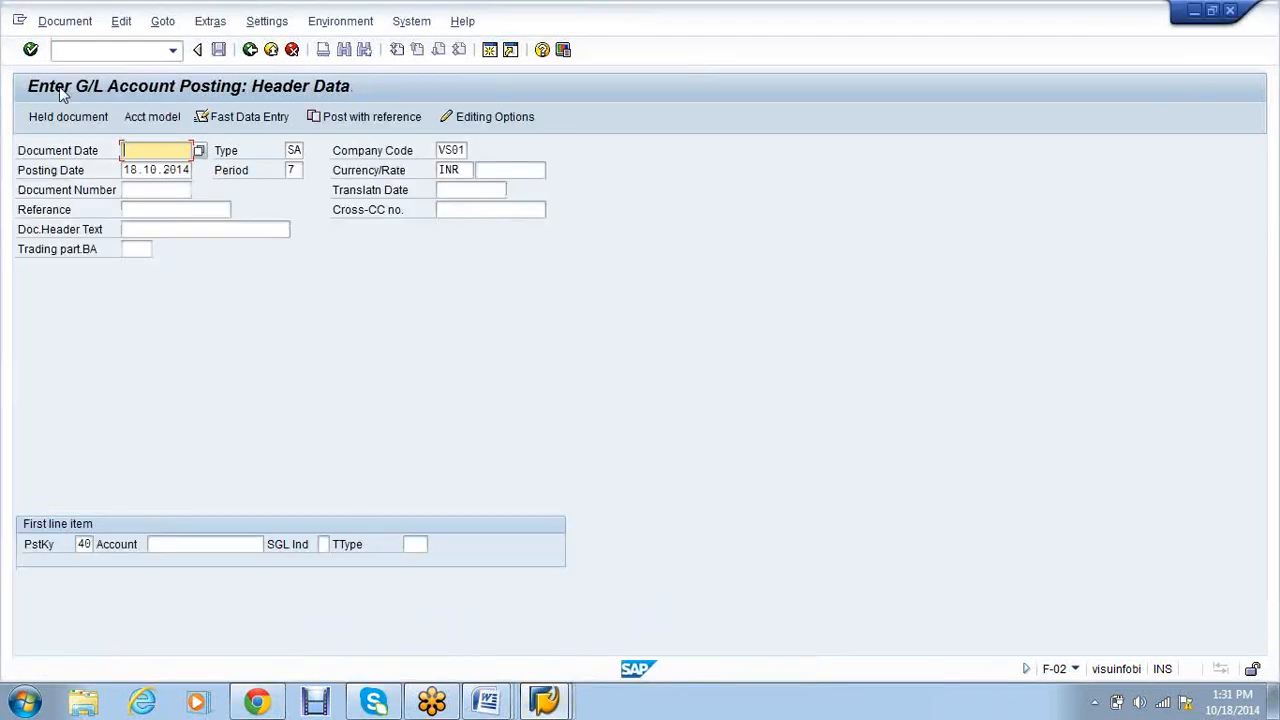
{"action": "left_click", "coordinate": [90, 49]}
{"action": "type", "text": "/nspro"}
{"action": "key", "text": "Return"}
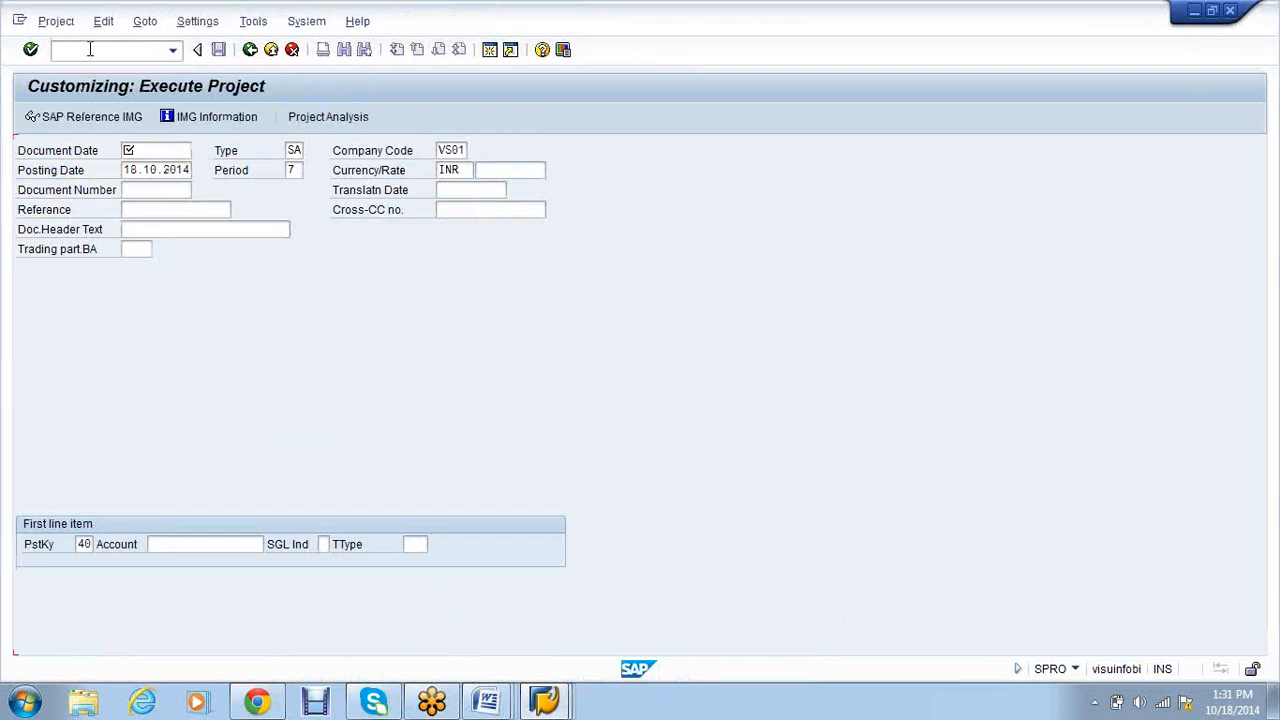
{"action": "left_click", "coordinate": [59, 124]}
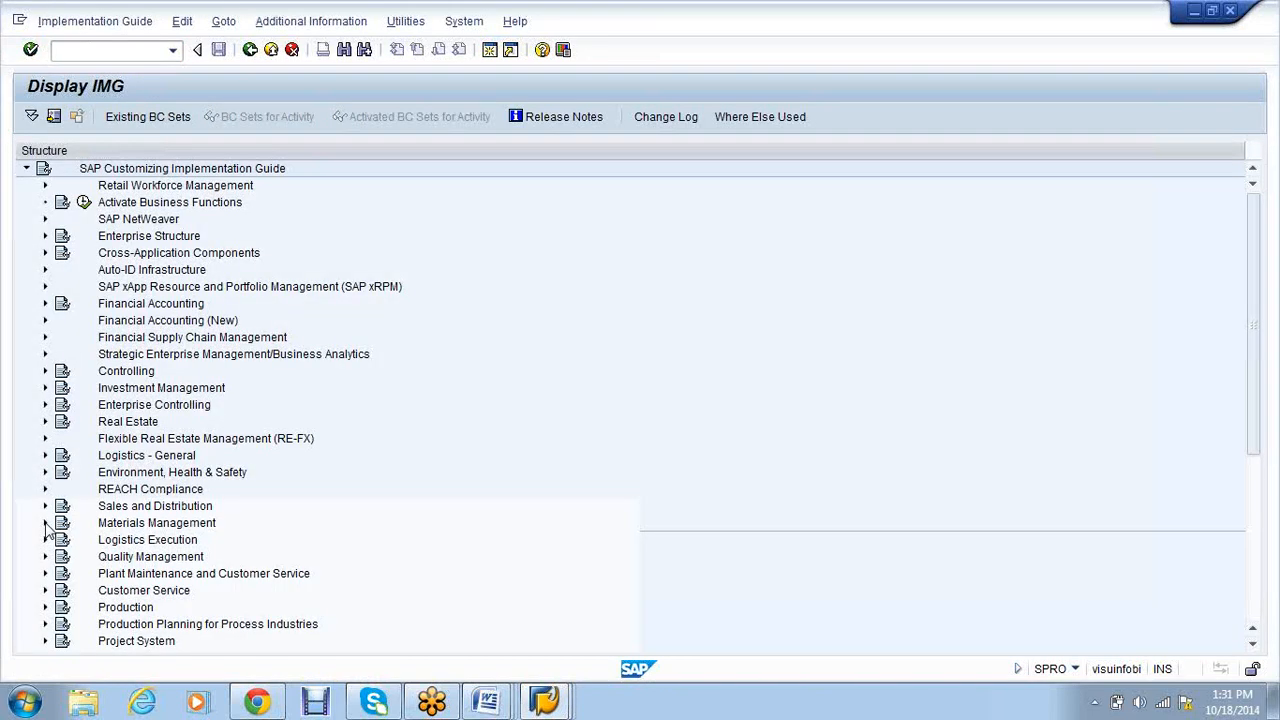
Open the general plant settings activity under Materials Management, Inventory Management and Physical Inventory.
{"action": "left_click", "coordinate": [45, 523]}
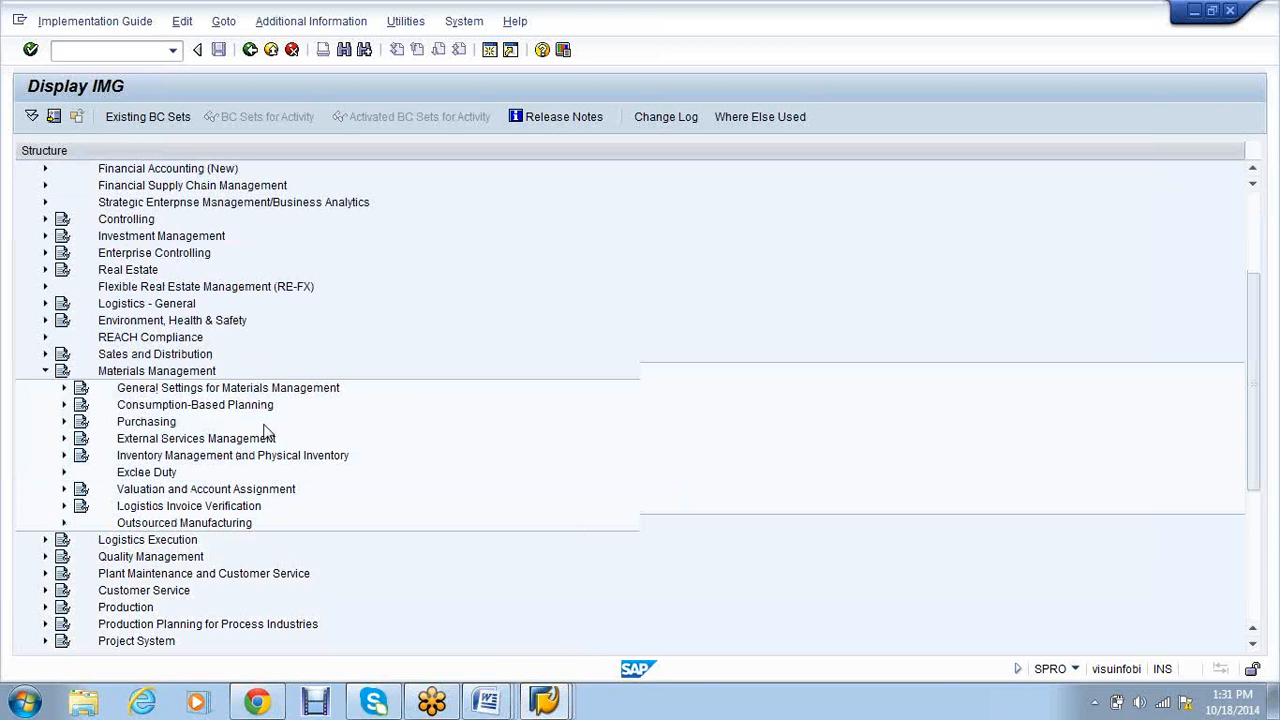
{"action": "scroll", "coordinate": [63, 343], "scroll_direction": "down", "scroll_amount": 3}
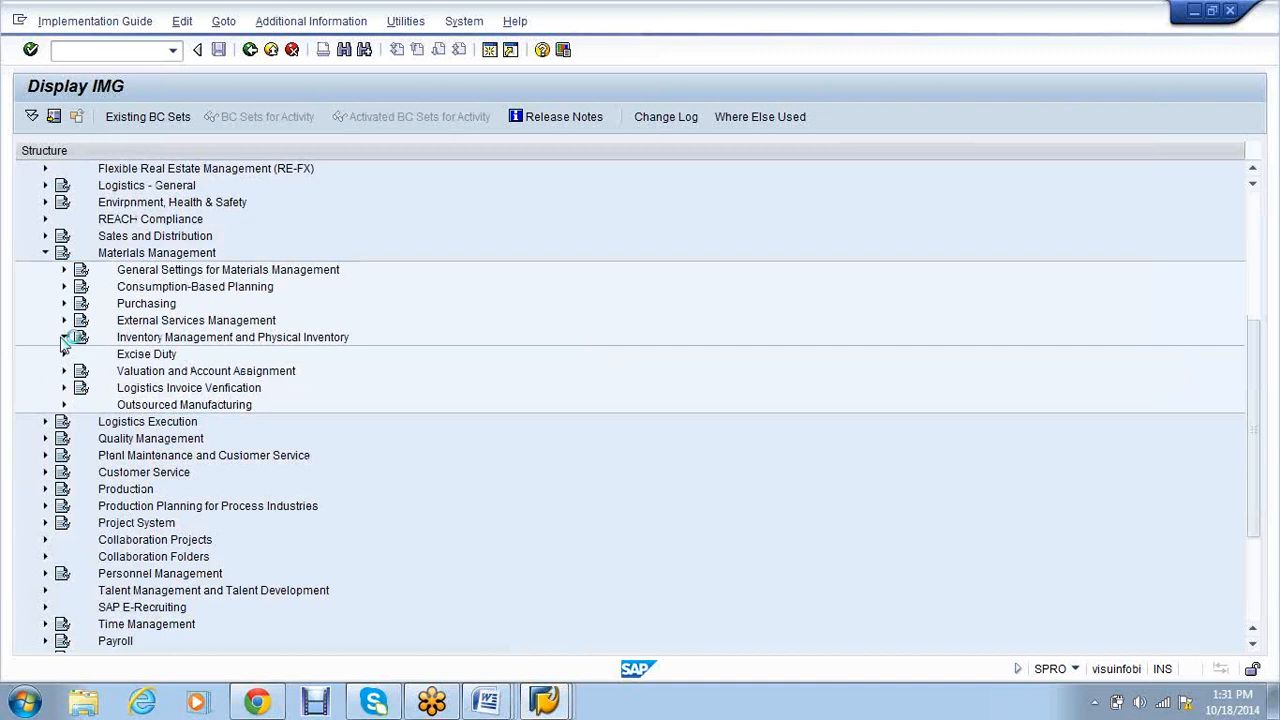
{"action": "left_click", "coordinate": [64, 337]}
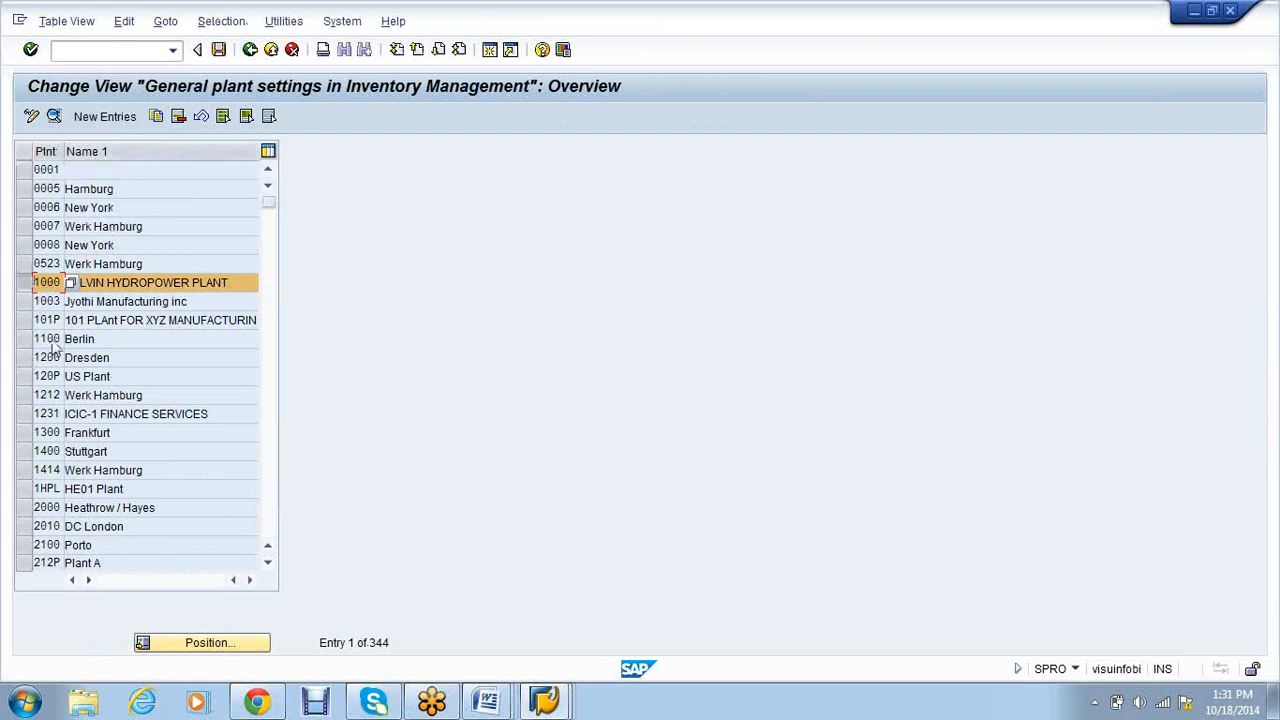
Copy the inventory management settings of plant 1000 to plant VS01 and save.
{"action": "left_click", "coordinate": [158, 117]}
{"action": "type", "text": "vs01"}
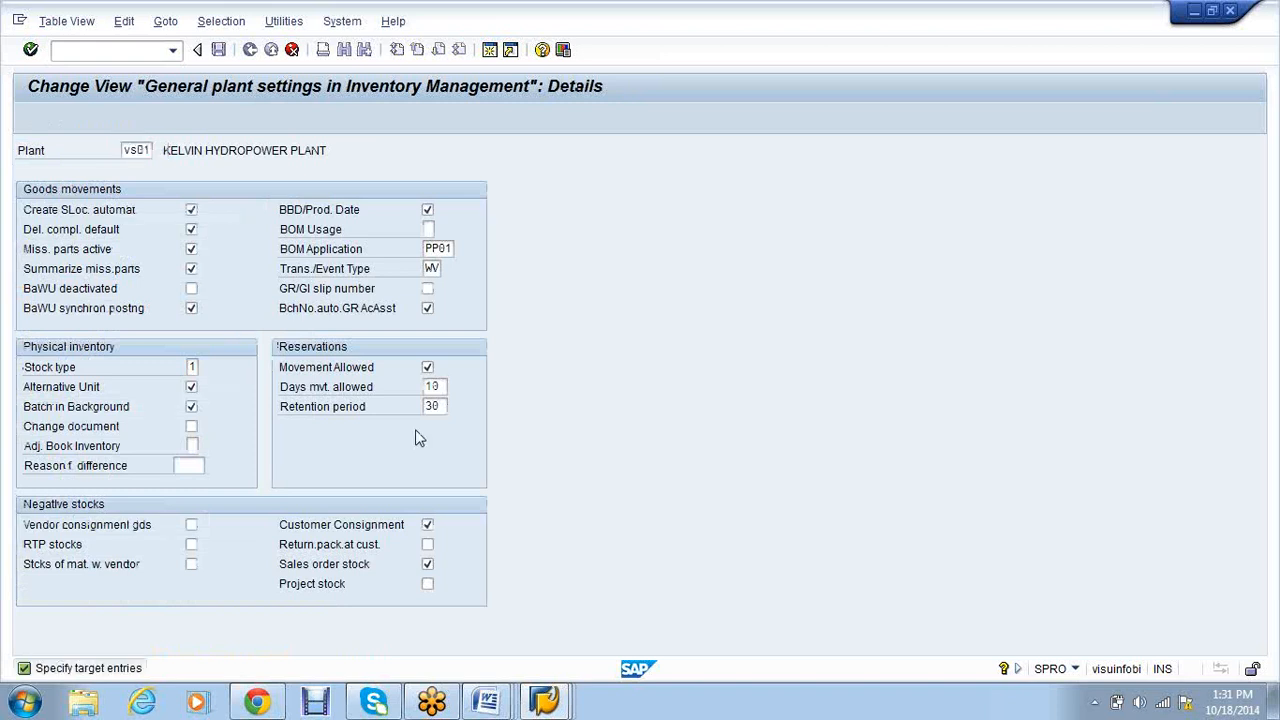
{"action": "key", "text": "Return"}
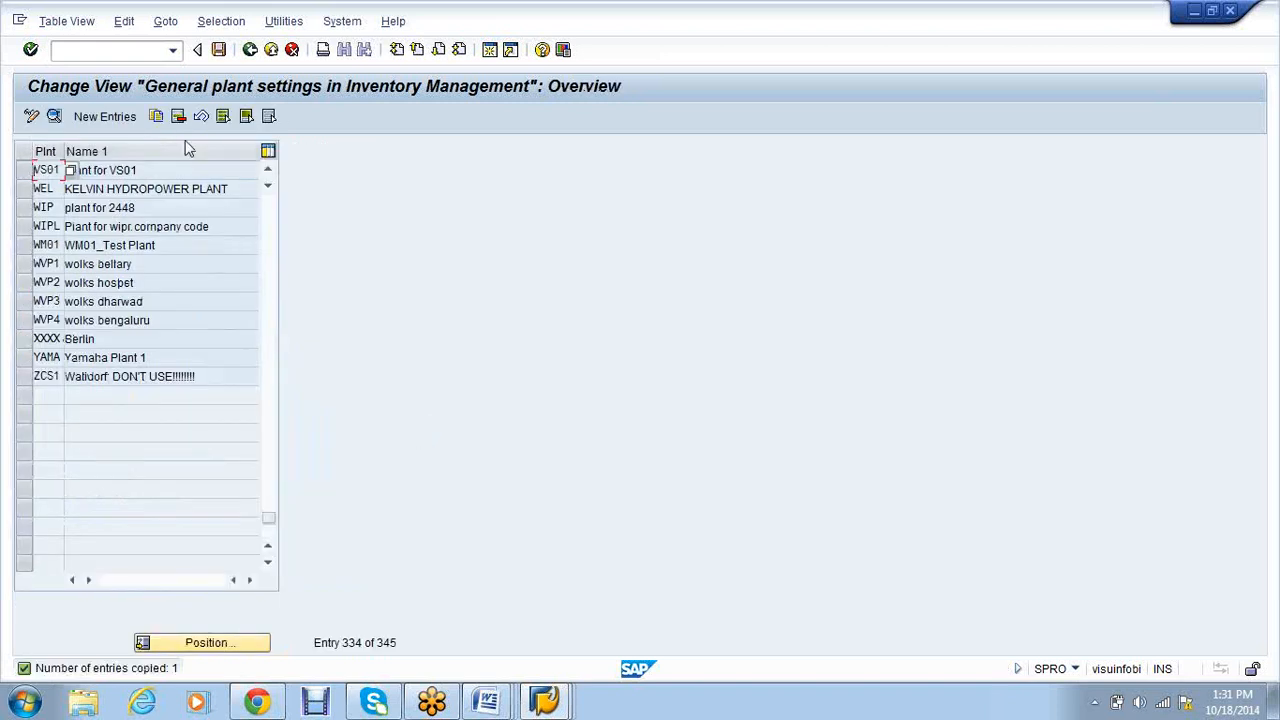
{"action": "left_click", "coordinate": [214, 50]}
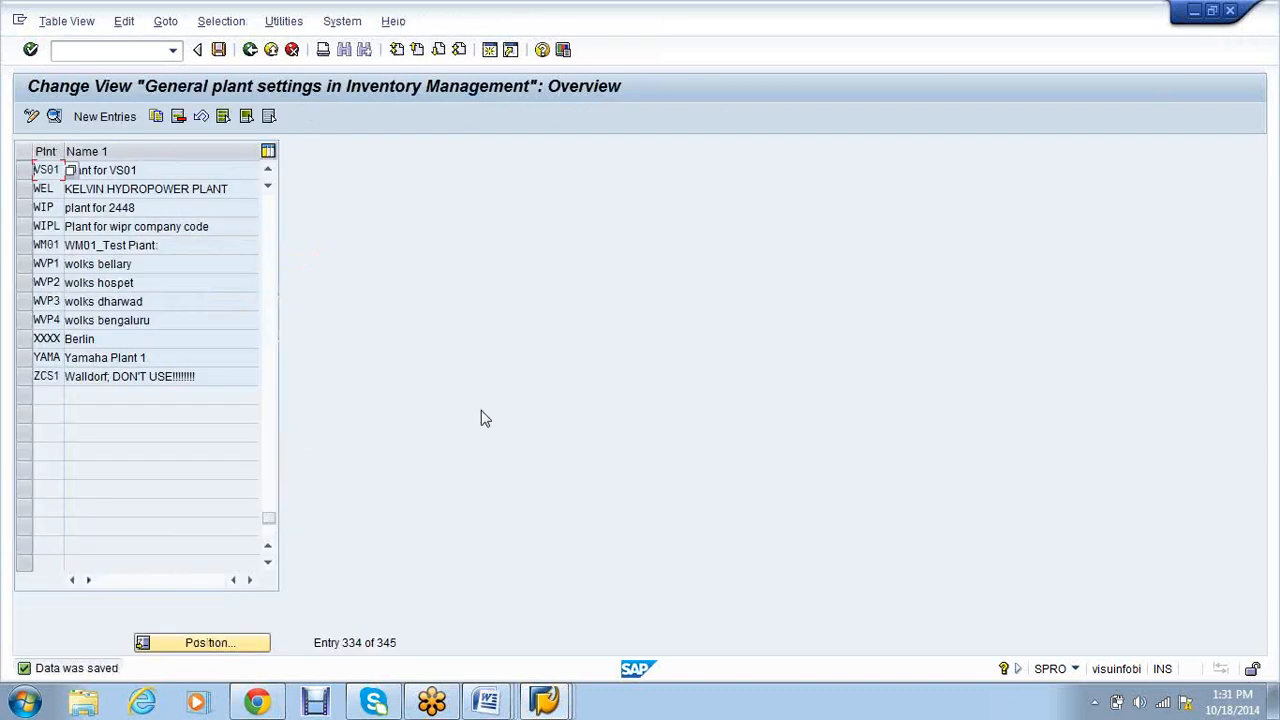
Create a new SAP session and open the SAP Reference IMG through transaction SPRO.
{"action": "mouse_move", "coordinate": [565, 713]}
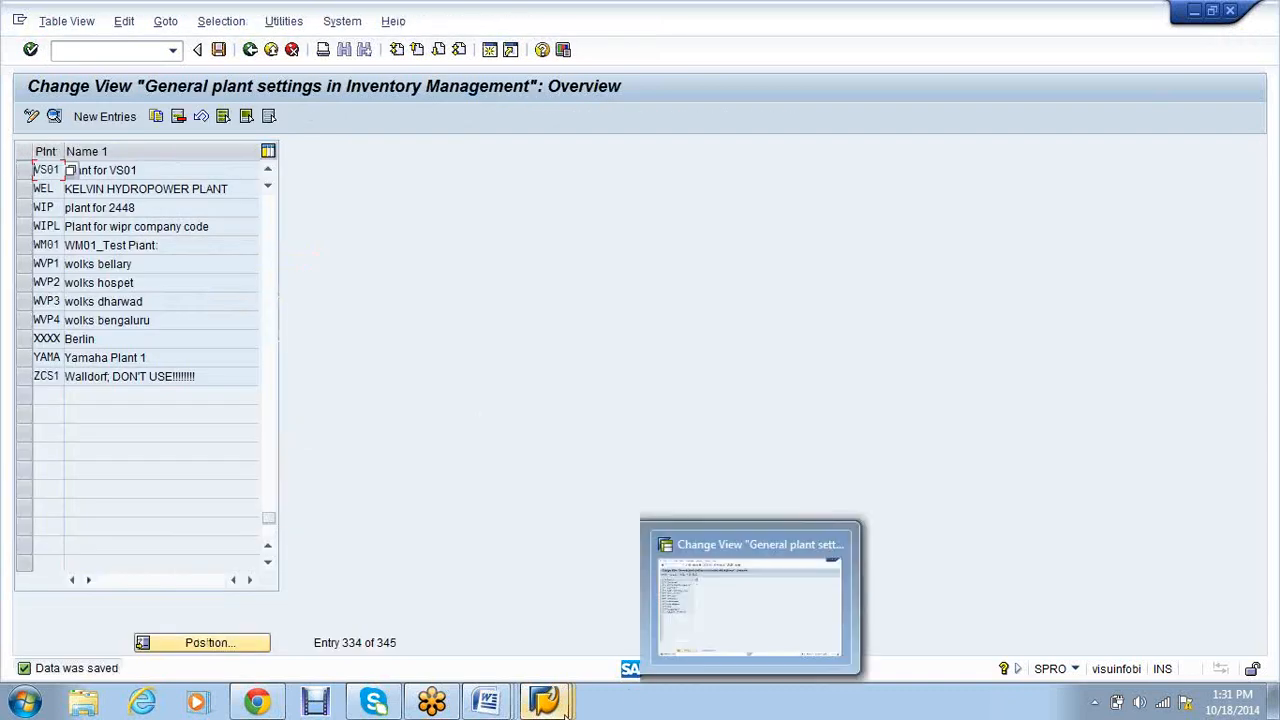
{"action": "left_click", "coordinate": [729, 640]}
{"action": "left_click", "coordinate": [493, 56]}
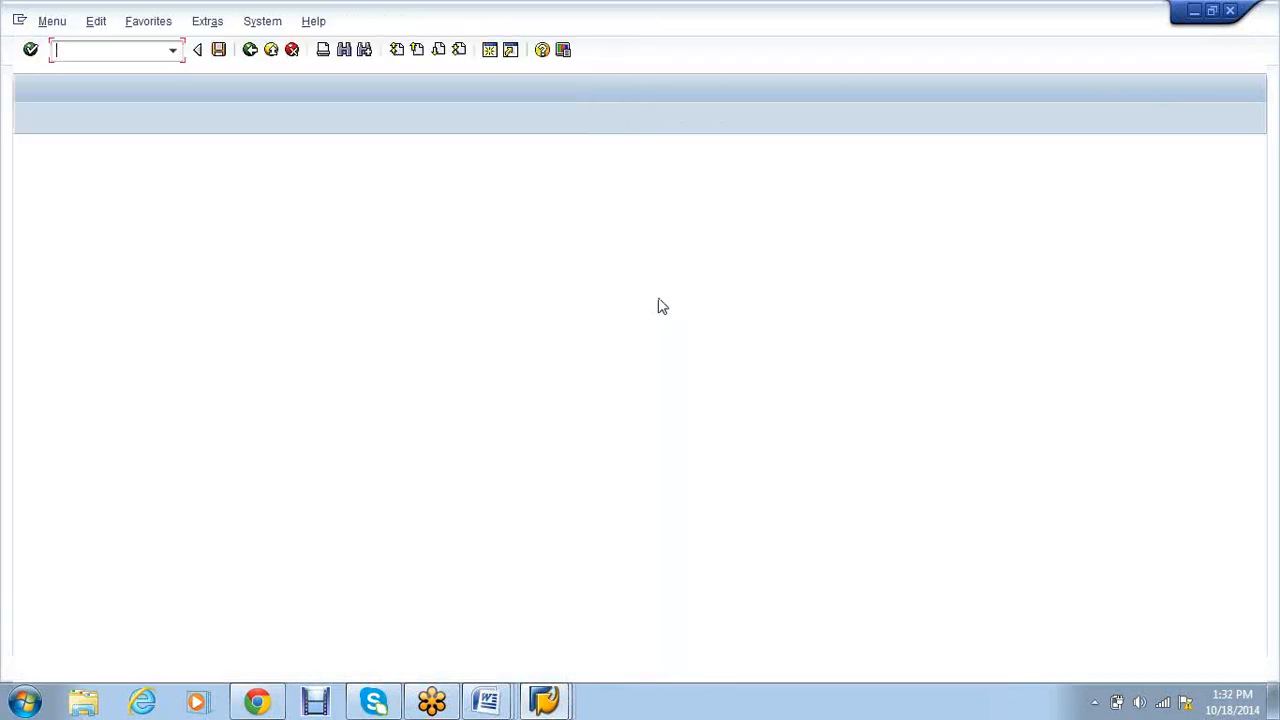
{"action": "type", "text": "spro"}
{"action": "key", "text": "Return"}
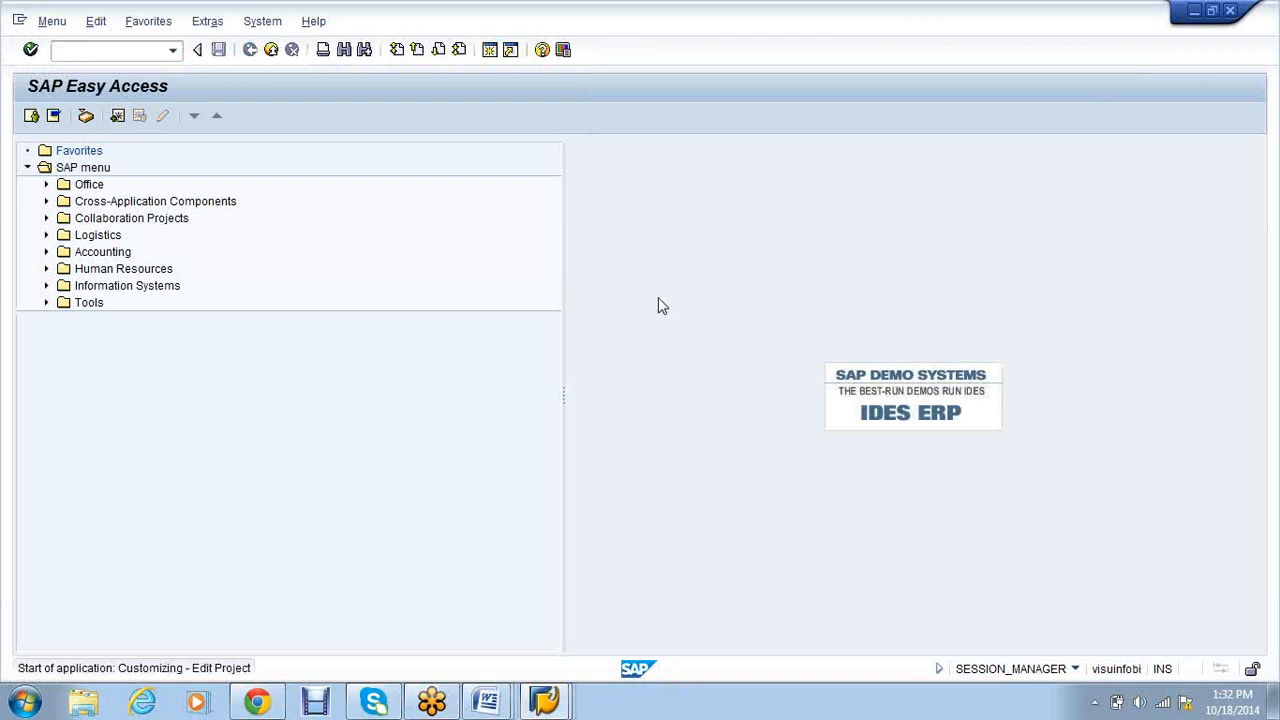
{"action": "key", "text": "F5"}
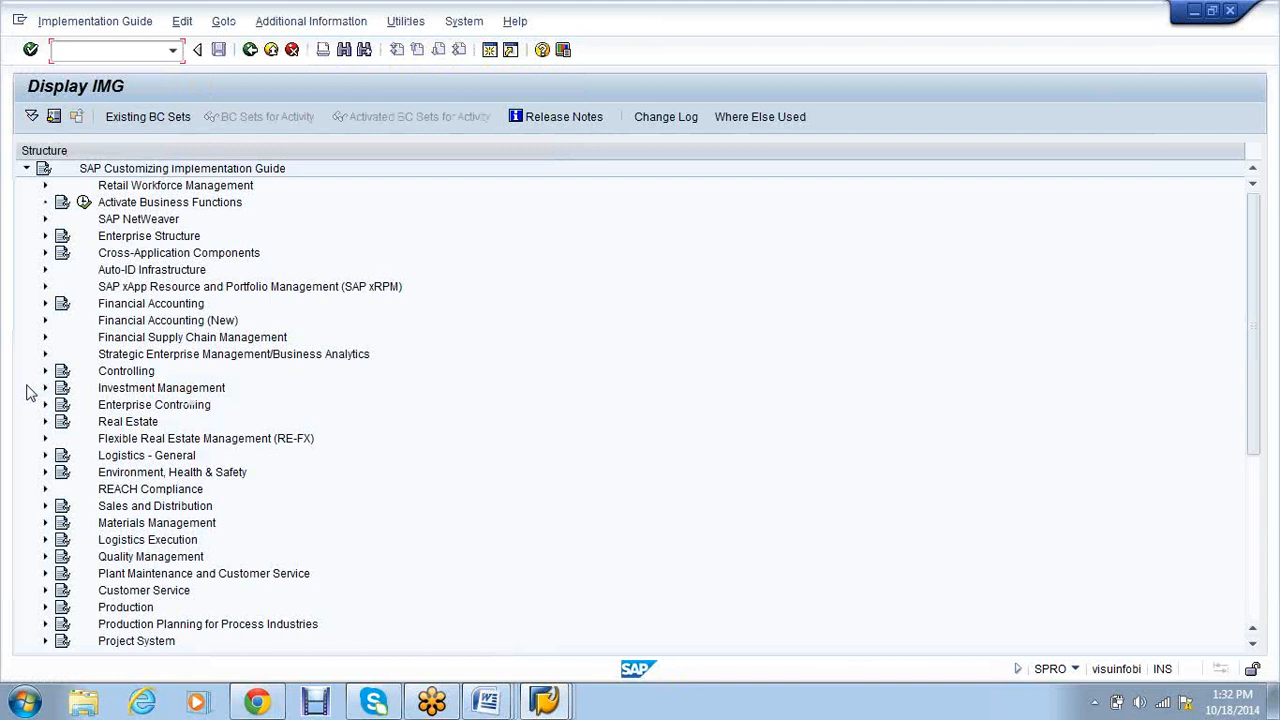
Open Assign Country to Calculation Procedure in the Tax on Sales/Purchases basic settings of Financial Accounting and position the list at country IN.
{"action": "left_click", "coordinate": [44, 303]}
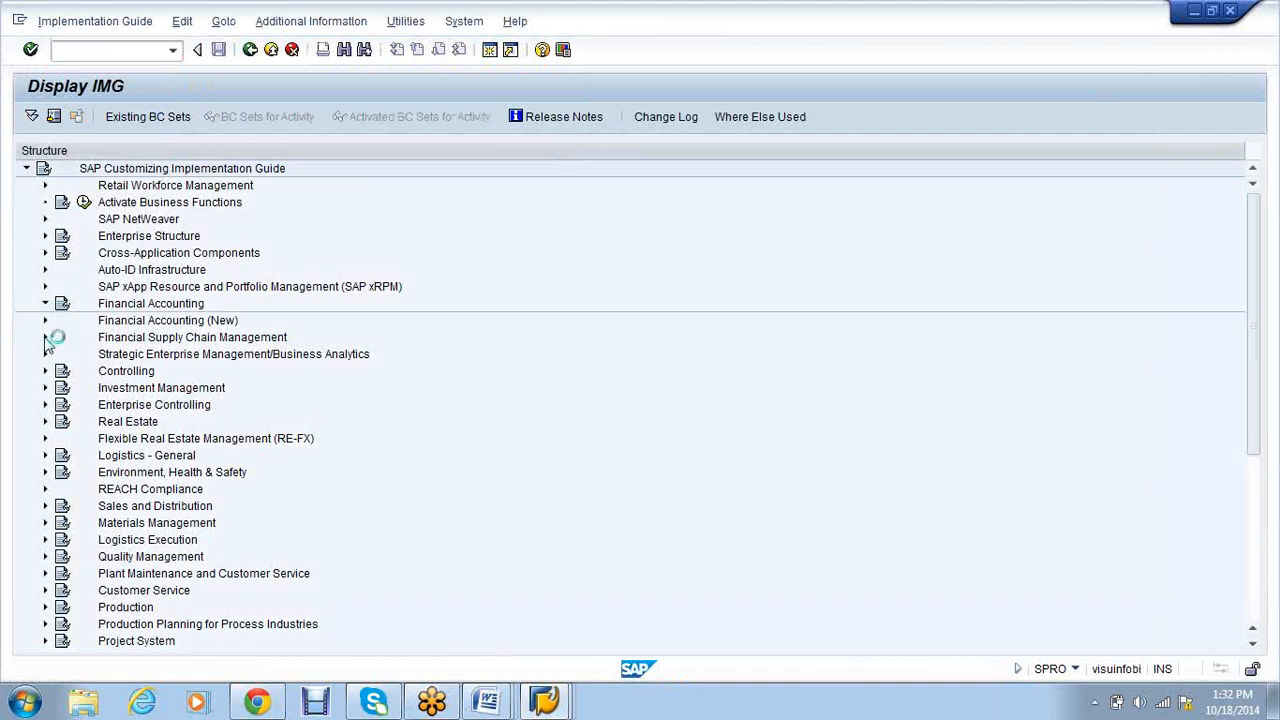
{"action": "left_click", "coordinate": [63, 339]}
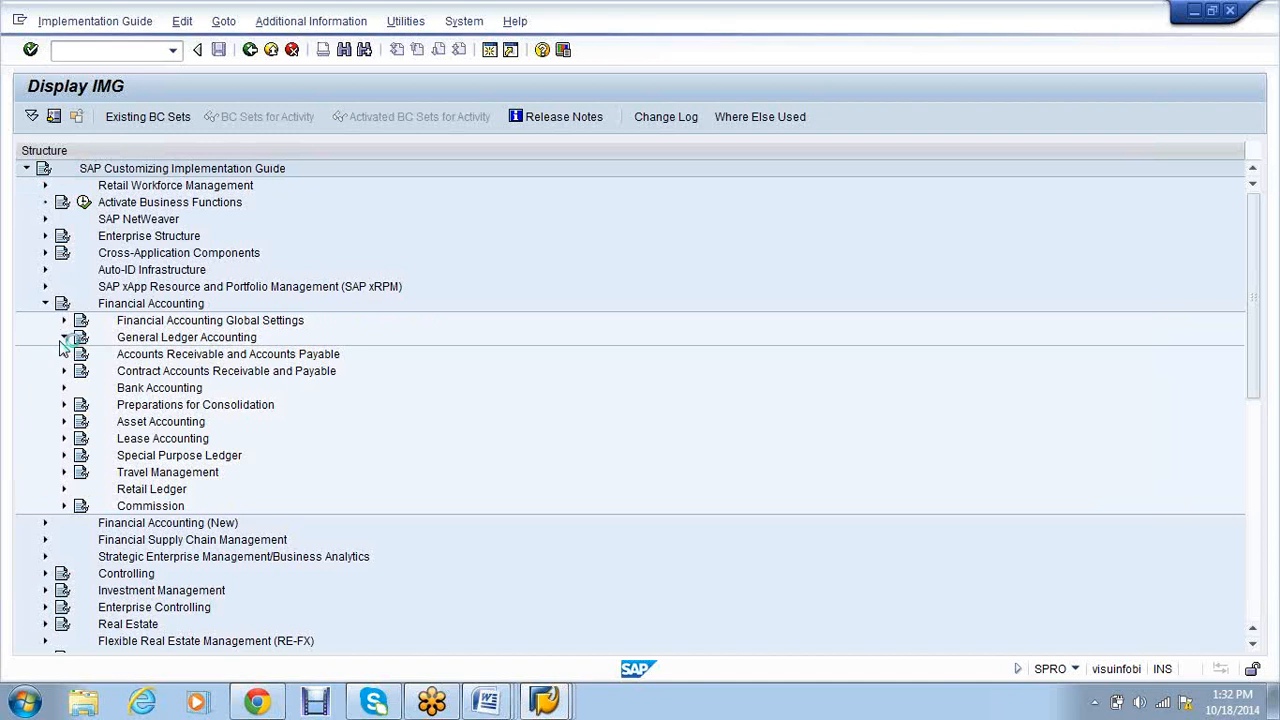
{"action": "left_click", "coordinate": [63, 321]}
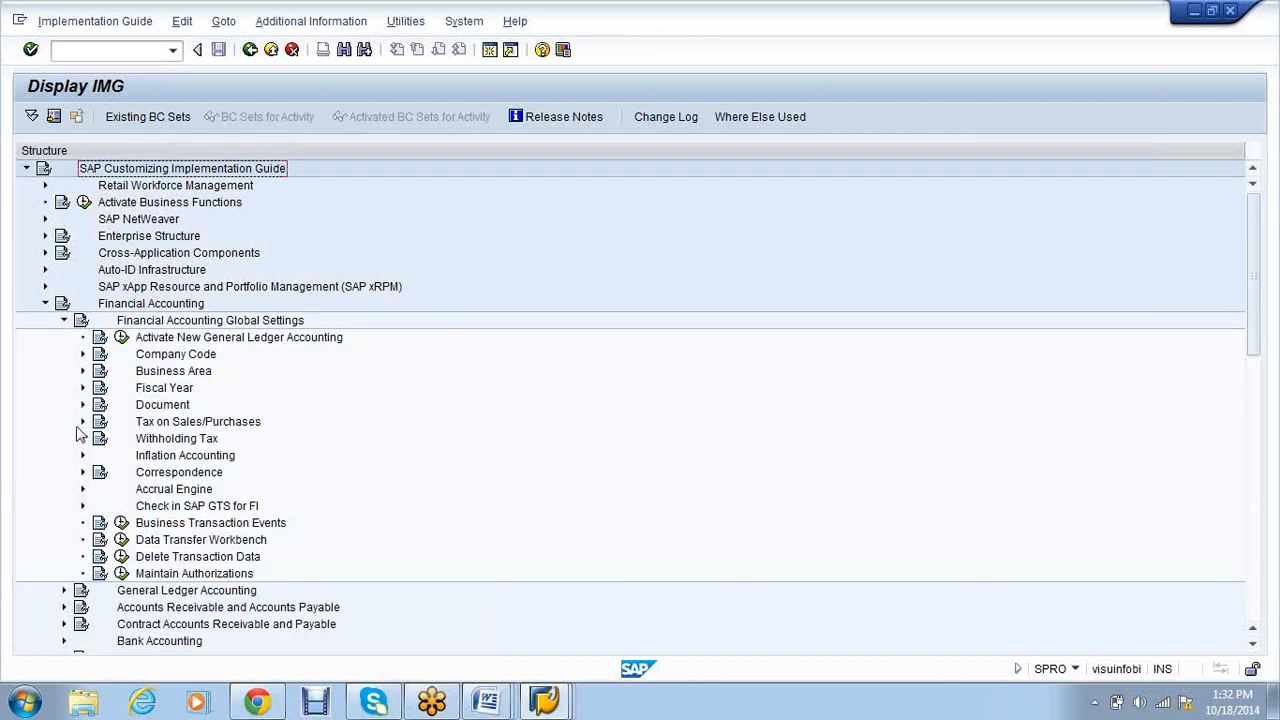
{"action": "left_click", "coordinate": [83, 421]}
{"action": "left_click", "coordinate": [101, 438]}
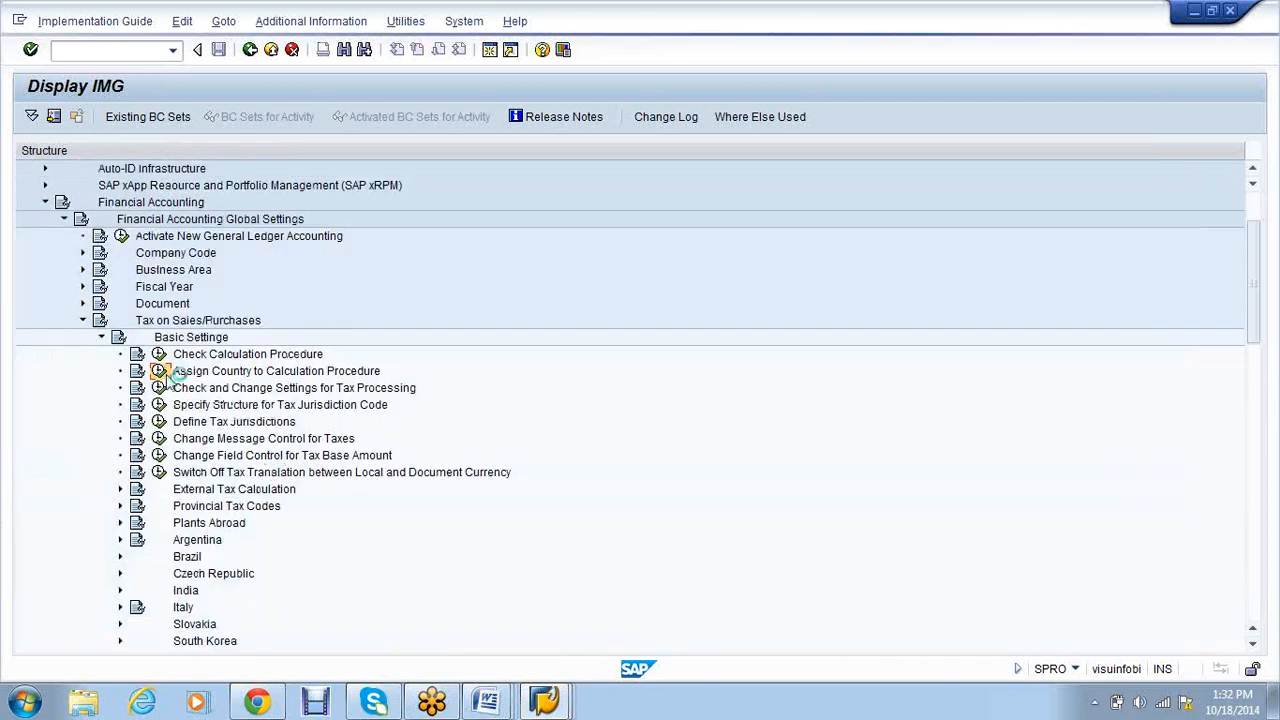
{"action": "left_click", "coordinate": [162, 372]}
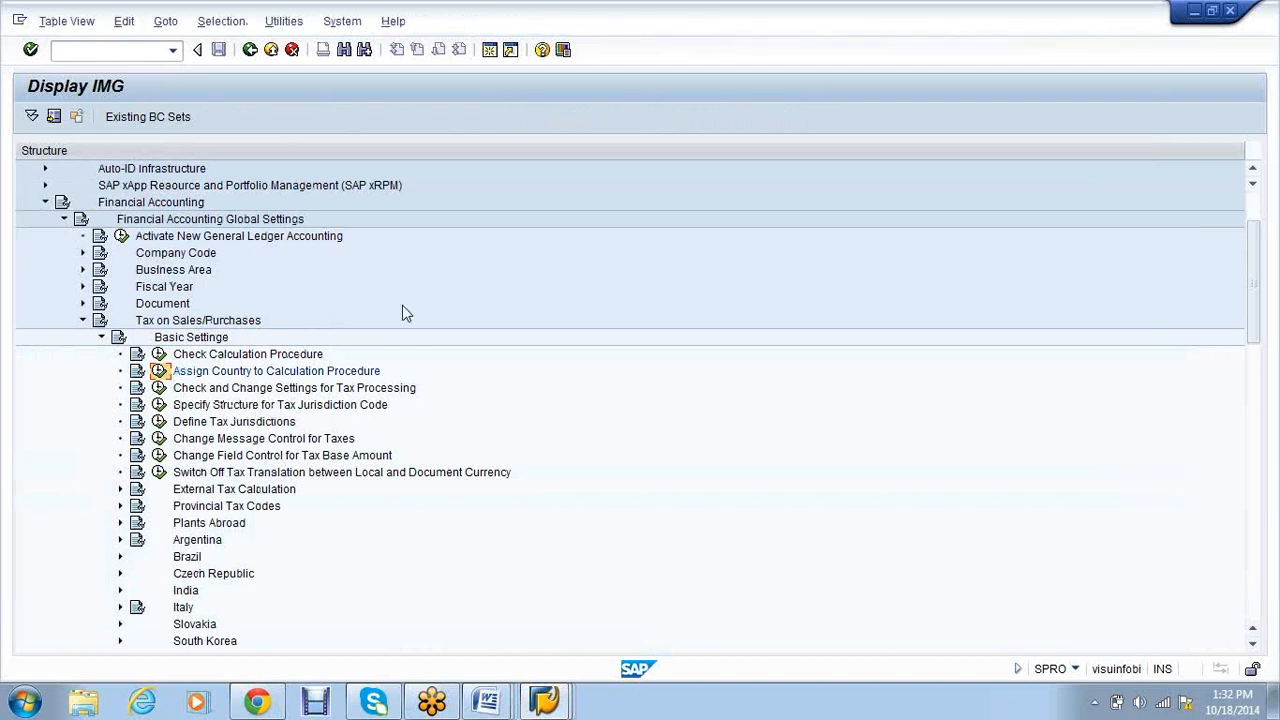
{"action": "left_click", "coordinate": [215, 544]}
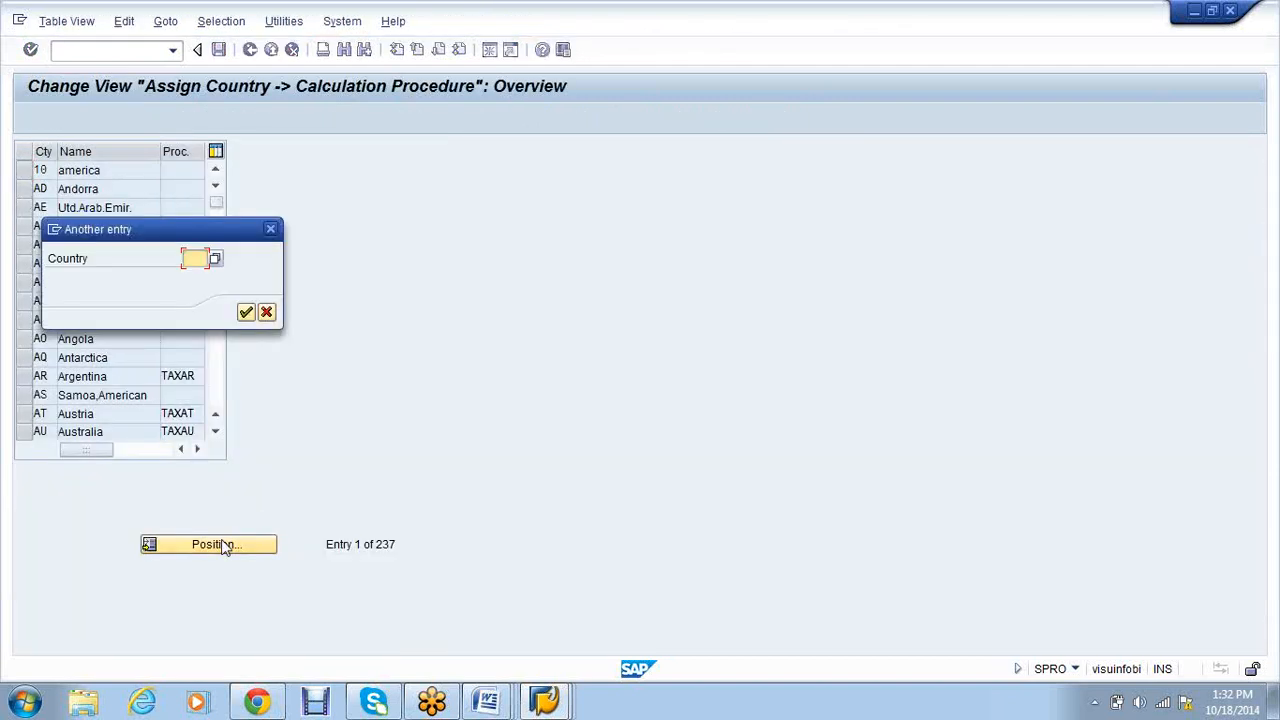
{"action": "type", "text": "IN"}
{"action": "key", "text": "Return"}
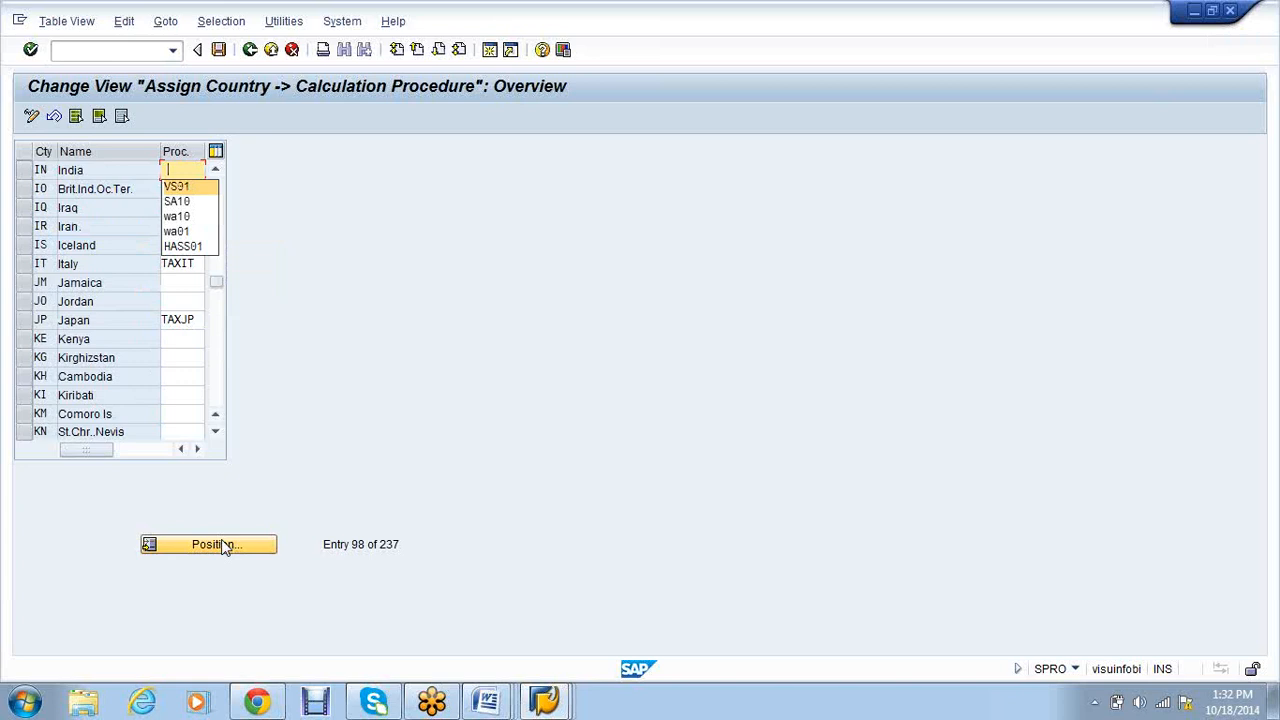
Assign calculation procedure VS01 to country IN (India) and save the assignment.
{"action": "key", "text": "Return"}
{"action": "left_click", "coordinate": [217, 373]}
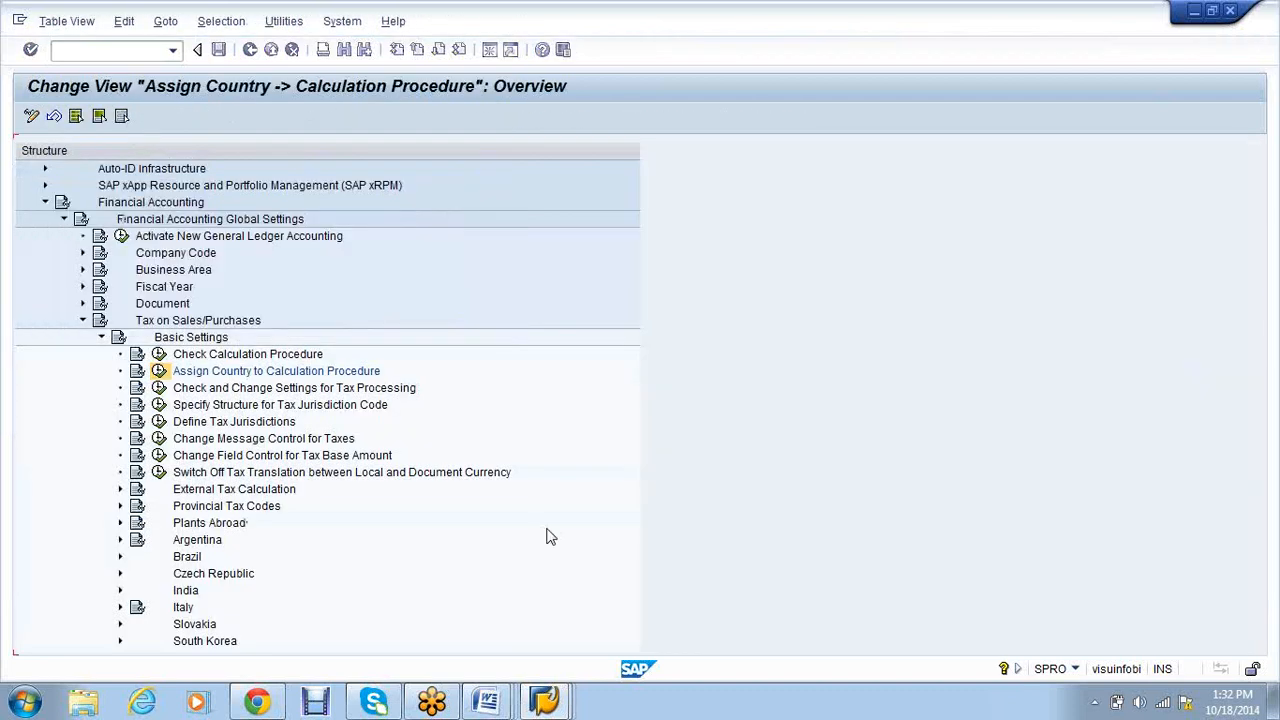
Switch to the session with the quantity/value updating view and open Tax Defaults in Invoice Verification through transaction OMR2.
{"action": "mouse_move", "coordinate": [510, 705]}
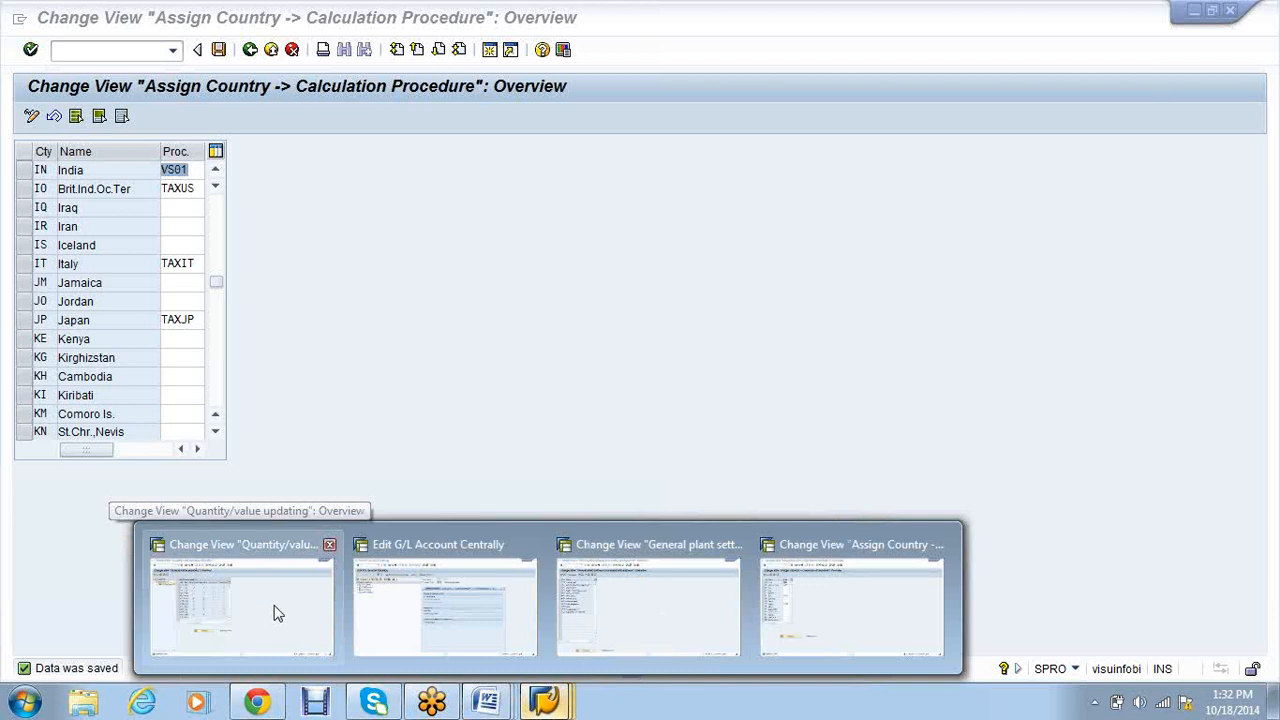
{"action": "left_click", "coordinate": [278, 613]}
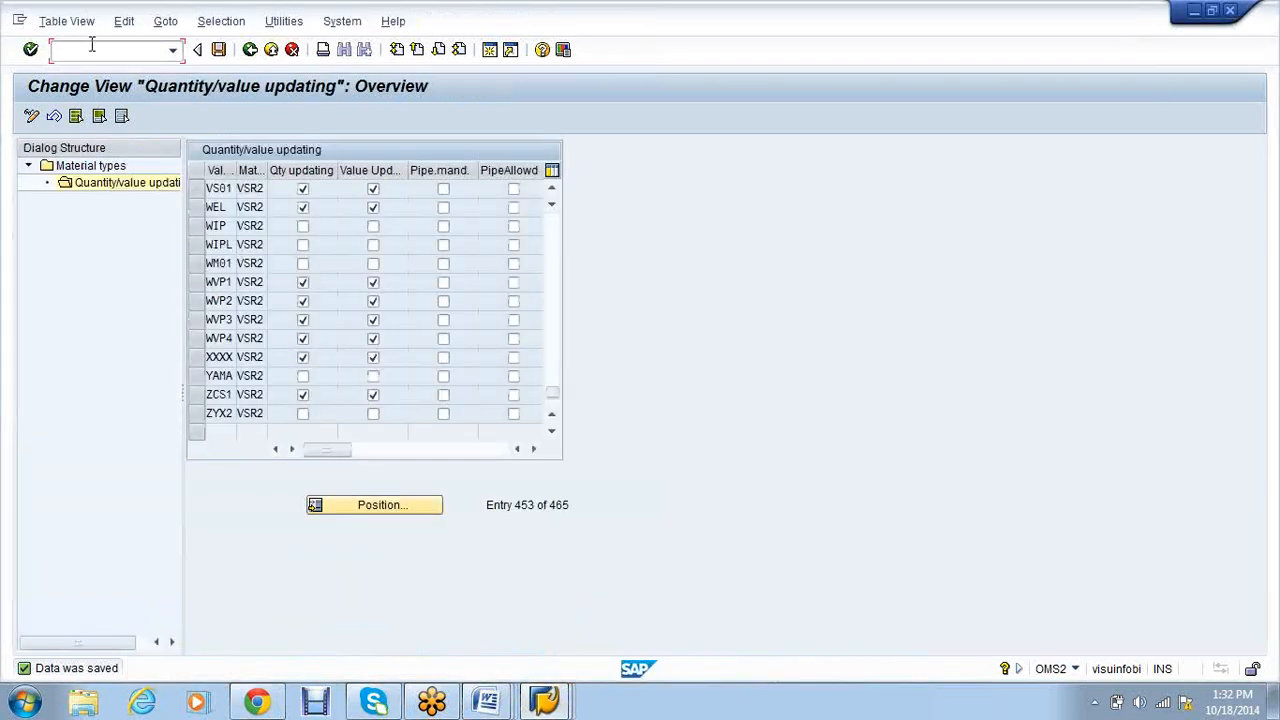
{"action": "type", "text": "/noms2"}
{"action": "key", "text": "Return"}
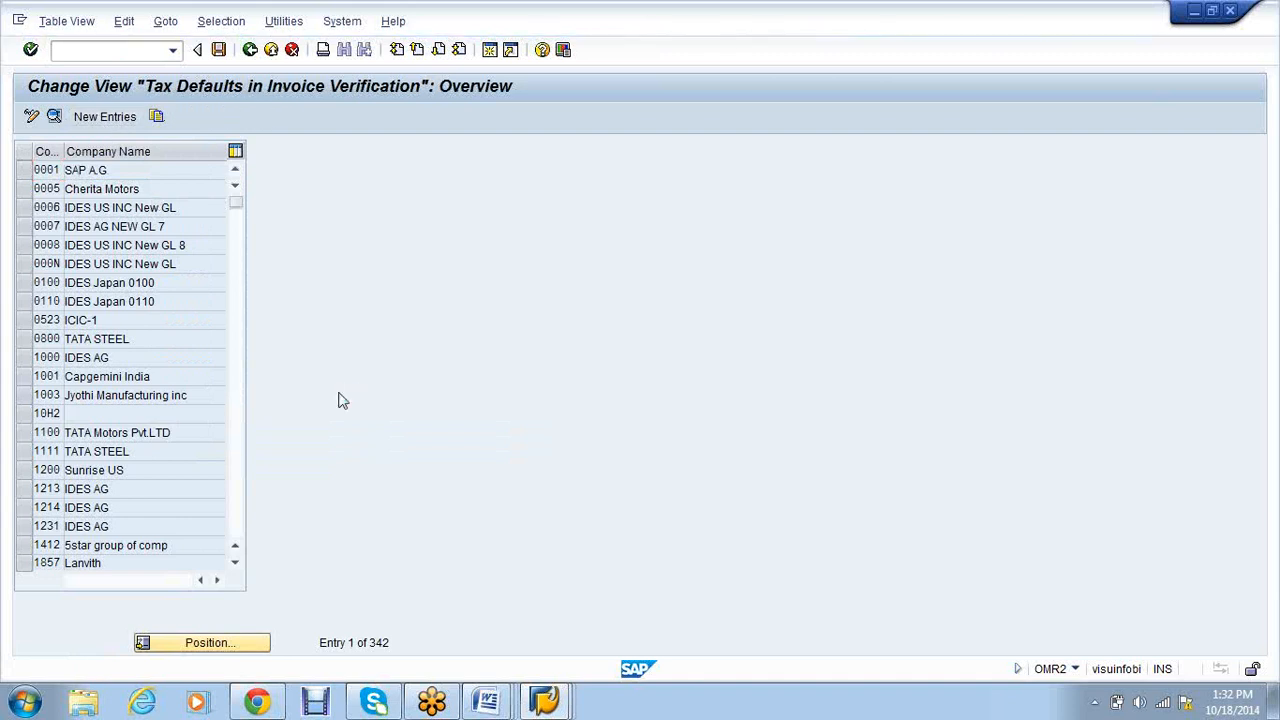
Create a tax default entry for company code VS01 with domestic tax code P0 and save it.
{"action": "key", "text": "F5"}
{"action": "type", "text": "vs01"}
{"action": "key", "text": "Tab"}
{"action": "key", "text": "Tab"}
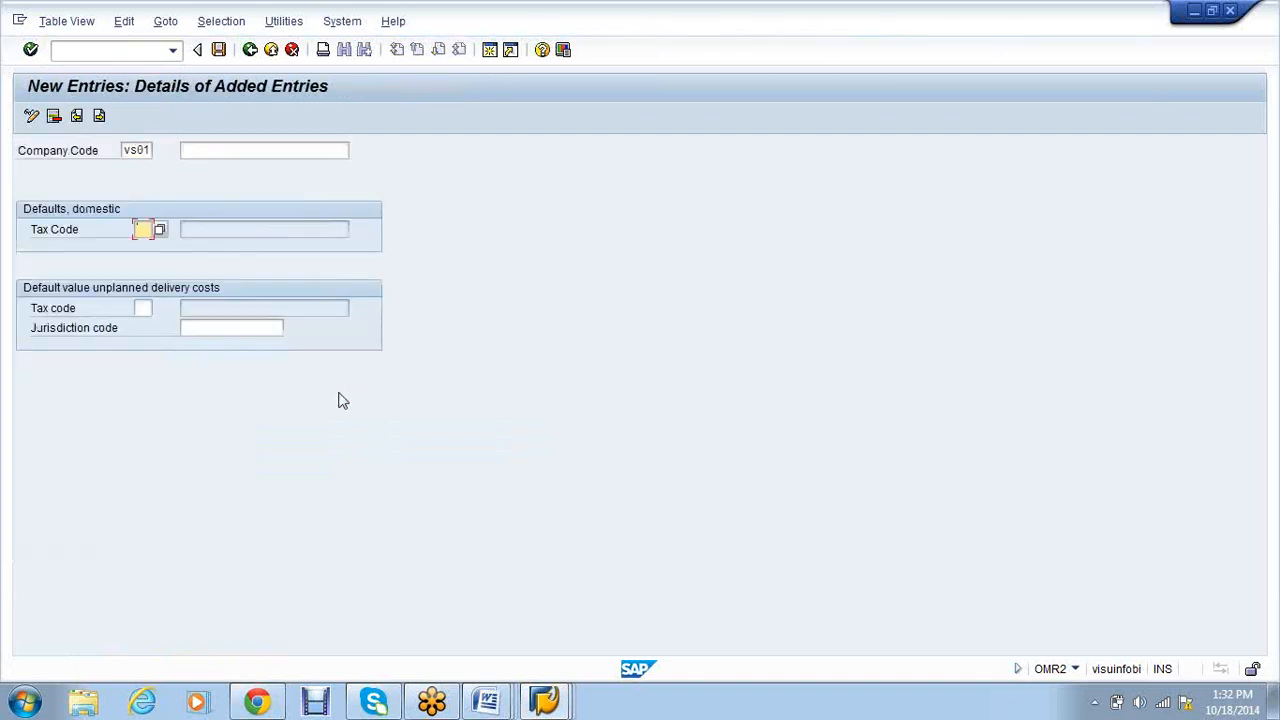
{"action": "type", "text": "P0"}
{"action": "key", "text": "Return"}
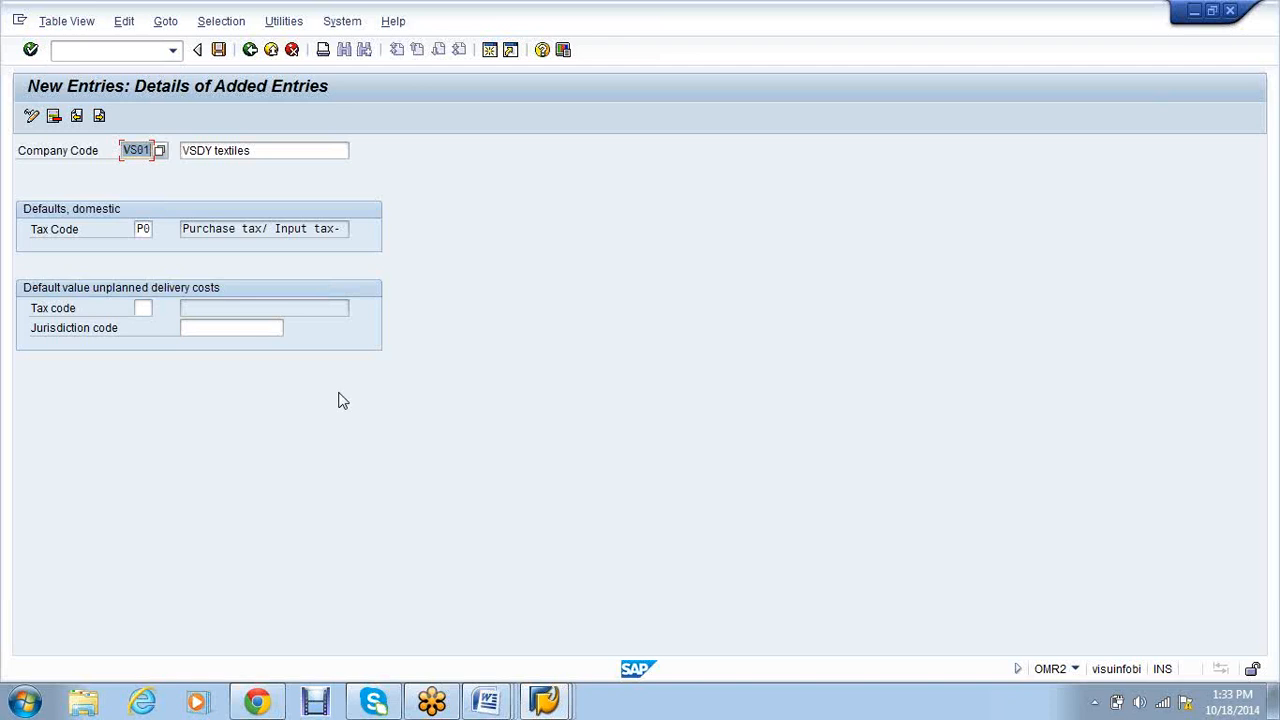
{"action": "key", "text": "ctrl+s"}
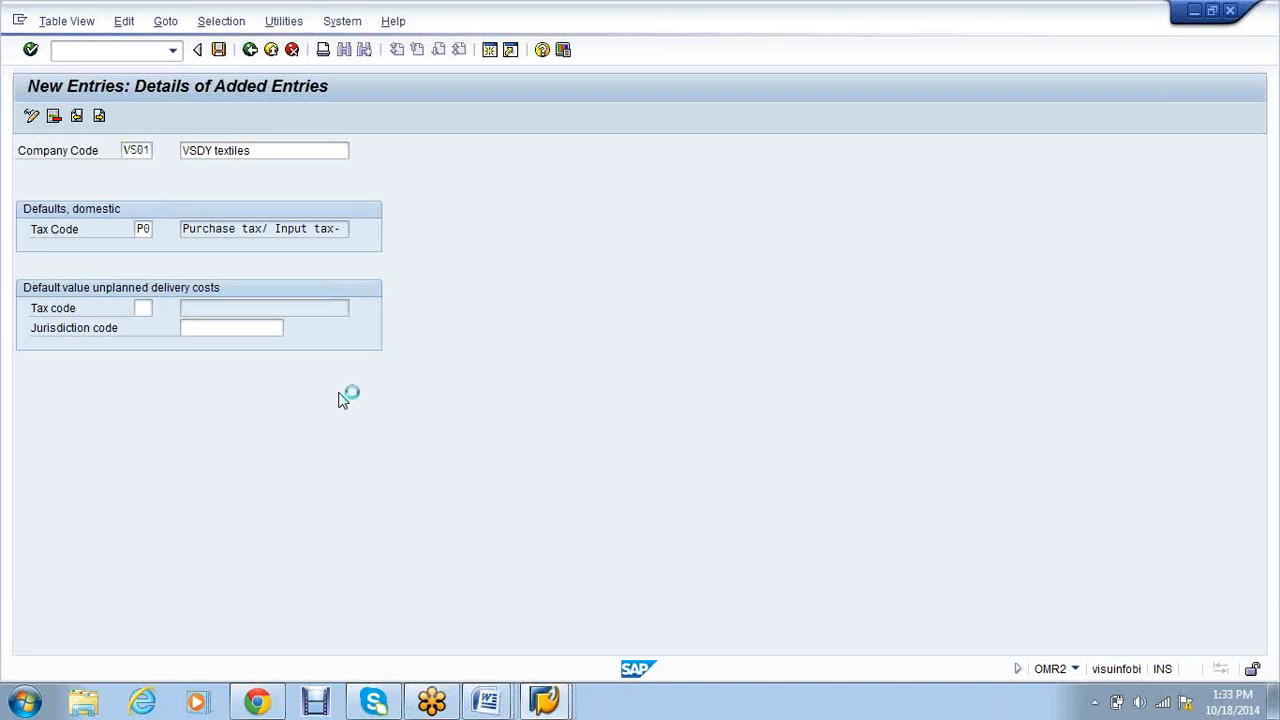
{"action": "key", "text": "Return"}
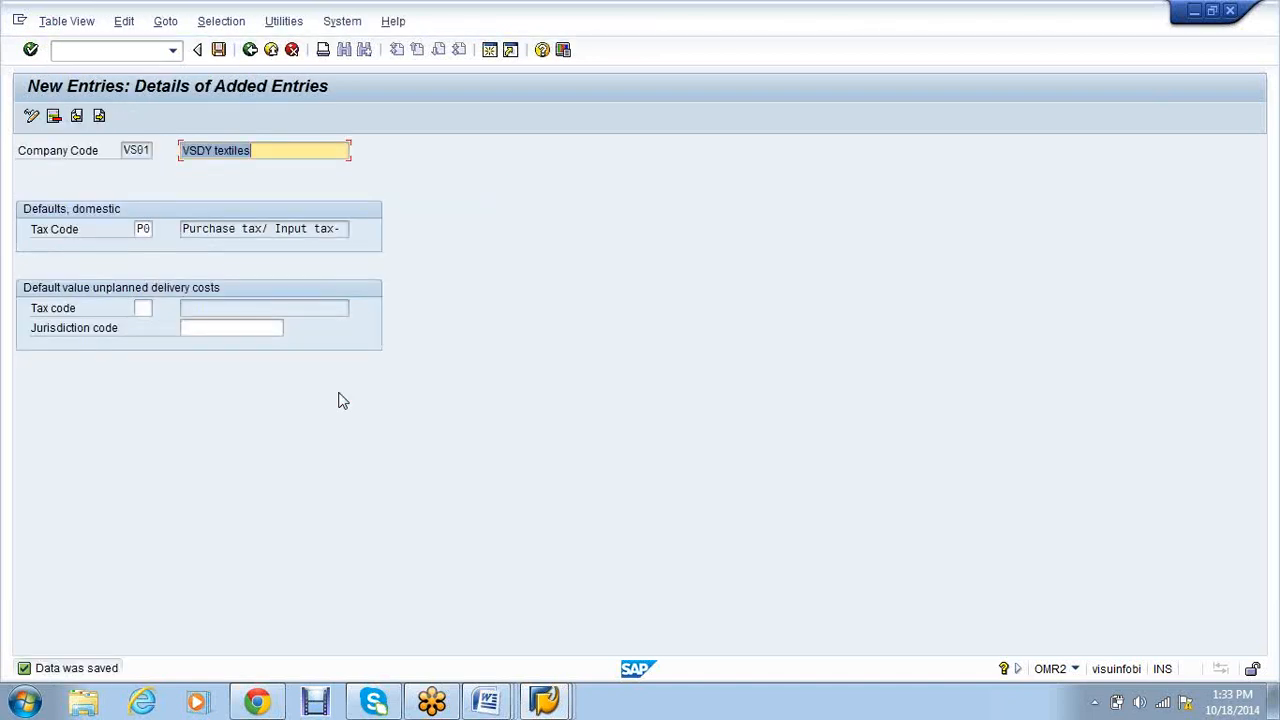
Return to the IMG in the general plant settings session and open the tolerance limits activity under Materials Management, Purchasing, Purchase Order.
{"action": "left_click", "coordinate": [92, 44]}
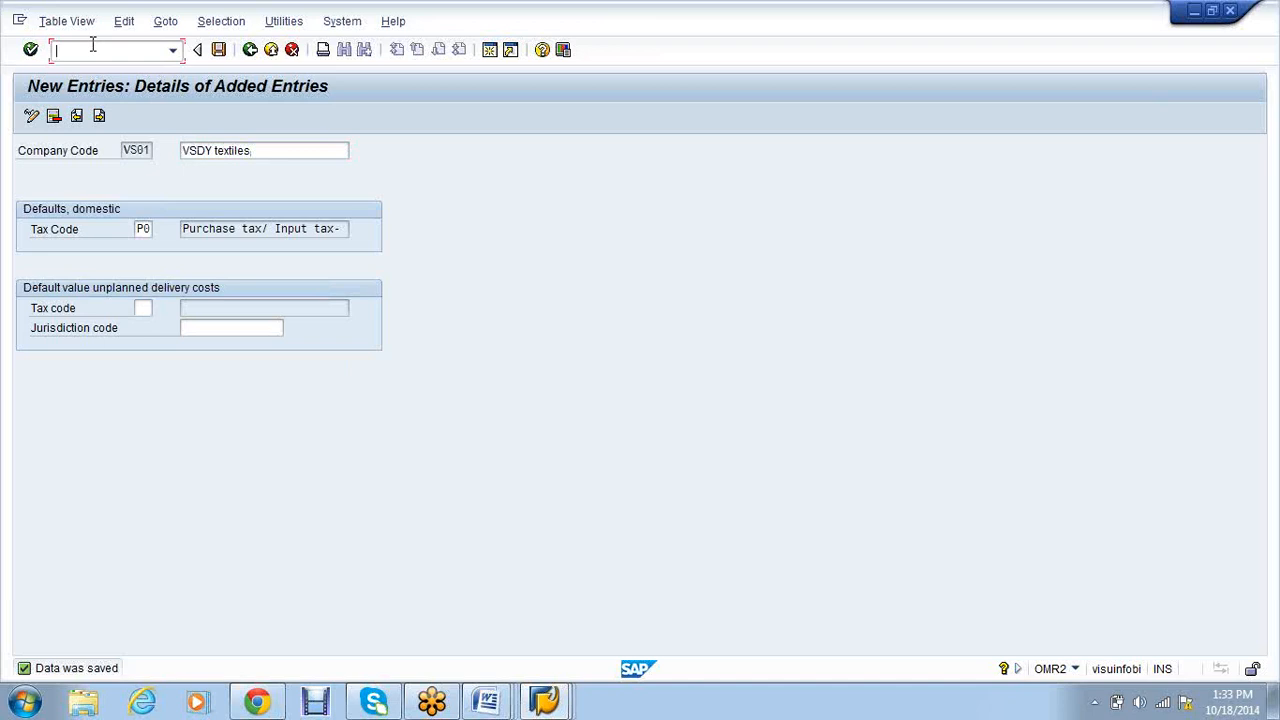
{"action": "left_click", "coordinate": [558, 713]}
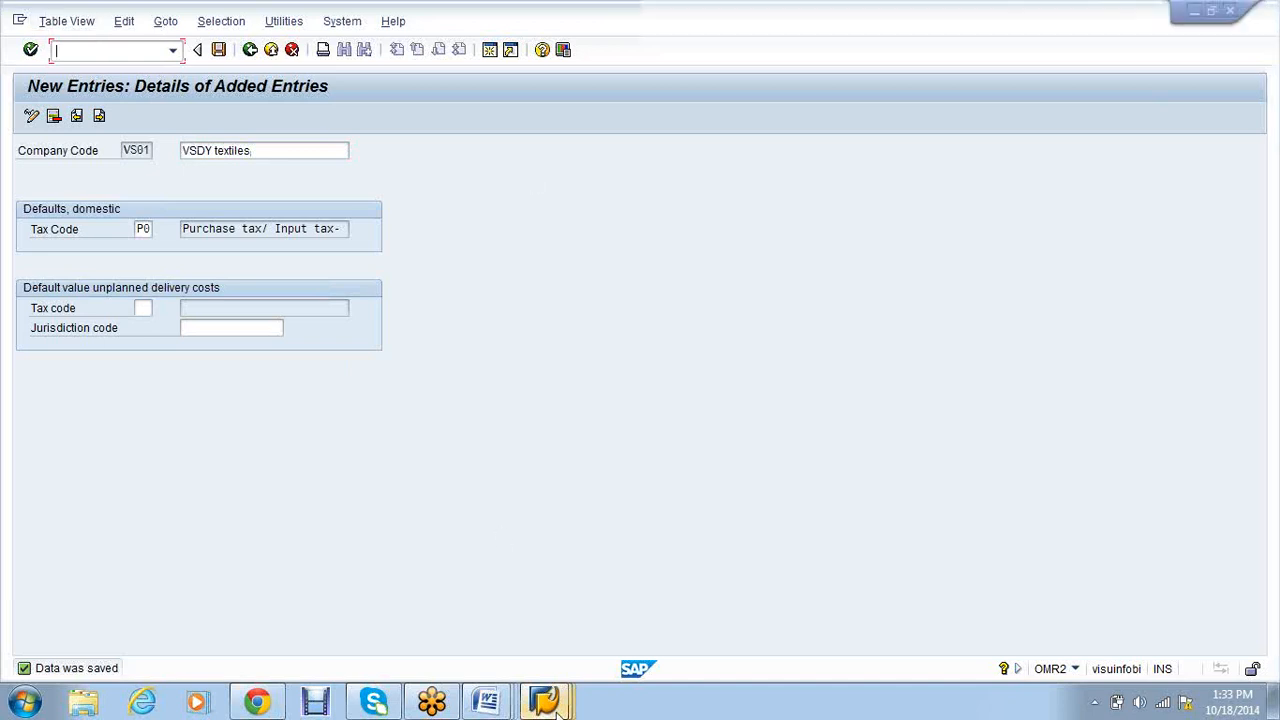
{"action": "left_click", "coordinate": [562, 706]}
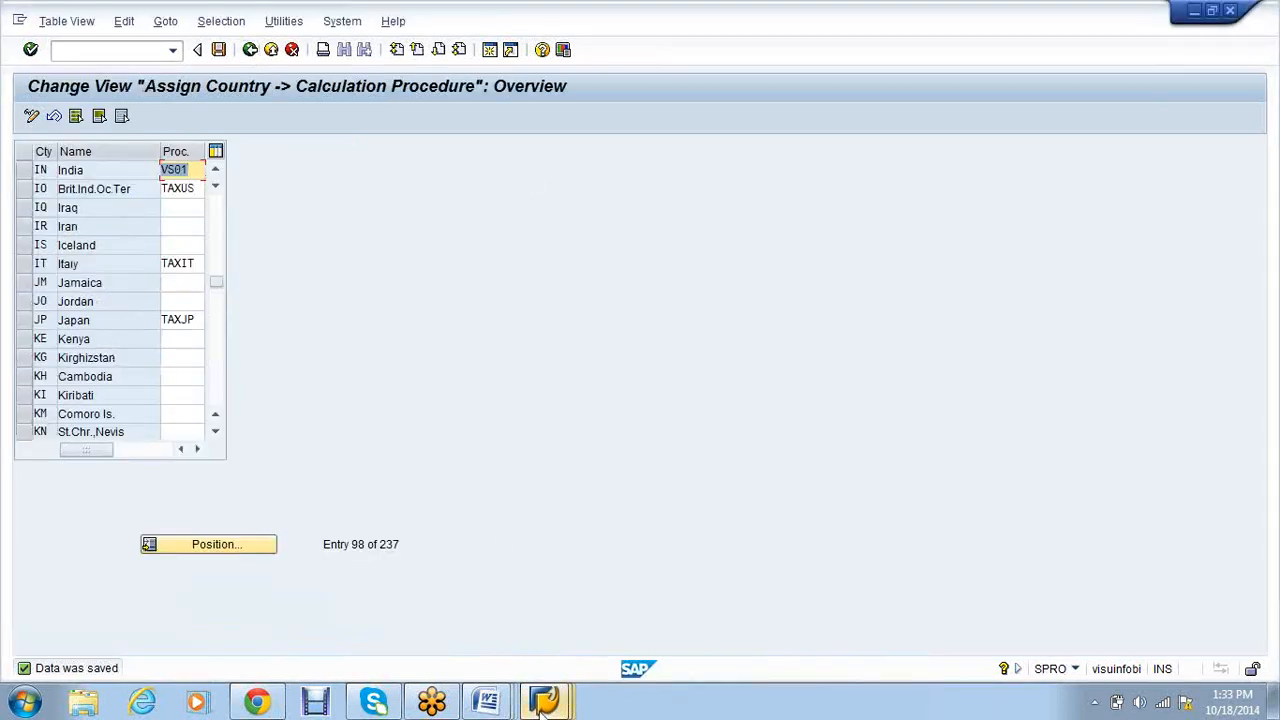
{"action": "left_click", "coordinate": [565, 706]}
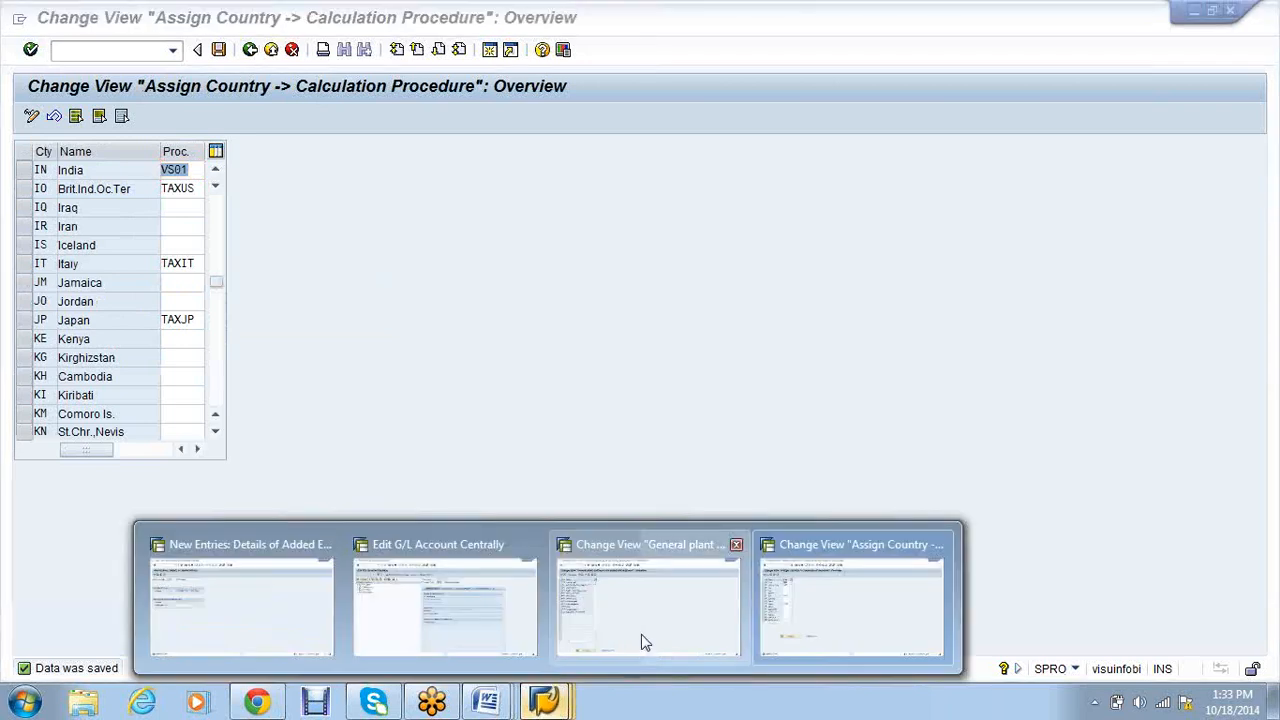
{"action": "left_click", "coordinate": [645, 641]}
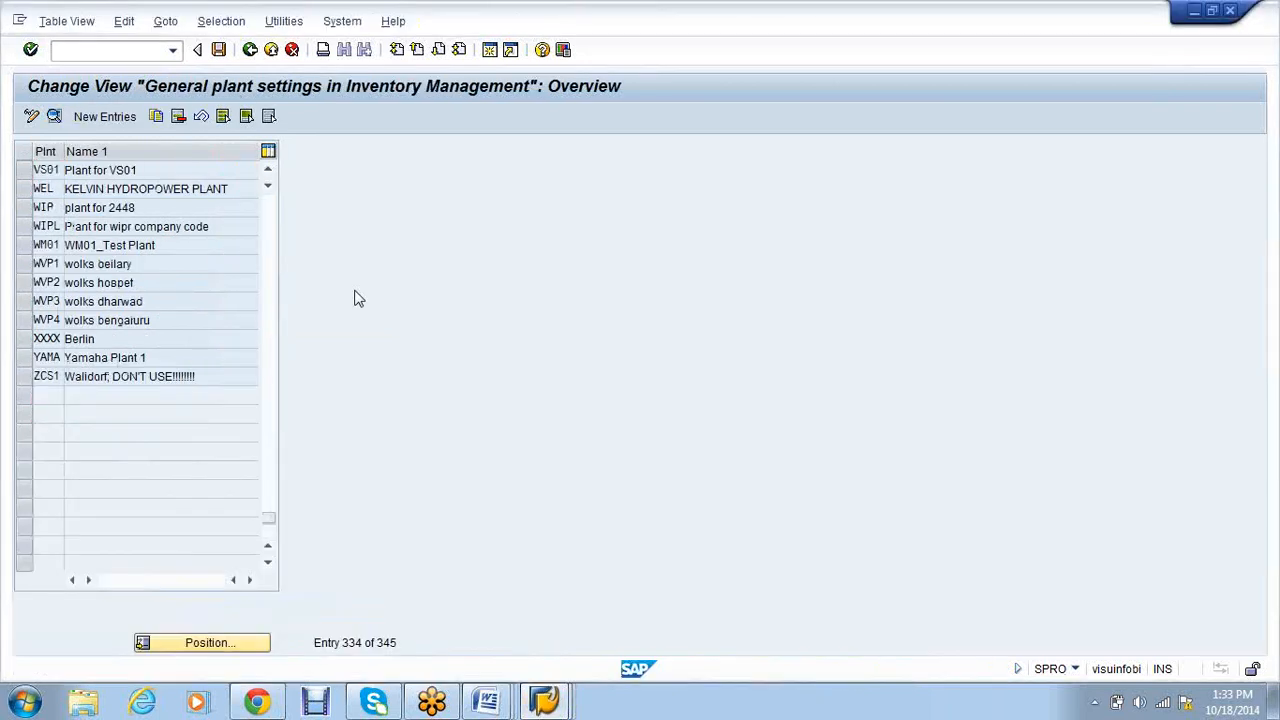
{"action": "key", "text": "F3"}
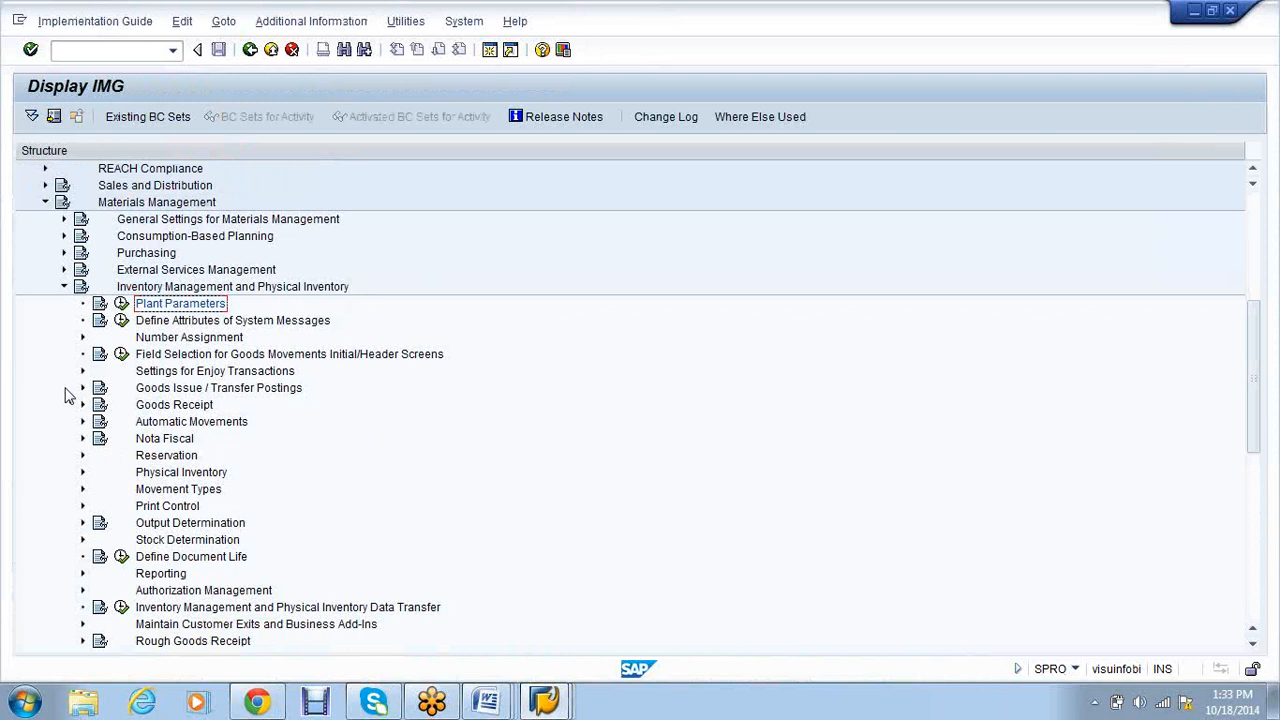
{"action": "left_click", "coordinate": [63, 287]}
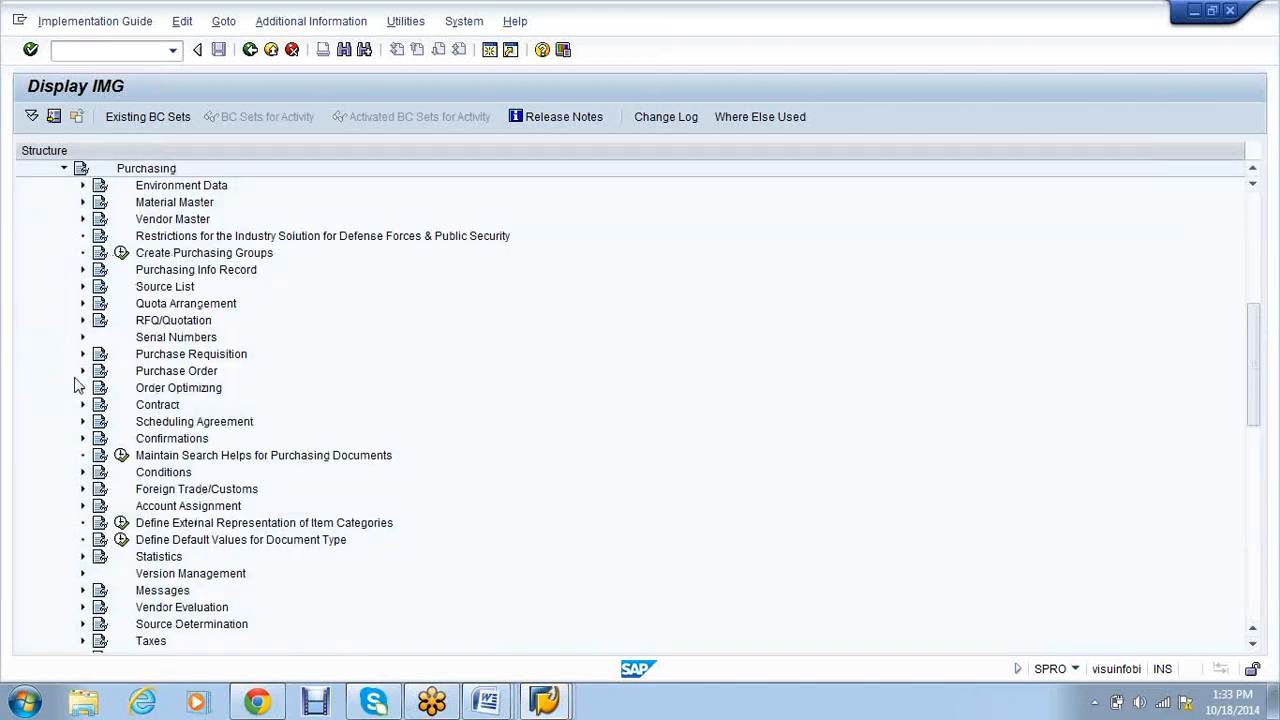
{"action": "left_click", "coordinate": [84, 372]}
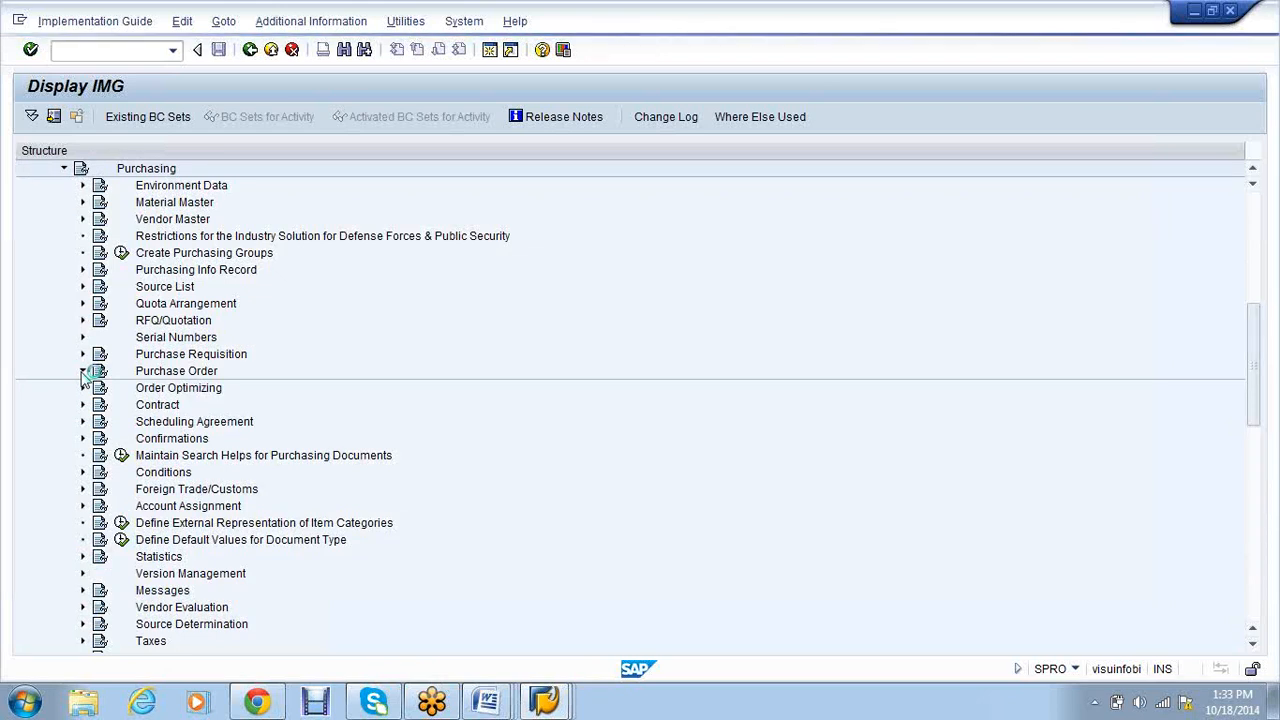
{"action": "left_click", "coordinate": [140, 355]}
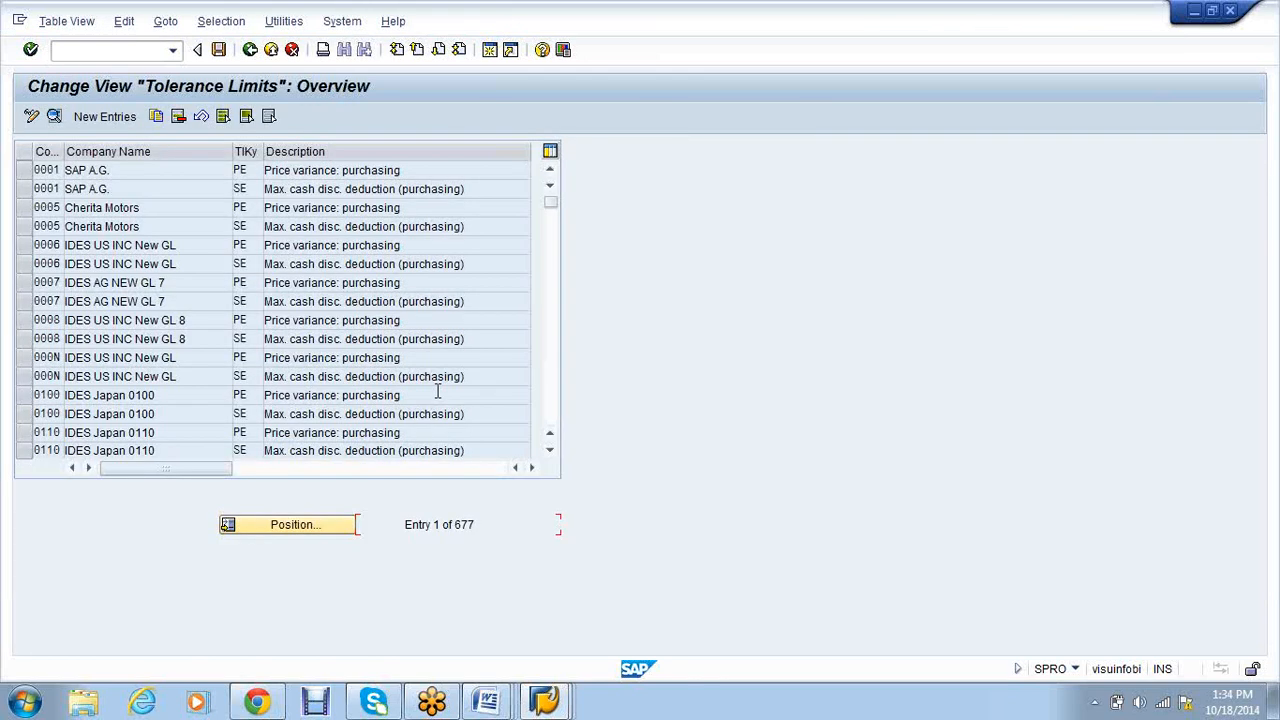
Copy purchasing tolerance keys PE and SE of company code 0001 to company code VS01 and save.
{"action": "left_click", "coordinate": [24, 172]}
{"action": "left_click", "coordinate": [24, 189]}
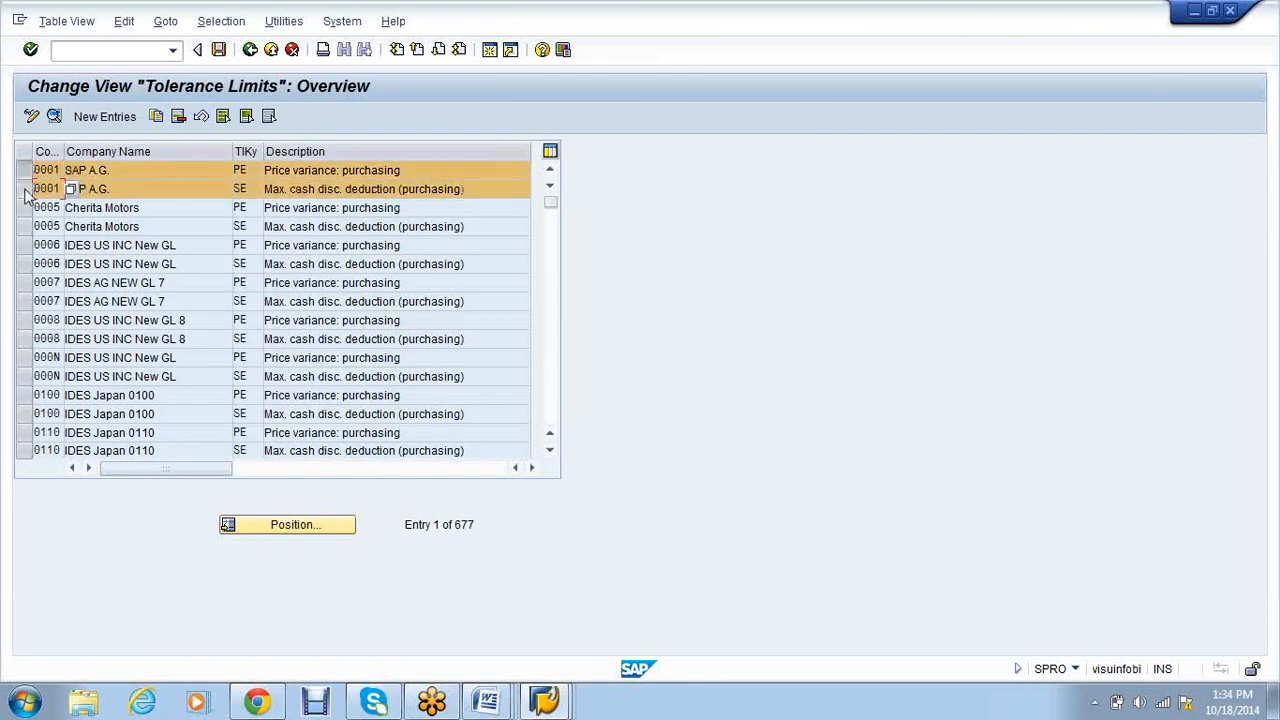
{"action": "left_click", "coordinate": [157, 117]}
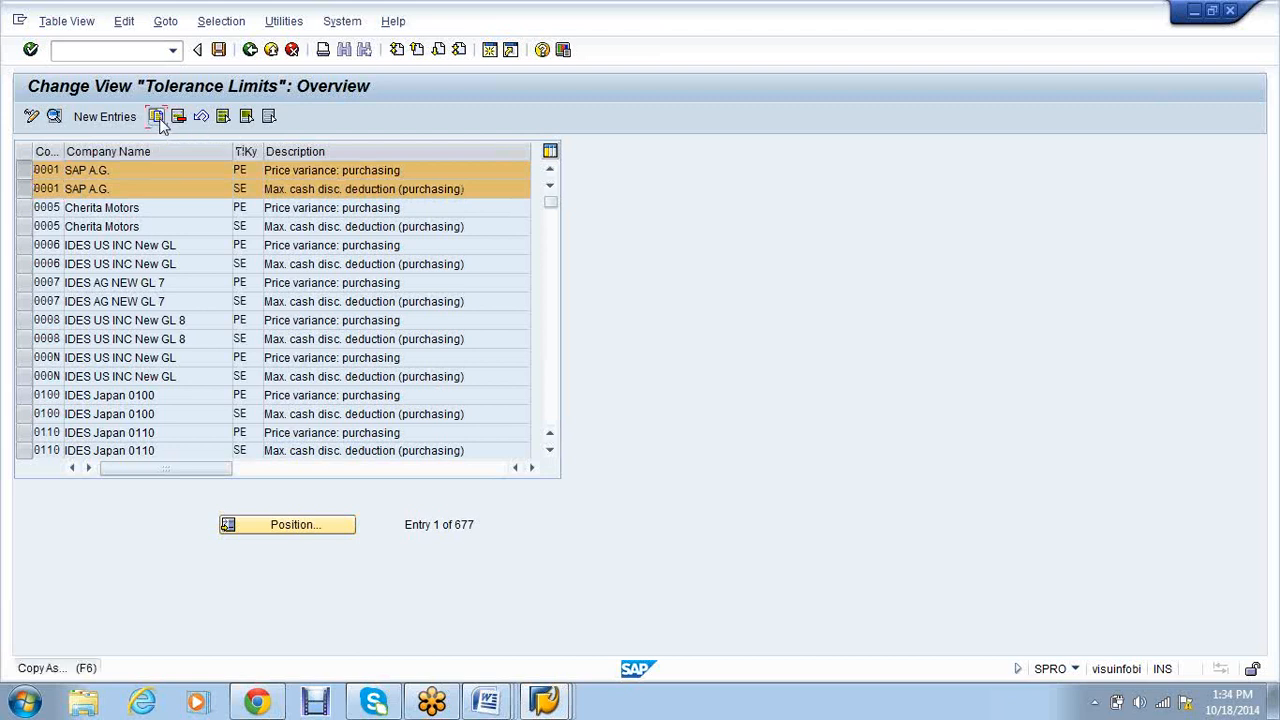
{"action": "type", "text": "vs01"}
{"action": "key", "text": "Return"}
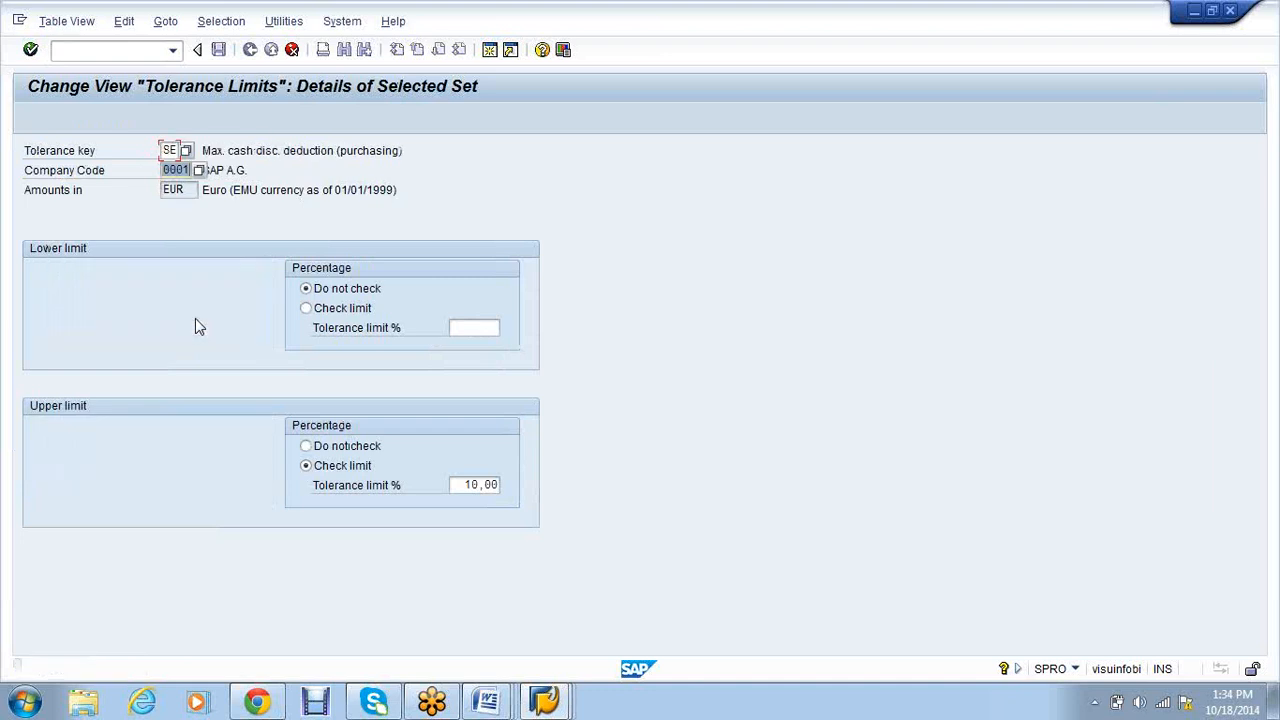
{"action": "type", "text": "vs01"}
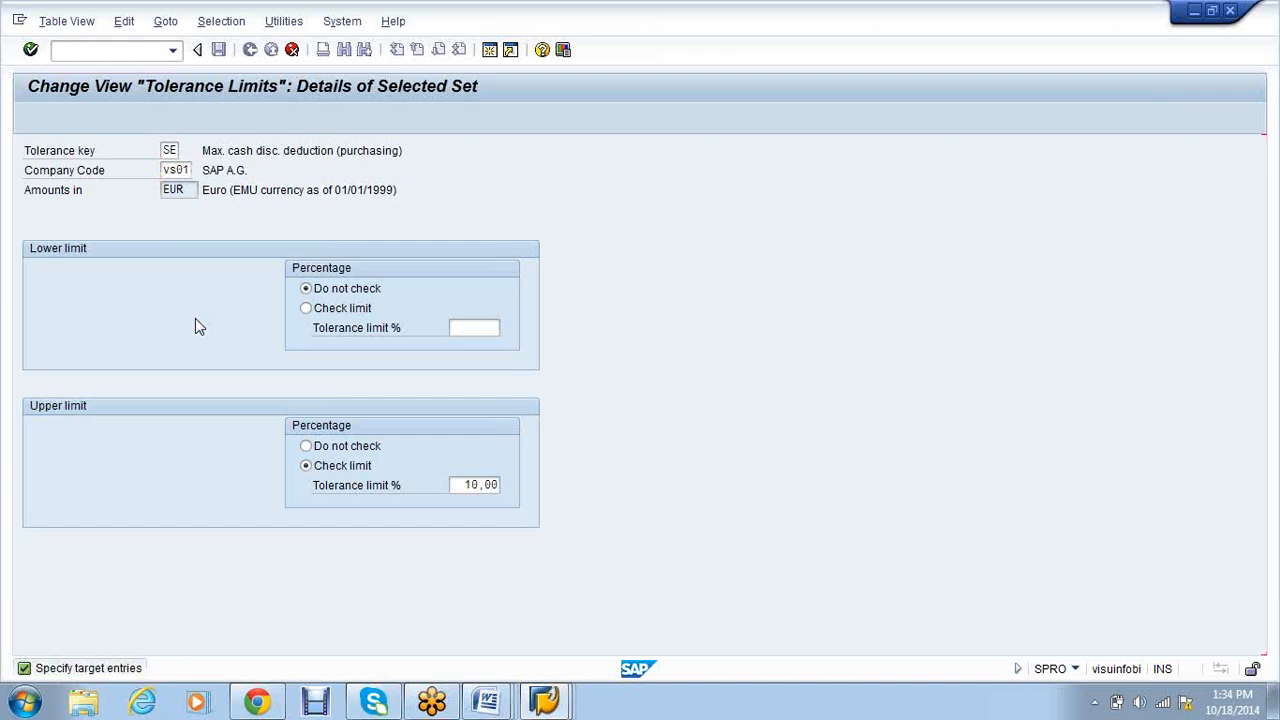
{"action": "key", "text": "Return"}
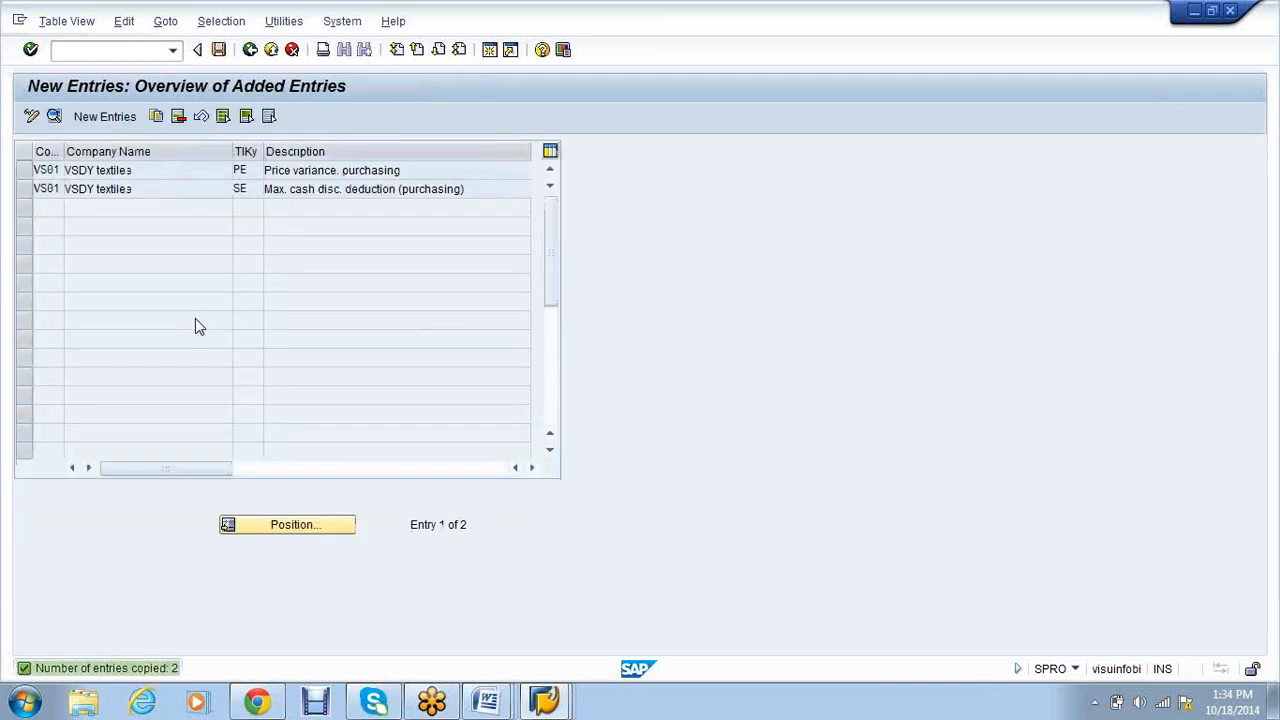
{"action": "key", "text": "ctrl+s"}
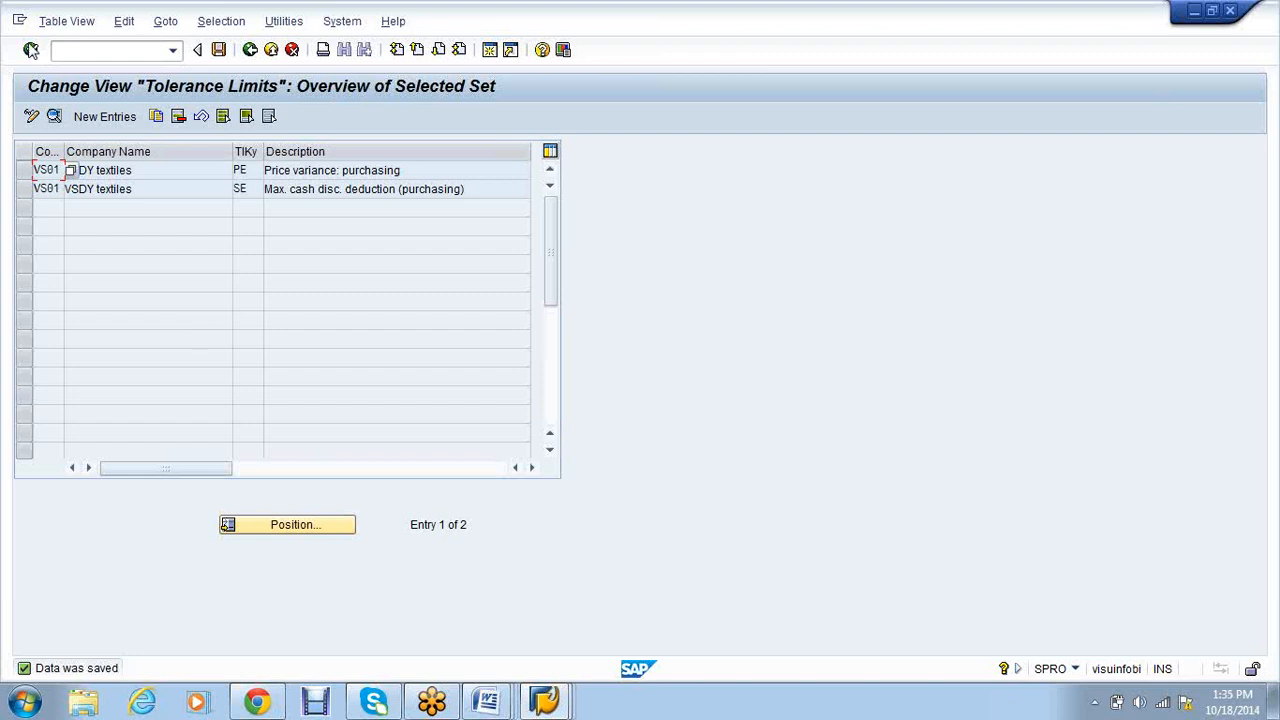
Open the goods receipt tolerance limits through transaction OMC0.
{"action": "left_click", "coordinate": [66, 44]}
{"action": "type", "text": "/nomo"}
{"action": "key", "text": "Return"}
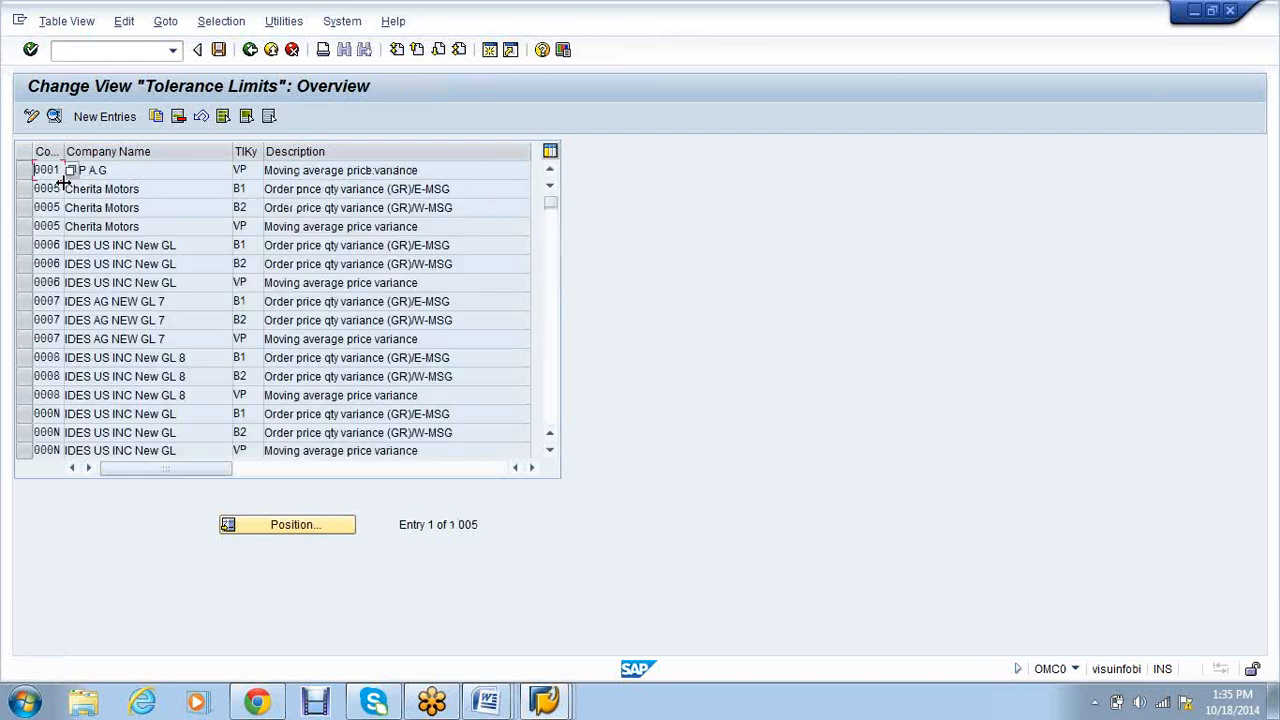
Copy tolerance keys B1, B2 and VP of company code 0005 to company code VS01 and save.
{"action": "left_click_drag", "start_coordinate": [24, 189], "coordinate": [27, 228]}
{"action": "left_click", "coordinate": [27, 226]}
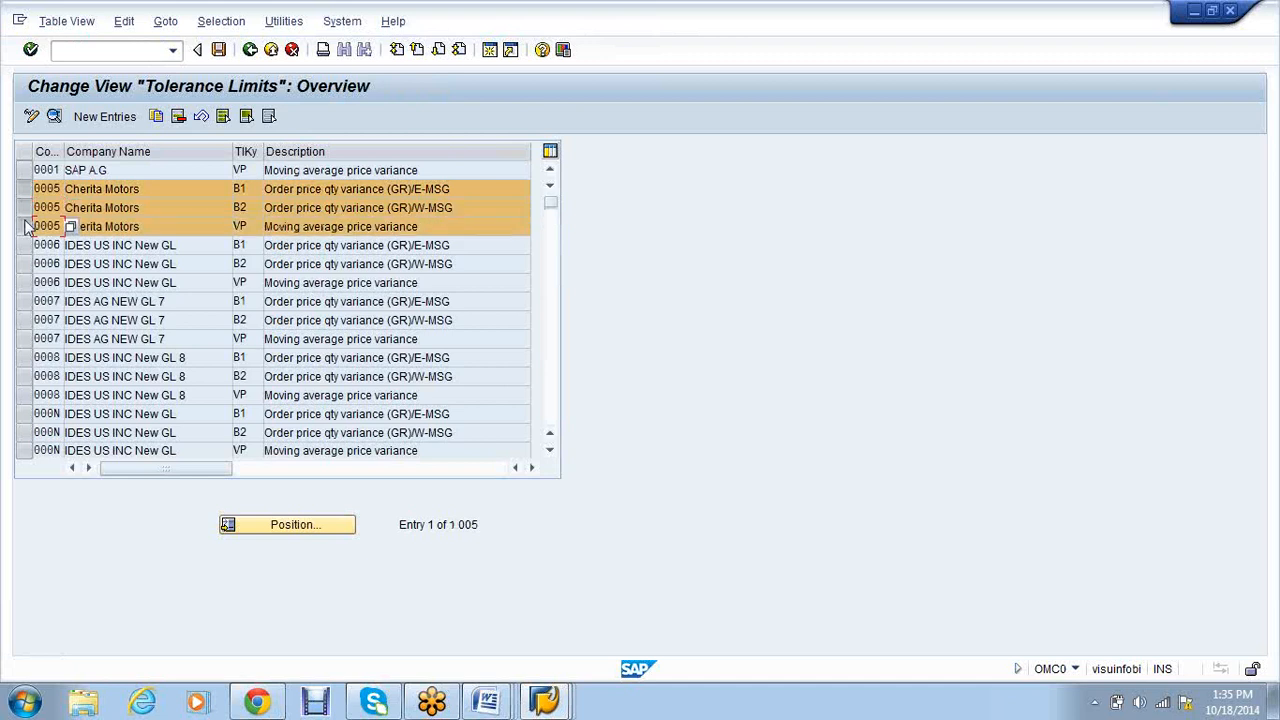
{"action": "left_click", "coordinate": [157, 118]}
{"action": "type", "text": "vs"}
{"action": "key", "text": "BackSpace"}
{"action": "key", "text": "BackSpace"}
{"action": "key", "text": "BackSpace"}
{"action": "type", "text": "vs"}
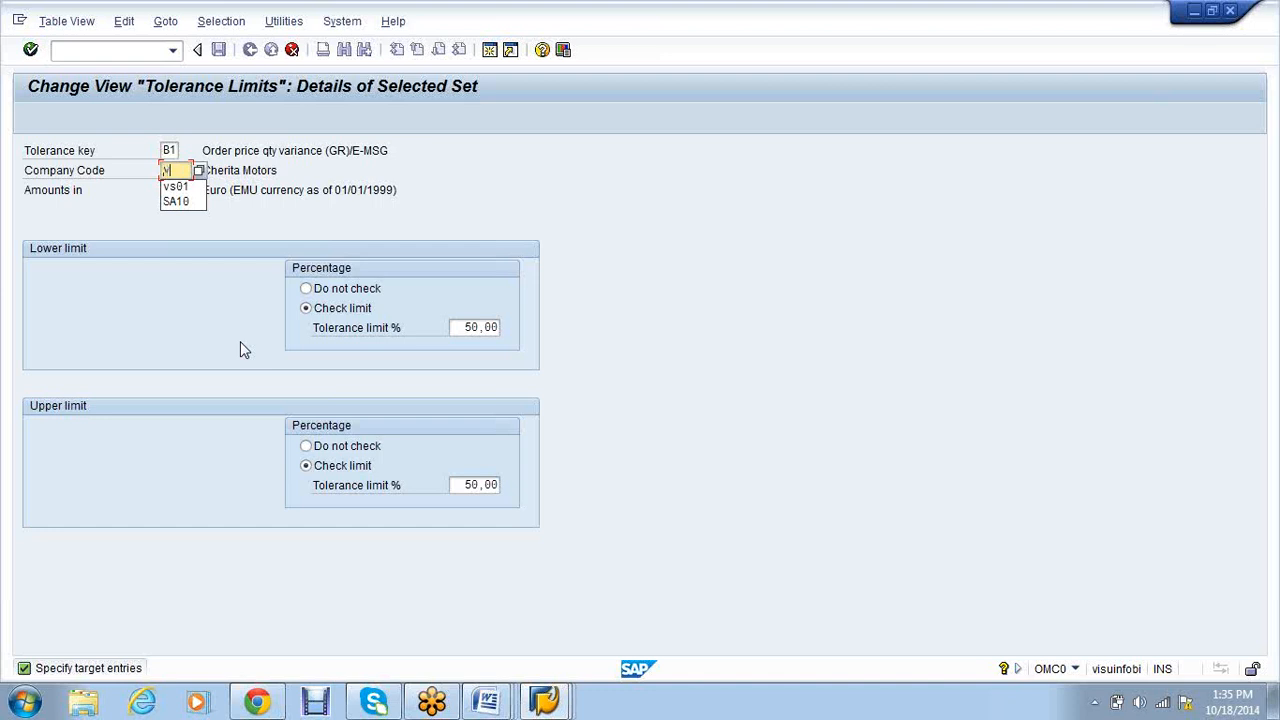
{"action": "type", "text": "01"}
{"action": "key", "text": "Return"}
{"action": "key", "text": "Return"}
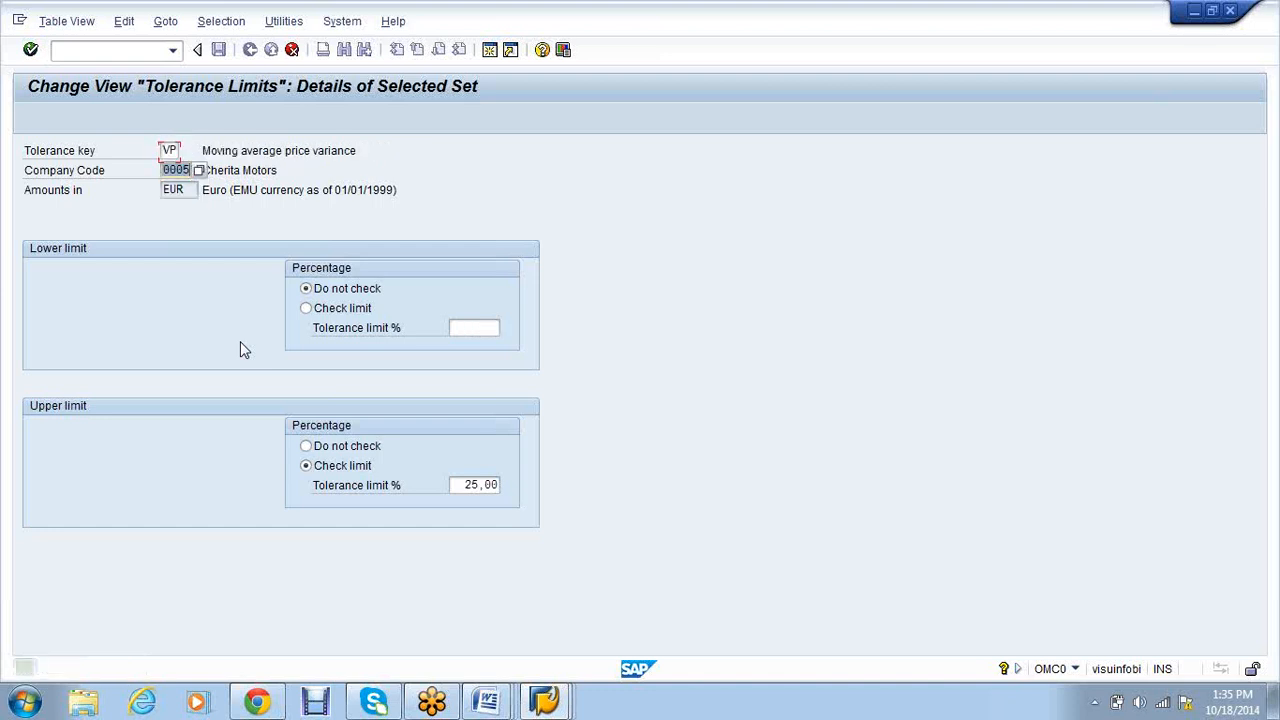
{"action": "type", "text": "vs01"}
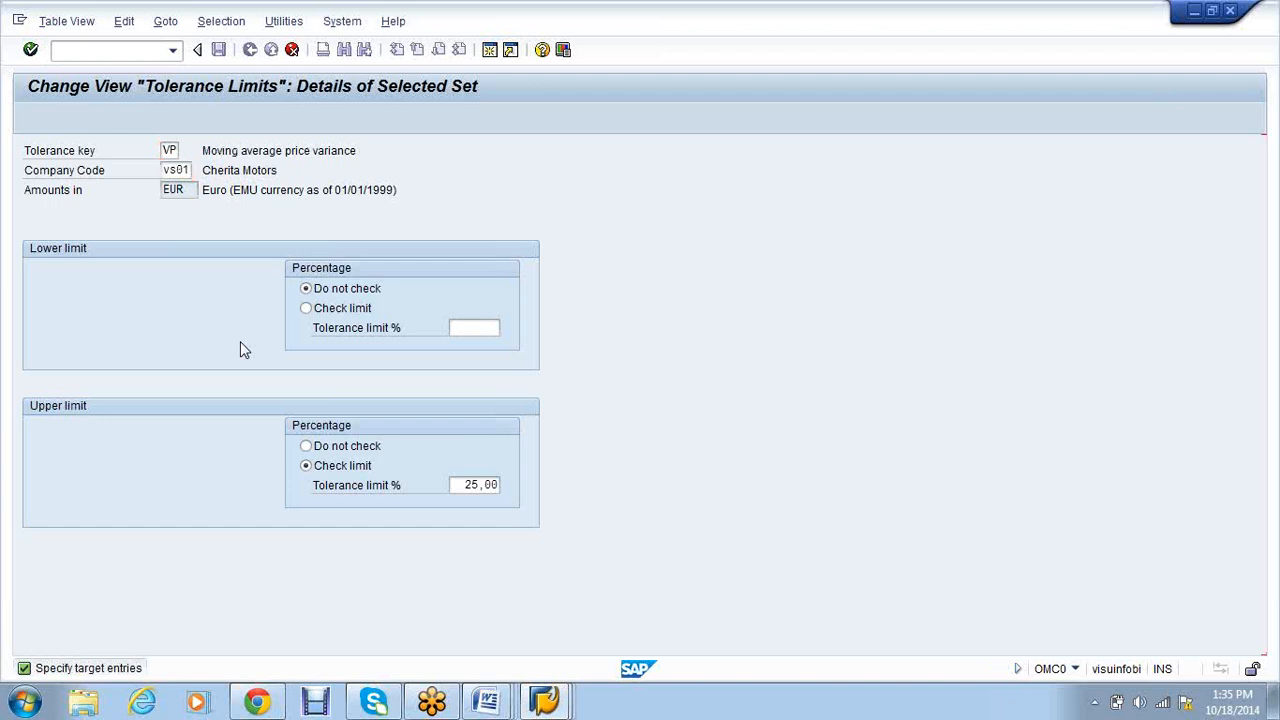
{"action": "key", "text": "Return"}
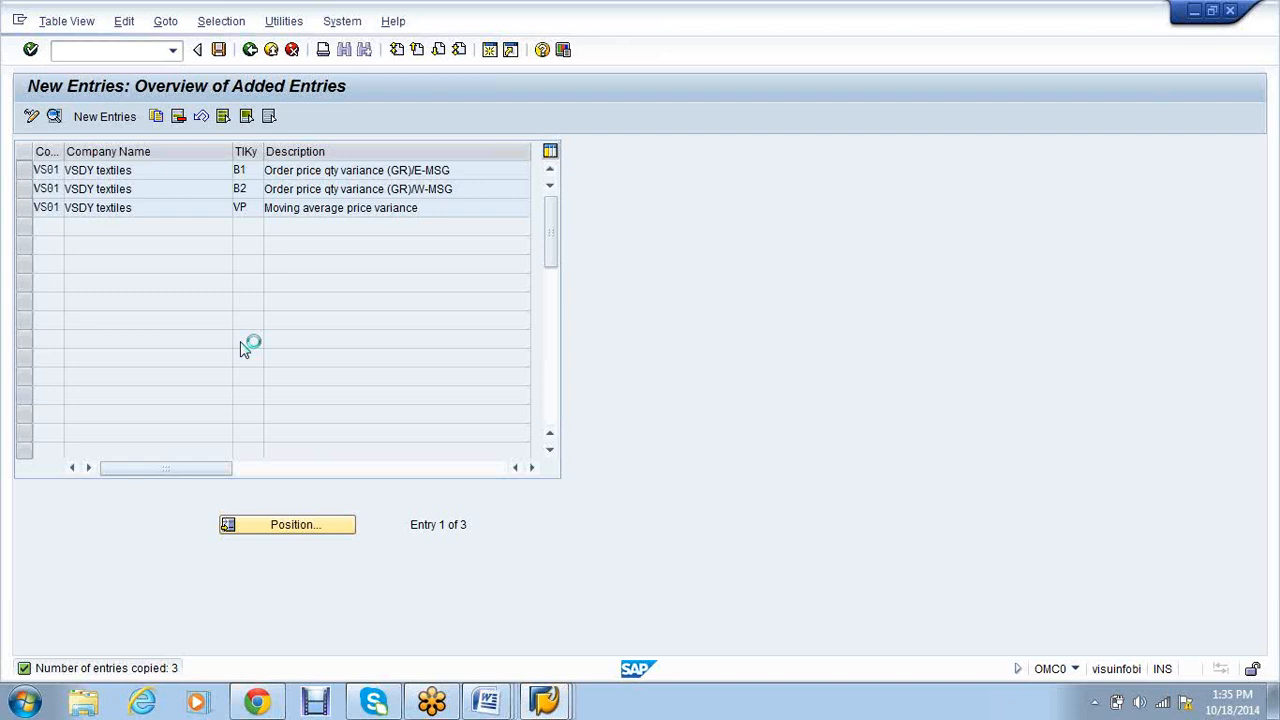
{"action": "key", "text": "Return"}
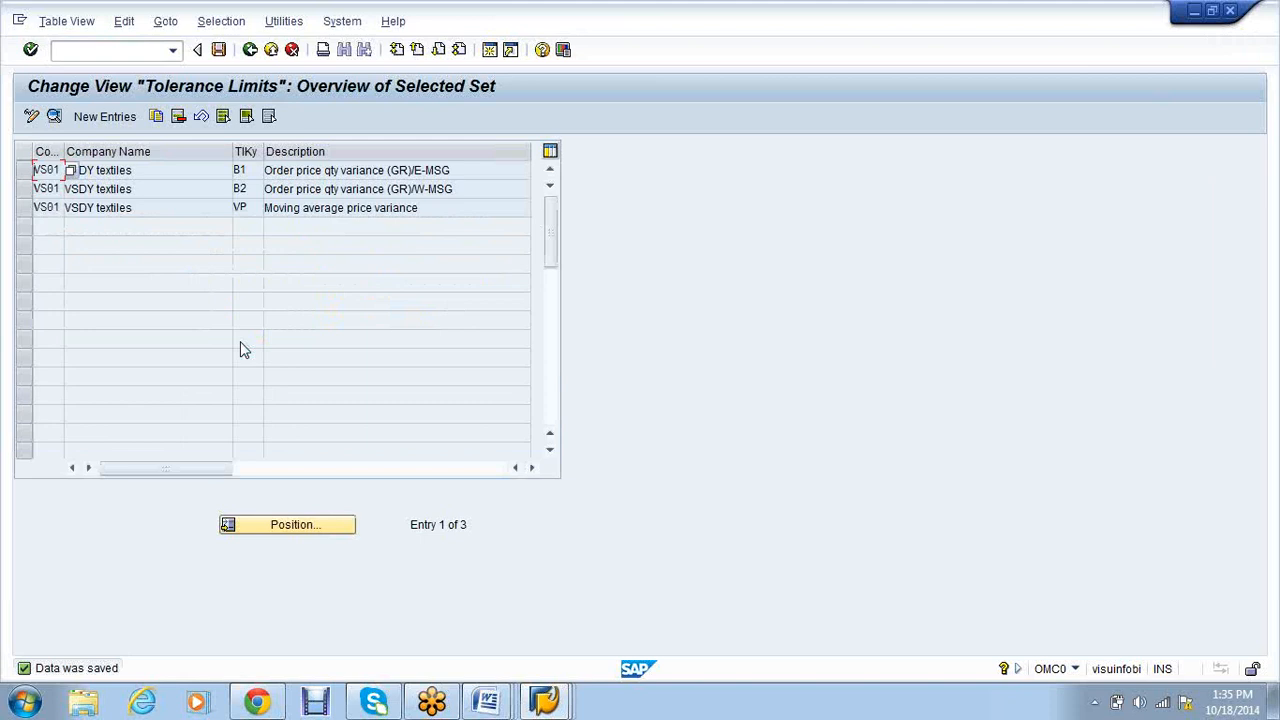
Open the invoice verification tolerance limits through transaction OMR6.
{"action": "left_click", "coordinate": [150, 46]}
{"action": "type", "text": "/nomr6"}
{"action": "key", "text": "Return"}
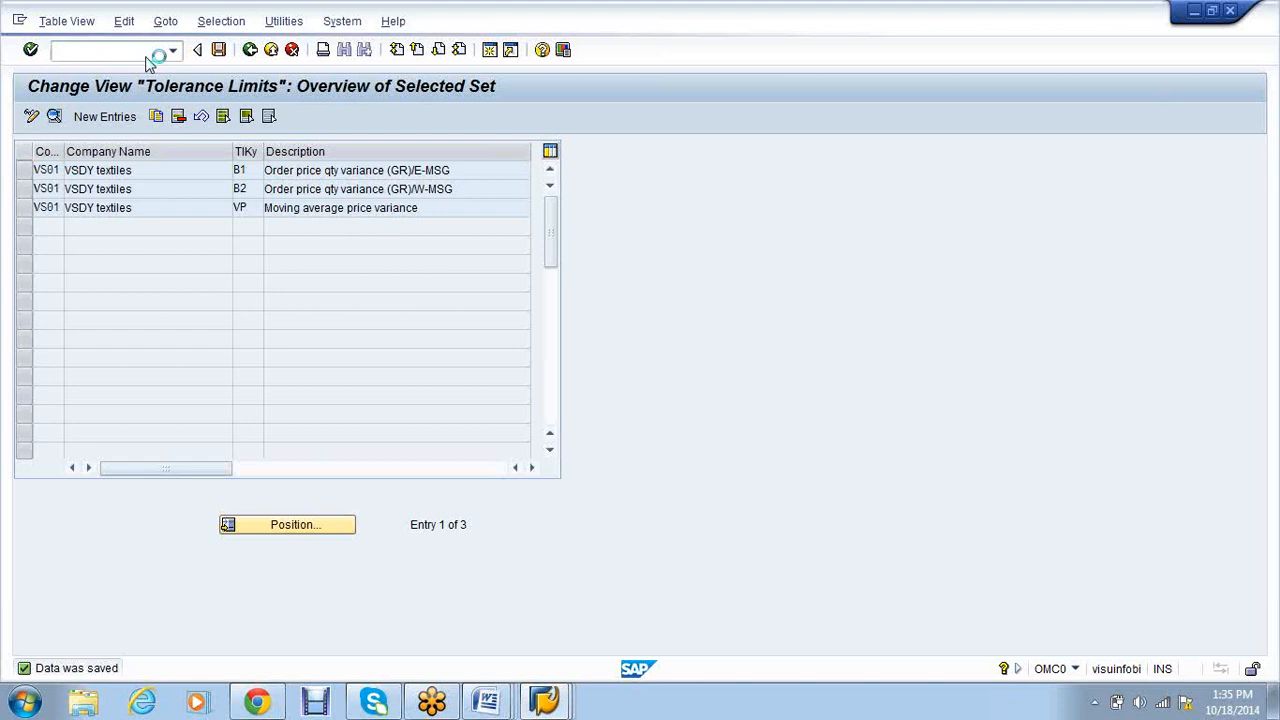
Copy tolerance keys BD and ST of company code 0005 to company code VS01.
{"action": "left_click", "coordinate": [28, 230]}
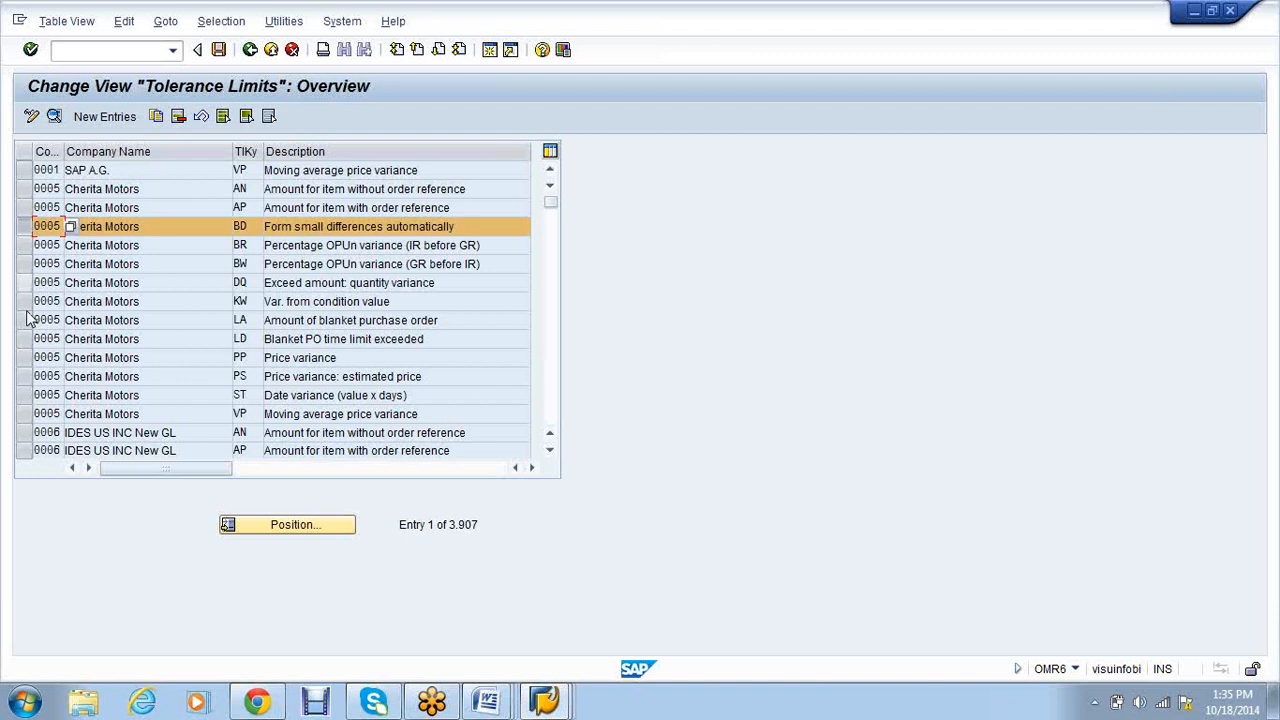
{"action": "left_click", "coordinate": [26, 397]}
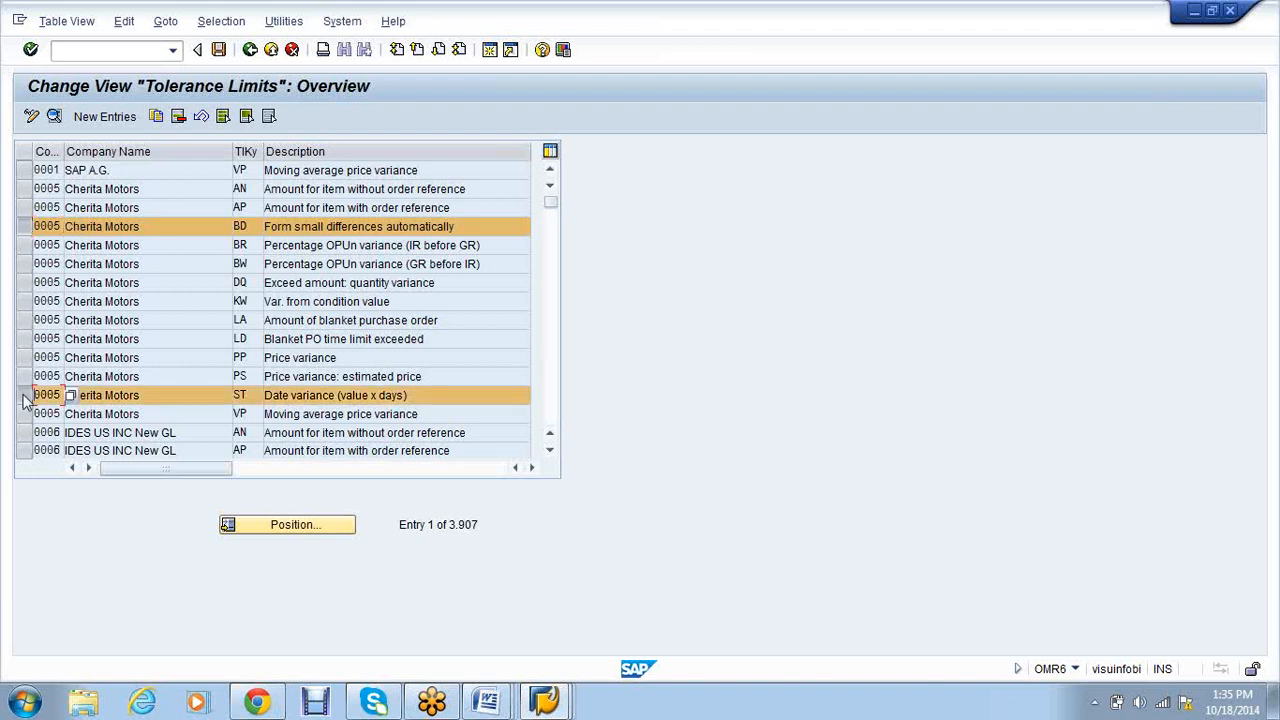
{"action": "left_click", "coordinate": [156, 117]}
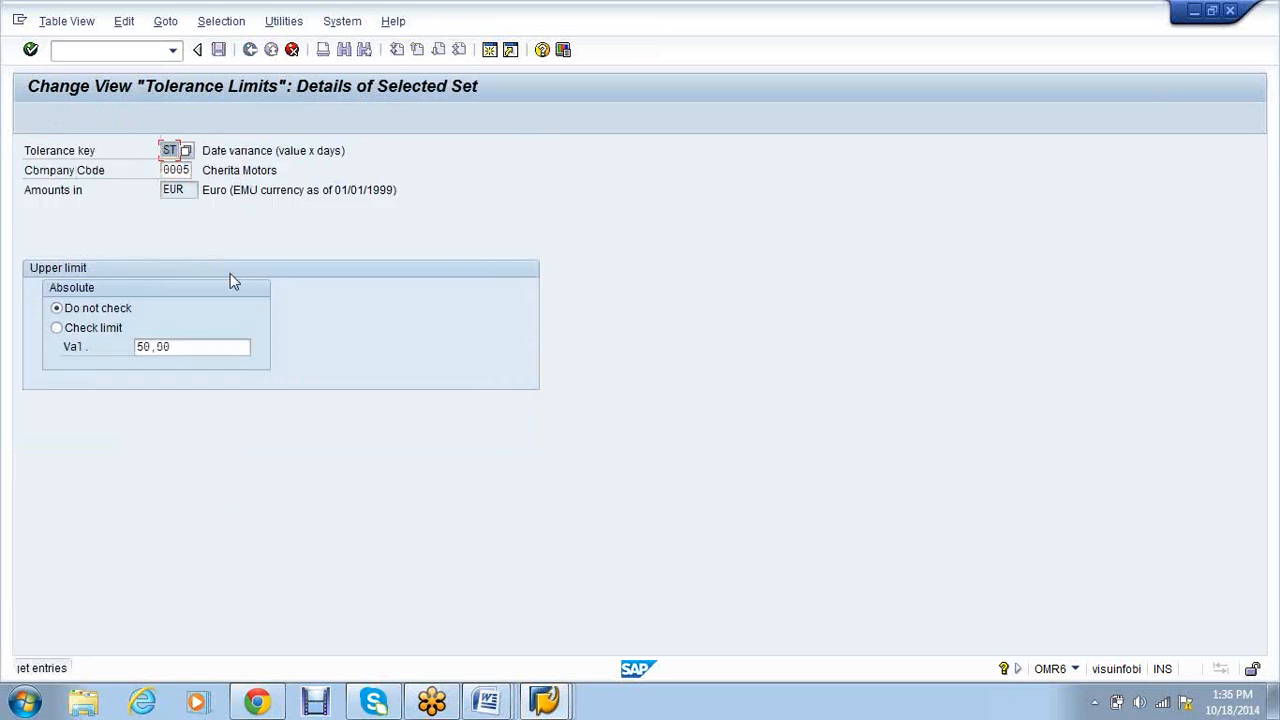
{"action": "key", "text": "Tab"}
{"action": "type", "text": "vs01"}
{"action": "key", "text": "Return"}
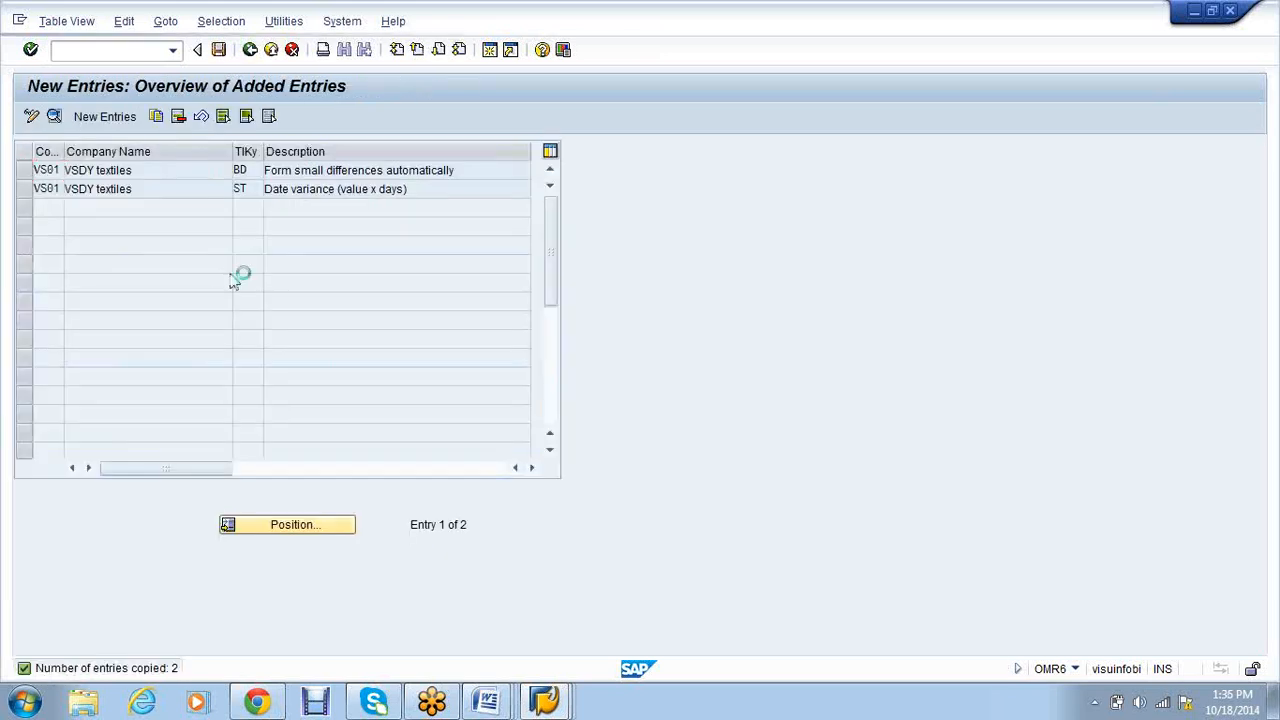
Save the copied invoice verification tolerances for VS01 and open the account determination for valuation areas through transaction OMWD.
{"action": "key", "text": "ctrl+s"}
{"action": "key", "text": "Return"}
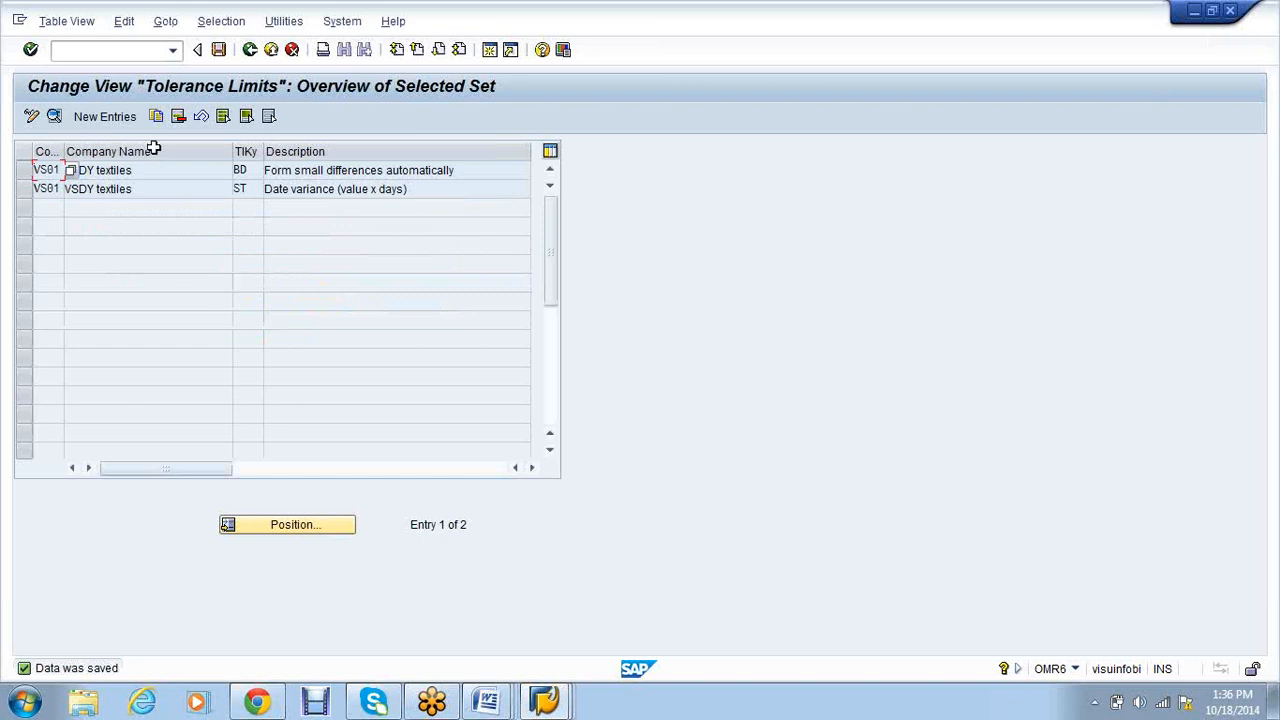
{"action": "left_click", "coordinate": [95, 50]}
{"action": "type", "text": "/nom"}
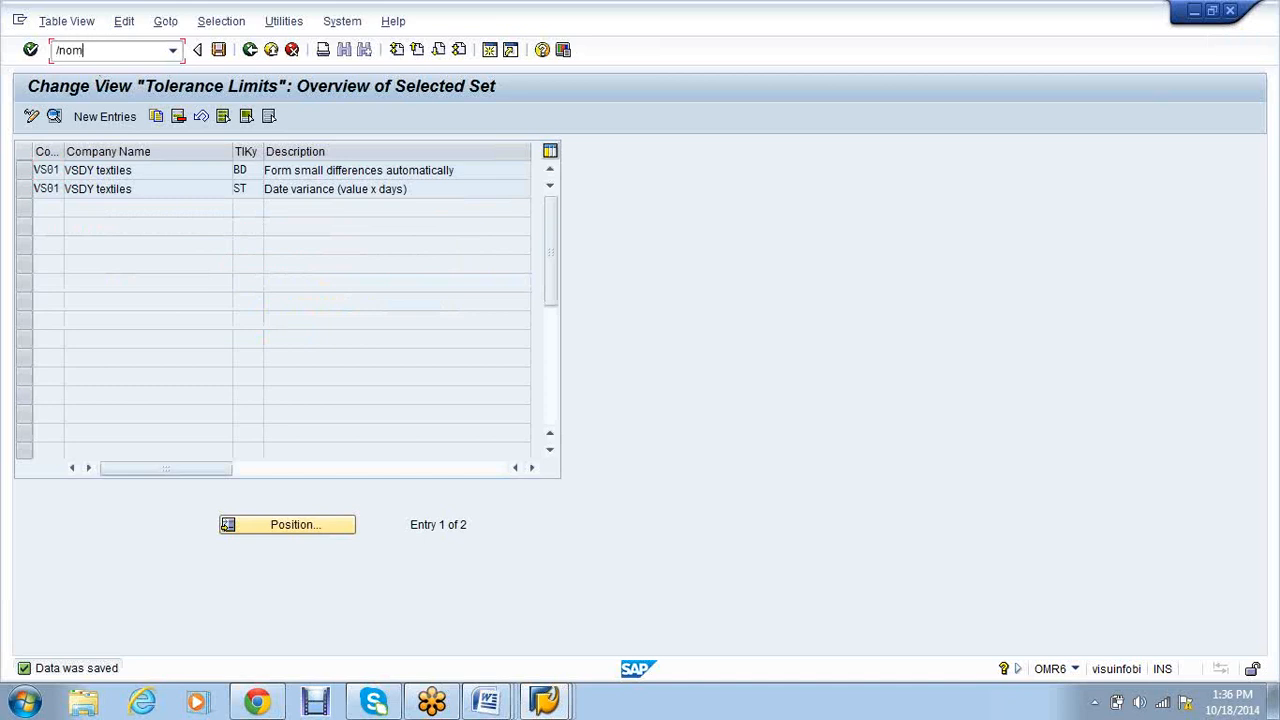
{"action": "type", "text": "r6"}
{"action": "key", "text": "Return"}
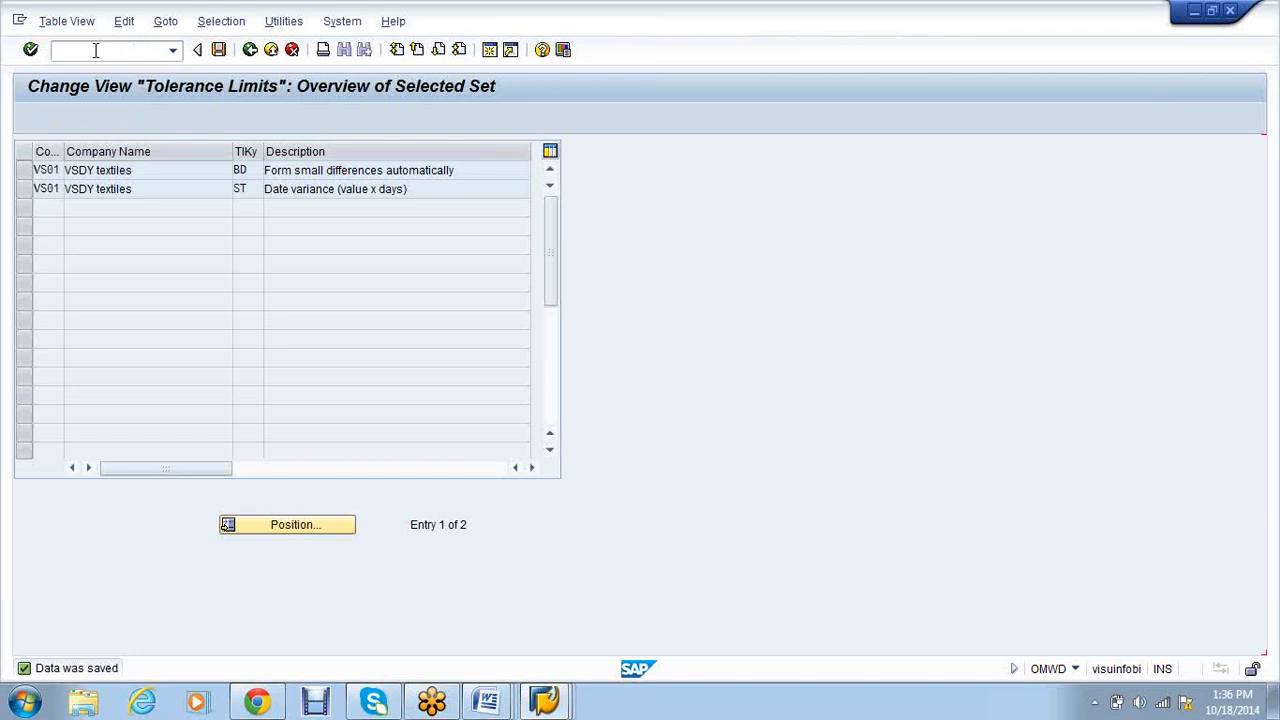
Assign valuation grouping code X to valuation area VS01 and save the assignment.
{"action": "left_click", "coordinate": [252, 533]}
{"action": "type", "text": "vs01"}
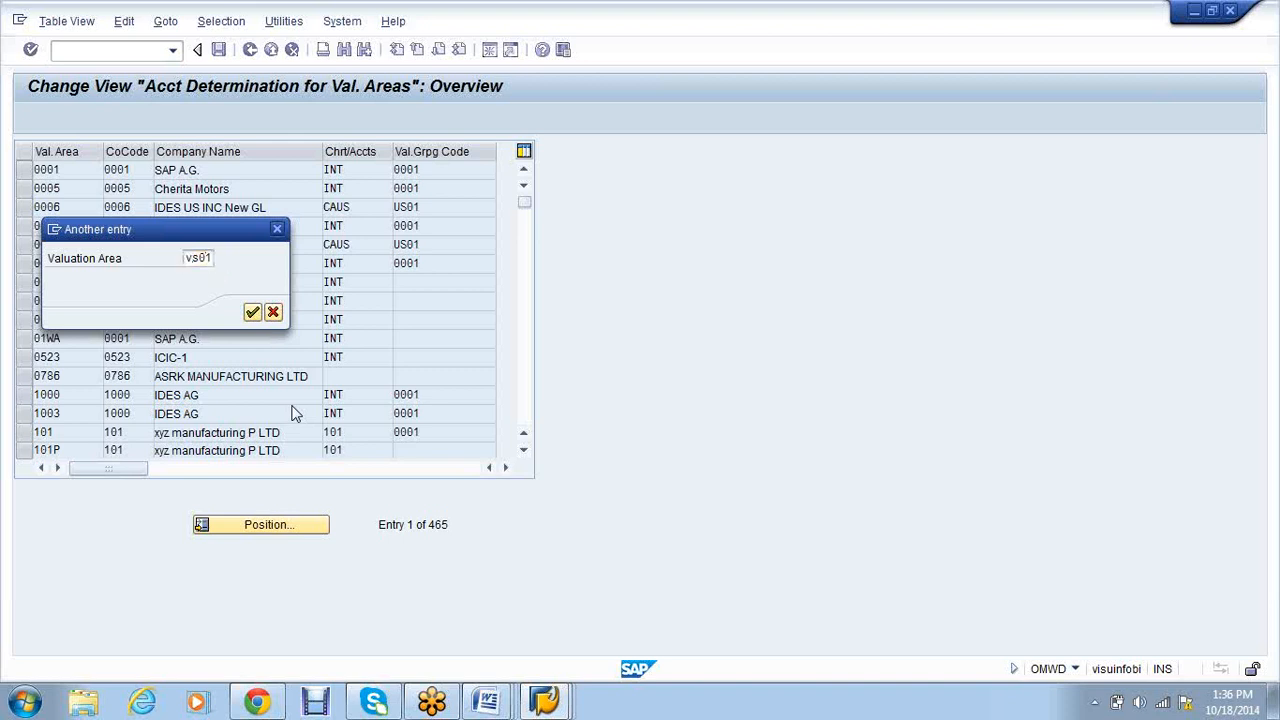
{"action": "key", "text": "Return"}
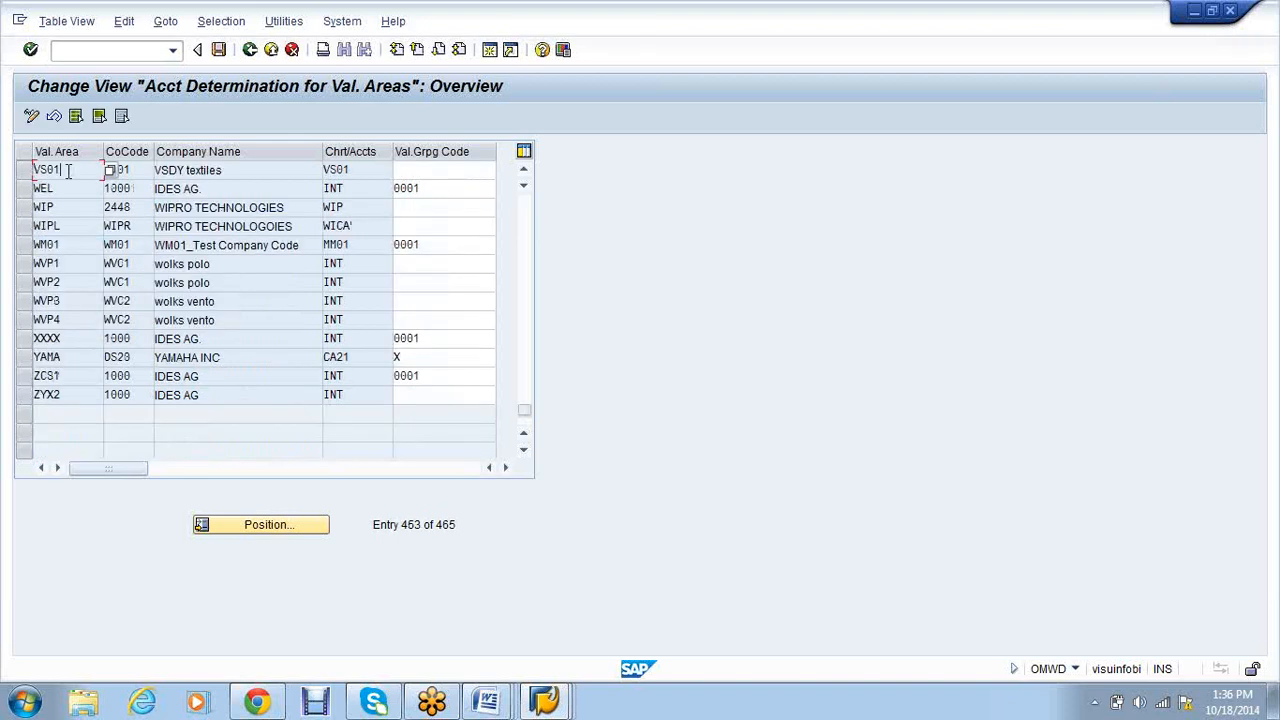
{"action": "left_click", "coordinate": [134, 172]}
{"action": "key", "text": "Tab"}
{"action": "type", "text": "X"}
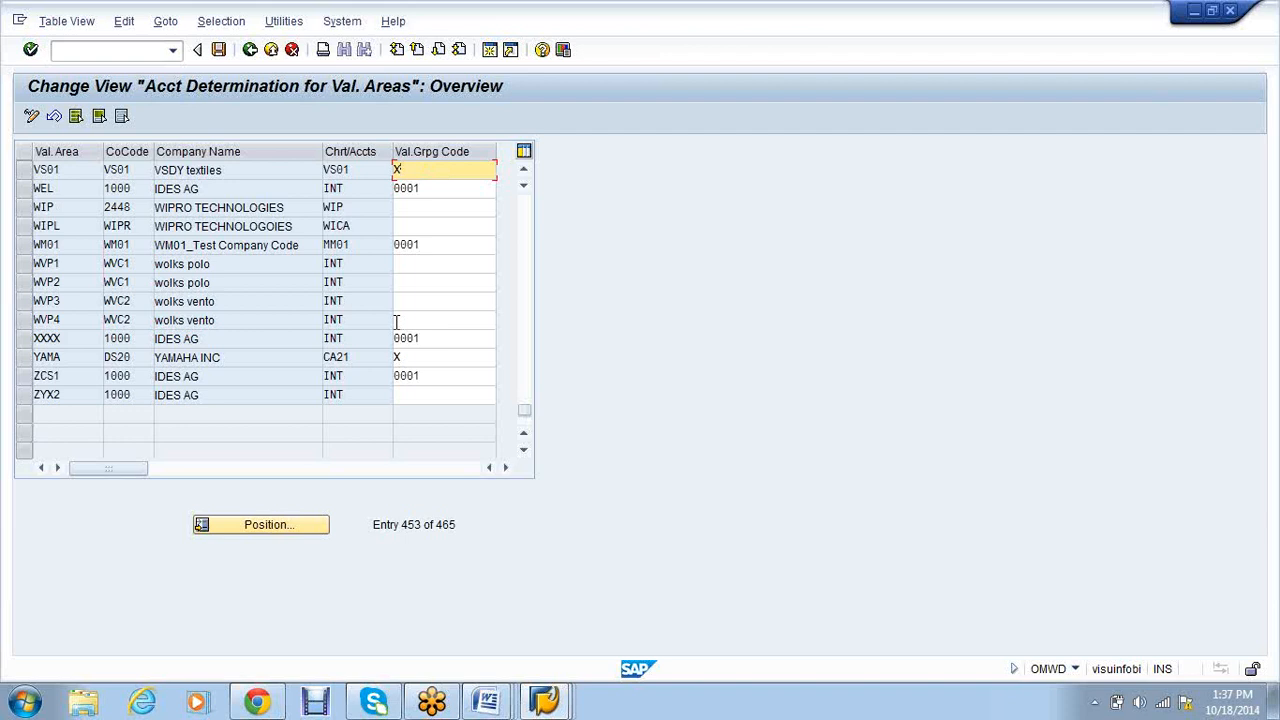
{"action": "key", "text": "Return"}
{"action": "left_click", "coordinate": [219, 53]}
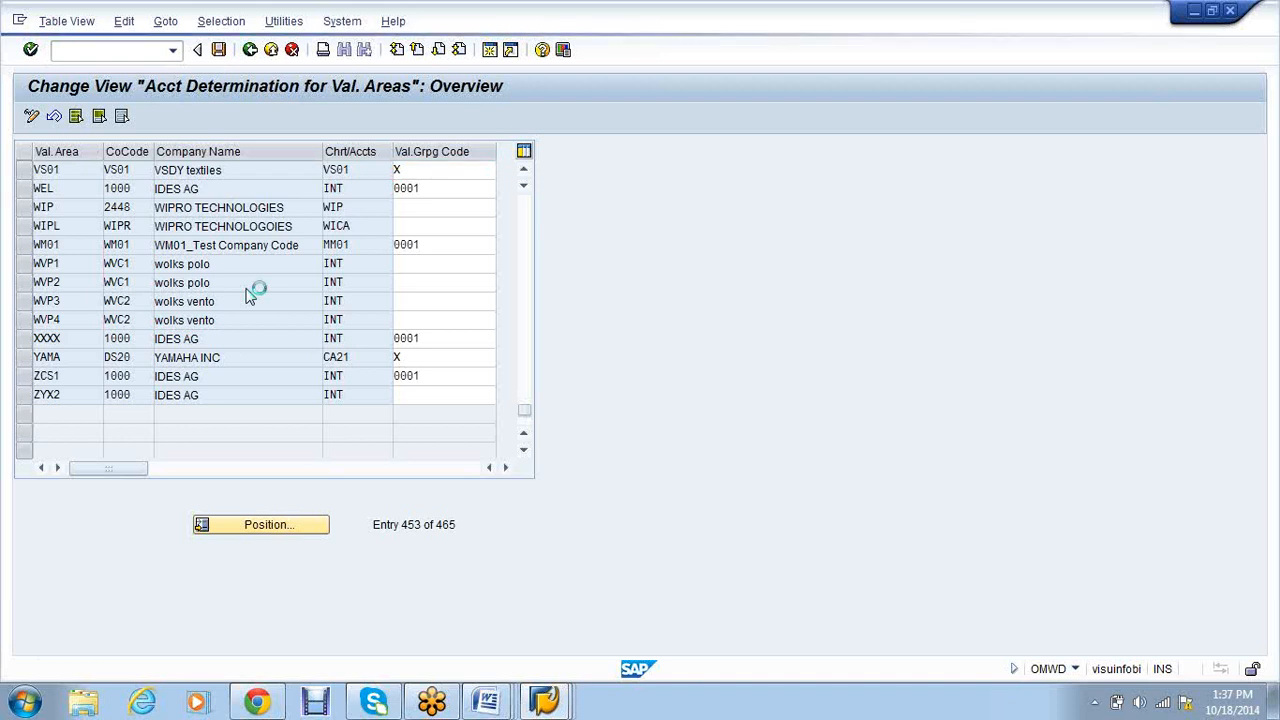
Open the valuation class maintenance through transaction OMSK.
{"action": "left_click", "coordinate": [131, 57]}
{"action": "type", "text": "/n"}
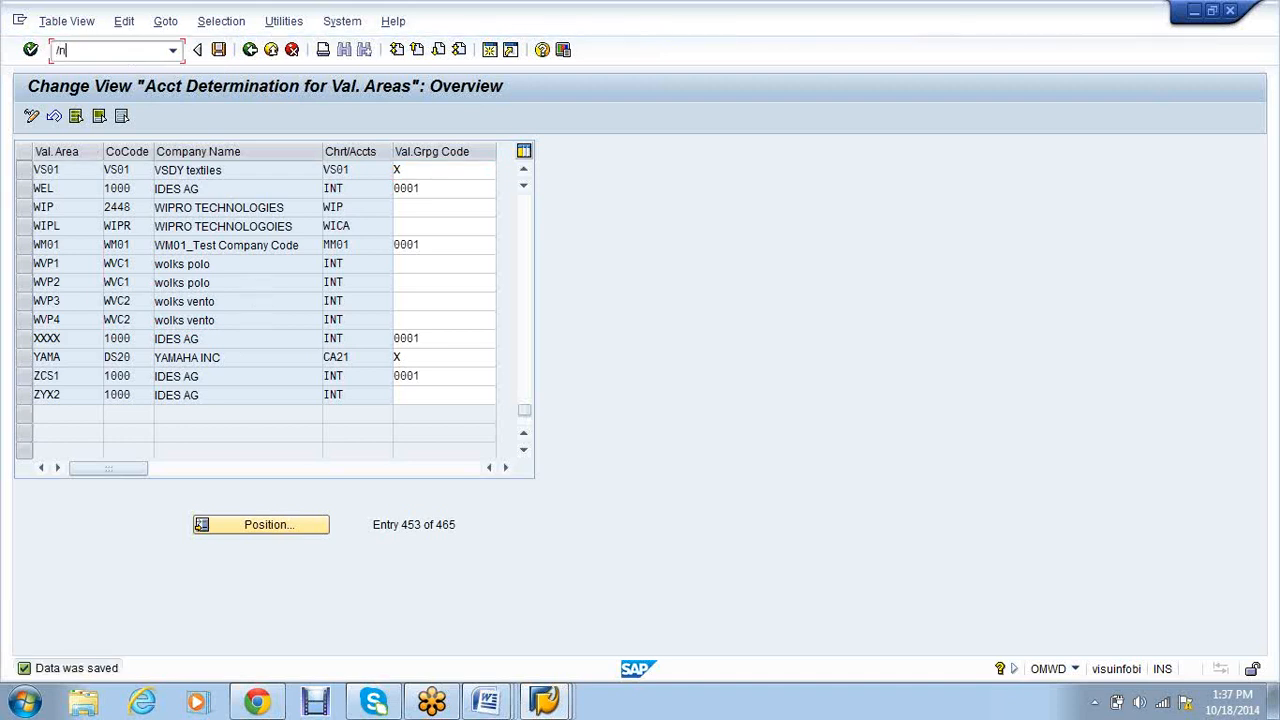
{"action": "type", "text": "omsk"}
{"action": "key", "text": "Return"}
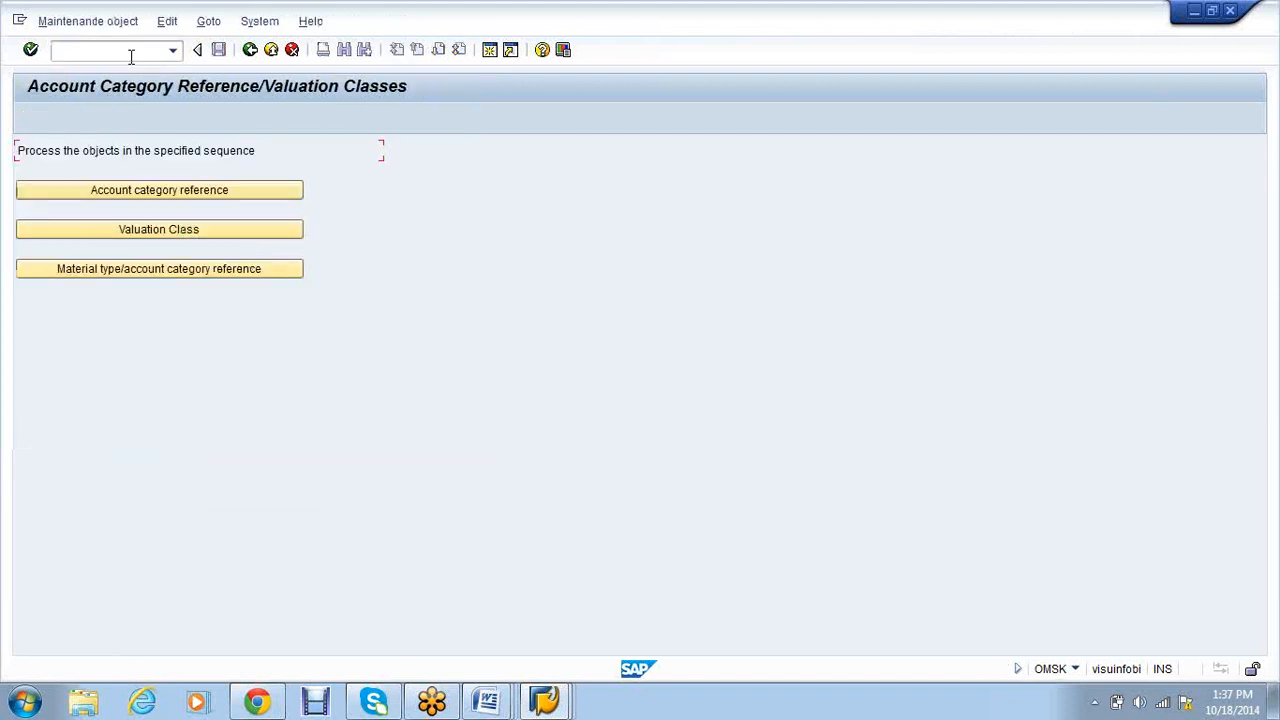
{"action": "left_click", "coordinate": [200, 229]}
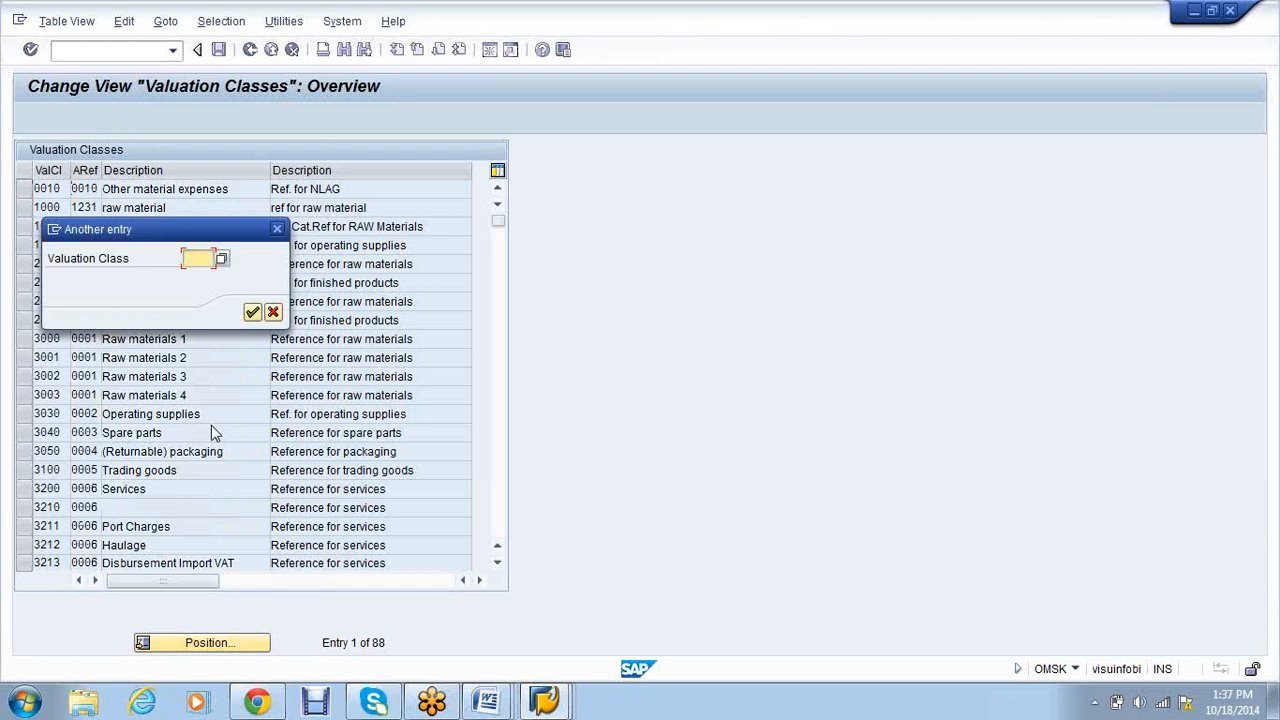
Create valuation class VSR1, Raw materials 1, with account category reference 0001 and save it in the VS01-Project customizing request.
{"action": "key", "text": "Return"}
{"action": "key", "text": "ctrl+s"}
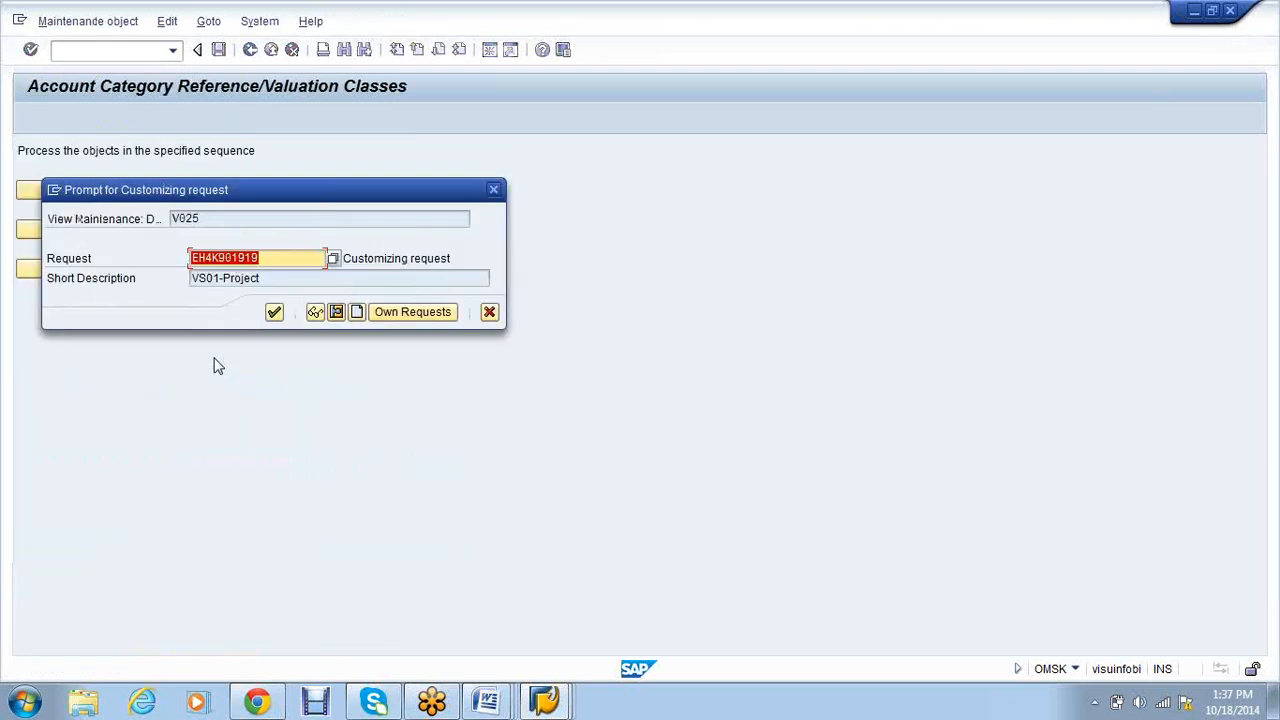
{"action": "key", "text": "Return"}
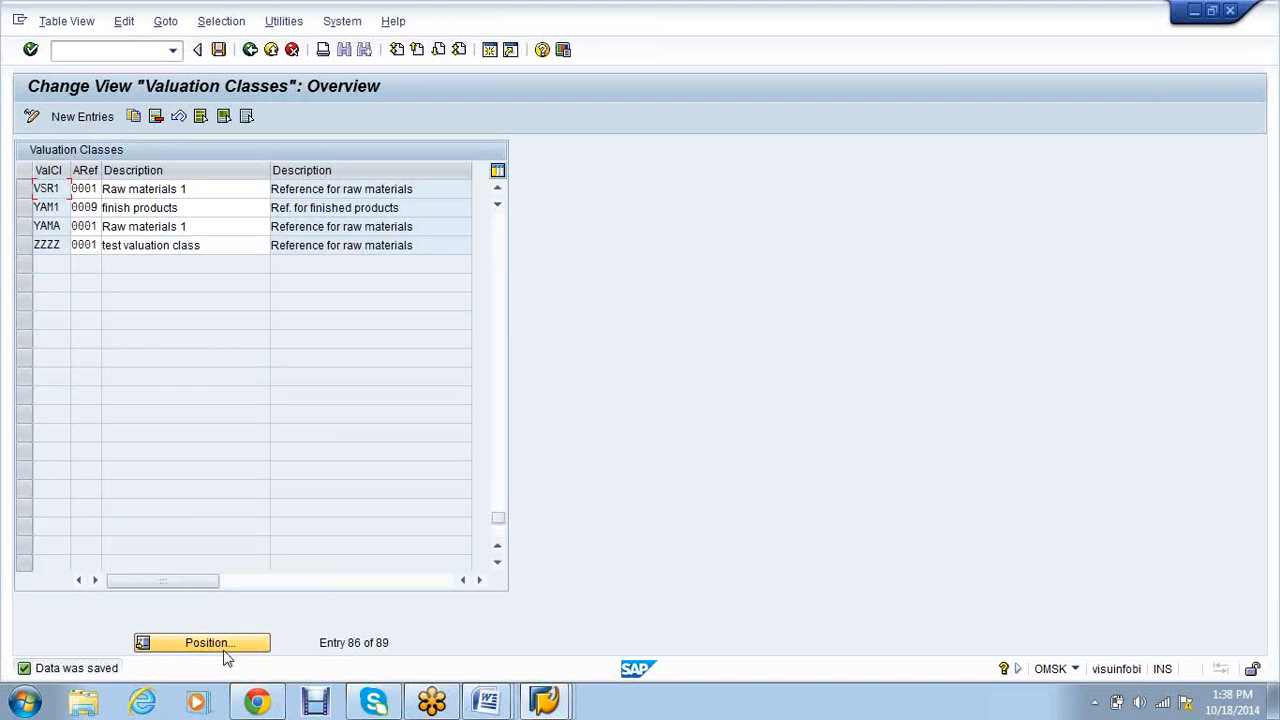
Copy the finished products valuation class 7920 as VSR2, keeping account category reference 0009.
{"action": "left_click", "coordinate": [225, 643]}
{"action": "type", "text": "7920"}
{"action": "key", "text": "Return"}
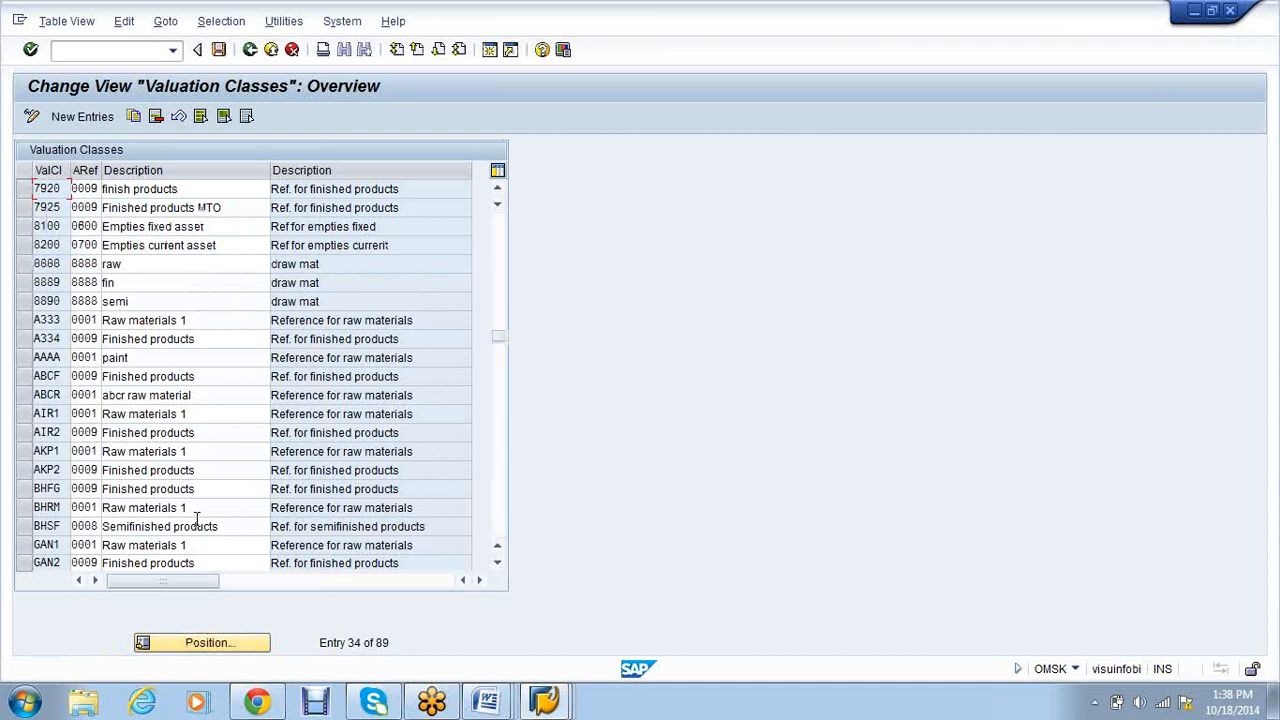
{"action": "key", "text": "F6"}
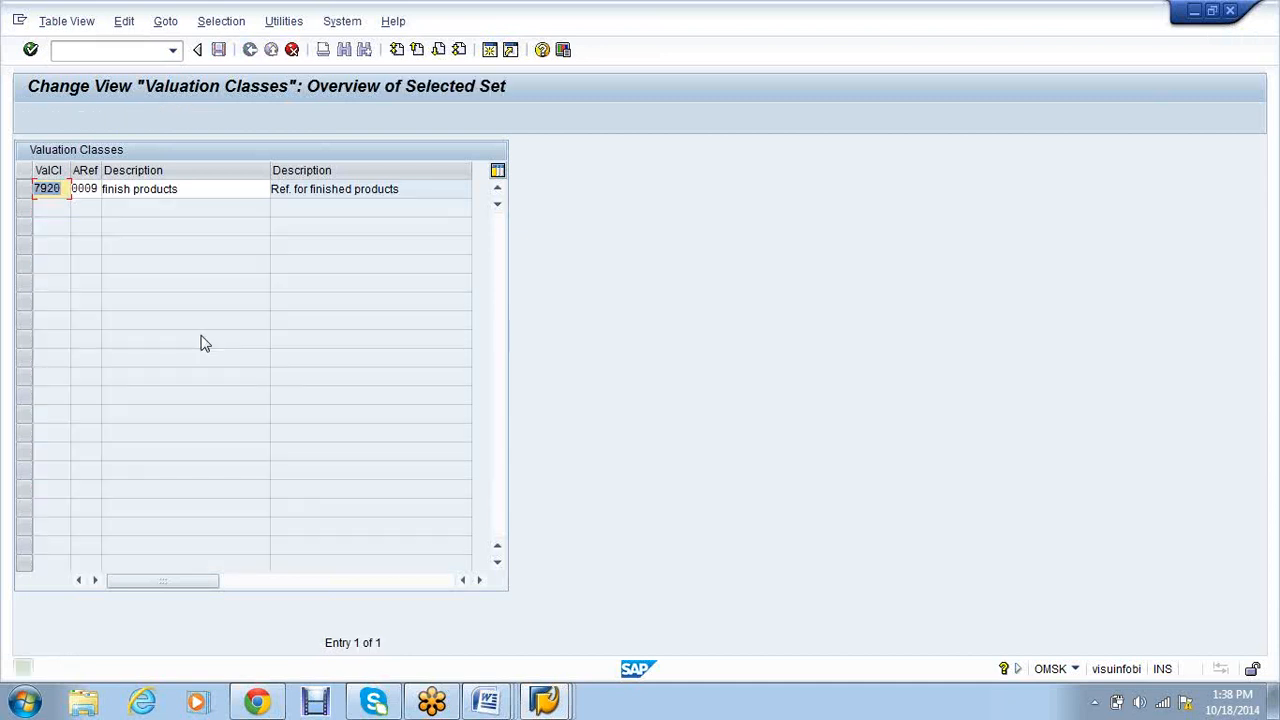
{"action": "type", "text": "VSr2"}
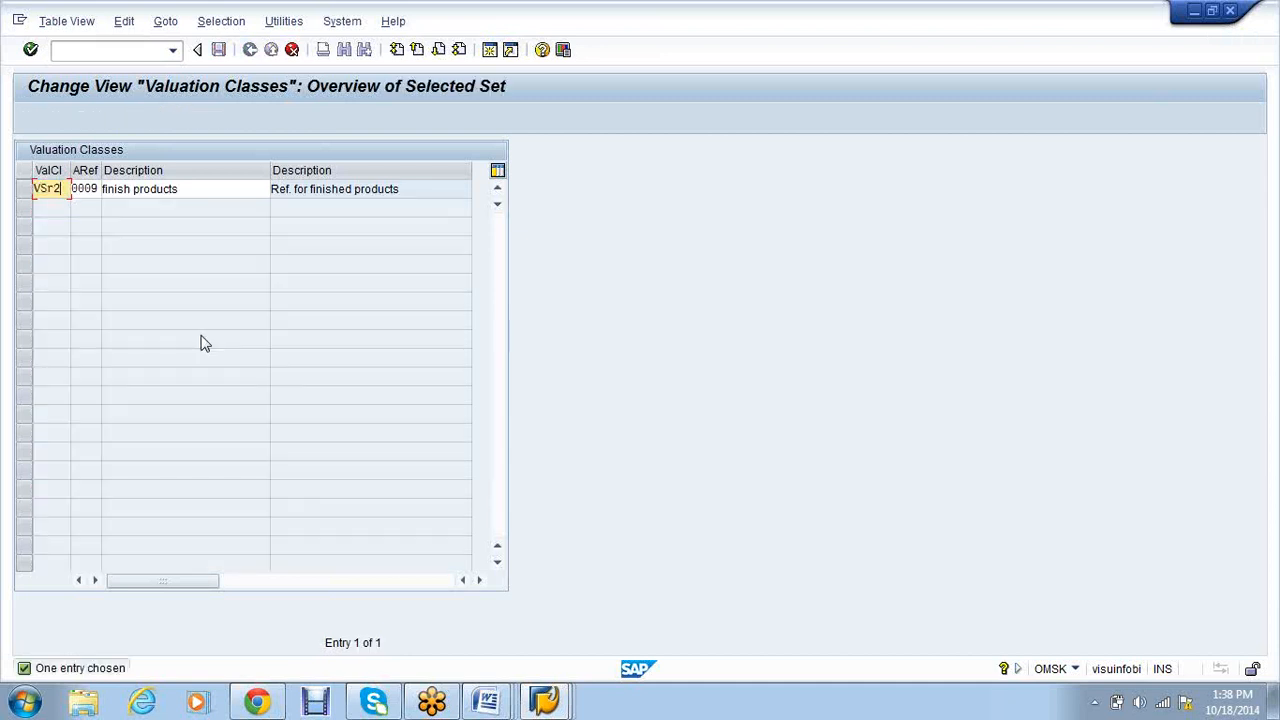
Confirm the copied finish products valuation class as VSR2 and switch to the G/L account session.
{"action": "key", "text": "Return"}
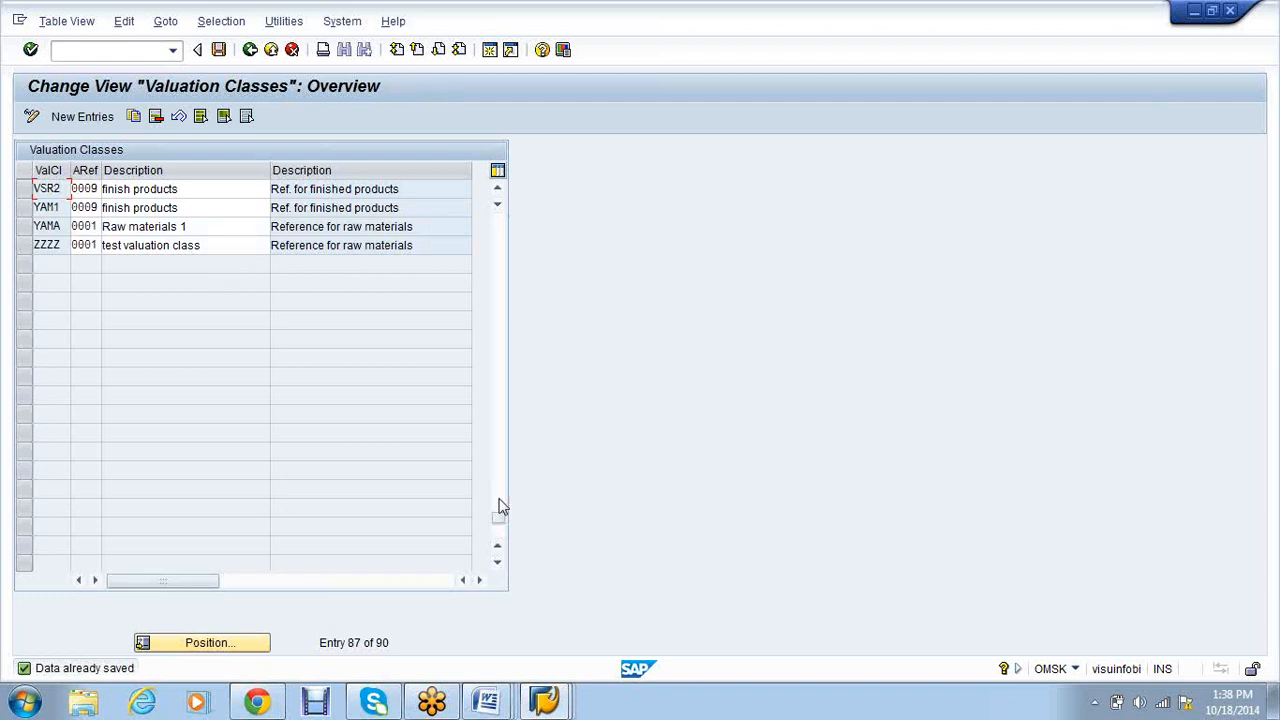
{"action": "left_click", "coordinate": [560, 700]}
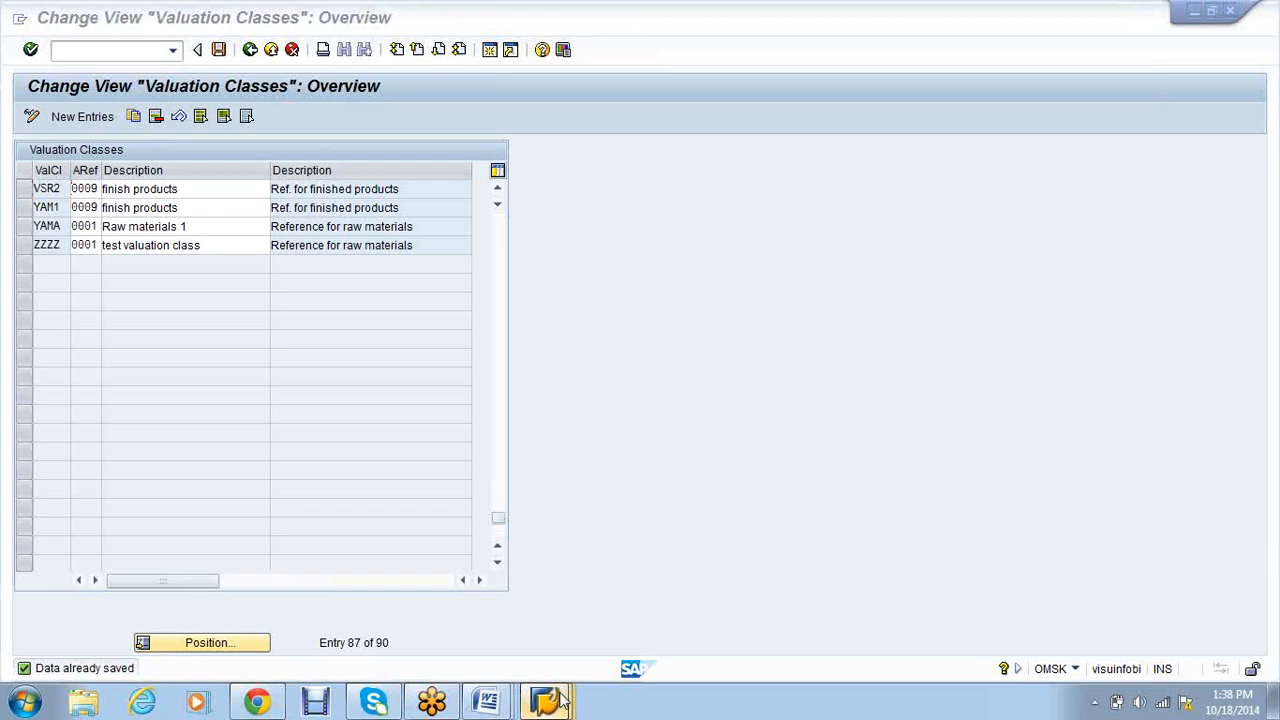
{"action": "mouse_move", "coordinate": [560, 700]}
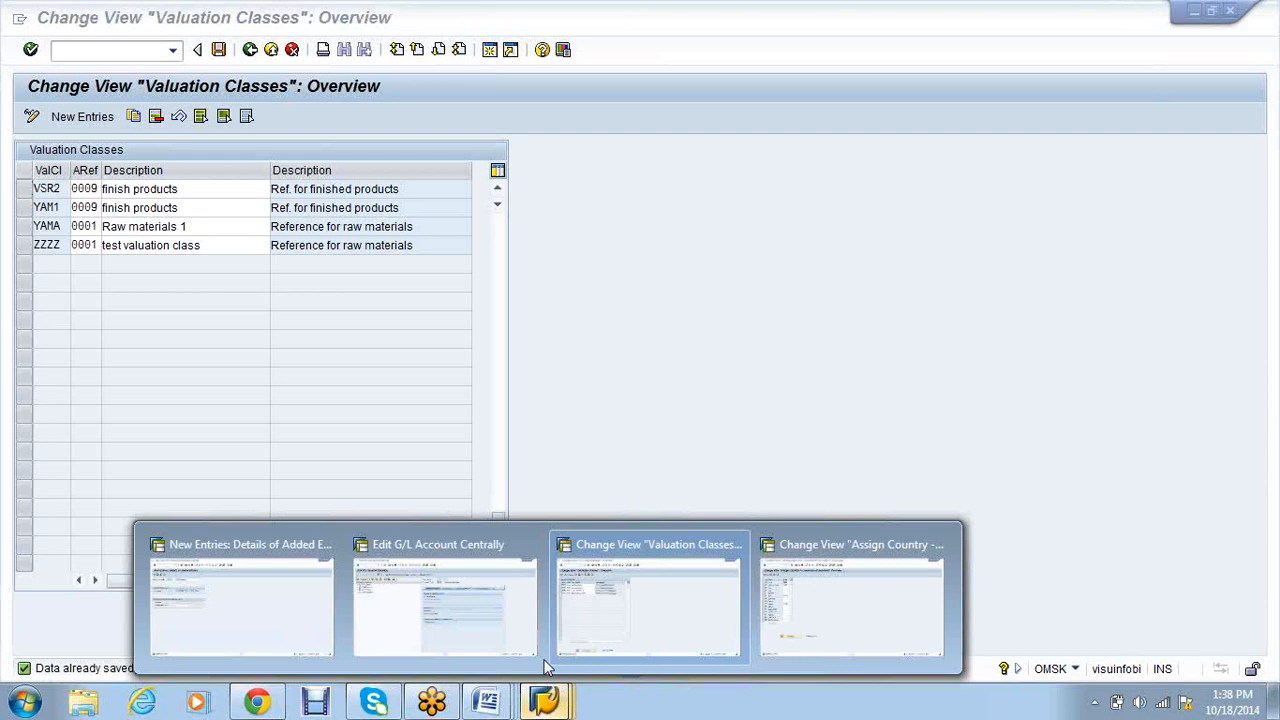
{"action": "left_click", "coordinate": [440, 590]}
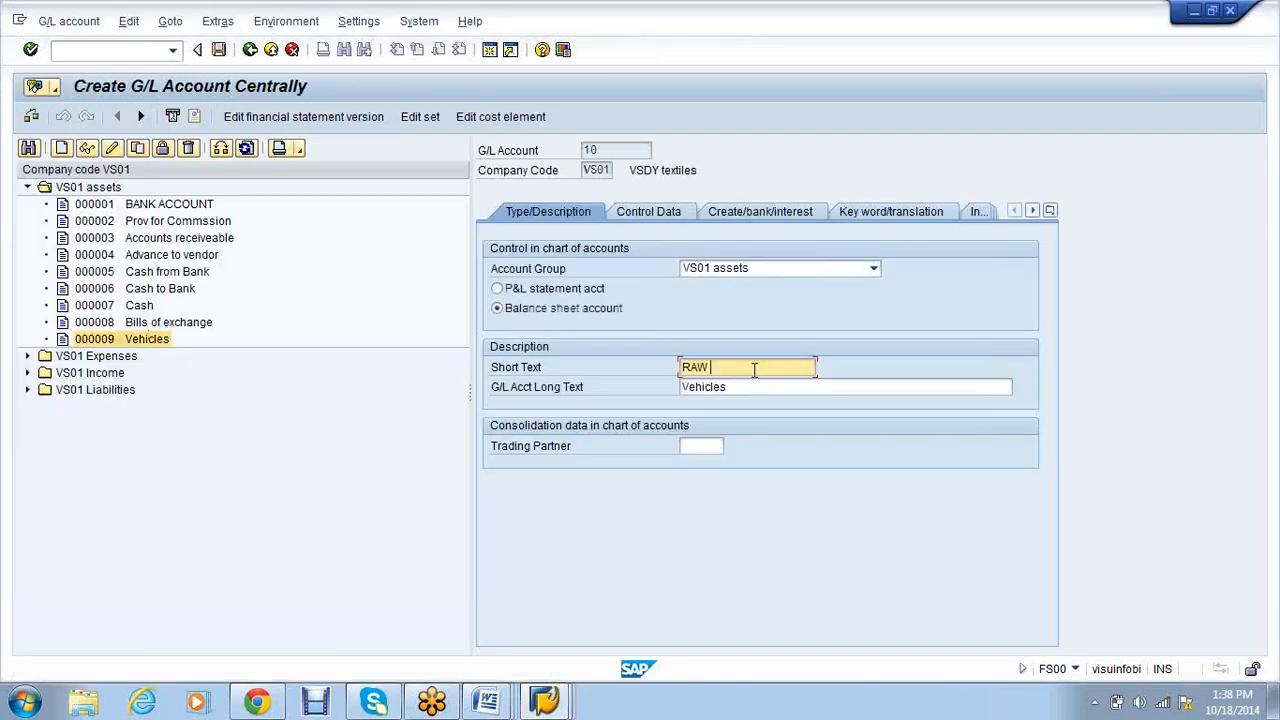
Enter RAW MATERIALS as both the short text and the long text of new G/L account 10.
{"action": "type", "text": "MATERIALS"}
{"action": "left_click_drag", "start_coordinate": [776, 367], "coordinate": [683, 367]}
{"action": "key", "text": "ctrl+c"}
{"action": "key", "text": "Tab"}
{"action": "key", "text": "ctrl+v"}
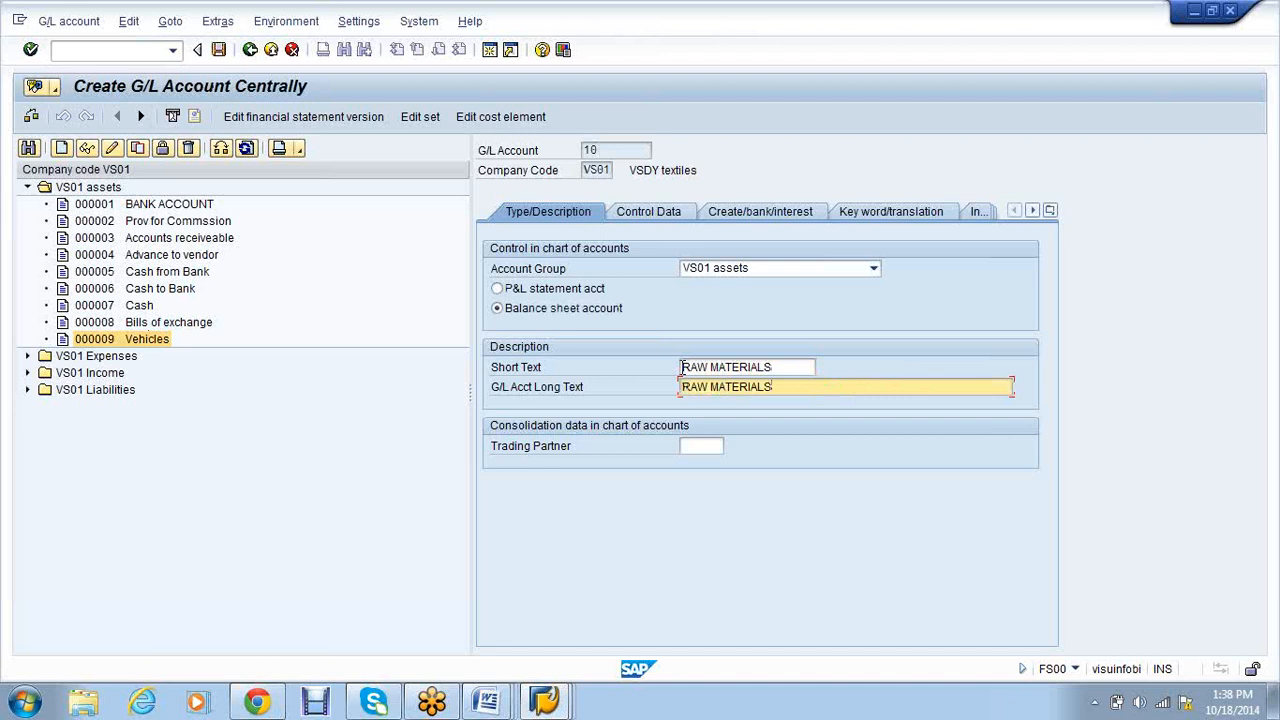
Clear the reconciliation account type in the control data of G/L account 10.
{"action": "left_click", "coordinate": [650, 214]}
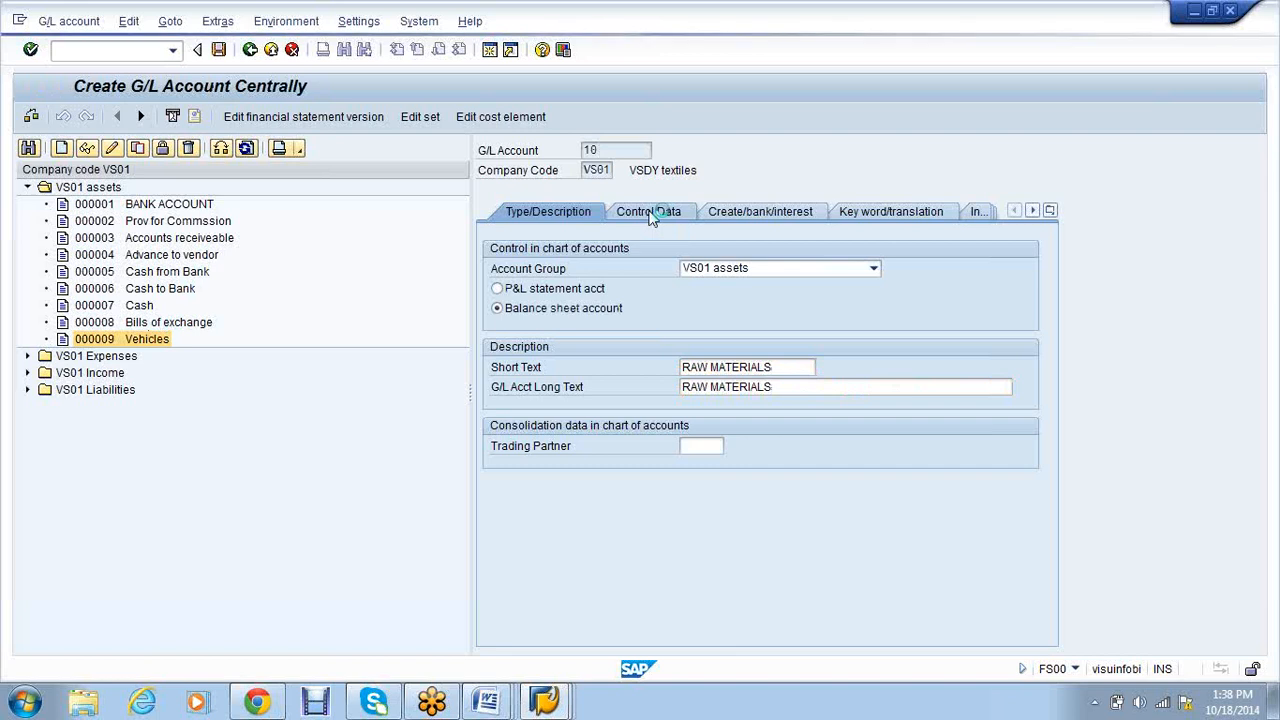
{"action": "left_click", "coordinate": [790, 386]}
{"action": "left_click", "coordinate": [747, 456]}
{"action": "left_click", "coordinate": [770, 405]}
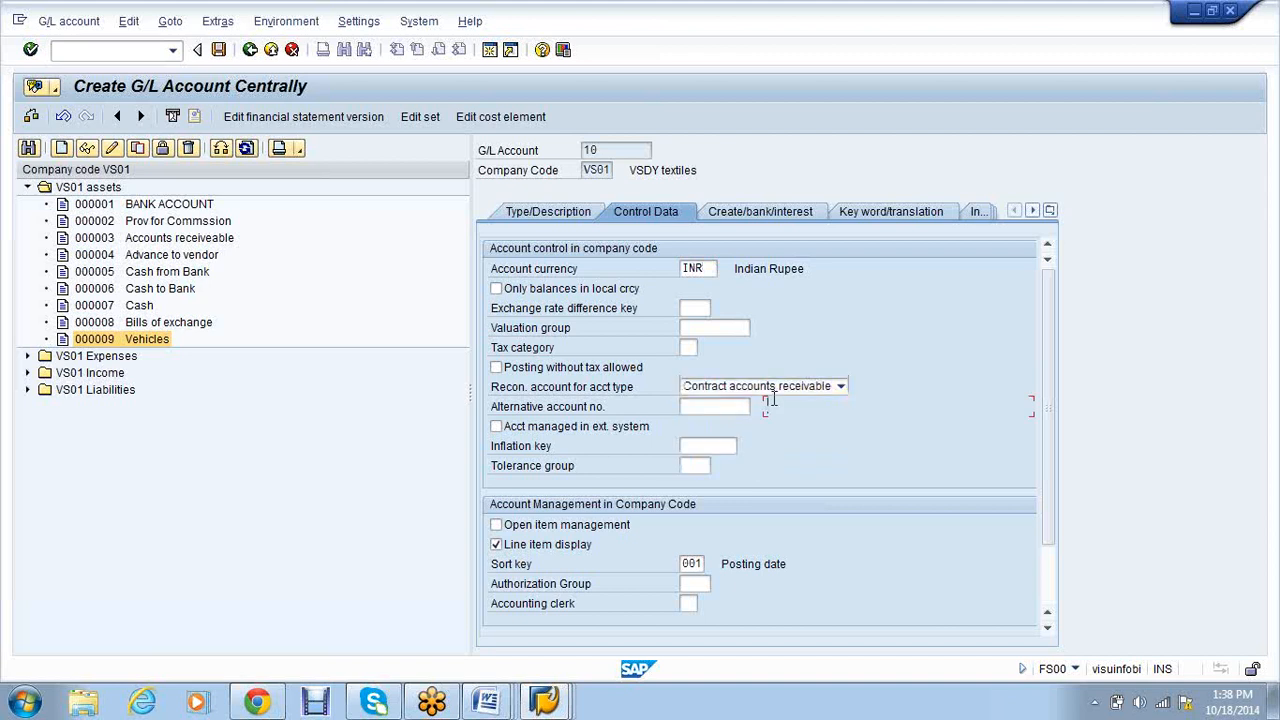
{"action": "left_click", "coordinate": [773, 389]}
{"action": "left_click", "coordinate": [752, 466]}
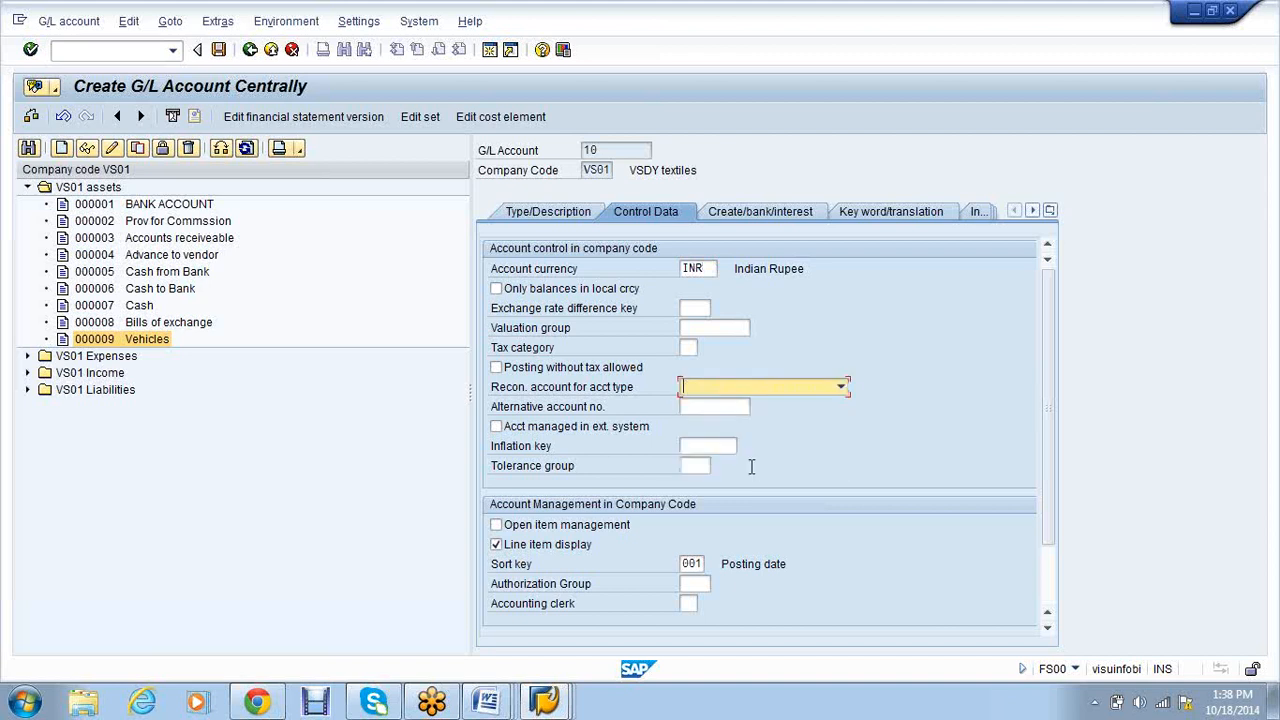
Enable Only balances in local crcy and Post automatically only for G/L account 10.
{"action": "left_click", "coordinate": [538, 290]}
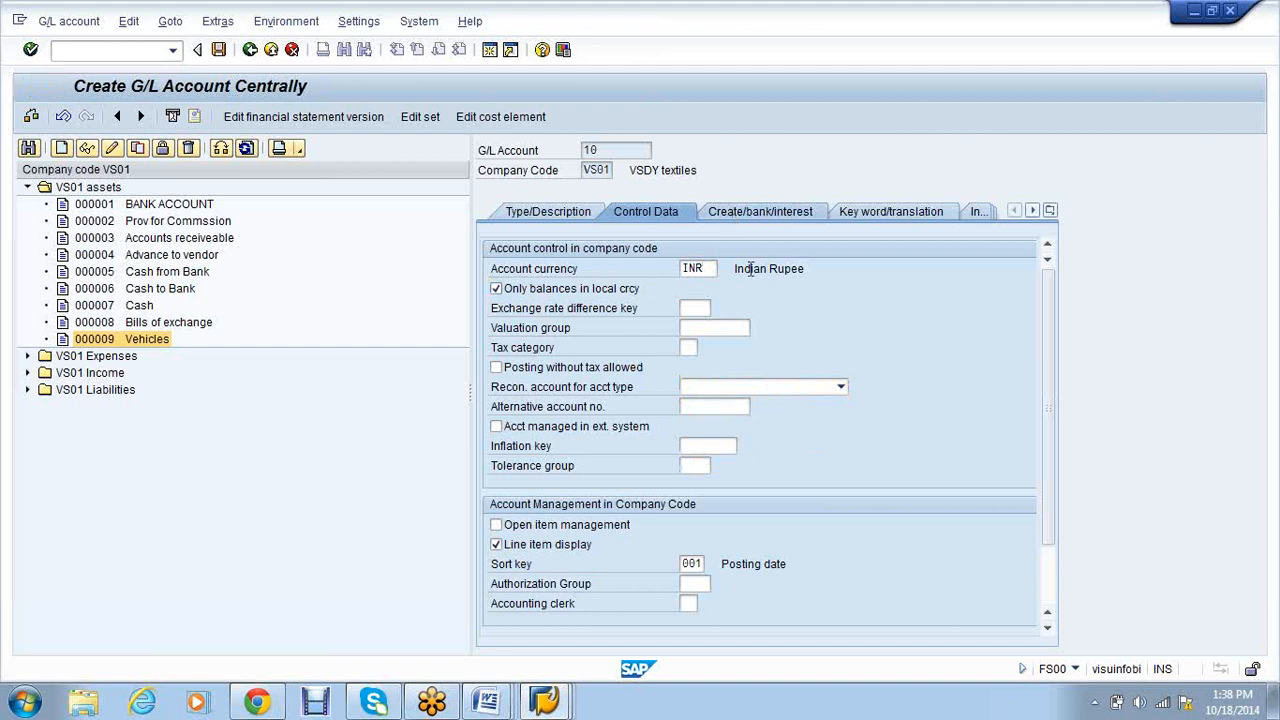
{"action": "left_click", "coordinate": [760, 211]}
{"action": "left_click", "coordinate": [496, 288]}
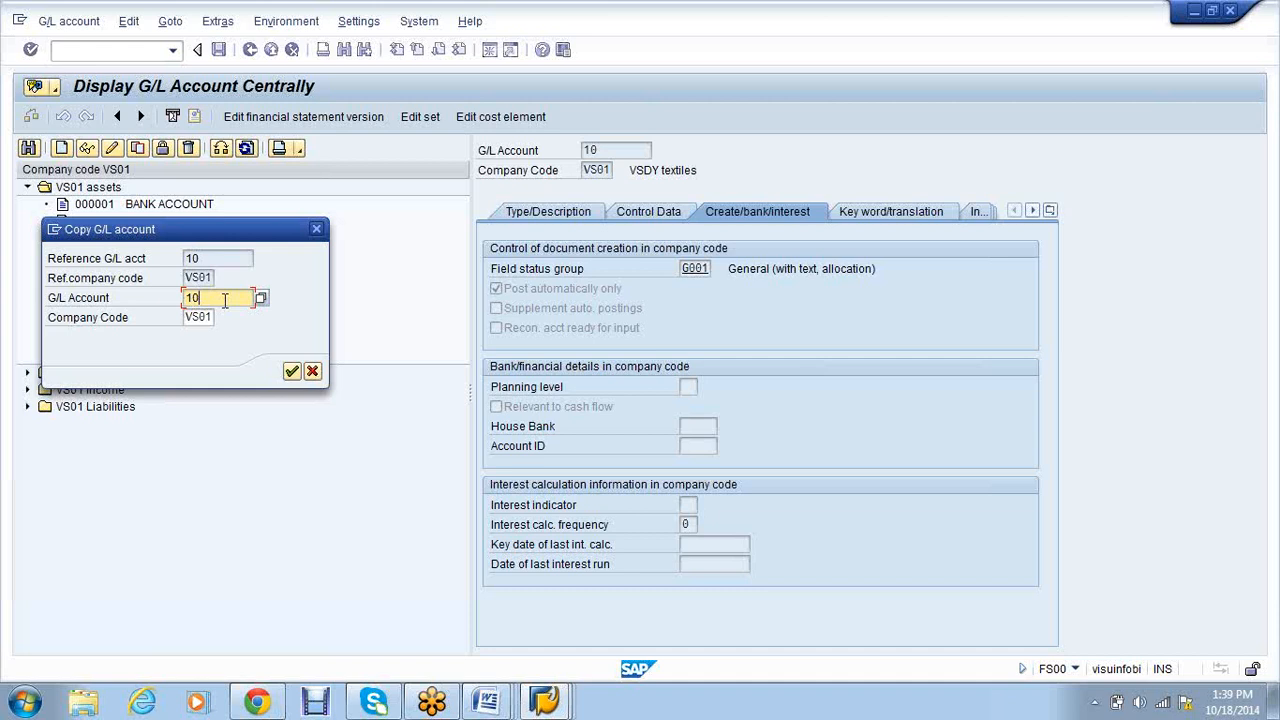
Copy G/L account 10 to a new account 11 in company code VS01.
{"action": "key", "text": "BackSpace"}
{"action": "type", "text": "1"}
{"action": "key", "text": "Return"}
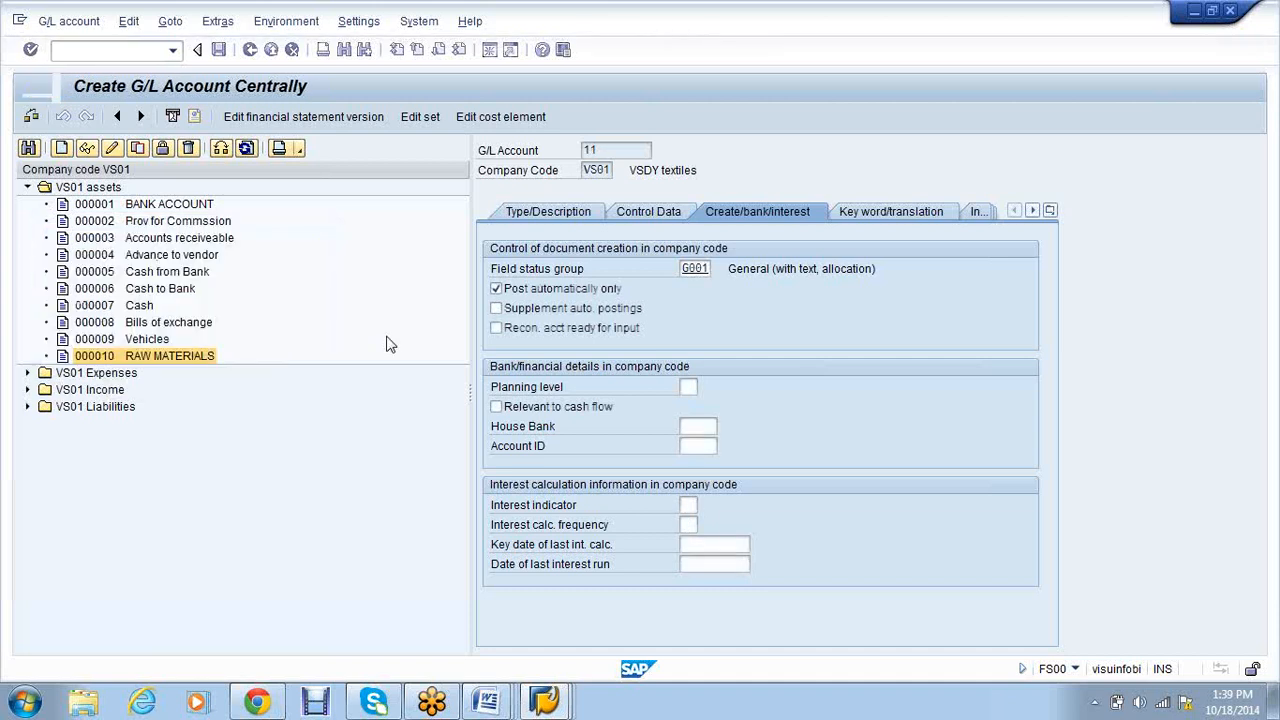
Enter FINISHED GOODS as the short and long text of G/L account 11 and save the account.
{"action": "left_click", "coordinate": [788, 367]}
{"action": "type", "text": "FINISHED GOODS"}
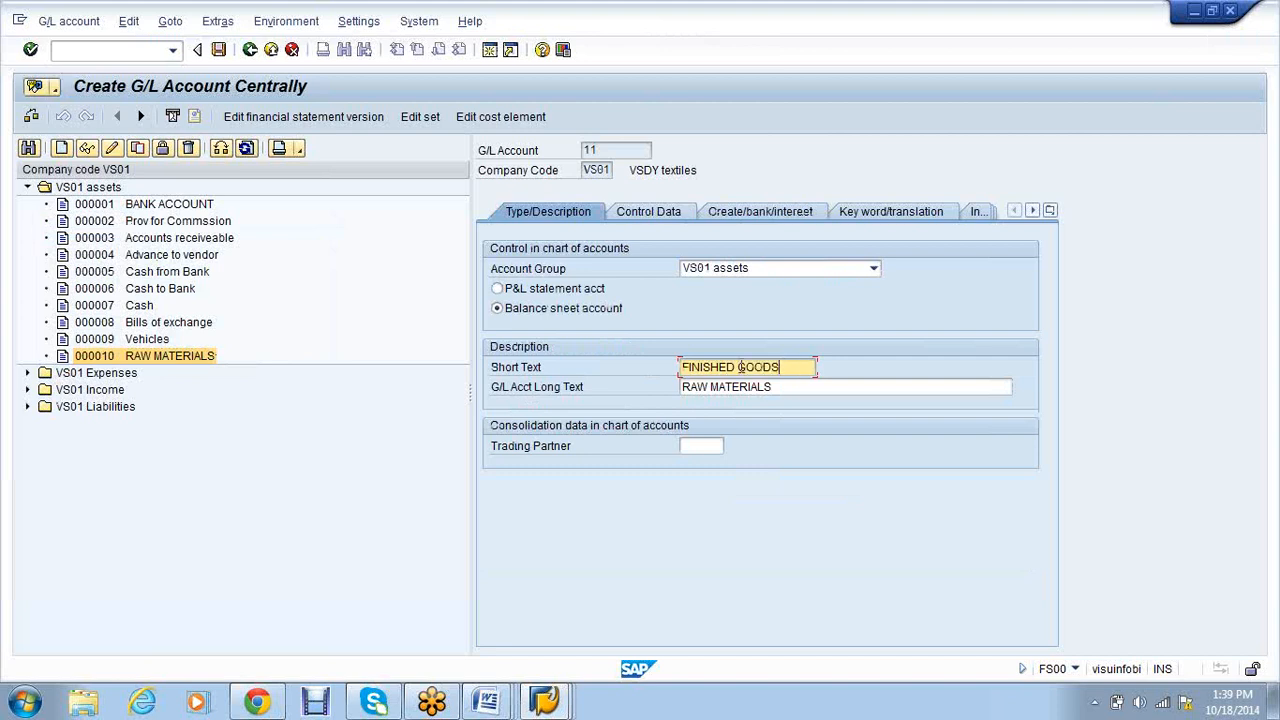
{"action": "left_click_drag", "start_coordinate": [792, 367], "coordinate": [672, 367]}
{"action": "key", "text": "ctrl+c"}
{"action": "key", "text": "Tab"}
{"action": "key", "text": "ctrl+v"}
{"action": "key", "text": "ctrl+s"}
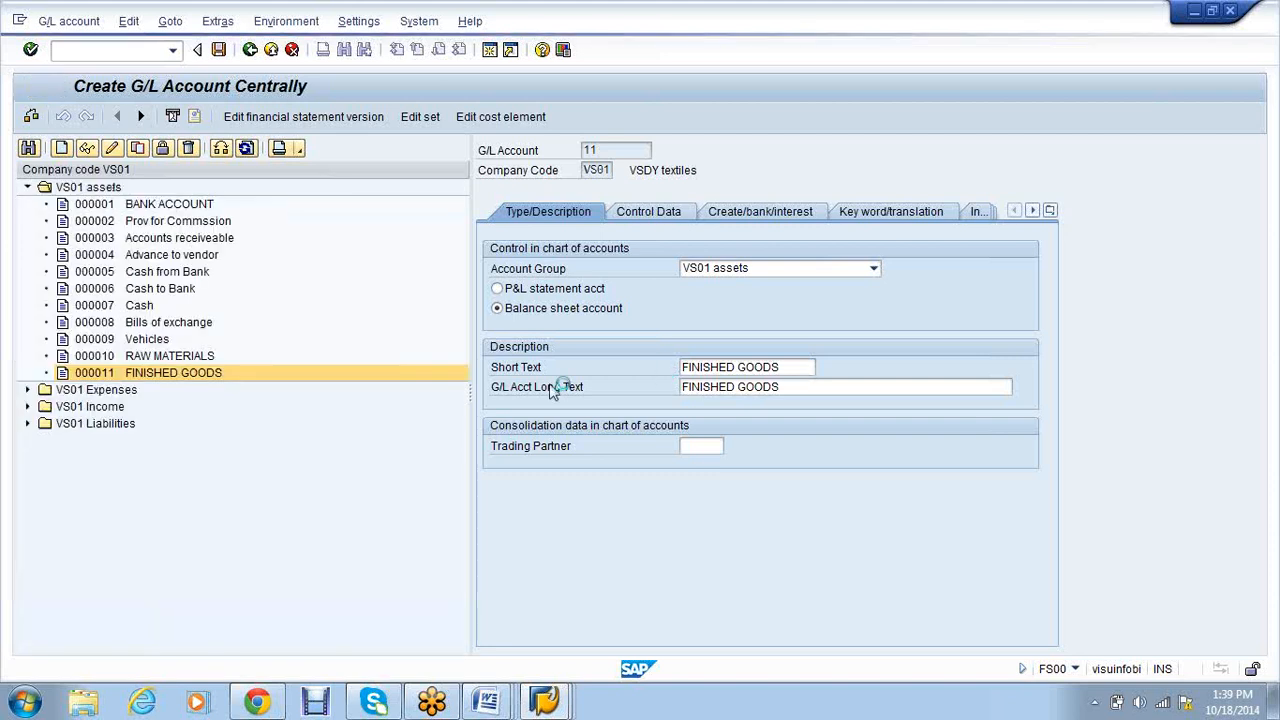
Copy the Accumulated DEP account 100006 under VS01 Liabilities to a new G/L account 100007.
{"action": "left_click", "coordinate": [27, 187]}
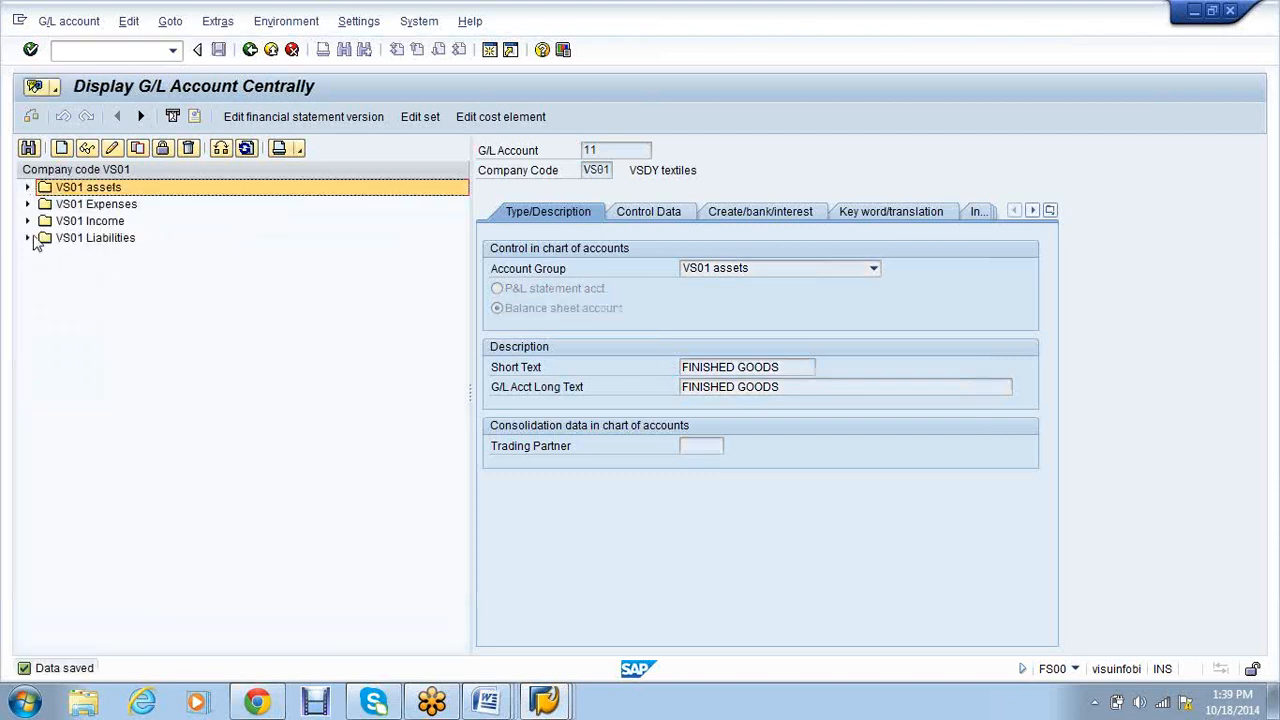
{"action": "left_click", "coordinate": [27, 238]}
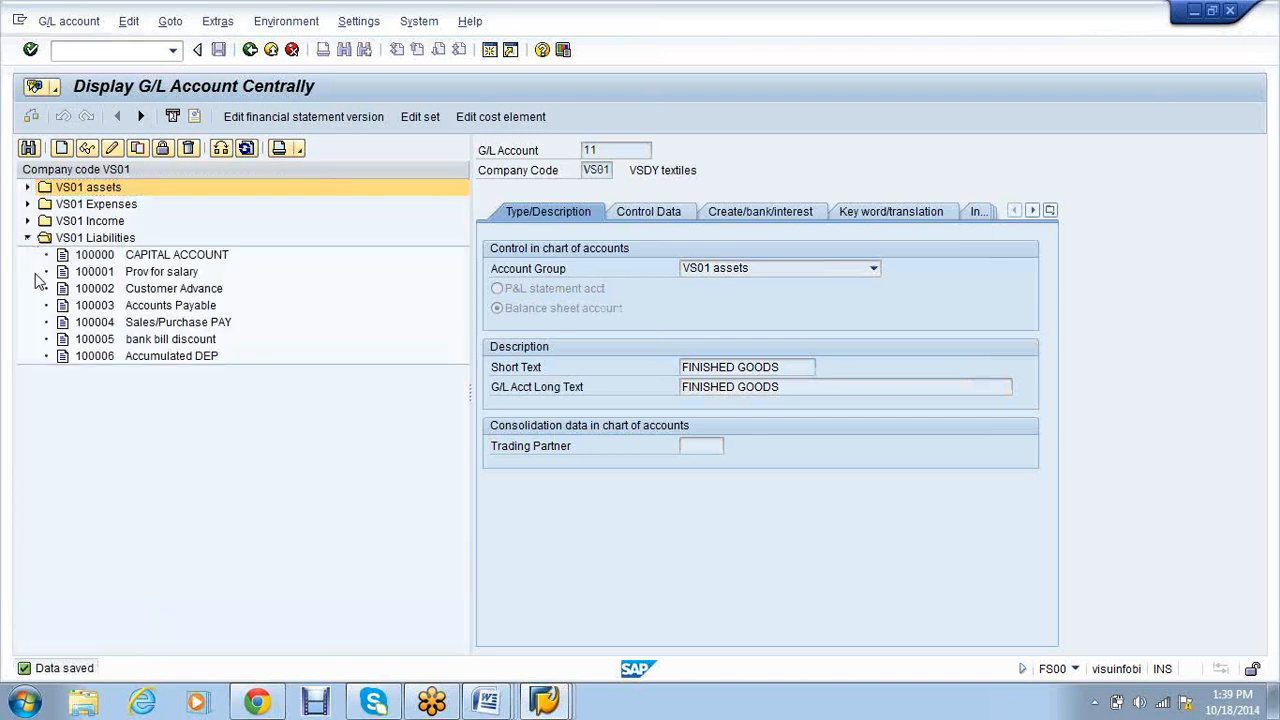
{"action": "left_click", "coordinate": [138, 357]}
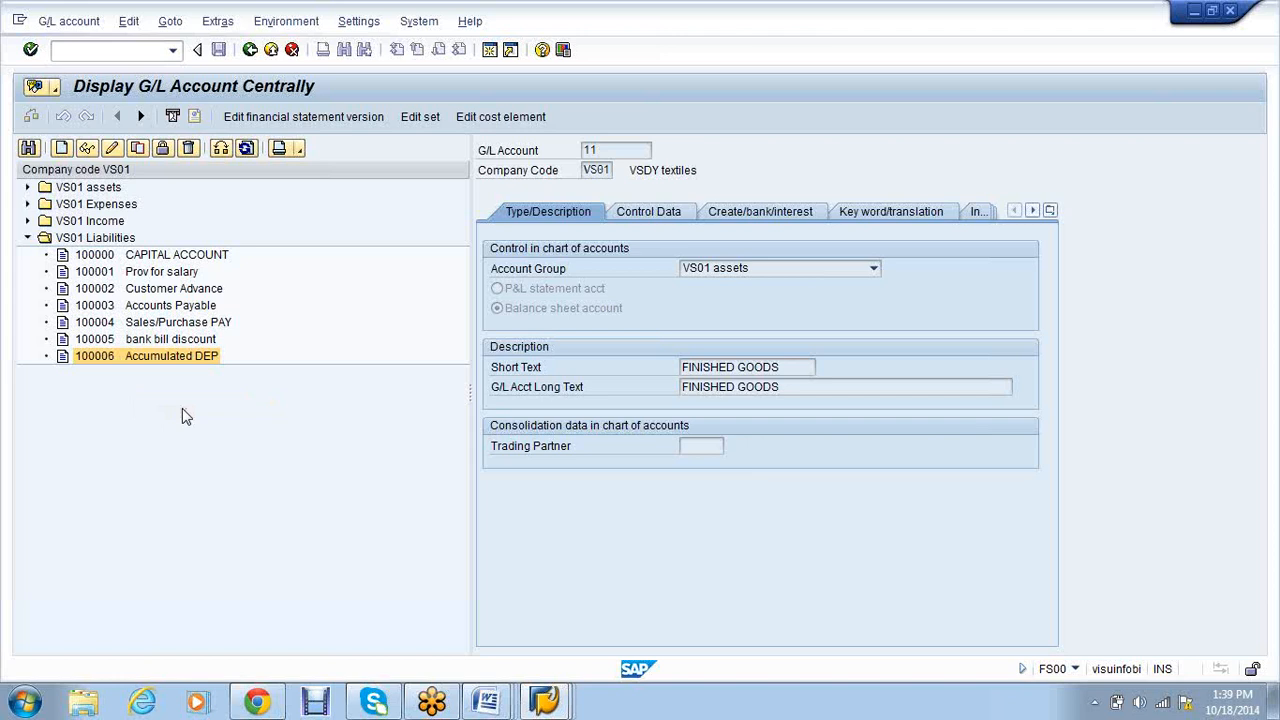
{"action": "key", "text": "End"}
{"action": "key", "text": "BackSpace"}
{"action": "type", "text": "7"}
{"action": "key", "text": "Return"}
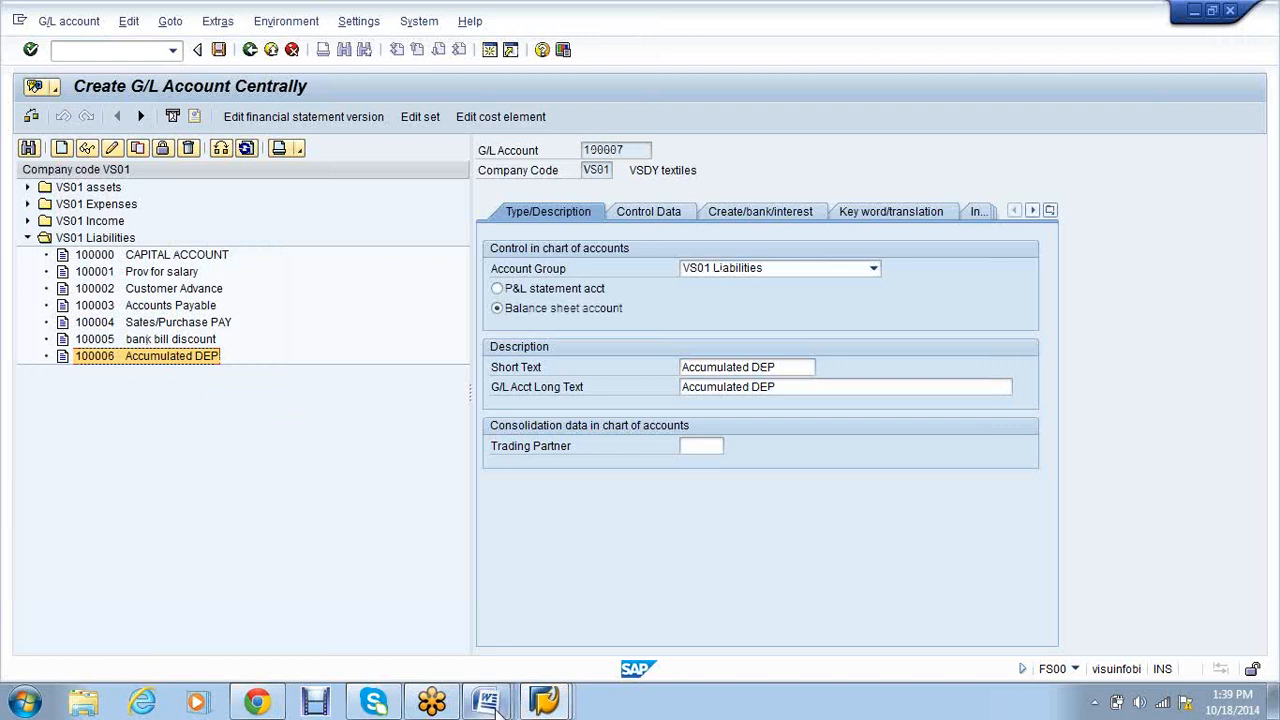
Check the goods receipt posting in the Word notes, and enter GR/IR CLEARING as short and long text of G/L account 100007.
{"action": "left_click", "coordinate": [498, 706]}
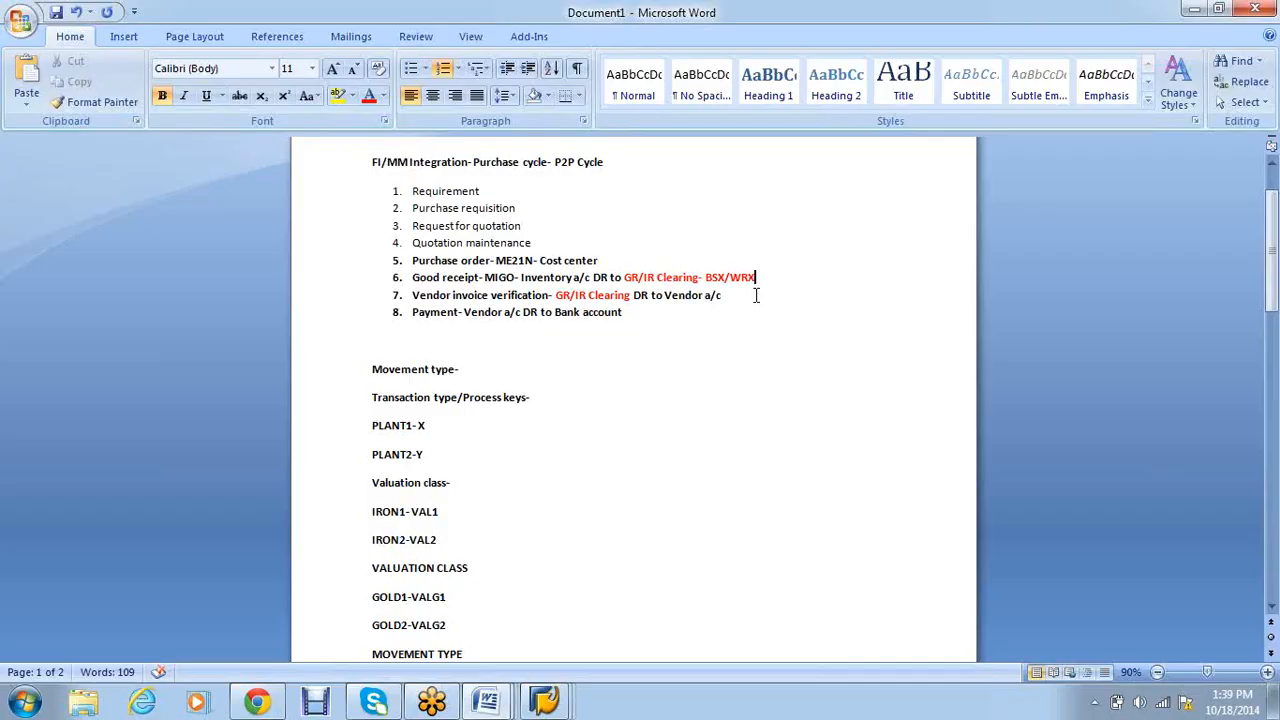
{"action": "mouse_move", "coordinate": [544, 701]}
{"action": "left_click", "coordinate": [440, 590]}
{"action": "type", "text": "GR"}
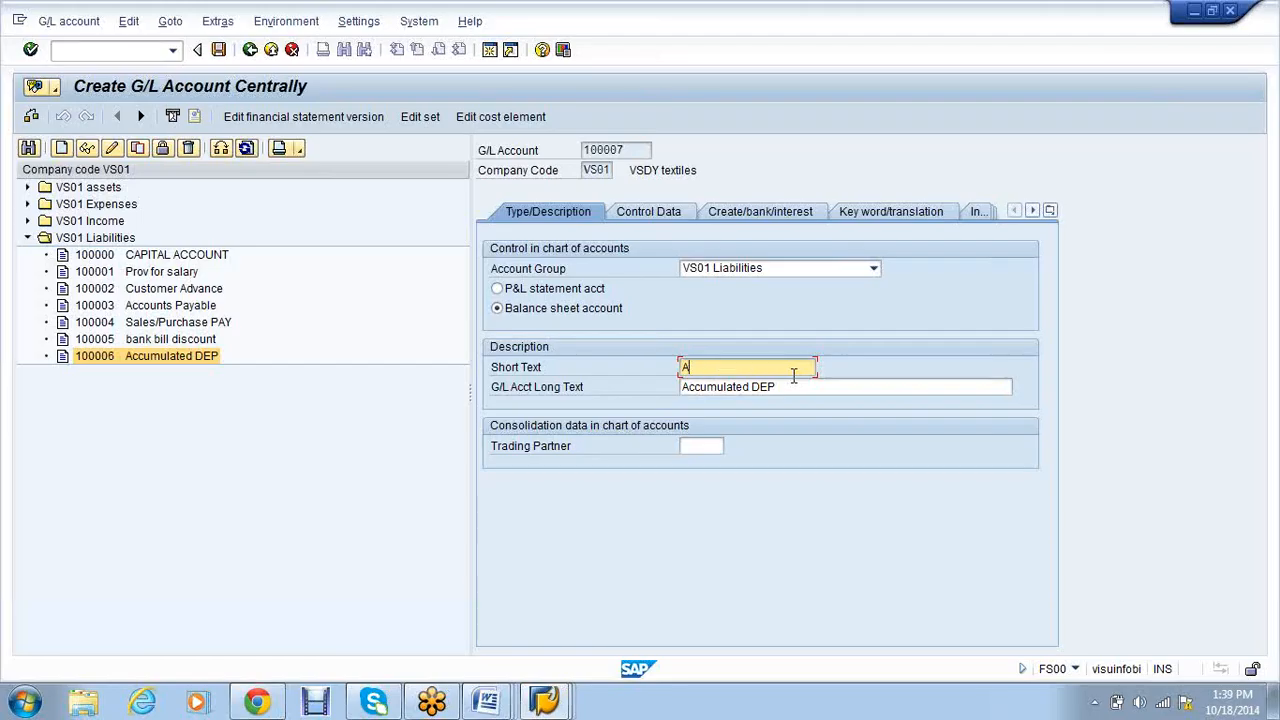
{"action": "type", "text": "/IR CLEARING"}
{"action": "left_click_drag", "start_coordinate": [793, 370], "coordinate": [649, 369]}
{"action": "key", "text": "ctrl+c"}
{"action": "key", "text": "Tab"}
{"action": "key", "text": "ctrl+v"}
In the control data of account 100007, clear the reconciliation account type and set the tax category to *.
{"action": "left_click", "coordinate": [649, 214]}
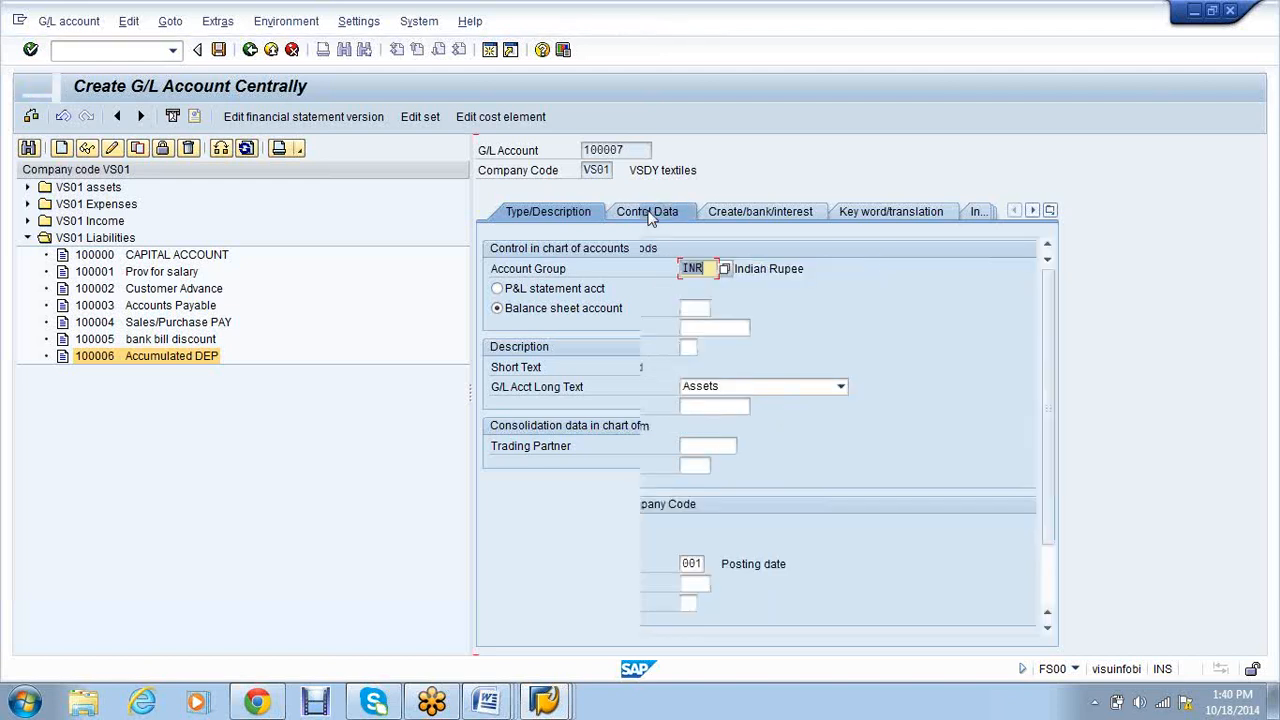
{"action": "left_click", "coordinate": [792, 388]}
{"action": "left_click", "coordinate": [772, 465]}
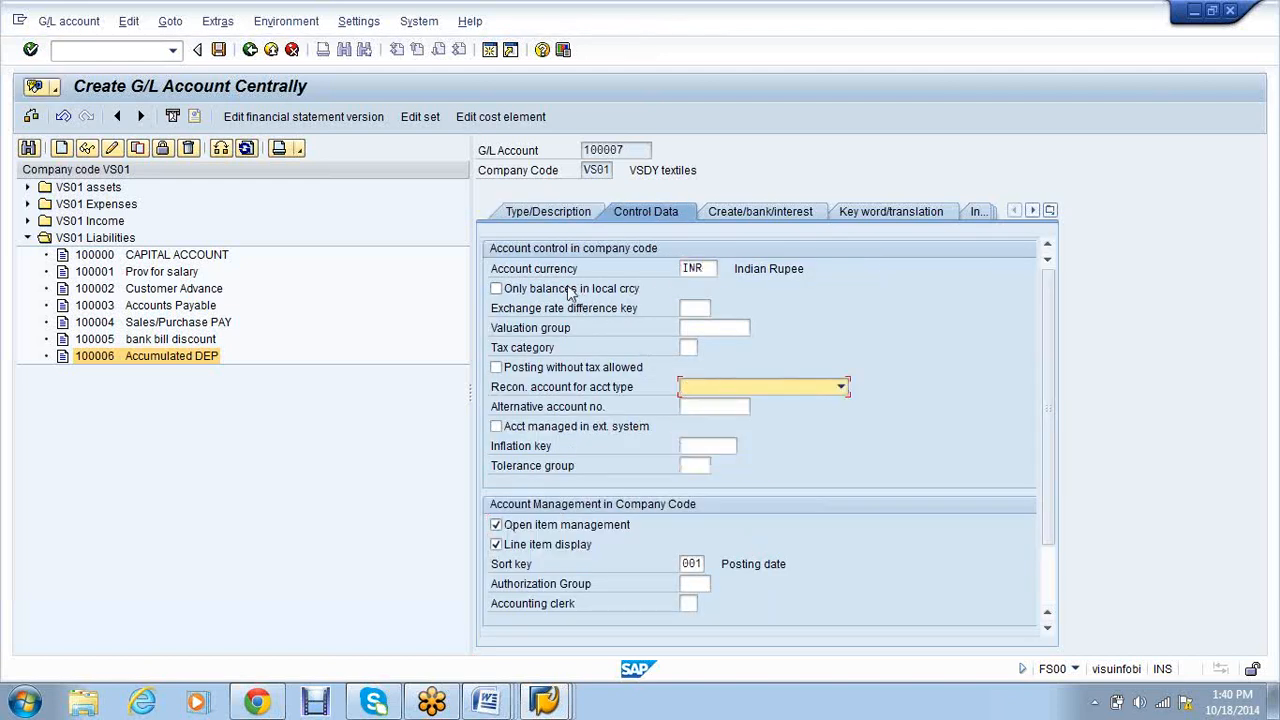
{"action": "left_click", "coordinate": [688, 349]}
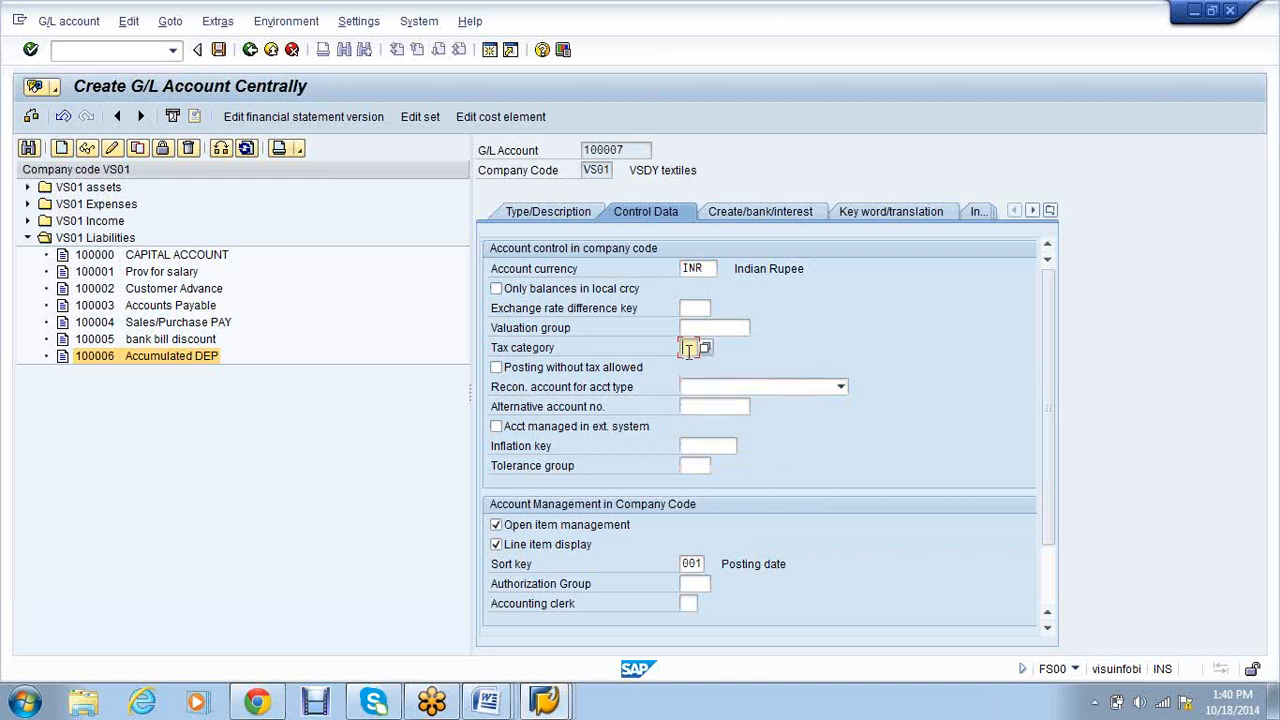
{"action": "type", "text": "*"}
{"action": "key", "text": "Return"}
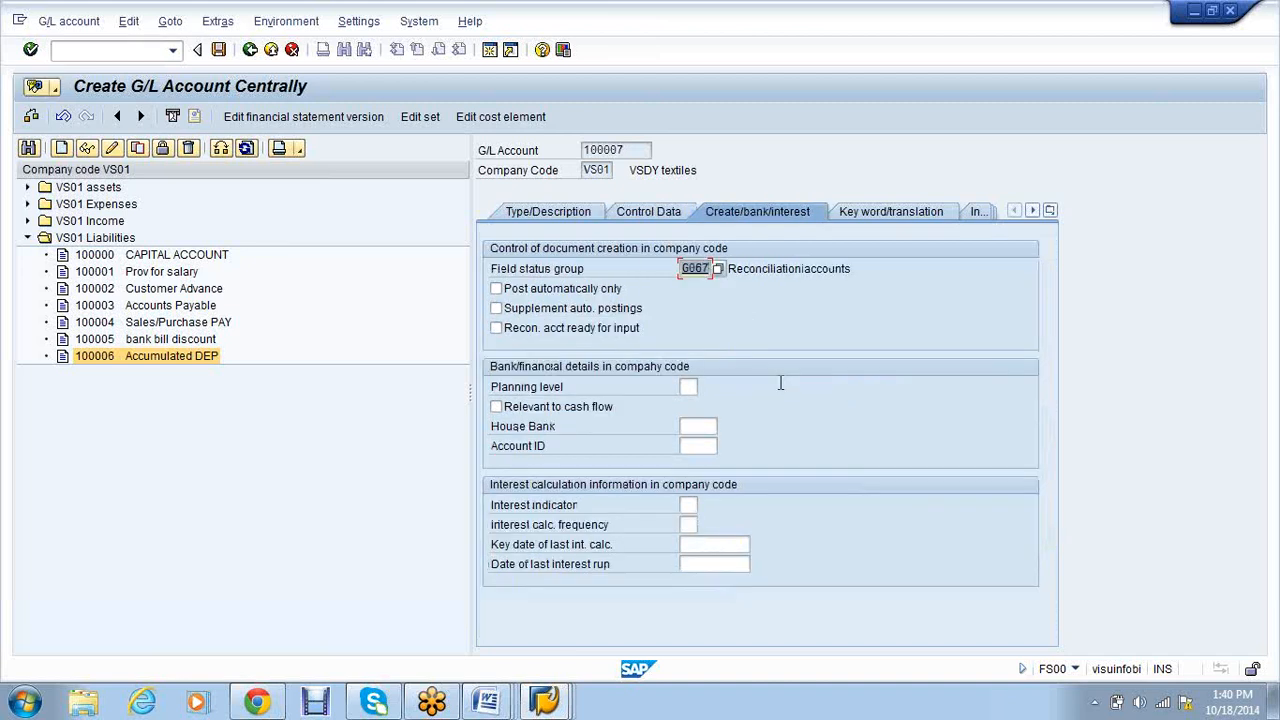
Set field status group G001 with Post automatically only enabled for account 100007, and save the account.
{"action": "type", "text": "G001"}
{"action": "key", "text": "Return"}
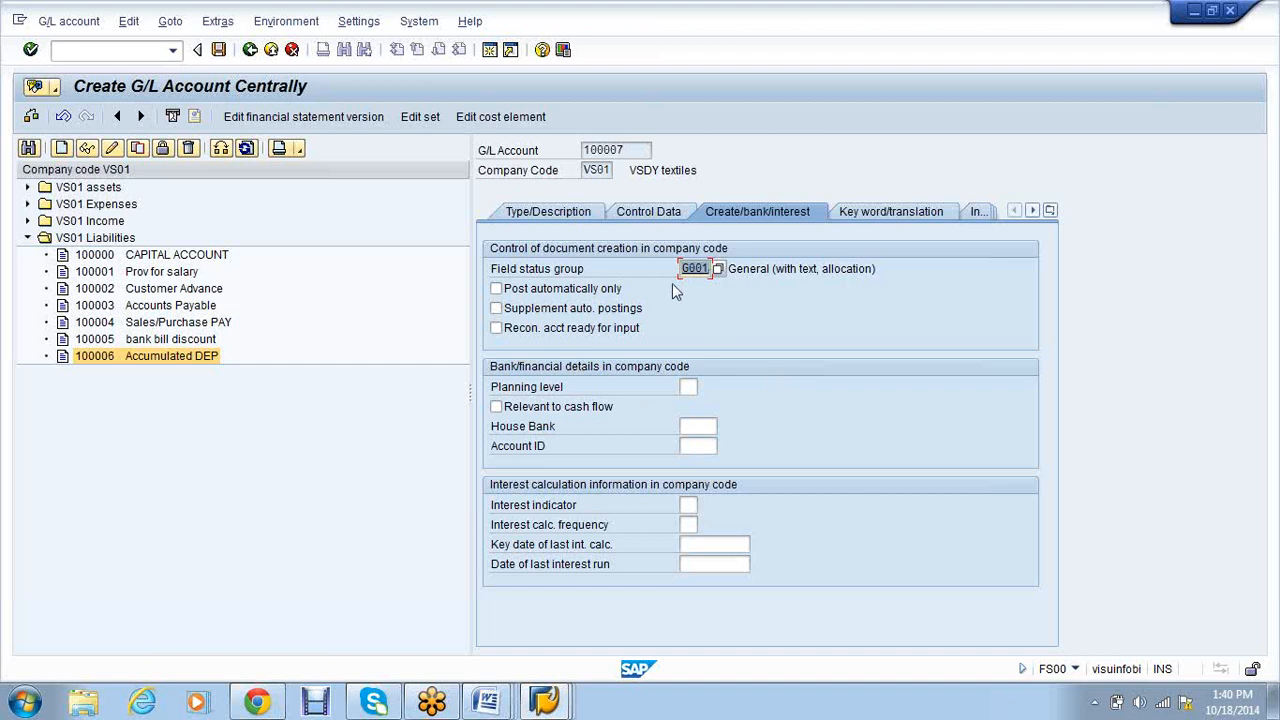
{"action": "left_click", "coordinate": [503, 290]}
{"action": "left_click", "coordinate": [503, 291]}
{"action": "key", "text": "ctrl+s"}
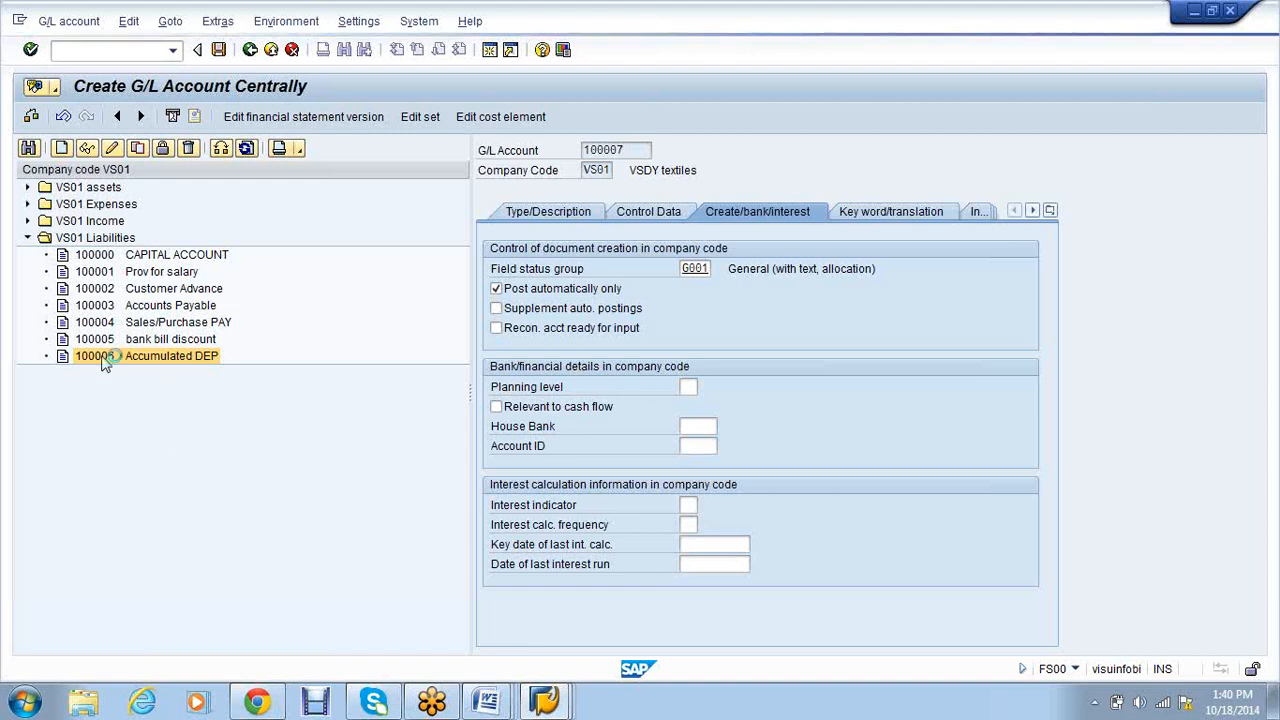
Copy the Wages account 300012 under VS01 Expenses to a new G/L account 300013.
{"action": "left_click", "coordinate": [27, 238]}
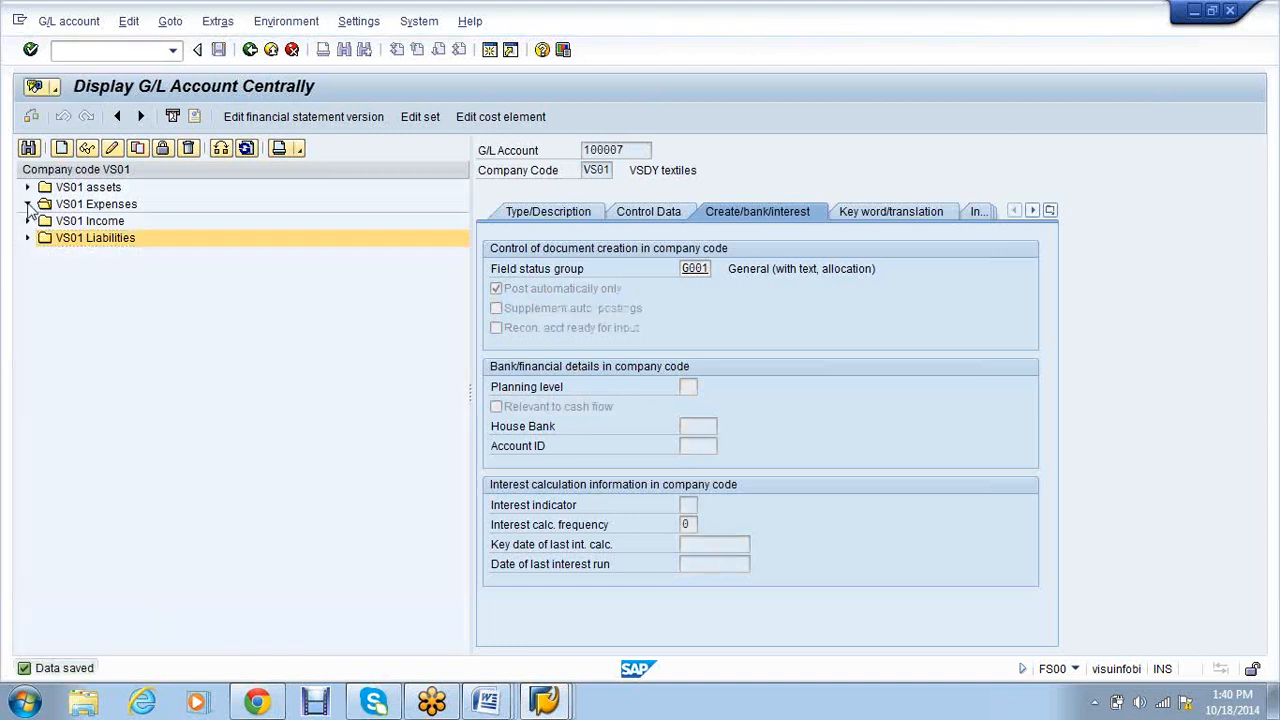
{"action": "left_click", "coordinate": [27, 204]}
{"action": "right_click", "coordinate": [141, 426]}
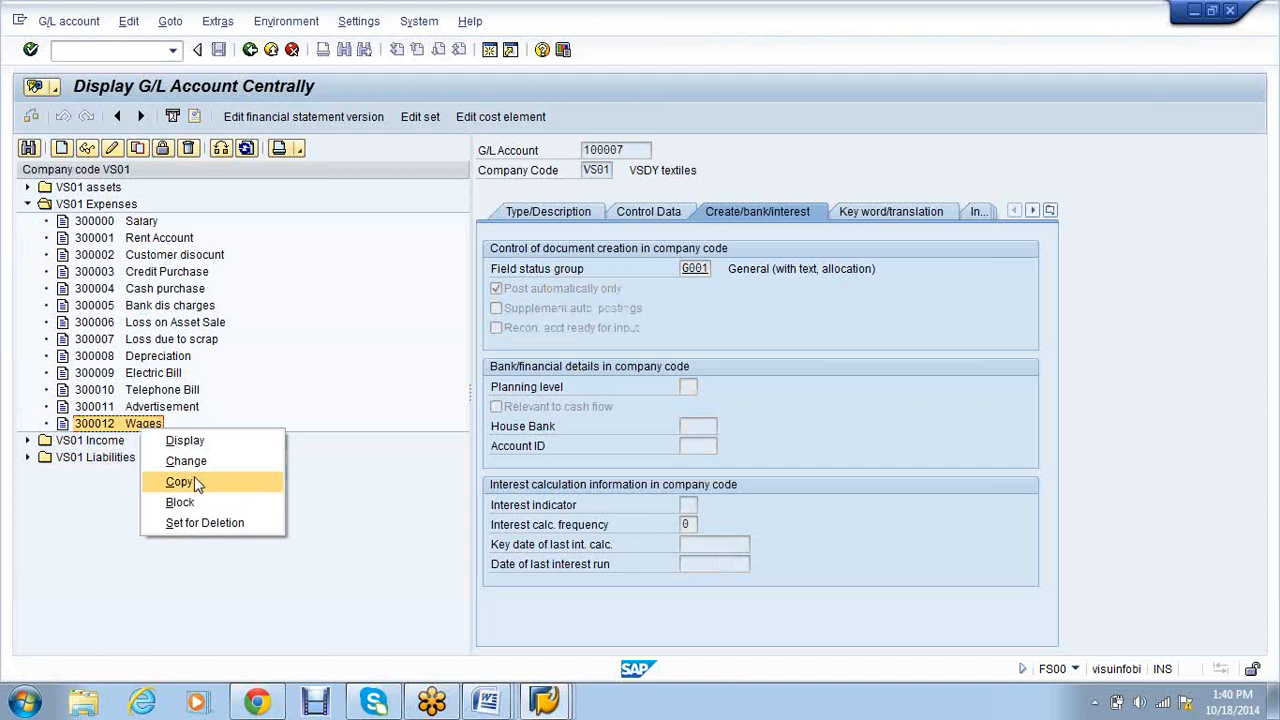
{"action": "left_click", "coordinate": [181, 481]}
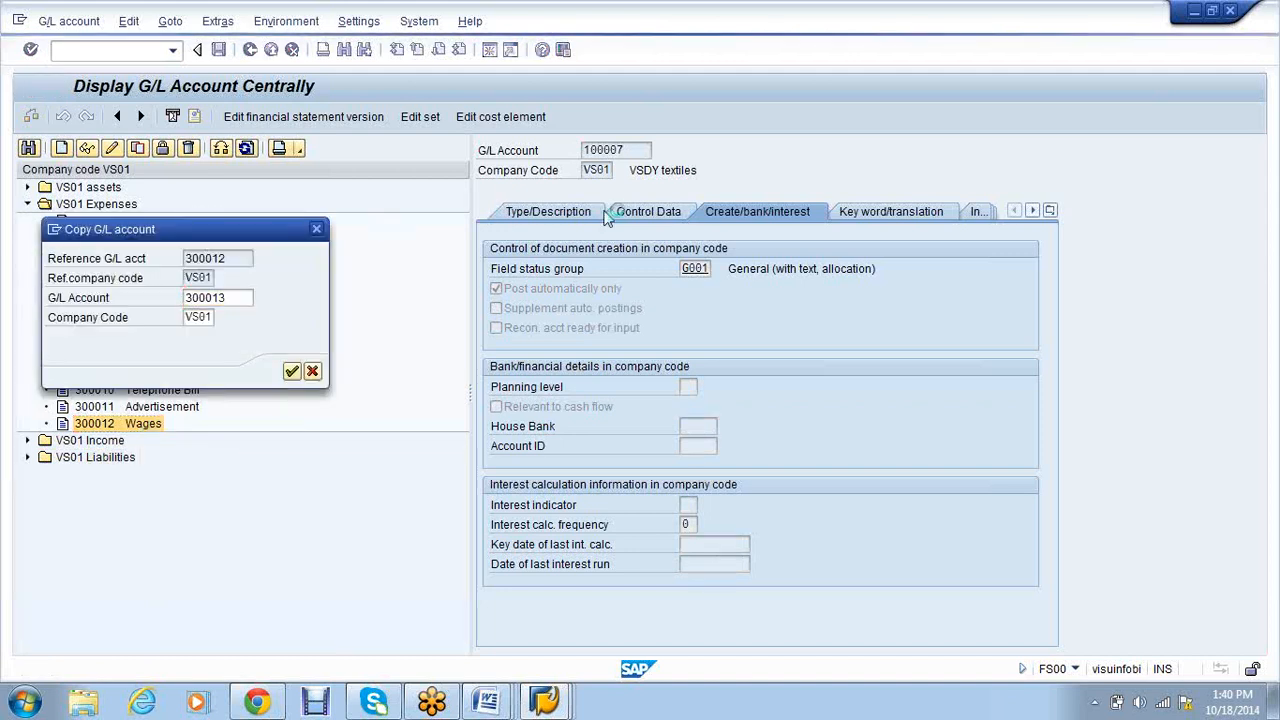
Enter RAW CONSUMPTION as both the short text and the long text of G/L account 300013.
{"action": "left_click", "coordinate": [762, 364]}
{"action": "key", "text": "BackSpace"}
{"action": "key", "text": "BackSpace"}
{"action": "key", "text": "BackSpace"}
{"action": "key", "text": "BackSpace"}
{"action": "key", "text": "BackSpace"}
{"action": "type", "text": "RAW "}
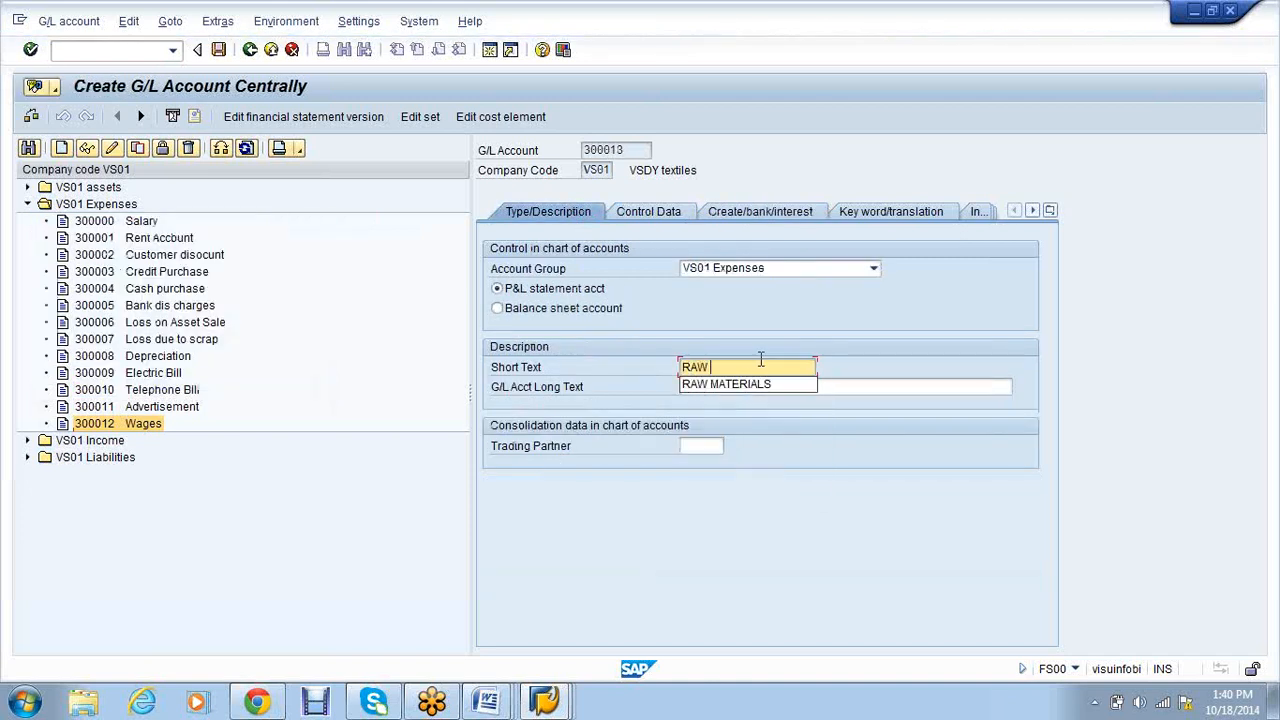
{"action": "type", "text": "CON"}
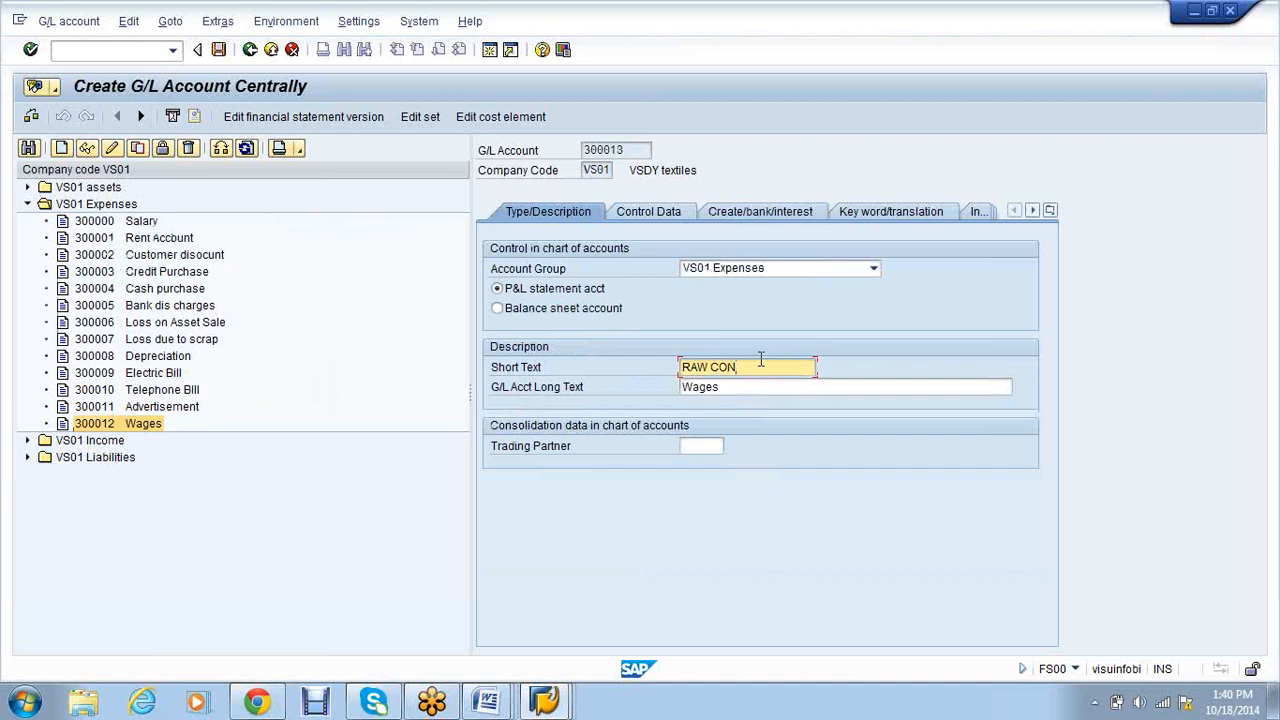
{"action": "type", "text": "SUMPTIOM"}
{"action": "key", "text": "BackSpace"}
{"action": "type", "text": "N"}
{"action": "left_click_drag", "start_coordinate": [797, 368], "coordinate": [675, 377]}
{"action": "key", "text": "Tab"}
{"action": "key", "text": "ctrl+v"}
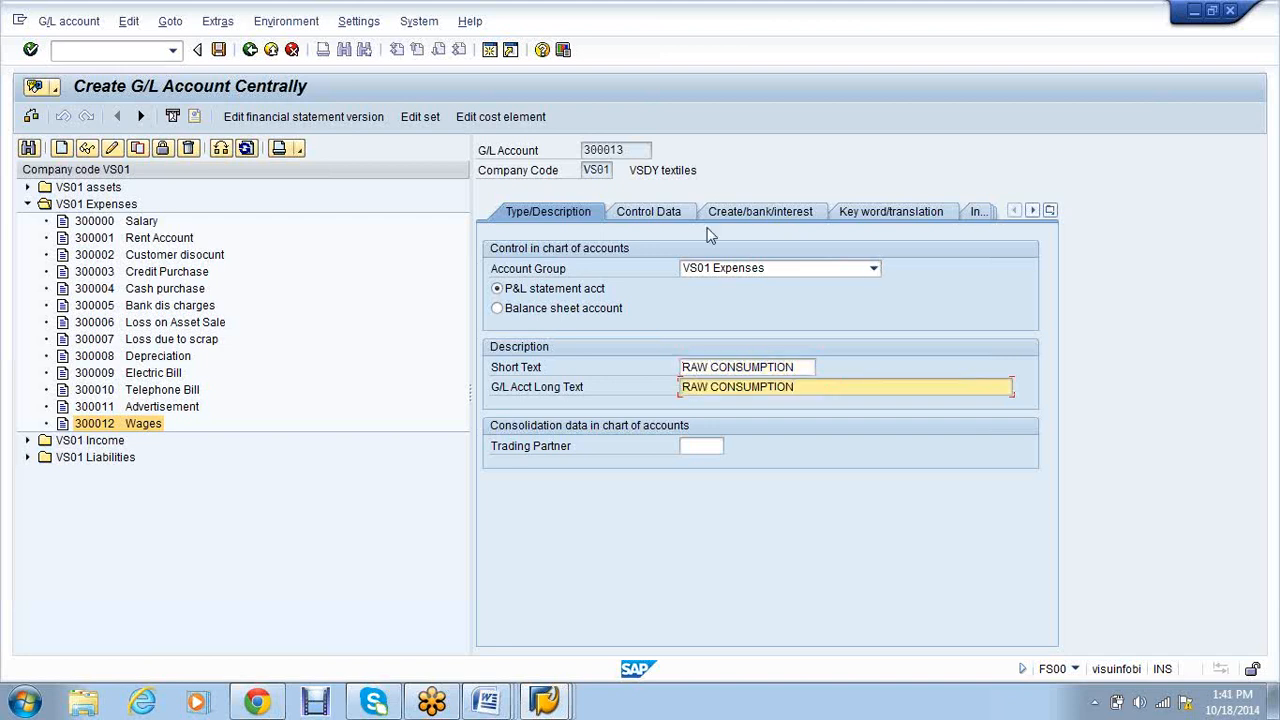
Review the control data of account 300013 and choose field status group G003, Material consumption accounts.
{"action": "left_click", "coordinate": [632, 217]}
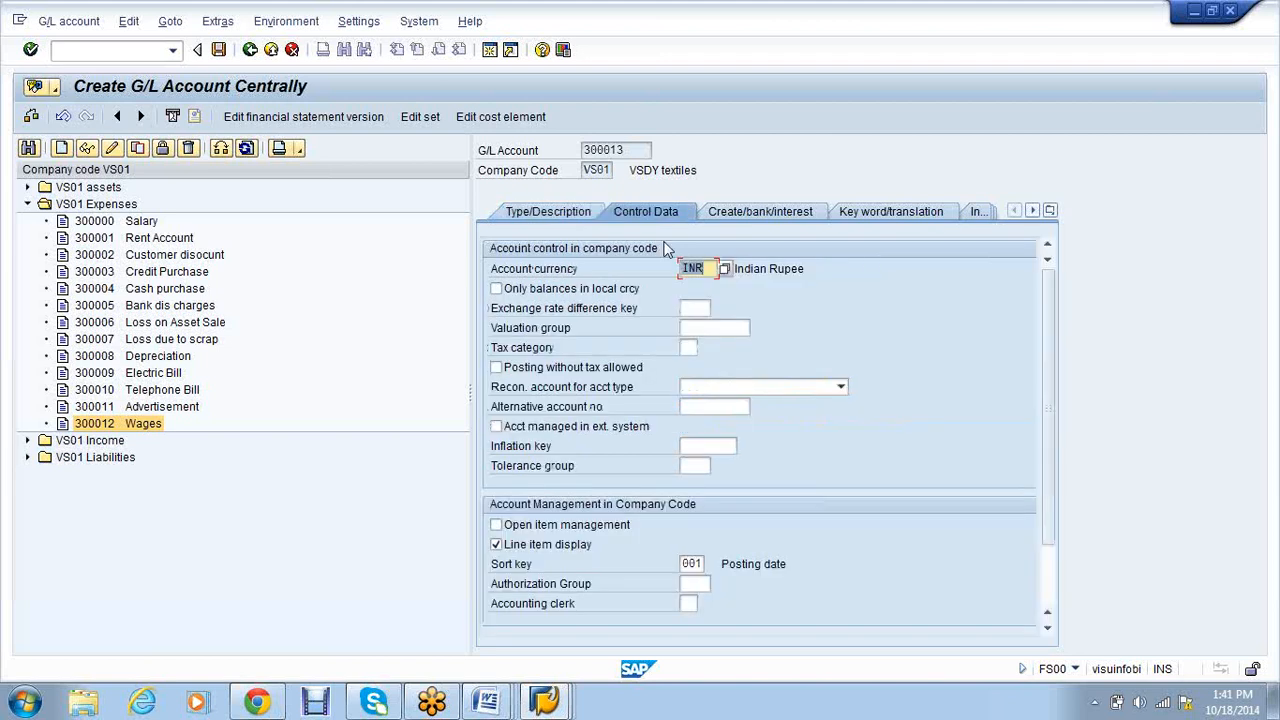
{"action": "left_click", "coordinate": [745, 218]}
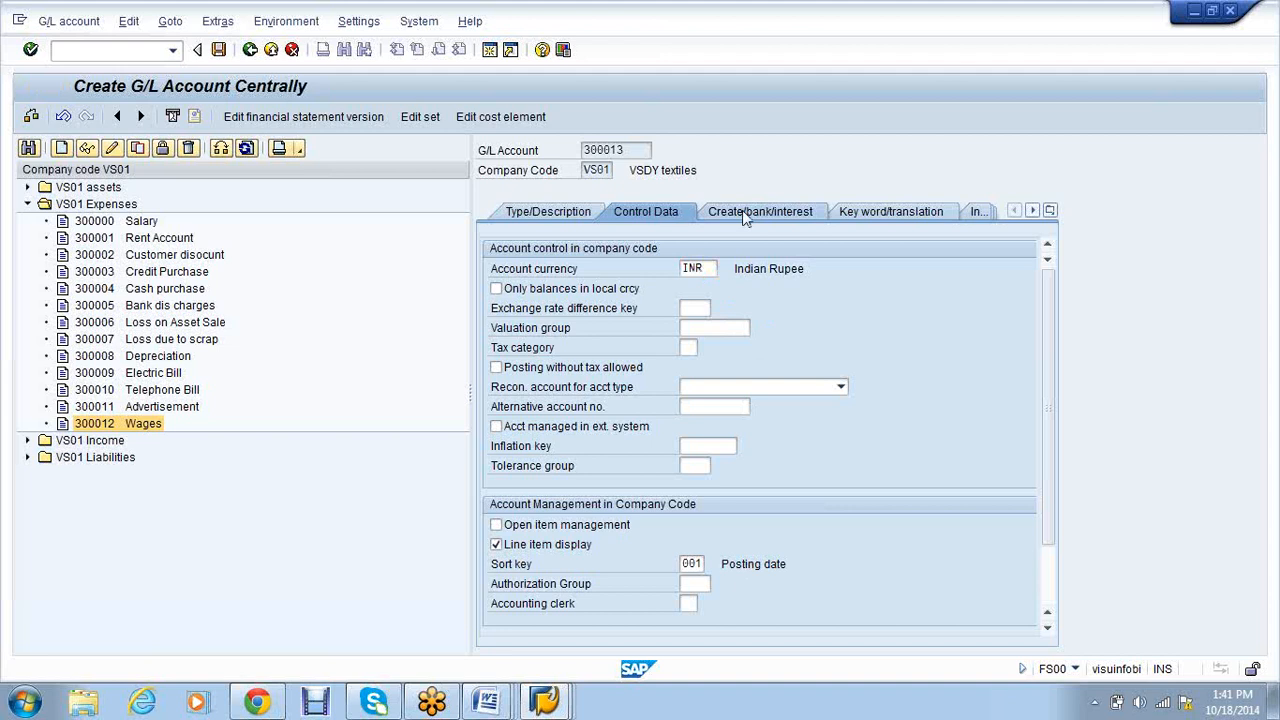
{"action": "left_click", "coordinate": [652, 215]}
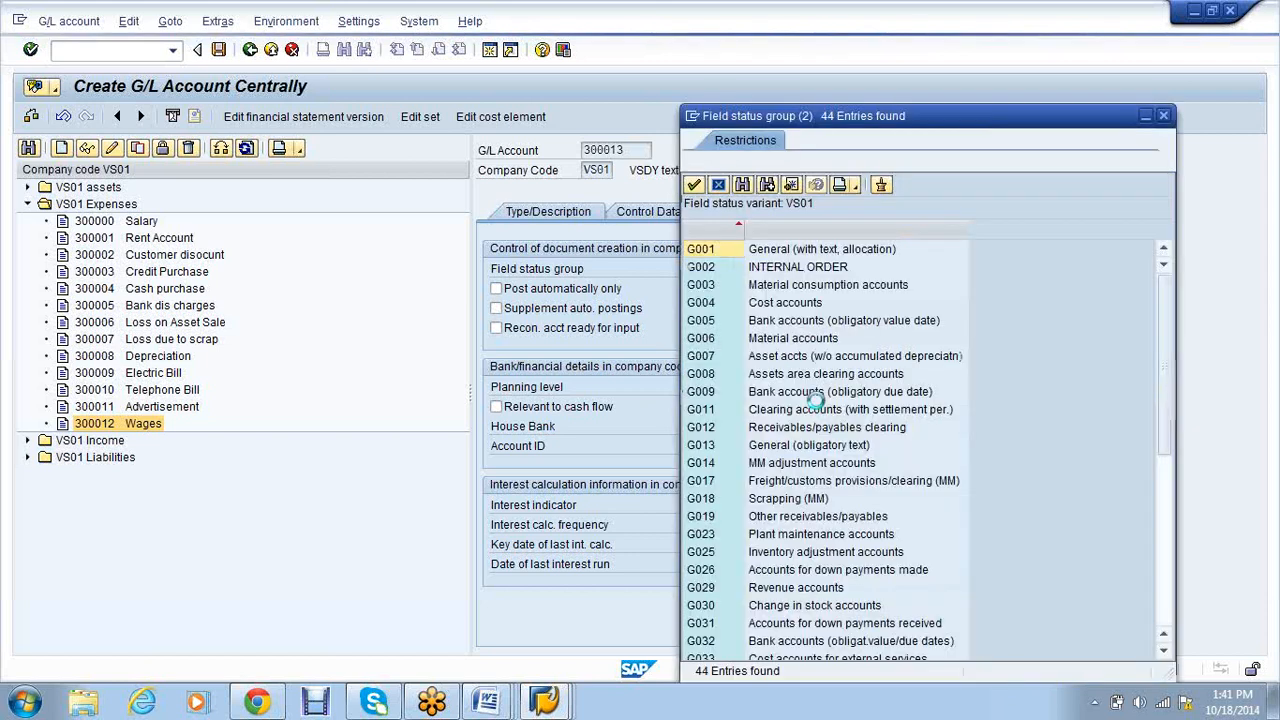
{"action": "double_click", "coordinate": [820, 284]}
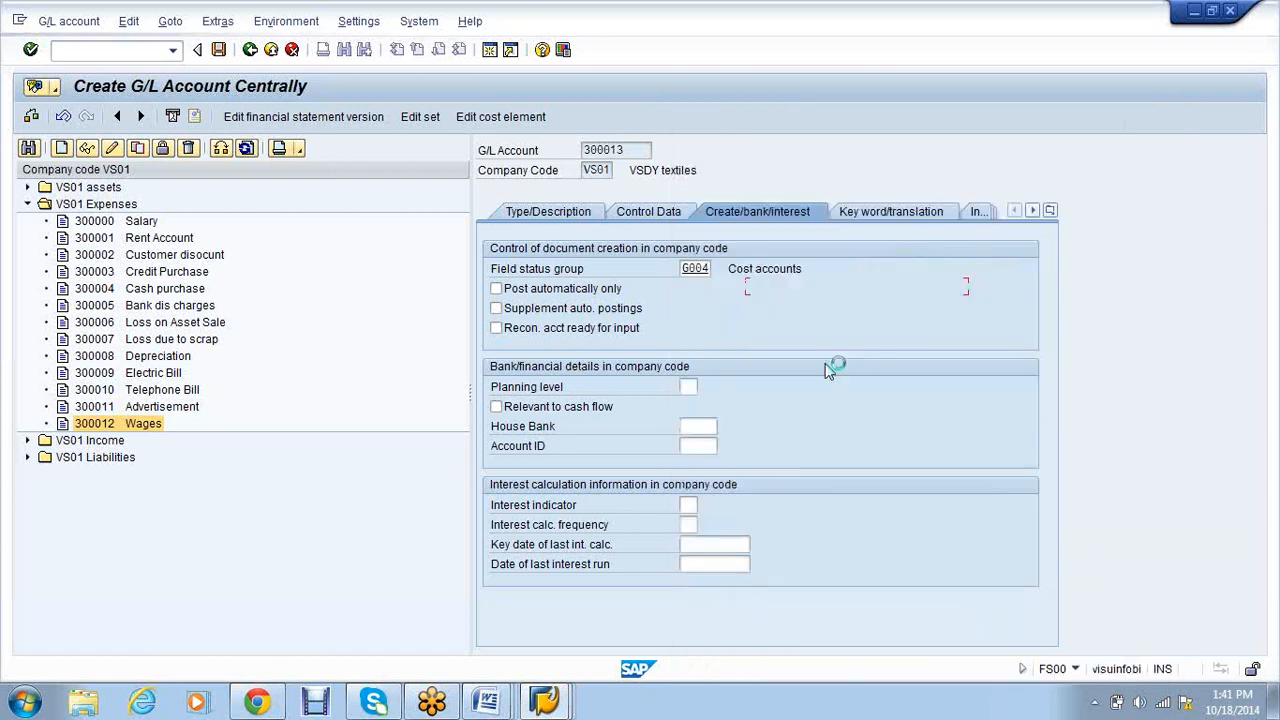
Save G/L account 300013 and copy it to a new G/L account 300014 in company code VS01.
{"action": "key", "text": "Return"}
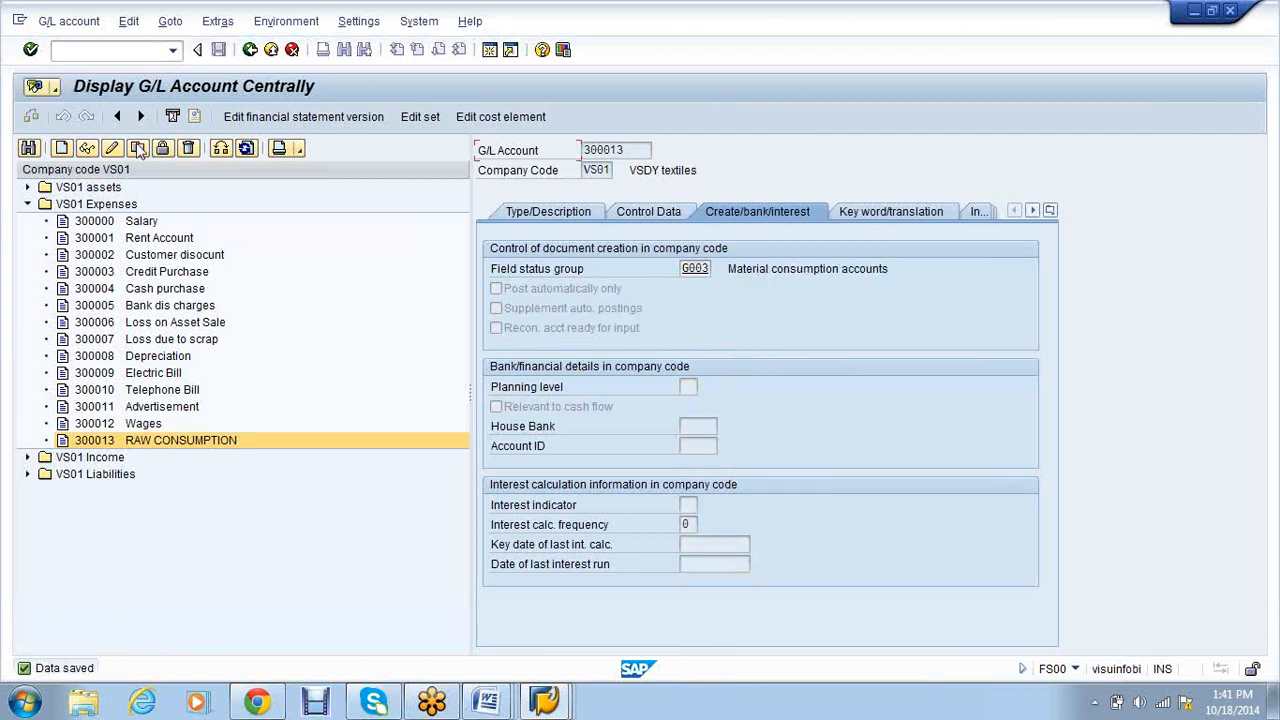
{"action": "right_click", "coordinate": [170, 452]}
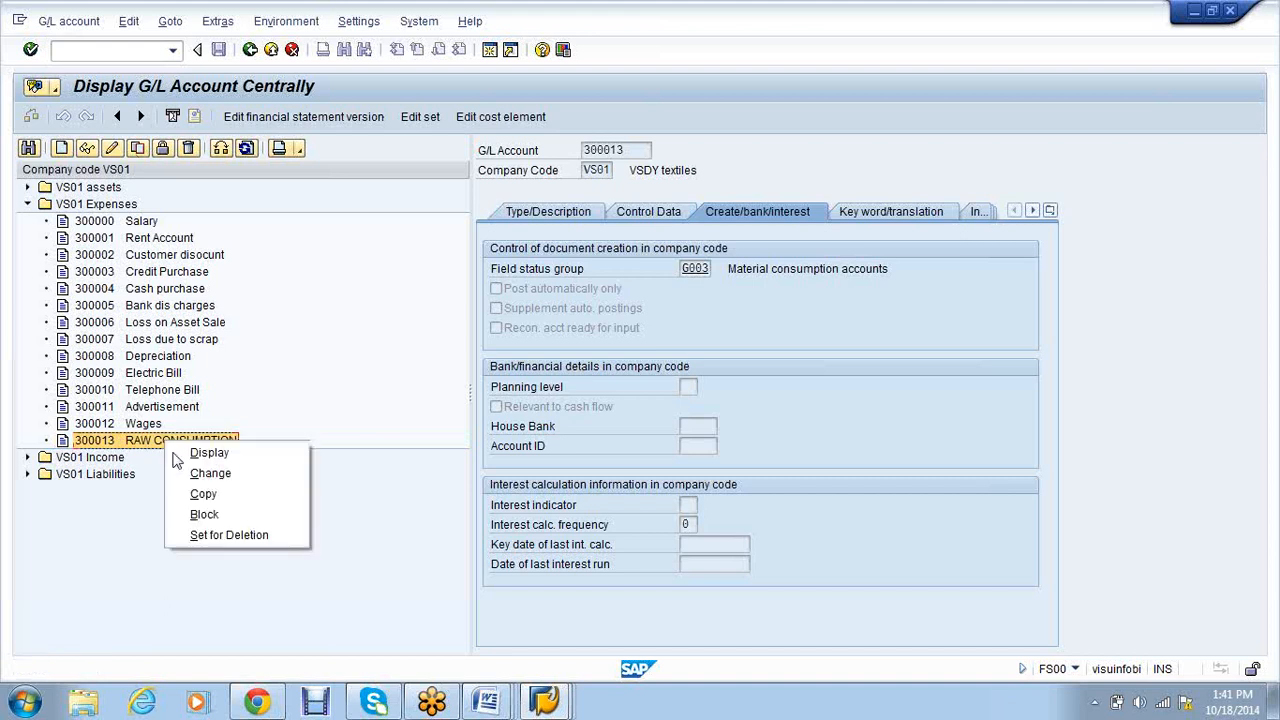
{"action": "type", "text": "300014"}
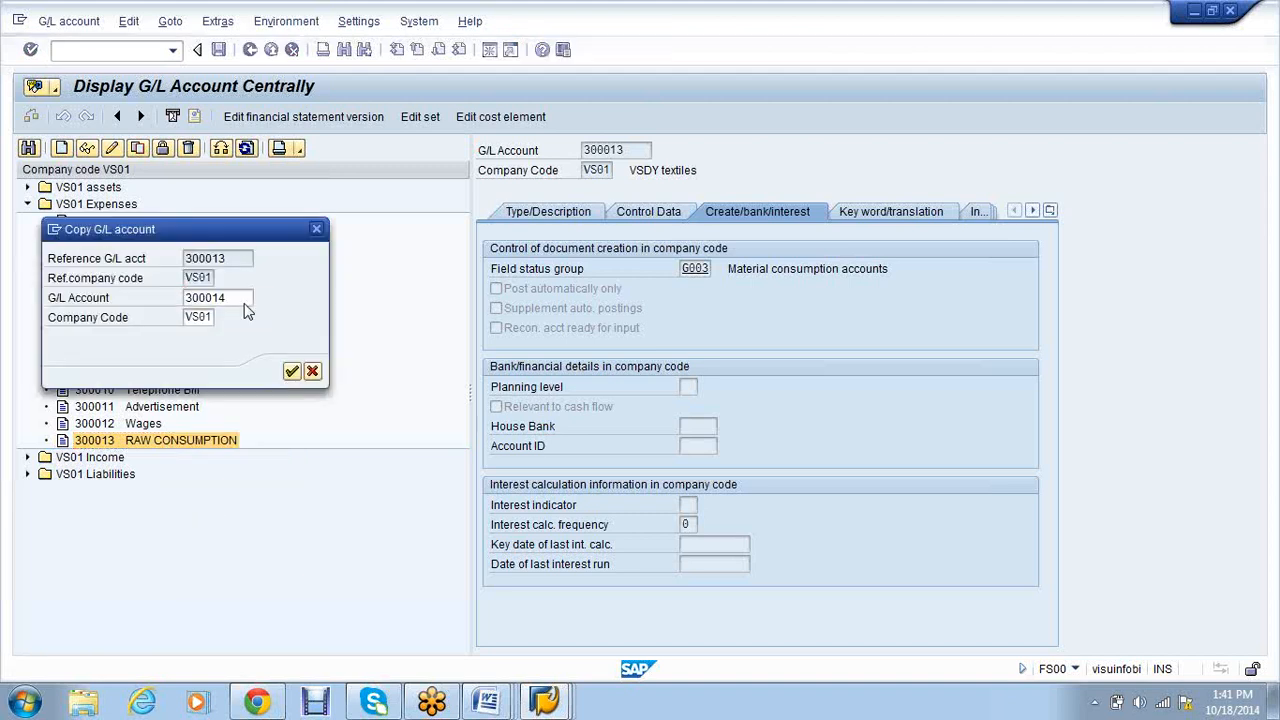
{"action": "left_click", "coordinate": [247, 310]}
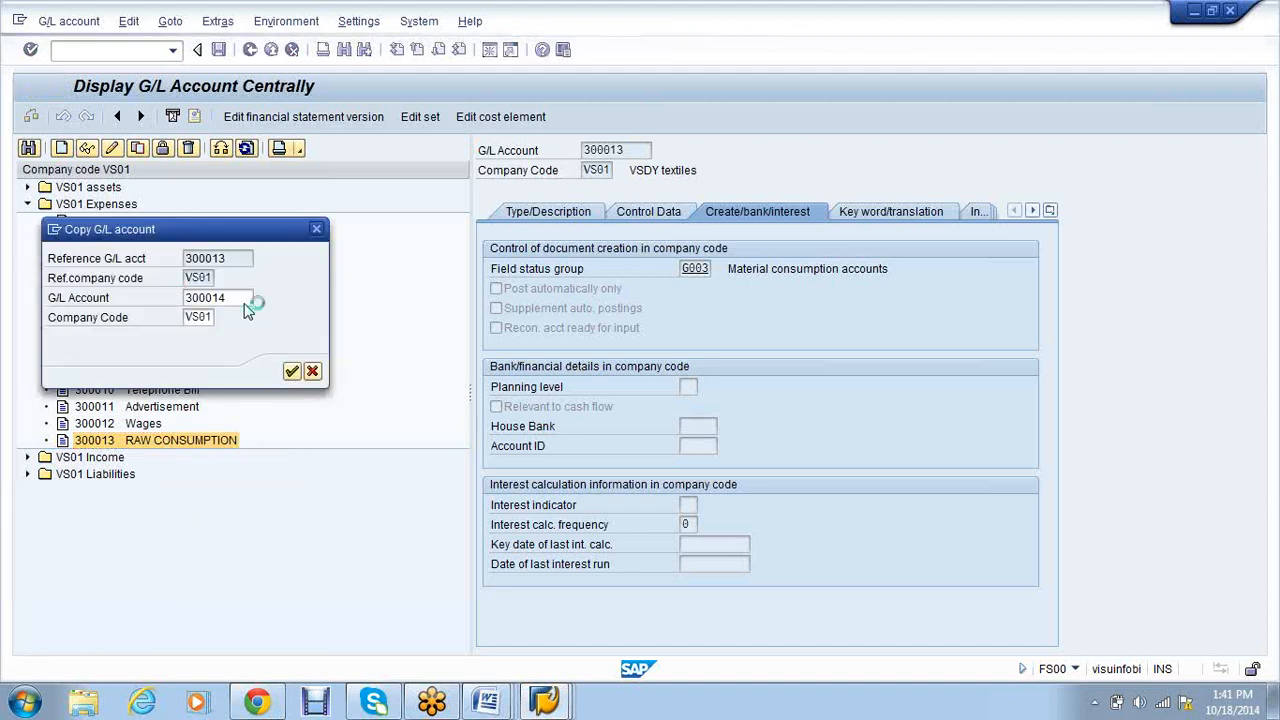
Enter INC/DEC STOCK as the short text of account 300014 and copy the text into its long text.
{"action": "left_click", "coordinate": [810, 366]}
{"action": "type", "text": "INC/DEC"}
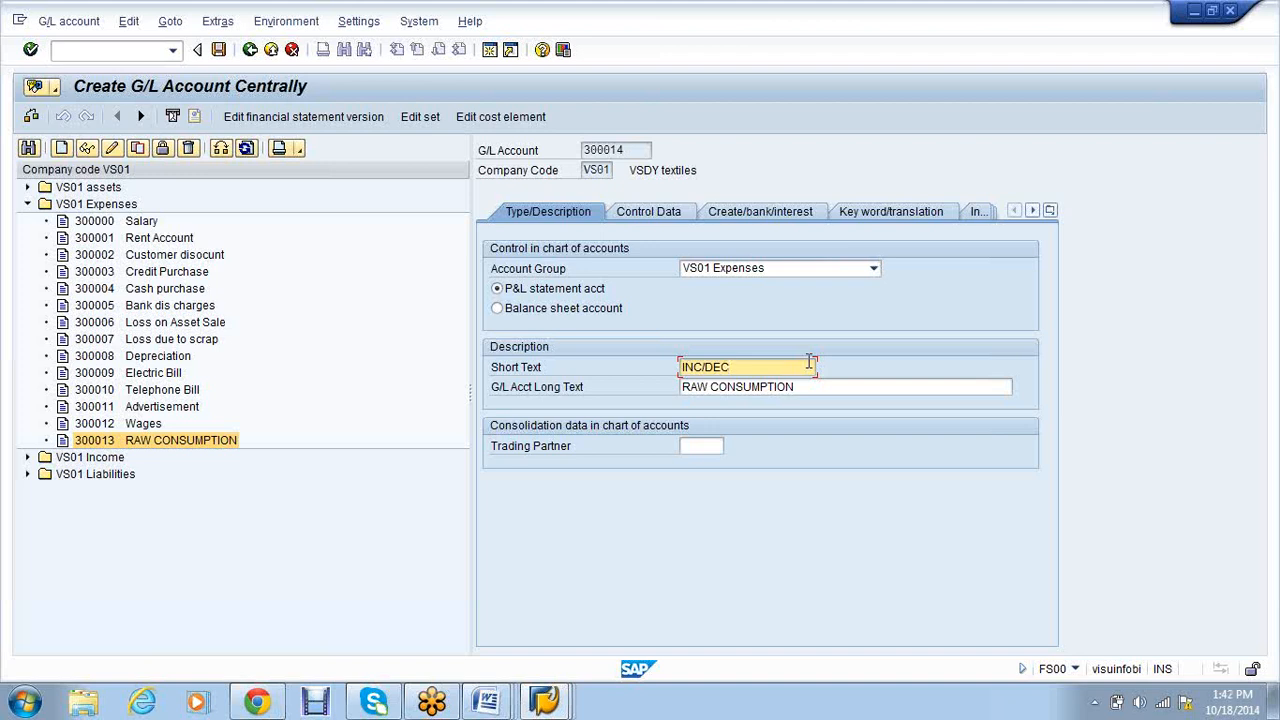
{"action": "type", "text": "STOCK"}
{"action": "left_click_drag", "start_coordinate": [771, 368], "coordinate": [684, 368]}
{"action": "left_click", "coordinate": [685, 368]}
{"action": "key", "text": "Tab"}
{"action": "key", "text": "ctrl+v"}
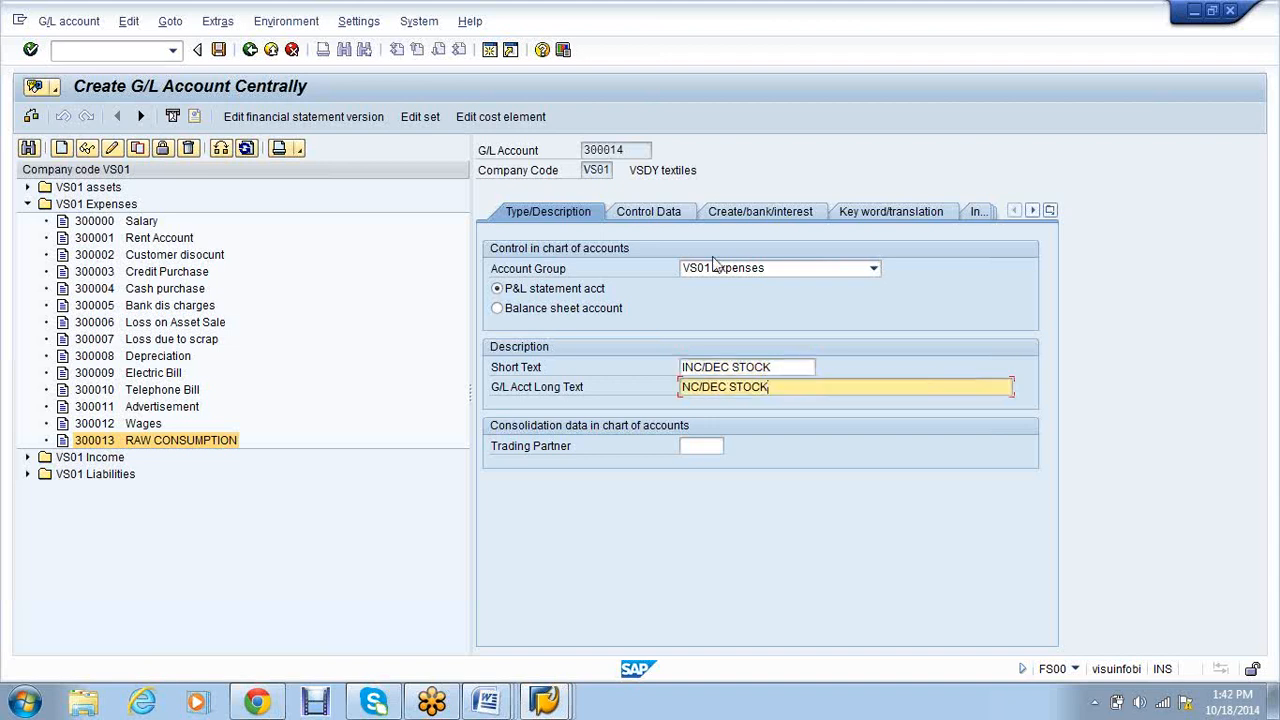
Set field status group G030, Change in stock accounts, with Post automatically only enabled for account 300014, and save the account.
{"action": "left_click", "coordinate": [632, 218]}
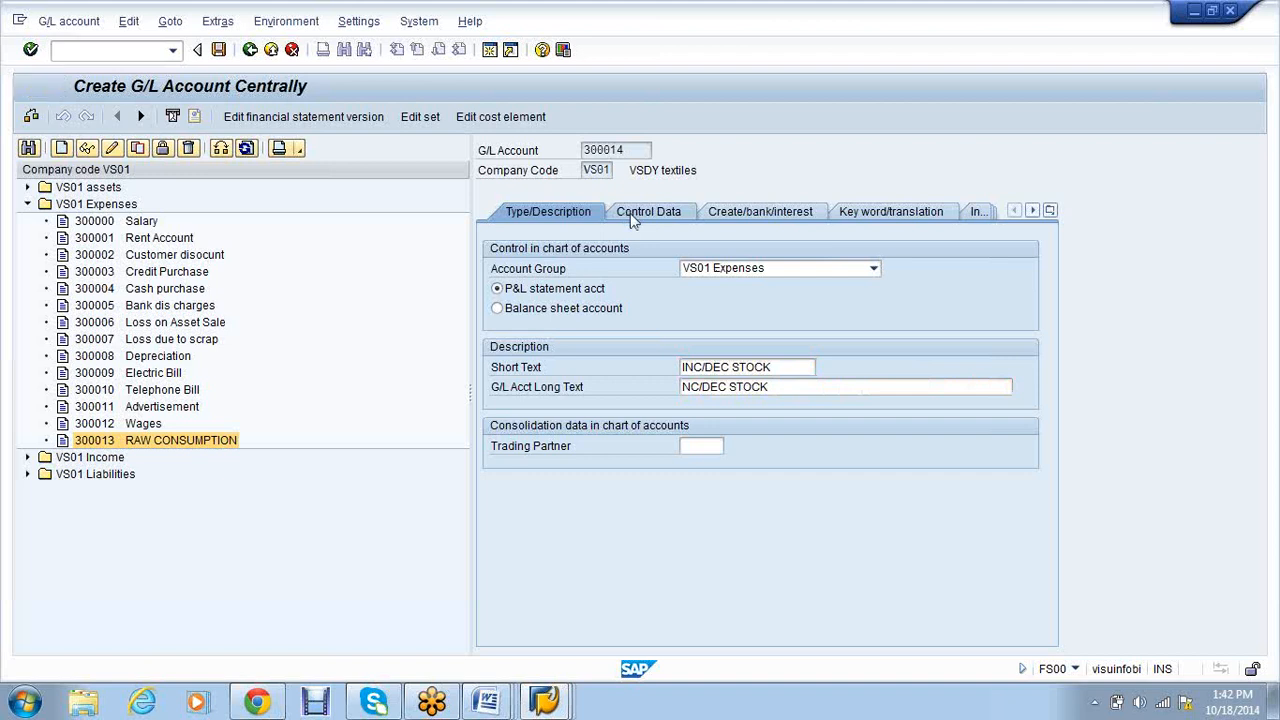
{"action": "left_click", "coordinate": [744, 206]}
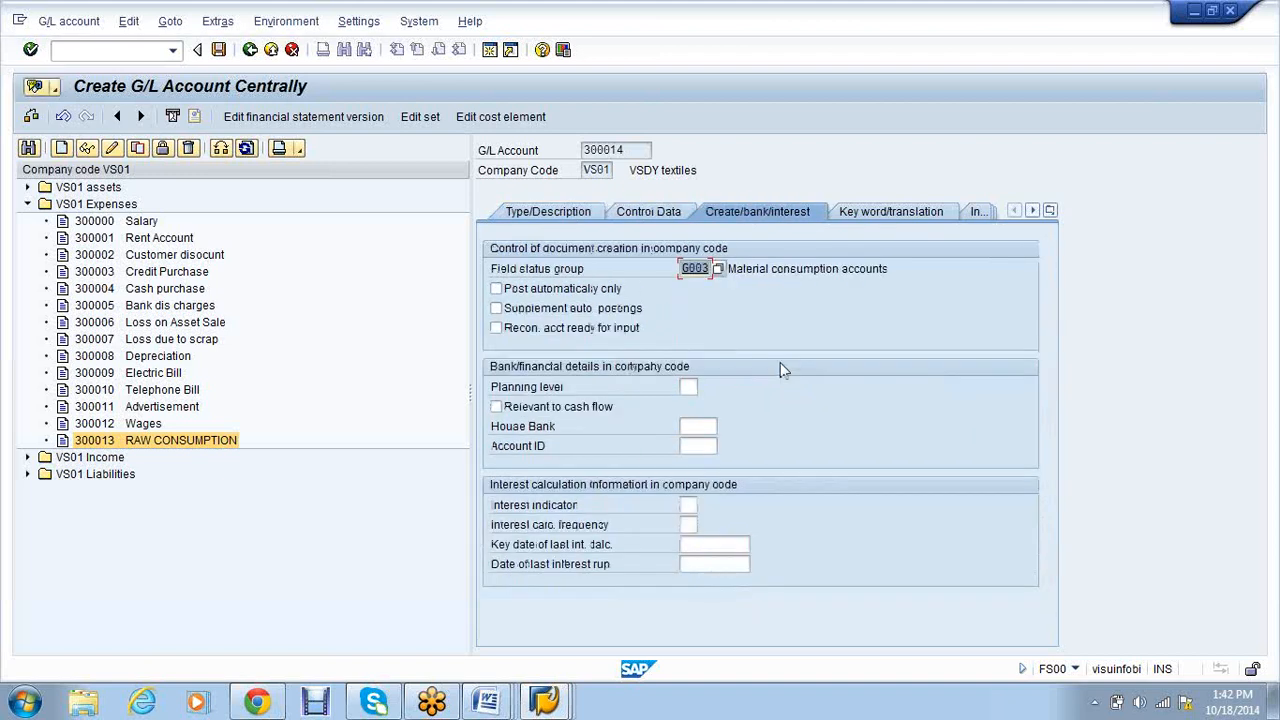
{"action": "left_click", "coordinate": [719, 268]}
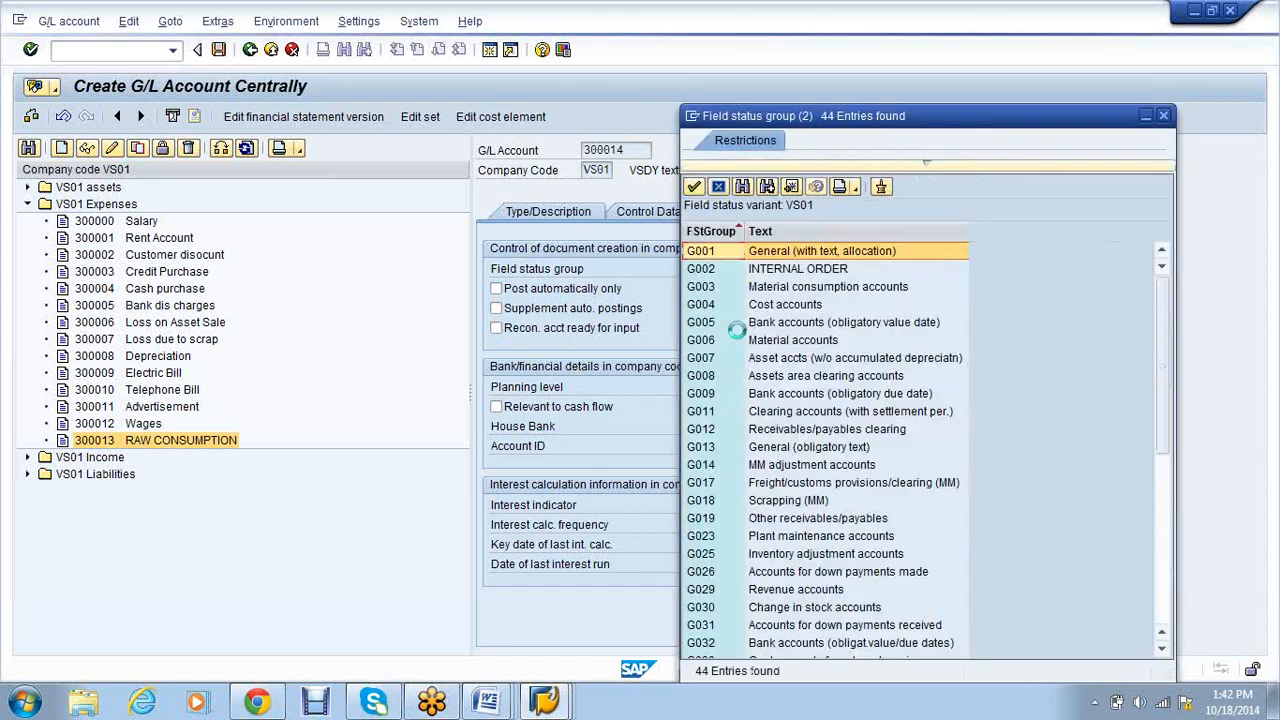
{"action": "scroll", "coordinate": [736, 330], "scroll_direction": "down", "scroll_amount": 1}
{"action": "left_click", "coordinate": [770, 553]}
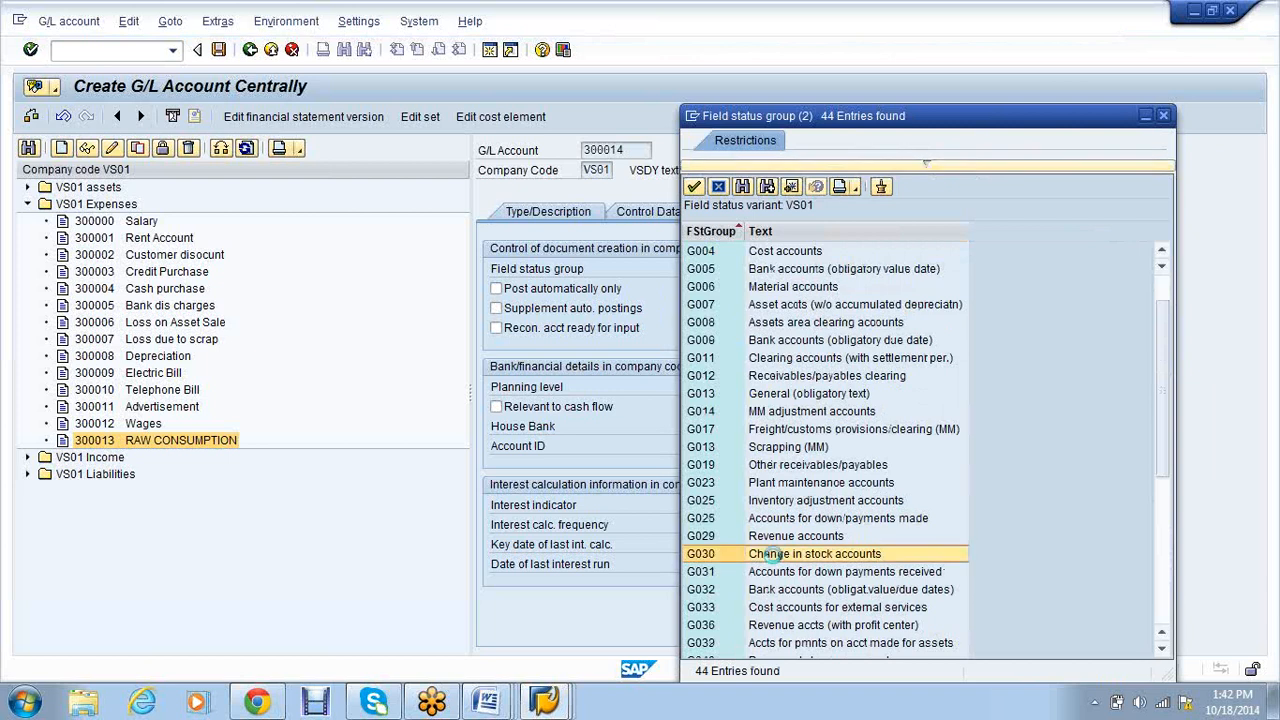
{"action": "double_click", "coordinate": [770, 553]}
{"action": "left_click", "coordinate": [496, 288]}
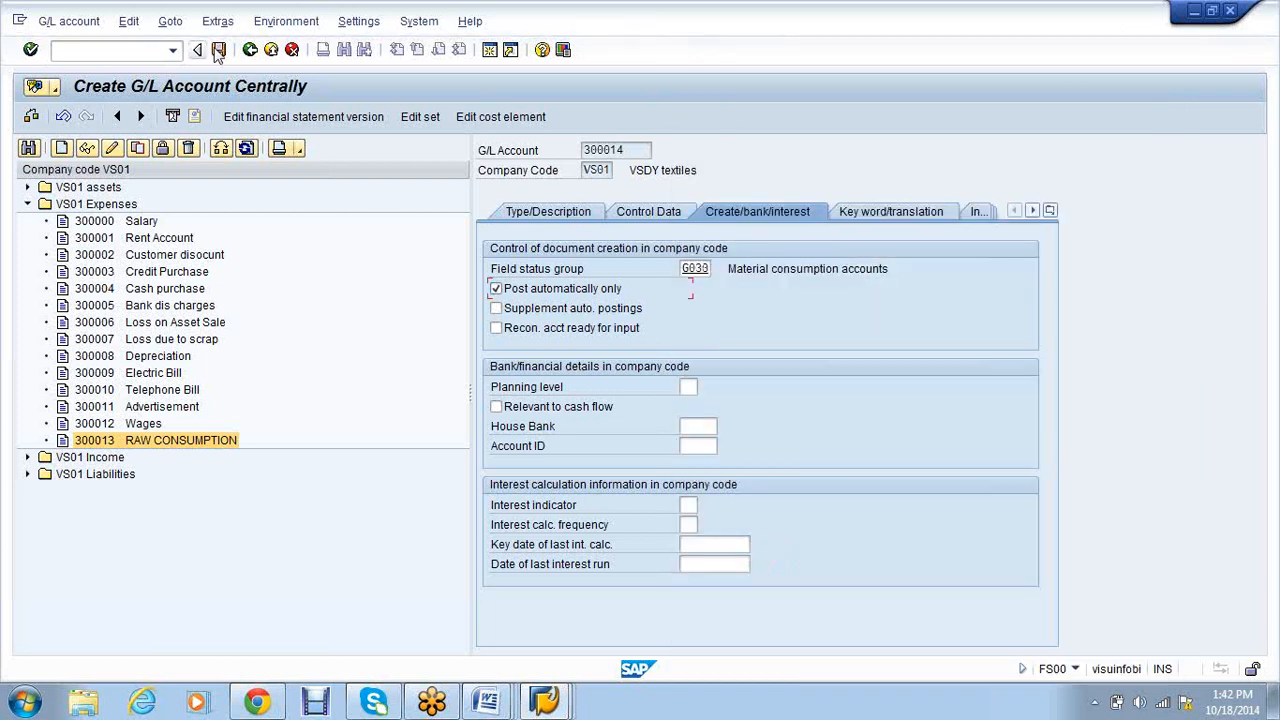
{"action": "left_click", "coordinate": [218, 50]}
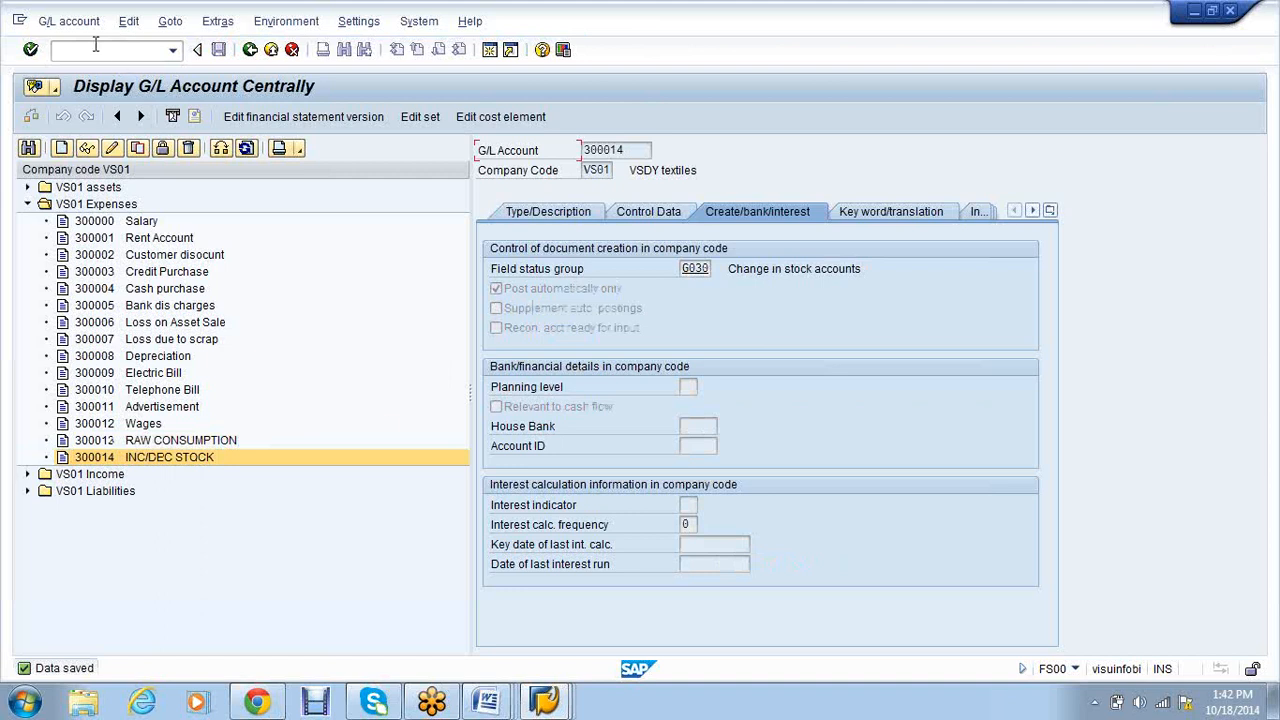
Start transaction OBYC and open the Inventory posting procedure BSX for chart of accounts VS01.
{"action": "type", "text": "/nob"}
{"action": "type", "text": "52"}
{"action": "key", "text": "Return"}
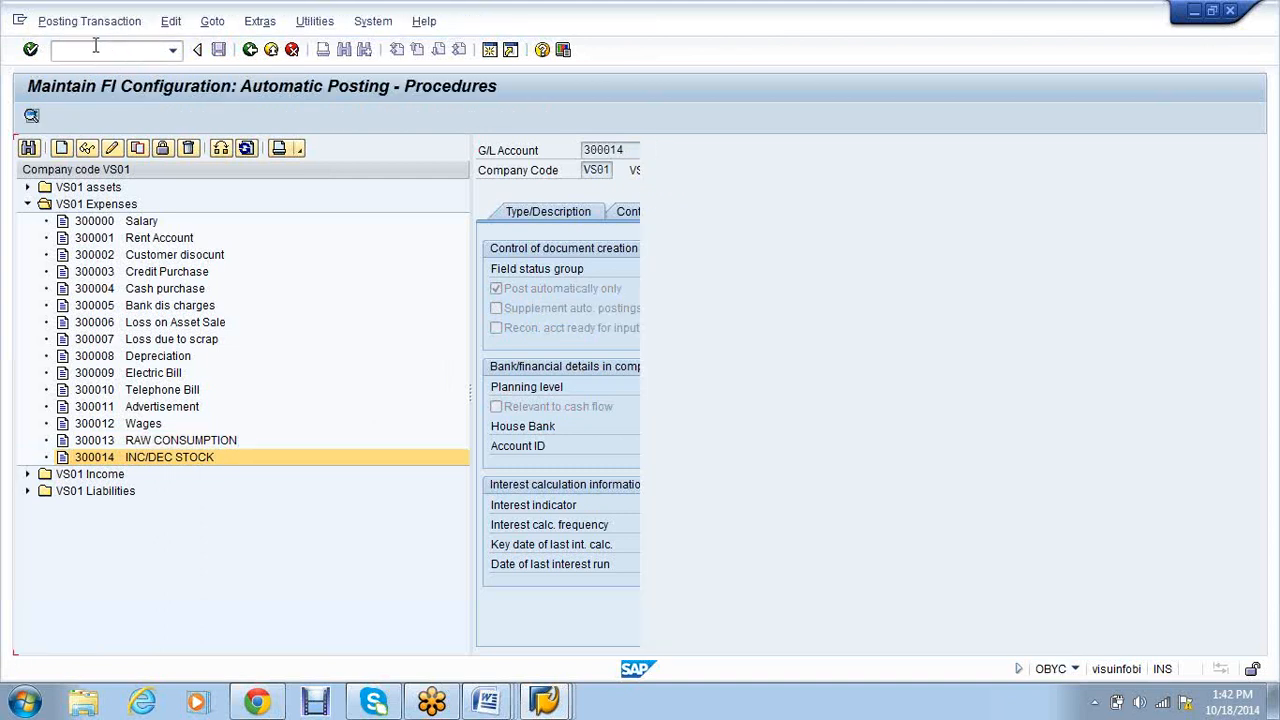
{"action": "double_click", "coordinate": [142, 416]}
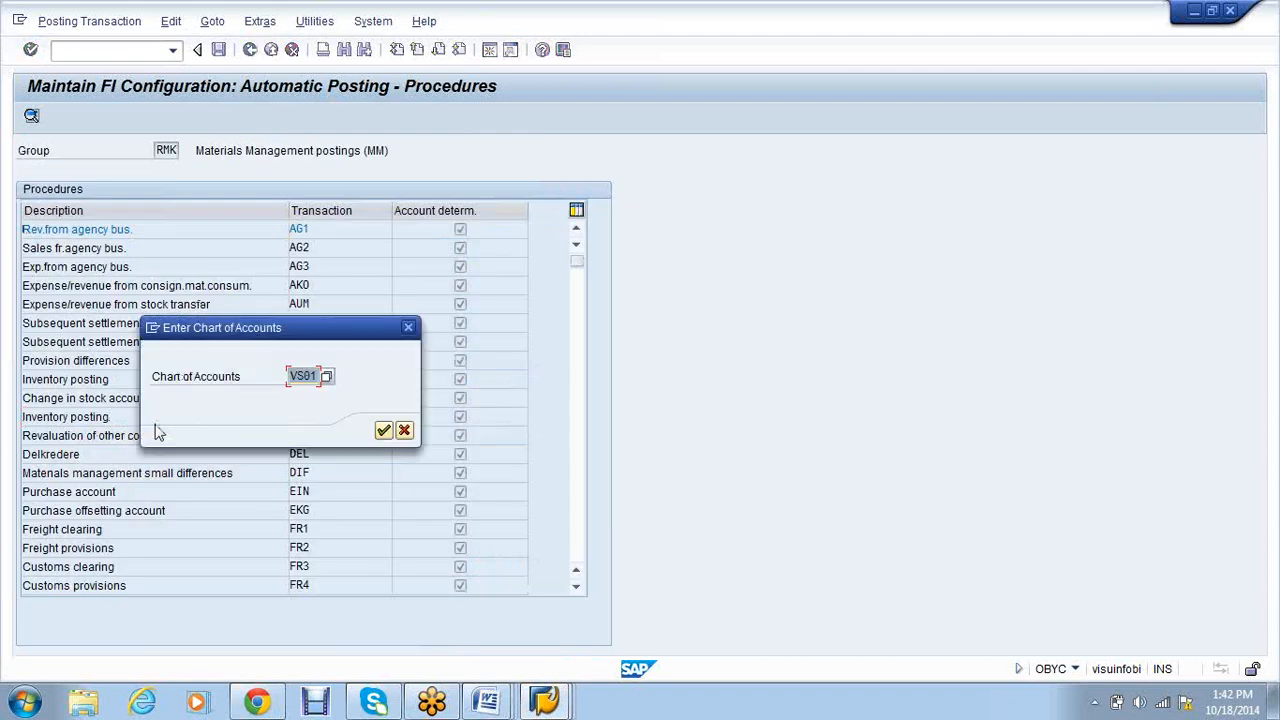
{"action": "left_click", "coordinate": [383, 432]}
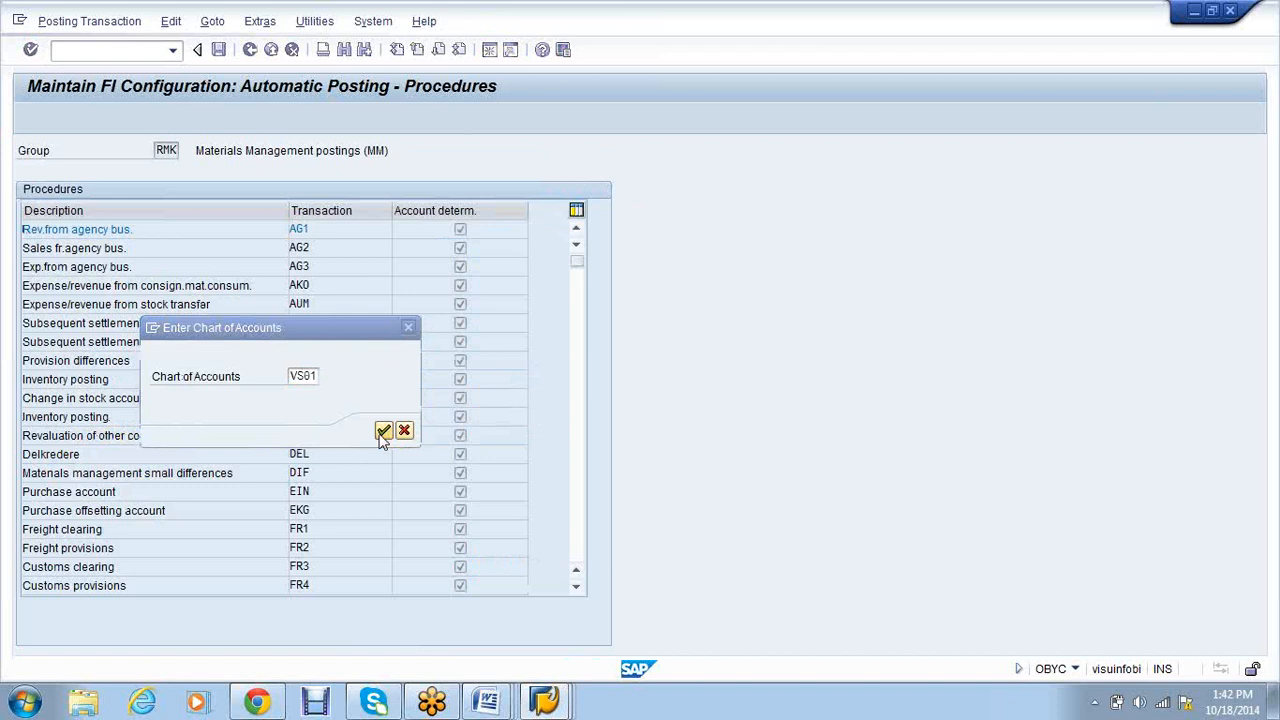
Base the BSX account determination on valuation modification and valuation class, and save the rules.
{"action": "left_click", "coordinate": [165, 249]}
{"action": "left_click", "coordinate": [165, 269]}
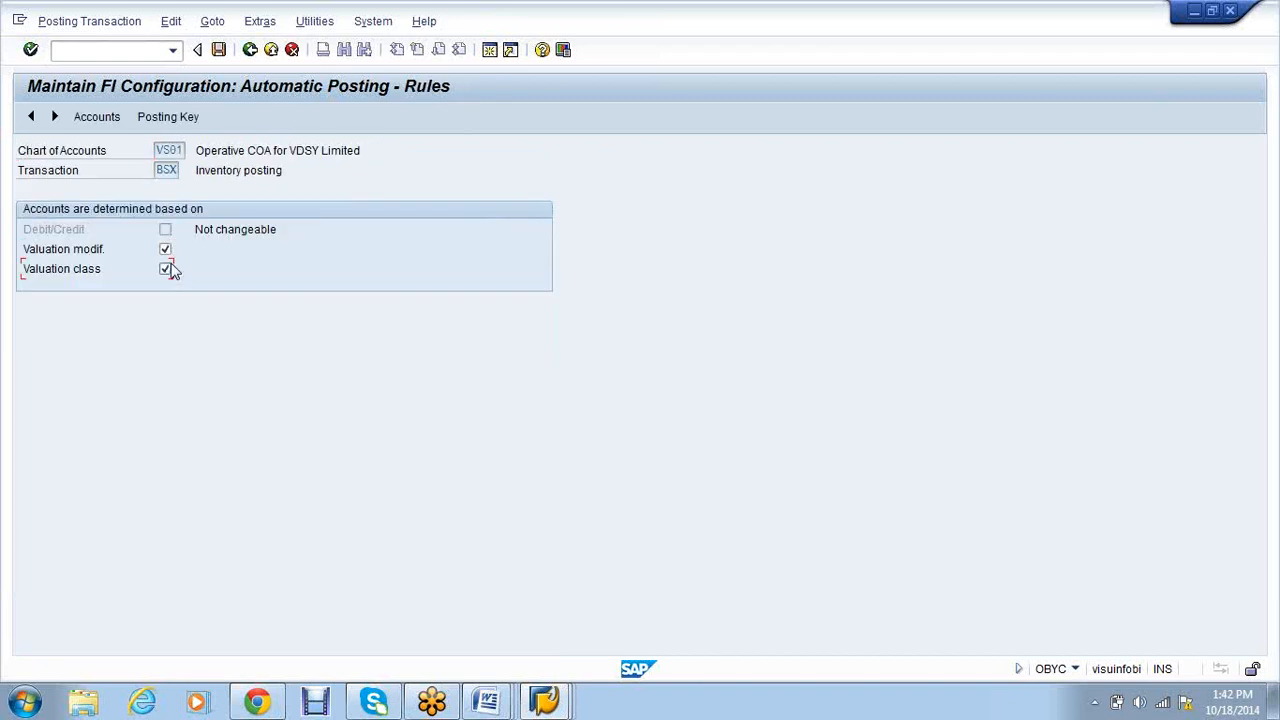
{"action": "left_click", "coordinate": [165, 249]}
{"action": "left_click", "coordinate": [165, 249]}
{"action": "left_click", "coordinate": [219, 51]}
Assign account 10 to valuation modification X and valuation class VSR1 in BSX, checking the valuation class session and G/L account list.
{"action": "type", "text": "1"}
{"action": "key", "text": "Tab"}
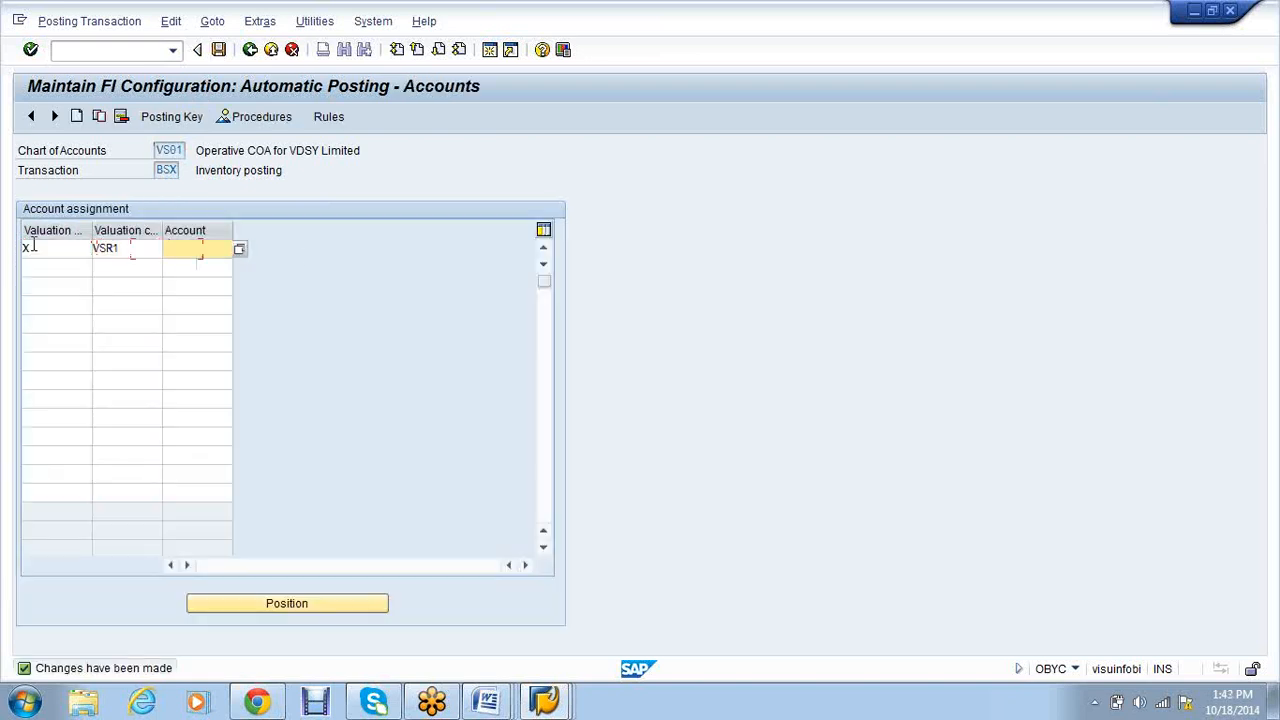
{"action": "left_click", "coordinate": [551, 704]}
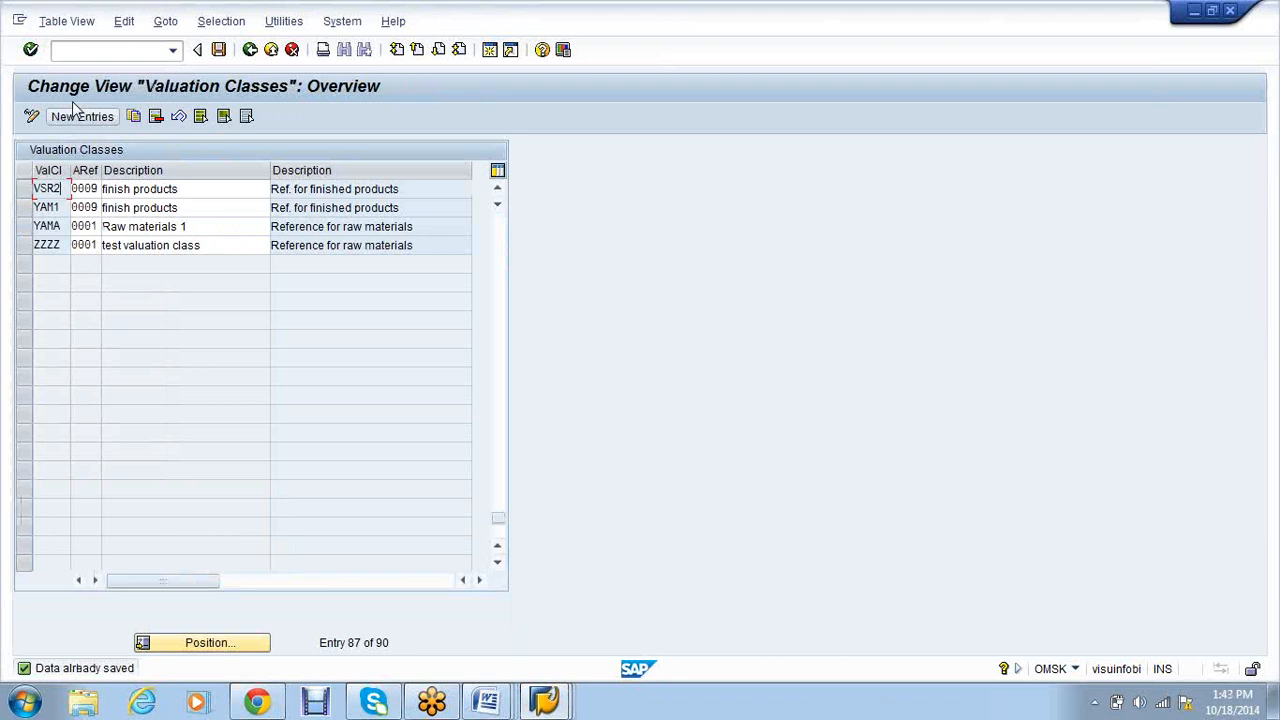
{"action": "left_click", "coordinate": [91, 51]}
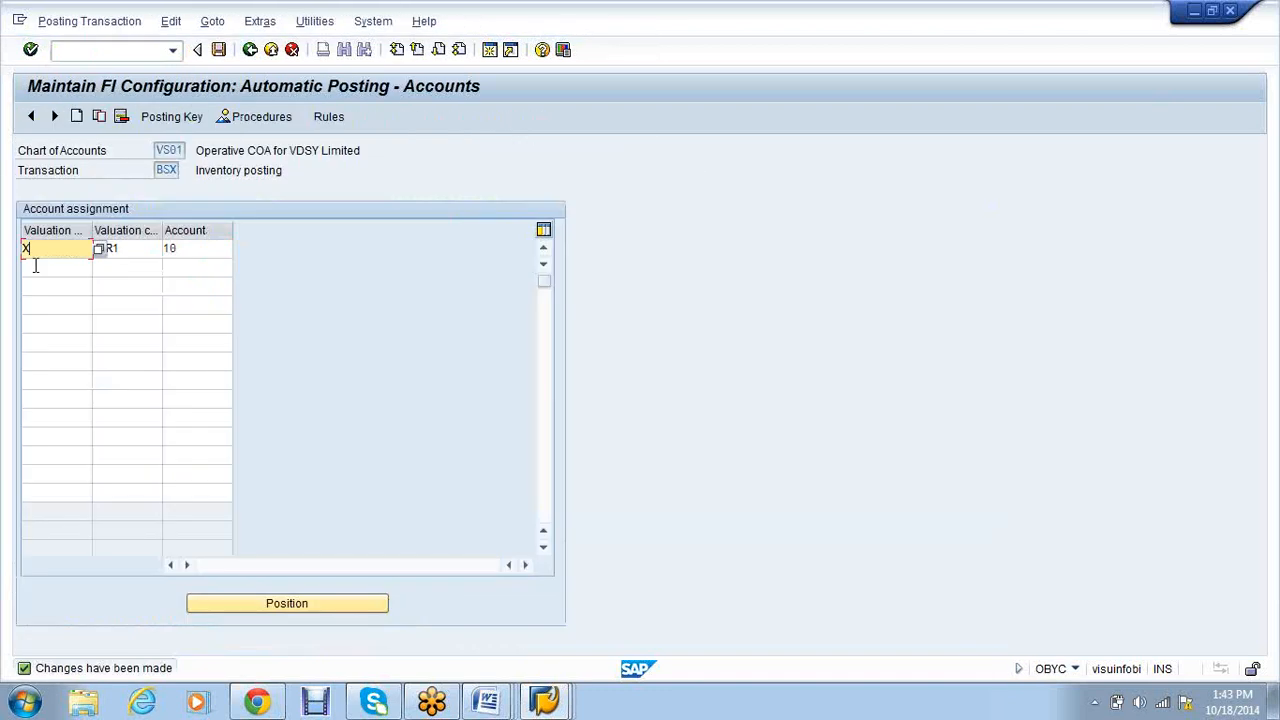
Add a second BSX line assigning account 11 to valuation modification X and valuation class VSR2, save, and return to the procedures.
{"action": "left_click", "coordinate": [35, 267]}
{"action": "type", "text": "X"}
{"action": "key", "text": "Tab"}
{"action": "type", "text": "VSR2"}
{"action": "key", "text": "Tab"}
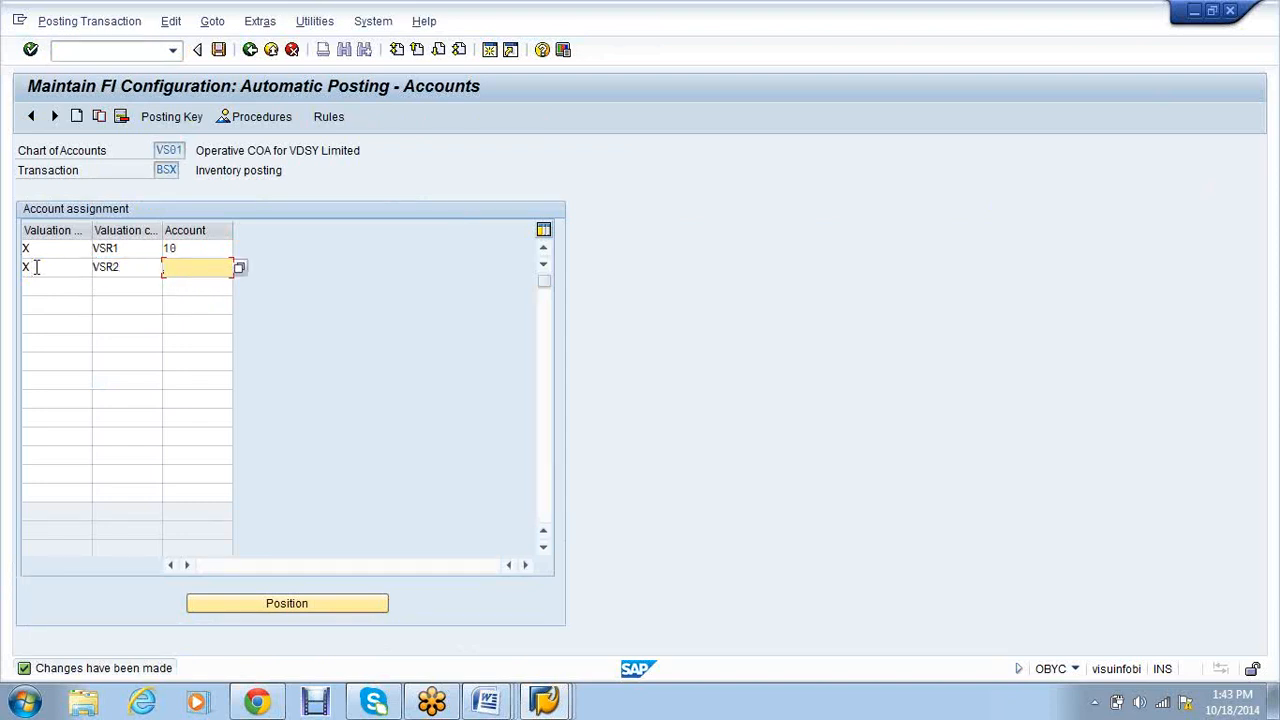
{"action": "key", "text": "alt+Tab"}
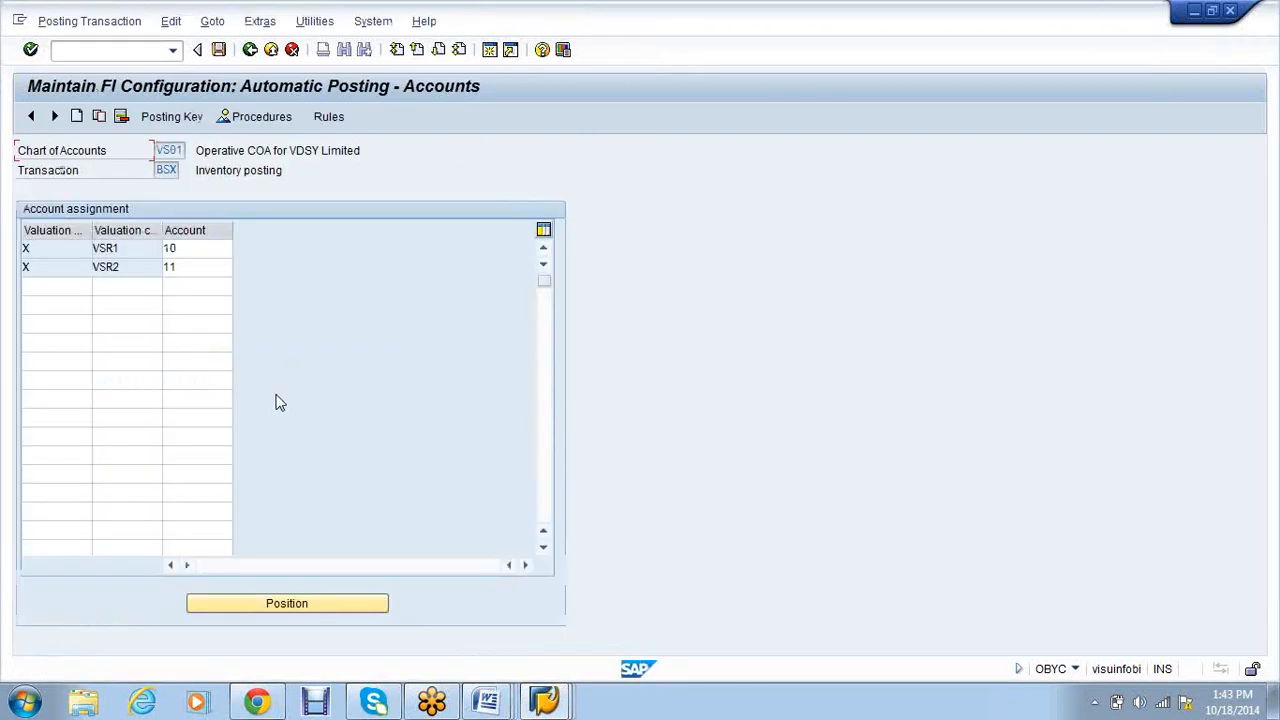
{"action": "key", "text": "F3"}
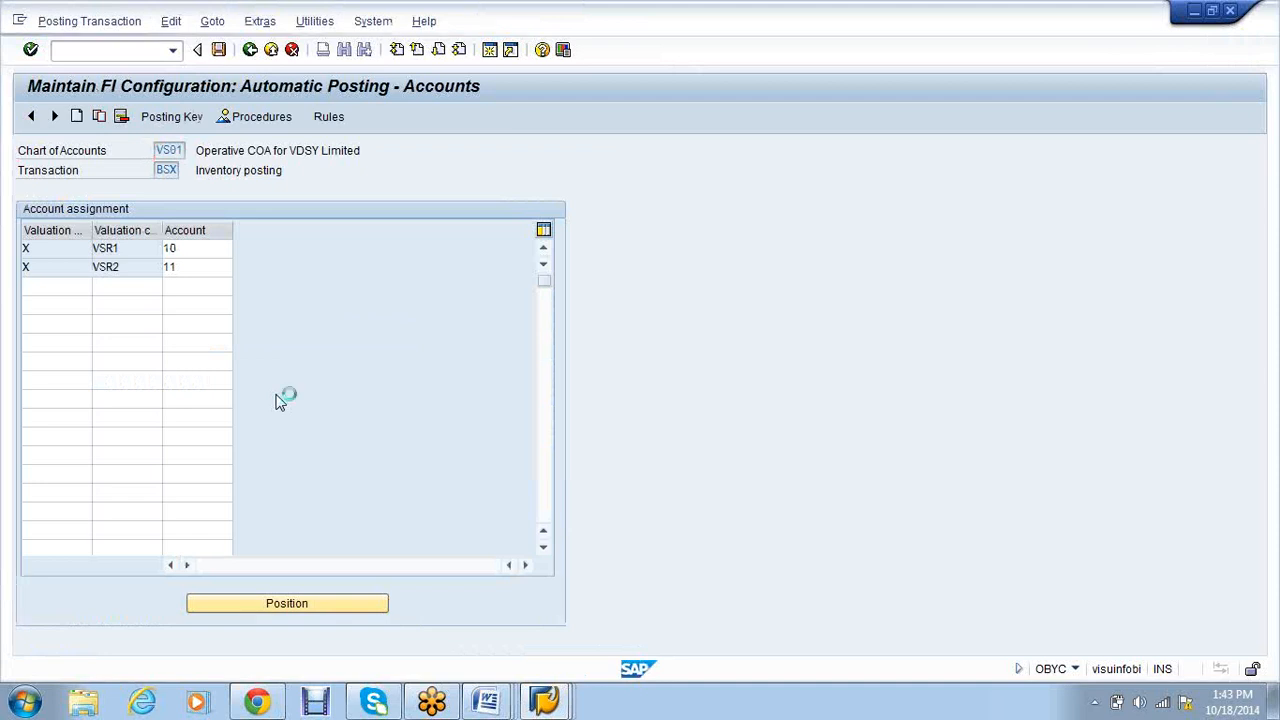
Open the GR/IR clearing account procedure WRX, base its account determination on valuation modification and valuation class, and save the rules.
{"action": "left_click", "coordinate": [279, 312]}
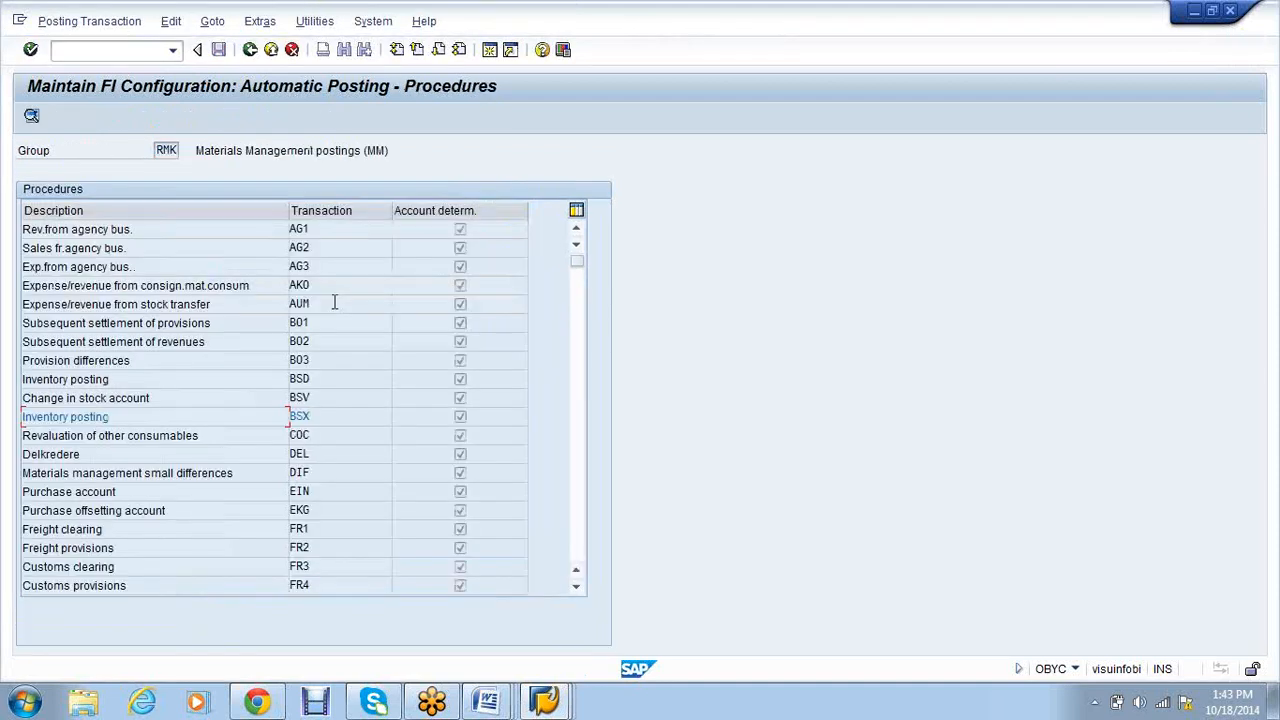
{"action": "scroll", "coordinate": [337, 303], "scroll_direction": "down", "scroll_amount": 1}
{"action": "scroll", "coordinate": [337, 303], "scroll_direction": "down", "scroll_amount": 2}
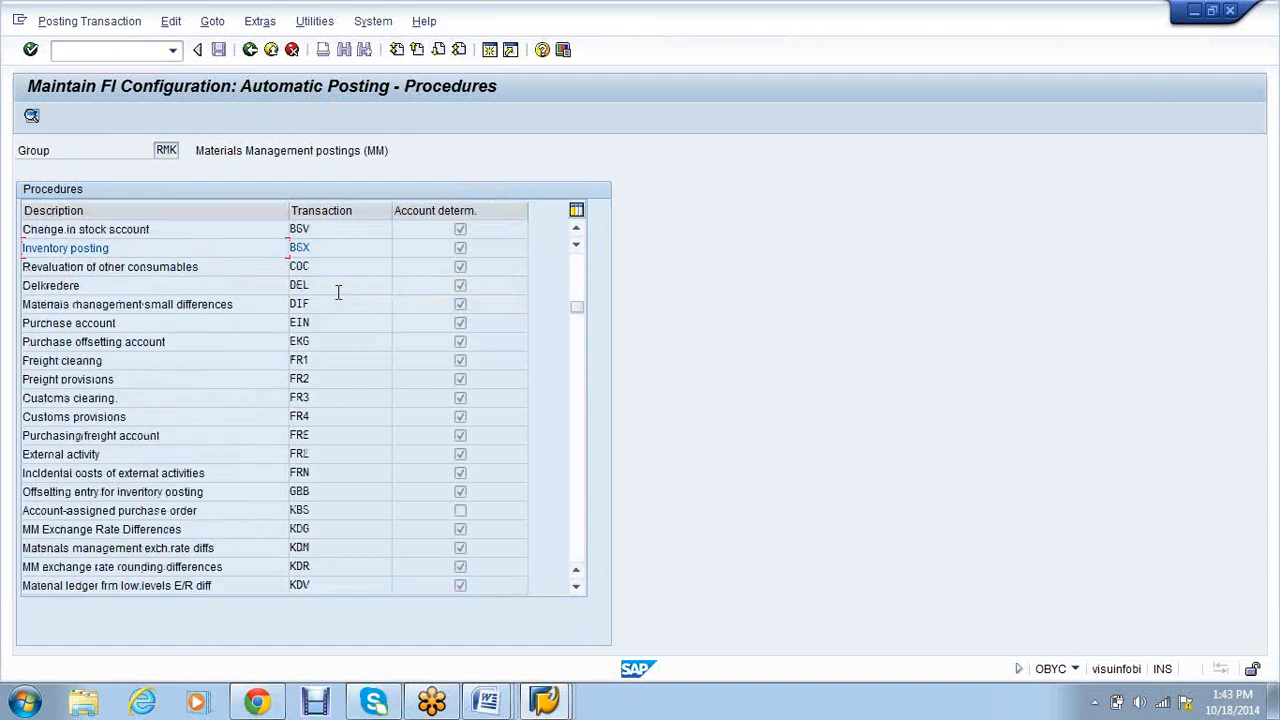
{"action": "scroll", "coordinate": [237, 440], "scroll_direction": "down", "scroll_amount": 1}
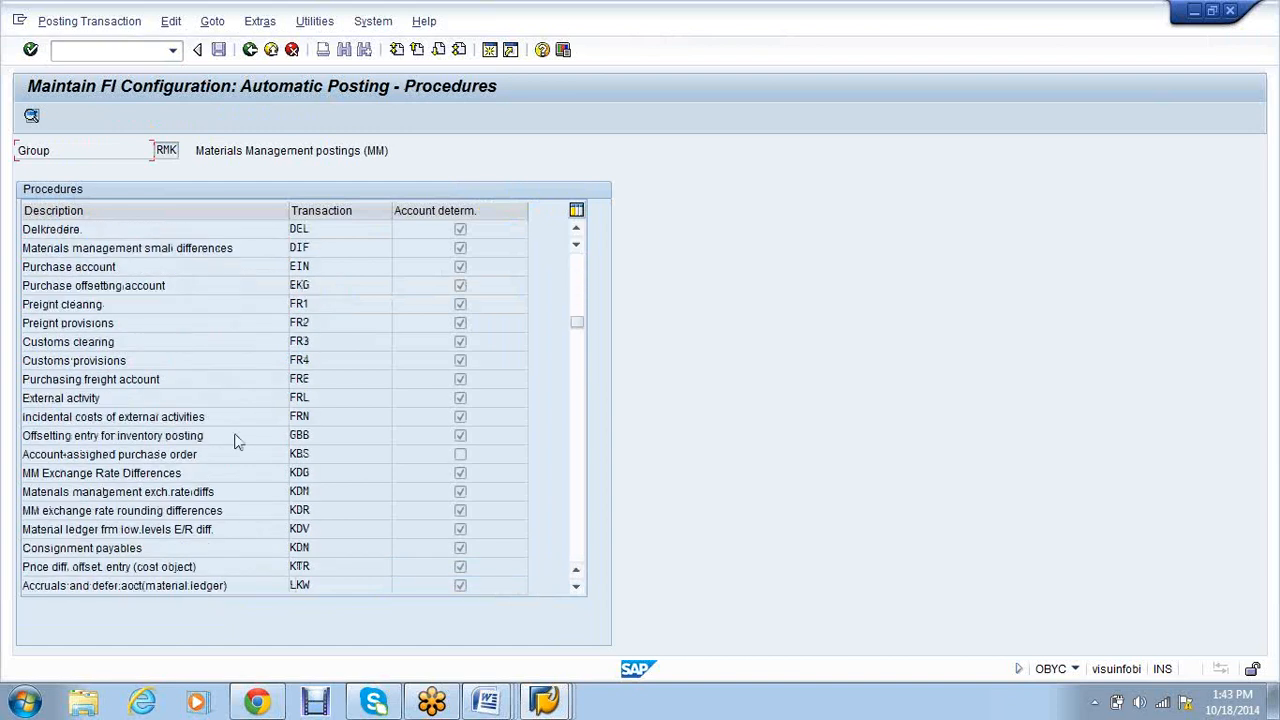
{"action": "scroll", "coordinate": [237, 442], "scroll_direction": "down", "scroll_amount": 1}
{"action": "scroll", "coordinate": [240, 448], "scroll_direction": "down", "scroll_amount": 2}
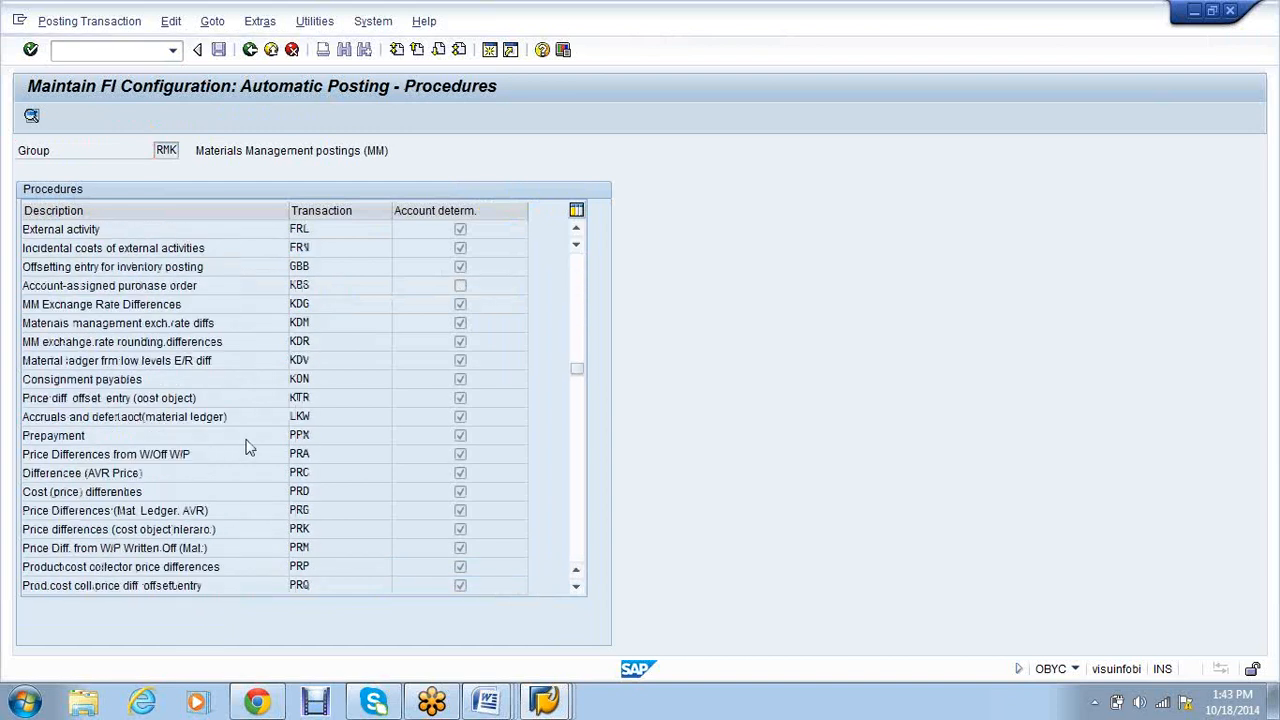
{"action": "scroll", "coordinate": [249, 448], "scroll_direction": "down", "scroll_amount": 7}
{"action": "double_click", "coordinate": [220, 437]}
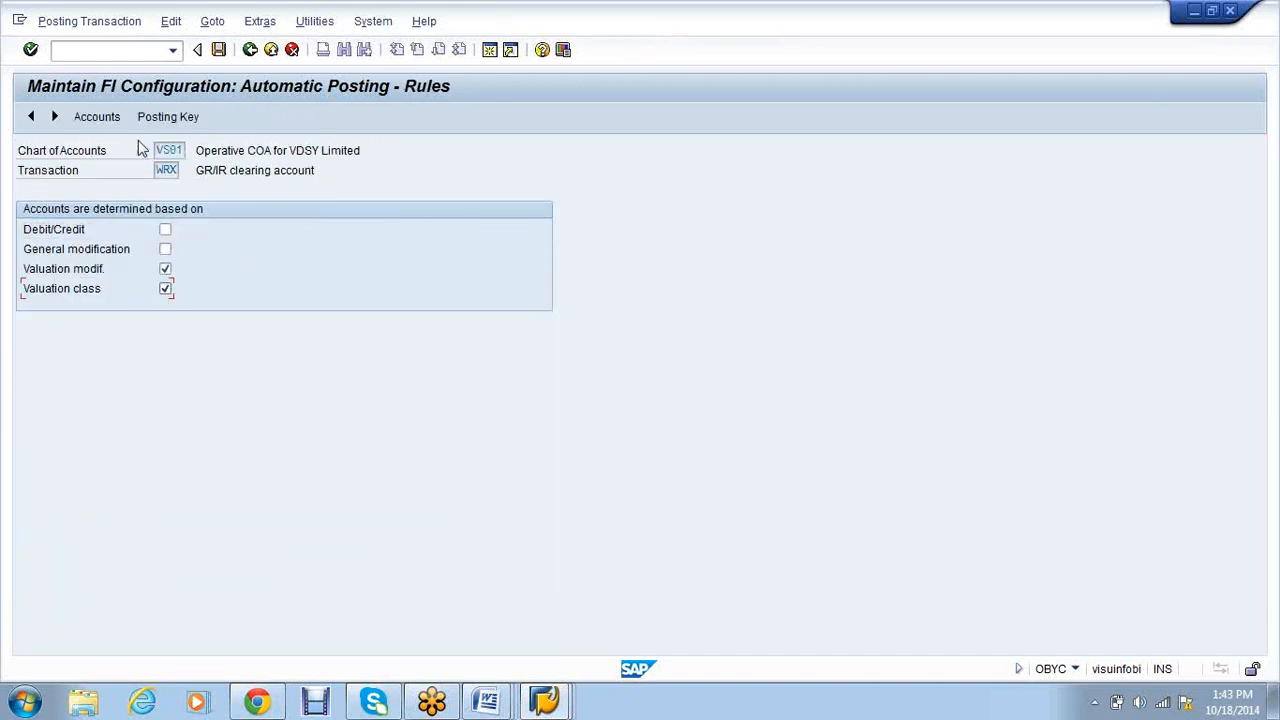
{"action": "left_click", "coordinate": [219, 50]}
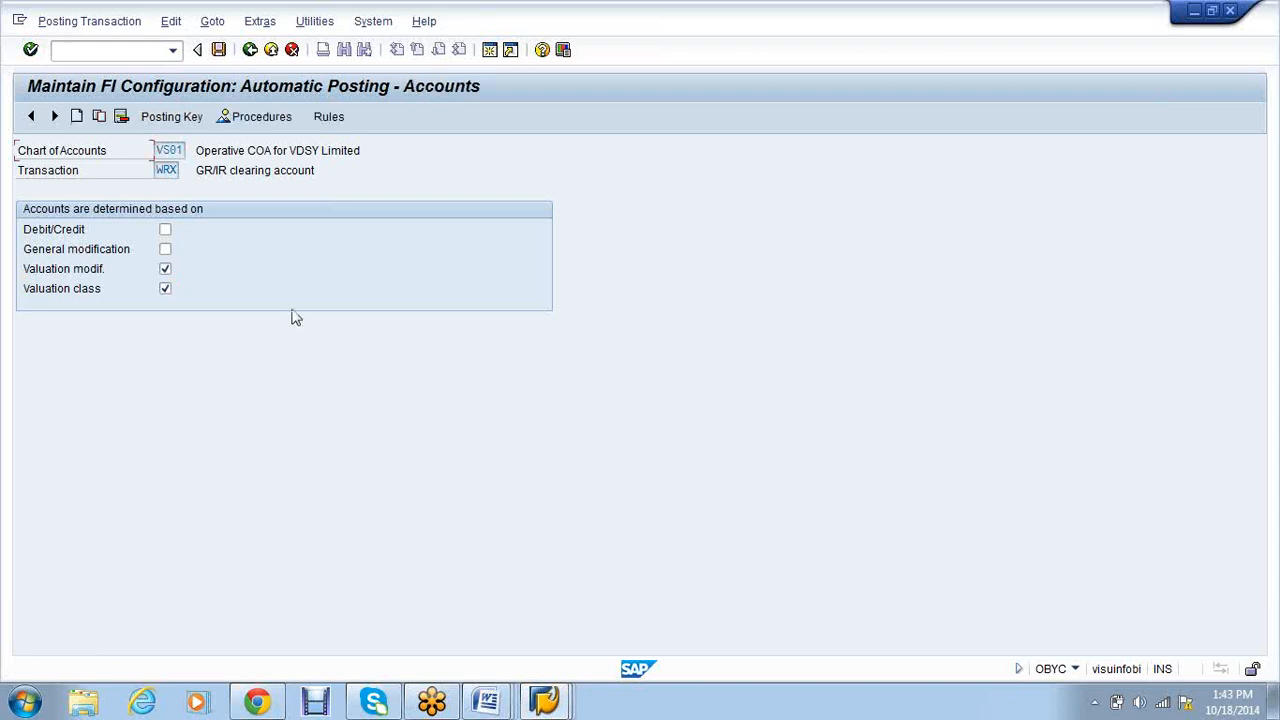
Enter valuation modification X and valuation class VSR1 in the first WRX account assignment line.
{"action": "left_click", "coordinate": [32, 247]}
{"action": "type", "text": "X"}
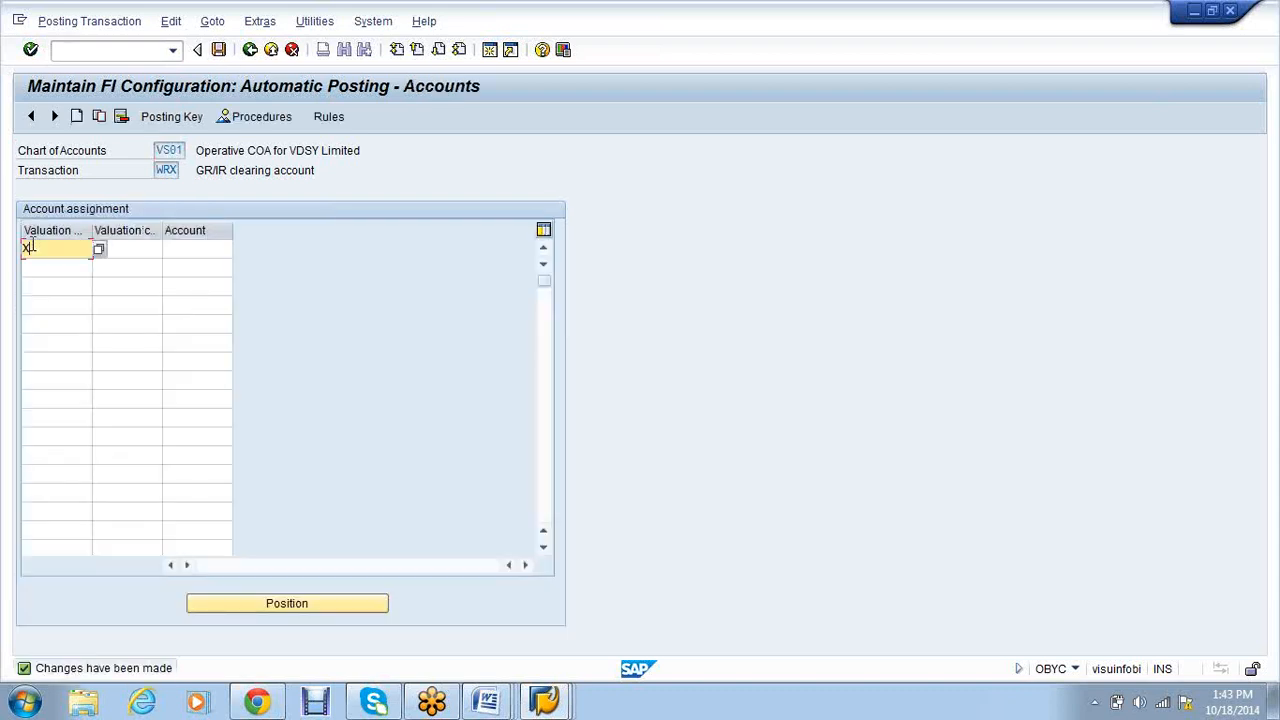
{"action": "key", "text": "Tab"}
{"action": "key", "text": "F4"}
{"action": "key", "text": "Down"}
{"action": "key", "text": "Return"}
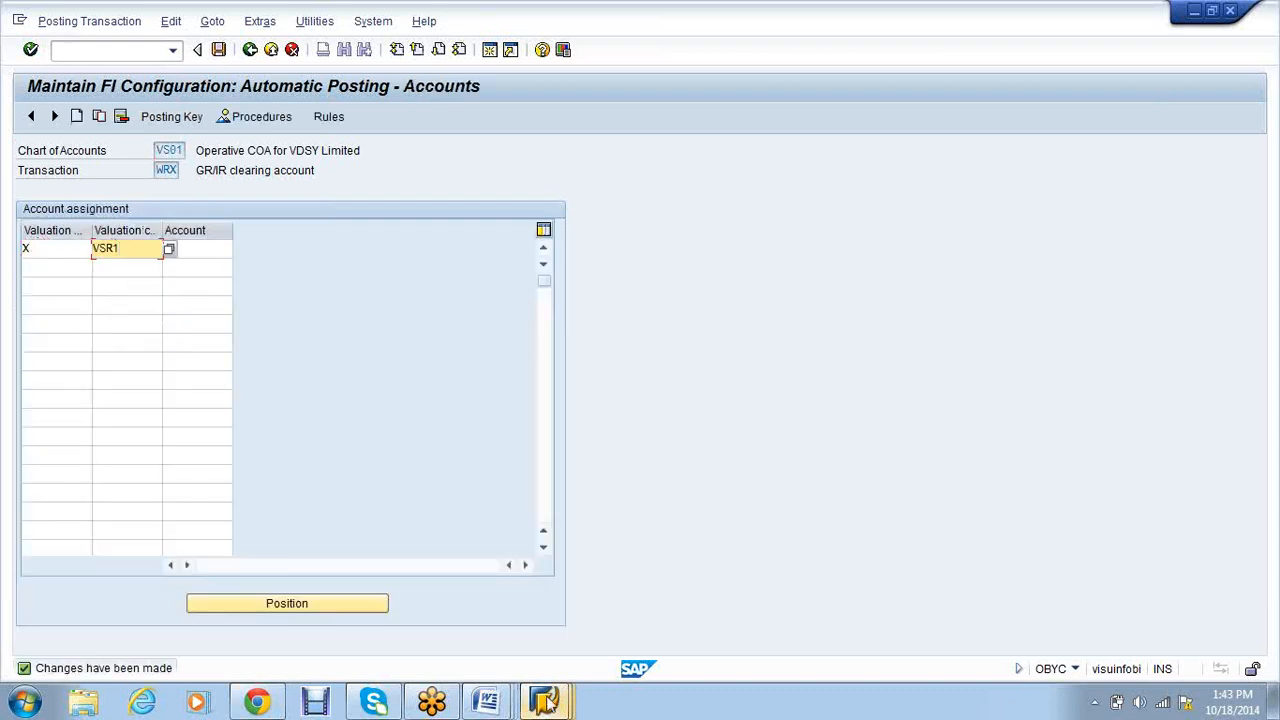
Look up the GR/IR clearing account number under VS01 Liabilities in the open G/L account session.
{"action": "left_click", "coordinate": [548, 700]}
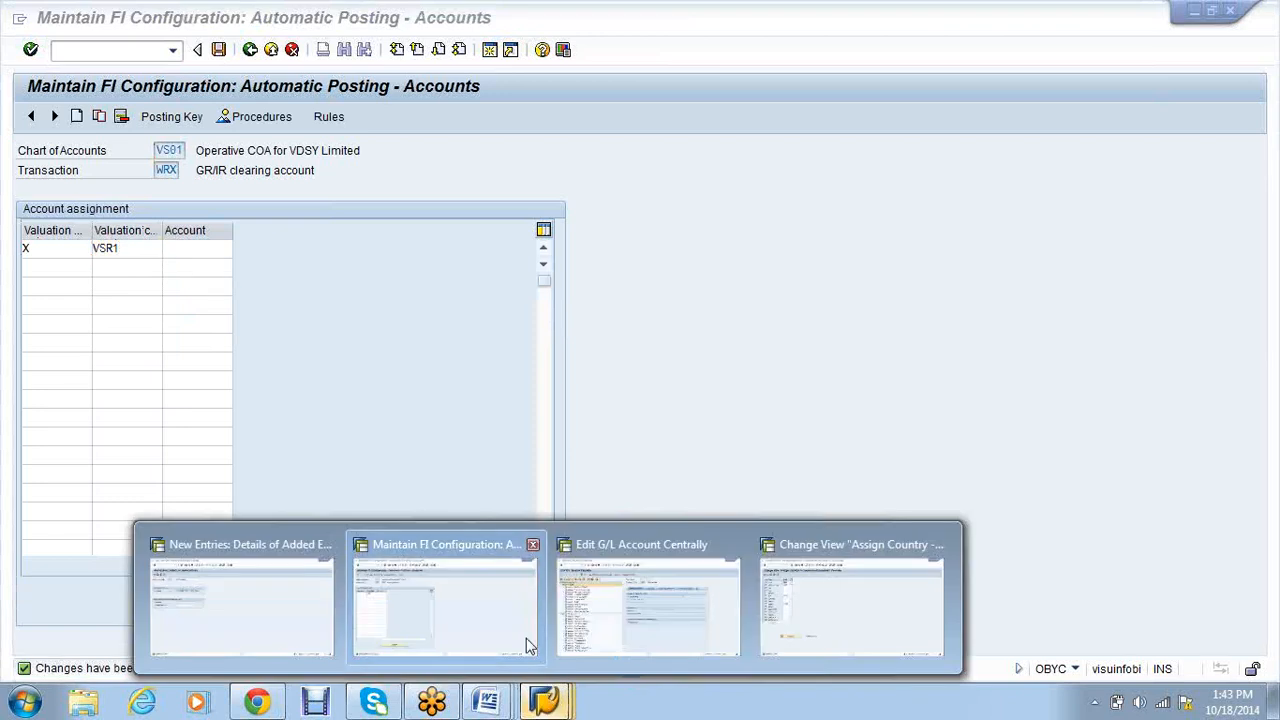
{"action": "left_click", "coordinate": [642, 633]}
{"action": "left_click", "coordinate": [28, 389]}
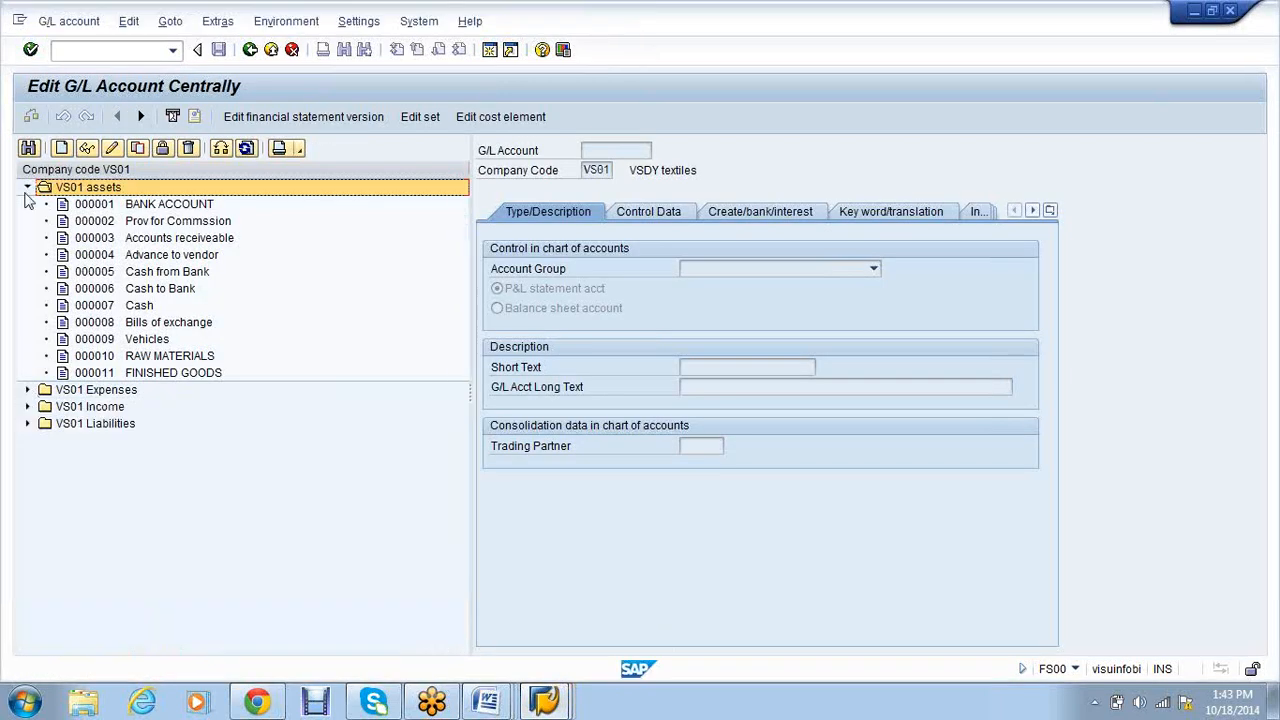
{"action": "left_click", "coordinate": [28, 187]}
{"action": "left_click", "coordinate": [28, 238]}
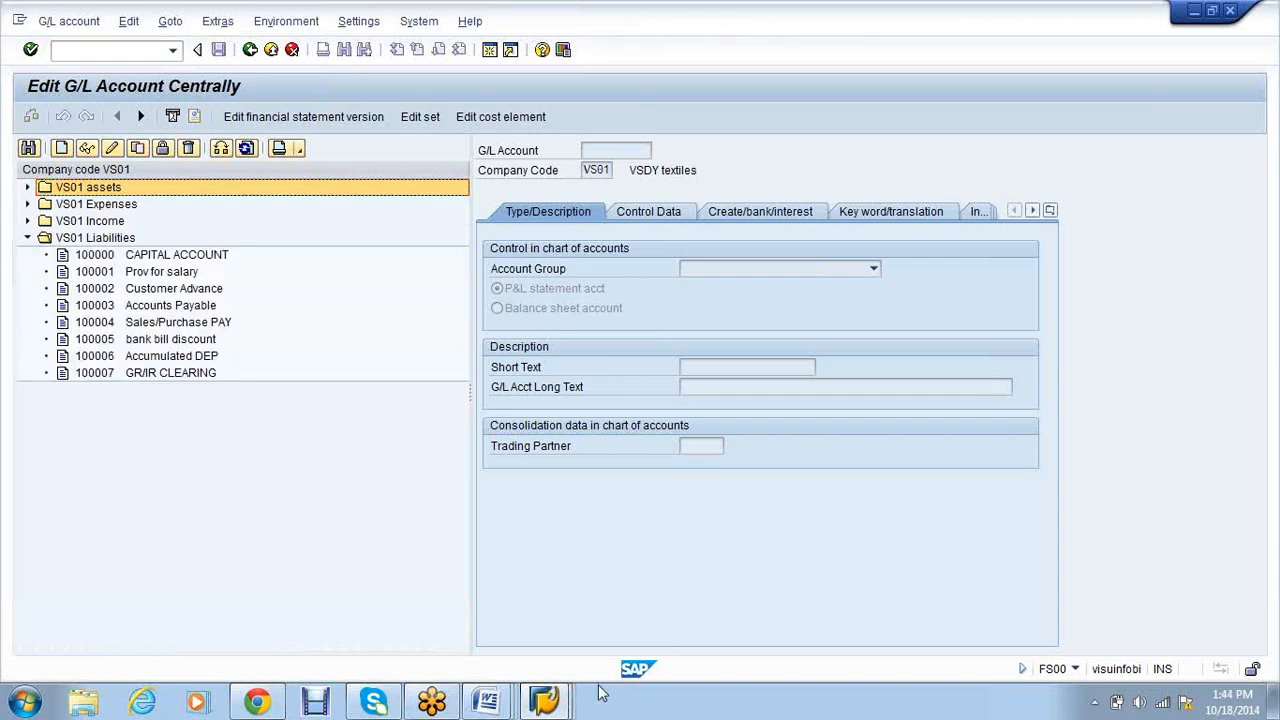
{"action": "mouse_move", "coordinate": [594, 660]}
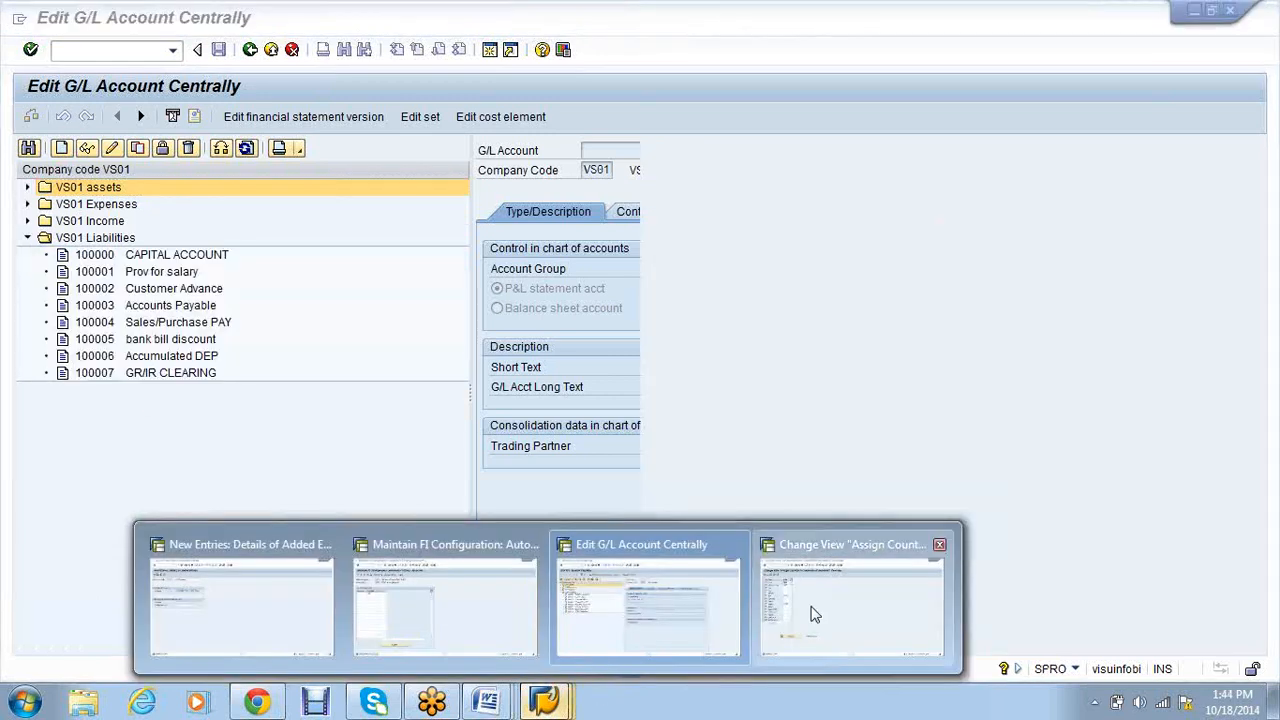
{"action": "left_click", "coordinate": [814, 609]}
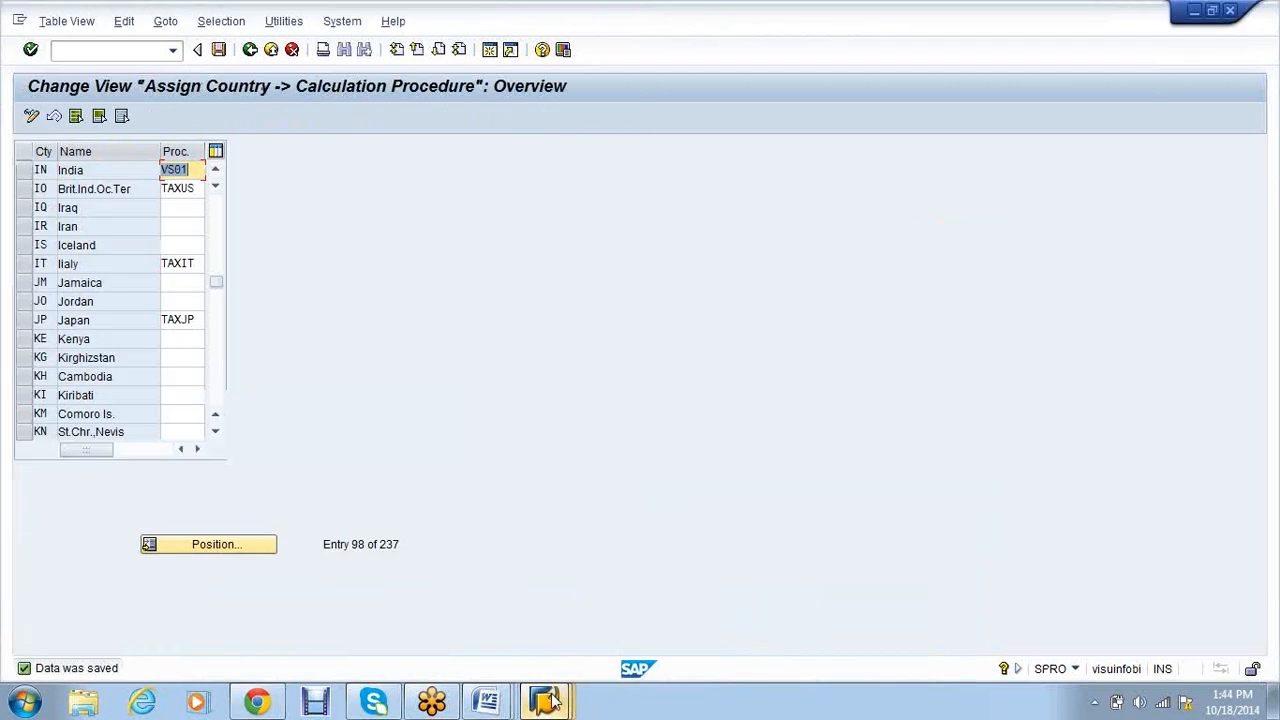
Assign G/L account 100007 to the VSR1 line of WRX, add a line with modification X, class VSR2 and the same account, and save.
{"action": "left_click", "coordinate": [204, 321]}
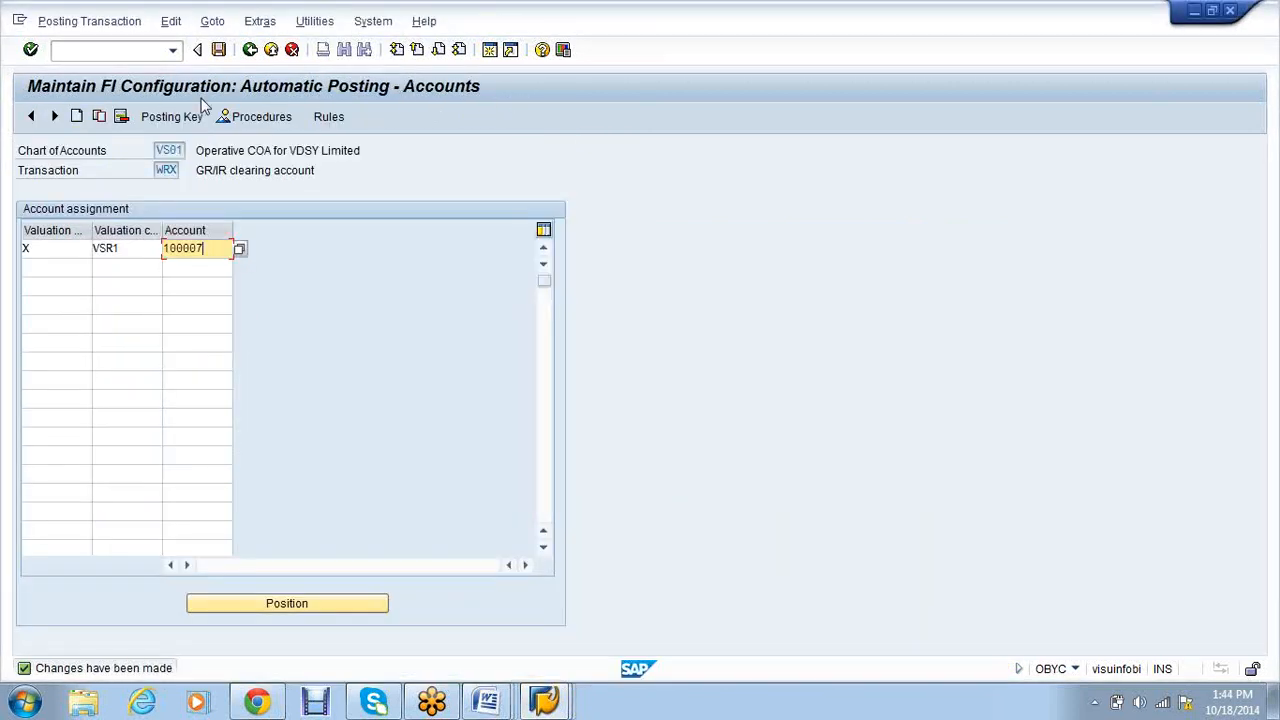
{"action": "left_click", "coordinate": [218, 49]}
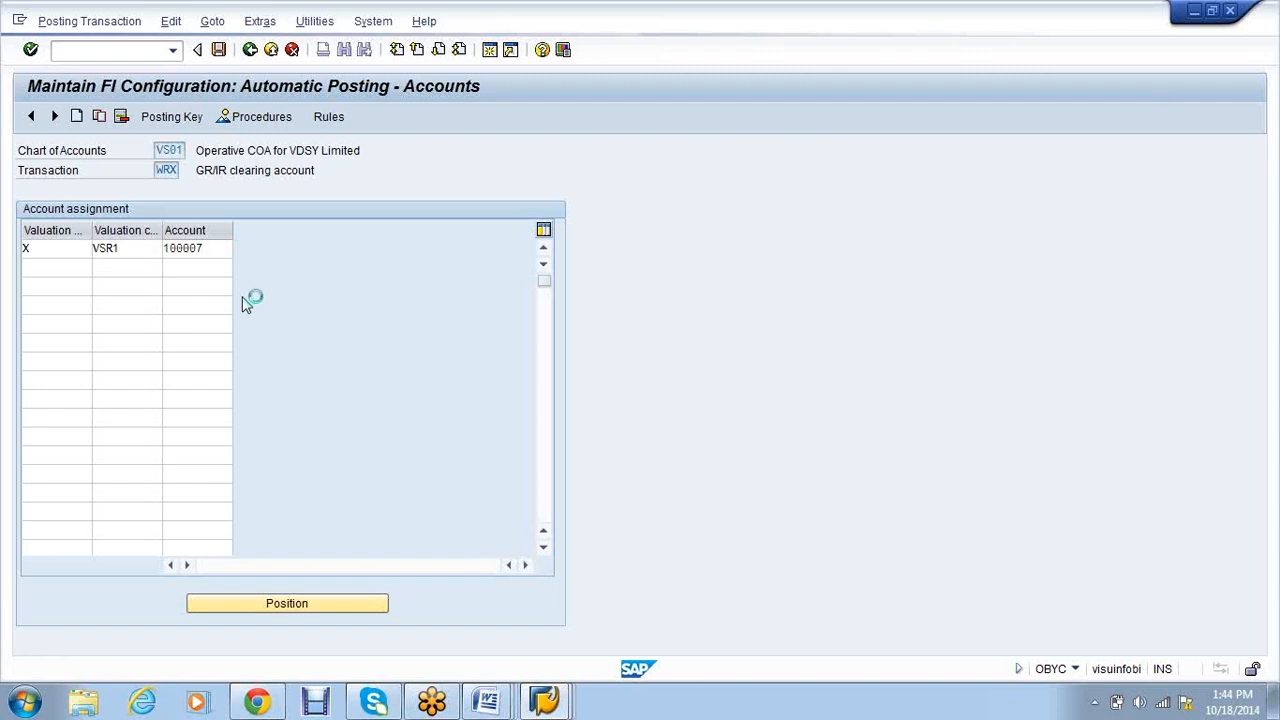
{"action": "left_click", "coordinate": [51, 271]}
{"action": "type", "text": "X"}
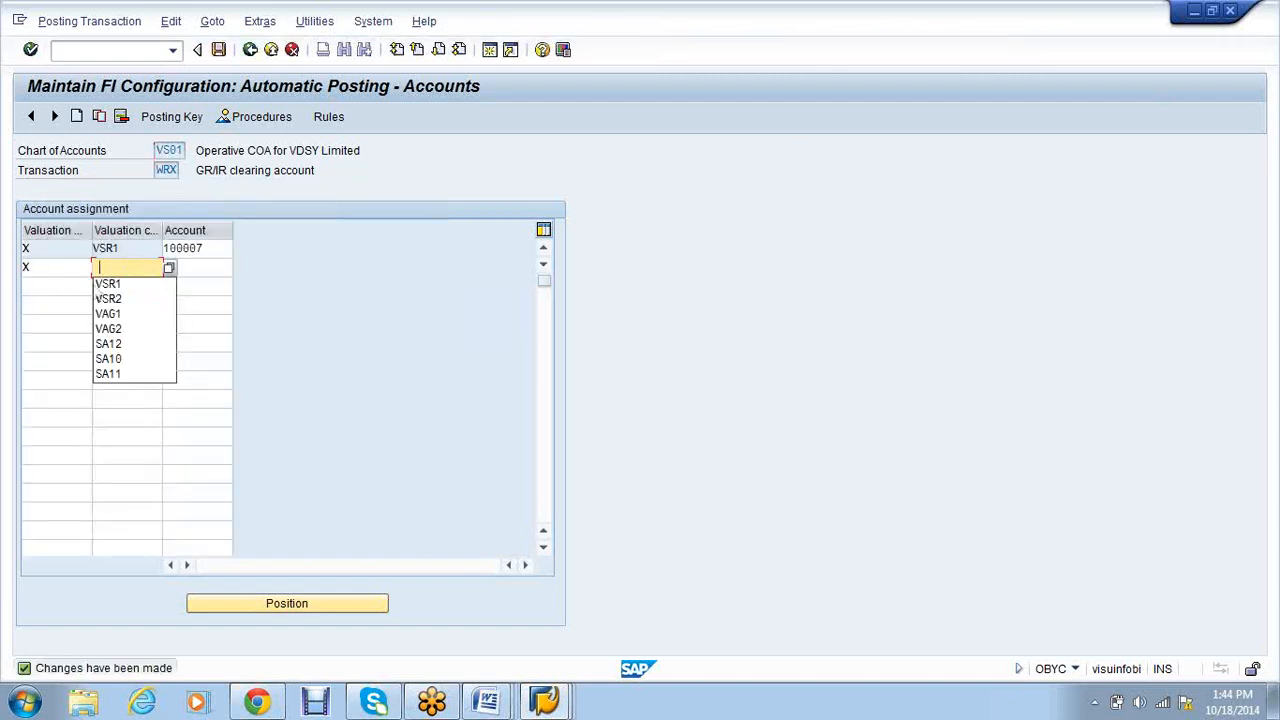
{"action": "left_click", "coordinate": [102, 294]}
{"action": "left_click", "coordinate": [210, 285]}
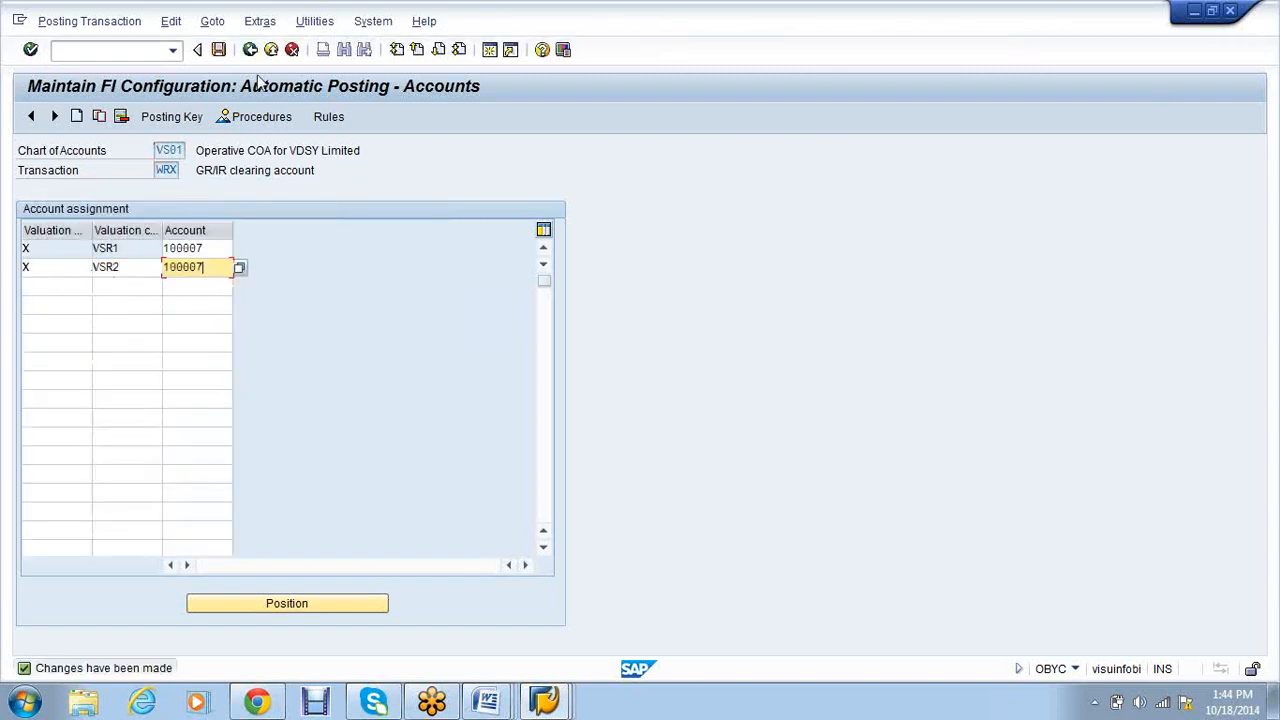
{"action": "left_click", "coordinate": [220, 50]}
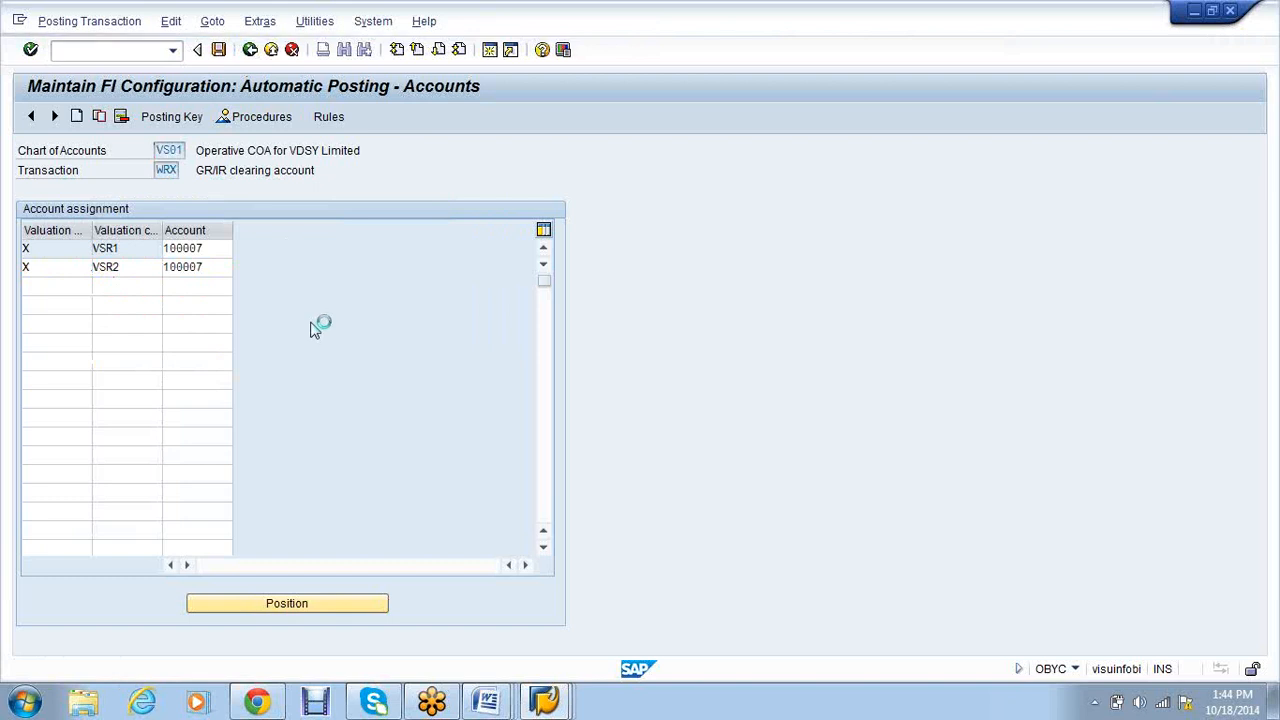
{"action": "key", "text": "Return"}
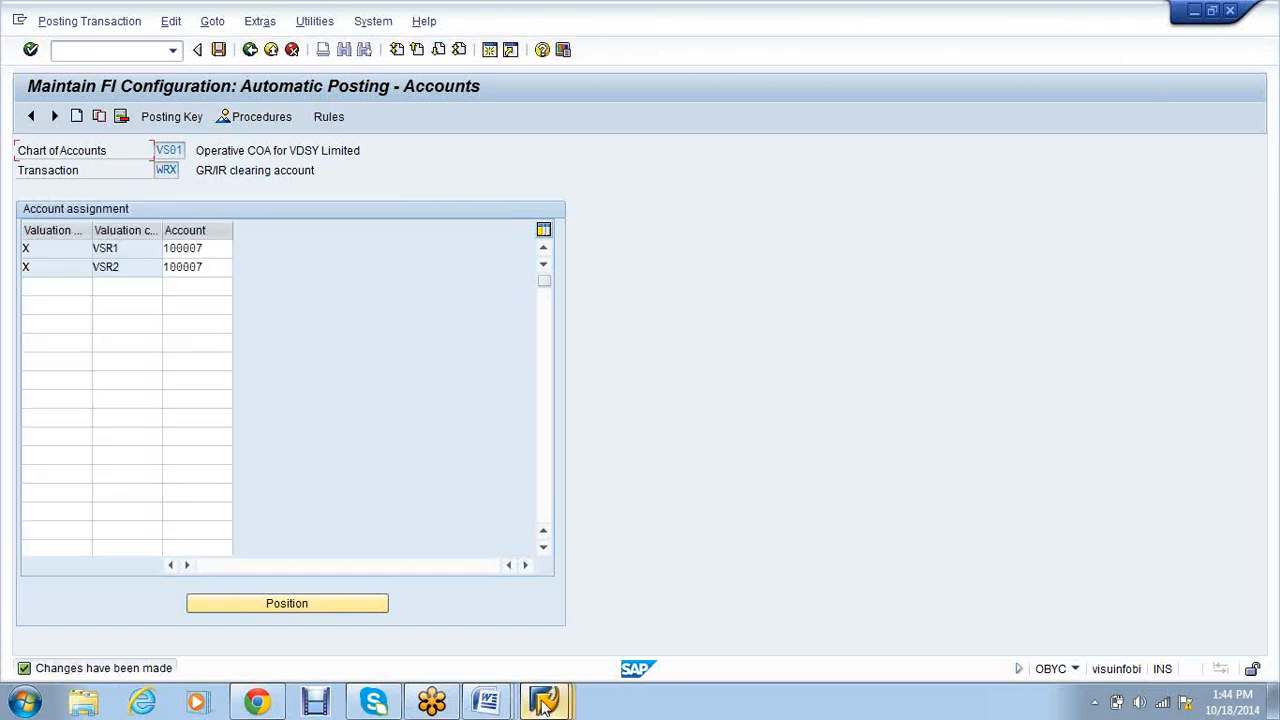
{"action": "left_click", "coordinate": [545, 703]}
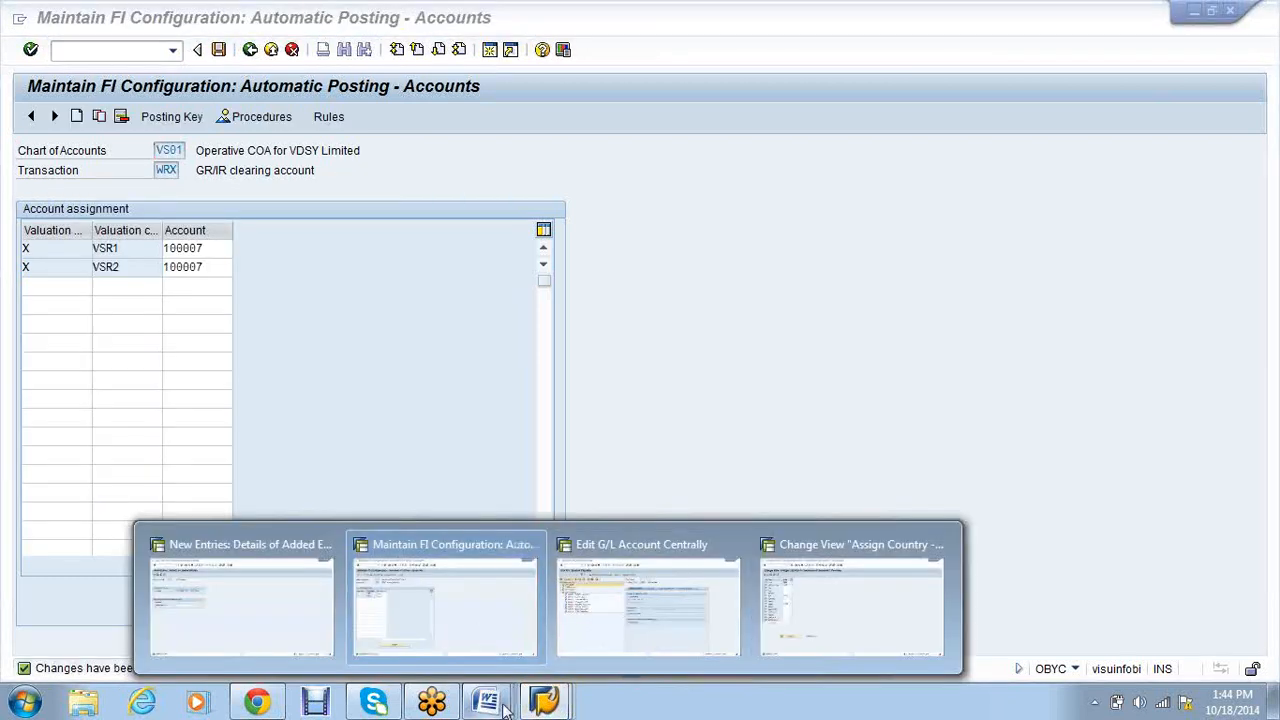
{"action": "mouse_move", "coordinate": [503, 707]}
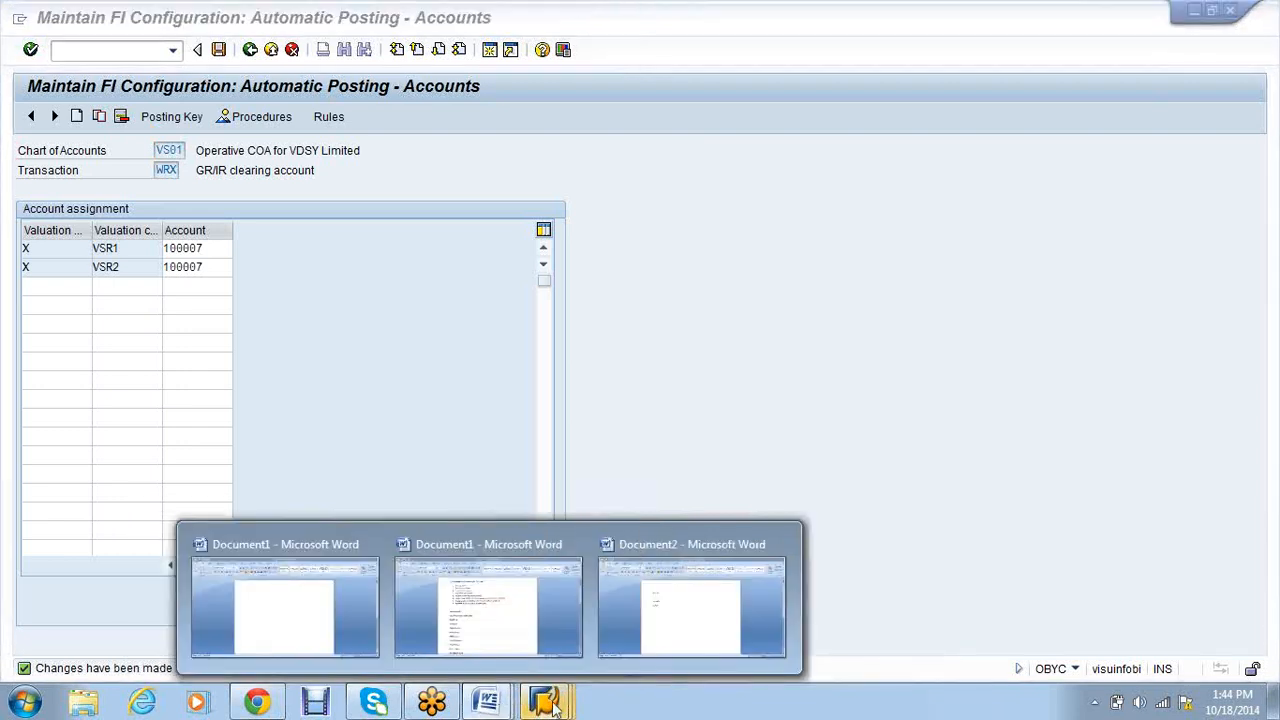
{"action": "mouse_move", "coordinate": [545, 703]}
{"action": "left_click", "coordinate": [593, 642]}
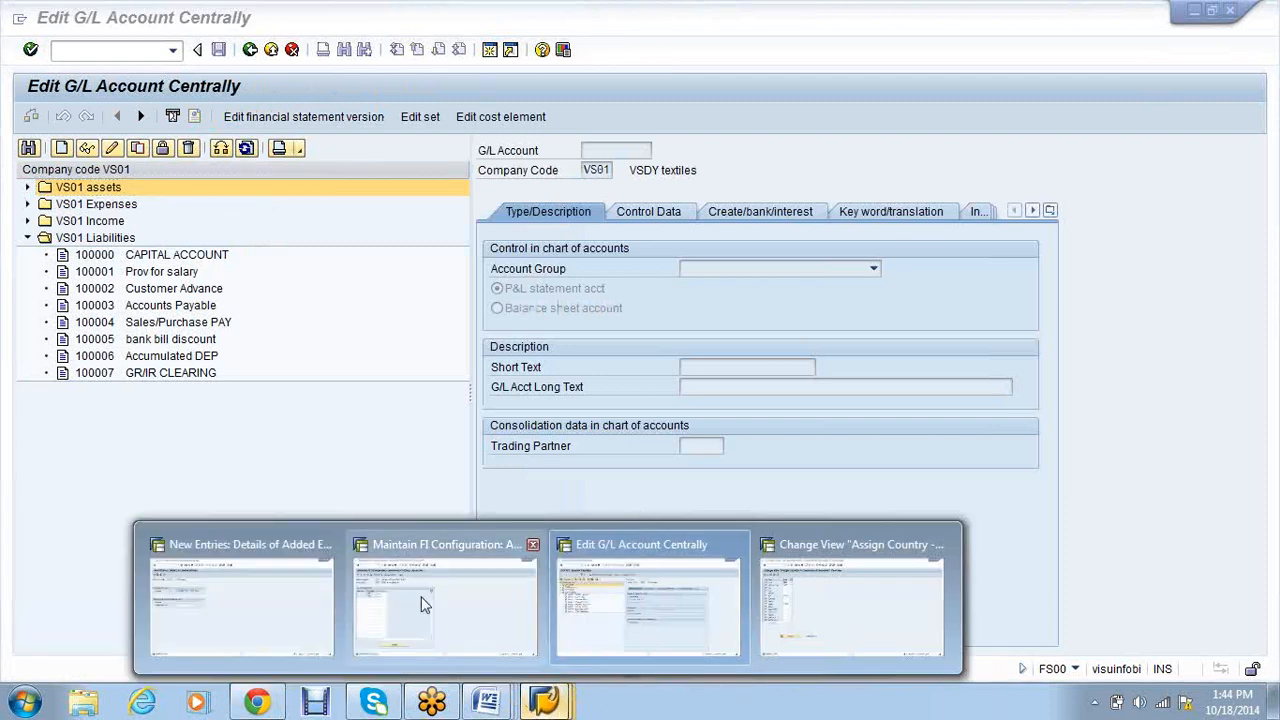
{"action": "left_click", "coordinate": [423, 600]}
Open the inventory offsetting entry procedure GBB, base its account determination on general modification, valuation modification and valuation class, and save the rules.
{"action": "left_click", "coordinate": [251, 50]}
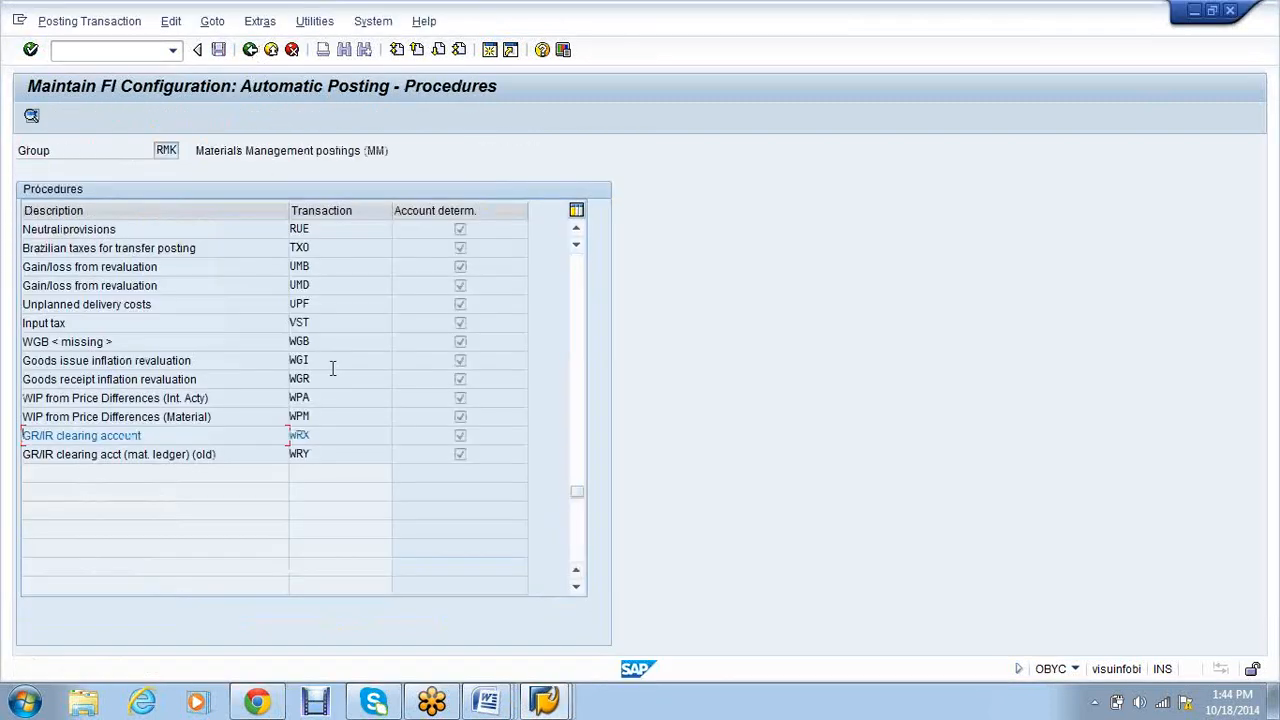
{"action": "scroll", "coordinate": [330, 365], "scroll_direction": "up", "scroll_amount": 2}
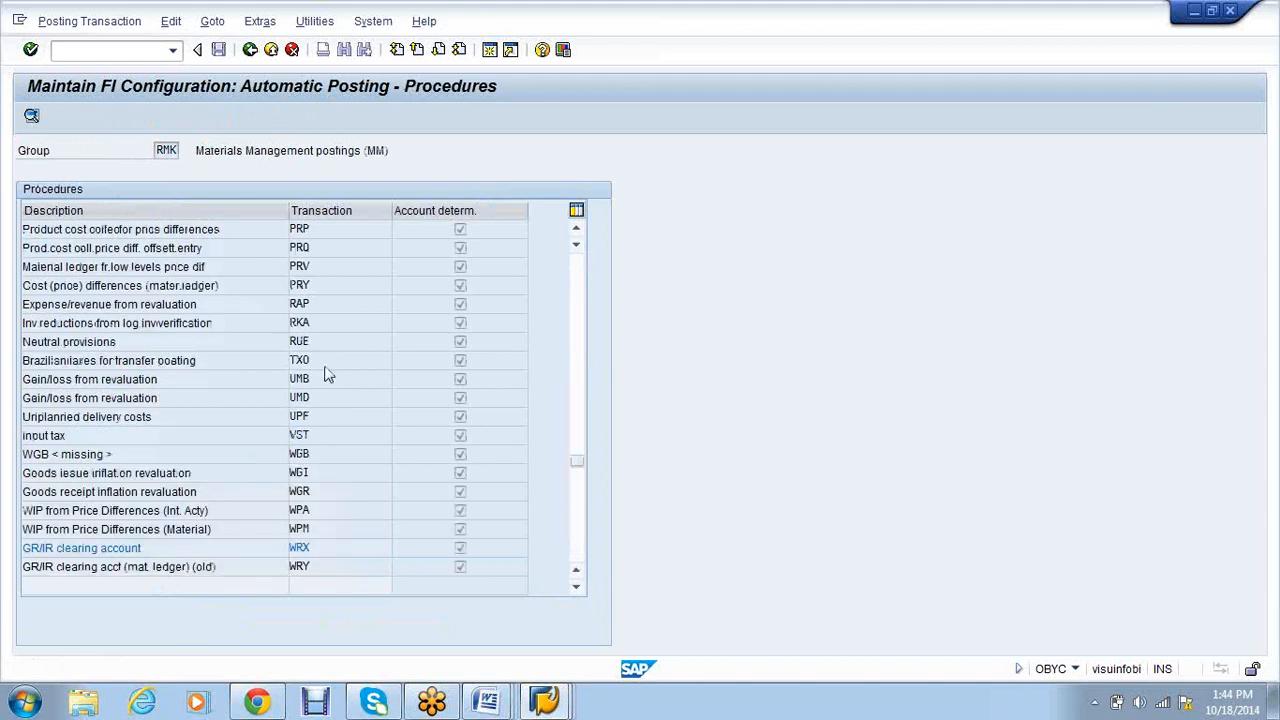
{"action": "scroll", "coordinate": [328, 375], "scroll_direction": "up", "scroll_amount": 3}
{"action": "scroll", "coordinate": [325, 372], "scroll_direction": "up", "scroll_amount": 2}
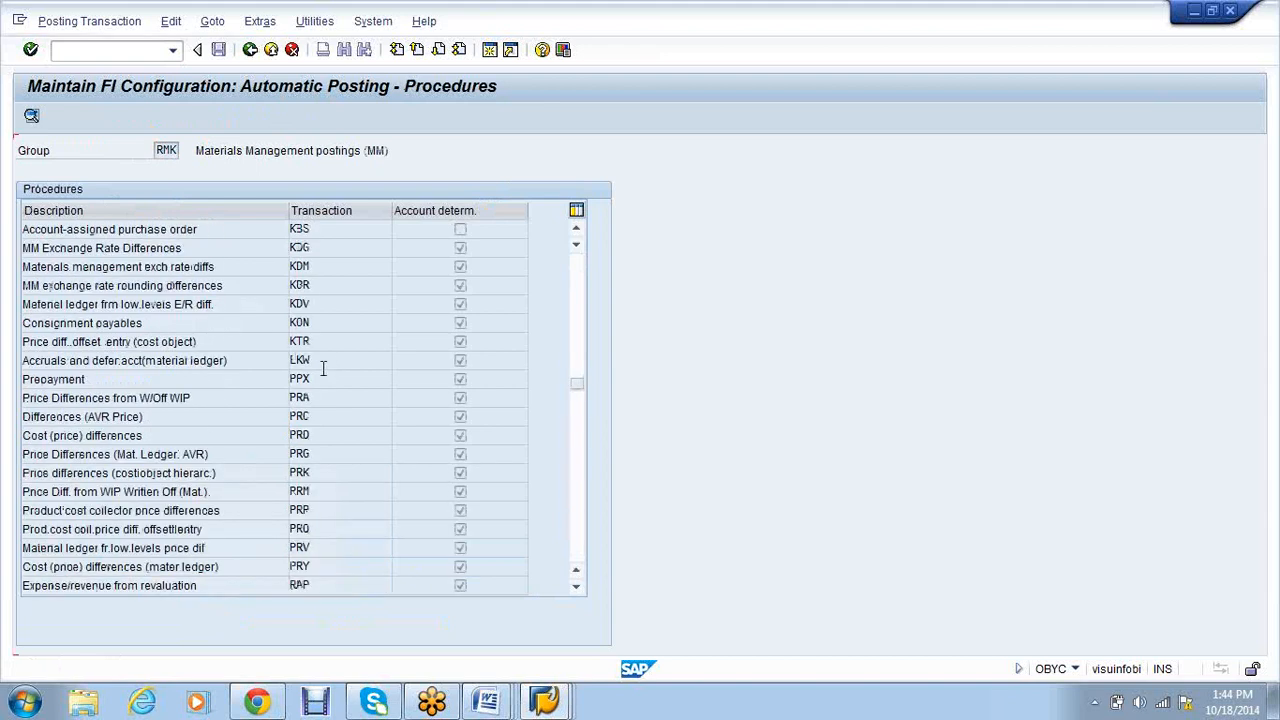
{"action": "scroll", "coordinate": [323, 370], "scroll_direction": "up", "scroll_amount": 2}
{"action": "scroll", "coordinate": [323, 372], "scroll_direction": "up", "scroll_amount": 2}
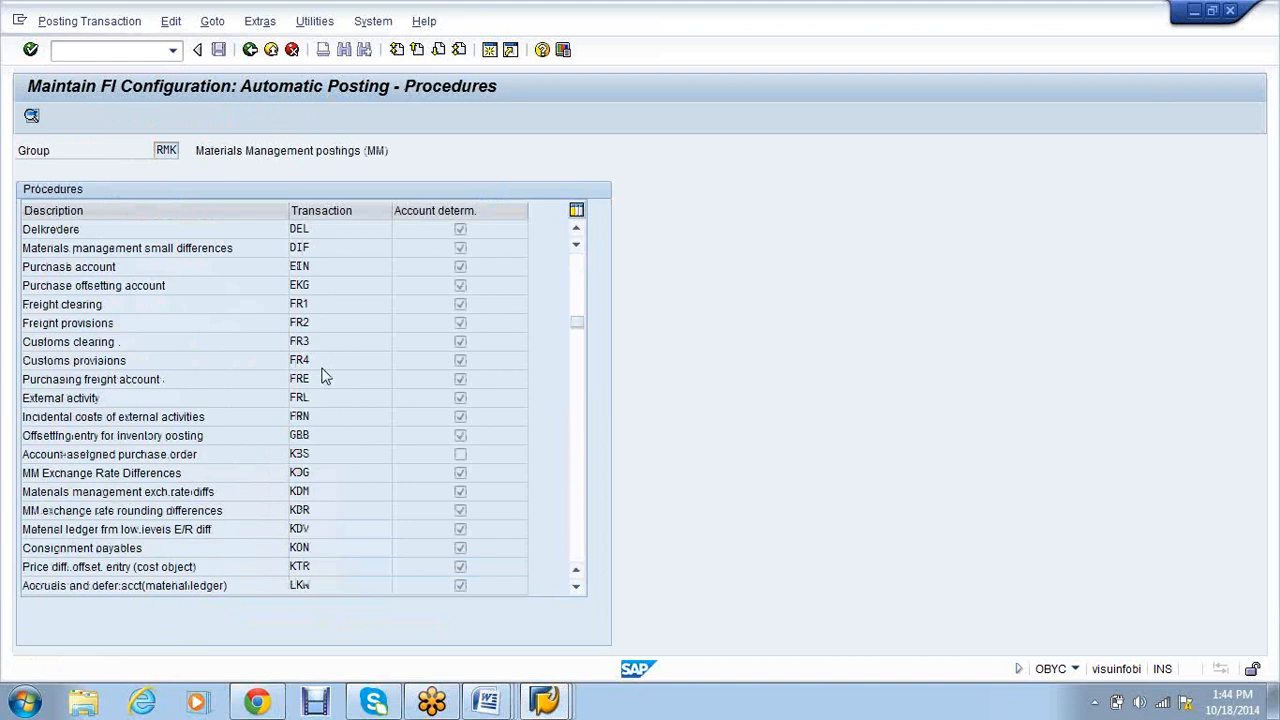
{"action": "scroll", "coordinate": [323, 375], "scroll_direction": "up", "scroll_amount": 2}
{"action": "scroll", "coordinate": [323, 378], "scroll_direction": "down", "scroll_amount": 1}
{"action": "double_click", "coordinate": [236, 491]}
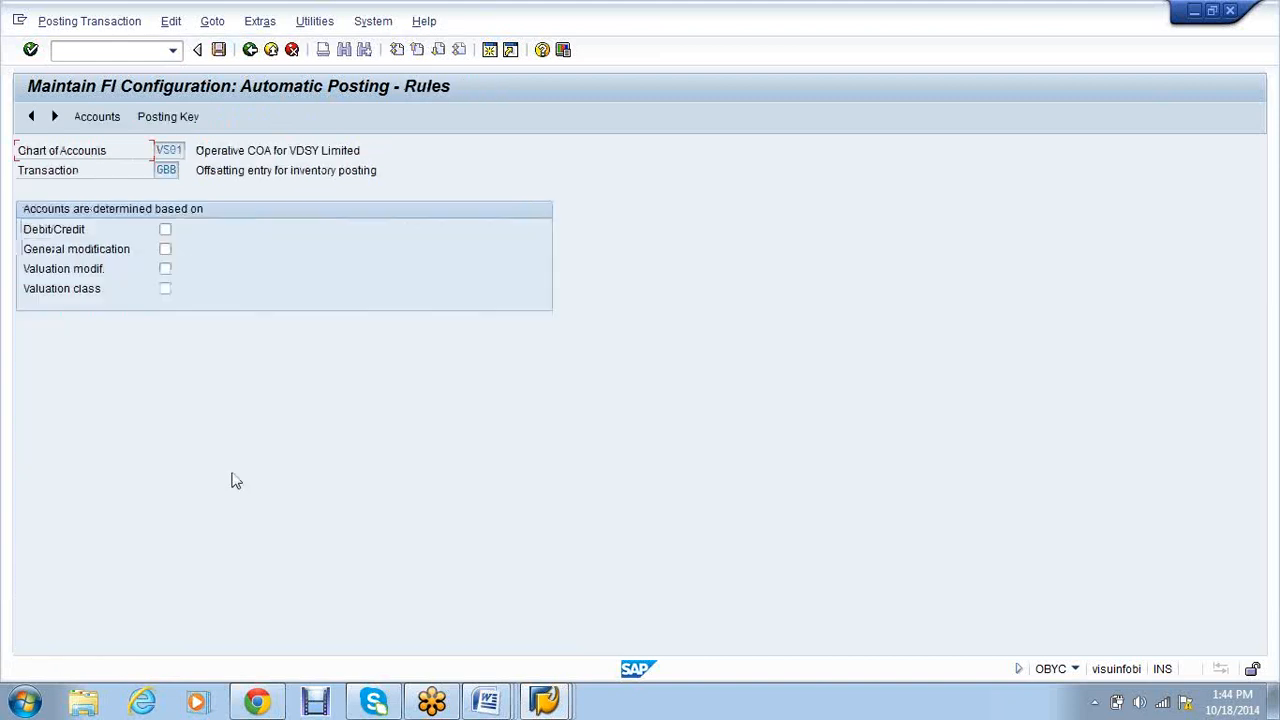
{"action": "left_click", "coordinate": [165, 249]}
{"action": "left_click", "coordinate": [165, 269]}
{"action": "left_click", "coordinate": [218, 50]}
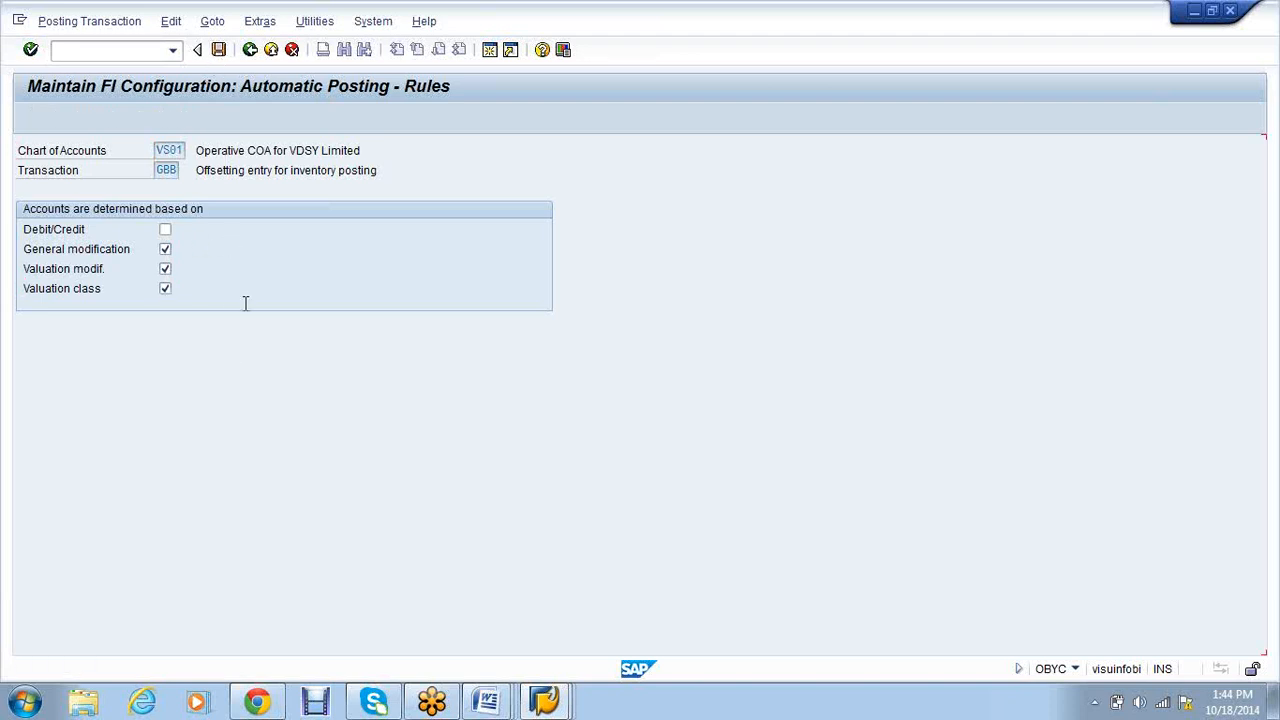
Enter valuation modification X, general modification VBR and valuation class VSR1 in the first GBB account assignment line.
{"action": "type", "text": "VBR"}
{"action": "key", "text": "Tab"}
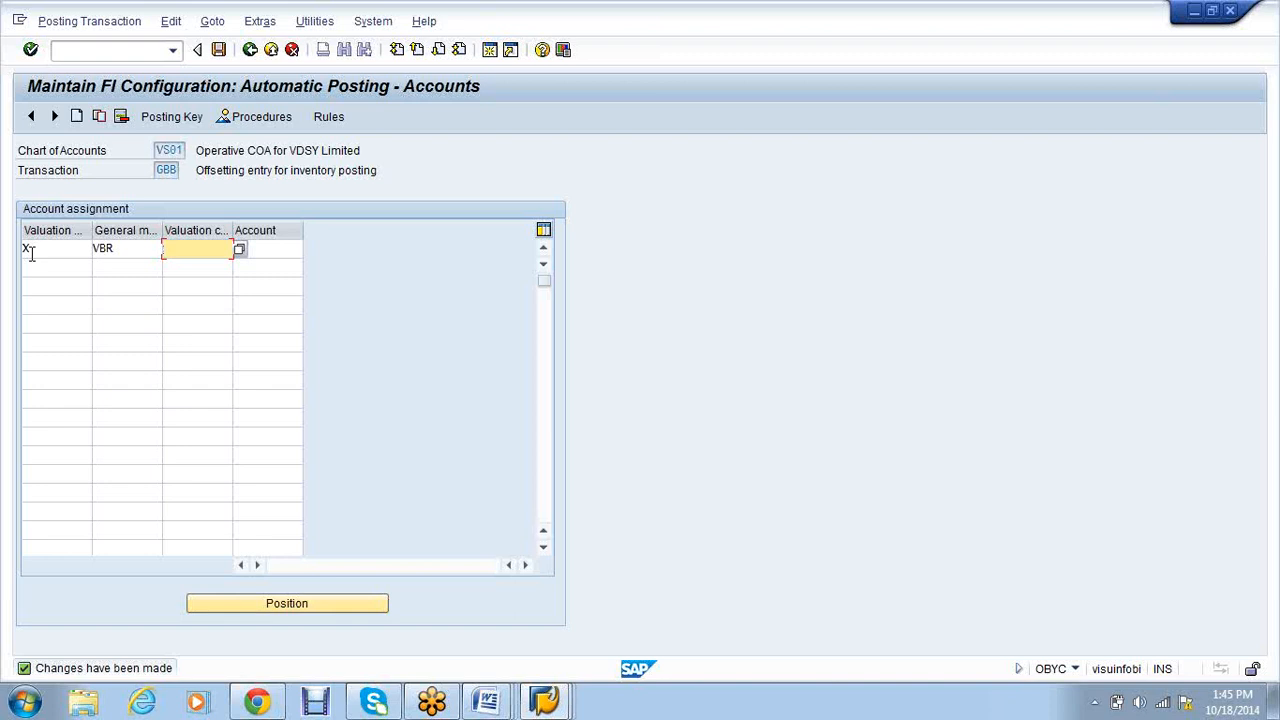
{"action": "type", "text": "VSR1"}
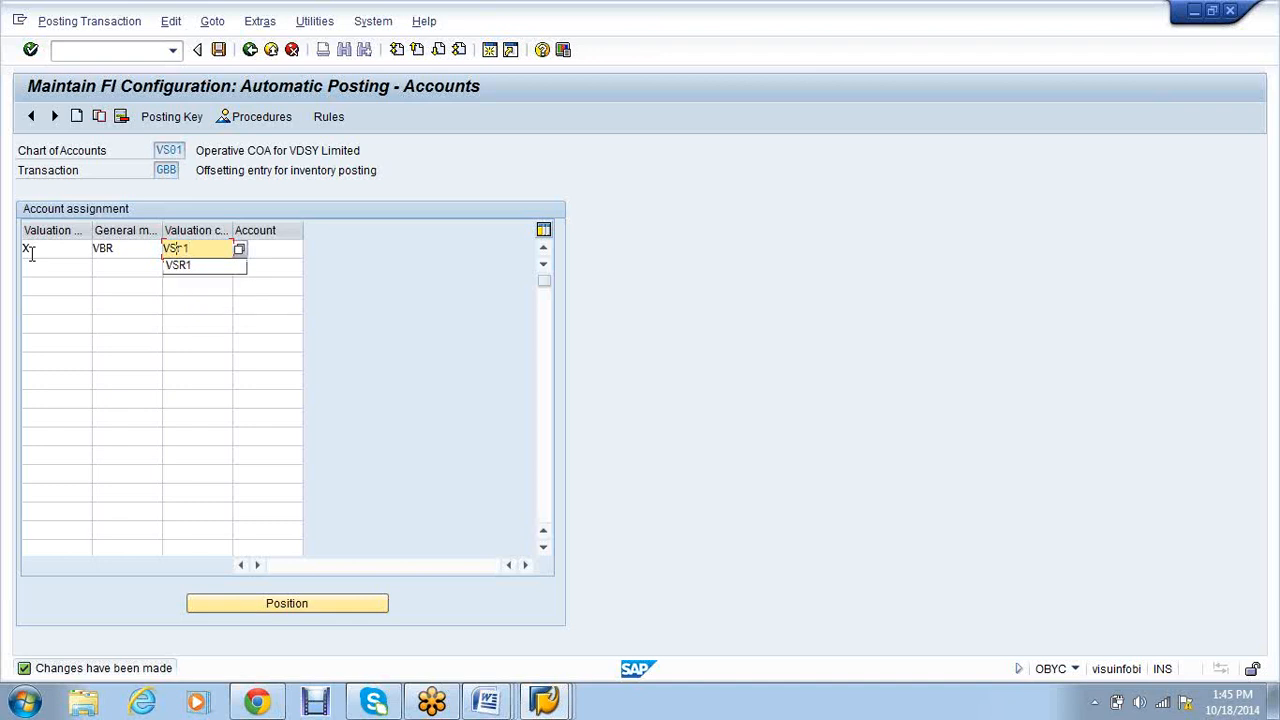
{"action": "key", "text": "Tab"}
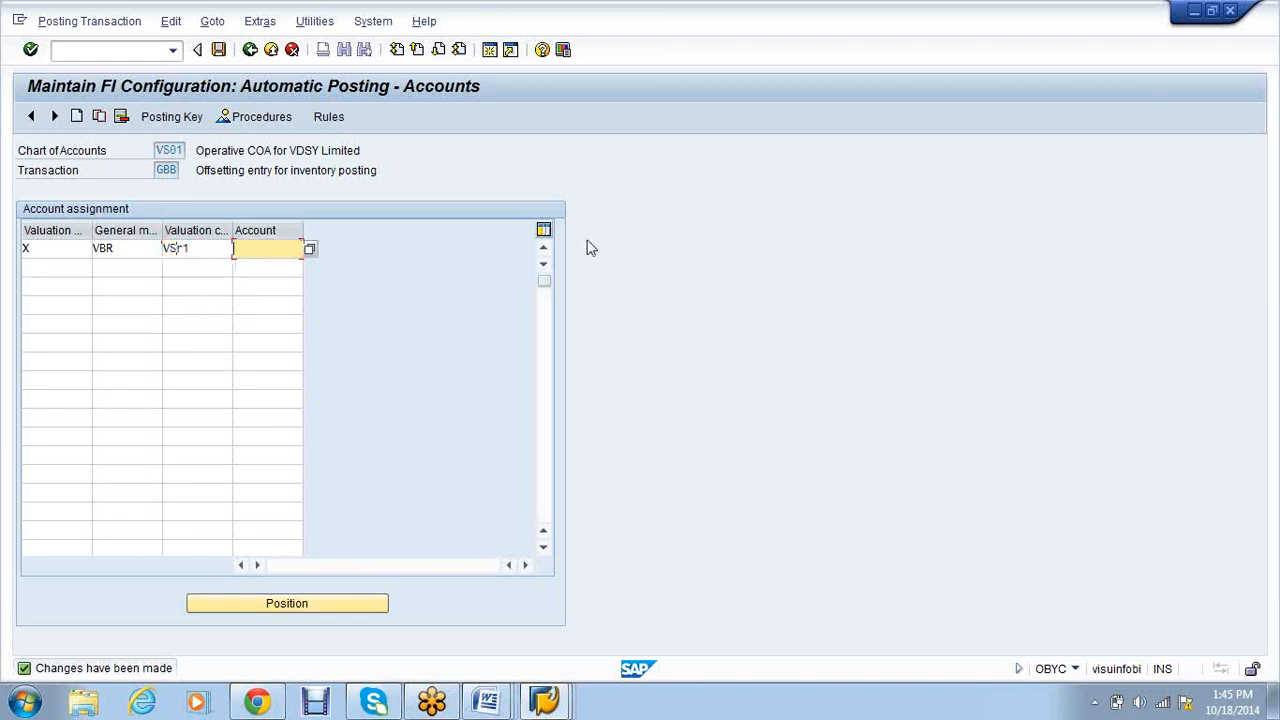
Look up the raw consumption account number under VS01 Expenses in the open G/L account session, and return to the GBB assignment.
{"action": "left_click", "coordinate": [539, 704]}
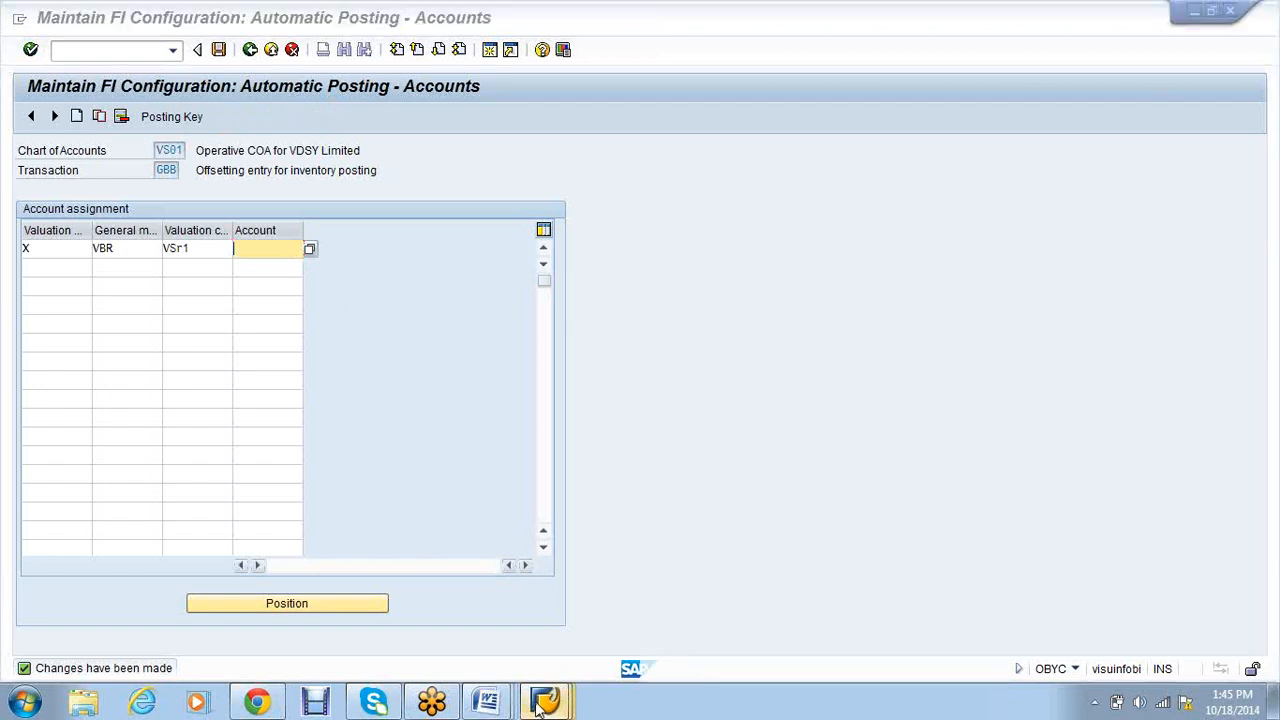
{"action": "mouse_move", "coordinate": [539, 704]}
{"action": "left_click", "coordinate": [591, 620]}
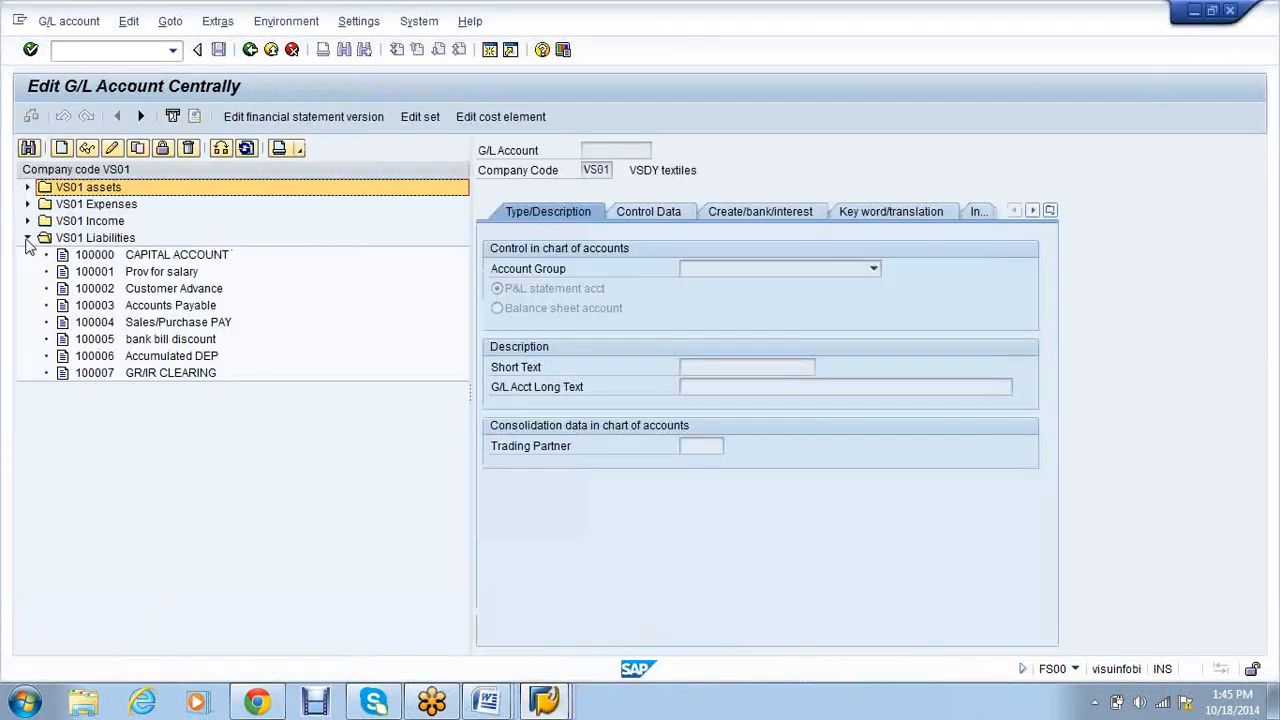
{"action": "left_click", "coordinate": [28, 238]}
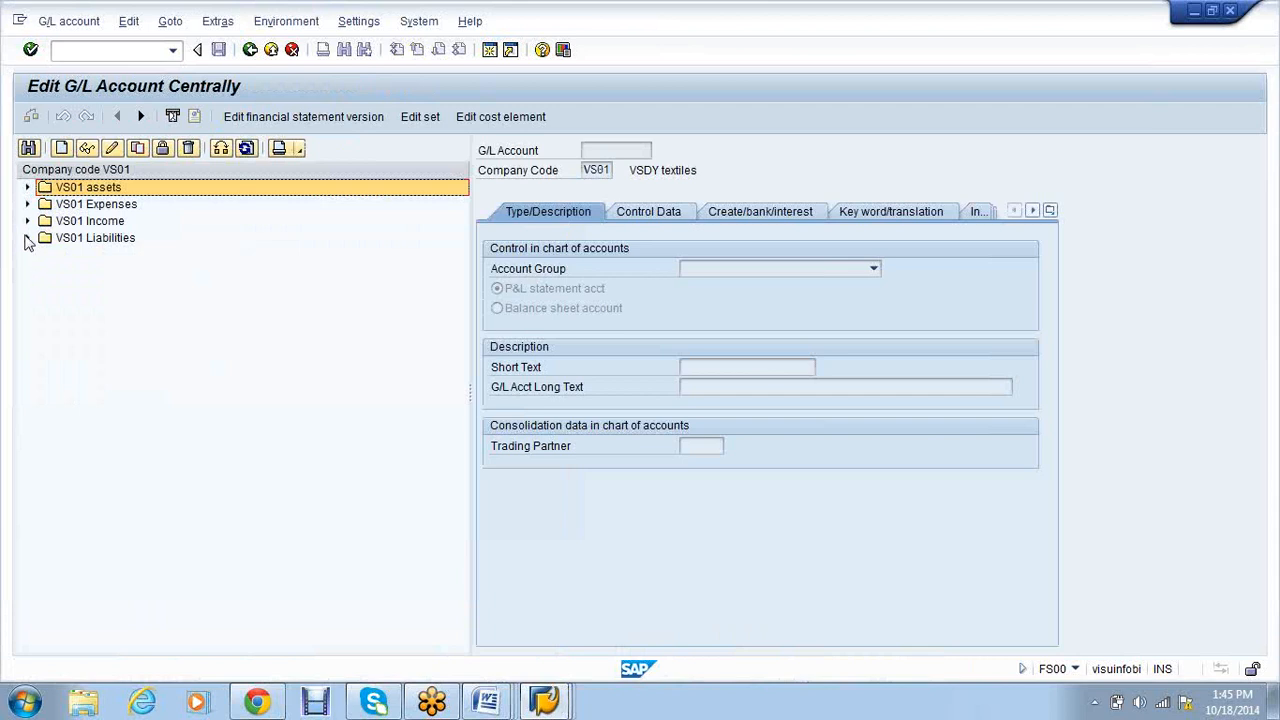
{"action": "left_click", "coordinate": [28, 204]}
{"action": "left_click", "coordinate": [170, 440]}
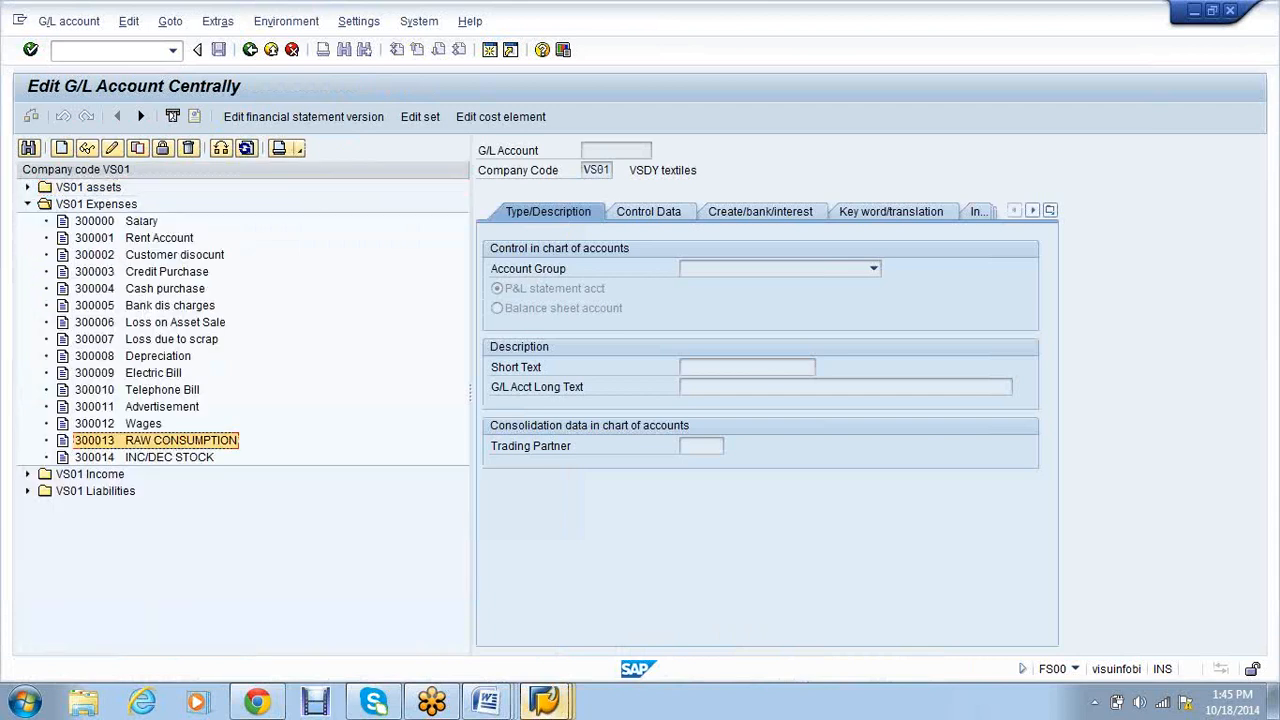
{"action": "left_click", "coordinate": [567, 711]}
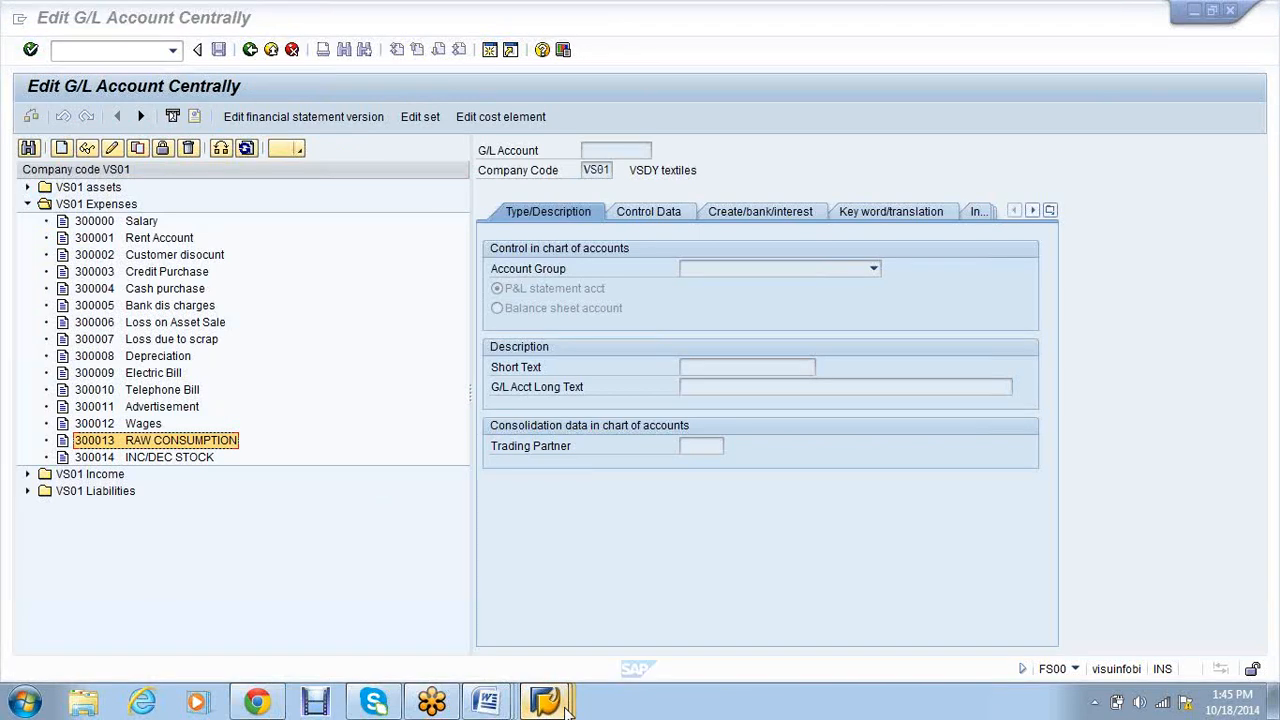
{"action": "left_click", "coordinate": [431, 540]}
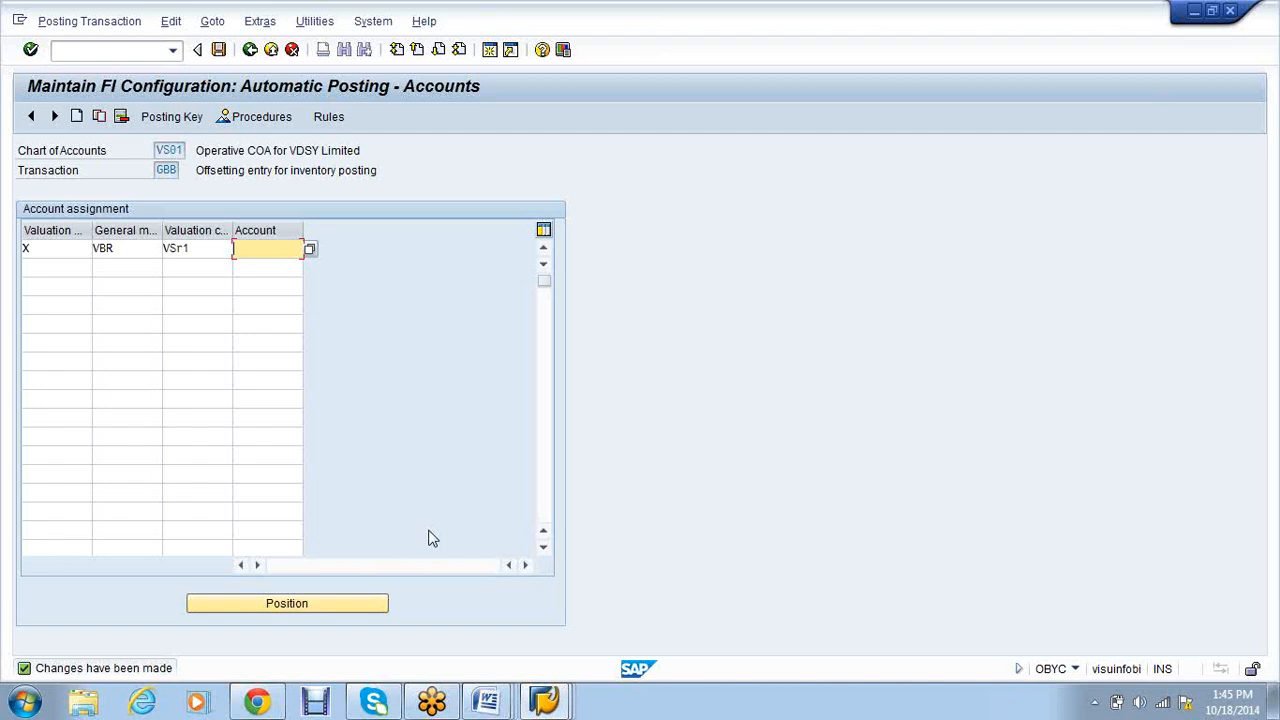
Review the accounting entries of the purchase cycle in the FI/MM integration notes in Word.
{"action": "left_click", "coordinate": [488, 705]}
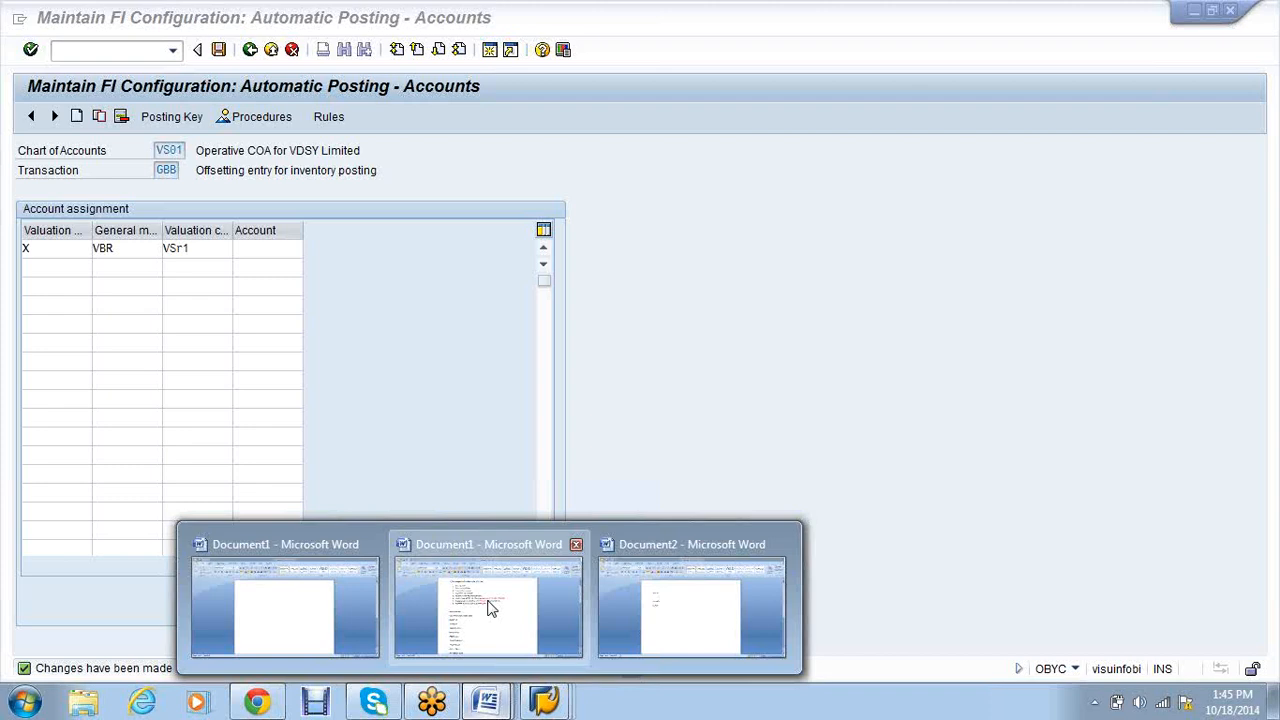
{"action": "left_click", "coordinate": [490, 609]}
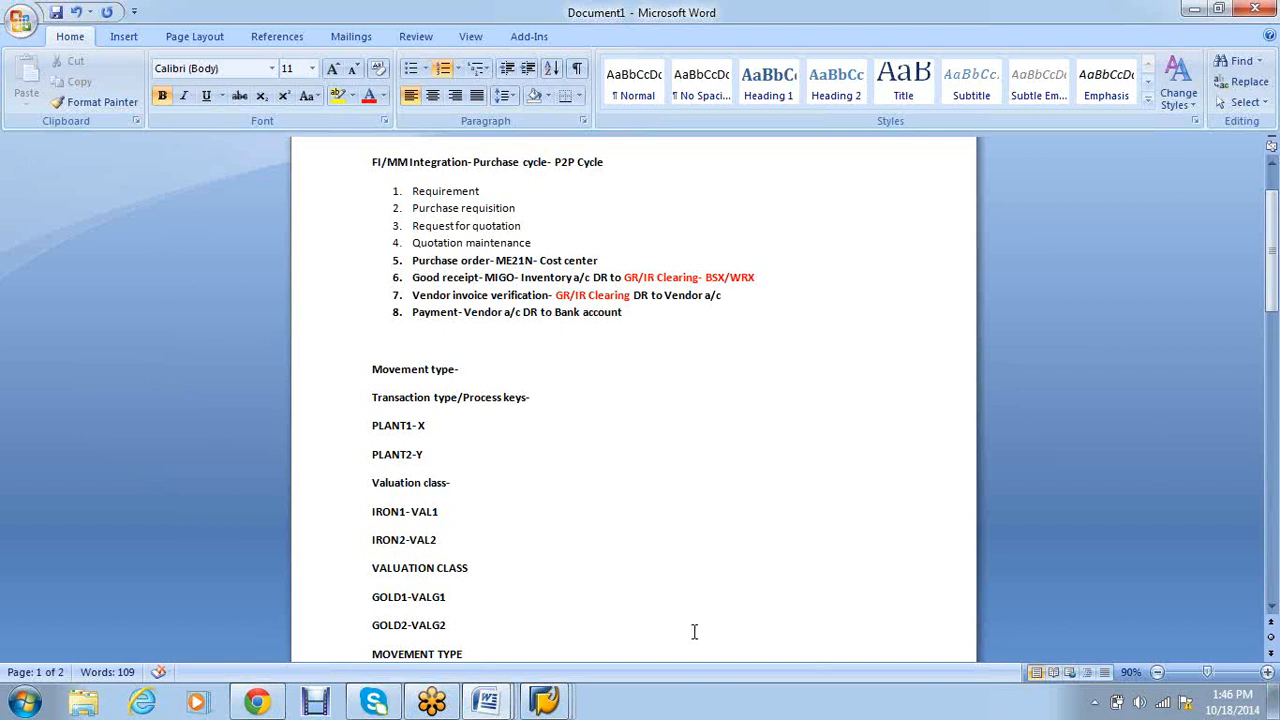
Switch back to the SAP automatic posting session and assign G/L account 300013 to the VBR line of GBB.
{"action": "left_click", "coordinate": [562, 707]}
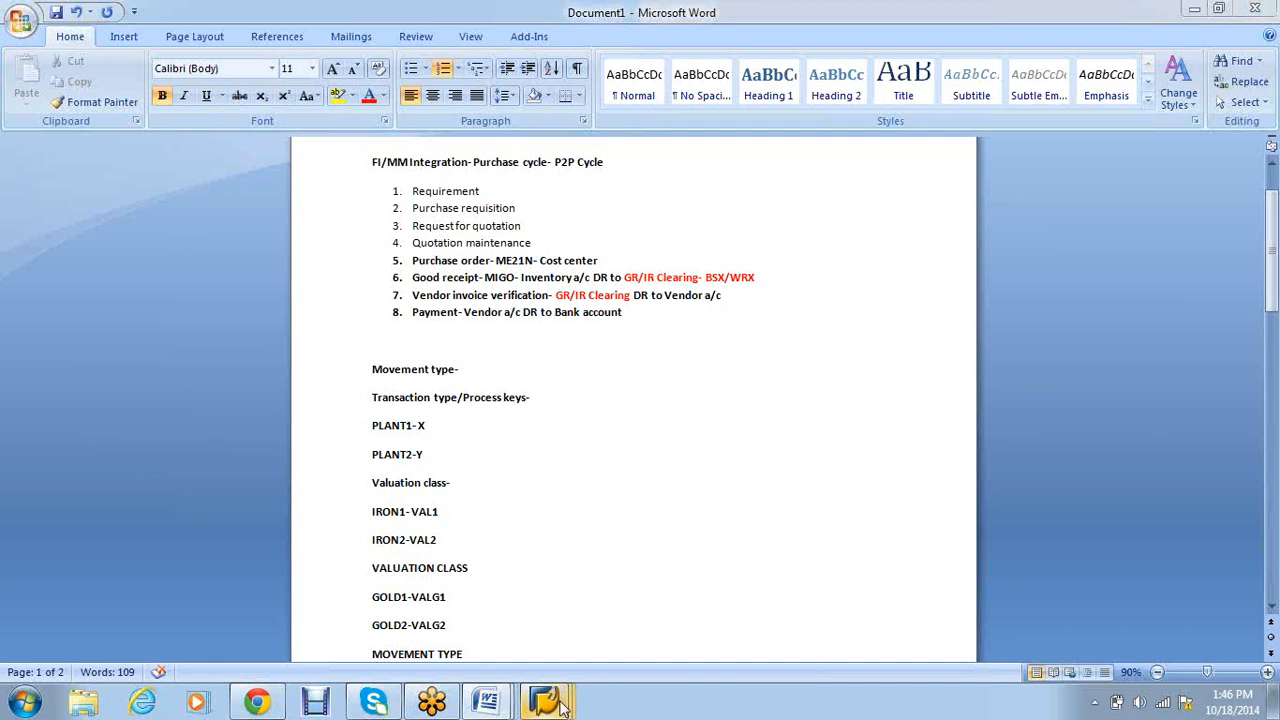
{"action": "left_click", "coordinate": [558, 708]}
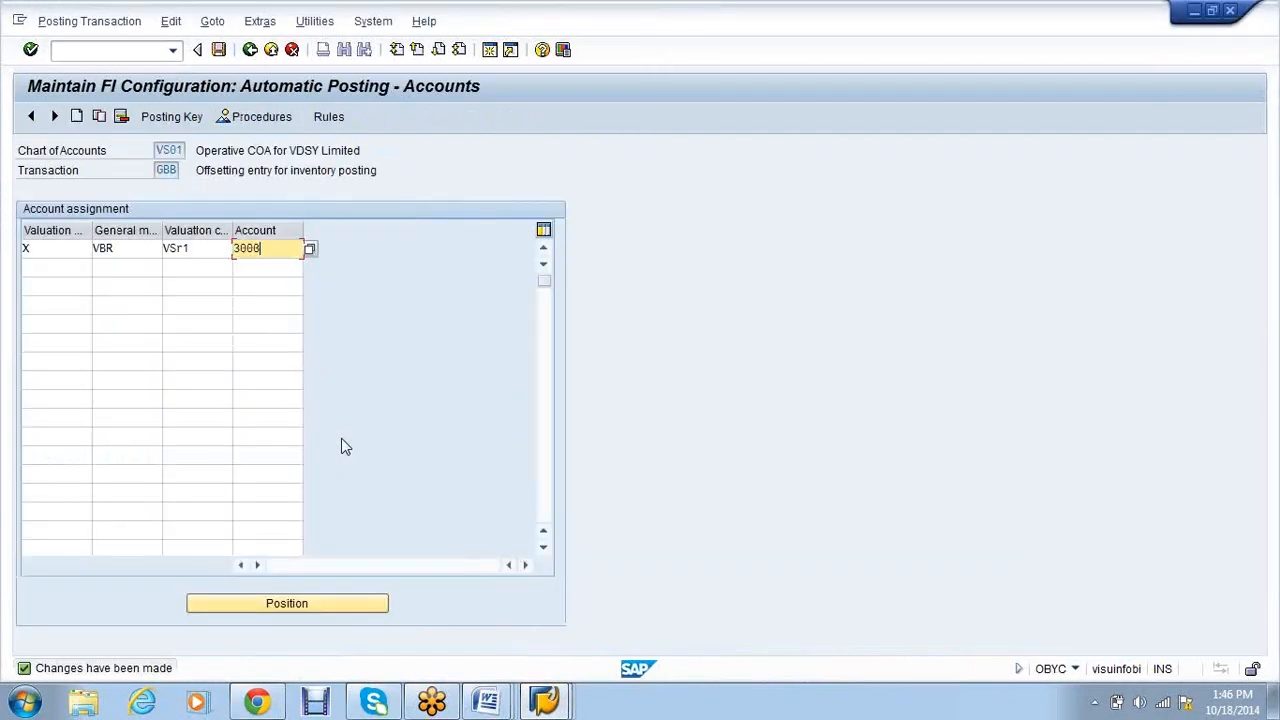
{"action": "type", "text": "13"}
Add a second GBB line with valuation modification X, general modification AUF, valuation class VSR2 and the INC/DEC STOCK account 300014.
{"action": "left_click", "coordinate": [60, 271]}
{"action": "type", "text": "X"}
{"action": "key", "text": "Tab"}
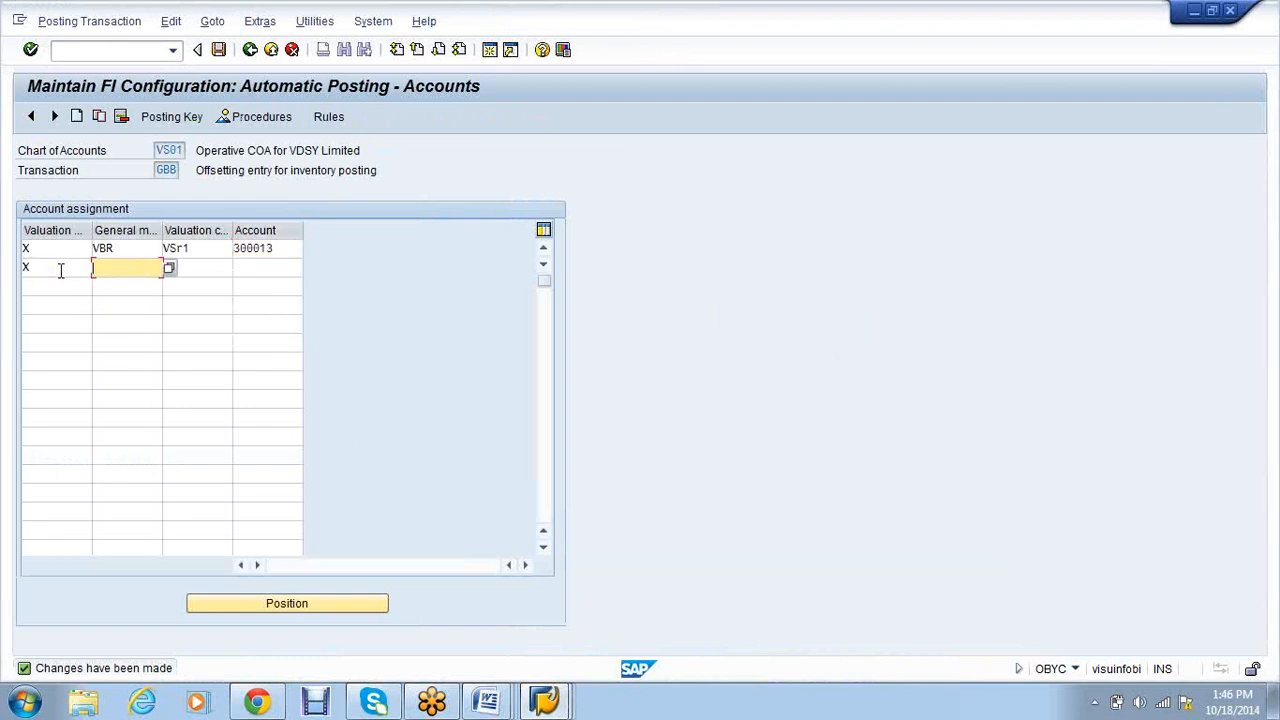
{"action": "type", "text": "AUF"}
{"action": "key", "text": "Tab"}
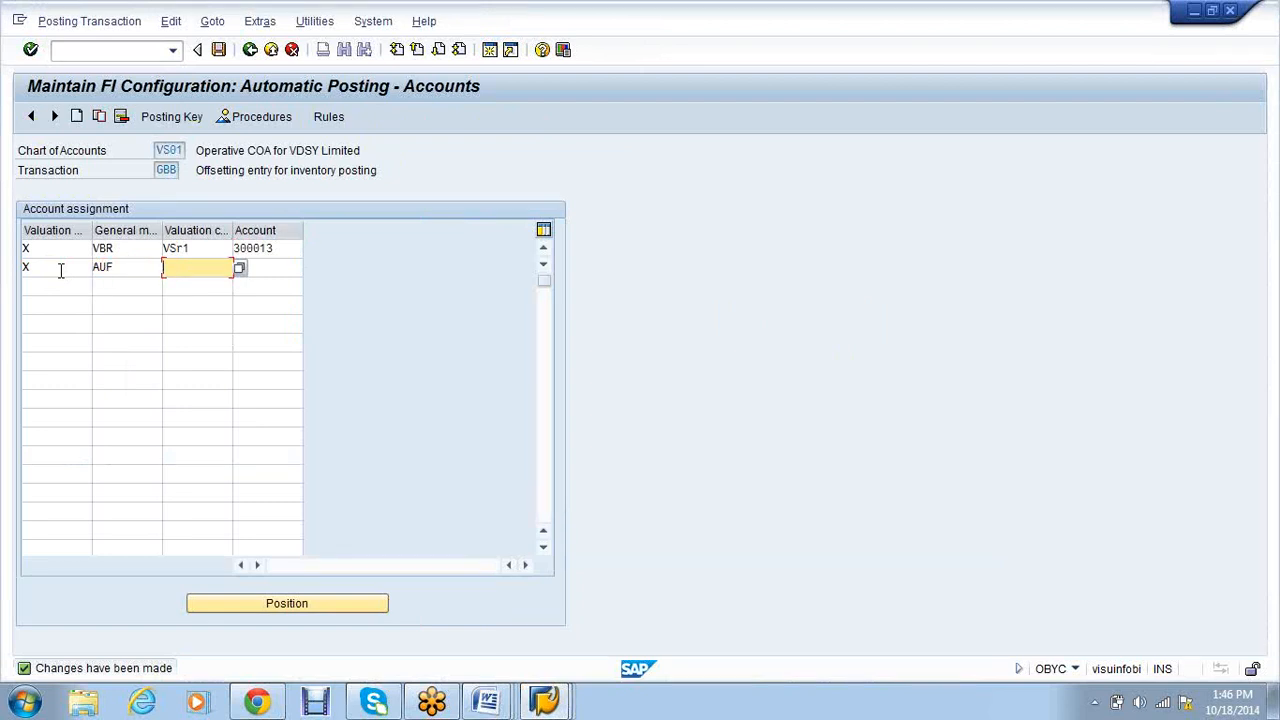
{"action": "type", "text": "VSR2"}
{"action": "key", "text": "Tab"}
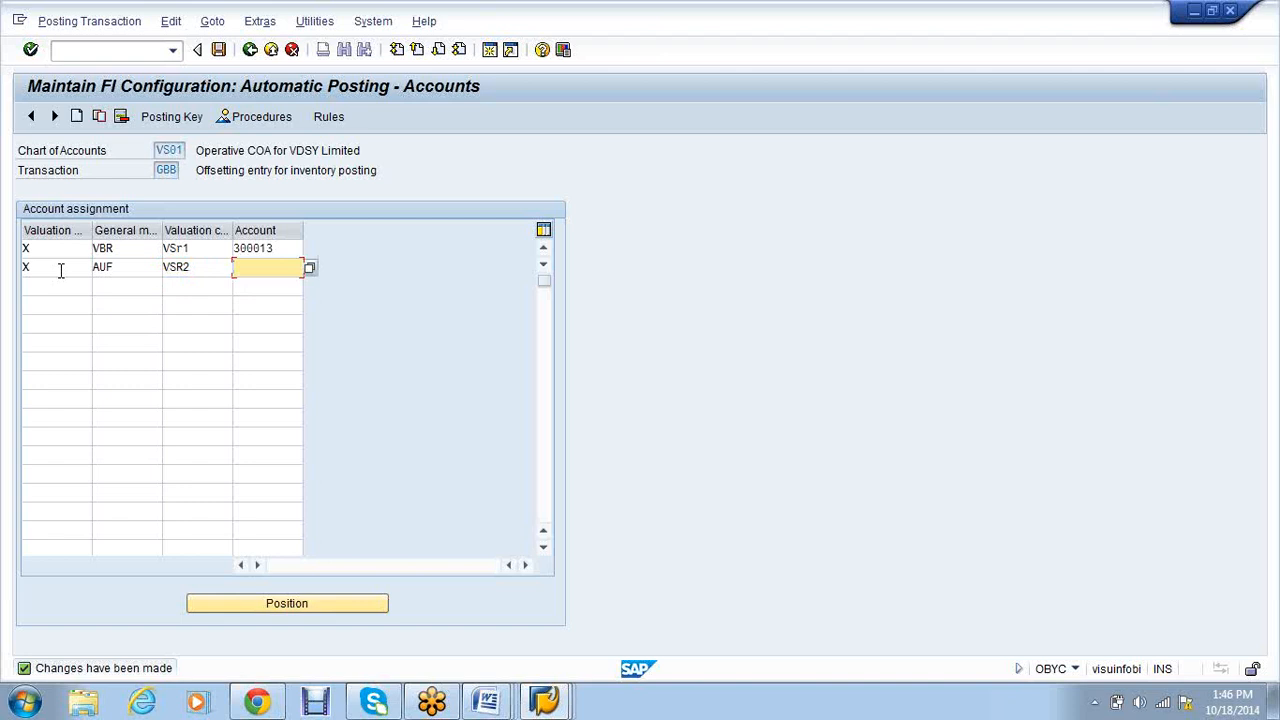
{"action": "left_click", "coordinate": [548, 703]}
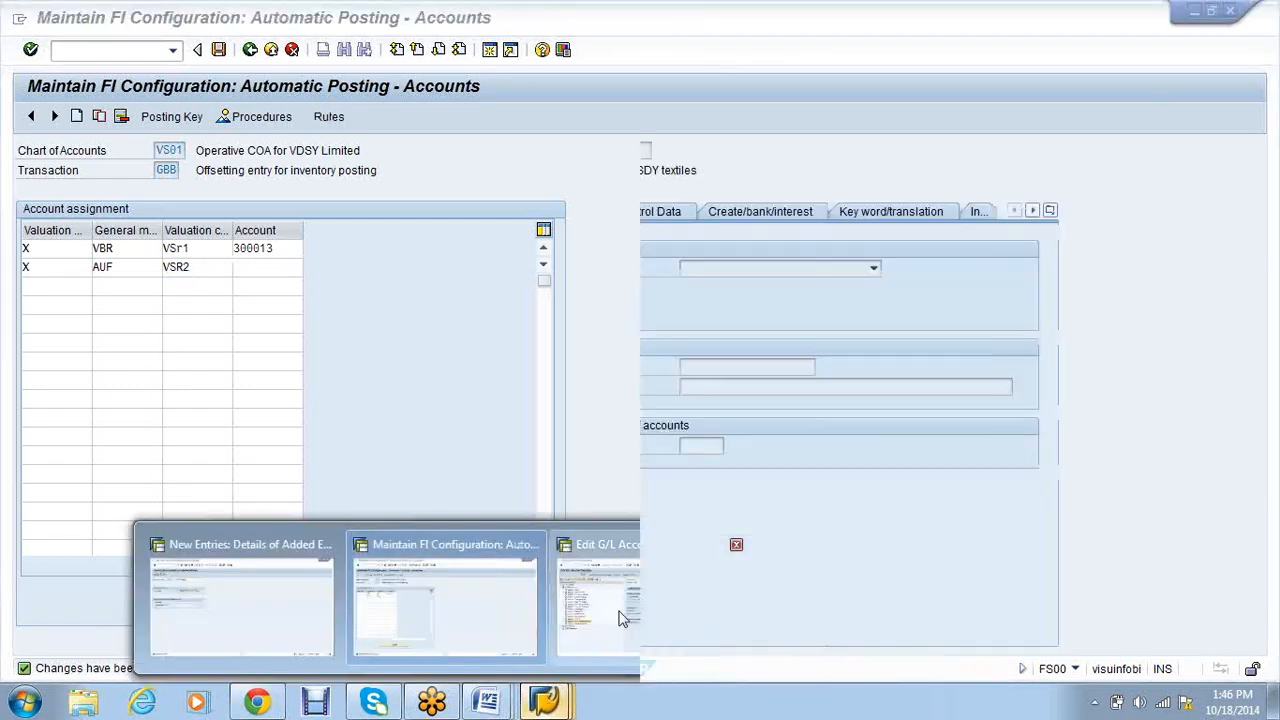
{"action": "left_click", "coordinate": [620, 612]}
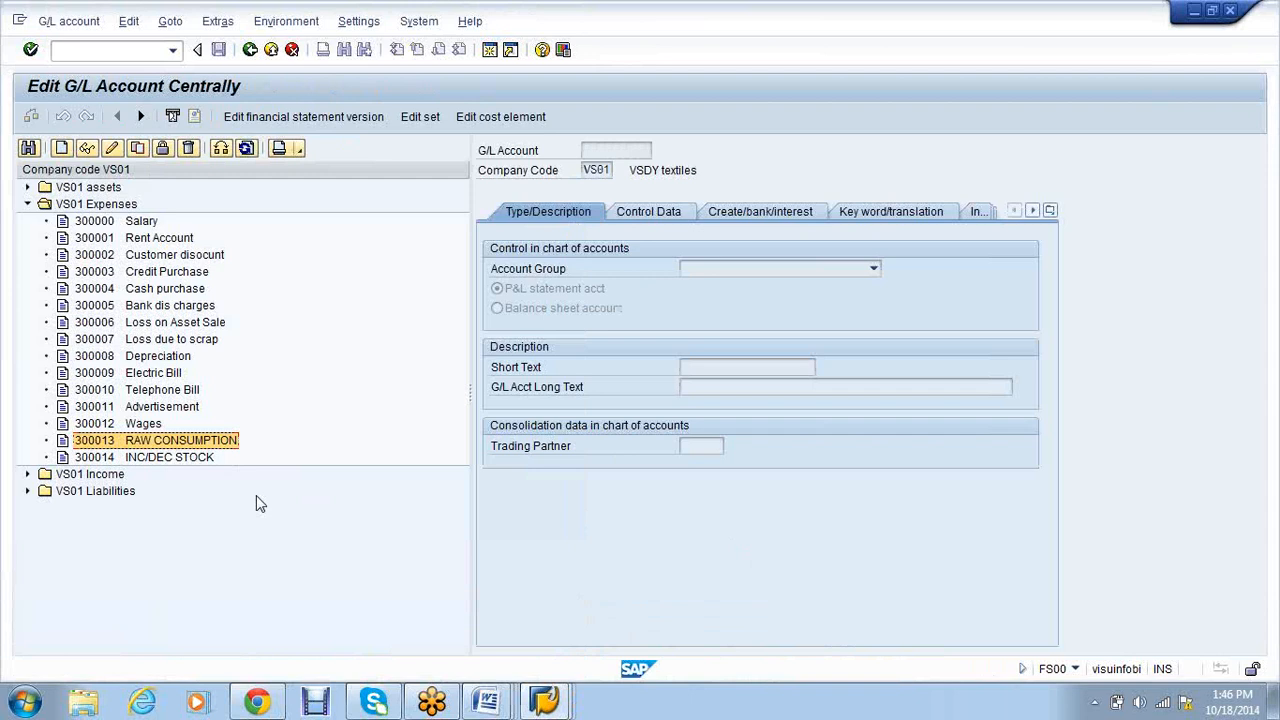
{"action": "key", "text": "alt+Tab"}
{"action": "type", "text": "14"}
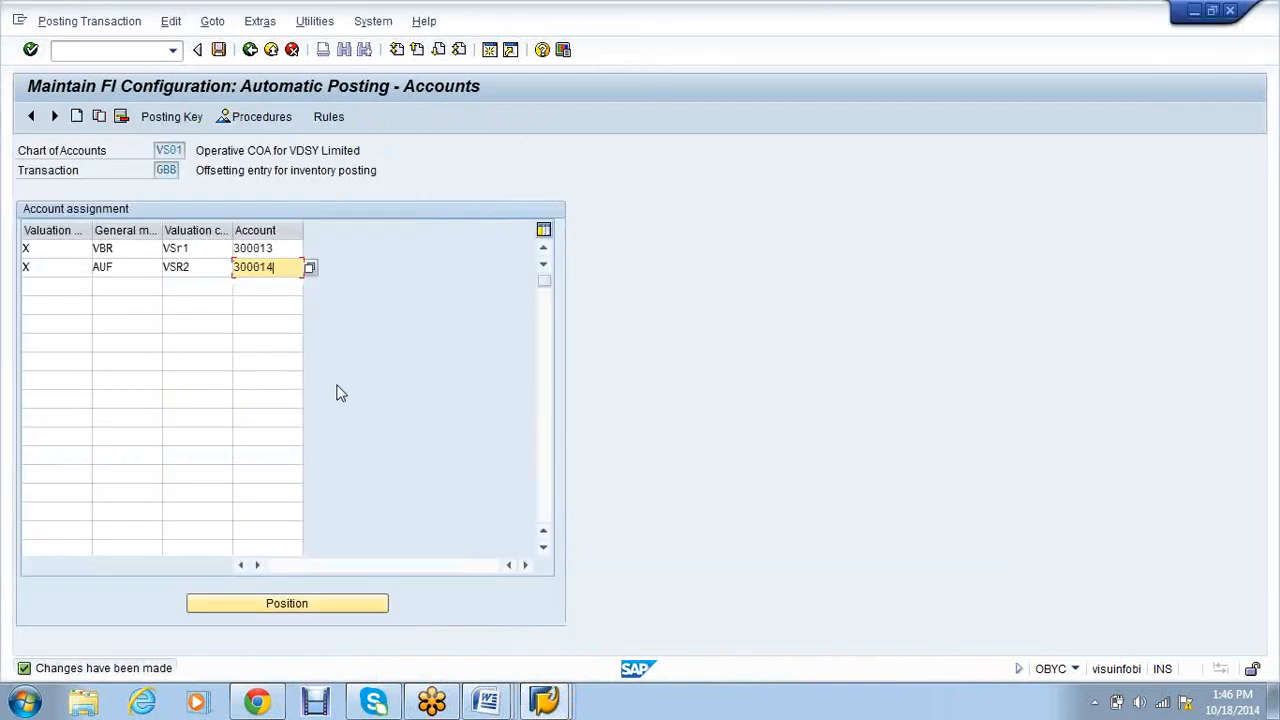
Add a GBB line with valuation modification X, general modification ZOF, valuation class VSR2 and account 300014.
{"action": "left_click", "coordinate": [52, 288]}
{"action": "type", "text": "X"}
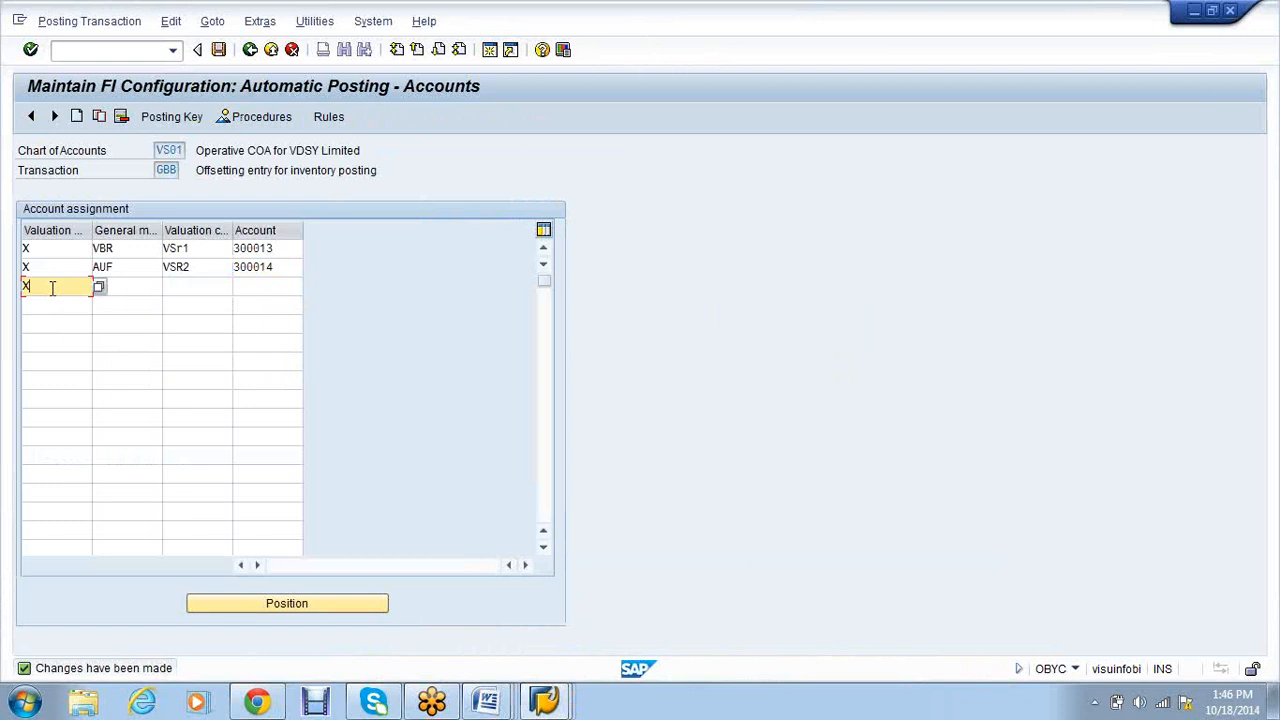
{"action": "key", "text": "Tab"}
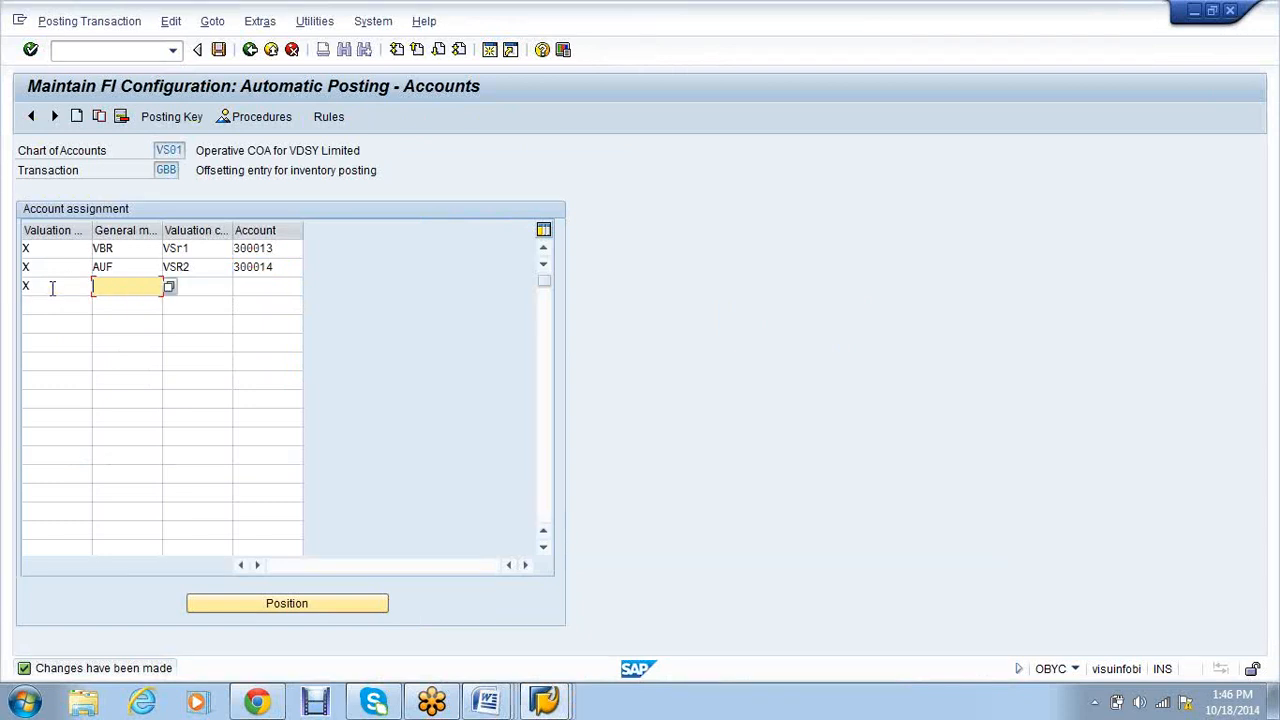
{"action": "type", "text": "ZOF"}
{"action": "key", "text": "Tab"}
{"action": "type", "text": "VSr2"}
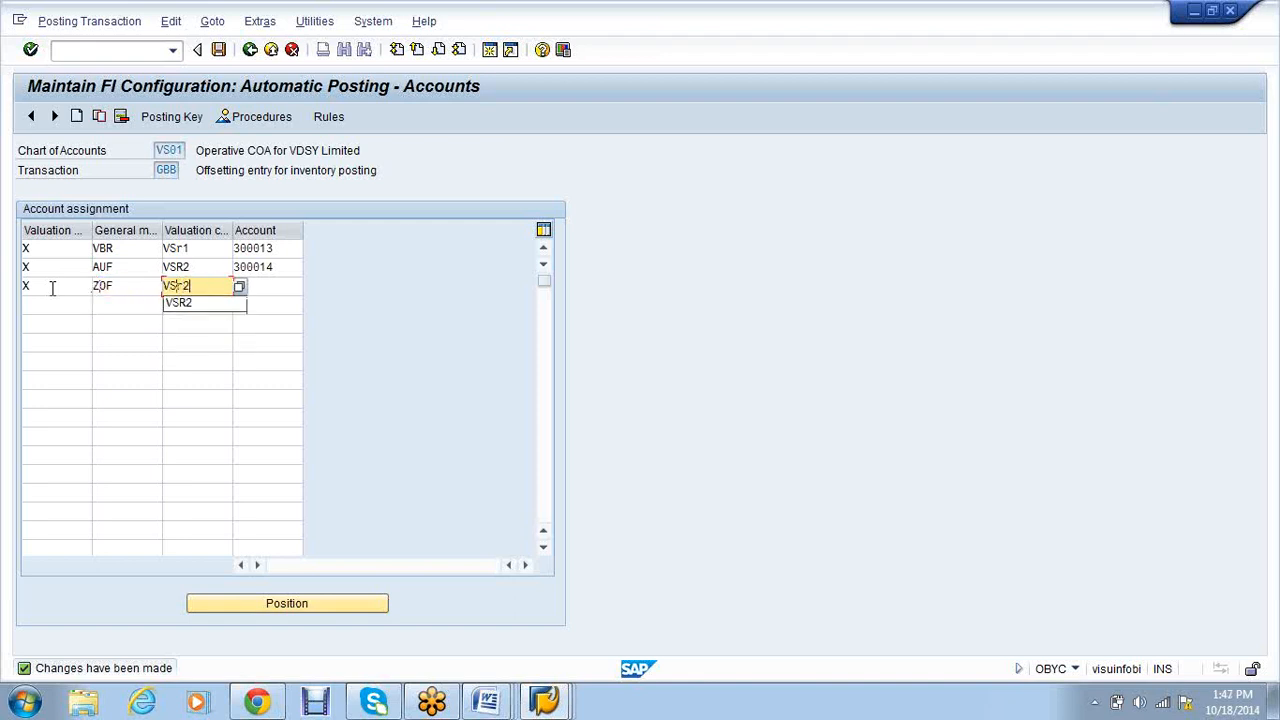
{"action": "key", "text": "Tab"}
{"action": "type", "text": "3"}
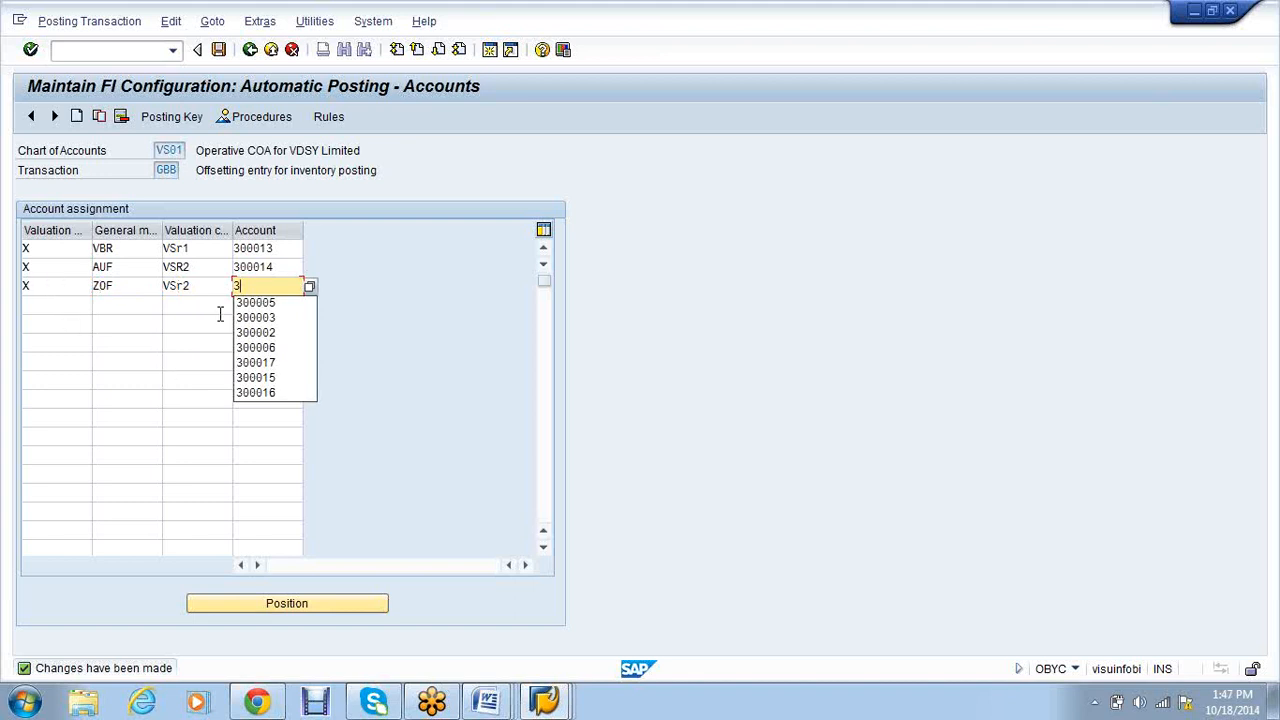
{"action": "type", "text": "00014"}
Add a fourth GBB line with valuation modification X, general modification VAY, valuation class VSR2 and account 300014.
{"action": "left_click", "coordinate": [35, 304]}
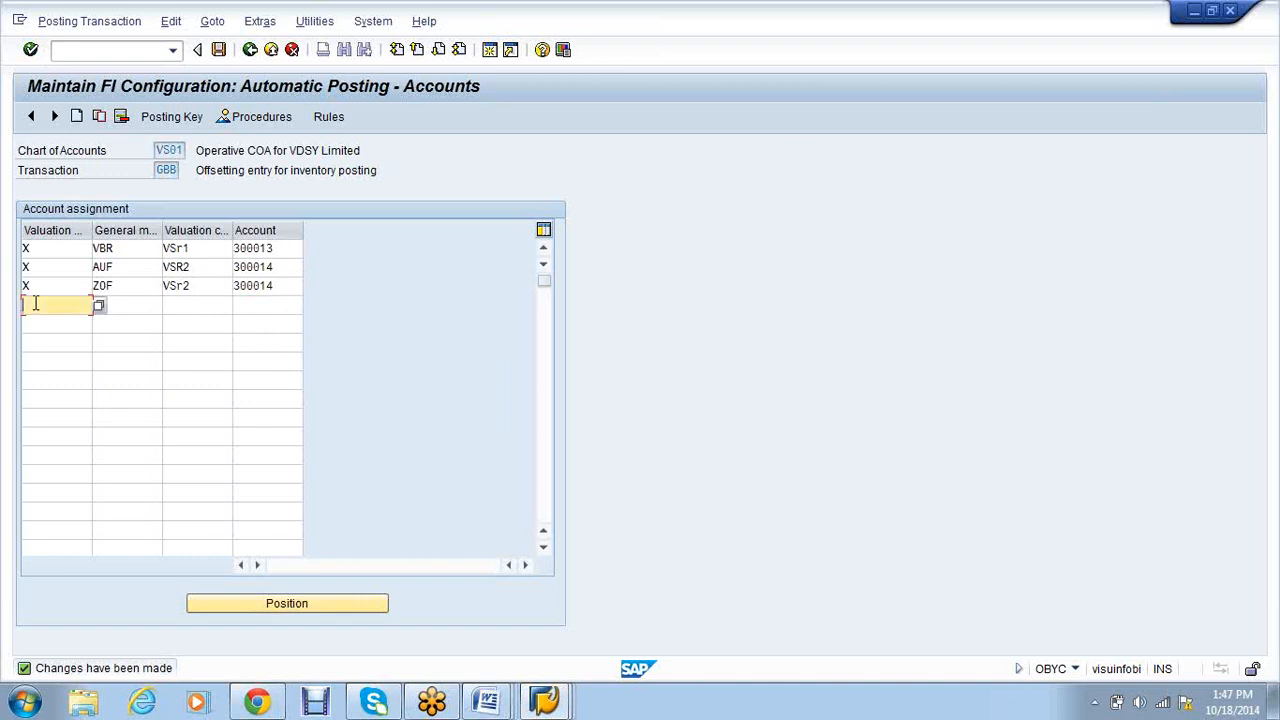
{"action": "type", "text": "X"}
{"action": "key", "text": "Tab"}
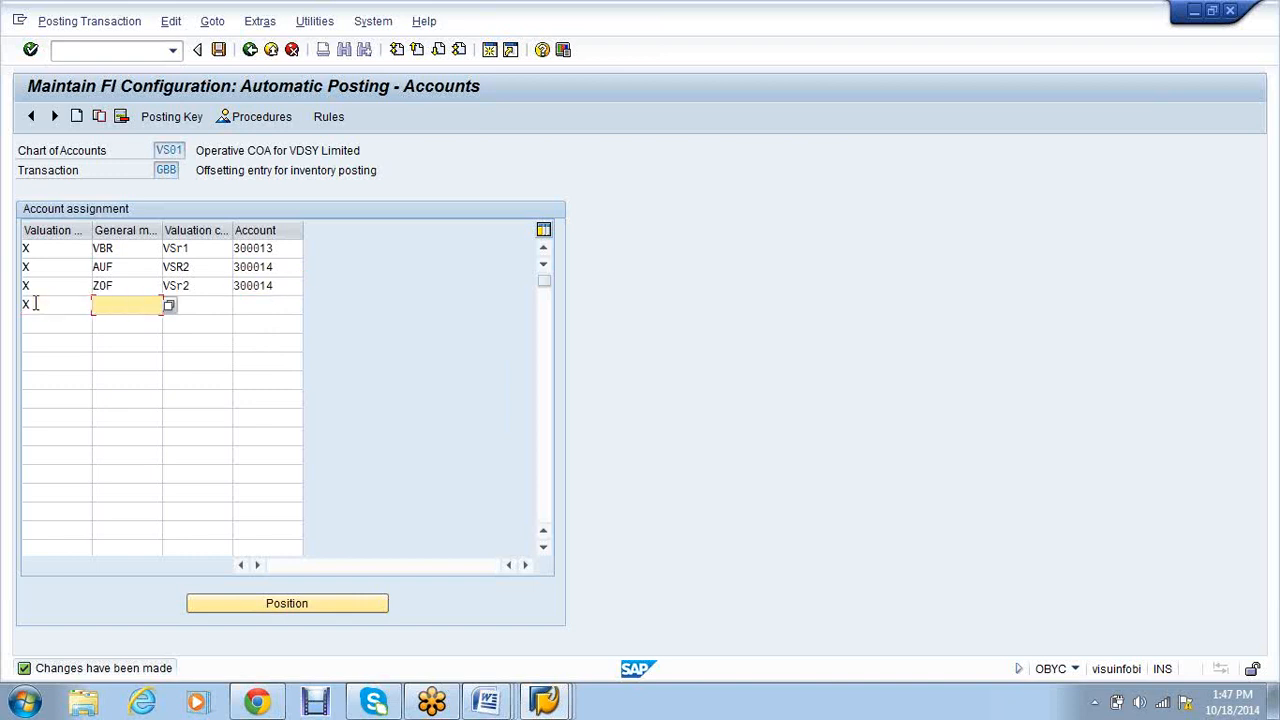
{"action": "type", "text": "VAY"}
{"action": "key", "text": "Tab"}
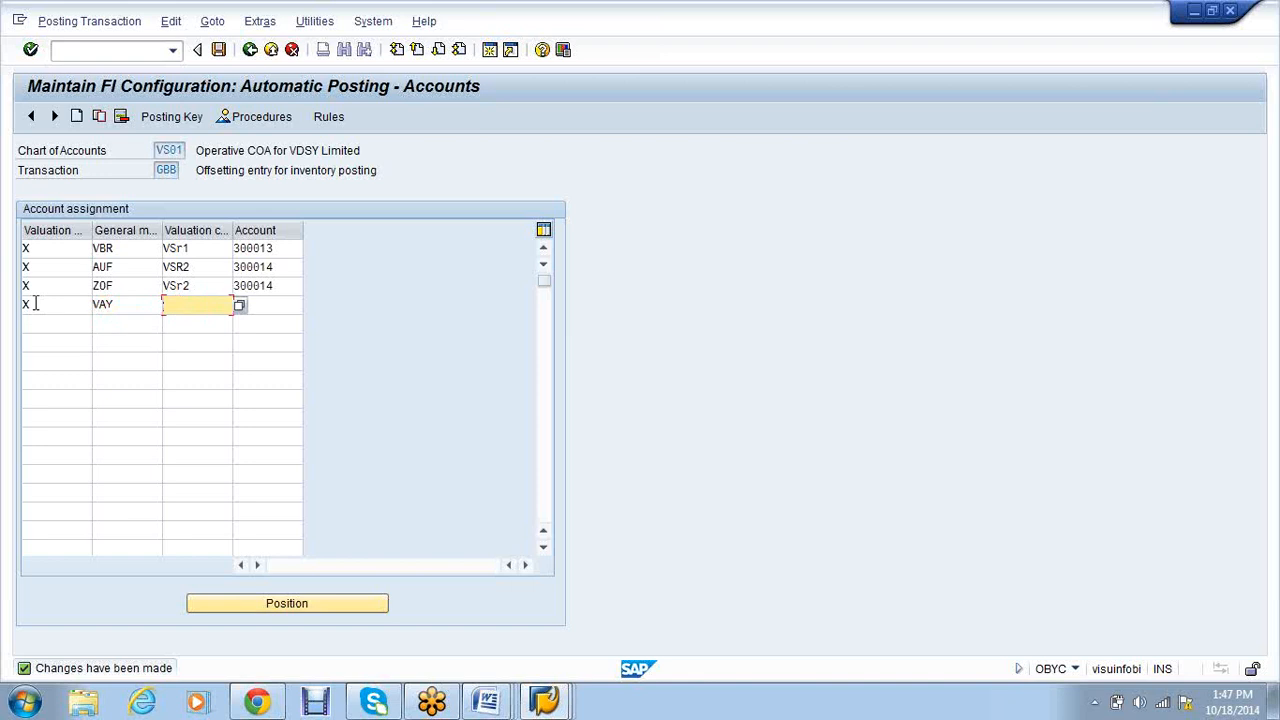
{"action": "type", "text": "VSR2"}
{"action": "key", "text": "Tab"}
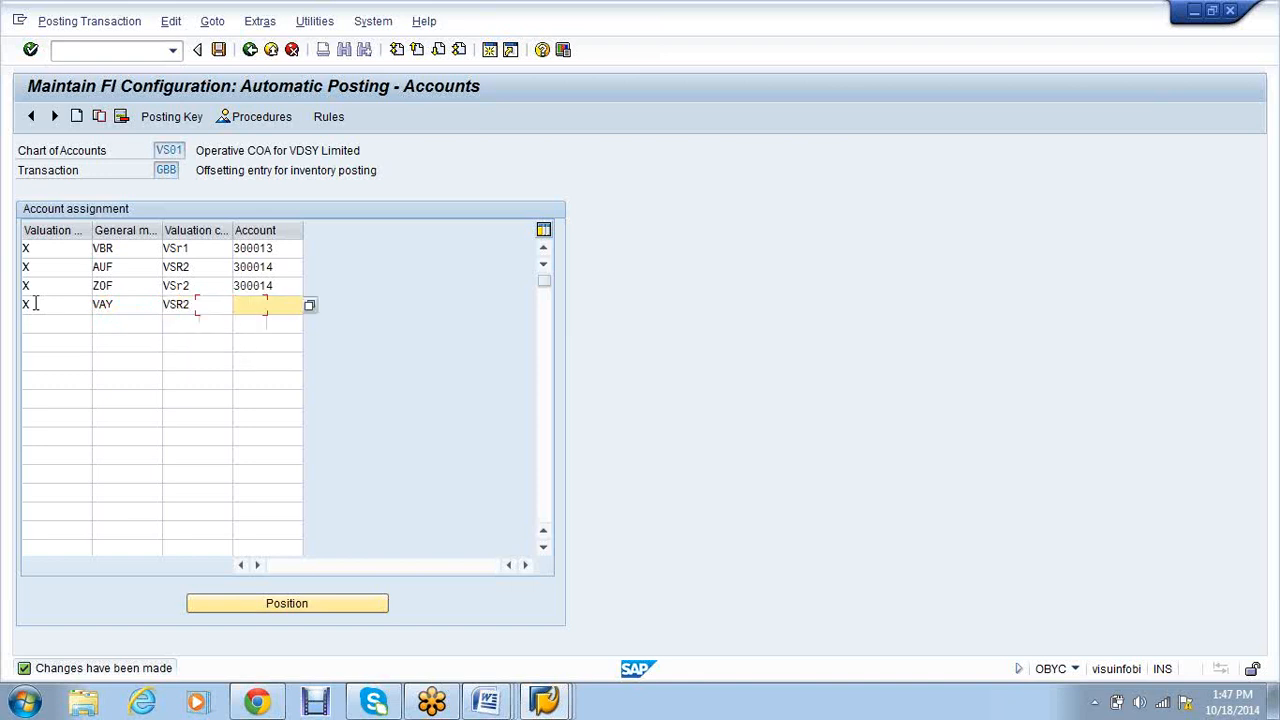
{"action": "type", "text": "3"}
{"action": "key", "text": "Down"}
{"action": "key", "text": "Return"}
{"action": "key", "text": "BackSpace"}
{"action": "key", "text": "BackSpace"}
{"action": "type", "text": "14"}
{"action": "key", "text": "Tab"}
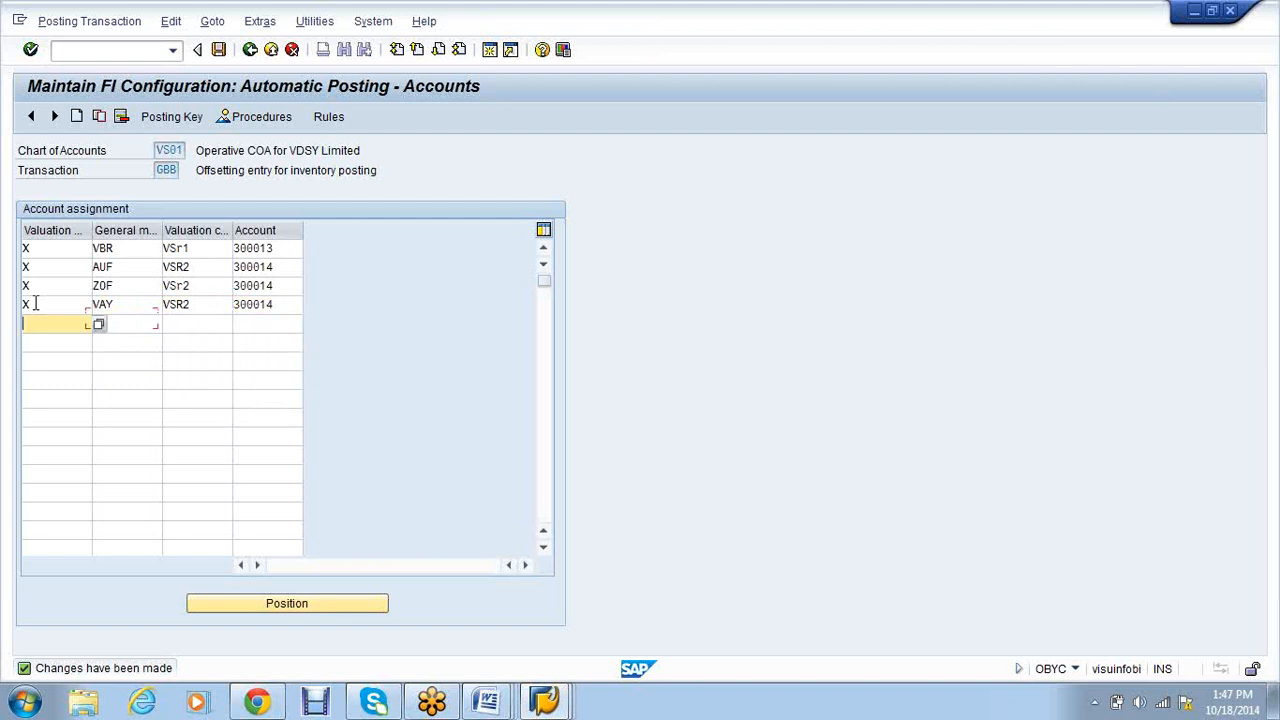
Add a fifth GBB line with valuation modification X, general modification VAX, valuation class VSR2 and account 300014, and save the assignments.
{"action": "type", "text": "X"}
{"action": "key", "text": "Tab"}
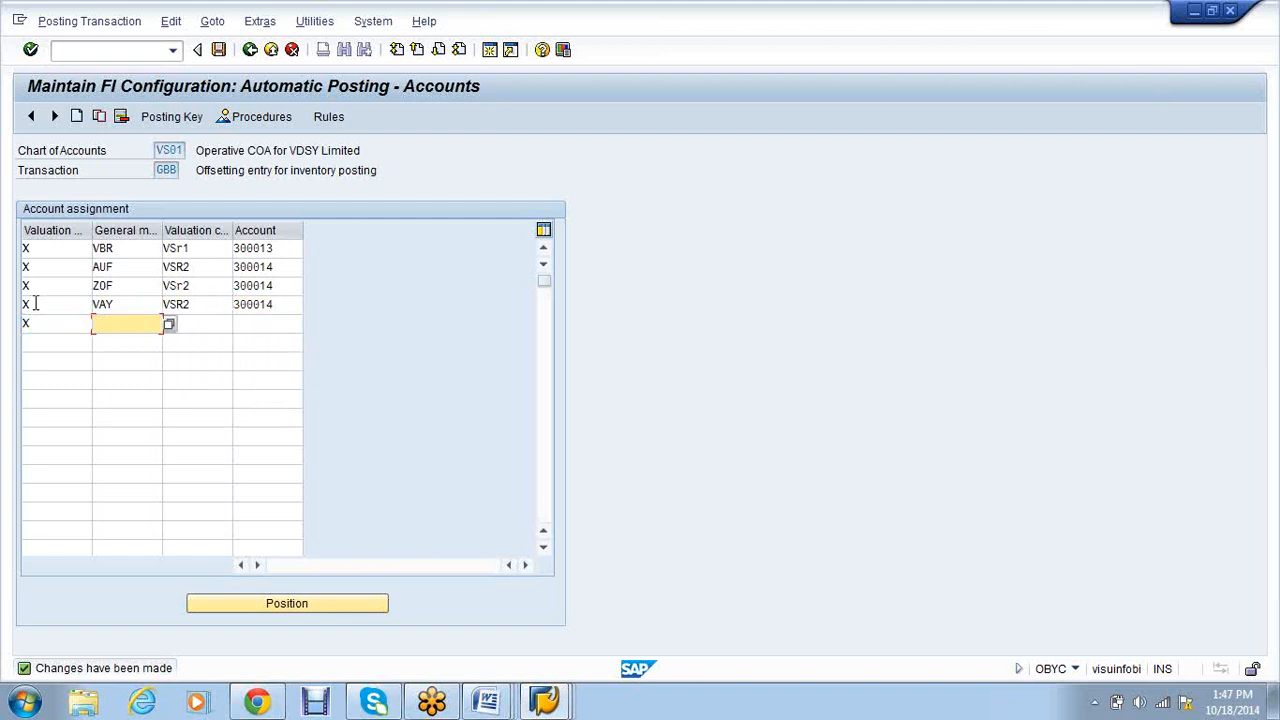
{"action": "type", "text": "VAX"}
{"action": "key", "text": "Tab"}
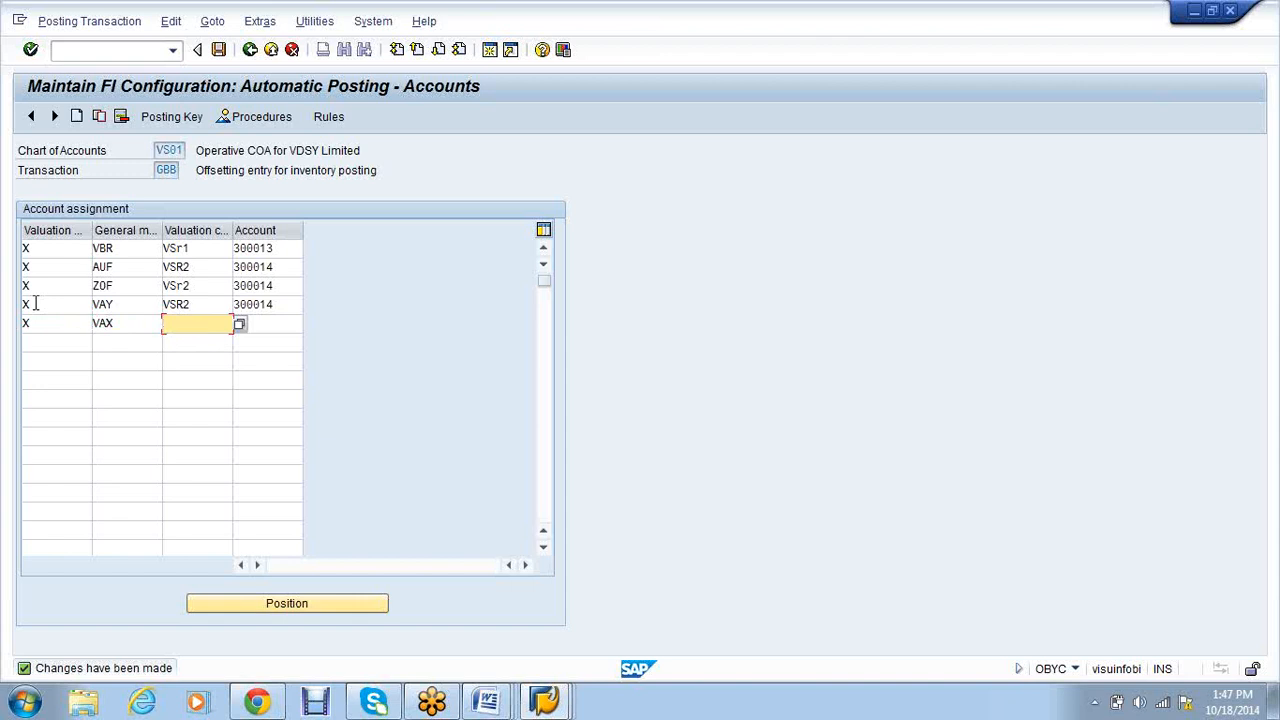
{"action": "type", "text": "VSR2"}
{"action": "key", "text": "Tab"}
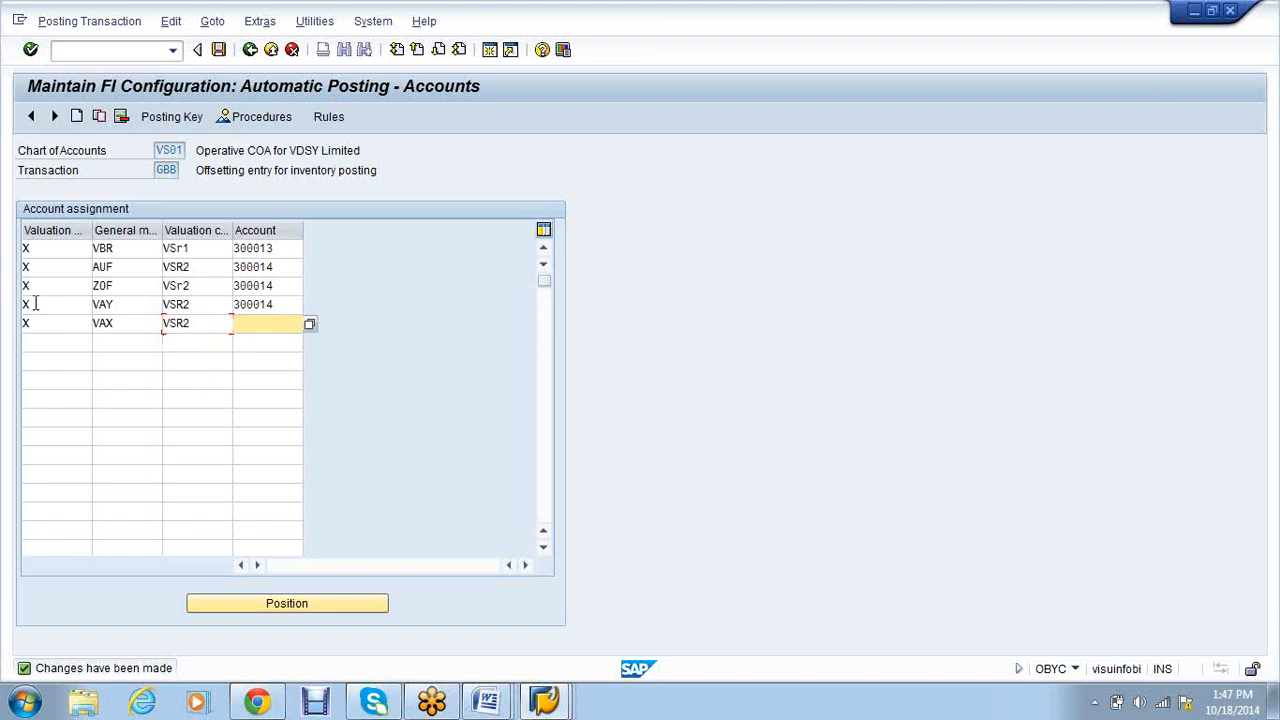
{"action": "key", "text": "Down"}
{"action": "key", "text": "Down"}
{"action": "key", "text": "Down"}
{"action": "key", "text": "Down"}
{"action": "key", "text": "Down"}
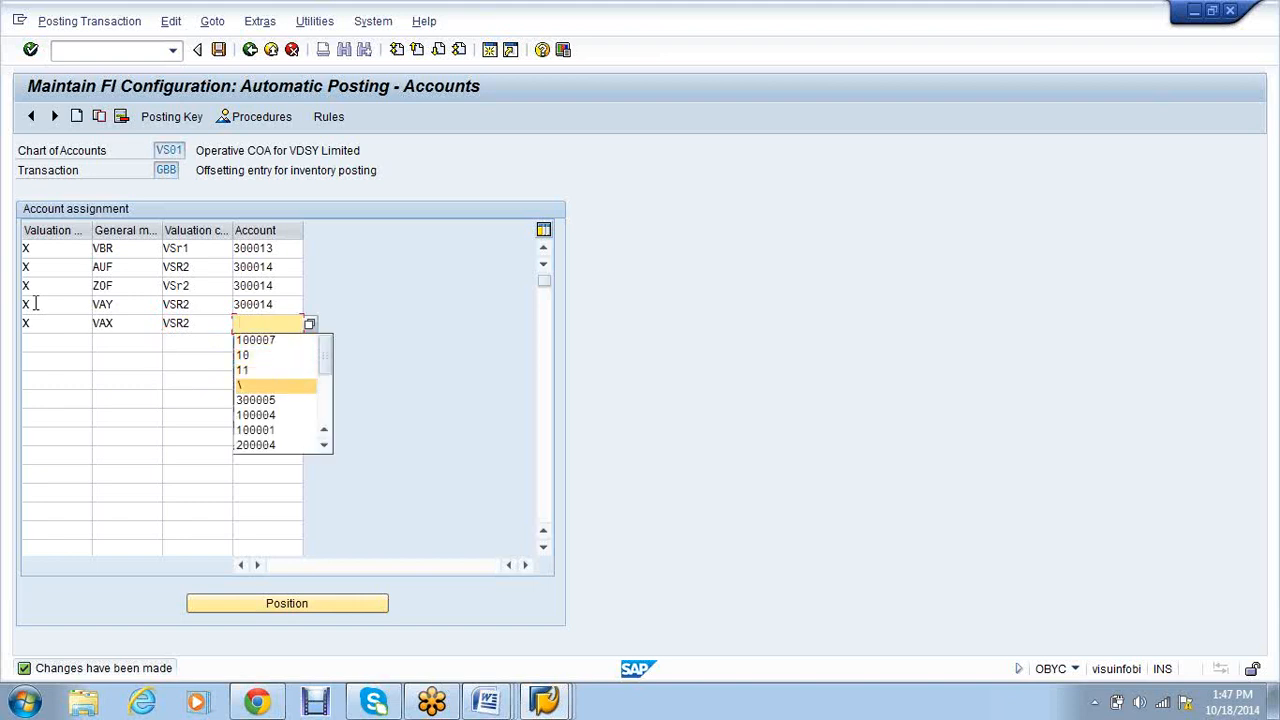
{"action": "key", "text": "Return"}
{"action": "key", "text": "BackSpace"}
{"action": "key", "text": "BackSpace"}
{"action": "type", "text": "14"}
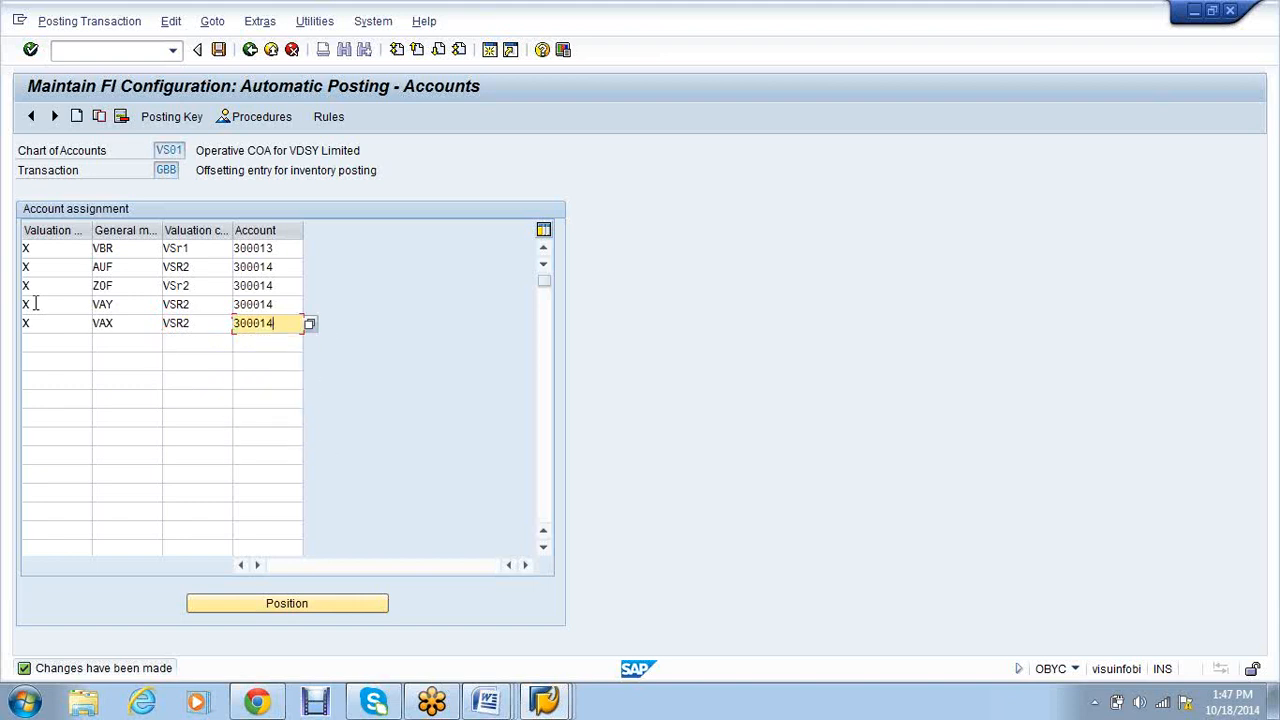
{"action": "key", "text": "Return"}
{"action": "key", "text": "Return"}
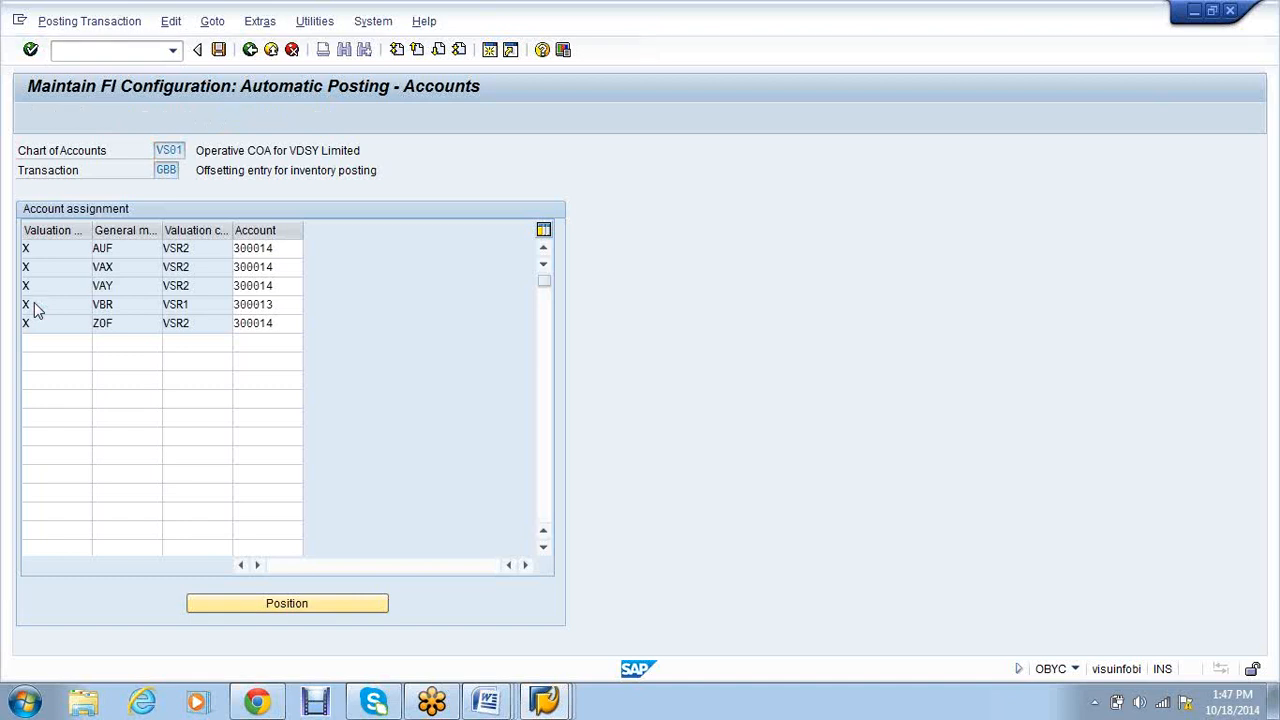
Open the document types in transaction OBA7 and display the details of the goods receipt type WE.
{"action": "left_click", "coordinate": [75, 52]}
{"action": "type", "text": "/n"}
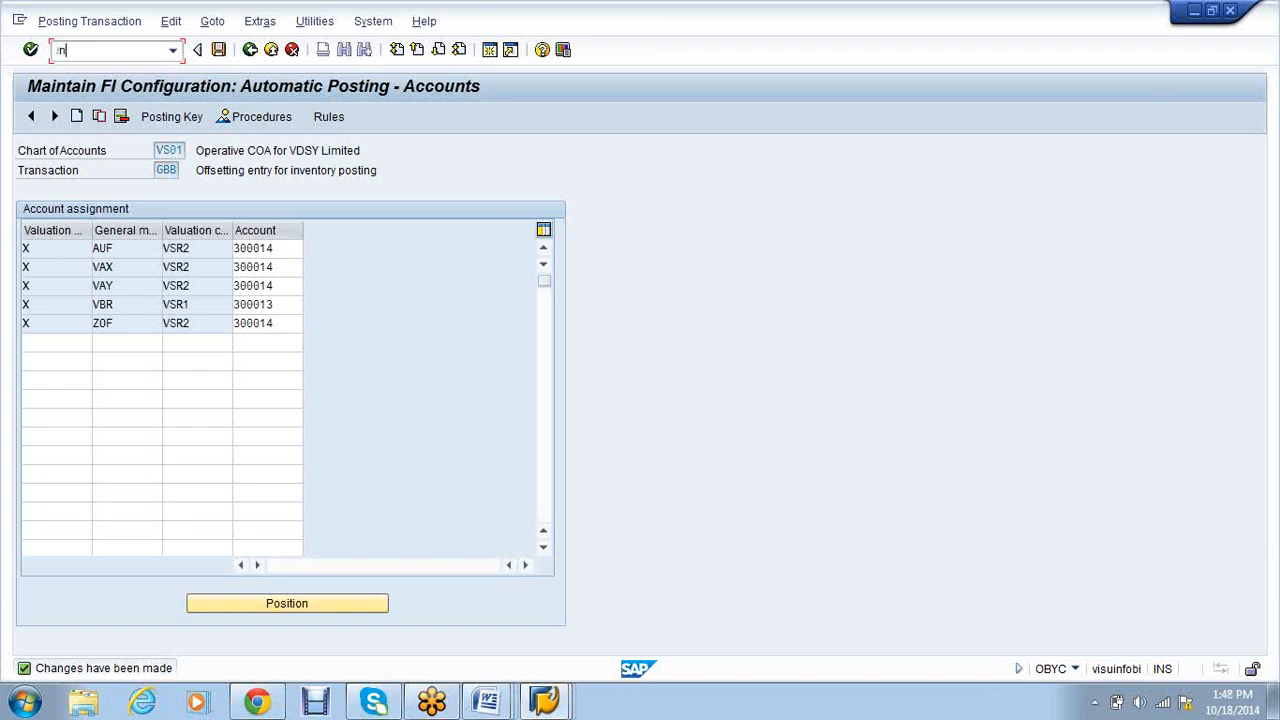
{"action": "type", "text": "obyc"}
{"action": "key", "text": "Return"}
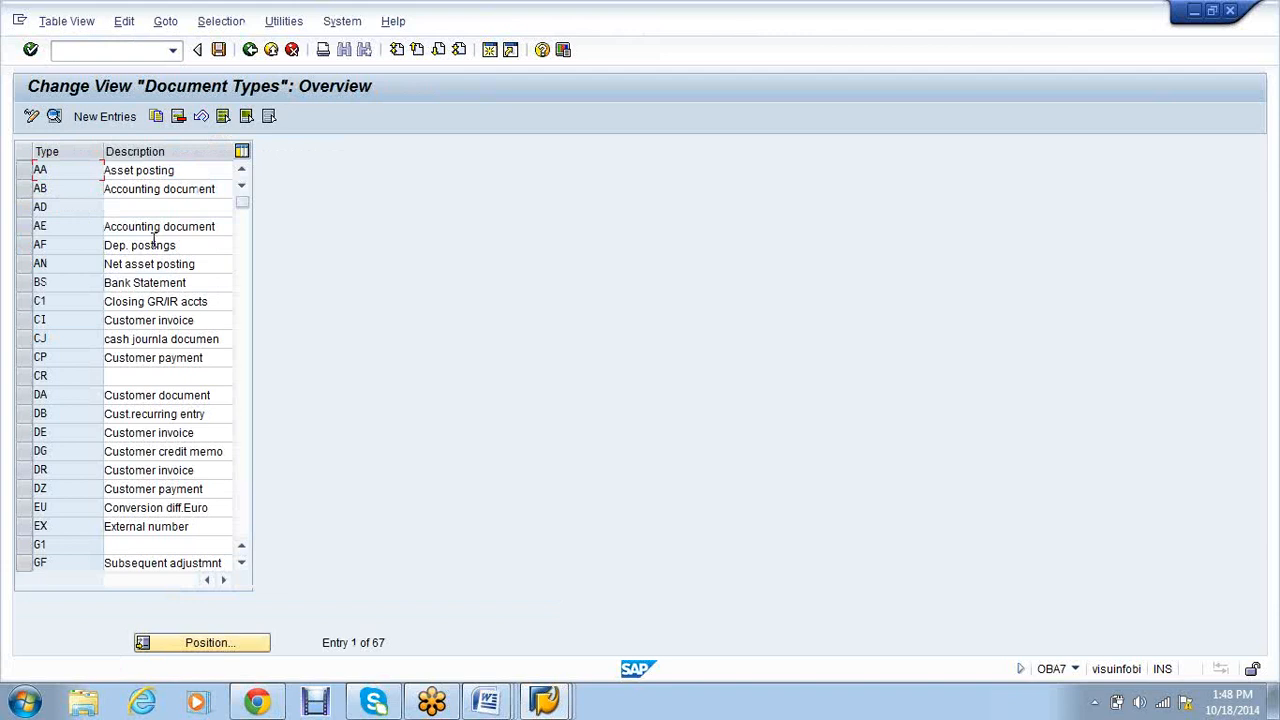
{"action": "scroll", "coordinate": [155, 240], "scroll_direction": "down", "scroll_amount": 13}
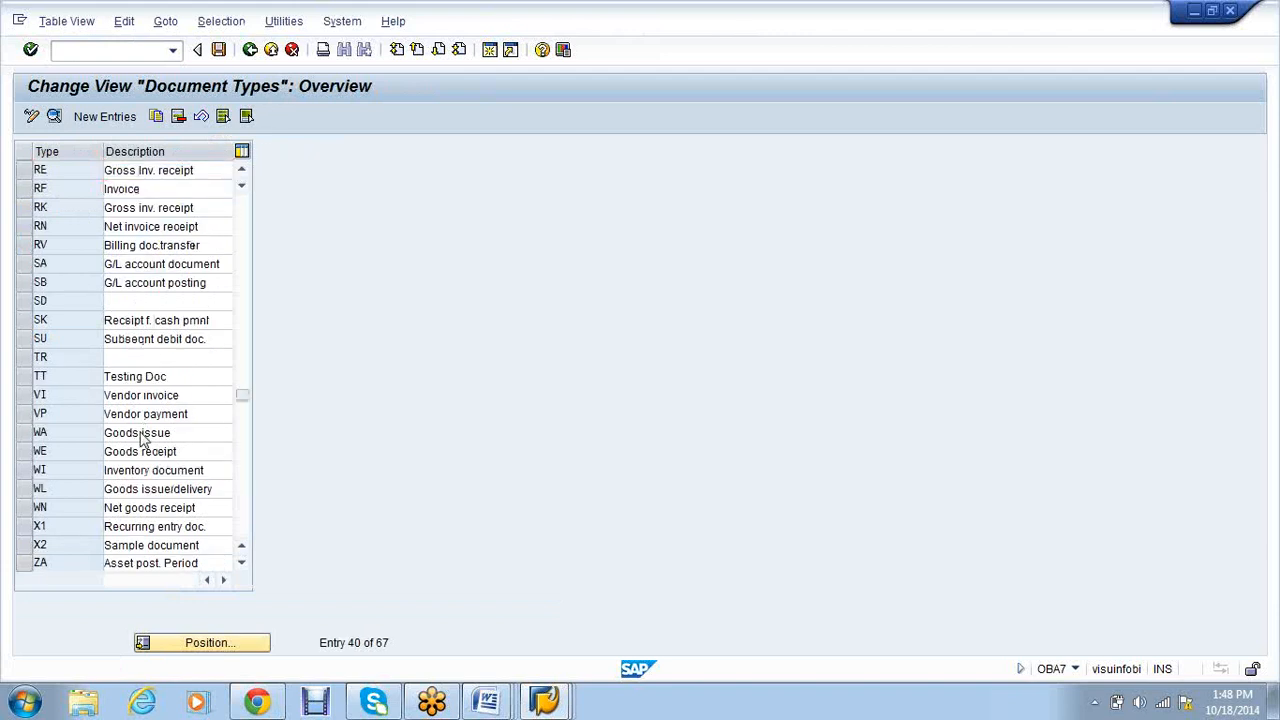
{"action": "left_click", "coordinate": [145, 432]}
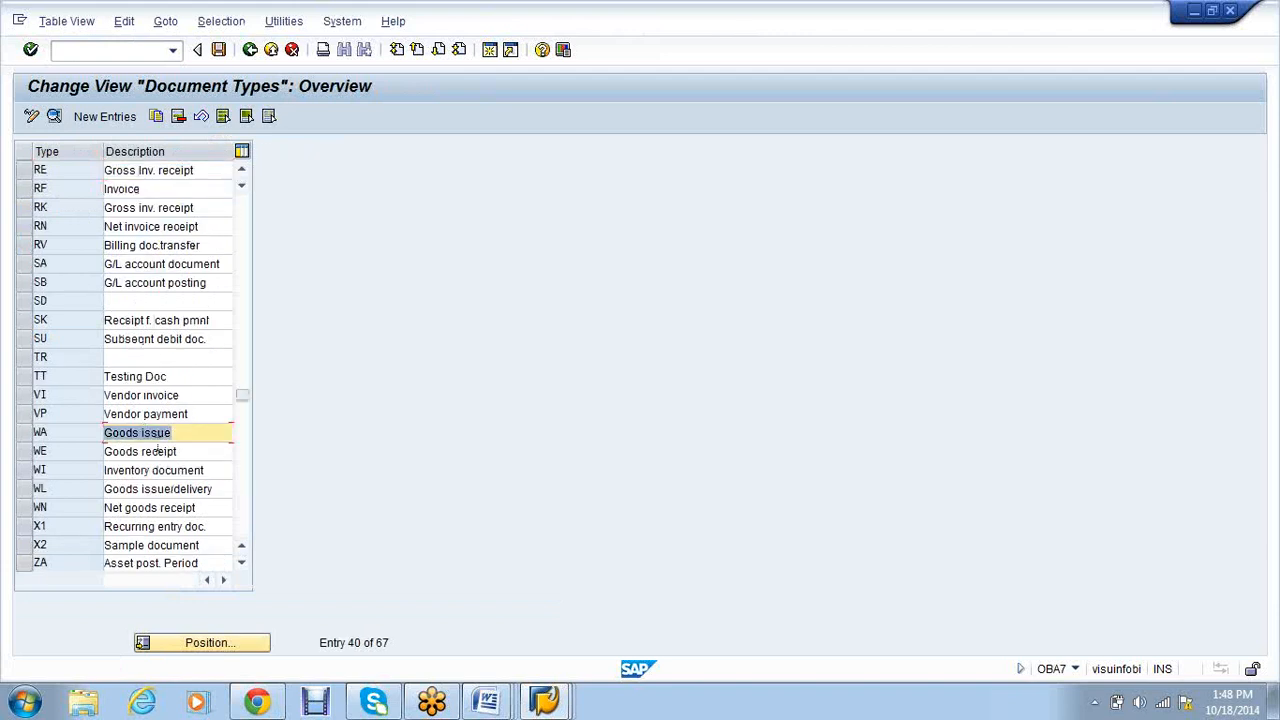
{"action": "double_click", "coordinate": [158, 451]}
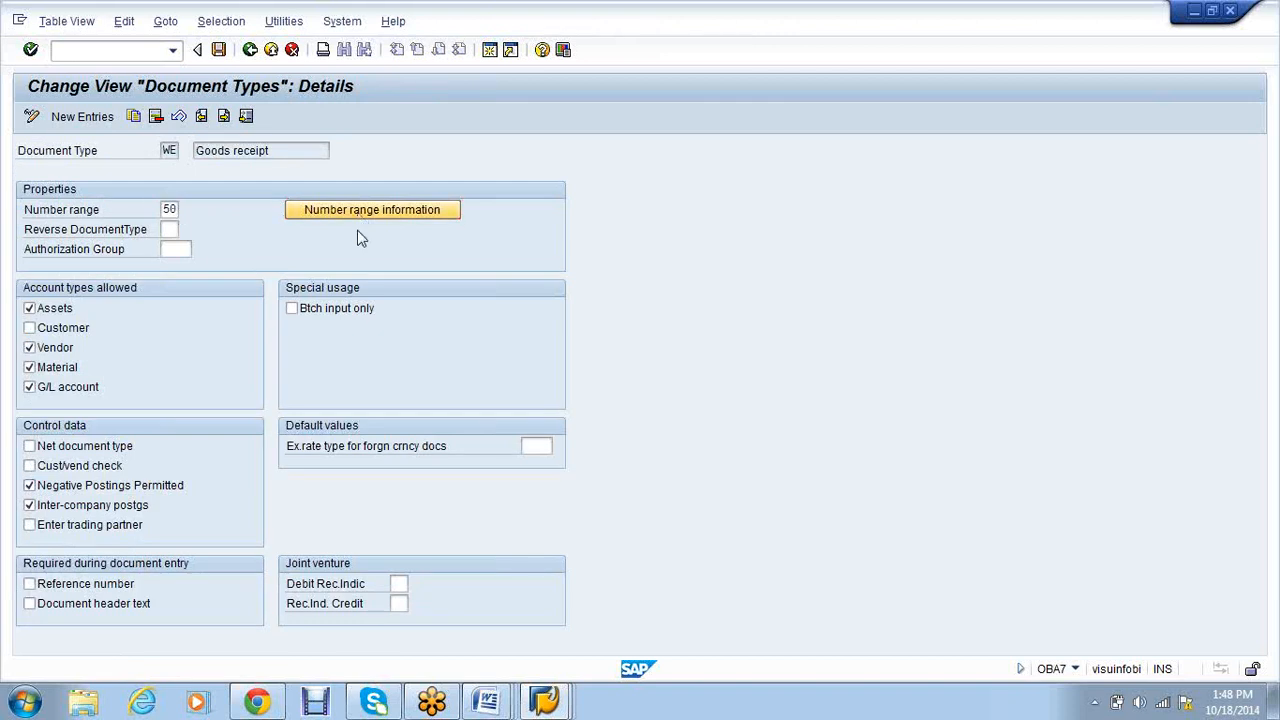
Open the document type's number ranges for company code VS01 and insert interval 49 for 2014 from 9000000 to 9999999.
{"action": "left_click", "coordinate": [372, 209]}
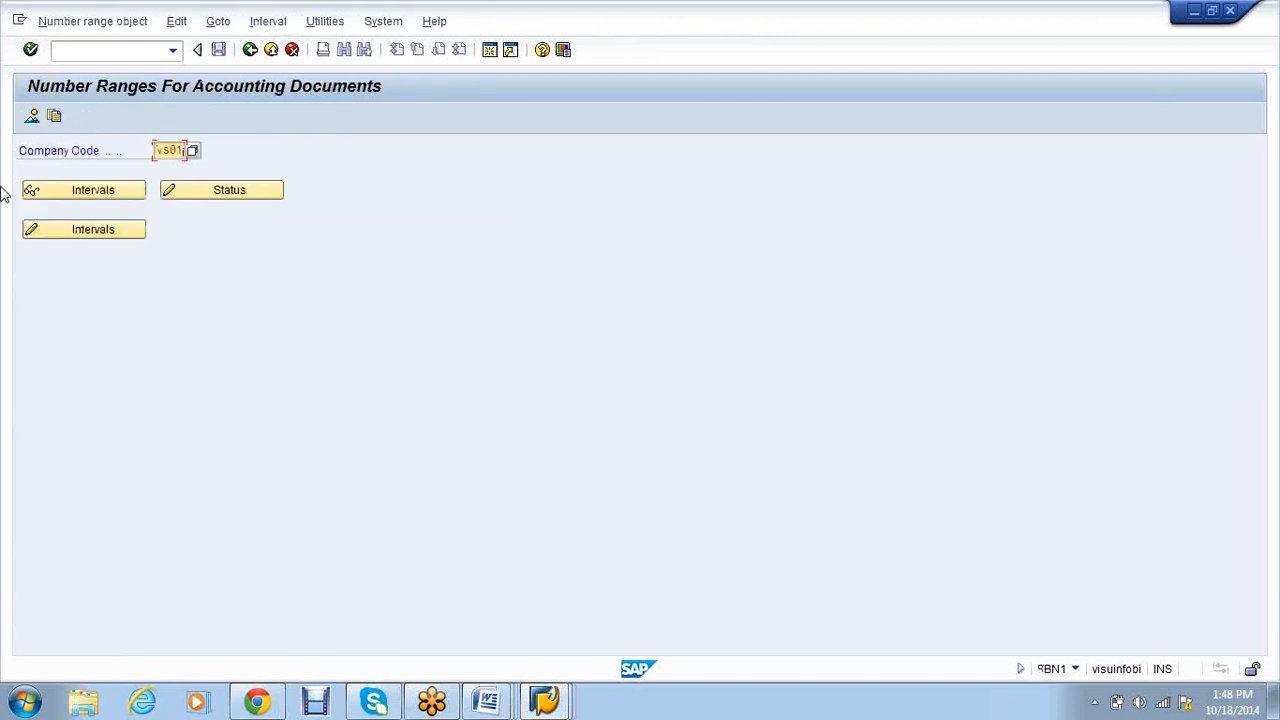
{"action": "left_click", "coordinate": [45, 227]}
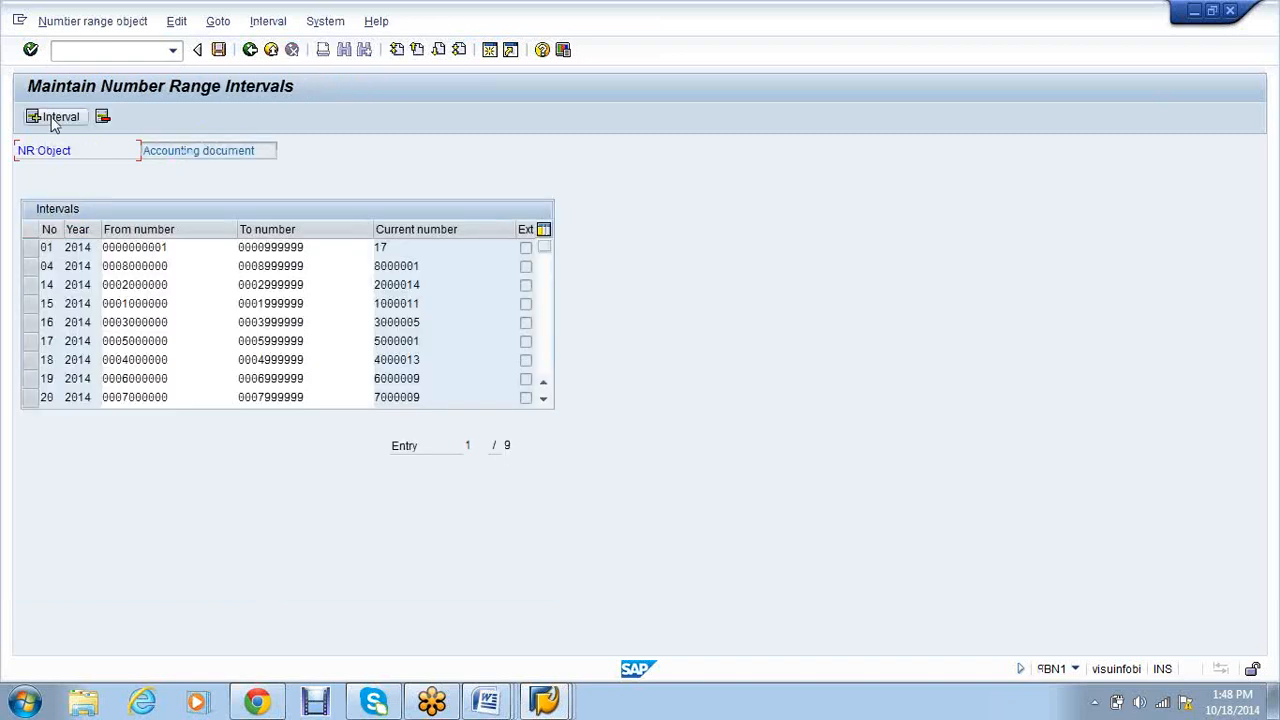
{"action": "left_click", "coordinate": [55, 118]}
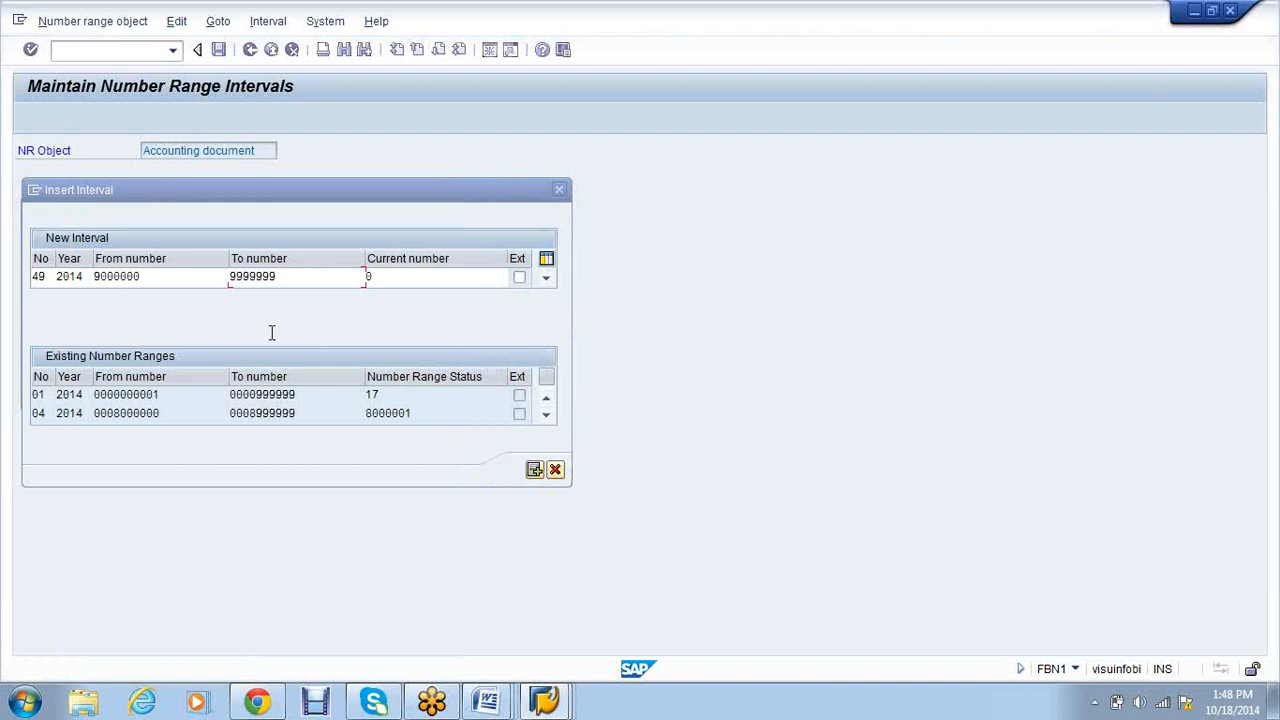
{"action": "key", "text": "Return"}
Insert number range interval 50 for 2014 from 10000000 to 19999999.
{"action": "left_click", "coordinate": [238, 278]}
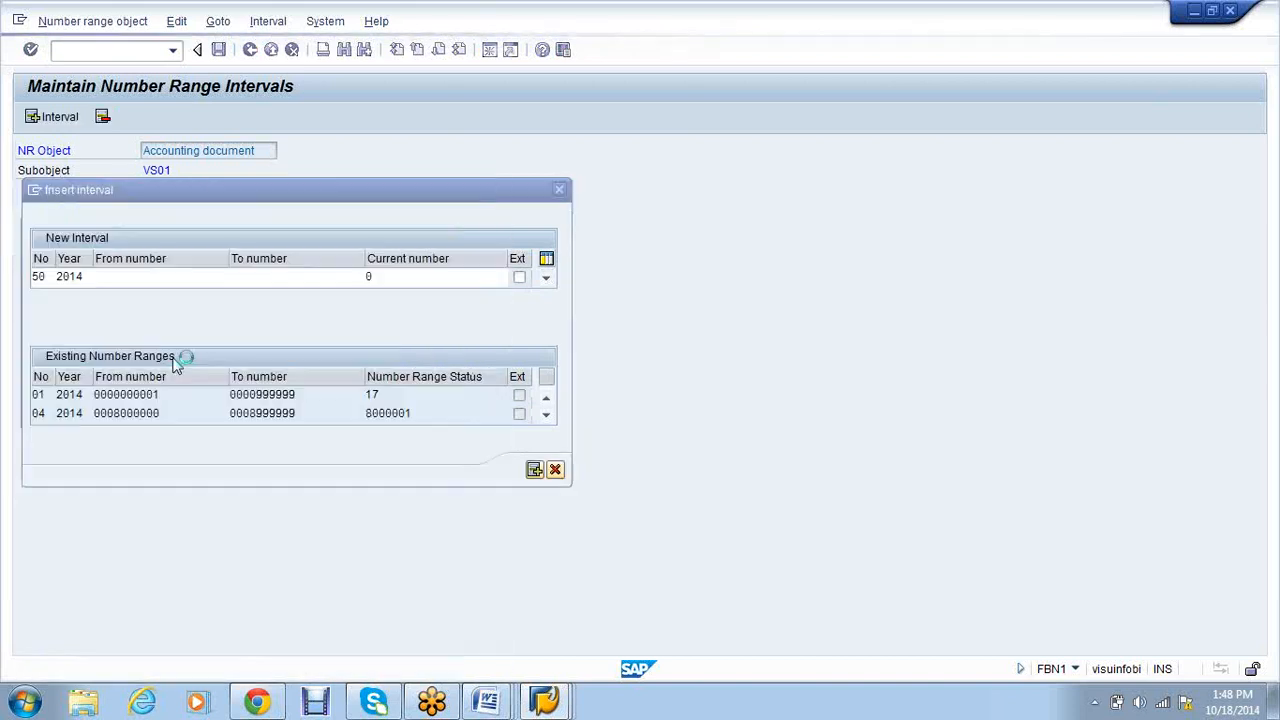
{"action": "type", "text": "10000000"}
{"action": "key", "text": "Tab"}
{"action": "type", "text": "19999999"}
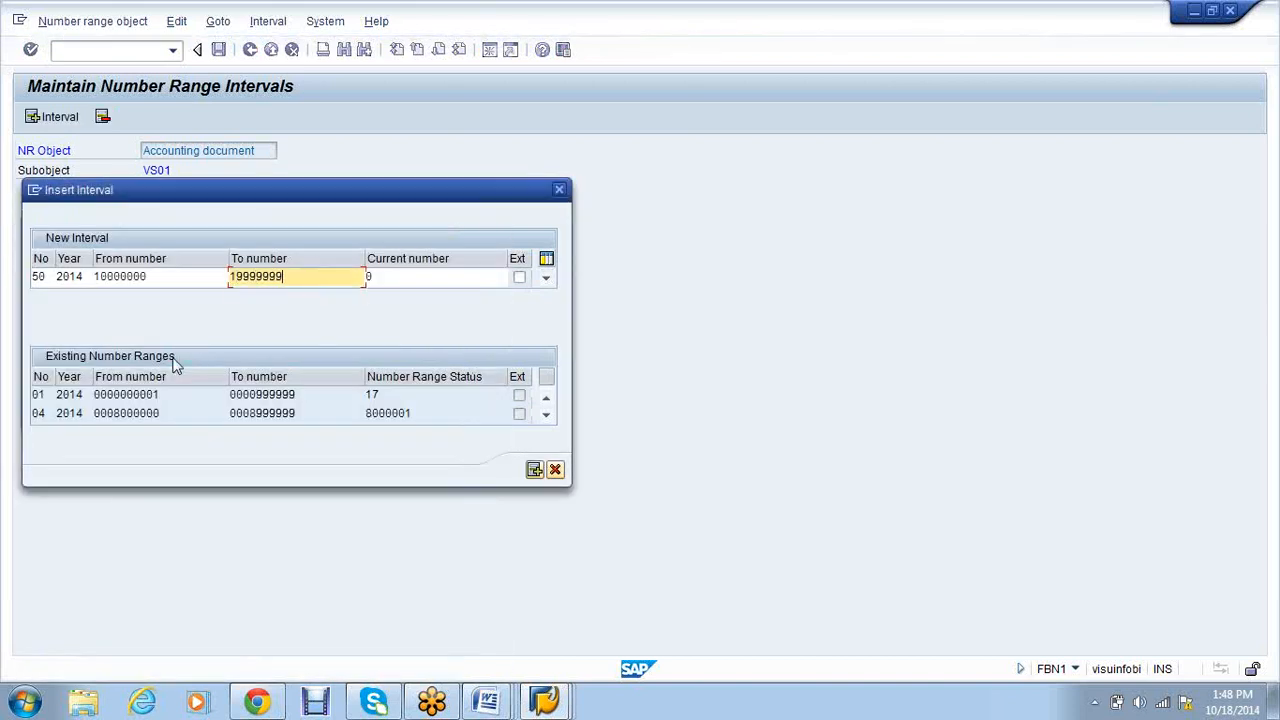
{"action": "left_click", "coordinate": [534, 470]}
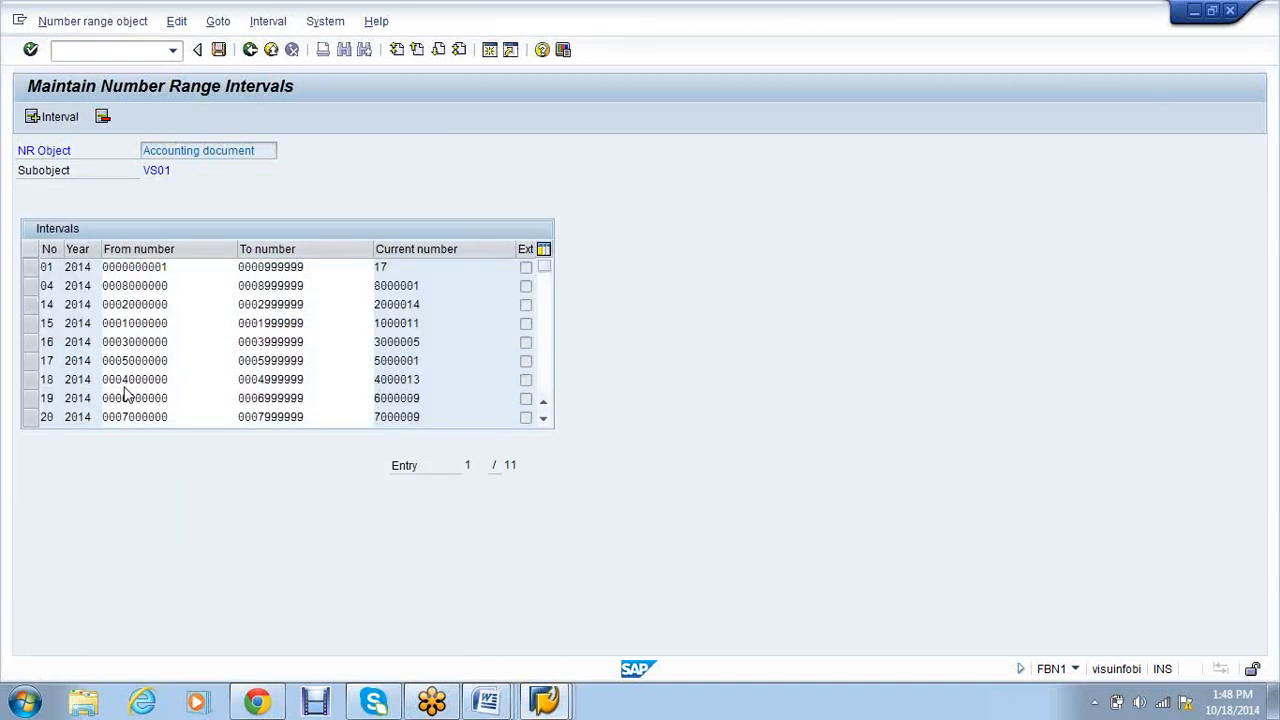
Insert number range interval 51 for 2014 from 20000000 to 29999999 and save the intervals.
{"action": "type", "text": "51"}
{"action": "type", "text": "2014"}
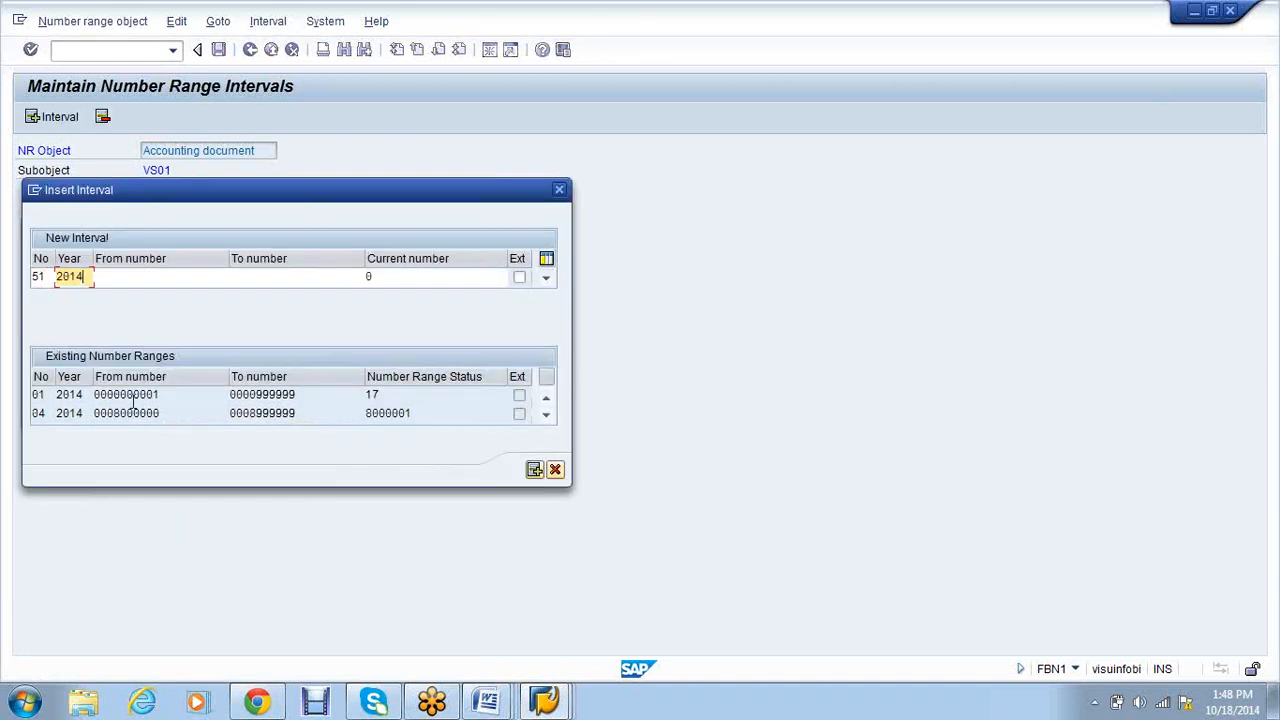
{"action": "left_click", "coordinate": [237, 284]}
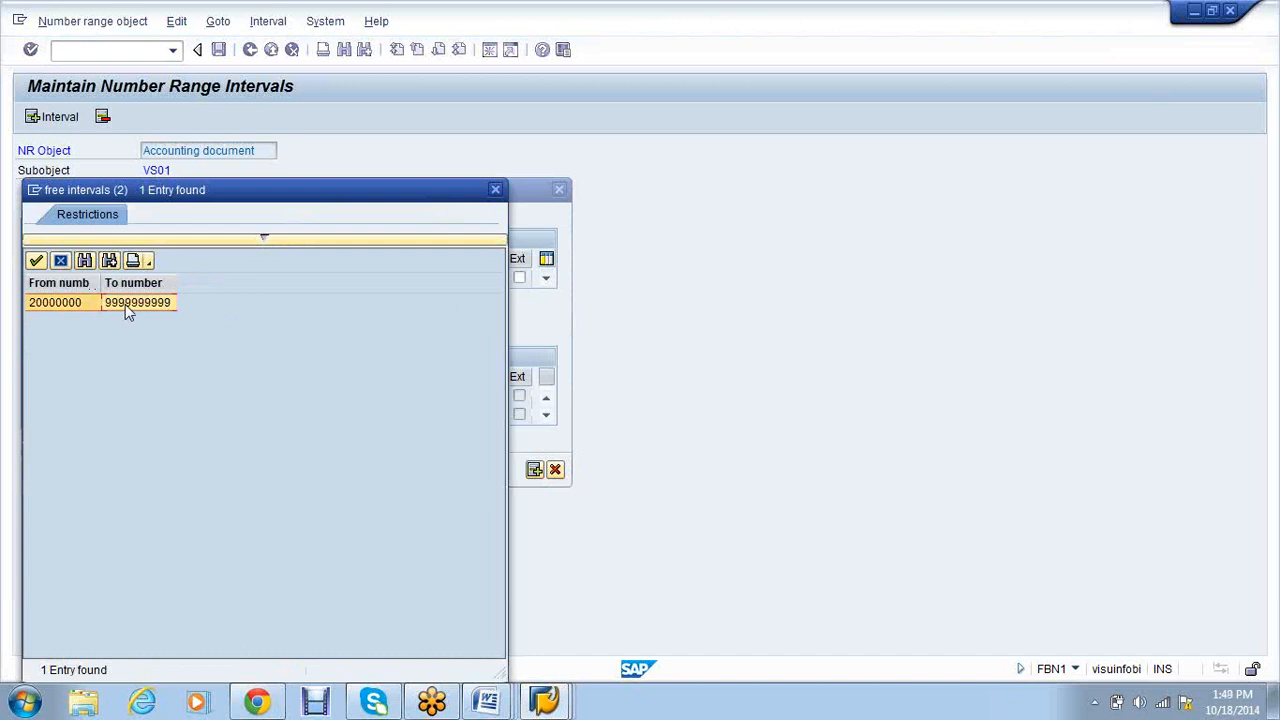
{"action": "double_click", "coordinate": [125, 304]}
{"action": "type", "text": "29999"}
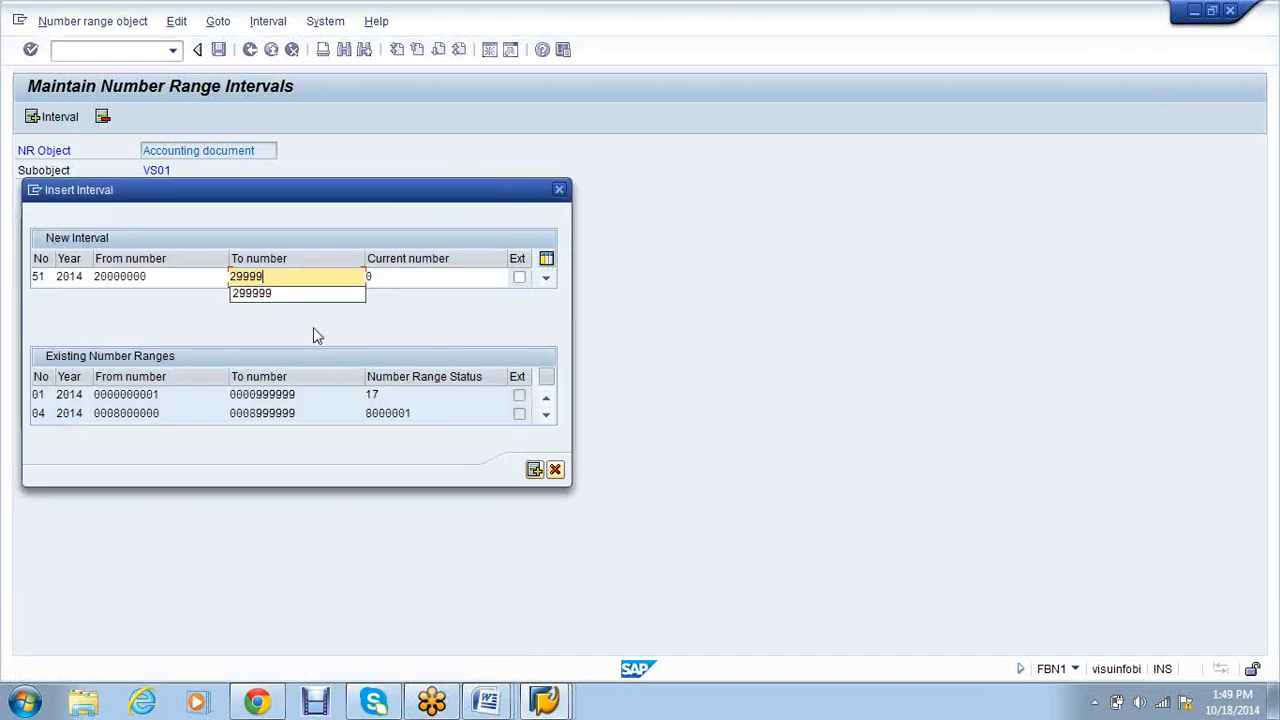
{"action": "type", "text": "999"}
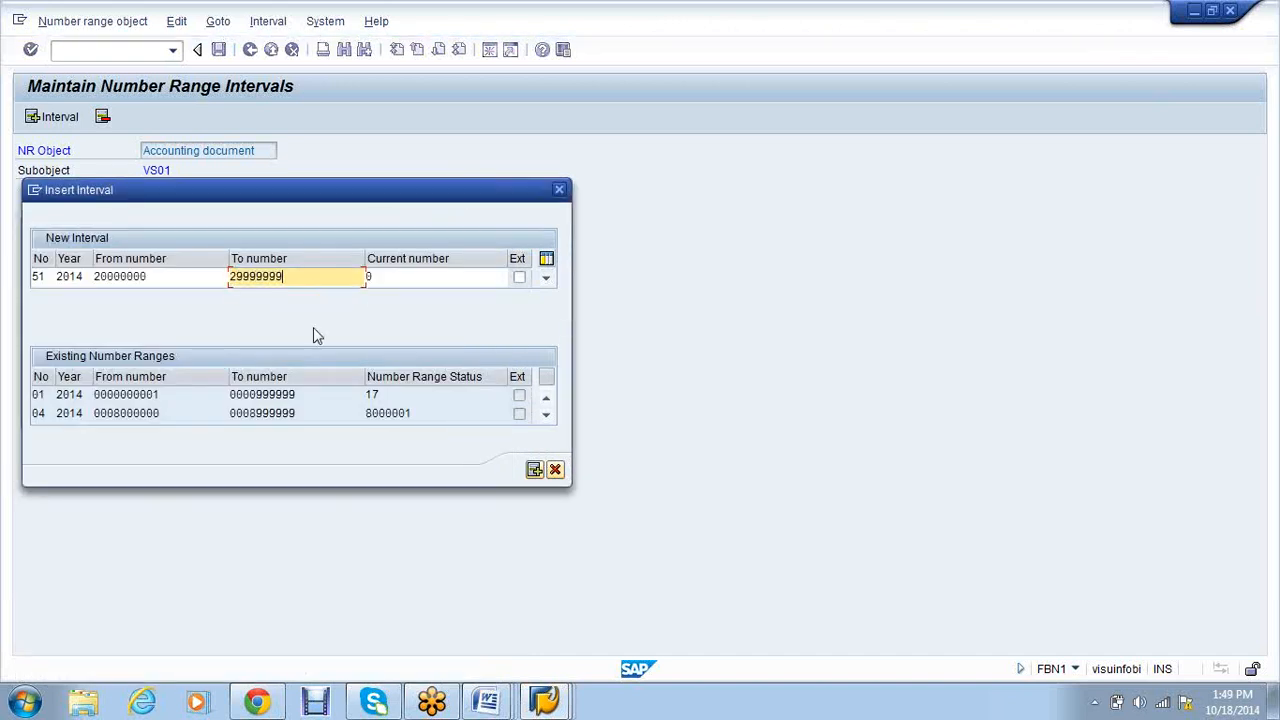
{"action": "type", "text": "9"}
{"action": "key", "text": "Return"}
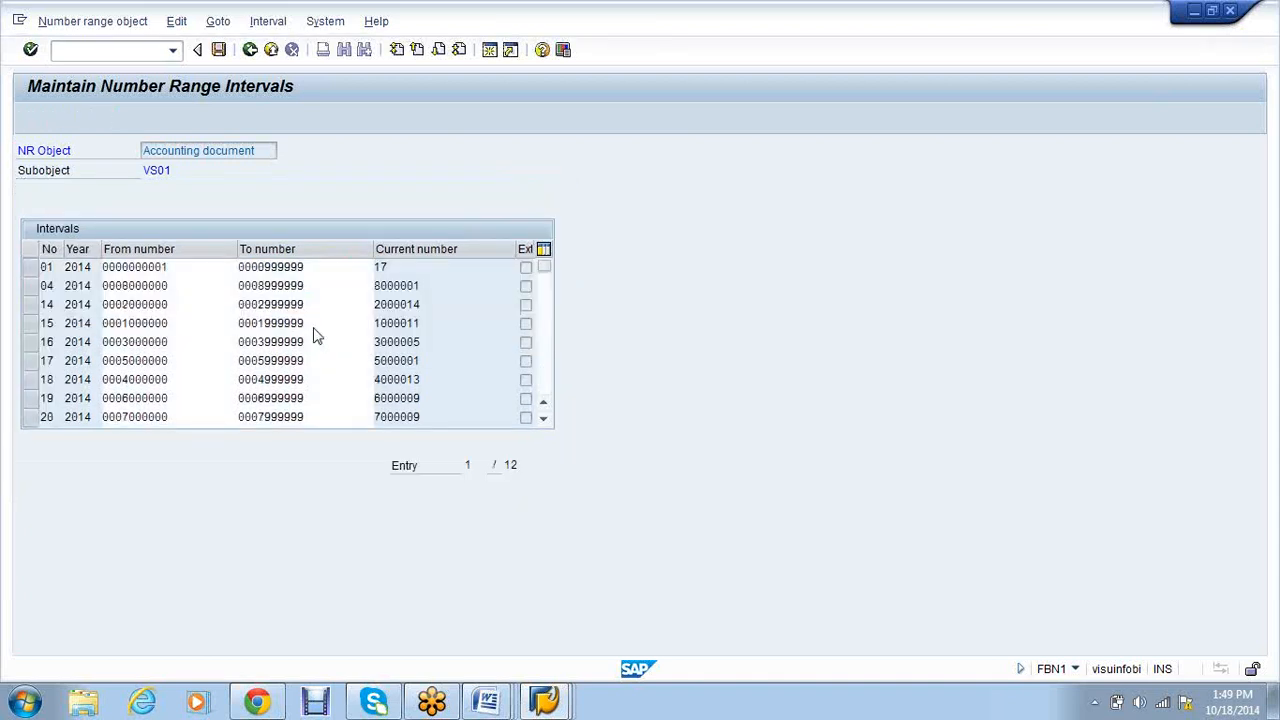
{"action": "key", "text": "ctrl+s"}
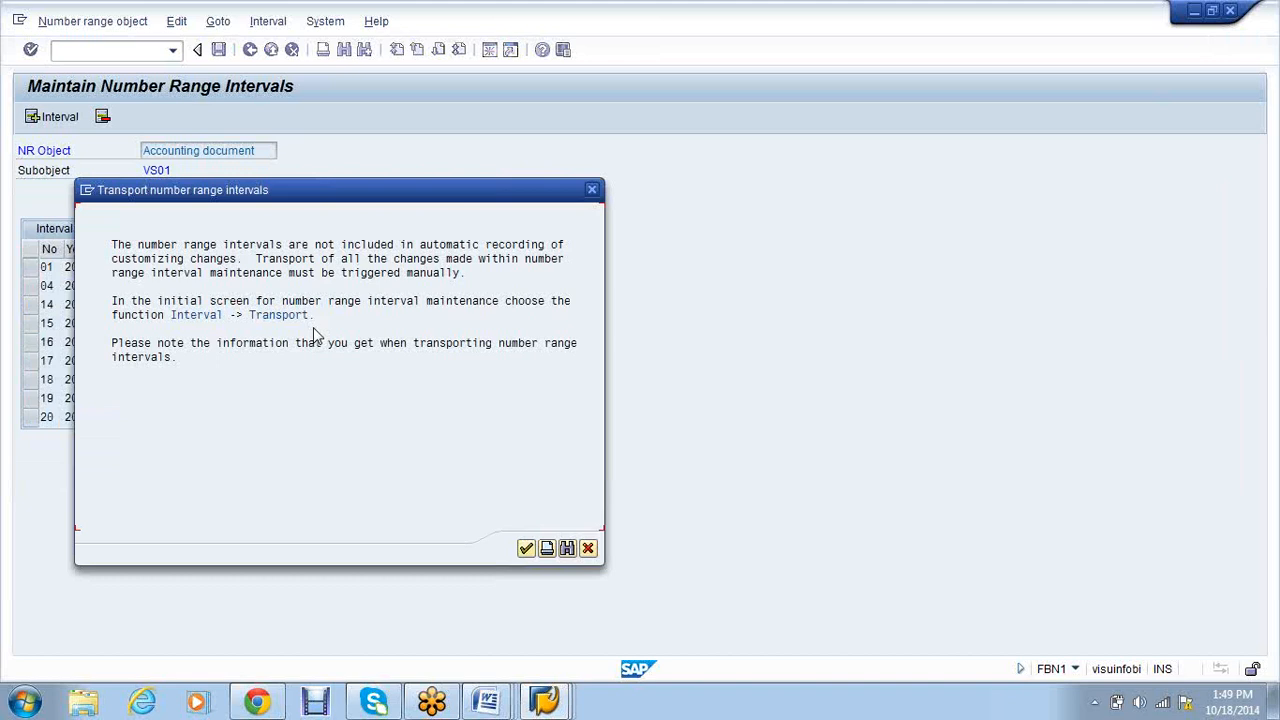
{"action": "key", "text": "Return"}
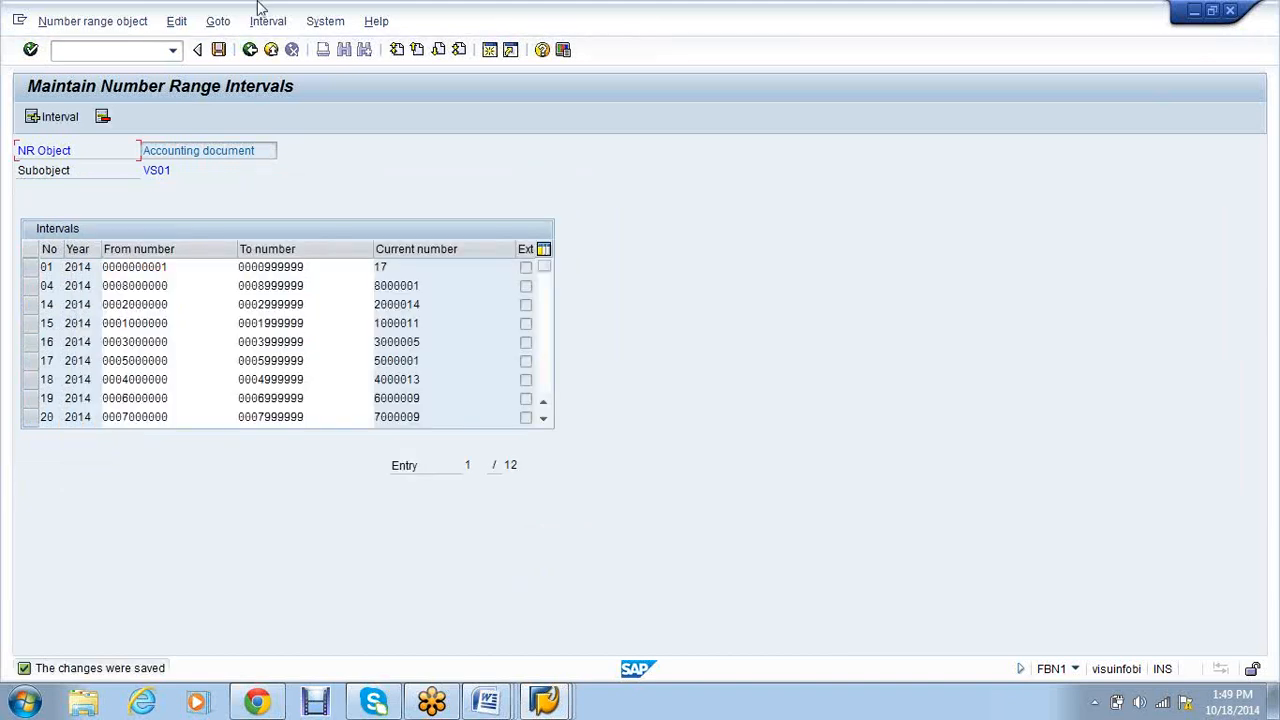
Open the central vendor creation transaction XK01.
{"action": "left_click", "coordinate": [115, 51]}
{"action": "type", "text": "/nxk01"}
{"action": "key", "text": "Return"}
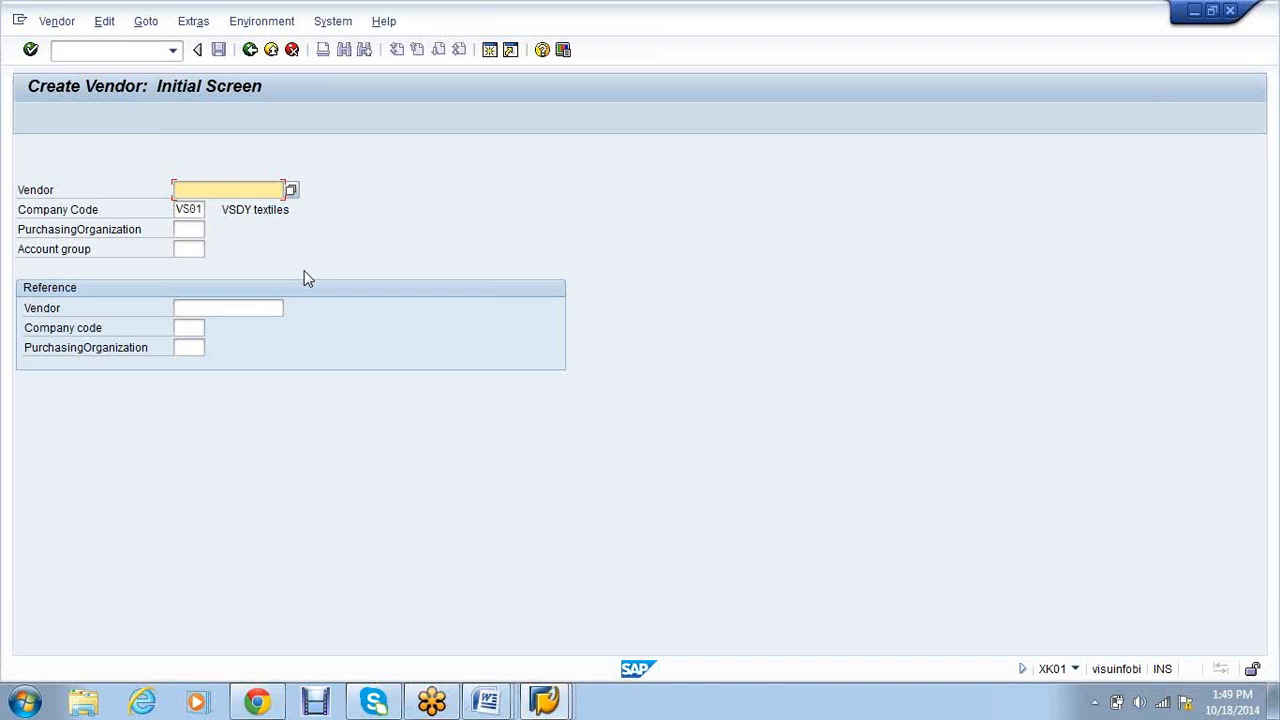
Show the Materials Management folder under Logistics in another session's SAP menu, and return to the XK01 session.
{"action": "left_click", "coordinate": [570, 686]}
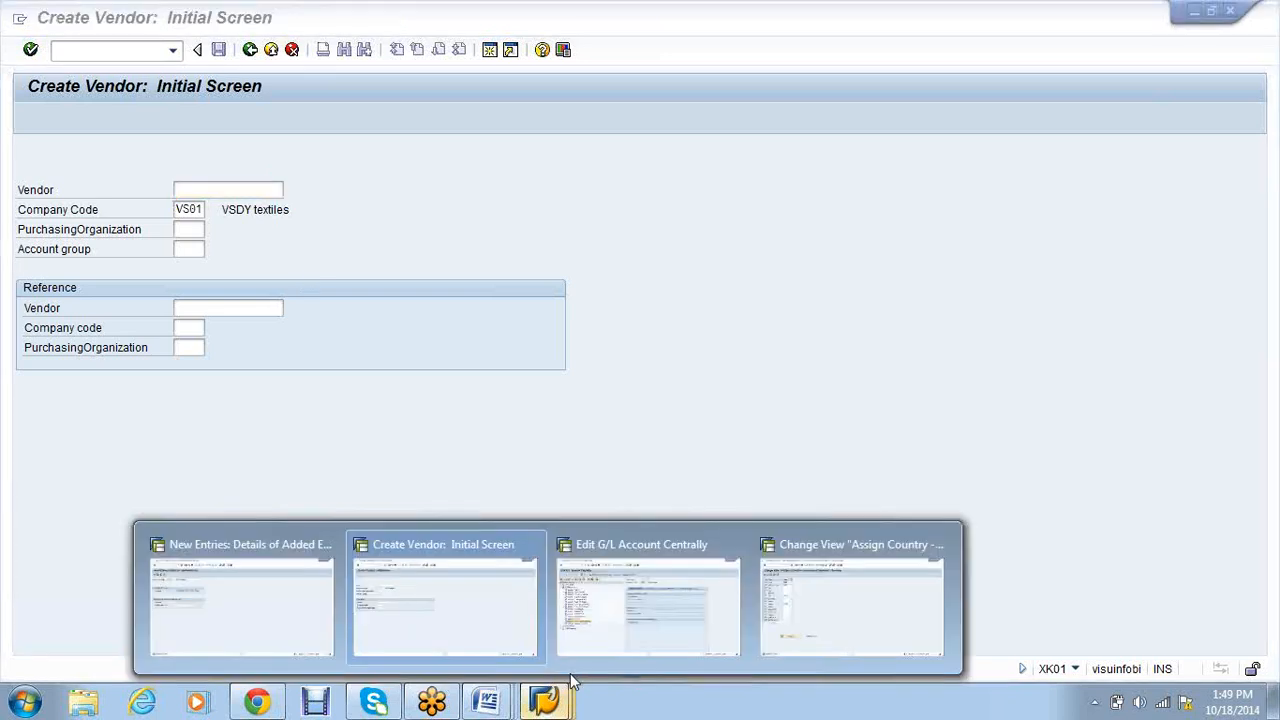
{"action": "left_click", "coordinate": [645, 595]}
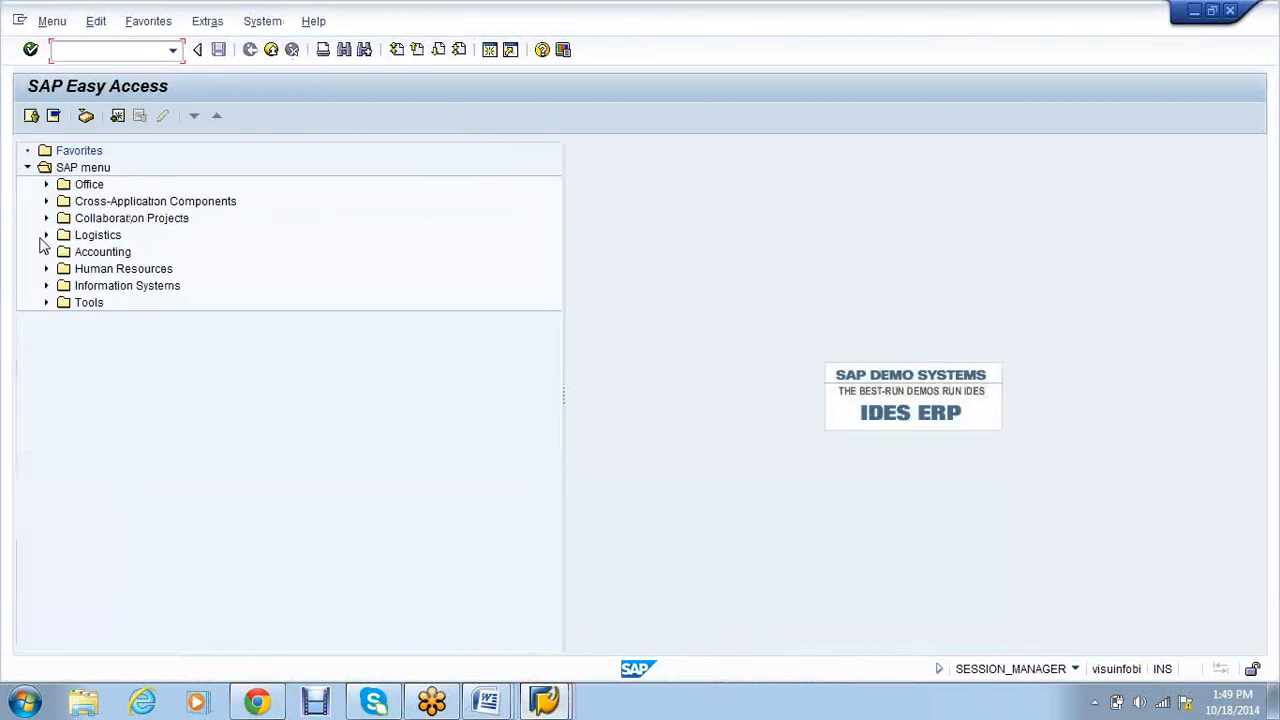
{"action": "left_click", "coordinate": [45, 236]}
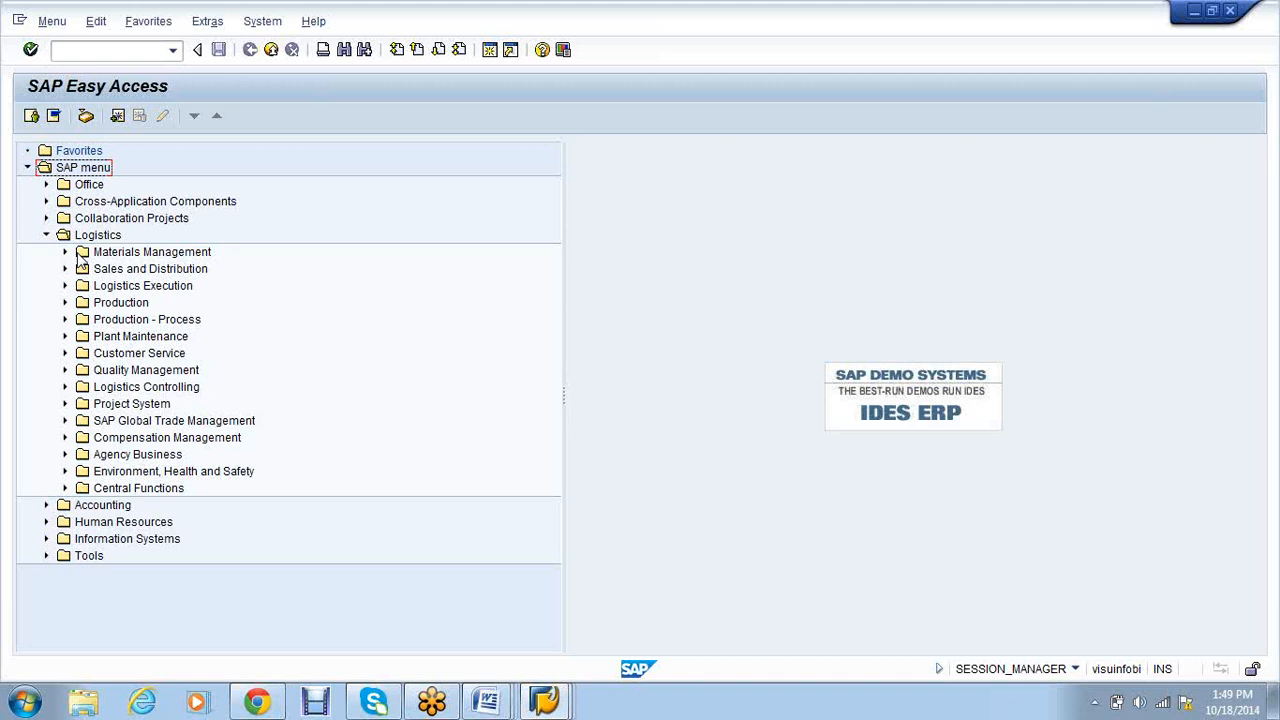
{"action": "left_click", "coordinate": [80, 256]}
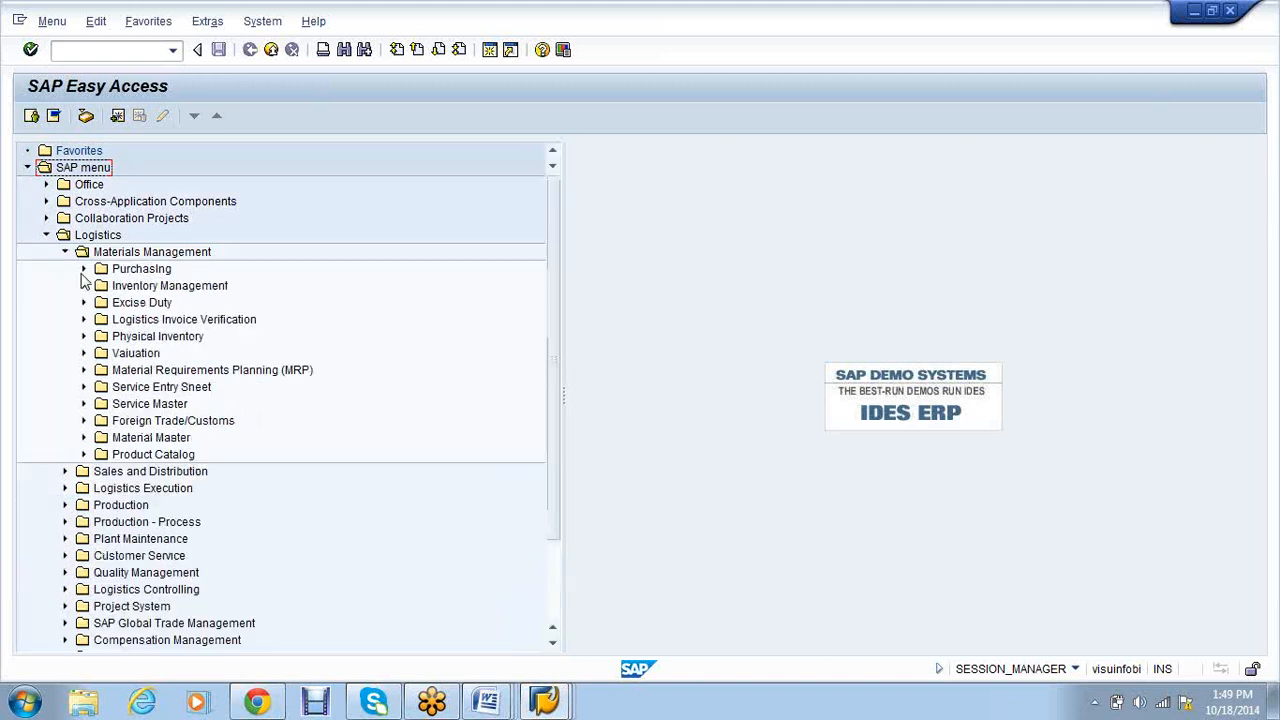
{"action": "left_click", "coordinate": [565, 702]}
{"action": "left_click", "coordinate": [450, 581]}
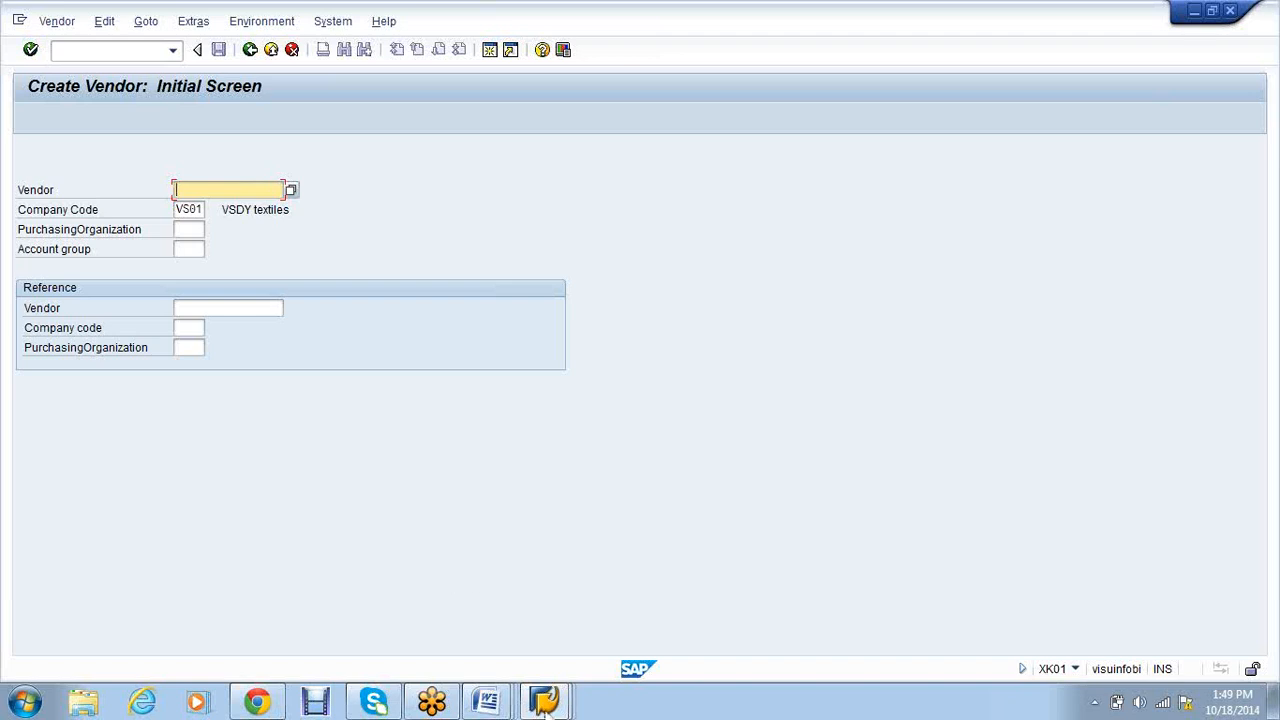
Open vendor creation transaction FK01 in the other session to compare its initial fields with XK01, and return to XK01.
{"action": "left_click", "coordinate": [560, 705]}
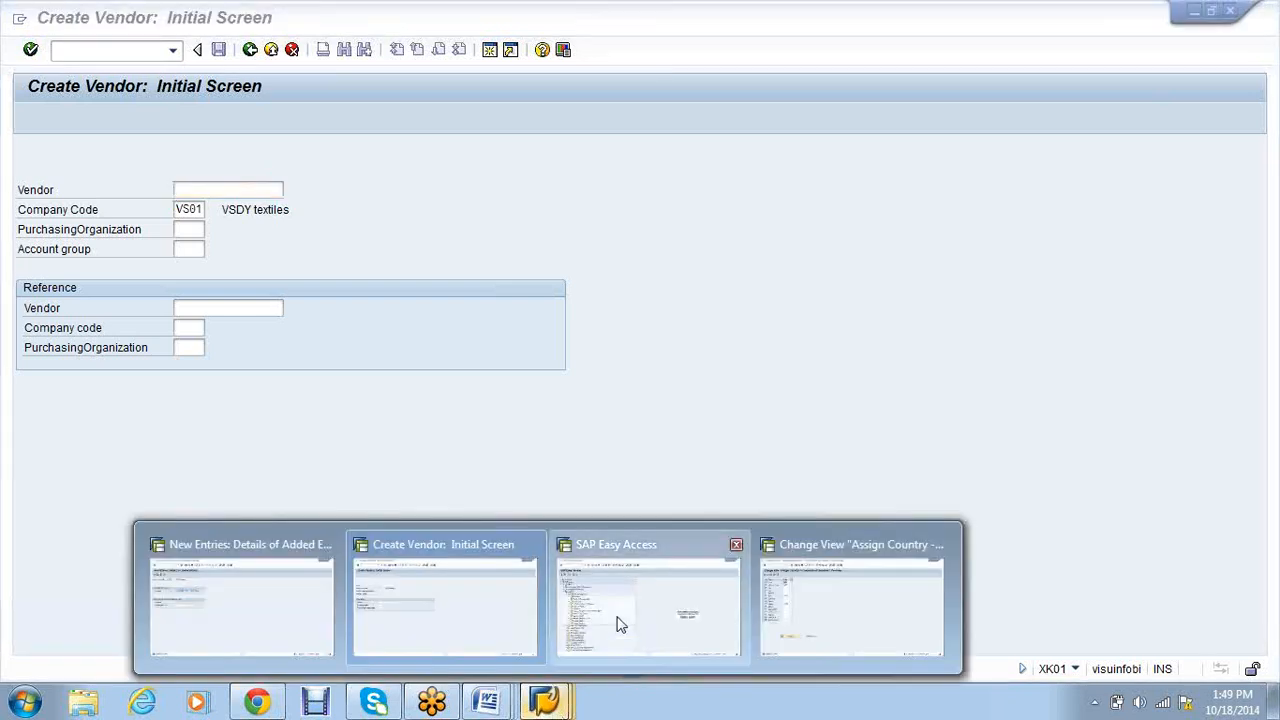
{"action": "left_click", "coordinate": [617, 543]}
{"action": "left_click", "coordinate": [133, 50]}
{"action": "type", "text": "/nMMBE"}
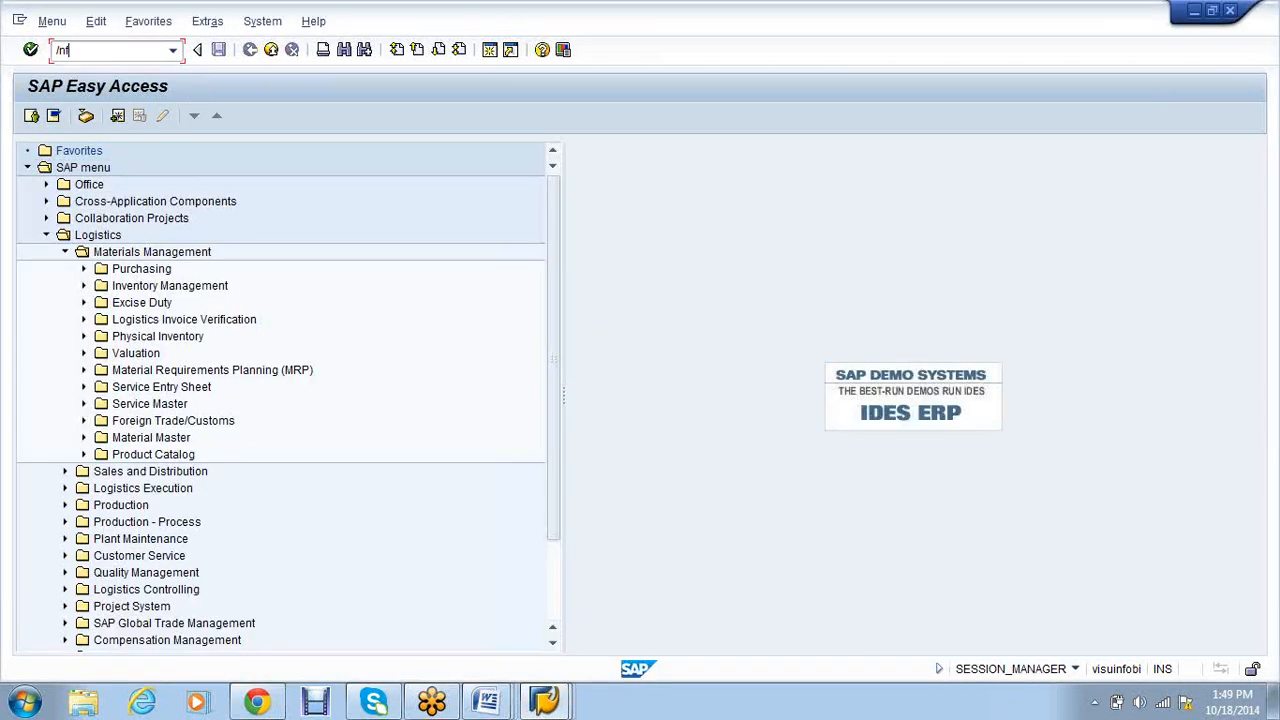
{"action": "key", "text": "Return"}
{"action": "left_click", "coordinate": [190, 230]}
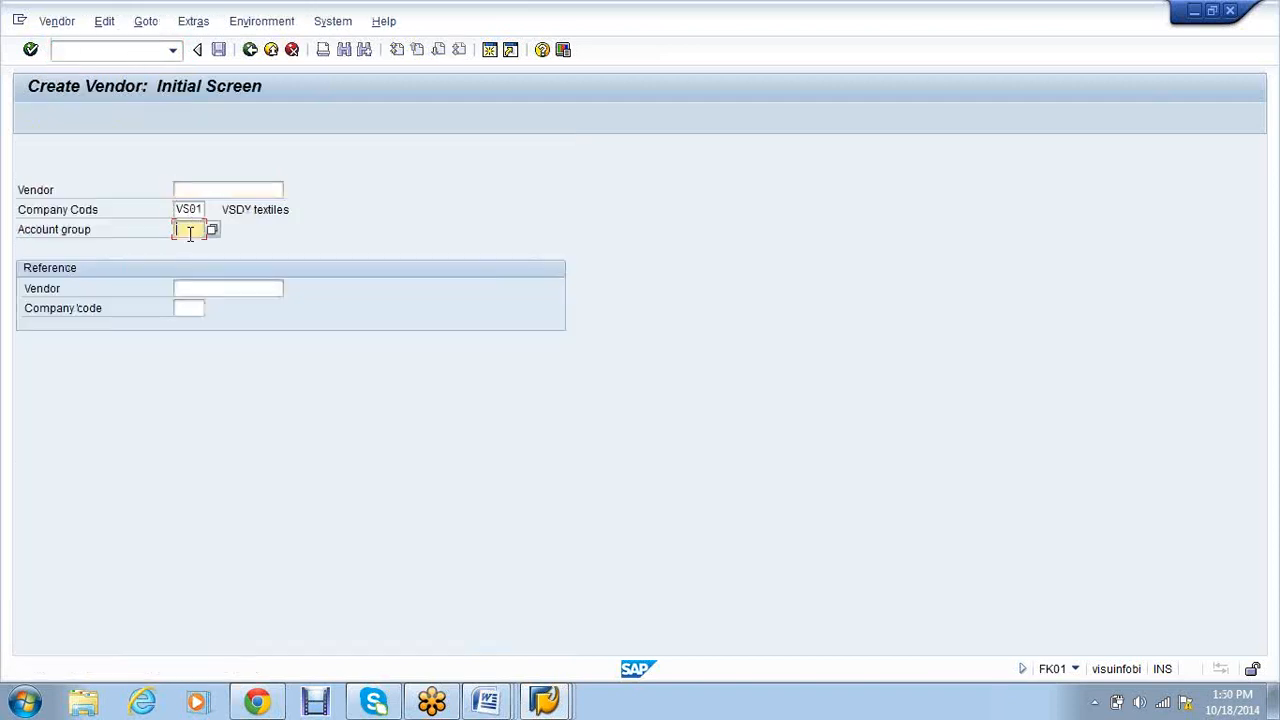
{"action": "left_click", "coordinate": [545, 700]}
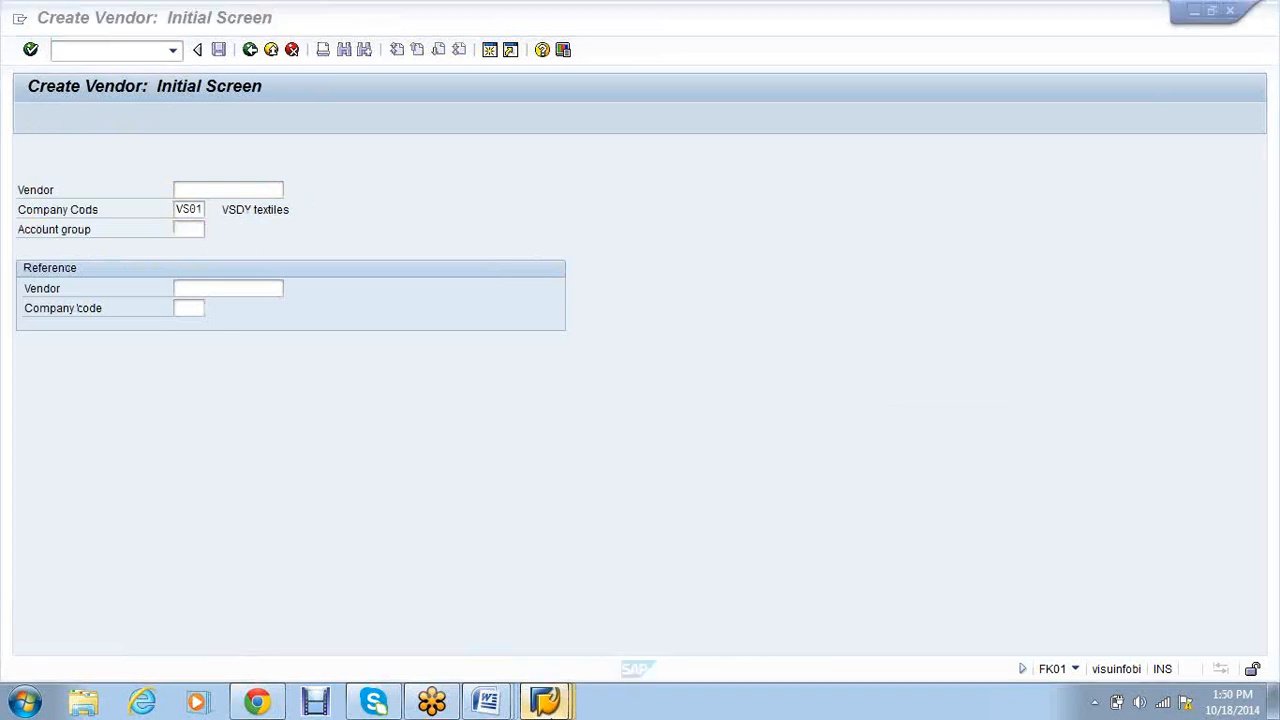
{"action": "left_click", "coordinate": [450, 617]}
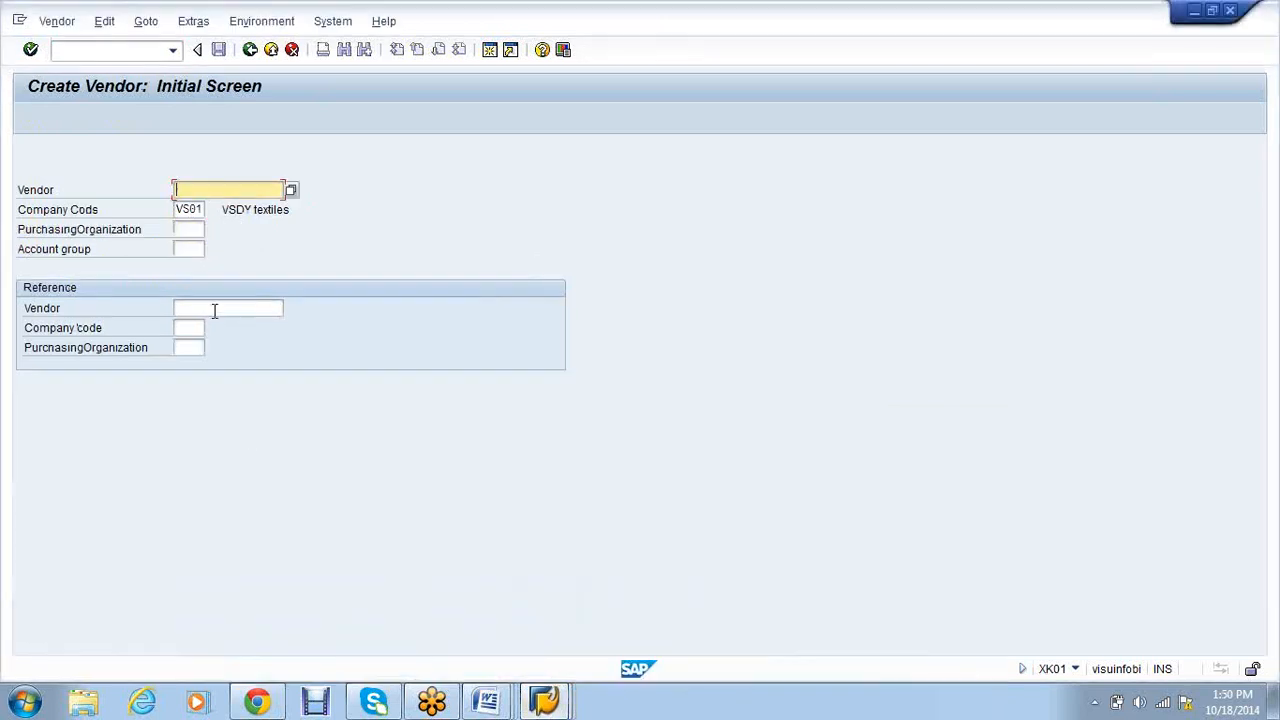
Enter purchasing organization VS01 and account group VS01 for the new vendor.
{"action": "left_click", "coordinate": [192, 231]}
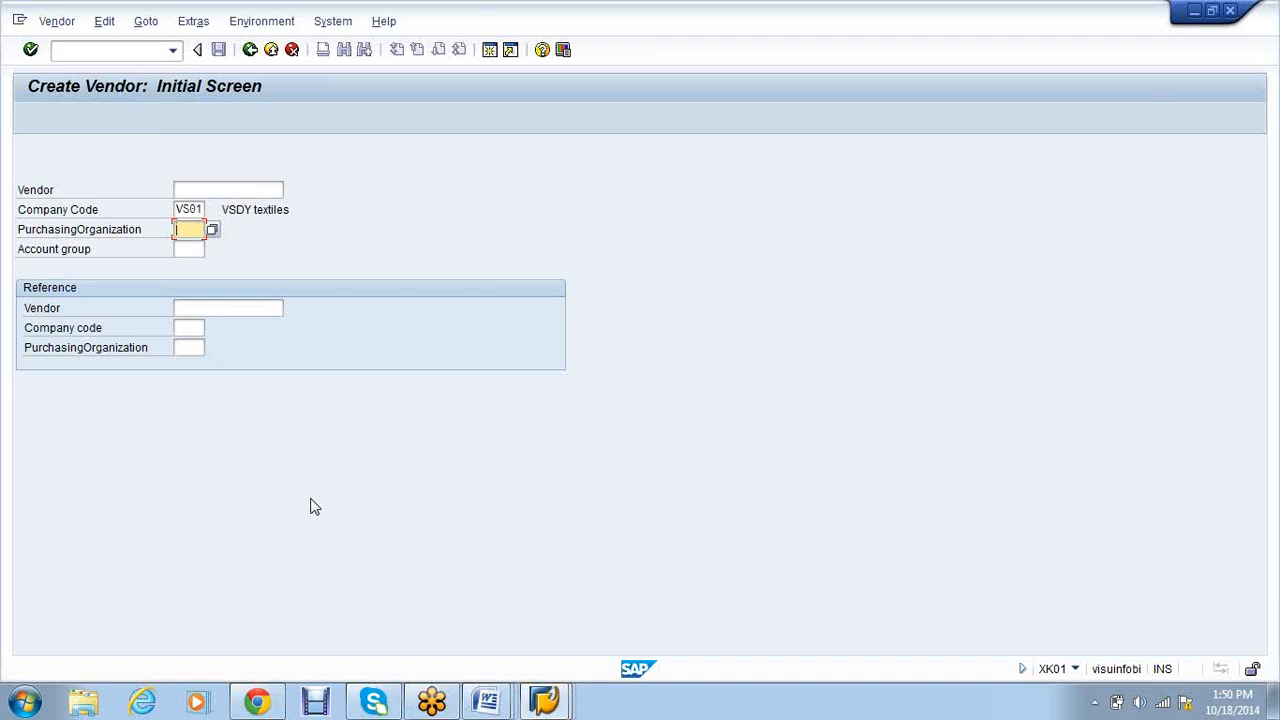
{"action": "type", "text": "vs01"}
{"action": "key", "text": "Tab"}
{"action": "type", "text": "vs01"}
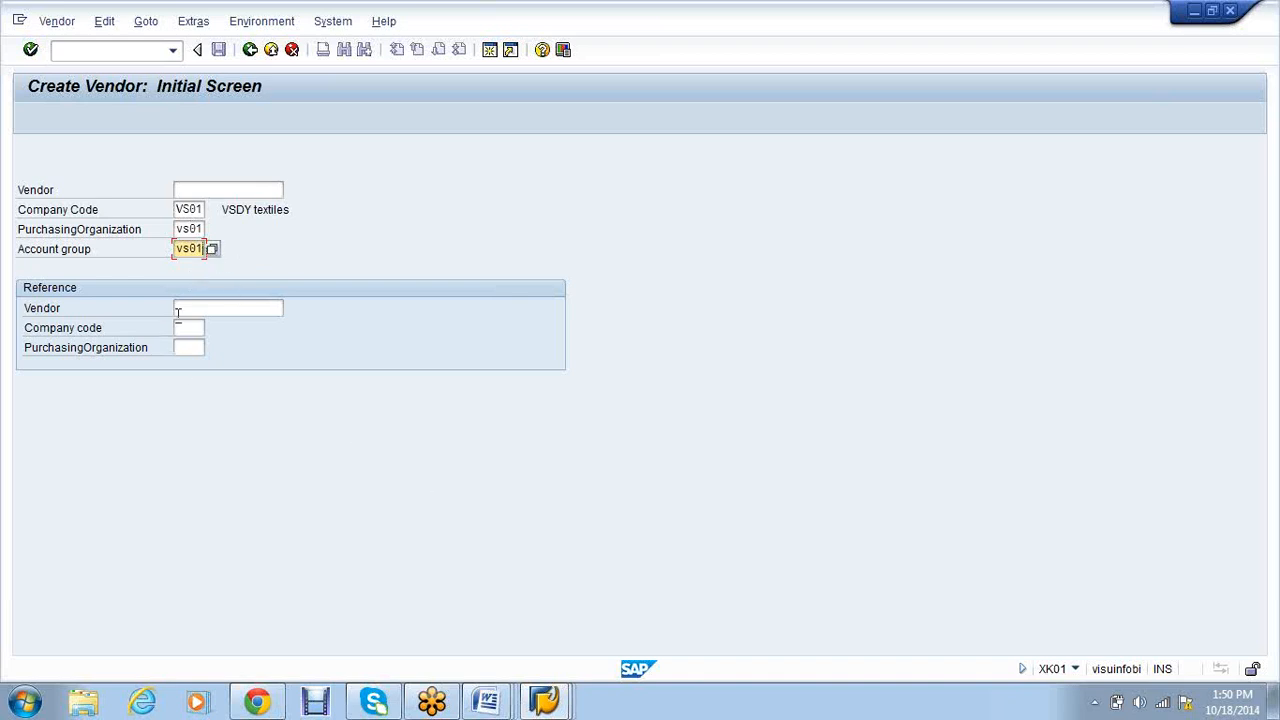
Look through the list of available vendor account groups, close it and submit the vendor's initial data.
{"action": "key", "text": "Return"}
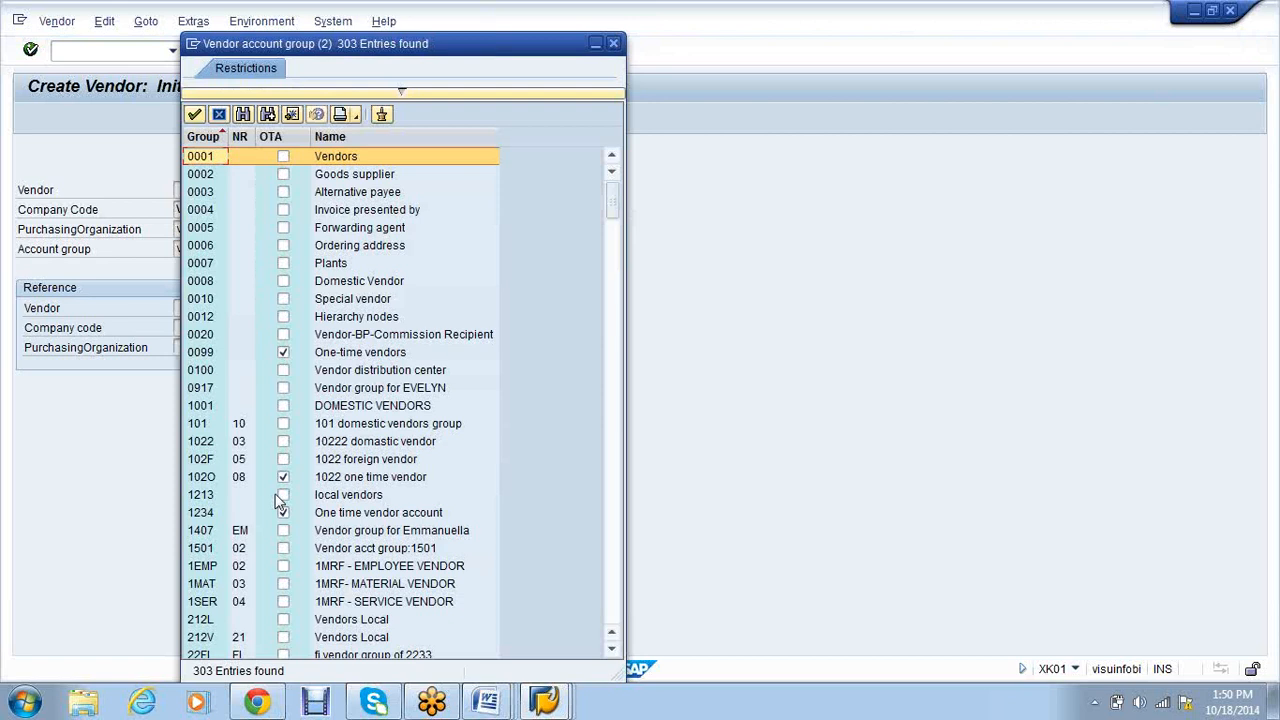
{"action": "scroll", "coordinate": [279, 503], "scroll_direction": "down", "scroll_amount": 2}
{"action": "scroll", "coordinate": [279, 500], "scroll_direction": "down", "scroll_amount": 15}
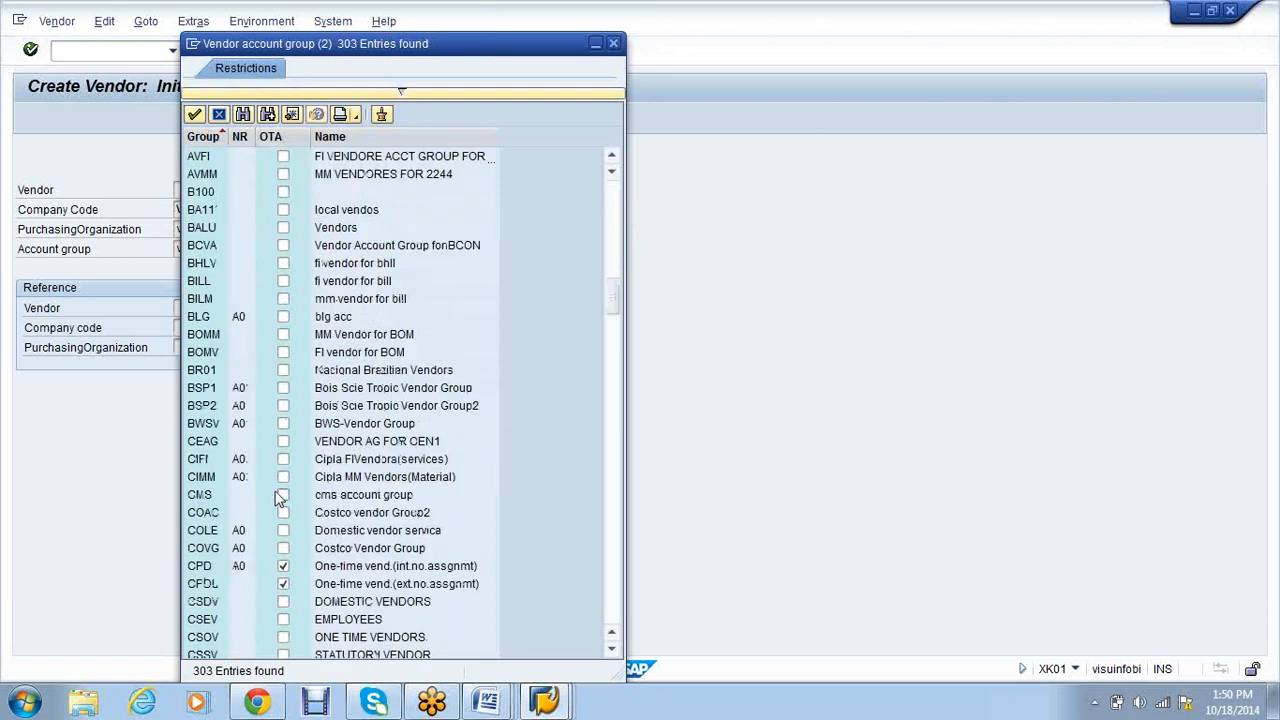
{"action": "scroll", "coordinate": [279, 498], "scroll_direction": "down", "scroll_amount": 20}
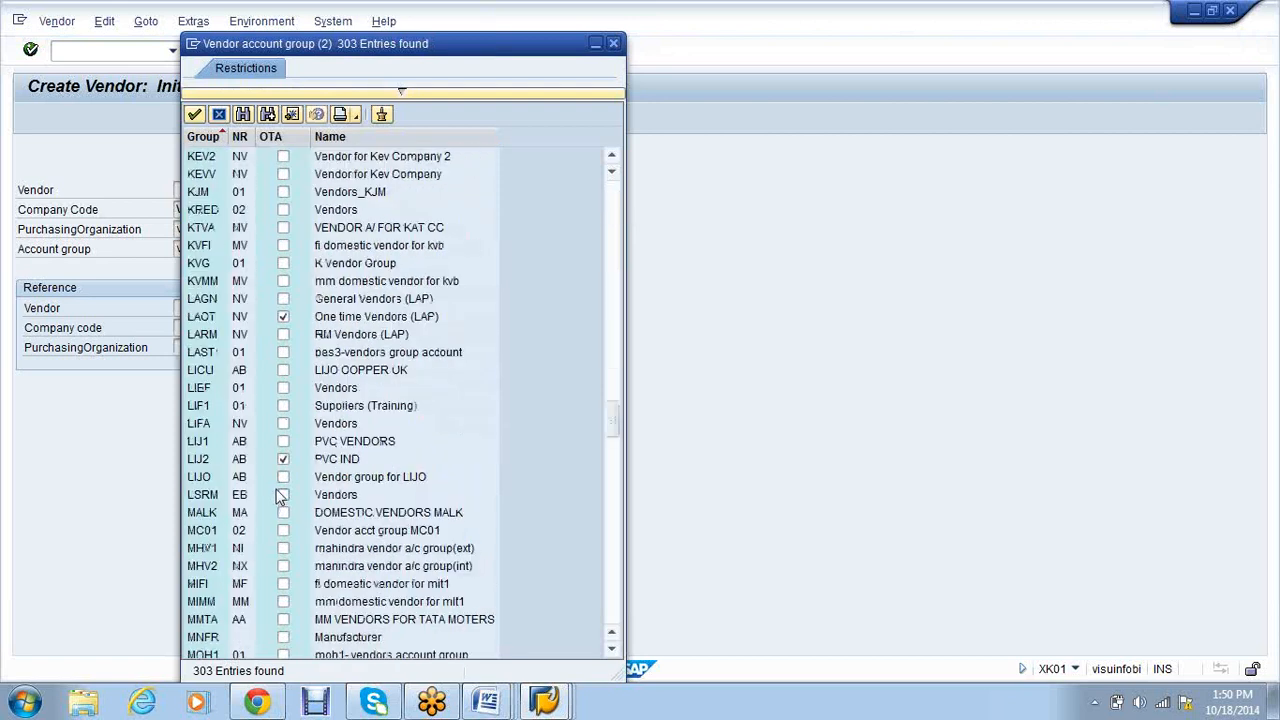
{"action": "scroll", "coordinate": [282, 497], "scroll_direction": "down", "scroll_amount": 20}
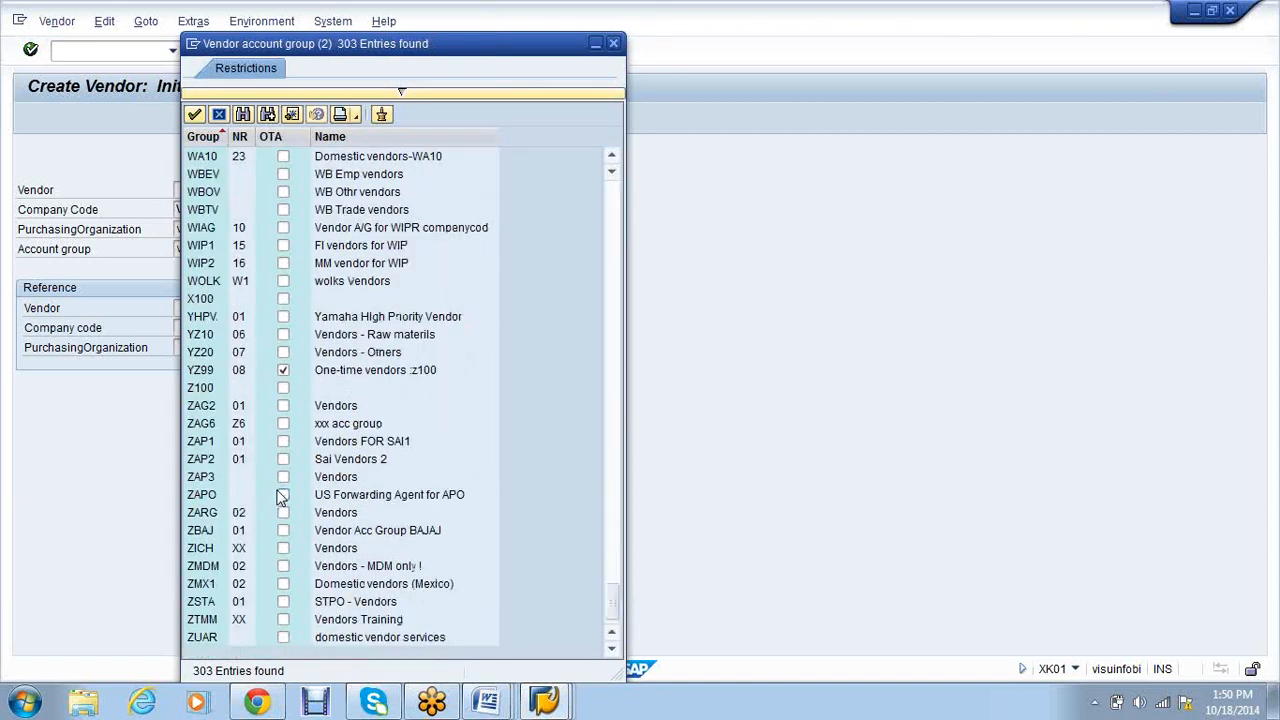
{"action": "scroll", "coordinate": [282, 497], "scroll_direction": "up", "scroll_amount": 3}
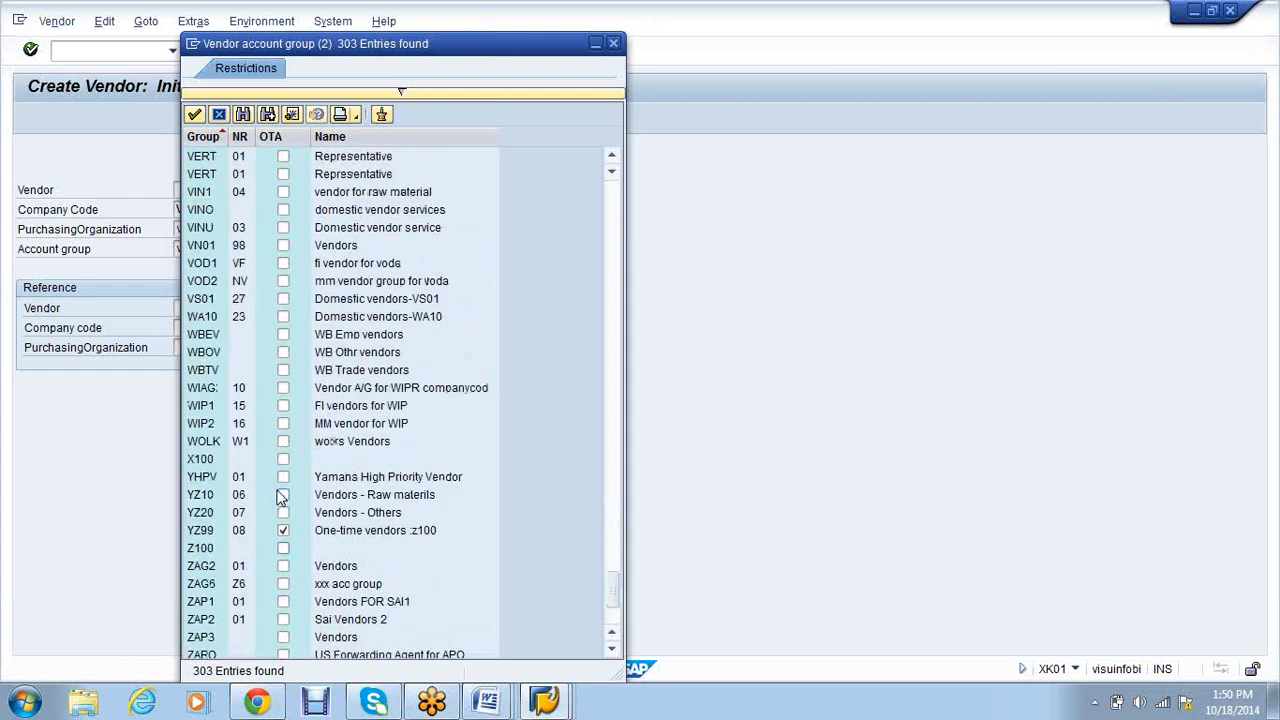
{"action": "scroll", "coordinate": [282, 497], "scroll_direction": "up", "scroll_amount": 2}
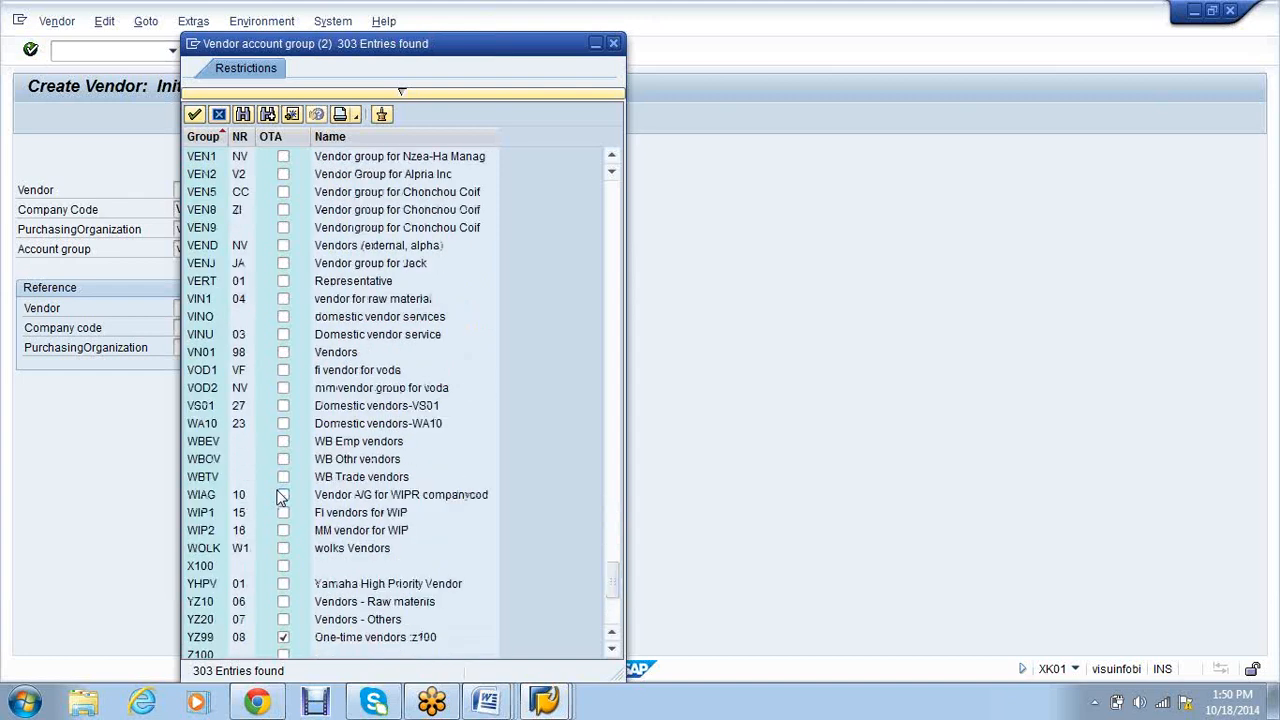
{"action": "scroll", "coordinate": [282, 497], "scroll_direction": "up", "scroll_amount": 1}
{"action": "scroll", "coordinate": [282, 497], "scroll_direction": "up", "scroll_amount": 6}
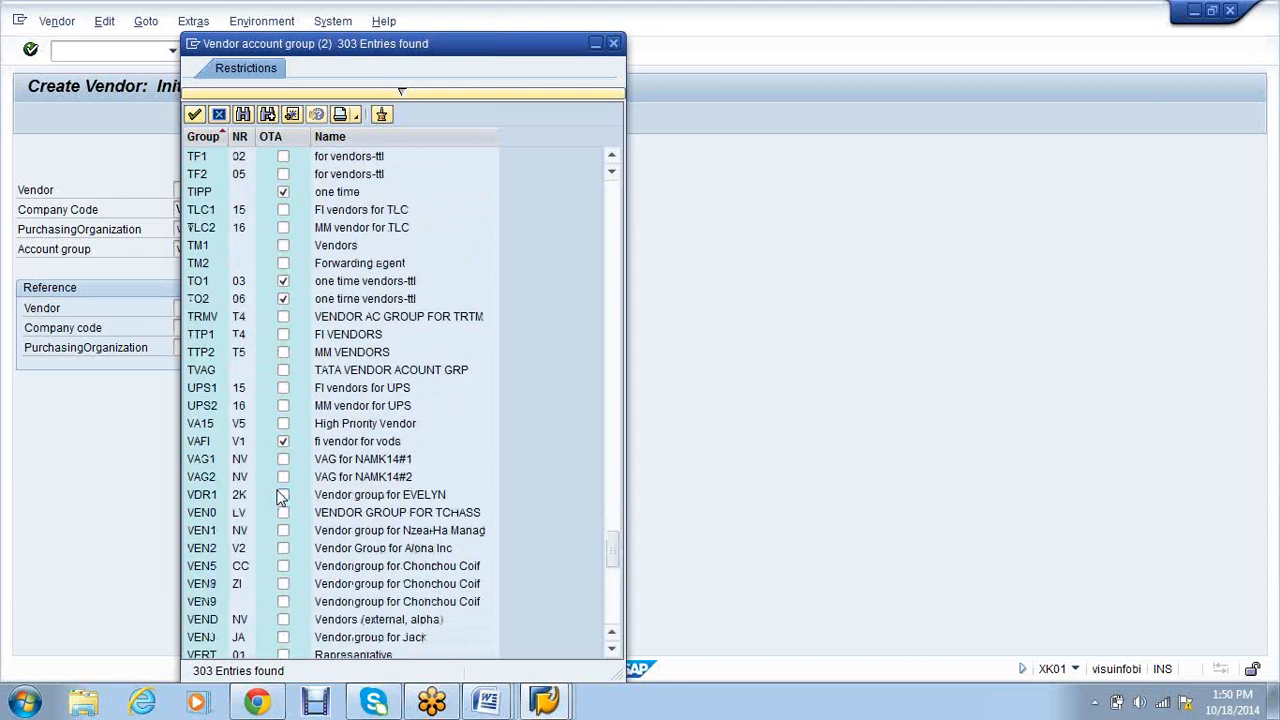
{"action": "scroll", "coordinate": [282, 497], "scroll_direction": "up", "scroll_amount": 5}
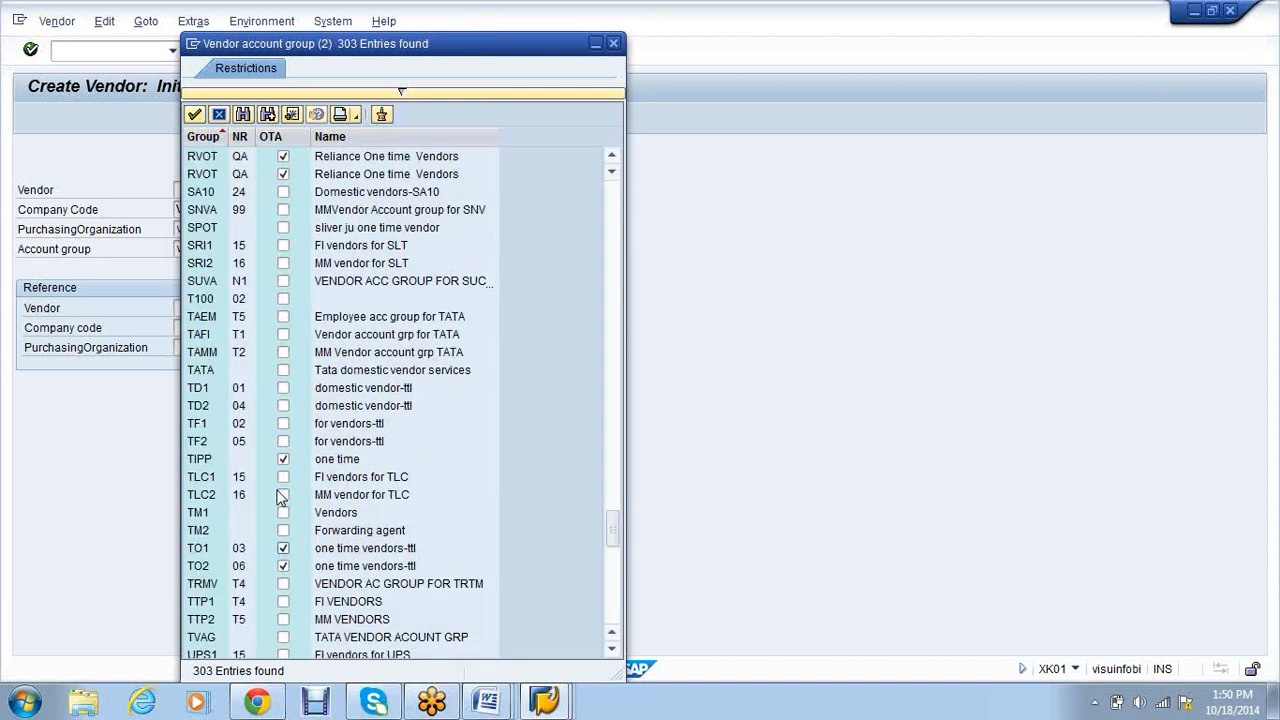
{"action": "scroll", "coordinate": [282, 497], "scroll_direction": "up", "scroll_amount": 3}
{"action": "scroll", "coordinate": [282, 497], "scroll_direction": "up", "scroll_amount": 7}
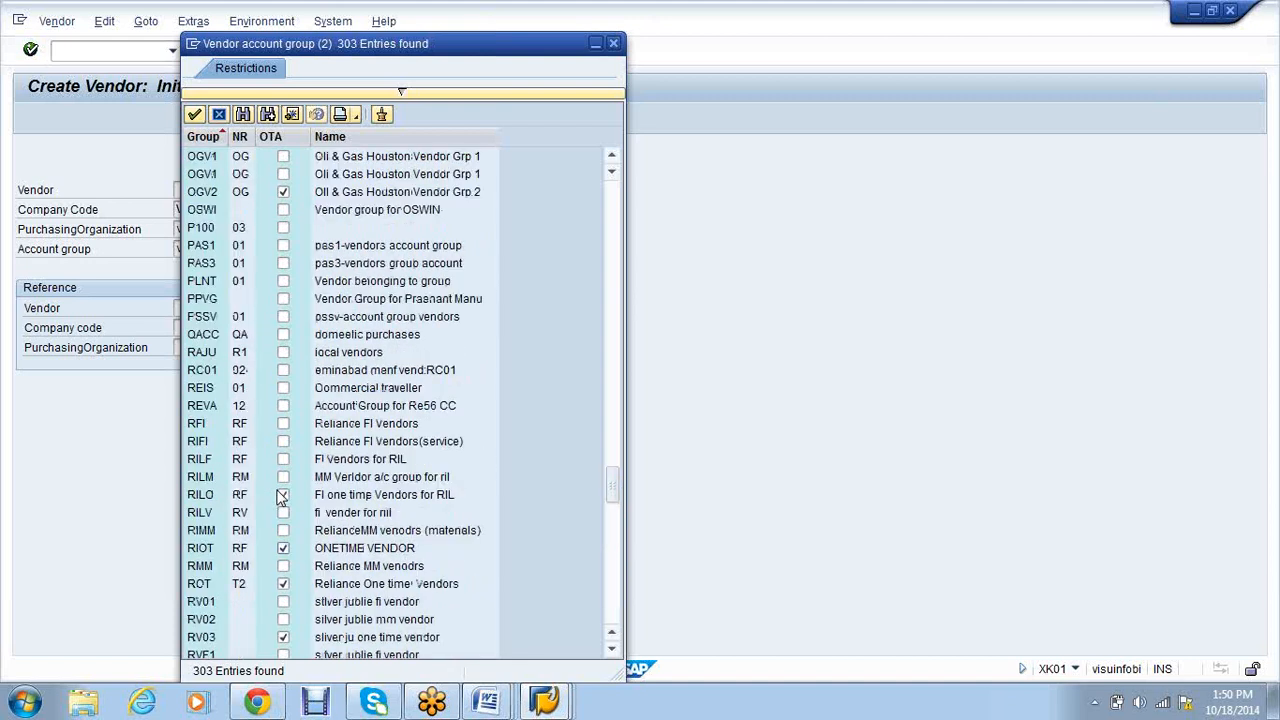
{"action": "scroll", "coordinate": [282, 497], "scroll_direction": "up", "scroll_amount": 6}
{"action": "key", "text": "Escape"}
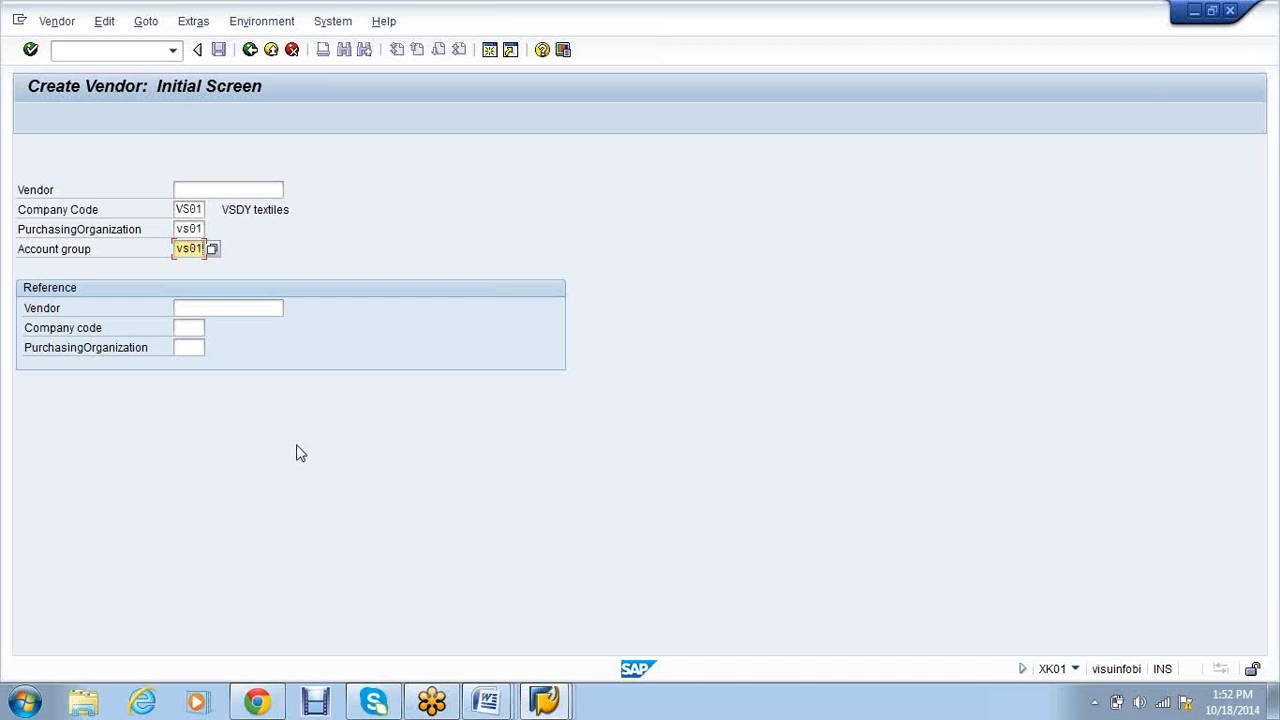
{"action": "key", "text": "Return"}
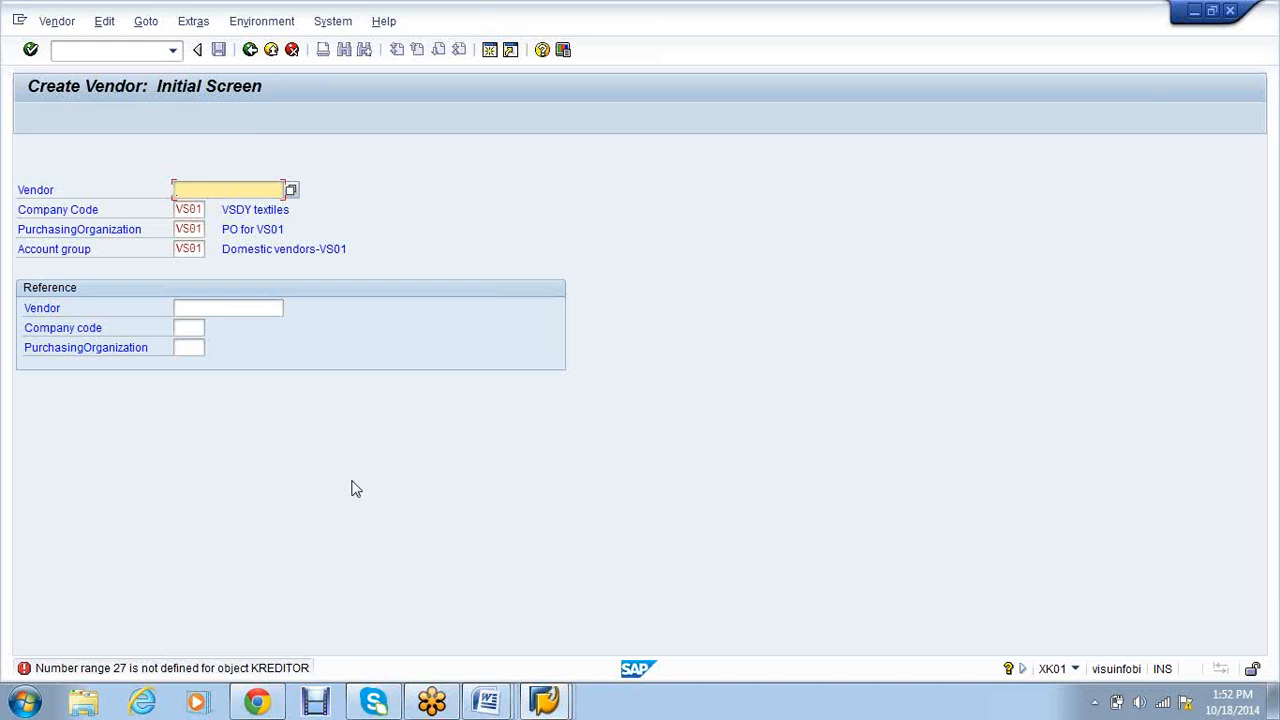
Switch to the other session and open the SAP Reference IMG through transaction SPRO.
{"action": "left_click", "coordinate": [545, 705]}
{"action": "left_click", "coordinate": [103, 49]}
{"action": "type", "text": "/nspro"}
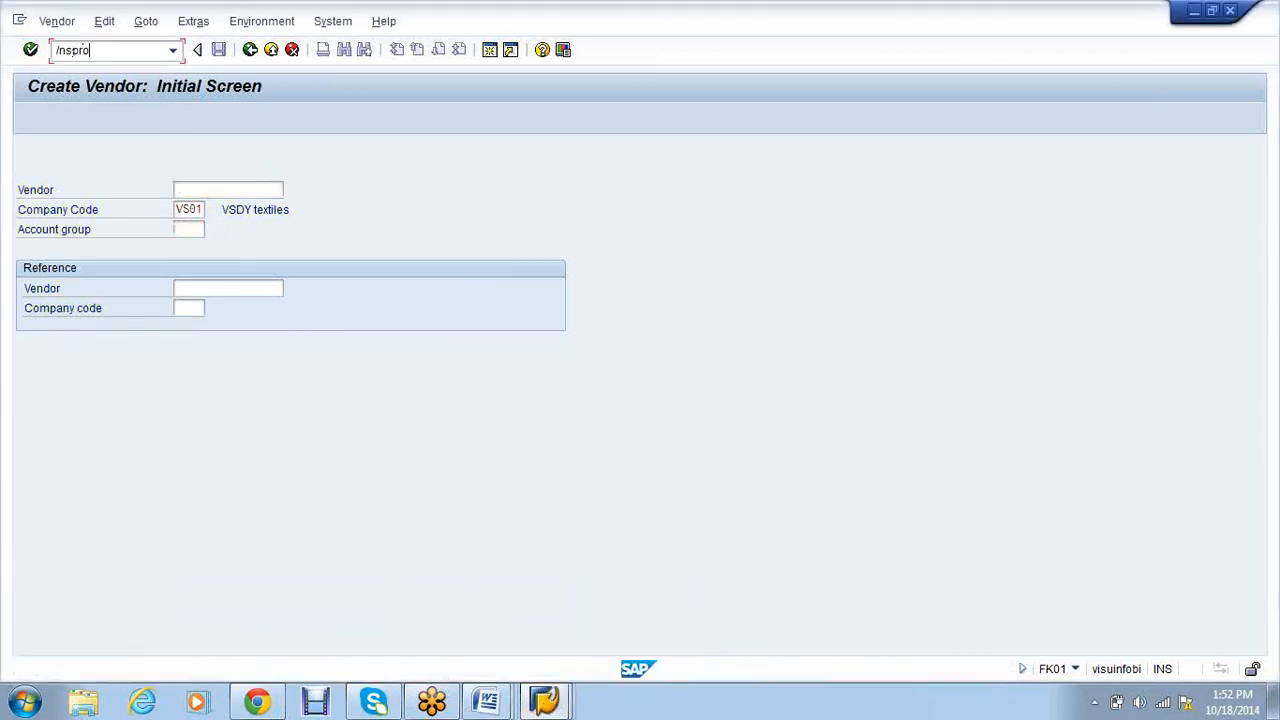
{"action": "key", "text": "Return"}
{"action": "left_click", "coordinate": [117, 124]}
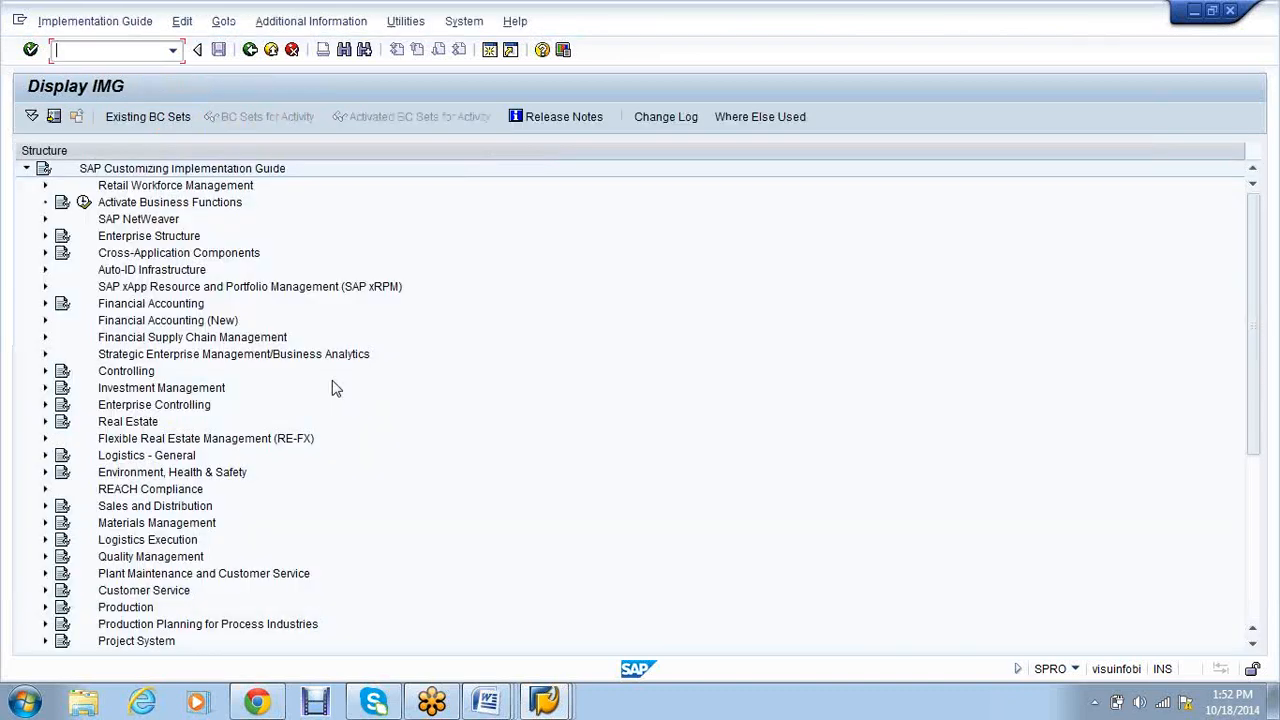
Open Create Number Ranges for Vendor Accounts under Financial Accounting's vendor master data preparations, and open the vendor intervals for maintenance.
{"action": "left_click", "coordinate": [44, 304]}
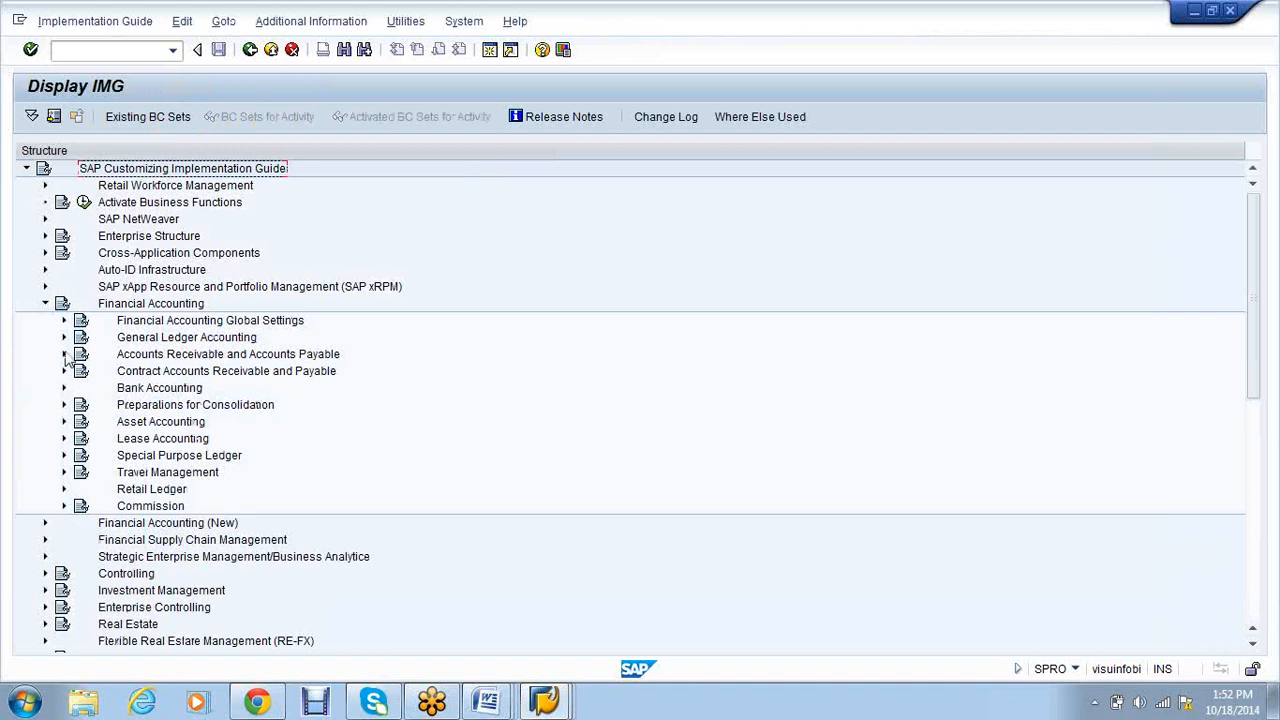
{"action": "left_click", "coordinate": [64, 355]}
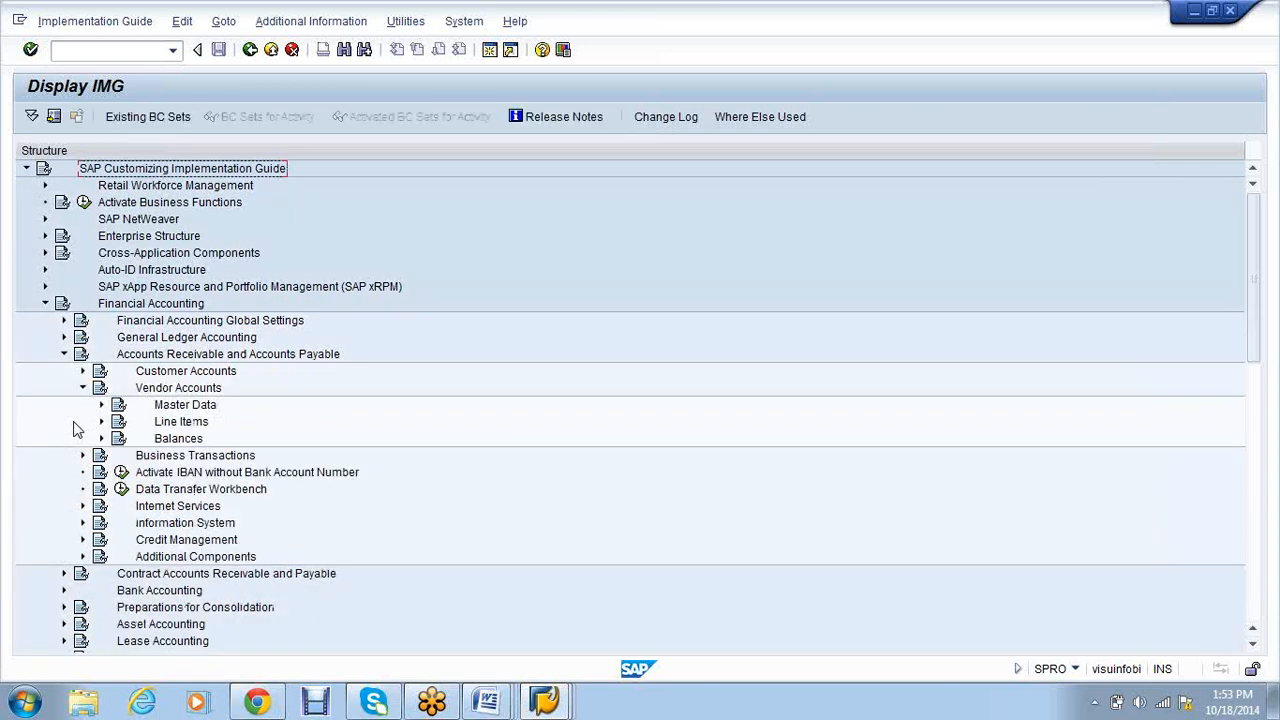
{"action": "left_click", "coordinate": [101, 405]}
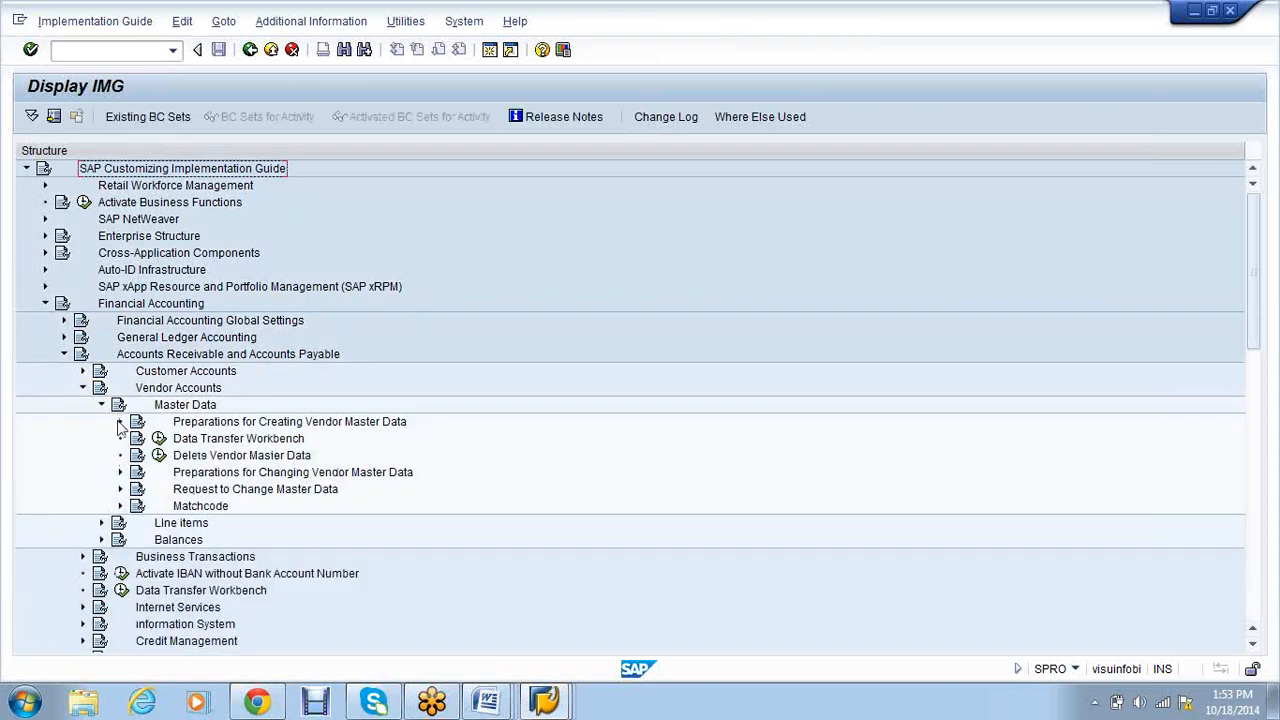
{"action": "left_click", "coordinate": [120, 422]}
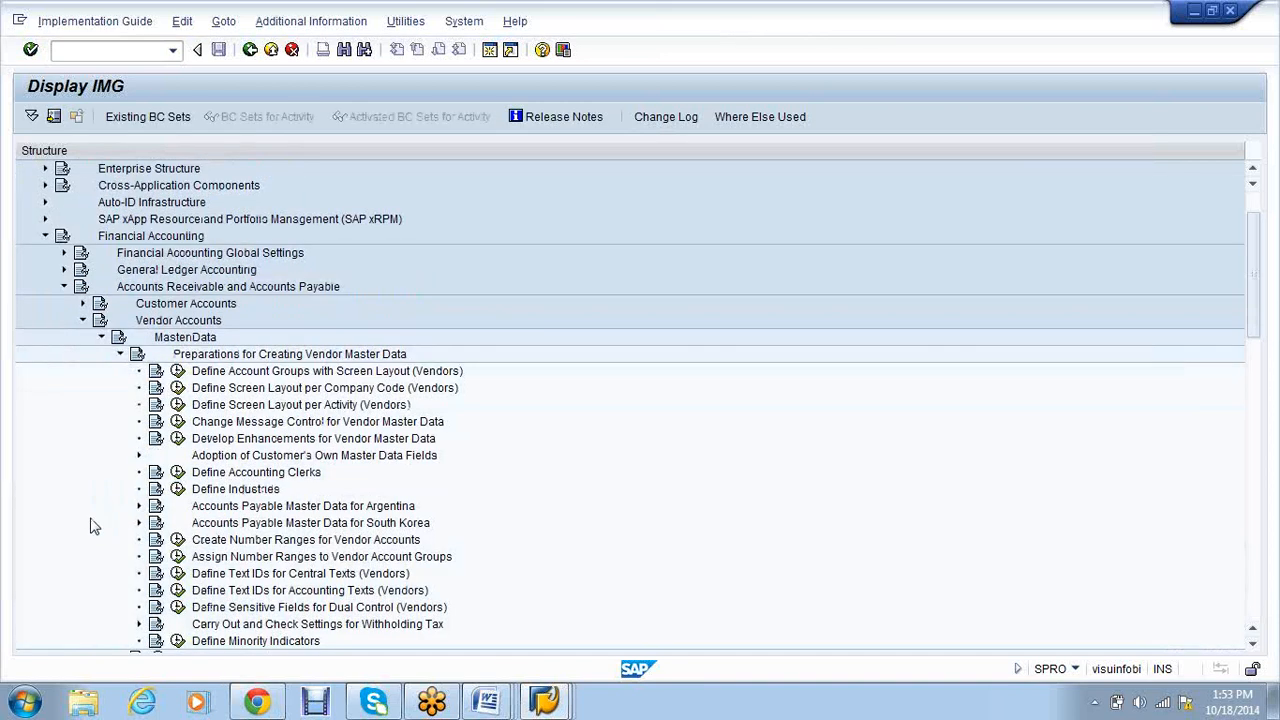
{"action": "left_click", "coordinate": [178, 540]}
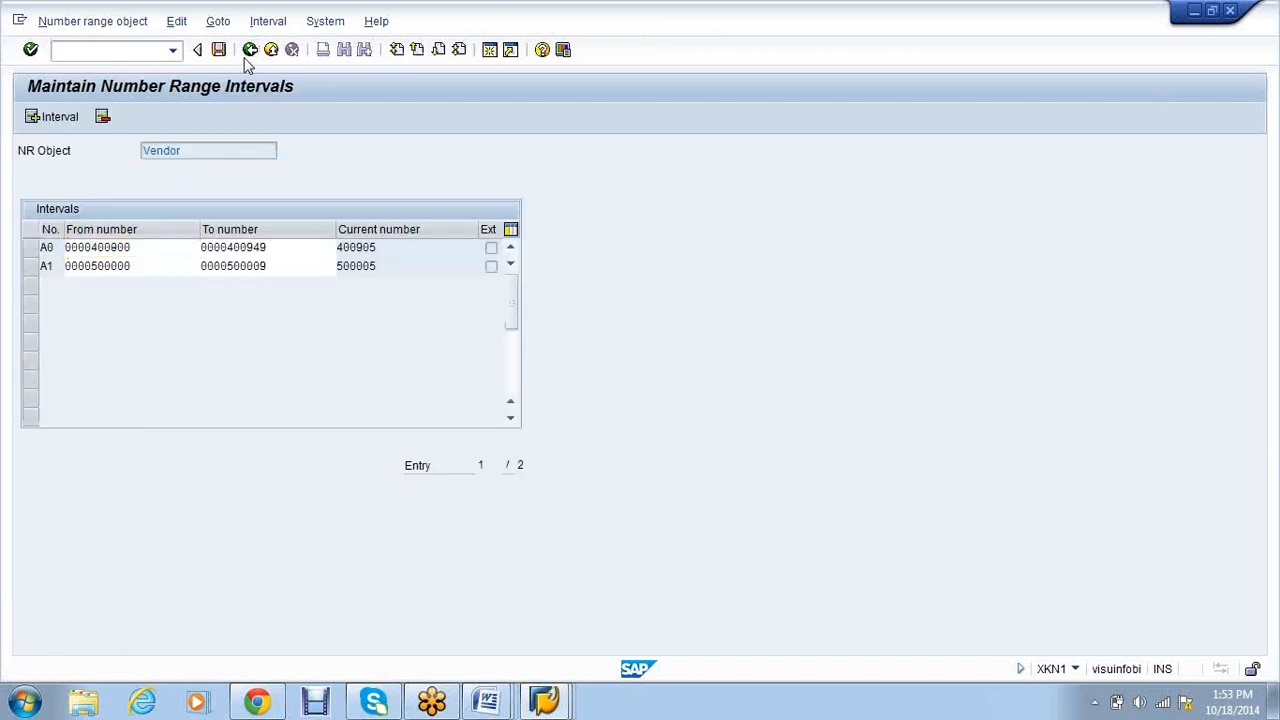
{"action": "left_click", "coordinate": [250, 50]}
{"action": "left_click", "coordinate": [106, 212]}
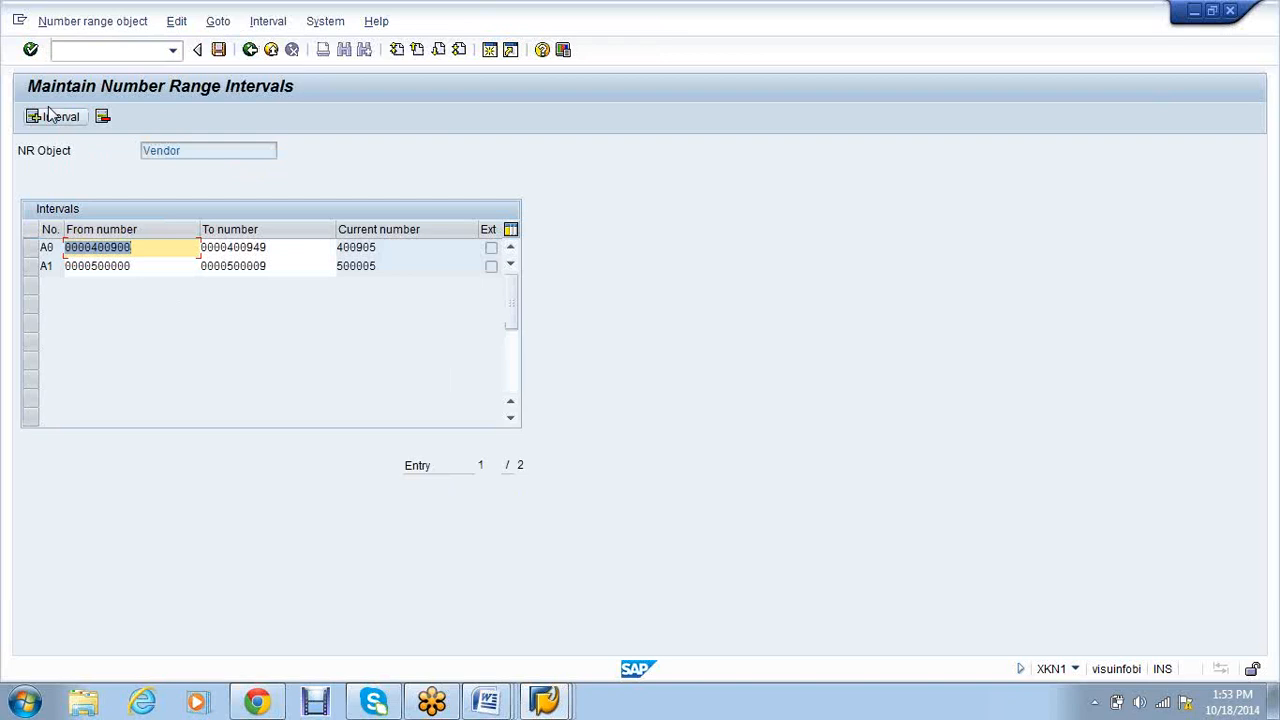
{"action": "left_click", "coordinate": [51, 115]}
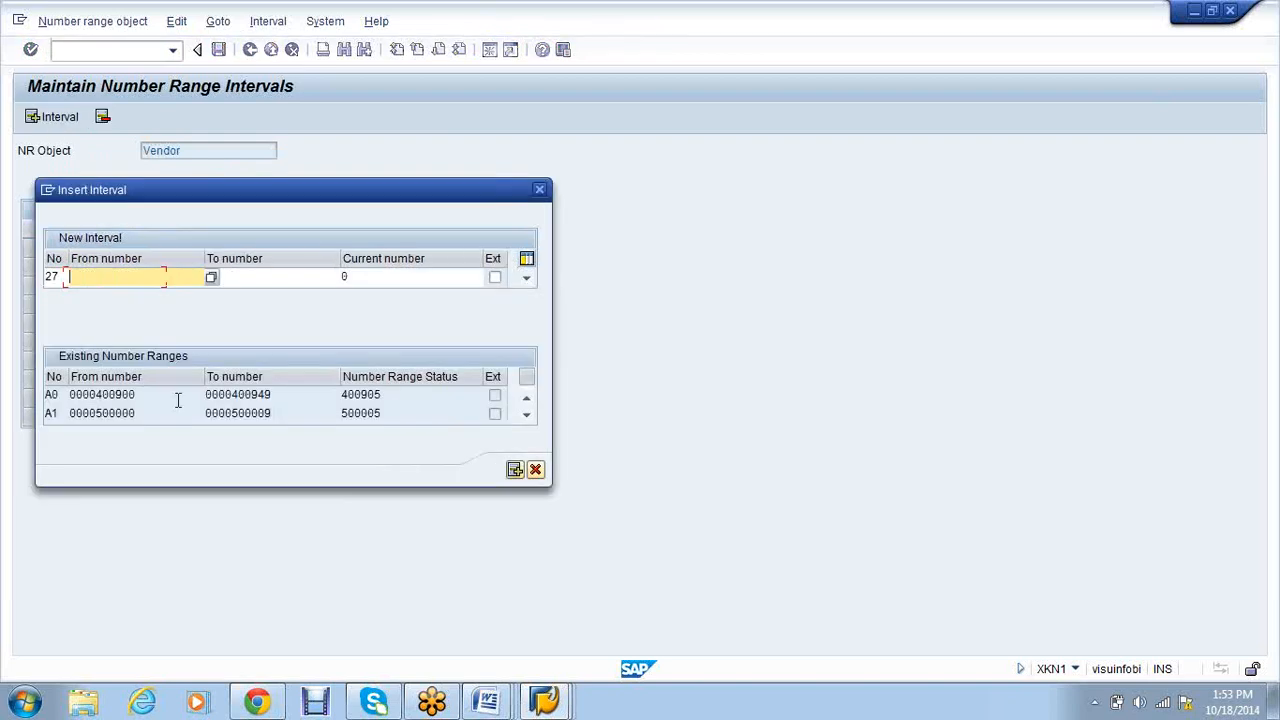
{"action": "left_click", "coordinate": [209, 282]}
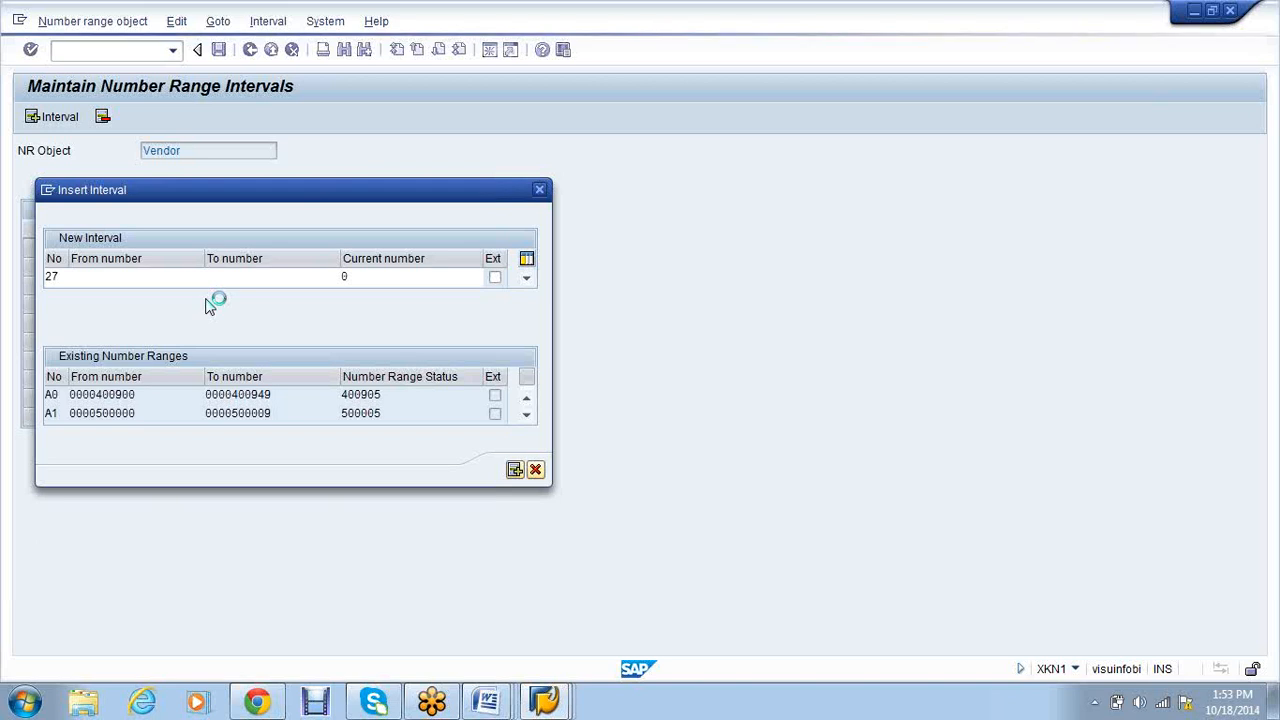
{"action": "left_click", "coordinate": [168, 339]}
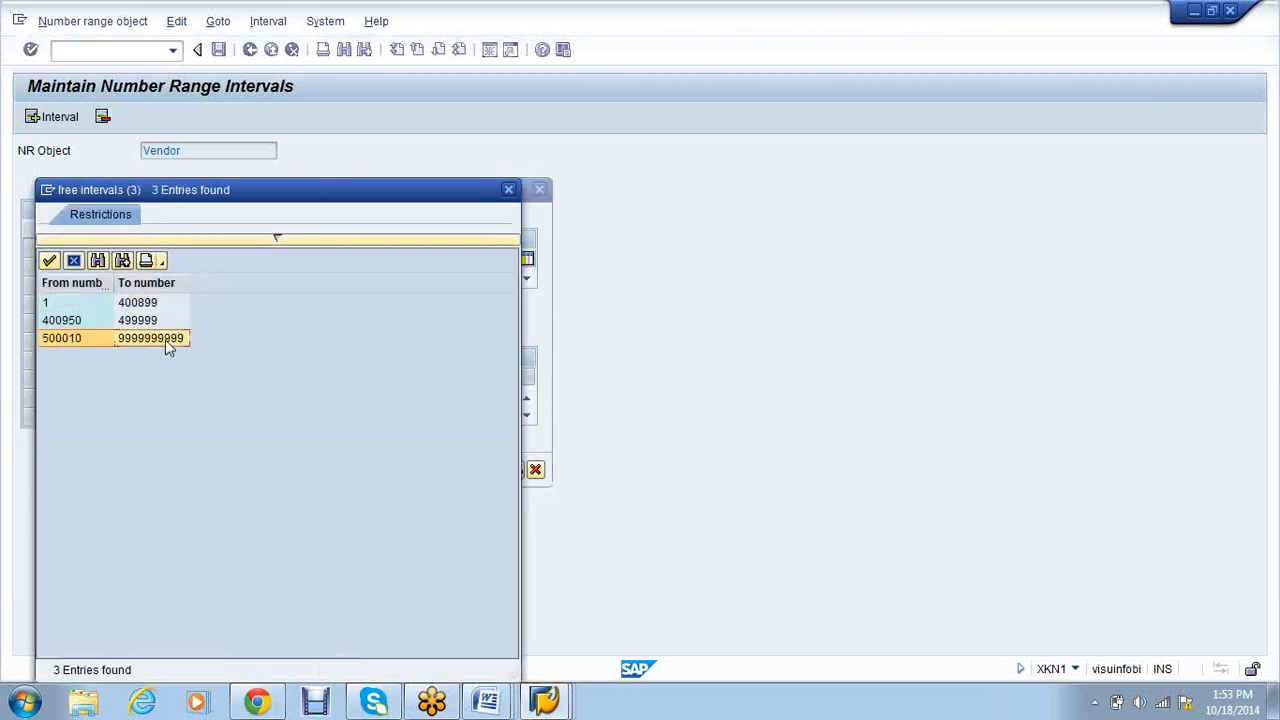
{"action": "double_click", "coordinate": [168, 339]}
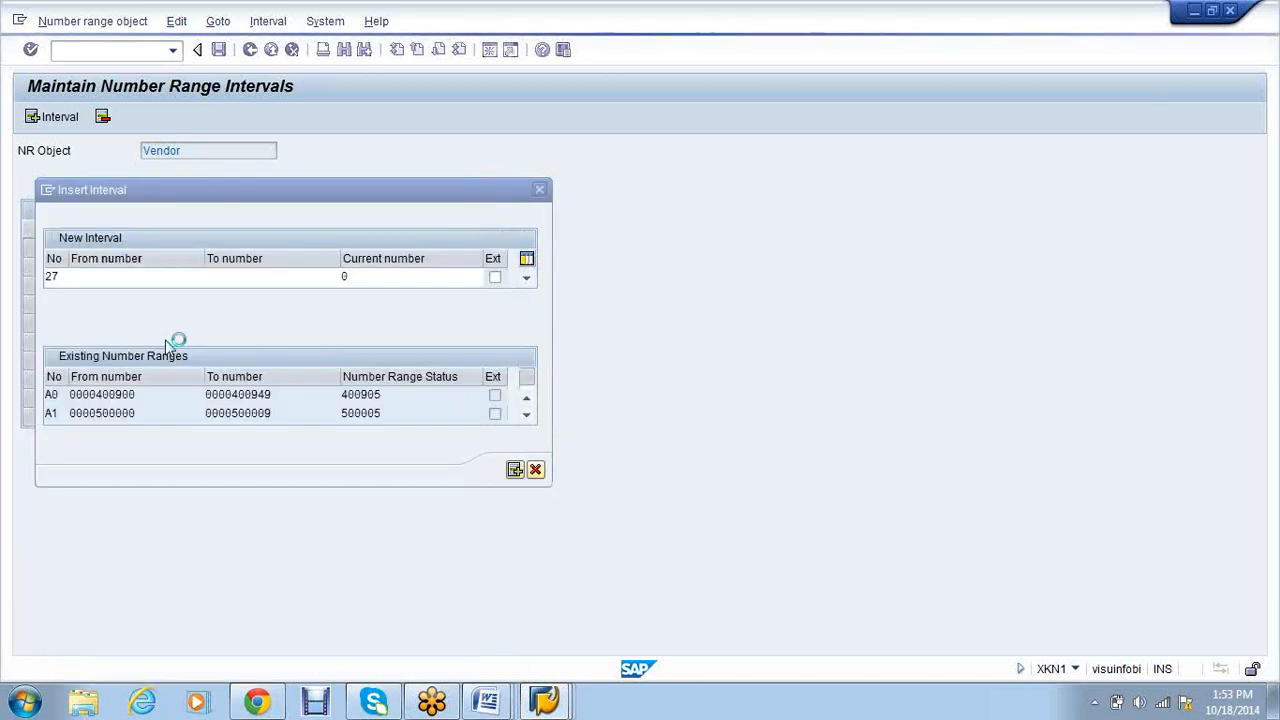
{"action": "left_click", "coordinate": [153, 281]}
{"action": "key", "text": "BackSpace"}
{"action": "key", "text": "BackSpace"}
{"action": "key", "text": "BackSpace"}
{"action": "key", "text": "BackSpace"}
{"action": "key", "text": "BackSpace"}
{"action": "key", "text": "BackSpace"}
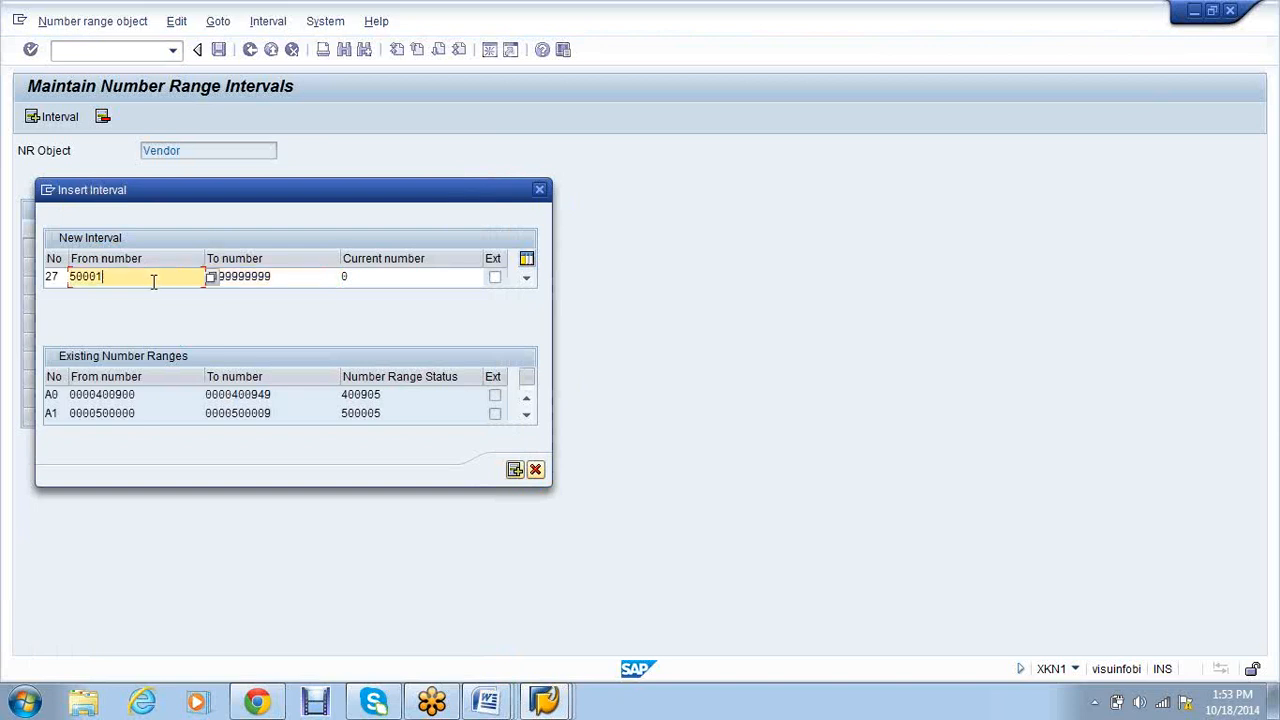
{"action": "type", "text": "9999999999"}
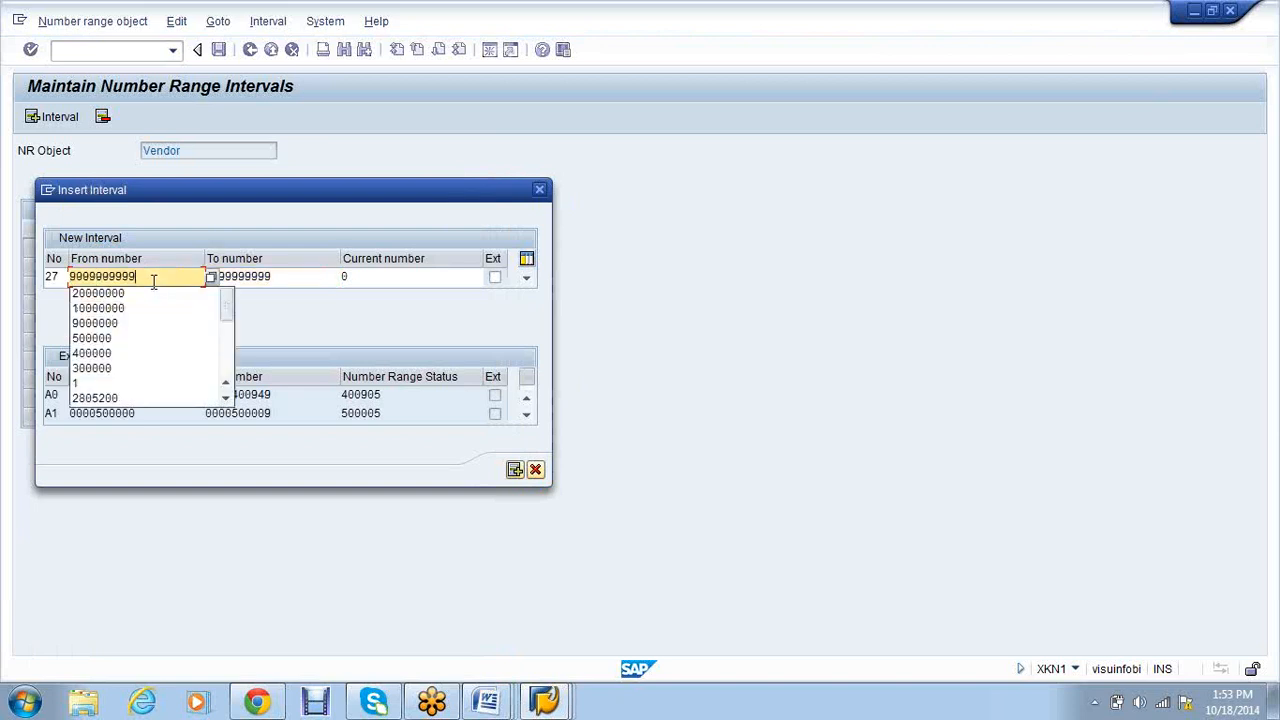
{"action": "type", "text": "00"}
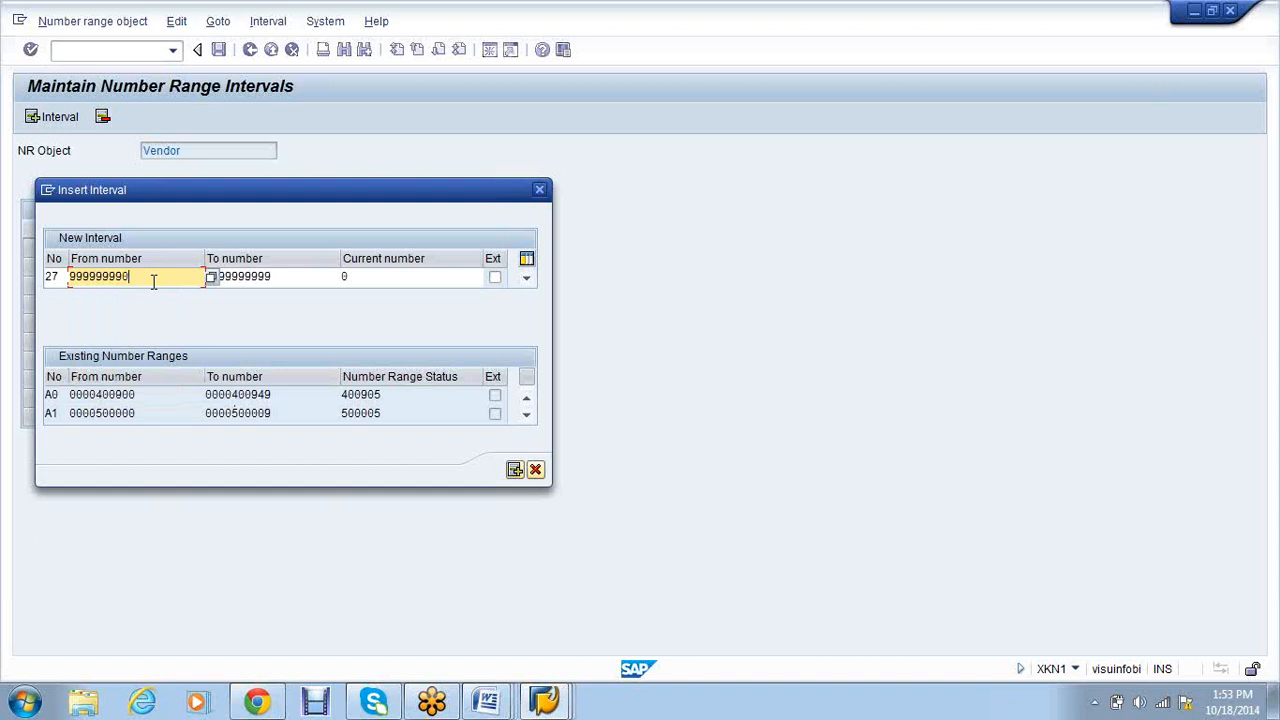
{"action": "key", "text": "Return"}
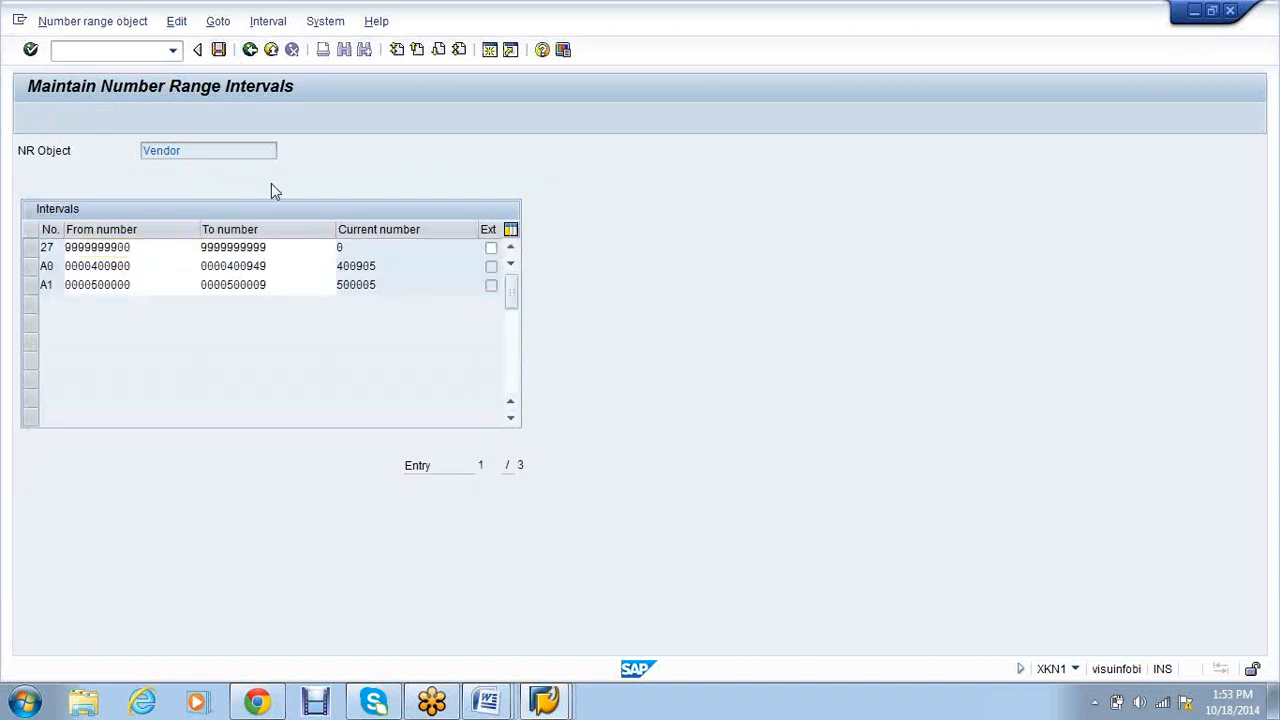
{"action": "key", "text": "ctrl+s"}
{"action": "left_click", "coordinate": [527, 550]}
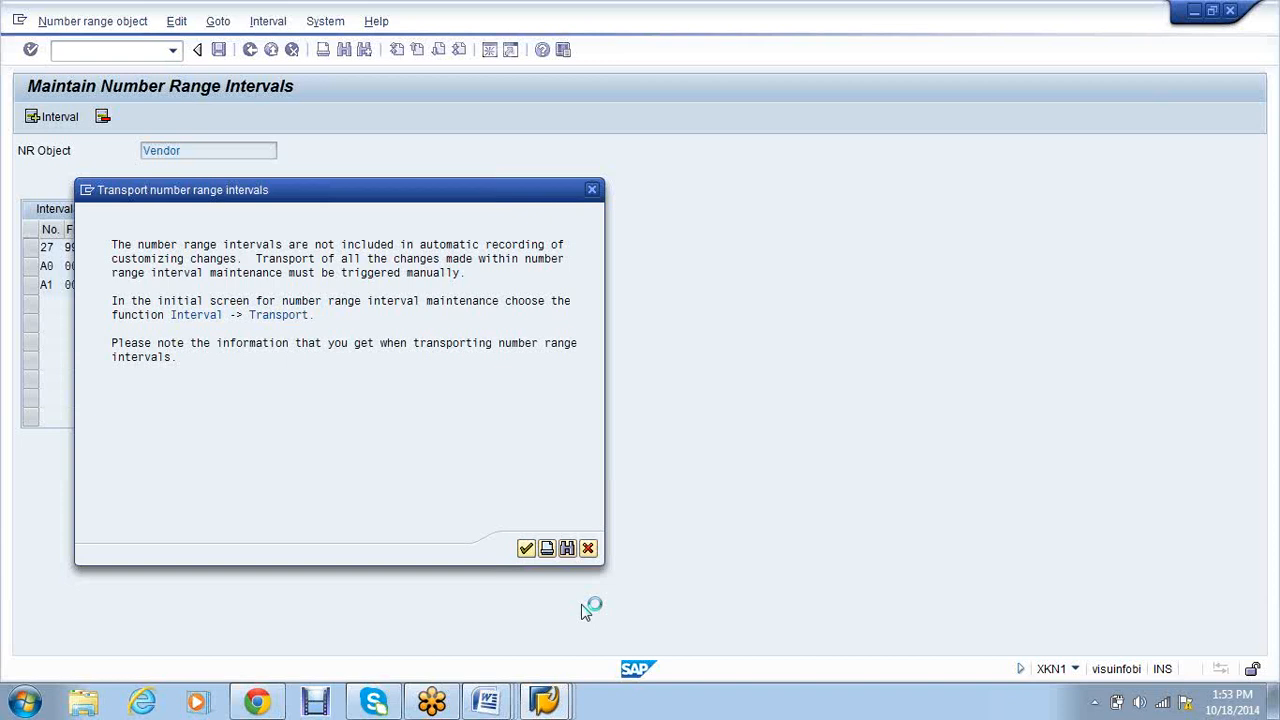
Switch back to the Create Vendor session and resubmit the vendor's initial data.
{"action": "left_click", "coordinate": [540, 697]}
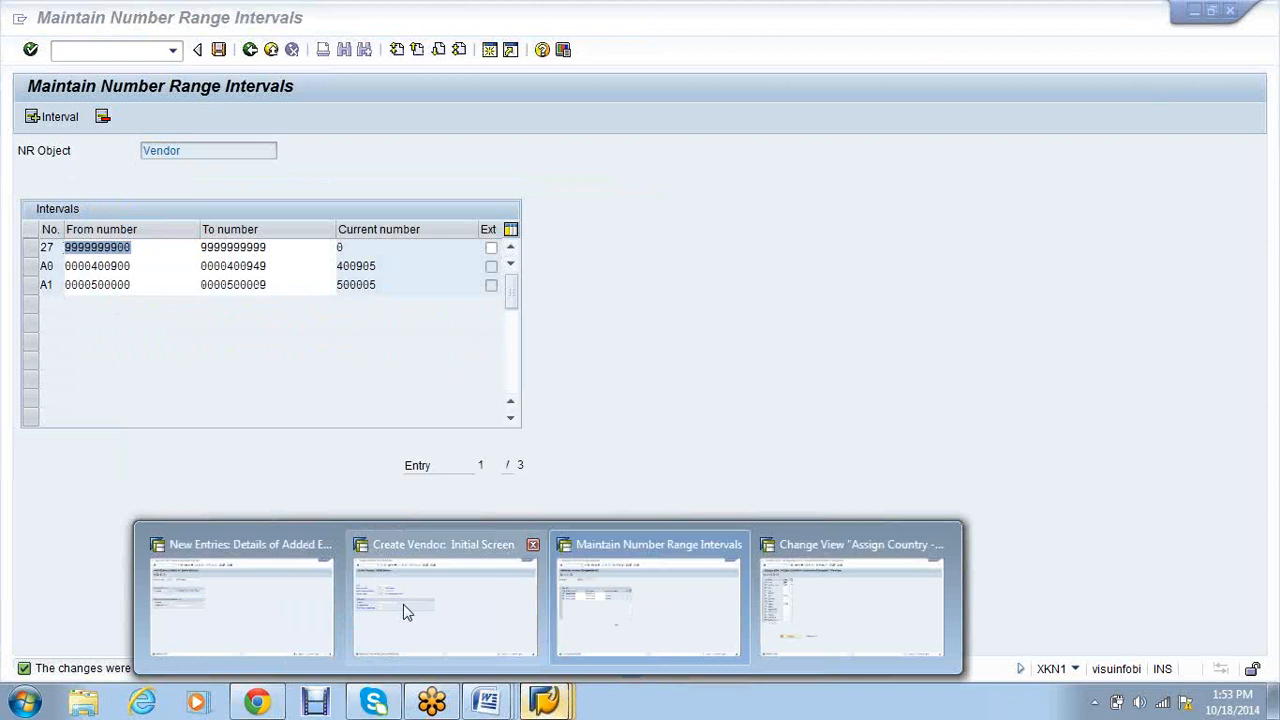
{"action": "left_click", "coordinate": [243, 606]}
{"action": "left_click", "coordinate": [480, 606]}
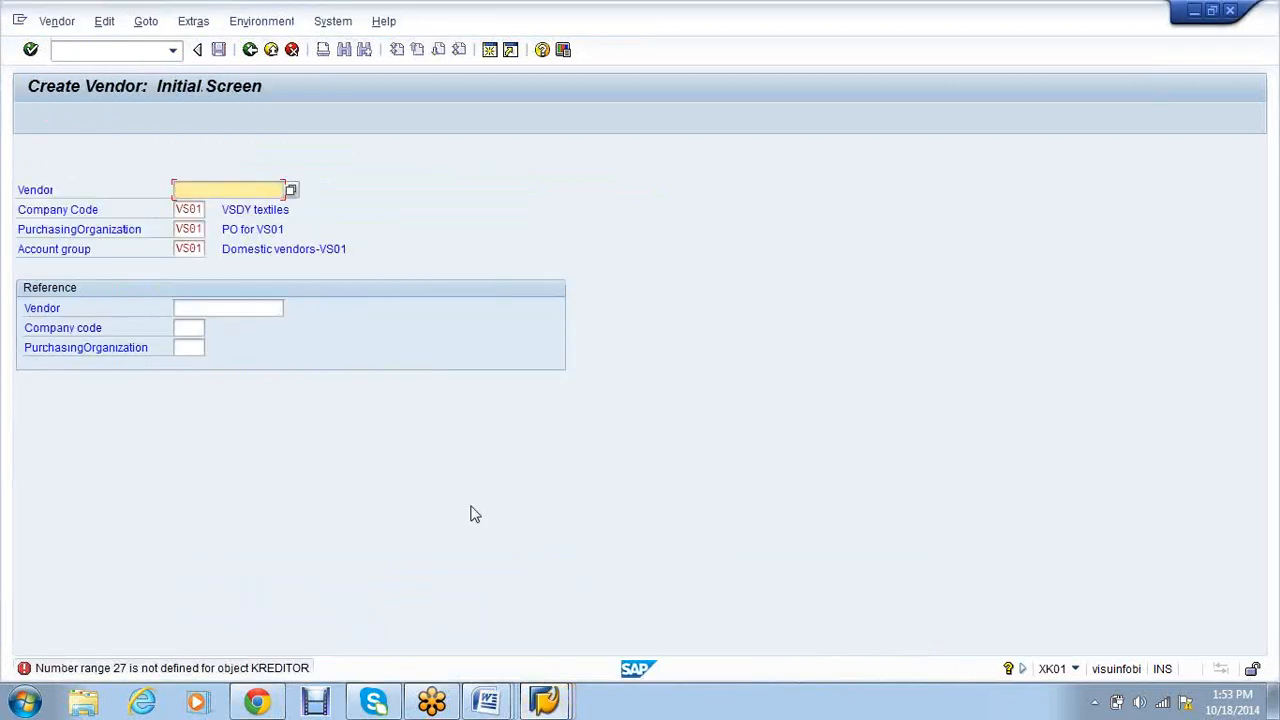
{"action": "key", "text": "Return"}
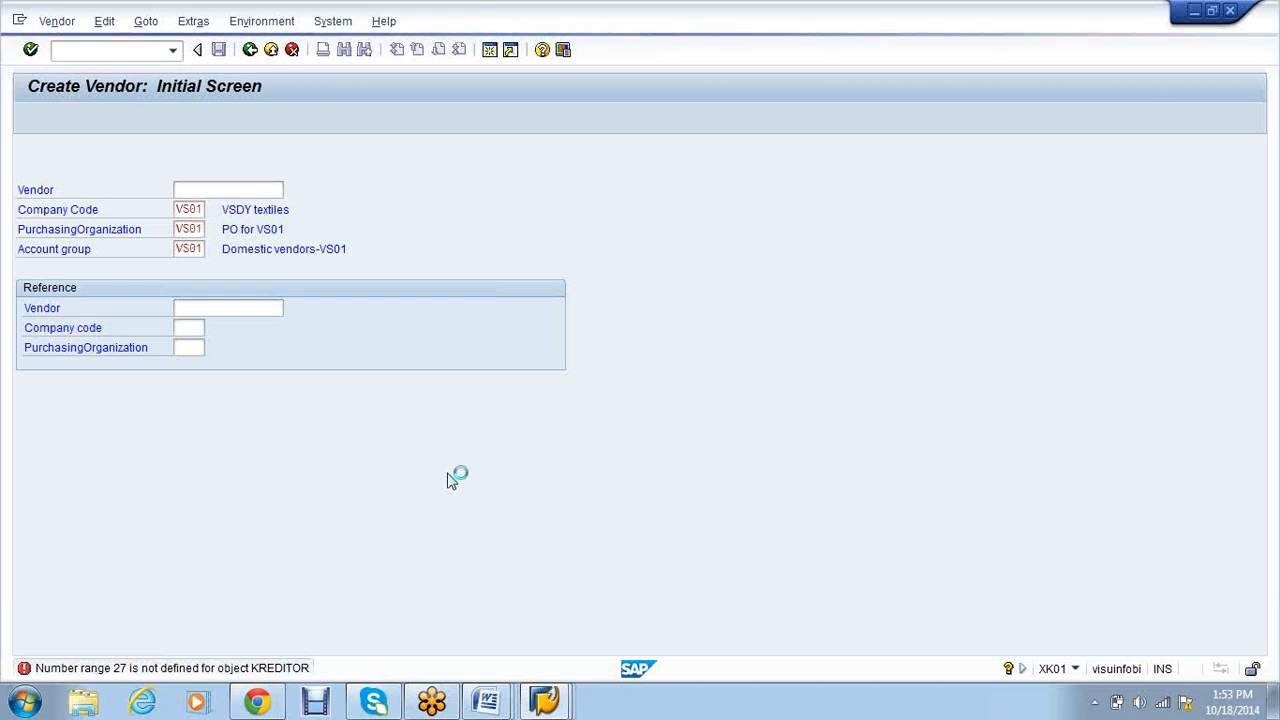
Enter the vendor name MM TEST VENODR, search term VS01, and the street and house number.
{"action": "type", "text": "MM TEST"}
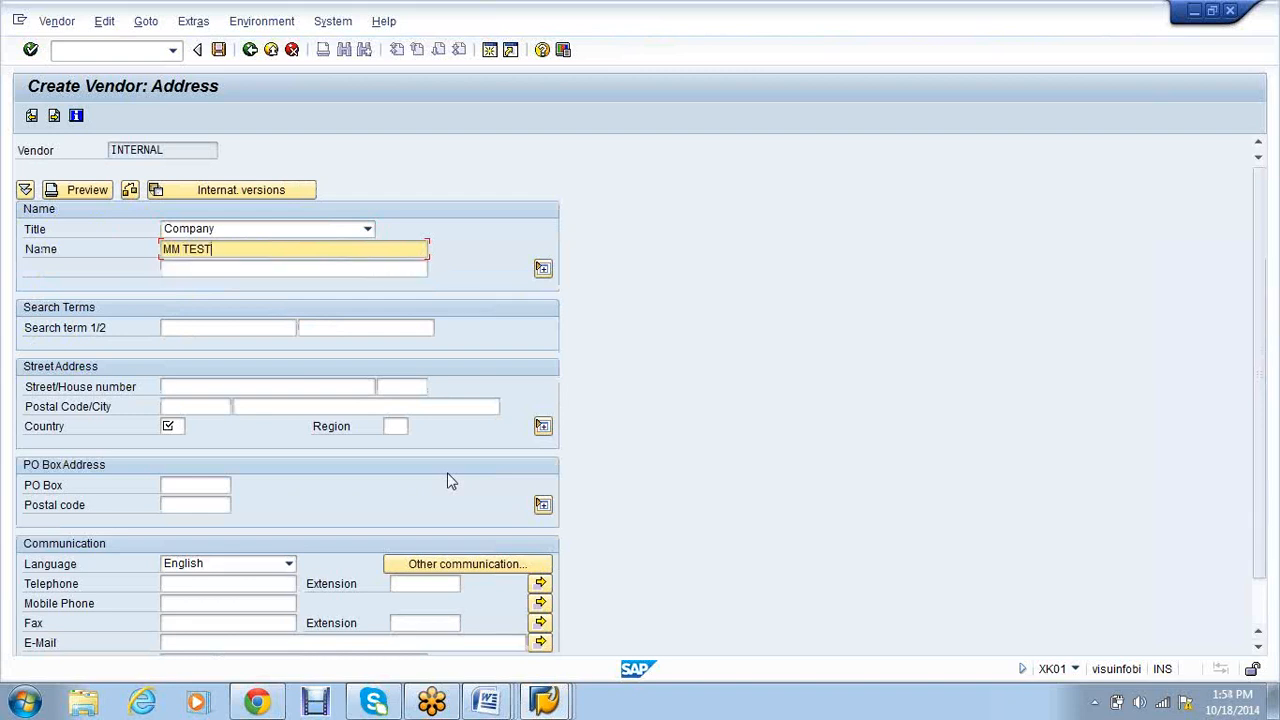
{"action": "type", "text": " VENODRI"}
{"action": "key", "text": "Tab"}
{"action": "key", "text": "Tab"}
{"action": "type", "text": "VS01"}
{"action": "key", "text": "Tab"}
{"action": "key", "text": "Tab"}
{"action": "type", "text": "11"}
{"action": "key", "text": "Tab"}
{"action": "type", "text": "12"}
{"action": "key", "text": "Tab"}
Complete the vendor address with the postal code, city and country IN, and continue to the control data.
{"action": "type", "text": "1"}
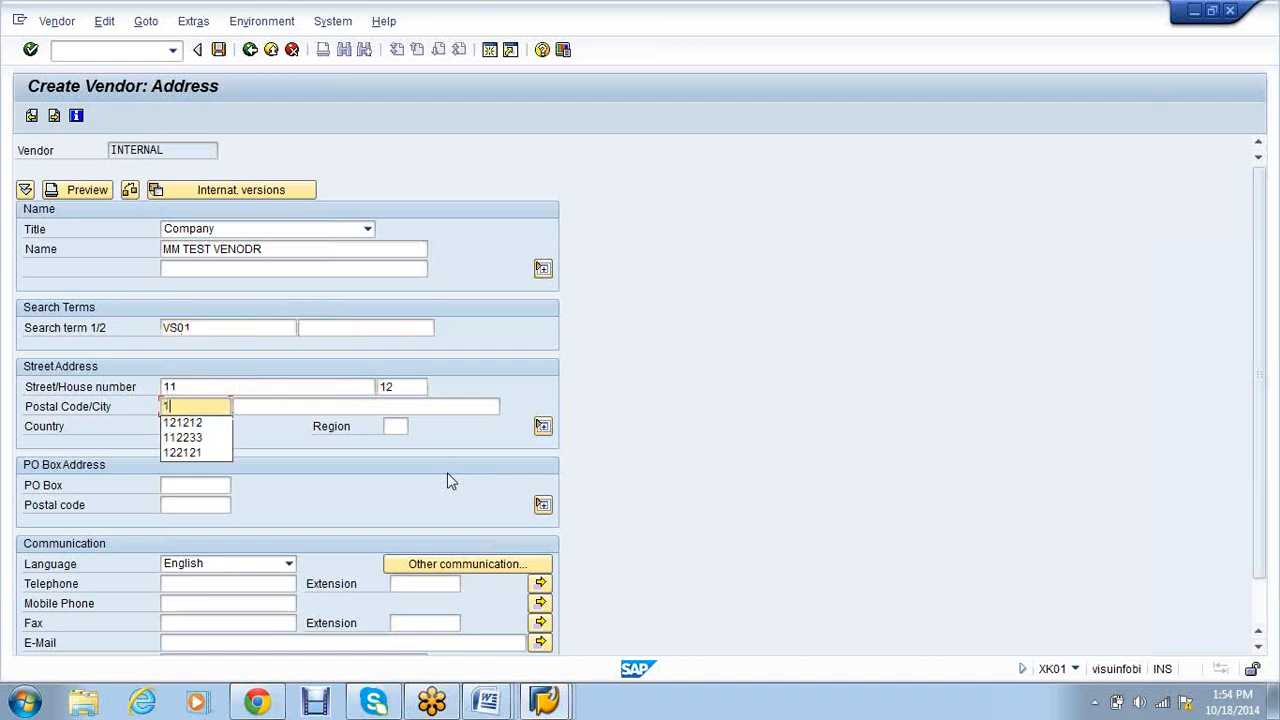
{"action": "key", "text": "Tab"}
{"action": "key", "text": "Tab"}
{"action": "key", "text": "Tab"}
{"action": "key", "text": "Return"}
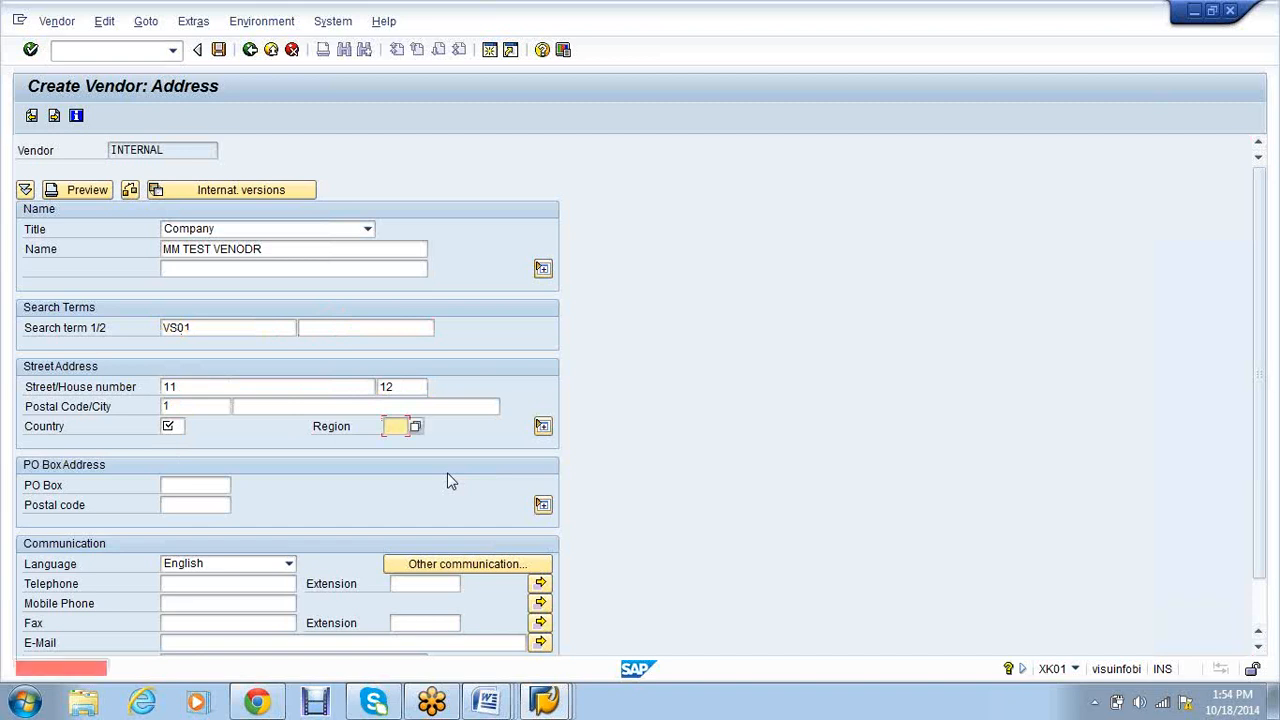
{"action": "left_click", "coordinate": [296, 407]}
{"action": "left_click", "coordinate": [202, 406]}
{"action": "type", "text": "1"}
{"action": "left_click", "coordinate": [198, 420]}
{"action": "left_click", "coordinate": [246, 420]}
{"action": "type", "text": "IN"}
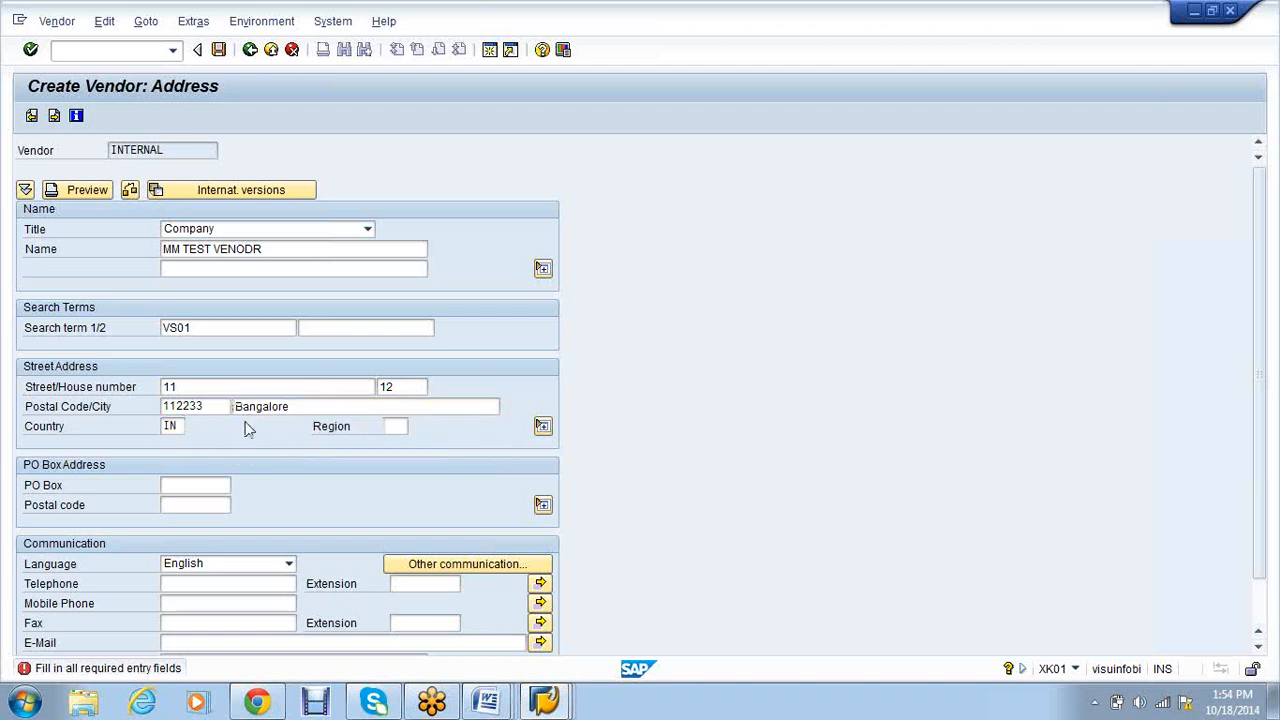
{"action": "key", "text": "Return"}
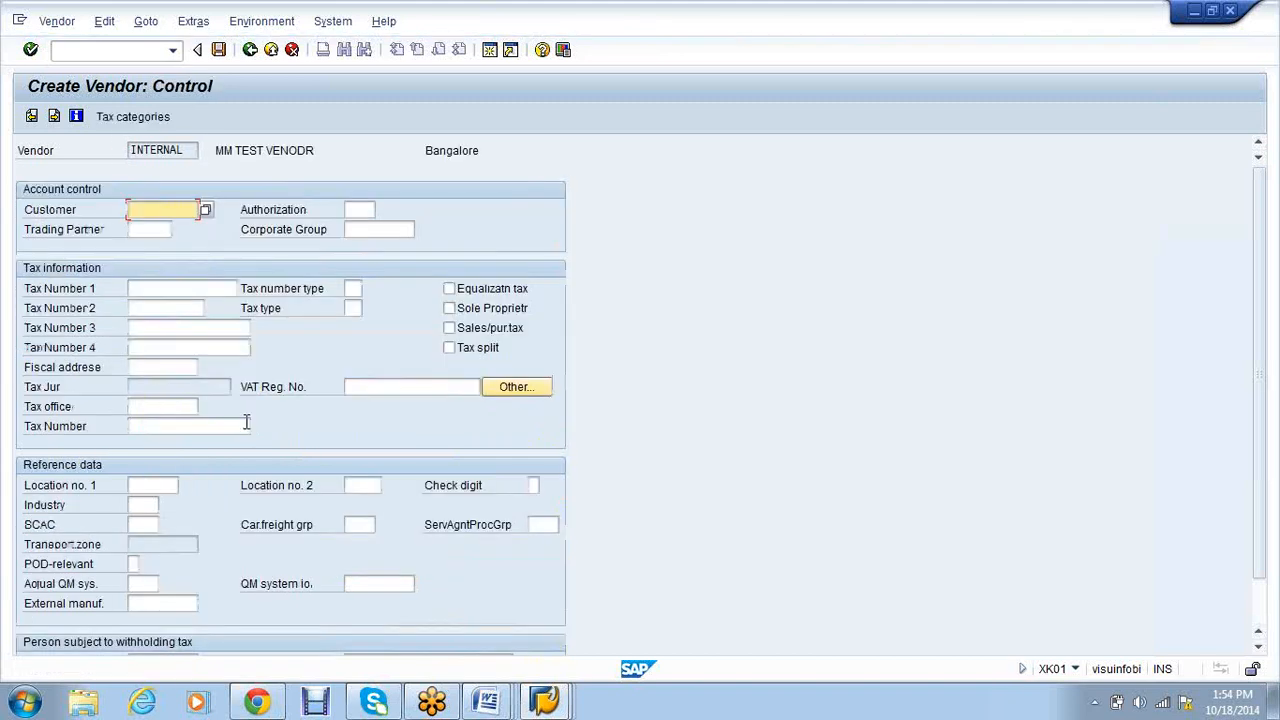
Proceed to the accounting information and set the reconciliation account to 100003 Account Payable and the cash management group to A1.
{"action": "key", "text": "Return"}
{"action": "key", "text": "Return"}
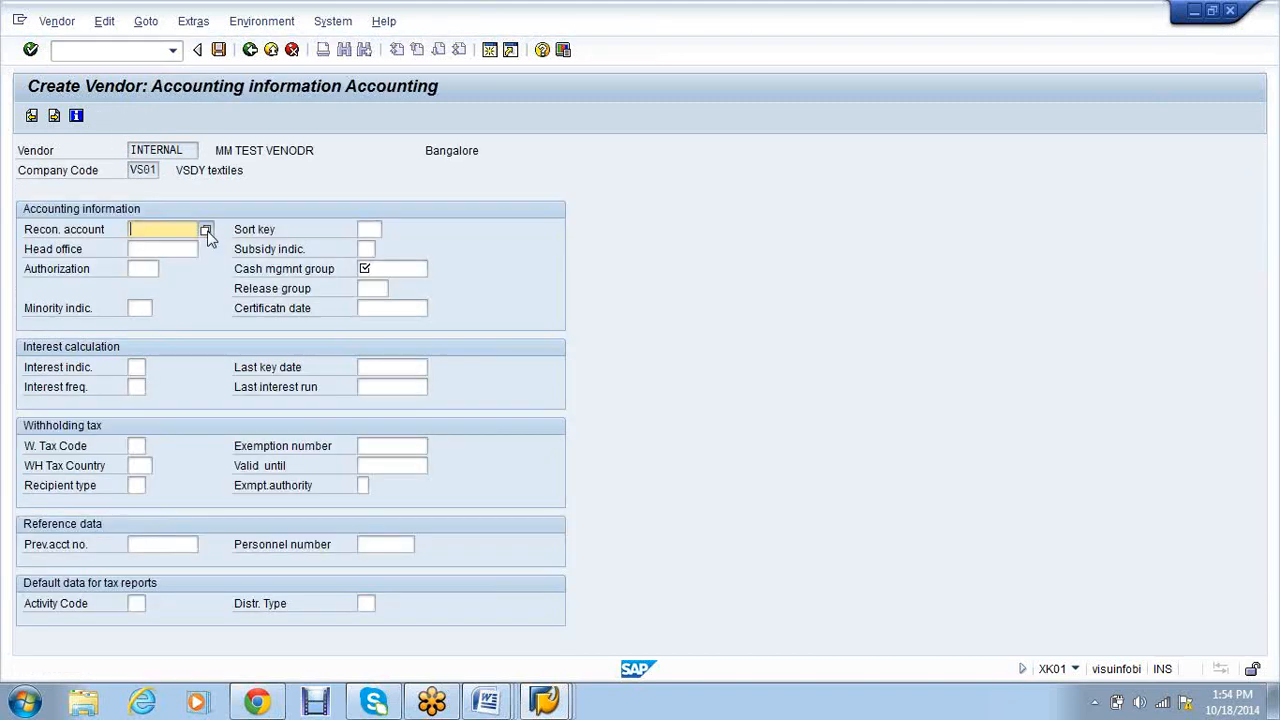
{"action": "left_click", "coordinate": [205, 231]}
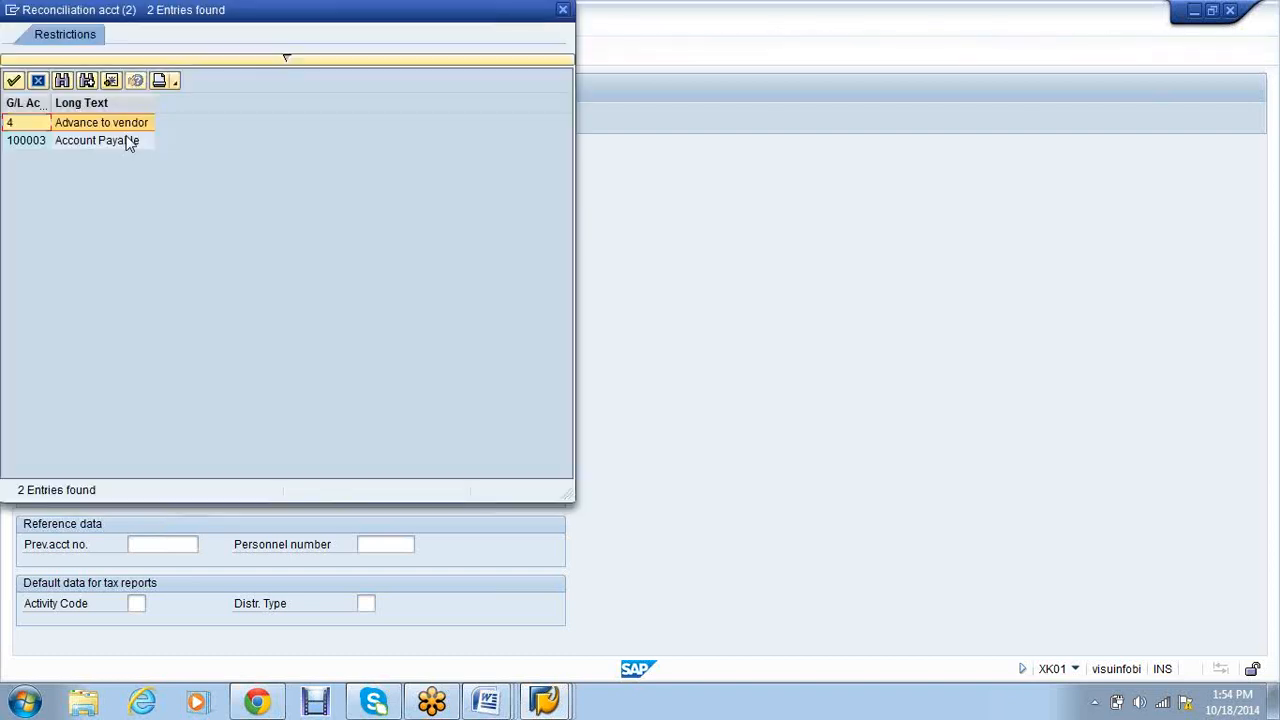
{"action": "double_click", "coordinate": [128, 143]}
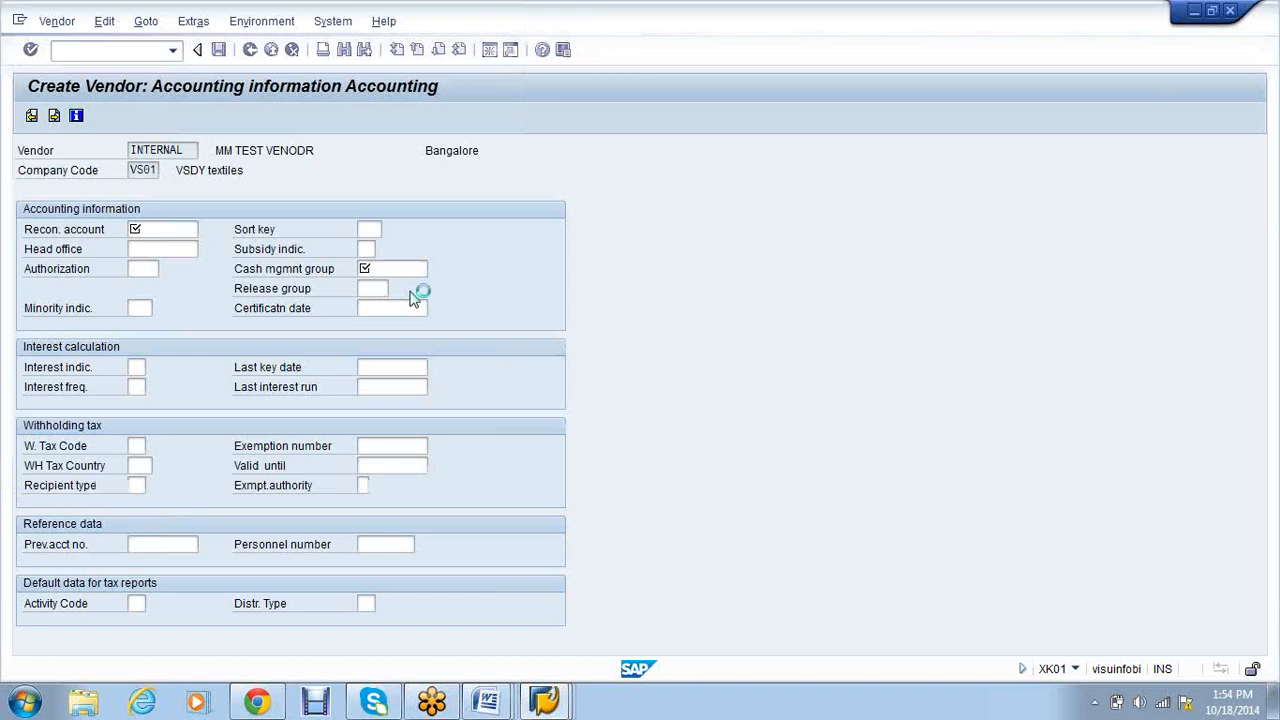
{"action": "left_click", "coordinate": [396, 272]}
{"action": "type", "text": "A1"}
{"action": "key", "text": "Return"}
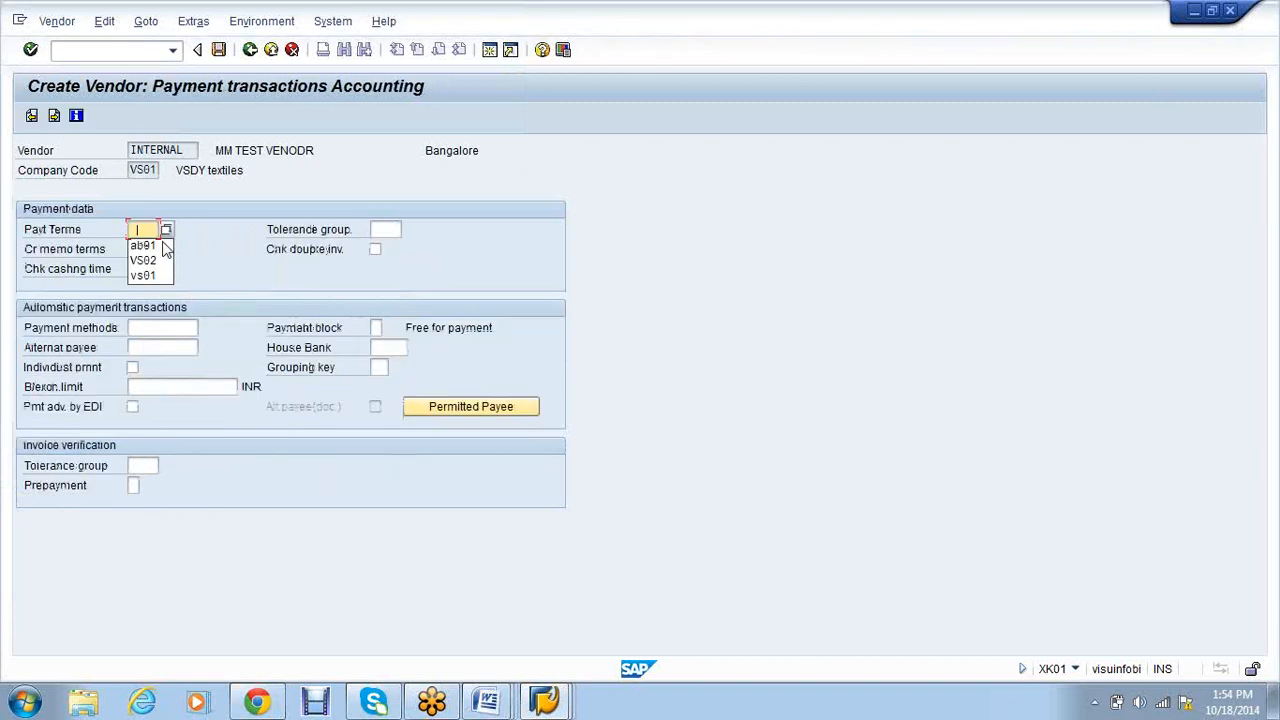
Try VS01 as the vendor's payment terms and clear the entry.
{"action": "left_click", "coordinate": [144, 275]}
{"action": "key", "text": "Return"}
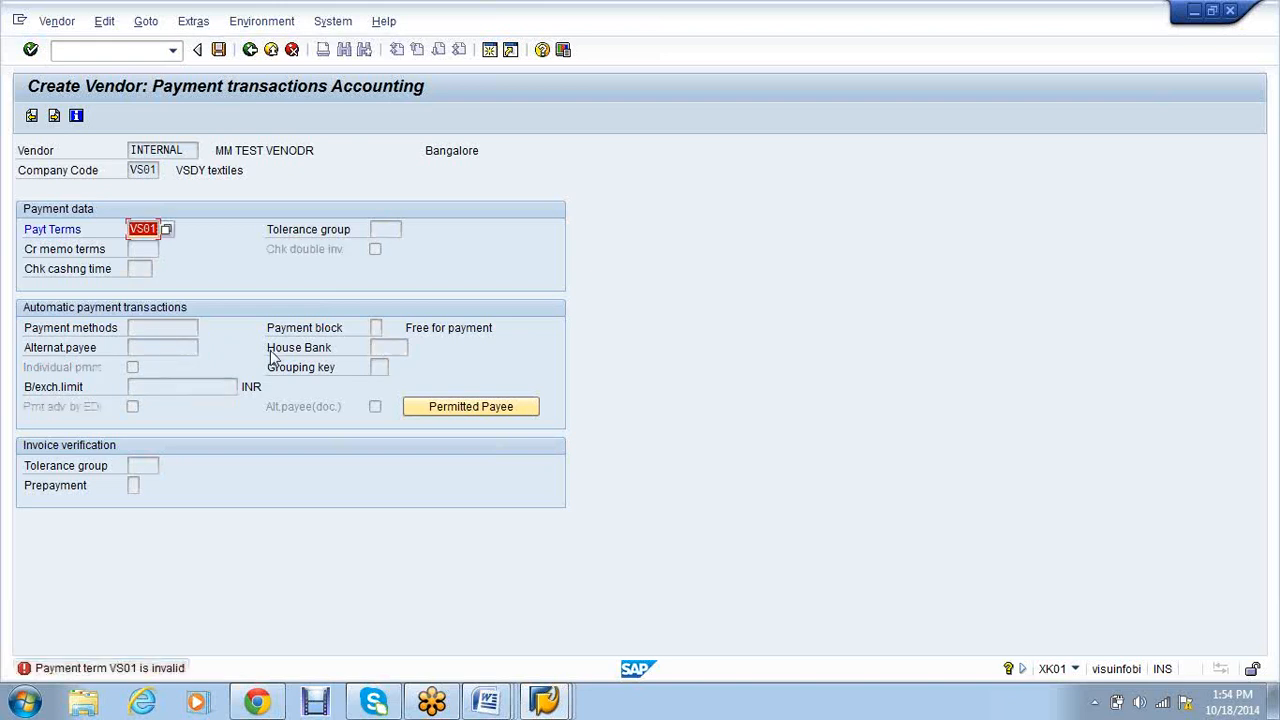
{"action": "key", "text": "BackSpace"}
Continue to the purchasing data, set the order currency to INR, enable GR-Based Invoice Verification, and save the vendor.
{"action": "key", "text": "Return"}
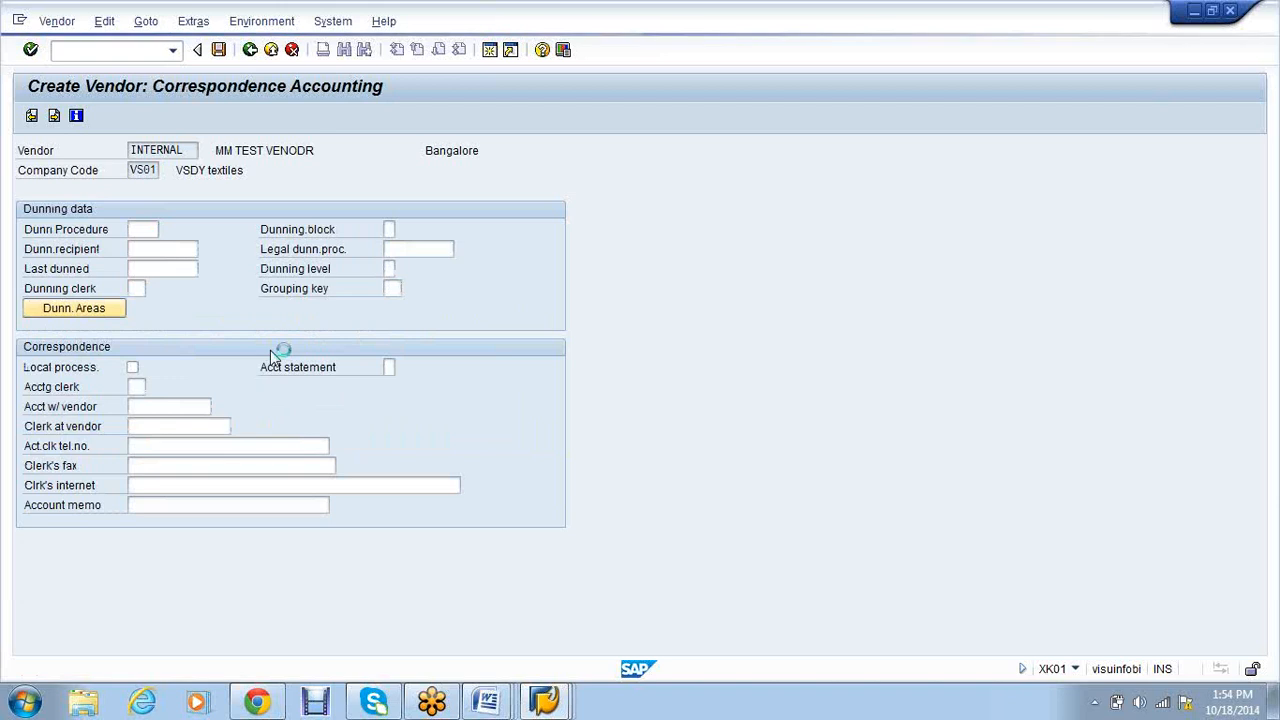
{"action": "key", "text": "Return"}
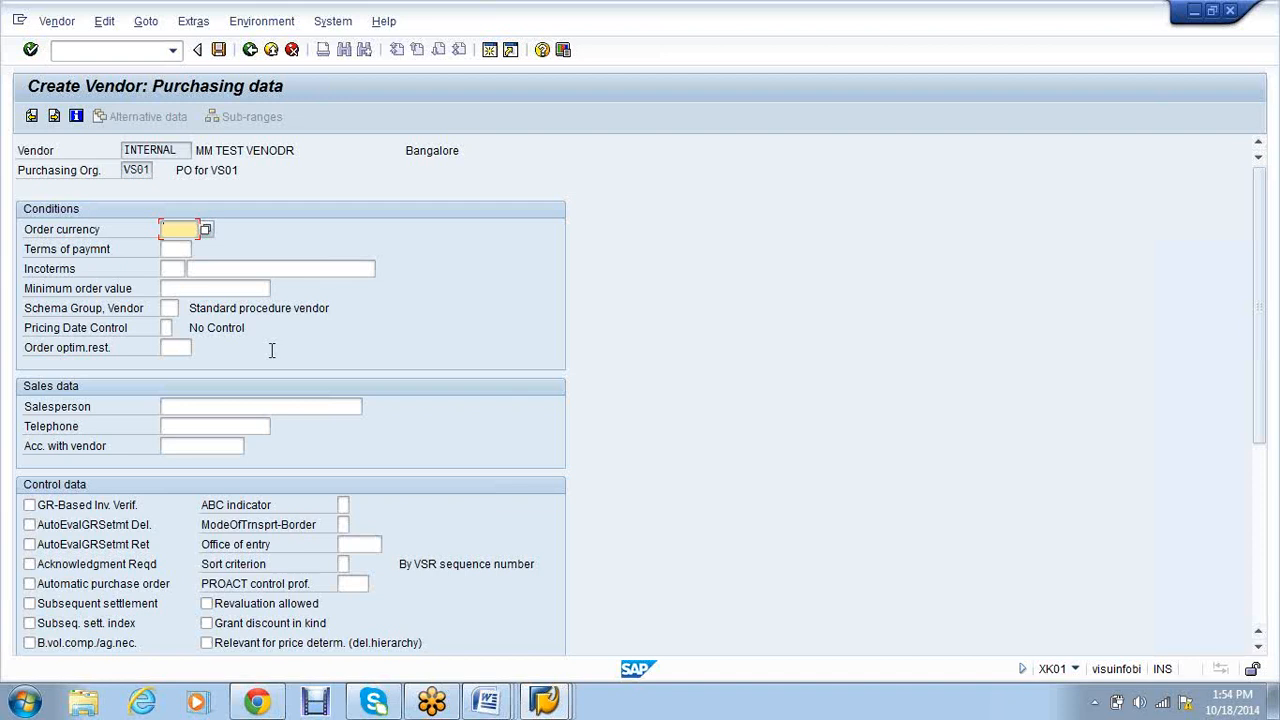
{"action": "type", "text": "IN"}
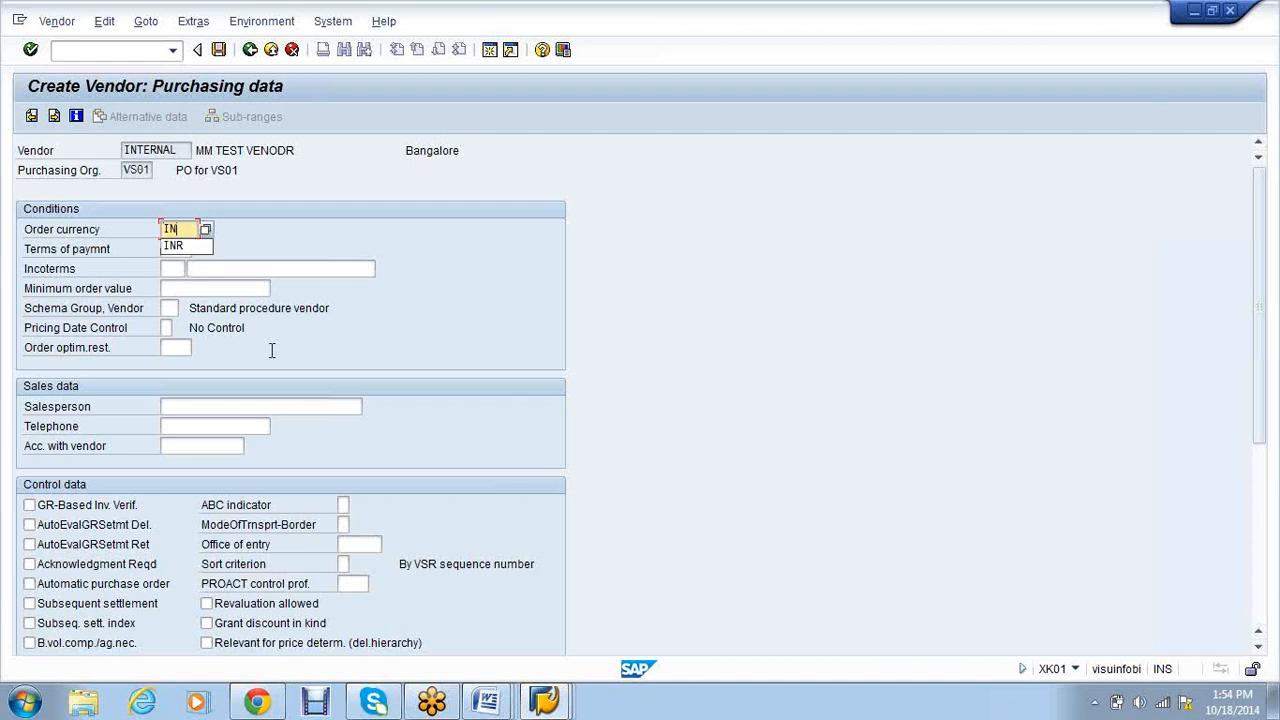
{"action": "type", "text": "R"}
{"action": "left_click", "coordinate": [81, 511]}
{"action": "left_click", "coordinate": [80, 511]}
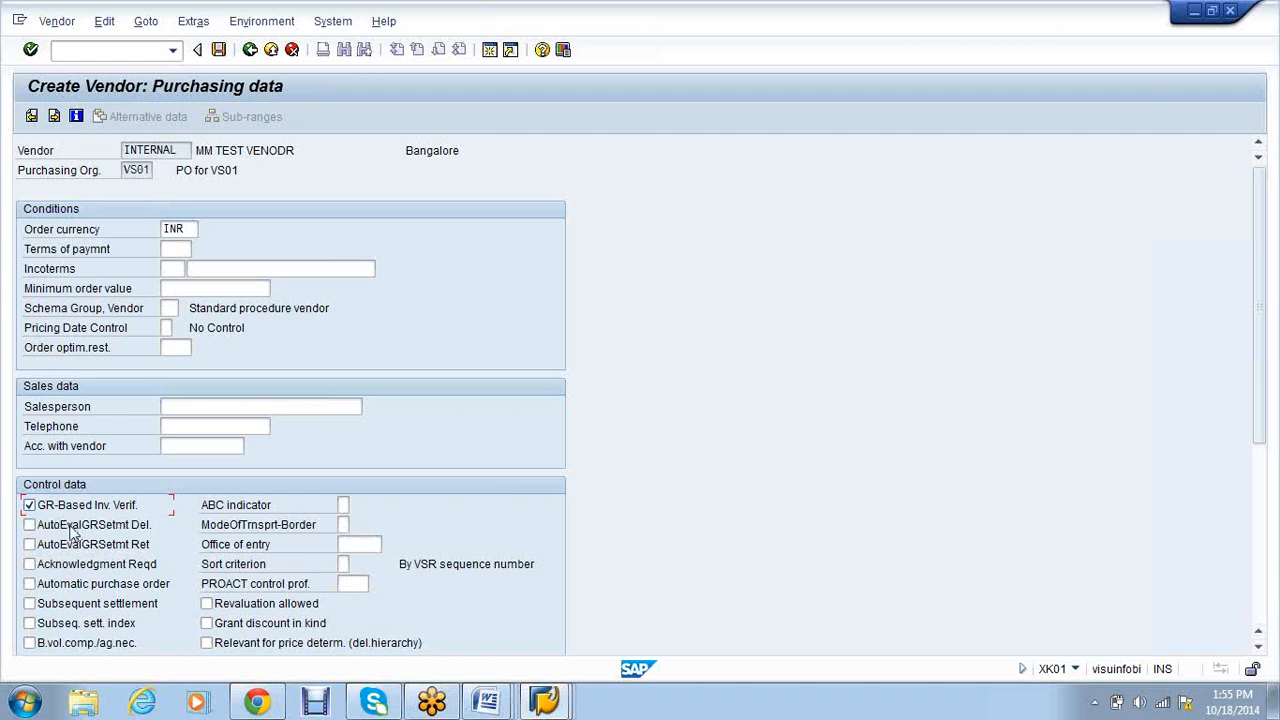
{"action": "left_click", "coordinate": [218, 50]}
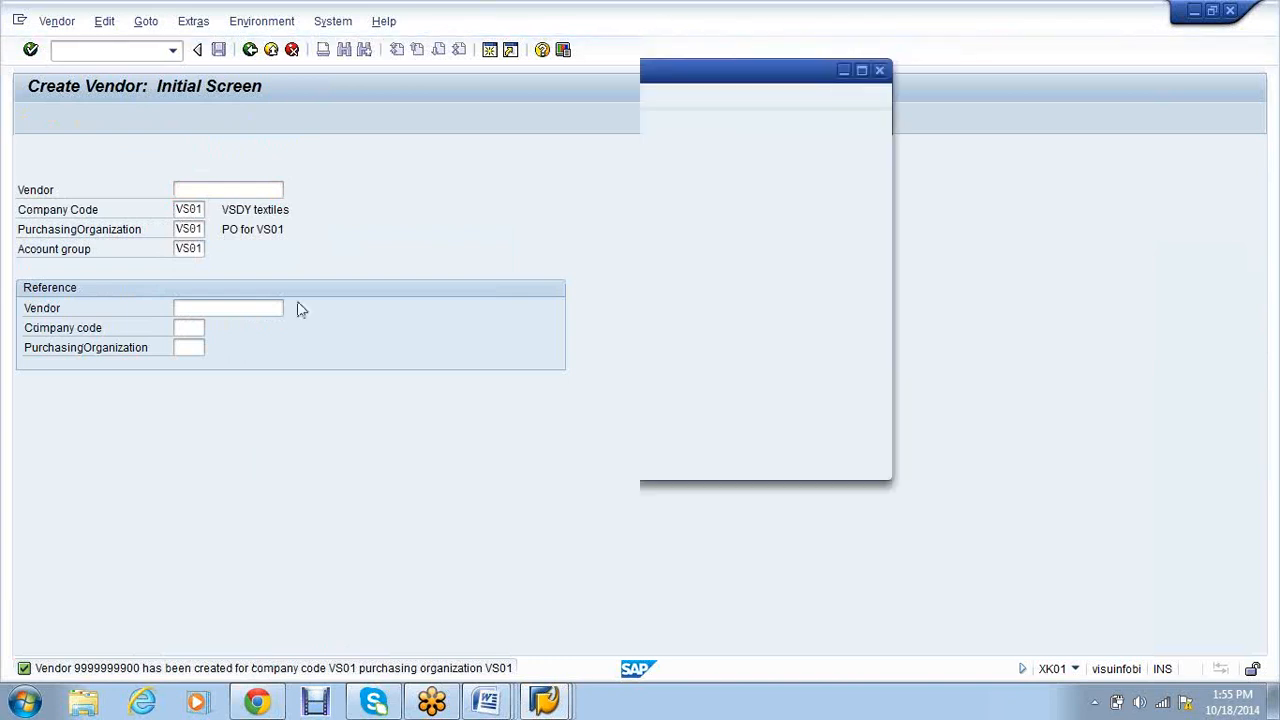
Copy the new vendor's number from the creation message and paste it into the Word notes document.
{"action": "left_click_drag", "start_coordinate": [450, 137], "coordinate": [354, 137]}
{"action": "right_click", "coordinate": [368, 138]}
{"action": "left_click", "coordinate": [403, 169]}
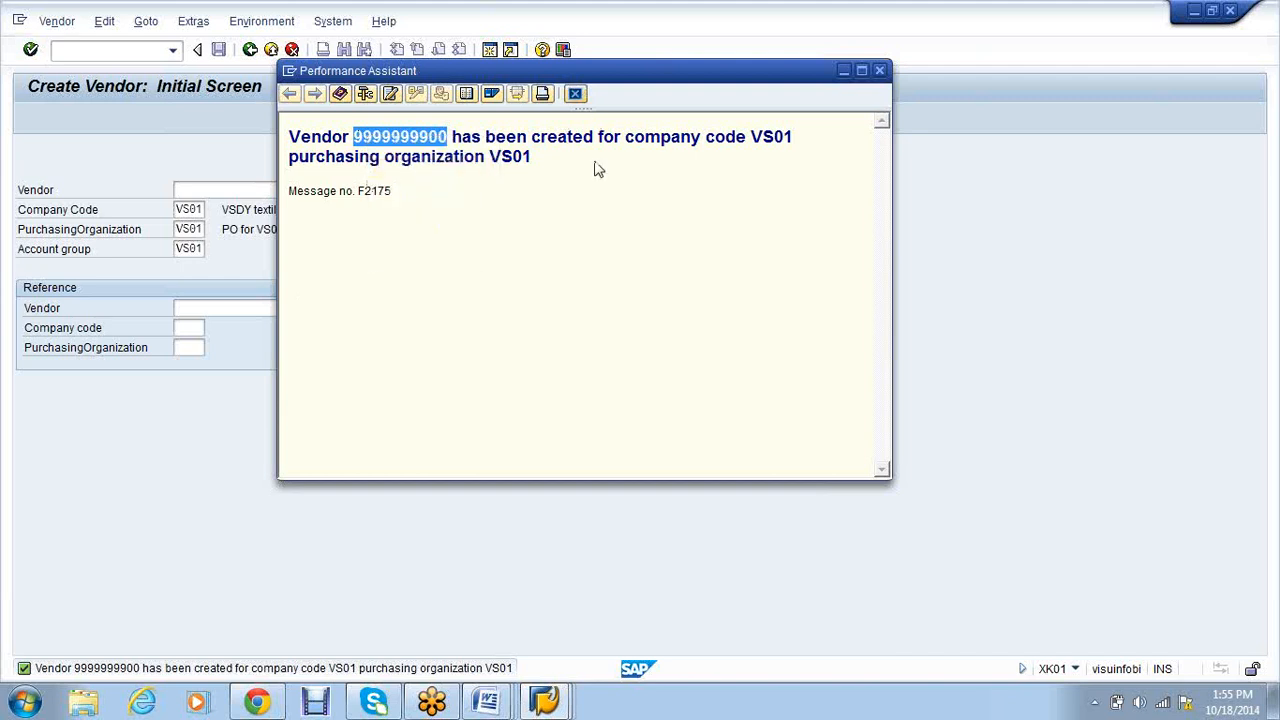
{"action": "left_click", "coordinate": [616, 516]}
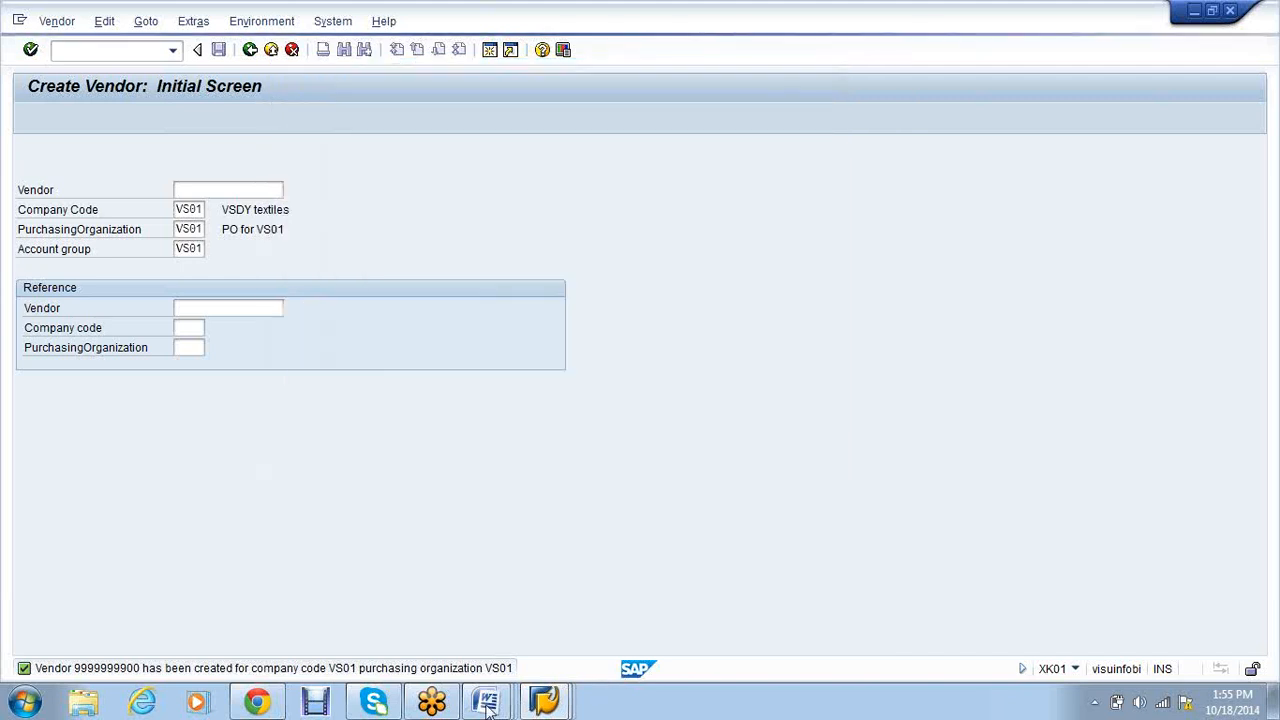
{"action": "left_click", "coordinate": [487, 703]}
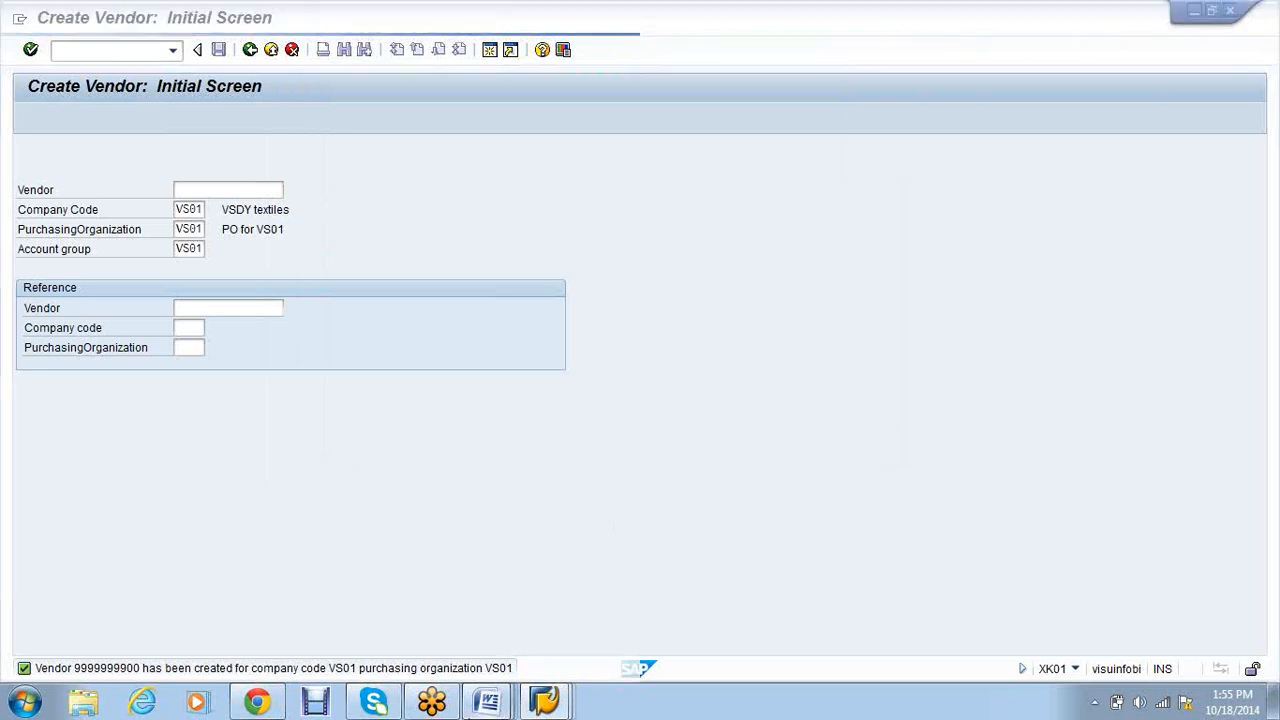
{"action": "key", "text": "ctrl+v"}
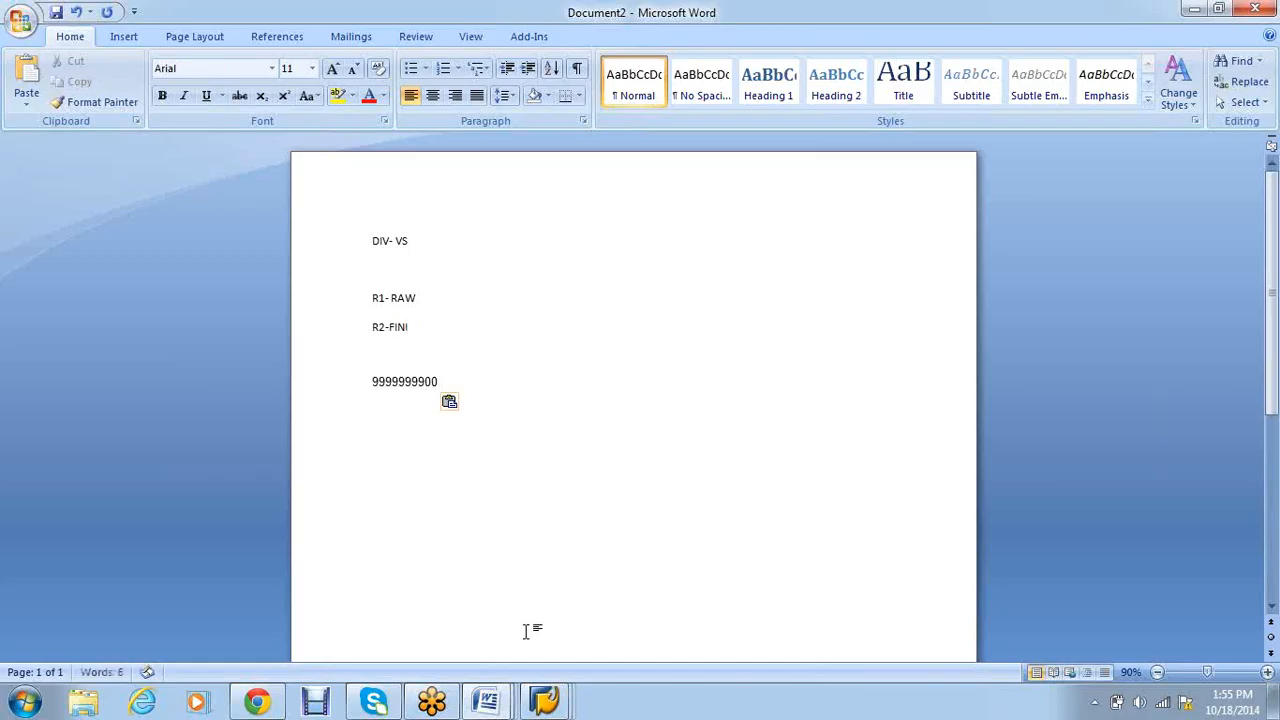
Switch back to the SAP Create Vendor session and start transaction MM01 to create a material.
{"action": "mouse_move", "coordinate": [544, 701]}
{"action": "left_click", "coordinate": [457, 606]}
{"action": "type", "text": "/nmm01"}
{"action": "key", "text": "Return"}
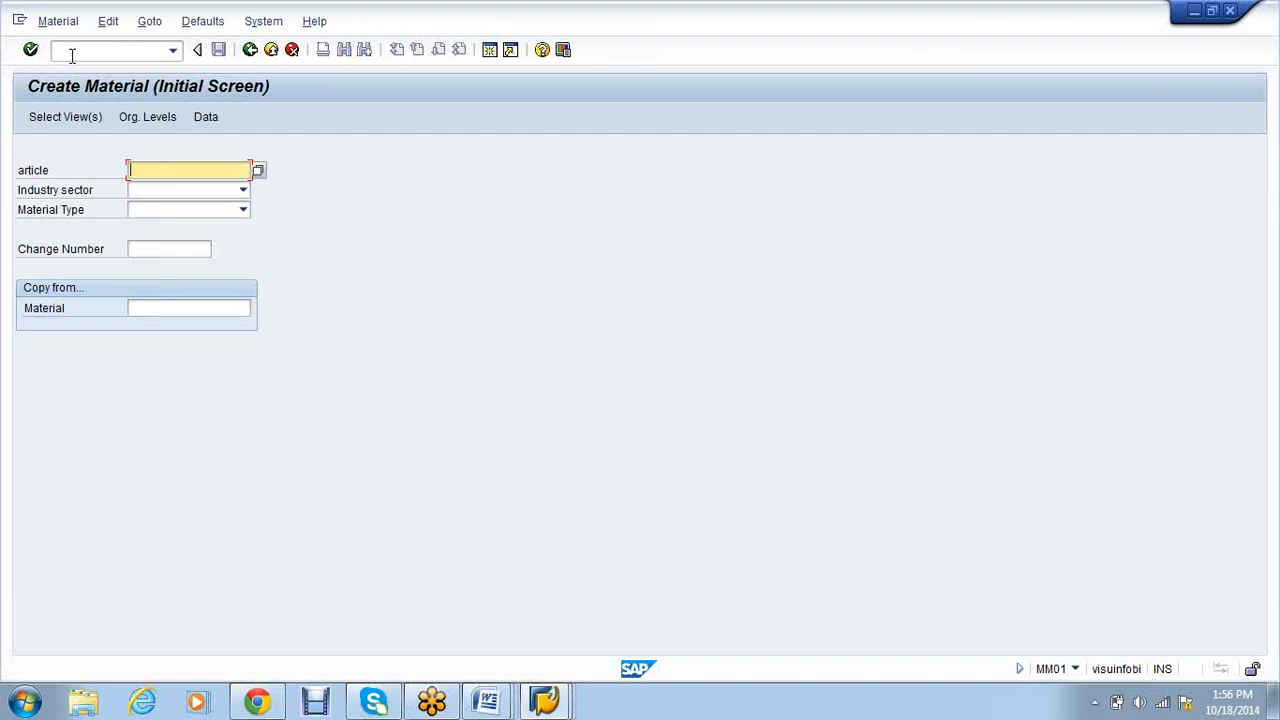
Set the new material's industry sector to Mechanical Engineering.
{"action": "left_click", "coordinate": [242, 190]}
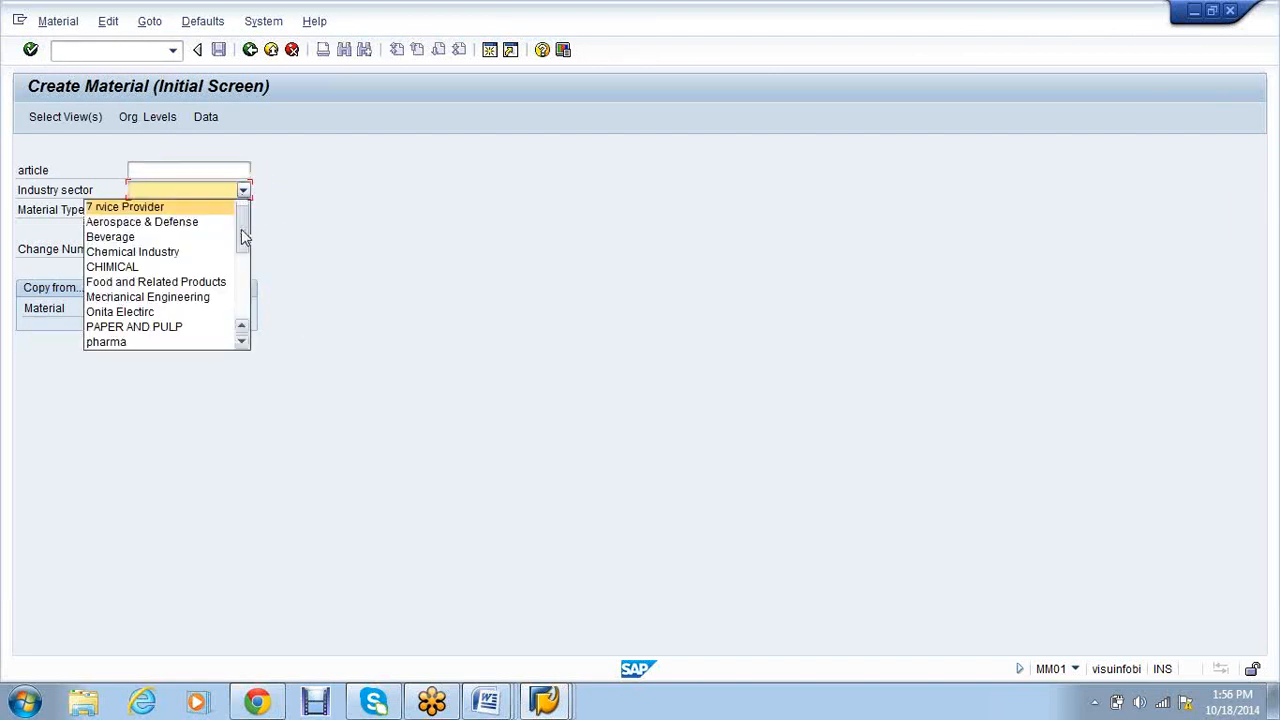
{"action": "scroll", "coordinate": [245, 237], "scroll_direction": "down", "scroll_amount": 1}
{"action": "mouse_move", "coordinate": [245, 237]}
{"action": "left_mouse_down"}
{"action": "mouse_move", "coordinate": [240, 286]}
{"action": "mouse_move", "coordinate": [237, 251]}
{"action": "left_mouse_up"}
{"action": "scroll", "coordinate": [150, 245], "scroll_direction": "up", "scroll_amount": 2}
{"action": "left_click", "coordinate": [150, 240]}
Set the new material's type to Raw material and continue to the view selection.
{"action": "left_click", "coordinate": [242, 212]}
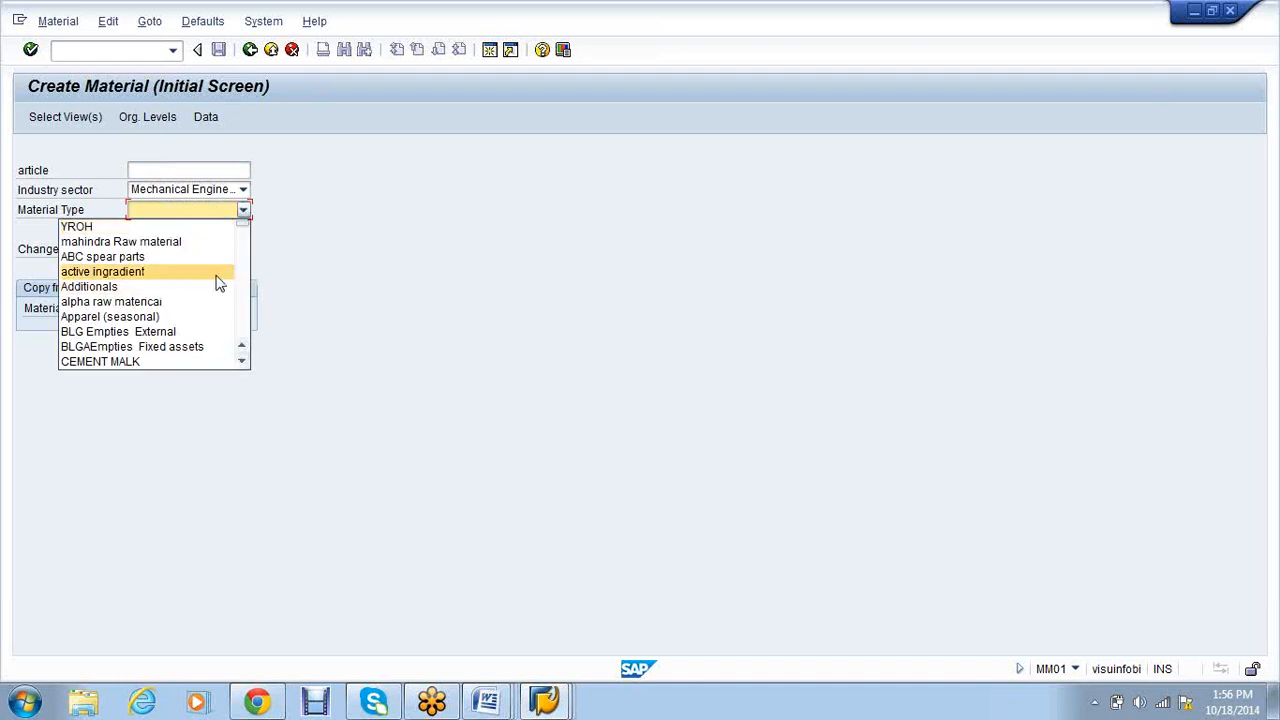
{"action": "scroll", "coordinate": [218, 285], "scroll_direction": "down", "scroll_amount": 1}
{"action": "scroll", "coordinate": [218, 285], "scroll_direction": "down", "scroll_amount": 7}
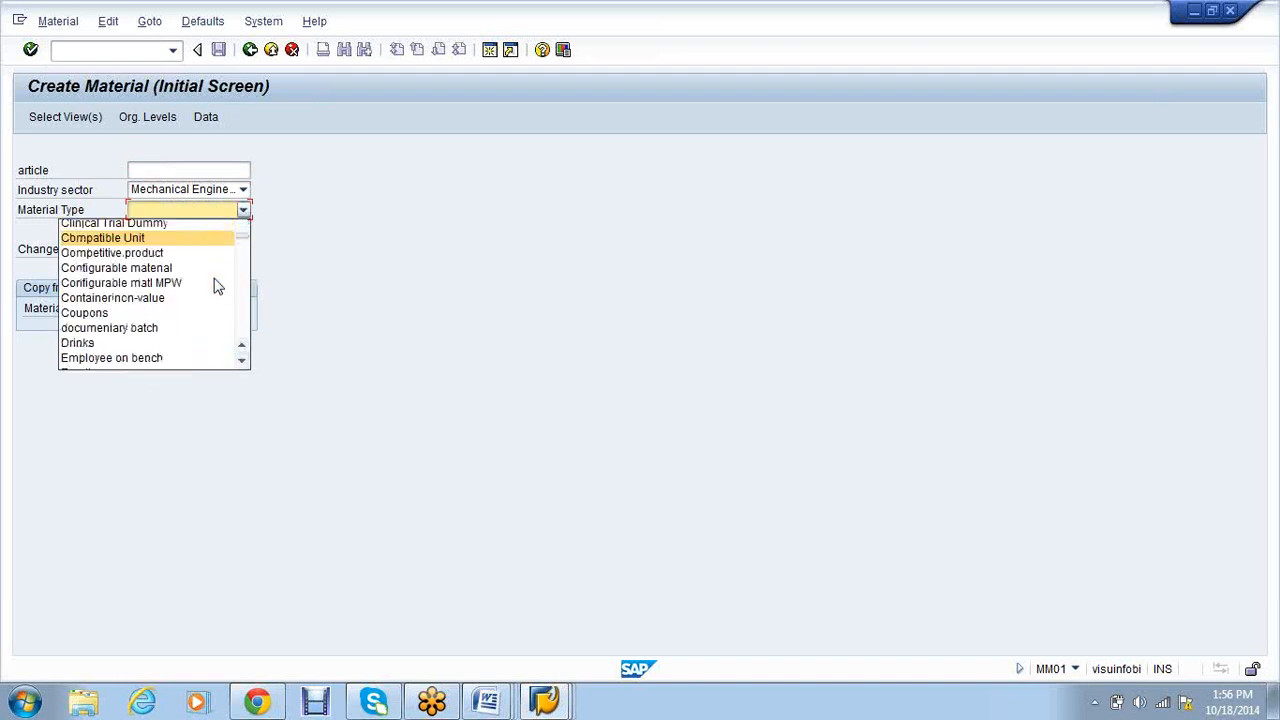
{"action": "scroll", "coordinate": [218, 287], "scroll_direction": "down", "scroll_amount": 2}
{"action": "scroll", "coordinate": [218, 287], "scroll_direction": "down", "scroll_amount": 8}
{"action": "scroll", "coordinate": [216, 285], "scroll_direction": "down", "scroll_amount": 5}
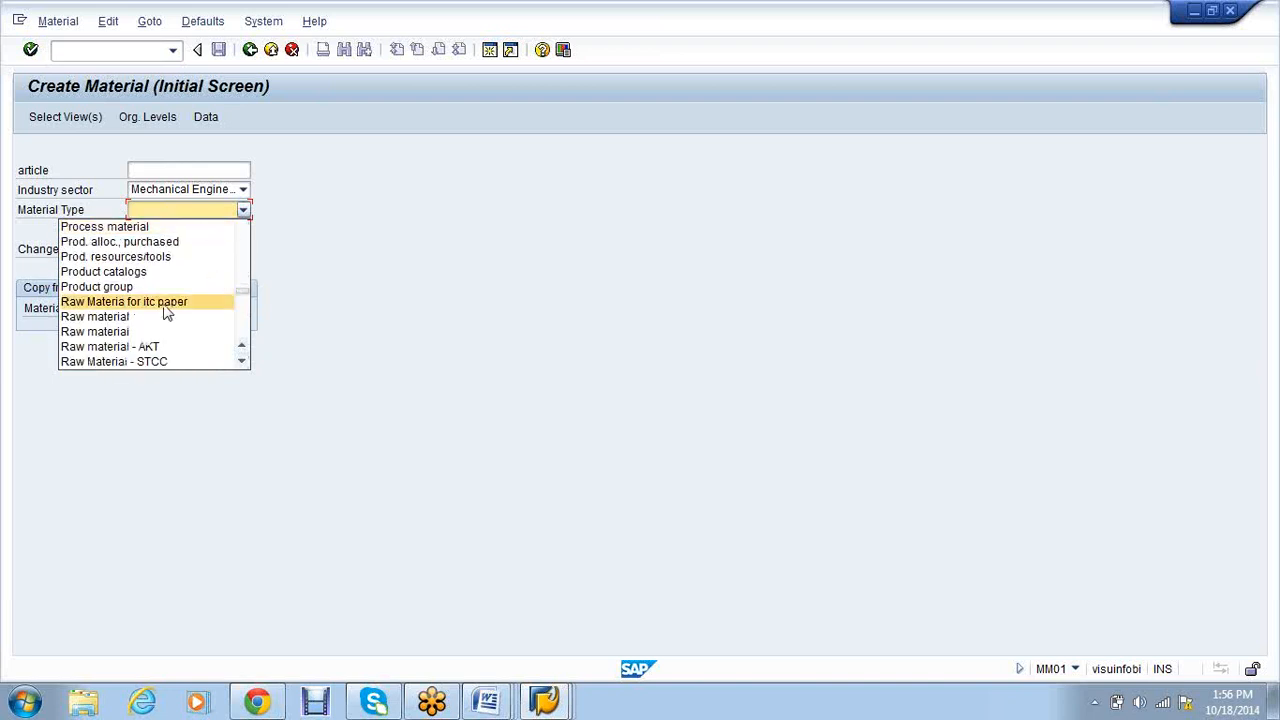
{"action": "left_click", "coordinate": [163, 316]}
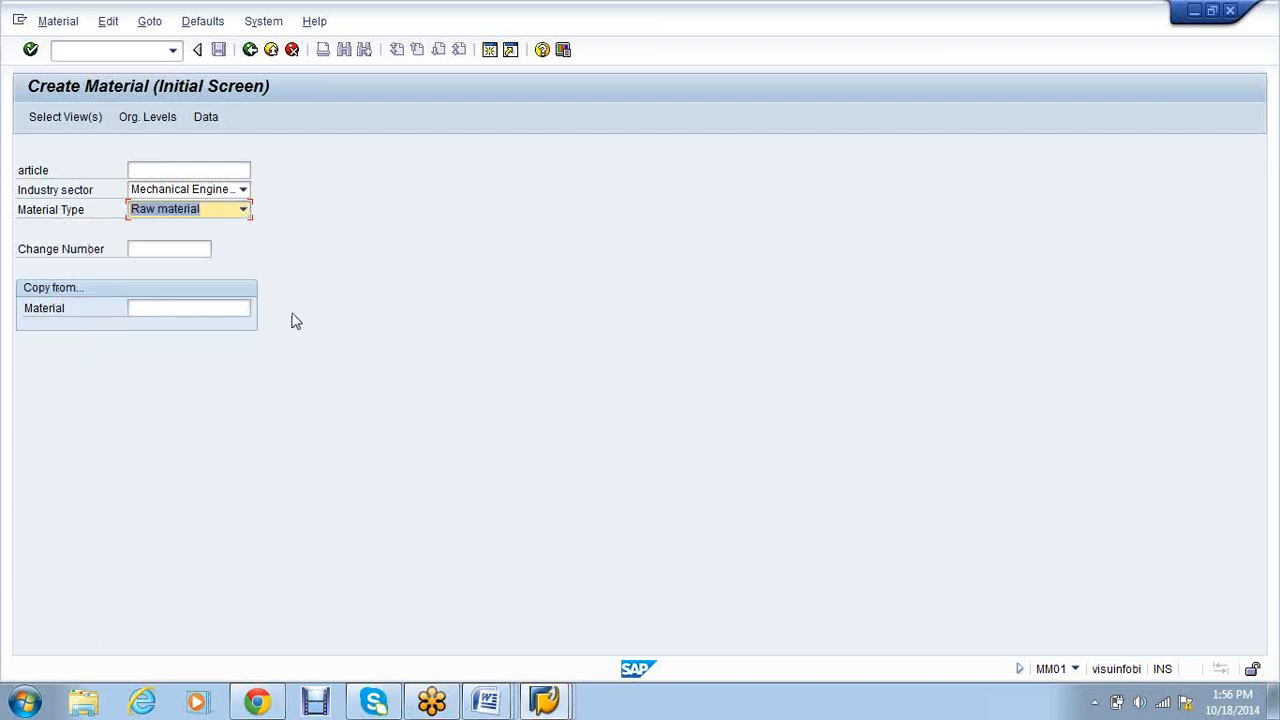
{"action": "key", "text": "Return"}
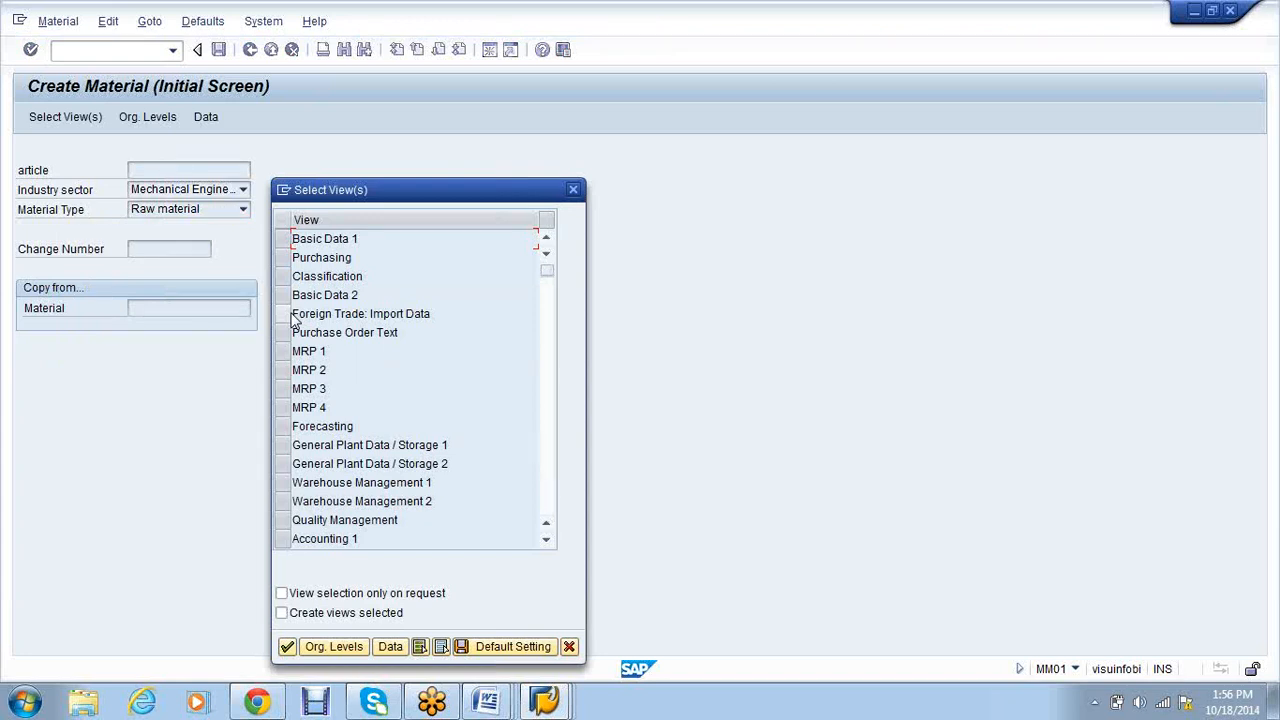
Select the views Basic Data 1, Purchasing, General Plant Data / Storage 1 and Accounting 1 for the material.
{"action": "left_click", "coordinate": [283, 243]}
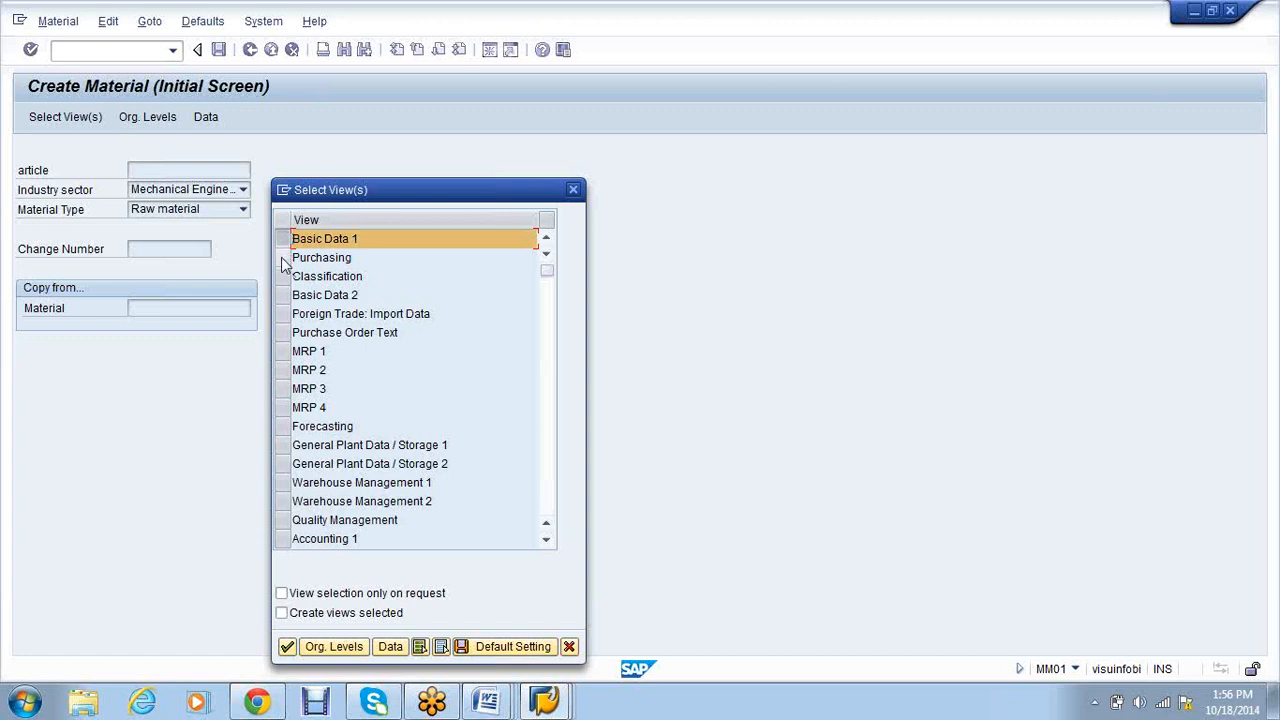
{"action": "left_click", "coordinate": [283, 257]}
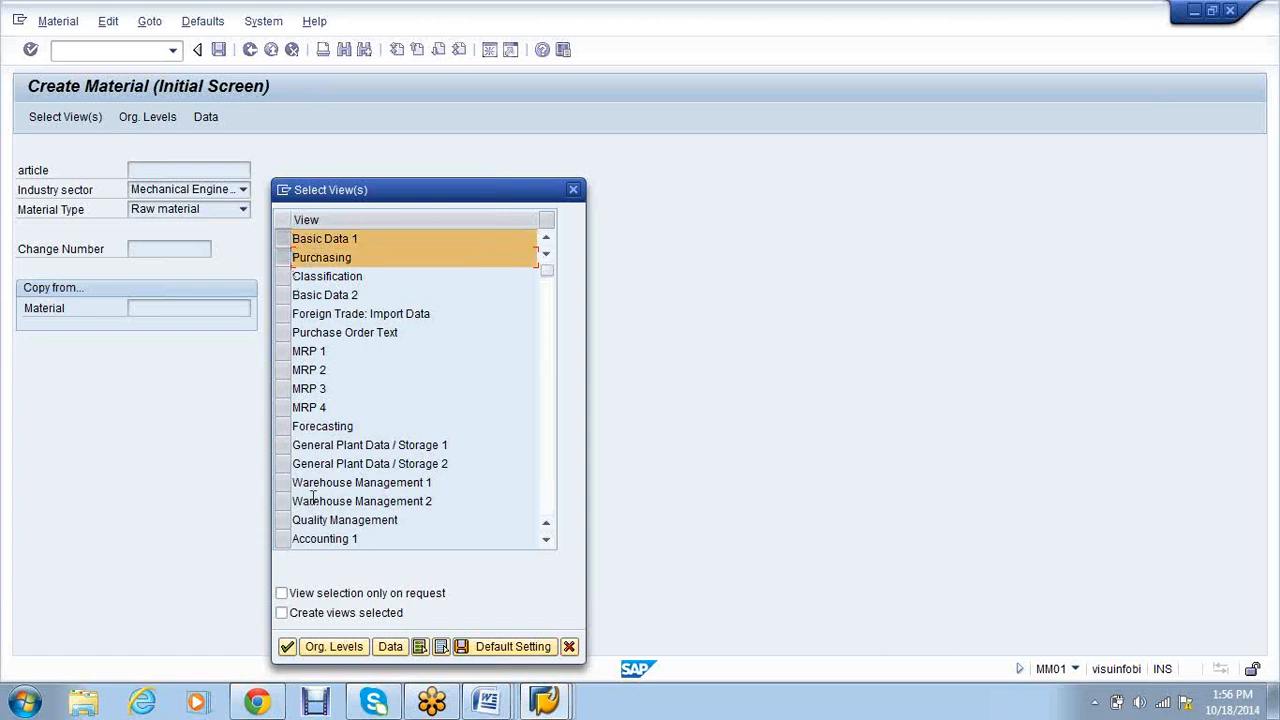
{"action": "left_click", "coordinate": [284, 449]}
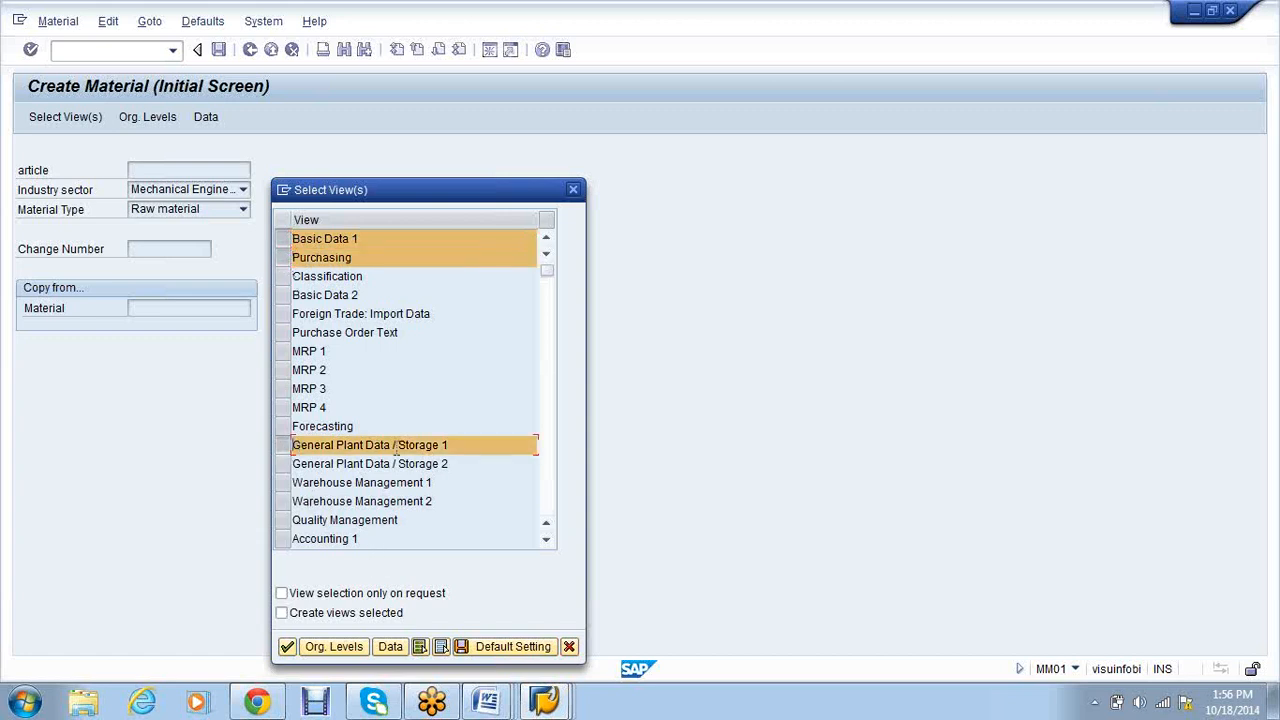
{"action": "left_click", "coordinate": [546, 541]}
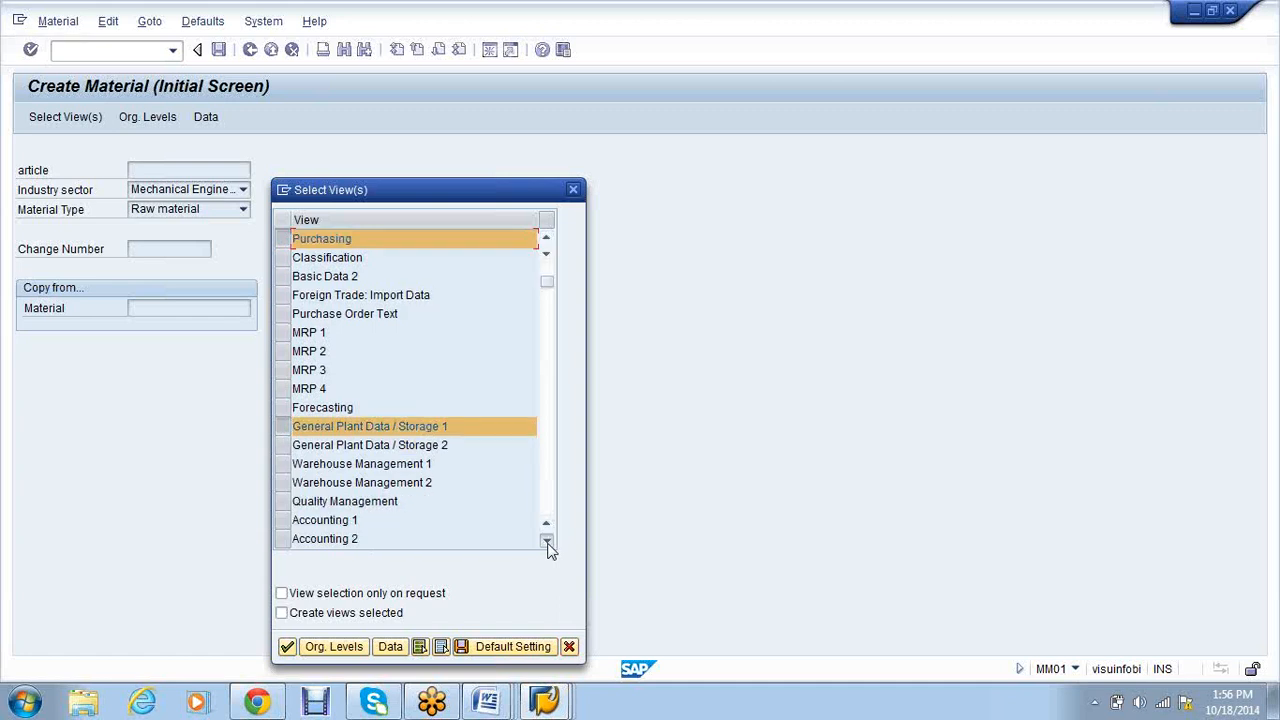
{"action": "left_click", "coordinate": [546, 541]}
{"action": "left_click", "coordinate": [546, 541]}
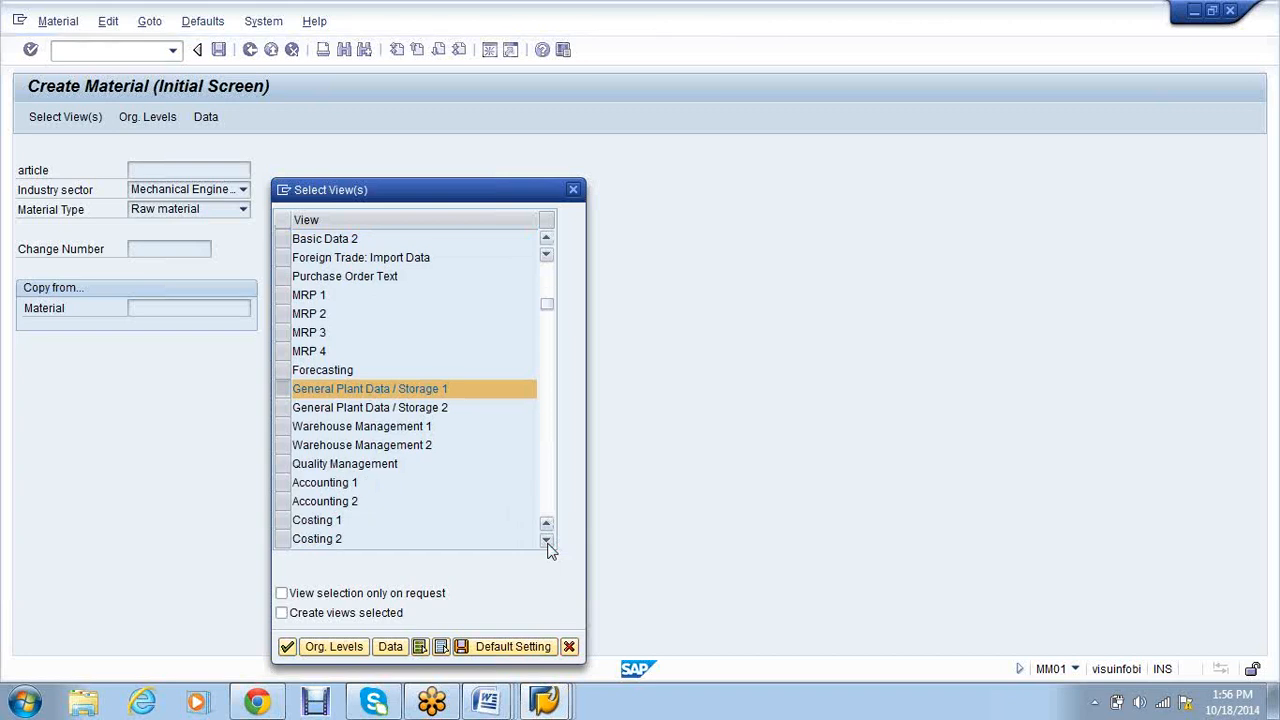
{"action": "left_click", "coordinate": [546, 541]}
{"action": "left_click", "coordinate": [281, 446]}
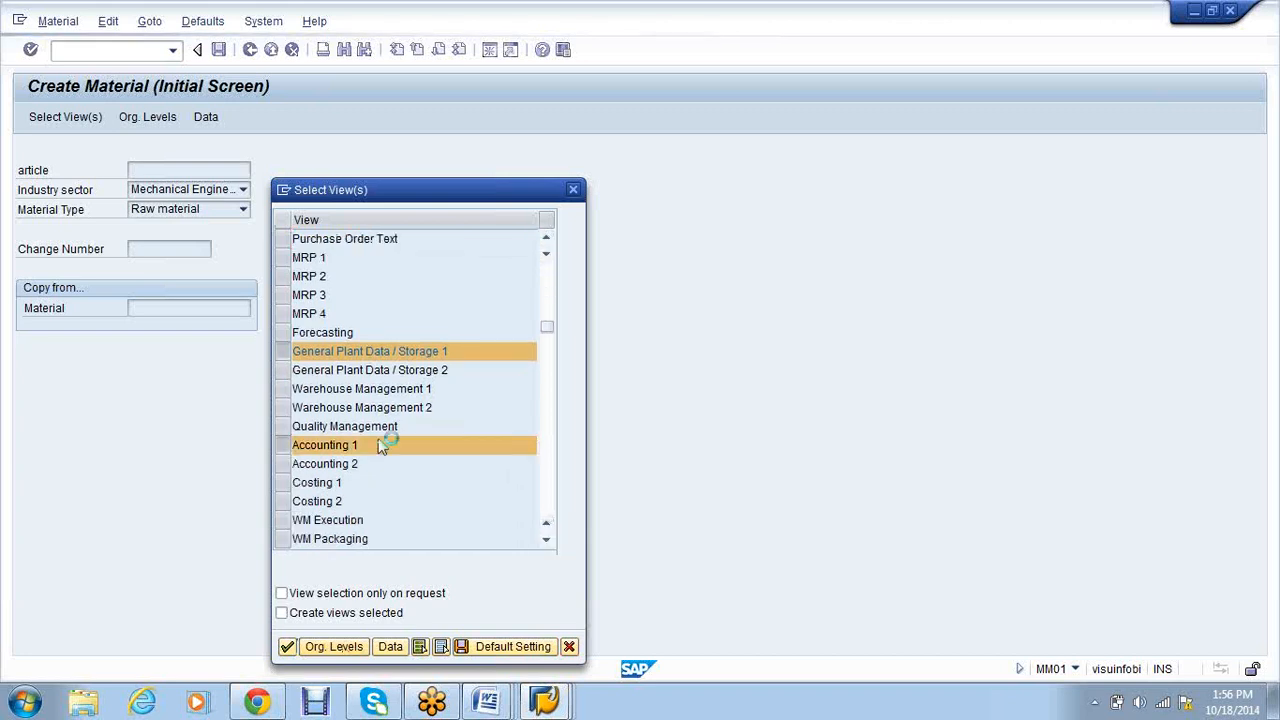
Set the organizational levels to plant VS01 and storage location VS01 and confirm them.
{"action": "type", "text": "vs0"}
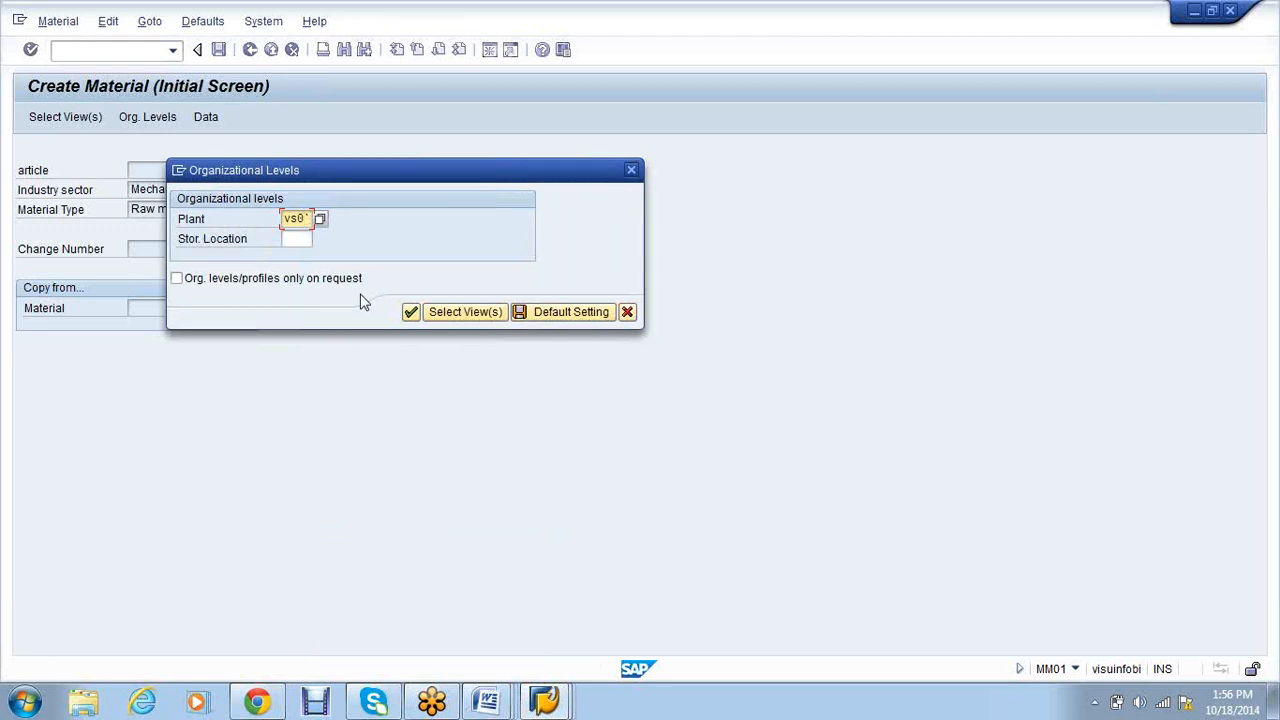
{"action": "key", "text": "Tab"}
{"action": "type", "text": "1"}
{"action": "key", "text": "Tab"}
{"action": "type", "text": "v"}
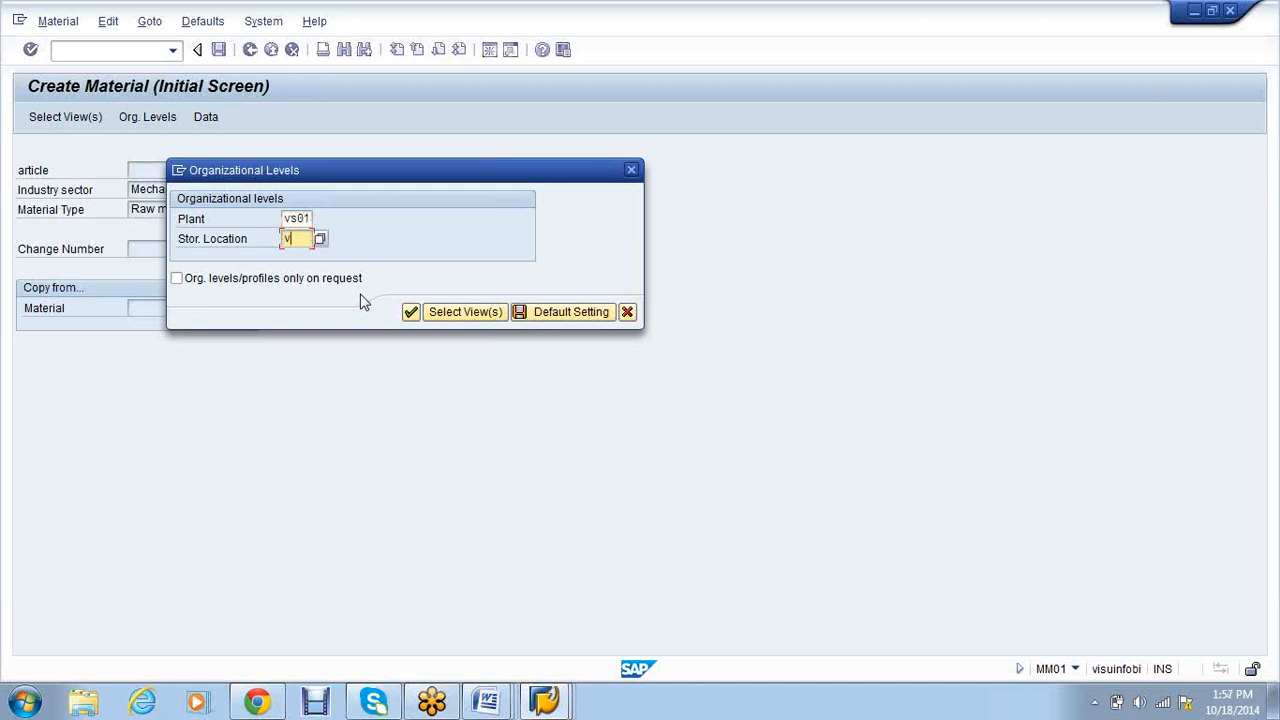
{"action": "type", "text": "s01"}
{"action": "left_click", "coordinate": [410, 312]}
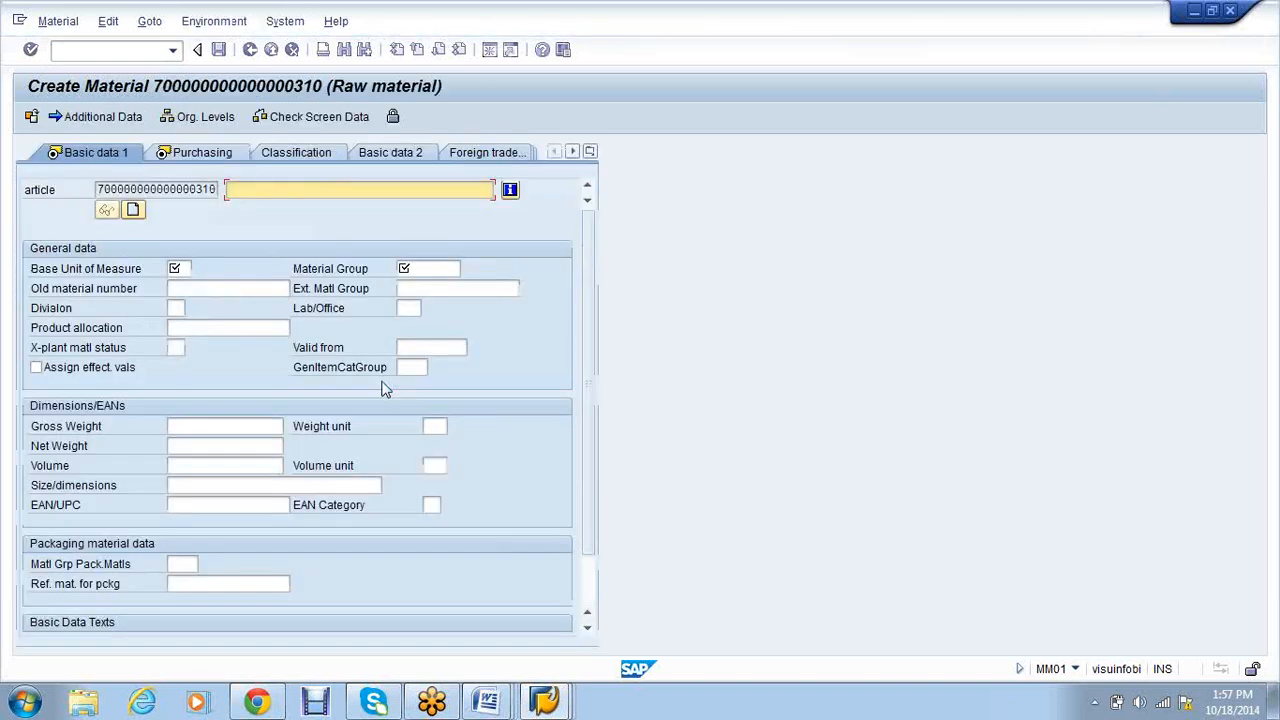
In the basic data, enter the description IRON, base unit of measure KG and material group 0001.
{"action": "type", "text": "IRON"}
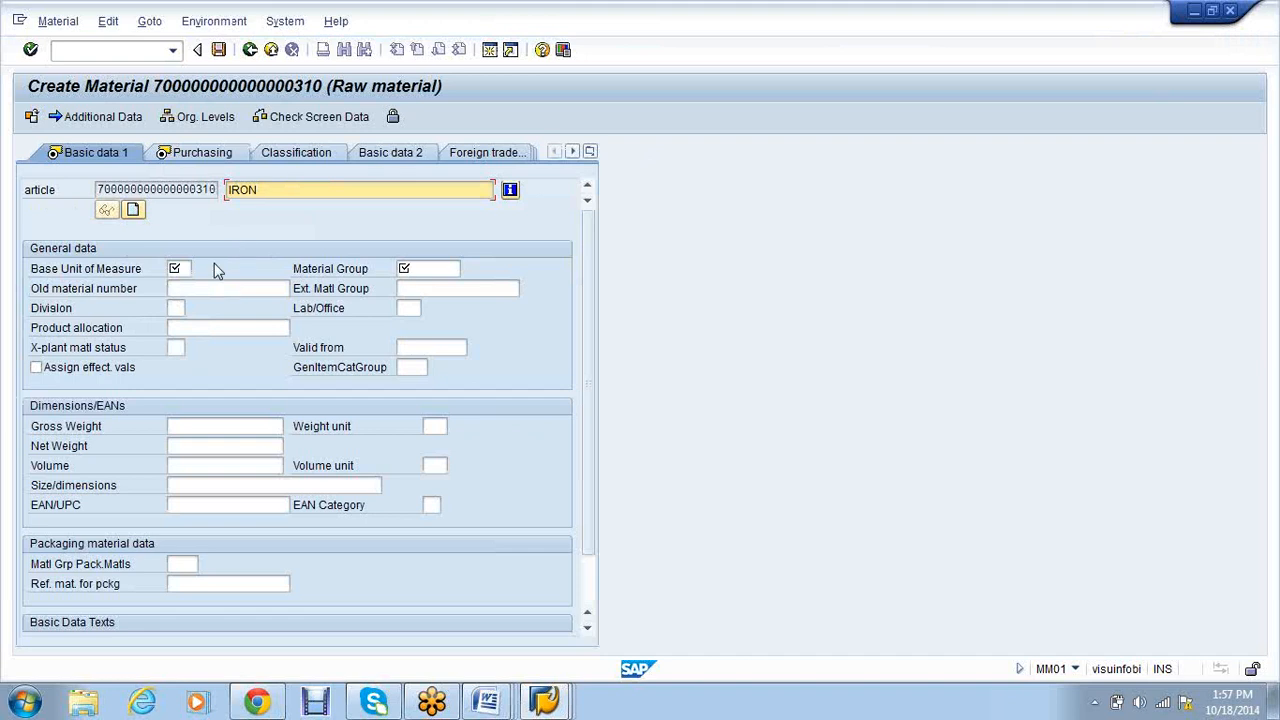
{"action": "left_click", "coordinate": [180, 268]}
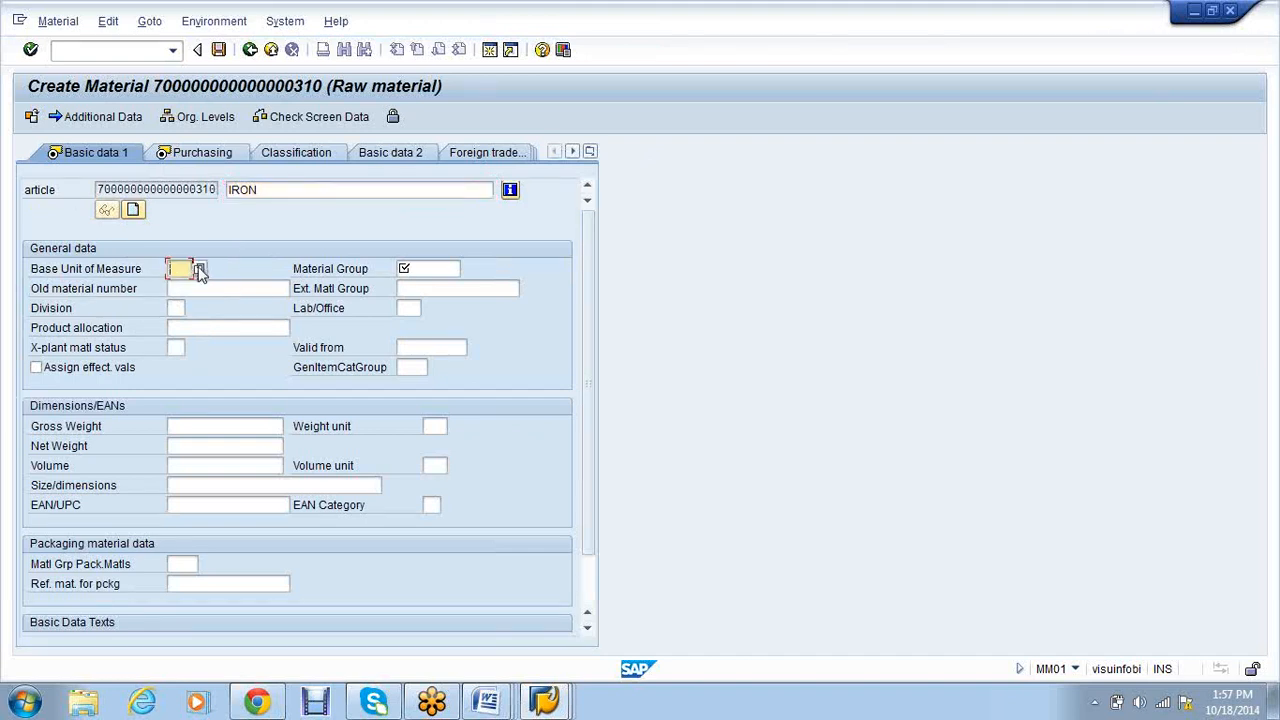
{"action": "type", "text": "KG"}
{"action": "key", "text": "Tab"}
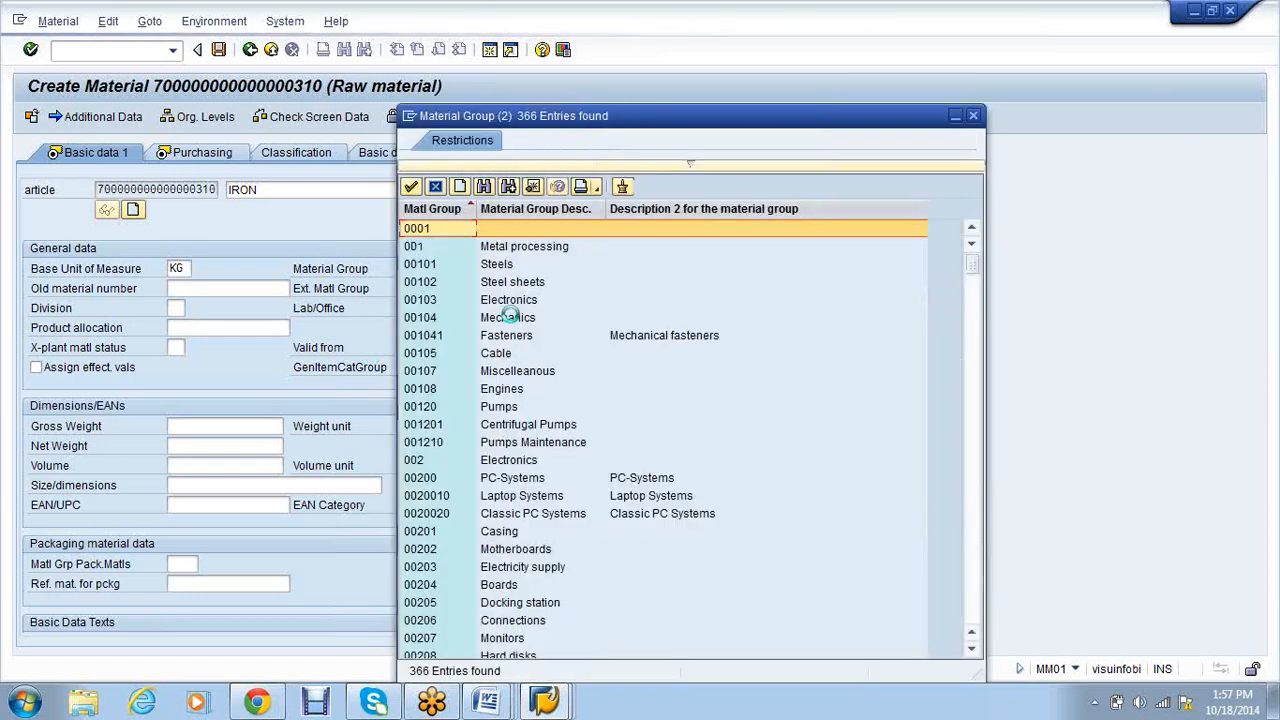
{"action": "double_click", "coordinate": [538, 236]}
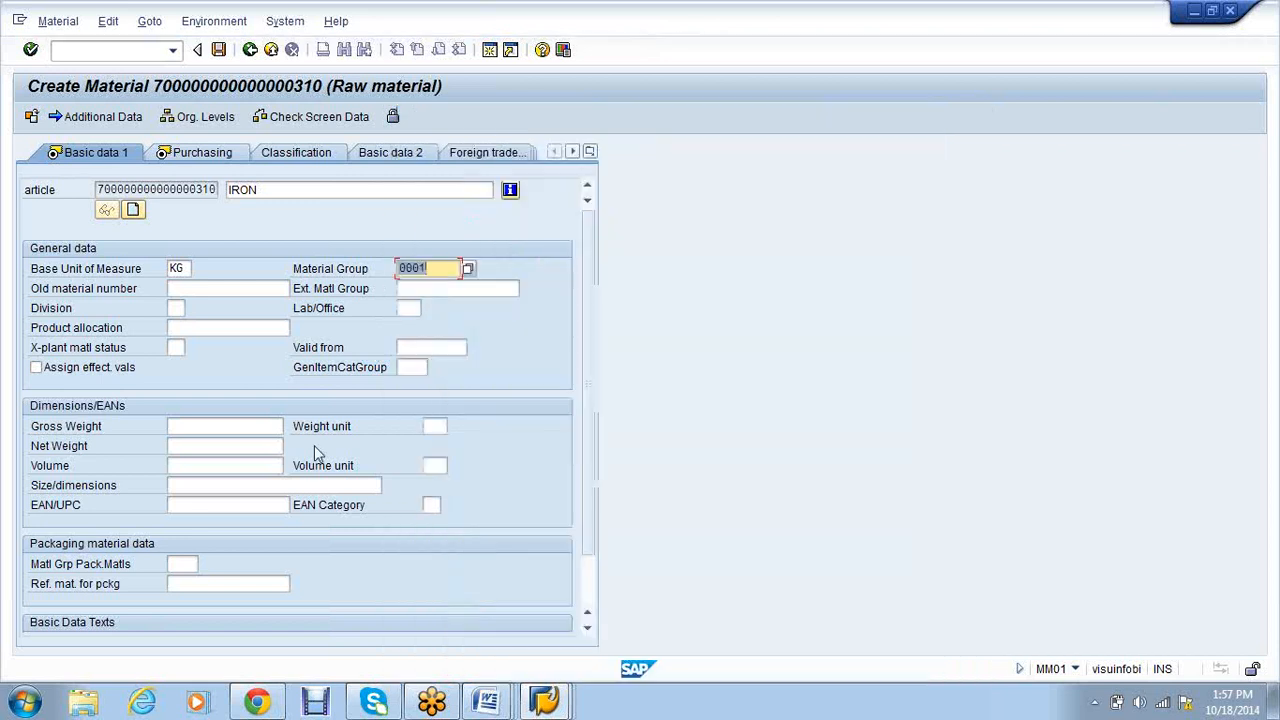
Assign purchasing group 000 in the Purchasing view and continue to the Plant data / stor. 1 view.
{"action": "left_click", "coordinate": [187, 154]}
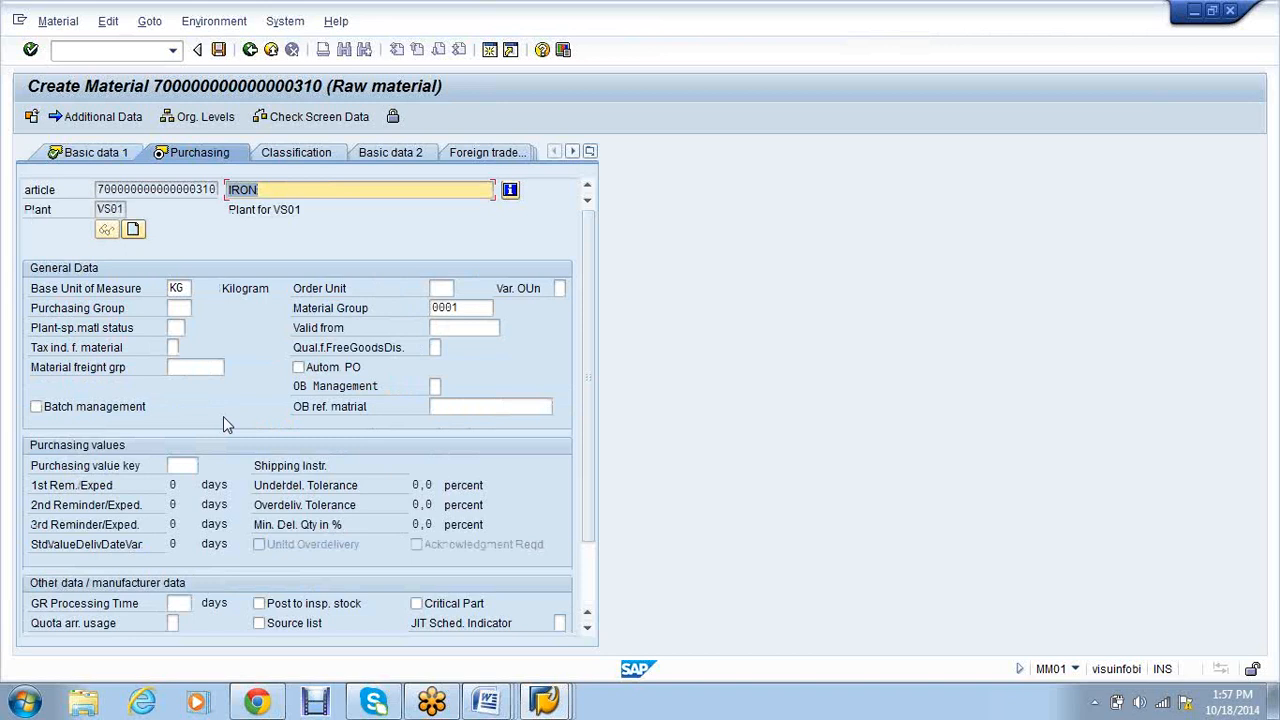
{"action": "left_click", "coordinate": [190, 308]}
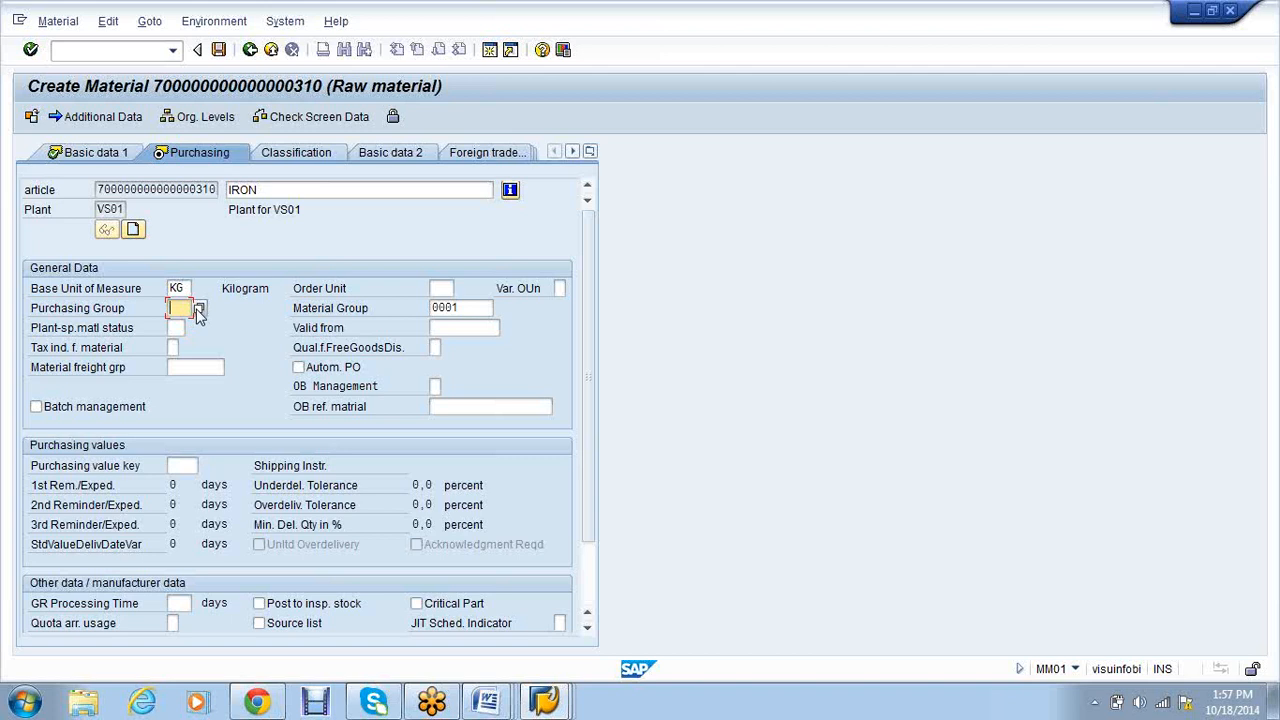
{"action": "left_click", "coordinate": [199, 310]}
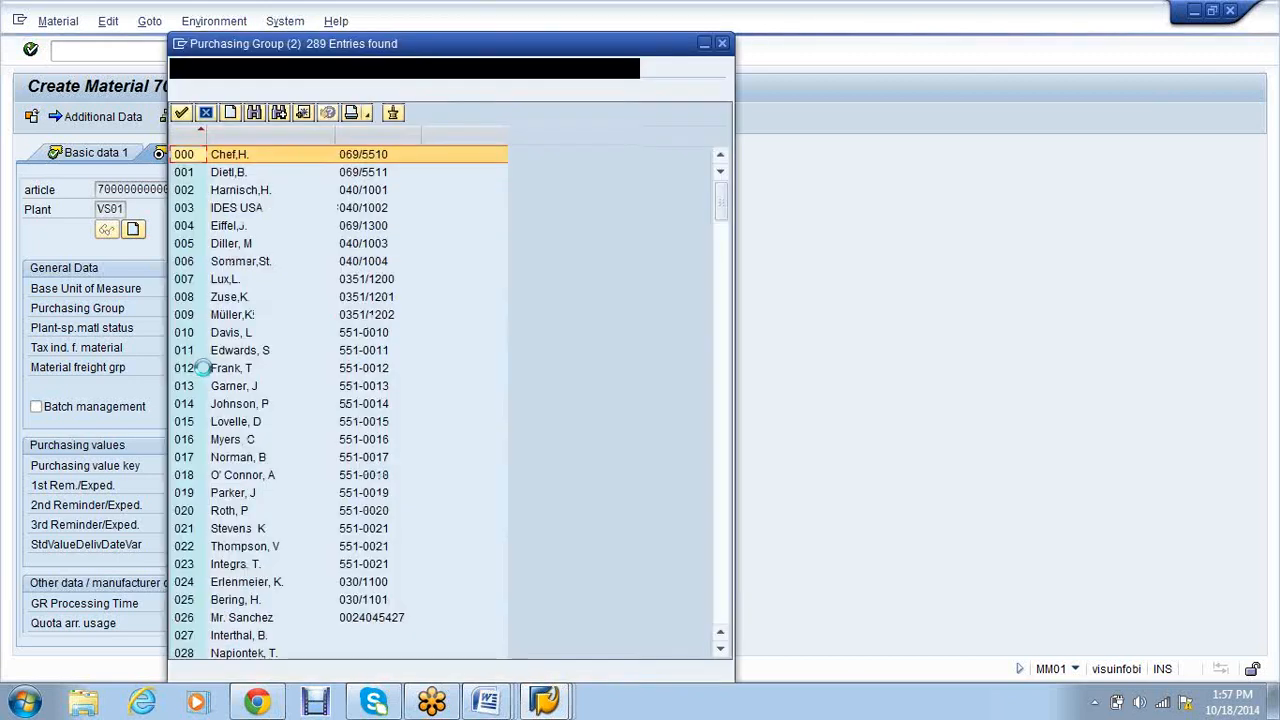
{"action": "left_click", "coordinate": [590, 153]}
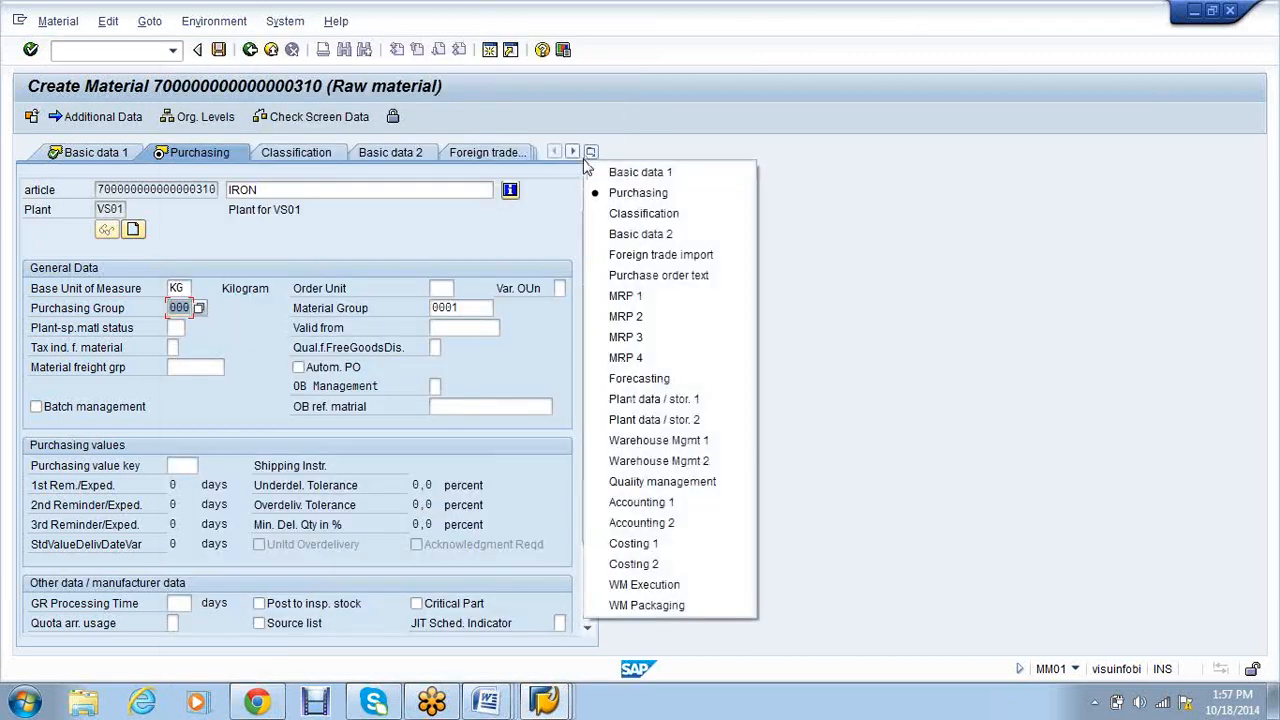
{"action": "left_click", "coordinate": [695, 399]}
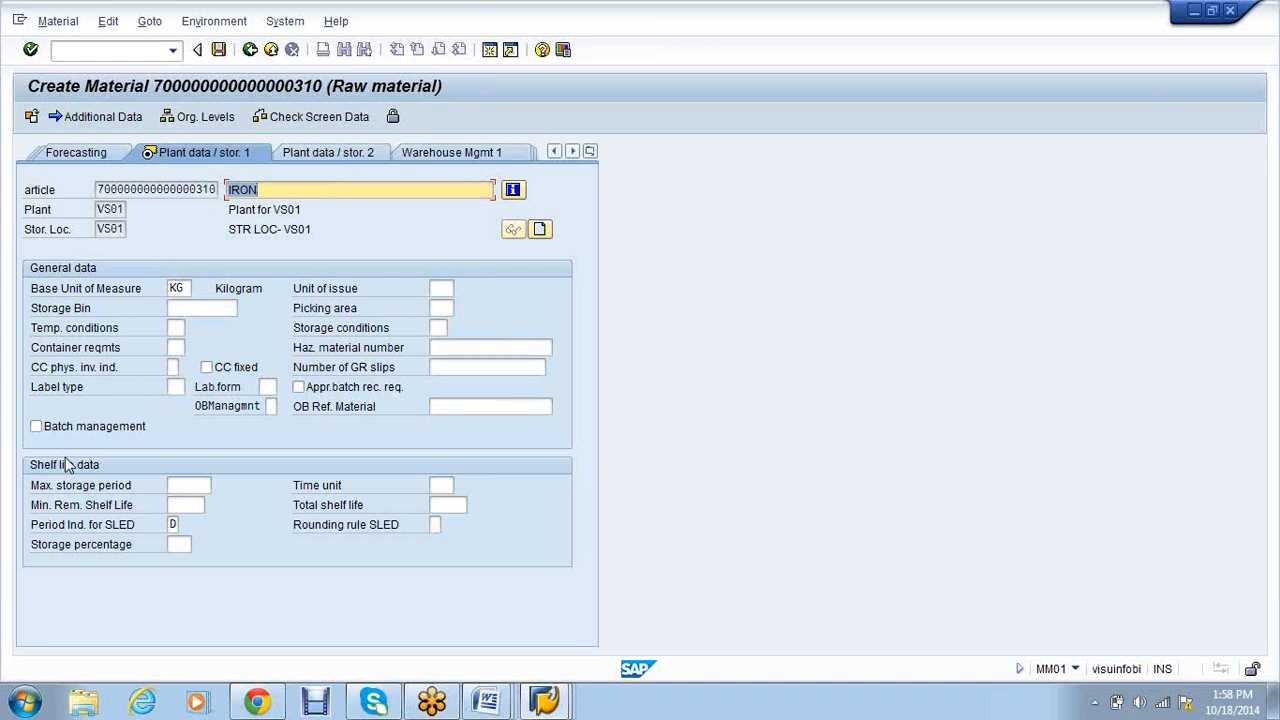
In the Accounting 1 view, set the valuation class to VSR1.
{"action": "left_click", "coordinate": [590, 152]}
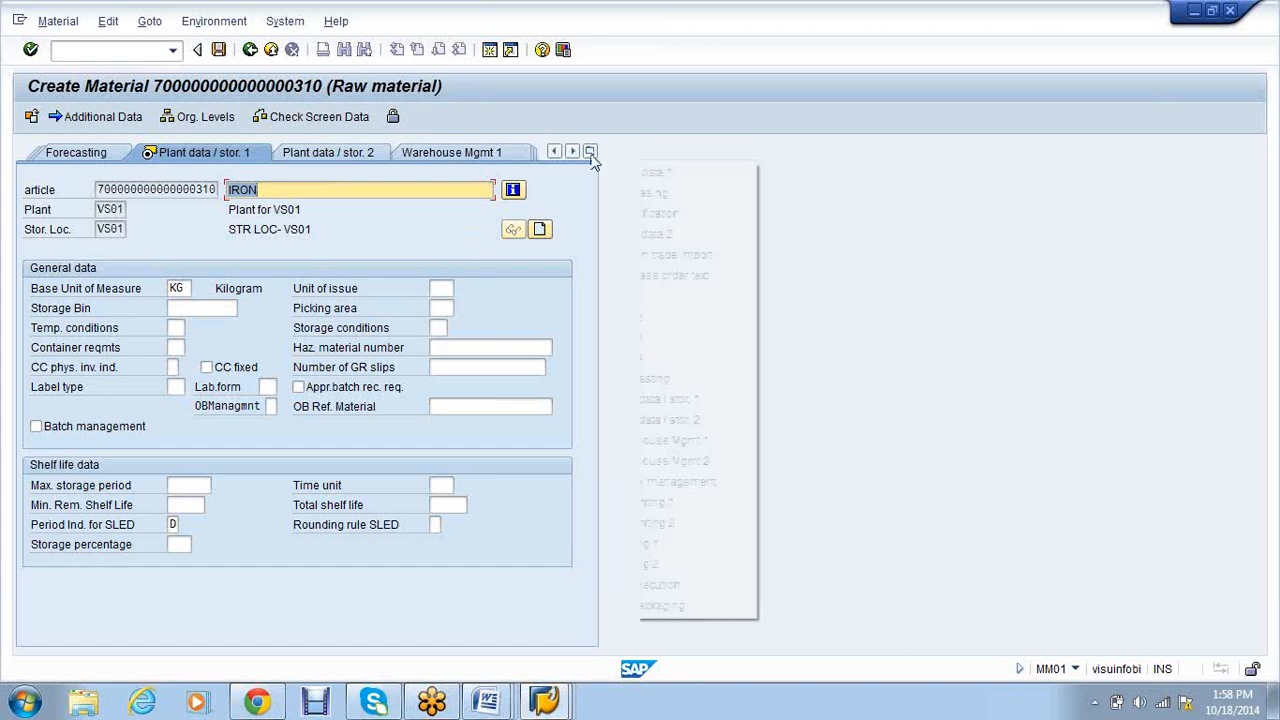
{"action": "left_click", "coordinate": [630, 500]}
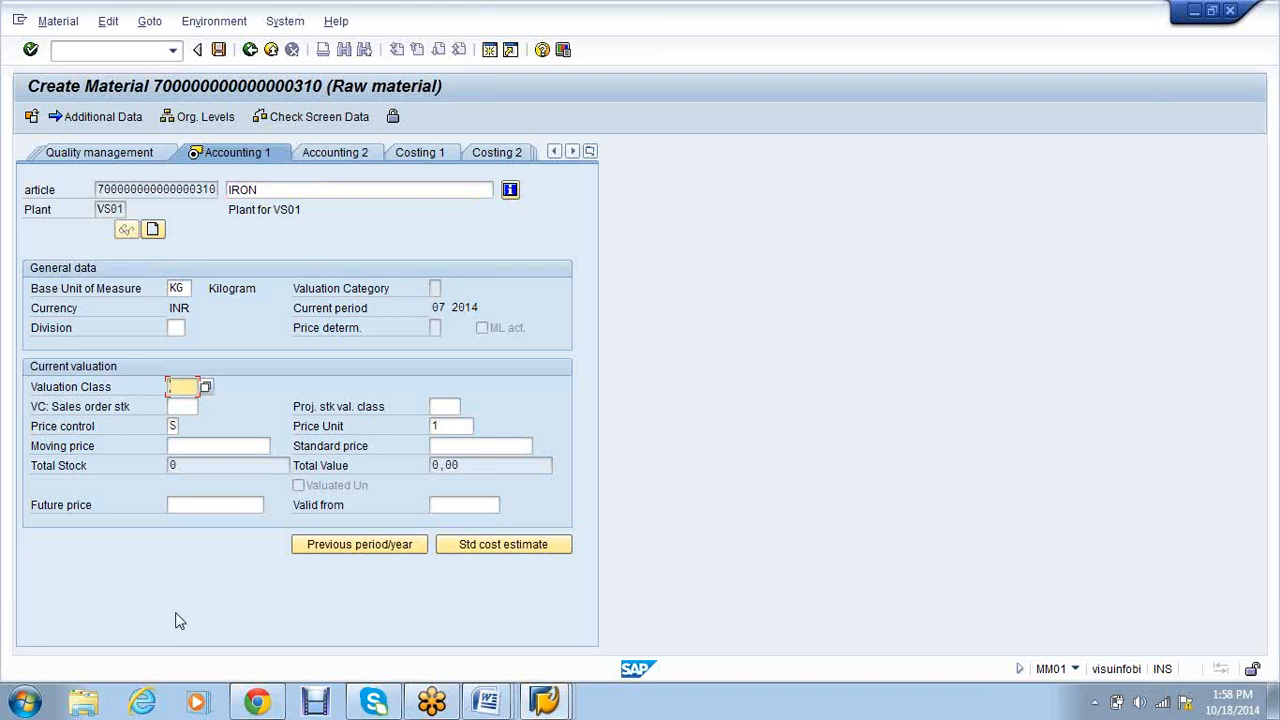
{"action": "type", "text": "VSr1"}
{"action": "key", "text": "Return"}
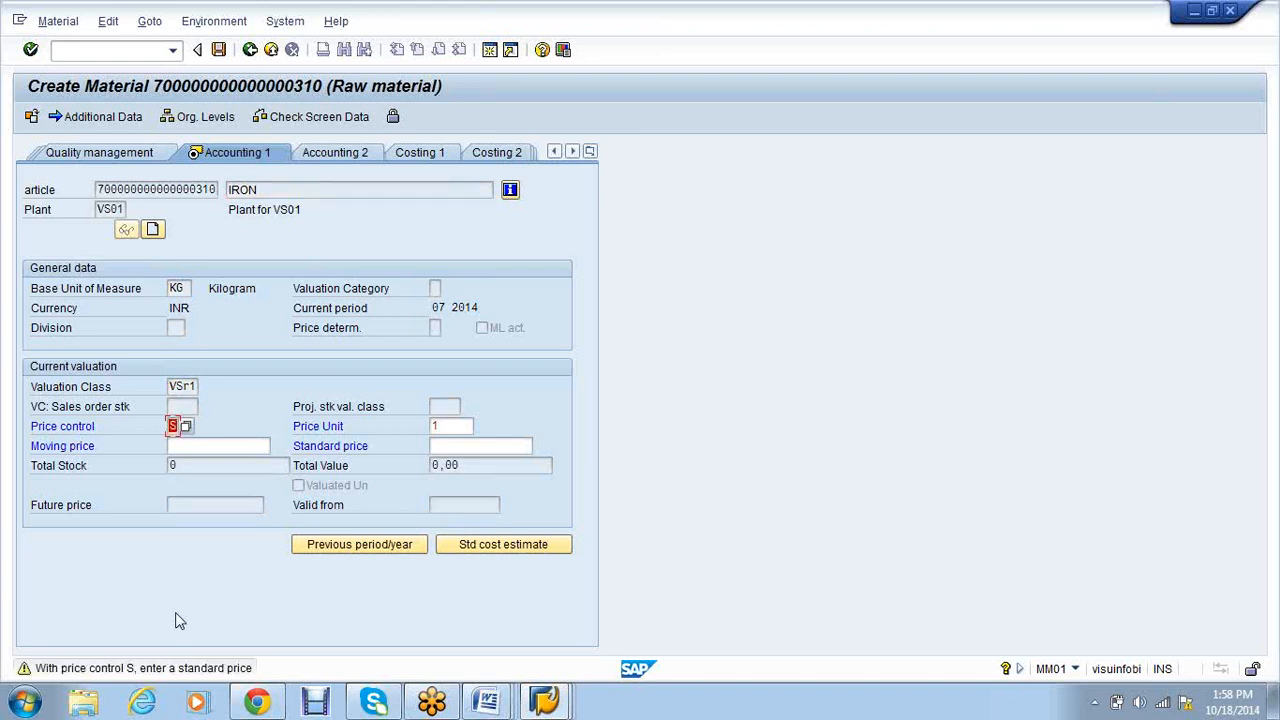
Choose price control S (Standard price), set the standard price to 100, and save the material.
{"action": "left_click", "coordinate": [184, 441]}
{"action": "left_click", "coordinate": [184, 437]}
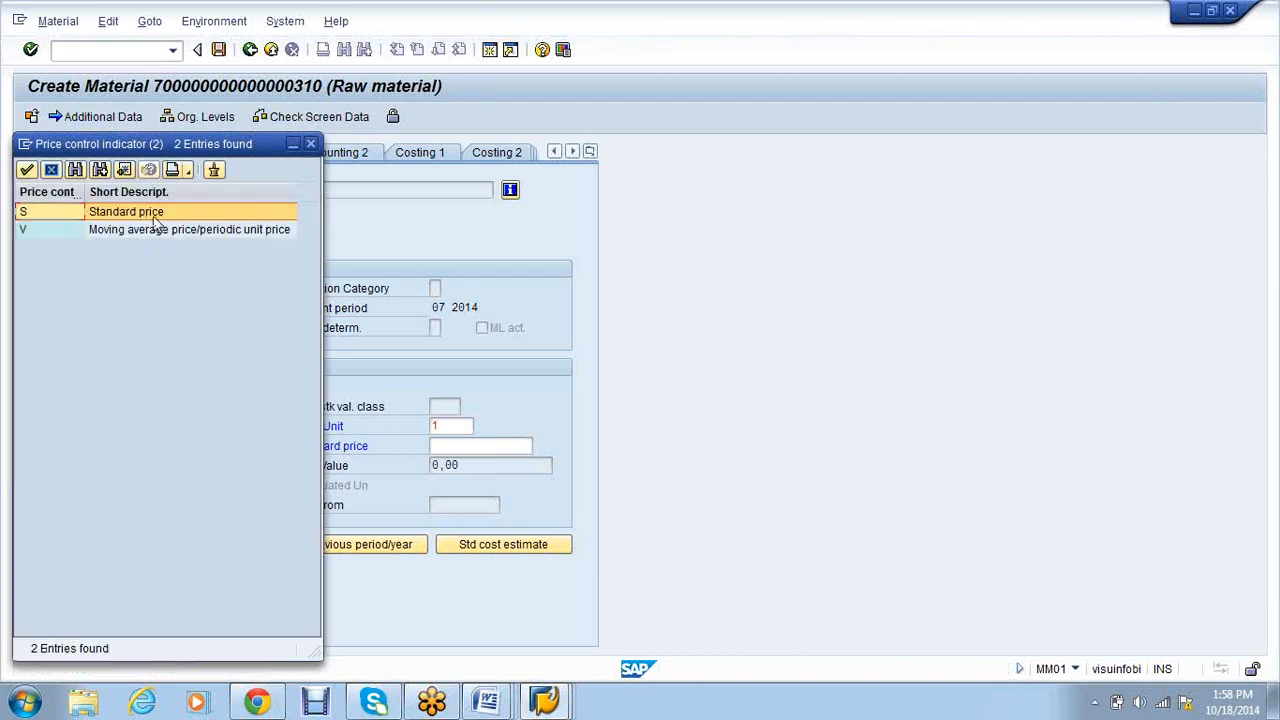
{"action": "double_click", "coordinate": [155, 222]}
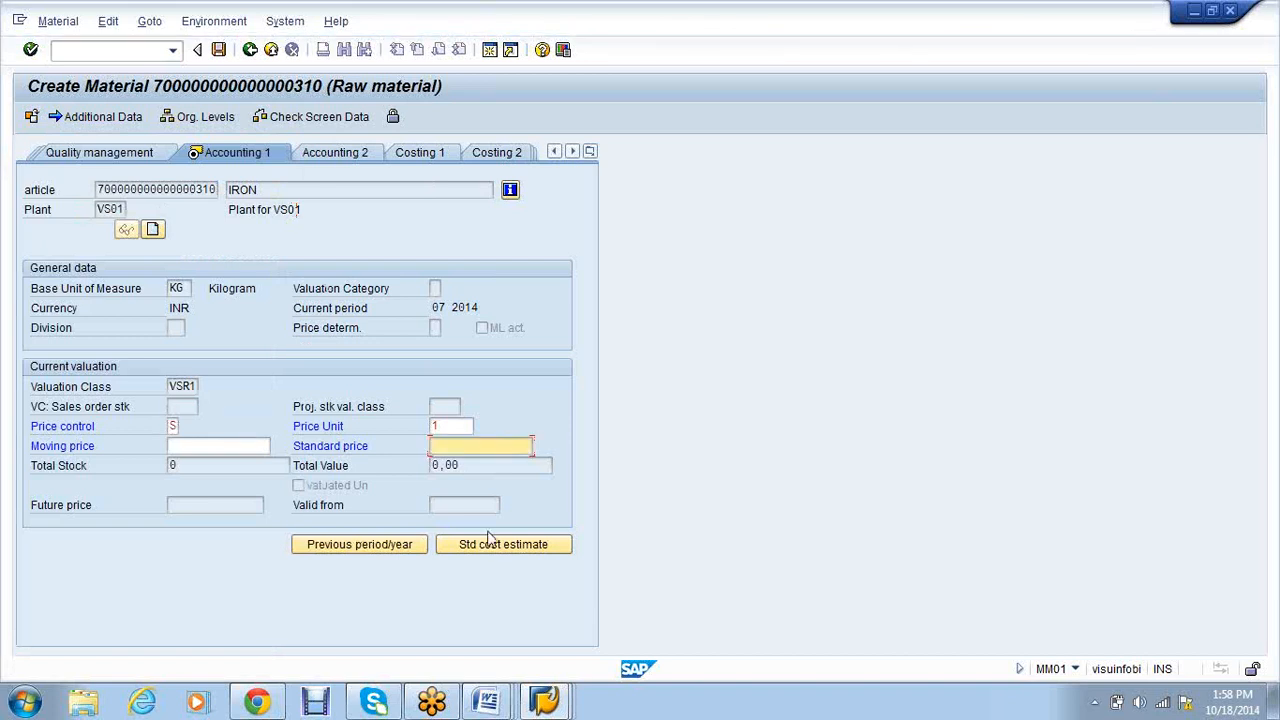
{"action": "type", "text": "100"}
{"action": "key", "text": "Return"}
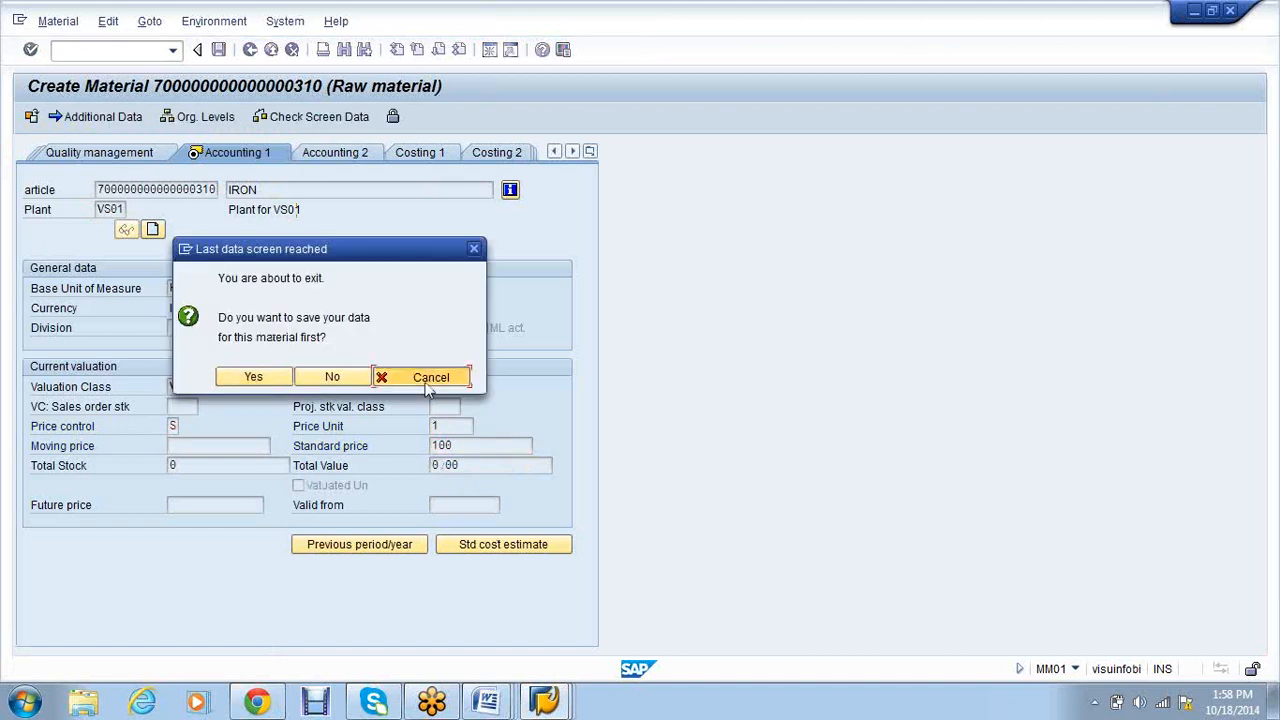
{"action": "left_click", "coordinate": [424, 383]}
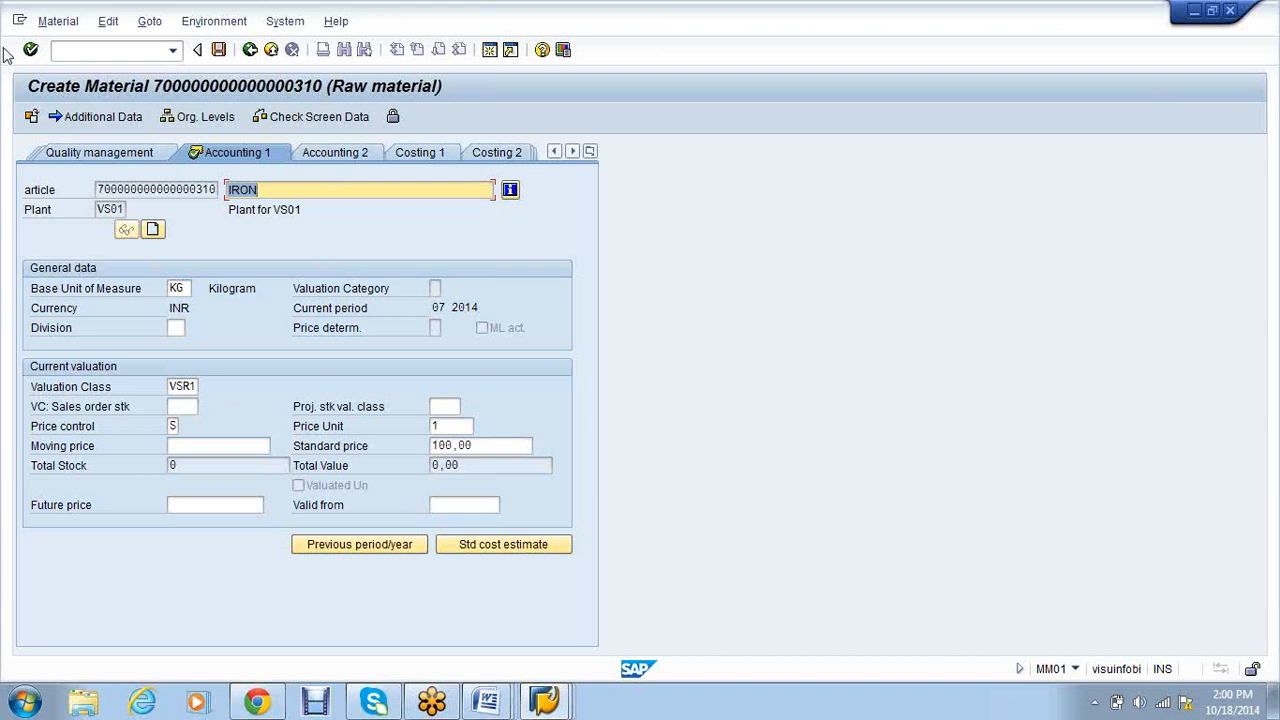
{"action": "left_click", "coordinate": [218, 49]}
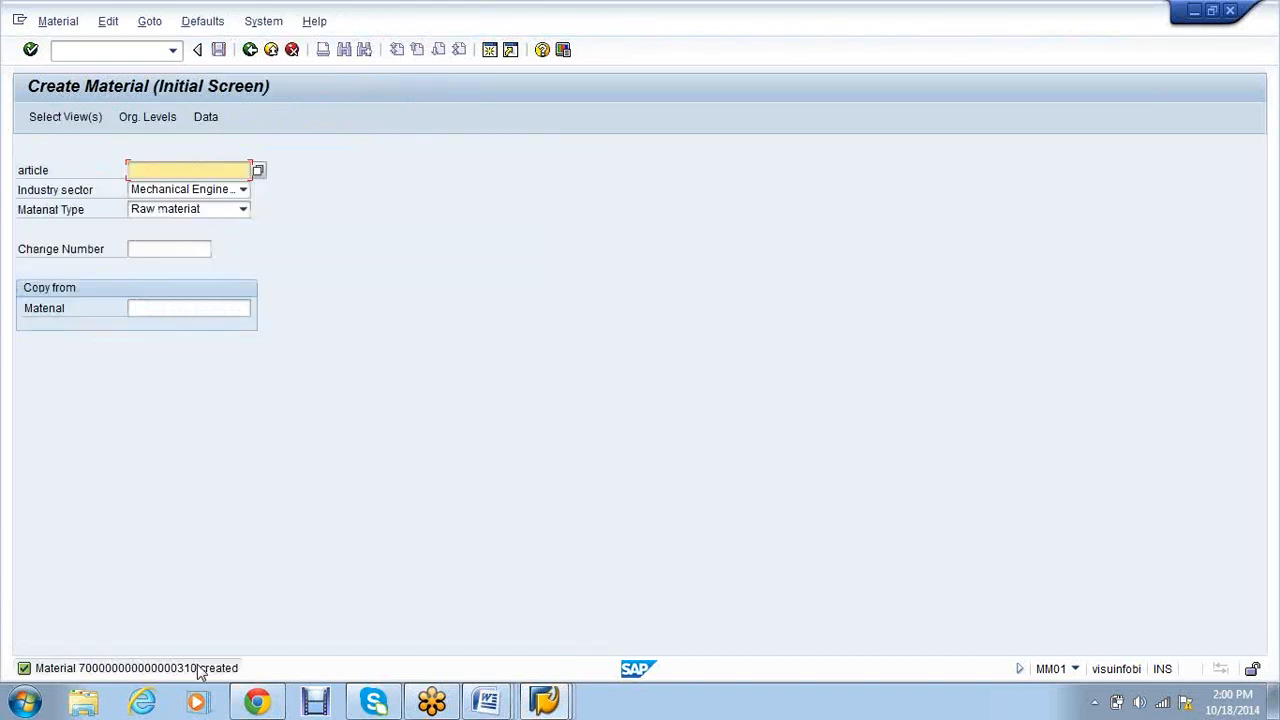
Copy the new material's number from the details of the creation message.
{"action": "left_click", "coordinate": [200, 670]}
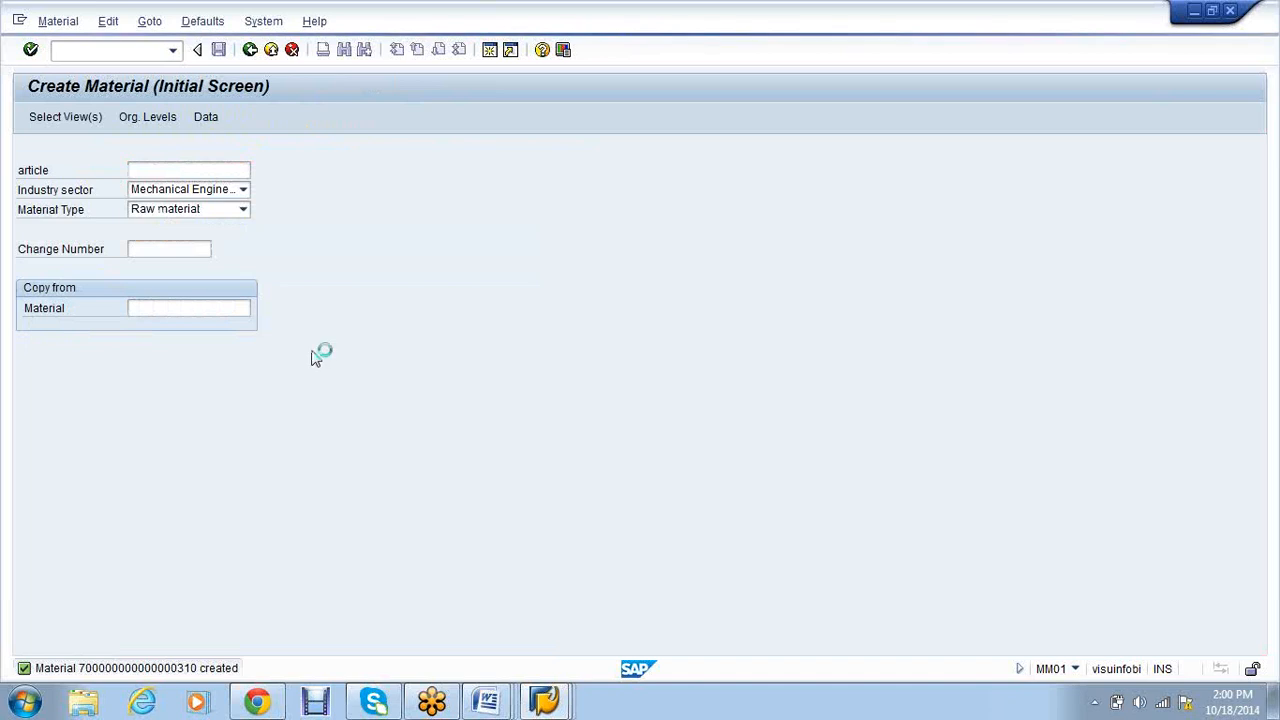
{"action": "left_click_drag", "start_coordinate": [527, 136], "coordinate": [357, 138]}
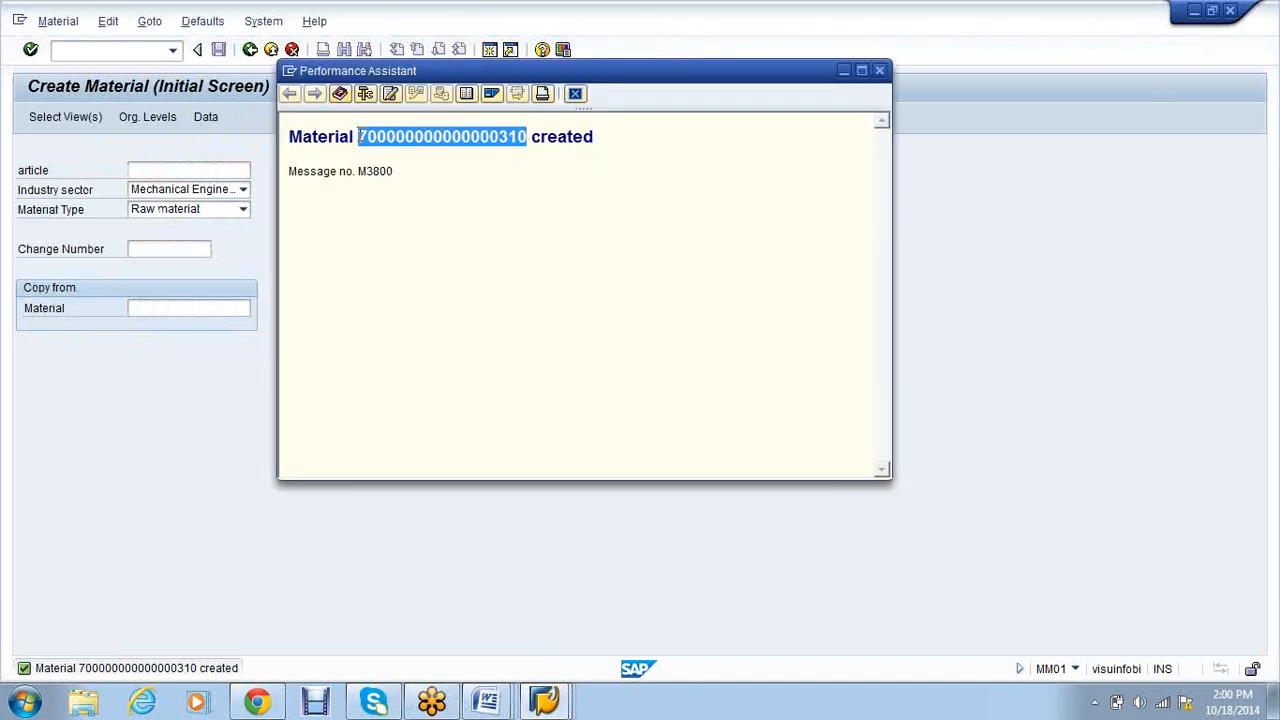
{"action": "right_click", "coordinate": [388, 141]}
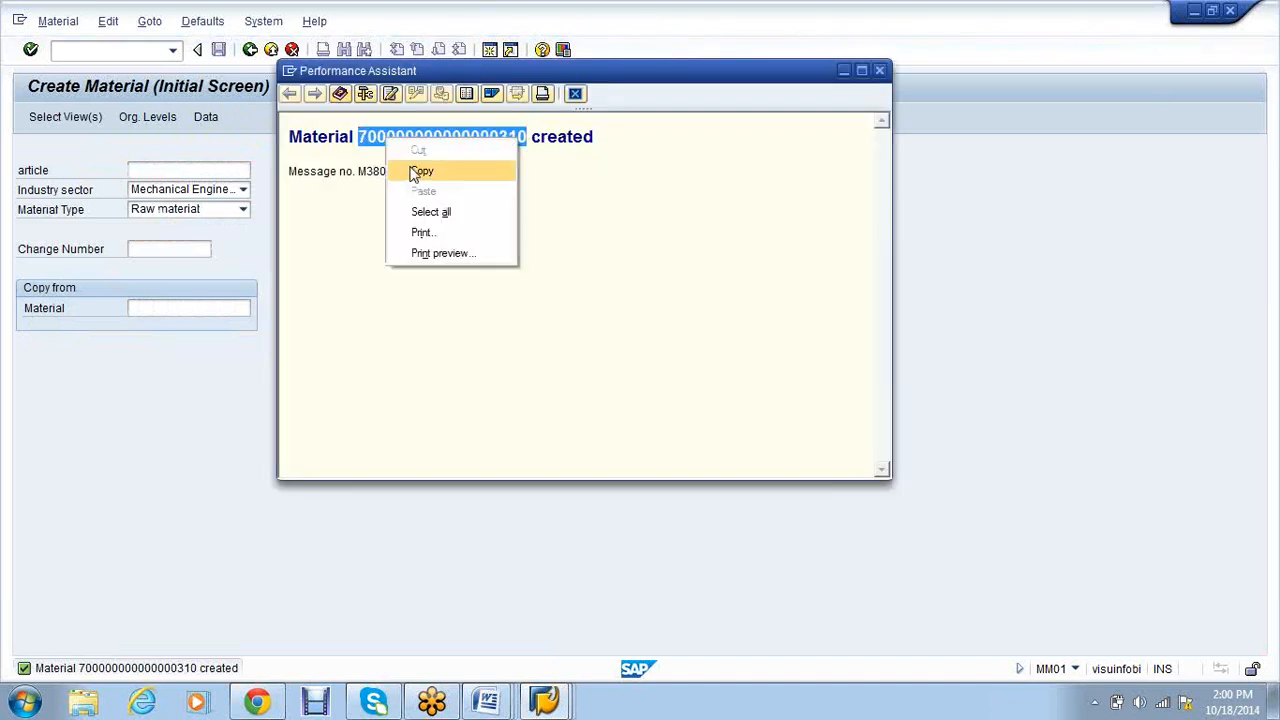
{"action": "left_click", "coordinate": [418, 172]}
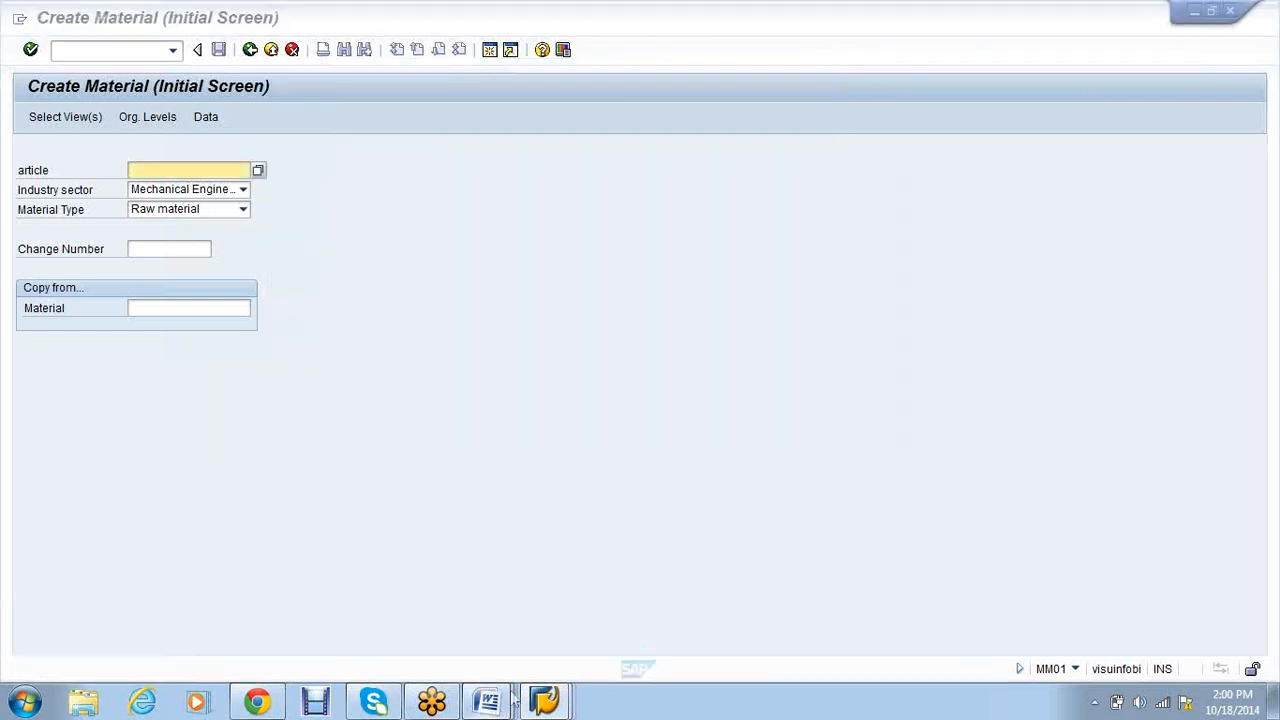
Label the vendor number as Vendor in the Word notes and return to the SAP session.
{"action": "left_click", "coordinate": [490, 701]}
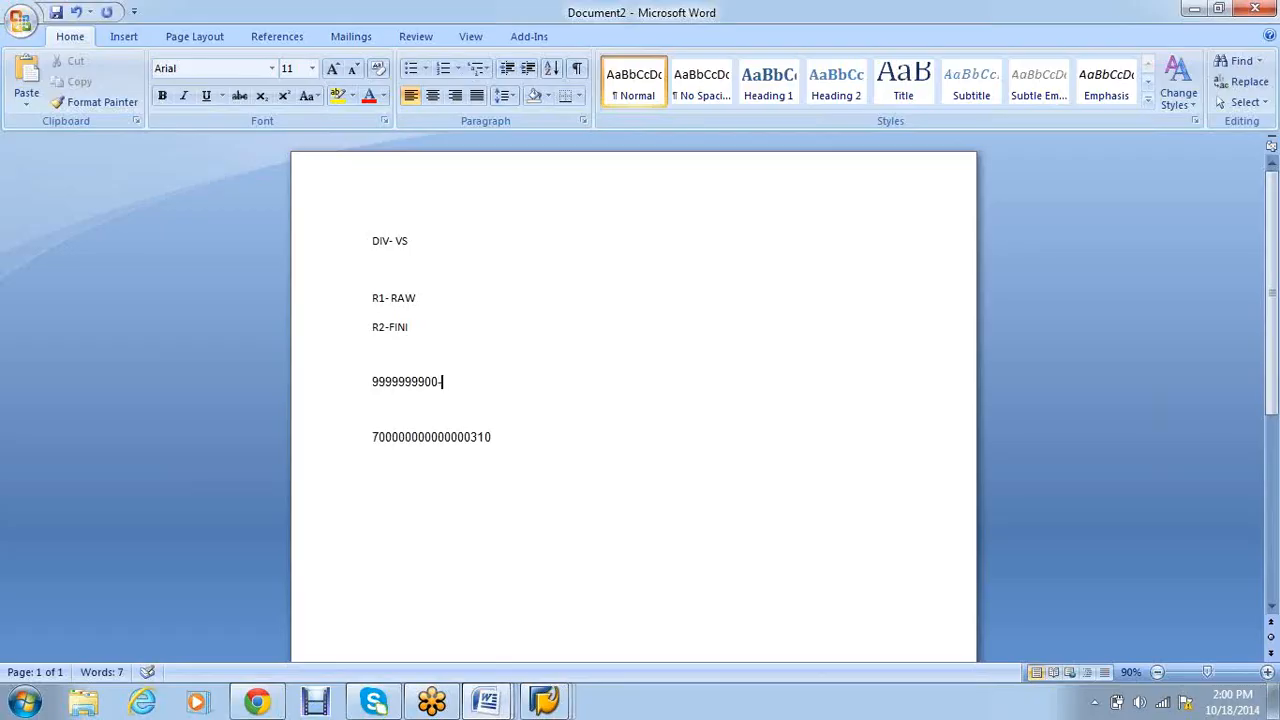
{"action": "left_click", "coordinate": [566, 705]}
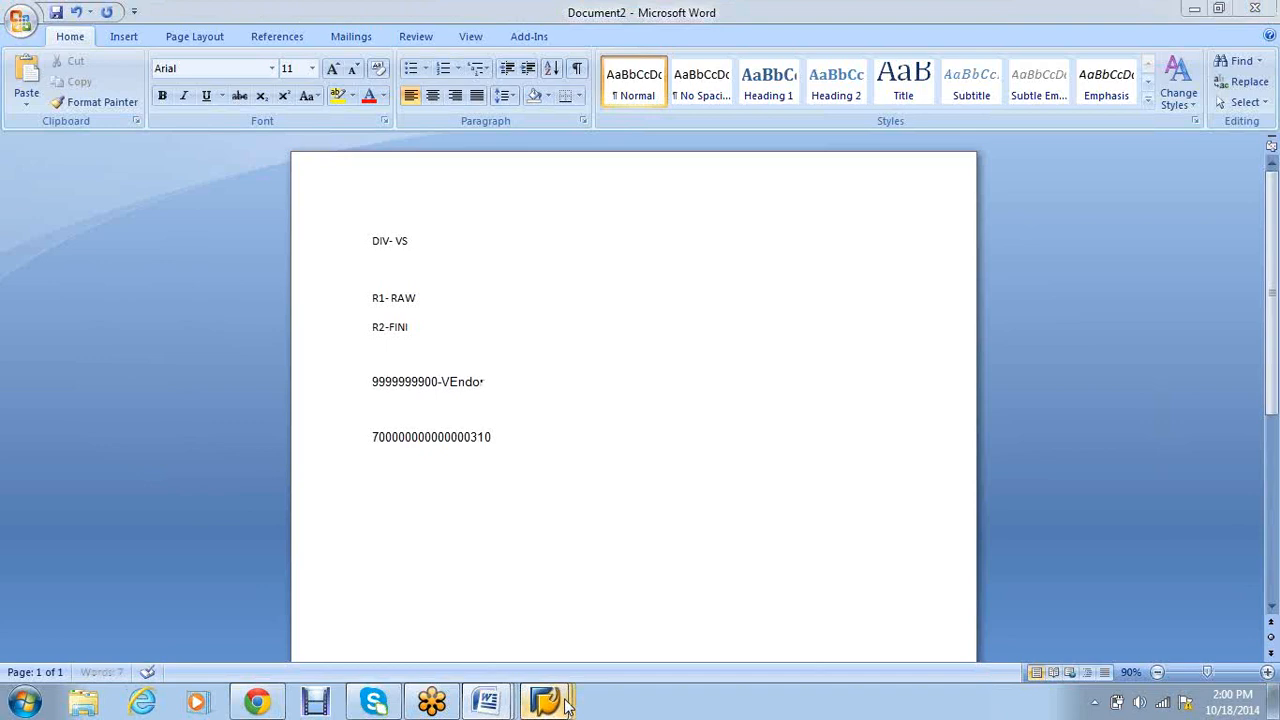
{"action": "left_click", "coordinate": [505, 625]}
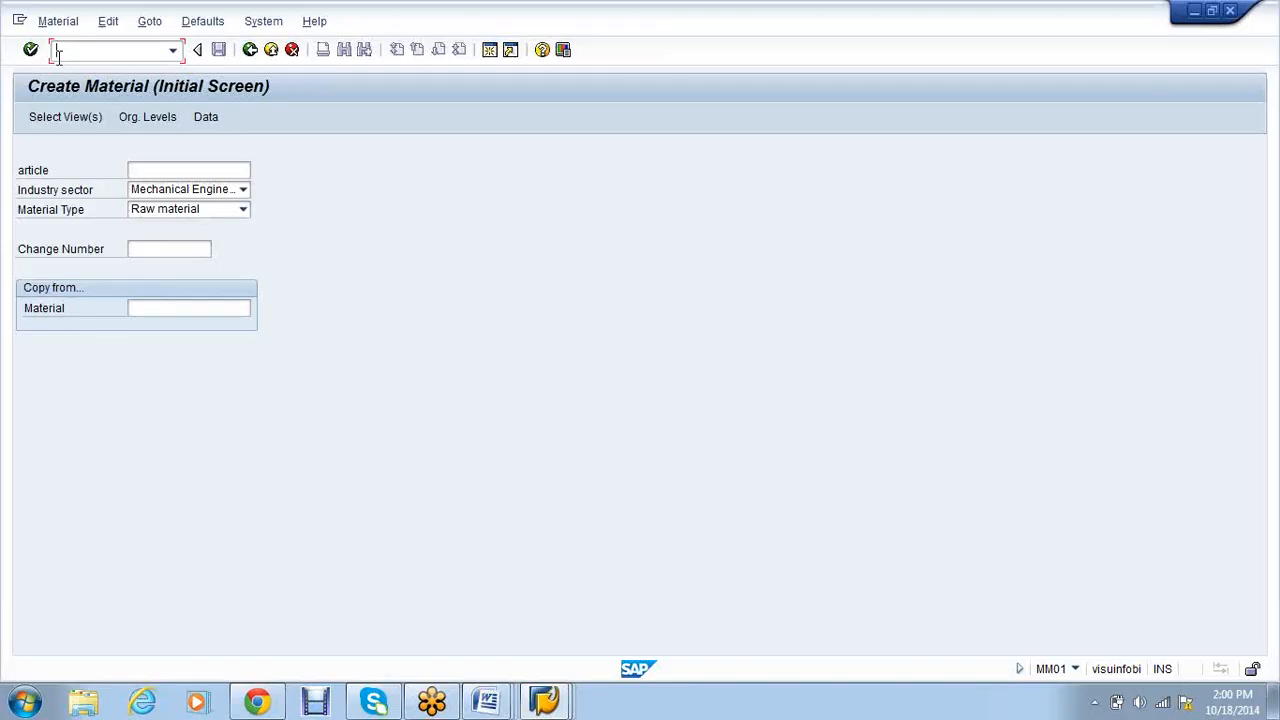
Open transaction MMRV for company code VS01 to check the posting periods and previous-period posting setting.
{"action": "type", "text": "/nmm0"}
{"action": "key", "text": "BackSpace"}
{"action": "type", "text": "n"}
{"action": "key", "text": "Return"}
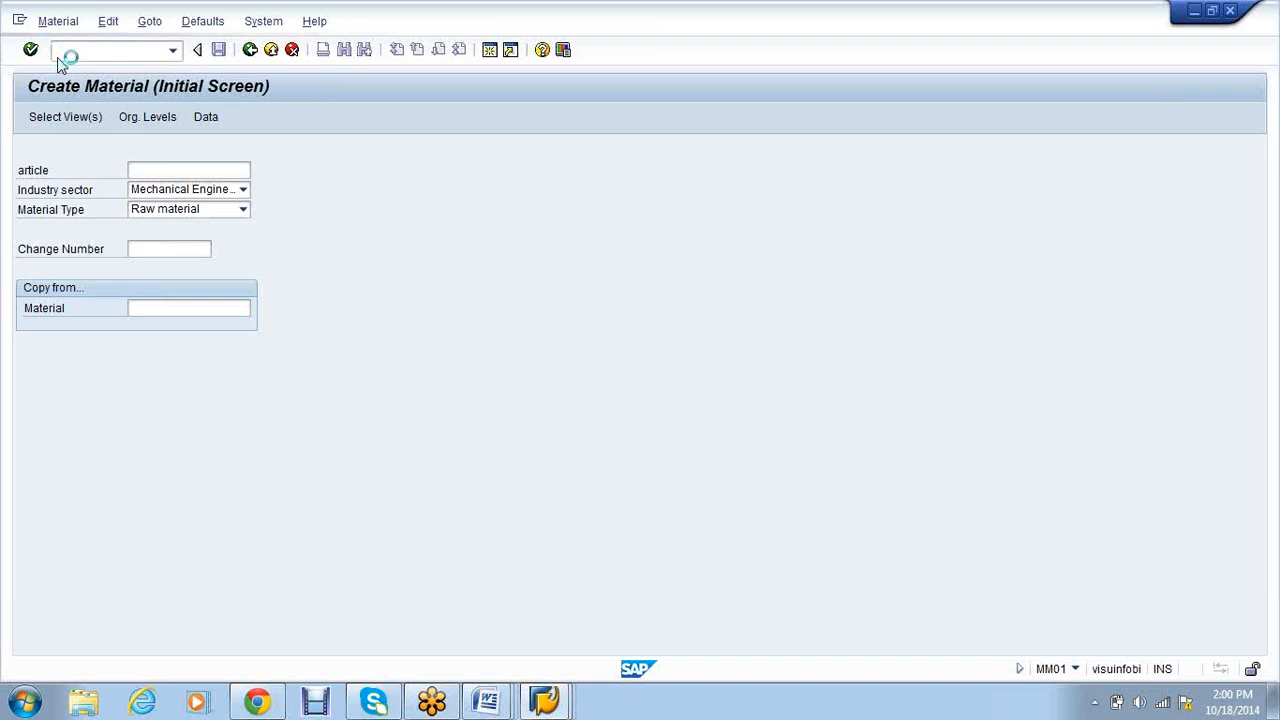
{"action": "left_click", "coordinate": [301, 264]}
{"action": "key", "text": "Return"}
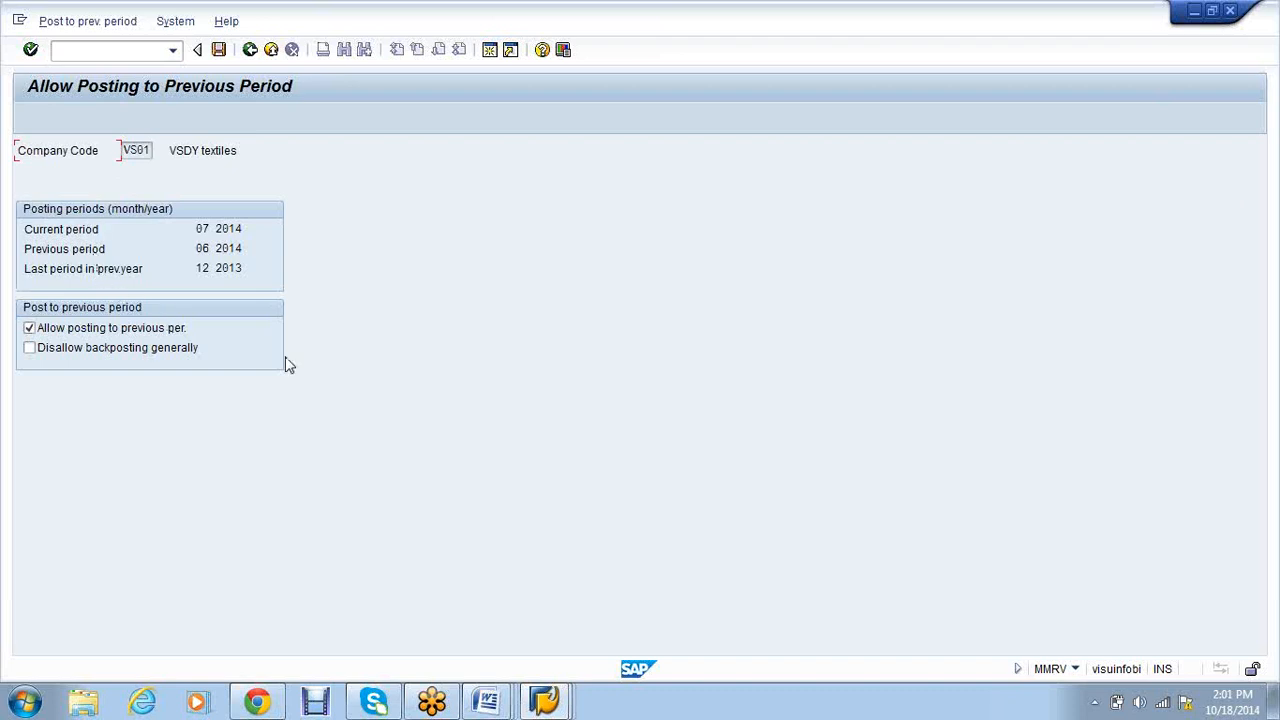
Open transaction MMPV in the number range session and review its company code, period and fiscal year fields.
{"action": "left_click", "coordinate": [545, 703]}
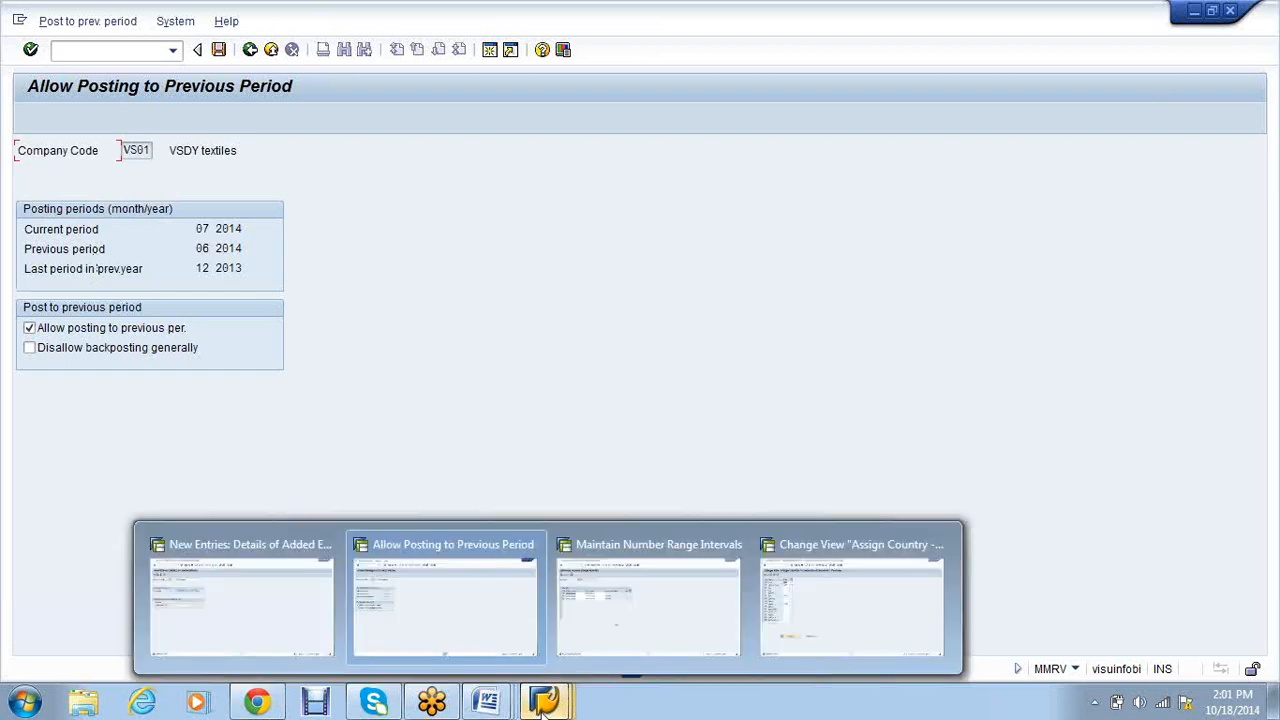
{"action": "left_click", "coordinate": [648, 600]}
{"action": "left_click", "coordinate": [100, 50]}
{"action": "type", "text": "/nmmpv"}
{"action": "key", "text": "Return"}
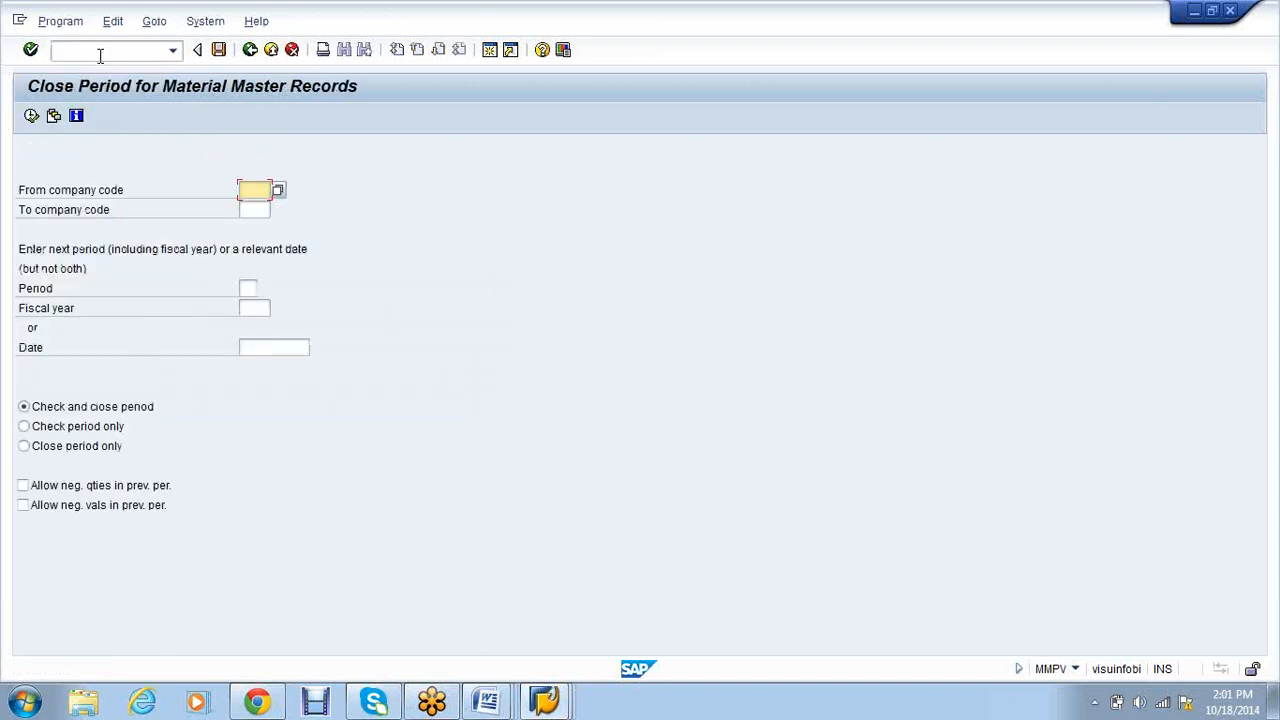
{"action": "left_click", "coordinate": [265, 211]}
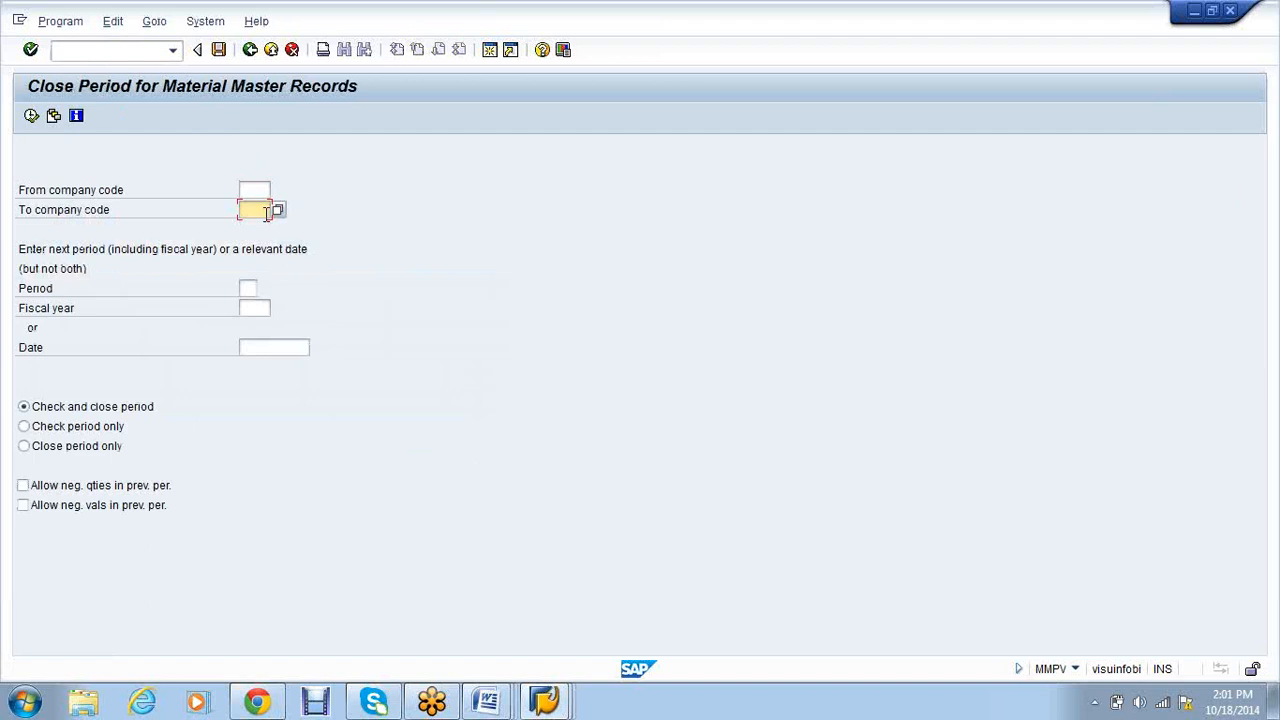
{"action": "left_click", "coordinate": [250, 288]}
{"action": "left_click", "coordinate": [254, 308]}
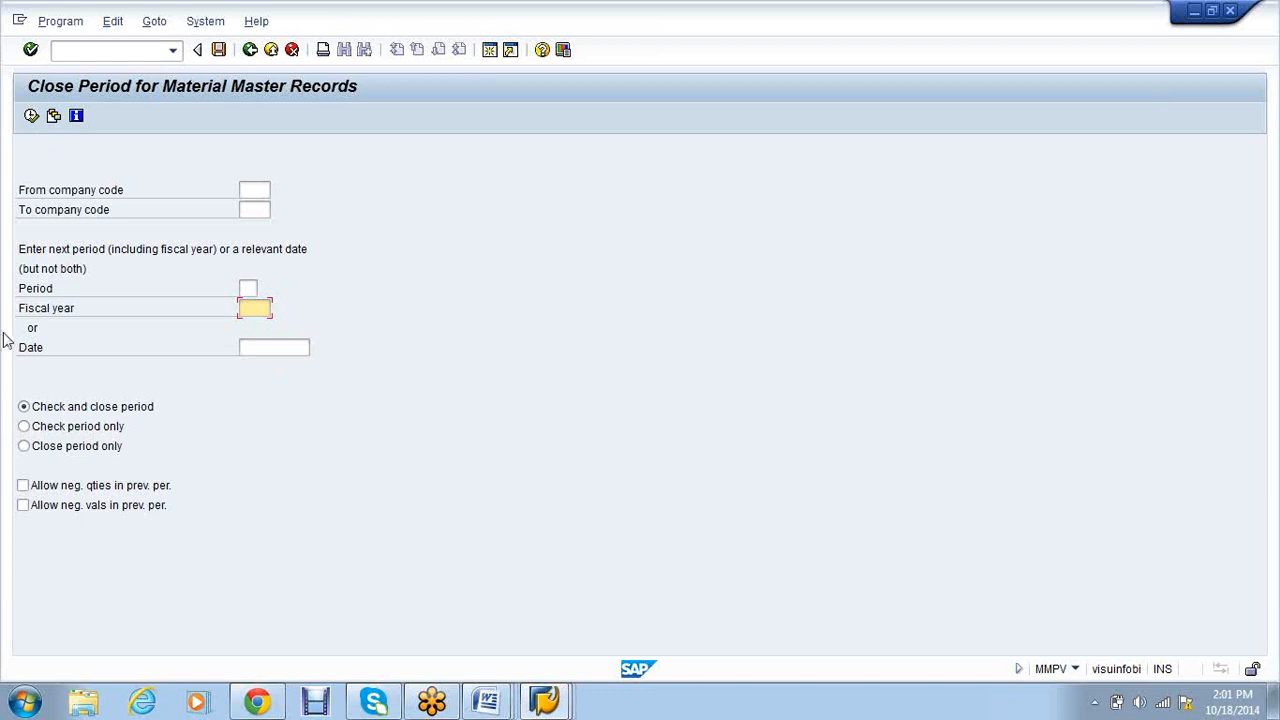
{"action": "left_click", "coordinate": [248, 288]}
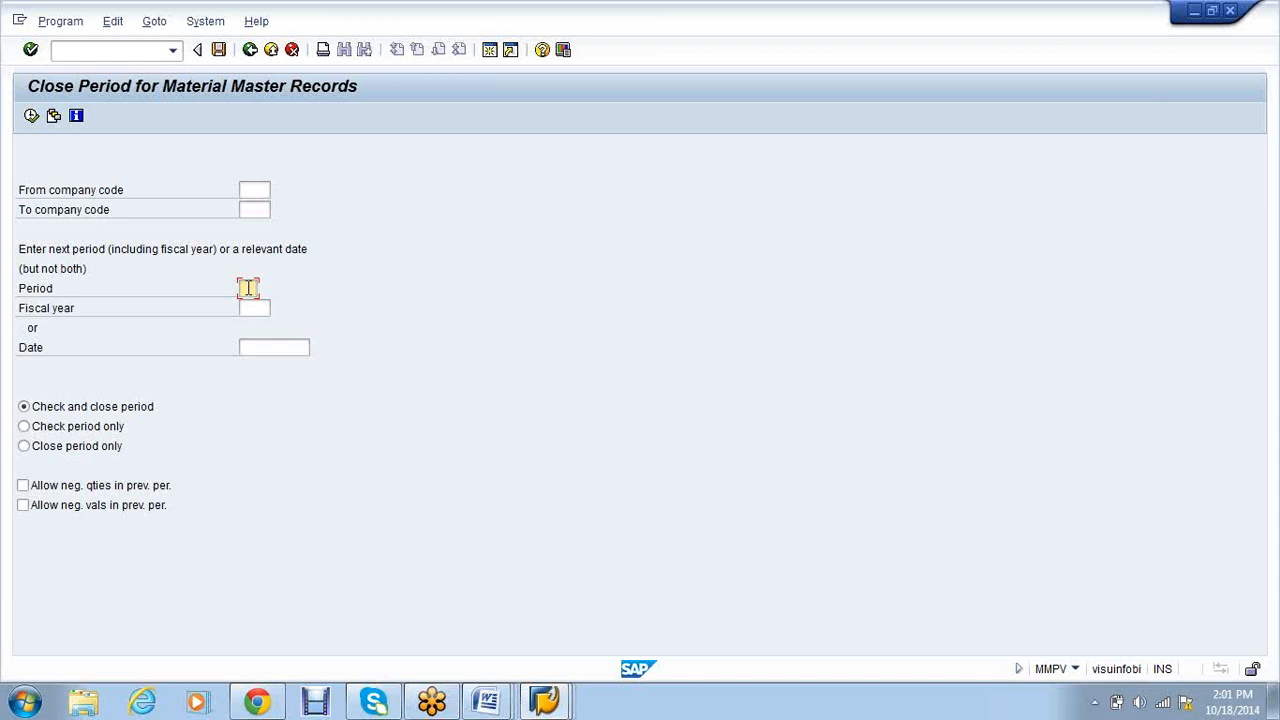
Look again at the VS01 posting periods in the other session and return to the Close Period screen.
{"action": "left_click", "coordinate": [543, 700]}
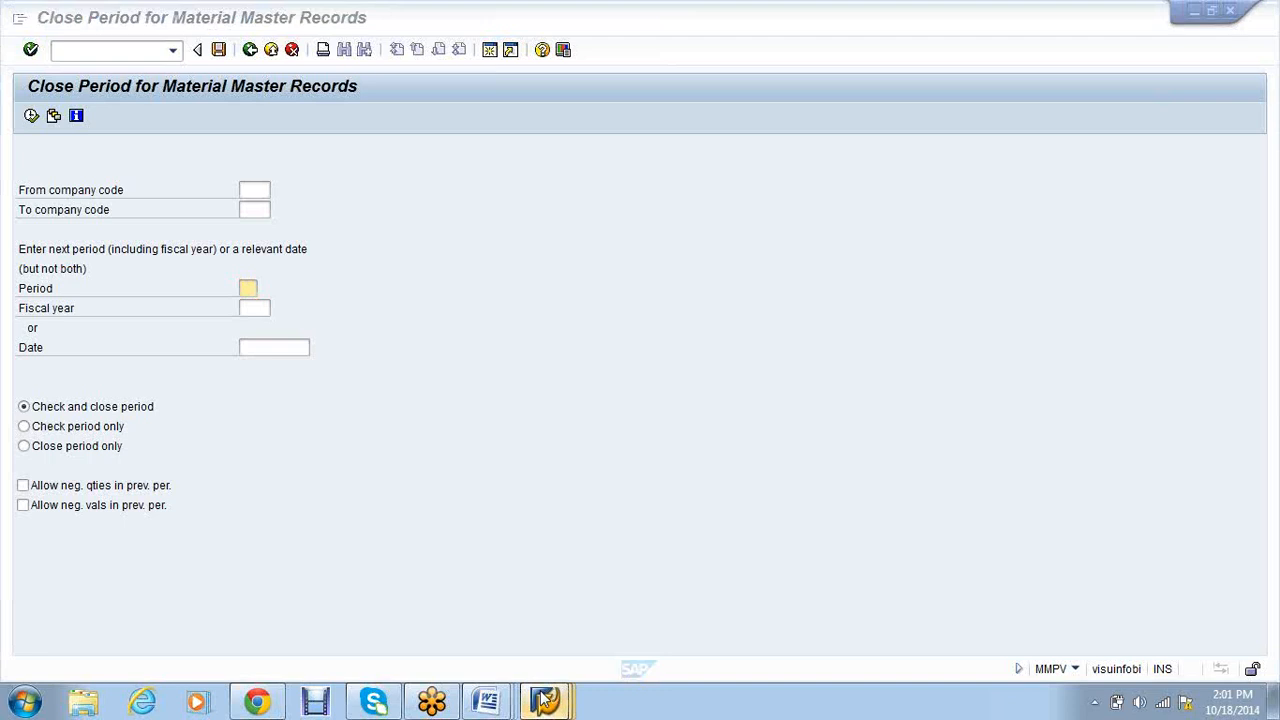
{"action": "left_click", "coordinate": [543, 700]}
{"action": "left_click", "coordinate": [534, 700]}
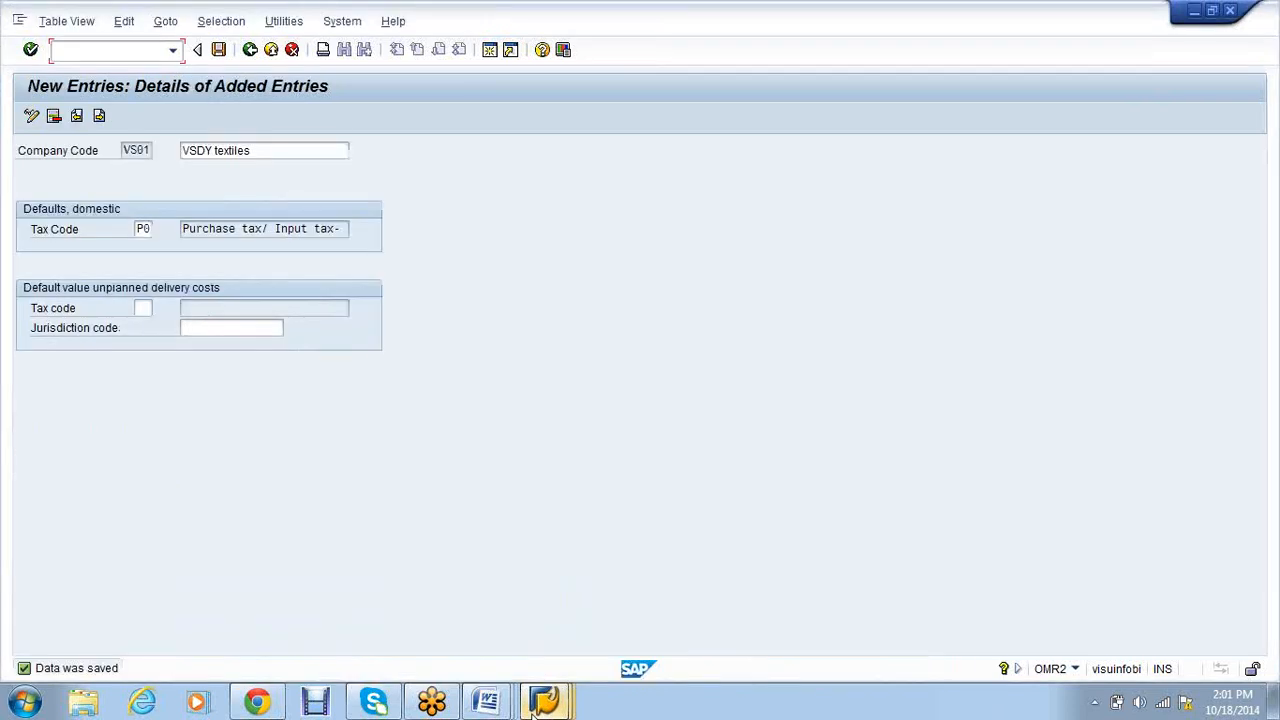
{"action": "left_click", "coordinate": [543, 700]}
{"action": "left_click", "coordinate": [466, 634]}
{"action": "left_click", "coordinate": [563, 703]}
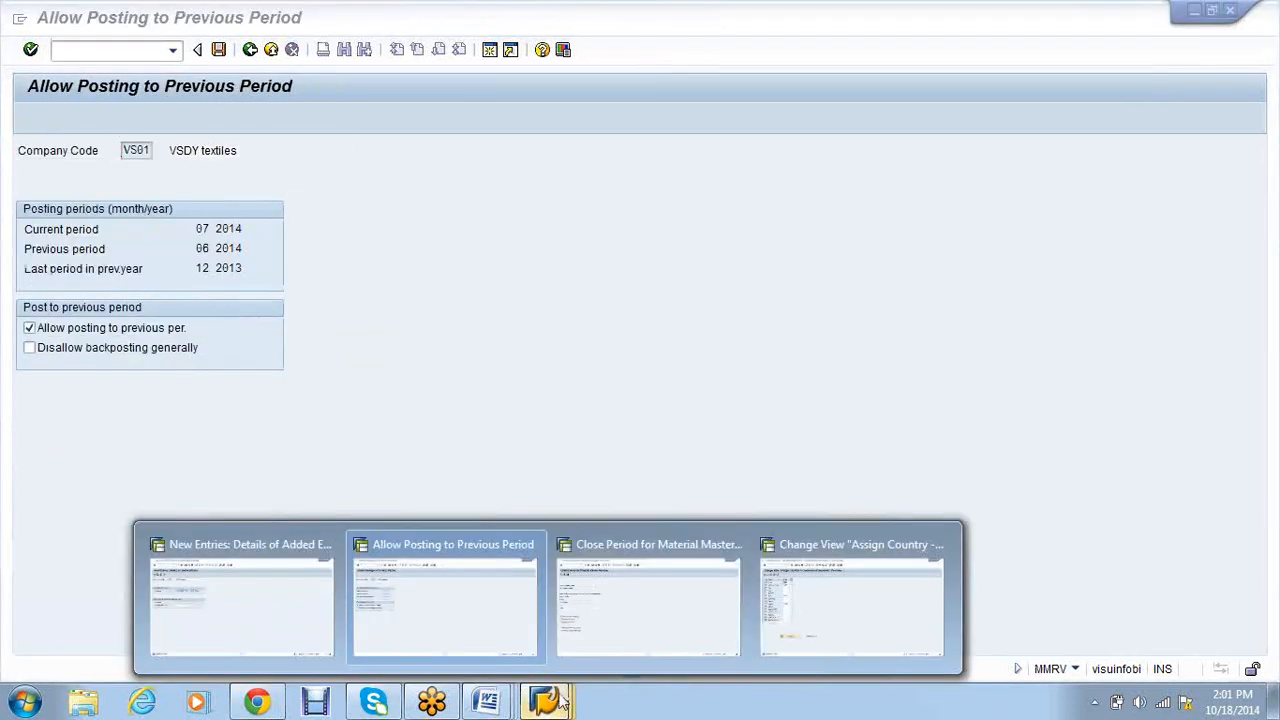
{"action": "left_click", "coordinate": [620, 595]}
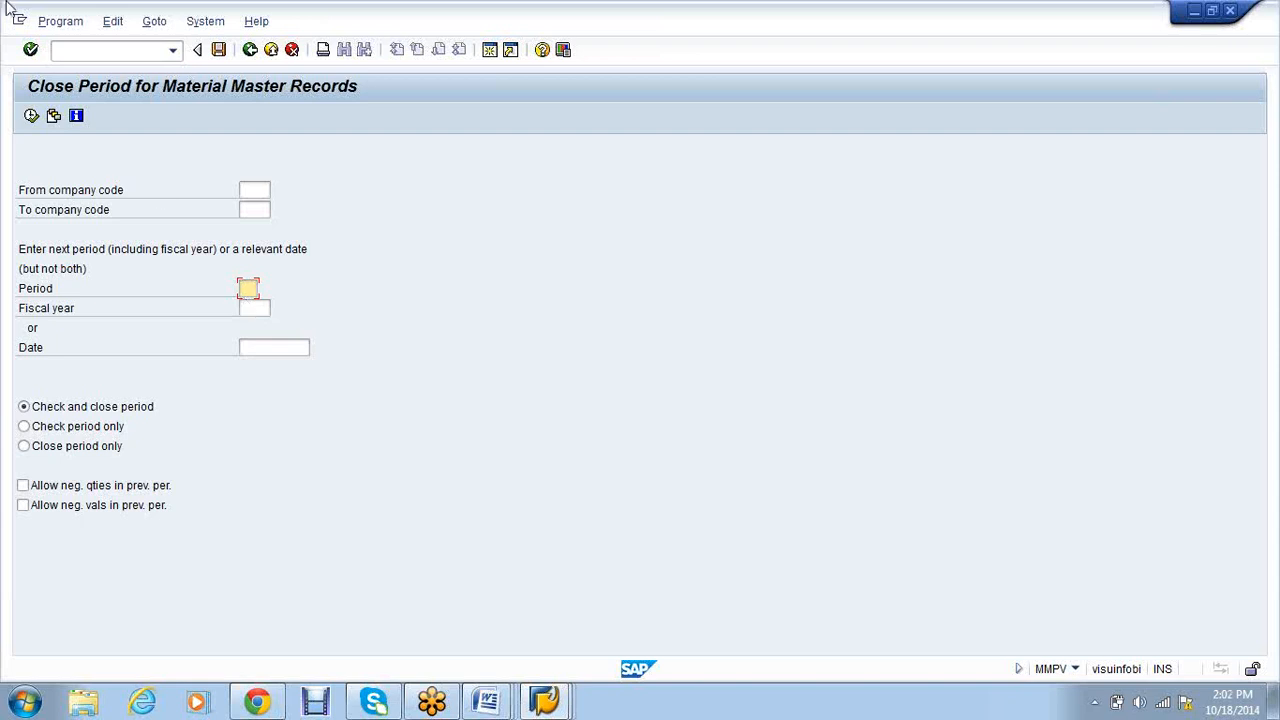
Open transaction ME21N and paste the vendor number from the Word notes into the new standard purchase order.
{"action": "left_click", "coordinate": [85, 55]}
{"action": "type", "text": "/nme21n"}
{"action": "key", "text": "Return"}
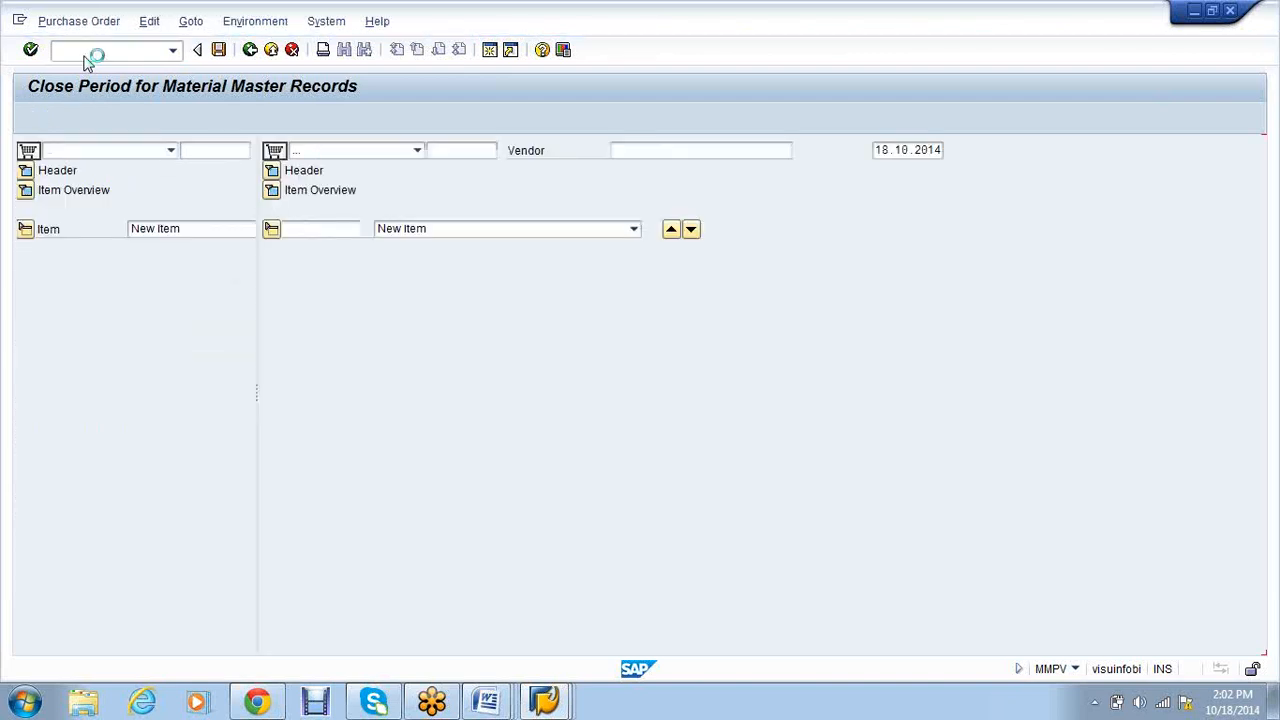
{"action": "left_click", "coordinate": [480, 150]}
{"action": "left_click", "coordinate": [660, 152]}
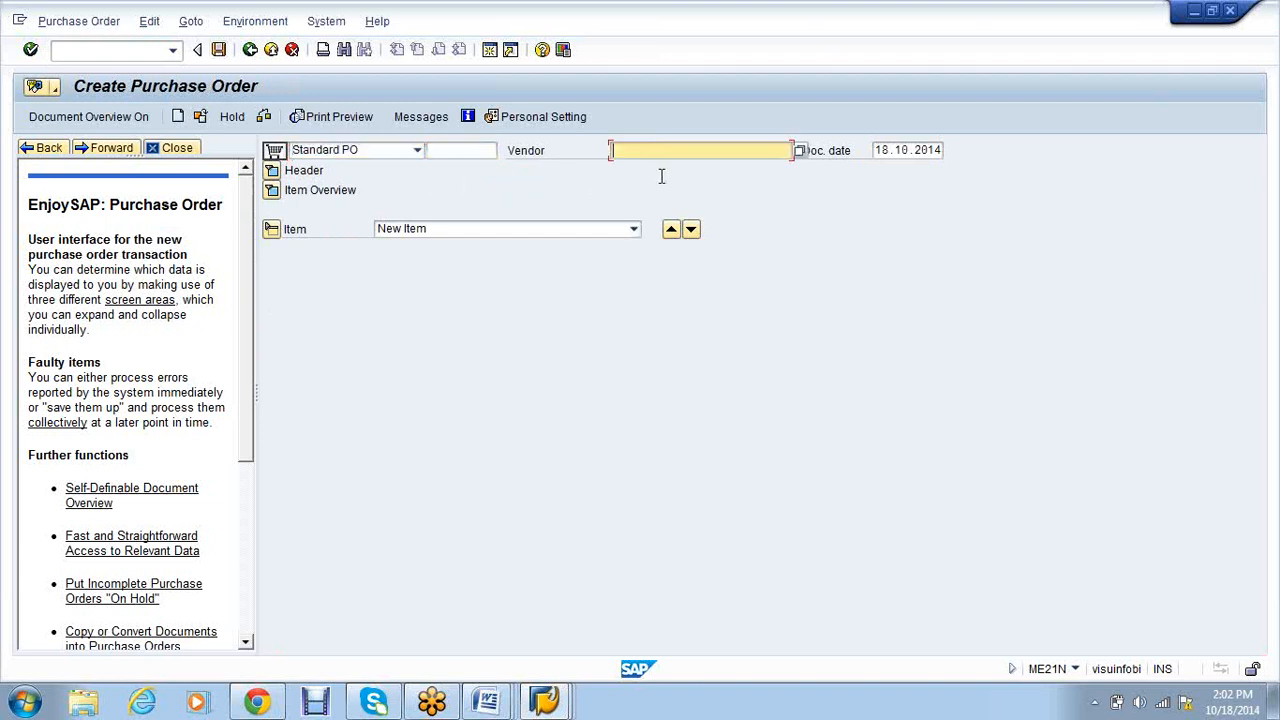
{"action": "left_click", "coordinate": [546, 706]}
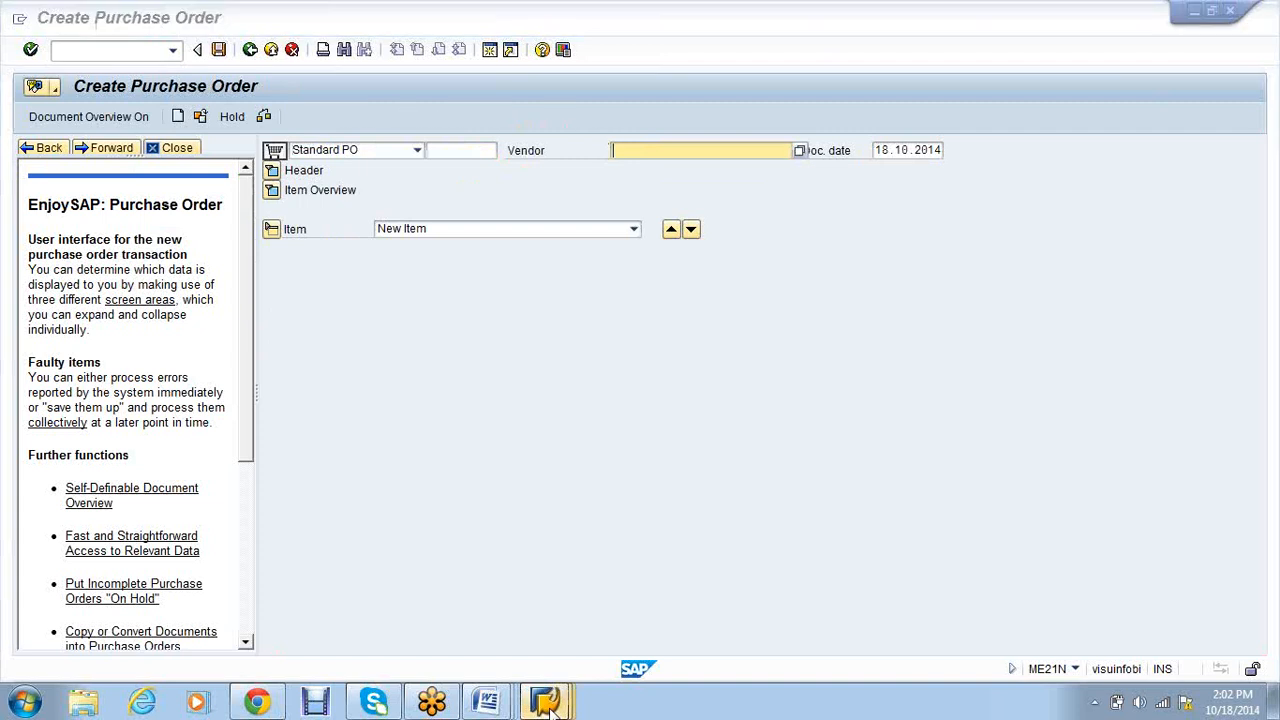
{"action": "left_click", "coordinate": [488, 703]}
{"action": "left_click_drag", "start_coordinate": [437, 385], "coordinate": [383, 390]}
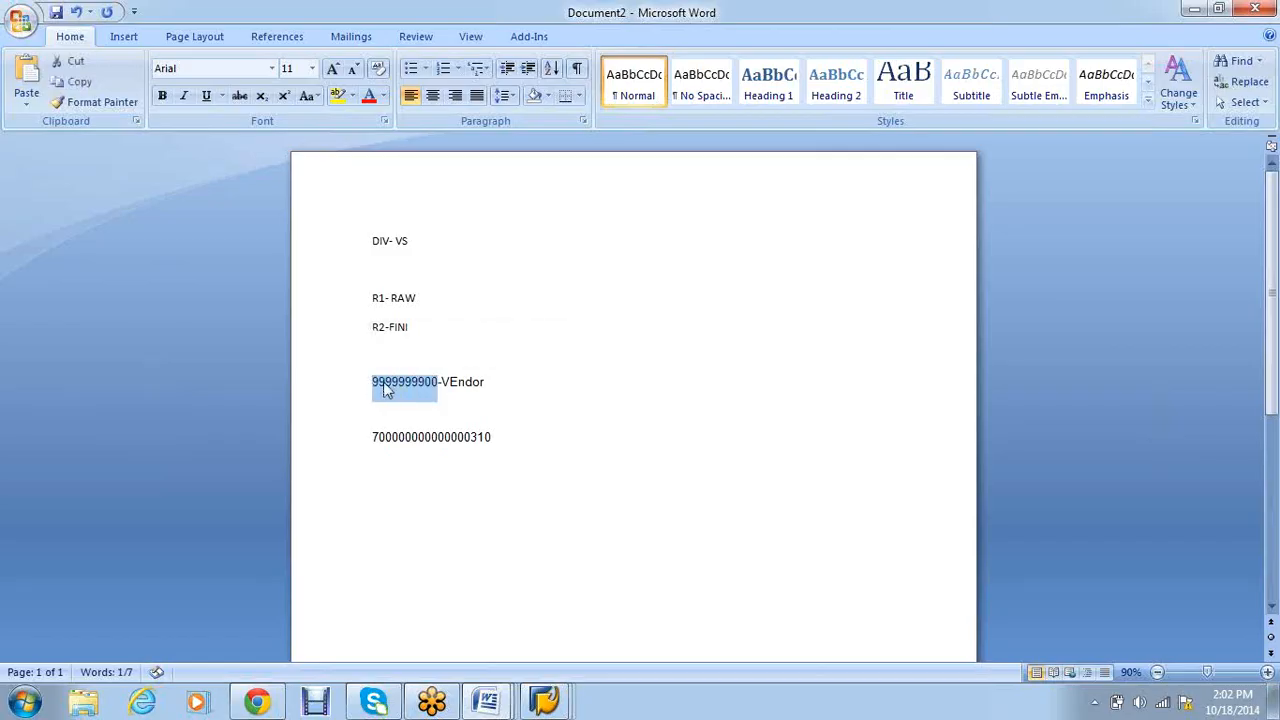
{"action": "right_click", "coordinate": [383, 390]}
{"action": "left_click", "coordinate": [433, 414]}
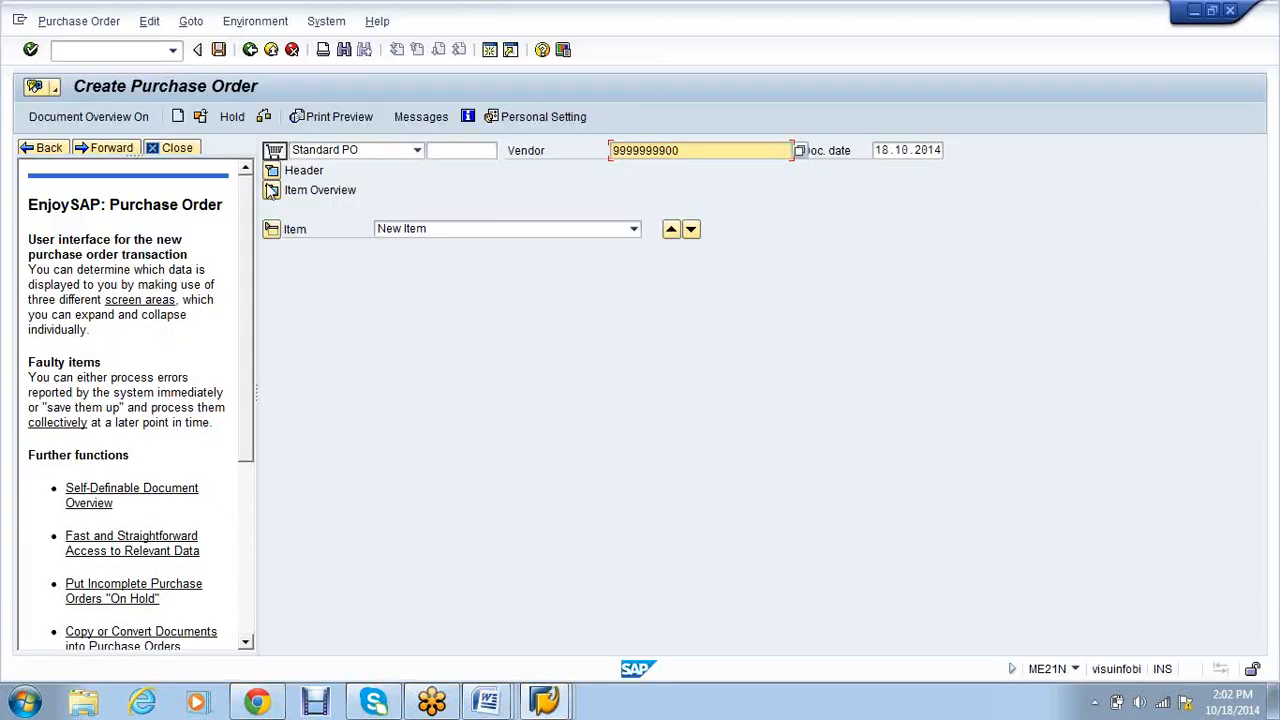
In the order header, set purchasing organization VS01, purchasing group 000, company code VS01 and payment terms 0001.
{"action": "left_click", "coordinate": [272, 171]}
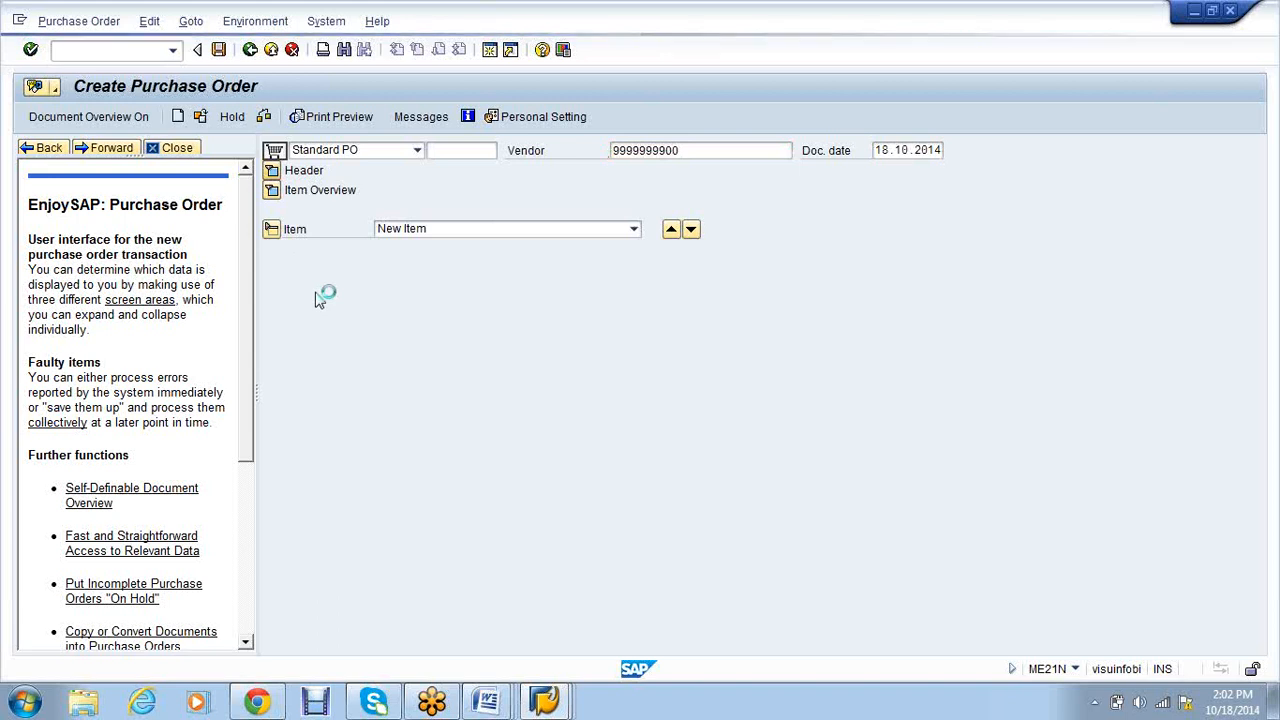
{"action": "type", "text": "000"}
{"action": "key", "text": "Return"}
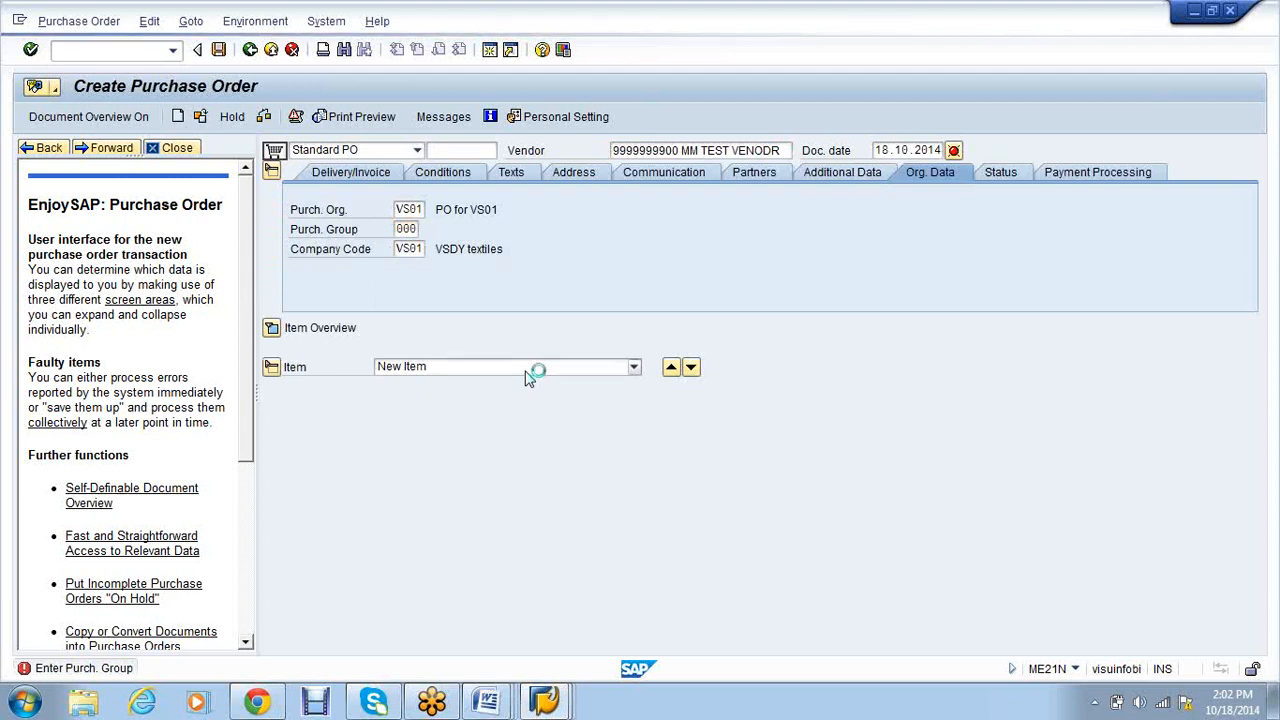
{"action": "type", "text": "0001"}
{"action": "key", "text": "Return"}
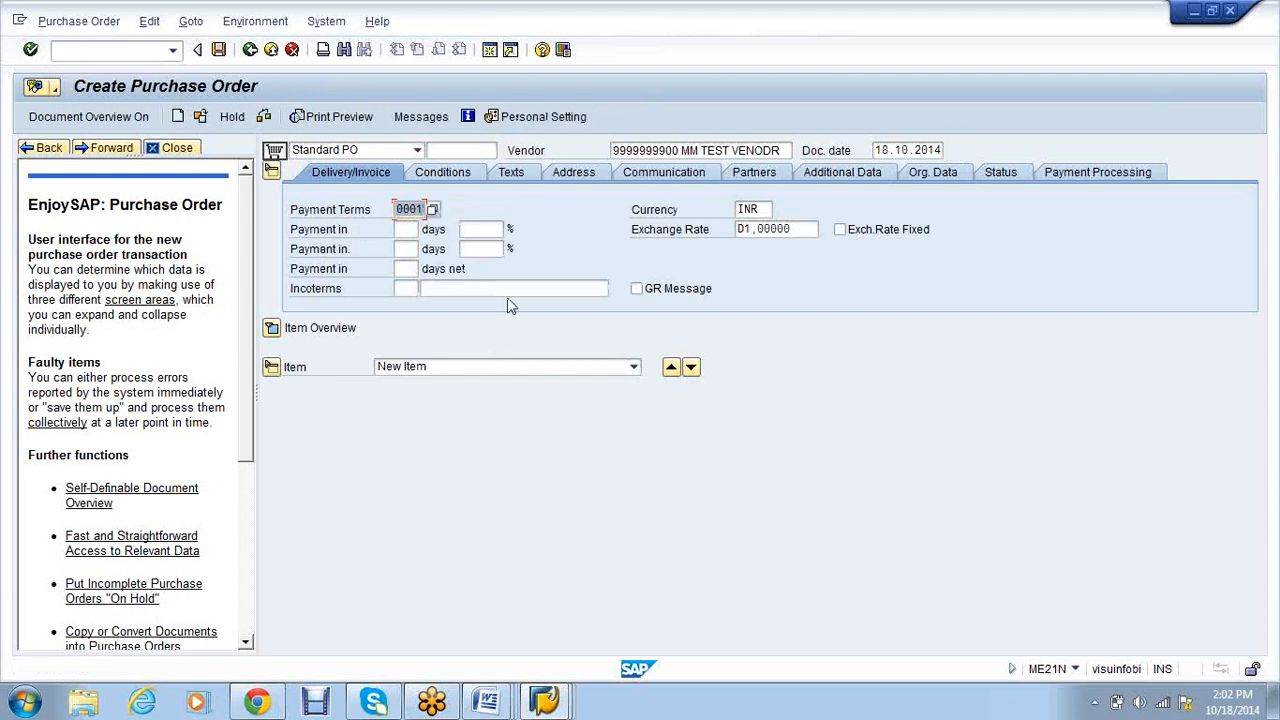
Expand the item overview and enter item number 1 in the first row.
{"action": "left_click", "coordinate": [272, 333]}
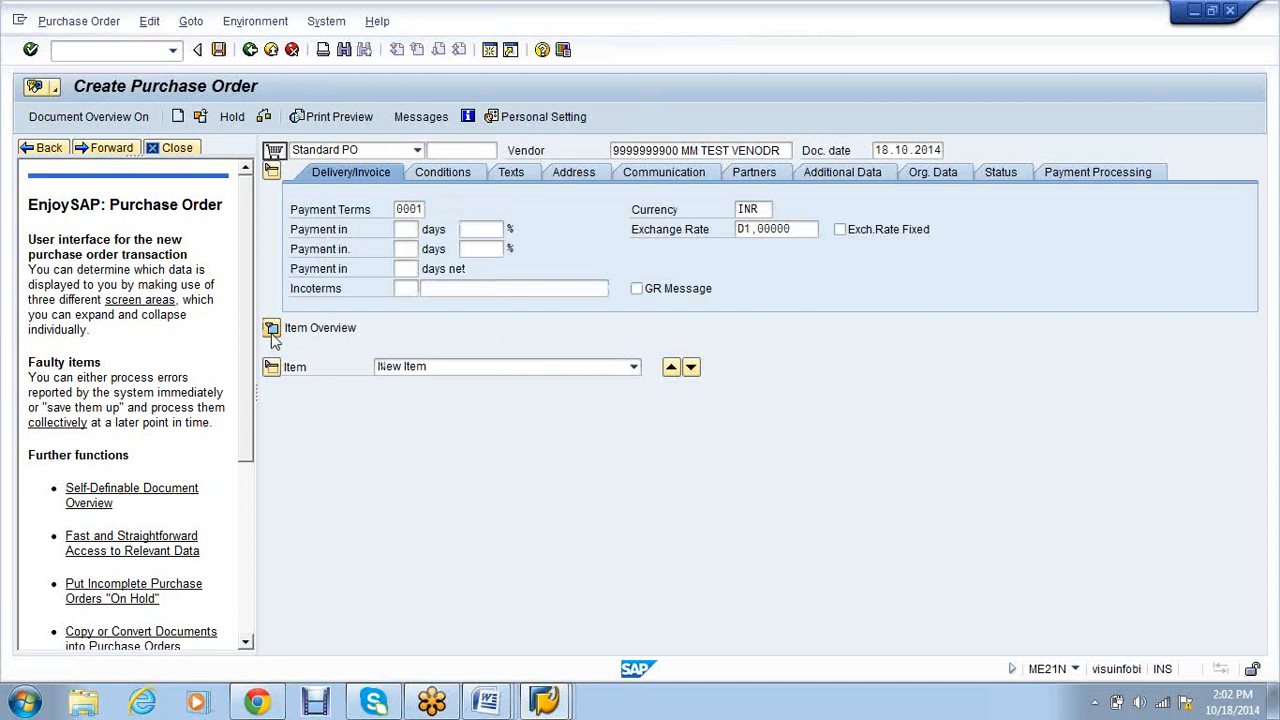
{"action": "left_click", "coordinate": [339, 347]}
{"action": "type", "text": "1"}
{"action": "key", "text": "Tab"}
{"action": "key", "text": "Tab"}
{"action": "key", "text": "Tab"}
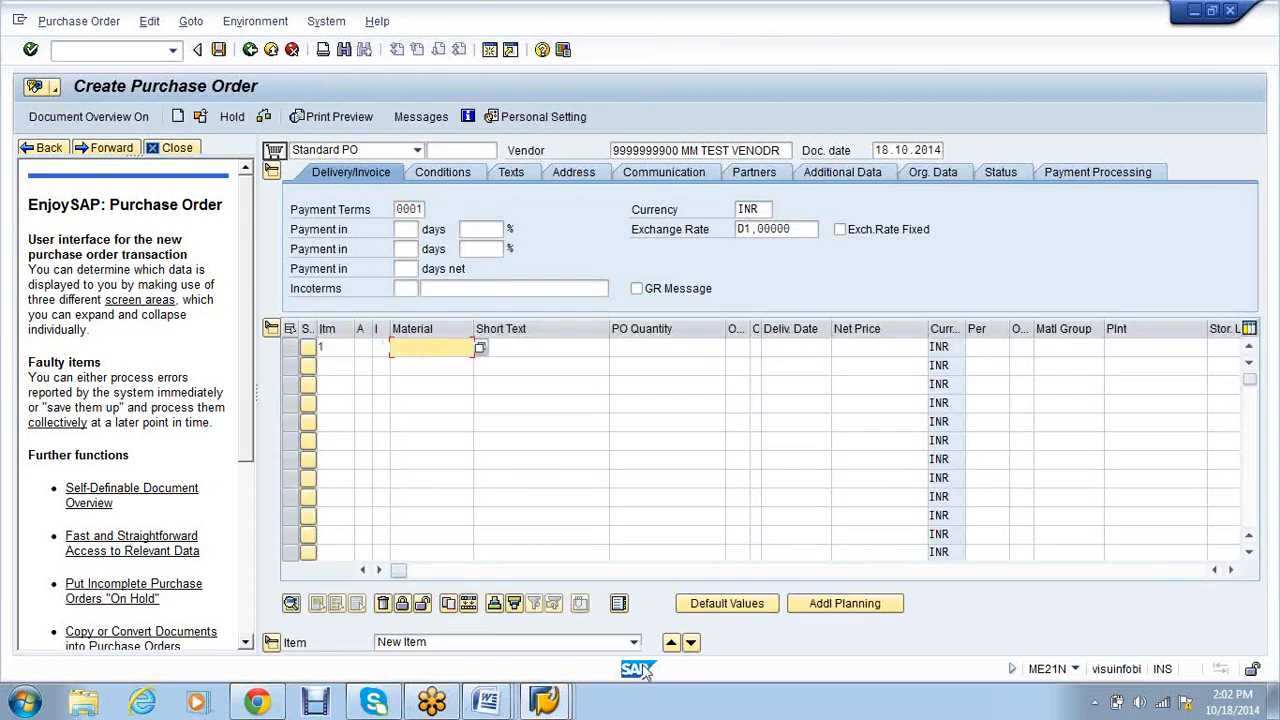
Try to transfer the material number from the Word notes to item 1, clearing the misplaced entry.
{"action": "left_click", "coordinate": [508, 713]}
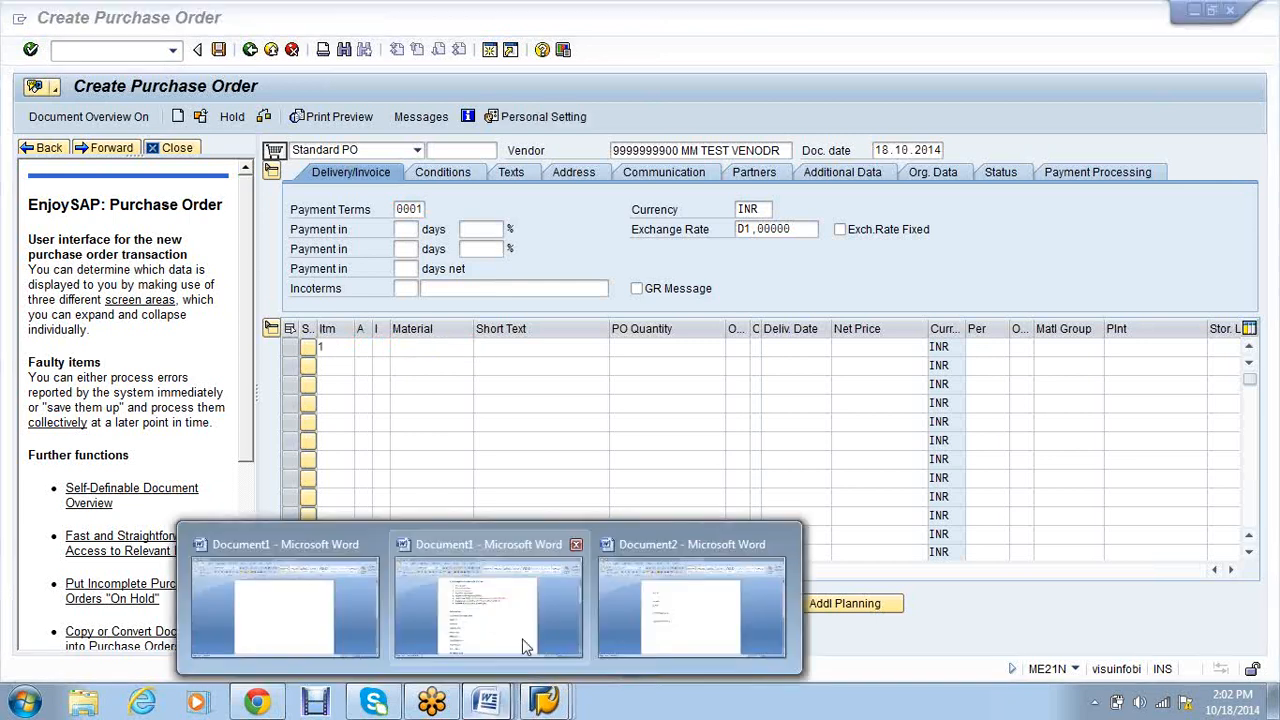
{"action": "left_click", "coordinate": [480, 640]}
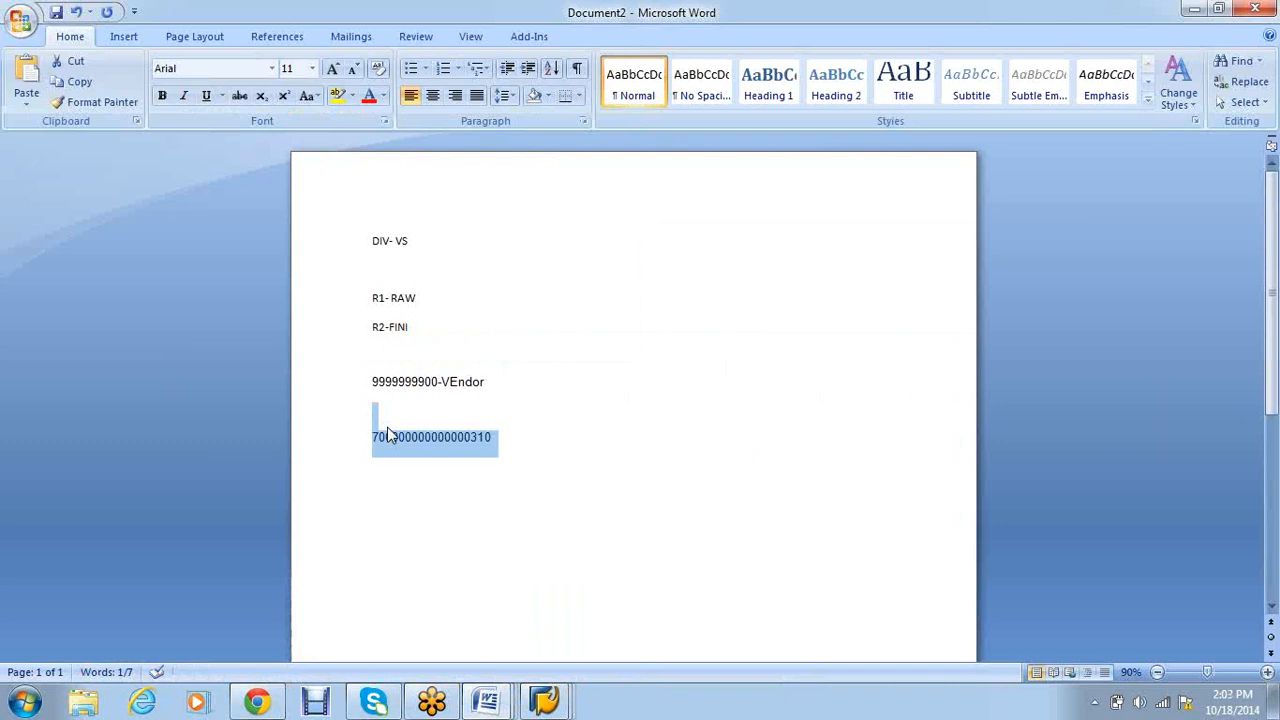
{"action": "key", "text": "alt+Tab"}
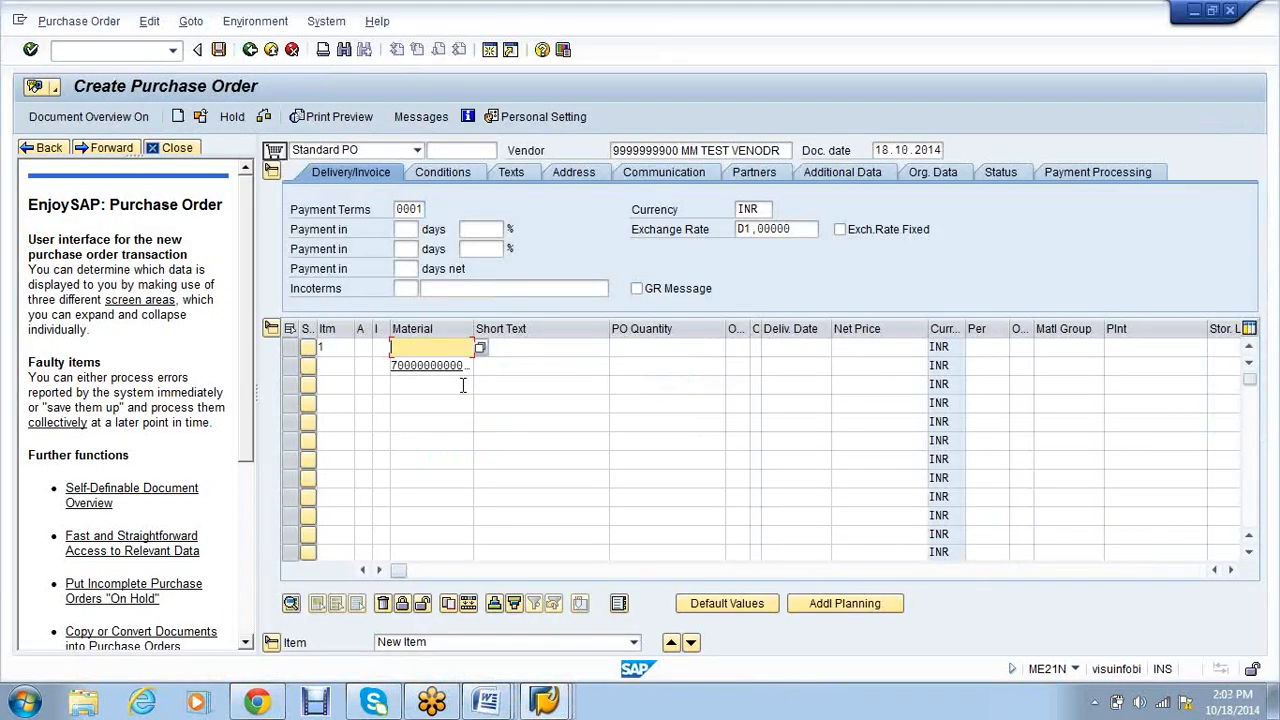
{"action": "left_click", "coordinate": [460, 366]}
{"action": "type", "text": "031"}
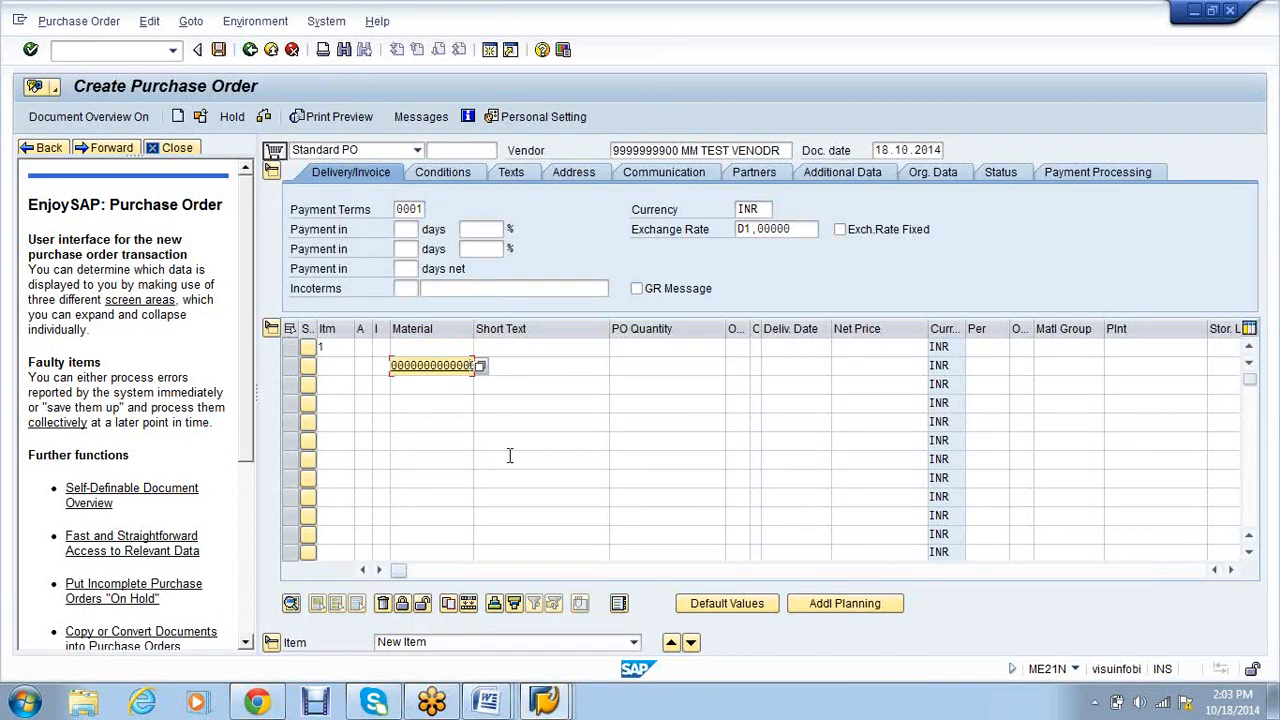
{"action": "key", "text": "BackSpace"}
{"action": "key", "text": "BackSpace"}
{"action": "key", "text": "BackSpace"}
{"action": "key", "text": "BackSpace"}
{"action": "key", "text": "BackSpace"}
{"action": "key", "text": "BackSpace"}
{"action": "key", "text": "BackSpace"}
{"action": "key", "text": "BackSpace"}
{"action": "key", "text": "alt+Tab"}
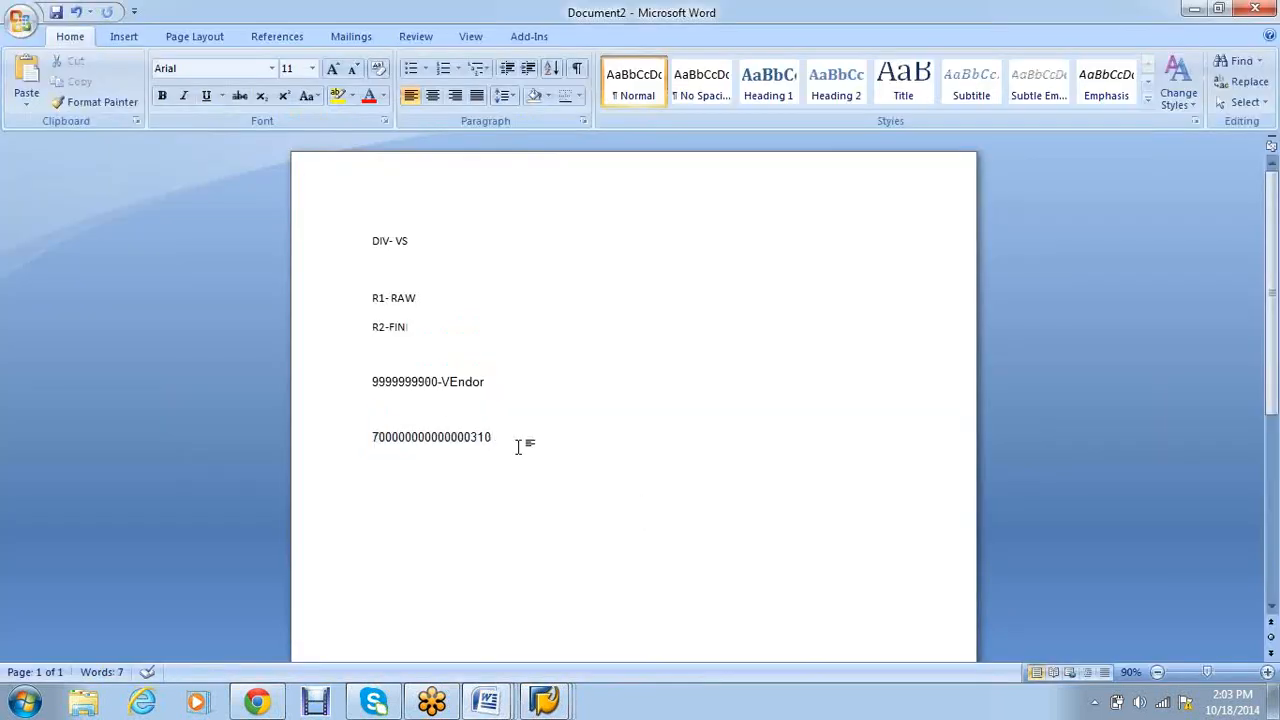
Copy the material number from the Word notes into a new Notepad document and select it there.
{"action": "left_click_drag", "start_coordinate": [500, 438], "coordinate": [371, 440]}
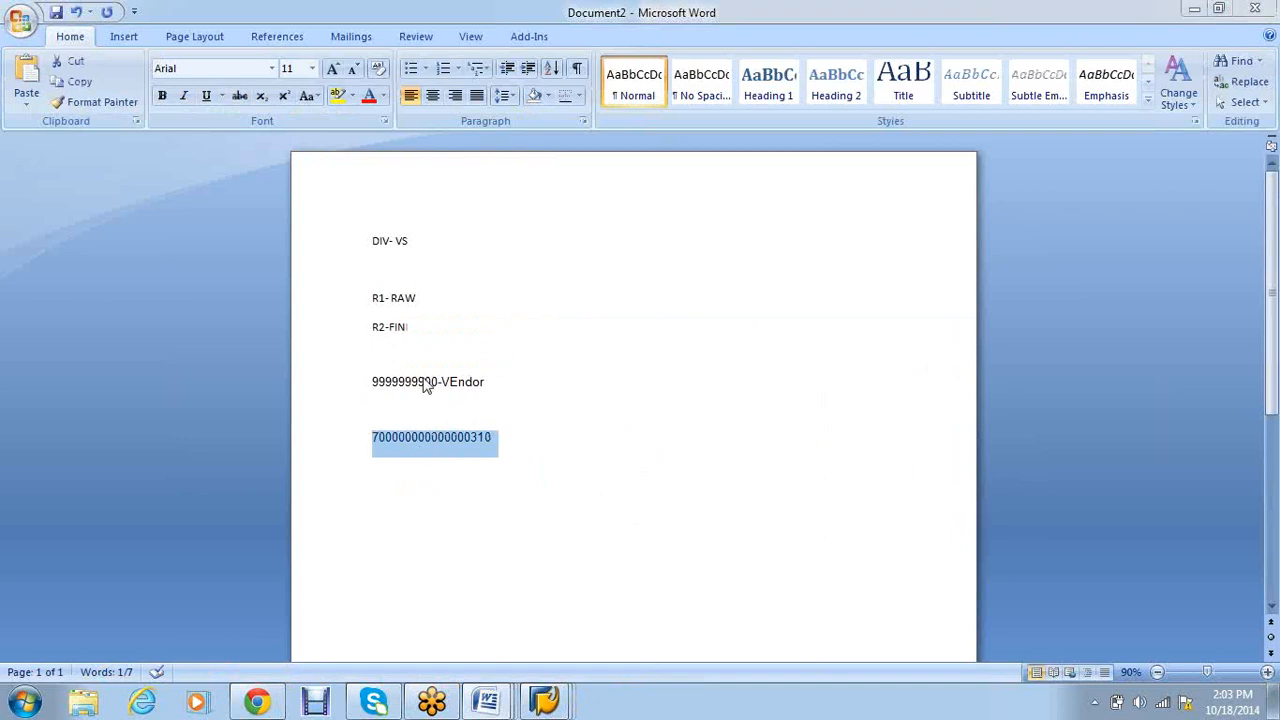
{"action": "key", "text": "alt+Tab"}
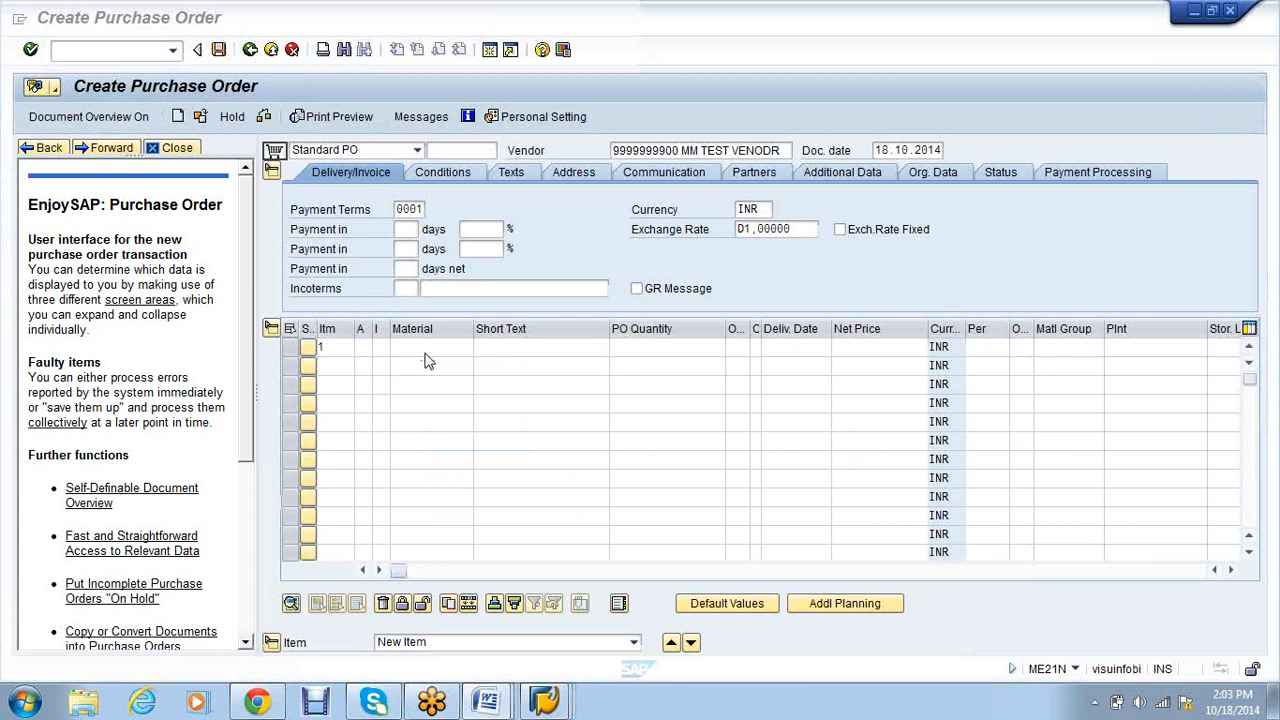
{"action": "key", "text": "alt+Tab"}
{"action": "right_click", "coordinate": [438, 441]}
{"action": "left_click", "coordinate": [484, 214]}
{"action": "left_click", "coordinate": [25, 702]}
{"action": "left_click", "coordinate": [28, 370]}
{"action": "key", "text": "ctrl+v"}
{"action": "left_click_drag", "start_coordinate": [449, 177], "coordinate": [316, 158]}
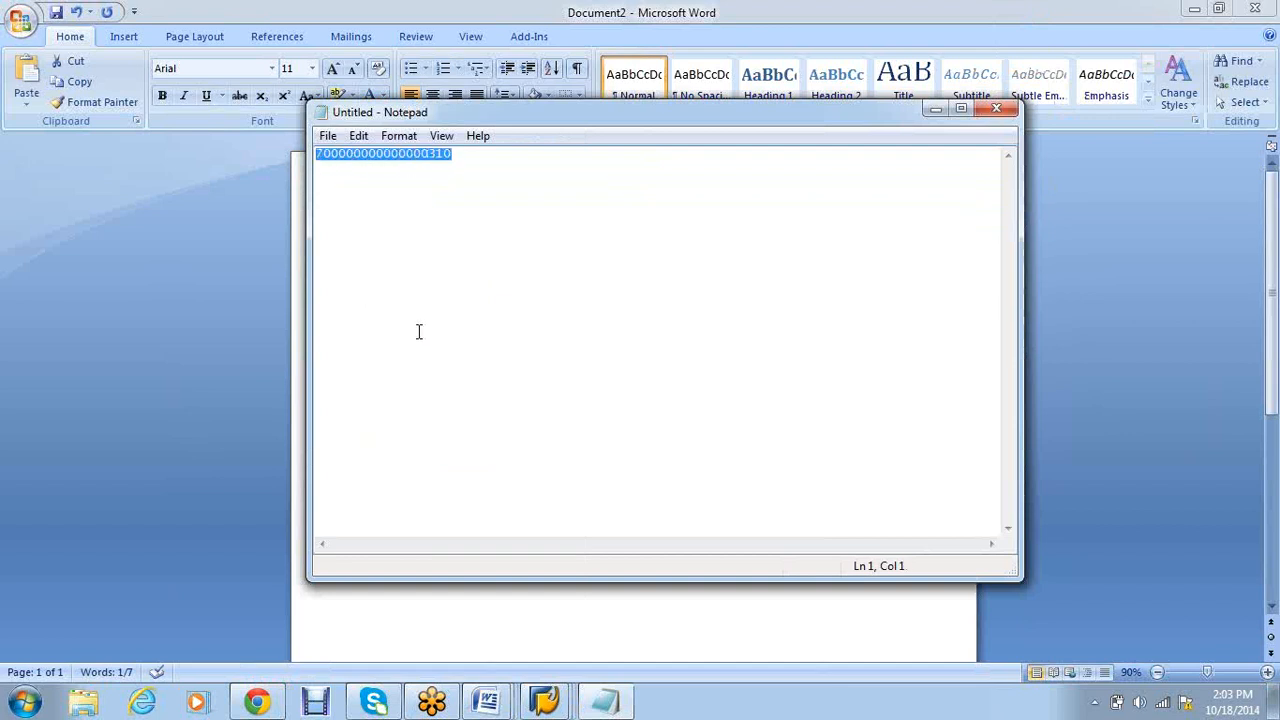
Enter the copied material number for item 1 of the purchase order and set the PO quantity to 10.
{"action": "left_click", "coordinate": [527, 705]}
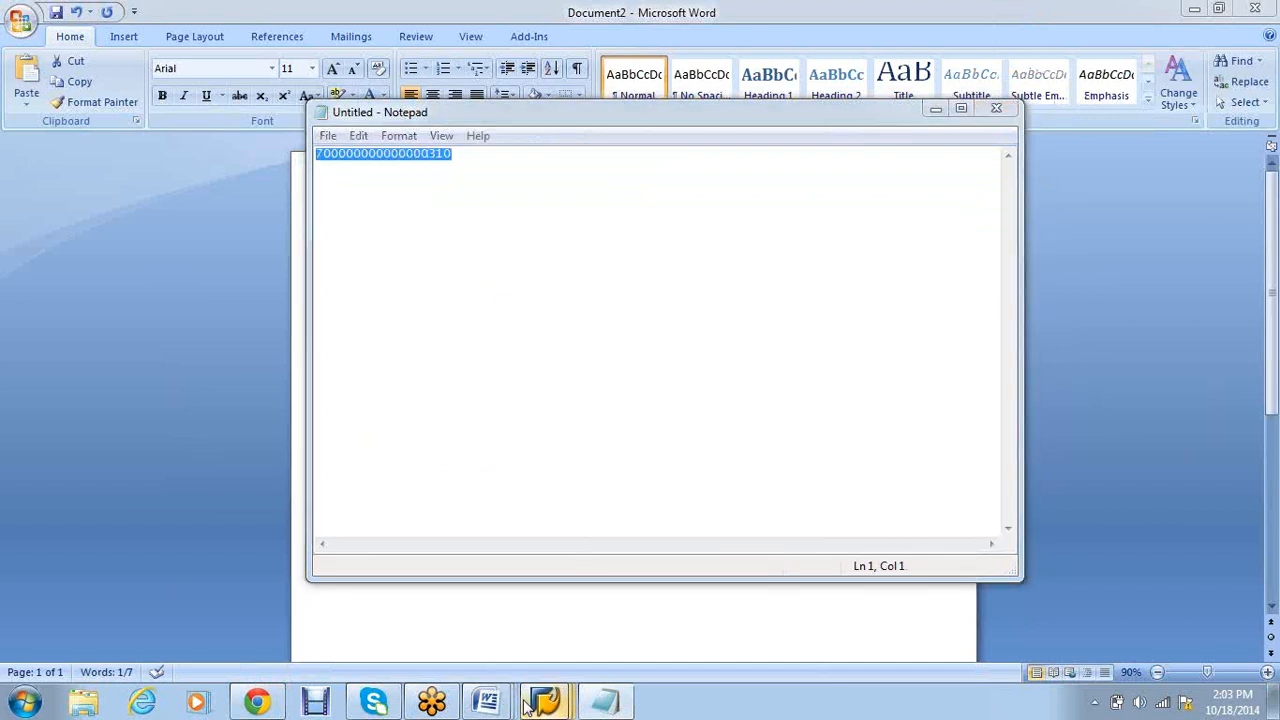
{"action": "left_click", "coordinate": [623, 626]}
{"action": "key", "text": "Tab"}
{"action": "key", "text": "Tab"}
{"action": "type", "text": "10"}
Fill in 21.08.2014 as the delivery date of item 1.
{"action": "key", "text": "Tab"}
{"action": "key", "text": "Tab"}
{"action": "key", "text": "Tab"}
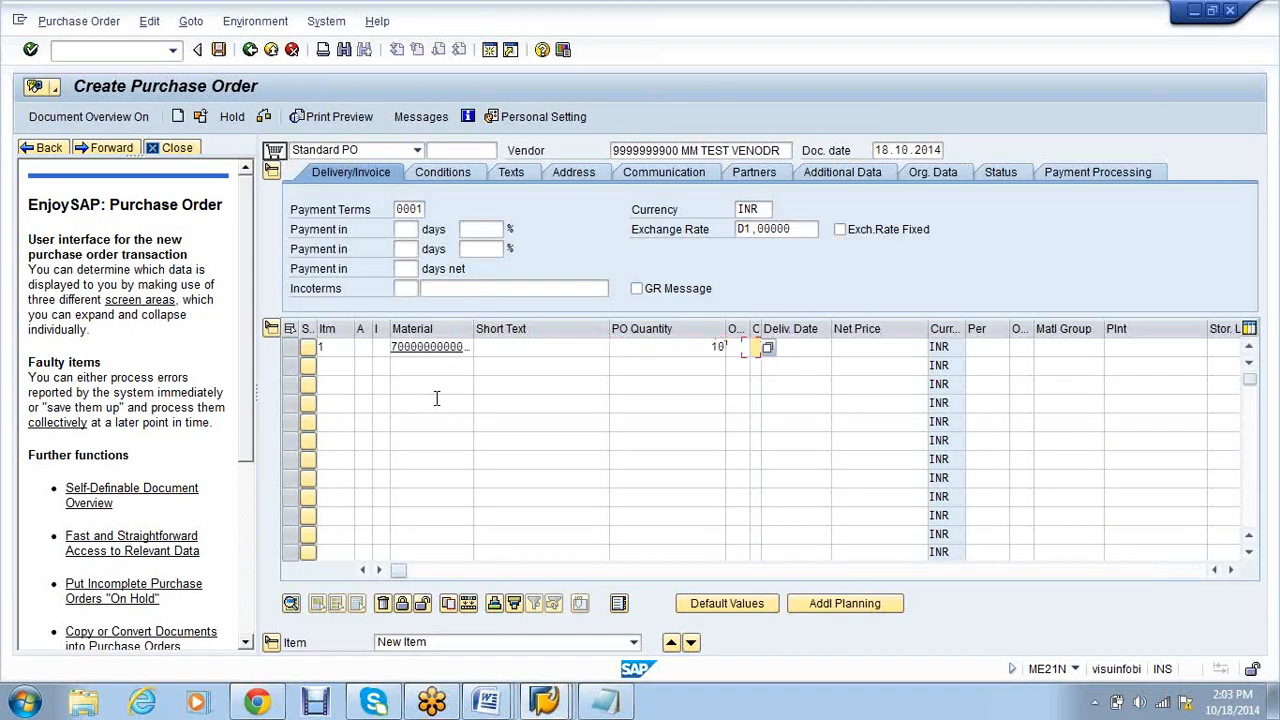
{"action": "key", "text": "Down"}
{"action": "key", "text": "Return"}
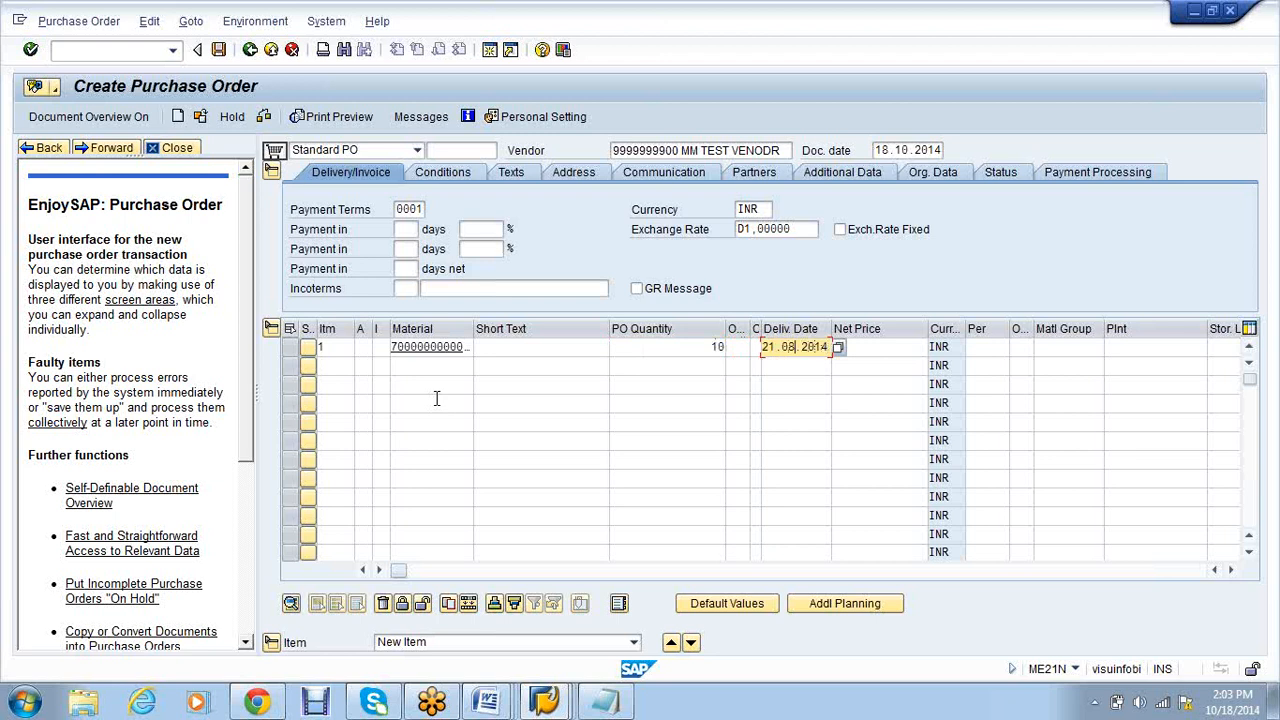
Change the delivery date of item 1 to 21.11.2014.
{"action": "key", "text": "BackSpace"}
{"action": "key", "text": "BackSpace"}
{"action": "type", "text": "11"}
{"action": "key", "text": "Tab"}
Assign plant VS01 to item 1 of the purchase order and validate the entries.
{"action": "key", "text": "Tab"}
{"action": "key", "text": "Tab"}
{"action": "key", "text": "Tab"}
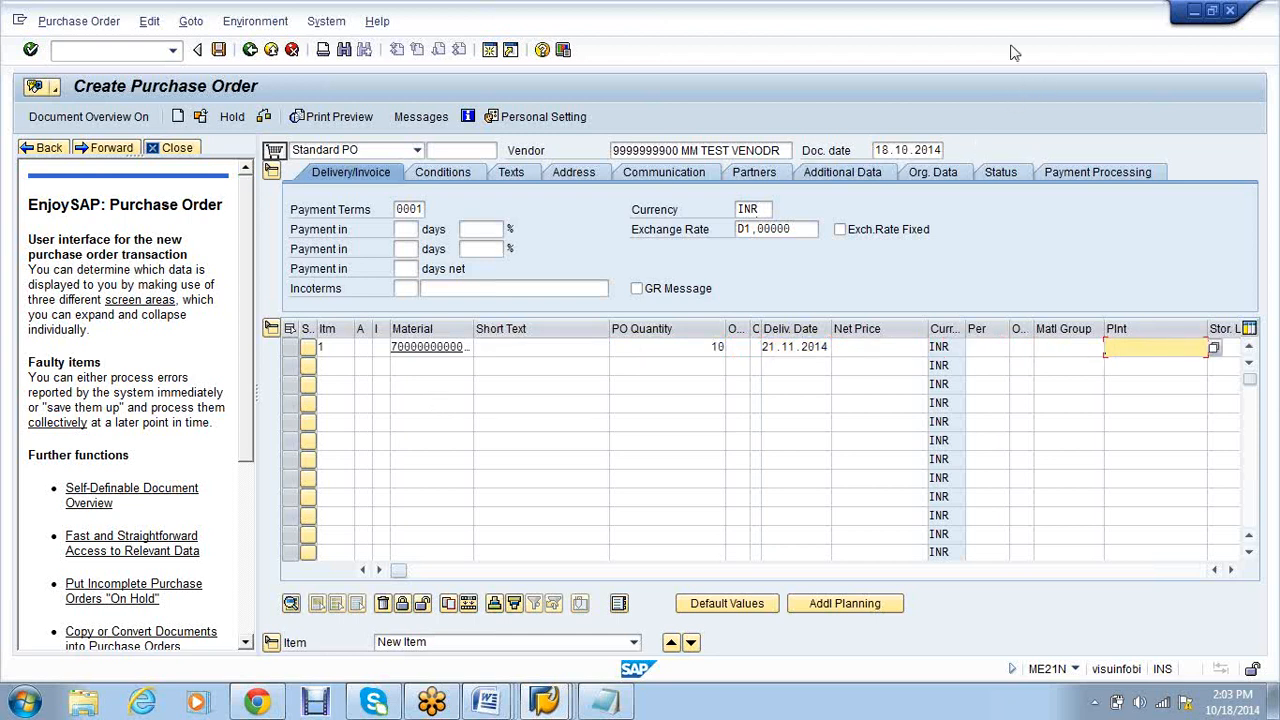
{"action": "key", "text": "F4"}
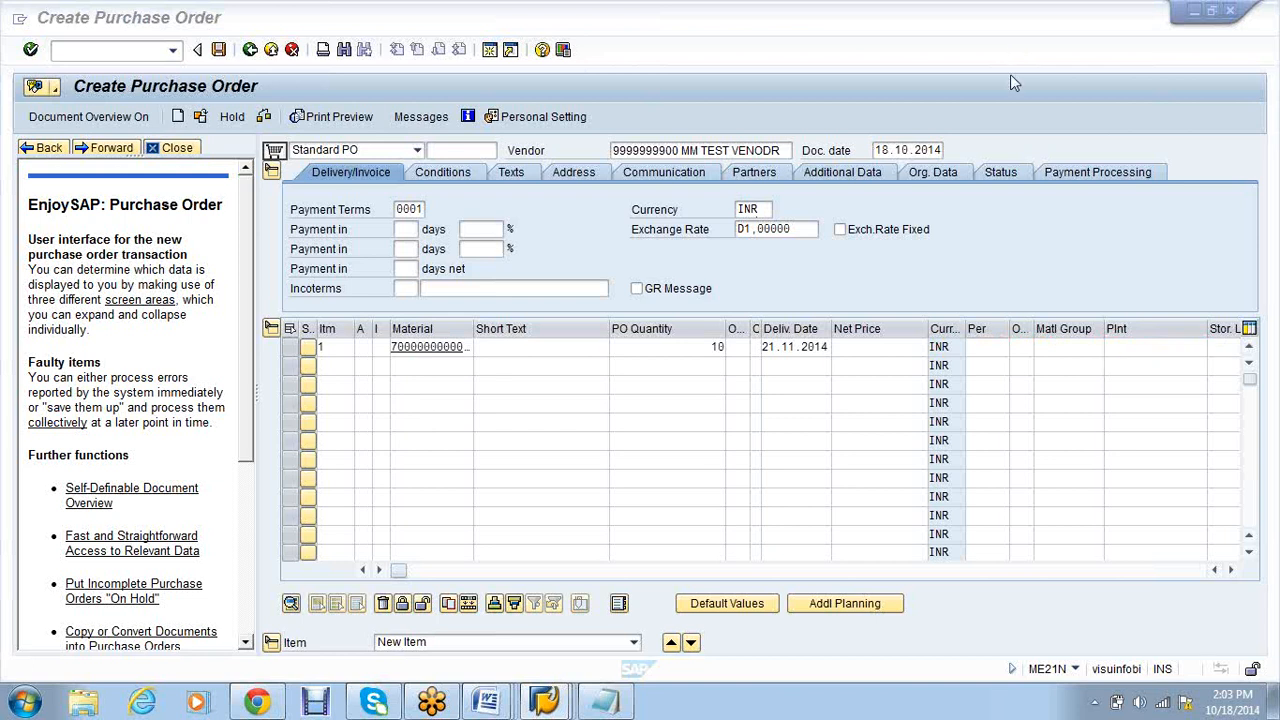
{"action": "left_click", "coordinate": [1143, 350]}
{"action": "type", "text": "vs01"}
{"action": "key", "text": "Return"}
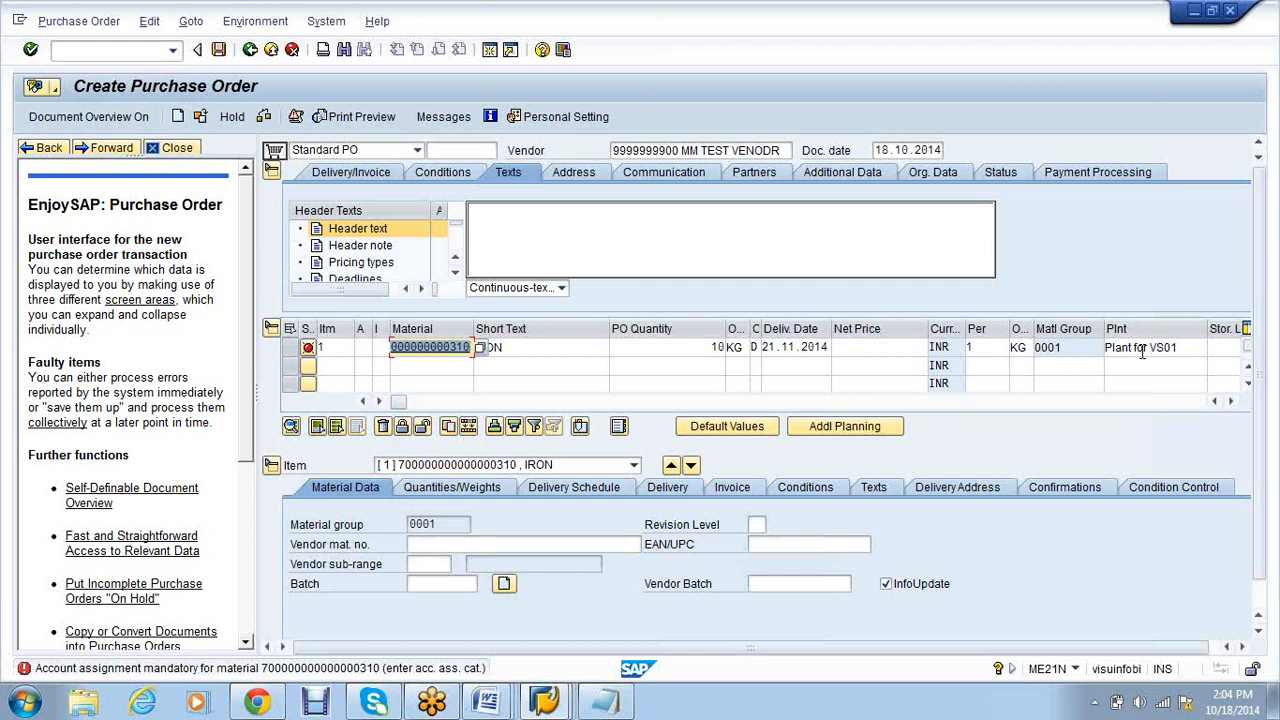
Set item 1's account assignment category to K (cost center) and its net price to 10000.
{"action": "left_click", "coordinate": [378, 347]}
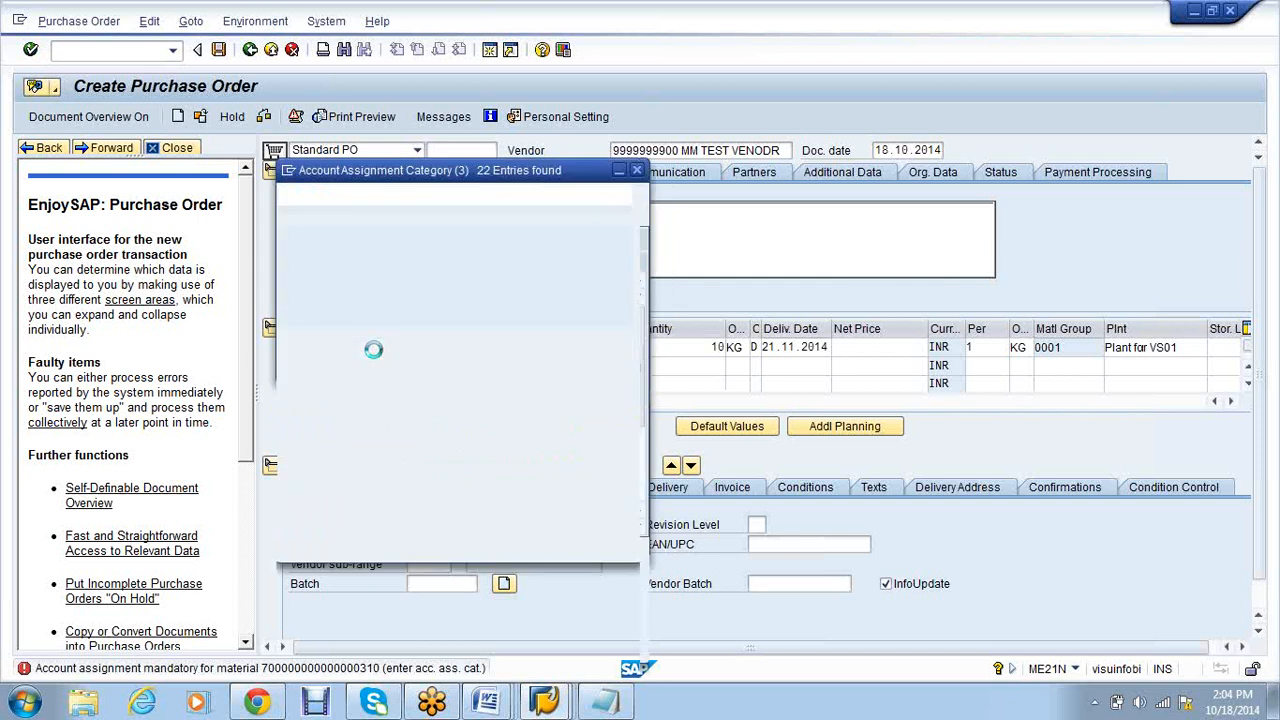
{"action": "double_click", "coordinate": [350, 498]}
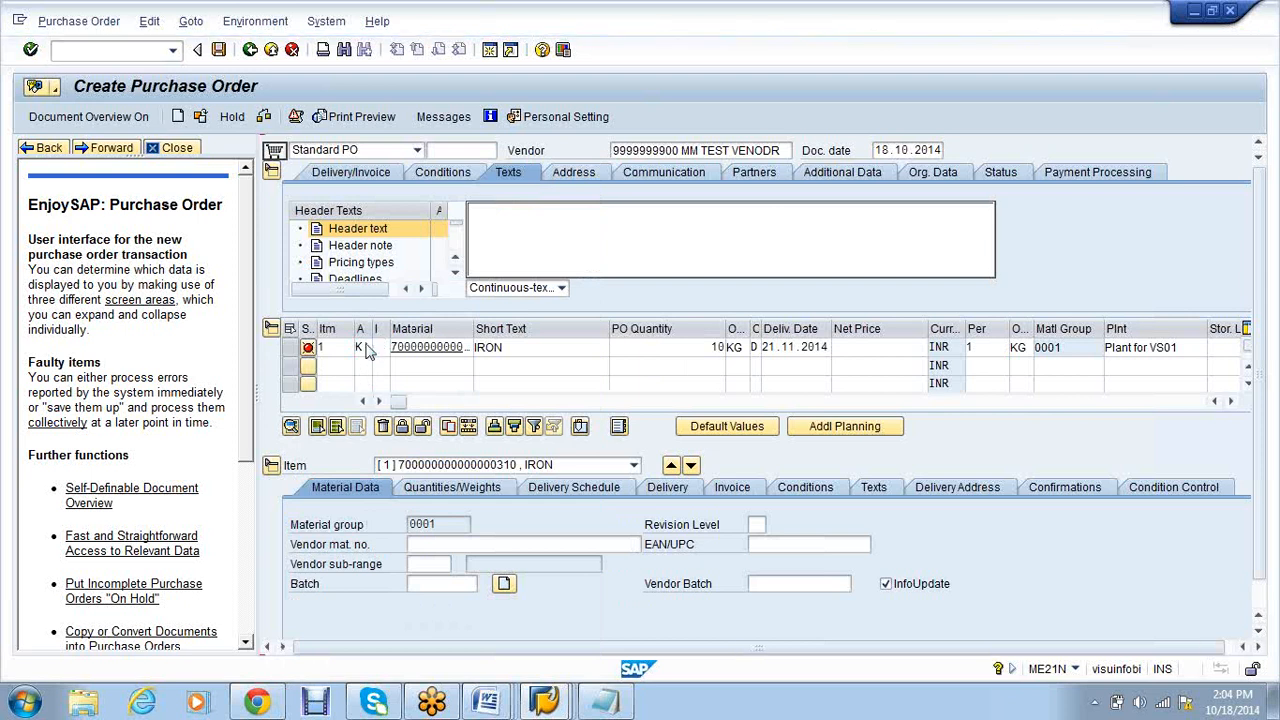
{"action": "key", "text": "Return"}
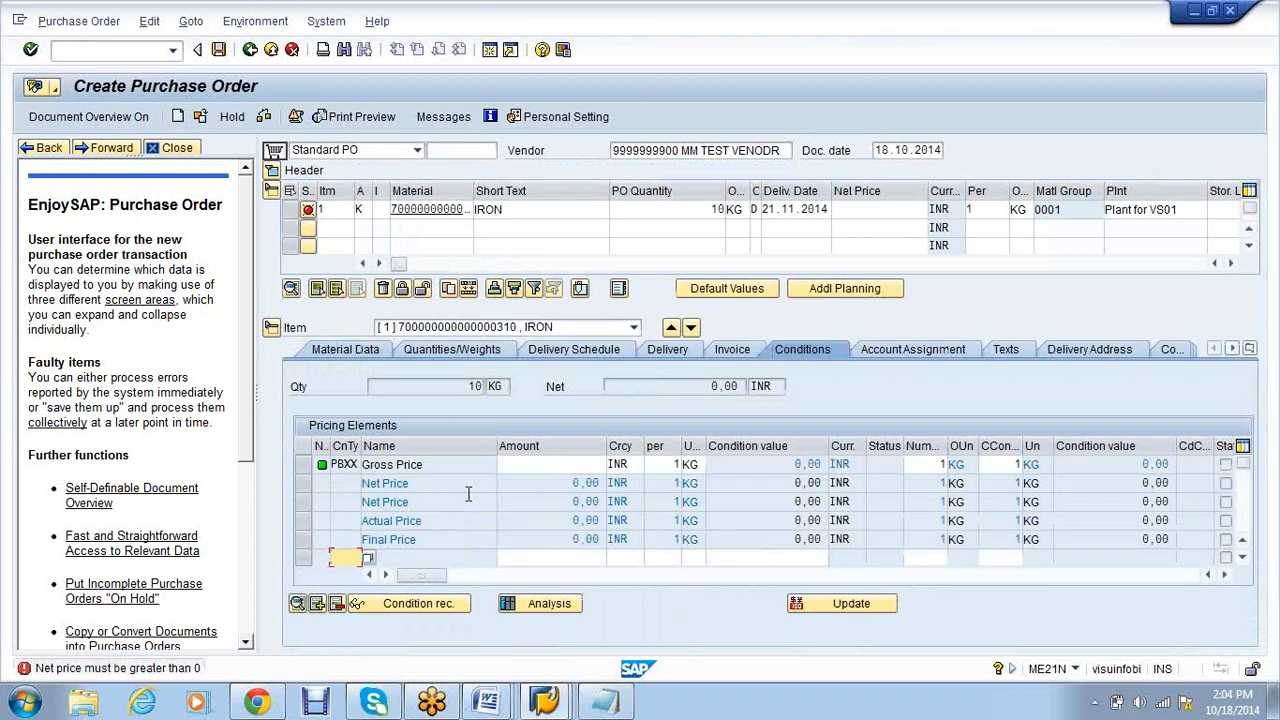
{"action": "left_click", "coordinate": [886, 211]}
{"action": "type", "text": "10000"}
{"action": "key", "text": "Return"}
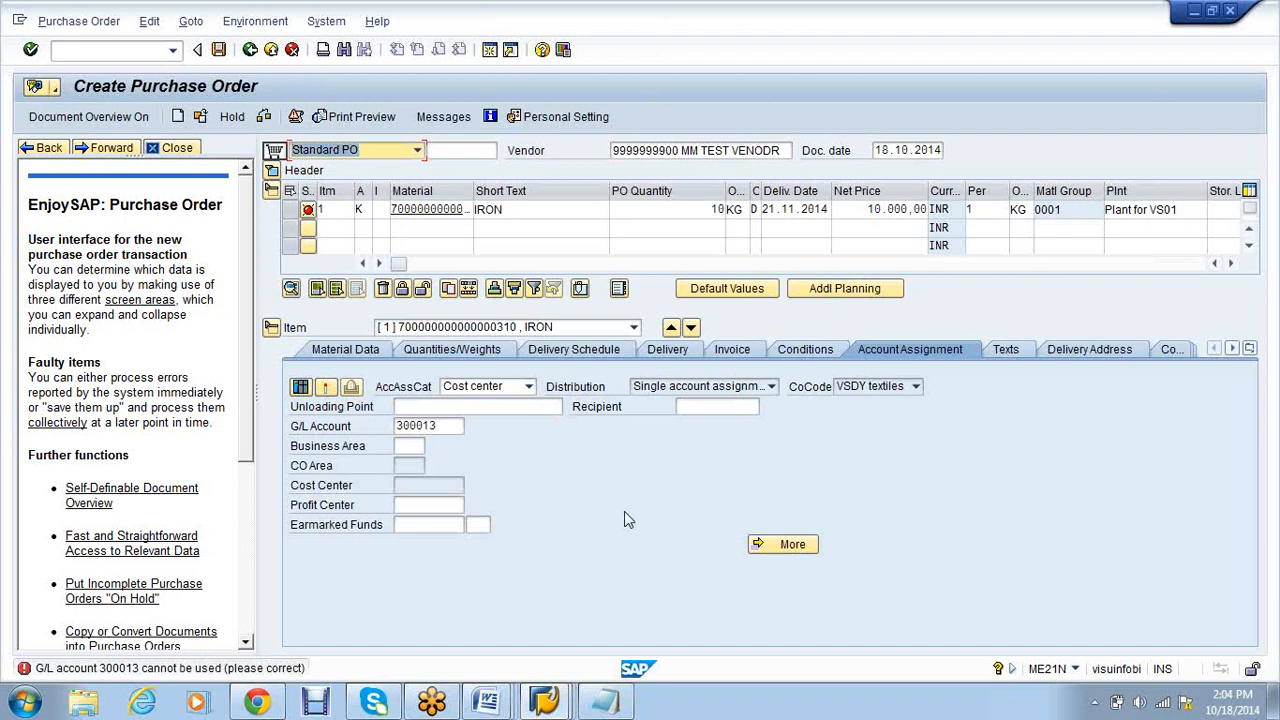
Switch to the SAP session showing the country assignment view and start transaction FS00 there.
{"action": "left_click", "coordinate": [552, 706]}
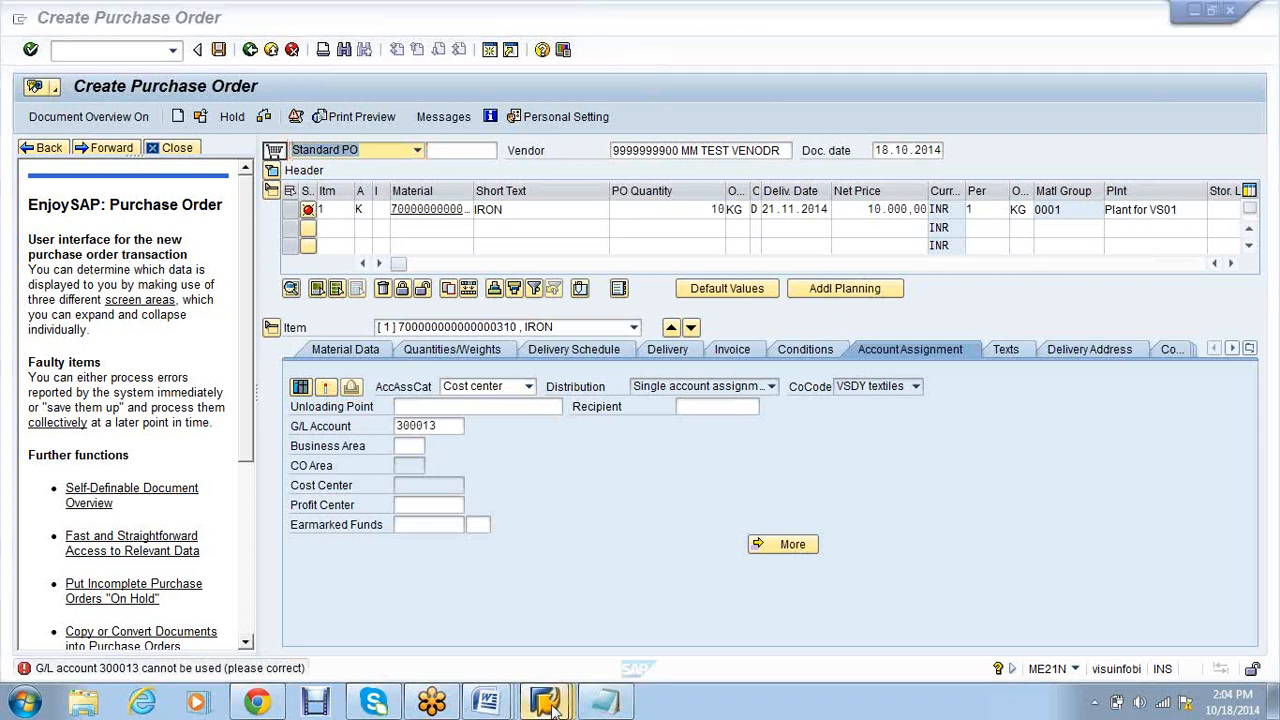
{"action": "mouse_move", "coordinate": [552, 706]}
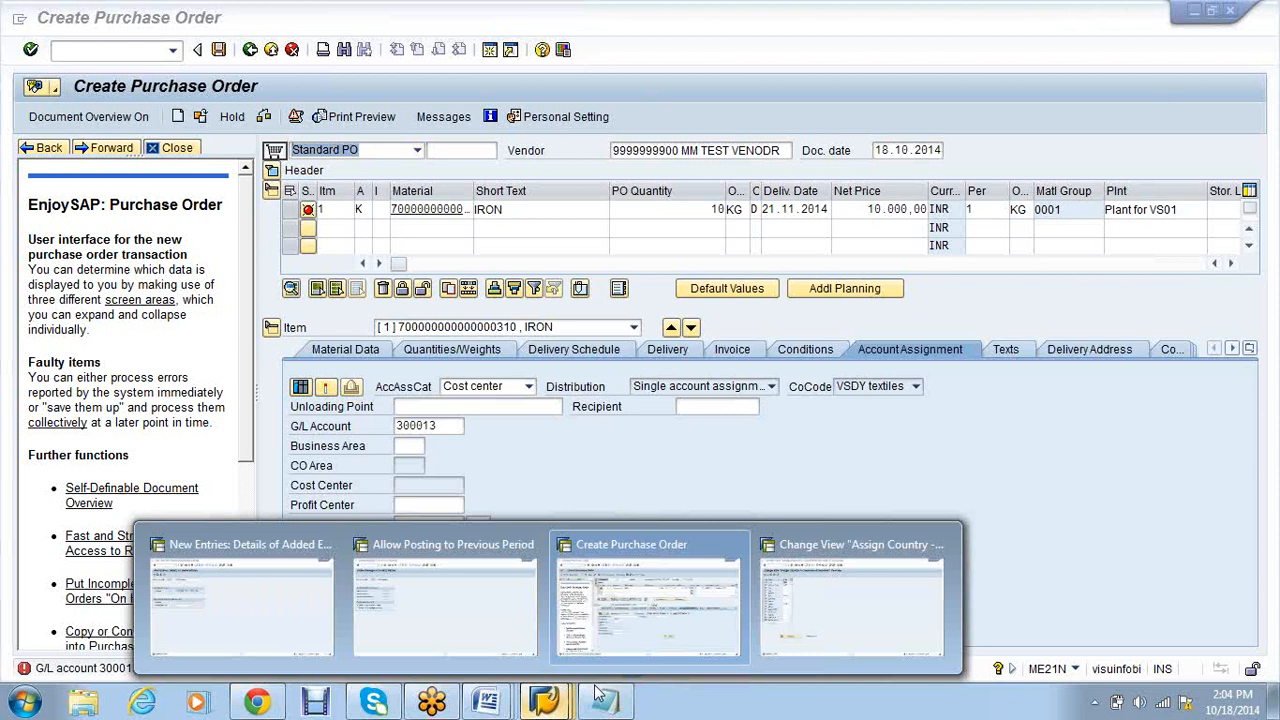
{"action": "left_click", "coordinate": [835, 612]}
{"action": "left_click", "coordinate": [132, 54]}
{"action": "type", "text": "/NFS00"}
{"action": "key", "text": "Return"}
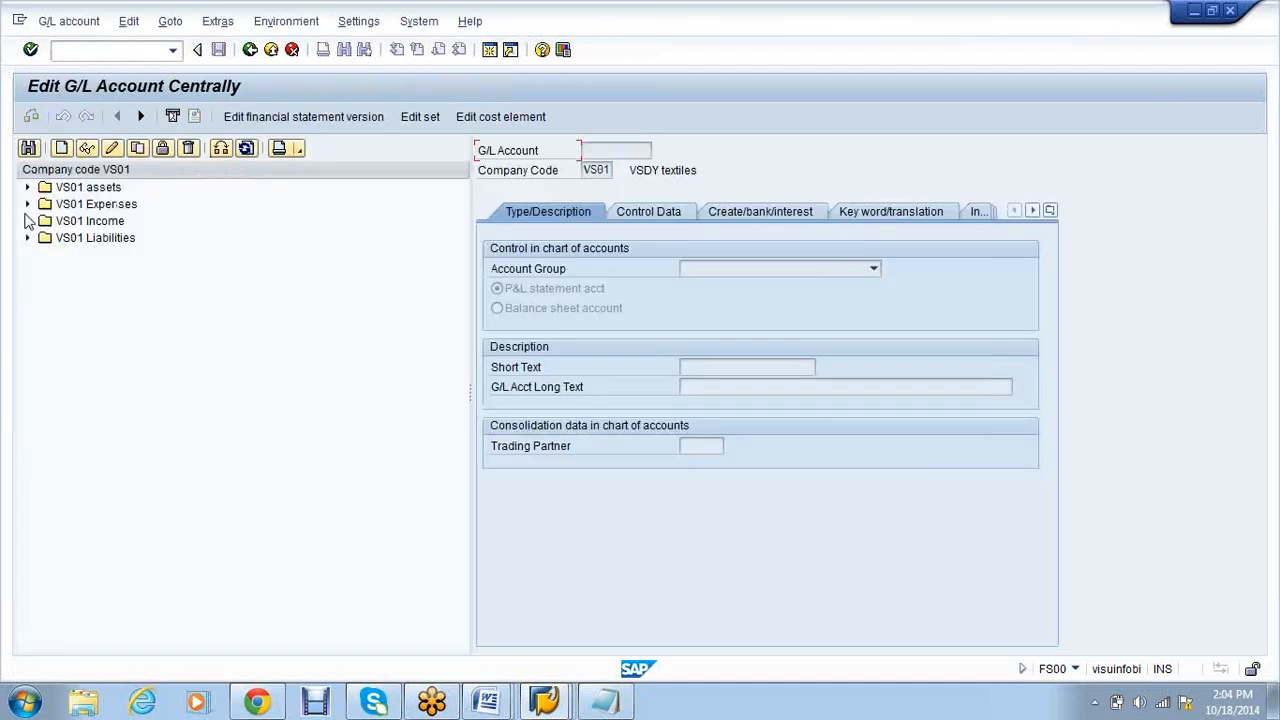
Open VS01 expense account 300013 RAW CONSUMPTION for editing and save it with Post automatically only active and field status group G003.
{"action": "left_click", "coordinate": [27, 204]}
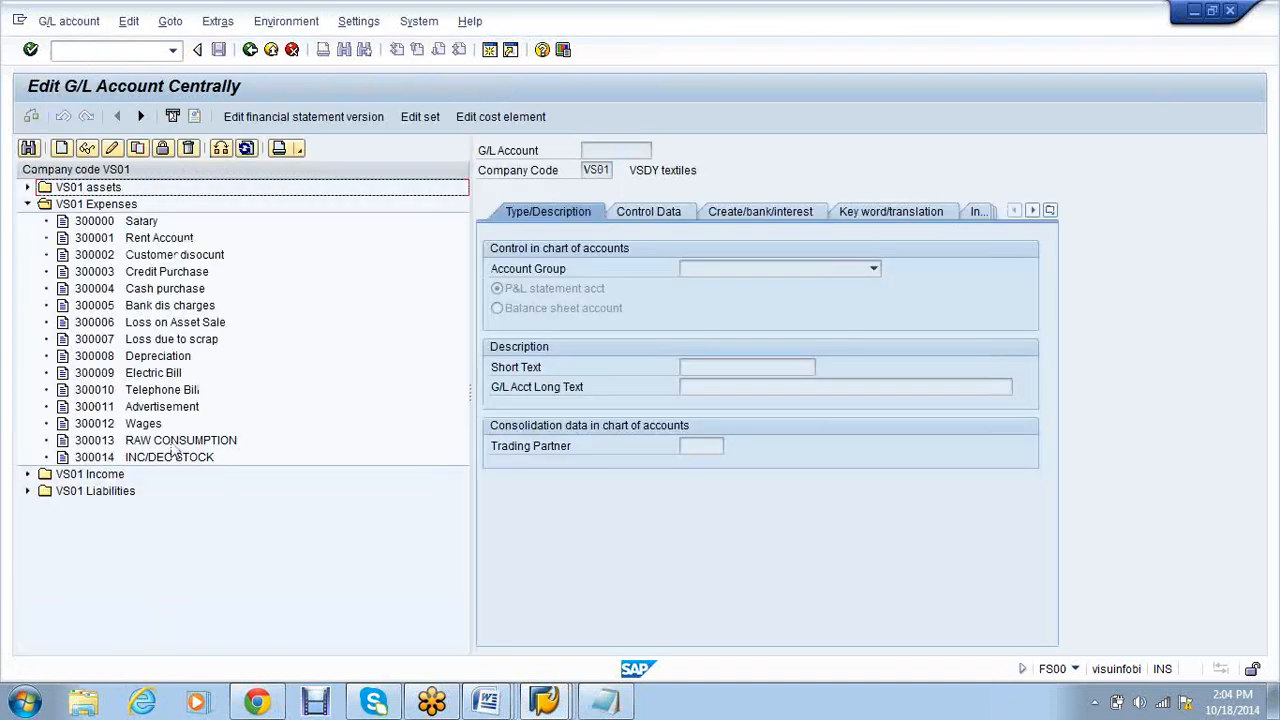
{"action": "left_click", "coordinate": [172, 444]}
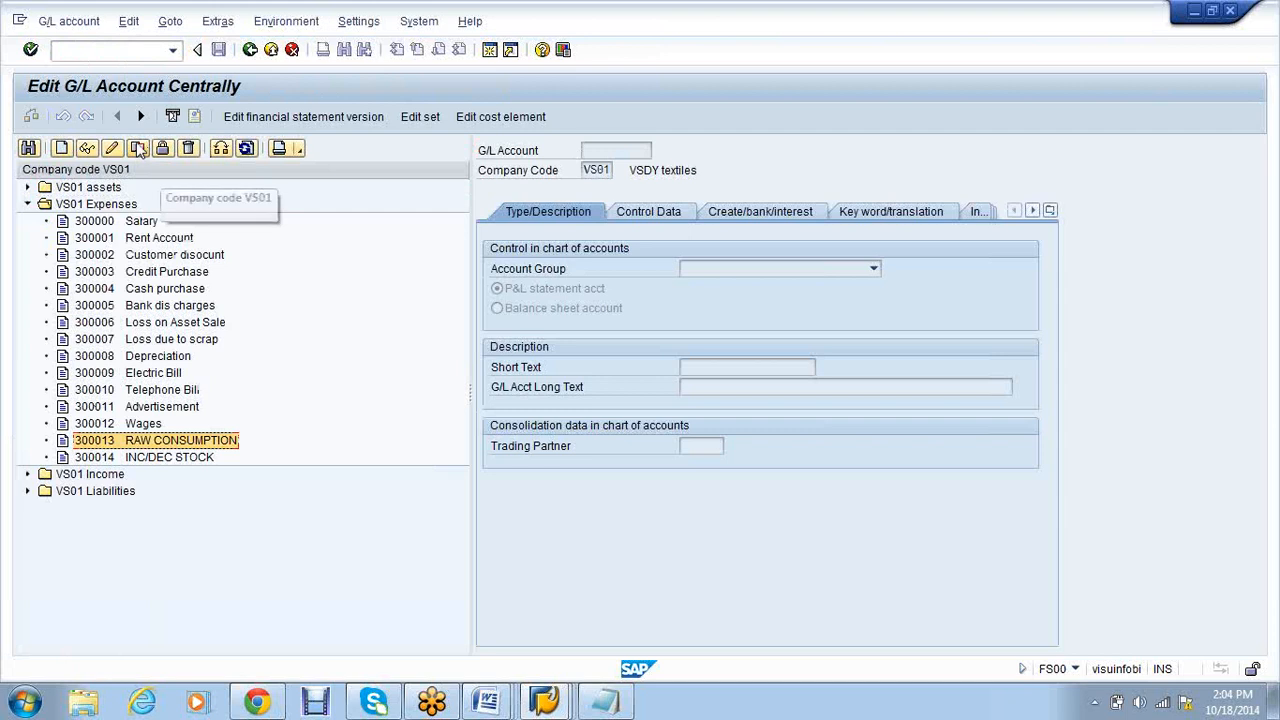
{"action": "left_click", "coordinate": [138, 148]}
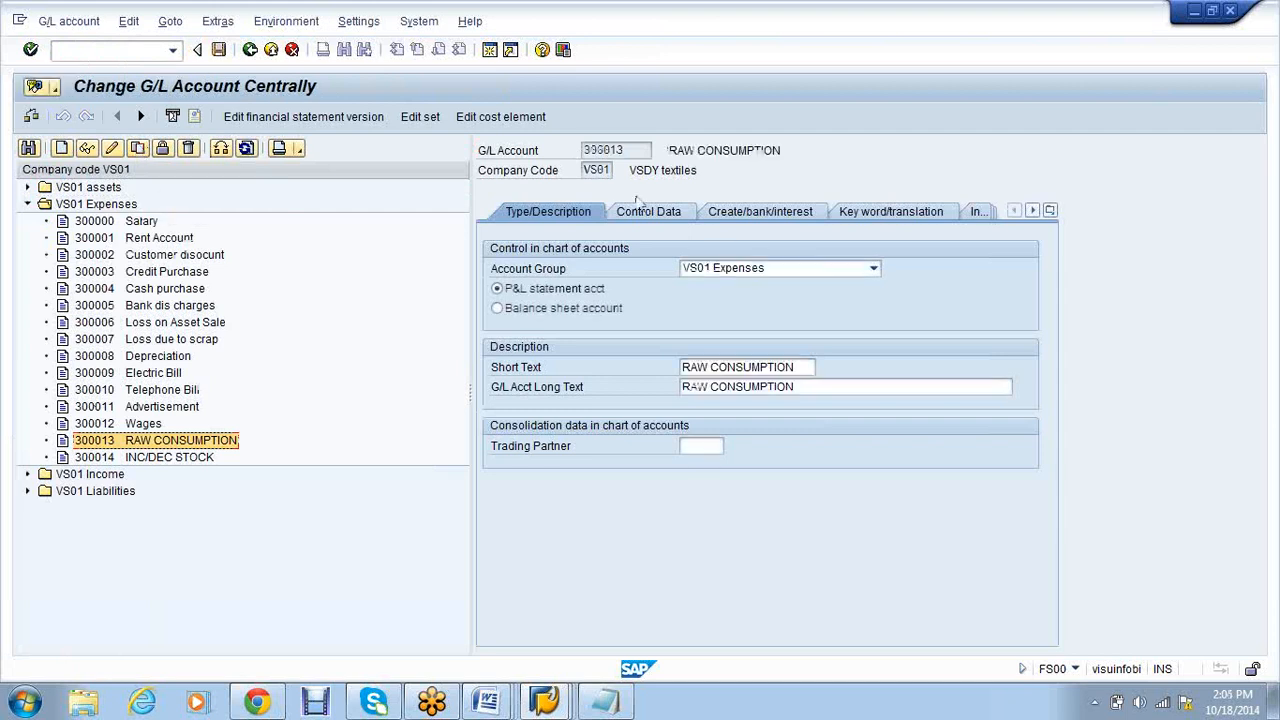
{"action": "left_click", "coordinate": [645, 213]}
{"action": "left_click", "coordinate": [758, 211]}
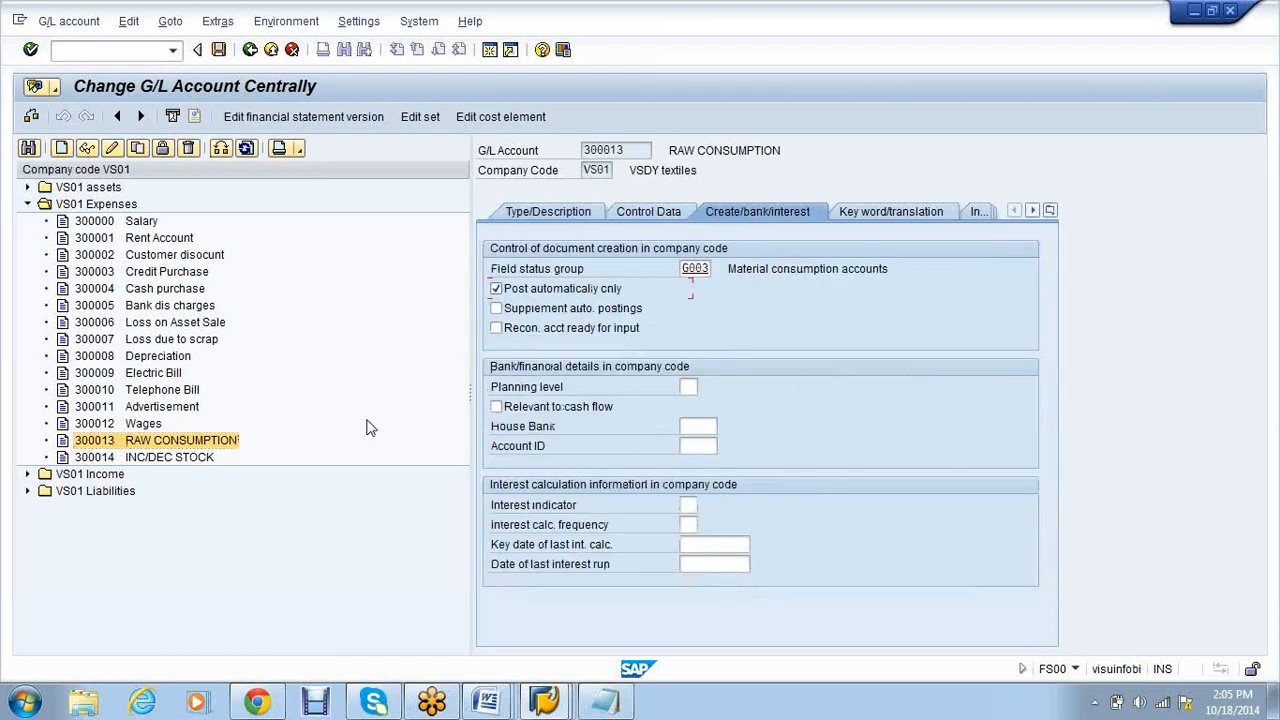
{"action": "left_click", "coordinate": [218, 49]}
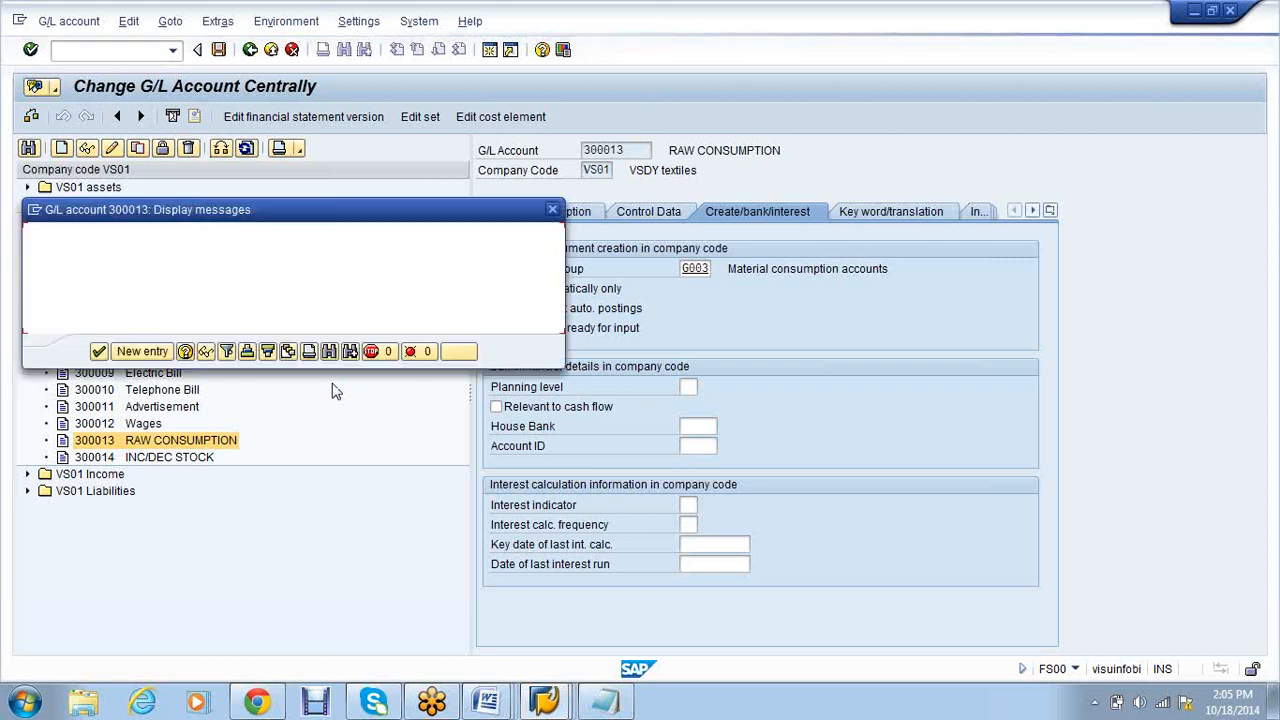
Return to the purchase order session, dismiss its messages and restart ME21N with a blank order.
{"action": "left_click", "coordinate": [553, 706]}
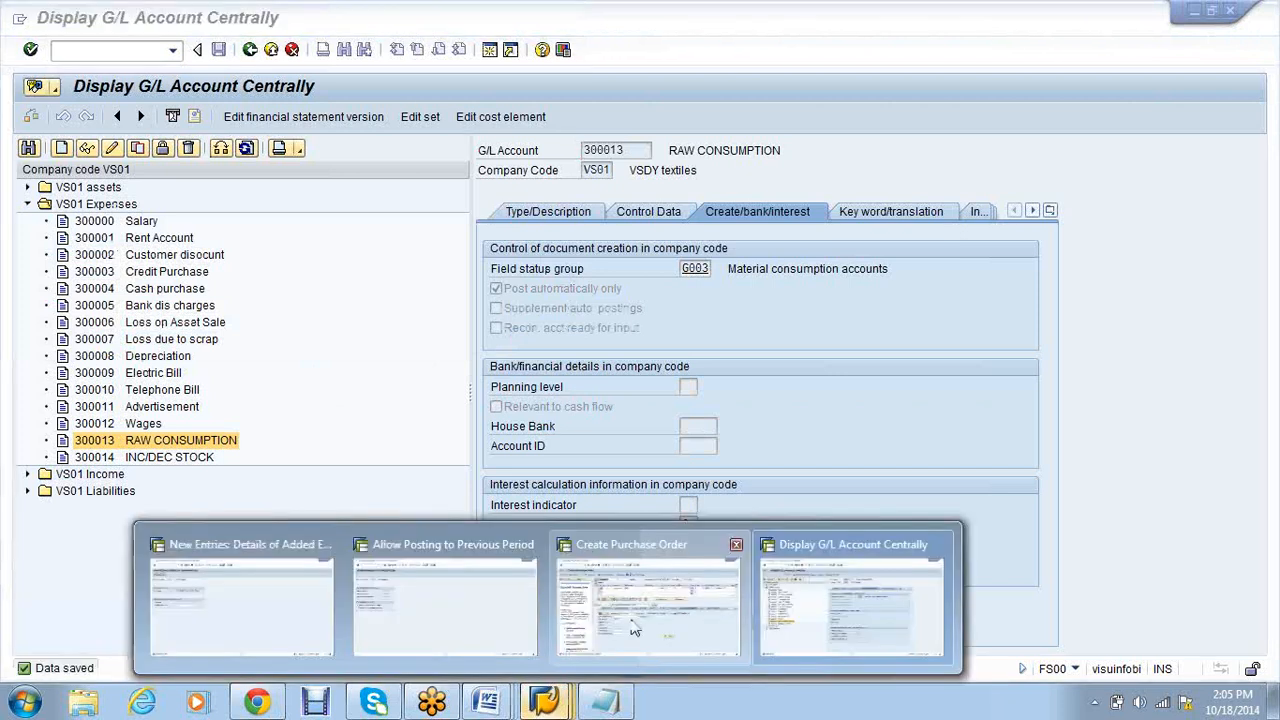
{"action": "left_click", "coordinate": [633, 628]}
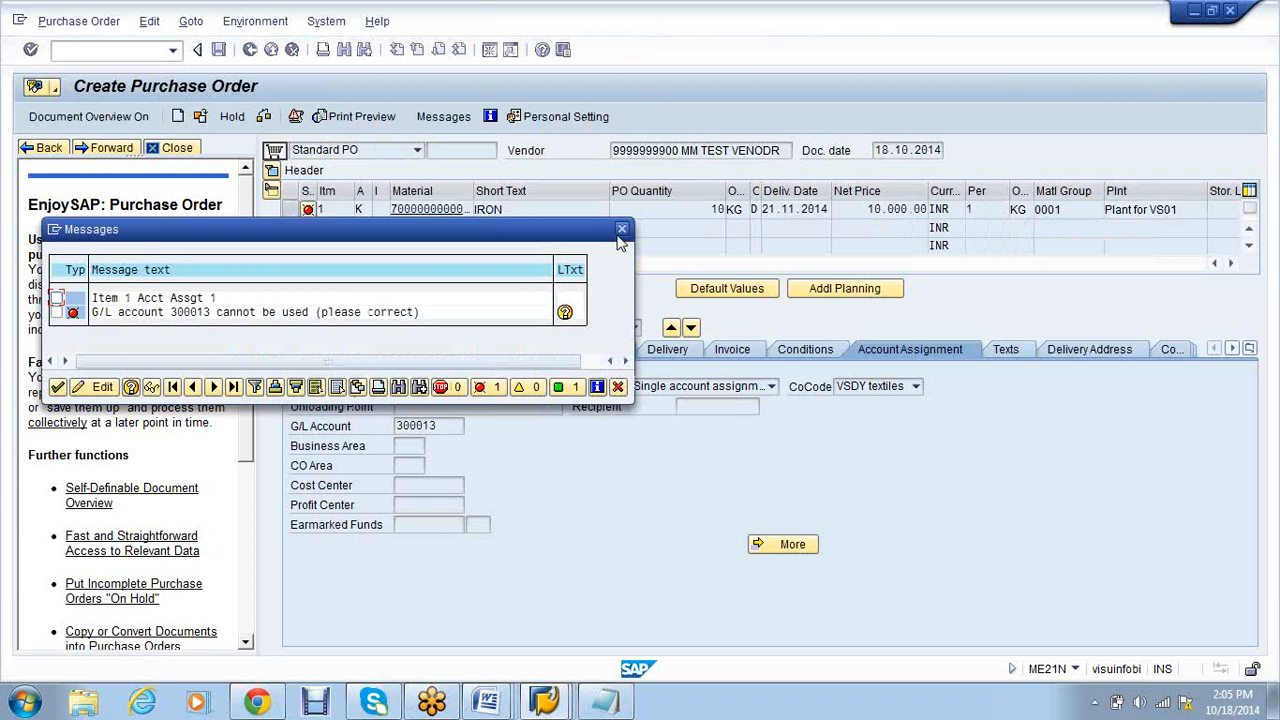
{"action": "left_click", "coordinate": [621, 230]}
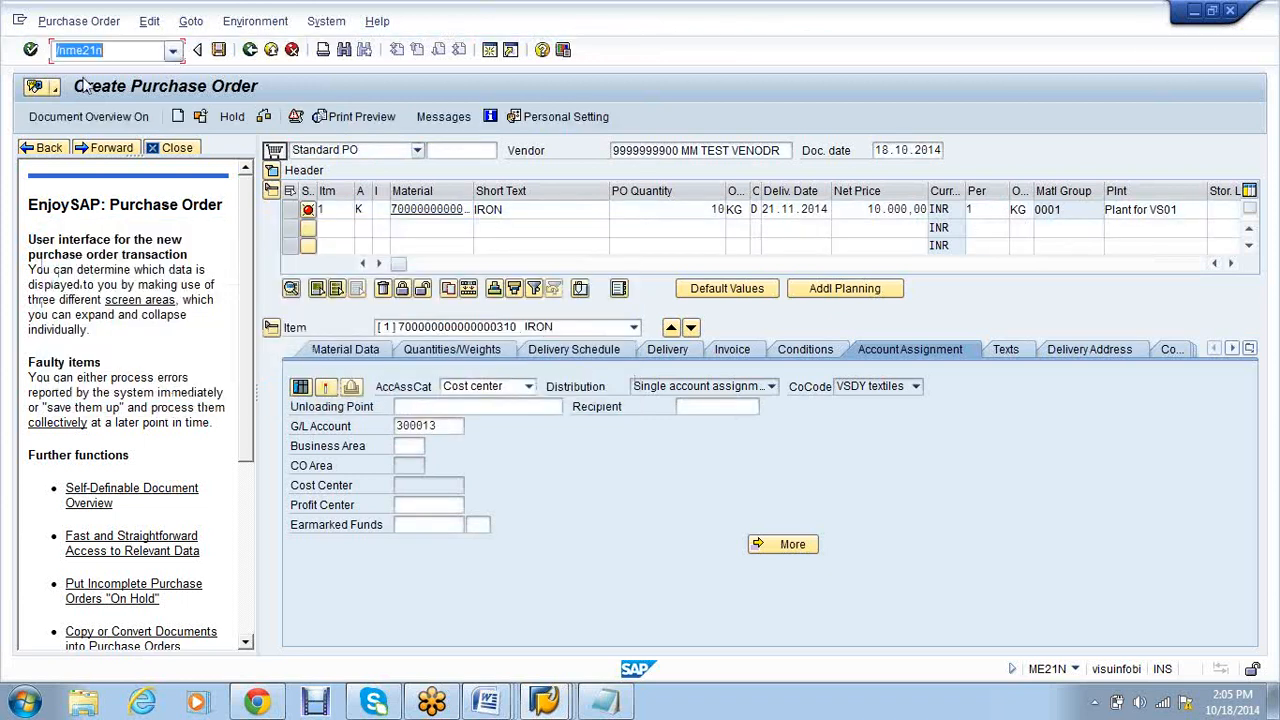
{"action": "left_click", "coordinate": [31, 50]}
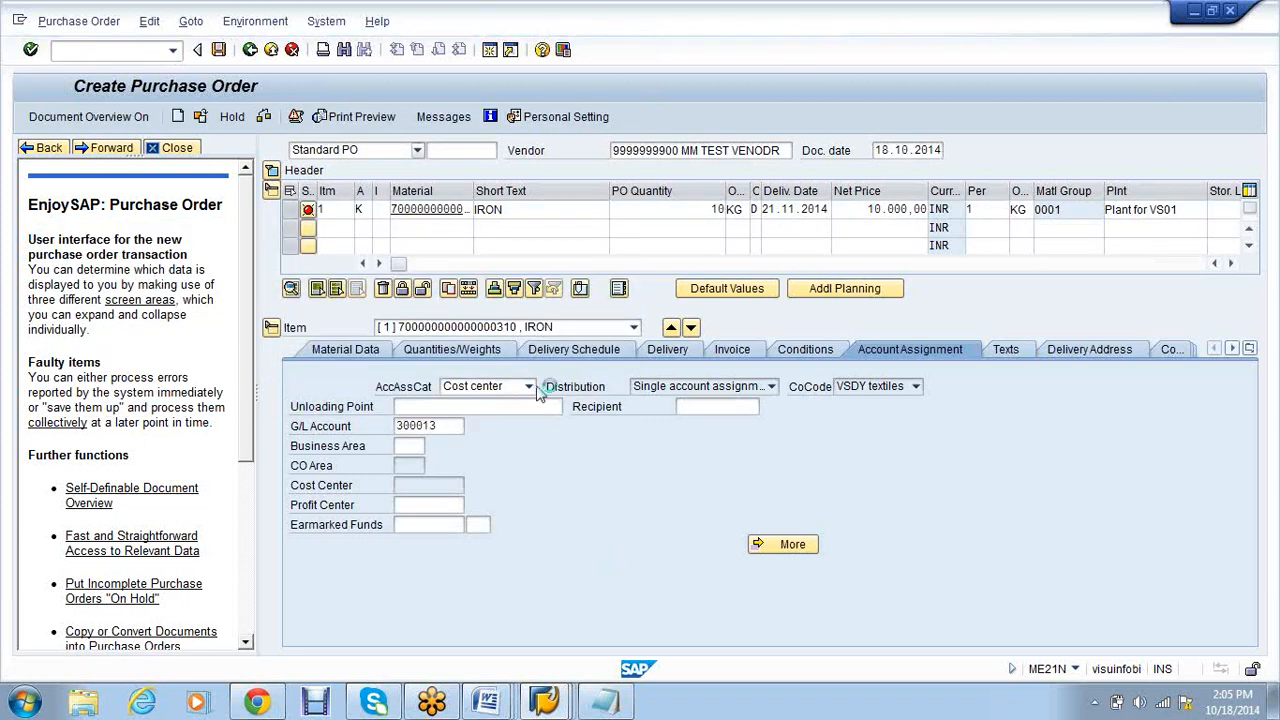
Enter the MM test vendor and purchasing group 000 for the new standard purchase order.
{"action": "left_click", "coordinate": [637, 152]}
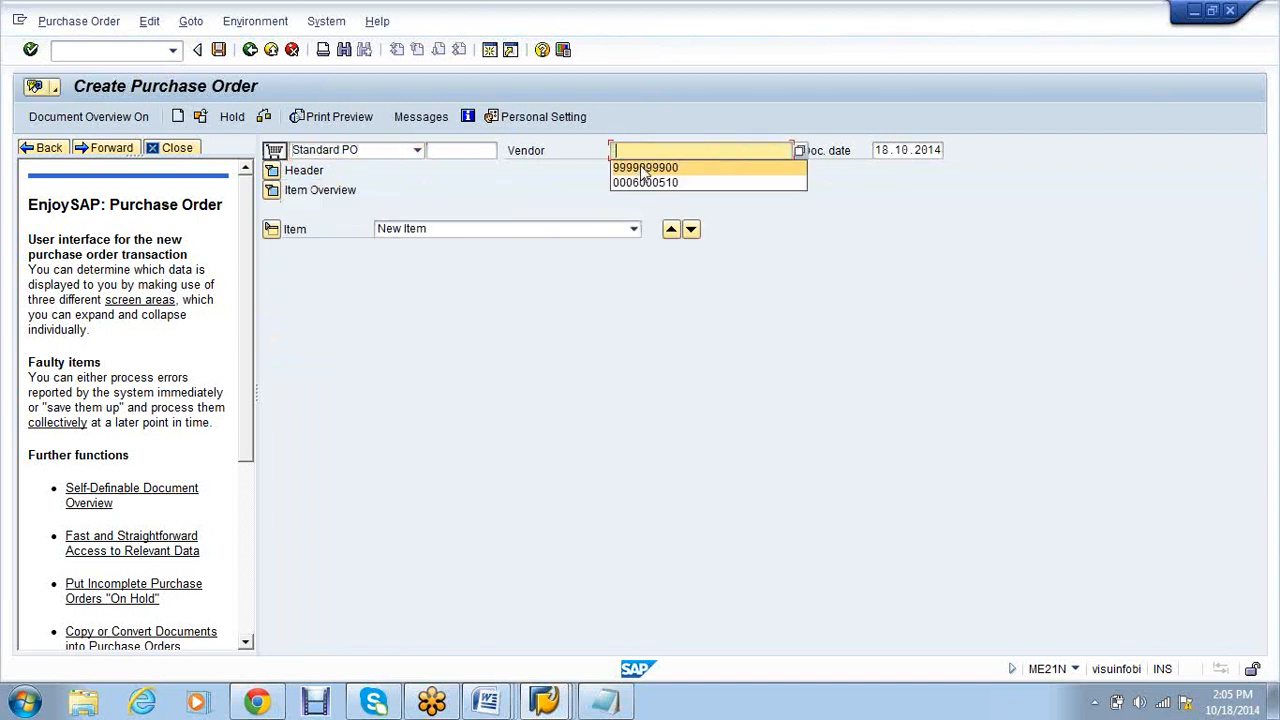
{"action": "left_click", "coordinate": [645, 168]}
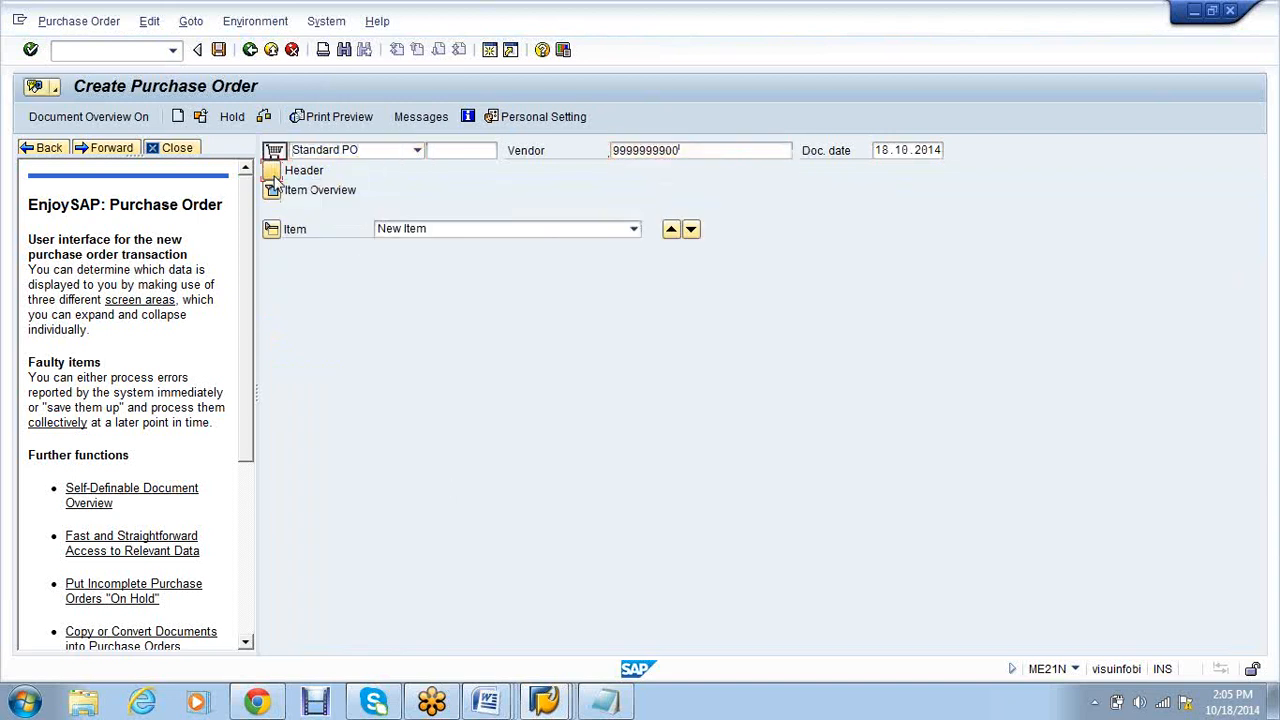
{"action": "key", "text": "Return"}
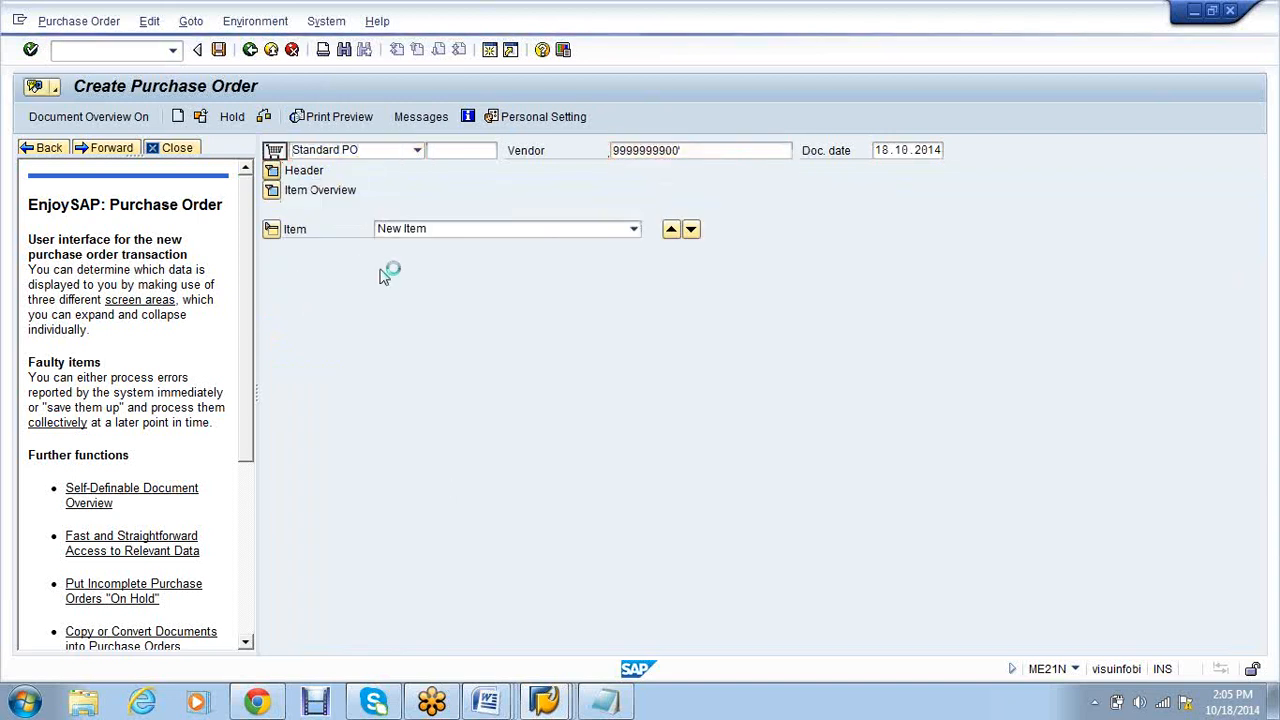
{"action": "type", "text": "000"}
{"action": "key", "text": "Return"}
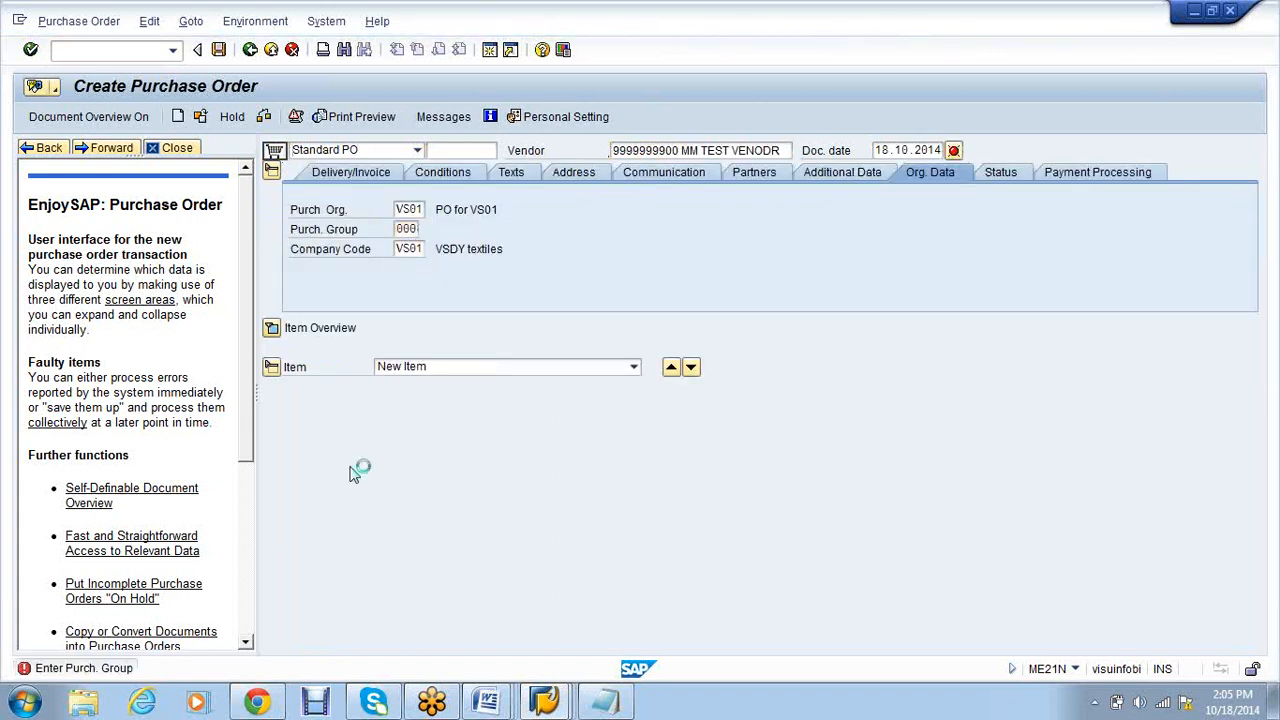
{"action": "left_click", "coordinate": [360, 347]}
{"action": "type", "text": "K"}
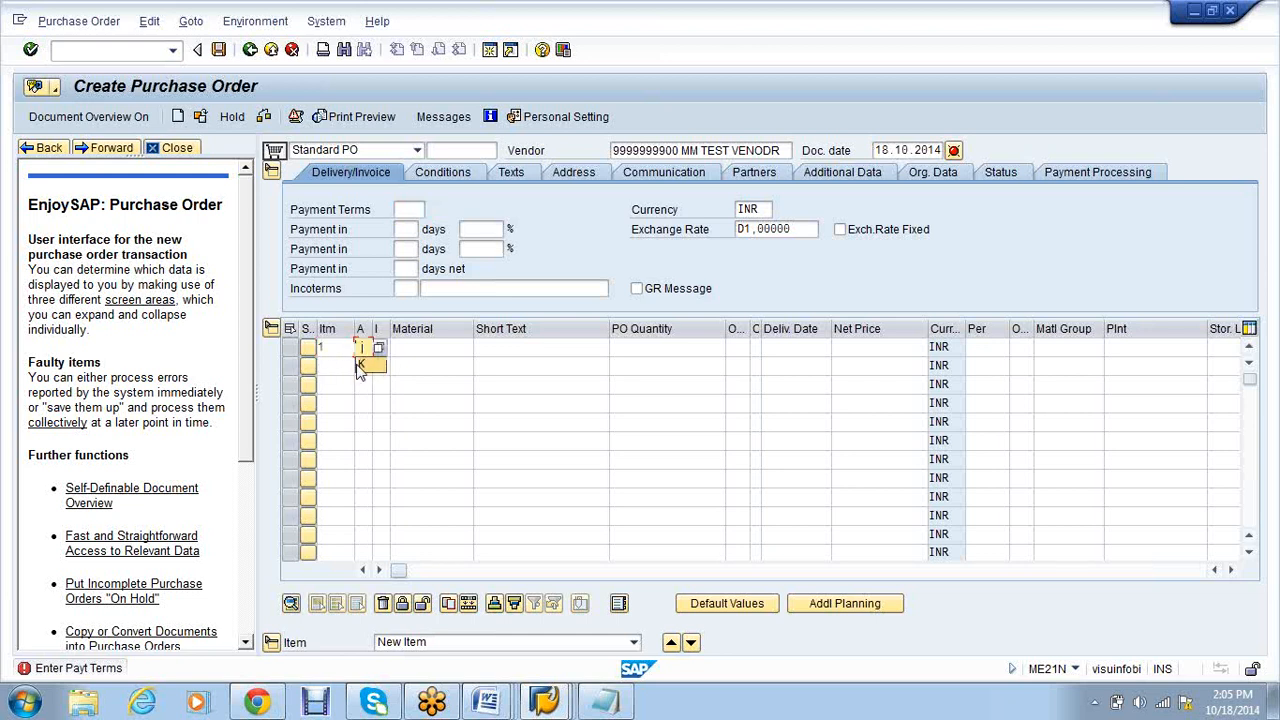
{"action": "left_click", "coordinate": [443, 349]}
{"action": "left_click", "coordinate": [443, 363]}
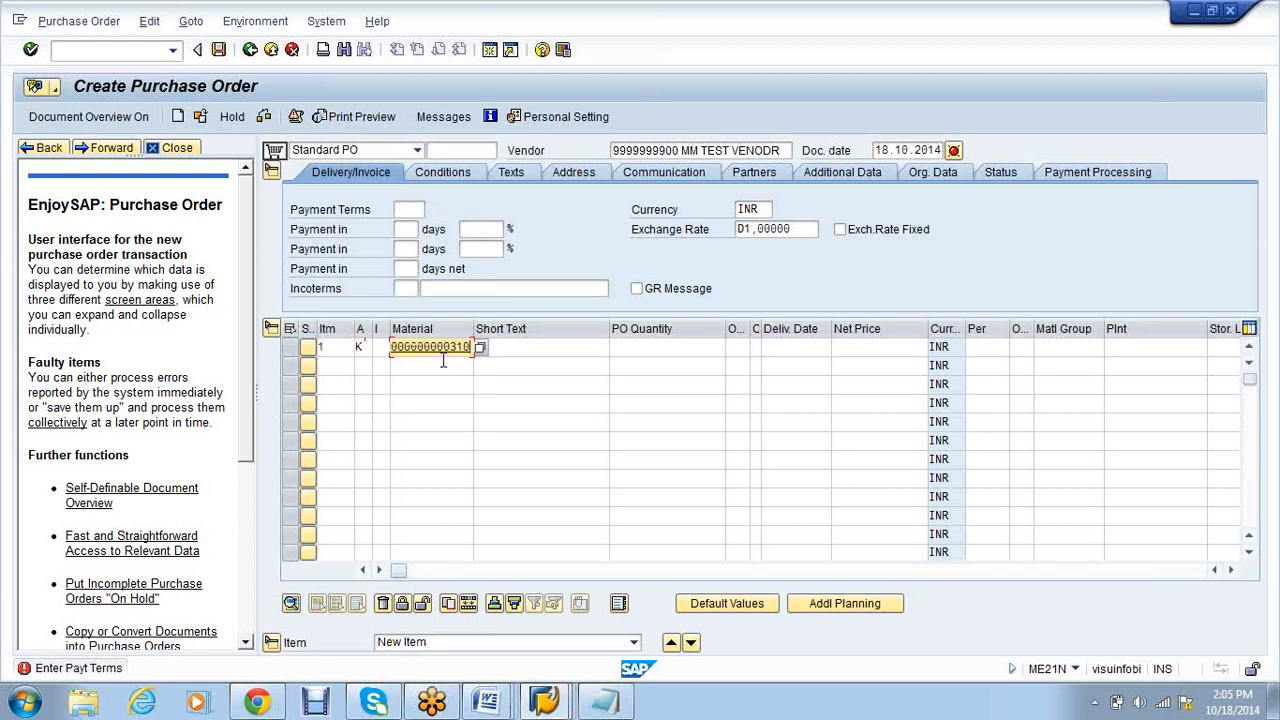
Set item 1's PO quantity to 10 and its delivery date to 21.11.2014.
{"action": "key", "text": "Tab"}
{"action": "key", "text": "Tab"}
{"action": "left_click", "coordinate": [705, 364]}
{"action": "key", "text": "Tab"}
{"action": "key", "text": "Tab"}
{"action": "key", "text": "Tab"}
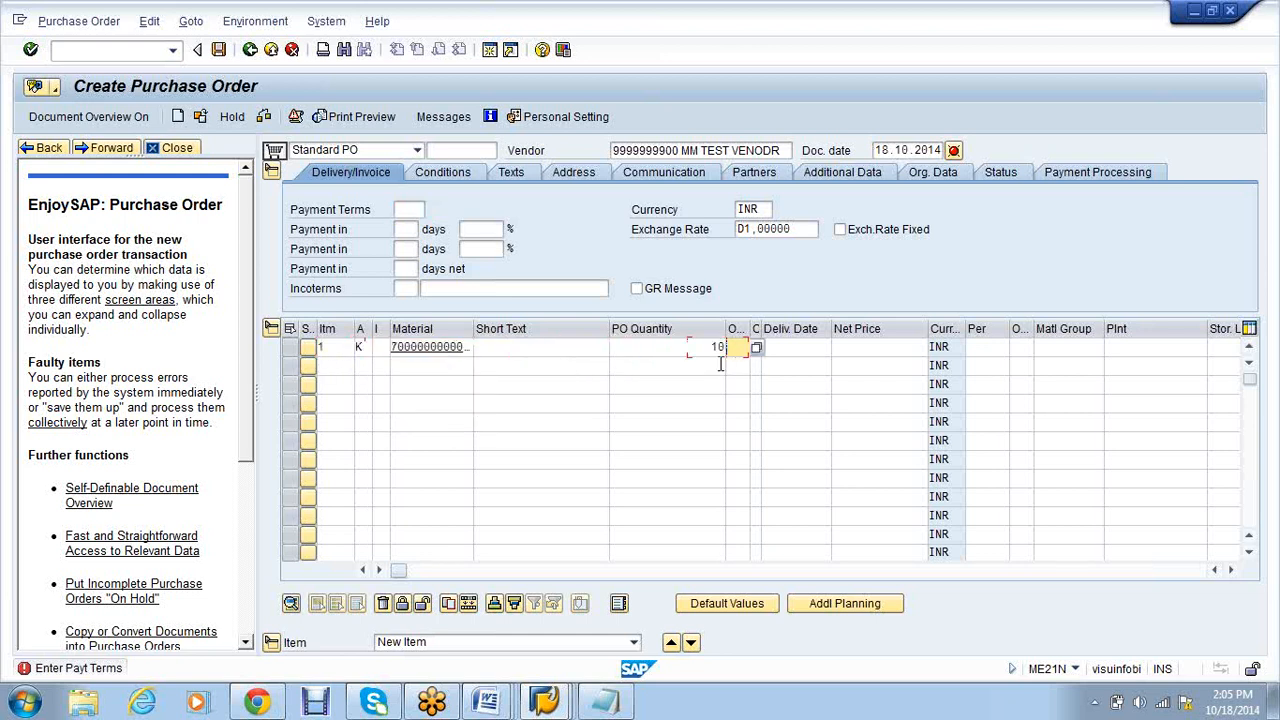
{"action": "left_click", "coordinate": [777, 363]}
{"action": "key", "text": "Tab"}
Set item 1's net price to 10000, assign the plant for VS01 and validate the item.
{"action": "left_click", "coordinate": [851, 365]}
{"action": "key", "text": "Tab"}
{"action": "key", "text": "Tab"}
{"action": "key", "text": "Tab"}
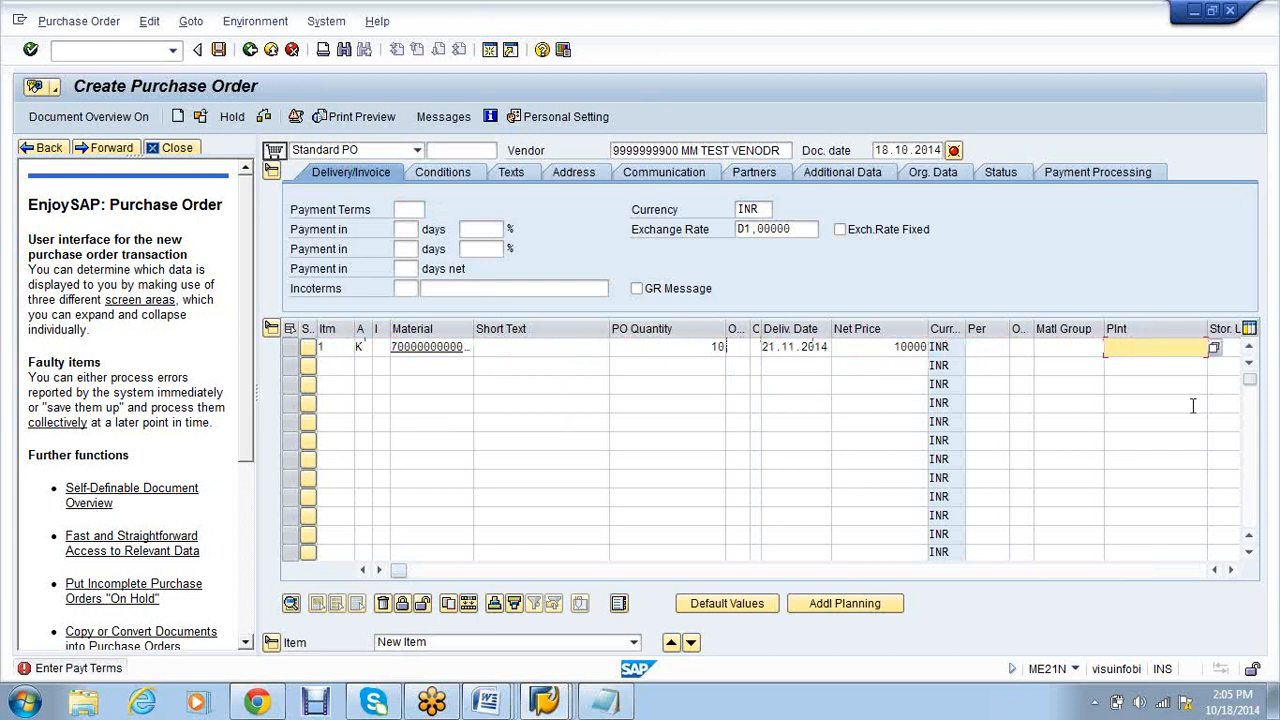
{"action": "left_click", "coordinate": [1137, 366]}
{"action": "key", "text": "Return"}
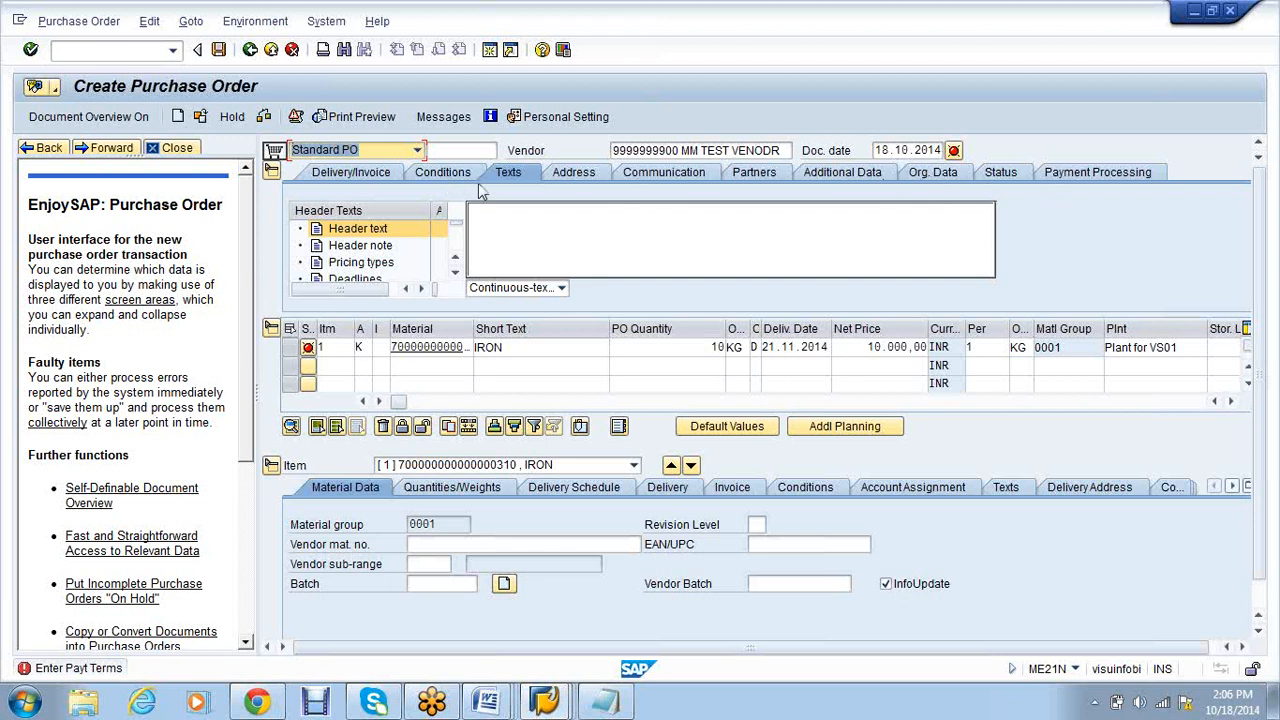
Fill in the missing payment terms in the order's delivery/invoice header data and validate the order.
{"action": "left_click", "coordinate": [1110, 180]}
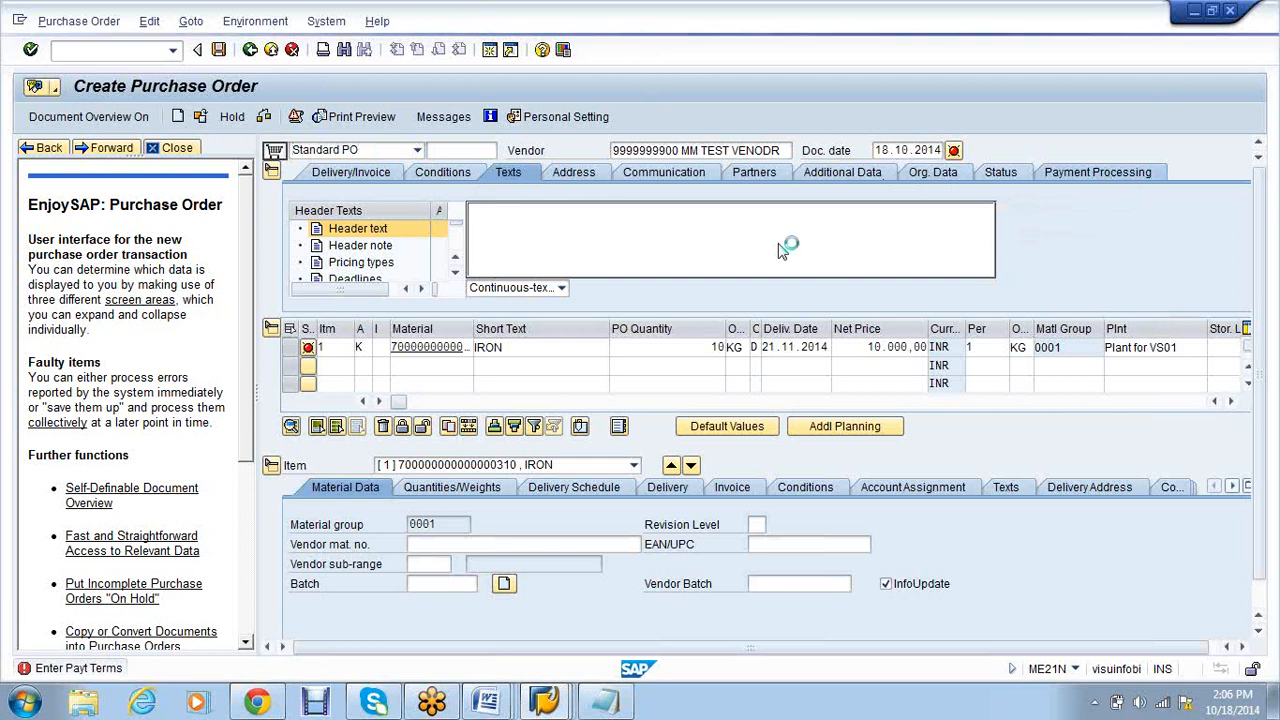
{"action": "left_click", "coordinate": [372, 176]}
{"action": "left_click", "coordinate": [409, 210]}
{"action": "left_click", "coordinate": [426, 228]}
{"action": "key", "text": "Return"}
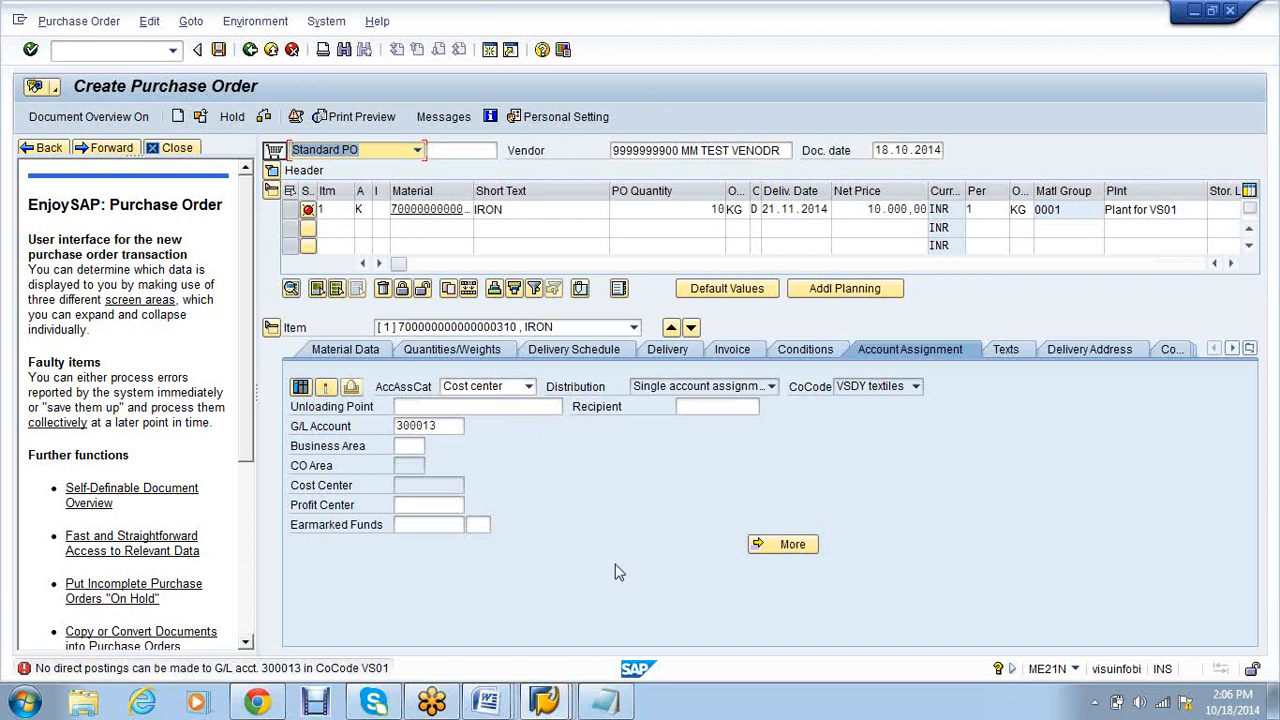
Try changing item 1's account assignment category from cost center to blank.
{"action": "left_click", "coordinate": [455, 485]}
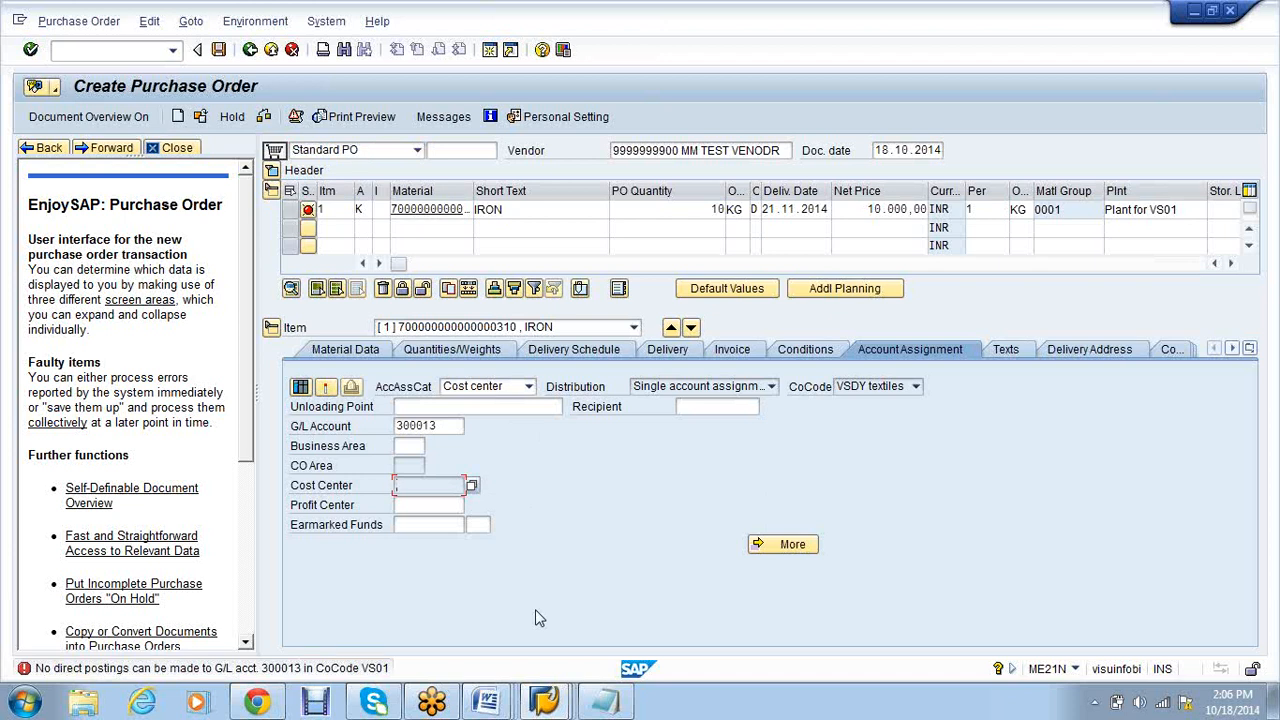
{"action": "left_click", "coordinate": [529, 387]}
{"action": "scroll", "coordinate": [533, 433], "scroll_direction": "up", "scroll_amount": 2}
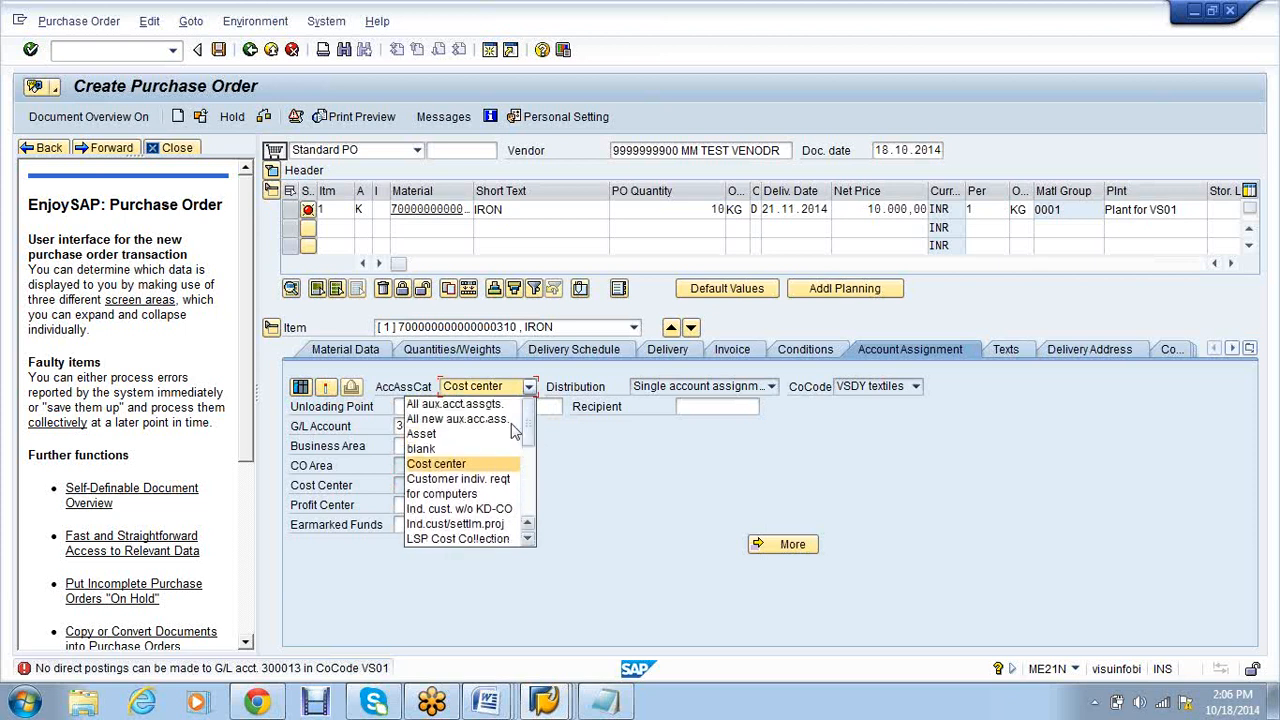
{"action": "left_click", "coordinate": [470, 448]}
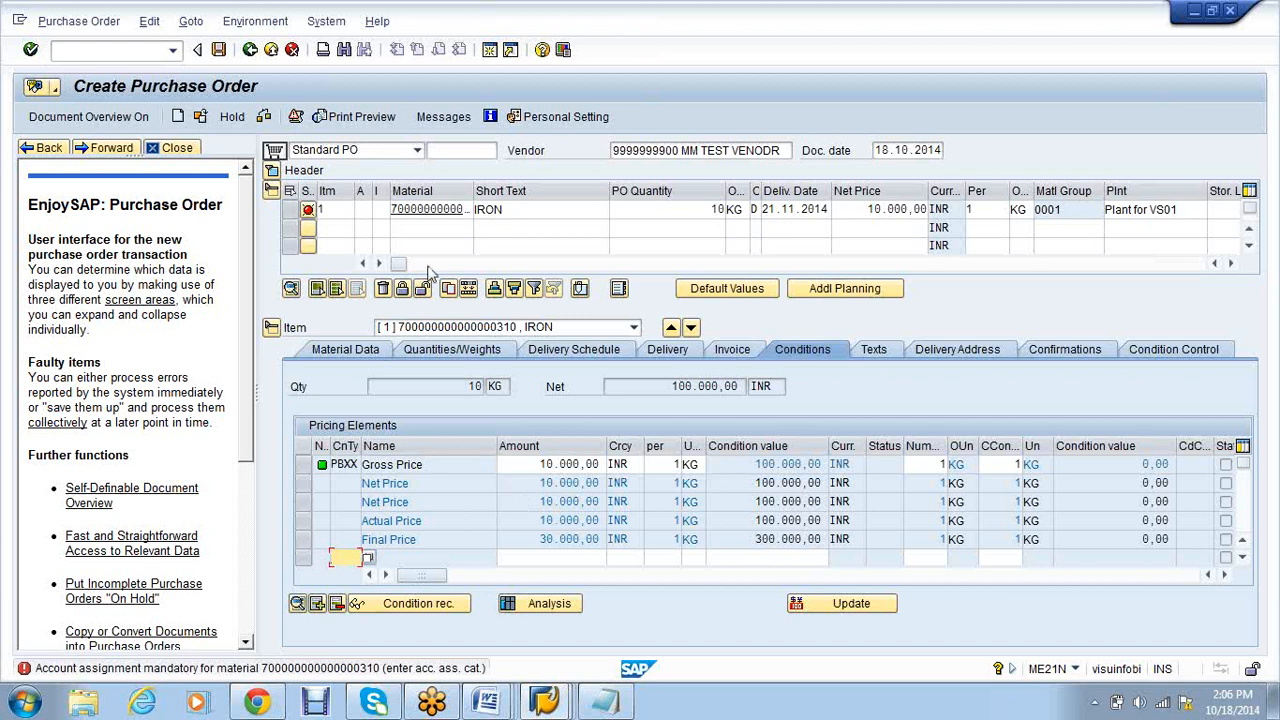
Set item 1's account assignment category to K again and go to its cost center field.
{"action": "left_click", "coordinate": [362, 210]}
{"action": "left_click", "coordinate": [366, 225]}
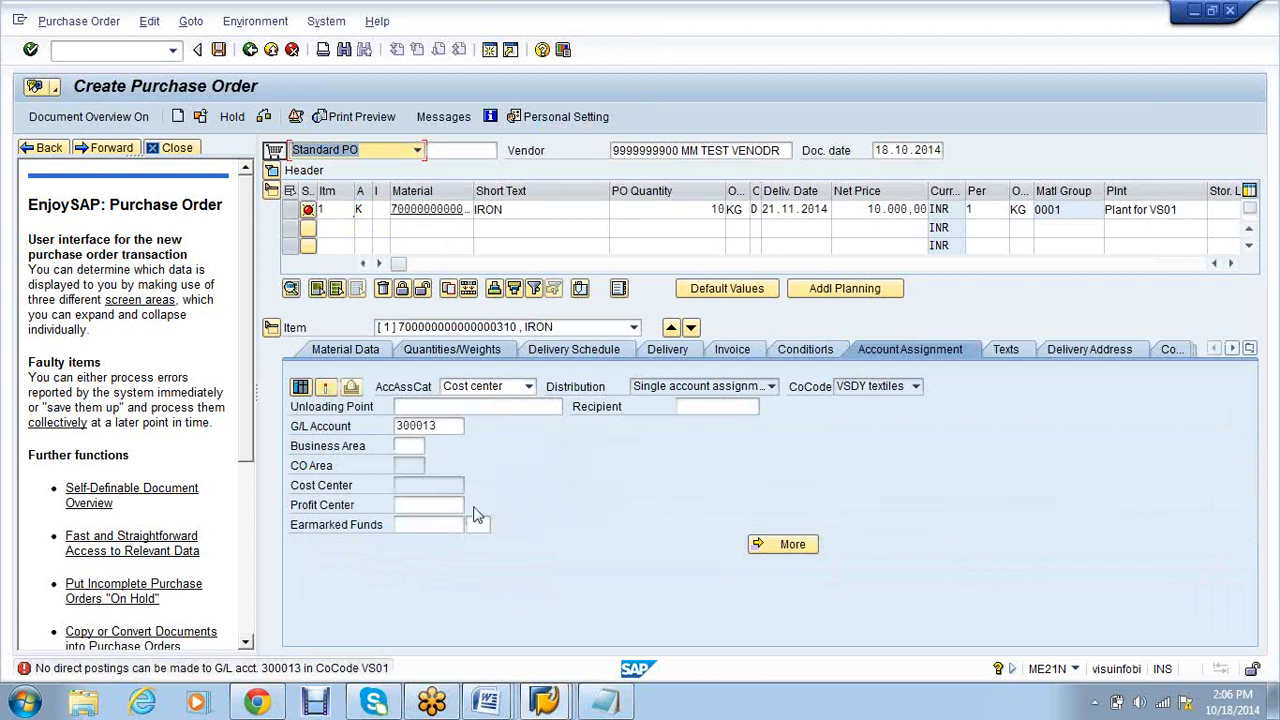
{"action": "left_click", "coordinate": [435, 488]}
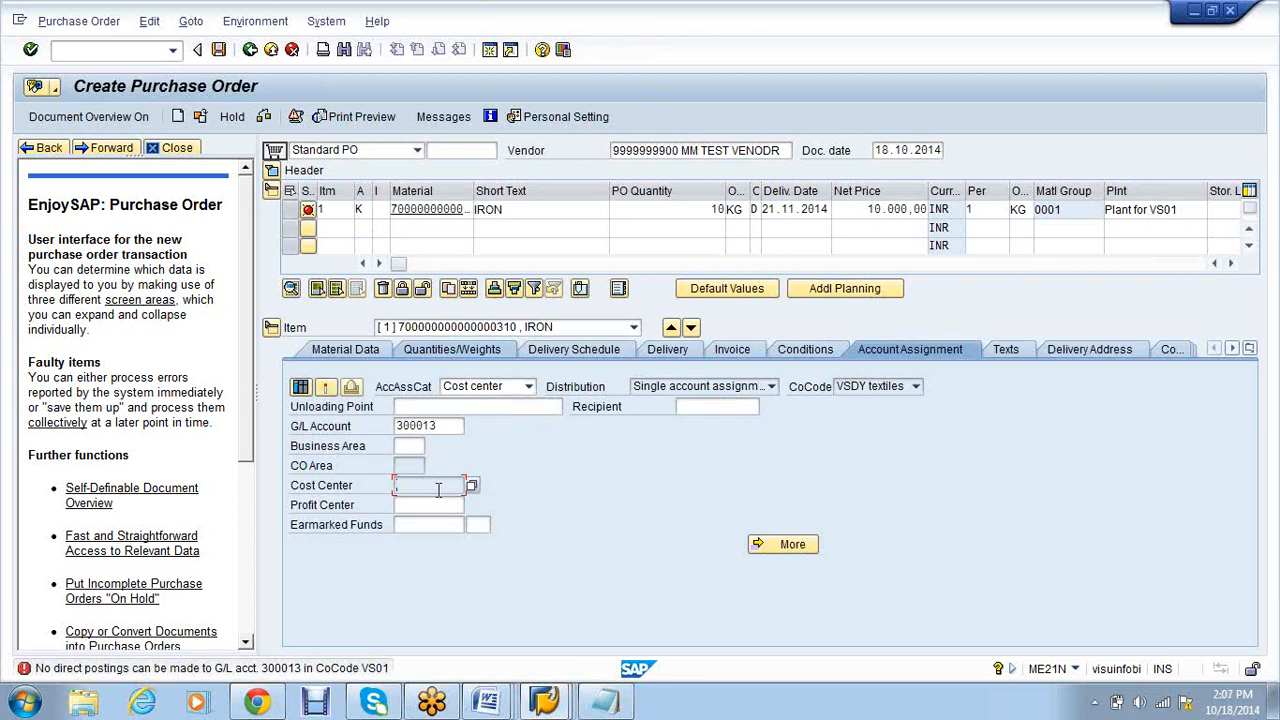
In the Display G/L Account Centrally session, create and save a cost element for G/L account 300013 valid from 01.04.2014.
{"action": "left_click", "coordinate": [566, 702]}
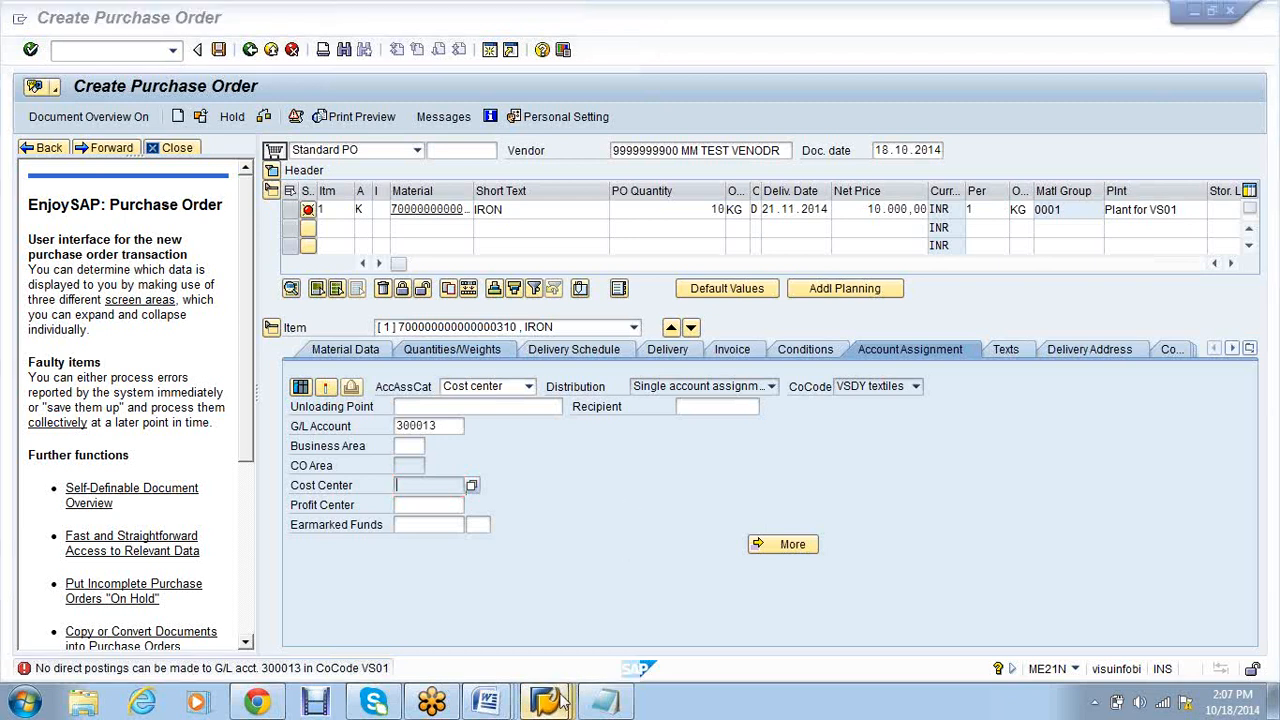
{"action": "mouse_move", "coordinate": [560, 702]}
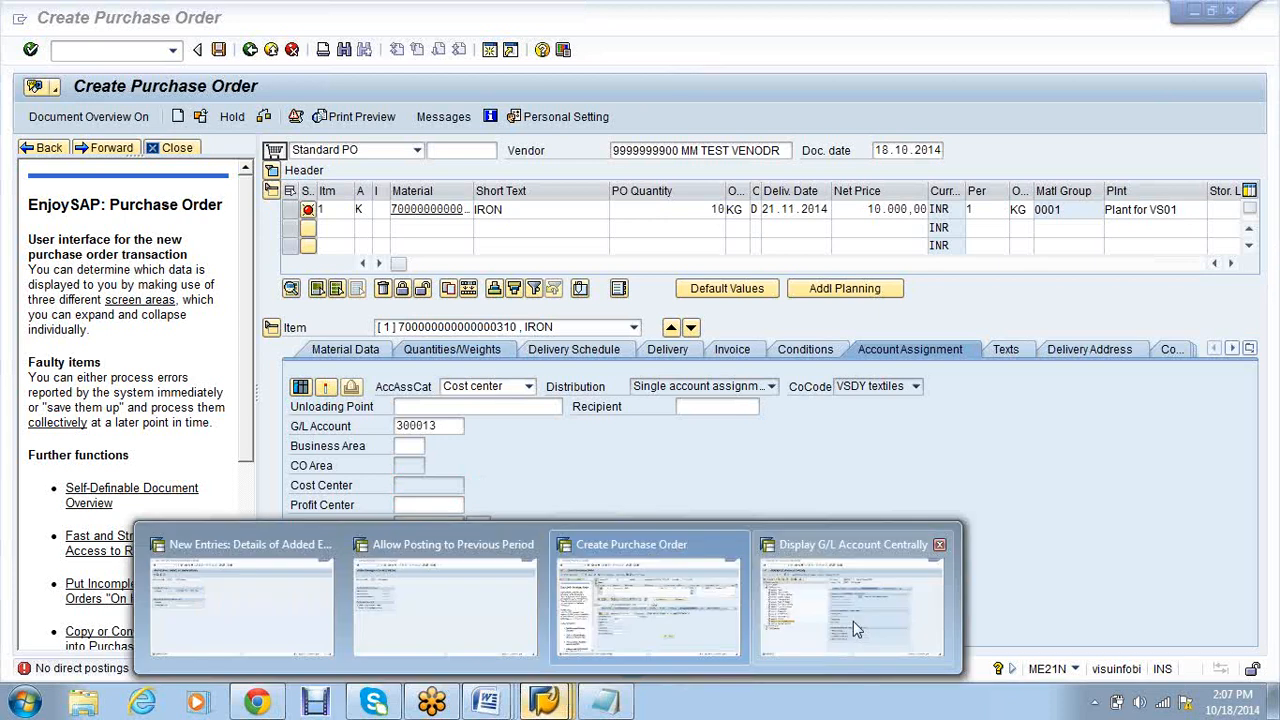
{"action": "left_click", "coordinate": [853, 621]}
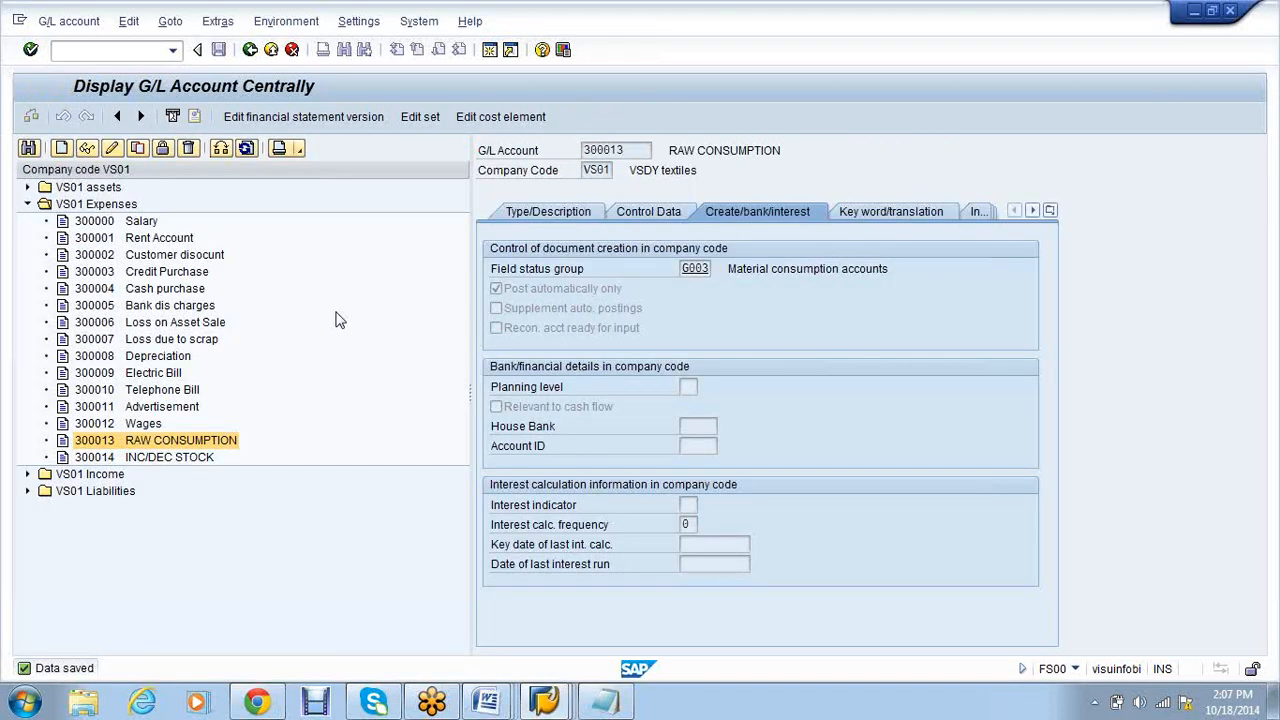
{"action": "left_click", "coordinate": [528, 117]}
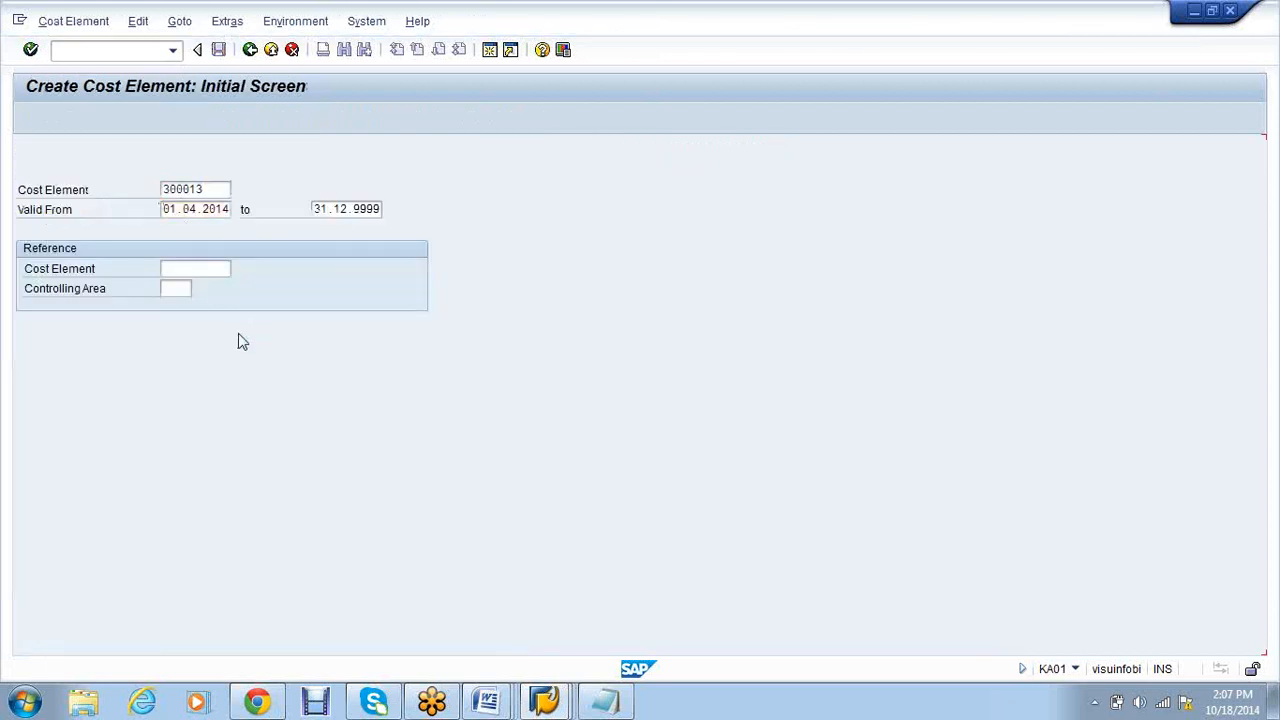
{"action": "key", "text": "Return"}
{"action": "left_click", "coordinate": [225, 55]}
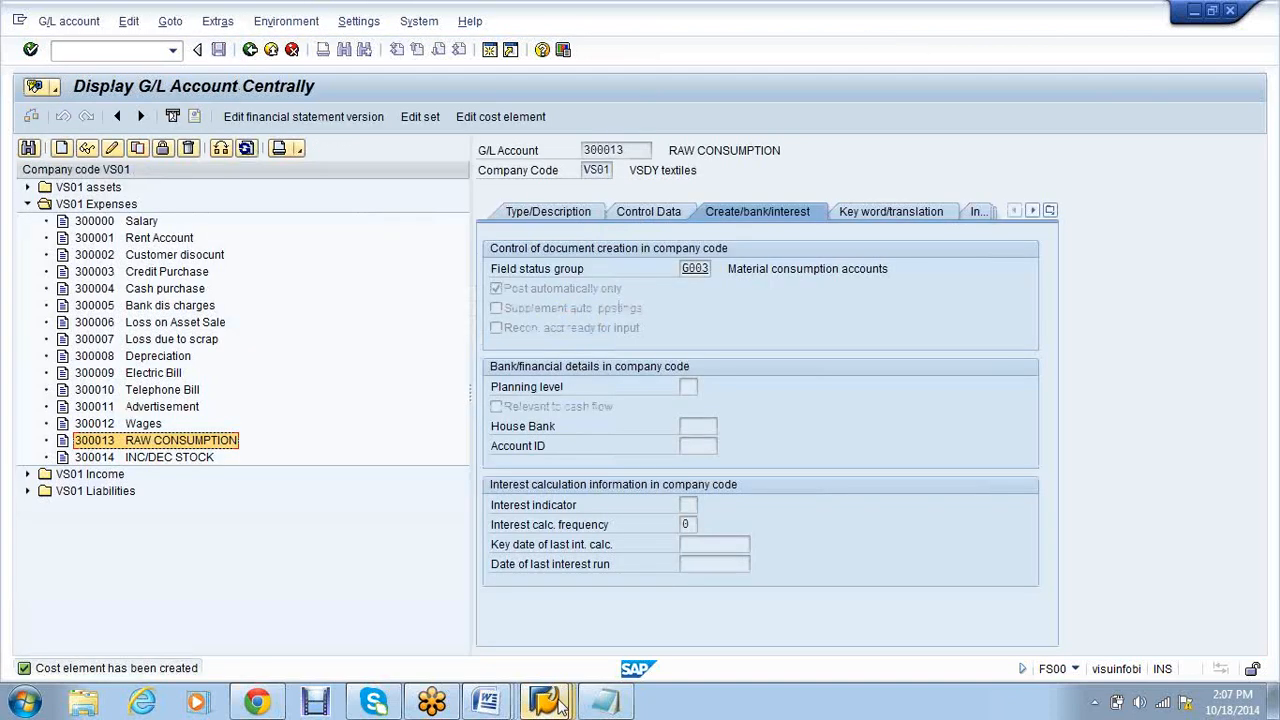
Restart purchase order creation with ME21N for the MM test vendor, with purchasing group 000 and payment terms 0001.
{"action": "left_click", "coordinate": [558, 705]}
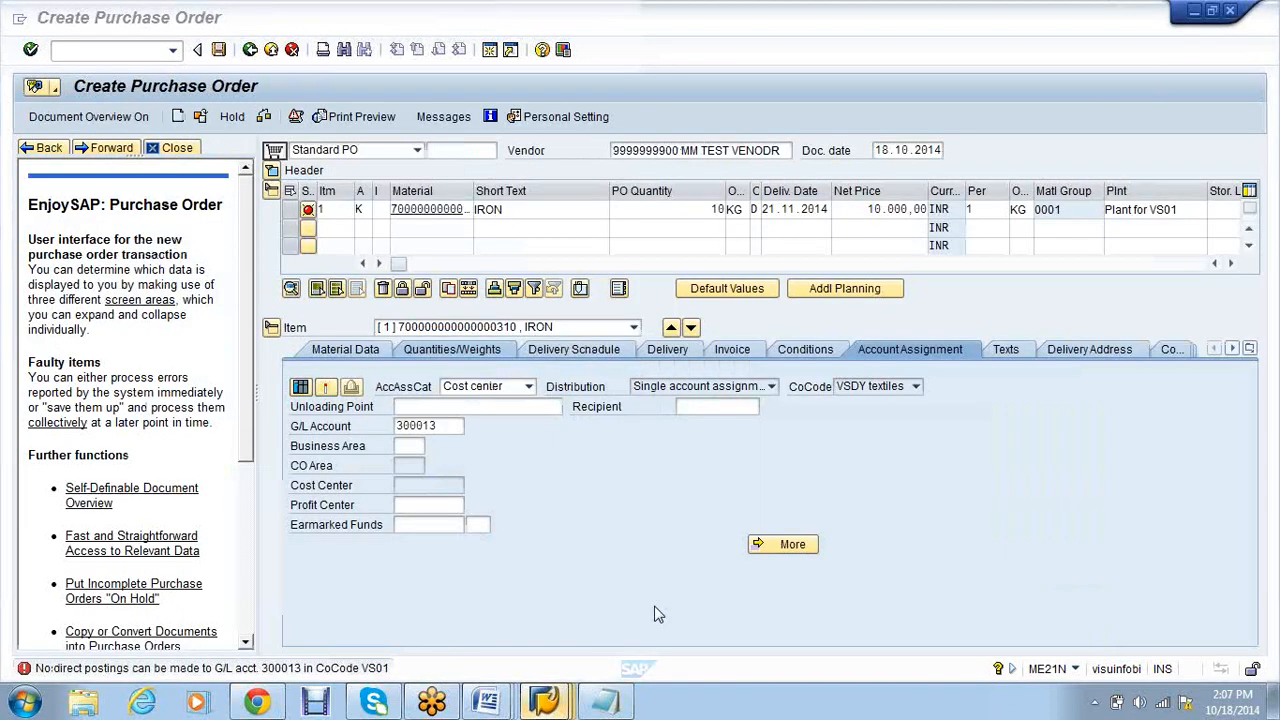
{"action": "type", "text": "/NME21N"}
{"action": "key", "text": "Return"}
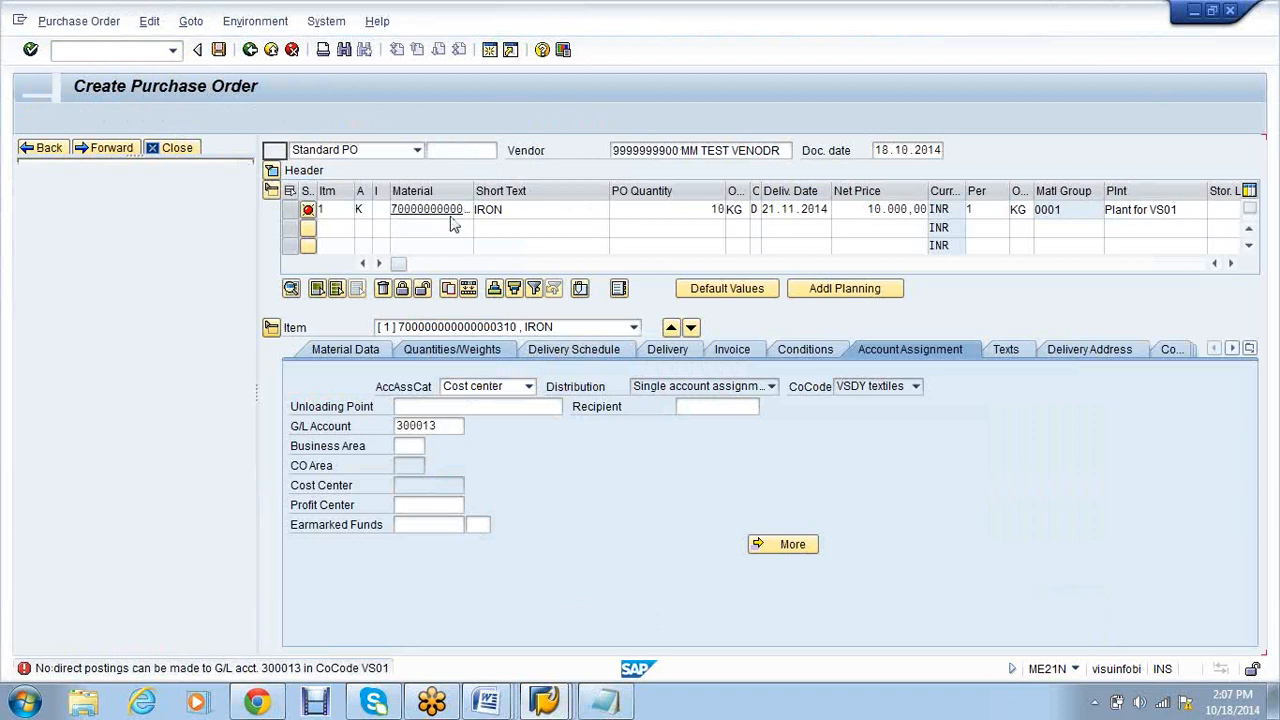
{"action": "left_click", "coordinate": [666, 154]}
{"action": "left_click", "coordinate": [661, 168]}
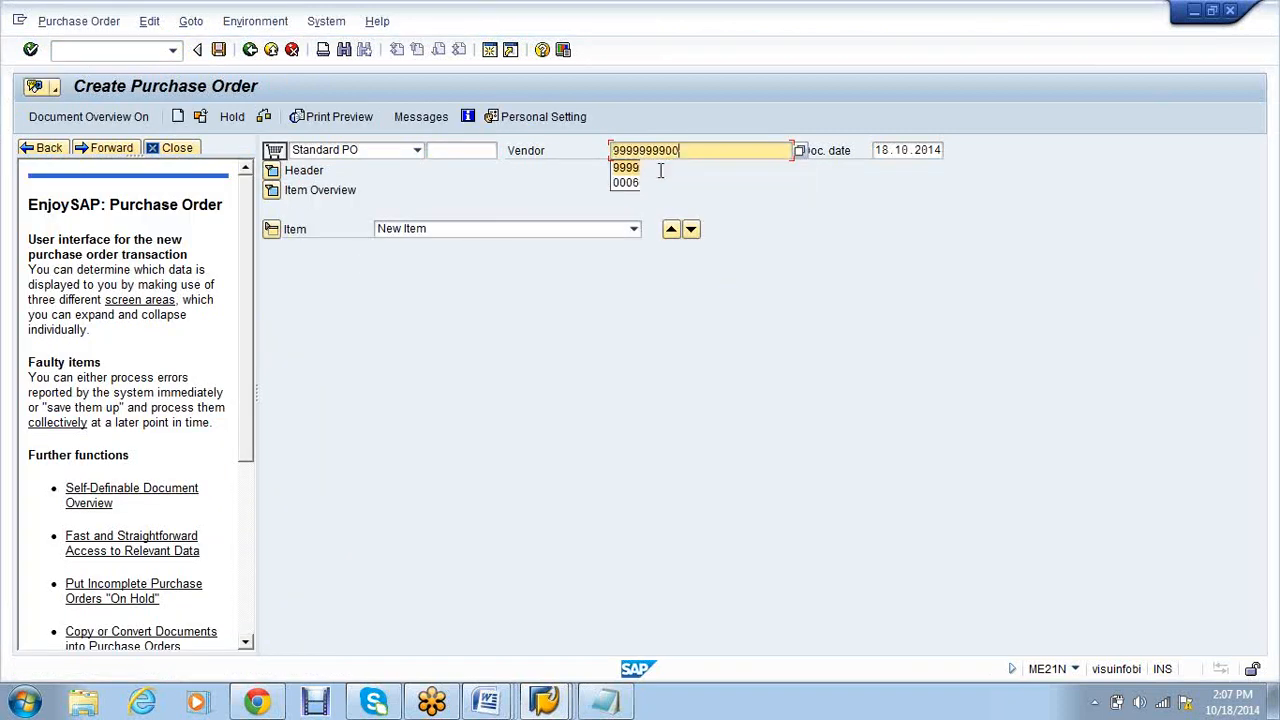
{"action": "key", "text": "Return"}
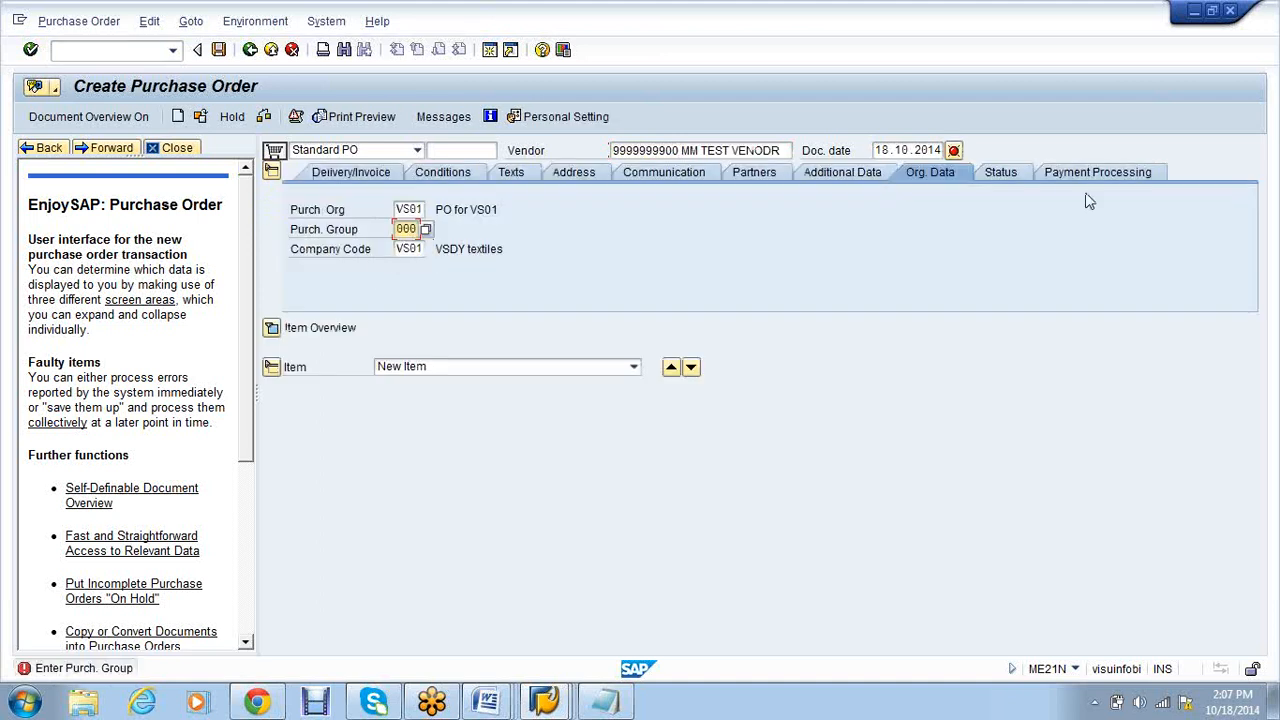
{"action": "left_click", "coordinate": [410, 228]}
{"action": "left_click", "coordinate": [271, 329]}
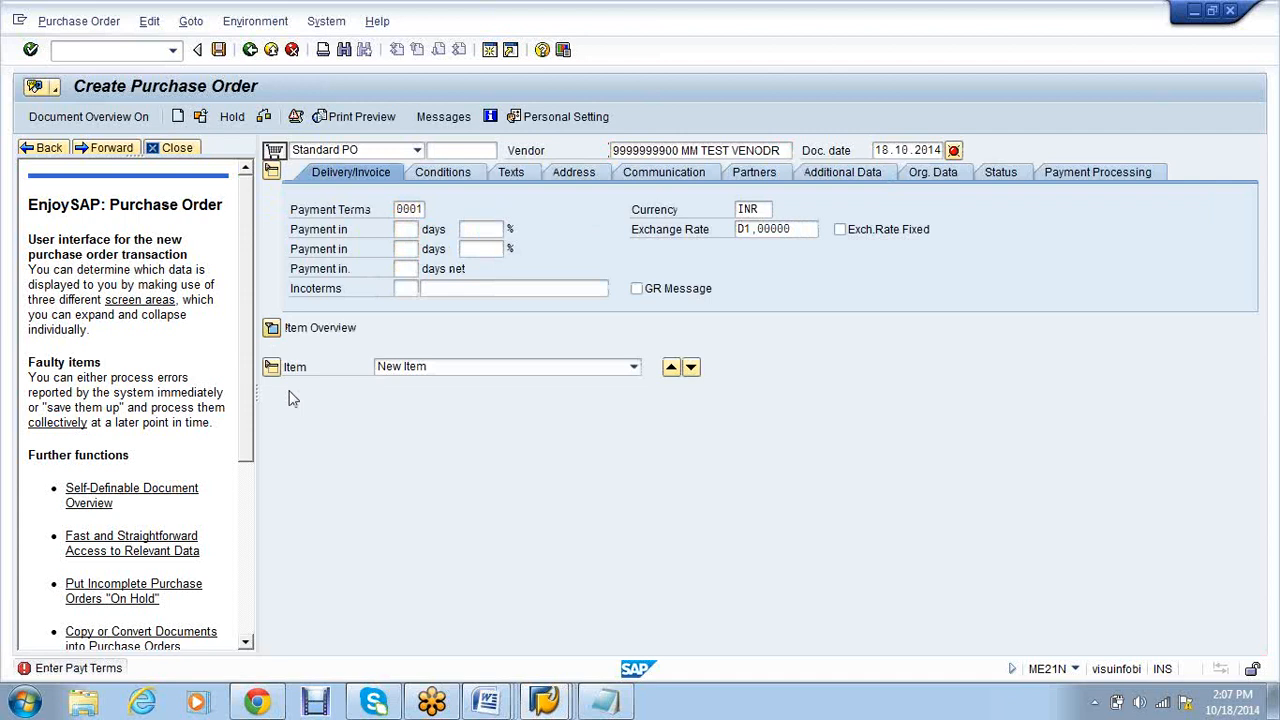
Add item 1 with account assignment category K, the existing iron material and a PO quantity of 10.
{"action": "left_click", "coordinate": [360, 347]}
{"action": "type", "text": "K"}
{"action": "key", "text": "Return"}
{"action": "left_click", "coordinate": [425, 364]}
{"action": "key", "text": "Tab"}
{"action": "key", "text": "Tab"}
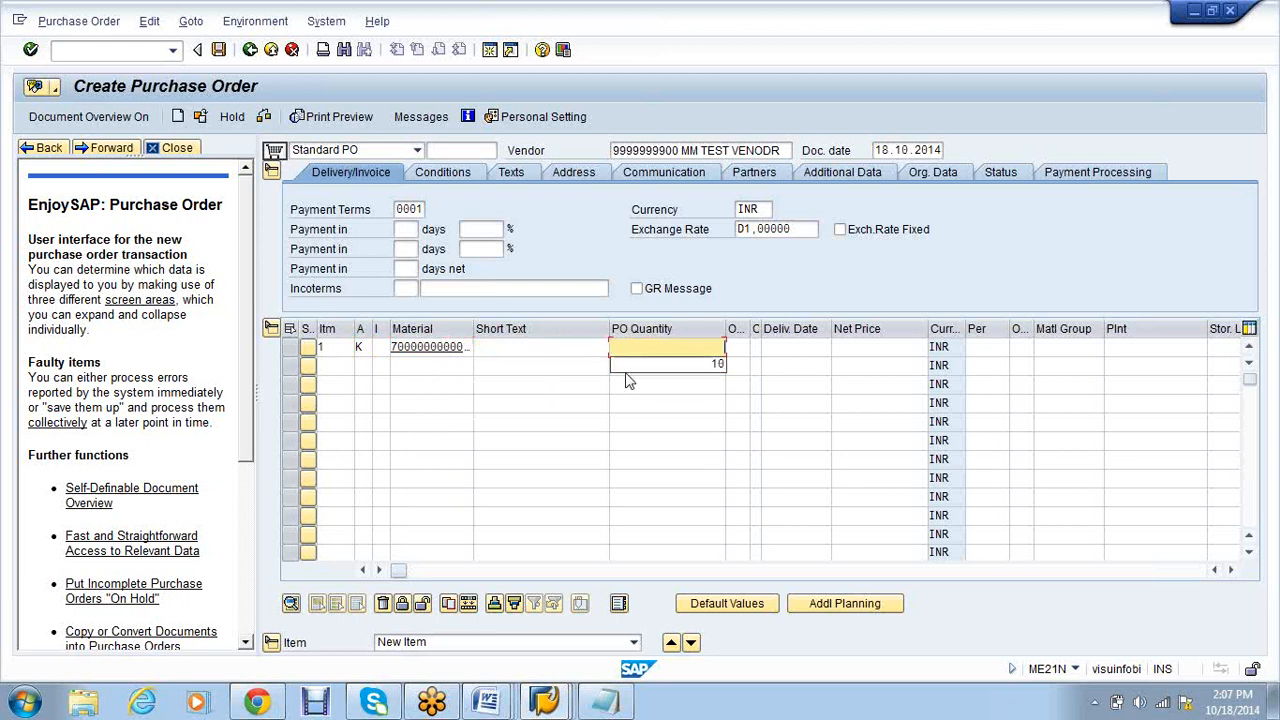
{"action": "left_click", "coordinate": [711, 366]}
{"action": "key", "text": "Tab"}
{"action": "key", "text": "Tab"}
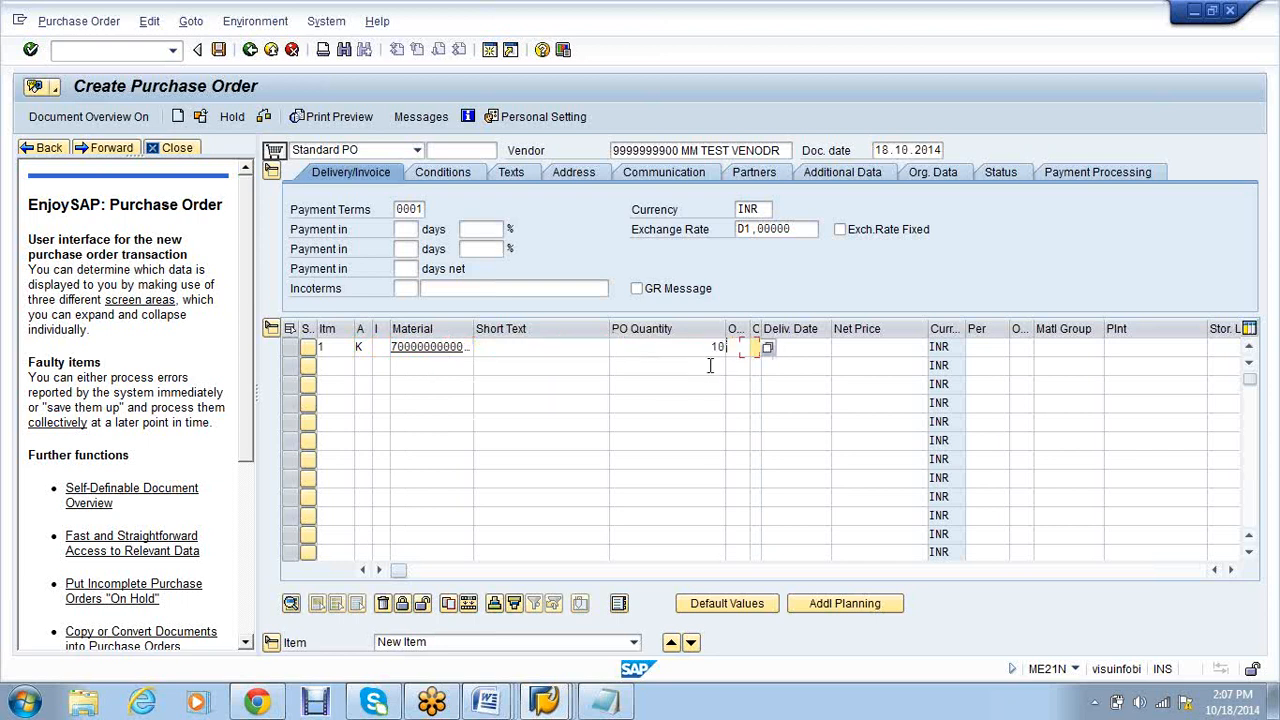
Set item 1's delivery date to 21.11.2014, net price to 10000 and plant to the VS01 plant, and validate the item.
{"action": "left_click", "coordinate": [788, 366]}
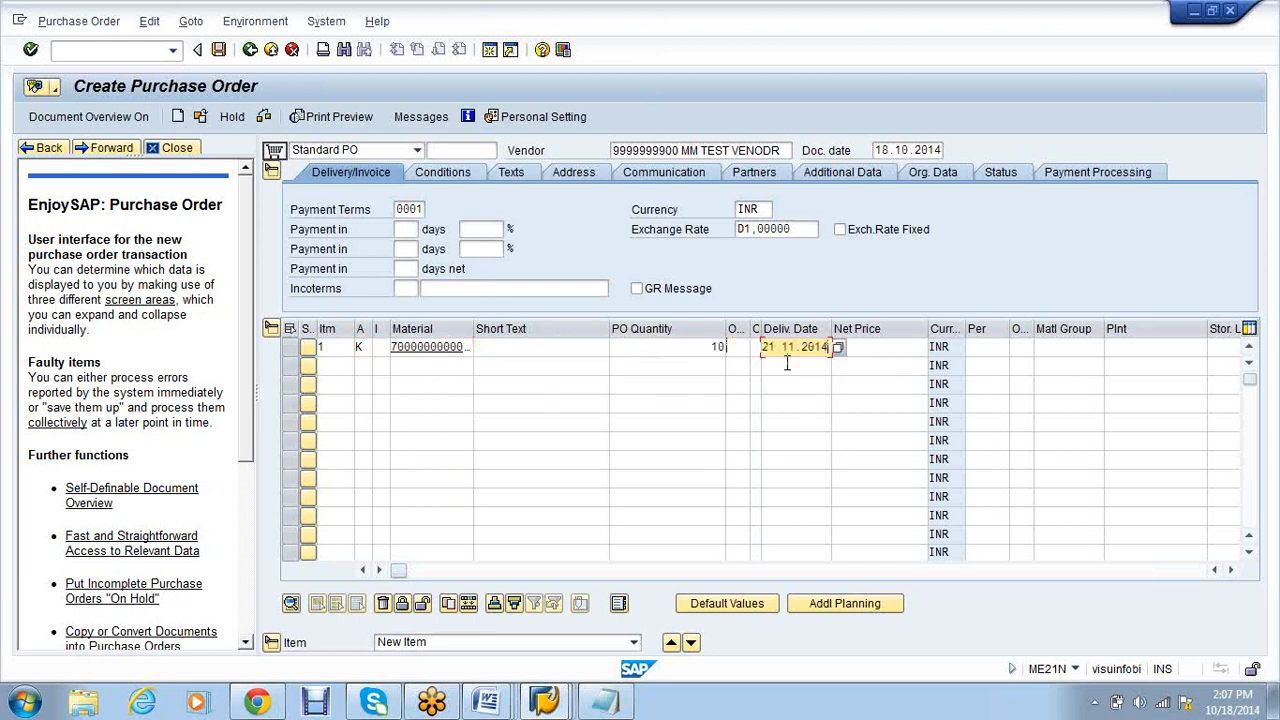
{"action": "key", "text": "Tab"}
{"action": "left_click", "coordinate": [903, 366]}
{"action": "key", "text": "Tab"}
{"action": "key", "text": "Tab"}
{"action": "key", "text": "Tab"}
{"action": "key", "text": "Tab"}
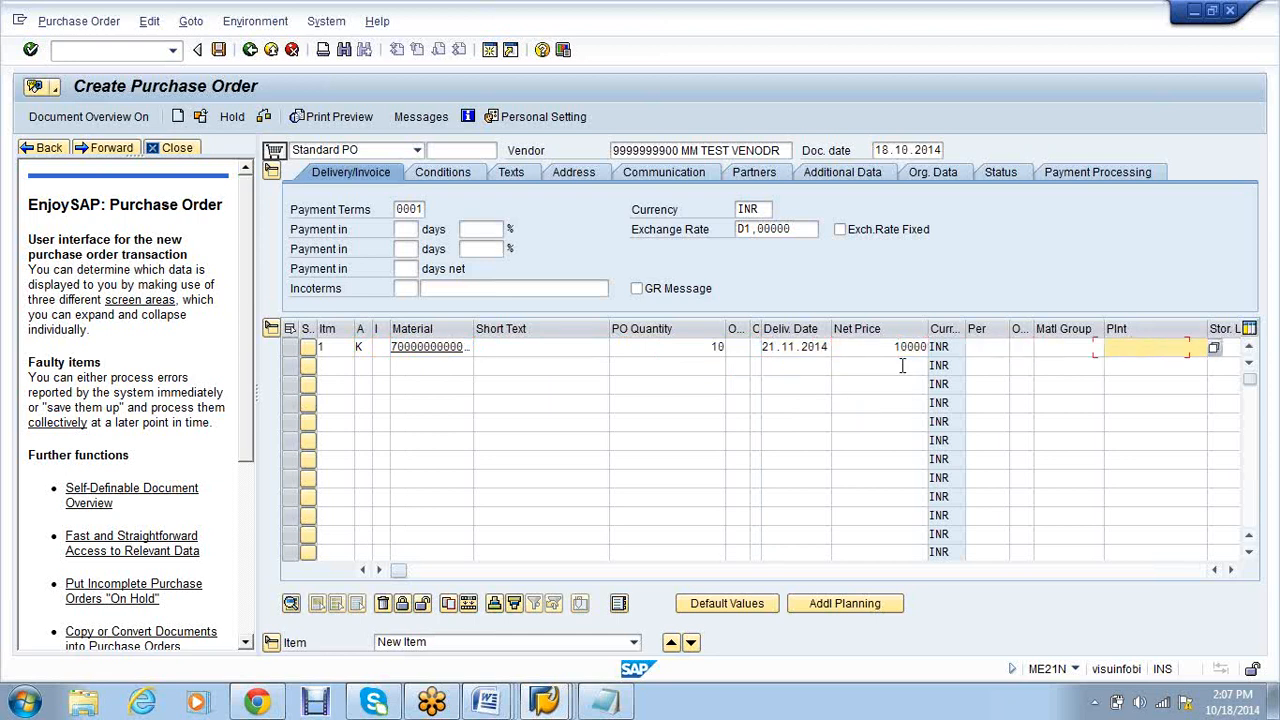
{"action": "key", "text": "Down"}
{"action": "key", "text": "Return"}
{"action": "key", "text": "Return"}
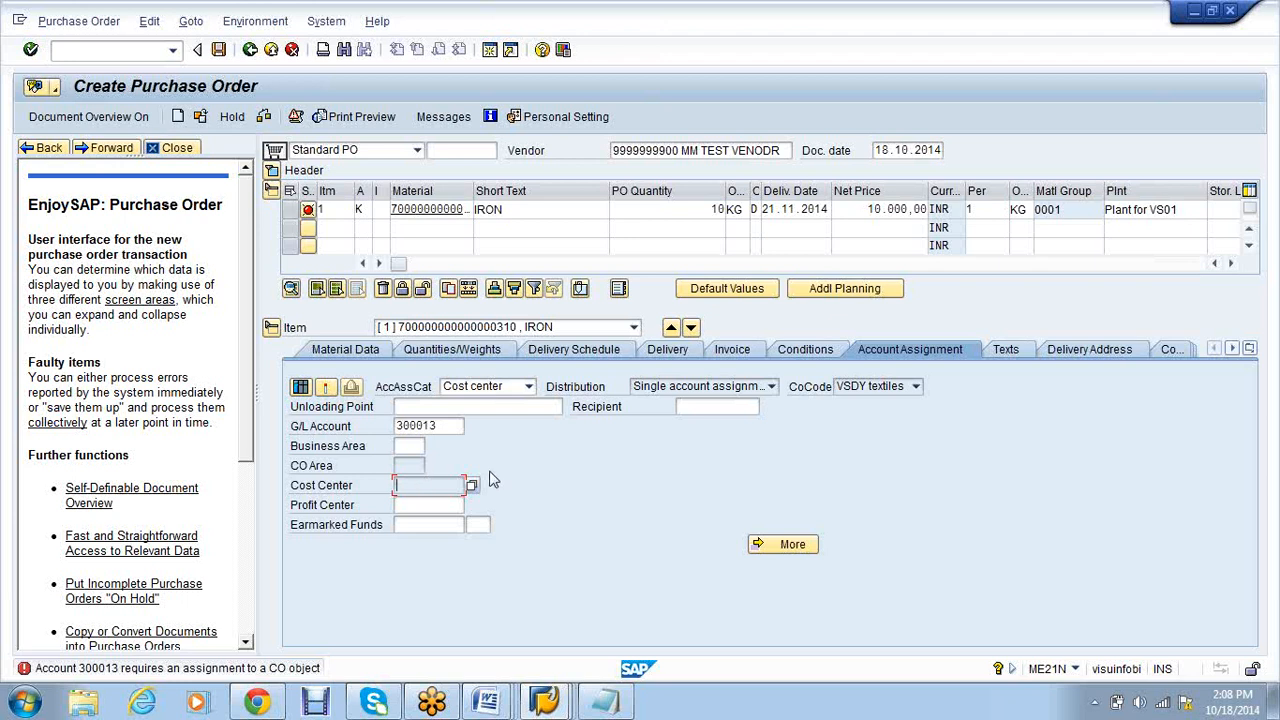
Look up the available cost centers for controlling area VS01 and close the list without assigning one.
{"action": "left_click", "coordinate": [473, 486]}
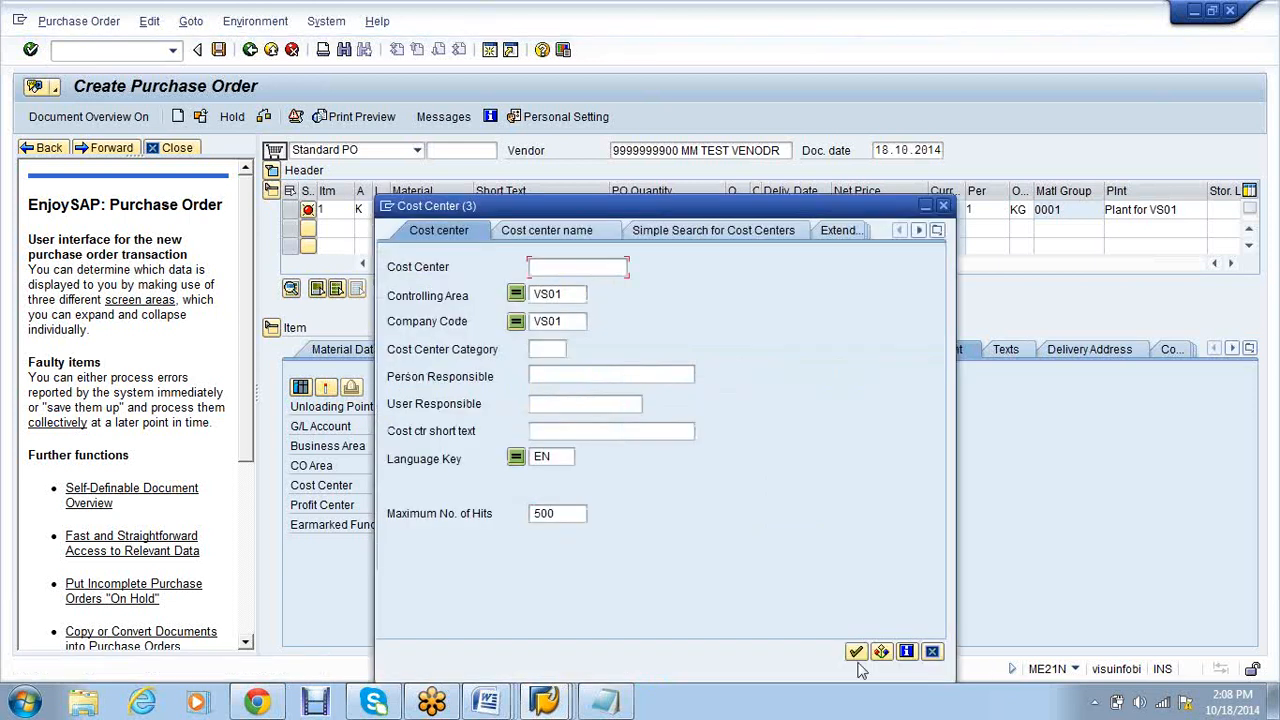
{"action": "left_click", "coordinate": [856, 652]}
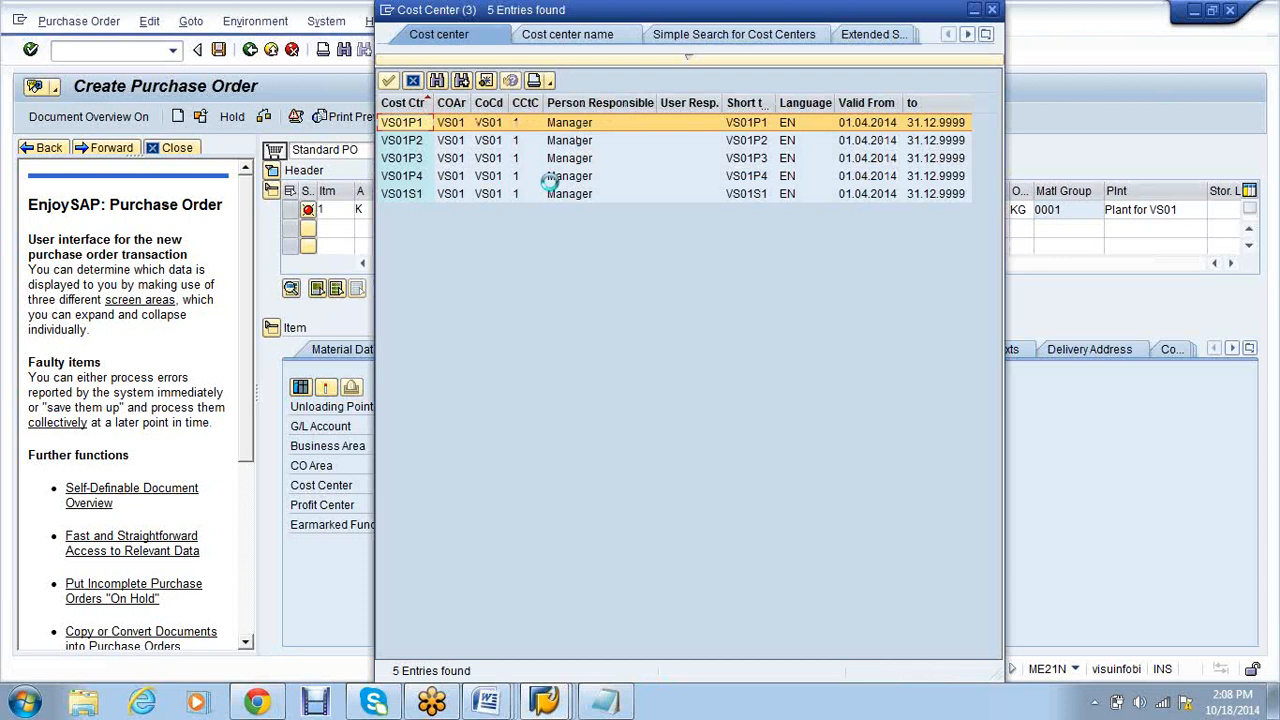
{"action": "left_click", "coordinate": [550, 178]}
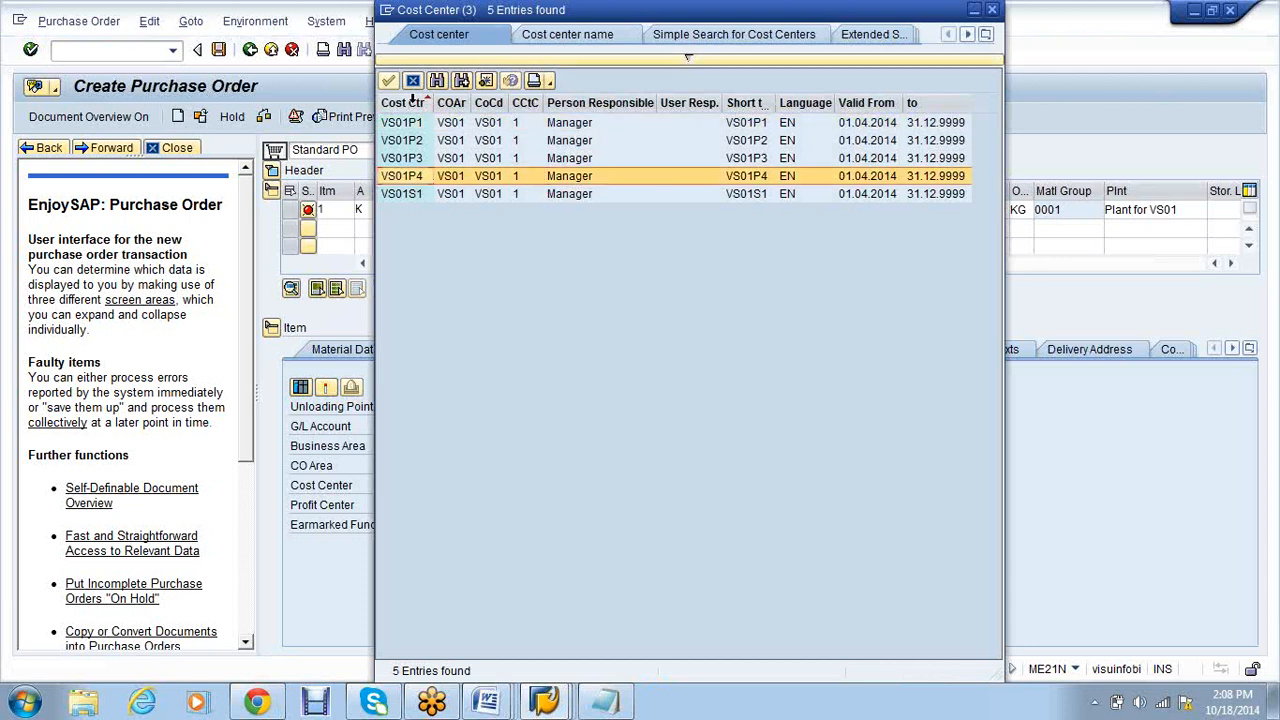
{"action": "left_click", "coordinate": [992, 10]}
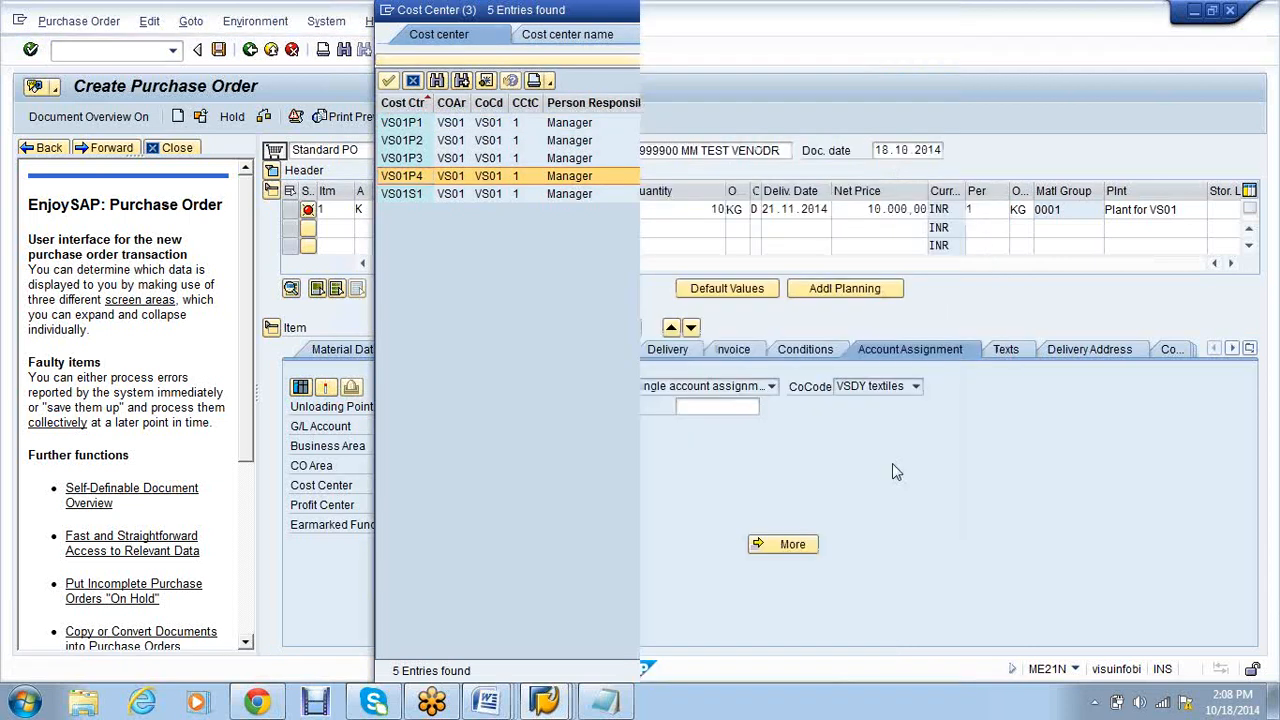
In the Allow Posting to Previous Period session, start MM01 for a Raw material in the Mechanical Engineering sector and call up its view selection.
{"action": "left_click", "coordinate": [560, 705]}
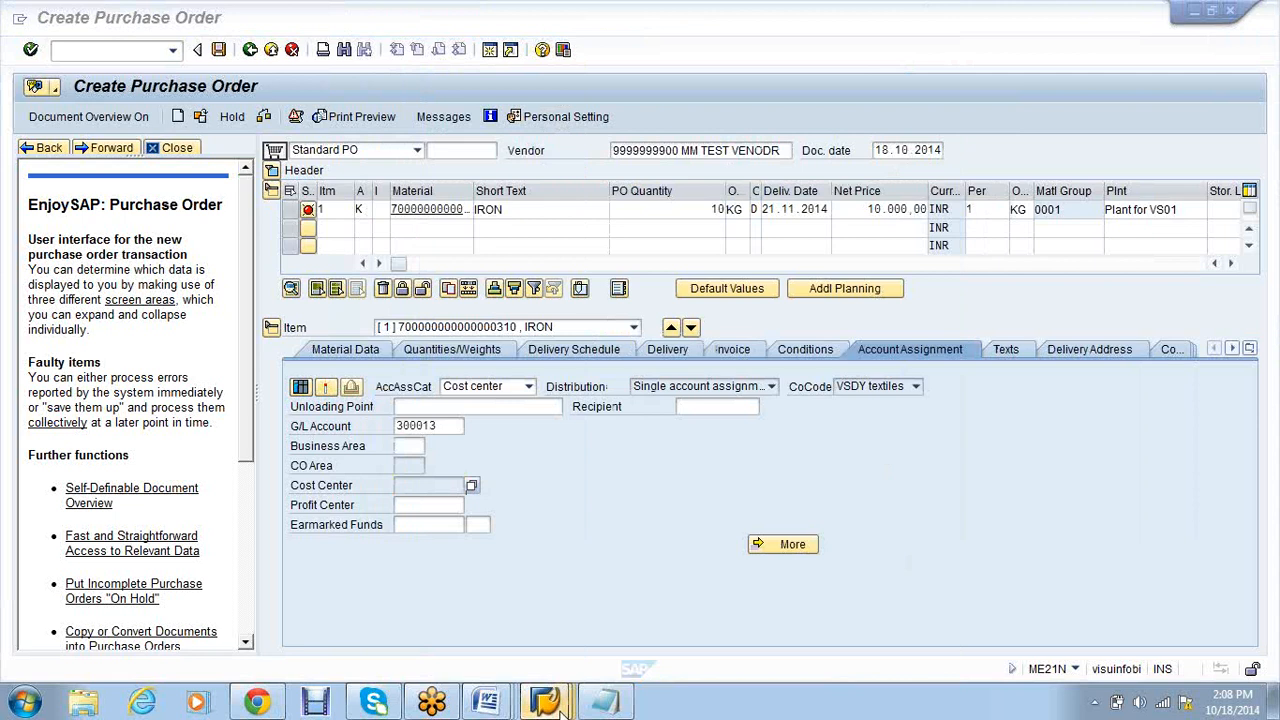
{"action": "mouse_move", "coordinate": [560, 705]}
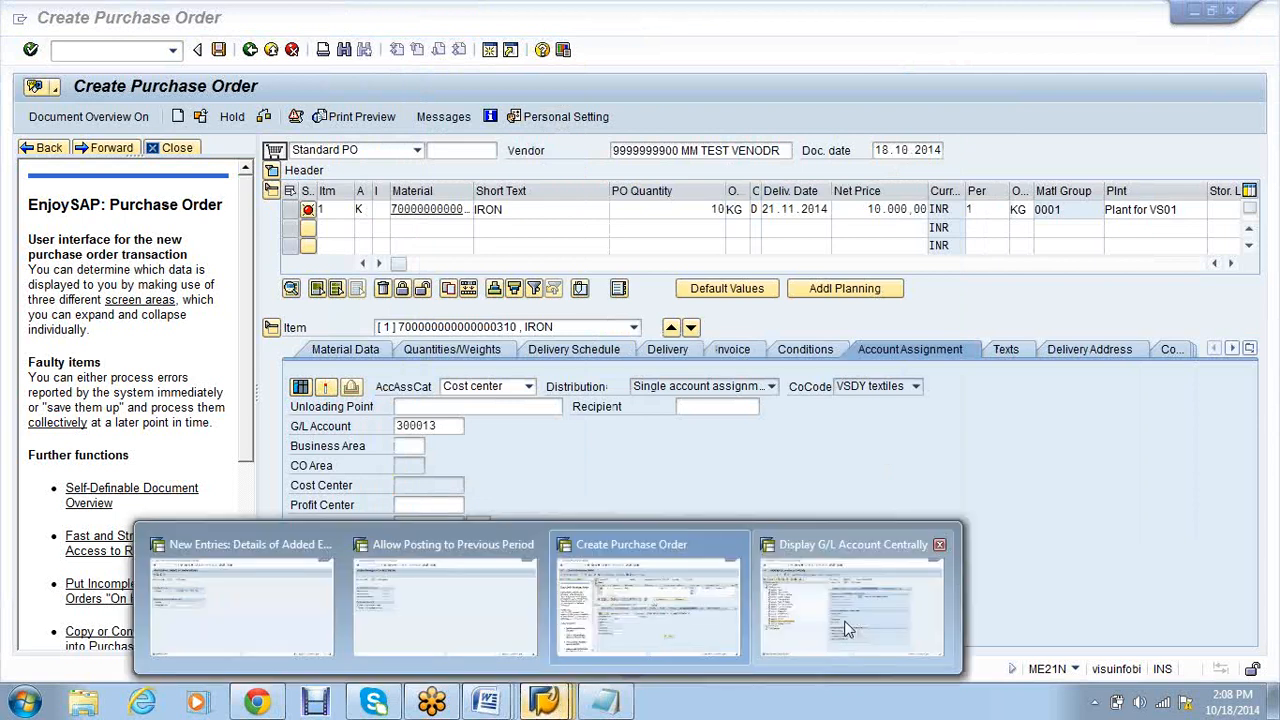
{"action": "left_click", "coordinate": [445, 605]}
{"action": "type", "text": "/NMM"}
{"action": "key", "text": "Return"}
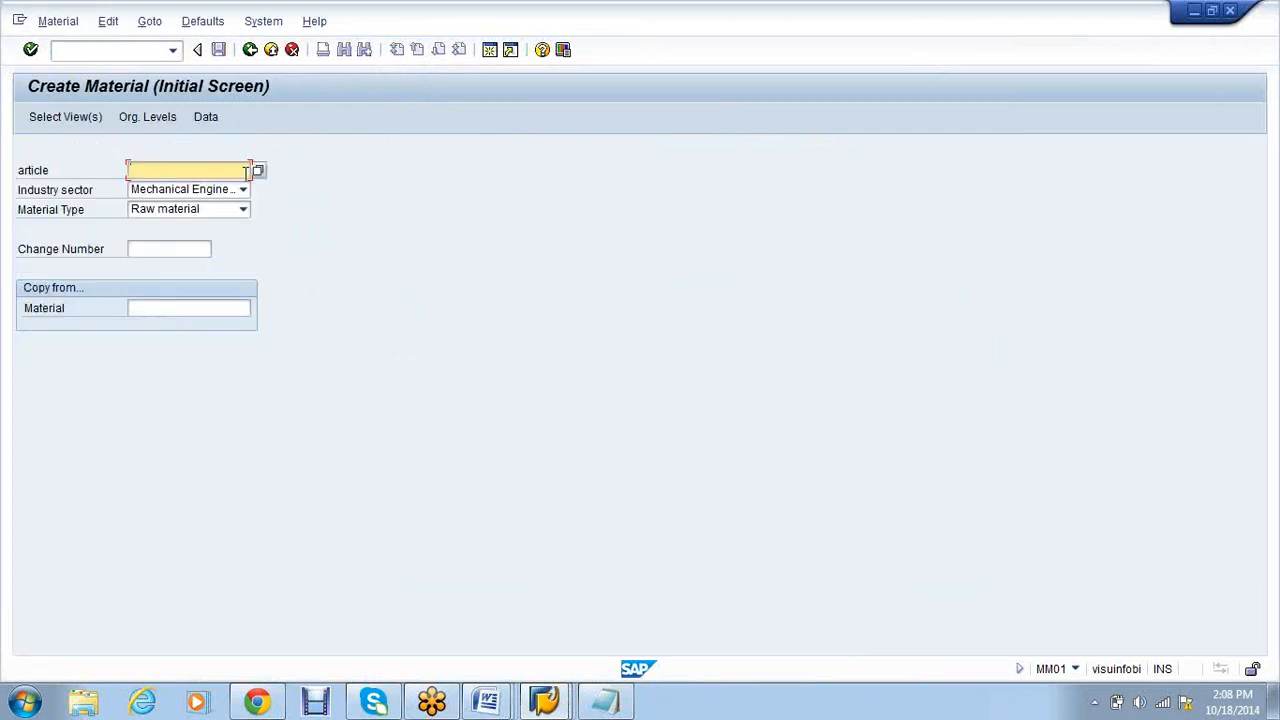
{"action": "left_click", "coordinate": [243, 209]}
{"action": "left_click", "coordinate": [329, 330]}
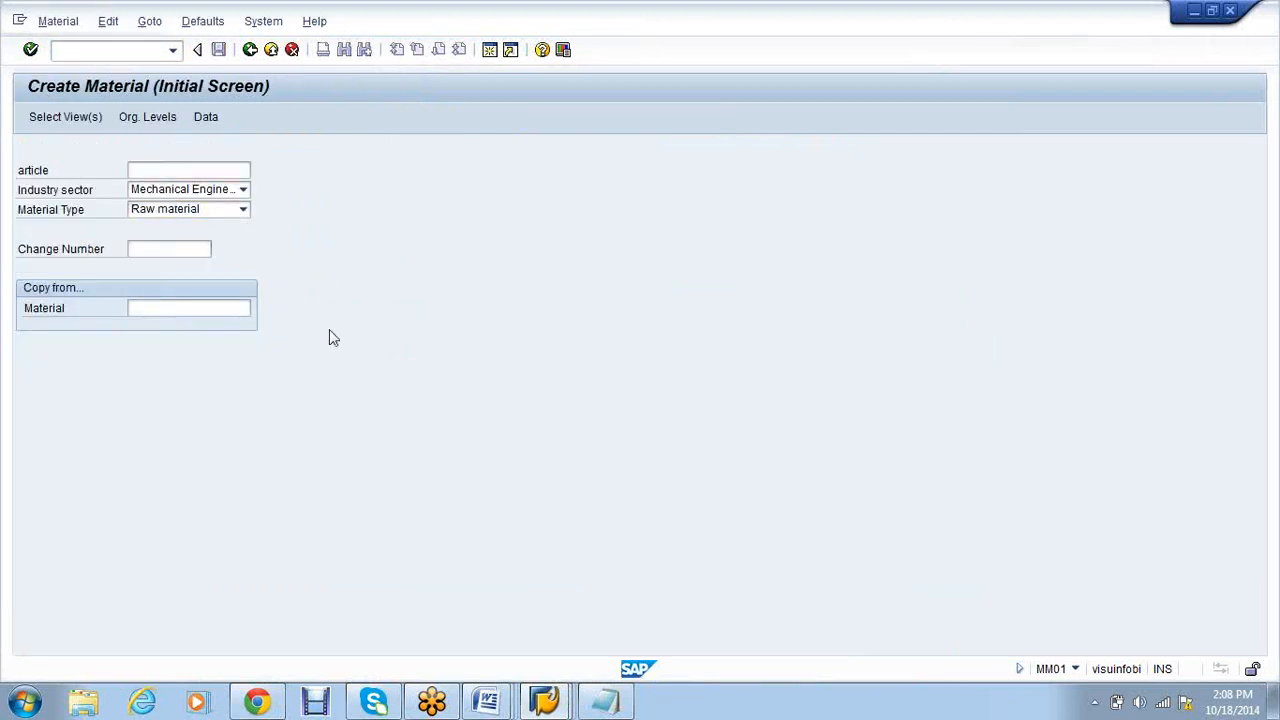
{"action": "key", "text": "Return"}
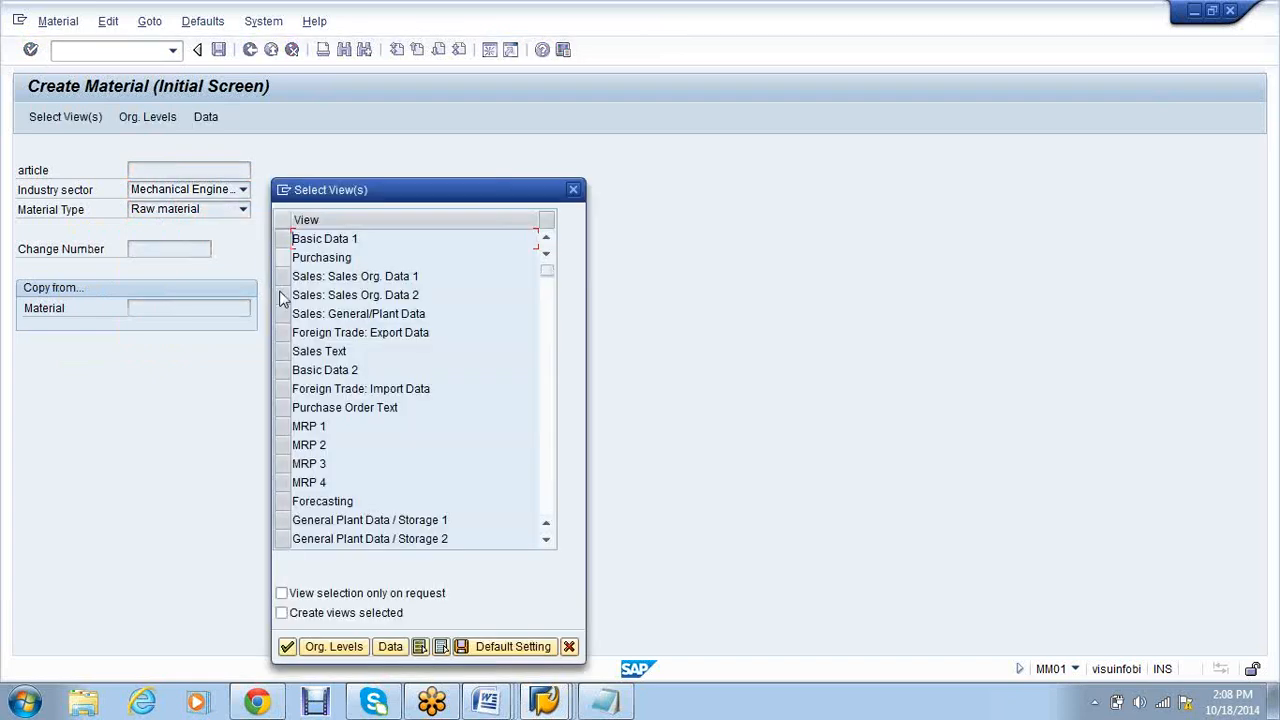
Select the Basic Data 1, Purchasing and Accounting 1 views for the new material.
{"action": "left_click", "coordinate": [283, 239]}
{"action": "left_click", "coordinate": [283, 258]}
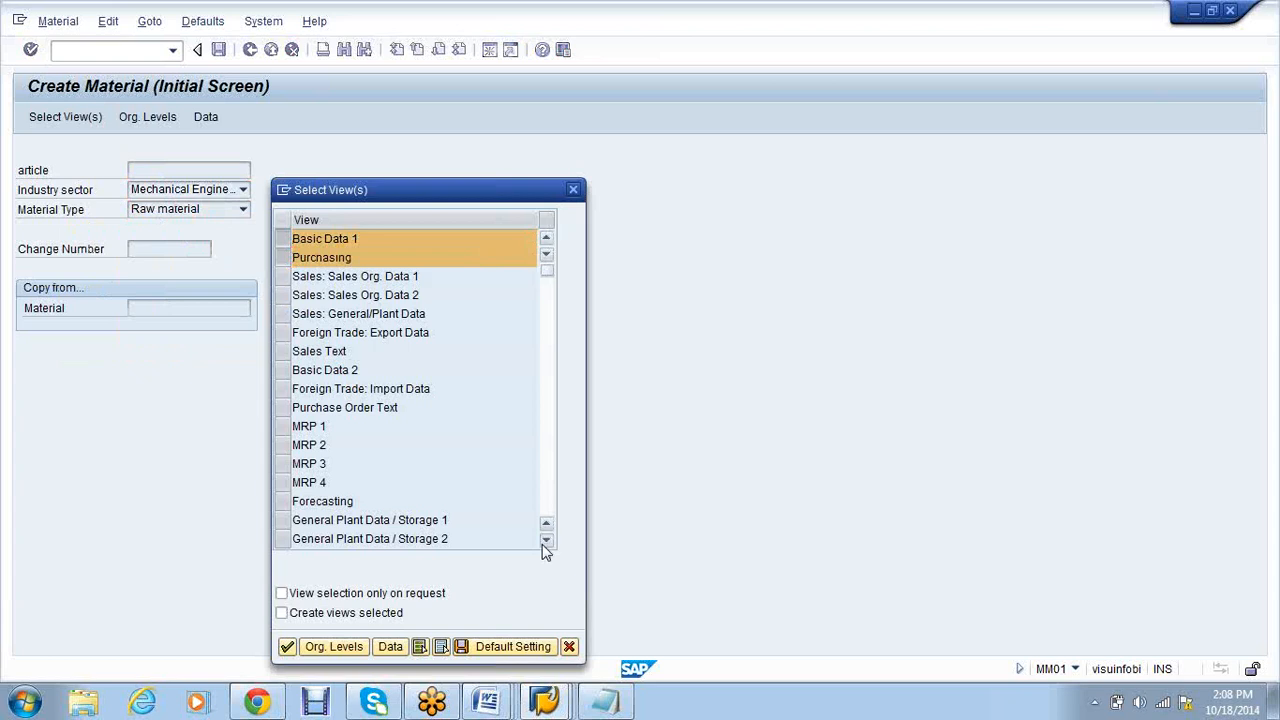
{"action": "left_click", "coordinate": [544, 545]}
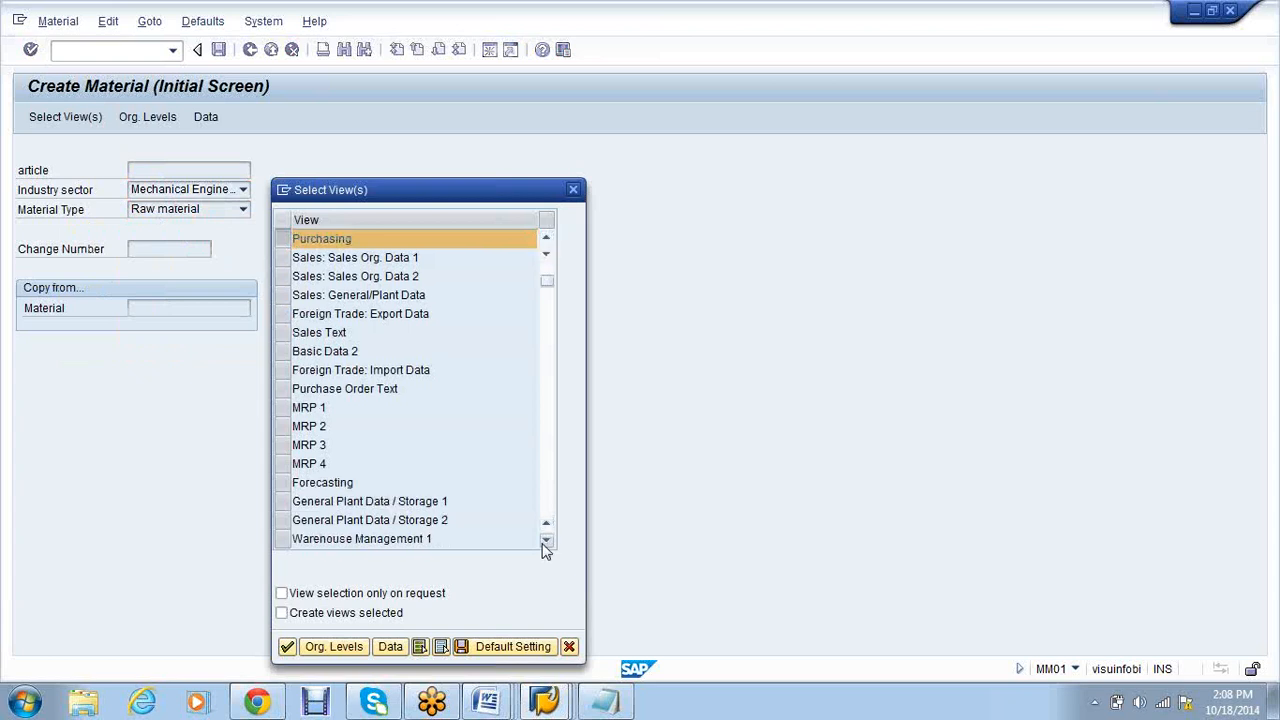
{"action": "left_click", "coordinate": [545, 543]}
{"action": "left_click", "coordinate": [545, 543]}
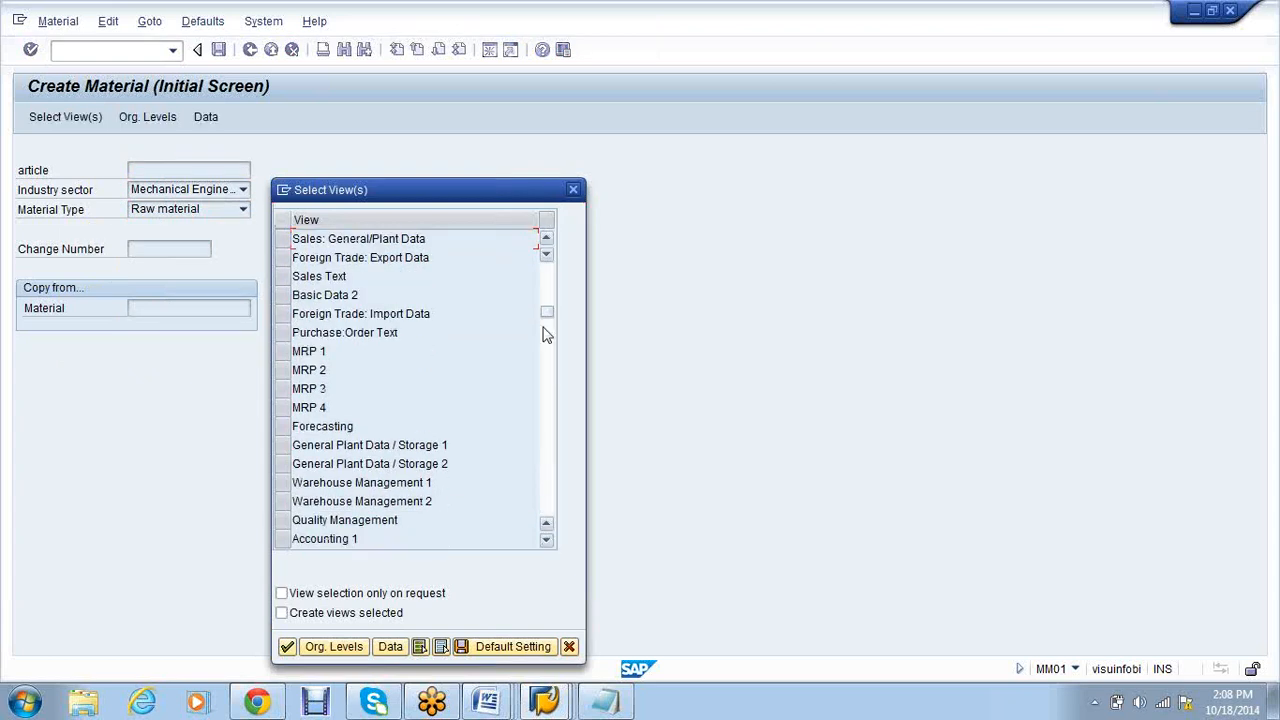
{"action": "left_click_drag", "start_coordinate": [545, 316], "coordinate": [566, 399]}
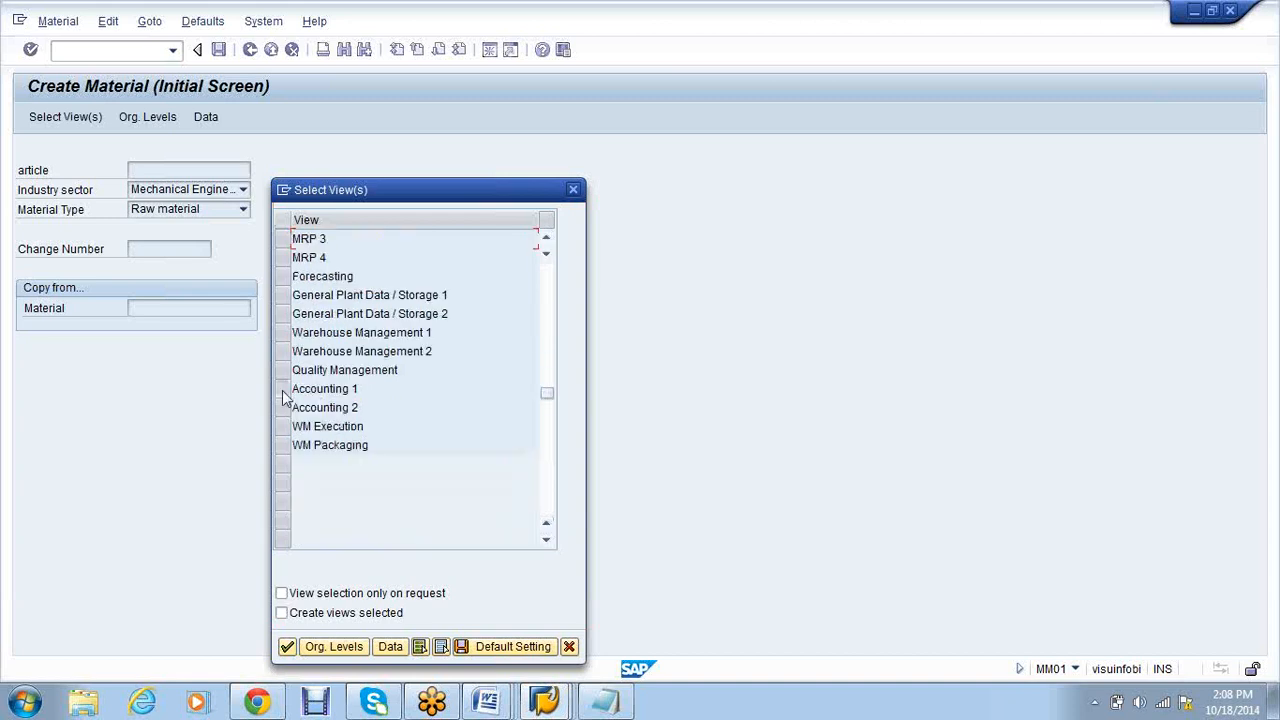
{"action": "left_click", "coordinate": [281, 389]}
Set the material's organizational level to plant VS01 and confirm it.
{"action": "left_click", "coordinate": [333, 646]}
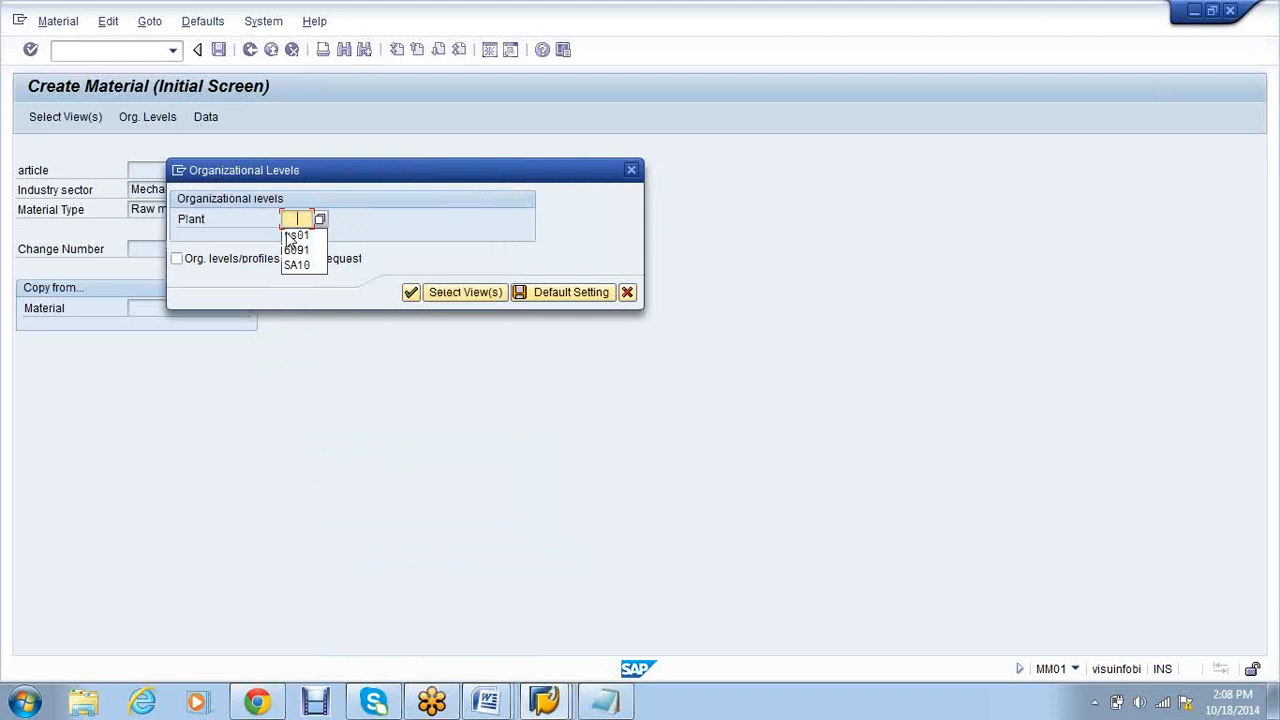
{"action": "left_click", "coordinate": [292, 236]}
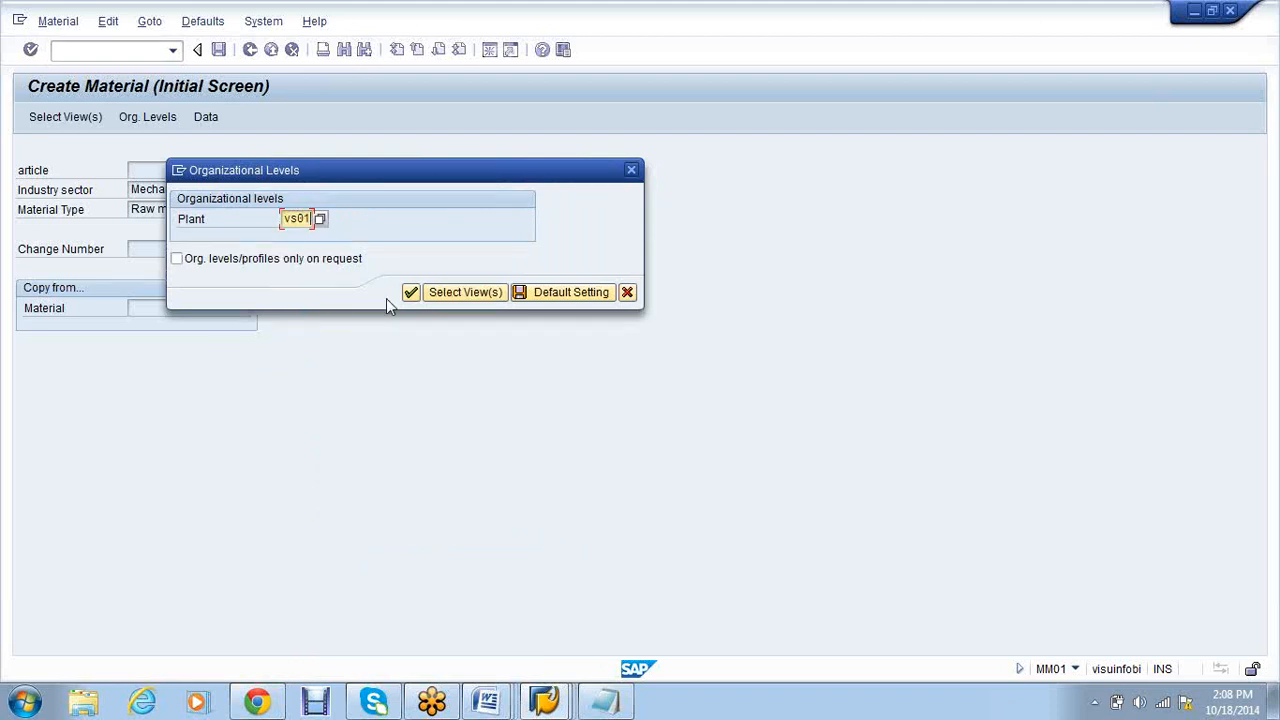
{"action": "key", "text": "Return"}
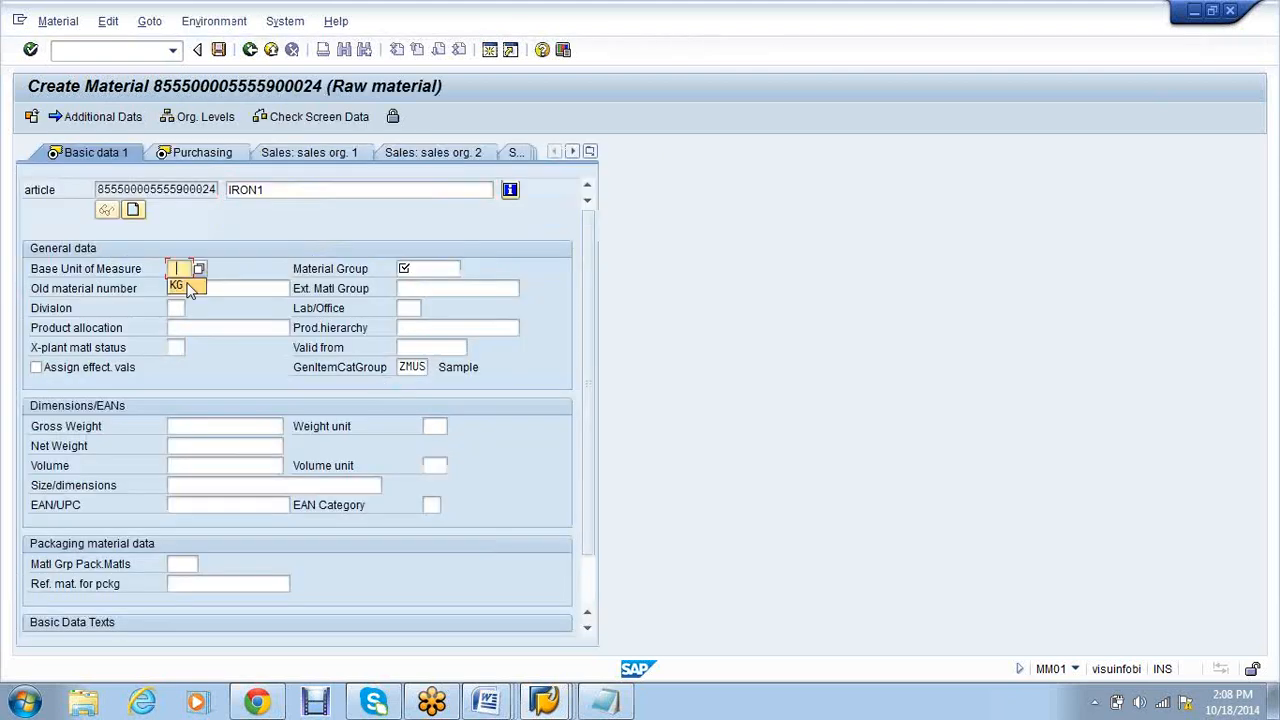
In the basic data of material IRON1, set the base unit of measure to KG and the material group to 0001.
{"action": "left_click", "coordinate": [189, 288]}
{"action": "left_click", "coordinate": [432, 268]}
{"action": "left_click", "coordinate": [434, 286]}
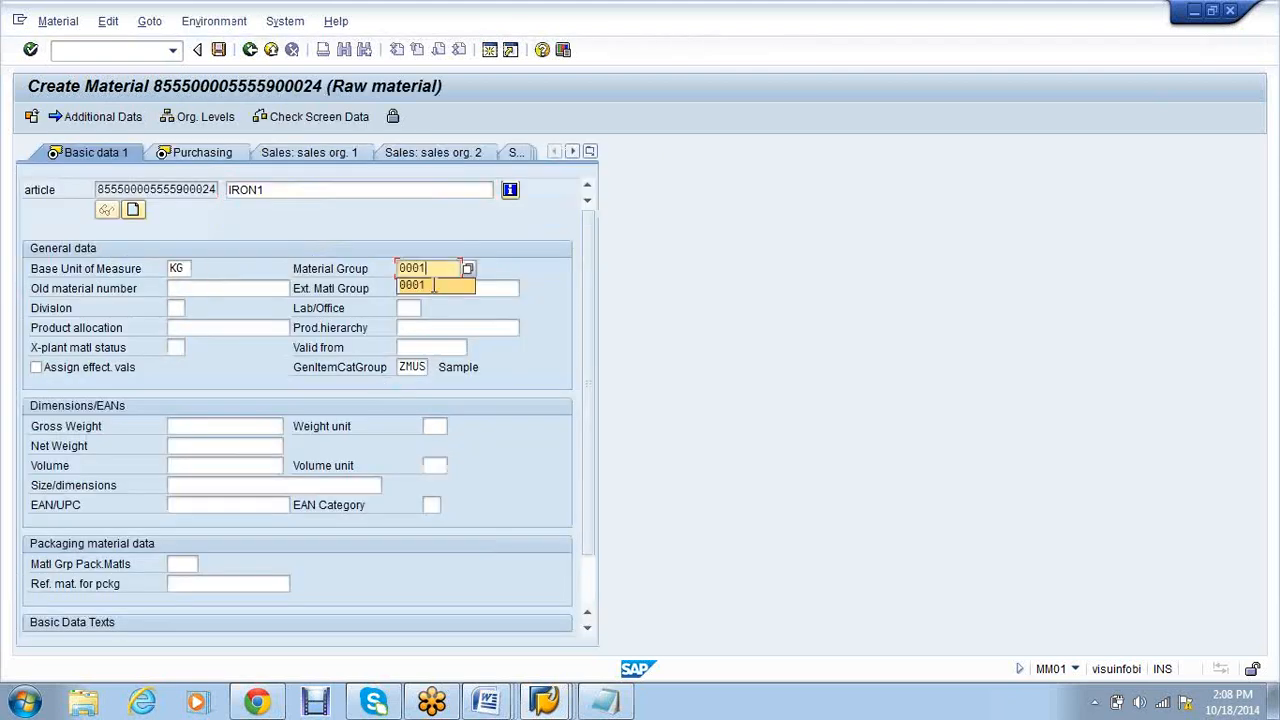
Try to assign valuation class VSR1 and a standard price of 100 in the Accounting 1 data of IRON1.
{"action": "left_click", "coordinate": [195, 157]}
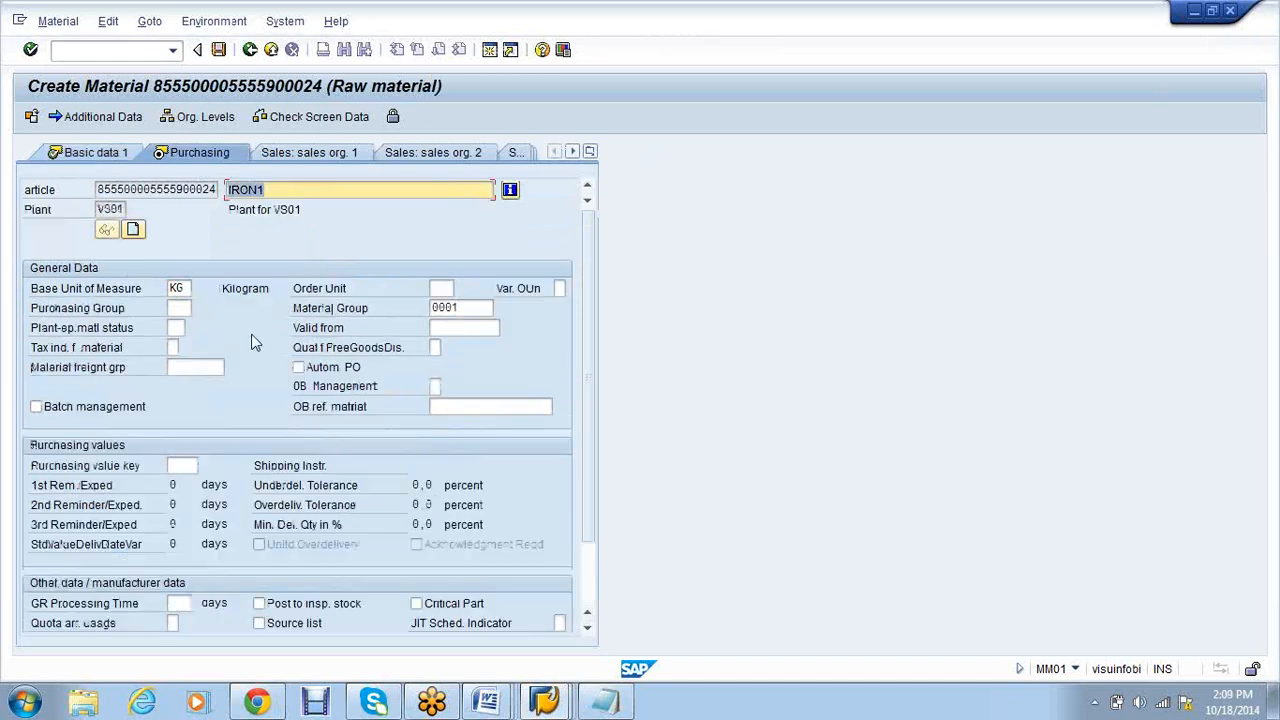
{"action": "left_click", "coordinate": [590, 152]}
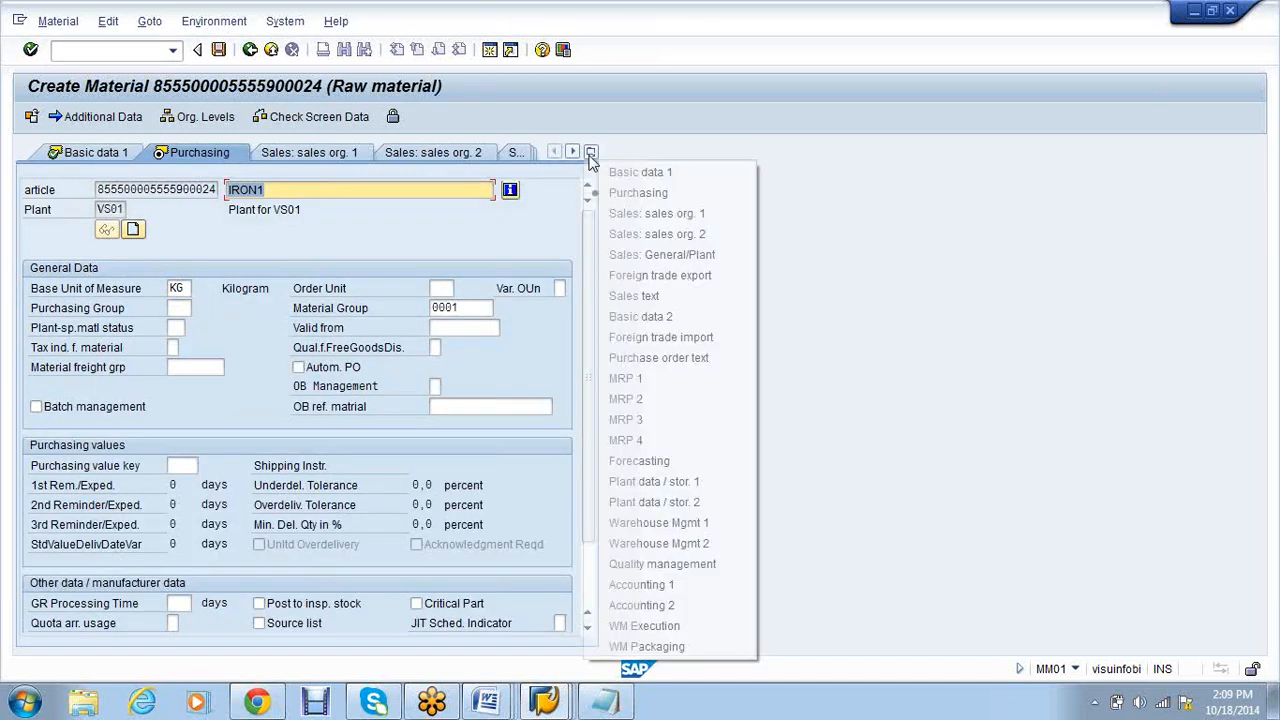
{"action": "left_click", "coordinate": [638, 577]}
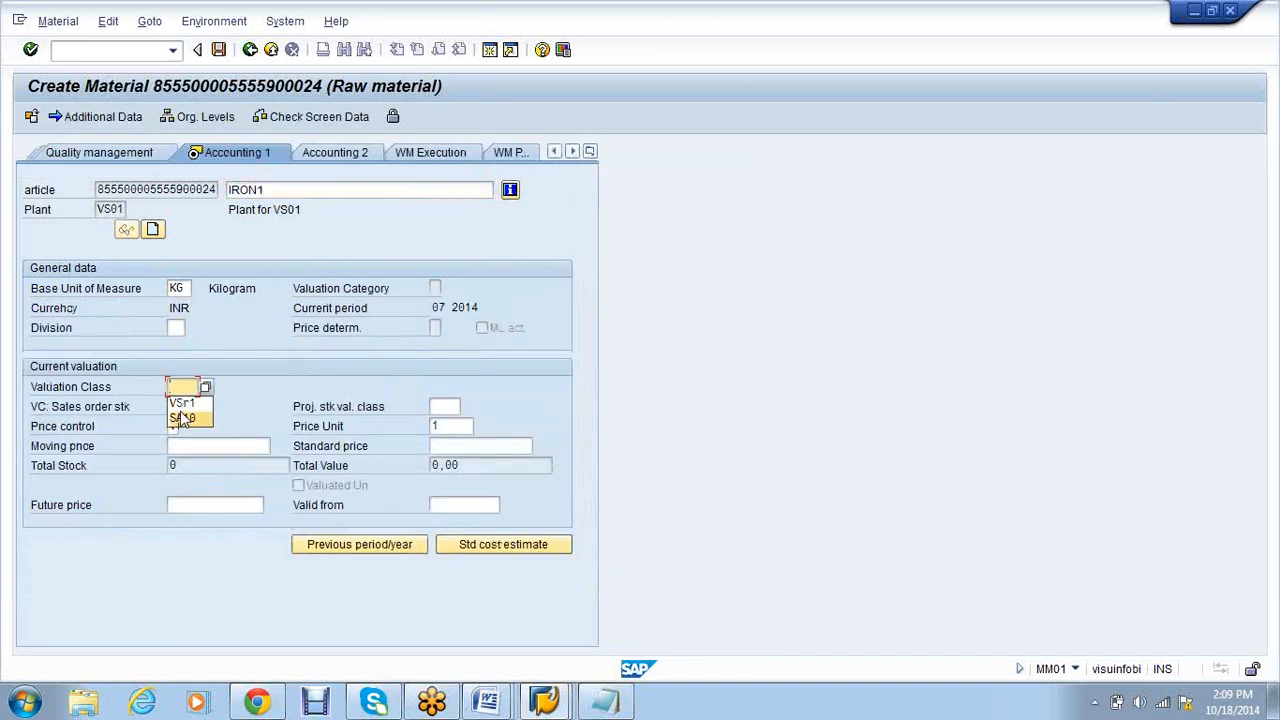
{"action": "left_click", "coordinate": [472, 446]}
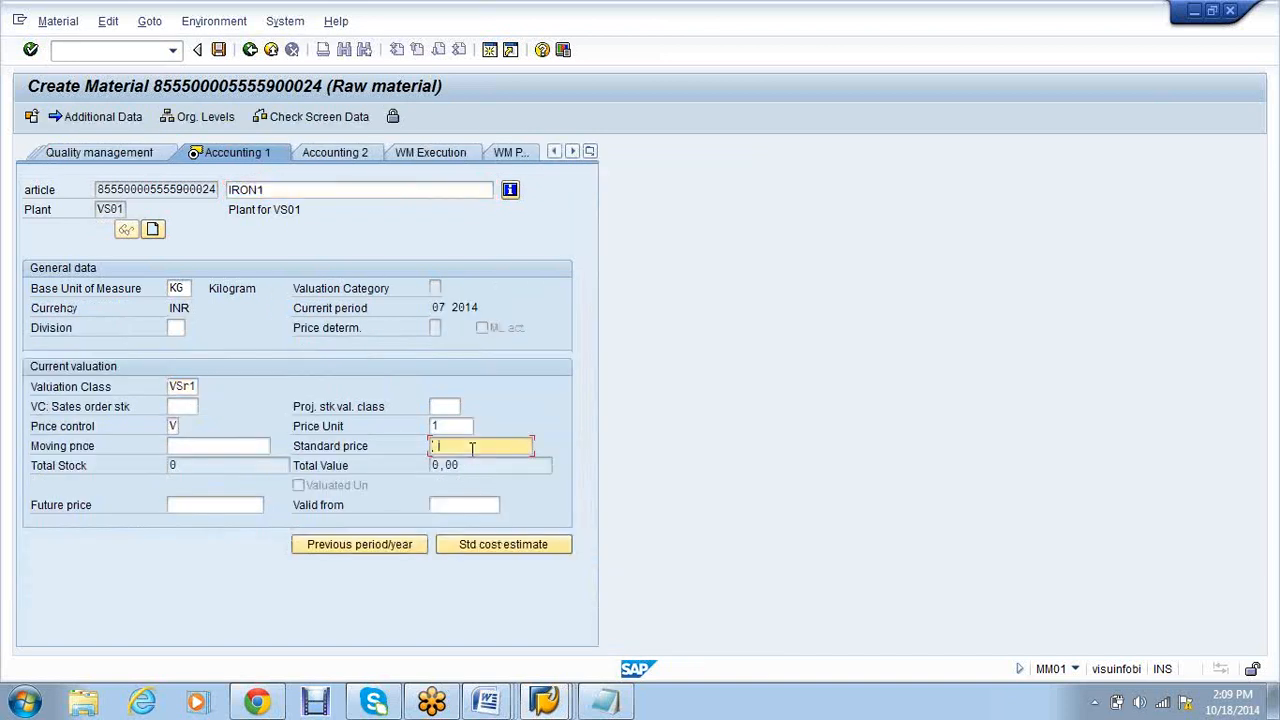
{"action": "left_click", "coordinate": [472, 462]}
{"action": "key", "text": "Return"}
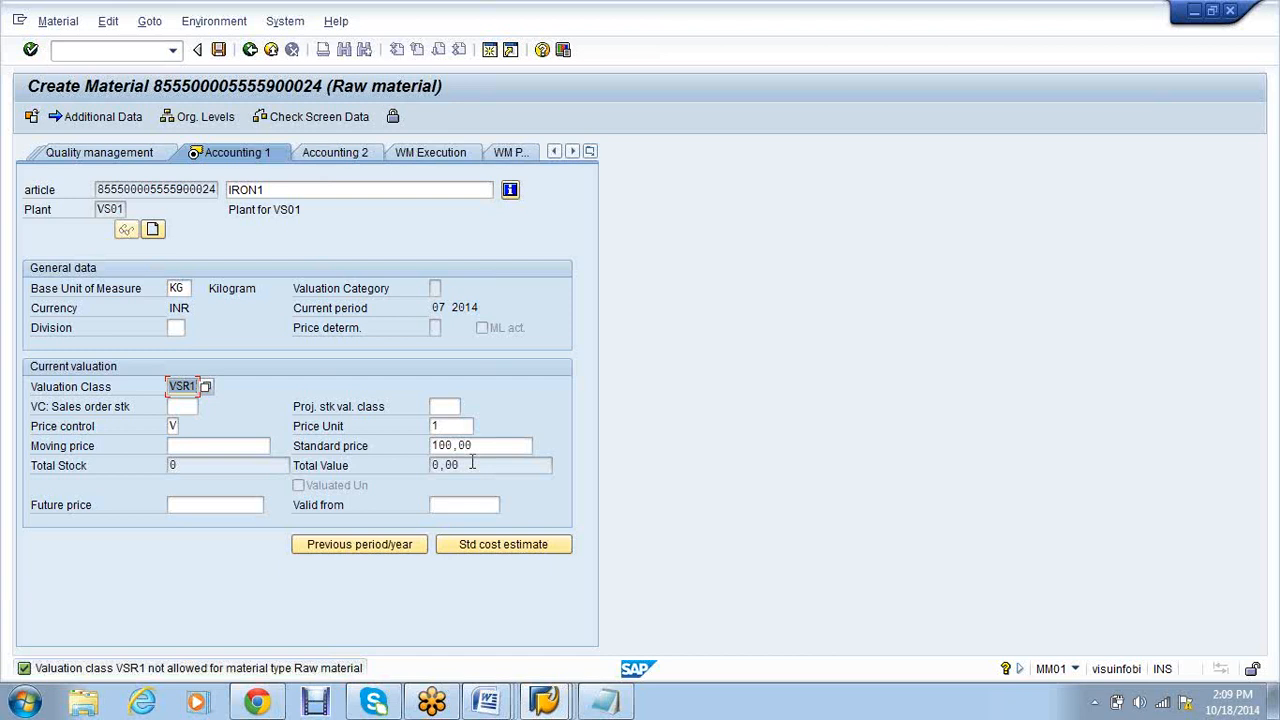
Restart MM01 and choose material type Raw material-SAP in the Mechanical Engineering sector, calling up the view selection.
{"action": "left_click", "coordinate": [99, 52]}
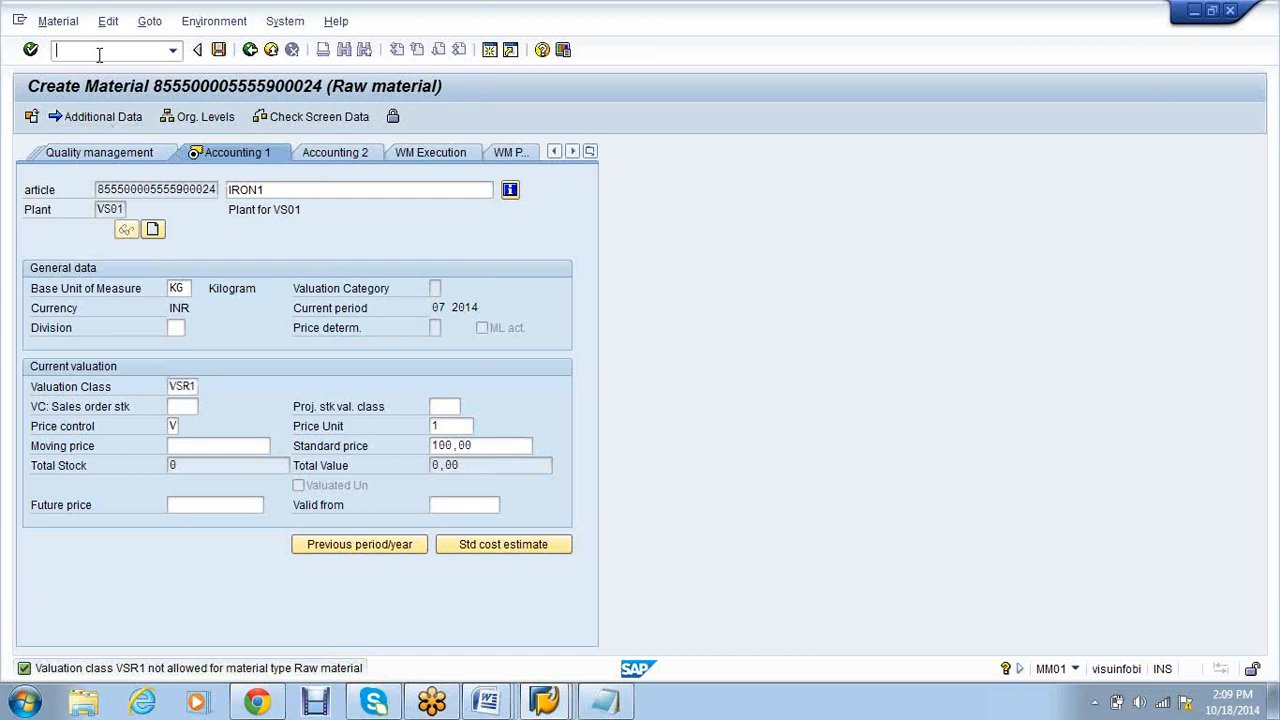
{"action": "type", "text": "/NMM01"}
{"action": "key", "text": "Return"}
{"action": "left_click", "coordinate": [243, 209]}
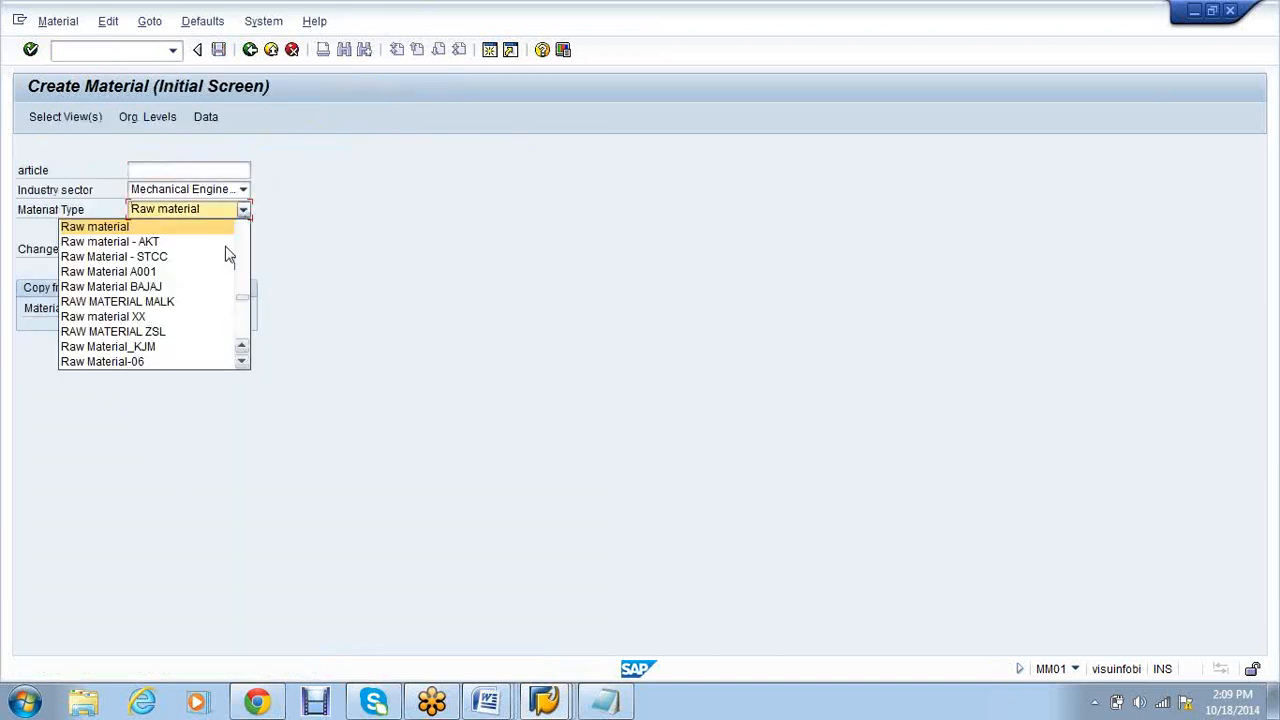
{"action": "left_click", "coordinate": [242, 362]}
{"action": "left_click", "coordinate": [242, 362]}
{"action": "left_click", "coordinate": [242, 362]}
{"action": "left_click", "coordinate": [242, 362]}
{"action": "left_click", "coordinate": [242, 362]}
{"action": "left_click", "coordinate": [242, 362]}
{"action": "left_click", "coordinate": [242, 362]}
{"action": "left_click", "coordinate": [242, 362]}
{"action": "left_click", "coordinate": [242, 362]}
{"action": "left_click", "coordinate": [242, 362]}
{"action": "left_click", "coordinate": [242, 362]}
{"action": "left_click", "coordinate": [242, 362]}
{"action": "left_click", "coordinate": [242, 362]}
{"action": "left_click", "coordinate": [166, 298]}
{"action": "key", "text": "Return"}
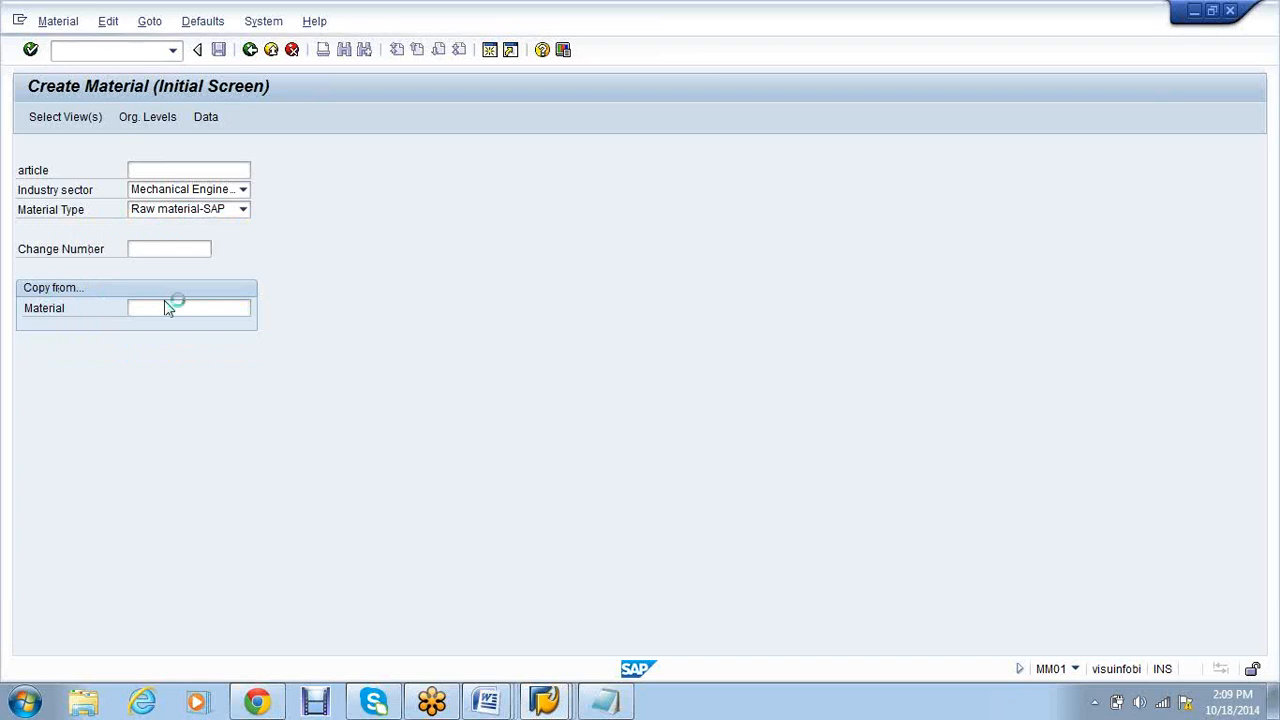
Select the Basic Data 1, Purchasing and Accounting 1 views for the Raw material-SAP material.
{"action": "left_click", "coordinate": [284, 257]}
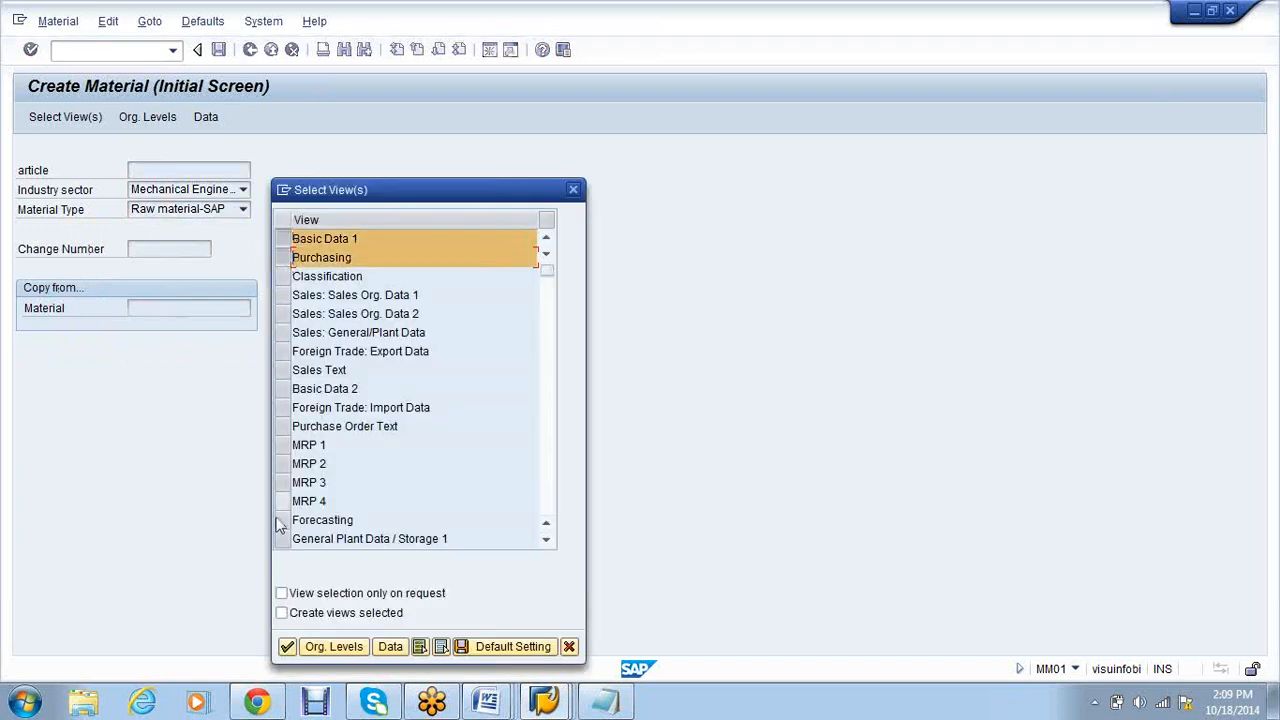
{"action": "left_click", "coordinate": [546, 542]}
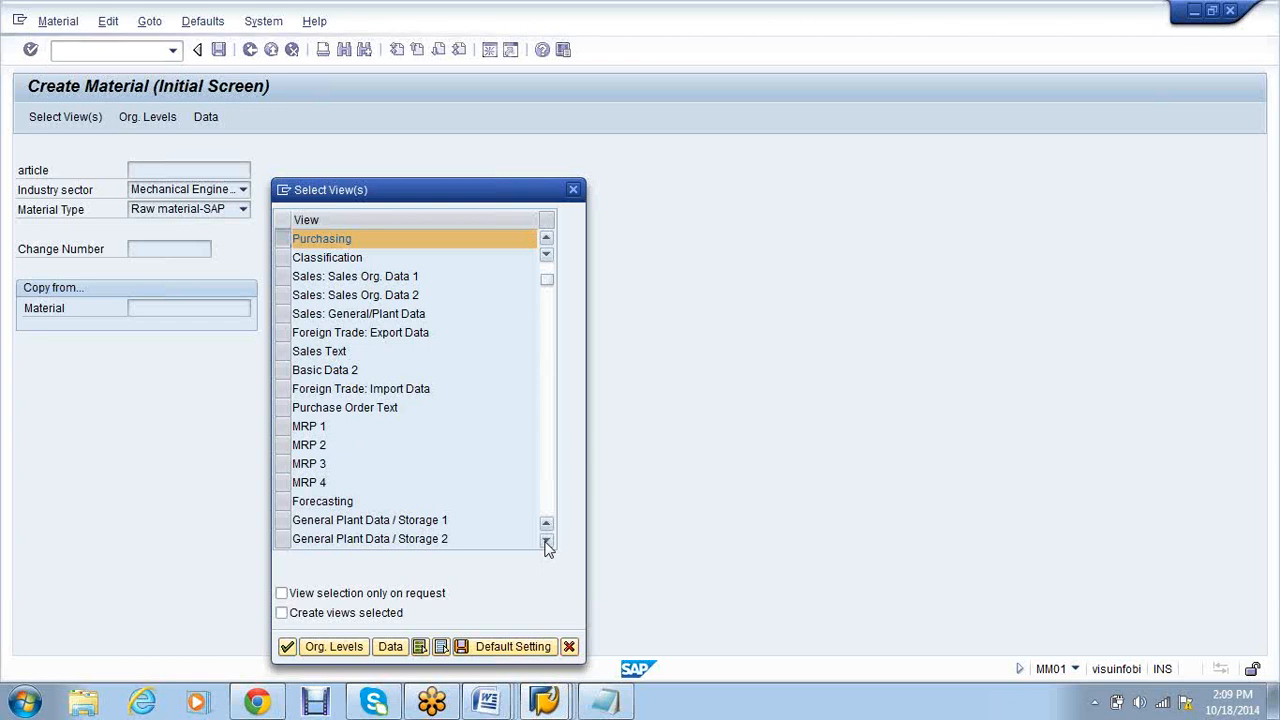
{"action": "left_click", "coordinate": [546, 542]}
{"action": "left_click", "coordinate": [546, 541]}
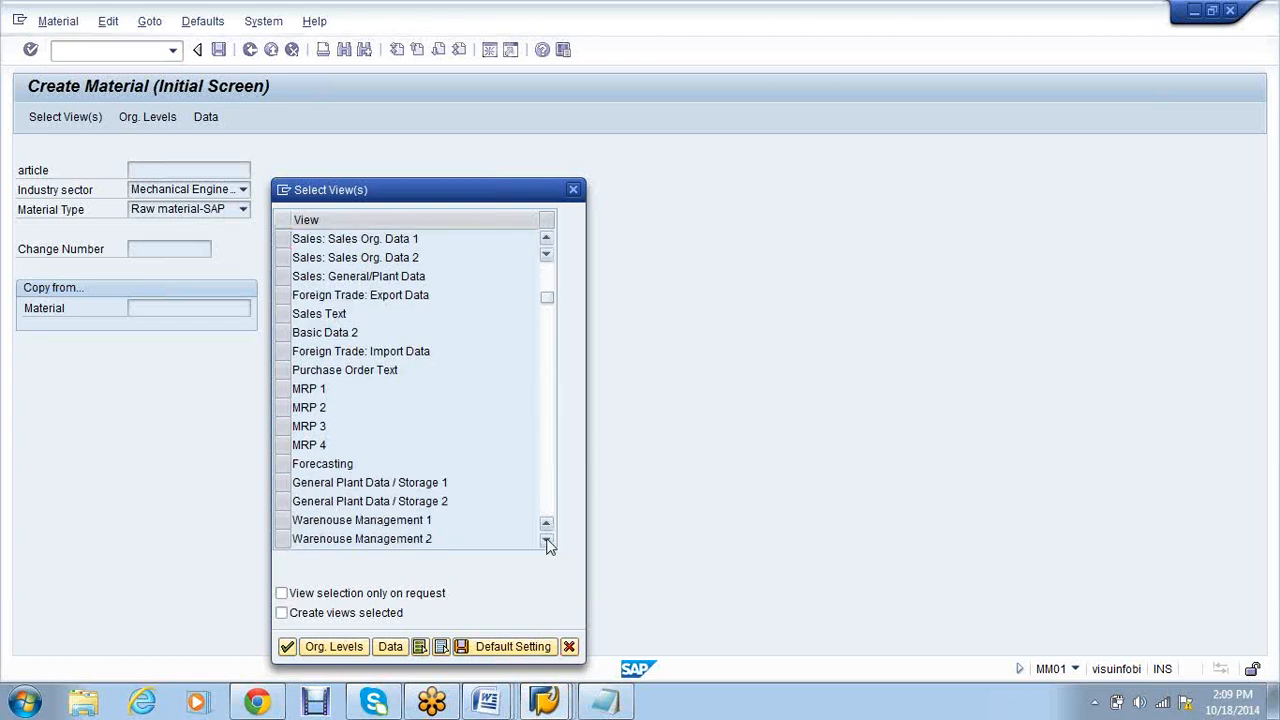
{"action": "left_click", "coordinate": [546, 541]}
{"action": "left_click", "coordinate": [546, 541]}
{"action": "left_click", "coordinate": [546, 541]}
{"action": "left_click", "coordinate": [284, 523]}
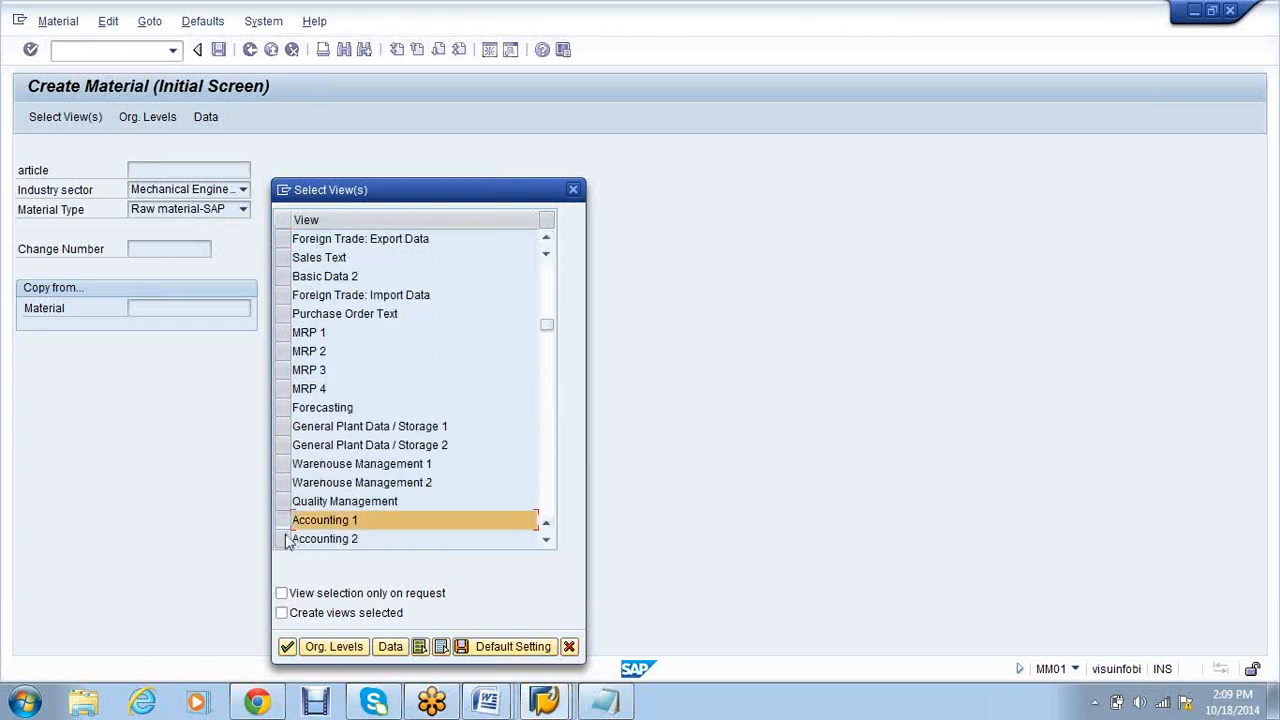
Set the organizational level of the new material to plant VS01 and confirm it.
{"action": "left_click", "coordinate": [332, 648]}
{"action": "type", "text": "v"}
{"action": "left_click", "coordinate": [290, 236]}
{"action": "left_click", "coordinate": [408, 294]}
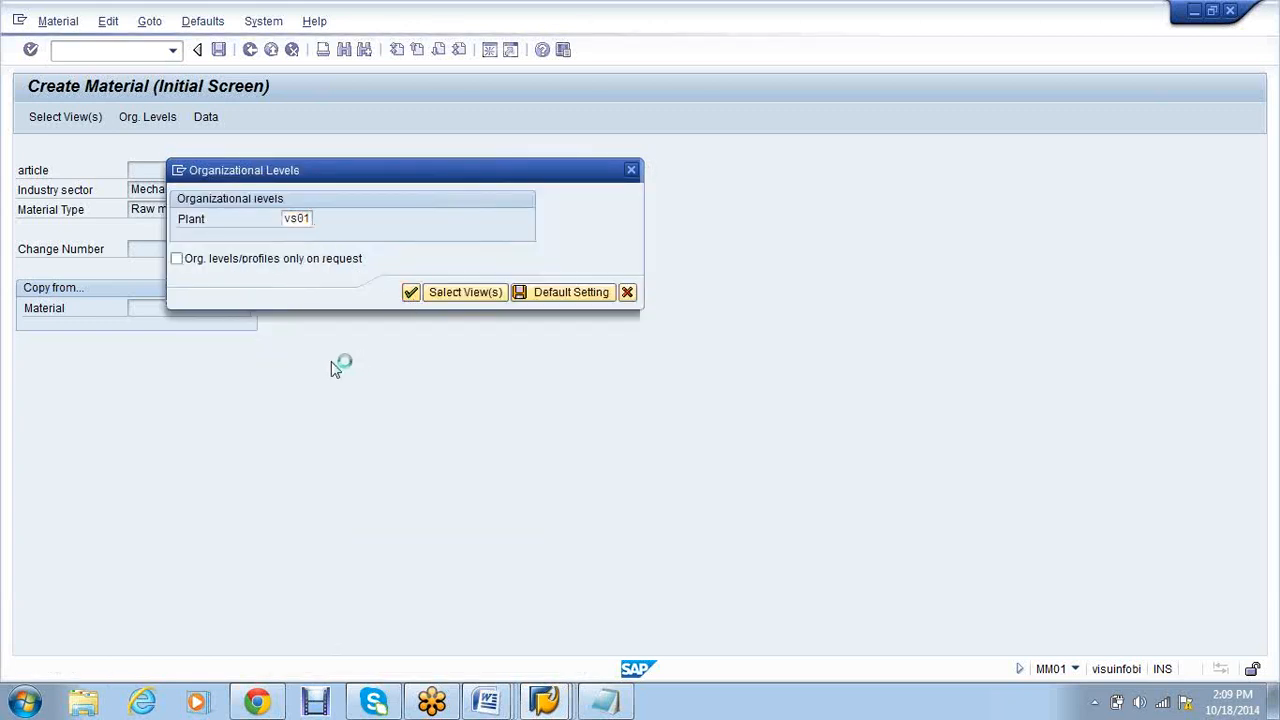
In the basic data, enter the description IRON1, base unit of measure KG and material group 0001.
{"action": "type", "text": "IRON1"}
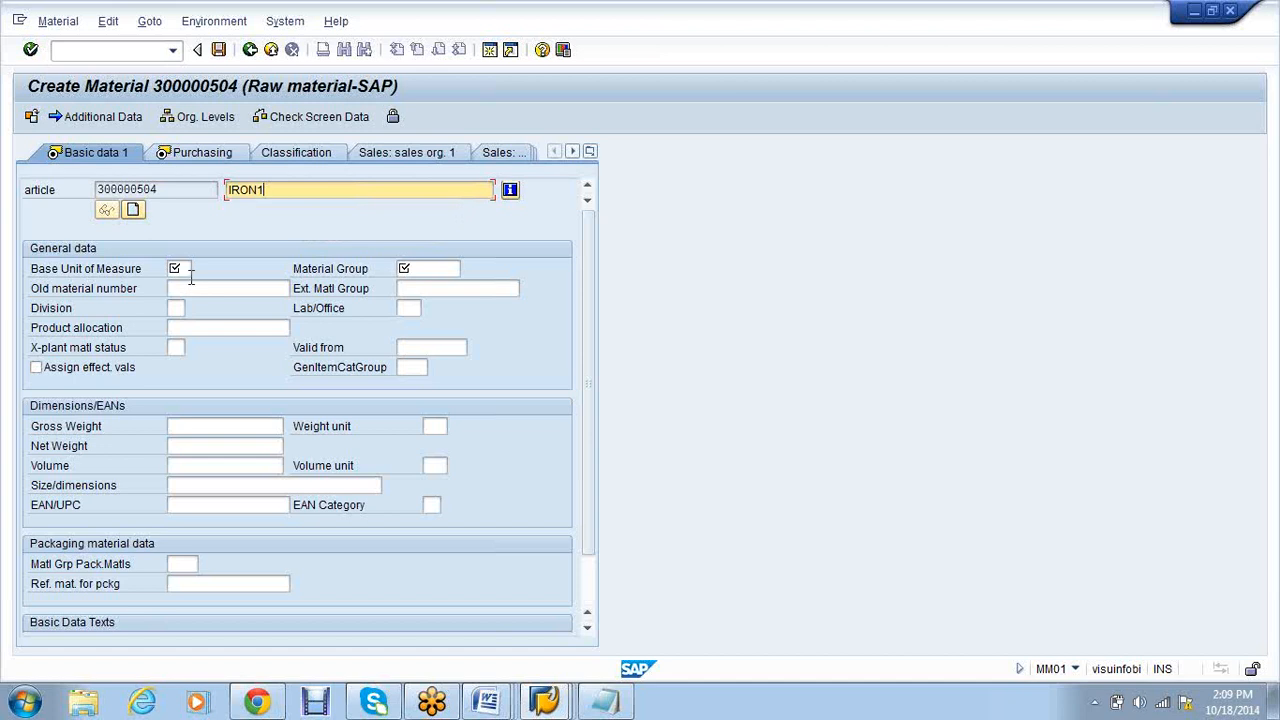
{"action": "left_click", "coordinate": [186, 270]}
{"action": "type", "text": "KG"}
{"action": "left_click", "coordinate": [400, 270]}
{"action": "type", "text": "0001"}
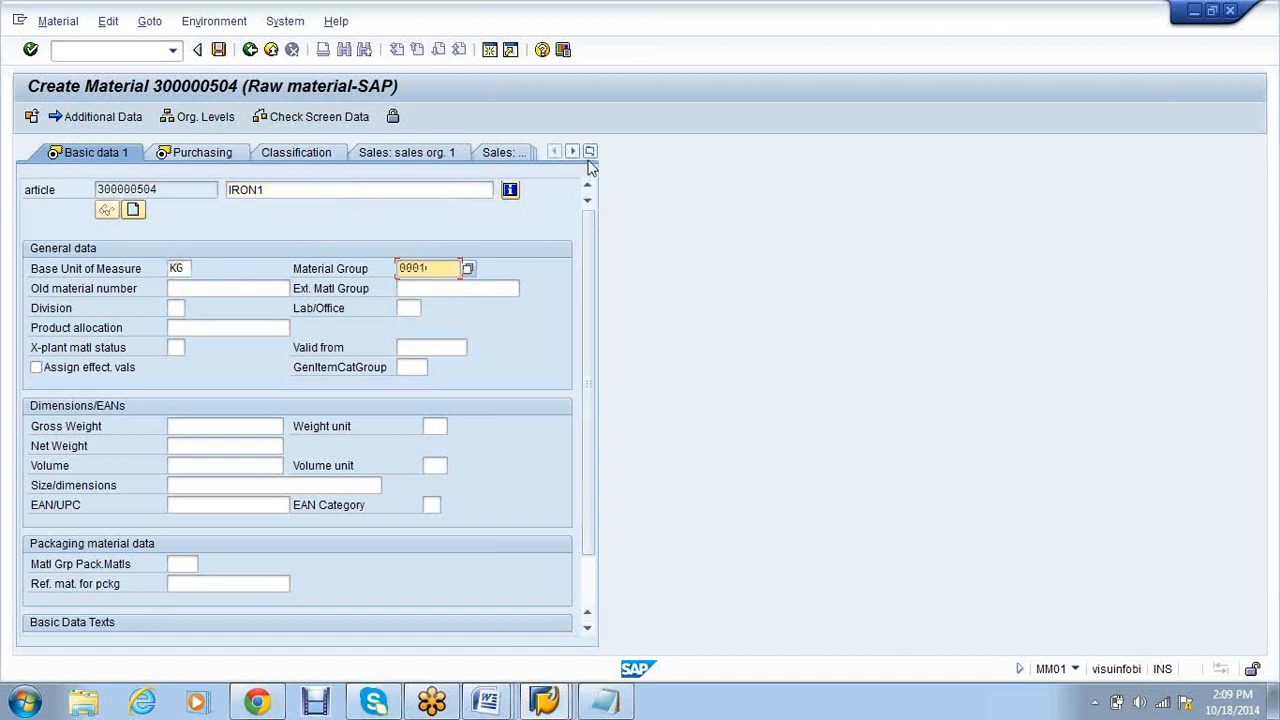
Set IRON1's purchasing group to 000 in the Purchasing view and its valuation class to VSR1 in Accounting 1.
{"action": "left_click", "coordinate": [177, 155]}
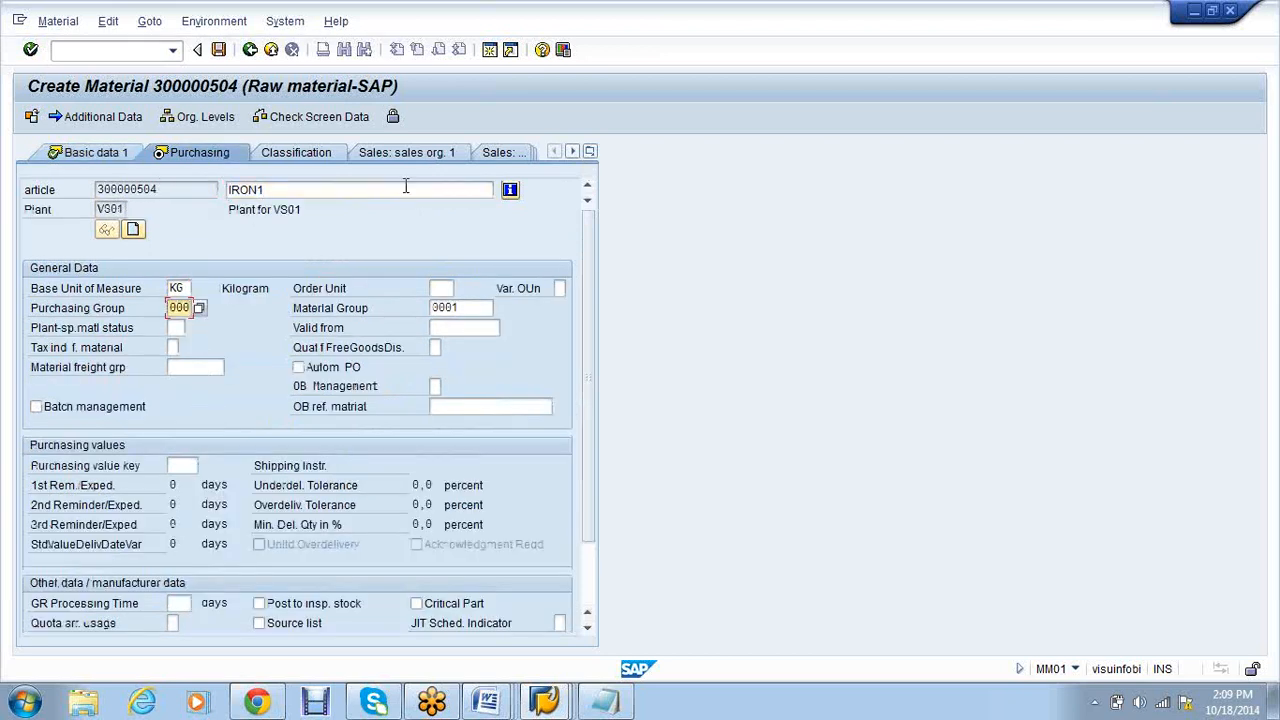
{"action": "left_click", "coordinate": [590, 152]}
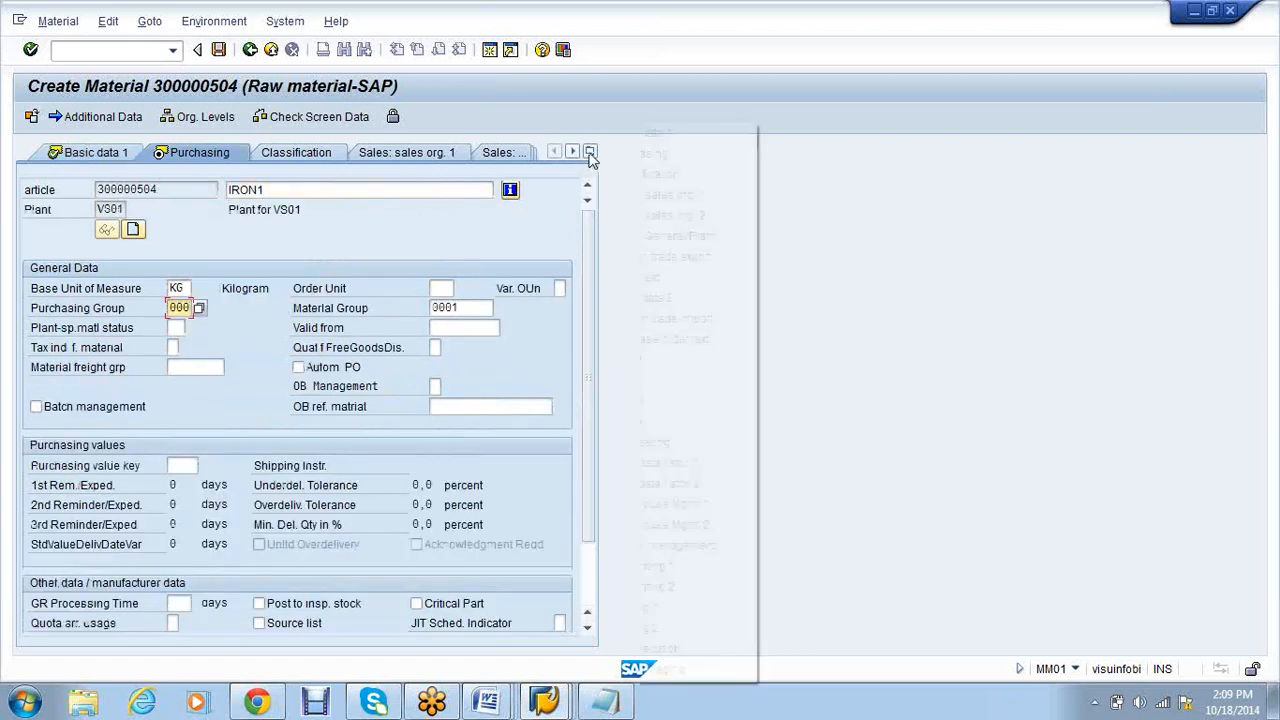
{"action": "left_click", "coordinate": [655, 585]}
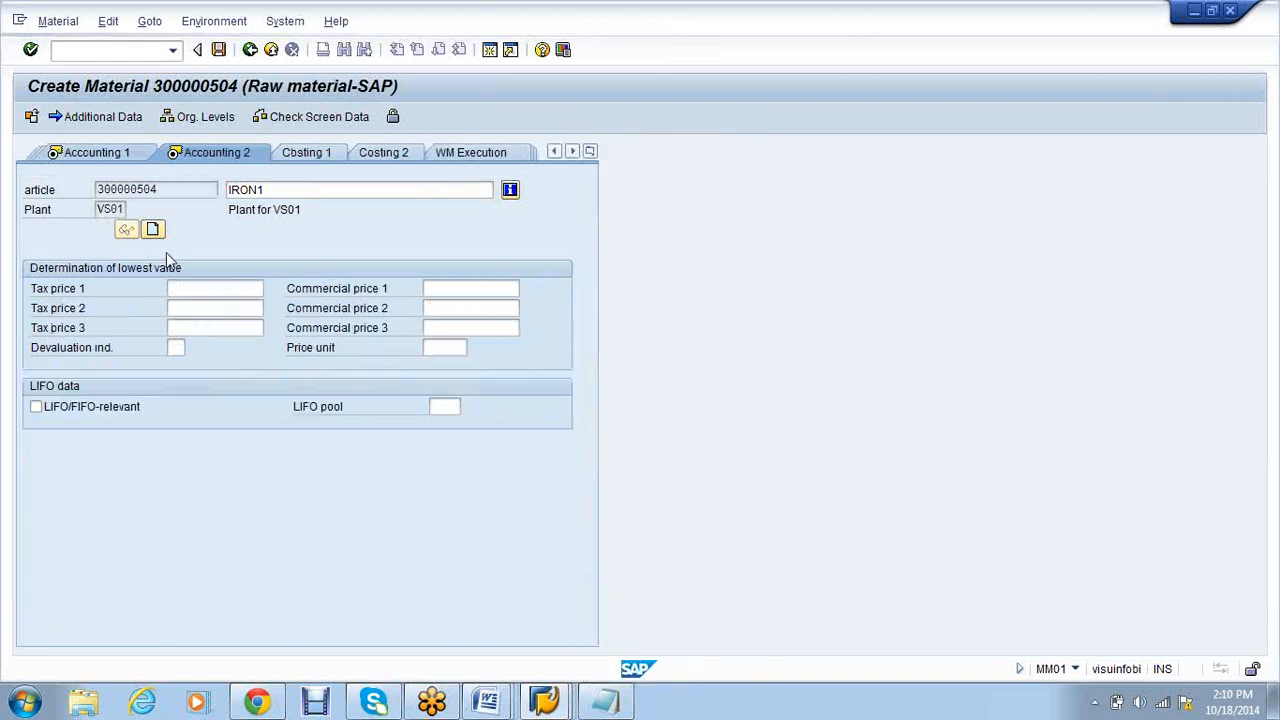
{"action": "left_click", "coordinate": [186, 387]}
{"action": "left_click", "coordinate": [186, 410]}
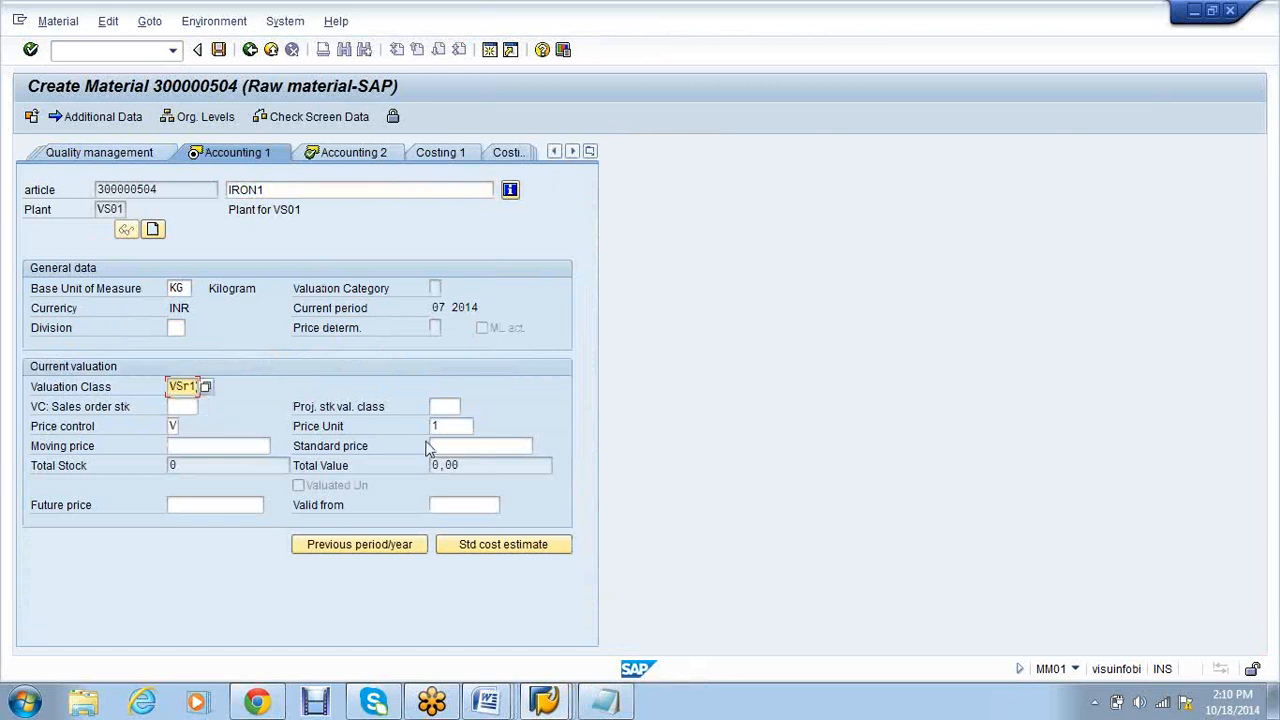
Set the raw material's standard price to 100 and switch its price control to standard price.
{"action": "left_click", "coordinate": [474, 447]}
{"action": "type", "text": "100"}
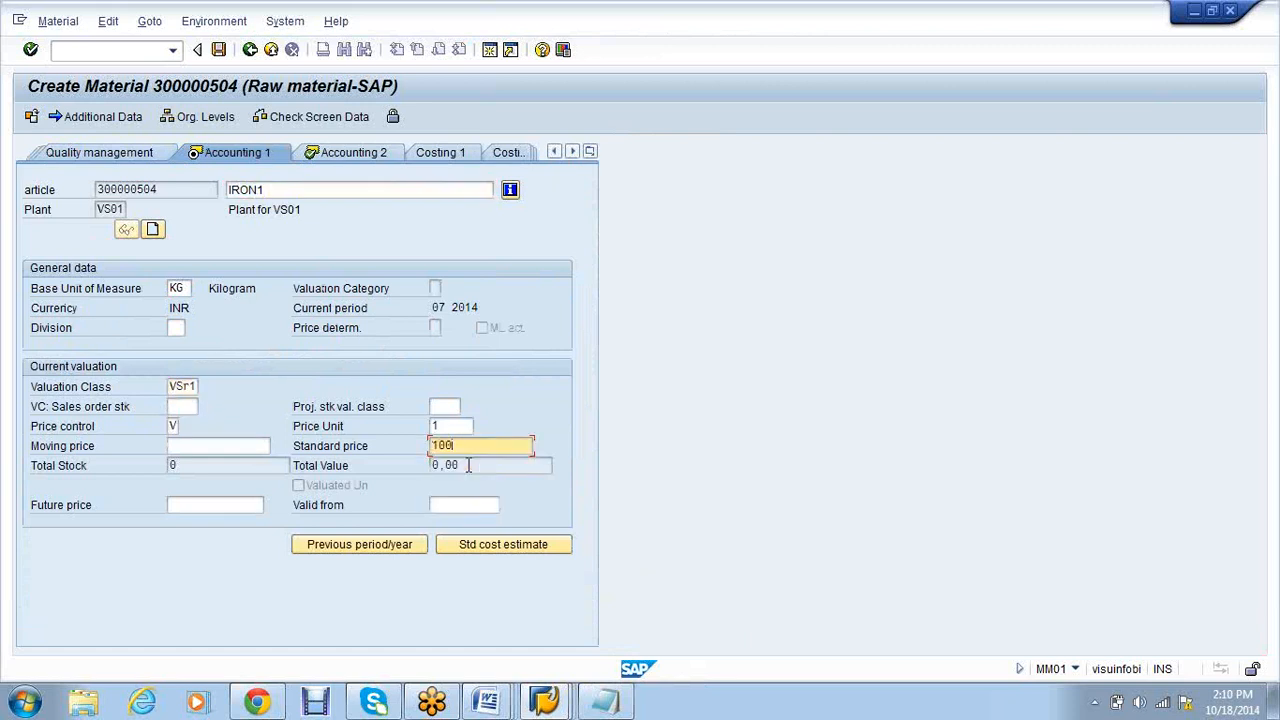
{"action": "key", "text": "Return"}
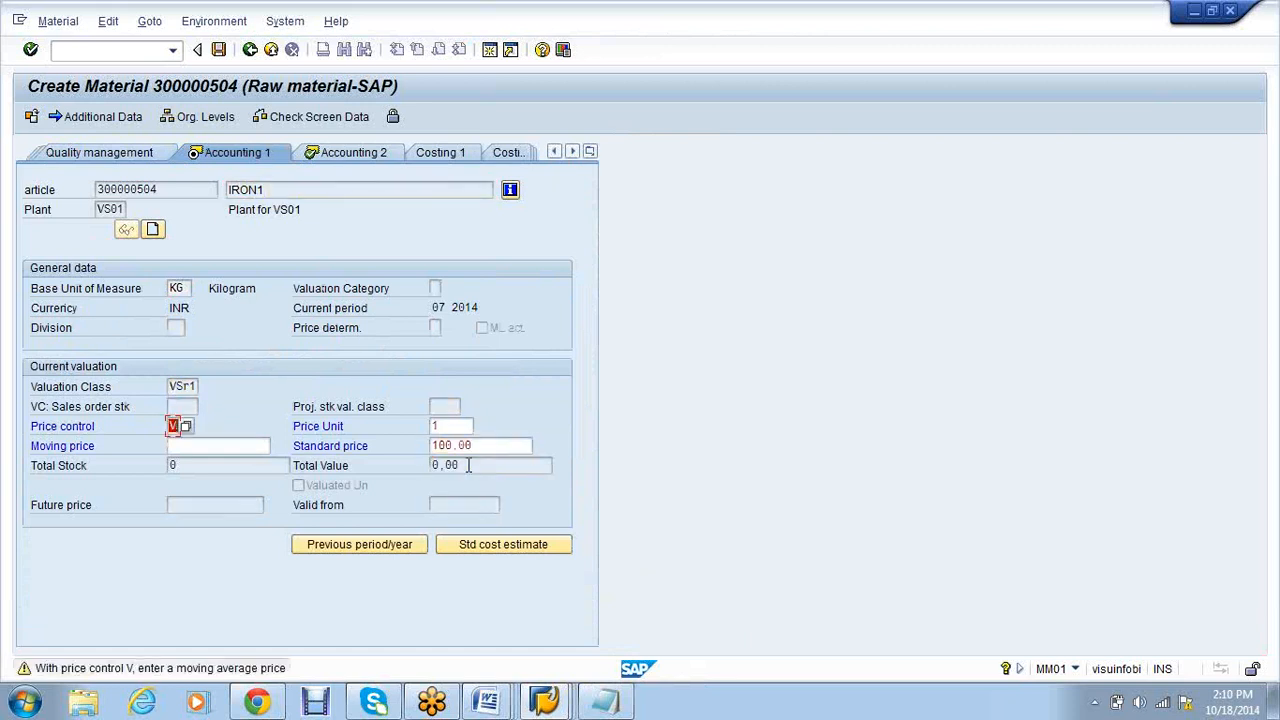
{"action": "left_click", "coordinate": [187, 426]}
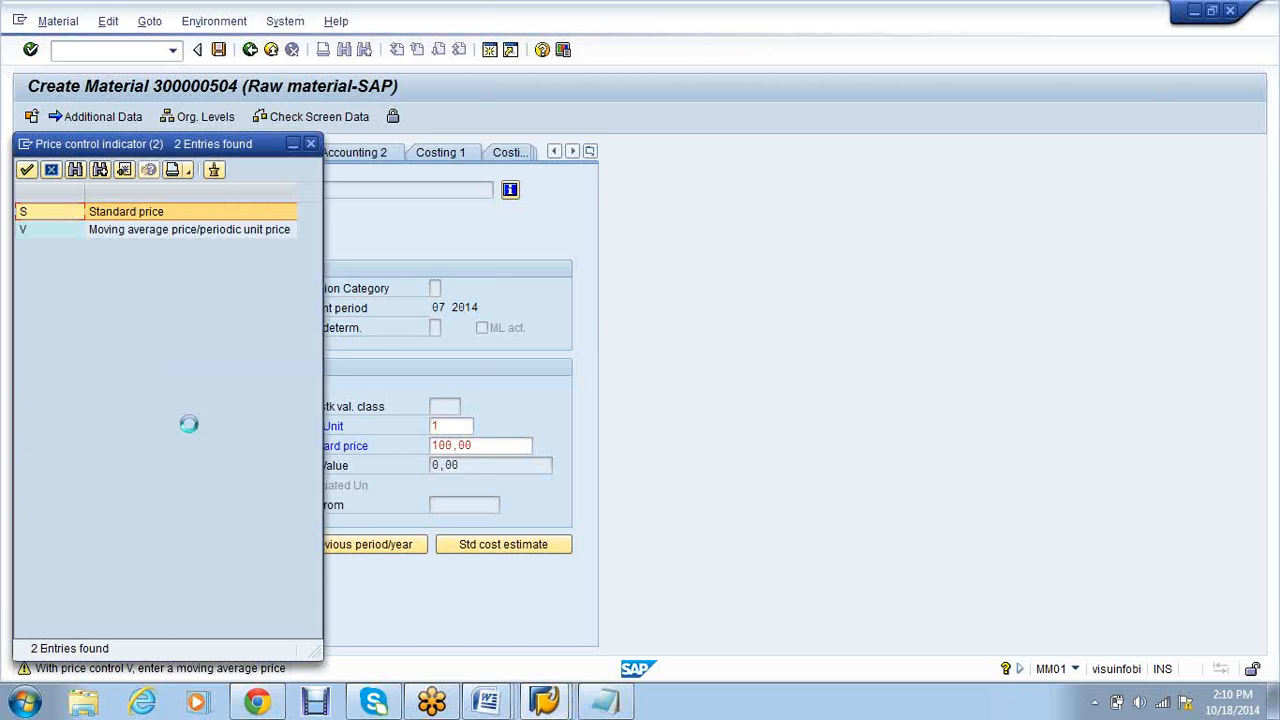
{"action": "left_click", "coordinate": [231, 151]}
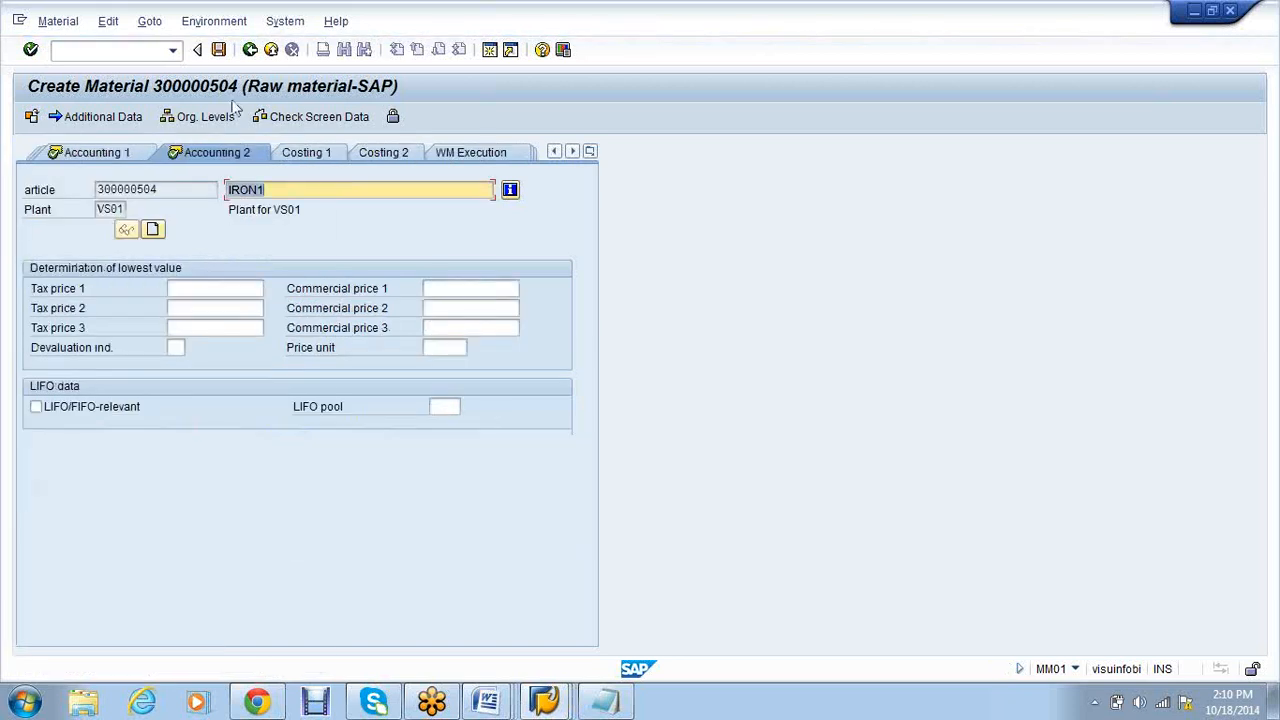
Save the new raw material IRON1 and copy its generated material number.
{"action": "left_click", "coordinate": [218, 50]}
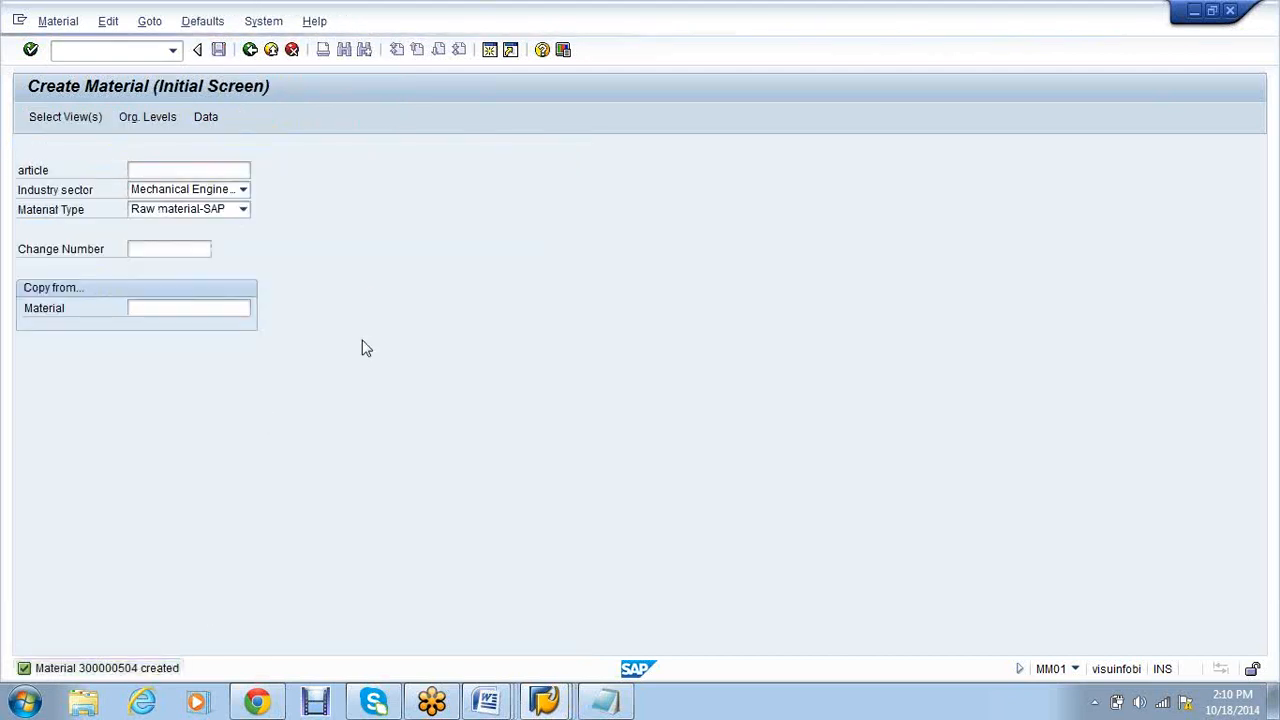
{"action": "double_click", "coordinate": [380, 138]}
{"action": "right_click", "coordinate": [380, 140]}
{"action": "left_click", "coordinate": [470, 176]}
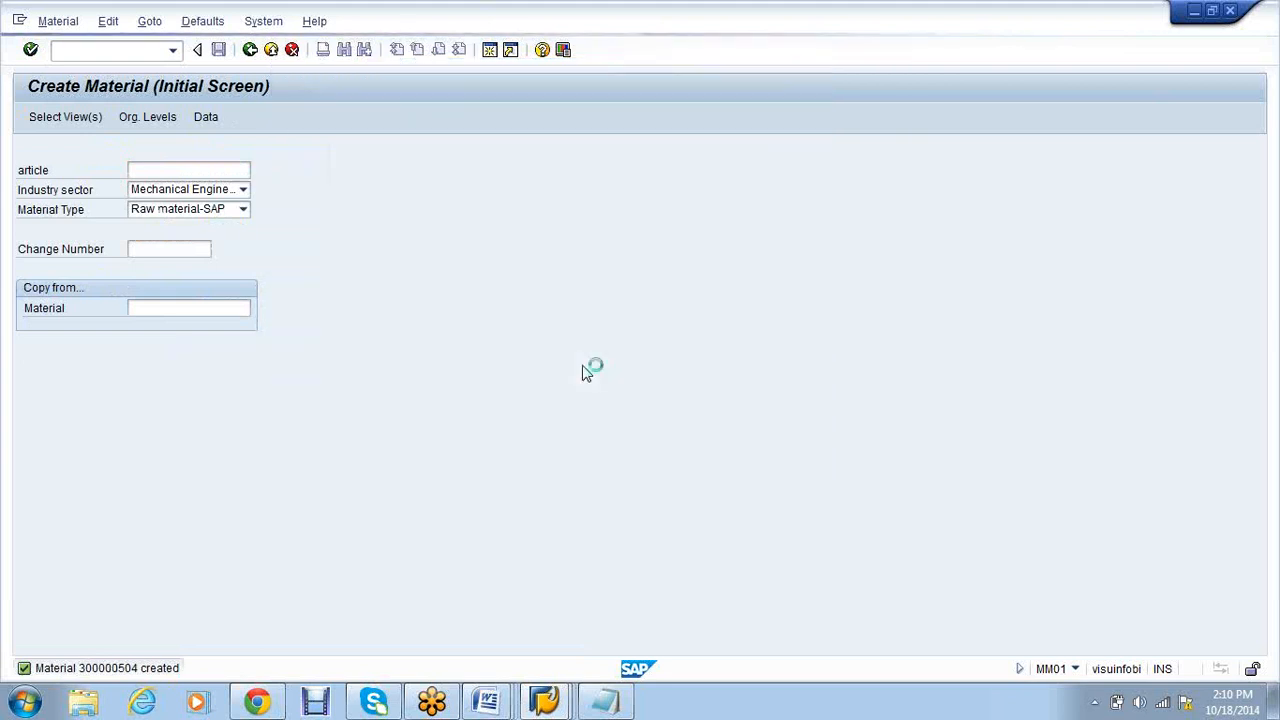
Switch to the Create Purchase Order session and restart transaction ME21N with a blank order.
{"action": "left_click", "coordinate": [562, 712]}
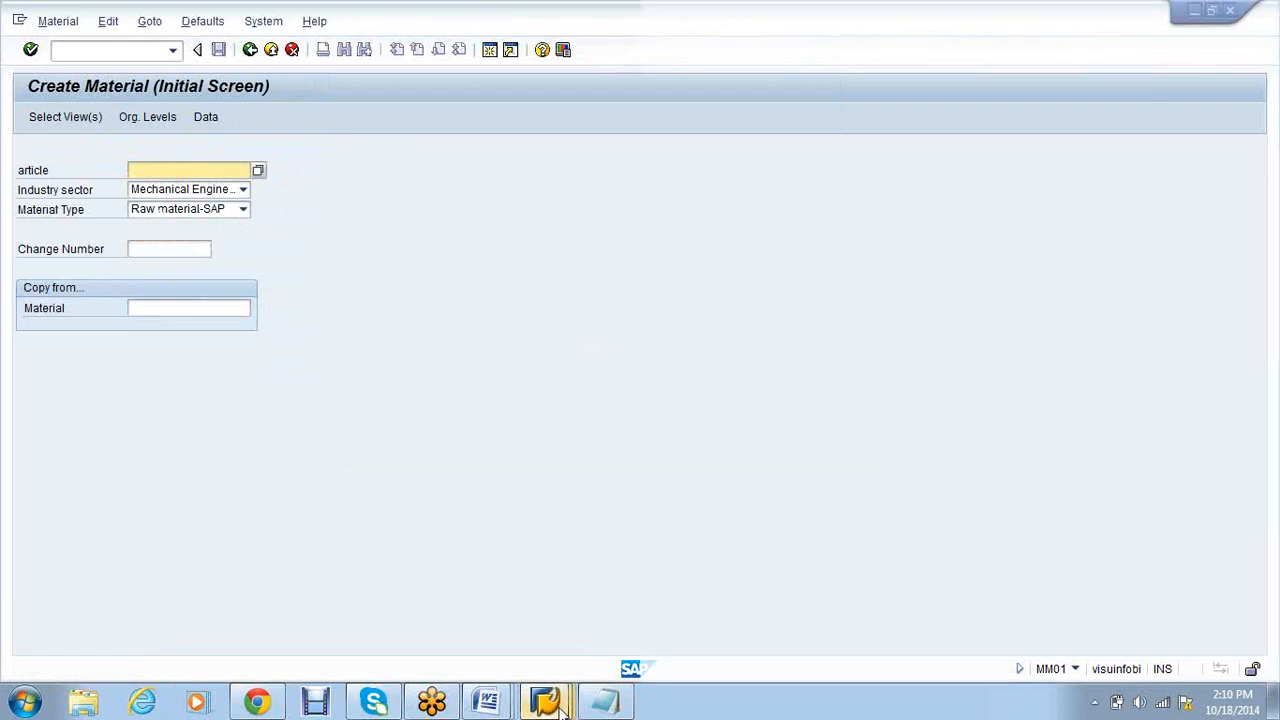
{"action": "left_click", "coordinate": [562, 712]}
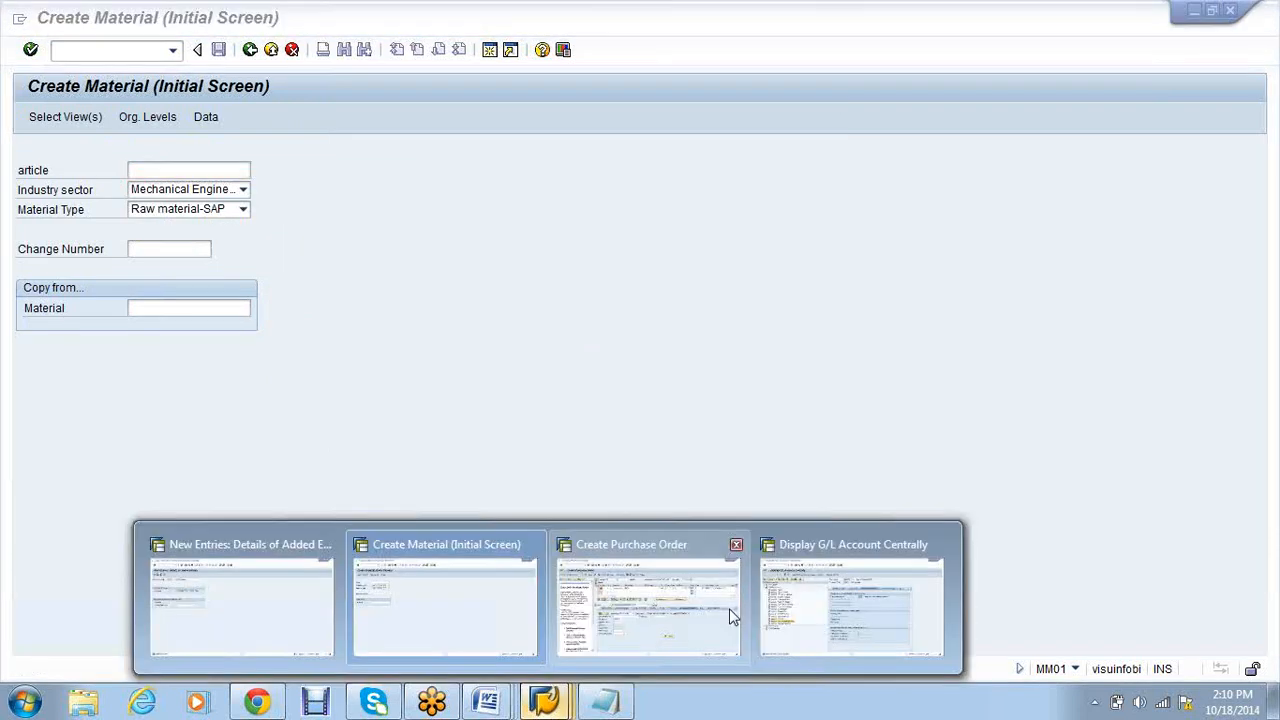
{"action": "left_click", "coordinate": [730, 608]}
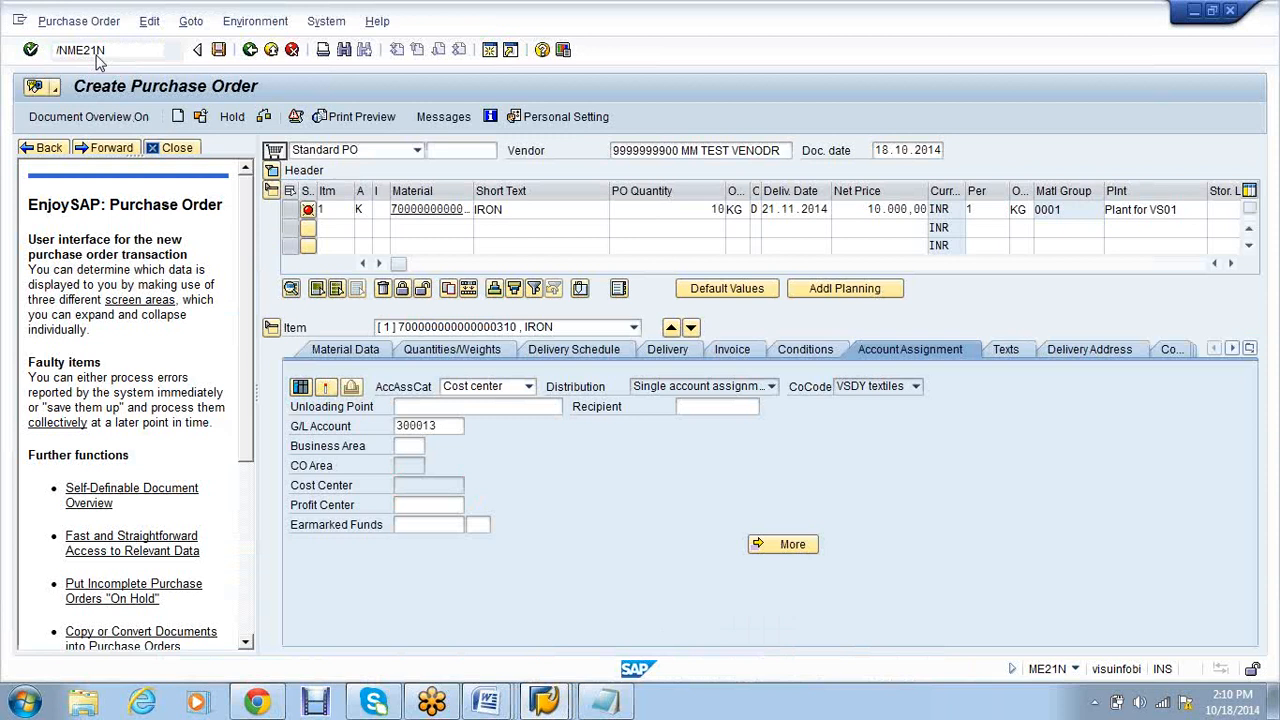
{"action": "key", "text": "Return"}
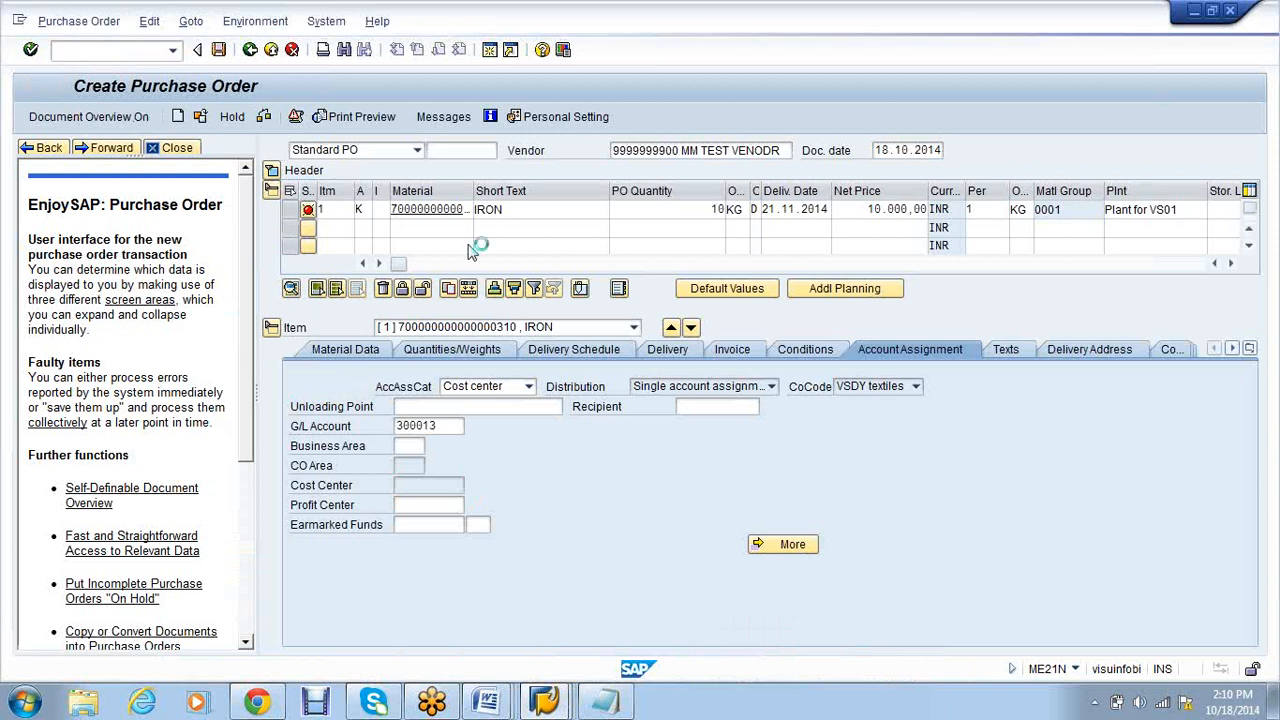
Fill the order header with the vendor number, purchasing organization VS01, purchasing group, company code VS01 and payment terms 0001.
{"action": "left_click", "coordinate": [634, 151]}
{"action": "left_click", "coordinate": [638, 167]}
{"action": "left_click", "coordinate": [275, 171]}
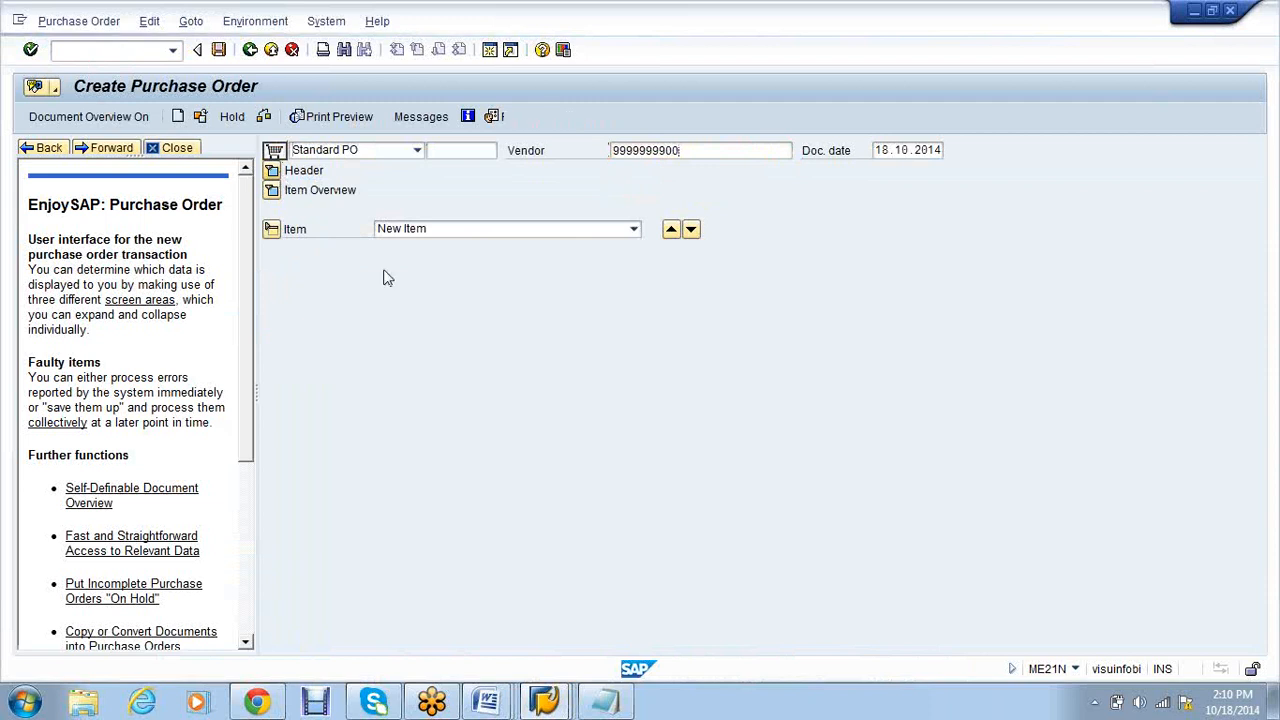
{"action": "left_click", "coordinate": [408, 230]}
{"action": "left_click", "coordinate": [408, 246]}
{"action": "left_click", "coordinate": [1079, 172]}
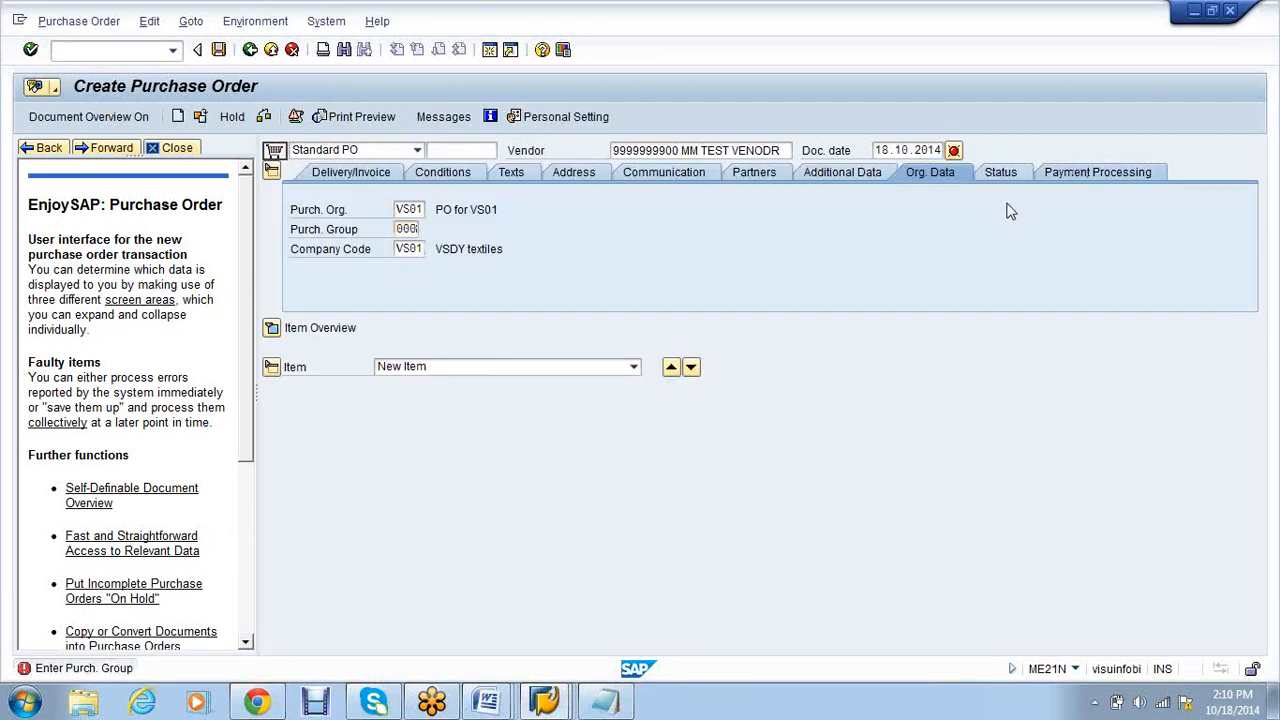
{"action": "key", "text": "Return"}
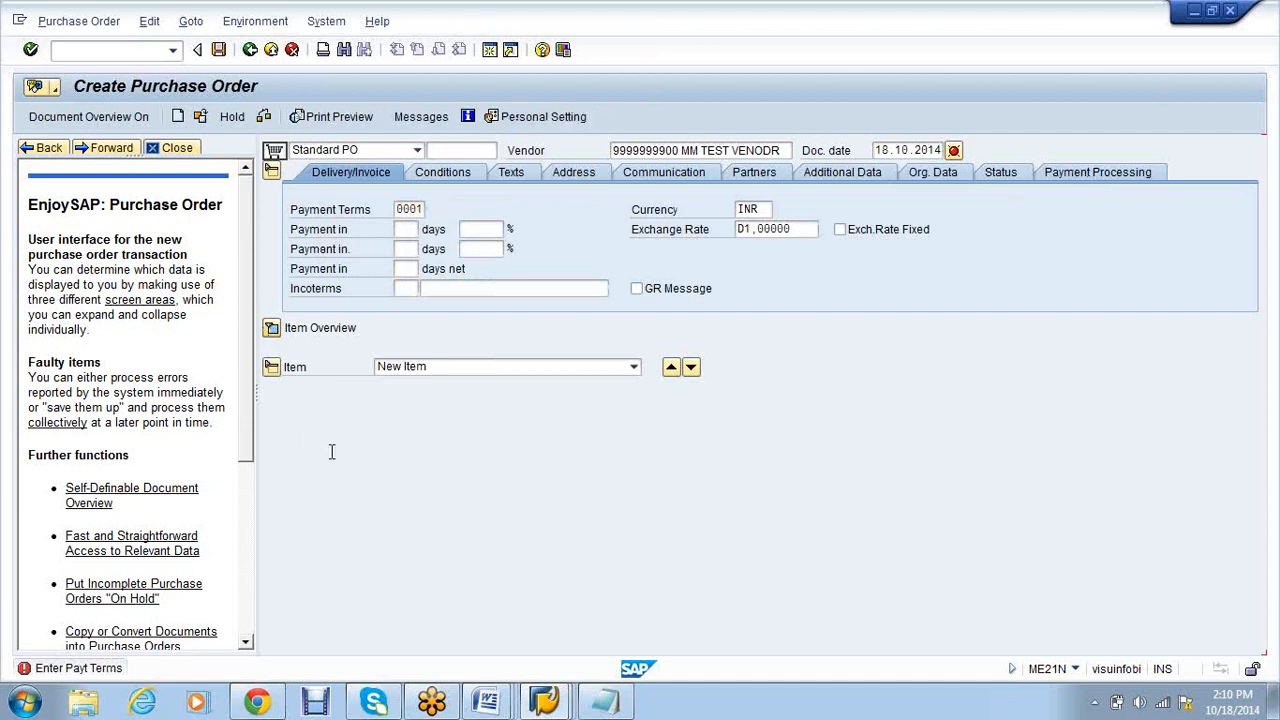
Add item 1 to the item overview with material 300000504 and a PO quantity of 10.
{"action": "left_click", "coordinate": [272, 328]}
{"action": "left_click", "coordinate": [330, 350]}
{"action": "type", "text": "1"}
{"action": "key", "text": "Tab"}
{"action": "key", "text": "Tab"}
{"action": "key", "text": "Tab"}
{"action": "type", "text": "300000504"}
{"action": "key", "text": "Tab"}
{"action": "key", "text": "Tab"}
{"action": "type", "text": "10"}
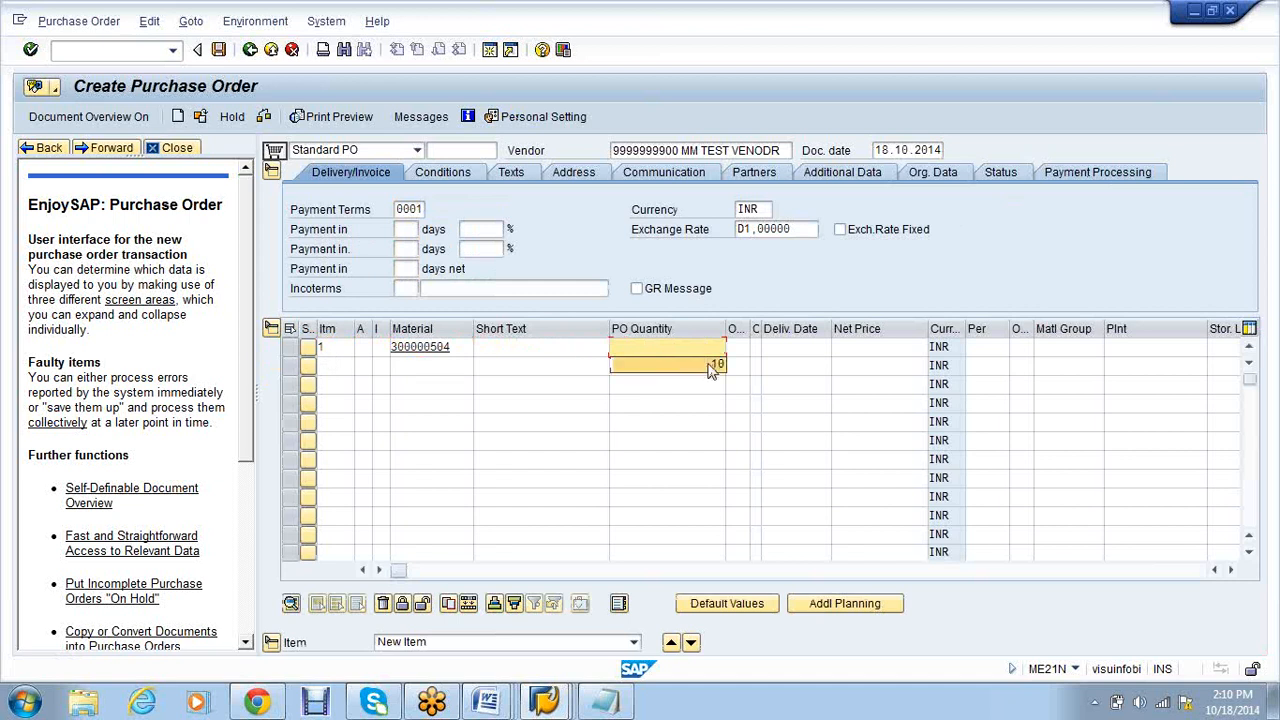
Complete item 1 with delivery date 21.11.2014, net price 10000 and plant VS01, and validate the entries.
{"action": "key", "text": "Tab"}
{"action": "key", "text": "Tab"}
{"action": "key", "text": "Tab"}
{"action": "type", "text": "2"}
{"action": "left_click", "coordinate": [816, 365]}
{"action": "key", "text": "Tab"}
{"action": "type", "text": "1"}
{"action": "left_click", "coordinate": [888, 366]}
{"action": "key", "text": "Tab"}
{"action": "key", "text": "Tab"}
{"action": "key", "text": "Tab"}
{"action": "key", "text": "Tab"}
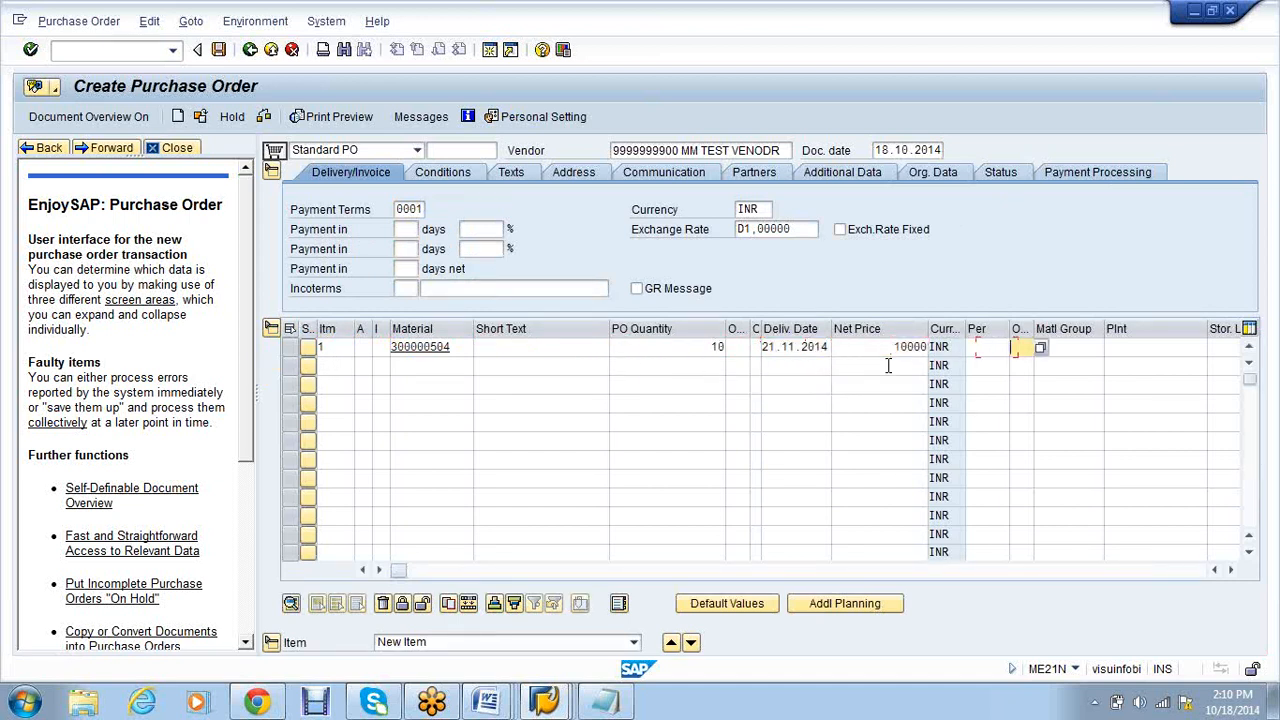
{"action": "type", "text": "v"}
{"action": "left_click", "coordinate": [1115, 365]}
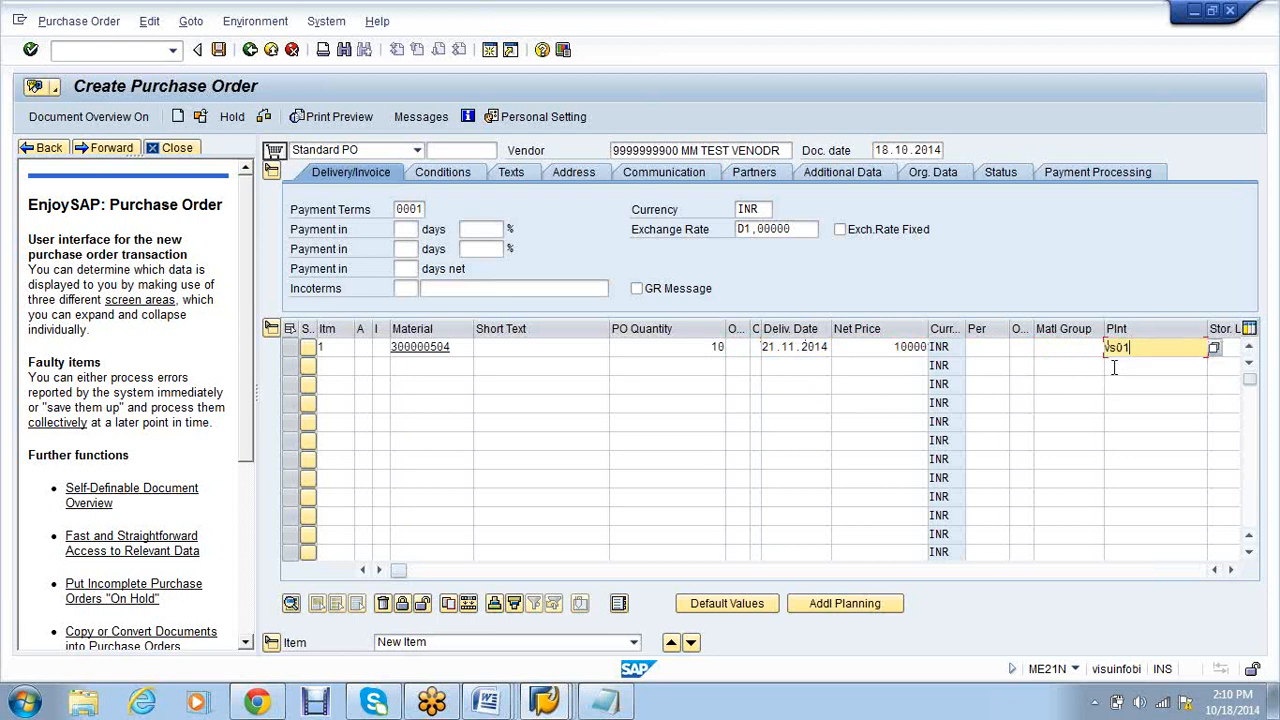
{"action": "key", "text": "Return"}
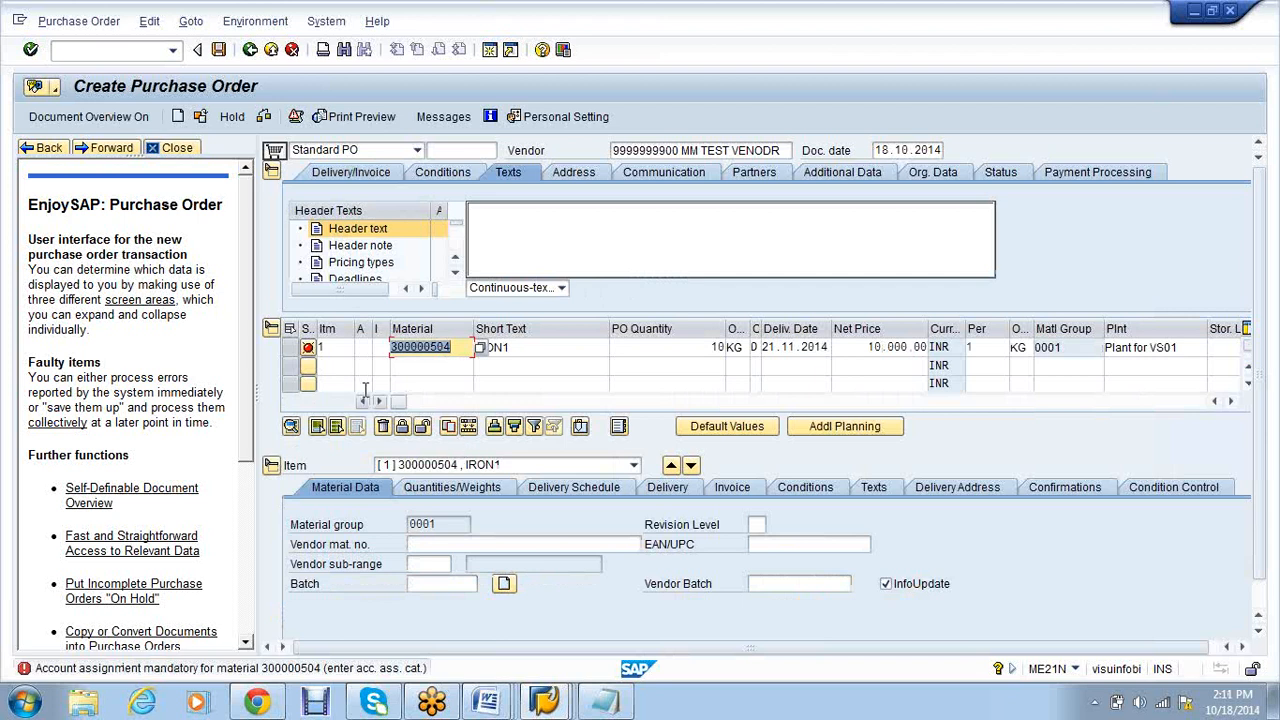
Set the account assignment category of item 1 to K (cost center).
{"action": "left_click", "coordinate": [361, 348]}
{"action": "type", "text": "K"}
{"action": "key", "text": "Return"}
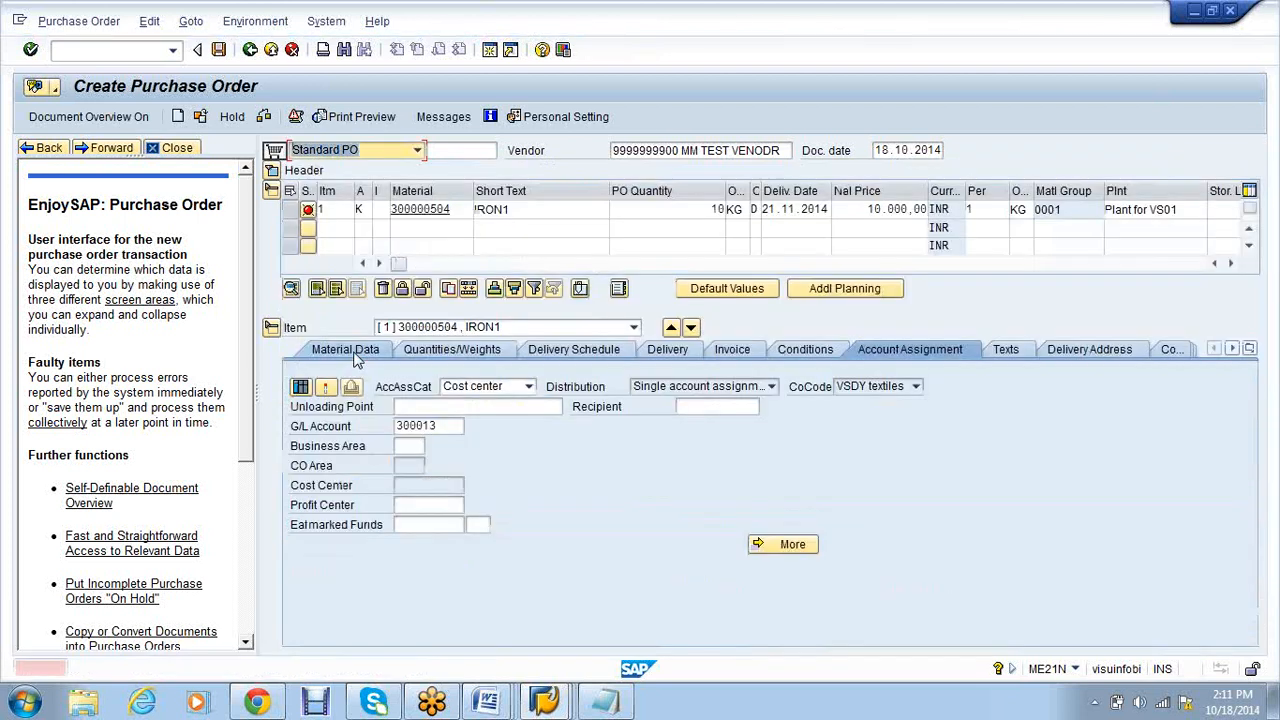
Try to assign business area SA01 in the item's account assignment.
{"action": "left_click", "coordinate": [398, 447]}
{"action": "type", "text": "VA"}
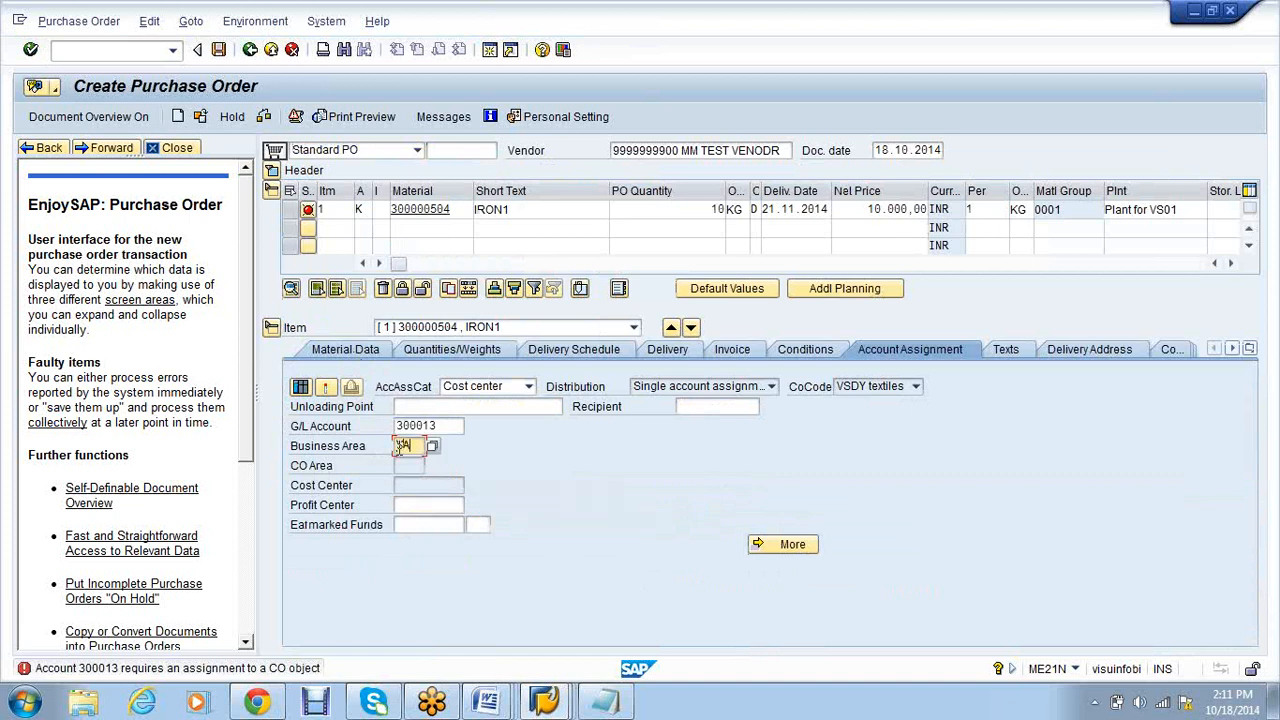
{"action": "type", "text": "01"}
{"action": "key", "text": "Return"}
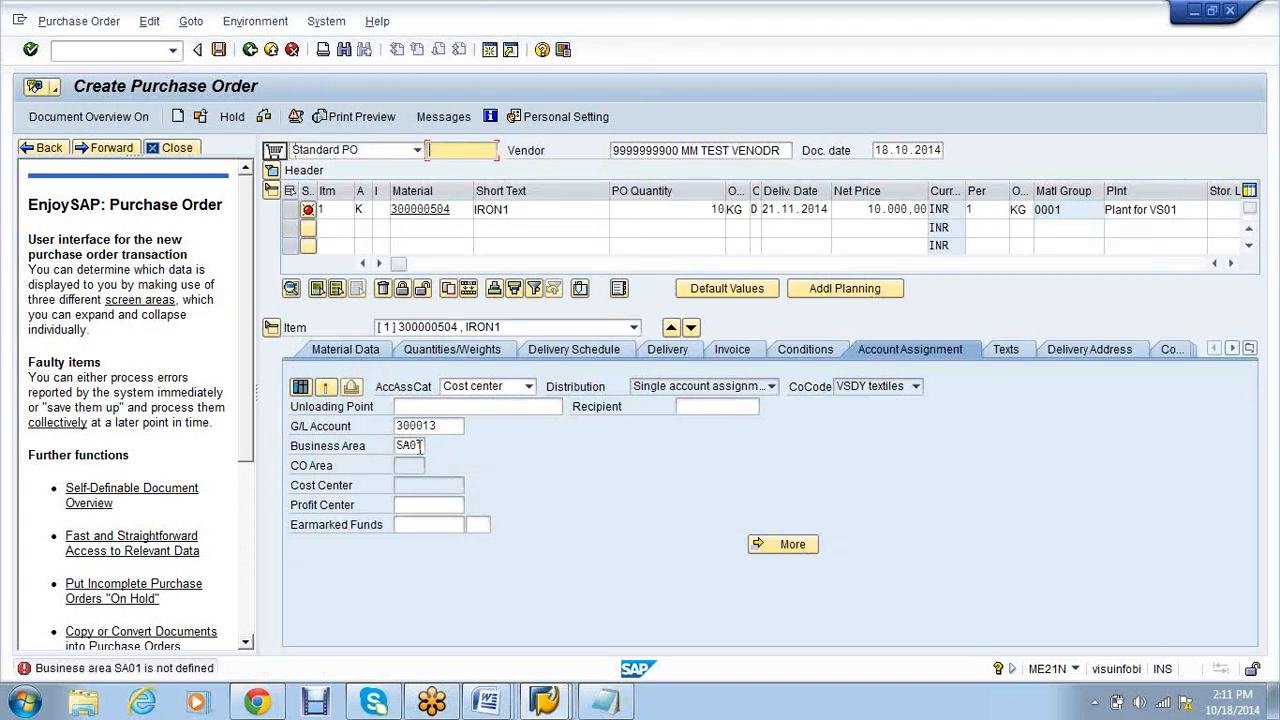
Change the item's business area to SA10 and validate the account assignment.
{"action": "left_click", "coordinate": [421, 447]}
{"action": "key", "text": "BackSpace"}
{"action": "key", "text": "BackSpace"}
{"action": "type", "text": "1"}
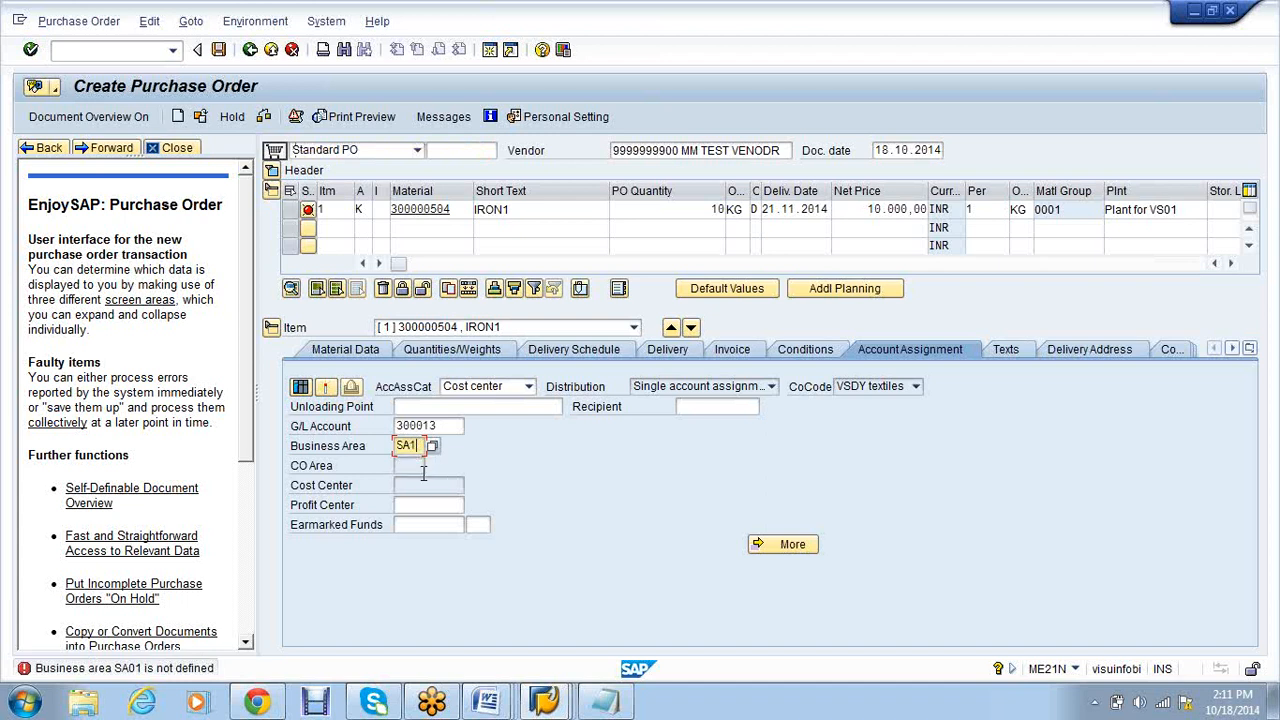
{"action": "type", "text": "0"}
{"action": "key", "text": "Return"}
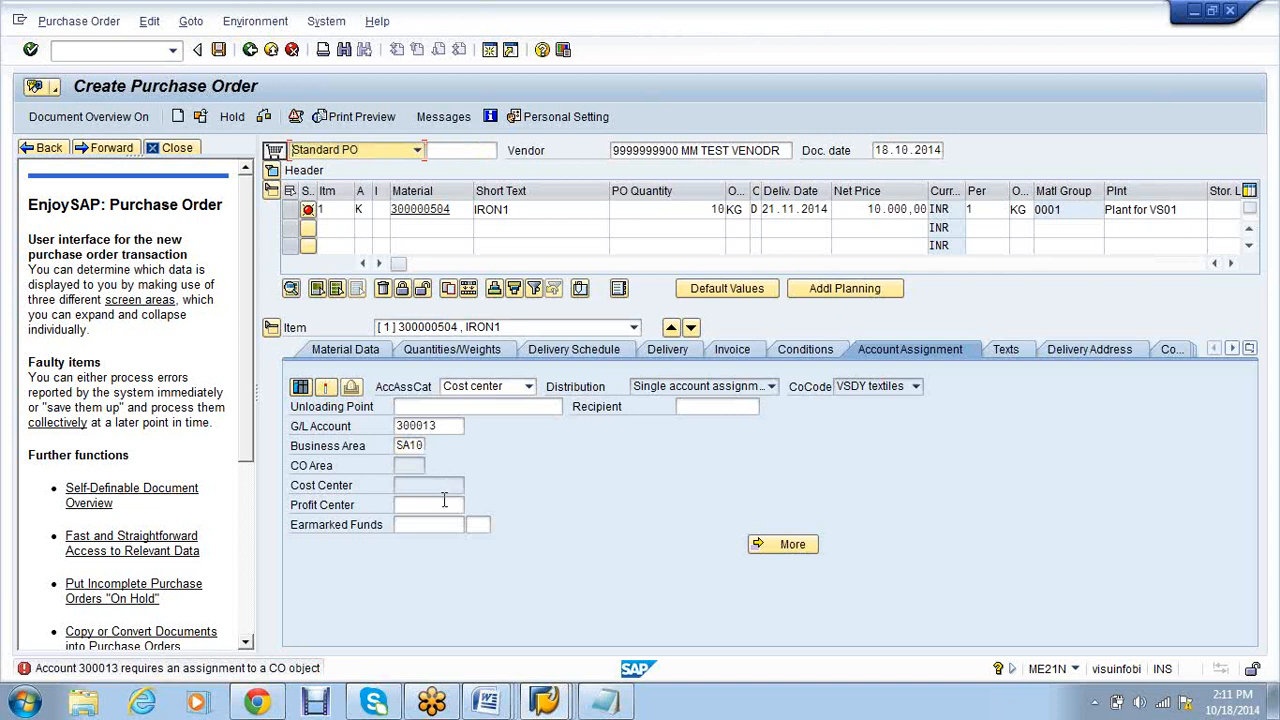
Try to assign profit center DUMMY_VS01 to the item.
{"action": "left_click", "coordinate": [444, 503]}
{"action": "type", "text": "dumm"}
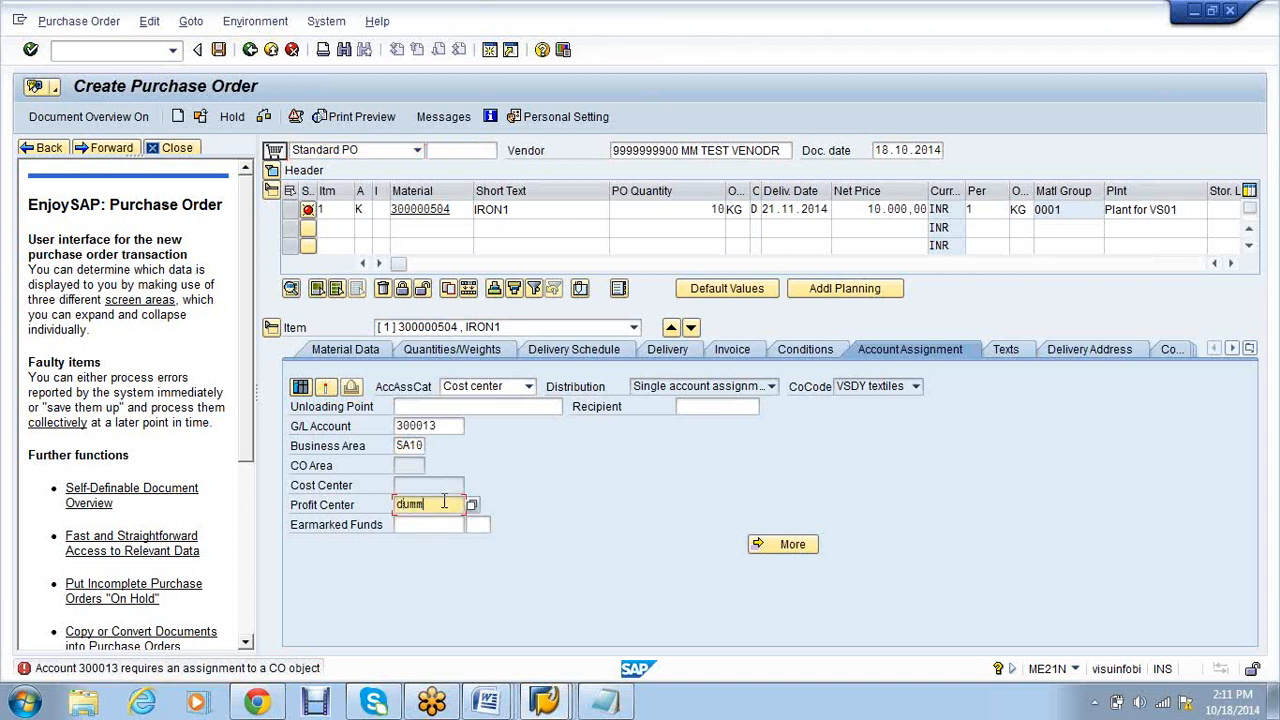
{"action": "type", "text": "y_vs01"}
{"action": "key", "text": "Return"}
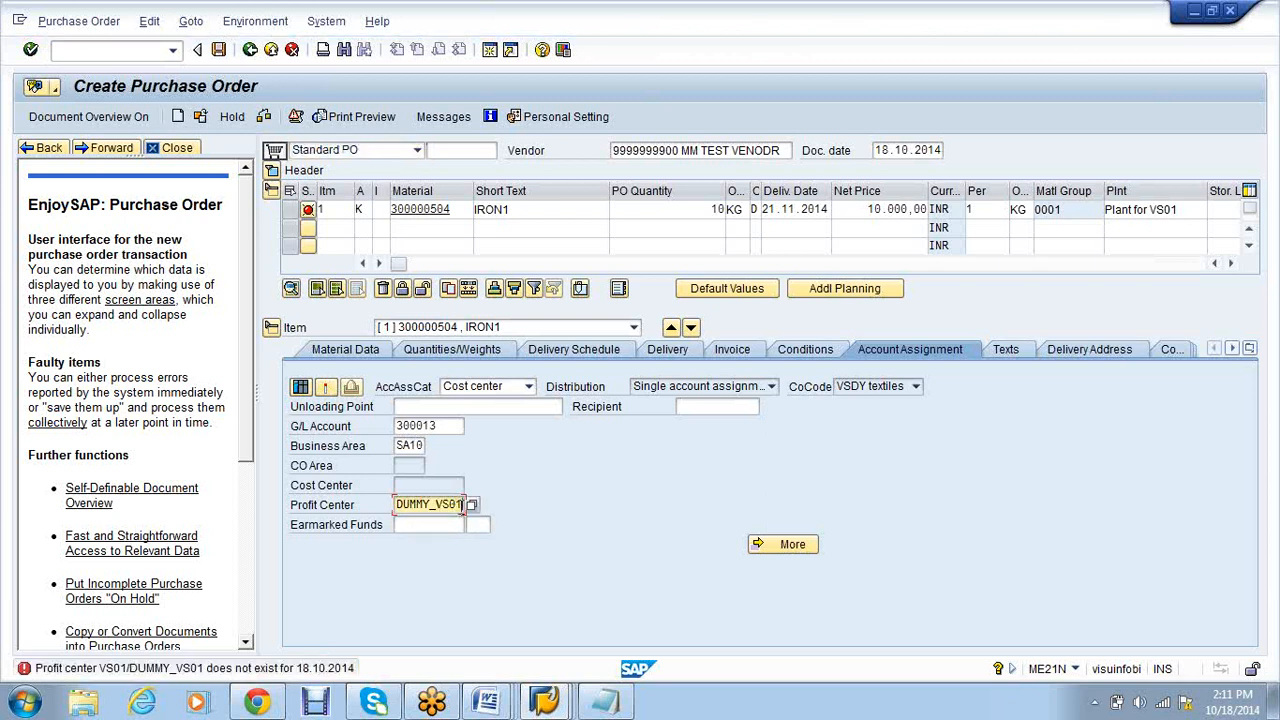
Clear the profit center, search the available profit centers and assign VS01PC1 to the item.
{"action": "key", "text": "BackSpace"}
{"action": "key", "text": "BackSpace"}
{"action": "key", "text": "BackSpace"}
{"action": "key", "text": "BackSpace"}
{"action": "key", "text": "BackSpace"}
{"action": "key", "text": "BackSpace"}
{"action": "key", "text": "BackSpace"}
{"action": "key", "text": "BackSpace"}
{"action": "key", "text": "BackSpace"}
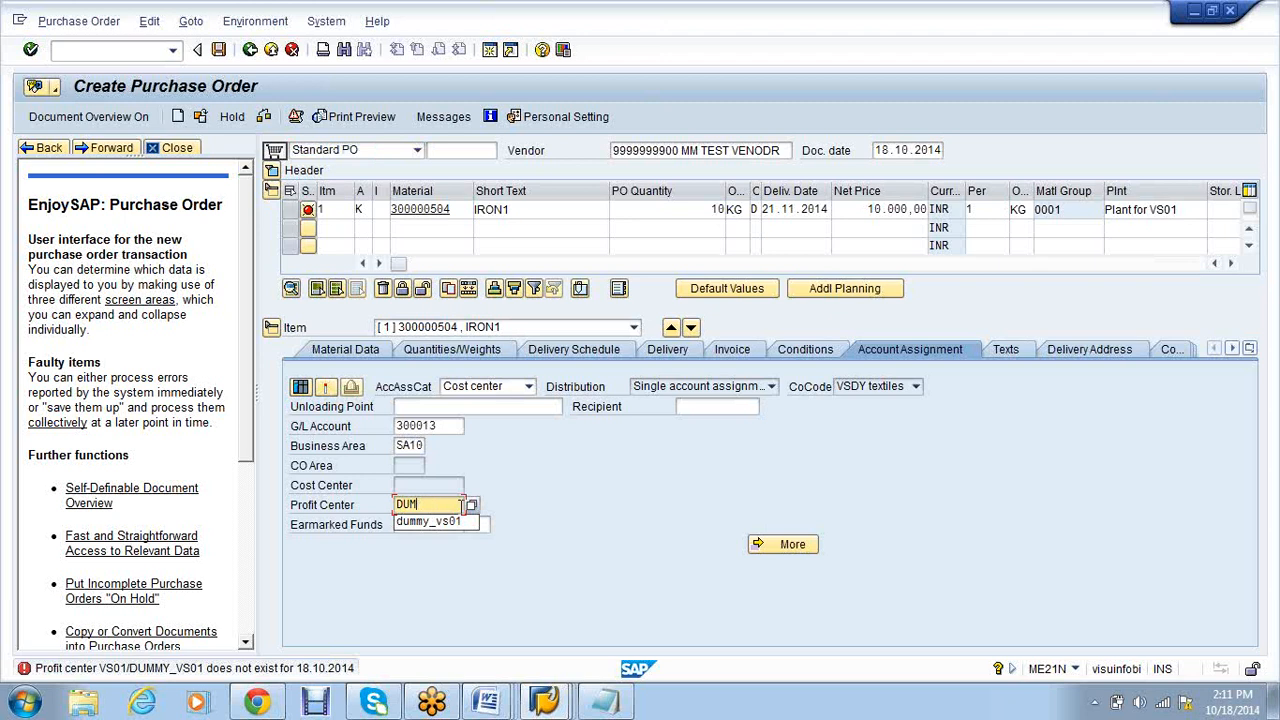
{"action": "key", "text": "BackSpace"}
{"action": "key", "text": "Return"}
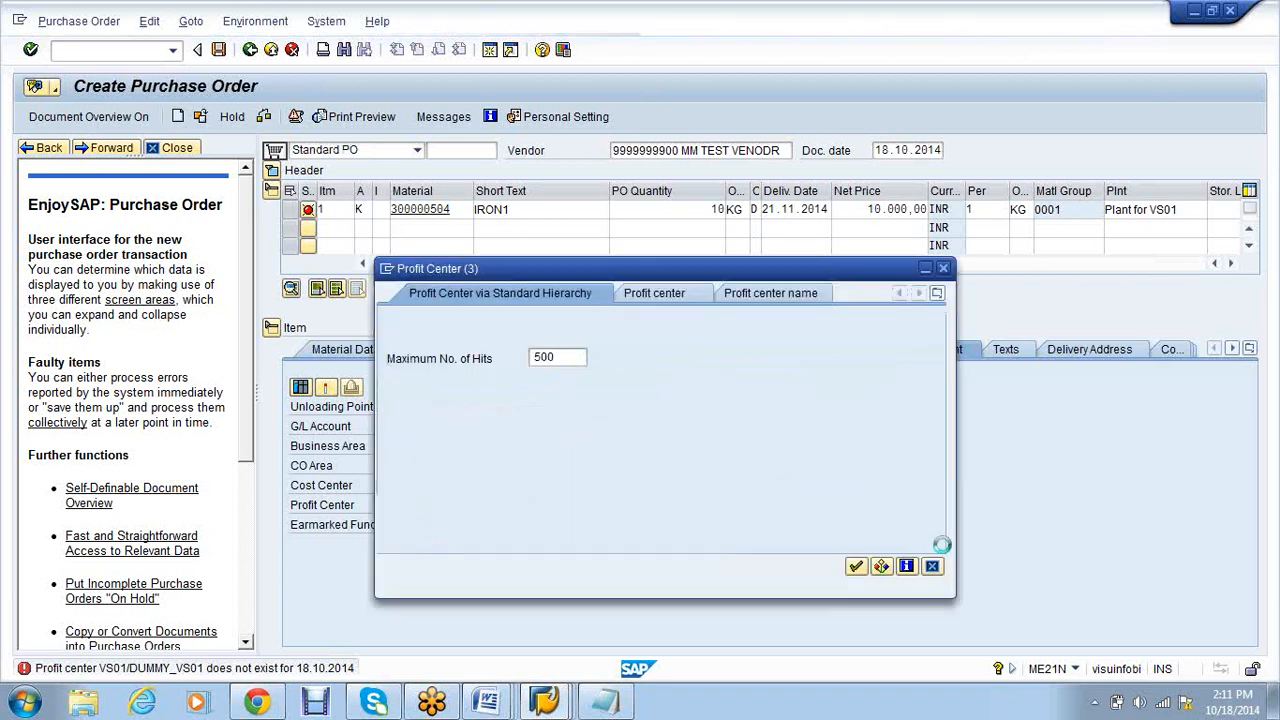
{"action": "left_click", "coordinate": [856, 566]}
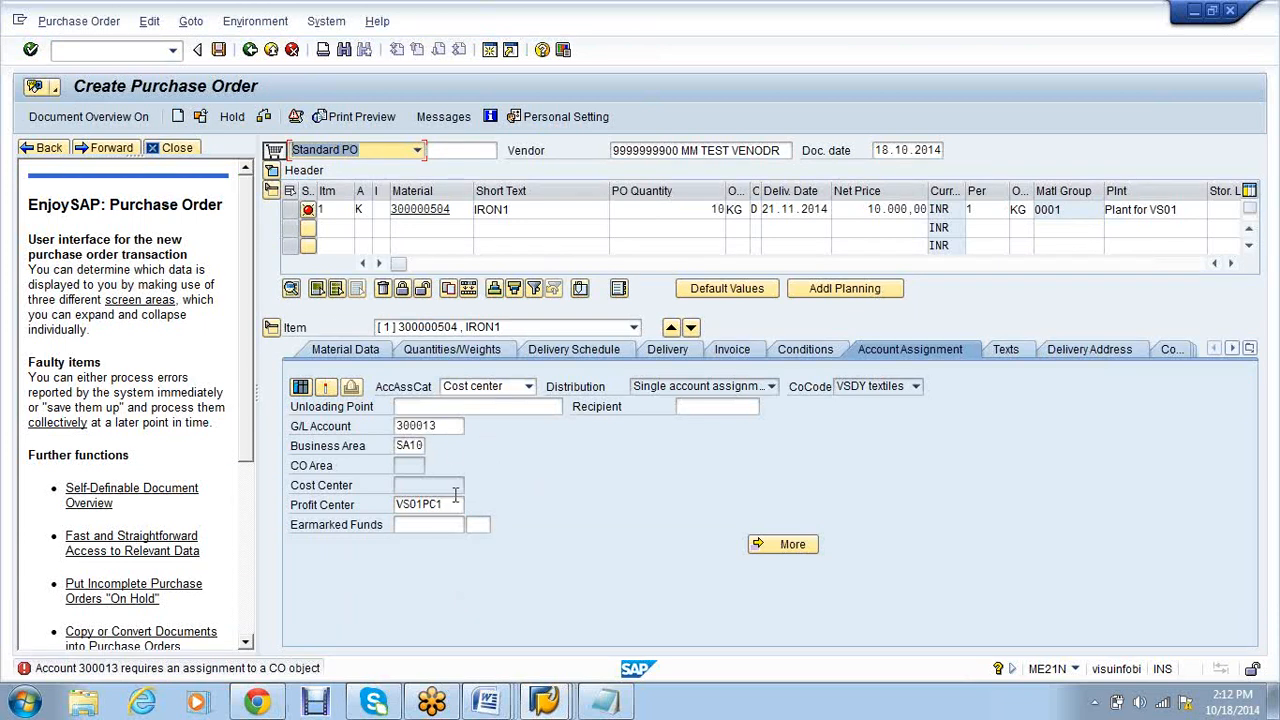
Leave the purchase order and open the material number format settings with transaction OMSL.
{"action": "left_click", "coordinate": [446, 488]}
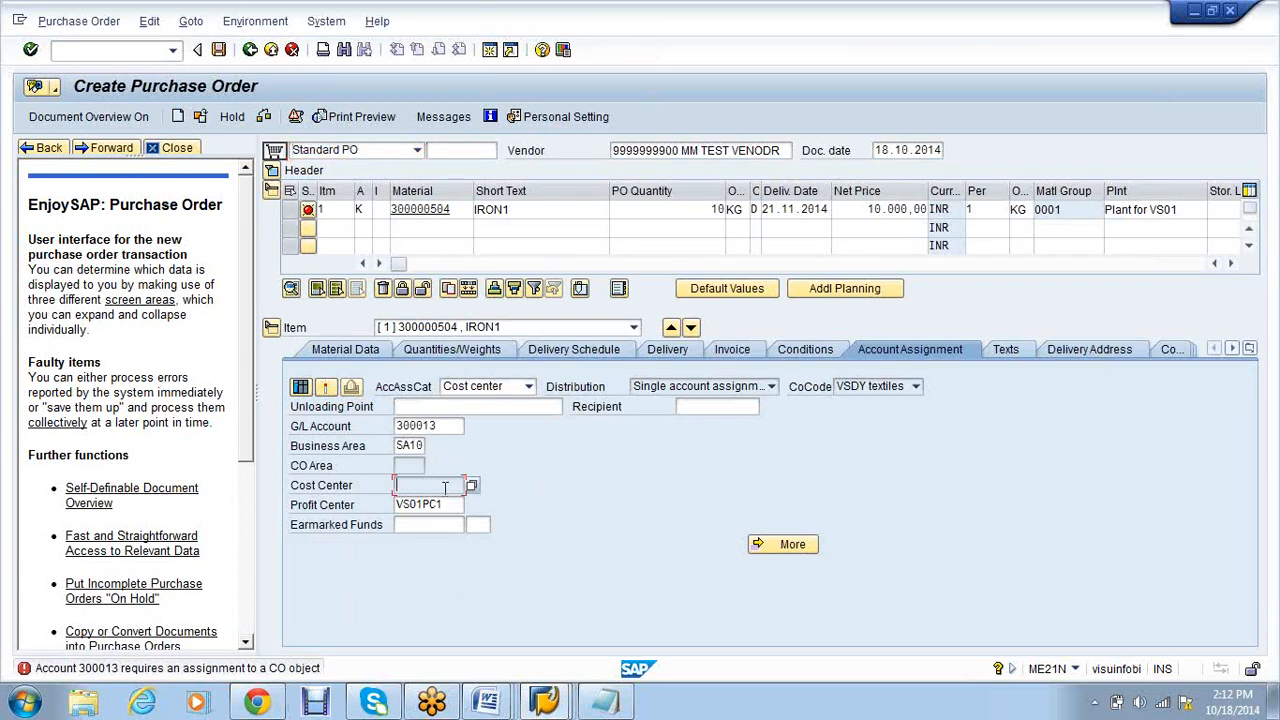
{"action": "left_click", "coordinate": [123, 50]}
{"action": "type", "text": "/NOMSL"}
{"action": "key", "text": "Return"}
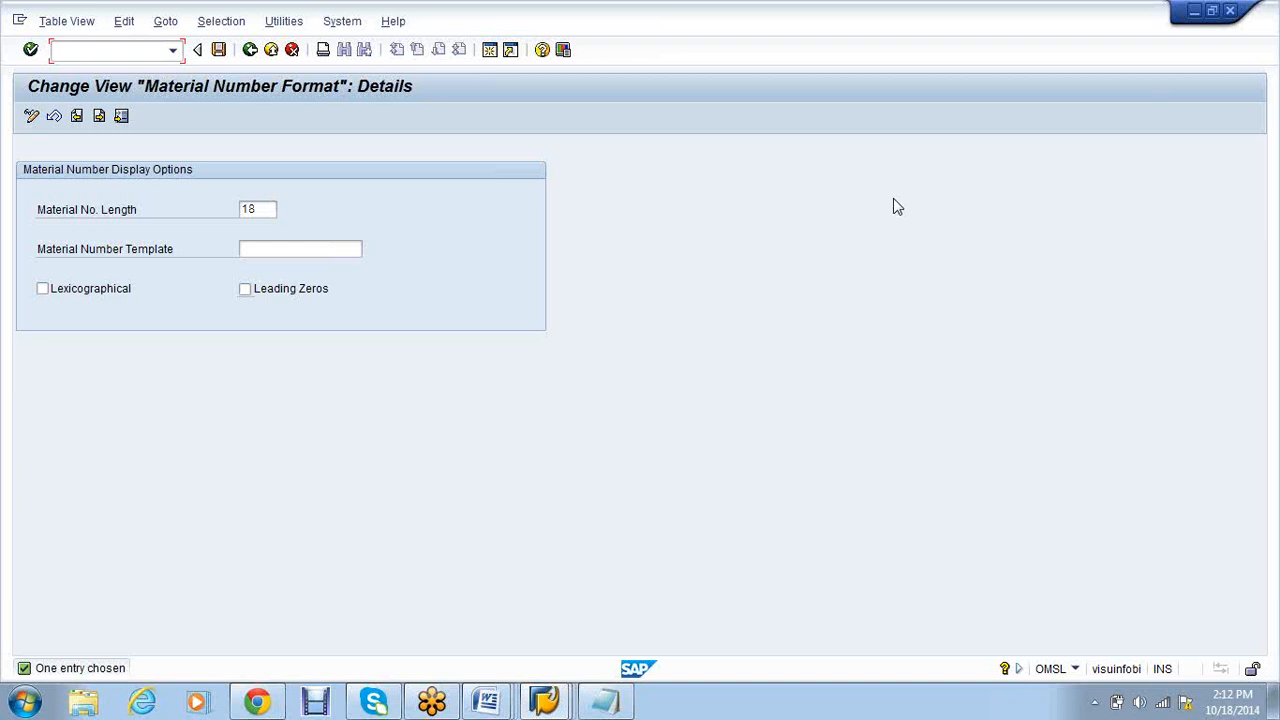
{"action": "left_click", "coordinate": [1260, 46]}
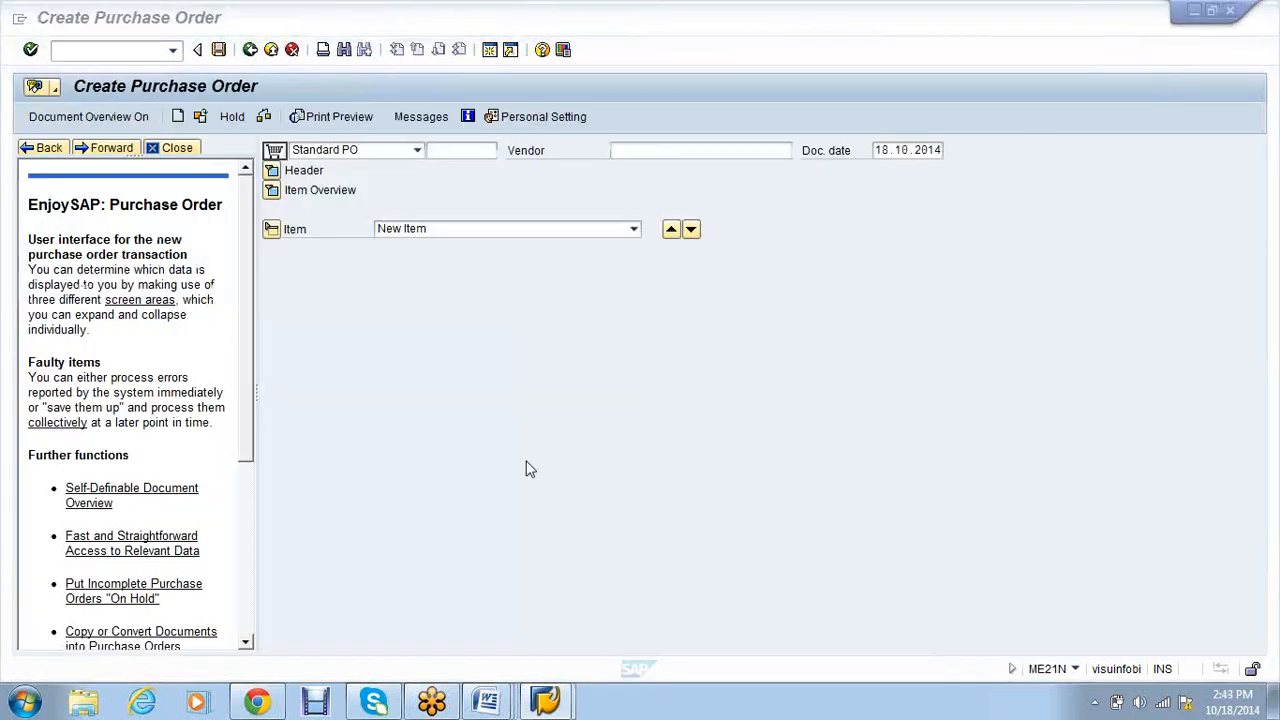
Enter the vendor number in the blank standard purchase order and validate it.
{"action": "left_click", "coordinate": [672, 151]}
{"action": "left_click", "coordinate": [680, 167]}
{"action": "key", "text": "Return"}
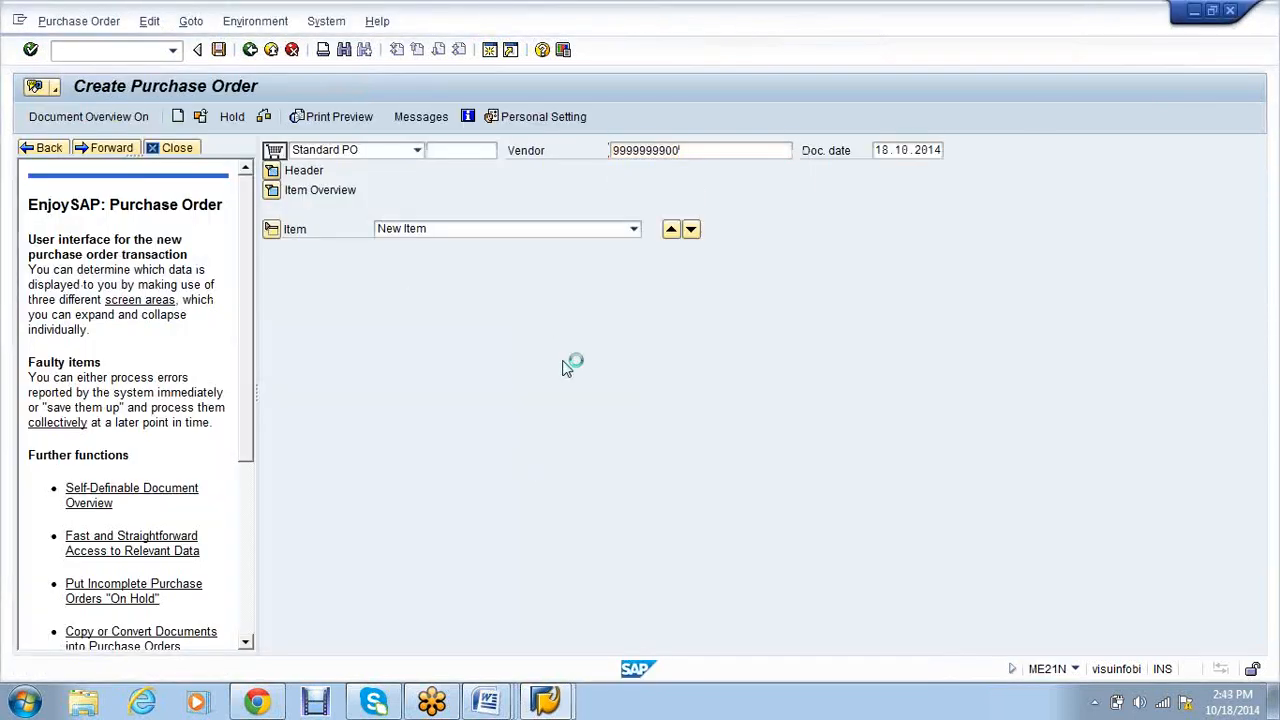
Fill in the purchasing organization, purchasing group and company code, and set the payment terms to 0001.
{"action": "left_click", "coordinate": [409, 210]}
{"action": "left_click", "coordinate": [409, 228]}
{"action": "left_click", "coordinate": [409, 229]}
{"action": "left_click", "coordinate": [411, 249]}
{"action": "left_click", "coordinate": [411, 250]}
{"action": "left_click", "coordinate": [411, 267]}
{"action": "key", "text": "Return"}
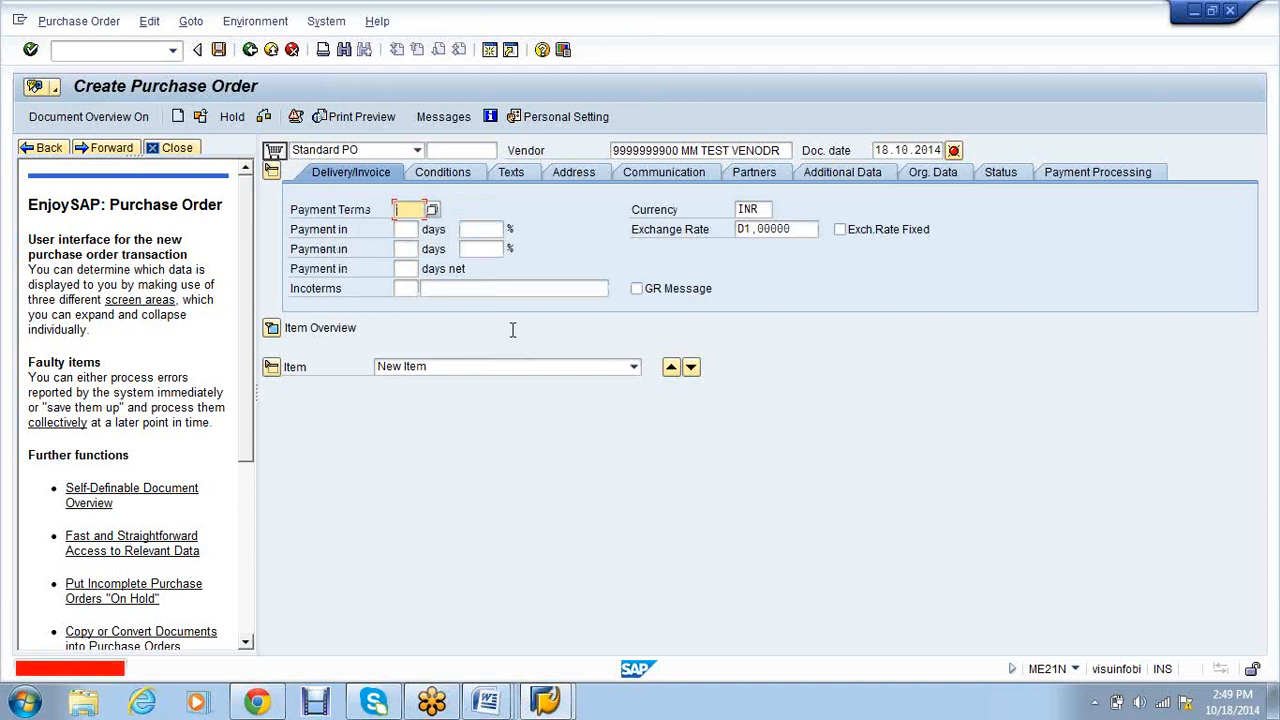
{"action": "type", "text": "0001"}
{"action": "key", "text": "Return"}
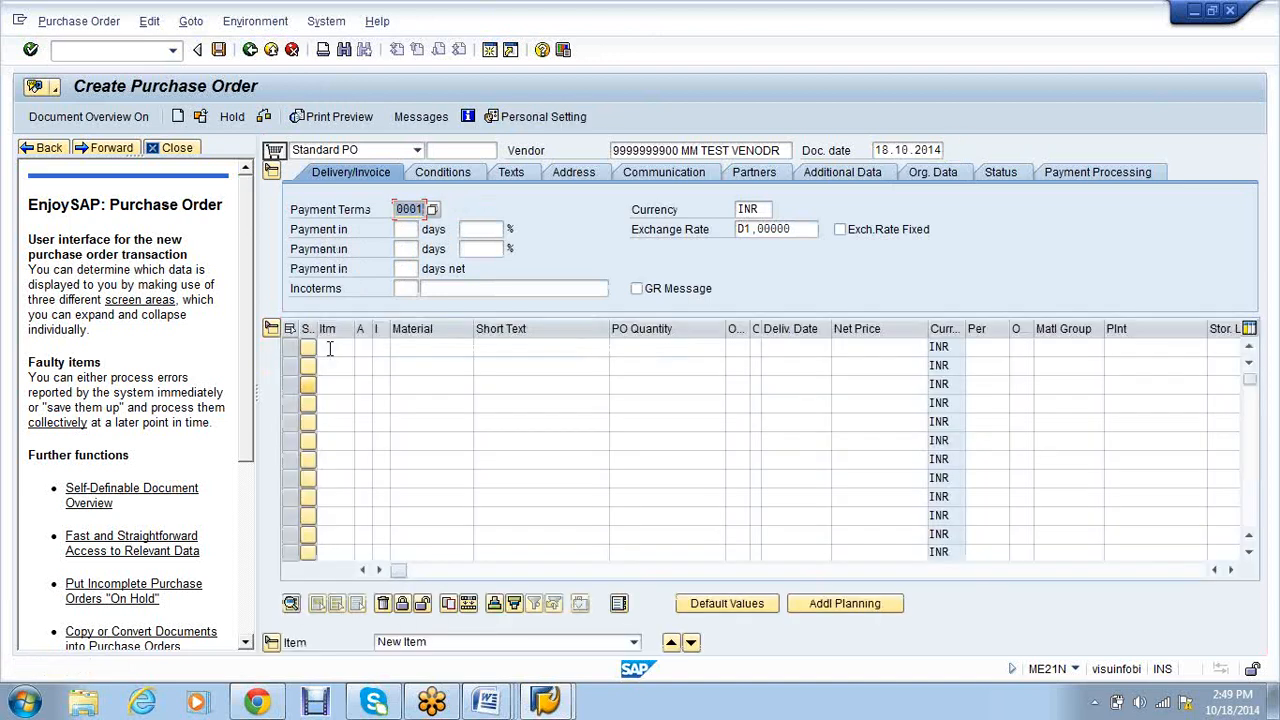
Start item 1 in the purchase order and enter material 300000505, copied from the notes in Word.
{"action": "left_click", "coordinate": [335, 347]}
{"action": "key", "text": "Tab"}
{"action": "key", "text": "Tab"}
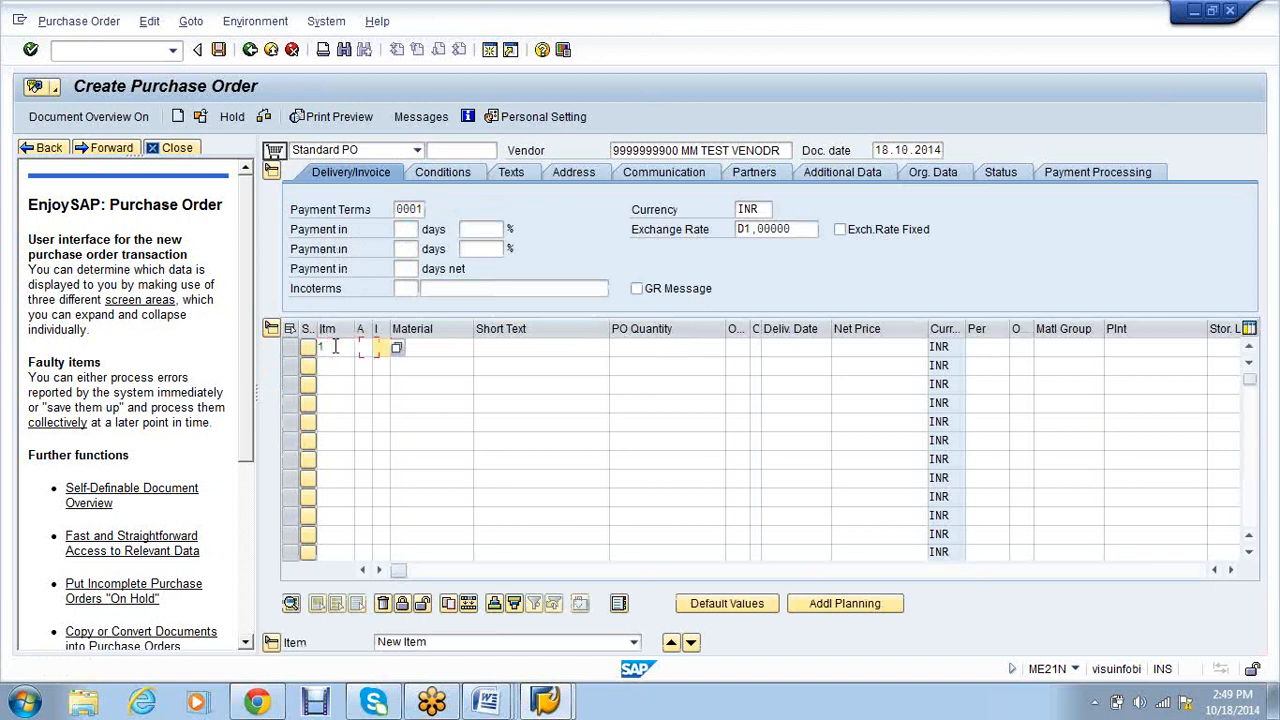
{"action": "left_click", "coordinate": [487, 703]}
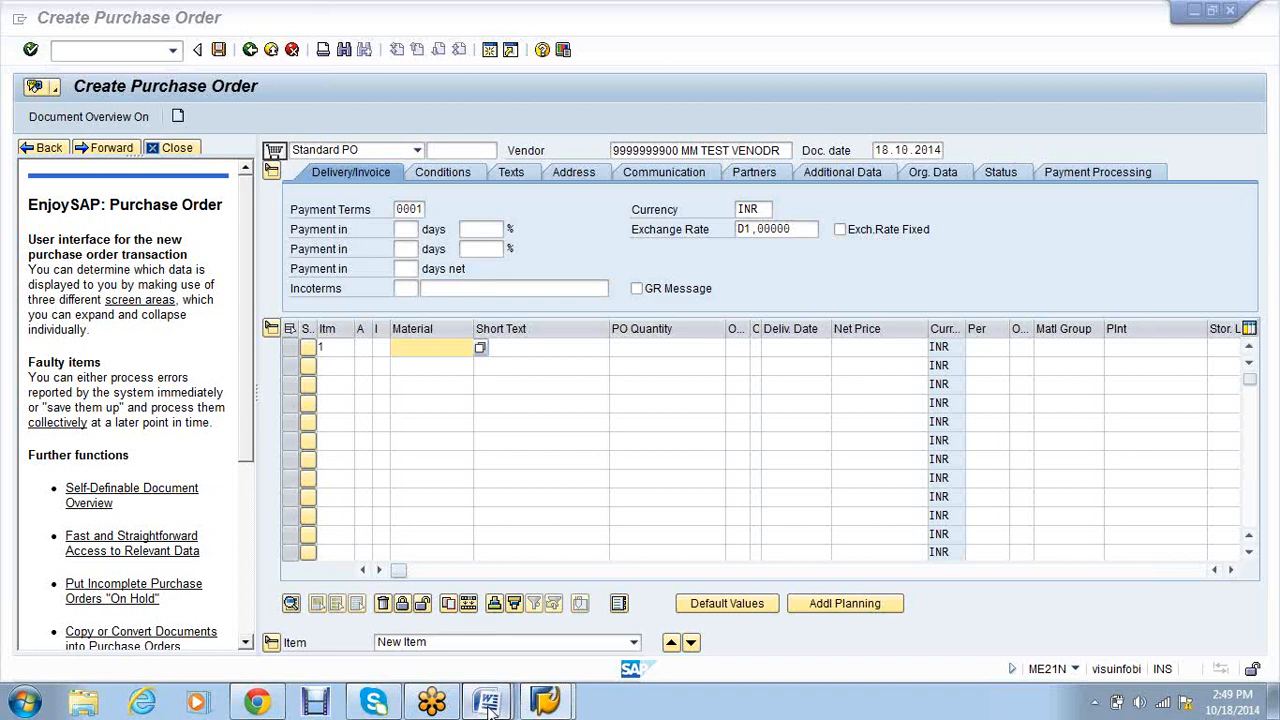
{"action": "left_click", "coordinate": [640, 620]}
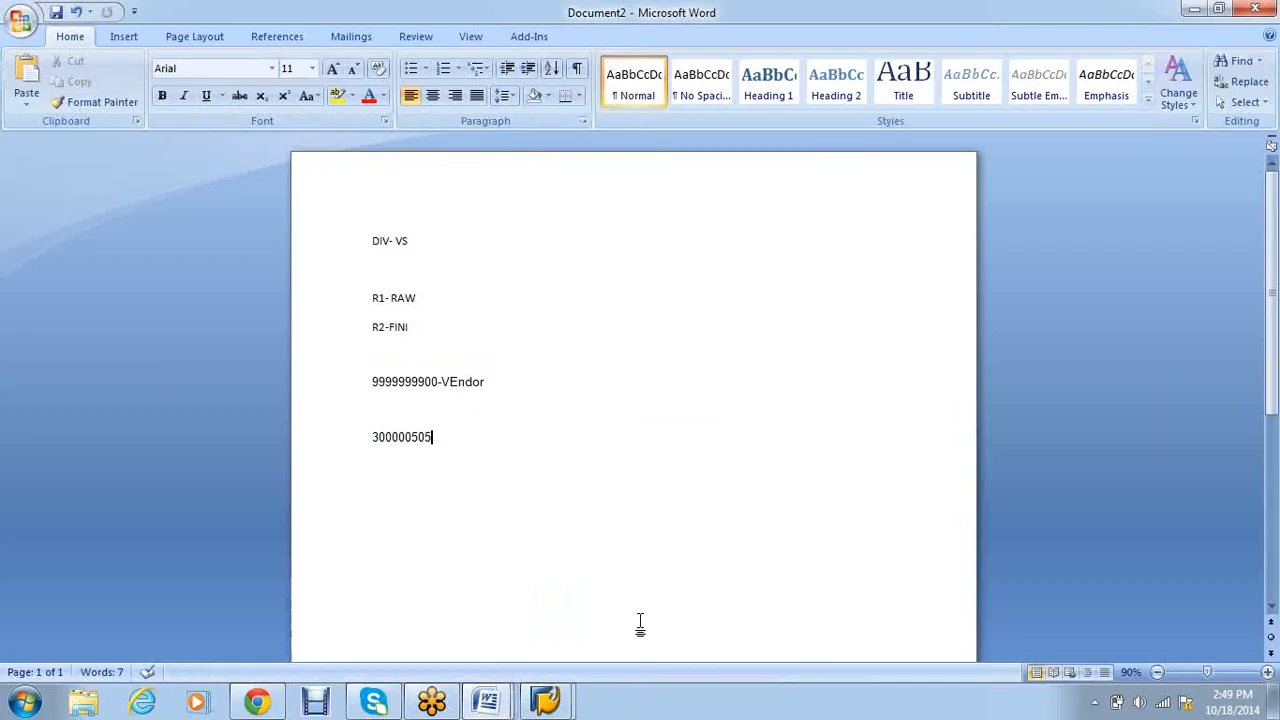
{"action": "left_click_drag", "start_coordinate": [438, 440], "coordinate": [371, 443]}
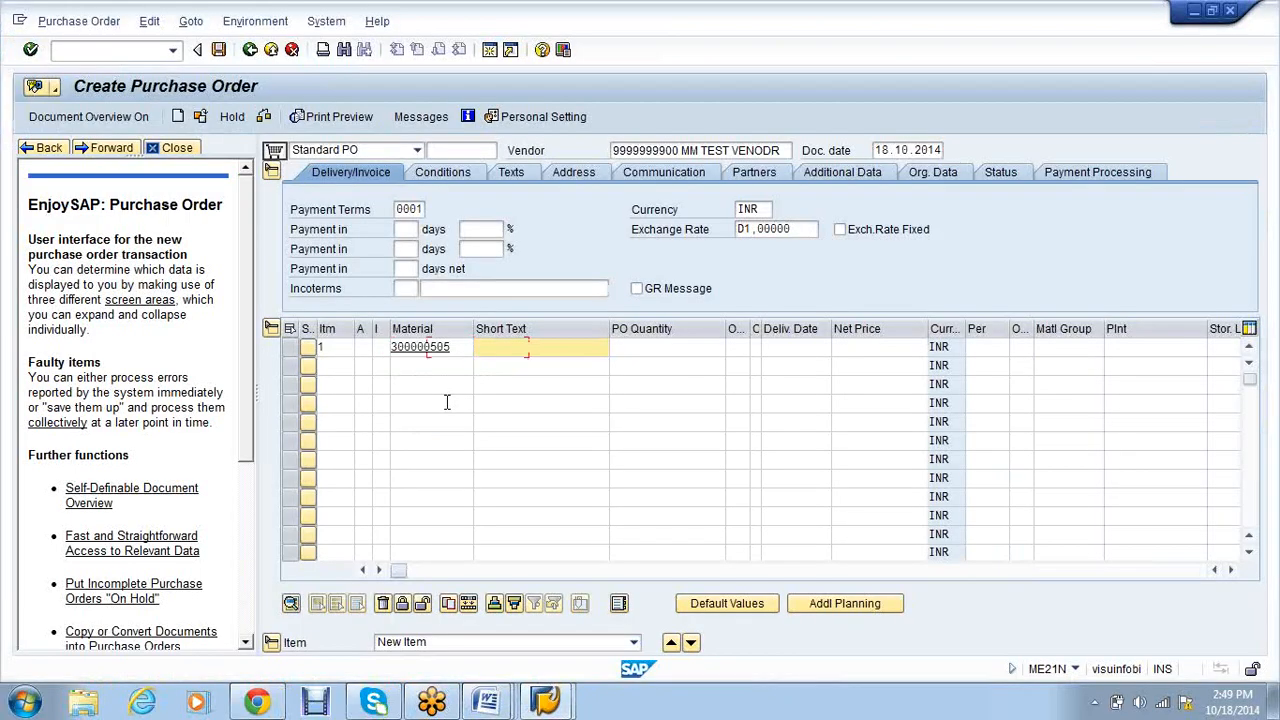
Set the item's order quantity to 10 and its delivery date to 21.11.2014.
{"action": "key", "text": "Tab"}
{"action": "type", "text": "1"}
{"action": "left_click", "coordinate": [699, 369]}
{"action": "key", "text": "Tab"}
{"action": "key", "text": "Tab"}
{"action": "key", "text": "Tab"}
{"action": "left_click", "coordinate": [783, 366]}
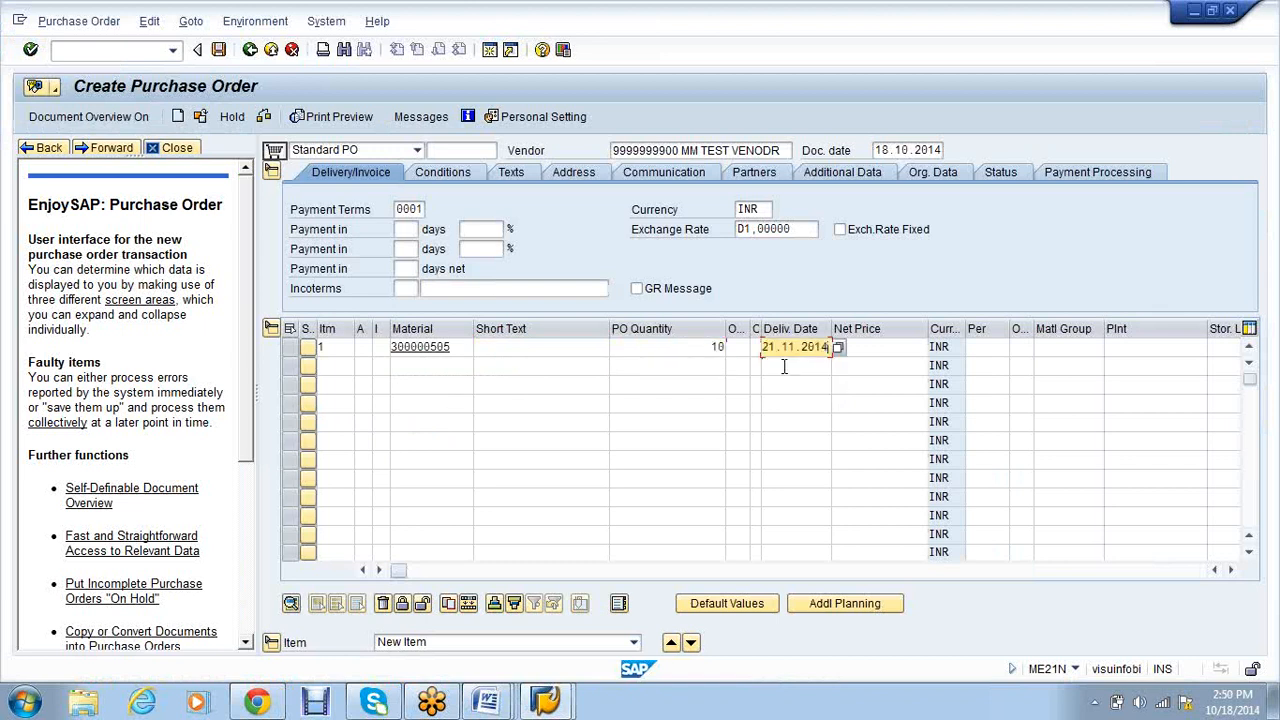
Set the item's net price to 10000 and its plant to VS01, and validate the entries.
{"action": "key", "text": "Tab"}
{"action": "left_click", "coordinate": [896, 364]}
{"action": "key", "text": "Tab"}
{"action": "key", "text": "Tab"}
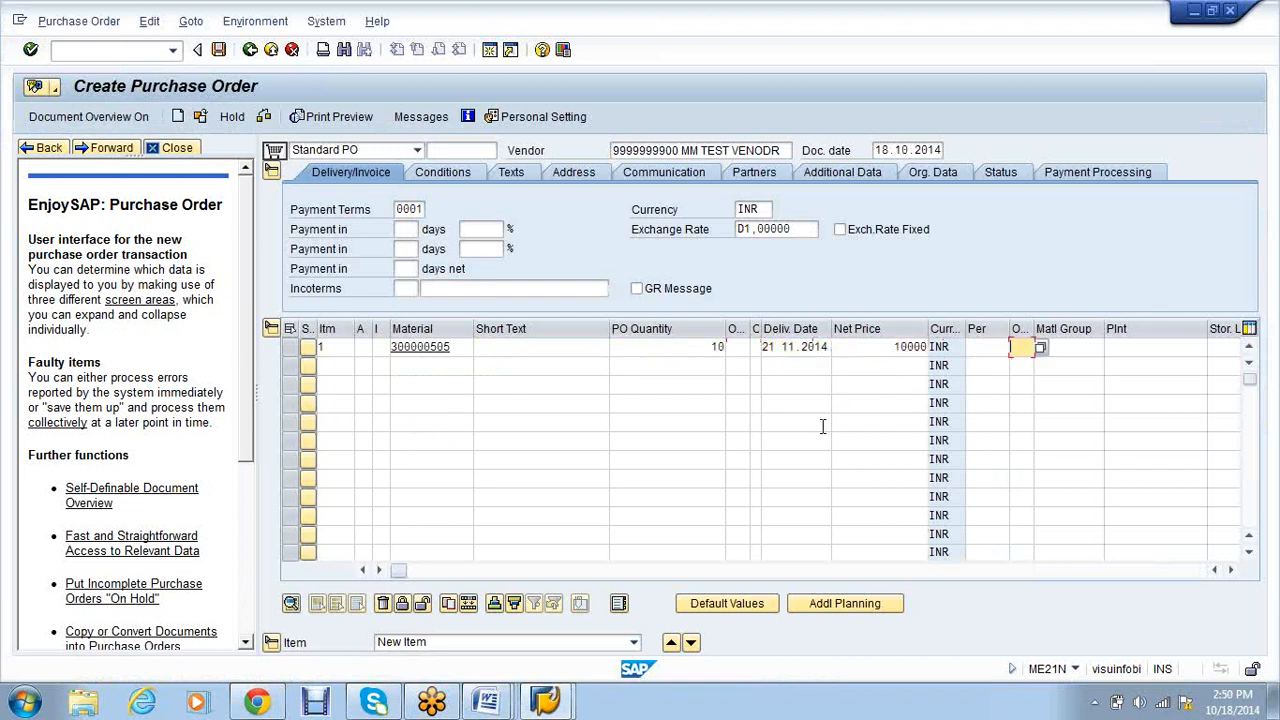
{"action": "key", "text": "Tab"}
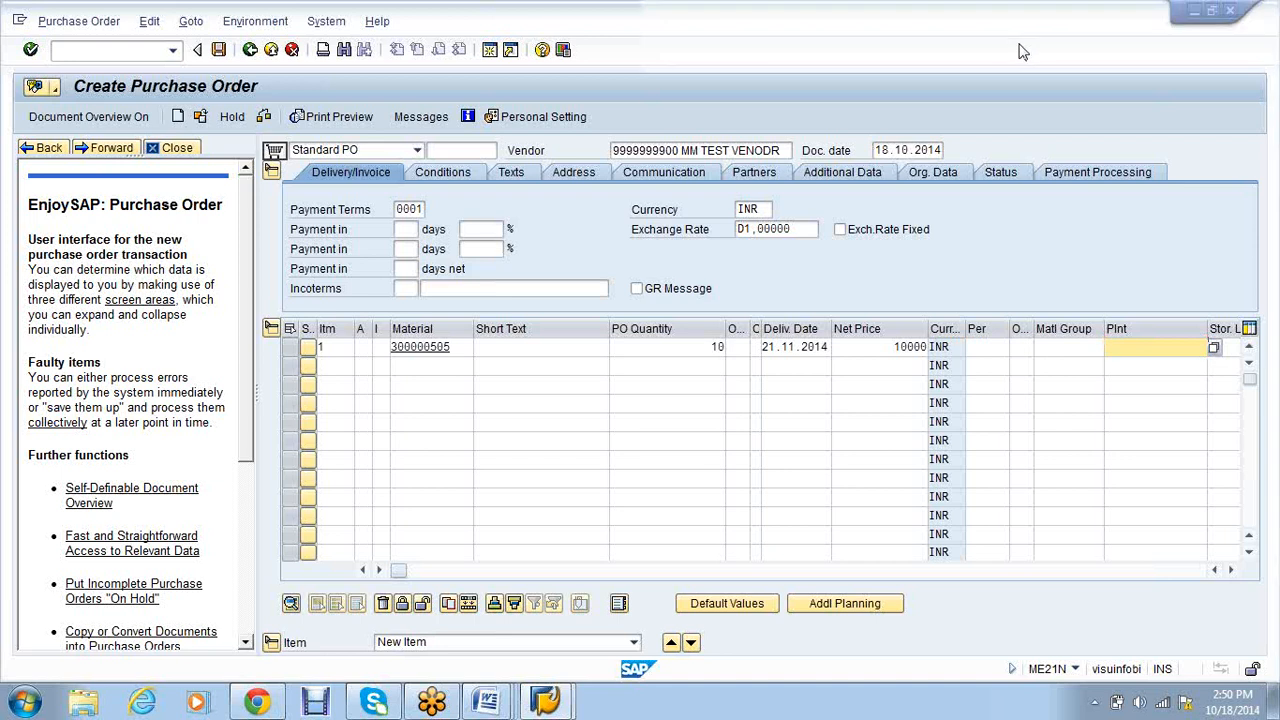
{"action": "left_click", "coordinate": [1022, 51]}
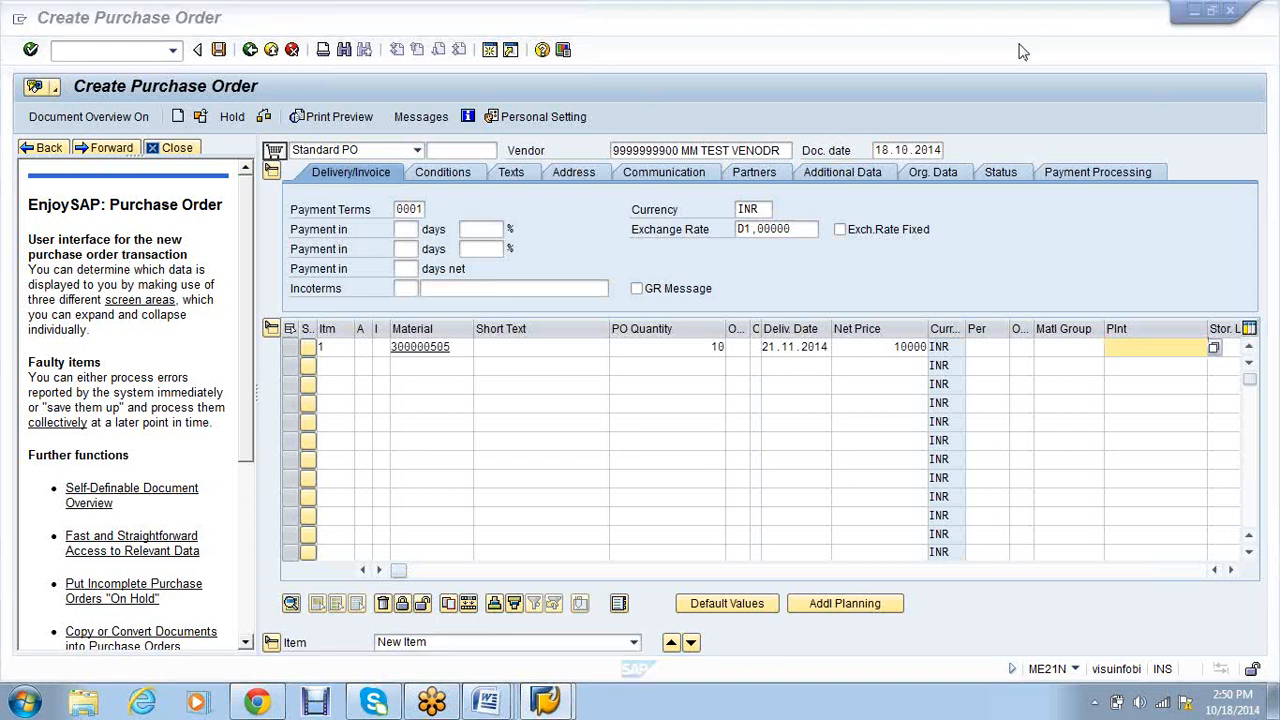
{"action": "left_click", "coordinate": [1123, 351]}
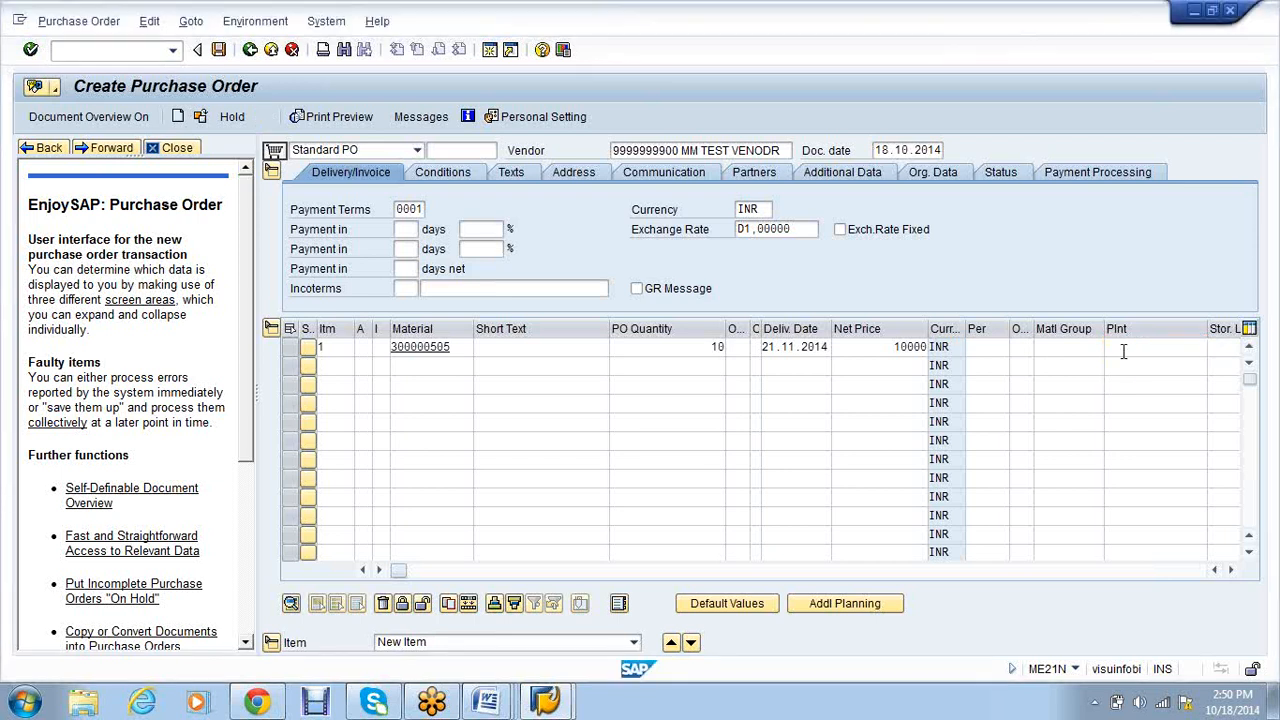
{"action": "type", "text": "vs01"}
{"action": "key", "text": "Return"}
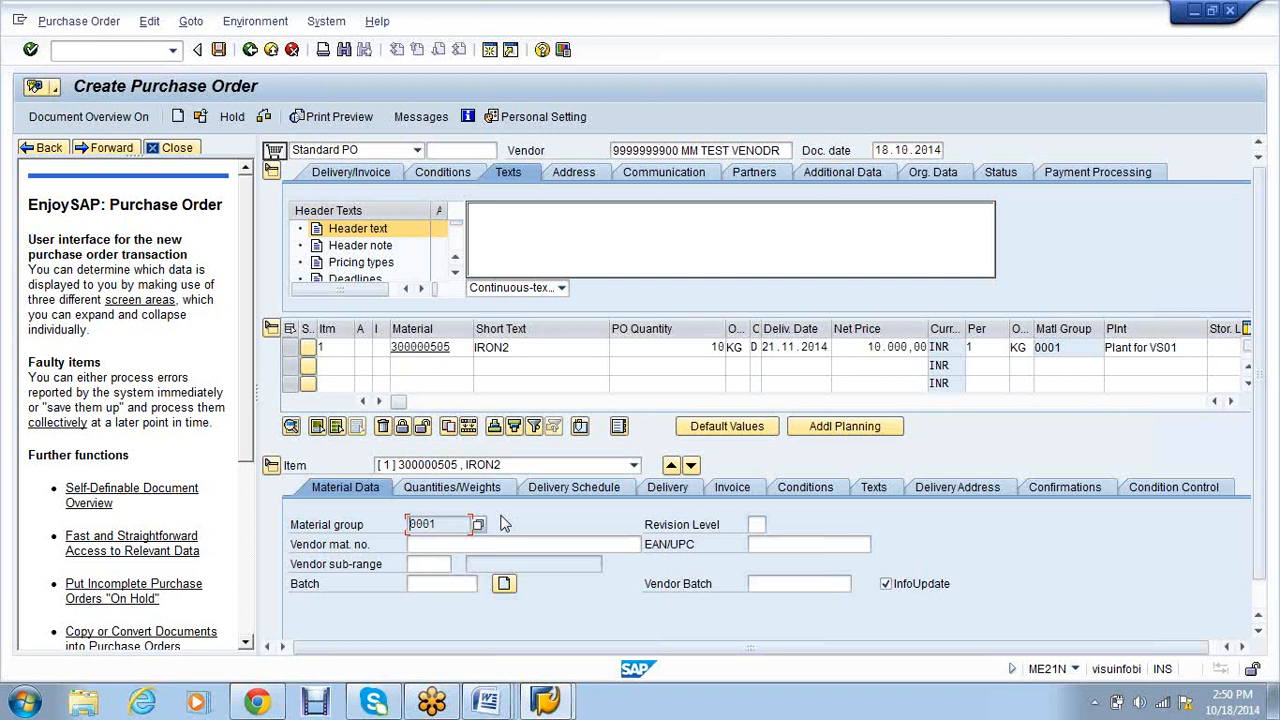
Add the header text TEST to the purchase order, check the document and save it.
{"action": "left_click", "coordinate": [571, 207]}
{"action": "type", "text": "TEST"}
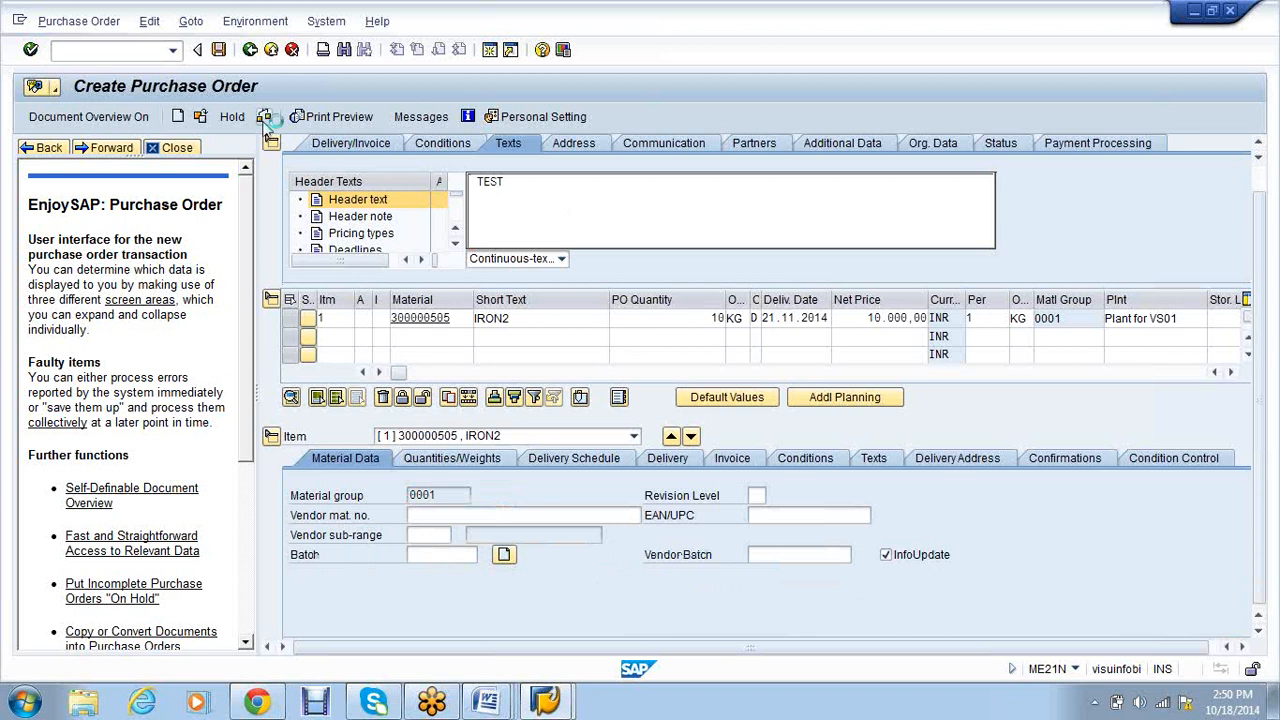
{"action": "left_click", "coordinate": [265, 117]}
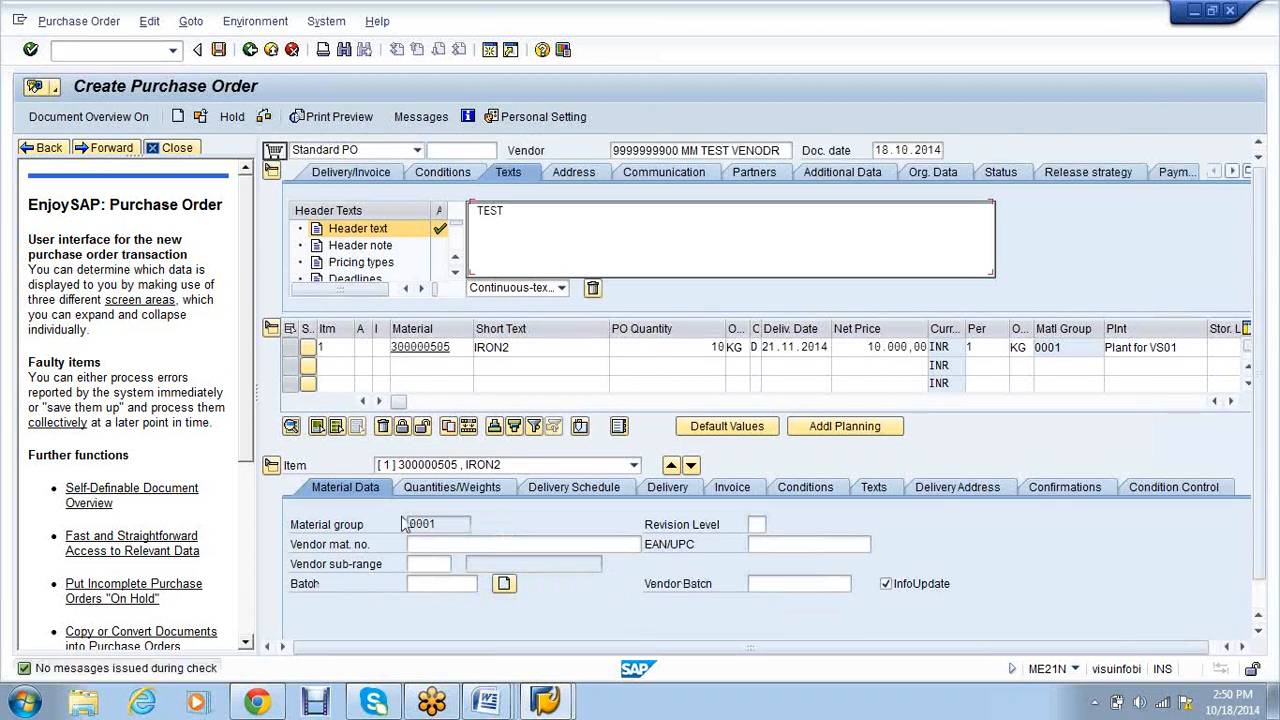
{"action": "left_click", "coordinate": [924, 178]}
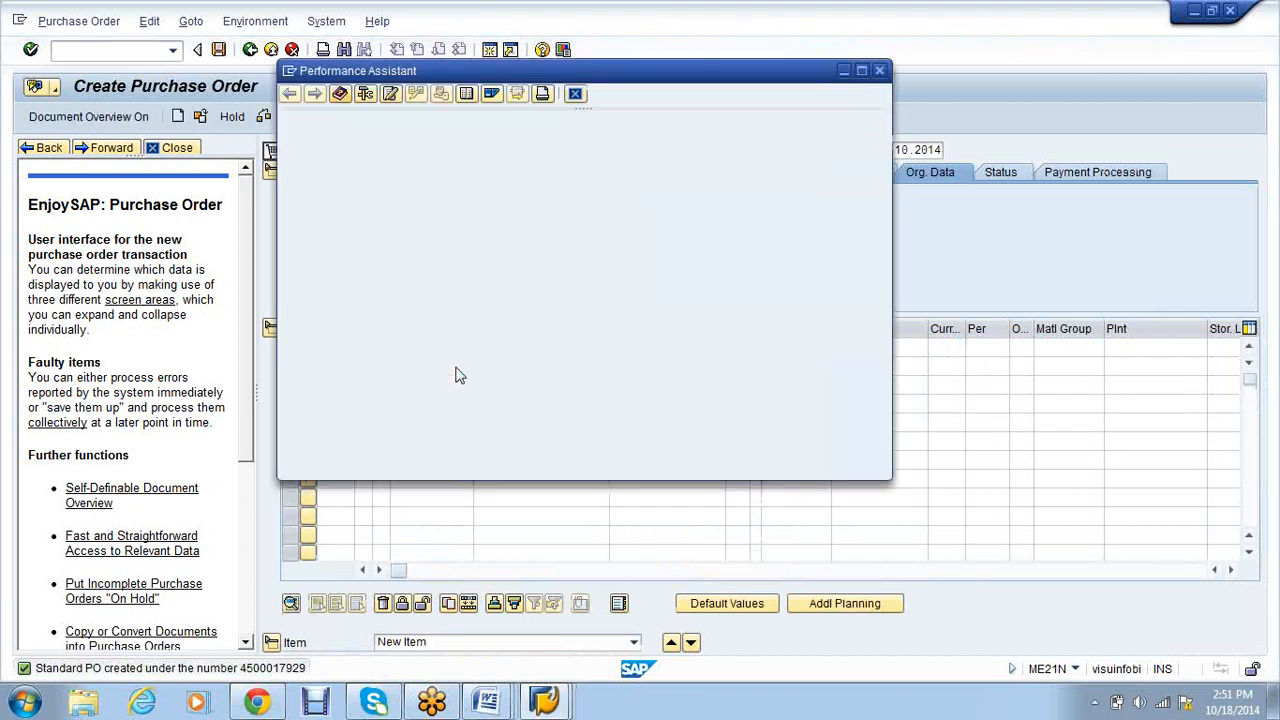
Copy the new purchase order's number from the details of its creation message.
{"action": "double_click", "coordinate": [665, 137]}
{"action": "right_click", "coordinate": [665, 140]}
{"action": "left_click", "coordinate": [685, 174]}
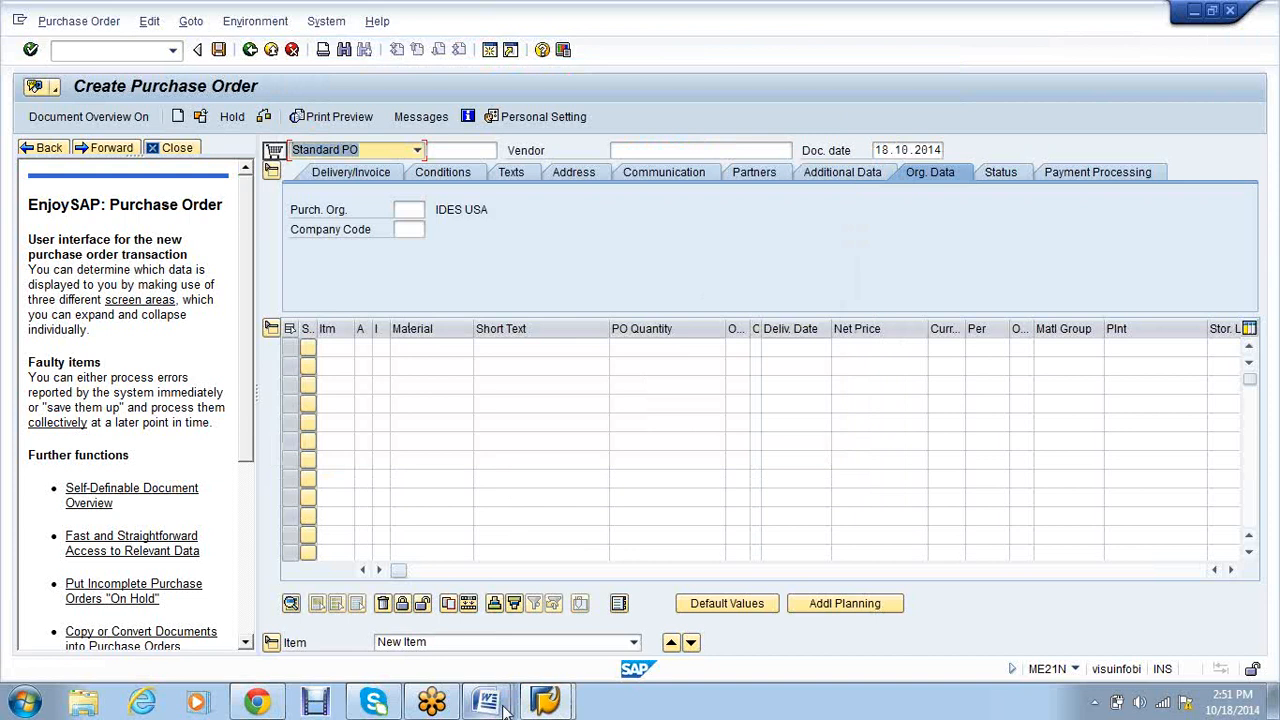
Open the goods receipt with transaction MIGO and try to load the new purchase order by its number.
{"action": "left_click", "coordinate": [505, 710]}
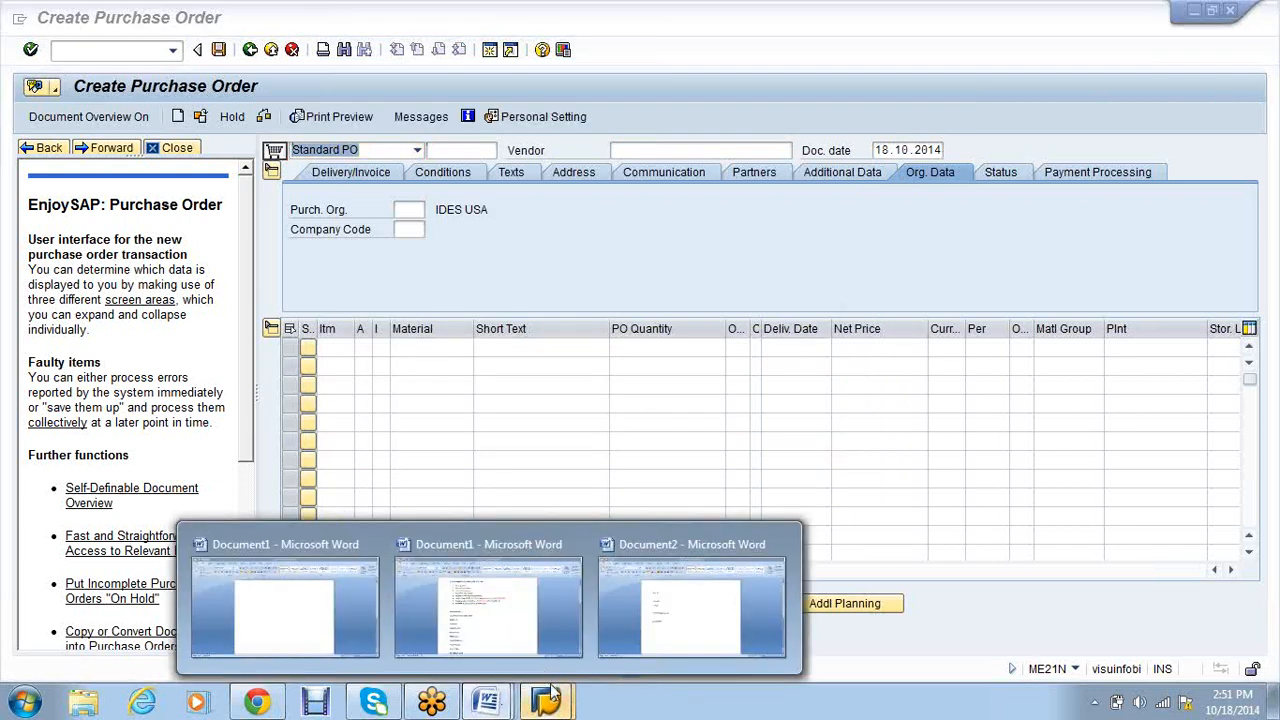
{"action": "left_click", "coordinate": [550, 697]}
{"action": "left_click", "coordinate": [105, 50]}
{"action": "type", "text": "/nmigo"}
{"action": "key", "text": "Return"}
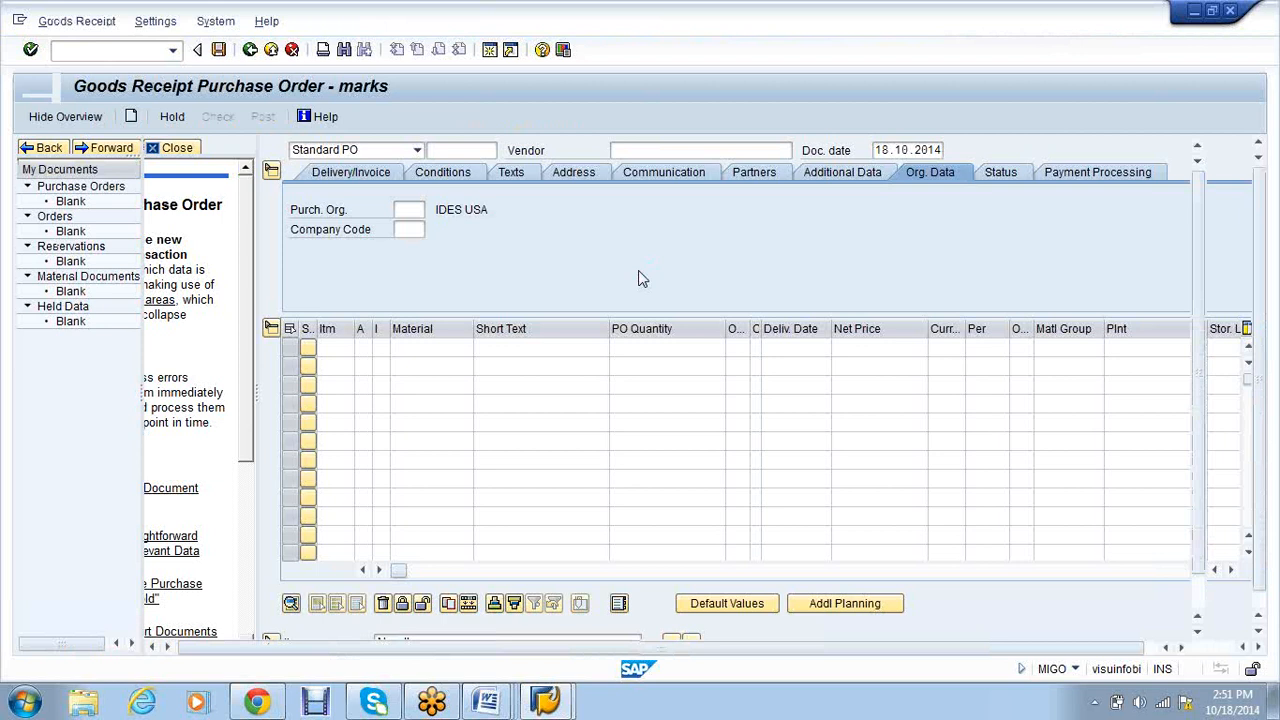
{"action": "key", "text": "Return"}
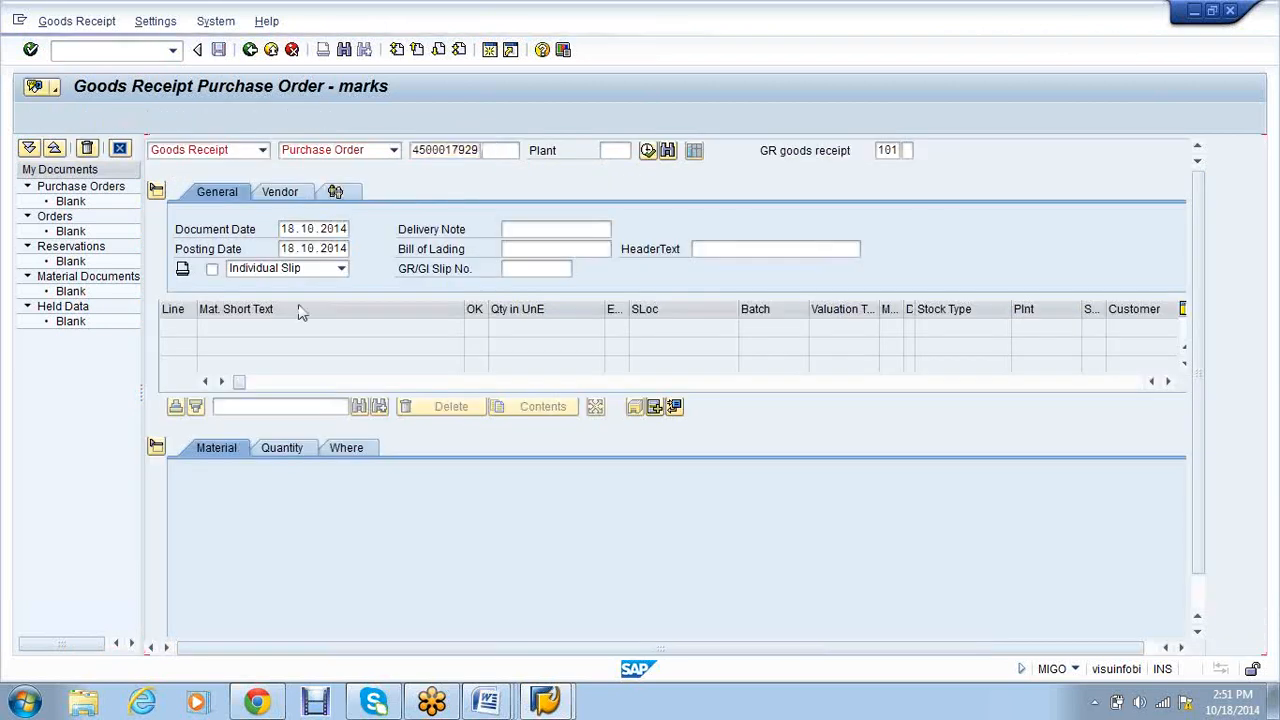
{"action": "left_click", "coordinate": [648, 152]}
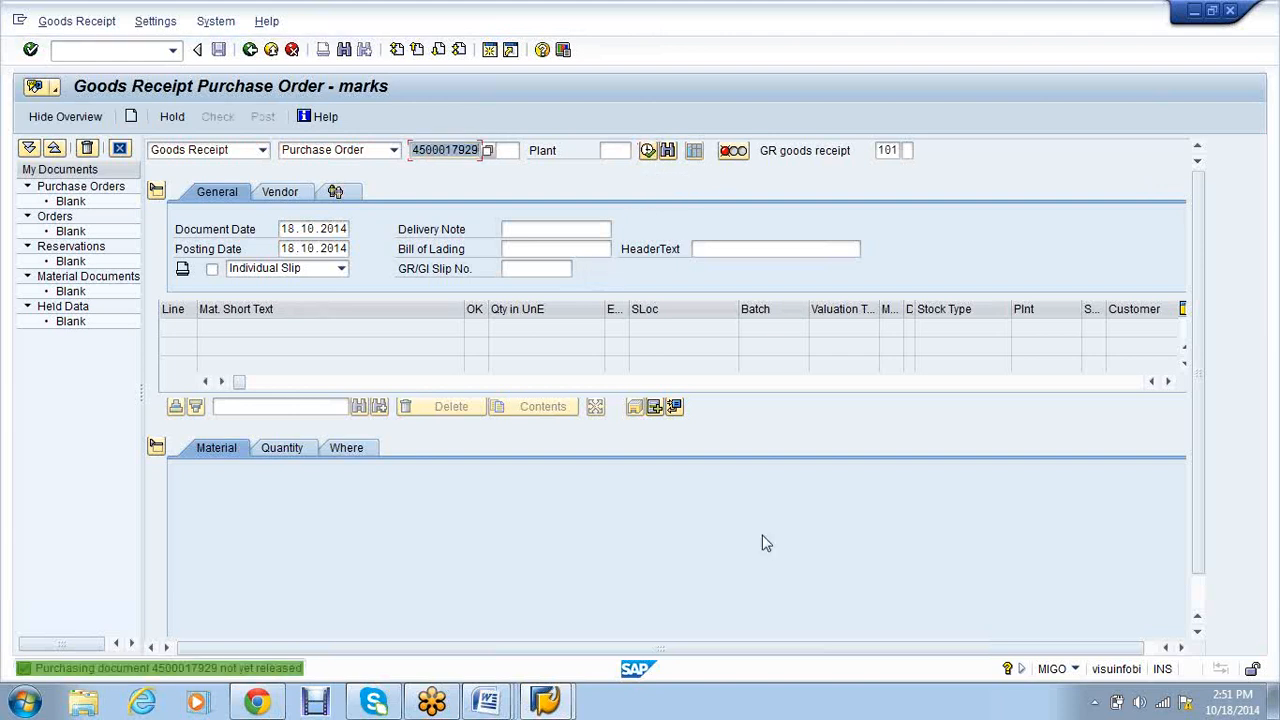
Open a new SAP session and try to start transaction MMRL.
{"action": "key", "text": "ctrl+n"}
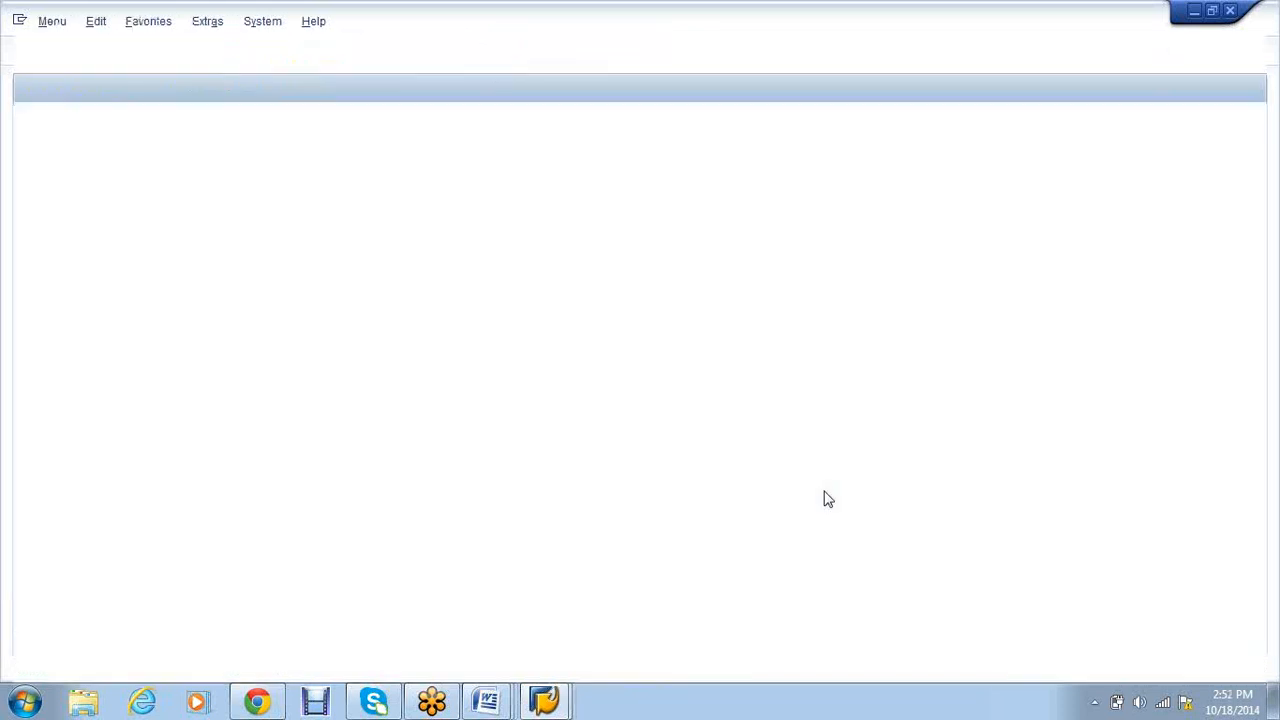
{"action": "type", "text": "miro"}
{"action": "key", "text": "Return"}
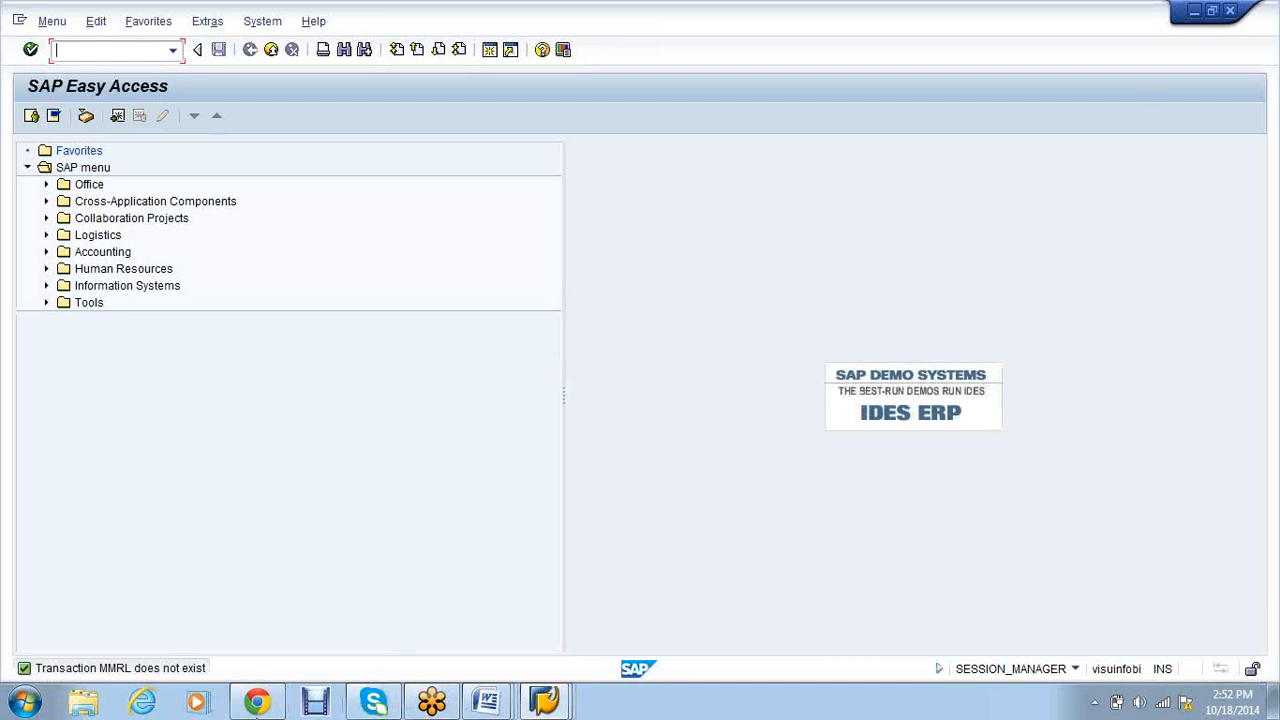
Switch to Chrome and search Google for "release po in sap t-code".
{"action": "left_click", "coordinate": [238, 708]}
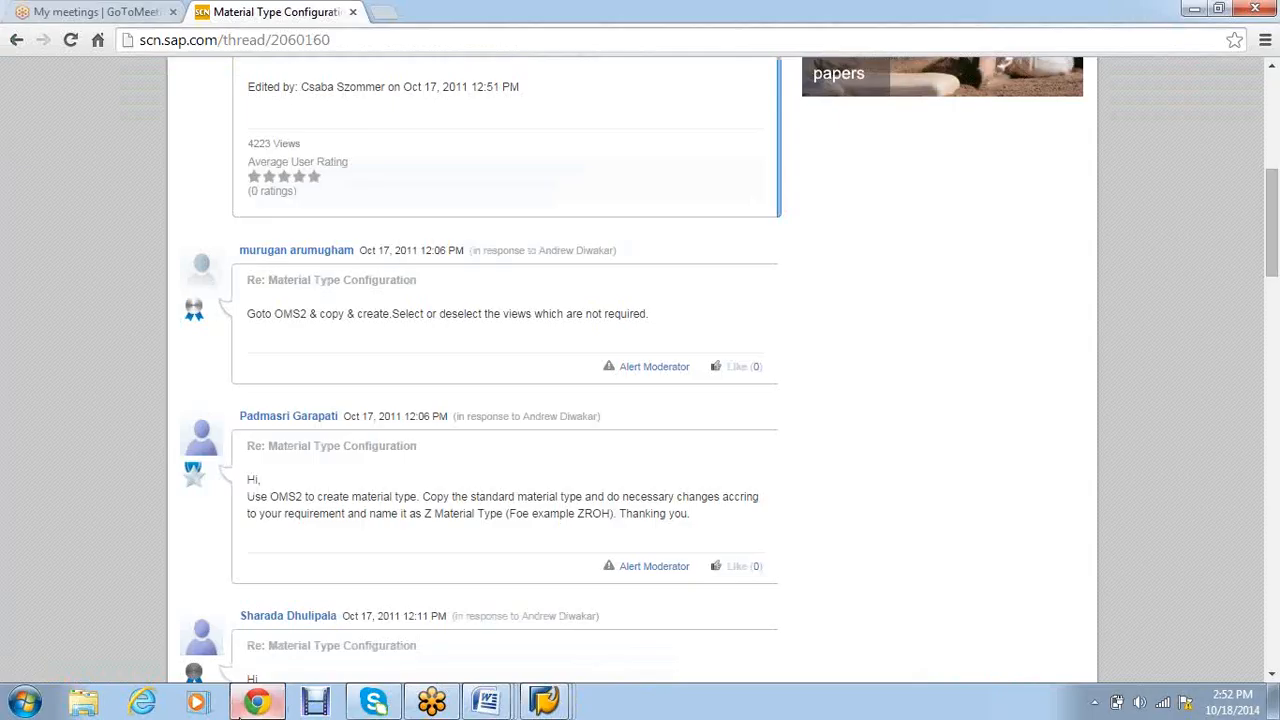
{"action": "scroll", "coordinate": [81, 162], "scroll_direction": "up", "scroll_amount": 6}
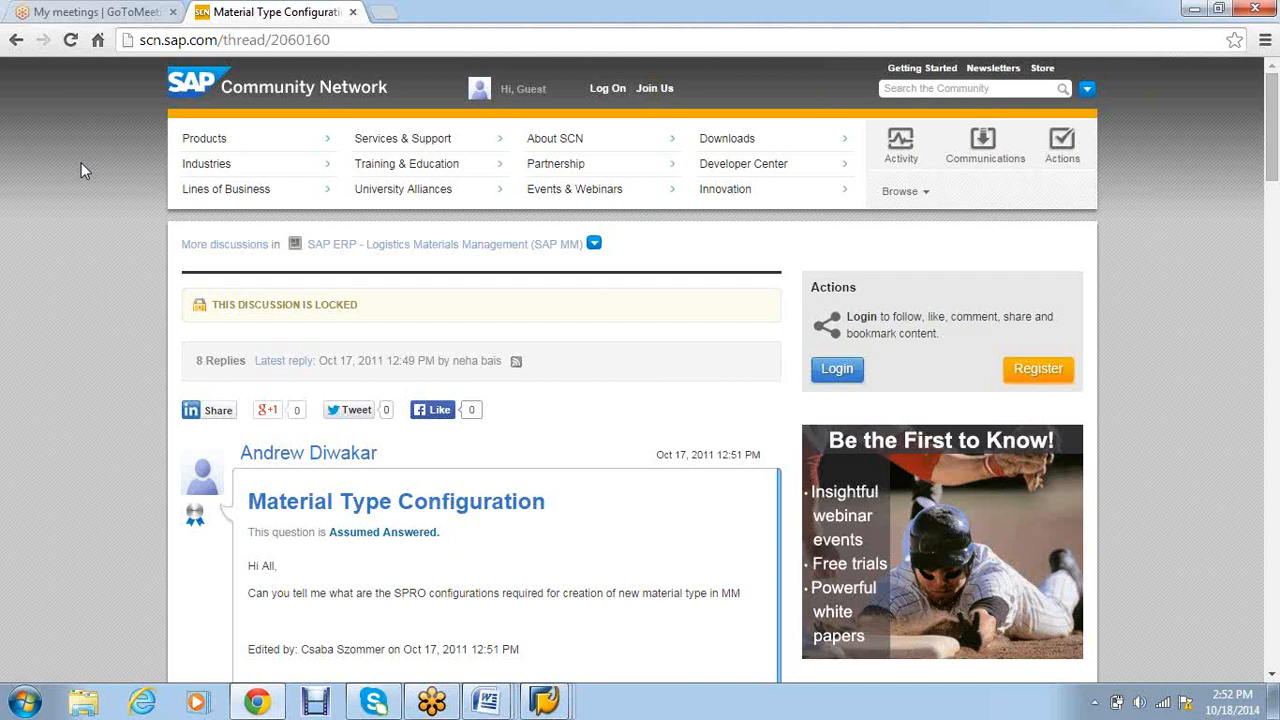
{"action": "left_click", "coordinate": [16, 40]}
{"action": "left_click", "coordinate": [421, 78]}
{"action": "key", "text": "ctrl+a"}
{"action": "type", "text": "release PO "}
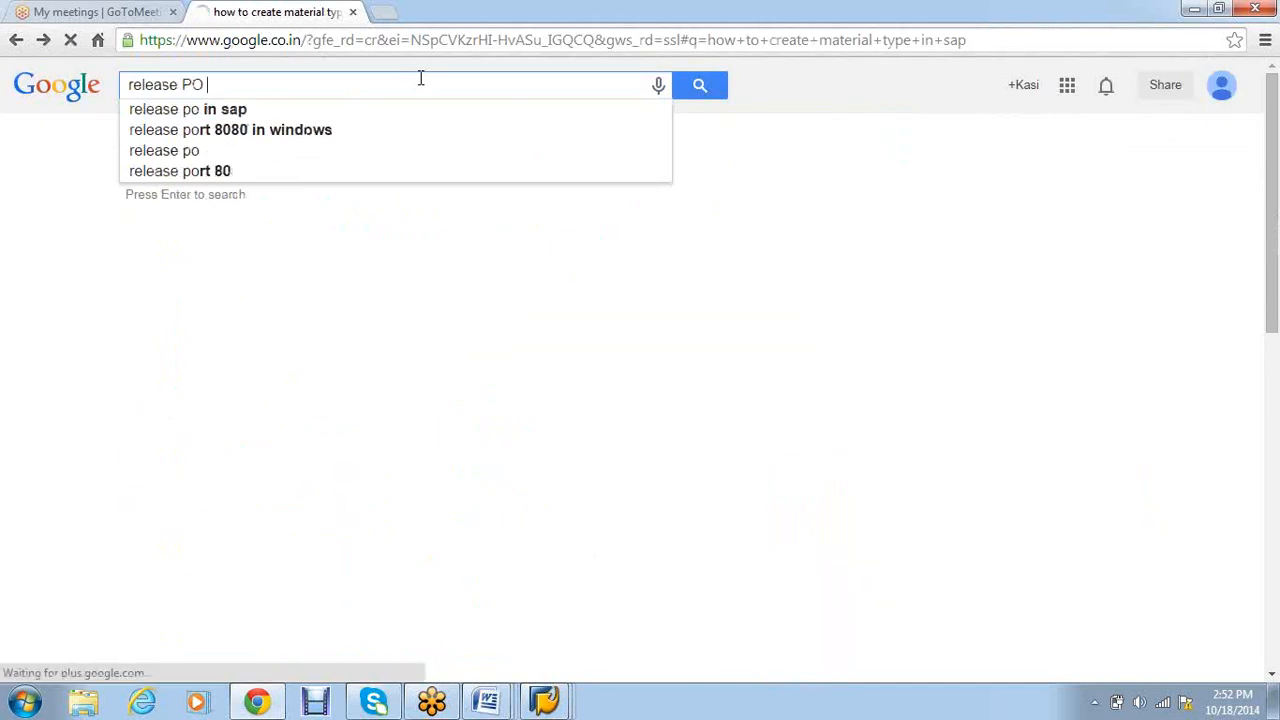
{"action": "type", "text": "in"}
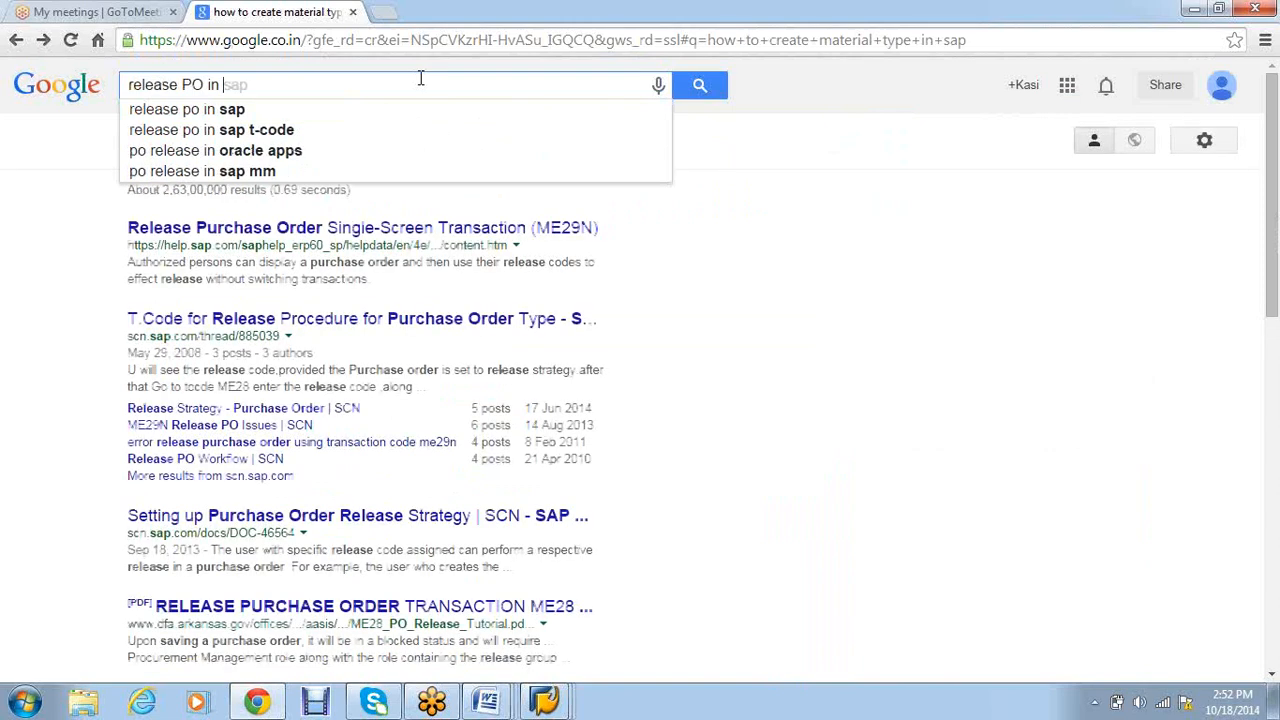
{"action": "left_click", "coordinate": [440, 130]}
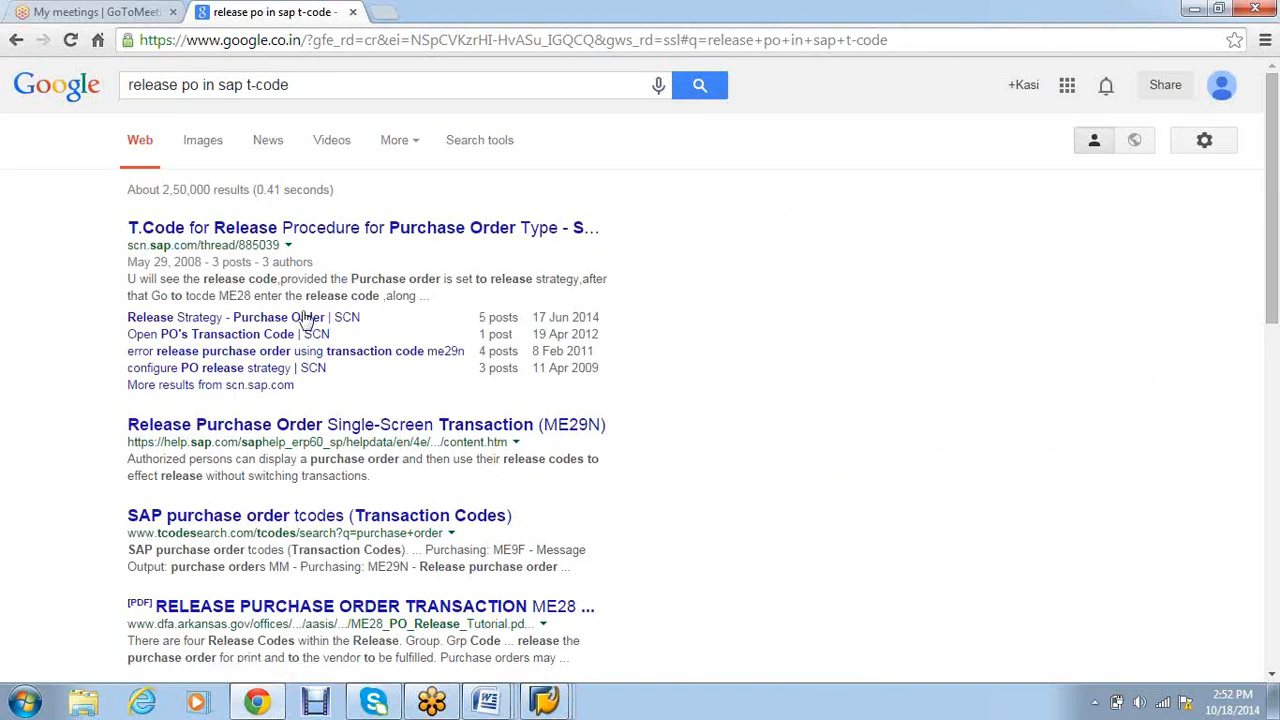
Return to the new SAP session and open the purchase order release with transaction ME29N.
{"action": "left_click", "coordinate": [543, 703]}
{"action": "left_click", "coordinate": [749, 605]}
{"action": "type", "text": "me29n"}
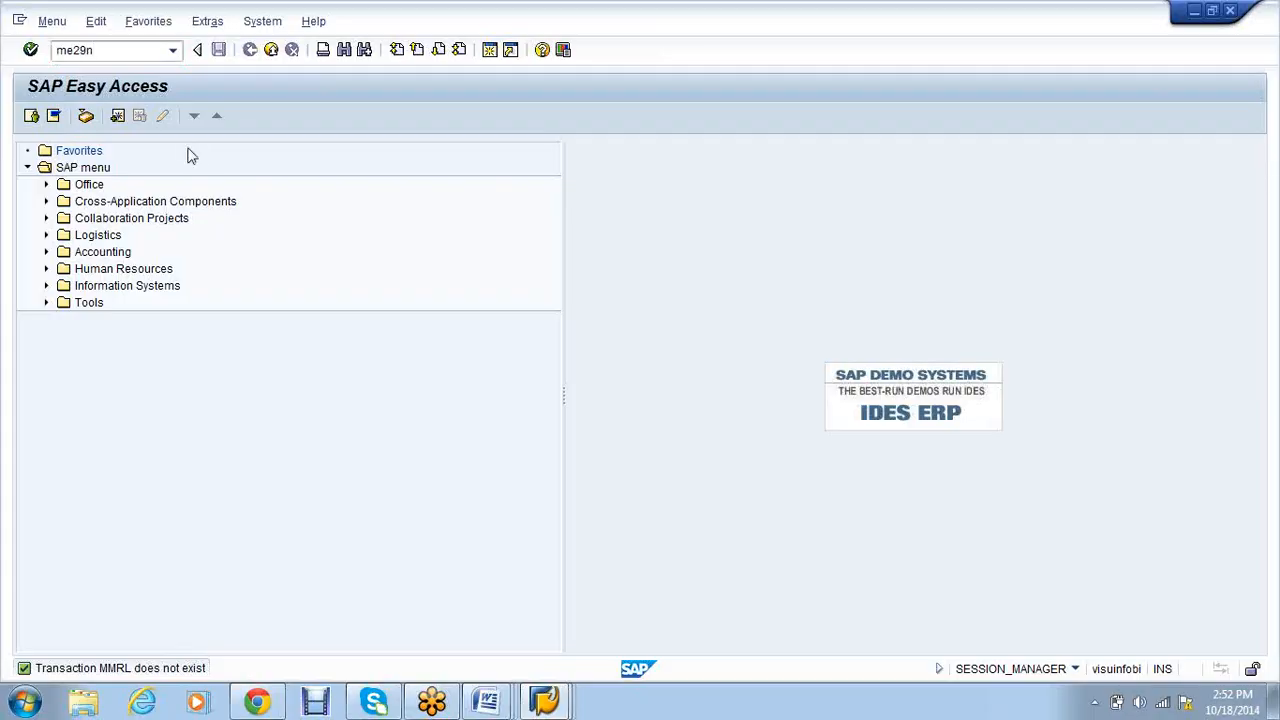
{"action": "key", "text": "Return"}
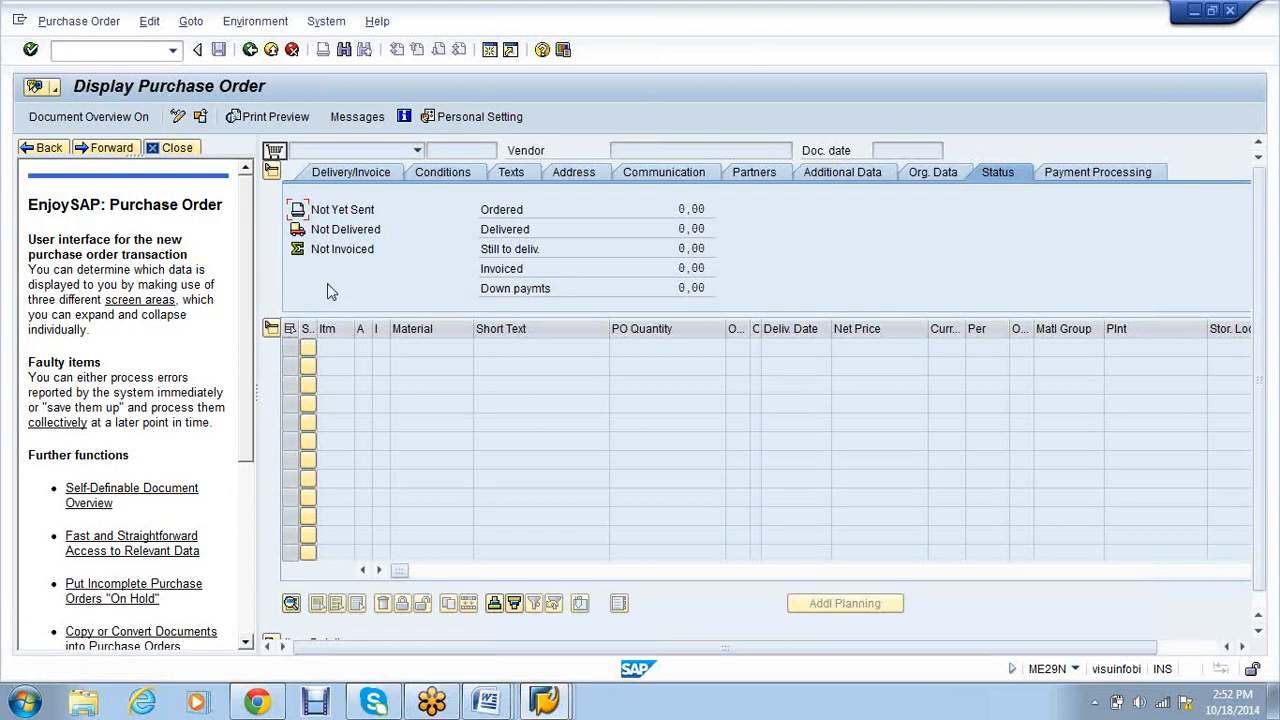
Show the document overview, and close the help text and widen the overview area.
{"action": "left_click", "coordinate": [84, 118]}
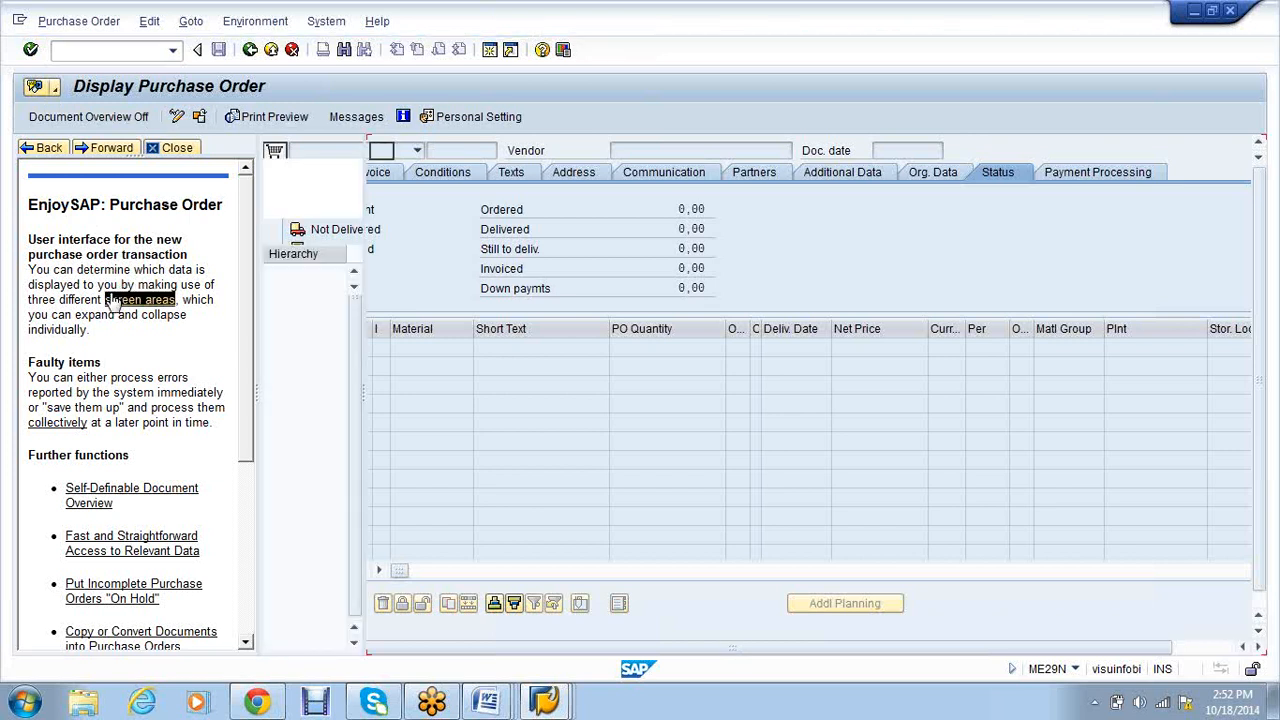
{"action": "left_click", "coordinate": [160, 150]}
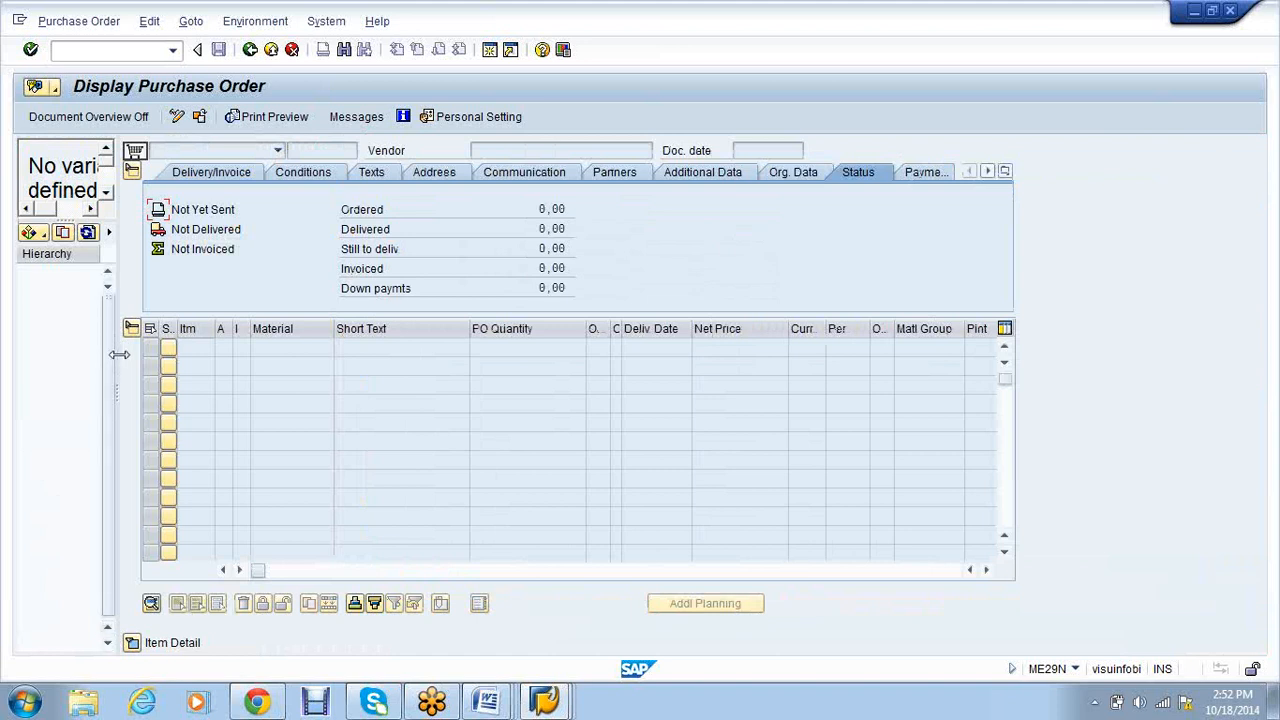
{"action": "left_click_drag", "start_coordinate": [133, 354], "coordinate": [255, 357]}
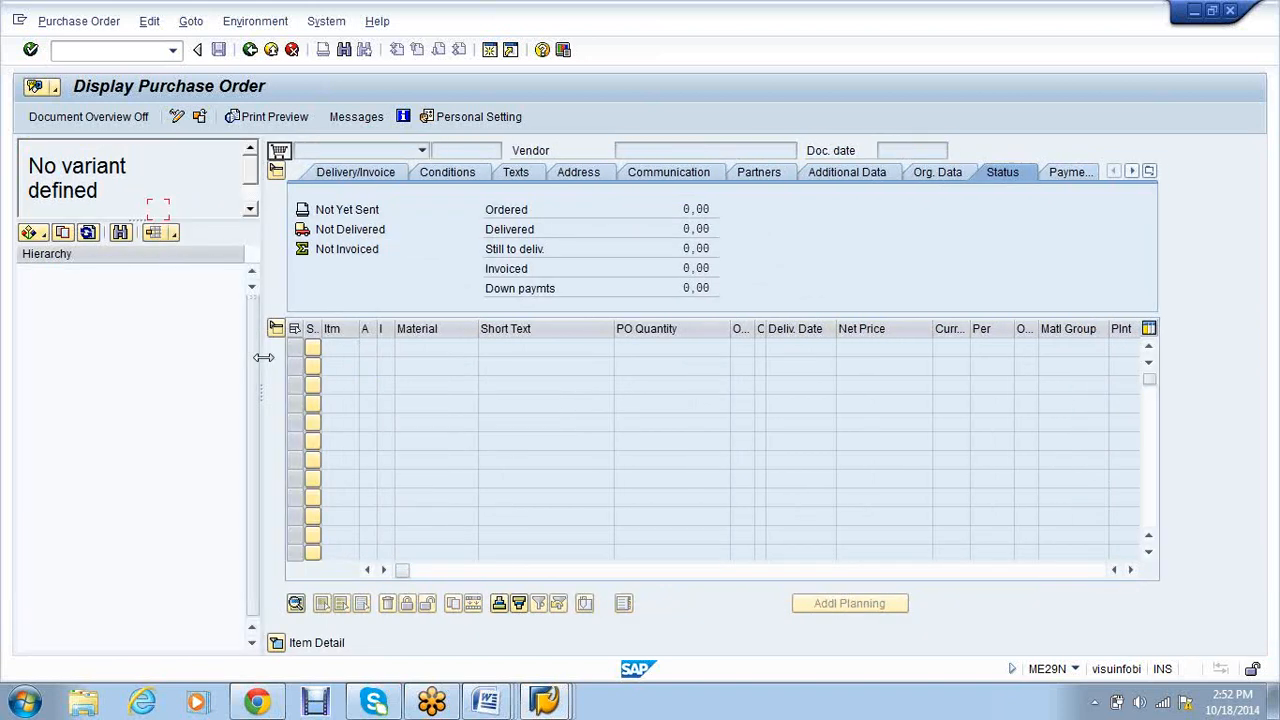
Search the purchasing documents by the purchase order number and the vendor number.
{"action": "left_click", "coordinate": [33, 236]}
{"action": "left_click", "coordinate": [100, 378]}
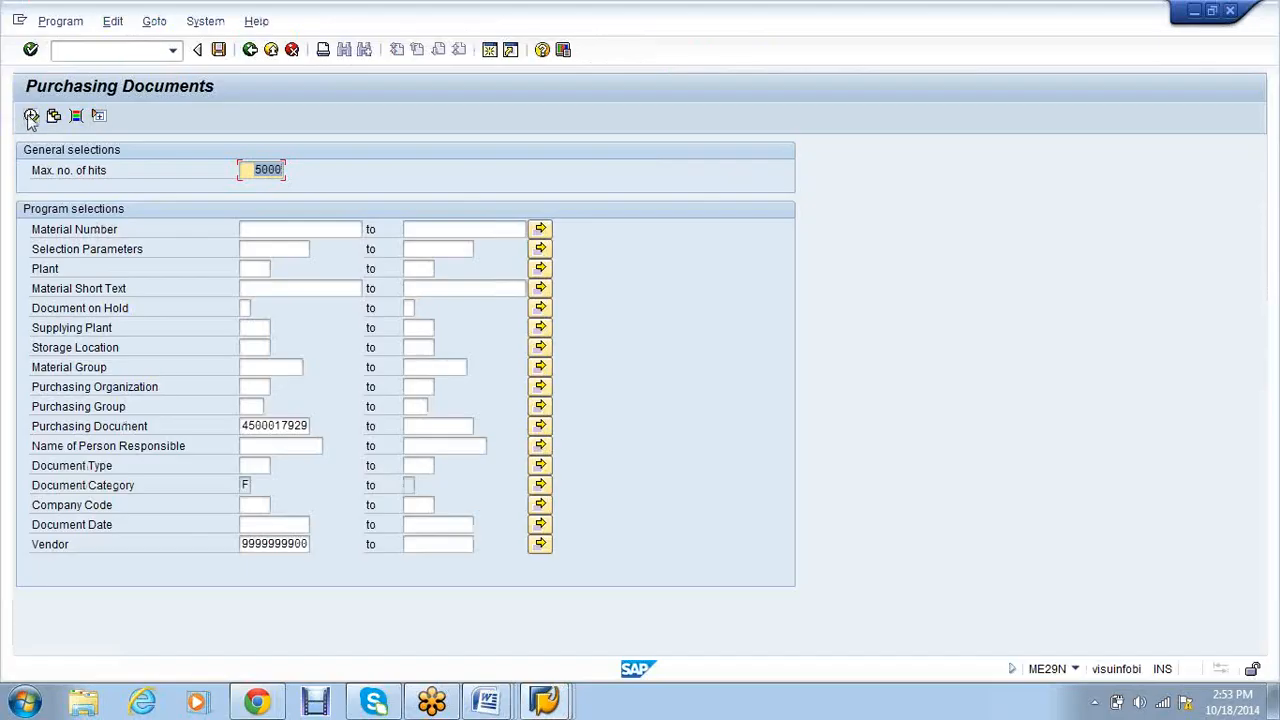
{"action": "left_click", "coordinate": [31, 116]}
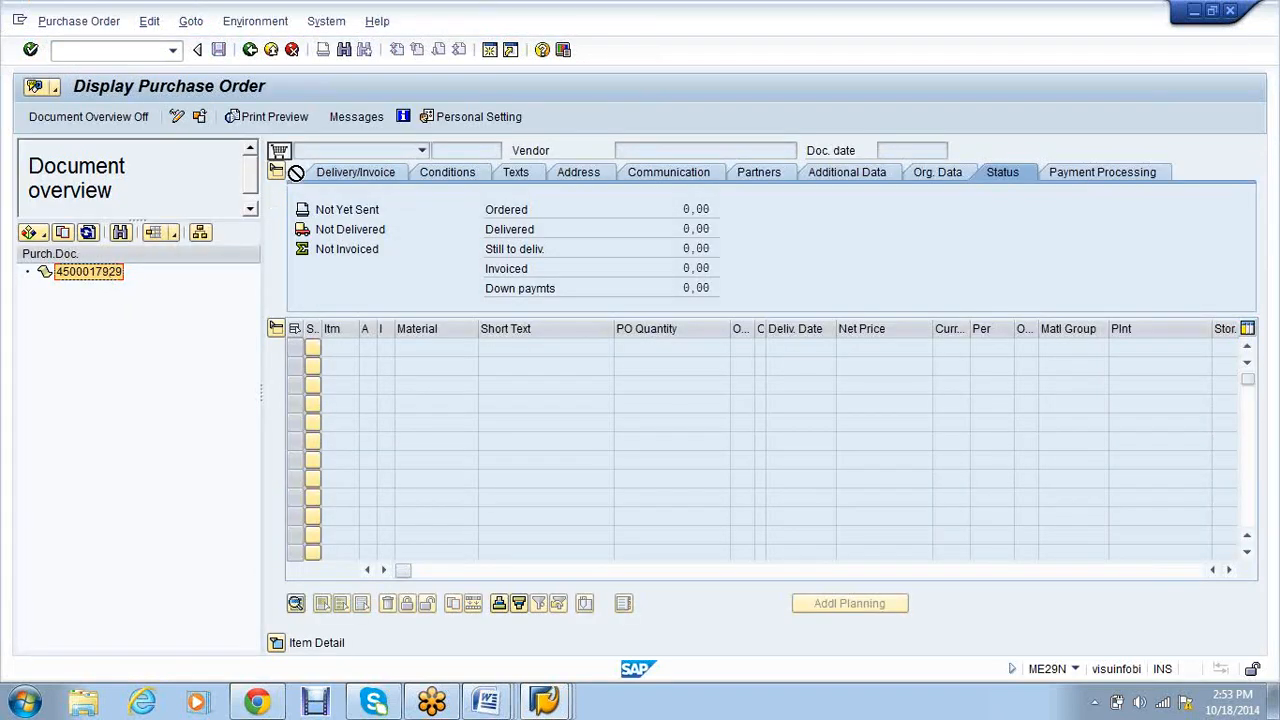
Open the listed purchase order and release it for code M1 (Associate) in its release strategy.
{"action": "left_click", "coordinate": [281, 152]}
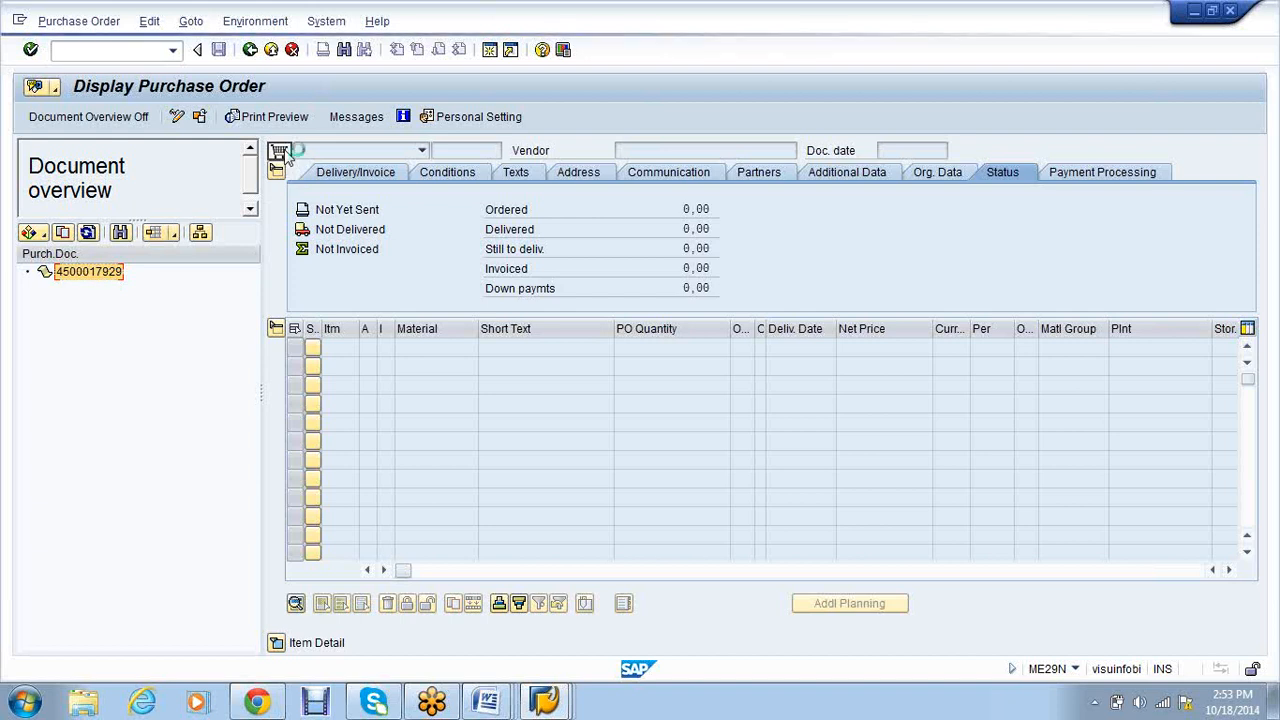
{"action": "double_click", "coordinate": [80, 273]}
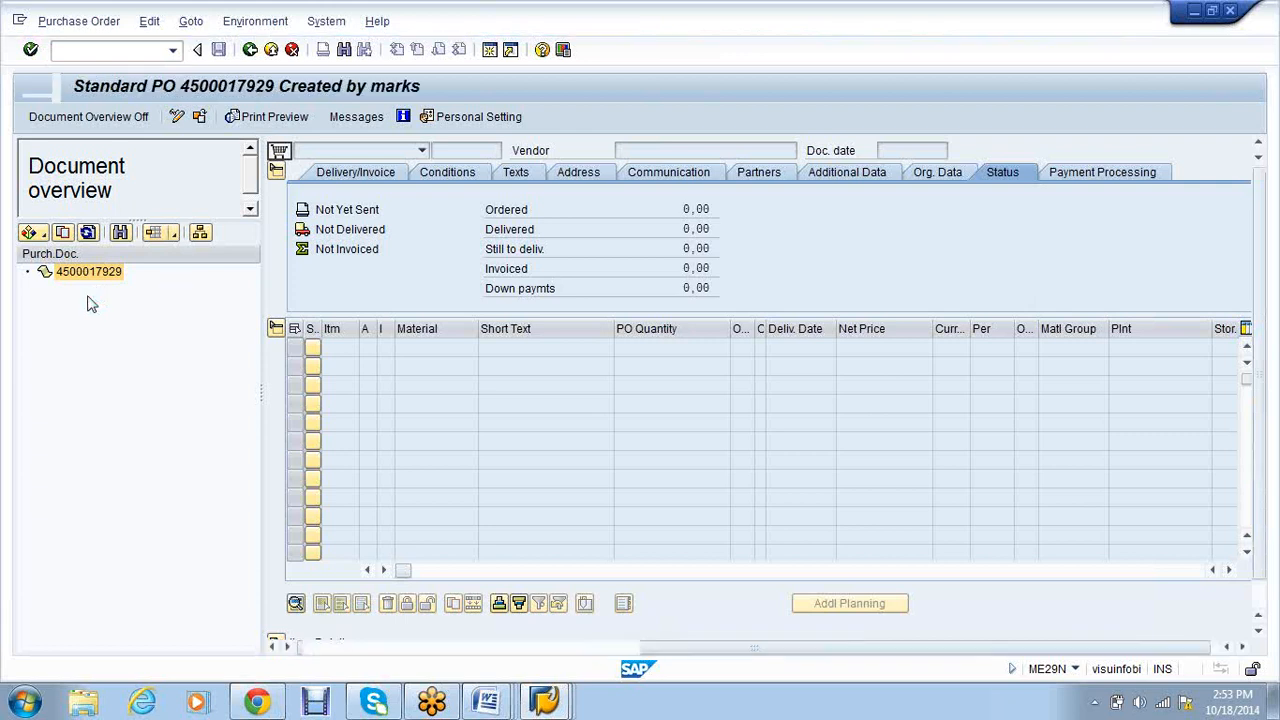
{"action": "left_click", "coordinate": [1087, 172]}
{"action": "left_click", "coordinate": [769, 232]}
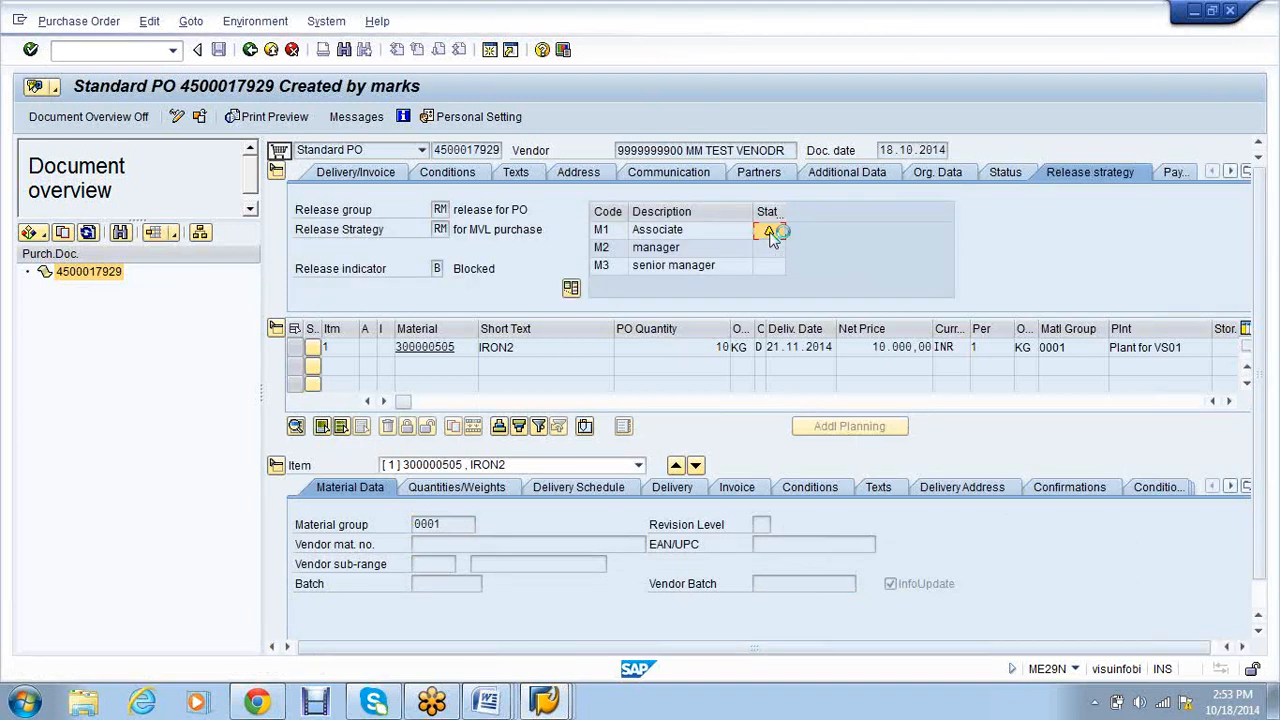
Switch the purchase order to change mode and release it with codes M1 (Associate), M2 (manager) and M3 (senior manager).
{"action": "left_click", "coordinate": [64, 22]}
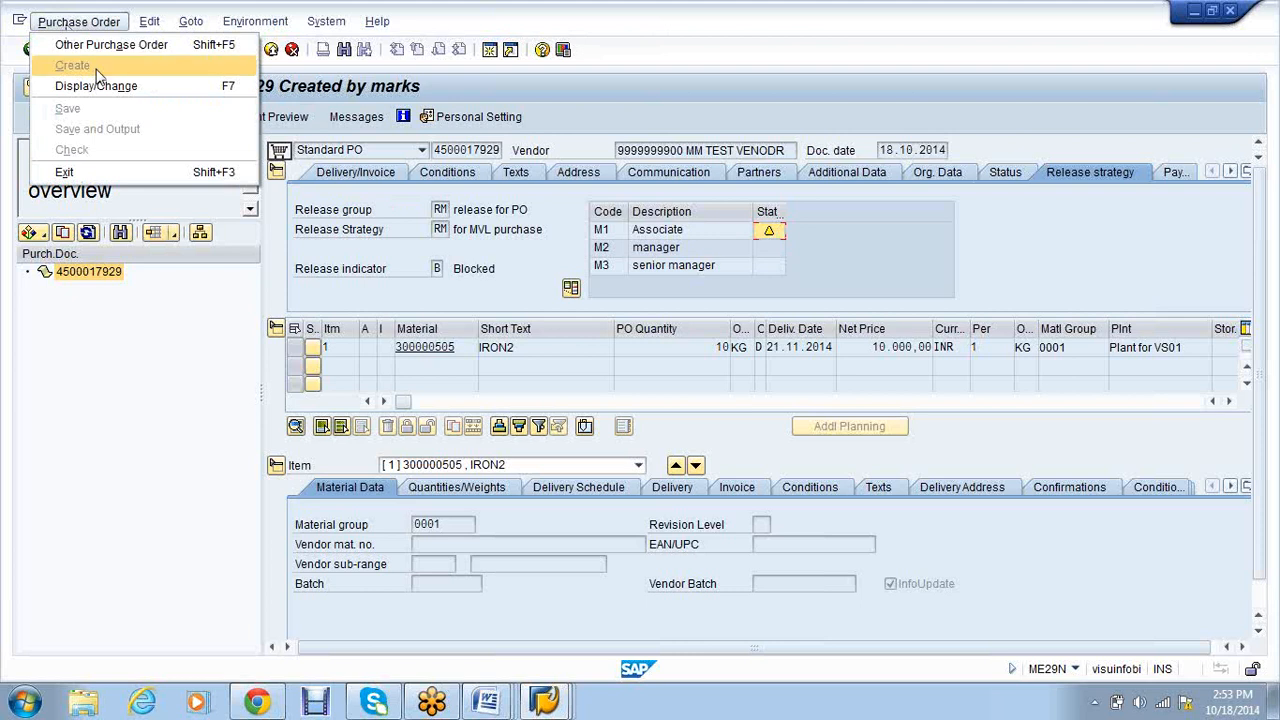
{"action": "left_click", "coordinate": [102, 86]}
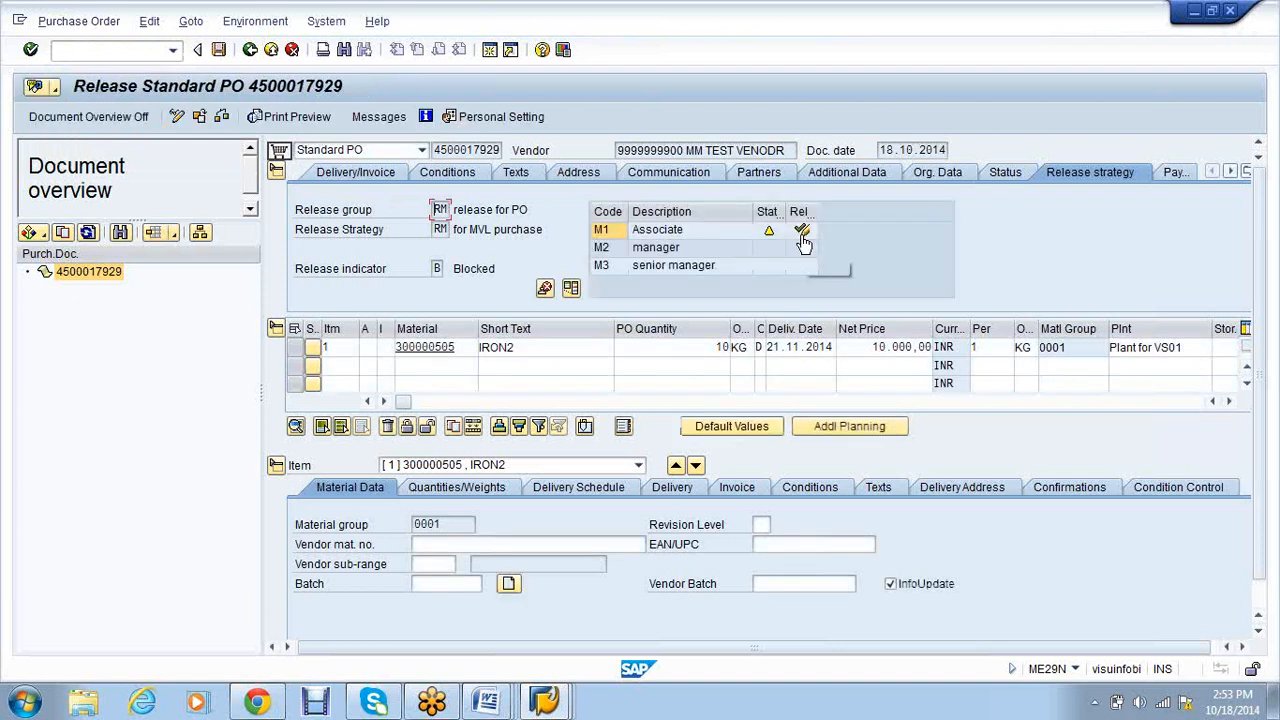
{"action": "left_click", "coordinate": [802, 232]}
{"action": "left_click", "coordinate": [806, 248]}
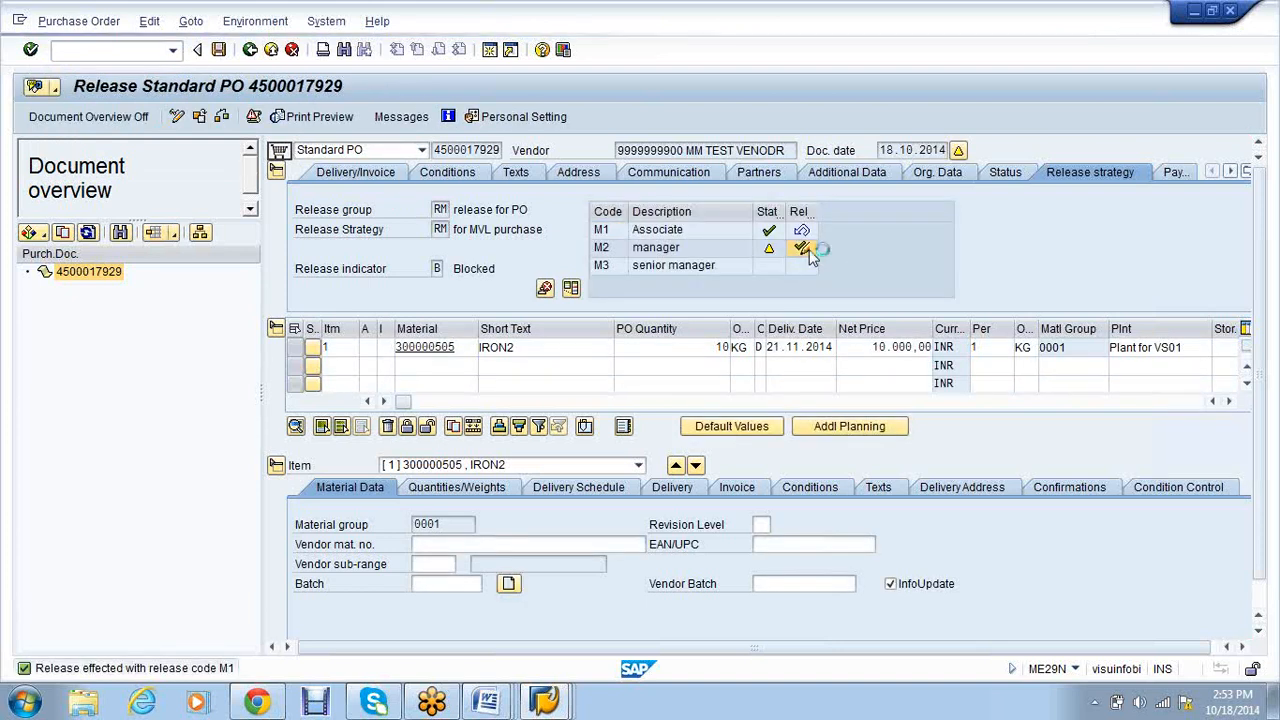
{"action": "left_click", "coordinate": [802, 265]}
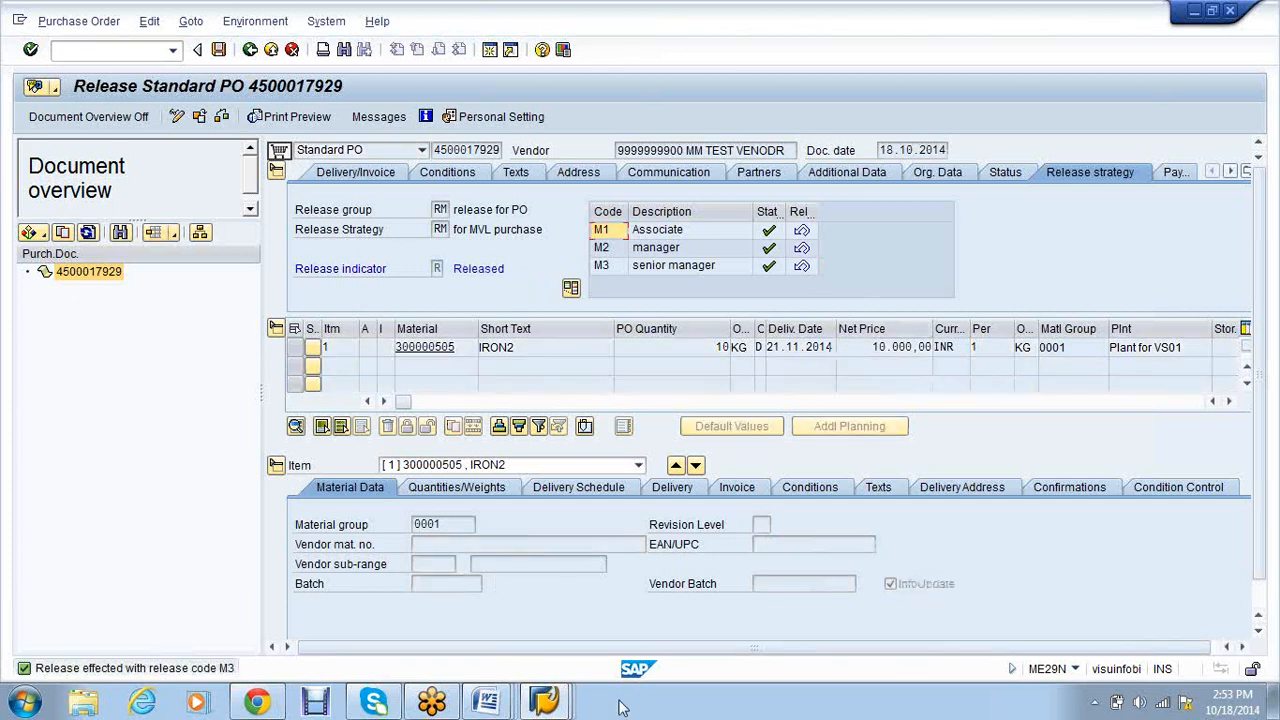
Switch to the goods receipt session, restart MIGO and try to load the purchase order for goods receipt.
{"action": "left_click", "coordinate": [568, 705]}
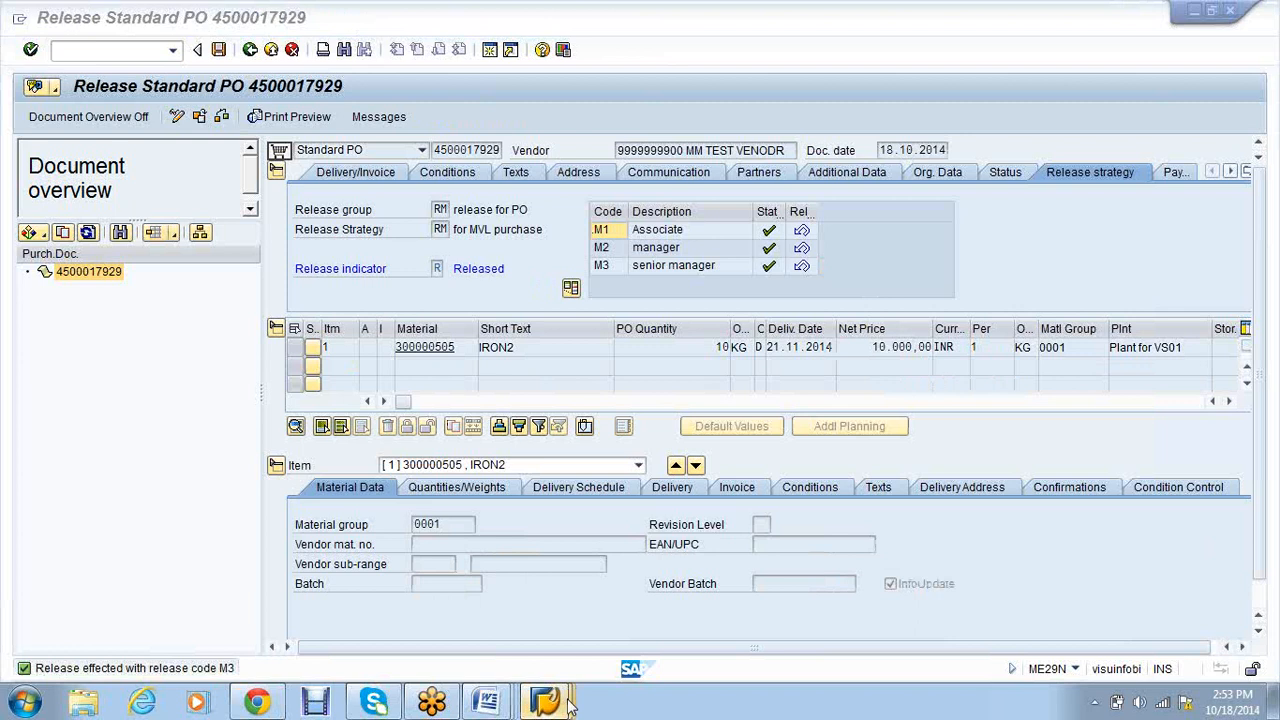
{"action": "left_click", "coordinate": [535, 633]}
{"action": "type", "text": "/nmigo"}
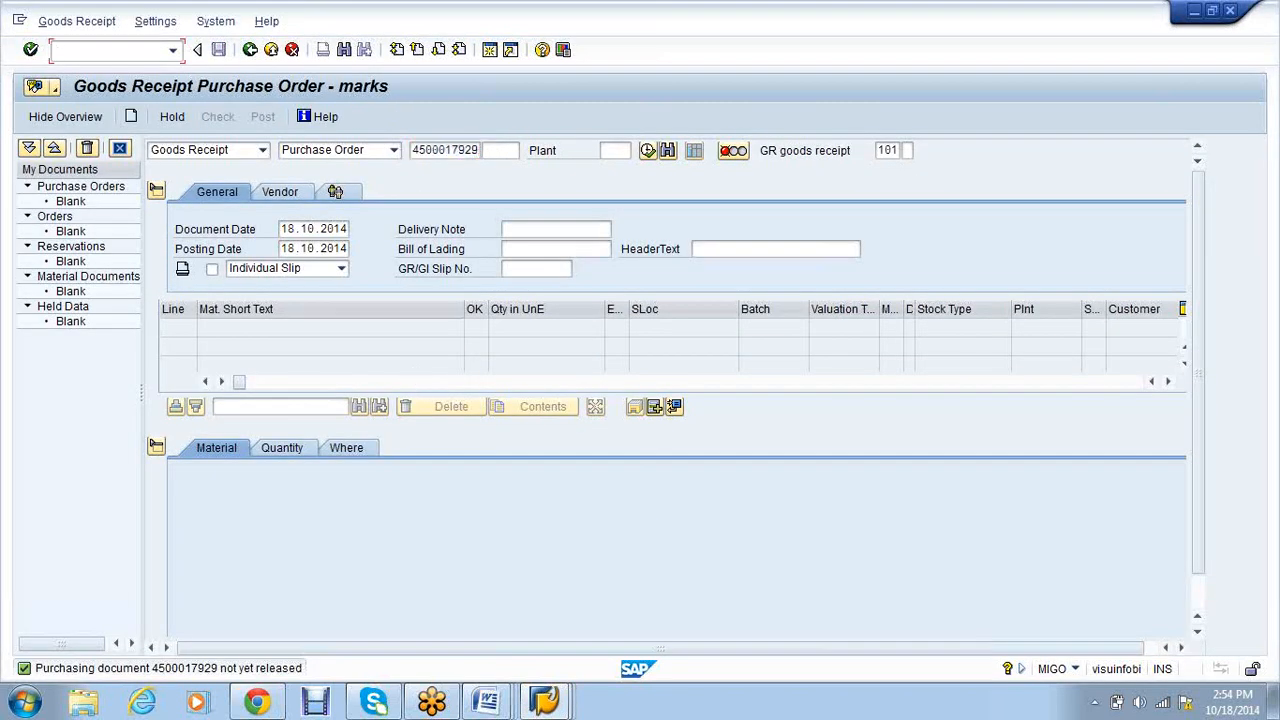
{"action": "key", "text": "Return"}
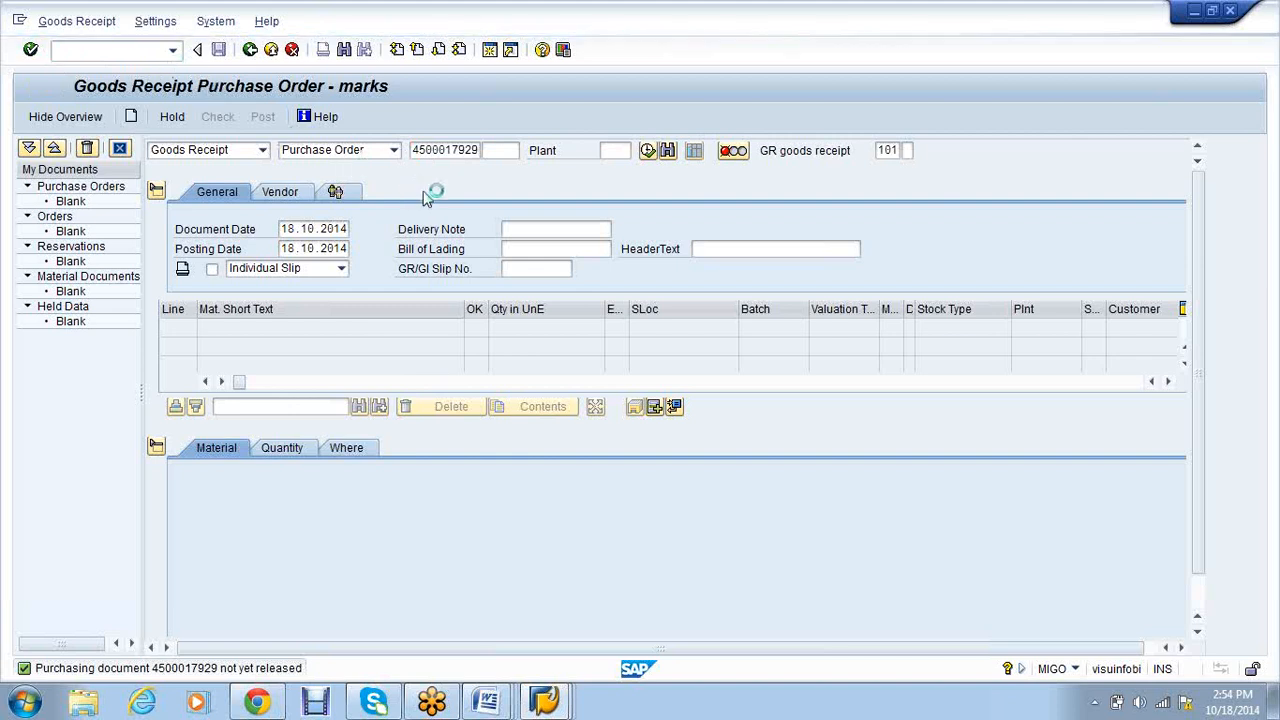
{"action": "left_click", "coordinate": [427, 147]}
{"action": "left_click", "coordinate": [430, 167]}
{"action": "key", "text": "Return"}
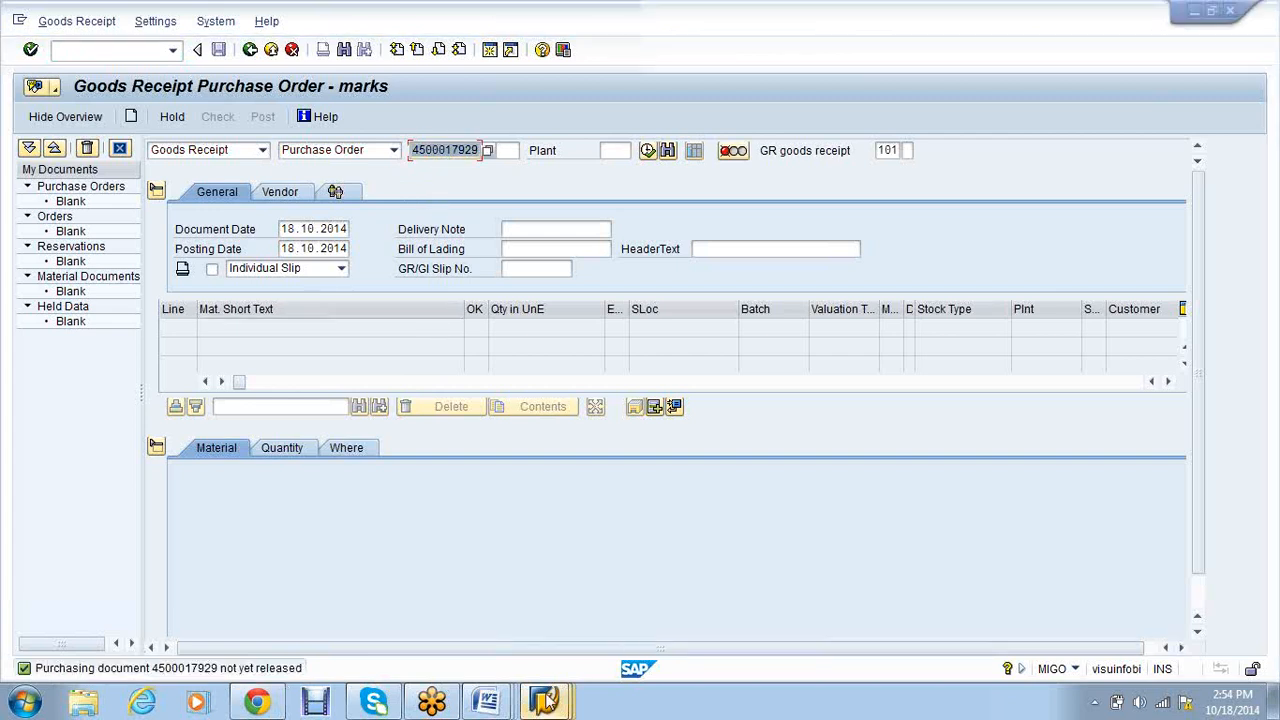
Return to the purchase order release session and save the released purchase order.
{"action": "left_click", "coordinate": [547, 700]}
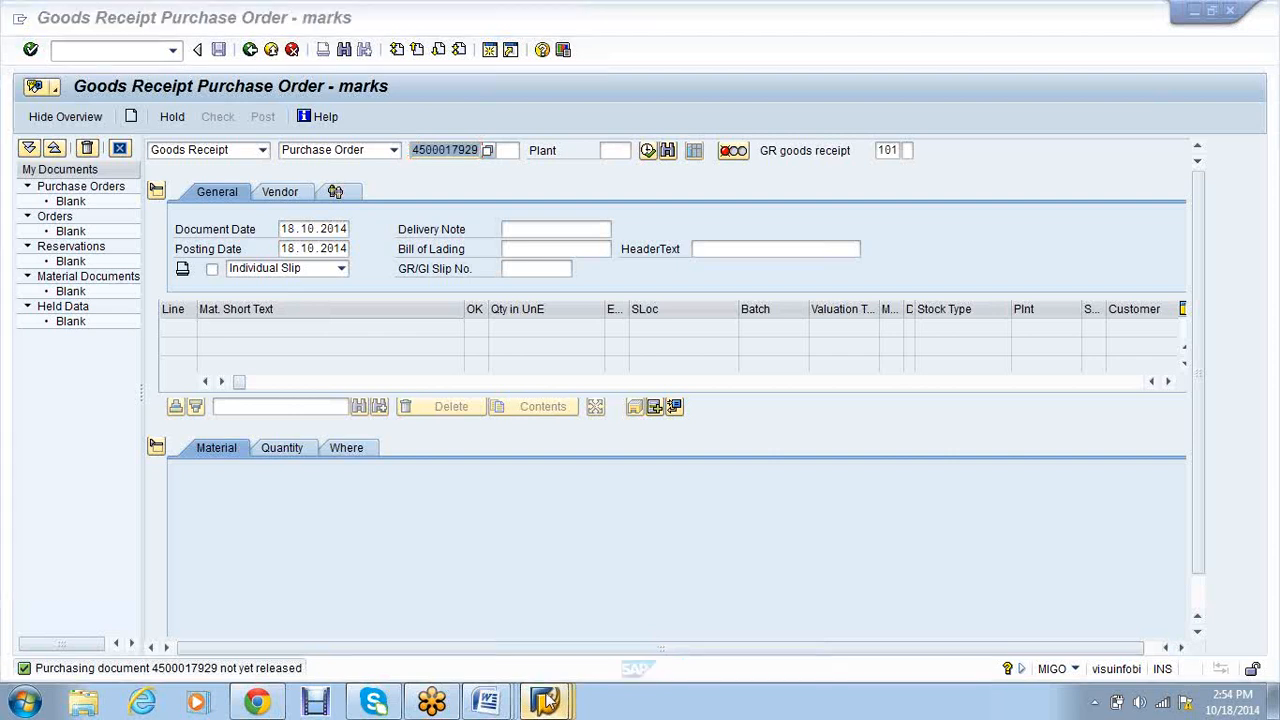
{"action": "mouse_move", "coordinate": [548, 698]}
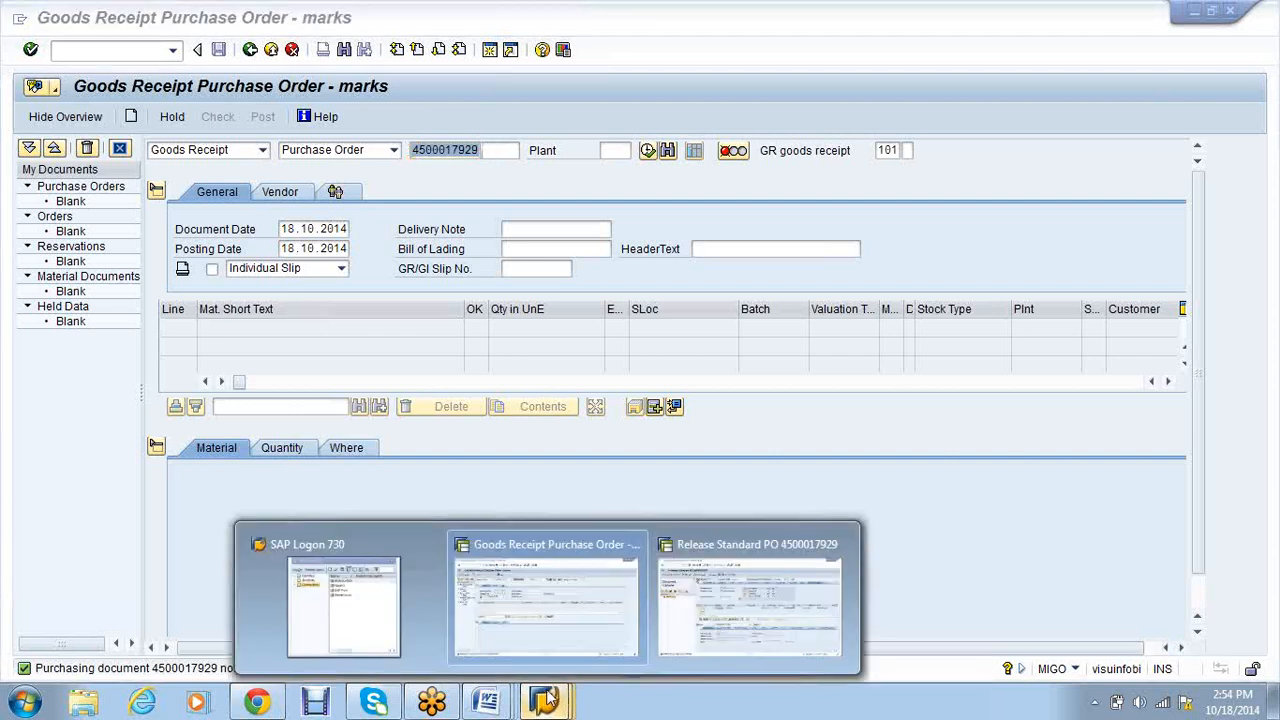
{"action": "left_click", "coordinate": [805, 602]}
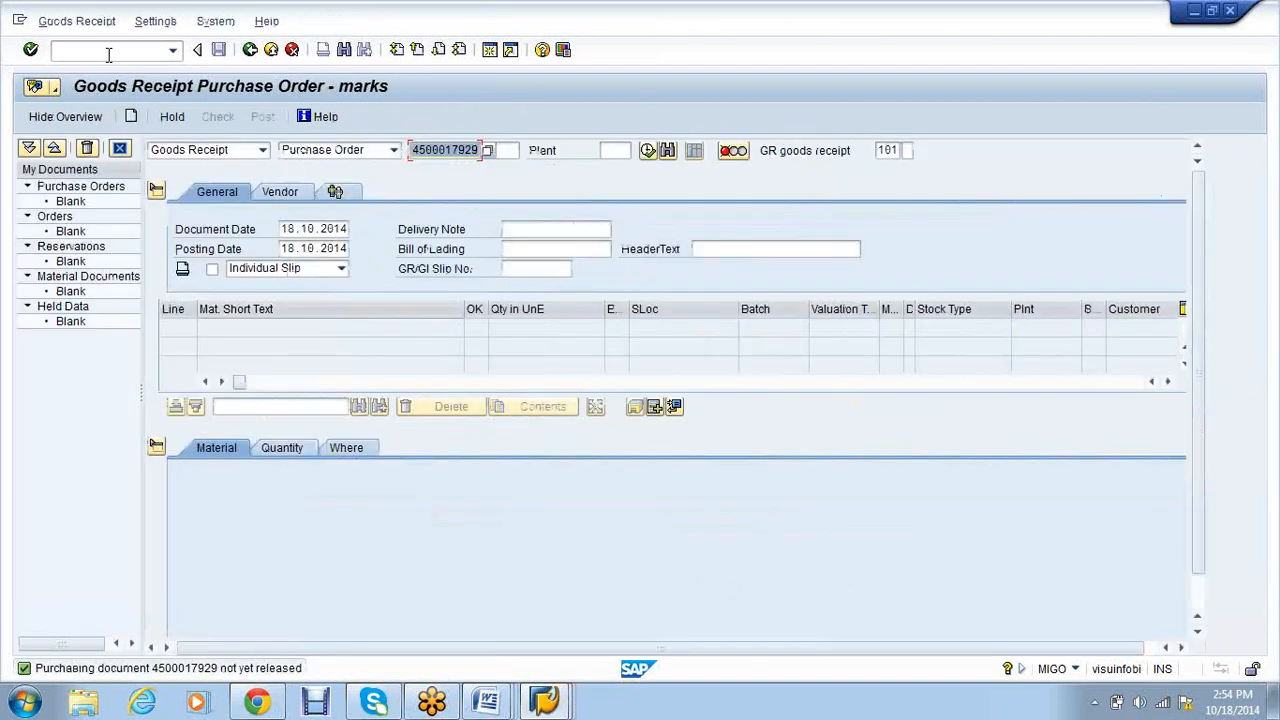
Restart MIGO in the goods receipt session, try again to load the purchase order, and view and close the message's help.
{"action": "left_click", "coordinate": [108, 50]}
{"action": "type", "text": "/nmigo"}
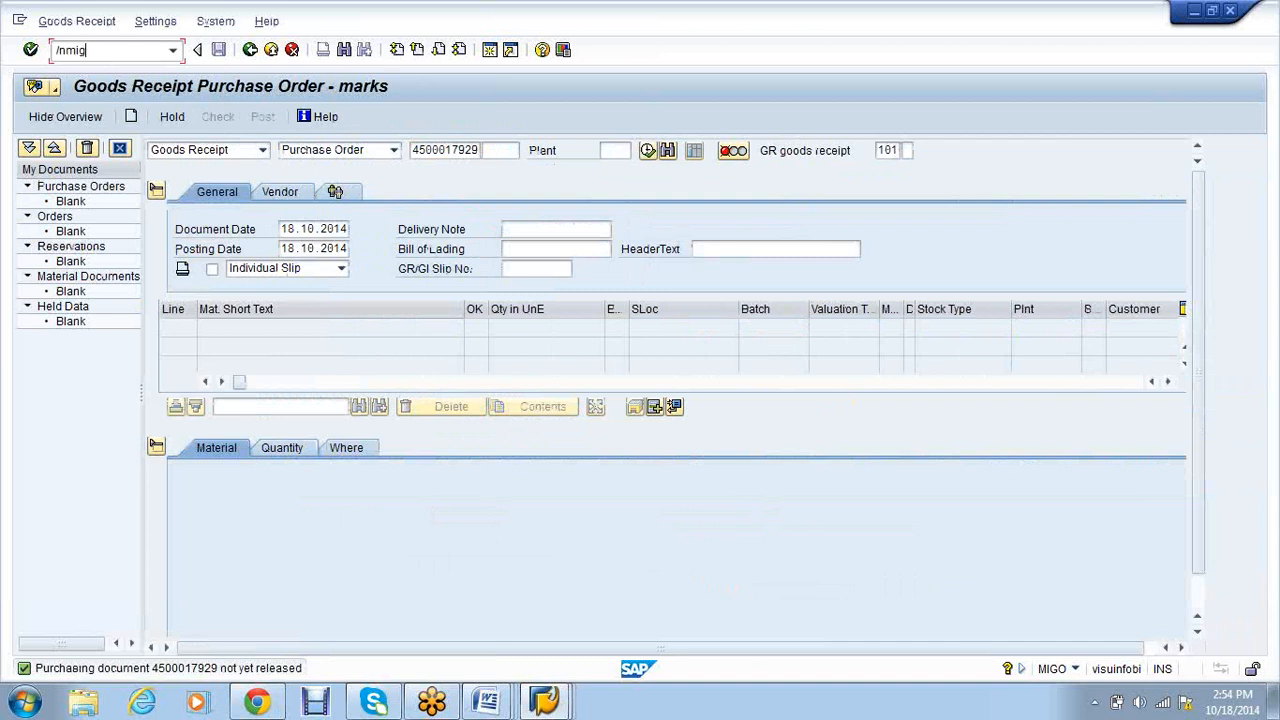
{"action": "key", "text": "Return"}
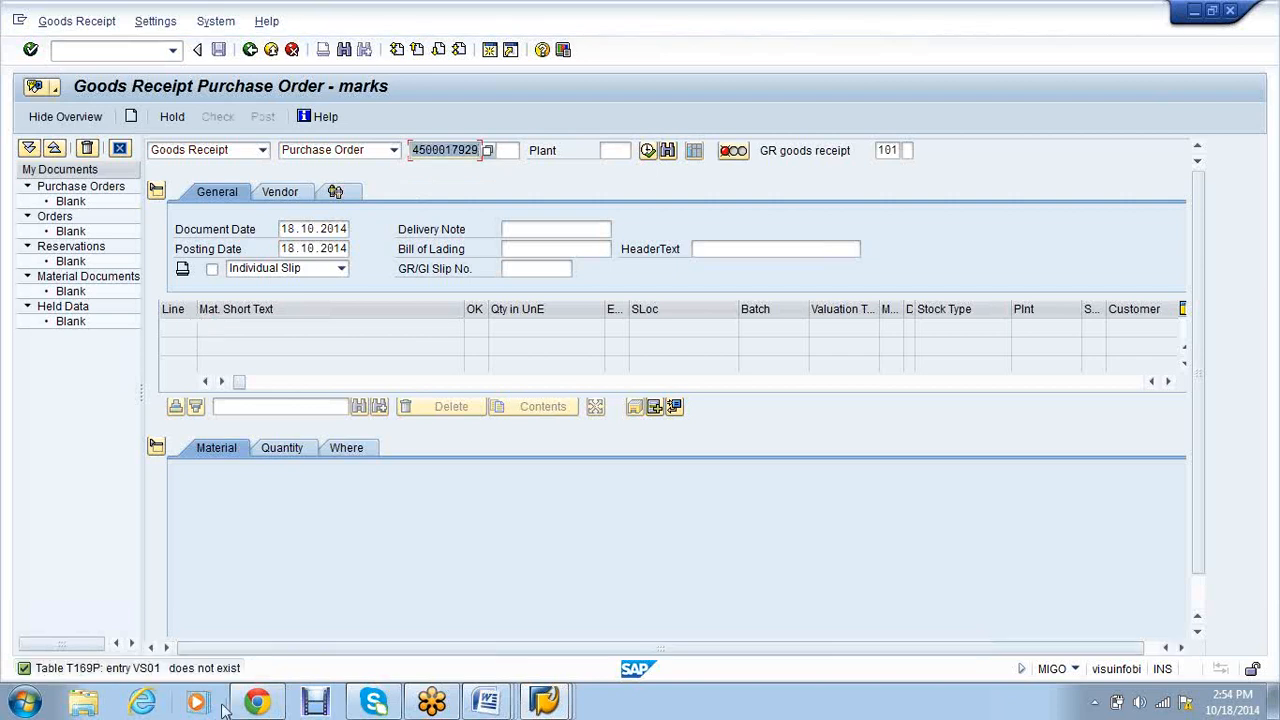
{"action": "key", "text": "Return"}
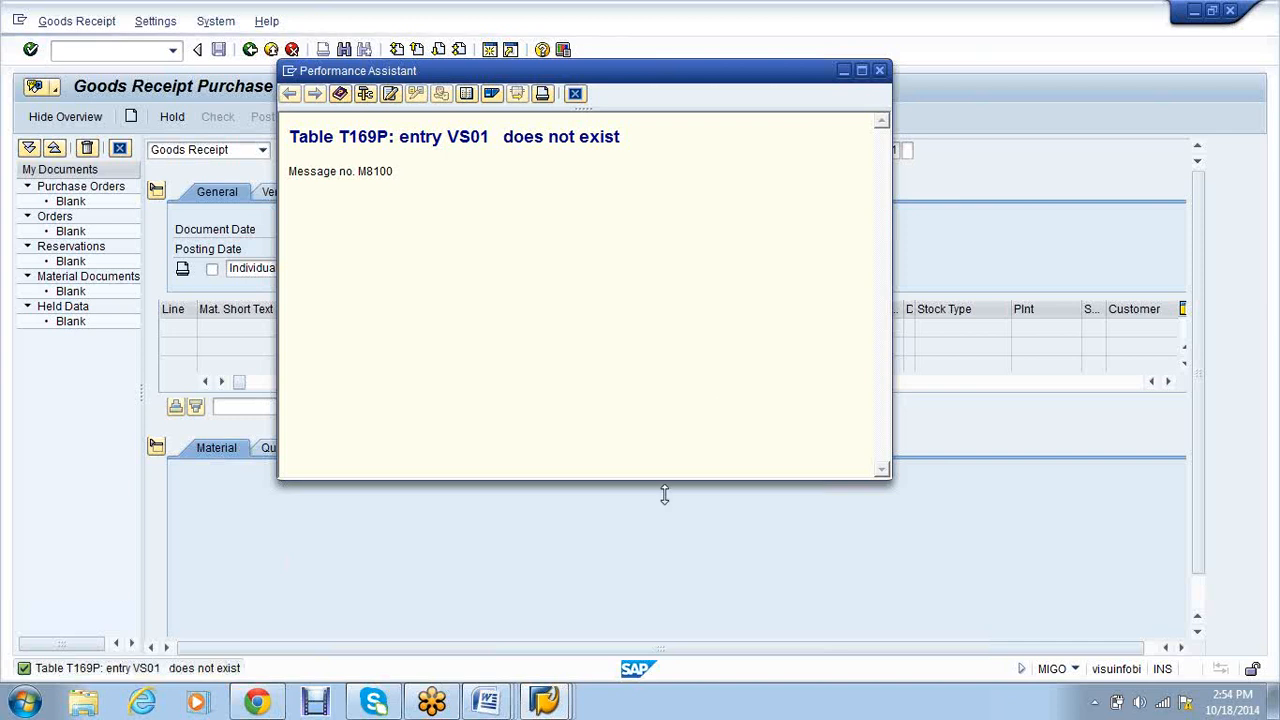
{"action": "left_click", "coordinate": [880, 71]}
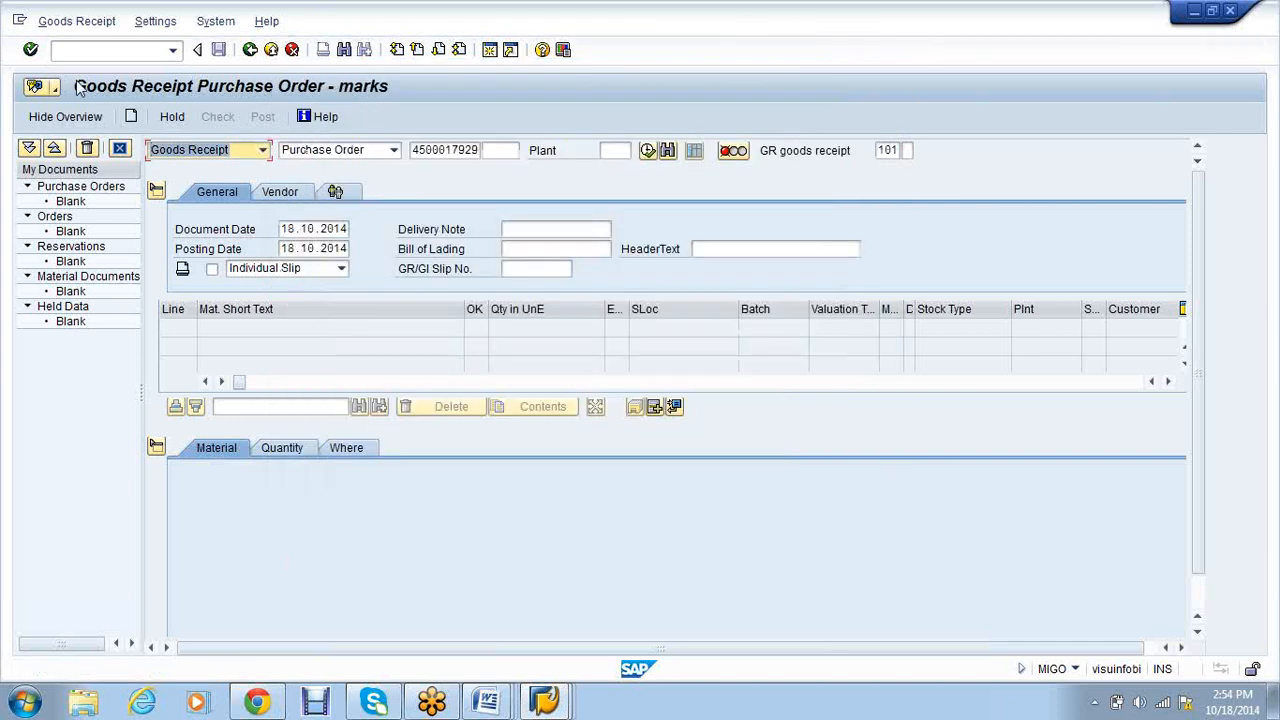
{"action": "left_click", "coordinate": [31, 51]}
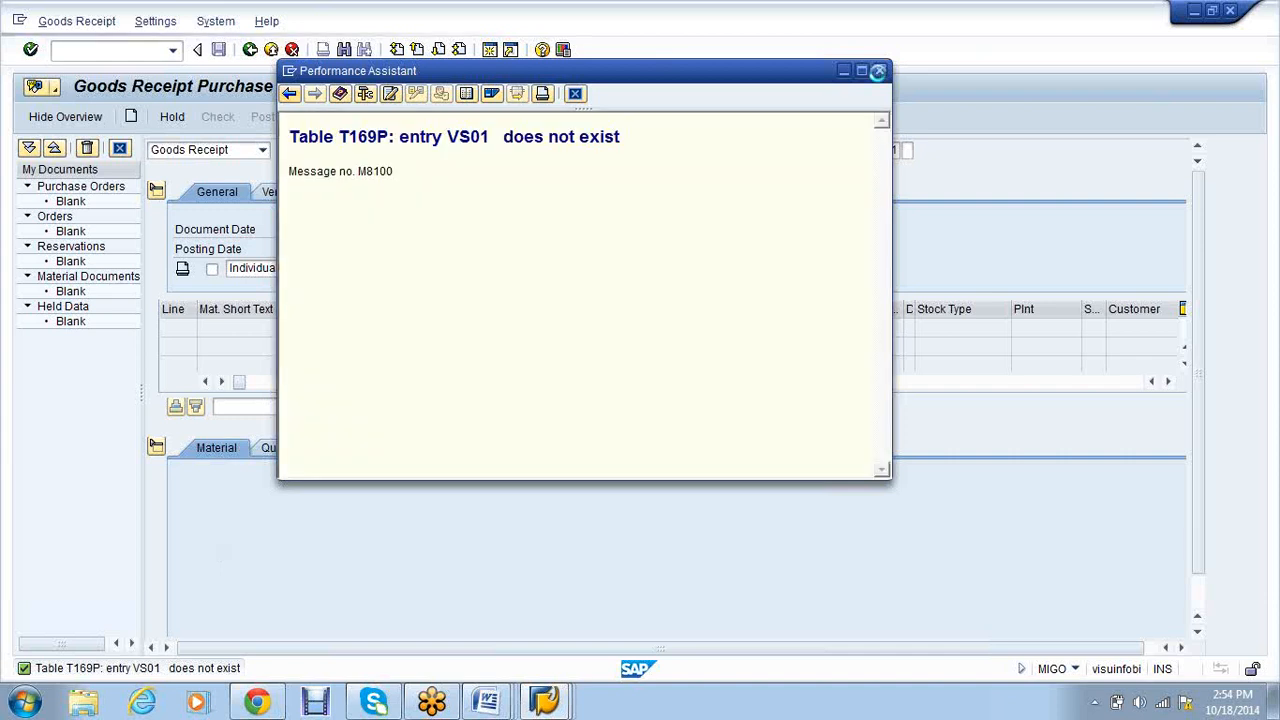
{"action": "left_click", "coordinate": [878, 71]}
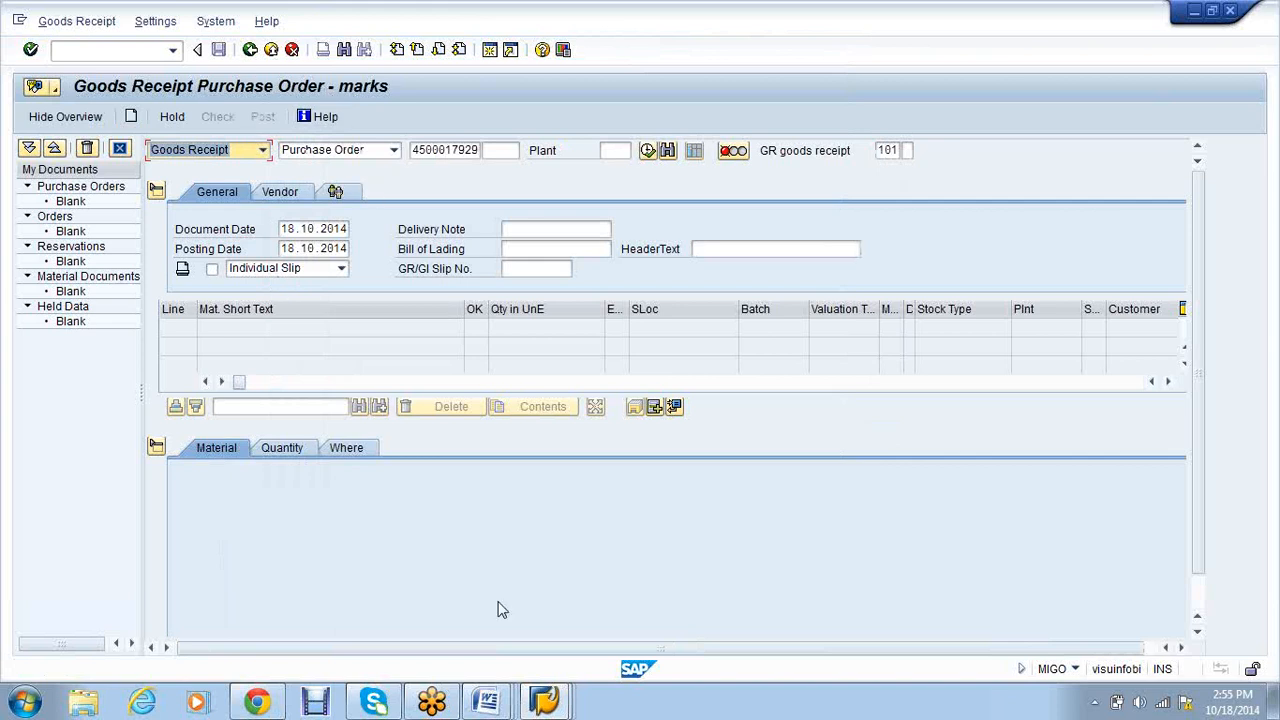
Switch to the session showing the released purchase order and exit transaction ME29N.
{"action": "left_click", "coordinate": [565, 710]}
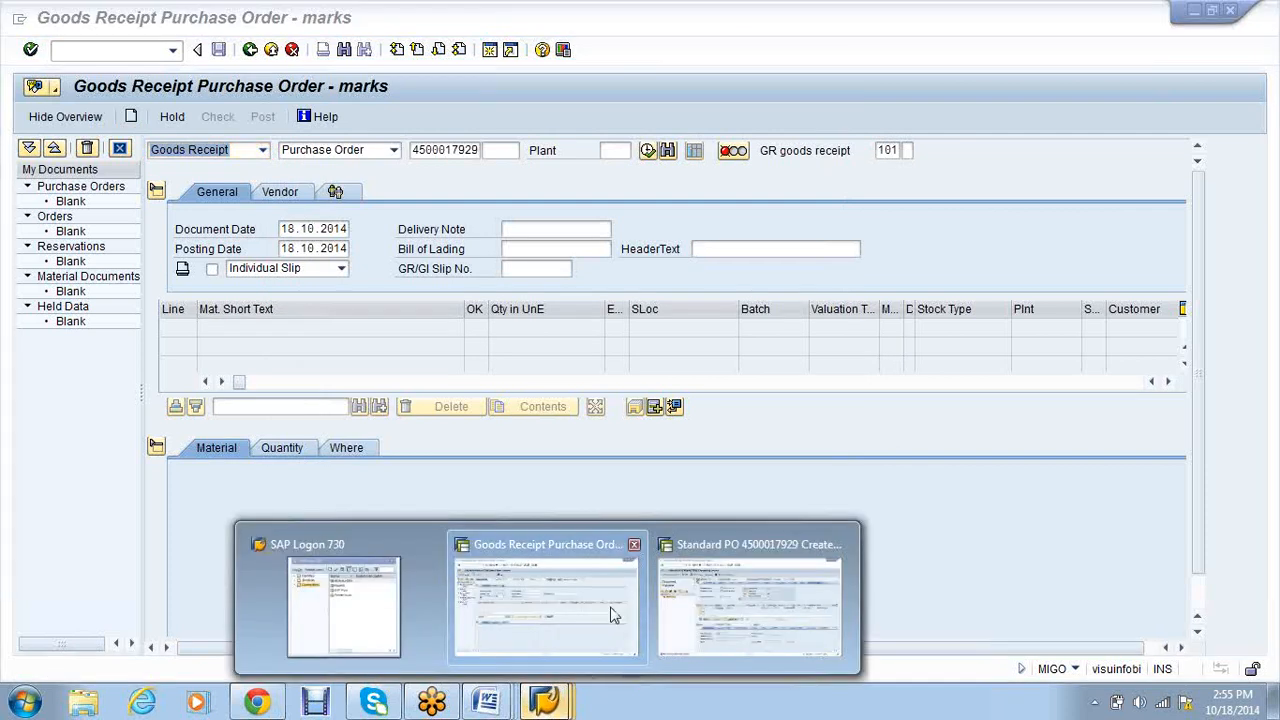
{"action": "left_click", "coordinate": [750, 605]}
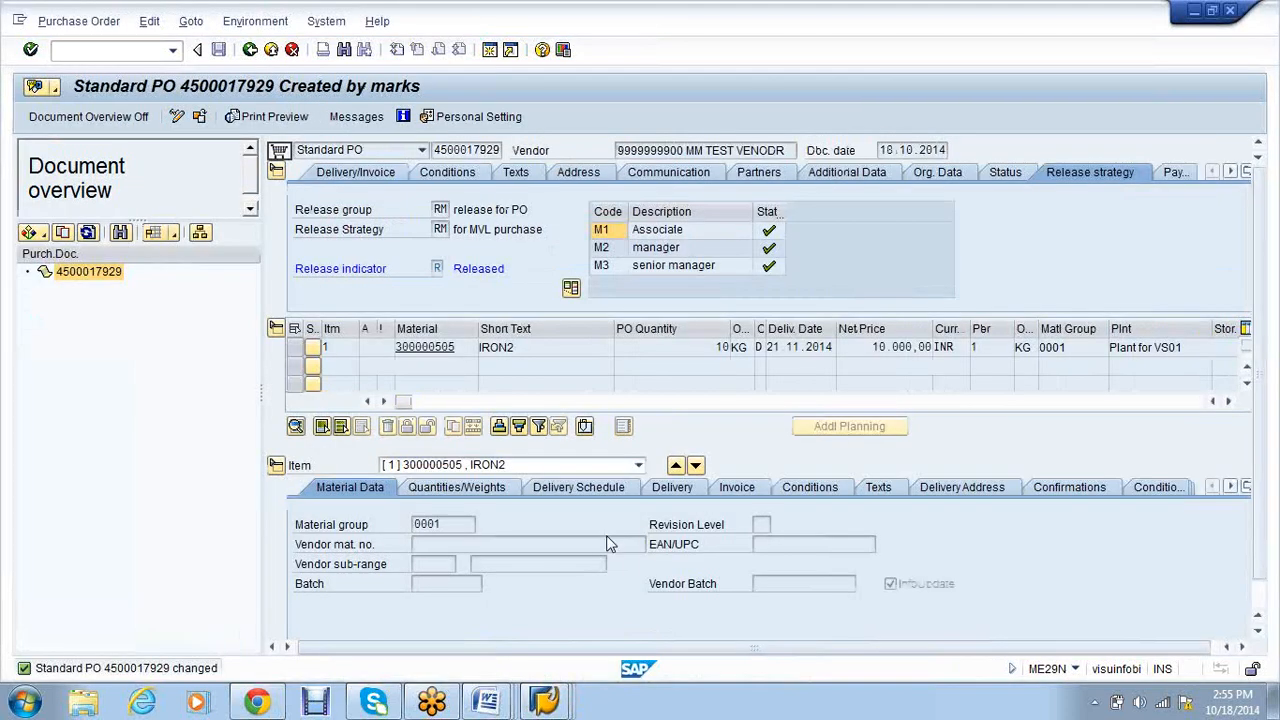
{"action": "left_click", "coordinate": [292, 50]}
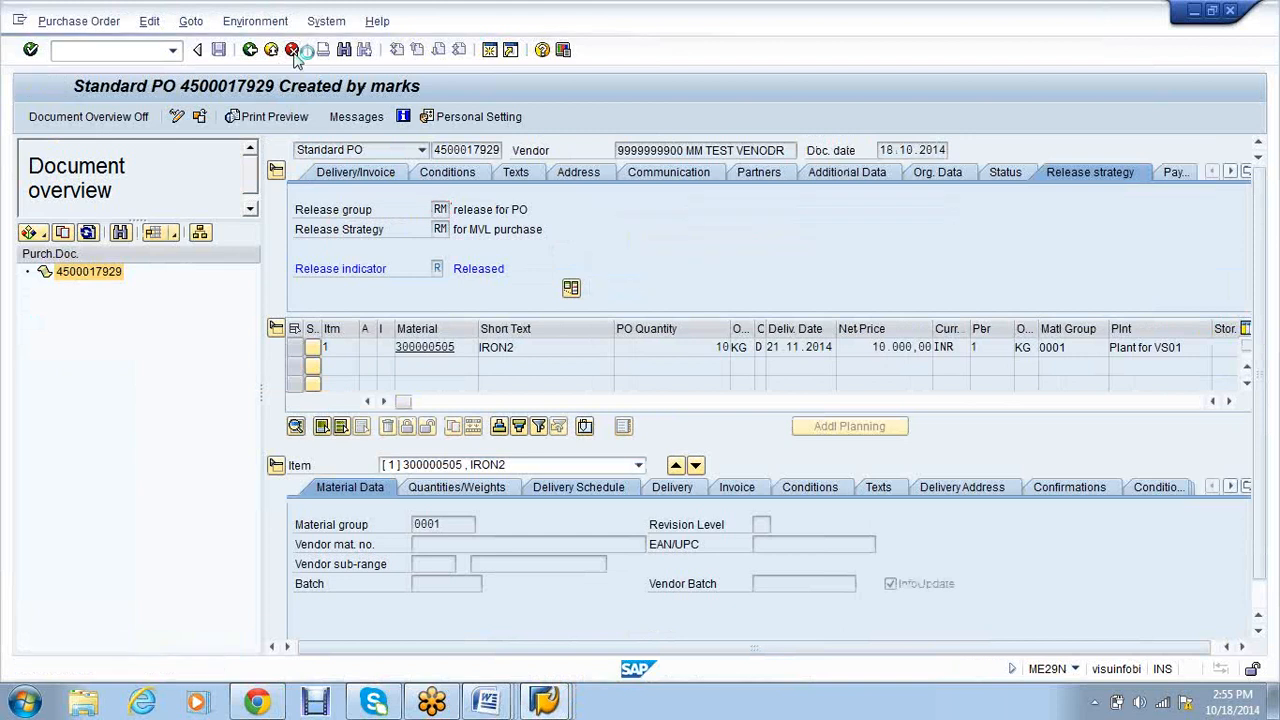
Reopen MIGO and try once more to load the released purchase order for goods receipt with movement type 101.
{"action": "left_click", "coordinate": [113, 52]}
{"action": "type", "text": "/nmi"}
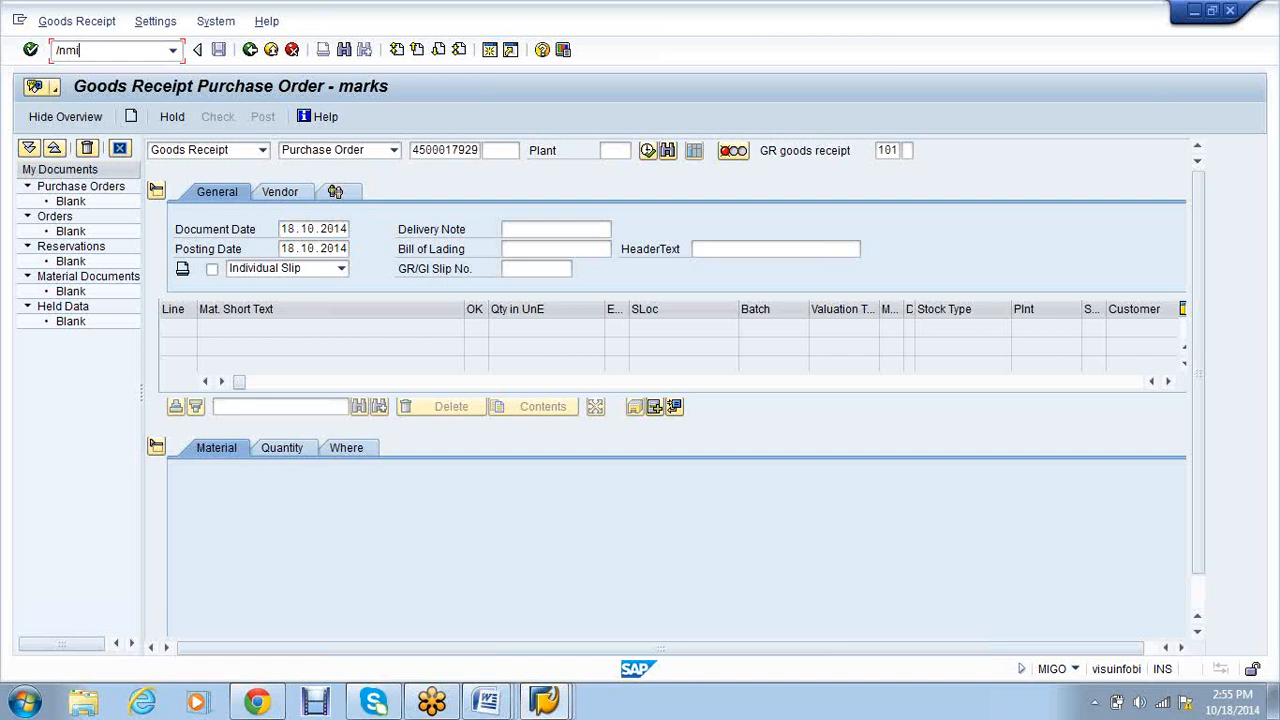
{"action": "type", "text": "go"}
{"action": "key", "text": "Return"}
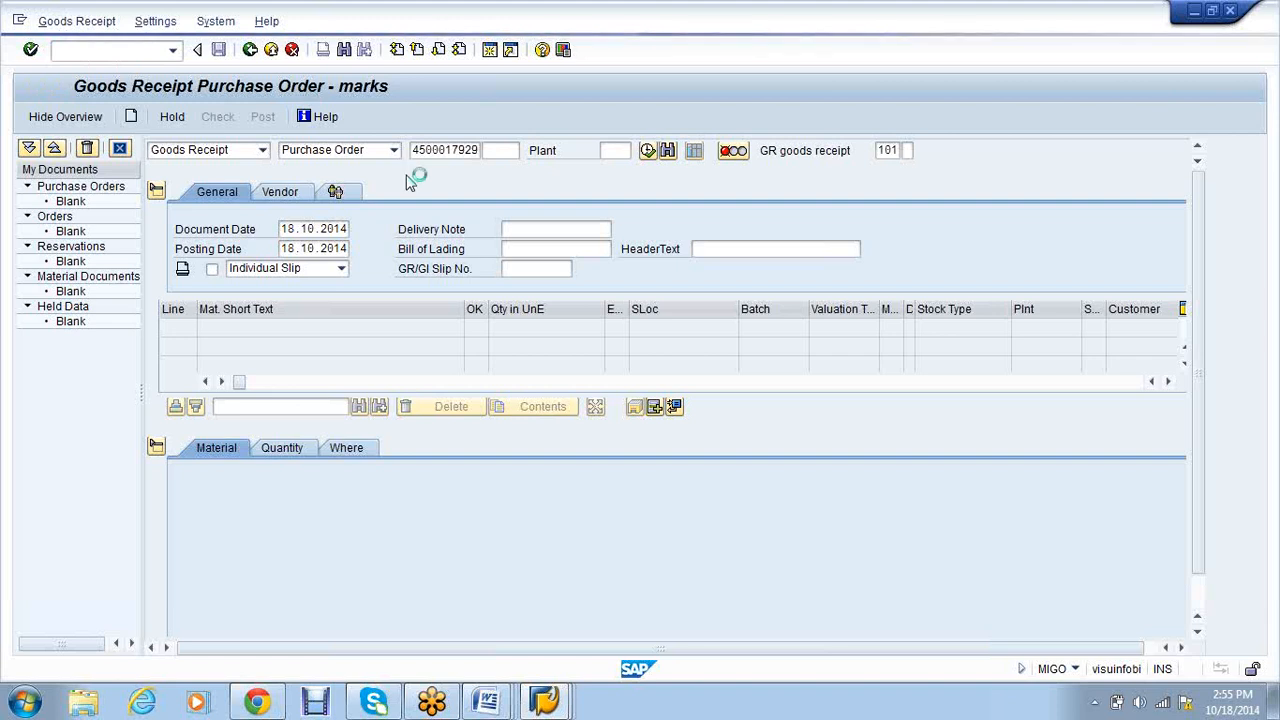
{"action": "left_click", "coordinate": [428, 150]}
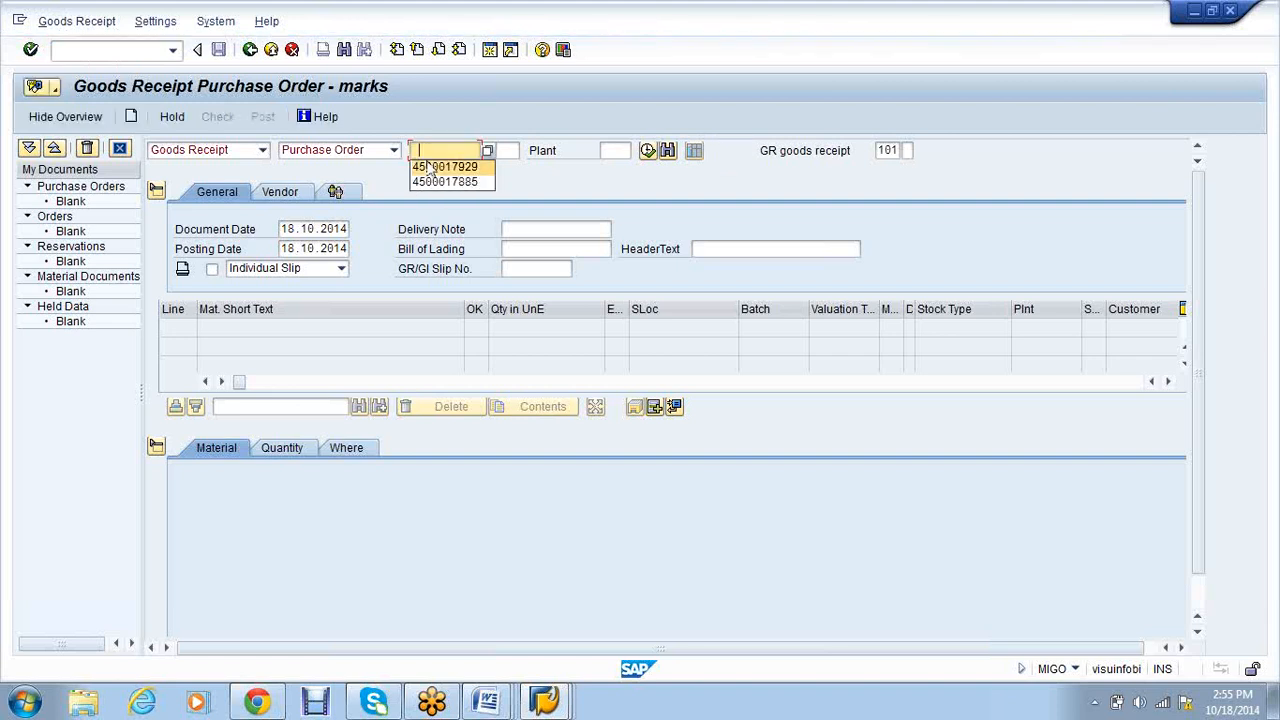
{"action": "key", "text": "Return"}
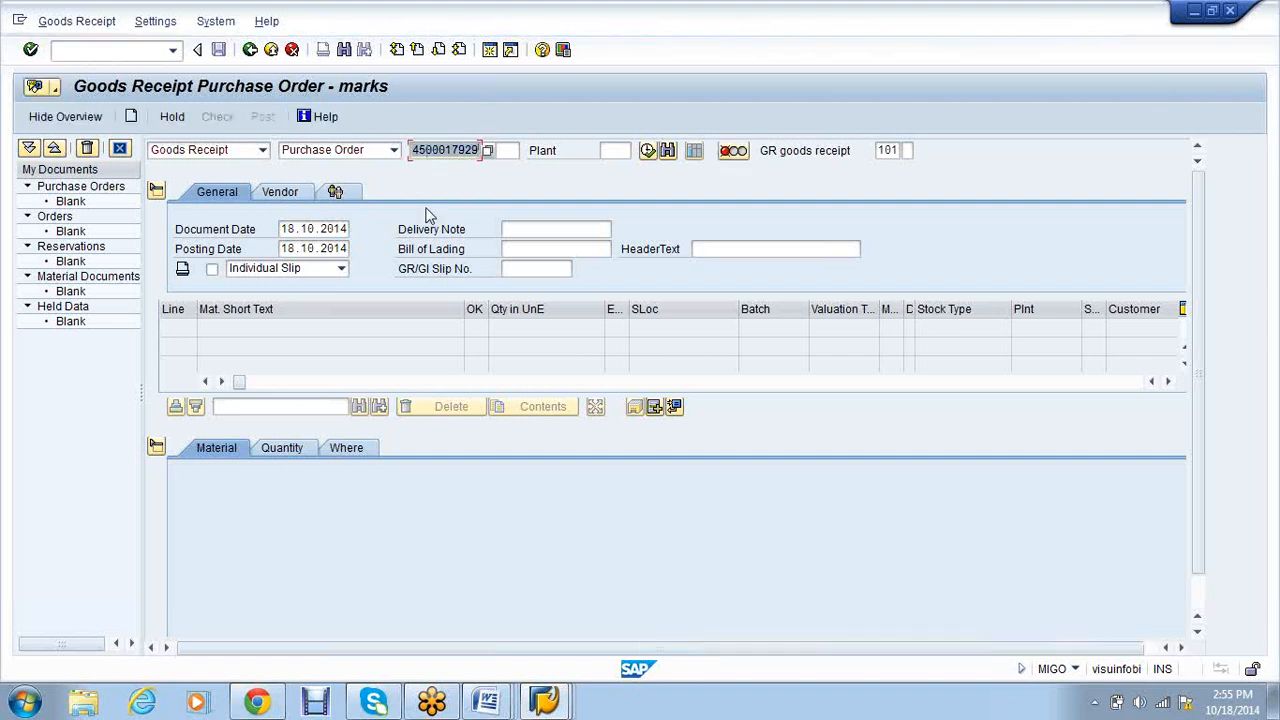
Open the purchase order display with transaction ME23N.
{"action": "left_click", "coordinate": [168, 49]}
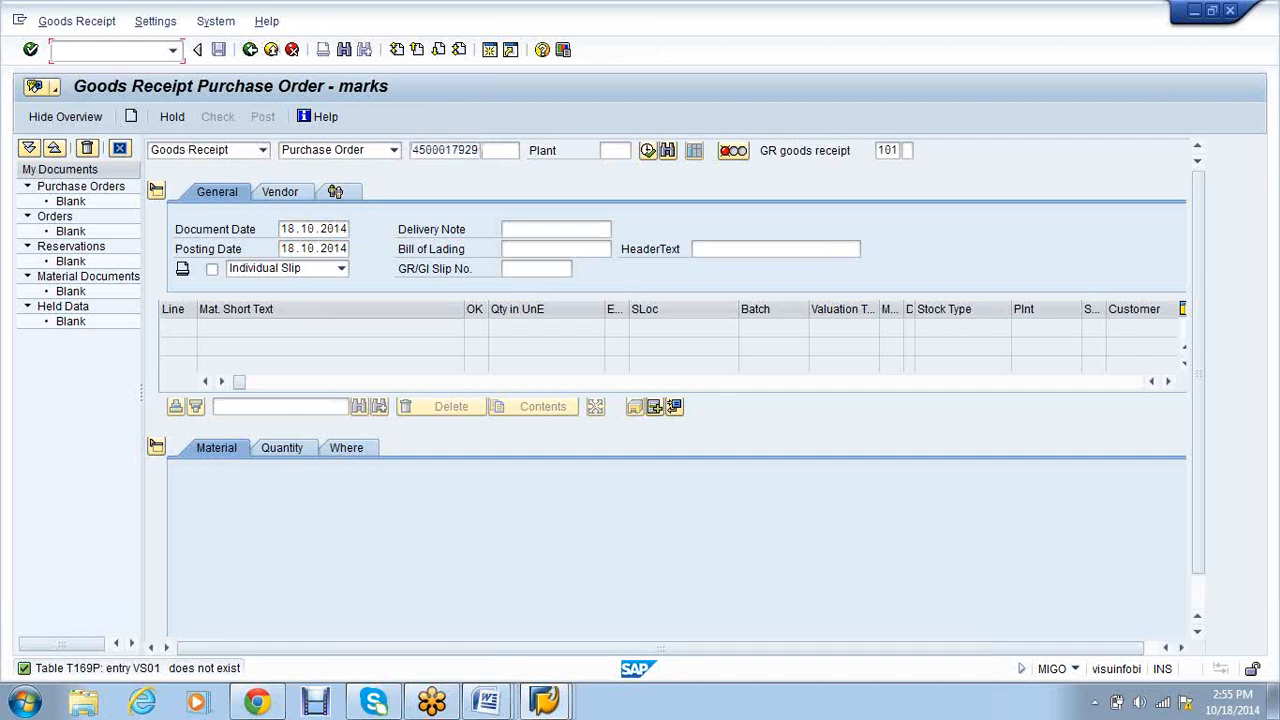
{"action": "type", "text": "/nme23n"}
{"action": "key", "text": "Return"}
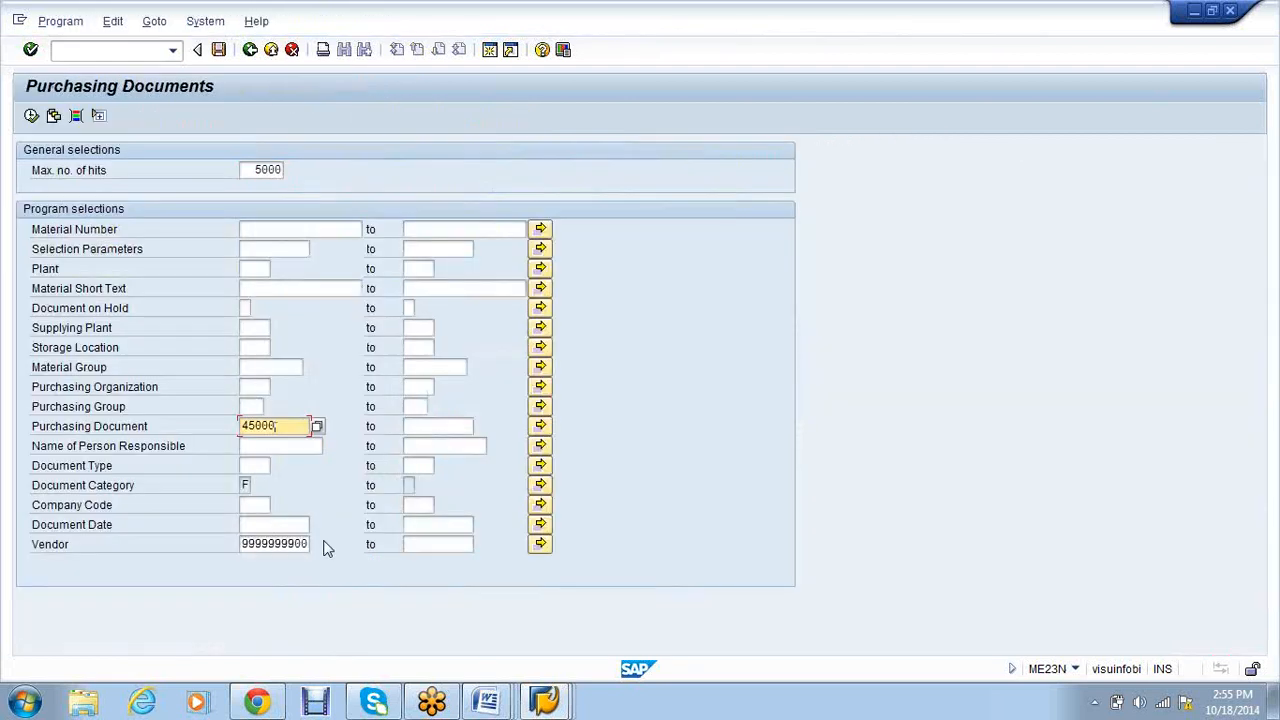
Clear the purchasing document and vendor criteria, and search the purchasing documents by storage location SAC1.
{"action": "key", "text": "BackSpace"}
{"action": "key", "text": "BackSpace"}
{"action": "key", "text": "BackSpace"}
{"action": "key", "text": "BackSpace"}
{"action": "key", "text": "BackSpace"}
{"action": "left_click", "coordinate": [309, 546]}
{"action": "key", "text": "BackSpace"}
{"action": "key", "text": "BackSpace"}
{"action": "key", "text": "BackSpace"}
{"action": "key", "text": "BackSpace"}
{"action": "key", "text": "BackSpace"}
{"action": "key", "text": "BackSpace"}
{"action": "key", "text": "BackSpace"}
{"action": "key", "text": "BackSpace"}
{"action": "key", "text": "BackSpace"}
{"action": "key", "text": "BackSpace"}
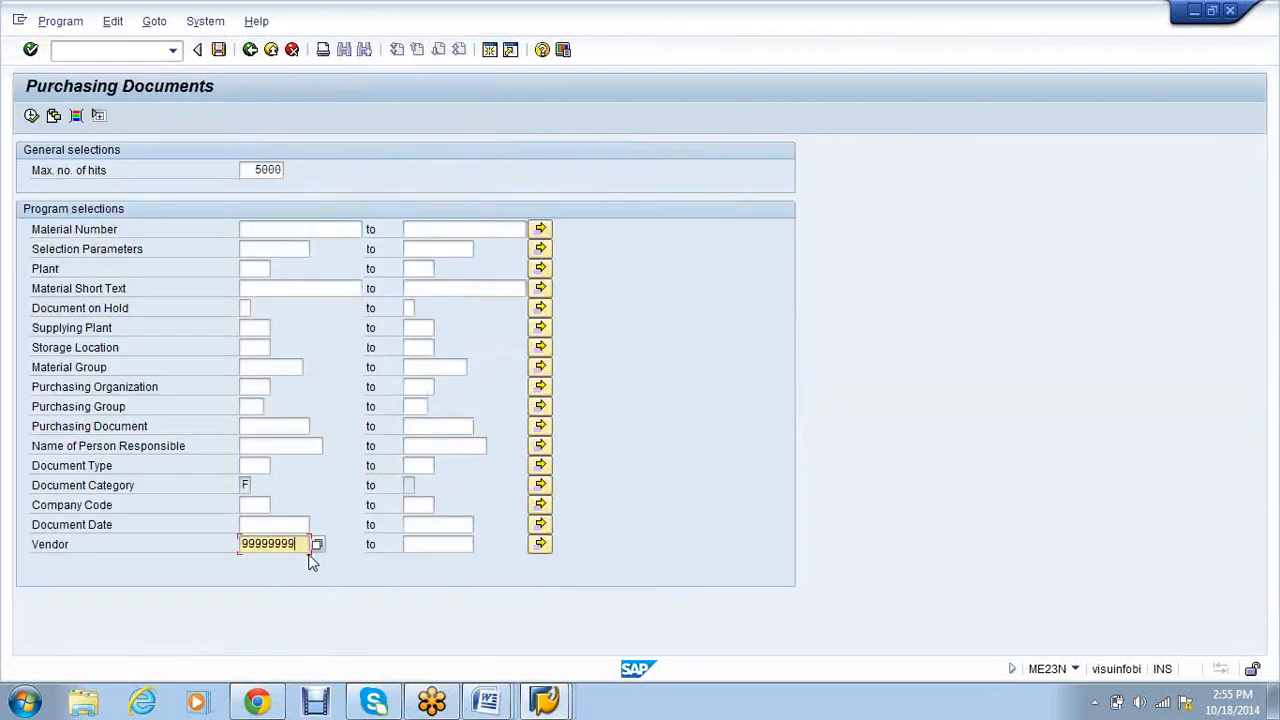
{"action": "left_click", "coordinate": [260, 348]}
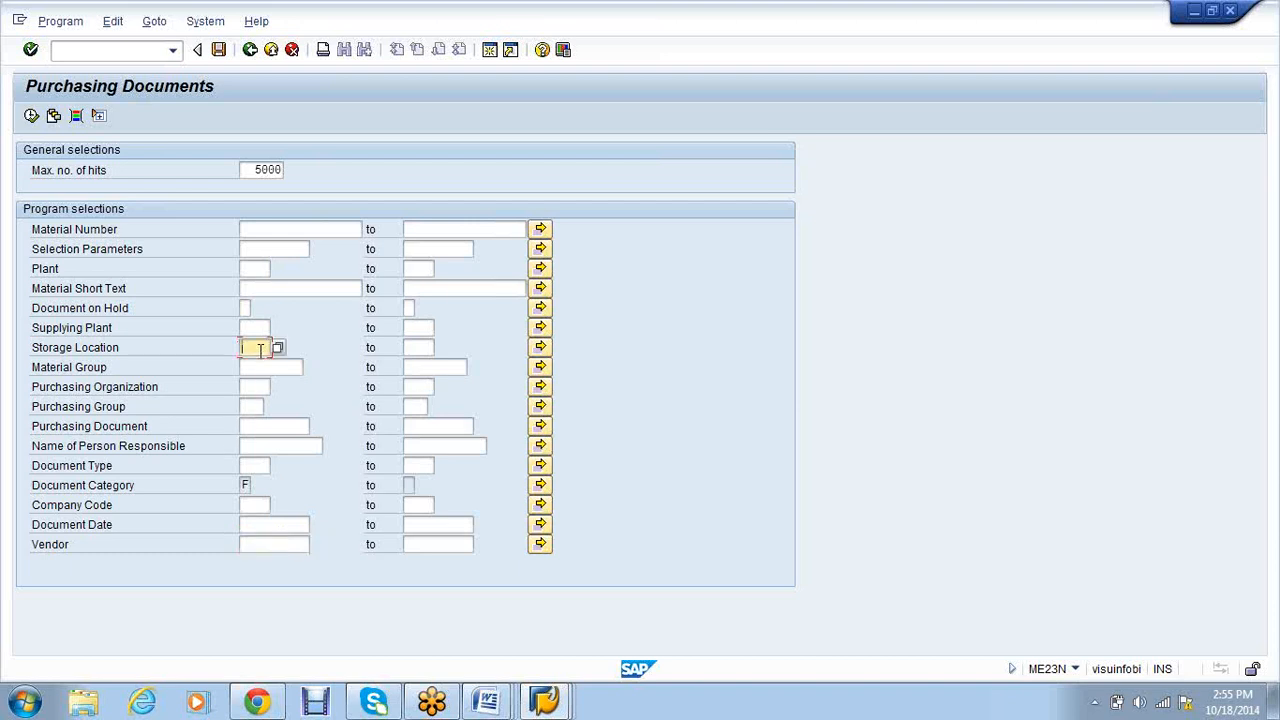
{"action": "type", "text": "SAC1"}
{"action": "left_click", "coordinate": [31, 115]}
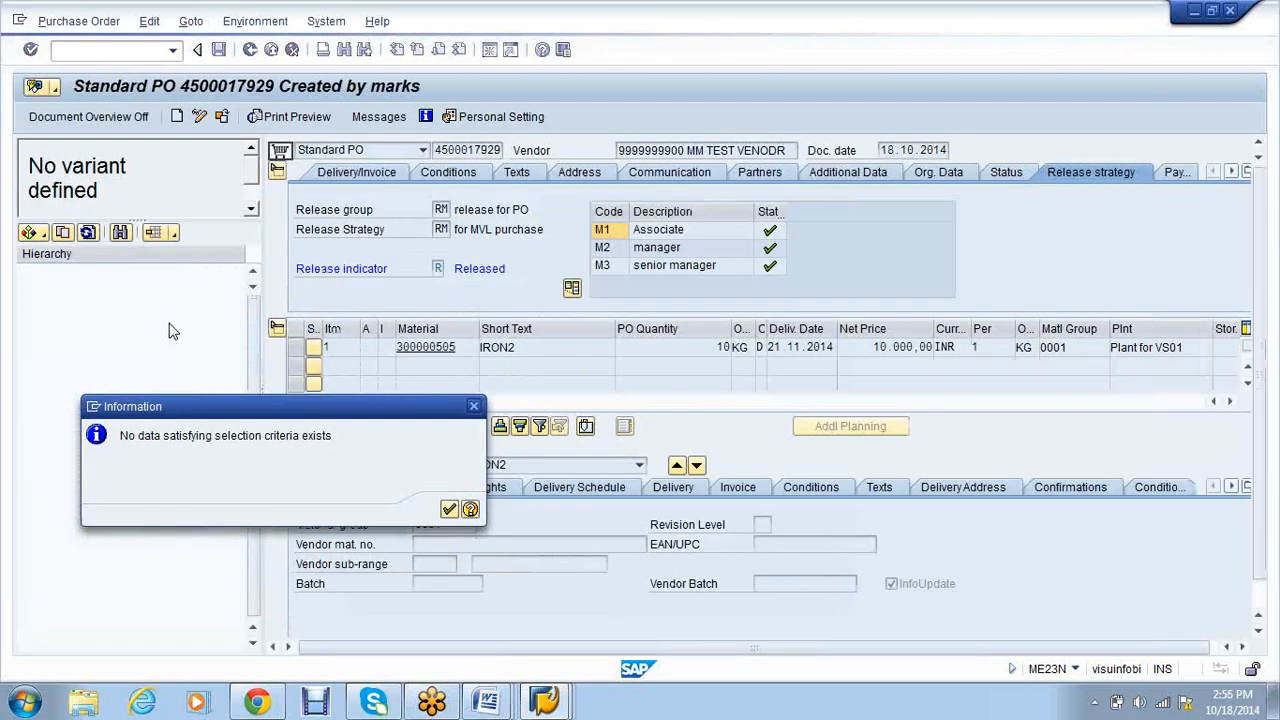
{"action": "key", "text": "Return"}
List My purchase orders in the document overview.
{"action": "left_click", "coordinate": [32, 232]}
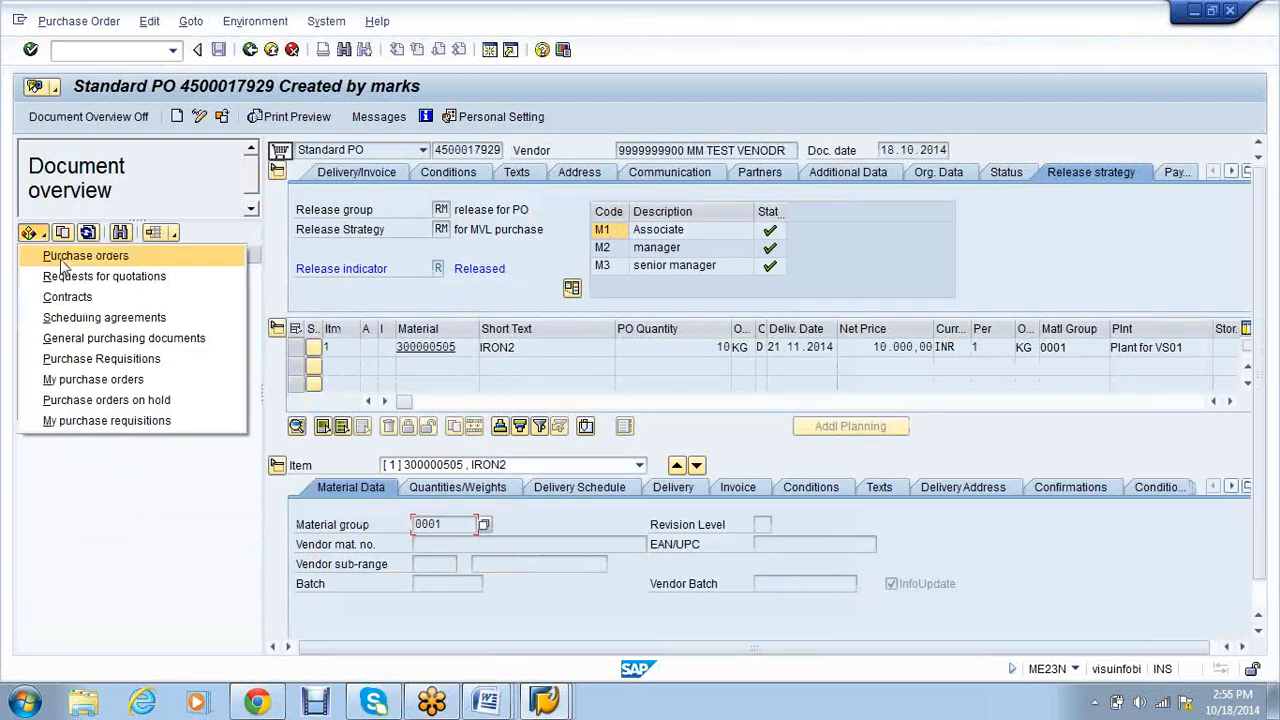
{"action": "left_click", "coordinate": [117, 400]}
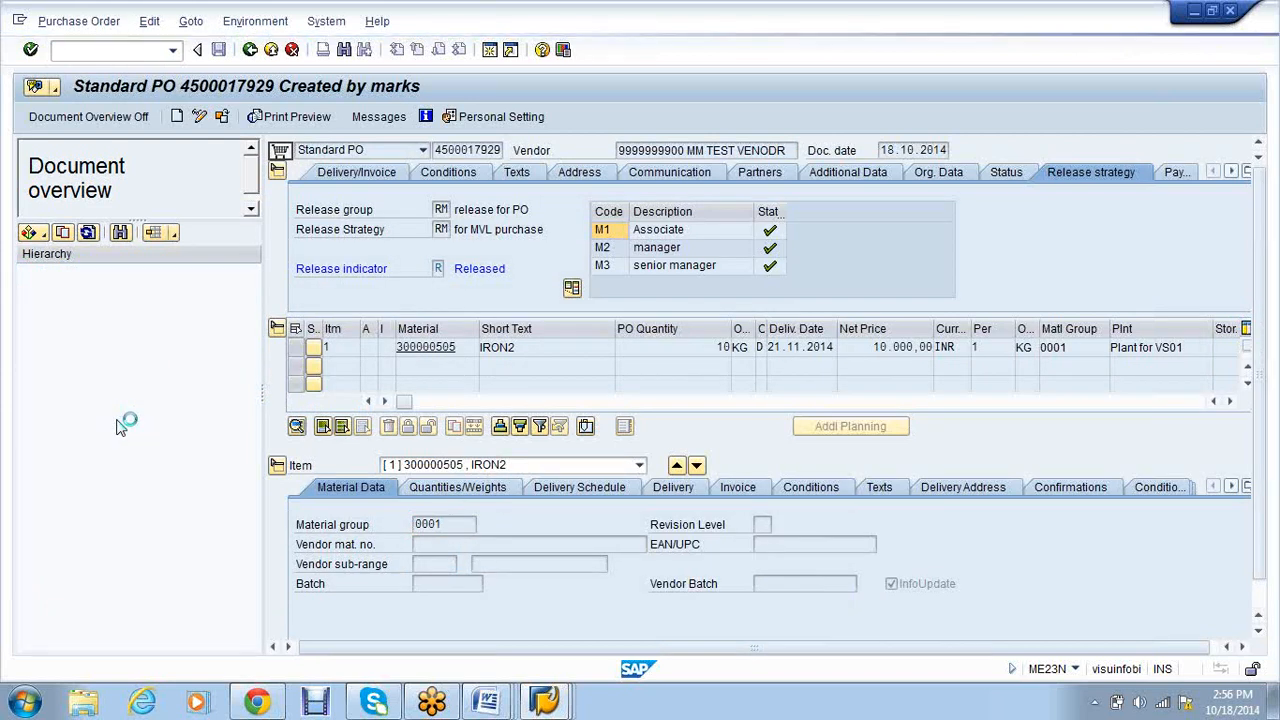
{"action": "left_click", "coordinate": [43, 235]}
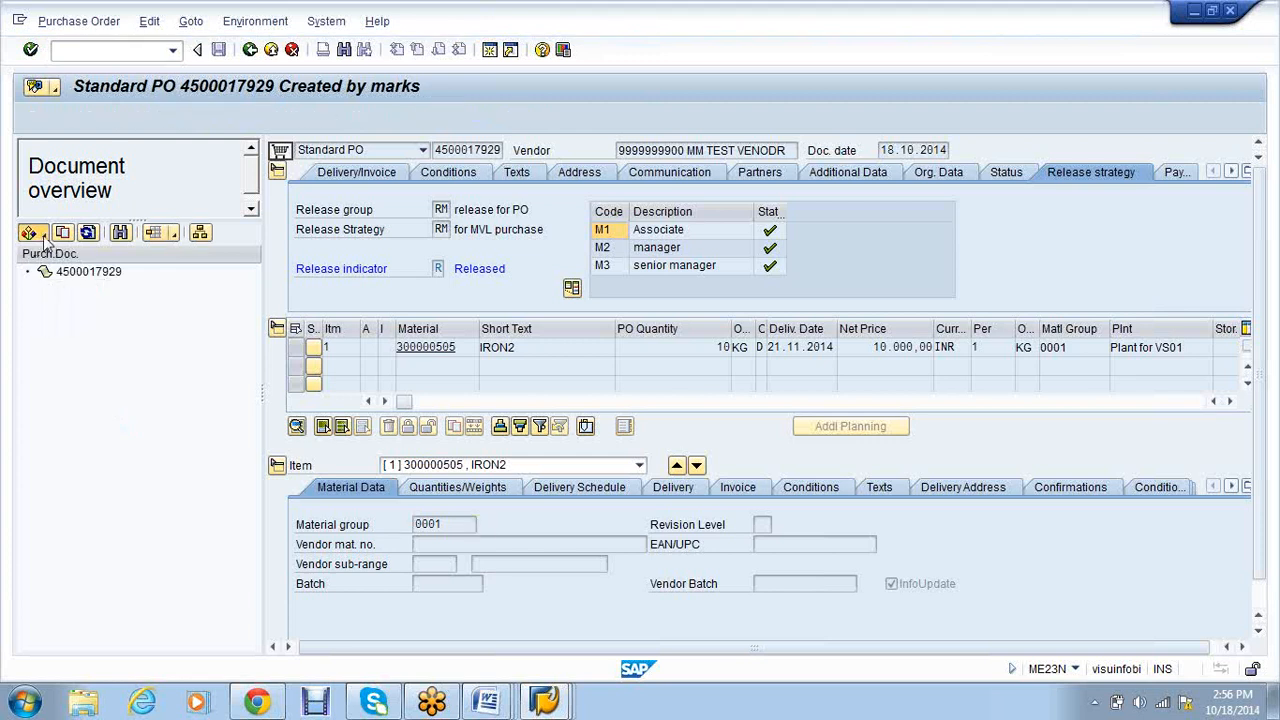
{"action": "left_click", "coordinate": [54, 536]}
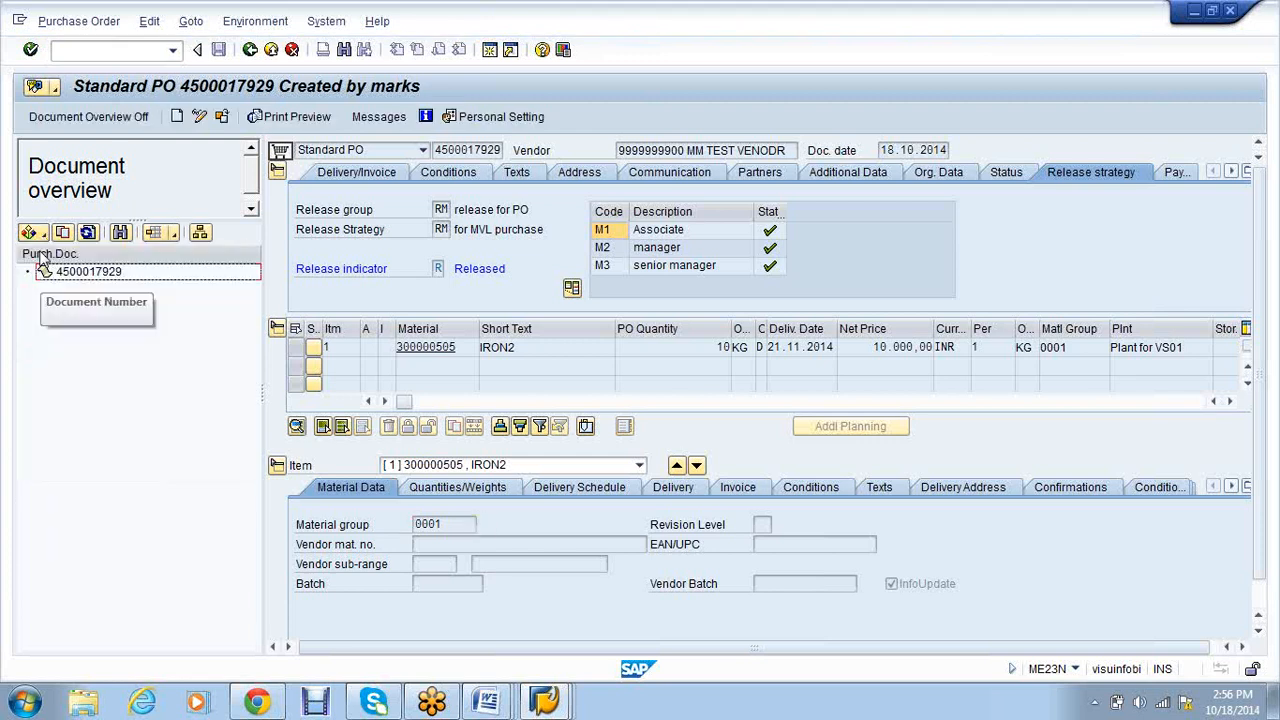
Remove the My purchase orders variant from the document overview of a new purchase order and open the Purchase orders selection.
{"action": "left_click", "coordinate": [250, 50]}
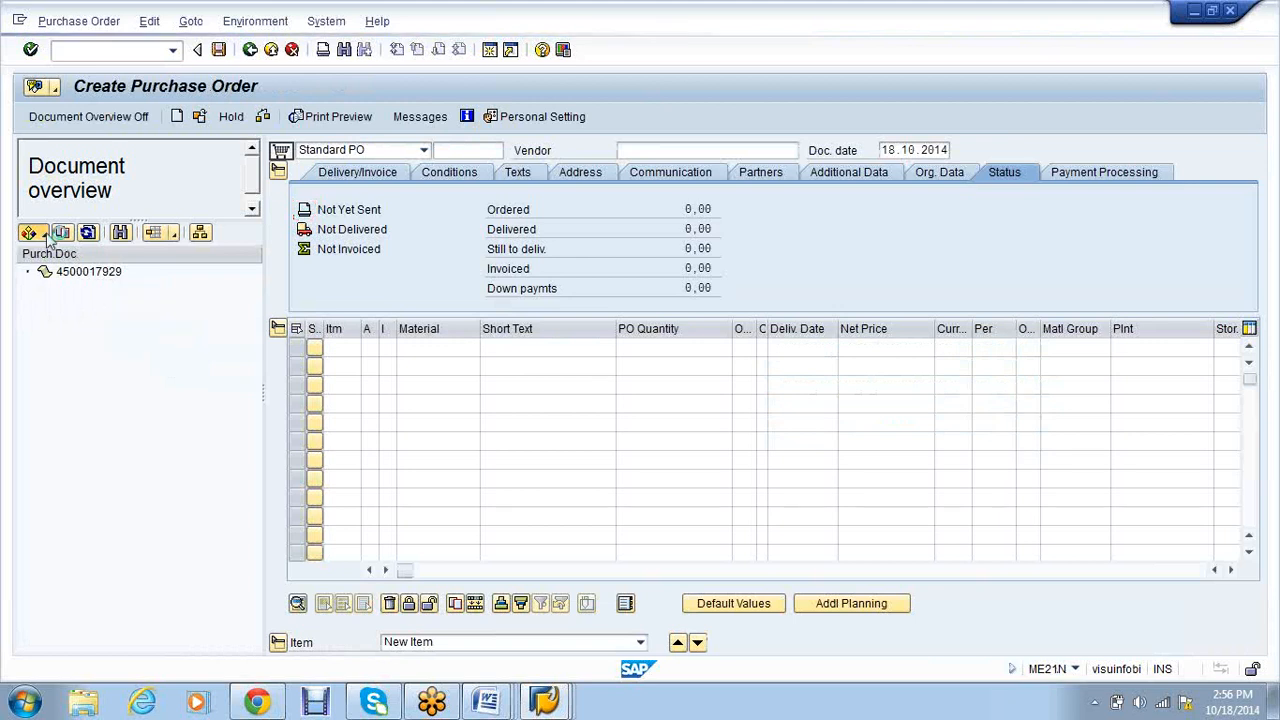
{"action": "left_click", "coordinate": [47, 237]}
{"action": "mouse_move", "coordinate": [60, 275]}
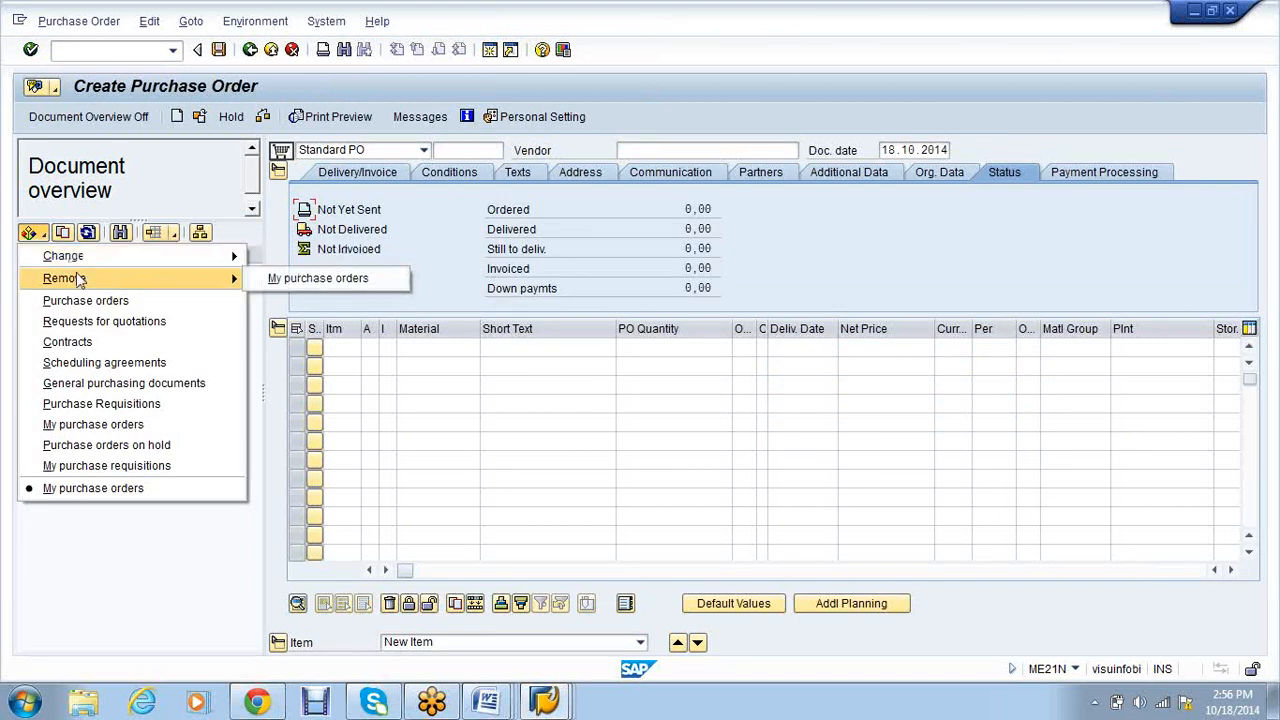
{"action": "left_click", "coordinate": [320, 278]}
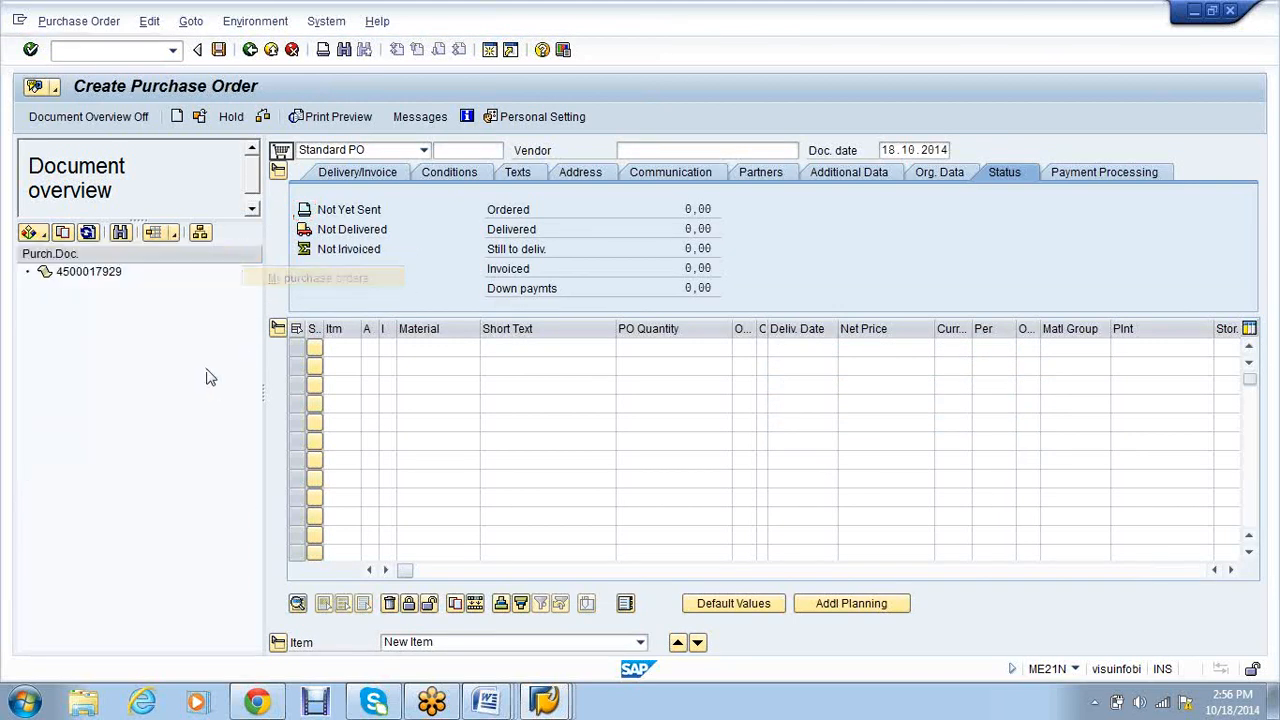
{"action": "left_click", "coordinate": [34, 236]}
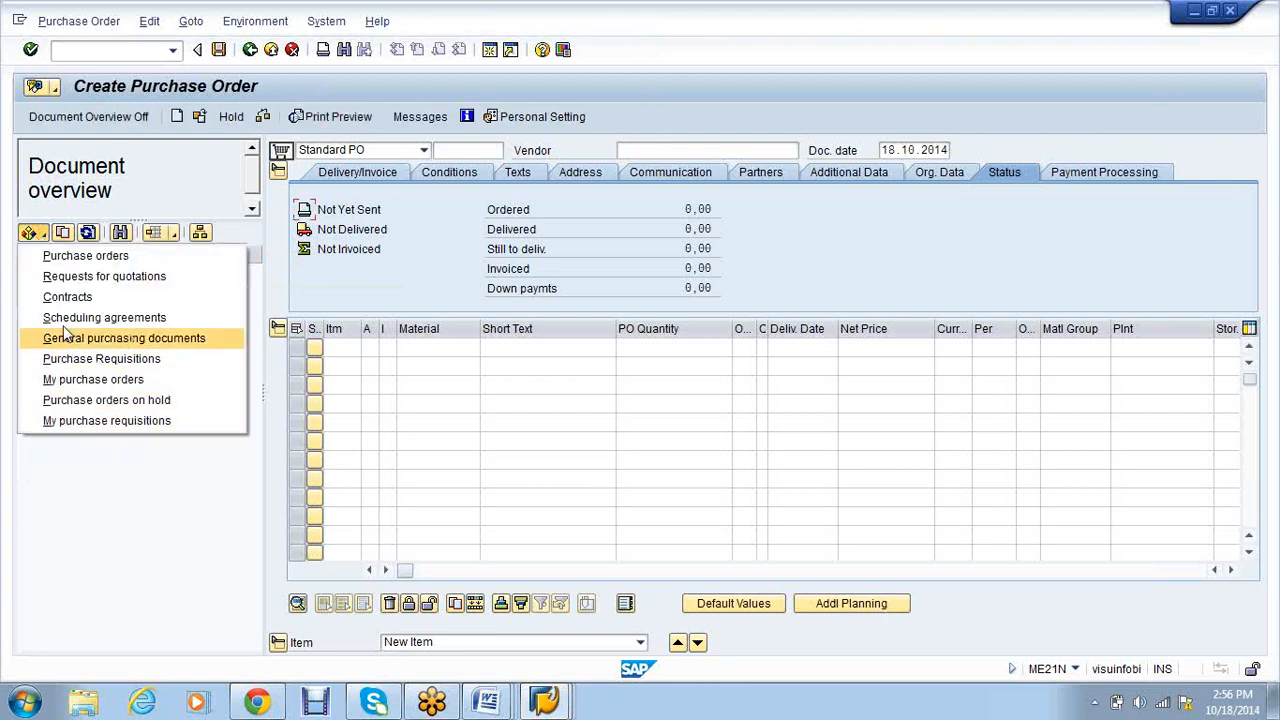
{"action": "left_click", "coordinate": [88, 257]}
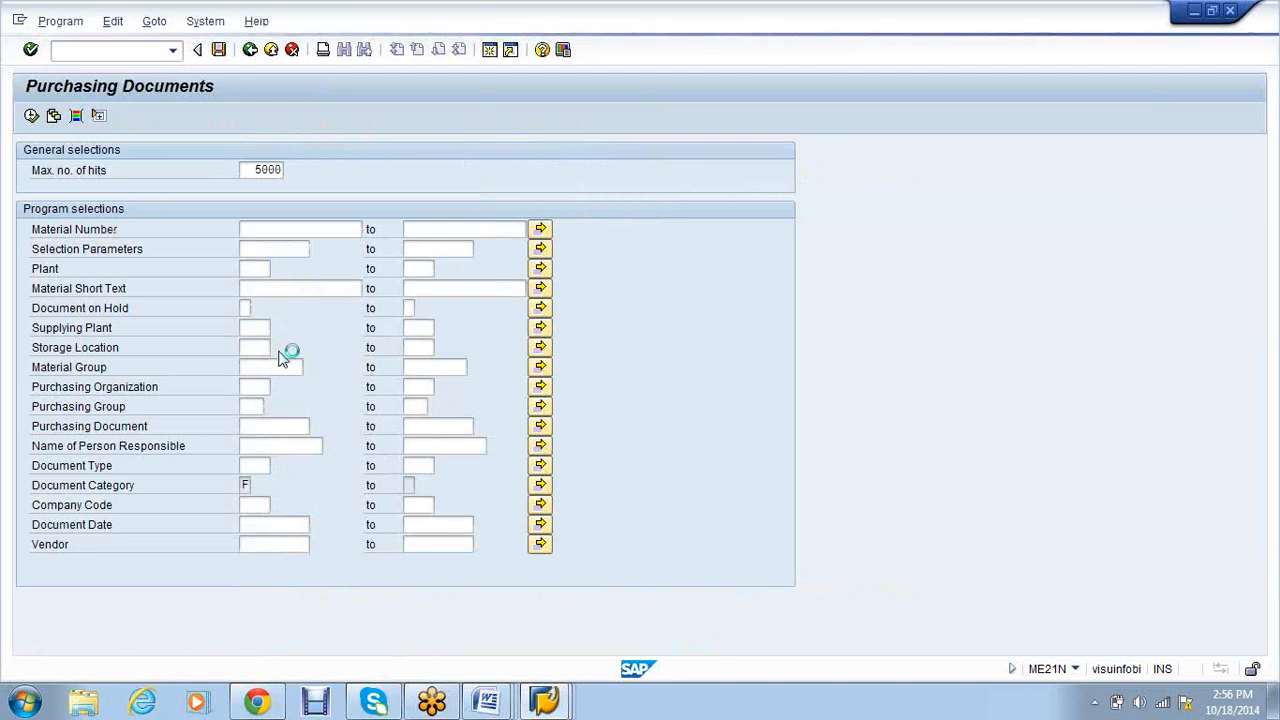
{"action": "left_click", "coordinate": [266, 347]}
{"action": "left_click", "coordinate": [278, 348]}
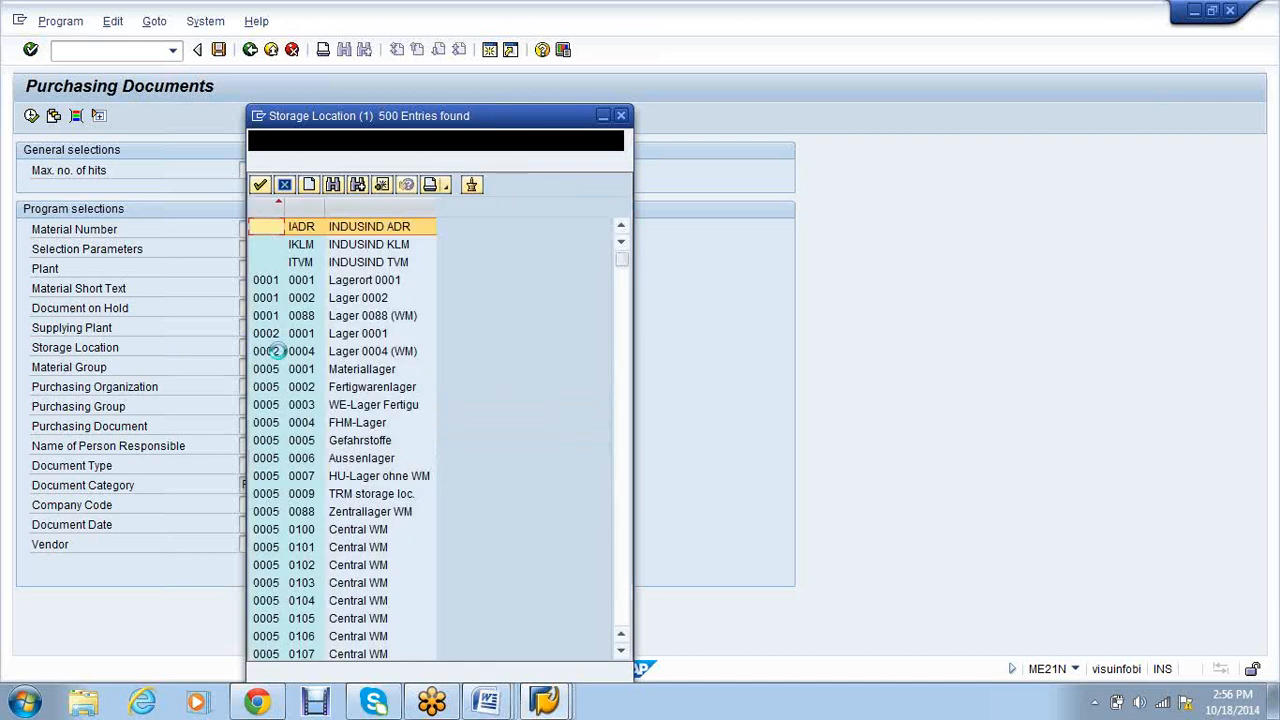
{"action": "scroll", "coordinate": [395, 393], "scroll_direction": "down", "scroll_amount": 10}
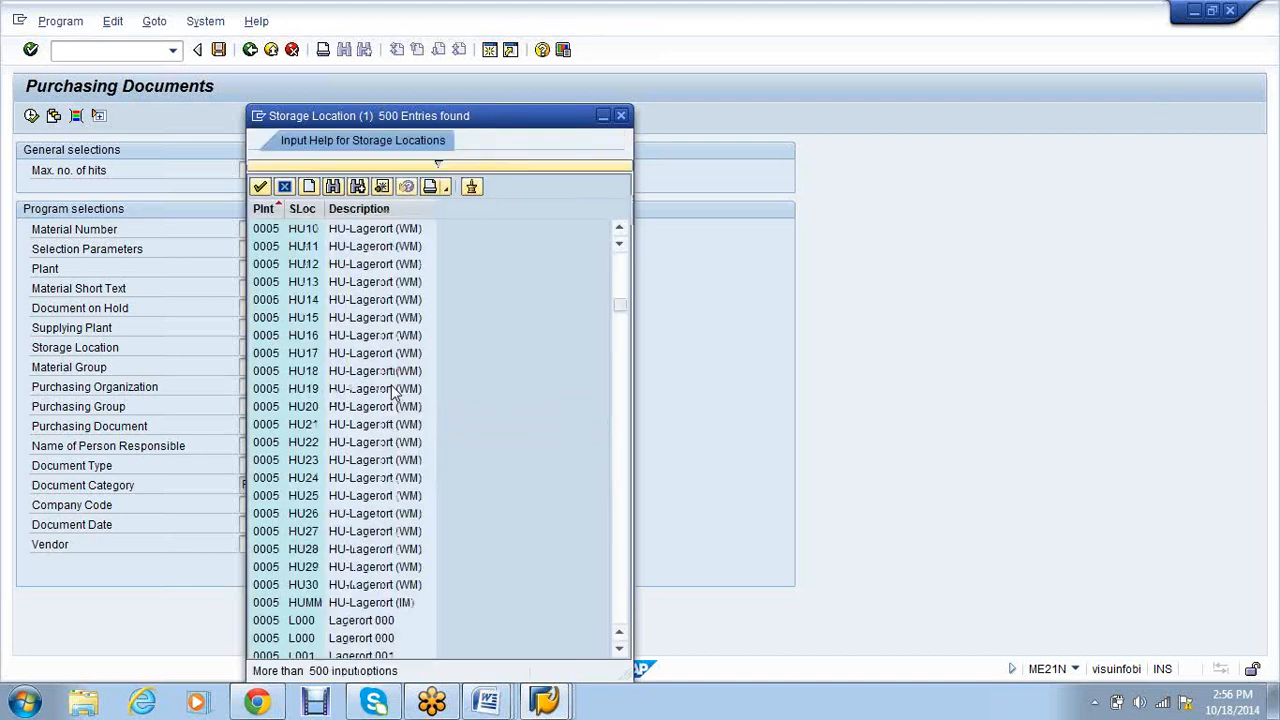
{"action": "scroll", "coordinate": [405, 420], "scroll_direction": "down", "scroll_amount": 15}
{"action": "scroll", "coordinate": [425, 458], "scroll_direction": "down", "scroll_amount": 10}
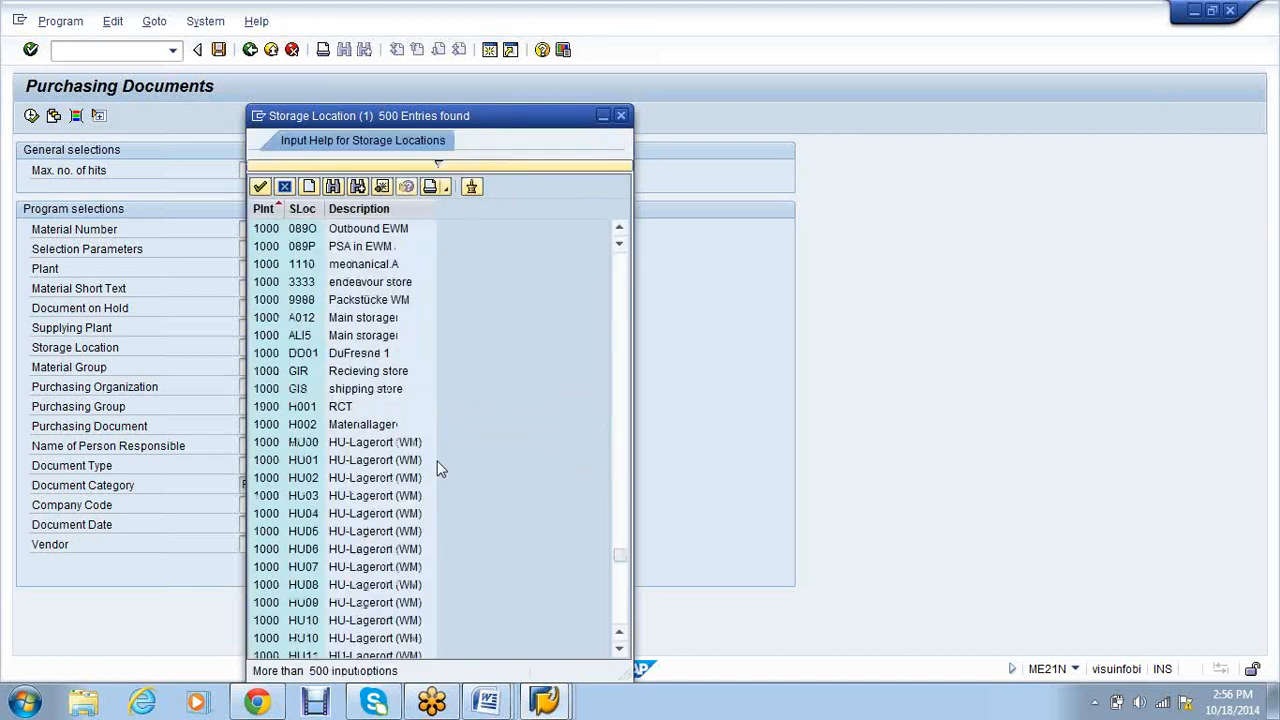
{"action": "key", "text": "Escape"}
{"action": "key", "text": "Escape"}
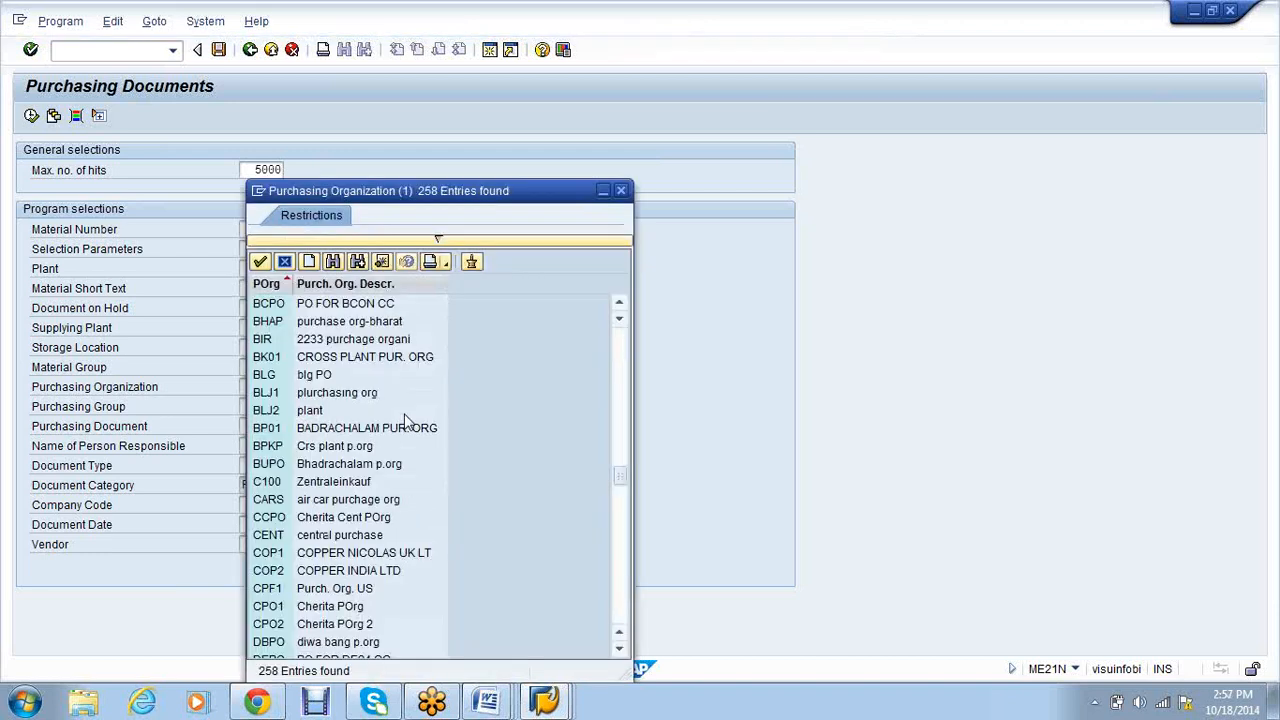
Search the purchasing documents by purchasing organization SA10 and adopt the order for plastic for SA10 into the new purchase order.
{"action": "scroll", "coordinate": [410, 440], "scroll_direction": "down", "scroll_amount": 10}
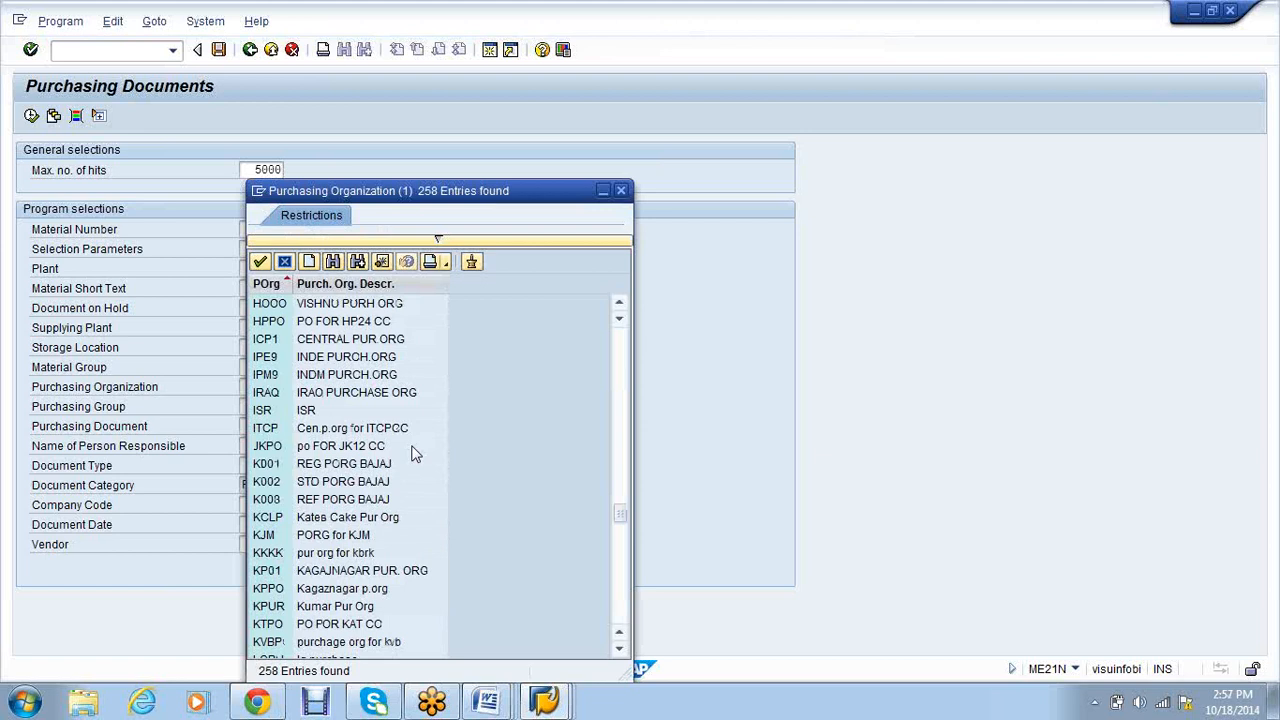
{"action": "scroll", "coordinate": [415, 453], "scroll_direction": "down", "scroll_amount": 5}
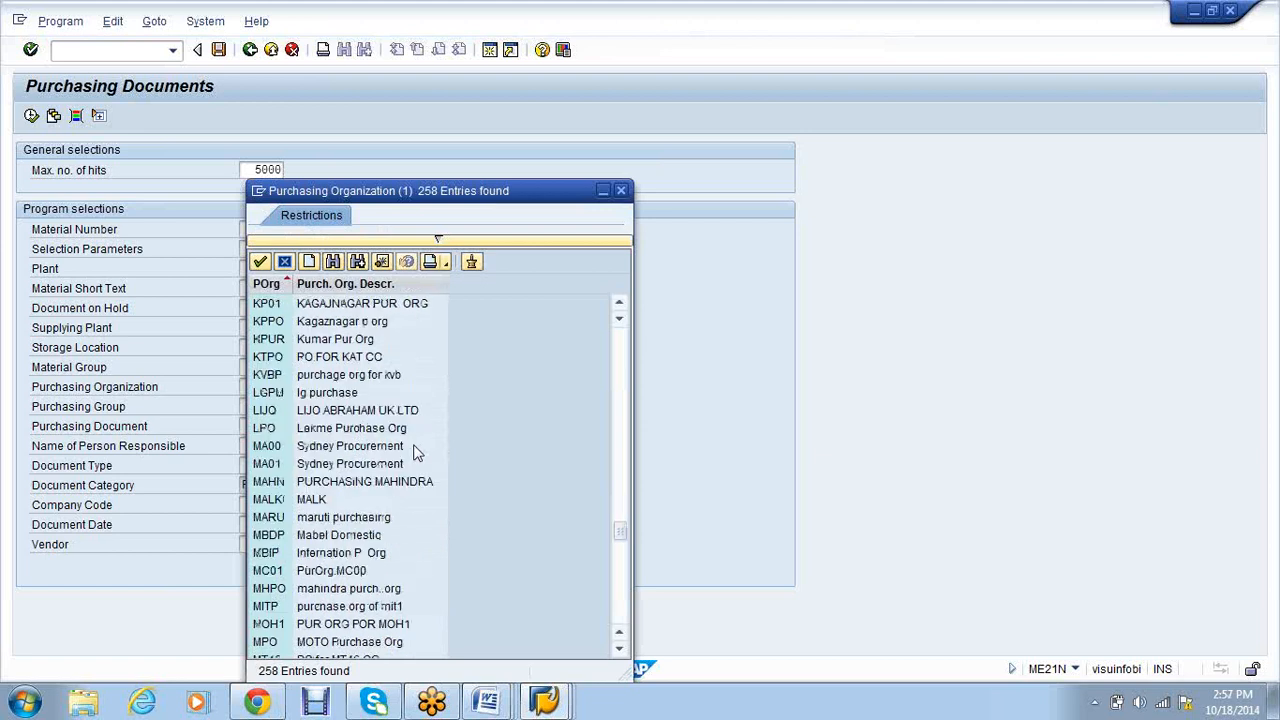
{"action": "scroll", "coordinate": [417, 453], "scroll_direction": "down", "scroll_amount": 6}
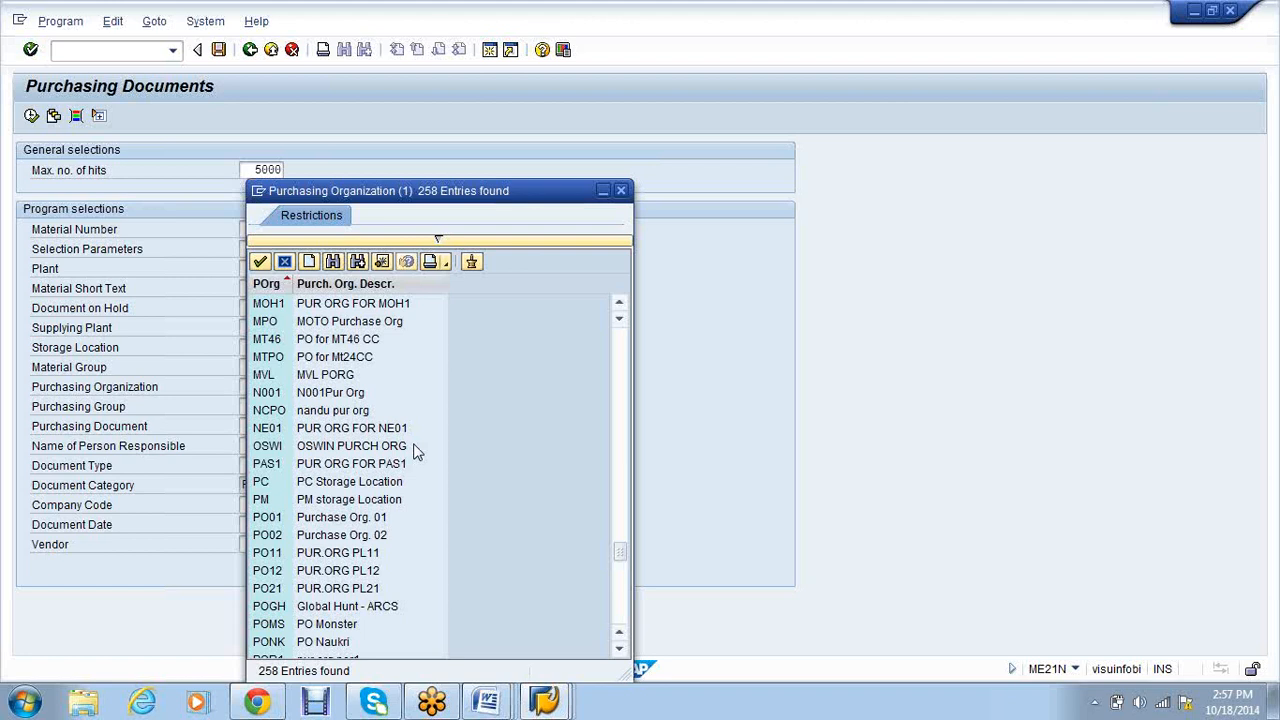
{"action": "scroll", "coordinate": [417, 453], "scroll_direction": "down", "scroll_amount": 8}
{"action": "left_click", "coordinate": [352, 569]}
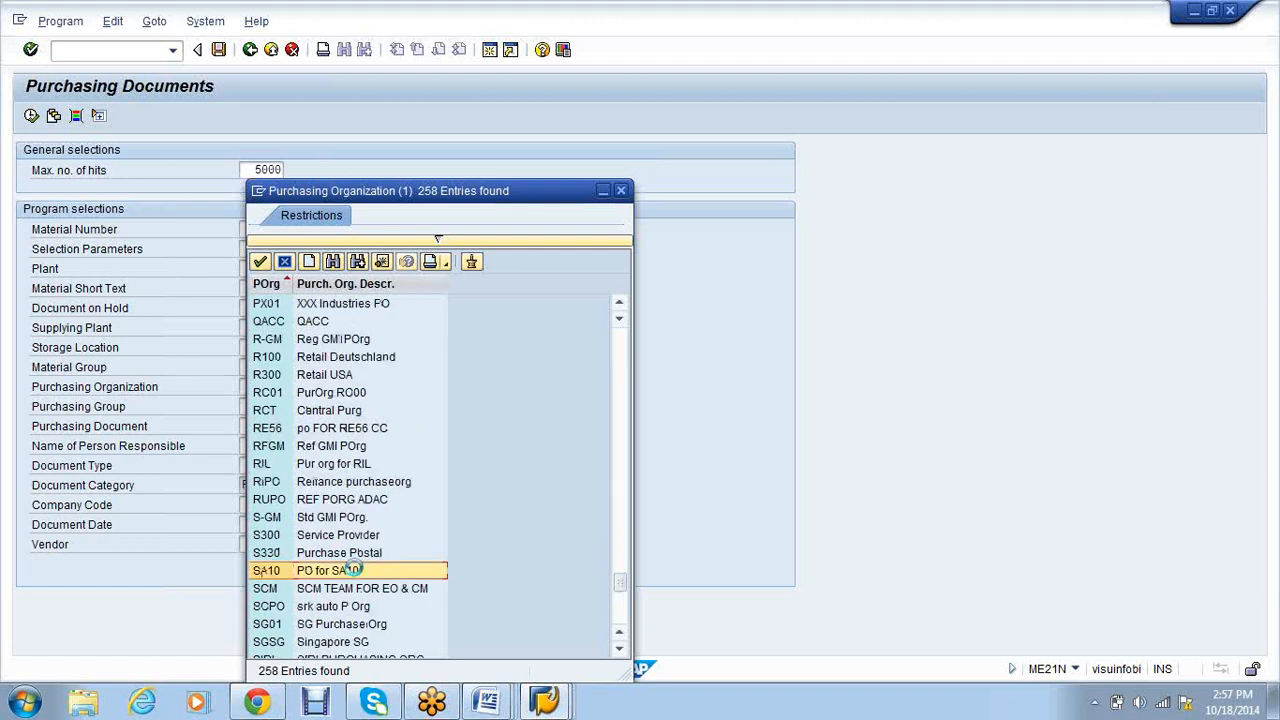
{"action": "left_click", "coordinate": [352, 569]}
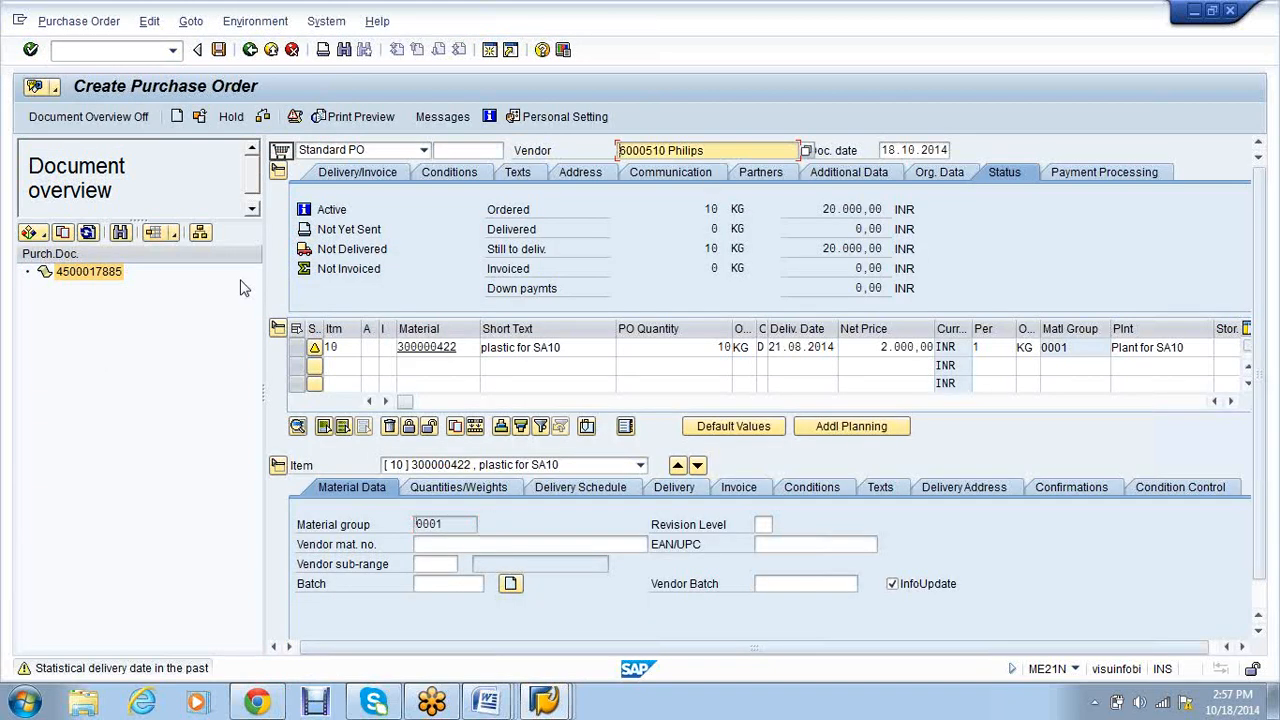
Set item 10's delivery date to 21.11.2014, then check and save the standard purchase order.
{"action": "left_click", "coordinate": [1263, 50]}
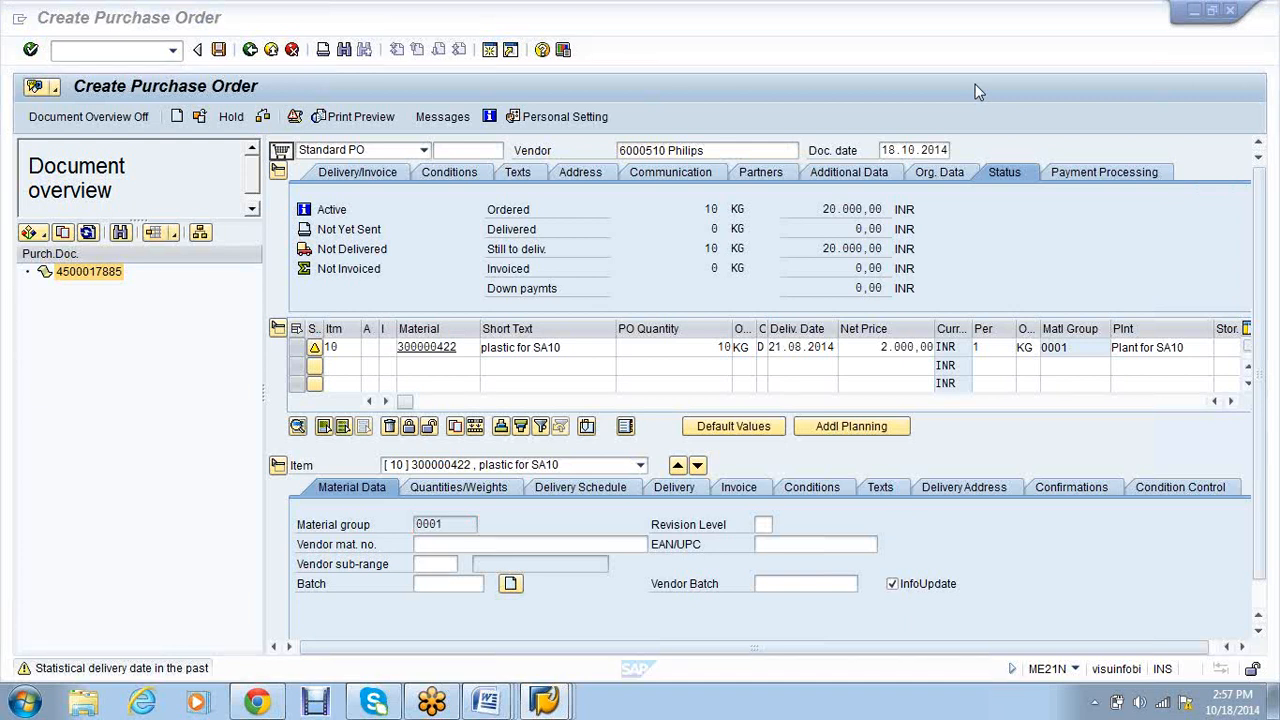
{"action": "left_click", "coordinate": [835, 467]}
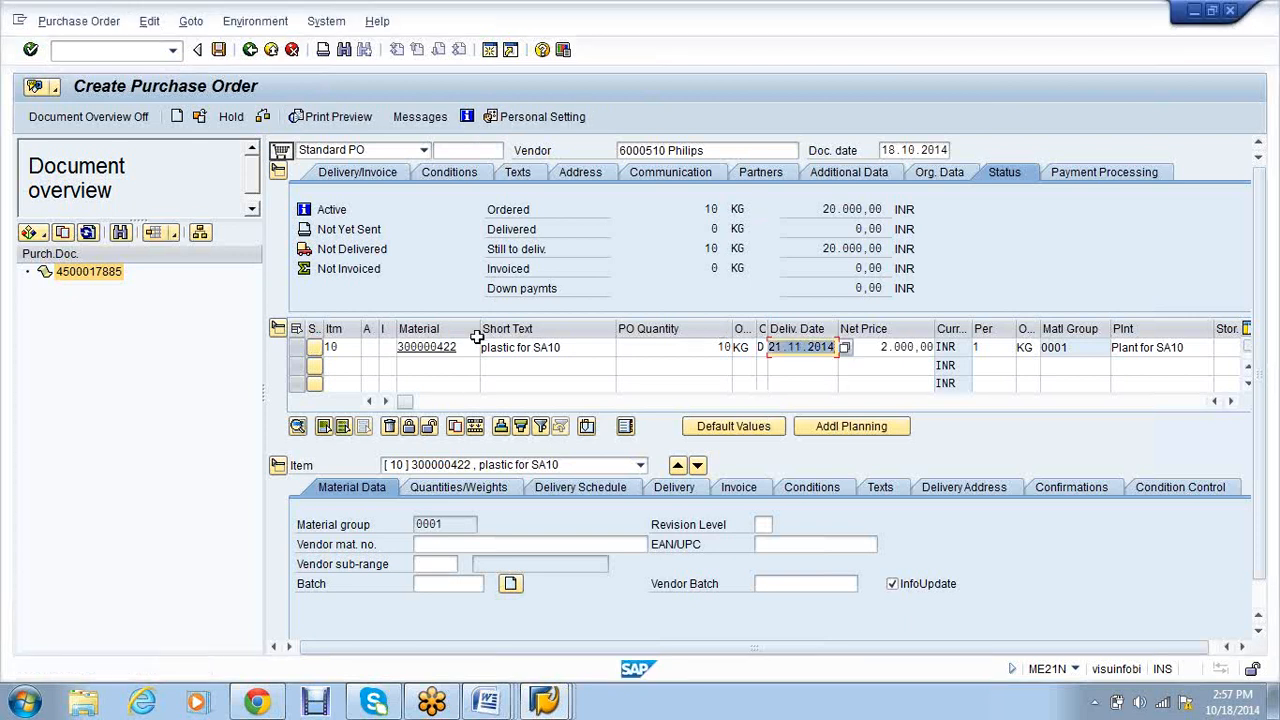
{"action": "left_click", "coordinate": [263, 117]}
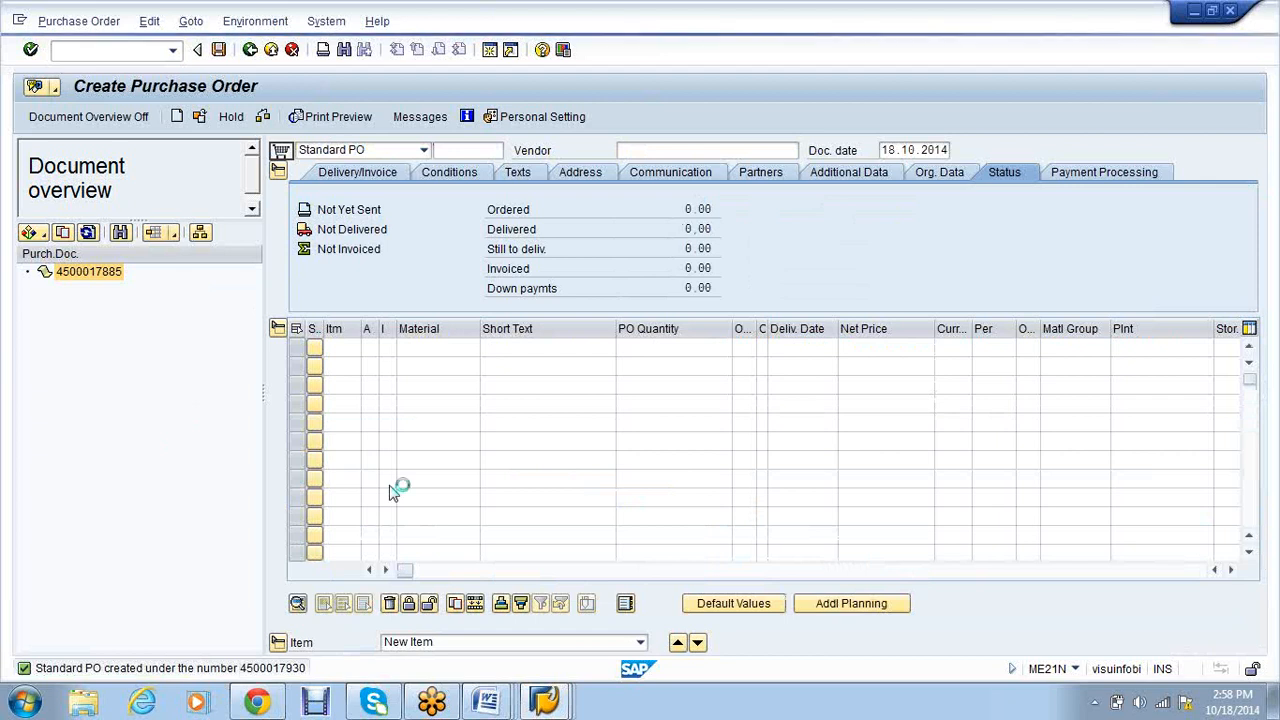
Copy the new purchase order number from the creation message's details and paste it into Document2 in Word.
{"action": "double_click", "coordinate": [660, 137]}
{"action": "right_click", "coordinate": [630, 140]}
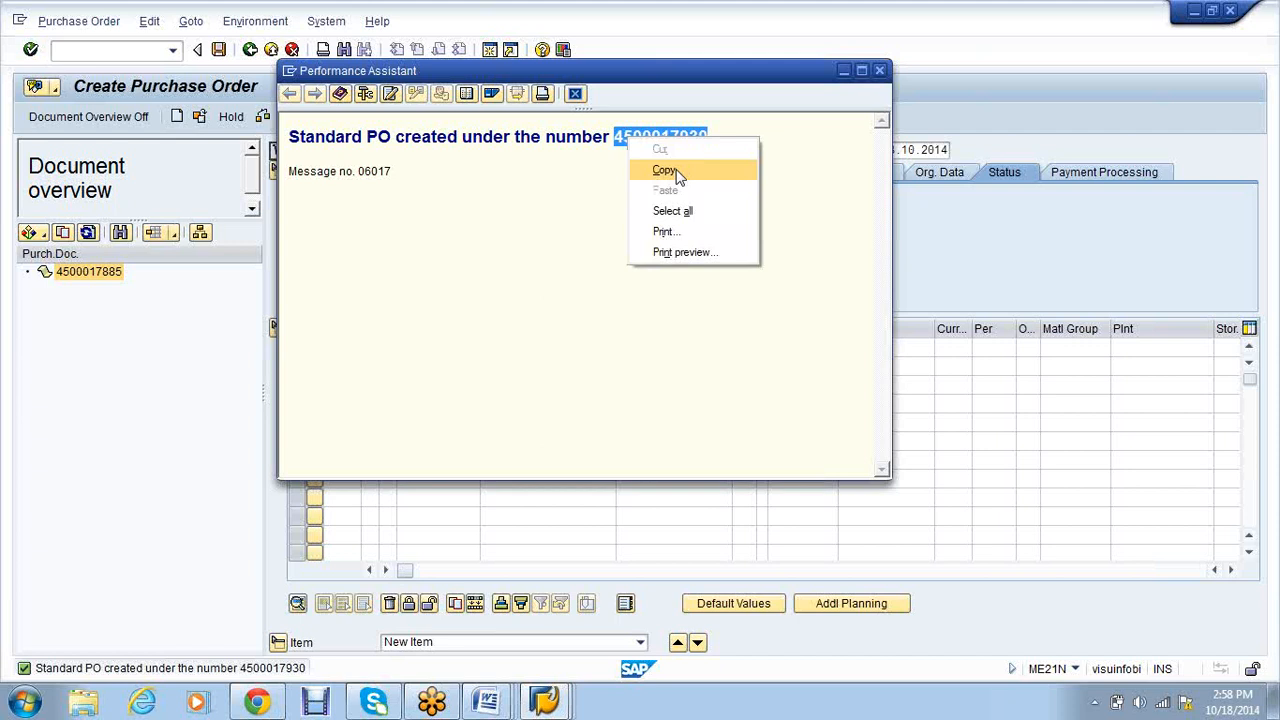
{"action": "left_click", "coordinate": [666, 171]}
{"action": "left_click", "coordinate": [506, 705]}
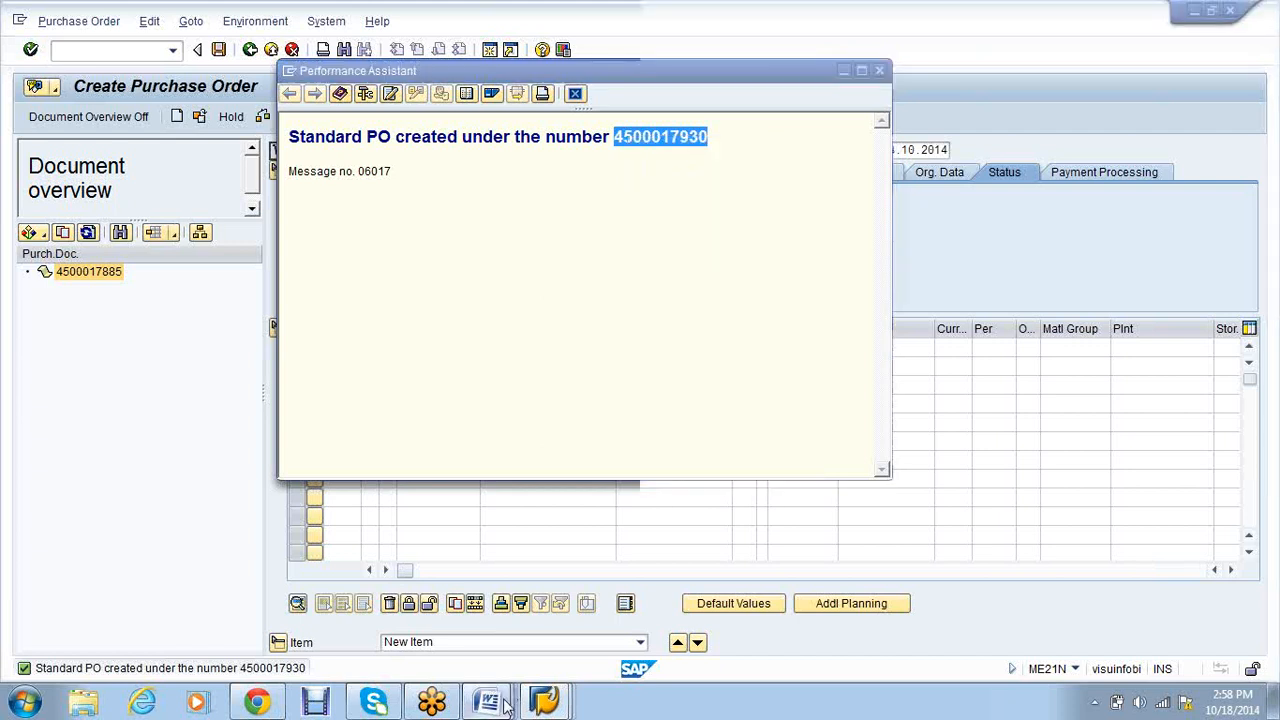
{"action": "mouse_move", "coordinate": [506, 705]}
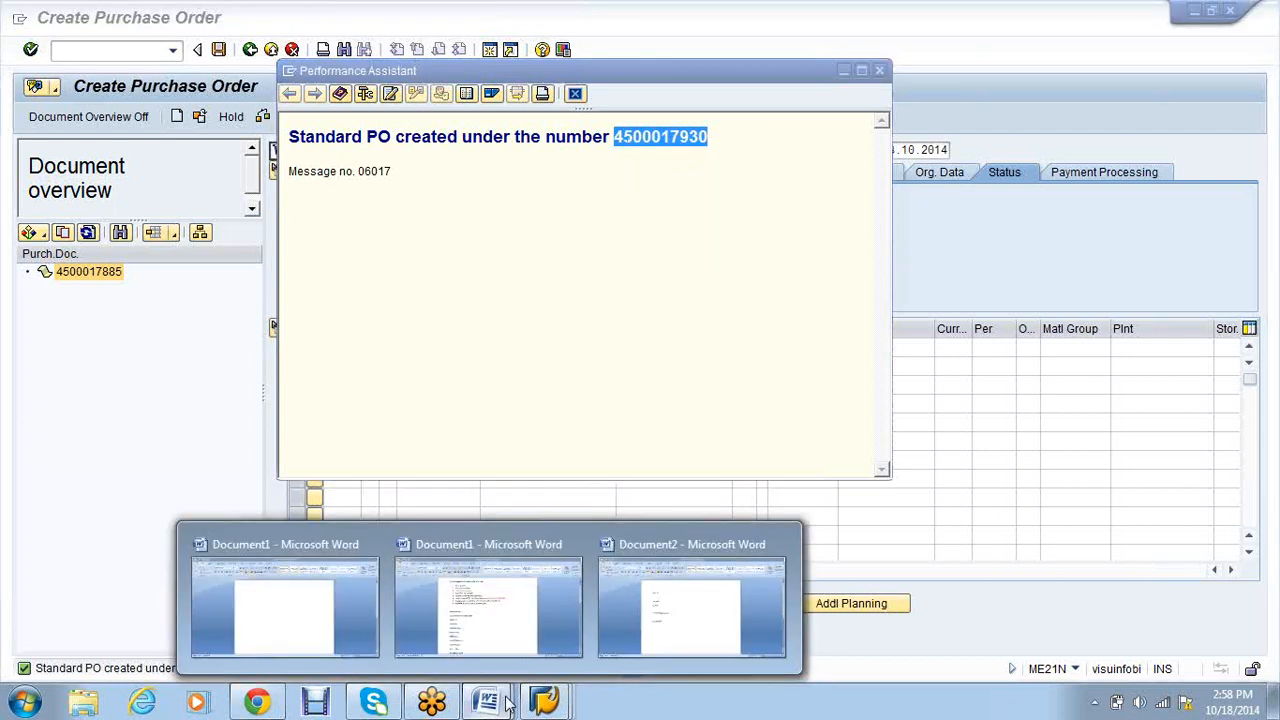
{"action": "left_click", "coordinate": [692, 600]}
{"action": "left_click", "coordinate": [531, 514]}
{"action": "key", "text": "ctrl+v"}
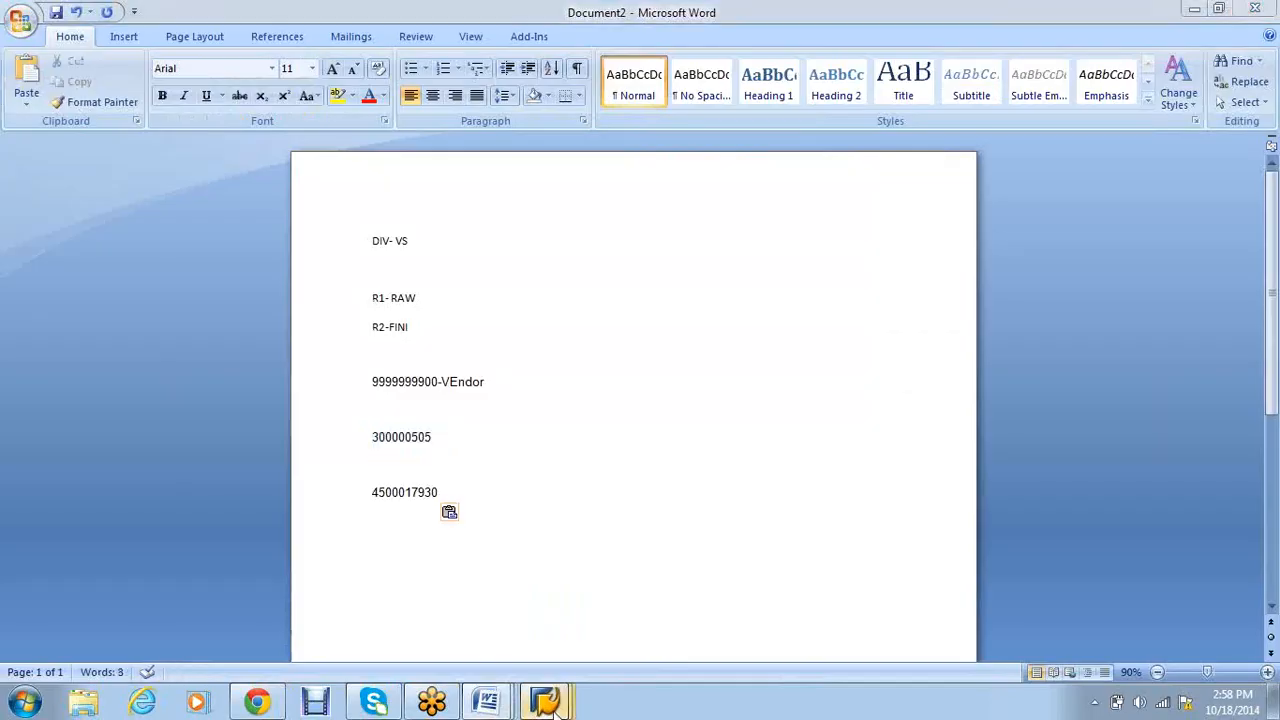
Return to SAP, close the message details, and load the new purchase order for goods receipt in MIGO.
{"action": "left_click", "coordinate": [562, 705]}
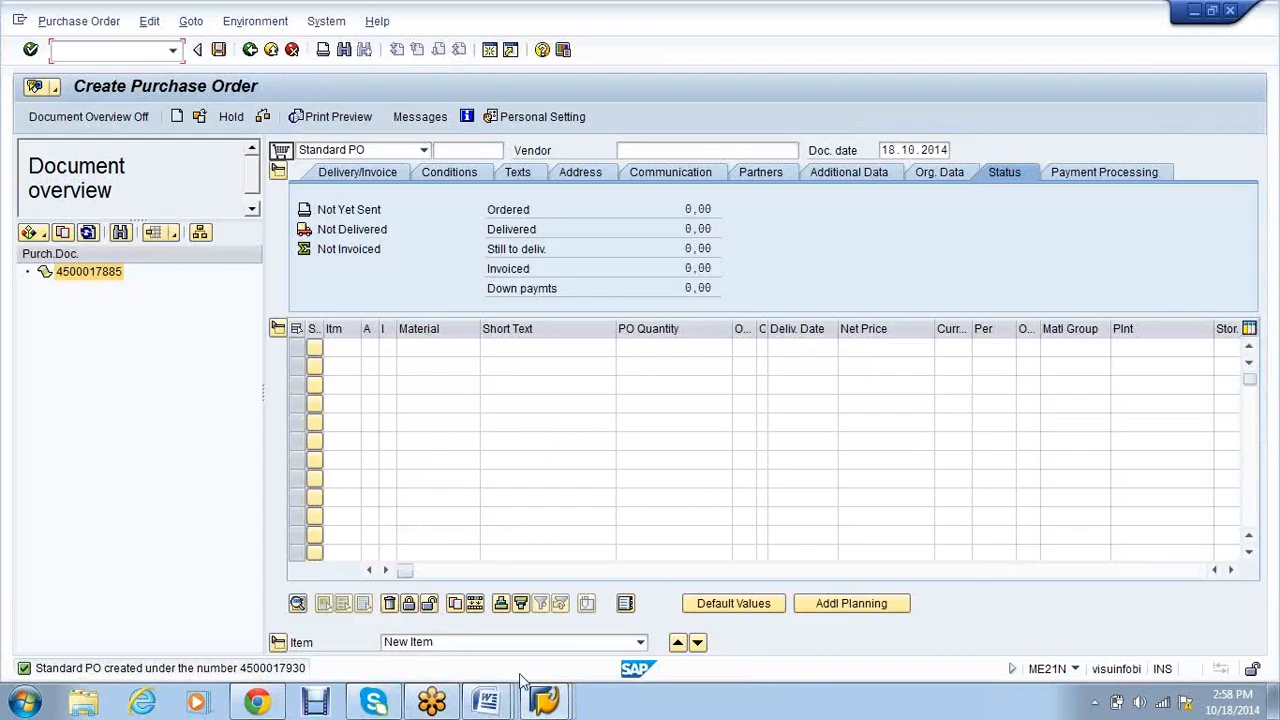
{"action": "left_click", "coordinate": [543, 701]}
{"action": "left_click", "coordinate": [796, 617]}
{"action": "left_click", "coordinate": [879, 69]}
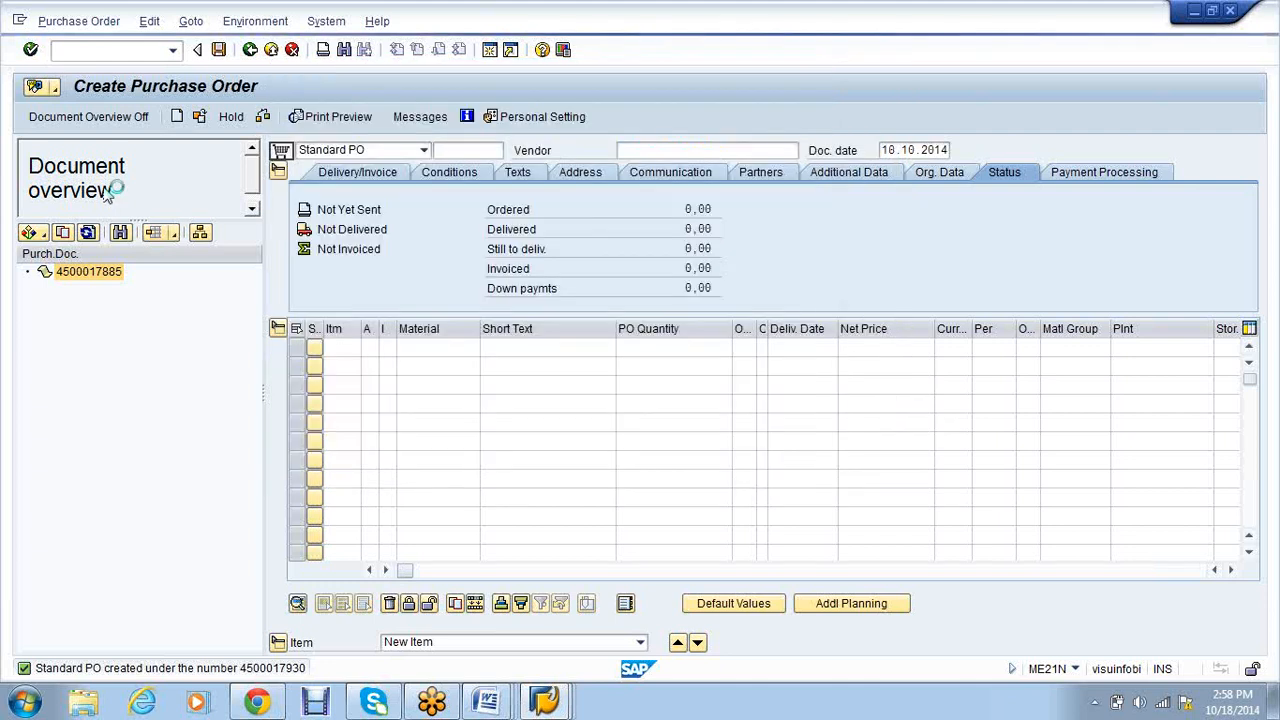
{"action": "left_click", "coordinate": [95, 50]}
{"action": "type", "text": "/nmigo"}
{"action": "key", "text": "Return"}
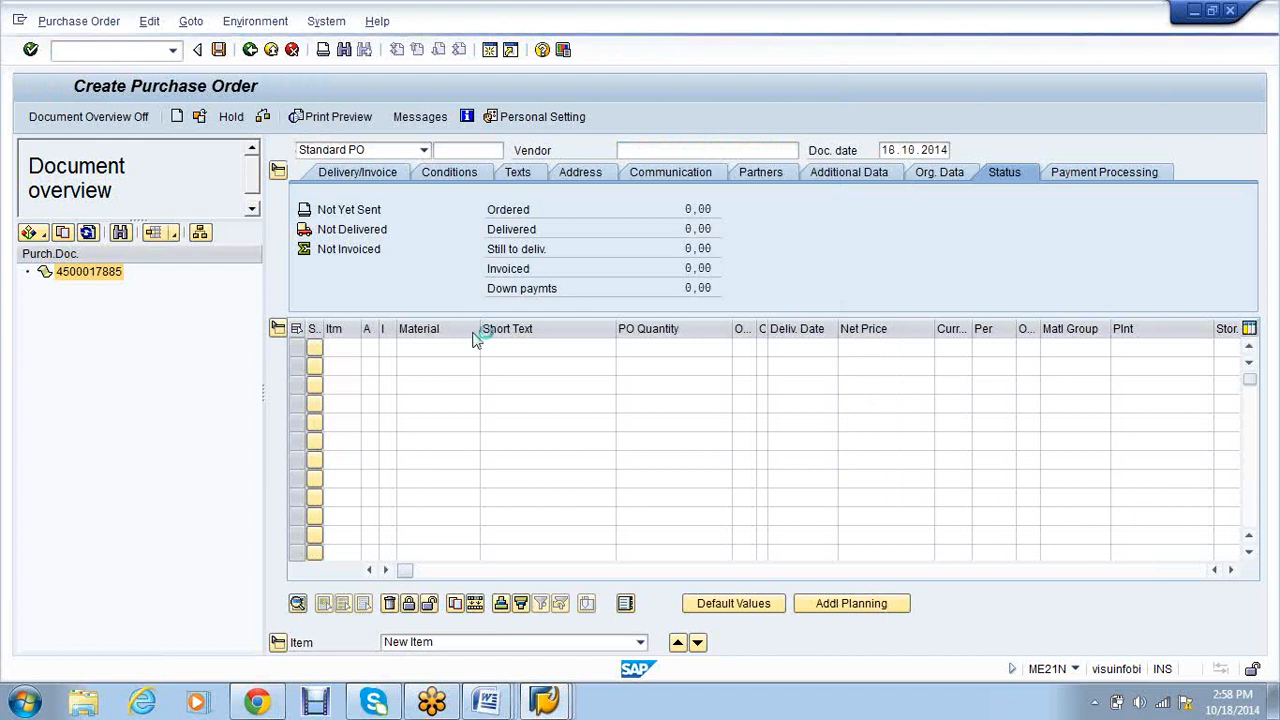
{"action": "key", "text": "ctrl+v"}
{"action": "key", "text": "Return"}
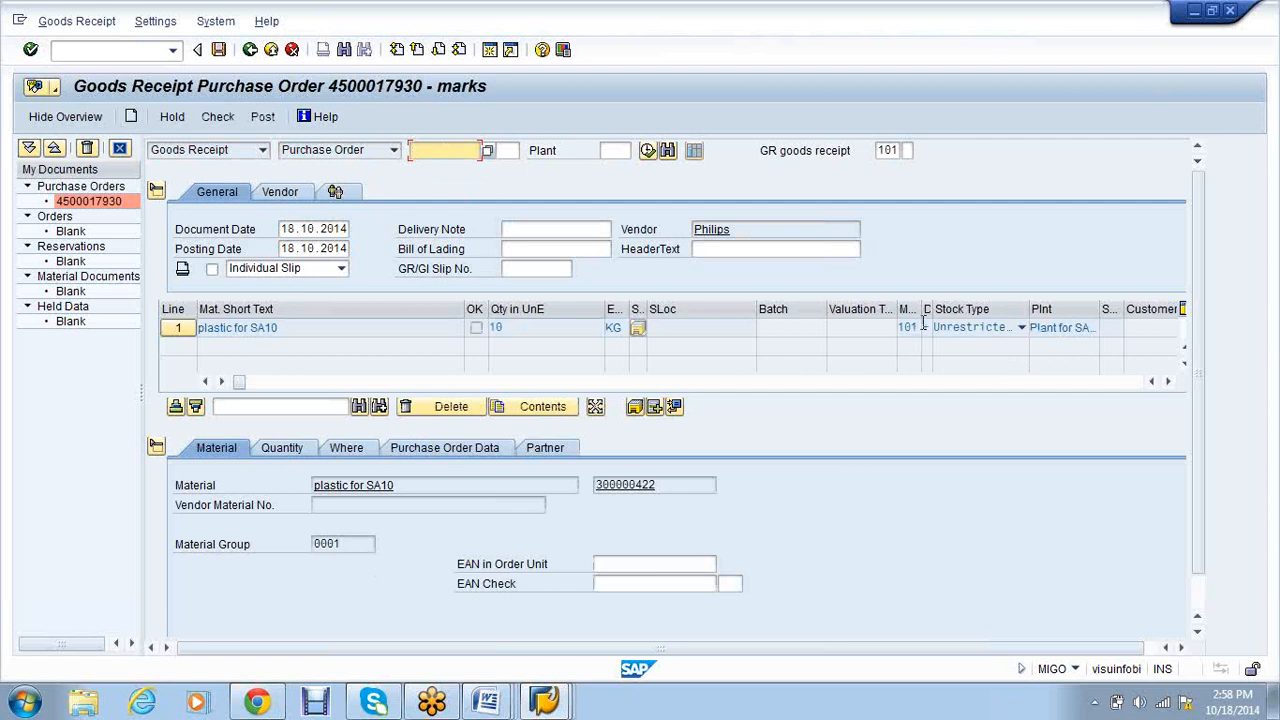
Set the storage location of the plastic for SA10 item to SA10 and mark the item as OK.
{"action": "left_click_drag", "start_coordinate": [932, 310], "coordinate": [946, 312]}
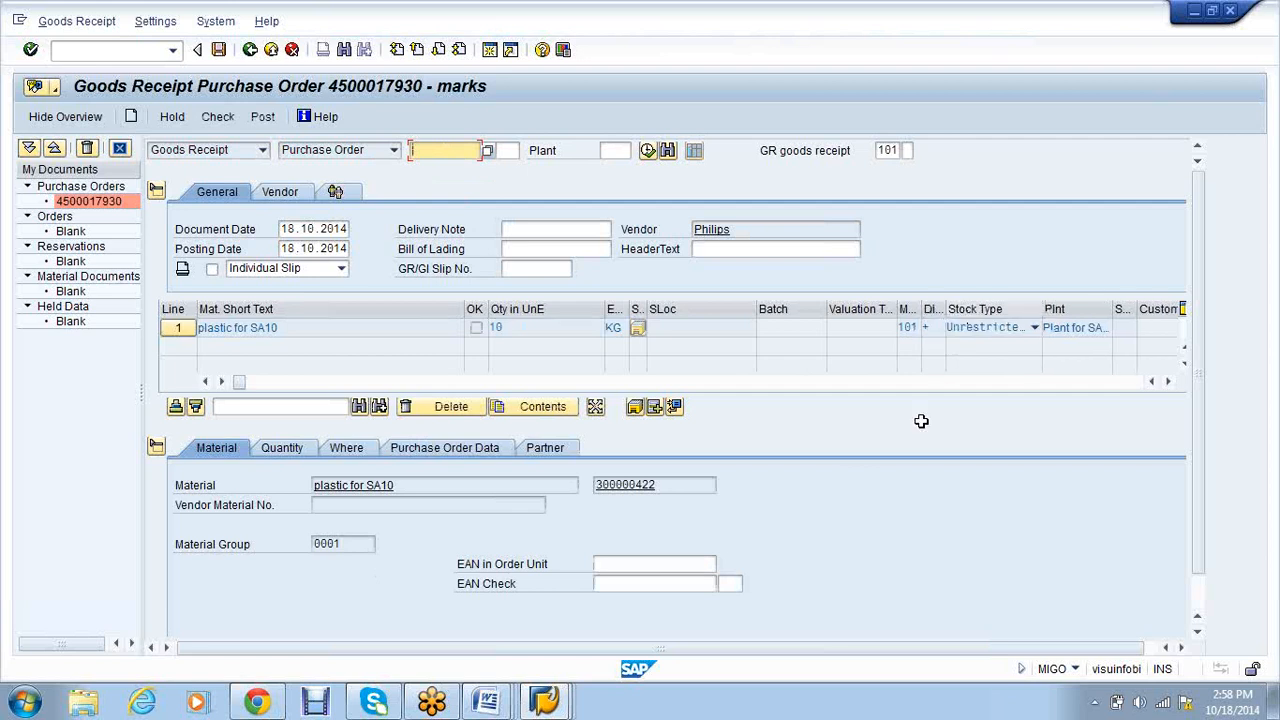
{"action": "left_click", "coordinate": [346, 450]}
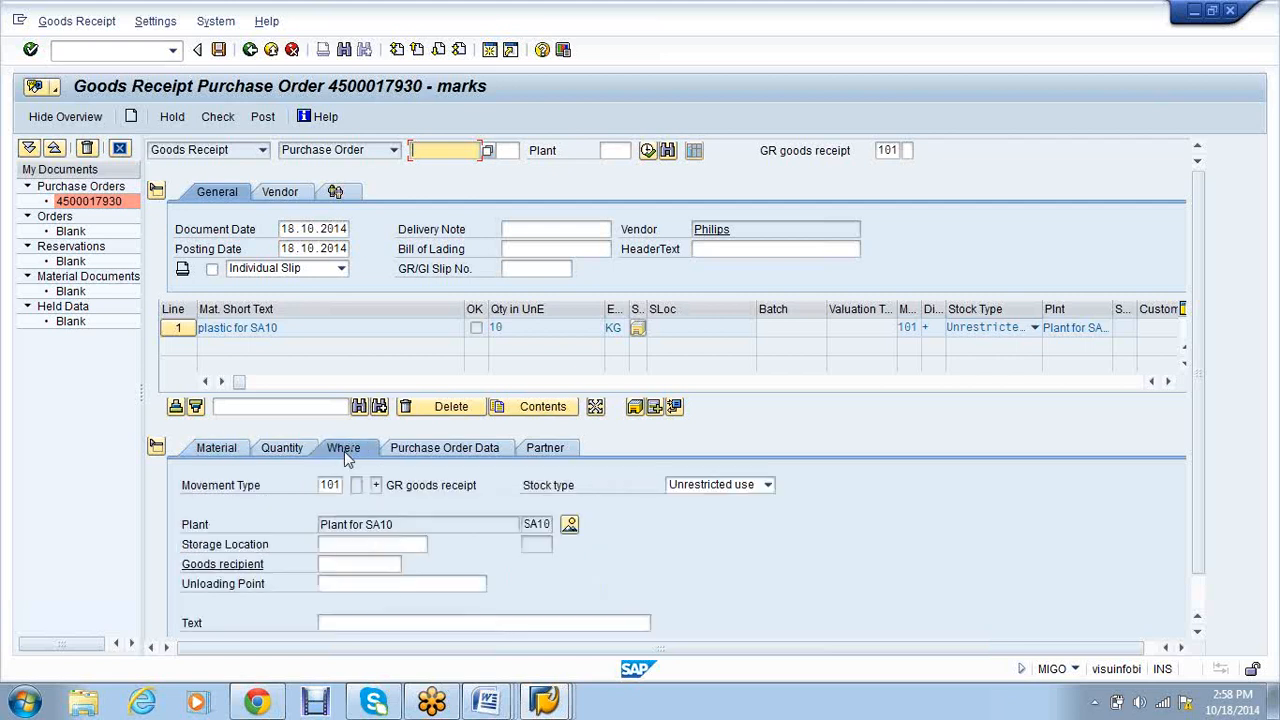
{"action": "left_click", "coordinate": [348, 547]}
{"action": "left_click", "coordinate": [348, 547]}
{"action": "type", "text": "S"}
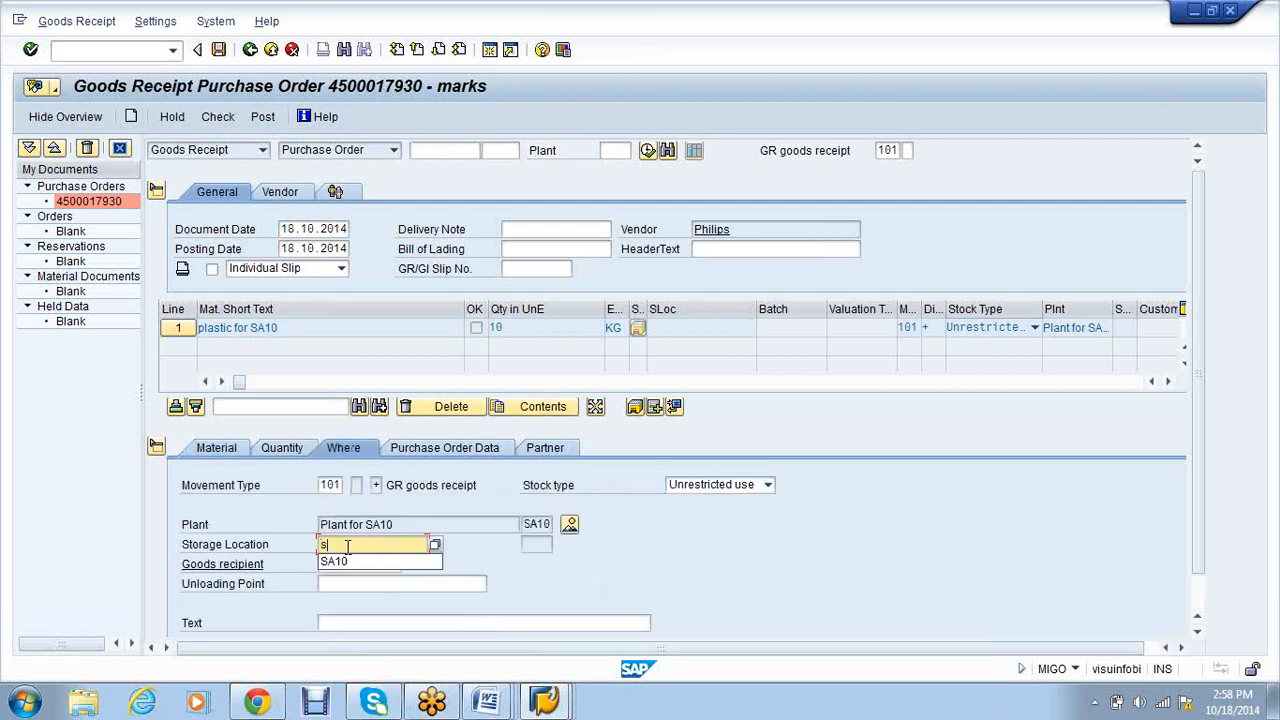
{"action": "left_click", "coordinate": [345, 564]}
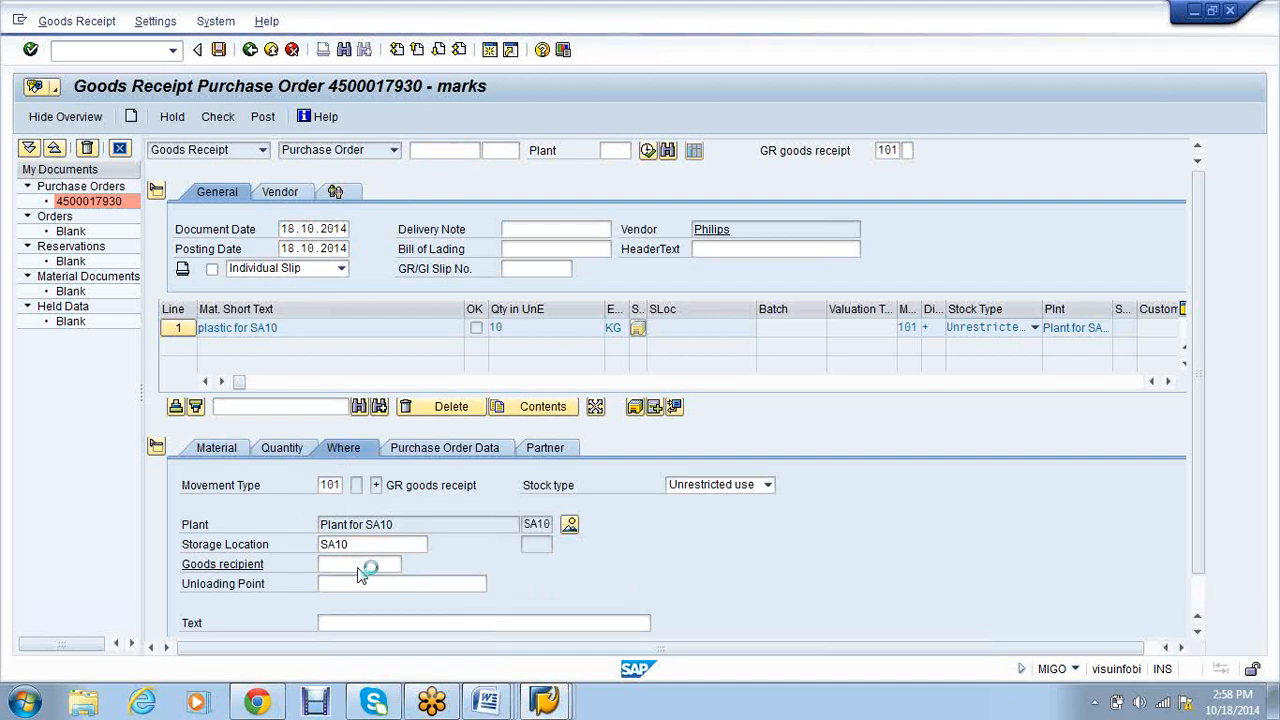
{"action": "scroll", "coordinate": [745, 568], "scroll_direction": "down", "scroll_amount": 1}
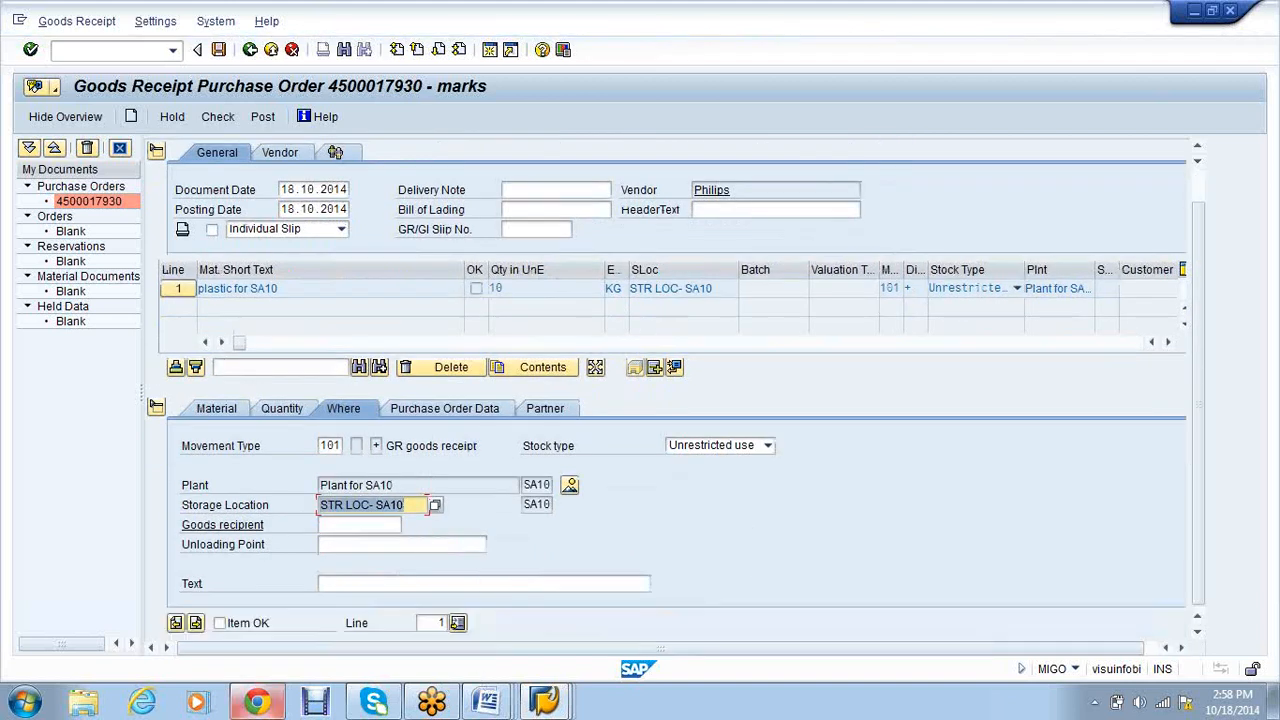
{"action": "left_click", "coordinate": [219, 624]}
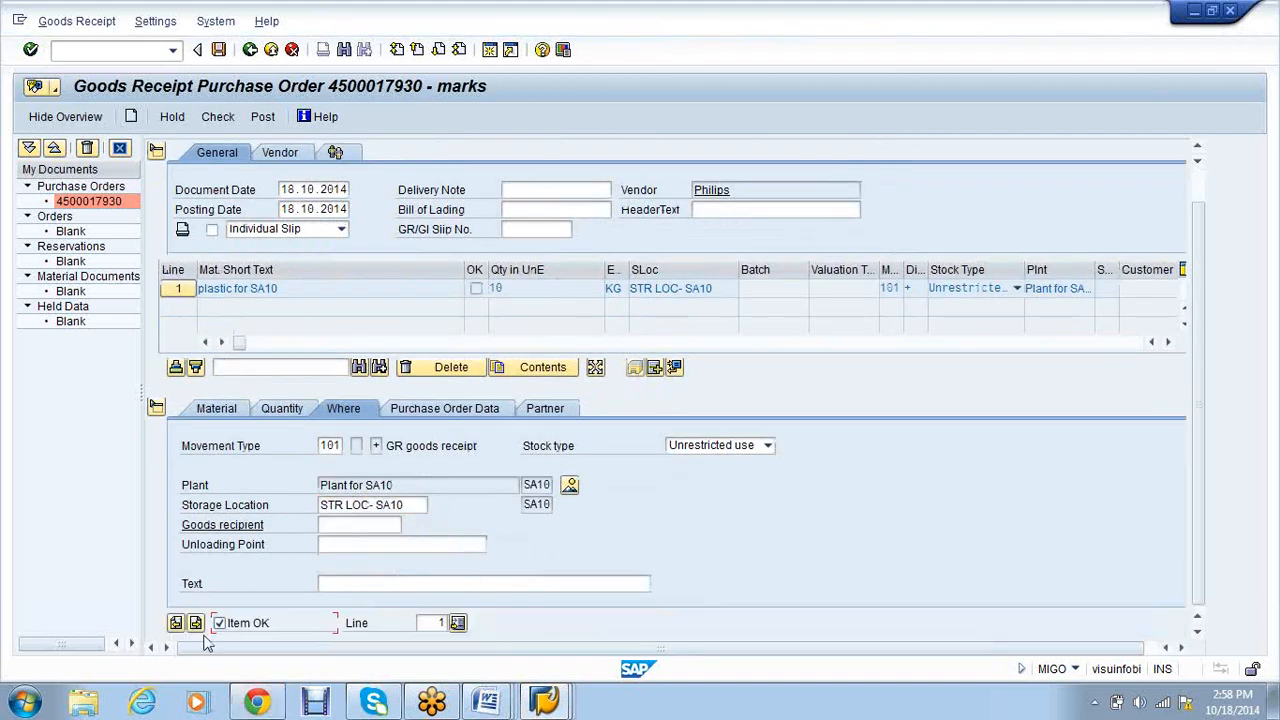
Run a check on the goods receipt for the plastic for SA10 purchase order.
{"action": "left_click", "coordinate": [544, 190]}
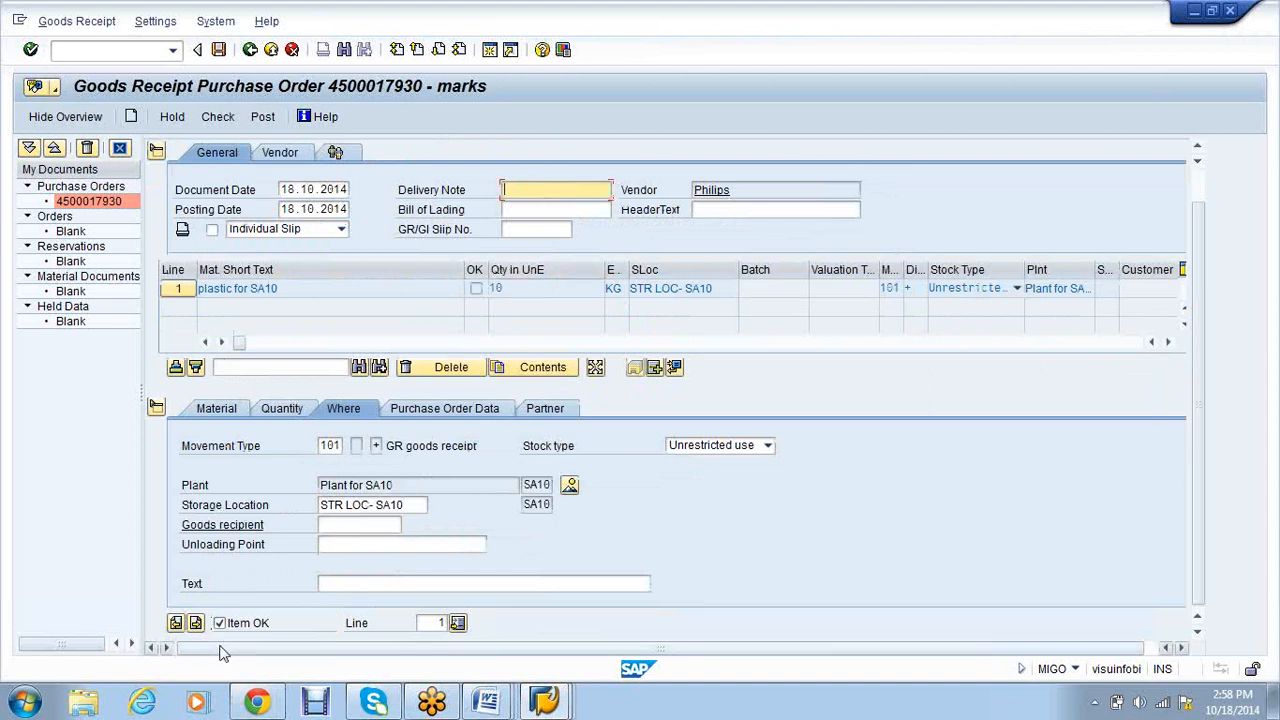
{"action": "left_click", "coordinate": [219, 117]}
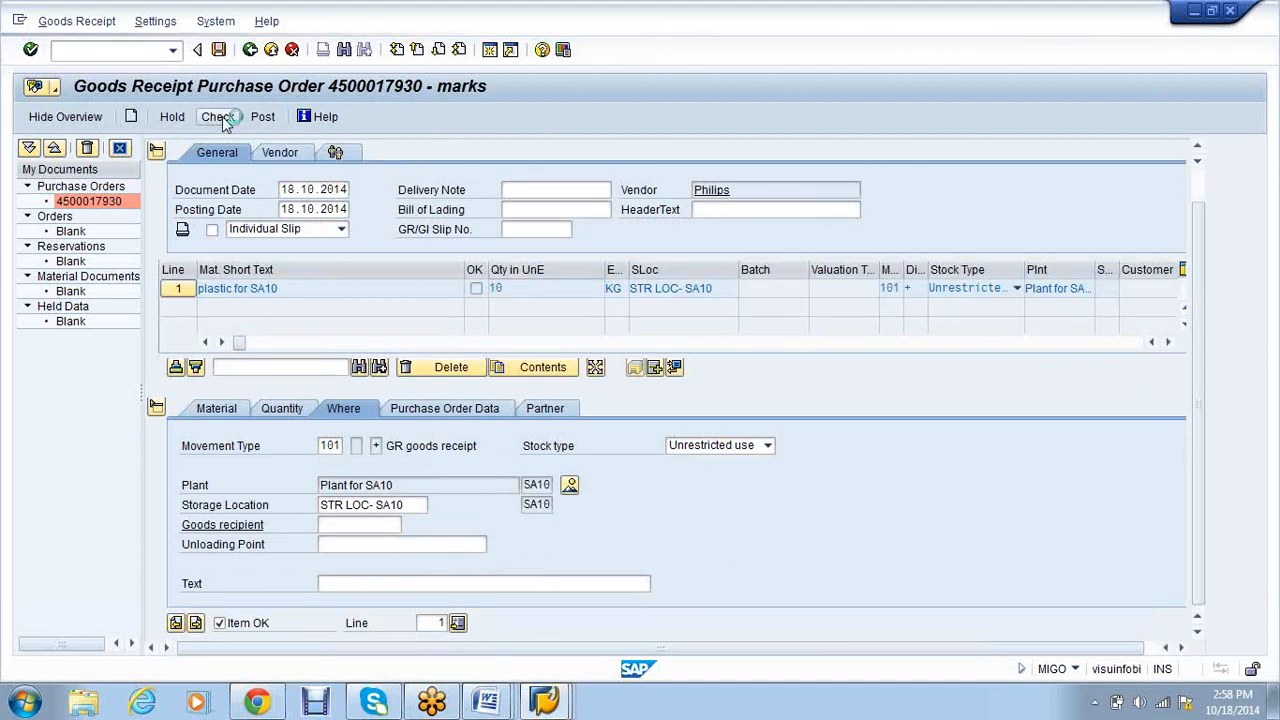
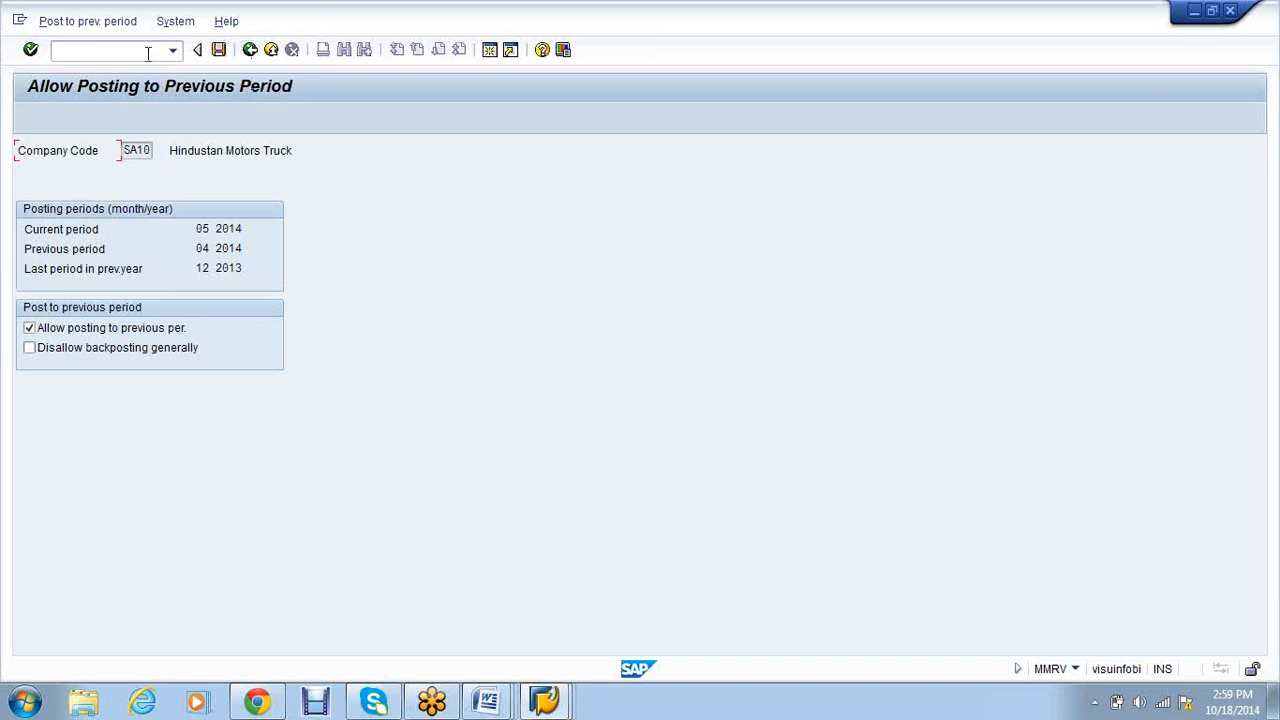
Open a new SAP session and start transaction MMPV for closing material master periods.
{"action": "left_click", "coordinate": [565, 705]}
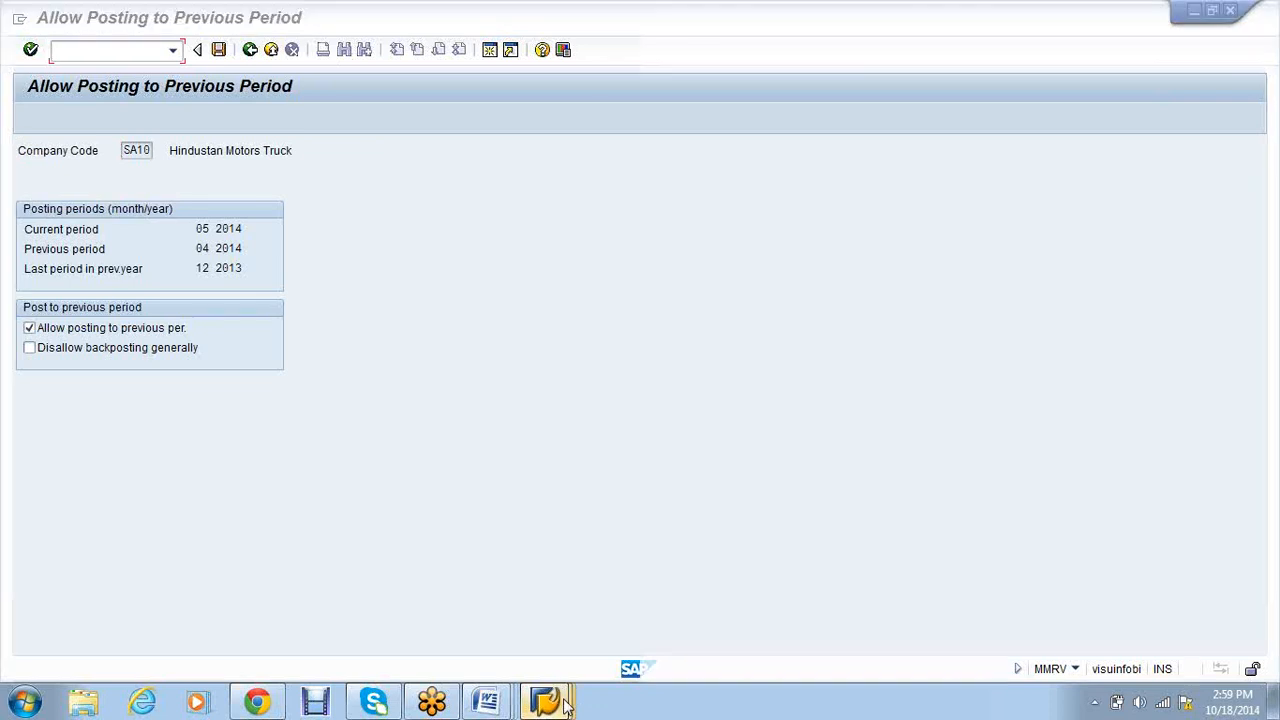
{"action": "left_click", "coordinate": [684, 626]}
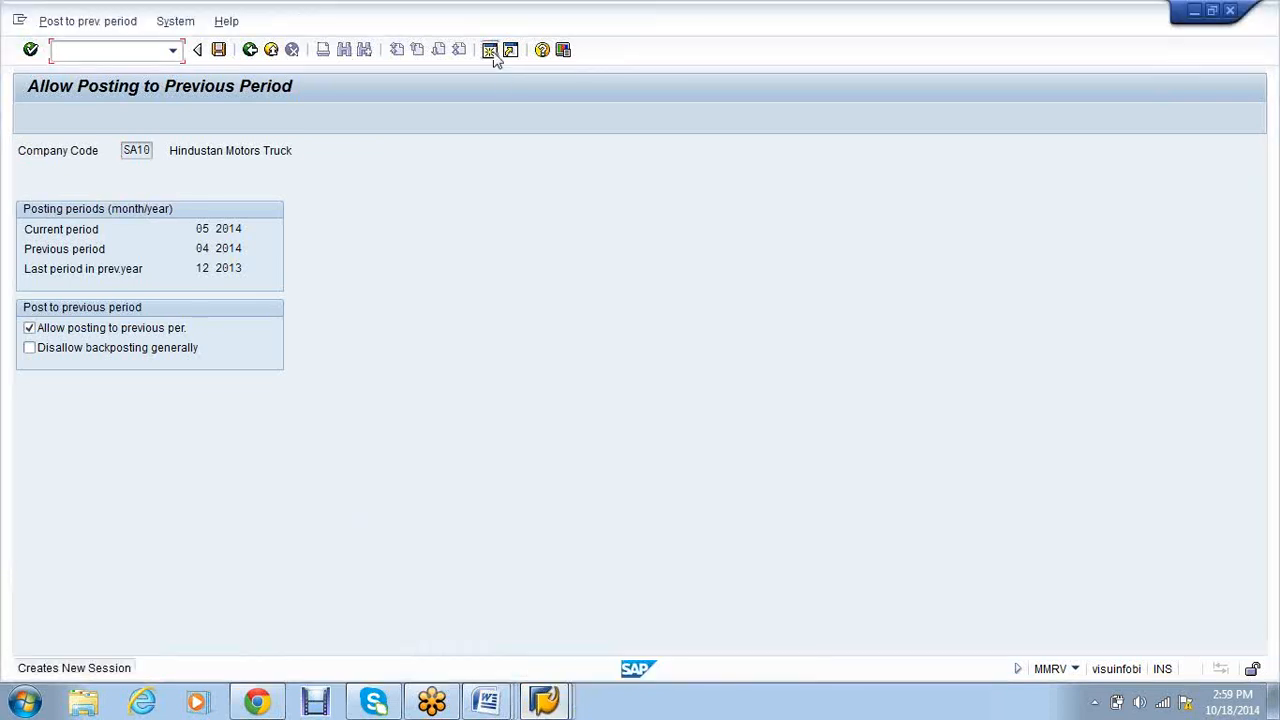
{"action": "left_click", "coordinate": [490, 51]}
{"action": "type", "text": "mmpv"}
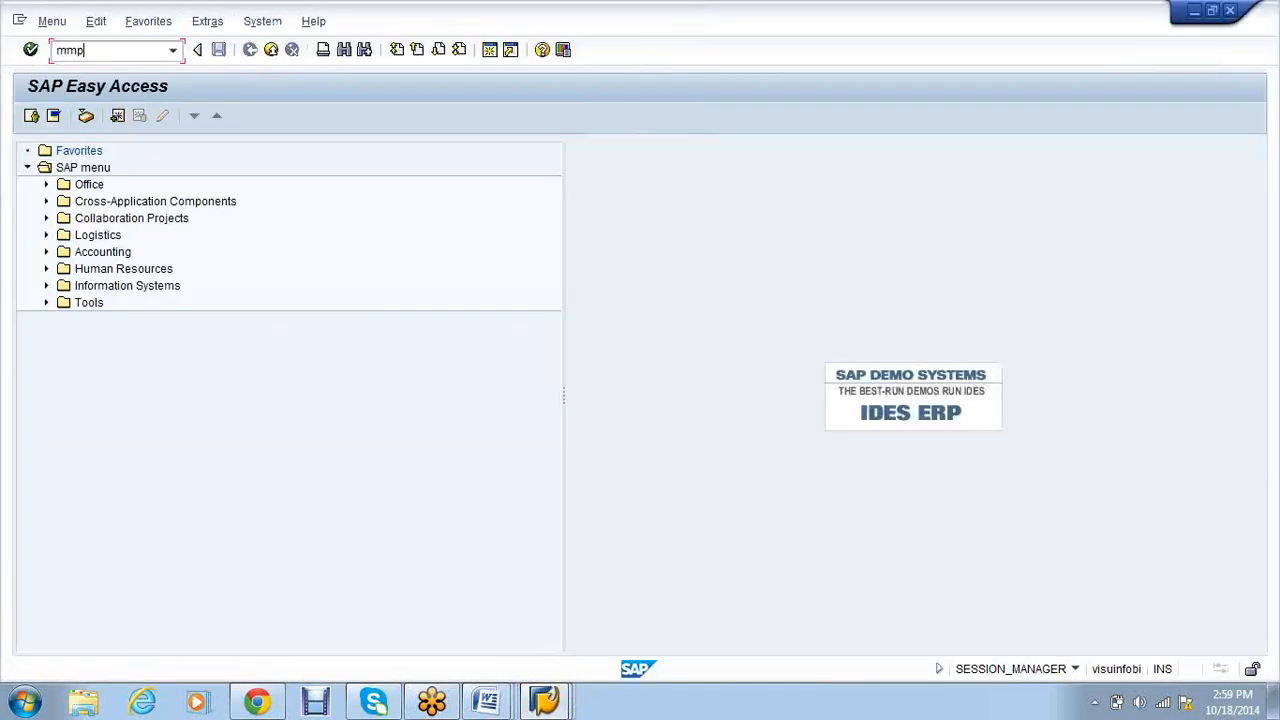
{"action": "key", "text": "Return"}
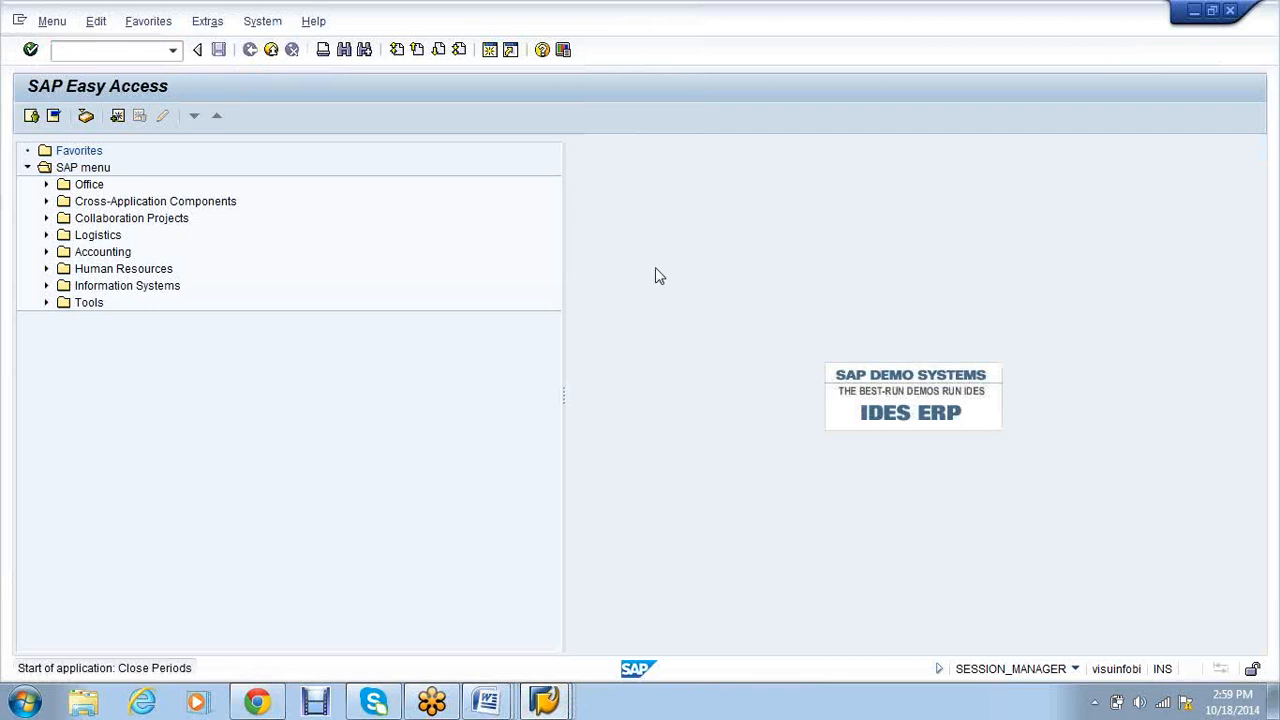
Try to check and close the material master period for company code SA10 with period 5 and fiscal year 2014.
{"action": "left_click", "coordinate": [248, 289]}
{"action": "left_click", "coordinate": [550, 711]}
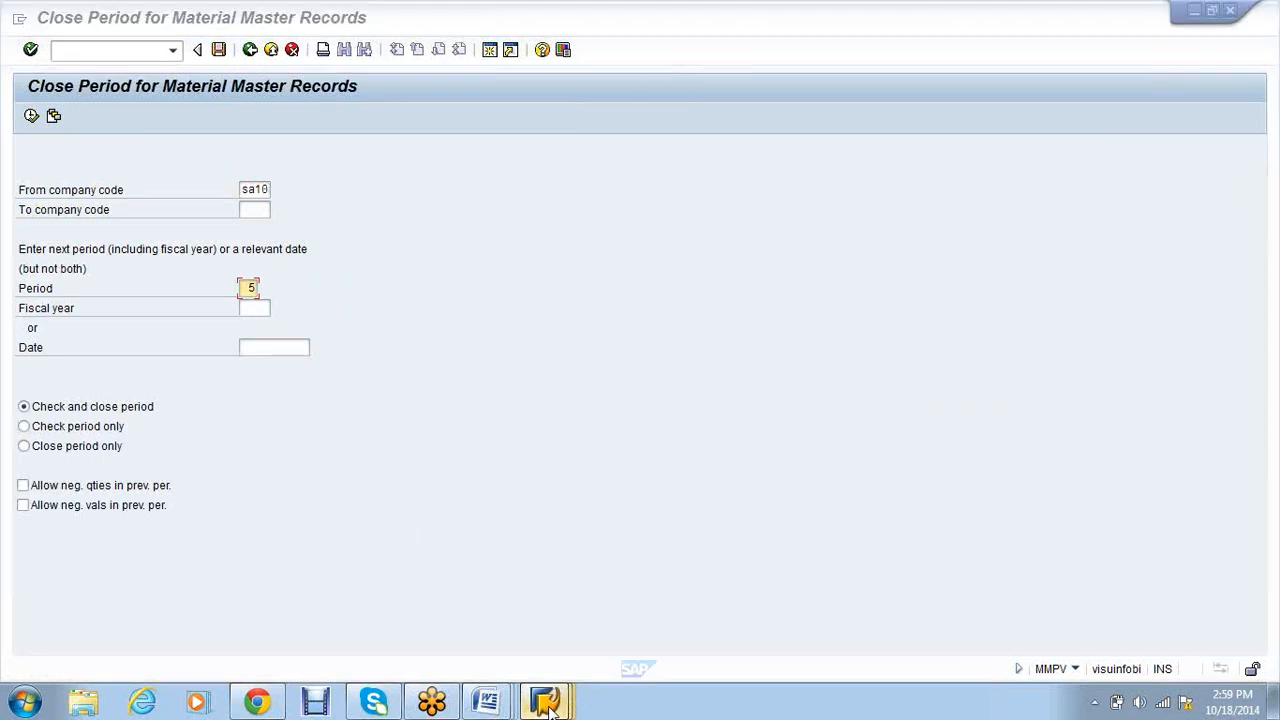
{"action": "left_click", "coordinate": [637, 617]}
{"action": "left_click", "coordinate": [250, 50]}
{"action": "left_click", "coordinate": [559, 706]}
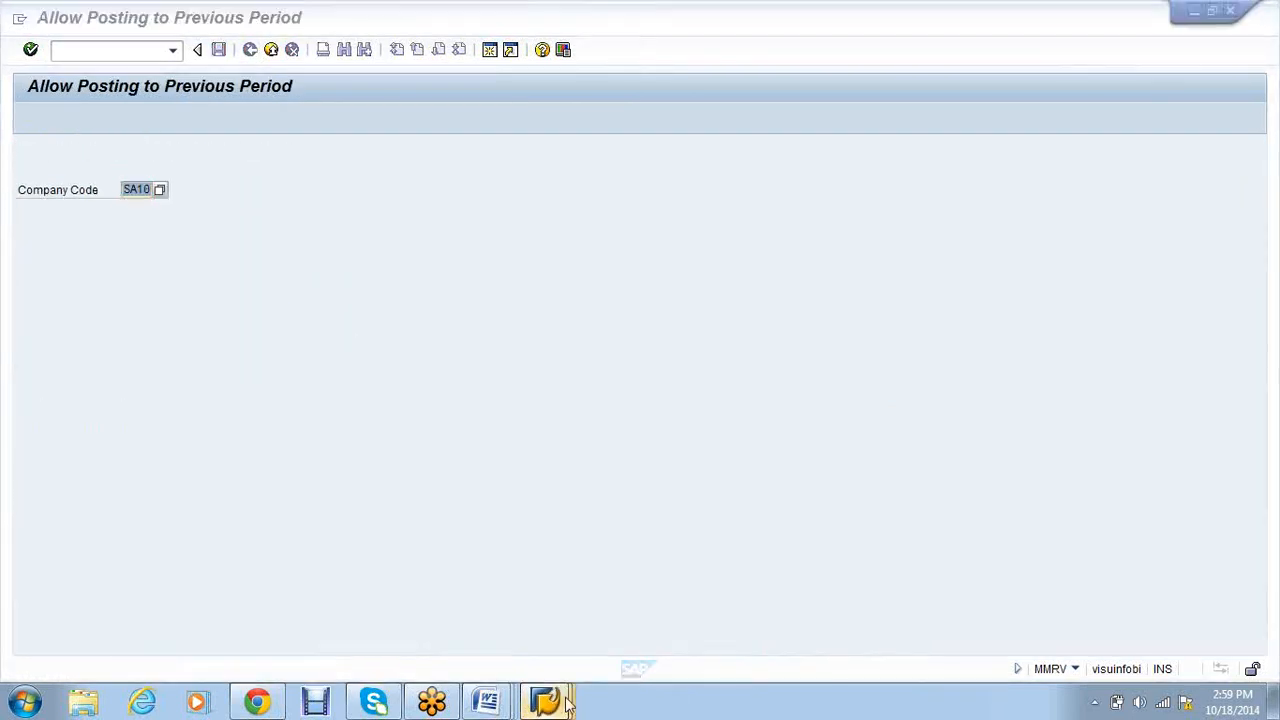
{"action": "left_click", "coordinate": [776, 611]}
{"action": "left_click", "coordinate": [253, 310]}
{"action": "type", "text": "2014"}
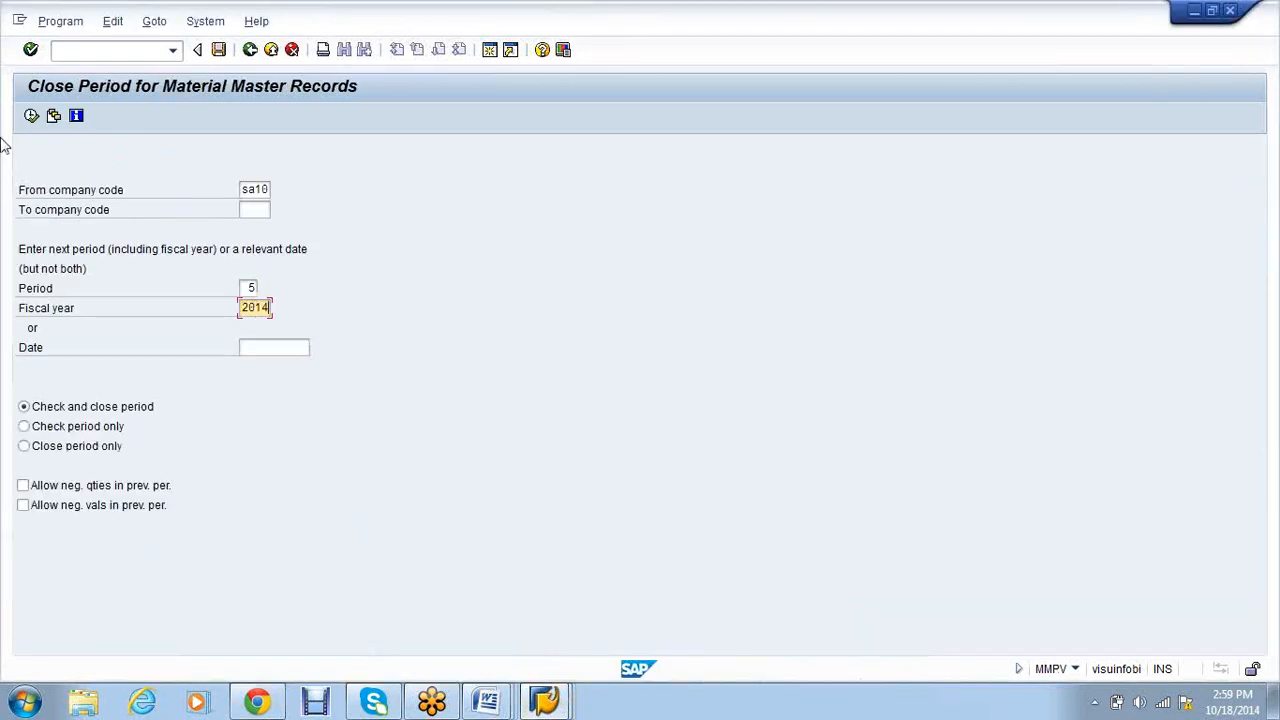
{"action": "key", "text": "F8"}
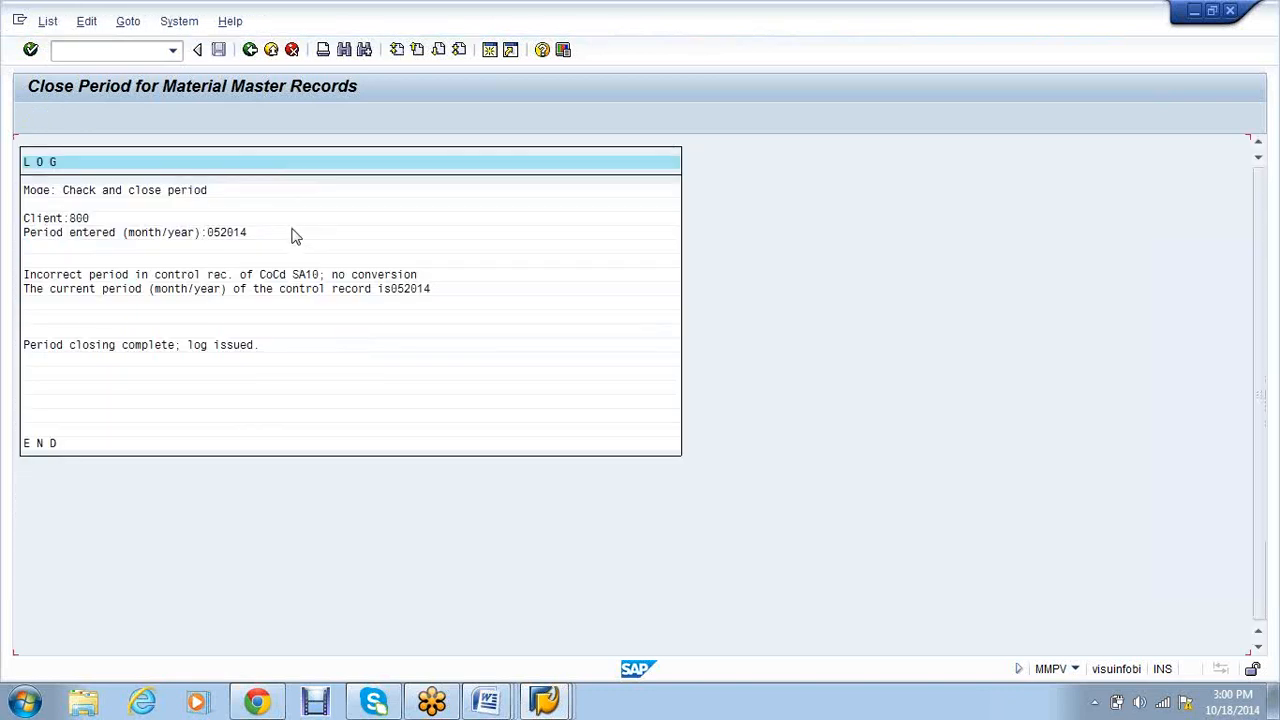
{"action": "left_click", "coordinate": [246, 55]}
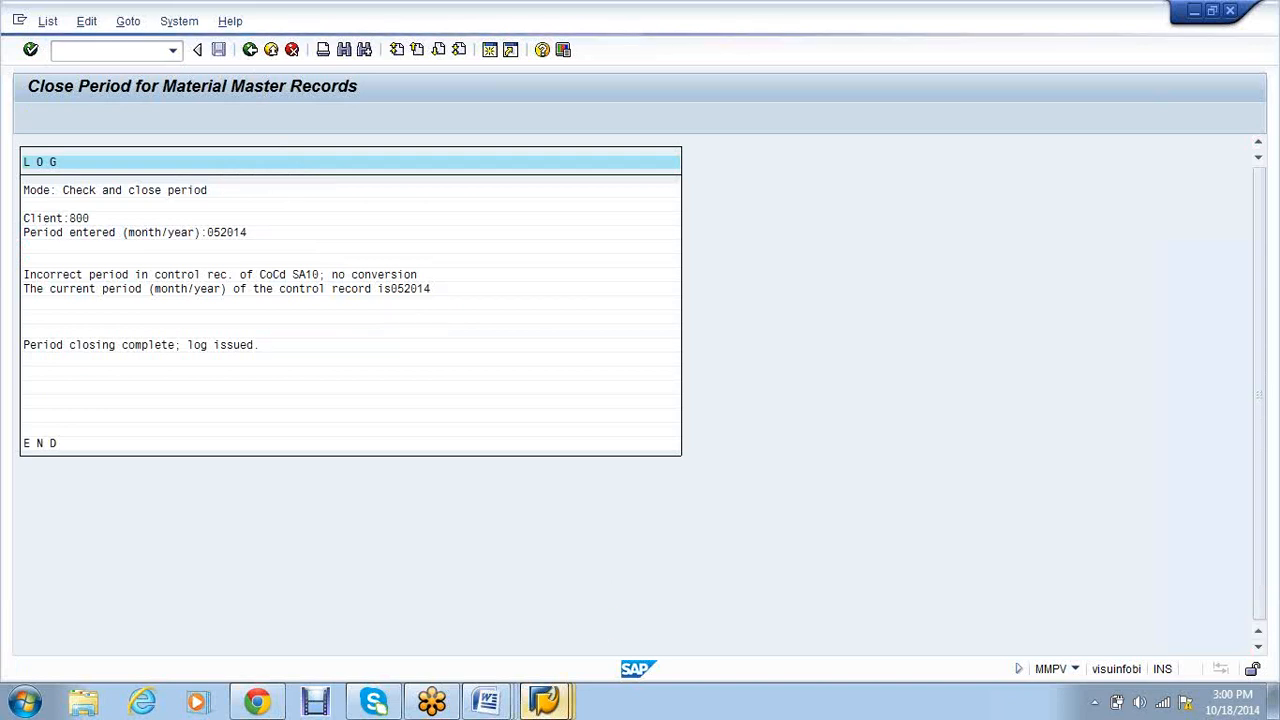
Set the period to 6 and run check and close for company code SA10 in fiscal year 2014.
{"action": "left_click", "coordinate": [561, 707]}
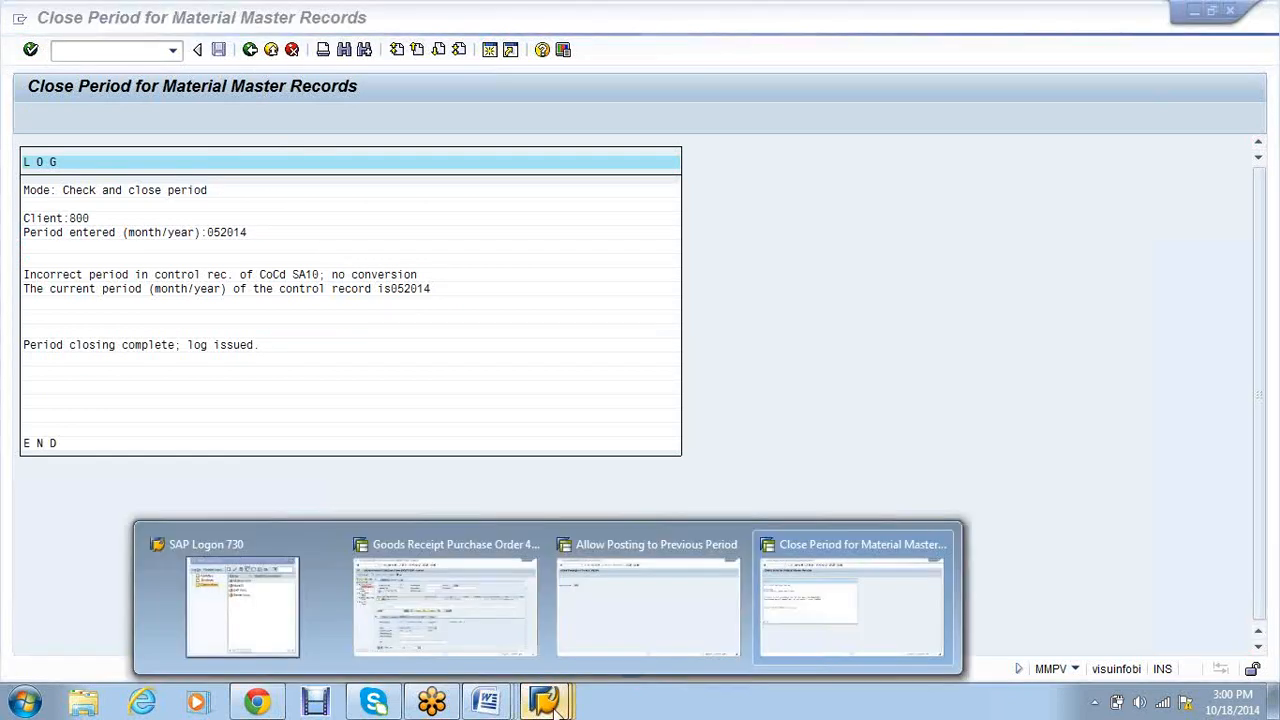
{"action": "left_click", "coordinate": [626, 597]}
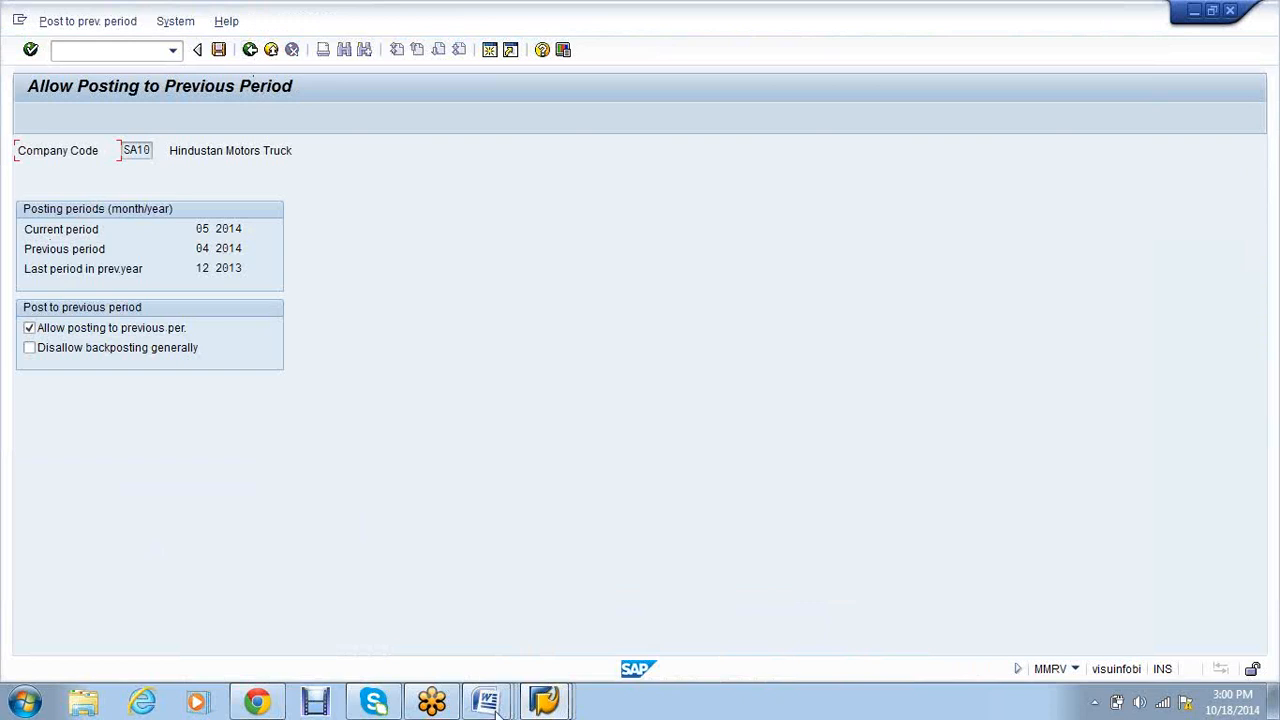
{"action": "left_click", "coordinate": [545, 703]}
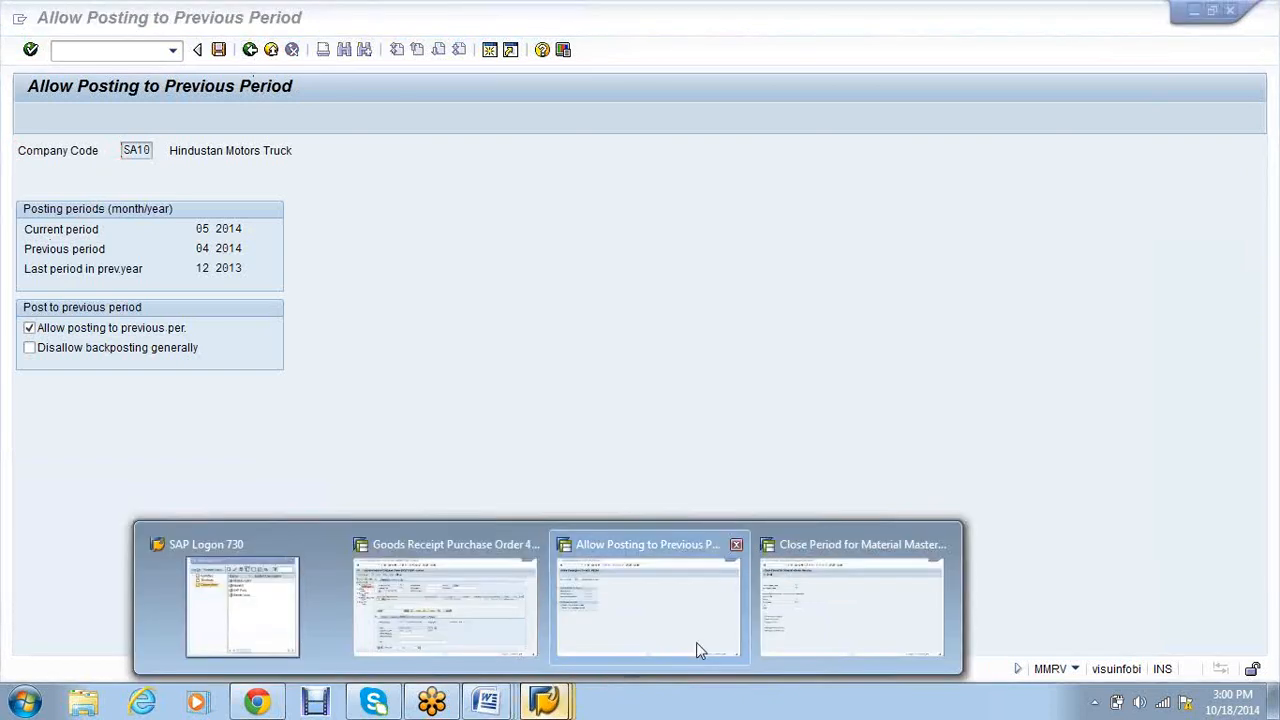
{"action": "left_click", "coordinate": [843, 600]}
{"action": "type", "text": "6"}
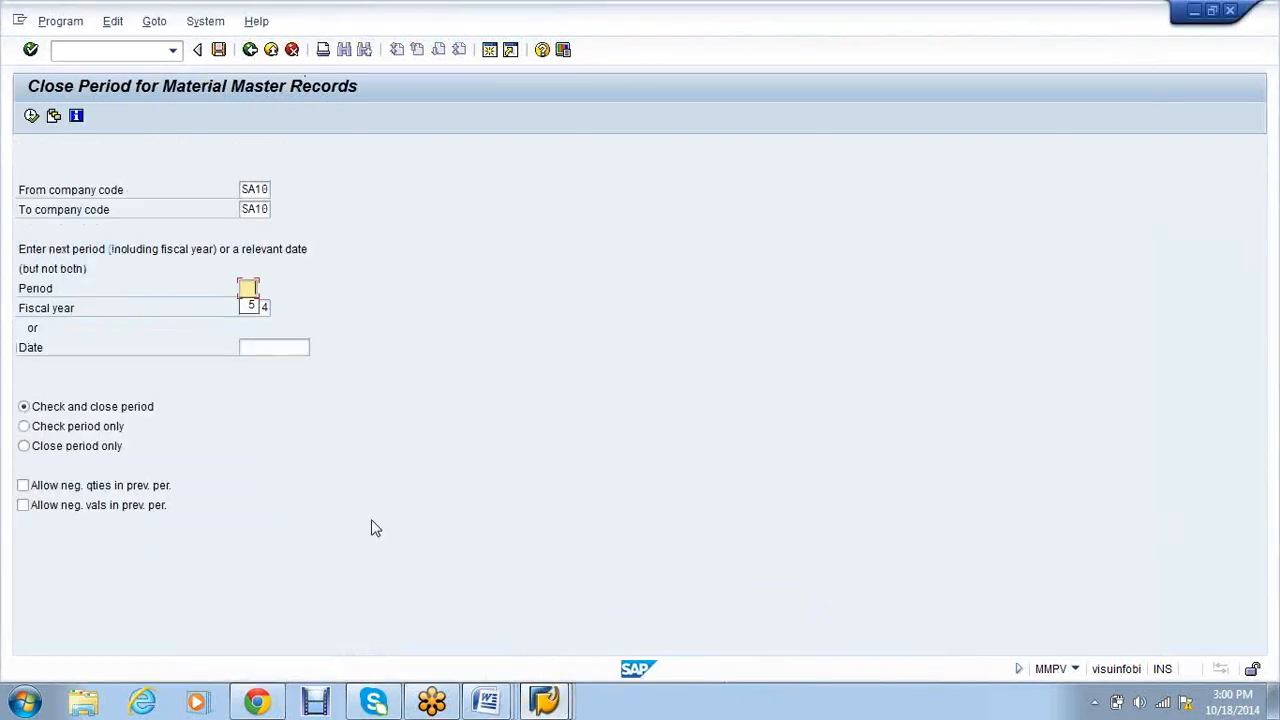
{"action": "left_click", "coordinate": [31, 117]}
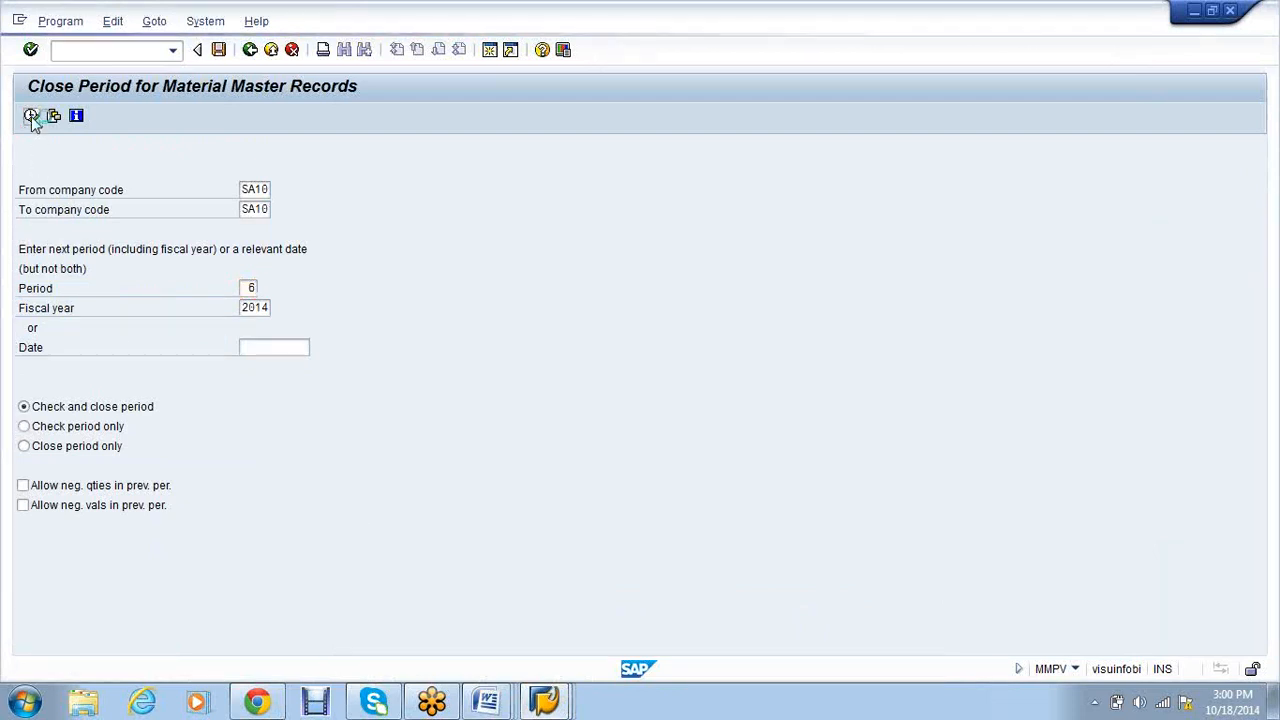
Reload the posting periods of company code SA10 in the MMRV session.
{"action": "left_click", "coordinate": [553, 690]}
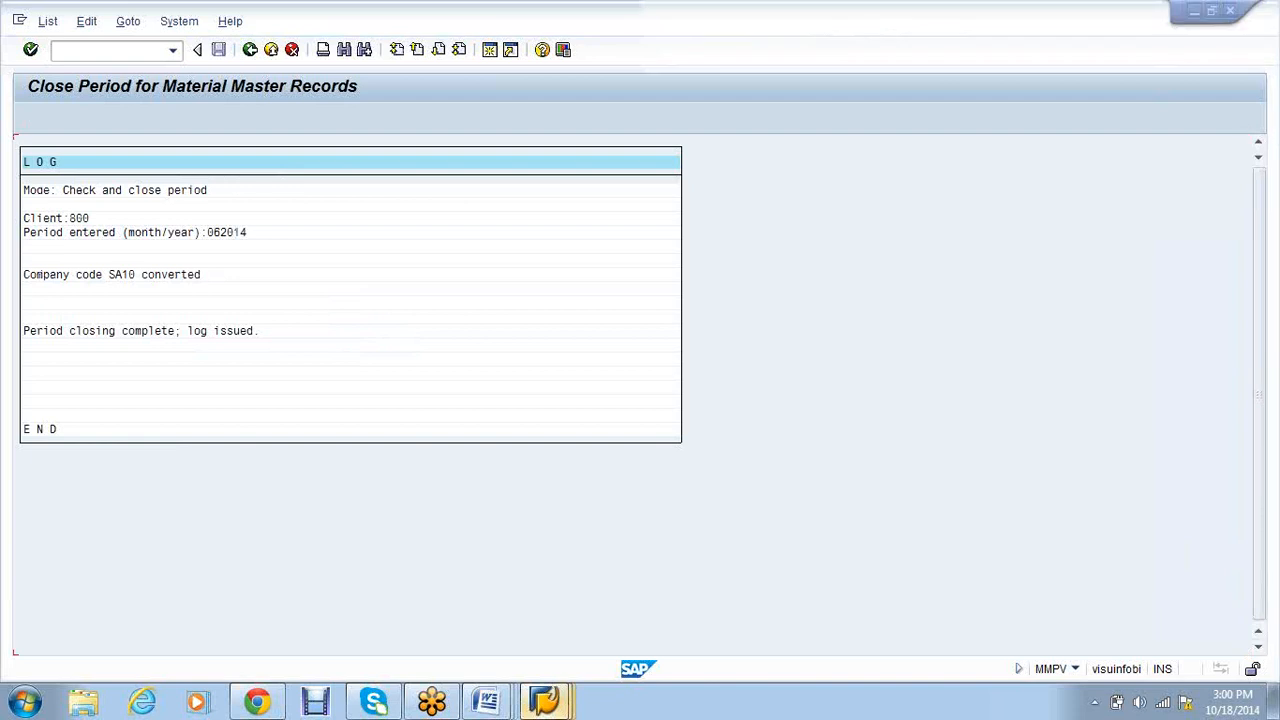
{"action": "left_click", "coordinate": [594, 606]}
{"action": "left_click", "coordinate": [250, 49]}
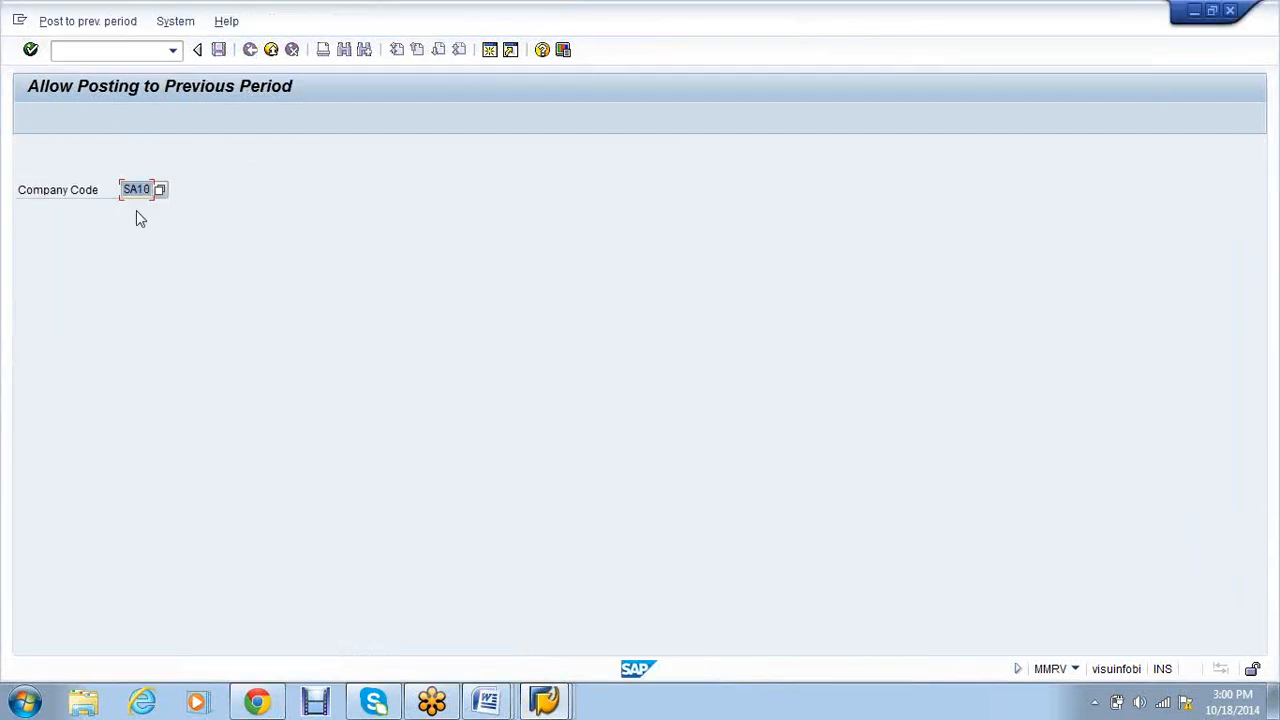
{"action": "key", "text": "Return"}
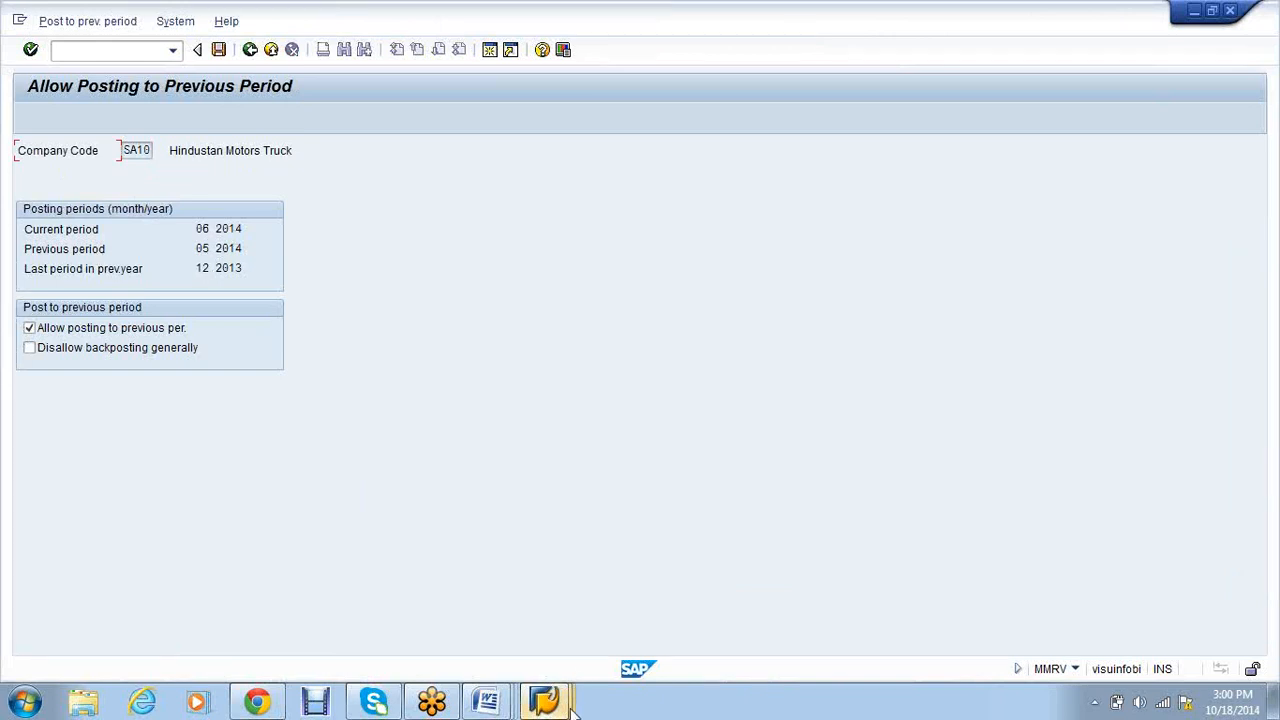
Run check and close period in MMPV for company code SA10 with period 7 and fiscal year 2014.
{"action": "mouse_move", "coordinate": [565, 708]}
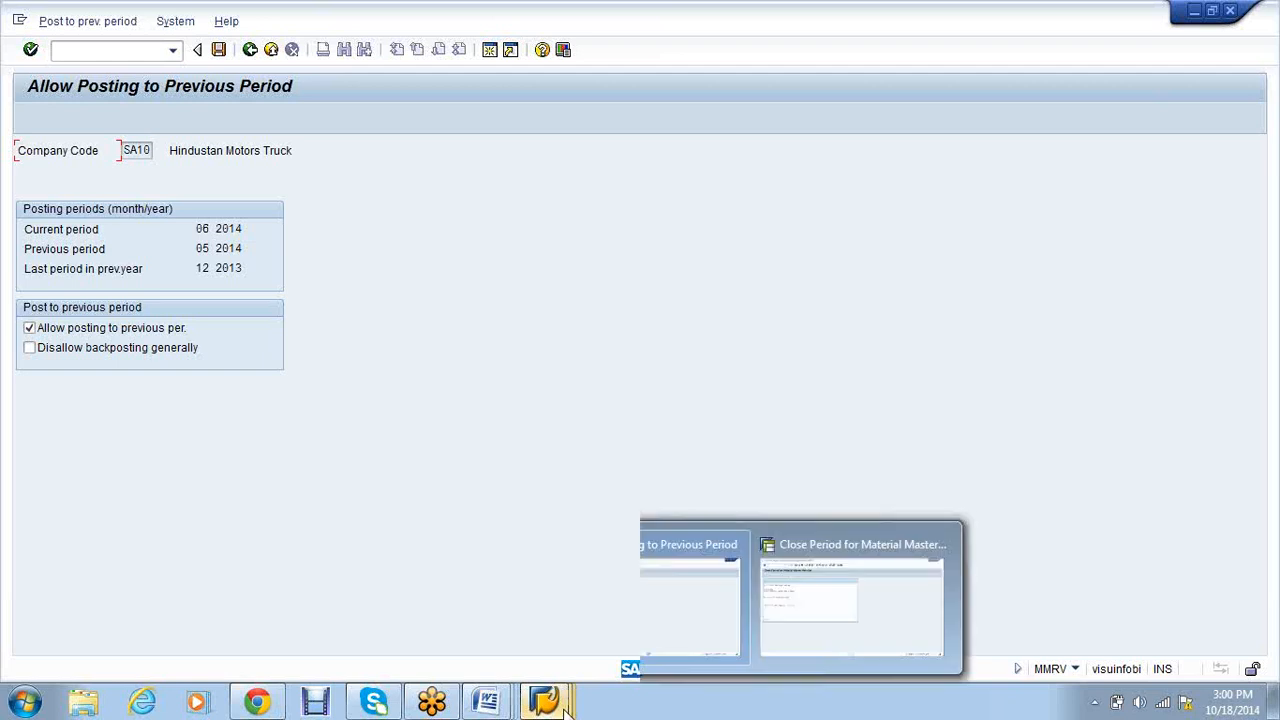
{"action": "left_click", "coordinate": [803, 618]}
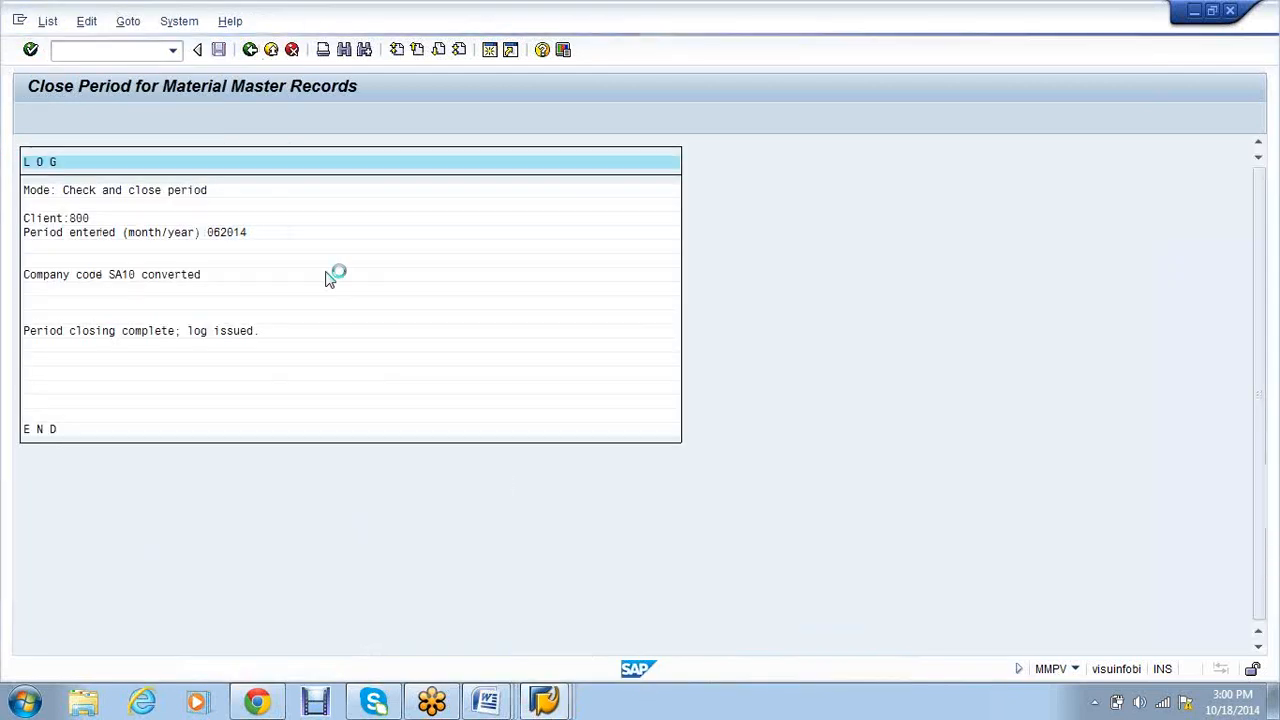
{"action": "left_click", "coordinate": [253, 288]}
{"action": "key", "text": "BackSpace"}
{"action": "type", "text": "7"}
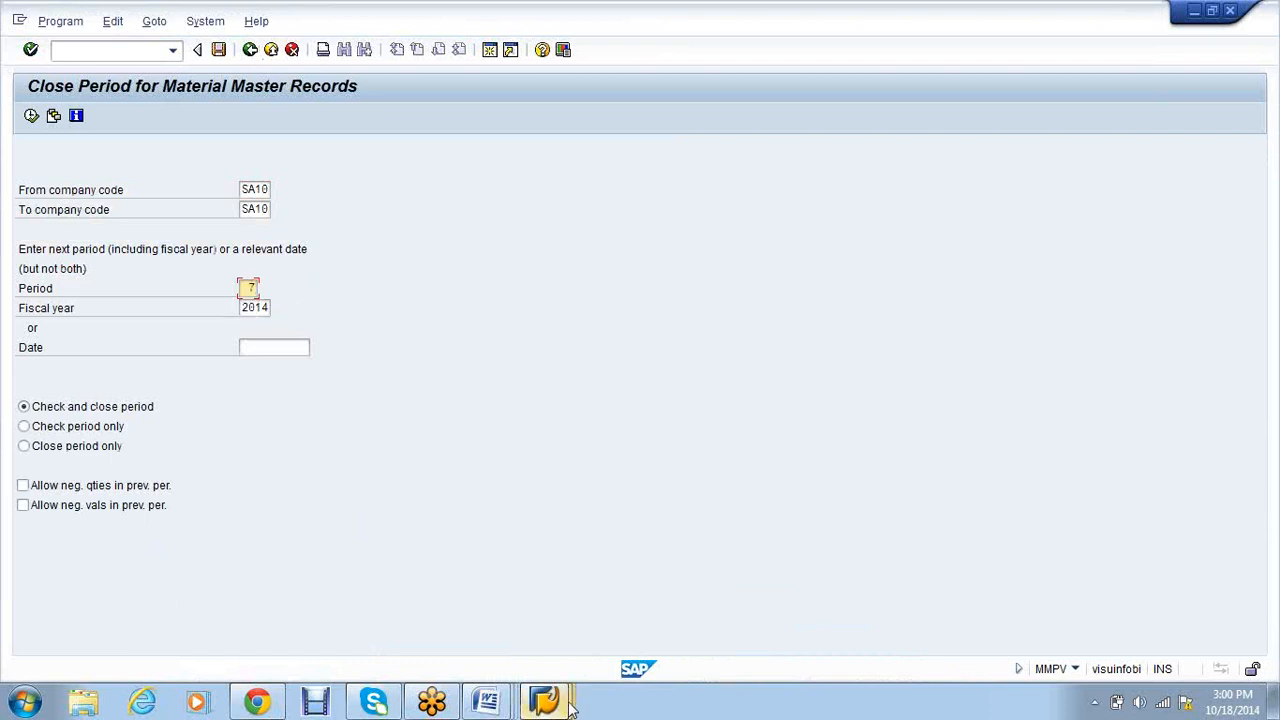
{"action": "left_click", "coordinate": [570, 705]}
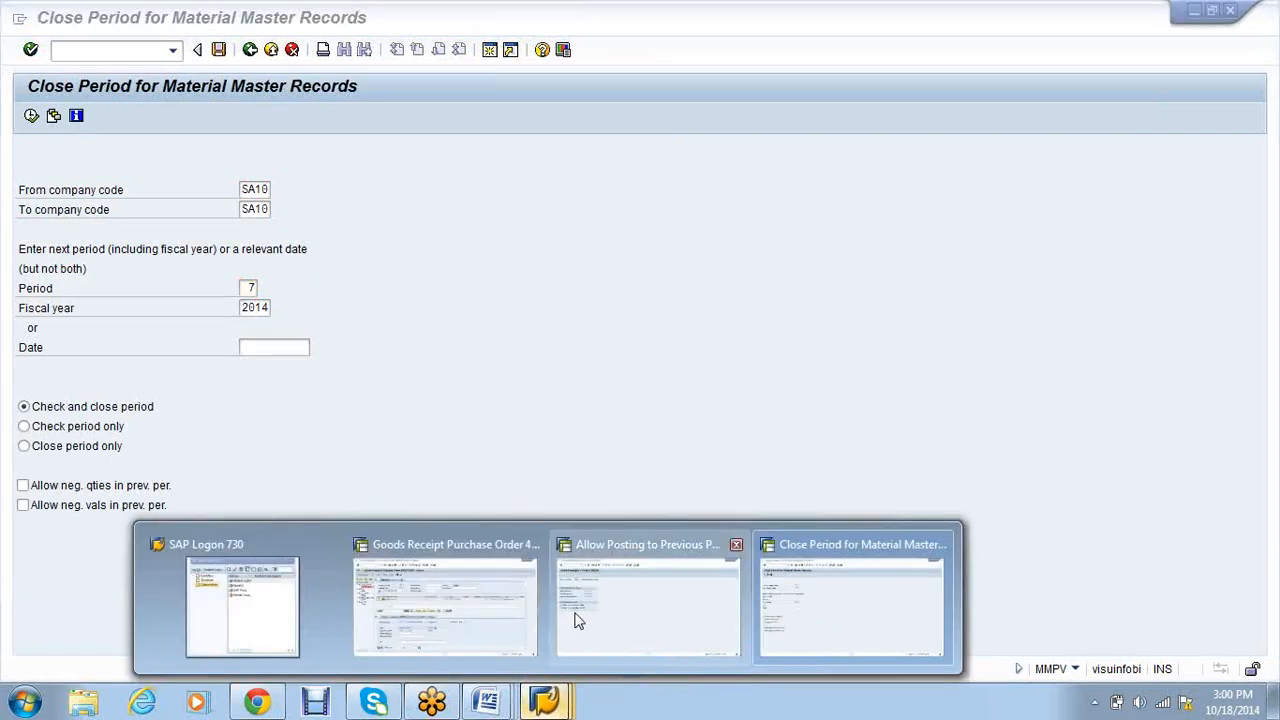
{"action": "left_click", "coordinate": [578, 621]}
{"action": "left_click", "coordinate": [250, 49]}
{"action": "left_click", "coordinate": [552, 703]}
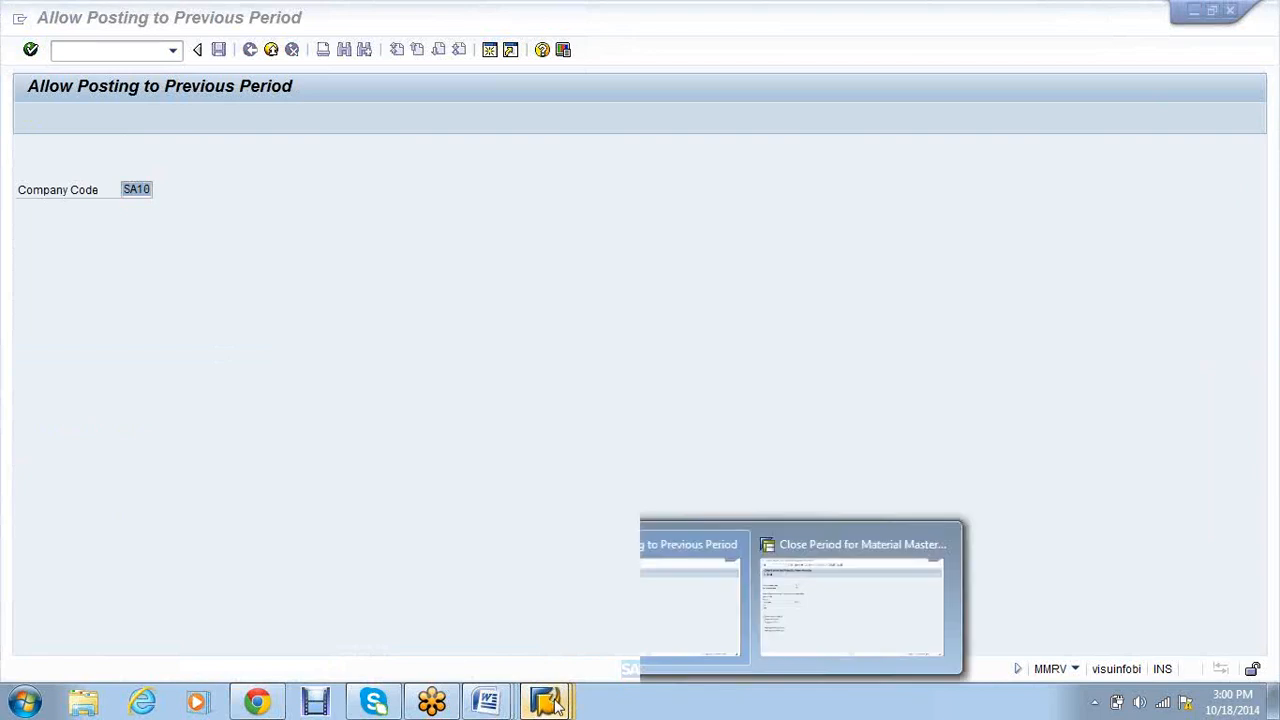
{"action": "left_click", "coordinate": [850, 600]}
{"action": "left_click", "coordinate": [31, 116]}
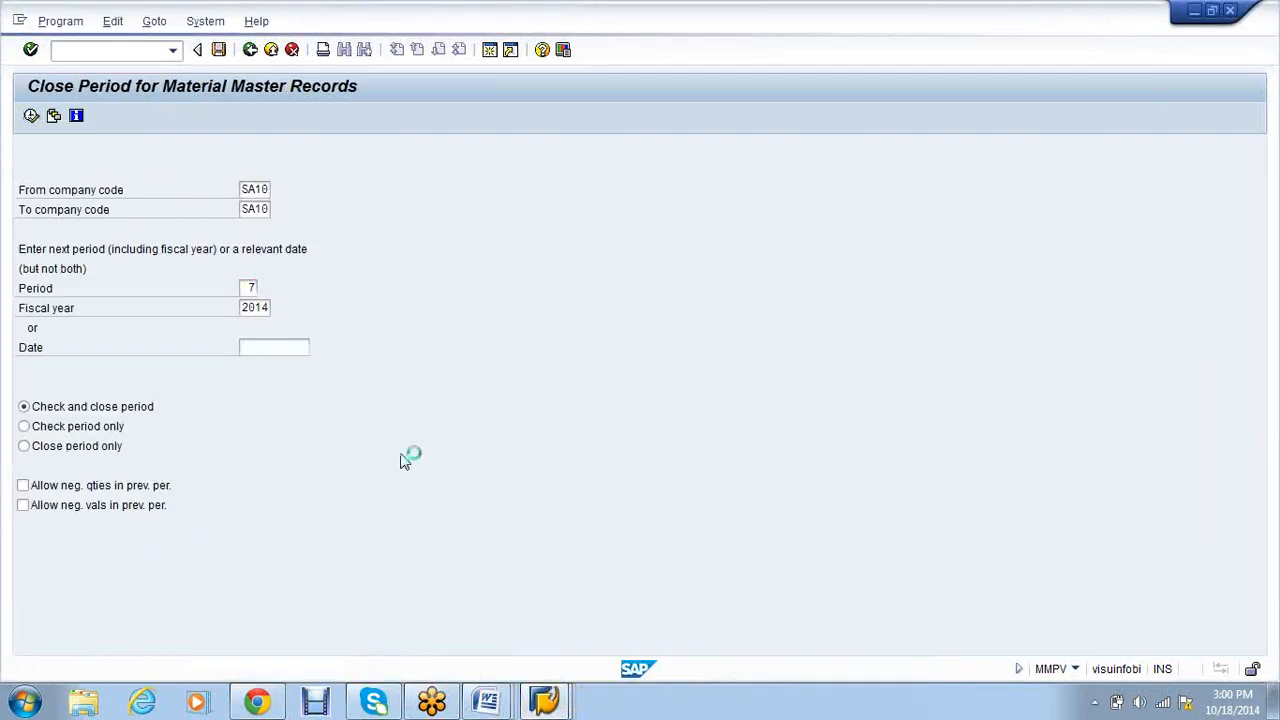
Leave the period closing log and display company code SA10's posting periods in MMRV again.
{"action": "left_click", "coordinate": [545, 703]}
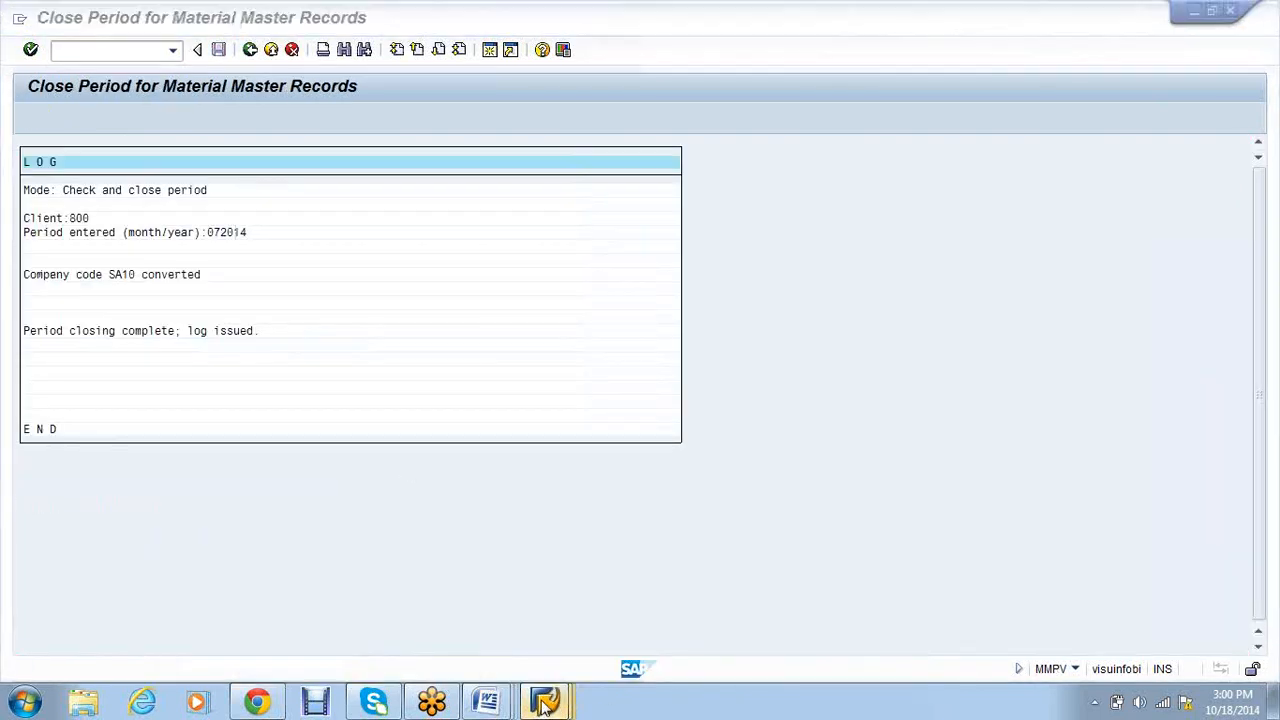
{"action": "left_click", "coordinate": [834, 603]}
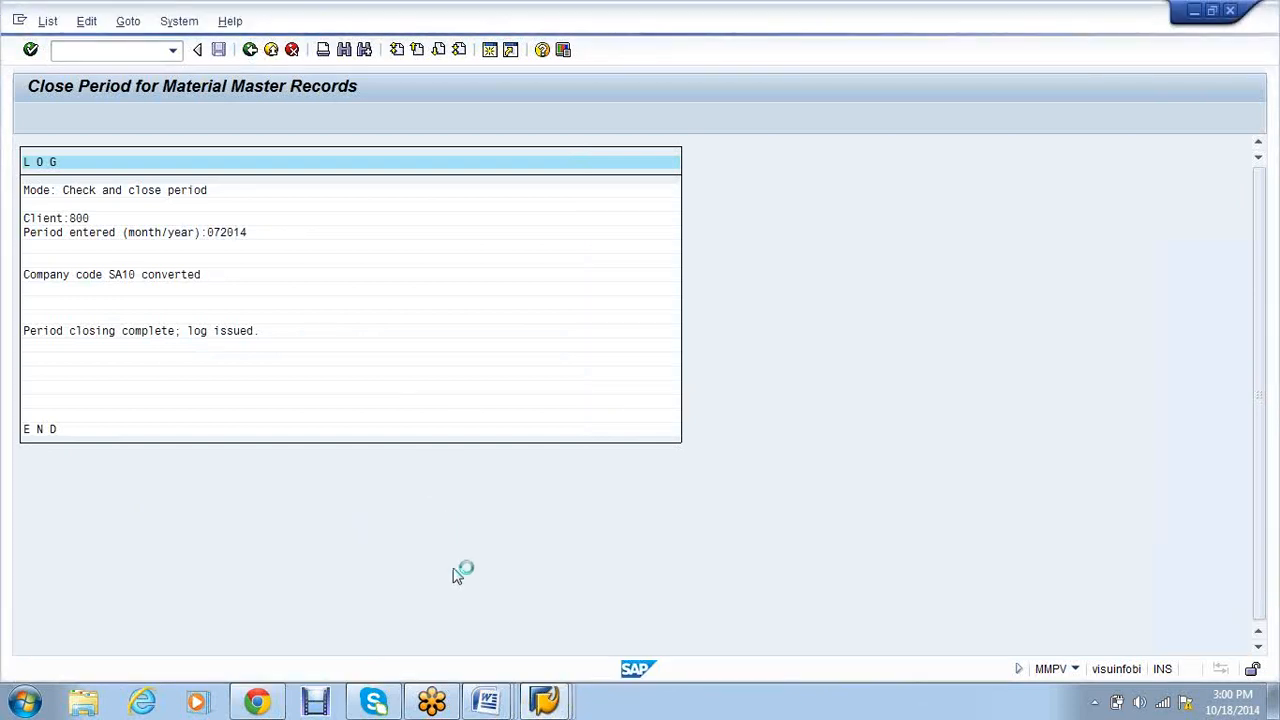
{"action": "left_click", "coordinate": [545, 703]}
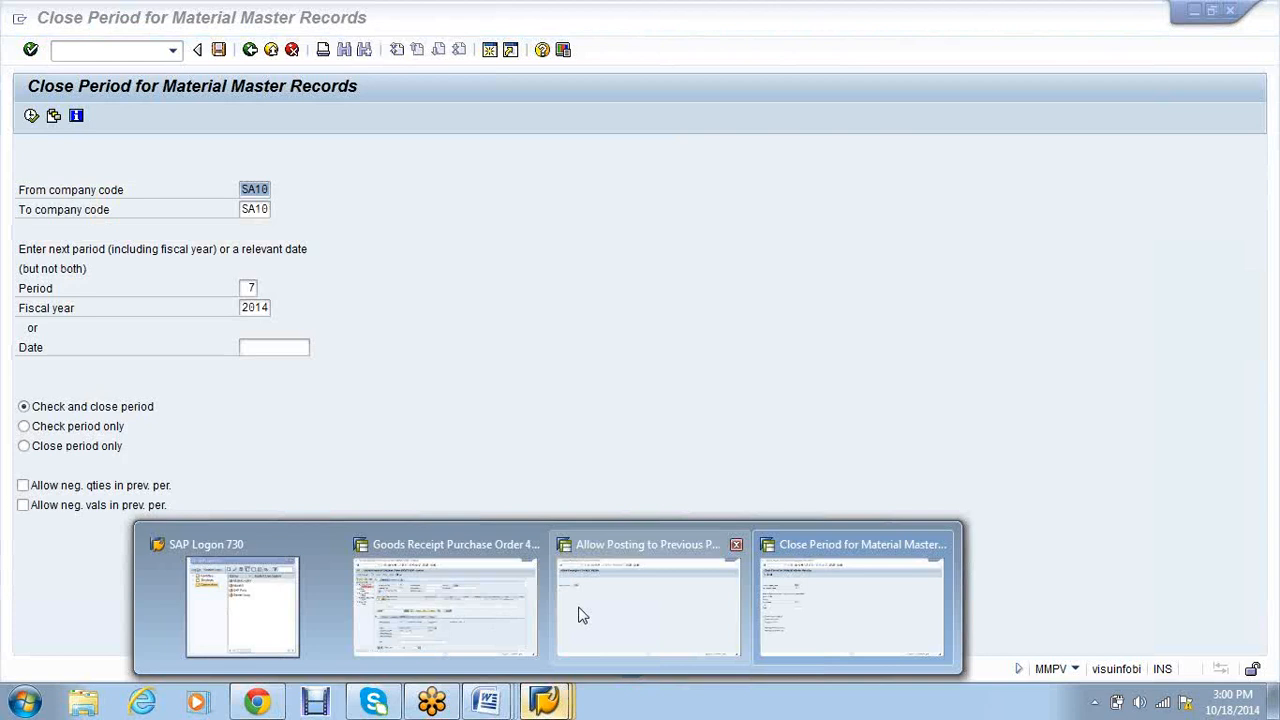
{"action": "left_click", "coordinate": [580, 614]}
Return to the MIGO goods receipt session and check the plastic for SA10 receipt again.
{"action": "left_click", "coordinate": [558, 700]}
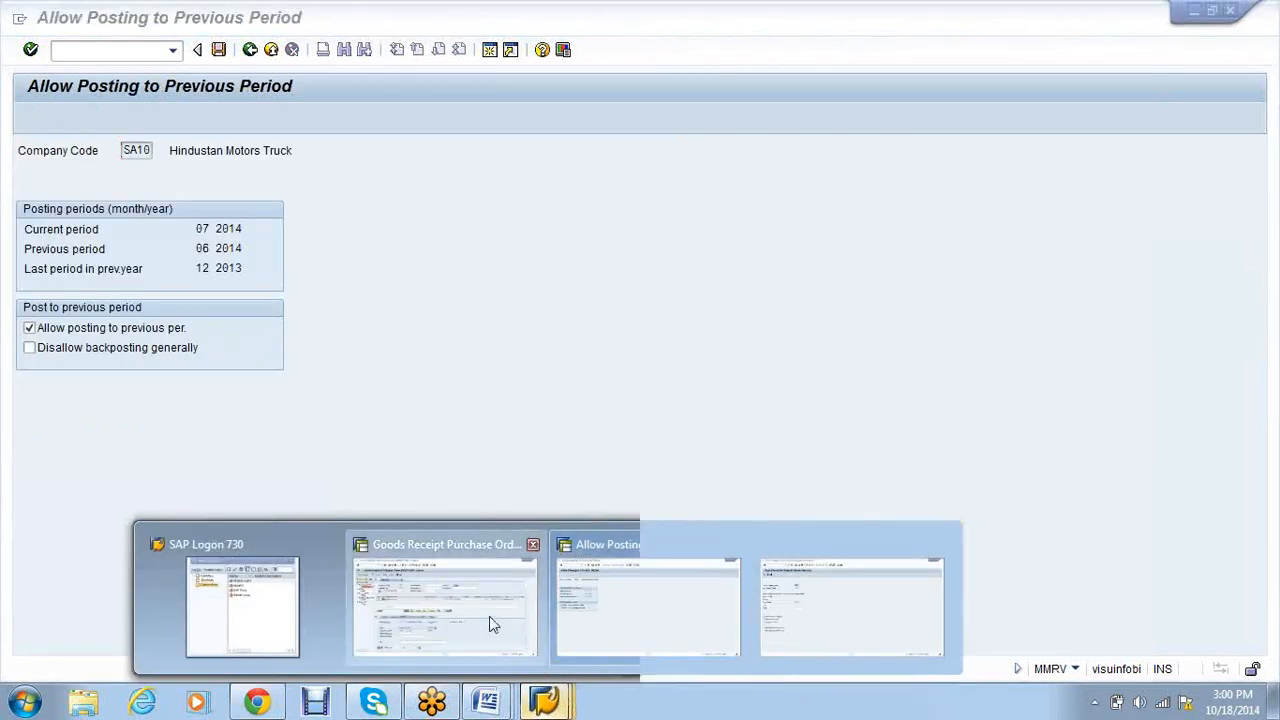
{"action": "left_click", "coordinate": [490, 618]}
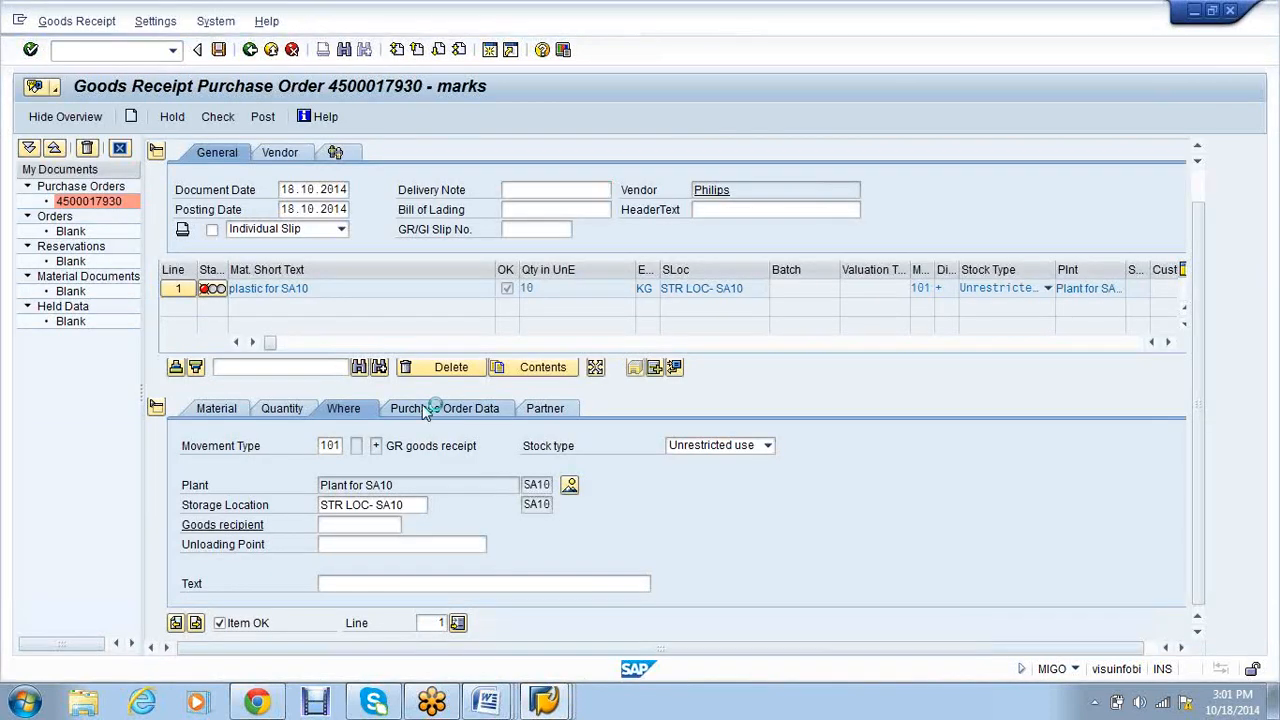
{"action": "left_click", "coordinate": [218, 117]}
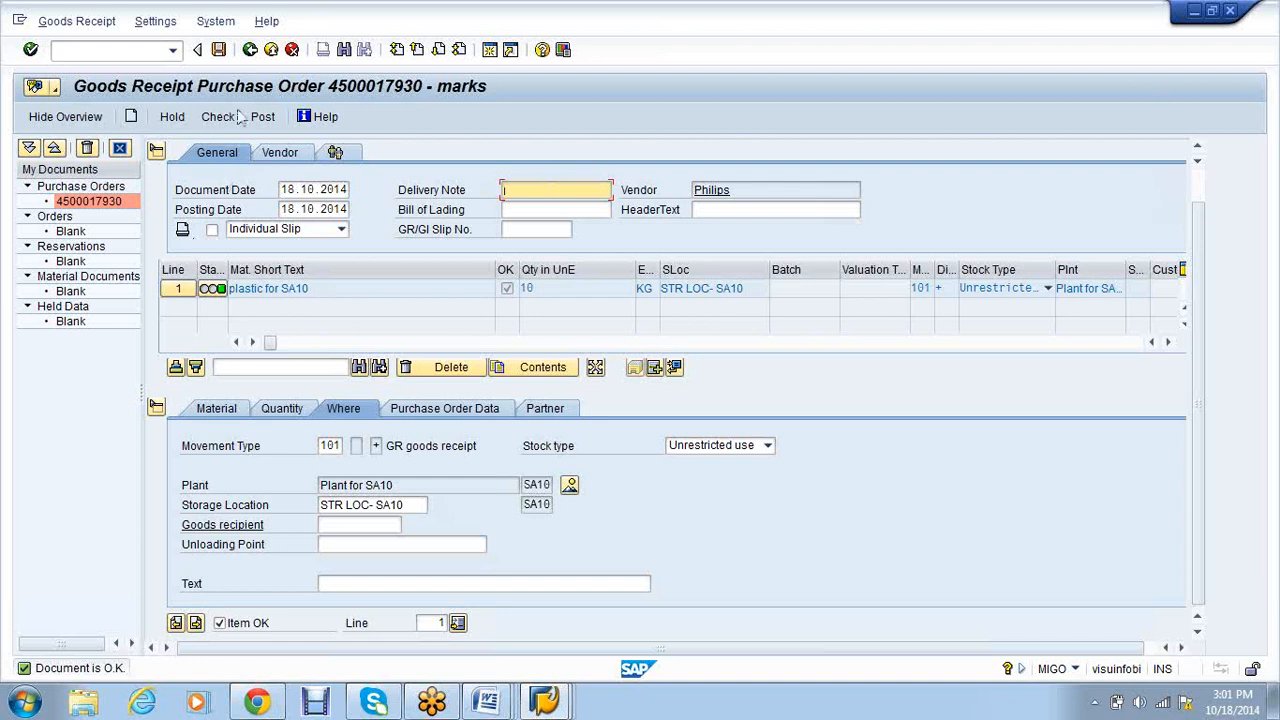
Post the plastic for SA10 goods receipt and exit the debugger session, confirming its closure.
{"action": "left_click", "coordinate": [222, 54]}
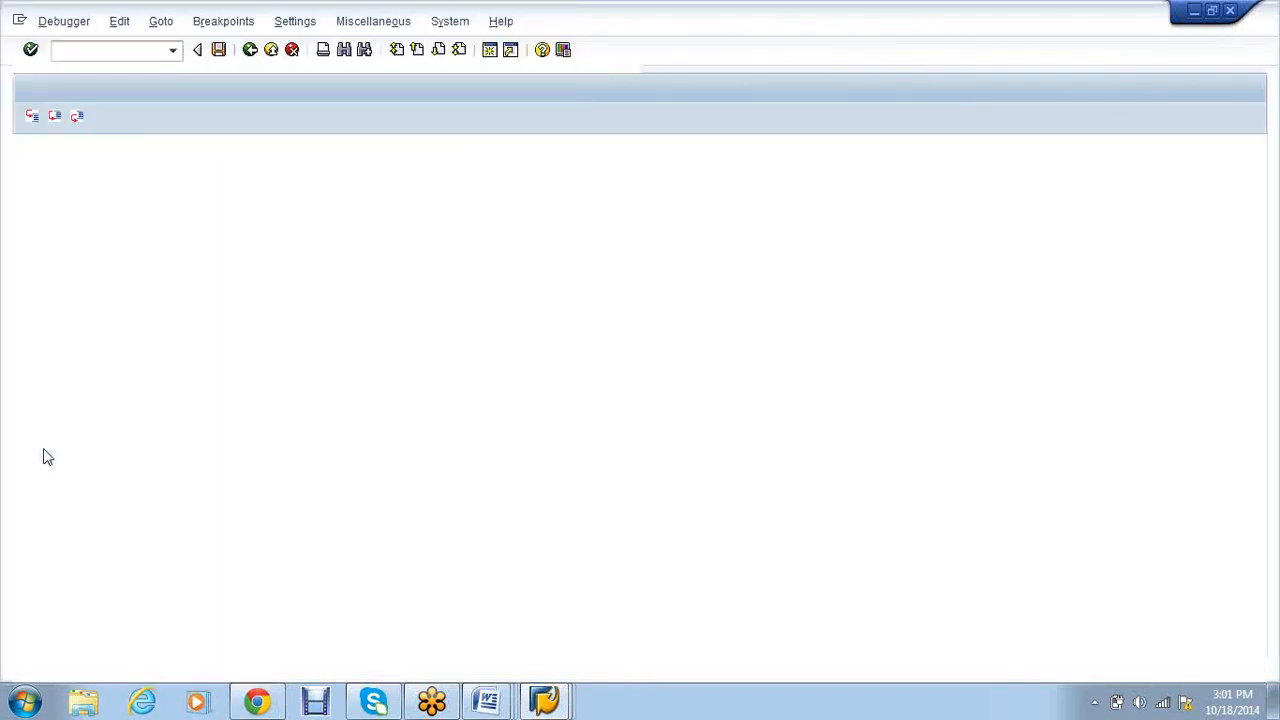
{"action": "left_click", "coordinate": [64, 21]}
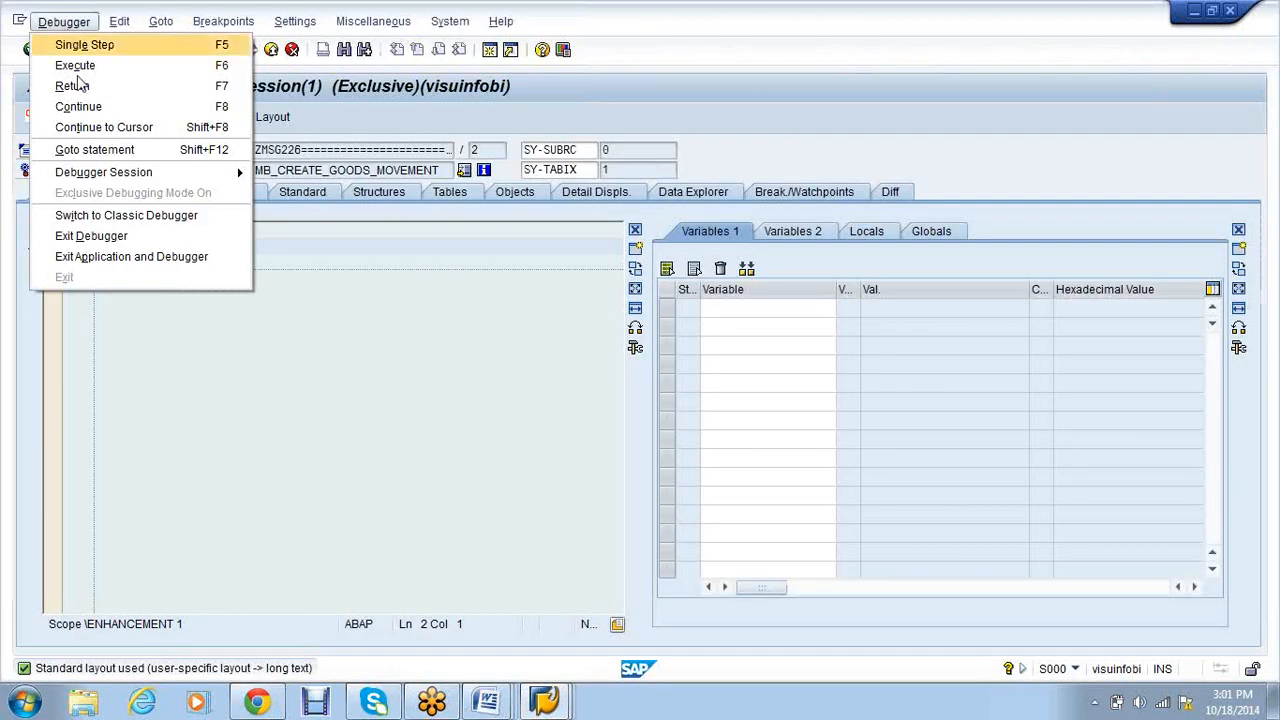
{"action": "left_click", "coordinate": [128, 242]}
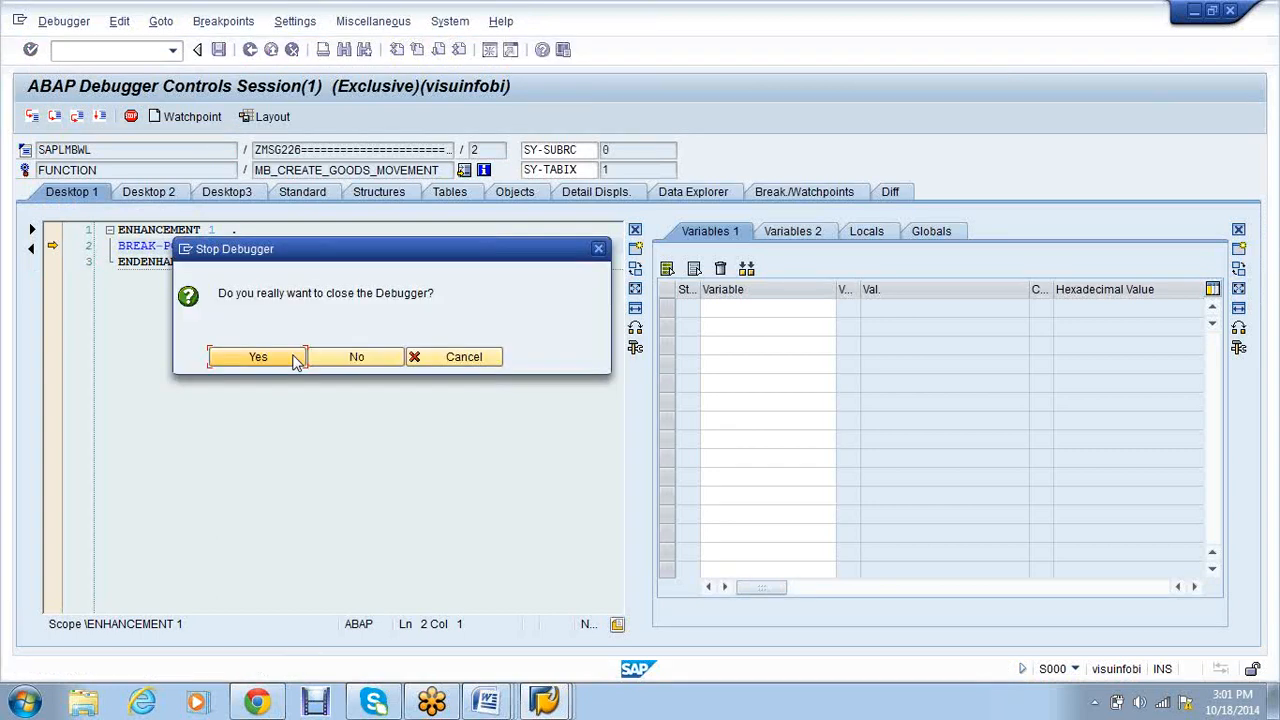
{"action": "left_click", "coordinate": [290, 357]}
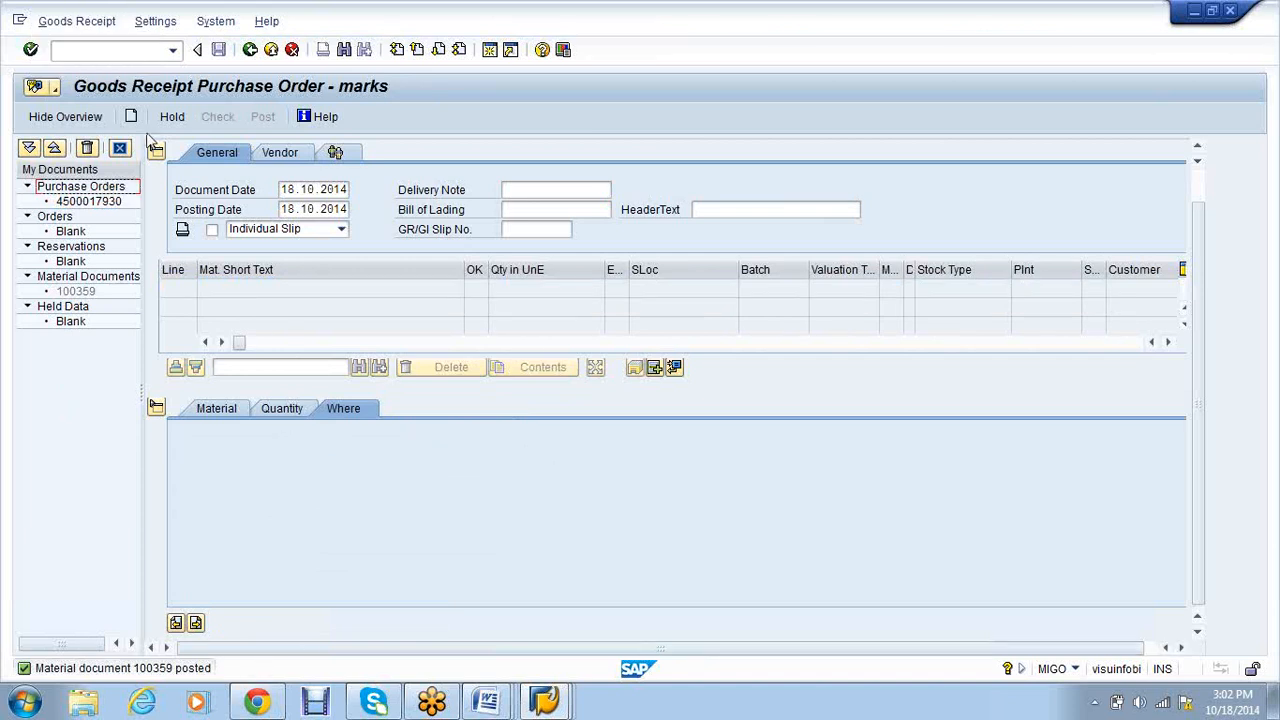
Leave the goods receipt transaction and display the posted material document in MB03.
{"action": "left_click", "coordinate": [90, 55]}
{"action": "left_click", "coordinate": [100, 206]}
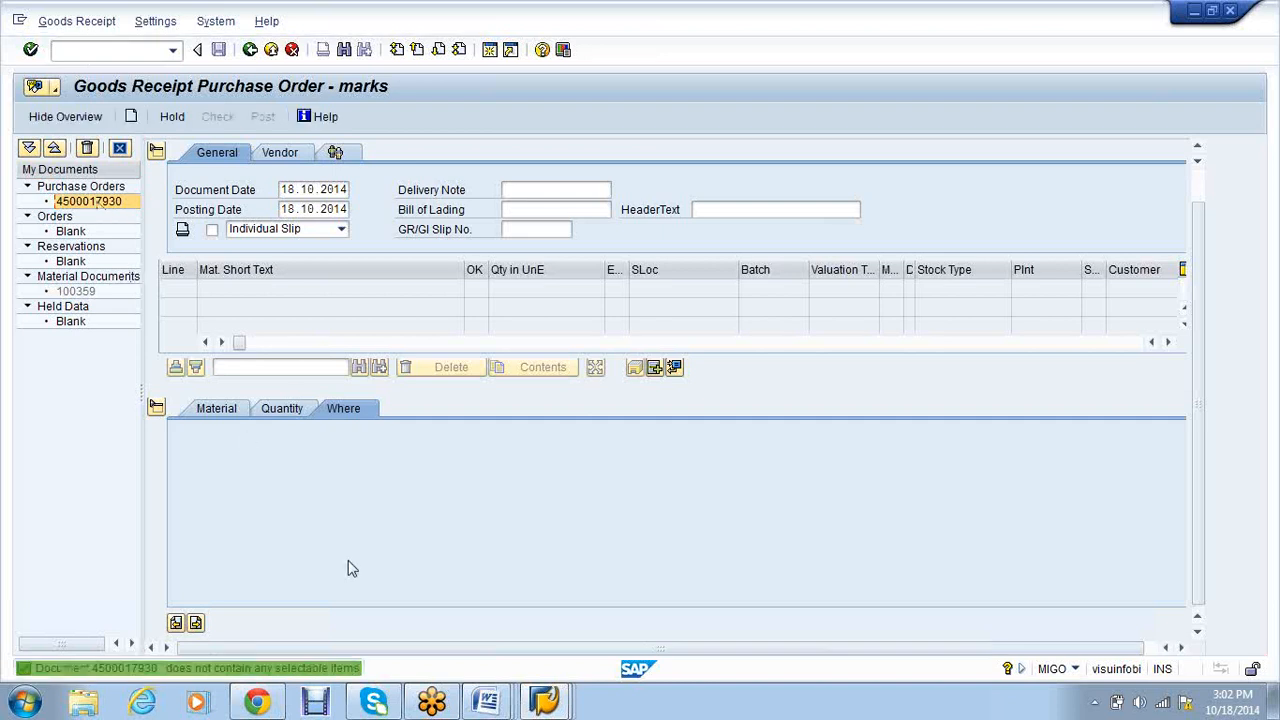
{"action": "key", "text": "ctrl+slash"}
{"action": "type", "text": "/mmb0"}
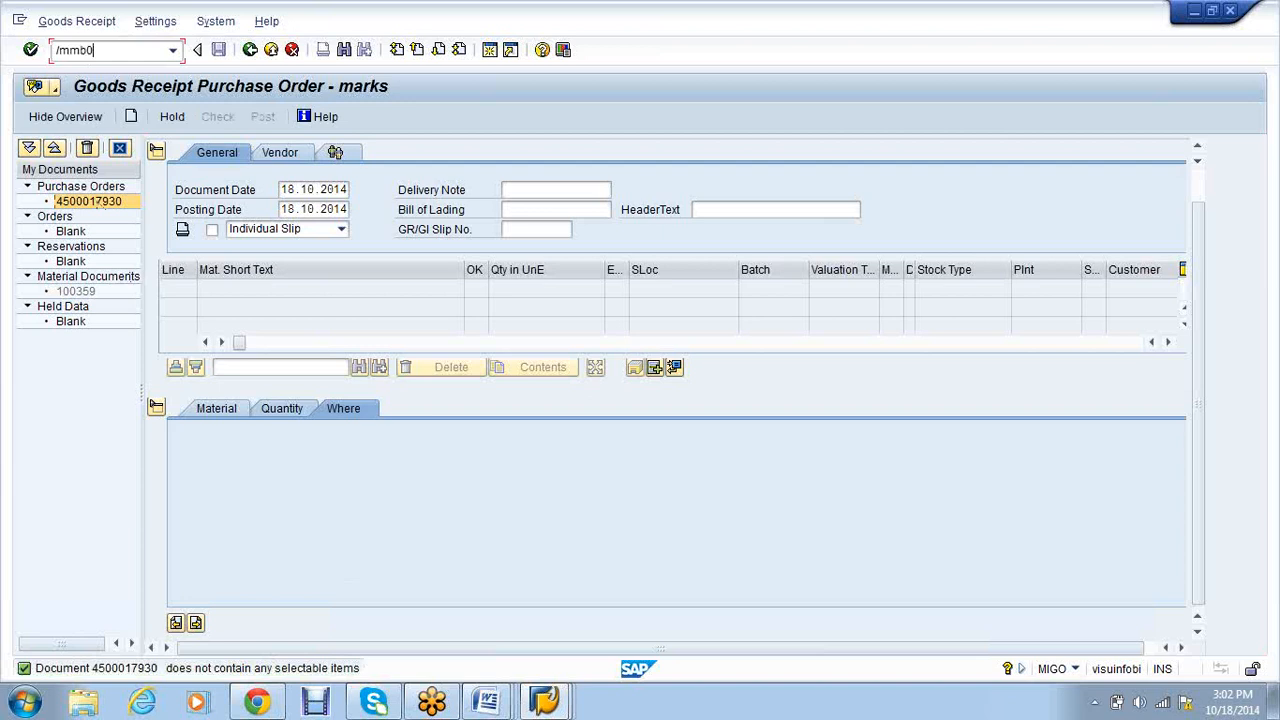
{"action": "key", "text": "Return"}
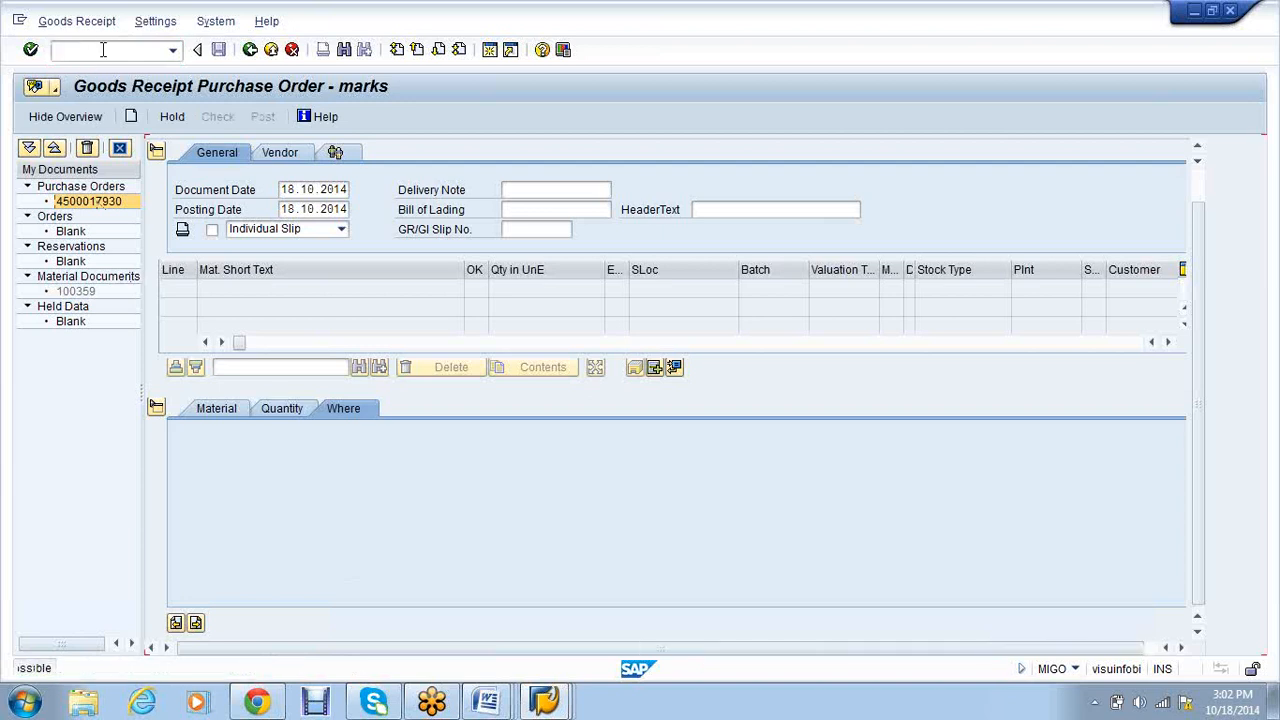
{"action": "type", "text": "/nmb03"}
{"action": "key", "text": "Return"}
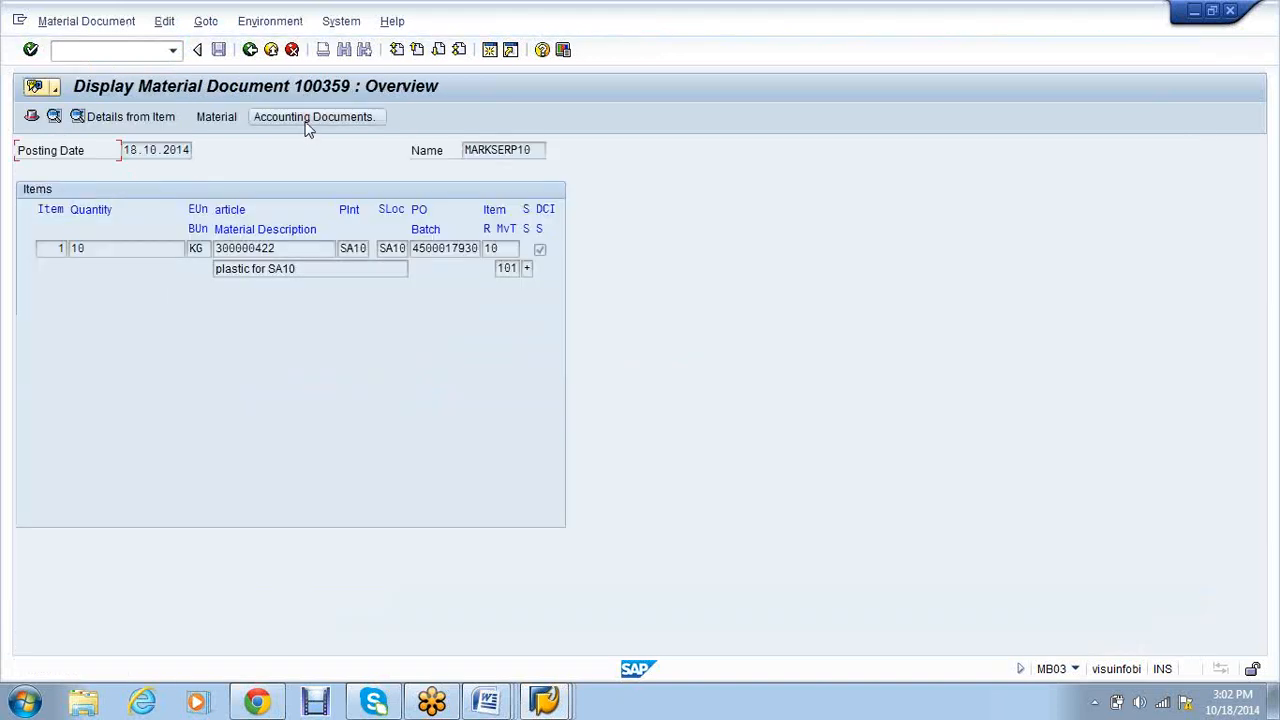
Open the material document's accounting document, examine the Raw Materials and Price Difference lines, and widen the Profit Center column.
{"action": "left_click", "coordinate": [309, 122]}
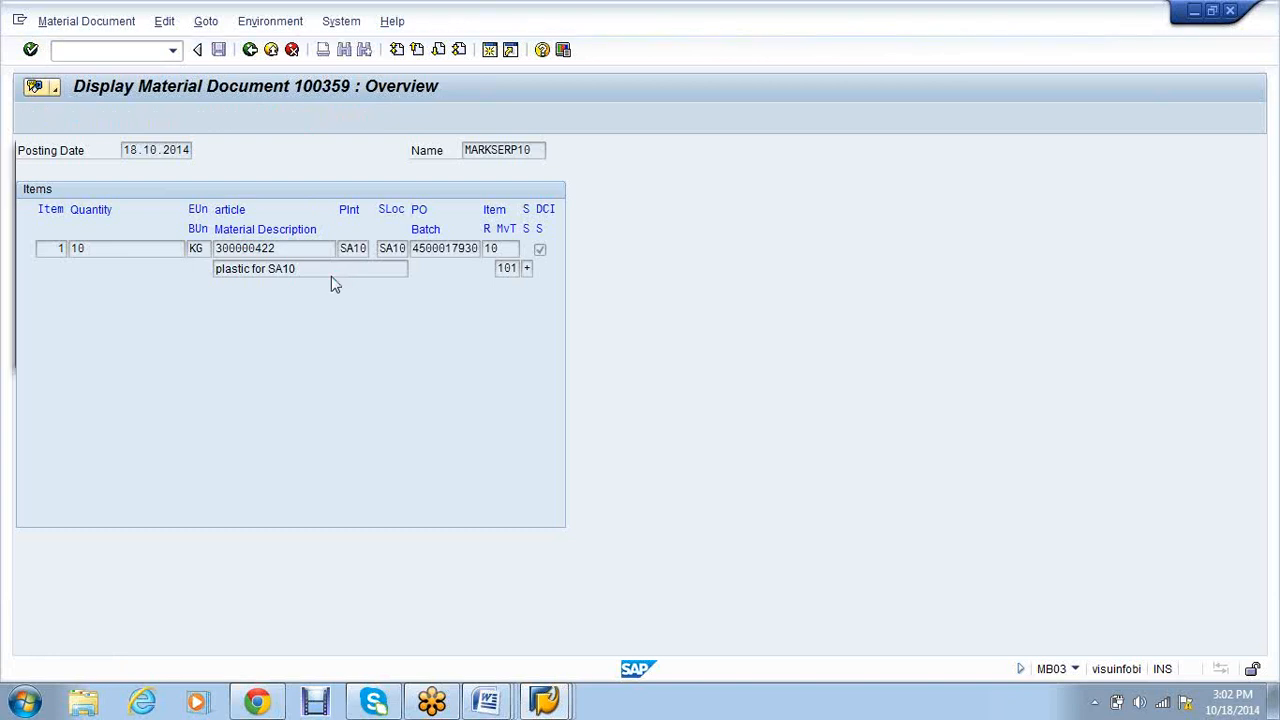
{"action": "left_click", "coordinate": [89, 351]}
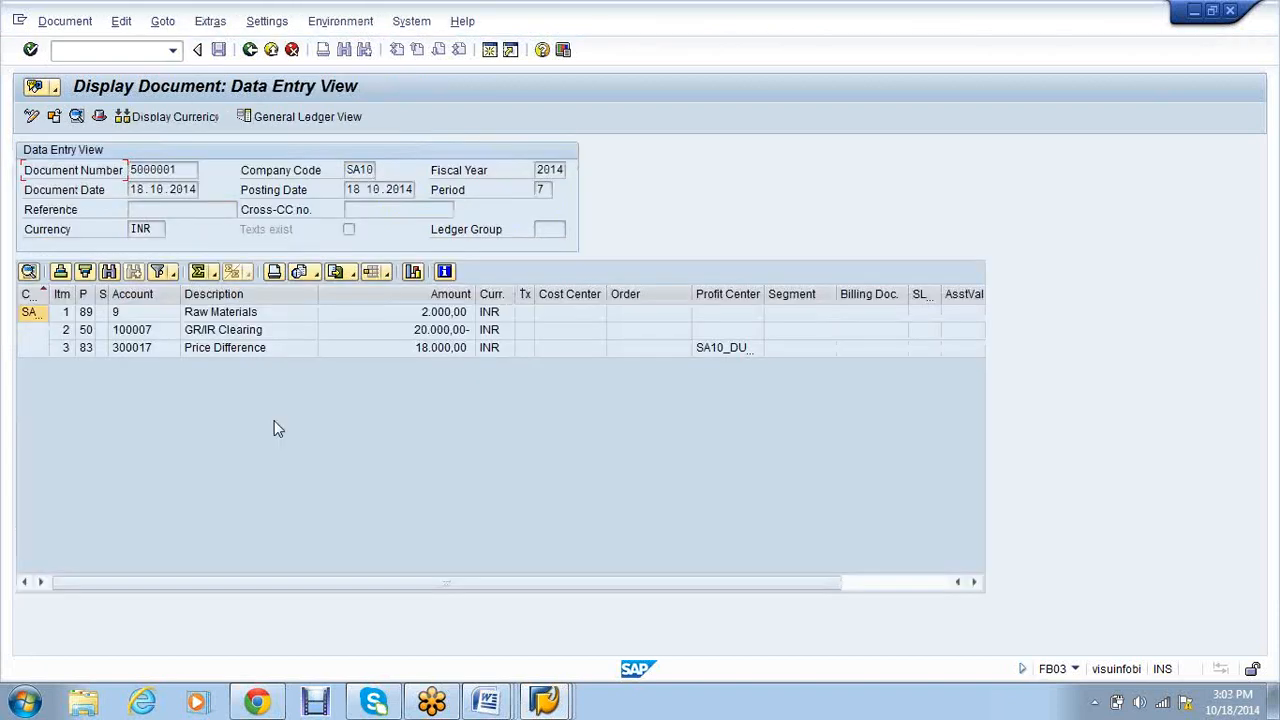
{"action": "left_click", "coordinate": [242, 314]}
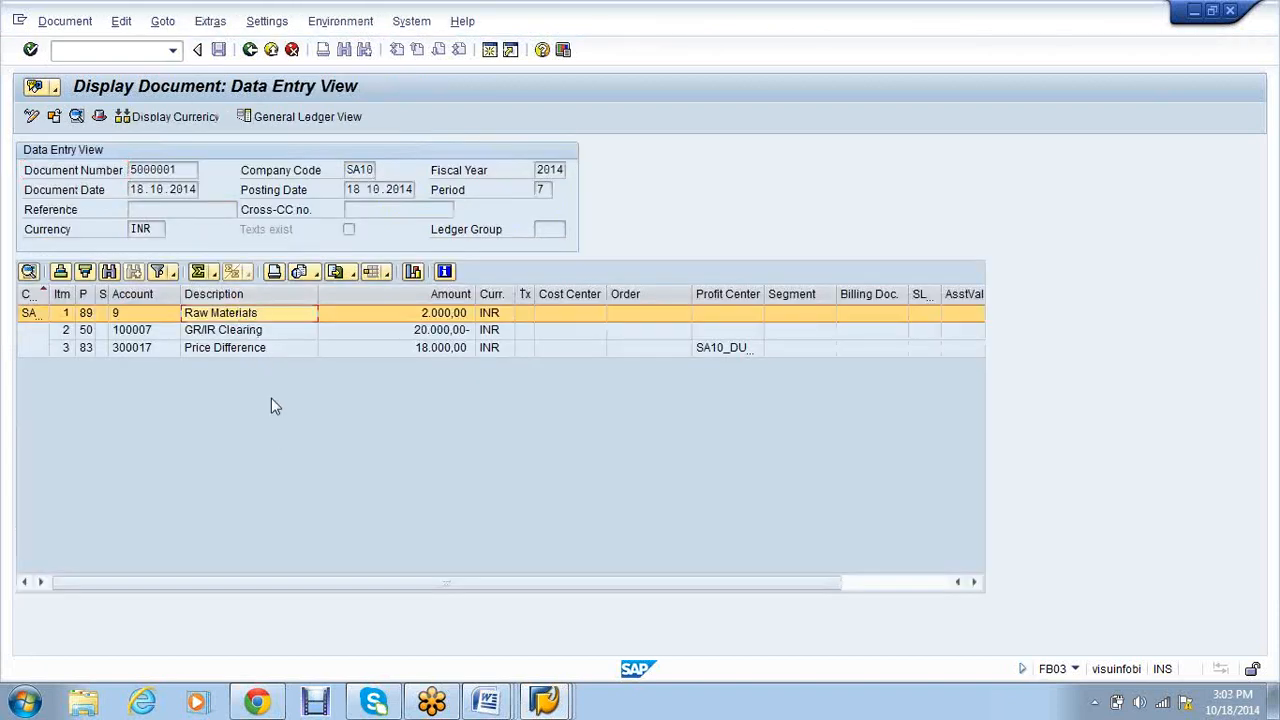
{"action": "left_click", "coordinate": [242, 348]}
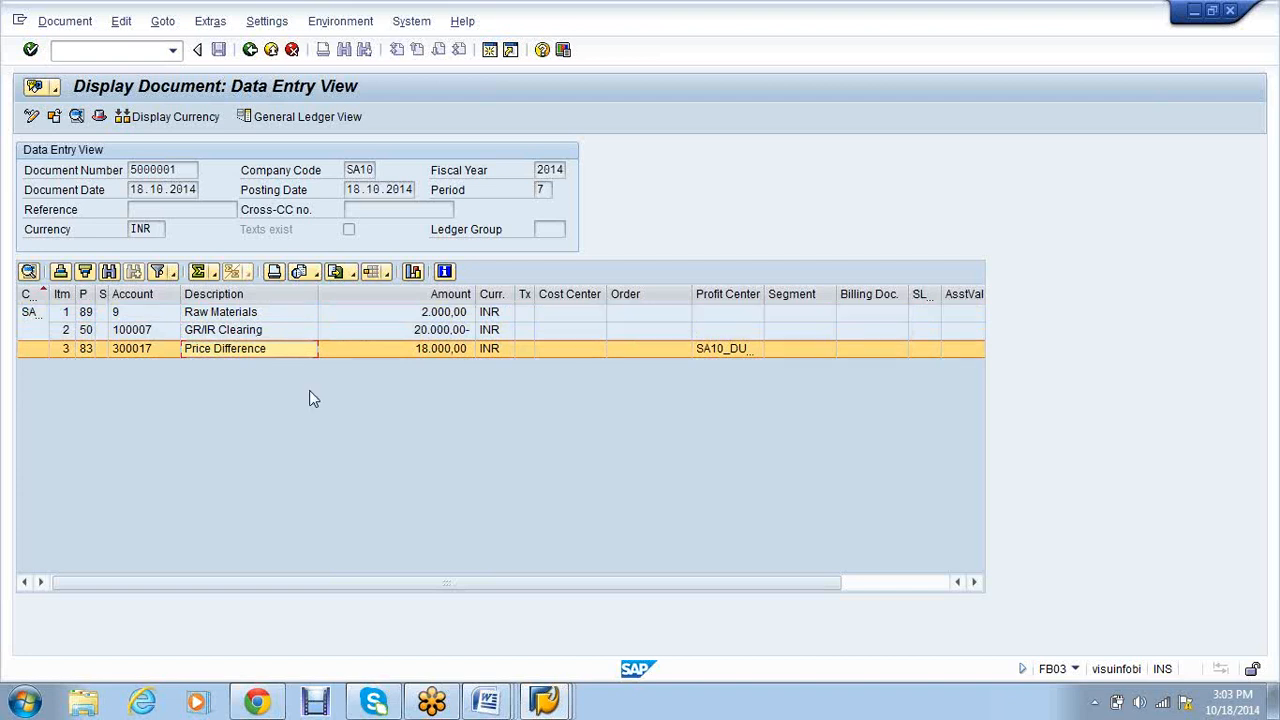
{"action": "left_click_drag", "start_coordinate": [765, 294], "coordinate": [802, 294]}
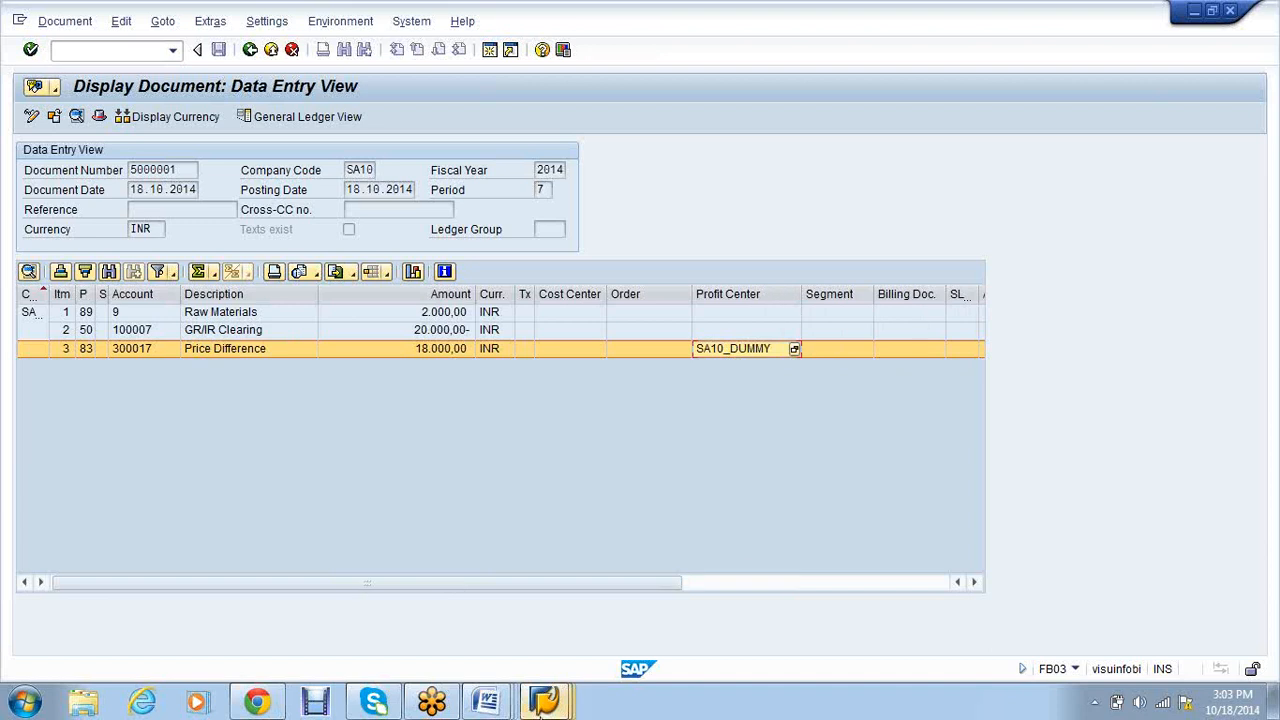
Switch the MMRV session to incoming invoice entry (MIRO) and the MMPV session to Vendor Line Item Display (FBL1N).
{"action": "left_click", "coordinate": [543, 703]}
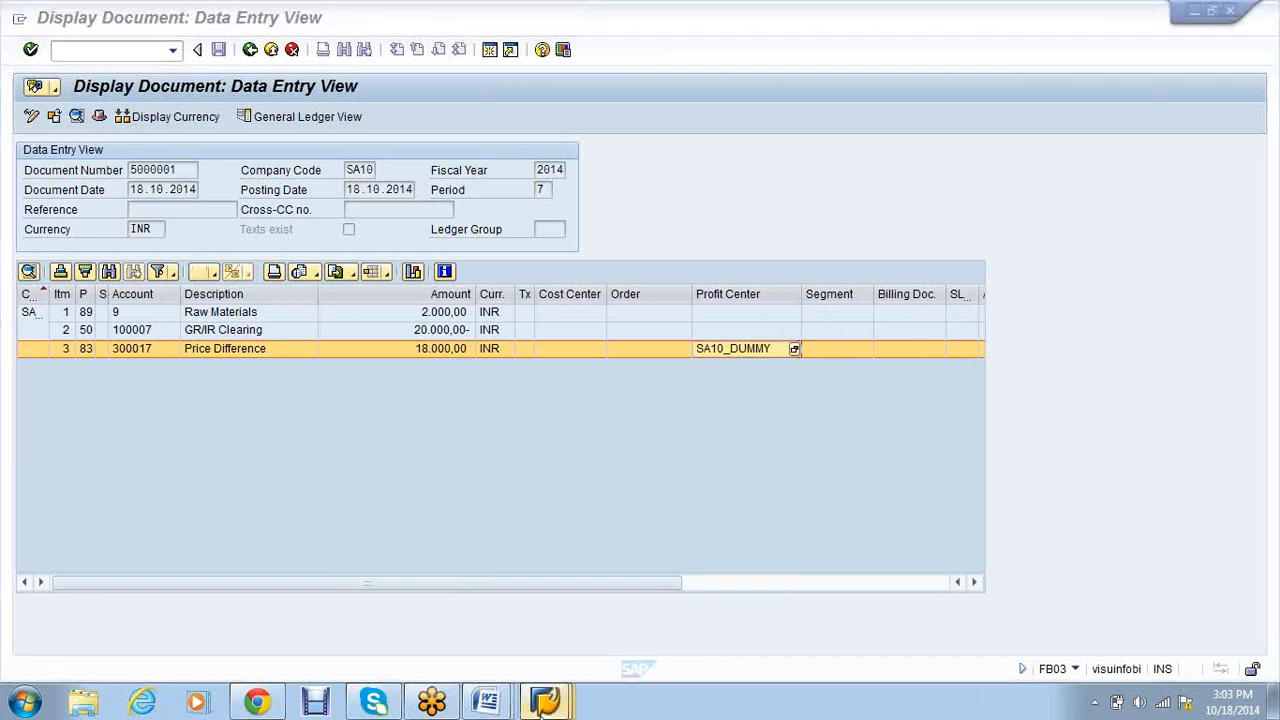
{"action": "mouse_move", "coordinate": [543, 705]}
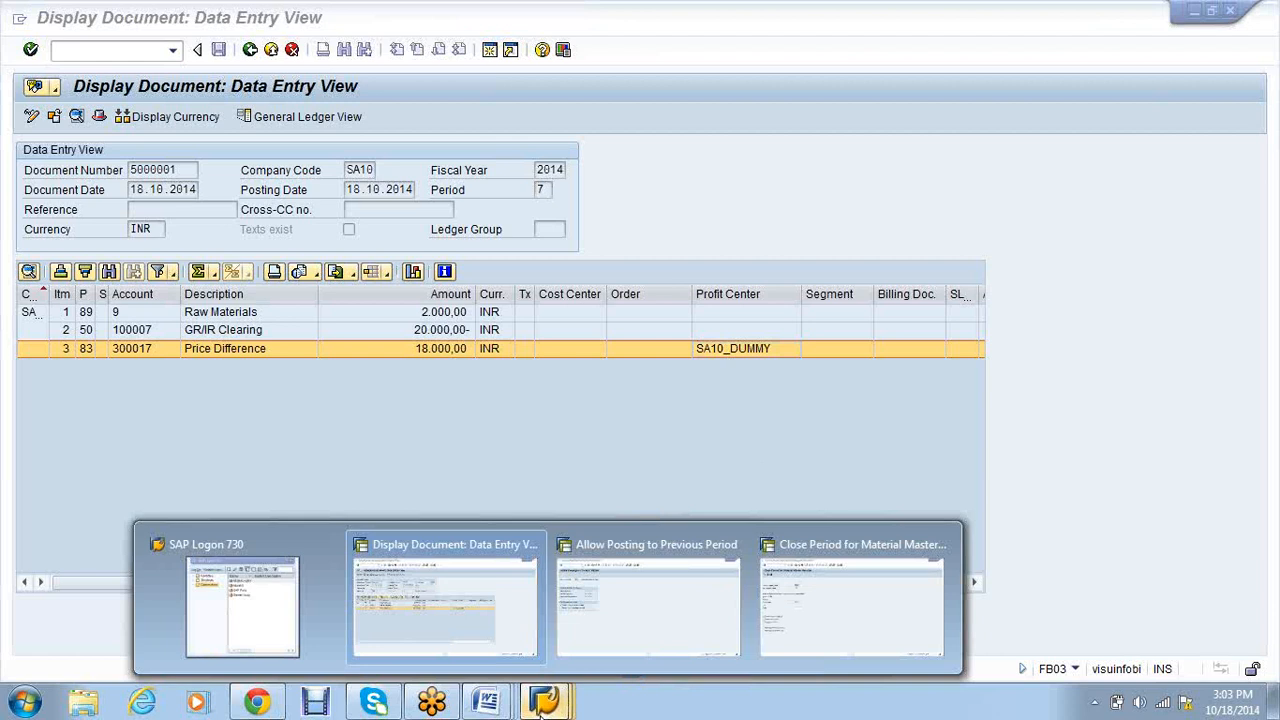
{"action": "left_click", "coordinate": [650, 624]}
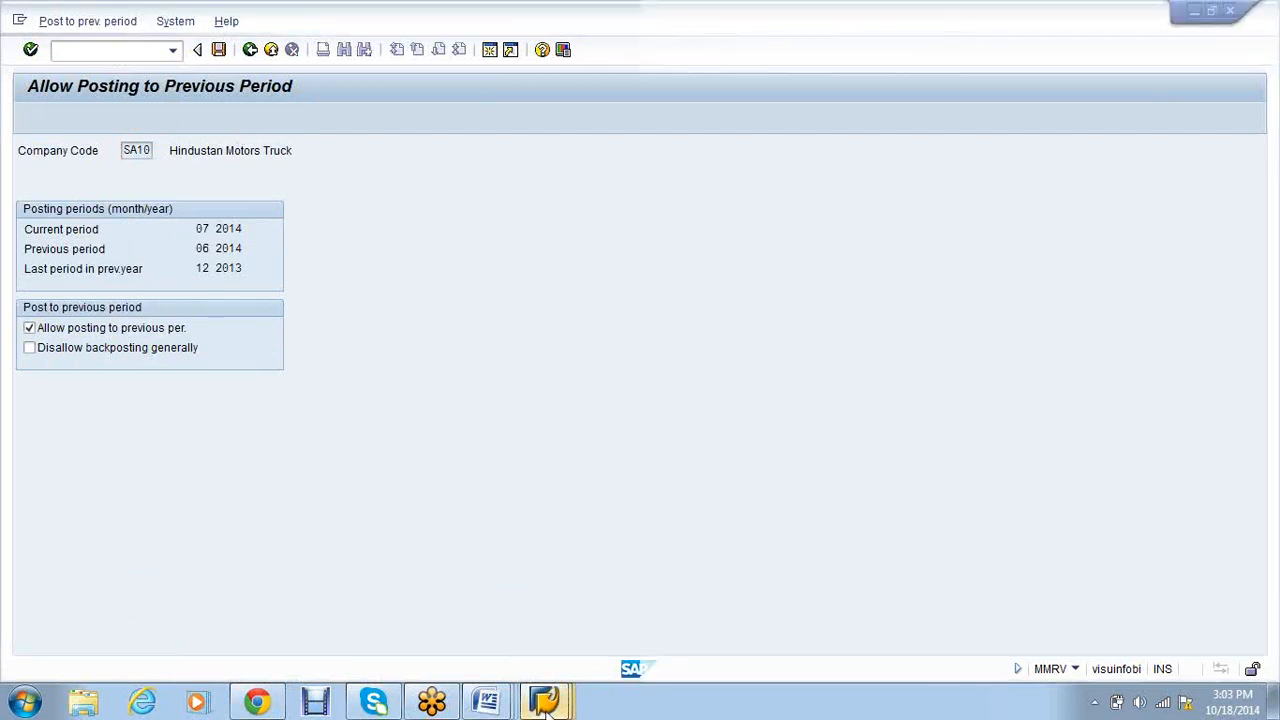
{"action": "mouse_move", "coordinate": [545, 705]}
{"action": "left_click", "coordinate": [807, 622]}
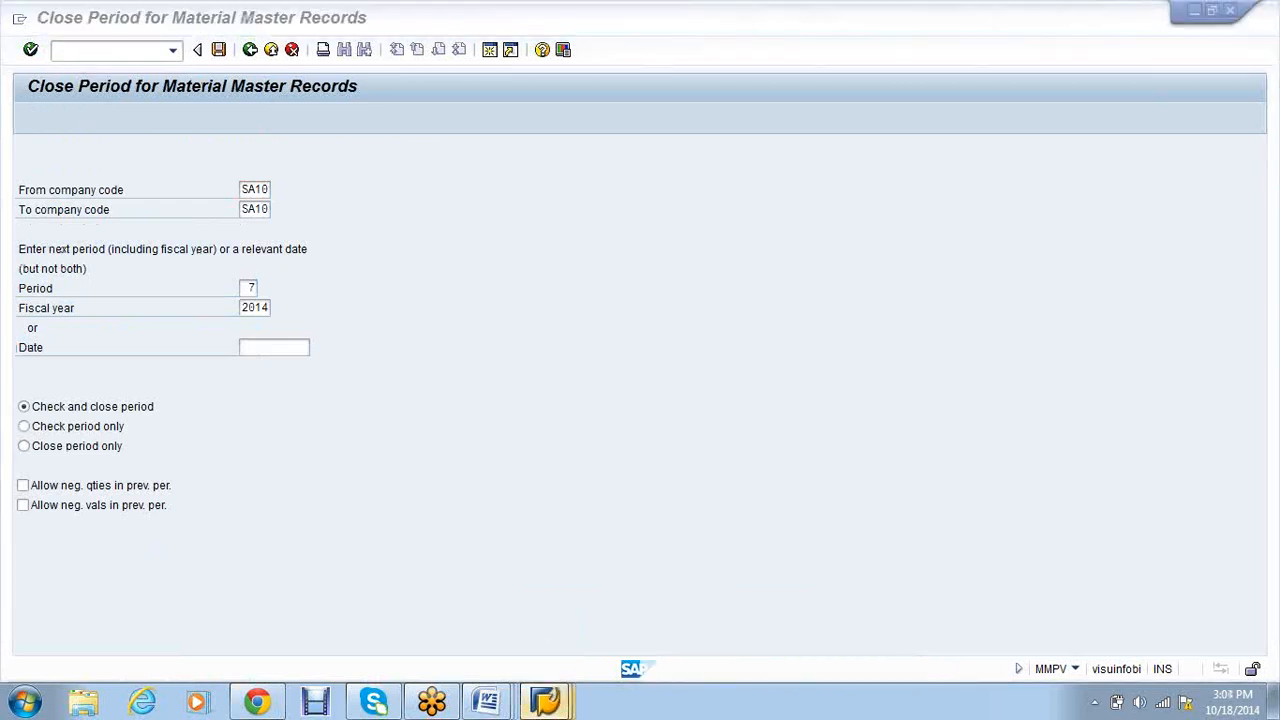
{"action": "left_click", "coordinate": [545, 702]}
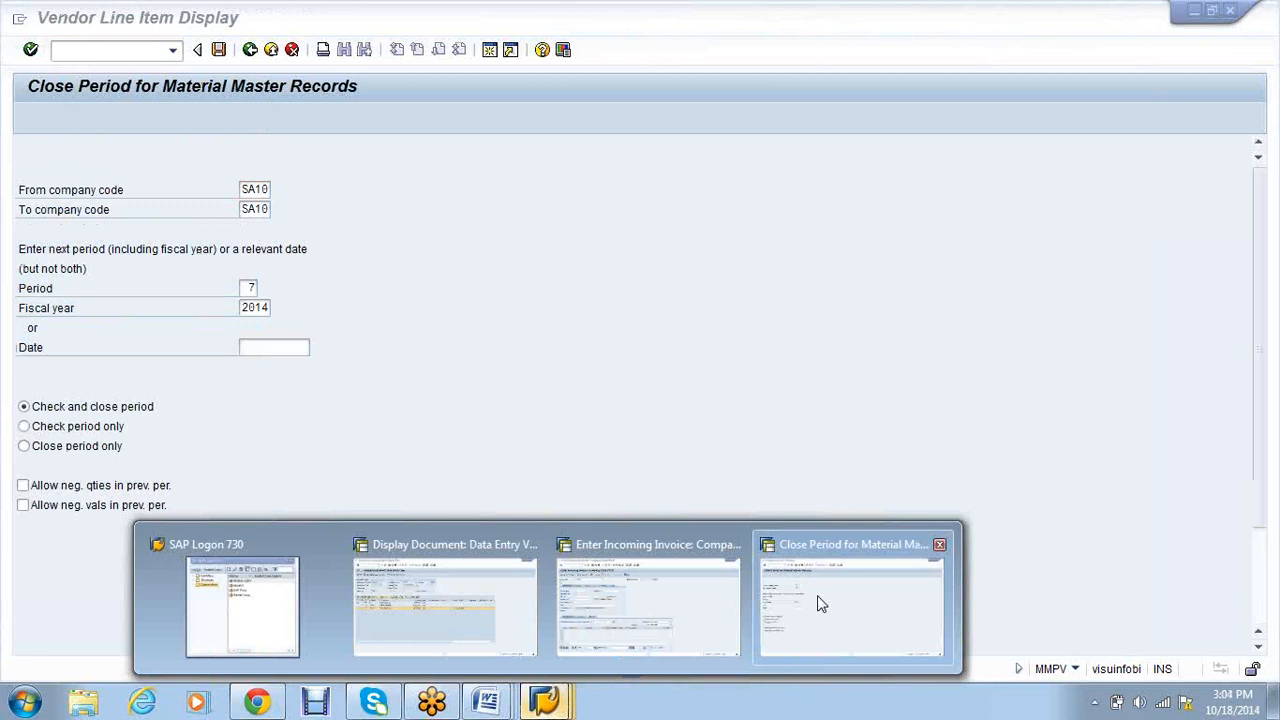
{"action": "left_click", "coordinate": [818, 603]}
{"action": "left_click", "coordinate": [545, 702]}
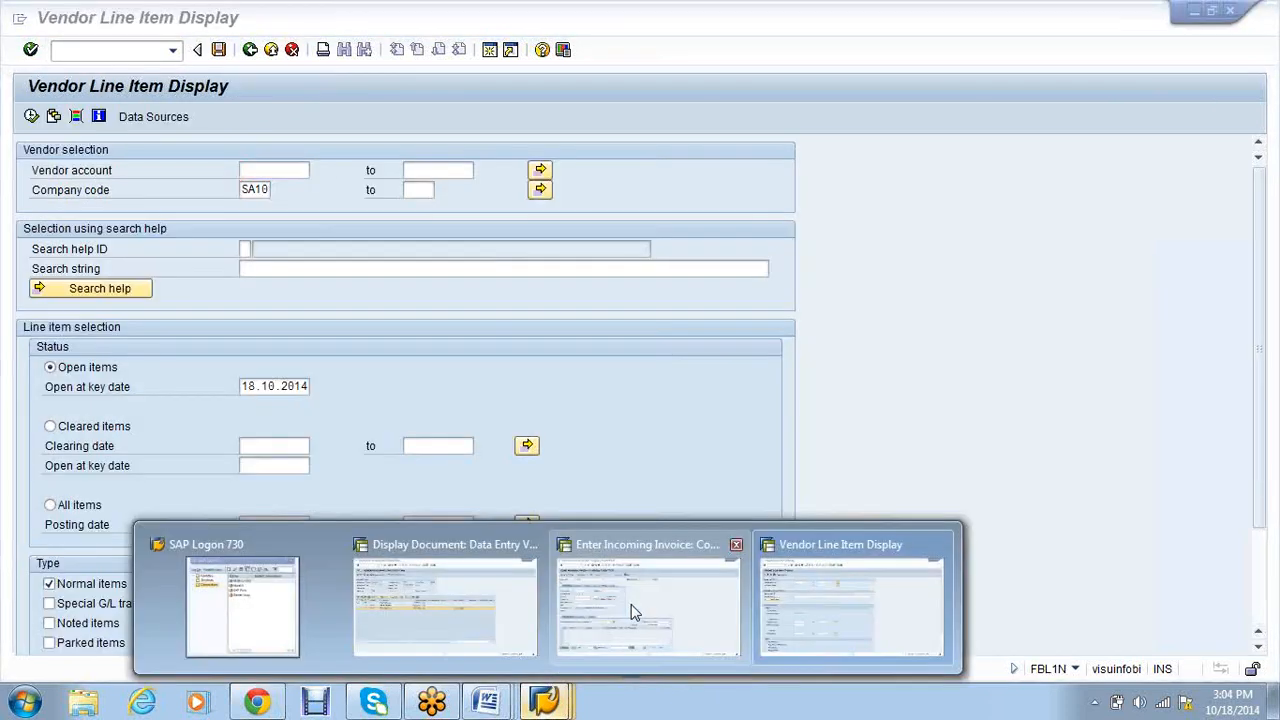
{"action": "left_click", "coordinate": [631, 604]}
Return to the goods receipt's accounting document and select its Raw Materials line.
{"action": "left_click", "coordinate": [545, 702]}
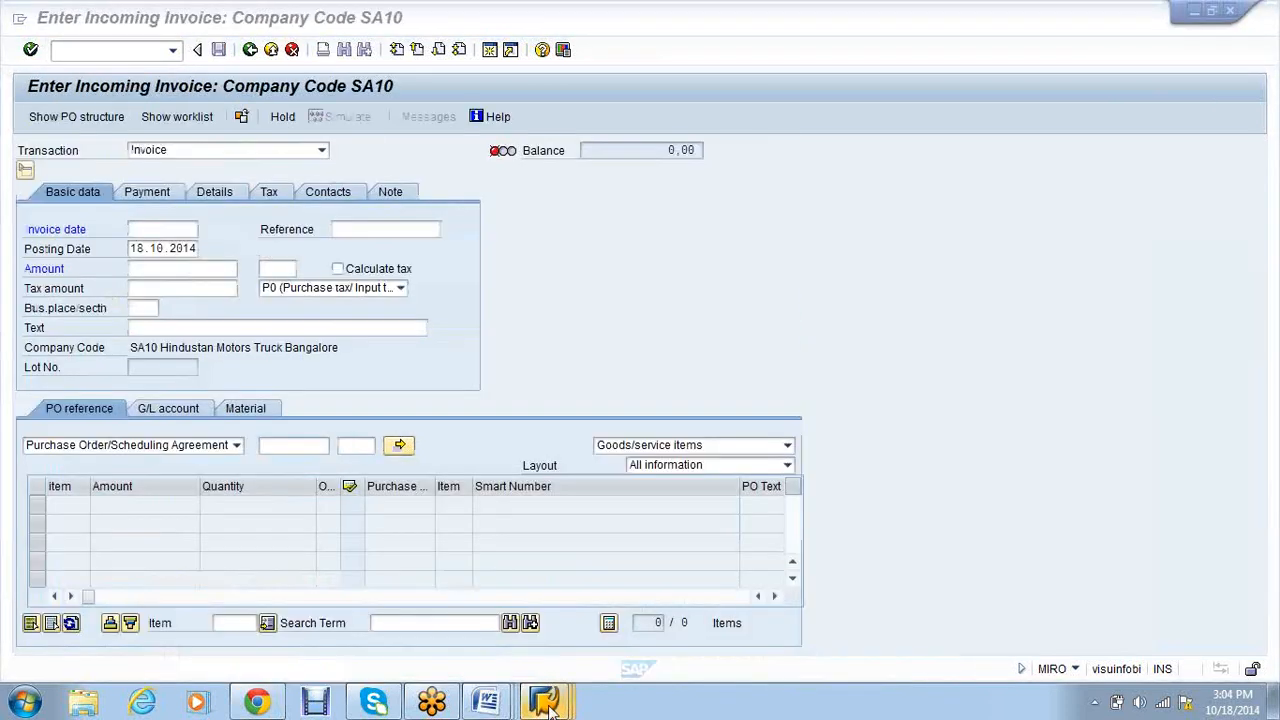
{"action": "left_click", "coordinate": [445, 605]}
{"action": "left_click", "coordinate": [157, 318]}
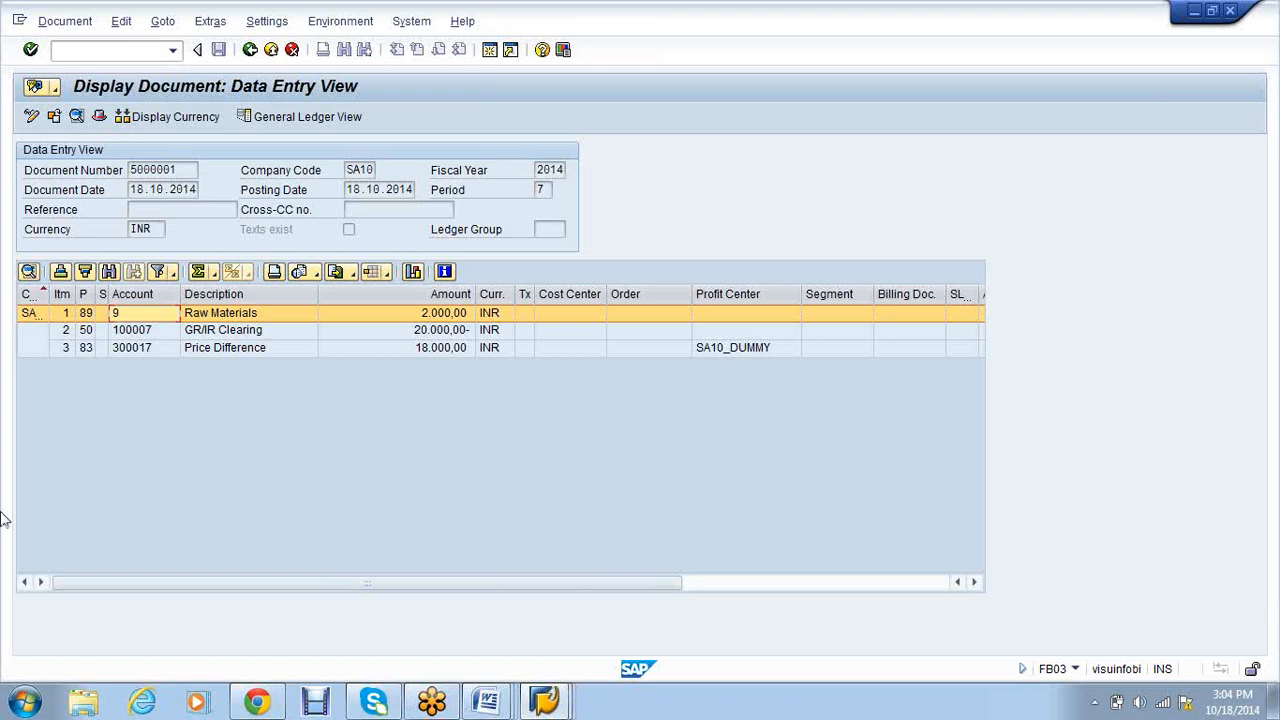
Start a new Word document and list 200, 10, 2000, 20000- PO and 18000 on separate lines.
{"action": "left_click", "coordinate": [25, 703]}
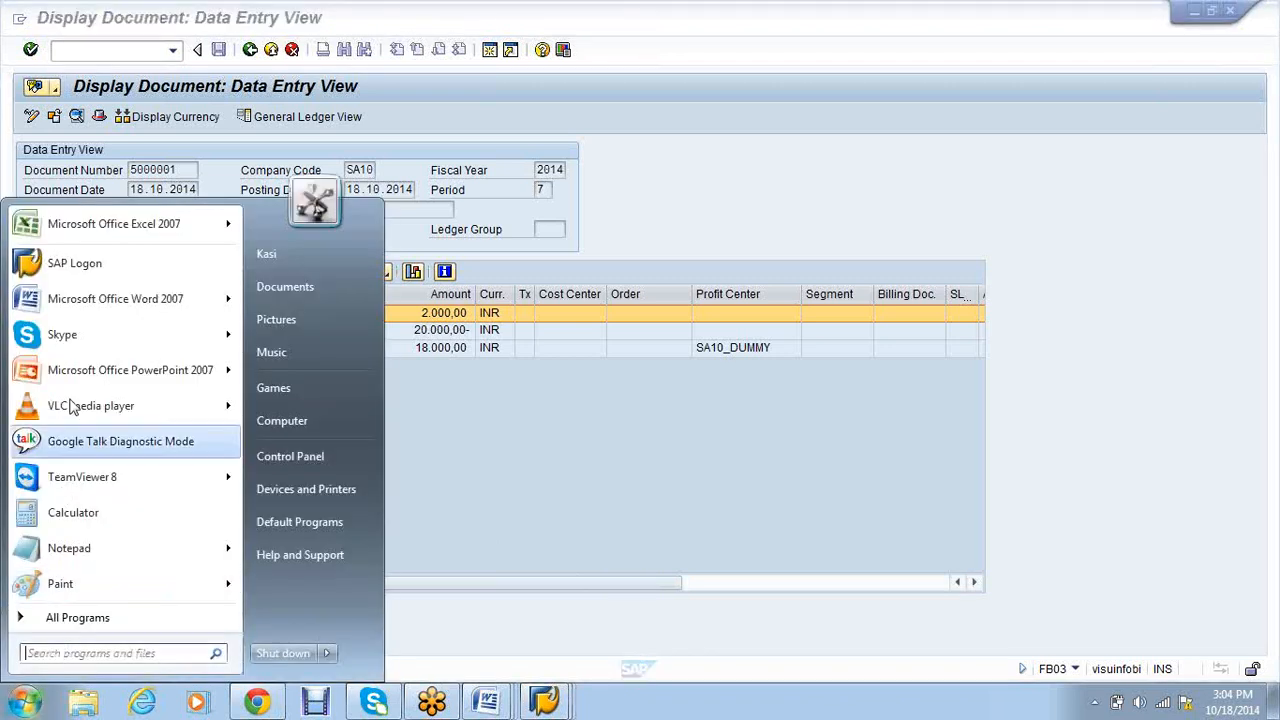
{"action": "left_click", "coordinate": [69, 301]}
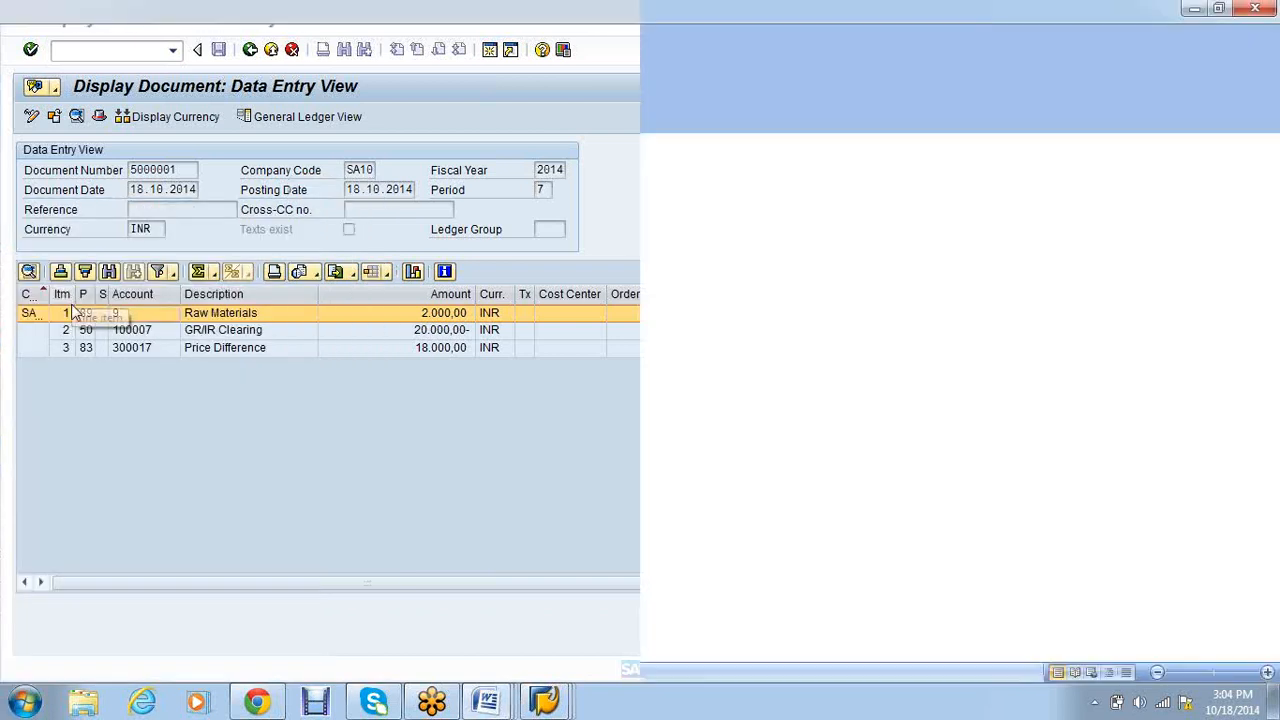
{"action": "type", "text": "200"}
{"action": "key", "text": "Return"}
{"action": "type", "text": "10"}
{"action": "key", "text": "Return"}
{"action": "type", "text": "2"}
{"action": "type", "text": "0"}
{"action": "key", "text": "Return"}
{"action": "type", "text": "20000"}
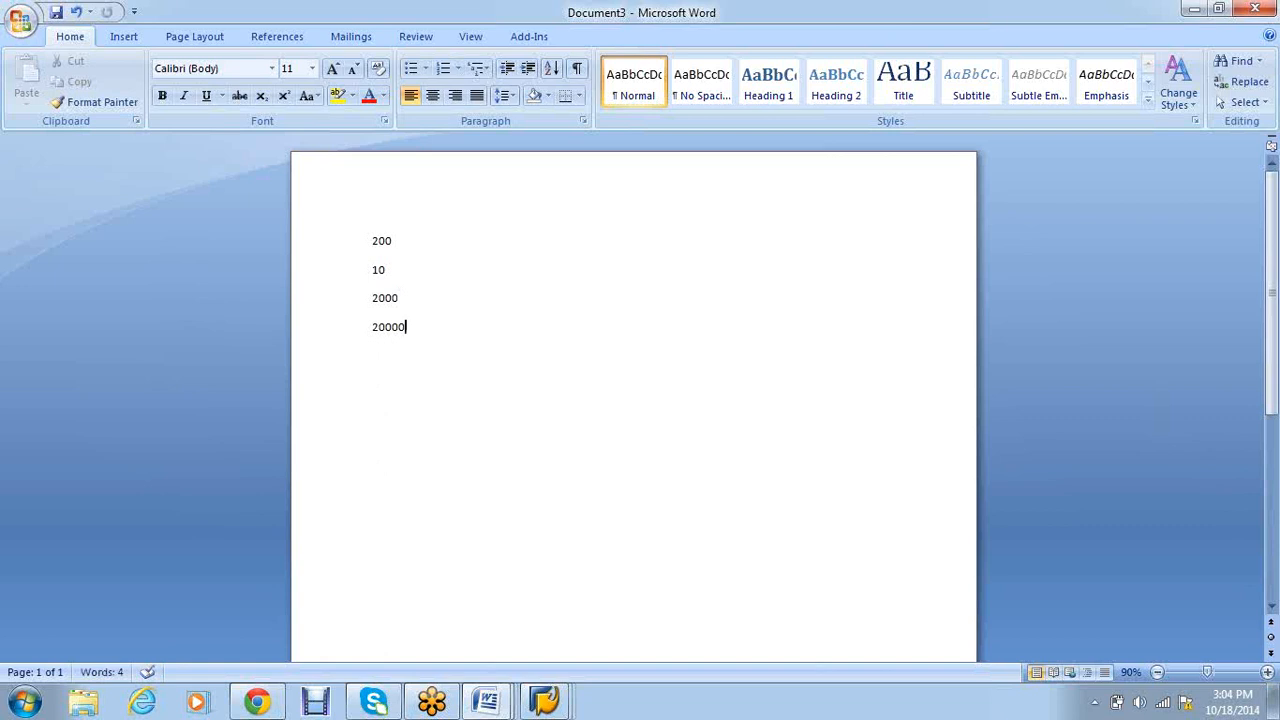
{"action": "type", "text": "- PO"}
{"action": "key", "text": "Return"}
{"action": "type", "text": "18000"}
{"action": "key", "text": "Up"}
{"action": "key", "text": "Up"}
{"action": "key", "text": "Up"}
{"action": "key", "text": "Up"}
Switch back to SAP, open a new session from Vendor Line Item Display and start material display MM03.
{"action": "left_click", "coordinate": [539, 710]}
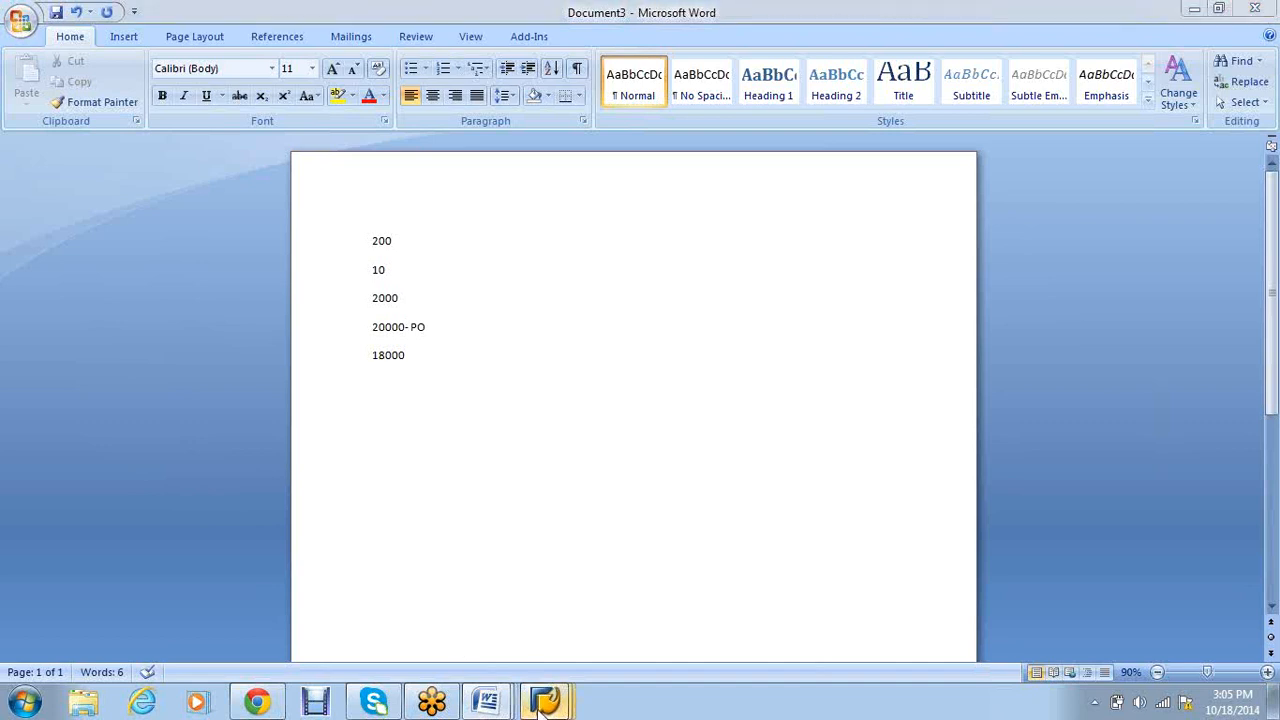
{"action": "left_click", "coordinate": [698, 612]}
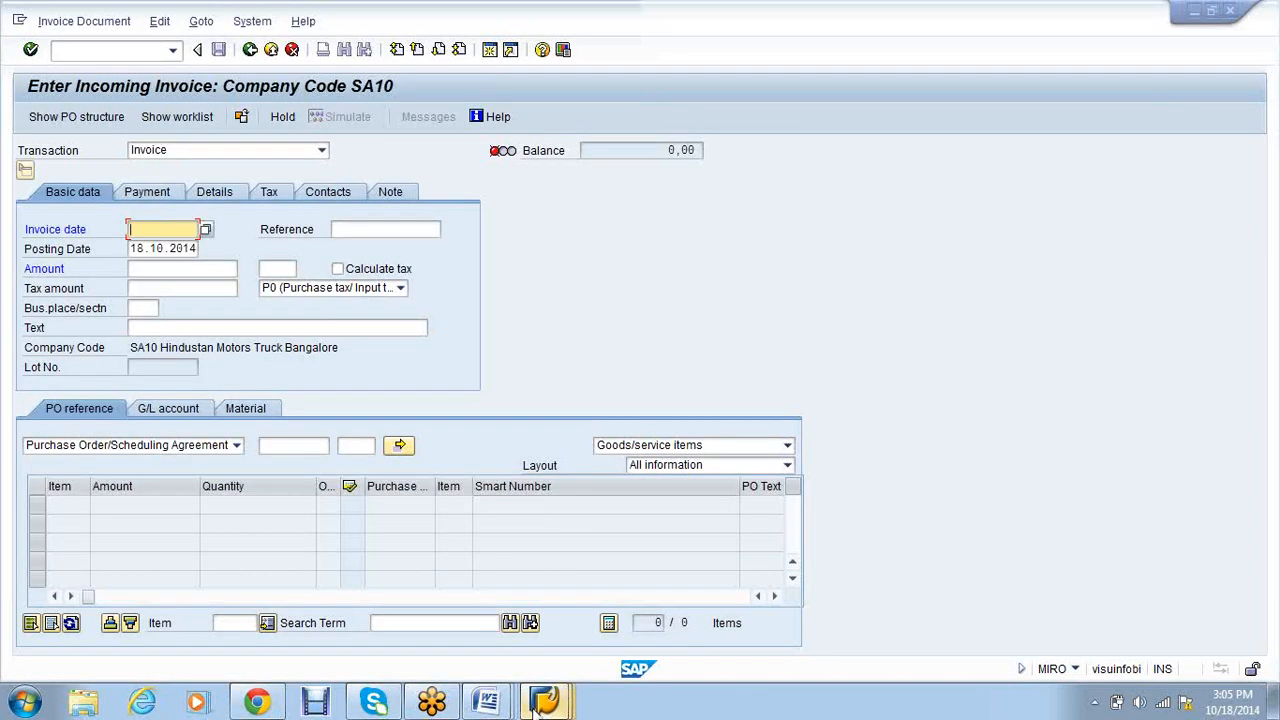
{"action": "mouse_move", "coordinate": [544, 700]}
{"action": "left_click", "coordinate": [864, 600]}
{"action": "left_click", "coordinate": [489, 50]}
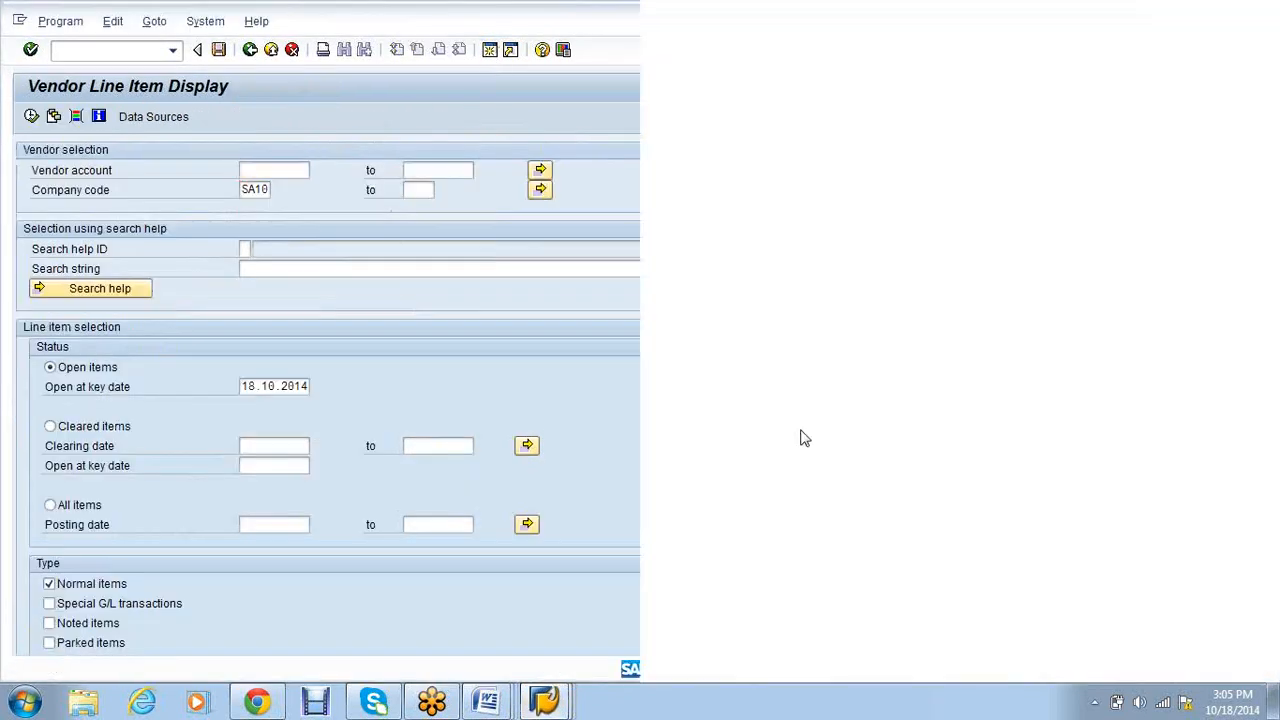
{"action": "type", "text": "mm03"}
{"action": "key", "text": "Return"}
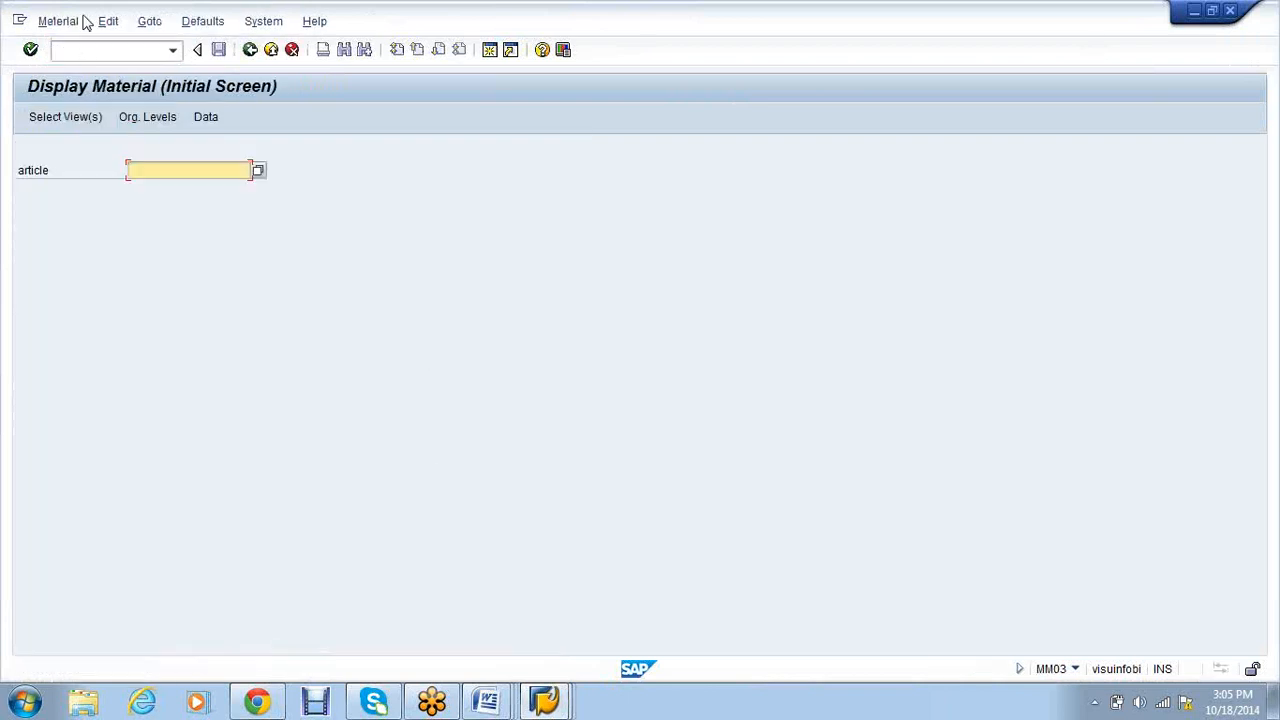
Start ME23N in the new session and open the plastic for SA10 purchase order from the document overview.
{"action": "left_click", "coordinate": [100, 50]}
{"action": "type", "text": "/nm323n"}
{"action": "key", "text": "Return"}
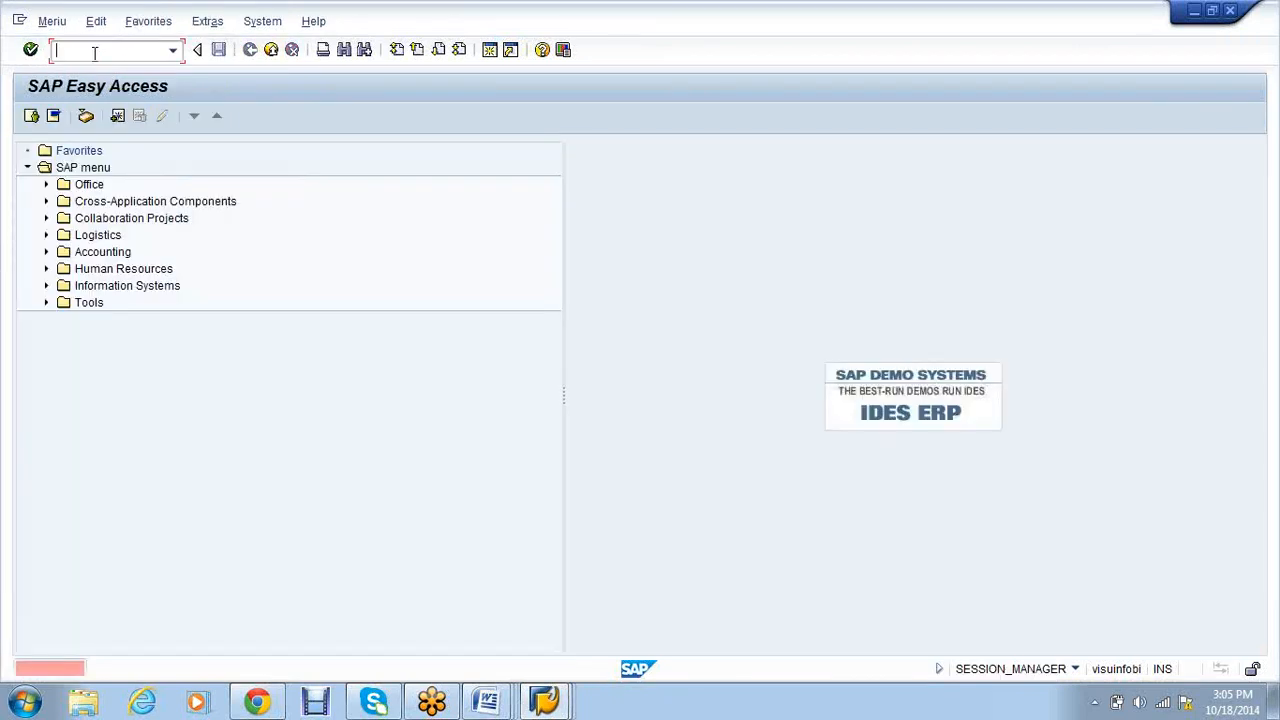
{"action": "type", "text": "me23n"}
{"action": "key", "text": "Return"}
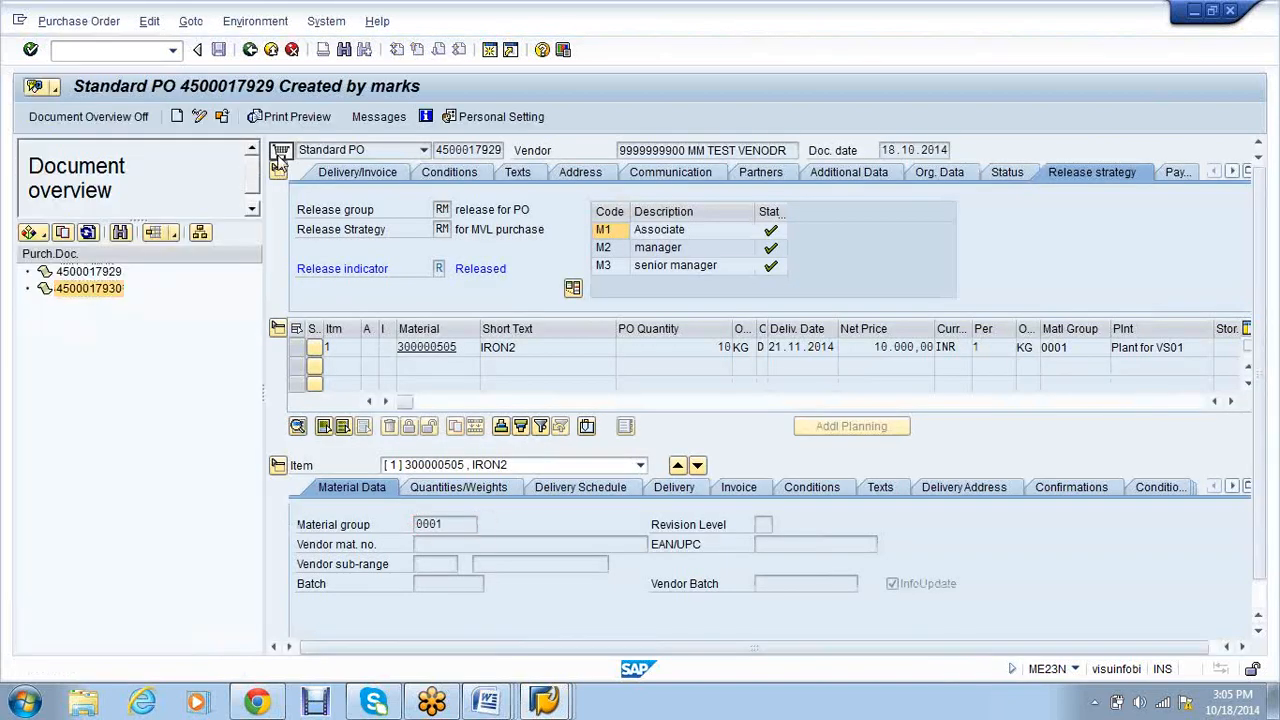
{"action": "double_click", "coordinate": [87, 292]}
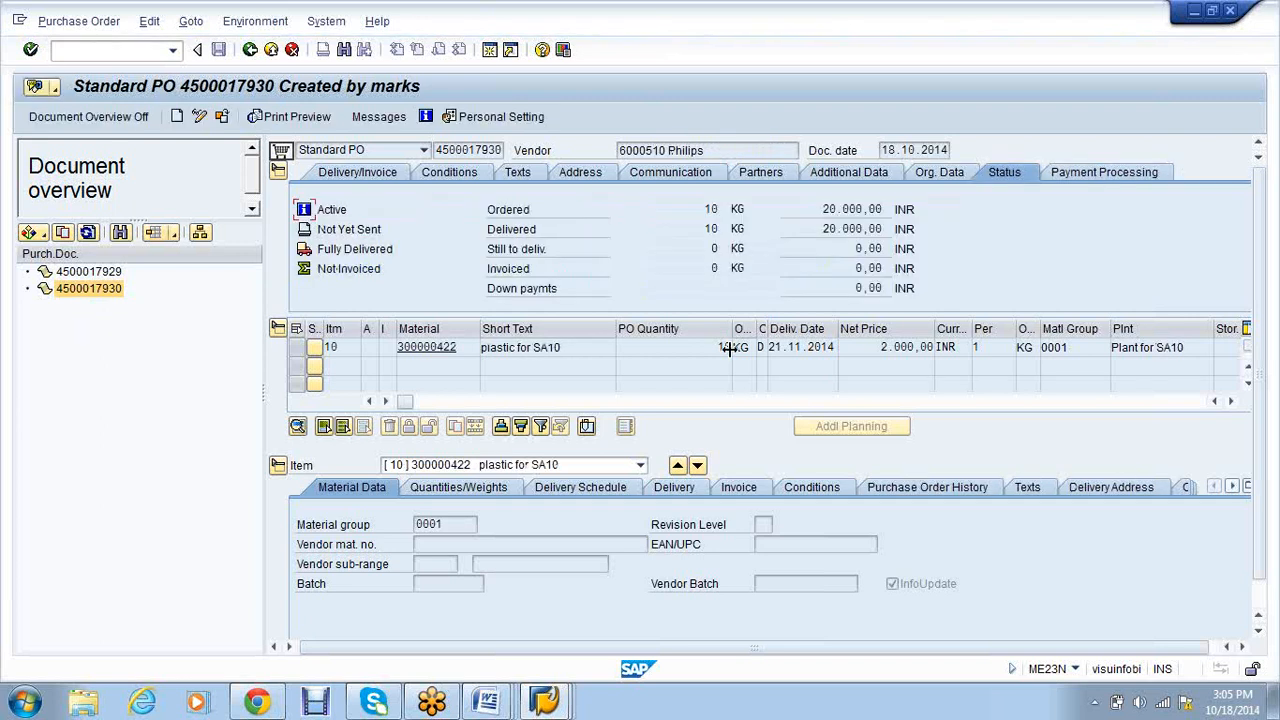
Examine the plastic item's net price and PO quantity and the ordered value in the purchase order's status data.
{"action": "left_click", "coordinate": [900, 350]}
{"action": "left_click", "coordinate": [719, 347]}
{"action": "left_click_drag", "start_coordinate": [823, 209], "coordinate": [879, 208]}
{"action": "left_click", "coordinate": [880, 208]}
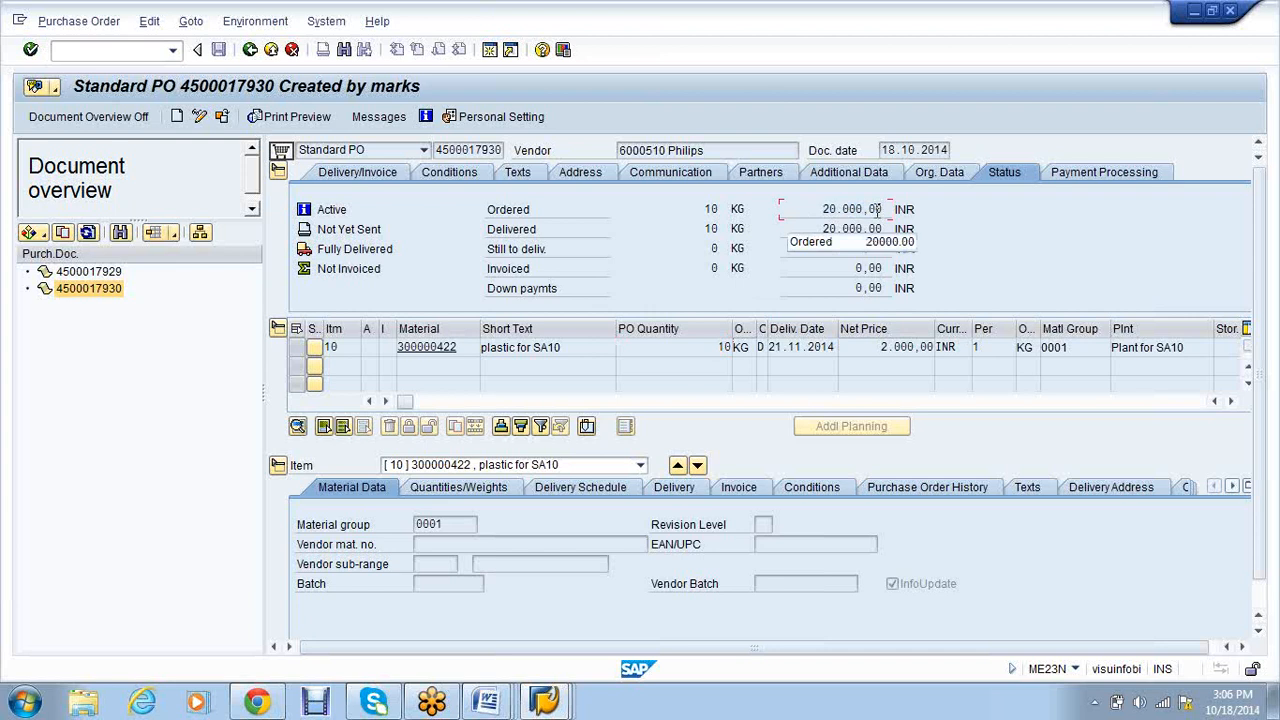
{"action": "left_click", "coordinate": [546, 700]}
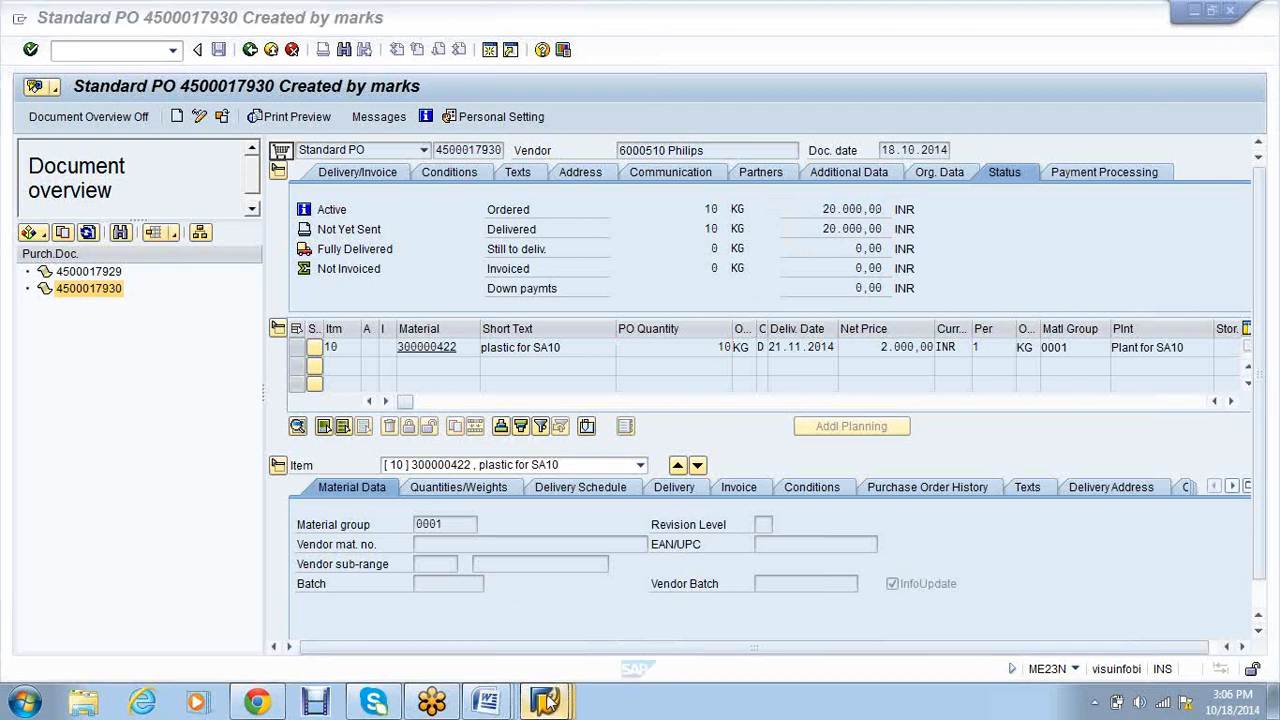
{"action": "mouse_move", "coordinate": [546, 700]}
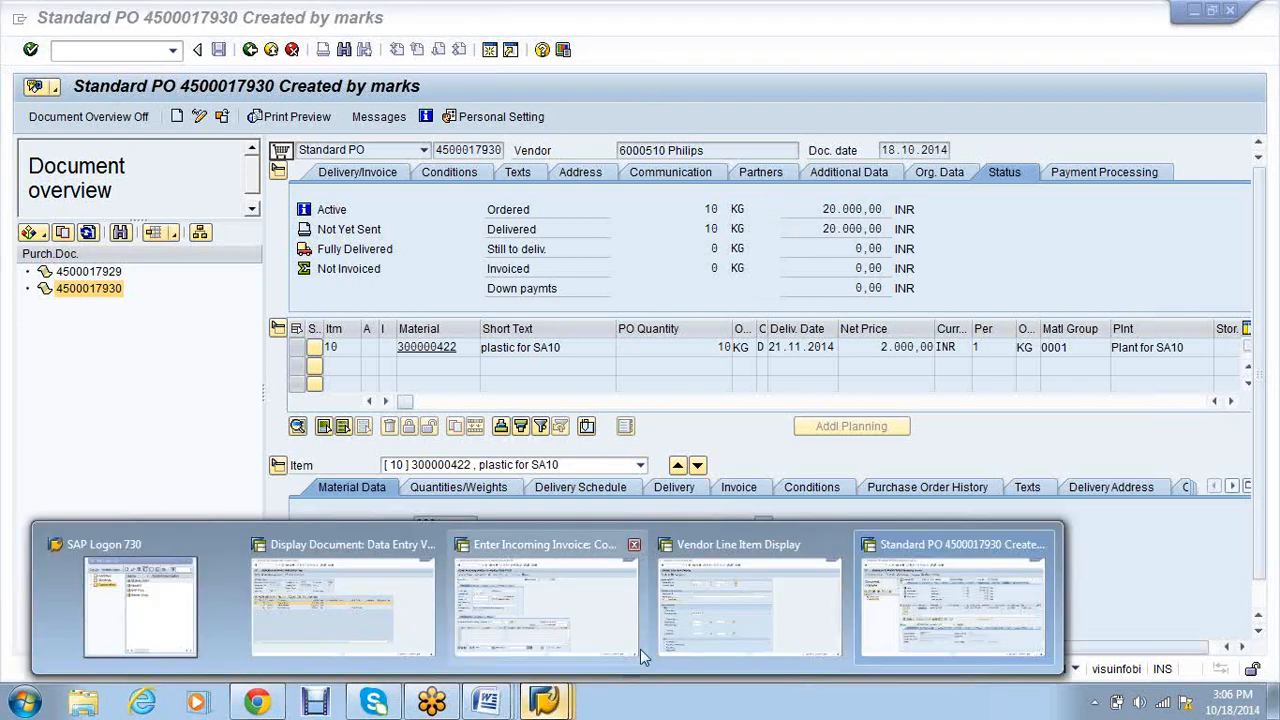
{"action": "left_click", "coordinate": [930, 605]}
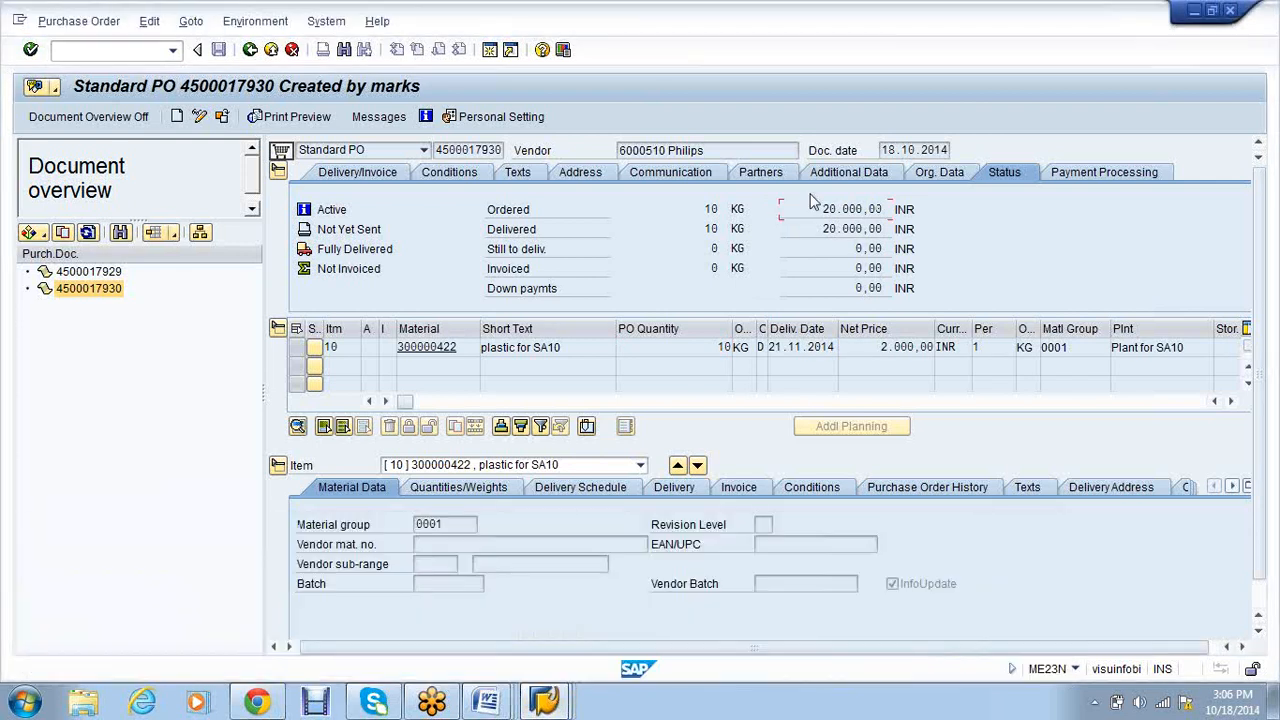
Start material display MM03, carry over material 300000422 from the purchase order and select its Accounting 1 view with organizational levels.
{"action": "left_click", "coordinate": [546, 708]}
{"action": "left_click", "coordinate": [952, 610]}
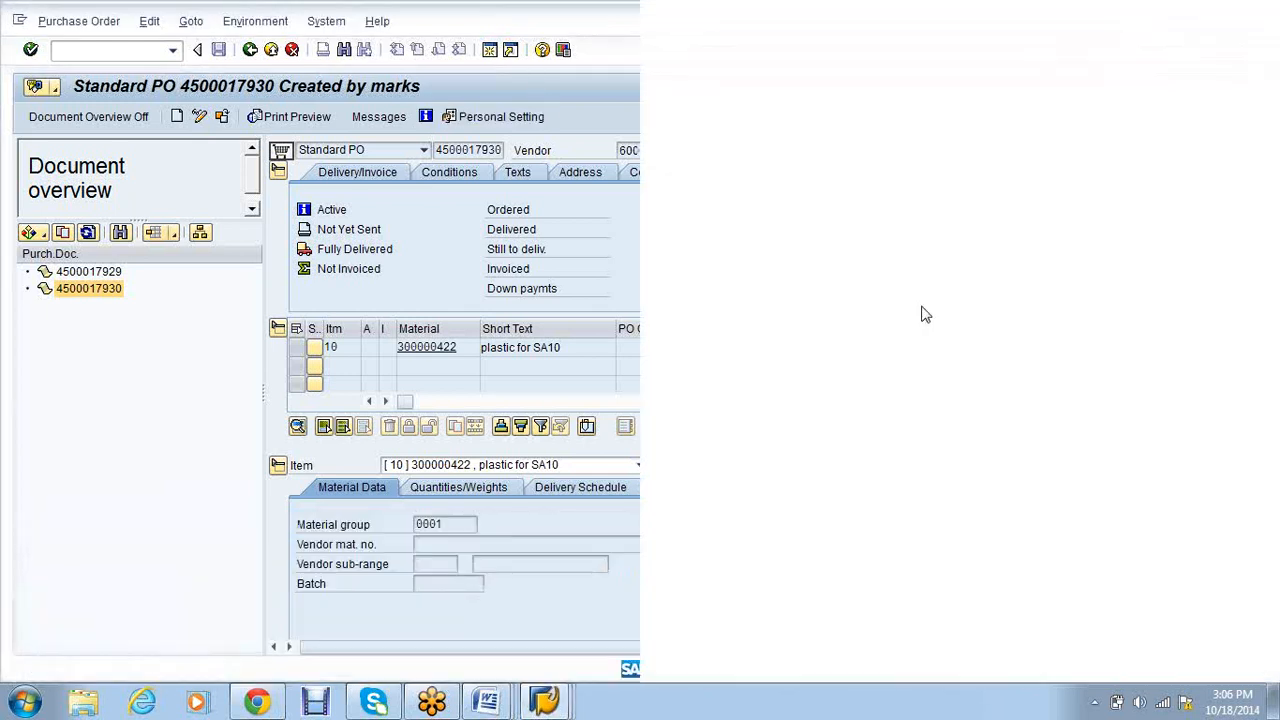
{"action": "type", "text": "mm03"}
{"action": "key", "text": "Return"}
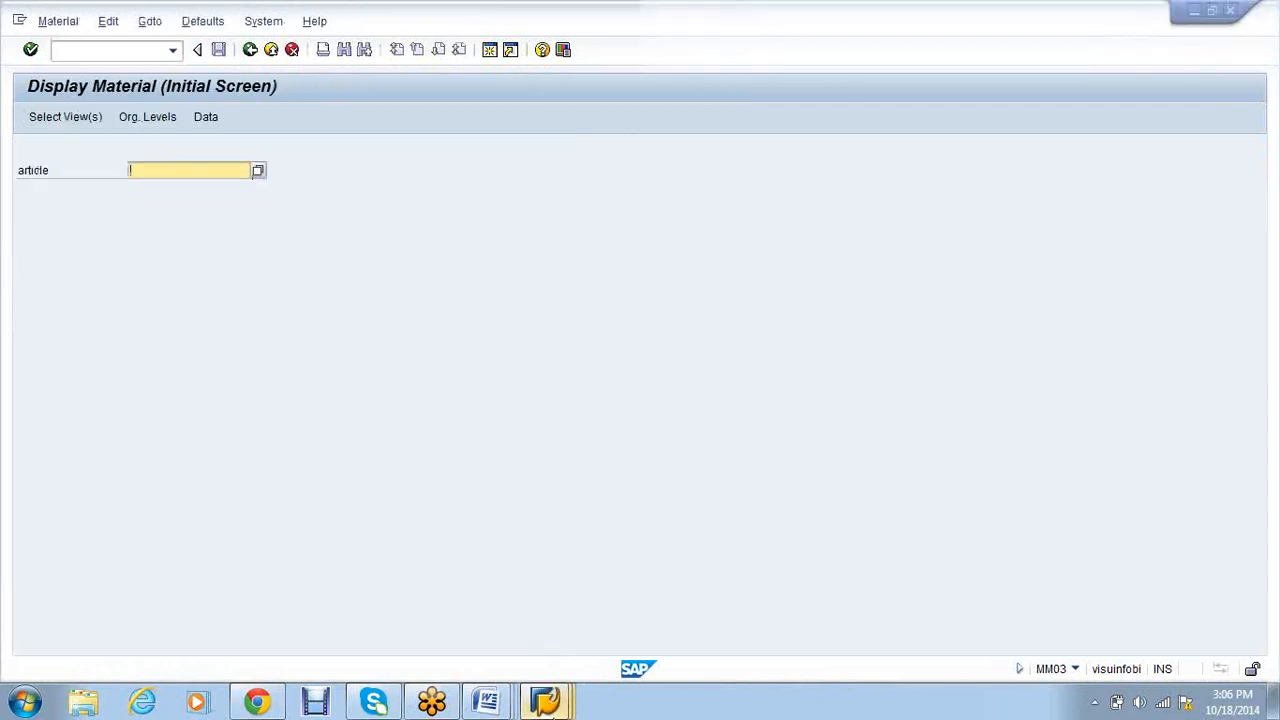
{"action": "left_click", "coordinate": [552, 708]}
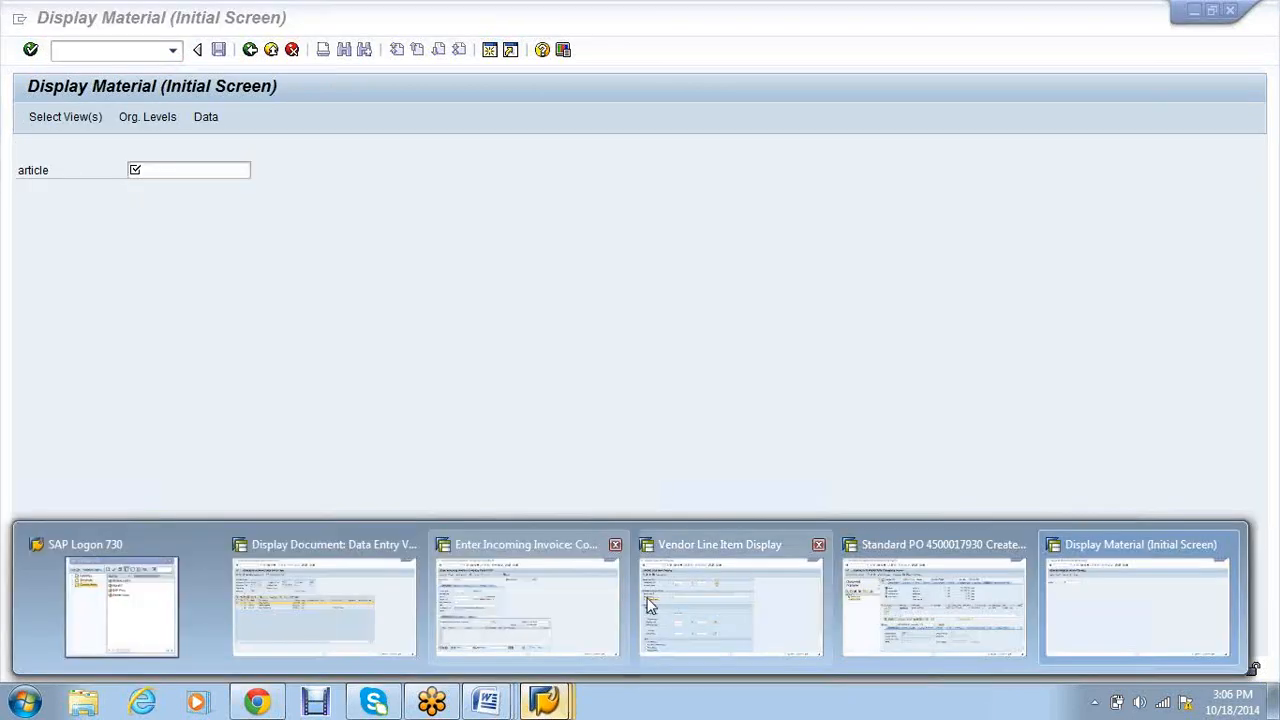
{"action": "left_click", "coordinate": [931, 597]}
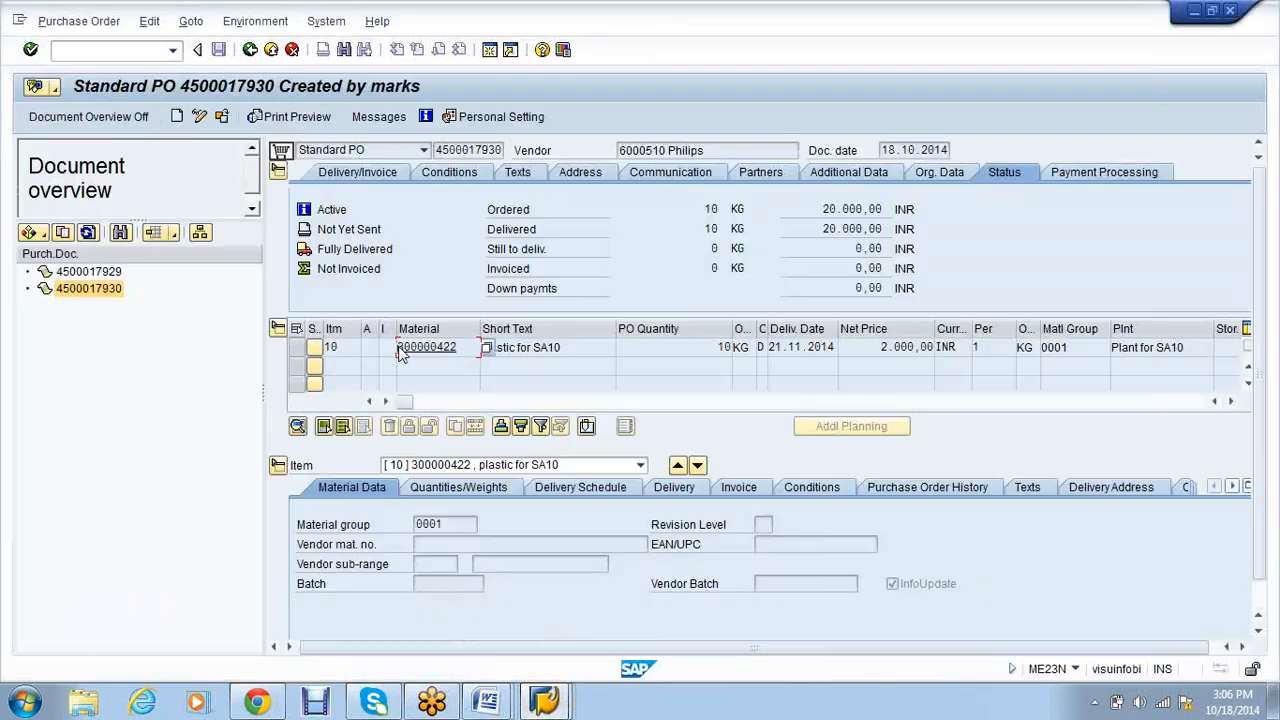
{"action": "double_click", "coordinate": [400, 350]}
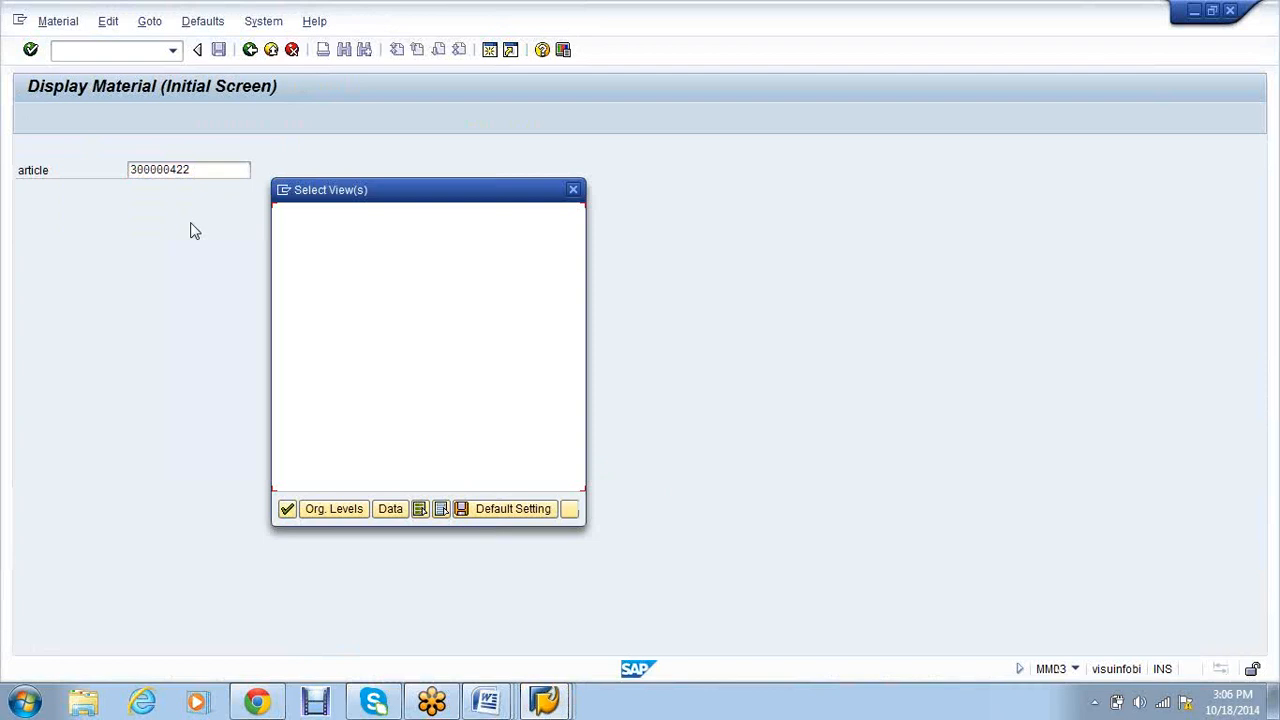
{"action": "left_click", "coordinate": [283, 332]}
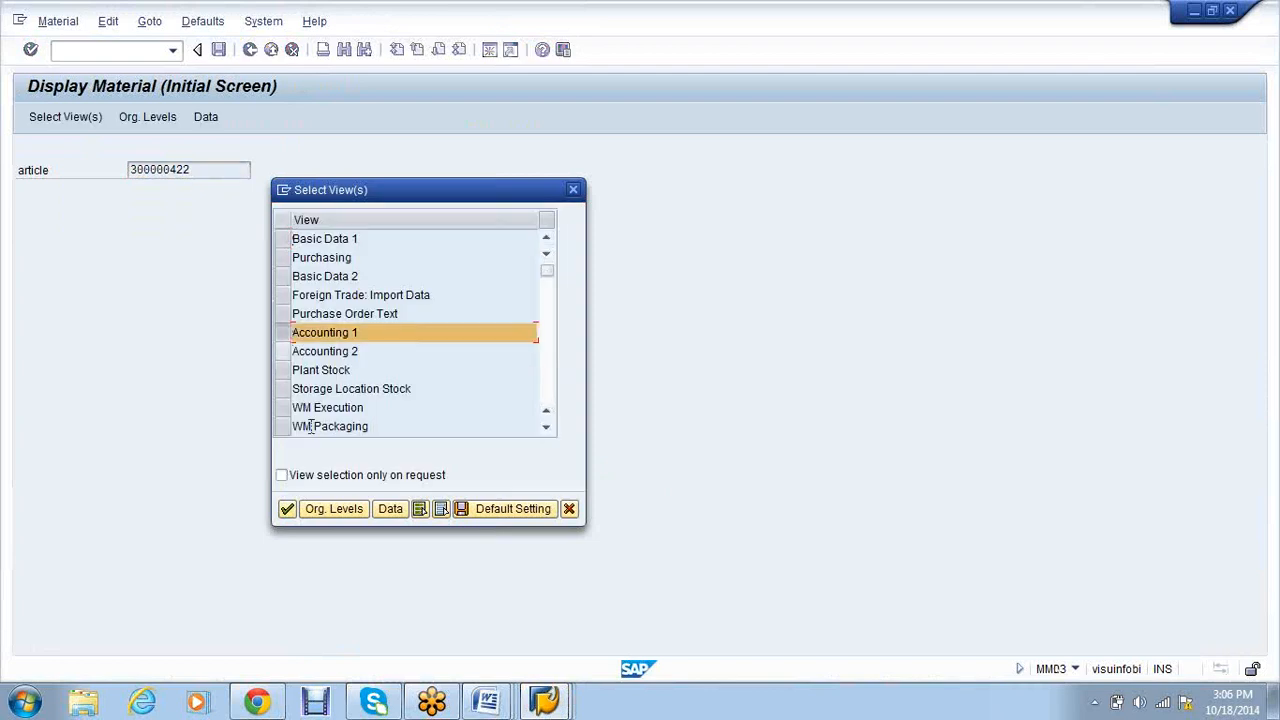
{"action": "left_click", "coordinate": [334, 508]}
Try to open the material's Accounting 1 view for plant VS01.
{"action": "type", "text": "vs01"}
{"action": "key", "text": "Tab"}
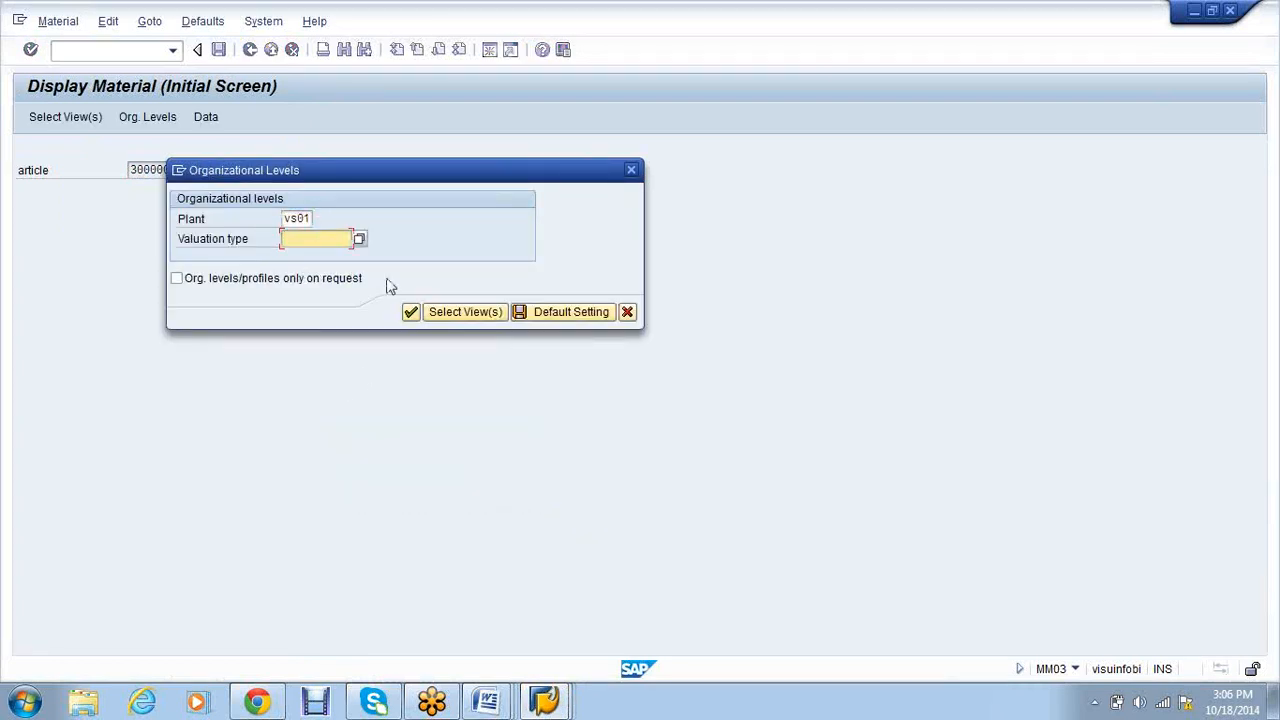
{"action": "left_click", "coordinate": [362, 240]}
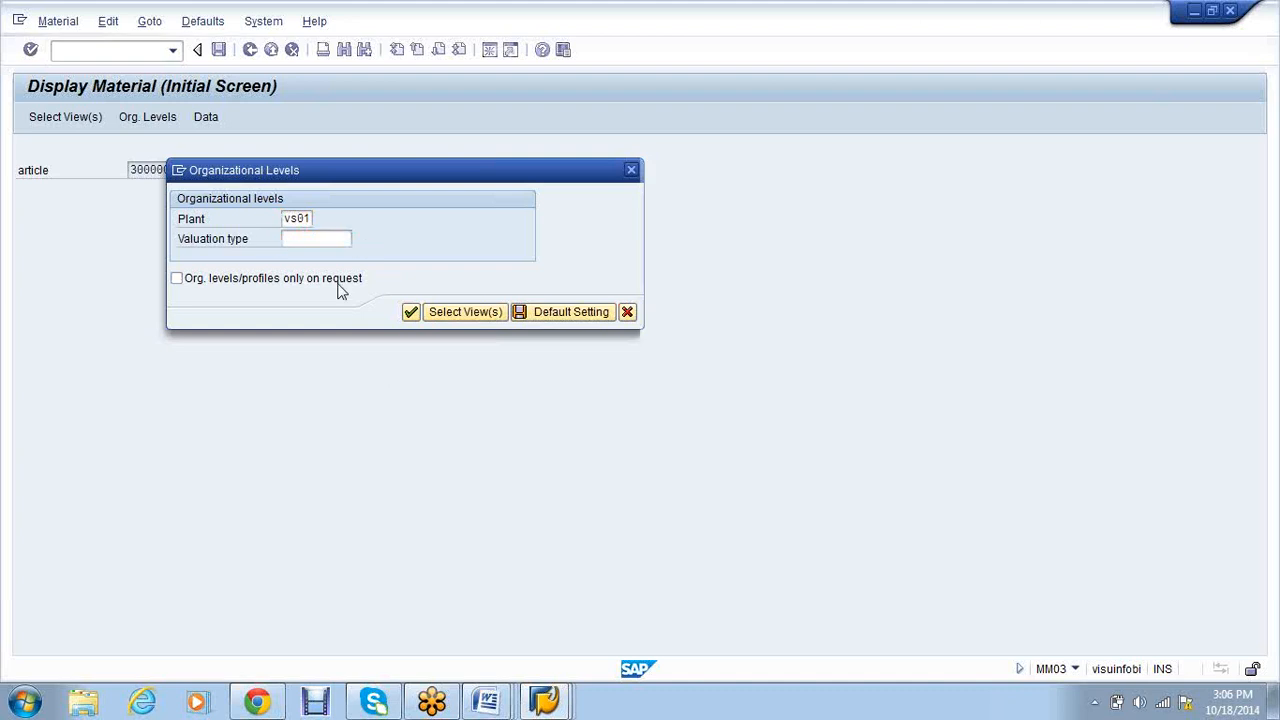
{"action": "left_click", "coordinate": [449, 528]}
{"action": "left_click", "coordinate": [412, 314]}
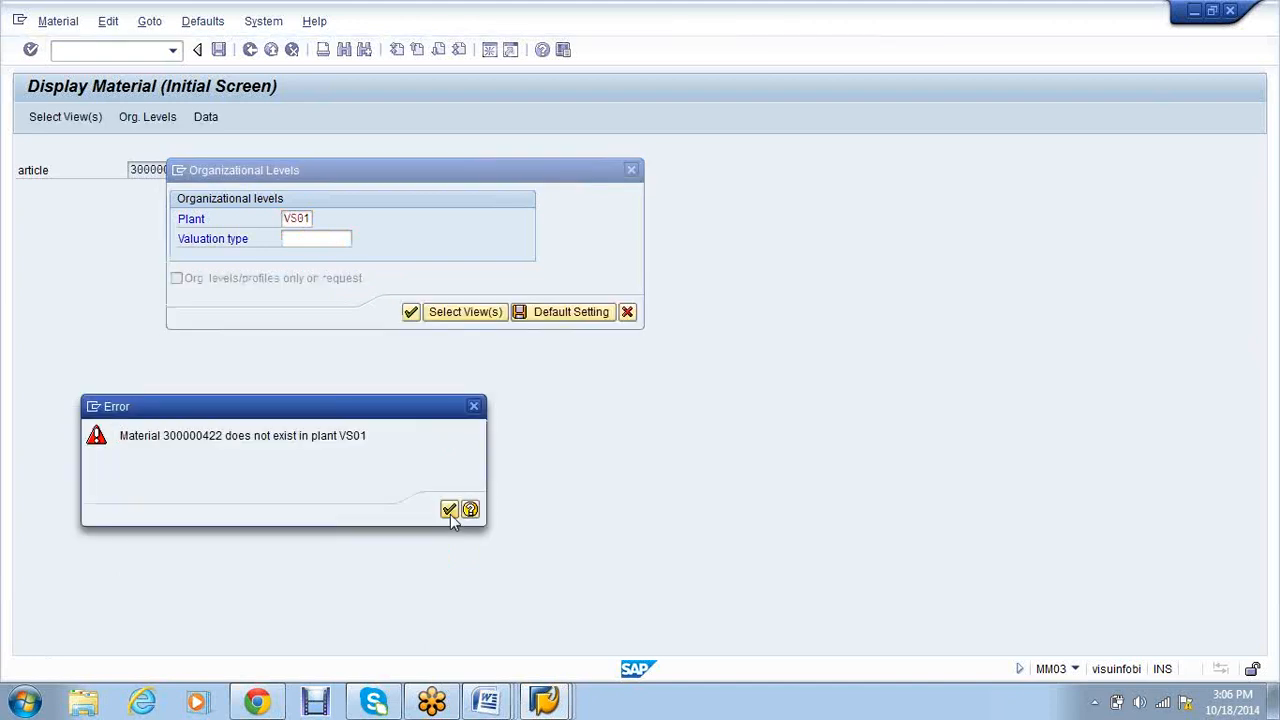
{"action": "left_click", "coordinate": [450, 512]}
Open the material's Accounting 1 view for plant SA10 with the valuation type left blank.
{"action": "type", "text": "sa"}
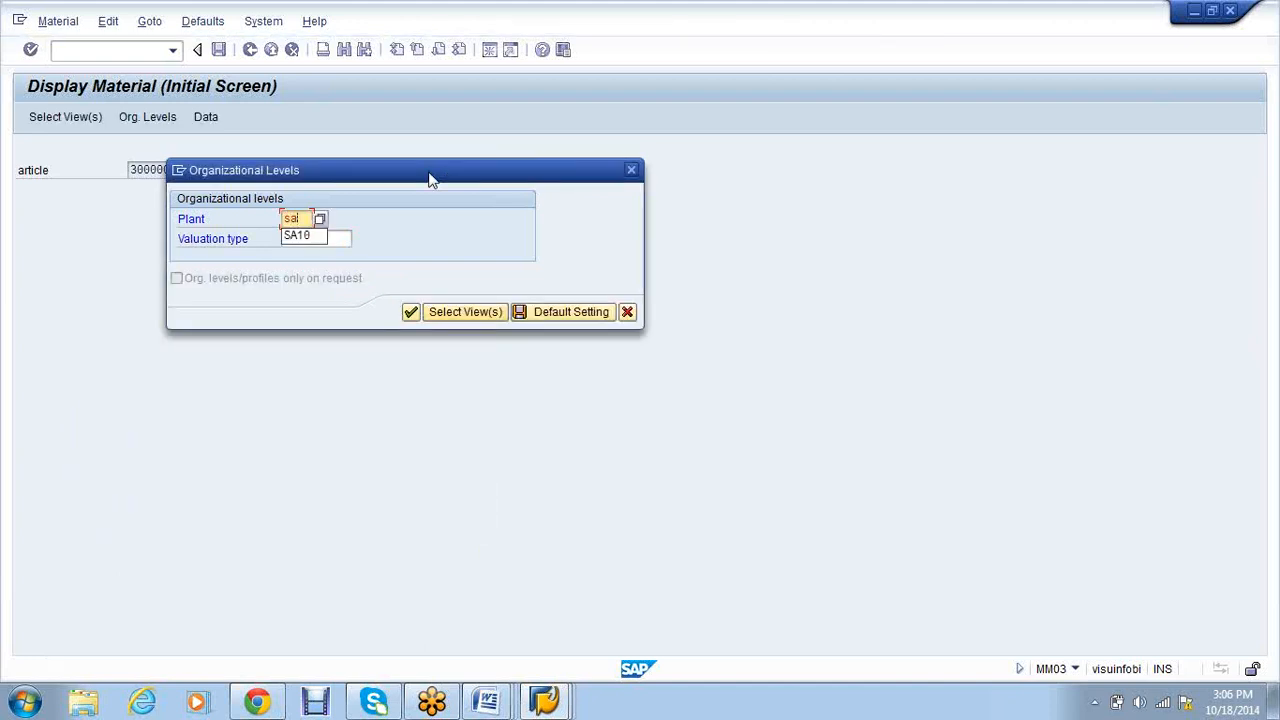
{"action": "key", "text": "Down"}
{"action": "key", "text": "Return"}
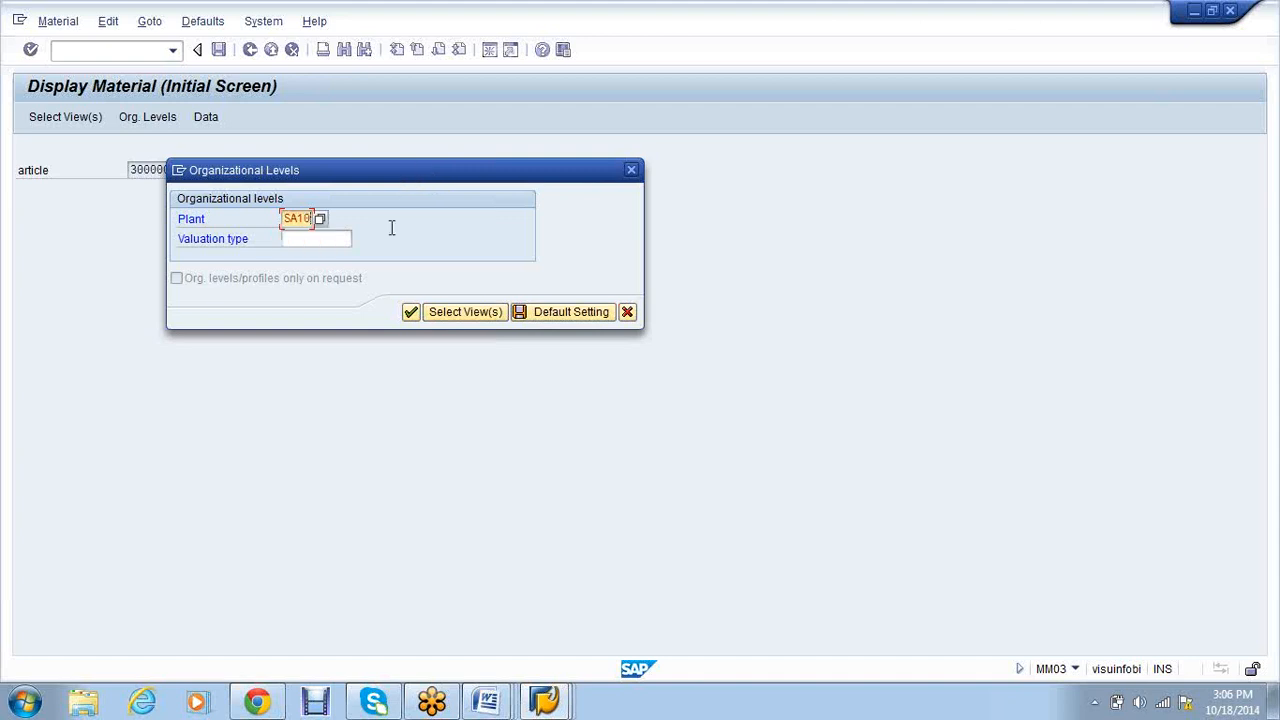
{"action": "left_click", "coordinate": [336, 243]}
{"action": "left_click", "coordinate": [359, 240]}
{"action": "key", "text": "Return"}
{"action": "left_click", "coordinate": [412, 318]}
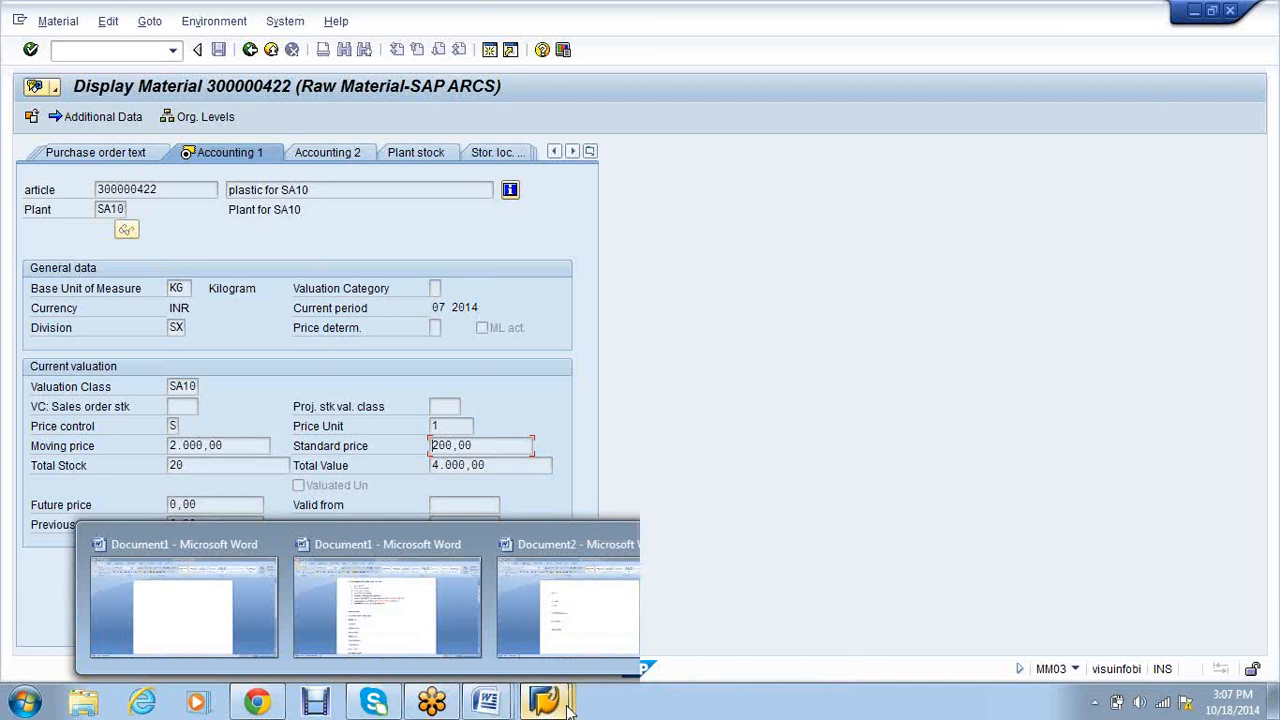
Compare the purchase order's ordered value and net price with the material's standard price.
{"action": "mouse_move", "coordinate": [568, 705]}
{"action": "left_click", "coordinate": [983, 614]}
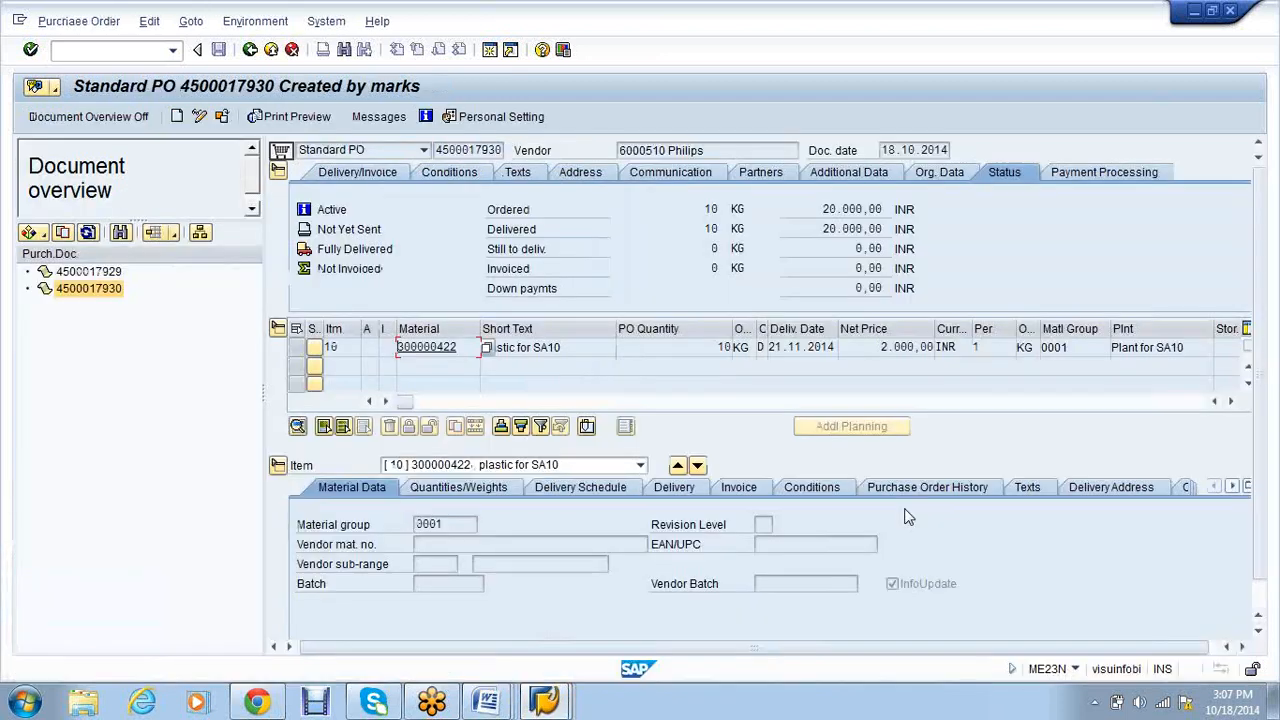
{"action": "left_click", "coordinate": [826, 208]}
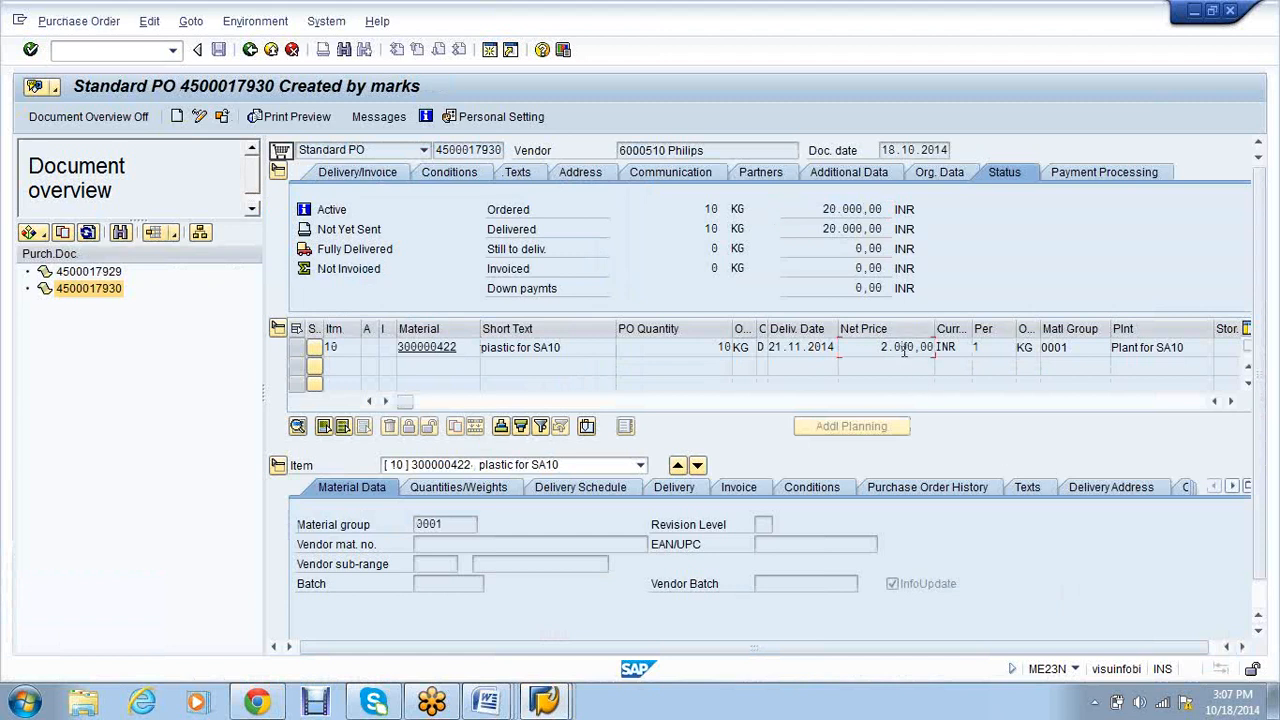
{"action": "key", "text": "alt+Tab"}
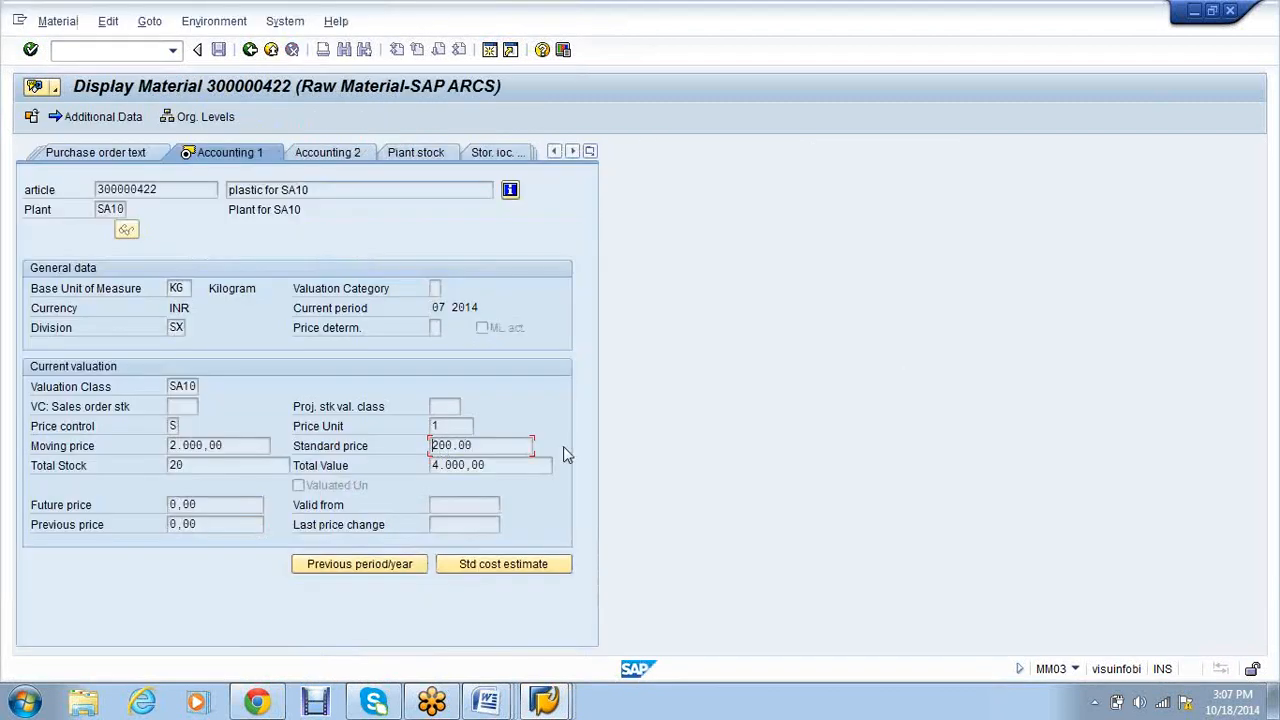
{"action": "key", "text": "alt+Tab"}
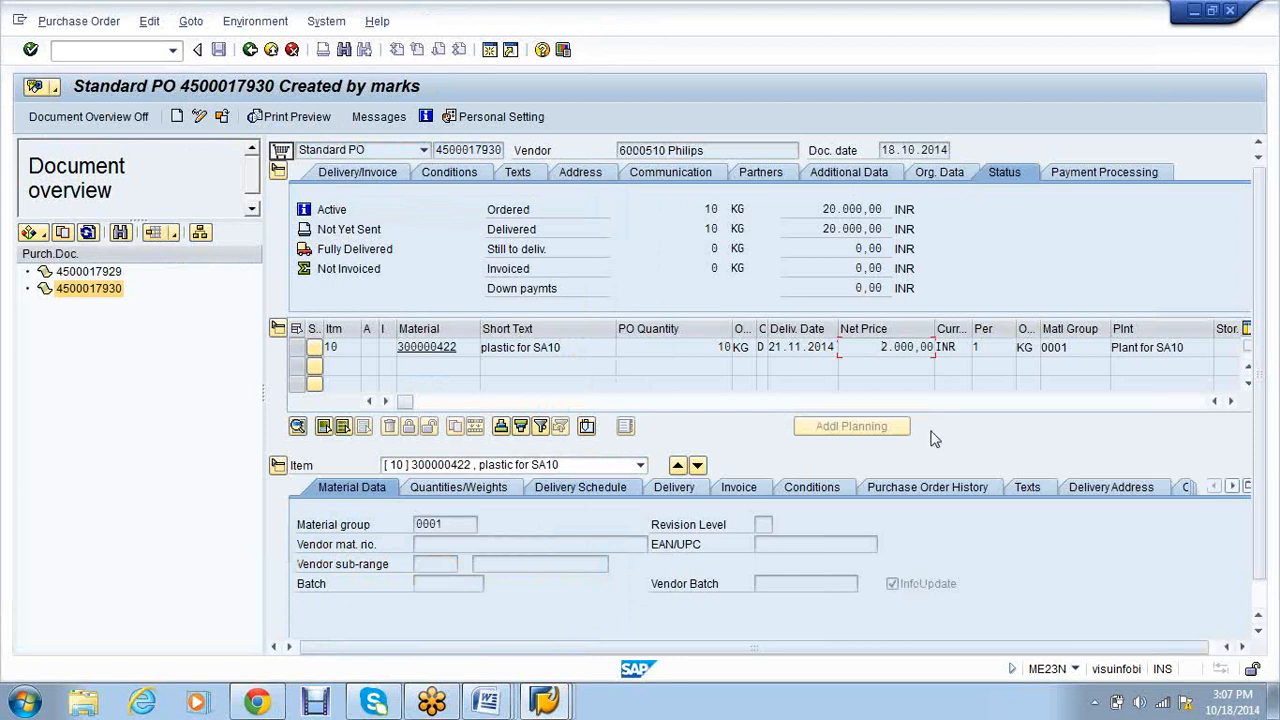
Switch to the Document3 notes in Word and close them without saving.
{"action": "left_click", "coordinate": [505, 703]}
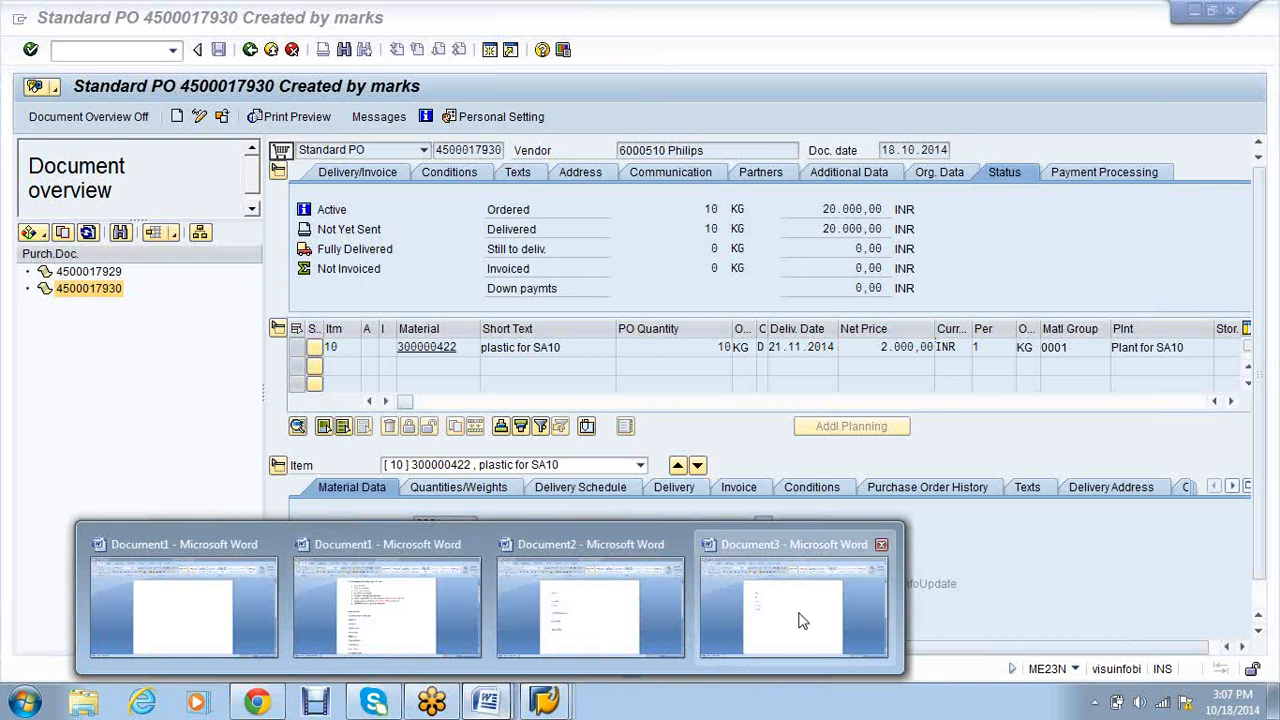
{"action": "left_click", "coordinate": [801, 621]}
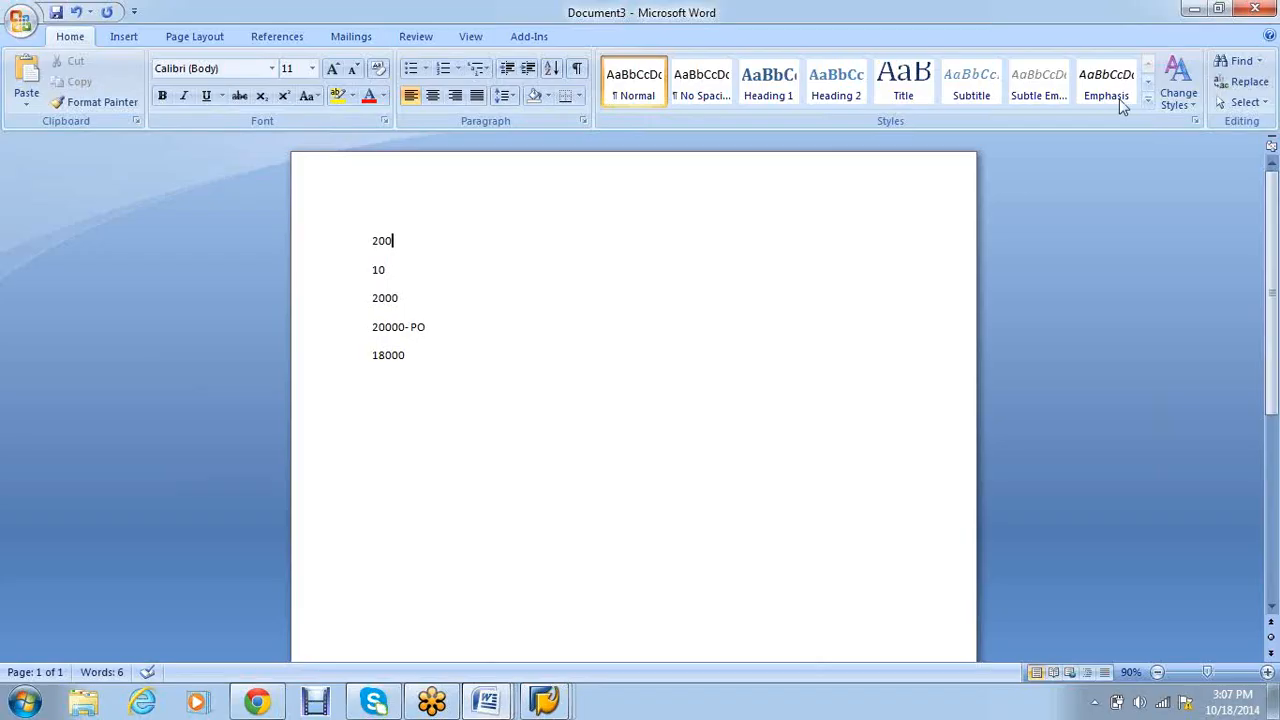
{"action": "left_click", "coordinate": [1253, 9]}
{"action": "left_click", "coordinate": [643, 398]}
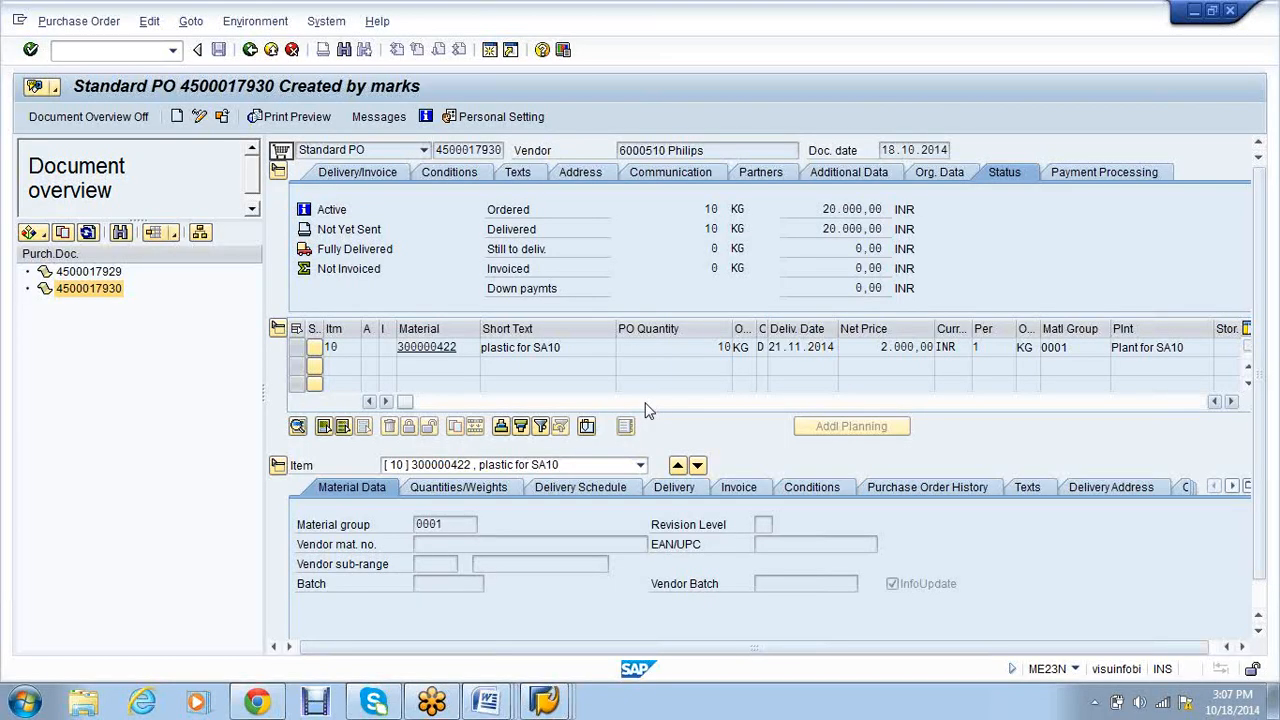
Switch to Document2 in Word and copy the plastic purchase order's number.
{"action": "left_click", "coordinate": [545, 700]}
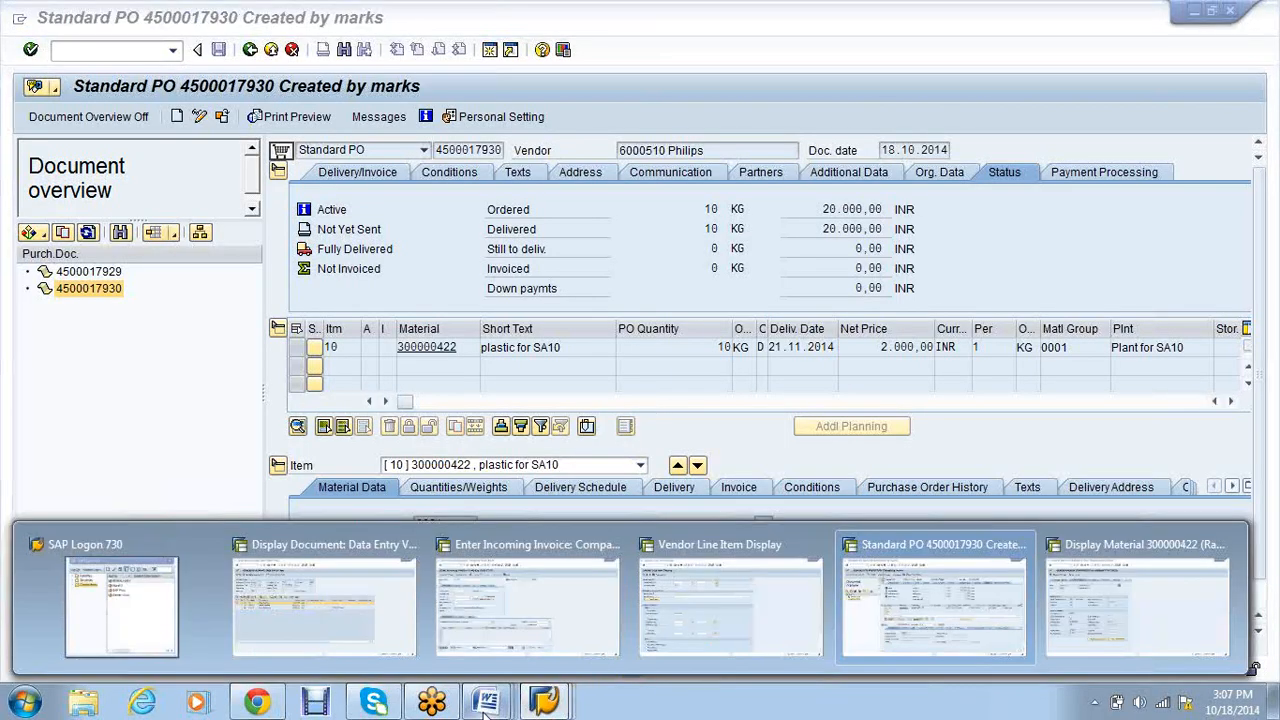
{"action": "mouse_move", "coordinate": [486, 703]}
{"action": "left_click", "coordinate": [650, 632]}
{"action": "right_click", "coordinate": [387, 494]}
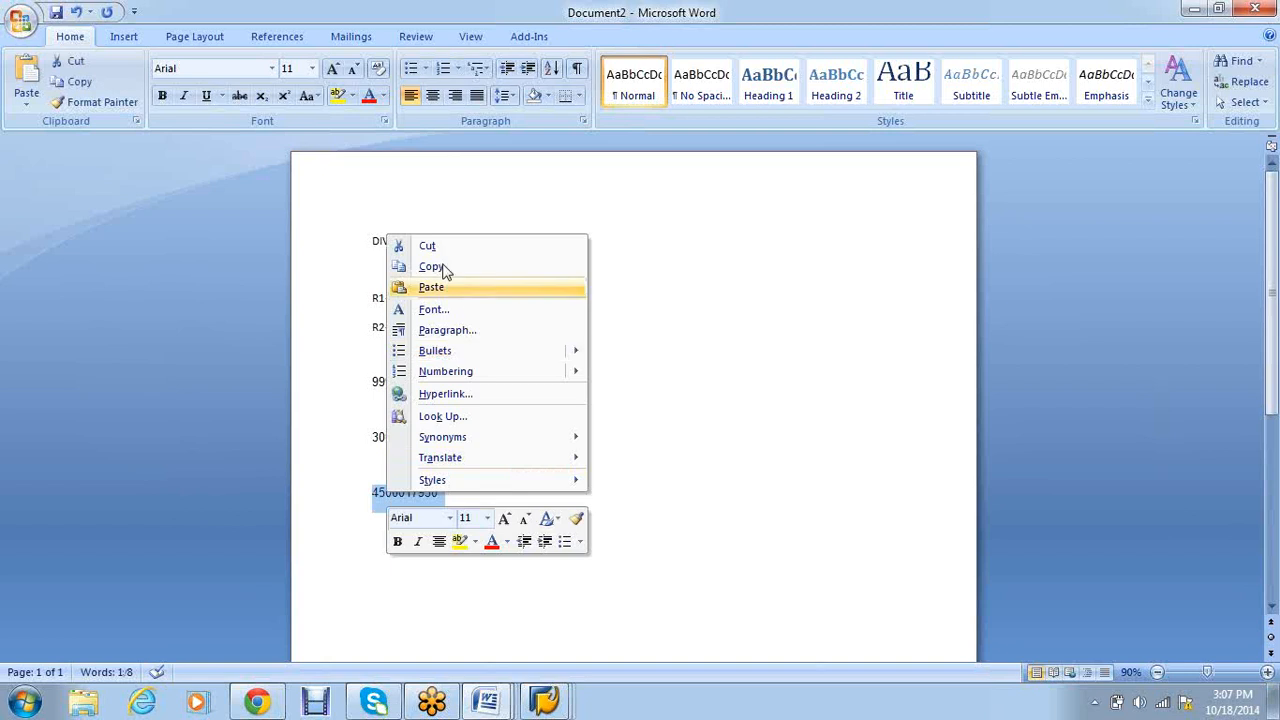
{"action": "left_click", "coordinate": [431, 266]}
Switch to SAP's incoming invoice, enter invoice date 18.10.2014, amount 20000 and the copied purchase order number, and simulate the posting.
{"action": "left_click", "coordinate": [550, 700]}
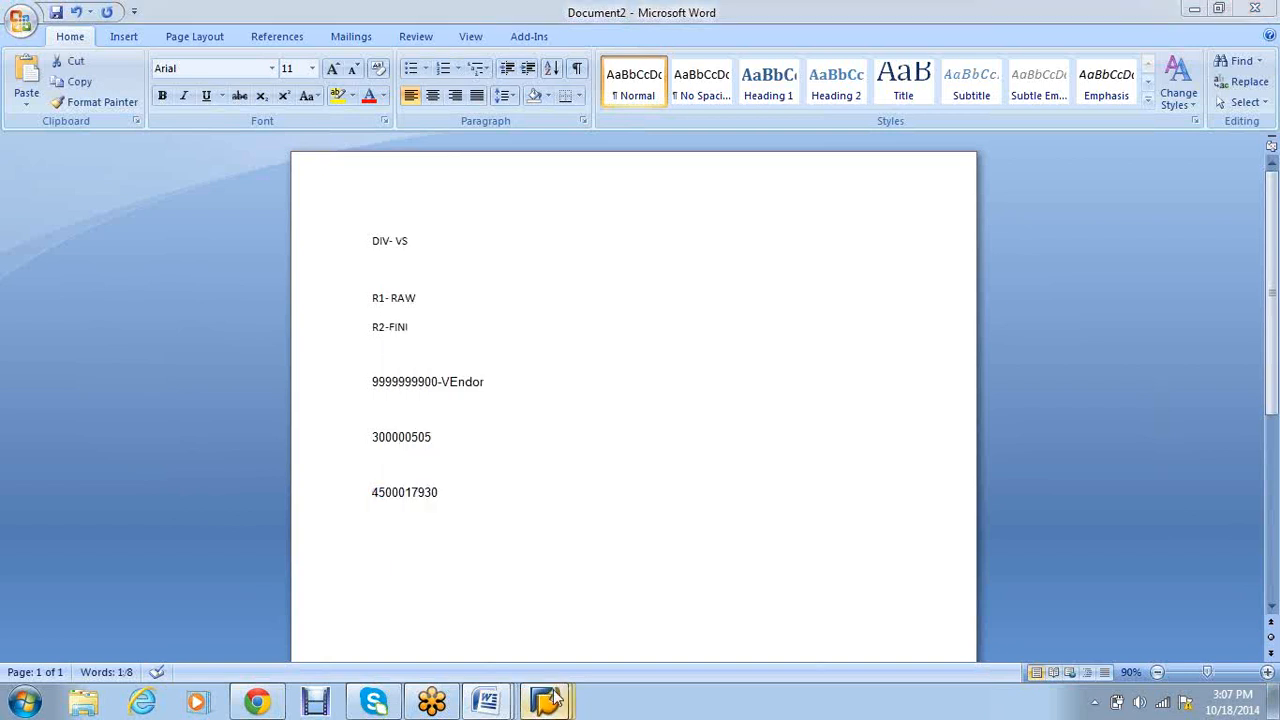
{"action": "mouse_move", "coordinate": [557, 698]}
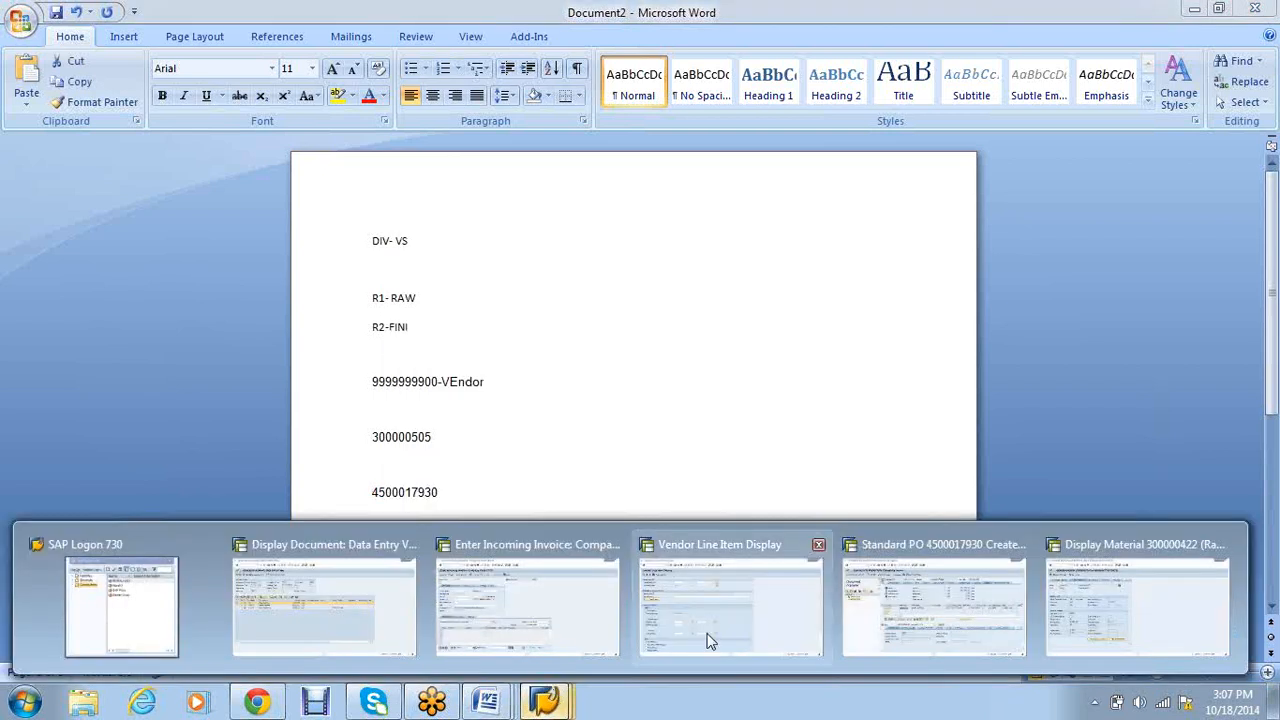
{"action": "left_click", "coordinate": [533, 628]}
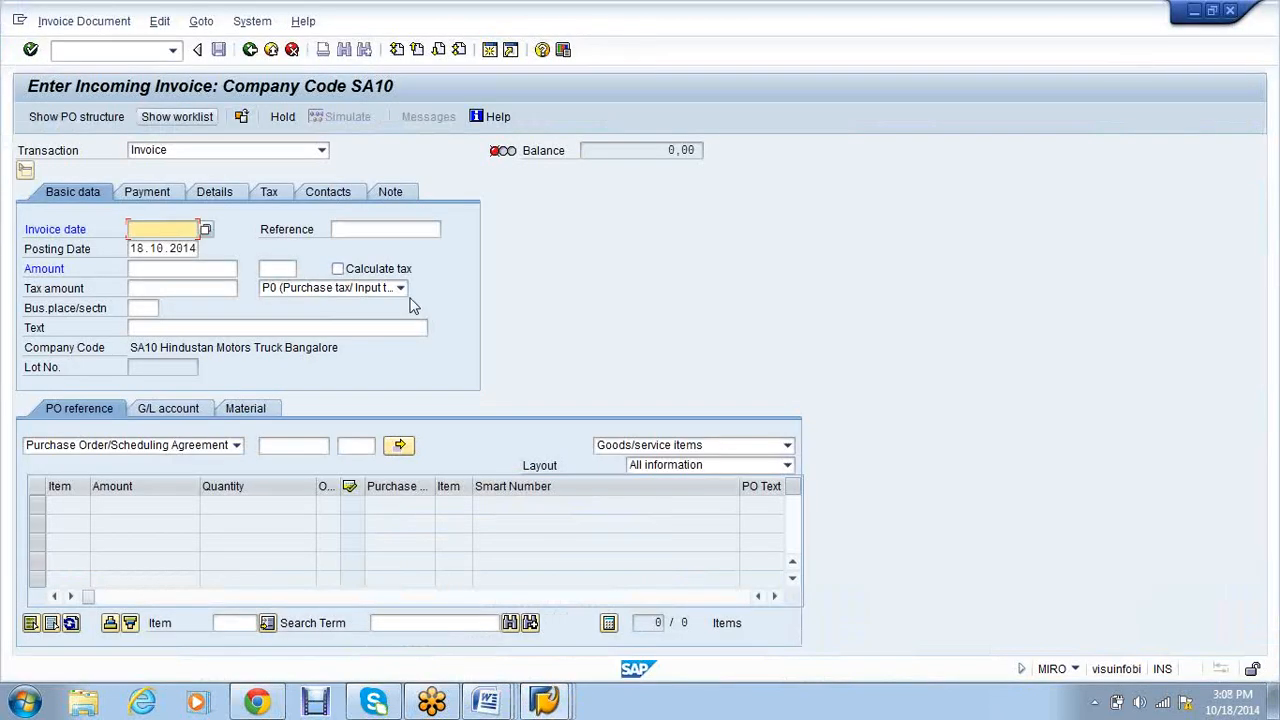
{"action": "type", "text": "18.10.2"}
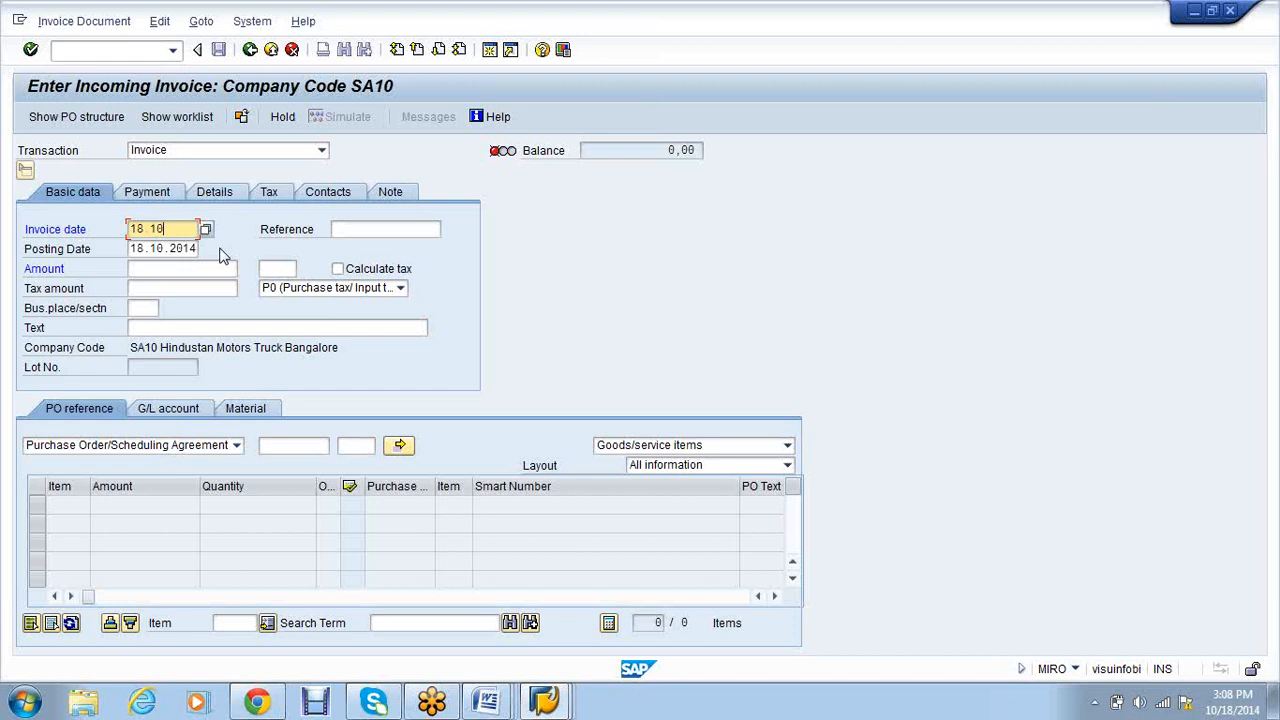
{"action": "type", "text": "014"}
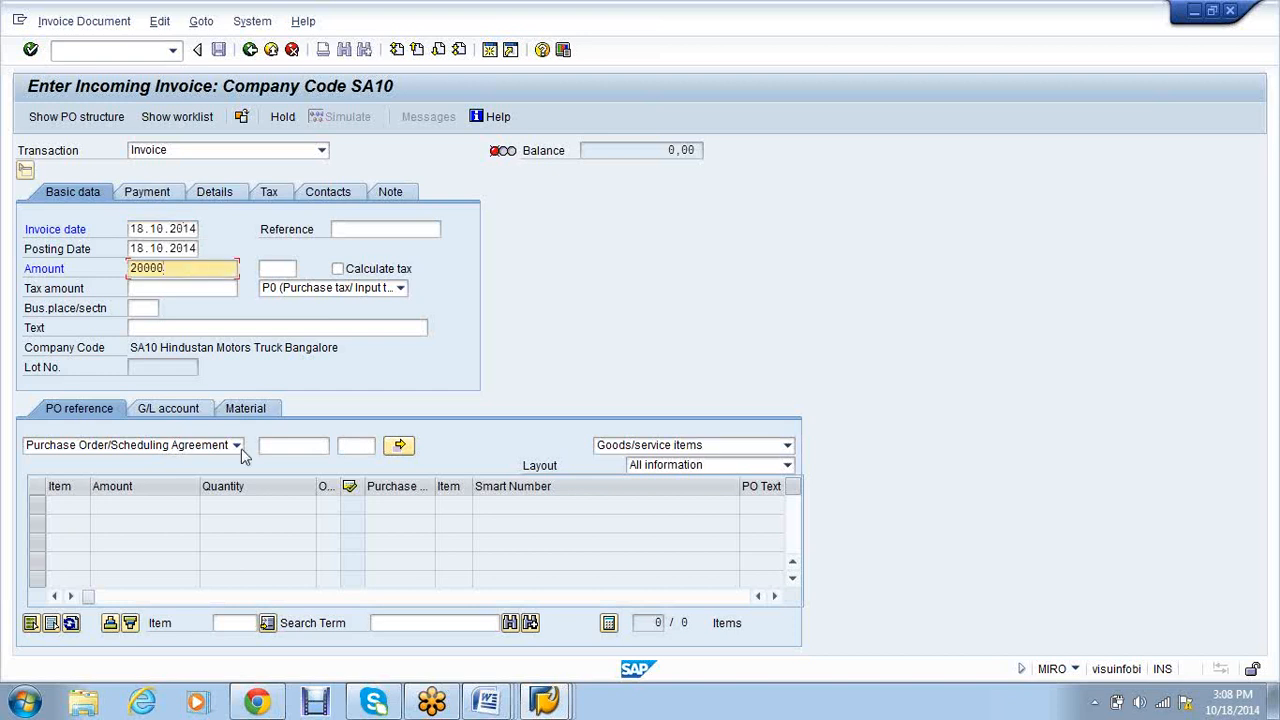
{"action": "left_click", "coordinate": [282, 447]}
{"action": "key", "text": "ctrl+v"}
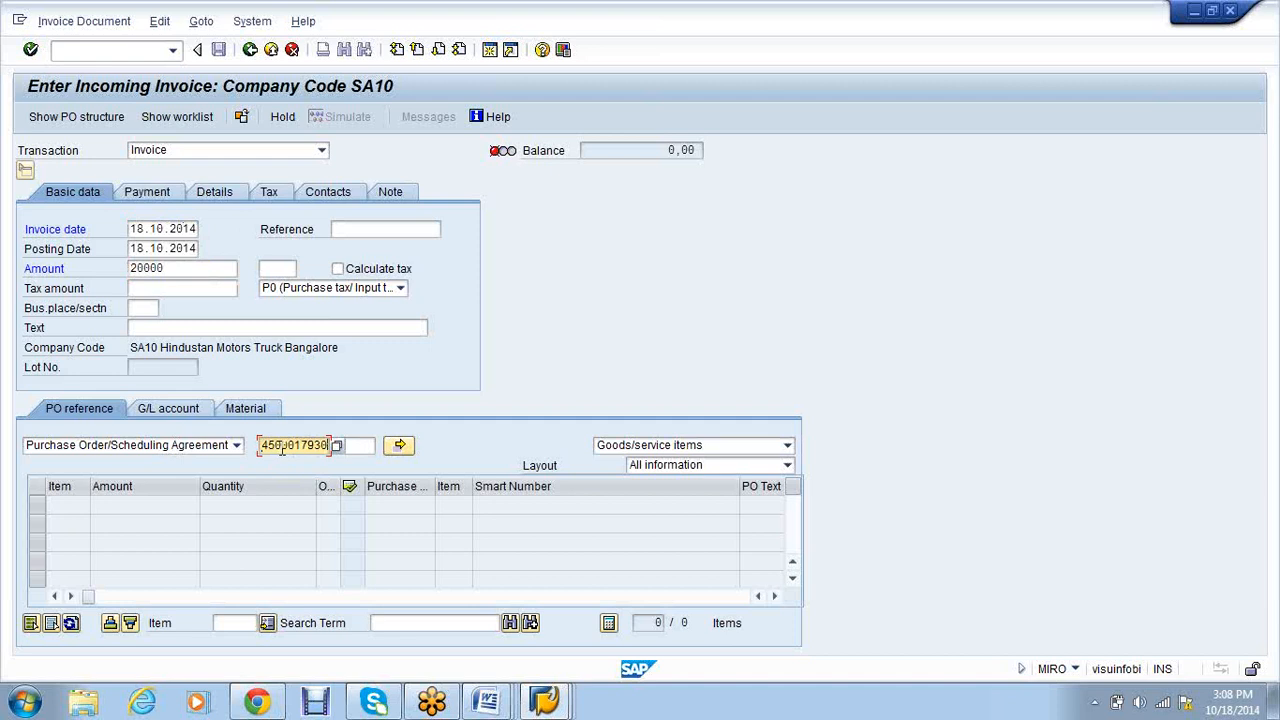
{"action": "key", "text": "Return"}
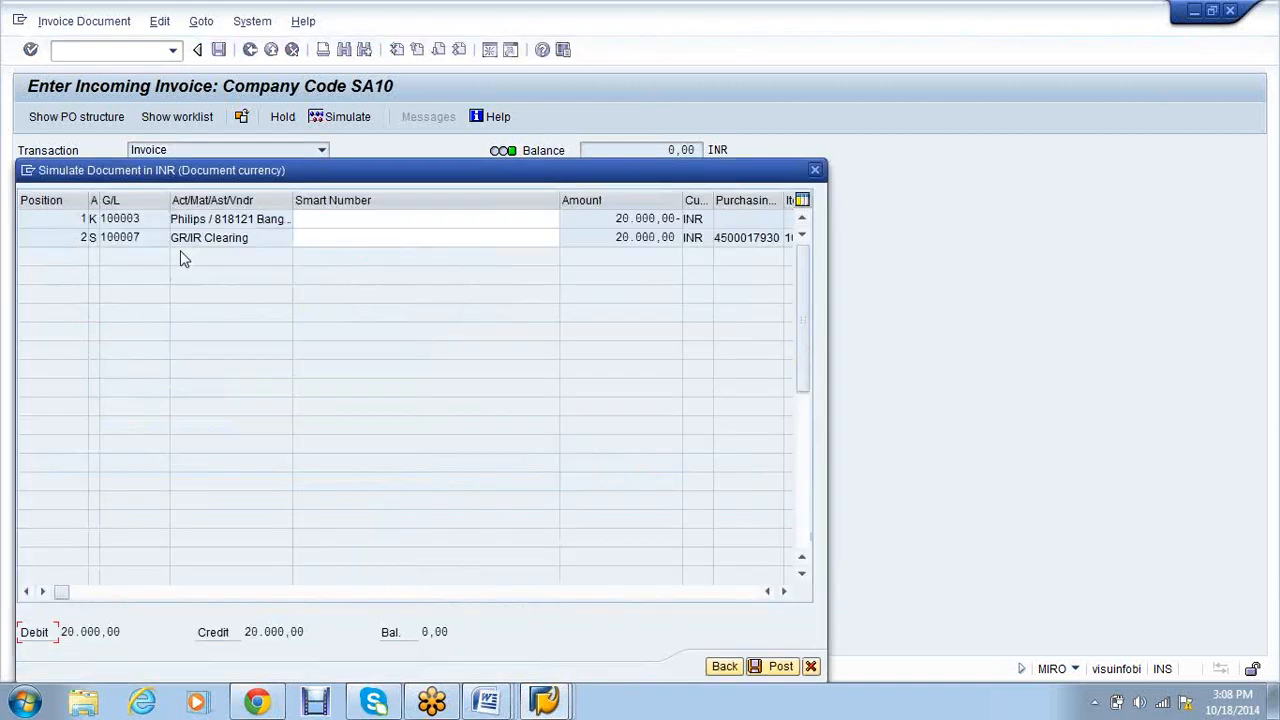
Post the simulated invoice and open its accounting document from the displayed invoice's follow-on documents.
{"action": "left_click_drag", "start_coordinate": [293, 200], "coordinate": [313, 198]}
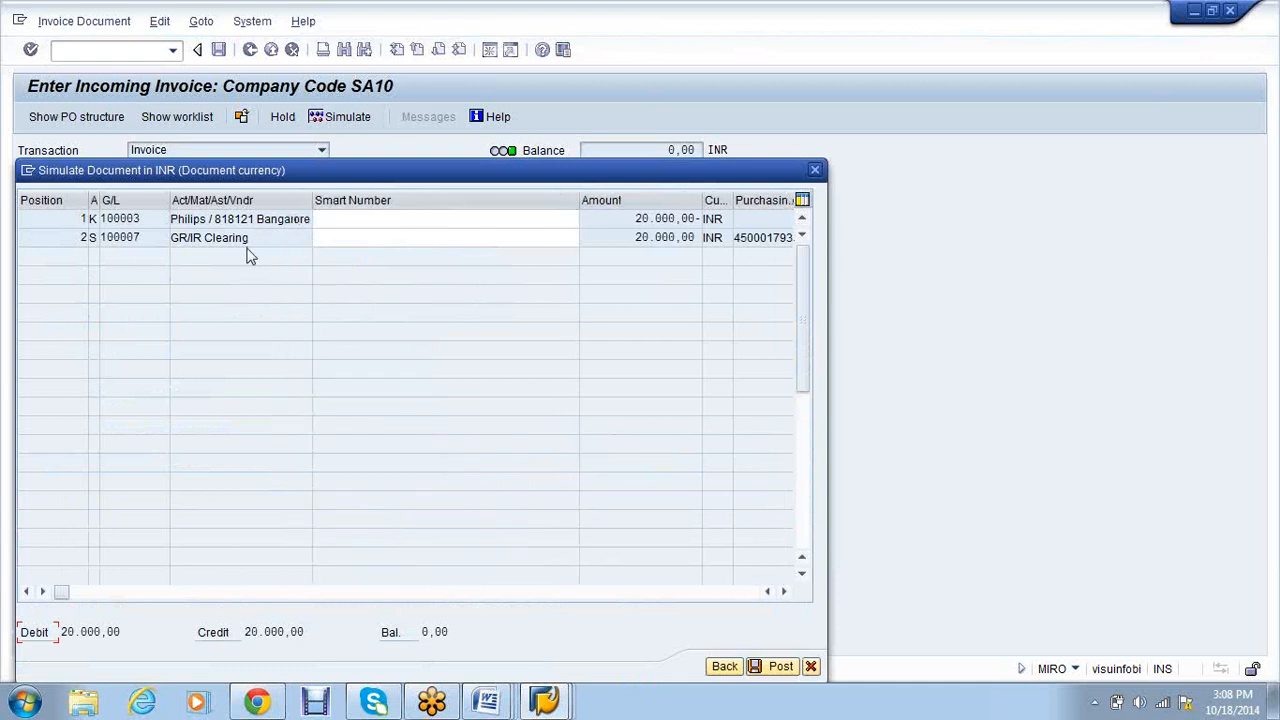
{"action": "left_click", "coordinate": [735, 667]}
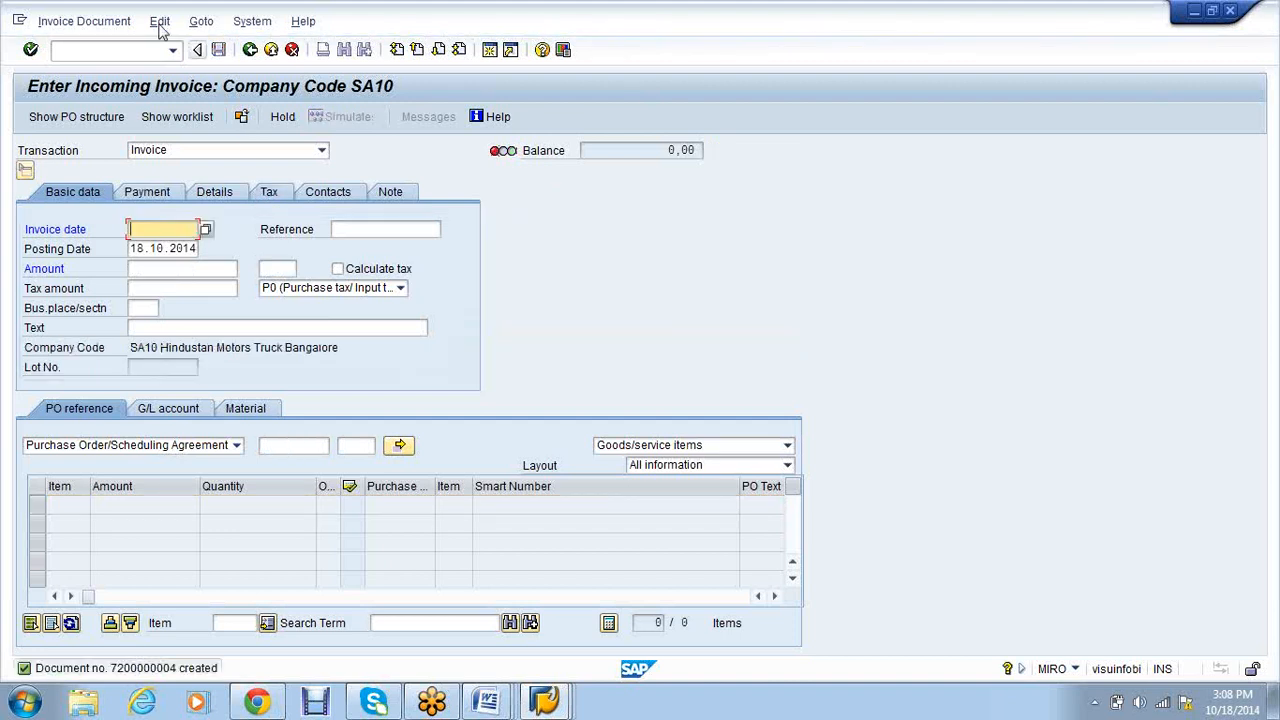
{"action": "left_click", "coordinate": [118, 28]}
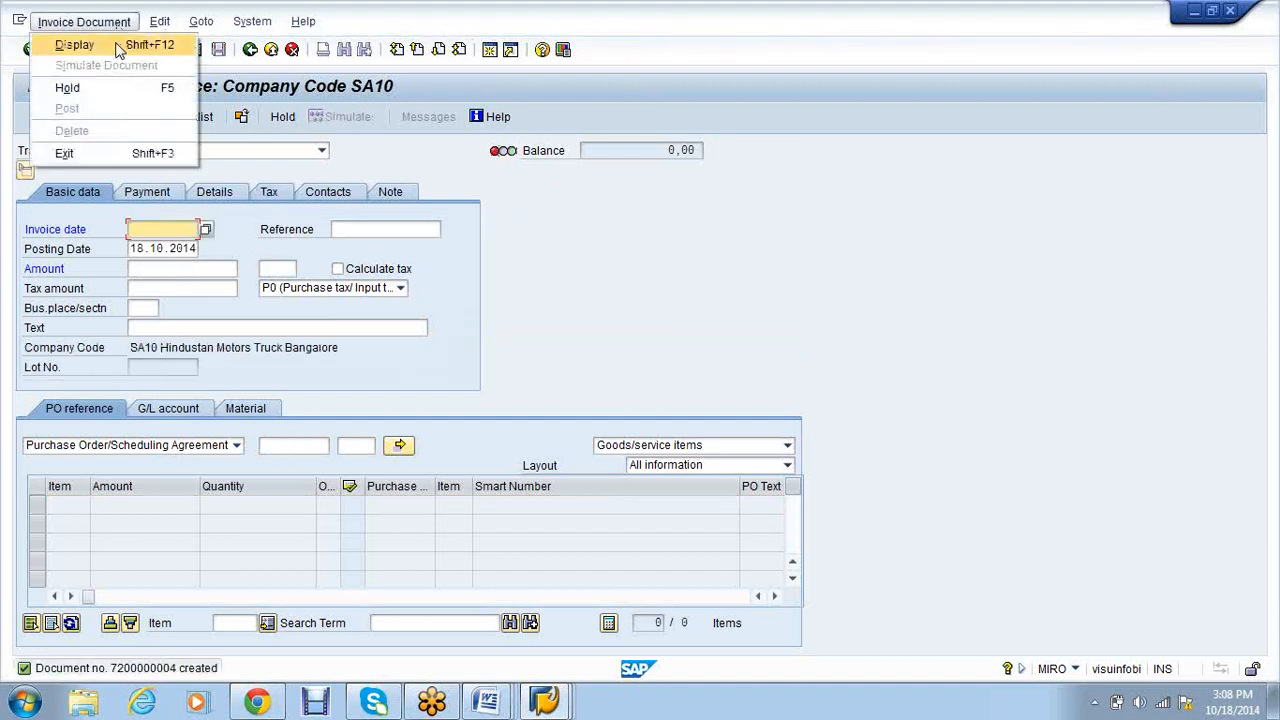
{"action": "left_click", "coordinate": [117, 47]}
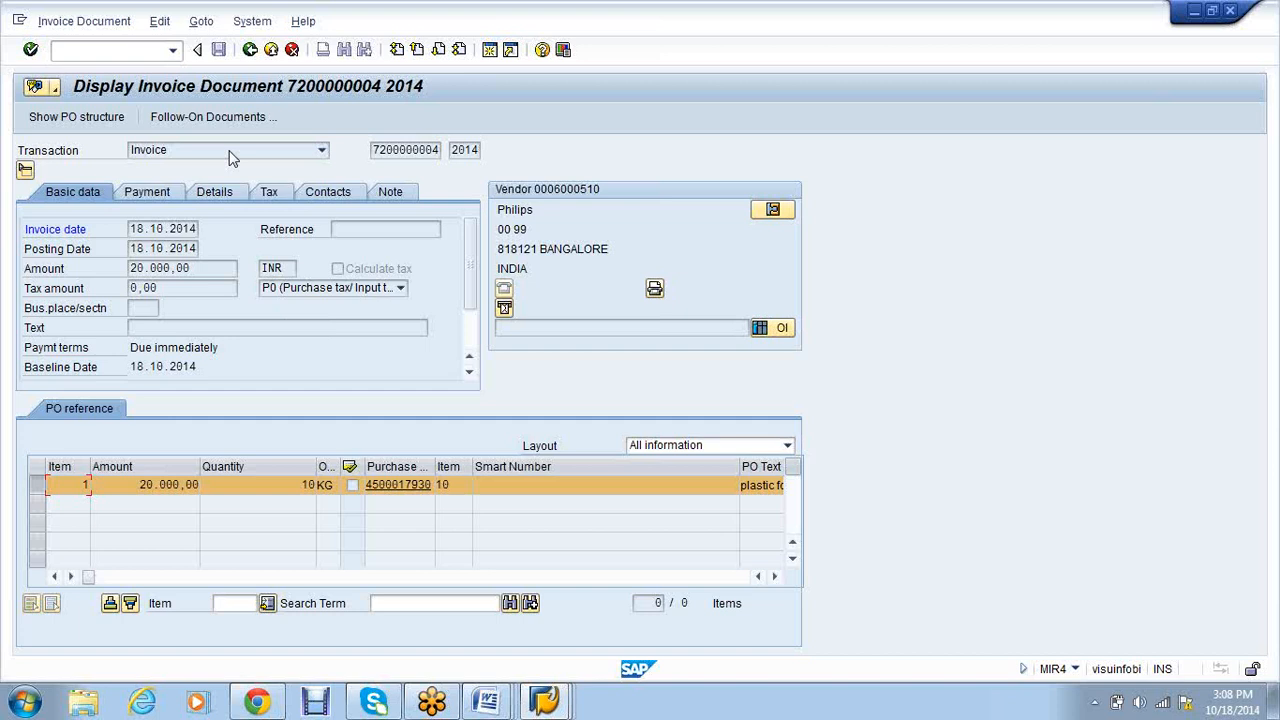
{"action": "left_click", "coordinate": [220, 117]}
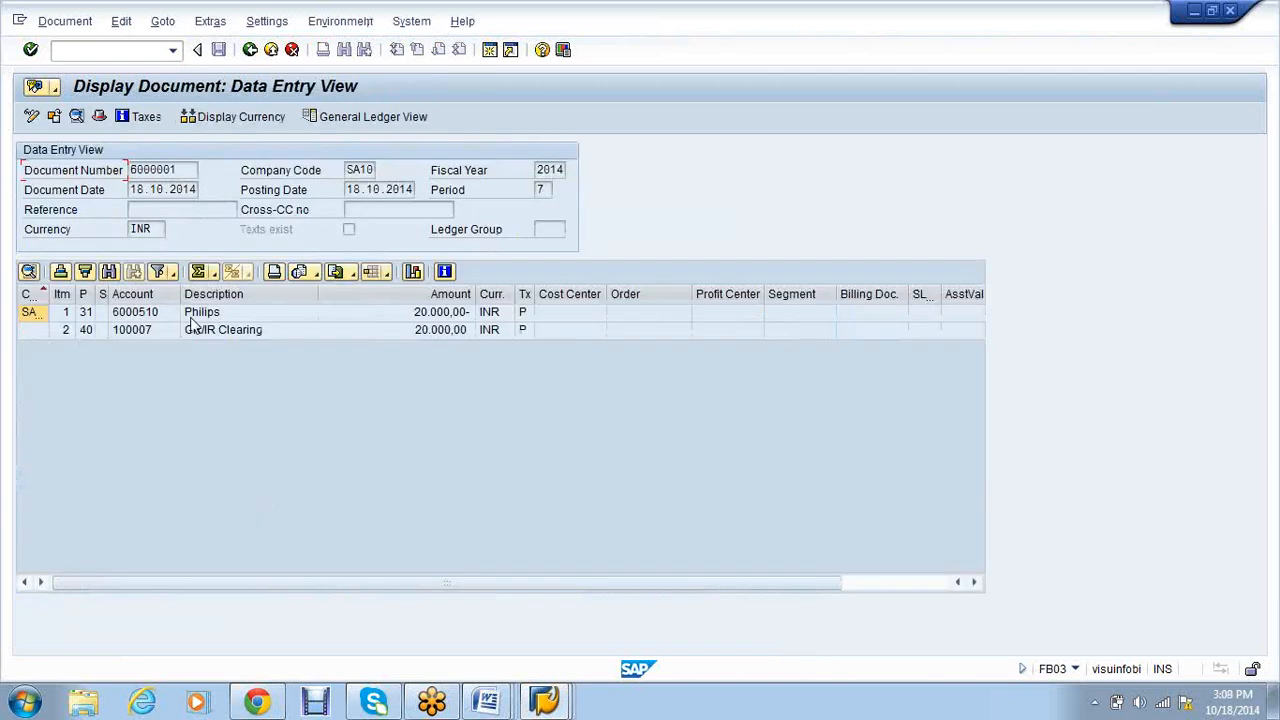
{"action": "left_click", "coordinate": [194, 314]}
Switch to Vendor Line Item Display, enter Intel's vendor account number with company code SA10, and list all items.
{"action": "left_click", "coordinate": [561, 708]}
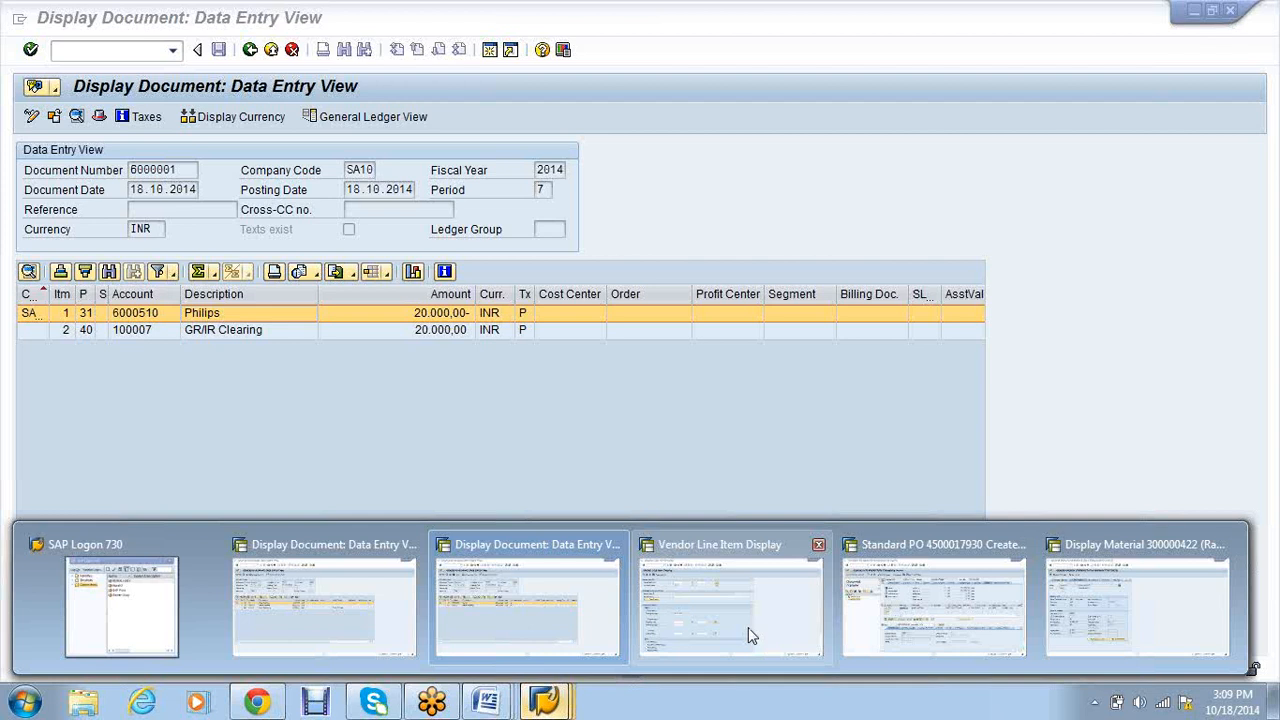
{"action": "left_click", "coordinate": [748, 627]}
{"action": "type", "text": "600050"}
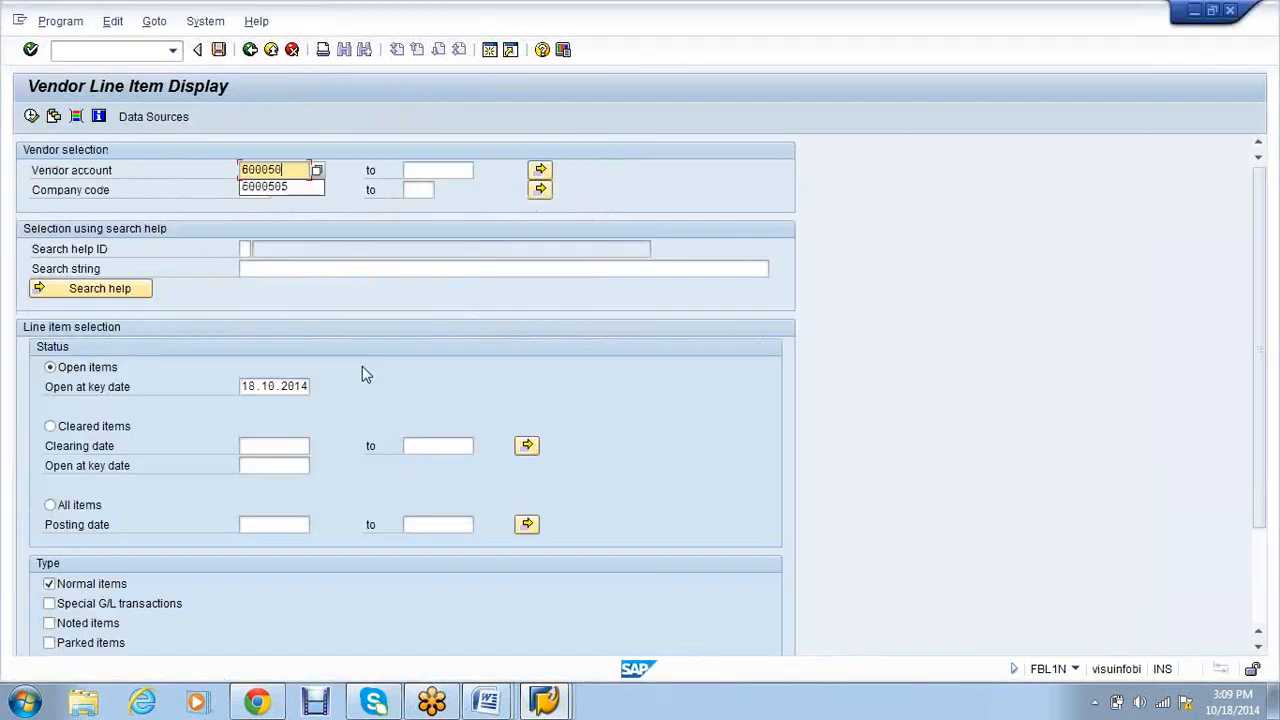
{"action": "type", "text": "1"}
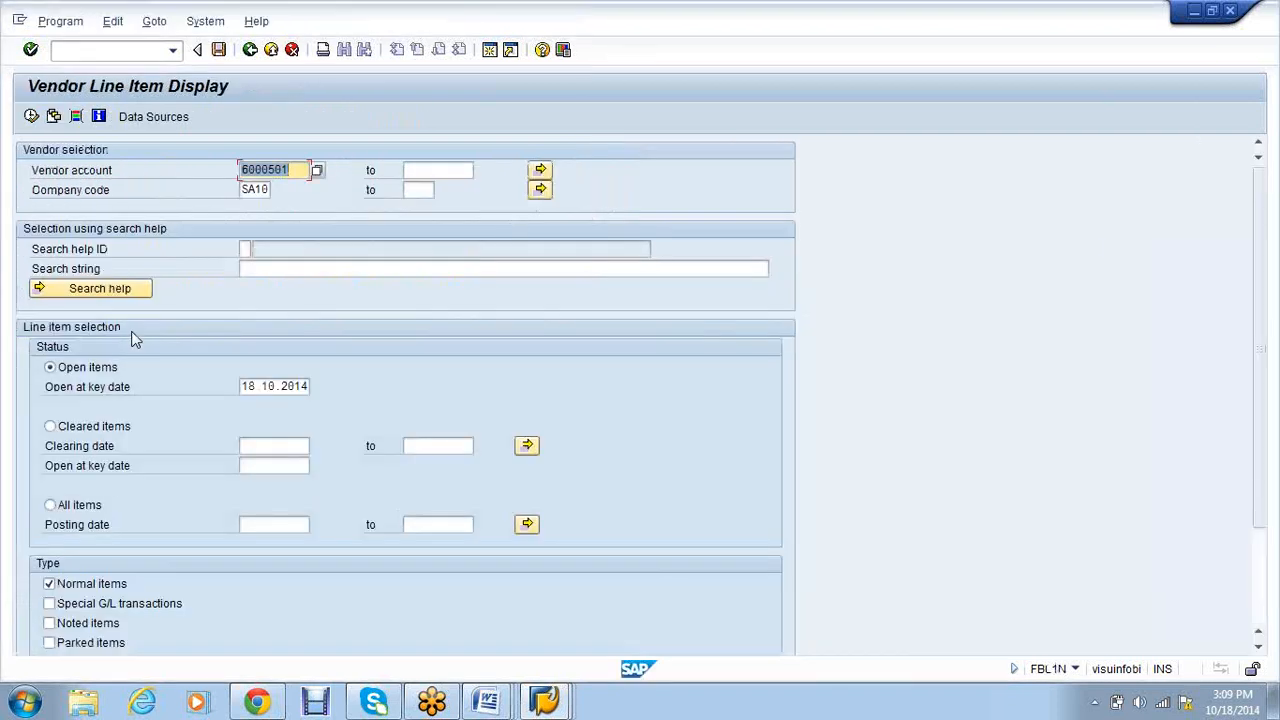
{"action": "left_click", "coordinate": [88, 506]}
{"action": "left_click", "coordinate": [31, 116]}
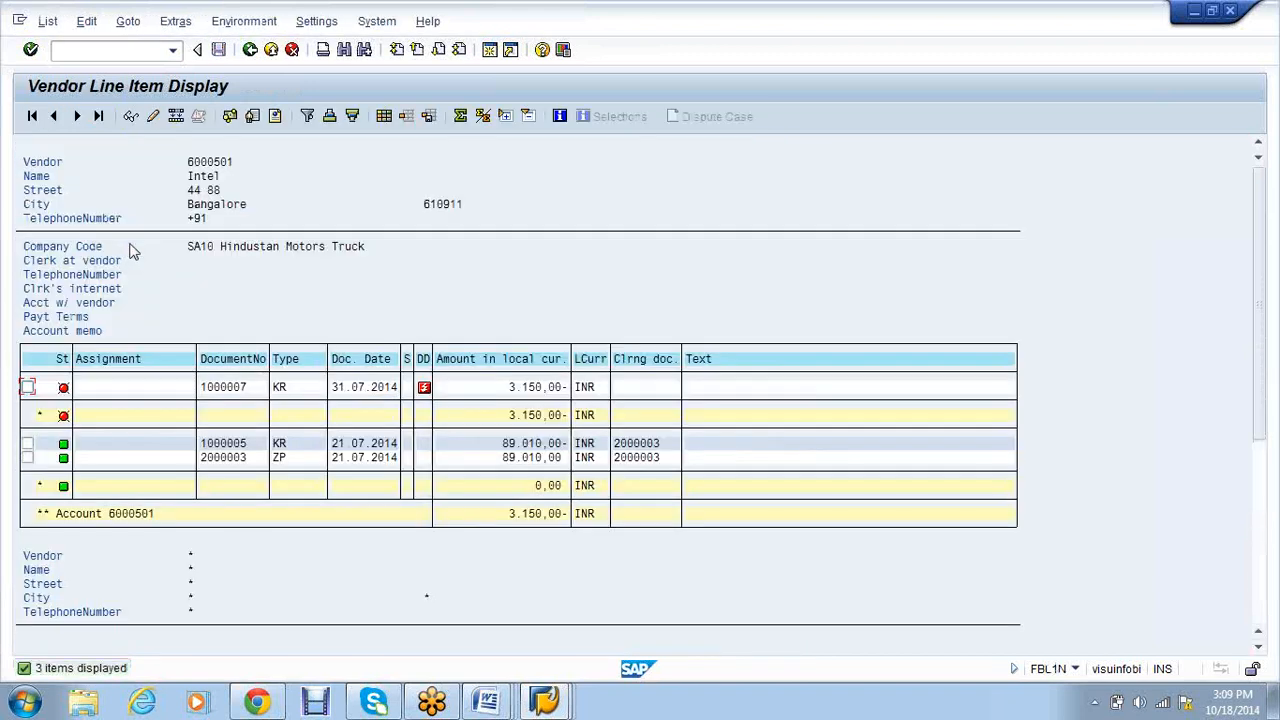
{"action": "key", "text": "alt+Tab"}
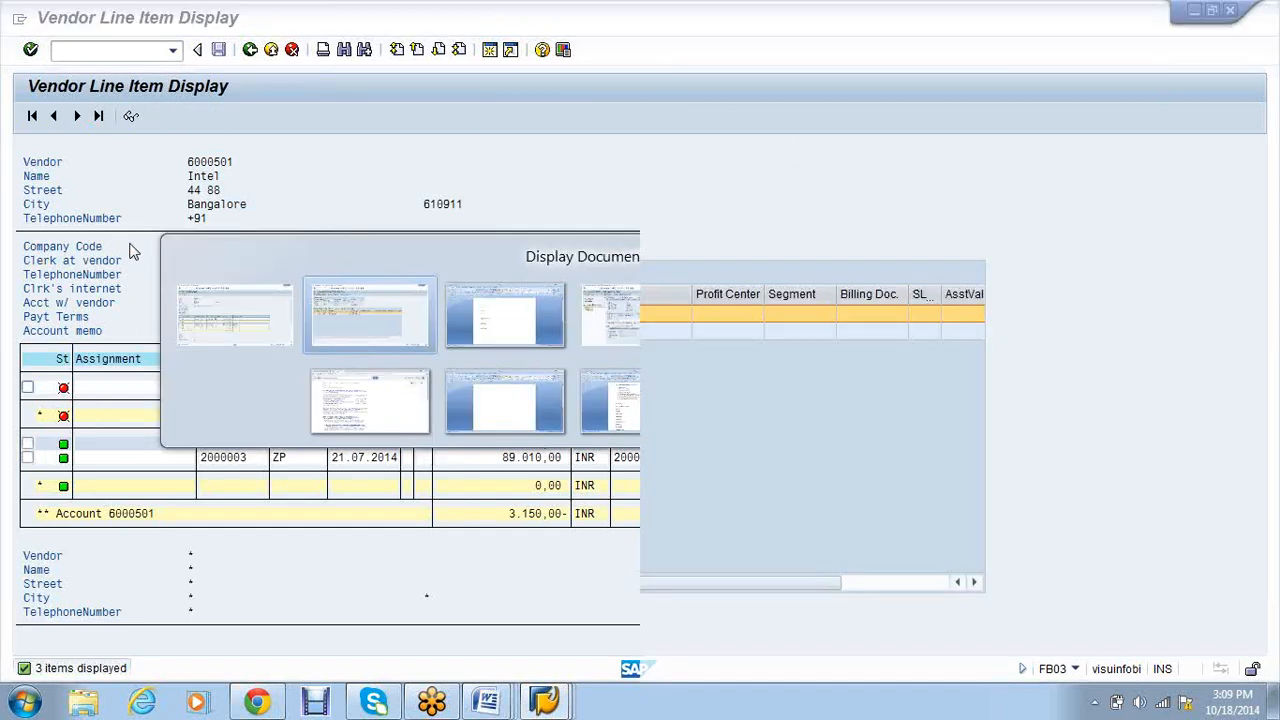
{"action": "key", "text": "alt+Tab"}
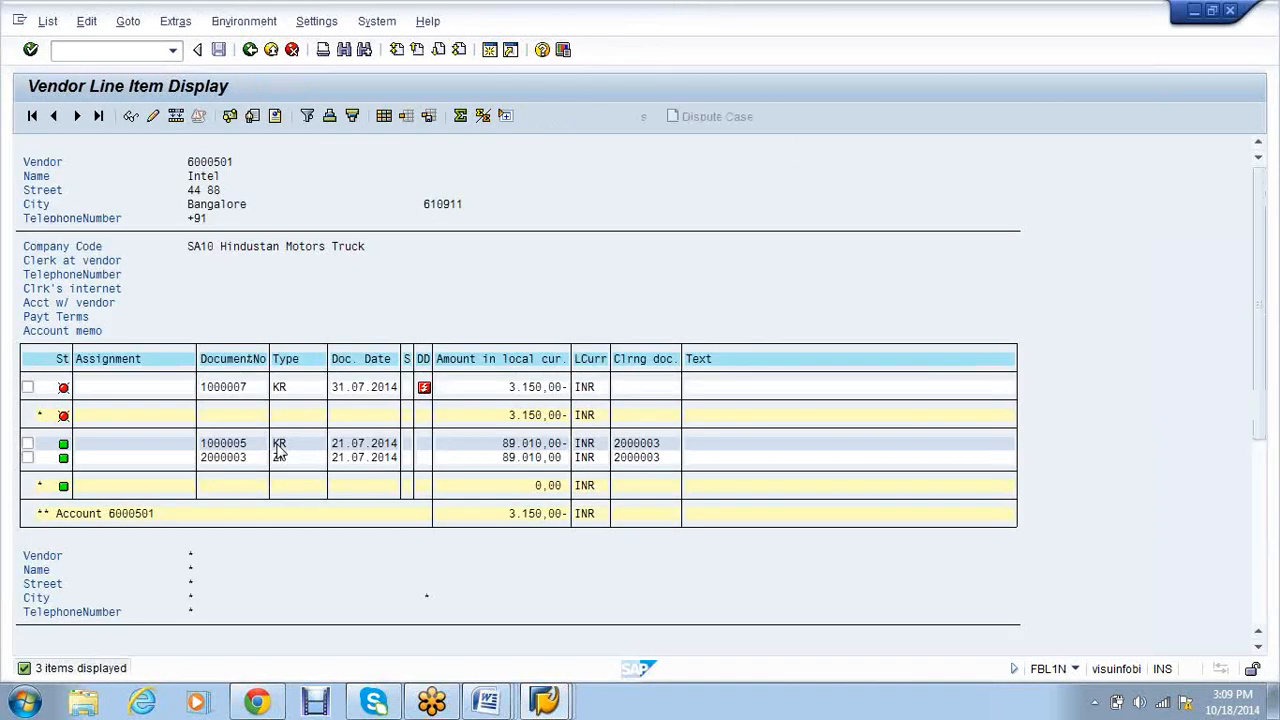
Restart transaction FBL1N, compare with the invoice's accounting document, and list all items for the prefilled vendor in company code SA10.
{"action": "left_click", "coordinate": [78, 52]}
{"action": "type", "text": "/n"}
{"action": "key", "text": "Return"}
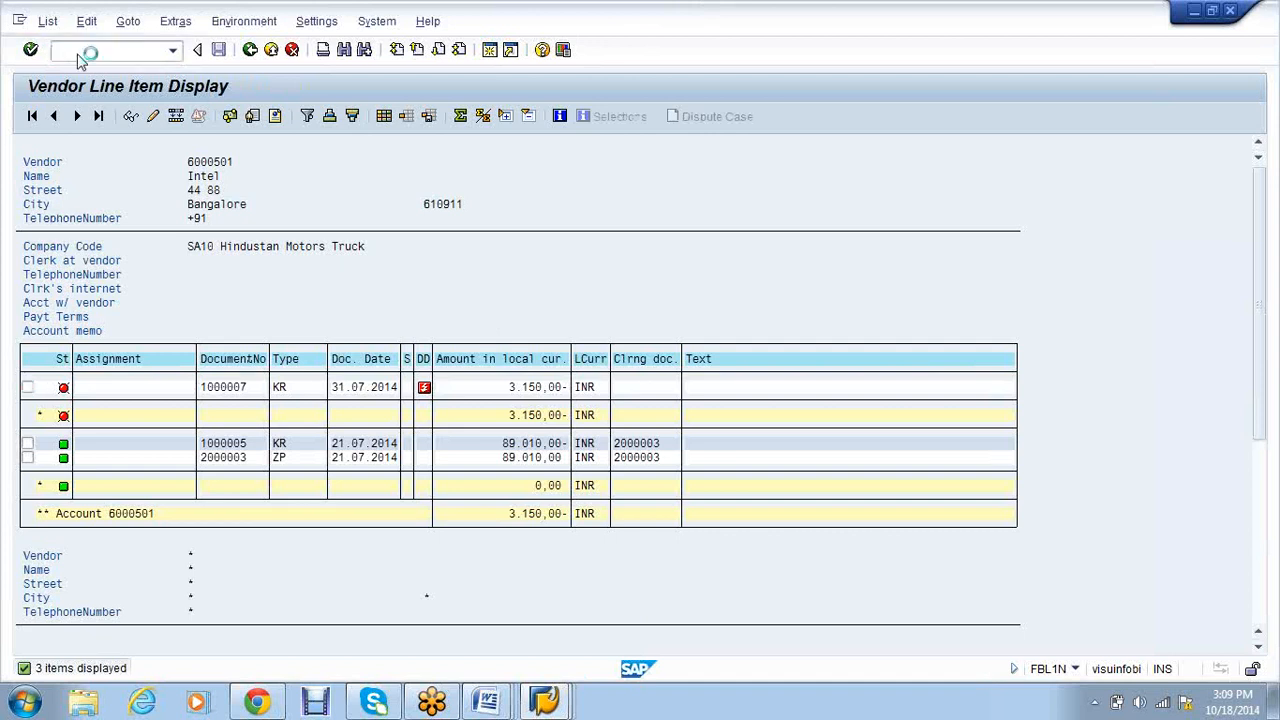
{"action": "type", "text": "fbl1n"}
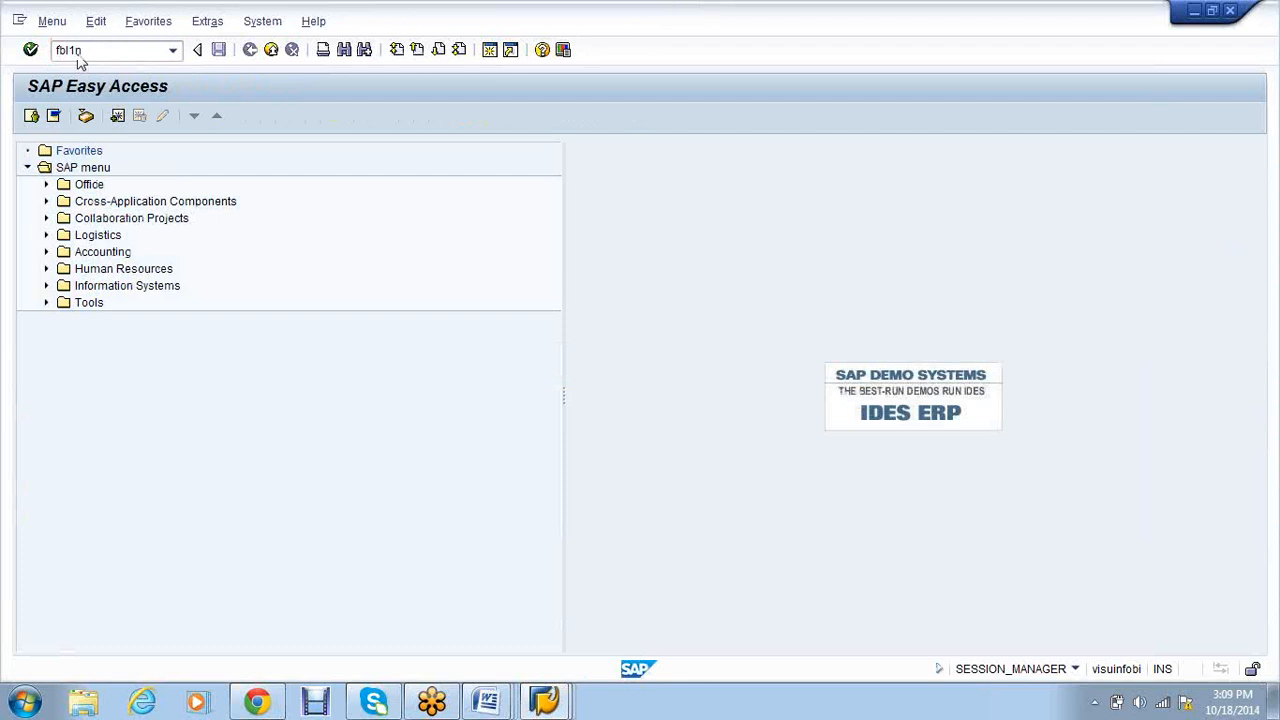
{"action": "key", "text": "Return"}
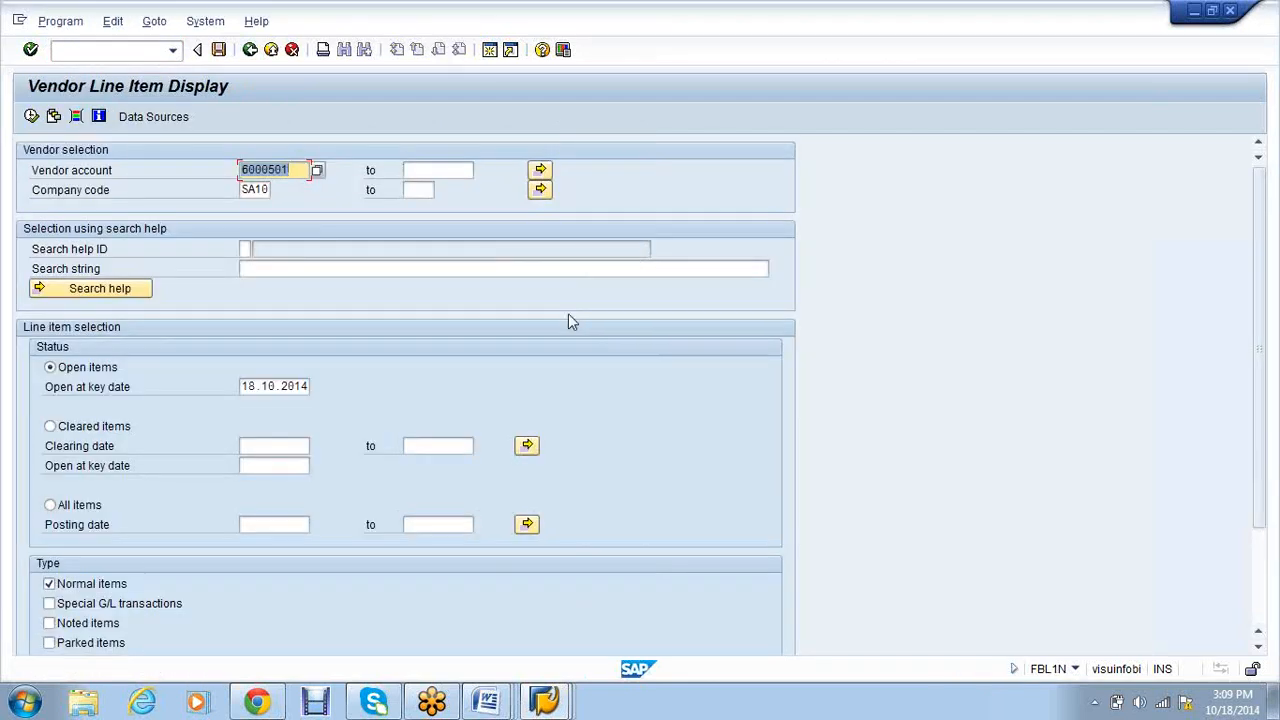
{"action": "key", "text": "alt+Tab"}
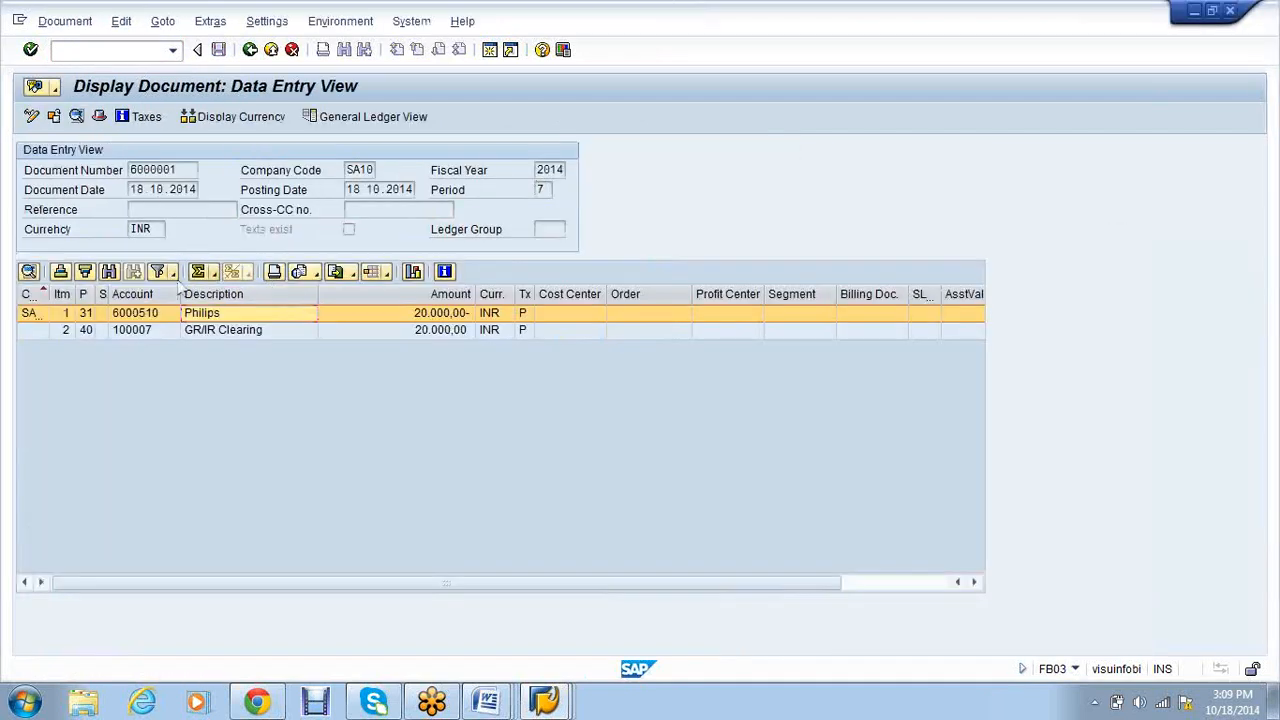
{"action": "key", "text": "alt+Tab"}
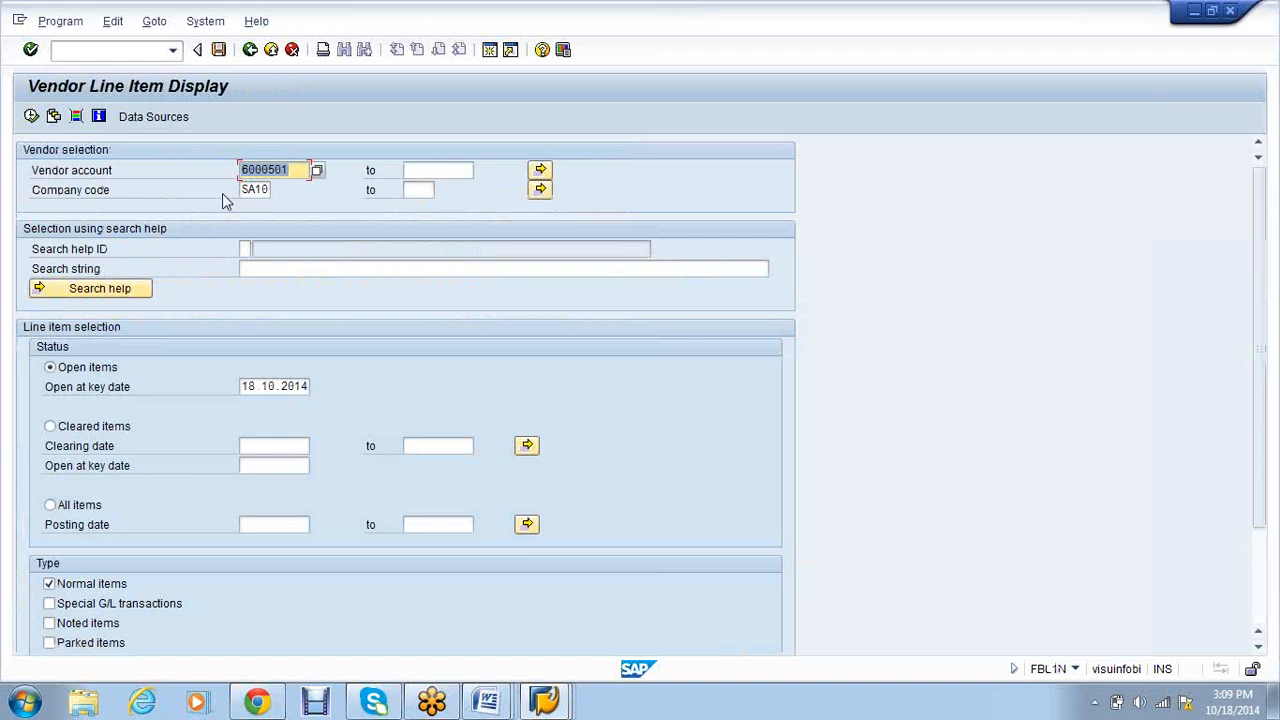
{"action": "key", "text": "alt+Tab"}
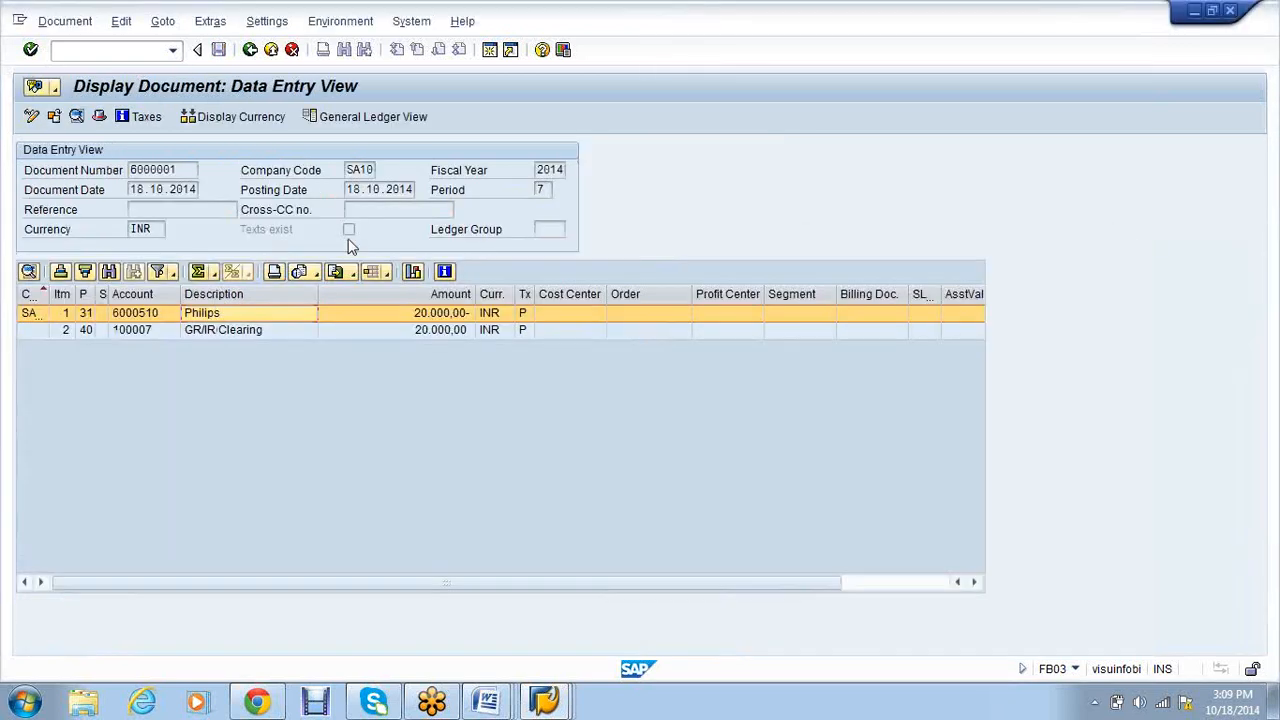
{"action": "key", "text": "alt+Tab"}
{"action": "left_click", "coordinate": [50, 505]}
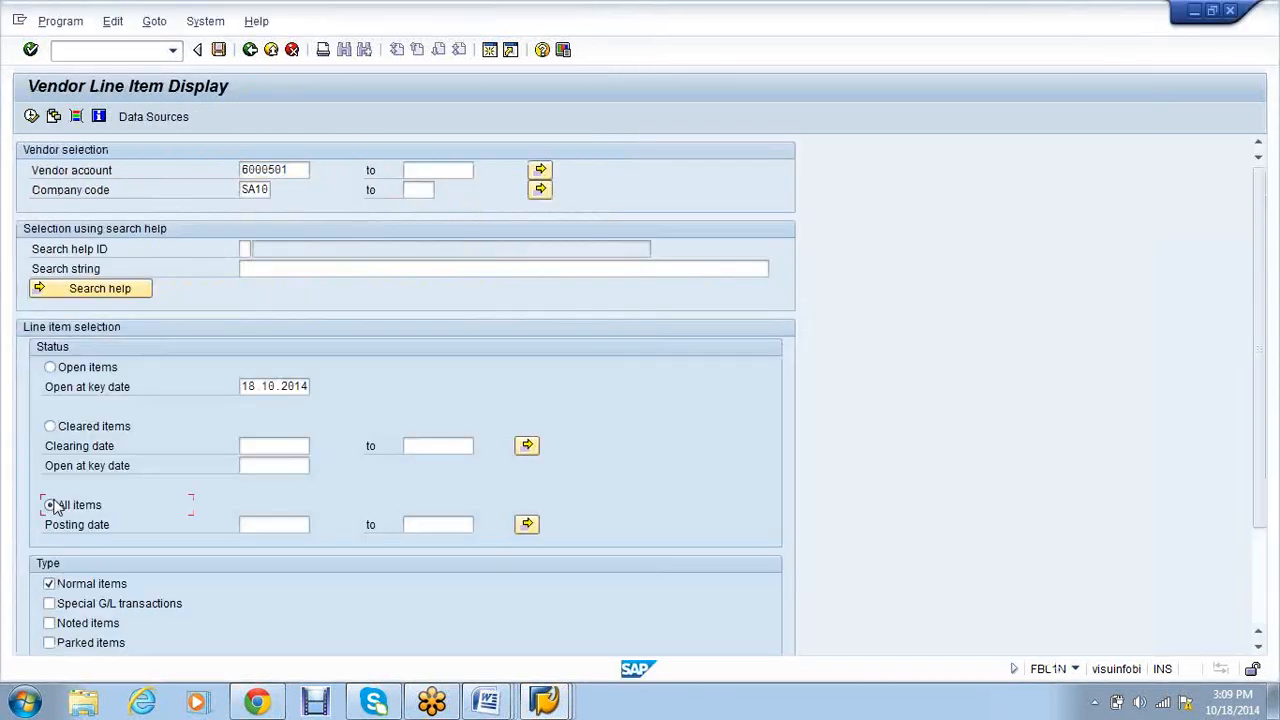
{"action": "left_click", "coordinate": [31, 117]}
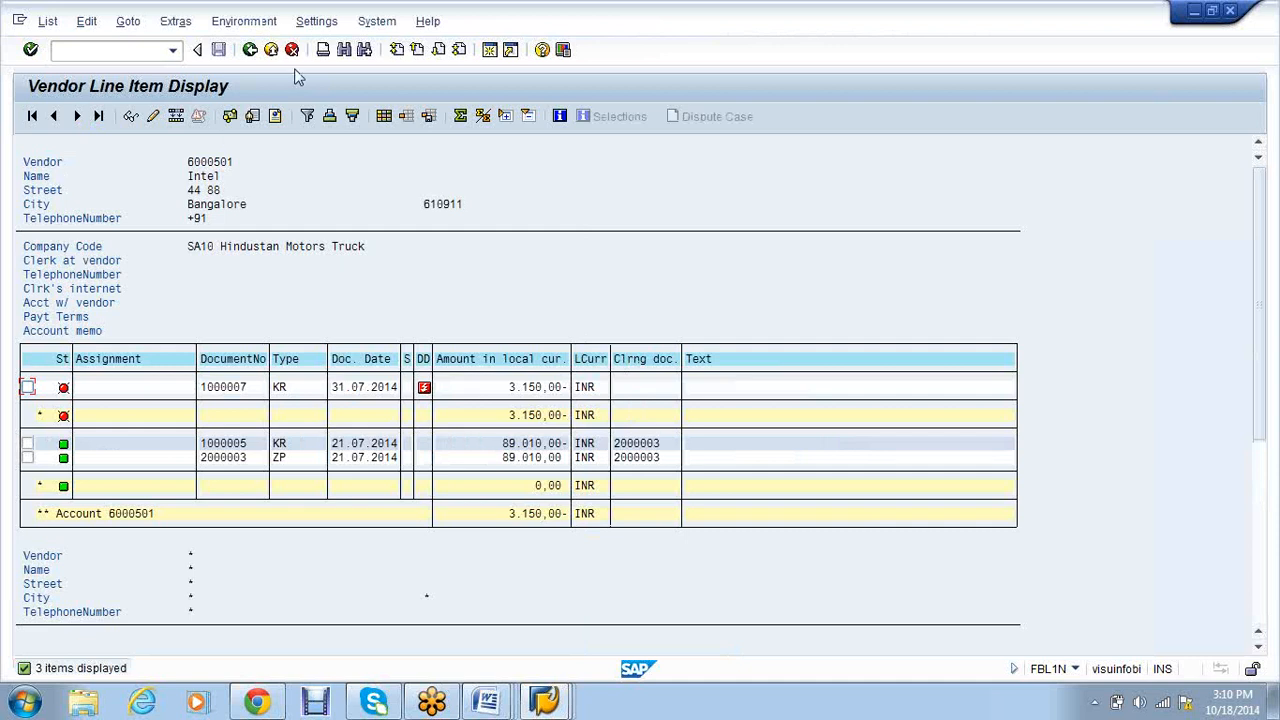
Return to the line item selection, rerun the vendor list for all items, and exit to SAP Easy Access.
{"action": "left_click", "coordinate": [250, 50]}
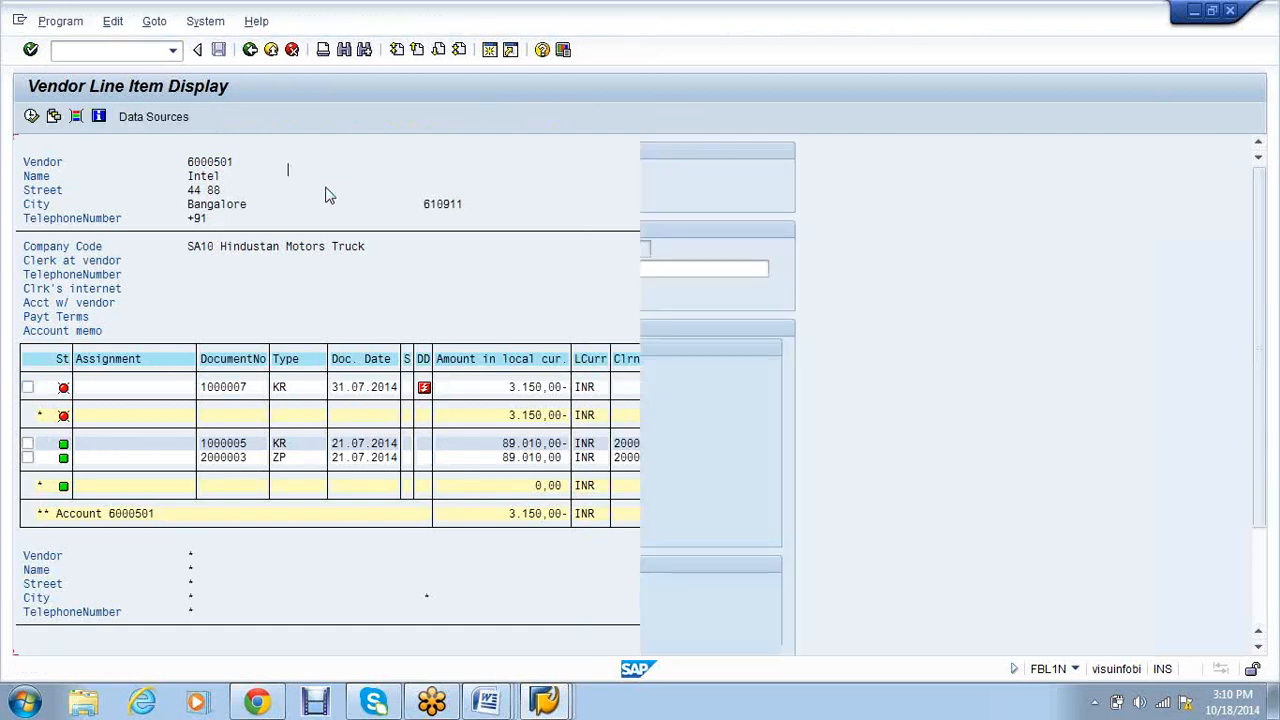
{"action": "scroll", "coordinate": [503, 359], "scroll_direction": "down", "scroll_amount": 3}
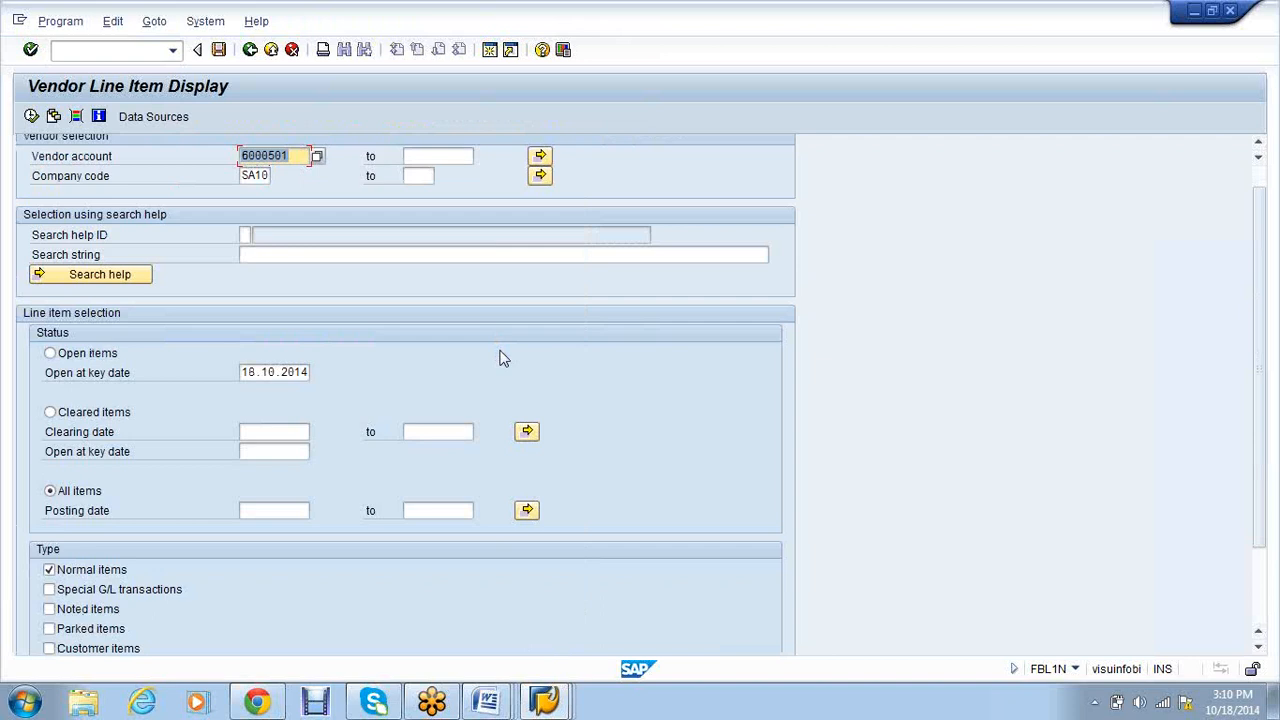
{"action": "scroll", "coordinate": [503, 359], "scroll_direction": "down", "scroll_amount": 2}
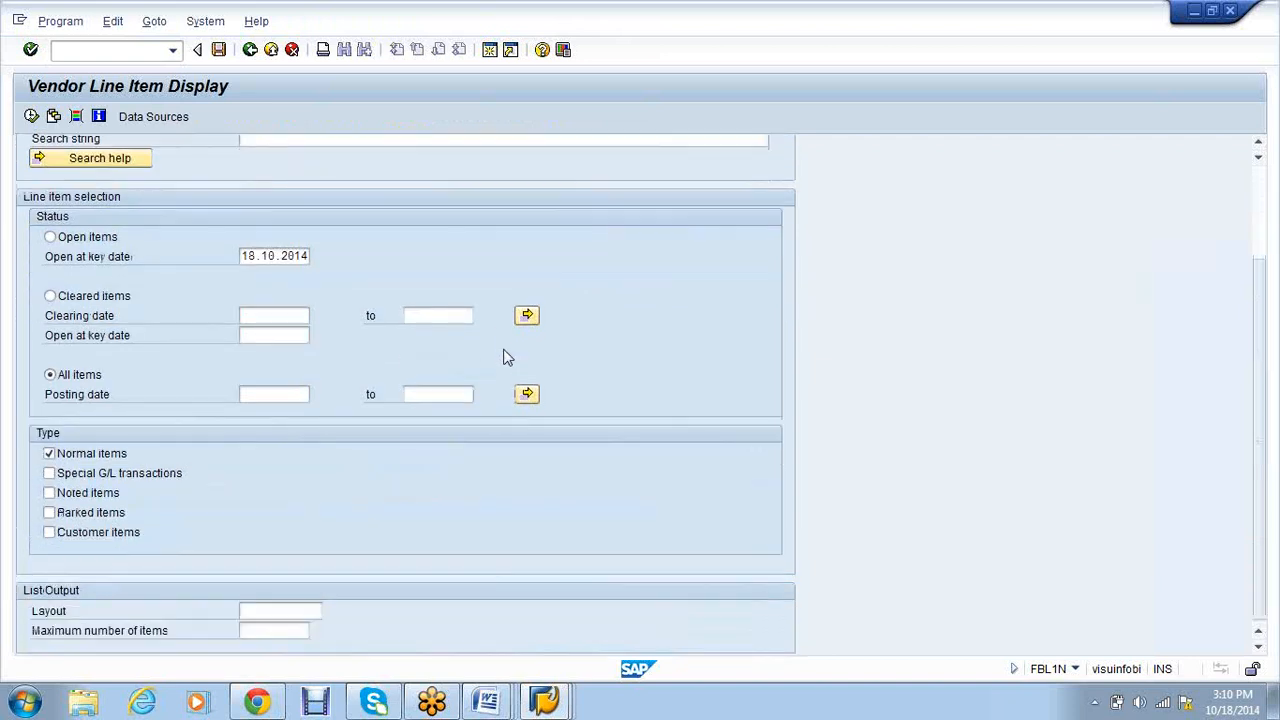
{"action": "left_click", "coordinate": [31, 116]}
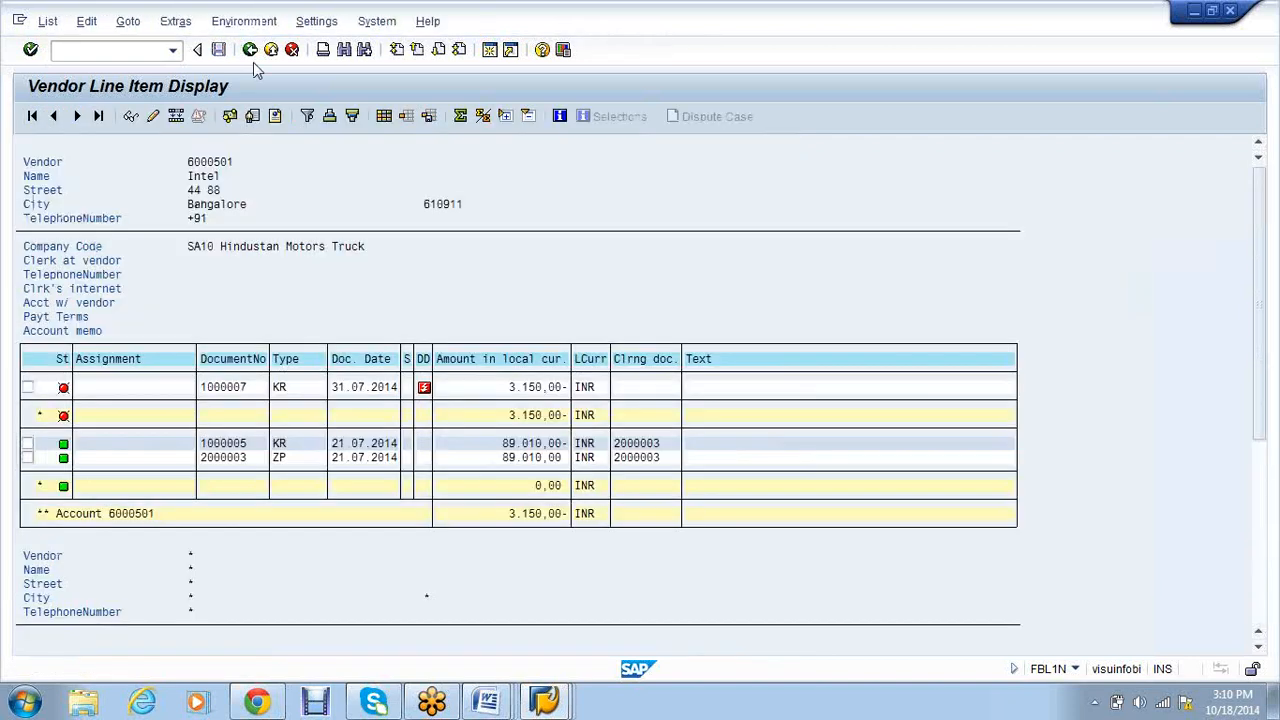
{"action": "left_click", "coordinate": [251, 51]}
{"action": "left_click", "coordinate": [251, 51]}
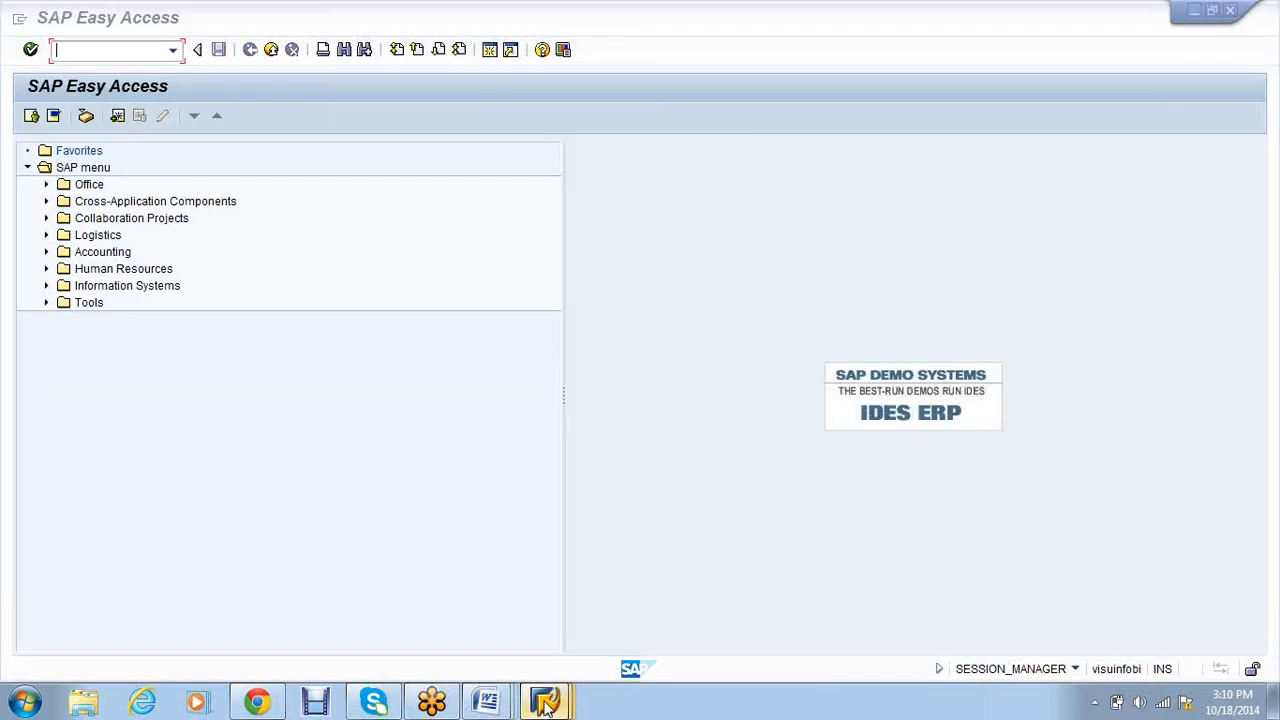
Copy the document number from the invoice's accounting document and display that document through FB03 in the free session.
{"action": "mouse_move", "coordinate": [545, 705]}
{"action": "left_click", "coordinate": [570, 614]}
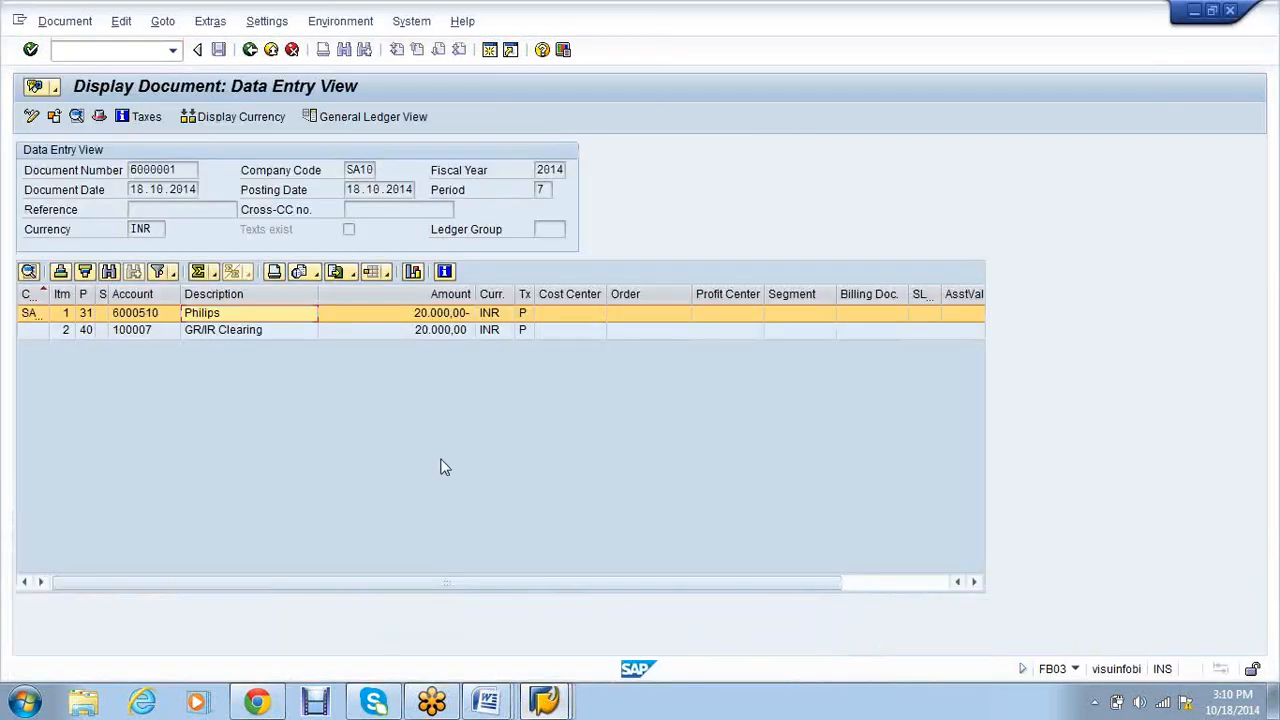
{"action": "left_click", "coordinate": [184, 169]}
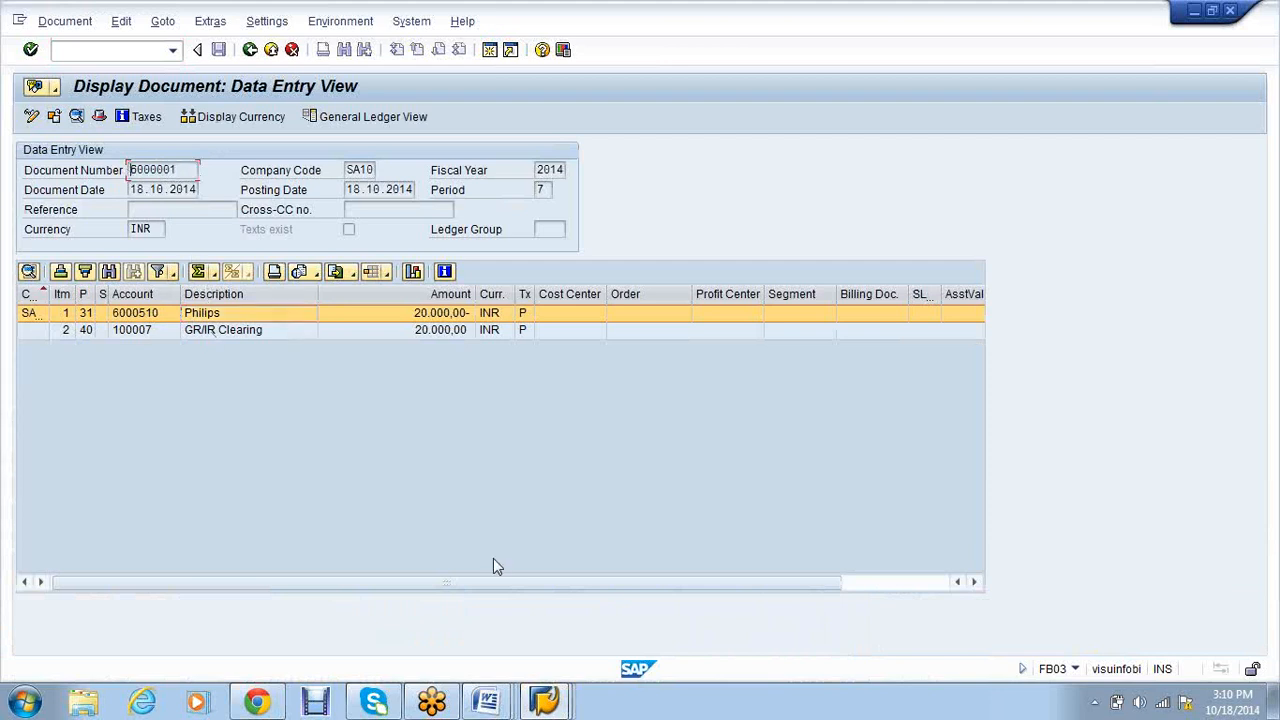
{"action": "left_click", "coordinate": [563, 707]}
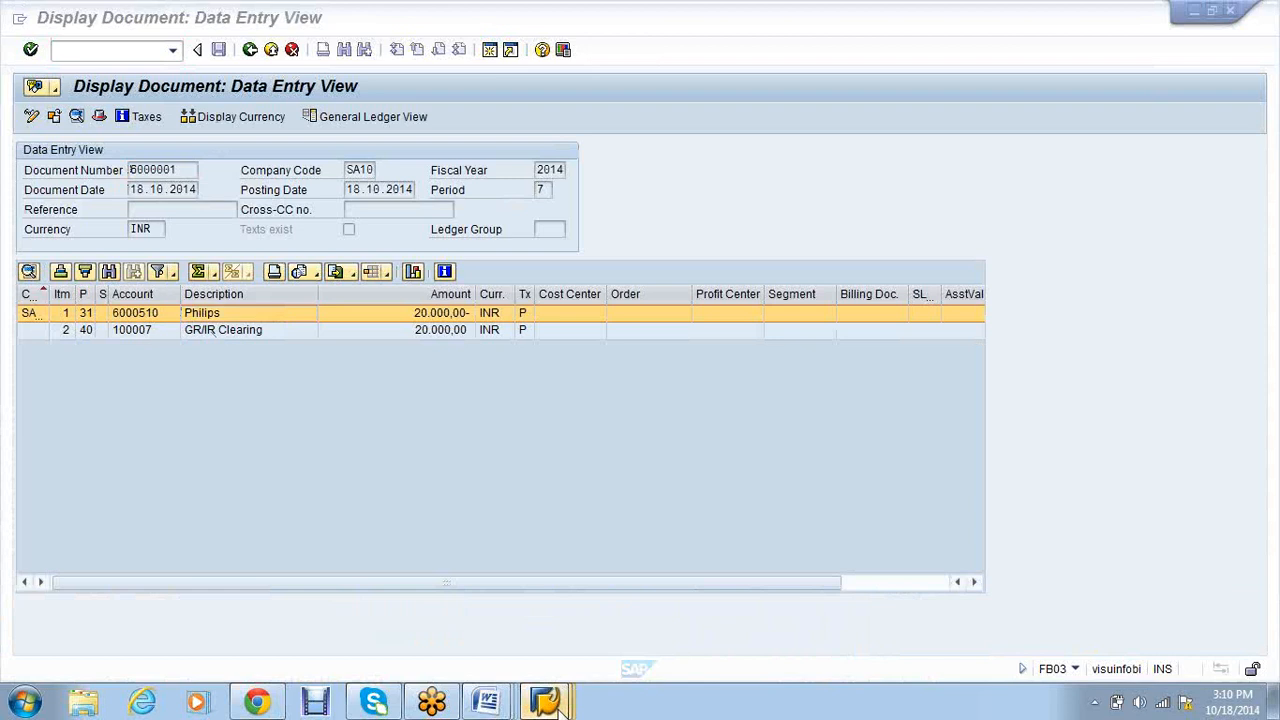
{"action": "left_click", "coordinate": [723, 634]}
{"action": "type", "text": "fb03"}
{"action": "key", "text": "Return"}
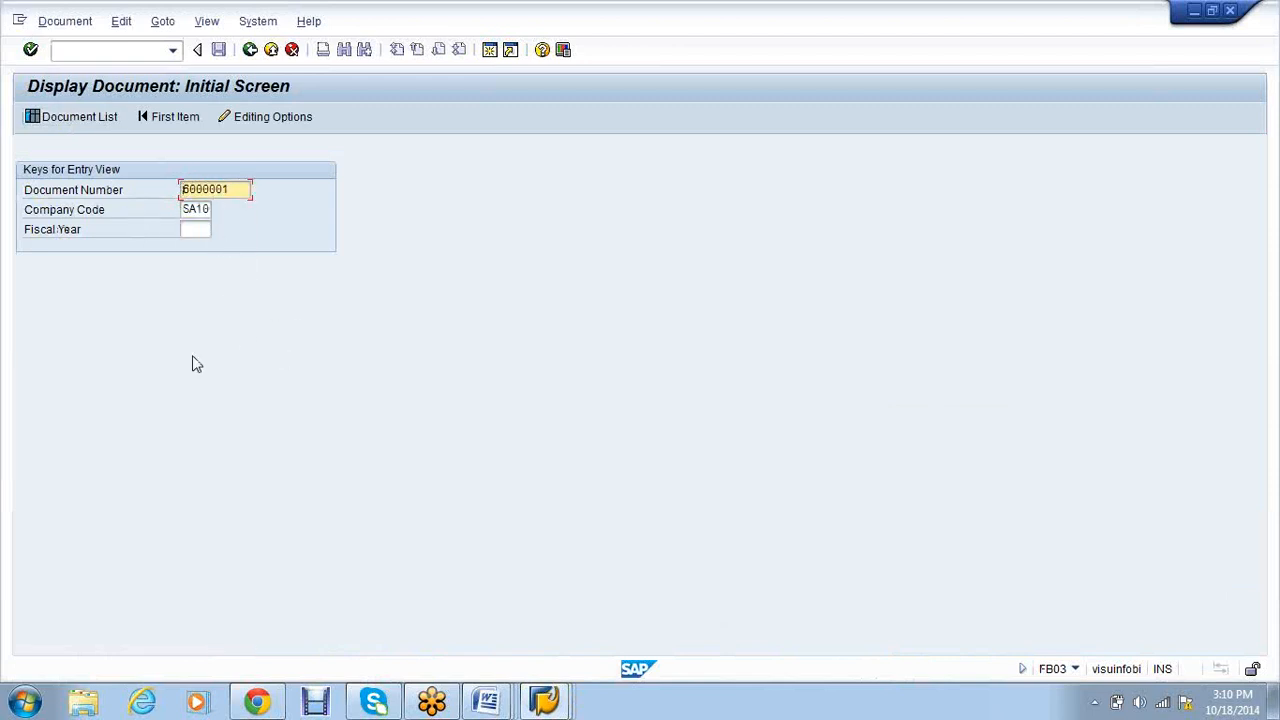
{"action": "key", "text": "Return"}
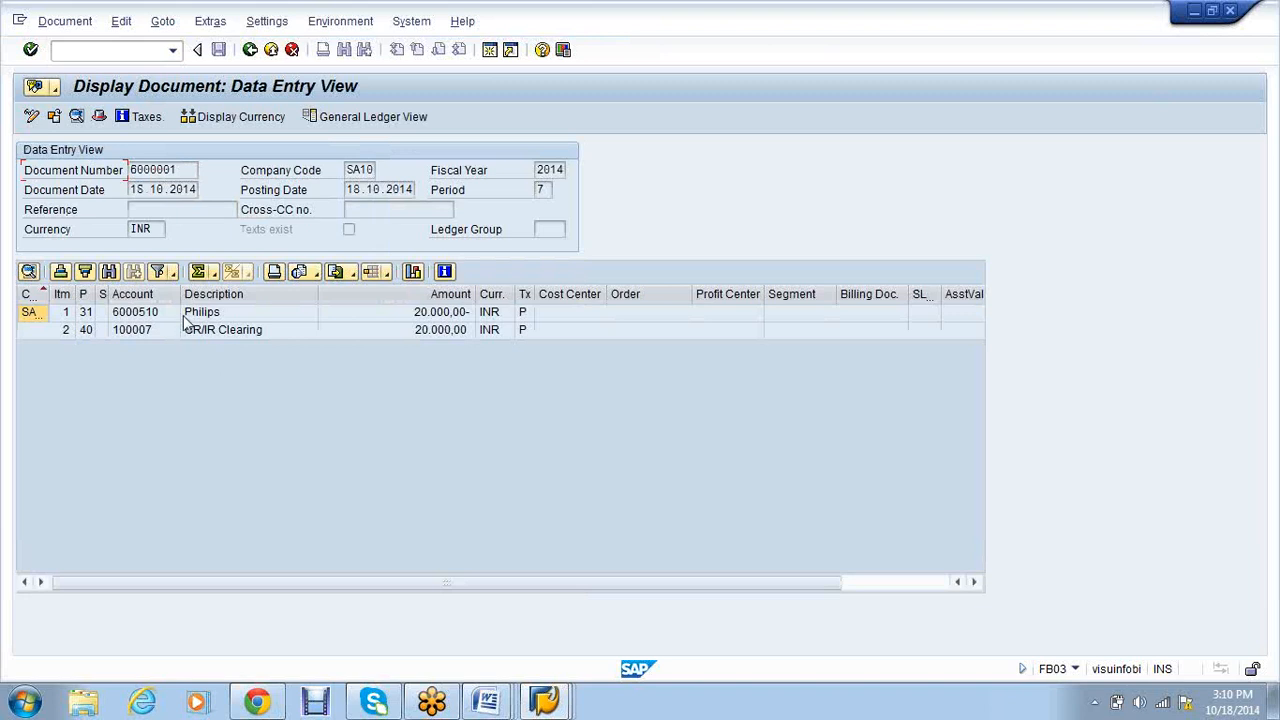
Inspect the Philips vendor line item, return to the document overview, and widen the company code column.
{"action": "double_click", "coordinate": [185, 316]}
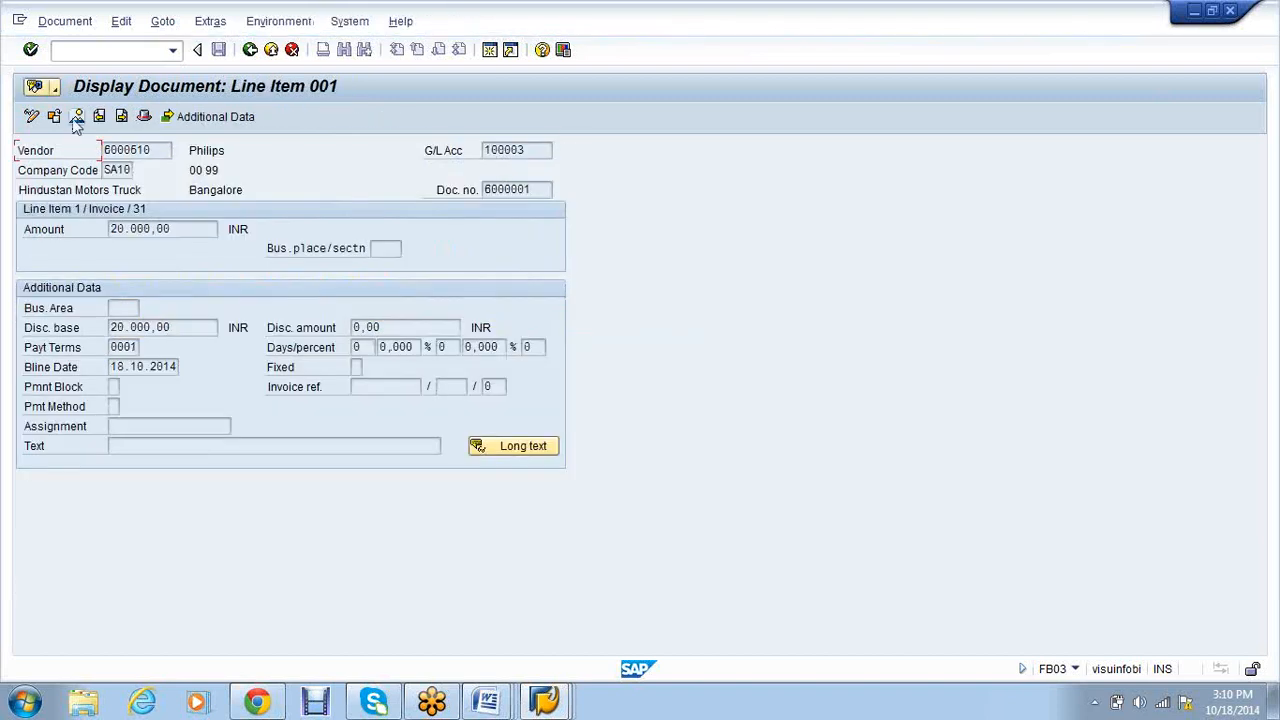
{"action": "left_click", "coordinate": [77, 117]}
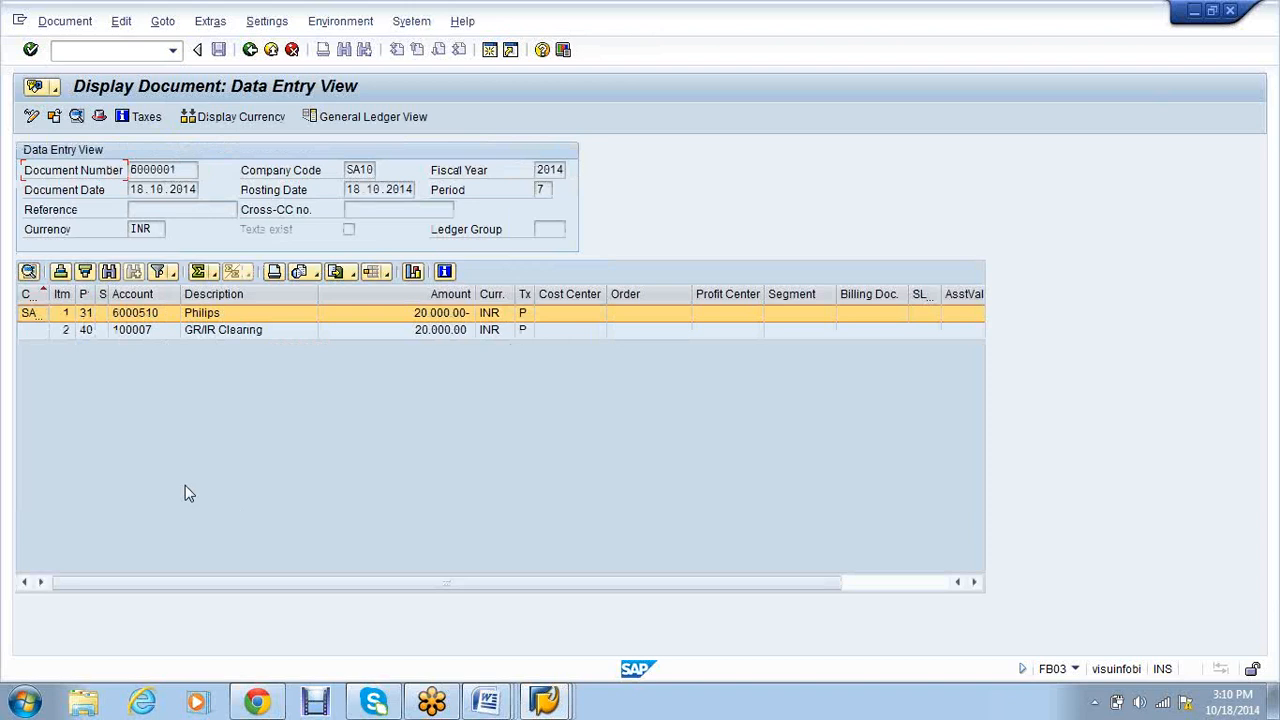
{"action": "left_click_drag", "start_coordinate": [50, 293], "coordinate": [84, 293]}
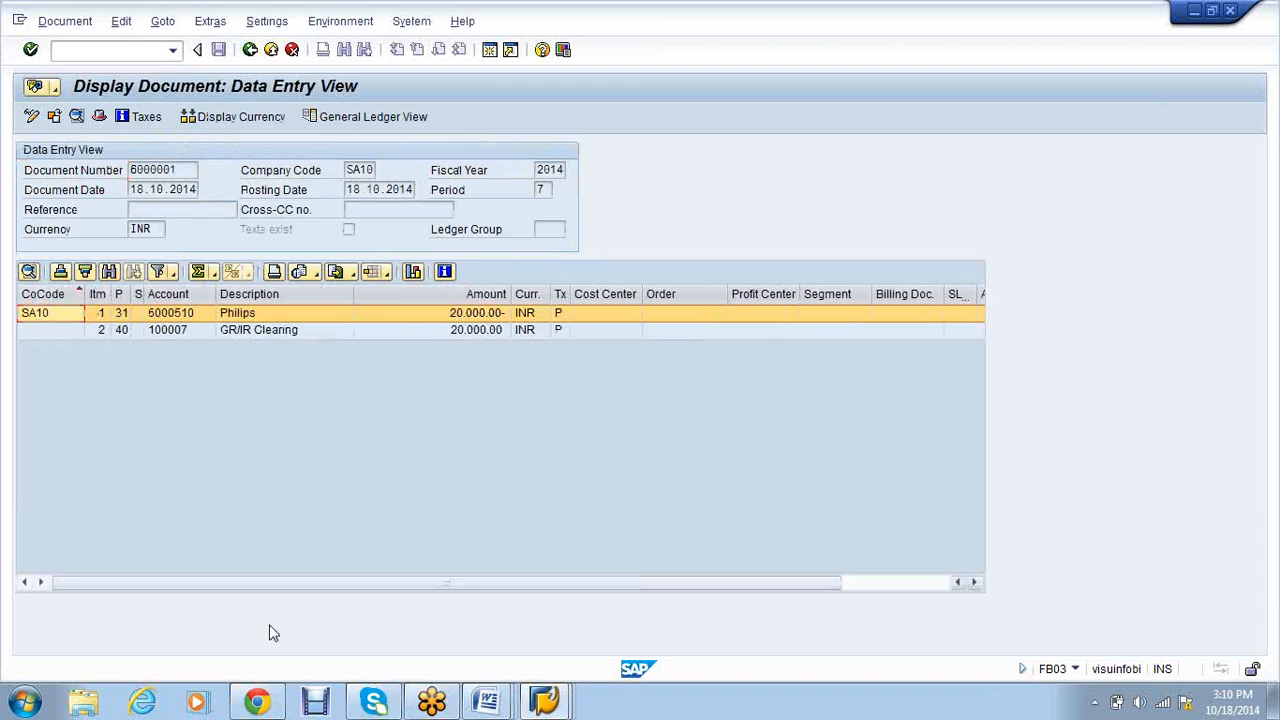
Close the accounting document shown in the FB03 session and return that session to SAP Easy Access.
{"action": "mouse_move", "coordinate": [544, 700]}
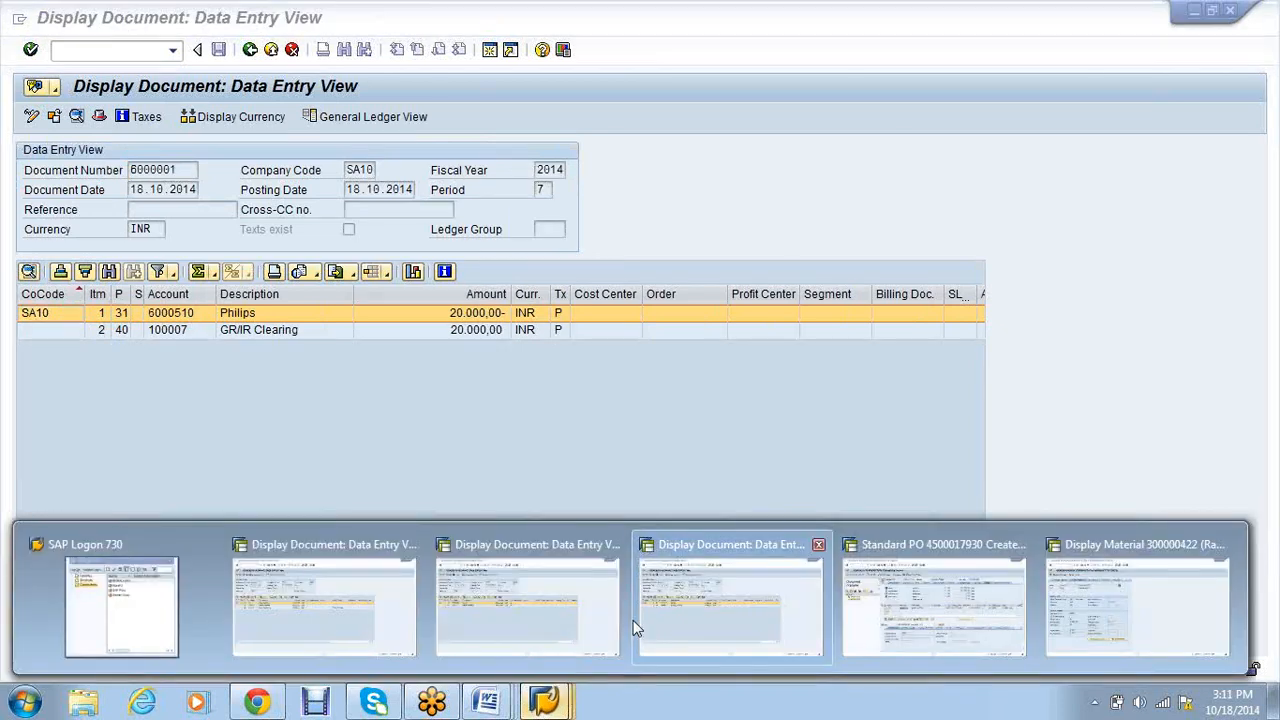
{"action": "left_click", "coordinate": [714, 616]}
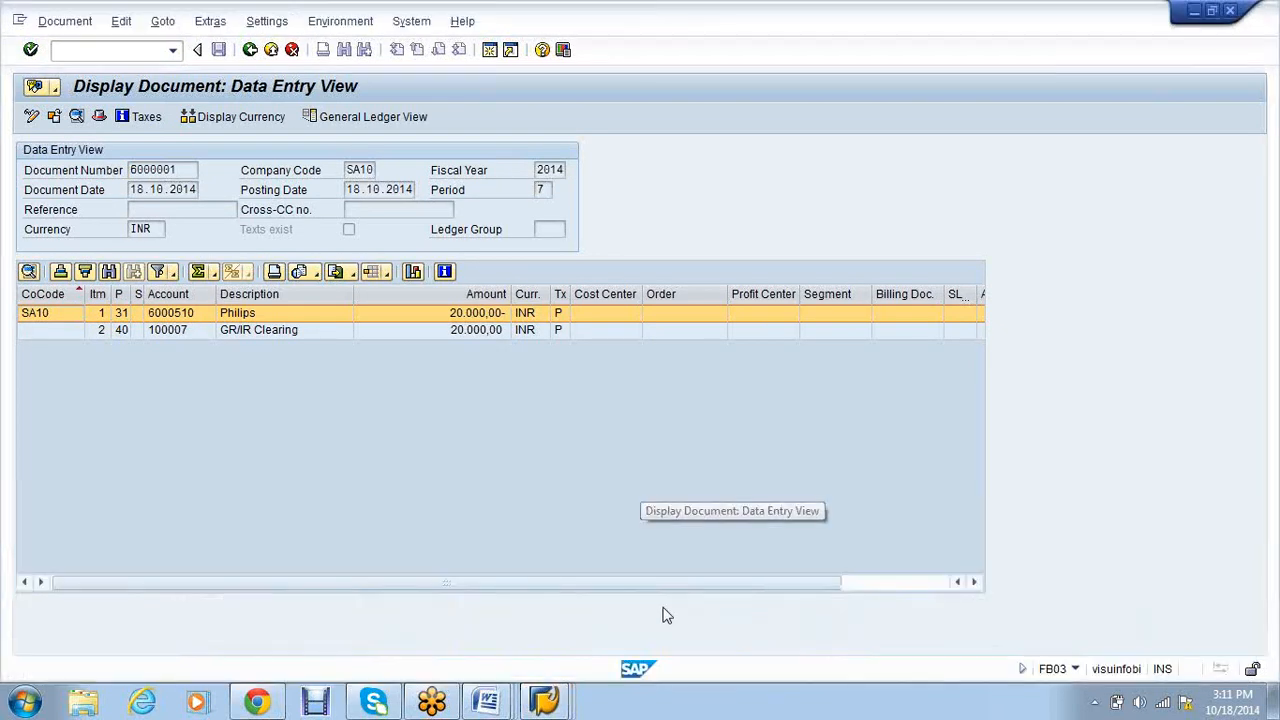
{"action": "left_click", "coordinate": [249, 51]}
Exit the posted invoice's displays and incoming invoice entry to SAP Easy Access, and switch to the document containing the Price Difference line.
{"action": "left_click", "coordinate": [544, 702]}
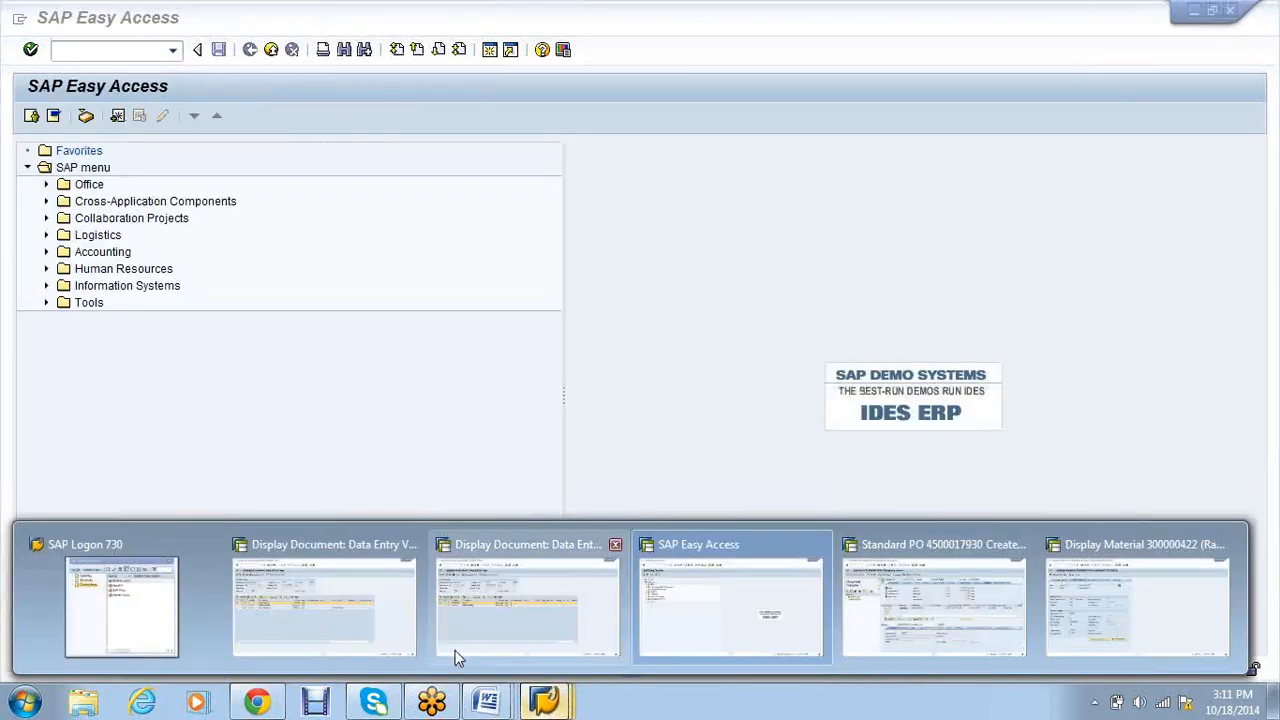
{"action": "left_click", "coordinate": [455, 650]}
{"action": "left_click", "coordinate": [251, 50]}
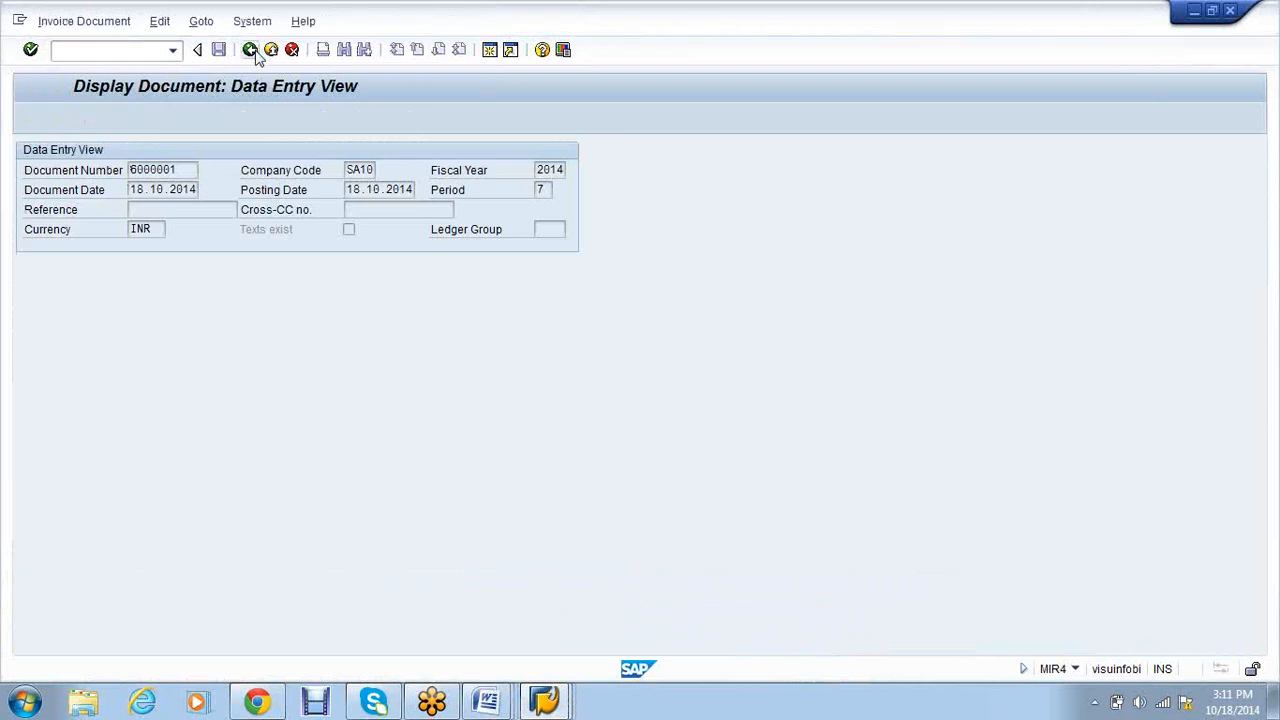
{"action": "left_click", "coordinate": [255, 52]}
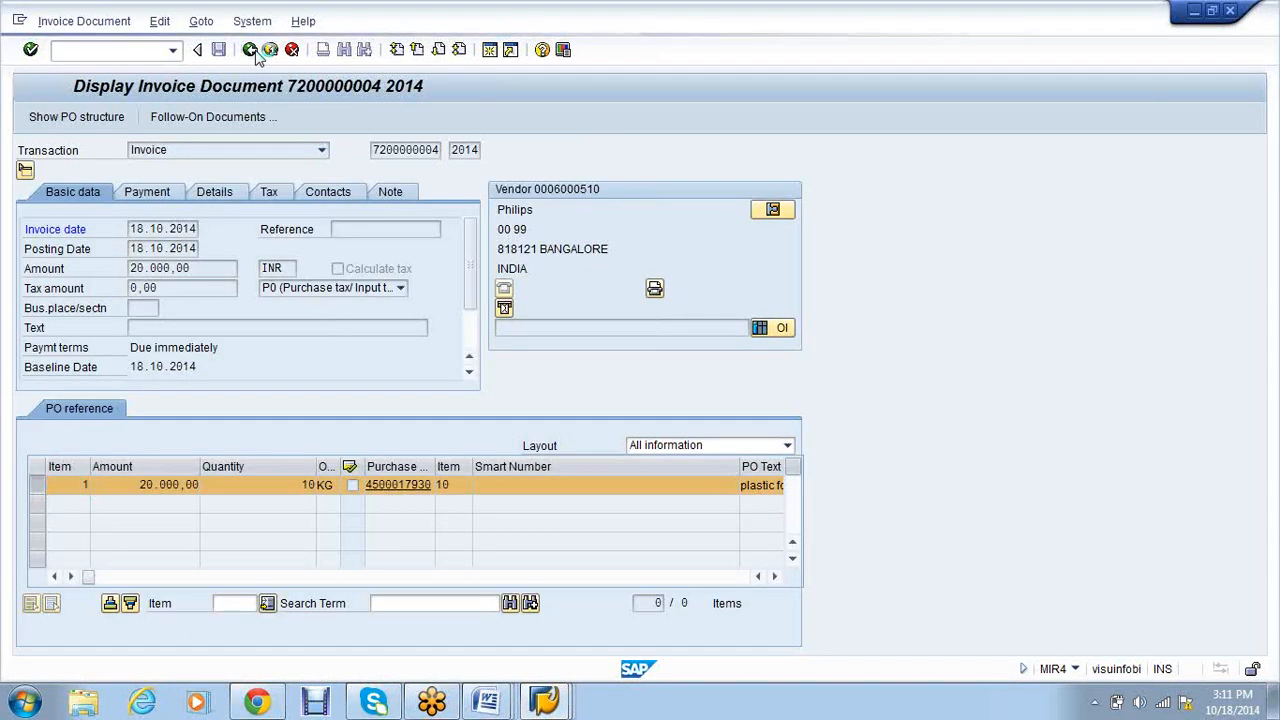
{"action": "left_click", "coordinate": [256, 55]}
{"action": "left_click", "coordinate": [156, 50]}
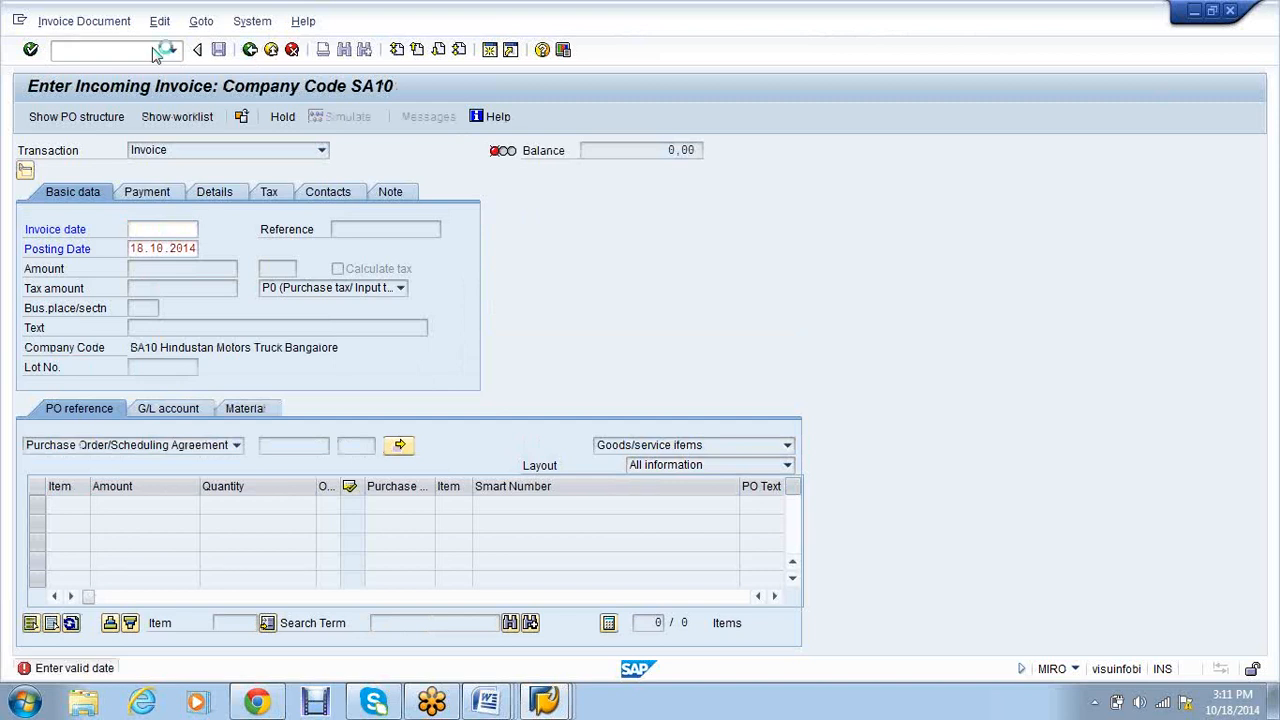
{"action": "type", "text": "/n"}
{"action": "key", "text": "Return"}
{"action": "left_click", "coordinate": [560, 705]}
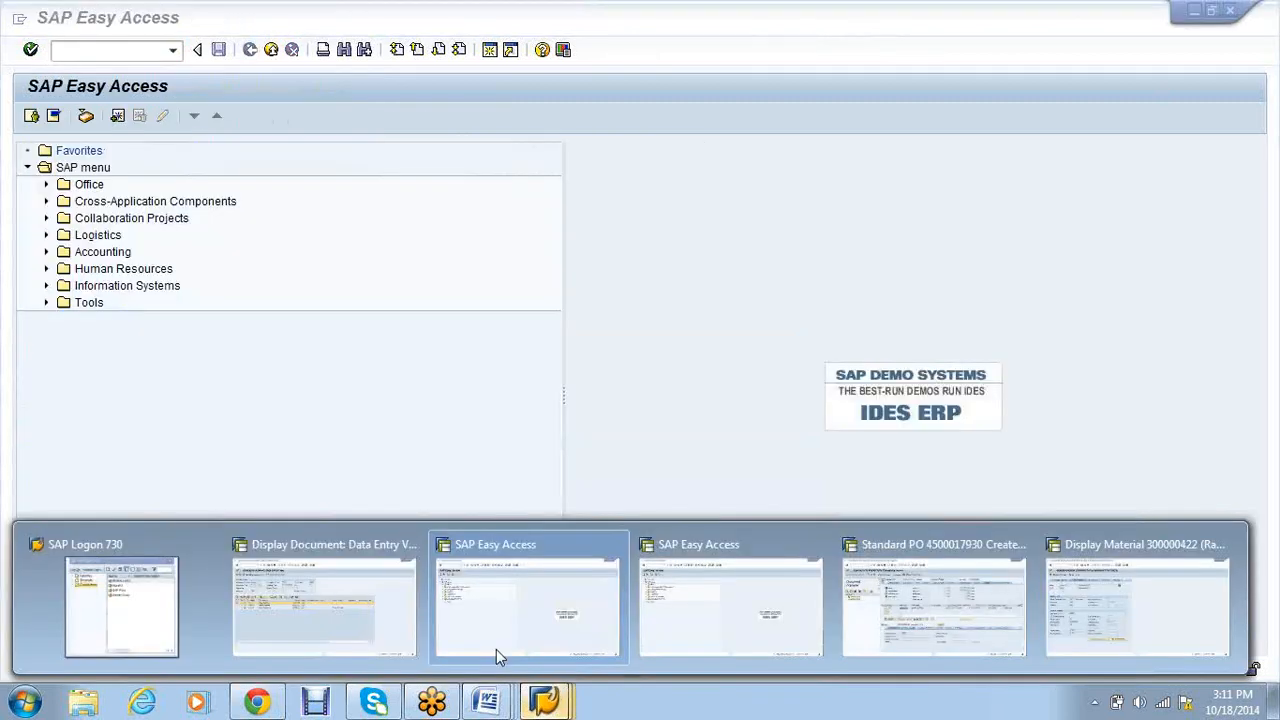
{"action": "left_click", "coordinate": [358, 619]}
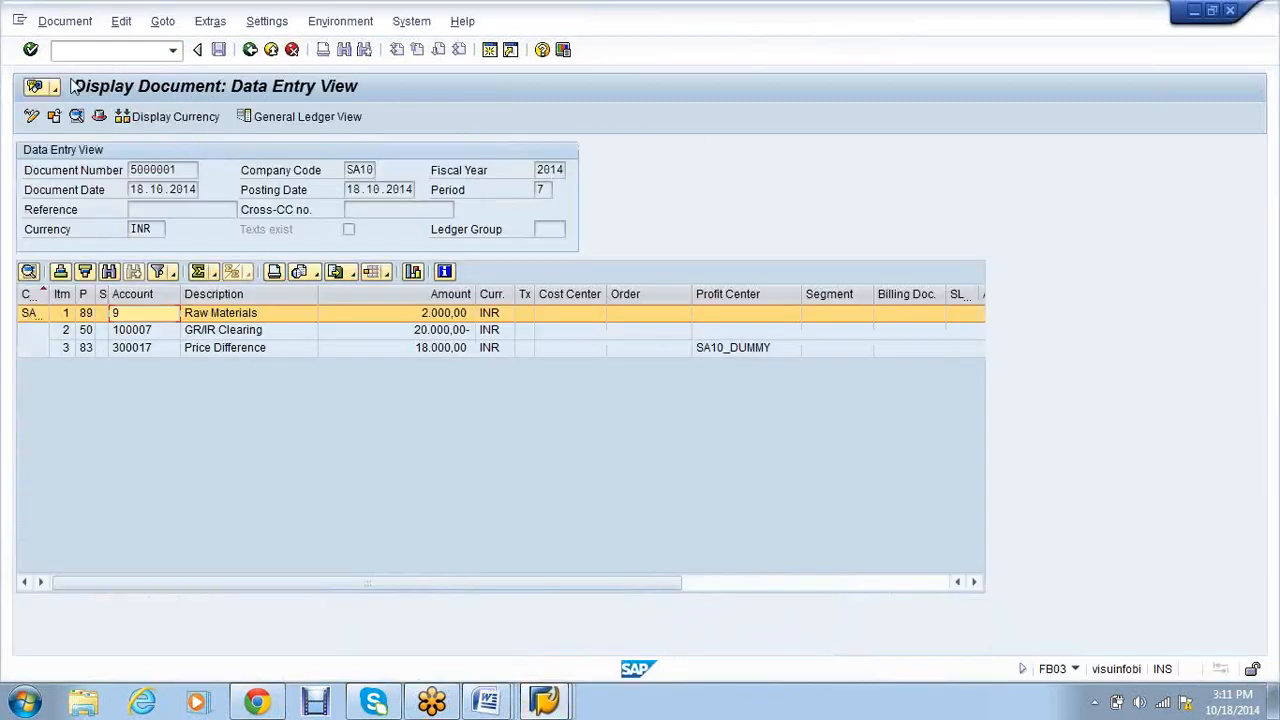
Exit the document with the Price Difference line to SAP Easy Access and switch to the plastic material's accounting display.
{"action": "left_click", "coordinate": [84, 52]}
{"action": "type", "text": "/n"}
{"action": "key", "text": "Return"}
{"action": "left_click", "coordinate": [547, 710]}
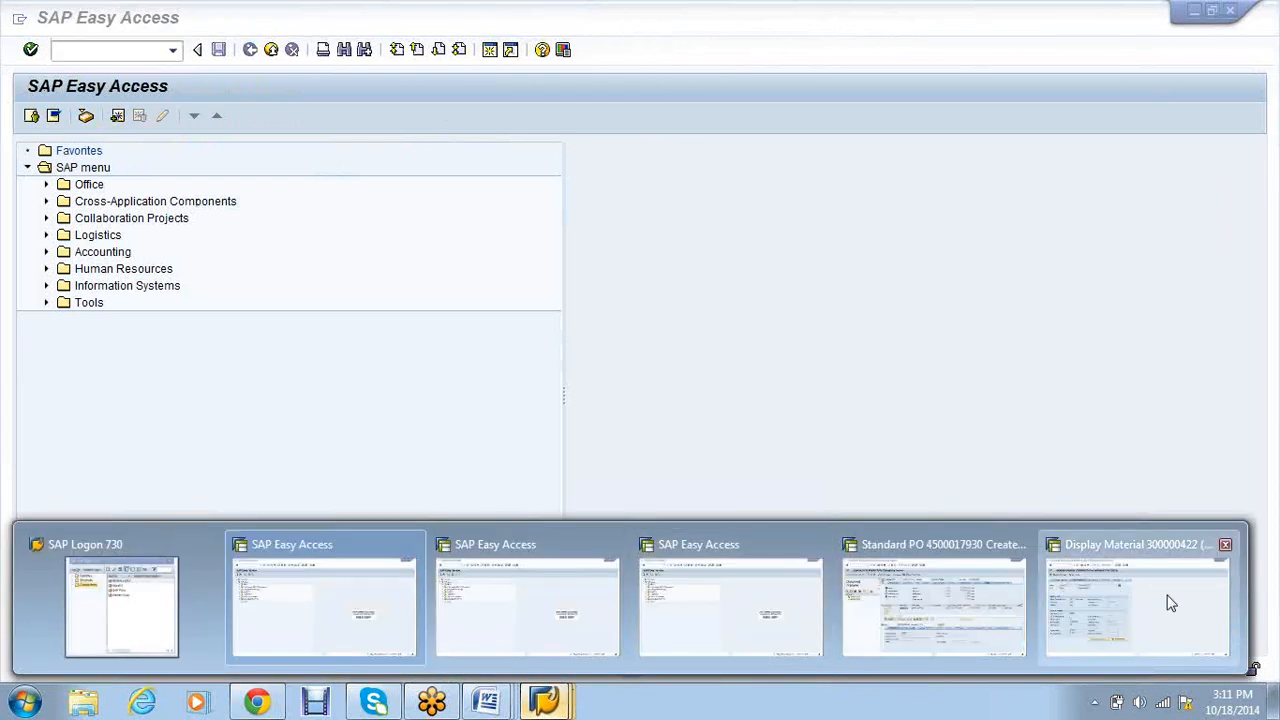
{"action": "left_click", "coordinate": [1171, 603]}
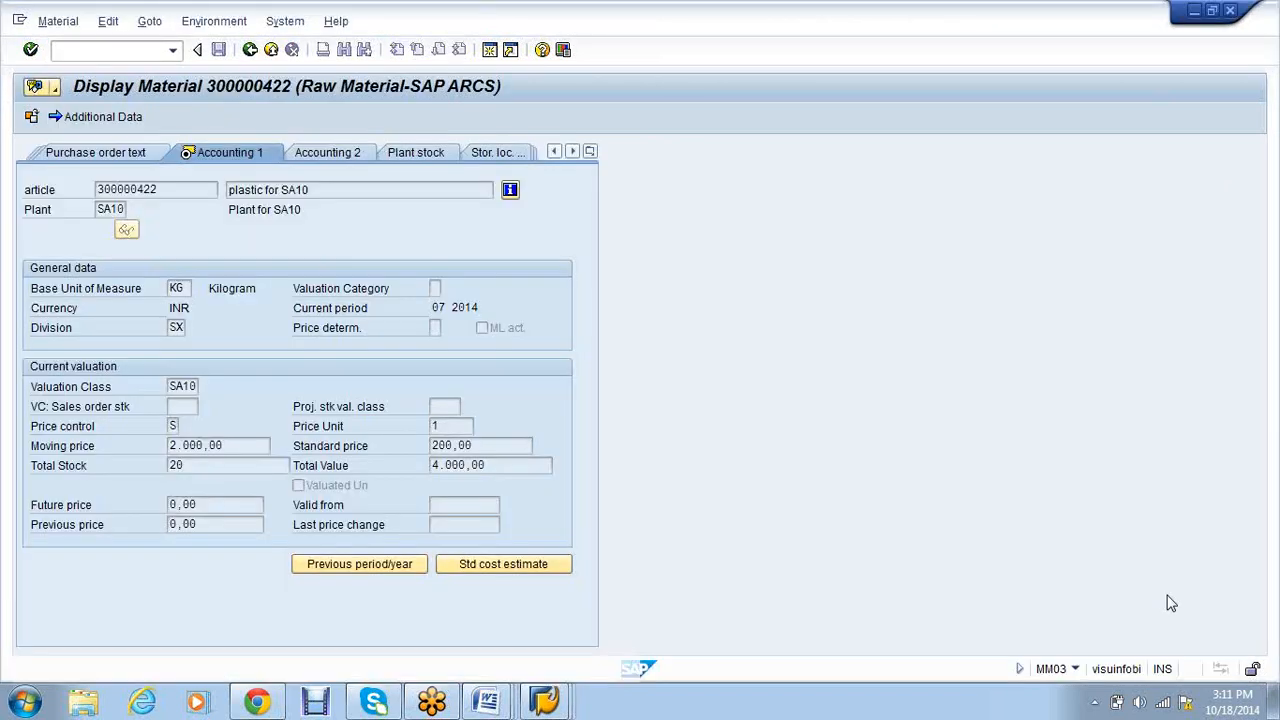
Close the material display, the purchase order session and the leftover SAP Easy Access sessions.
{"action": "left_click", "coordinate": [568, 702]}
{"action": "mouse_move", "coordinate": [570, 702]}
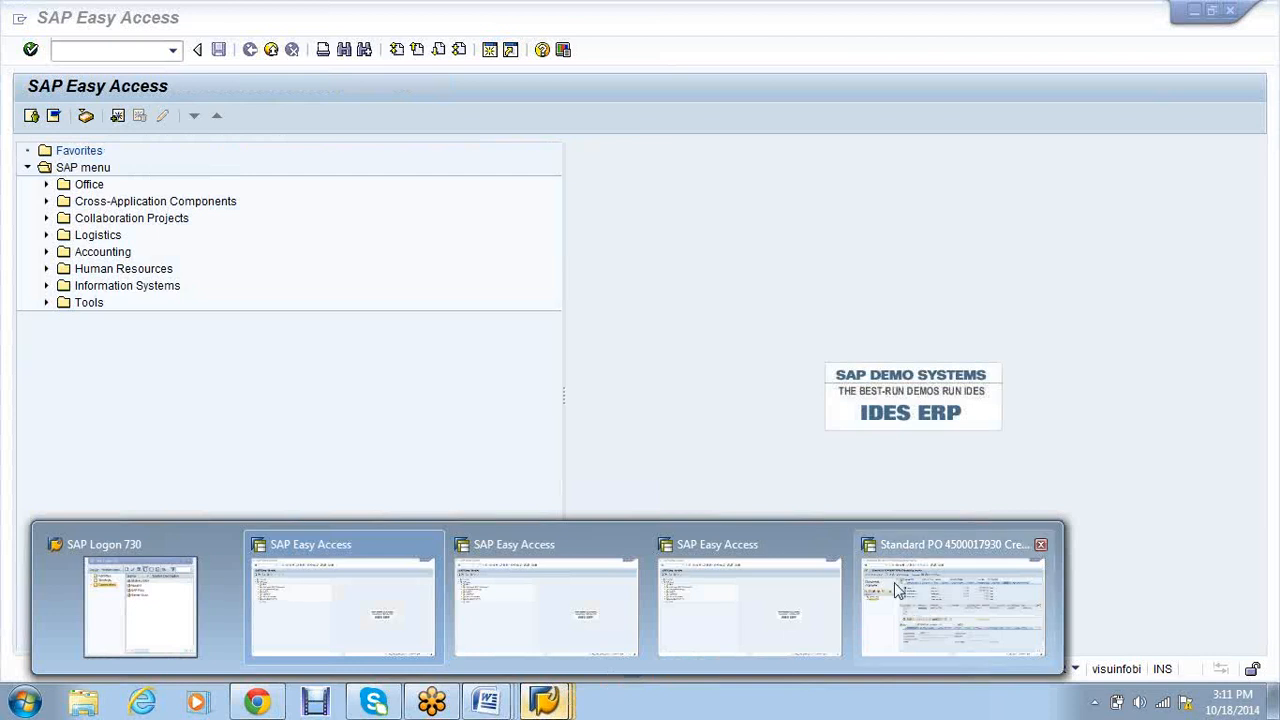
{"action": "left_click", "coordinate": [894, 582]}
{"action": "left_click", "coordinate": [1231, 12]}
{"action": "left_click", "coordinate": [1230, 12]}
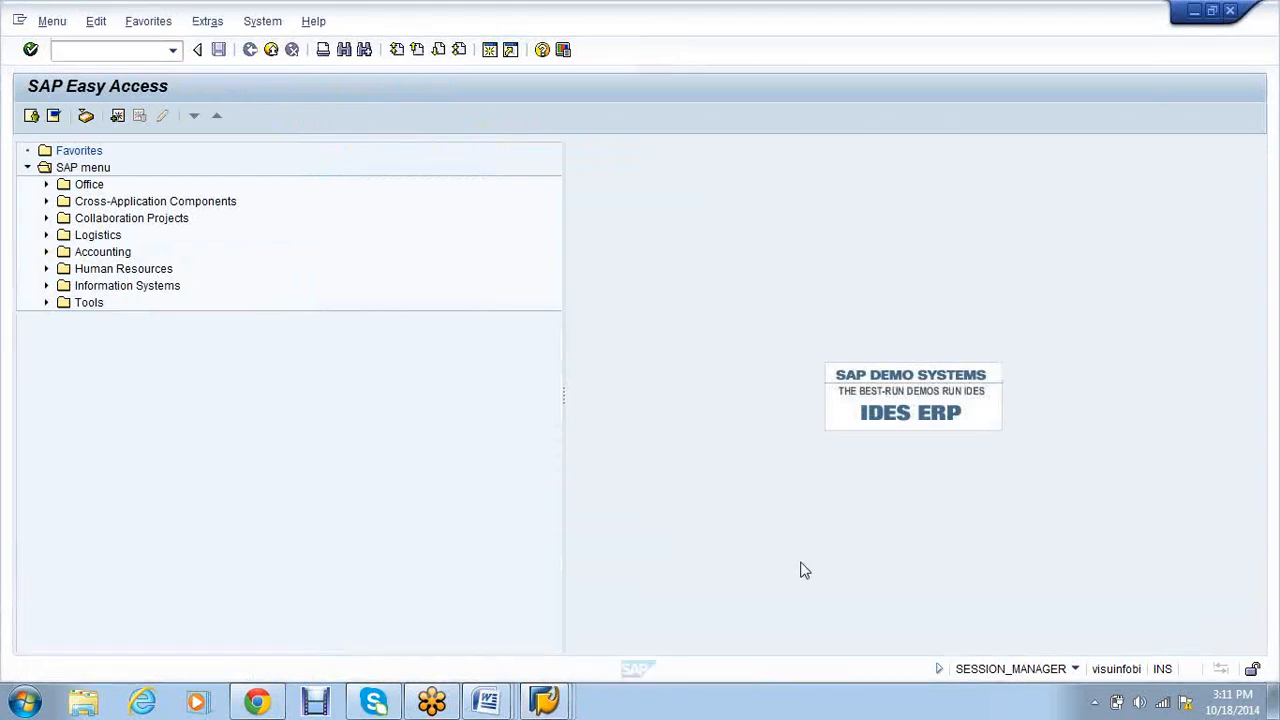
{"action": "left_click", "coordinate": [564, 704]}
{"action": "left_click", "coordinate": [660, 600]}
{"action": "left_click", "coordinate": [1231, 13]}
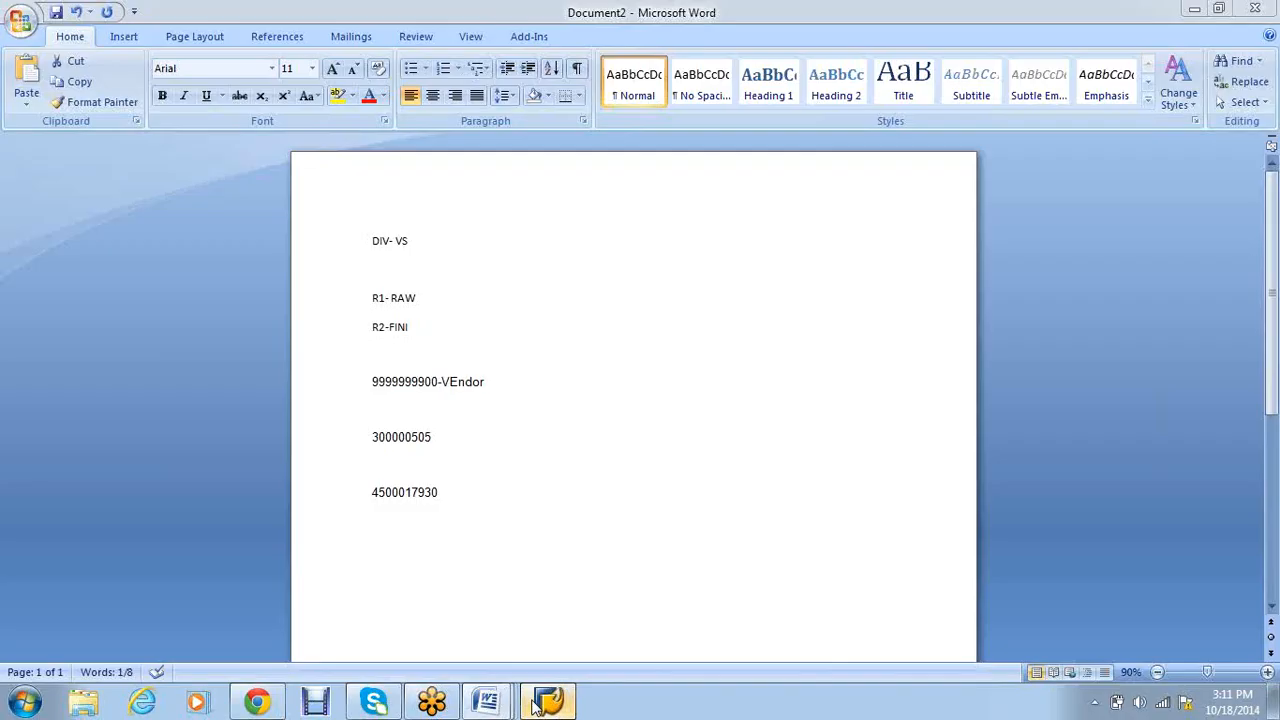
Log on to client 800 with the suggested user ID and the account password.
{"action": "left_click", "coordinate": [537, 703]}
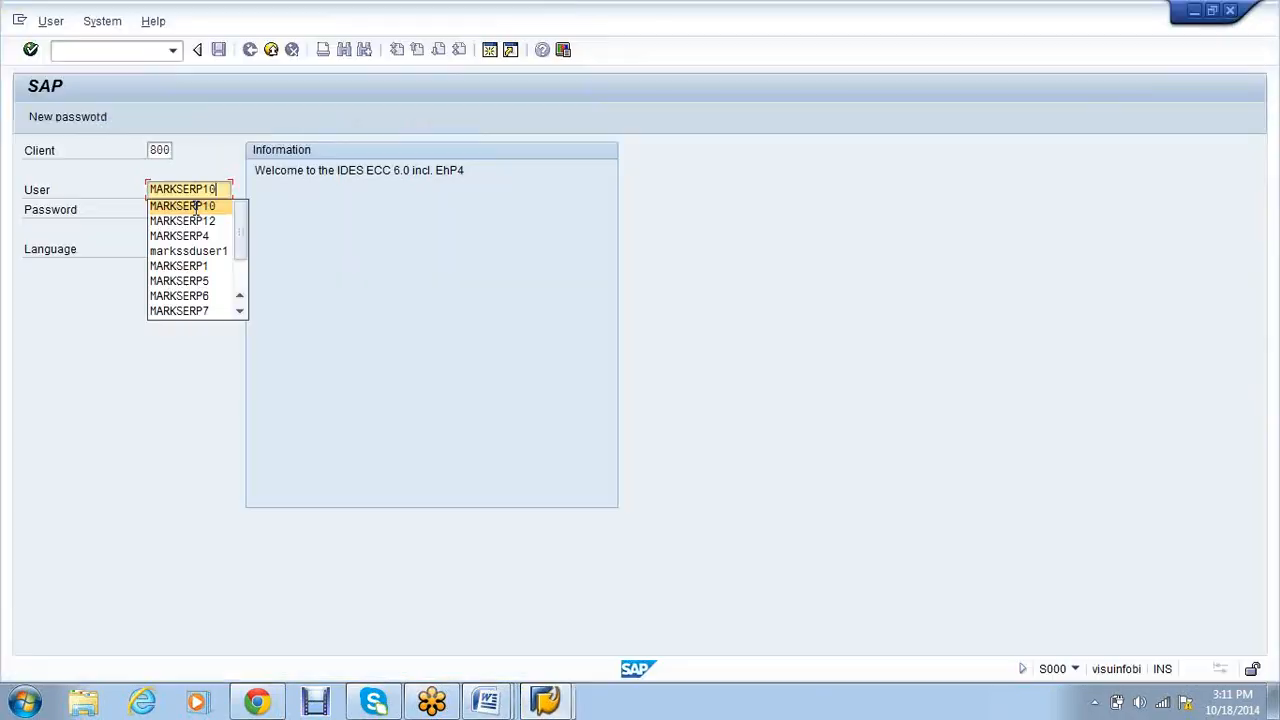
{"action": "key", "text": "Tab"}
{"action": "key", "text": "ctrl+v"}
{"action": "key", "text": "Return"}
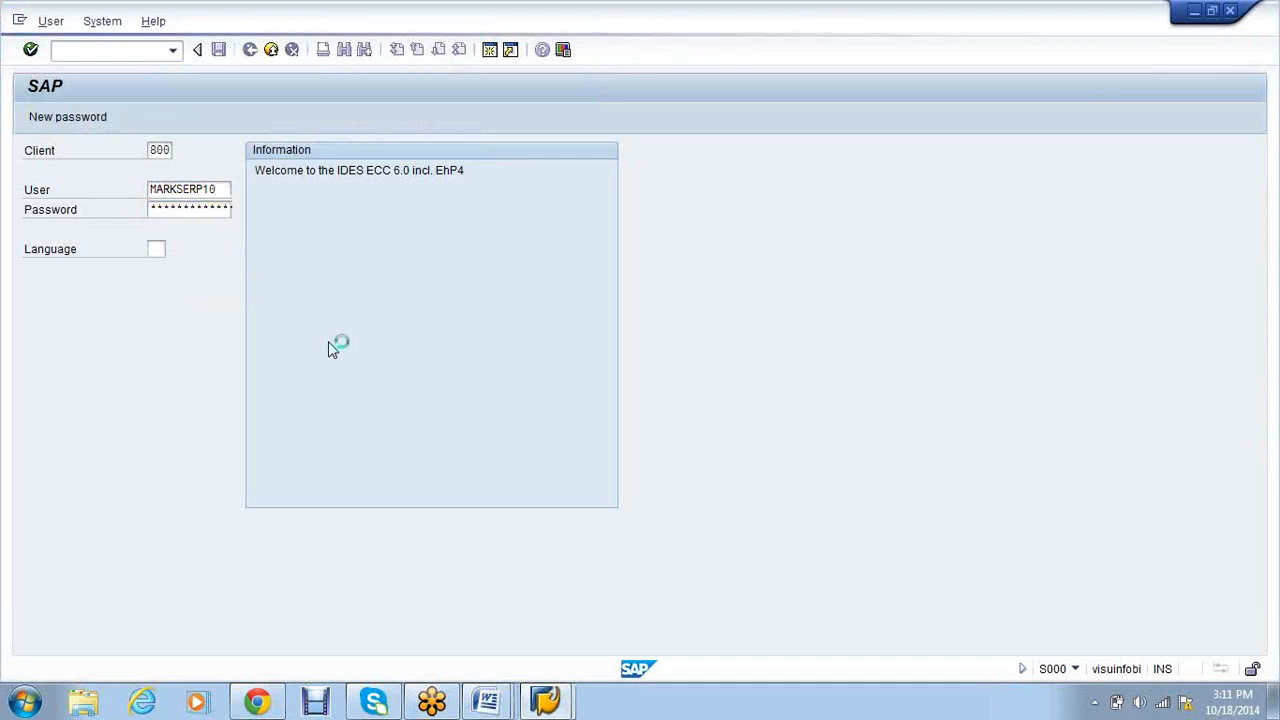
Run vendor line item display FBL1N for Intel's vendor account in company code SA10, with all items selected.
{"action": "type", "text": "fb"}
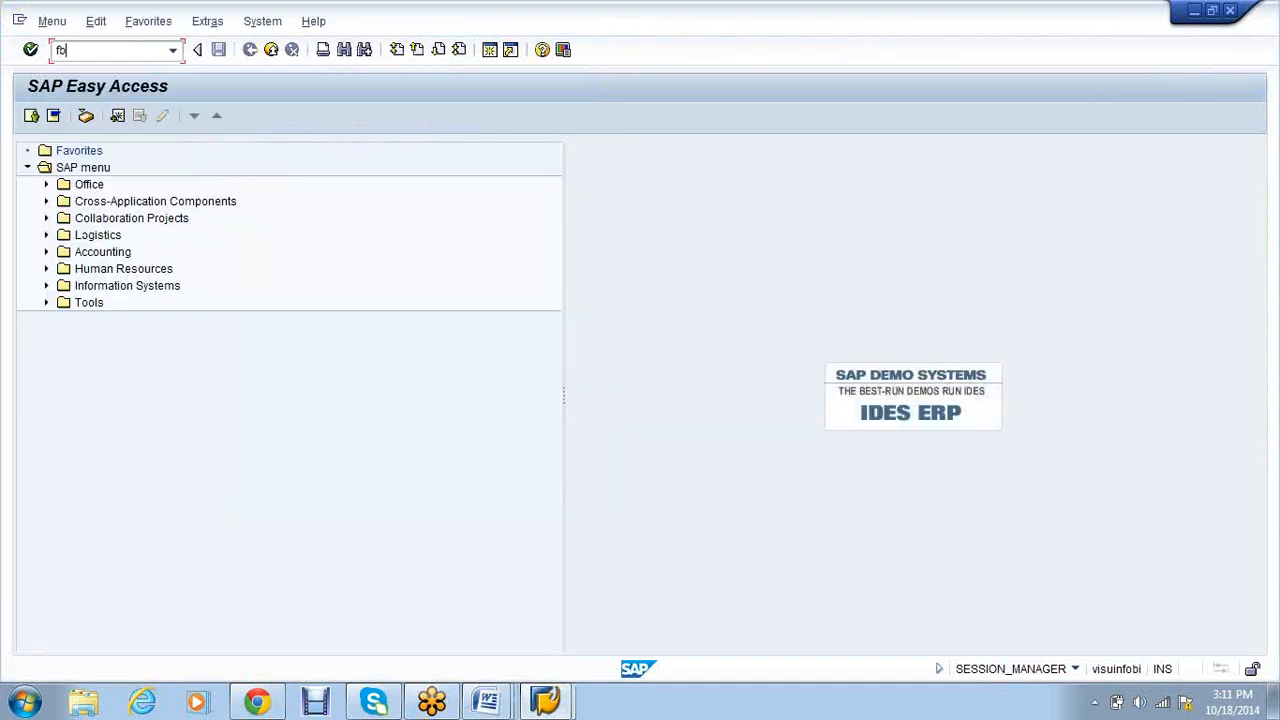
{"action": "type", "text": "l1n"}
{"action": "key", "text": "Return"}
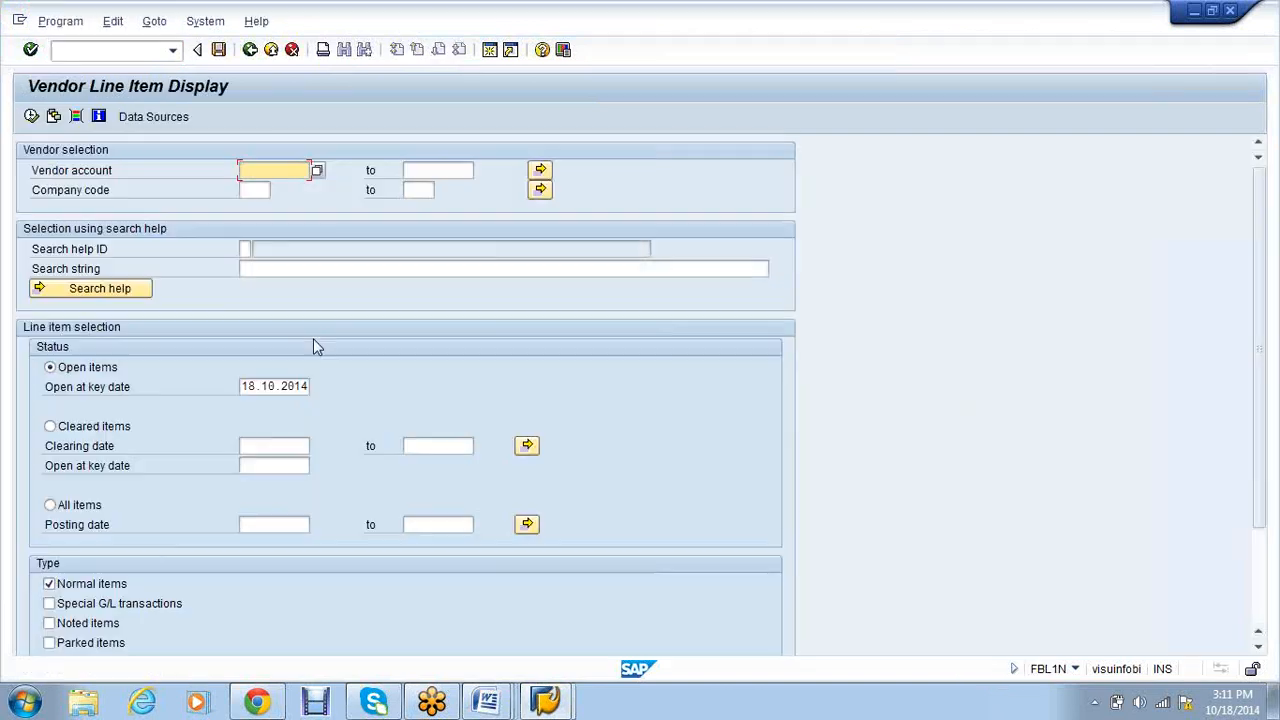
{"action": "type", "text": "6000501"}
{"action": "left_click", "coordinate": [254, 192]}
{"action": "type", "text": "sa10"}
{"action": "left_click", "coordinate": [51, 506]}
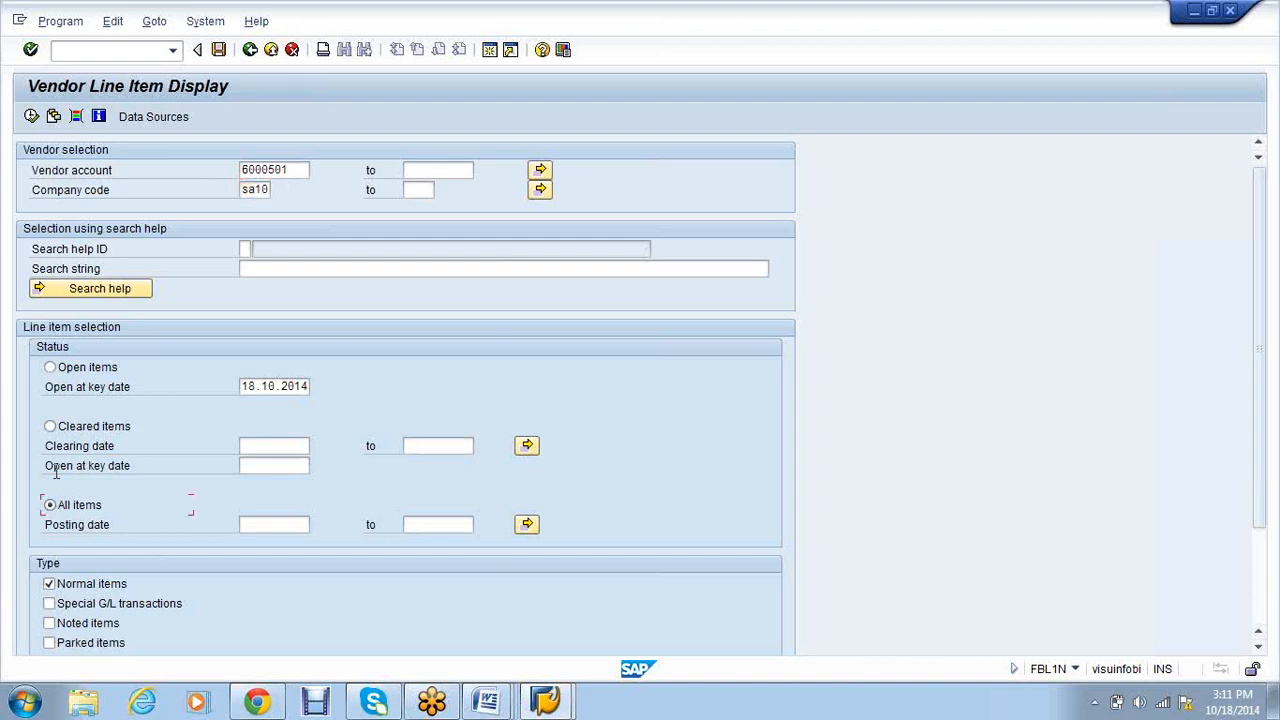
{"action": "left_click", "coordinate": [31, 117]}
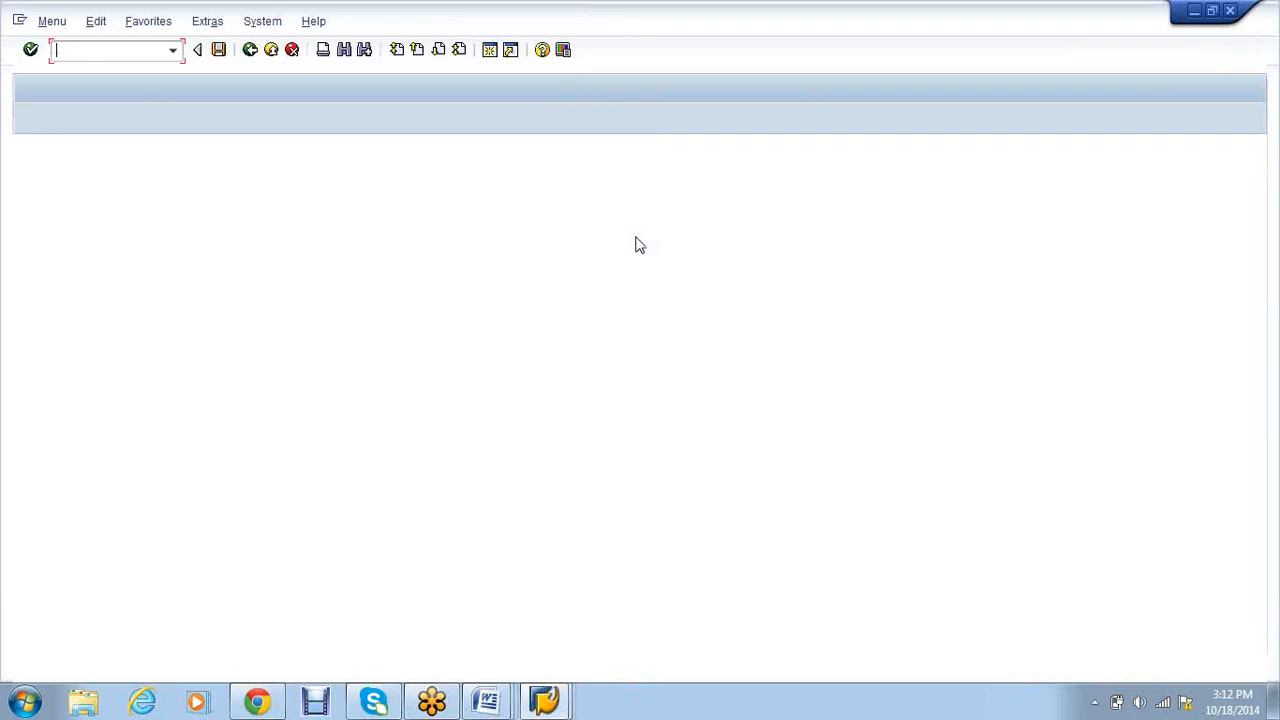
Display the Philips invoice's accounting document for company code SA10 through FB03 in the new session.
{"action": "type", "text": "fbl1n"}
{"action": "key", "text": "Return"}
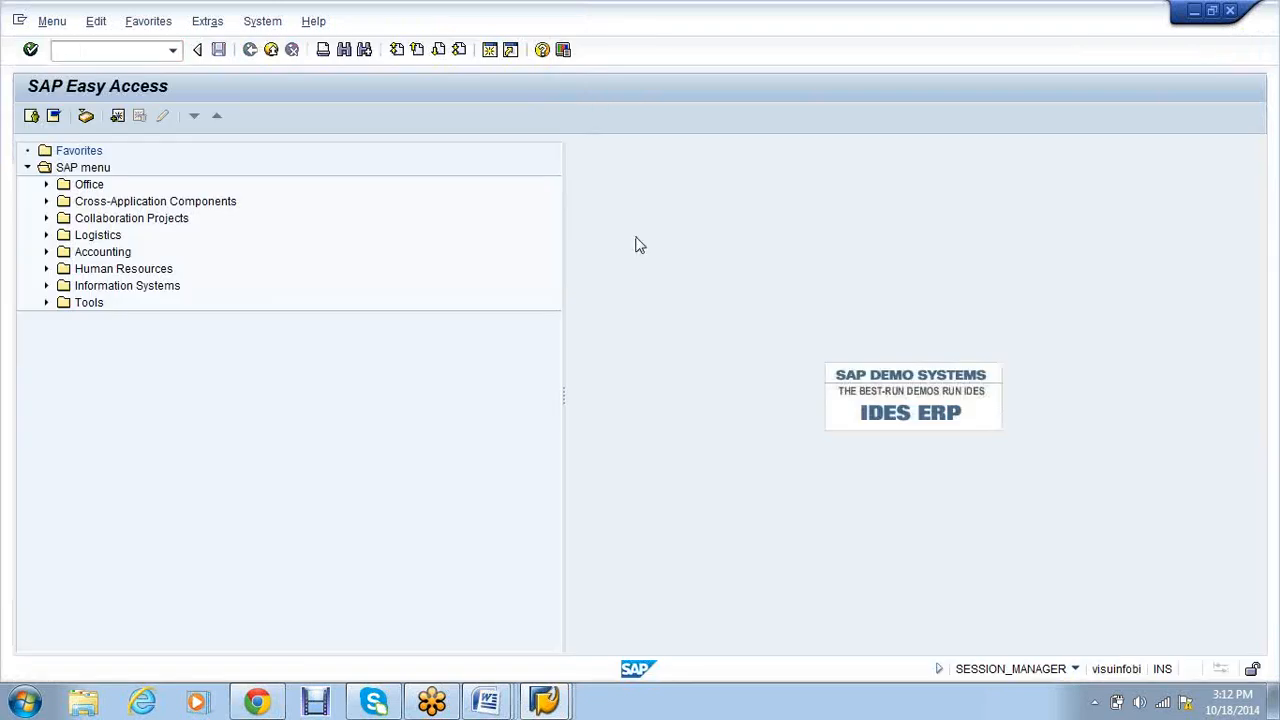
{"action": "left_click", "coordinate": [214, 190]}
{"action": "left_click", "coordinate": [215, 205]}
{"action": "key", "text": "Return"}
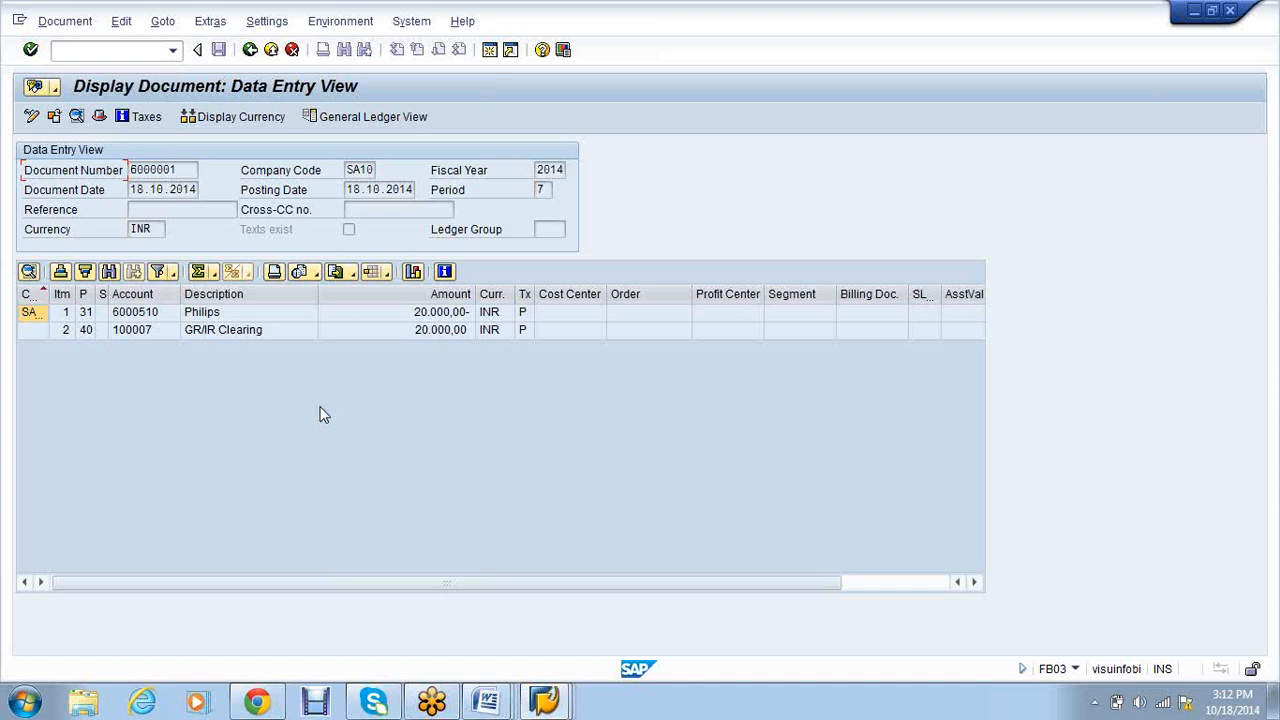
Check Intel's vendor line item list, return it to its selection screen, and switch back to the invoice's accounting document.
{"action": "left_click", "coordinate": [545, 704]}
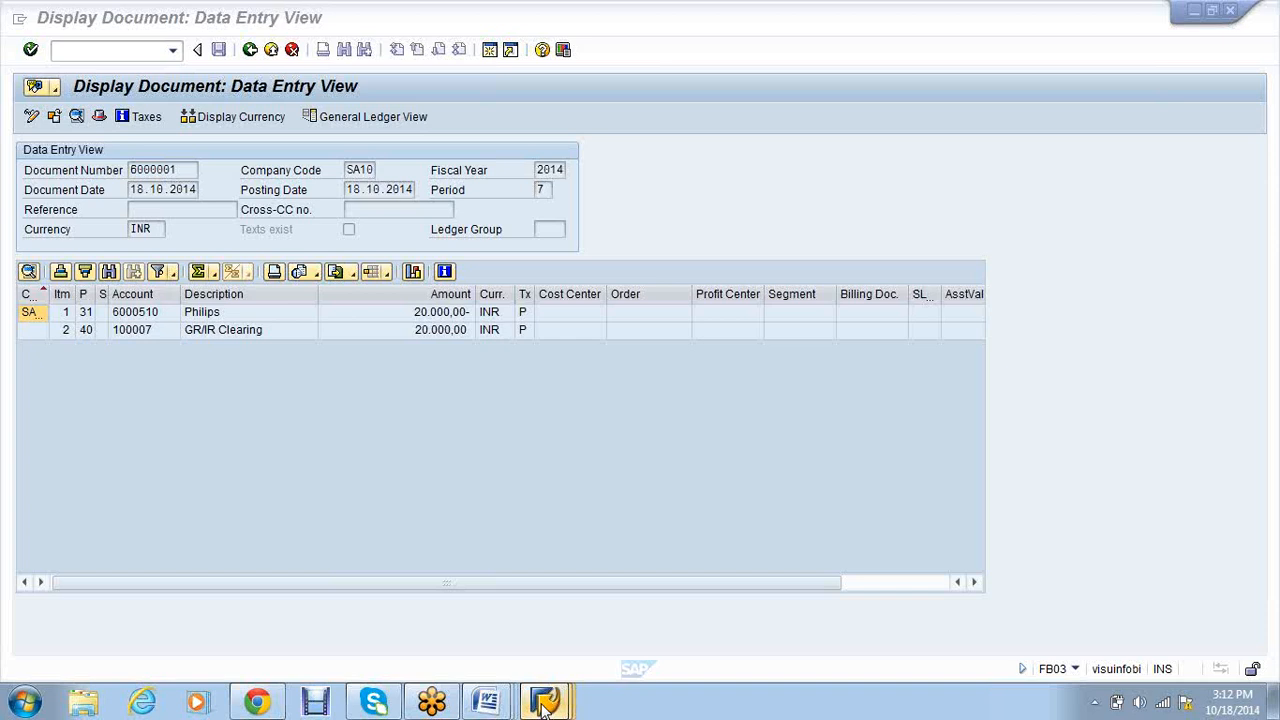
{"action": "left_click", "coordinate": [560, 643]}
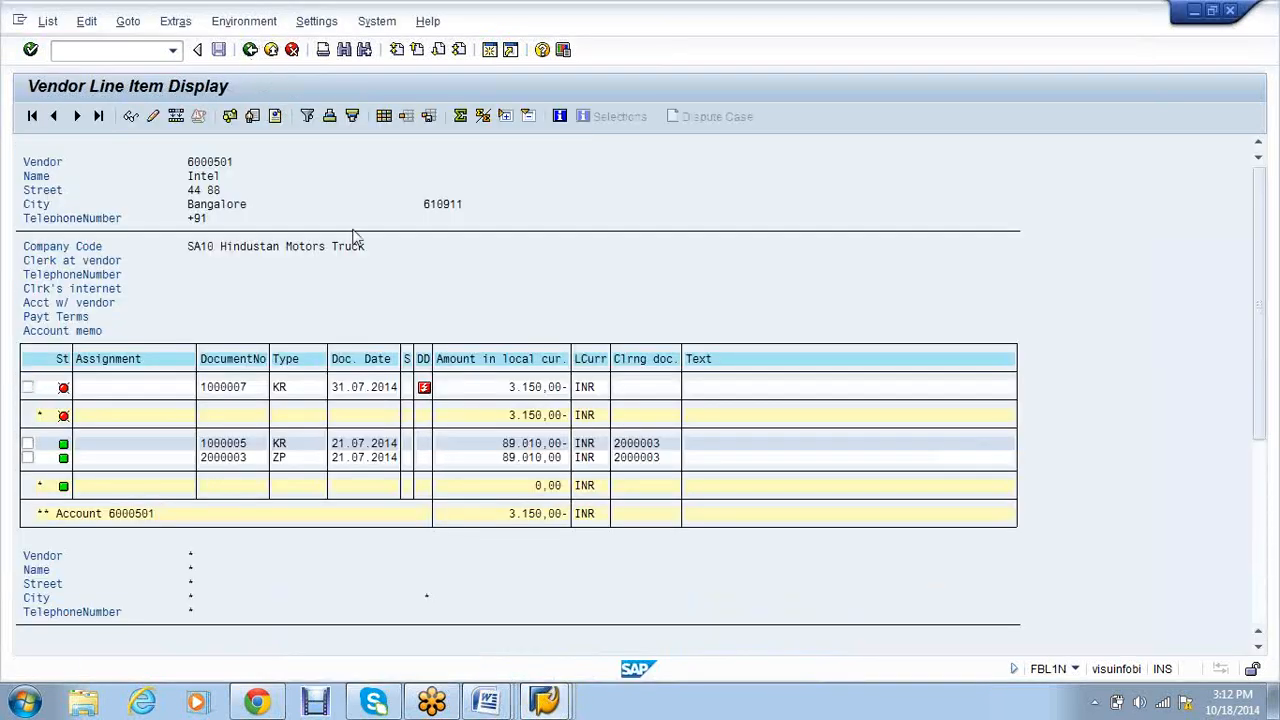
{"action": "key", "text": "F3"}
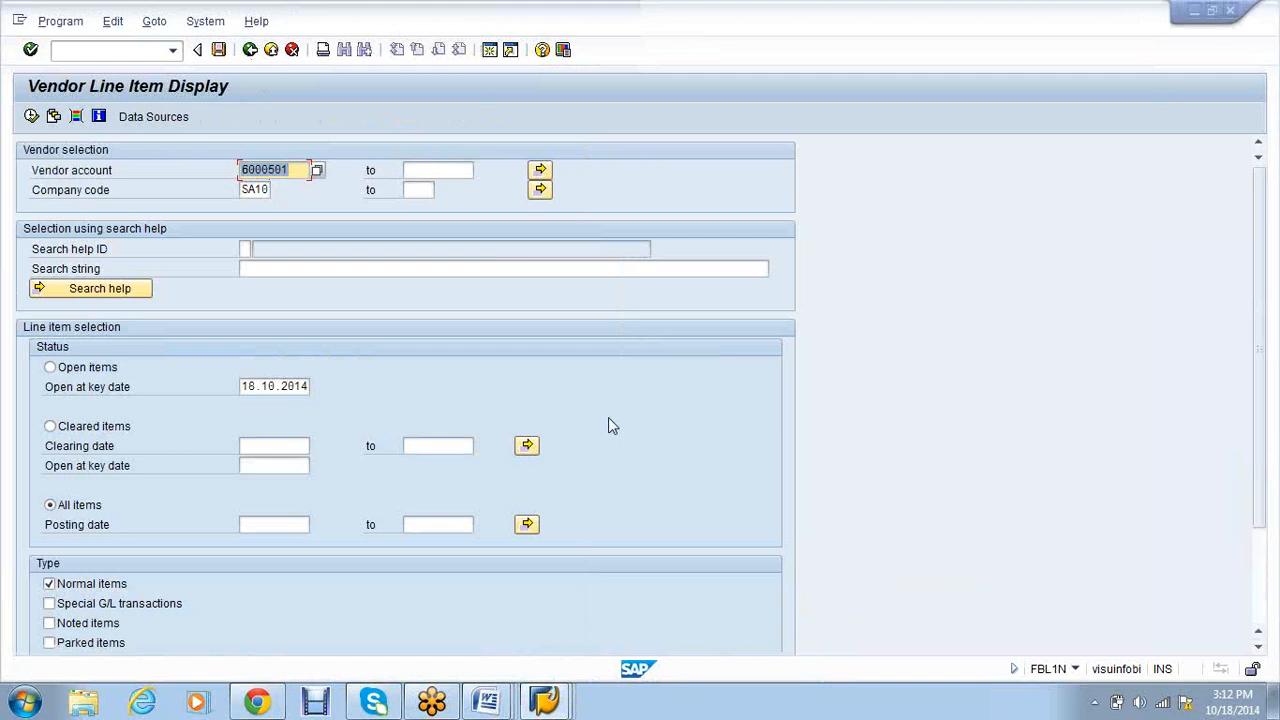
{"action": "key", "text": "alt+Tab"}
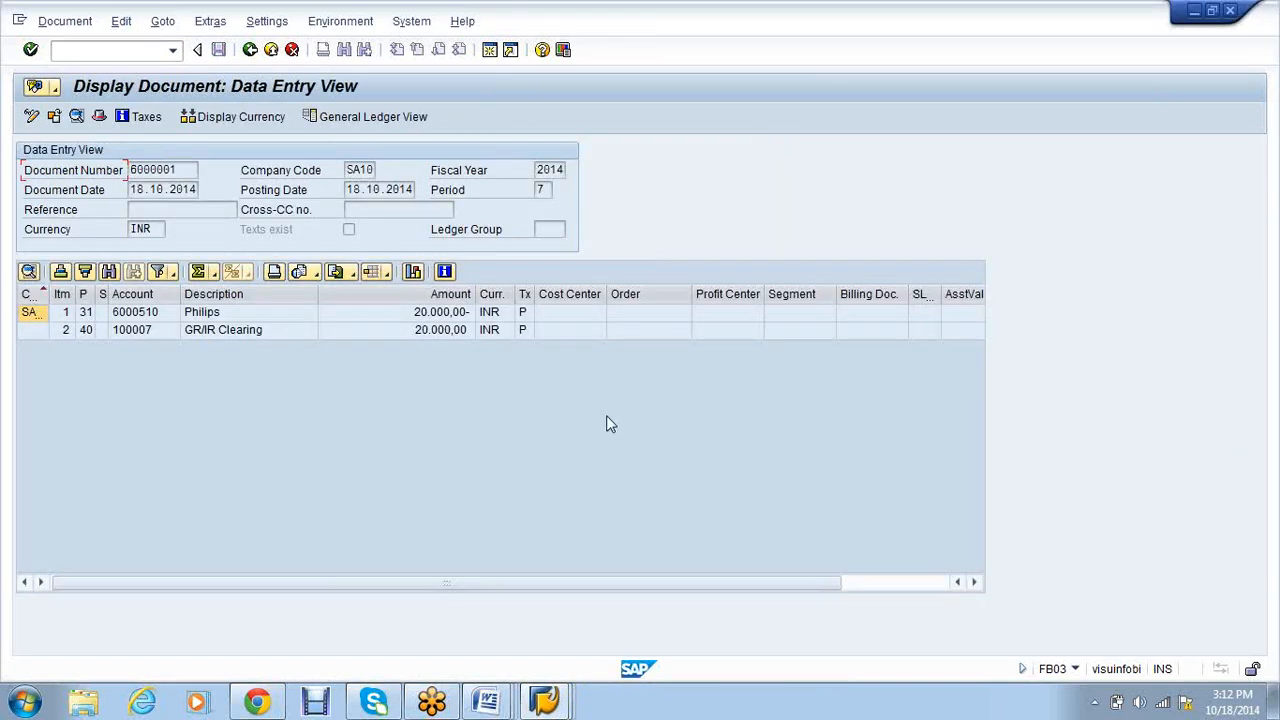
Try to create a vendor through FK01 in a new session, with company code SA10 and account group SA10.
{"action": "left_click", "coordinate": [490, 50]}
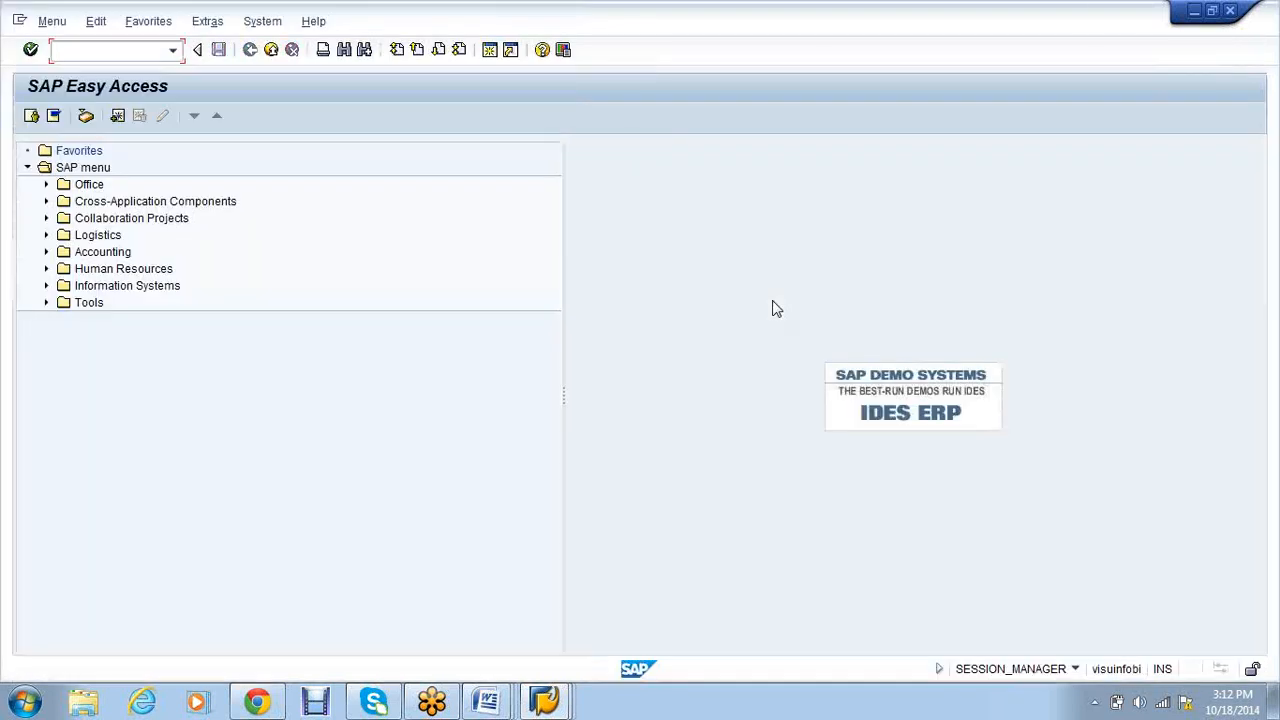
{"action": "type", "text": "f"}
{"action": "type", "text": "b03"}
{"action": "key", "text": "Return"}
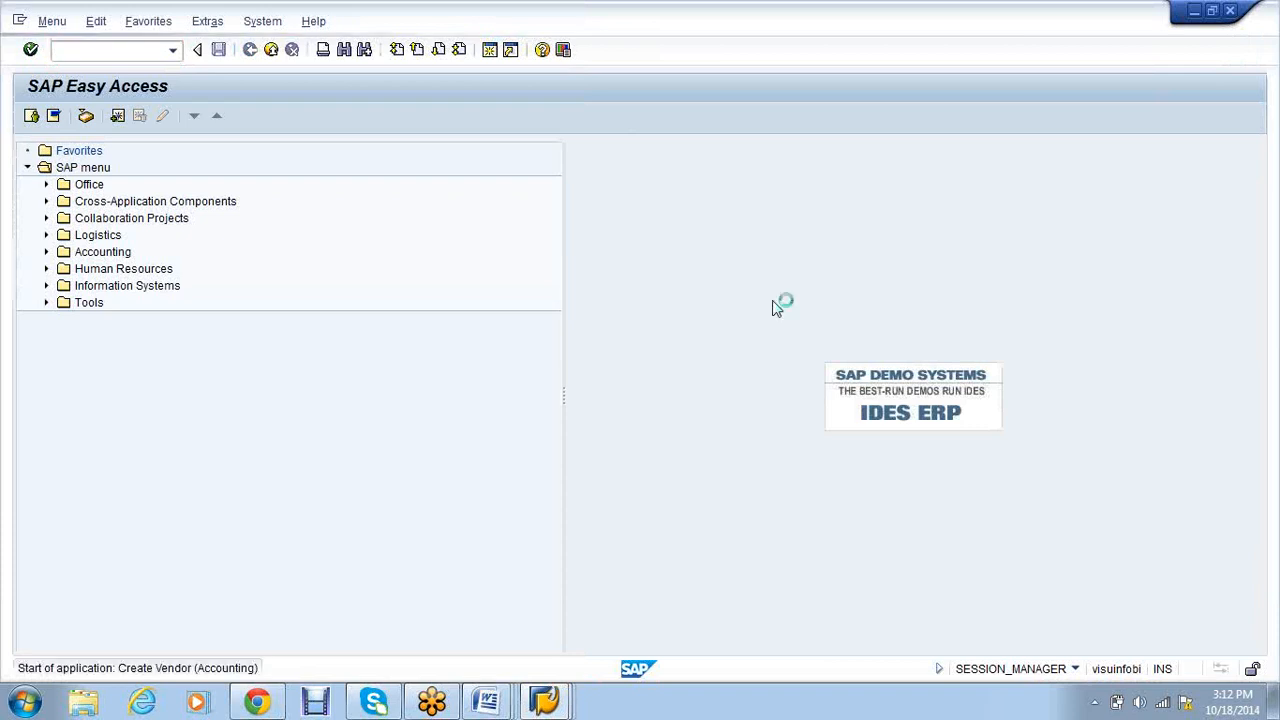
{"action": "key", "text": "Tab"}
{"action": "type", "text": "sa10"}
{"action": "key", "text": "Return"}
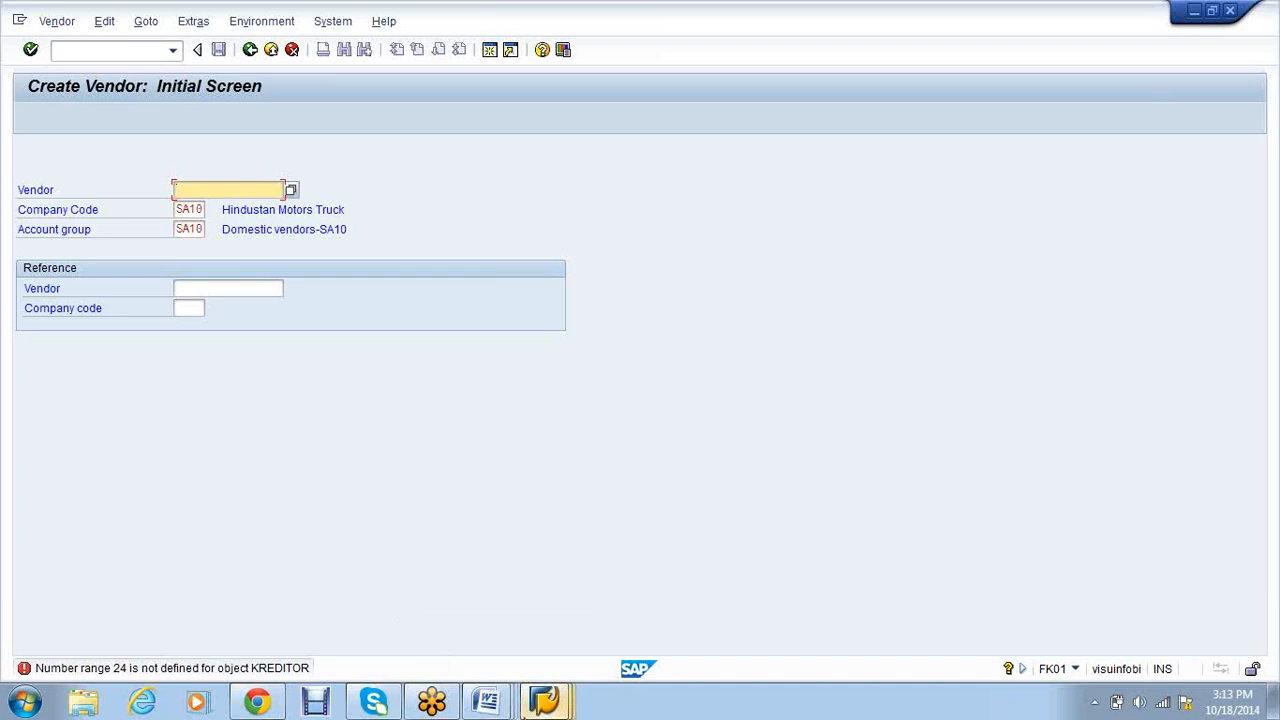
Switch from vendor creation to the Philips invoice's accounting document to check its vendor account.
{"action": "left_click", "coordinate": [543, 705]}
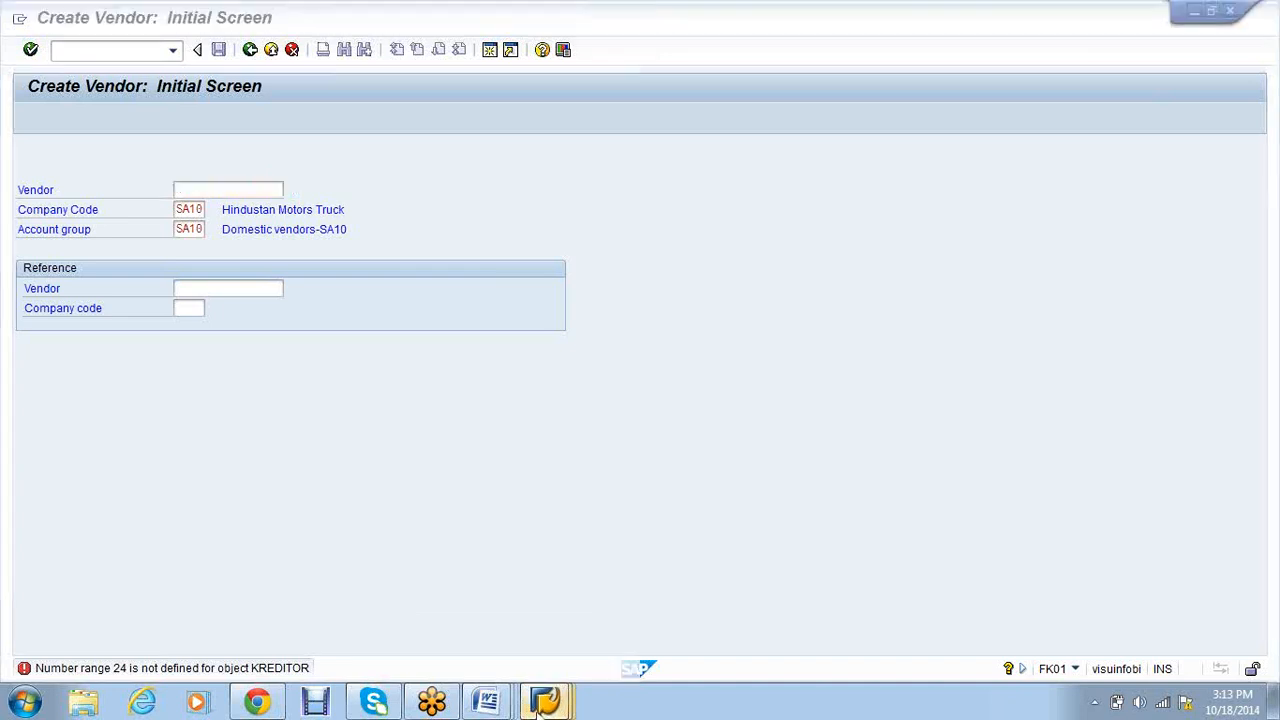
{"action": "mouse_move", "coordinate": [543, 705]}
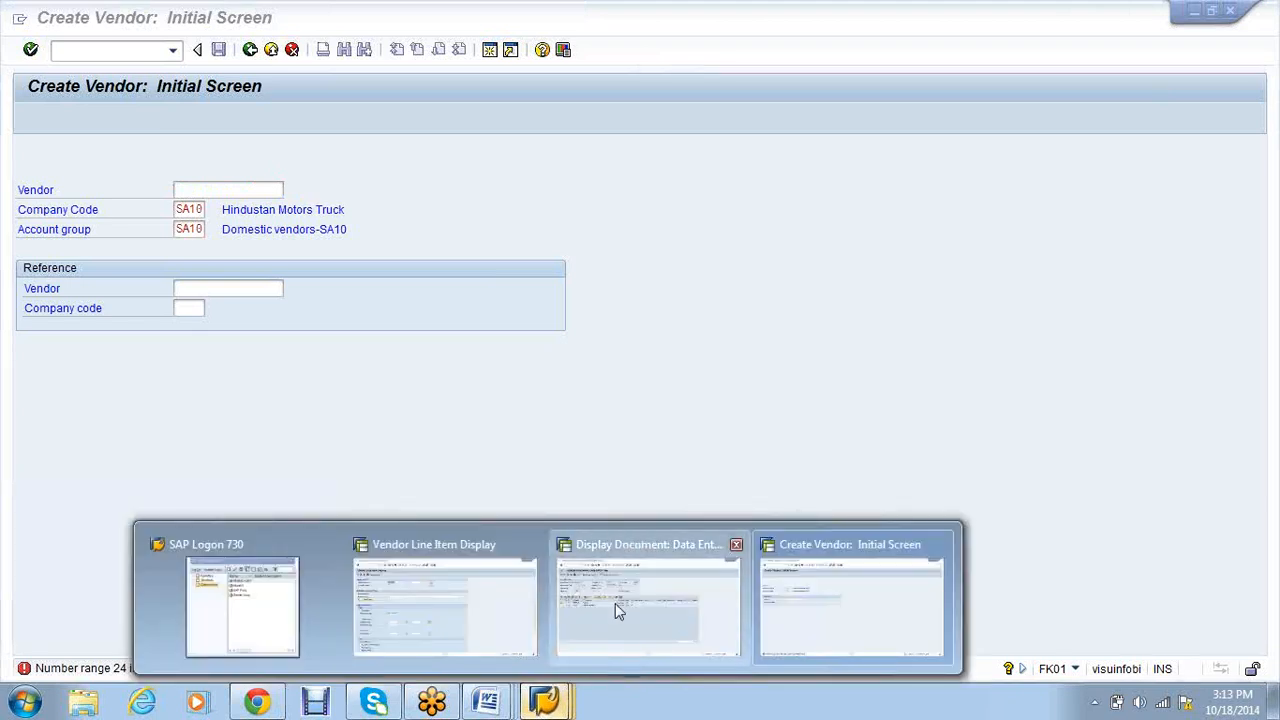
{"action": "left_click", "coordinate": [615, 603]}
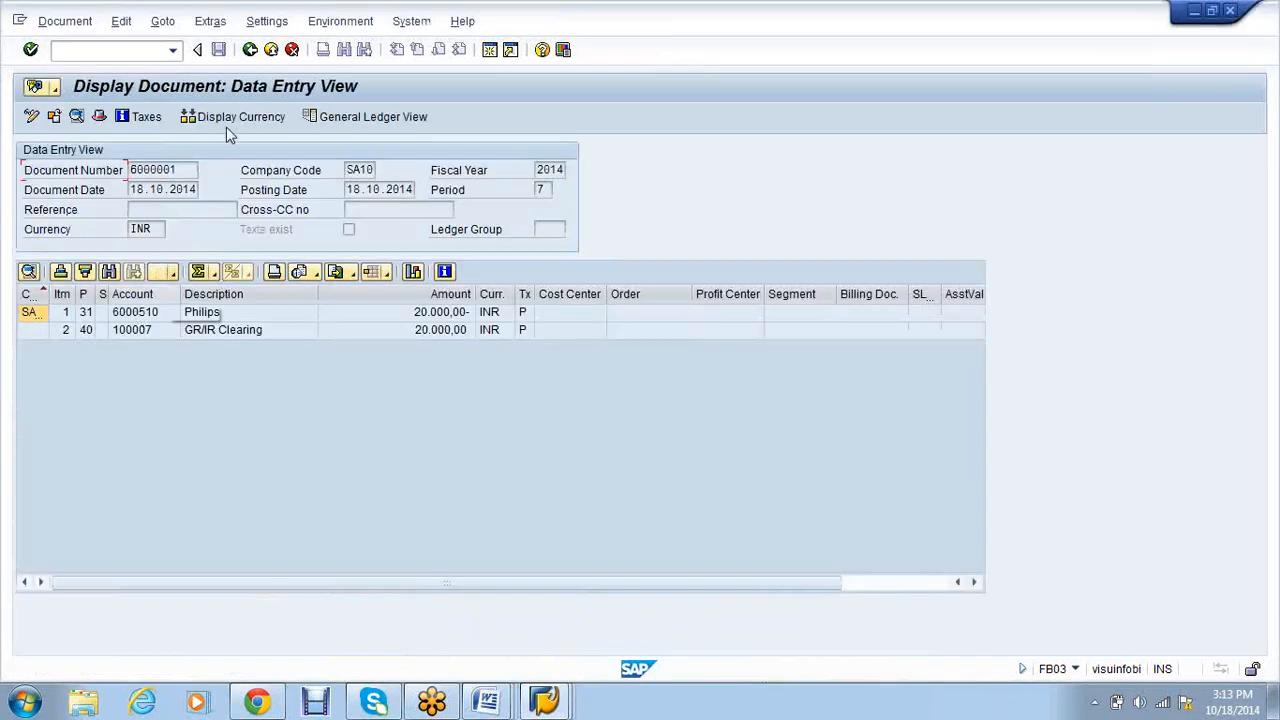
Replace the vendor creation screen with FBL1N and list all items of every vendor in company code SA10.
{"action": "left_click", "coordinate": [545, 703]}
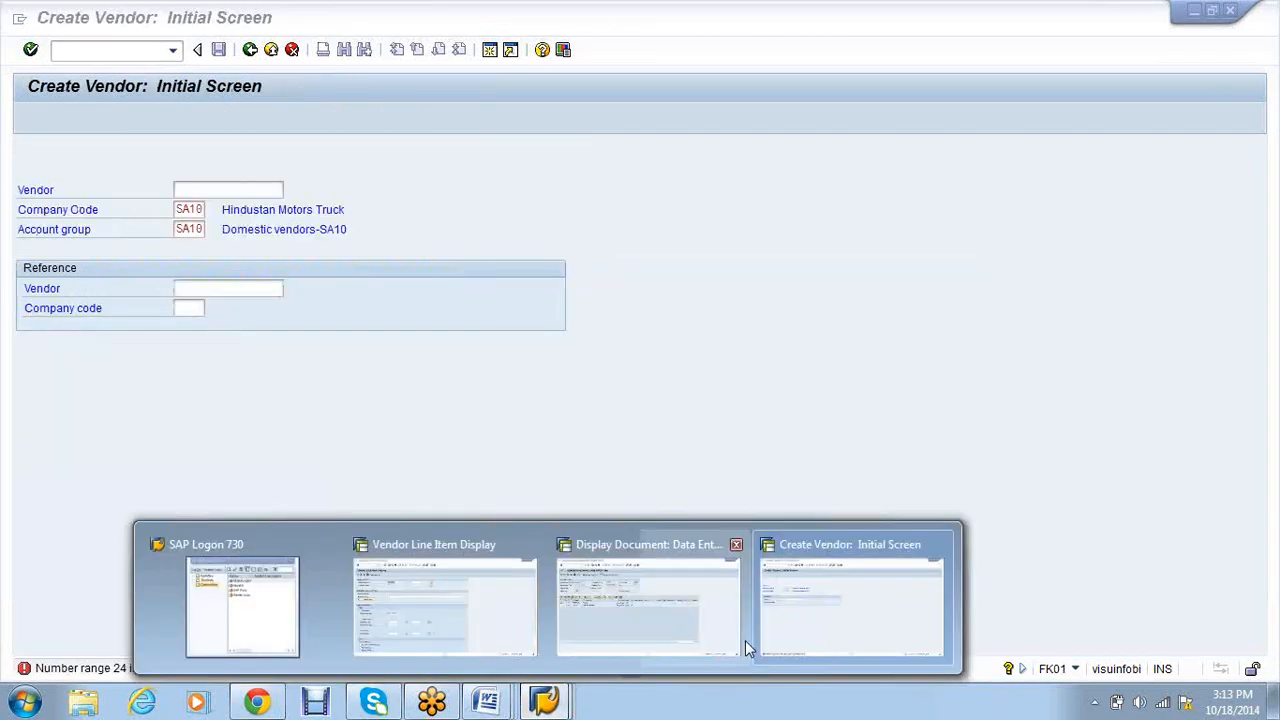
{"action": "left_click", "coordinate": [809, 614]}
{"action": "type", "text": "/nfk01"}
{"action": "key", "text": "Return"}
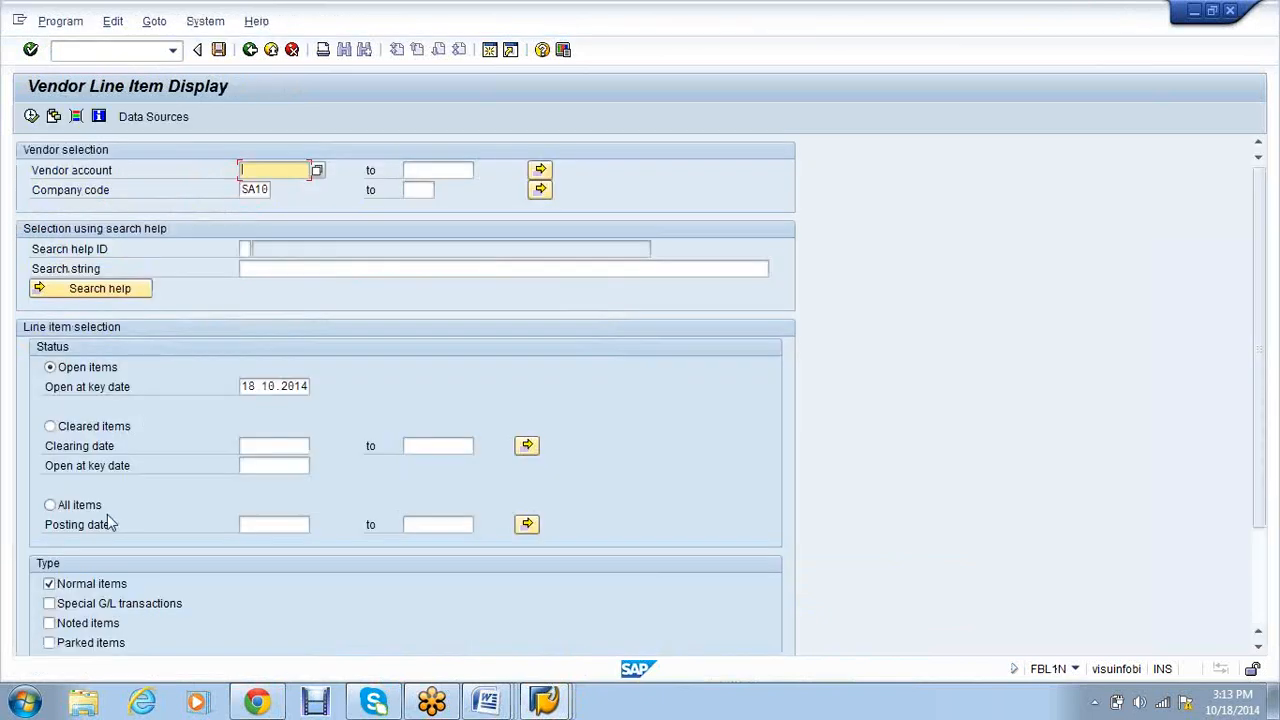
{"action": "left_click", "coordinate": [50, 504]}
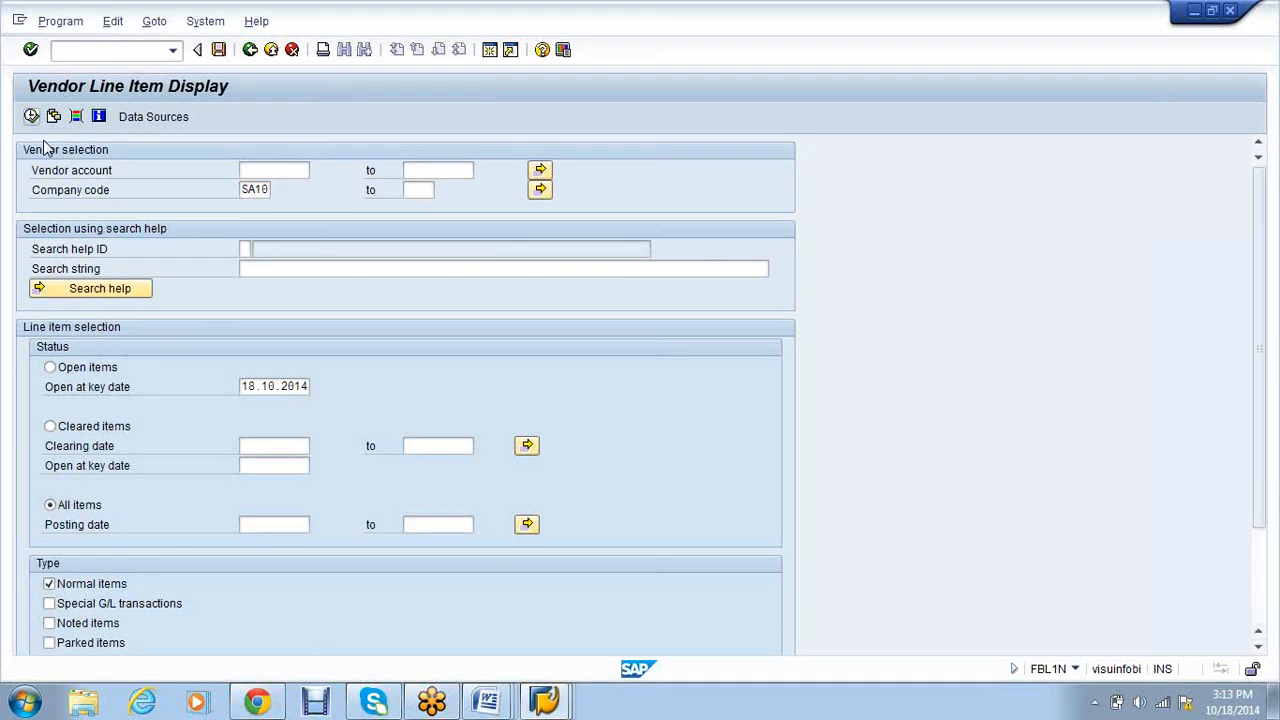
{"action": "key", "text": "F8"}
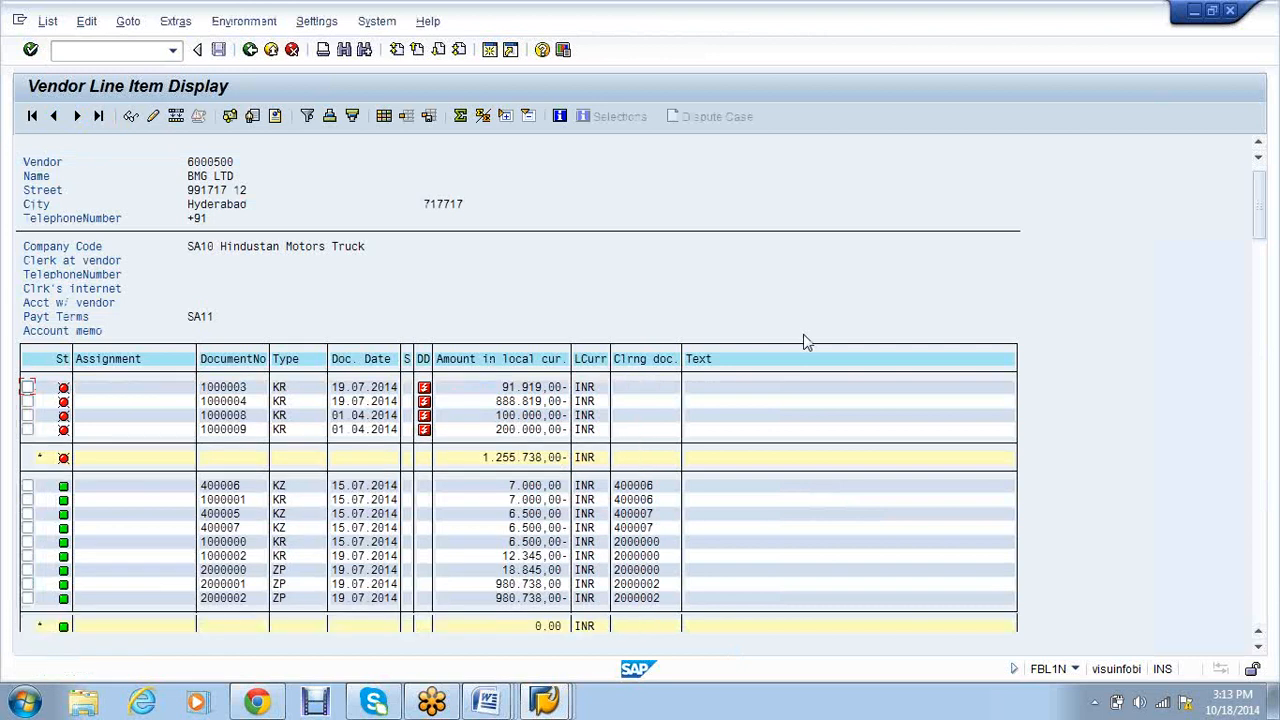
Examine the SA10 vendor line items account by account, from BMG LTD through Intel to CORE.
{"action": "scroll", "coordinate": [808, 343], "scroll_direction": "down", "scroll_amount": 2}
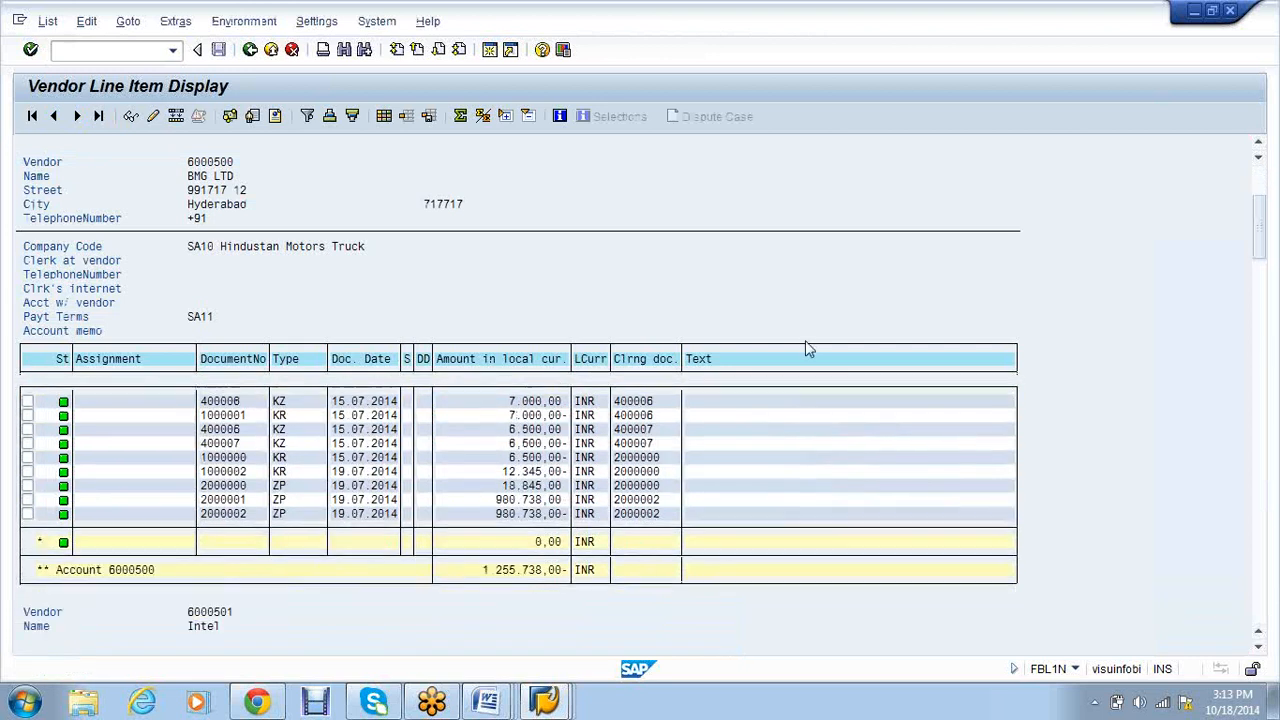
{"action": "scroll", "coordinate": [815, 355], "scroll_direction": "down", "scroll_amount": 1}
{"action": "scroll", "coordinate": [824, 366], "scroll_direction": "down", "scroll_amount": 1}
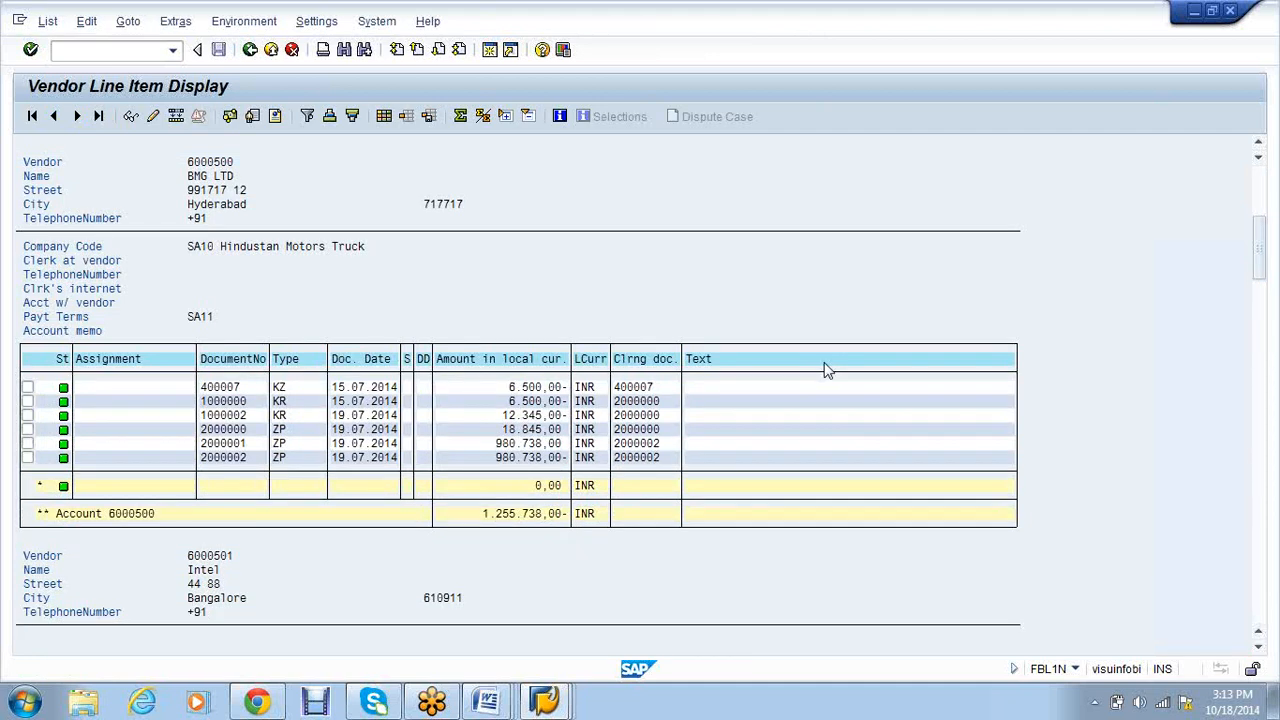
{"action": "scroll", "coordinate": [828, 370], "scroll_direction": "down", "scroll_amount": 3}
{"action": "scroll", "coordinate": [840, 455], "scroll_direction": "down", "scroll_amount": 1}
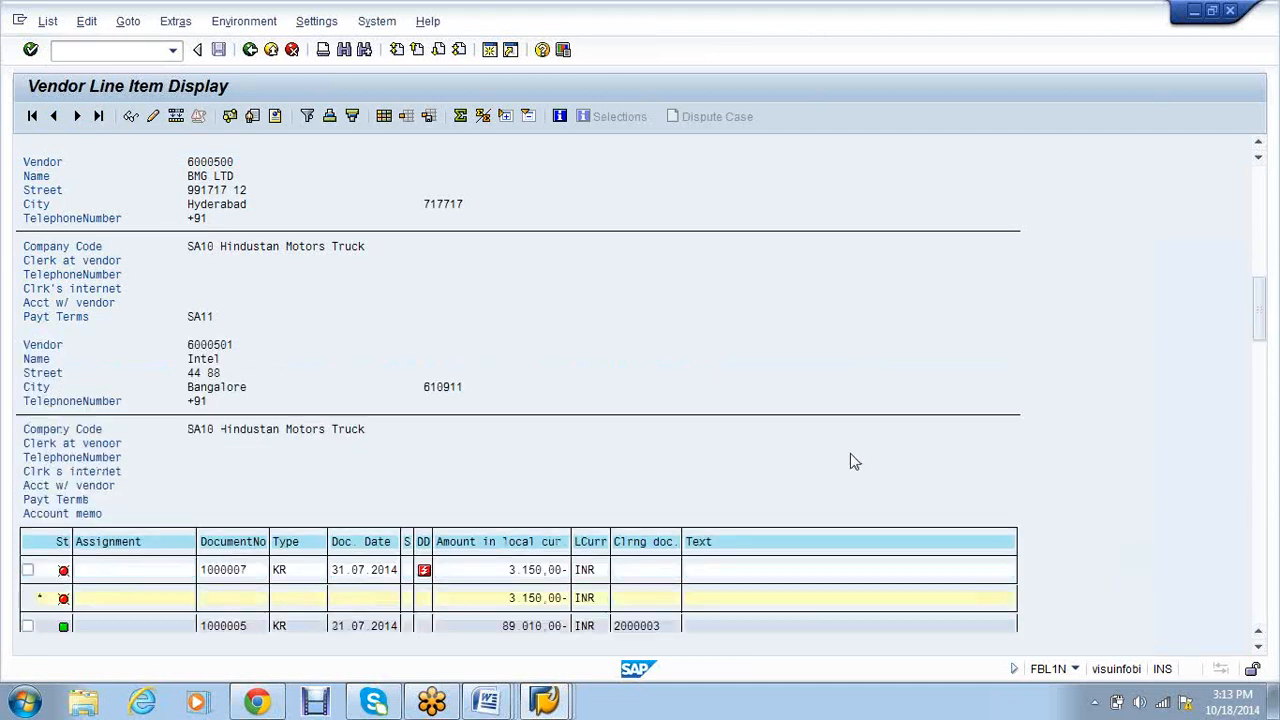
{"action": "scroll", "coordinate": [850, 461], "scroll_direction": "down", "scroll_amount": 3}
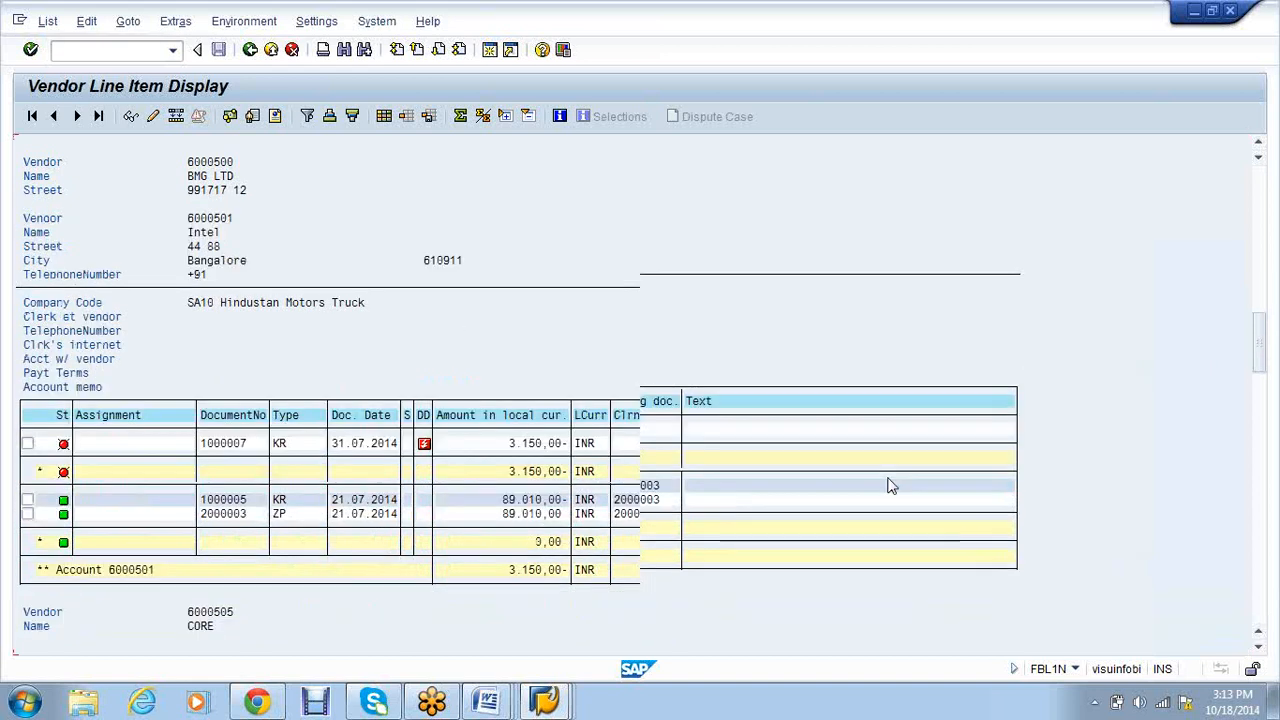
{"action": "scroll", "coordinate": [737, 466], "scroll_direction": "down", "scroll_amount": 1}
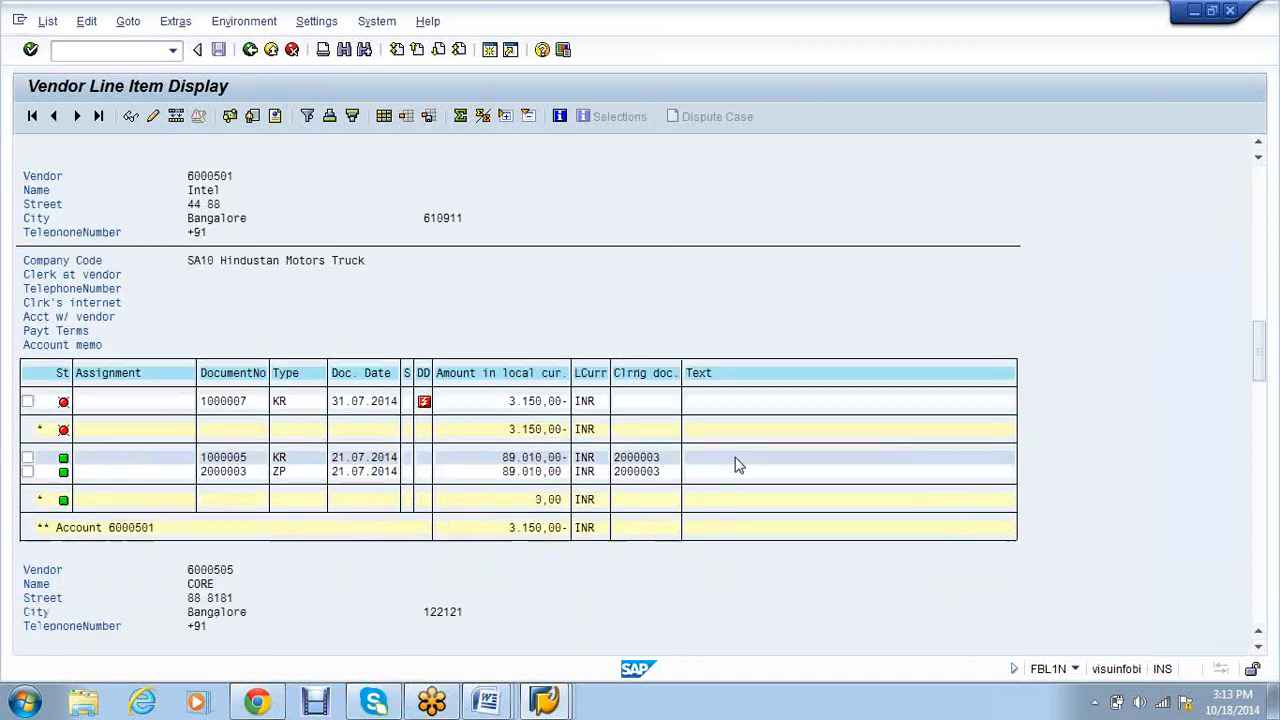
{"action": "scroll", "coordinate": [737, 466], "scroll_direction": "down", "scroll_amount": 1}
{"action": "scroll", "coordinate": [737, 466], "scroll_direction": "down", "scroll_amount": 1}
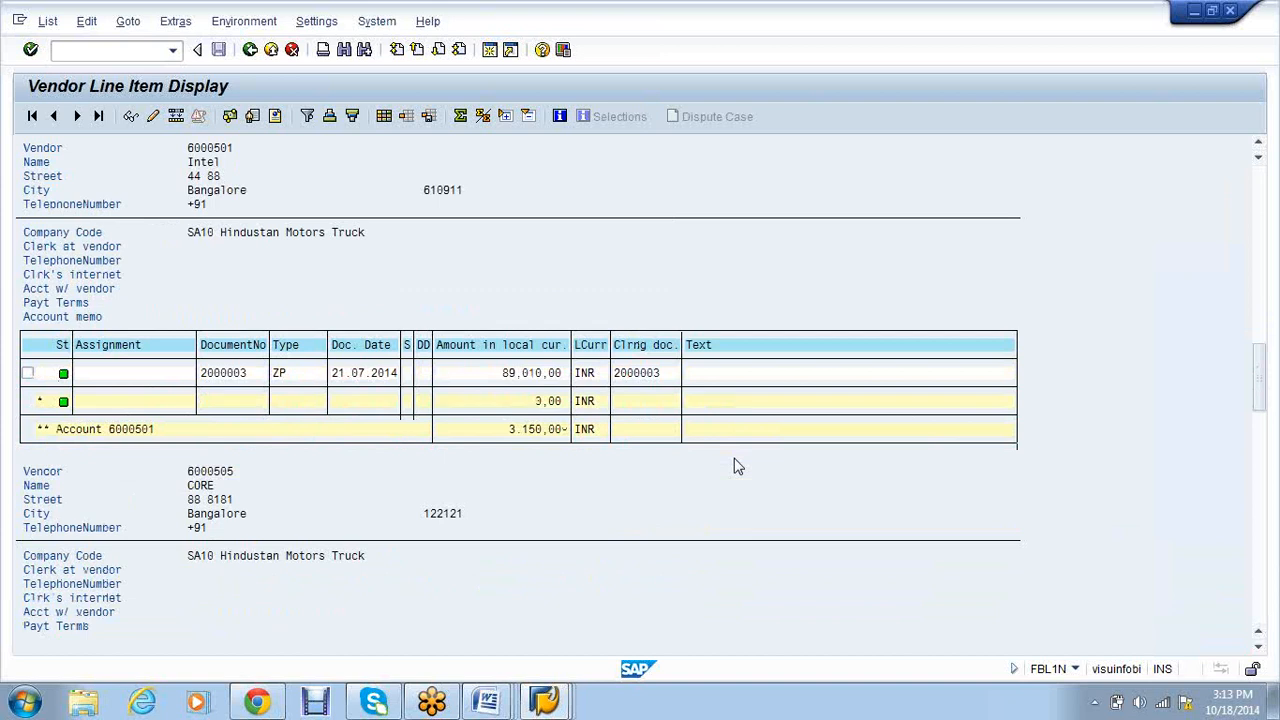
Switch to the Philips invoice's accounting document and select its GR/IR Clearing line.
{"action": "mouse_move", "coordinate": [544, 700]}
{"action": "left_click", "coordinate": [577, 662]}
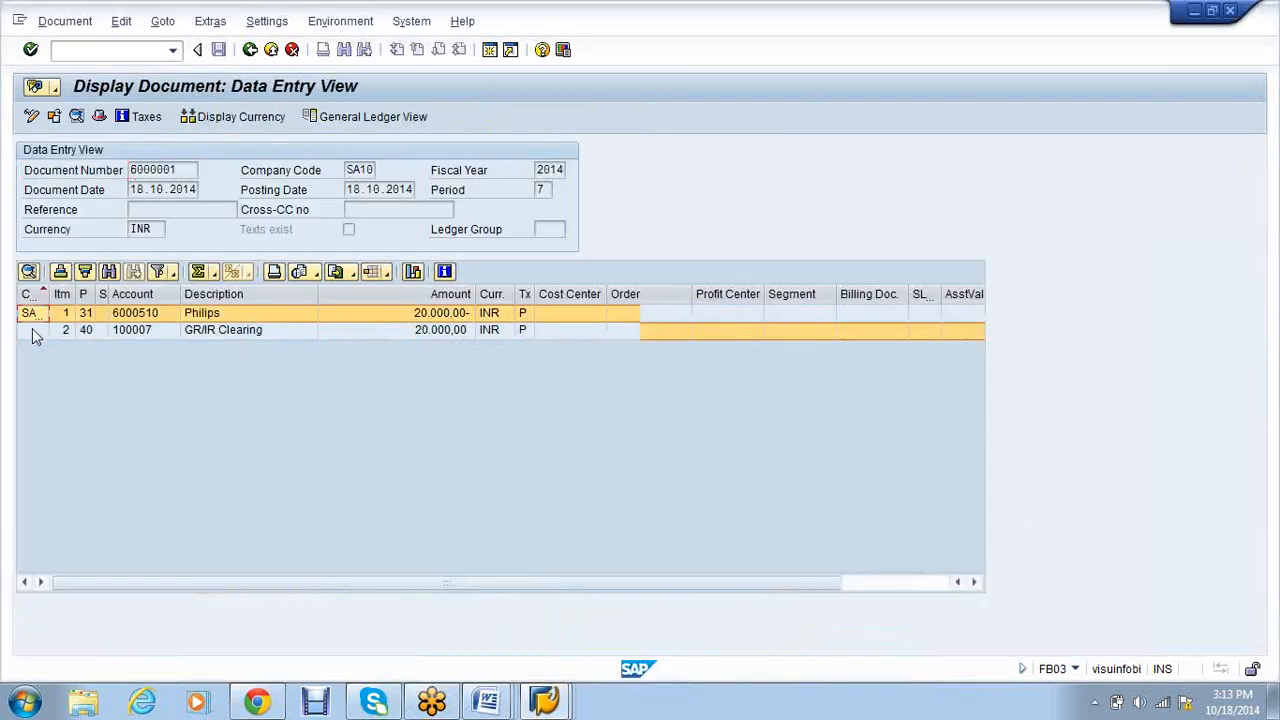
{"action": "left_click", "coordinate": [35, 336]}
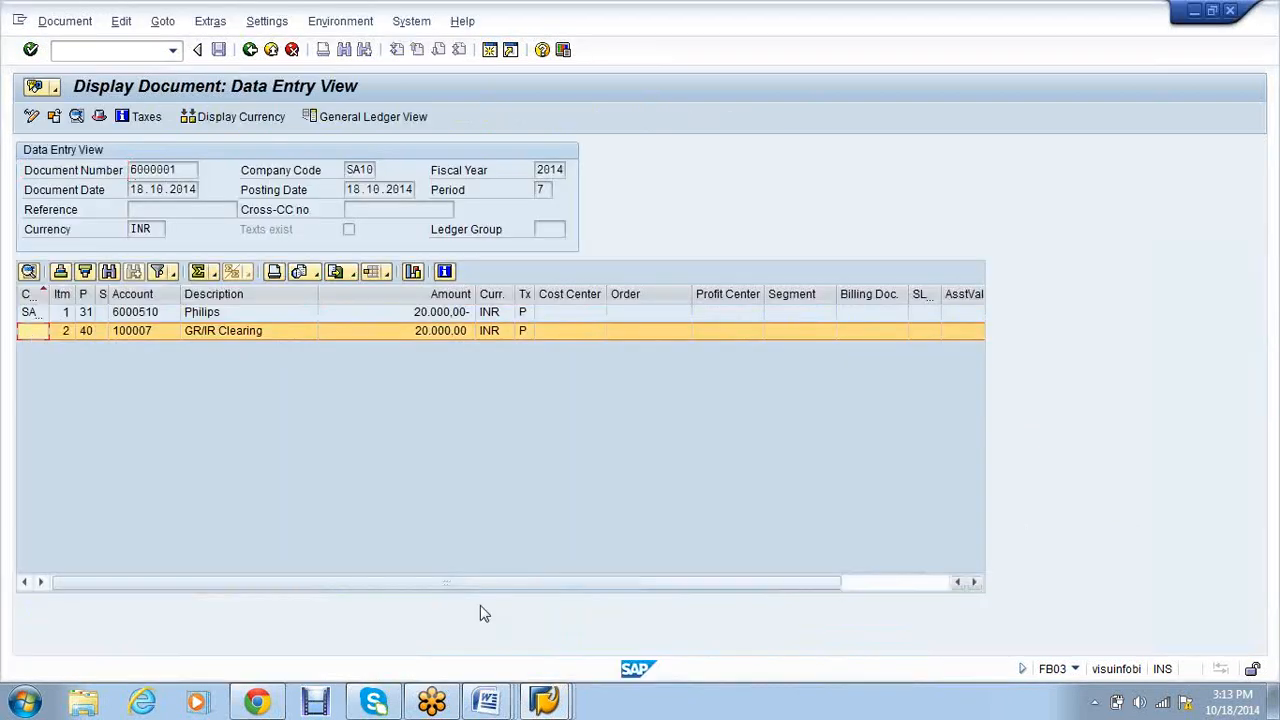
Switch to the P2P cycle notes in Word and highlight "Vendor a/c DR" in the payment line and "Vendor a/c" in the invoice verification line.
{"action": "left_click", "coordinate": [491, 700]}
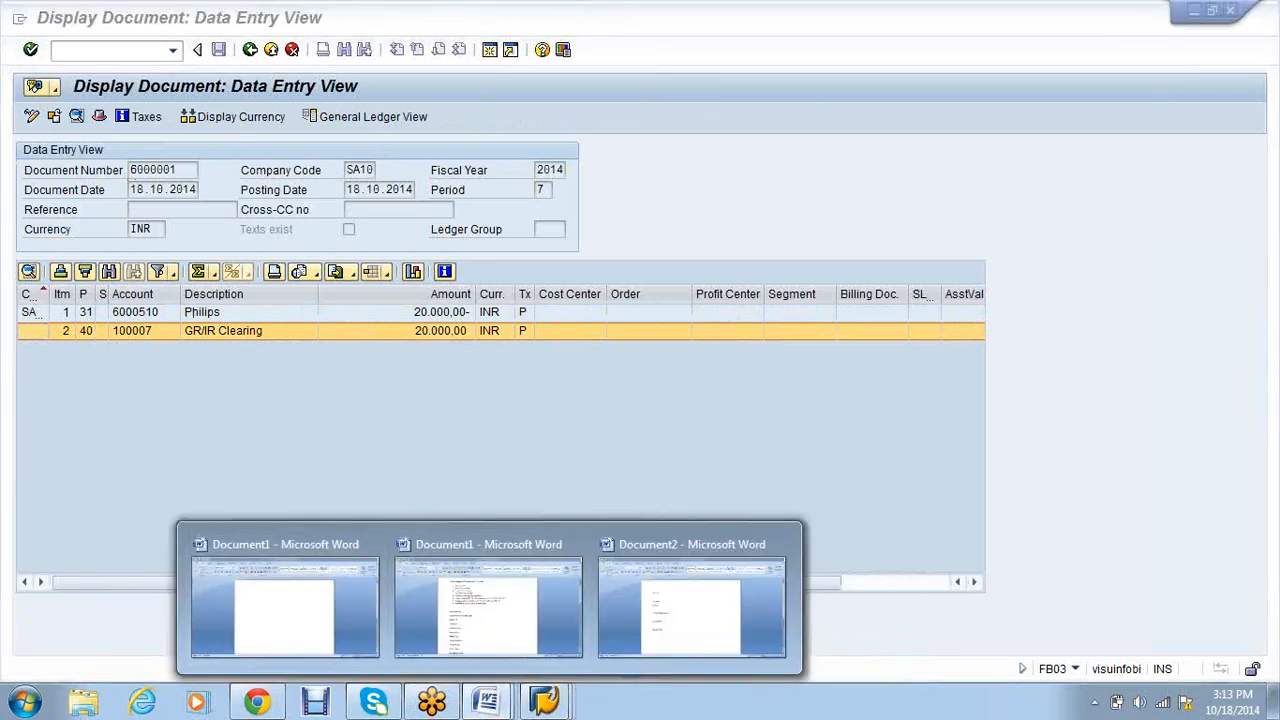
{"action": "left_click", "coordinate": [479, 612]}
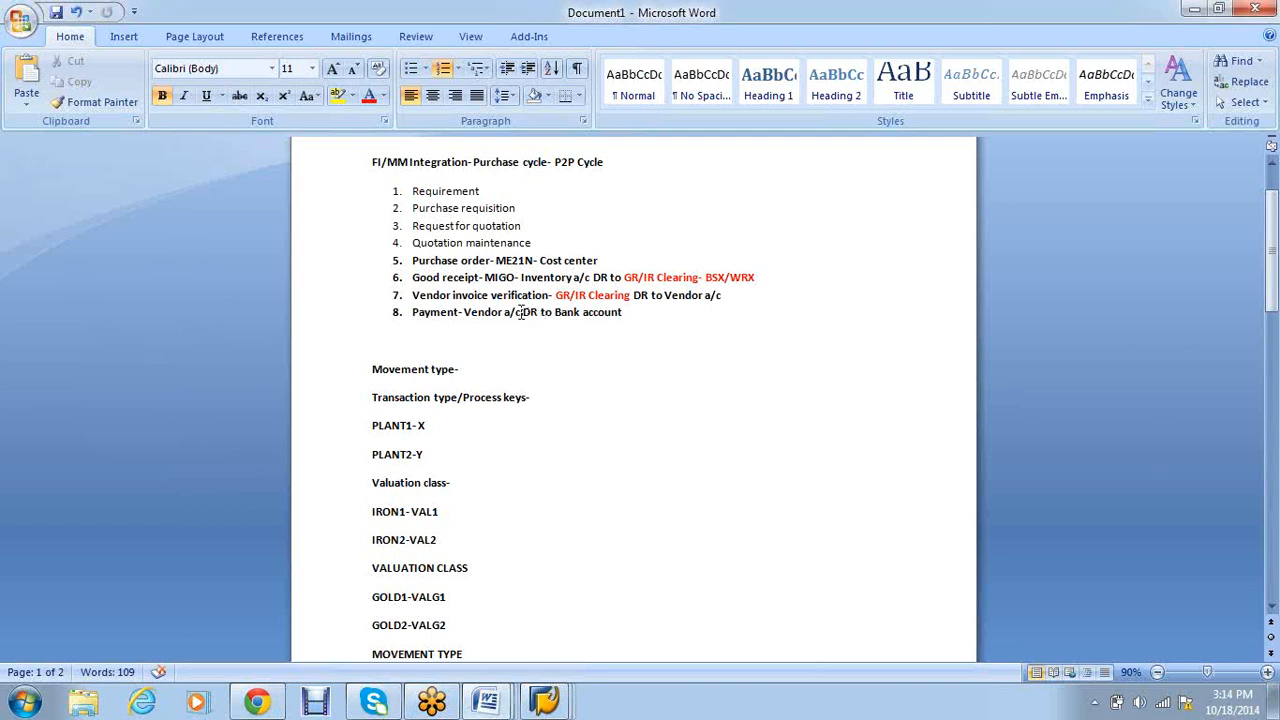
{"action": "left_click_drag", "start_coordinate": [538, 312], "coordinate": [464, 313]}
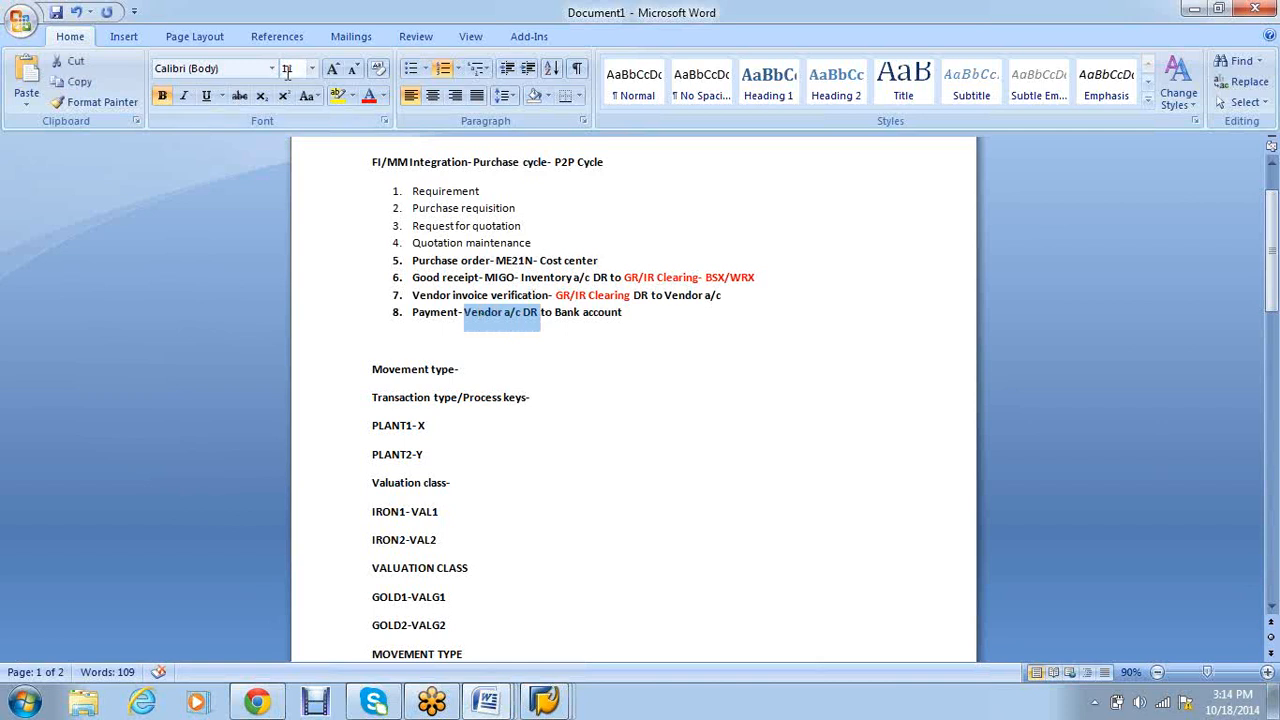
{"action": "left_click", "coordinate": [337, 95]}
{"action": "left_click_drag", "start_coordinate": [722, 295], "coordinate": [676, 300]}
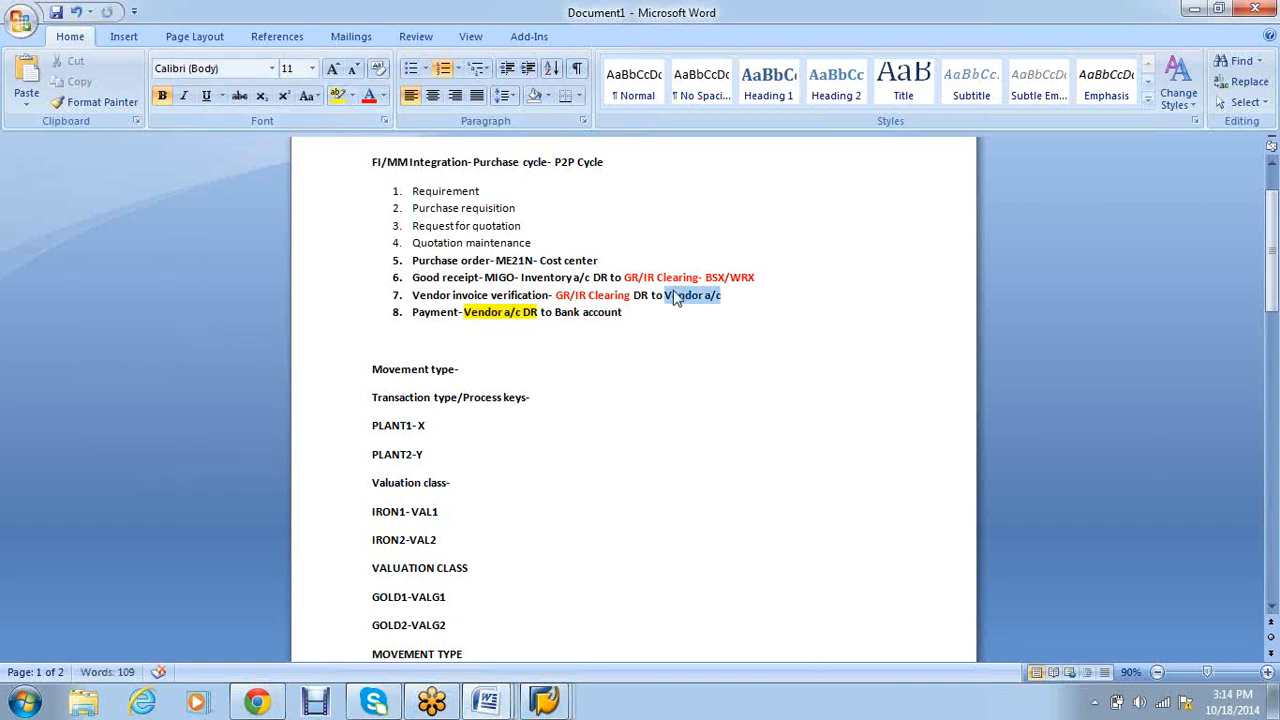
{"action": "left_click", "coordinate": [339, 100]}
{"action": "left_click", "coordinate": [586, 424]}
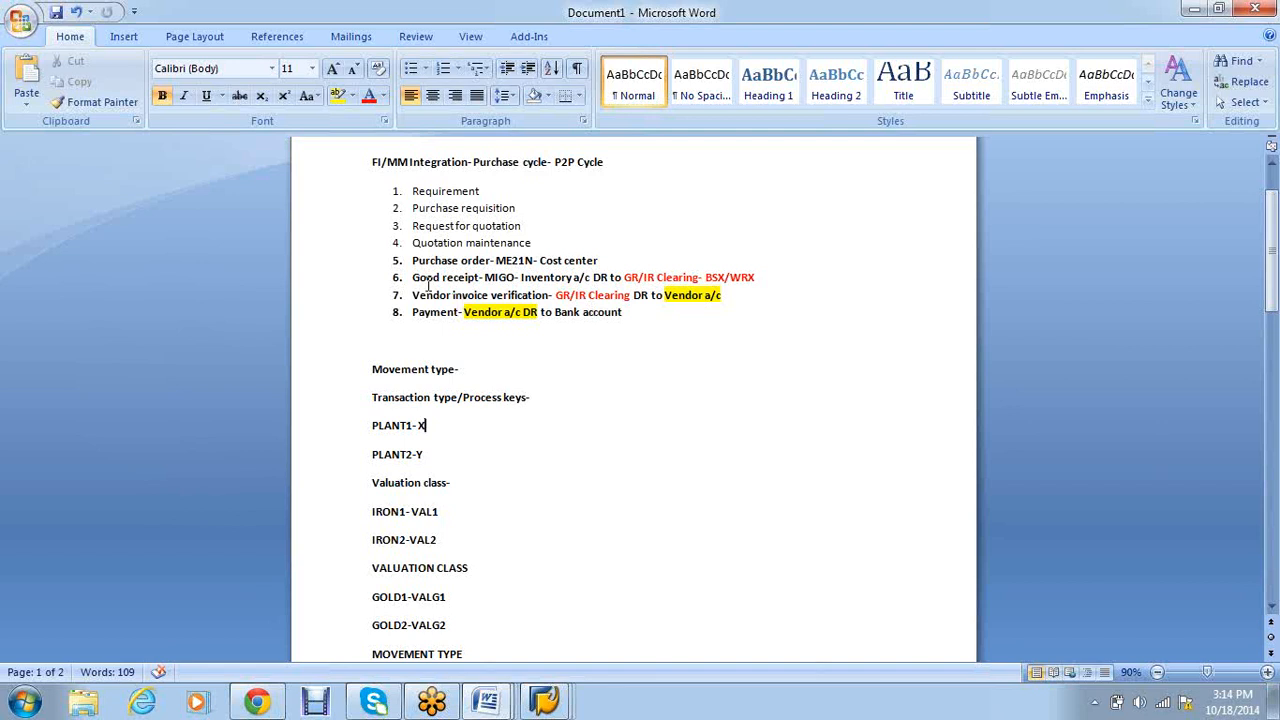
Review the P2P notes' lines from goods receipt to payment, the purchase order line, and the payment line.
{"action": "left_click_drag", "start_coordinate": [418, 279], "coordinate": [626, 312]}
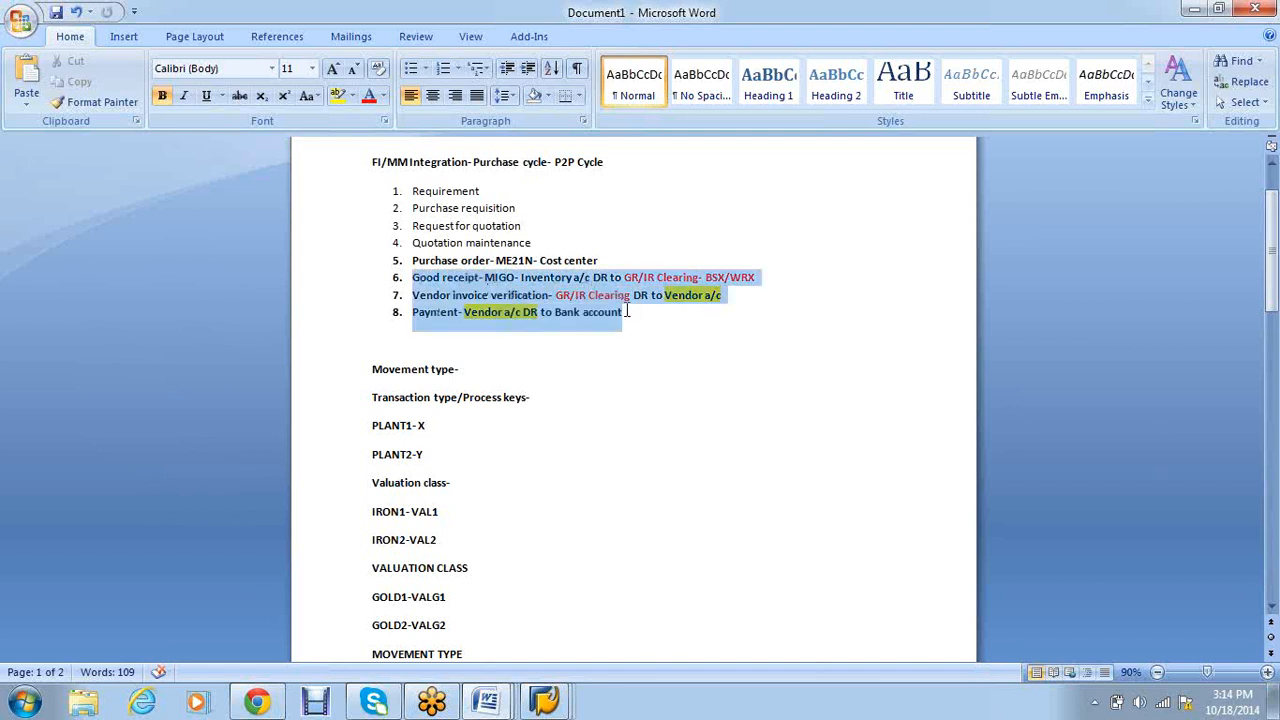
{"action": "left_click", "coordinate": [680, 397]}
{"action": "left_click_drag", "start_coordinate": [606, 260], "coordinate": [410, 261]}
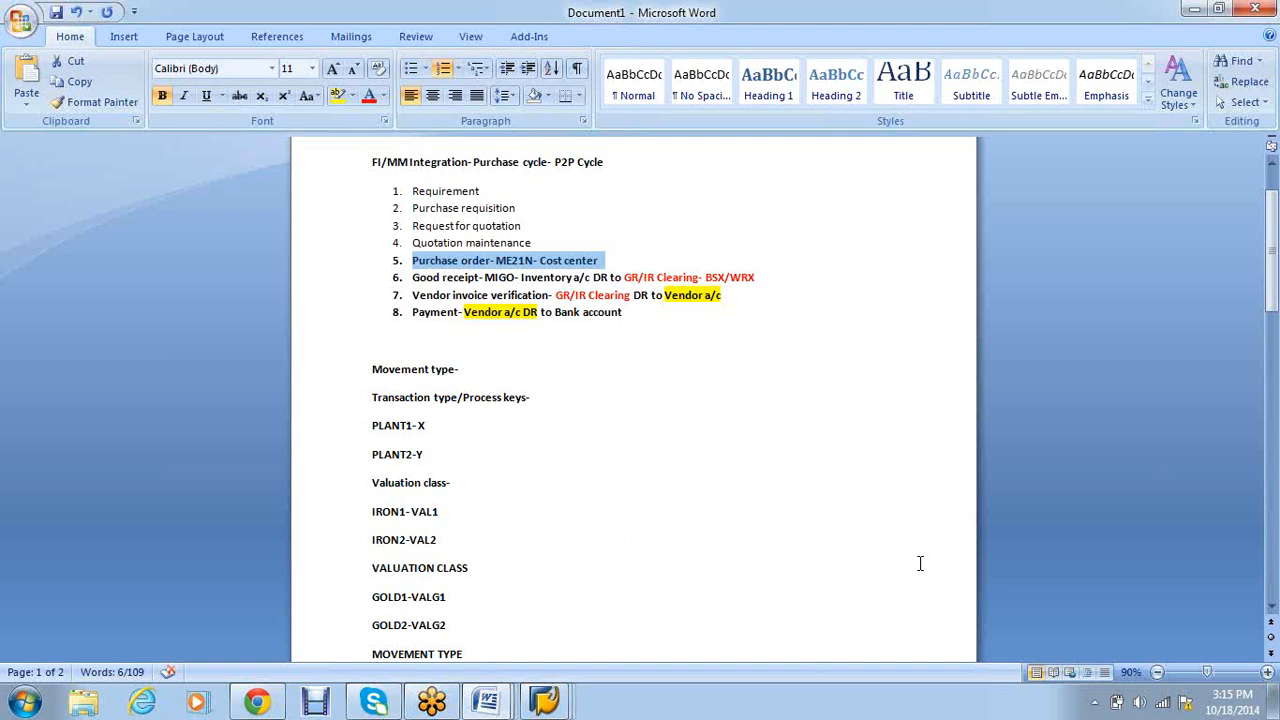
{"action": "left_click_drag", "start_coordinate": [634, 317], "coordinate": [412, 316]}
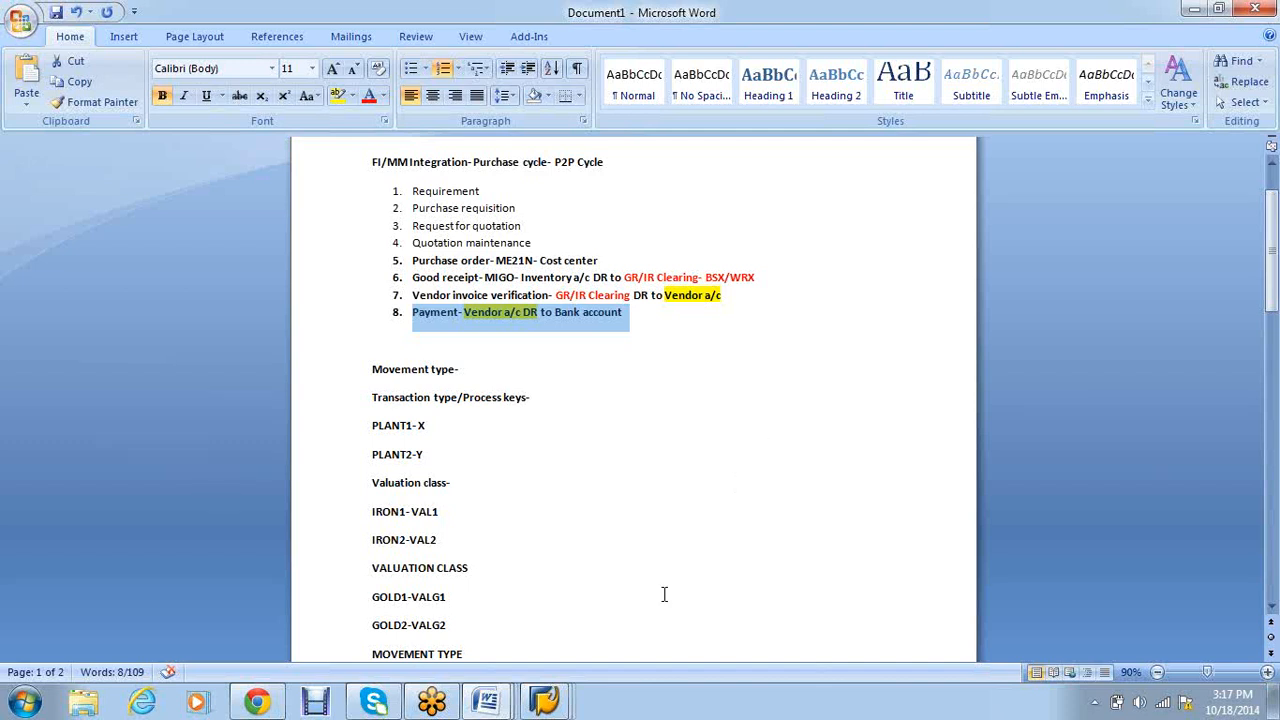
Switch to the SAP vendor line item display and copy Intel's clearing document number 2000003.
{"action": "left_click", "coordinate": [556, 714]}
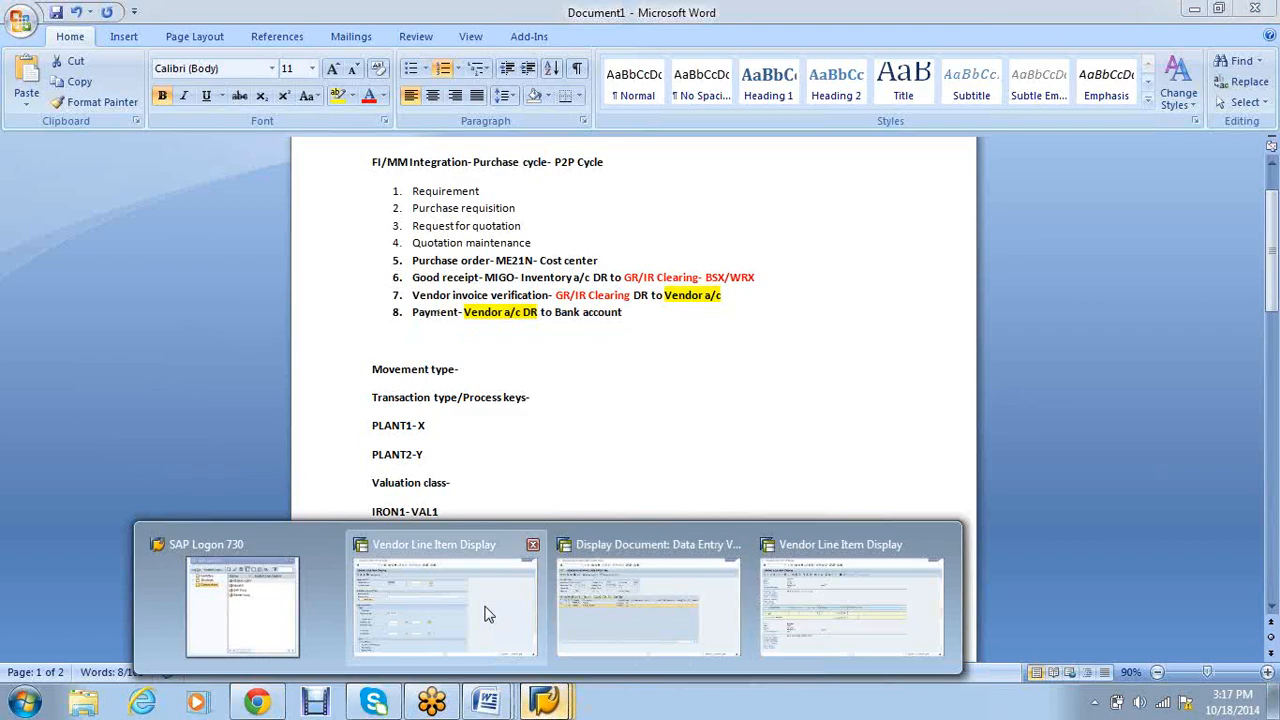
{"action": "left_click", "coordinate": [486, 614]}
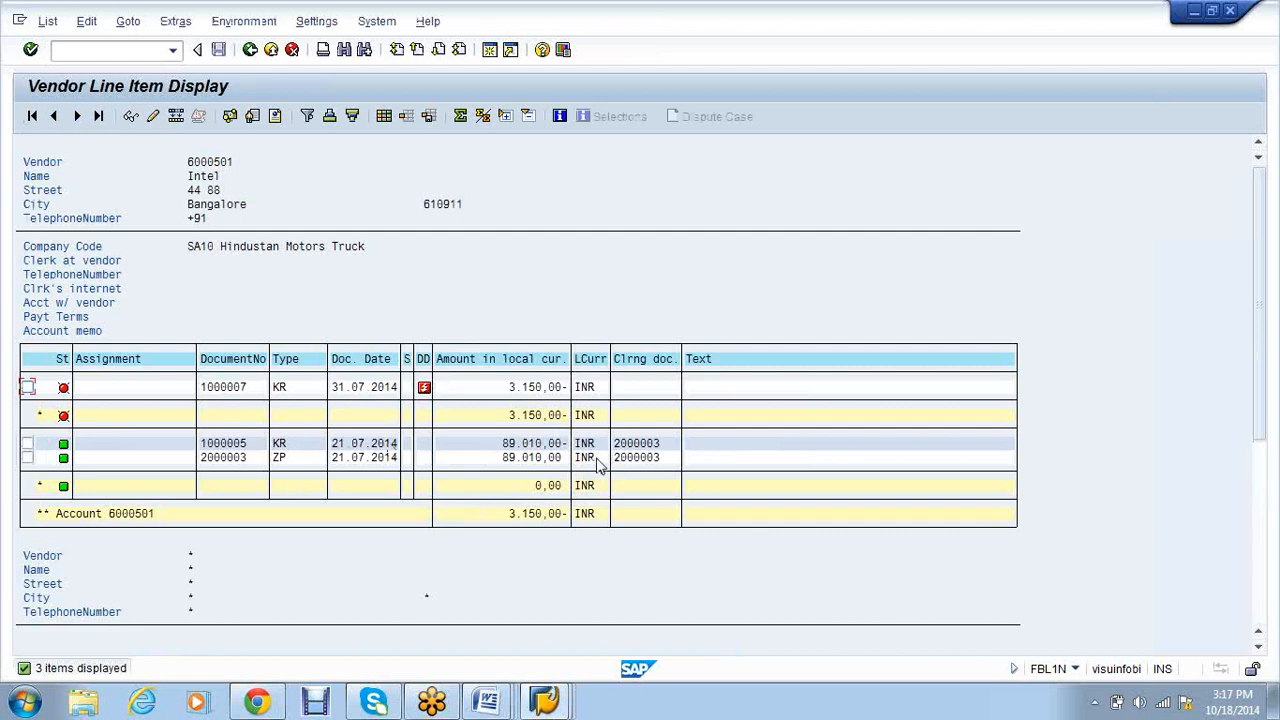
{"action": "left_click_drag", "start_coordinate": [614, 458], "coordinate": [677, 467]}
{"action": "key", "text": "ctrl+c"}
{"action": "left_click", "coordinate": [549, 705]}
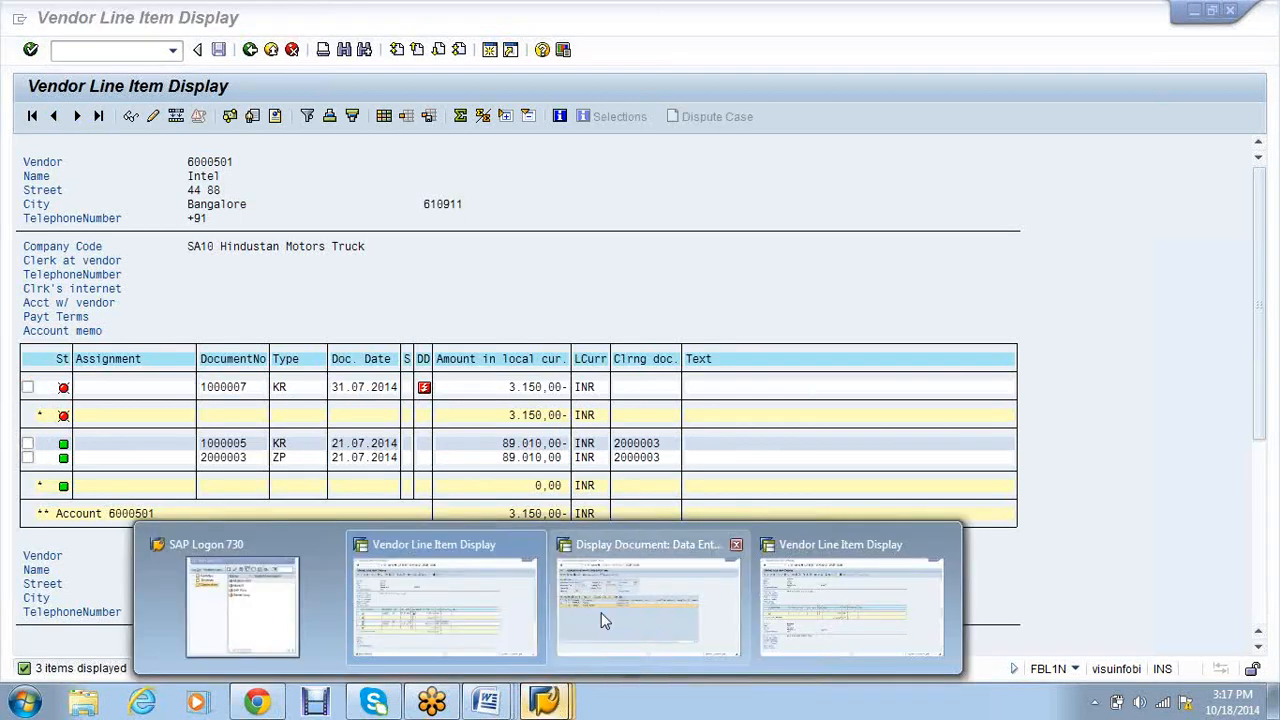
Replace the accounting document display with FBRA and enter clearing document 2000003, company code SA10 and fiscal year 2014.
{"action": "left_click", "coordinate": [603, 617]}
{"action": "left_click", "coordinate": [81, 56]}
{"action": "type", "text": "/nfb03"}
{"action": "key", "text": "Return"}
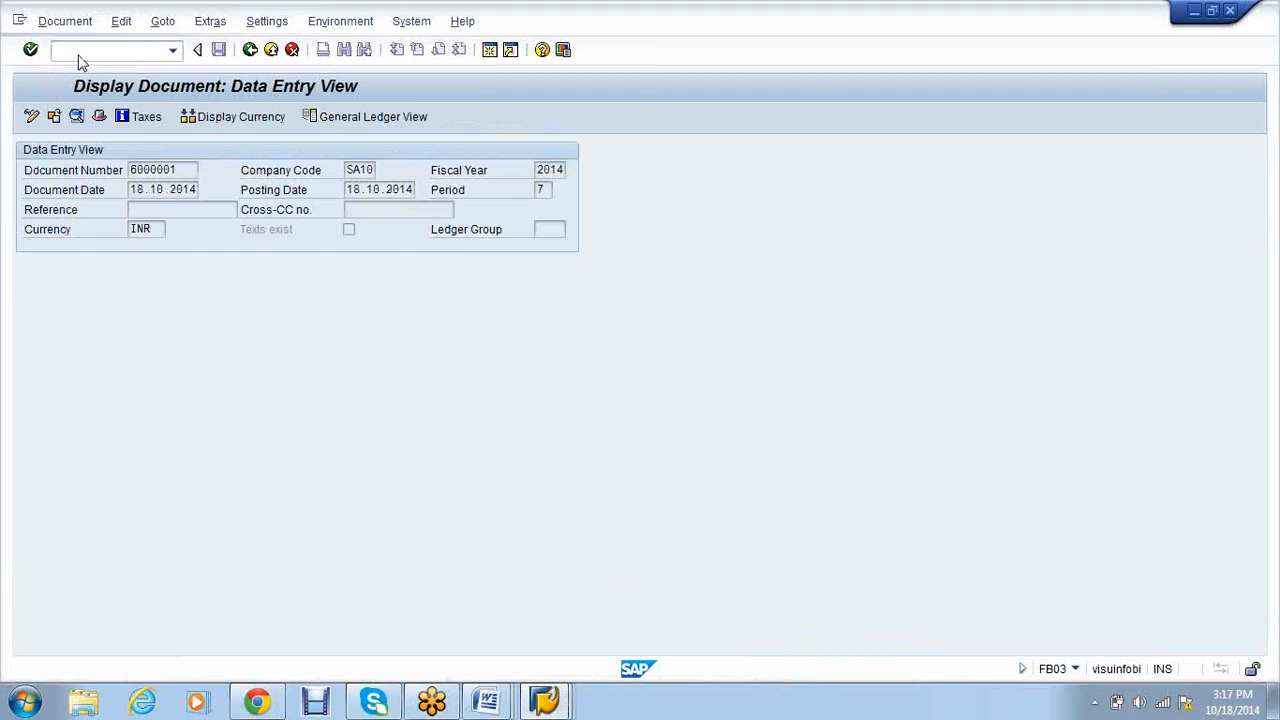
{"action": "type", "text": "2000003"}
{"action": "key", "text": "Tab"}
{"action": "key", "text": "Tab"}
{"action": "type", "text": "2014"}
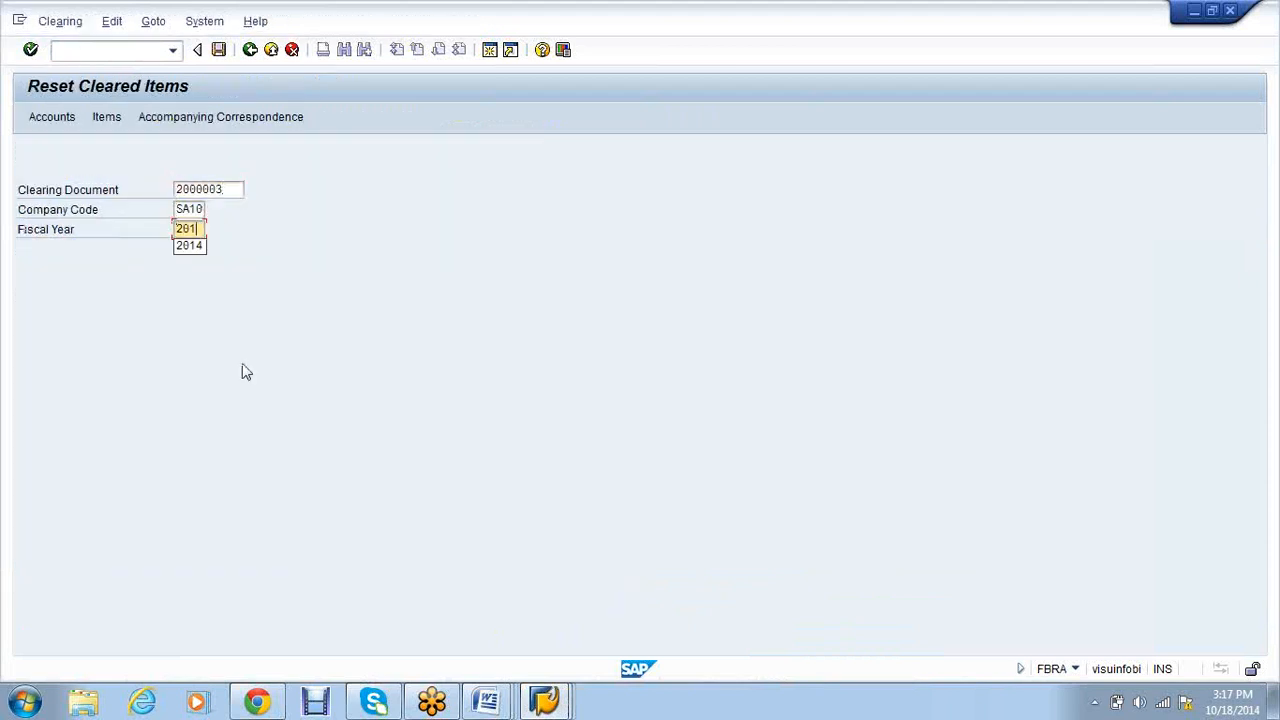
Reset the cleared items and reverse the clearing document with reversal reason 01 and posting date 21.07.2014.
{"action": "left_click", "coordinate": [219, 49]}
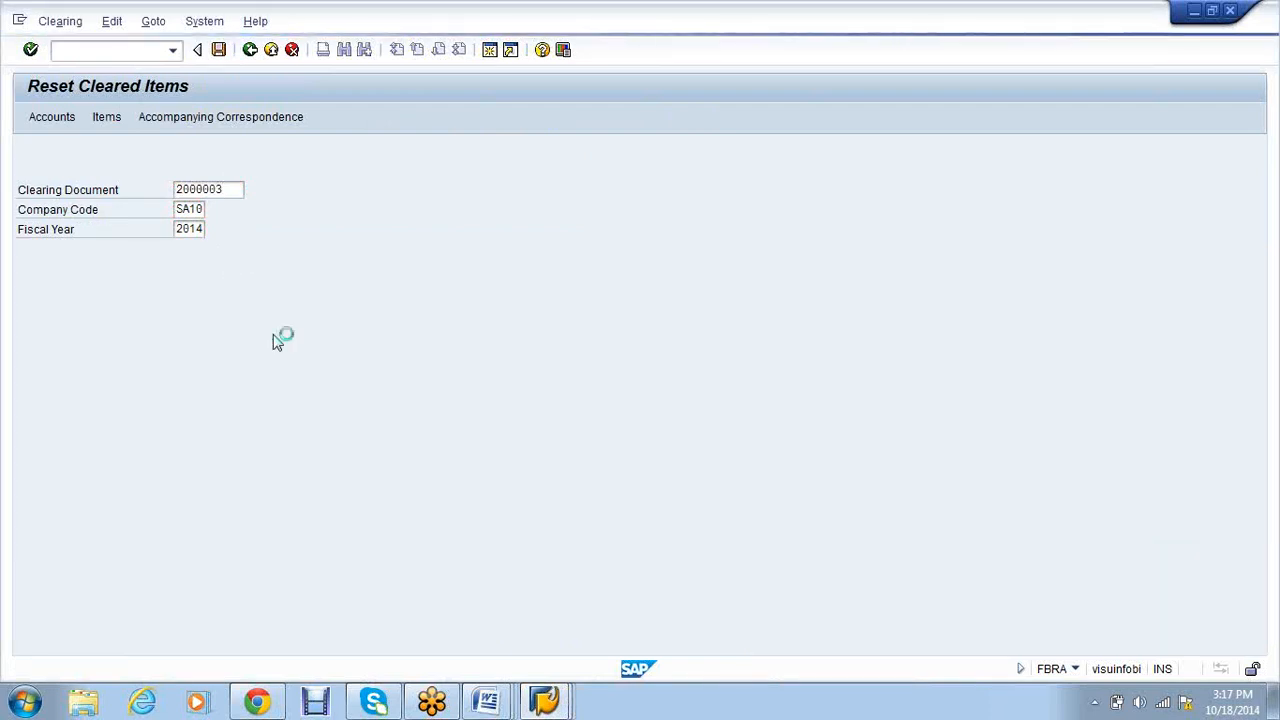
{"action": "left_click", "coordinate": [494, 317]}
{"action": "left_click", "coordinate": [304, 299]}
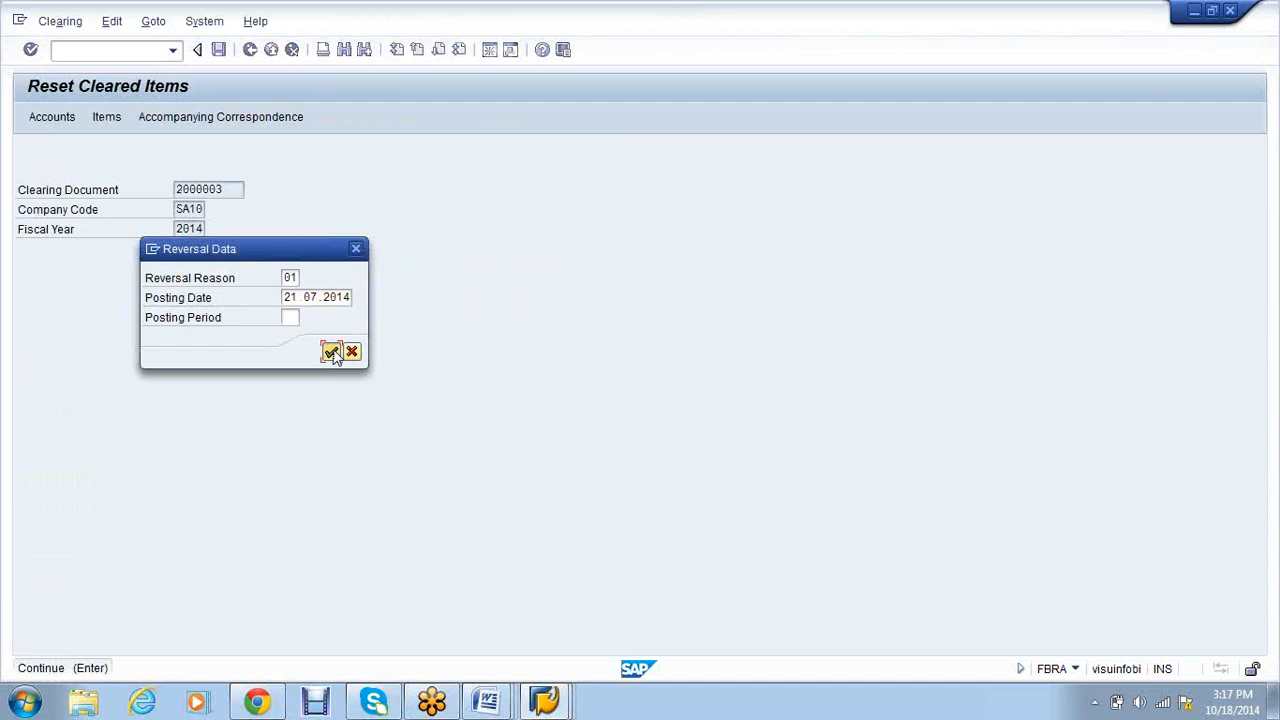
{"action": "left_click", "coordinate": [331, 351]}
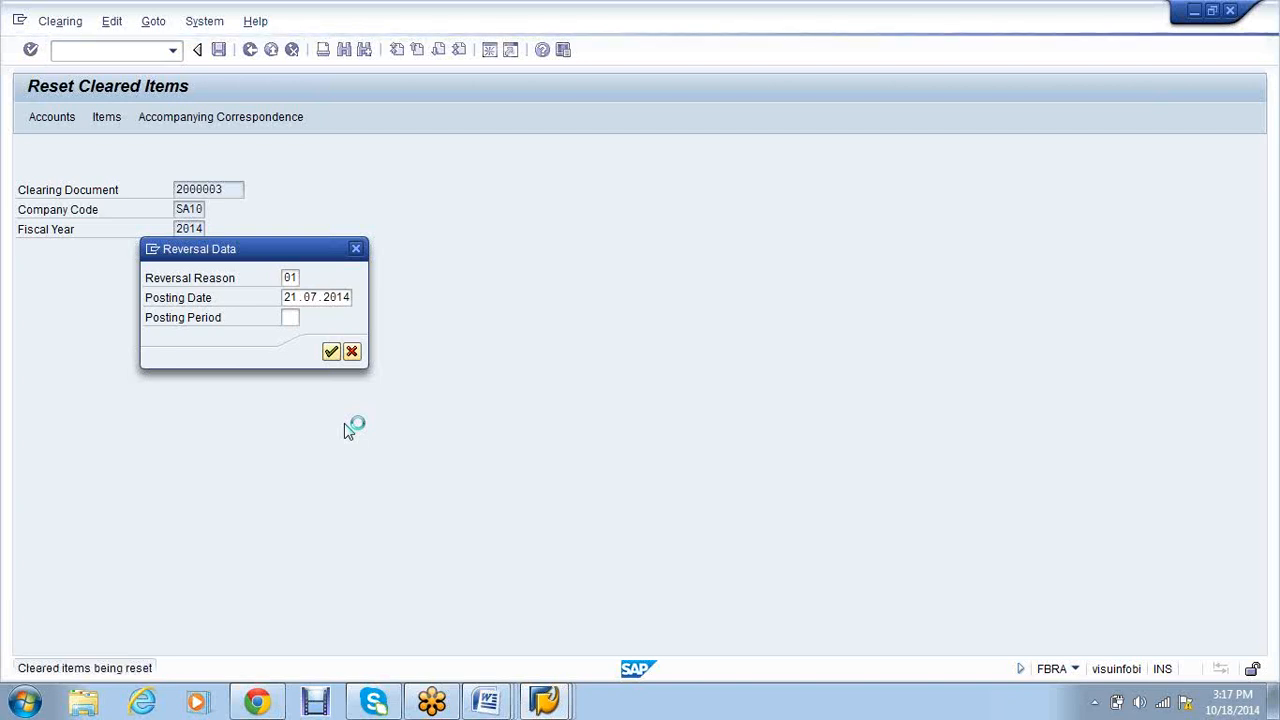
{"action": "left_click", "coordinate": [449, 506]}
{"action": "left_click", "coordinate": [449, 506]}
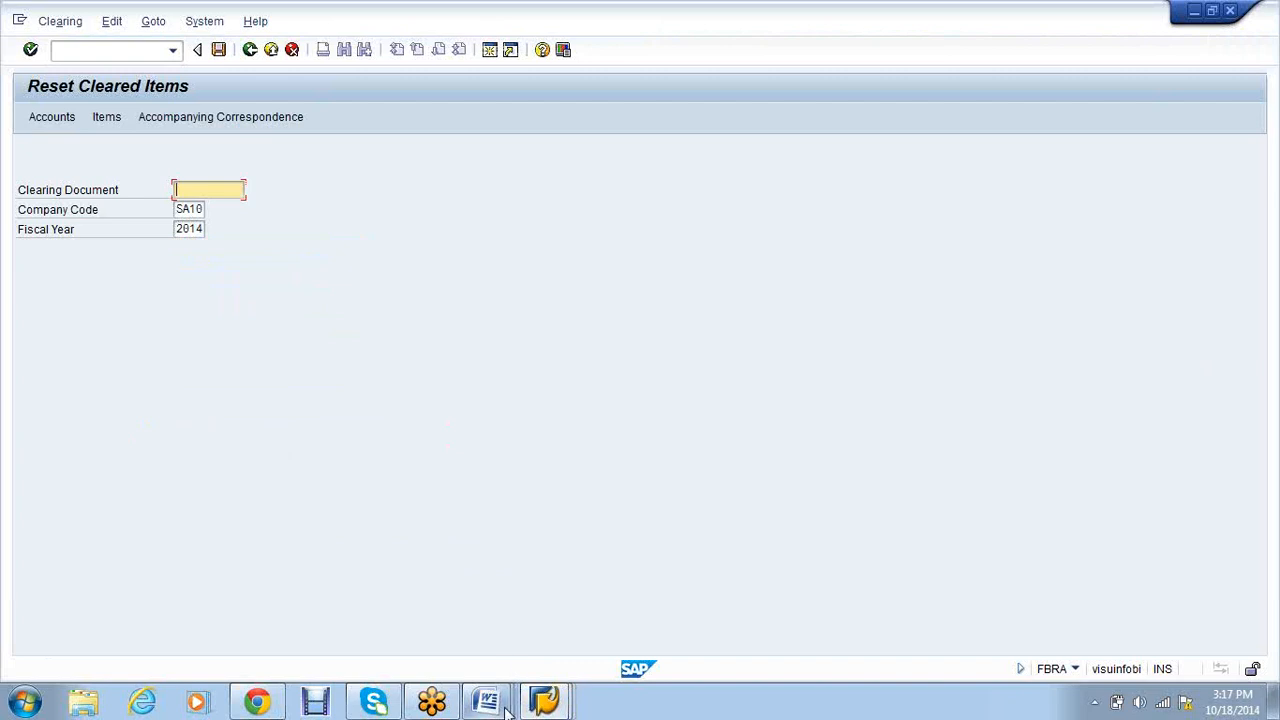
Return to the vendor line item display and refresh Intel's items.
{"action": "left_click", "coordinate": [507, 712]}
{"action": "left_click", "coordinate": [545, 705]}
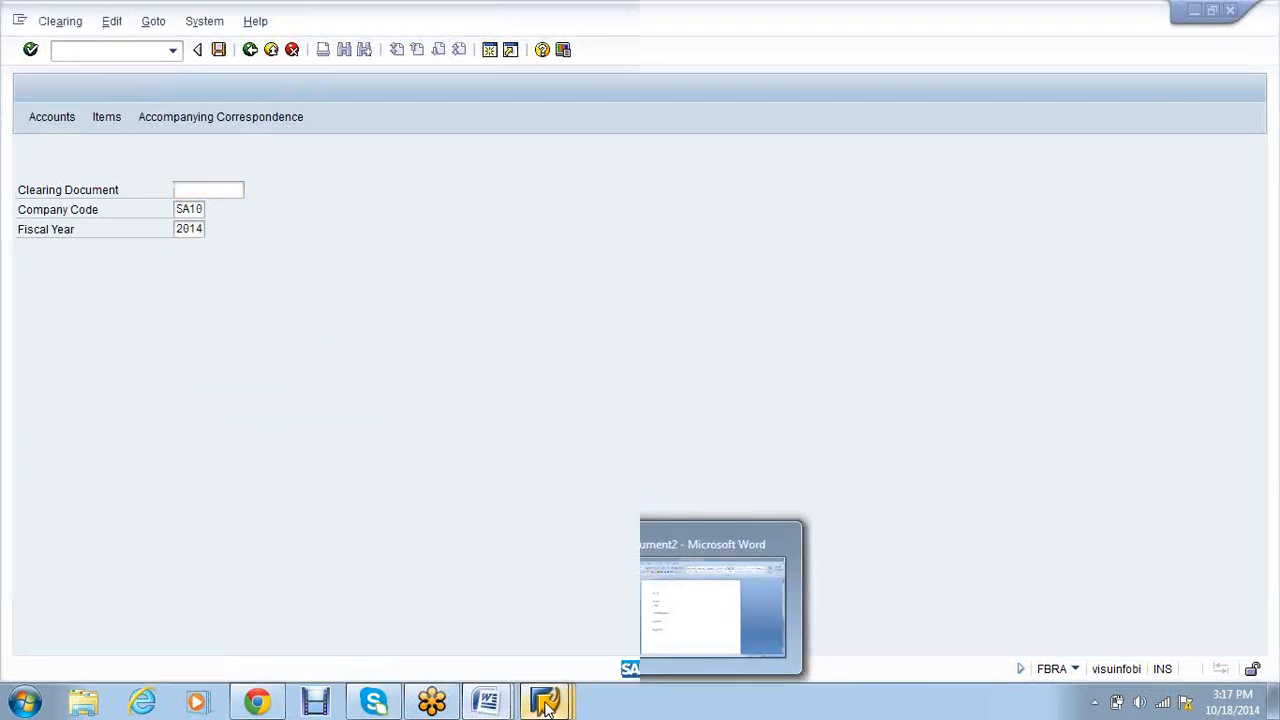
{"action": "left_click", "coordinate": [434, 597]}
{"action": "left_click", "coordinate": [47, 22]}
{"action": "left_click", "coordinate": [66, 70]}
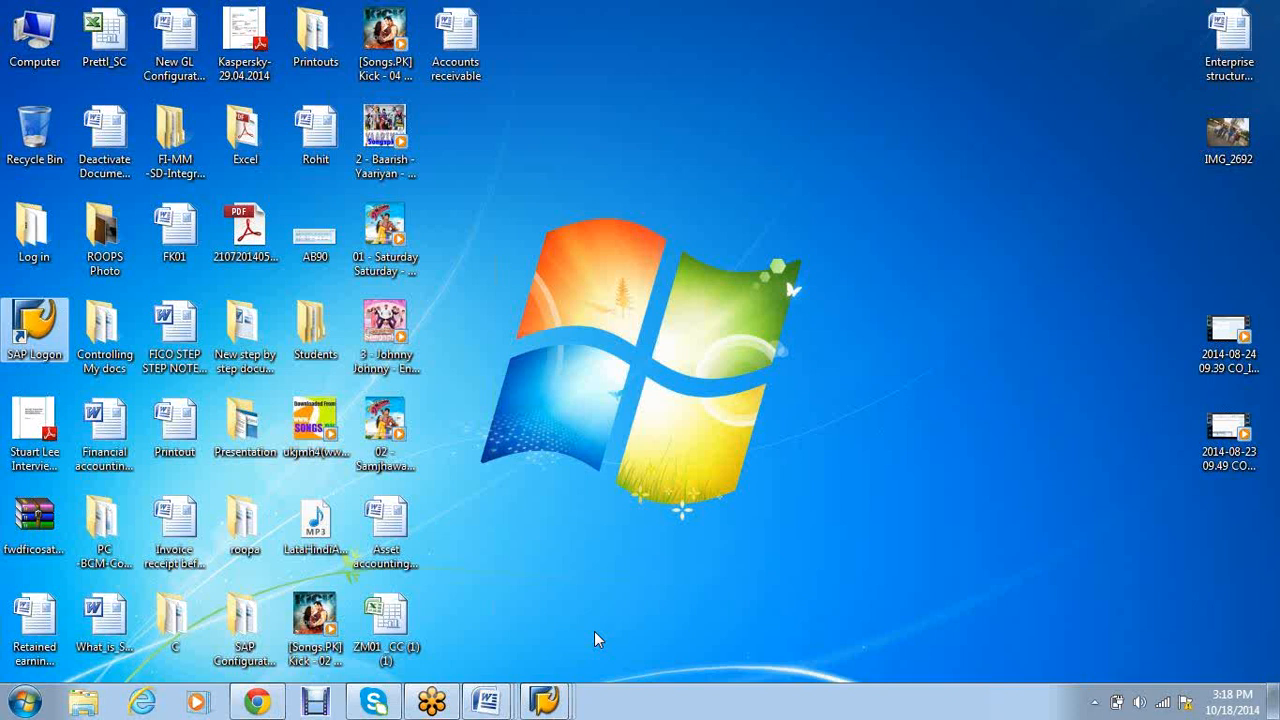
Open FICO STEP STEP NOTES_LATEST from the desktop in Word and locate its Reports list of transaction codes.
{"action": "right_click", "coordinate": [548, 143]}
{"action": "left_click", "coordinate": [598, 197]}
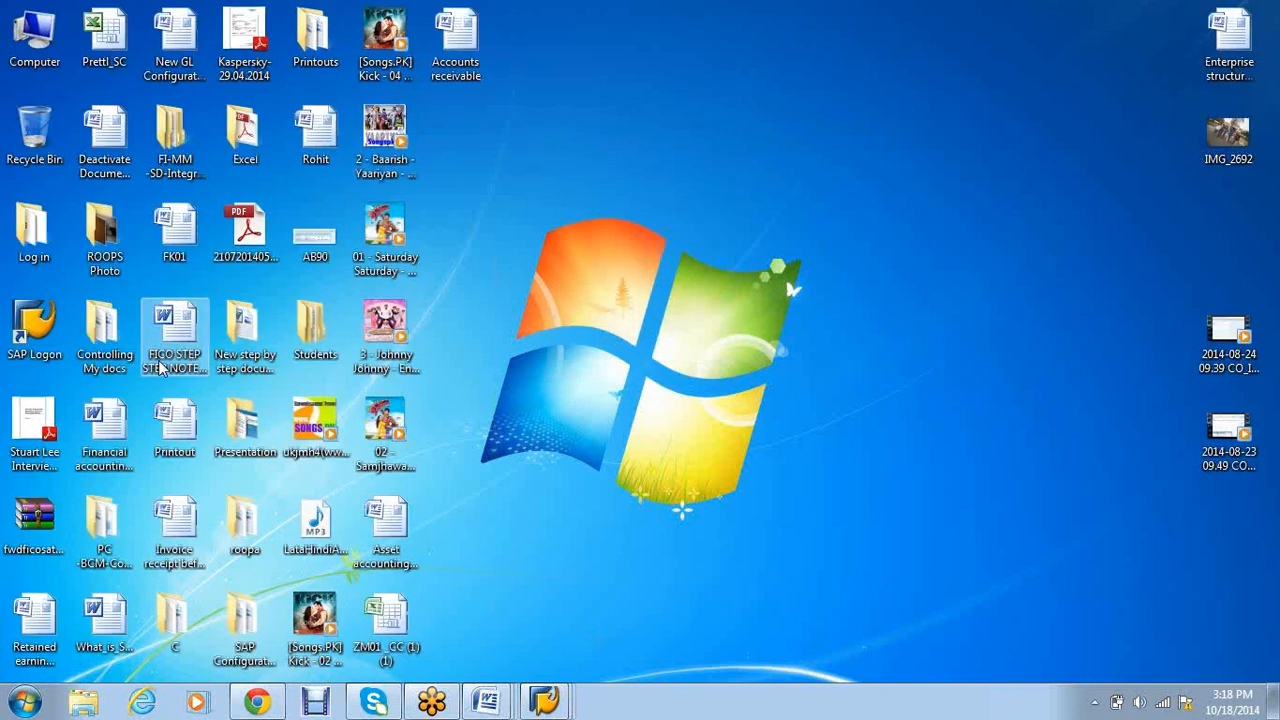
{"action": "double_click", "coordinate": [160, 368]}
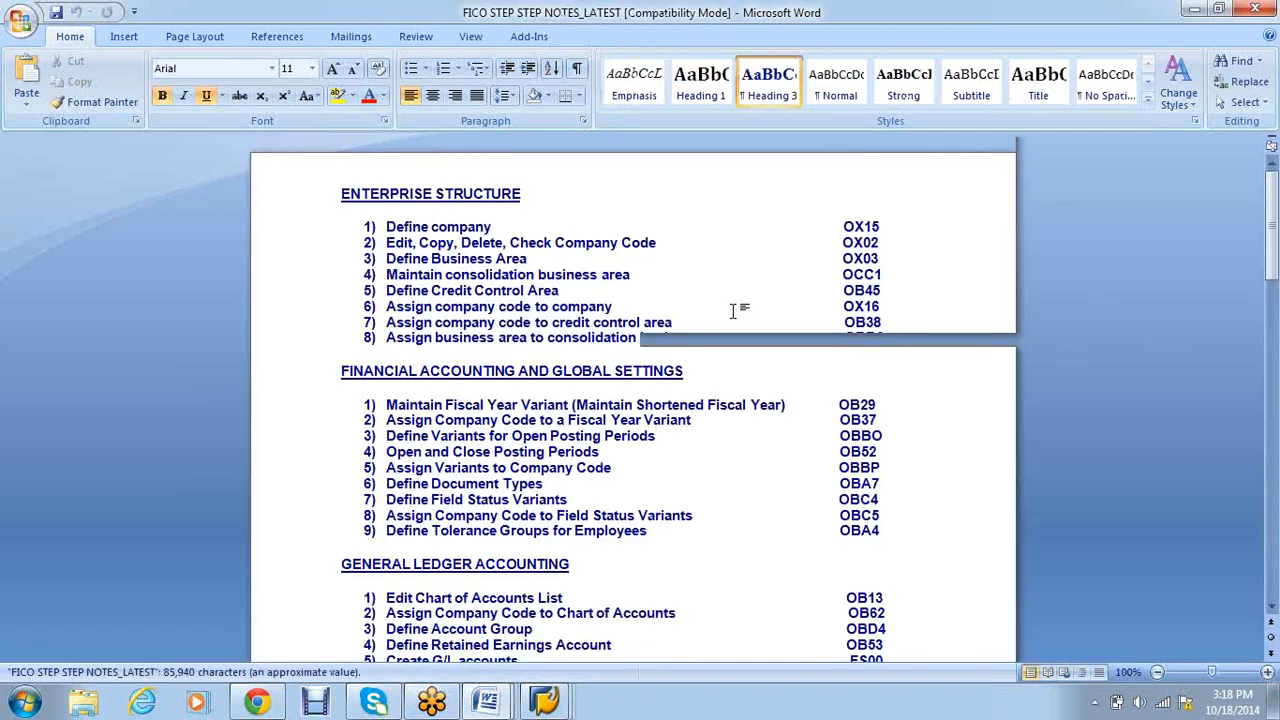
{"action": "left_click", "coordinate": [733, 311]}
{"action": "scroll", "coordinate": [695, 380], "scroll_direction": "down", "scroll_amount": 20}
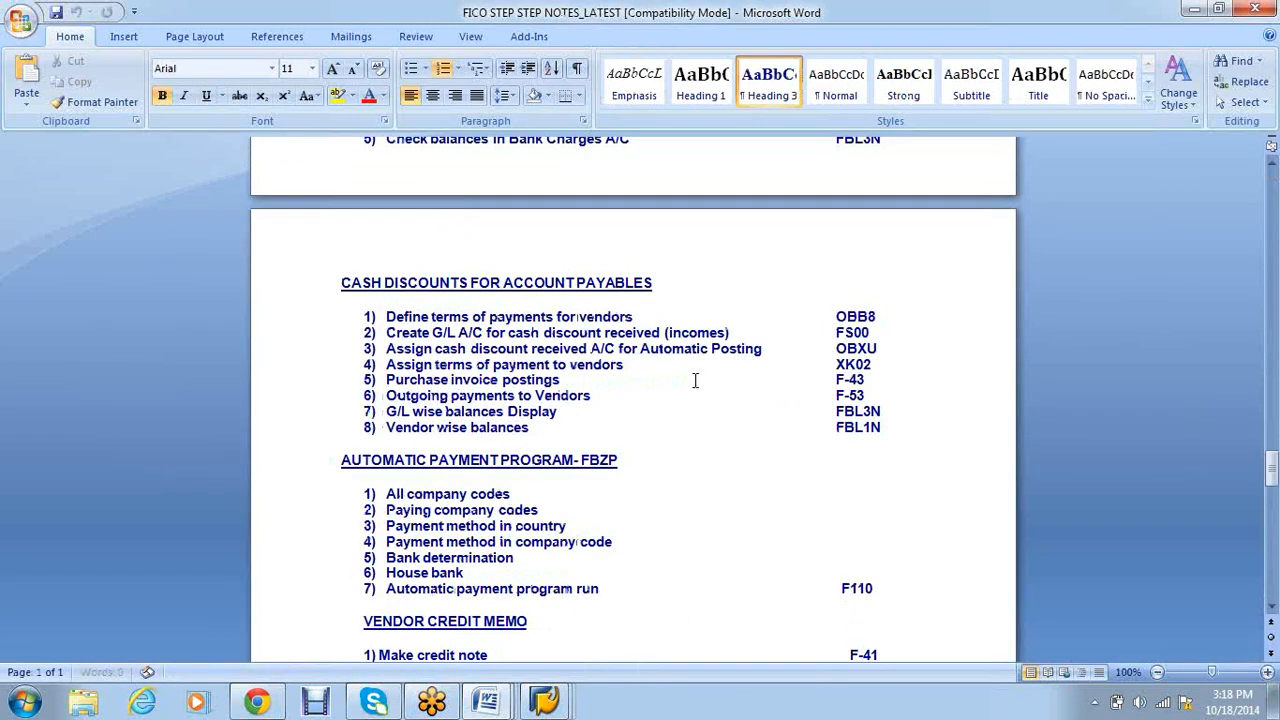
{"action": "scroll", "coordinate": [695, 380], "scroll_direction": "down", "scroll_amount": 10}
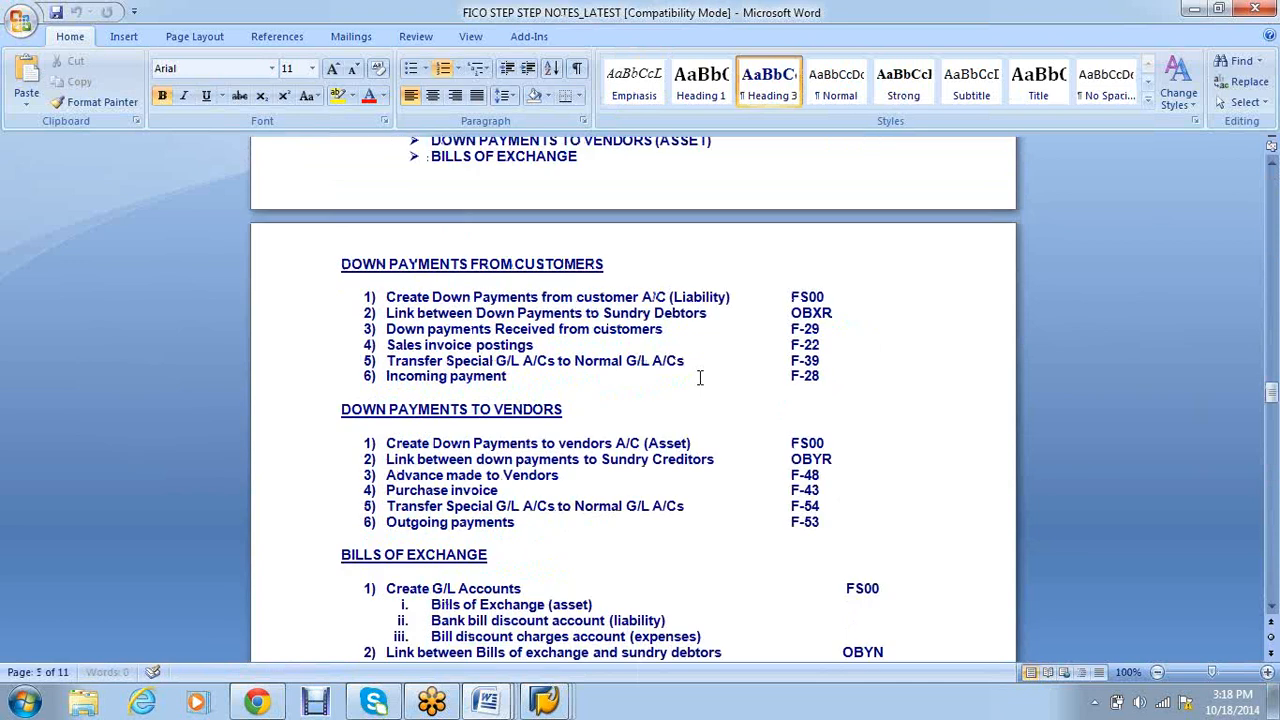
{"action": "scroll", "coordinate": [700, 378], "scroll_direction": "down", "scroll_amount": 15}
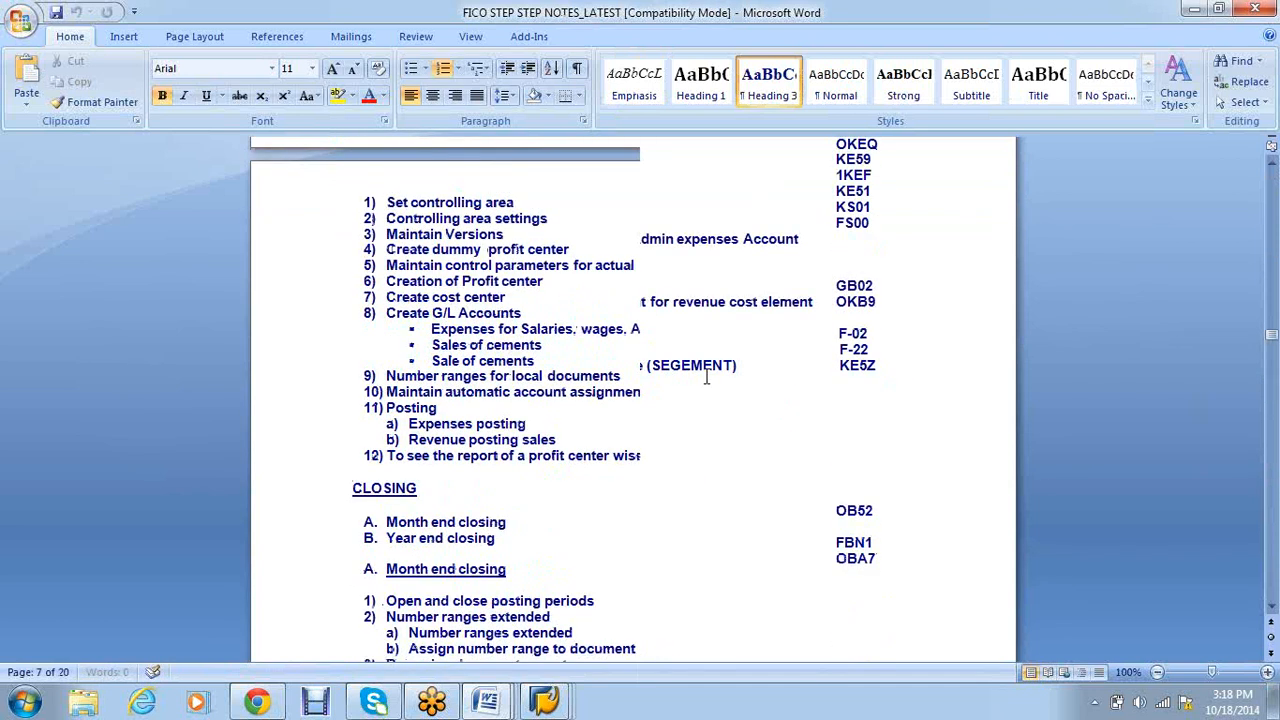
{"action": "scroll", "coordinate": [707, 376], "scroll_direction": "down", "scroll_amount": 10}
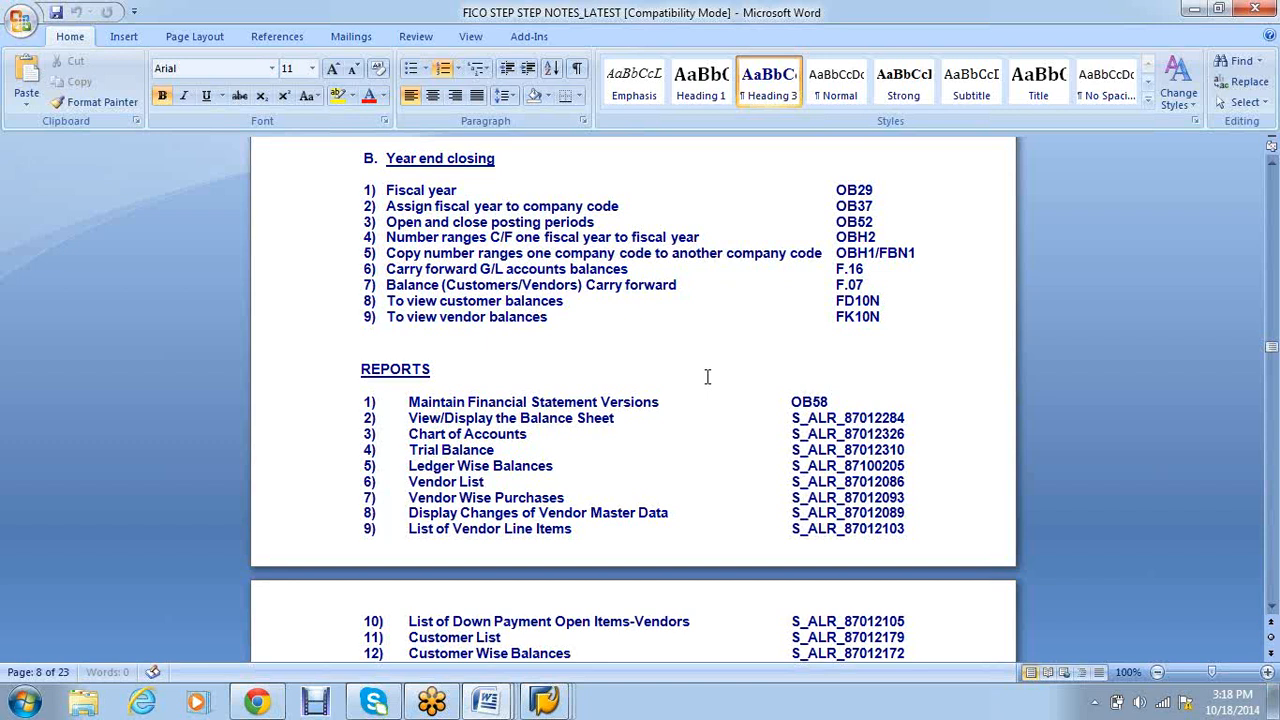
{"action": "scroll", "coordinate": [707, 376], "scroll_direction": "down", "scroll_amount": 3}
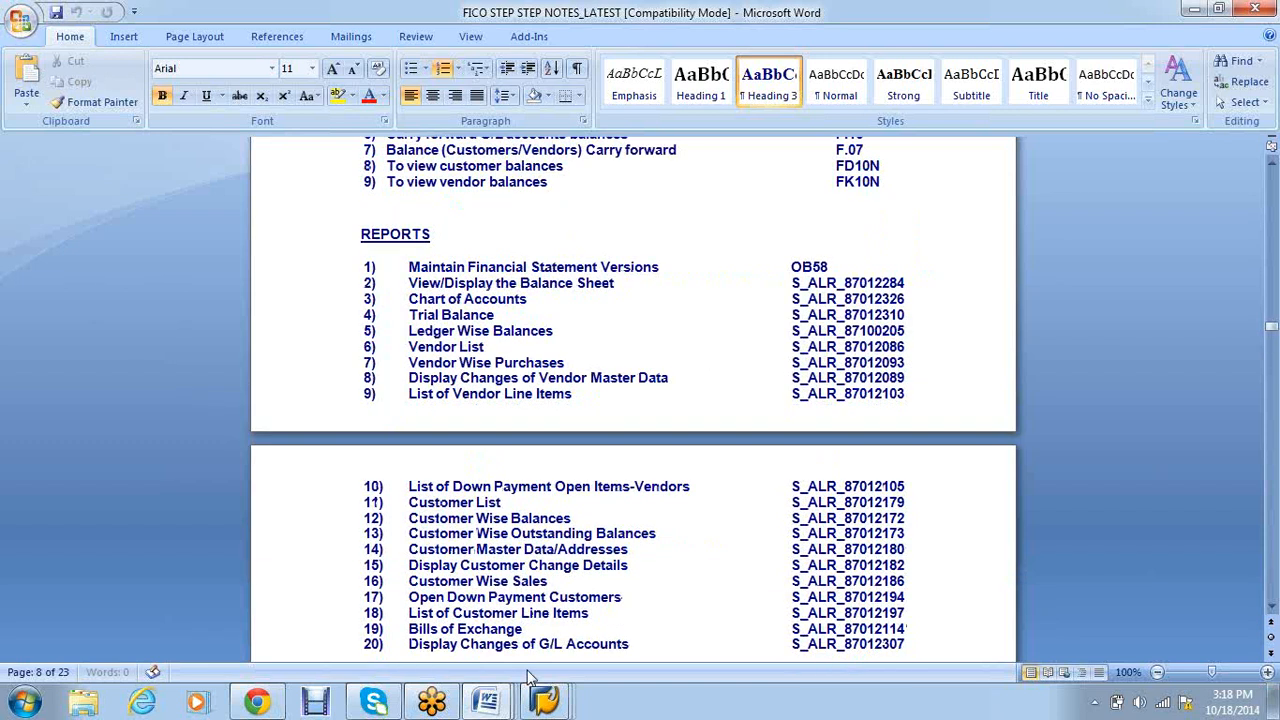
{"action": "scroll", "coordinate": [600, 417], "scroll_direction": "down", "scroll_amount": 2}
{"action": "scroll", "coordinate": [600, 417], "scroll_direction": "up", "scroll_amount": 2}
Copy the Trial Balance transaction code S_ALR_87012310 from the Reports list.
{"action": "left_click_drag", "start_coordinate": [908, 284], "coordinate": [416, 263]}
{"action": "left_click_drag", "start_coordinate": [845, 266], "coordinate": [409, 267]}
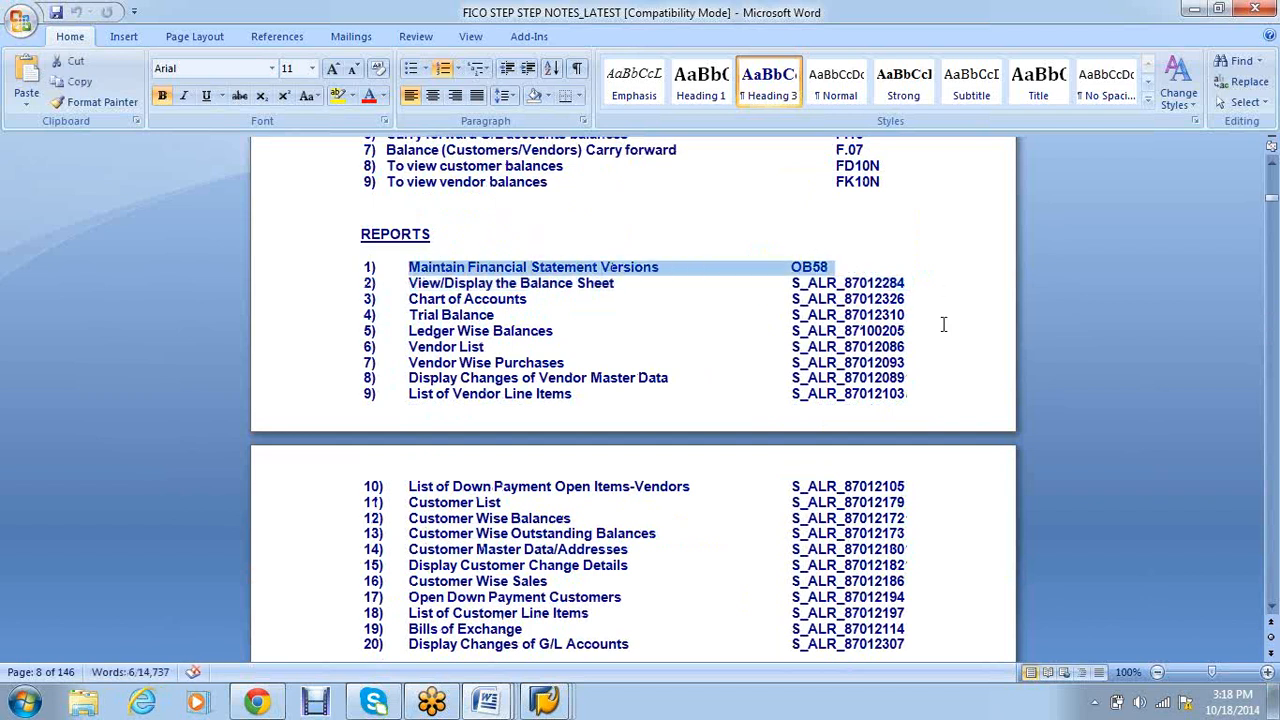
{"action": "left_click_drag", "start_coordinate": [913, 318], "coordinate": [792, 316]}
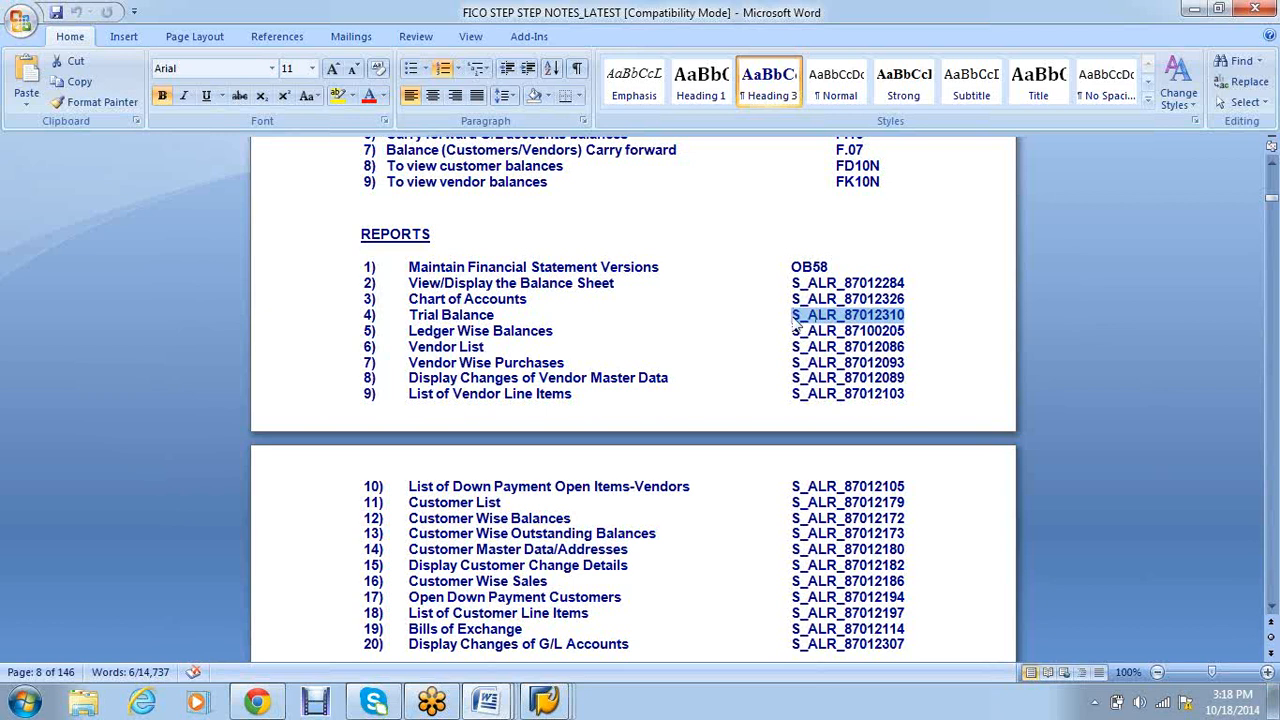
Switch to SAP's Reset Cleared Items session and replace it with transaction S_ALR_87012310.
{"action": "left_click", "coordinate": [545, 700]}
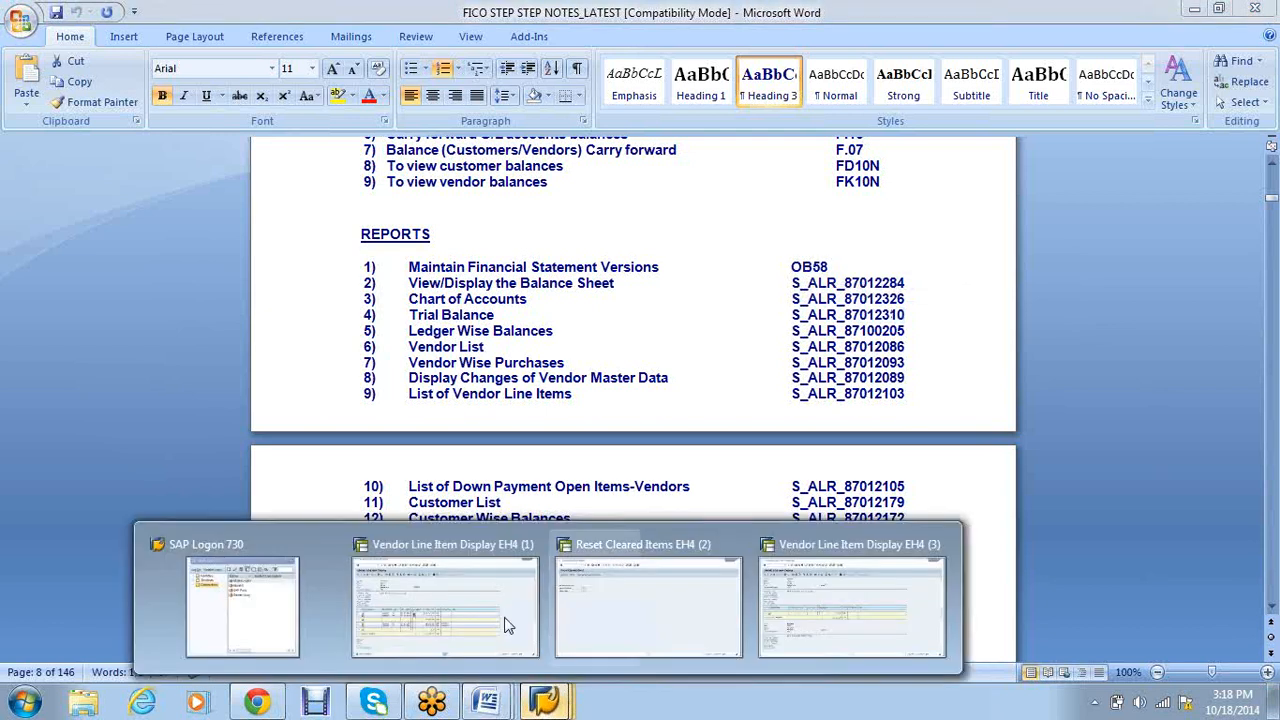
{"action": "left_click", "coordinate": [625, 627]}
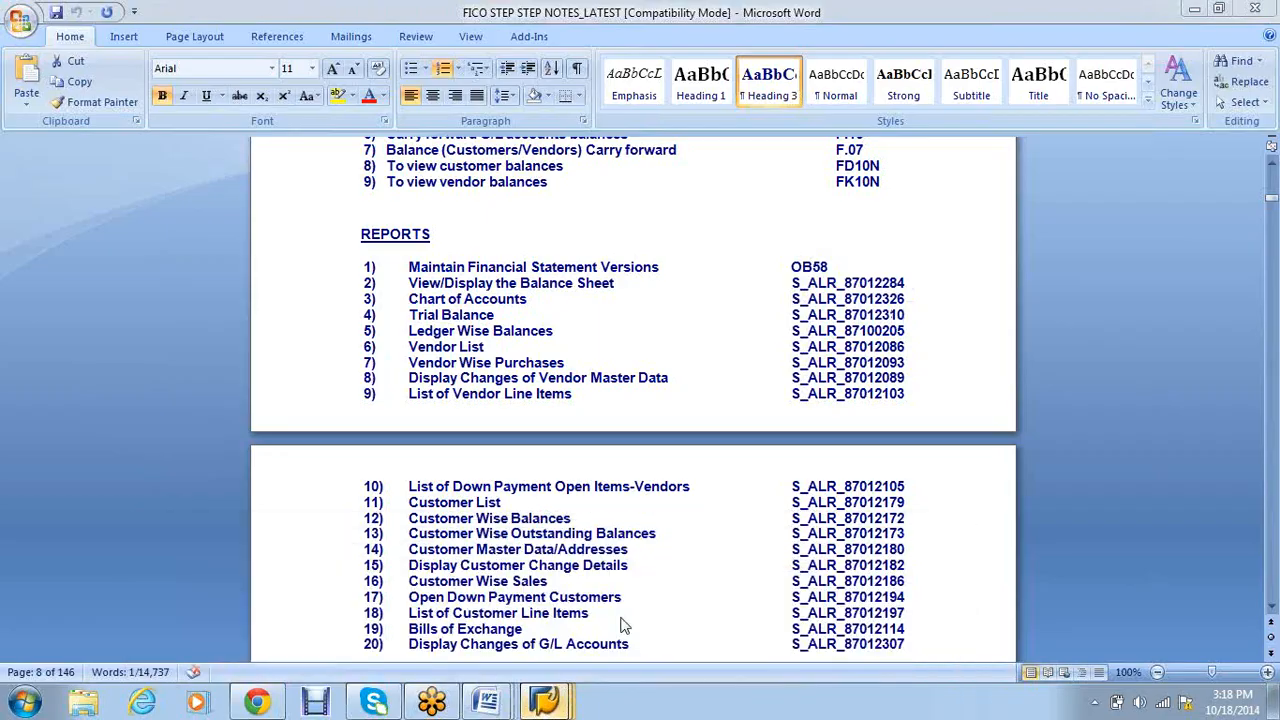
{"action": "left_click", "coordinate": [91, 49]}
{"action": "type", "text": "/n"}
{"action": "key", "text": "ctrl+v"}
{"action": "key", "text": "Return"}
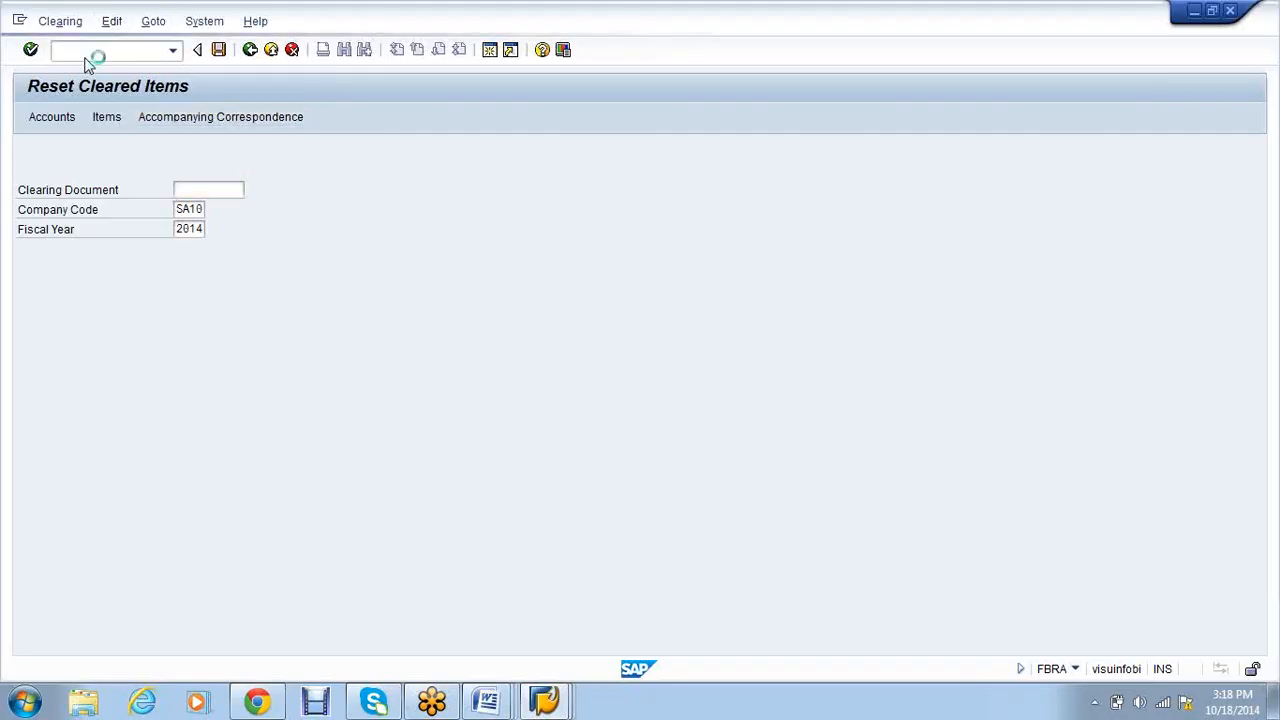
{"action": "key", "text": "Tab"}
{"action": "key", "text": "Tab"}
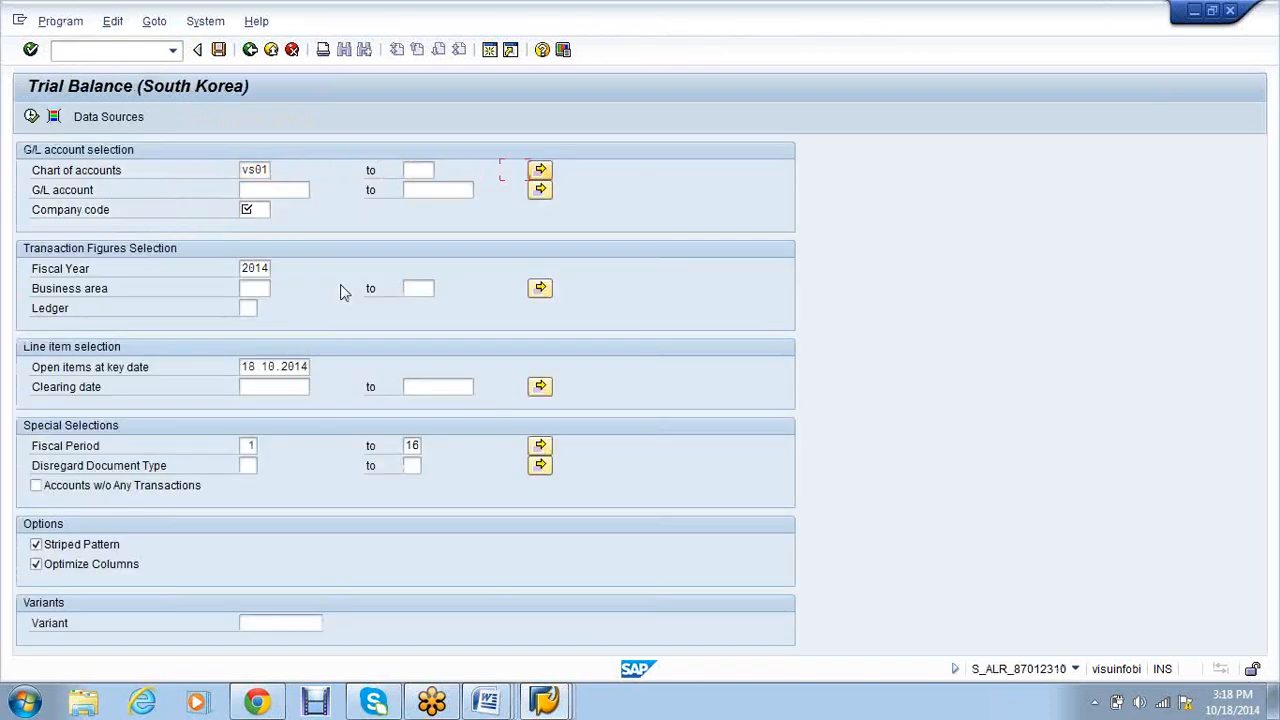
{"action": "key", "text": "Tab"}
{"action": "type", "text": "1"}
{"action": "key", "text": "Tab"}
{"action": "type", "text": "9"}
{"action": "type", "text": "999999999"}
{"action": "key", "text": "Tab"}
{"action": "type", "text": "vs01"}
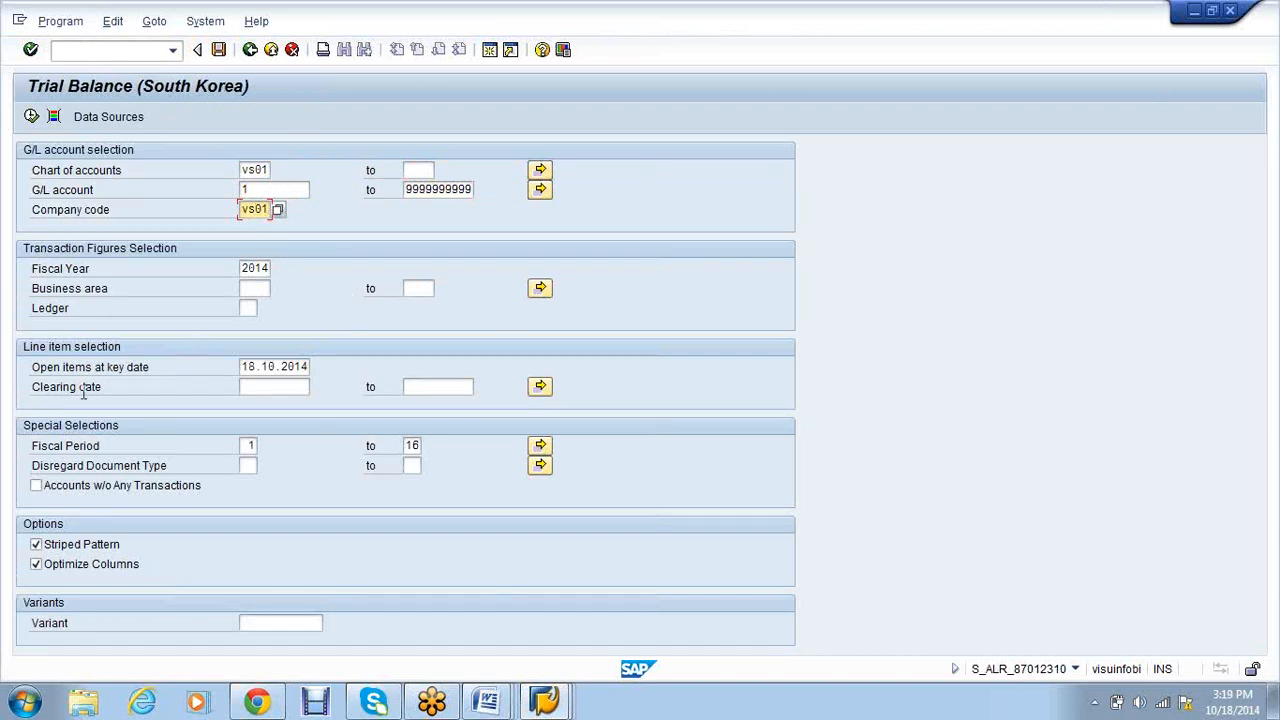
{"action": "left_click", "coordinate": [31, 117]}
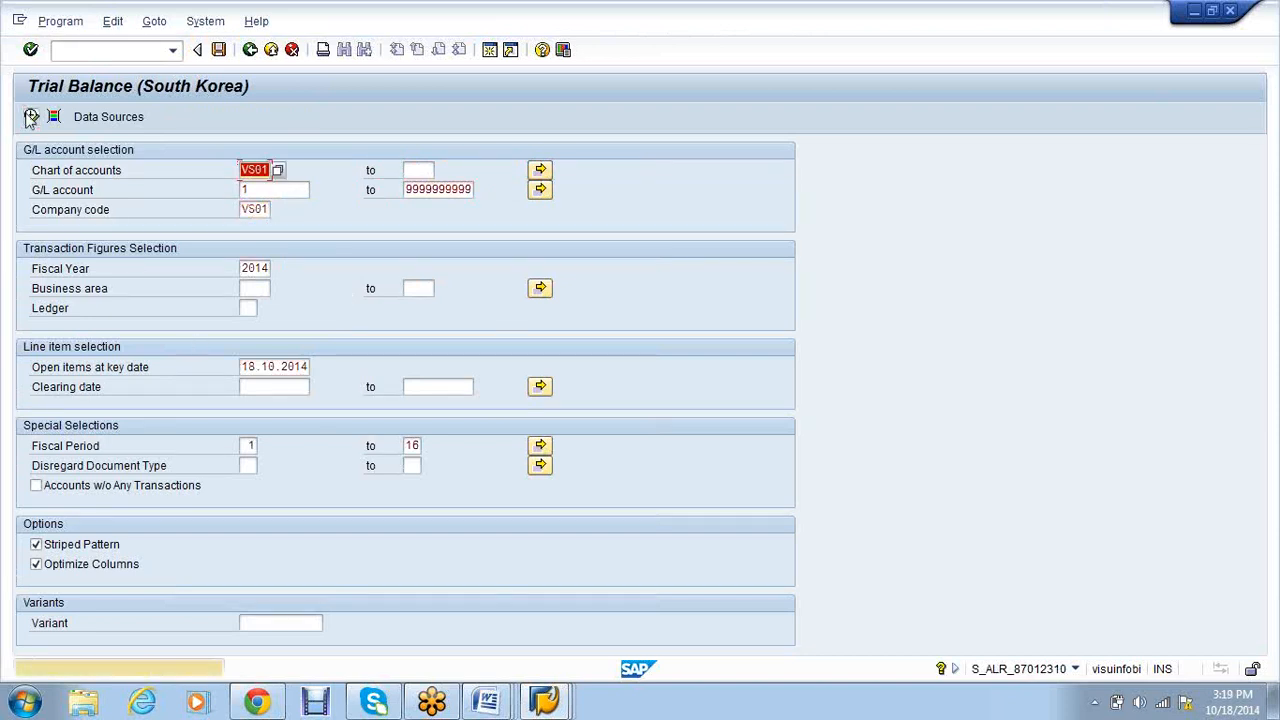
{"action": "left_click", "coordinate": [31, 118]}
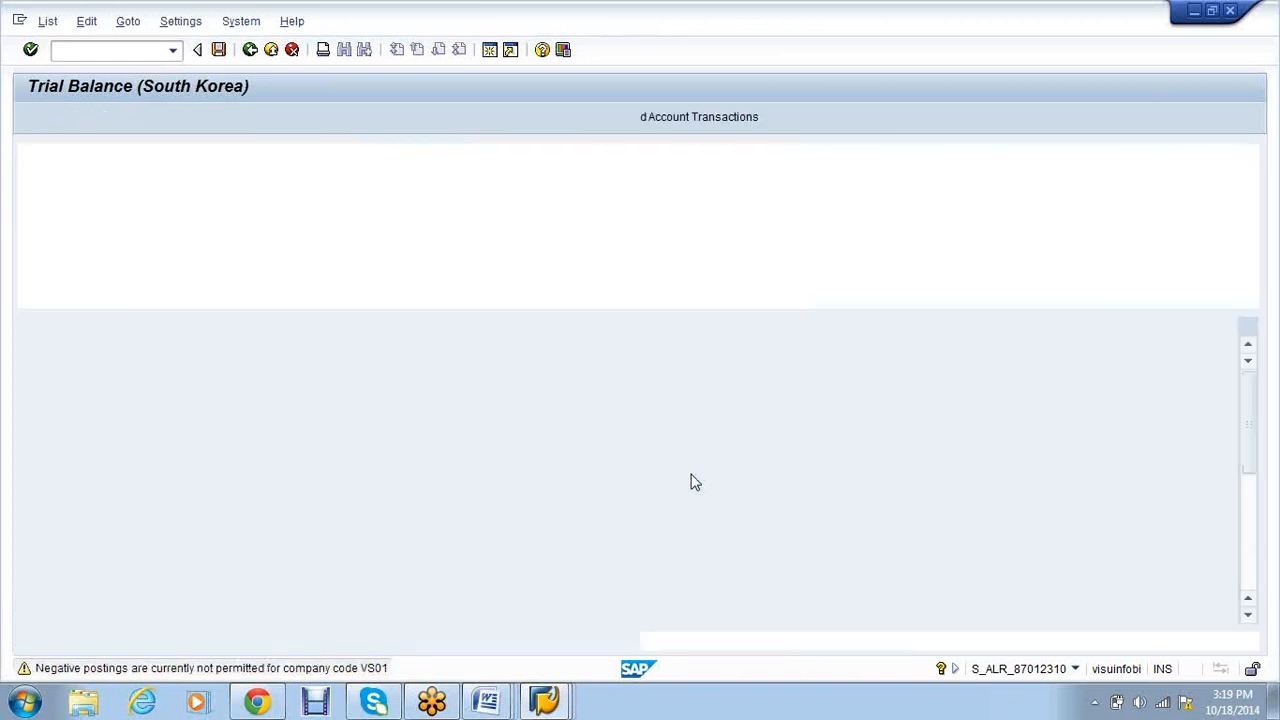
Review the VS01 trial balance from the bank account down to the totals row.
{"action": "left_click", "coordinate": [112, 348]}
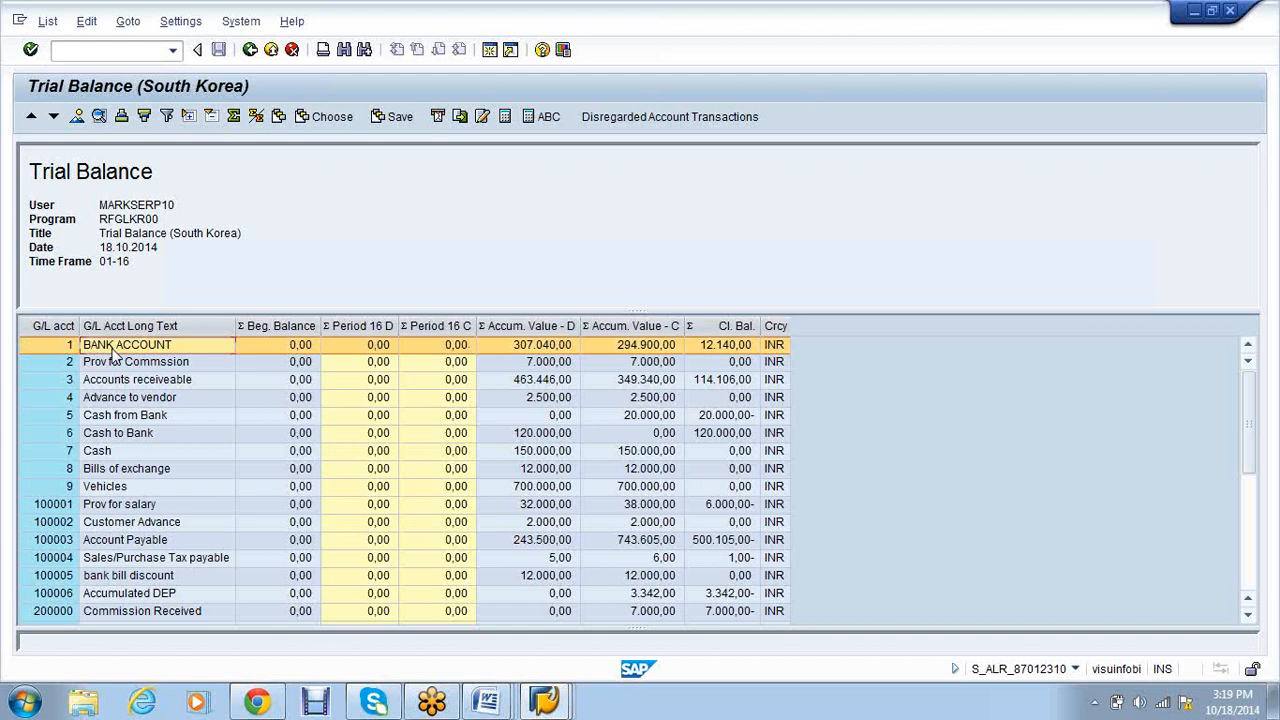
{"action": "scroll", "coordinate": [113, 350], "scroll_direction": "down", "scroll_amount": 1}
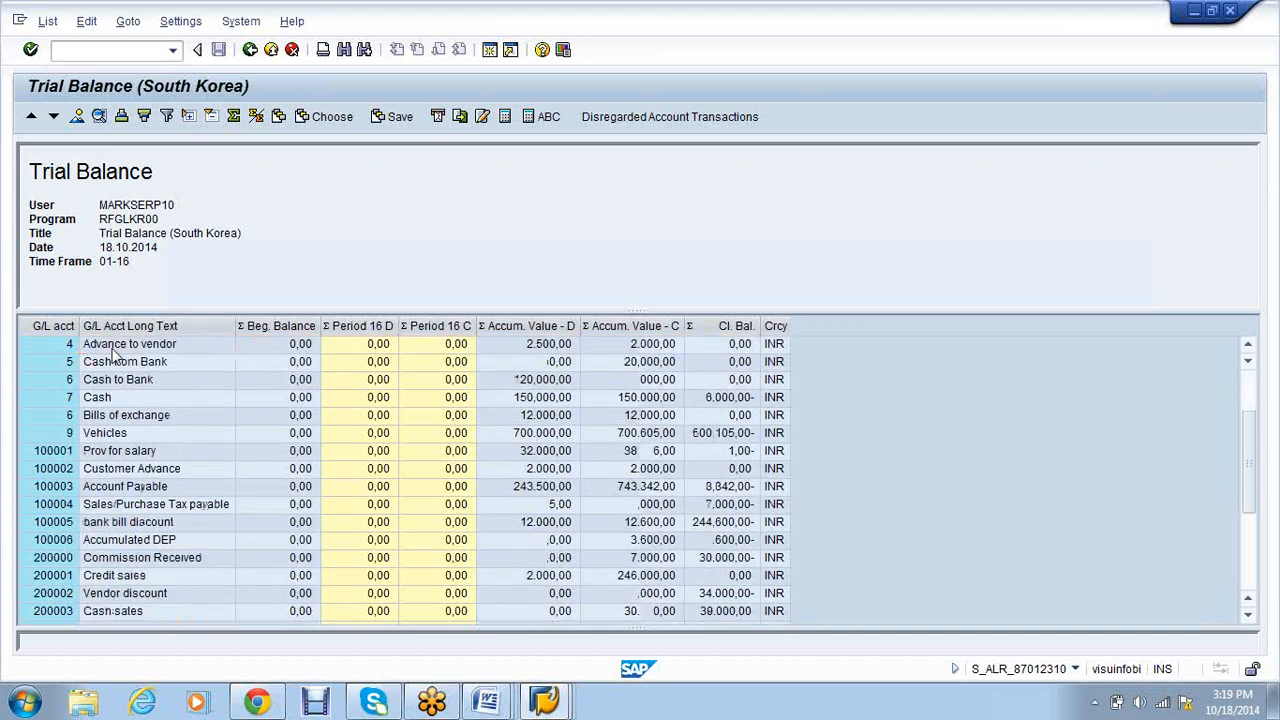
{"action": "scroll", "coordinate": [113, 350], "scroll_direction": "down", "scroll_amount": 5}
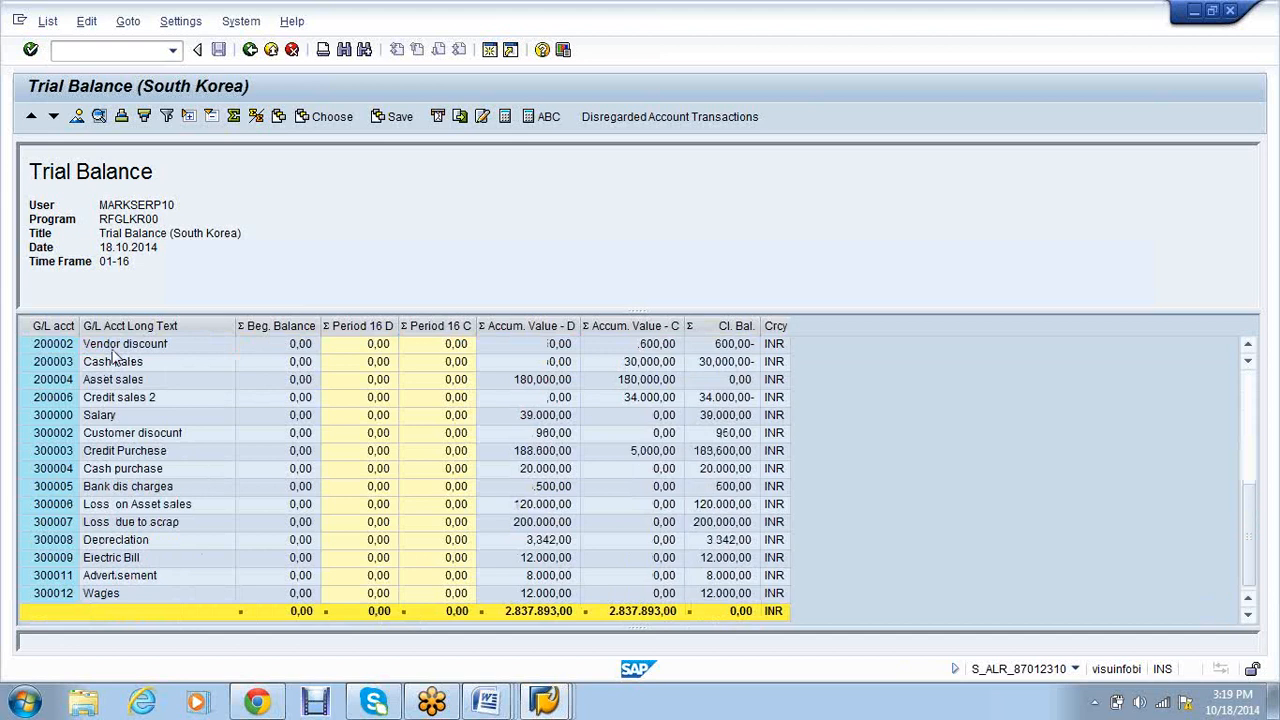
{"action": "scroll", "coordinate": [113, 350], "scroll_direction": "up", "scroll_amount": 5}
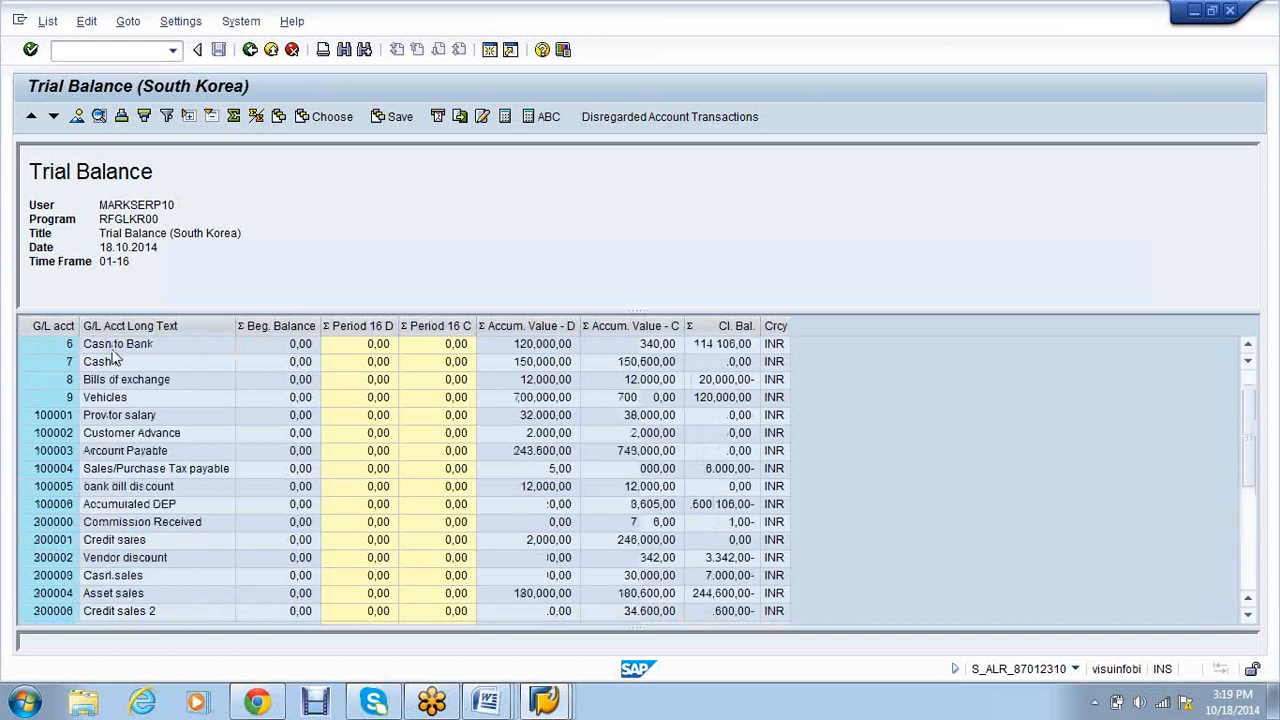
Copy the Maintain Financial Statement Versions code OB58 from the Reports list in the FICO STEP STEP NOTES_LATEST document in Word.
{"action": "left_click", "coordinate": [494, 705]}
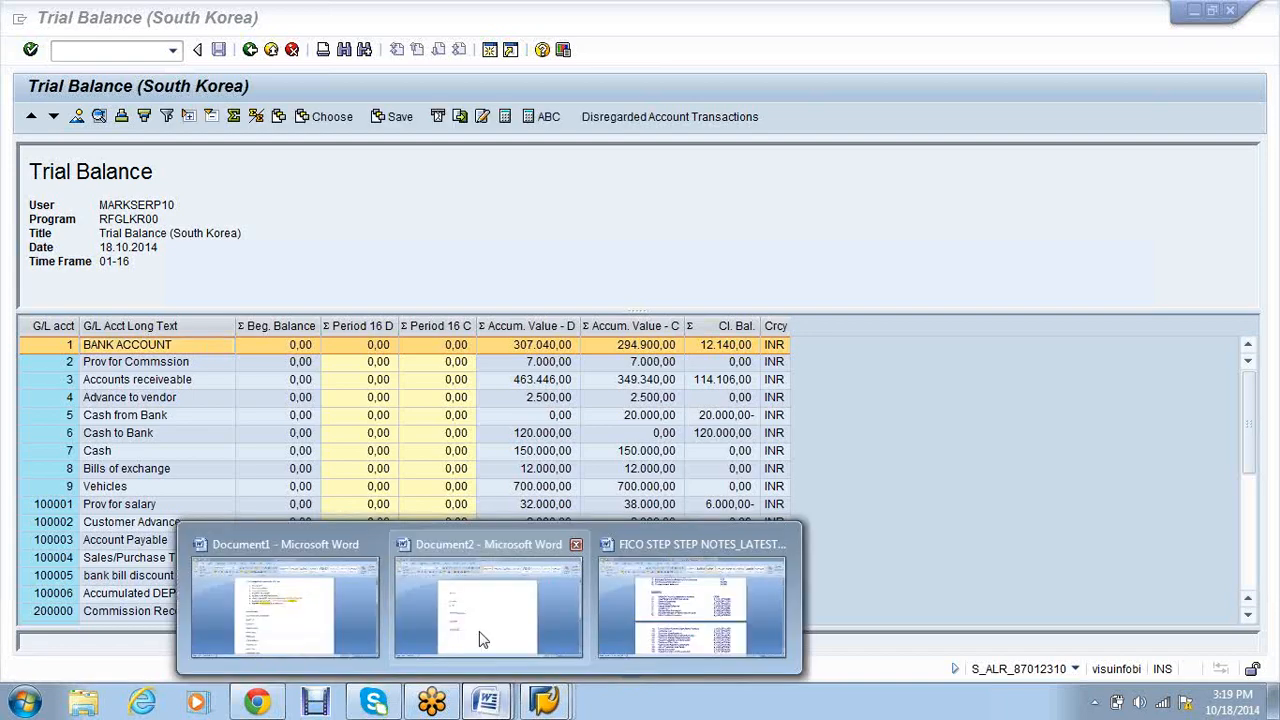
{"action": "left_click", "coordinate": [680, 620]}
{"action": "left_click_drag", "start_coordinate": [829, 267], "coordinate": [780, 263]}
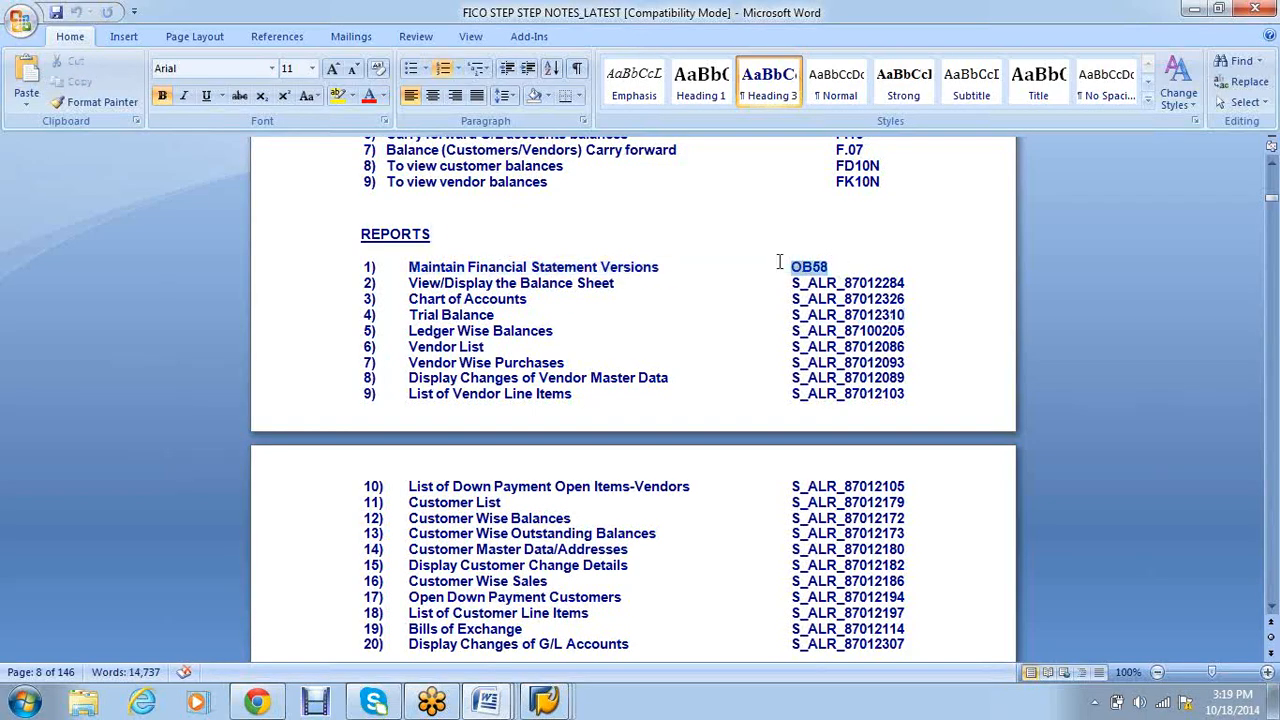
Switch to SAP, run OB58 in the first Vendor Line Item Display session and FS00 in the Trial Balance session.
{"action": "left_click", "coordinate": [550, 702]}
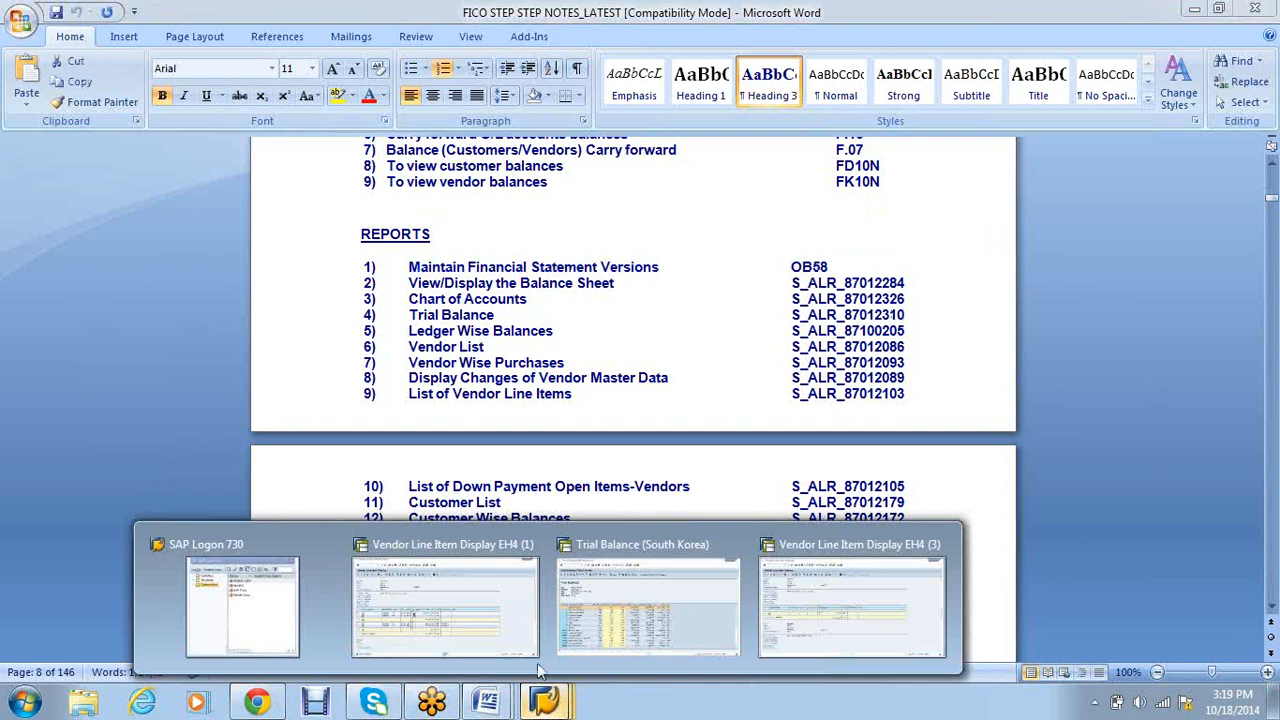
{"action": "left_click", "coordinate": [537, 660]}
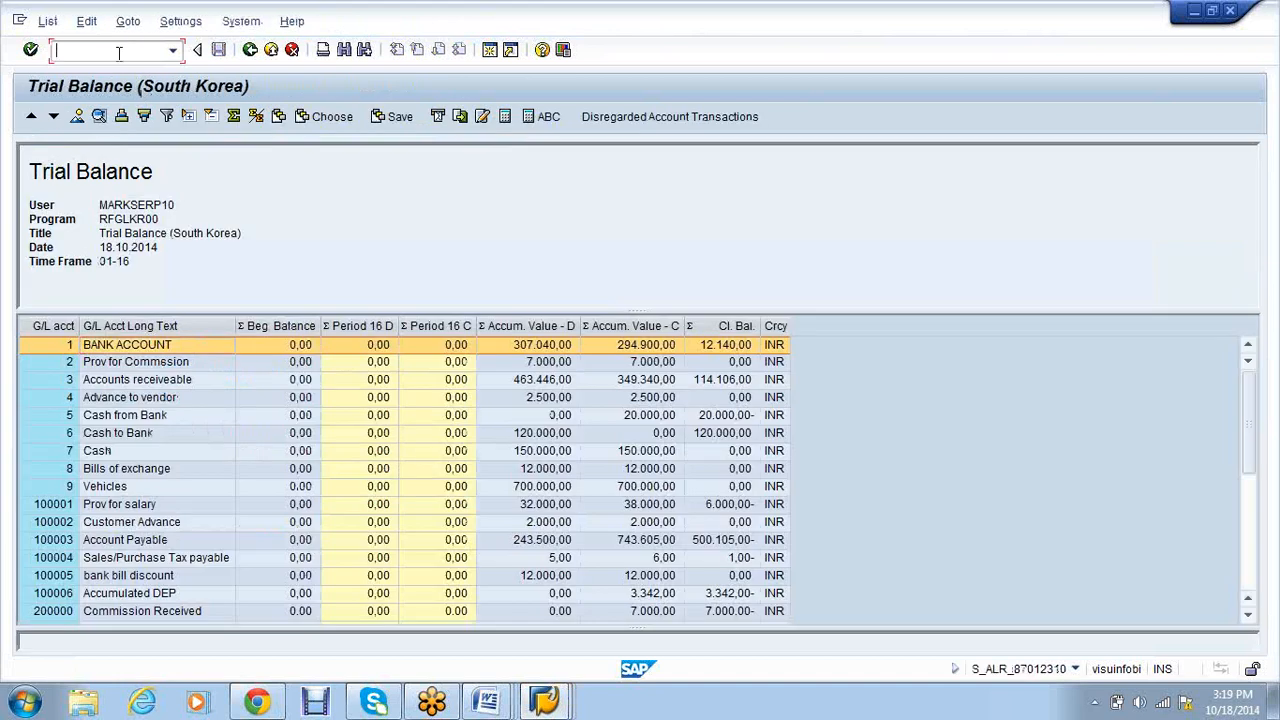
{"action": "type", "text": "ob58"}
{"action": "key", "text": "Return"}
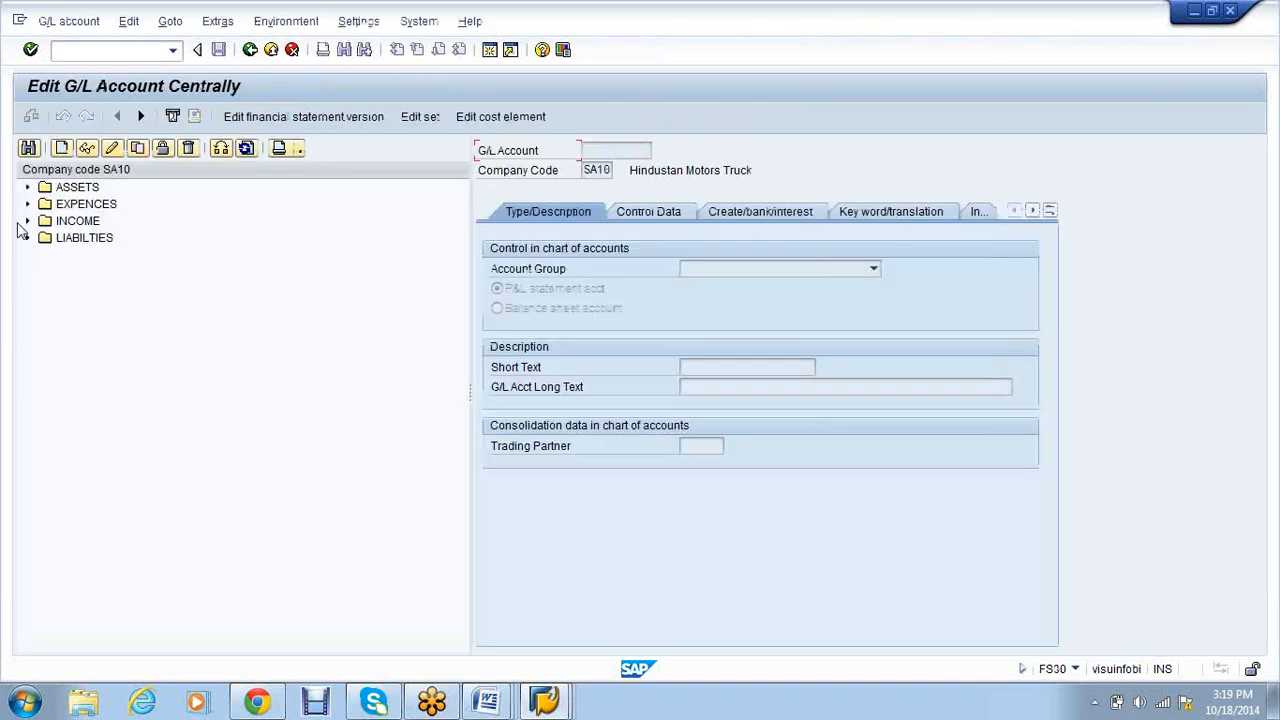
Expand SA10's liabilities in the G/L account tree and change the tree's company code to VS01.
{"action": "left_click", "coordinate": [27, 237]}
{"action": "right_click", "coordinate": [160, 373]}
{"action": "left_click", "coordinate": [228, 162]}
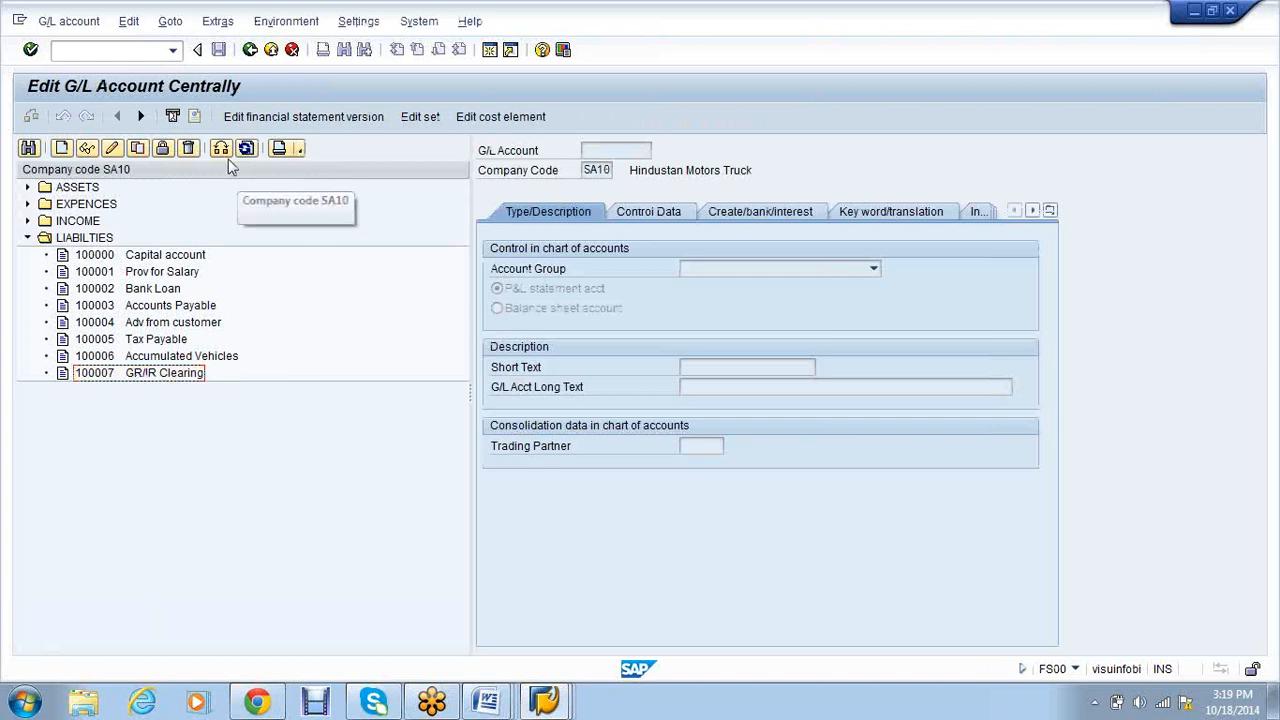
{"action": "left_click", "coordinate": [228, 159]}
{"action": "type", "text": "vs01"}
{"action": "key", "text": "Return"}
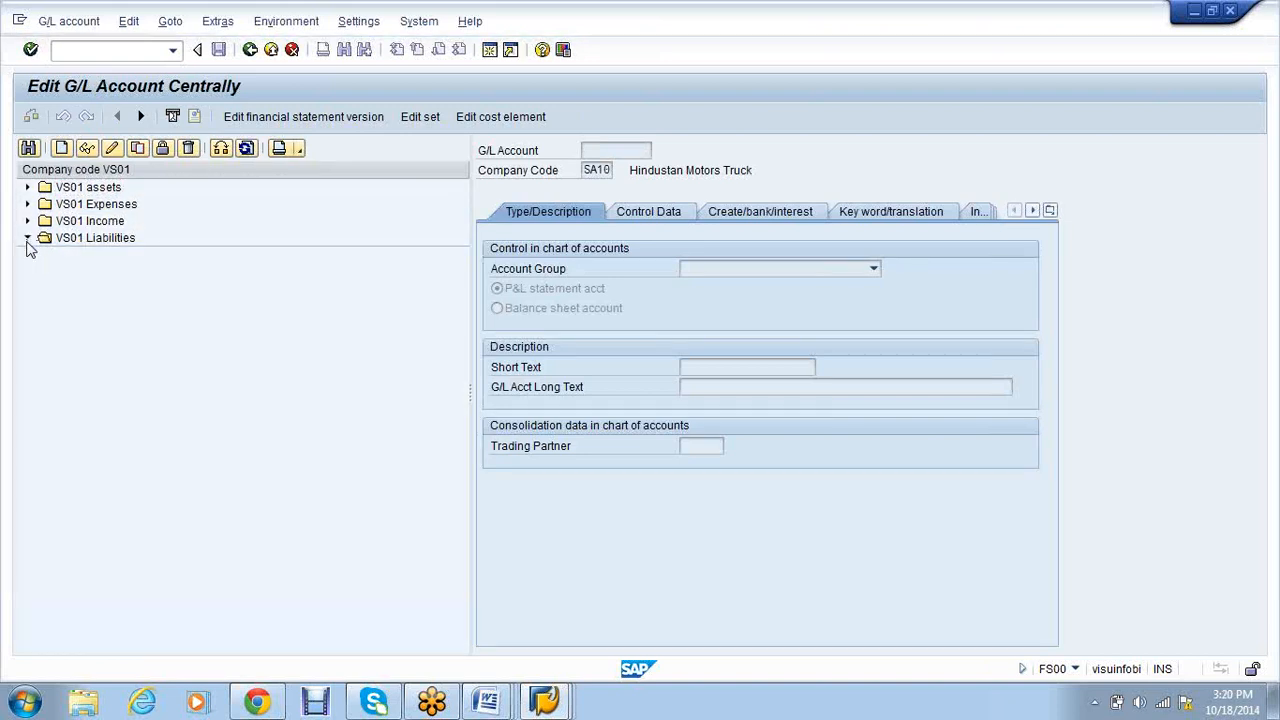
Copy VS01's GR/IR CLEARING account 100007 to a new G/L account 100008 in company code VS01.
{"action": "left_click", "coordinate": [186, 374]}
{"action": "right_click", "coordinate": [186, 374]}
{"action": "left_click", "coordinate": [229, 401]}
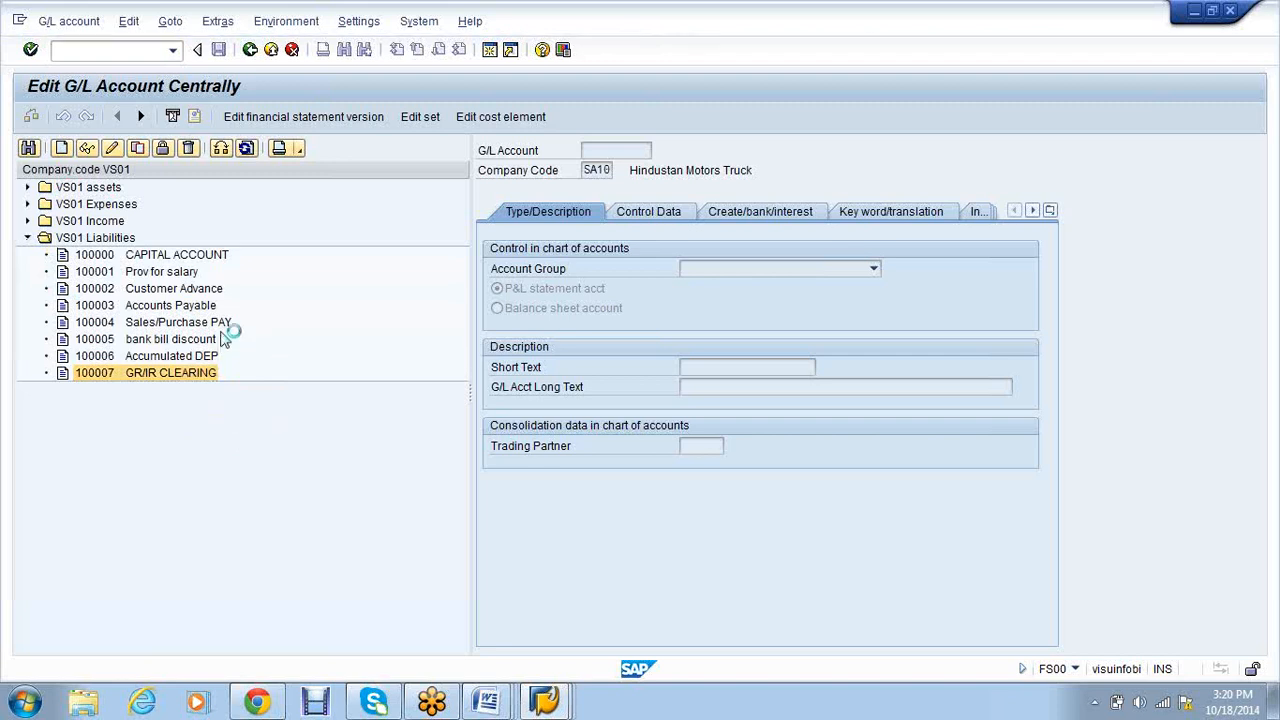
{"action": "type", "text": "100008"}
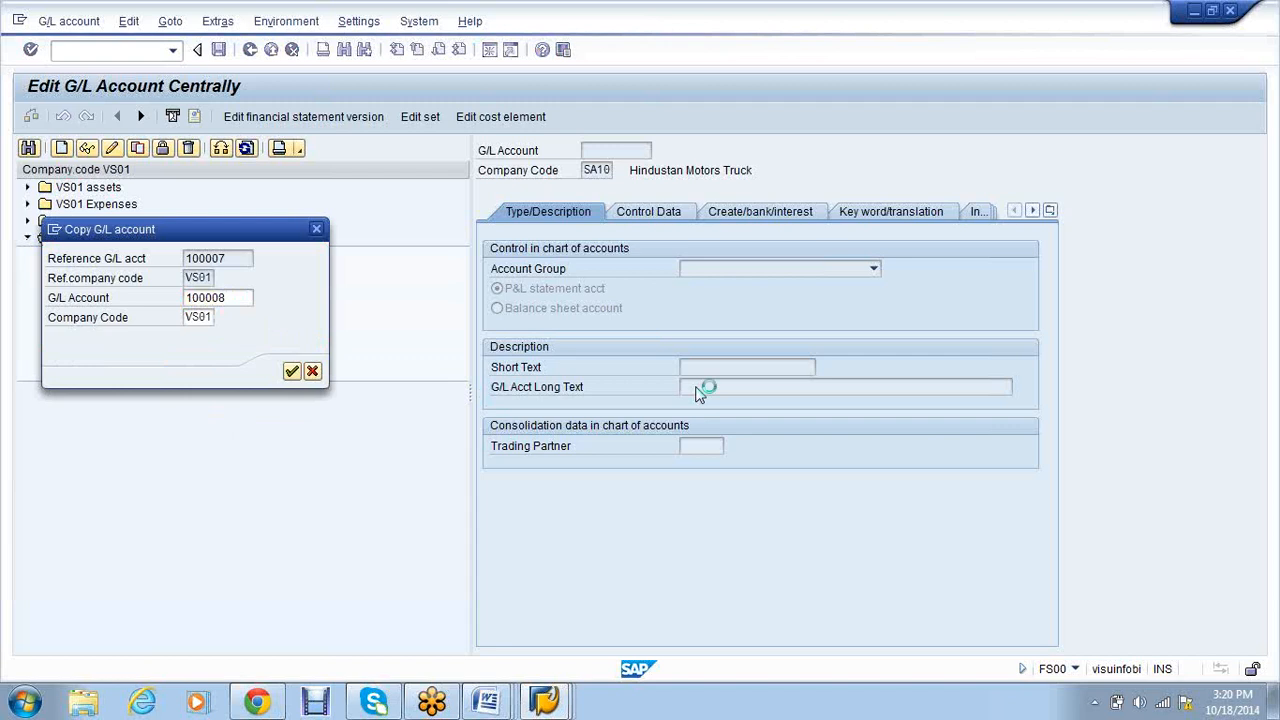
Set both the short text and the long text of G/L account 100008 to "Retained earnings".
{"action": "left_click", "coordinate": [805, 367]}
{"action": "type", "text": "R"}
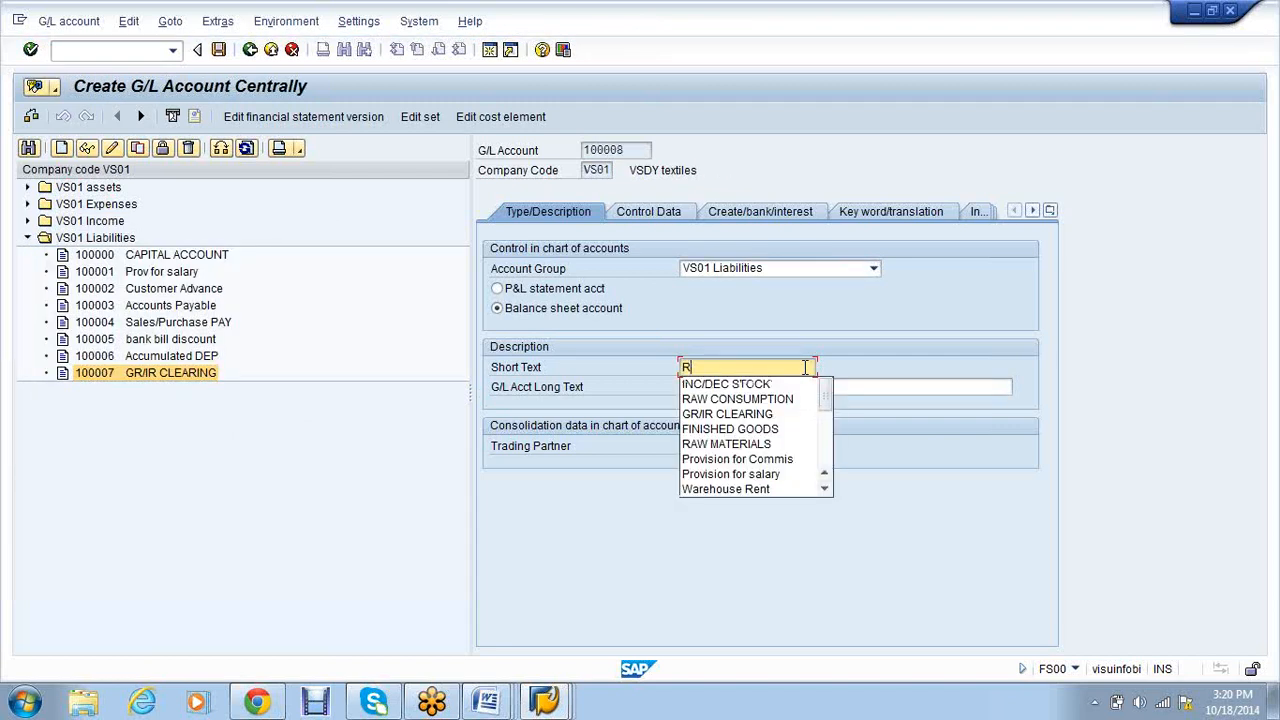
{"action": "type", "text": "etained ea"}
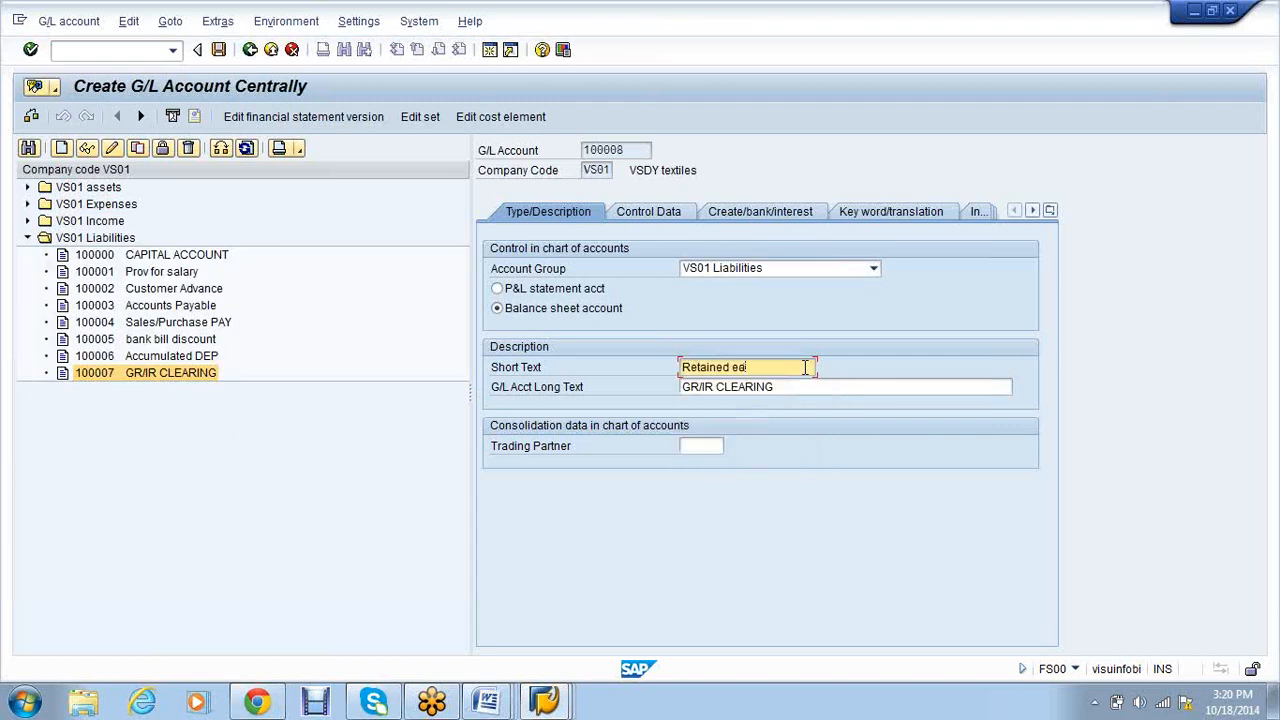
{"action": "type", "text": "rlnings"}
{"action": "left_click_drag", "start_coordinate": [805, 367], "coordinate": [682, 367]}
{"action": "key", "text": "ctrl+c"}
{"action": "key", "text": "Tab"}
{"action": "key", "text": "ctrl+v"}
Clear the tax category in the control data of account 100008 and save the account.
{"action": "left_click", "coordinate": [648, 218]}
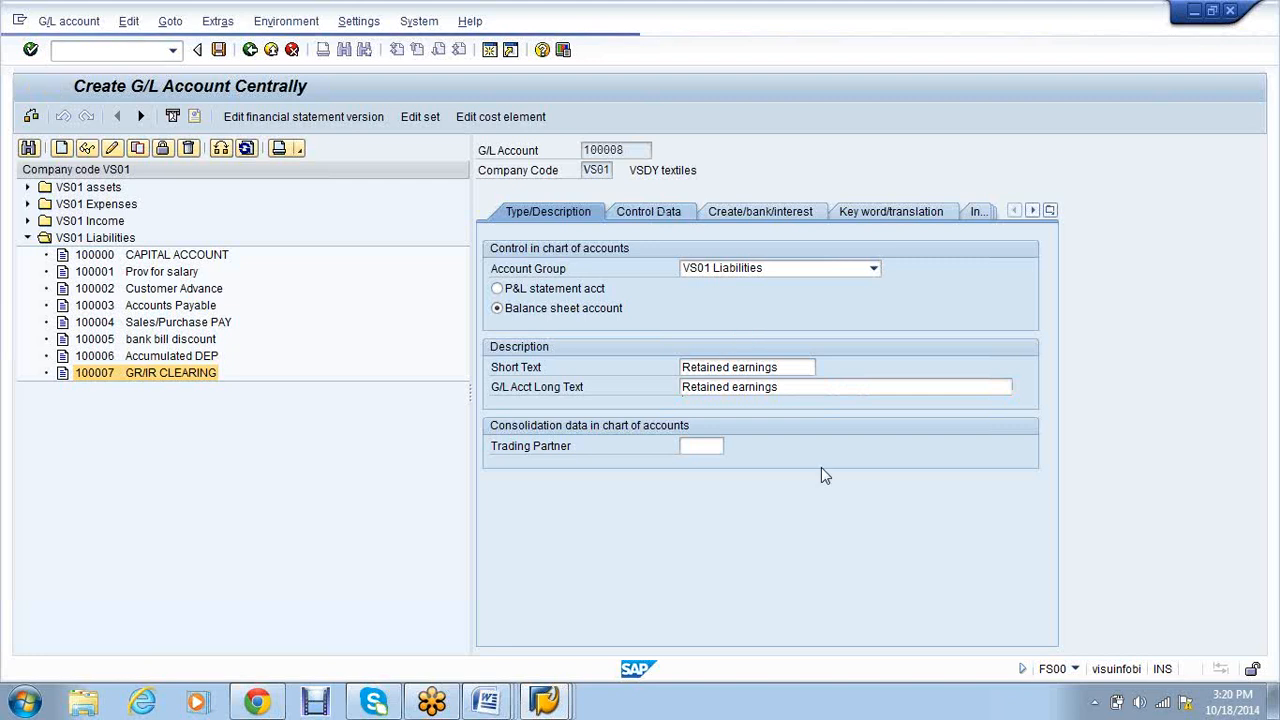
{"action": "left_click", "coordinate": [662, 211]}
{"action": "left_click", "coordinate": [687, 348]}
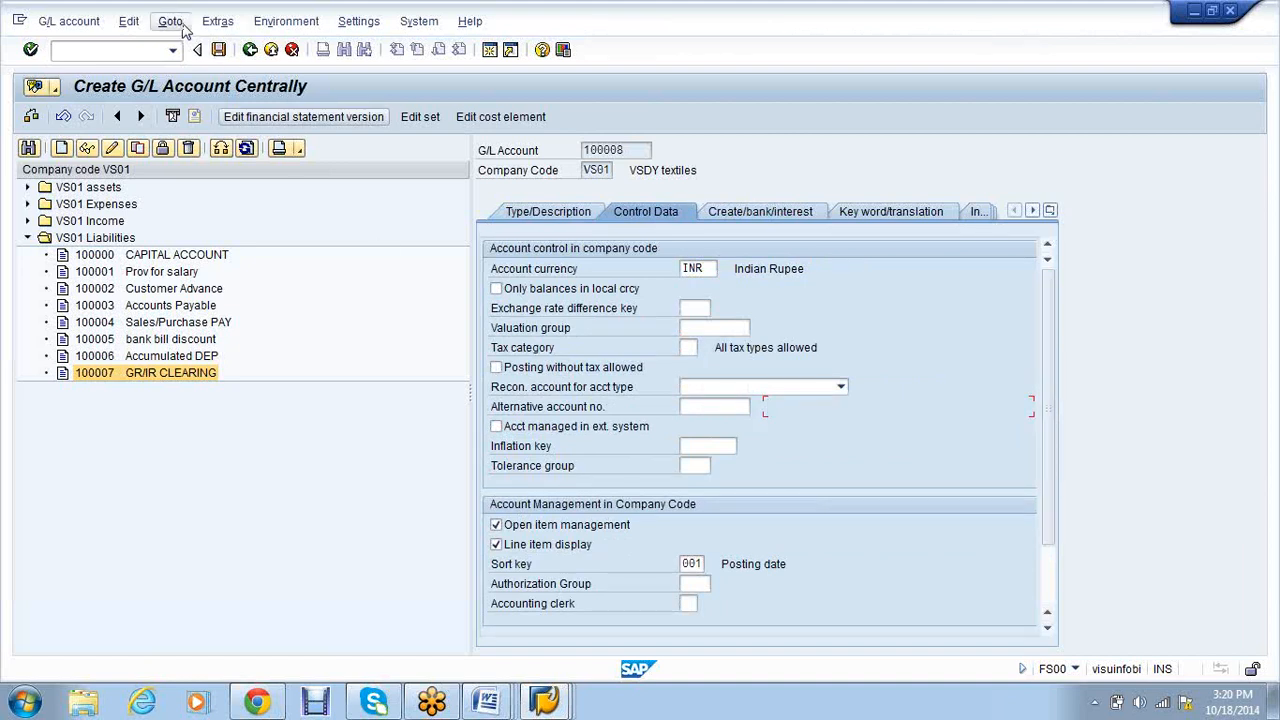
{"action": "left_click", "coordinate": [218, 50]}
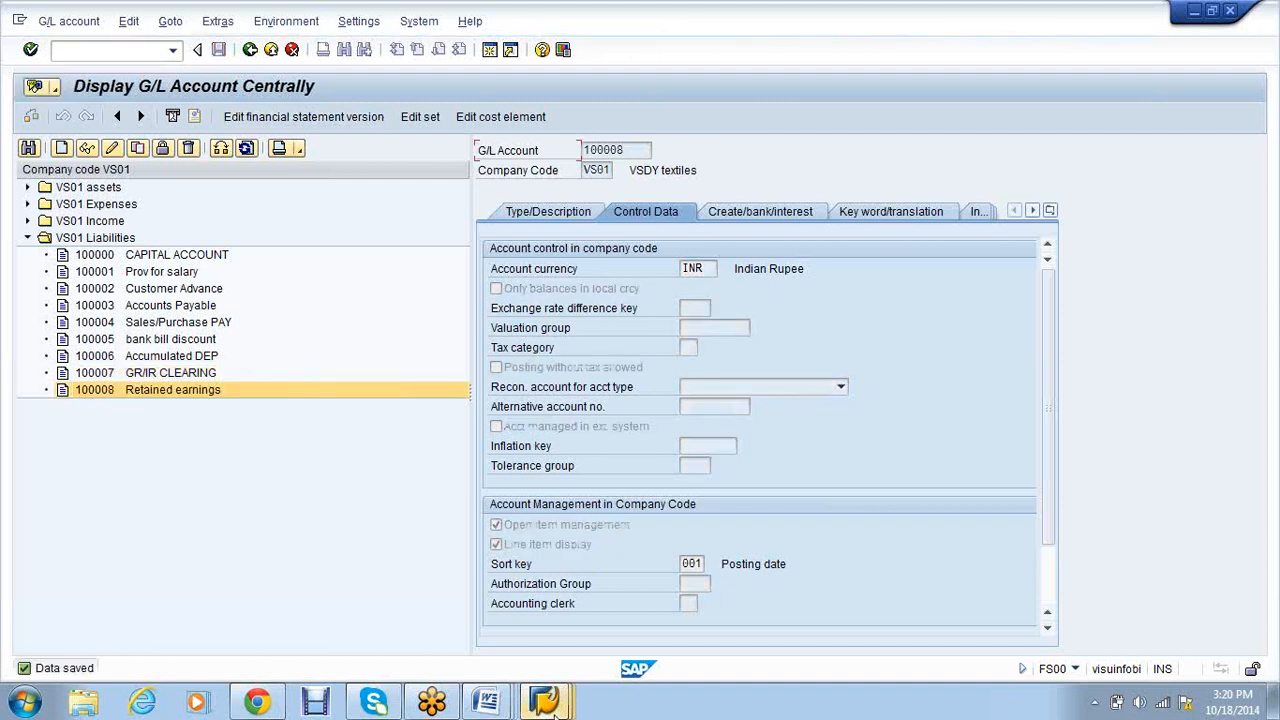
Switch to the third Vendor Line Item Display session, open the SPRO implementation guide and expand Enterprise Structure.
{"action": "mouse_move", "coordinate": [553, 712]}
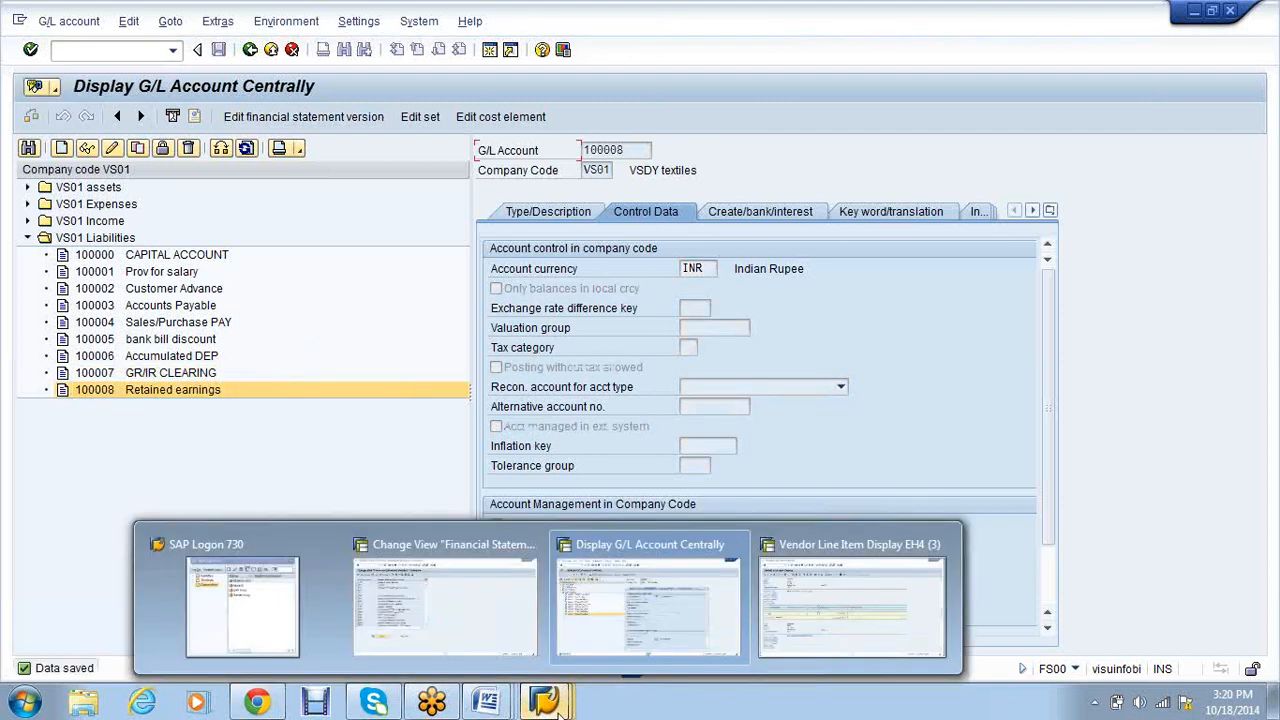
{"action": "left_click", "coordinate": [881, 629]}
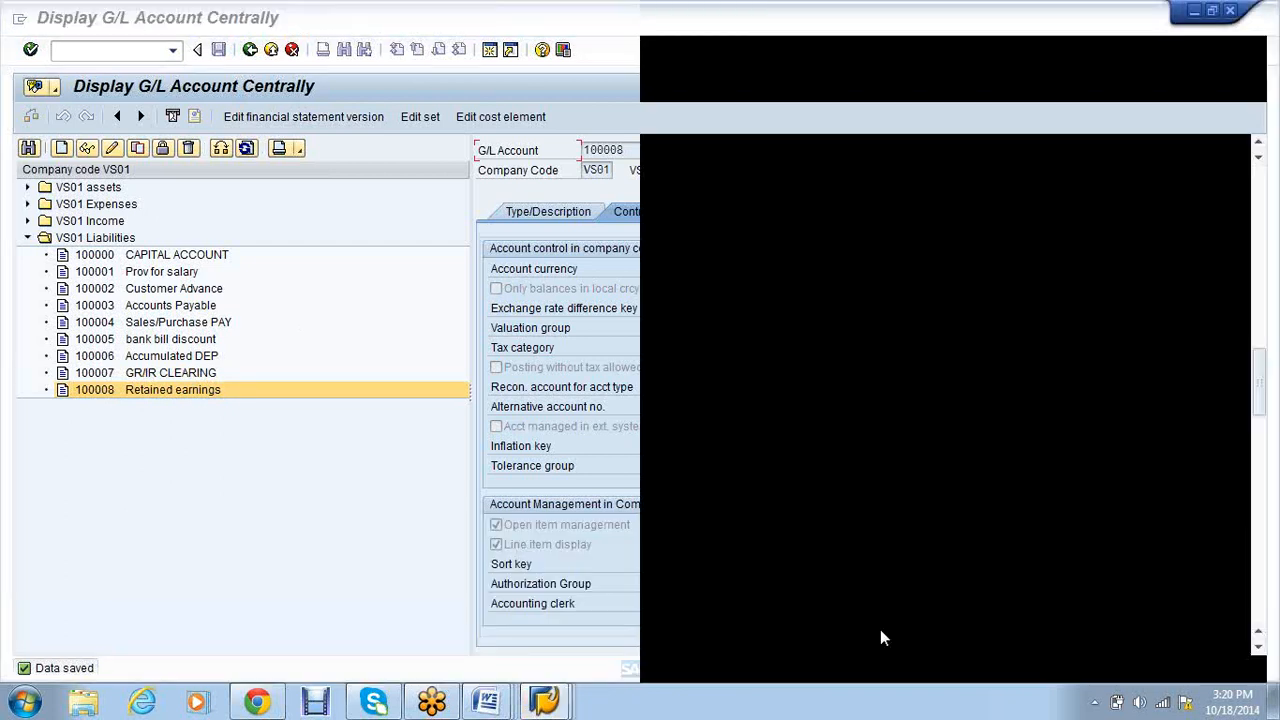
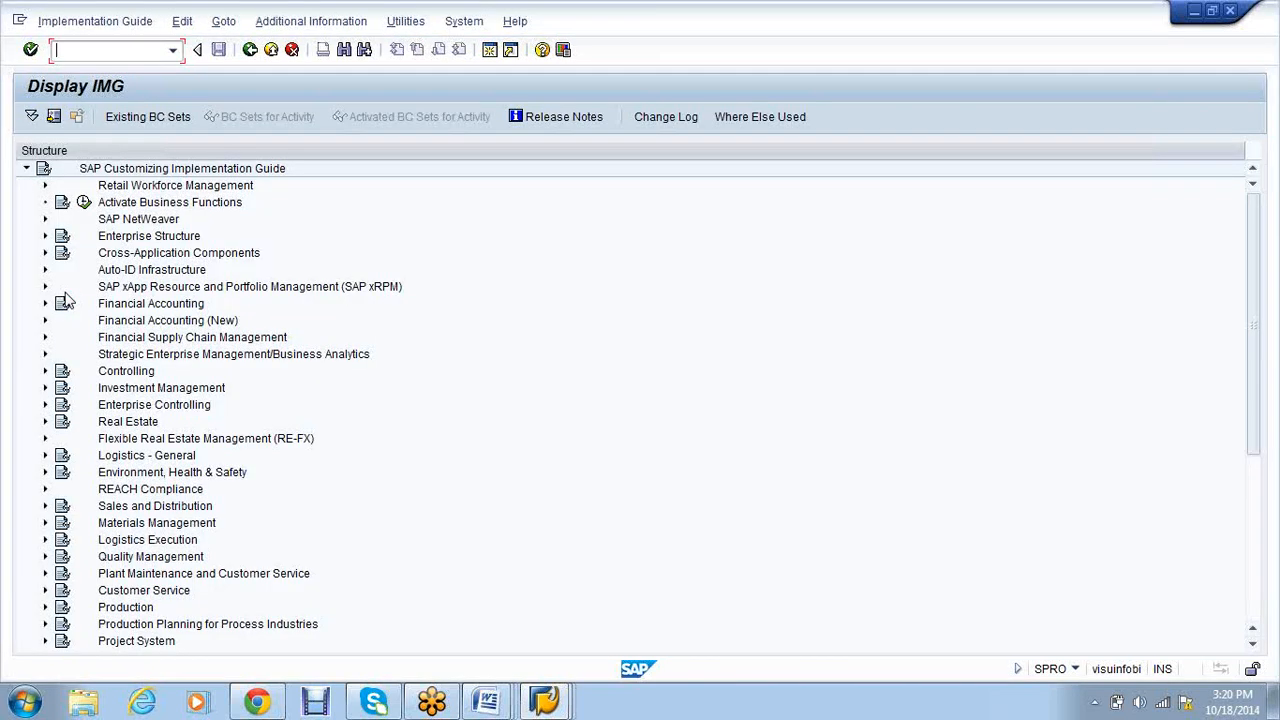
{"action": "left_click", "coordinate": [44, 237]}
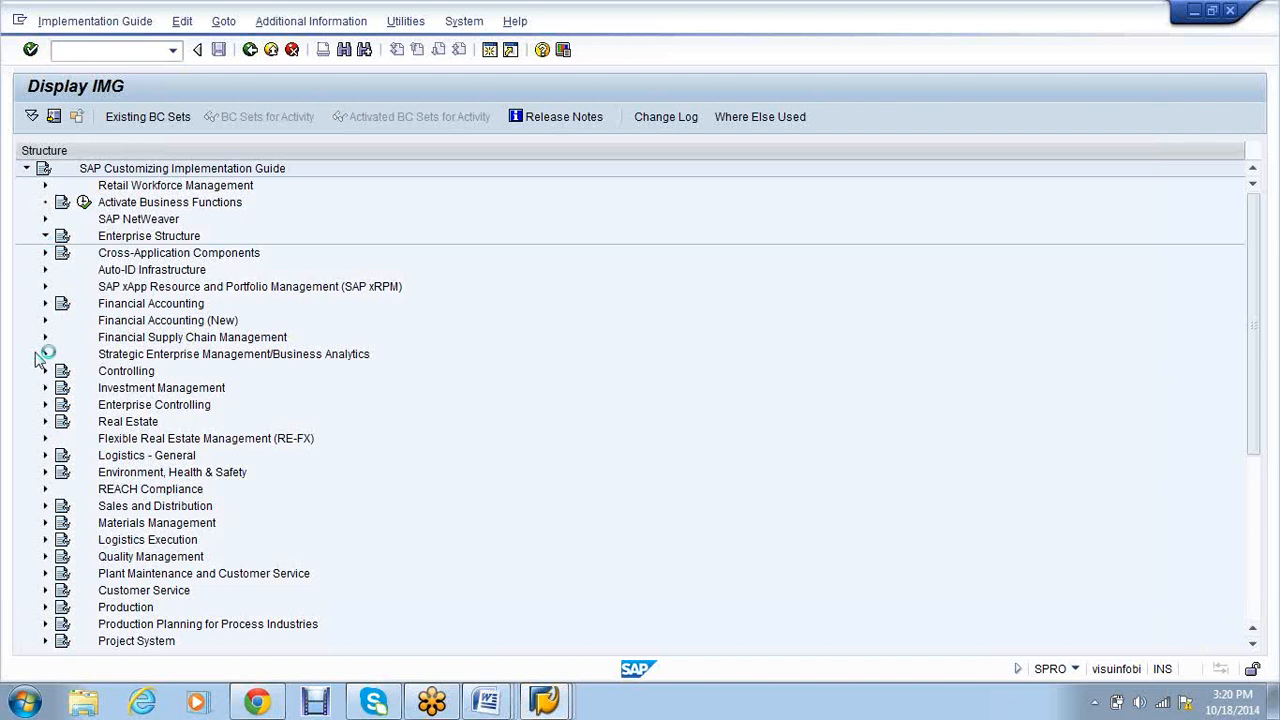
Open Define Retained Earnings Account in the General Ledger Accounting master data preparations for chart of accounts VS01.
{"action": "left_click", "coordinate": [45, 237]}
{"action": "left_click", "coordinate": [45, 304]}
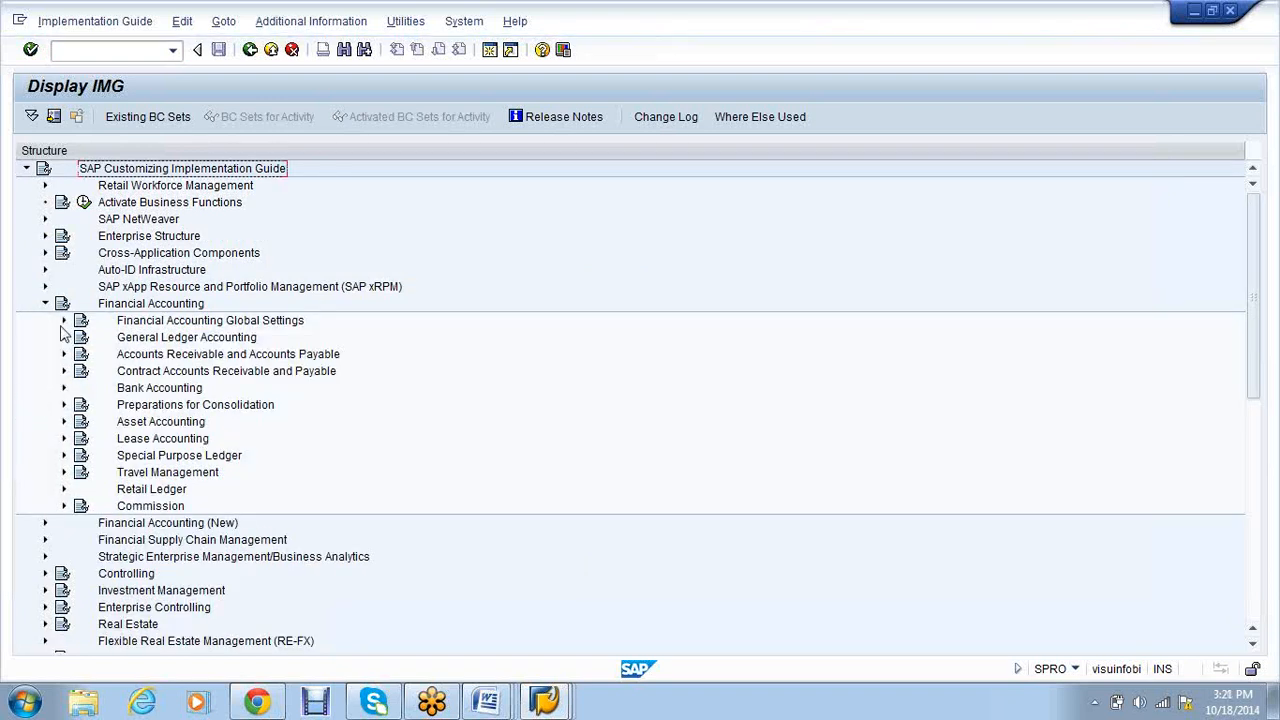
{"action": "left_click", "coordinate": [63, 337]}
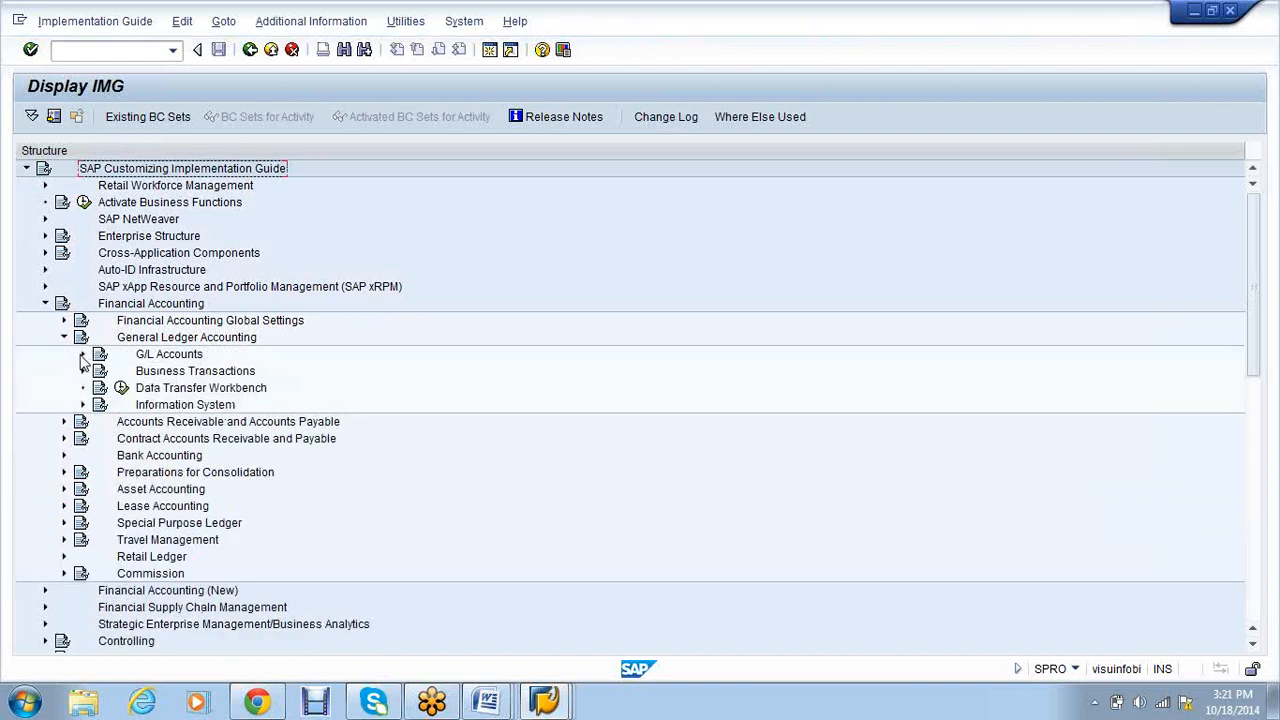
{"action": "left_click", "coordinate": [82, 355]}
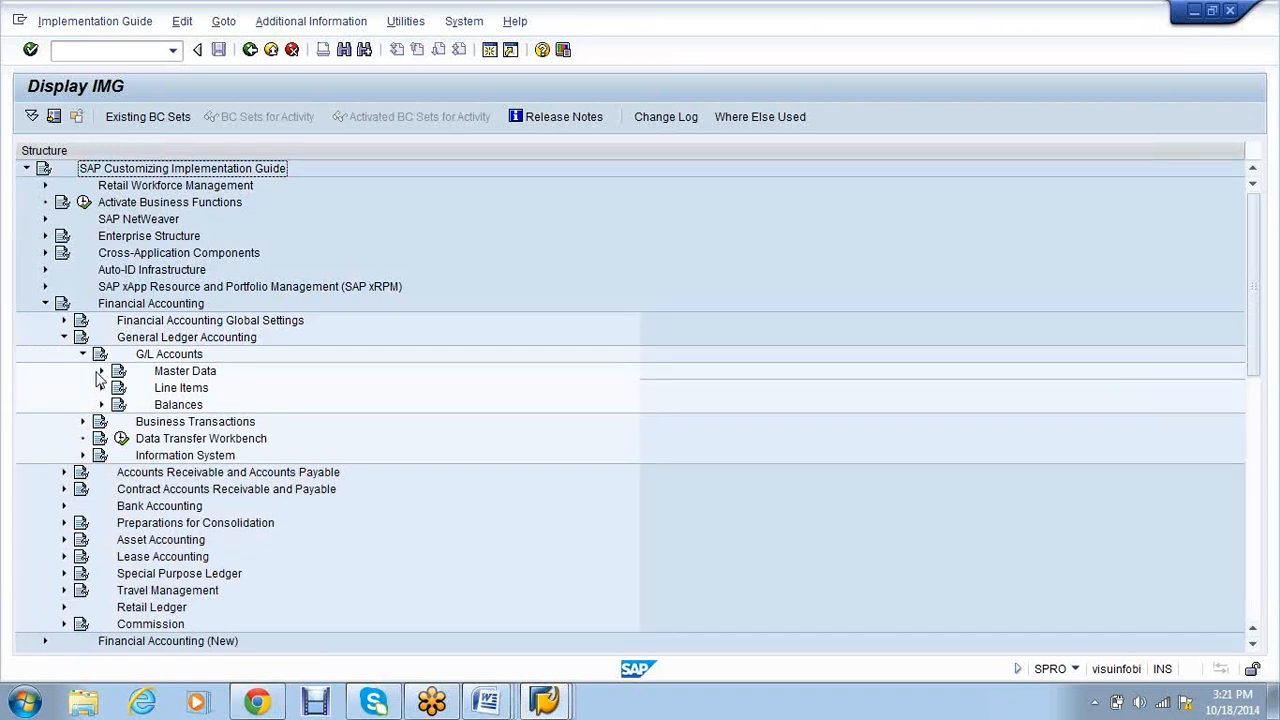
{"action": "left_click", "coordinate": [101, 371]}
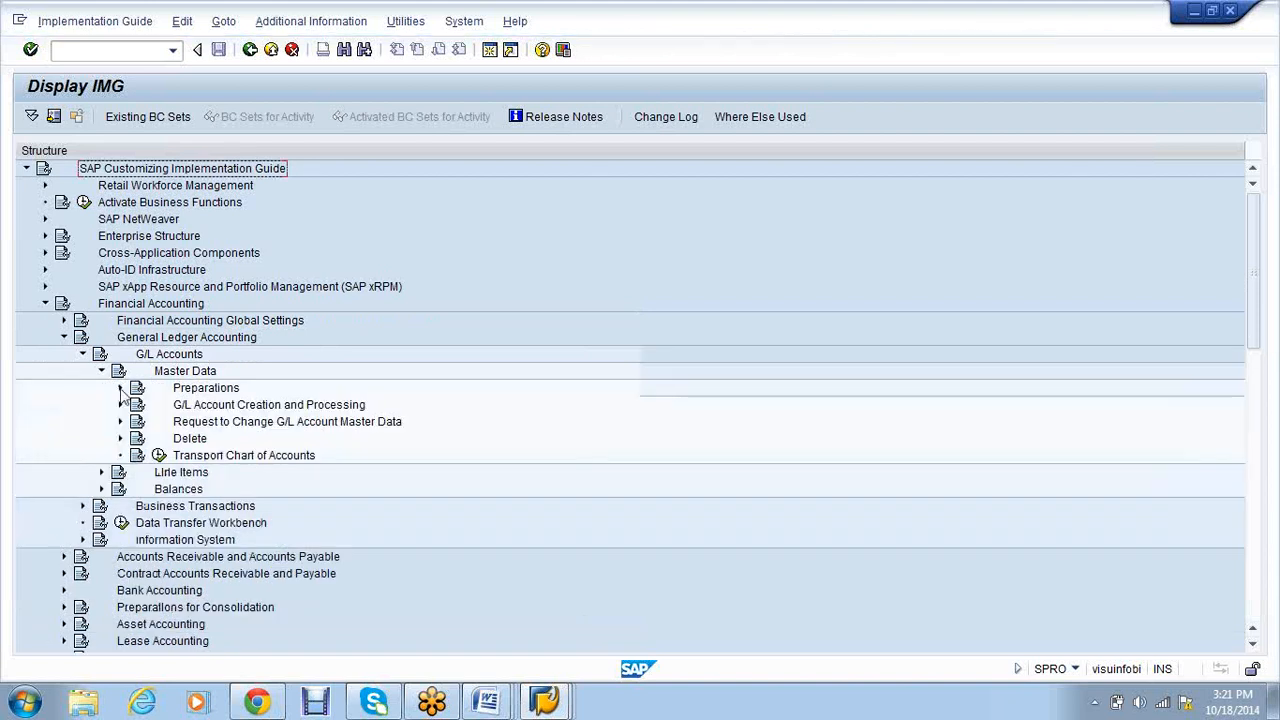
{"action": "left_click", "coordinate": [120, 388]}
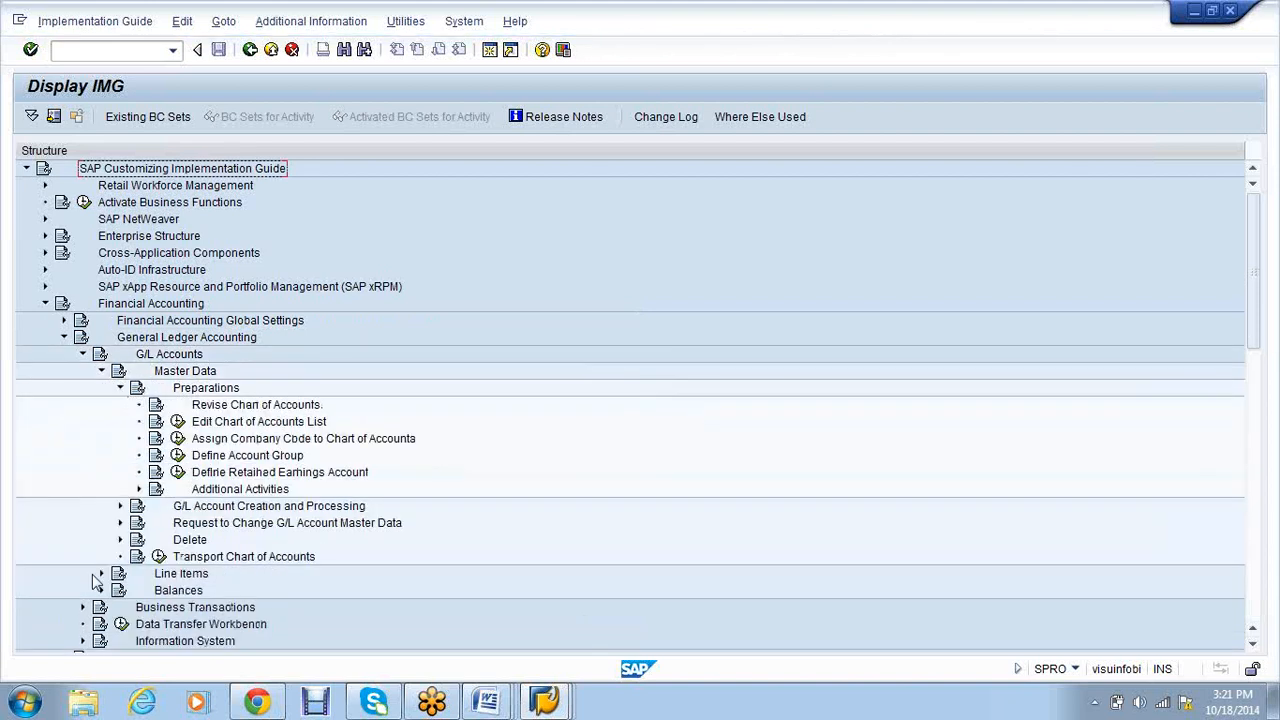
{"action": "left_click", "coordinate": [178, 473]}
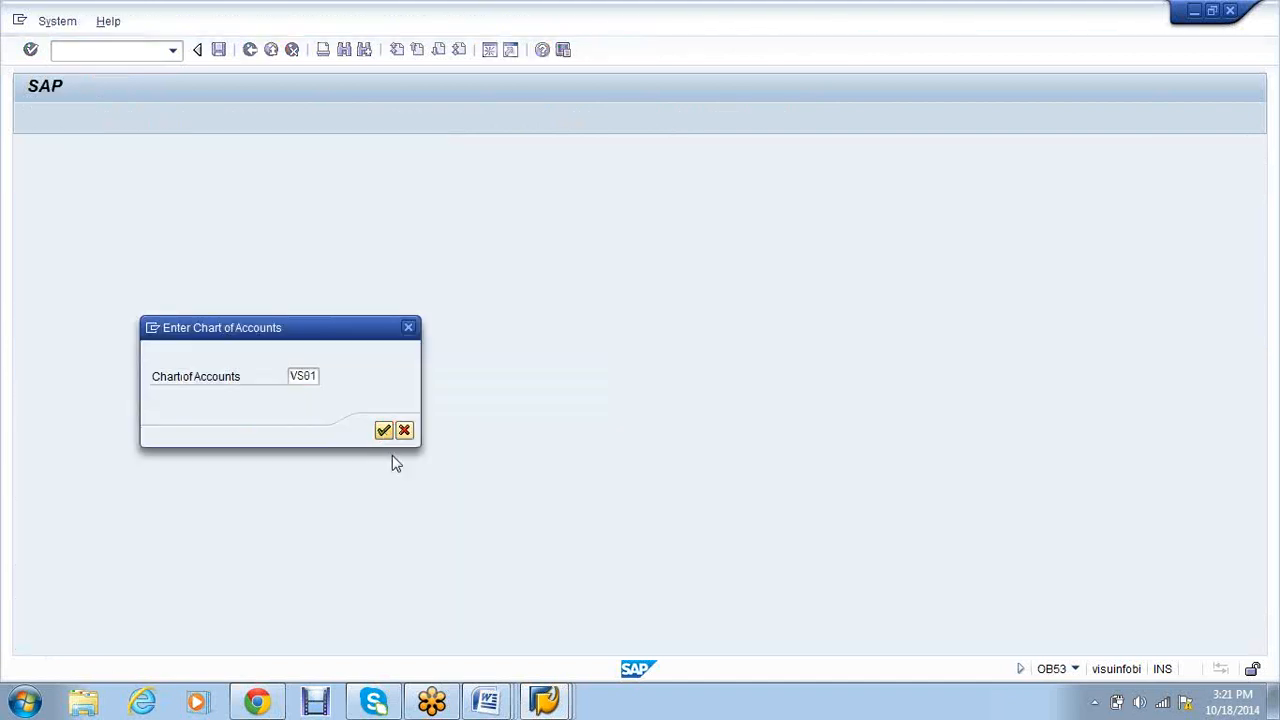
{"action": "key", "text": "Return"}
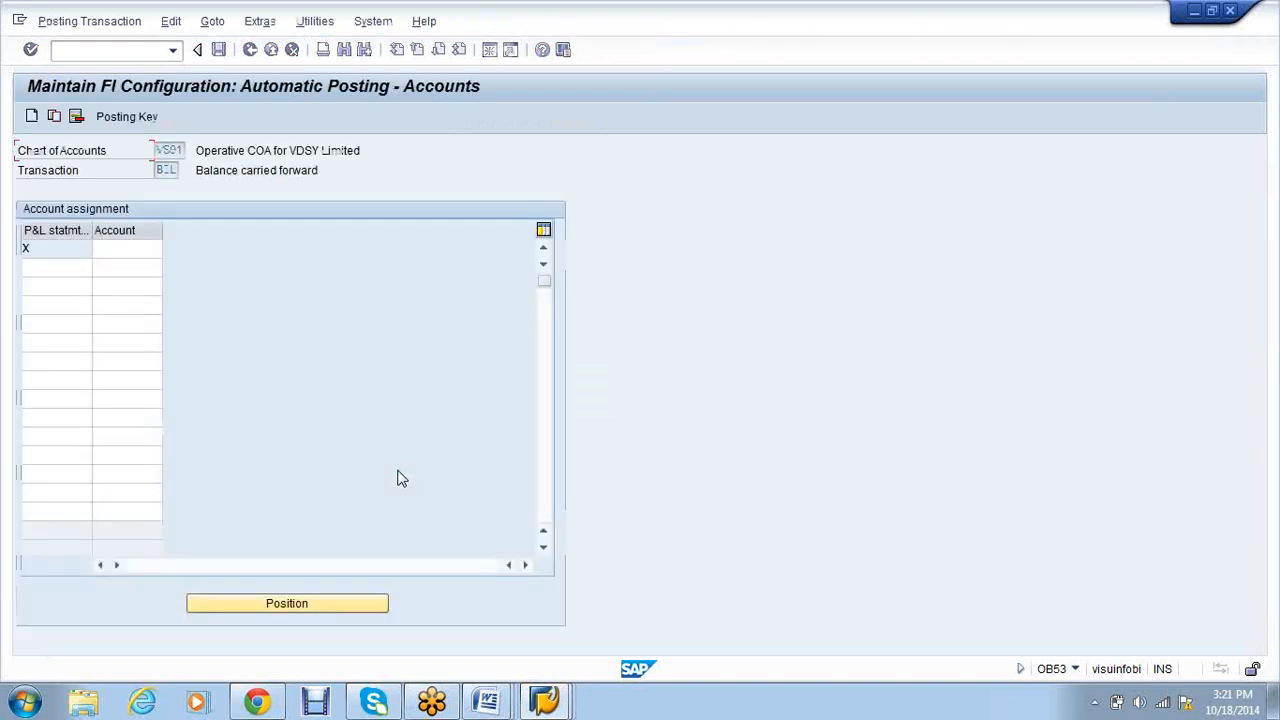
Assign account 100008 to P&L statement type X for the balance carried forward and save the assignment.
{"action": "left_click", "coordinate": [546, 704]}
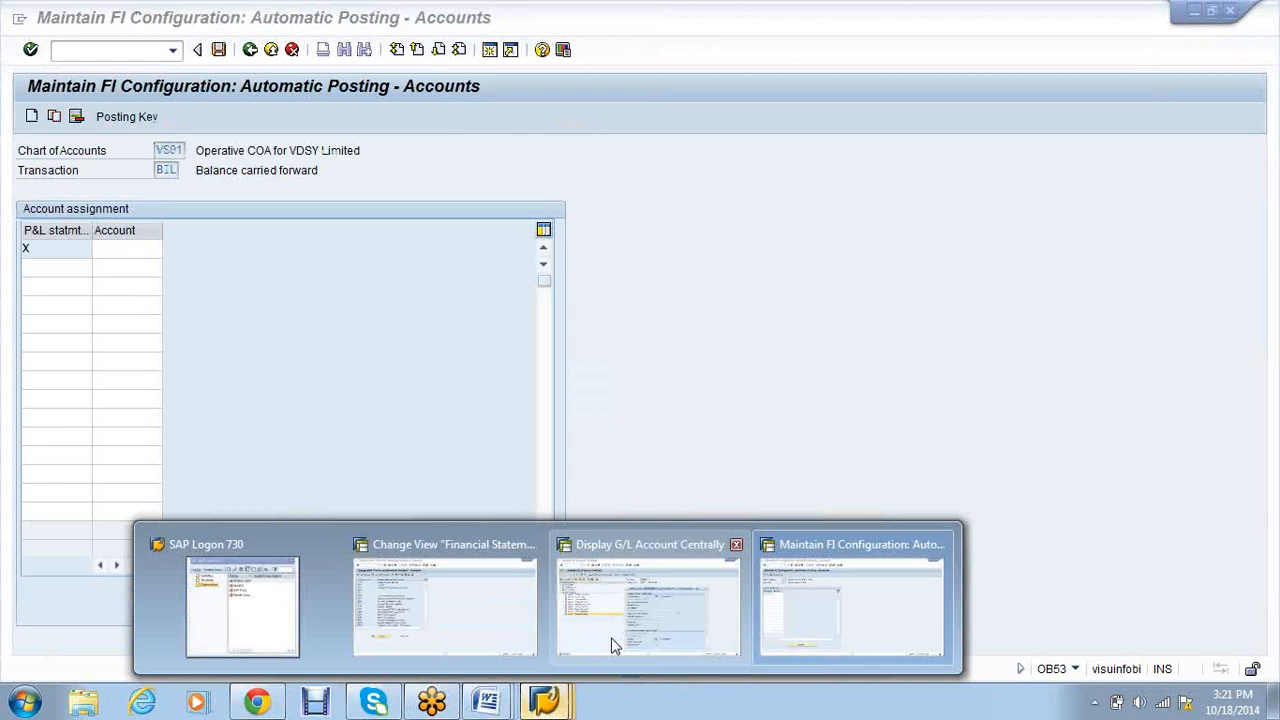
{"action": "left_click", "coordinate": [612, 645]}
{"action": "key", "text": "alt+Tab"}
{"action": "type", "text": "100008"}
{"action": "left_click", "coordinate": [218, 50]}
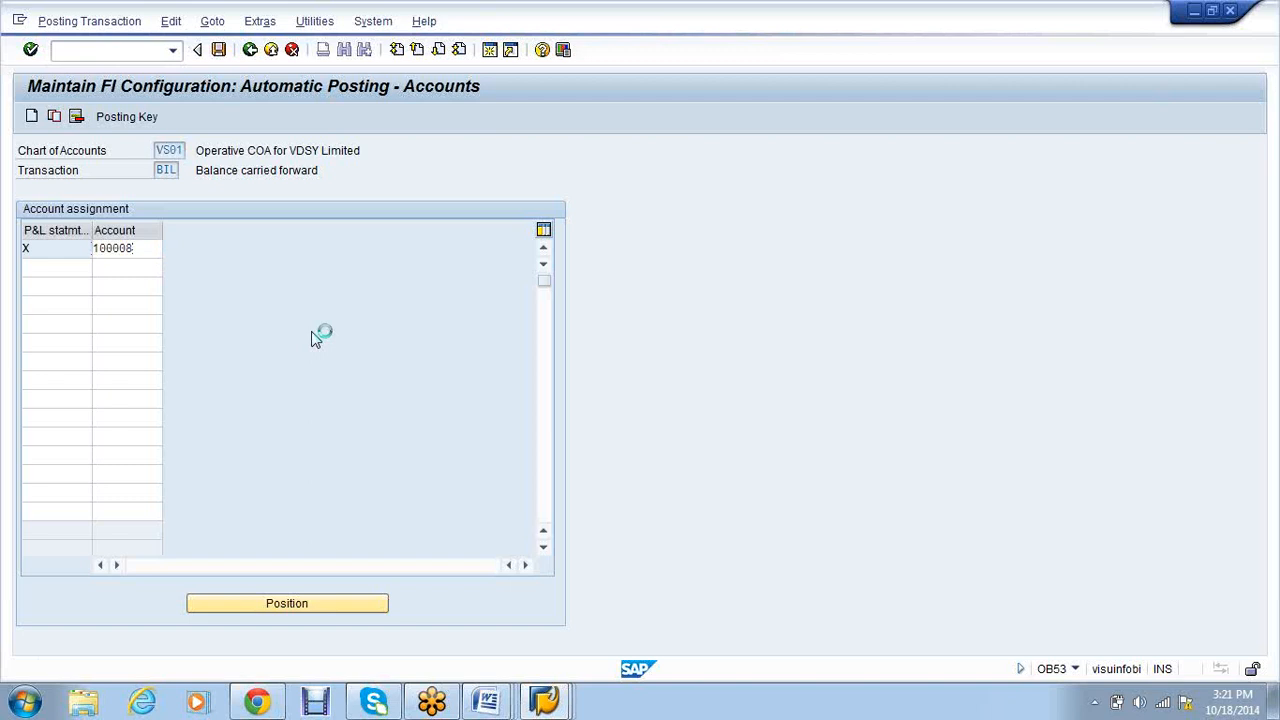
{"action": "key", "text": "Return"}
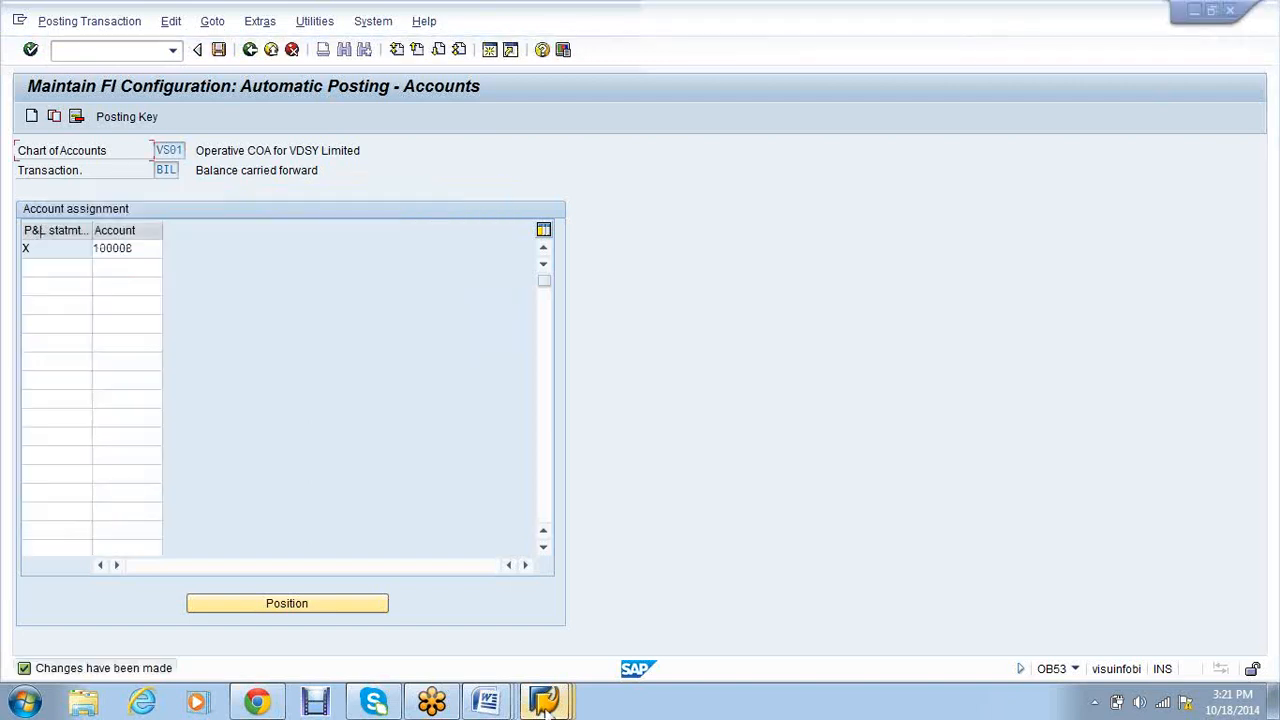
Switch to the Financial Statement Versions session and start a new entry with version key VS01.
{"action": "left_click", "coordinate": [545, 705]}
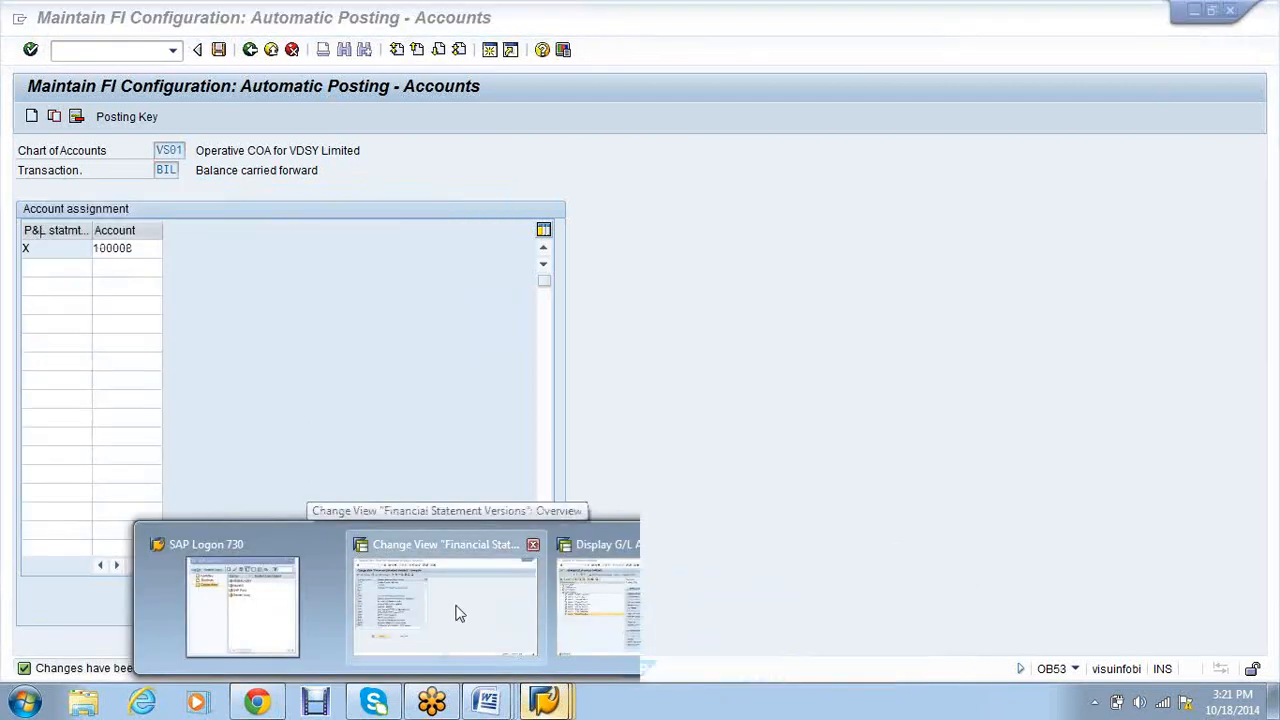
{"action": "left_click", "coordinate": [455, 613]}
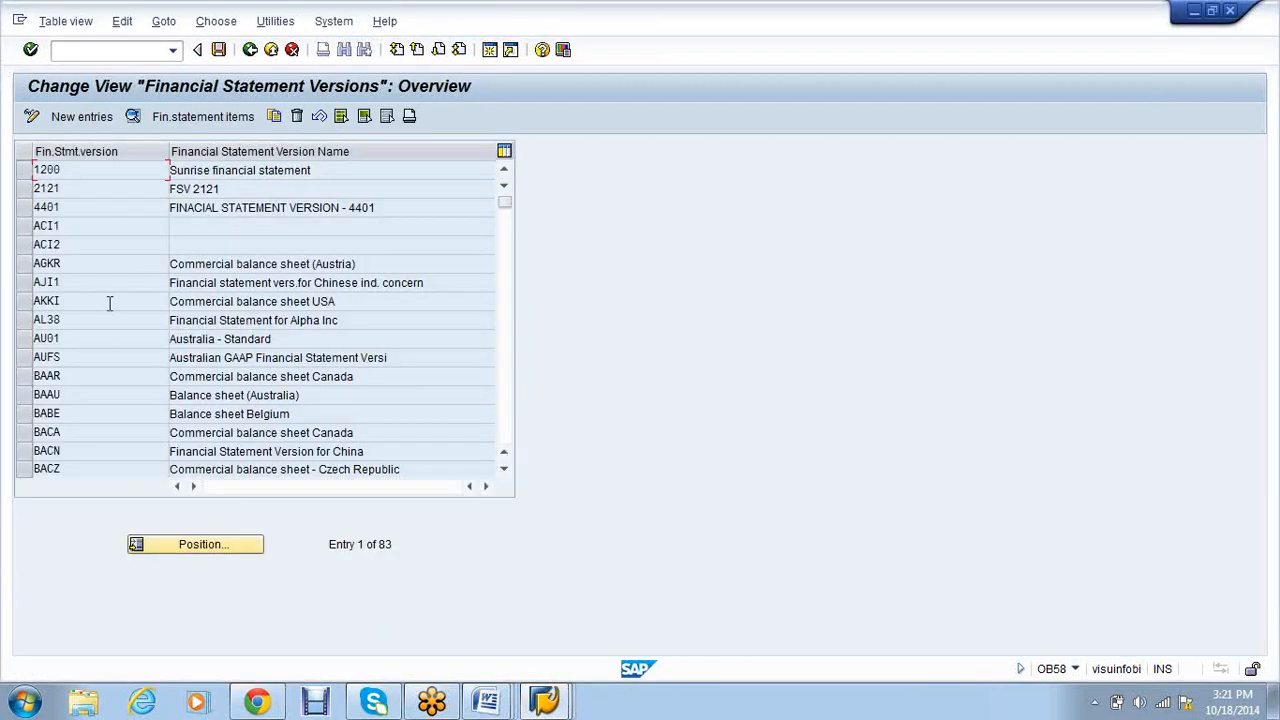
{"action": "left_click", "coordinate": [81, 117]}
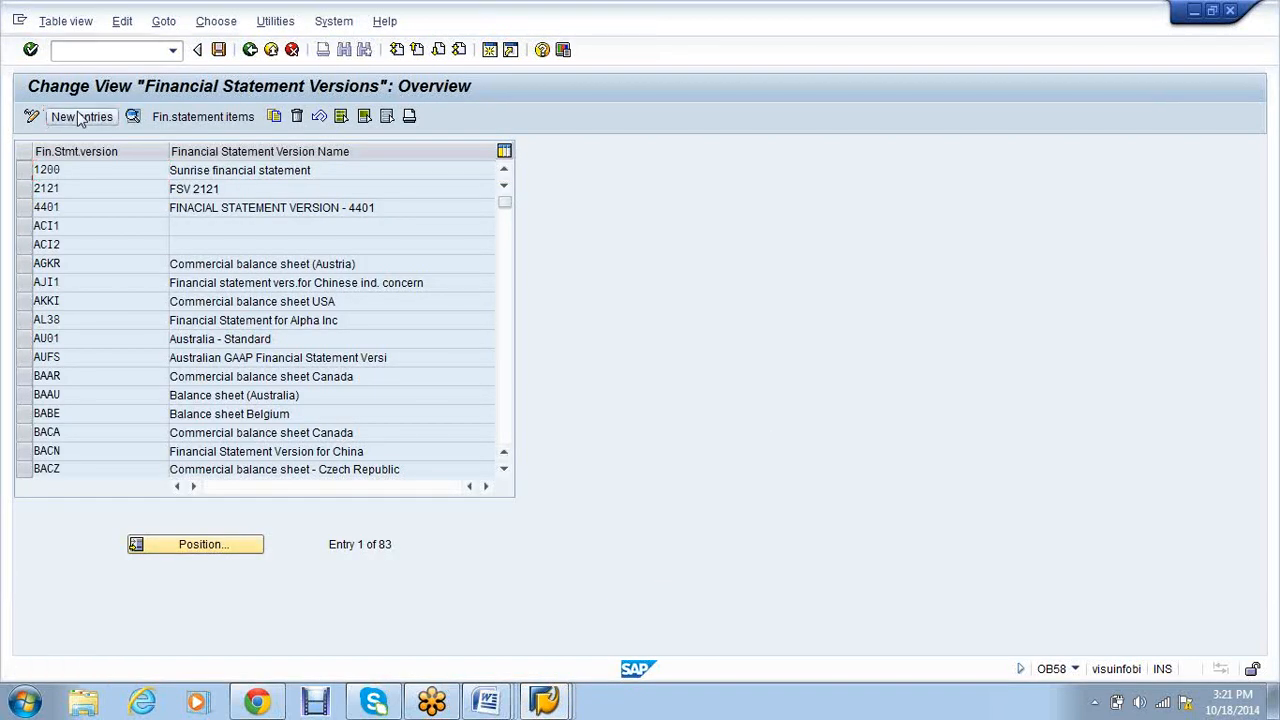
{"action": "type", "text": "VS01"}
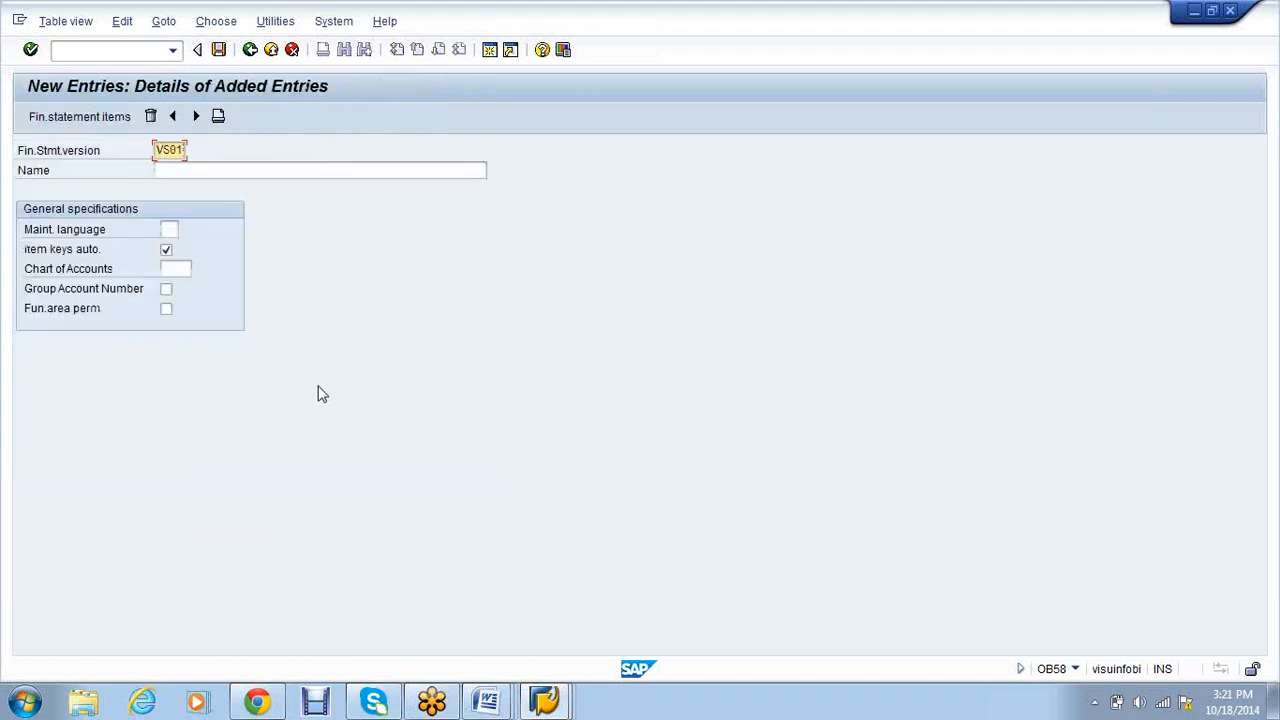
{"action": "key", "text": "Tab"}
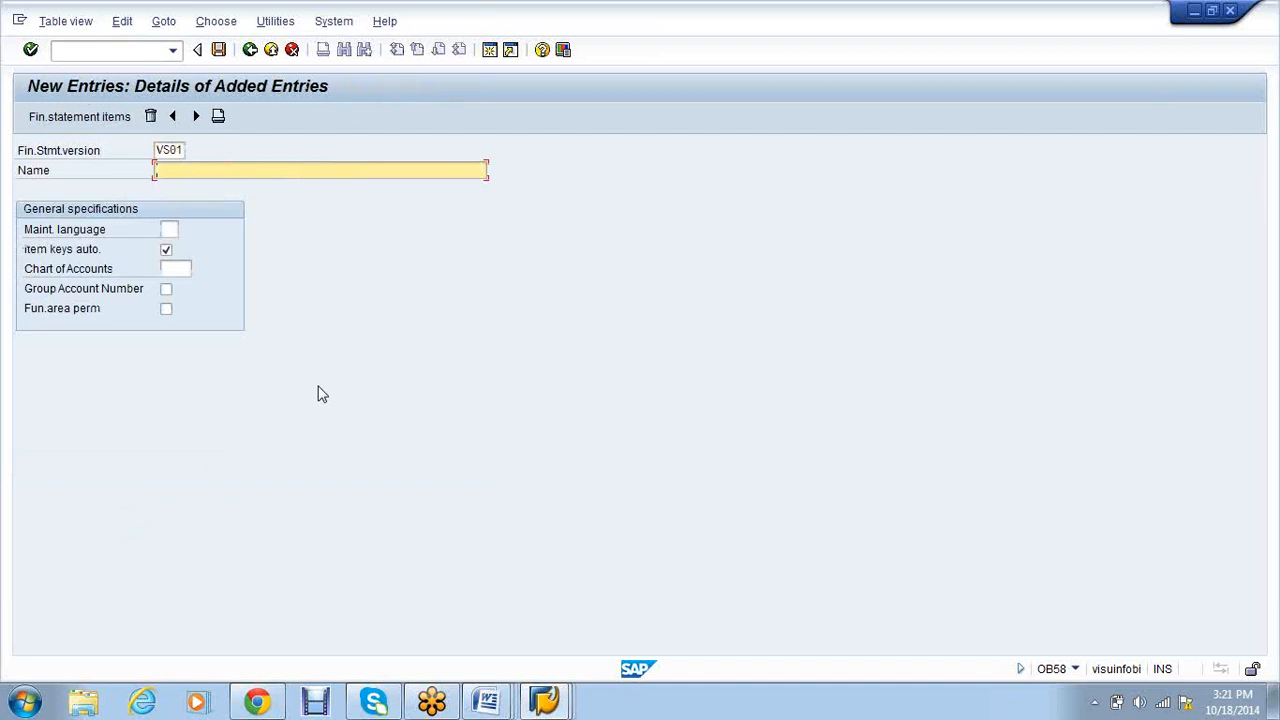
Name the new financial statement version "Financial statement-VS01".
{"action": "type", "text": "Fo"}
{"action": "key", "text": "BackSpace"}
{"action": "type", "text": "I"}
{"action": "type", "text": "nan"}
{"action": "type", "text": "cial sial"}
{"action": "type", "text": "ement"}
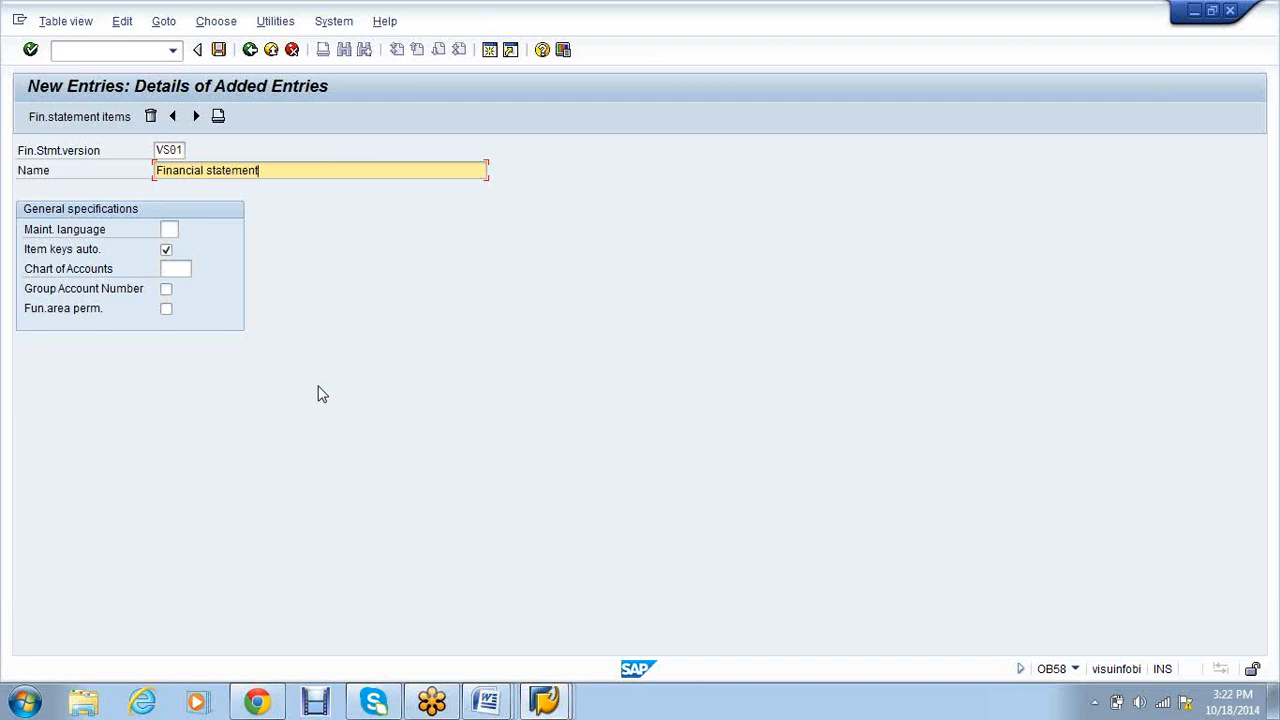
{"action": "type", "text": "-VS01"}
{"action": "key", "text": "Tab"}
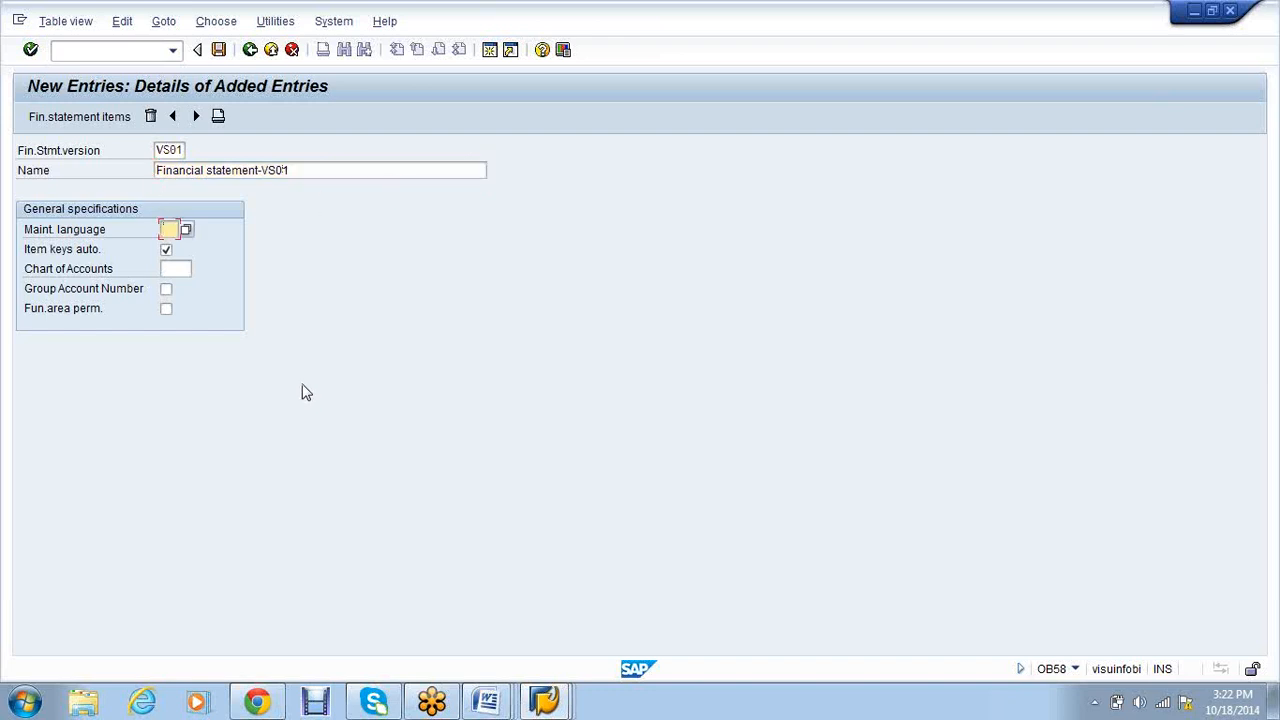
Set the maintenance language to EN and chart of accounts to VS01, and open the financial statement items, saving the entry.
{"action": "type", "text": "EN"}
{"action": "left_click", "coordinate": [178, 270]}
{"action": "type", "text": "vs01"}
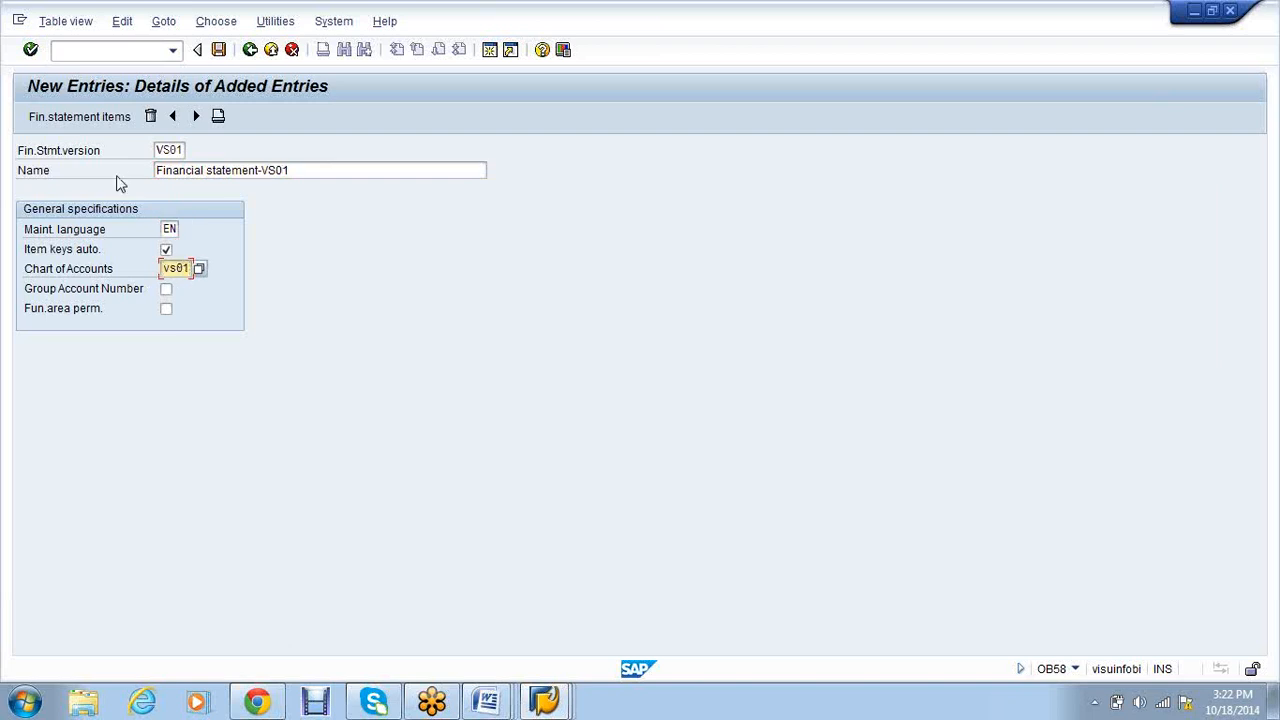
{"action": "left_click", "coordinate": [103, 122]}
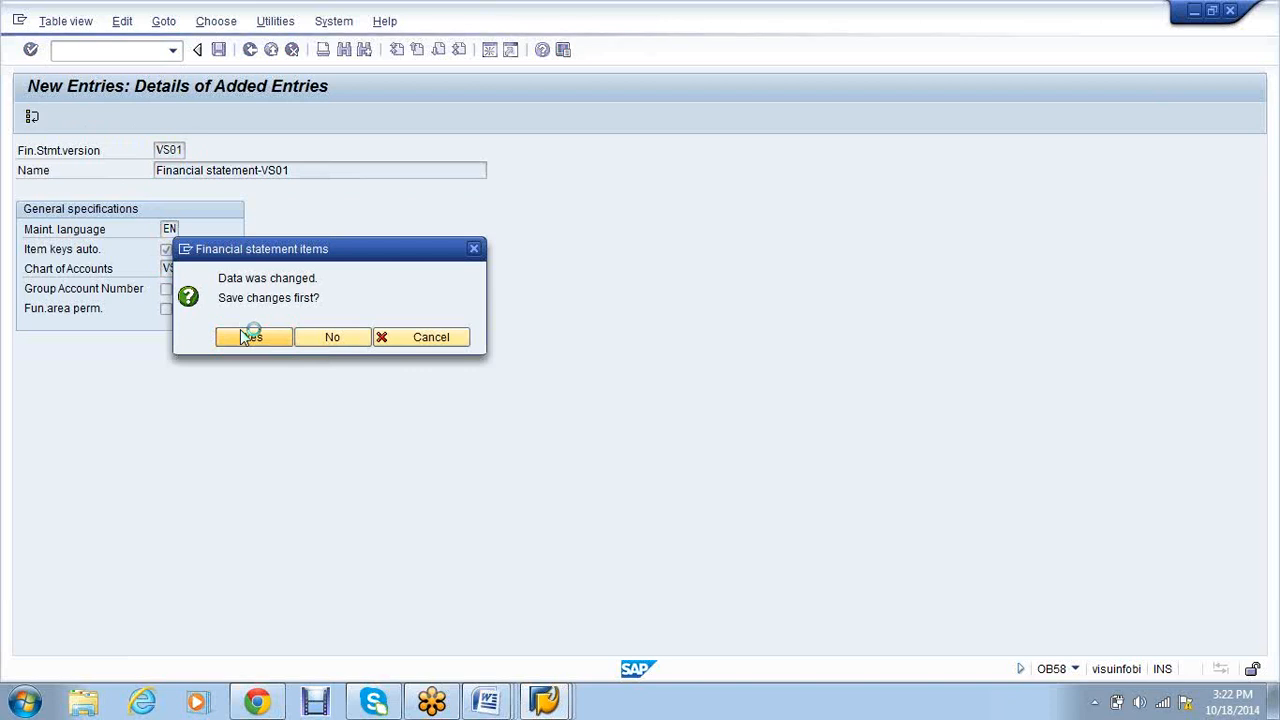
{"action": "left_click", "coordinate": [274, 316]}
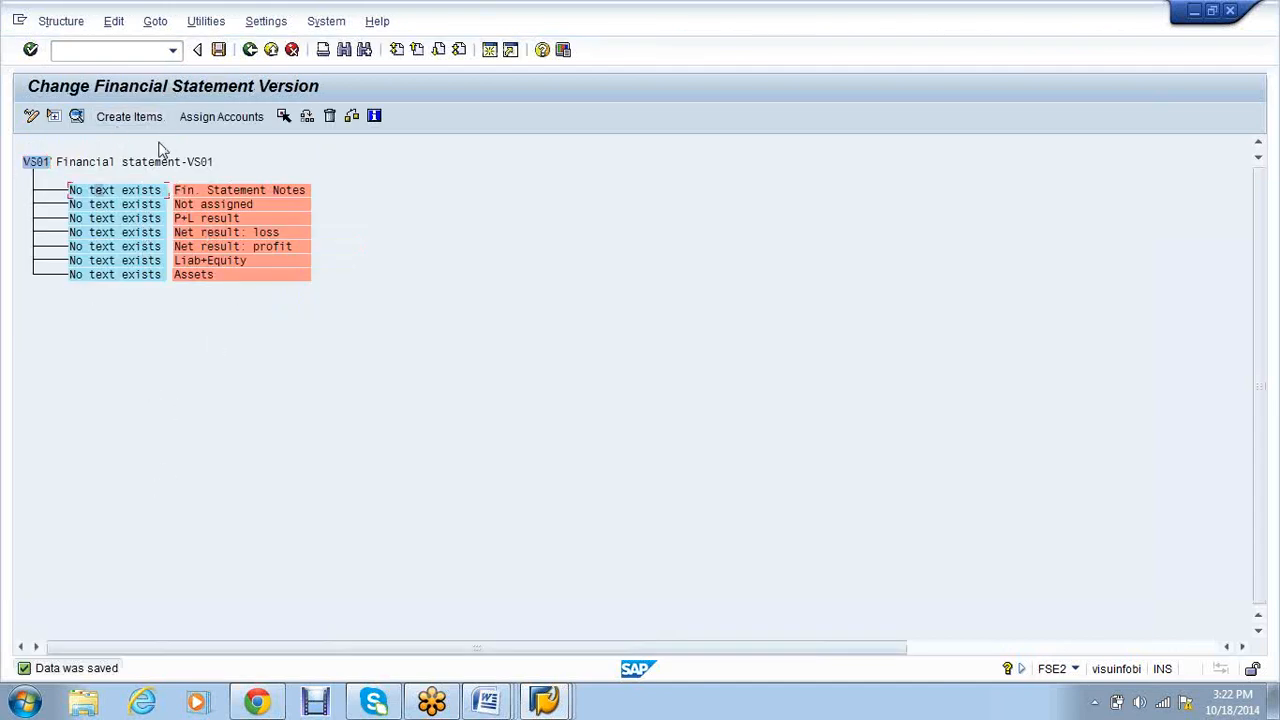
Create the items ASSETS, LIABILITIES, INCOME and EXPENSES under the Fin. Statement Notes node.
{"action": "left_click", "coordinate": [129, 117]}
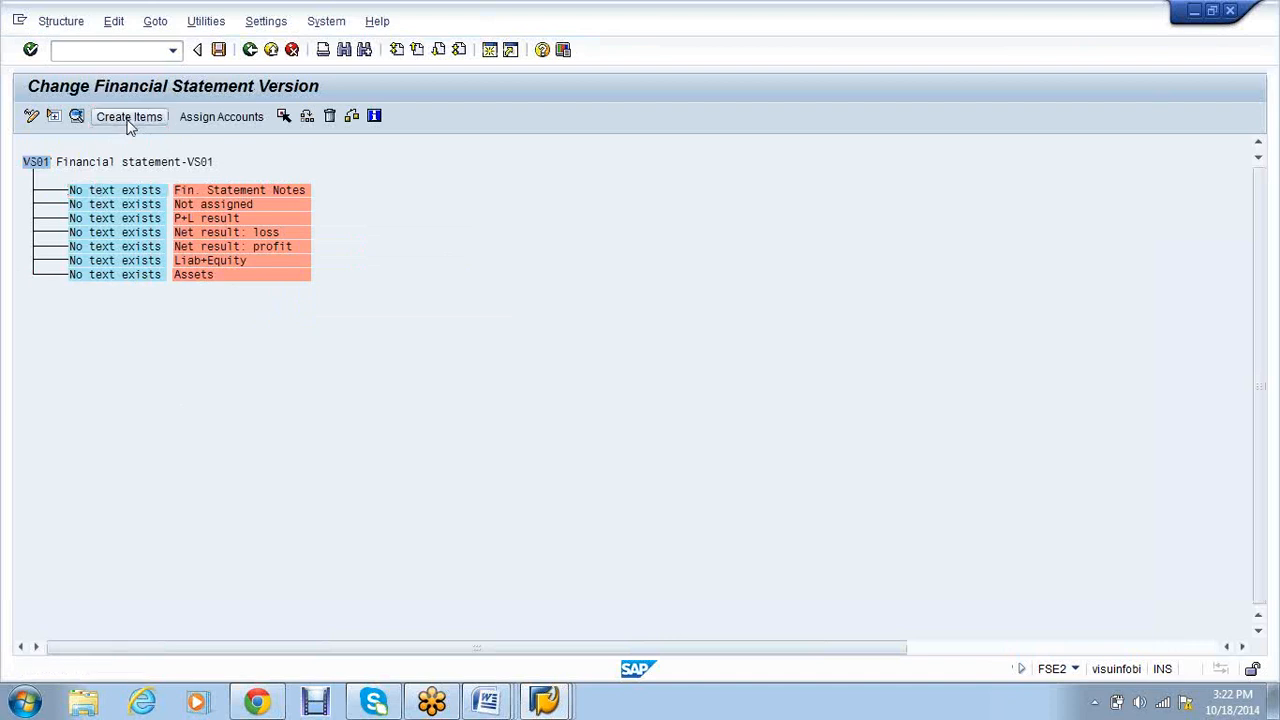
{"action": "type", "text": "ASSE"}
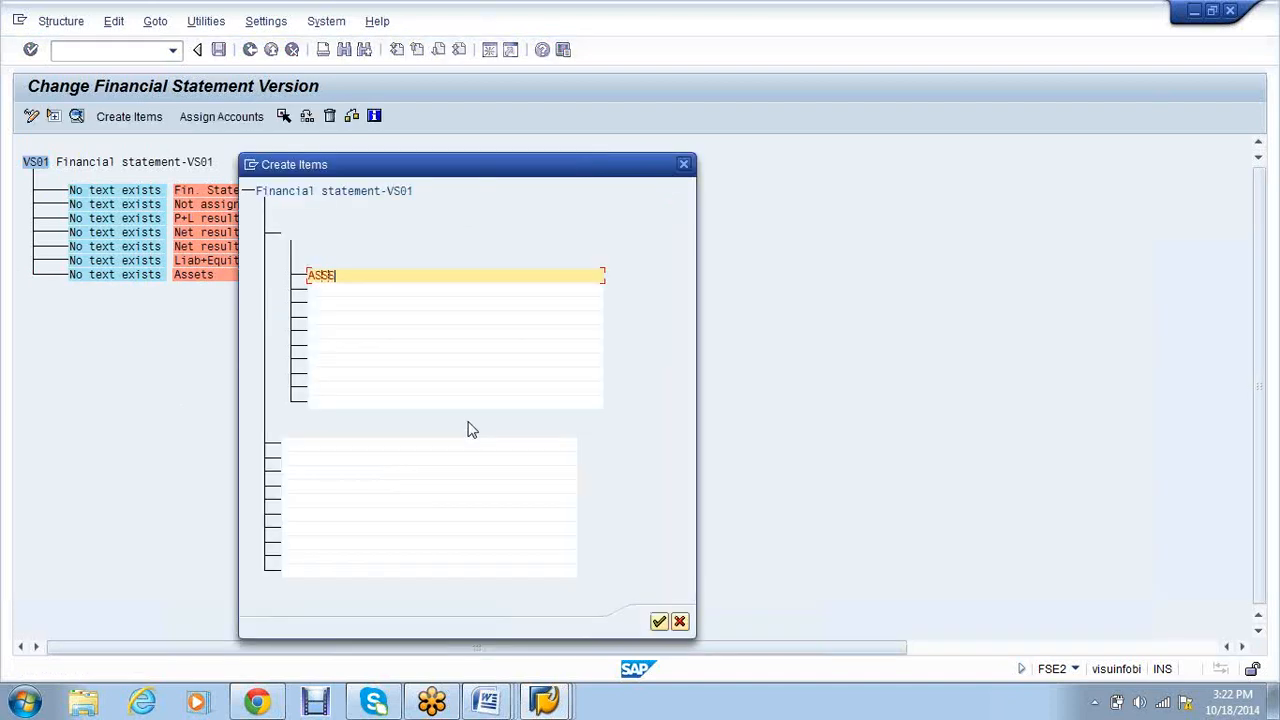
{"action": "type", "text": "TS"}
{"action": "left_click", "coordinate": [348, 290]}
{"action": "type", "text": "LIA"}
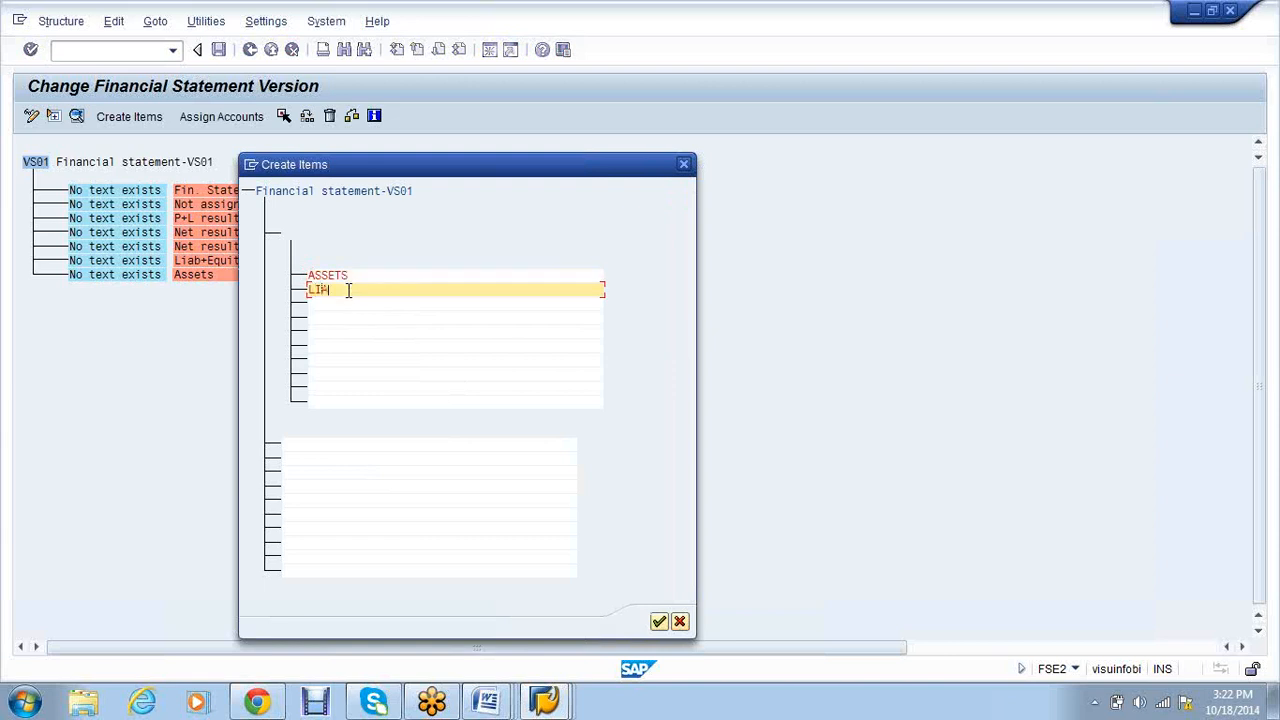
{"action": "type", "text": "BILITIES"}
{"action": "left_click", "coordinate": [349, 302]}
{"action": "type", "text": "INCOME"}
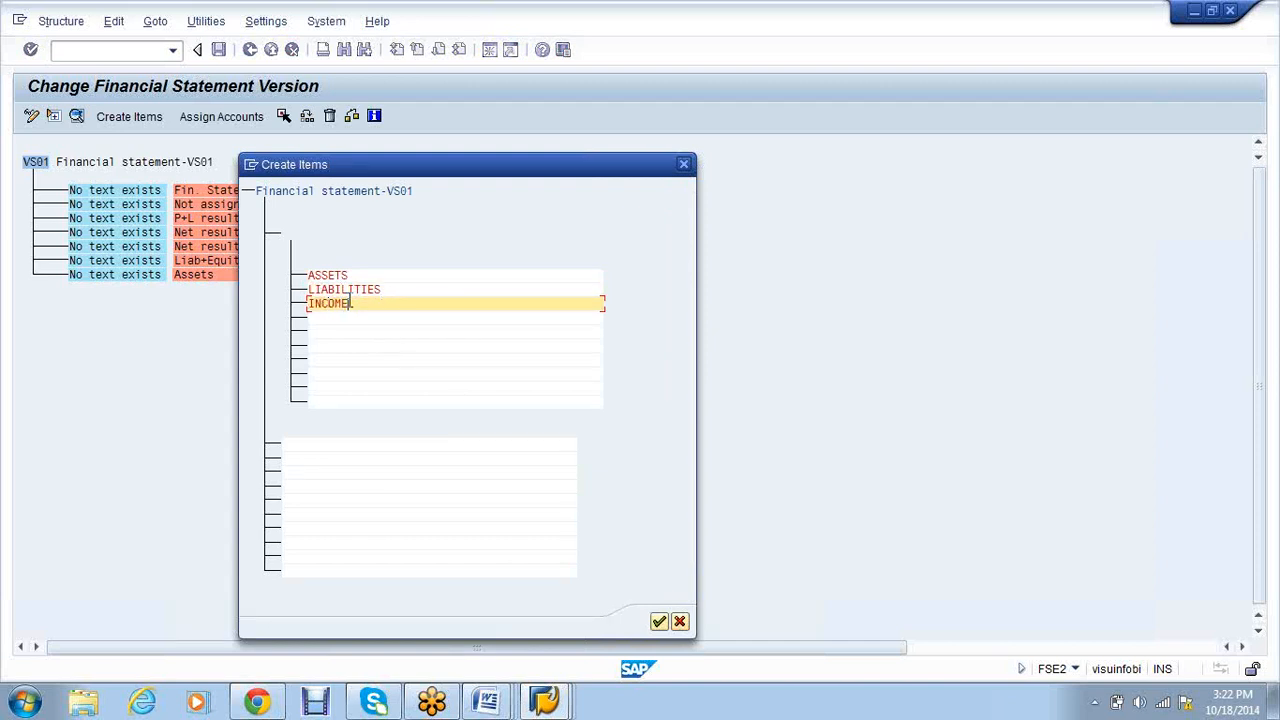
{"action": "left_click", "coordinate": [339, 325]}
{"action": "left_click", "coordinate": [339, 318]}
{"action": "type", "text": "E"}
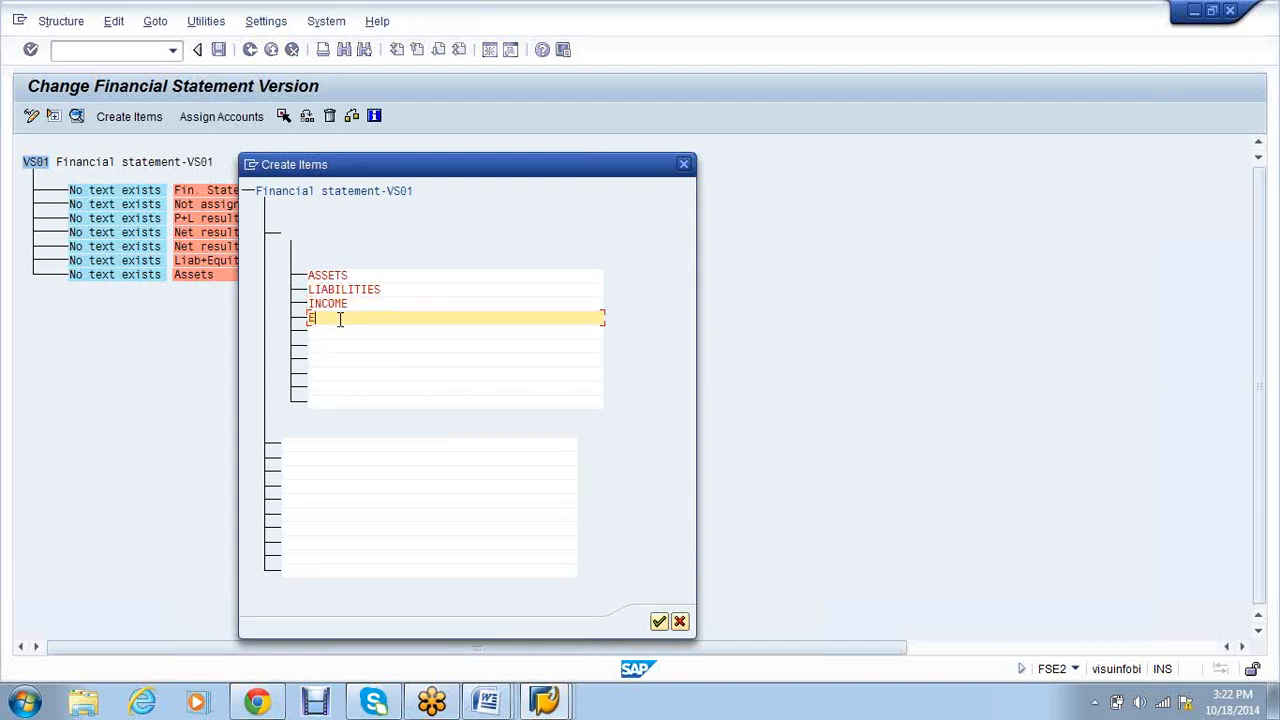
{"action": "type", "text": "XPENSES"}
{"action": "left_click", "coordinate": [661, 621]}
Open the account assignment for the ASSETS item and look up the VS01 number ranges in the G/L Account Groups view.
{"action": "left_click", "coordinate": [118, 220]}
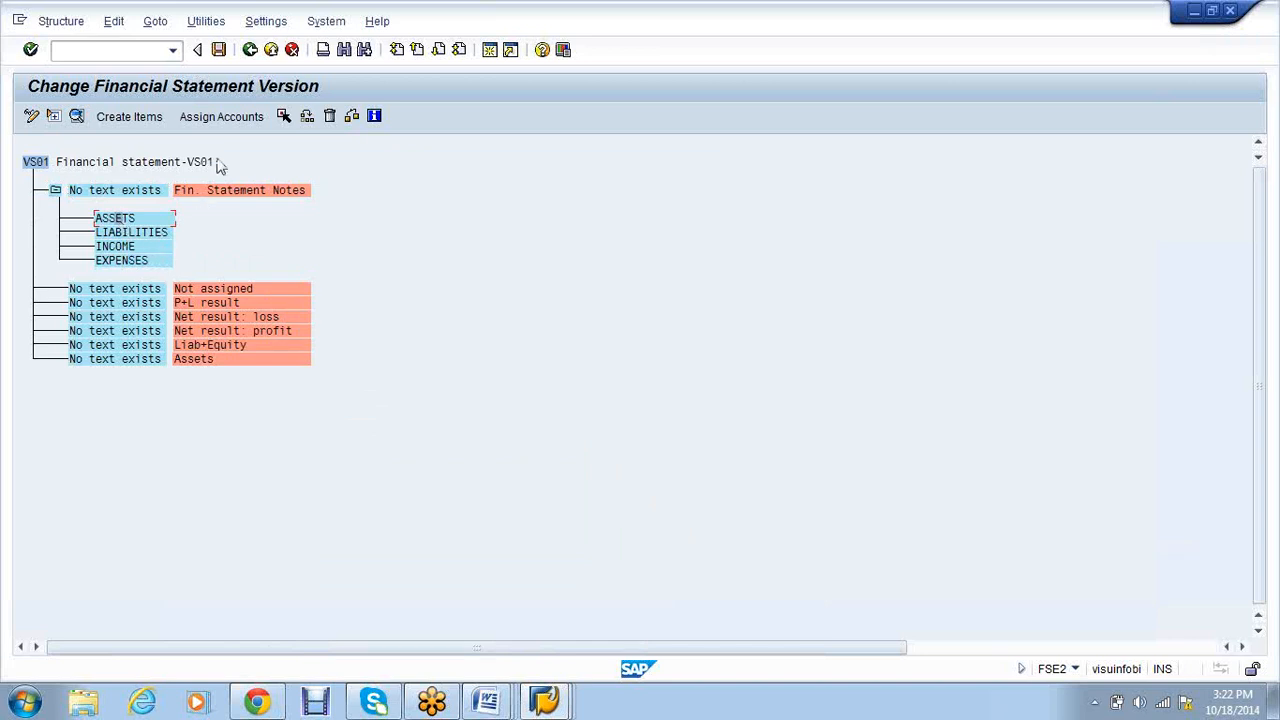
{"action": "left_click", "coordinate": [225, 116]}
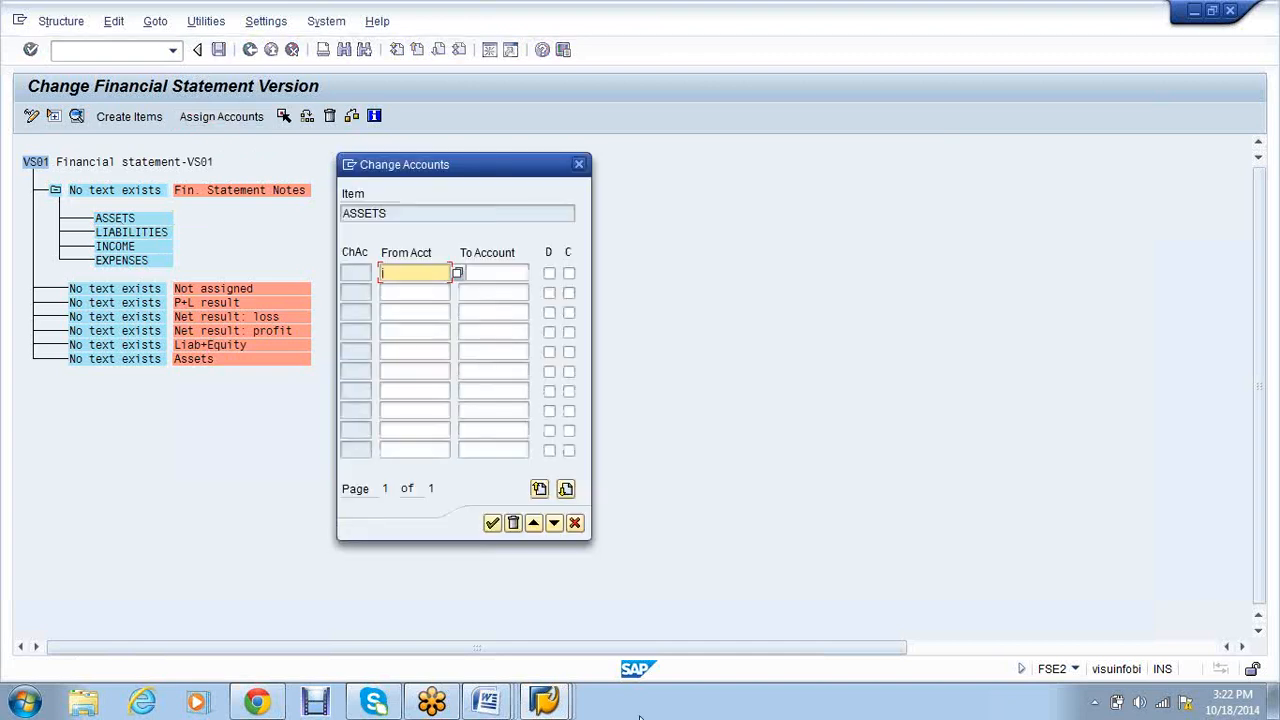
{"action": "left_click", "coordinate": [563, 707]}
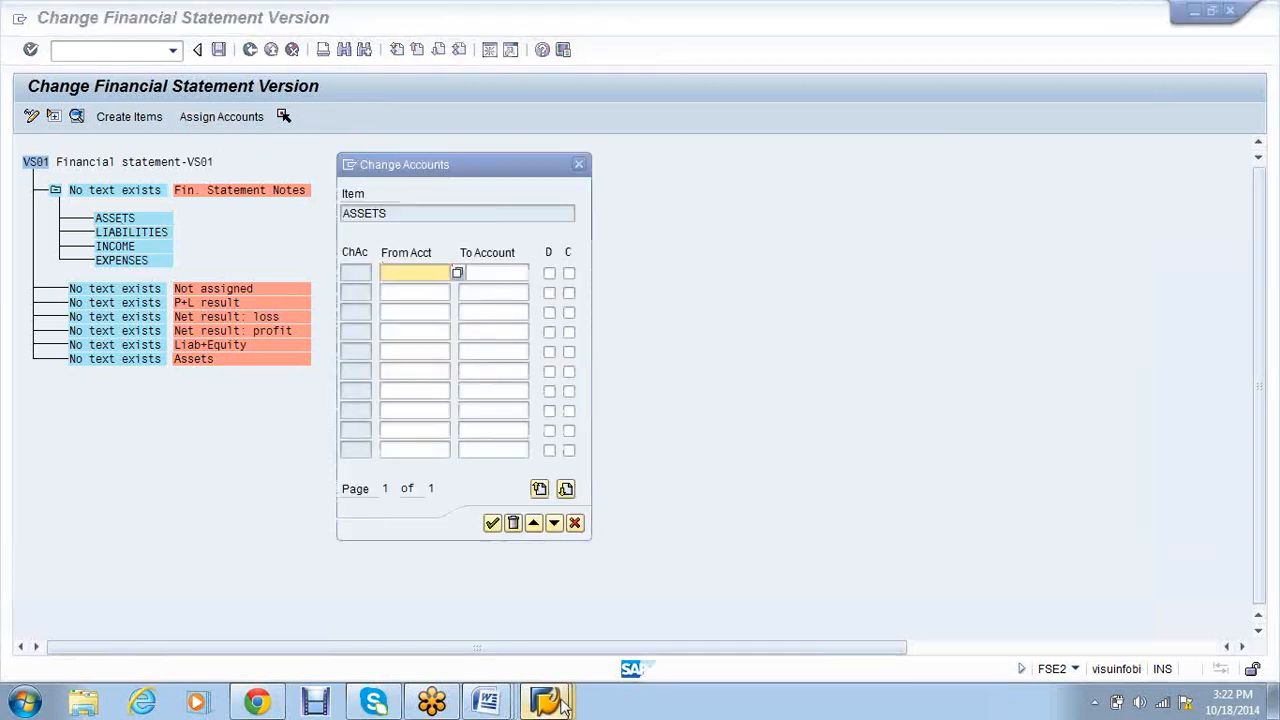
{"action": "mouse_move", "coordinate": [563, 707]}
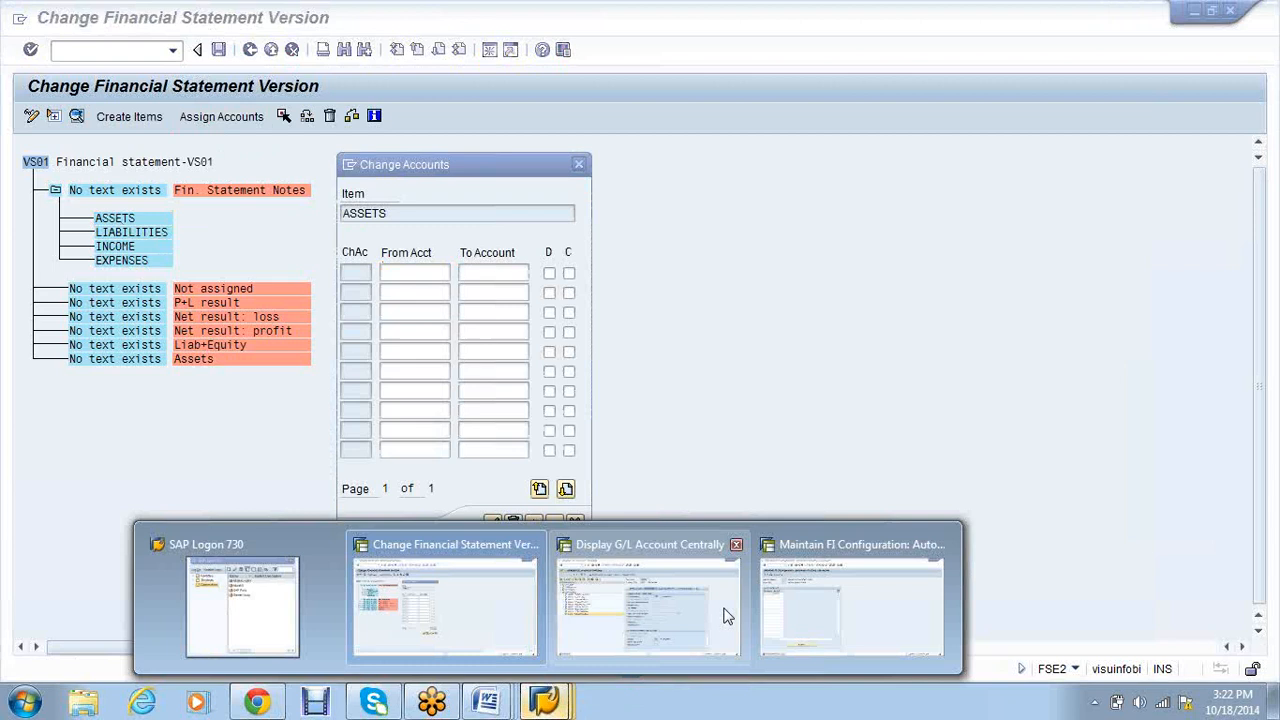
{"action": "left_click", "coordinate": [727, 617]}
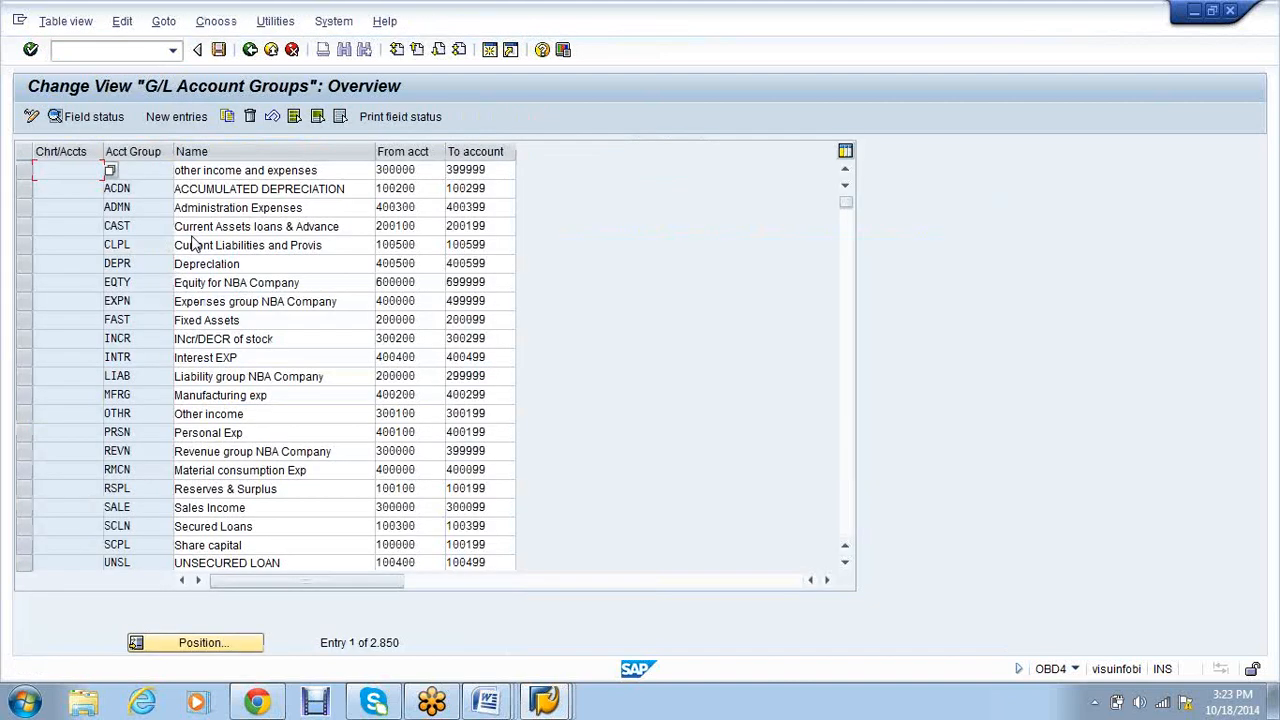
{"action": "left_click", "coordinate": [203, 643]}
{"action": "type", "text": "vs01"}
{"action": "key", "text": "Return"}
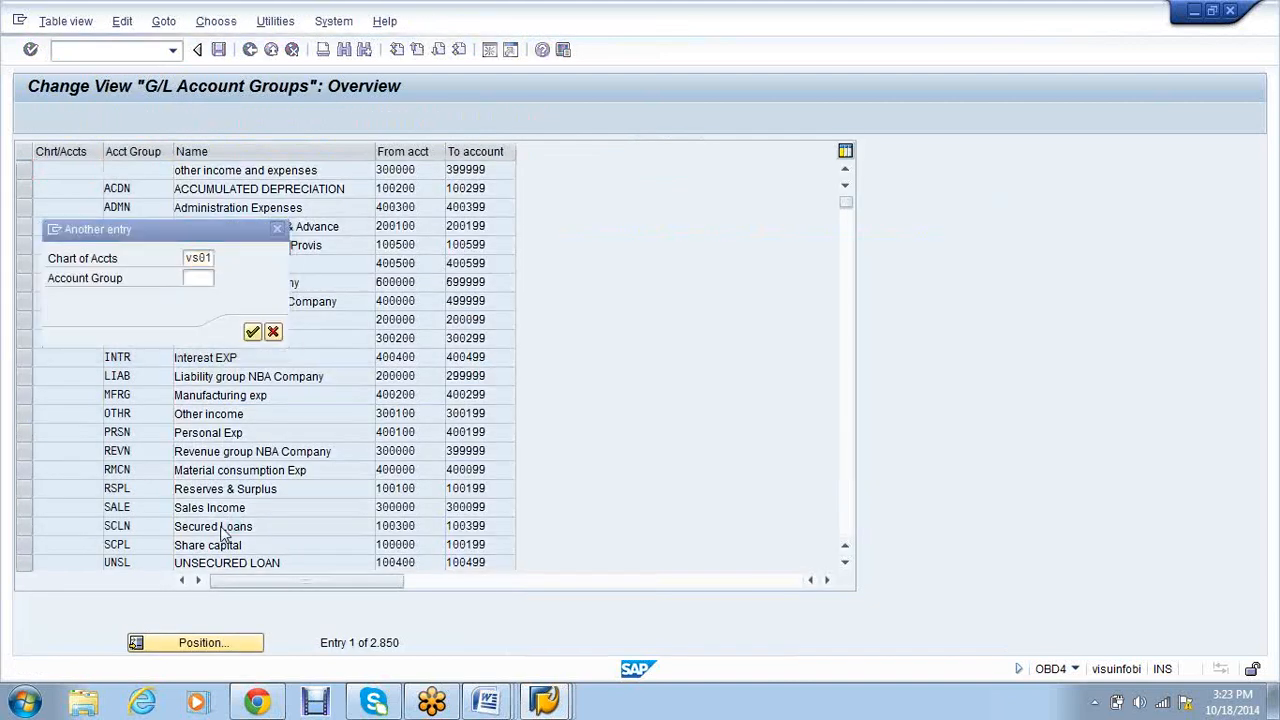
{"action": "left_click", "coordinate": [380, 170]}
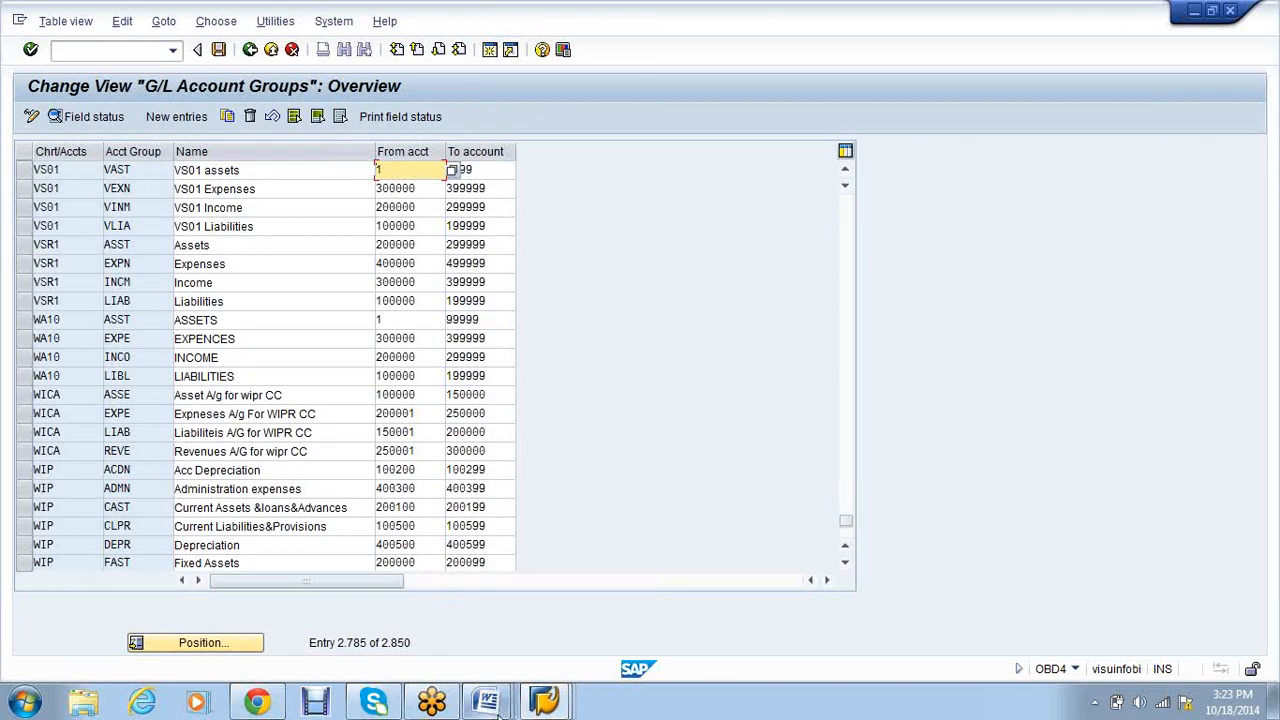
Assign the account range 1 to 9999 to the ASSETS item for both debit and credit balances.
{"action": "left_click", "coordinate": [571, 705]}
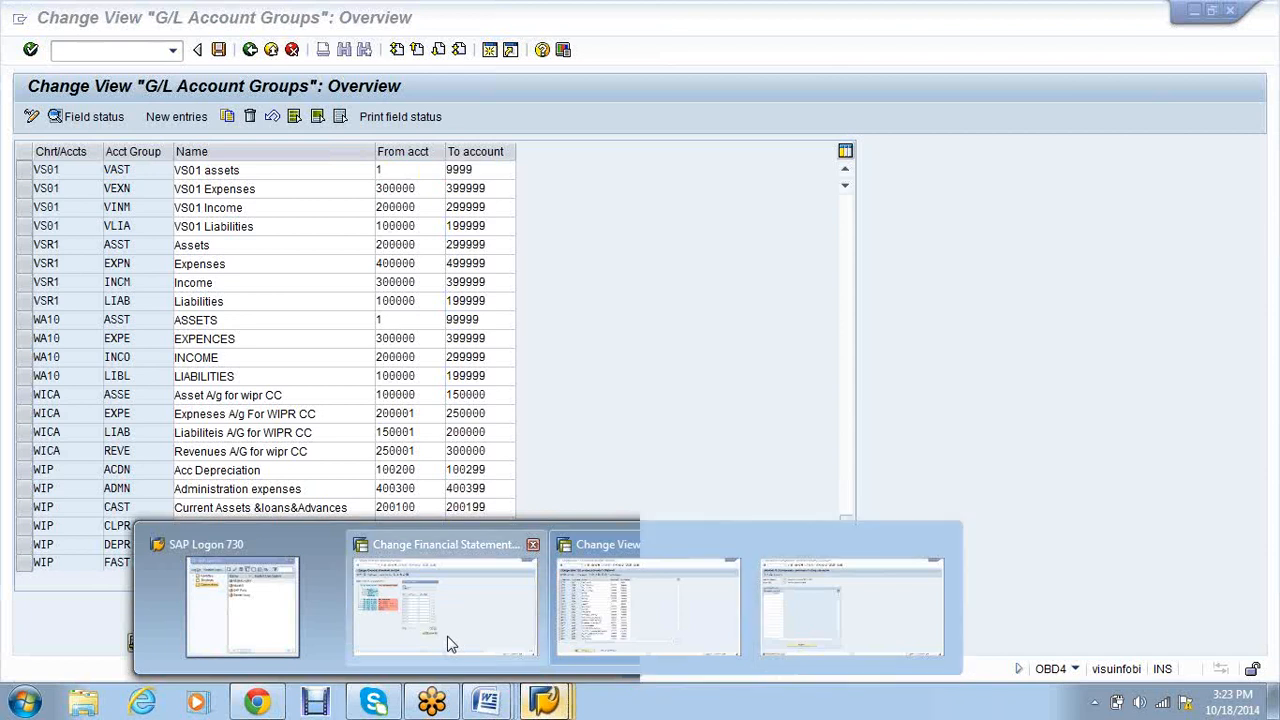
{"action": "left_click", "coordinate": [446, 634]}
{"action": "type", "text": "9999"}
{"action": "key", "text": "Tab"}
{"action": "key", "text": "space"}
{"action": "key", "text": "Tab"}
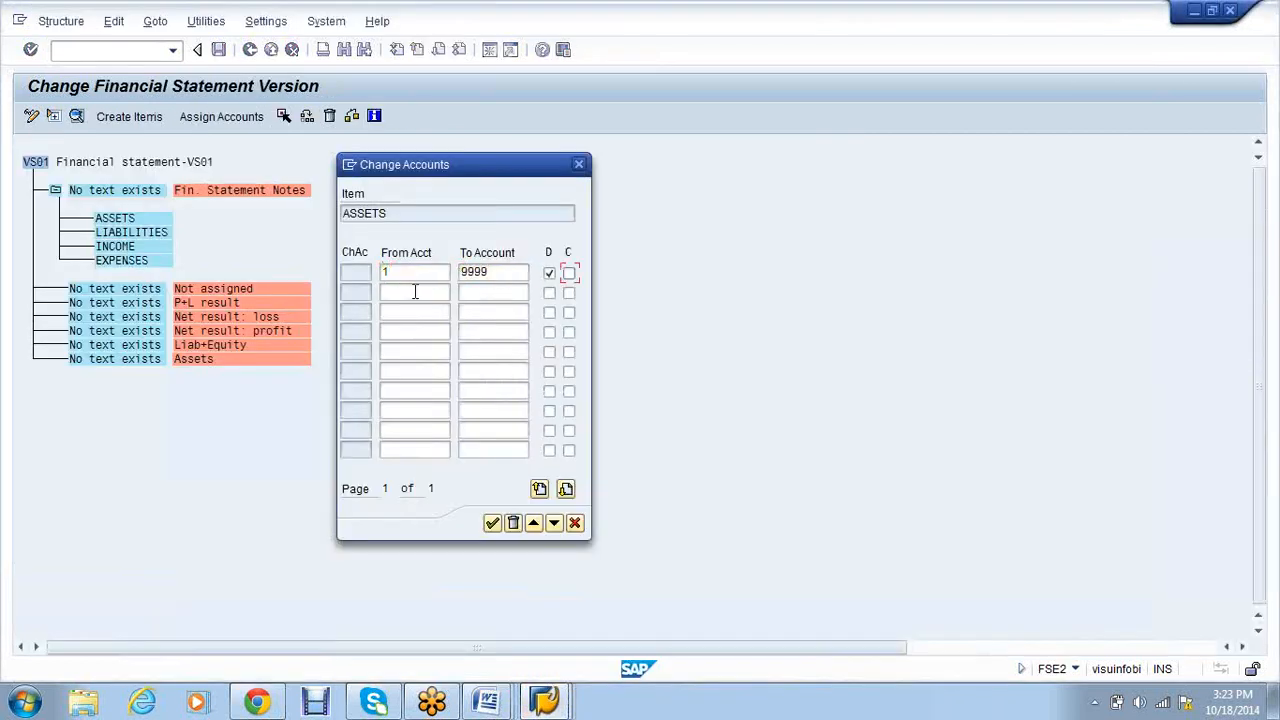
Look up the VS01 Liabilities range and enter 100000 to 199999 as the second account line of the ASSETS item.
{"action": "key", "text": "alt+Tab"}
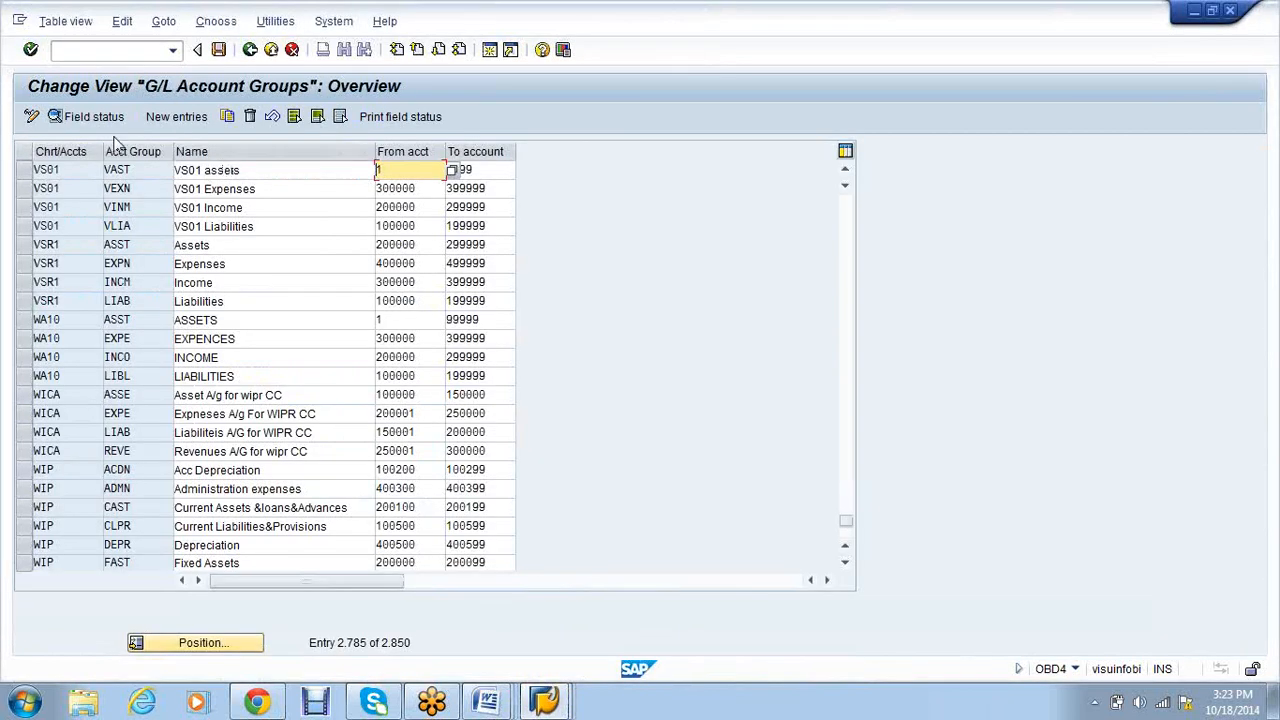
{"action": "left_click", "coordinate": [380, 226]}
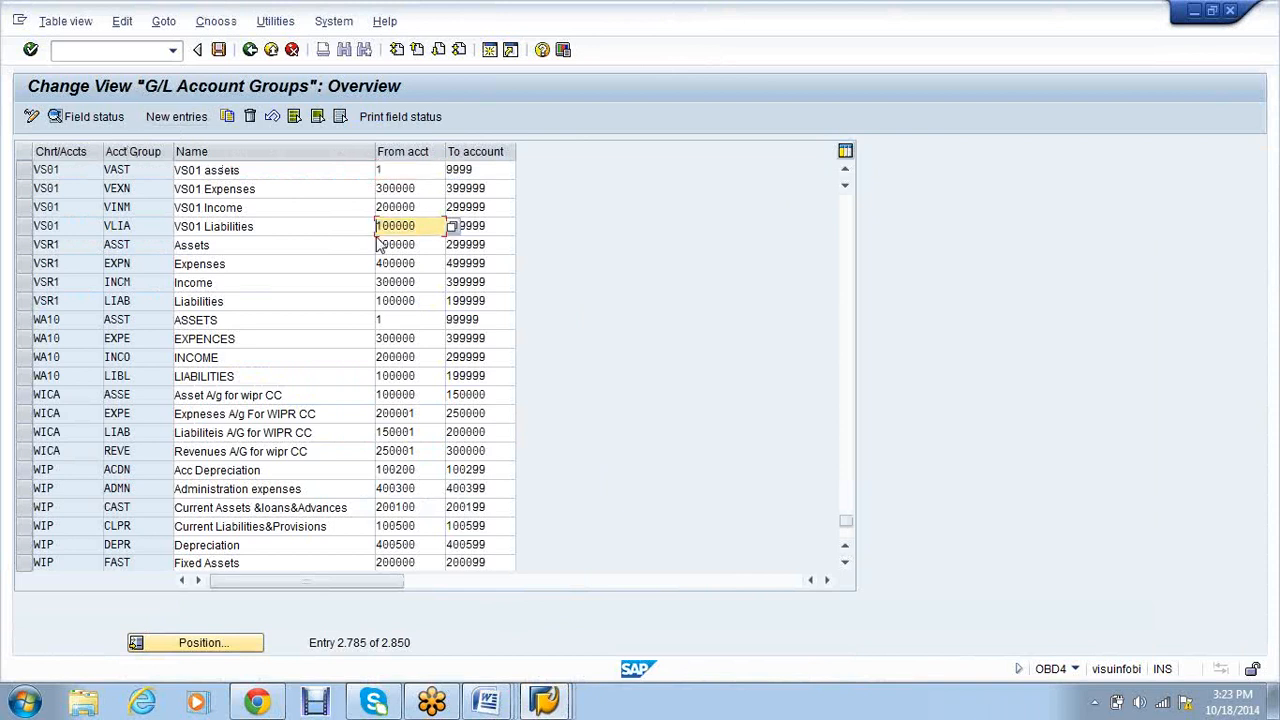
{"action": "key", "text": "alt+Tab"}
{"action": "left_click", "coordinate": [392, 291]}
{"action": "type", "text": "100000"}
{"action": "key", "text": "Tab"}
{"action": "type", "text": "199999"}
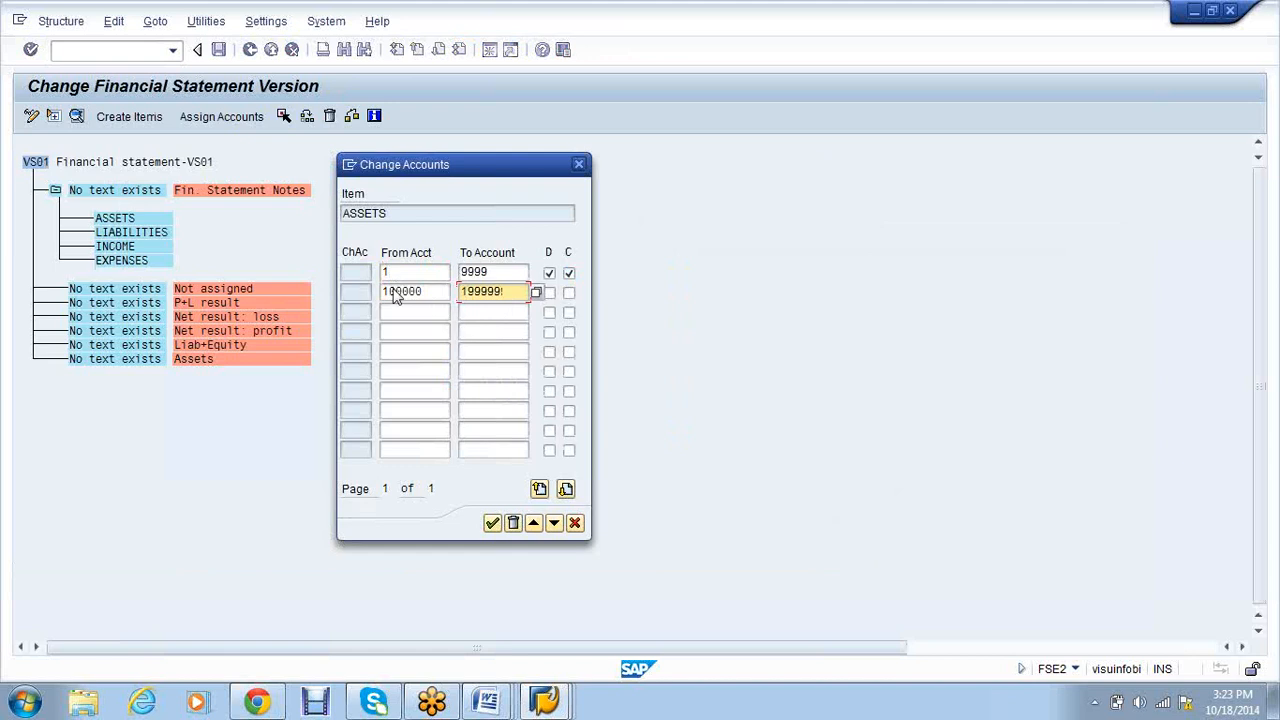
Copy the VS01 Income start account 200000 into the third account line of the ASSETS item.
{"action": "key", "text": "alt+Tab"}
{"action": "left_click", "coordinate": [410, 206]}
{"action": "left_click_drag", "start_coordinate": [411, 206], "coordinate": [371, 207]}
{"action": "key", "text": "ctrl+c"}
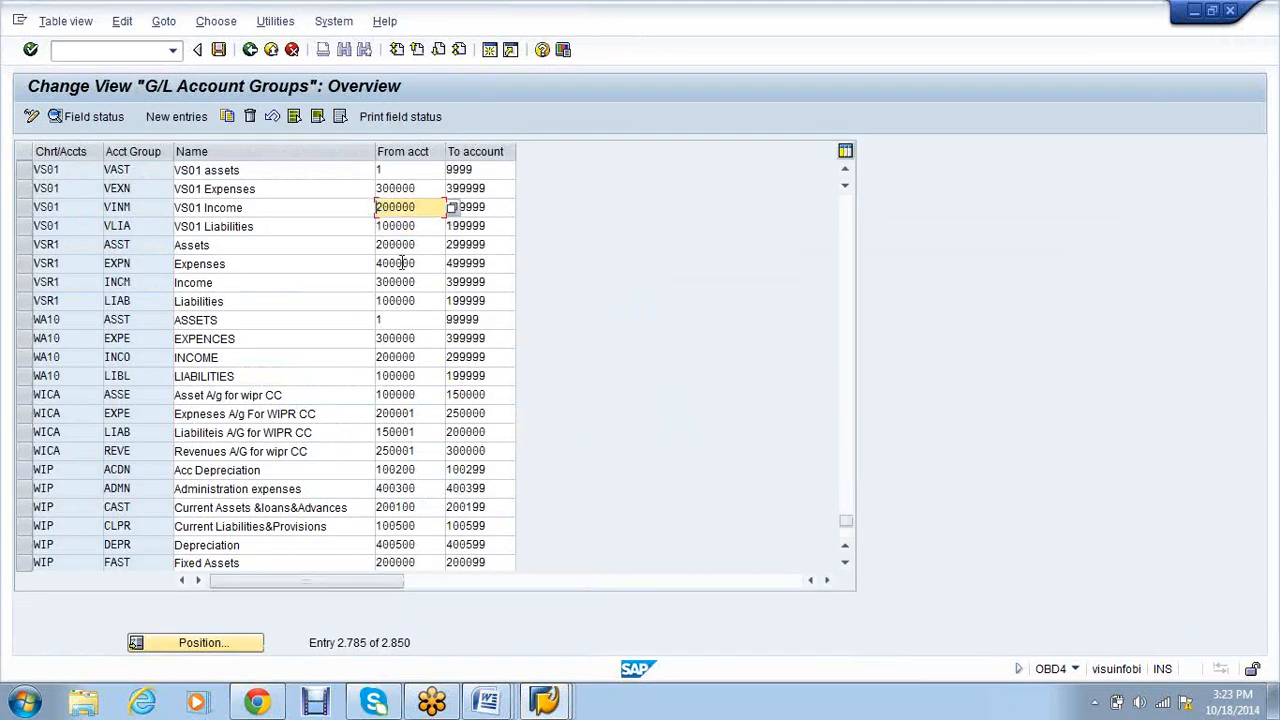
{"action": "key", "text": "alt+Tab"}
{"action": "left_click", "coordinate": [409, 311]}
{"action": "key", "text": "ctrl+v"}
{"action": "key", "text": "Tab"}
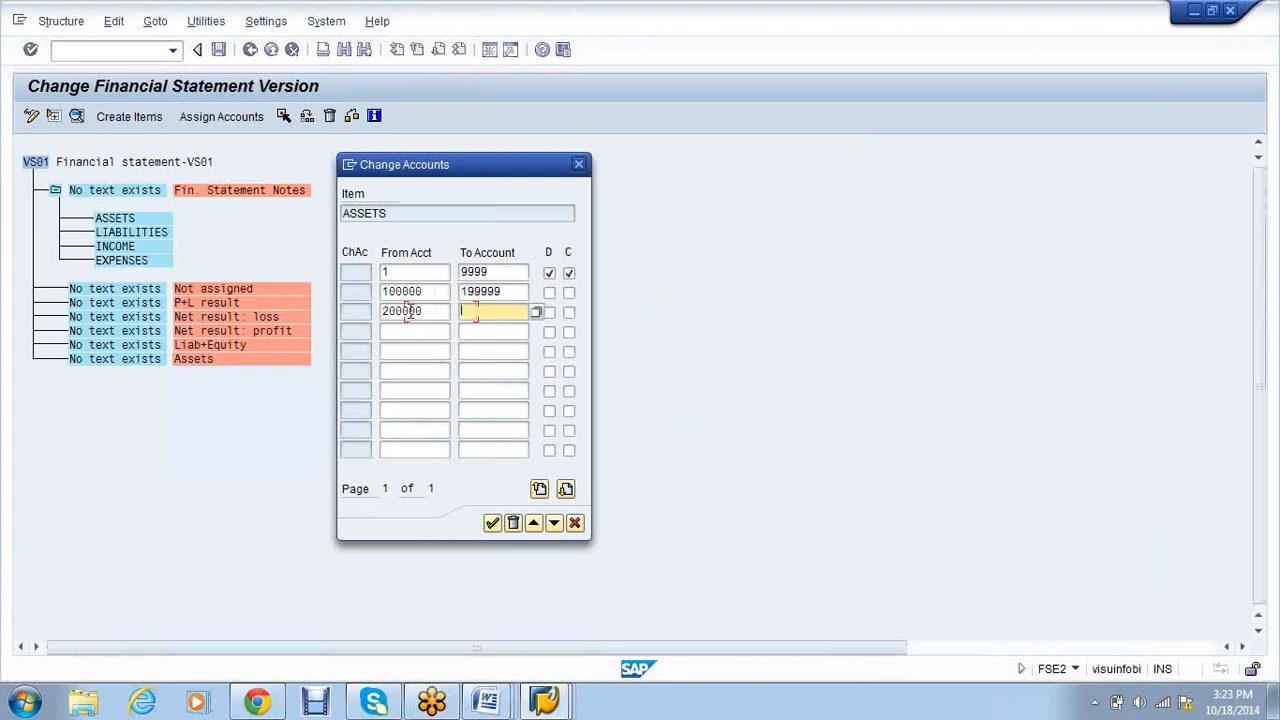
Clear the account numbers from the second and third lines of the ASSETS item.
{"action": "left_click", "coordinate": [503, 291]}
{"action": "key", "text": "BackSpace"}
{"action": "key", "text": "BackSpace"}
{"action": "key", "text": "BackSpace"}
{"action": "key", "text": "BackSpace"}
{"action": "key", "text": "BackSpace"}
{"action": "key", "text": "BackSpace"}
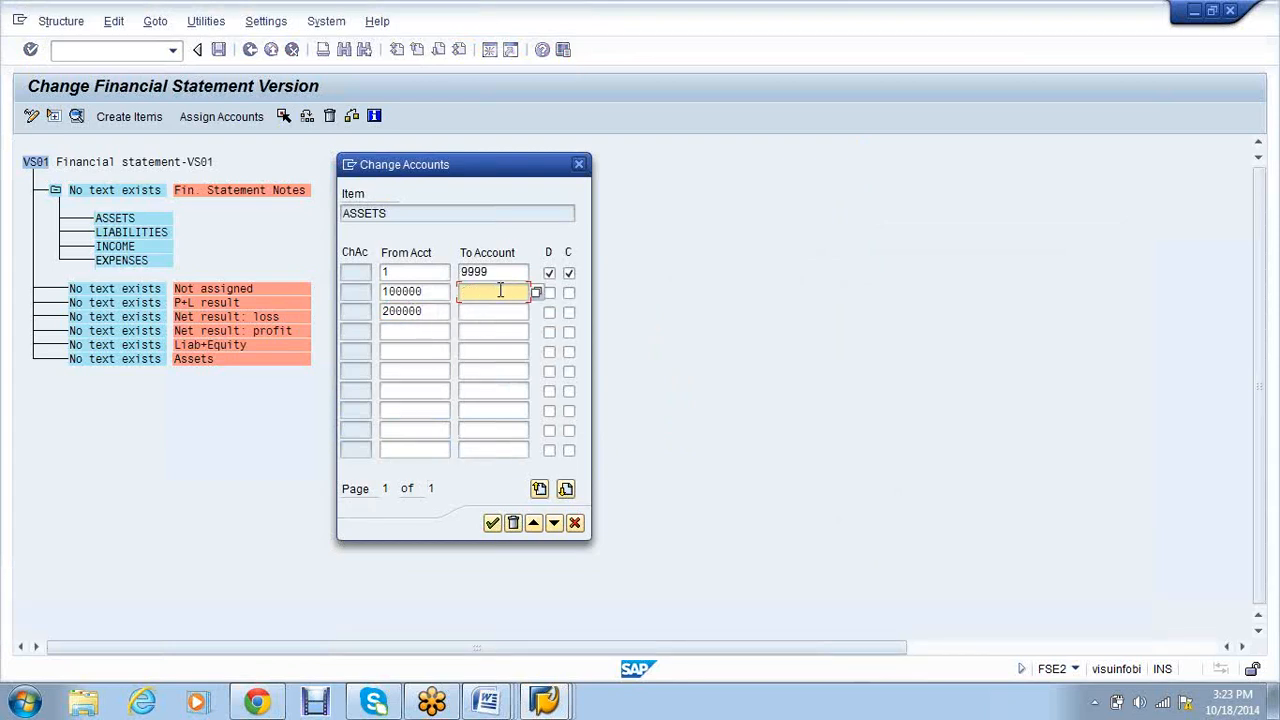
{"action": "left_click", "coordinate": [431, 291]}
{"action": "key", "text": "BackSpace"}
{"action": "key", "text": "BackSpace"}
{"action": "key", "text": "BackSpace"}
{"action": "key", "text": "BackSpace"}
{"action": "key", "text": "BackSpace"}
{"action": "key", "text": "BackSpace"}
{"action": "left_click", "coordinate": [434, 311]}
{"action": "key", "text": "BackSpace"}
{"action": "key", "text": "BackSpace"}
{"action": "key", "text": "BackSpace"}
{"action": "key", "text": "BackSpace"}
{"action": "key", "text": "BackSpace"}
{"action": "key", "text": "BackSpace"}
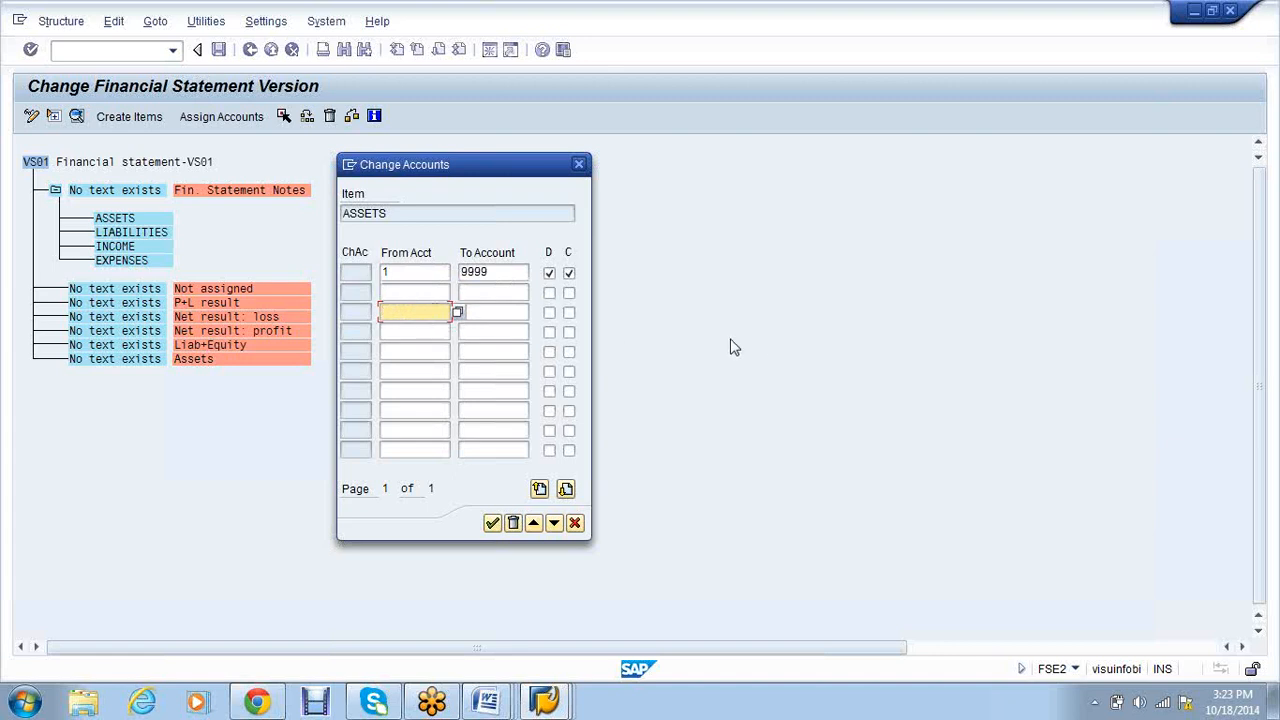
Delete the emptied account line and confirm the account assignment of the ASSETS item.
{"action": "left_click", "coordinate": [497, 526]}
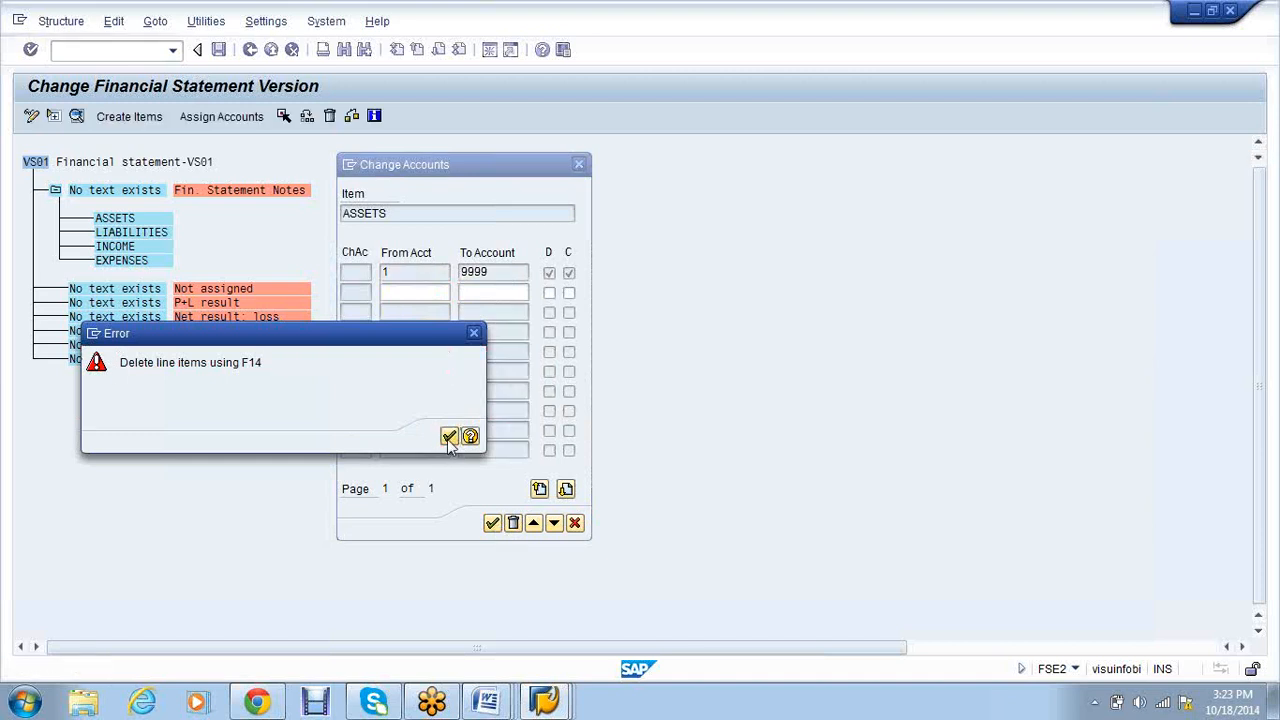
{"action": "left_click", "coordinate": [449, 438]}
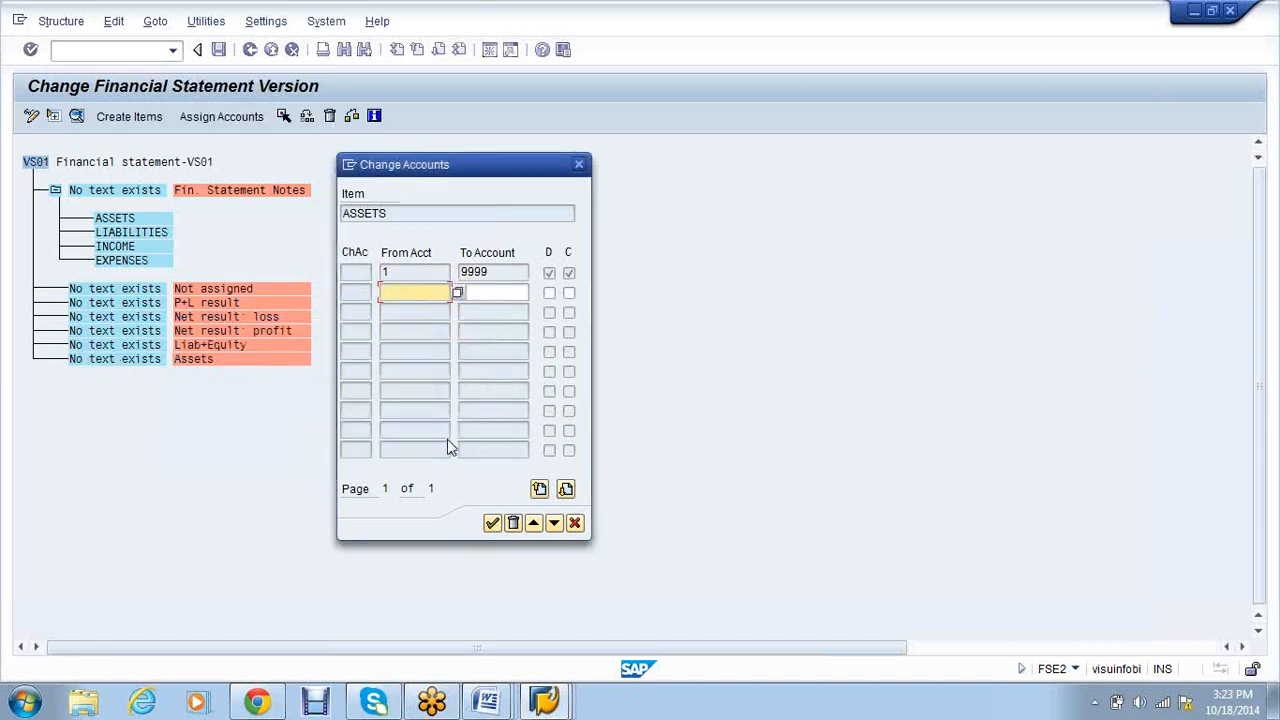
{"action": "left_click", "coordinate": [512, 524]}
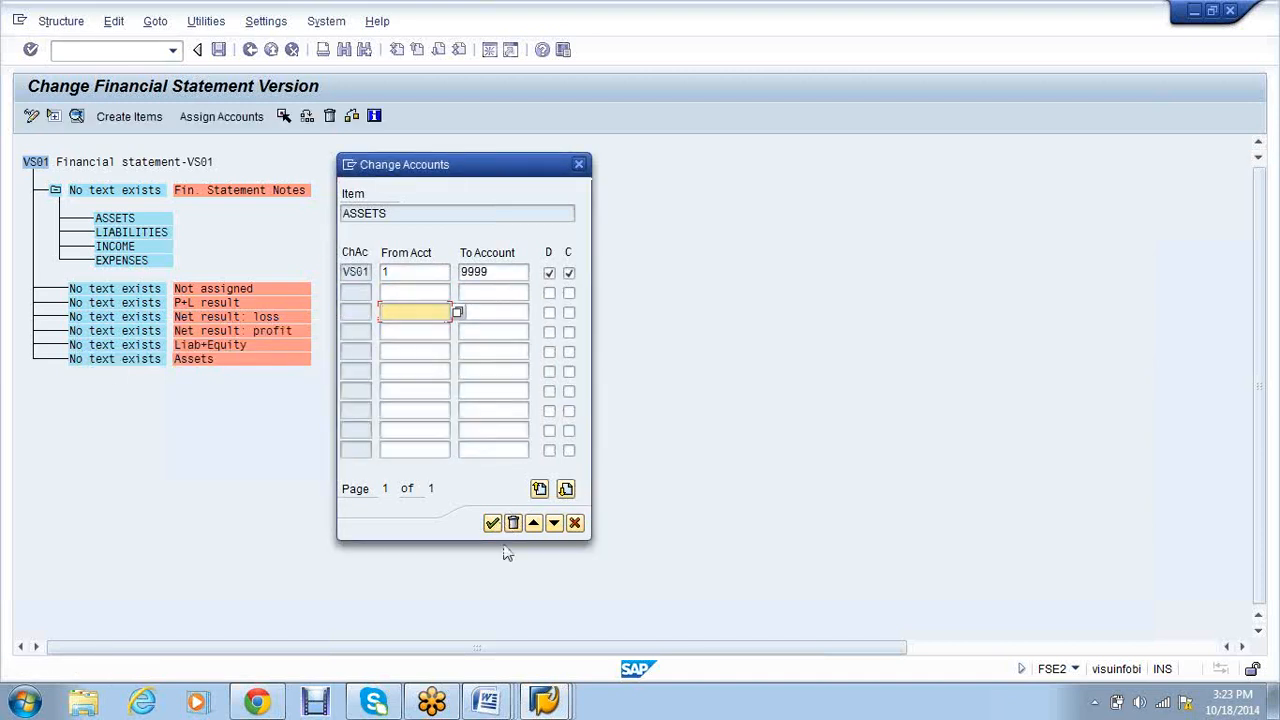
{"action": "left_click", "coordinate": [493, 525]}
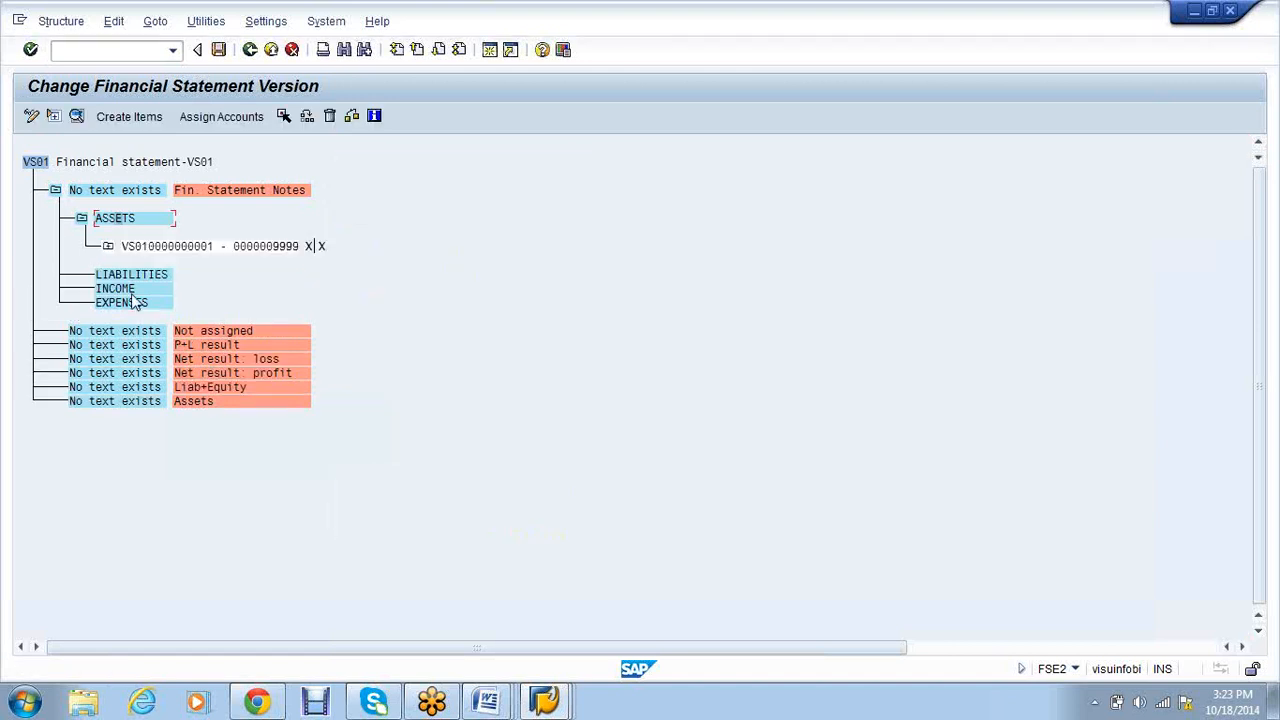
Open the account assignment for the LIABILITIES item and copy in the VS01 Liabilities start account 100000.
{"action": "left_click", "coordinate": [131, 279]}
{"action": "left_click", "coordinate": [219, 124]}
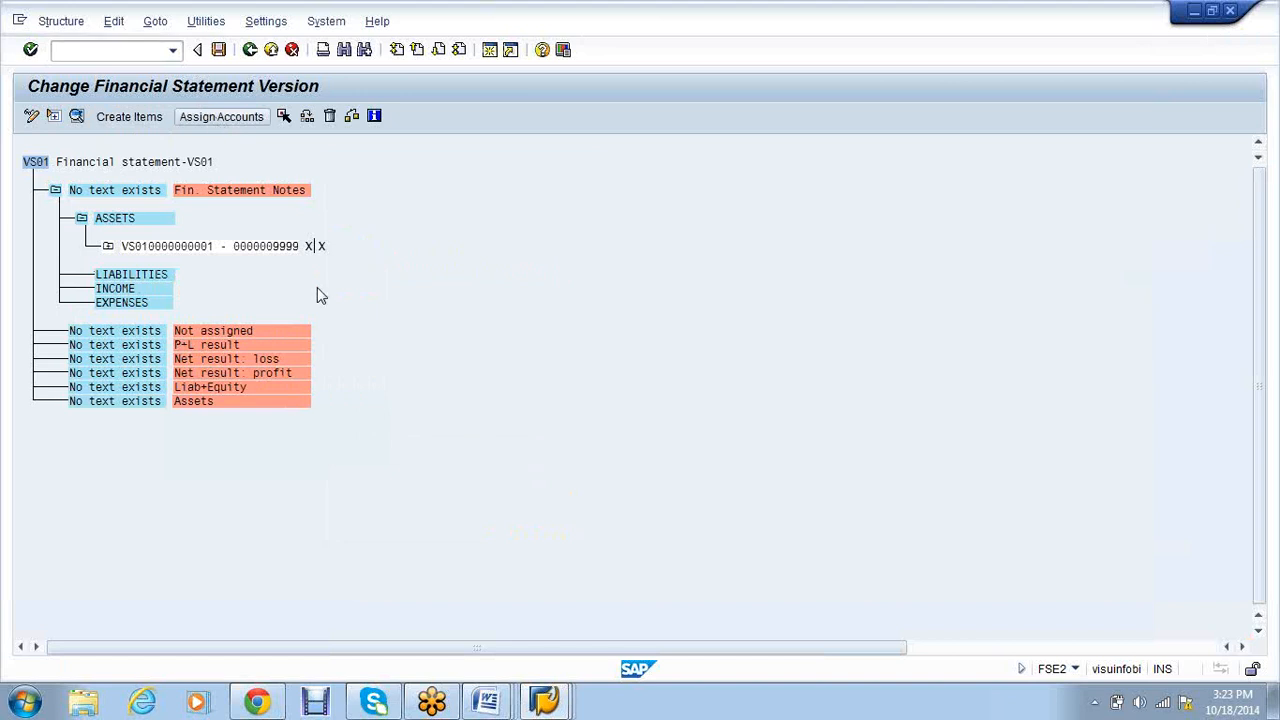
{"action": "type", "text": "2000"}
{"action": "key", "text": "BackSpace"}
{"action": "key", "text": "BackSpace"}
{"action": "key", "text": "BackSpace"}
{"action": "key", "text": "BackSpace"}
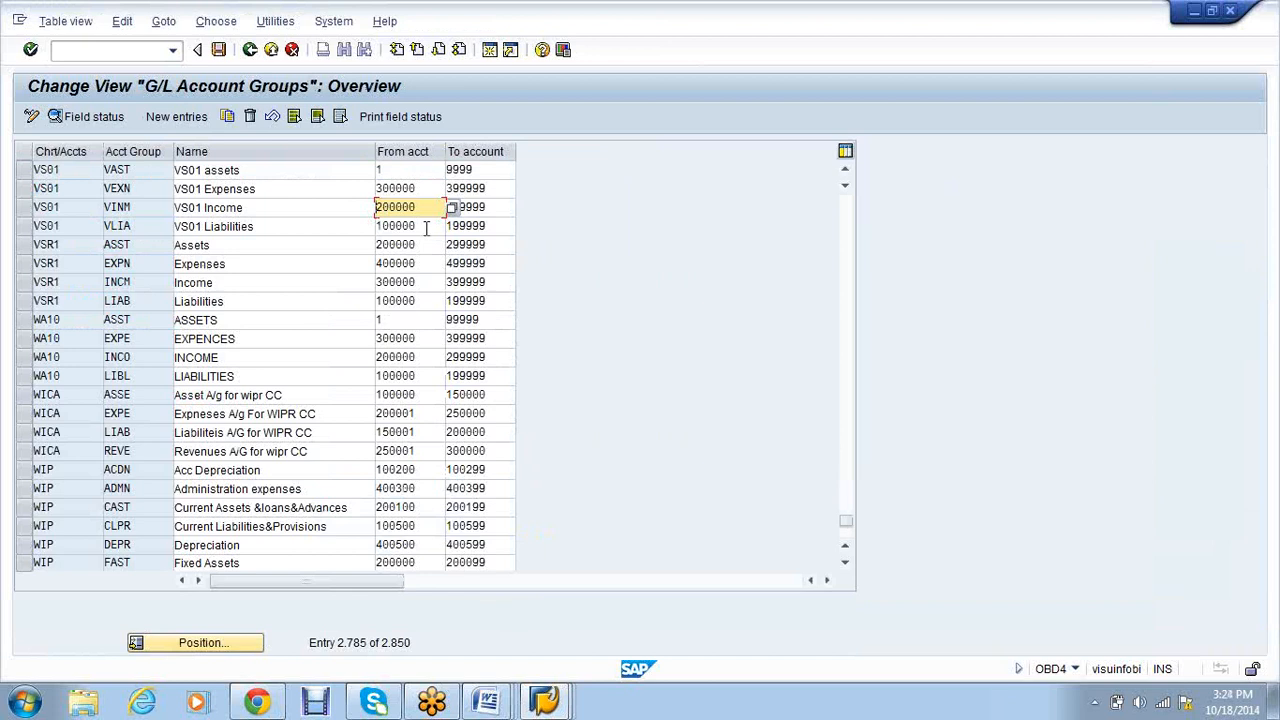
{"action": "left_click_drag", "start_coordinate": [416, 226], "coordinate": [369, 226]}
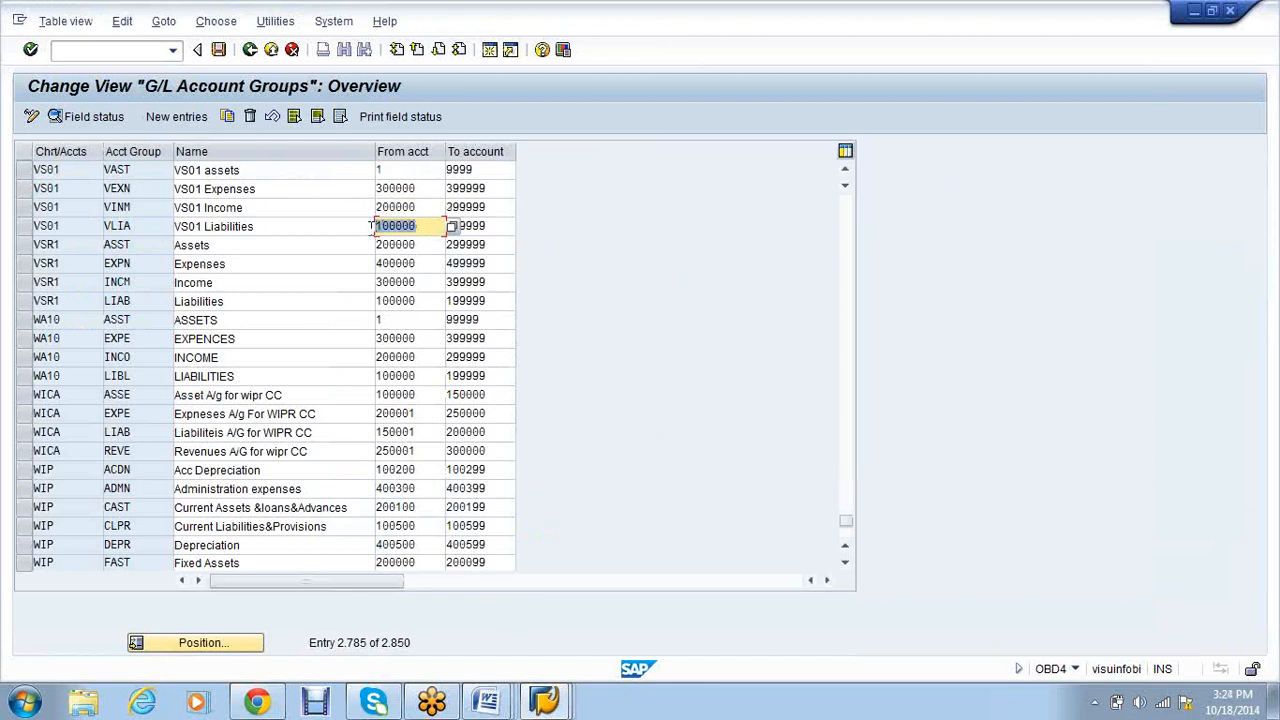
{"action": "key", "text": "ctrl+c"}
{"action": "key", "text": "alt+Tab"}
{"action": "left_click", "coordinate": [414, 277]}
{"action": "key", "text": "ctrl+v"}
Set the LIABILITIES end account to 199999, mark both debit and credit, and confirm the assignment.
{"action": "key", "text": "alt+Tab"}
{"action": "left_click_drag", "start_coordinate": [487, 226], "coordinate": [447, 228]}
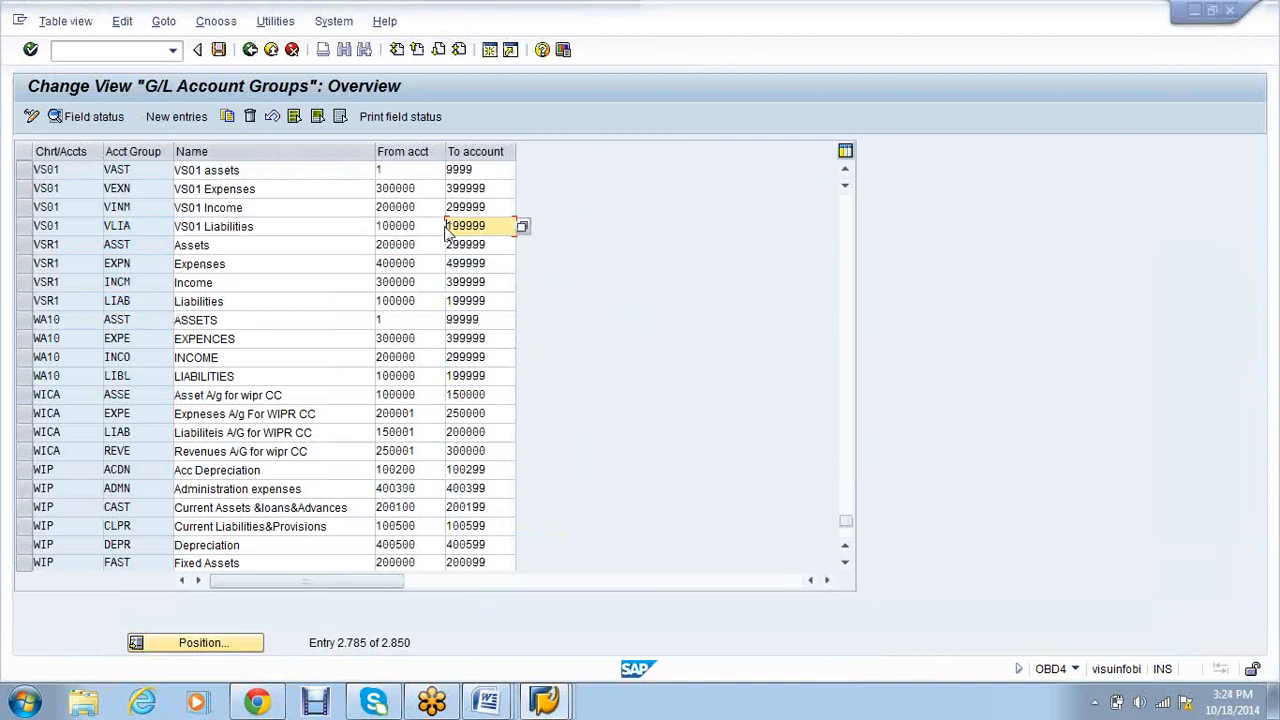
{"action": "key", "text": "ctrl+c"}
{"action": "key", "text": "alt+Tab"}
{"action": "left_click", "coordinate": [493, 272]}
{"action": "key", "text": "ctrl+v"}
{"action": "left_click", "coordinate": [549, 273]}
{"action": "left_click", "coordinate": [568, 273]}
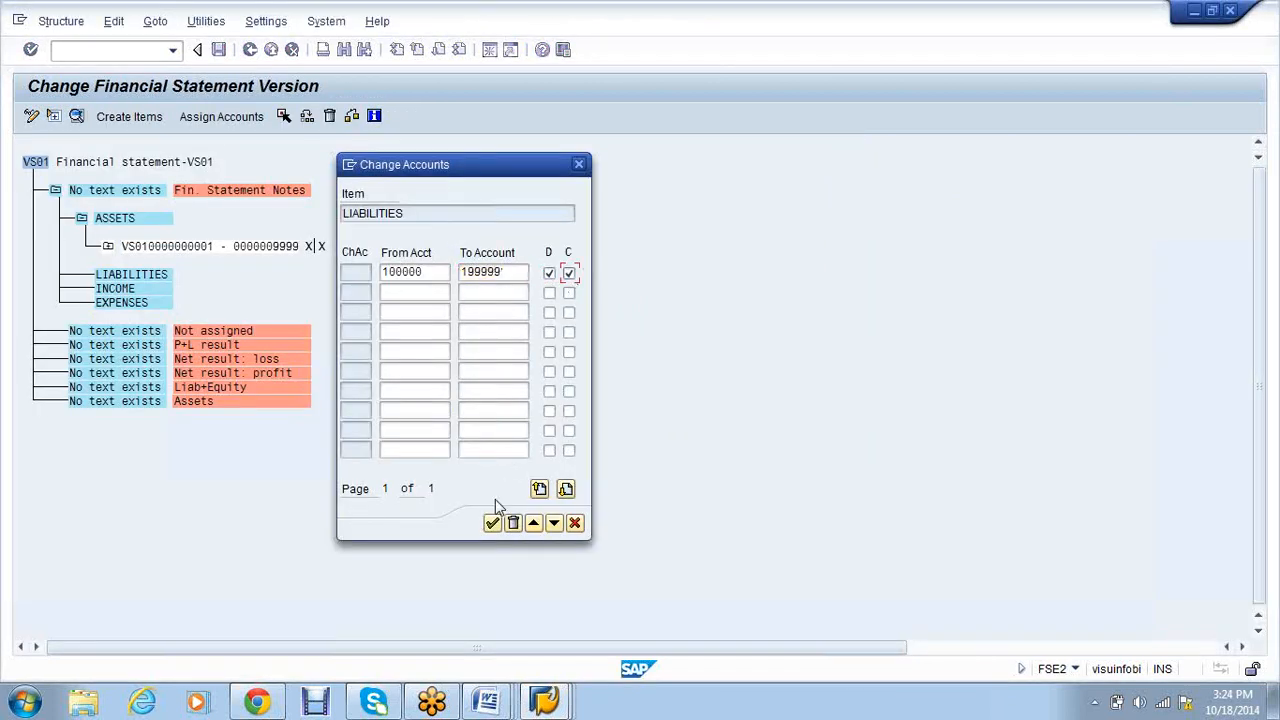
{"action": "left_click", "coordinate": [493, 524]}
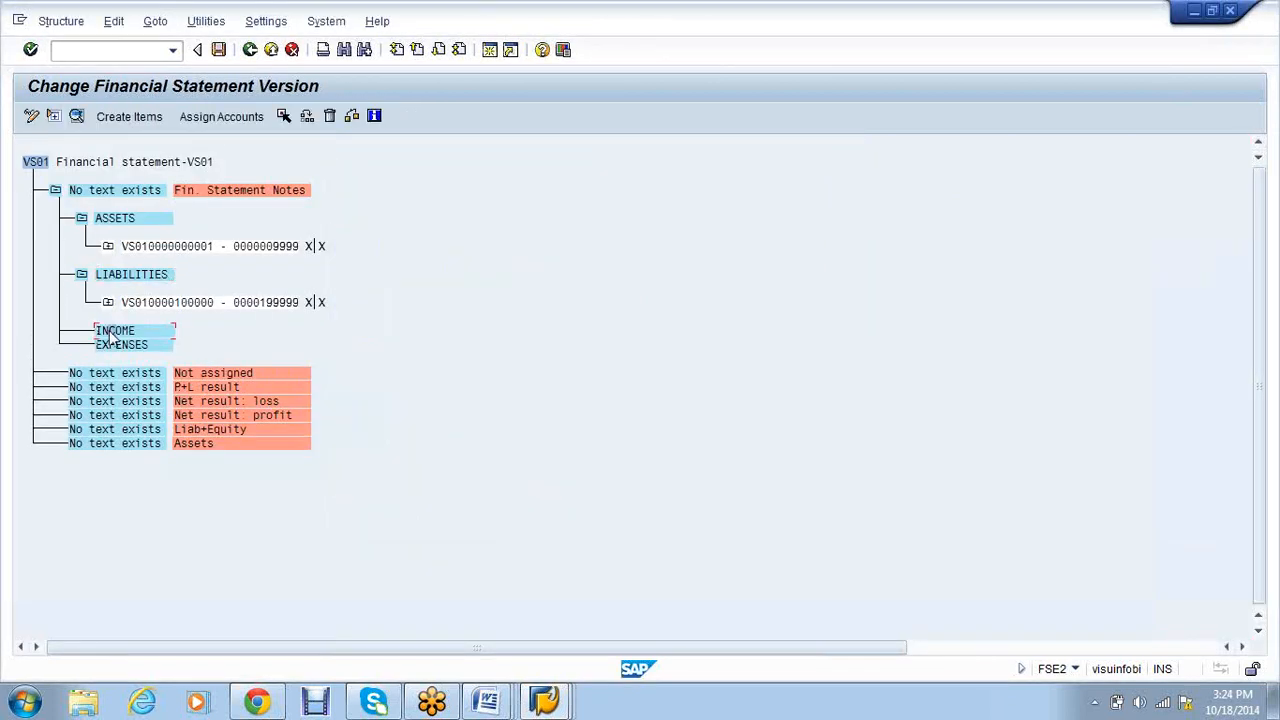
Assign the VS01 Income range 200000 to 299999 to the INCOME item for both debit and credit, and confirm it.
{"action": "left_click", "coordinate": [214, 117]}
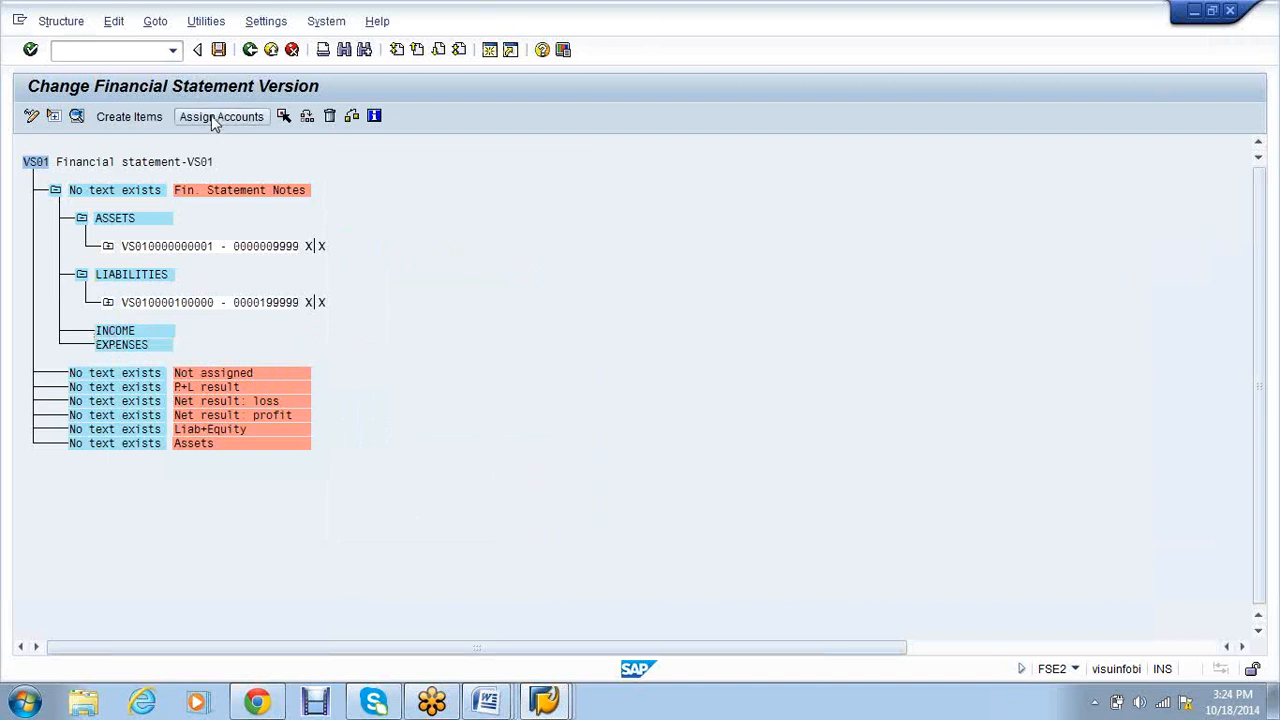
{"action": "left_click", "coordinate": [555, 697]}
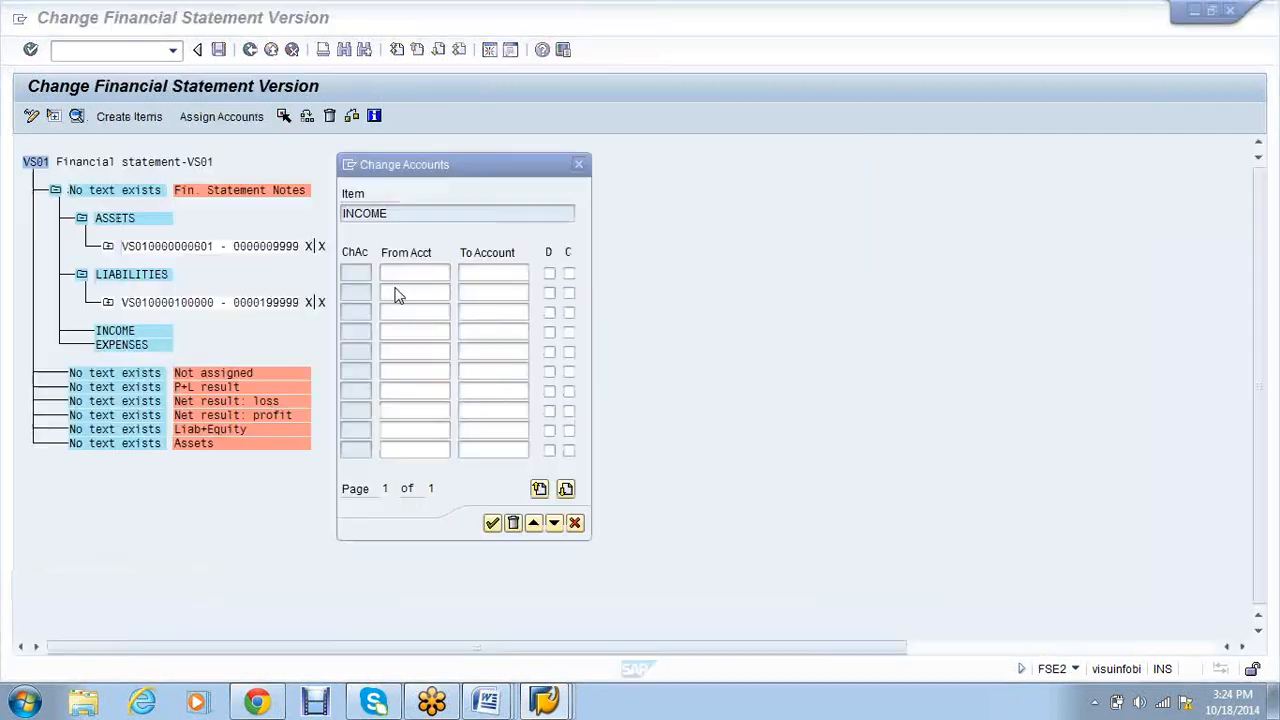
{"action": "left_click", "coordinate": [397, 300]}
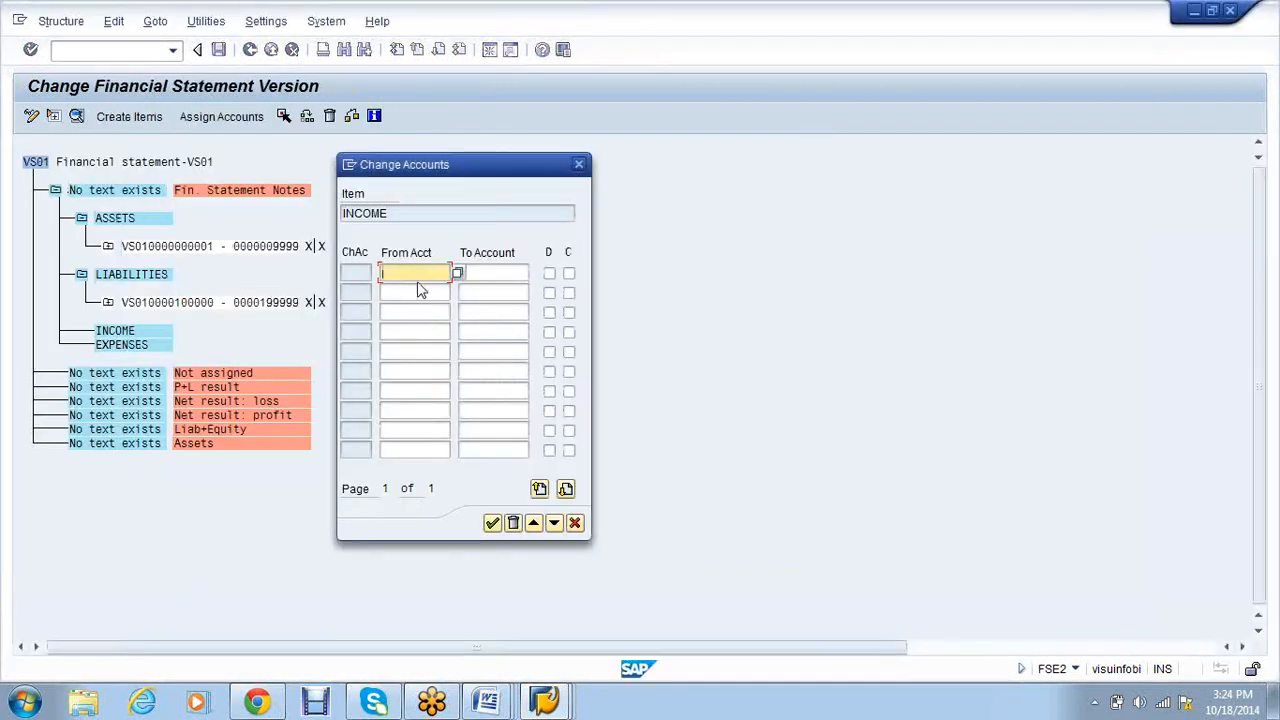
{"action": "key", "text": "alt+Tab"}
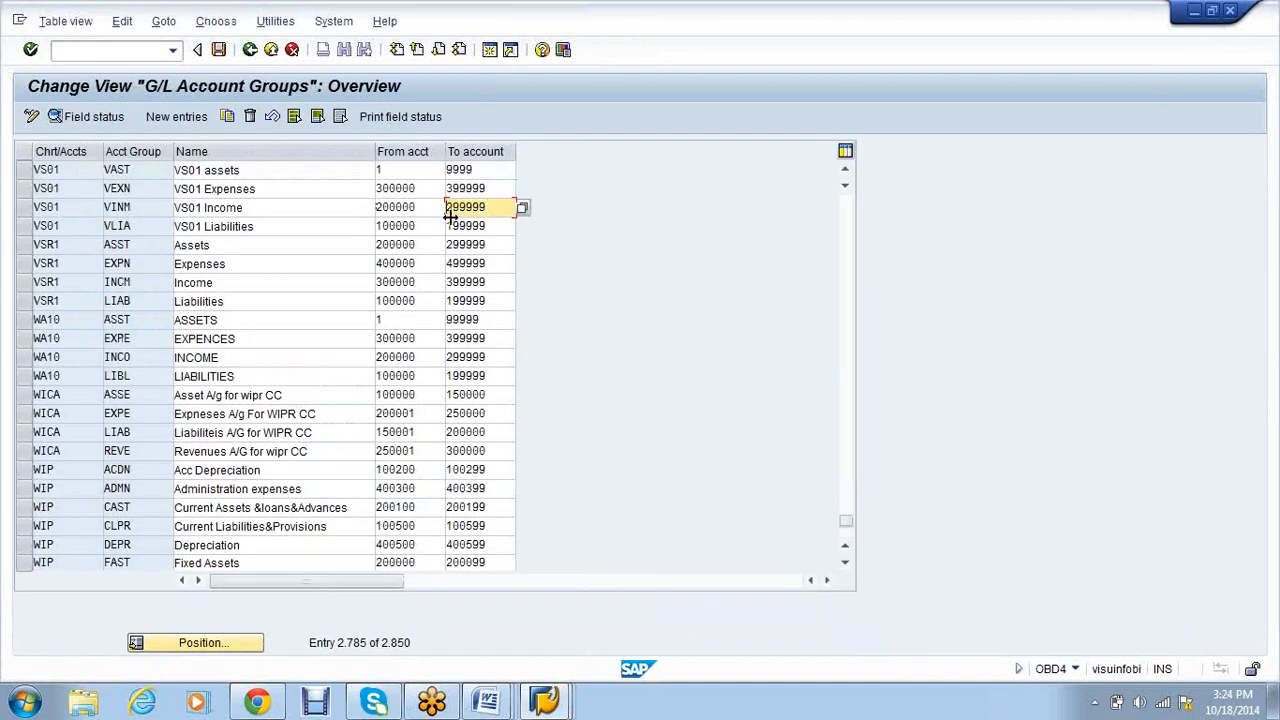
{"action": "key", "text": "alt+Tab"}
{"action": "left_click", "coordinate": [478, 272]}
{"action": "key", "text": "ctrl+v"}
{"action": "left_click", "coordinate": [549, 274]}
{"action": "left_click", "coordinate": [568, 275]}
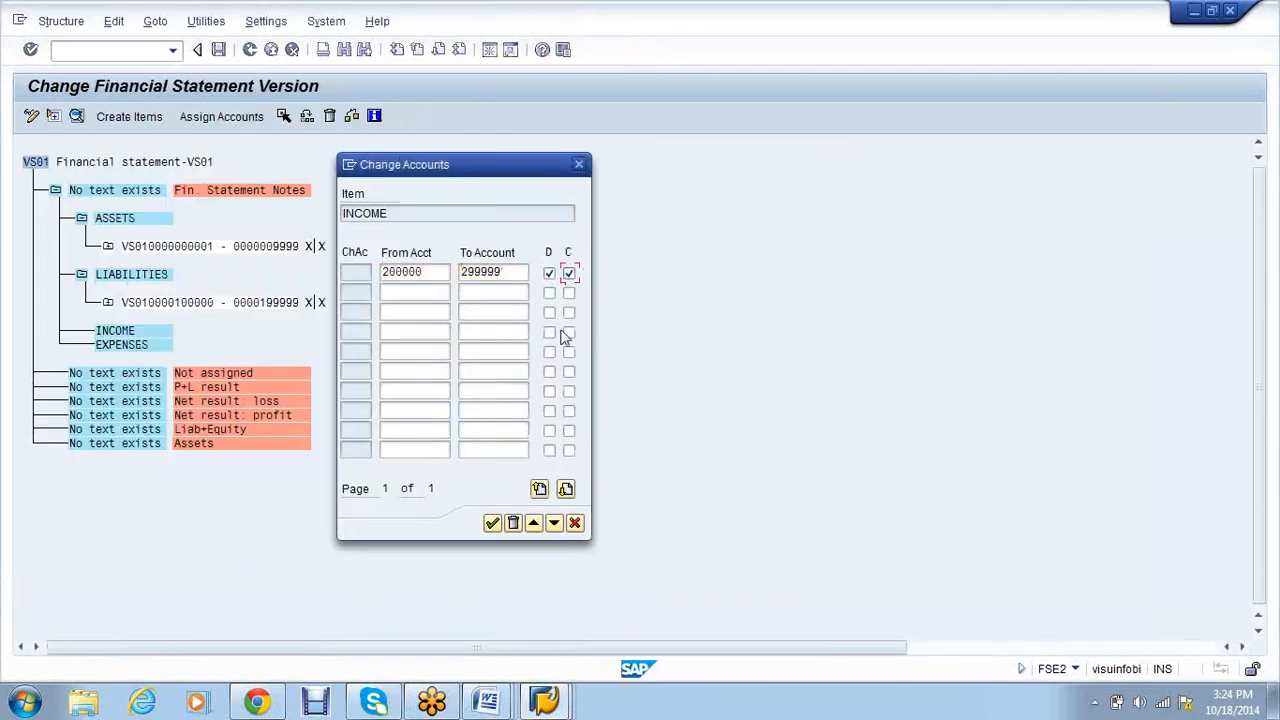
{"action": "left_click", "coordinate": [492, 524]}
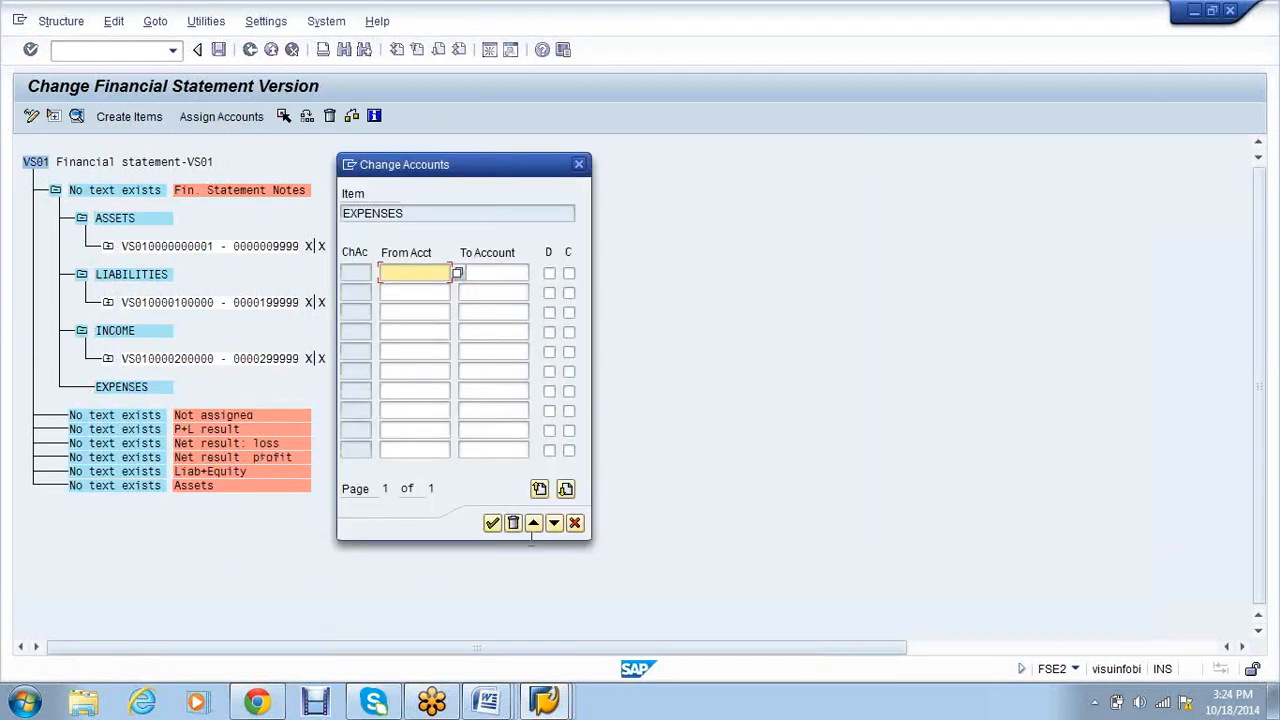
Copy the VS01 Expenses start account 300000 into the account assignment of the EXPENSES item.
{"action": "mouse_move", "coordinate": [543, 700]}
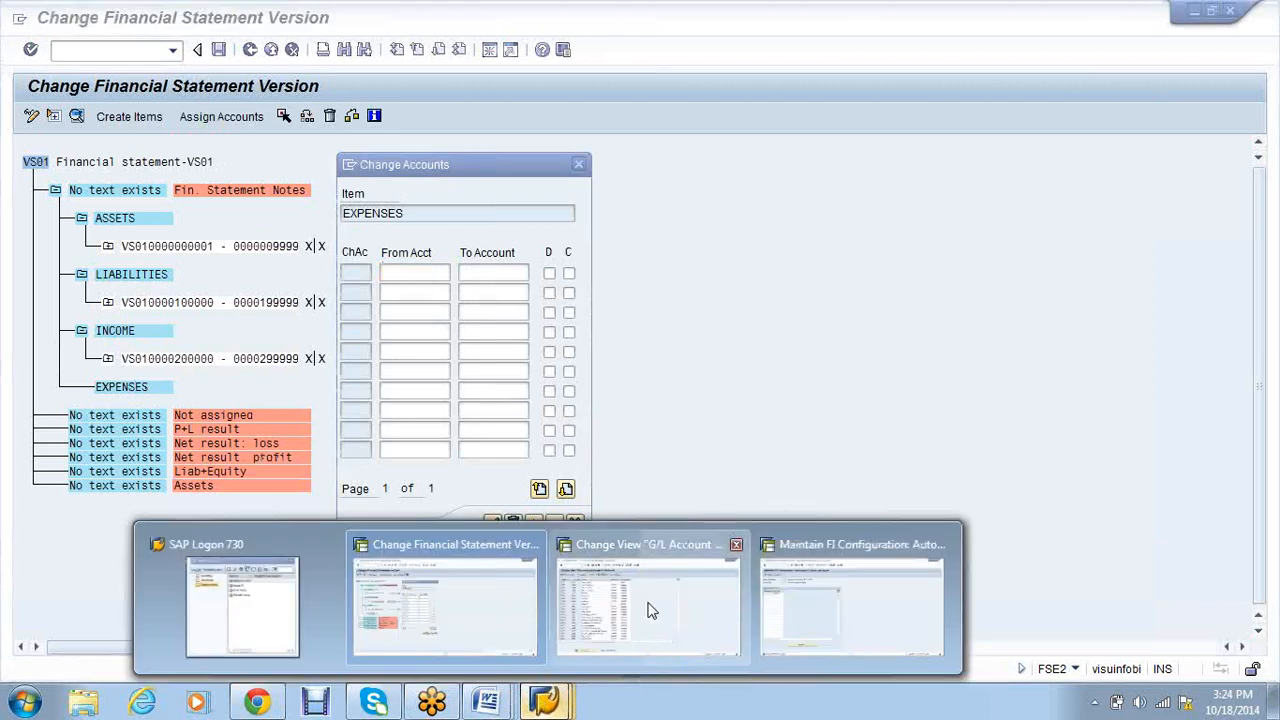
{"action": "left_click", "coordinate": [651, 607]}
{"action": "left_click_drag", "start_coordinate": [426, 190], "coordinate": [377, 190]}
{"action": "key", "text": "ctrl+c"}
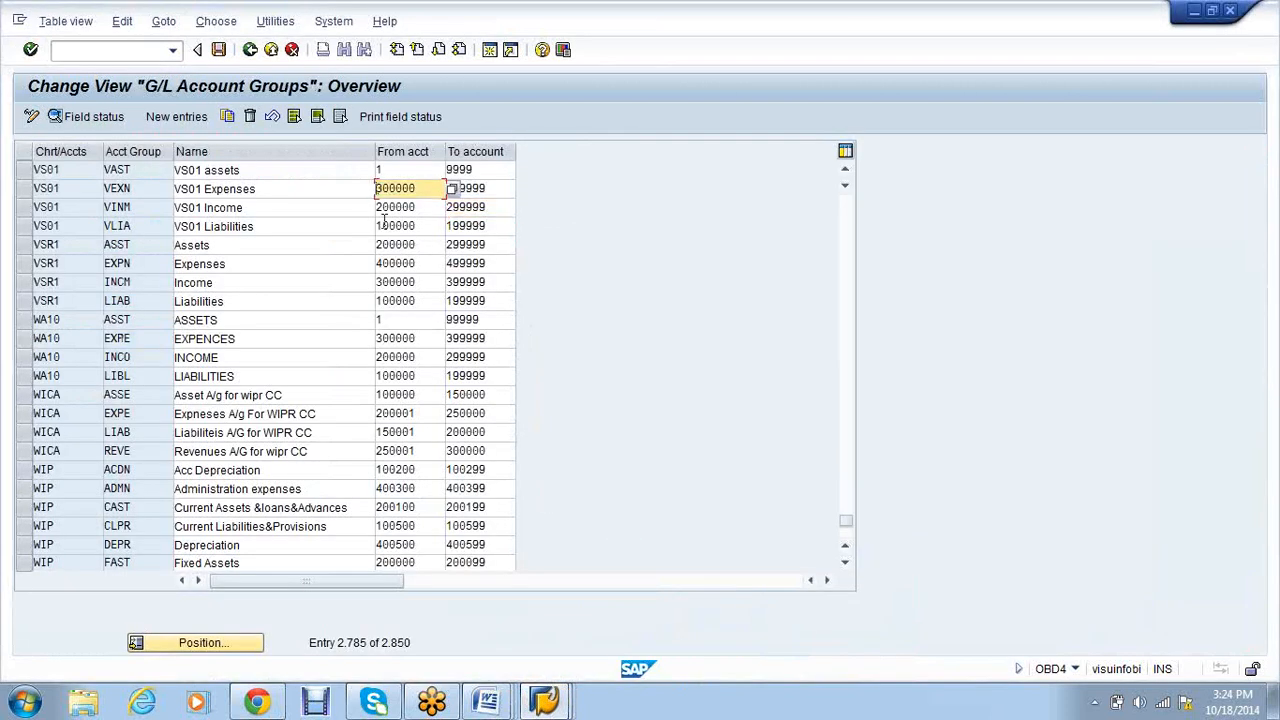
{"action": "key", "text": "alt+Tab"}
{"action": "key", "text": "ctrl+v"}
Set the EXPENSES end account to 399999, mark both debit and credit, and confirm the assignment.
{"action": "key", "text": "alt+Tab"}
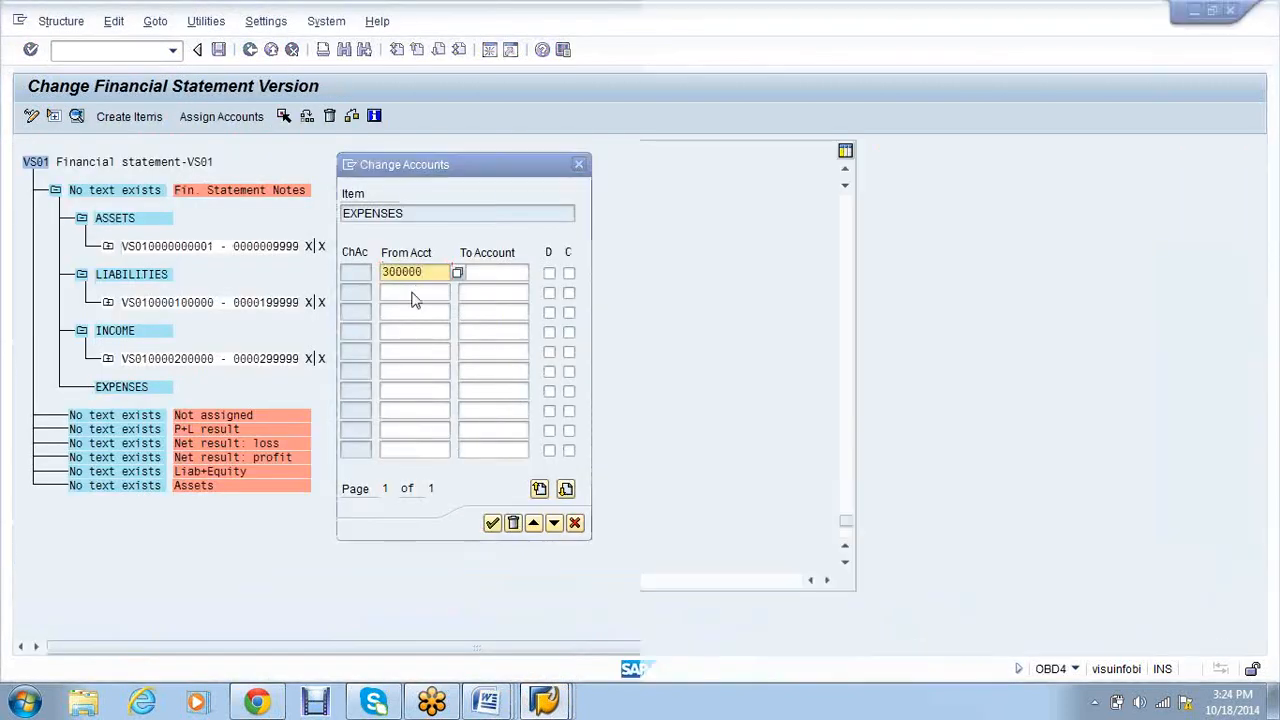
{"action": "left_click_drag", "start_coordinate": [487, 189], "coordinate": [448, 191]}
{"action": "key", "text": "ctrl+c"}
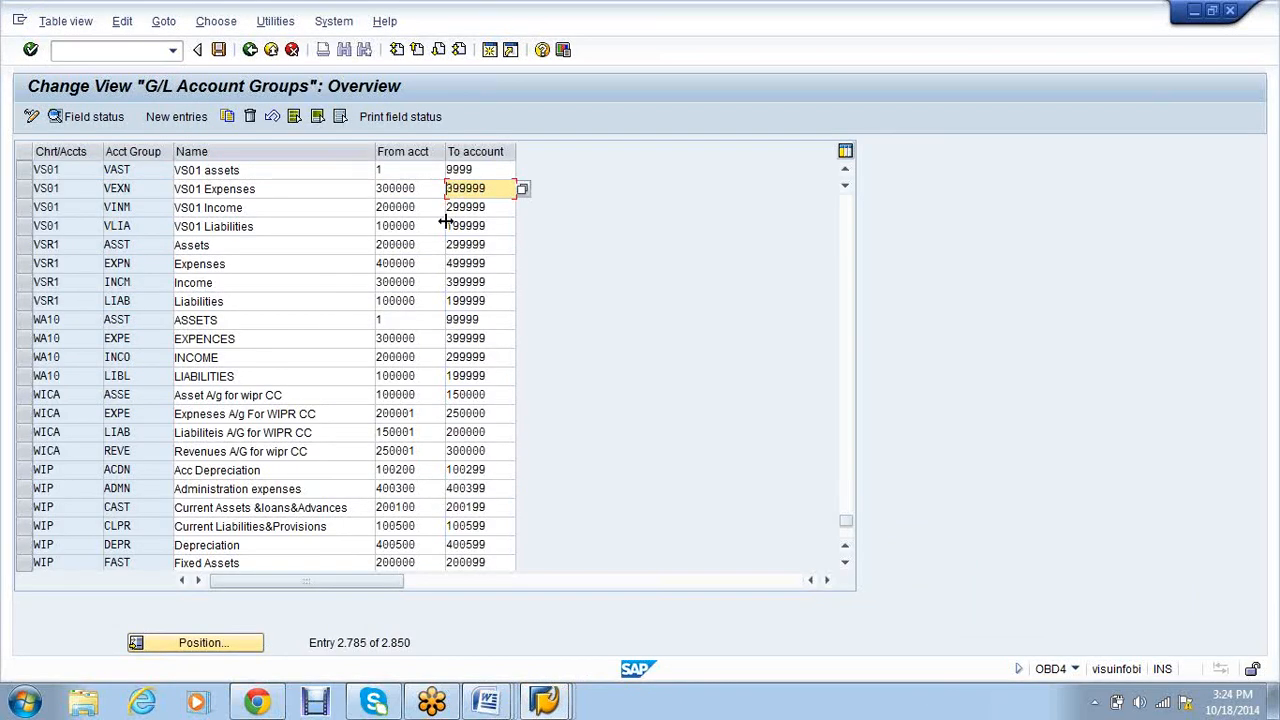
{"action": "key", "text": "alt+Tab"}
{"action": "key", "text": "ctrl+v"}
{"action": "left_click", "coordinate": [549, 273]}
{"action": "left_click", "coordinate": [569, 273]}
{"action": "left_click", "coordinate": [492, 523]}
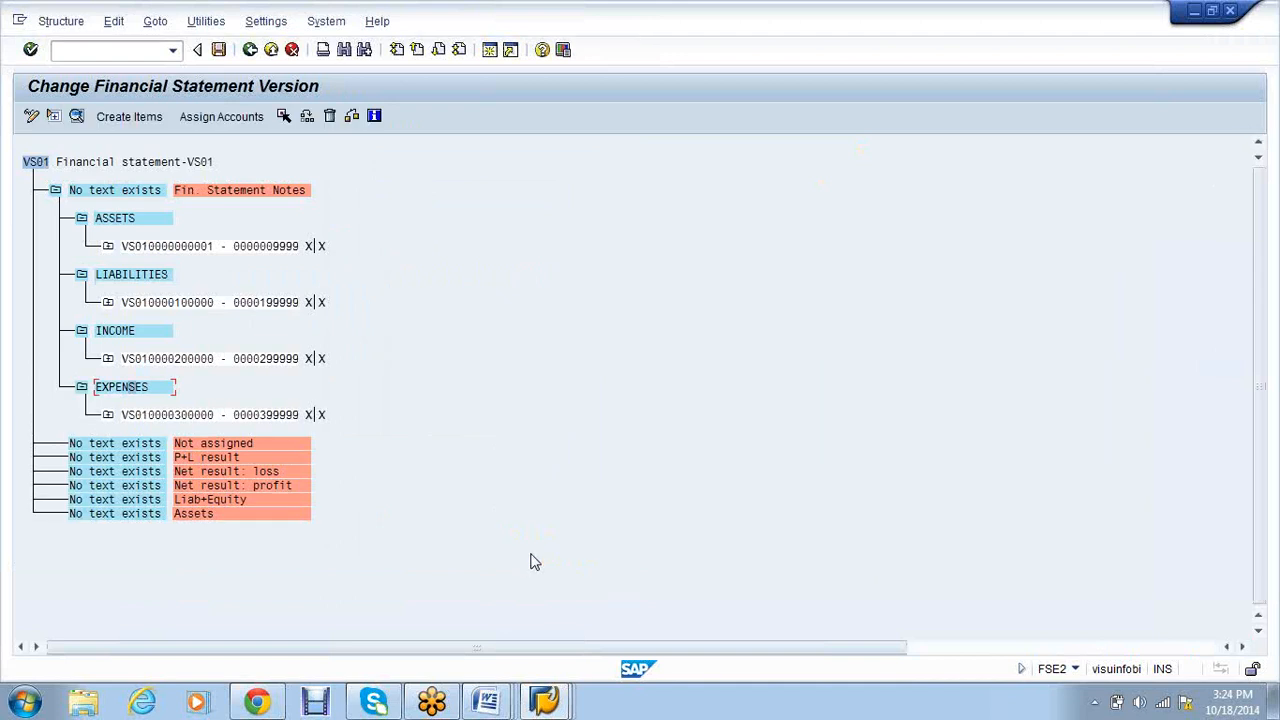
Save the financial statement version under the VS01-Project customizing request.
{"action": "left_click", "coordinate": [222, 51]}
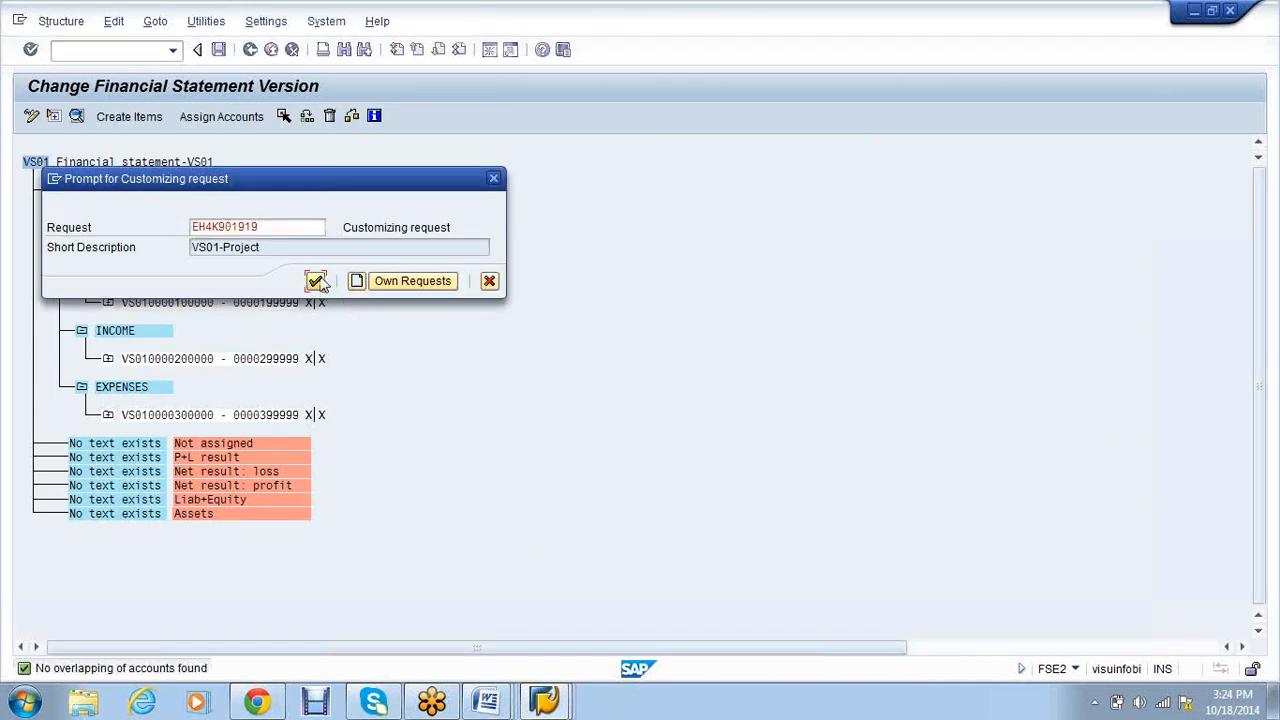
{"action": "key", "text": "Return"}
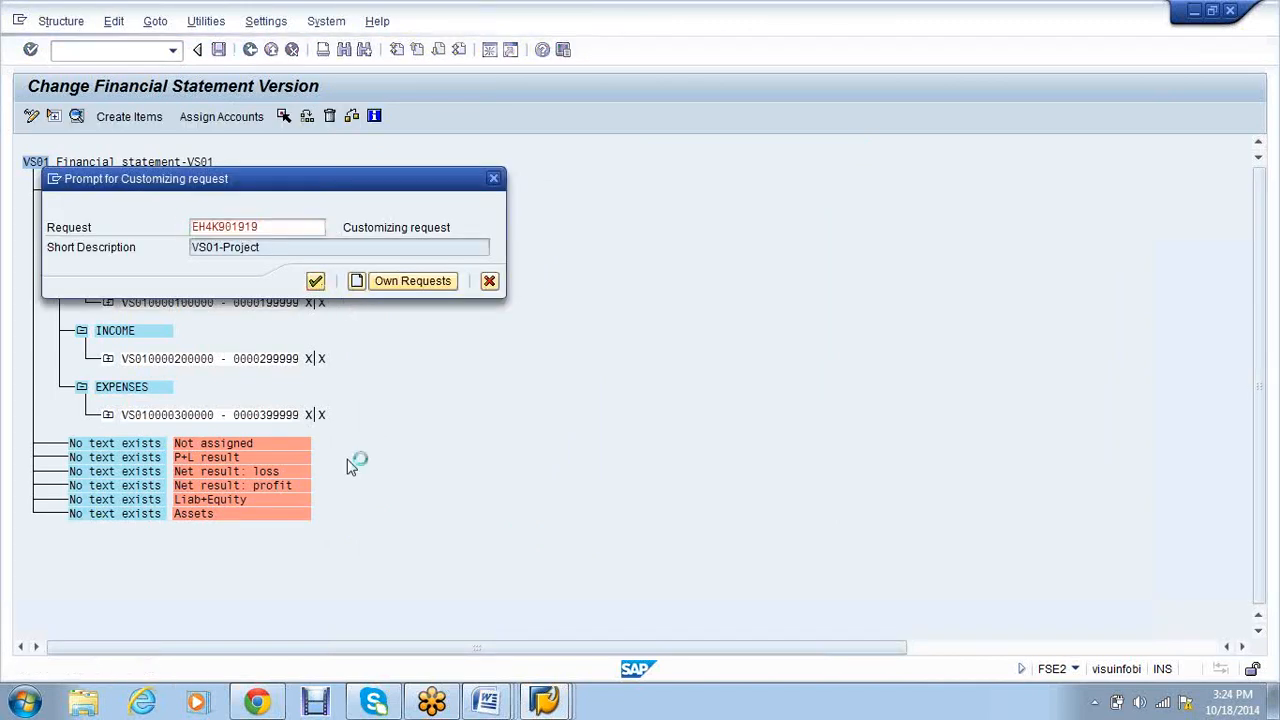
Try to delete the Not assigned node, and collapse the Fin. Statement Notes node.
{"action": "left_click", "coordinate": [104, 447]}
{"action": "left_click", "coordinate": [329, 116]}
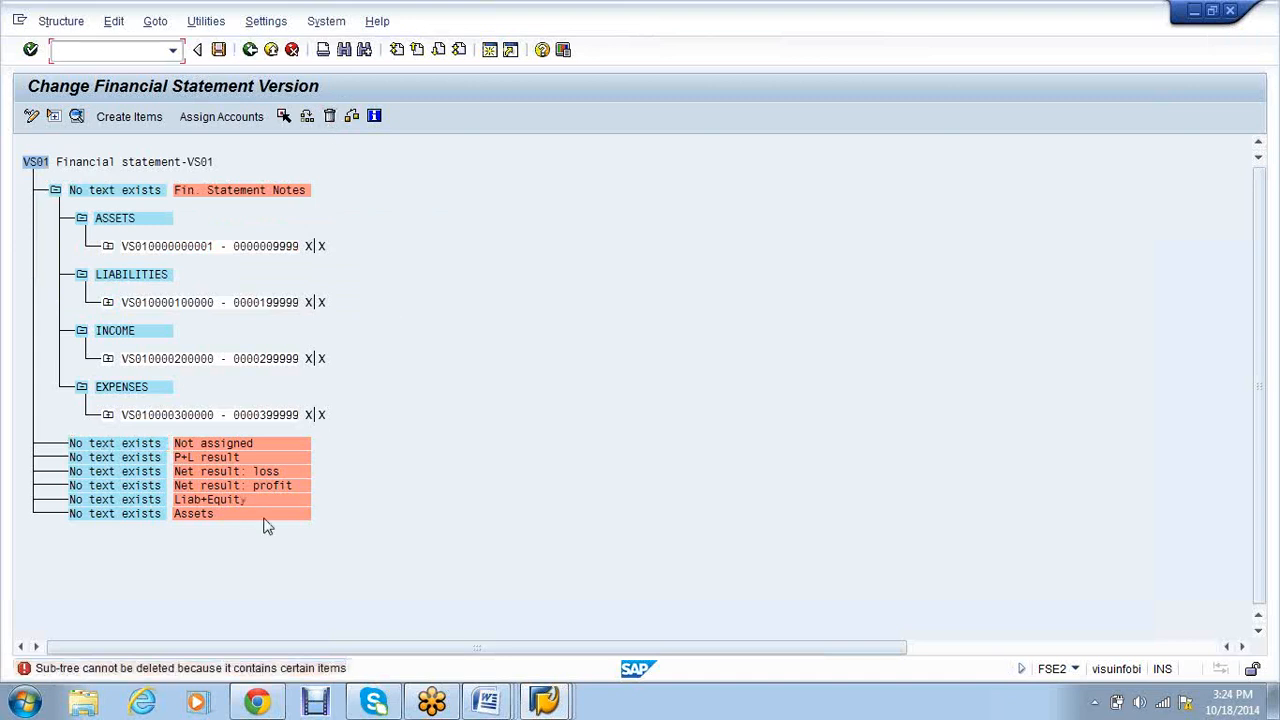
{"action": "left_click", "coordinate": [189, 447]}
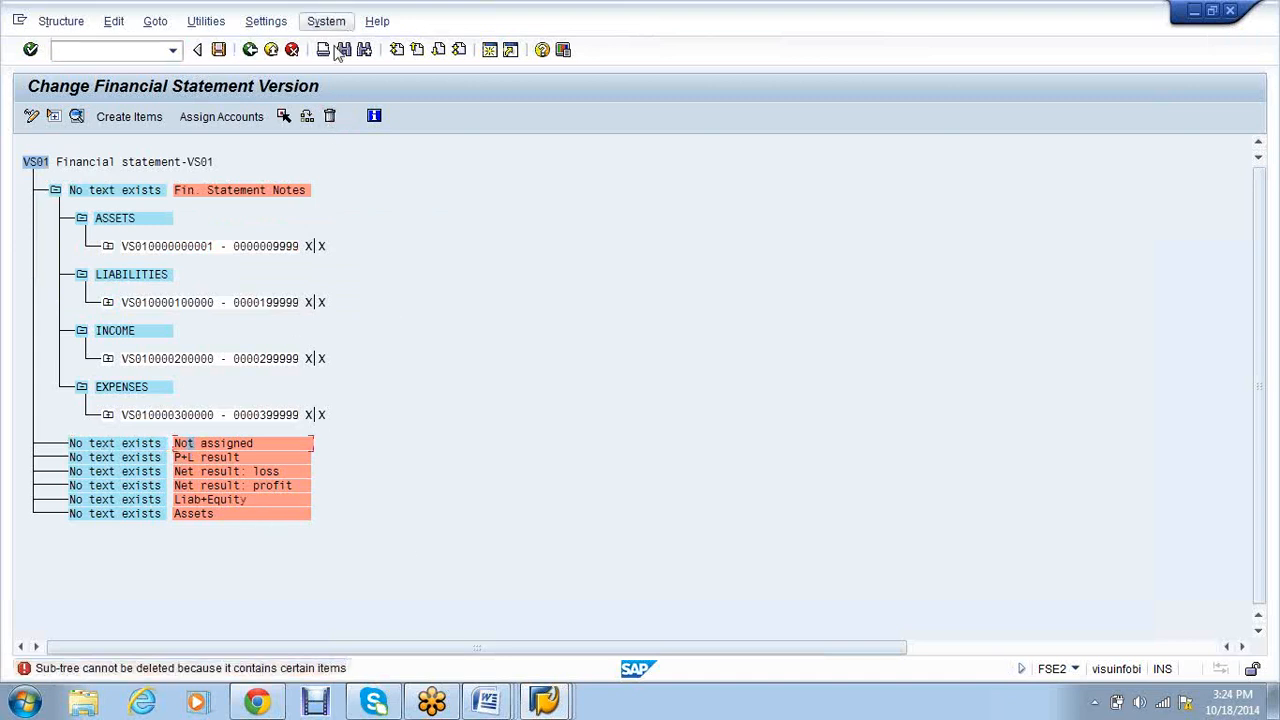
{"action": "left_click", "coordinate": [330, 116]}
{"action": "left_click", "coordinate": [330, 116]}
{"action": "left_click", "coordinate": [55, 190]}
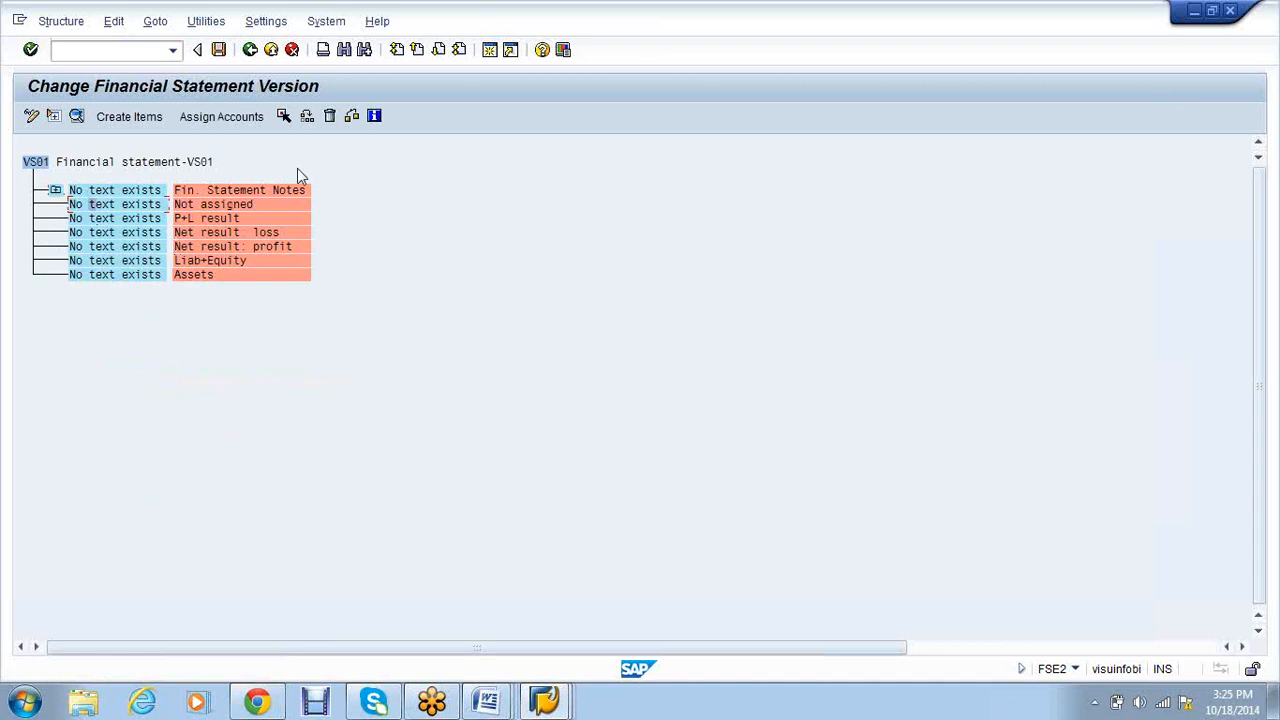
Try again to delete the Not assigned node, and expand the Fin. Statement Notes node.
{"action": "left_click", "coordinate": [329, 116]}
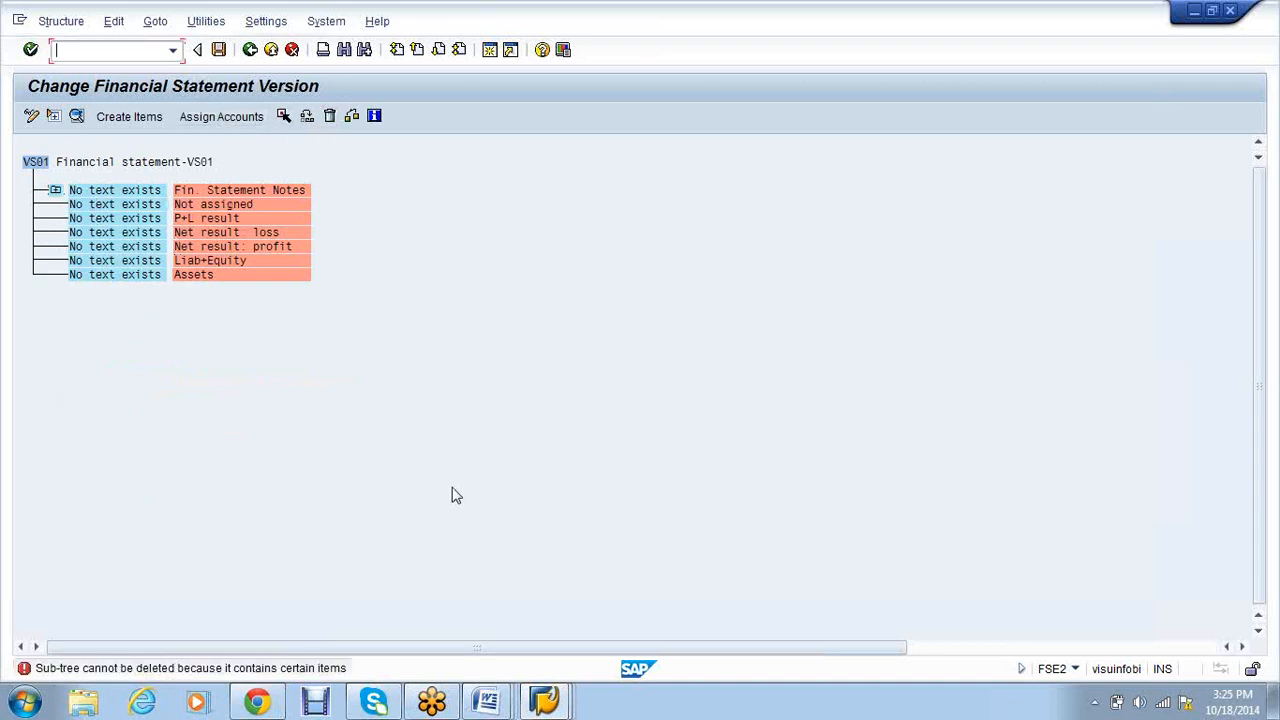
{"action": "left_click", "coordinate": [55, 190]}
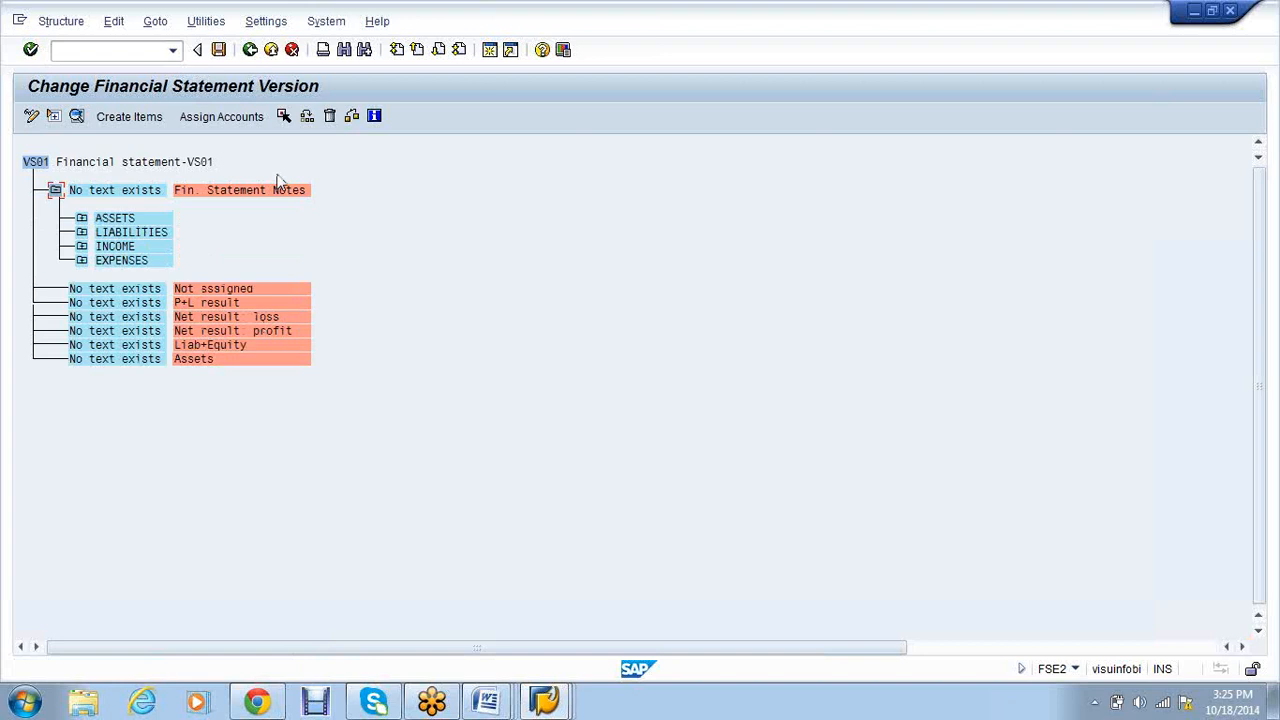
Save the VS01 financial statement version and return to the Financial Statement Versions overview.
{"action": "left_click", "coordinate": [218, 49]}
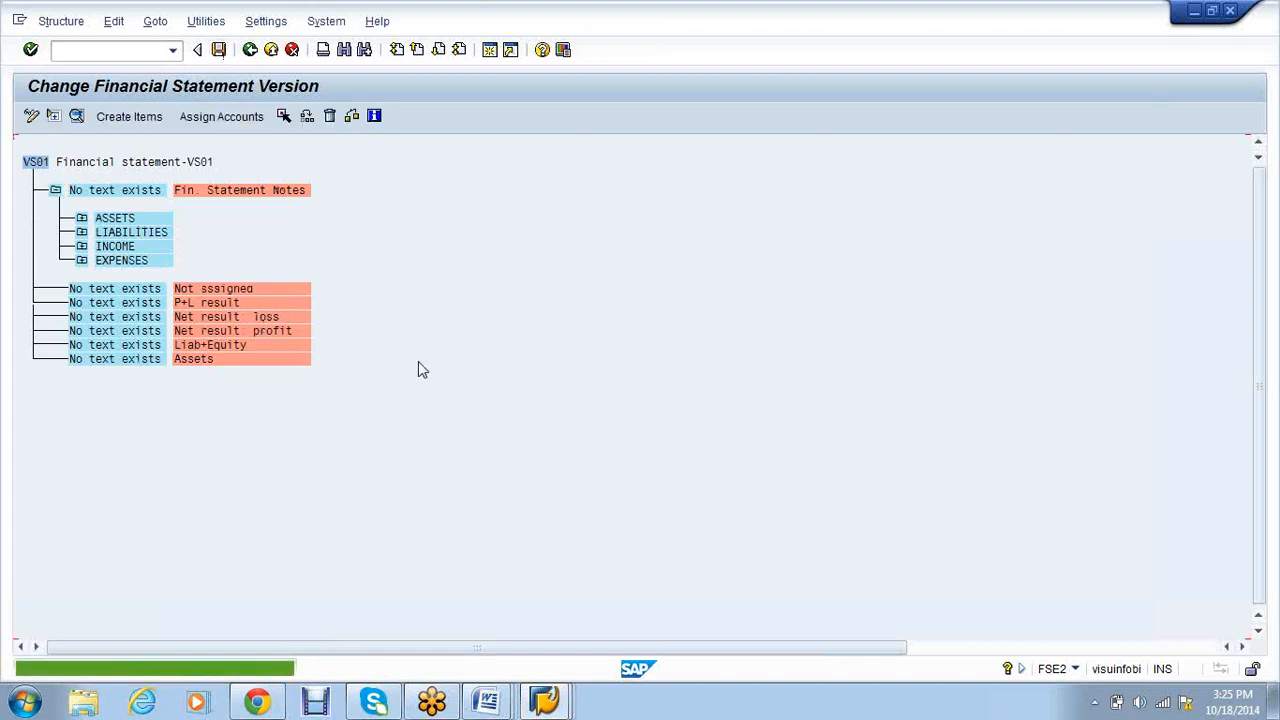
{"action": "left_click", "coordinate": [251, 51]}
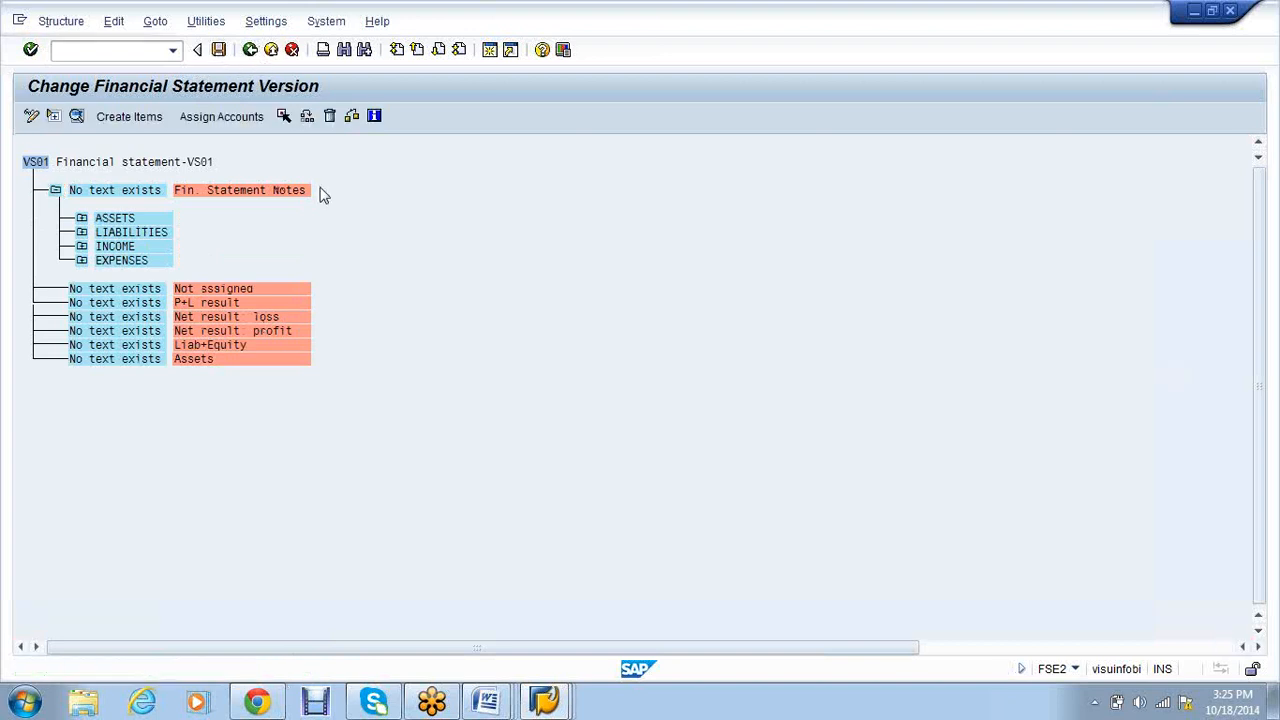
{"action": "left_click", "coordinate": [213, 27]}
{"action": "left_click", "coordinate": [524, 315]}
{"action": "left_click", "coordinate": [223, 56]}
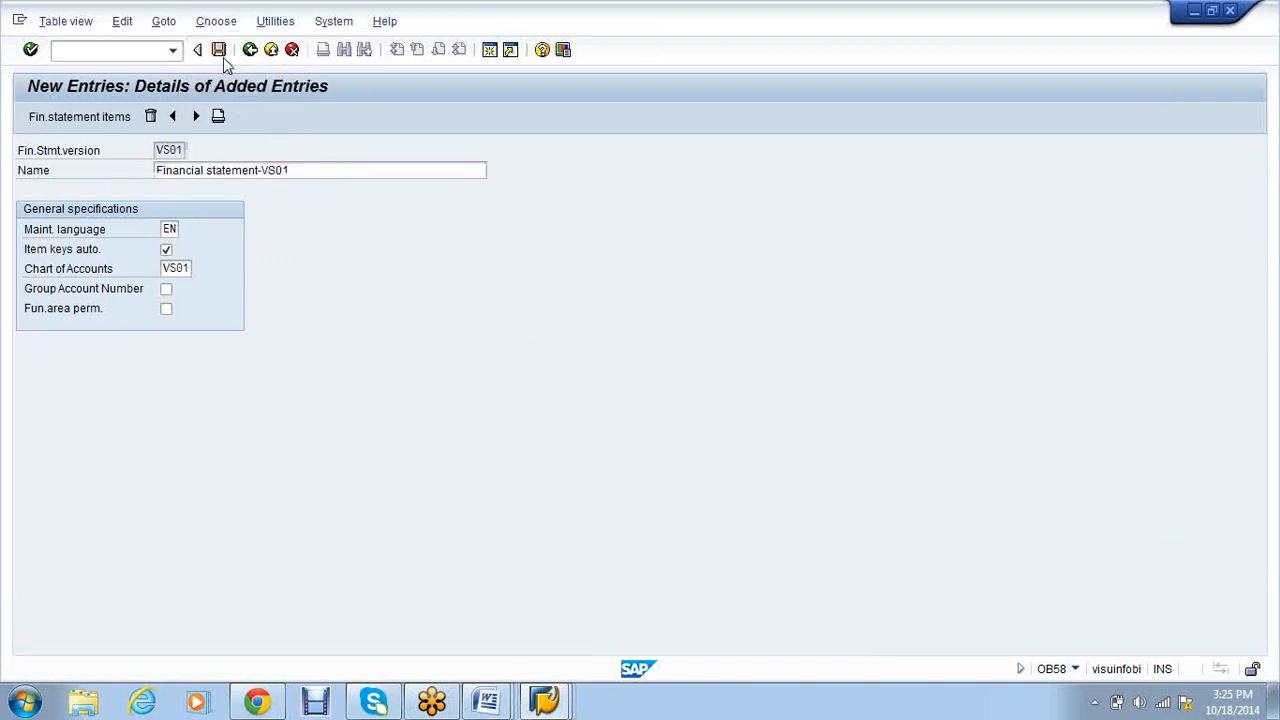
{"action": "left_click", "coordinate": [250, 50]}
Copy the balance sheet transaction code from the FICO STEP STEP NOTES_LATEST document in Word, and run /NS_ALR_87012284 in SAP.
{"action": "mouse_move", "coordinate": [546, 708]}
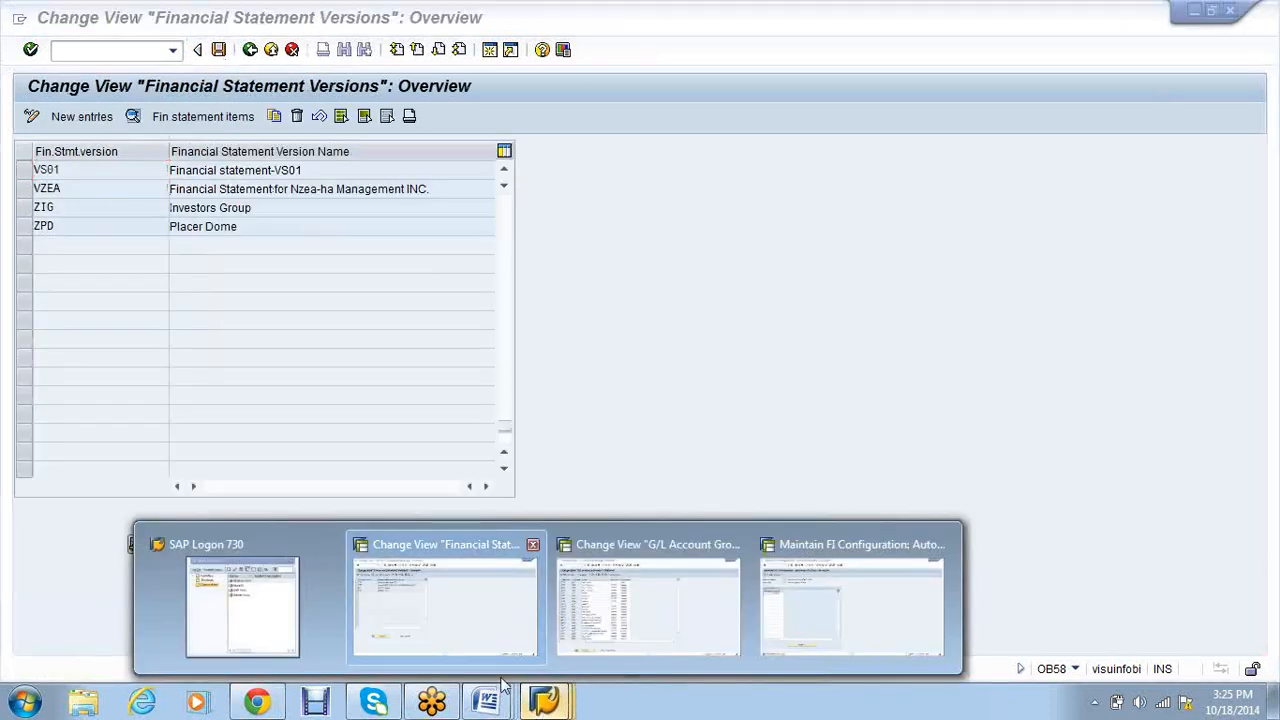
{"action": "mouse_move", "coordinate": [490, 700]}
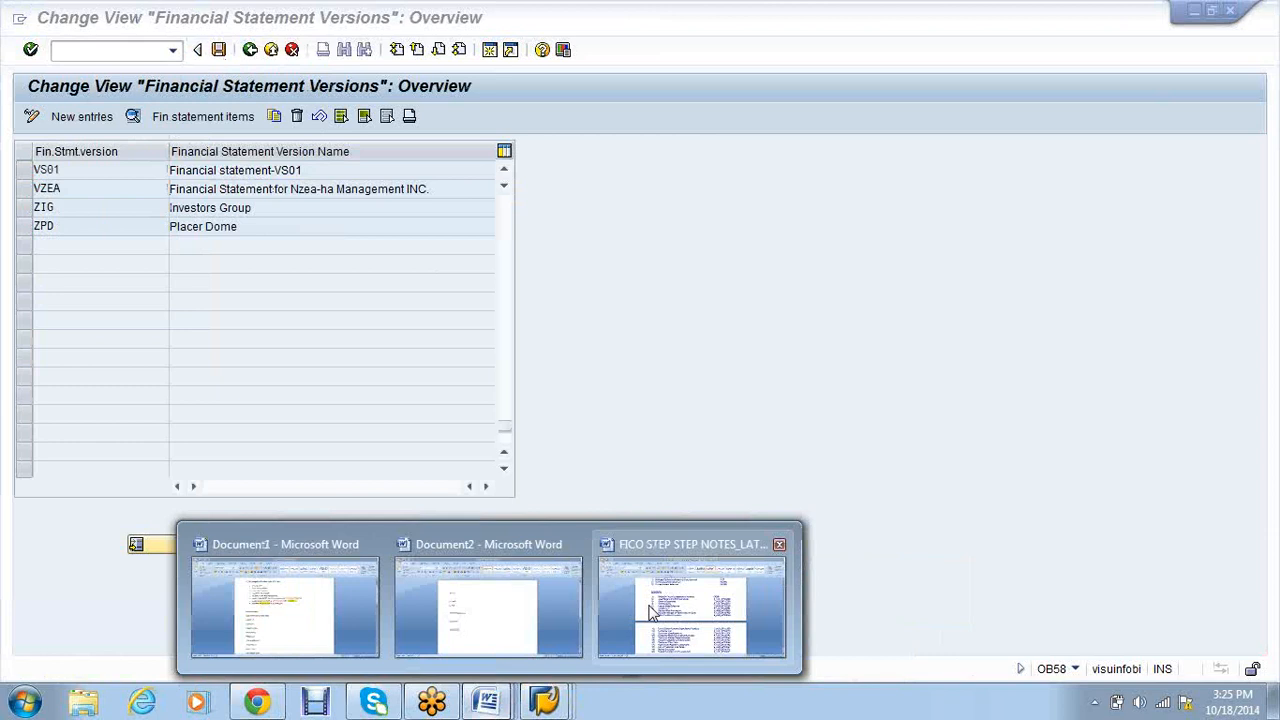
{"action": "left_click", "coordinate": [650, 612]}
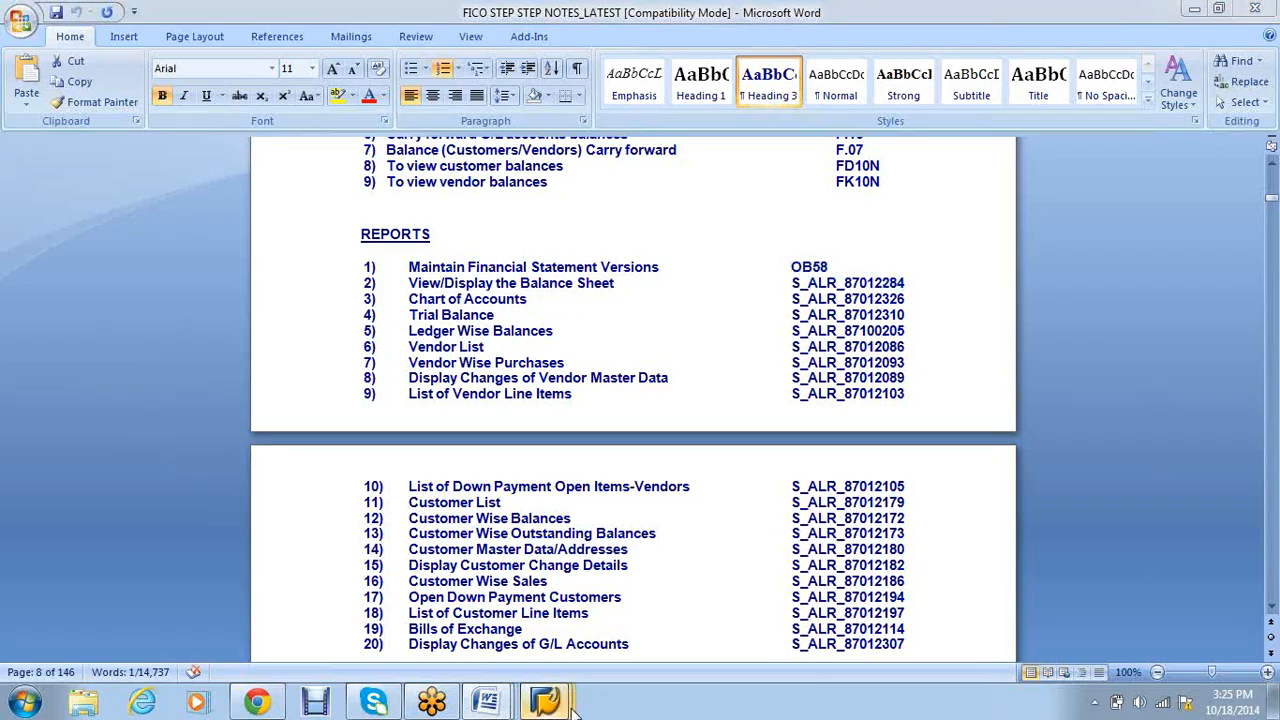
{"action": "left_click", "coordinate": [434, 594]}
{"action": "key", "text": "ctrl+v"}
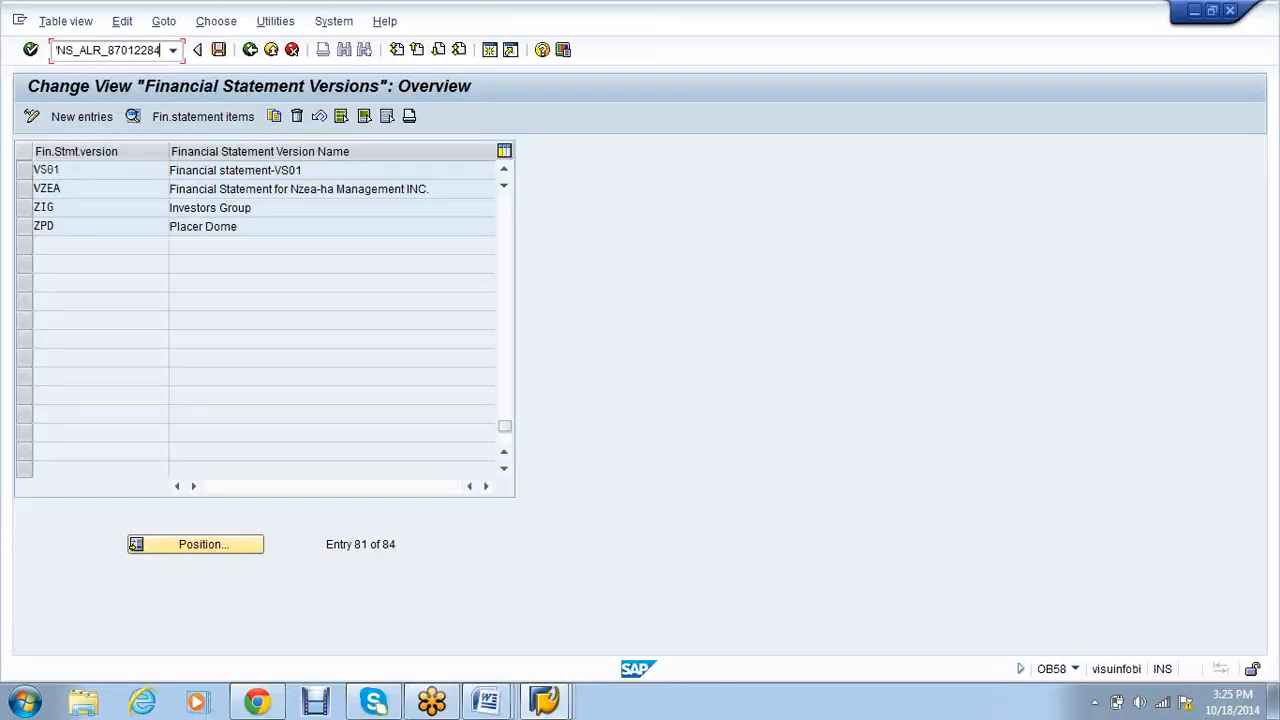
{"action": "key", "text": "BackSpace"}
{"action": "key", "text": "alt+Tab"}
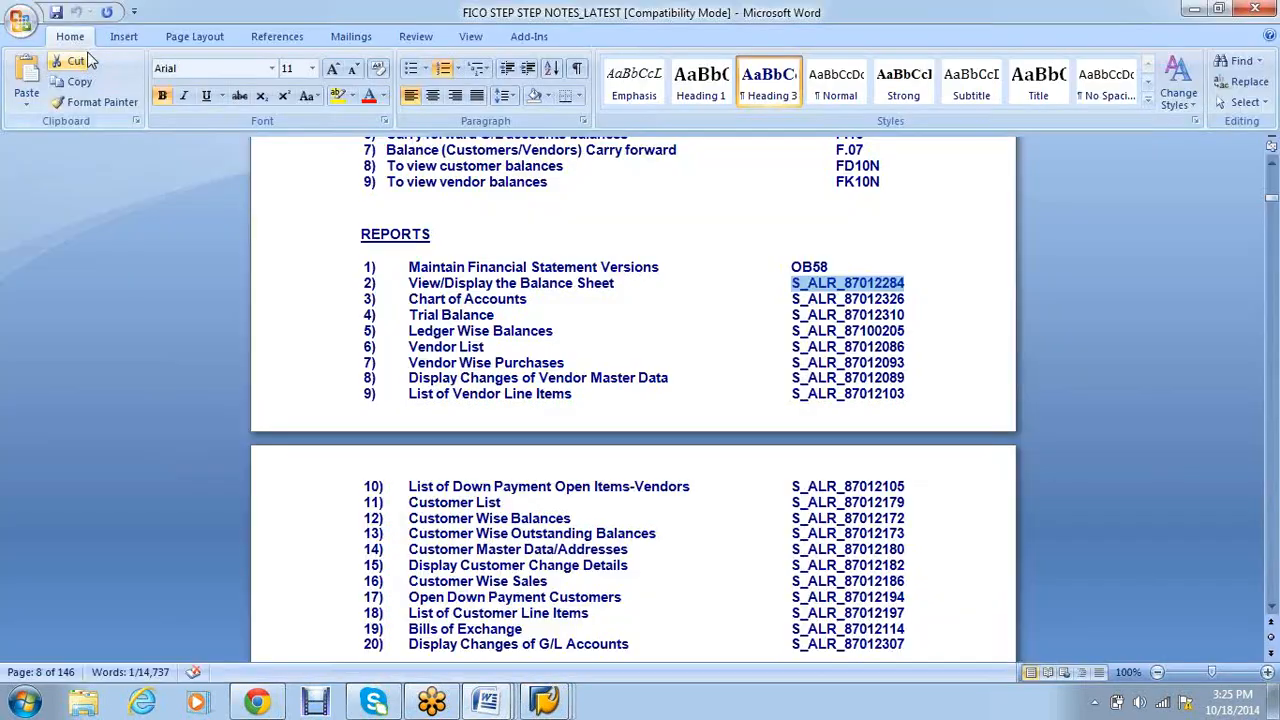
{"action": "key", "text": "alt+Tab"}
{"action": "type", "text": "/N"}
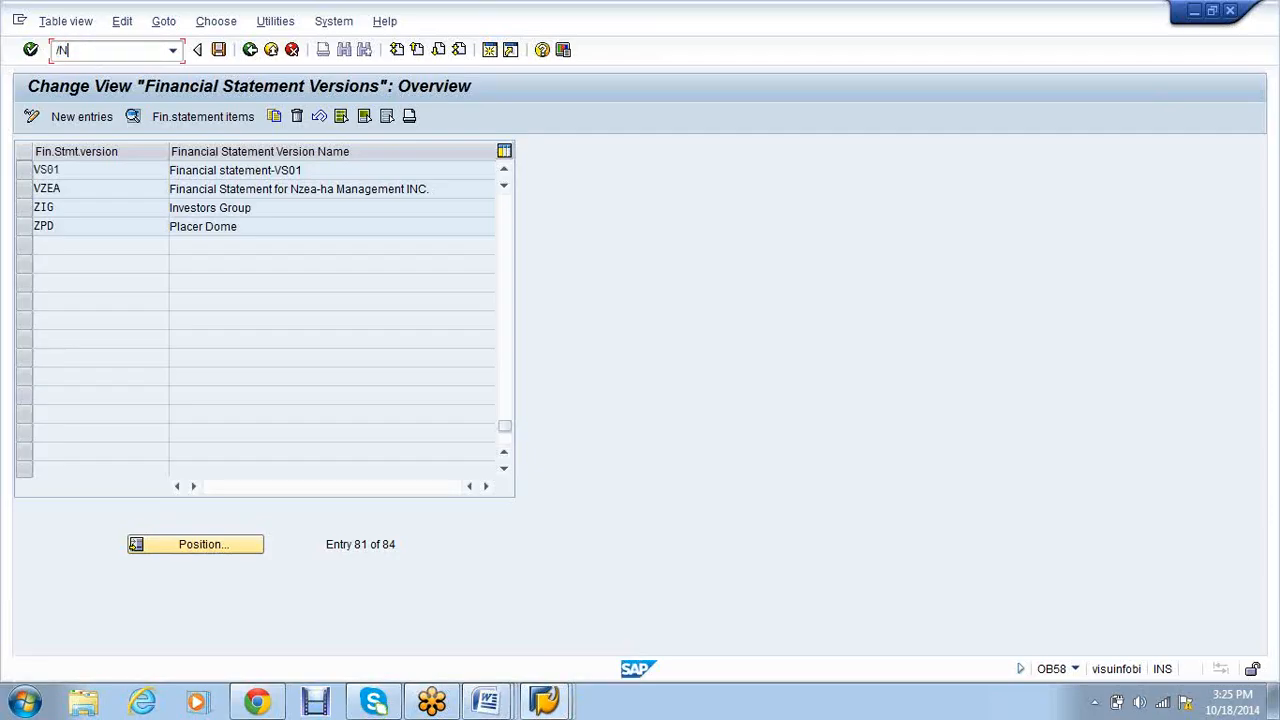
{"action": "key", "text": "ctrl+v"}
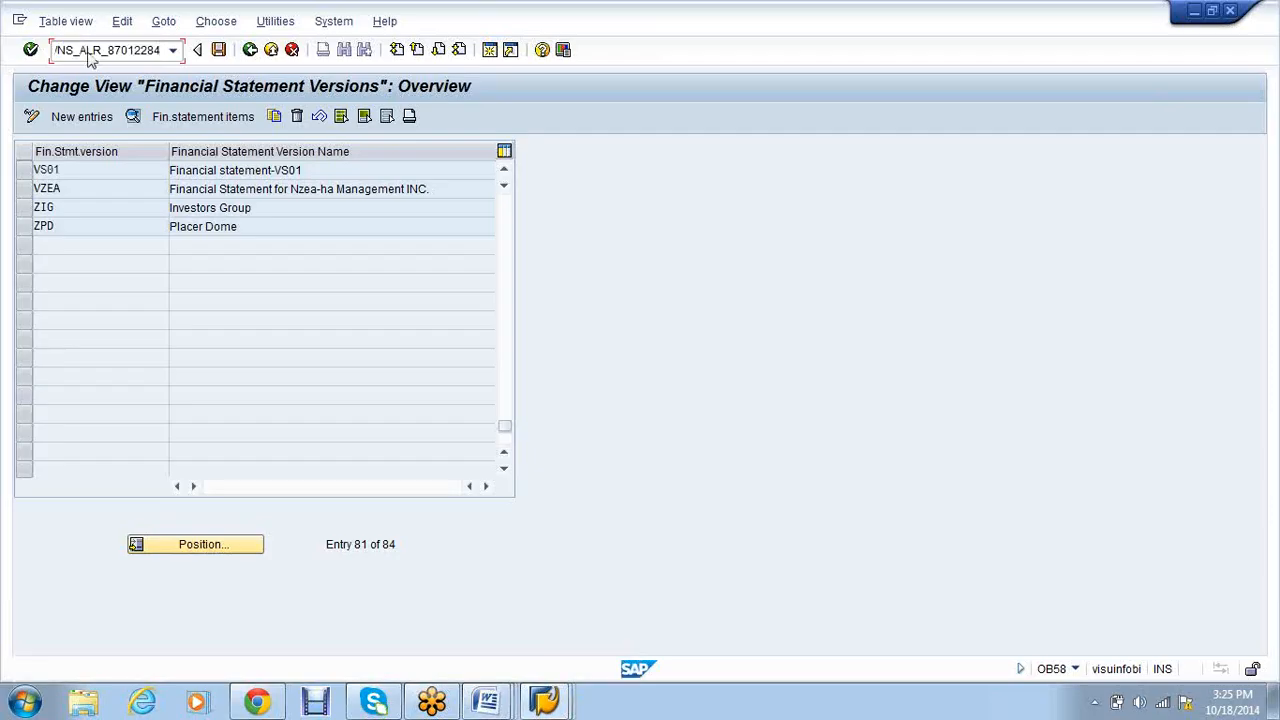
{"action": "key", "text": "Return"}
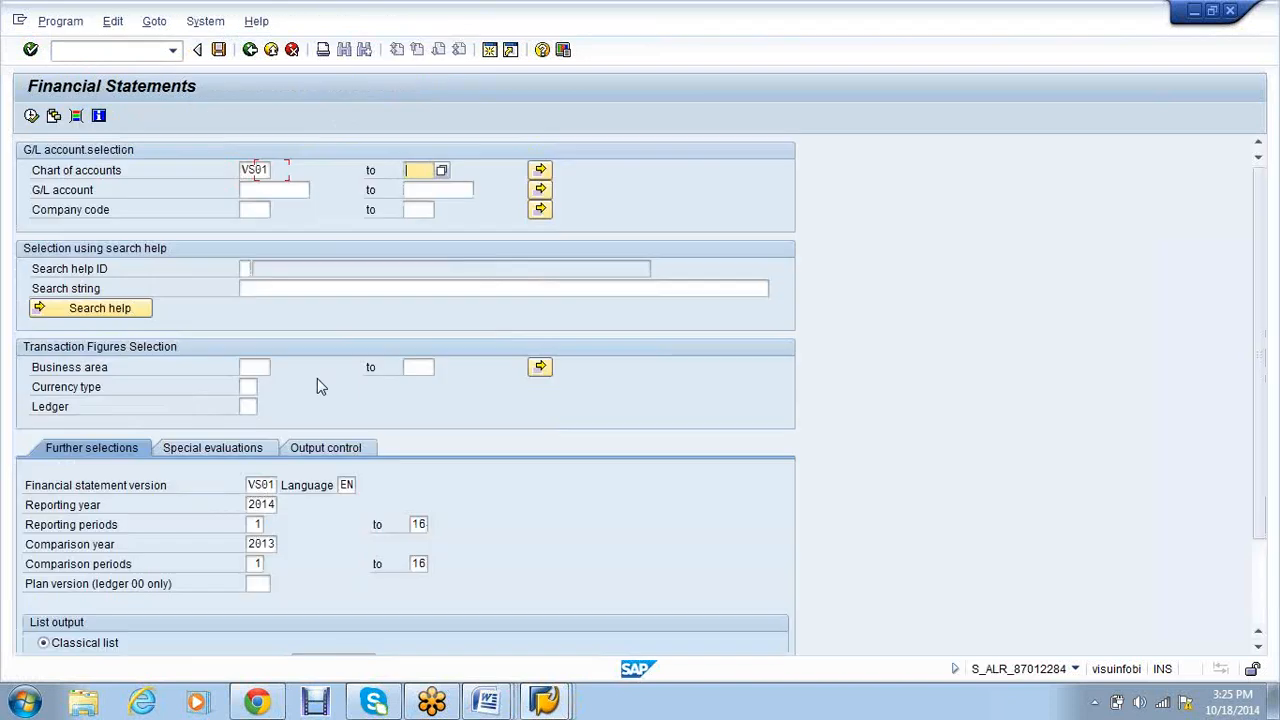
{"action": "key", "text": "Tab"}
{"action": "type", "text": "1"}
{"action": "key", "text": "Tab"}
{"action": "key", "text": "space"}
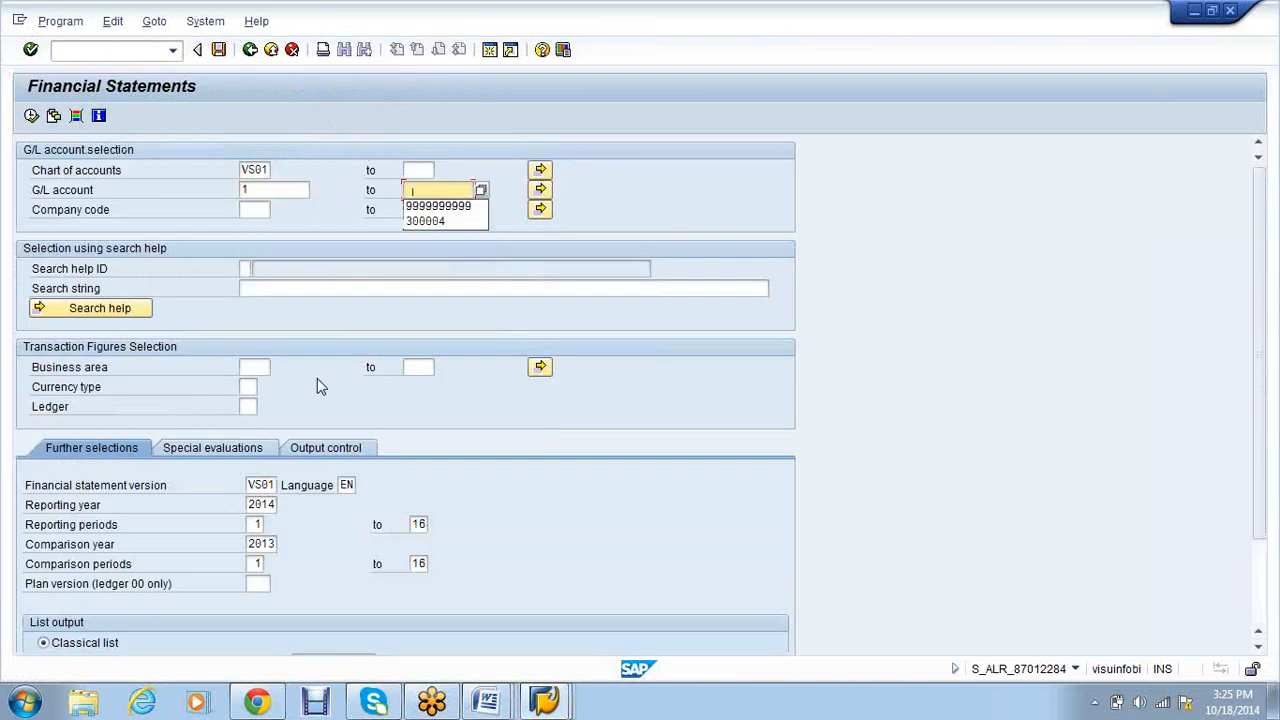
{"action": "key", "text": "Down"}
{"action": "key", "text": "Return"}
{"action": "key", "text": "Tab"}
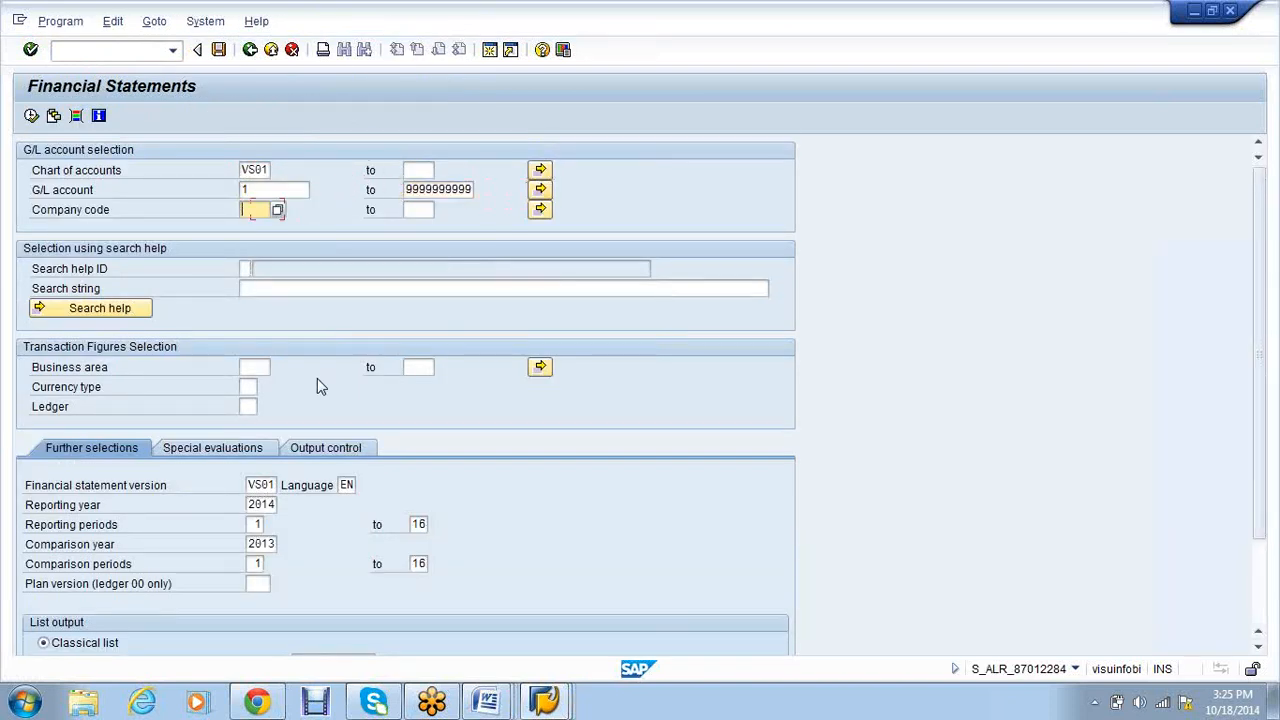
{"action": "type", "text": "VS01"}
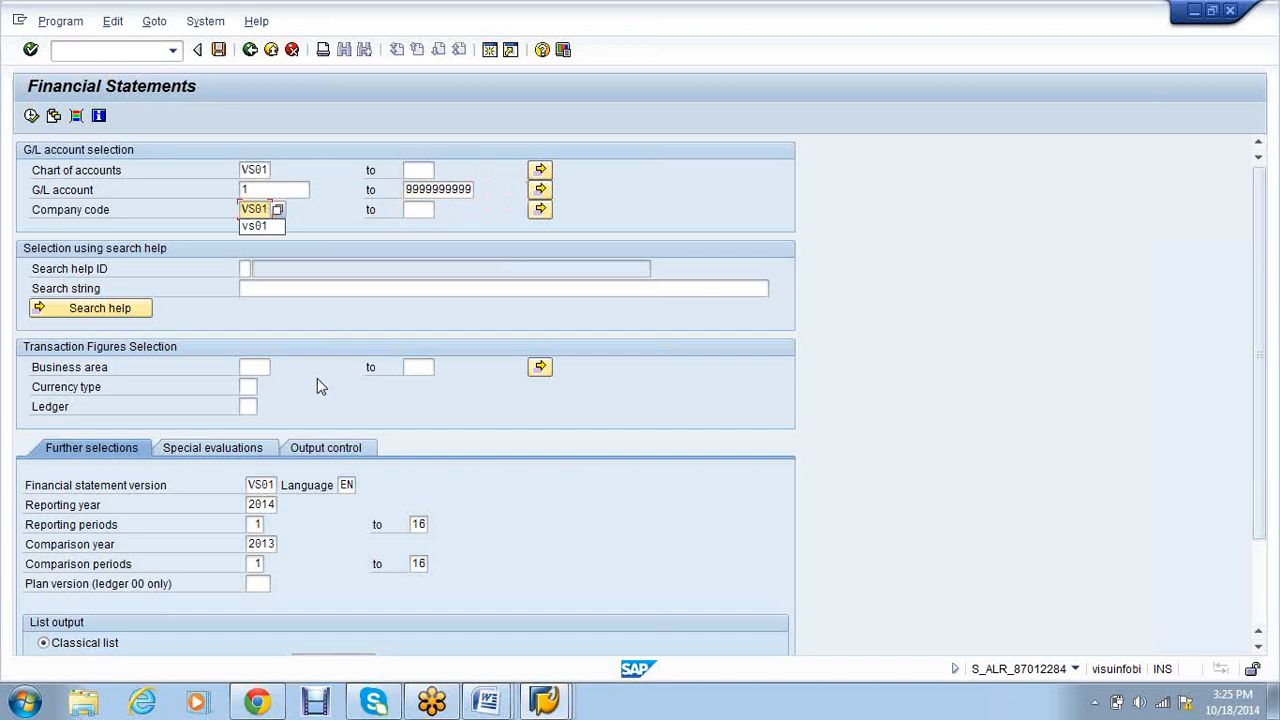
{"action": "left_click", "coordinate": [588, 458]}
Check the remaining selections, run the financial statements report, and review the account balances and subtotals for company code VS01.
{"action": "scroll", "coordinate": [588, 458], "scroll_direction": "down", "scroll_amount": 1}
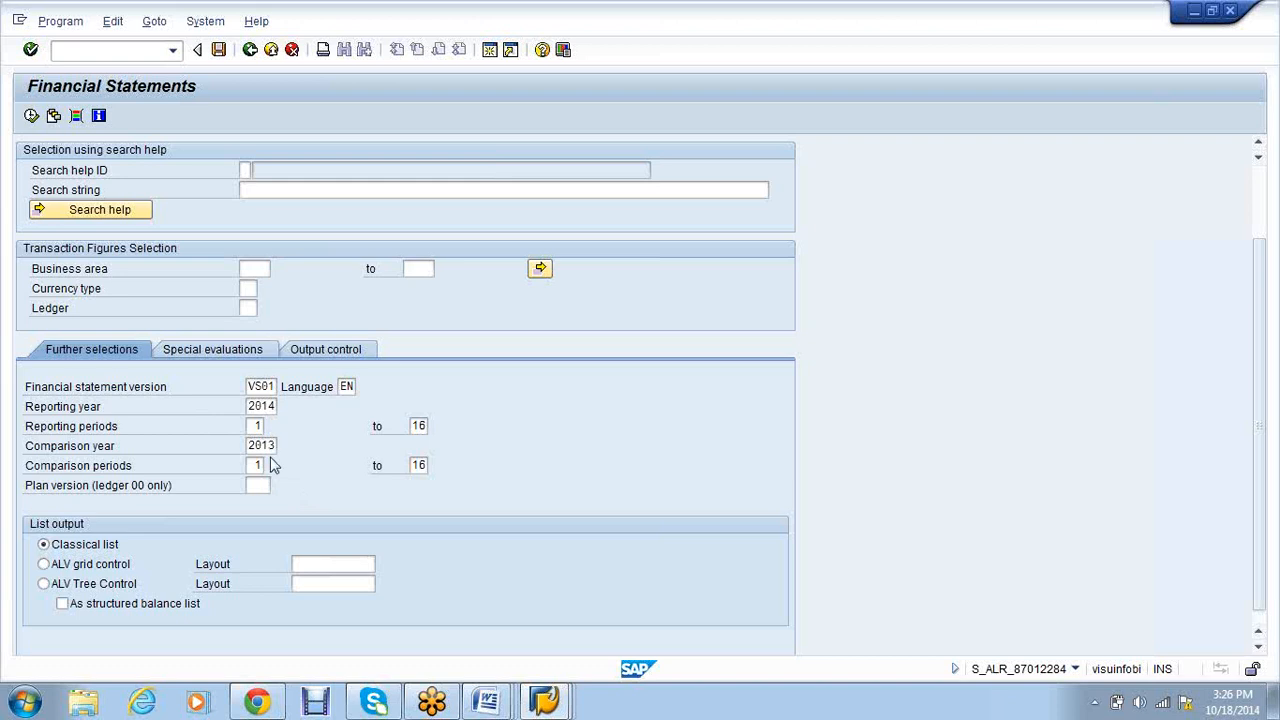
{"action": "scroll", "coordinate": [72, 262], "scroll_direction": "up", "scroll_amount": 1}
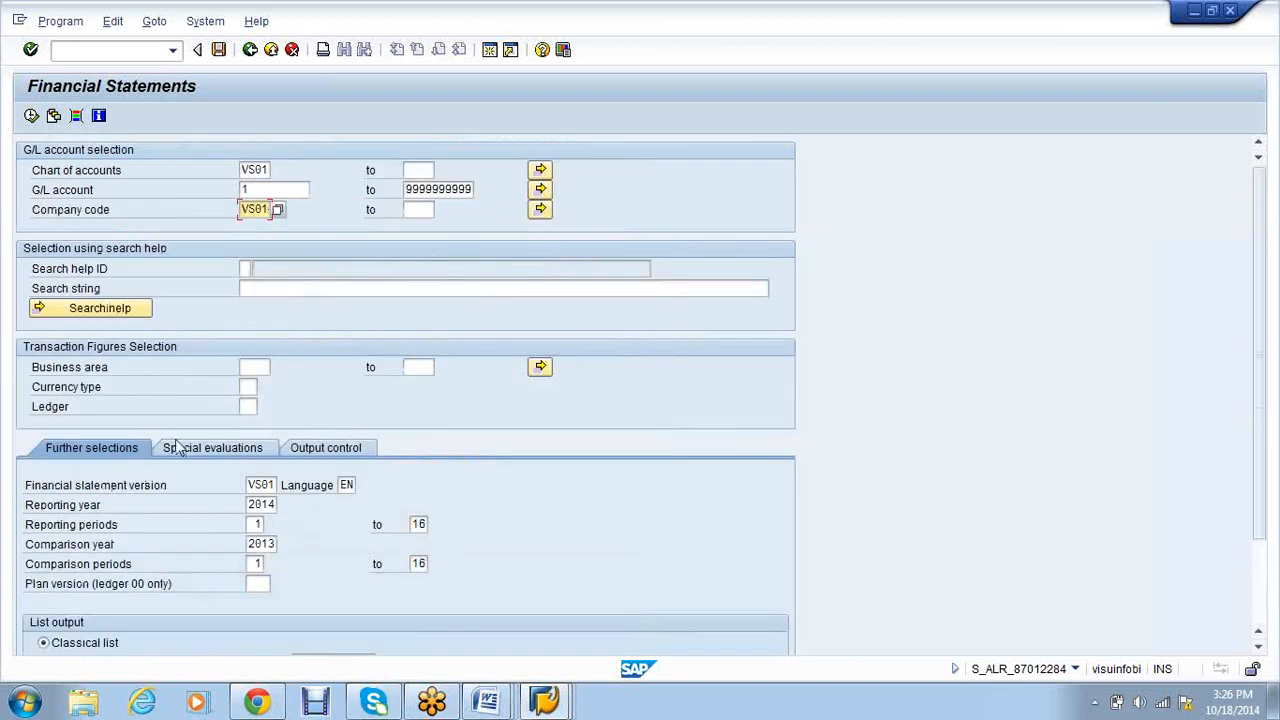
{"action": "left_click", "coordinate": [251, 366]}
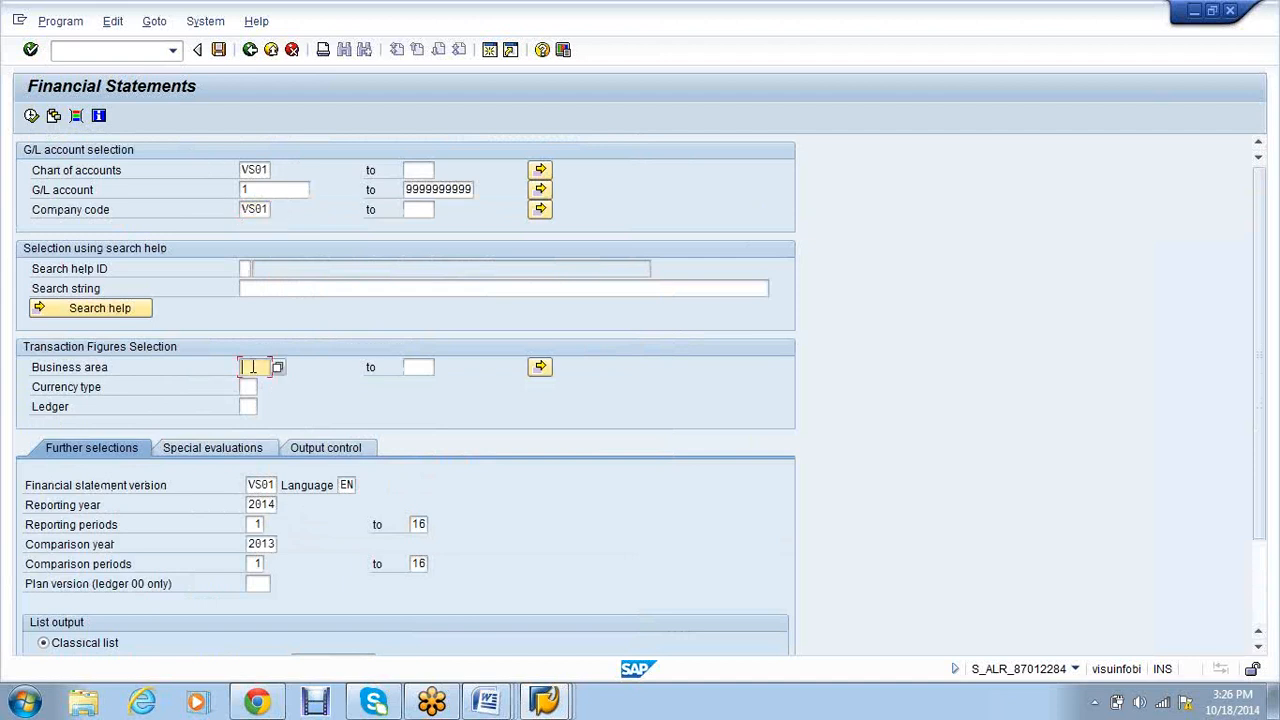
{"action": "left_click", "coordinate": [253, 406]}
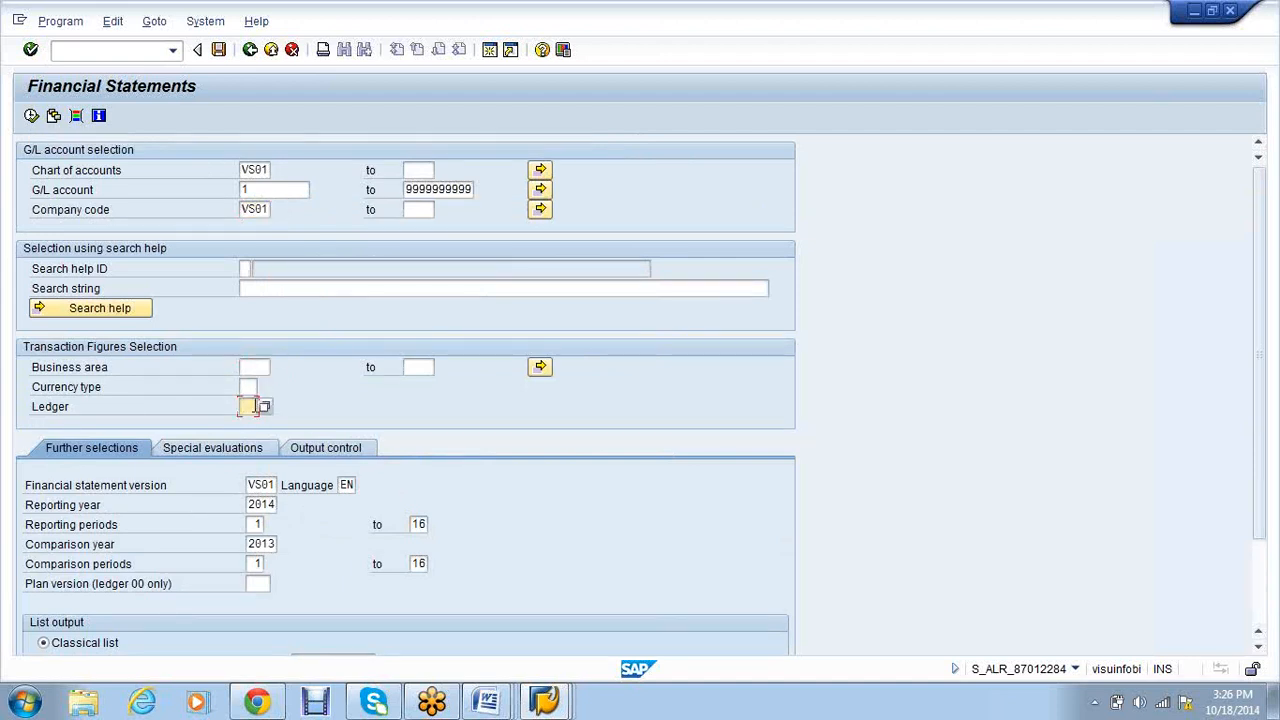
{"action": "left_click", "coordinate": [31, 116]}
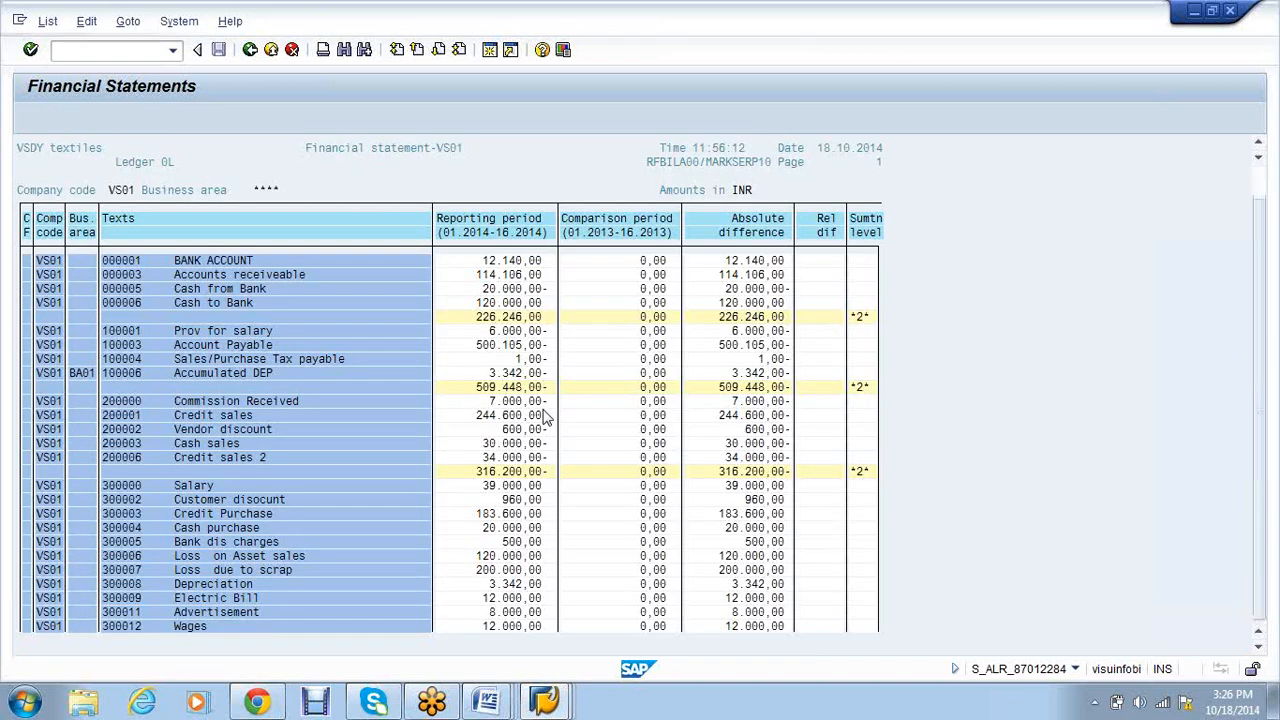
{"action": "scroll", "coordinate": [547, 418], "scroll_direction": "down", "scroll_amount": 1}
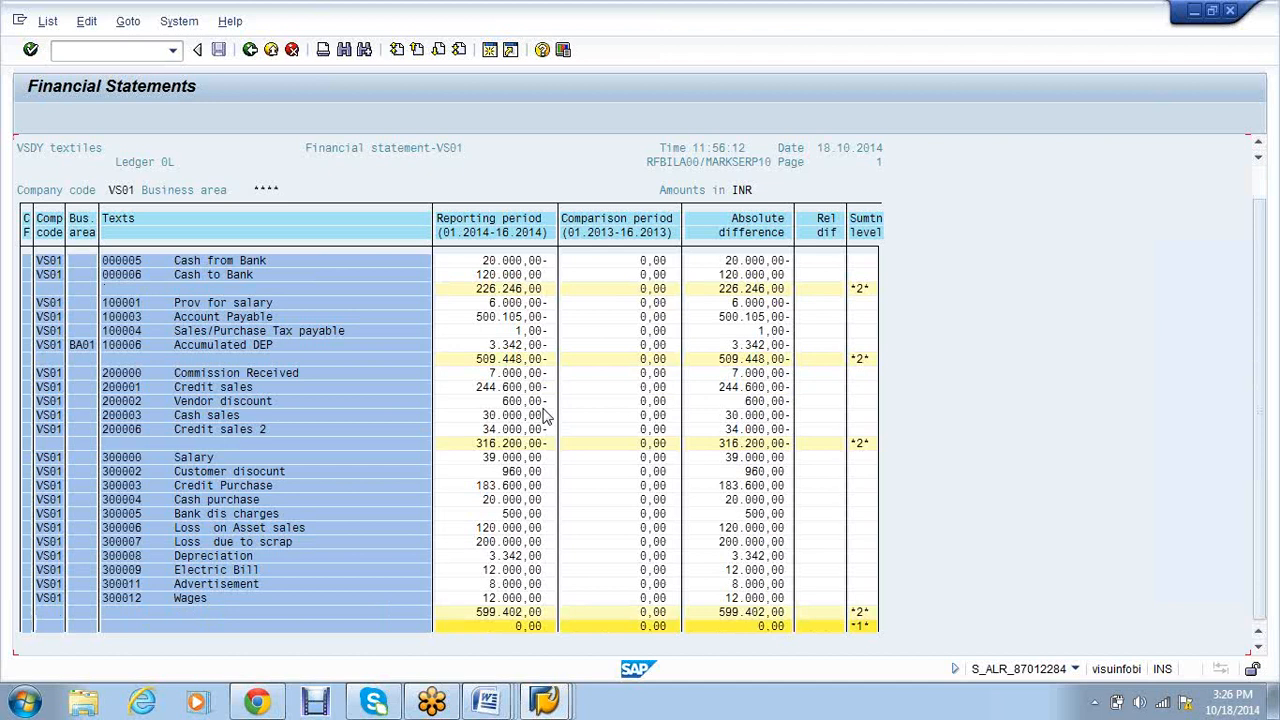
{"action": "scroll", "coordinate": [547, 418], "scroll_direction": "down", "scroll_amount": 1}
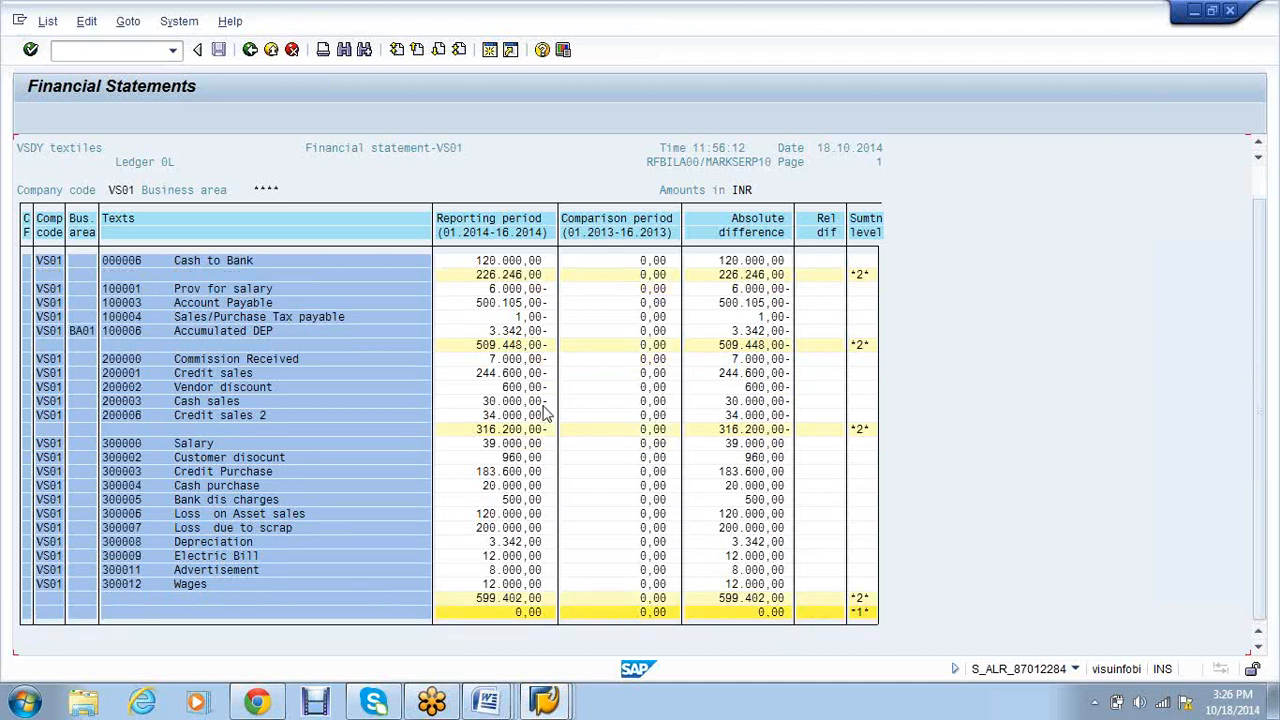
{"action": "scroll", "coordinate": [530, 420], "scroll_direction": "up", "scroll_amount": 1}
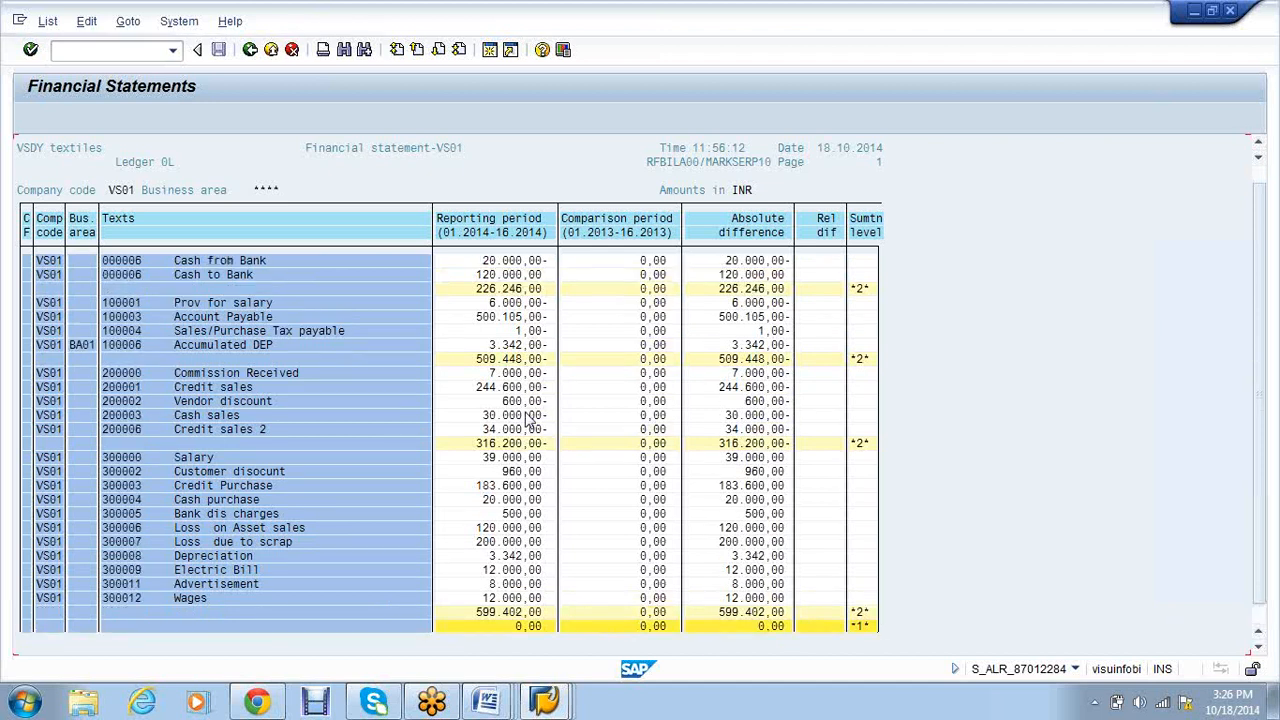
{"action": "scroll", "coordinate": [530, 418], "scroll_direction": "up", "scroll_amount": 2}
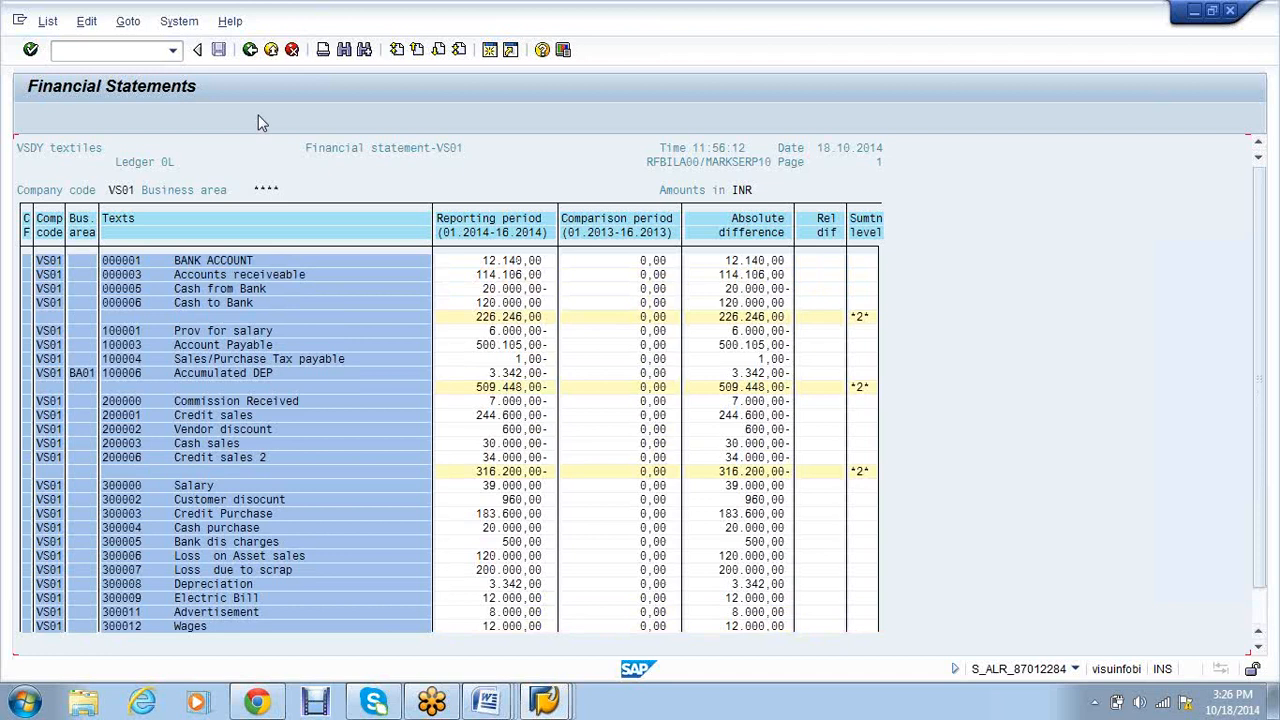
{"action": "scroll", "coordinate": [255, 116], "scroll_direction": "down", "scroll_amount": 3}
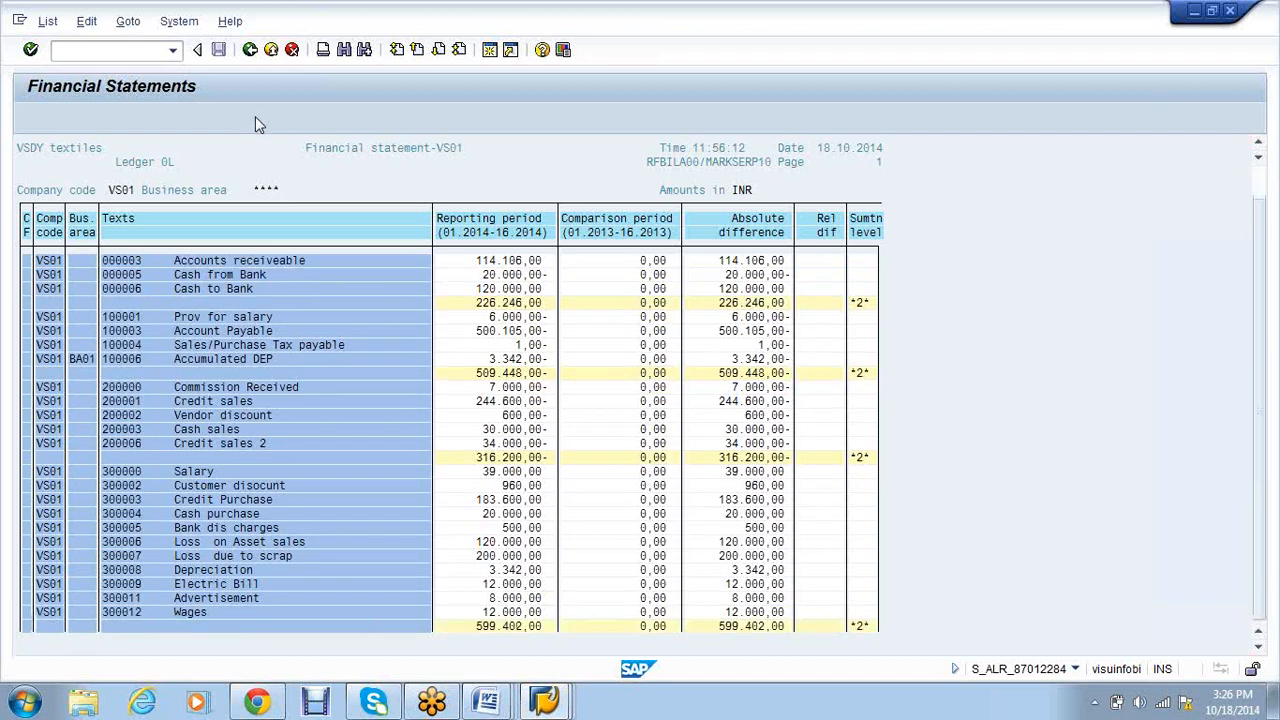
Return to the report selection, re-enter 2013 as the comparison year, and run the financial statements report again.
{"action": "left_click", "coordinate": [250, 49]}
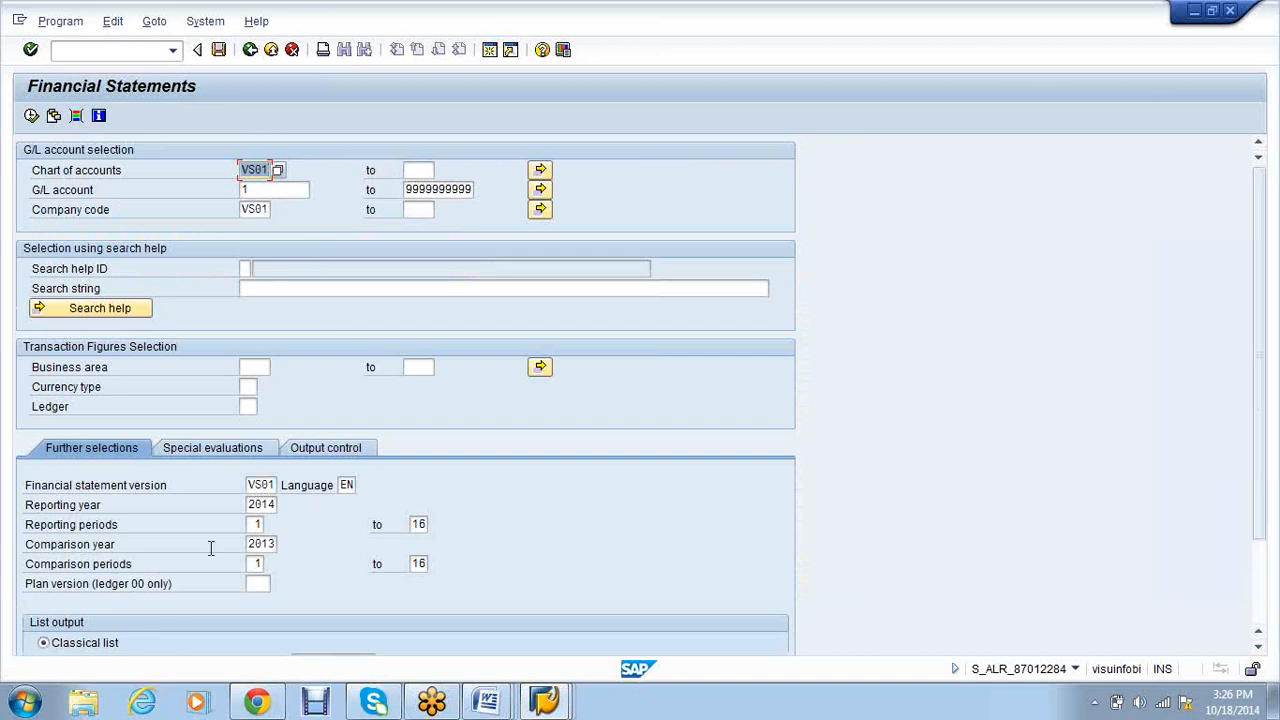
{"action": "left_click", "coordinate": [265, 544]}
{"action": "key", "text": "BackSpace"}
{"action": "key", "text": "BackSpace"}
{"action": "key", "text": "BackSpace"}
{"action": "key", "text": "BackSpace"}
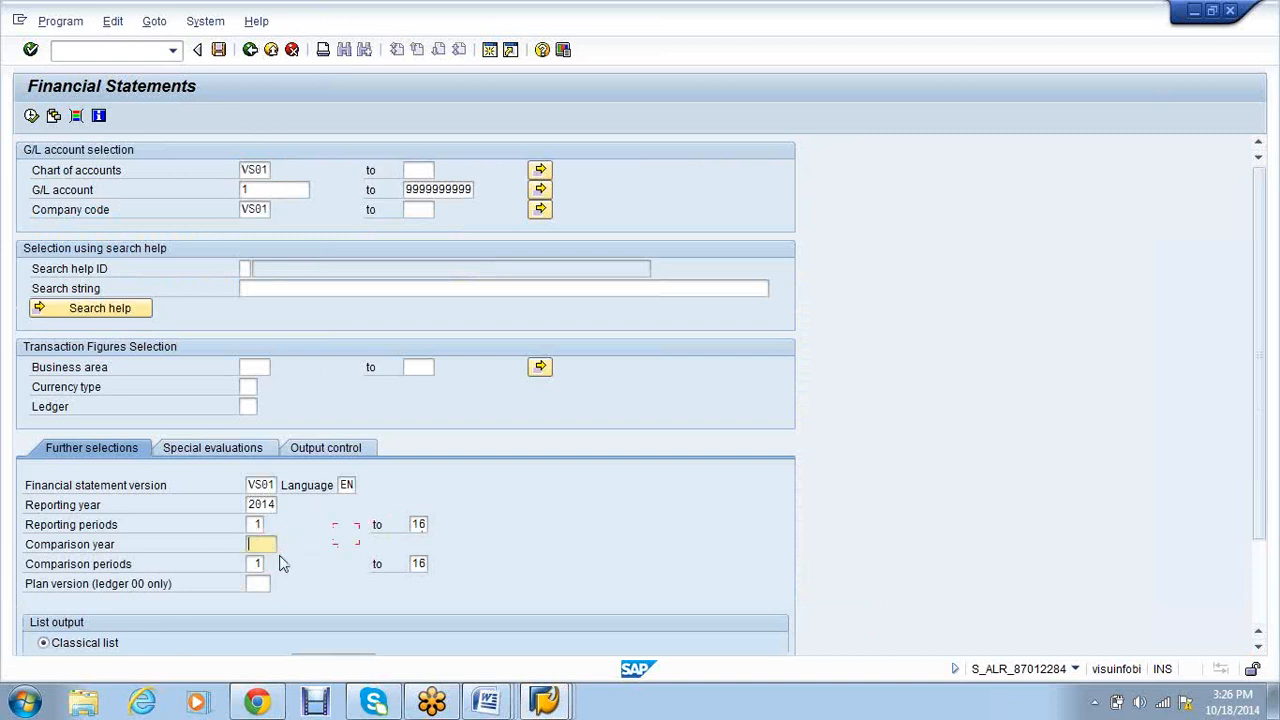
{"action": "type", "text": "2013"}
{"action": "left_click", "coordinate": [31, 115]}
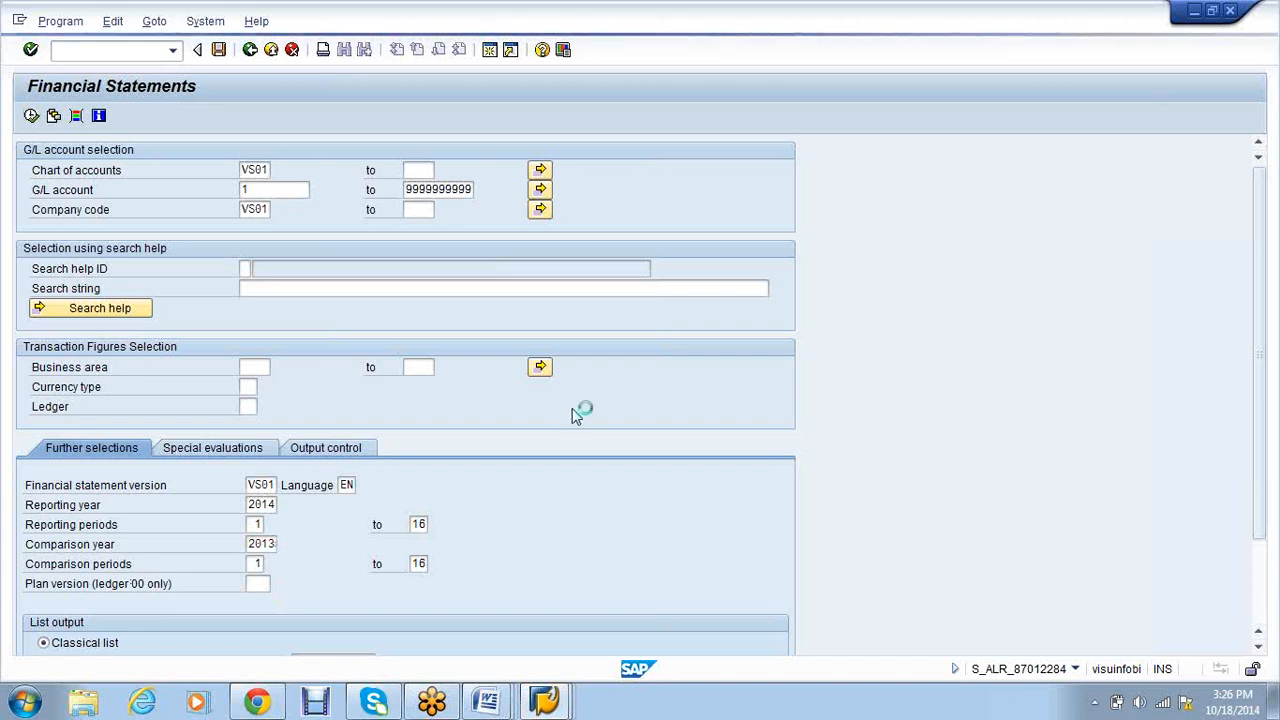
{"action": "scroll", "coordinate": [631, 427], "scroll_direction": "down", "scroll_amount": 3}
{"action": "scroll", "coordinate": [631, 427], "scroll_direction": "up", "scroll_amount": 3}
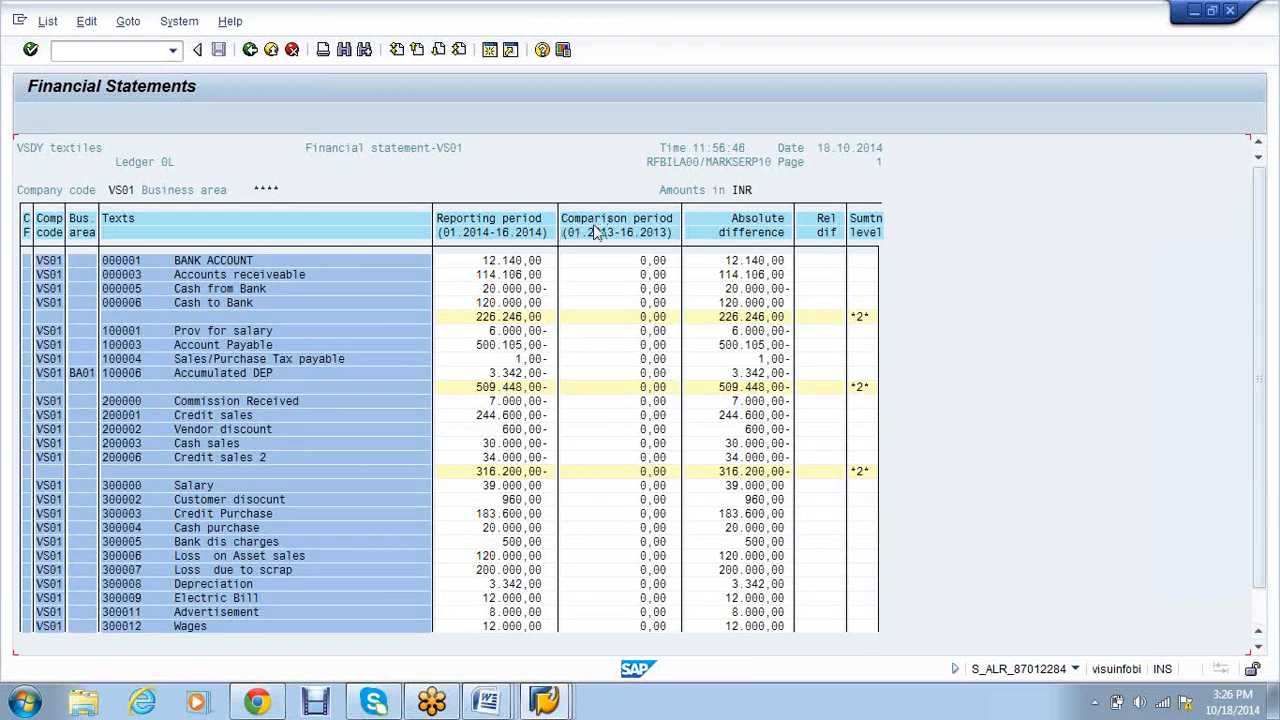
{"action": "left_click", "coordinate": [505, 220]}
Switch to the FICO STEP STEP NOTES_LATEST document in Word and copy the Vendor List transaction code S_ALR_87012086.
{"action": "left_click", "coordinate": [509, 708]}
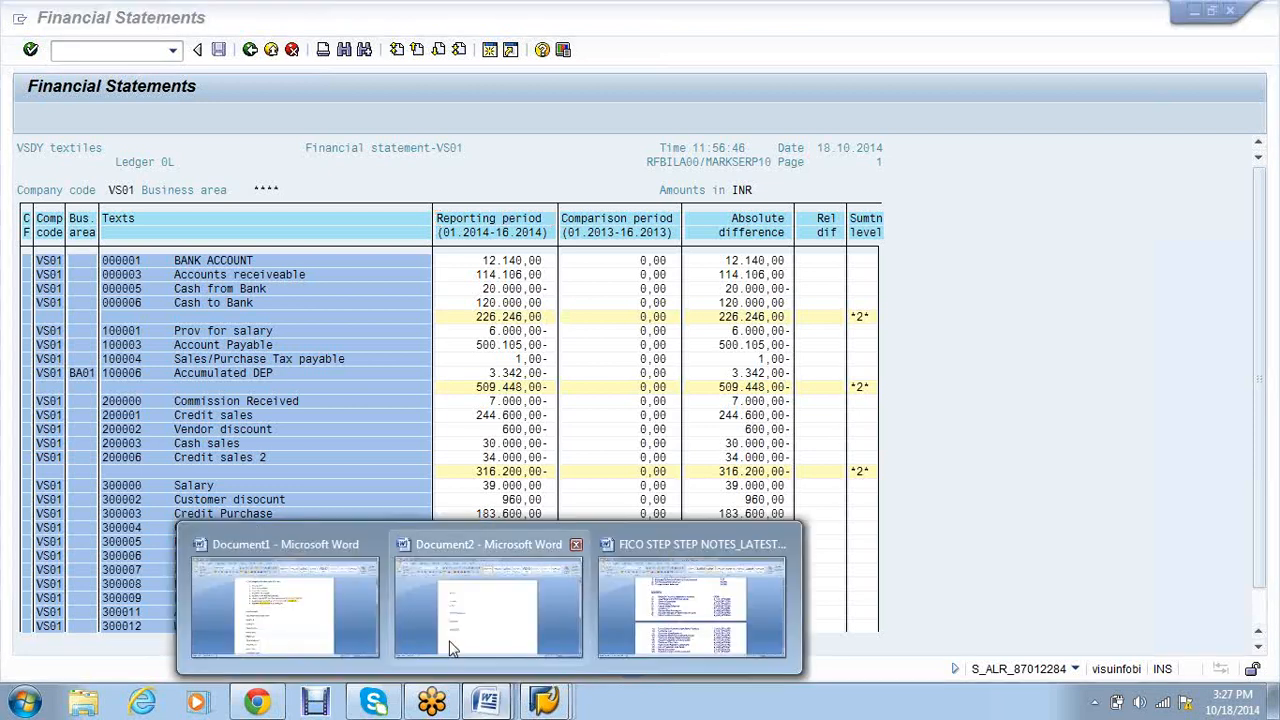
{"action": "left_click", "coordinate": [697, 612]}
{"action": "double_click", "coordinate": [893, 299]}
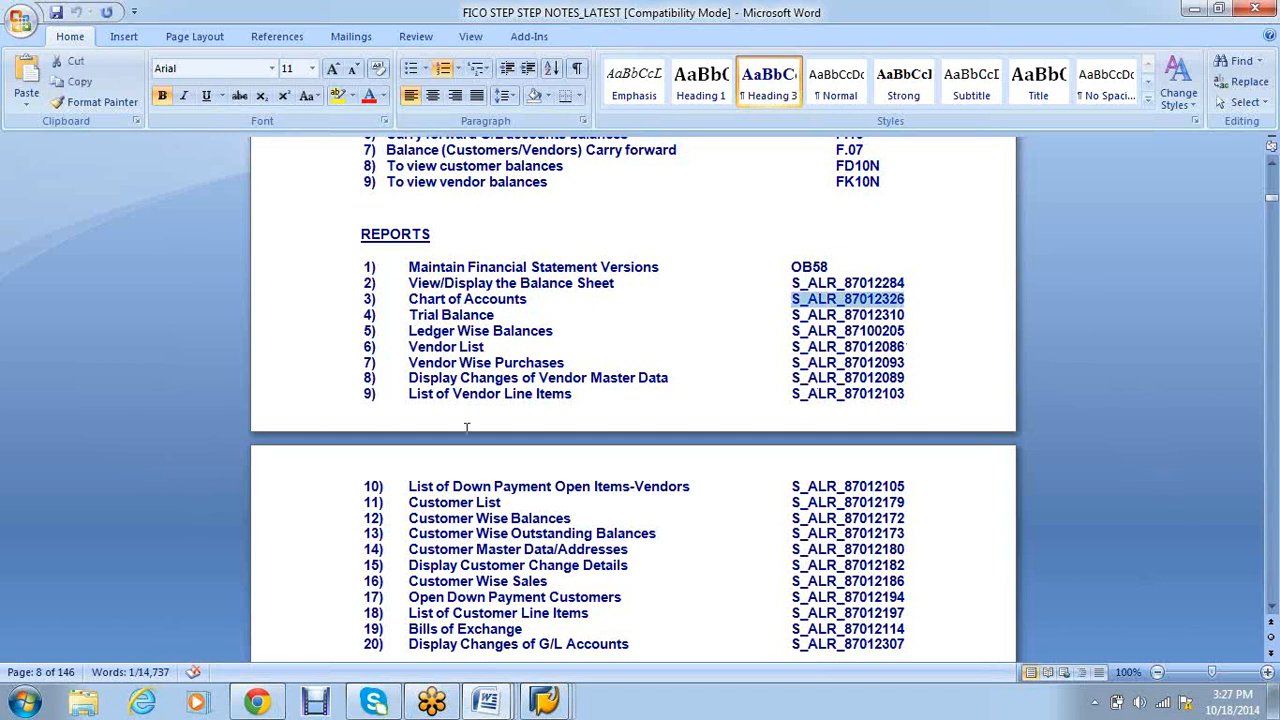
{"action": "left_click_drag", "start_coordinate": [906, 347], "coordinate": [792, 347]}
{"action": "key", "text": "ctrl+c"}
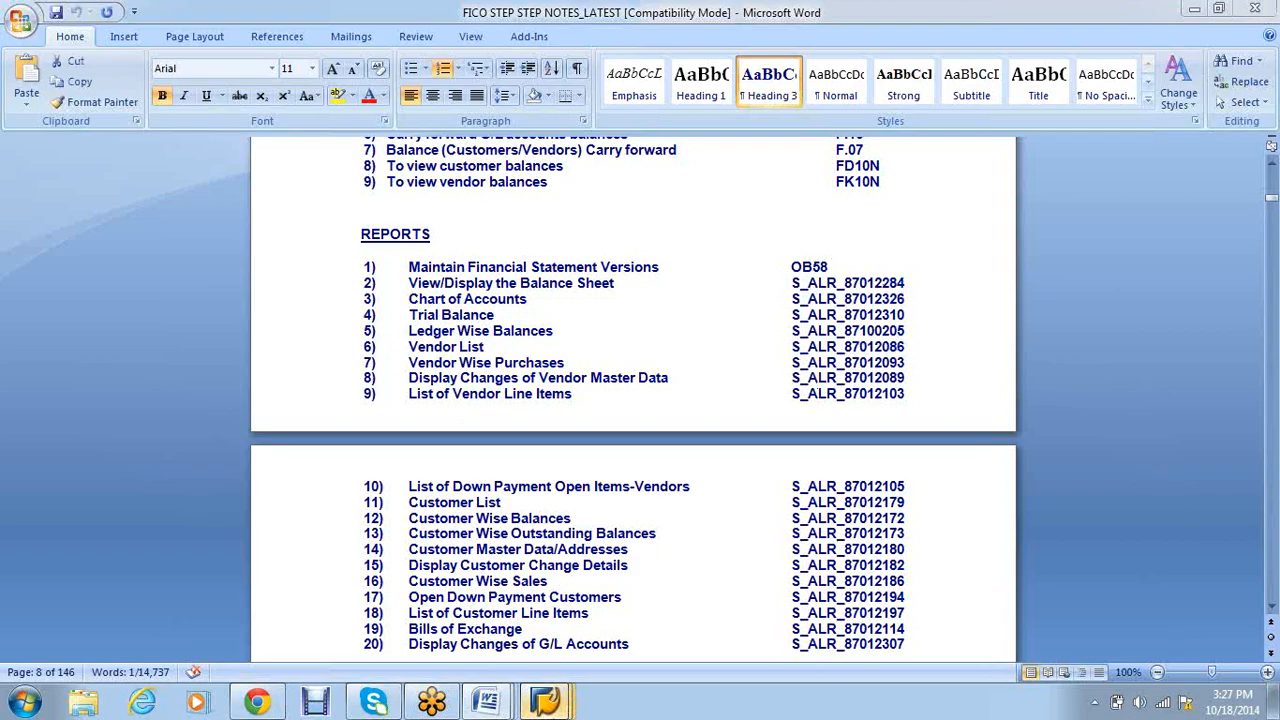
Switch back to SAP, open the Vendor List transaction with the copied code, and run the report.
{"action": "mouse_move", "coordinate": [545, 700]}
{"action": "left_click", "coordinate": [434, 537]}
{"action": "left_click", "coordinate": [80, 50]}
{"action": "key", "text": "ctrl+v"}
{"action": "key", "text": "Return"}
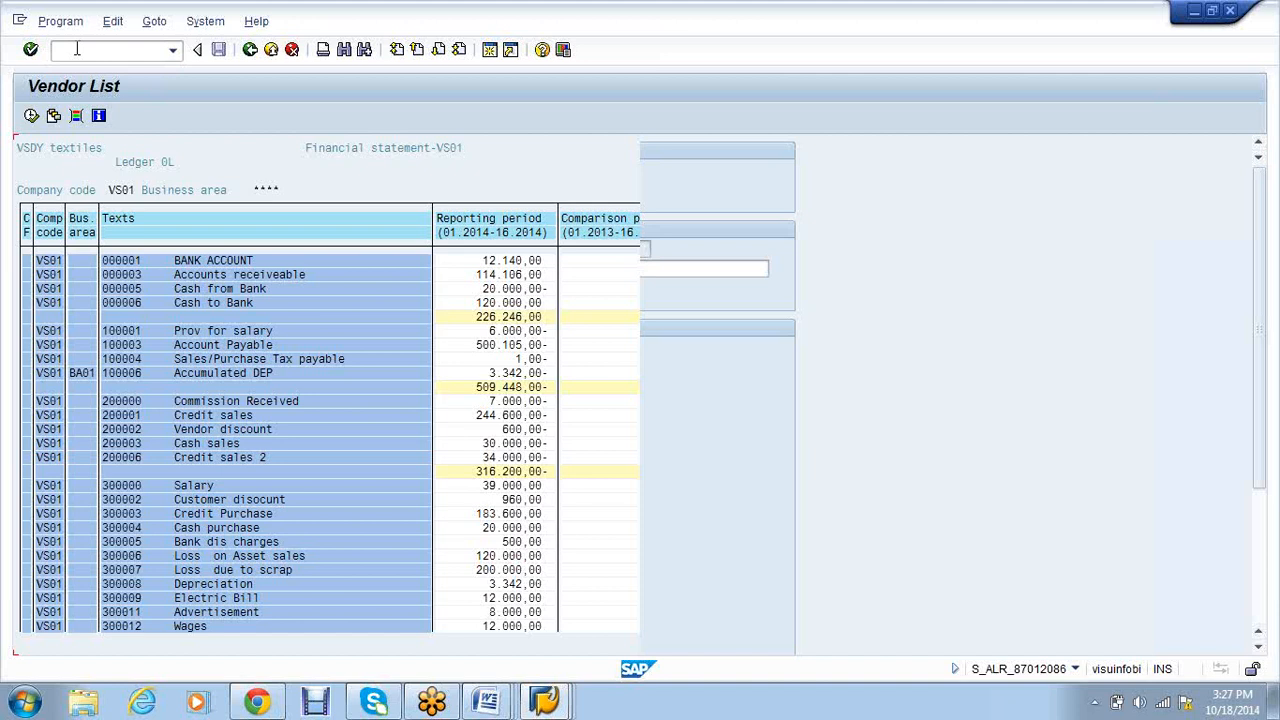
{"action": "key", "text": "F8"}
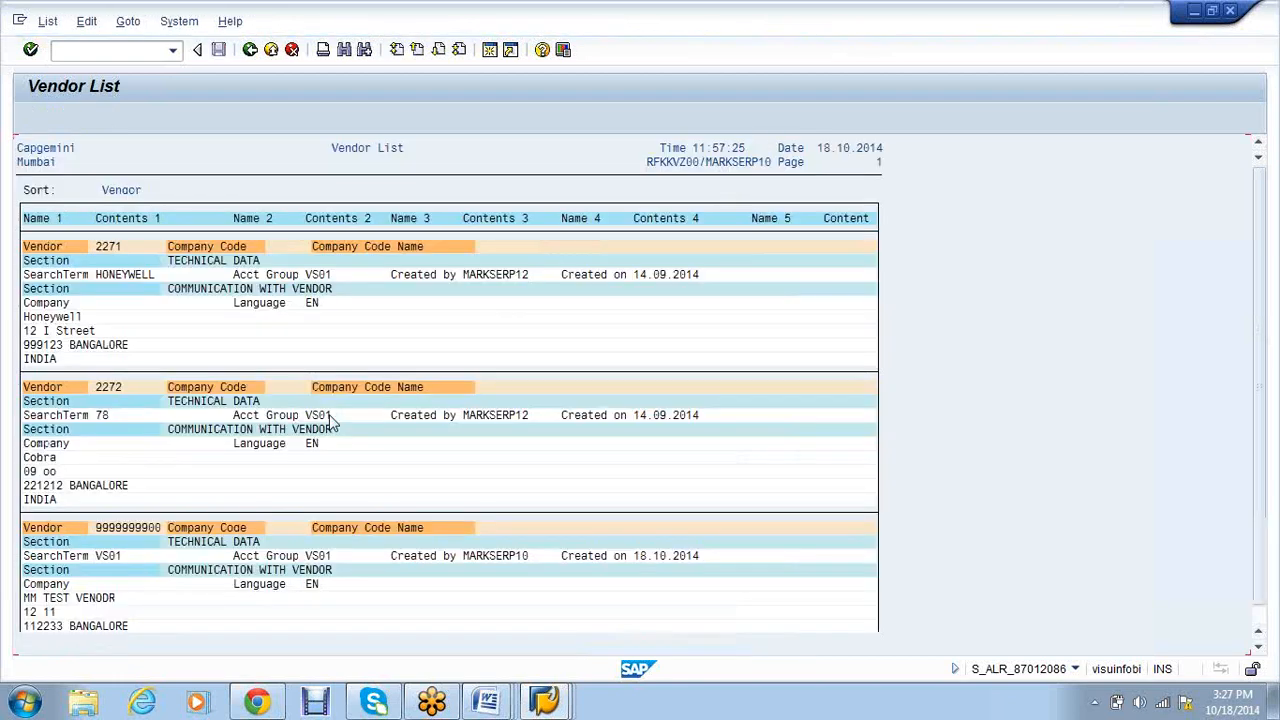
Review the remaining vendor list entries, switch to the FICO notes in Word, and look over the REPORTS transaction codes.
{"action": "scroll", "coordinate": [333, 420], "scroll_direction": "down", "scroll_amount": 1}
{"action": "scroll", "coordinate": [1038, 466], "scroll_direction": "down", "scroll_amount": 1}
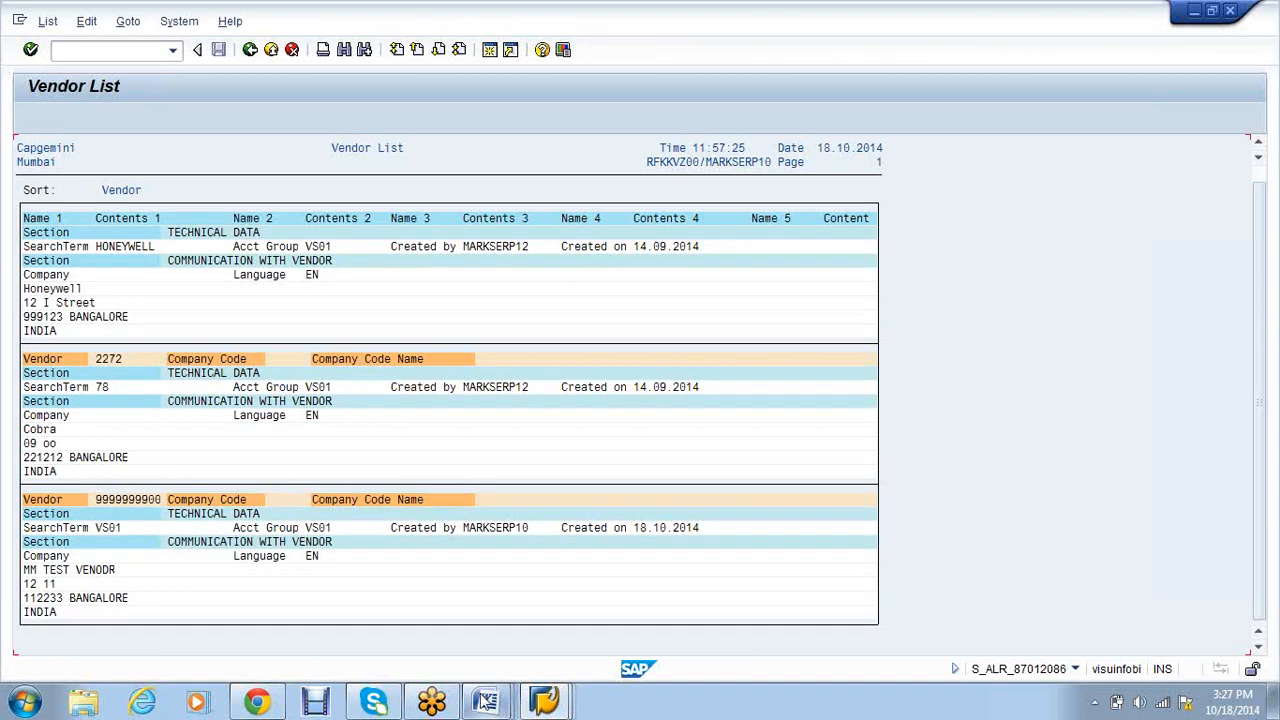
{"action": "left_click", "coordinate": [487, 703]}
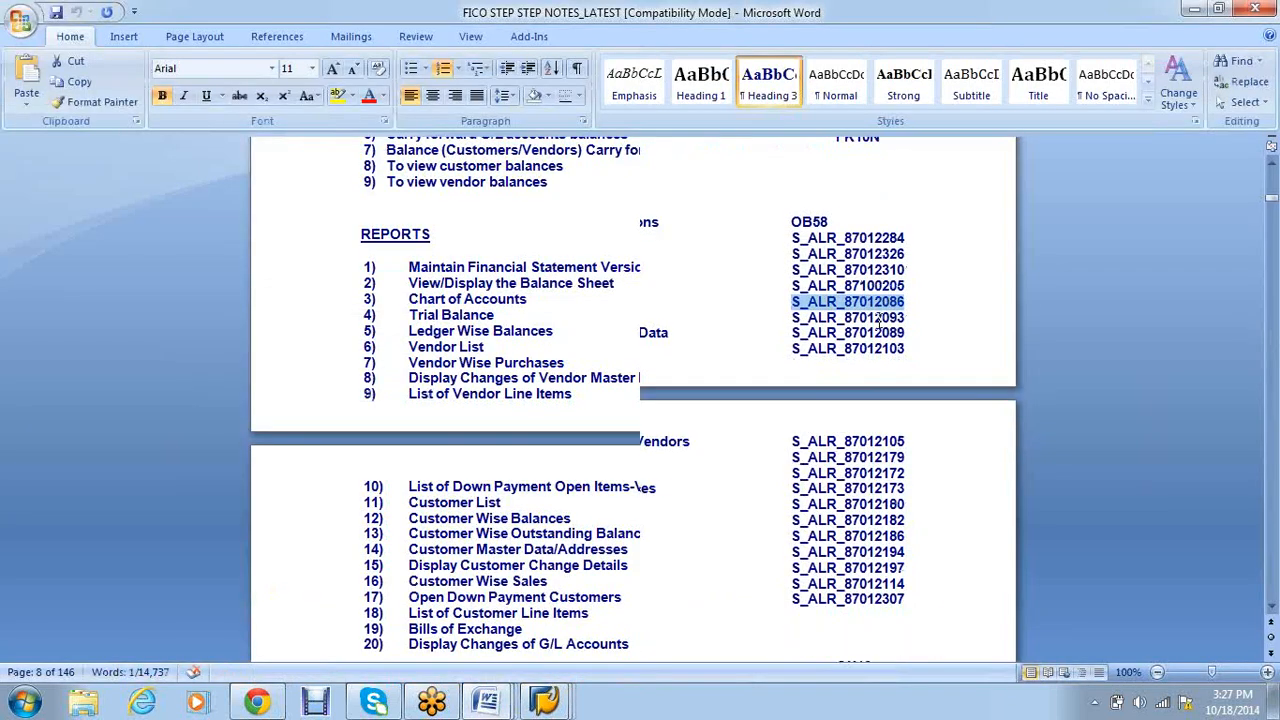
{"action": "scroll", "coordinate": [878, 322], "scroll_direction": "down", "scroll_amount": 4}
{"action": "left_click_drag", "start_coordinate": [843, 449], "coordinate": [430, 466]}
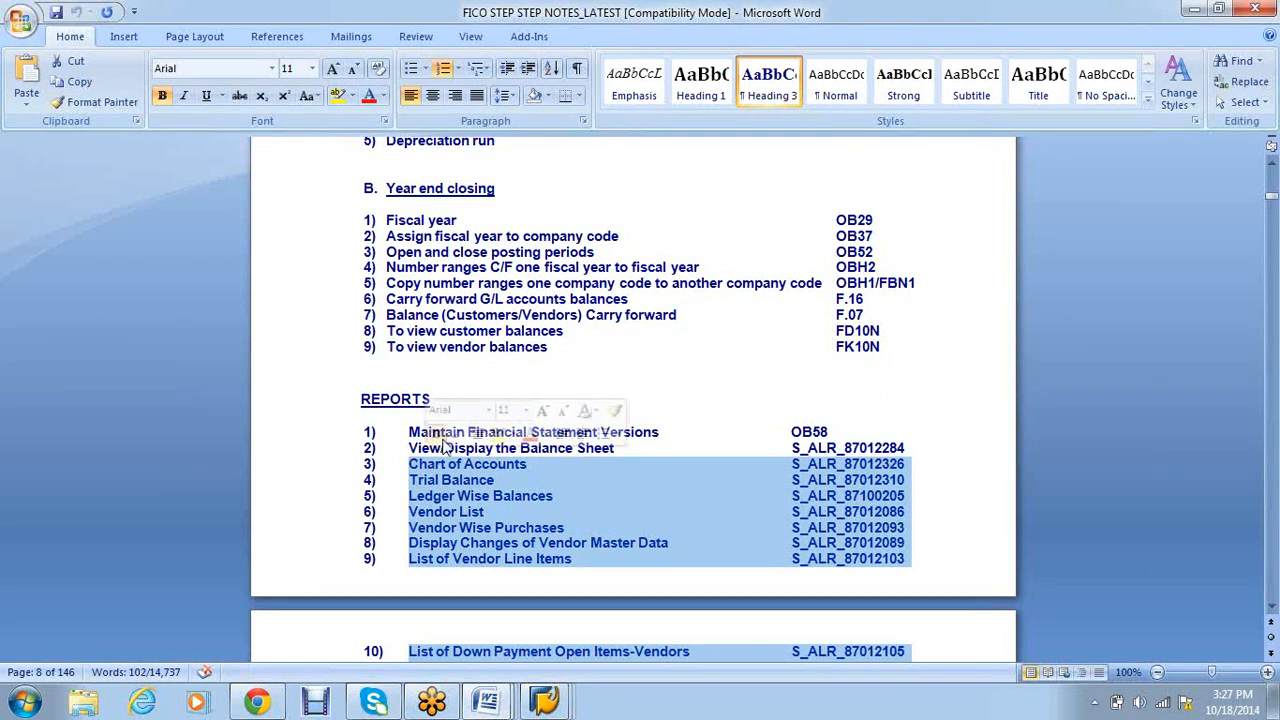
{"action": "left_click", "coordinate": [718, 385]}
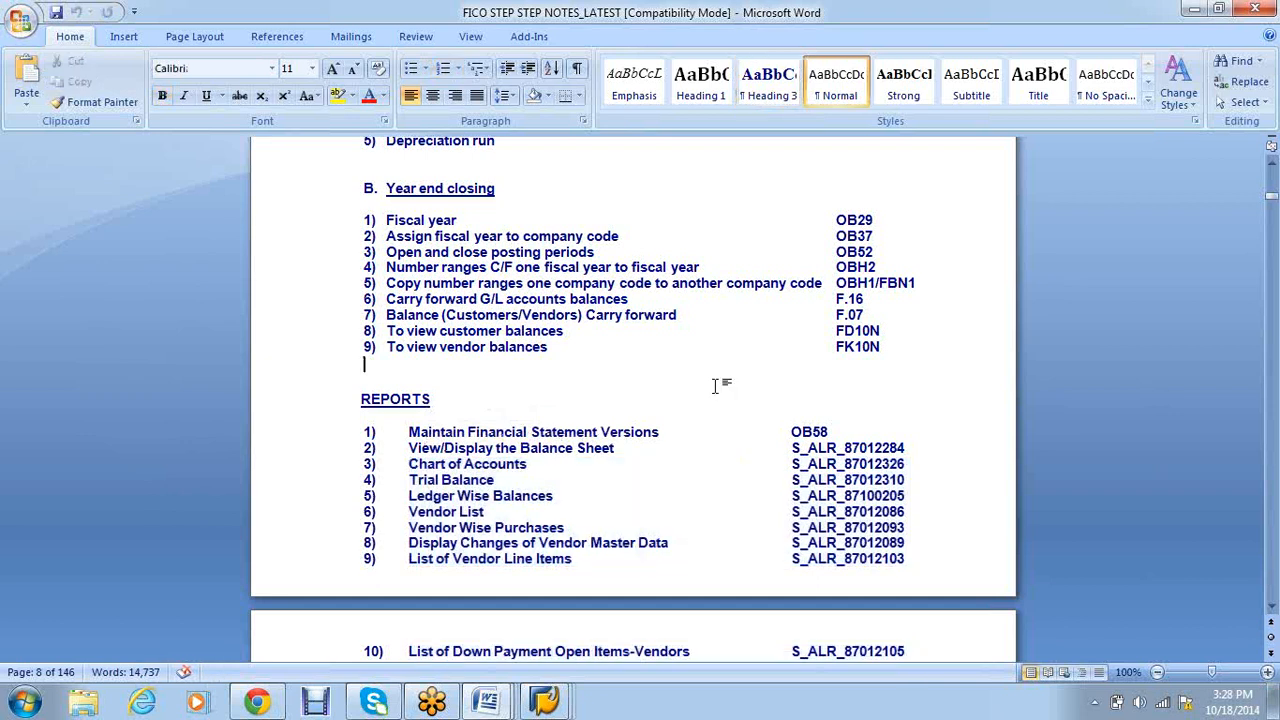
Examine the rest of the reports list and the month end and year end closing sections of the notes.
{"action": "scroll", "coordinate": [715, 386], "scroll_direction": "down", "scroll_amount": 1}
{"action": "scroll", "coordinate": [714, 386], "scroll_direction": "down", "scroll_amount": 7}
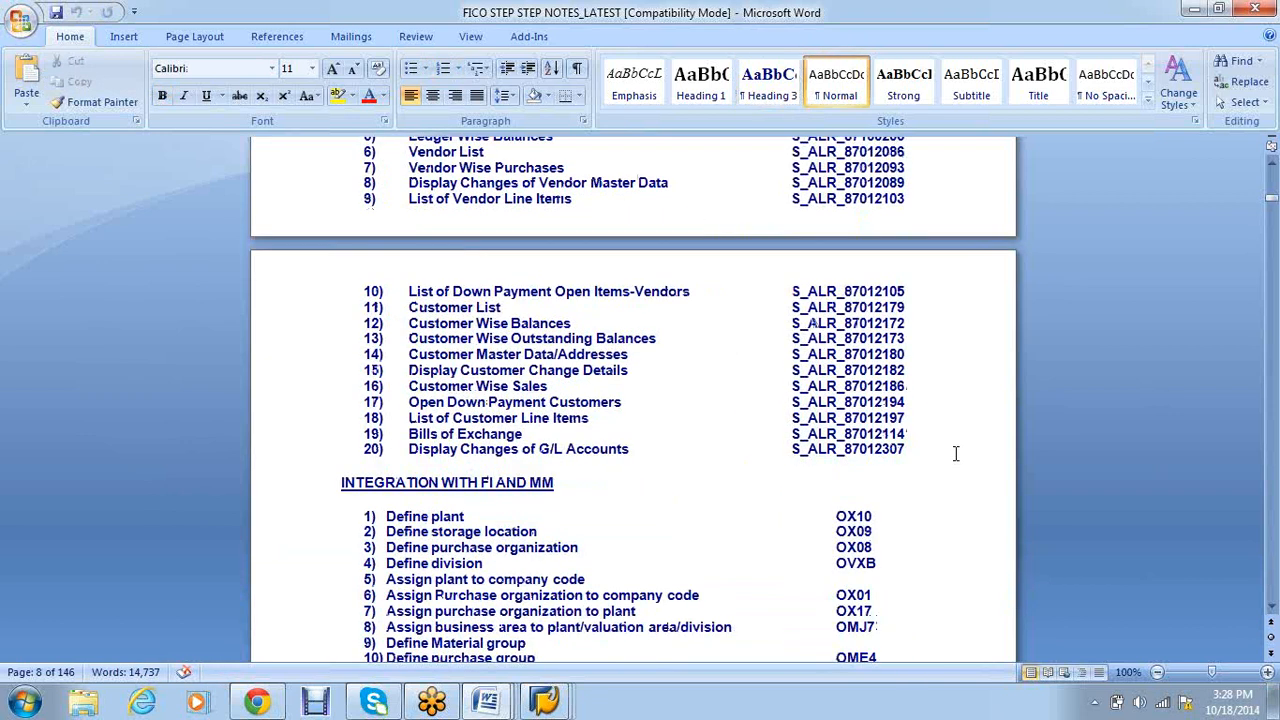
{"action": "scroll", "coordinate": [700, 454], "scroll_direction": "up", "scroll_amount": 4}
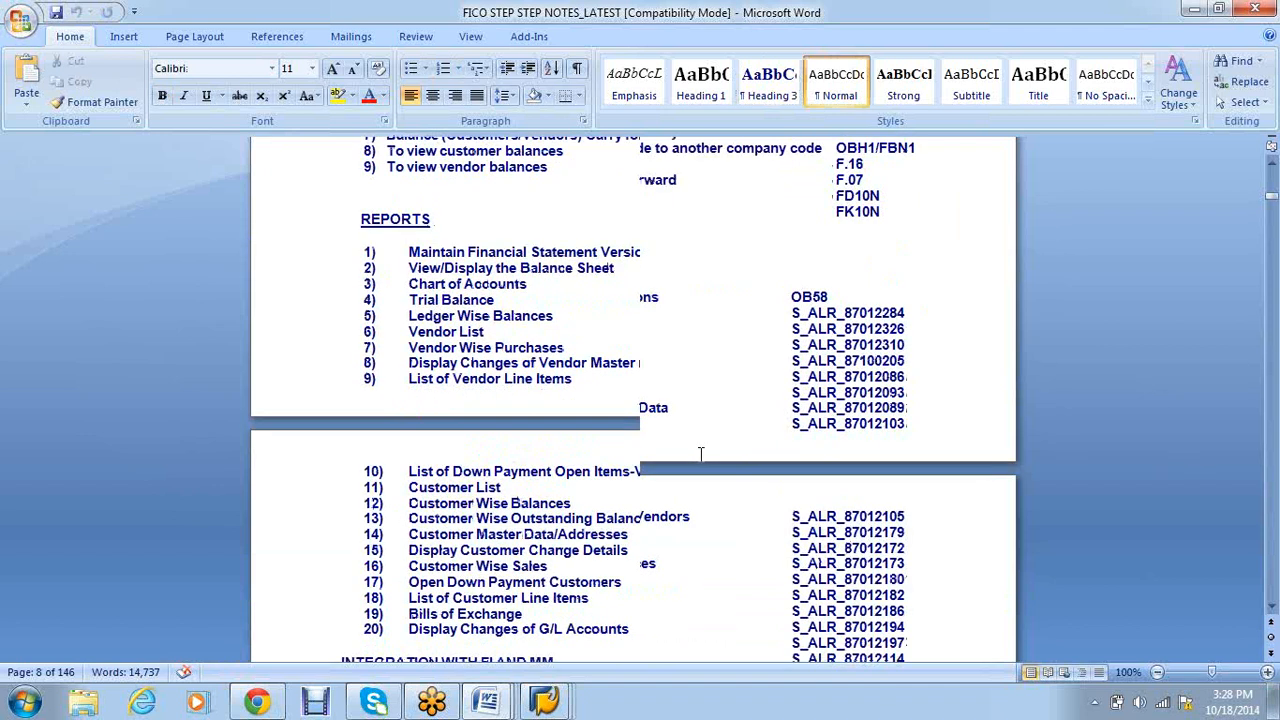
{"action": "scroll", "coordinate": [700, 454], "scroll_direction": "down", "scroll_amount": 3}
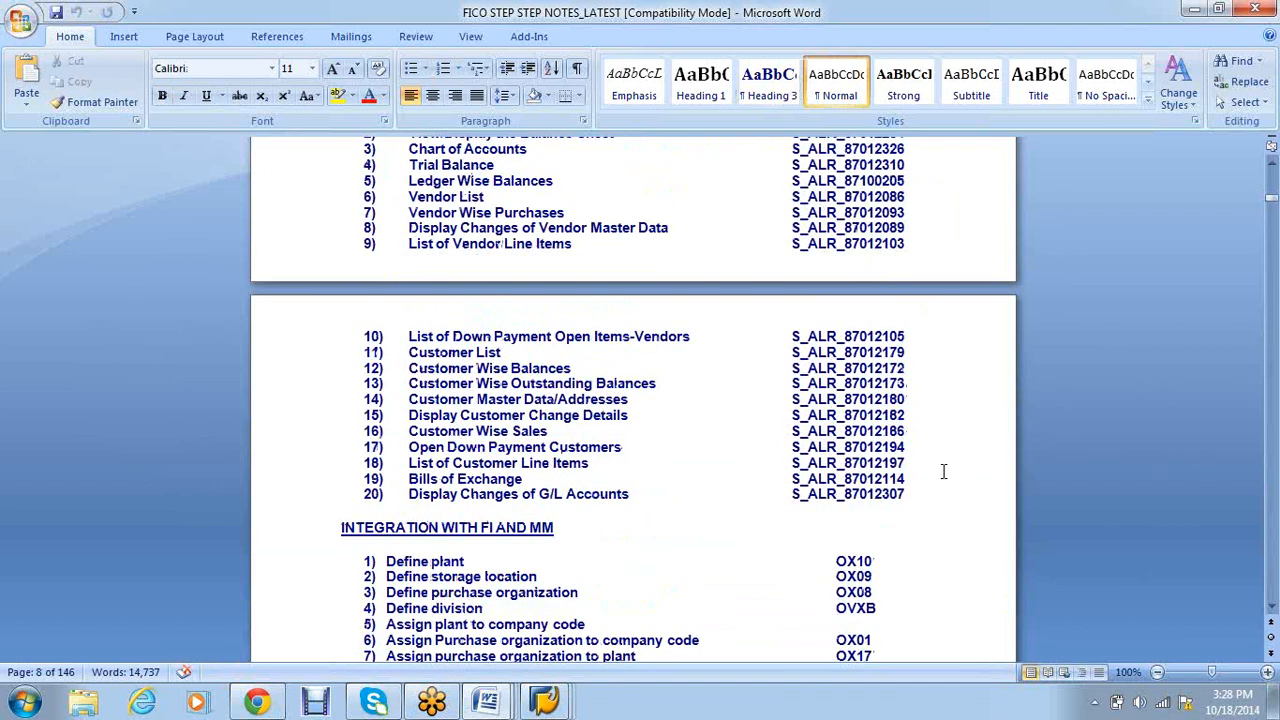
{"action": "scroll", "coordinate": [820, 440], "scroll_direction": "up", "scroll_amount": 4}
{"action": "scroll", "coordinate": [706, 407], "scroll_direction": "up", "scroll_amount": 1}
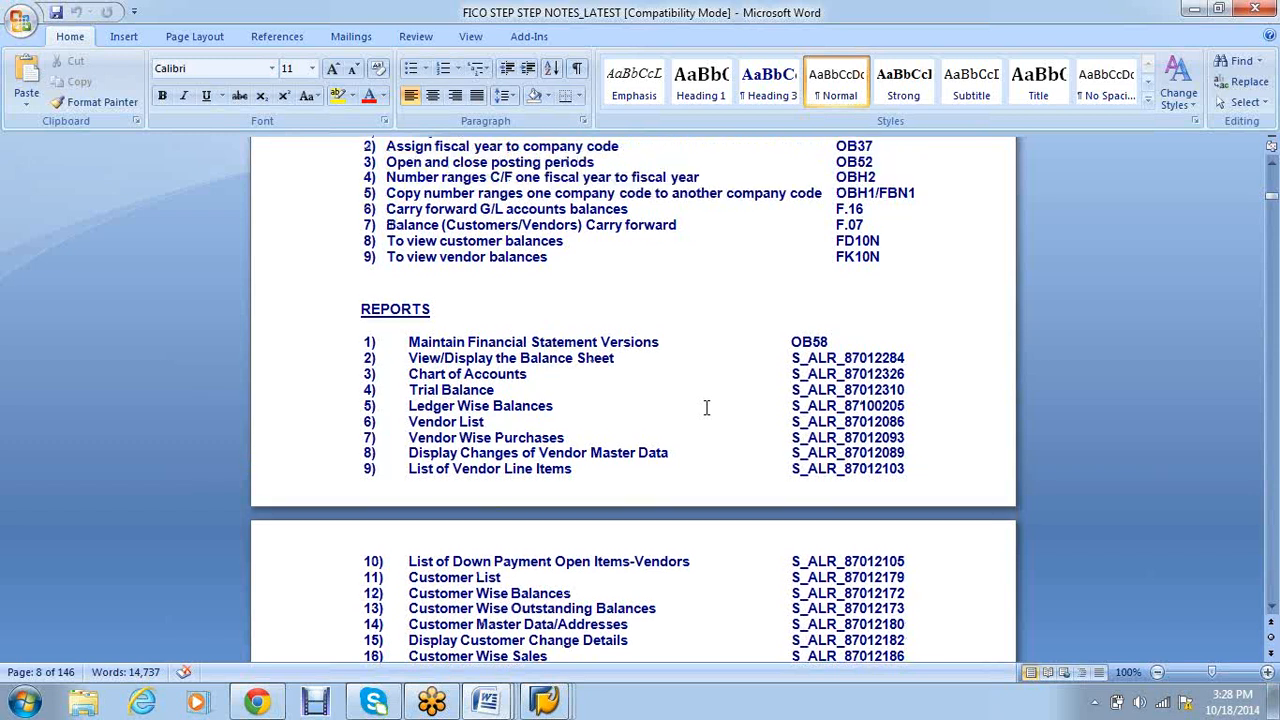
{"action": "scroll", "coordinate": [706, 407], "scroll_direction": "up", "scroll_amount": 7}
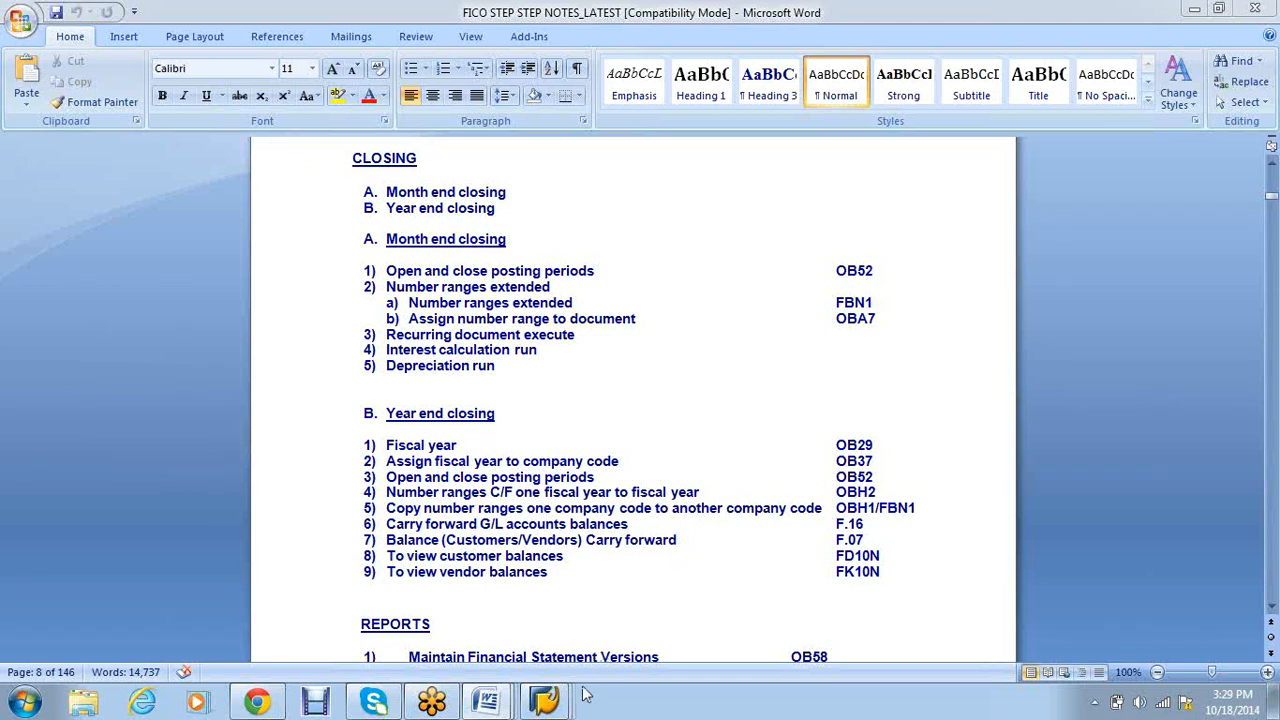
Switch back to the SAP Vendor List session, open transaction OB52, and position the posting periods list on variant VS01.
{"action": "mouse_move", "coordinate": [556, 706]}
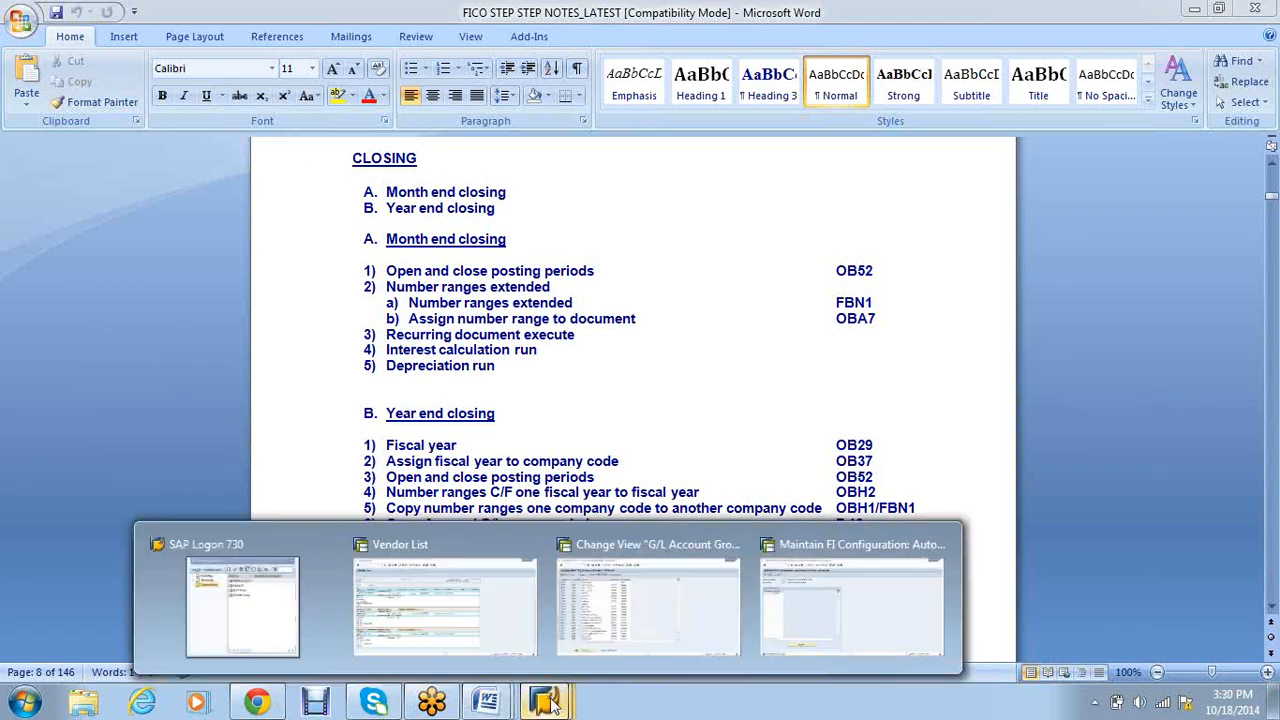
{"action": "left_click", "coordinate": [475, 620]}
{"action": "left_click", "coordinate": [86, 52]}
{"action": "type", "text": "/nob52"}
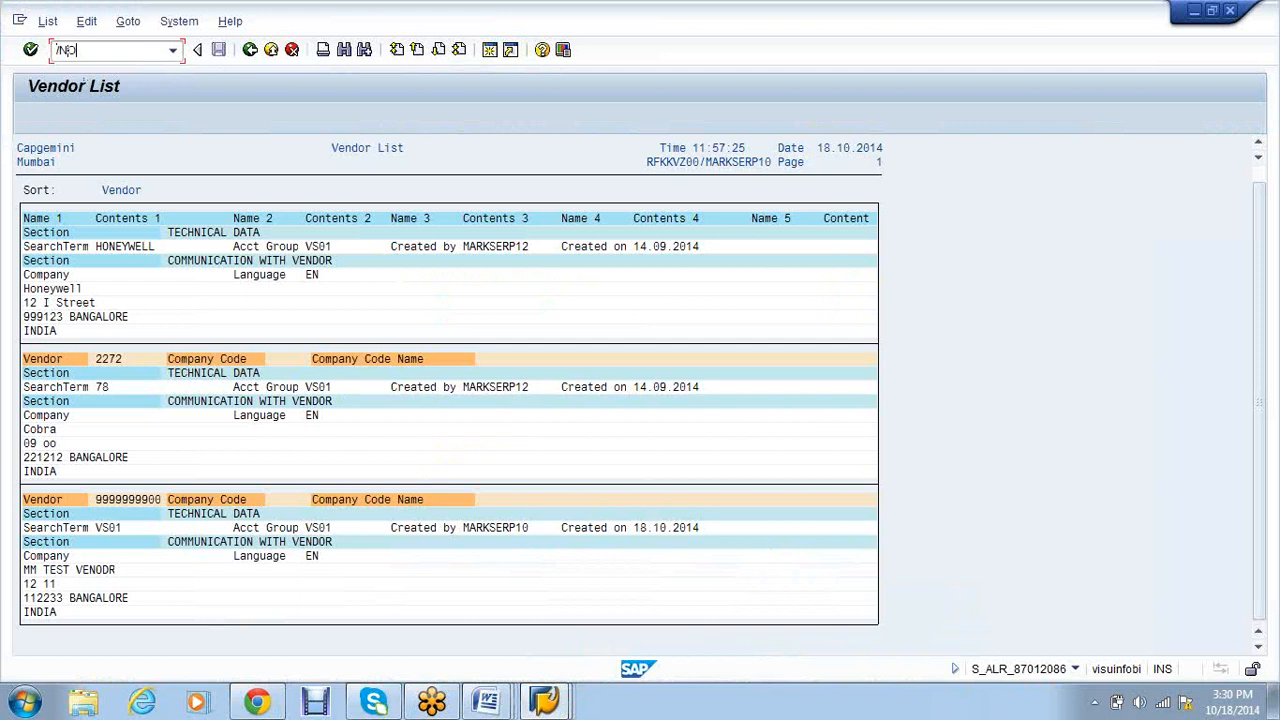
{"action": "key", "text": "Return"}
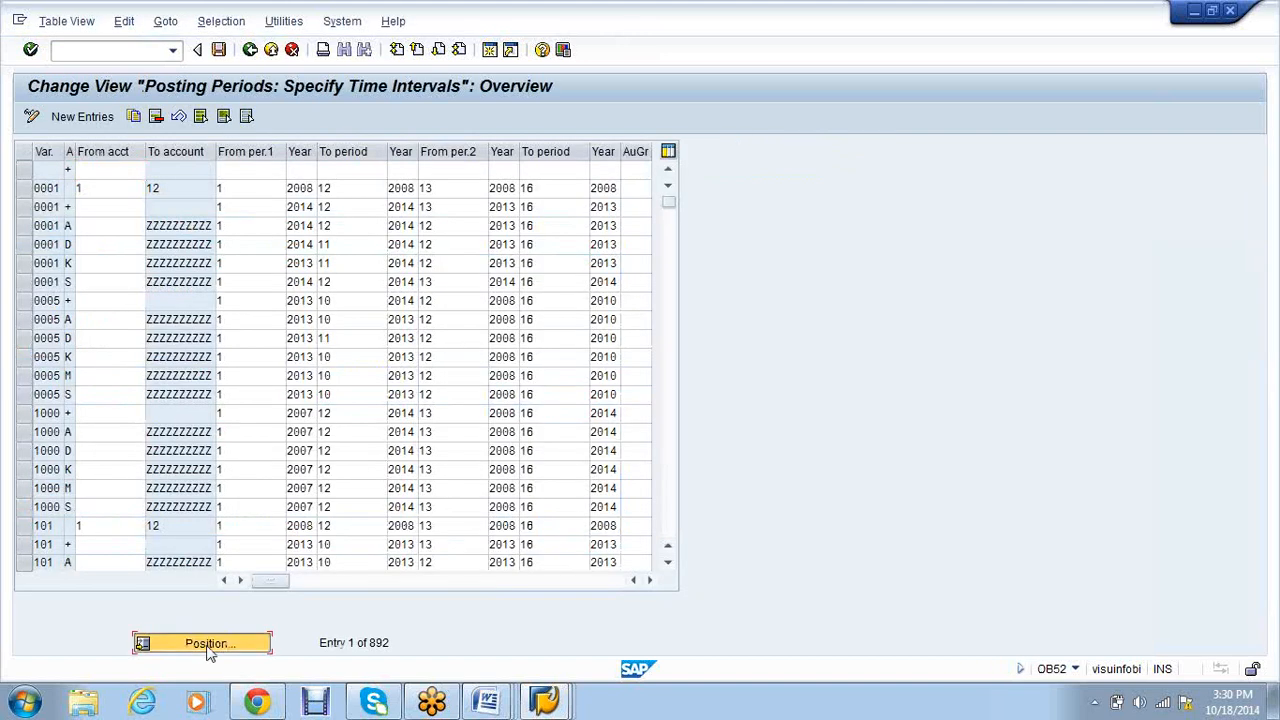
{"action": "left_click", "coordinate": [208, 645]}
{"action": "type", "text": "V"}
{"action": "key", "text": "Return"}
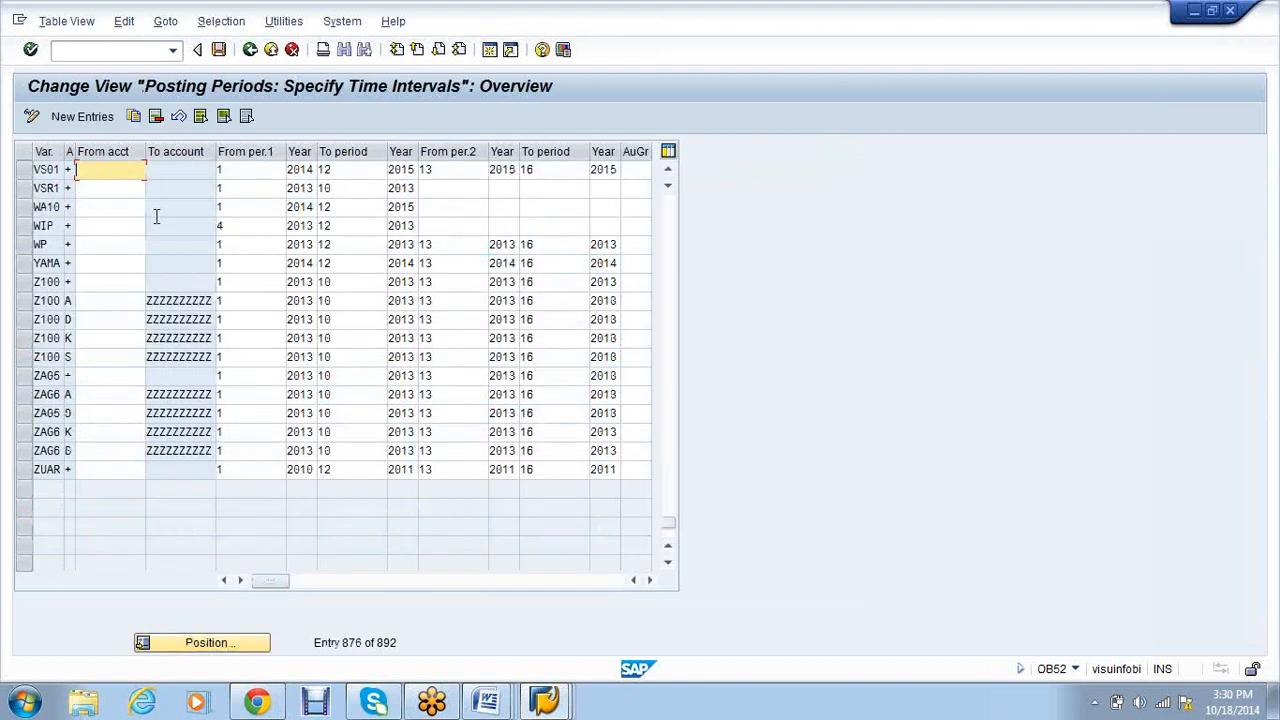
Try changing variant VS01's first posting period interval to run from period 7 to period 7.
{"action": "key", "text": "Tab"}
{"action": "key", "text": "Tab"}
{"action": "key", "text": "Tab"}
{"action": "left_click", "coordinate": [243, 171]}
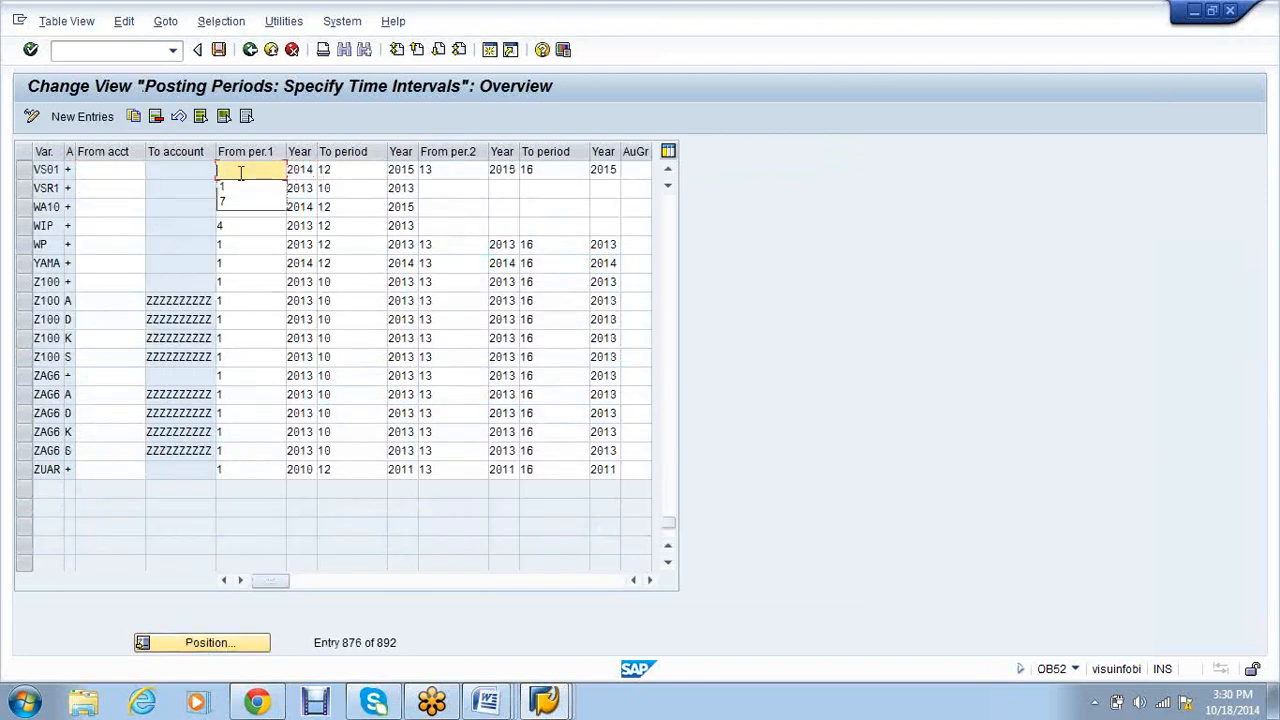
{"action": "type", "text": "7"}
{"action": "key", "text": "Tab"}
{"action": "key", "text": "Tab"}
{"action": "type", "text": "7"}
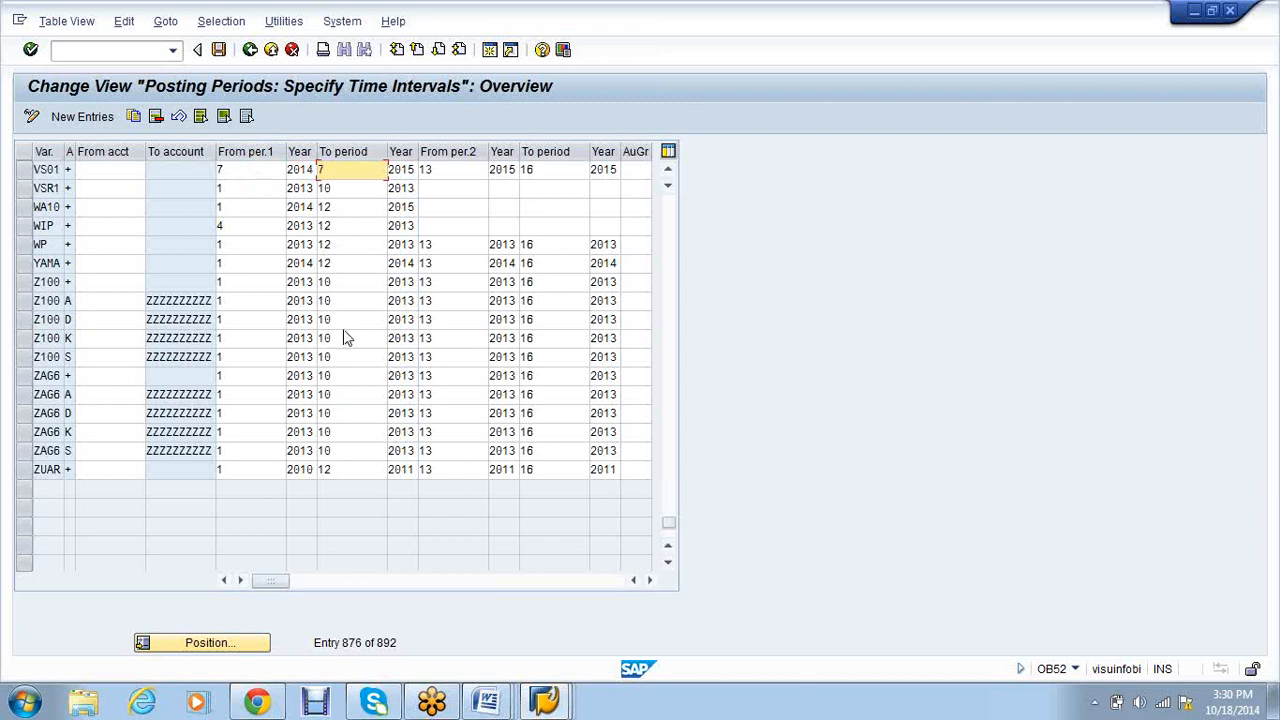
Discard the unsaved posting period changes for variant VS01 and leave the overview.
{"action": "left_click", "coordinate": [292, 50]}
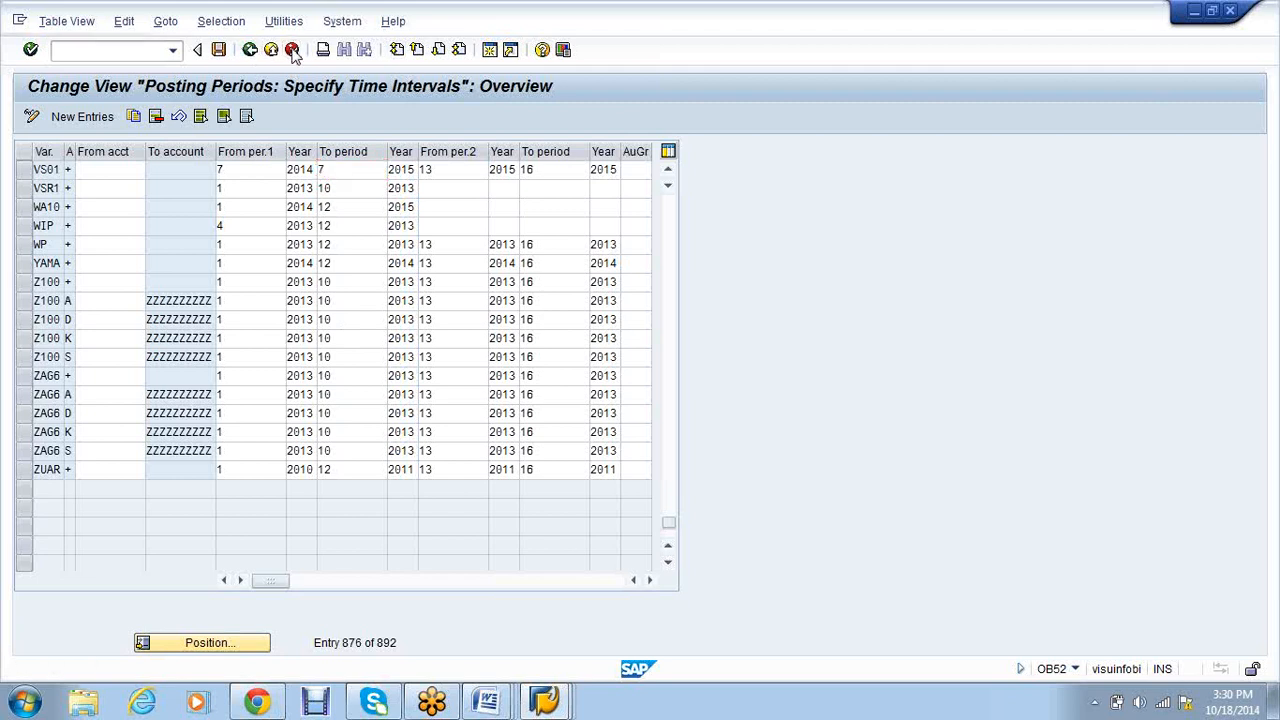
{"action": "left_click", "coordinate": [292, 50]}
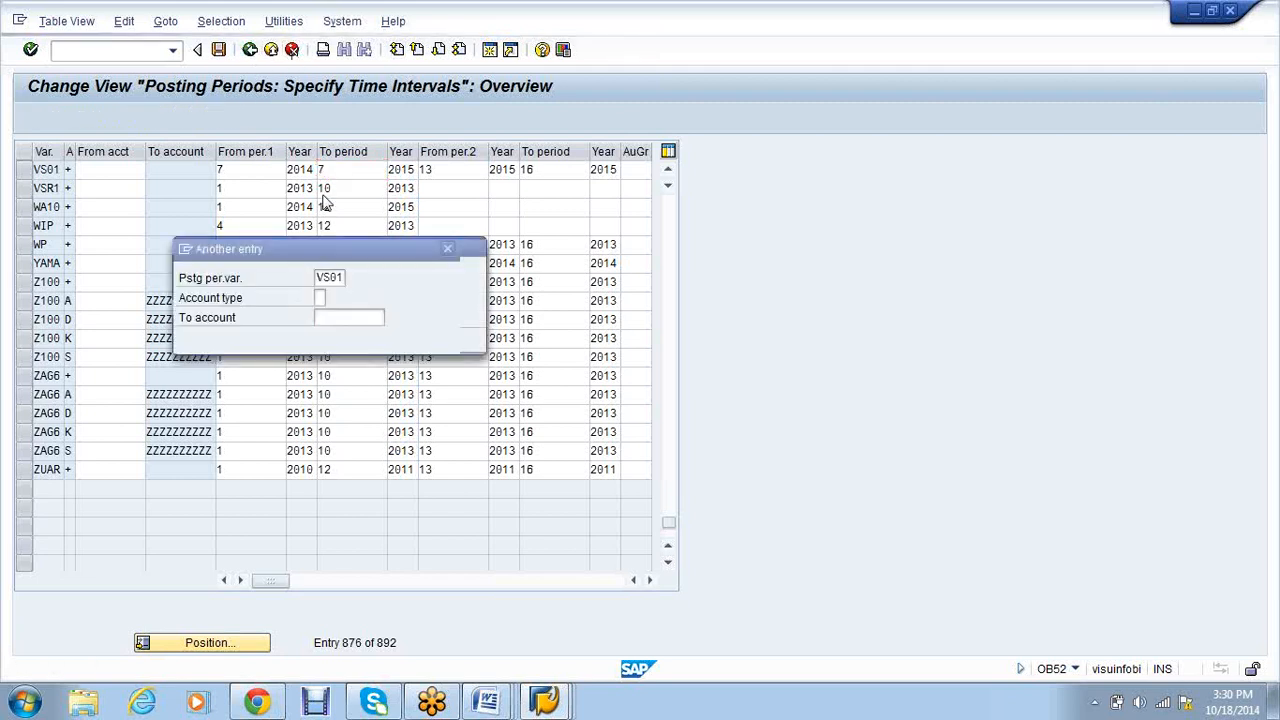
{"action": "left_click", "coordinate": [251, 337]}
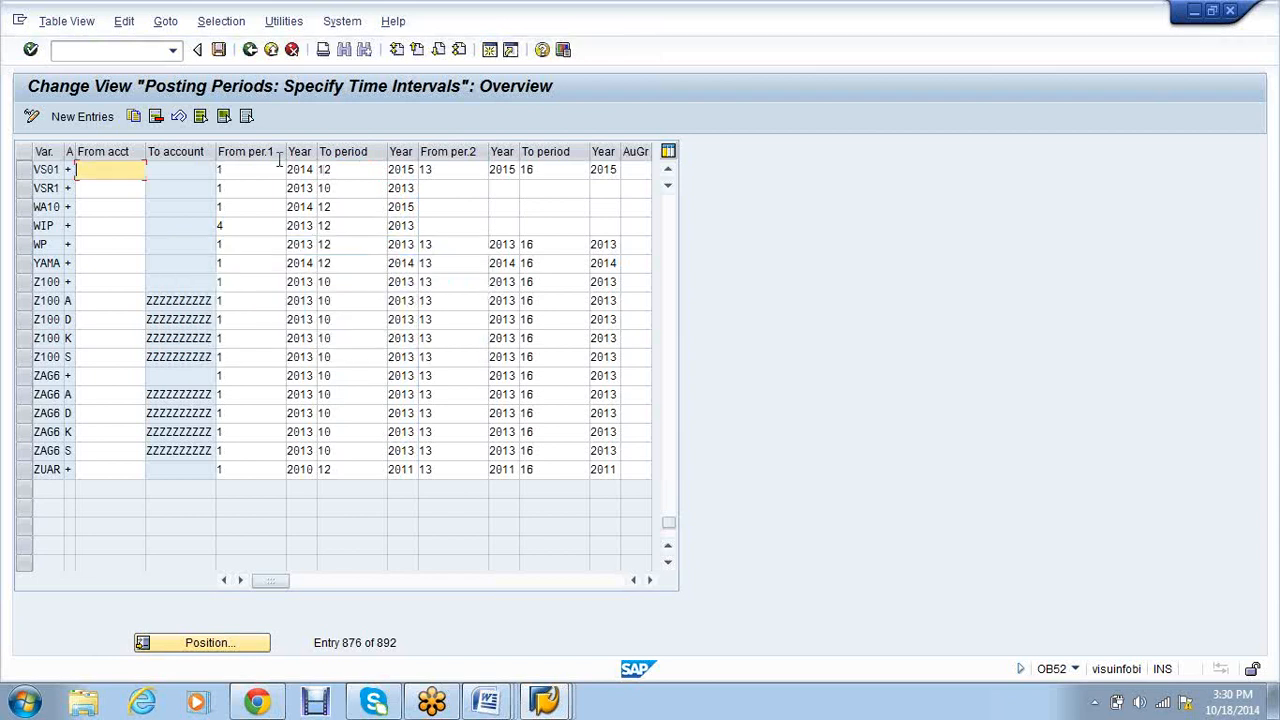
{"action": "left_click", "coordinate": [250, 50]}
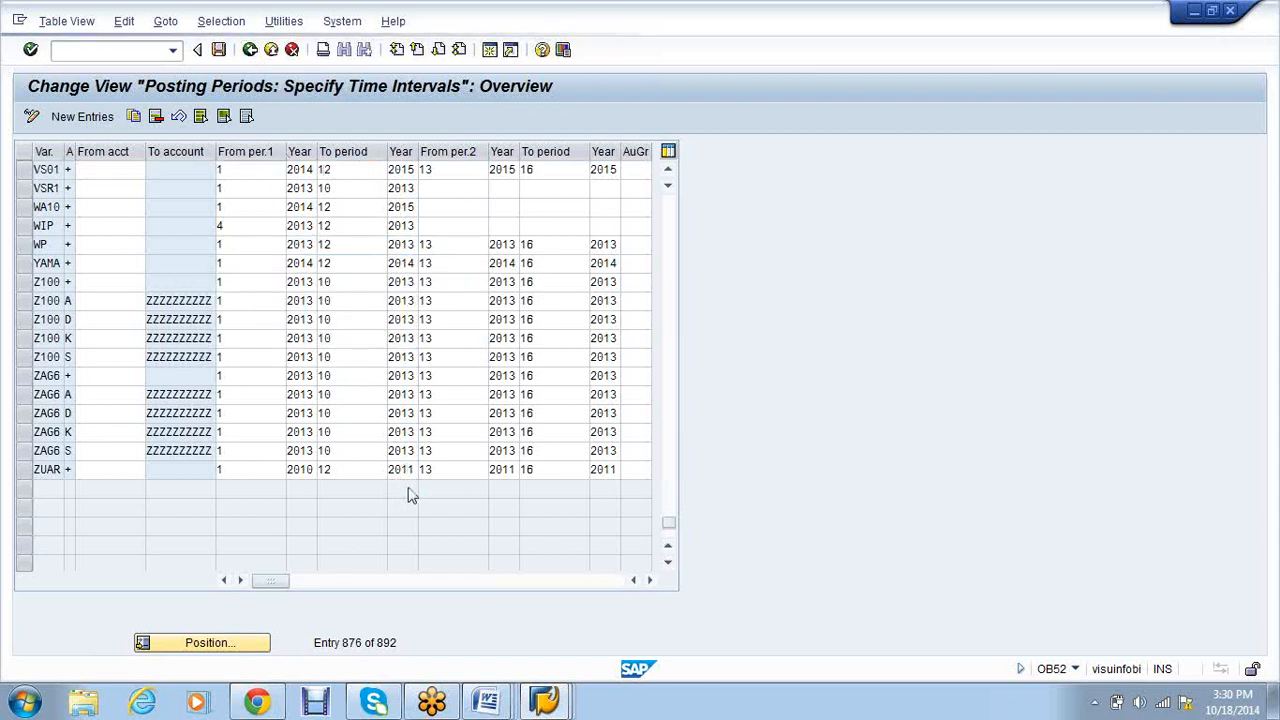
Open transaction OBA7, display the details of document type AE, and go to its number range information.
{"action": "type", "text": "OBA7"}
{"action": "key", "text": "Return"}
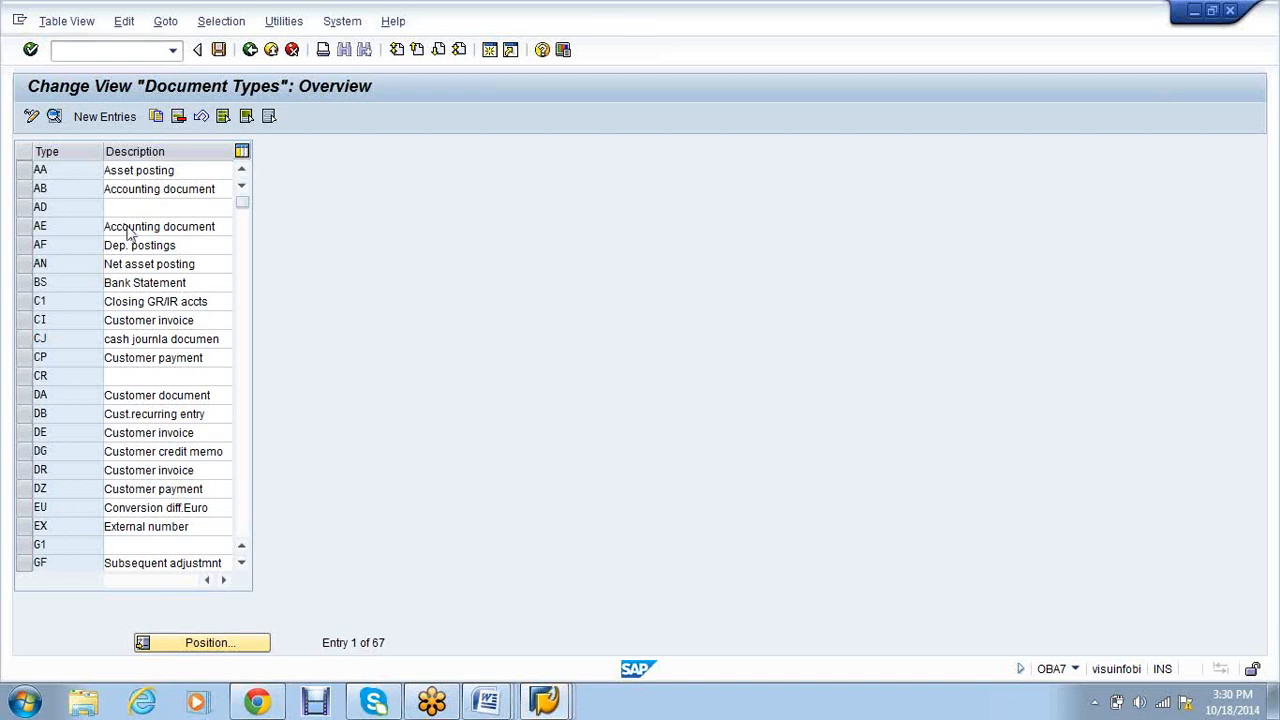
{"action": "double_click", "coordinate": [127, 228]}
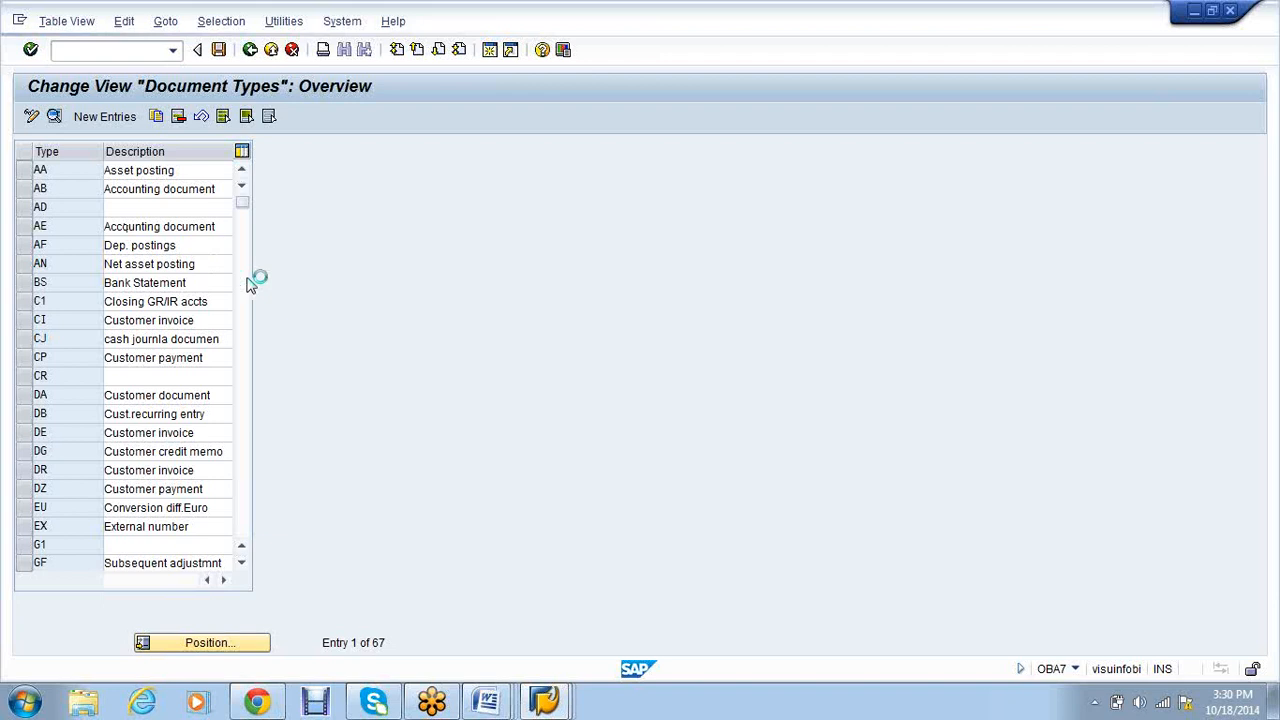
{"action": "left_click", "coordinate": [359, 214]}
Review the existing accounting document number range intervals for company code VS01 and return to the number range overview.
{"action": "left_click_drag", "start_coordinate": [422, 266], "coordinate": [232, 266]}
{"action": "left_click", "coordinate": [375, 266]}
{"action": "left_click", "coordinate": [232, 266]}
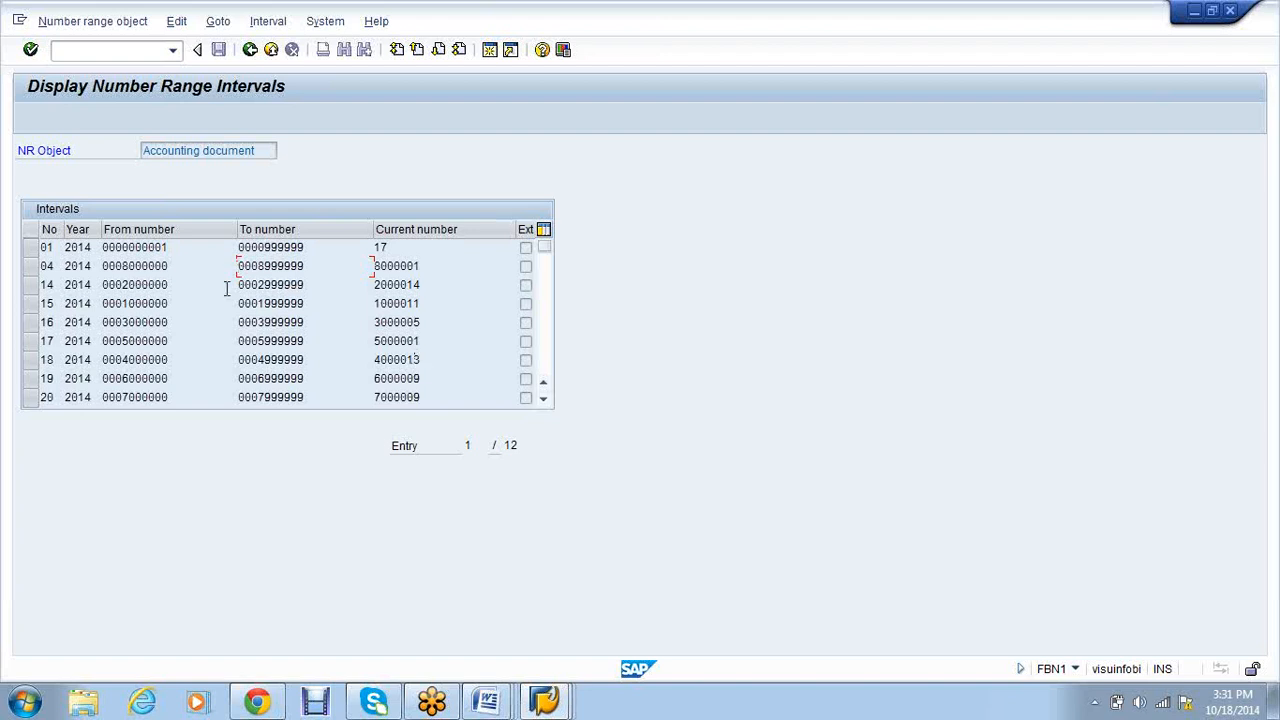
{"action": "left_click", "coordinate": [30, 248]}
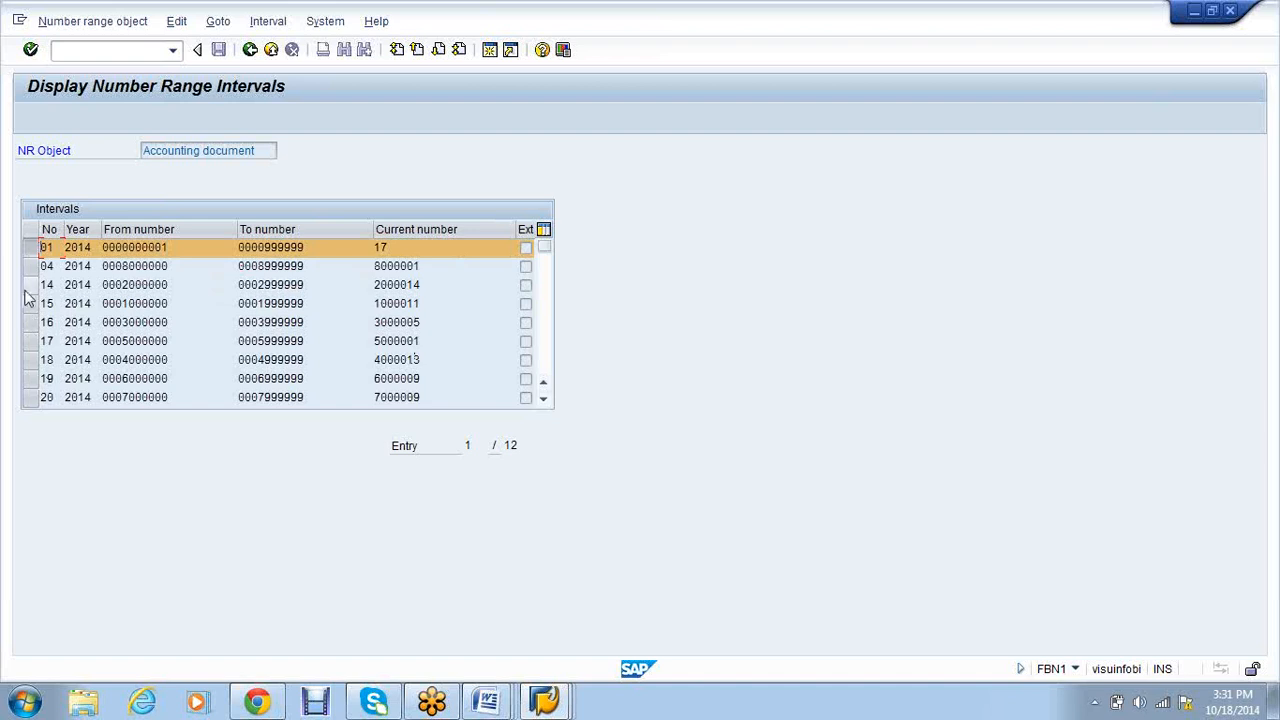
{"action": "left_click", "coordinate": [254, 50]}
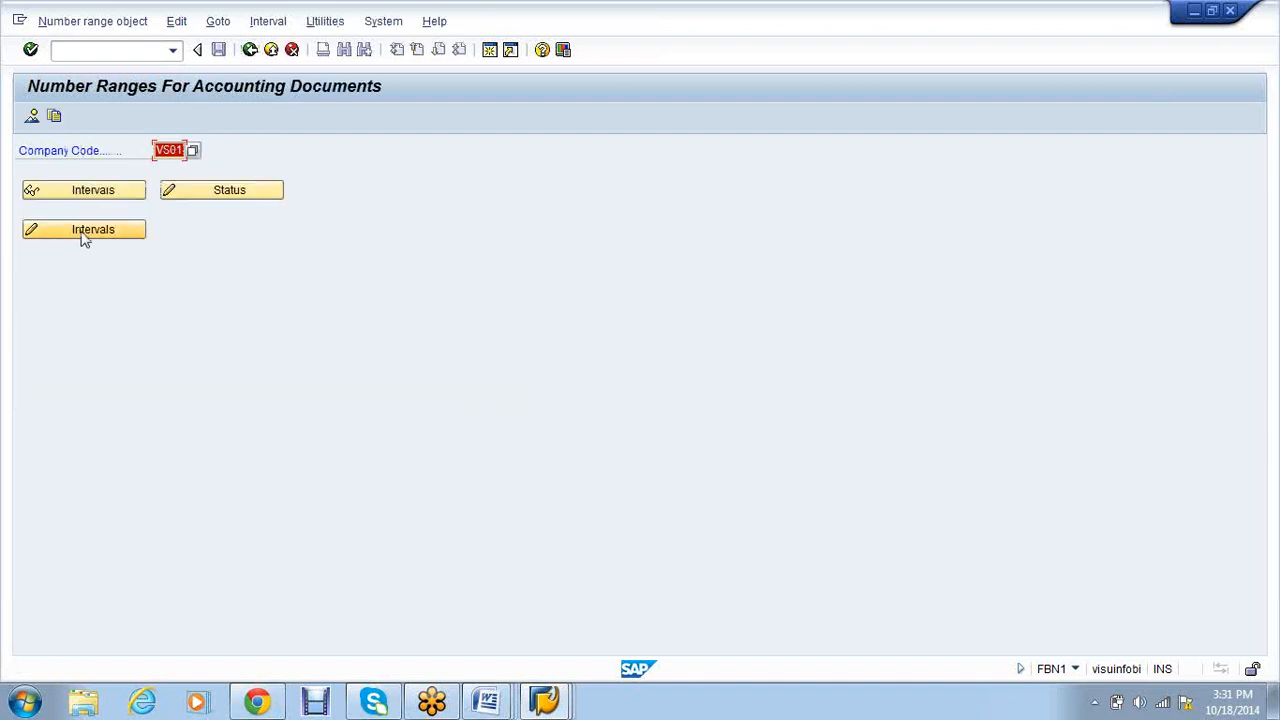
Open interval maintenance for company code VS01 and start a new interval with number a1 and year 2014.
{"action": "left_click", "coordinate": [84, 234]}
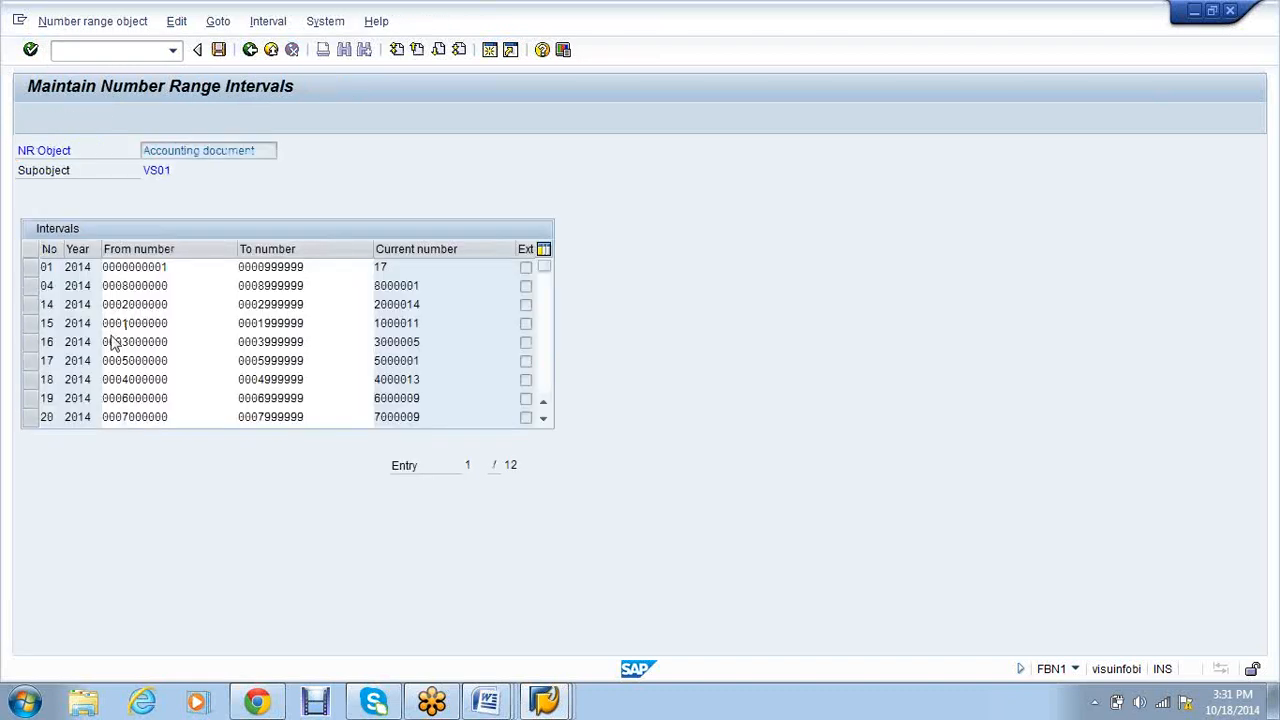
{"action": "scroll", "coordinate": [110, 338], "scroll_direction": "down", "scroll_amount": 2}
{"action": "scroll", "coordinate": [110, 320], "scroll_direction": "up", "scroll_amount": 2}
{"action": "left_click", "coordinate": [58, 120]}
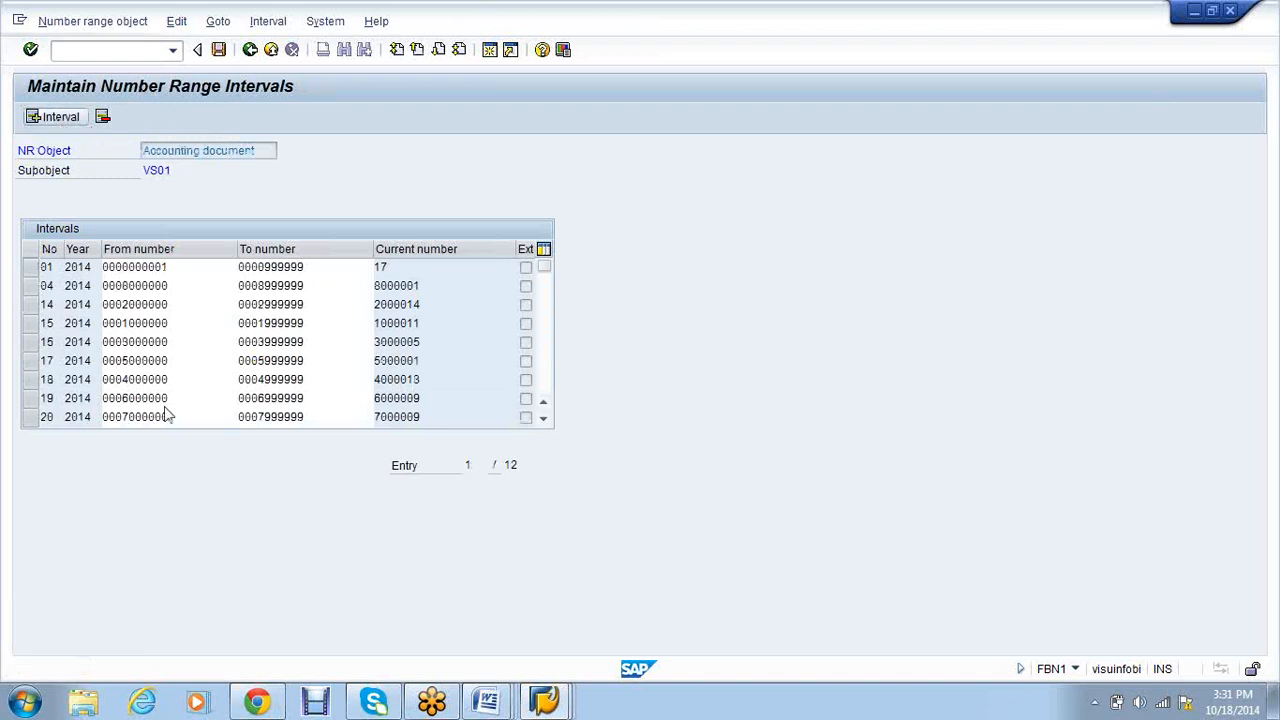
{"action": "type", "text": "41"}
{"action": "key", "text": "Tab"}
{"action": "type", "text": "201"}
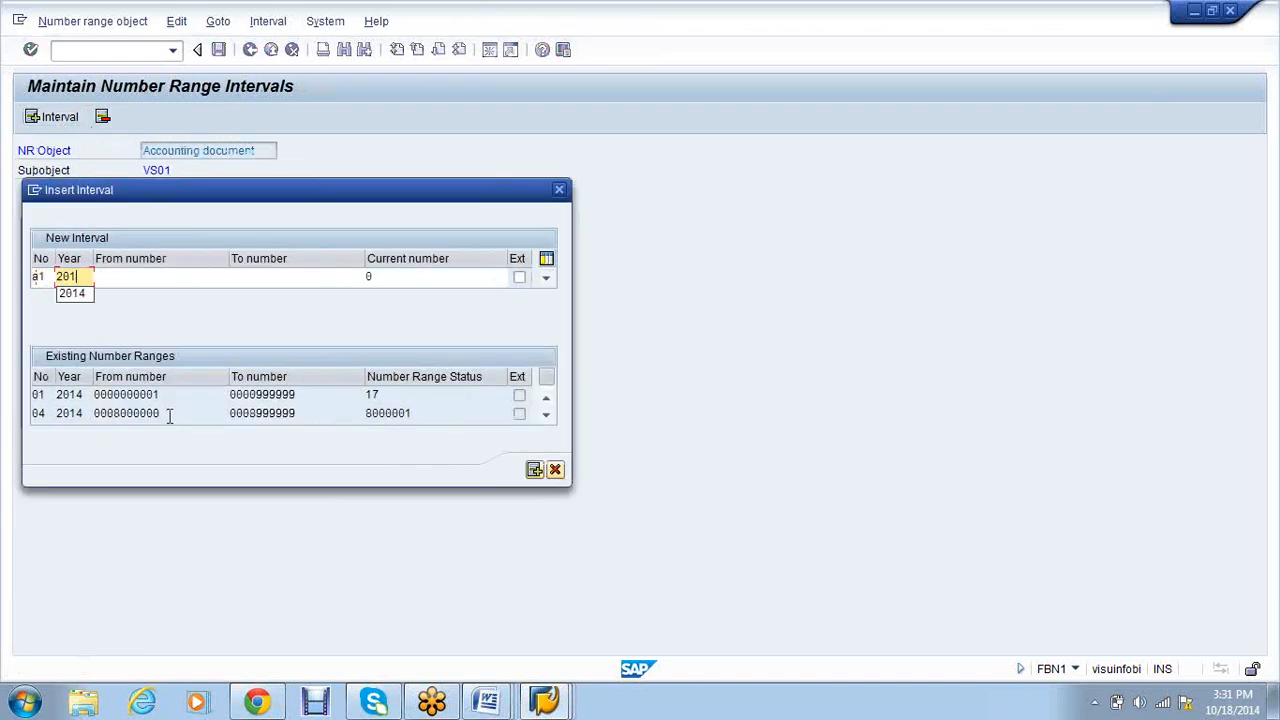
{"action": "type", "text": "4"}
{"action": "key", "text": "Tab"}
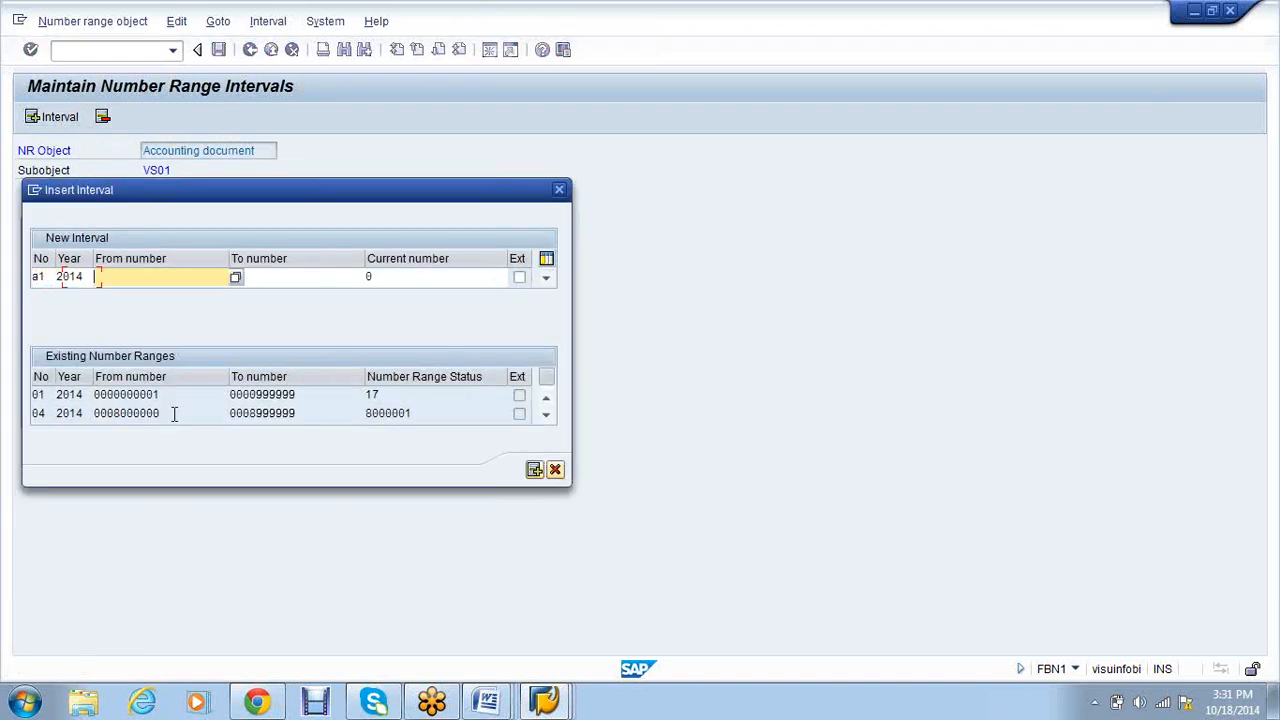
Set the new interval's range from 300000000 to 399999999 and insert it.
{"action": "left_click", "coordinate": [236, 279]}
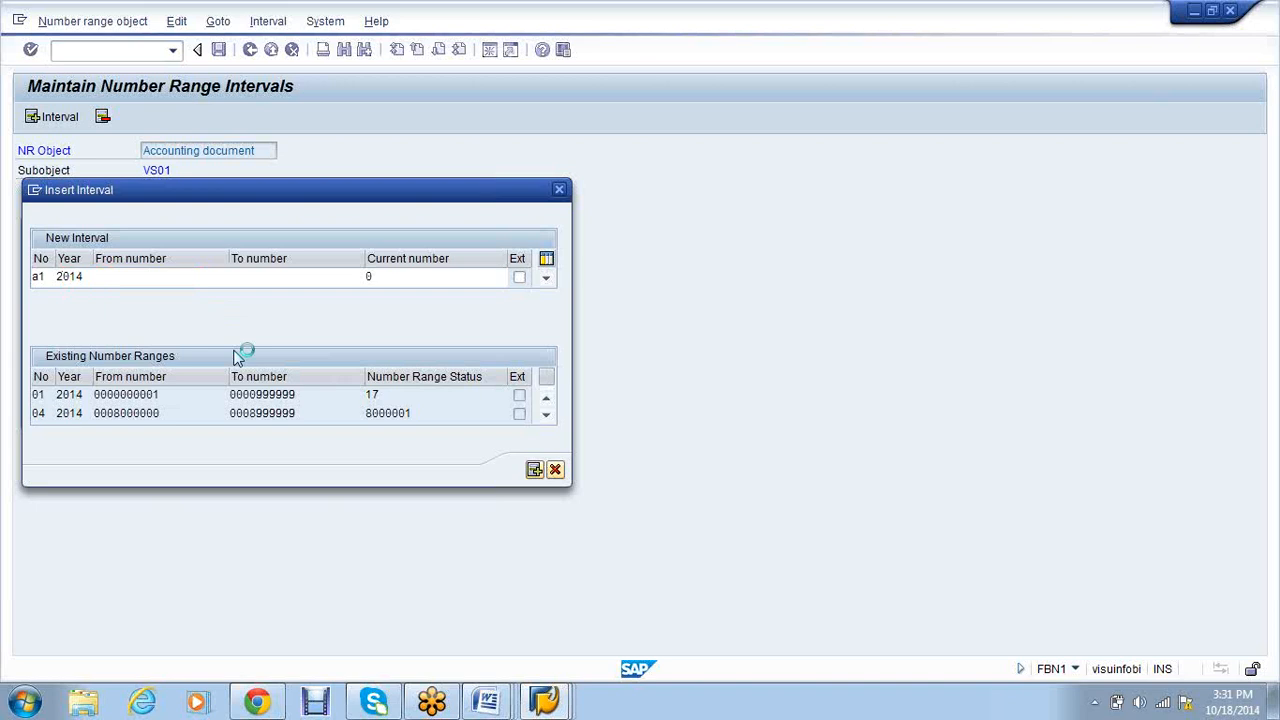
{"action": "key", "text": "Return"}
{"action": "key", "text": "Tab"}
{"action": "type", "text": "3999"}
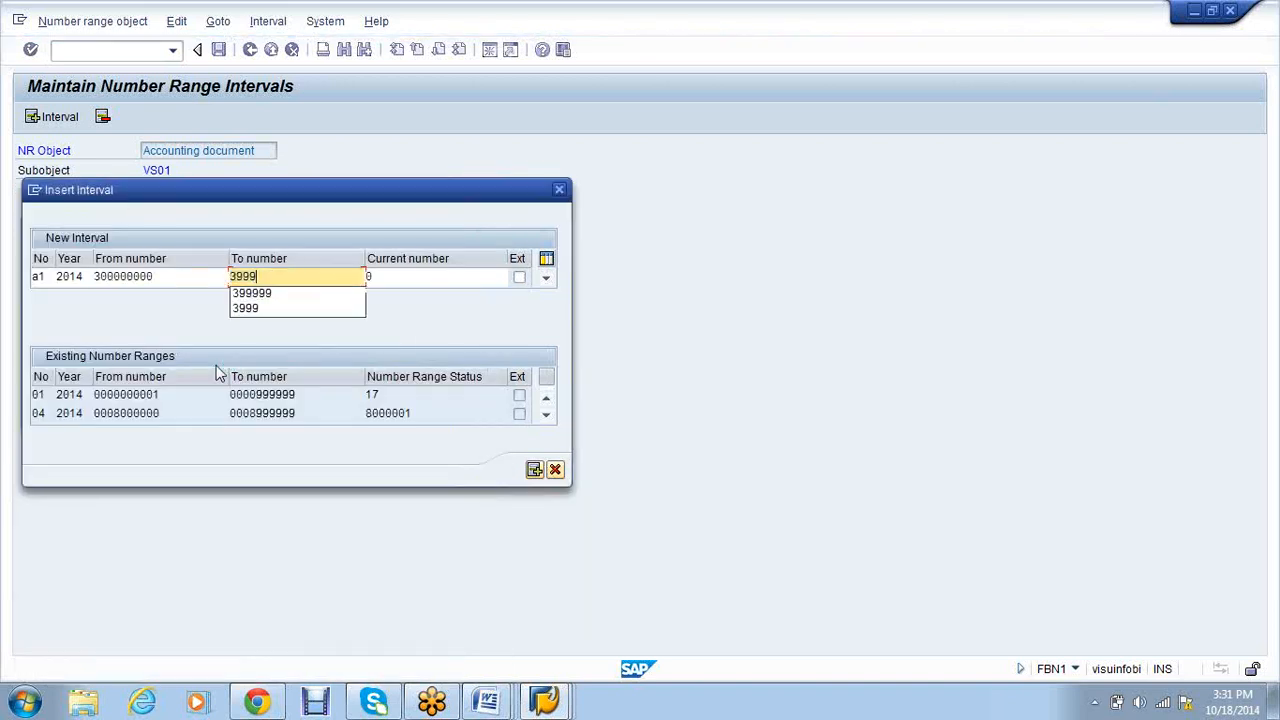
{"action": "type", "text": "99999"}
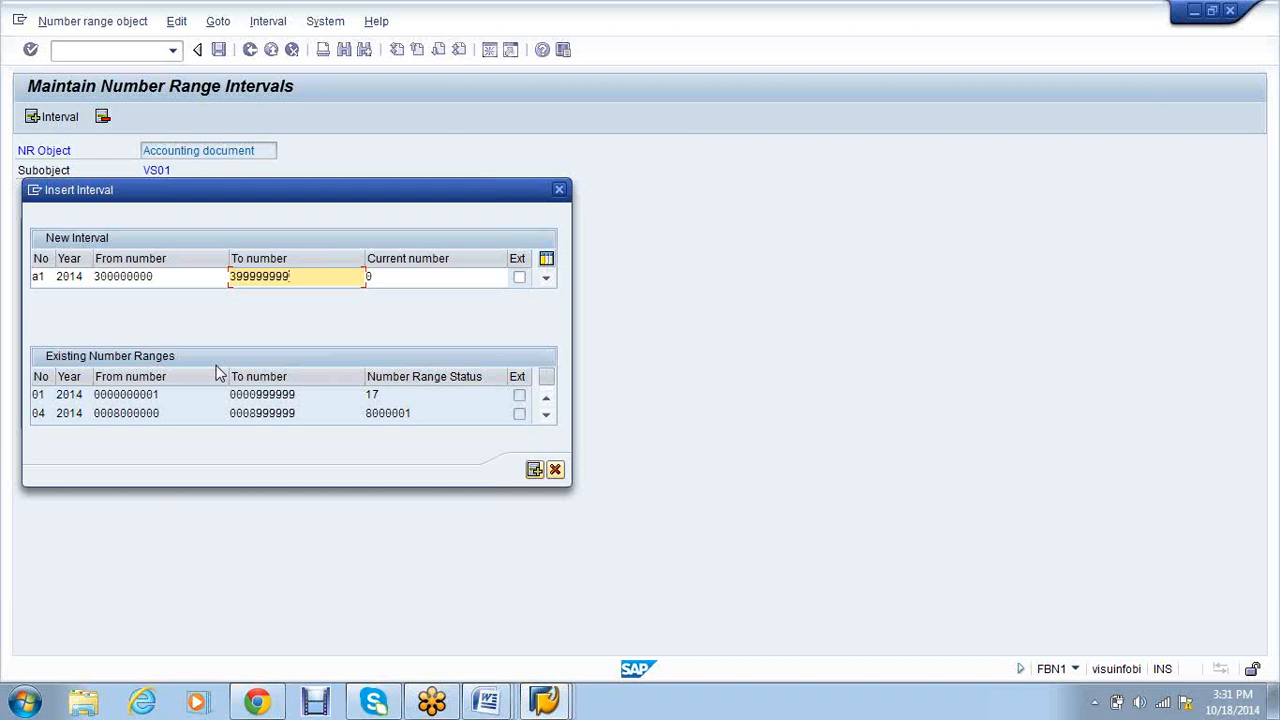
{"action": "key", "text": "Return"}
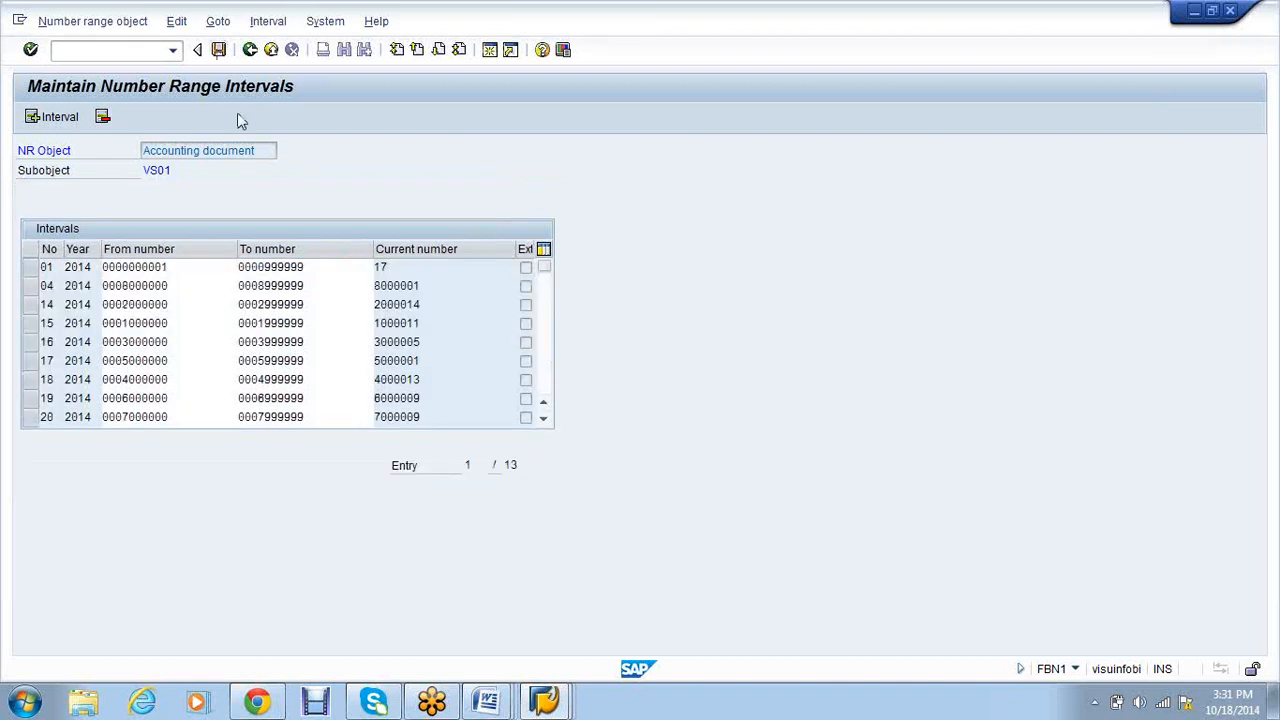
Save the number range intervals for VS01 and return to the accounting document number range overview.
{"action": "key", "text": "ctrl+s"}
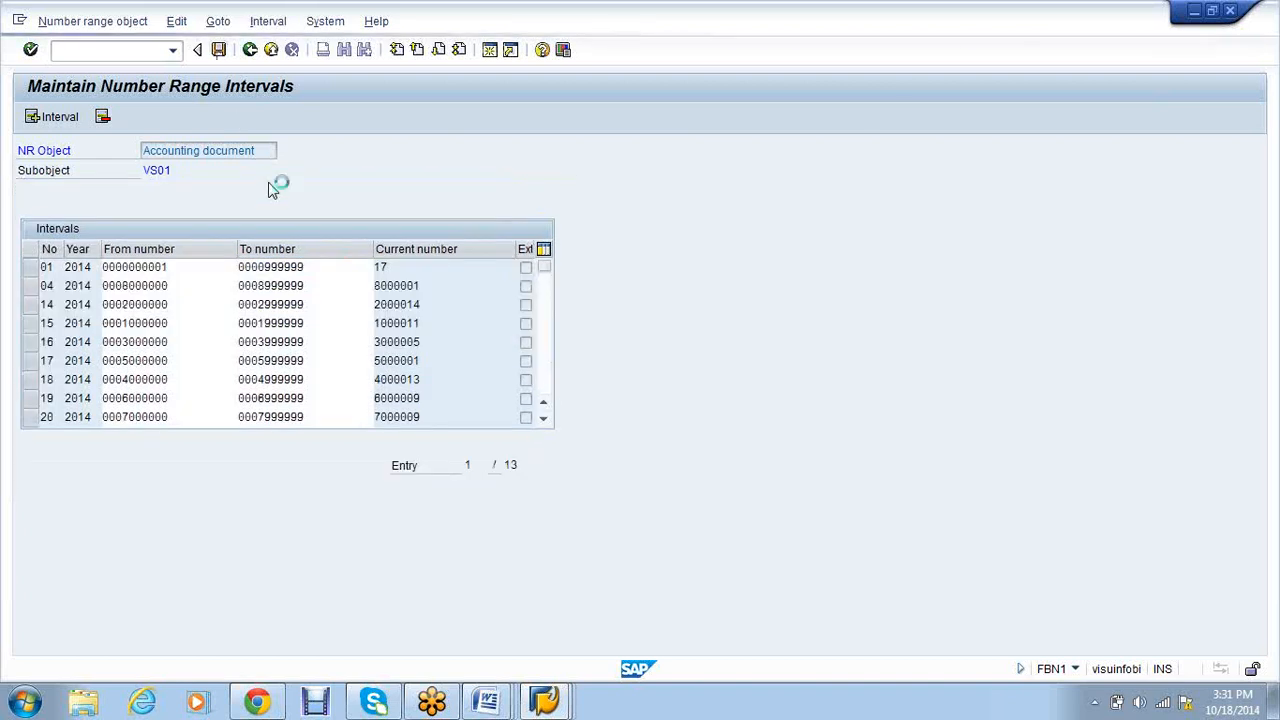
{"action": "left_click", "coordinate": [524, 549]}
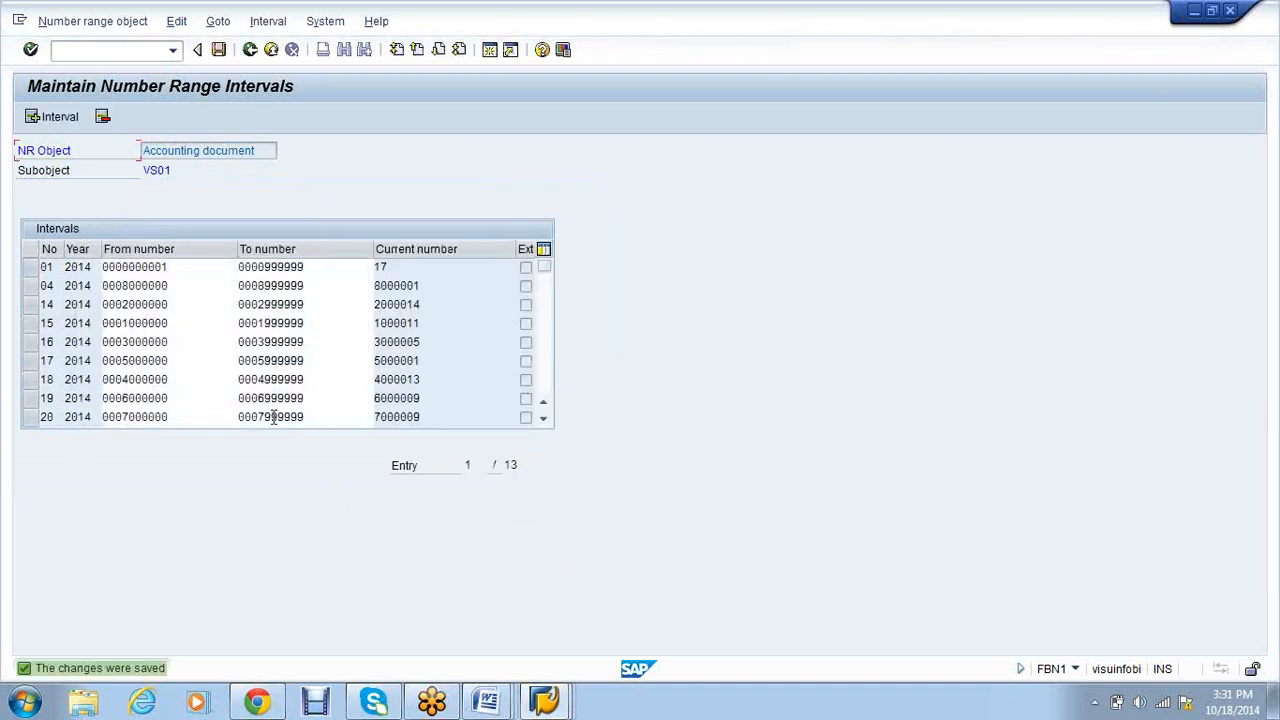
{"action": "left_click", "coordinate": [250, 49]}
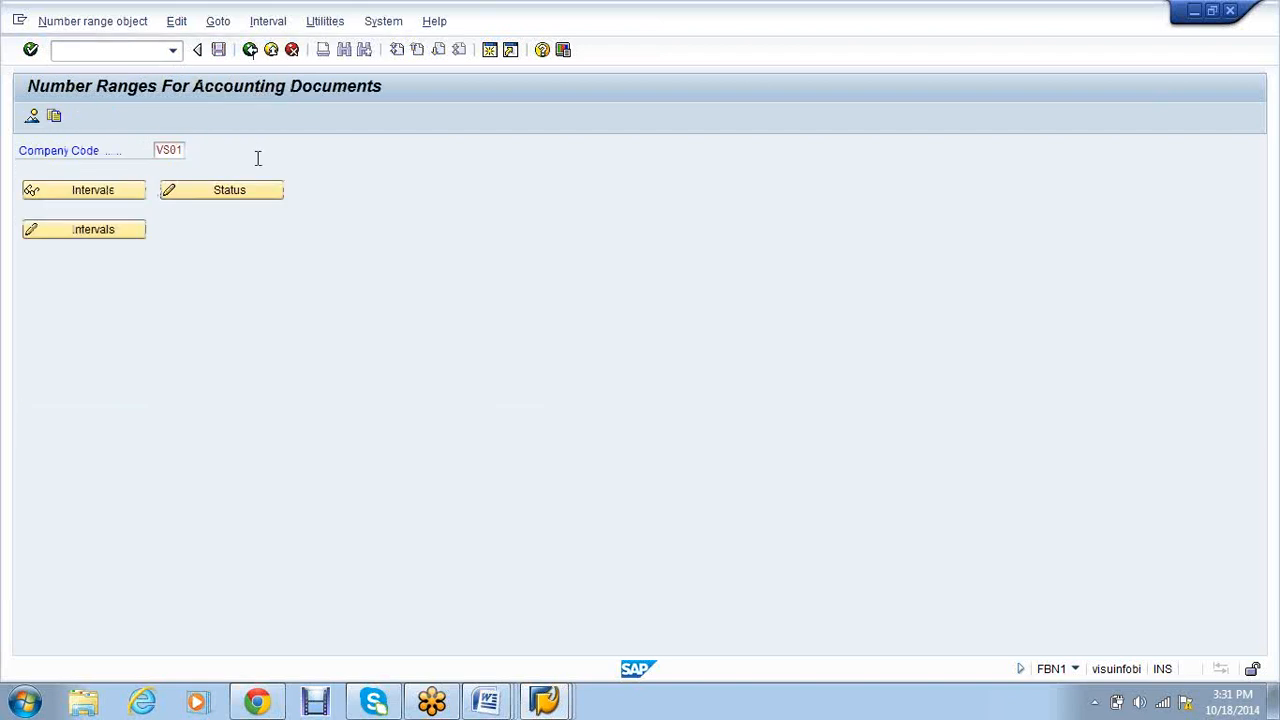
Return to the document types overview, locate document type SA and open its details.
{"action": "left_click", "coordinate": [250, 49]}
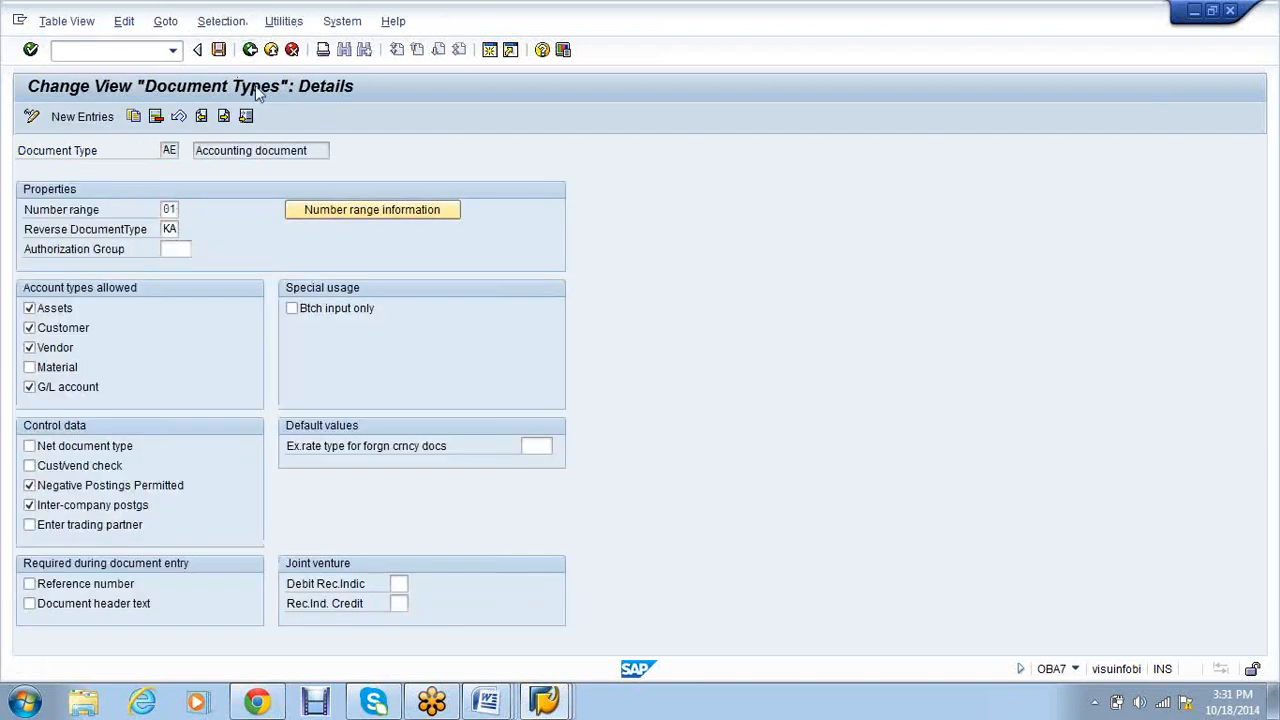
{"action": "left_click", "coordinate": [250, 50]}
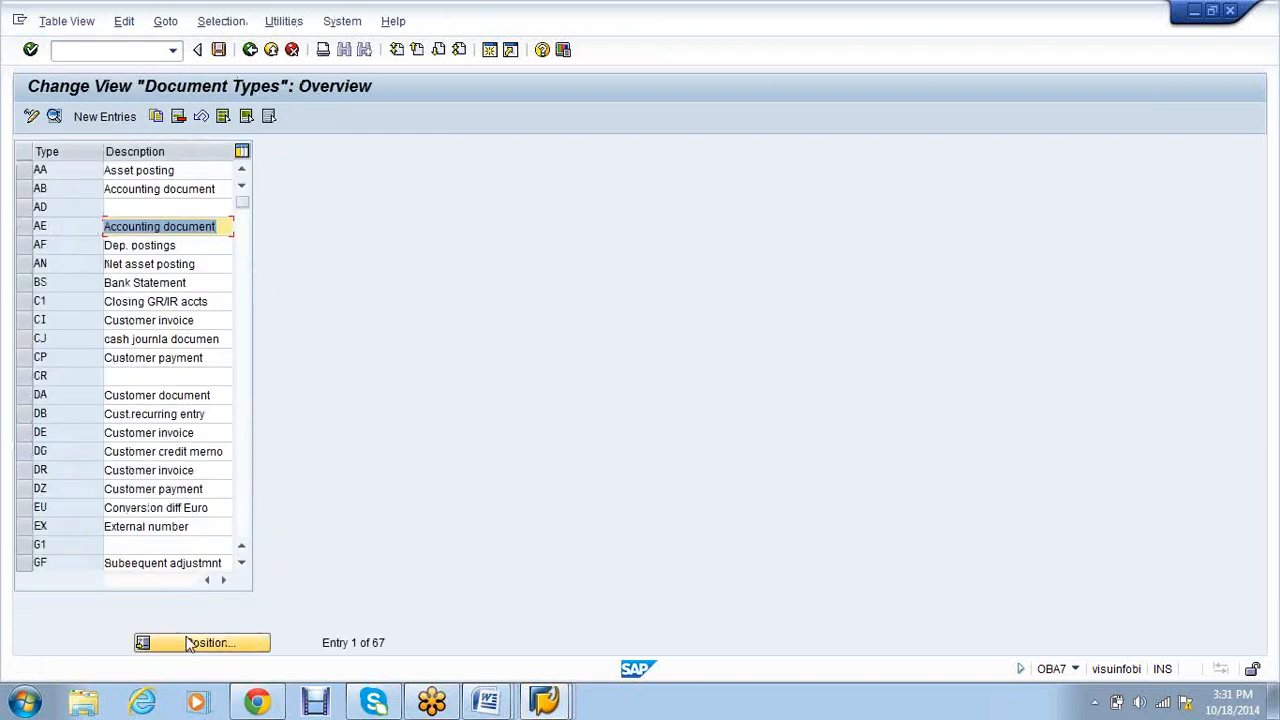
{"action": "type", "text": "SA"}
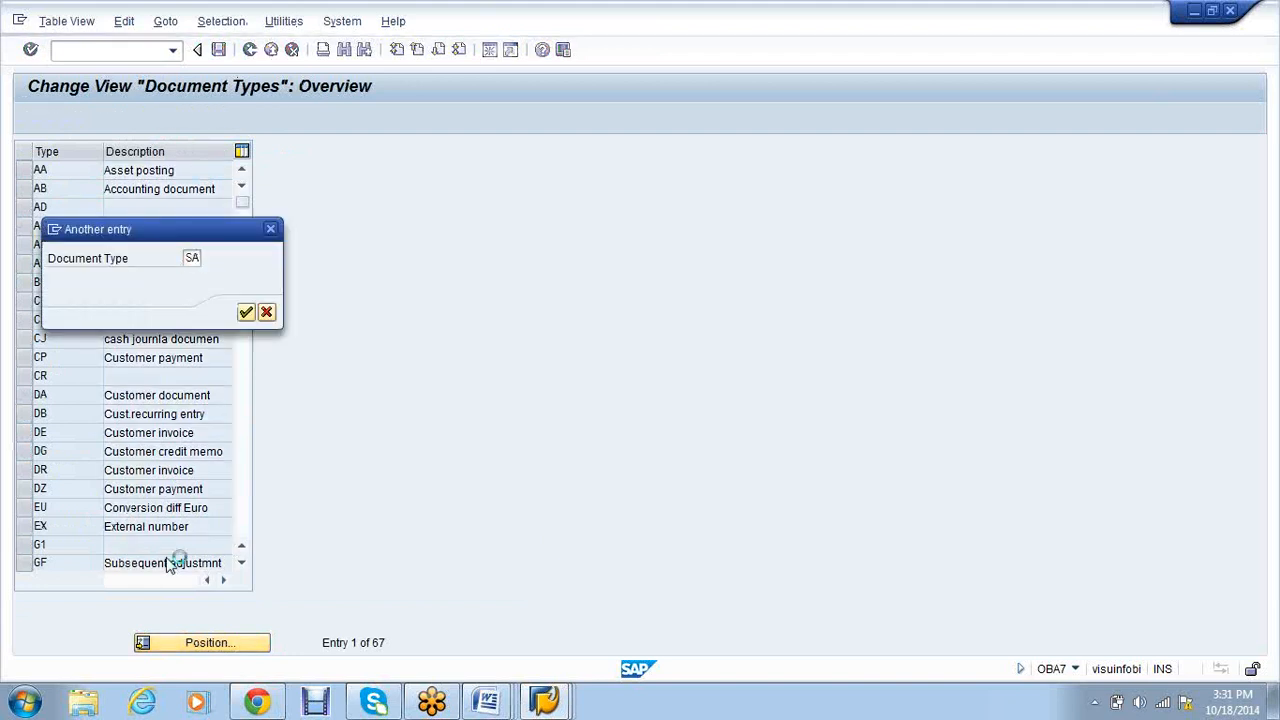
{"action": "double_click", "coordinate": [126, 173]}
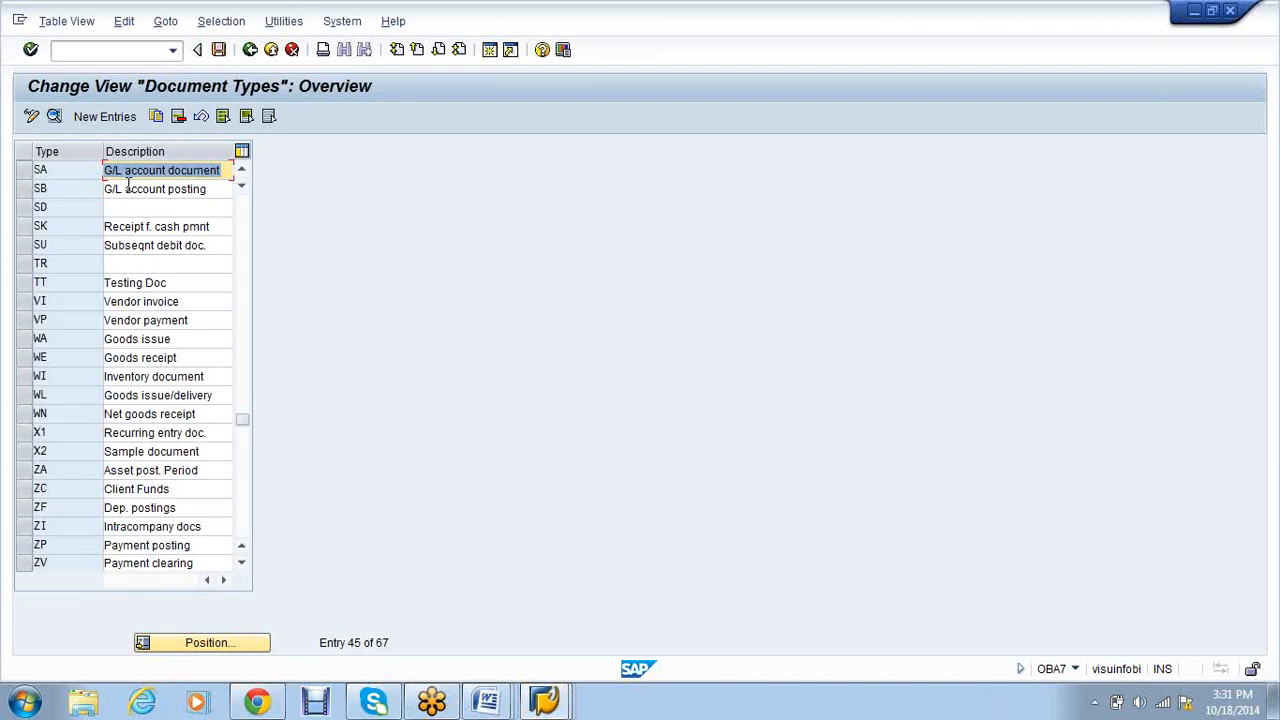
Set the number range of document type SA to 01 and save the document type.
{"action": "type", "text": "a1"}
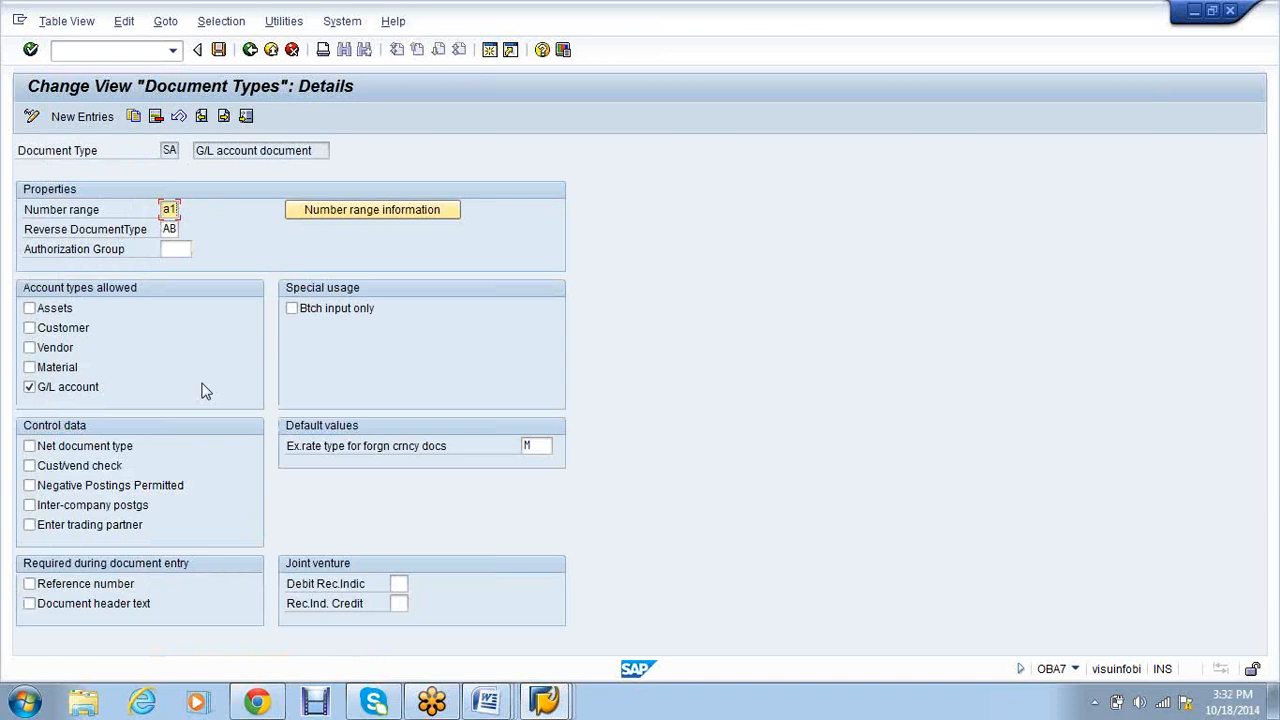
{"action": "key", "text": "BackSpace"}
{"action": "key", "text": "BackSpace"}
{"action": "type", "text": "01"}
{"action": "key", "text": "Return"}
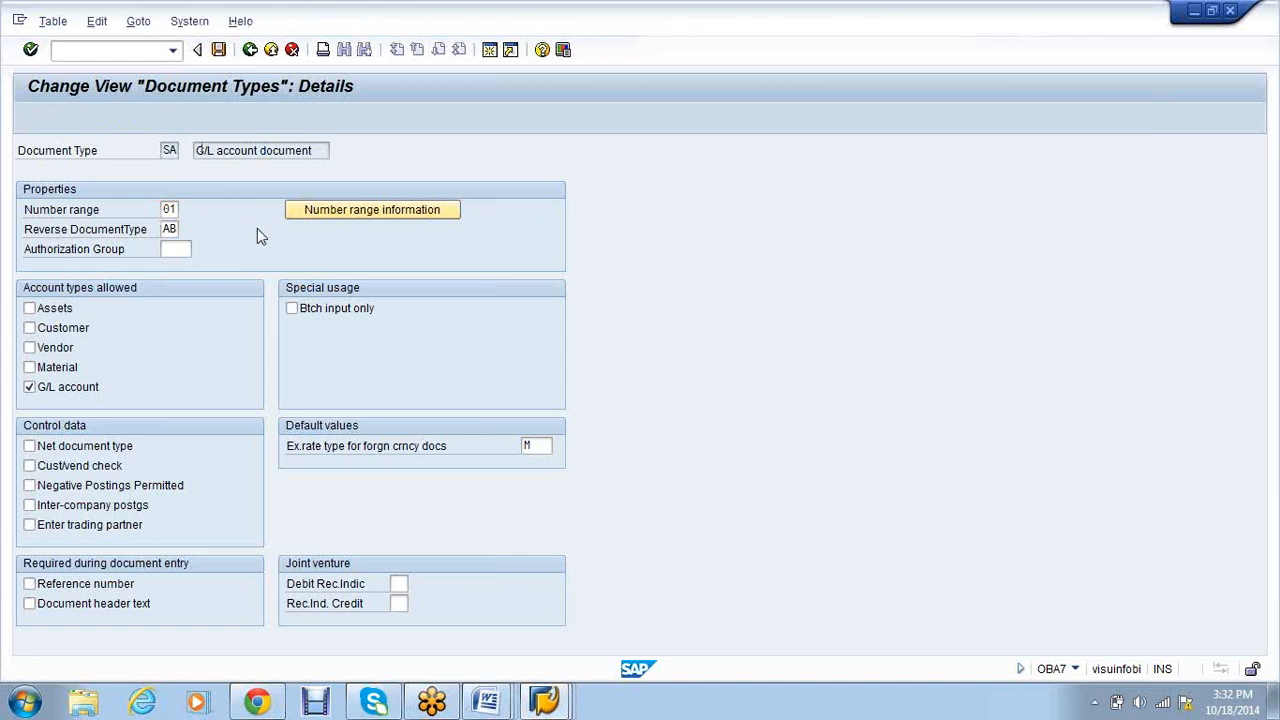
{"action": "key", "text": "Return"}
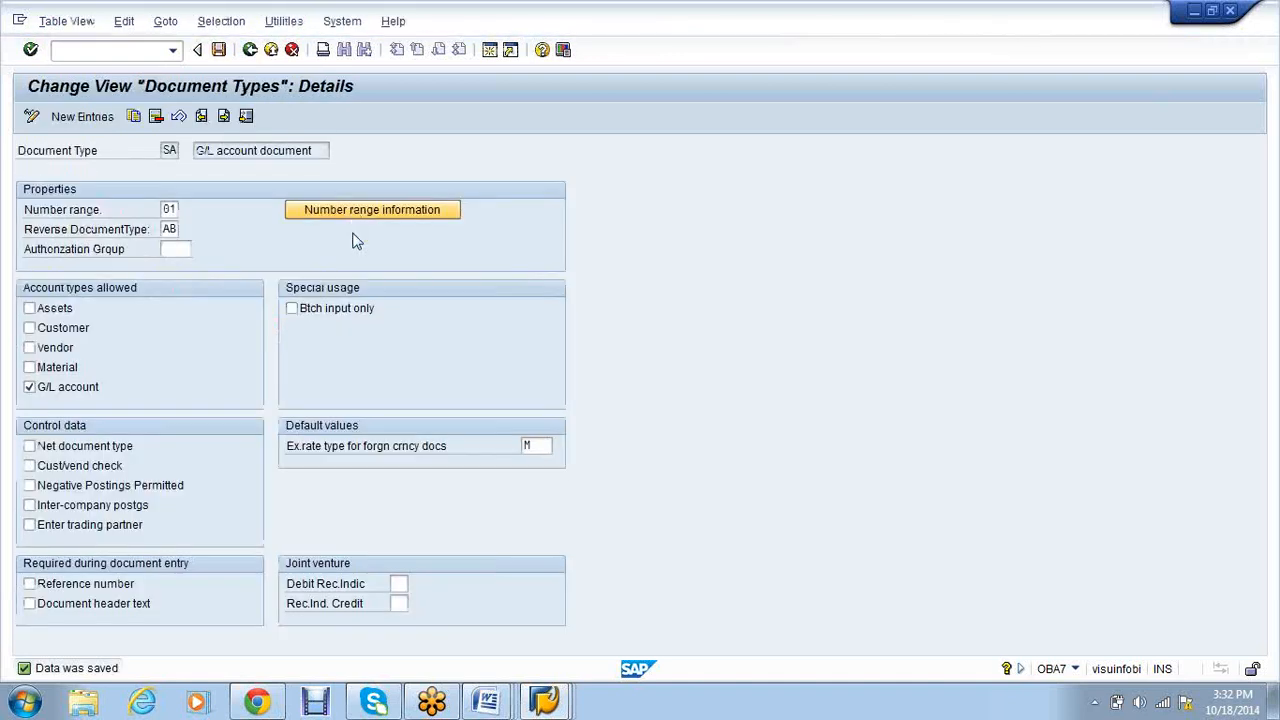
Open the number range information from document type SA and display the intervals for company code VS01.
{"action": "left_click", "coordinate": [362, 210]}
{"action": "type", "text": "VS01"}
{"action": "key", "text": "Return"}
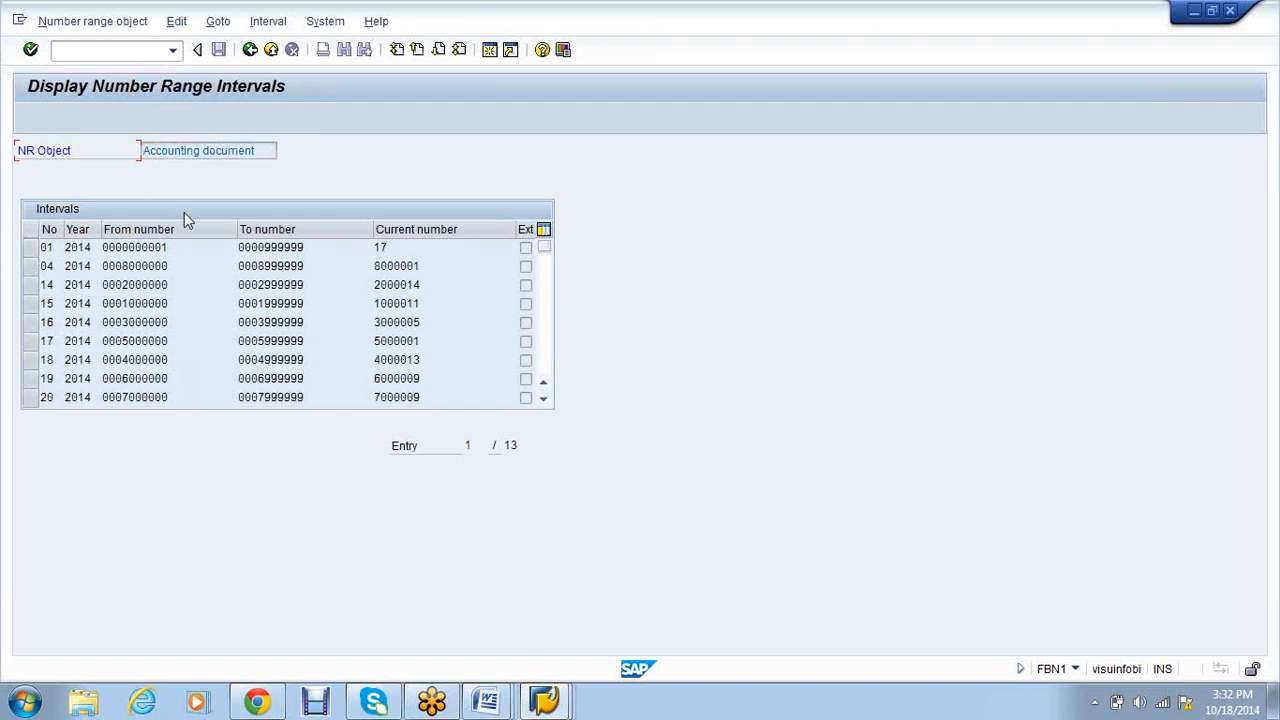
{"action": "left_click", "coordinate": [250, 50]}
{"action": "left_click", "coordinate": [106, 242]}
{"action": "left_click", "coordinate": [45, 116]}
{"action": "type", "text": "01"}
{"action": "key", "text": "Tab"}
{"action": "type", "text": "2014"}
{"action": "key", "text": "Tab"}
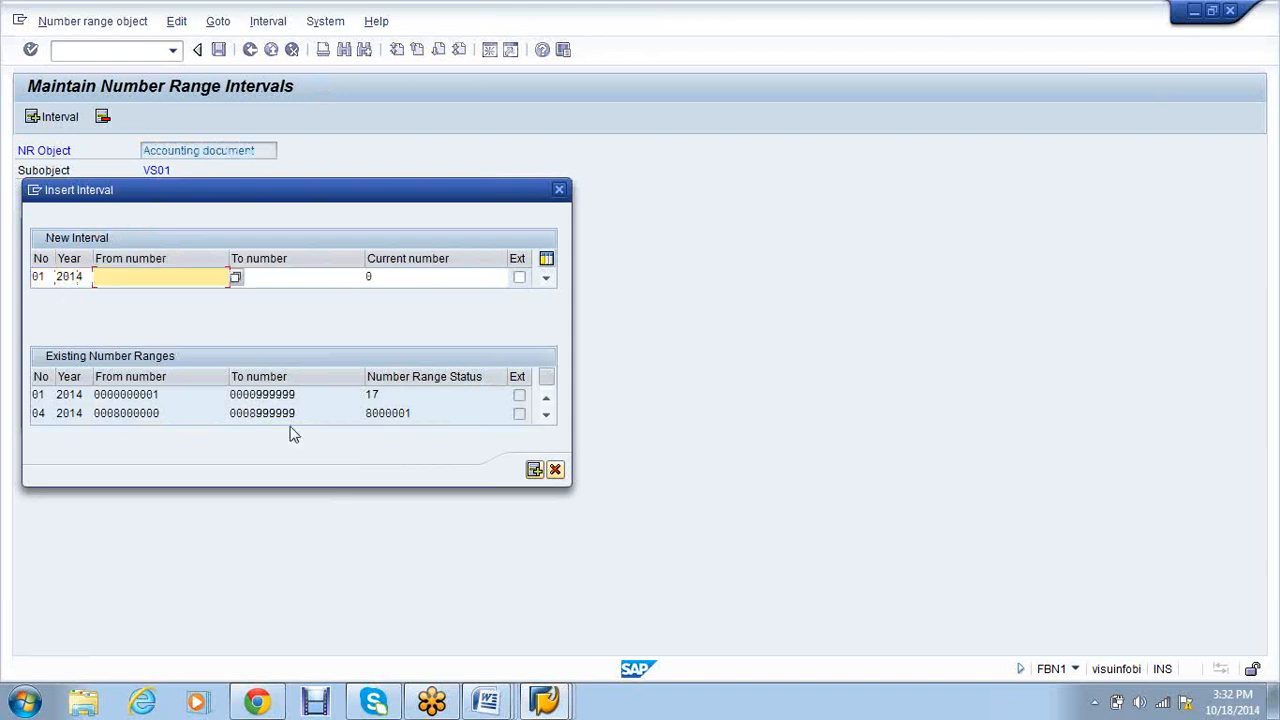
{"action": "left_click", "coordinate": [235, 279]}
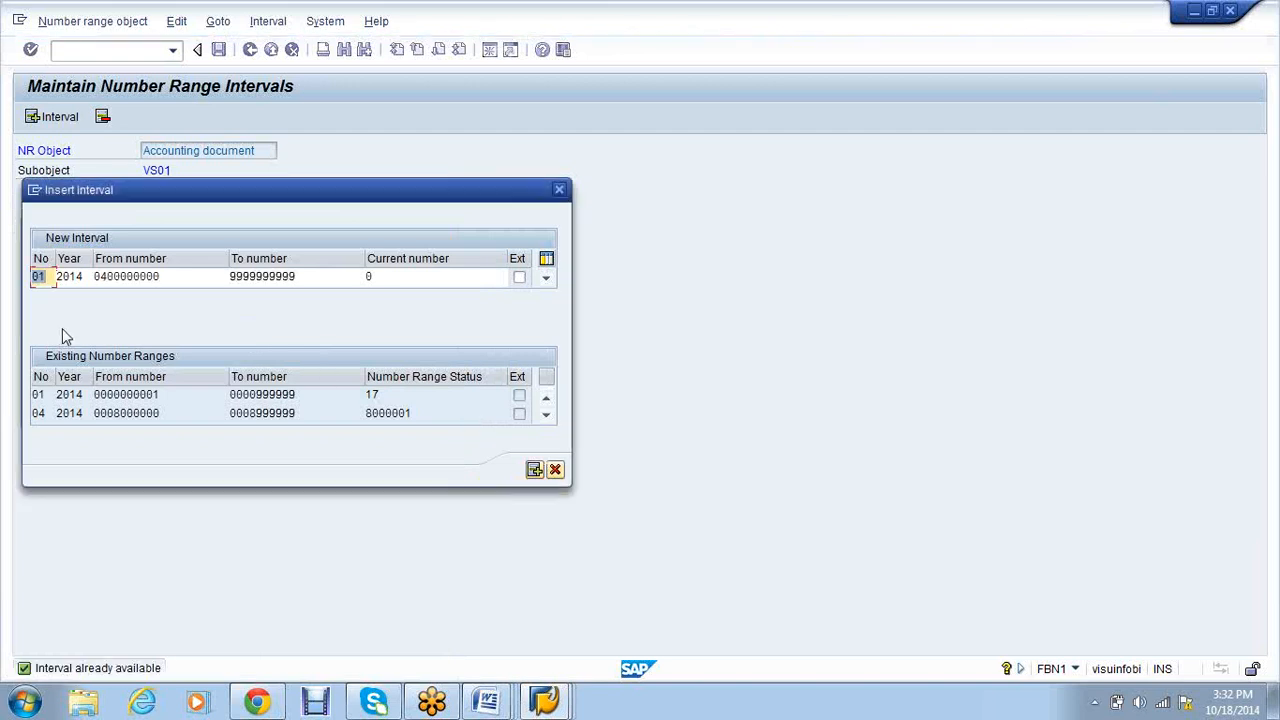
{"action": "left_click", "coordinate": [560, 195]}
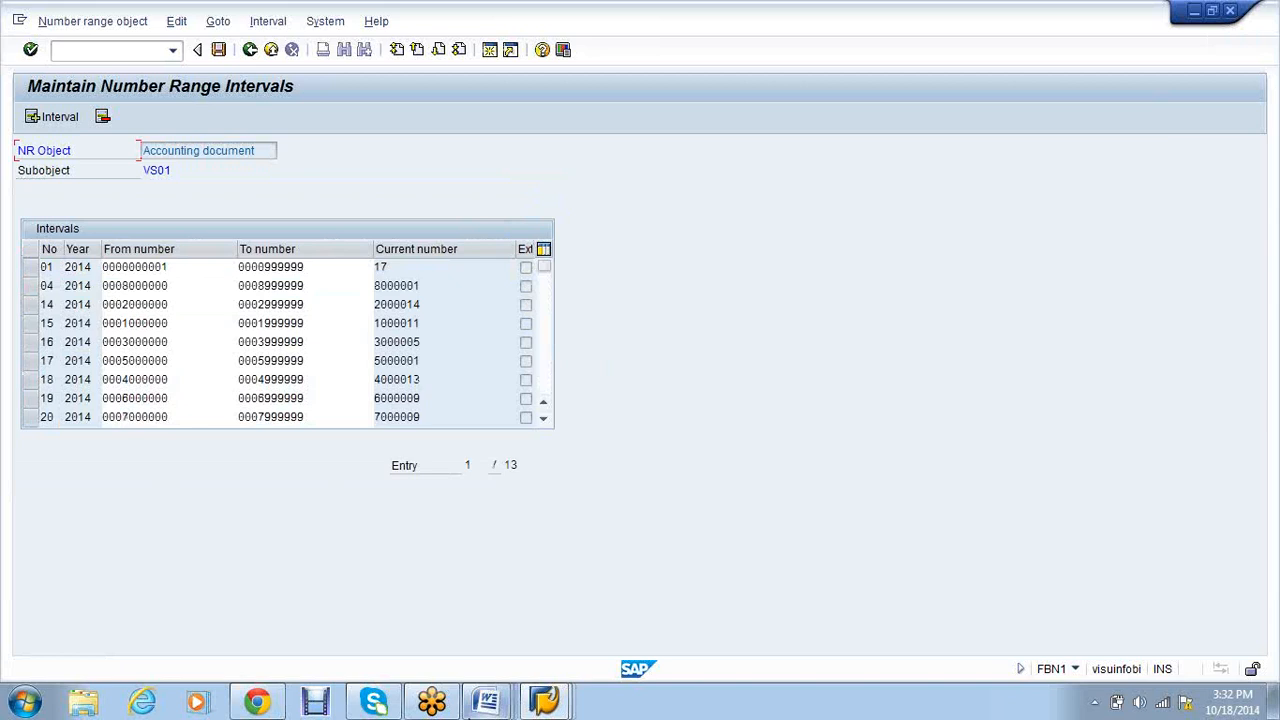
Review the recurring document, interest calculation and depreciation run steps under month end closing in the FICO notes in Word.
{"action": "mouse_move", "coordinate": [487, 700]}
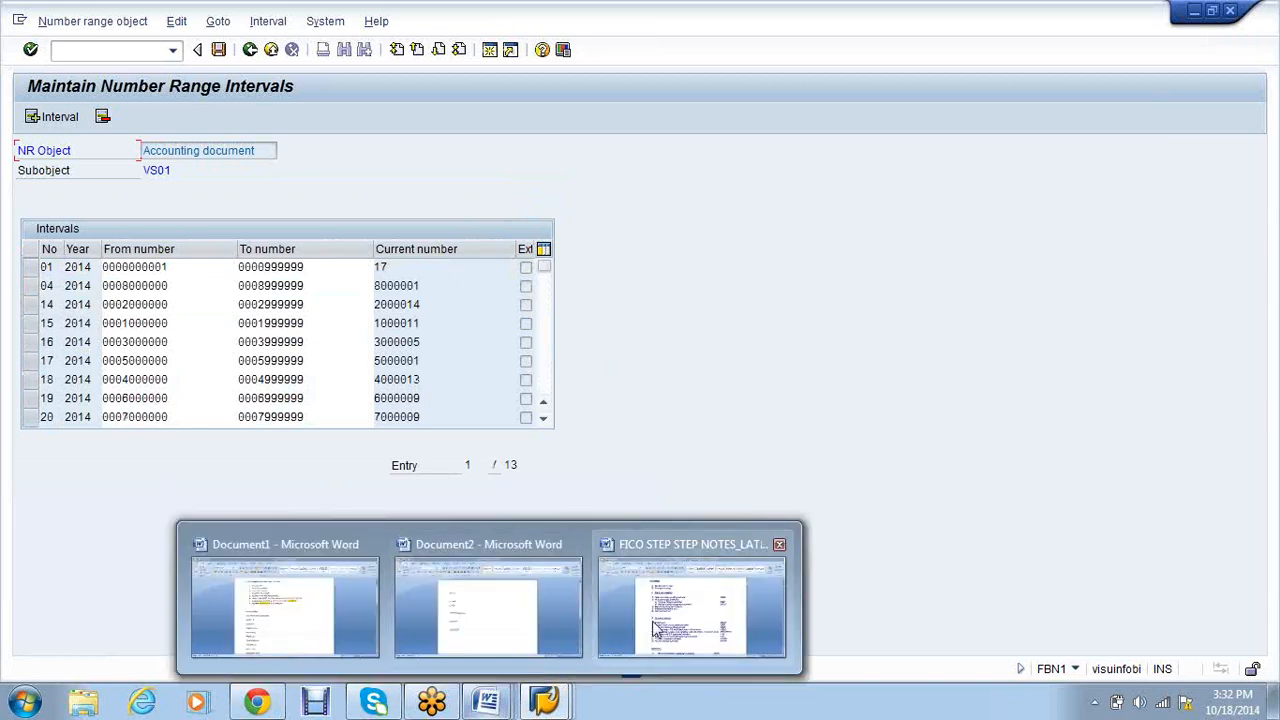
{"action": "left_click", "coordinate": [726, 587]}
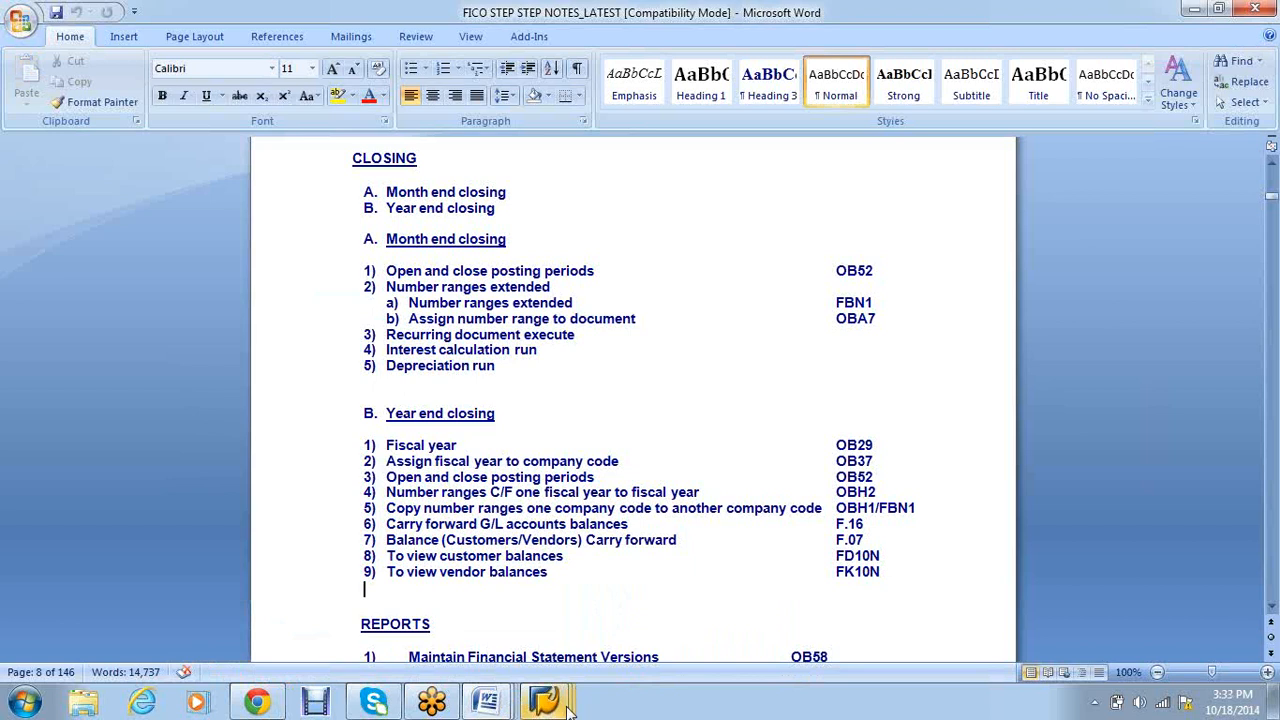
{"action": "mouse_move", "coordinate": [566, 704]}
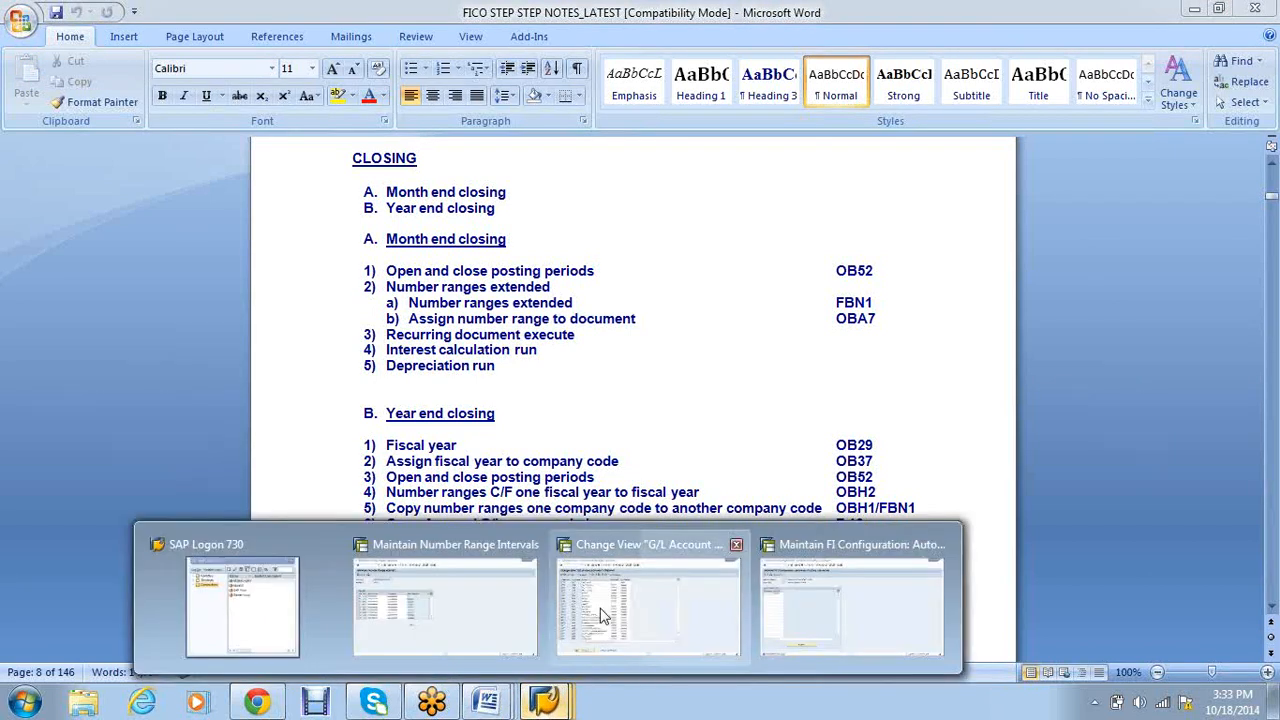
{"action": "left_click", "coordinate": [595, 615]}
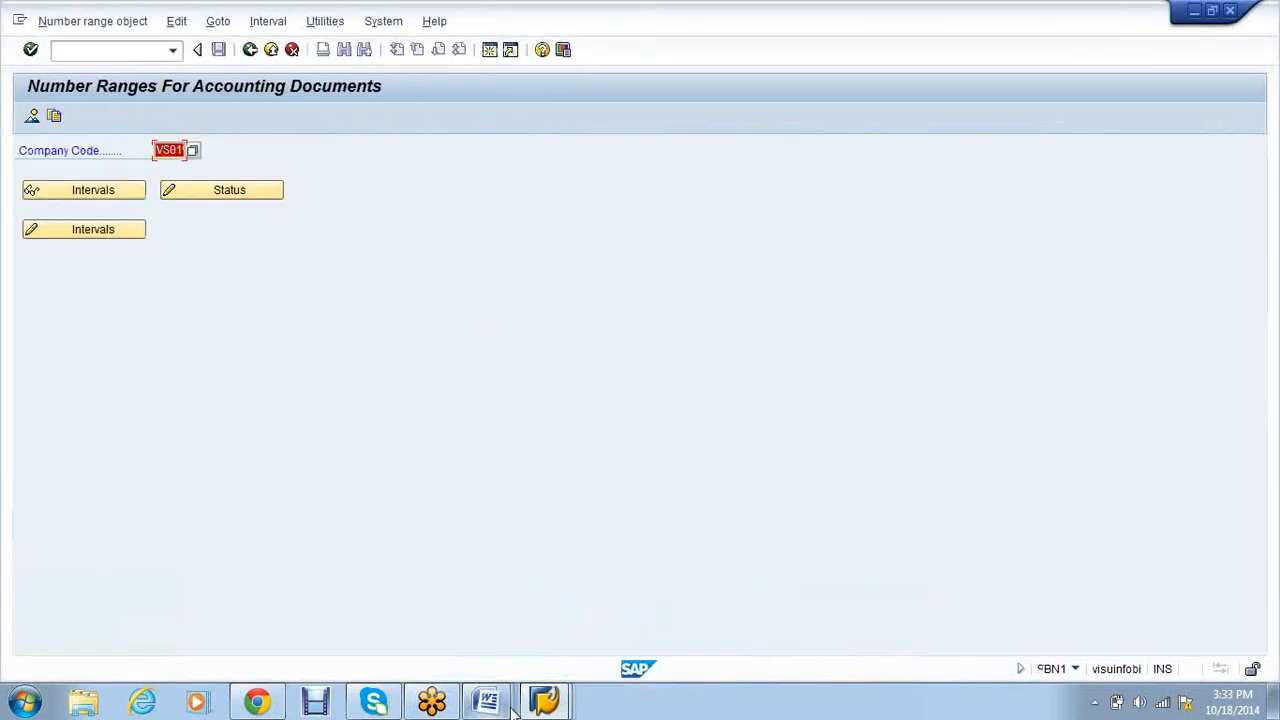
{"action": "mouse_move", "coordinate": [512, 706]}
{"action": "left_click", "coordinate": [692, 600]}
{"action": "left_click_drag", "start_coordinate": [503, 366], "coordinate": [386, 335]}
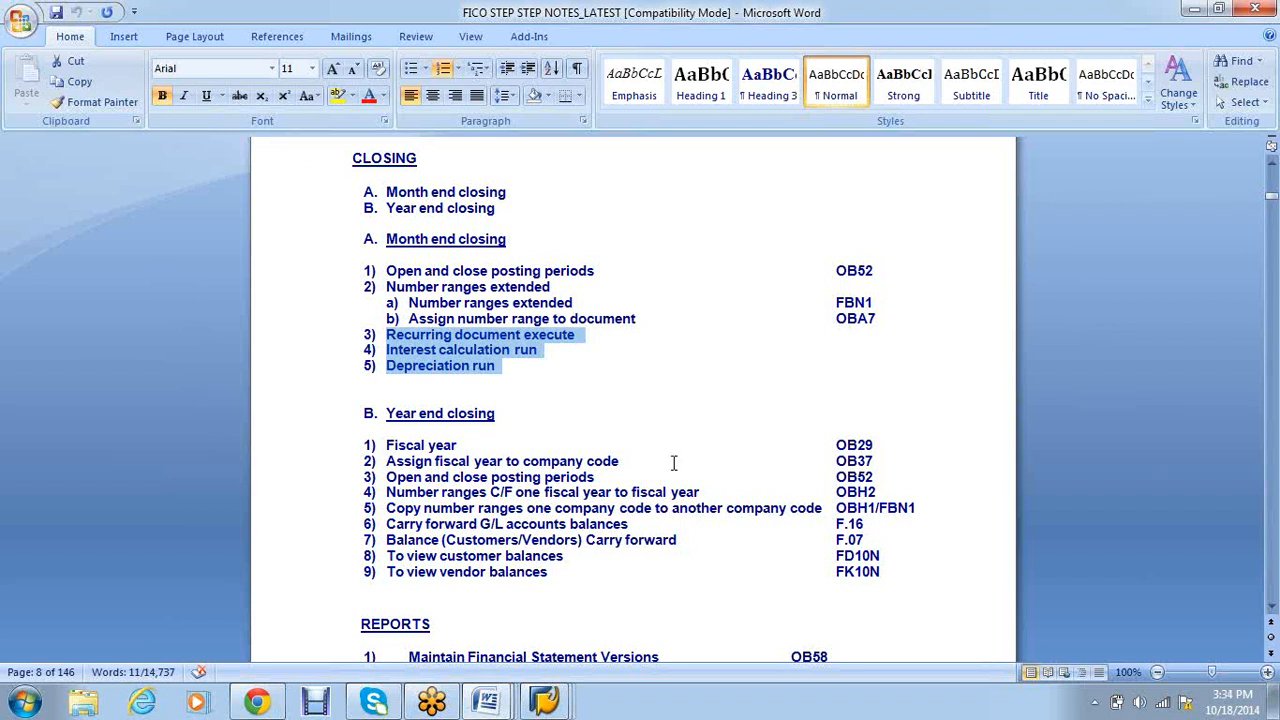
{"action": "left_click", "coordinate": [658, 407]}
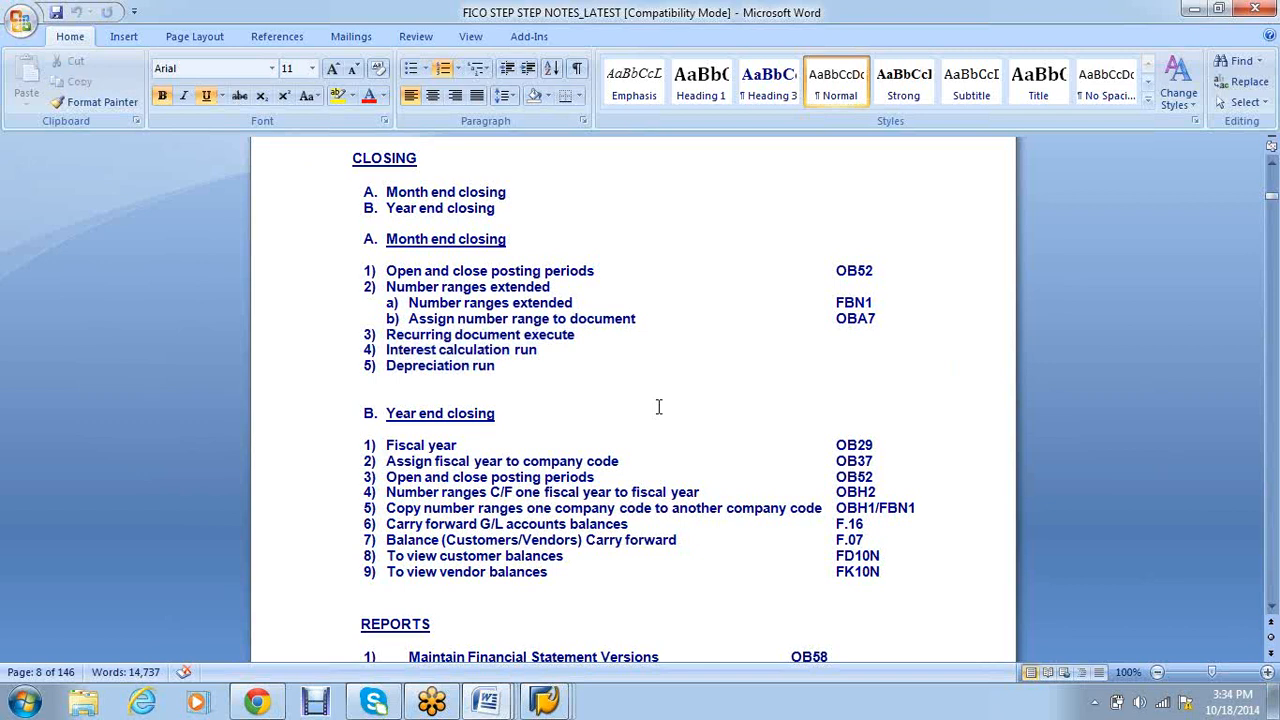
Examine the year end closing steps for fiscal year, its company code assignment and posting periods in the notes.
{"action": "scroll", "coordinate": [658, 407], "scroll_direction": "down", "scroll_amount": 1}
{"action": "scroll", "coordinate": [658, 407], "scroll_direction": "down", "scroll_amount": 1}
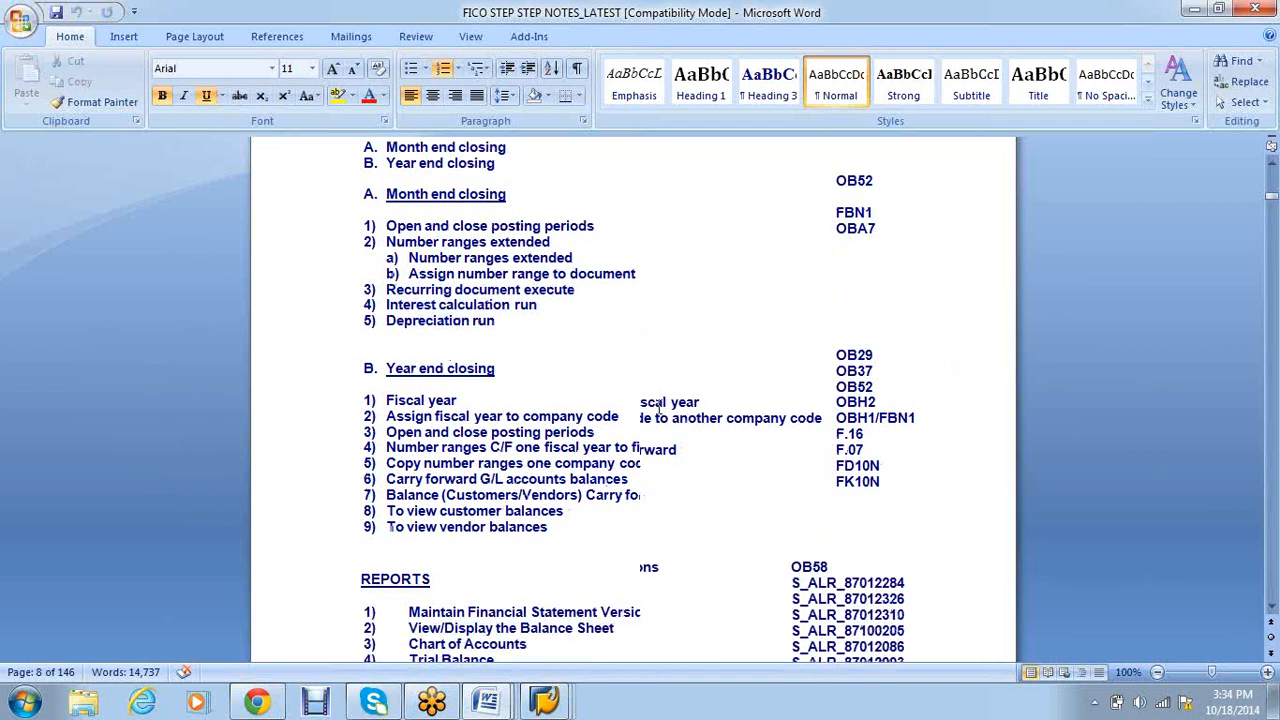
{"action": "left_click_drag", "start_coordinate": [878, 372], "coordinate": [610, 338]}
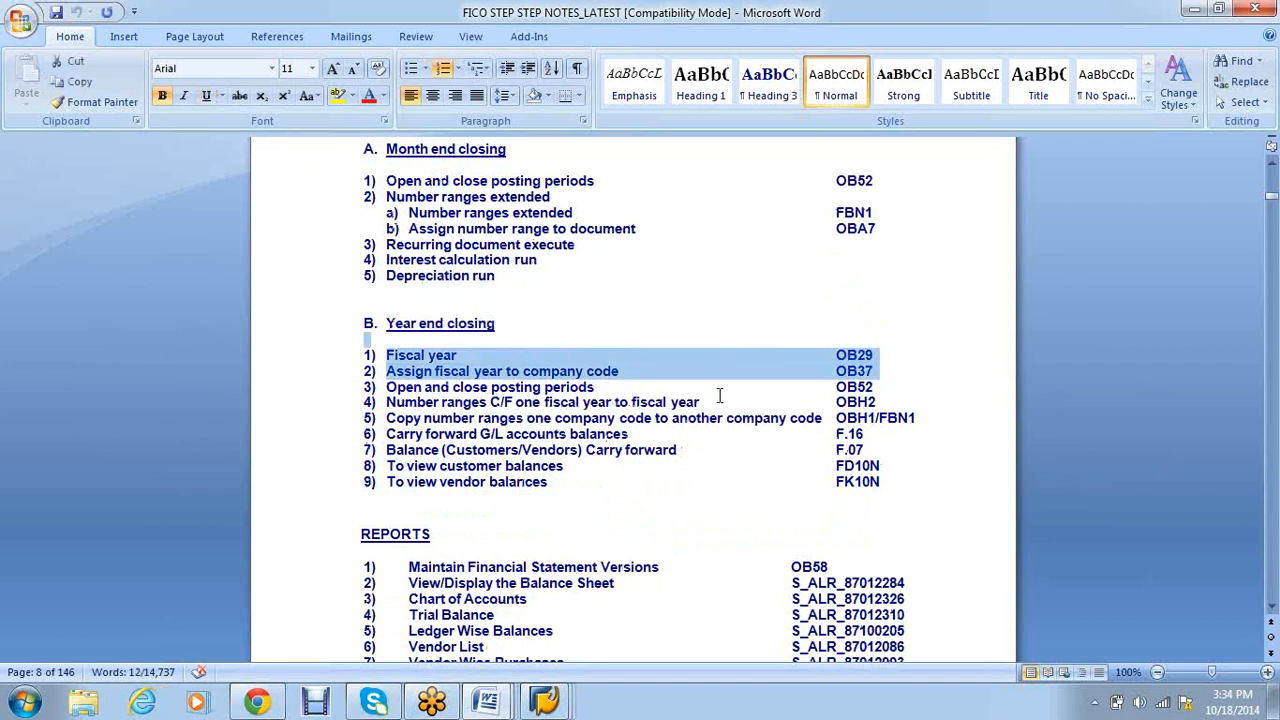
{"action": "left_click_drag", "start_coordinate": [836, 387], "coordinate": [375, 398]}
{"action": "left_click", "coordinate": [705, 528]}
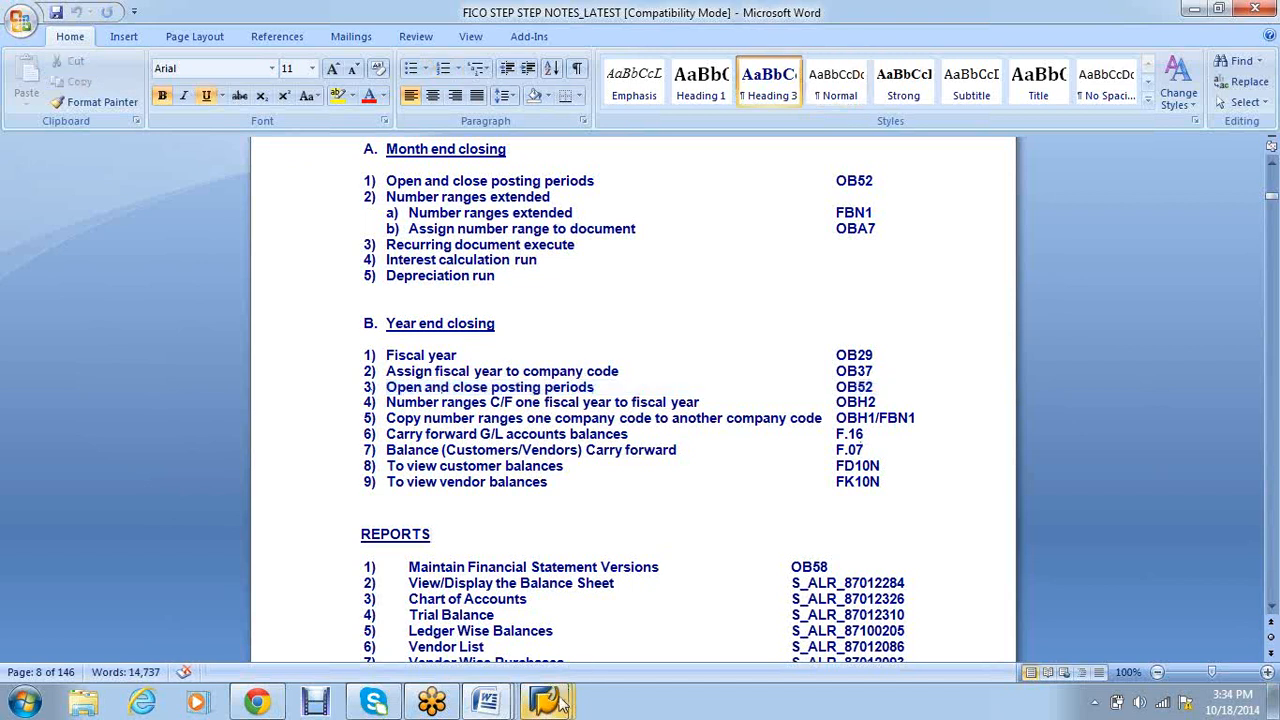
Switch to the SAP number ranges window, open transaction OBH2 and enter VS01 as the company code.
{"action": "mouse_move", "coordinate": [562, 703]}
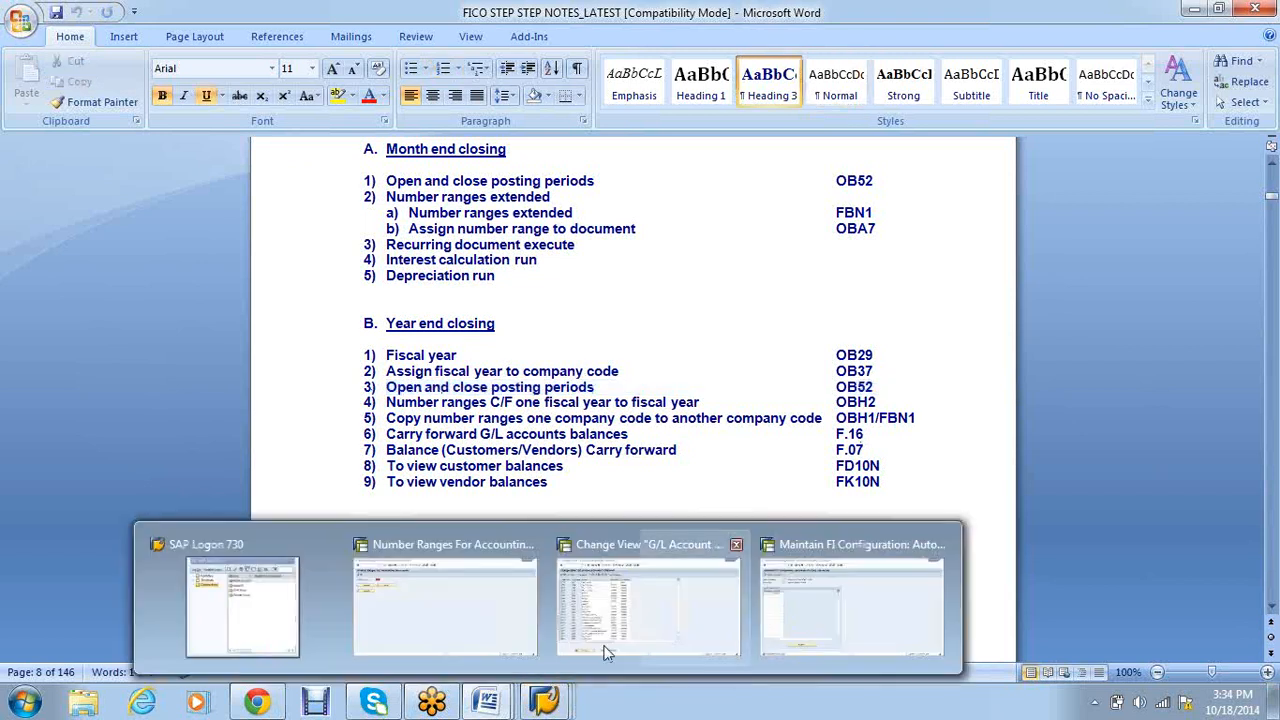
{"action": "left_click", "coordinate": [476, 617]}
{"action": "left_click", "coordinate": [110, 50]}
{"action": "type", "text": "/NOBH2"}
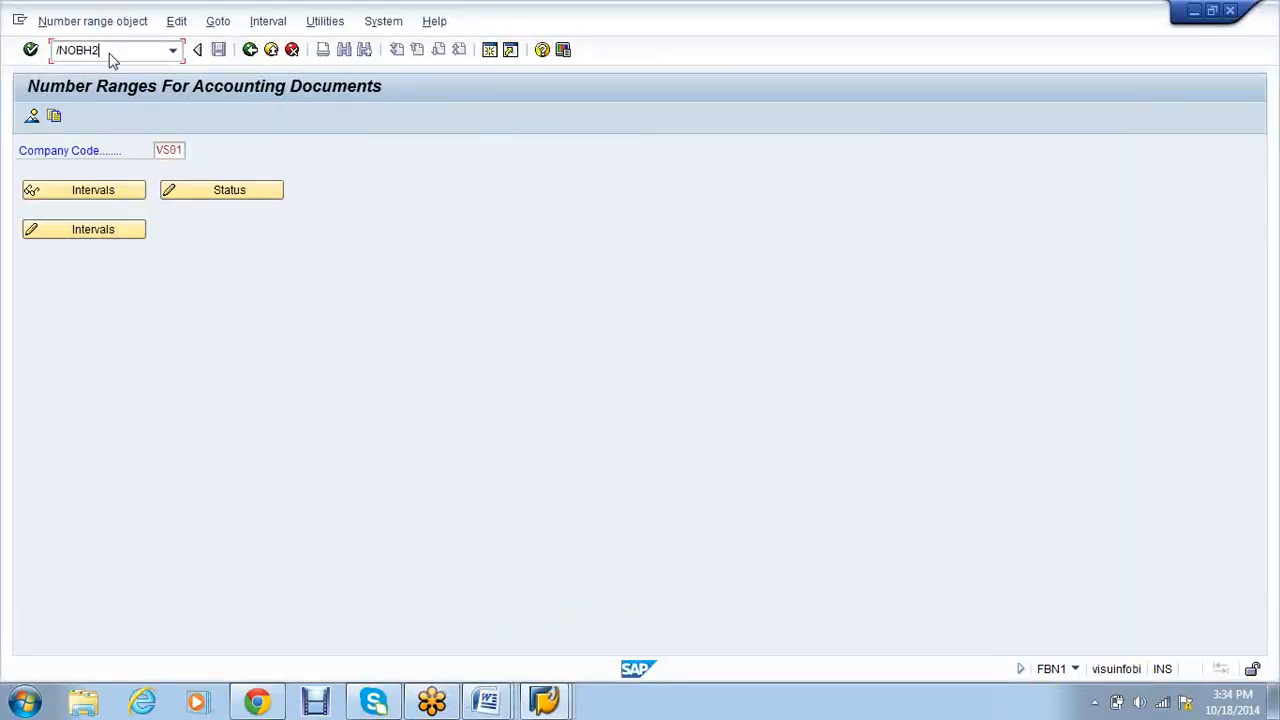
{"action": "key", "text": "Return"}
{"action": "left_click", "coordinate": [526, 549]}
{"action": "type", "text": "VS01"}
{"action": "key", "text": "Tab"}
{"action": "key", "text": "Tab"}
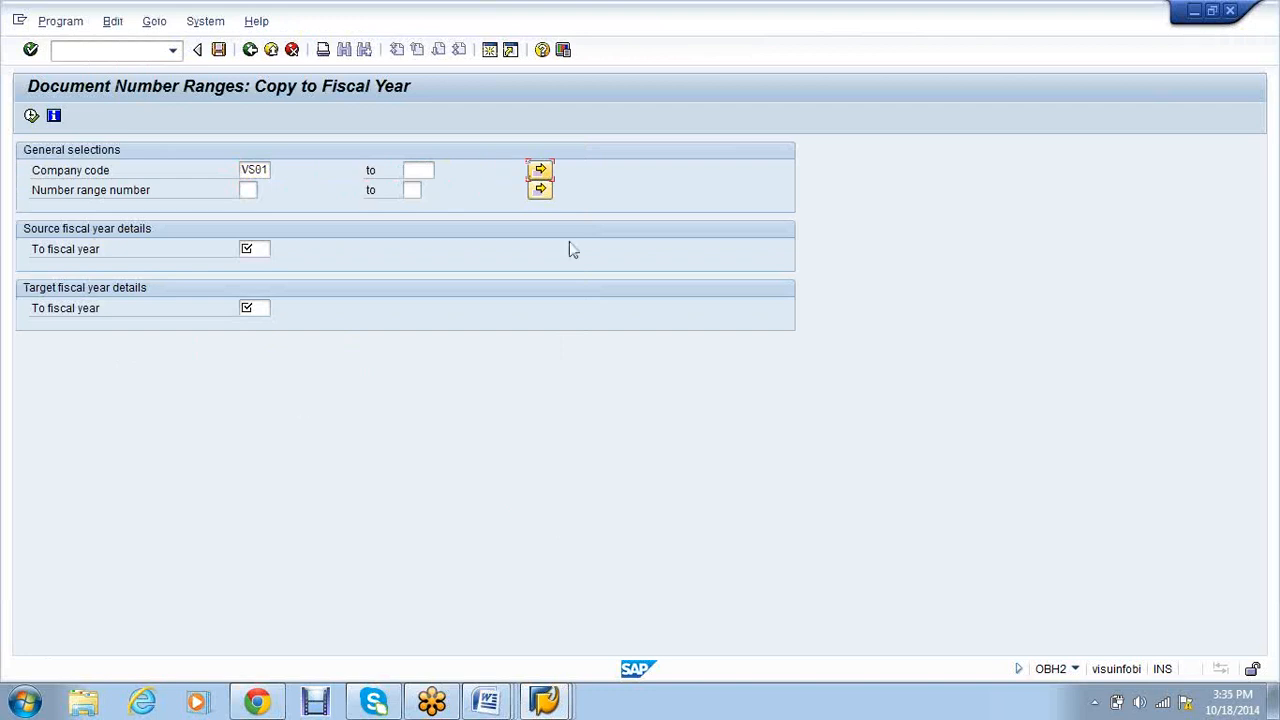
Set the source fiscal year to 2014 and the target fiscal year to 2013.
{"action": "left_click", "coordinate": [541, 198]}
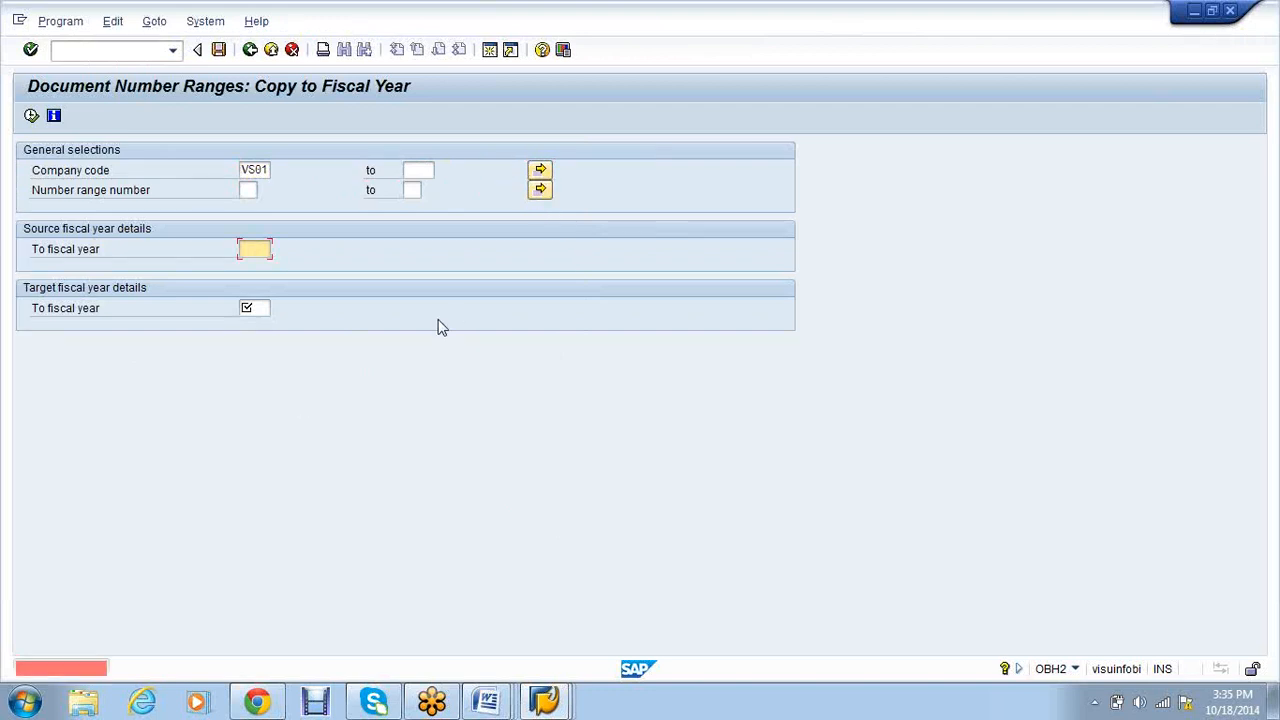
{"action": "type", "text": "2014"}
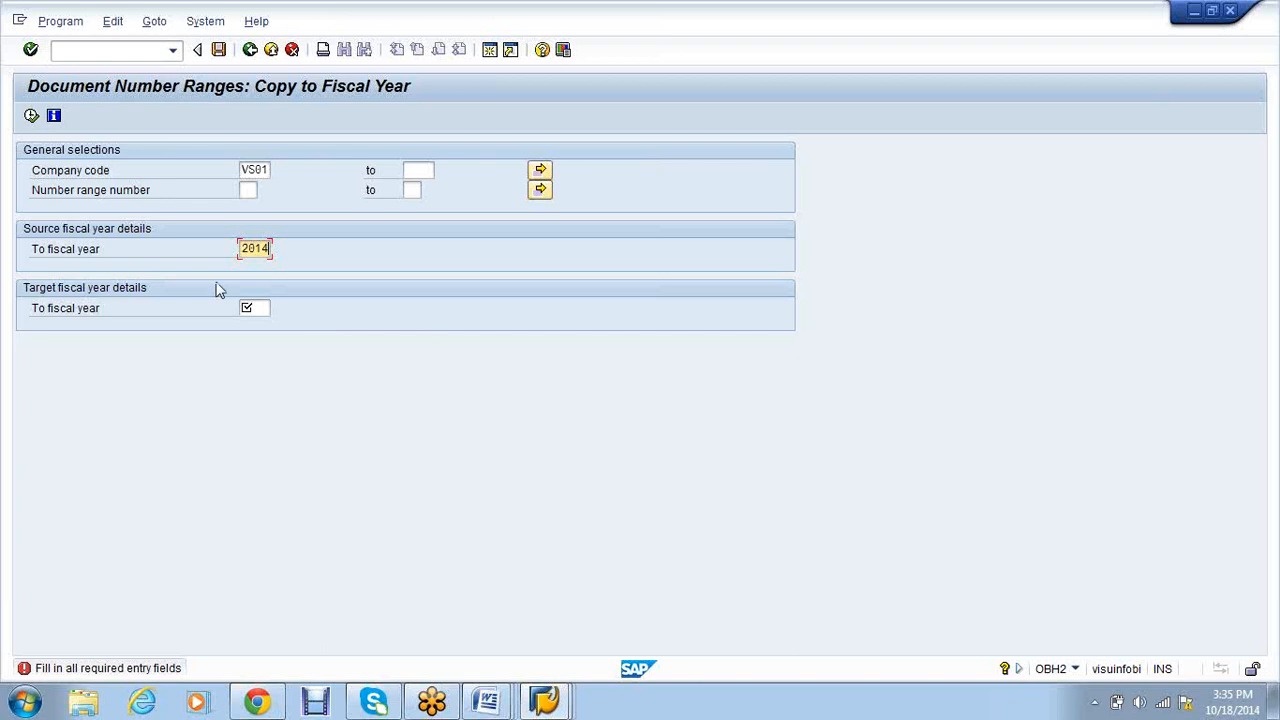
{"action": "left_click", "coordinate": [246, 307]}
{"action": "type", "text": "2013"}
Open the multiple selection for number range numbers and add the ranges 01 to 99 and a1 to z9.
{"action": "left_click", "coordinate": [540, 191]}
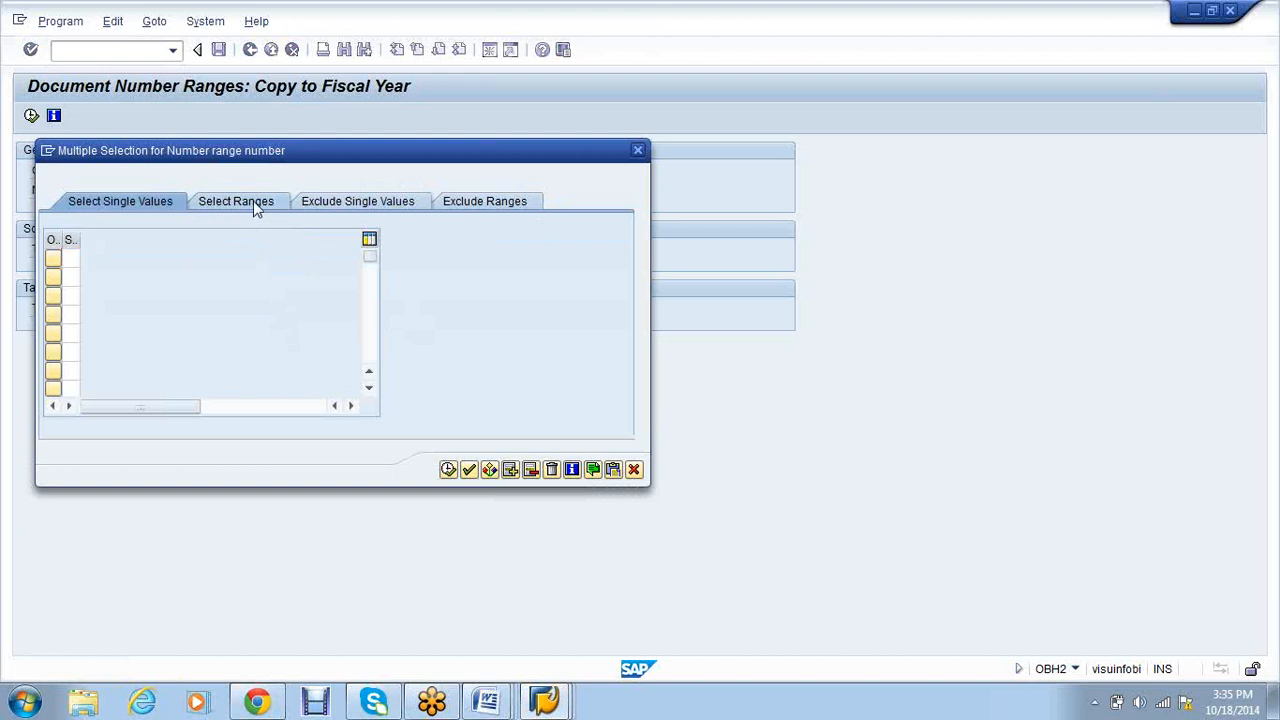
{"action": "left_click", "coordinate": [255, 205]}
{"action": "type", "text": "01"}
{"action": "key", "text": "Tab"}
{"action": "type", "text": "99"}
{"action": "key", "text": "Down"}
{"action": "key", "text": "shift+Tab"}
{"action": "type", "text": "a1"}
{"action": "key", "text": "Tab"}
{"action": "type", "text": "z9"}
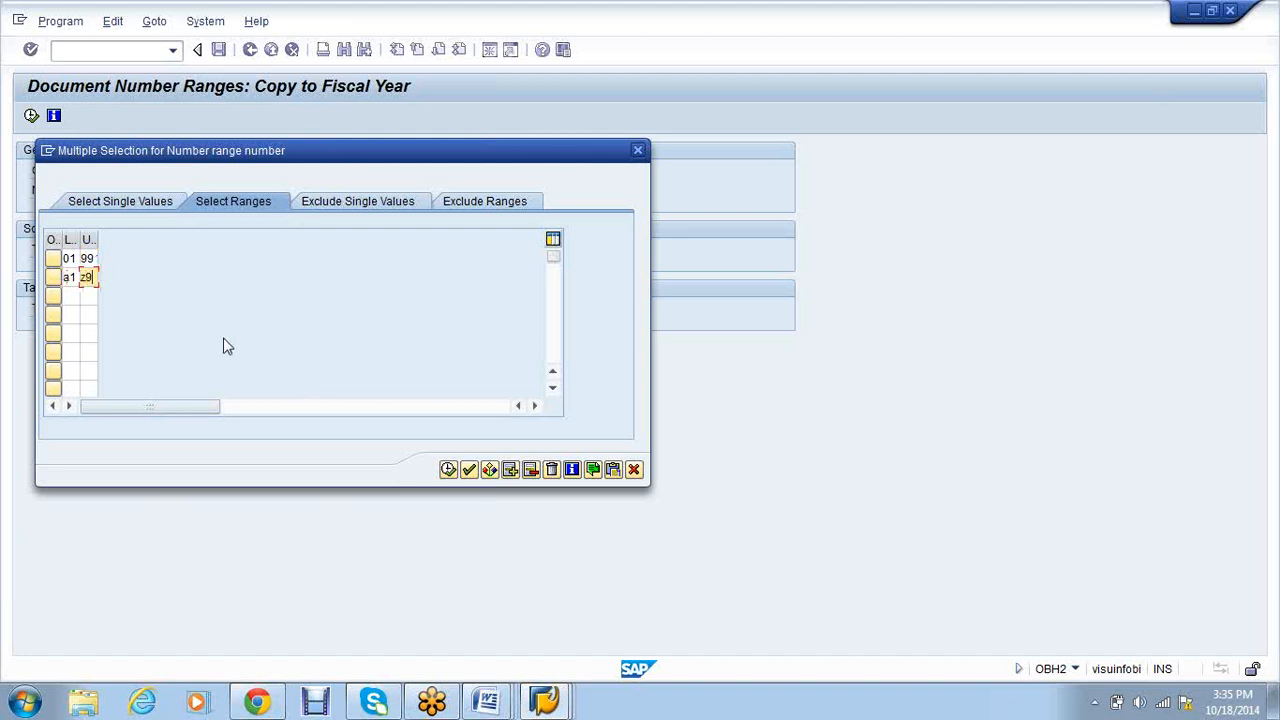
Add the range 1a to 9z and apply the multiple selection of number range numbers.
{"action": "left_click", "coordinate": [72, 292]}
{"action": "type", "text": "1a"}
{"action": "key", "text": "Tab"}
{"action": "type", "text": "9"}
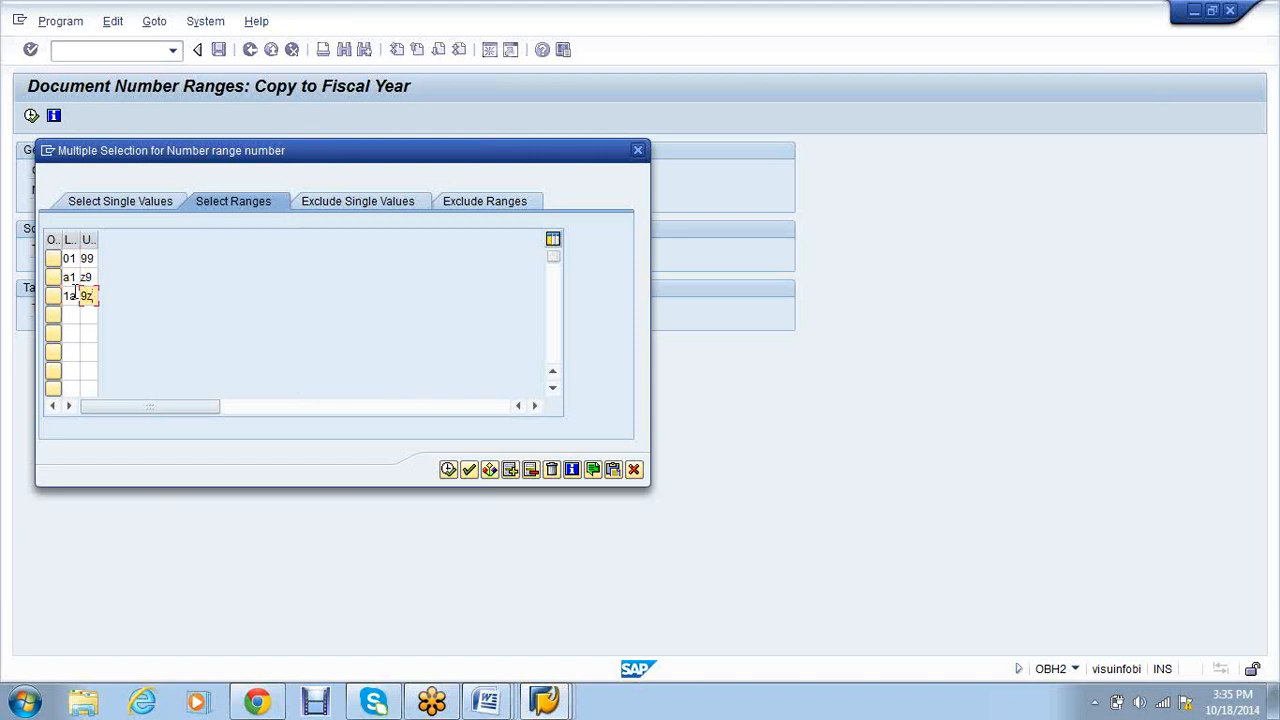
{"action": "left_click", "coordinate": [445, 471]}
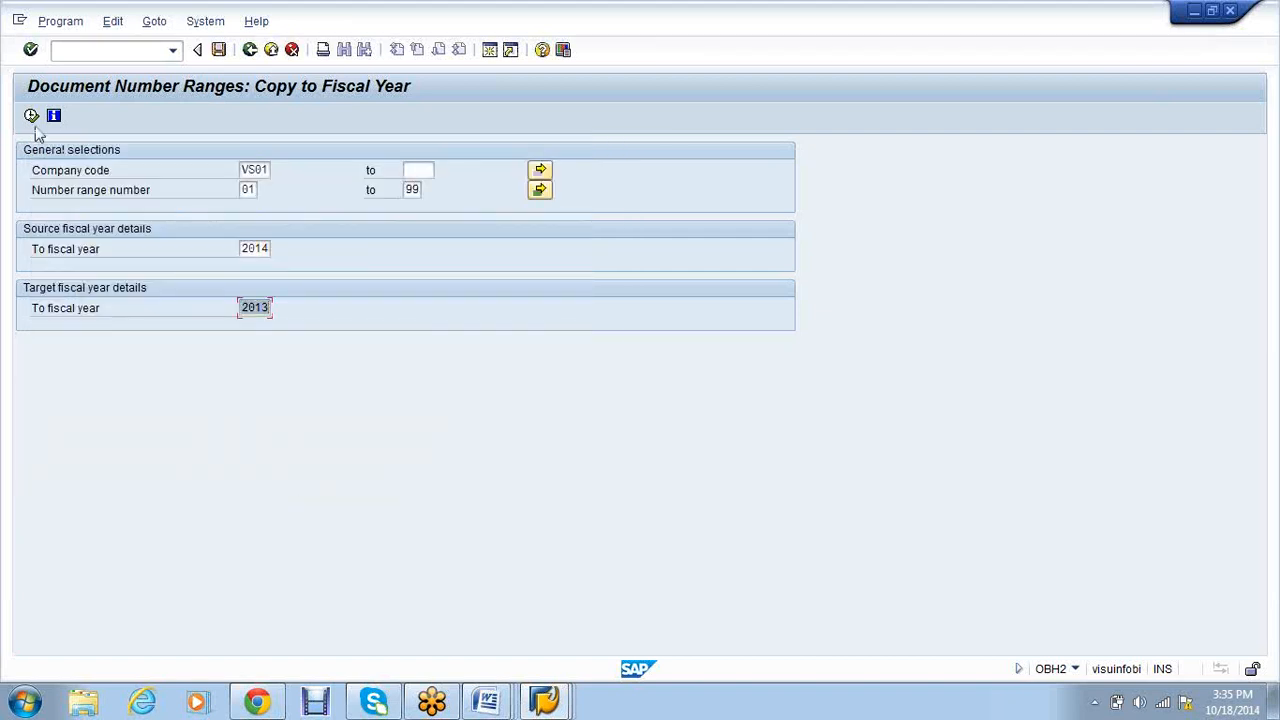
Execute and confirm the copy of VS01's document number ranges from 2014 to 2013, and return to the selection screen.
{"action": "left_click", "coordinate": [33, 117]}
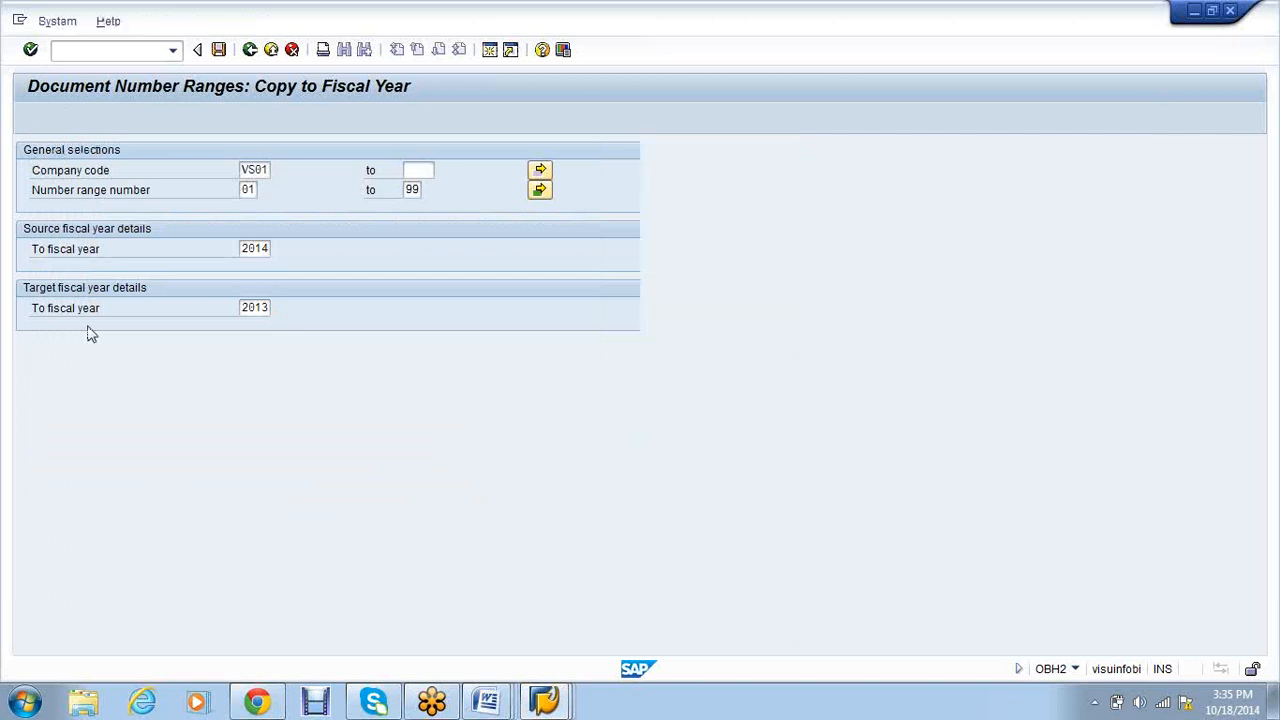
{"action": "left_click", "coordinate": [255, 340]}
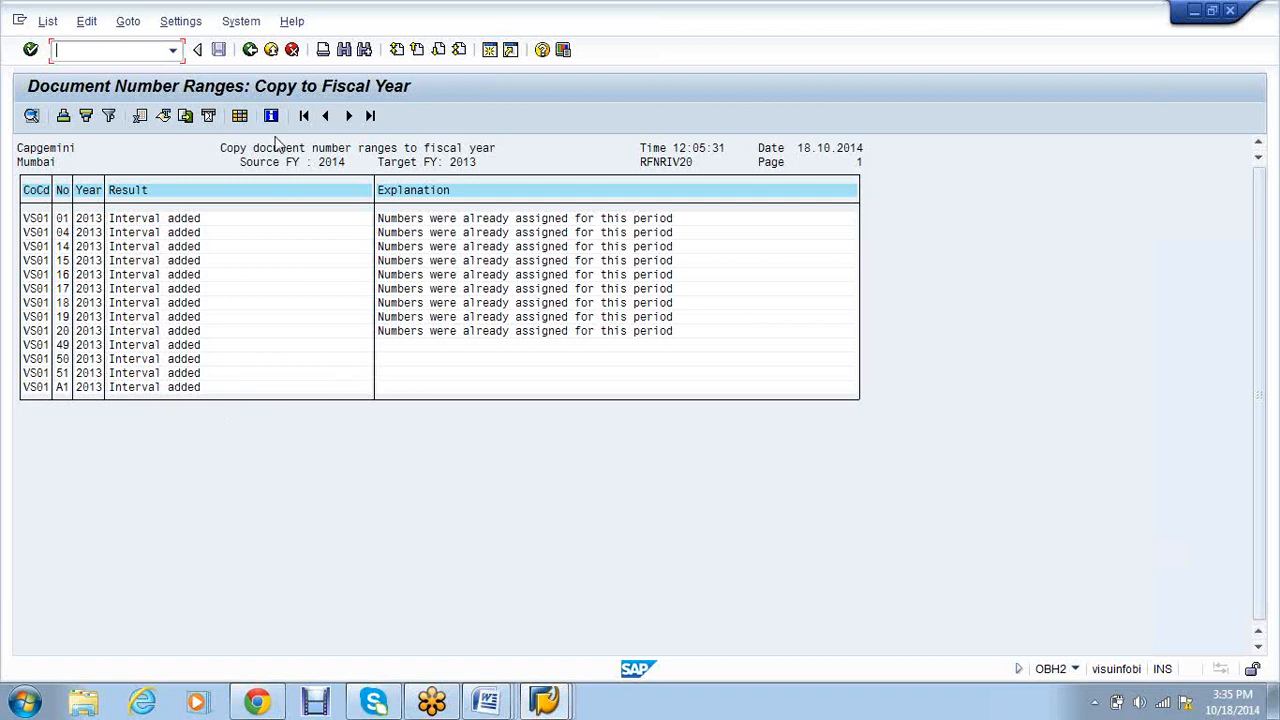
{"action": "left_click", "coordinate": [252, 51]}
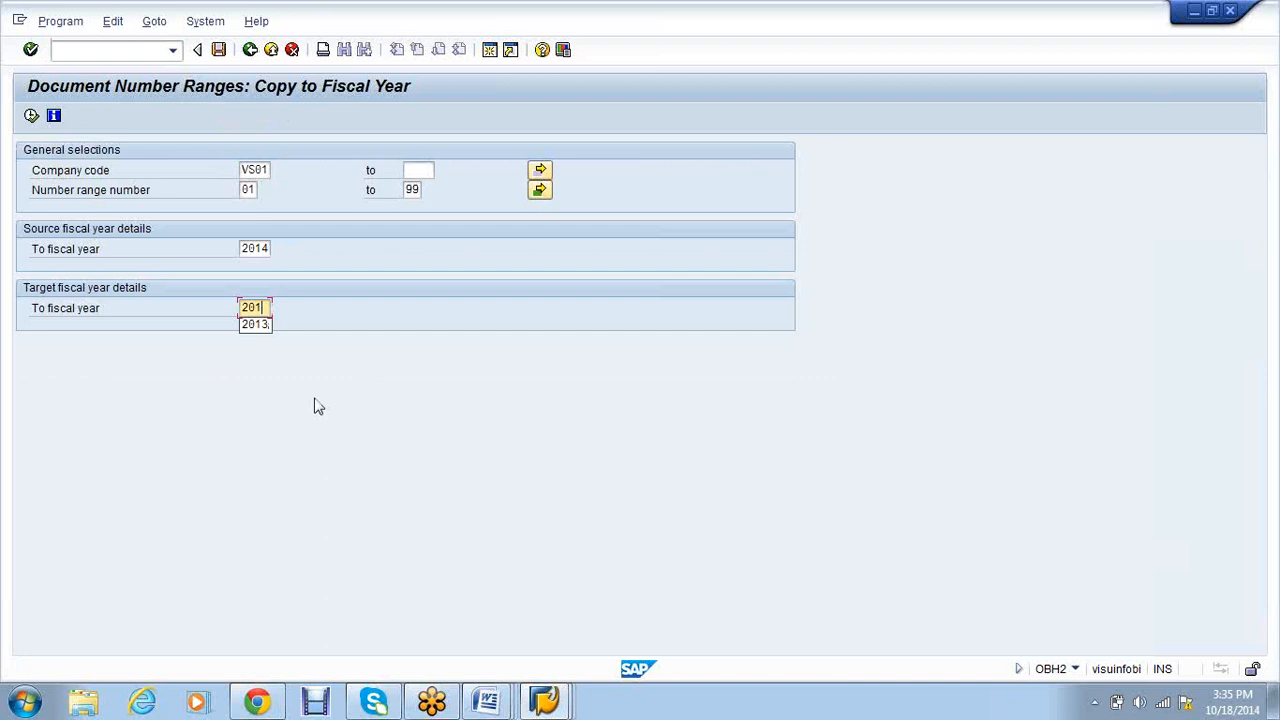
Set the target fiscal year to 2015, and execute and confirm the copy of VS01's number ranges from 2014.
{"action": "left_click", "coordinate": [31, 115]}
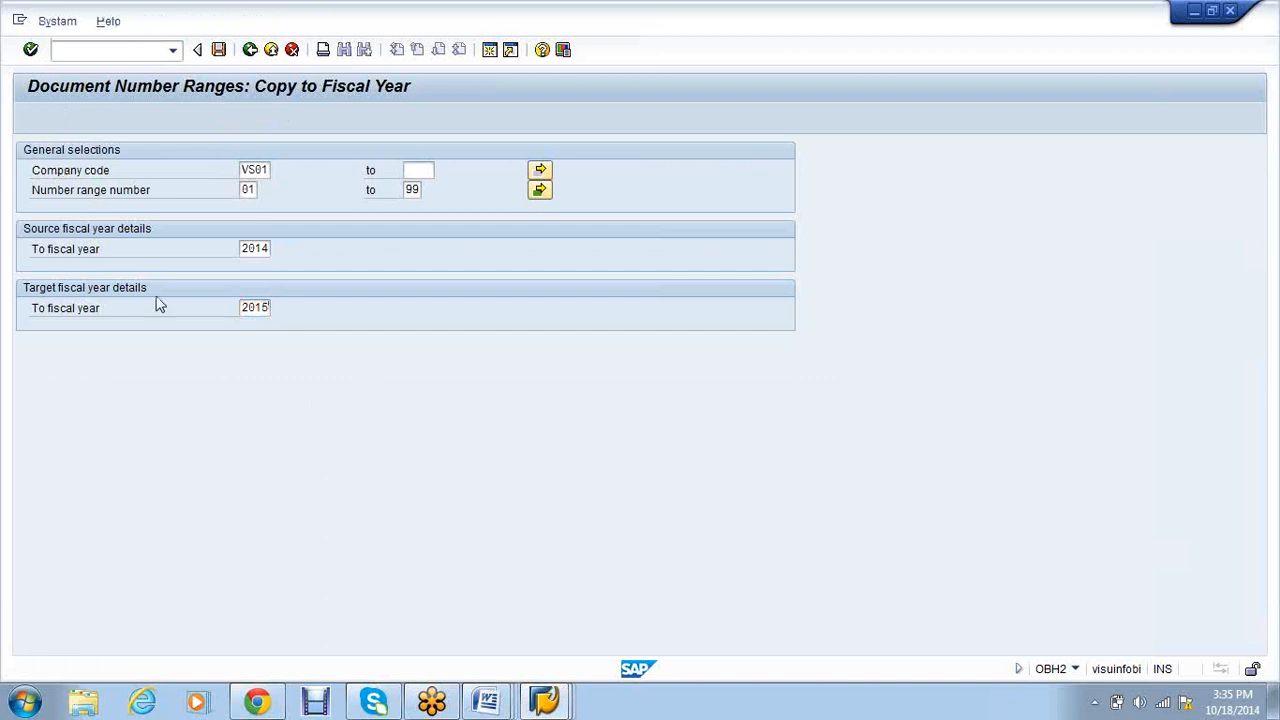
{"action": "key", "text": "Return"}
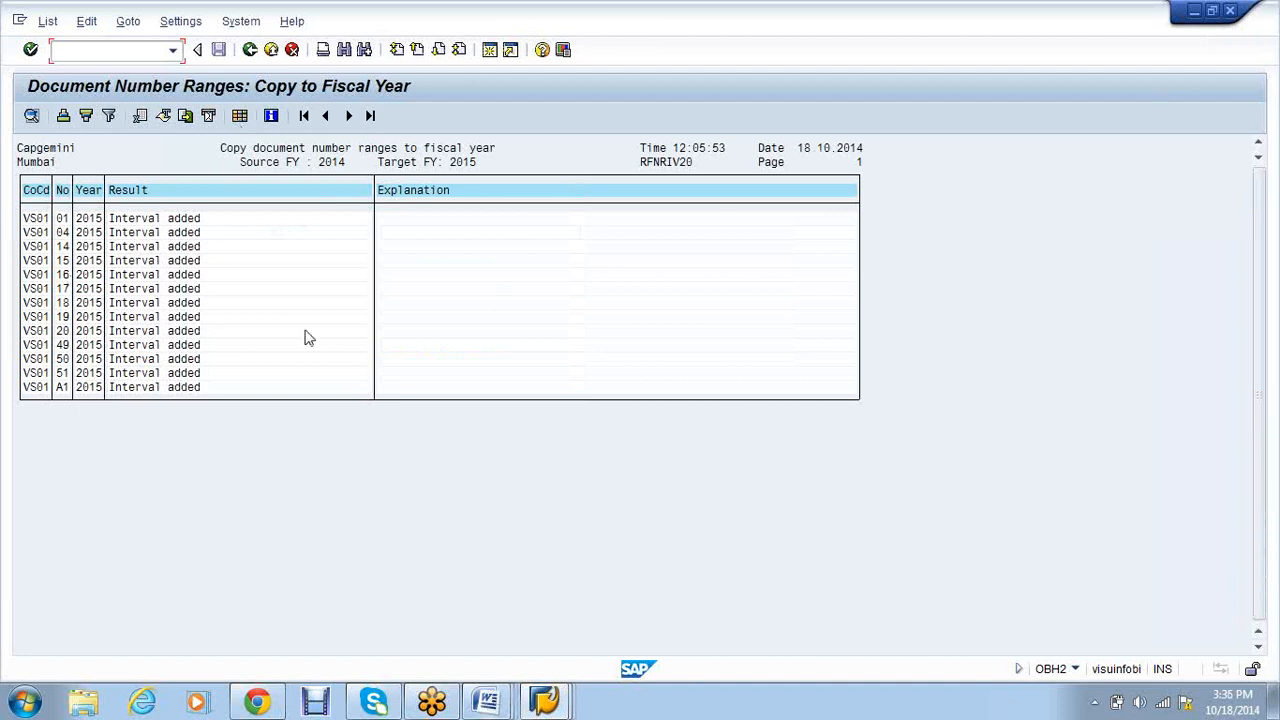
{"action": "mouse_move", "coordinate": [505, 705]}
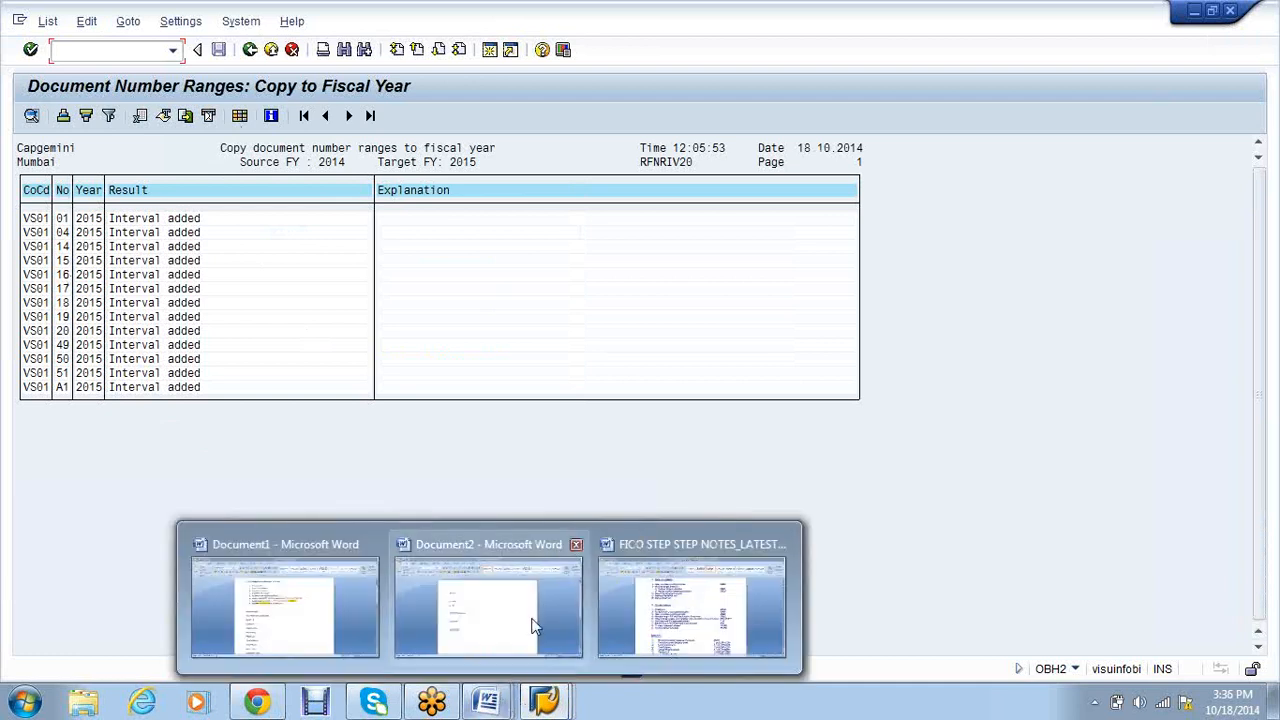
Check the notes for the company code copy transaction, open it, and try to copy VS01's number ranges to SA10.
{"action": "left_click", "coordinate": [661, 585]}
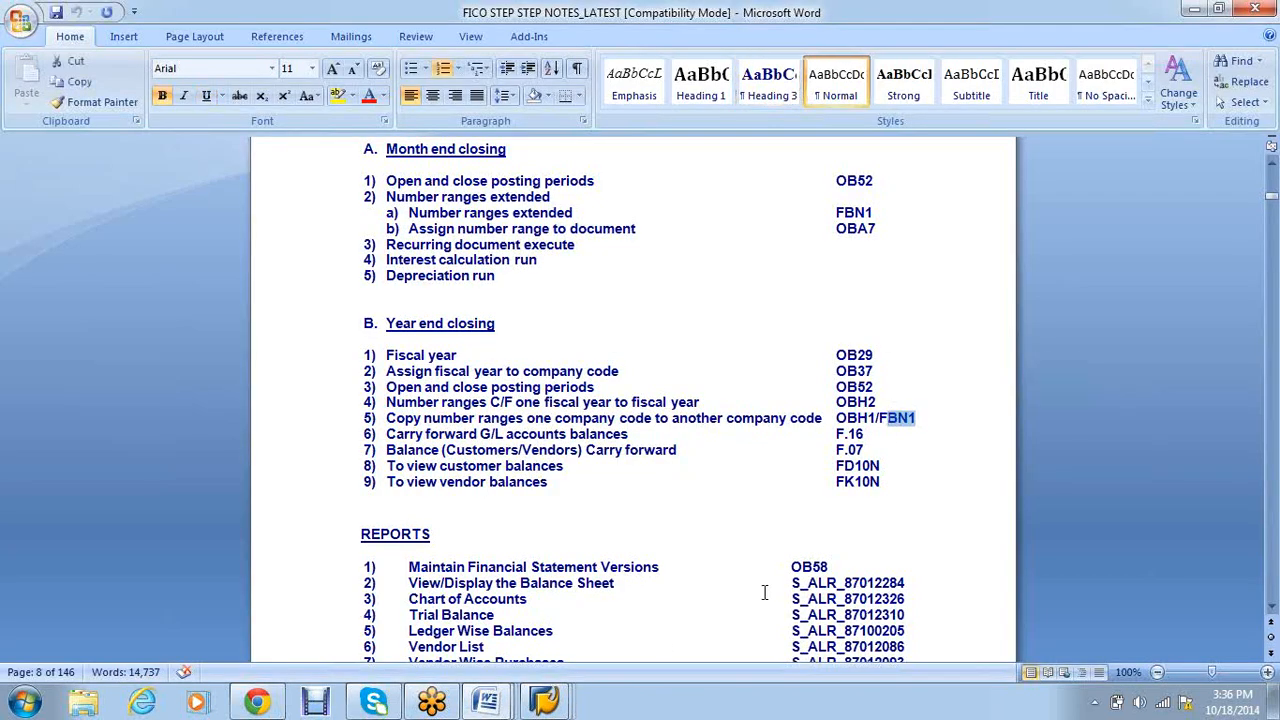
{"action": "left_click", "coordinate": [544, 703]}
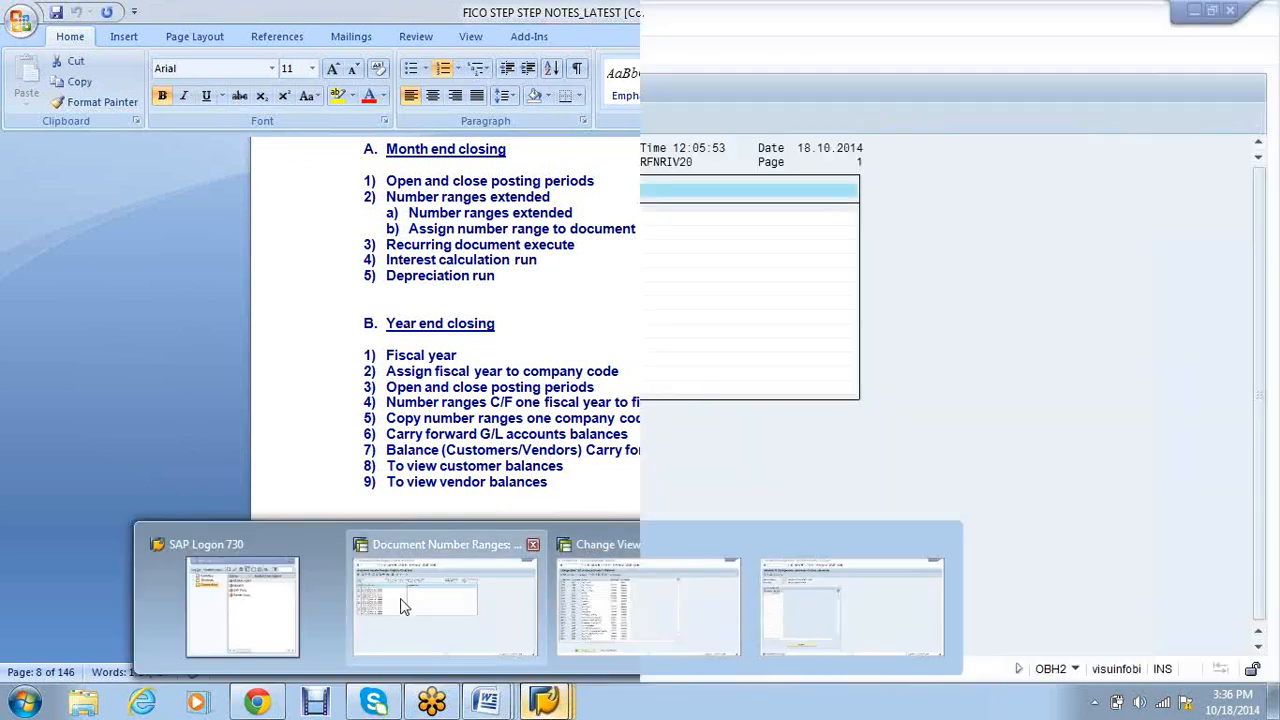
{"action": "left_click", "coordinate": [403, 605]}
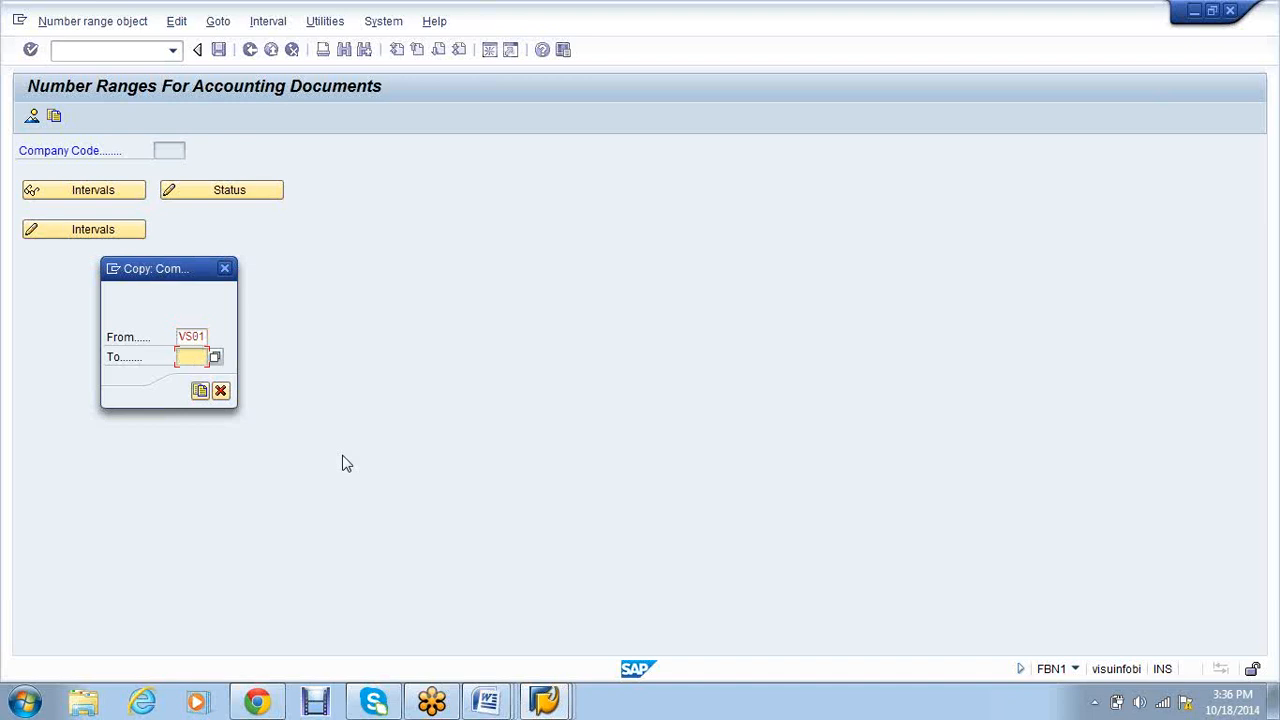
{"action": "type", "text": "sa10"}
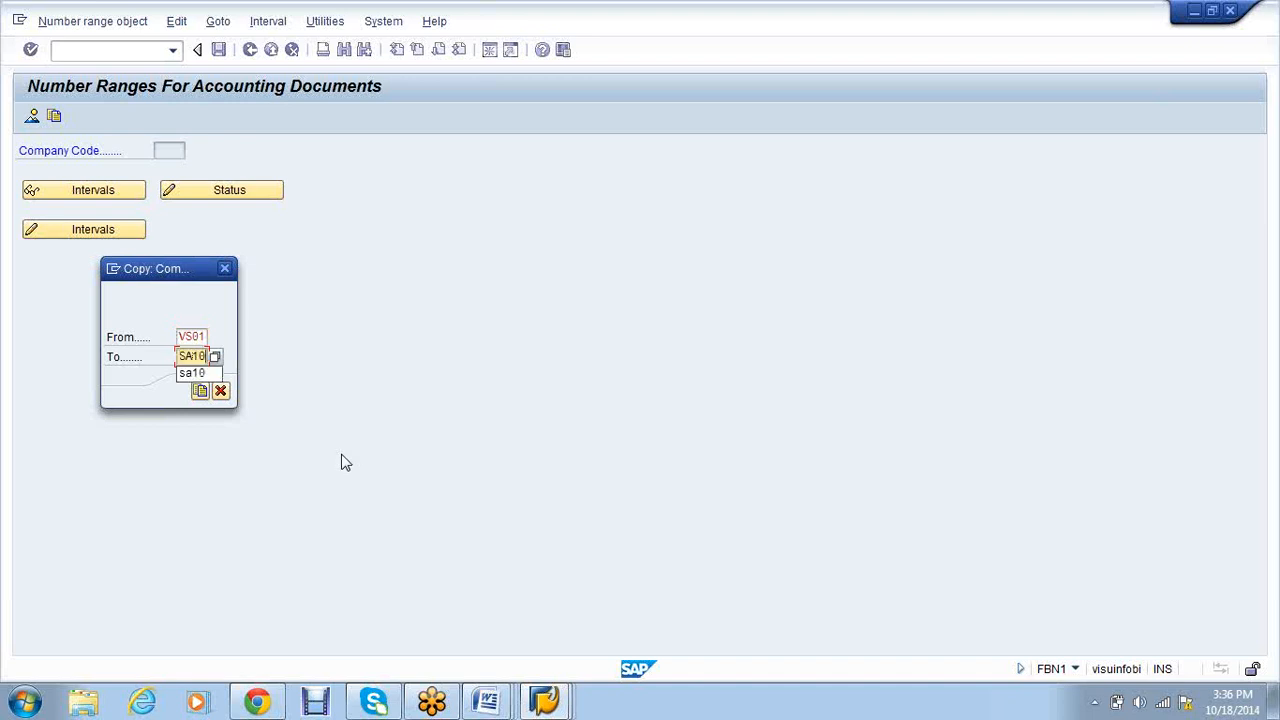
{"action": "left_click", "coordinate": [199, 391]}
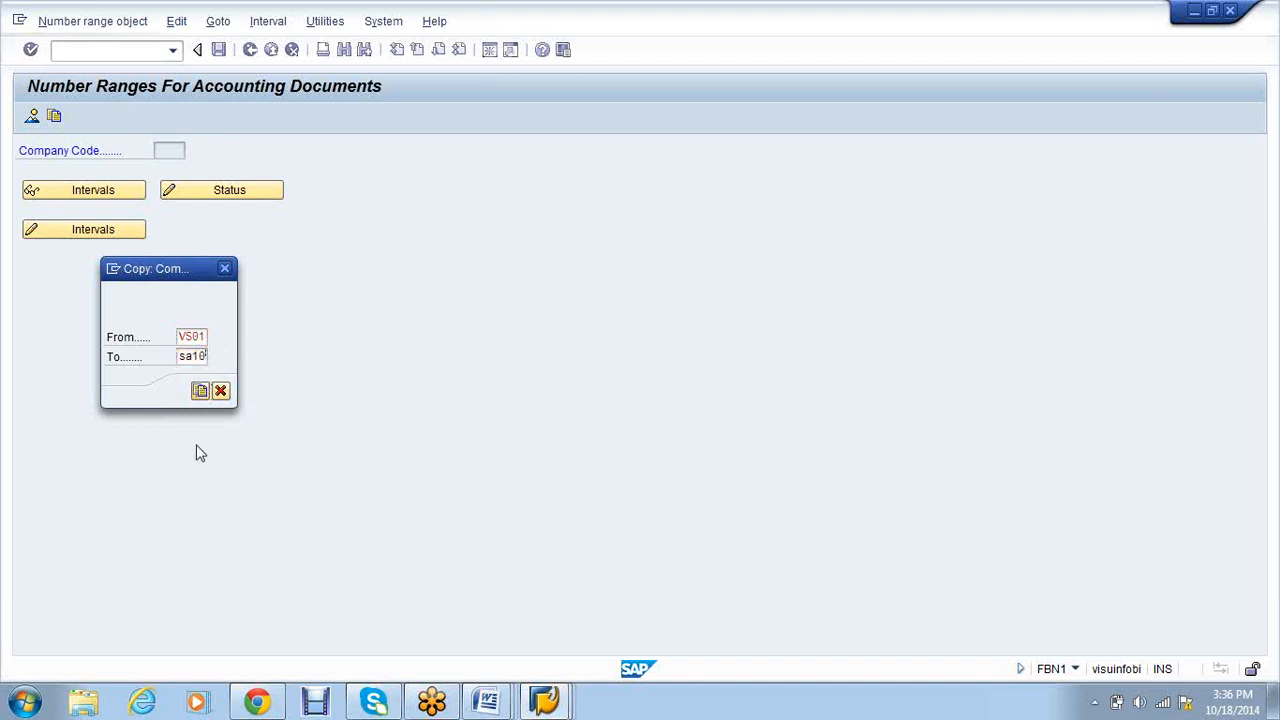
{"action": "key", "text": "Return"}
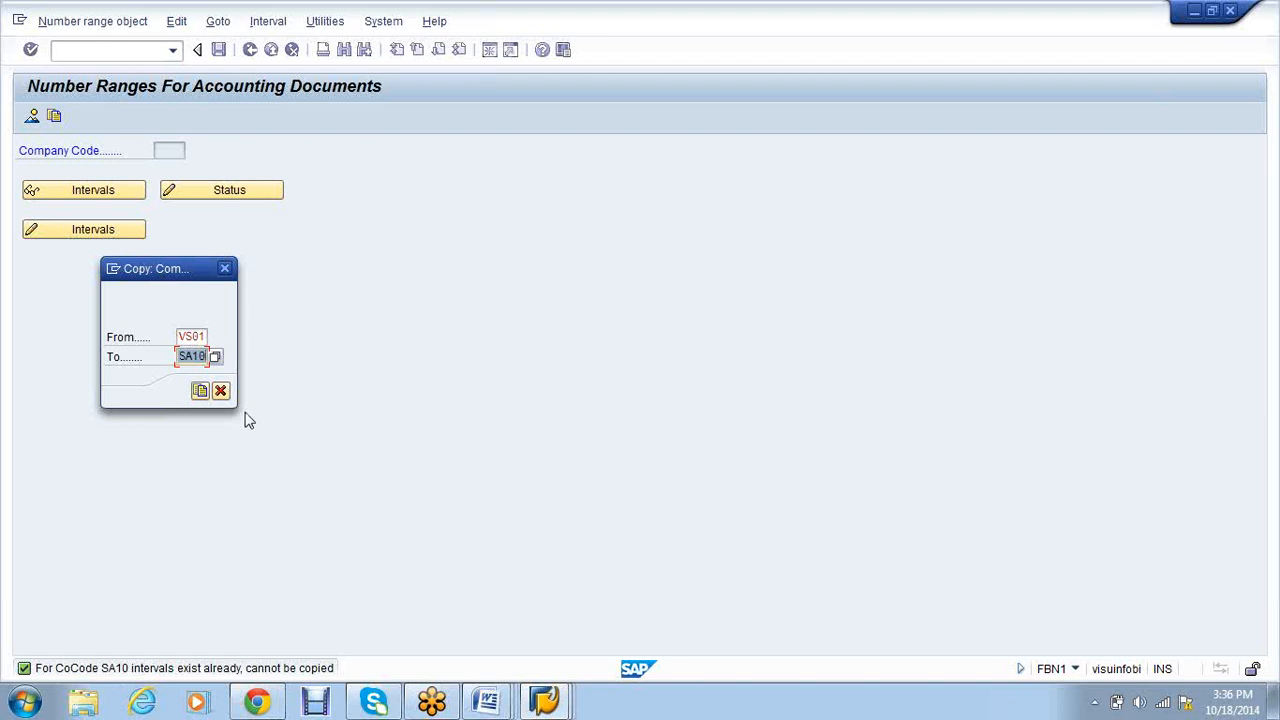
{"action": "left_click", "coordinate": [221, 391]}
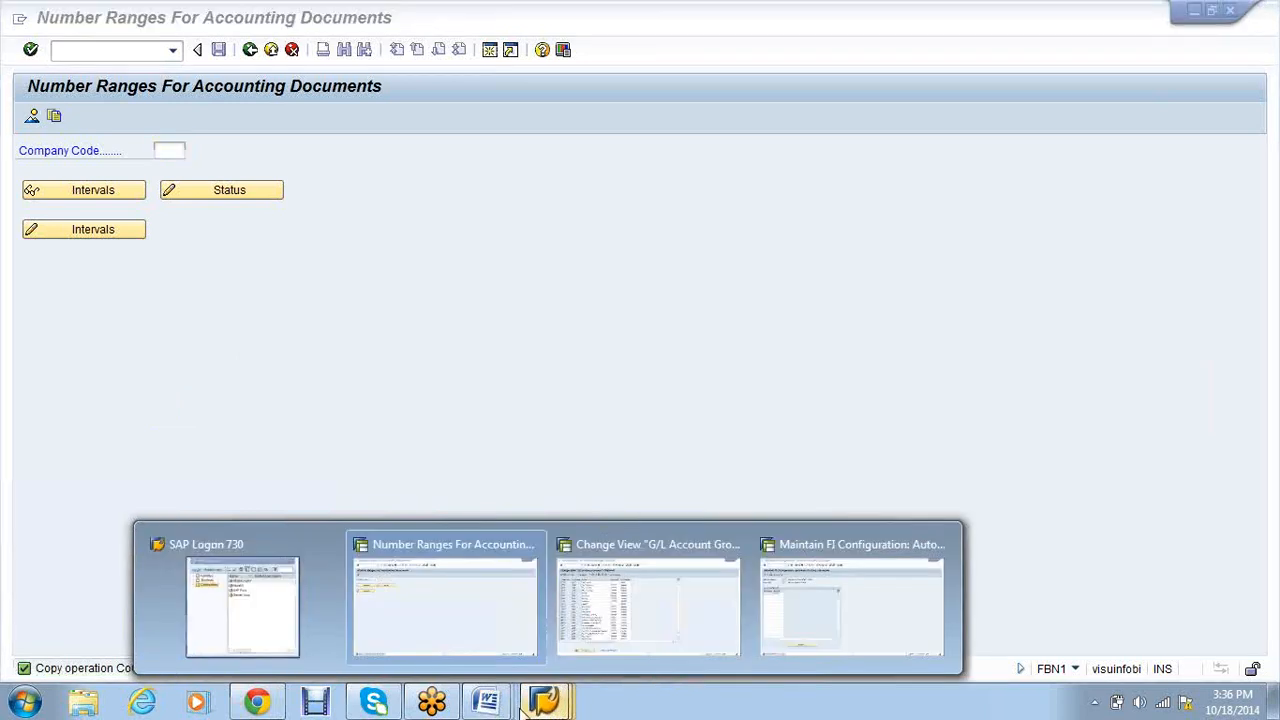
Copy transaction code F.16 from the Word notes and open that balance carryforward transaction in SAP.
{"action": "mouse_move", "coordinate": [490, 702]}
{"action": "left_click", "coordinate": [692, 607]}
{"action": "left_click_drag", "start_coordinate": [877, 437], "coordinate": [832, 438]}
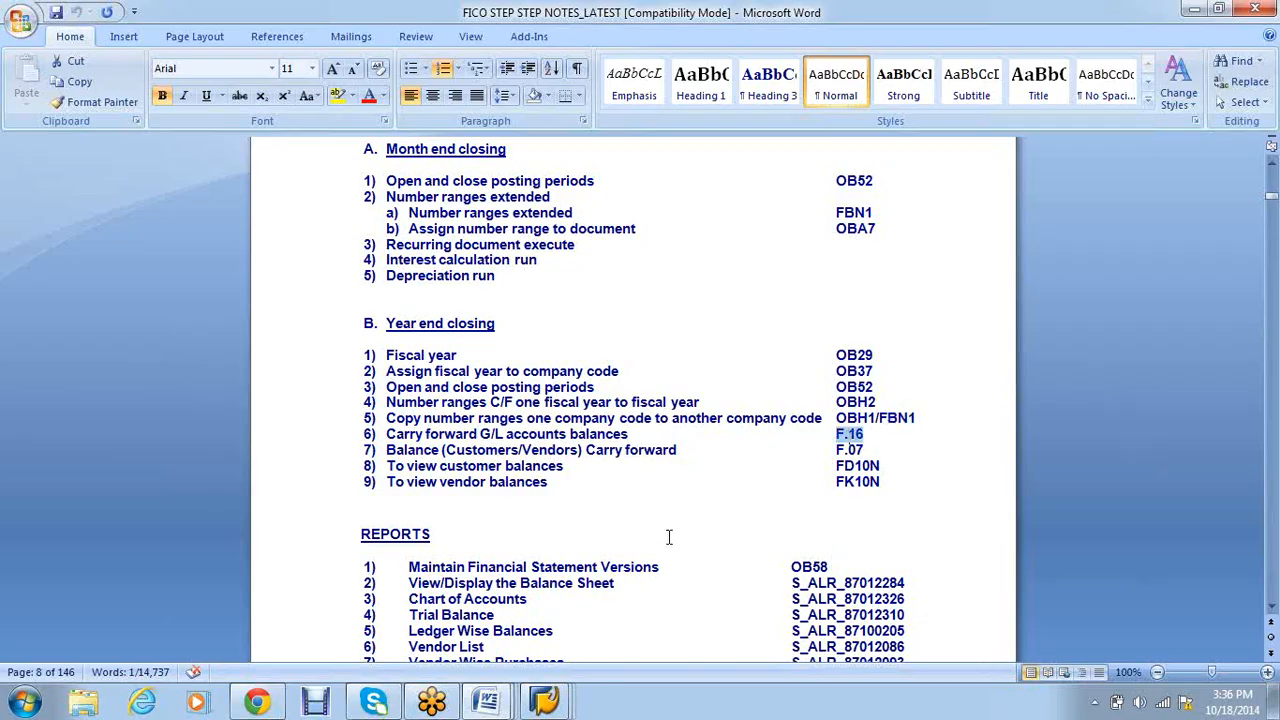
{"action": "key", "text": "ctrl+c"}
{"action": "mouse_move", "coordinate": [547, 705]}
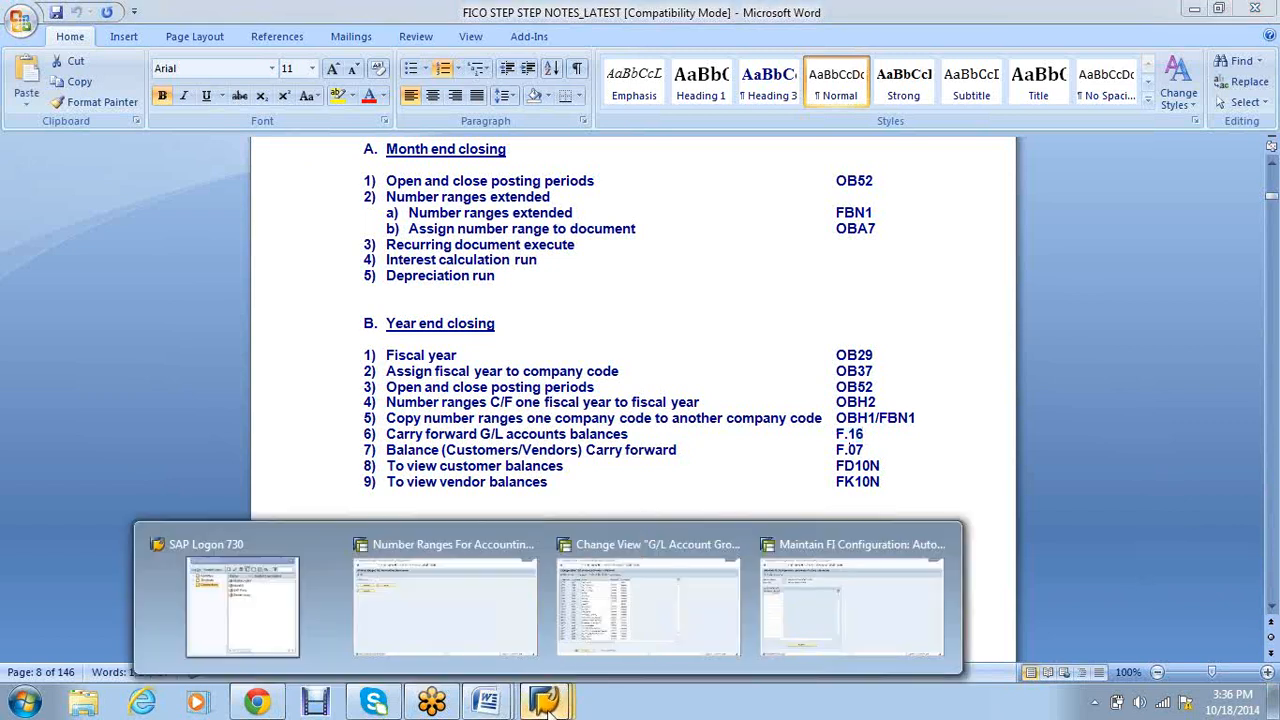
{"action": "left_click", "coordinate": [460, 608]}
{"action": "left_click", "coordinate": [72, 53]}
{"action": "type", "text": "/NF.16"}
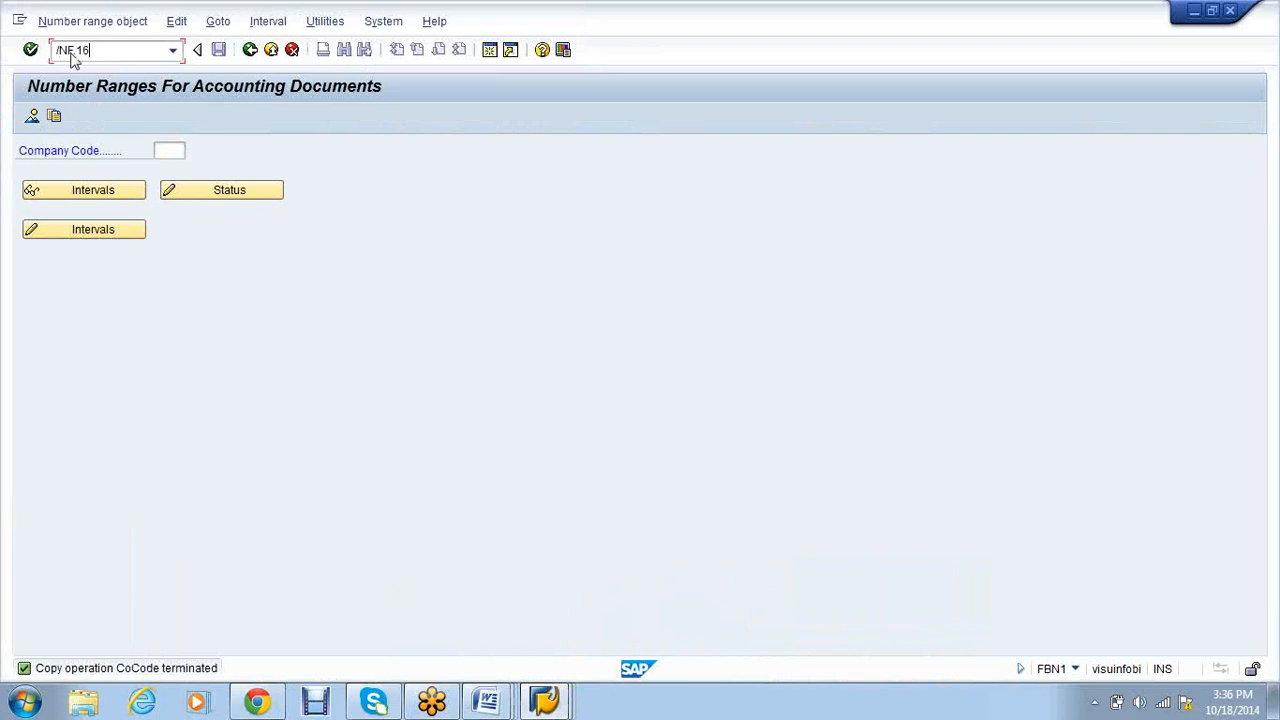
{"action": "key", "text": "Return"}
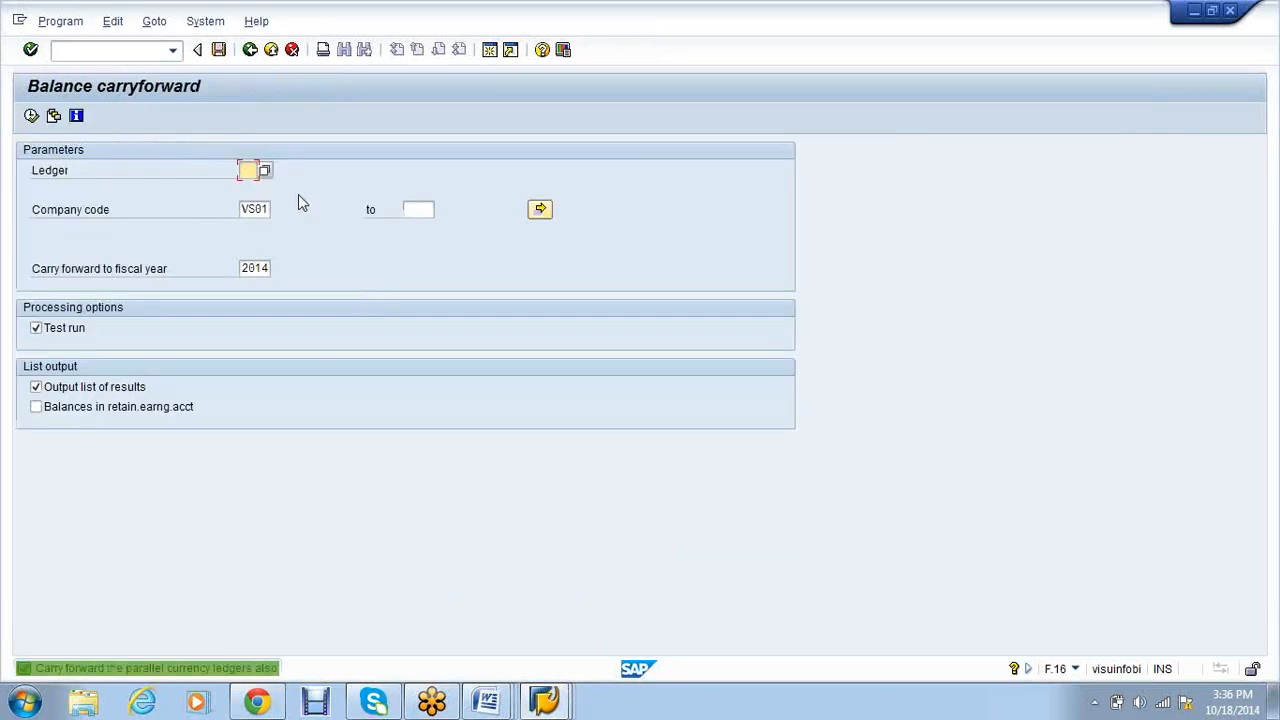
Include balances in the retained earnings account and execute VS01's 2014 carryforward test run for ledger 00.
{"action": "left_click", "coordinate": [77, 410]}
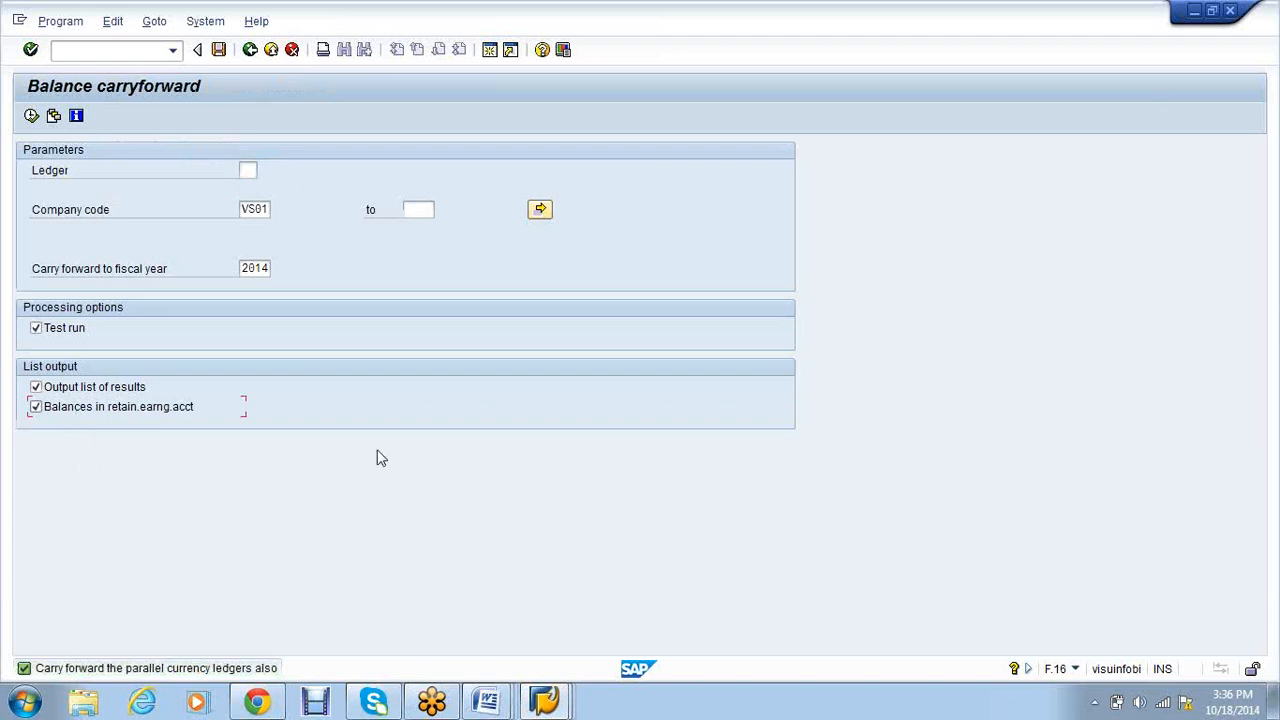
{"action": "left_click", "coordinate": [31, 116]}
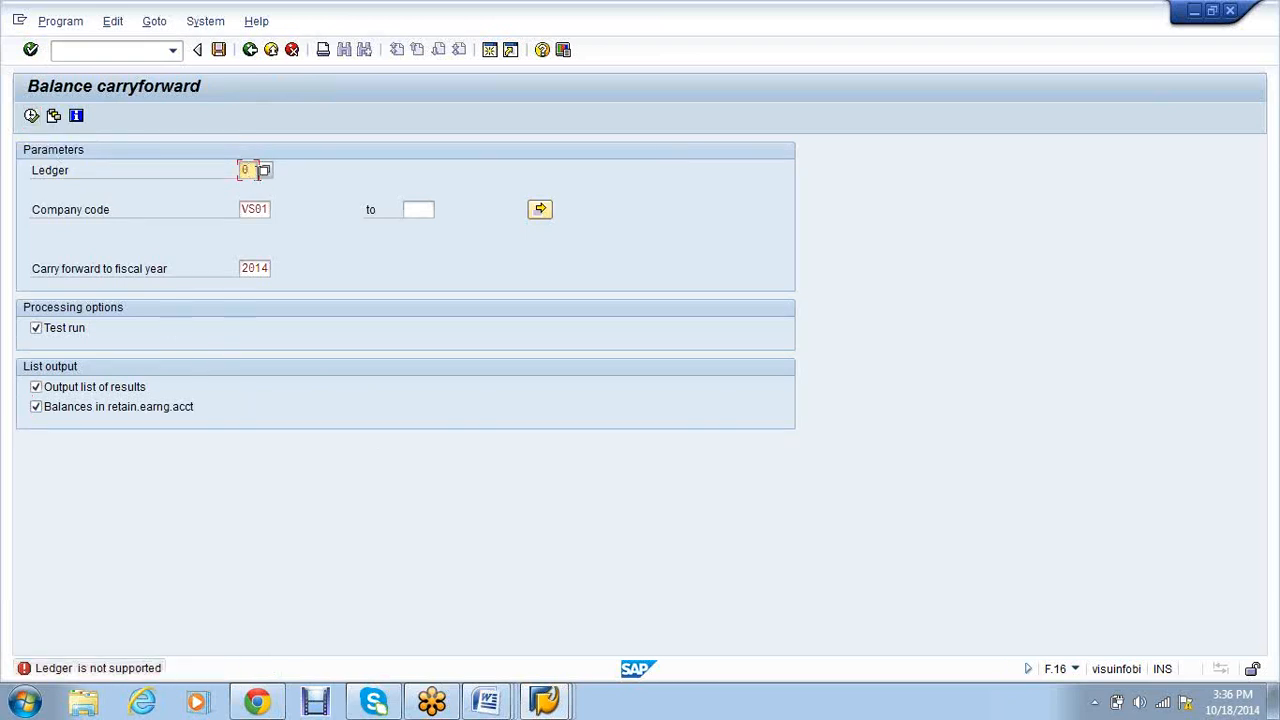
{"action": "left_click", "coordinate": [31, 116]}
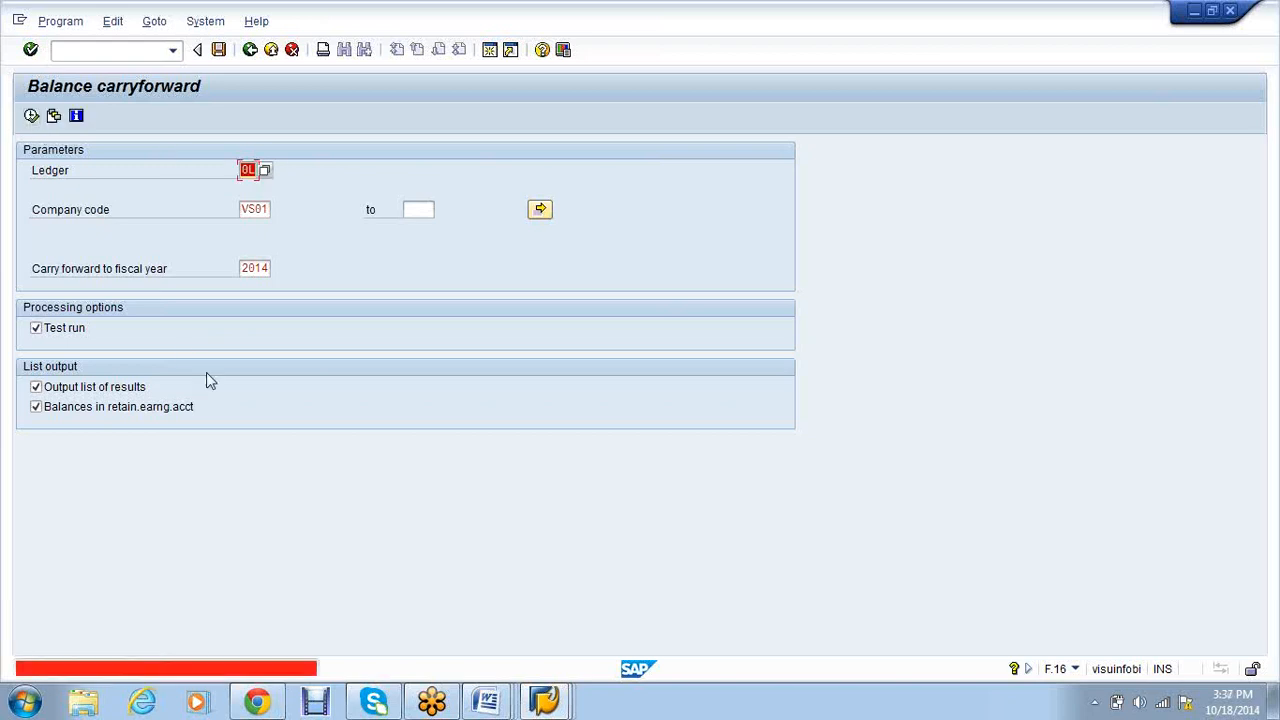
{"action": "key", "text": "BackSpace"}
{"action": "type", "text": "00"}
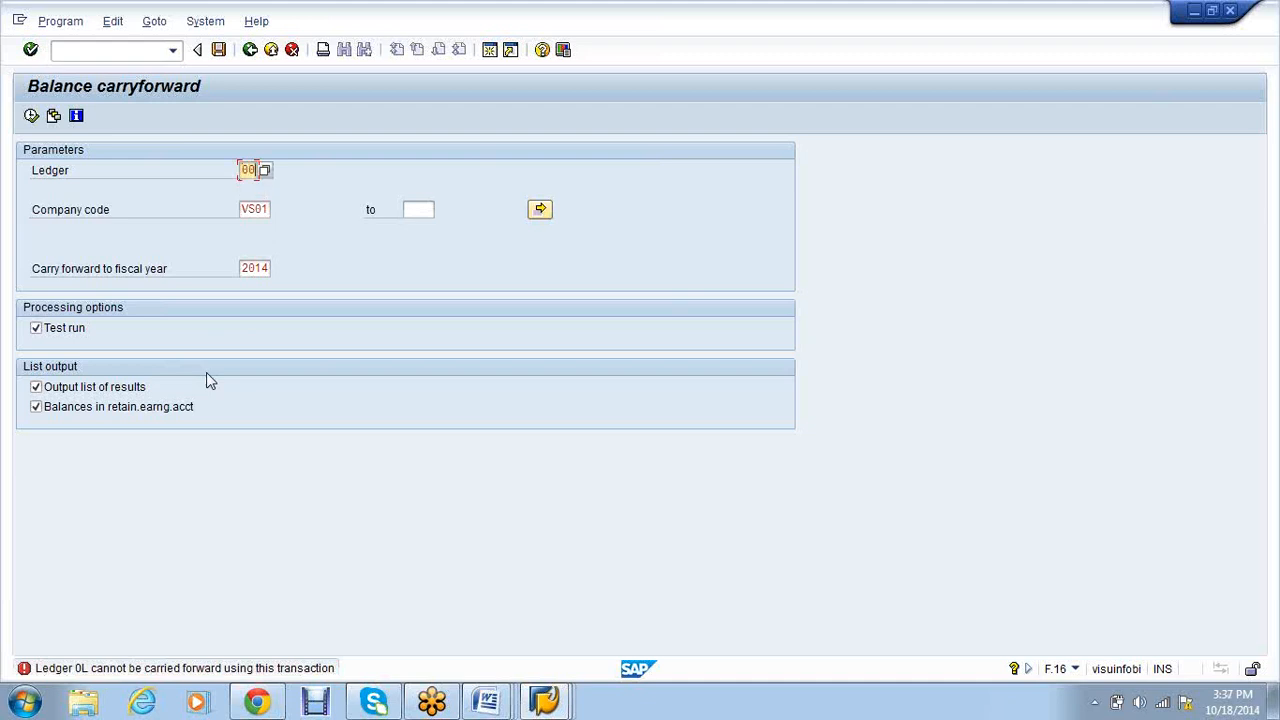
{"action": "left_click", "coordinate": [31, 116]}
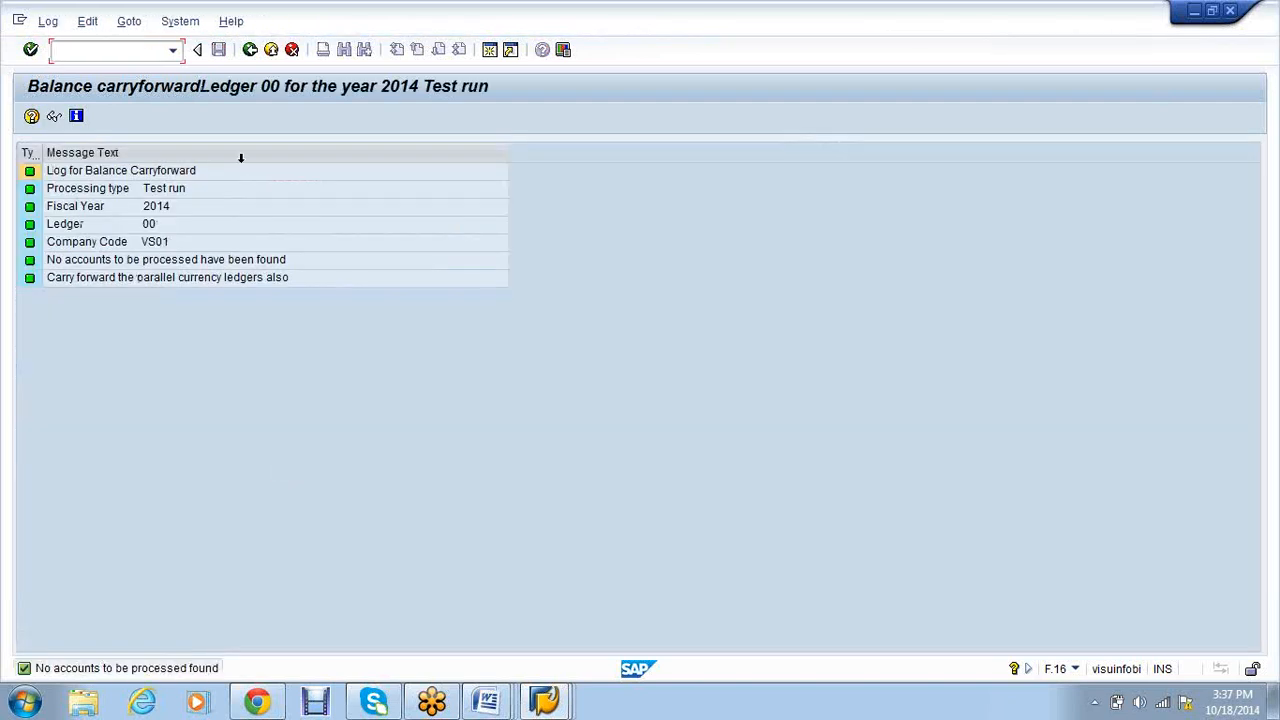
{"action": "left_click", "coordinate": [250, 50]}
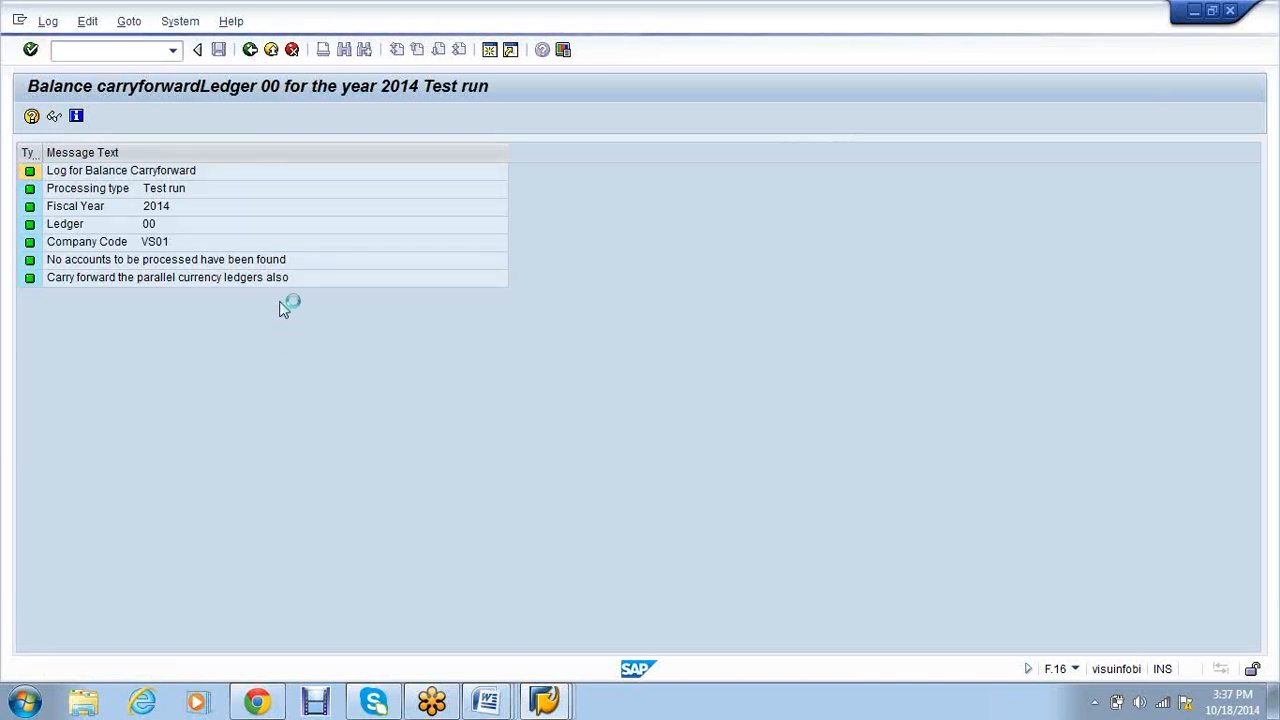
Choose ledger 00 from its possible entries, repeat the 2014 carryforward test run, and return to the parameters.
{"action": "key", "text": "F4"}
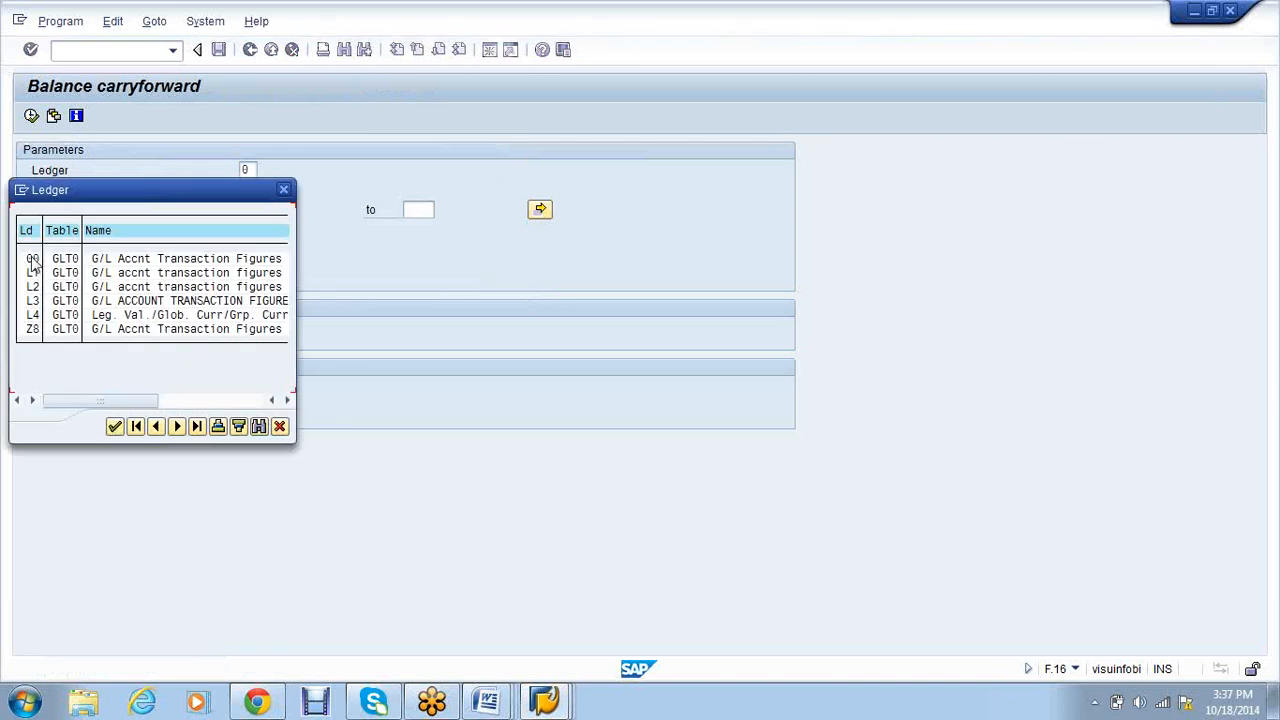
{"action": "double_click", "coordinate": [33, 260]}
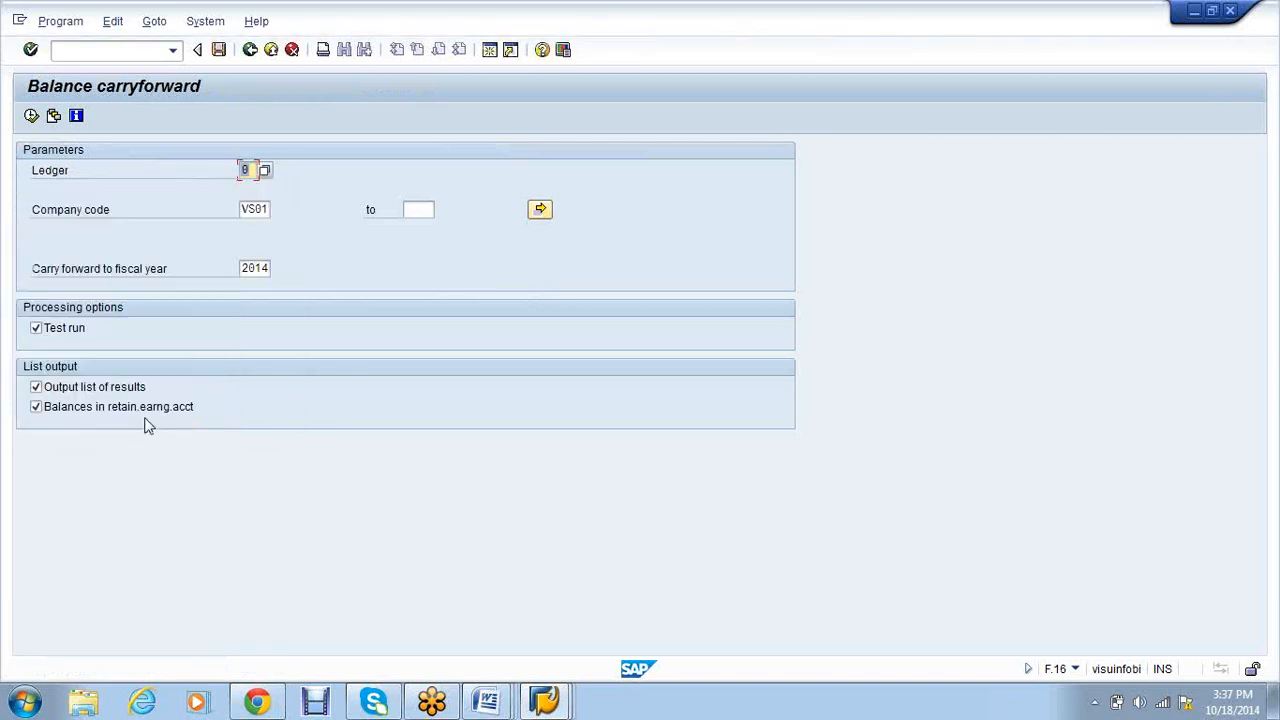
{"action": "left_click", "coordinate": [32, 116]}
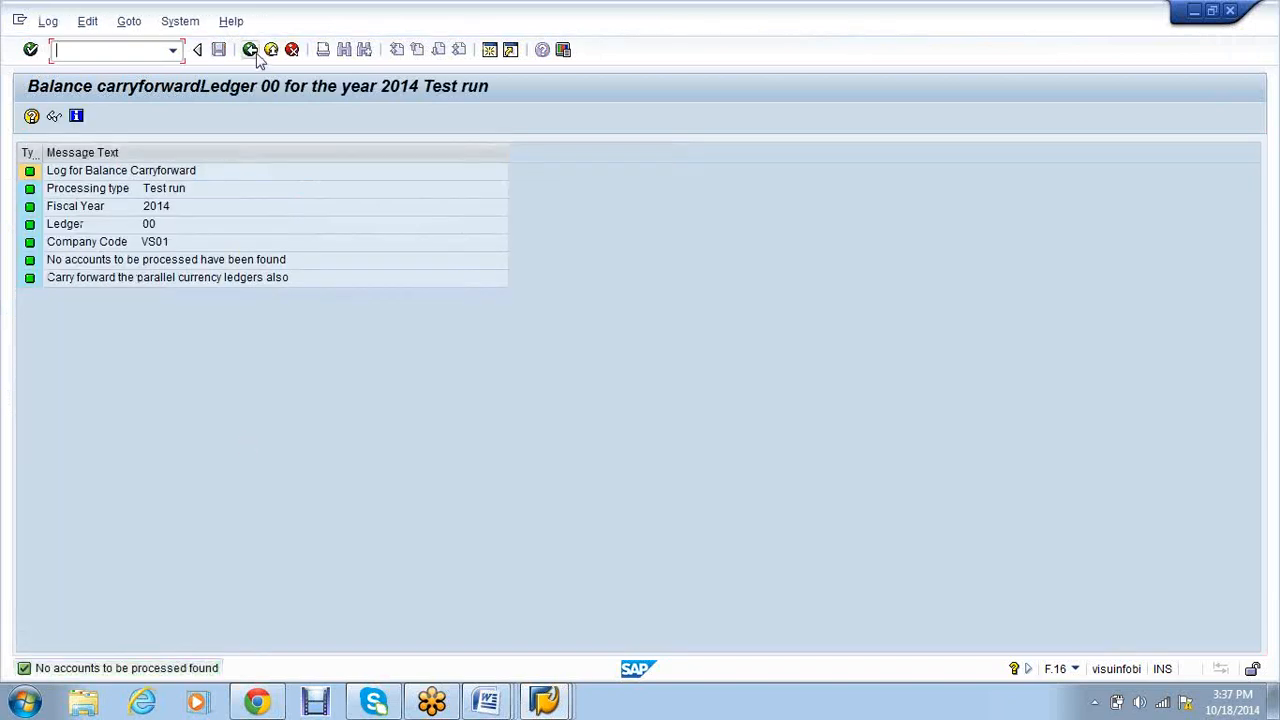
{"action": "left_click", "coordinate": [252, 53]}
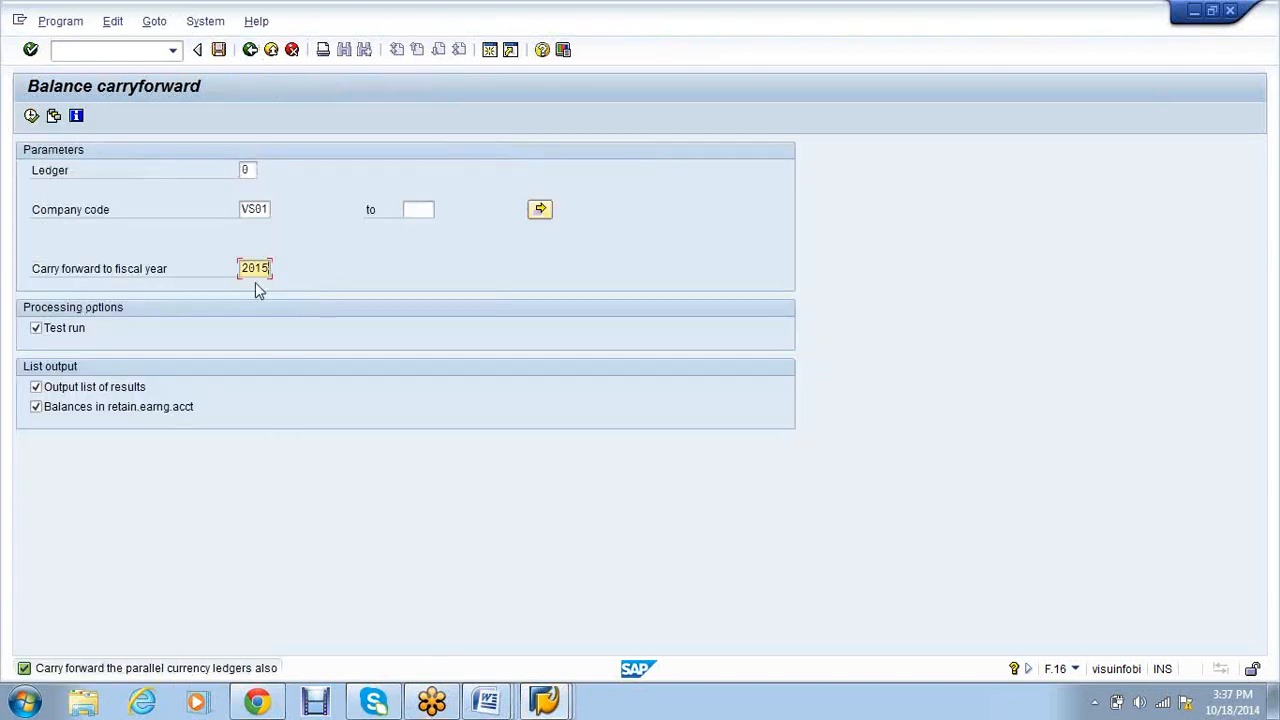
Set the carry forward fiscal year to 2015, execute the test run and view its retained earnings accounts.
{"action": "left_click", "coordinate": [31, 116]}
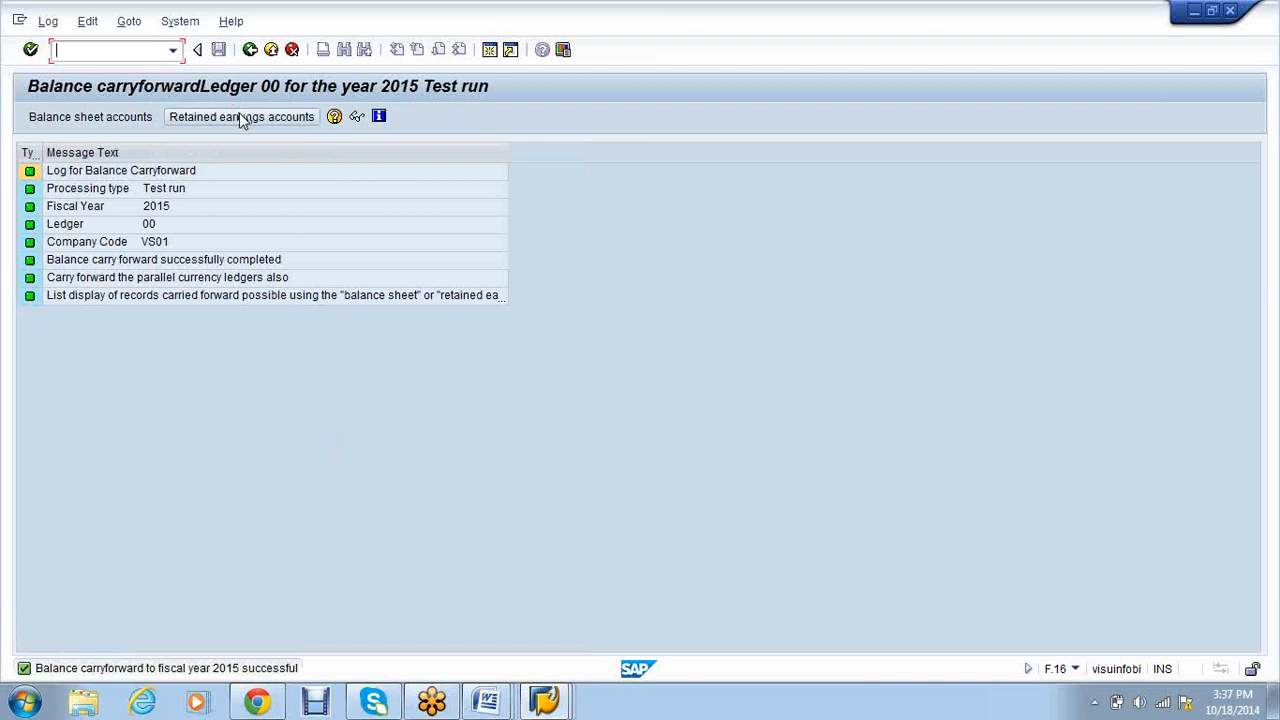
{"action": "left_click", "coordinate": [241, 117]}
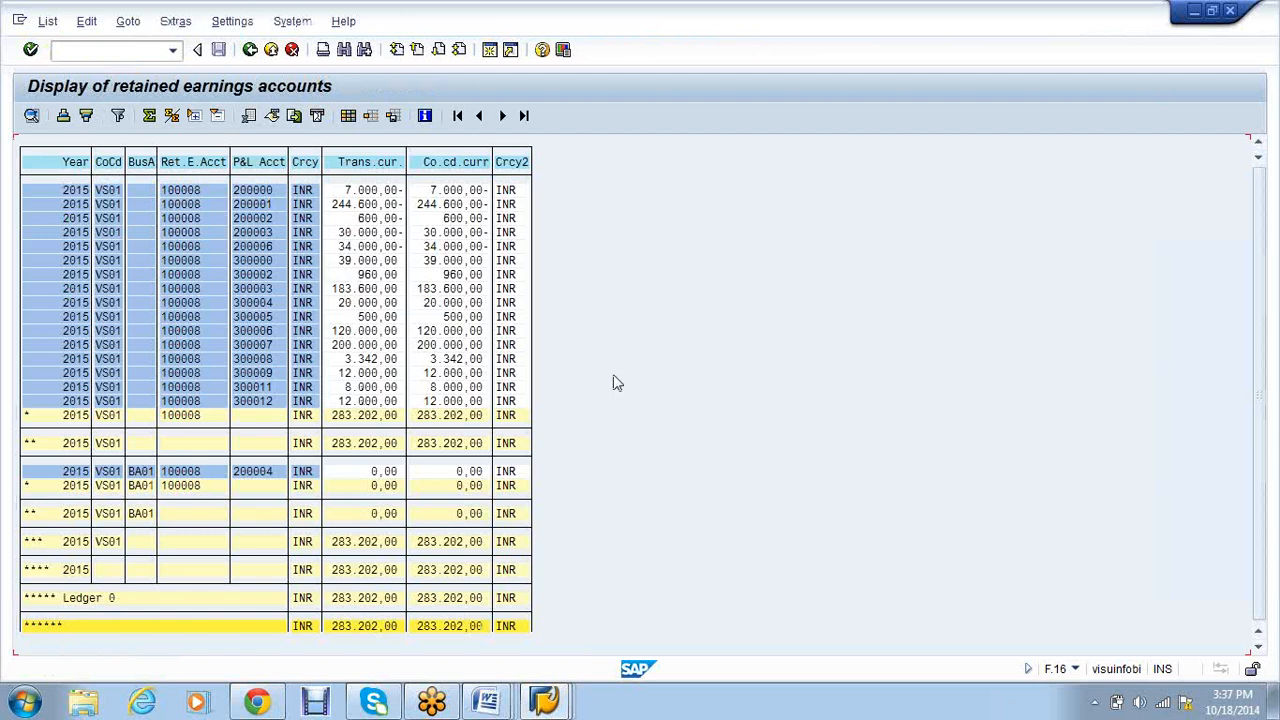
{"action": "left_click", "coordinate": [252, 54]}
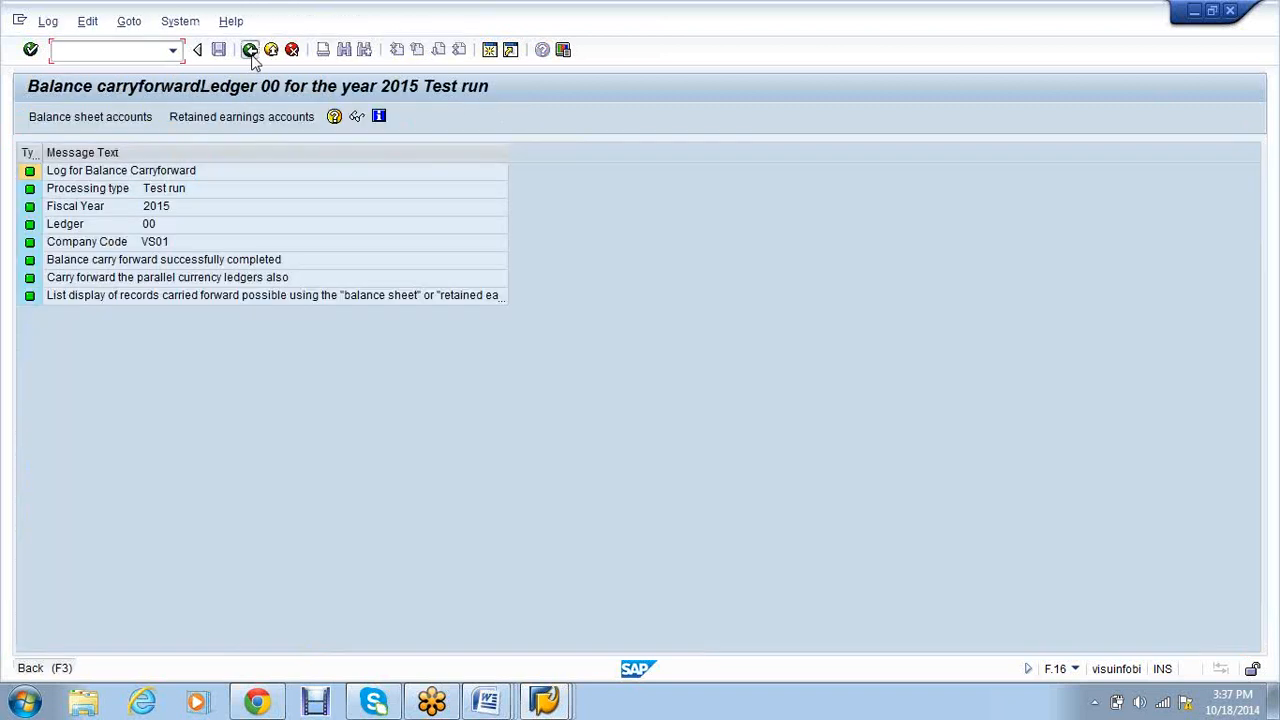
{"action": "left_click", "coordinate": [251, 52]}
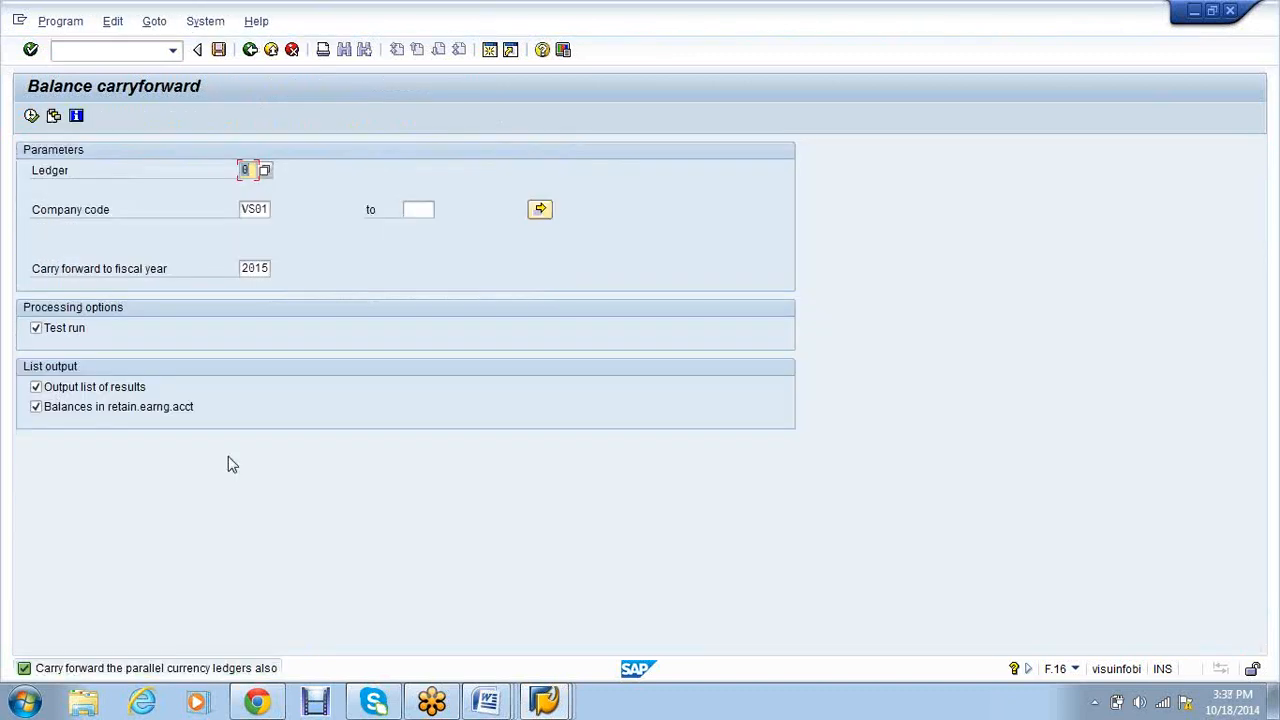
Execute the 2015 test run again and view the balance sheet accounts, checking the layout's hidden fields and available layouts.
{"action": "left_click", "coordinate": [31, 115]}
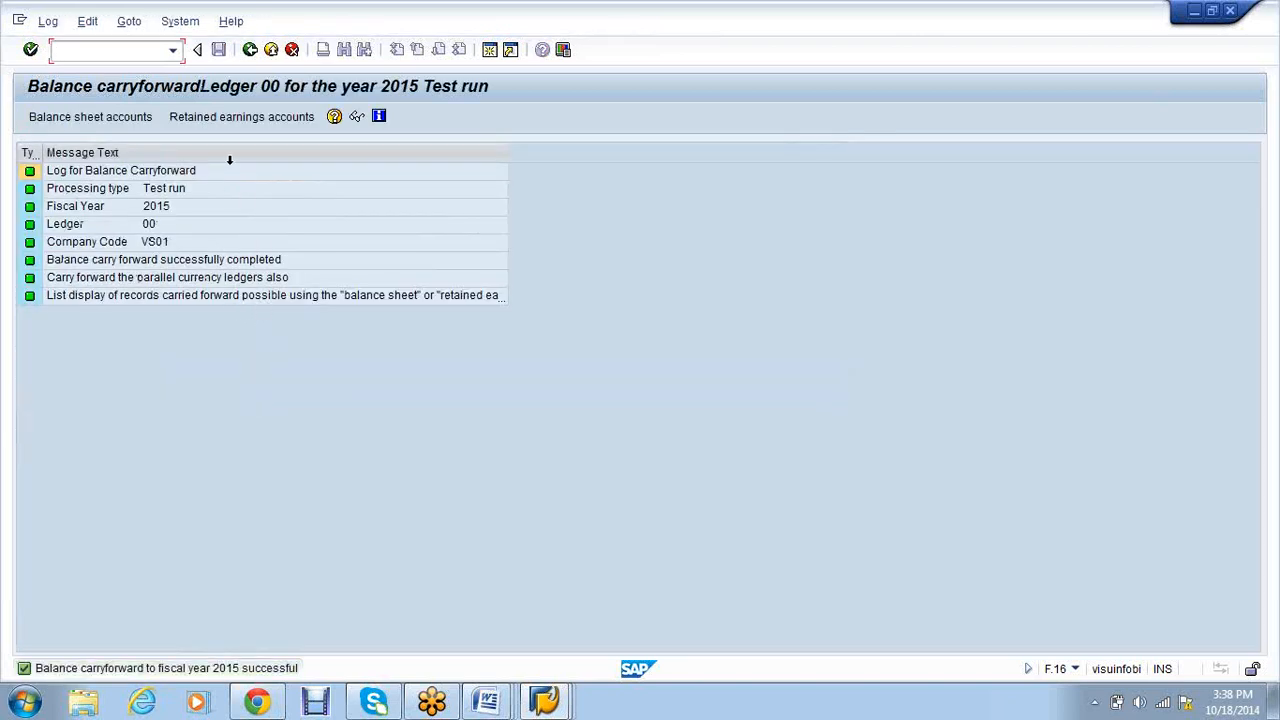
{"action": "left_click", "coordinate": [142, 120]}
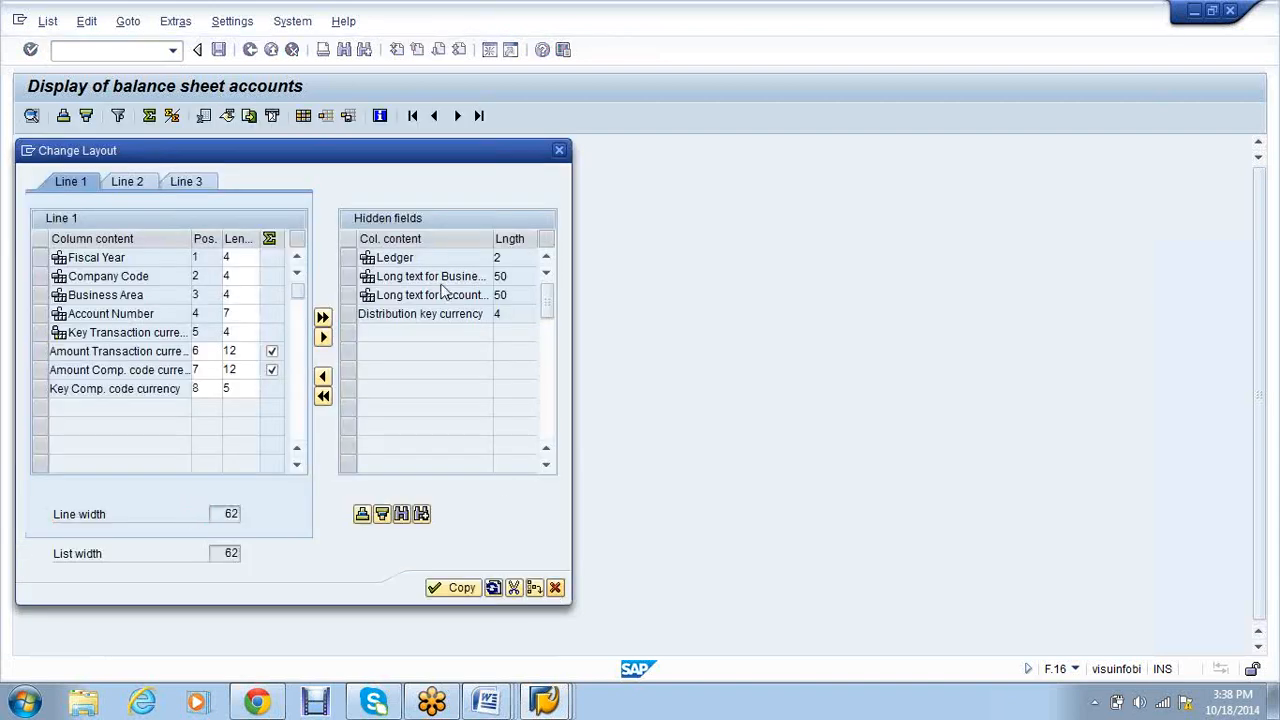
{"action": "key", "text": "Return"}
{"action": "left_click", "coordinate": [326, 120]}
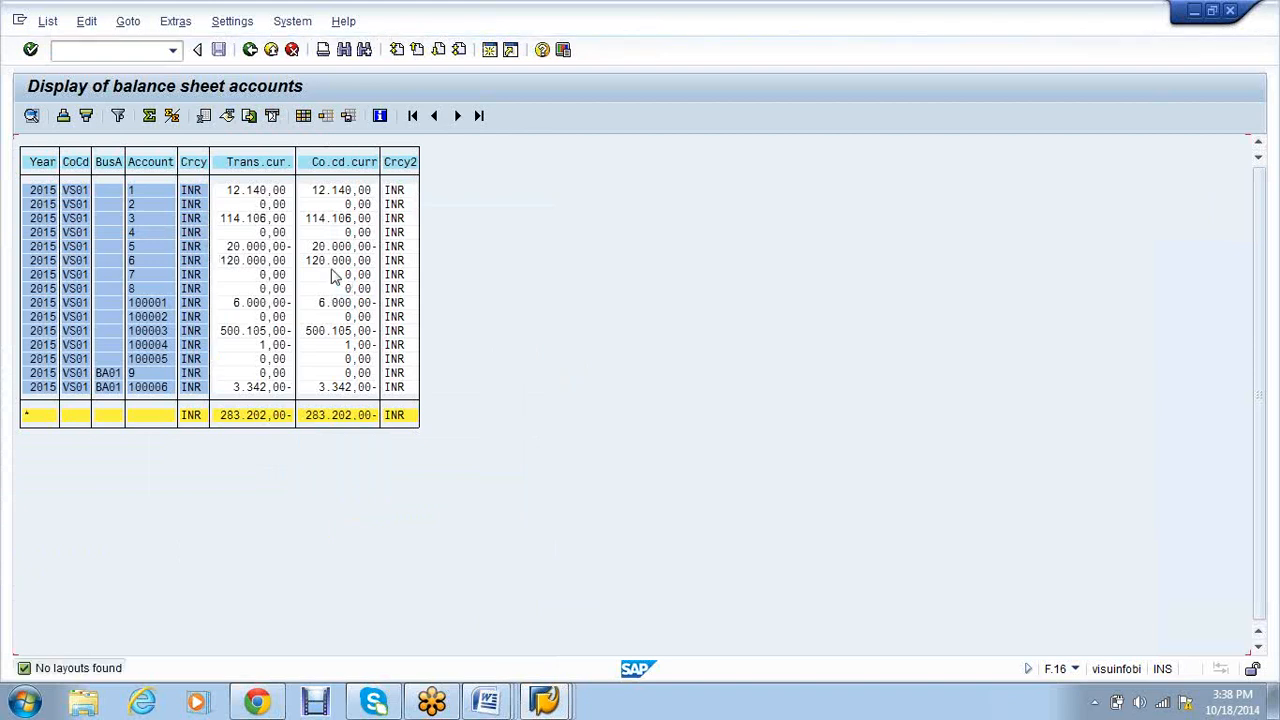
{"action": "left_click", "coordinate": [327, 119]}
{"action": "left_click", "coordinate": [251, 51]}
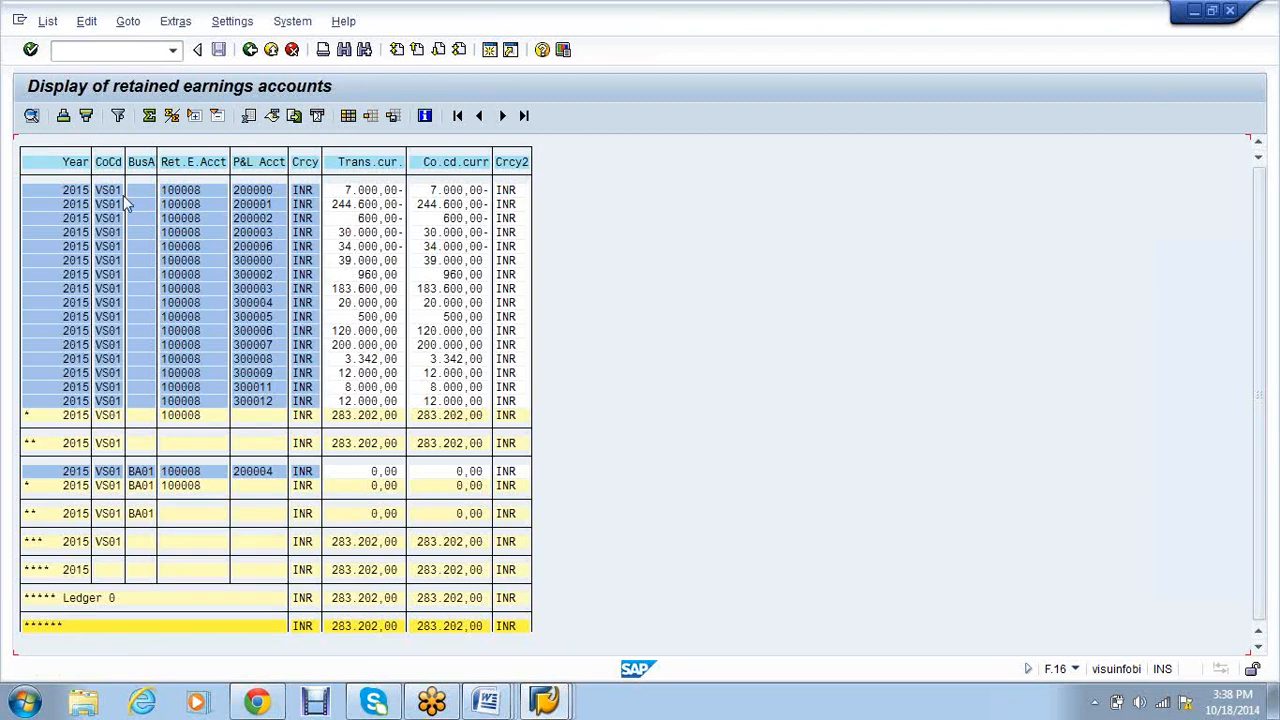
Examine the P&L accounts and total for retained earnings account 100008, review the balance sheet accounts, and return to the log.
{"action": "left_click_drag", "start_coordinate": [260, 191], "coordinate": [277, 428]}
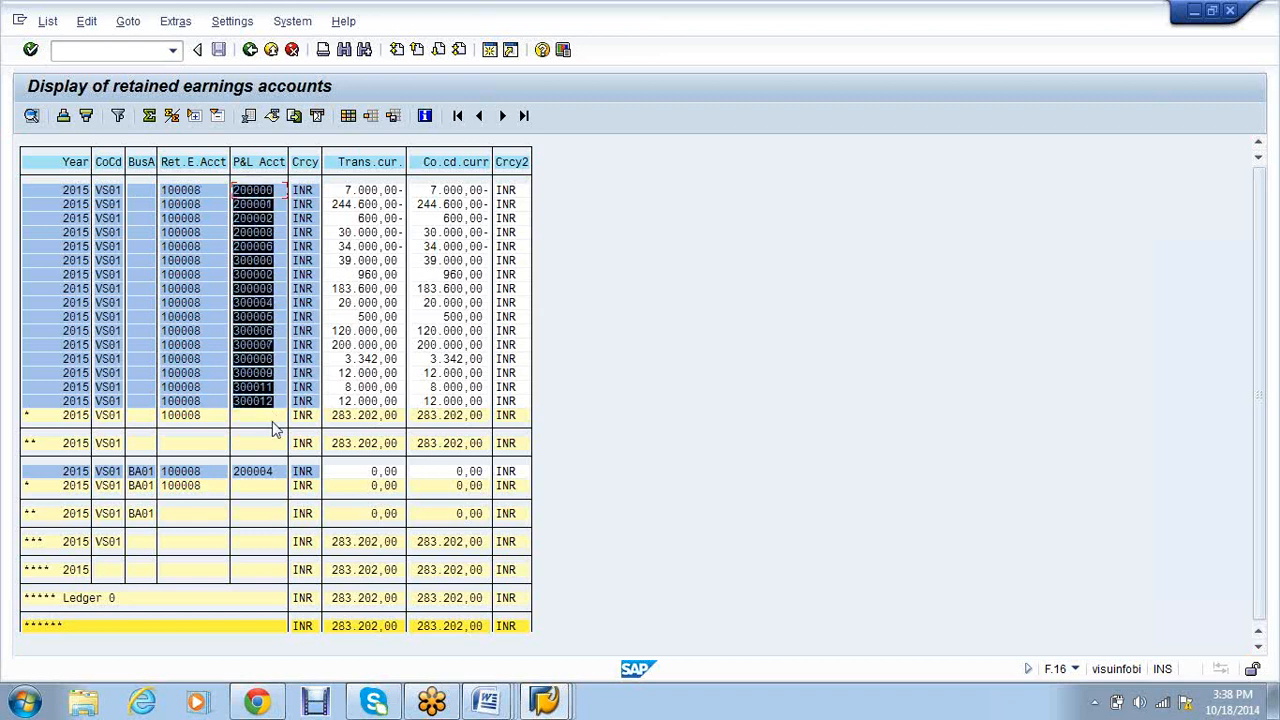
{"action": "left_click", "coordinate": [218, 422]}
{"action": "left_click_drag", "start_coordinate": [164, 417], "coordinate": [358, 418]}
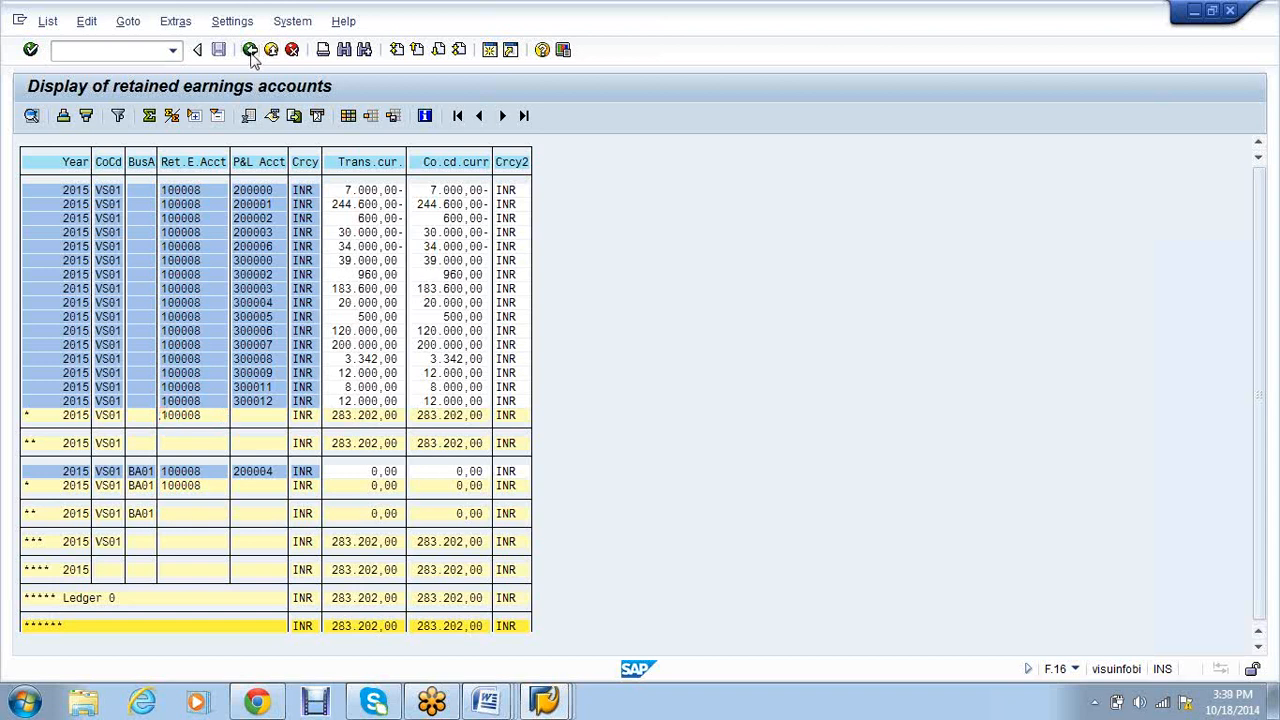
{"action": "key", "text": "F3"}
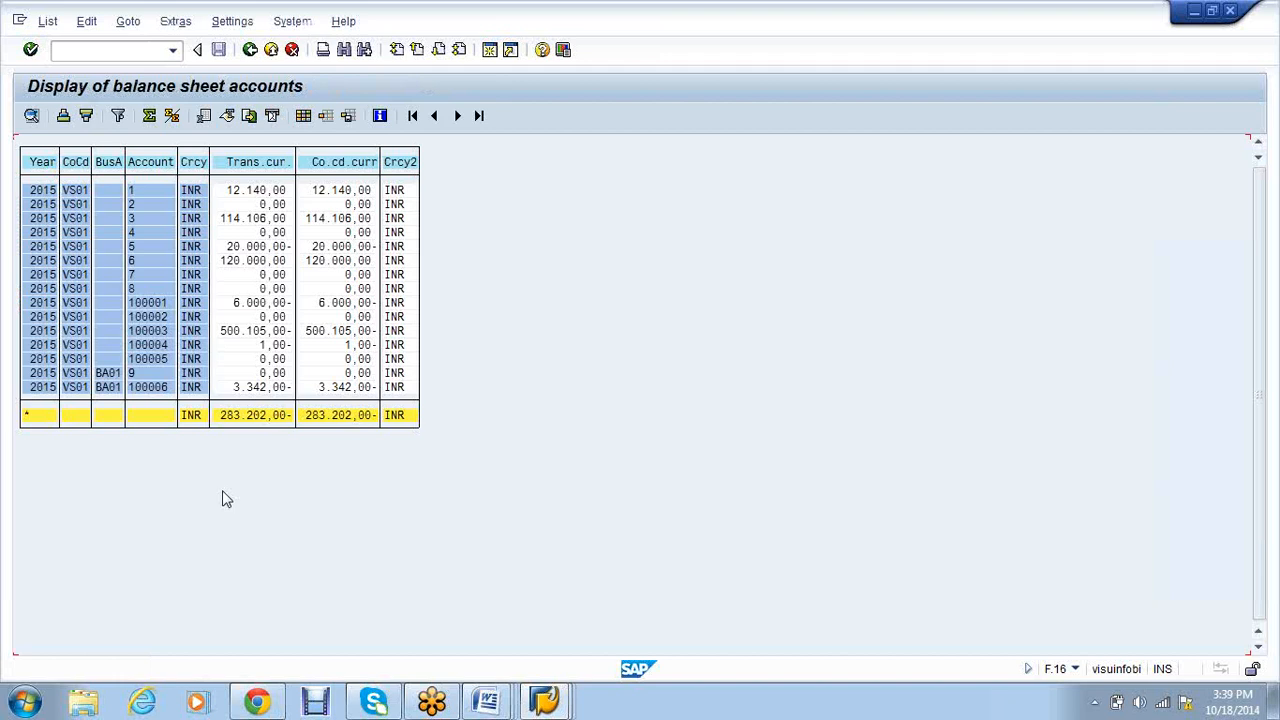
{"action": "left_click", "coordinate": [250, 51]}
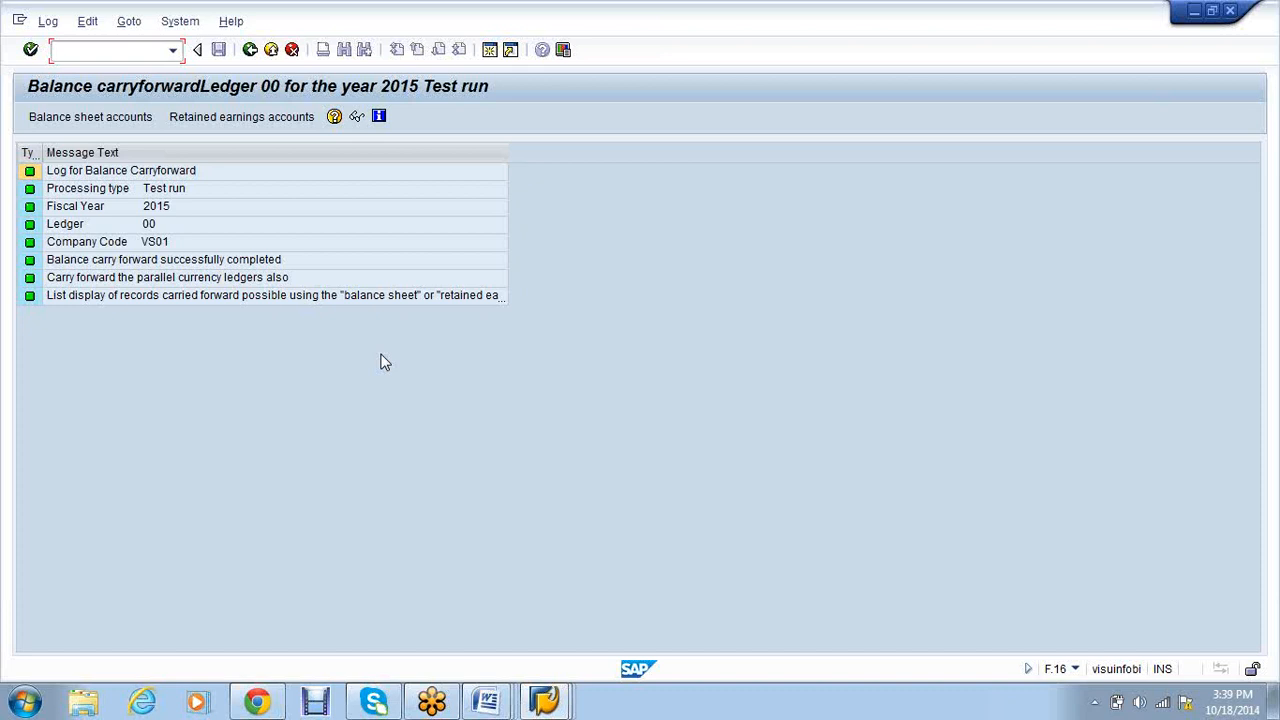
Look up the customer/vendor balance carryforward code in the Word notes, return to SAP and start transaction F.07.
{"action": "left_click", "coordinate": [487, 703]}
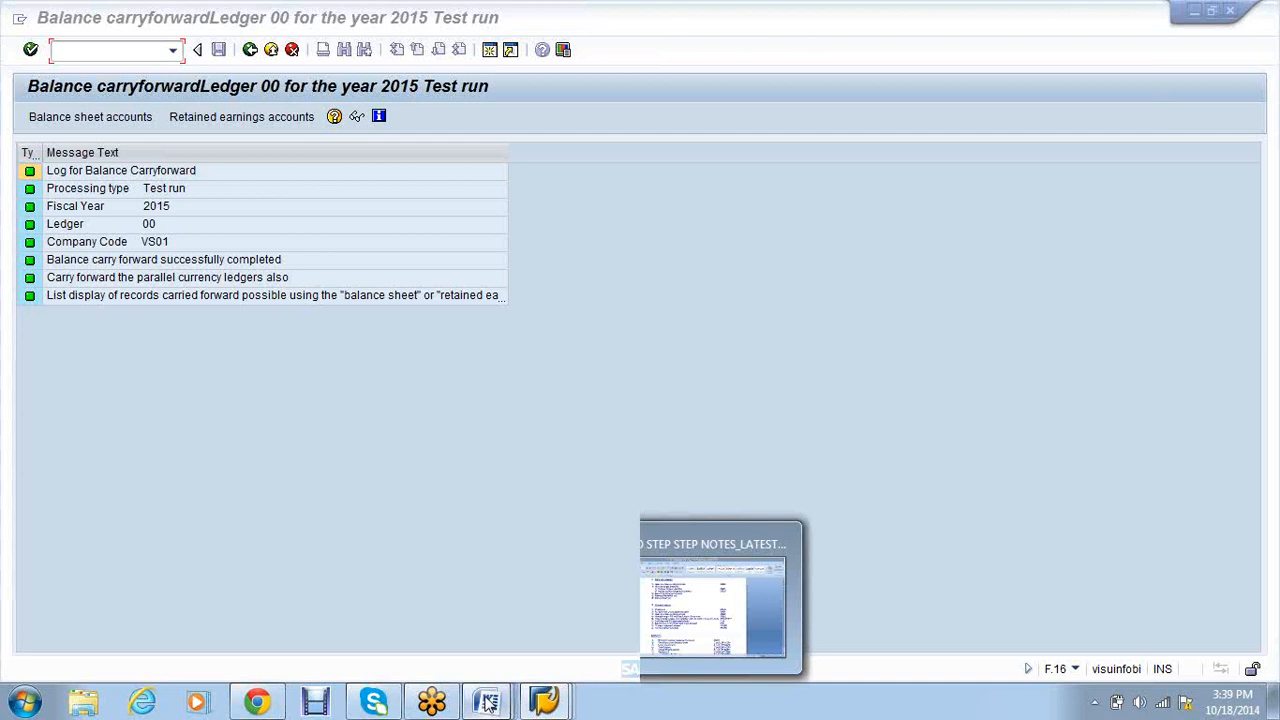
{"action": "left_click", "coordinate": [703, 617]}
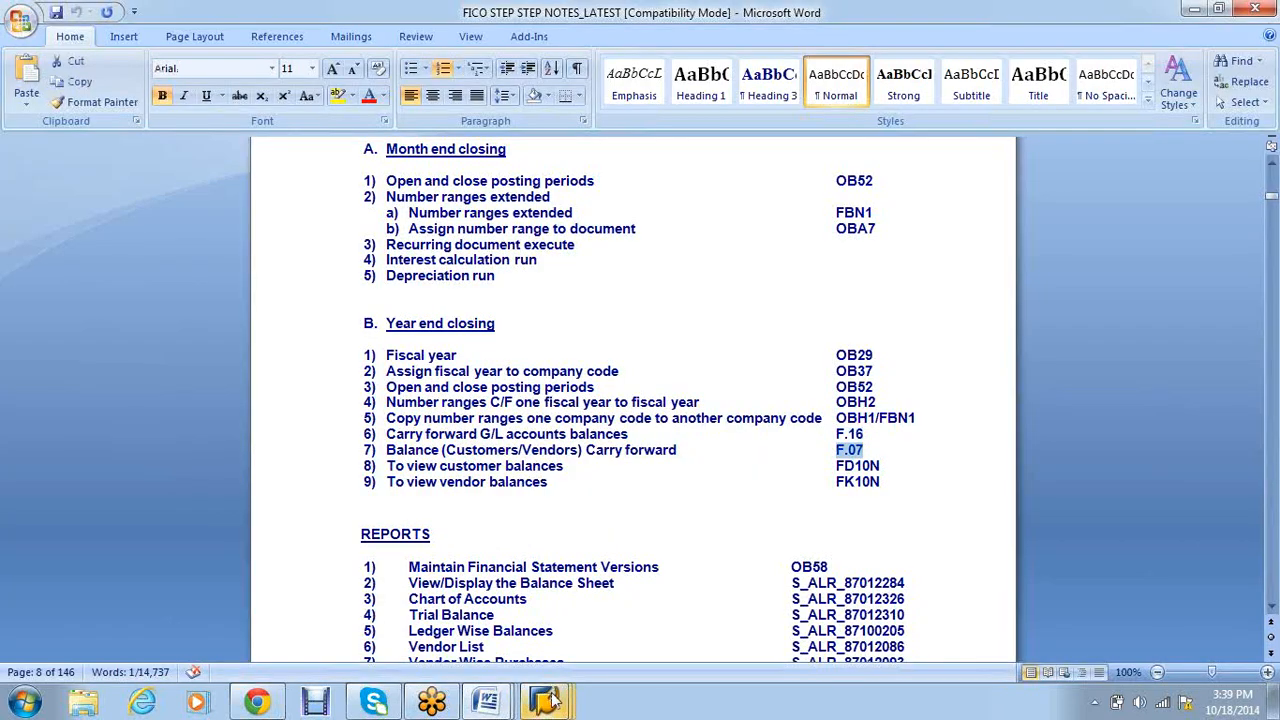
{"action": "left_click", "coordinate": [555, 701]}
{"action": "left_click", "coordinate": [62, 50]}
{"action": "type", "text": "/nf.07"}
{"action": "key", "text": "Return"}
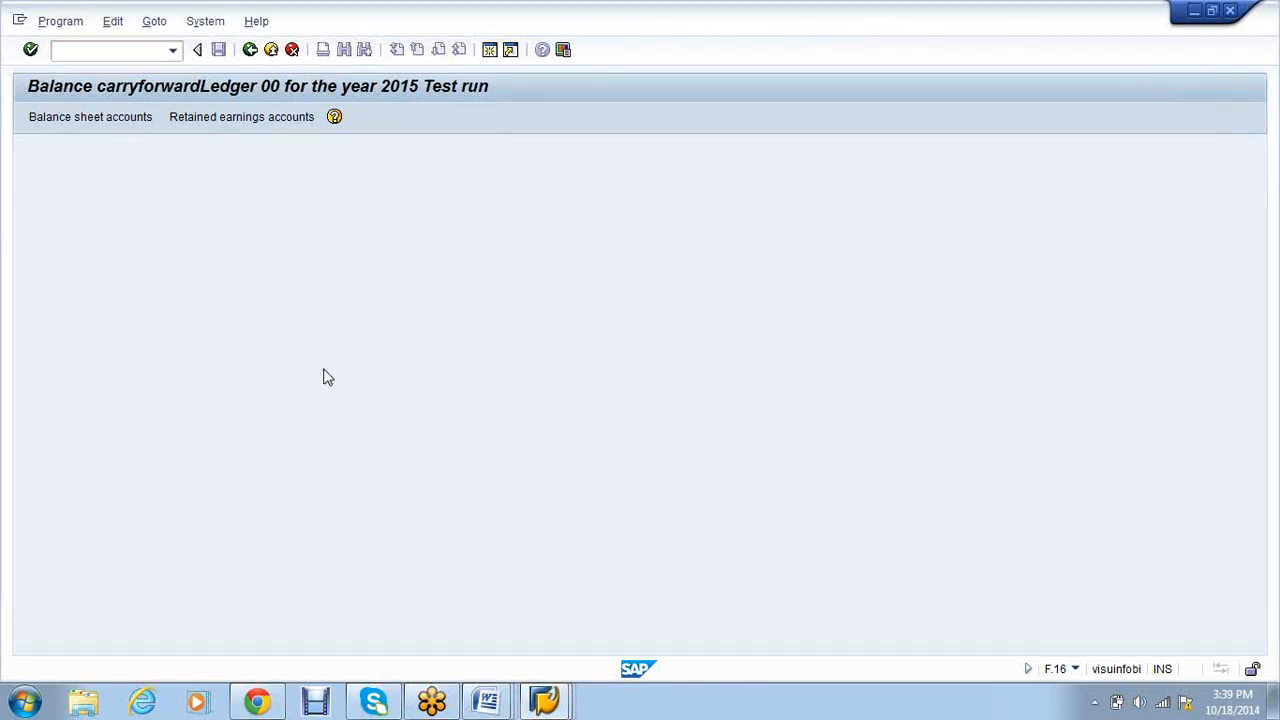
{"action": "type", "text": "1"}
{"action": "key", "text": "Tab"}
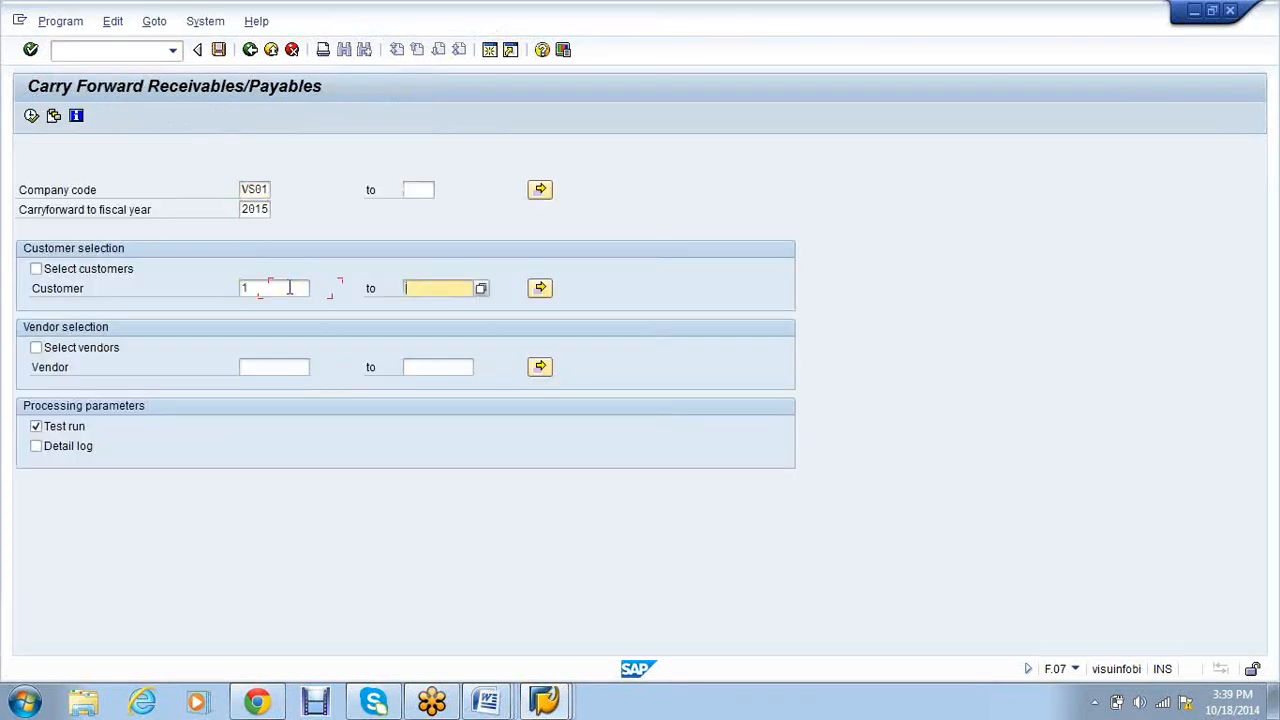
{"action": "type", "text": "9999999999"}
{"action": "left_click", "coordinate": [75, 279]}
{"action": "left_click", "coordinate": [66, 446]}
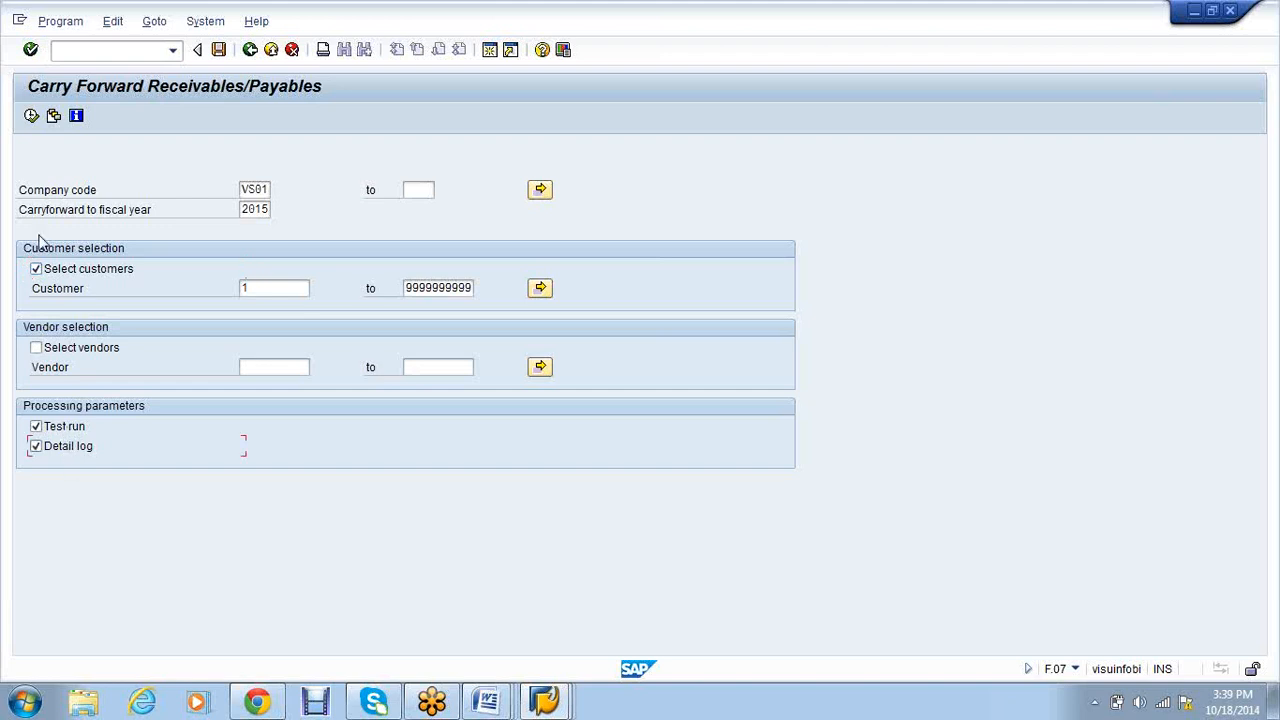
{"action": "left_click", "coordinate": [31, 116]}
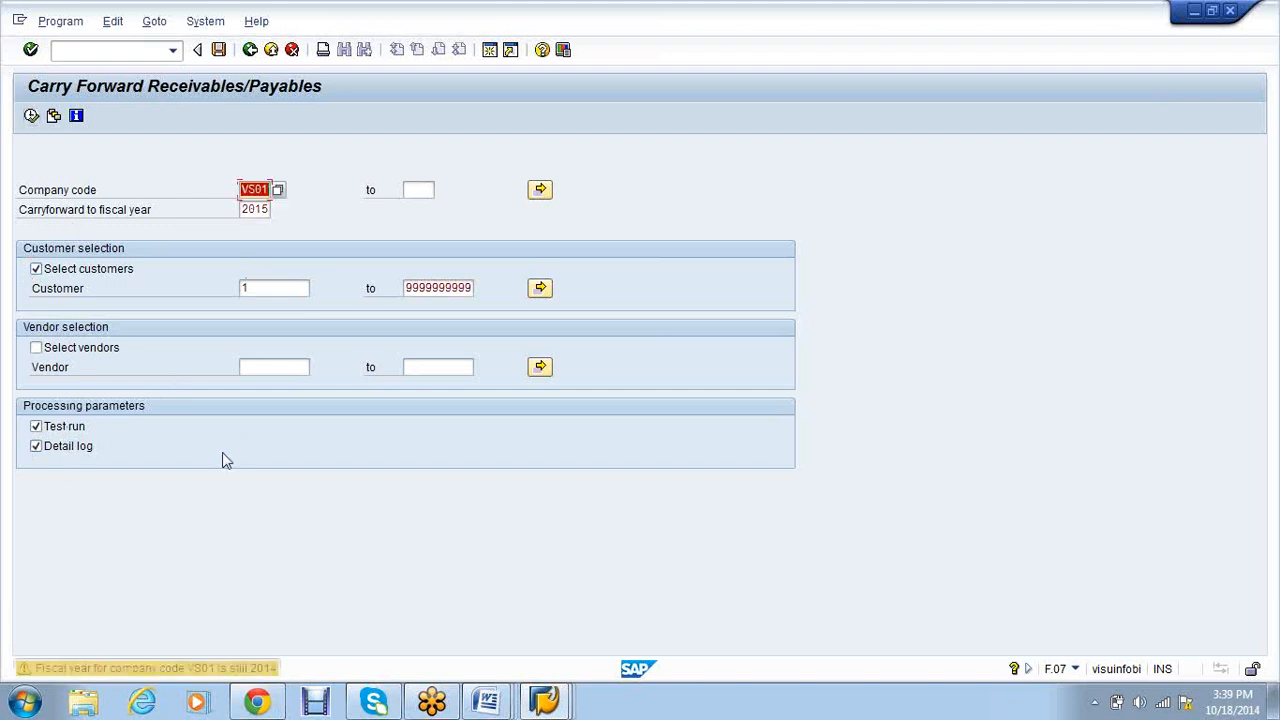
{"action": "key", "text": "Return"}
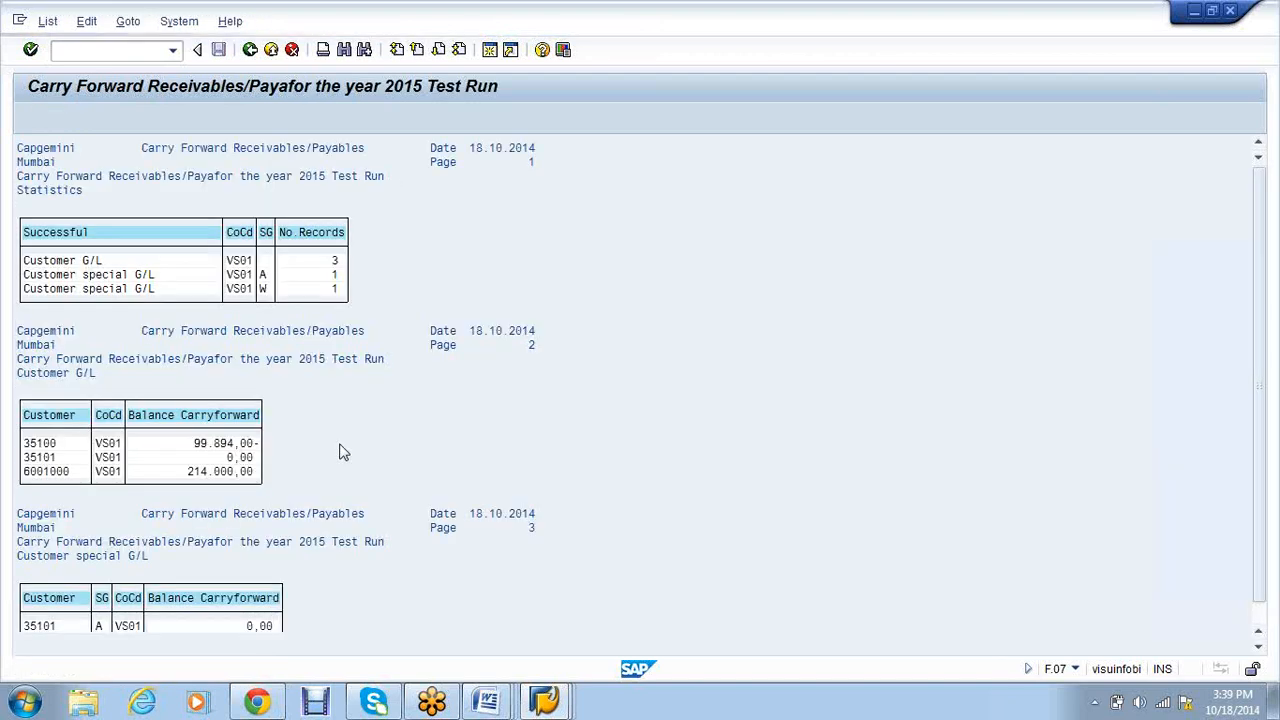
{"action": "scroll", "coordinate": [340, 453], "scroll_direction": "down", "scroll_amount": 2}
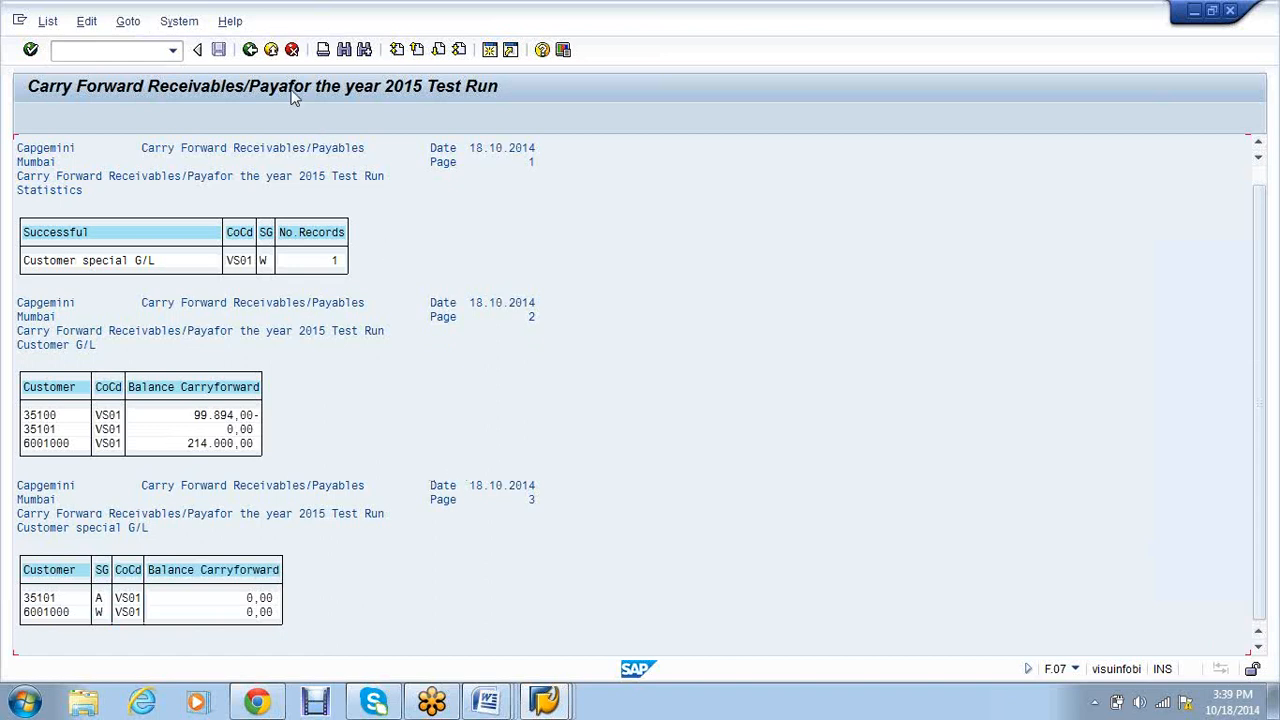
{"action": "left_click", "coordinate": [250, 49]}
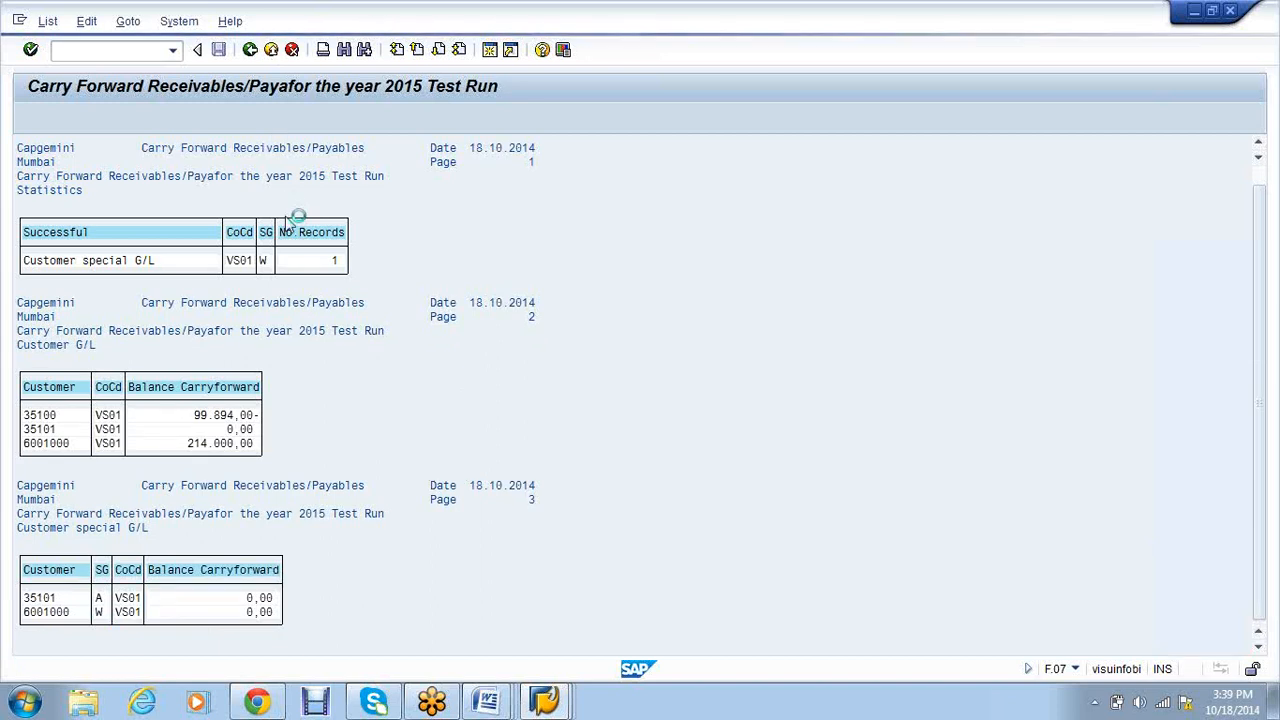
{"action": "left_click", "coordinate": [36, 268]}
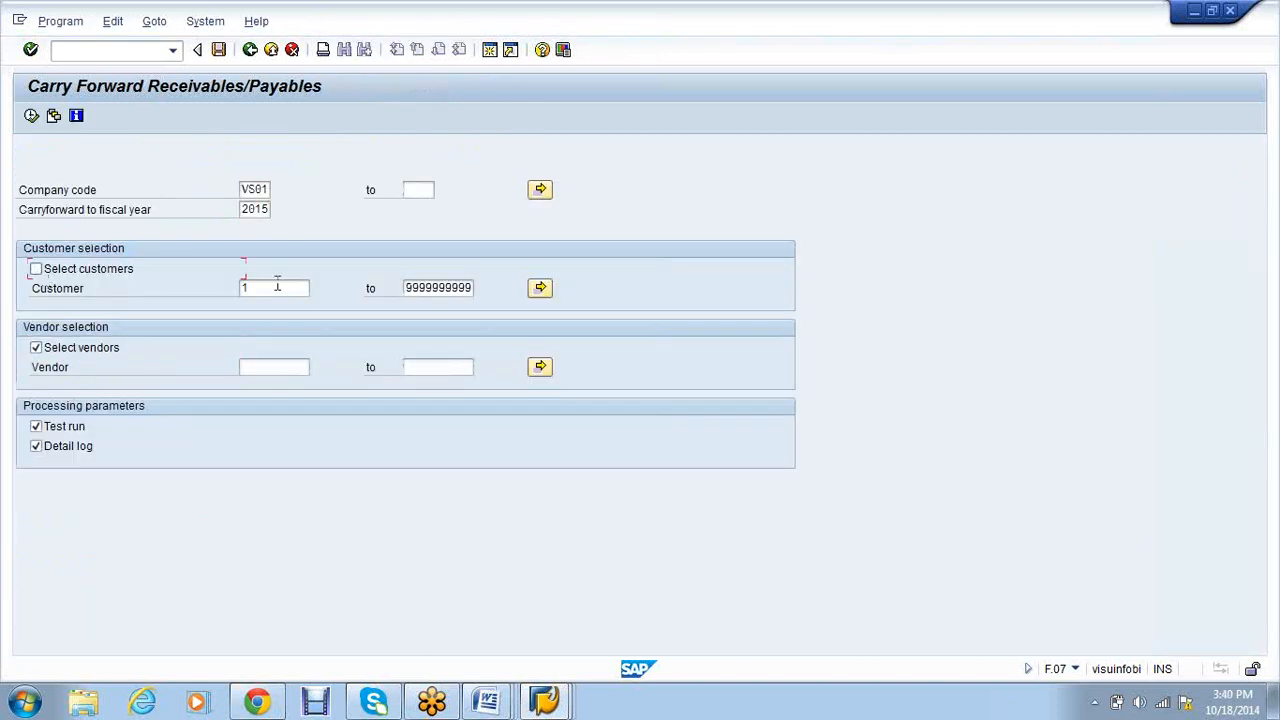
{"action": "key", "text": "Delete"}
{"action": "left_click", "coordinate": [286, 364]}
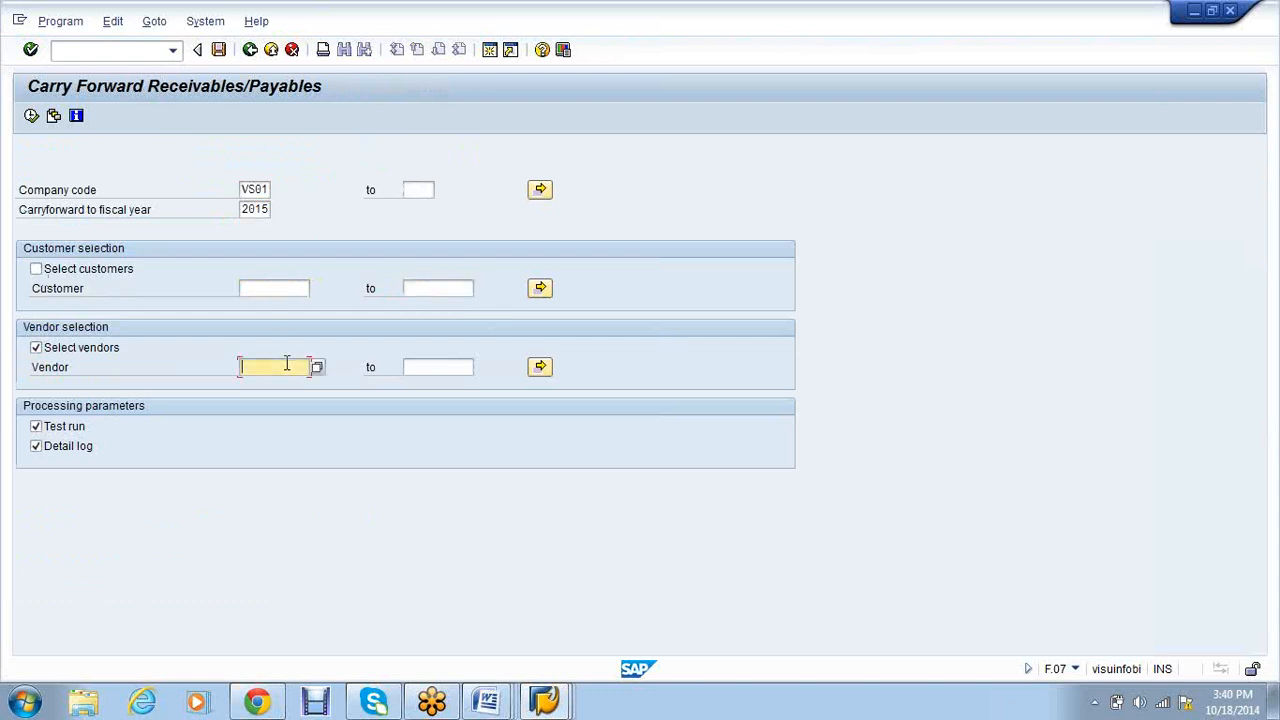
{"action": "type", "text": "1"}
{"action": "key", "text": "Tab"}
{"action": "type", "text": "9999999999"}
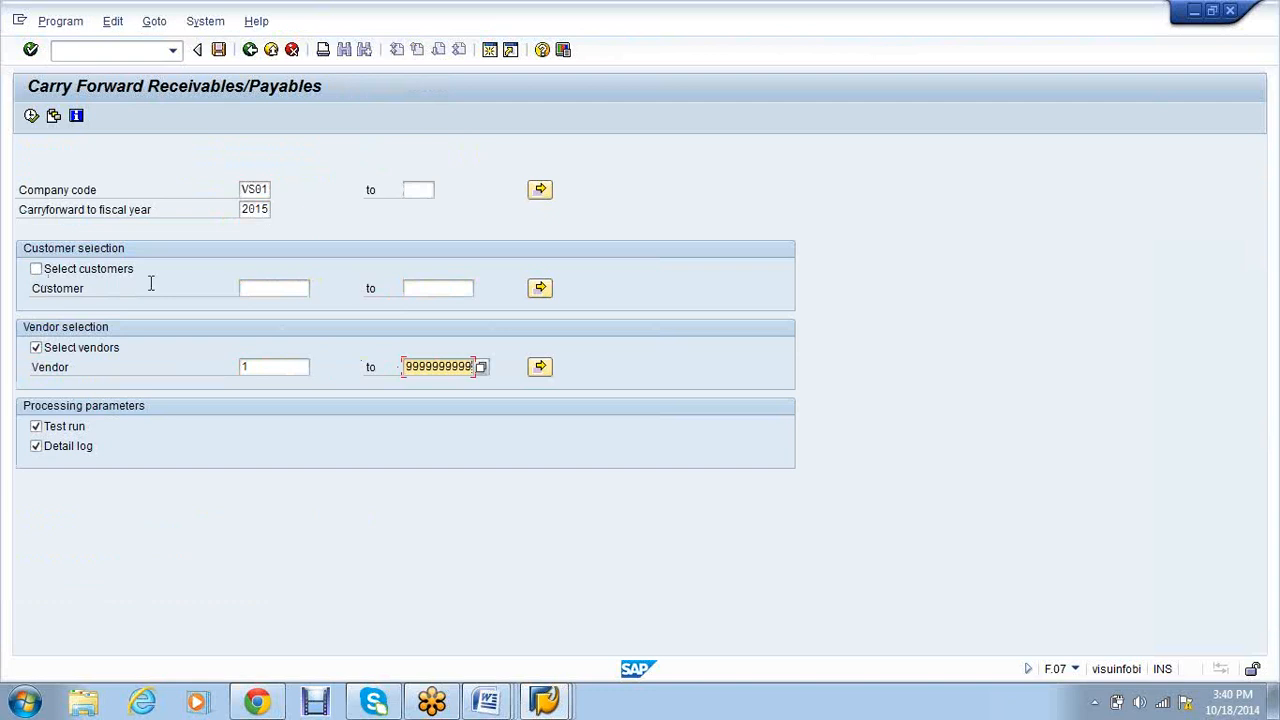
{"action": "left_click", "coordinate": [31, 115]}
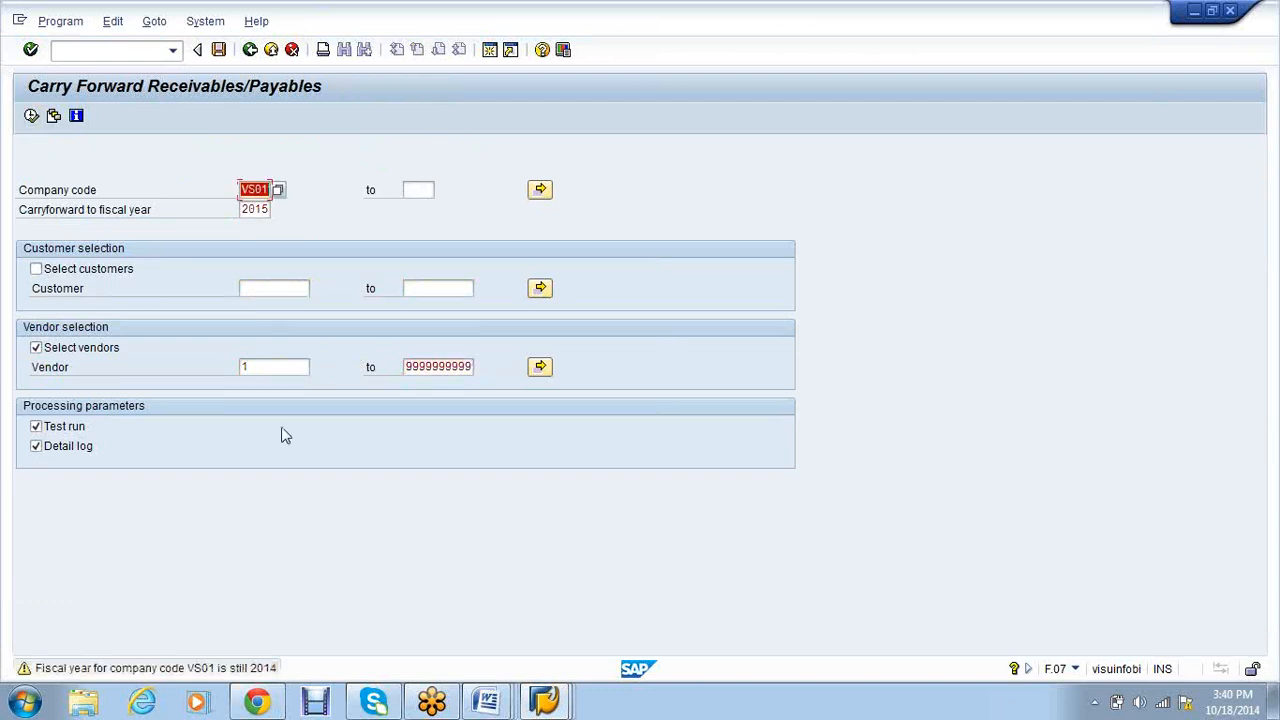
{"action": "key", "text": "Return"}
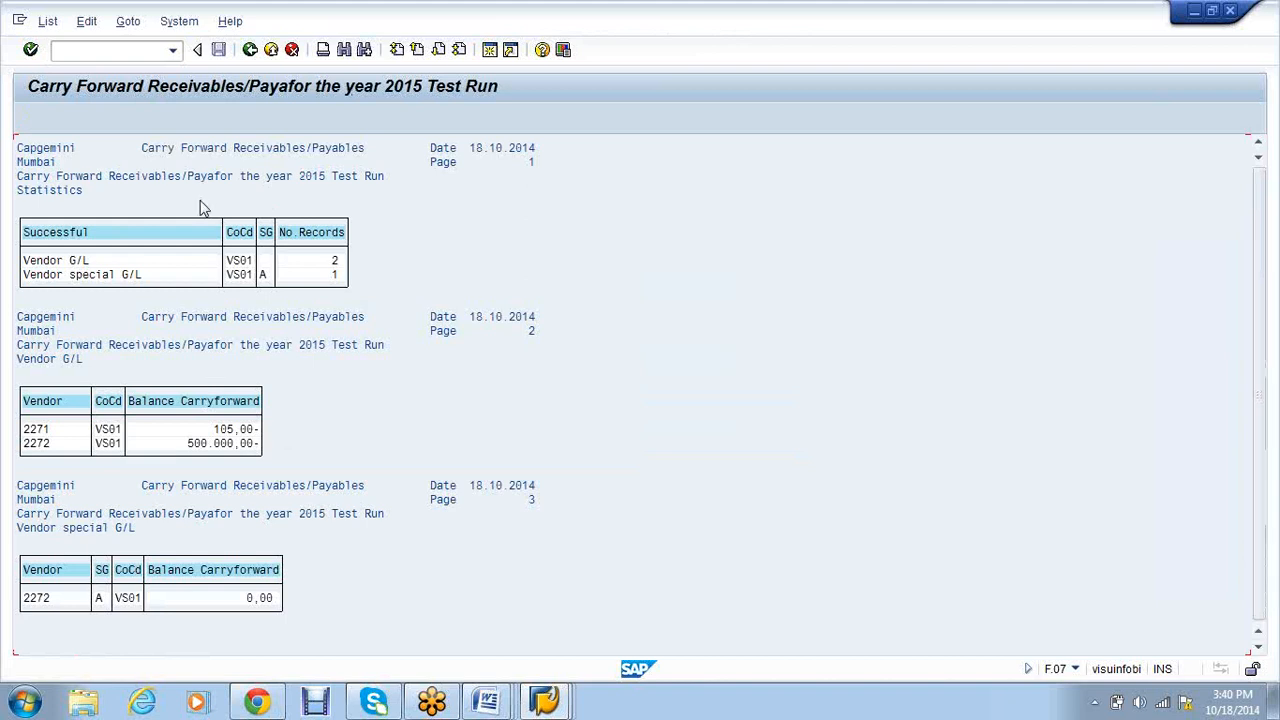
{"action": "left_click", "coordinate": [255, 56]}
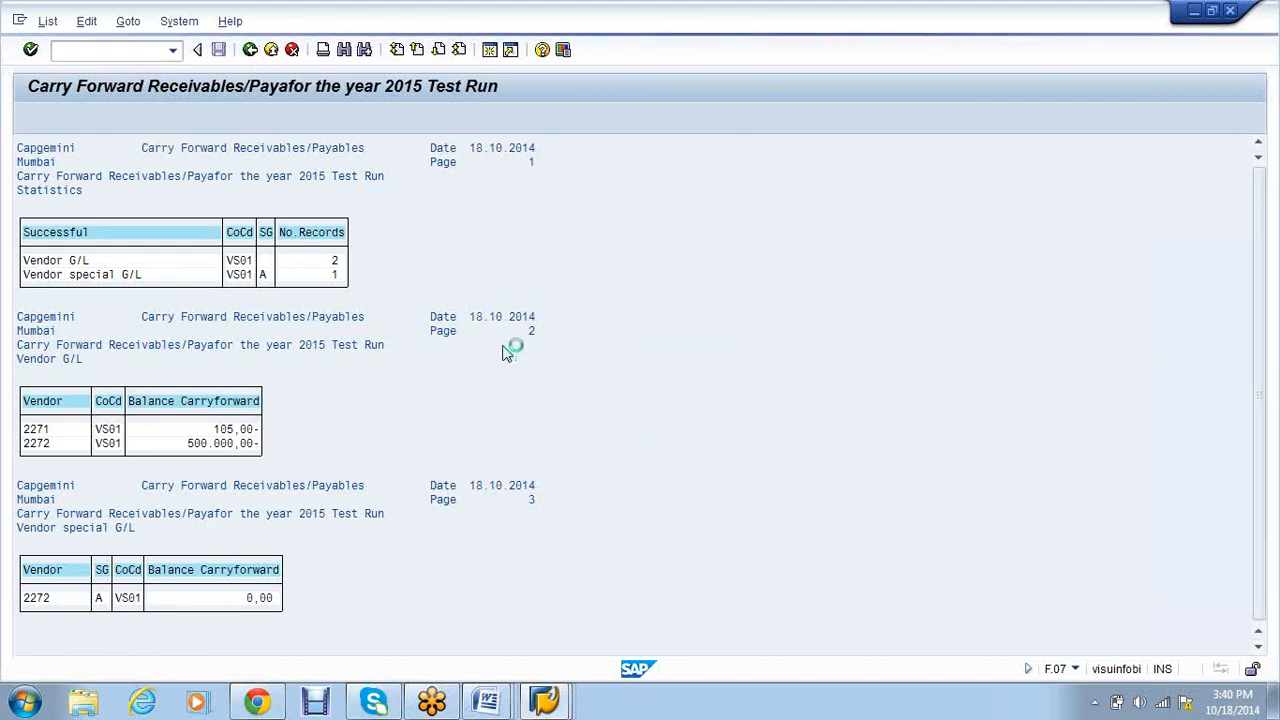
Switch to Windows Explorer and open the Year End Closing folder of the Asset Accounting user manual under D:\SAP Documents\FI.
{"action": "left_click", "coordinate": [24, 701]}
{"action": "left_click", "coordinate": [290, 421]}
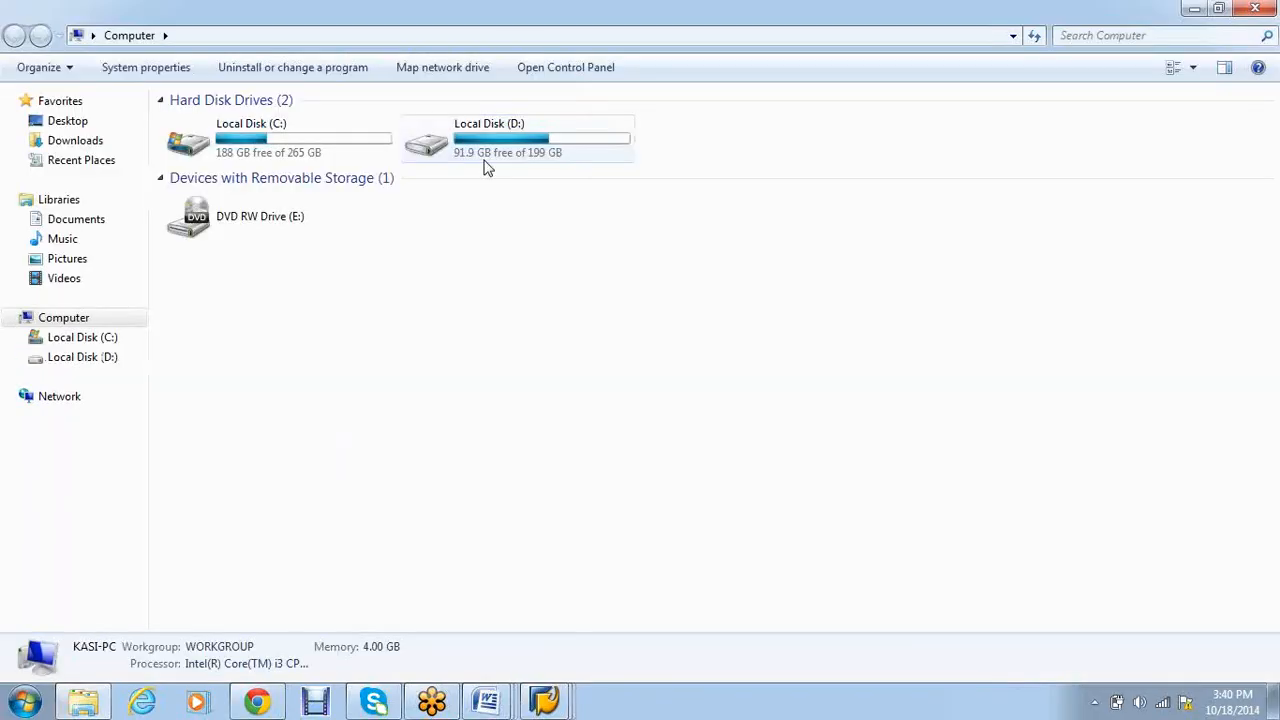
{"action": "double_click", "coordinate": [487, 168]}
{"action": "double_click", "coordinate": [225, 240]}
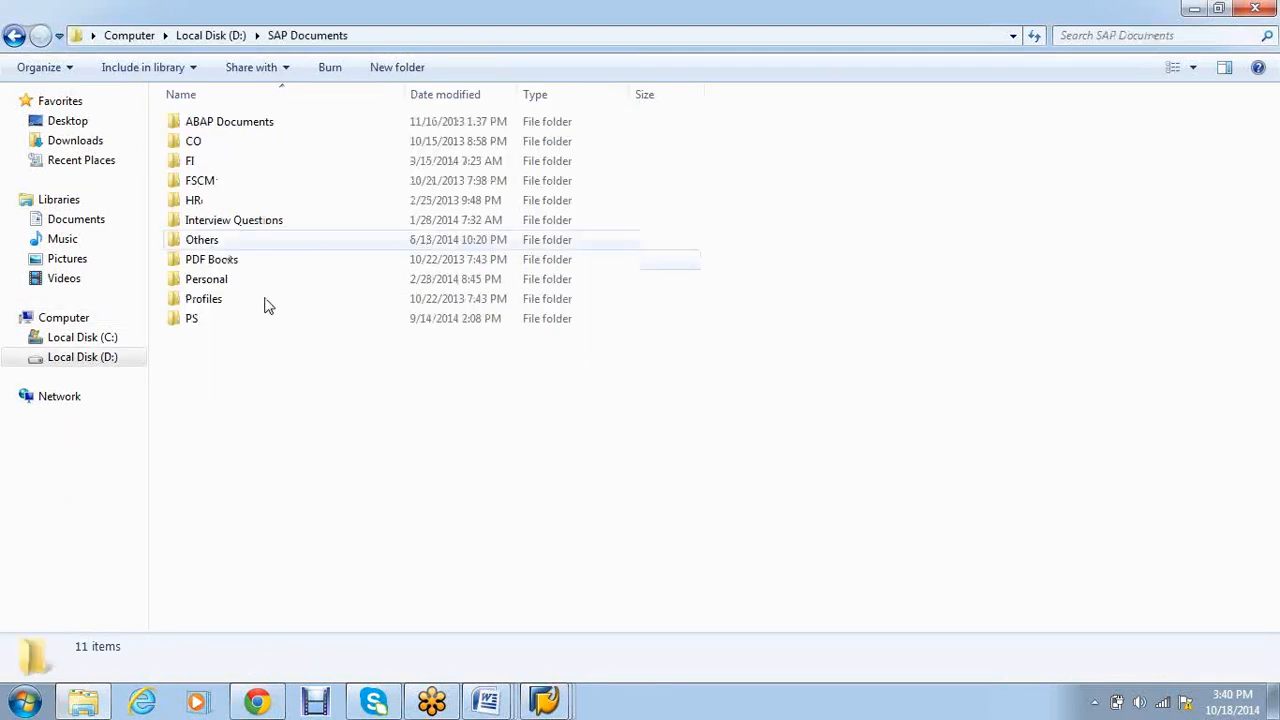
{"action": "double_click", "coordinate": [242, 164]}
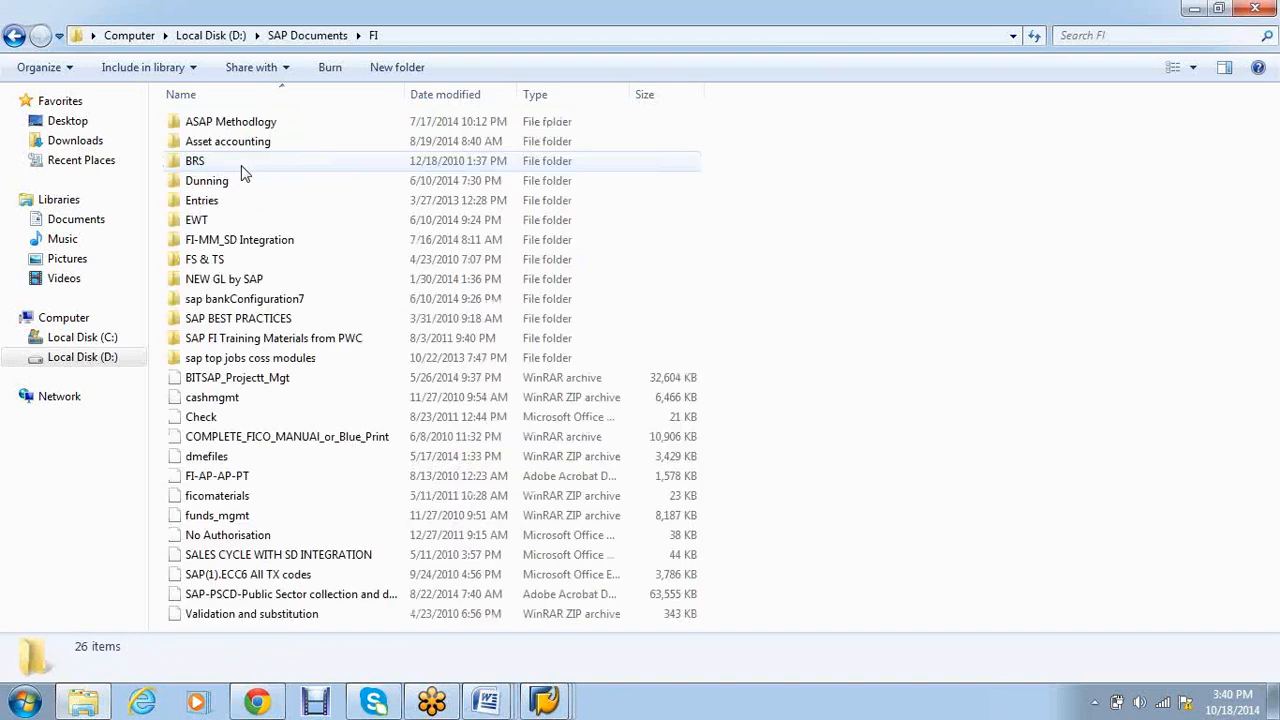
{"action": "double_click", "coordinate": [229, 141]}
{"action": "double_click", "coordinate": [283, 162]}
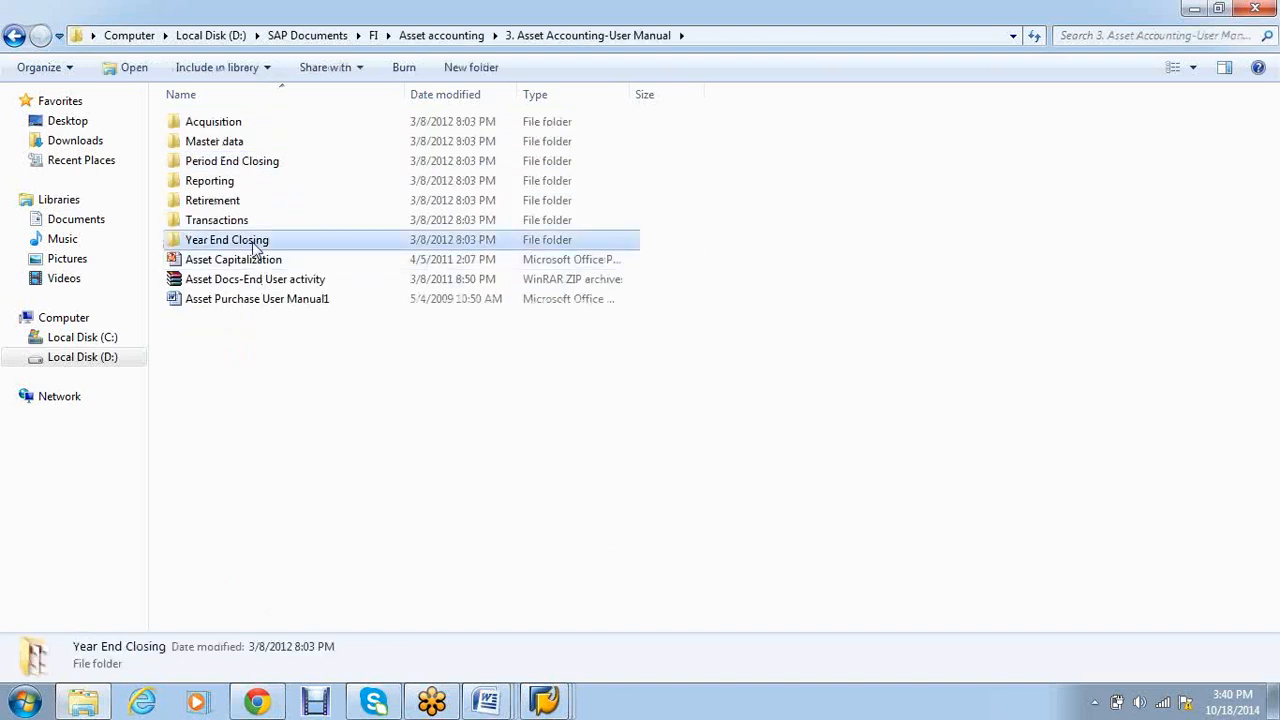
{"action": "double_click", "coordinate": [255, 241]}
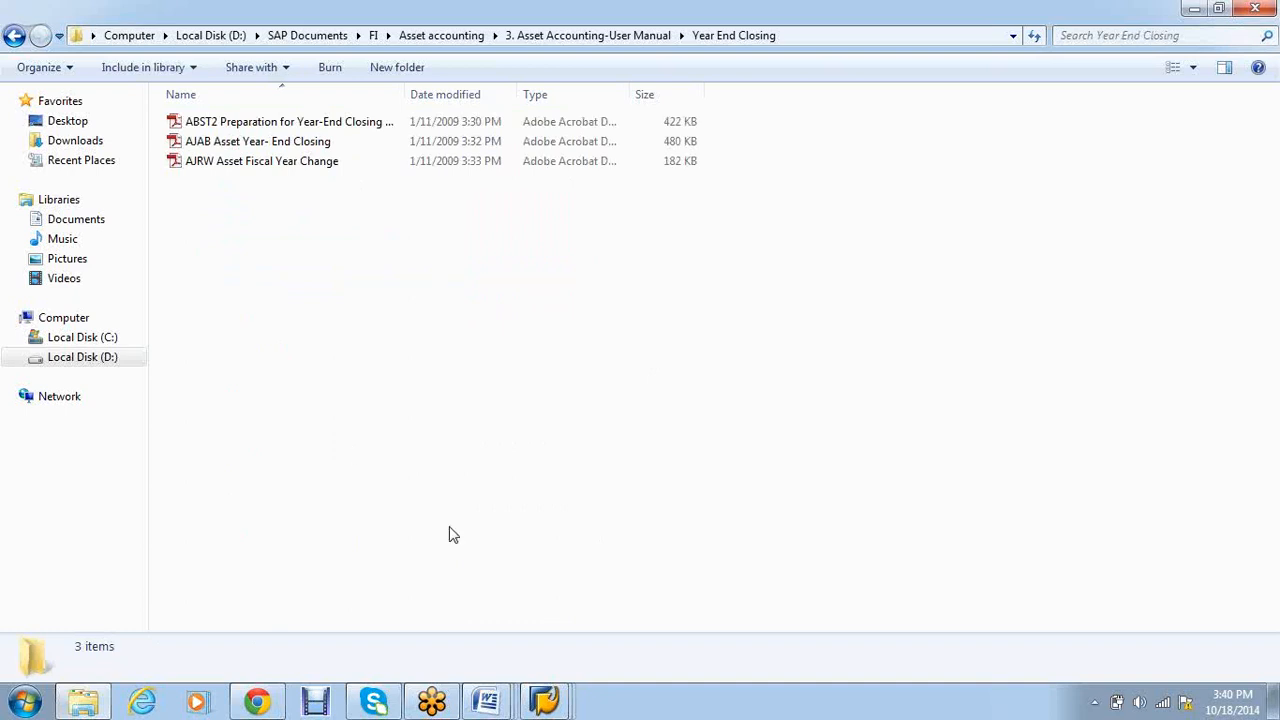
Return to SAP, start transaction FBL3N and list all items of the Accounts receivable G/L account for company code VS01.
{"action": "left_click", "coordinate": [558, 708]}
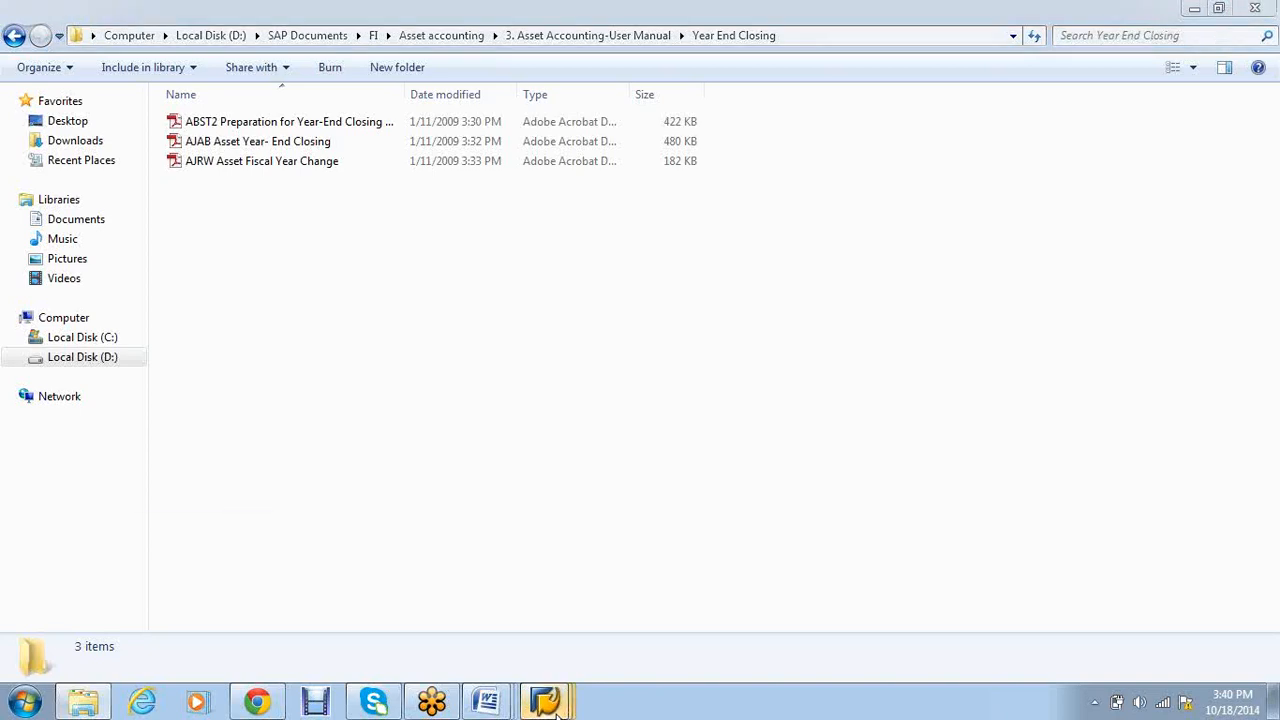
{"action": "left_click", "coordinate": [522, 664]}
{"action": "key", "text": "ctrl+slash"}
{"action": "type", "text": "/NFBL3N"}
{"action": "key", "text": "Return"}
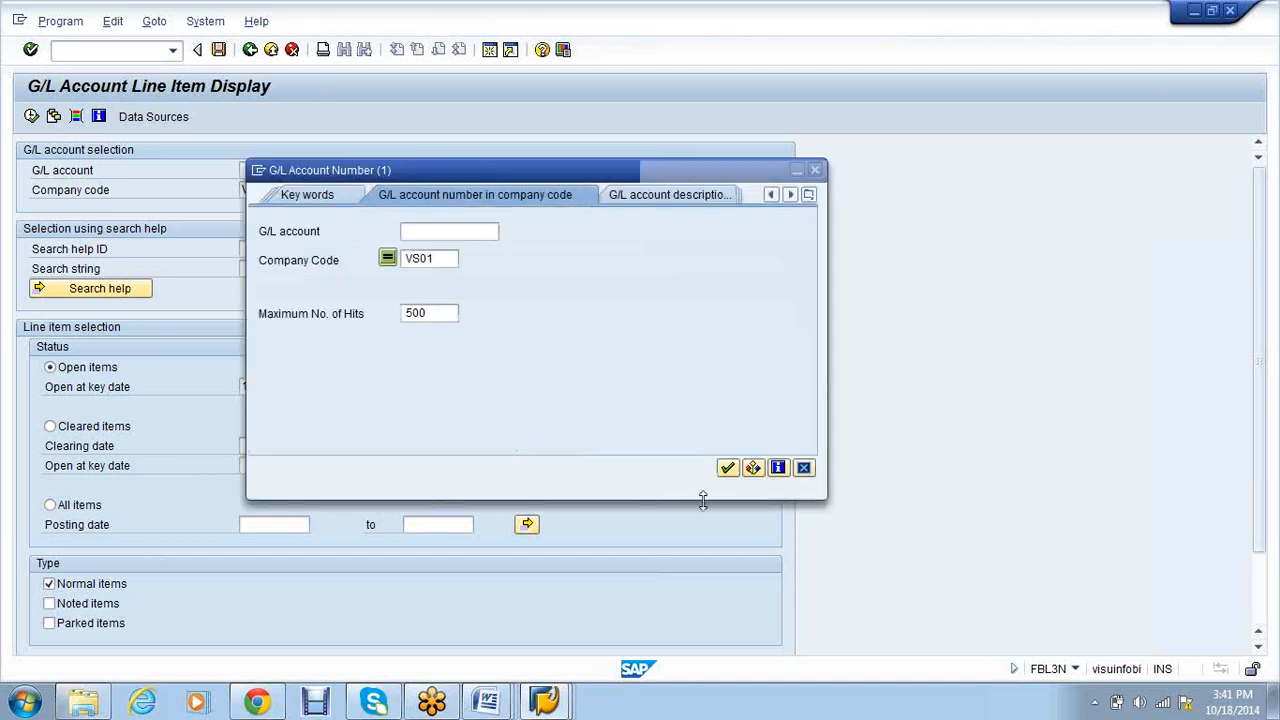
{"action": "left_click", "coordinate": [727, 468]}
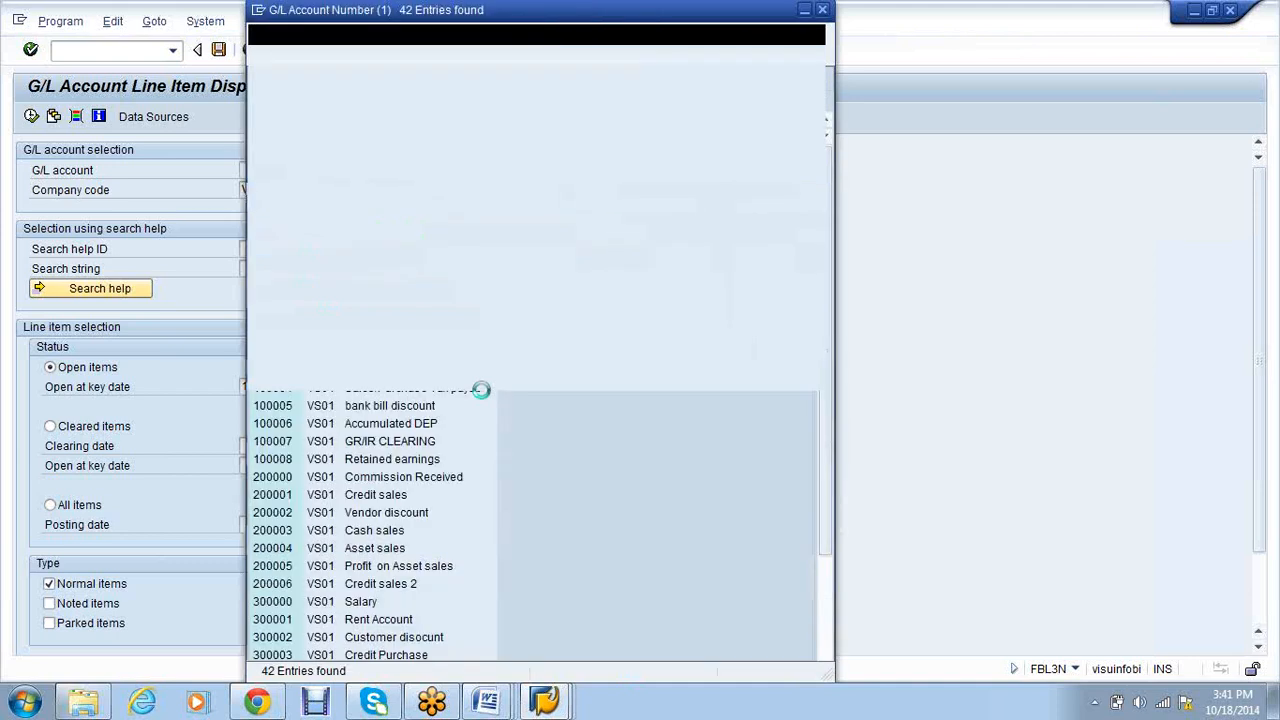
{"action": "double_click", "coordinate": [420, 160]}
{"action": "left_click", "coordinate": [50, 505]}
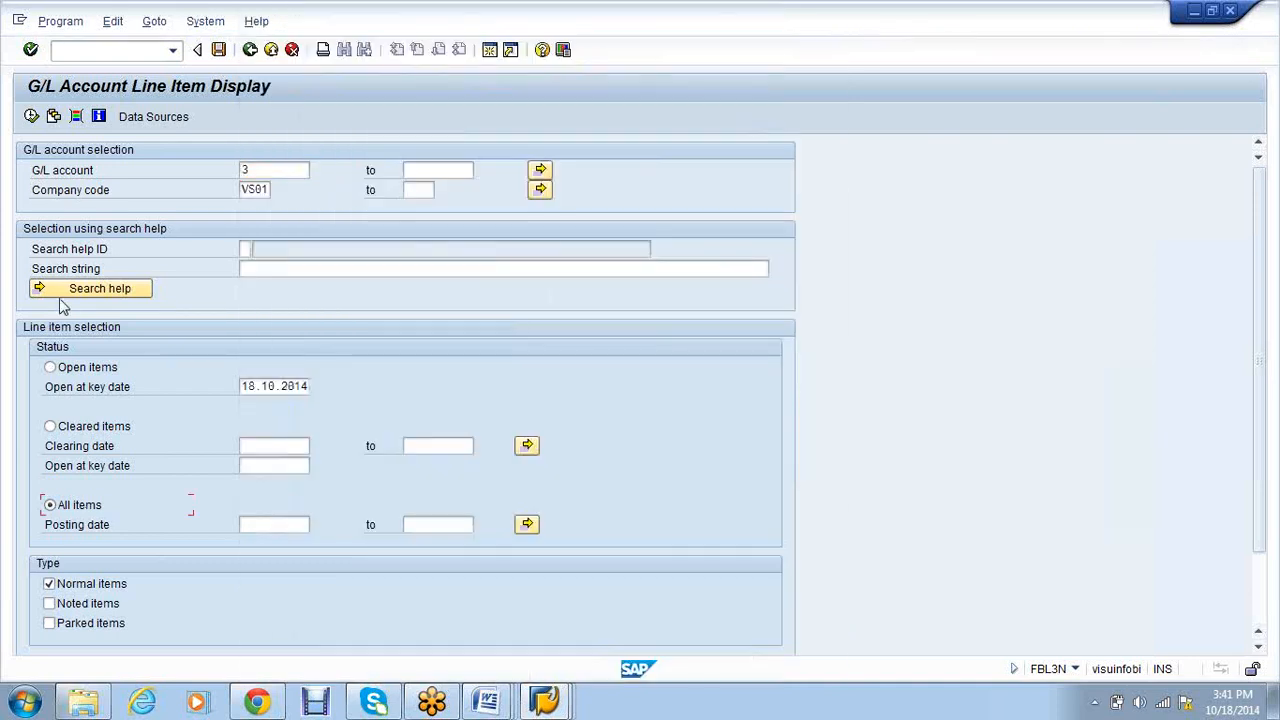
{"action": "left_click", "coordinate": [31, 118]}
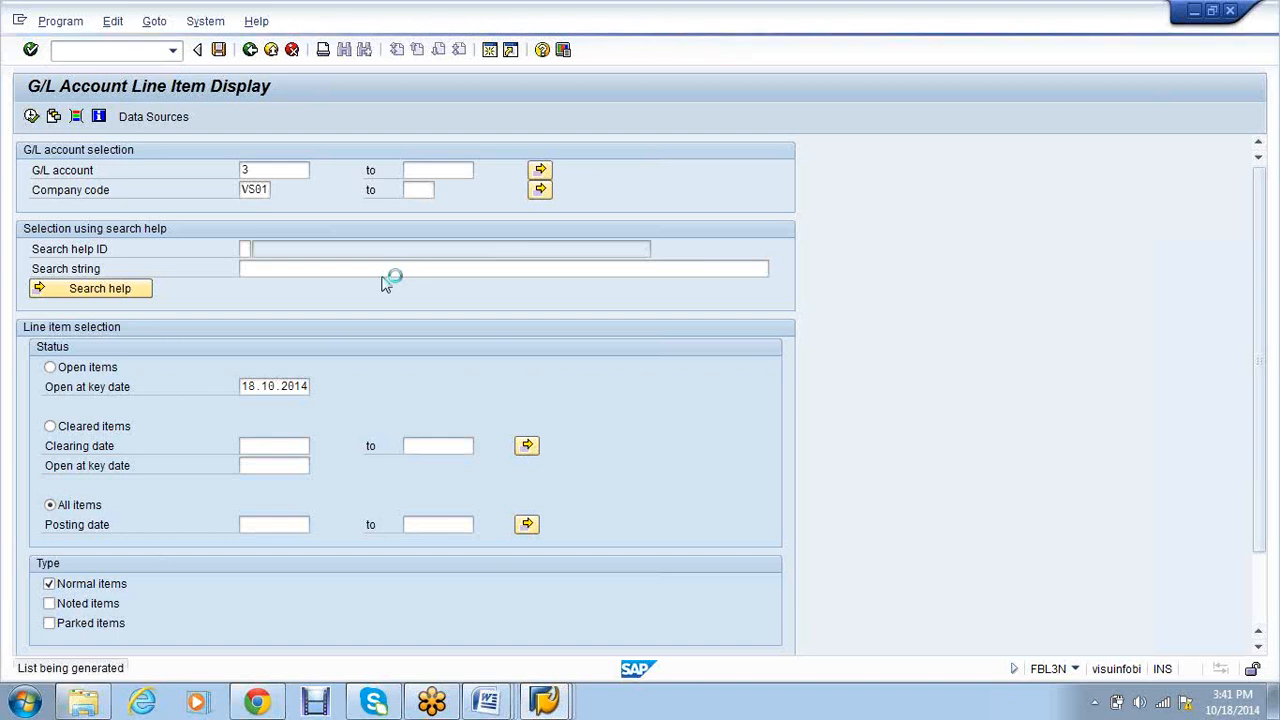
Switch to the G/L Account Groups session and display the line items of customer Levis Pvt with transaction FBL5N.
{"action": "left_click", "coordinate": [565, 708]}
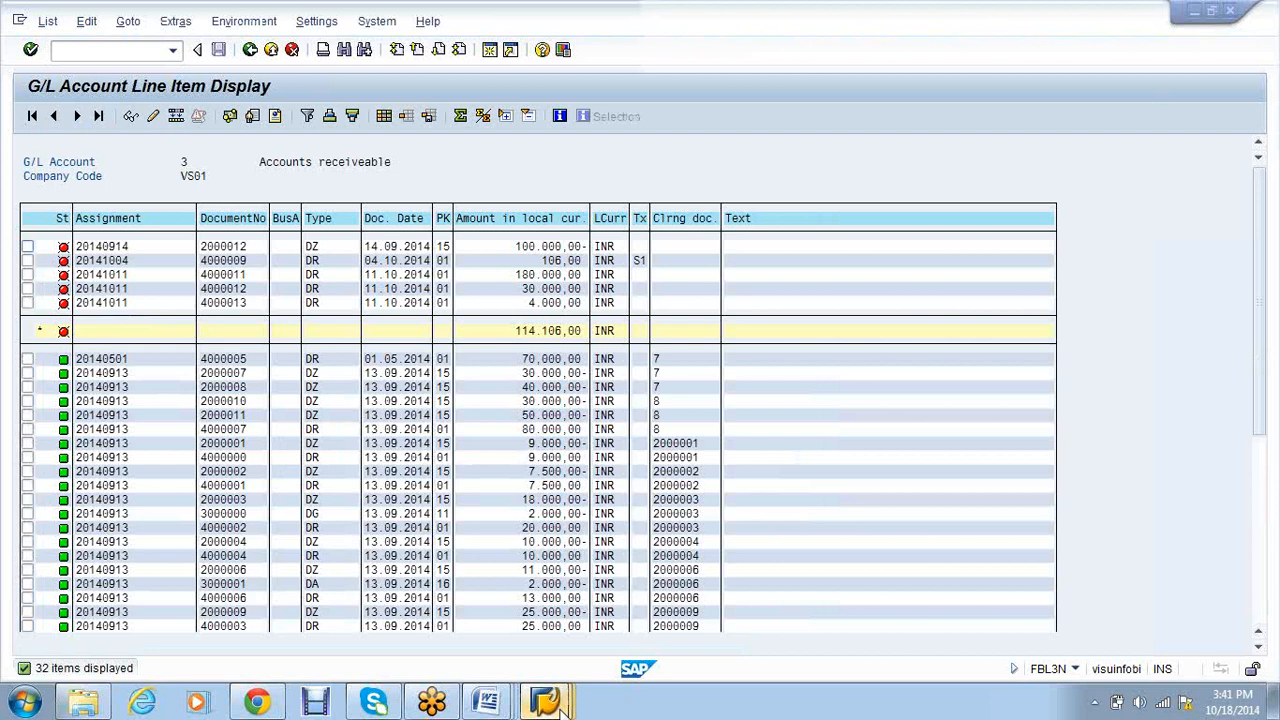
{"action": "mouse_move", "coordinate": [565, 708]}
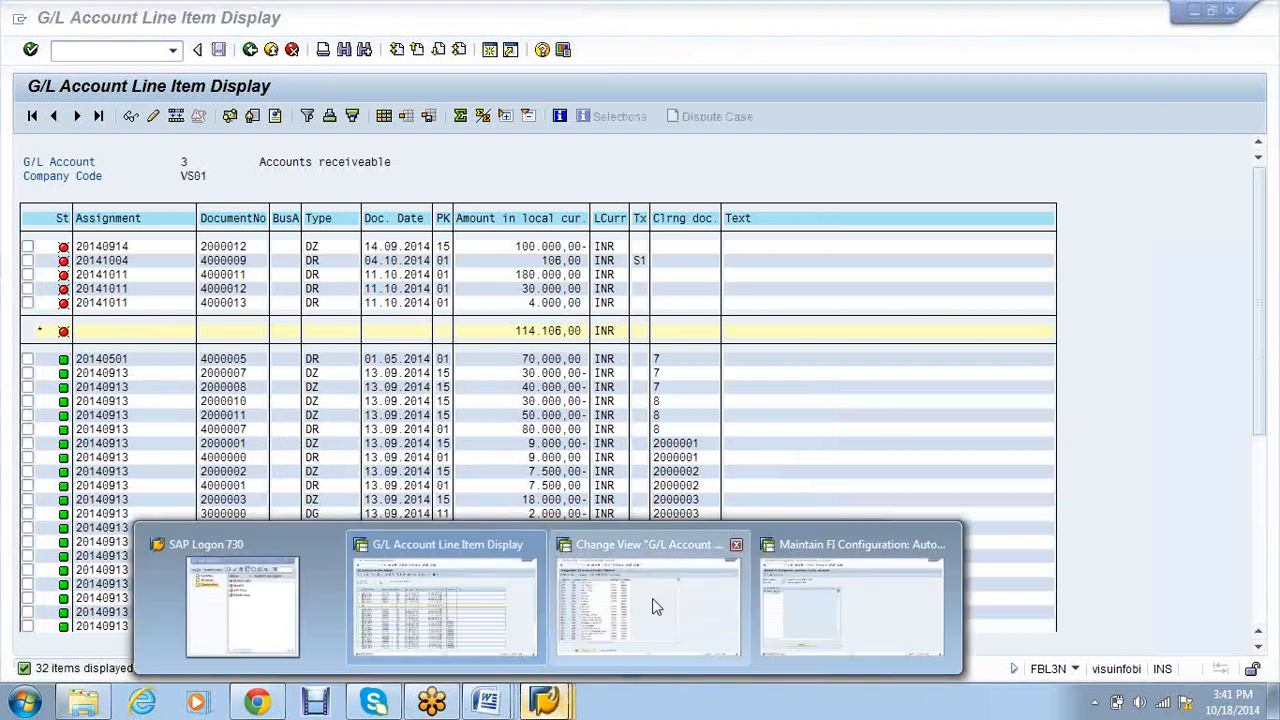
{"action": "left_click", "coordinate": [655, 607]}
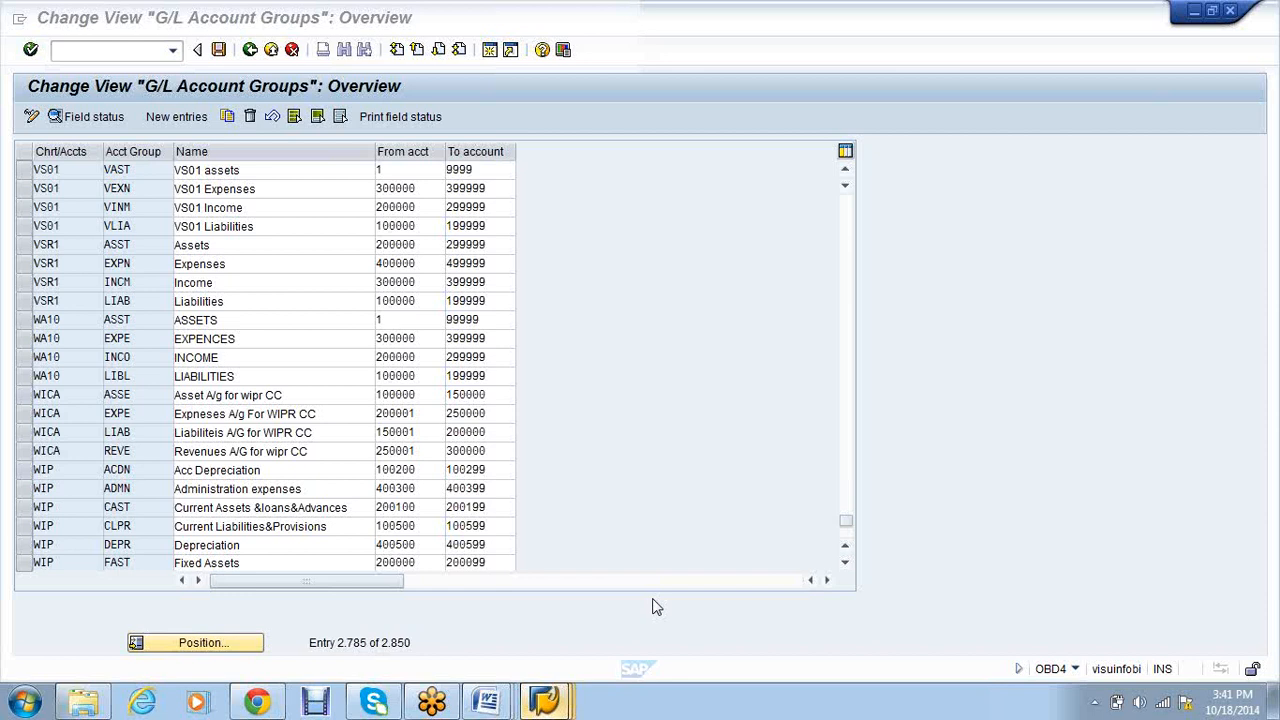
{"action": "left_click", "coordinate": [103, 55]}
{"action": "type", "text": "/nfbl3n"}
{"action": "key", "text": "Return"}
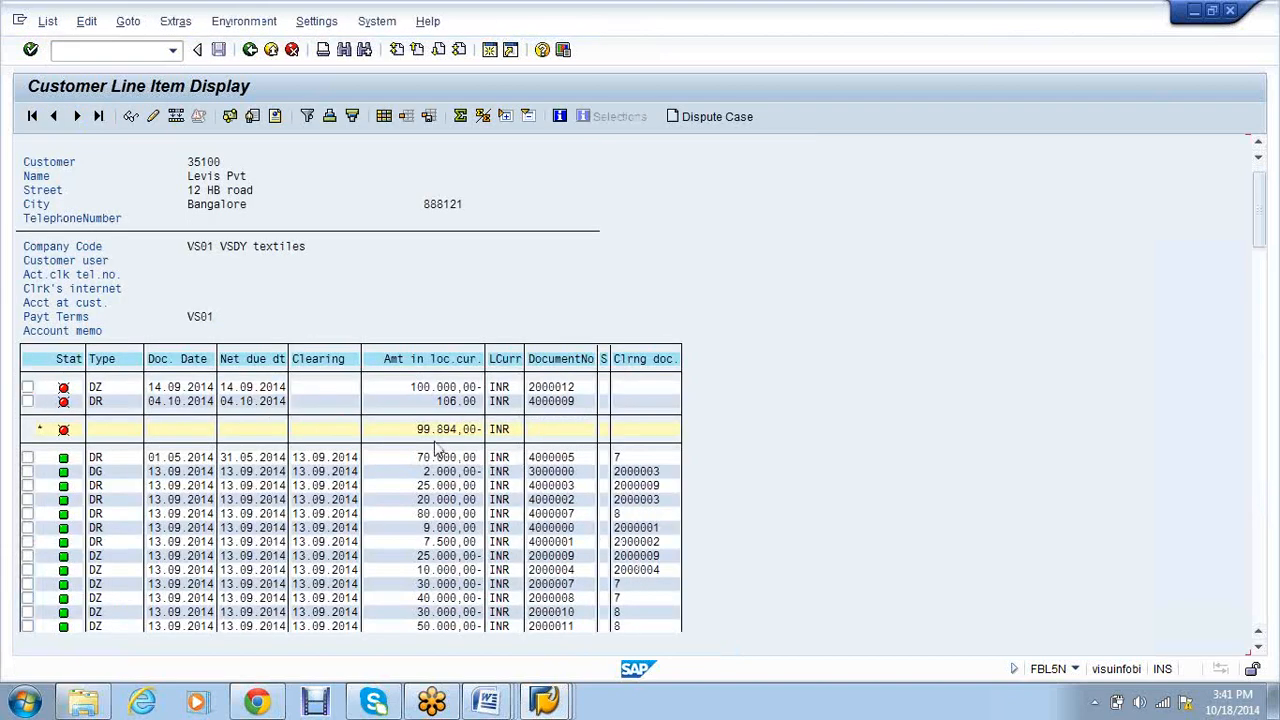
Compare the line items and totals of customer Levis Pvt with those of the Accounts receivable G/L account.
{"action": "scroll", "coordinate": [436, 449], "scroll_direction": "down", "scroll_amount": 1}
{"action": "scroll", "coordinate": [436, 449], "scroll_direction": "down", "scroll_amount": 1}
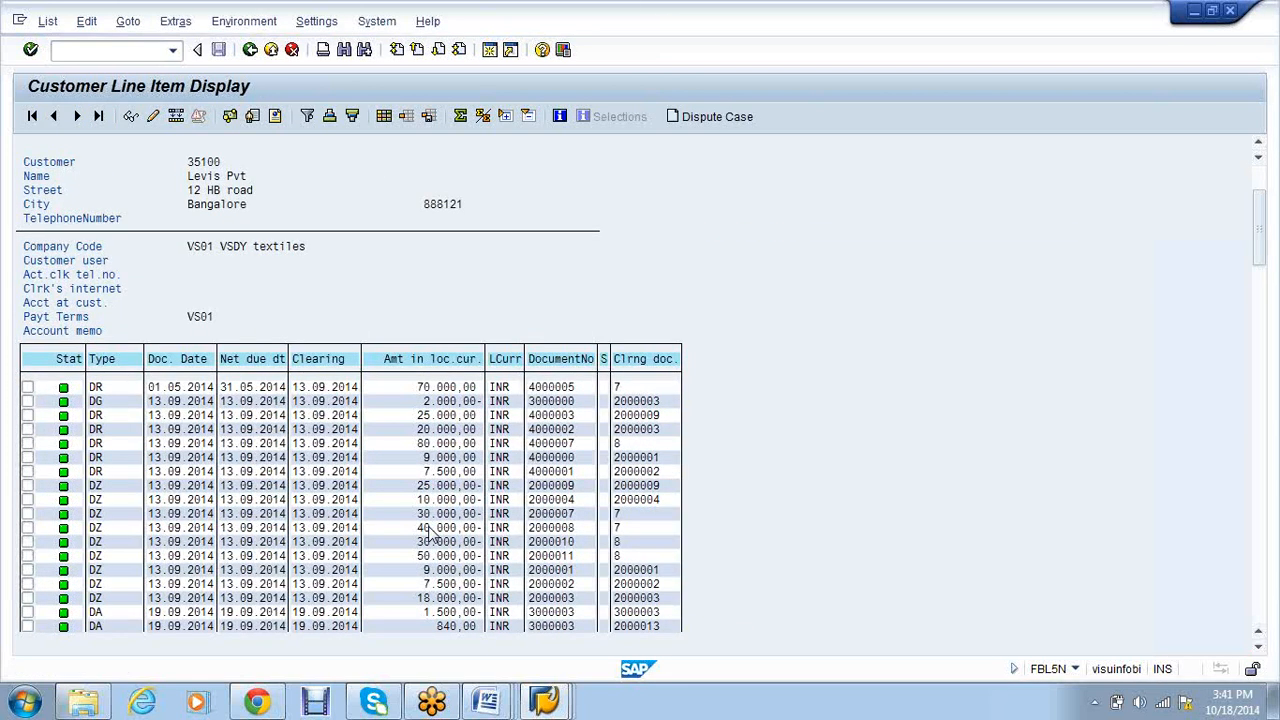
{"action": "scroll", "coordinate": [430, 533], "scroll_direction": "down", "scroll_amount": 1}
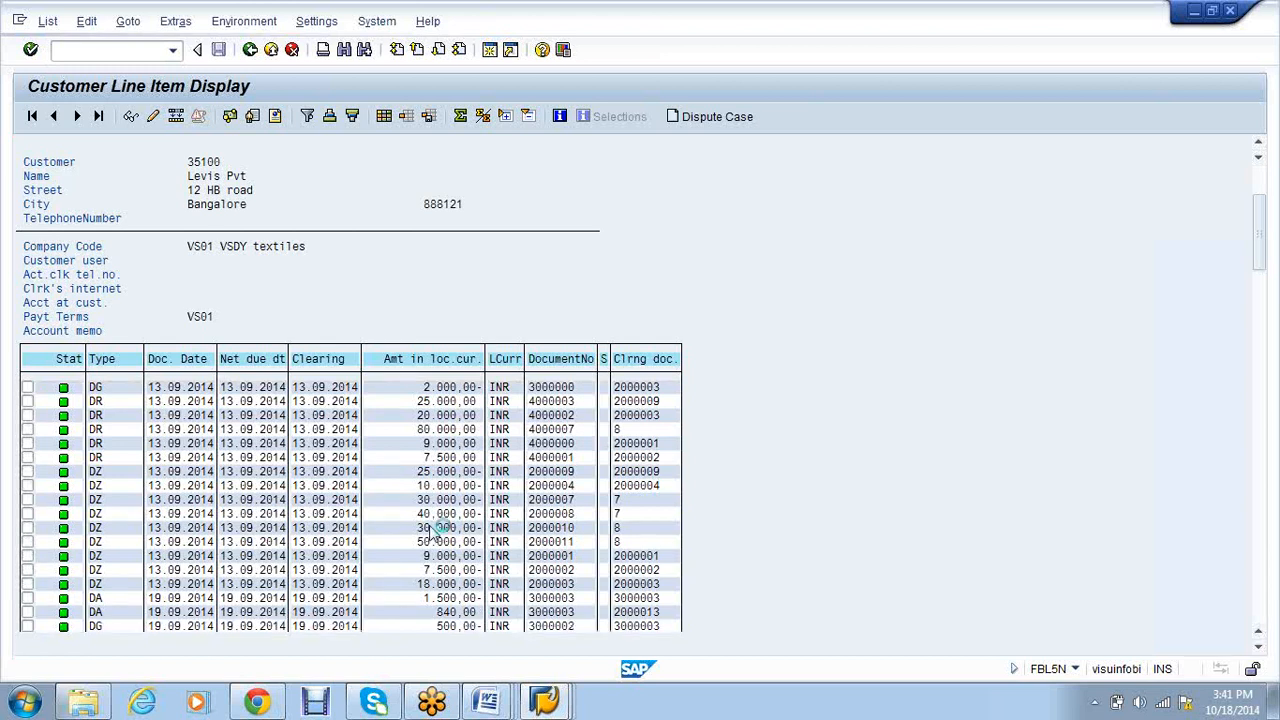
{"action": "scroll", "coordinate": [432, 533], "scroll_direction": "down", "scroll_amount": 1}
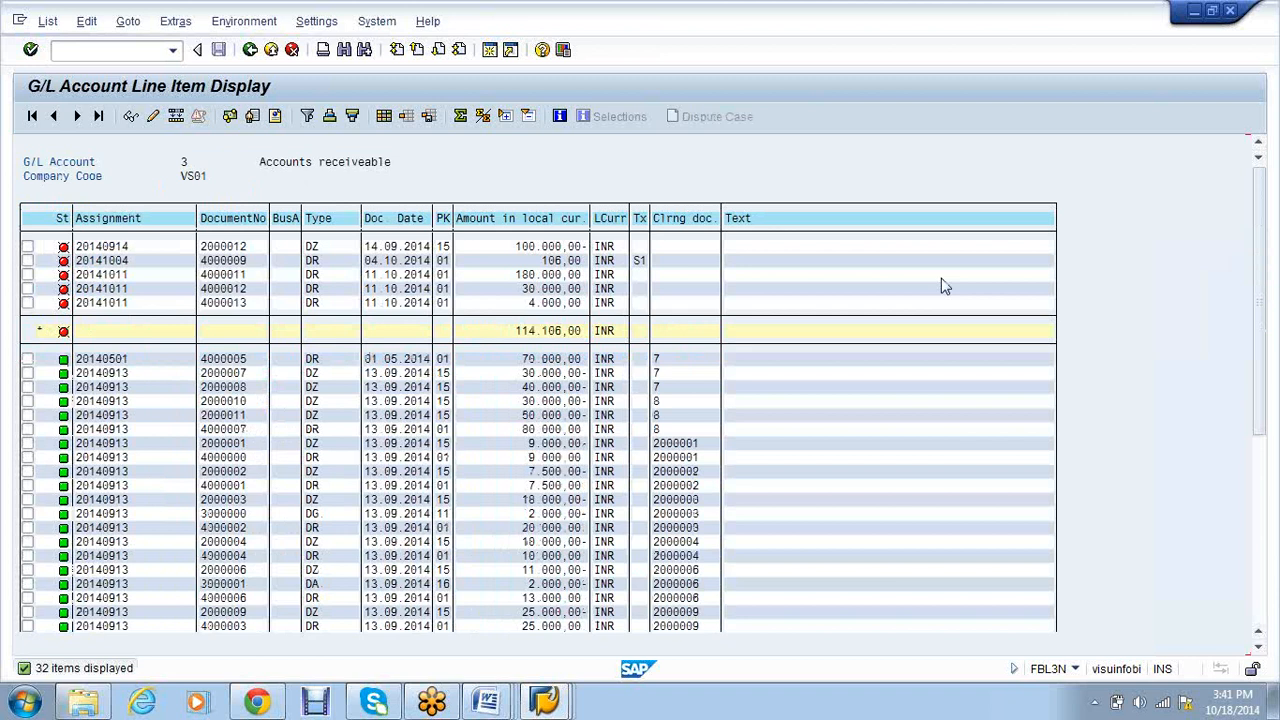
{"action": "scroll", "coordinate": [943, 287], "scroll_direction": "down", "scroll_amount": 1}
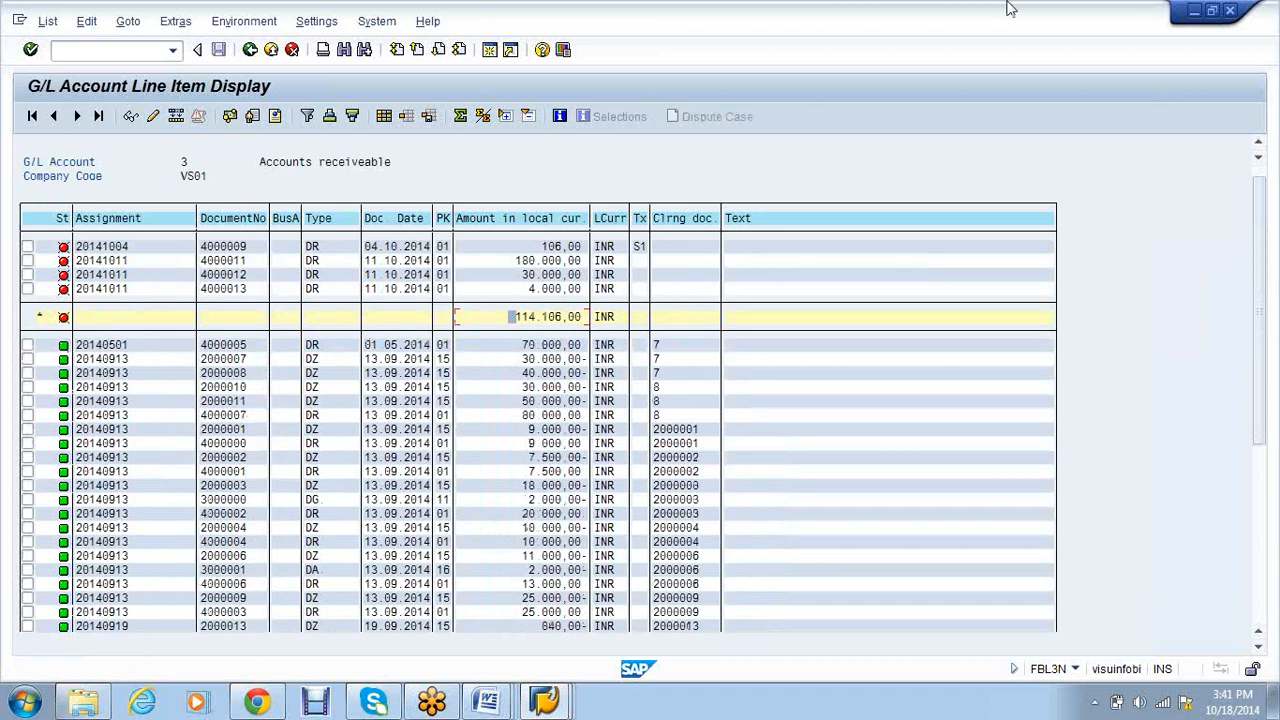
{"action": "left_click", "coordinate": [1265, 297]}
{"action": "left_click_drag", "start_coordinate": [1259, 312], "coordinate": [1258, 520]}
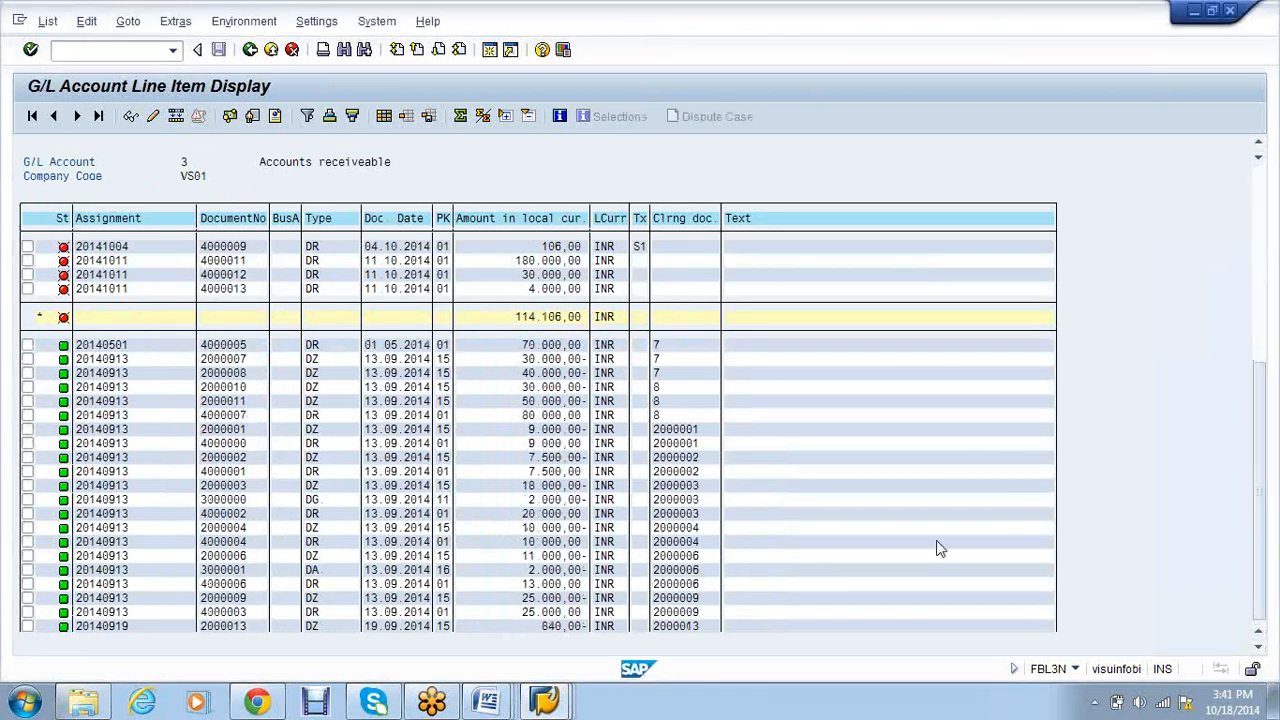
{"action": "left_click", "coordinate": [568, 502]}
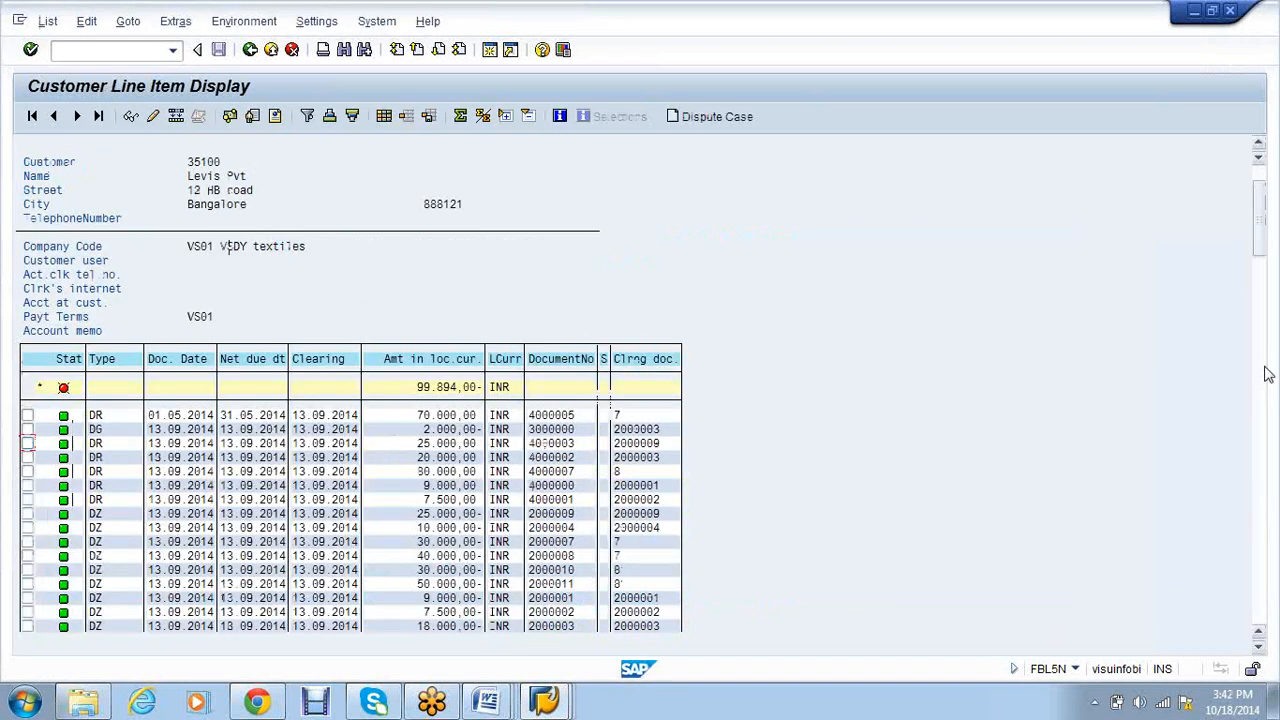
Check the account total of customer Levis Pvt against the open and cleared items of the Accounts receivable G/L account.
{"action": "scroll", "coordinate": [452, 532], "scroll_direction": "down", "scroll_amount": 5}
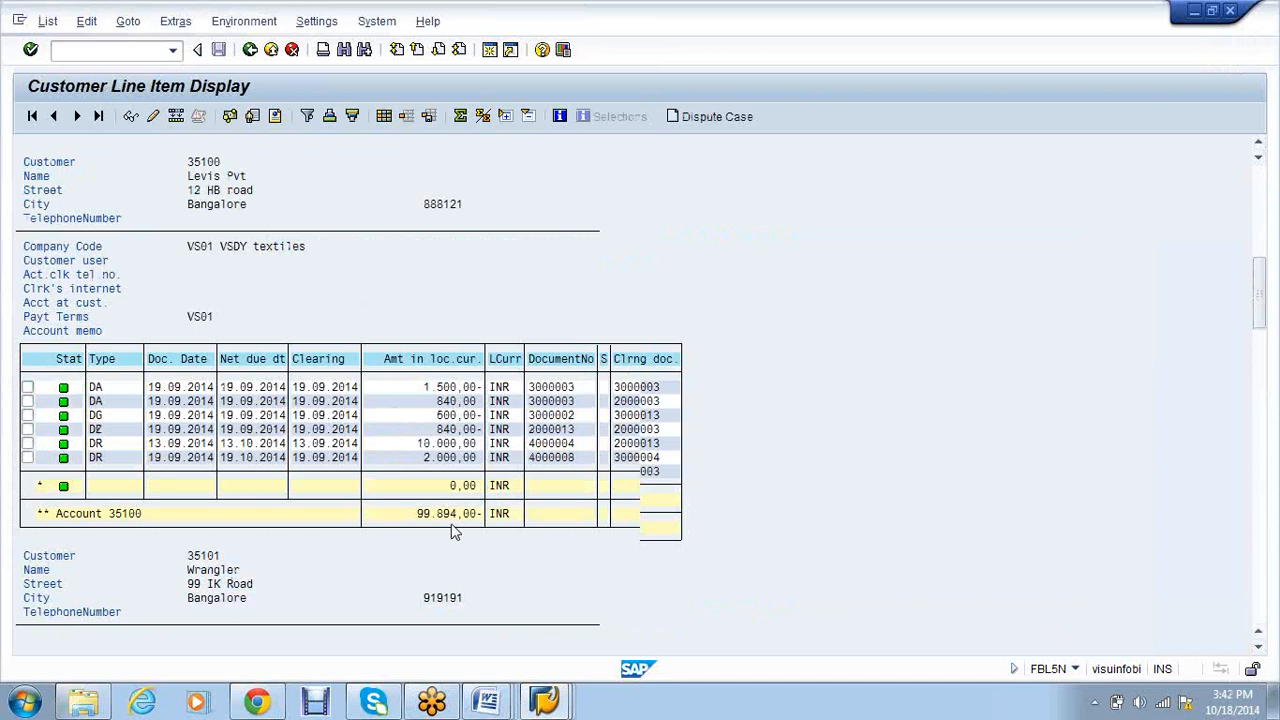
{"action": "scroll", "coordinate": [452, 532], "scroll_direction": "up", "scroll_amount": 1}
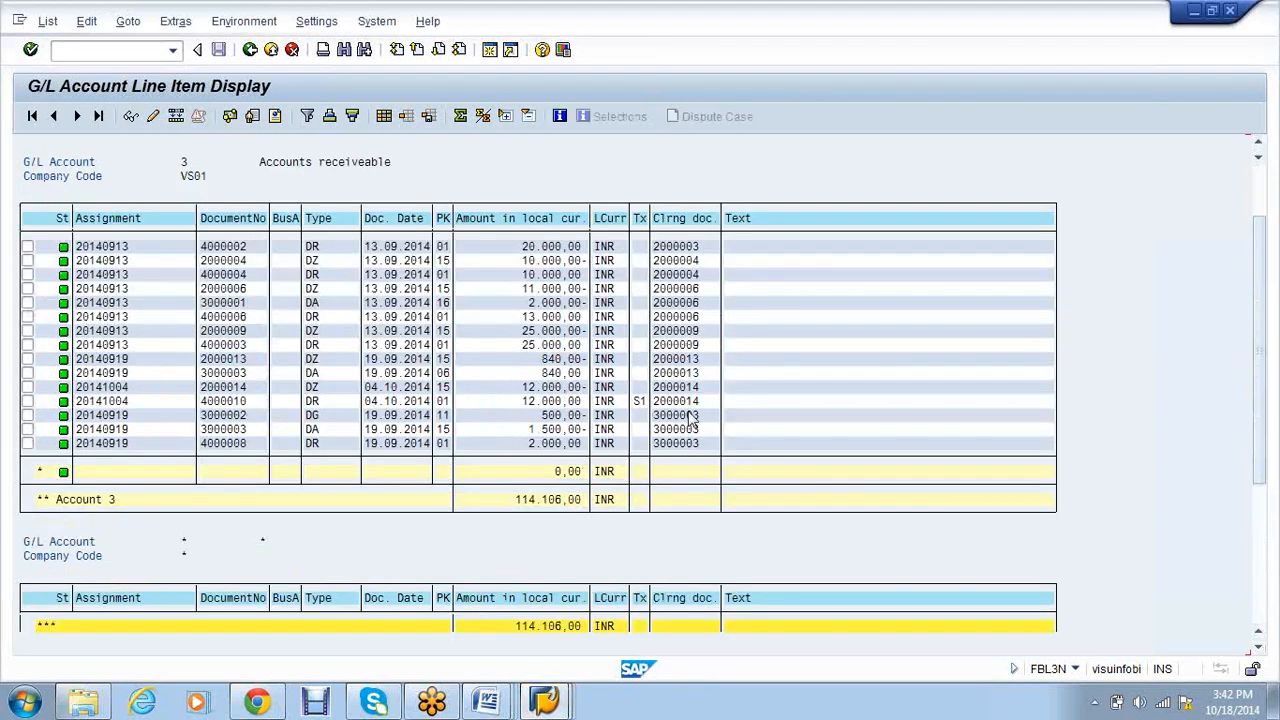
{"action": "scroll", "coordinate": [690, 418], "scroll_direction": "up", "scroll_amount": 6}
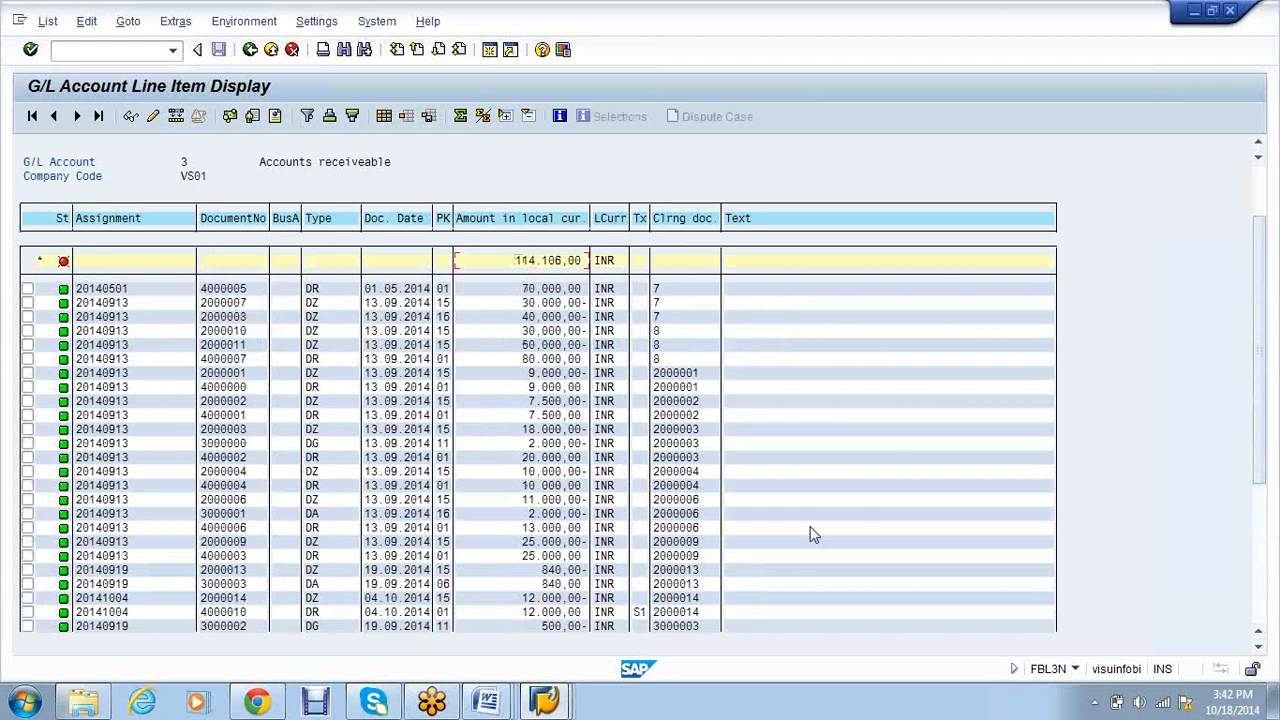
{"action": "left_click", "coordinate": [566, 700]}
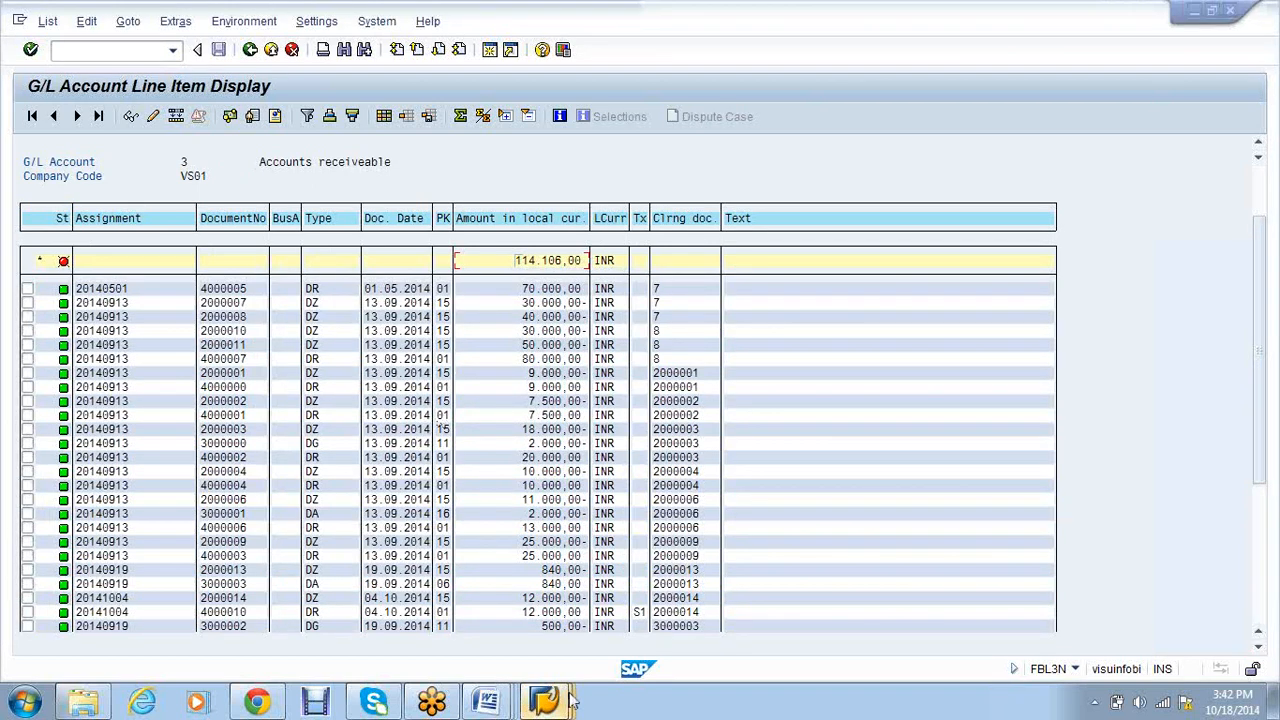
{"action": "mouse_move", "coordinate": [570, 703]}
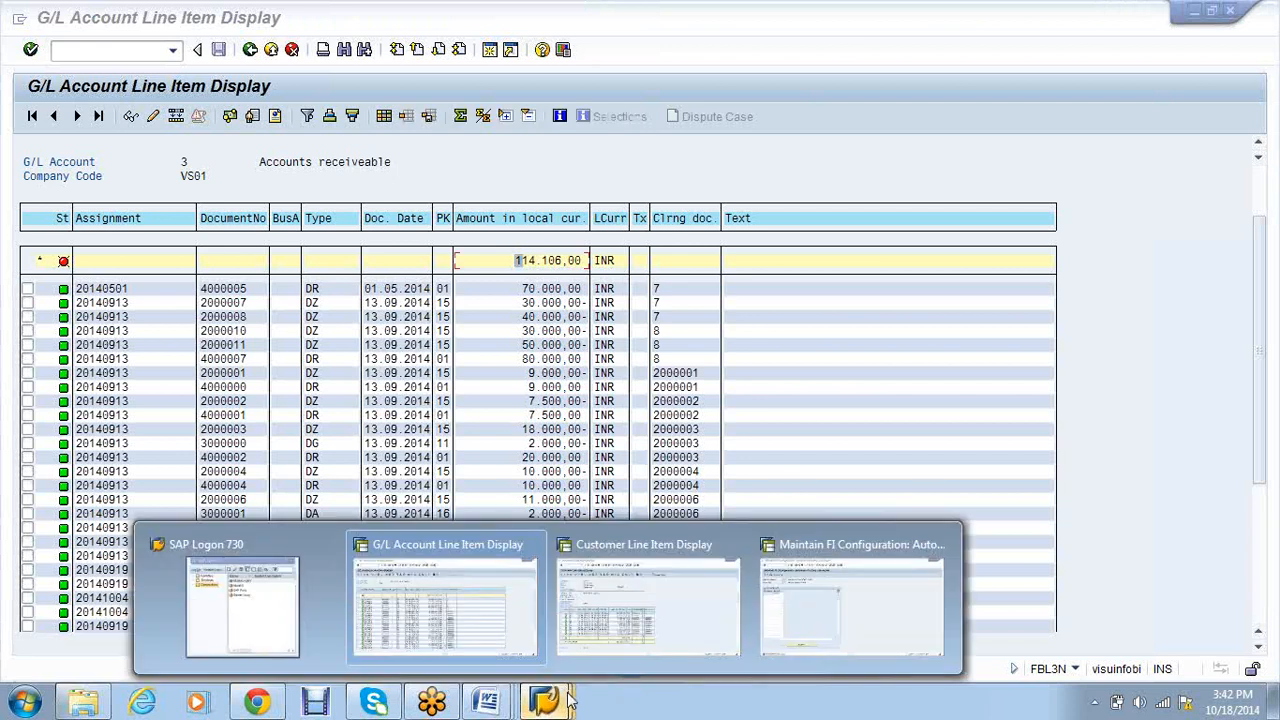
{"action": "left_click", "coordinate": [640, 606]}
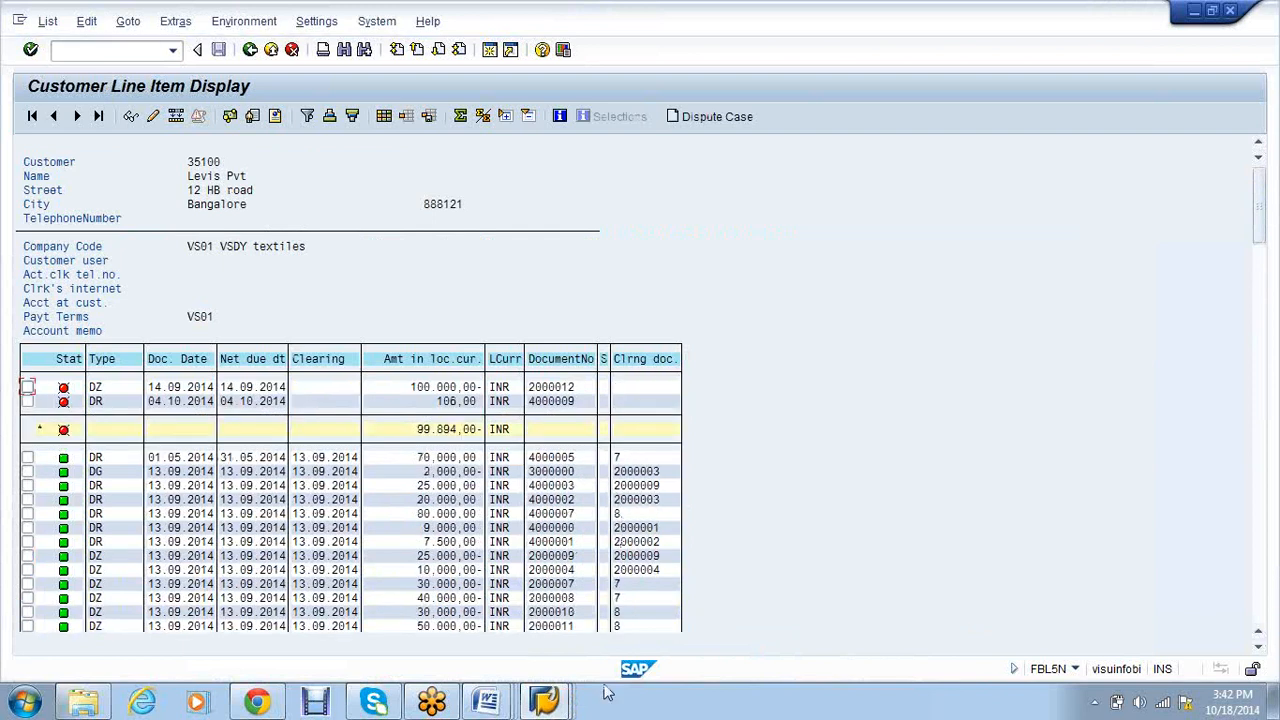
{"action": "left_click", "coordinate": [546, 703]}
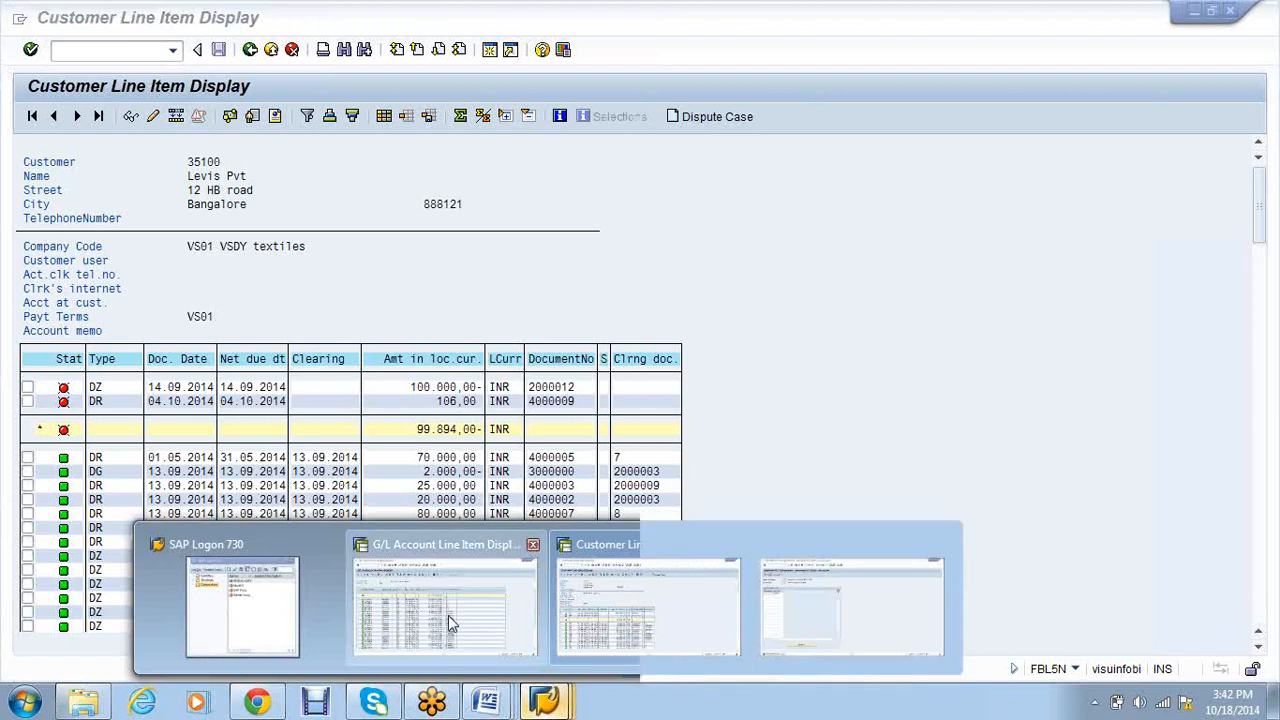
{"action": "left_click", "coordinate": [448, 615]}
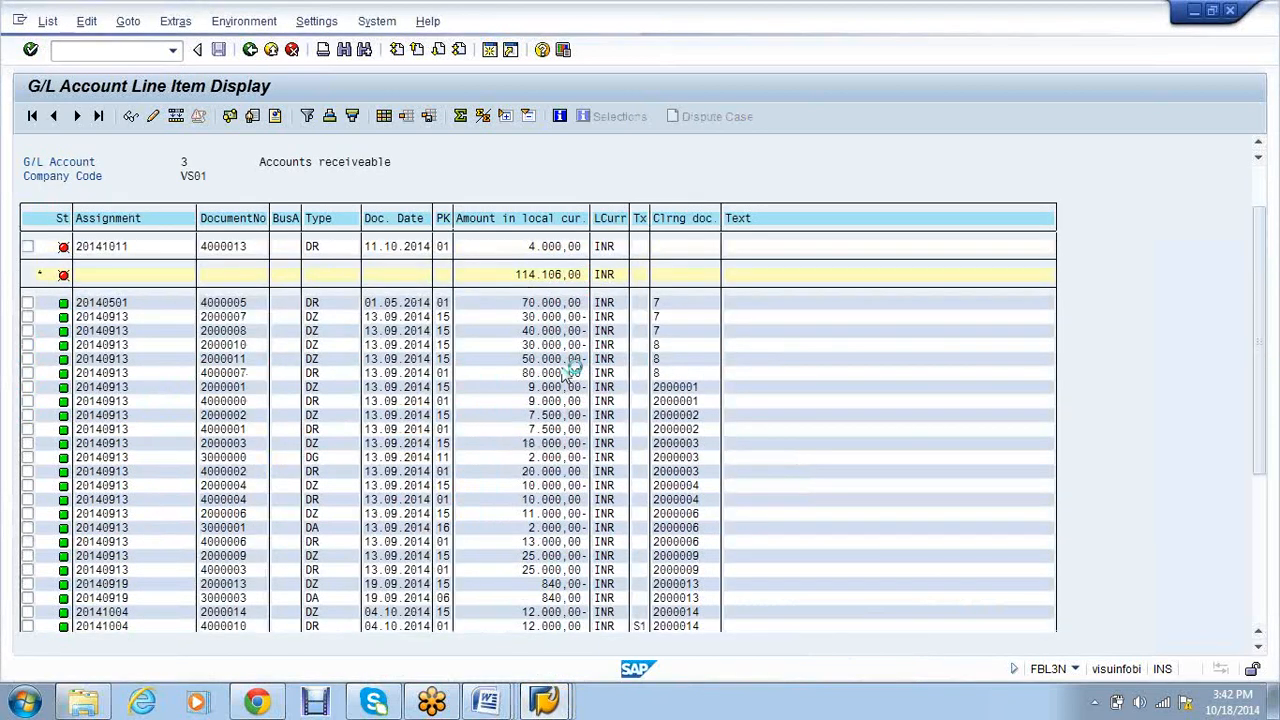
{"action": "scroll", "coordinate": [573, 368], "scroll_direction": "up", "scroll_amount": 2}
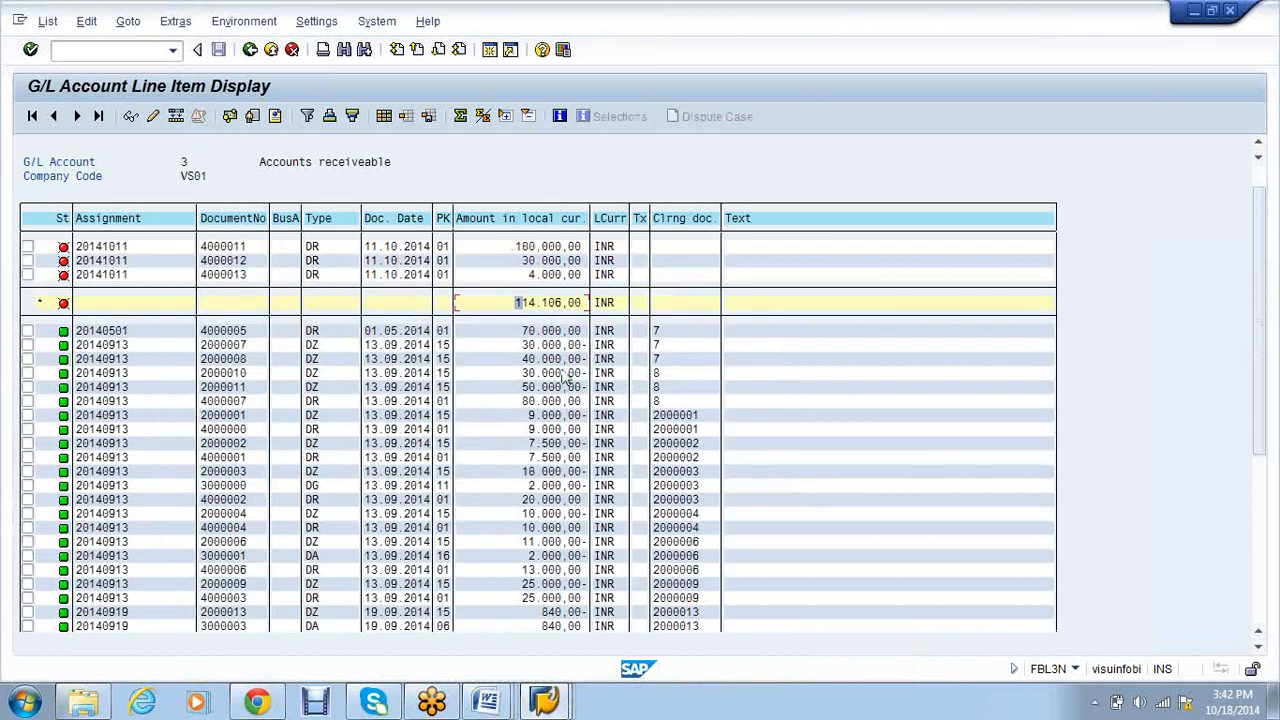
Switch to the Automatic Posting - Accounts configuration session and start transaction FD10N there in place of OB53.
{"action": "left_click", "coordinate": [544, 700]}
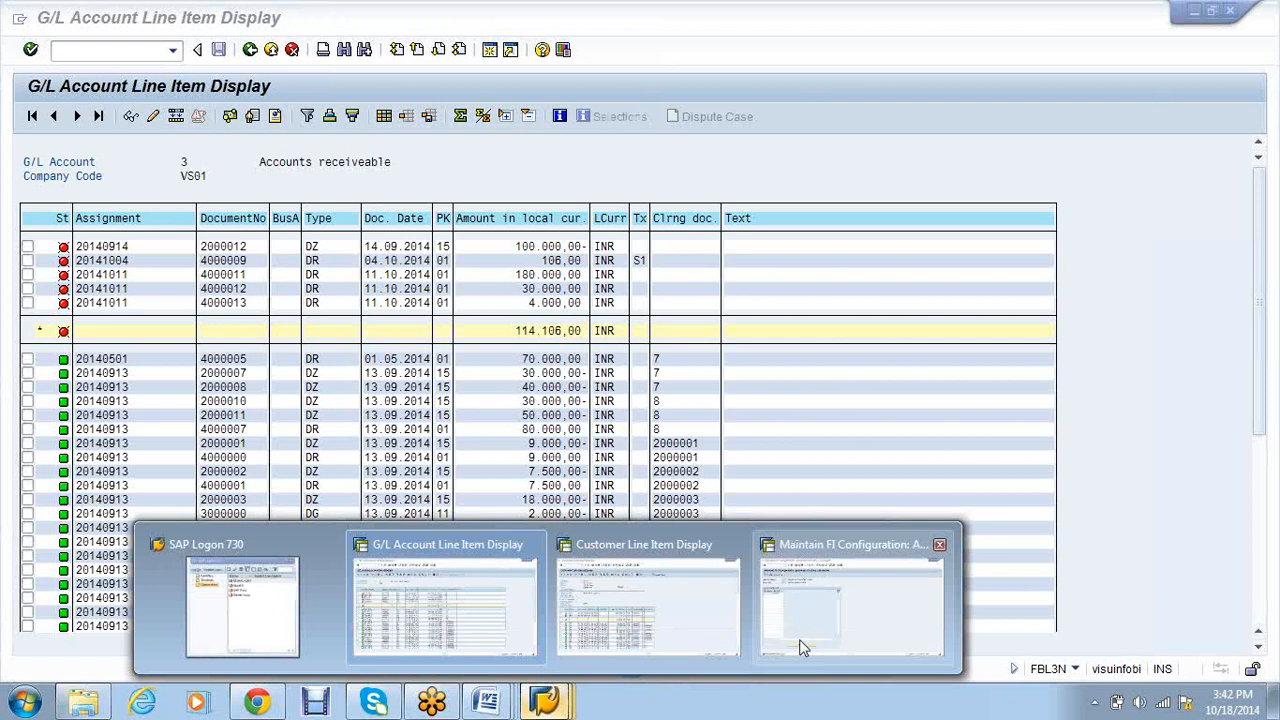
{"action": "left_click", "coordinate": [802, 648]}
{"action": "type", "text": "/NFD10N"}
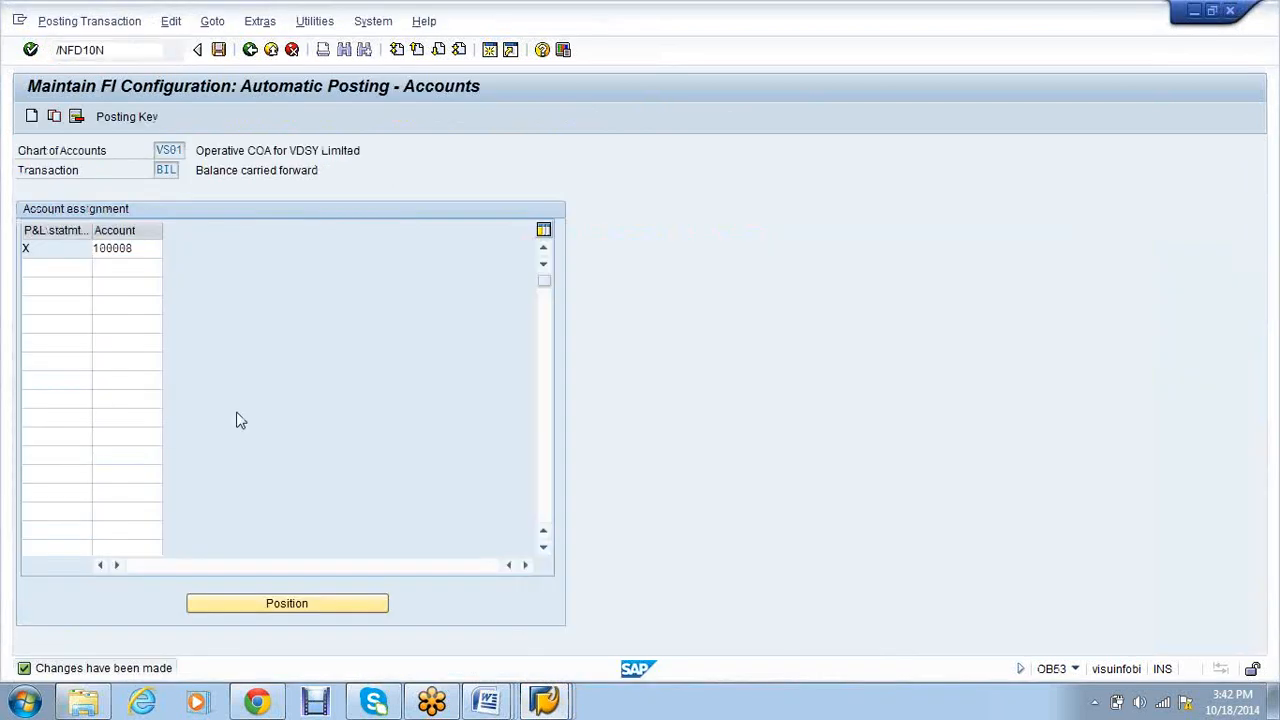
{"action": "key", "text": "Return"}
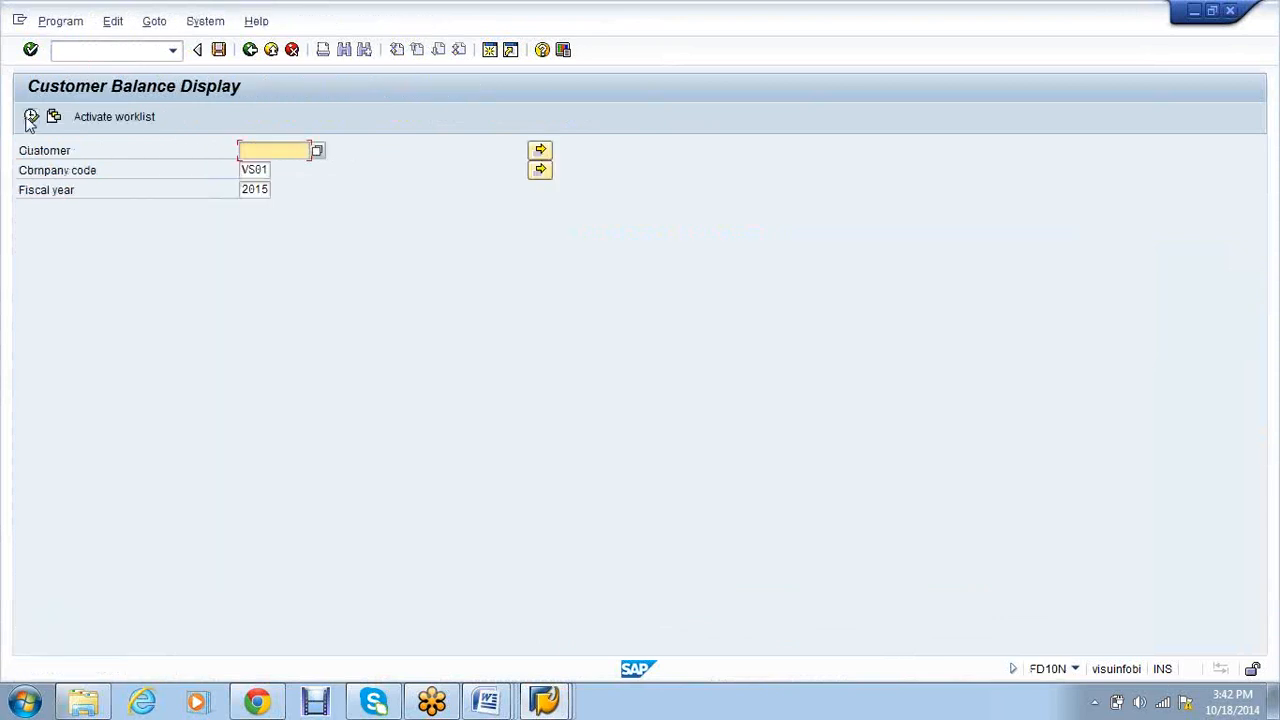
{"action": "left_click", "coordinate": [542, 157]}
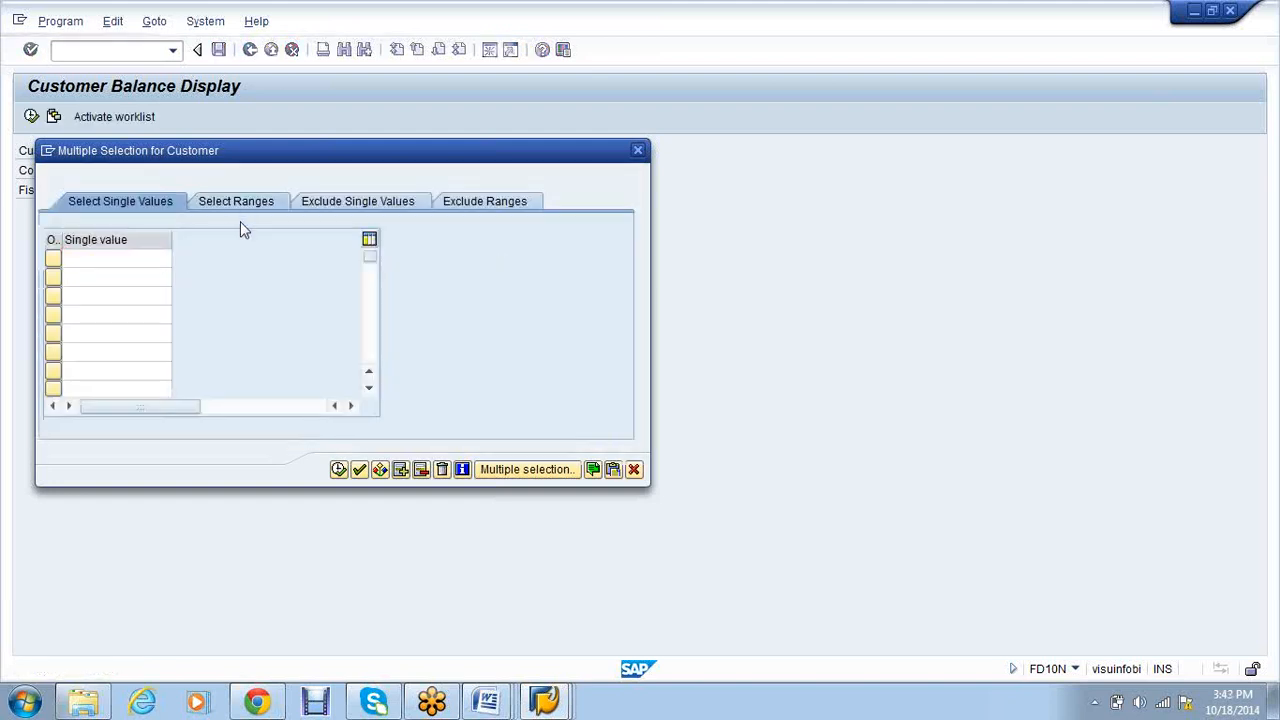
{"action": "left_click", "coordinate": [233, 203]}
{"action": "left_click", "coordinate": [119, 259]}
{"action": "type", "text": "1"}
{"action": "key", "text": "Tab"}
{"action": "type", "text": "999999999999999"}
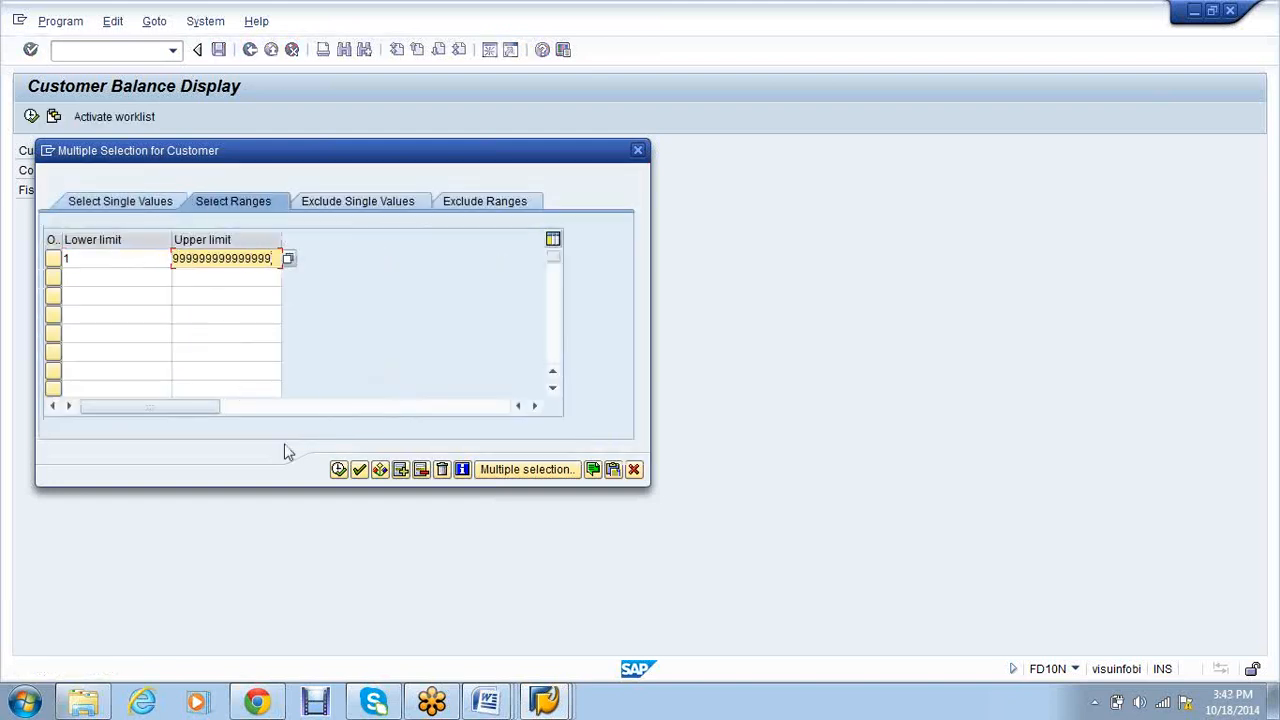
{"action": "left_click", "coordinate": [339, 469]}
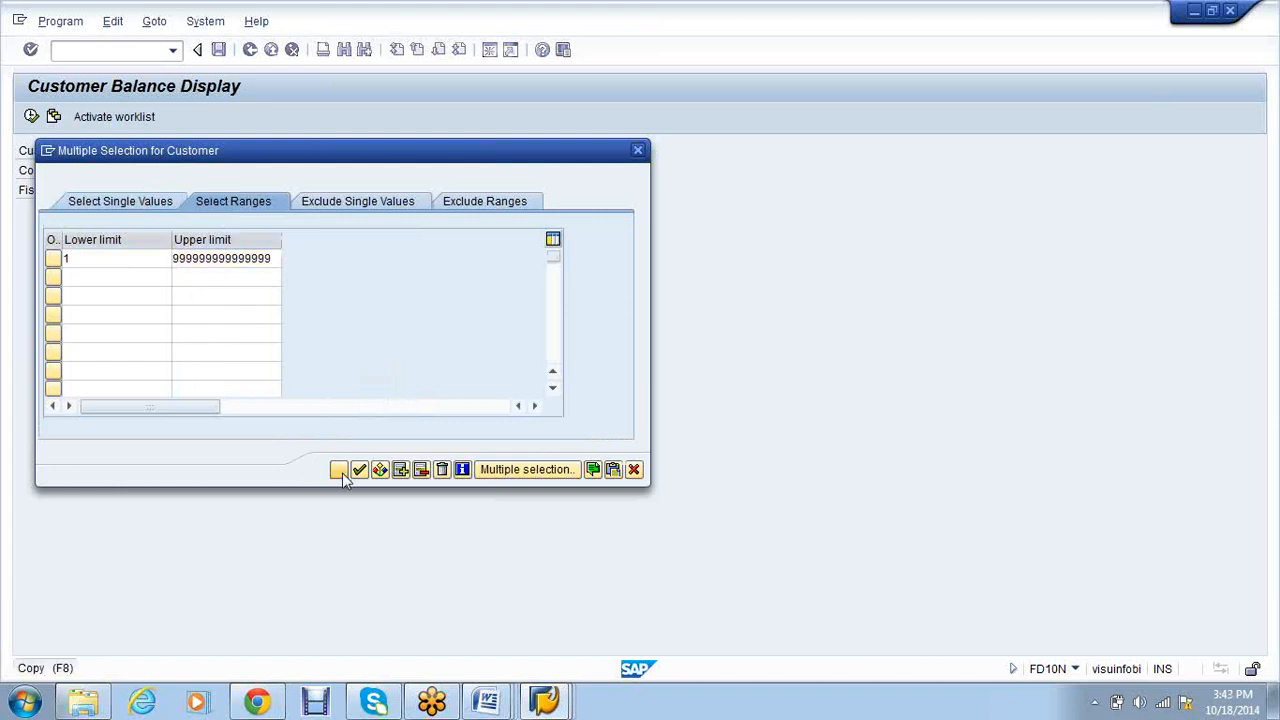
Display the balances of the selected customers in company code VS01 for fiscal year 2015 and again for fiscal year 2014.
{"action": "left_click", "coordinate": [31, 116]}
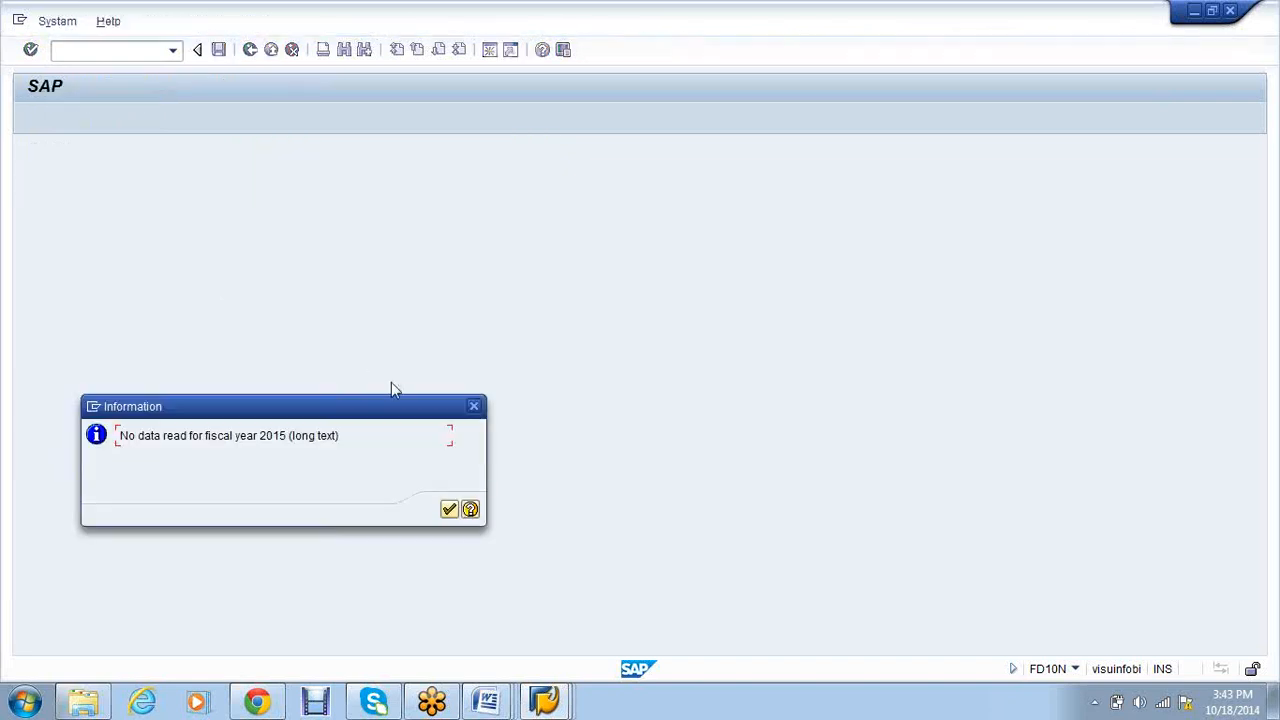
{"action": "left_click", "coordinate": [449, 509]}
{"action": "left_click", "coordinate": [32, 116]}
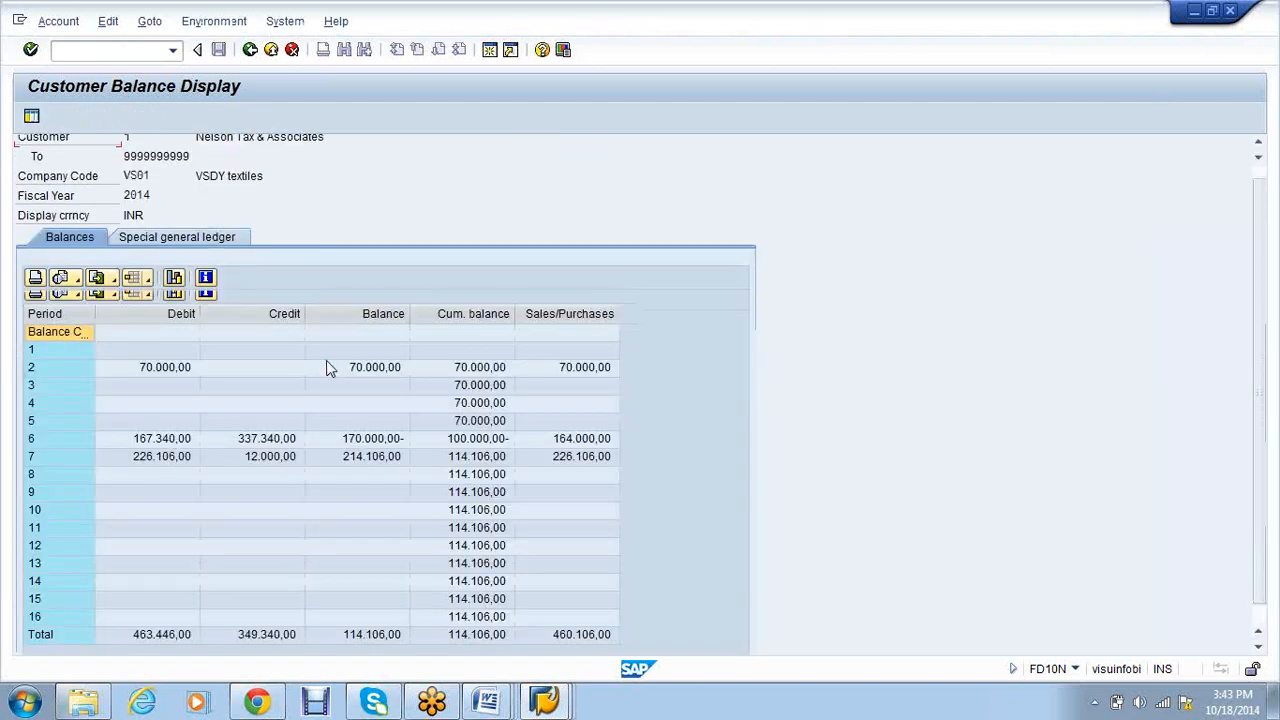
{"action": "scroll", "coordinate": [327, 365], "scroll_direction": "down", "scroll_amount": 1}
{"action": "scroll", "coordinate": [327, 369], "scroll_direction": "down", "scroll_amount": 1}
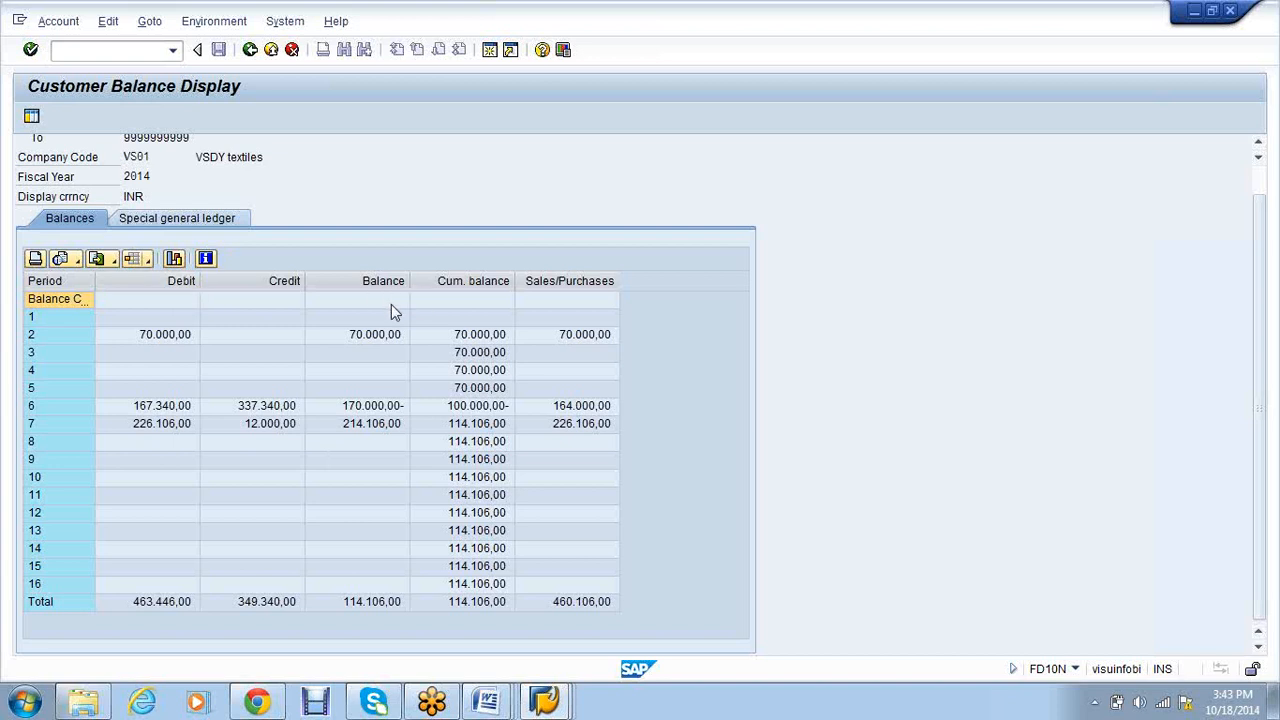
Compare the 2014 customer balance totals with the line items and total of the Accounts receivable G/L account.
{"action": "left_click", "coordinate": [555, 705]}
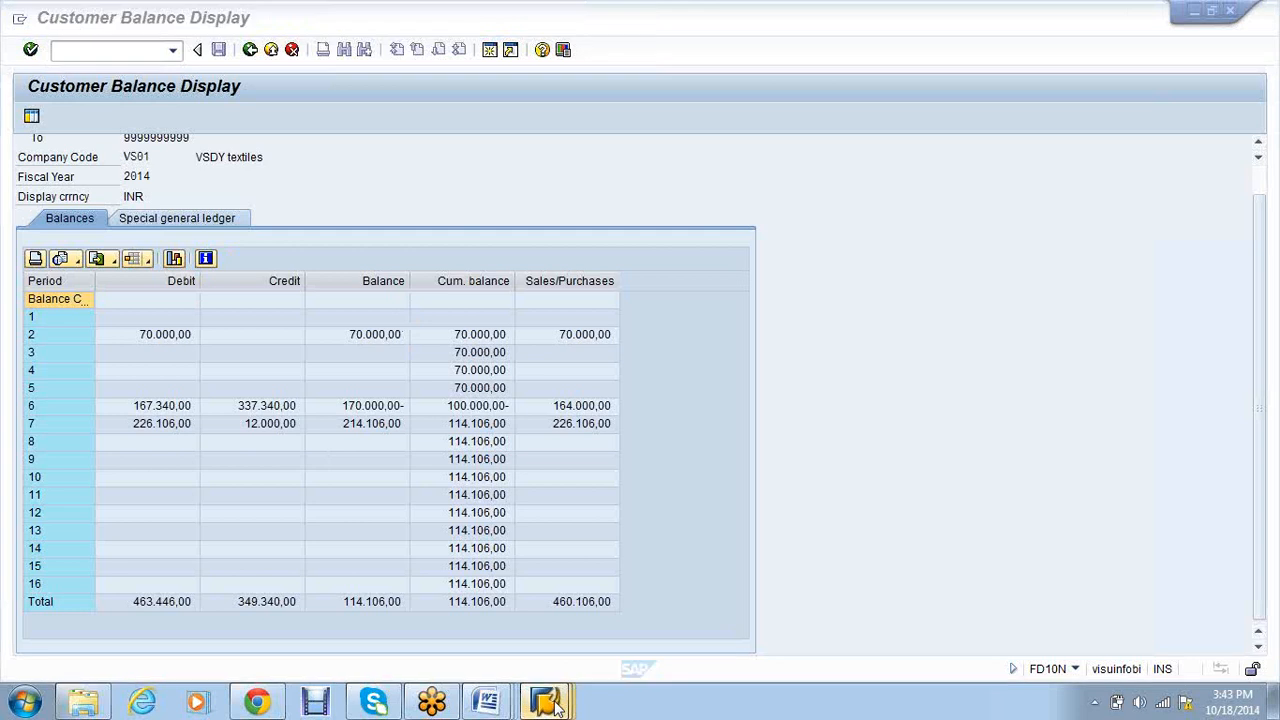
{"action": "left_click", "coordinate": [556, 705]}
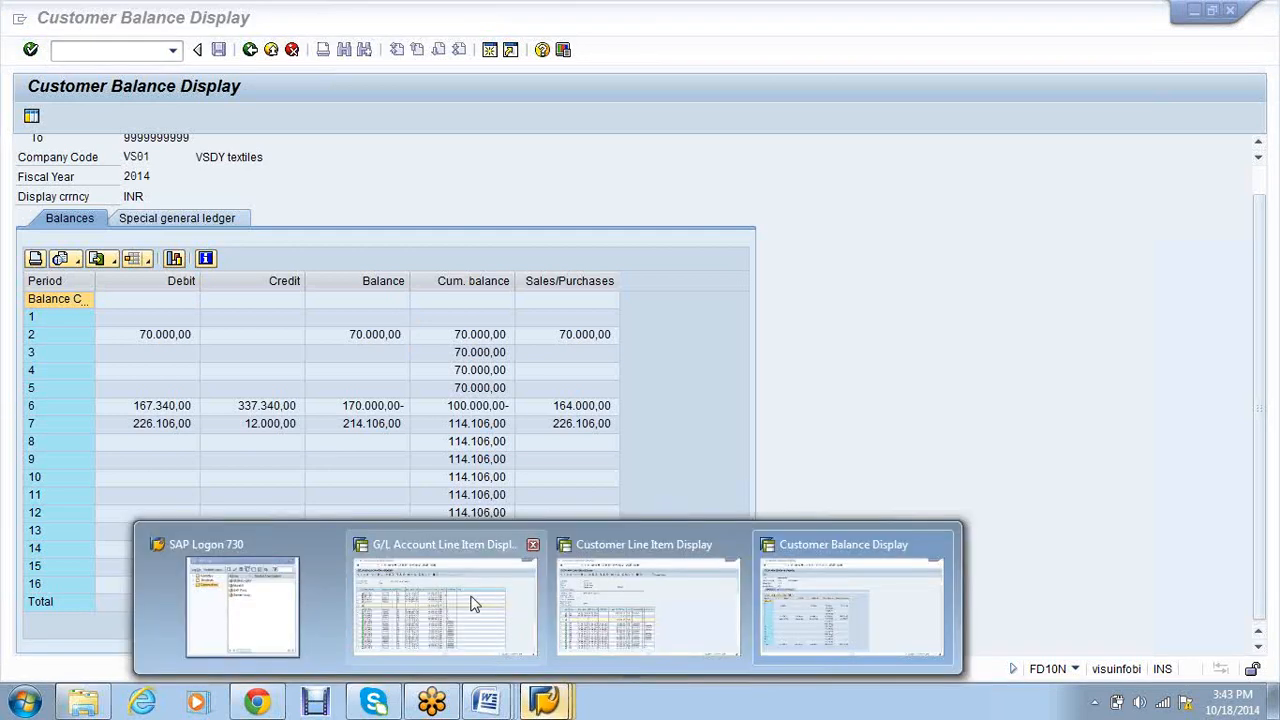
{"action": "left_click", "coordinate": [474, 604]}
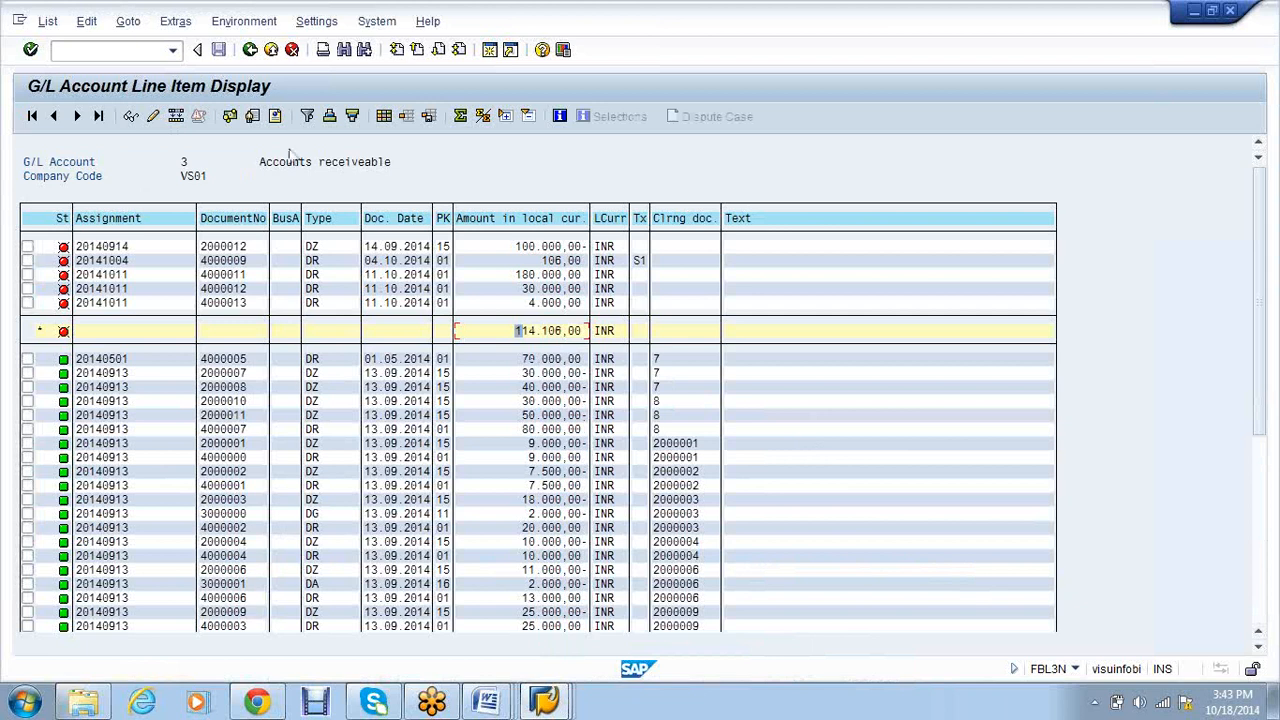
{"action": "key", "text": "alt+Tab"}
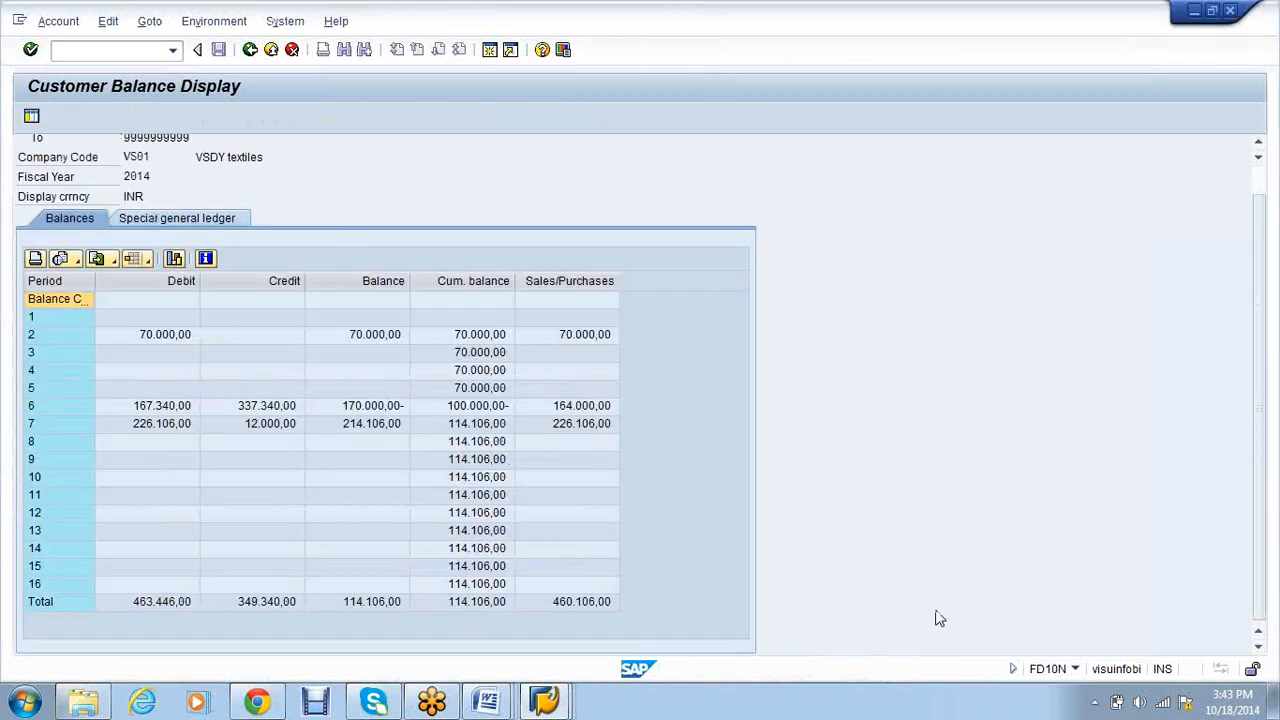
{"action": "key", "text": "alt+Tab"}
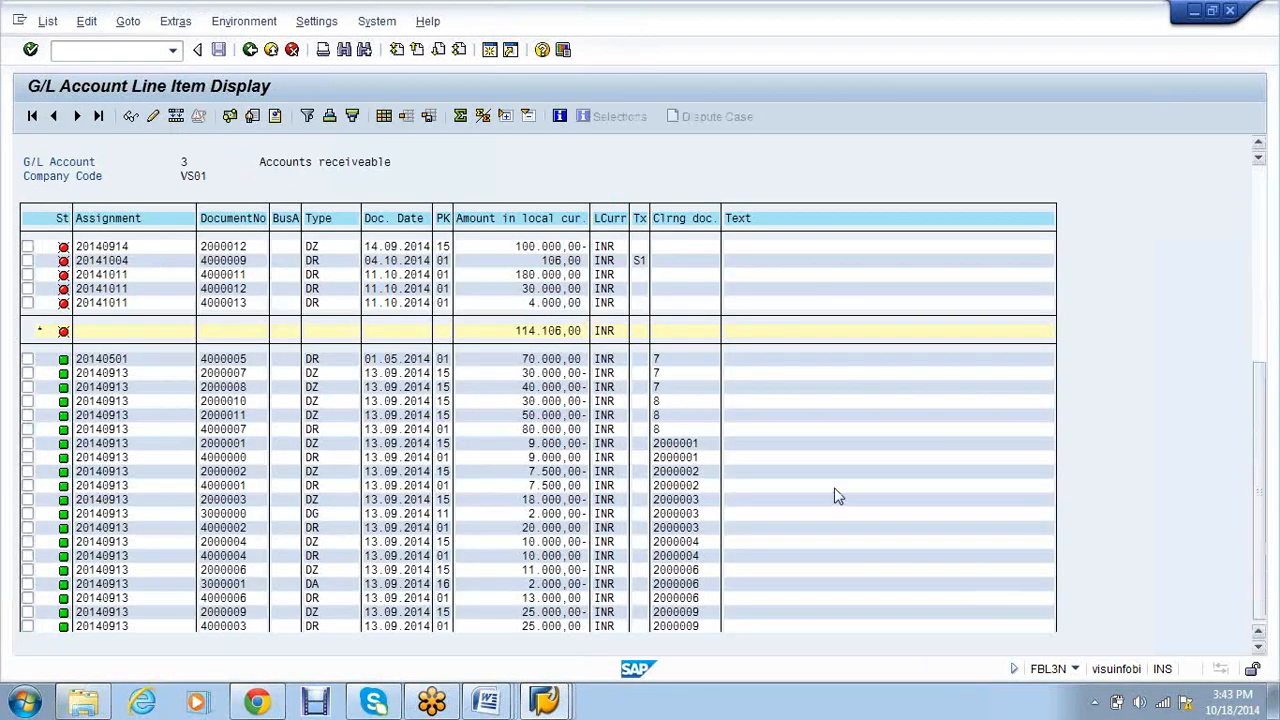
{"action": "scroll", "coordinate": [863, 523], "scroll_direction": "down", "scroll_amount": 5}
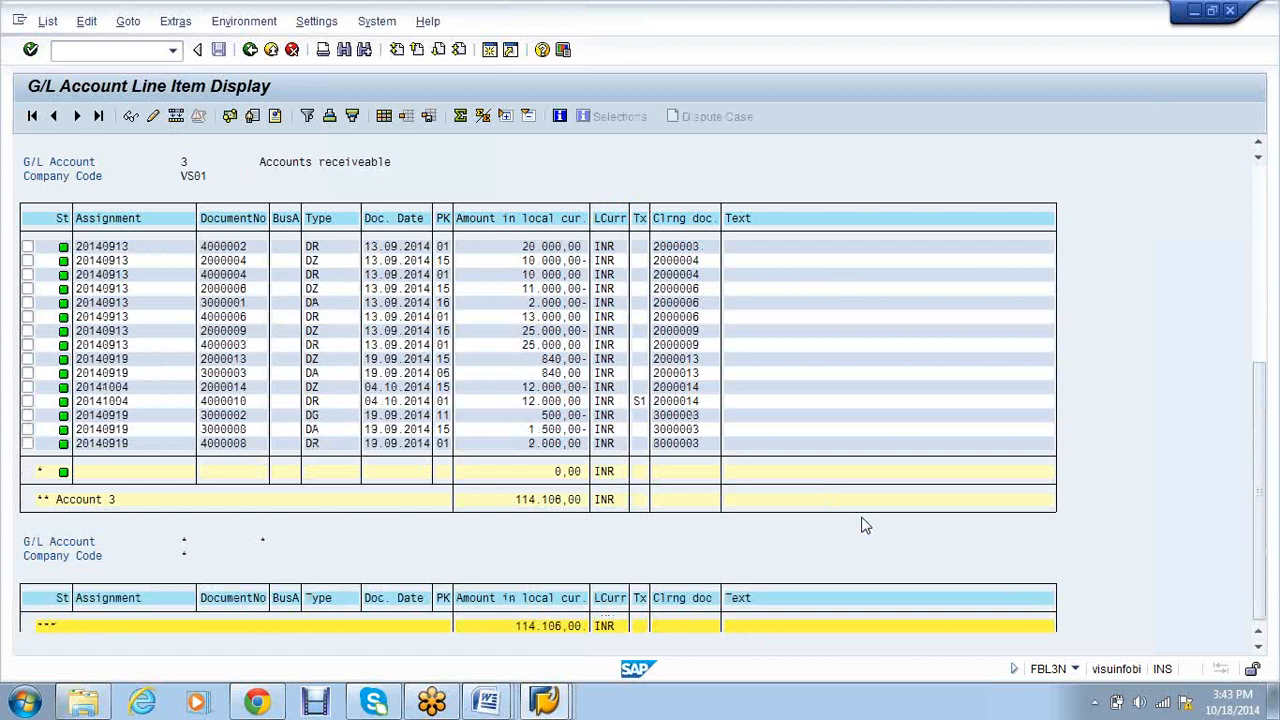
{"action": "scroll", "coordinate": [865, 525], "scroll_direction": "up", "scroll_amount": 1}
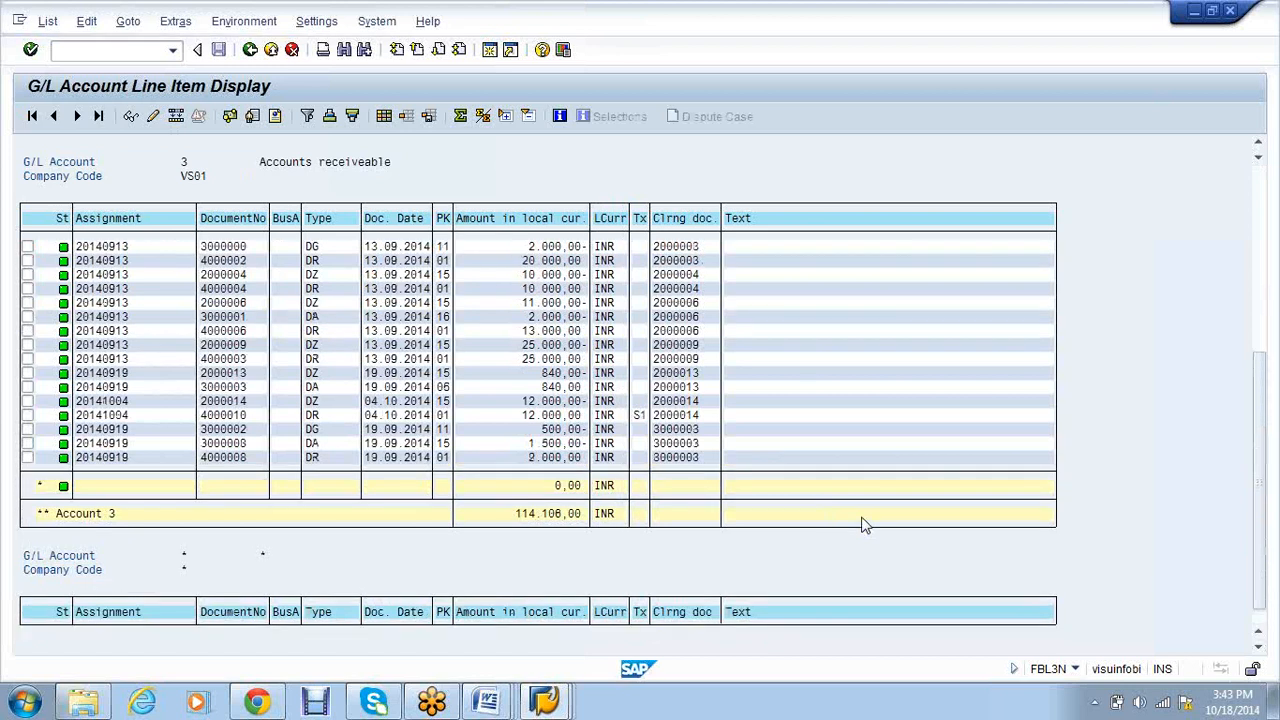
{"action": "scroll", "coordinate": [865, 520], "scroll_direction": "up", "scroll_amount": 5}
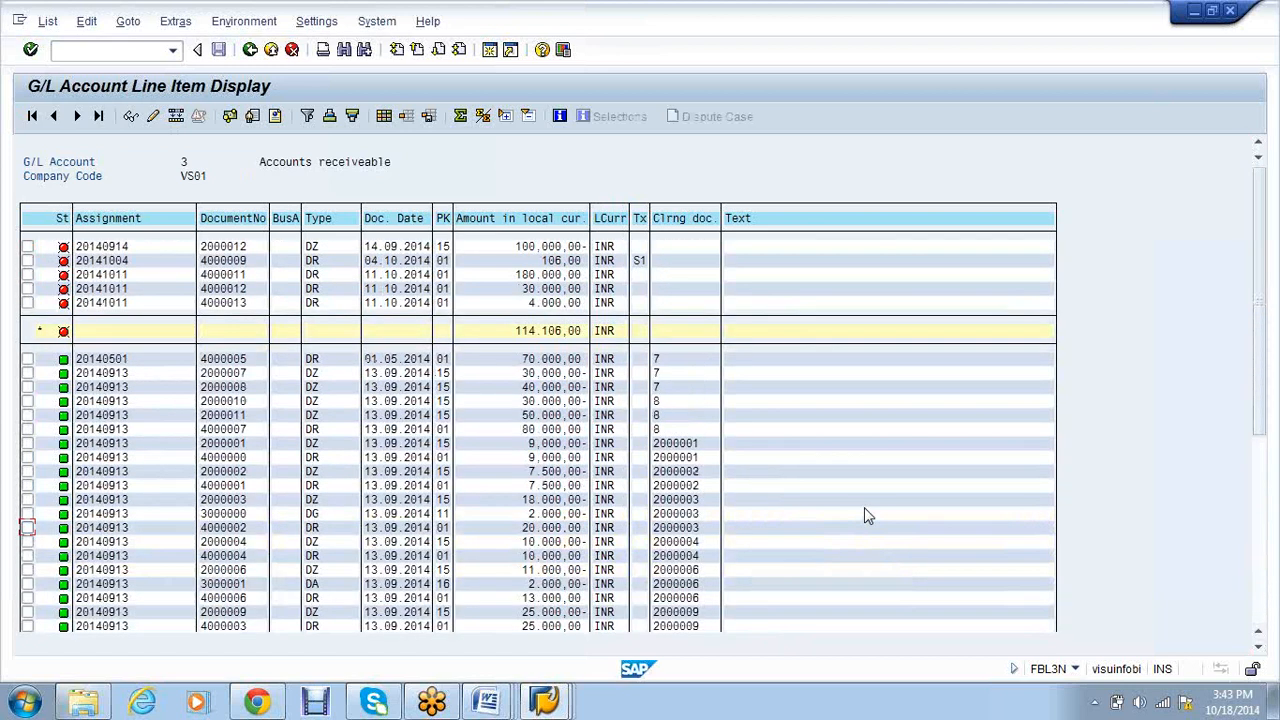
{"action": "scroll", "coordinate": [864, 515], "scroll_direction": "down", "scroll_amount": 1}
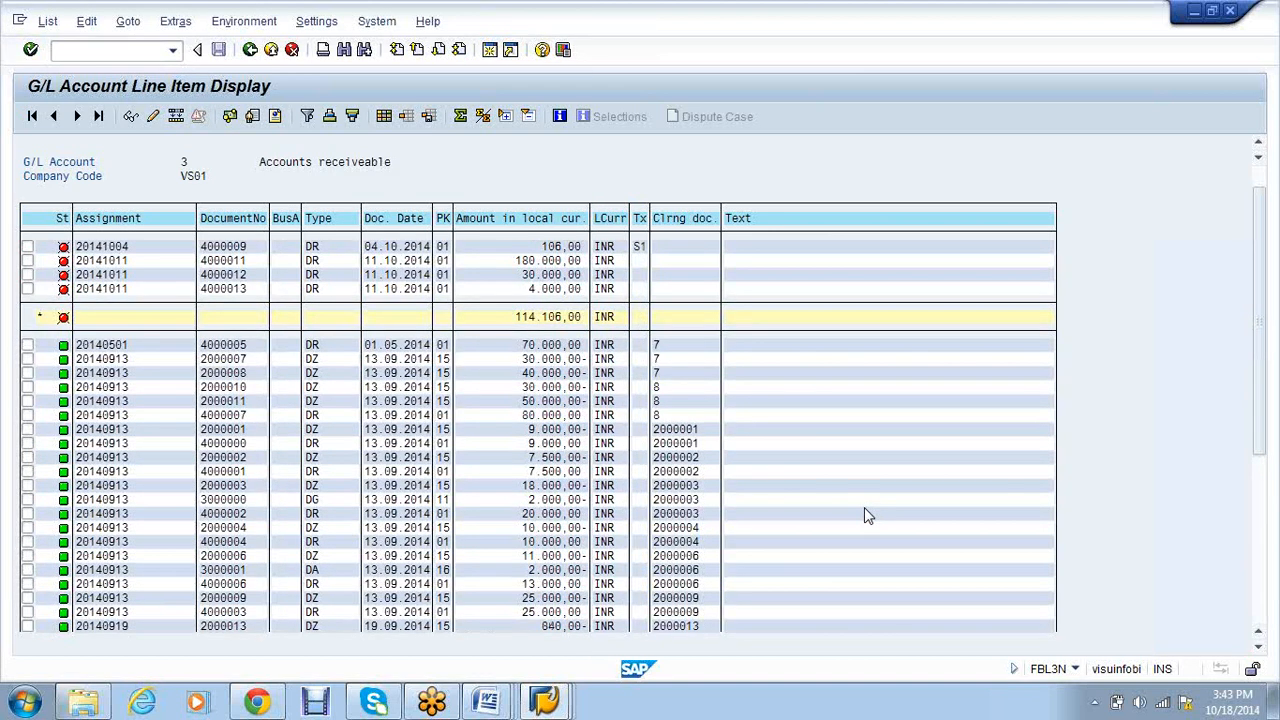
{"action": "scroll", "coordinate": [866, 515], "scroll_direction": "down", "scroll_amount": 1}
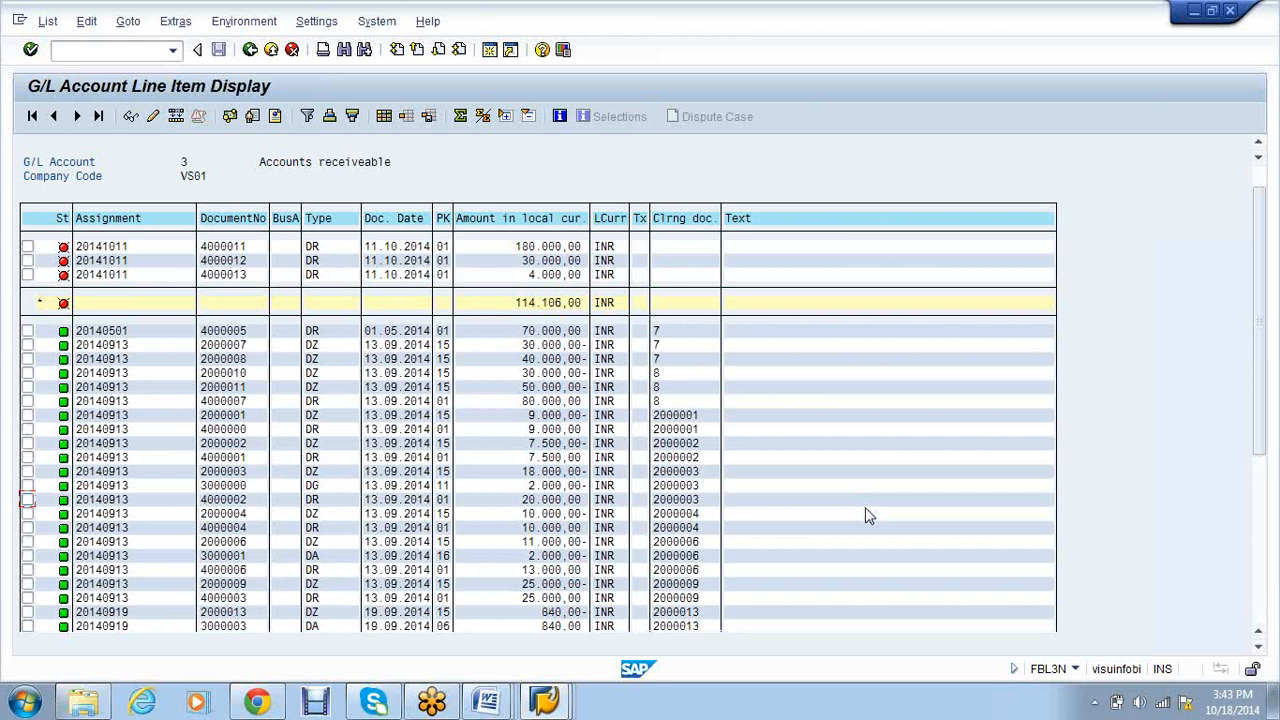
{"action": "scroll", "coordinate": [866, 510], "scroll_direction": "down", "scroll_amount": 1}
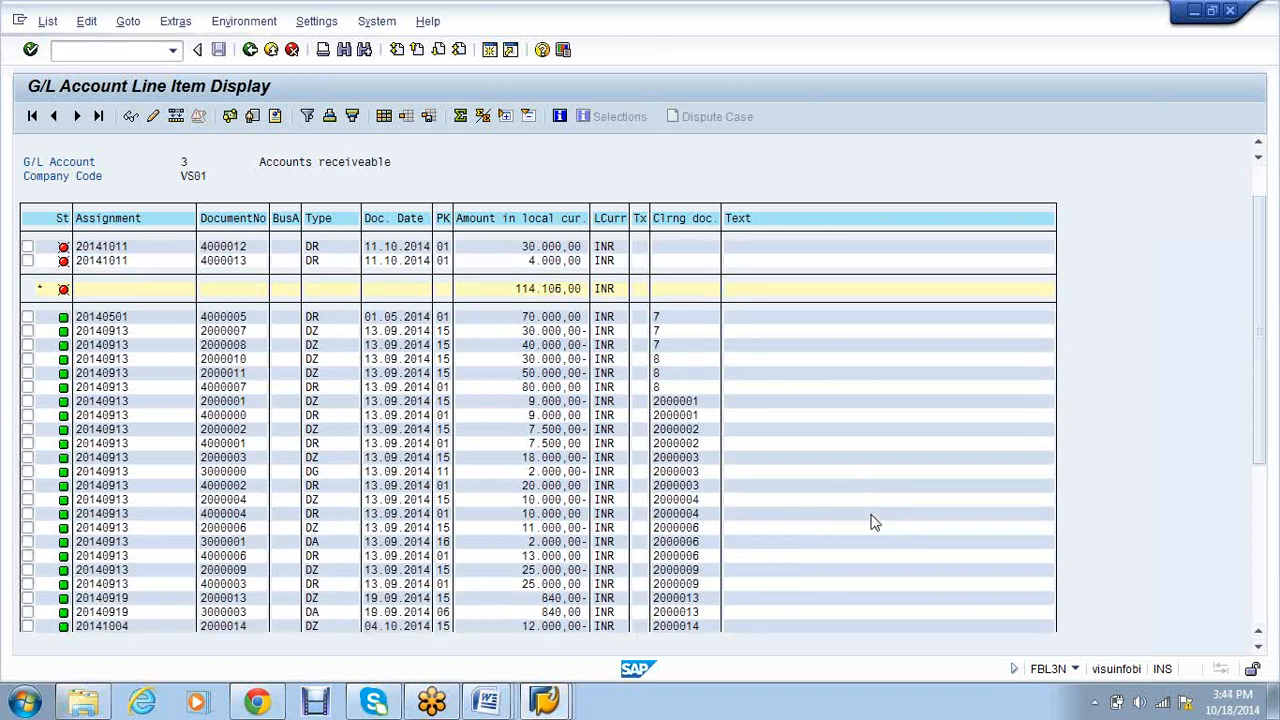
{"action": "scroll", "coordinate": [876, 524], "scroll_direction": "down", "scroll_amount": 4}
{"action": "key", "text": "alt+Tab"}
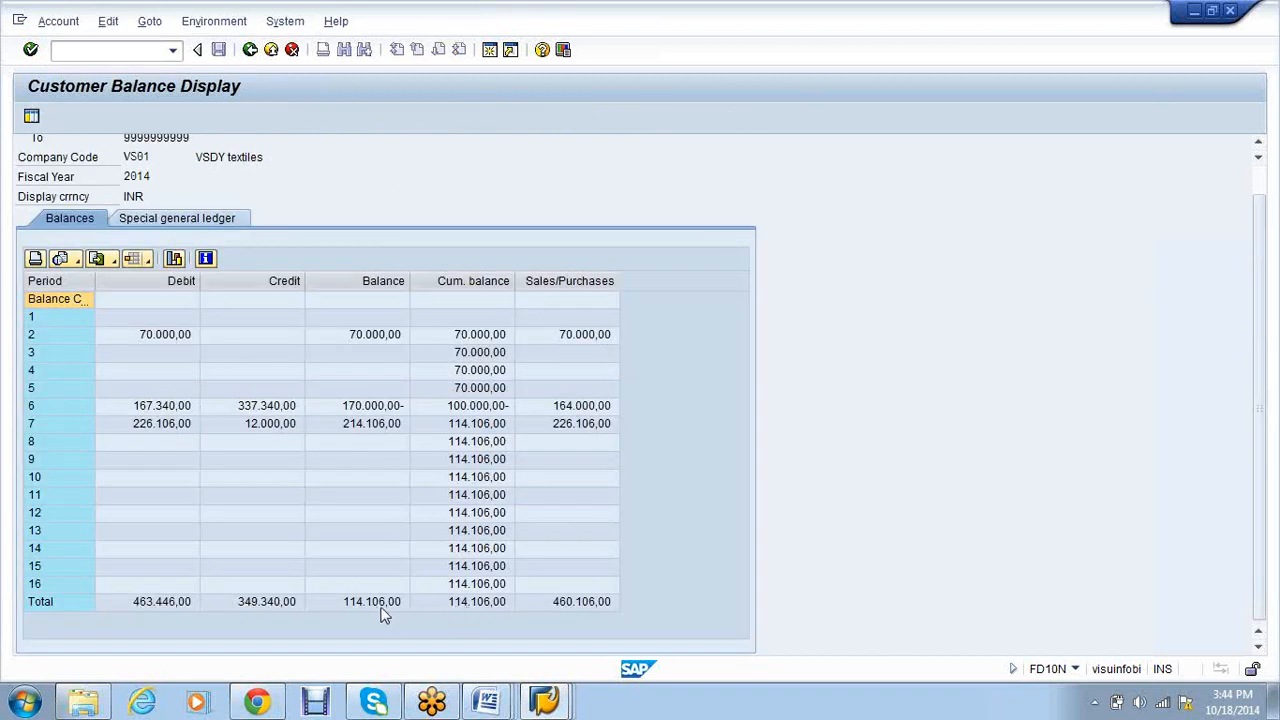
{"action": "left_click", "coordinate": [458, 603]}
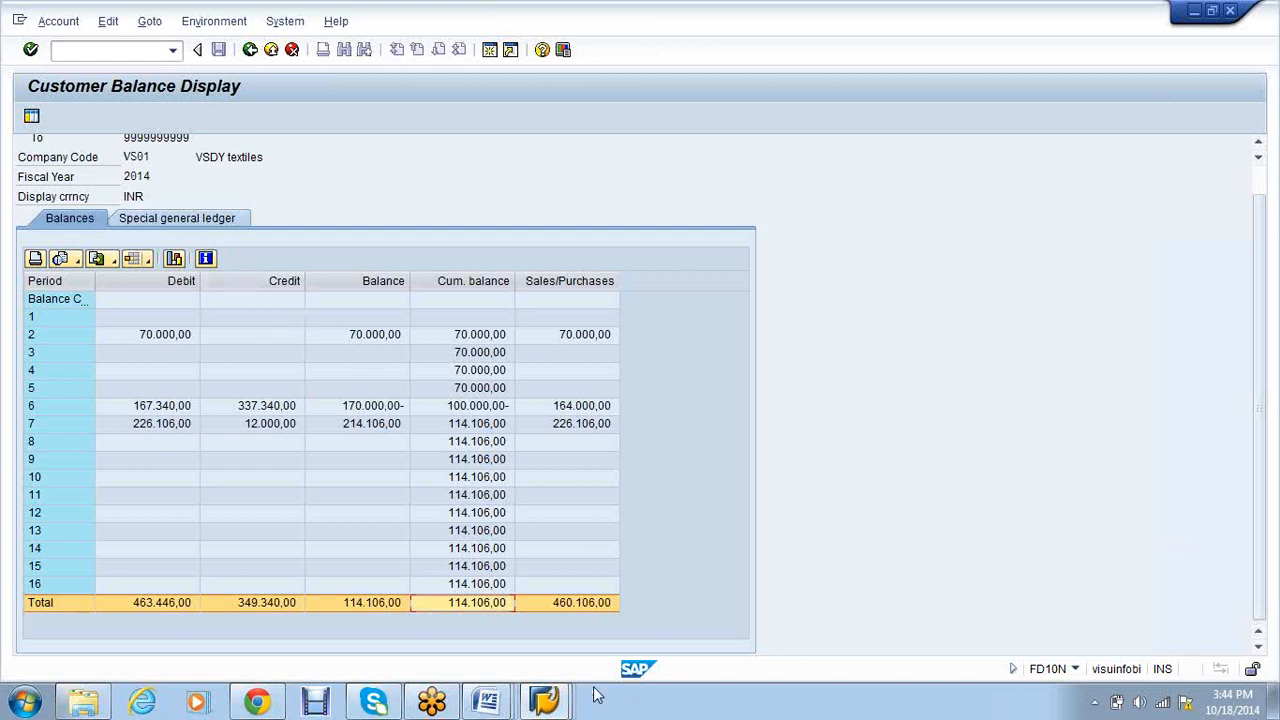
Switch to the Customer Line Item Display session, review the line items of customer 35100, and leave the list.
{"action": "left_click", "coordinate": [545, 703]}
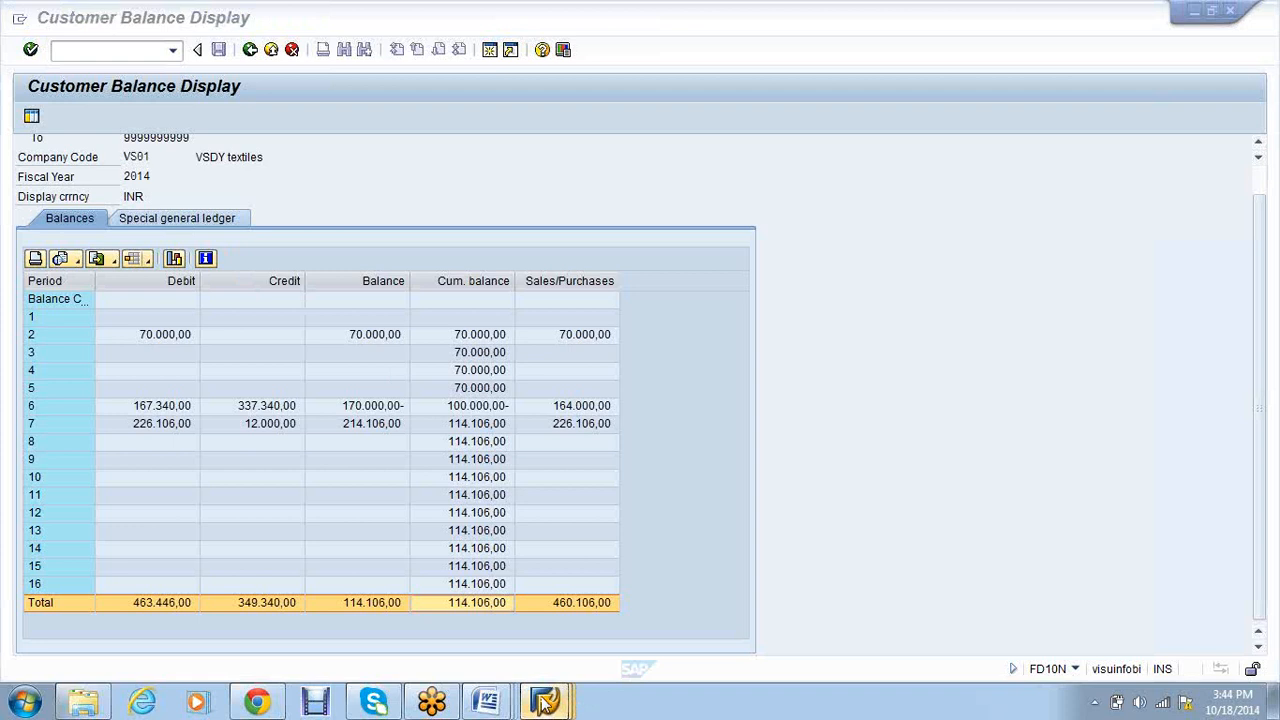
{"action": "left_click", "coordinate": [655, 618]}
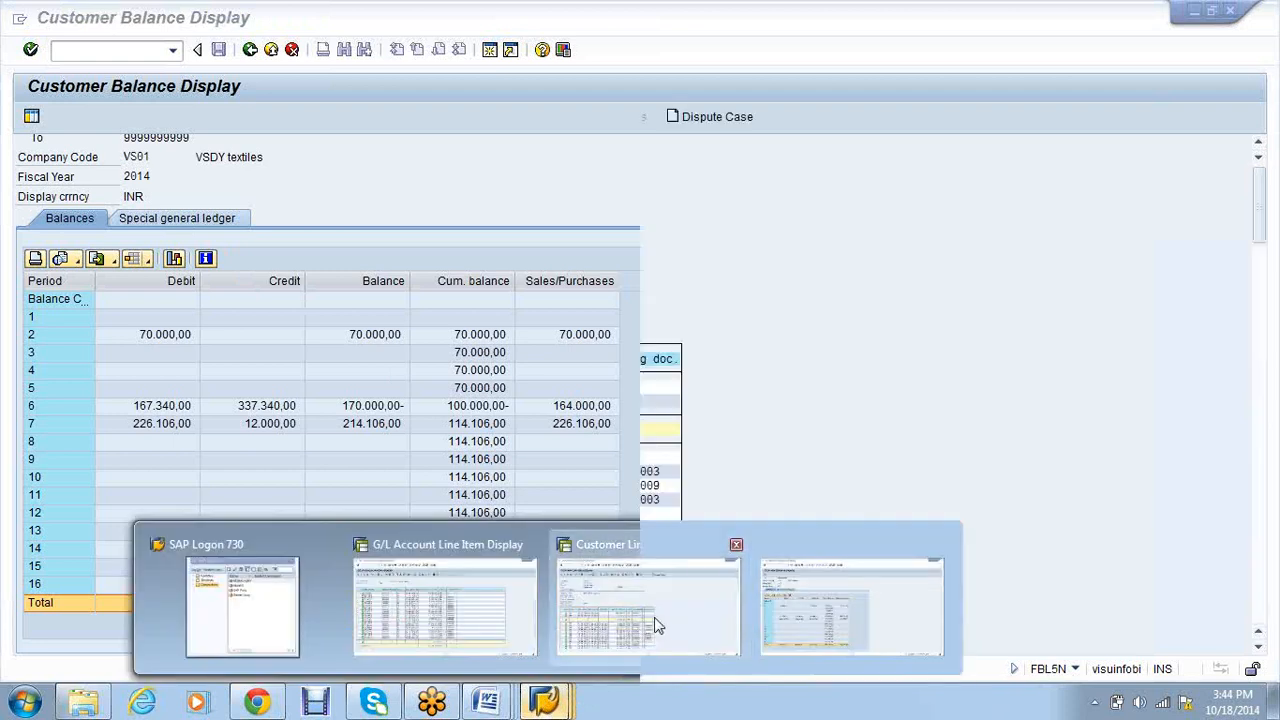
{"action": "left_click", "coordinate": [657, 627]}
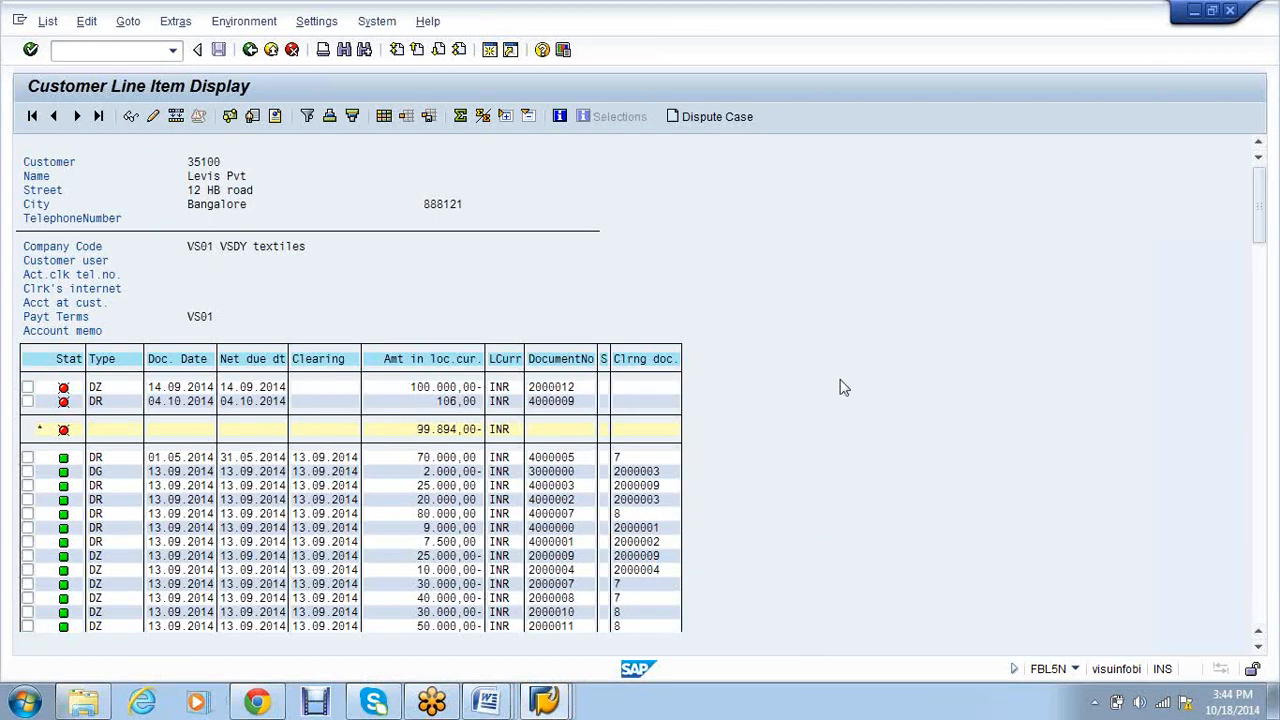
{"action": "scroll", "coordinate": [840, 388], "scroll_direction": "down", "scroll_amount": 1}
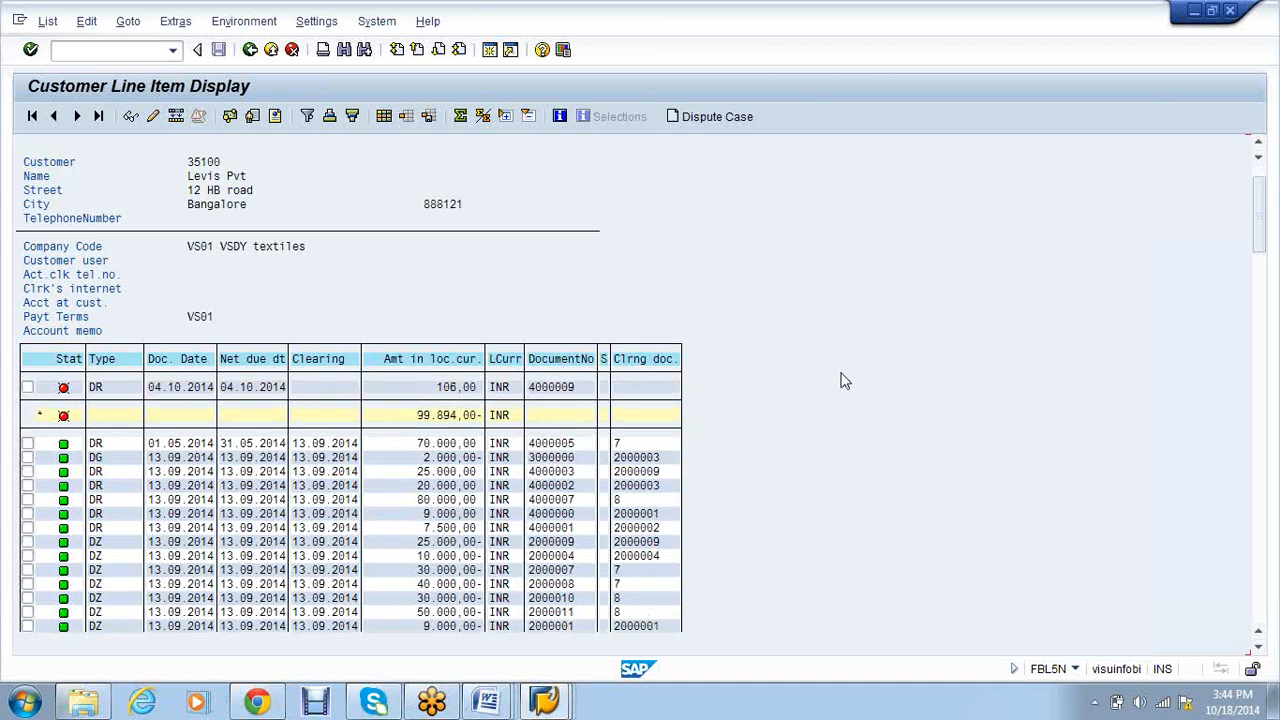
{"action": "scroll", "coordinate": [840, 380], "scroll_direction": "down", "scroll_amount": 1}
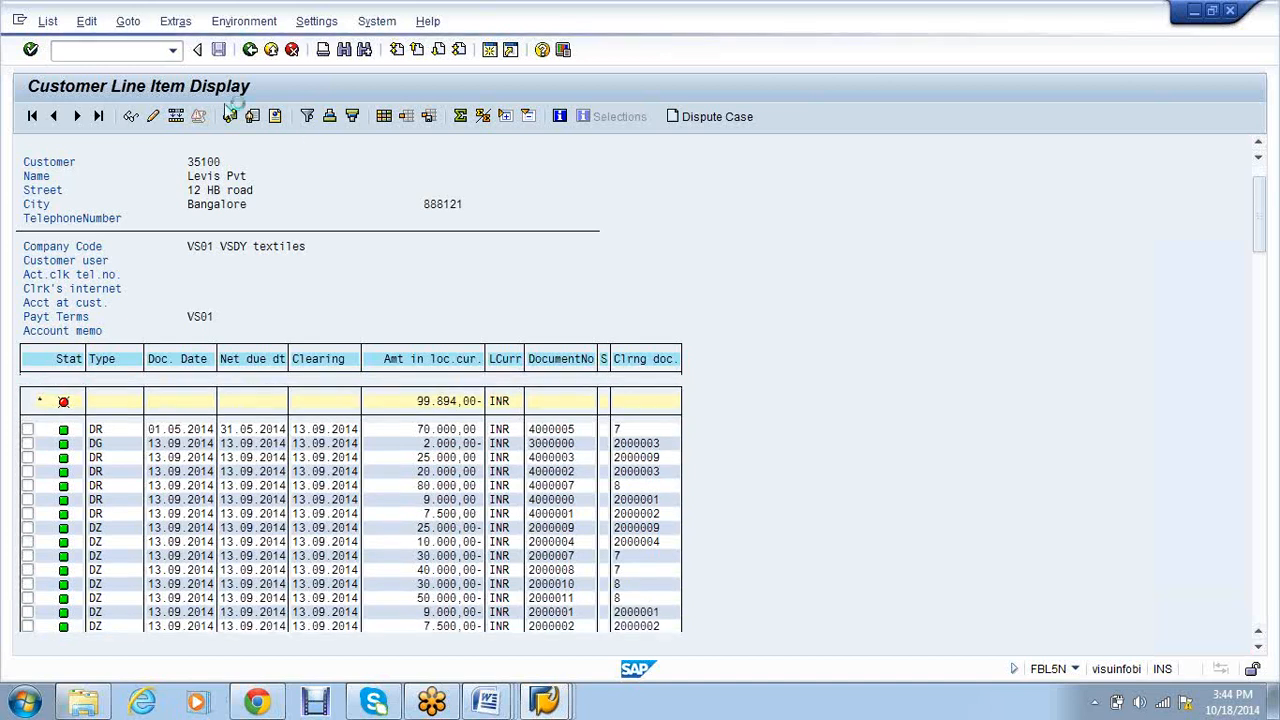
{"action": "scroll", "coordinate": [255, 58], "scroll_direction": "down", "scroll_amount": 1}
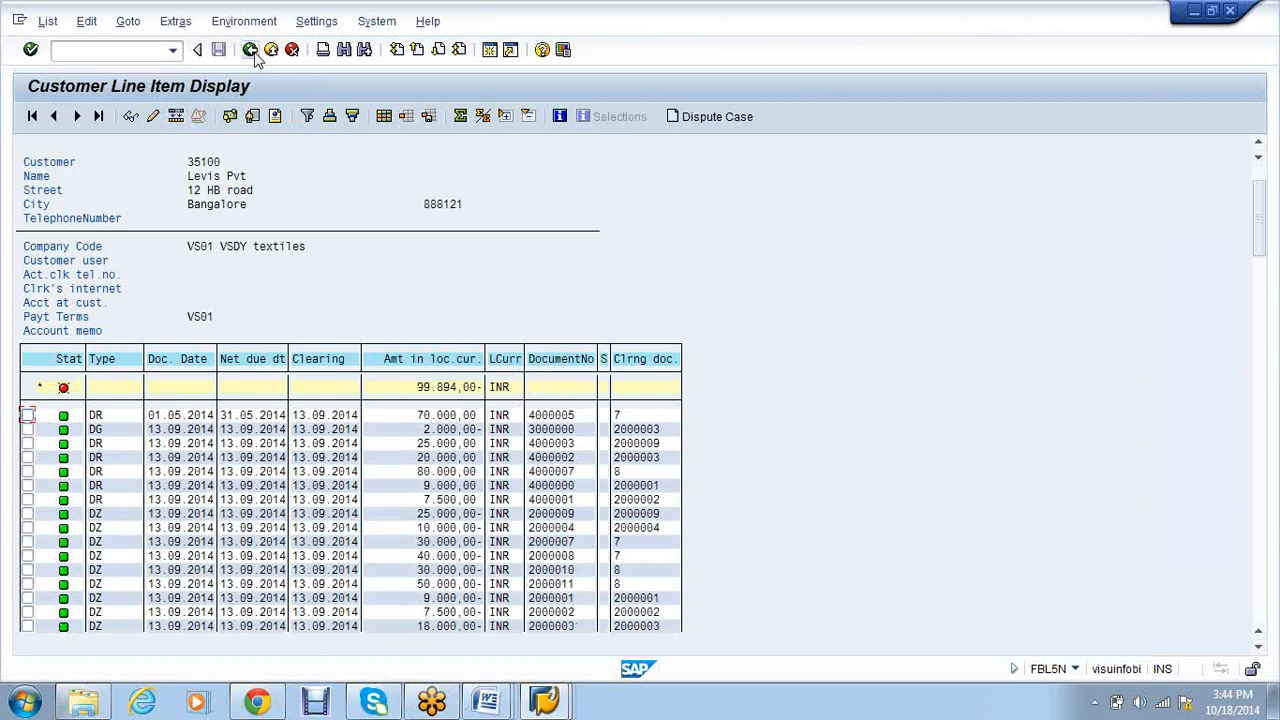
{"action": "left_click", "coordinate": [252, 52]}
Open the ABST2 Preparation for Year-End Closing manual from the Year End Closing folder and read its functionality, scenario and requirements.
{"action": "left_click", "coordinate": [83, 701]}
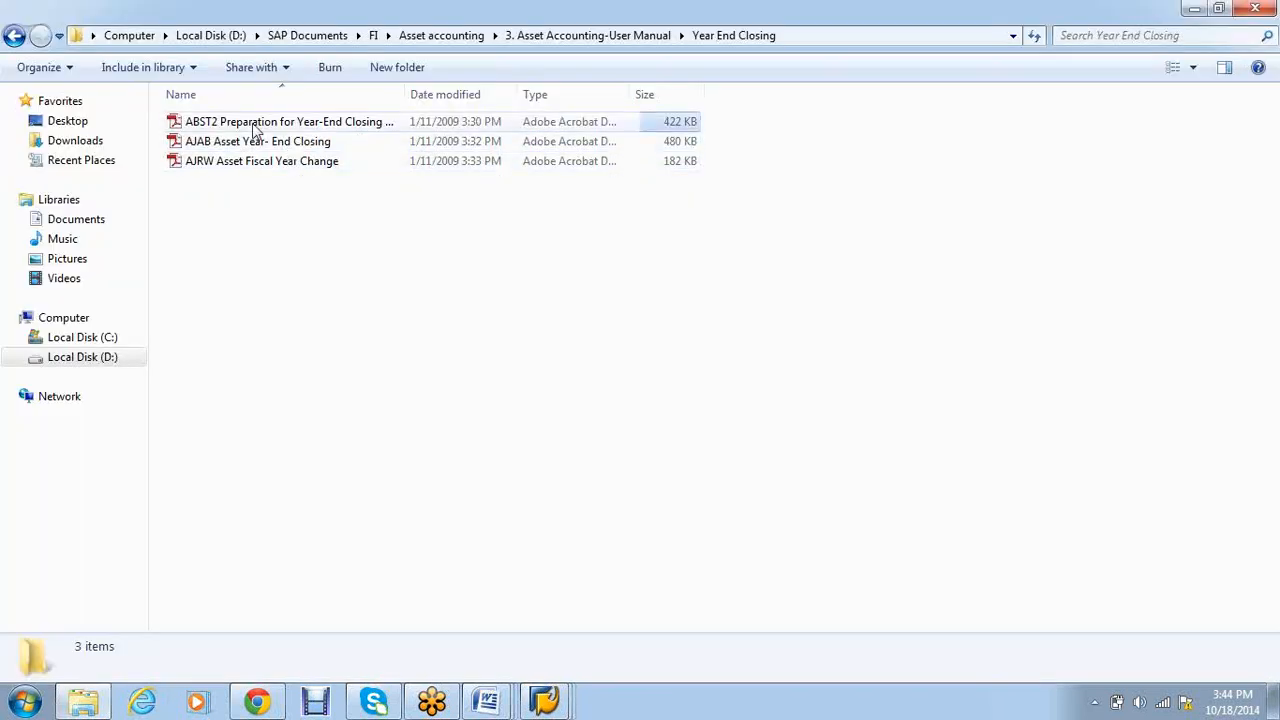
{"action": "double_click", "coordinate": [255, 124]}
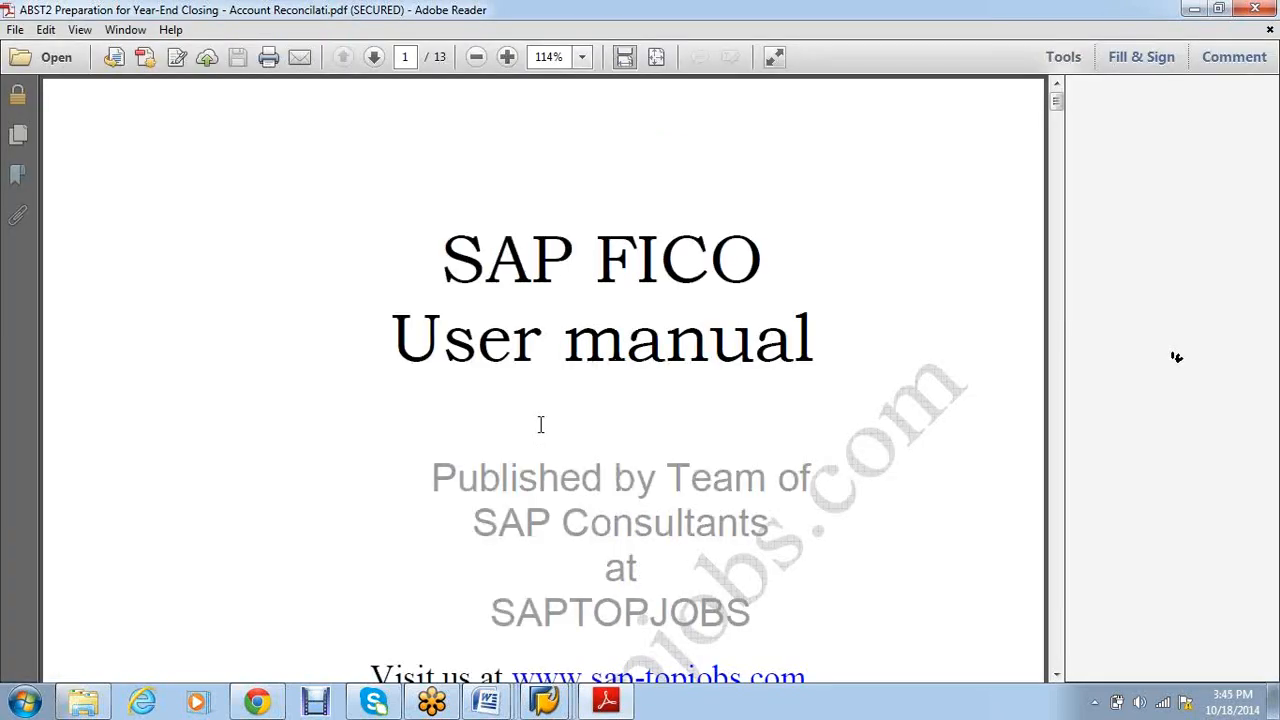
{"action": "scroll", "coordinate": [605, 327], "scroll_direction": "down", "scroll_amount": 5}
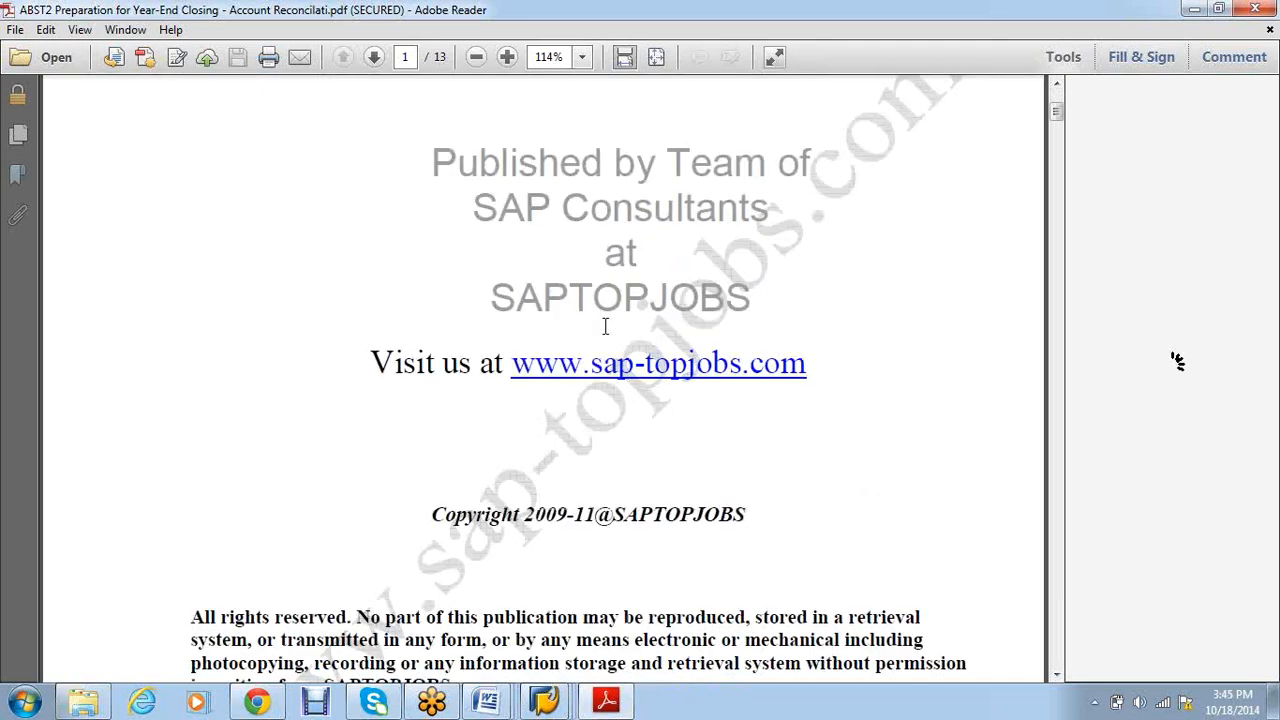
{"action": "scroll", "coordinate": [605, 327], "scroll_direction": "down", "scroll_amount": 10}
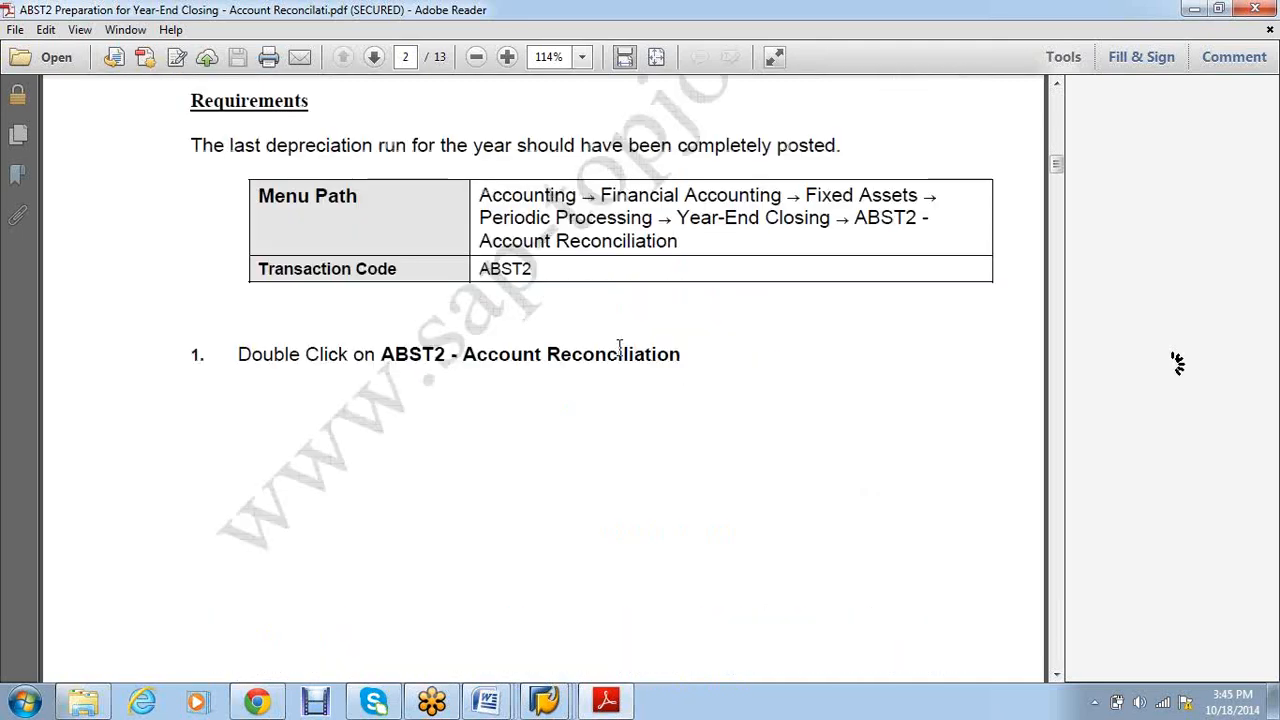
{"action": "scroll", "coordinate": [619, 347], "scroll_direction": "up", "scroll_amount": 1}
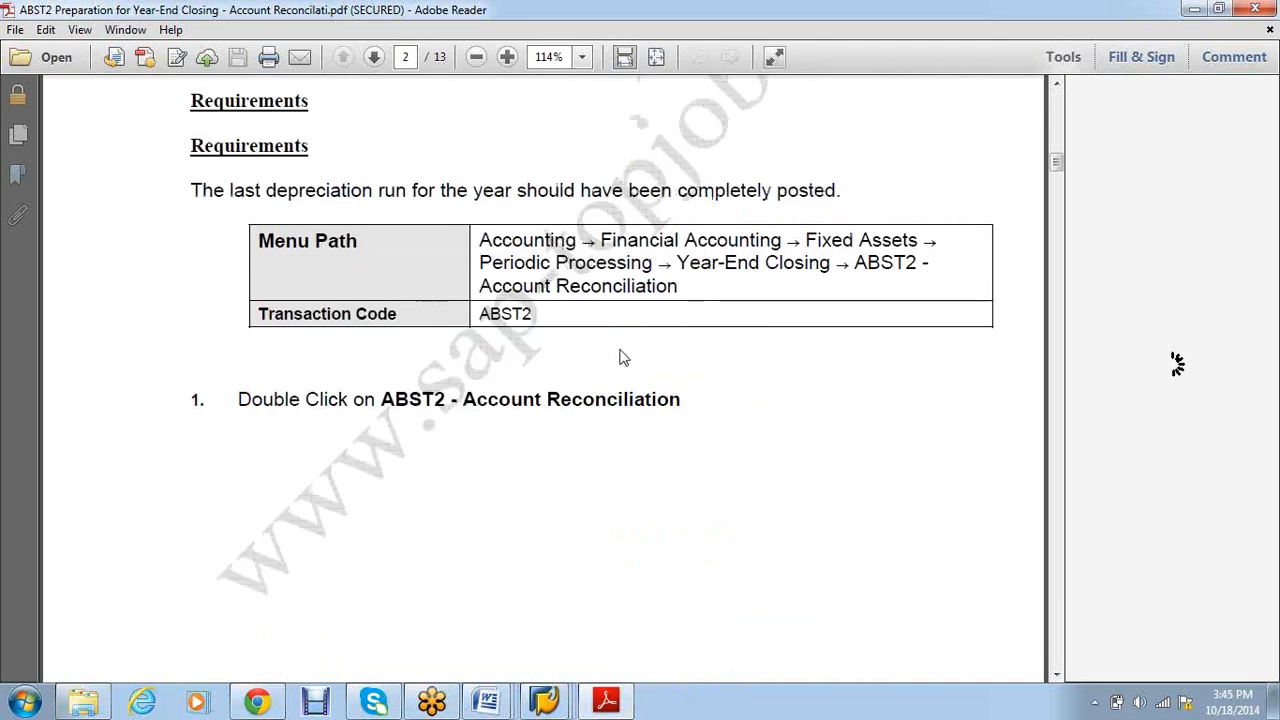
{"action": "scroll", "coordinate": [620, 350], "scroll_direction": "up", "scroll_amount": 5}
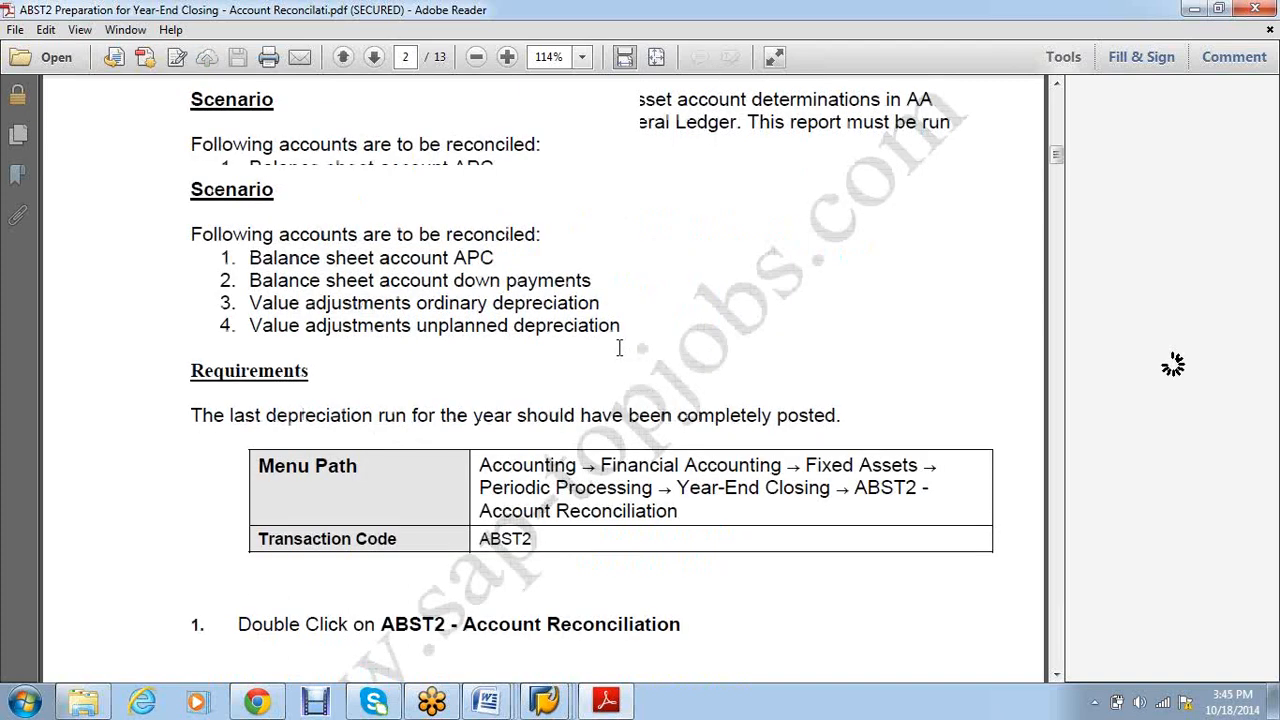
{"action": "scroll", "coordinate": [619, 347], "scroll_direction": "up", "scroll_amount": 5}
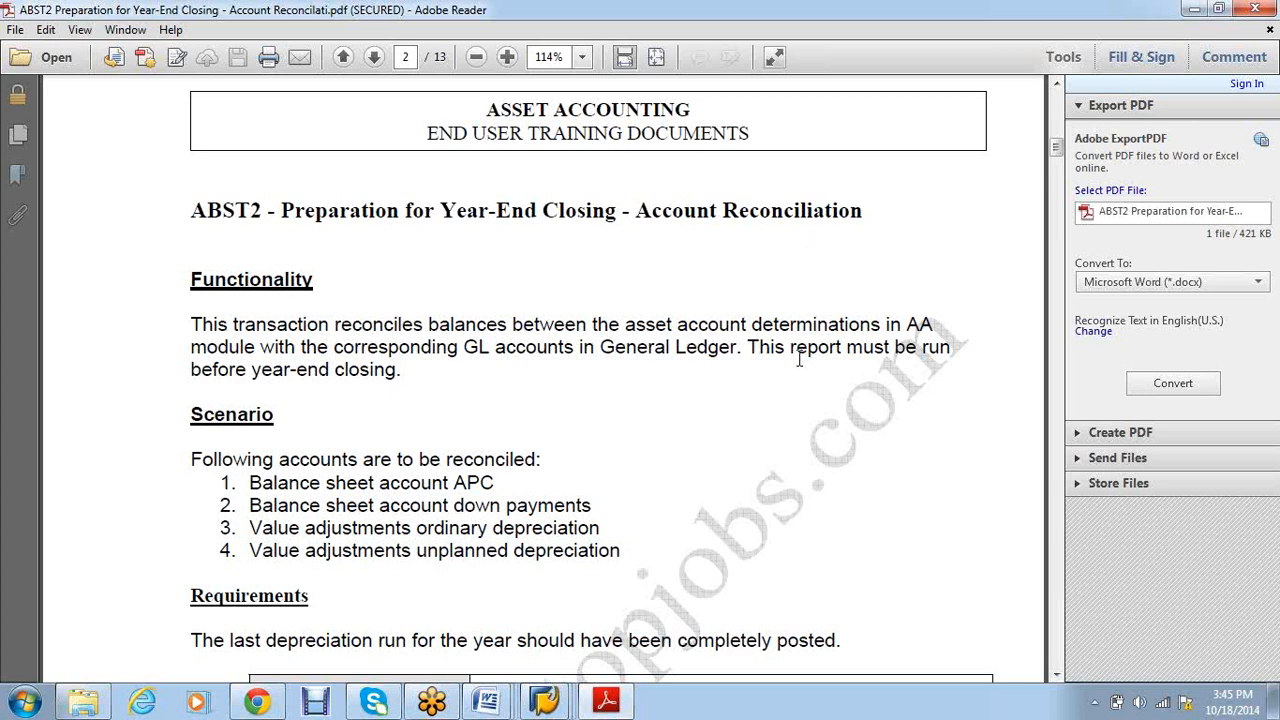
Examine the manual's instructions for running the account reconciliation in the background, up to calling the job overview.
{"action": "scroll", "coordinate": [797, 368], "scroll_direction": "down", "scroll_amount": 1}
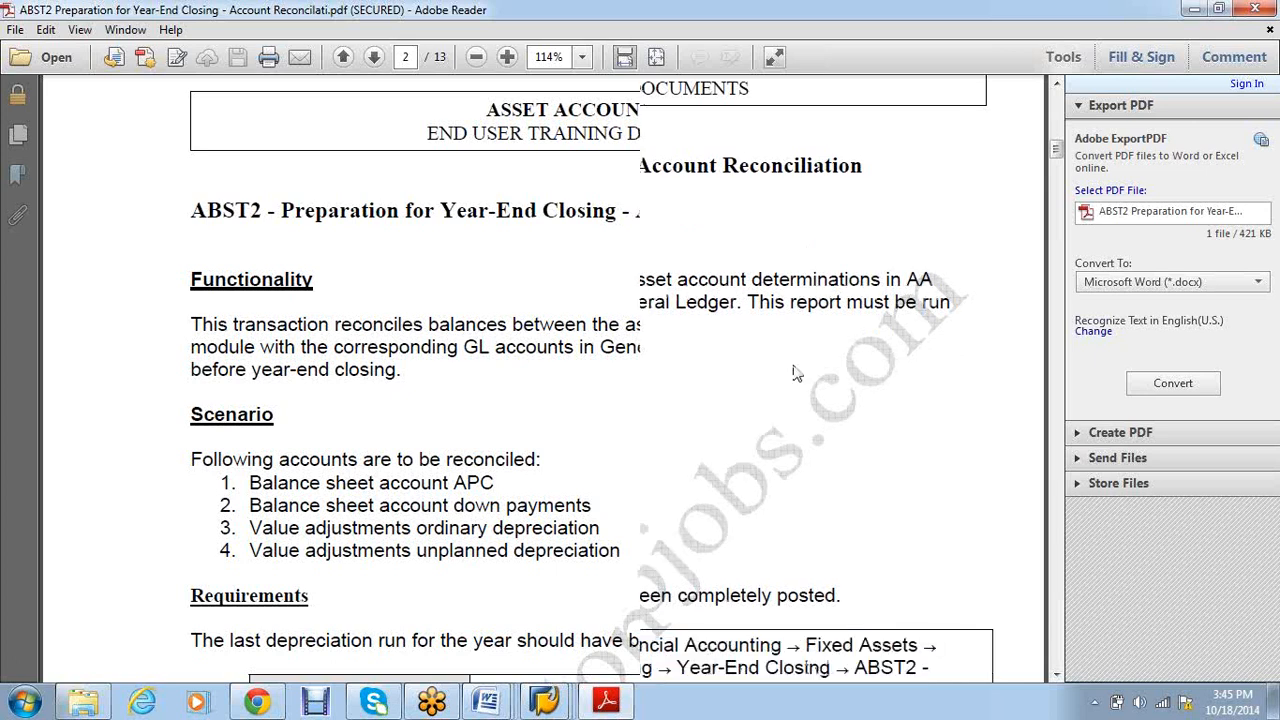
{"action": "scroll", "coordinate": [797, 373], "scroll_direction": "down", "scroll_amount": 2}
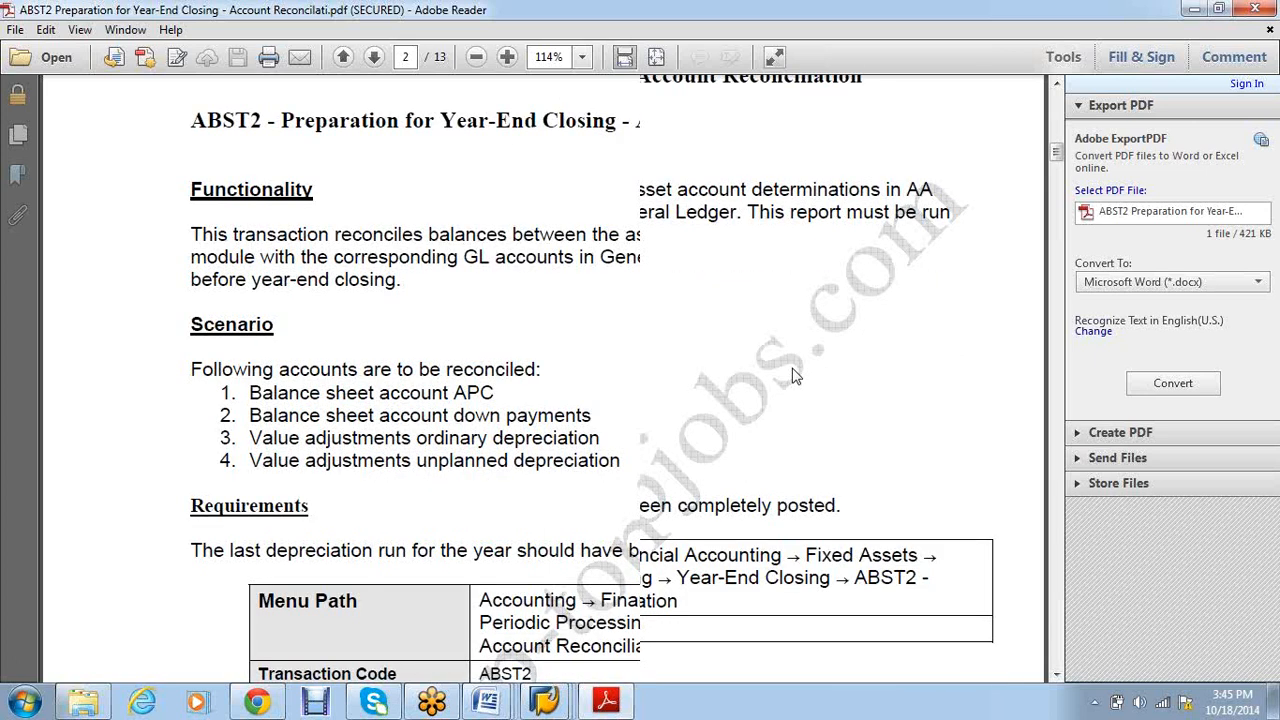
{"action": "scroll", "coordinate": [791, 375], "scroll_direction": "down", "scroll_amount": 8}
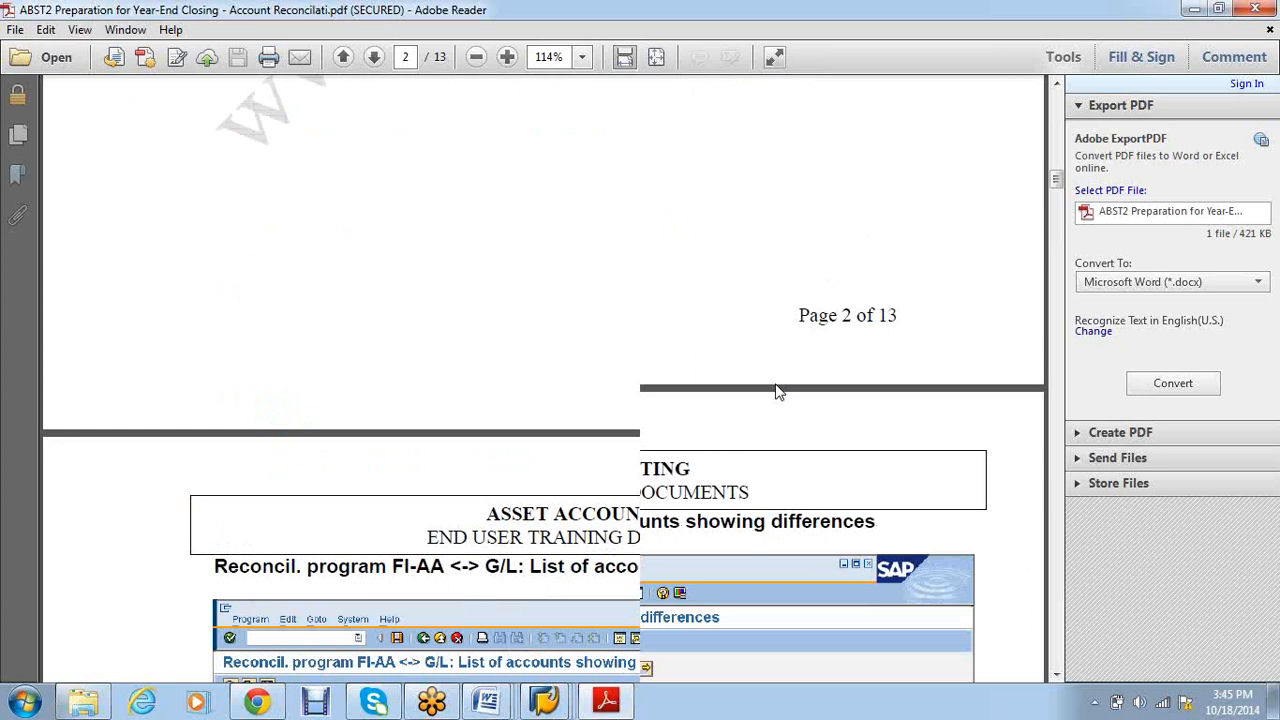
{"action": "scroll", "coordinate": [779, 390], "scroll_direction": "down", "scroll_amount": 6}
{"action": "scroll", "coordinate": [776, 378], "scroll_direction": "down", "scroll_amount": 10}
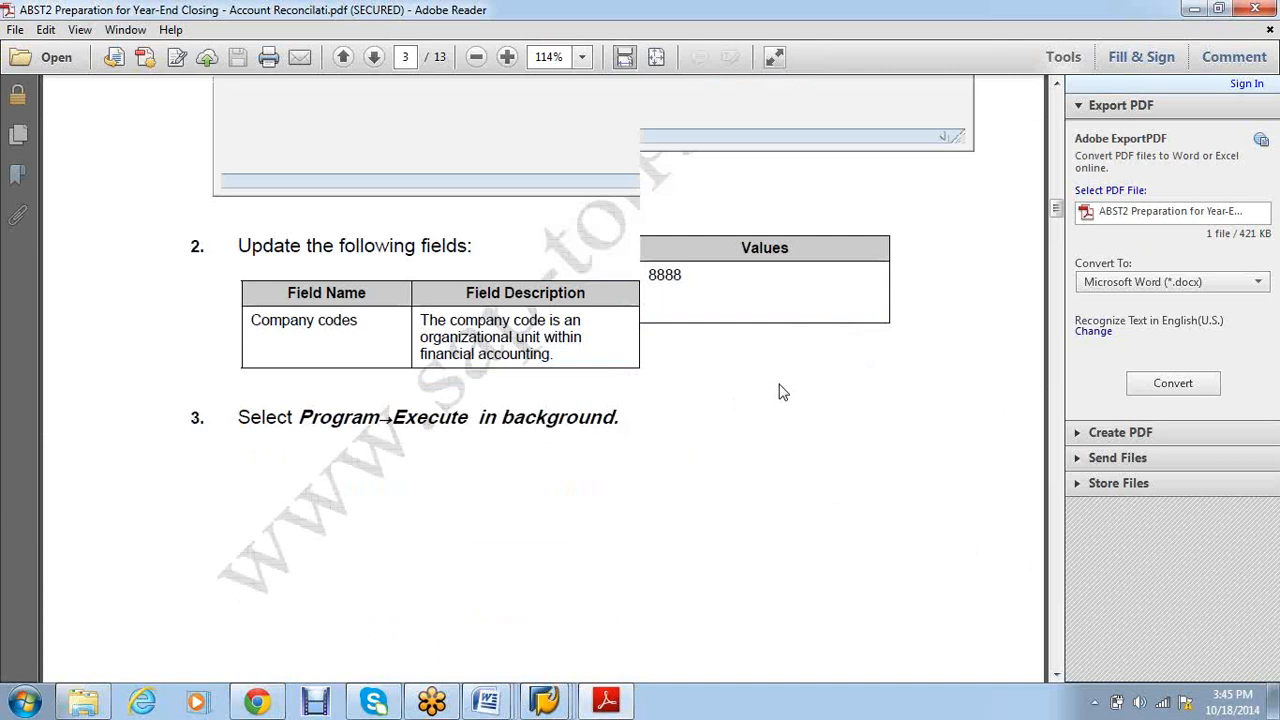
{"action": "scroll", "coordinate": [783, 392], "scroll_direction": "down", "scroll_amount": 10}
{"action": "scroll", "coordinate": [781, 382], "scroll_direction": "down", "scroll_amount": 10}
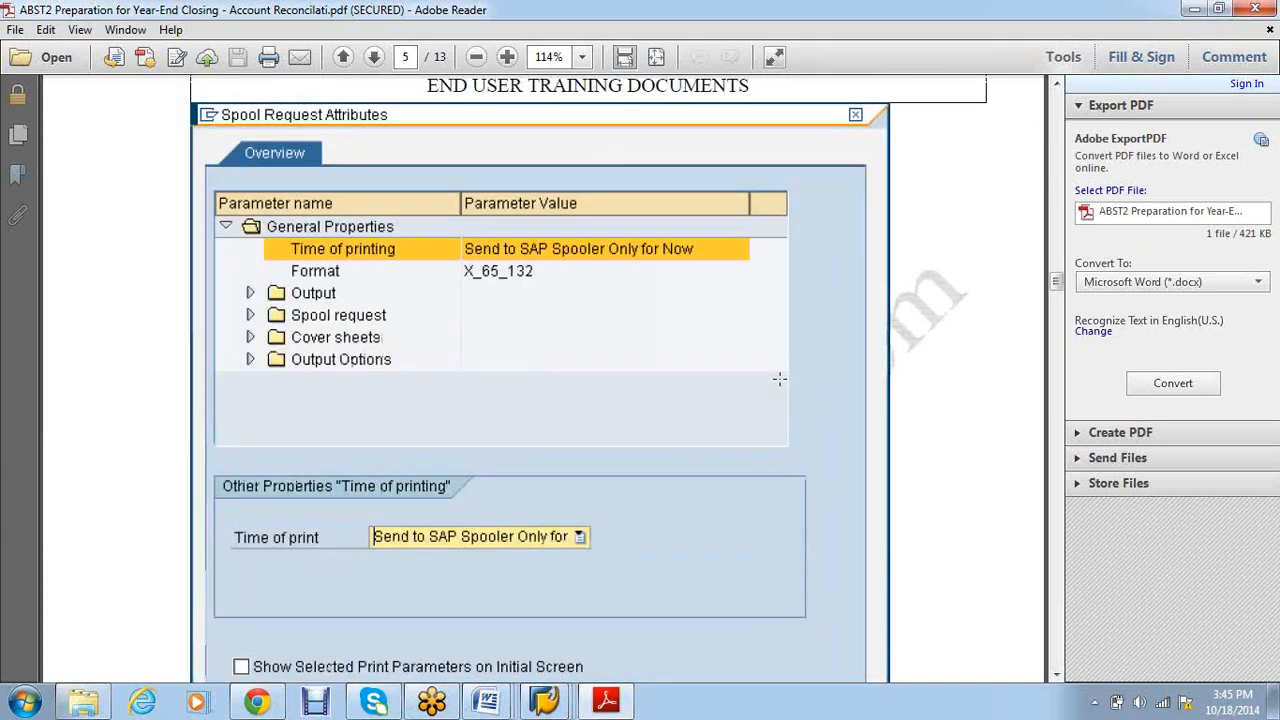
{"action": "scroll", "coordinate": [779, 378], "scroll_direction": "down", "scroll_amount": 5}
{"action": "scroll", "coordinate": [781, 380], "scroll_direction": "down", "scroll_amount": 5}
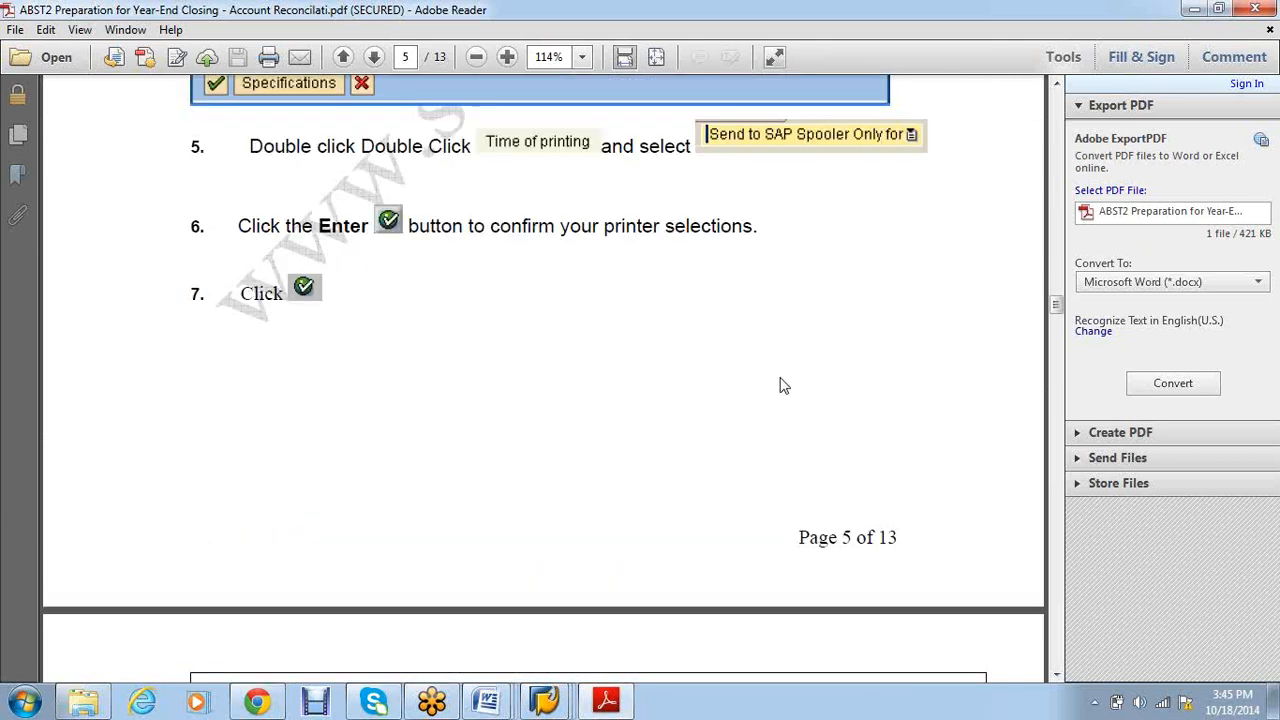
{"action": "scroll", "coordinate": [781, 381], "scroll_direction": "down", "scroll_amount": 6}
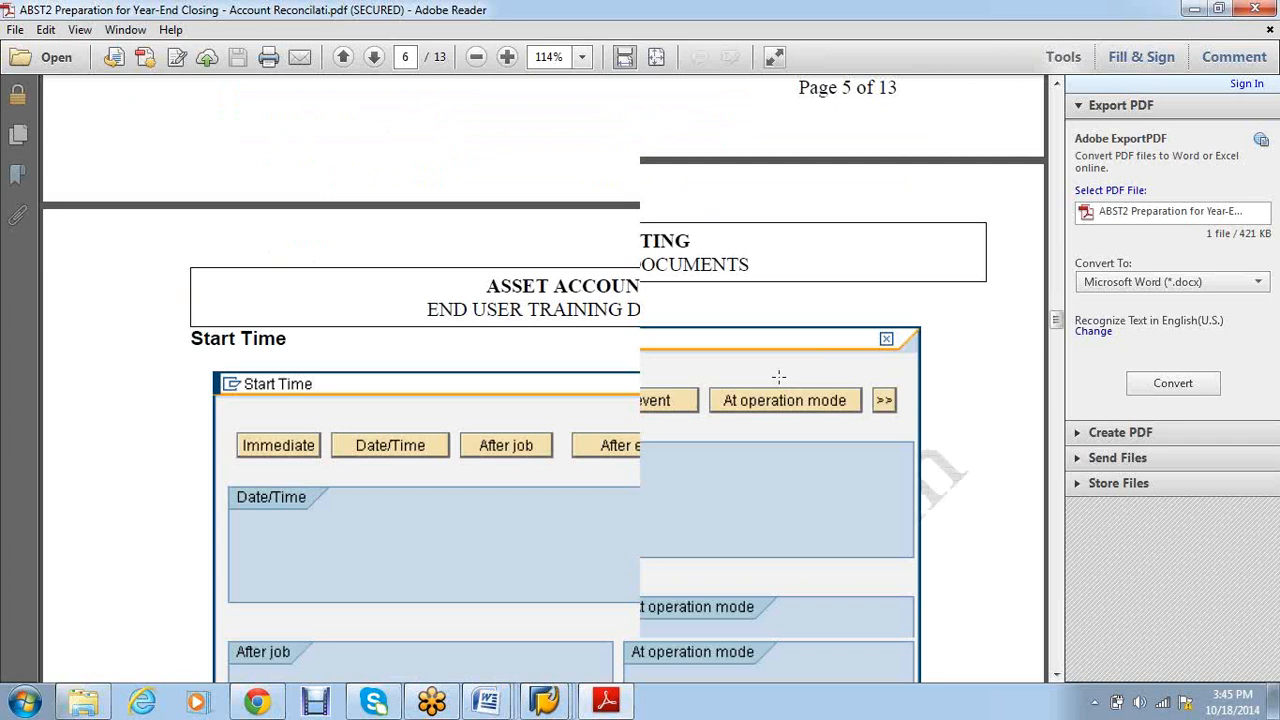
{"action": "scroll", "coordinate": [779, 376], "scroll_direction": "down", "scroll_amount": 15}
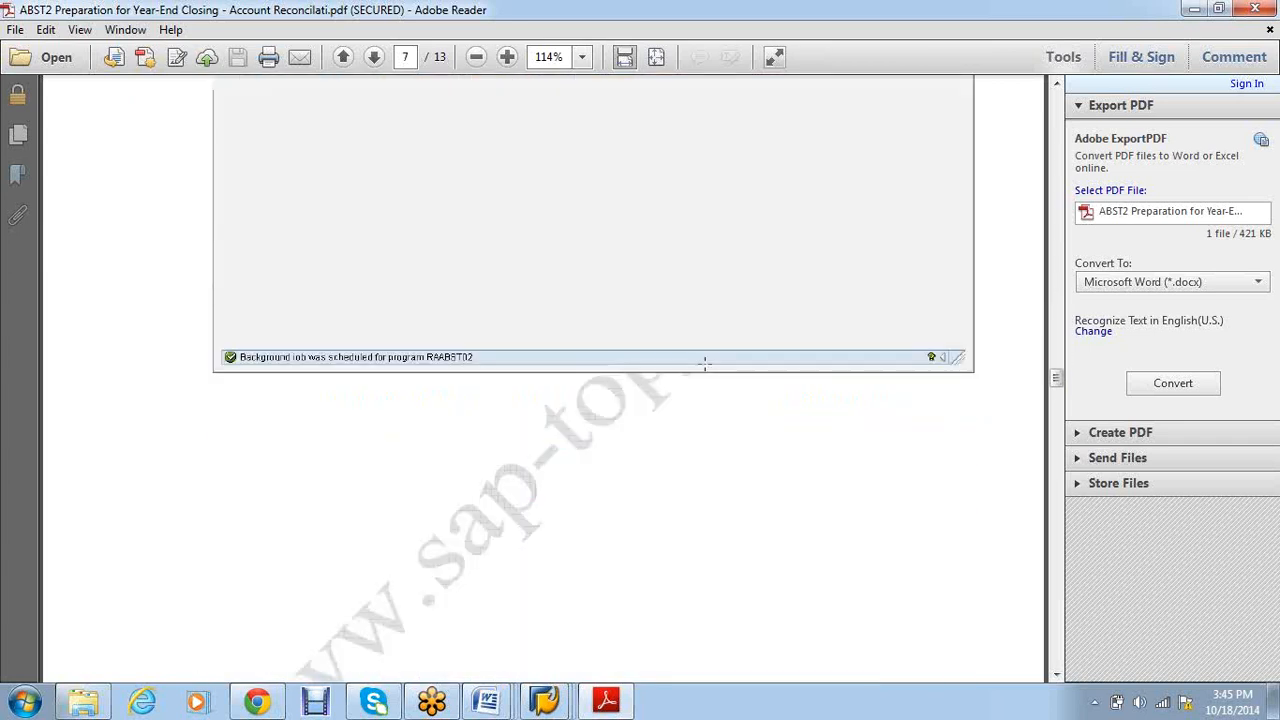
{"action": "scroll", "coordinate": [706, 370], "scroll_direction": "down", "scroll_amount": 5}
{"action": "scroll", "coordinate": [706, 374], "scroll_direction": "down", "scroll_amount": 8}
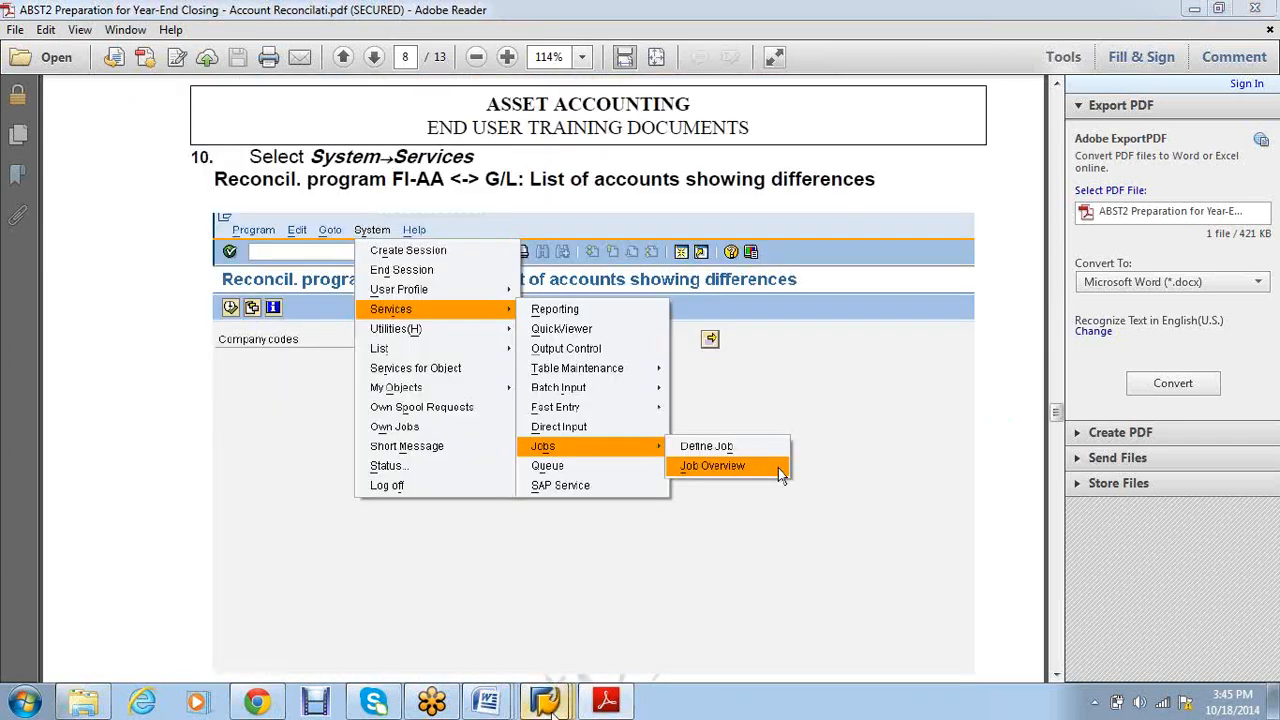
Switch to the SAP session with the G/L Account Line Item Display and start transaction ABST2 there.
{"action": "mouse_move", "coordinate": [550, 708]}
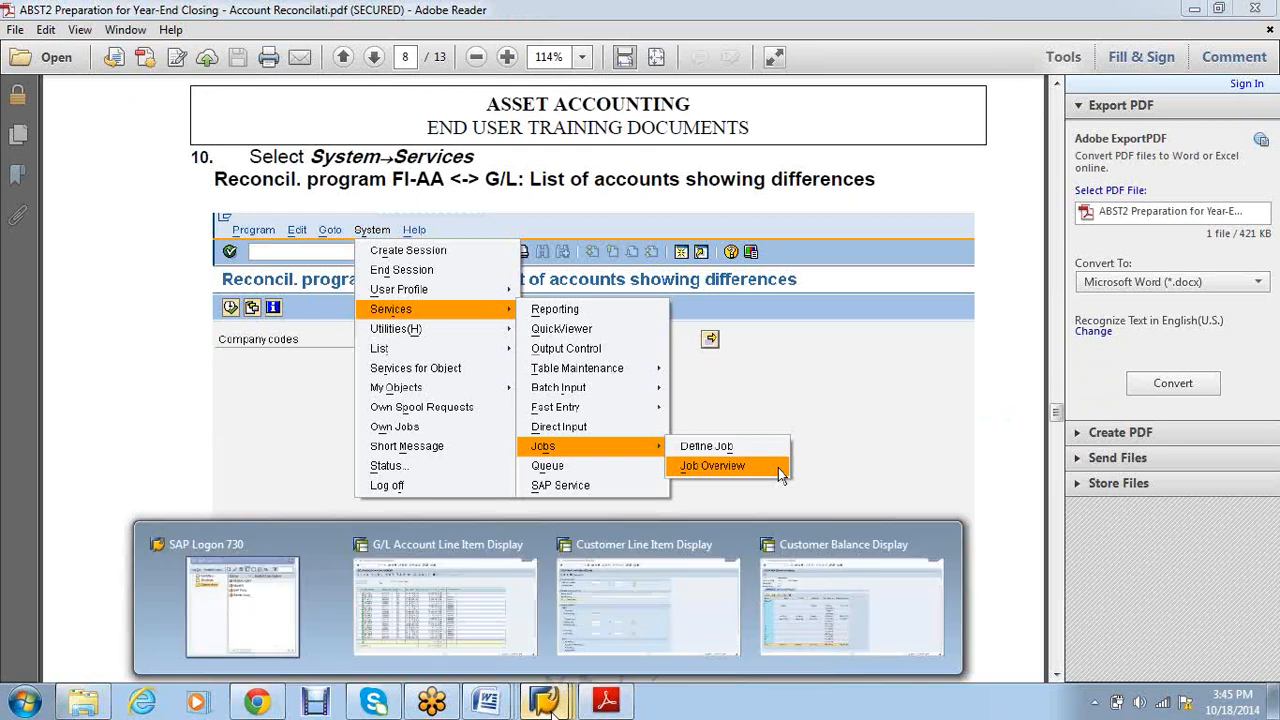
{"action": "key", "text": "alt+Tab"}
{"action": "type", "text": "/NABST2"}
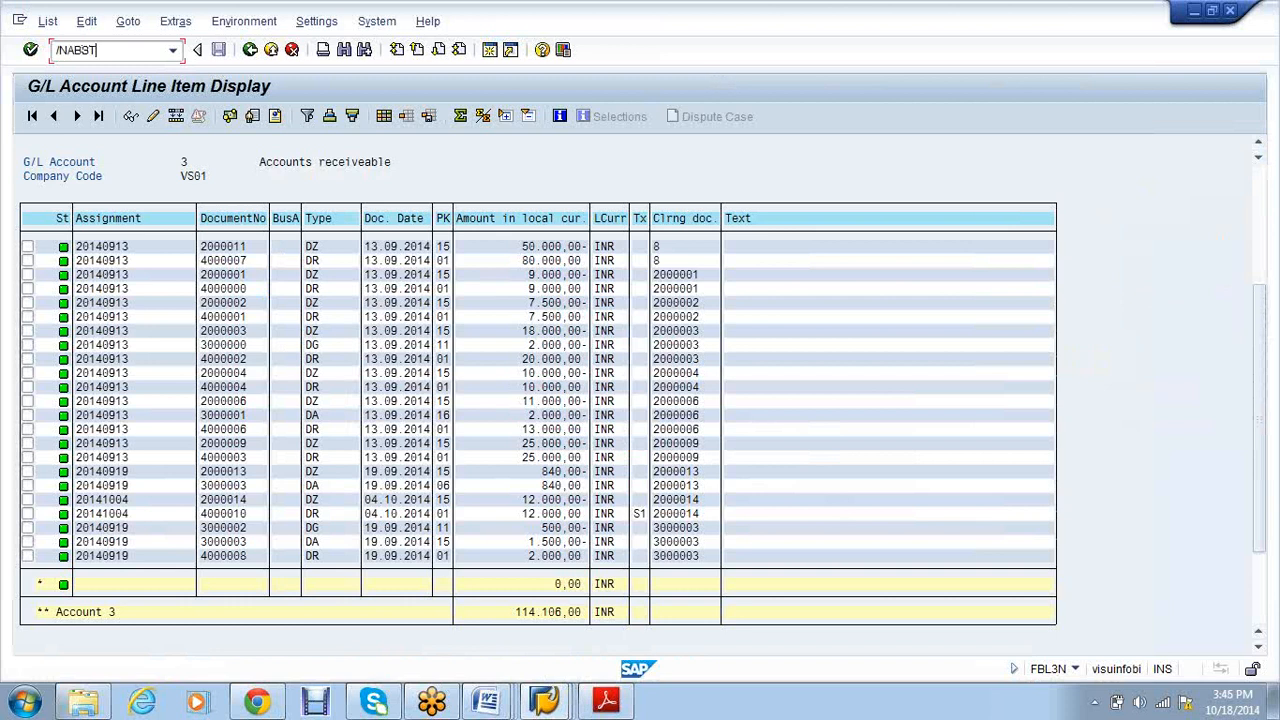
{"action": "key", "text": "Return"}
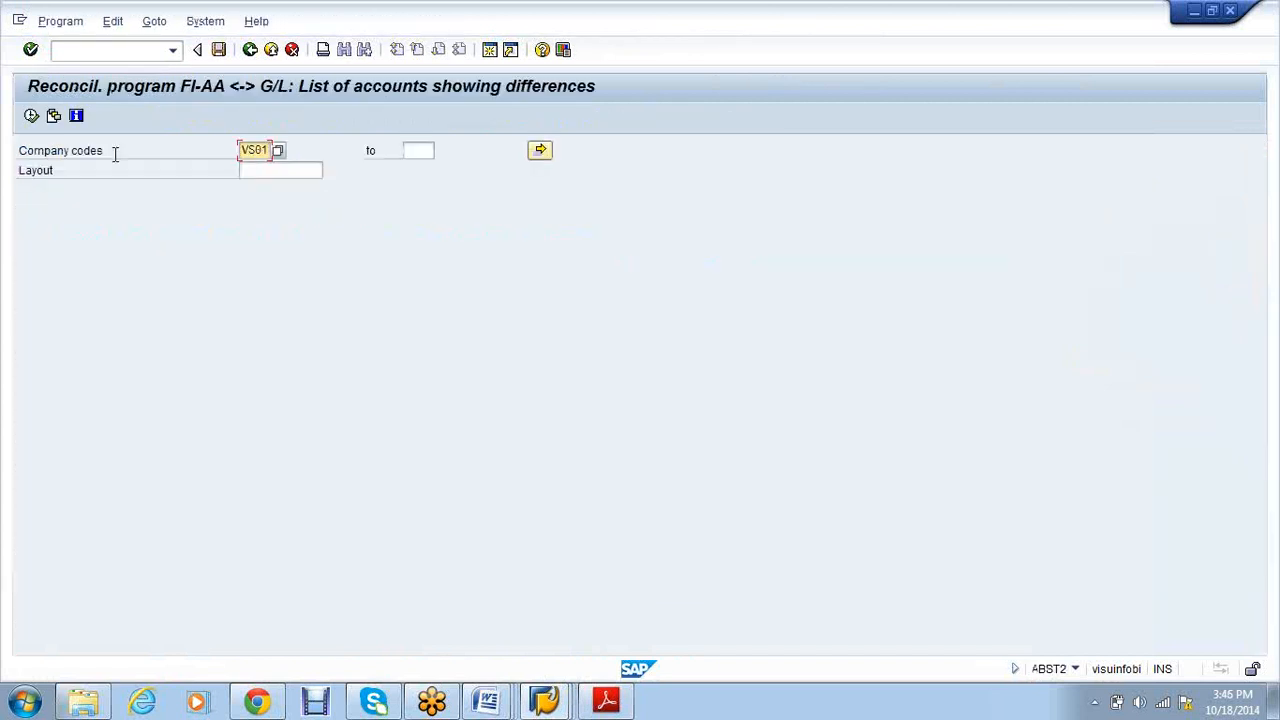
Schedule the FI-AA to G/L reconciliation program for company code VS01 as an immediate background job with output device lp01.
{"action": "left_click", "coordinate": [52, 24]}
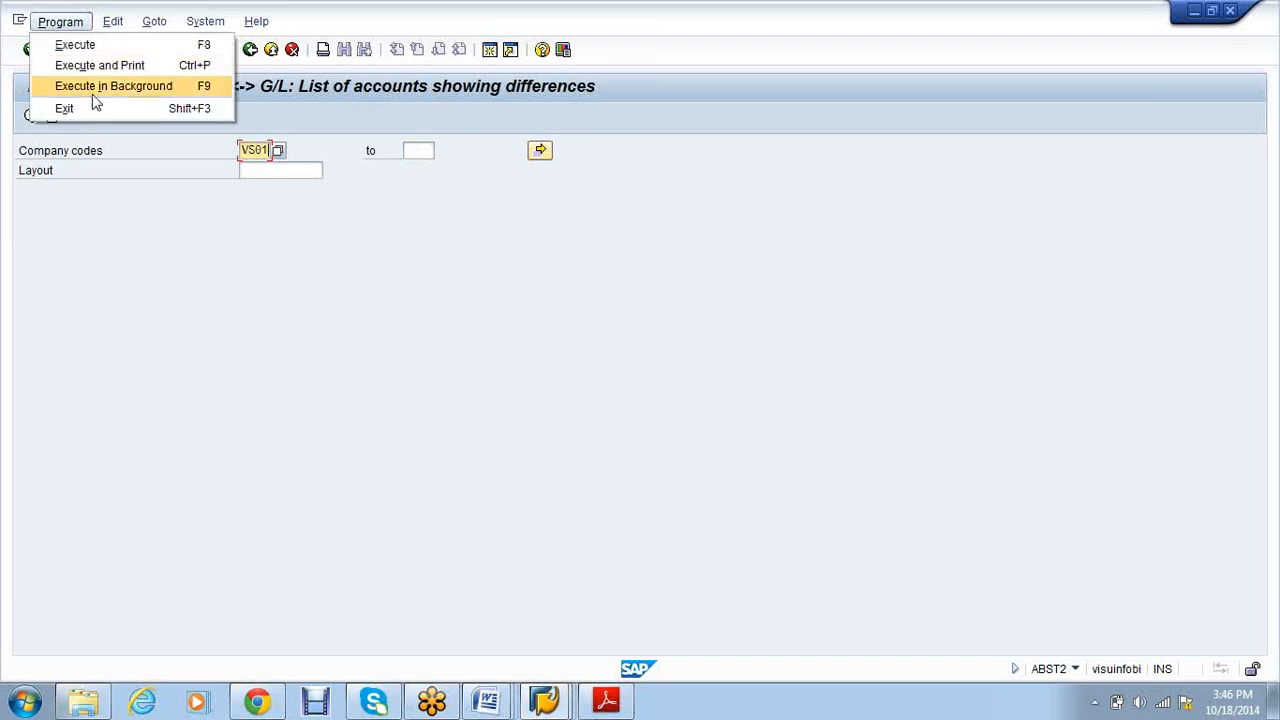
{"action": "left_click", "coordinate": [95, 96]}
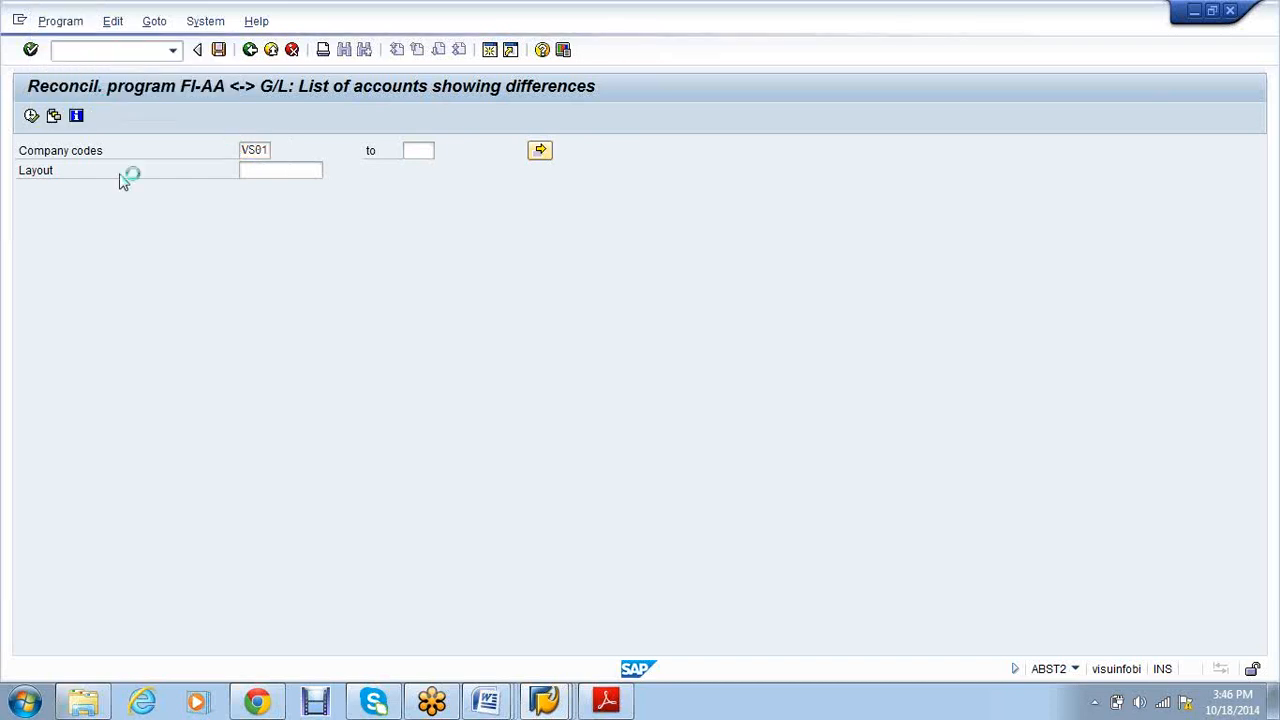
{"action": "type", "text": "lp01"}
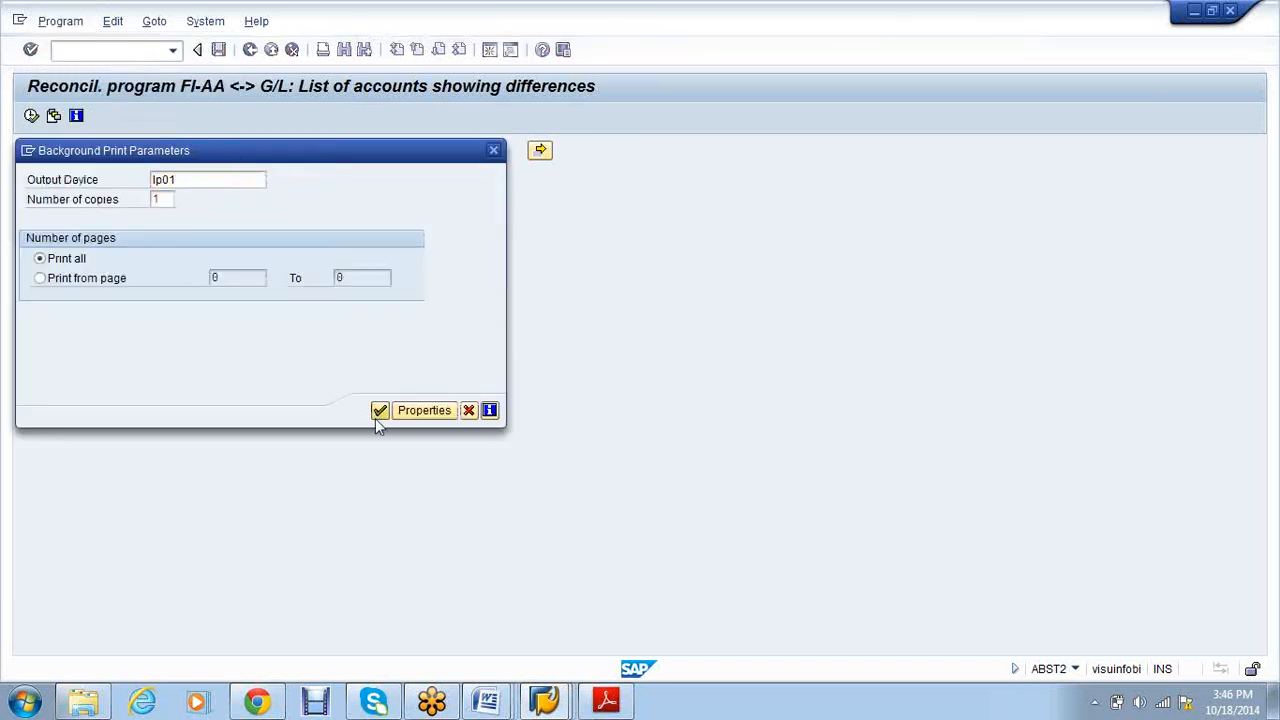
{"action": "left_click", "coordinate": [380, 411]}
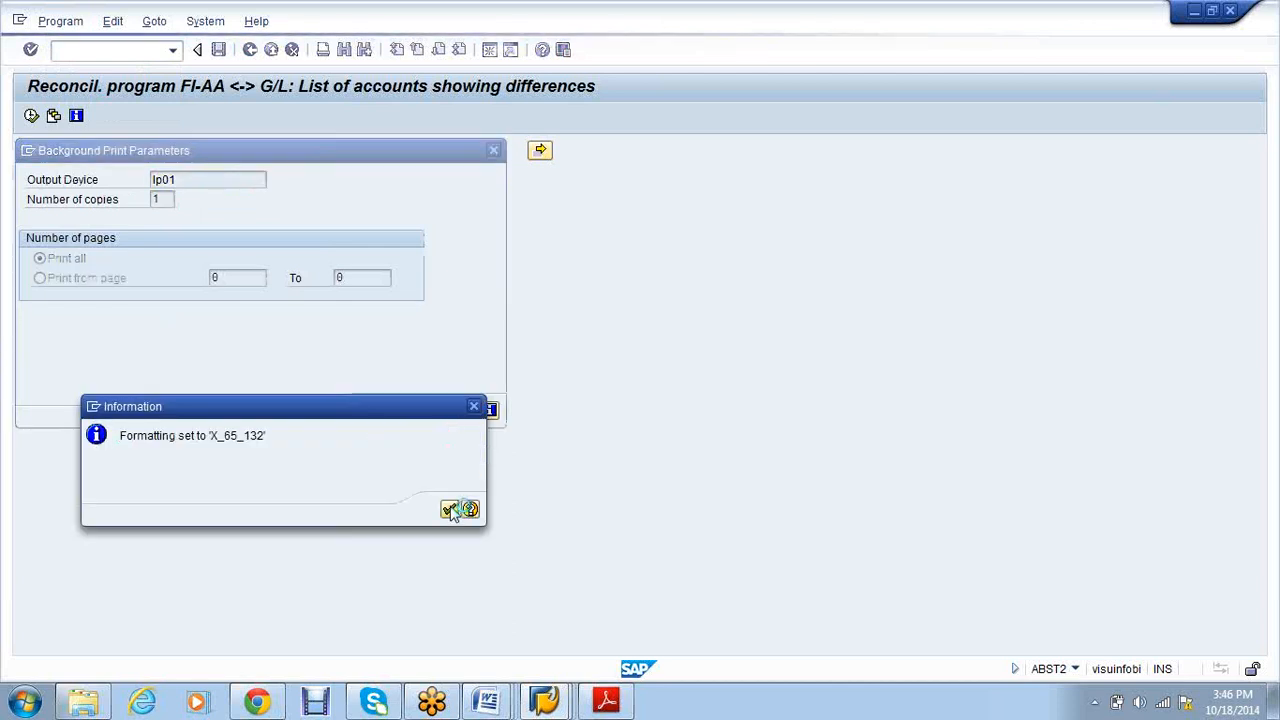
{"action": "left_click", "coordinate": [451, 510]}
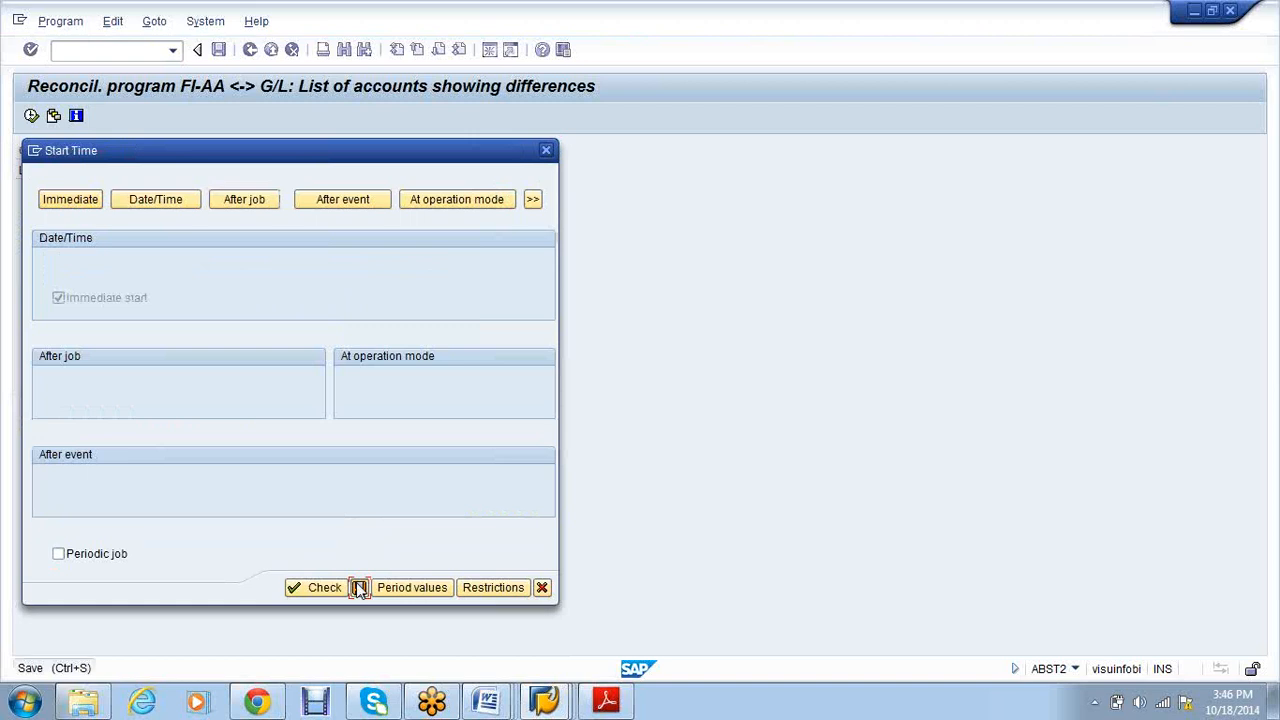
{"action": "left_click", "coordinate": [360, 587]}
Open the Job Overview from the system services and run the job selection to list the background jobs.
{"action": "left_click", "coordinate": [203, 22]}
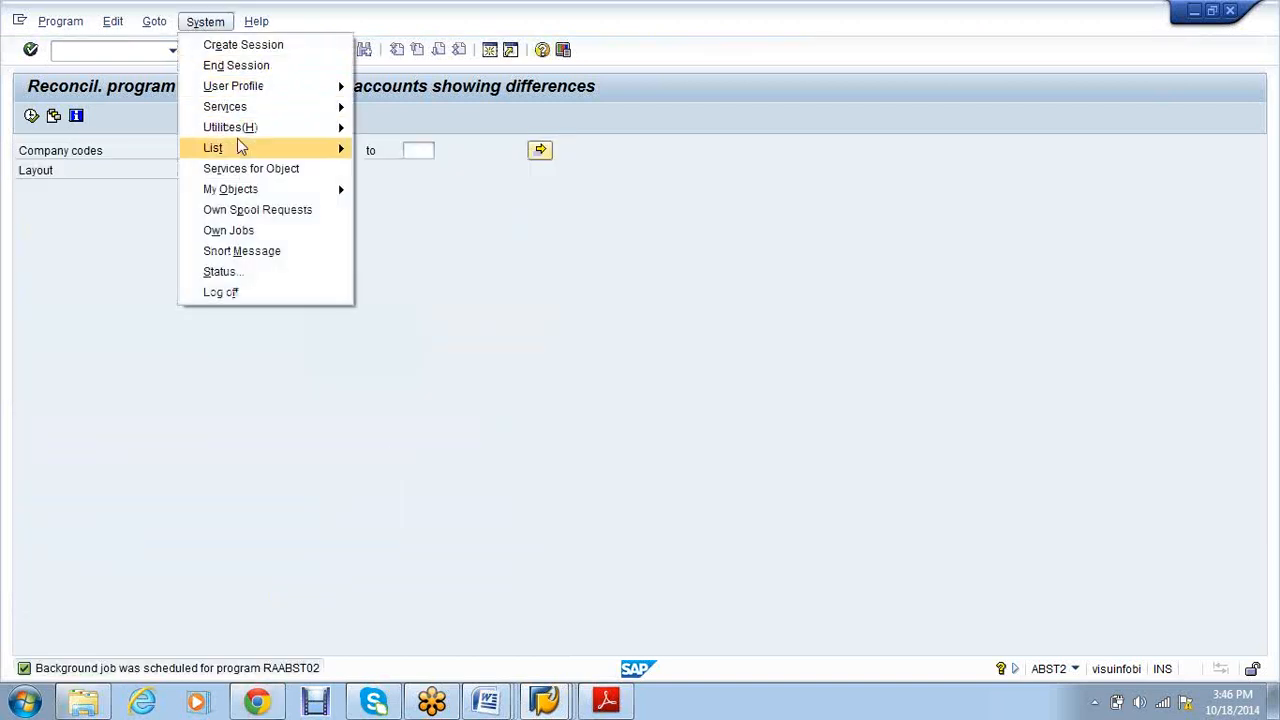
{"action": "mouse_move", "coordinate": [268, 108]}
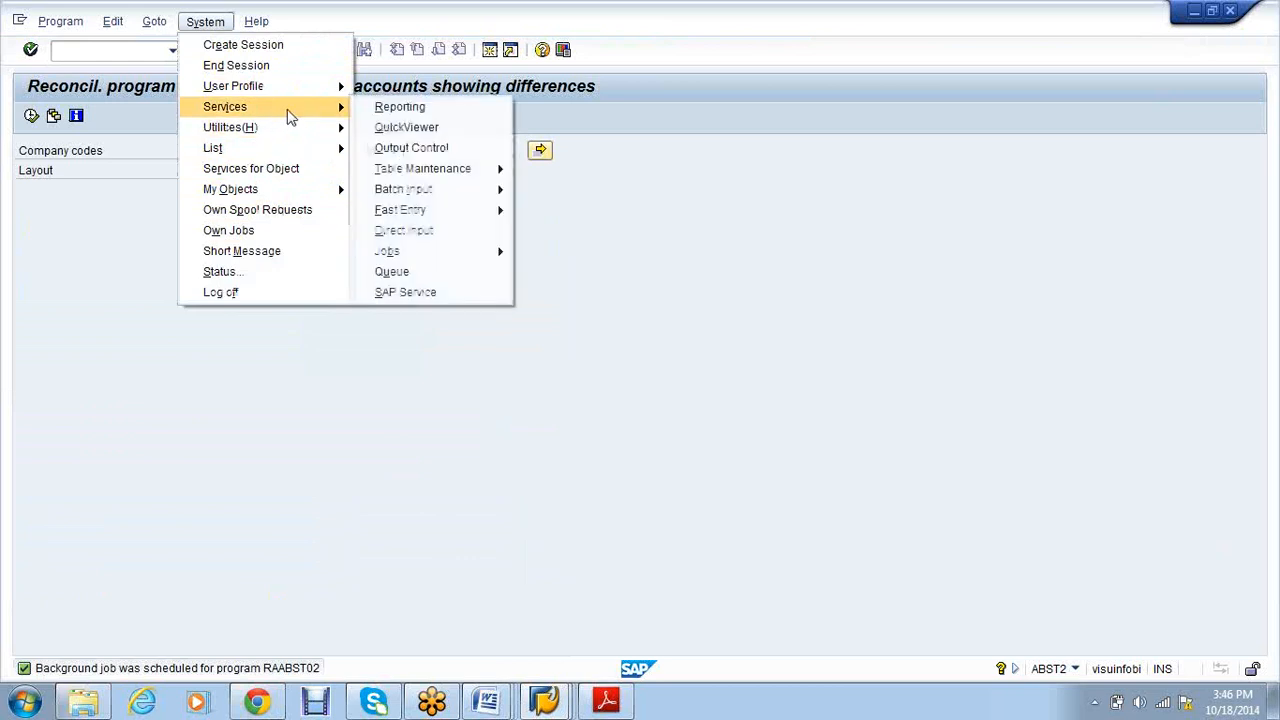
{"action": "mouse_move", "coordinate": [463, 250]}
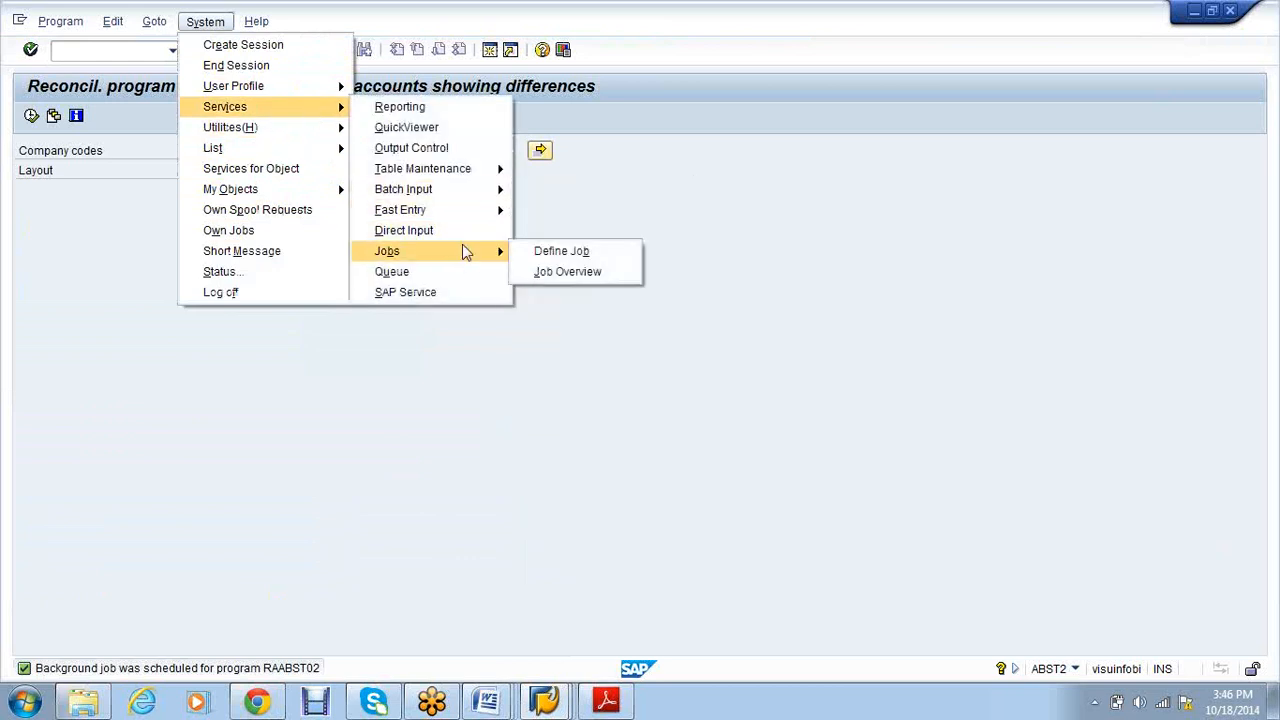
{"action": "left_click", "coordinate": [563, 268]}
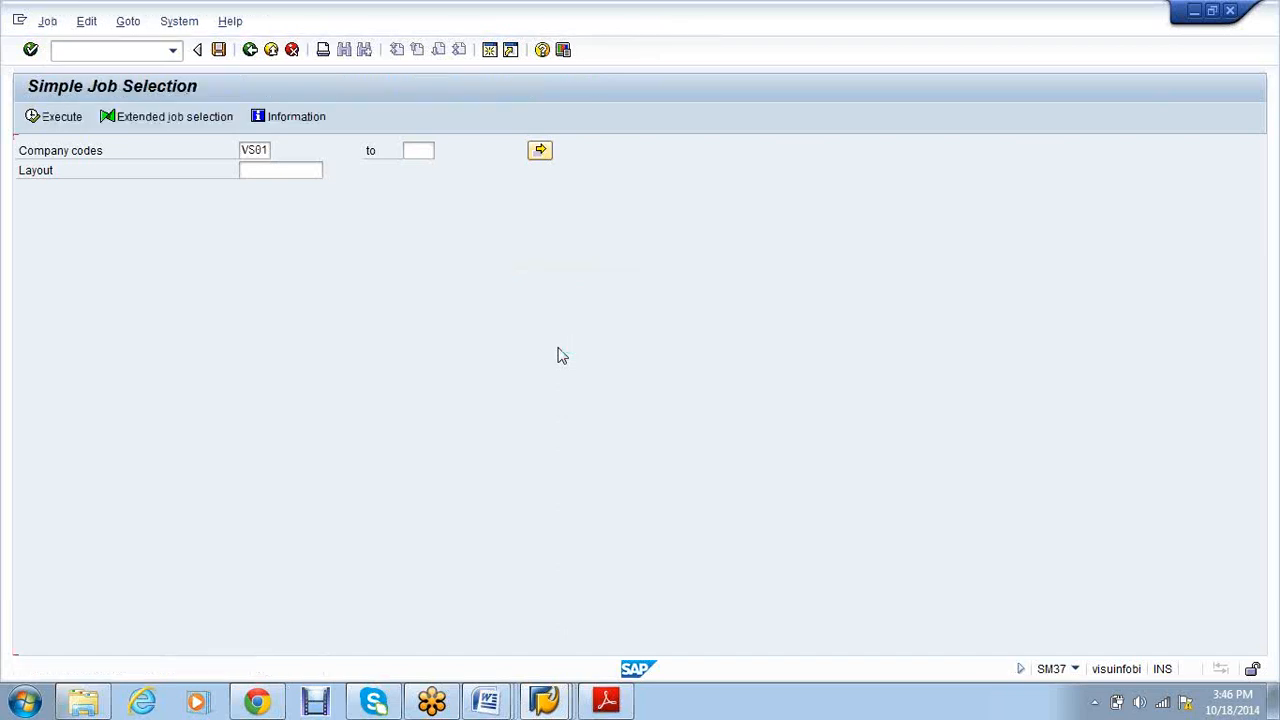
{"action": "left_click", "coordinate": [55, 117]}
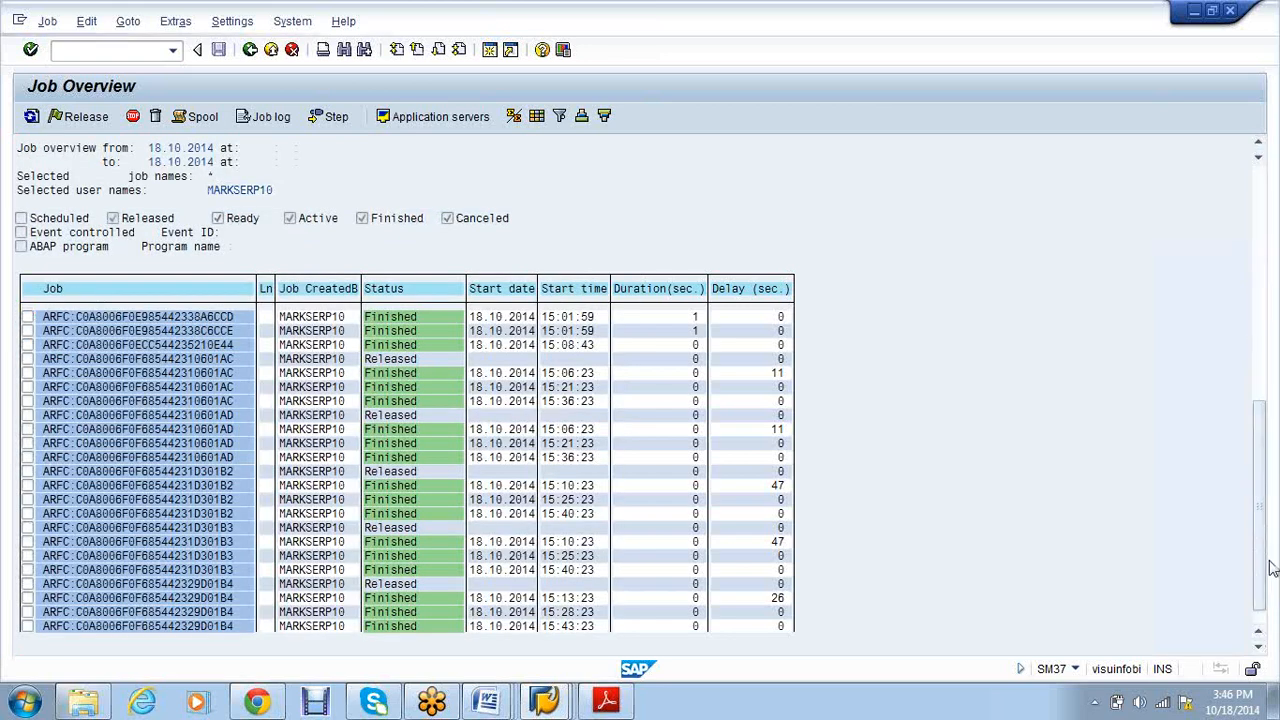
Request the spool list of the finished background job started at 15:28:23 in the Job Overview.
{"action": "left_click_drag", "start_coordinate": [1269, 562], "coordinate": [1269, 564]}
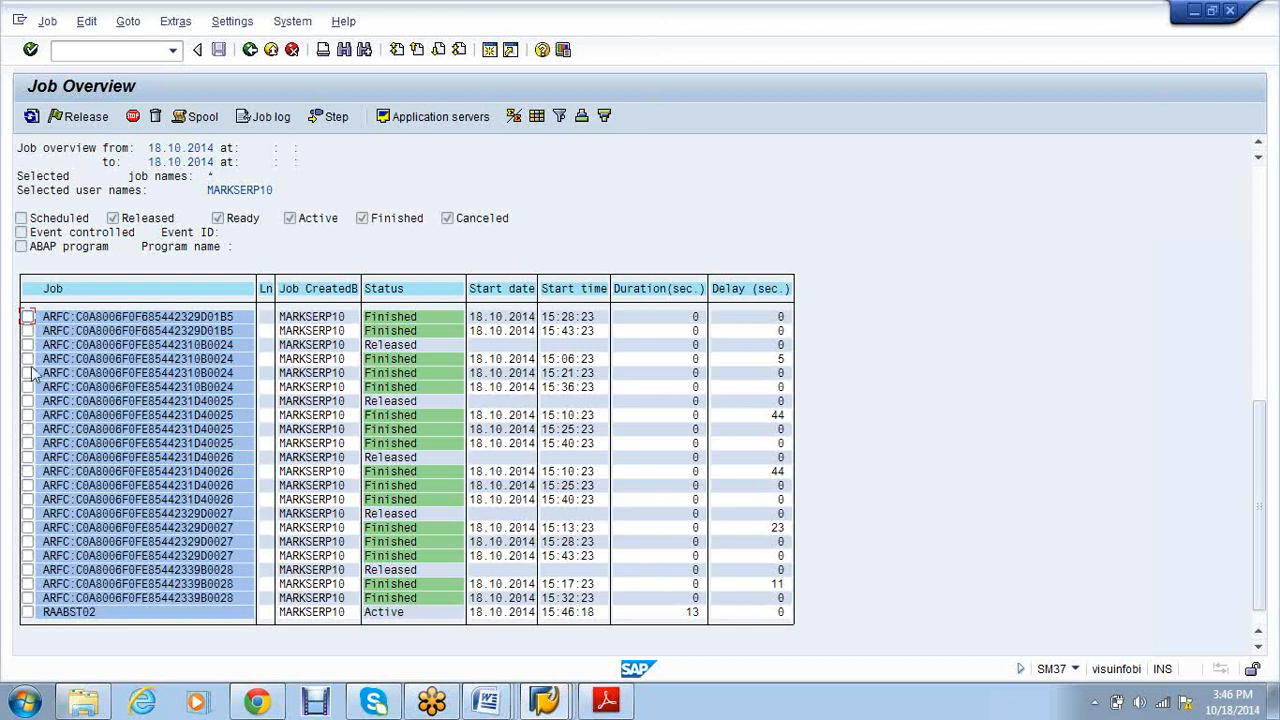
{"action": "left_click", "coordinate": [27, 316]}
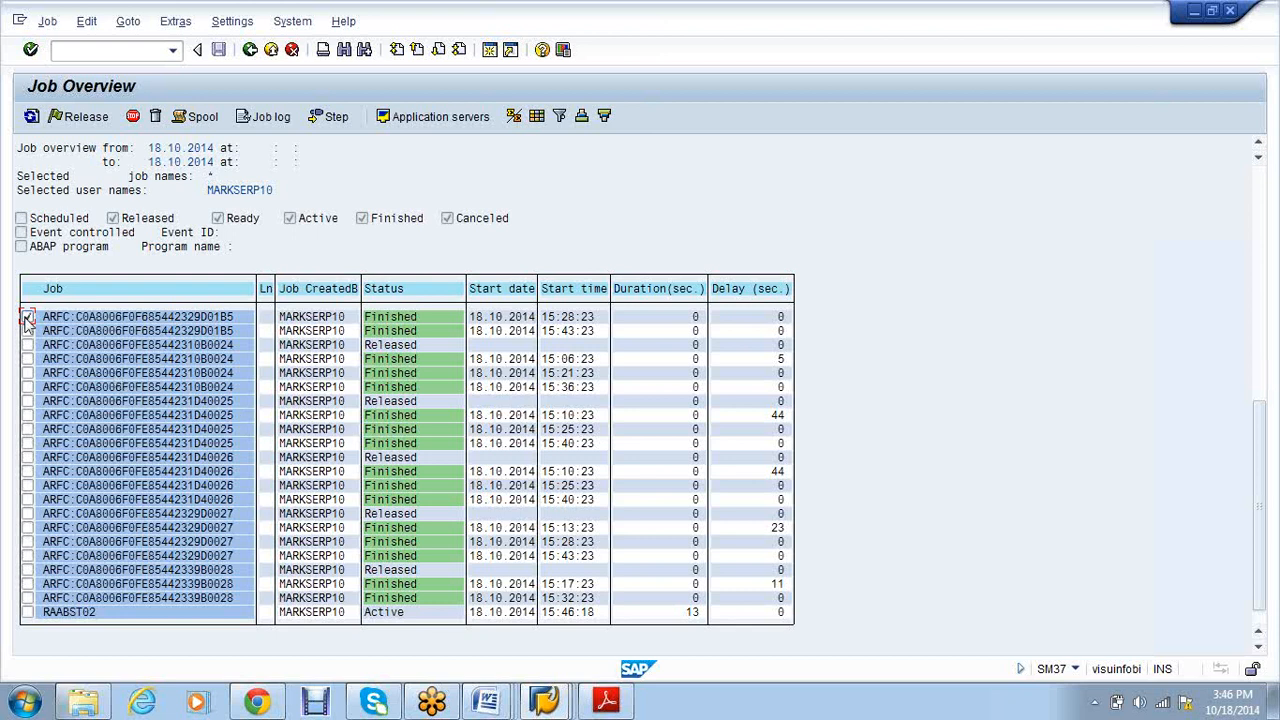
{"action": "left_click", "coordinate": [192, 117]}
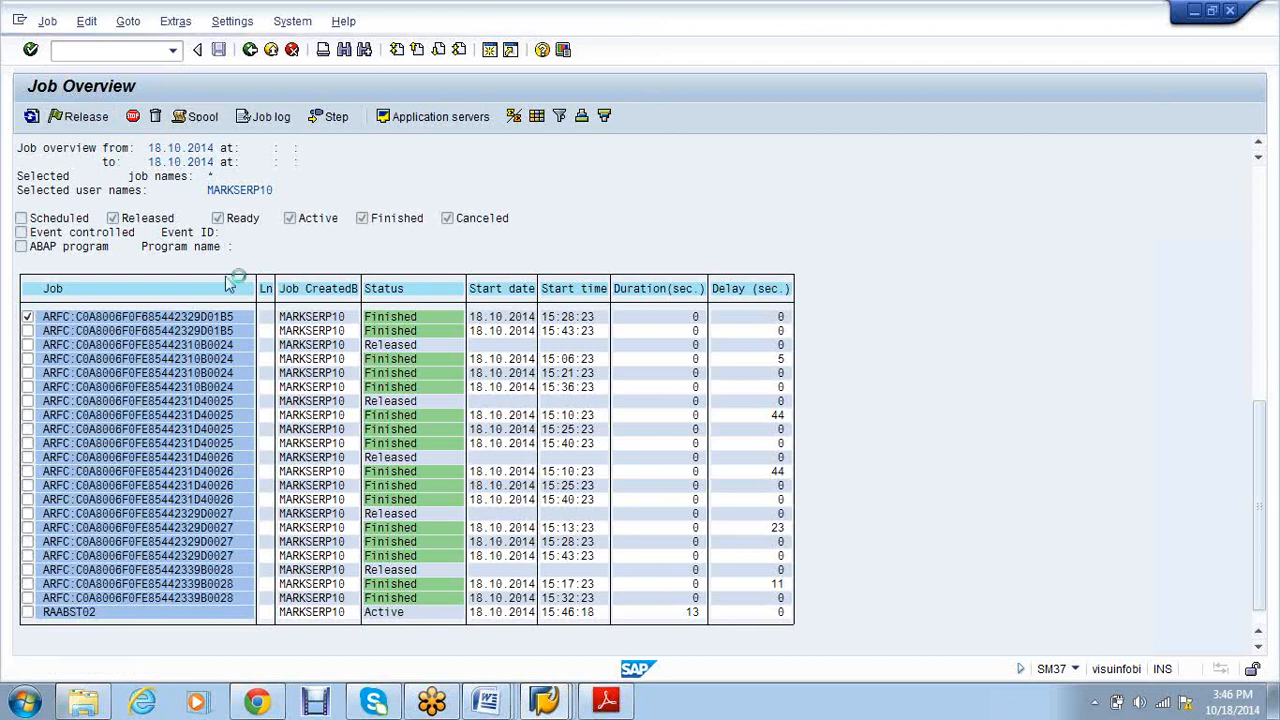
Open the AJAB Asset Year- End Closing manual from the Year End Closing folder and read its instructions up to executing in background.
{"action": "left_click", "coordinate": [598, 710]}
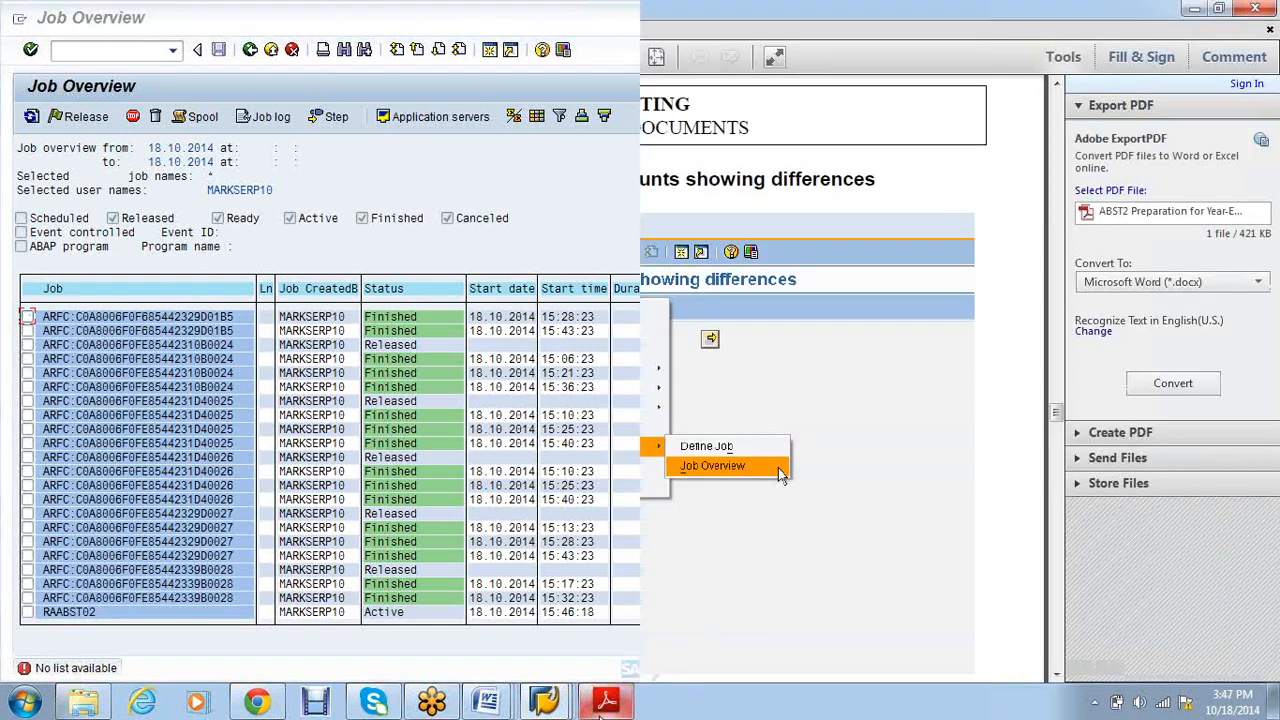
{"action": "scroll", "coordinate": [610, 591], "scroll_direction": "up", "scroll_amount": 3}
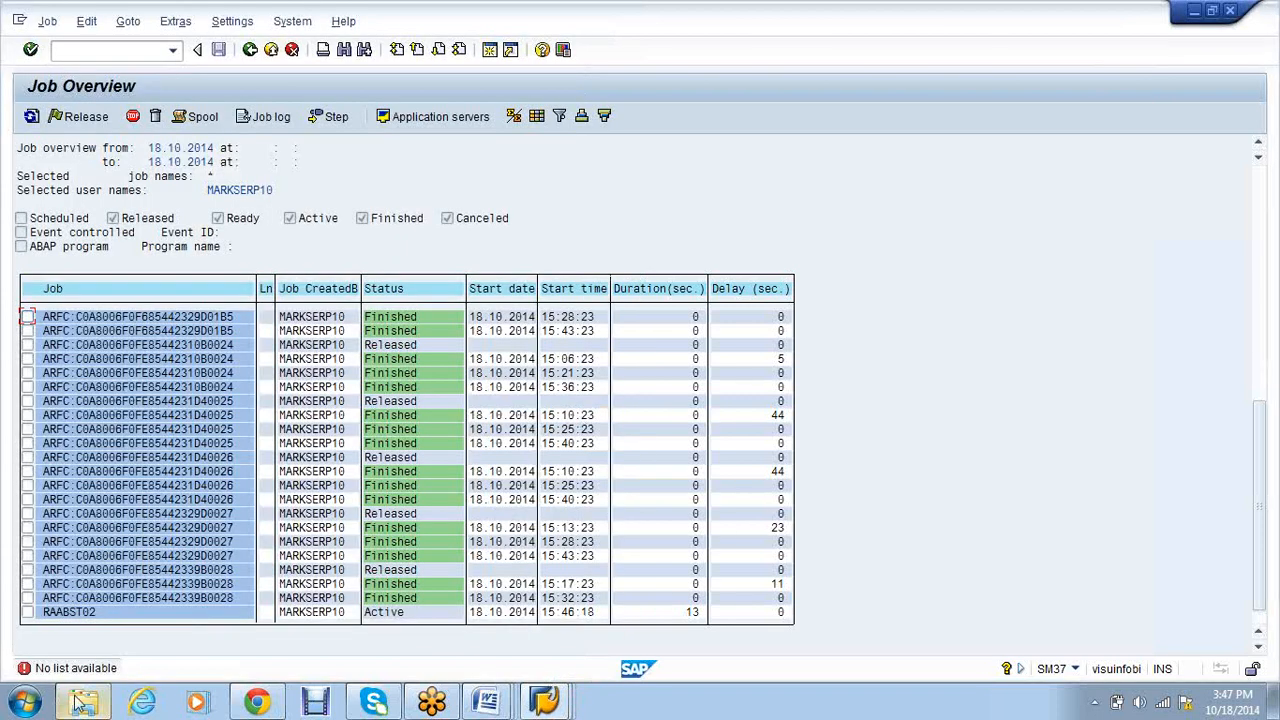
{"action": "left_click", "coordinate": [84, 703]}
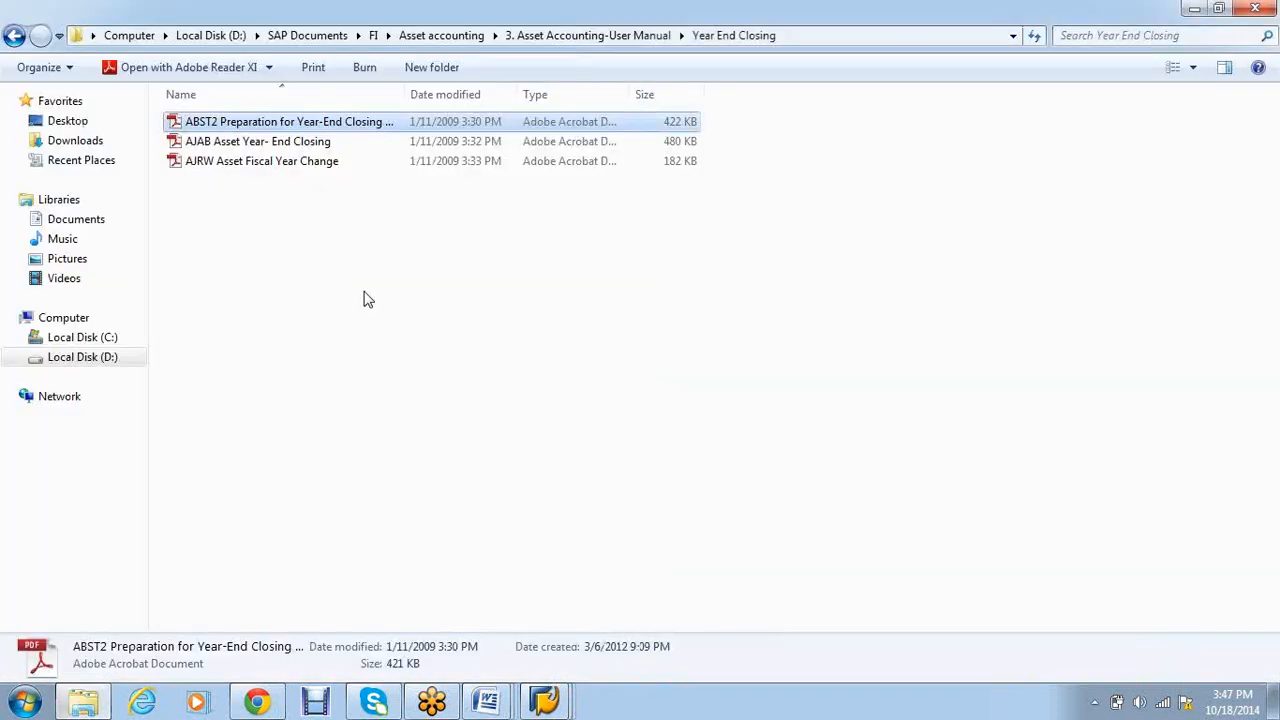
{"action": "key", "text": "Down"}
{"action": "key", "text": "Return"}
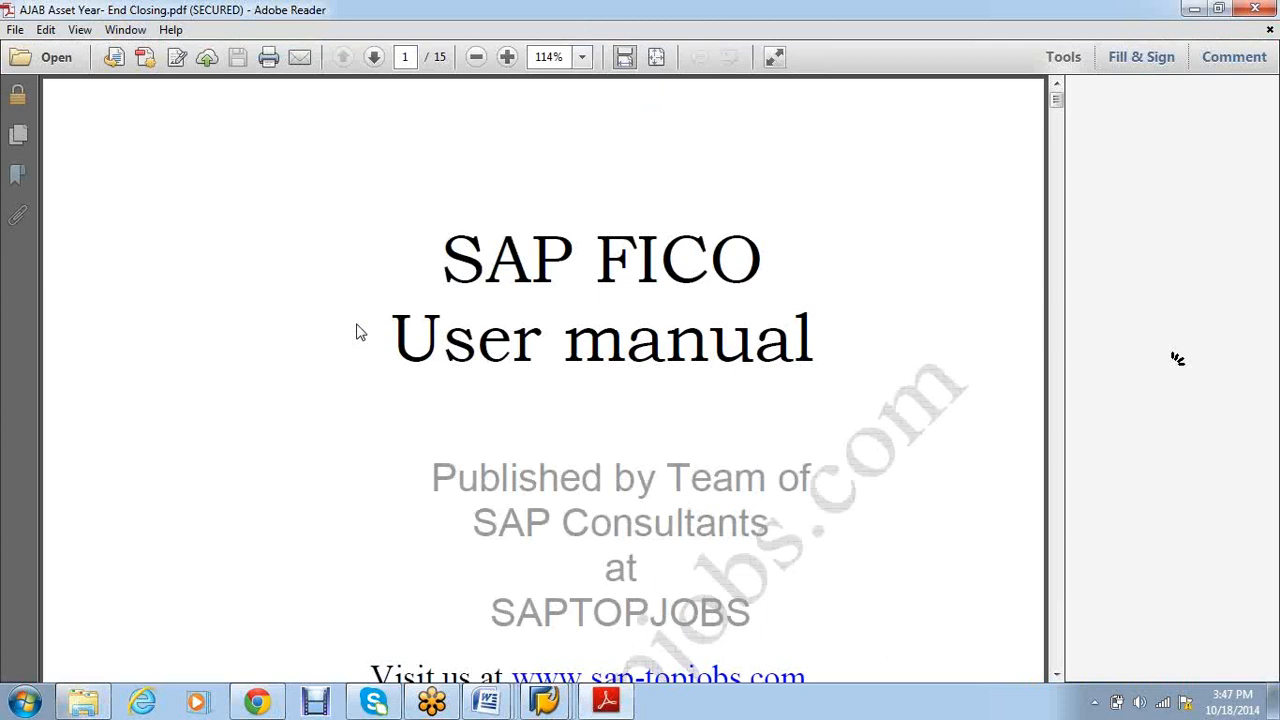
{"action": "scroll", "coordinate": [360, 332], "scroll_direction": "down", "scroll_amount": 10}
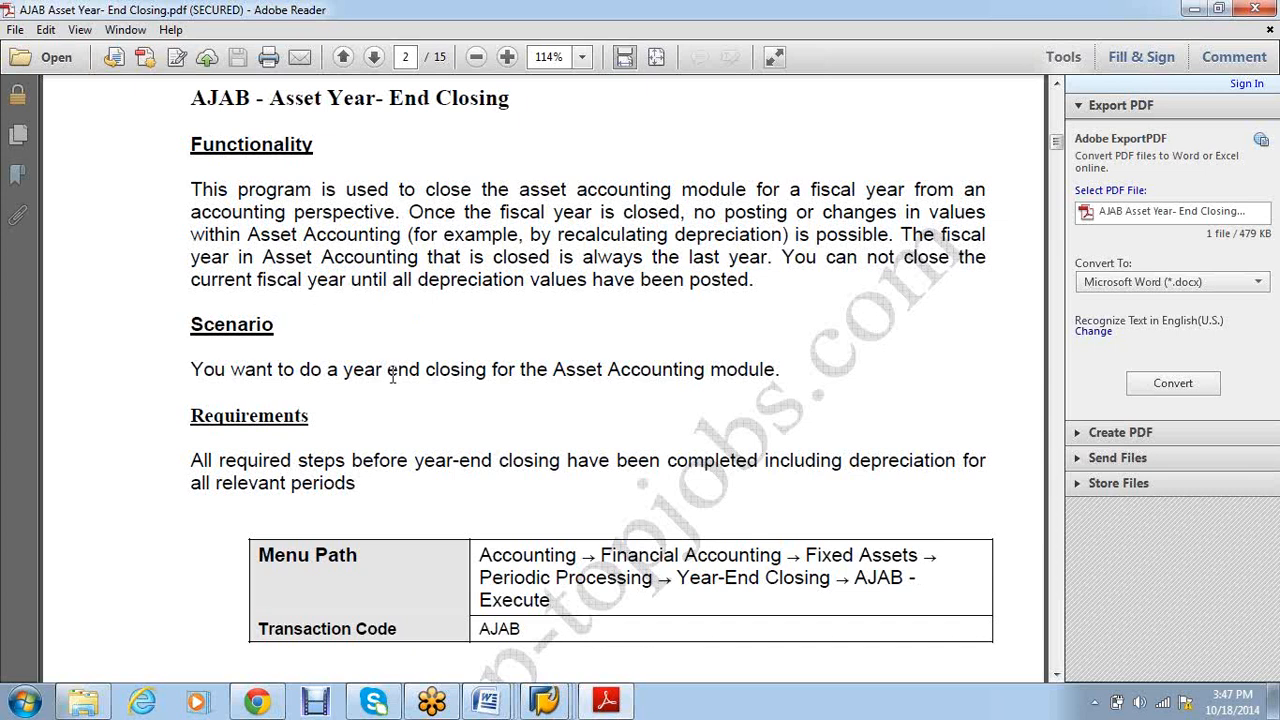
{"action": "scroll", "coordinate": [398, 388], "scroll_direction": "down", "scroll_amount": 2}
{"action": "scroll", "coordinate": [400, 385], "scroll_direction": "down", "scroll_amount": 5}
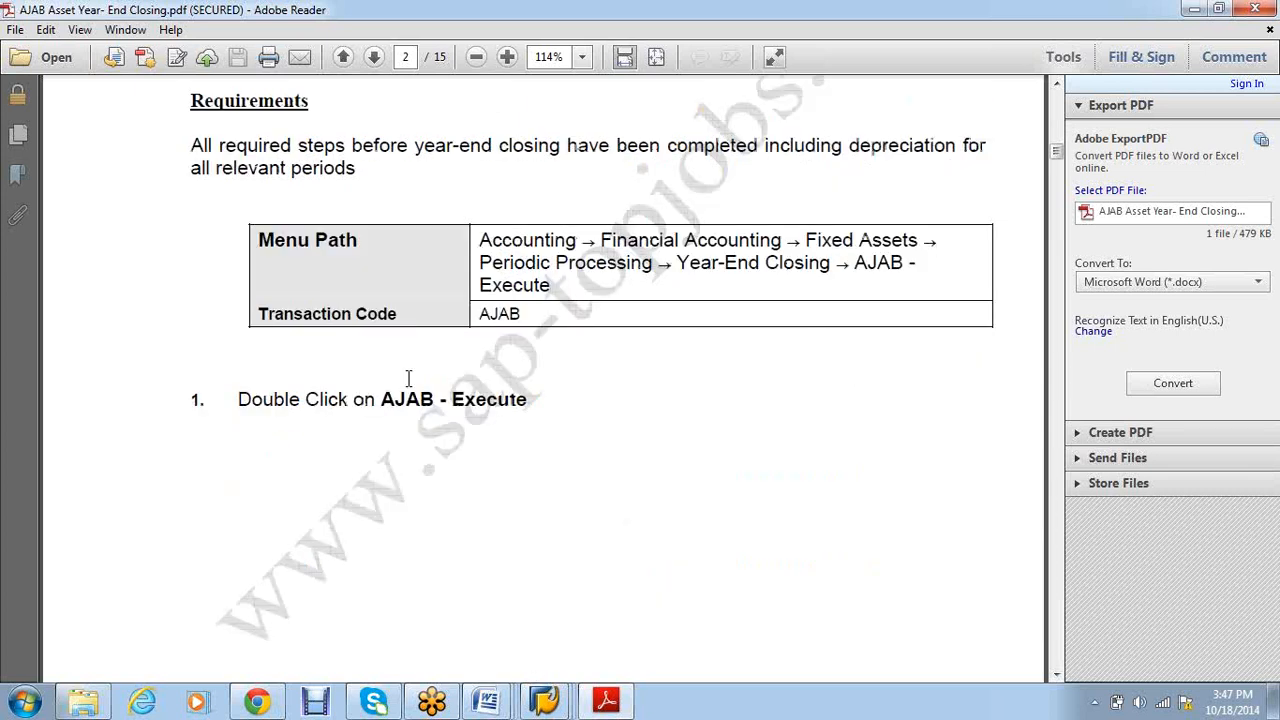
{"action": "scroll", "coordinate": [408, 380], "scroll_direction": "down", "scroll_amount": 10}
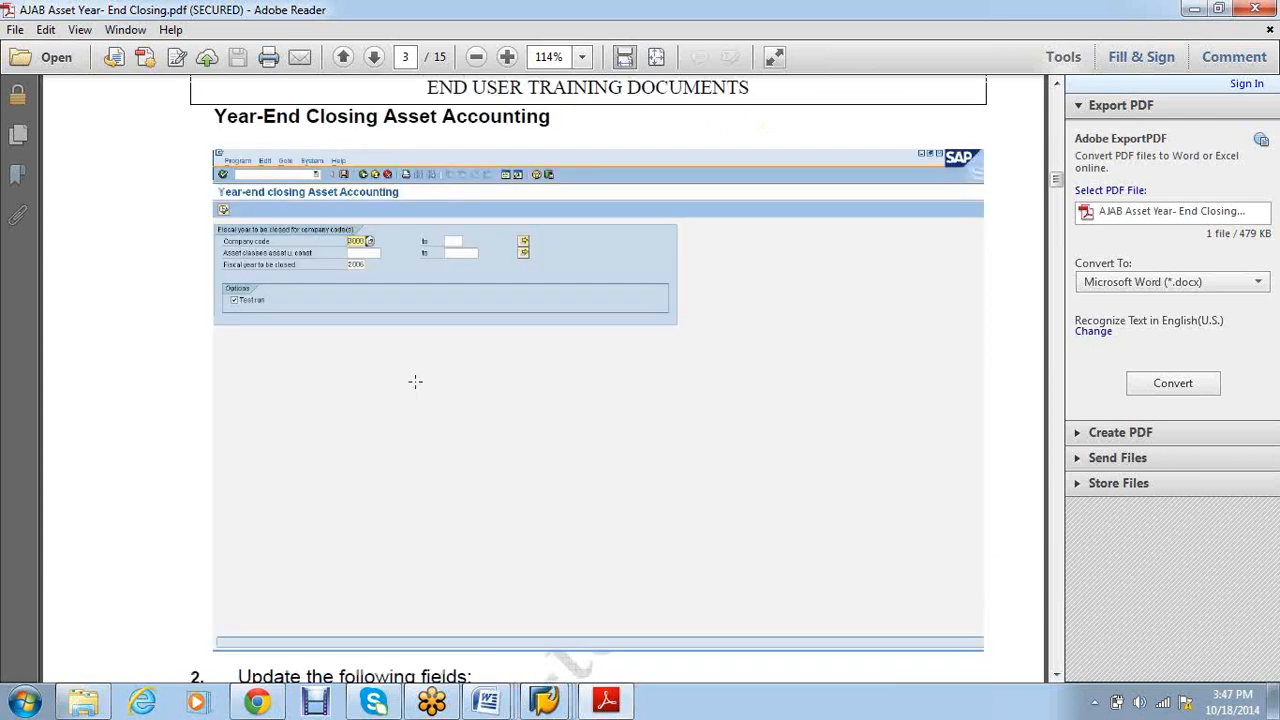
{"action": "scroll", "coordinate": [415, 381], "scroll_direction": "down", "scroll_amount": 8}
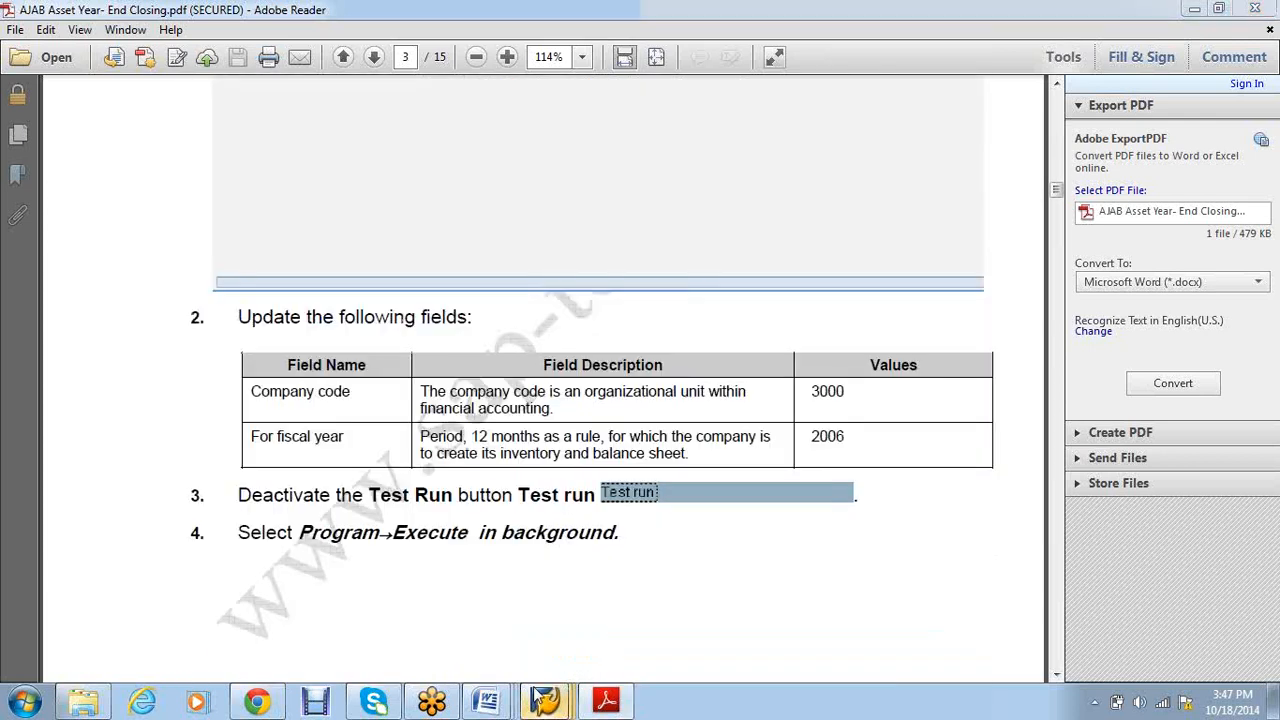
Switch to the SAP session with the Job Overview and start transaction AJAB there.
{"action": "mouse_move", "coordinate": [544, 701]}
{"action": "left_click", "coordinate": [479, 634]}
{"action": "type", "text": "/NAJAB"}
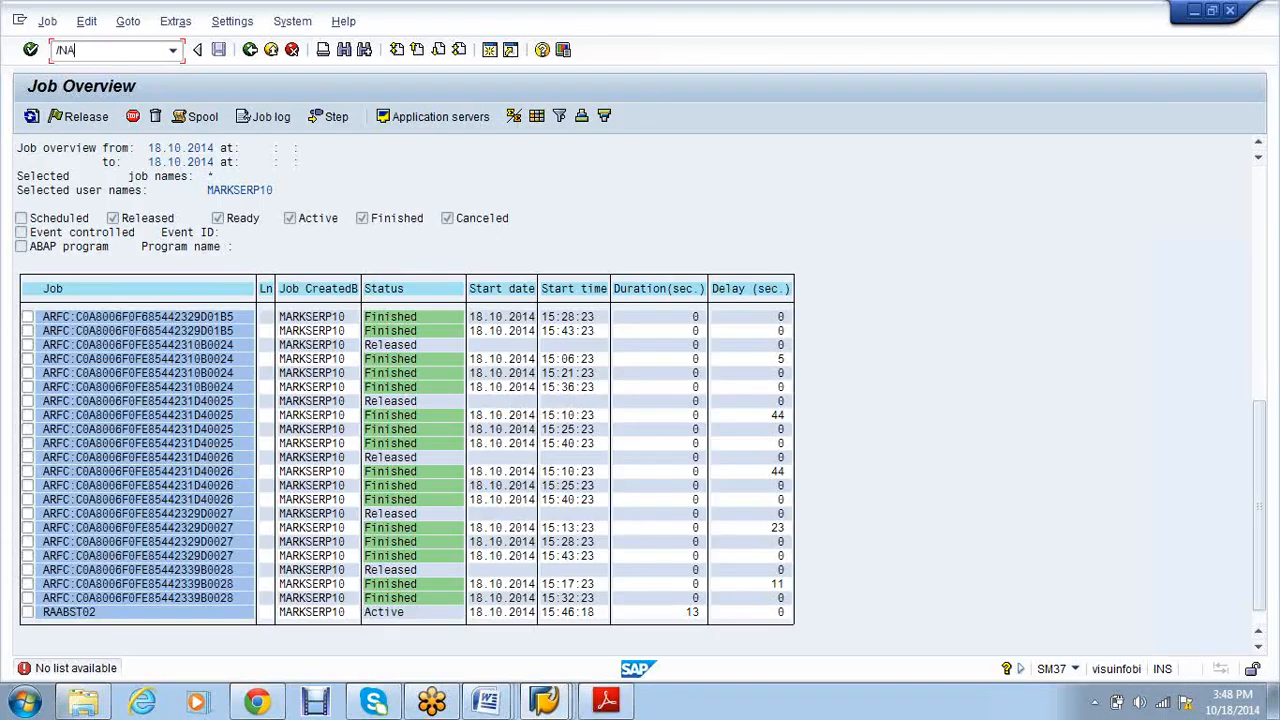
{"action": "key", "text": "Return"}
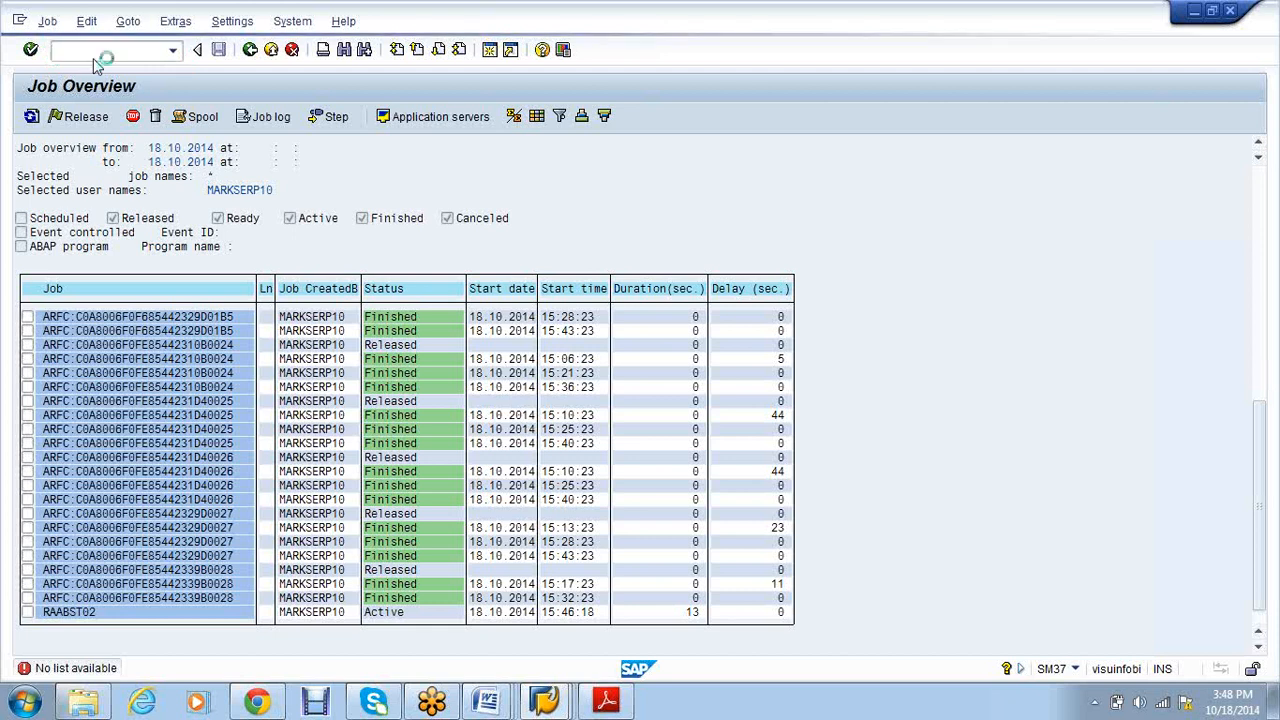
Execute the asset year-end closing as a test run for company code VS01, asset class VS01V and fiscal year 2014.
{"action": "type", "text": "VS01"}
{"action": "key", "text": "Tab"}
{"action": "key", "text": "Tab"}
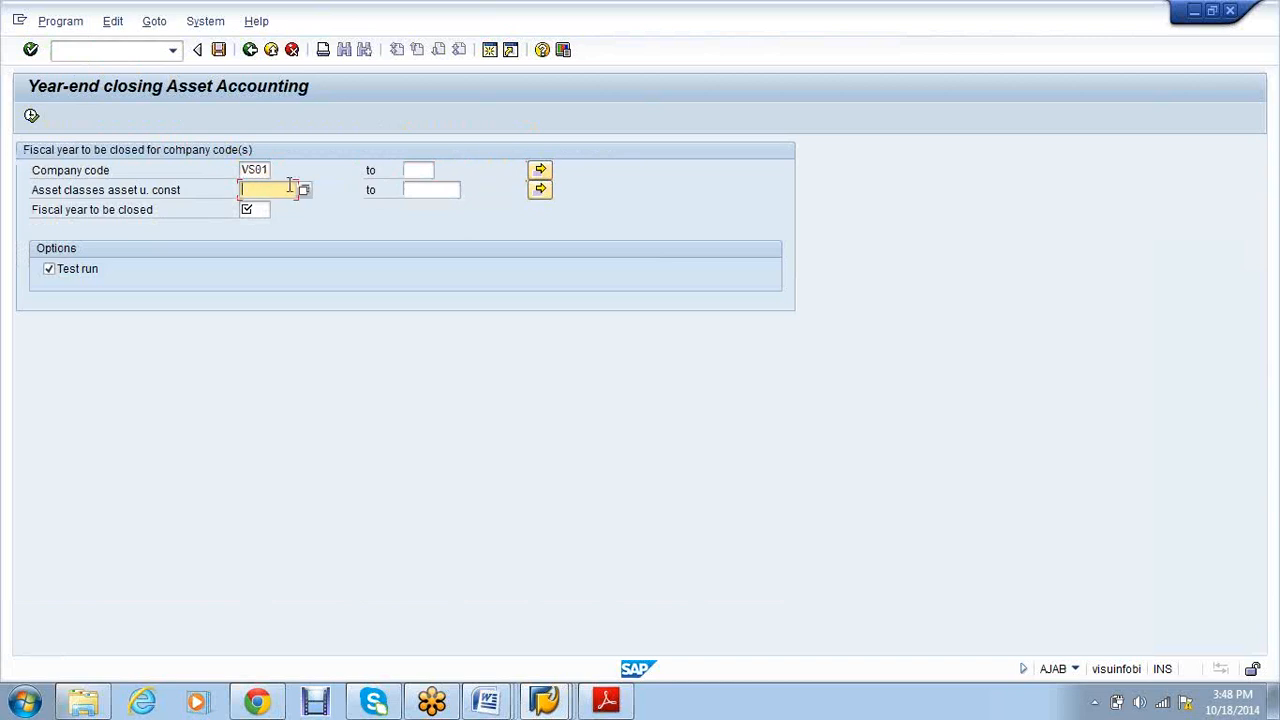
{"action": "left_click", "coordinate": [304, 190]}
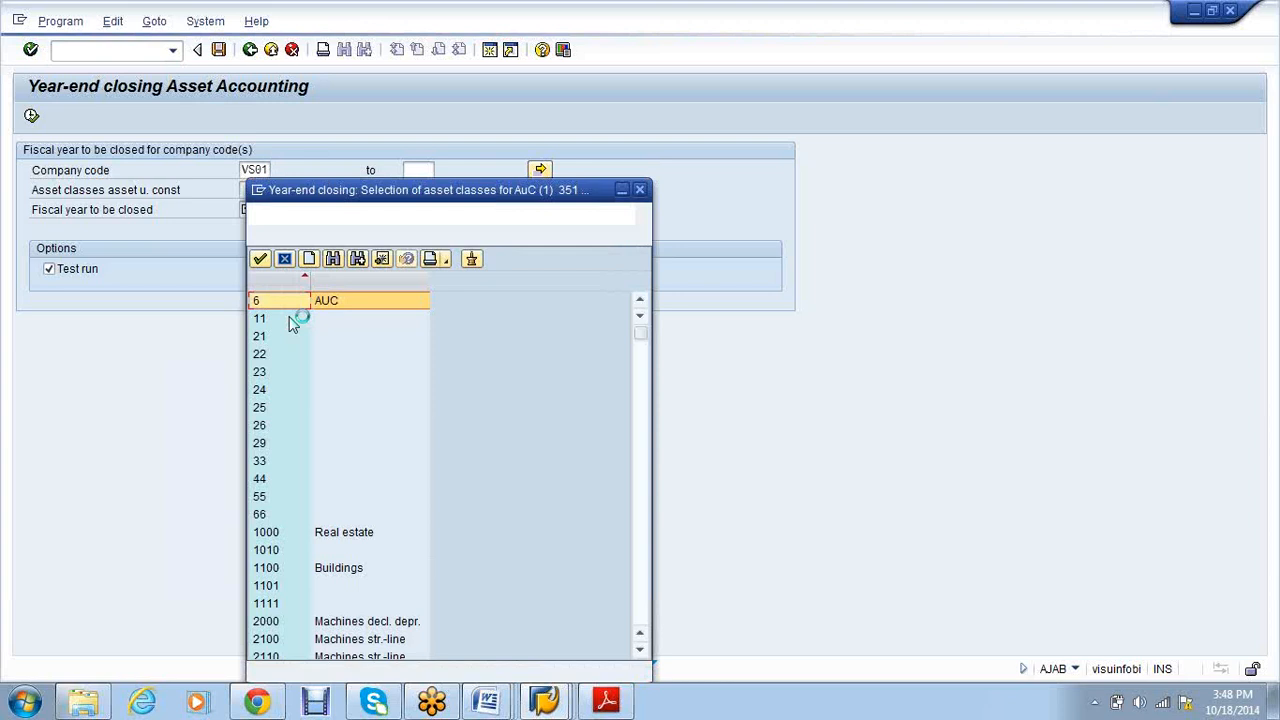
{"action": "scroll", "coordinate": [405, 411], "scroll_direction": "down", "scroll_amount": 8}
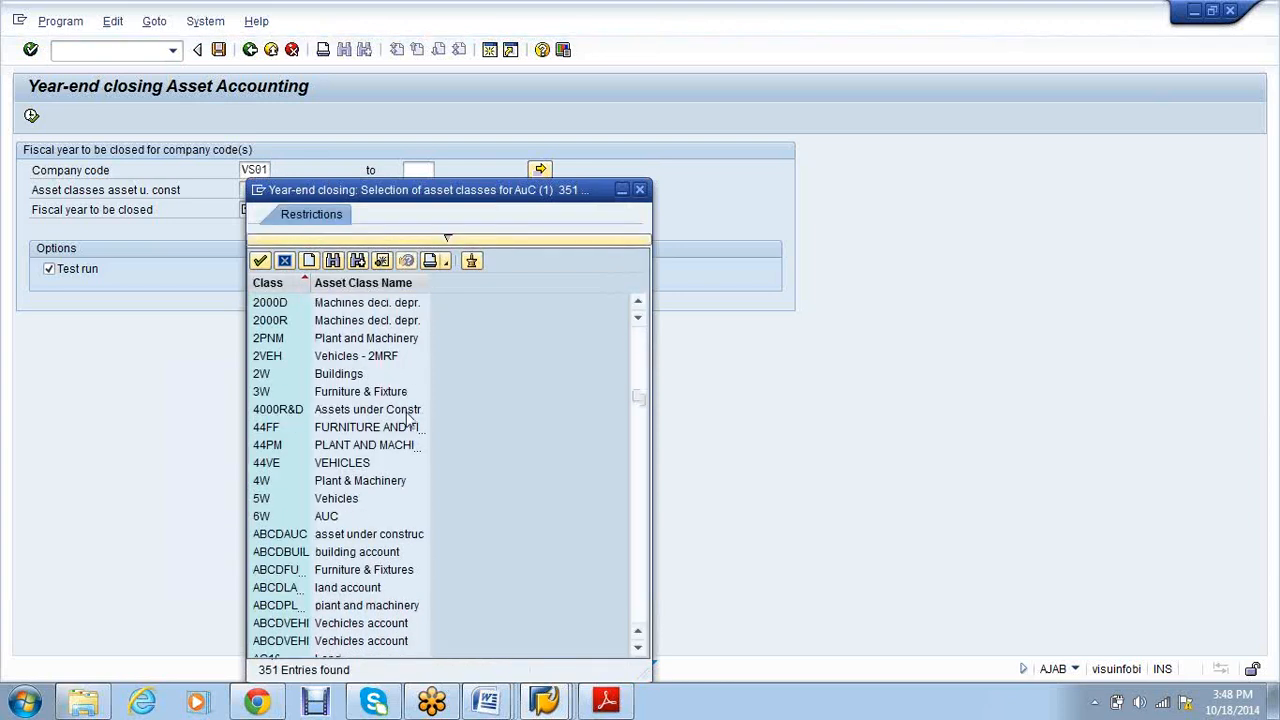
{"action": "scroll", "coordinate": [407, 418], "scroll_direction": "down", "scroll_amount": 15}
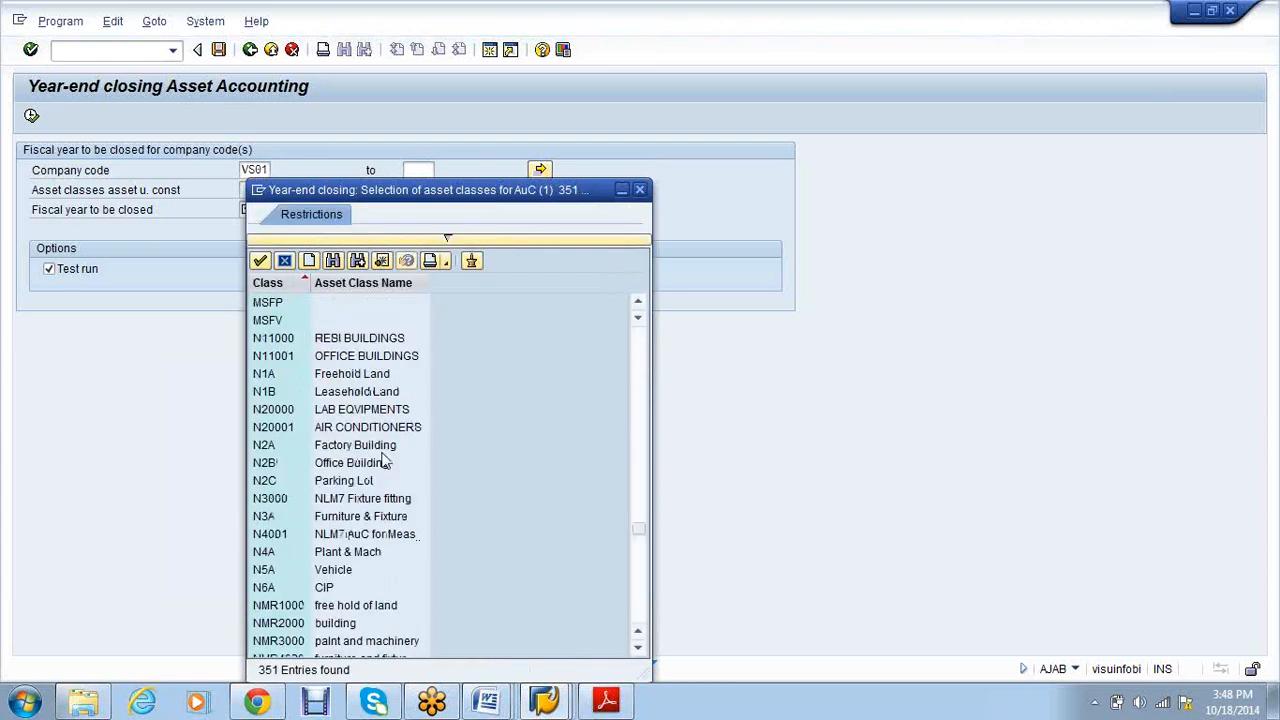
{"action": "scroll", "coordinate": [384, 470], "scroll_direction": "down", "scroll_amount": 10}
{"action": "scroll", "coordinate": [382, 487], "scroll_direction": "down", "scroll_amount": 15}
{"action": "left_click", "coordinate": [323, 480]}
{"action": "double_click", "coordinate": [323, 480]}
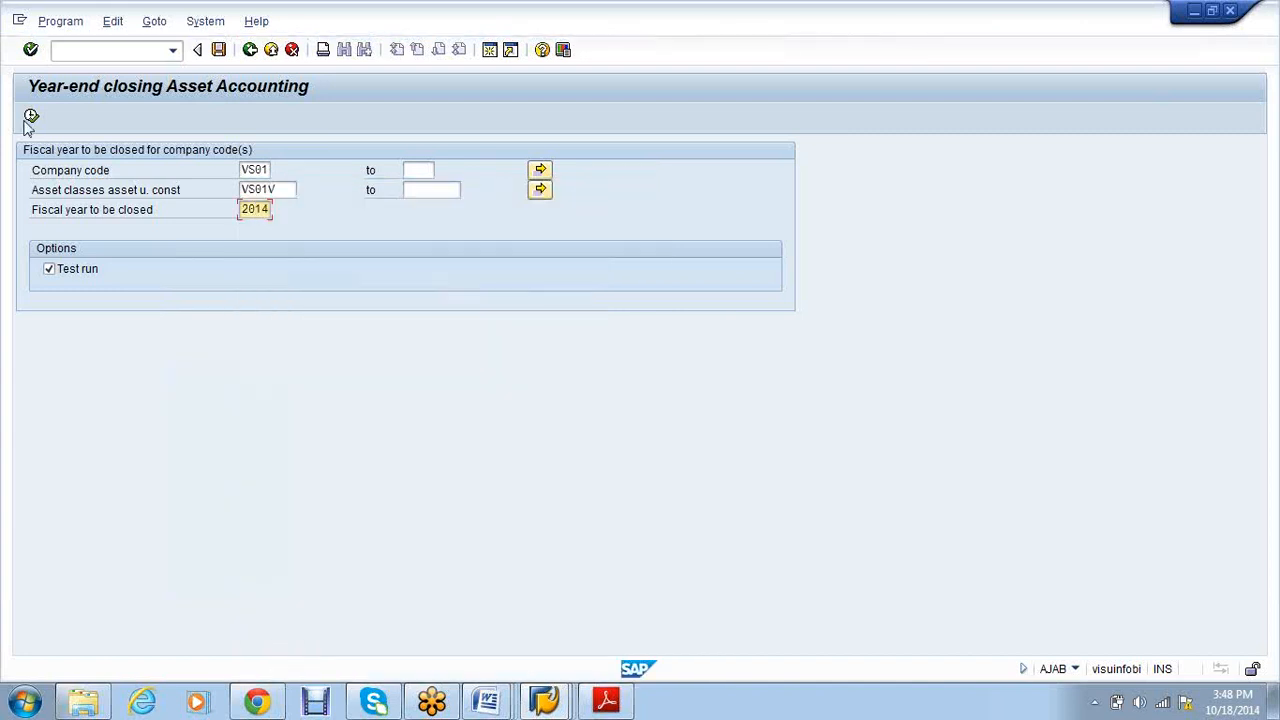
{"action": "left_click", "coordinate": [31, 115]}
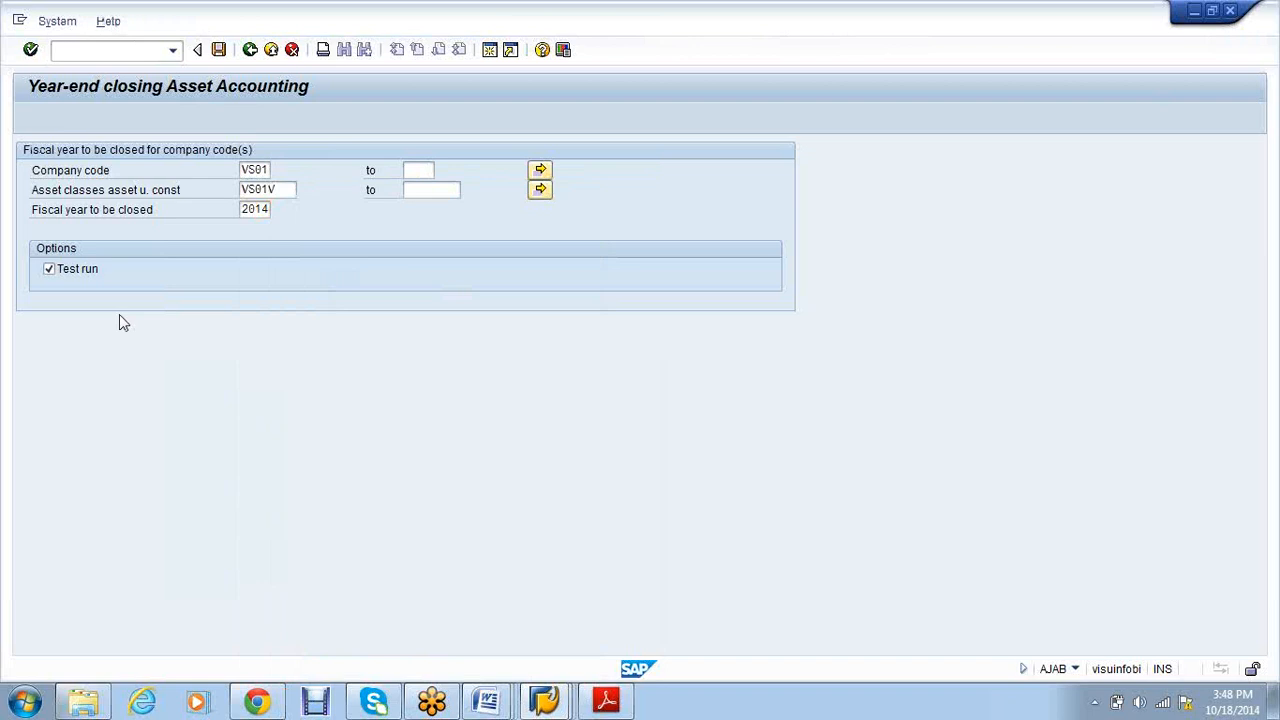
{"action": "left_click", "coordinate": [253, 396]}
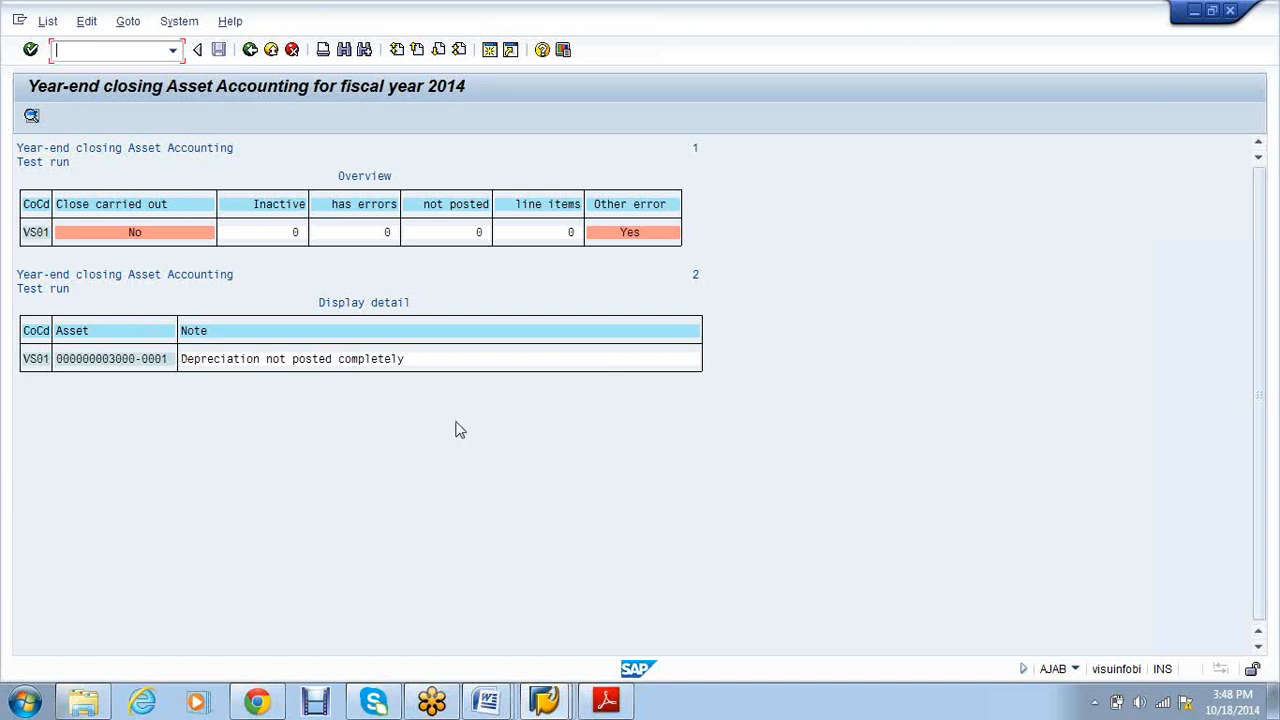
Open the AJRW Asset Fiscal Year Change manual from the Year End Closing folder and highlight the transaction code in its heading.
{"action": "left_click", "coordinate": [84, 703]}
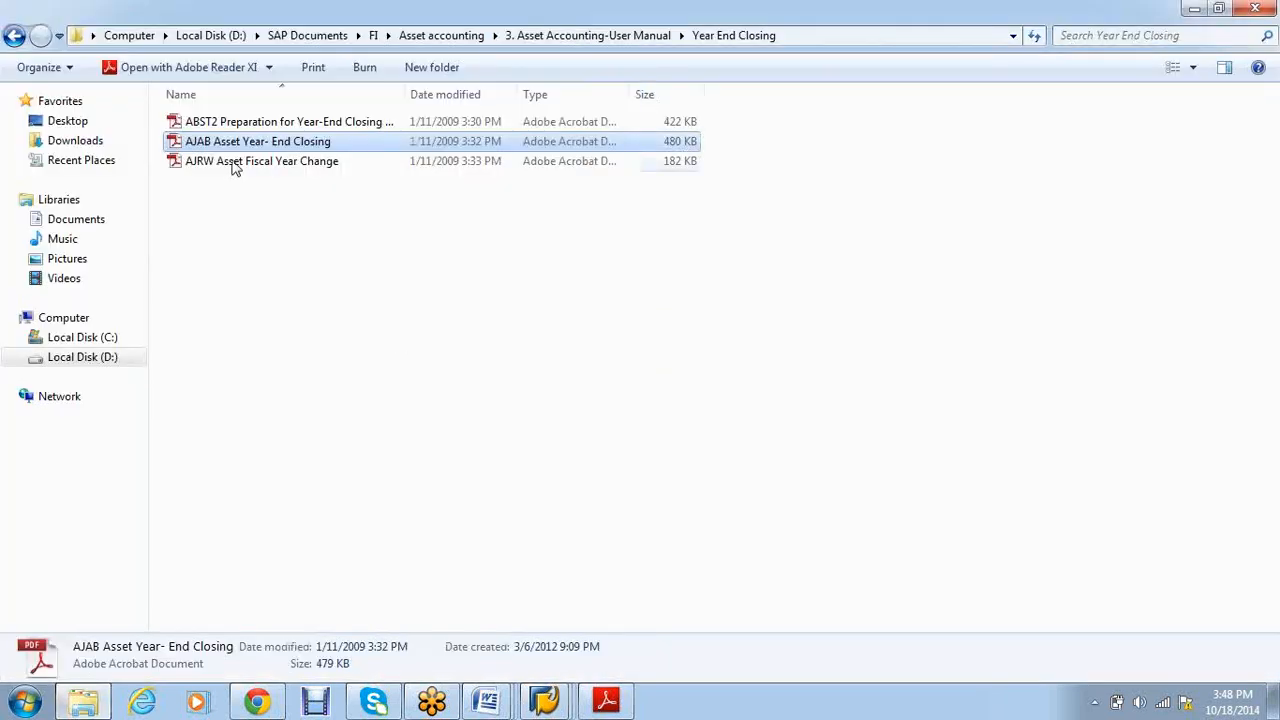
{"action": "double_click", "coordinate": [232, 162]}
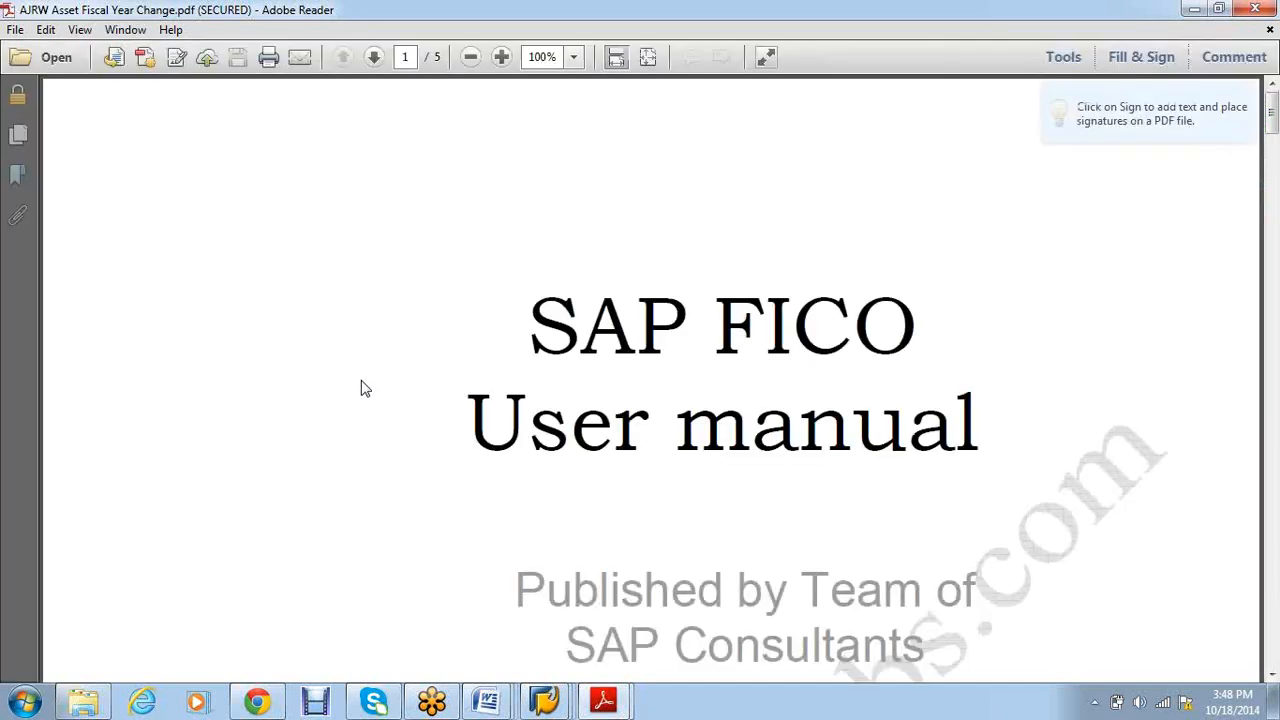
{"action": "scroll", "coordinate": [365, 387], "scroll_direction": "down", "scroll_amount": 5}
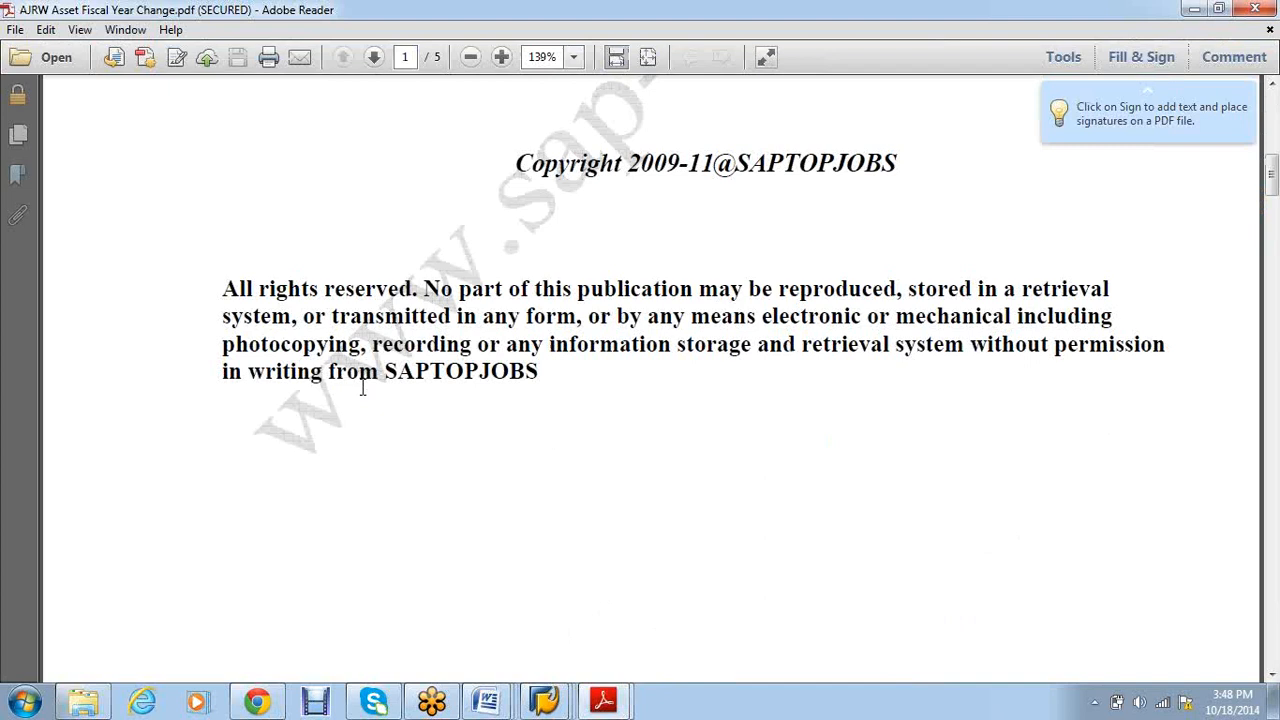
{"action": "scroll", "coordinate": [363, 390], "scroll_direction": "down", "scroll_amount": 5}
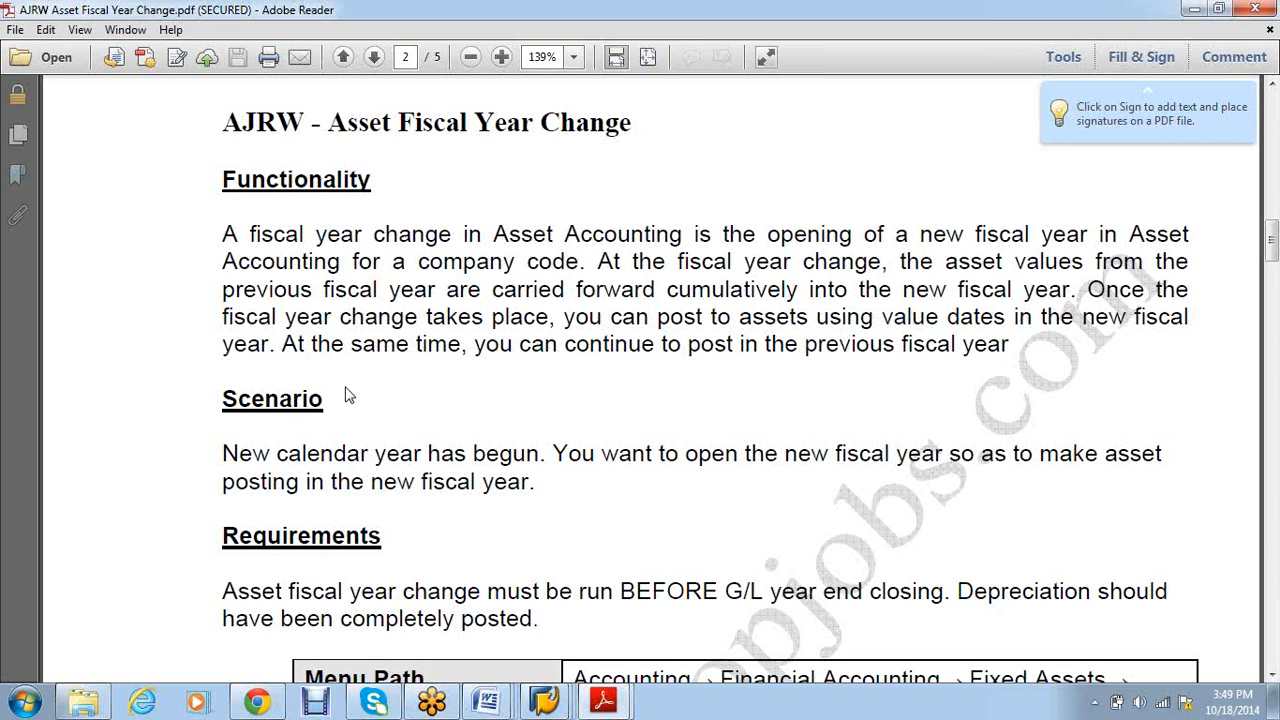
{"action": "left_click_drag", "start_coordinate": [305, 122], "coordinate": [232, 125]}
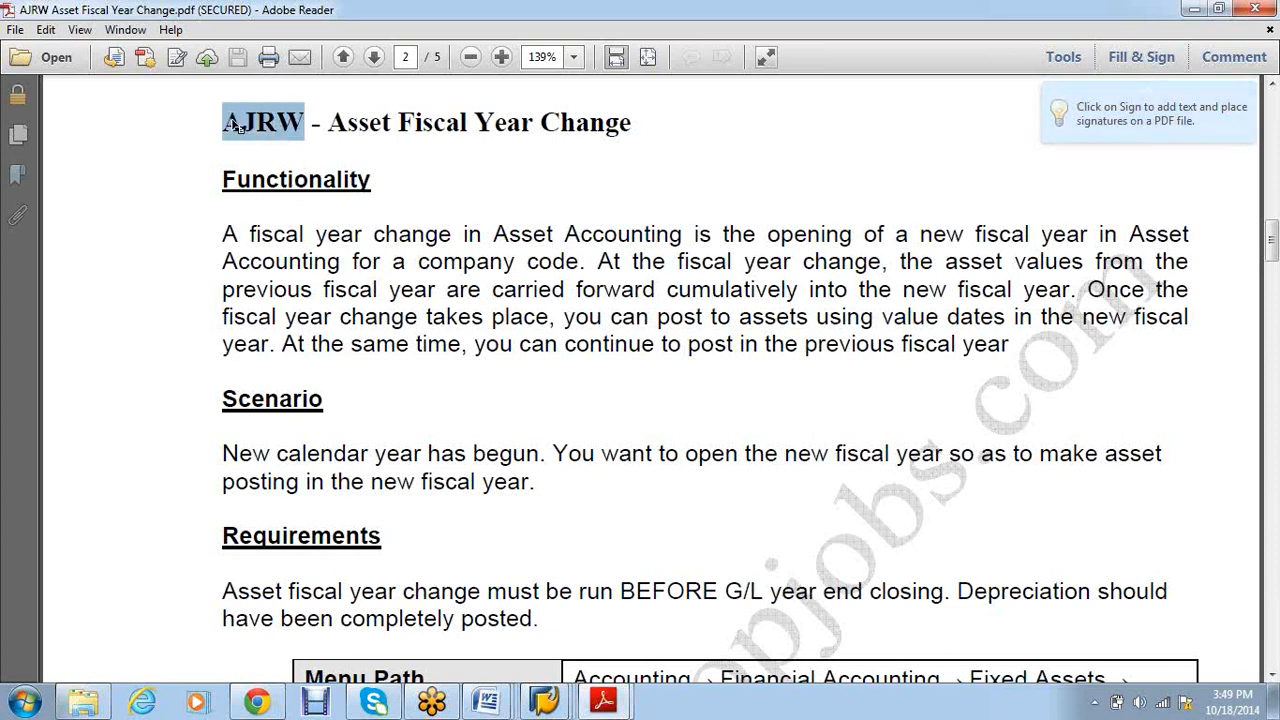
Switch back to the SAP session and start transaction AJRW from the year-end closing result list.
{"action": "left_click", "coordinate": [582, 710]}
{"action": "key", "text": "BackSpace"}
{"action": "key", "text": "BackSpace"}
{"action": "key", "text": "BackSpace"}
{"action": "key", "text": "BackSpace"}
{"action": "key", "text": "BackSpace"}
{"action": "type", "text": "a"}
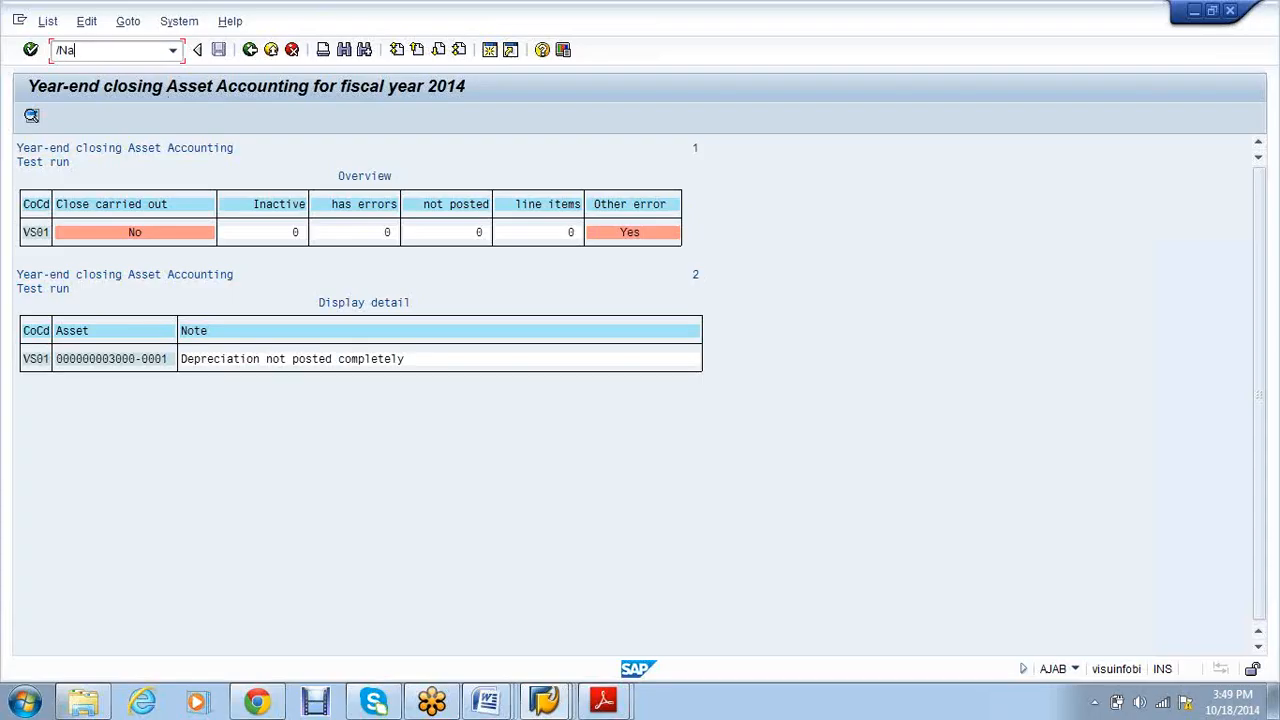
{"action": "type", "text": "jrw"}
{"action": "key", "text": "Return"}
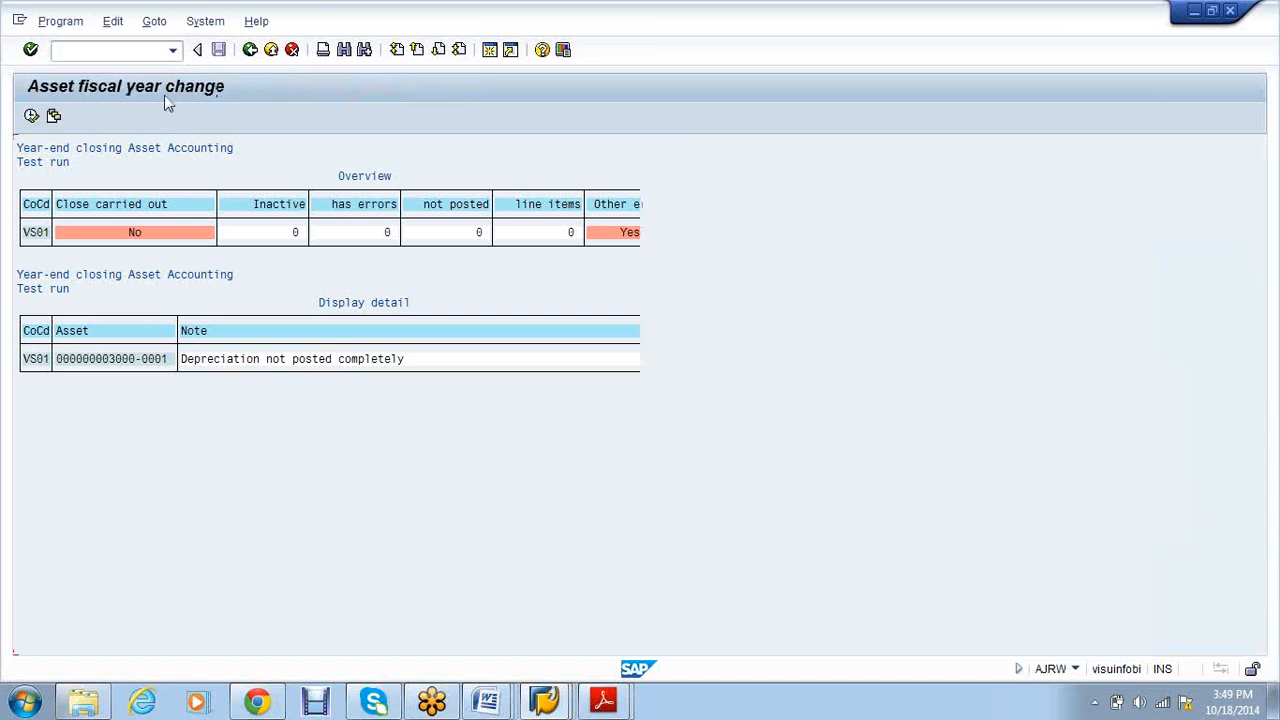
Execute the asset fiscal year change as a test run for company code VS01 and new fiscal year 2015.
{"action": "left_click", "coordinate": [256, 169]}
{"action": "type", "text": "2015"}
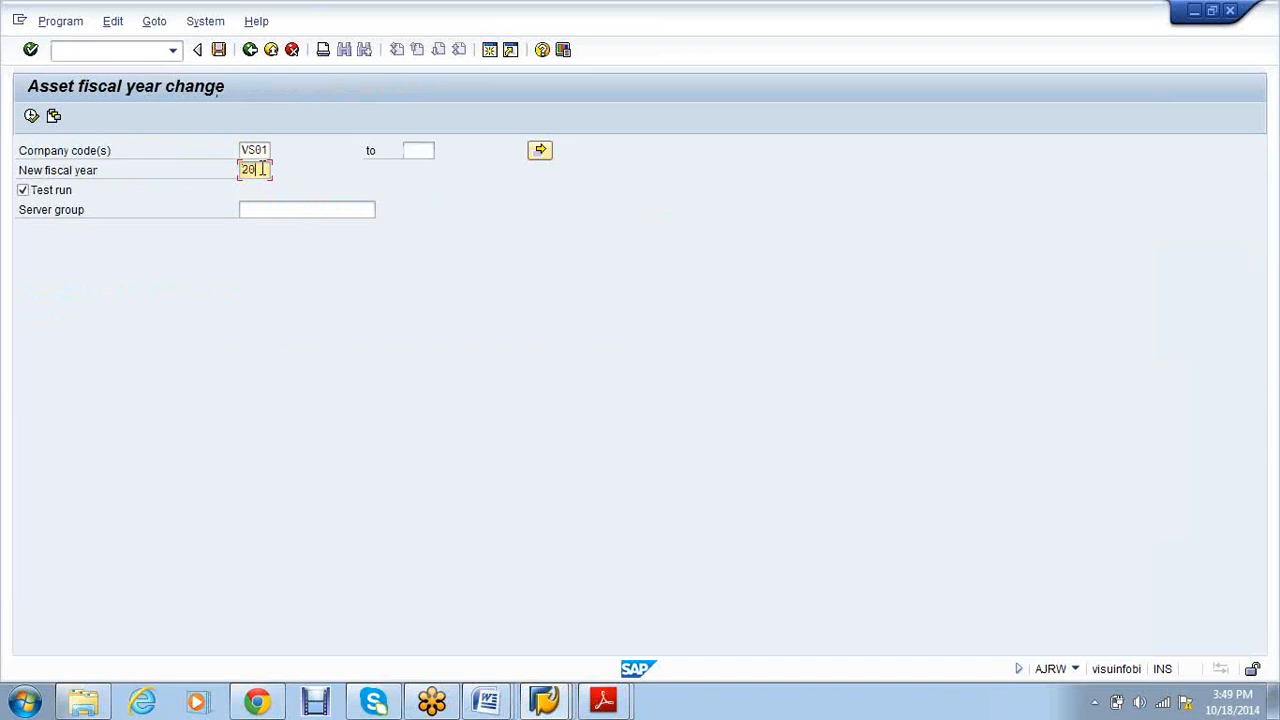
{"action": "left_click", "coordinate": [32, 117]}
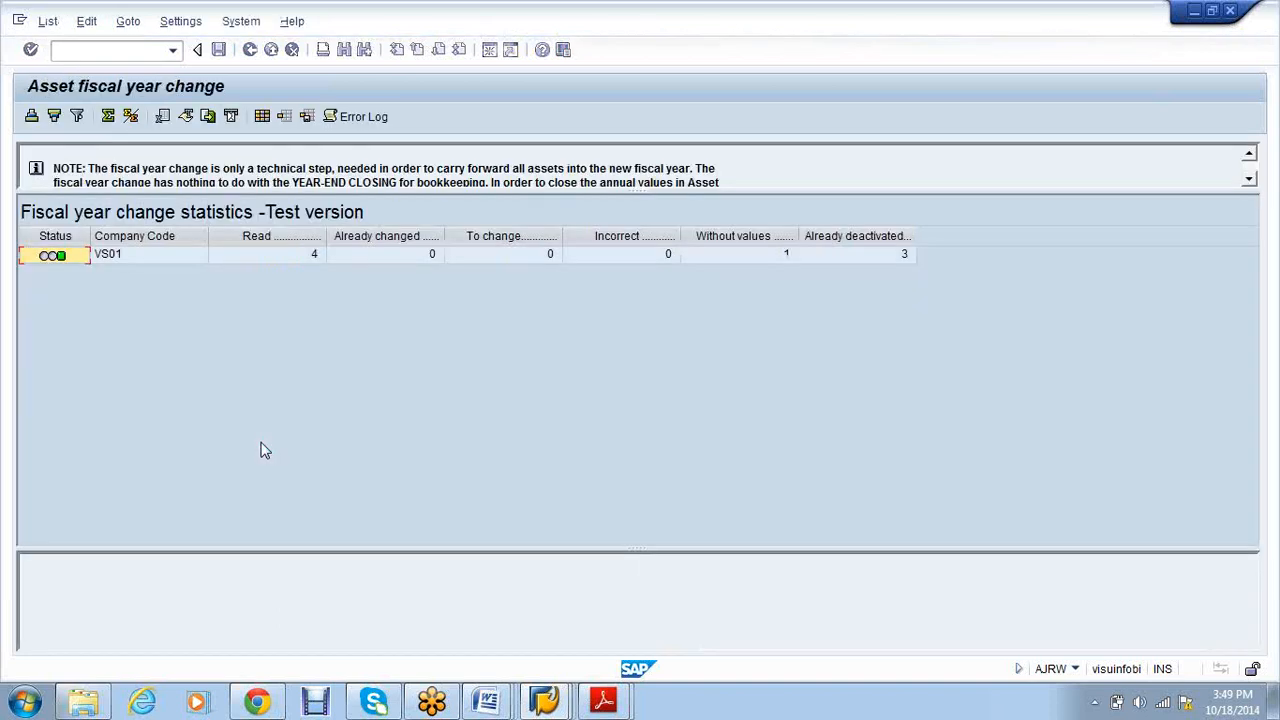
Open the error log for the VS01 statistics row and view the details of its Fixed Assets Accounting entry.
{"action": "left_click", "coordinate": [55, 258]}
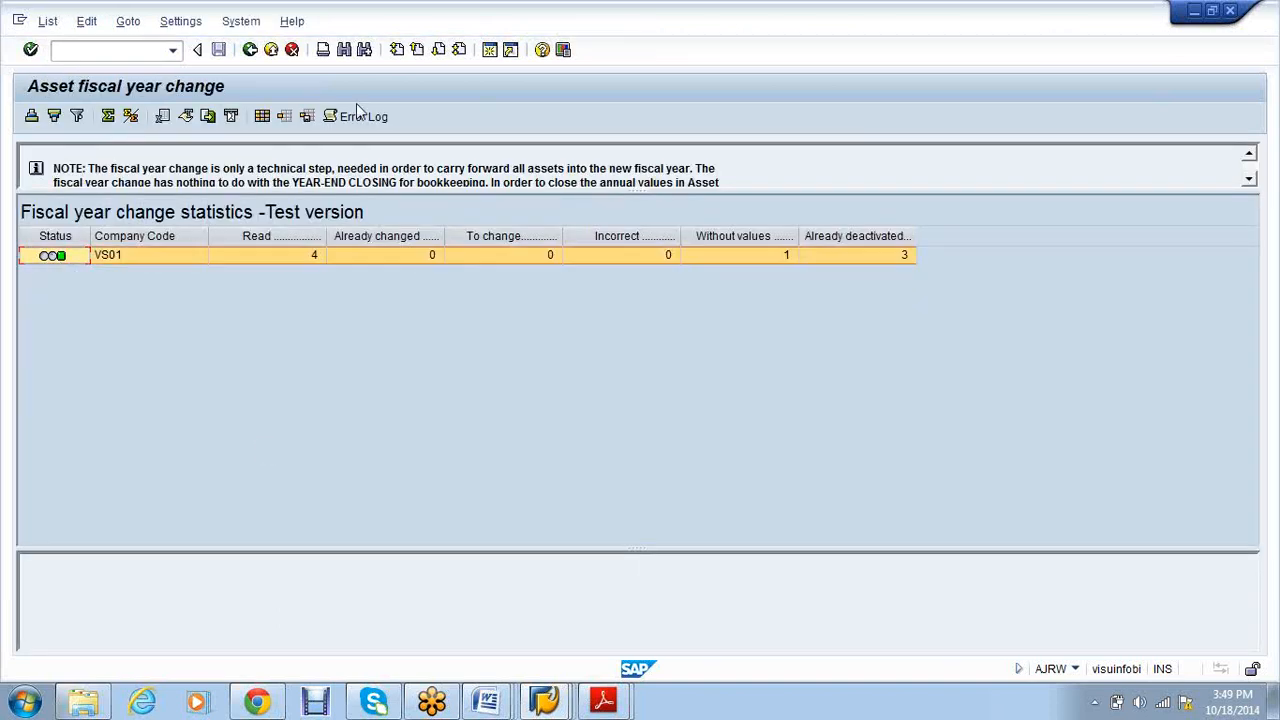
{"action": "left_click", "coordinate": [357, 114]}
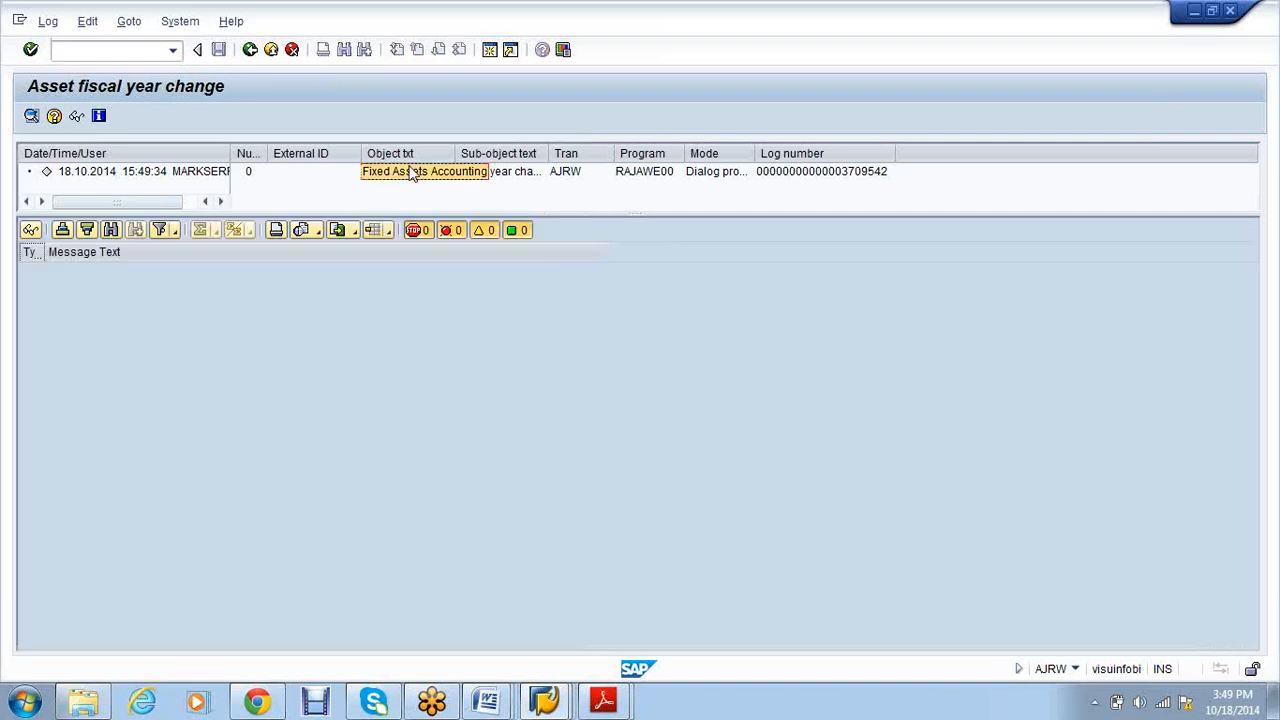
{"action": "left_click", "coordinate": [414, 171]}
{"action": "scroll", "coordinate": [697, 380], "scroll_direction": "down", "scroll_amount": 1}
{"action": "scroll", "coordinate": [697, 378], "scroll_direction": "up", "scroll_amount": 1}
{"action": "key", "text": "Escape"}
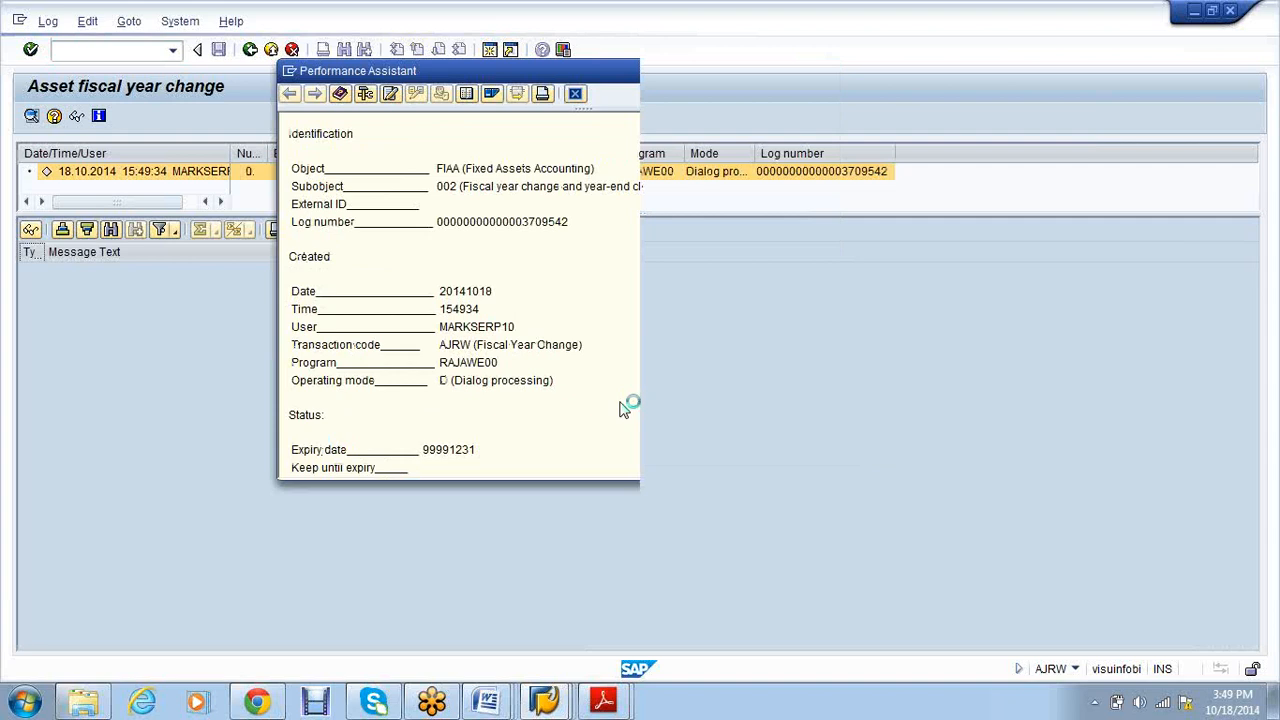
Leave the error log and the fiscal year change statistics, and switch to the Year End Closing folder in Windows Explorer.
{"action": "left_click", "coordinate": [250, 50]}
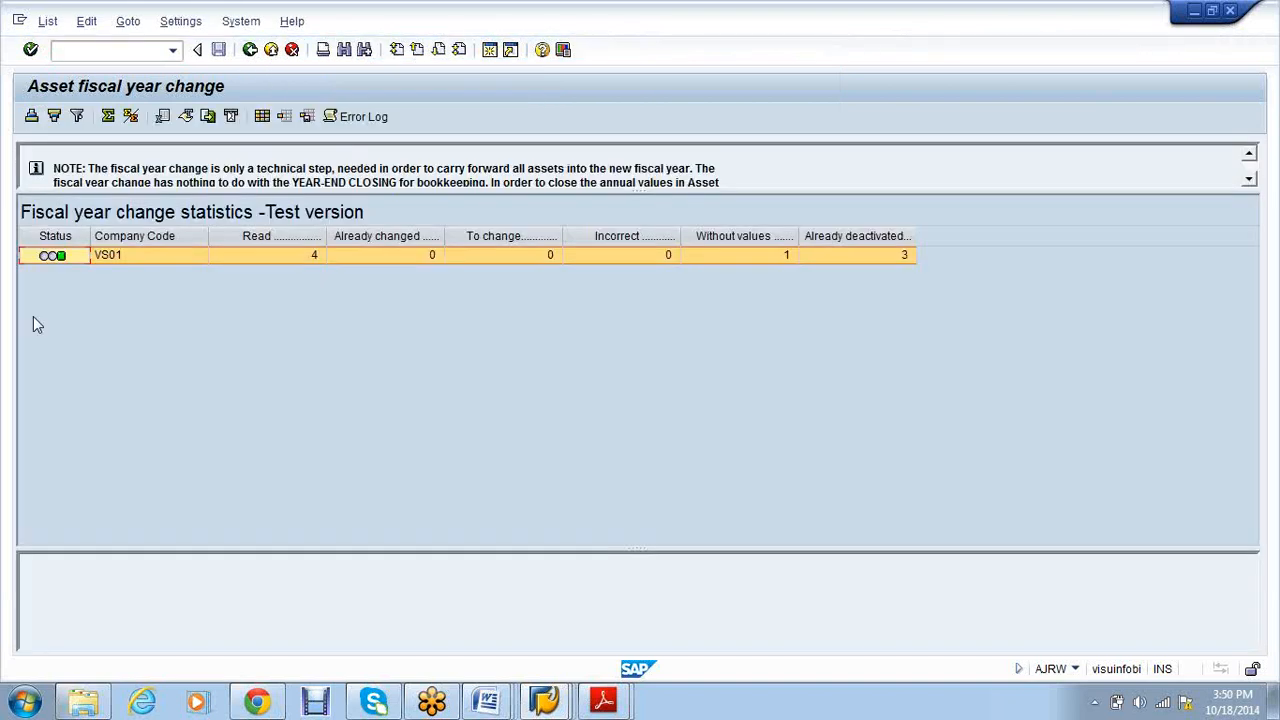
{"action": "left_click", "coordinate": [269, 50]}
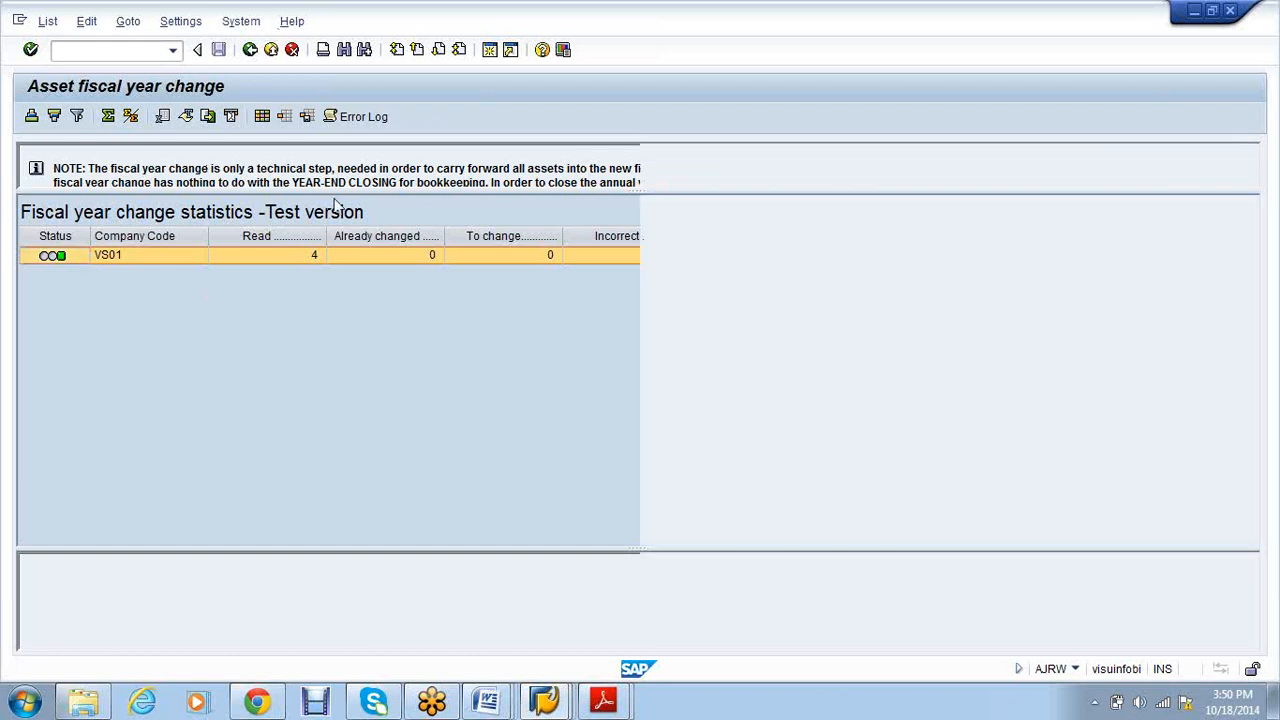
{"action": "left_click", "coordinate": [80, 703]}
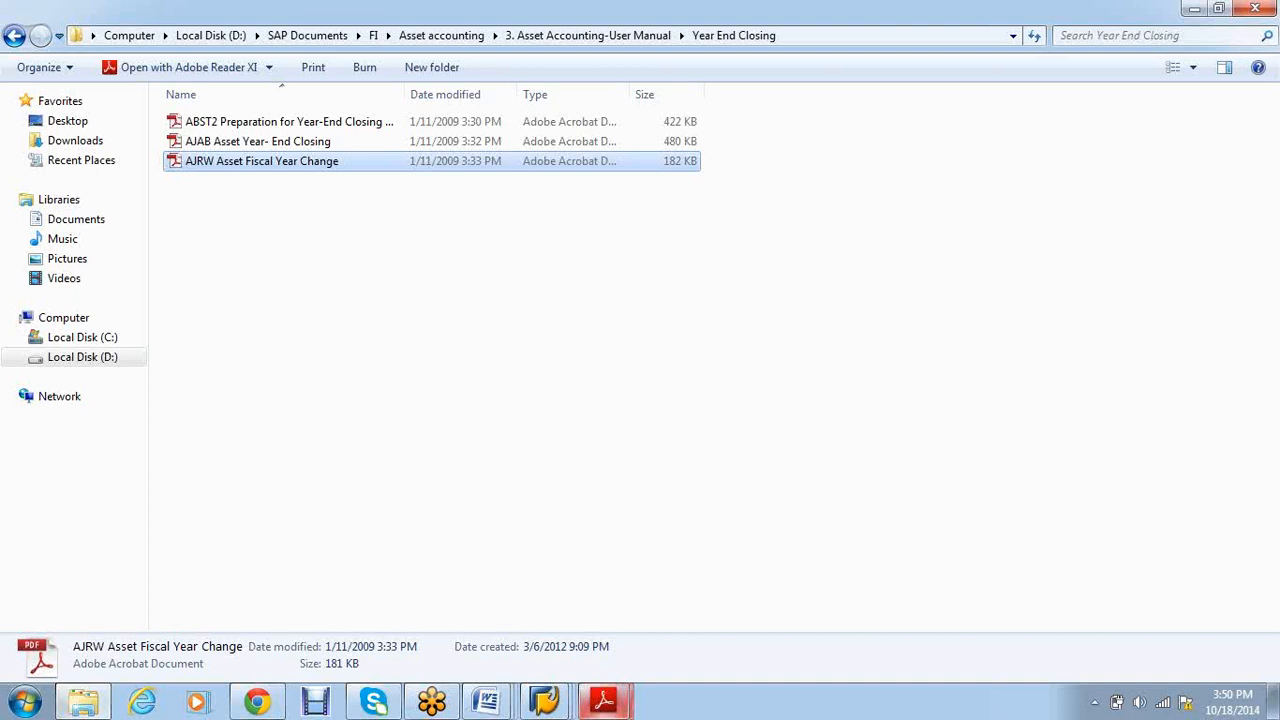
Switch to the AJAB Asset Year-End Closing PDF in Adobe Reader and examine its background execution, spool request and print settings instructions.
{"action": "left_click", "coordinate": [604, 702]}
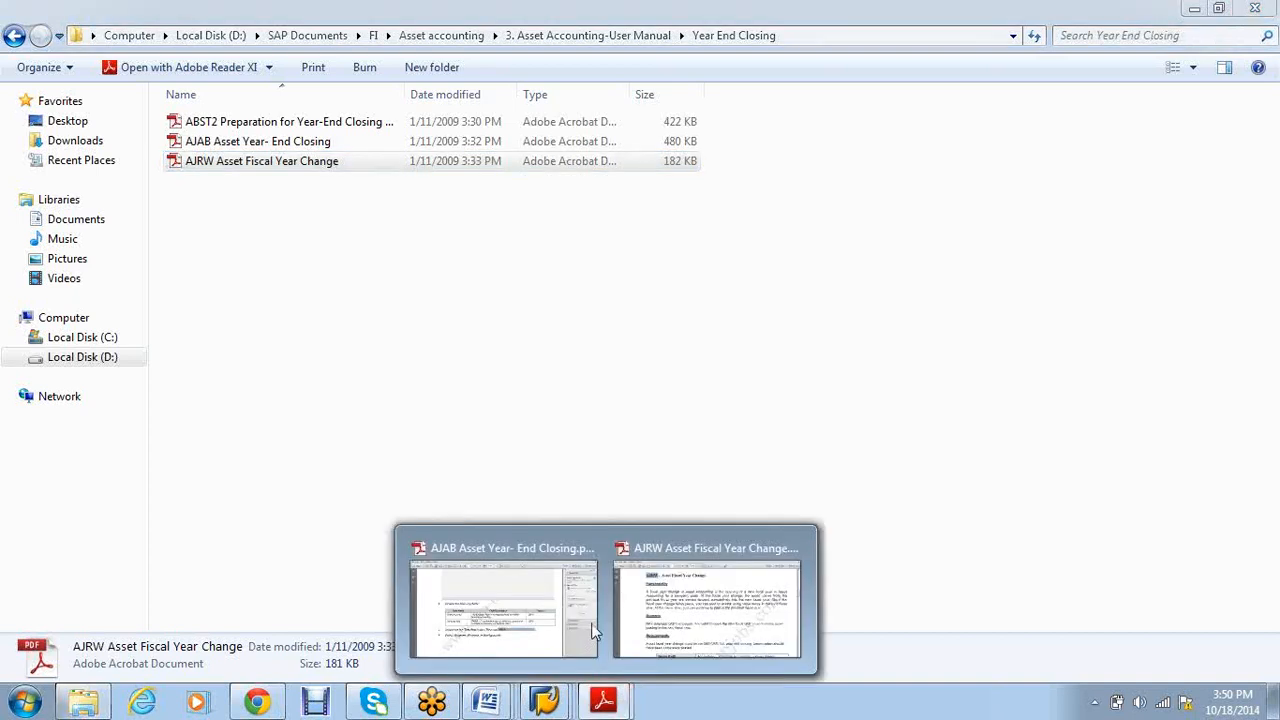
{"action": "left_click", "coordinate": [594, 632]}
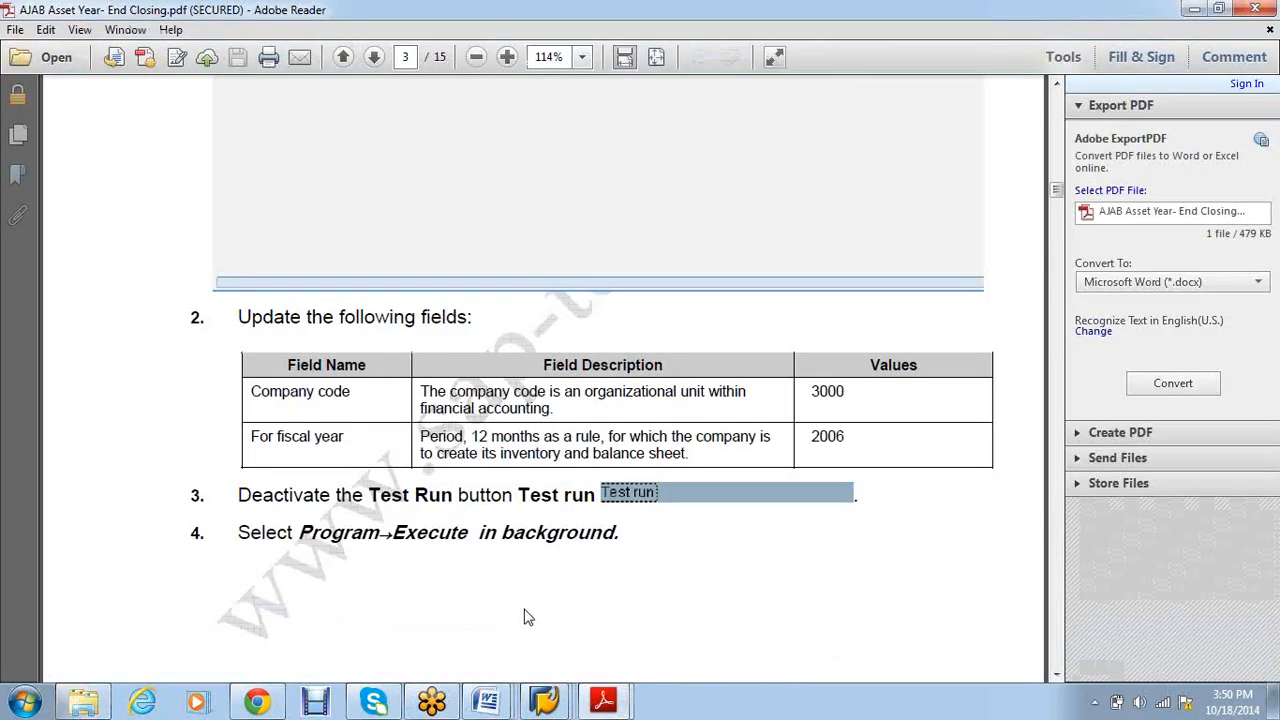
{"action": "scroll", "coordinate": [600, 393], "scroll_direction": "down", "scroll_amount": 6}
{"action": "scroll", "coordinate": [600, 393], "scroll_direction": "down", "scroll_amount": 6}
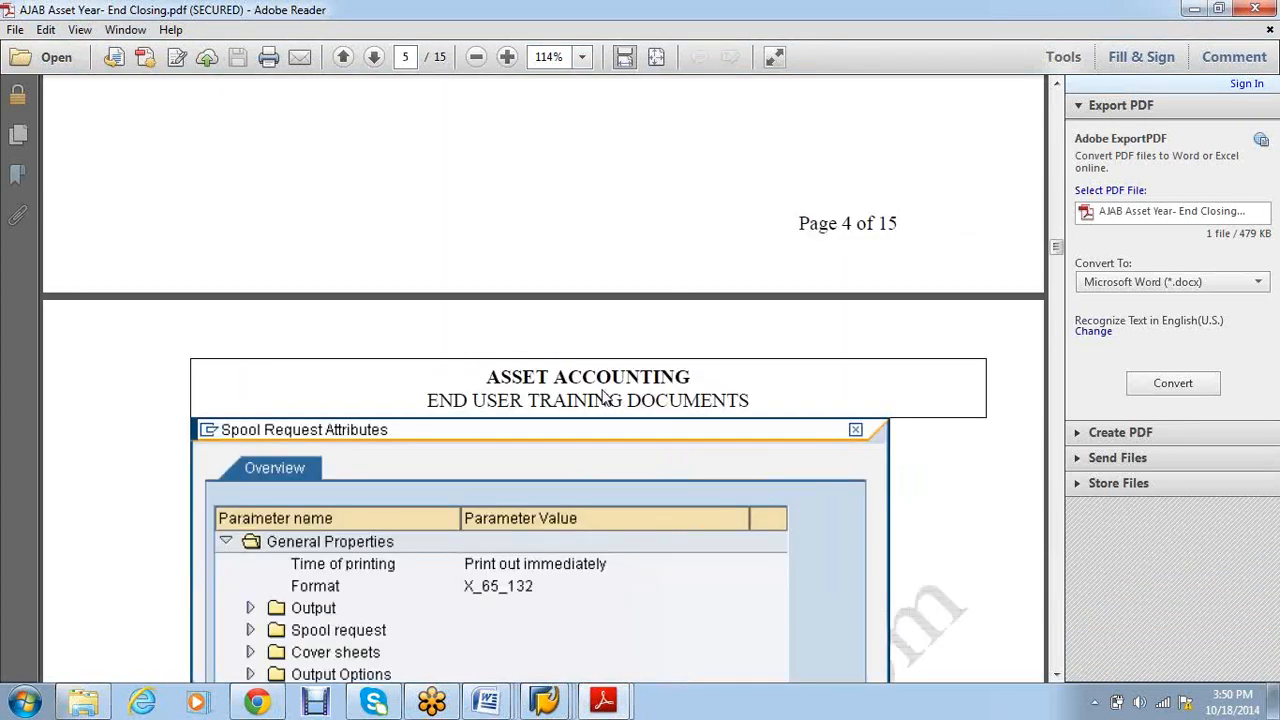
{"action": "scroll", "coordinate": [601, 392], "scroll_direction": "down", "scroll_amount": 3}
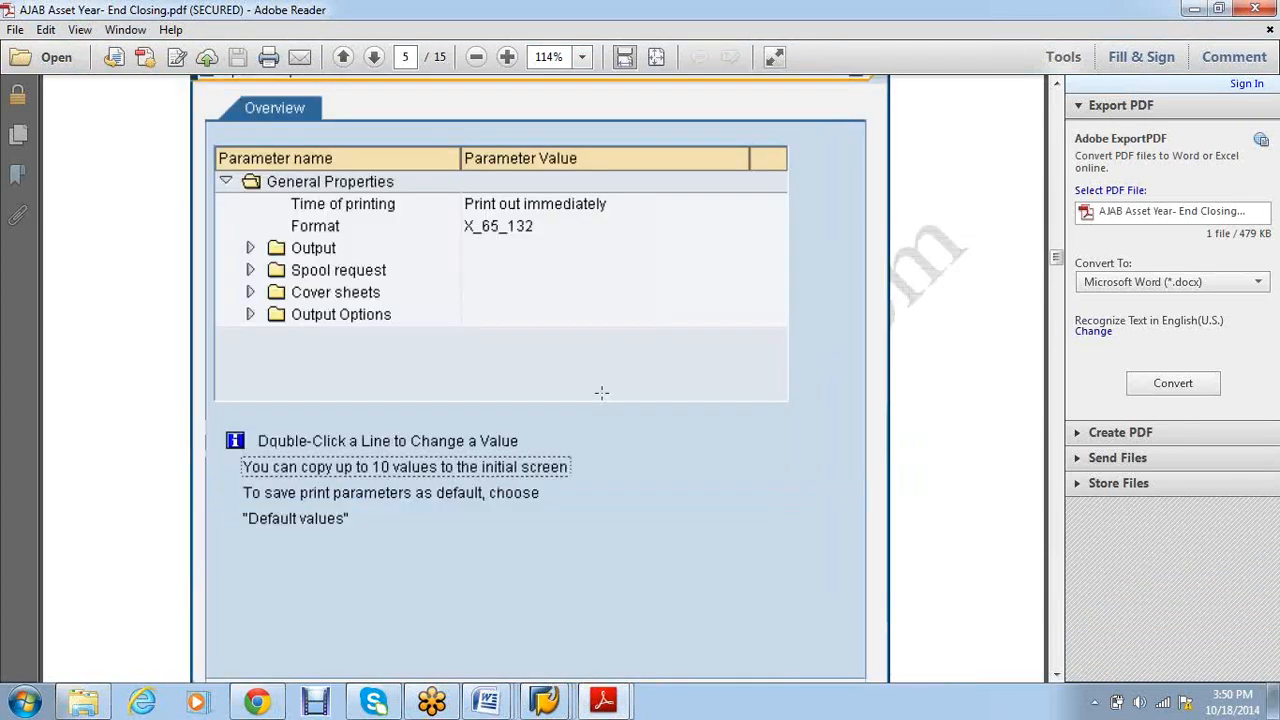
{"action": "scroll", "coordinate": [601, 392], "scroll_direction": "down", "scroll_amount": 1}
{"action": "scroll", "coordinate": [599, 398], "scroll_direction": "down", "scroll_amount": 4}
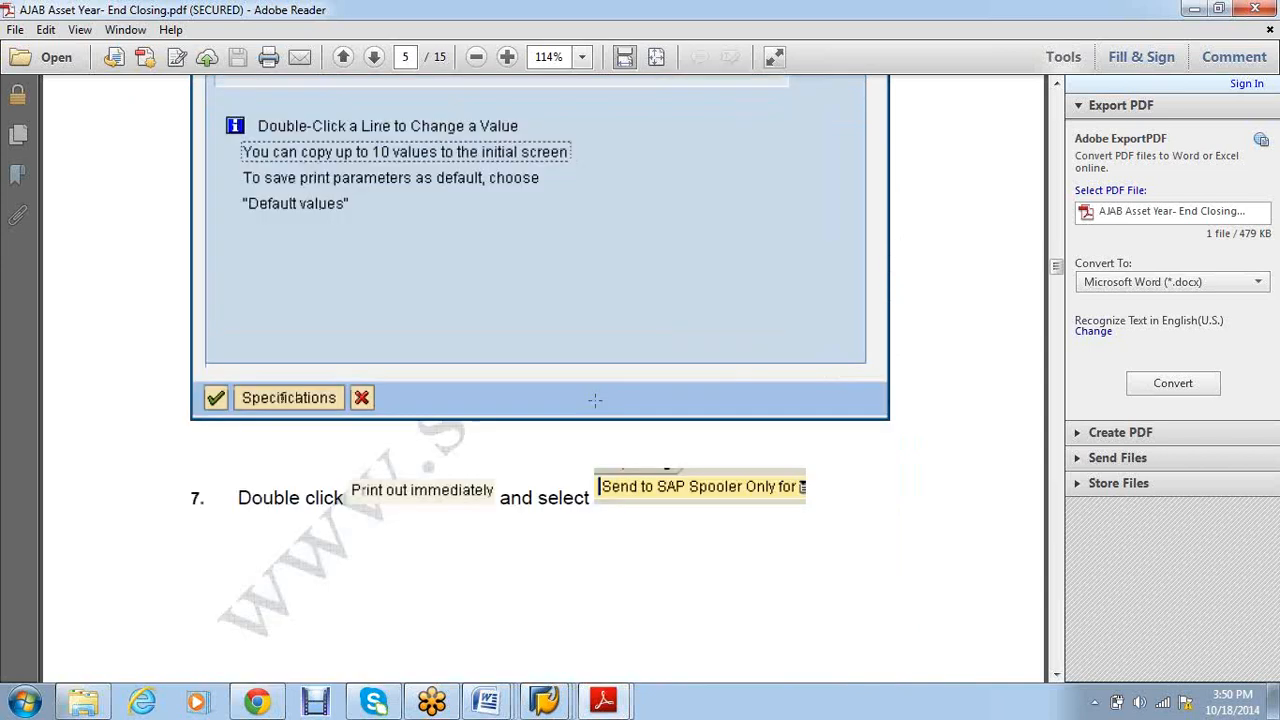
{"action": "scroll", "coordinate": [593, 408], "scroll_direction": "up", "scroll_amount": 5}
{"action": "scroll", "coordinate": [356, 302], "scroll_direction": "down", "scroll_amount": 2}
{"action": "scroll", "coordinate": [356, 302], "scroll_direction": "down", "scroll_amount": 3}
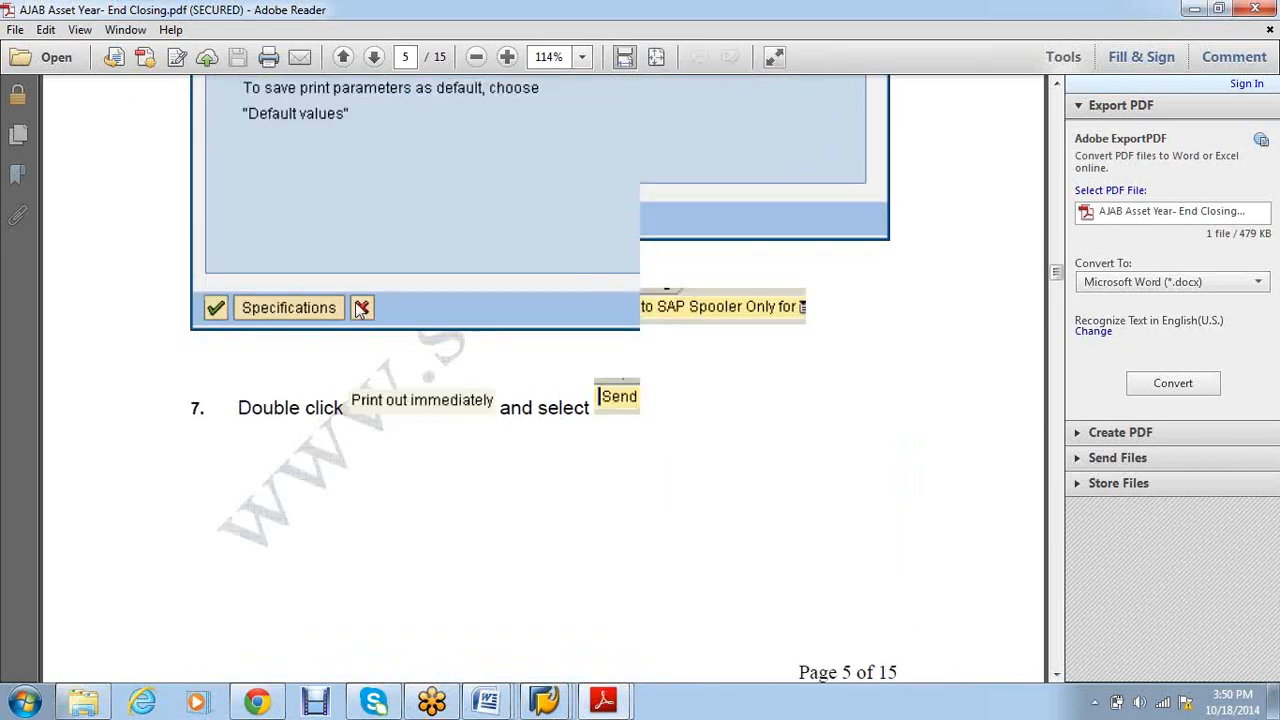
{"action": "scroll", "coordinate": [361, 309], "scroll_direction": "down", "scroll_amount": 3}
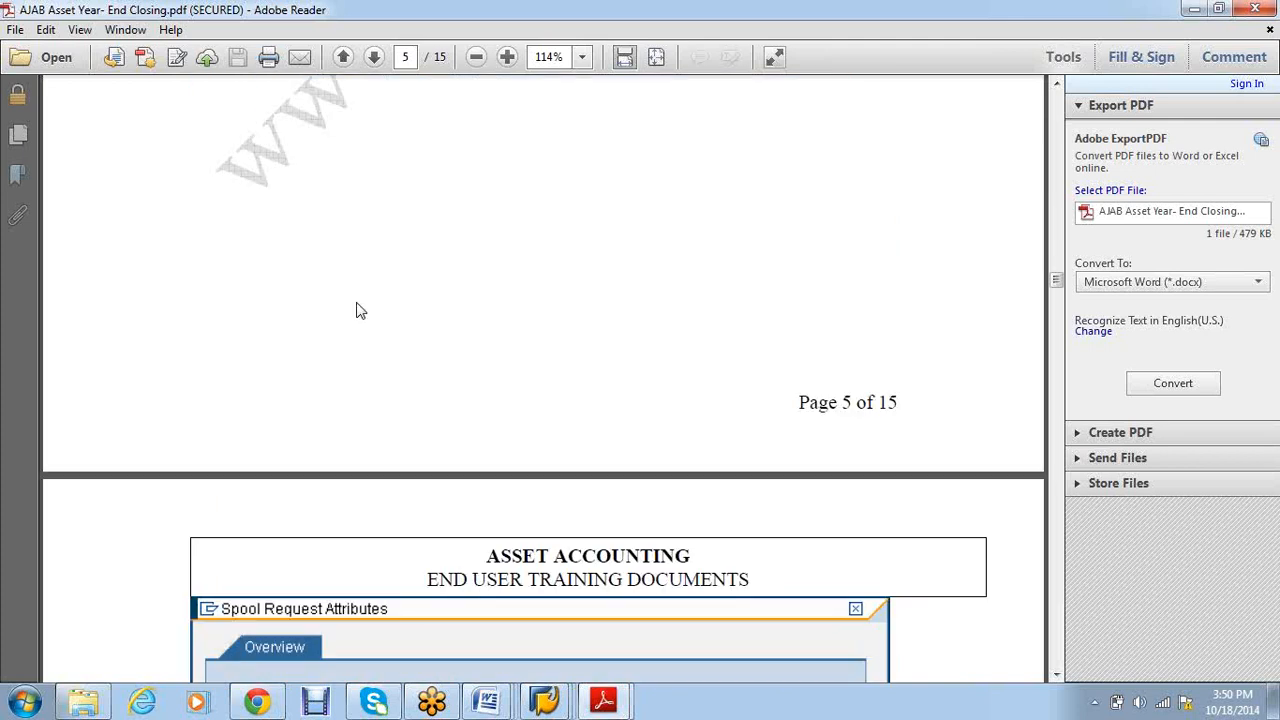
{"action": "scroll", "coordinate": [361, 311], "scroll_direction": "down", "scroll_amount": 5}
{"action": "scroll", "coordinate": [360, 310], "scroll_direction": "down", "scroll_amount": 15}
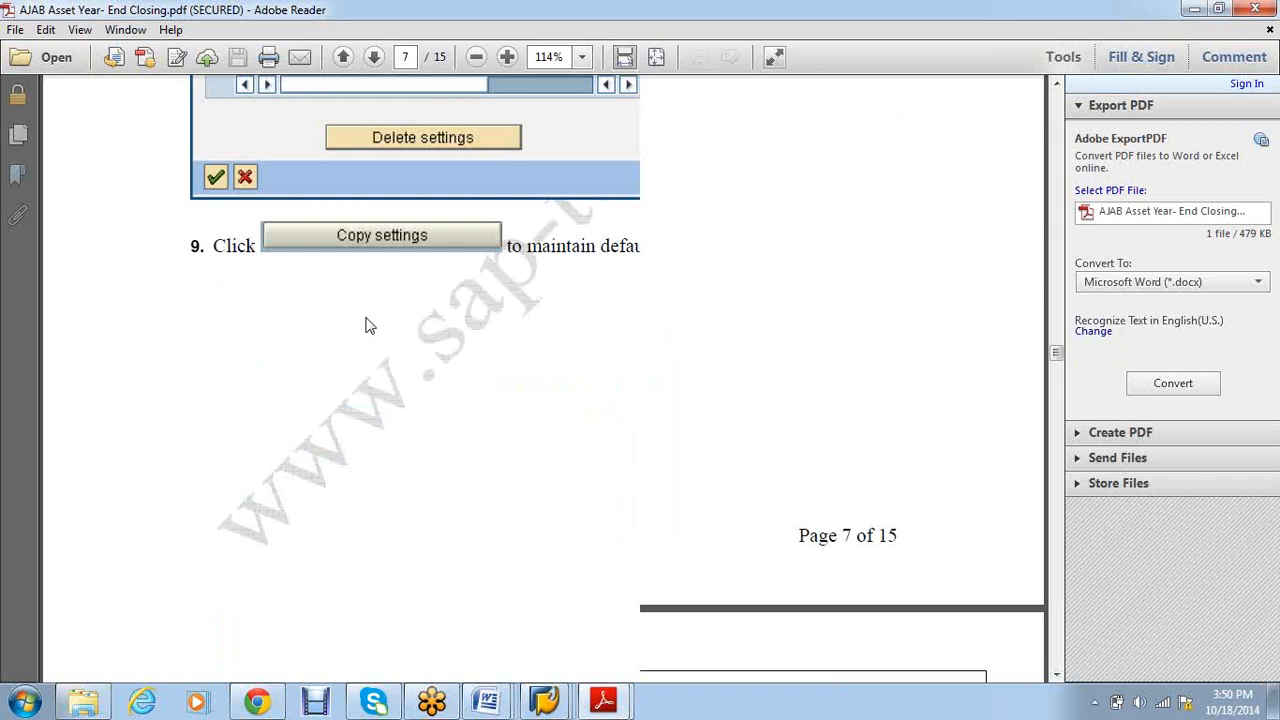
{"action": "scroll", "coordinate": [366, 325], "scroll_direction": "down", "scroll_amount": 4}
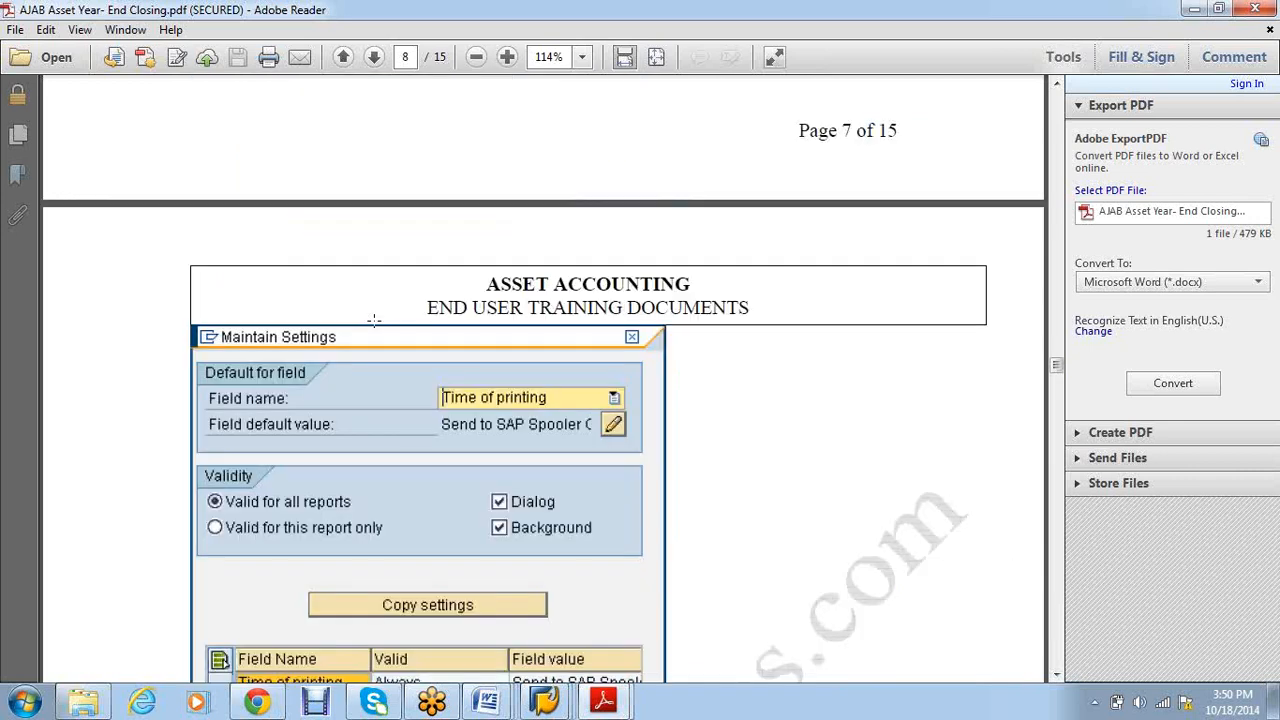
{"action": "scroll", "coordinate": [373, 320], "scroll_direction": "down", "scroll_amount": 10}
Review the Copy settings, Specifications and time of printing instructions again, back to step 7, and close the AJAB manual.
{"action": "scroll", "coordinate": [514, 443], "scroll_direction": "up", "scroll_amount": 7}
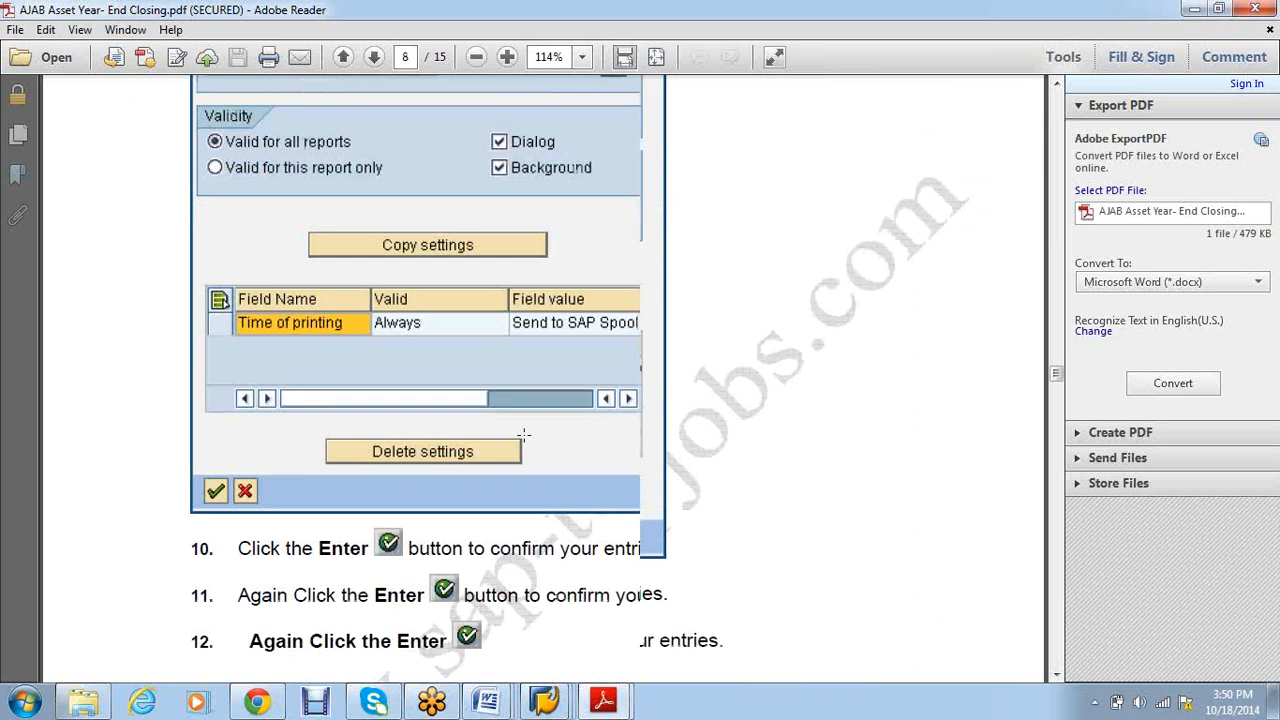
{"action": "scroll", "coordinate": [523, 437], "scroll_direction": "up", "scroll_amount": 12}
{"action": "scroll", "coordinate": [523, 437], "scroll_direction": "down", "scroll_amount": 4}
{"action": "scroll", "coordinate": [520, 435], "scroll_direction": "up", "scroll_amount": 3}
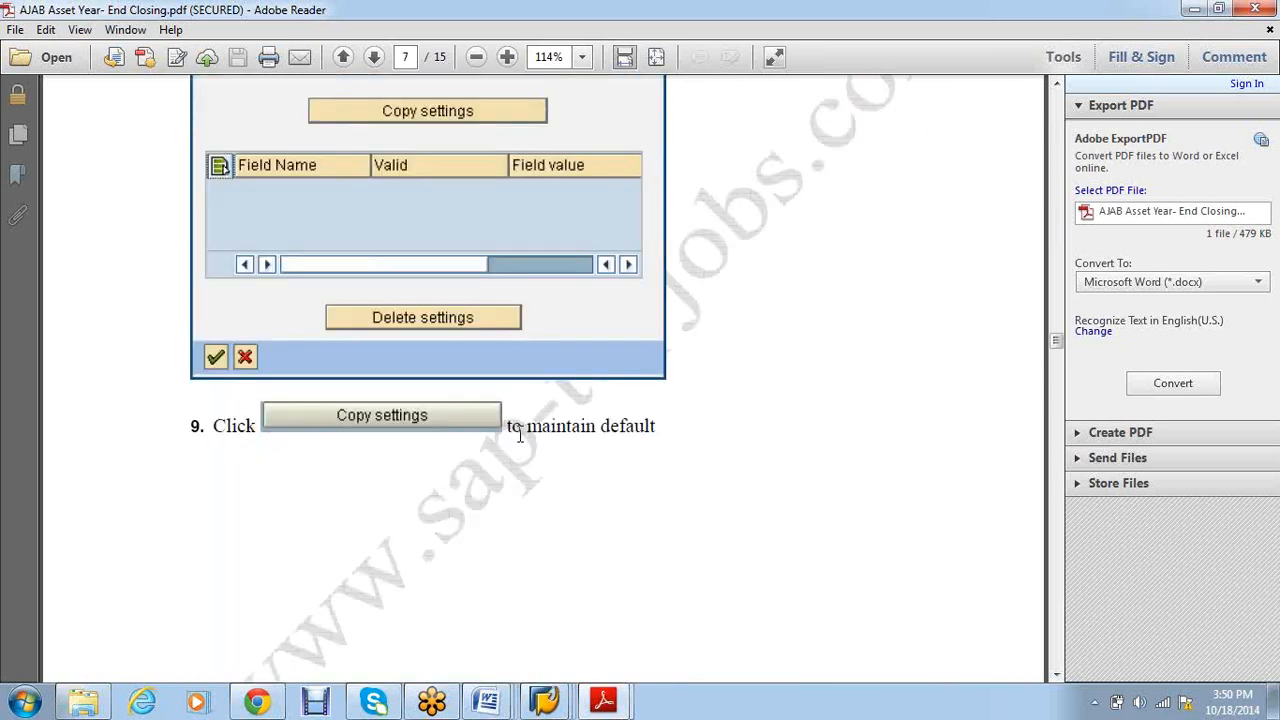
{"action": "scroll", "coordinate": [520, 435], "scroll_direction": "up", "scroll_amount": 4}
{"action": "scroll", "coordinate": [520, 435], "scroll_direction": "up", "scroll_amount": 3}
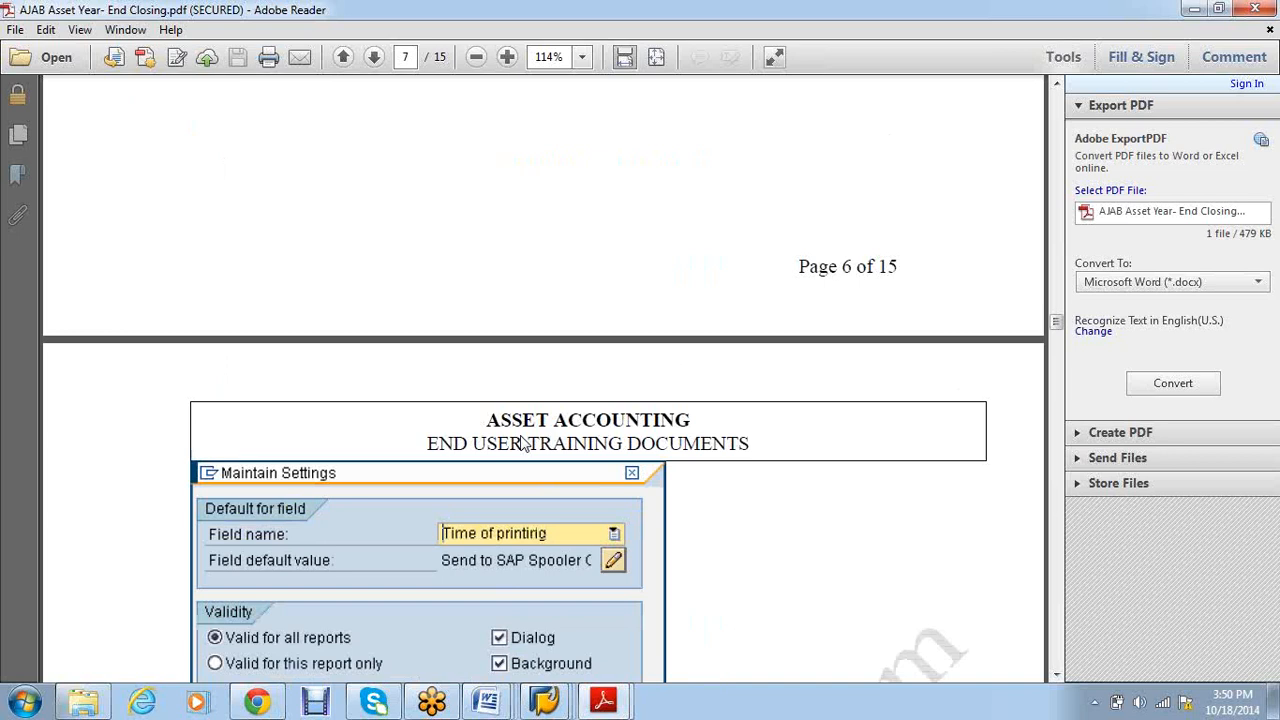
{"action": "scroll", "coordinate": [556, 481], "scroll_direction": "up", "scroll_amount": 7}
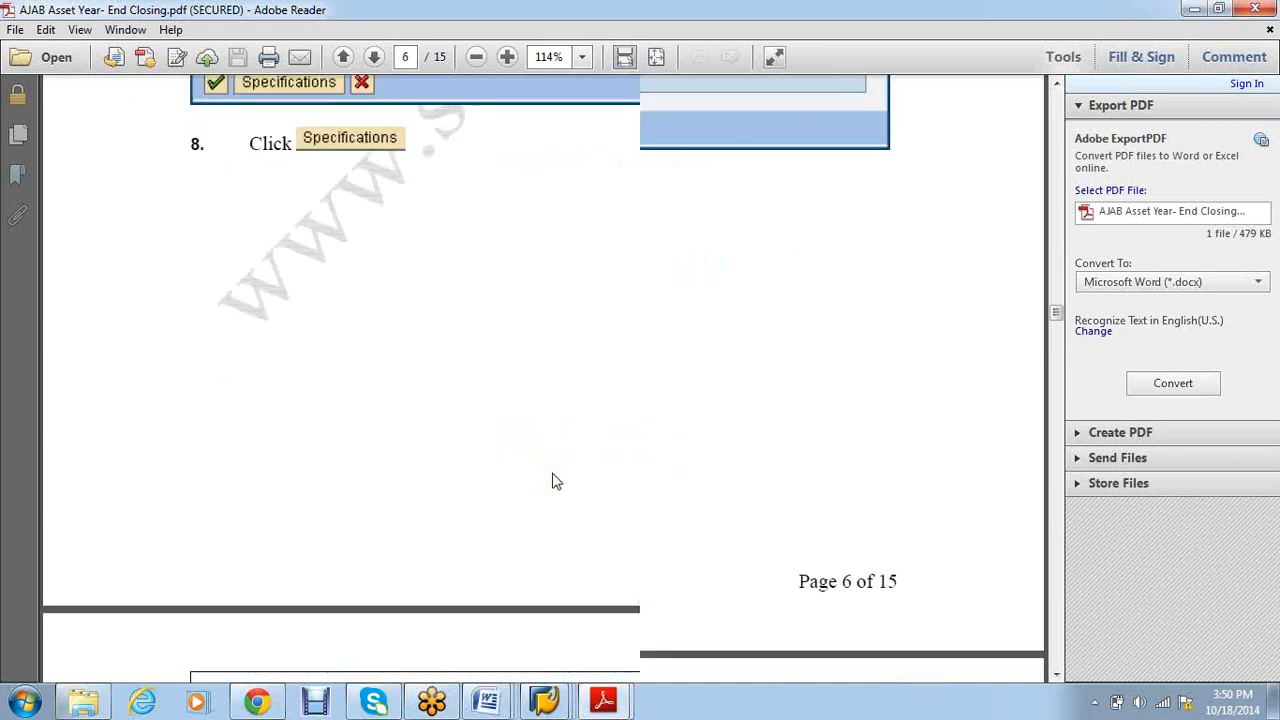
{"action": "scroll", "coordinate": [552, 472], "scroll_direction": "up", "scroll_amount": 3}
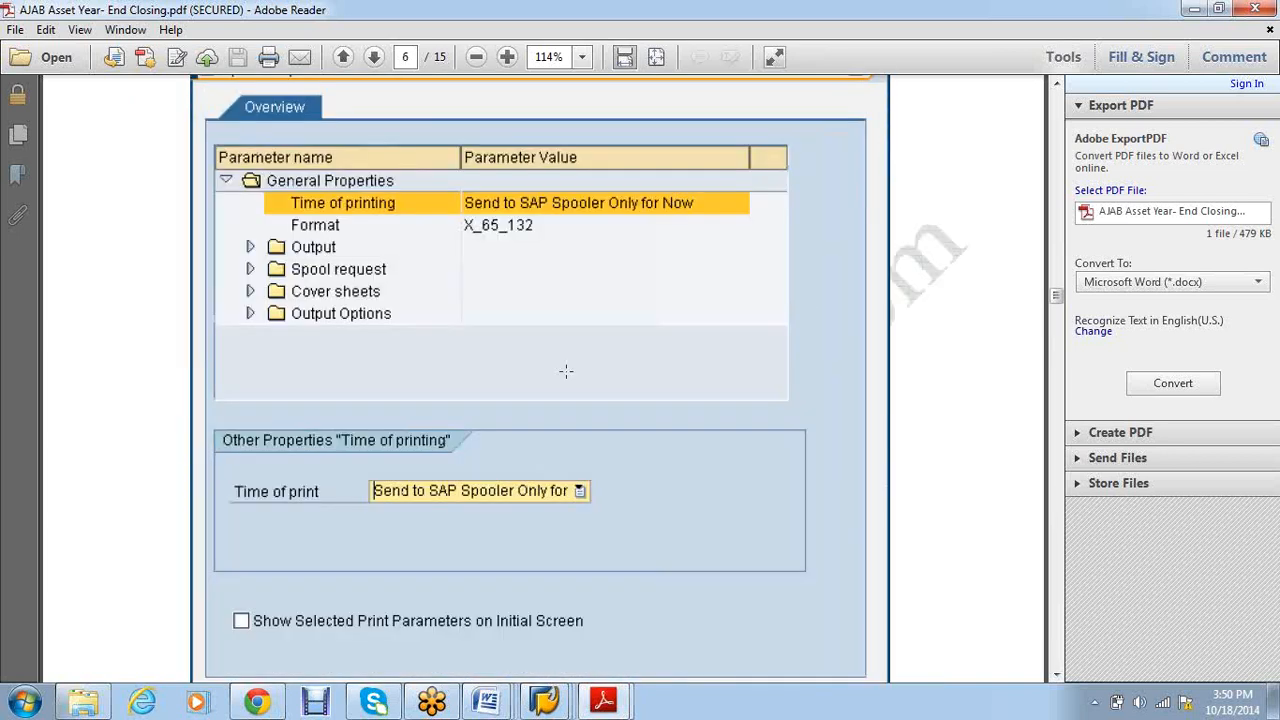
{"action": "scroll", "coordinate": [566, 371], "scroll_direction": "up", "scroll_amount": 1}
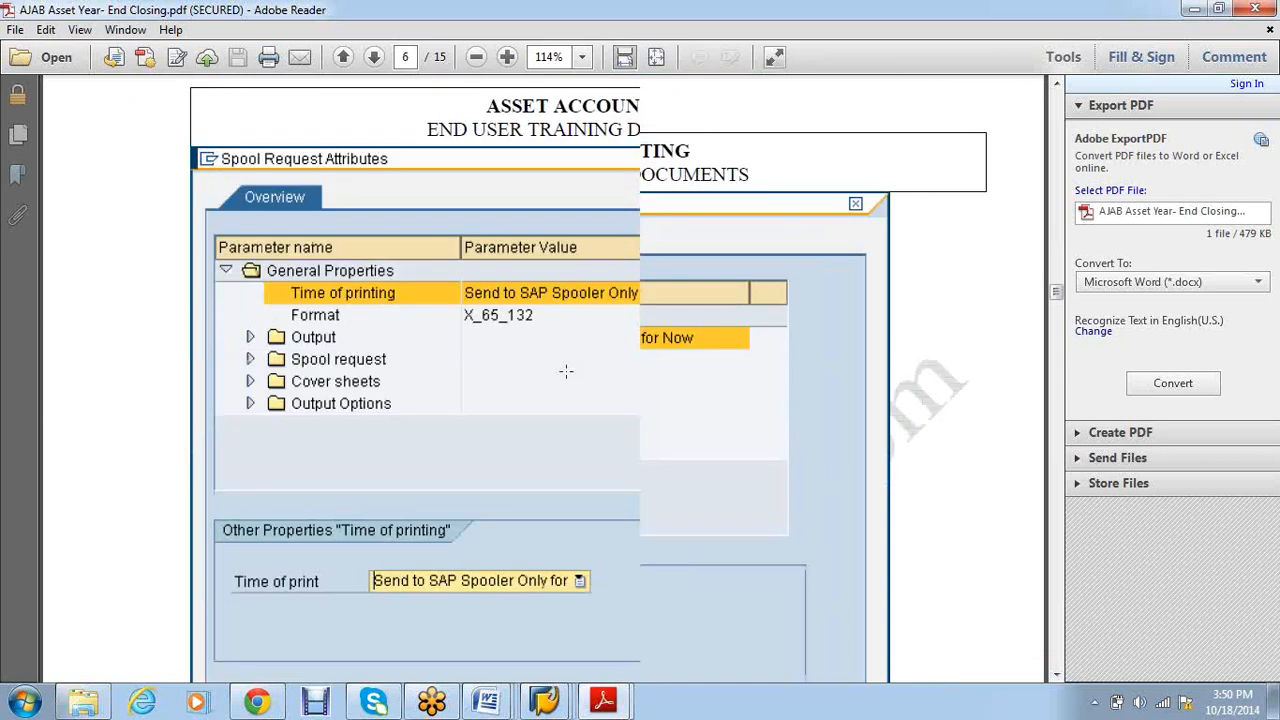
{"action": "scroll", "coordinate": [566, 371], "scroll_direction": "up", "scroll_amount": 4}
{"action": "scroll", "coordinate": [564, 380], "scroll_direction": "up", "scroll_amount": 3}
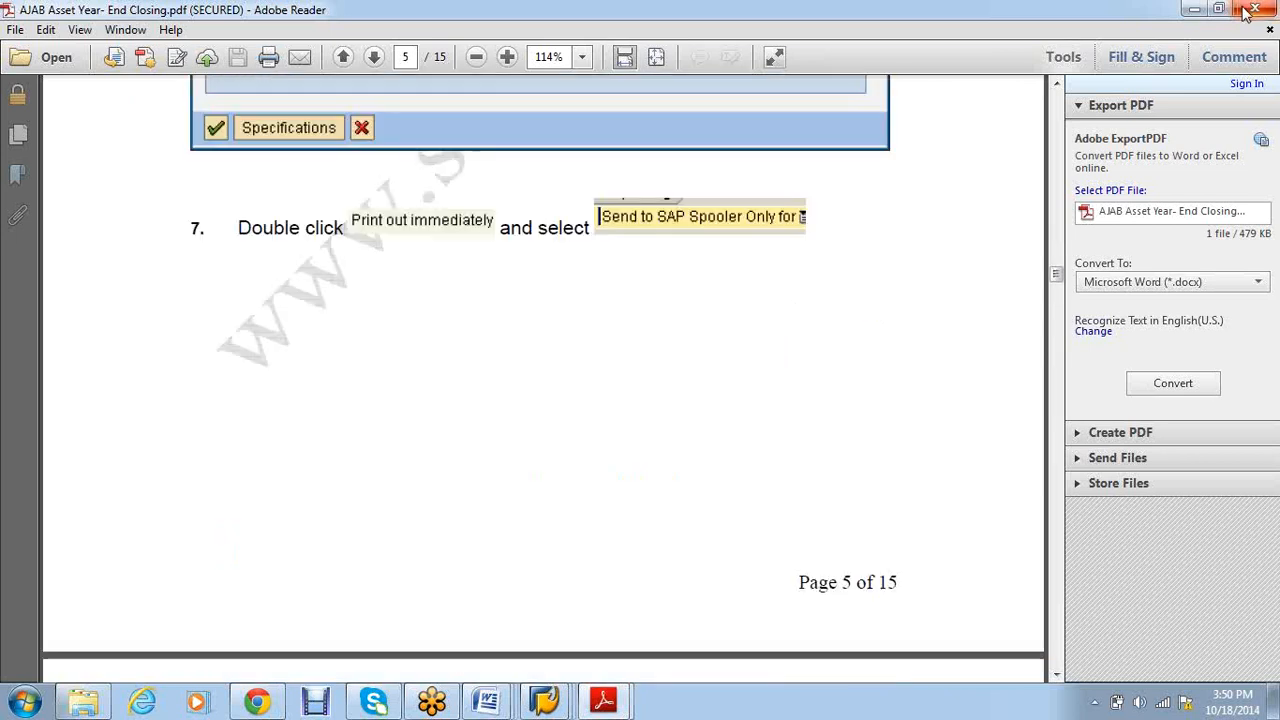
{"action": "left_click", "coordinate": [1254, 9]}
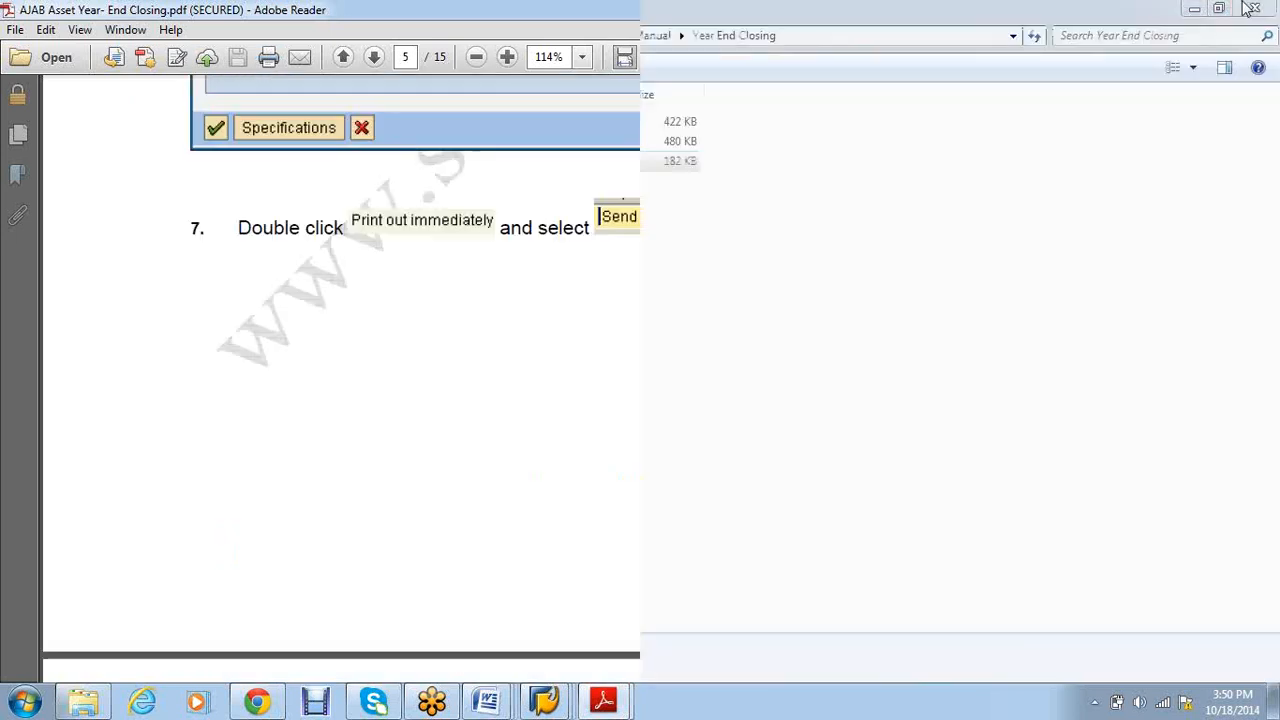